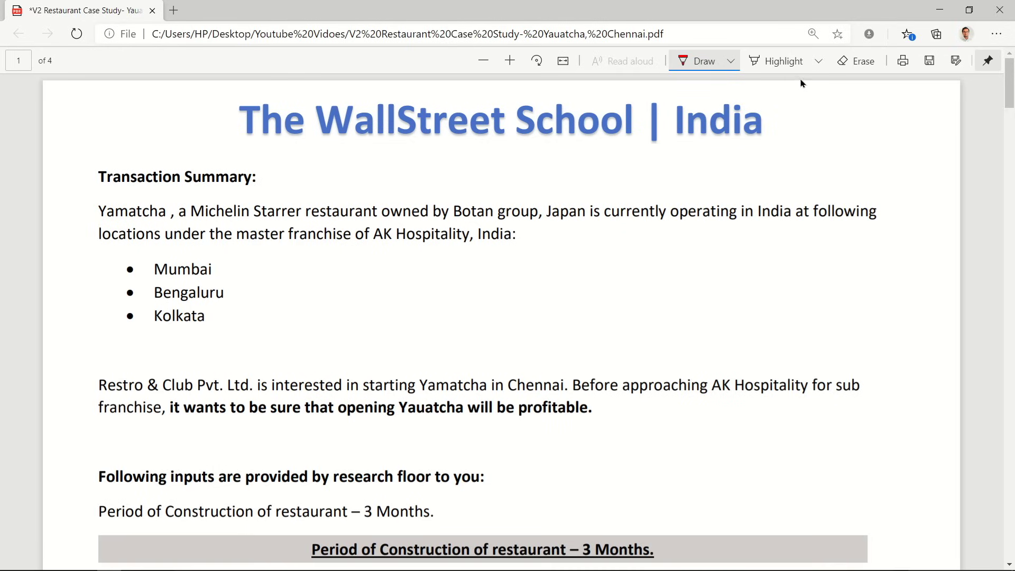
Step: Set the Draw pen to red ink at the thinnest thickness
click(732, 62)
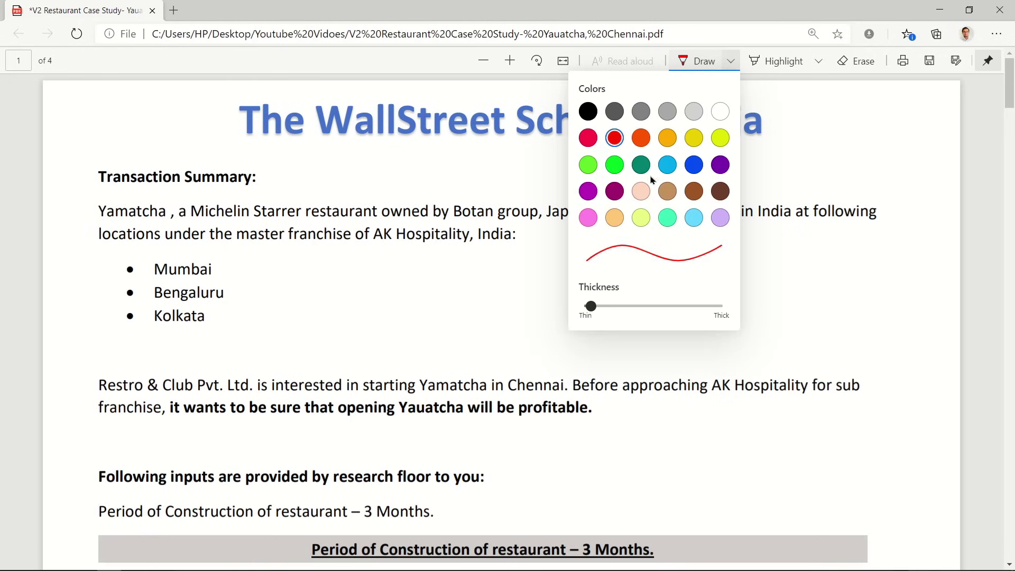
drag(589, 306, 581, 312)
click(353, 179)
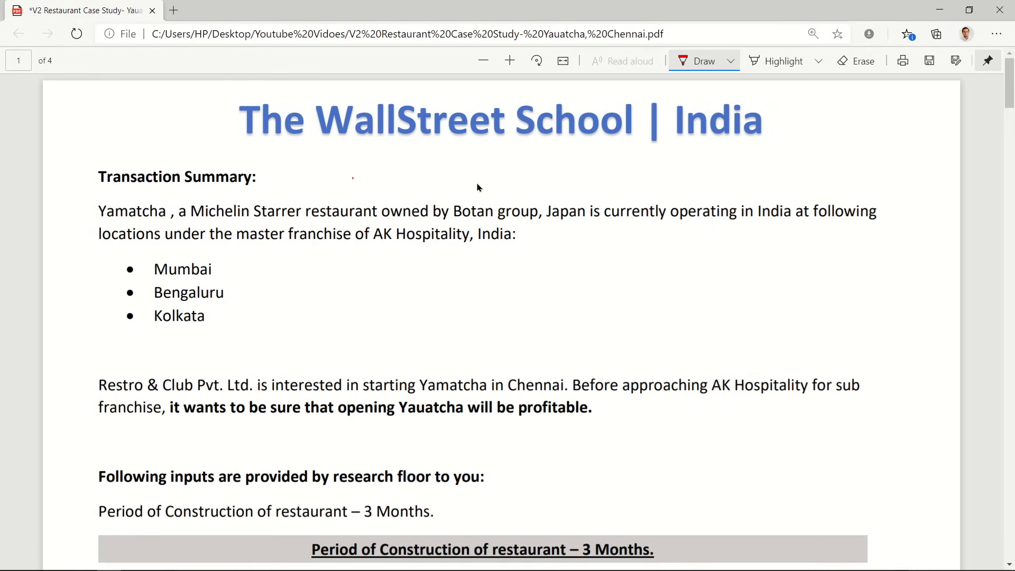
Step: Tick the Transaction Summary heading and sketch B → AKH with a circled M and branch lines
drag(80, 183, 96, 175)
mouse_move(629, 242)
mouse_down()
mouse_move(637, 256)
mouse_move(659, 255)
mouse_move(632, 285)
mouse_move(625, 316)
mouse_move(641, 304)
mouse_up()
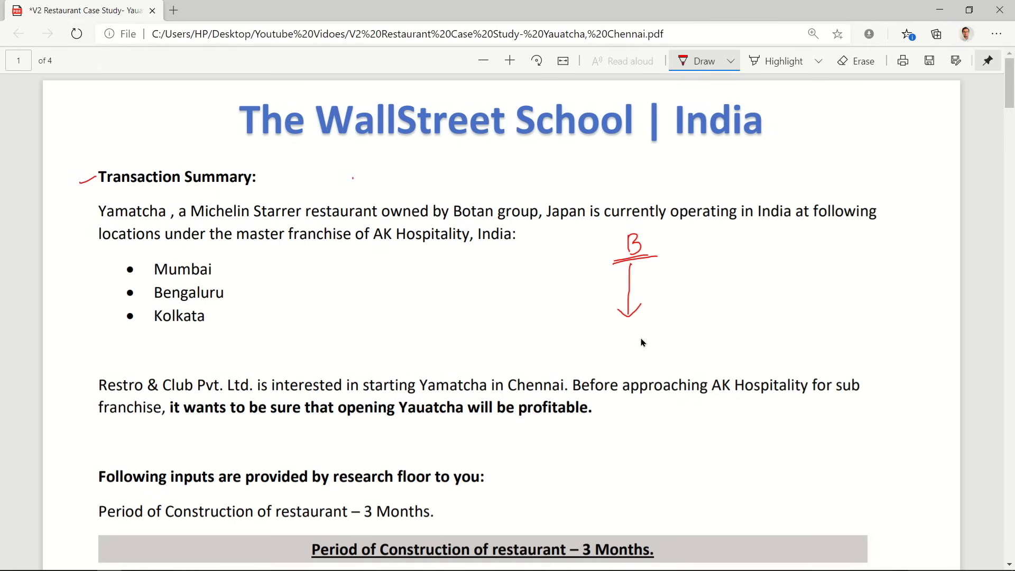
mouse_move(617, 341)
mouse_down()
mouse_move(625, 323)
mouse_move(631, 340)
mouse_move(654, 339)
mouse_move(613, 348)
mouse_up()
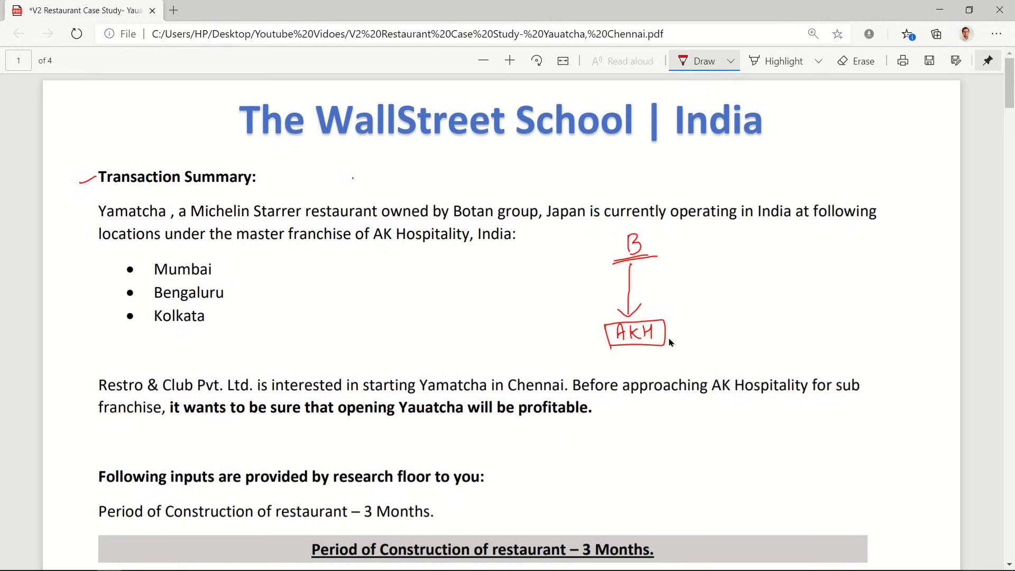
mouse_move(655, 320)
mouse_down()
mouse_move(673, 322)
mouse_move(662, 300)
mouse_up()
drag(666, 334, 722, 300)
mouse_move(666, 334)
mouse_down()
mouse_move(713, 356)
mouse_move(722, 316)
mouse_up()
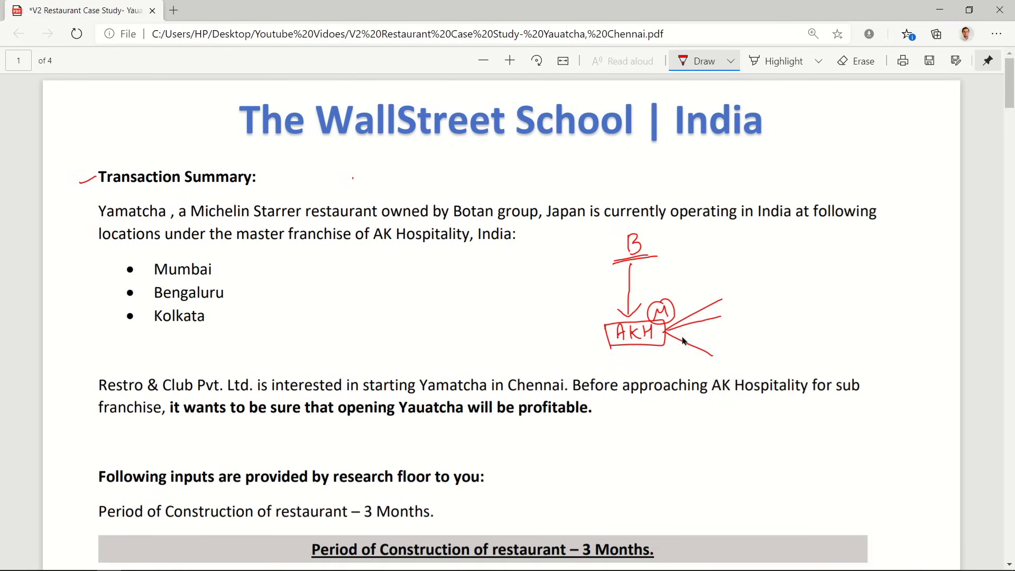
Step: Add the K and circled C branches, a line into AKH, and underline the bold sentence
drag(668, 333, 726, 346)
mouse_move(732, 297)
mouse_down()
mouse_move(746, 289)
mouse_move(737, 324)
mouse_move(740, 349)
mouse_move(753, 350)
mouse_up()
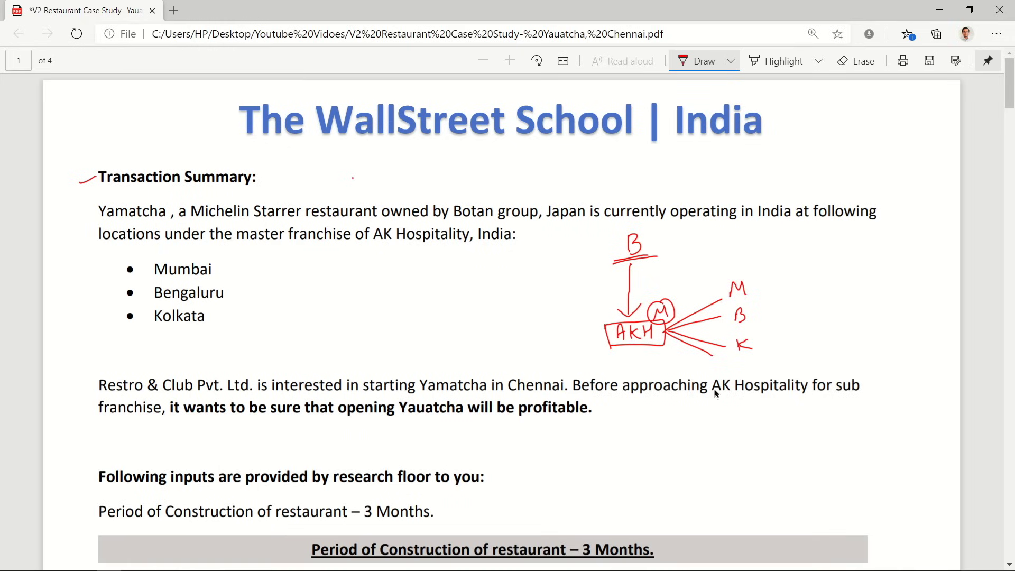
drag(745, 359, 745, 369)
mouse_move(744, 358)
mouse_down()
mouse_move(728, 362)
mouse_move(747, 369)
mouse_up()
drag(563, 344, 599, 333)
drag(274, 417, 587, 415)
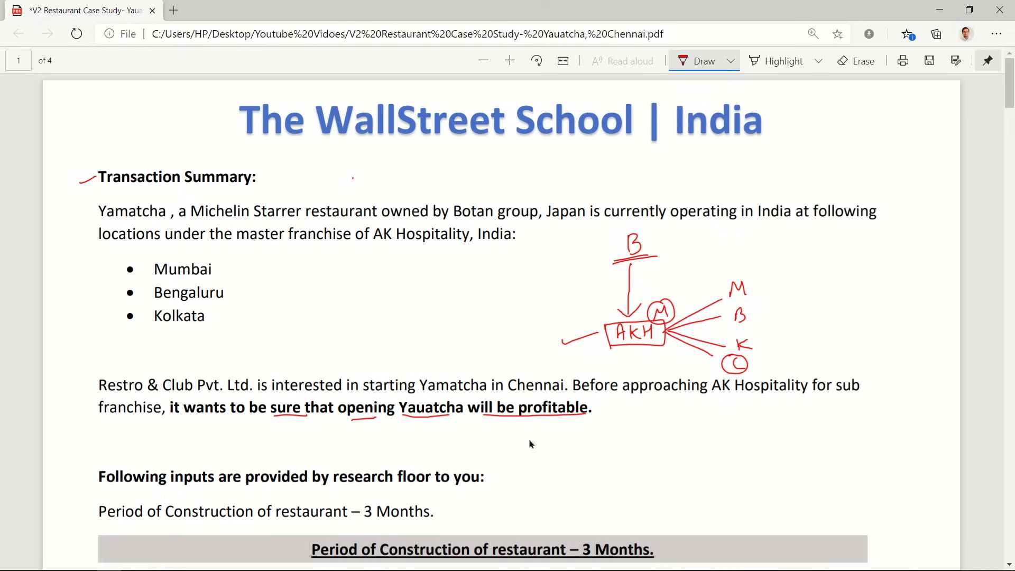
Step: Circle '3 Months.', tick the 01-Apr-20 start date, mark 01-Jul-20 and underline Operations
scroll(529, 447, down, 3)
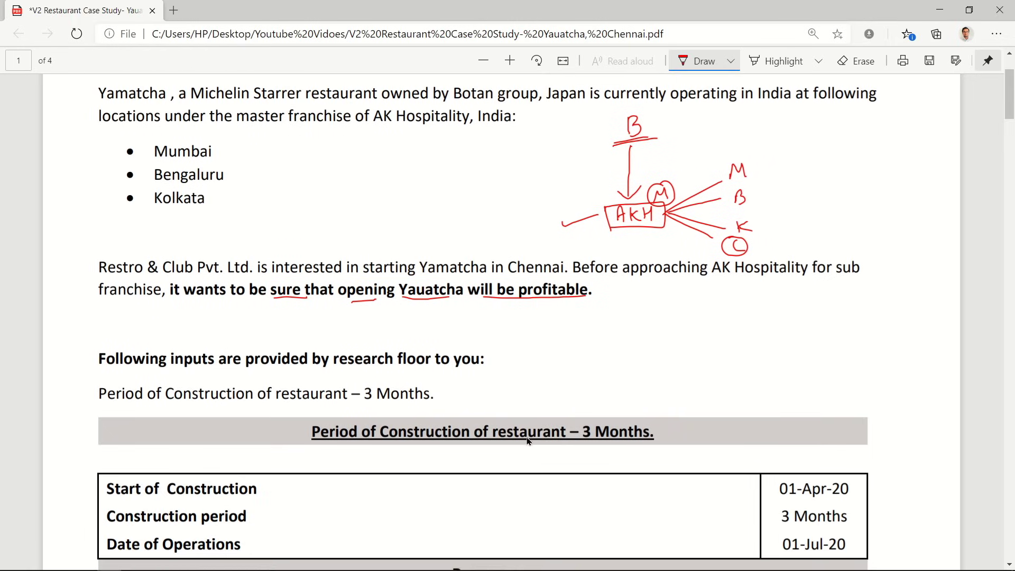
scroll(533, 433, down, 3)
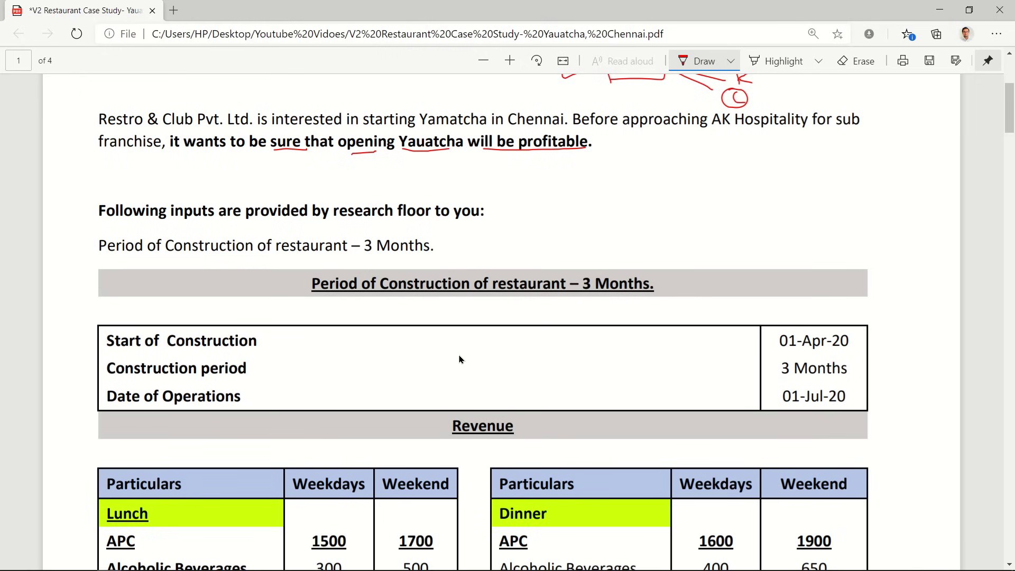
scroll(459, 359, down, 1)
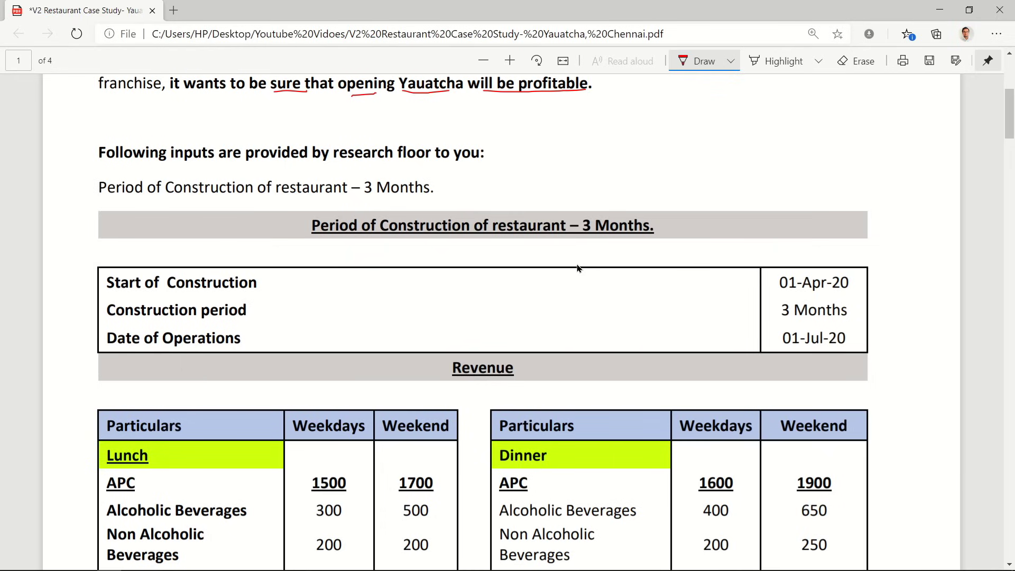
mouse_move(590, 218)
mouse_down()
mouse_move(663, 237)
mouse_move(569, 215)
mouse_up()
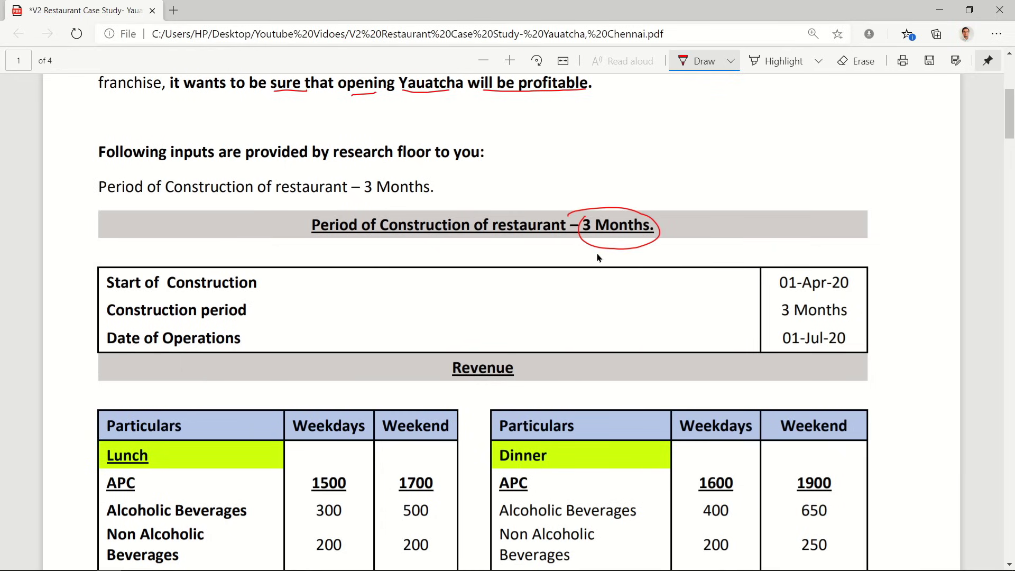
scroll(598, 255, down, 2)
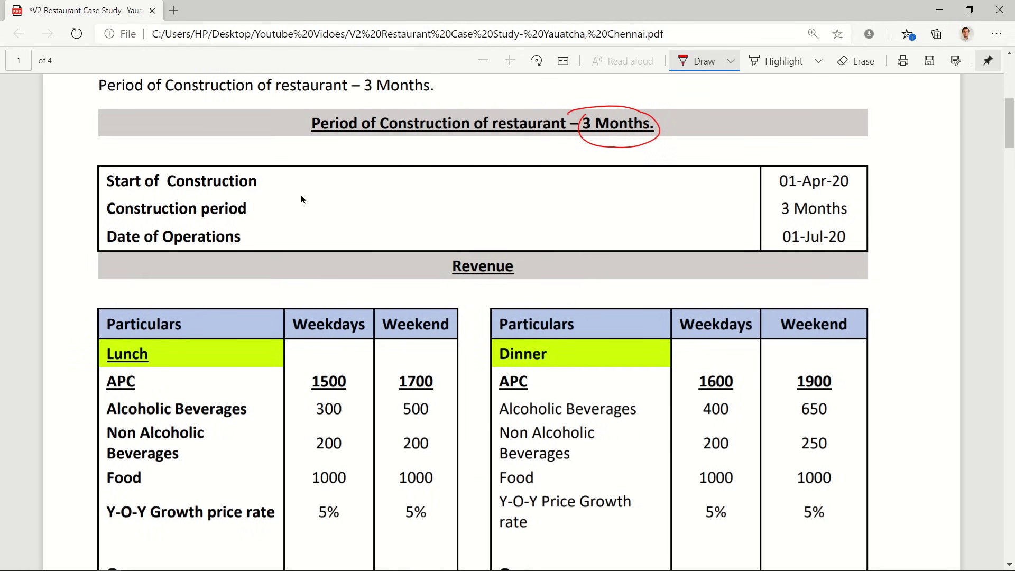
mouse_move(746, 183)
mouse_down()
mouse_move(779, 180)
mouse_move(787, 199)
mouse_up()
mouse_move(793, 227)
mouse_down()
mouse_move(787, 251)
mouse_move(801, 231)
mouse_up()
drag(167, 247, 233, 246)
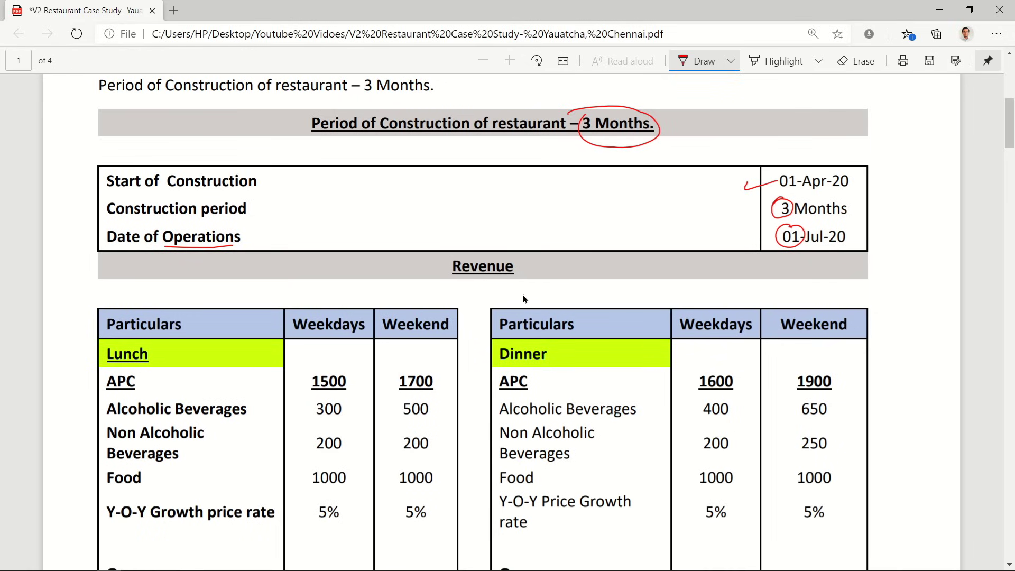
Step: Circle the Lunch and Dinner labels, the Lunch APC, and the Weekdays column header
scroll(524, 299, down, 4)
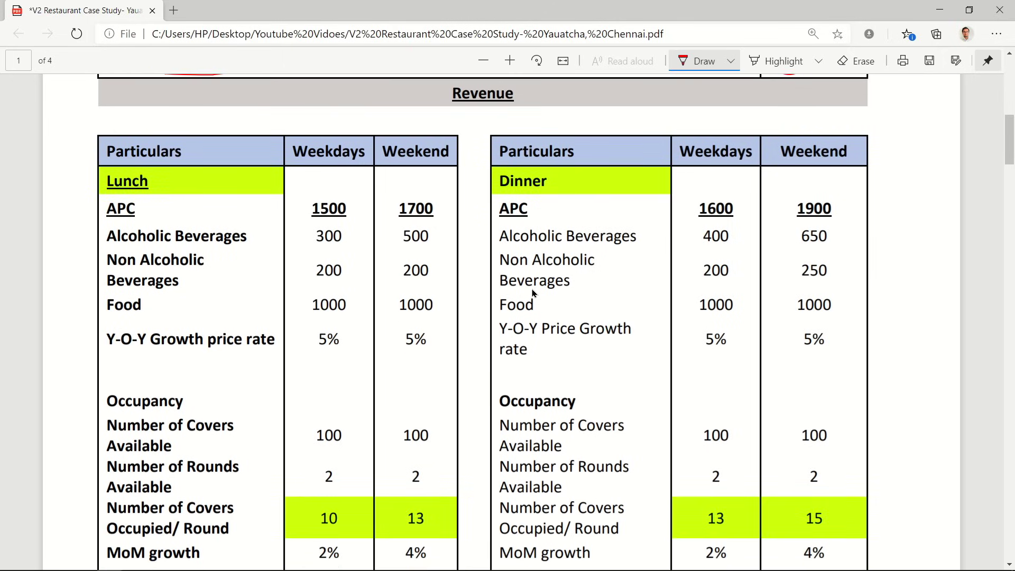
mouse_move(108, 176)
mouse_down()
mouse_move(146, 196)
mouse_move(111, 171)
mouse_up()
mouse_move(511, 171)
mouse_down()
mouse_move(503, 197)
mouse_move(535, 172)
mouse_move(505, 170)
mouse_up()
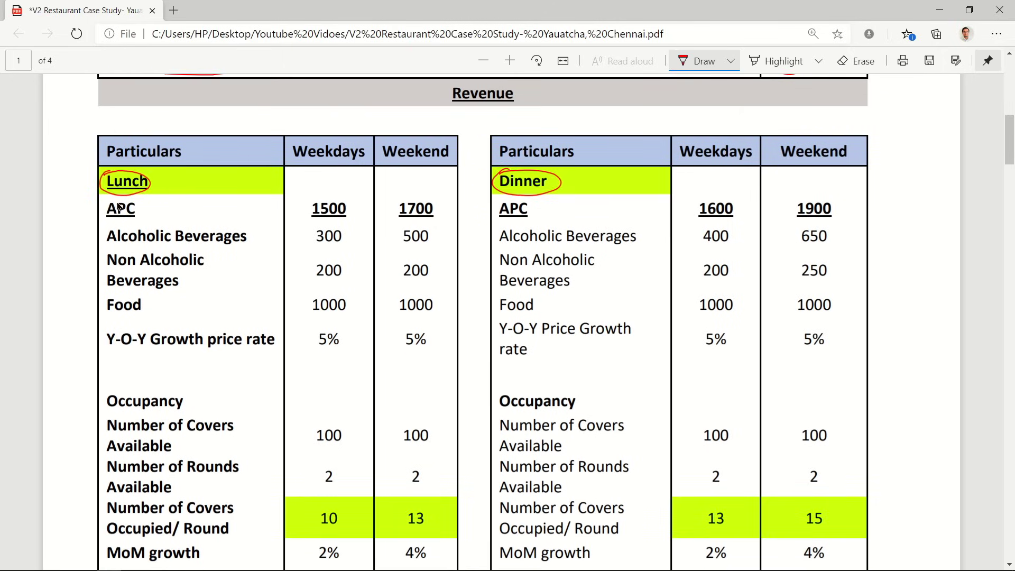
mouse_move(126, 198)
mouse_down()
mouse_move(112, 222)
mouse_move(139, 207)
mouse_move(122, 197)
mouse_up()
mouse_move(303, 143)
mouse_down()
mouse_move(324, 173)
mouse_move(358, 141)
mouse_move(318, 138)
mouse_up()
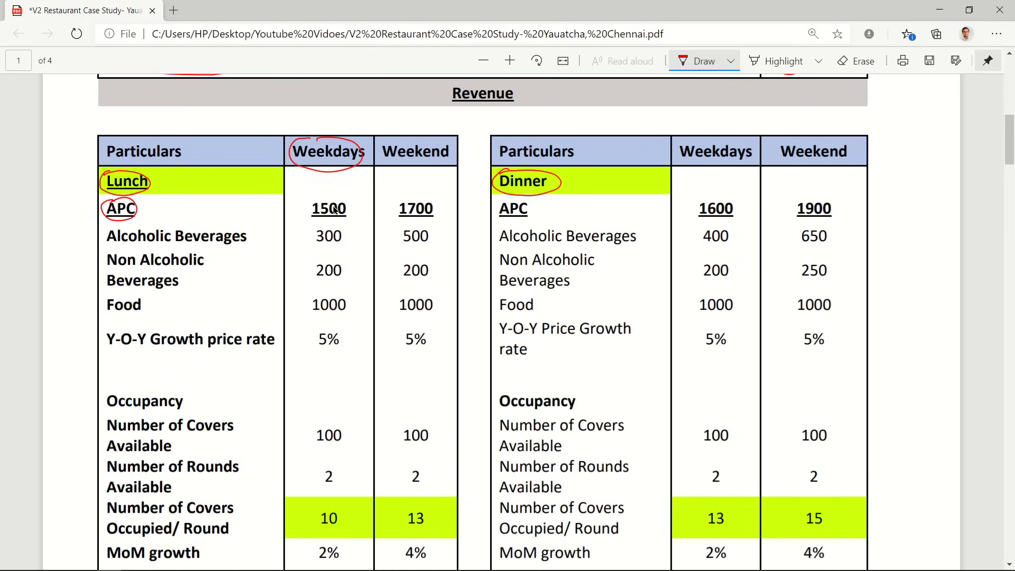
mouse_move(331, 195)
mouse_down()
mouse_move(317, 196)
mouse_move(351, 224)
mouse_move(323, 194)
mouse_up()
Step: Bracket the weekday 300, 200, 1000 and weekend 500, 200, 1000 values; circle weekend APC 1700
mouse_move(343, 233)
mouse_down()
mouse_move(359, 305)
mouse_move(347, 306)
mouse_up()
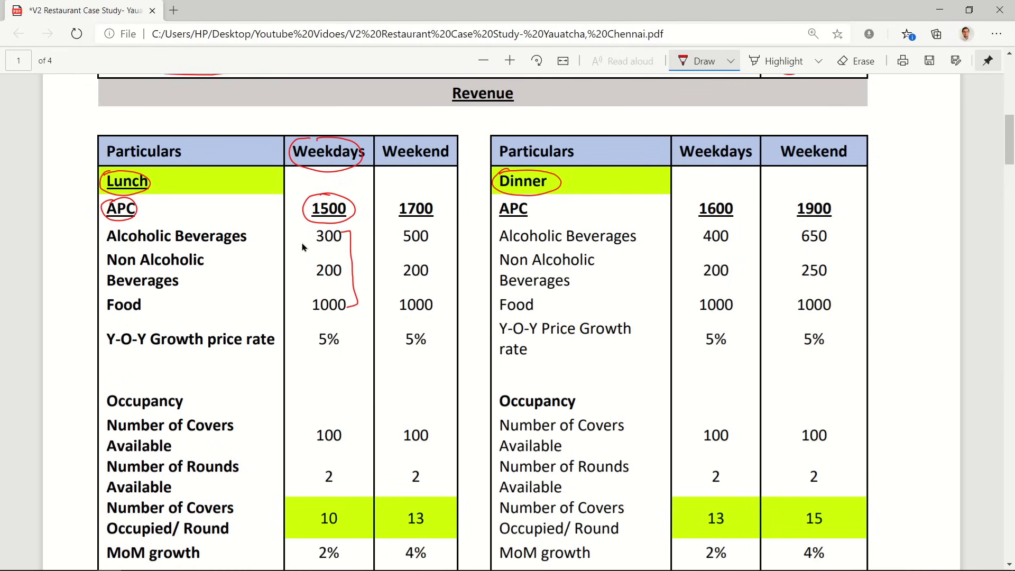
drag(298, 245, 317, 229)
drag(307, 277, 342, 259)
drag(302, 317, 330, 297)
mouse_move(424, 199)
mouse_down()
mouse_move(401, 207)
mouse_move(433, 220)
mouse_move(418, 194)
mouse_up()
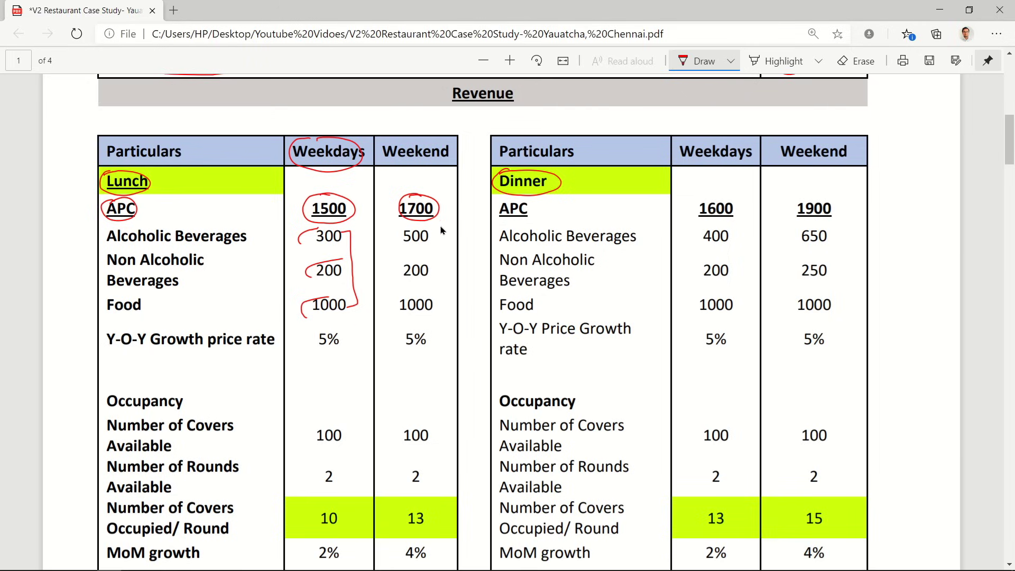
mouse_move(412, 230)
mouse_down()
mouse_move(399, 246)
mouse_move(395, 312)
mouse_up()
mouse_move(430, 237)
mouse_down()
mouse_move(444, 268)
mouse_move(432, 305)
mouse_up()
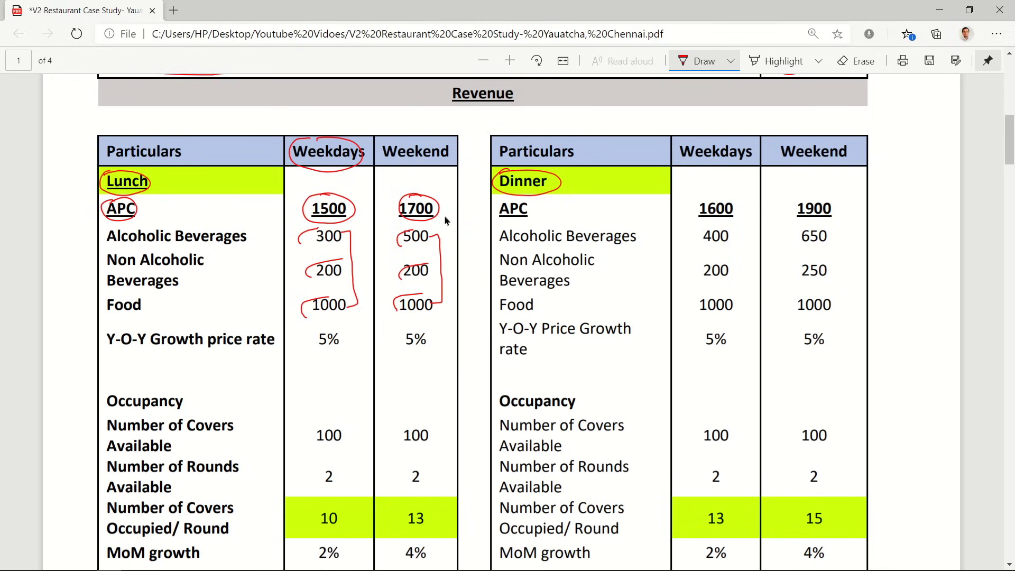
drag(443, 218, 465, 200)
Step: Circle Dinner APCs 1600 and 1900, link 400 to 650, and arrow Lunch 300 to 500
drag(82, 183, 104, 173)
drag(697, 161, 753, 163)
mouse_move(702, 208)
mouse_down()
mouse_move(748, 213)
mouse_move(709, 200)
mouse_up()
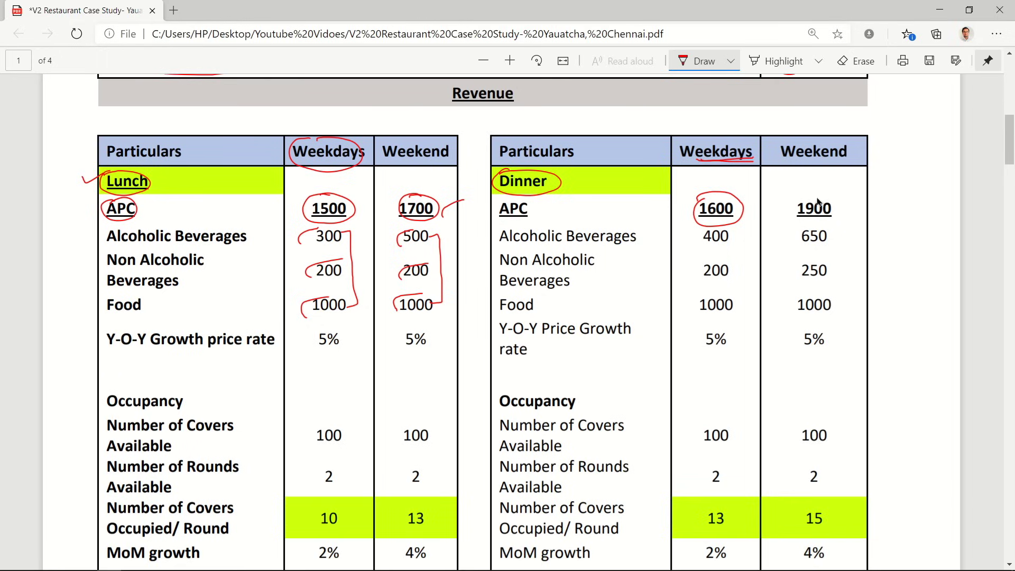
mouse_move(814, 193)
mouse_down()
mouse_move(791, 202)
mouse_move(838, 222)
mouse_move(806, 197)
mouse_up()
mouse_move(814, 225)
mouse_down()
mouse_move(795, 239)
mouse_move(830, 229)
mouse_up()
mouse_move(731, 237)
mouse_down()
mouse_move(788, 233)
mouse_move(780, 244)
mouse_up()
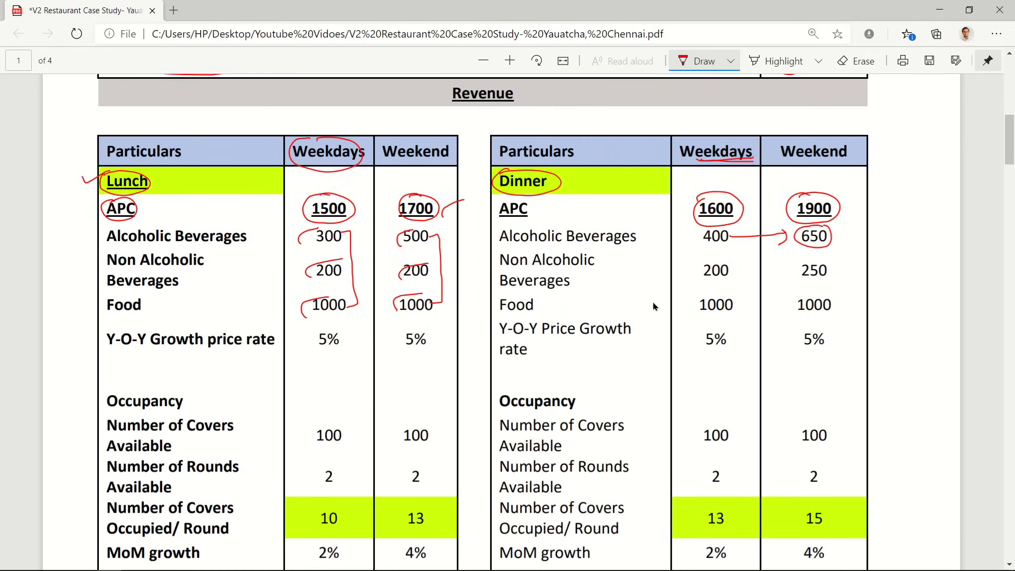
drag(350, 239, 391, 246)
Step: Circle all four 5% growth rates and add a mark beside the APC rows
mouse_move(332, 326)
mouse_down()
mouse_move(313, 341)
mouse_move(344, 336)
mouse_move(340, 329)
mouse_up()
mouse_move(421, 322)
mouse_down()
mouse_move(434, 338)
mouse_move(418, 321)
mouse_up()
mouse_move(715, 332)
mouse_down()
mouse_move(725, 357)
mouse_move(724, 332)
mouse_up()
mouse_move(818, 329)
mouse_down()
mouse_move(799, 349)
mouse_move(825, 330)
mouse_up()
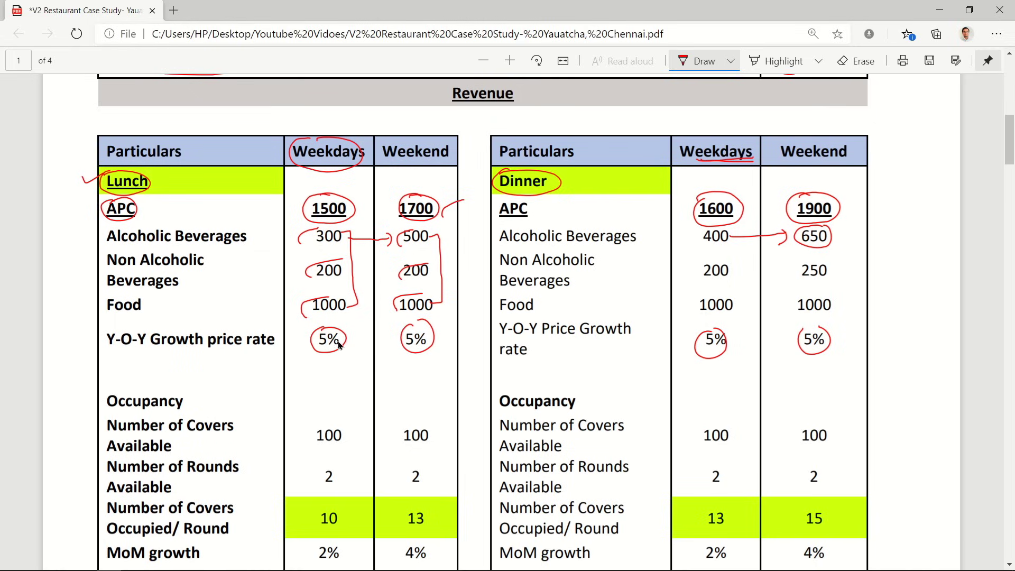
mouse_move(63, 219)
mouse_down()
mouse_move(82, 226)
mouse_move(68, 228)
mouse_move(80, 218)
mouse_up()
Step: Underline Occupancy in both tables, circle Covers, the 100 covers available values and Lunch's 2 rounds
scroll(256, 339, down, 3)
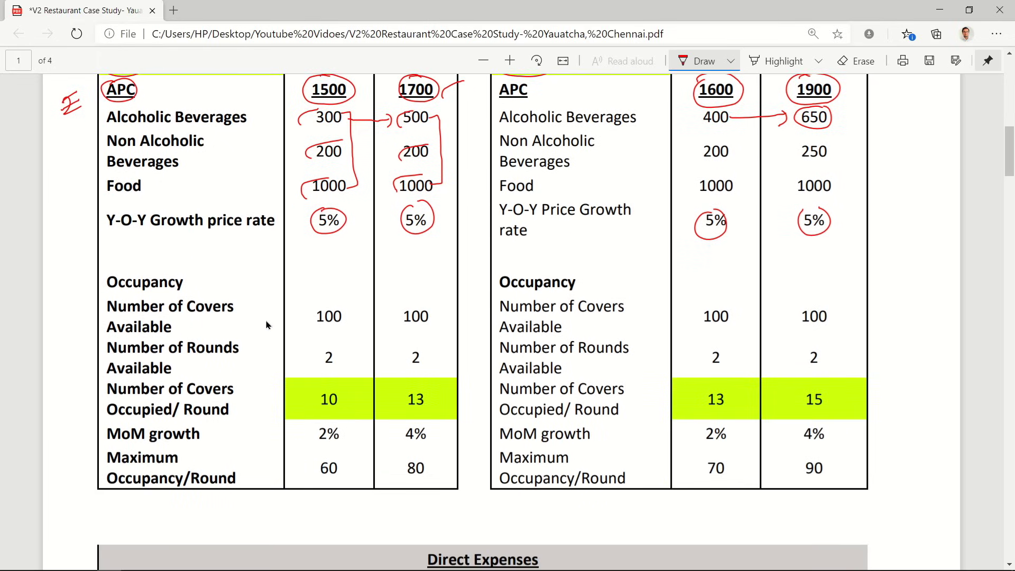
scroll(267, 325, down, 2)
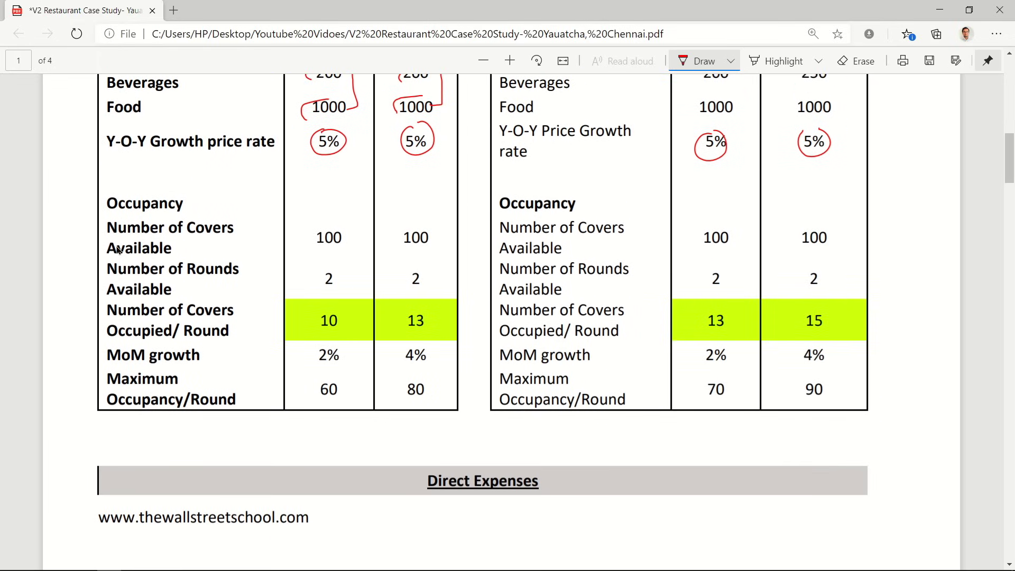
drag(109, 214, 159, 211)
drag(505, 214, 561, 212)
mouse_move(203, 214)
mouse_down()
mouse_move(188, 226)
mouse_move(231, 241)
mouse_move(202, 214)
mouse_up()
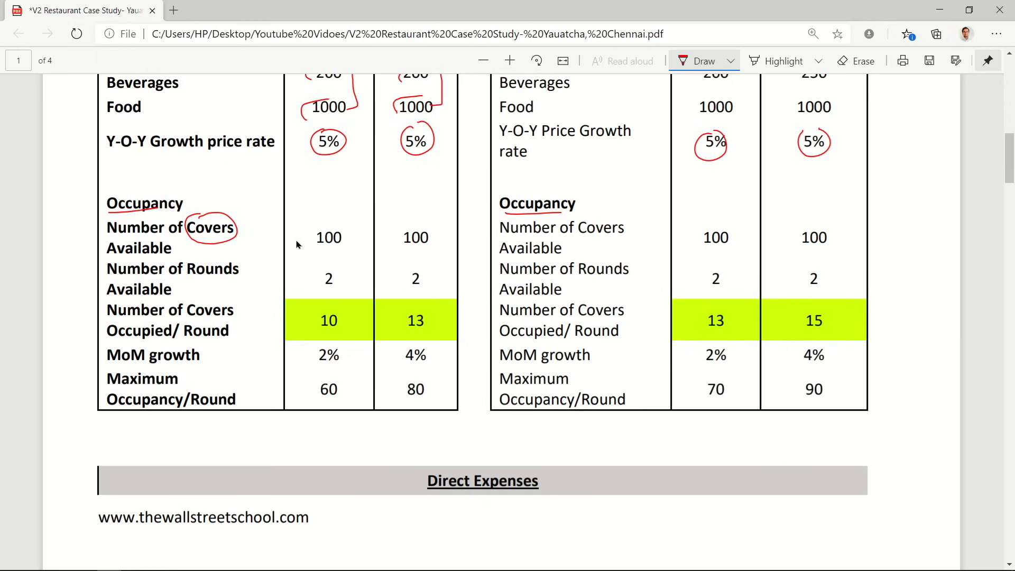
mouse_move(332, 233)
mouse_down()
mouse_move(308, 236)
mouse_move(330, 223)
mouse_up()
mouse_move(421, 226)
mouse_down()
mouse_move(432, 236)
mouse_move(419, 225)
mouse_up()
mouse_move(719, 226)
mouse_down()
mouse_move(717, 257)
mouse_move(721, 222)
mouse_up()
drag(802, 250, 794, 253)
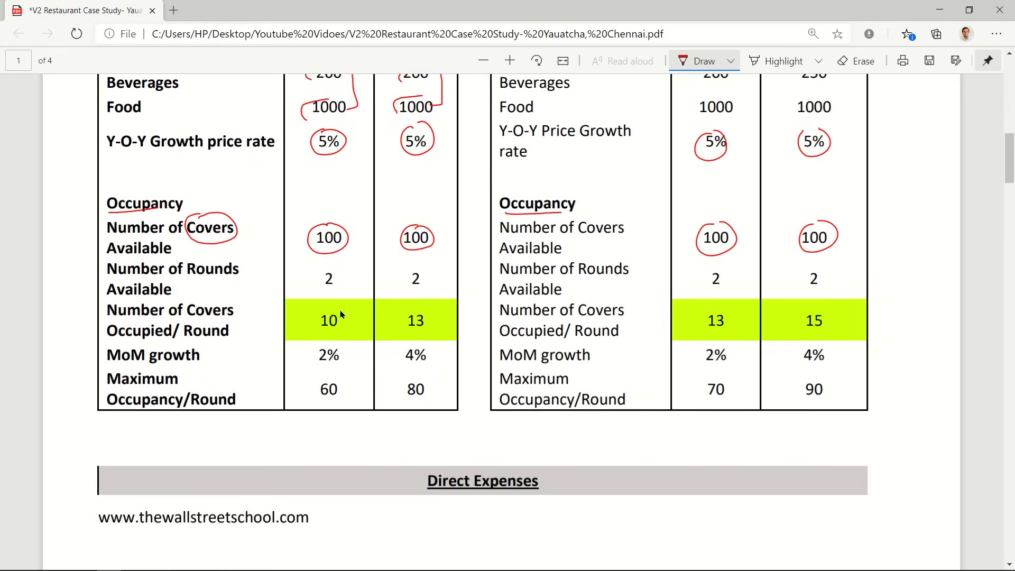
mouse_move(331, 276)
mouse_down()
mouse_move(340, 288)
mouse_move(337, 270)
mouse_up()
Step: Sketch a 12:00-to-5:00 lunch timeline below the Lunch table with rounds 1 and 2
mouse_move(282, 427)
mouse_down()
mouse_move(282, 442)
mouse_move(325, 429)
mouse_up()
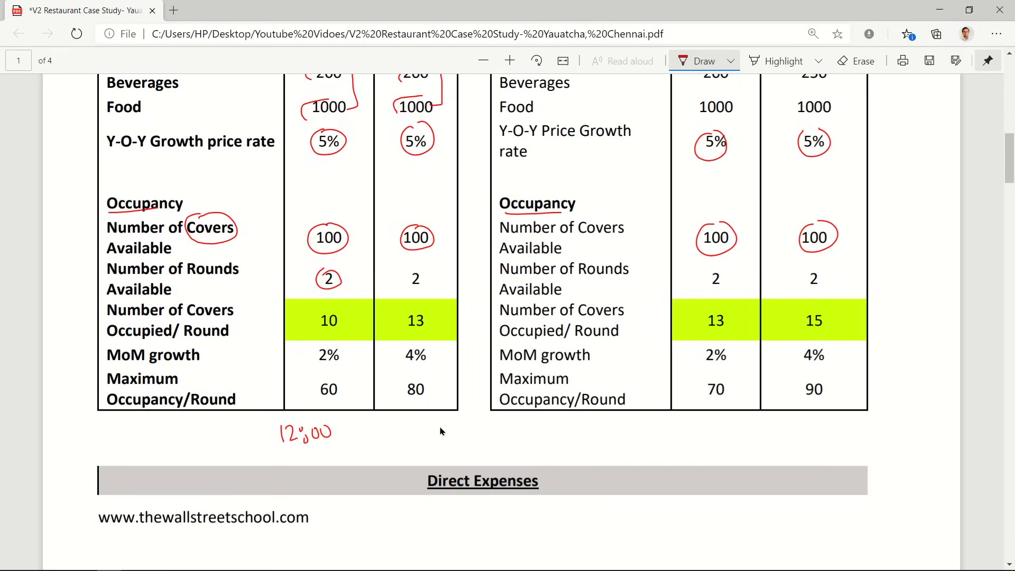
mouse_move(449, 424)
mouse_down()
mouse_move(440, 439)
mouse_move(479, 425)
mouse_up()
drag(312, 458, 311, 463)
drag(311, 459, 465, 458)
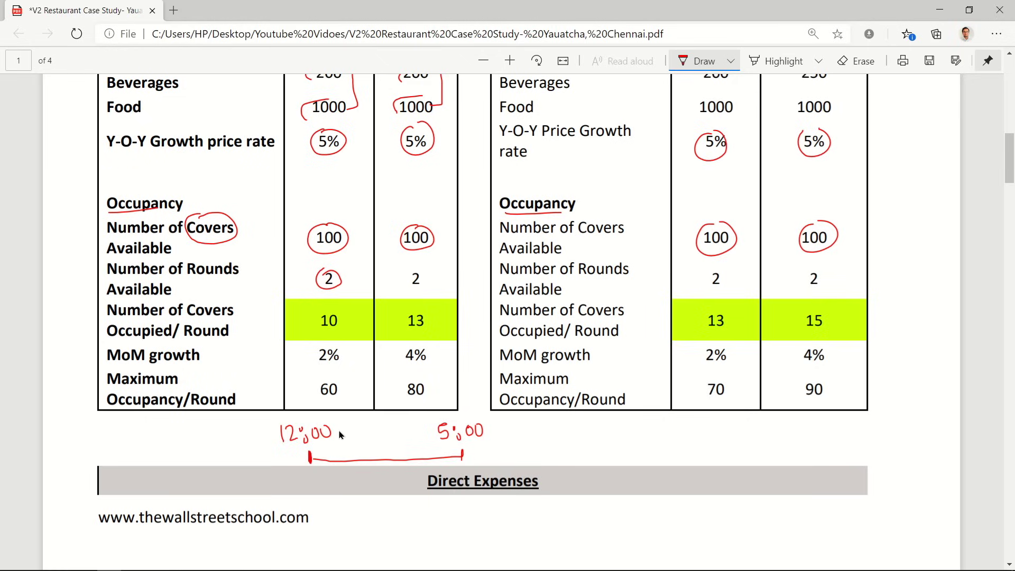
mouse_move(315, 434)
mouse_down()
mouse_move(343, 414)
mouse_move(372, 443)
mouse_move(390, 438)
mouse_move(354, 438)
mouse_move(423, 436)
mouse_move(404, 447)
mouse_move(447, 409)
mouse_move(455, 423)
mouse_up()
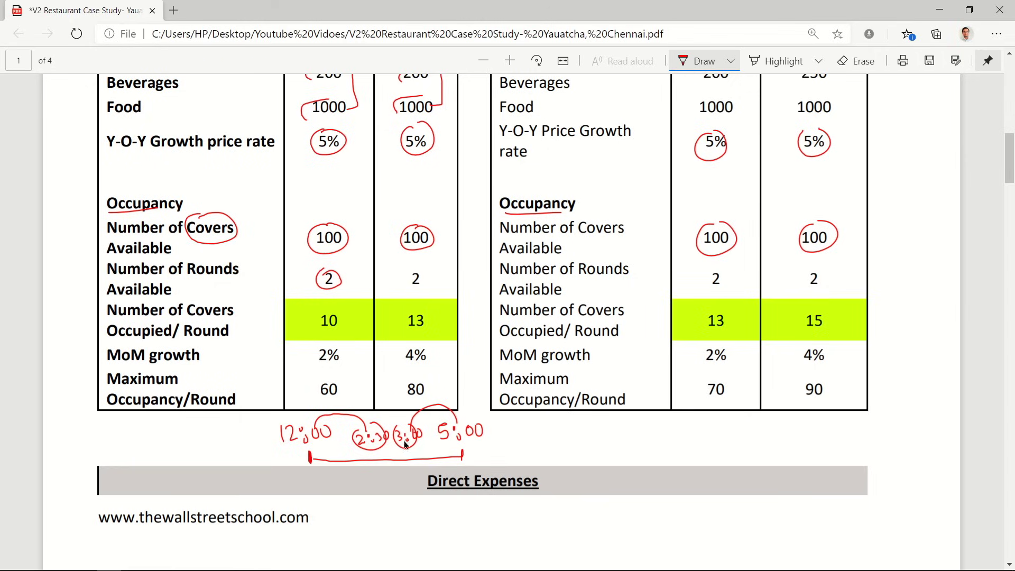
drag(335, 451, 346, 457)
drag(433, 448, 441, 453)
Step: Circle the 10 covers occupied, tick the Occupancy columns, circle Dinner's 2 rounds, and write the dinner slots
mouse_move(335, 317)
mouse_down()
mouse_move(317, 332)
mouse_move(342, 332)
mouse_move(331, 307)
mouse_up()
drag(285, 200, 301, 193)
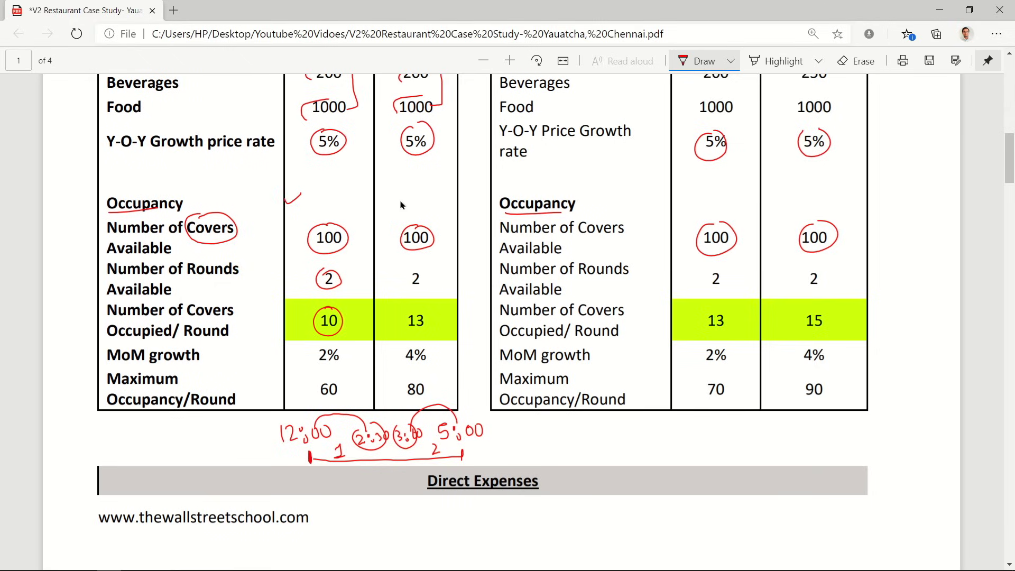
drag(398, 198, 422, 193)
mouse_move(712, 266)
mouse_down()
mouse_move(703, 288)
mouse_move(713, 267)
mouse_up()
drag(817, 268, 818, 268)
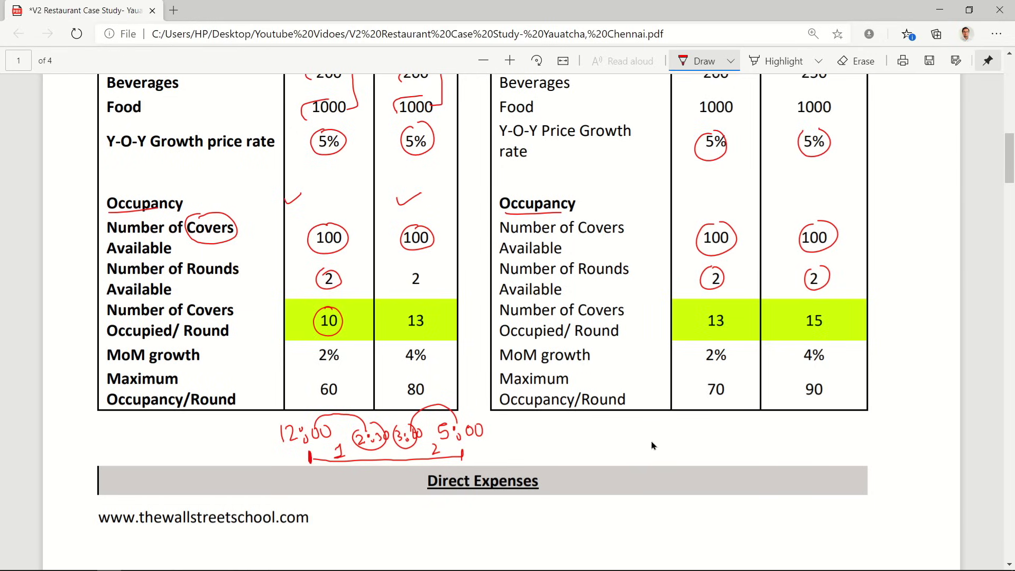
mouse_move(641, 434)
mouse_down()
mouse_move(652, 431)
mouse_move(648, 451)
mouse_move(689, 448)
mouse_move(659, 460)
mouse_move(734, 442)
mouse_move(783, 446)
mouse_move(738, 460)
mouse_move(768, 454)
mouse_up()
click(749, 437)
click(760, 441)
Step: Circle the 15 and 13 covers, erasing and redrawing the stray circles and arrow
mouse_move(804, 326)
mouse_down()
mouse_move(806, 336)
mouse_move(818, 306)
mouse_move(805, 313)
mouse_up()
mouse_move(714, 313)
mouse_down()
mouse_move(723, 335)
mouse_move(718, 311)
mouse_up()
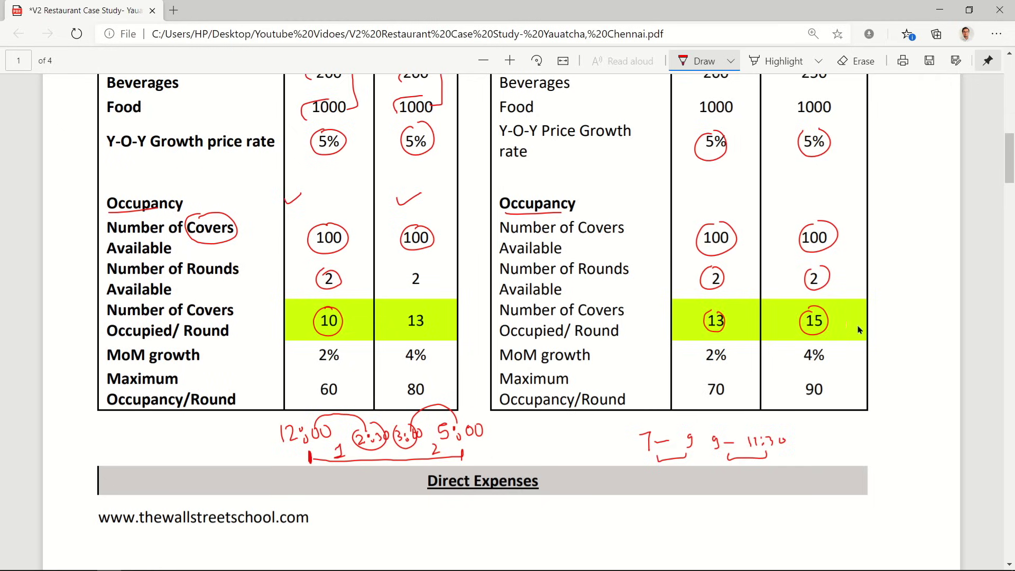
drag(861, 306, 834, 321)
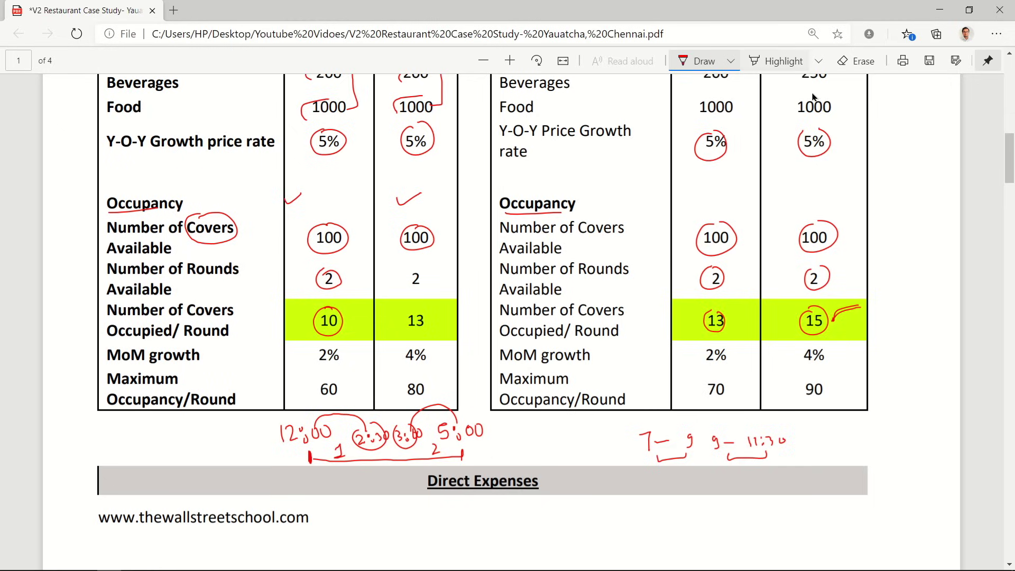
click(857, 61)
drag(832, 333, 830, 325)
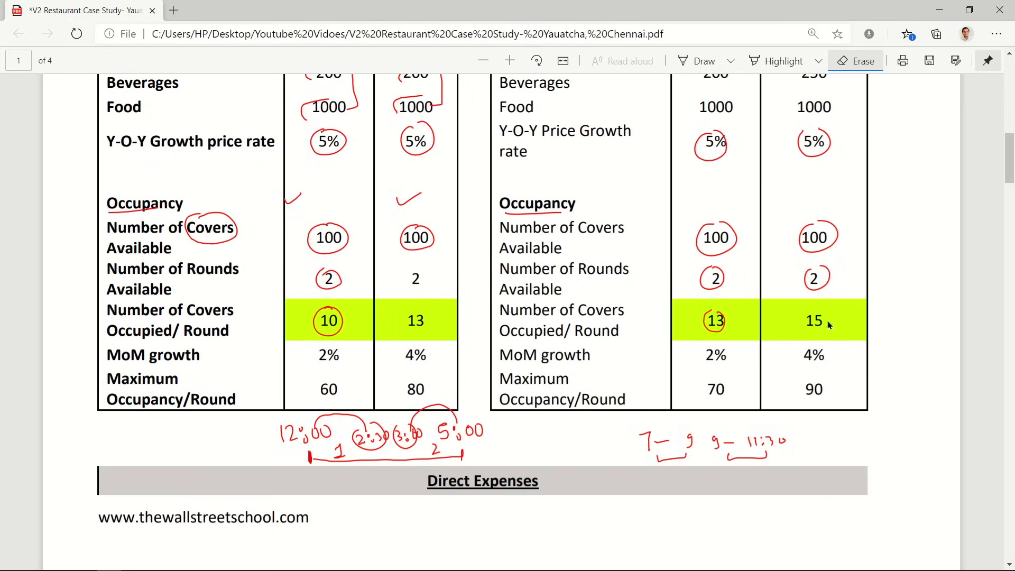
click(699, 331)
click(699, 61)
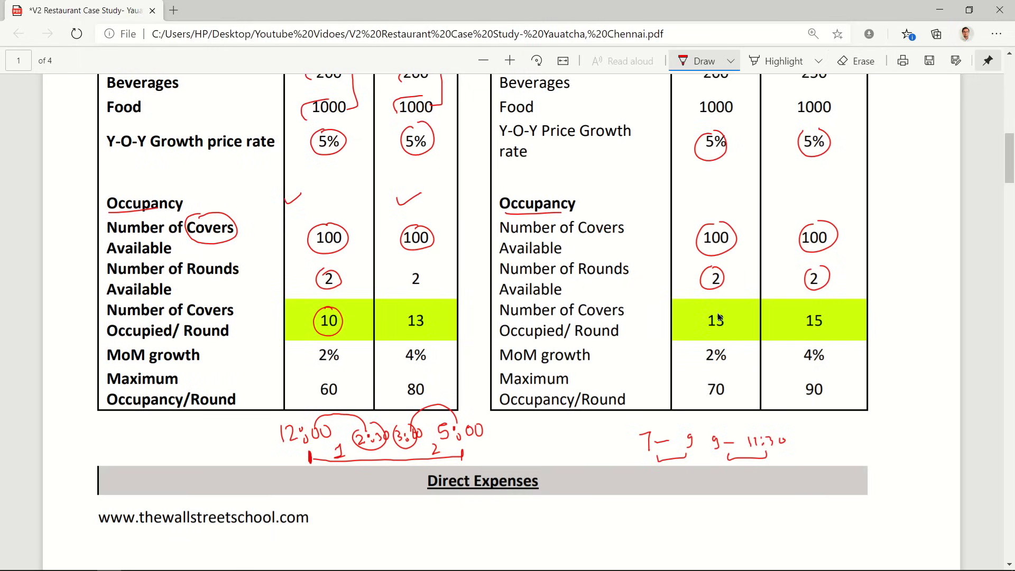
mouse_move(718, 307)
mouse_down()
mouse_move(699, 316)
mouse_move(734, 317)
mouse_move(720, 306)
mouse_up()
mouse_move(798, 321)
mouse_down()
mouse_move(831, 322)
mouse_move(808, 326)
mouse_up()
drag(294, 314, 294, 316)
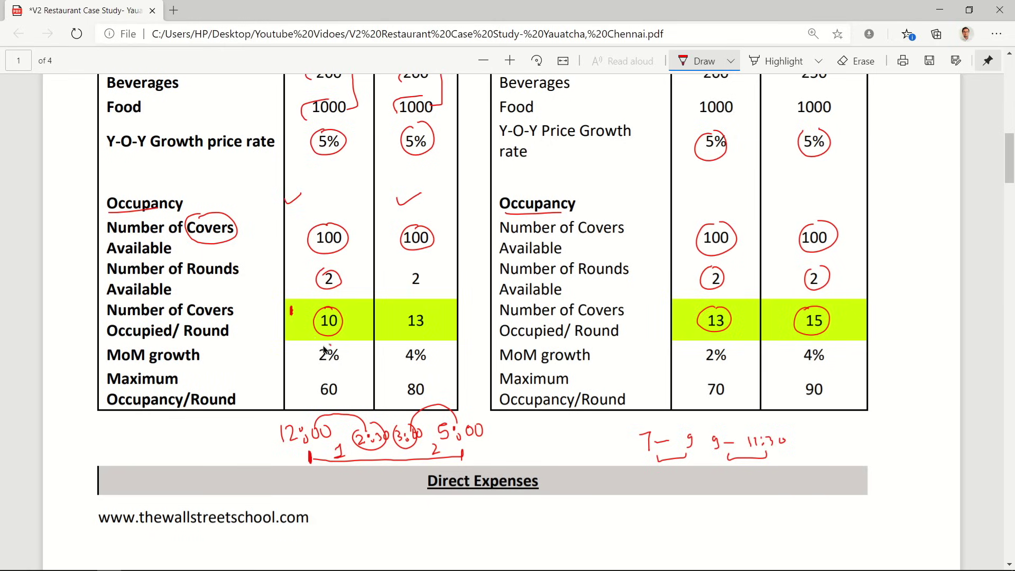
Step: Circle the 2% MoM growth and write a circled 10 → 10 (1.02) = 10.2
mouse_move(325, 347)
mouse_down()
mouse_move(350, 365)
mouse_move(341, 364)
mouse_up()
mouse_move(374, 509)
mouse_down()
mouse_move(375, 525)
mouse_move(382, 521)
mouse_up()
mouse_move(368, 501)
mouse_down()
mouse_move(365, 525)
mouse_move(370, 500)
mouse_up()
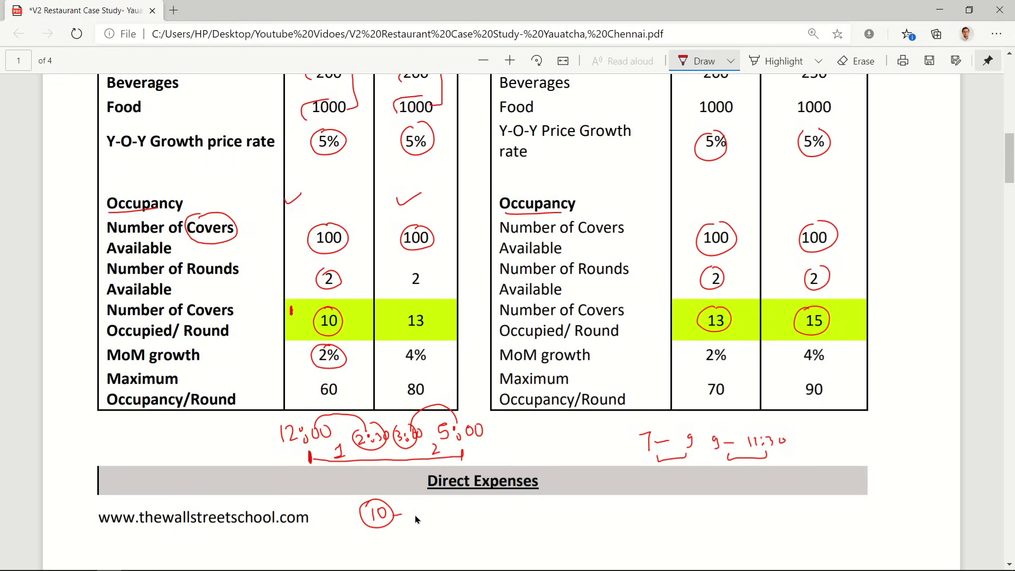
mouse_move(396, 516)
mouse_down()
mouse_move(454, 525)
mouse_move(463, 513)
mouse_move(481, 527)
mouse_move(495, 513)
mouse_up()
click(492, 519)
mouse_move(499, 511)
mouse_down()
mouse_move(511, 528)
mouse_move(537, 517)
mouse_up()
drag(528, 523, 537, 523)
mouse_move(563, 510)
mouse_down()
mouse_move(562, 521)
mouse_move(569, 510)
mouse_move(589, 520)
mouse_move(599, 509)
mouse_move(604, 526)
mouse_up()
click(577, 519)
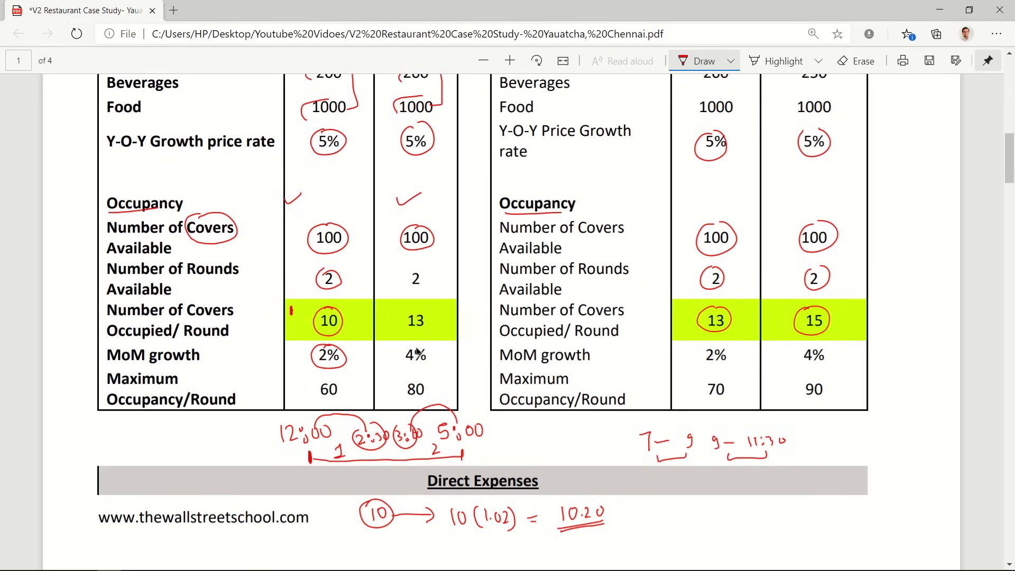
Step: Circle the 4%, 2% and 4% MoM growth values and write 100% and 30 beside the right table
mouse_move(417, 352)
mouse_down()
mouse_move(405, 358)
mouse_move(429, 371)
mouse_move(418, 361)
mouse_up()
mouse_move(714, 344)
mouse_down()
mouse_move(703, 373)
mouse_move(712, 349)
mouse_up()
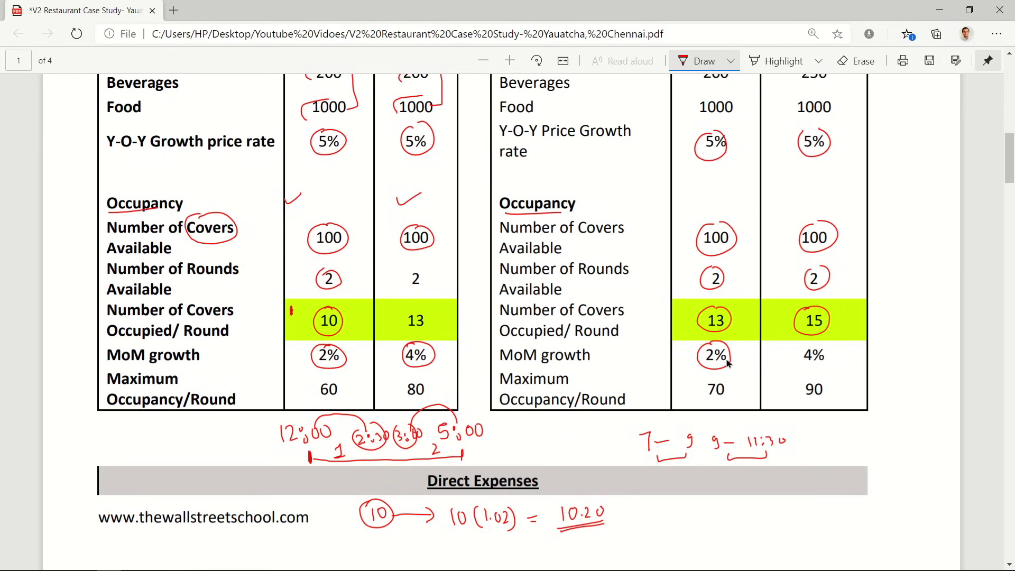
mouse_move(818, 344)
mouse_down()
mouse_move(809, 373)
mouse_move(817, 342)
mouse_up()
mouse_move(834, 435)
mouse_down()
mouse_move(834, 445)
mouse_move(858, 436)
mouse_up()
mouse_move(869, 437)
mouse_down()
mouse_move(881, 440)
mouse_move(877, 459)
mouse_move(840, 432)
mouse_move(853, 423)
mouse_up()
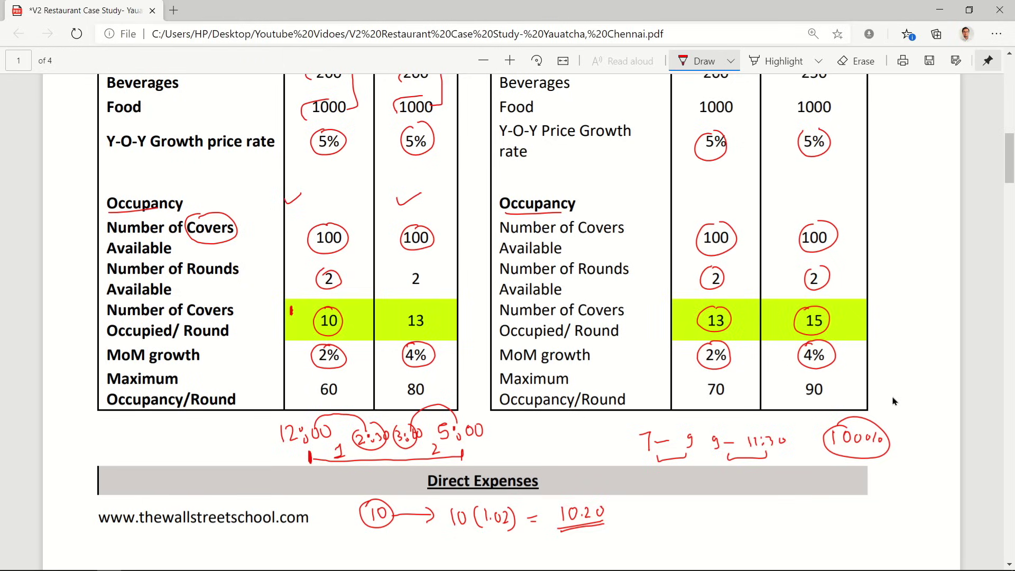
mouse_move(893, 396)
mouse_down()
mouse_move(893, 411)
mouse_move(909, 400)
mouse_up()
Step: Circle the maximum occupancy values 60, 80, 70 and 90 and add side marks
mouse_move(336, 388)
mouse_down()
mouse_move(315, 398)
mouse_move(339, 384)
mouse_up()
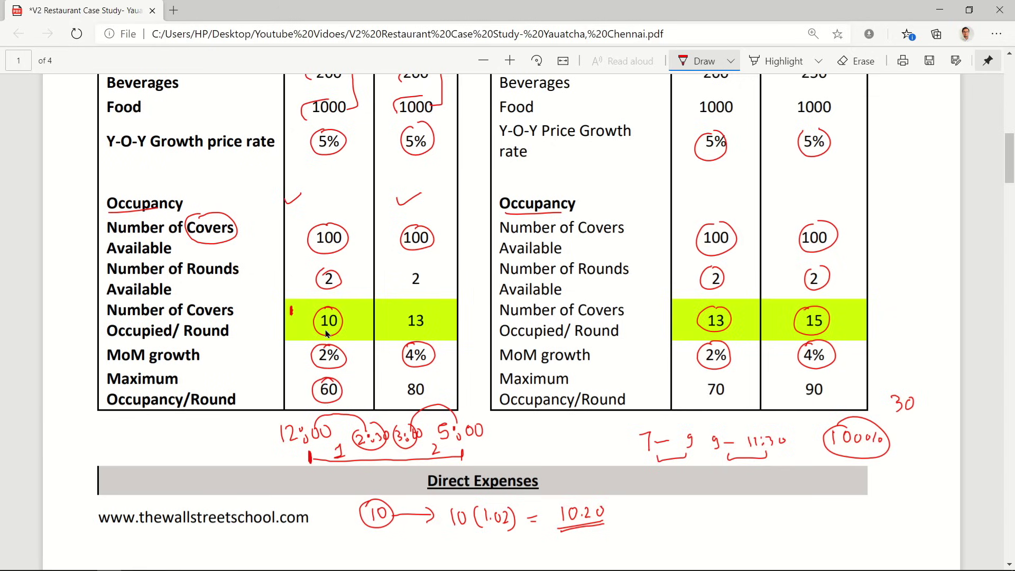
drag(344, 319, 360, 309)
mouse_move(412, 380)
mouse_down()
mouse_move(407, 402)
mouse_move(431, 395)
mouse_move(427, 380)
mouse_up()
mouse_move(711, 380)
mouse_down()
mouse_move(719, 406)
mouse_move(711, 379)
mouse_up()
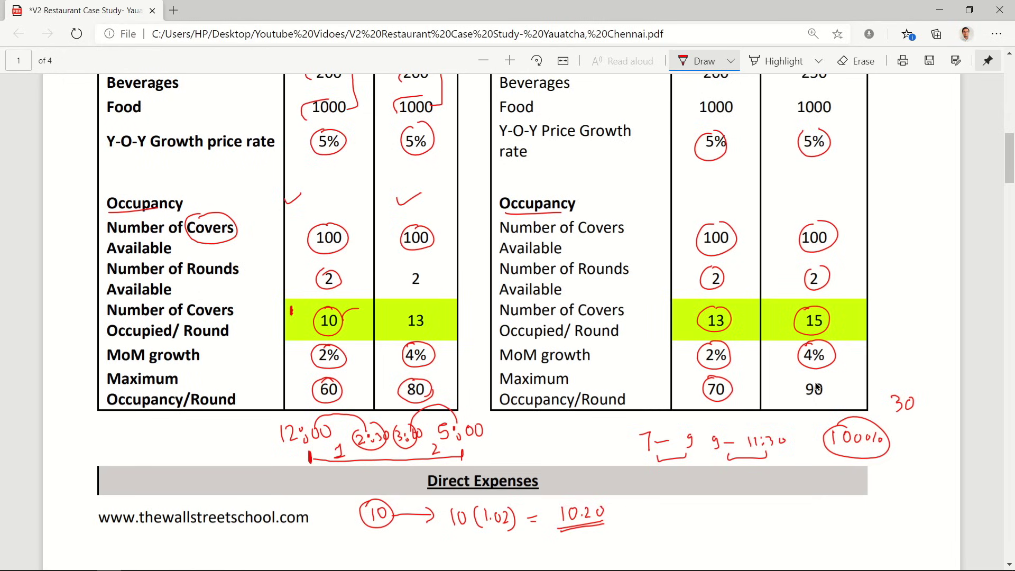
mouse_move(818, 387)
mouse_down()
mouse_move(800, 397)
mouse_move(839, 394)
mouse_move(816, 377)
mouse_up()
drag(847, 236, 864, 221)
drag(840, 395, 864, 396)
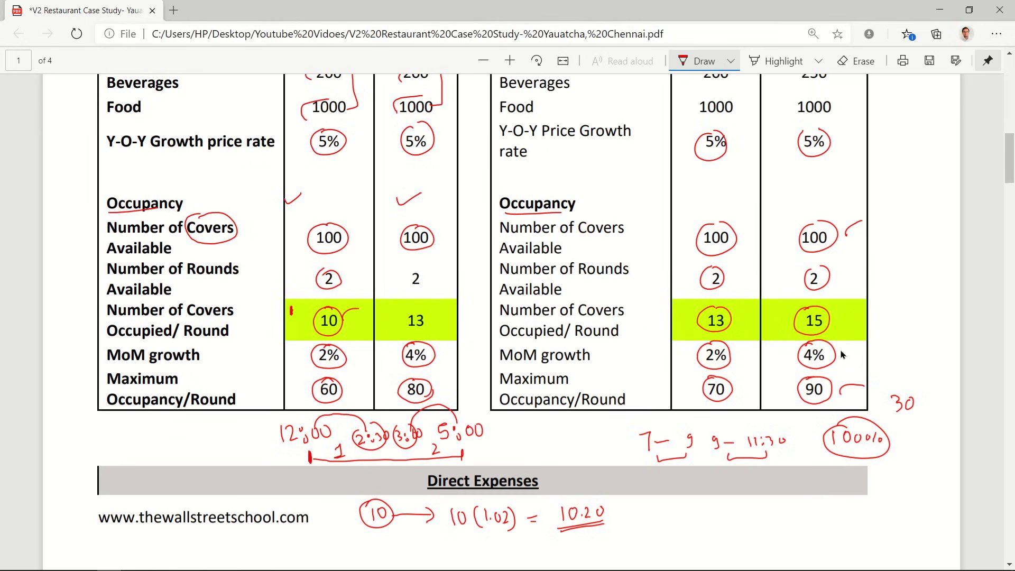
Step: On page 2, mark the 35%, 40% and 30% cost shares
scroll(843, 355, down, 2)
scroll(845, 353, down, 2)
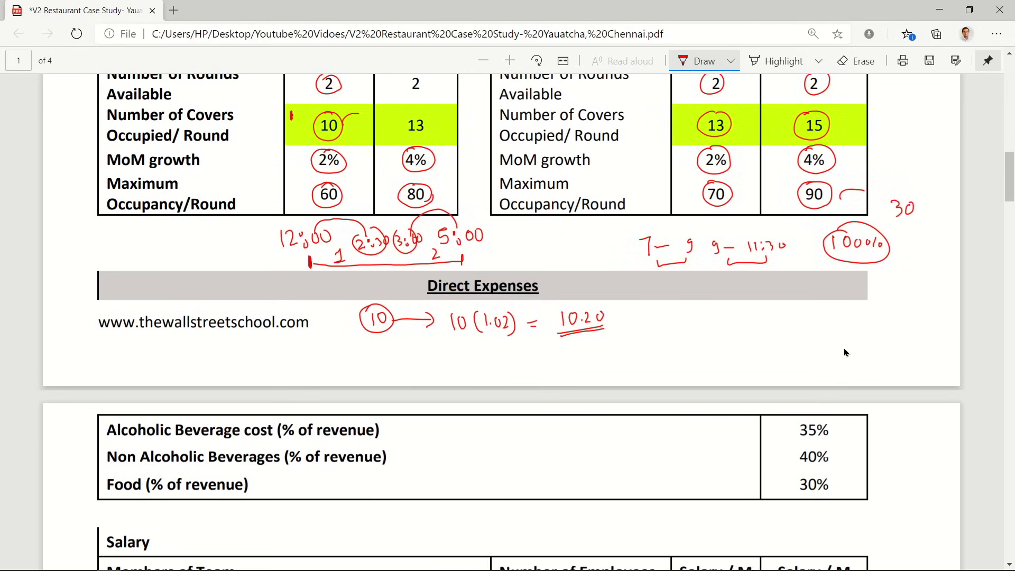
scroll(845, 352, down, 3)
scroll(846, 350, up, 5)
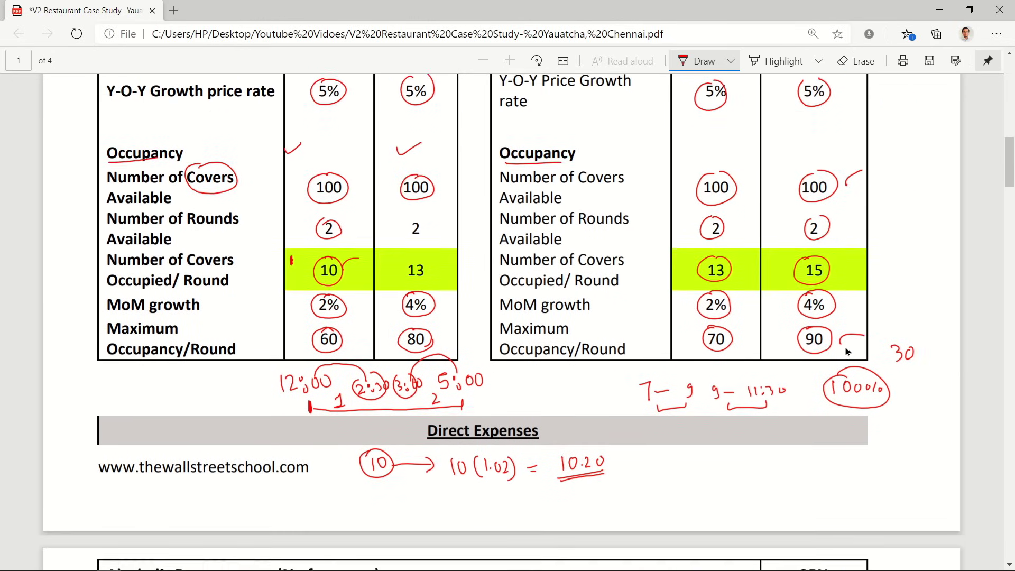
scroll(847, 350, up, 1)
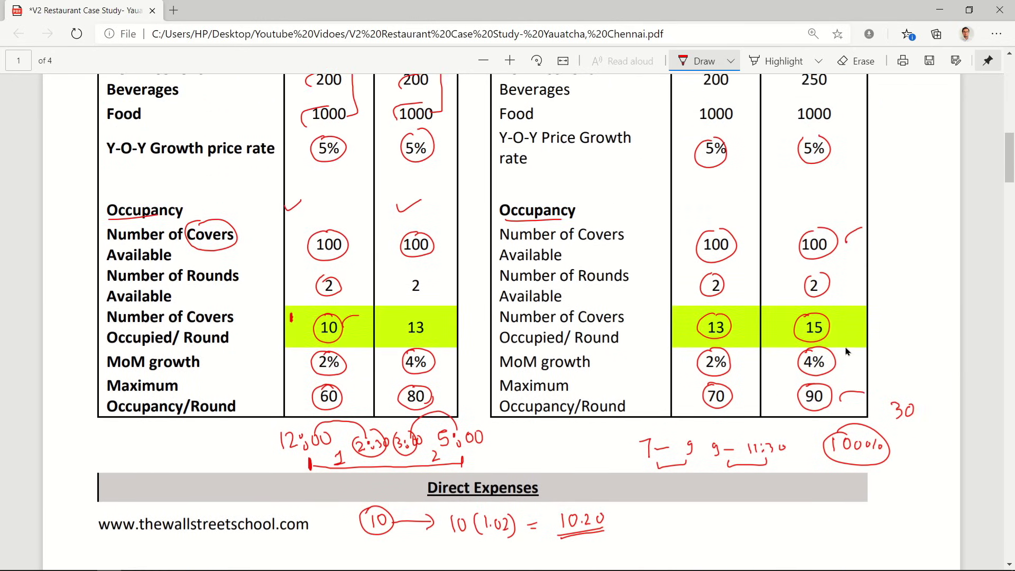
scroll(847, 352, down, 7)
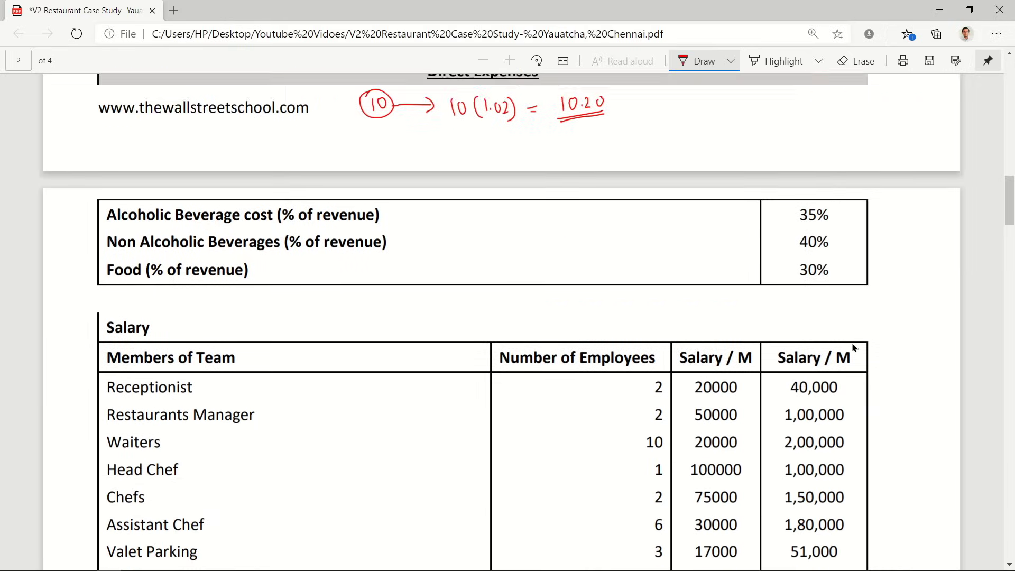
scroll(882, 340, up, 2)
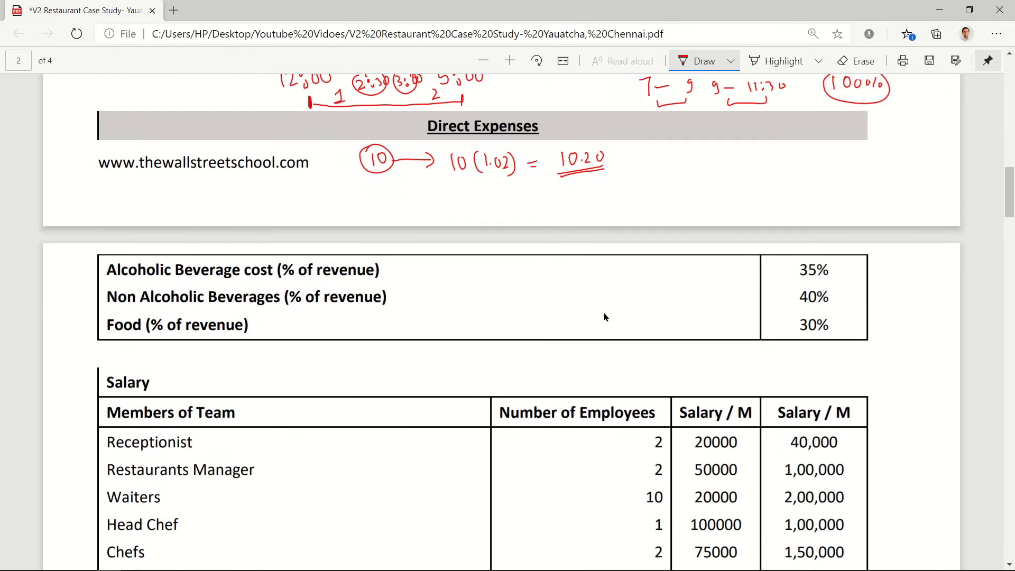
scroll(608, 316, down, 1)
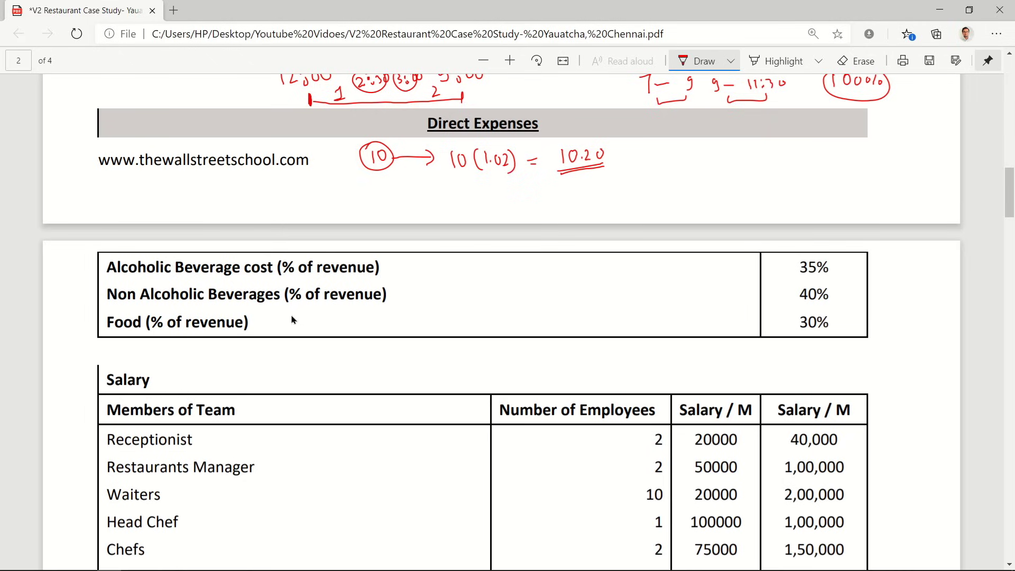
drag(835, 271, 868, 257)
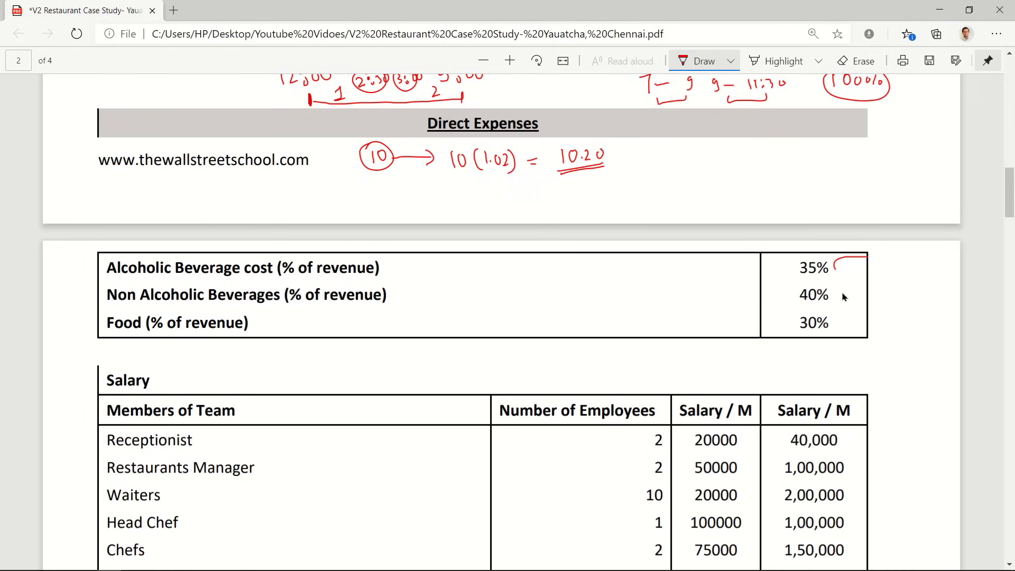
drag(838, 301, 869, 287)
drag(836, 330, 861, 319)
Step: Write 100 - 35 = 65 beside the alcoholic beverage row, circle 35%, and scroll to the Salary table
mouse_move(520, 260)
mouse_down()
mouse_move(519, 273)
mouse_move(532, 265)
mouse_up()
drag(542, 265, 543, 279)
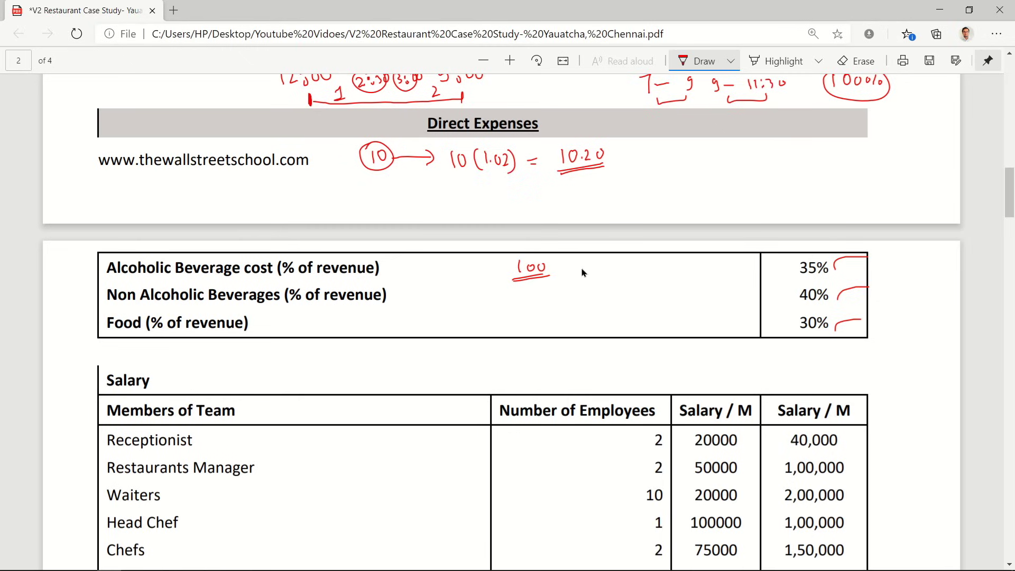
mouse_move(585, 267)
mouse_down()
mouse_move(570, 269)
mouse_move(614, 267)
mouse_up()
drag(607, 272, 637, 268)
mouse_move(648, 263)
mouse_down()
mouse_move(642, 274)
mouse_move(657, 276)
mouse_up()
drag(791, 278, 819, 259)
scroll(770, 312, down, 3)
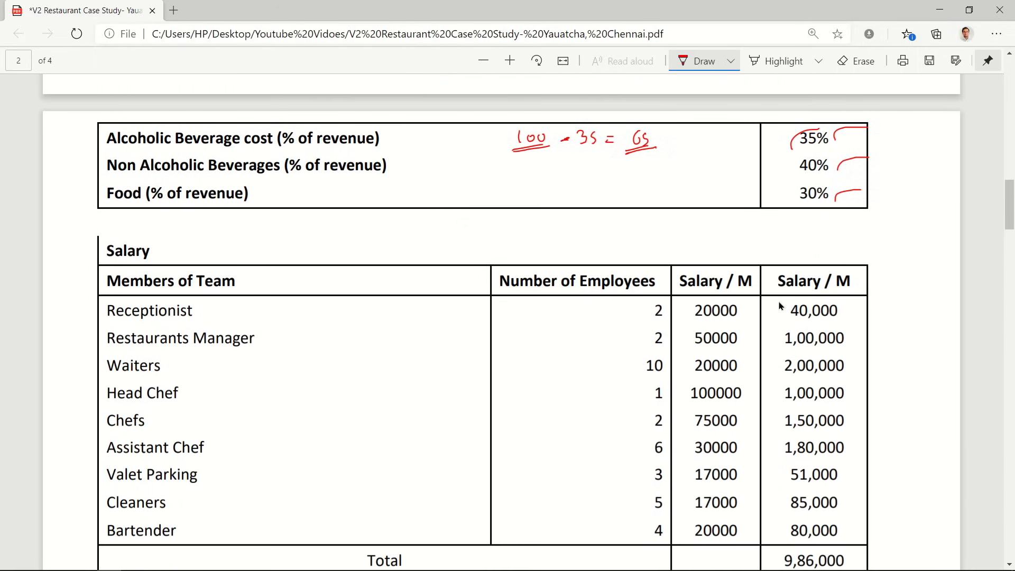
scroll(781, 305, down, 2)
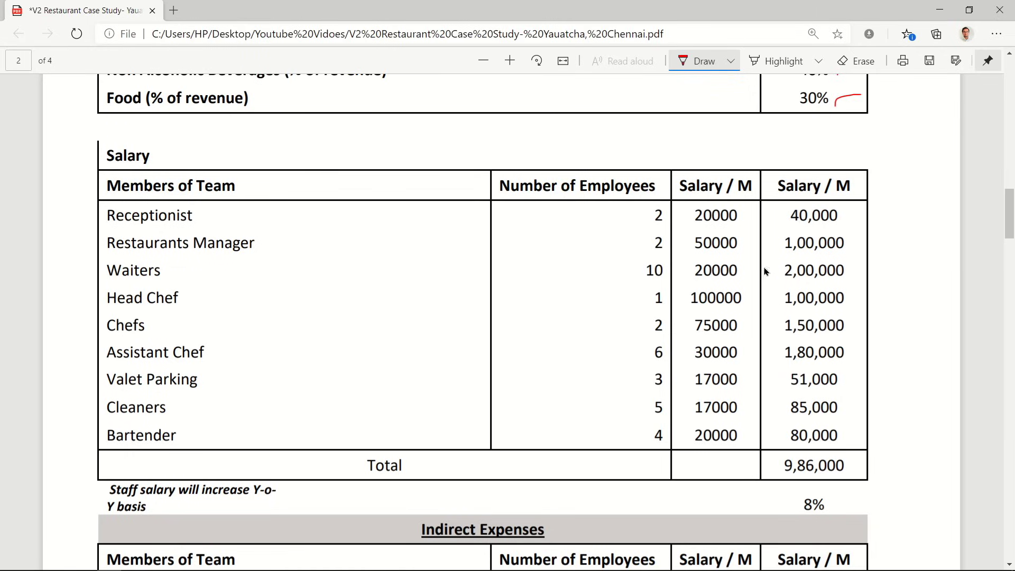
Step: Tick each role row from Receptionist through Bartender in red
drag(93, 214, 112, 208)
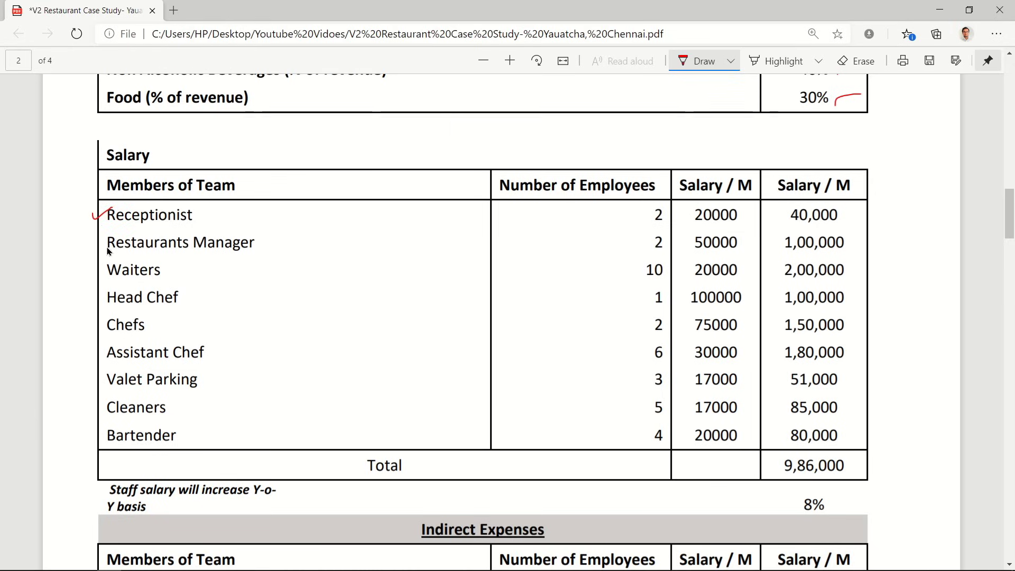
drag(87, 252, 109, 239)
drag(89, 278, 110, 265)
drag(91, 305, 110, 296)
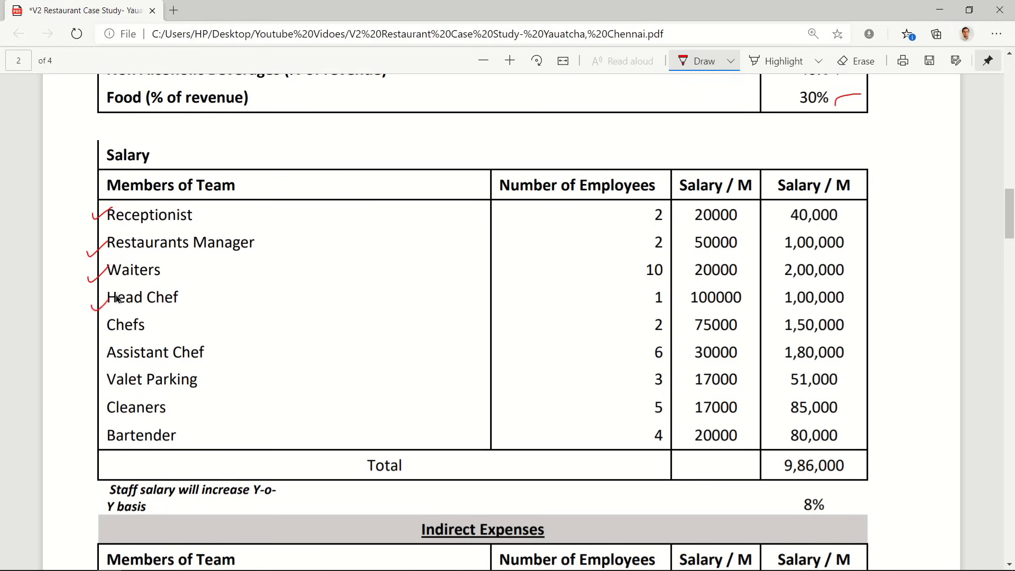
drag(88, 329, 112, 318)
drag(93, 353, 114, 346)
drag(87, 385, 112, 373)
drag(111, 409, 113, 401)
drag(83, 440, 100, 431)
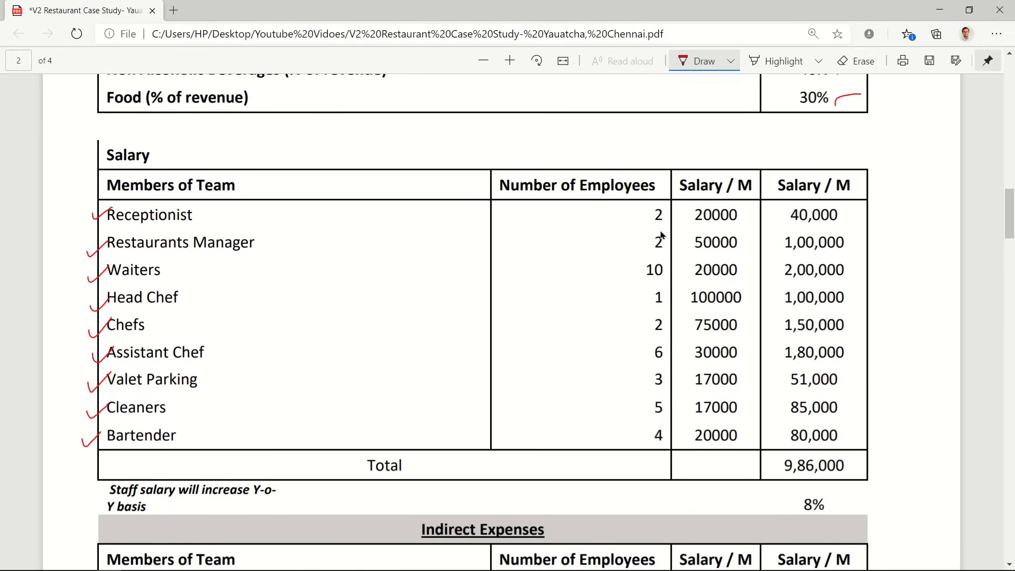
Step: Circle or tick the headcounts 2, 2, 10, bracket 1, 2, 6, and circle 5 and 4
drag(652, 209, 667, 211)
drag(652, 254, 666, 237)
drag(640, 276, 668, 263)
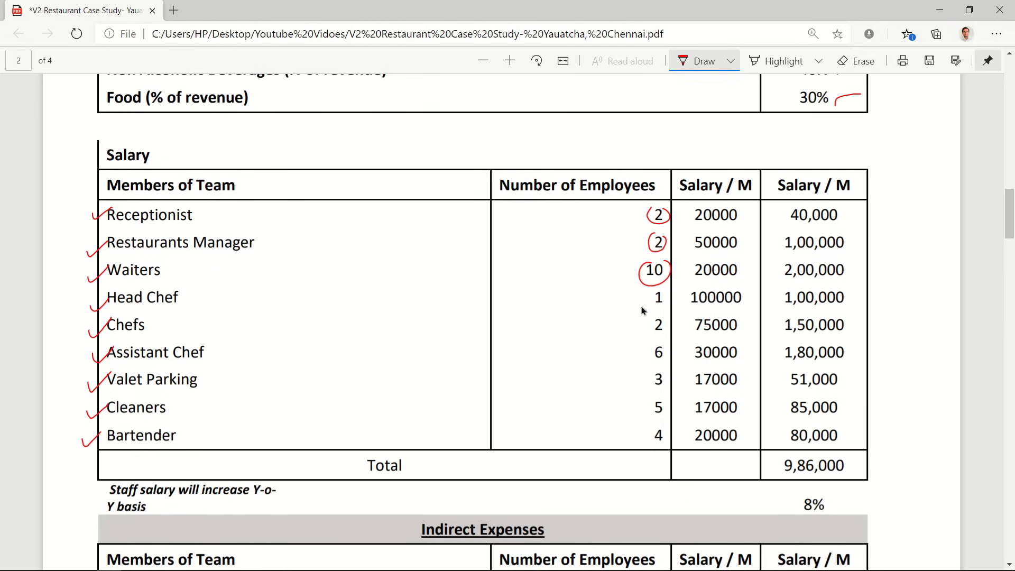
drag(640, 307, 658, 299)
drag(644, 333, 661, 324)
drag(635, 362, 654, 353)
mouse_move(669, 294)
mouse_down()
mouse_move(677, 360)
mouse_move(659, 360)
mouse_up()
mouse_move(670, 405)
mouse_down()
mouse_move(650, 413)
mouse_move(667, 396)
mouse_up()
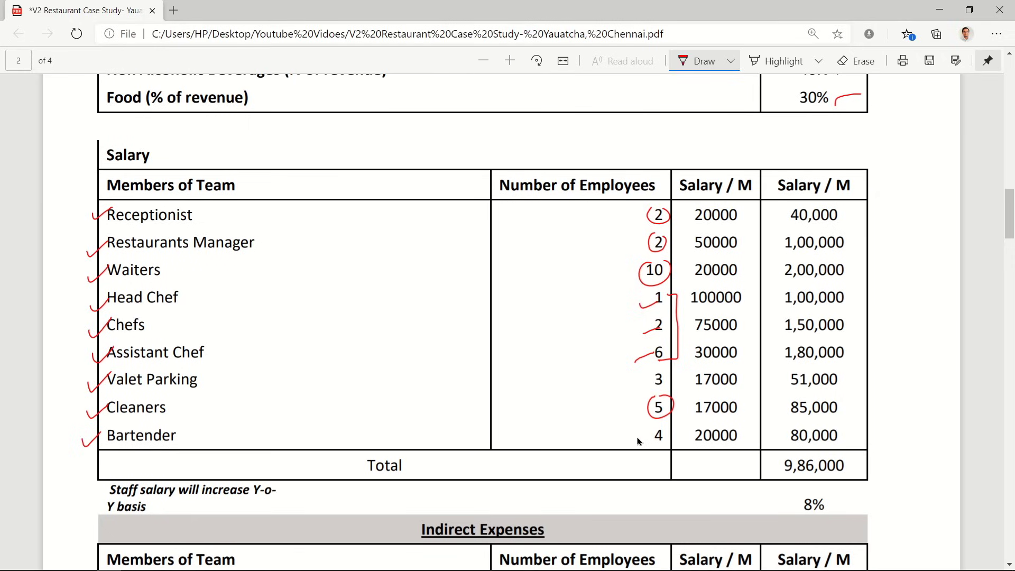
mouse_move(665, 429)
mouse_down()
mouse_move(648, 439)
mouse_move(666, 430)
mouse_up()
Step: Circle the 9,86,000 salary total and 8% growth rate, adding marks beside Waiters, Receptionist and 8%
mouse_move(794, 456)
mouse_down()
mouse_move(786, 478)
mouse_move(841, 481)
mouse_move(826, 456)
mouse_move(783, 456)
mouse_up()
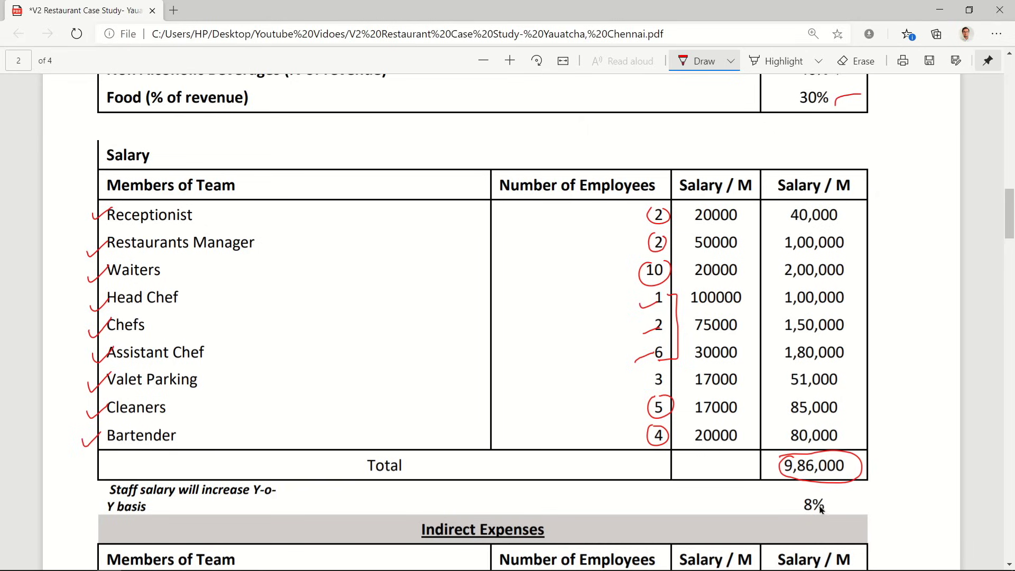
mouse_move(823, 493)
mouse_down()
mouse_move(795, 508)
mouse_move(826, 494)
mouse_up()
drag(204, 287, 274, 241)
drag(217, 220, 249, 204)
drag(836, 510, 860, 497)
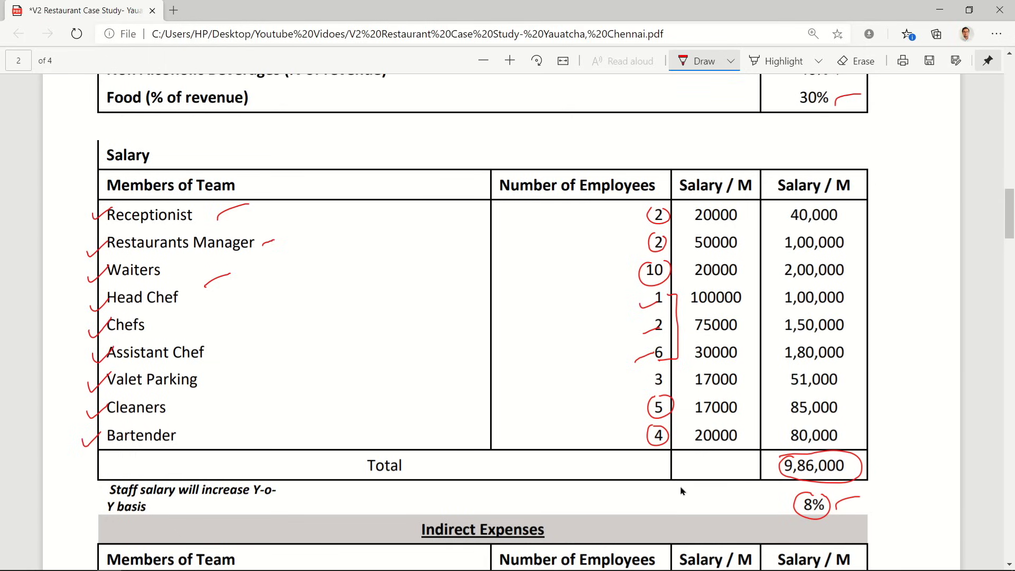
Step: Mark the HR Manager row in red
scroll(681, 486, down, 5)
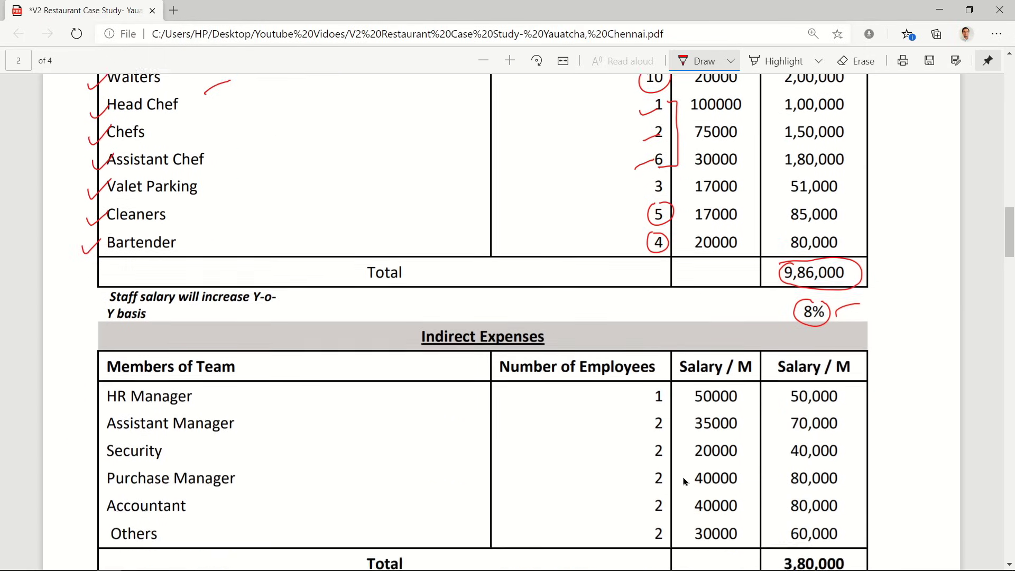
scroll(681, 478, down, 2)
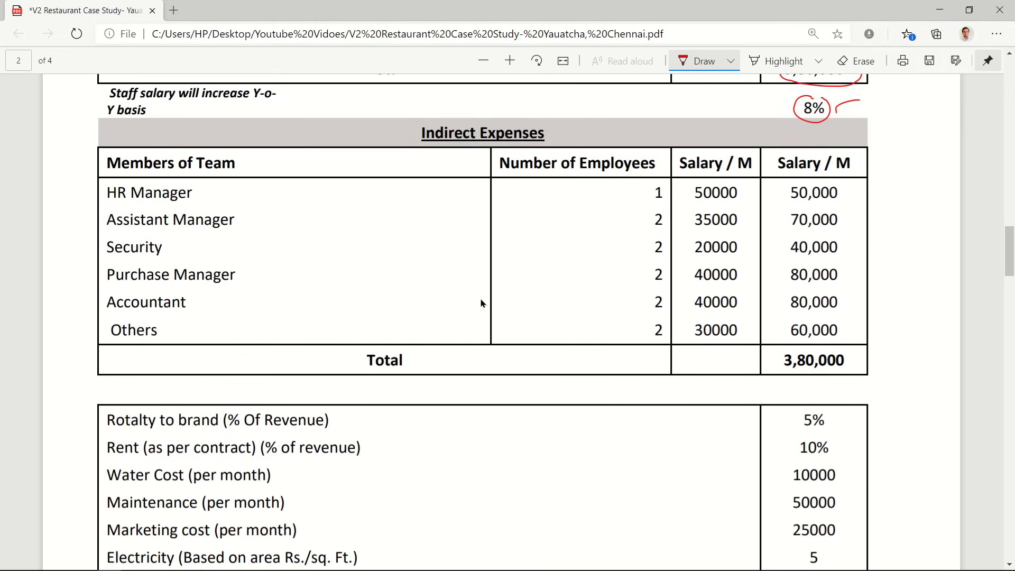
scroll(478, 304, up, 4)
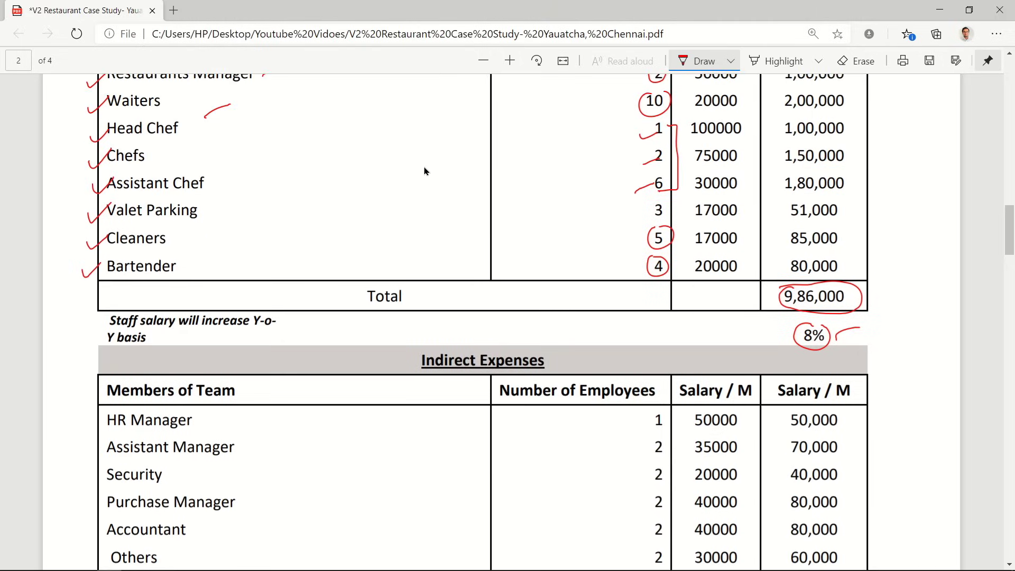
scroll(424, 169, down, 3)
scroll(233, 294, up, 1)
drag(205, 283, 225, 270)
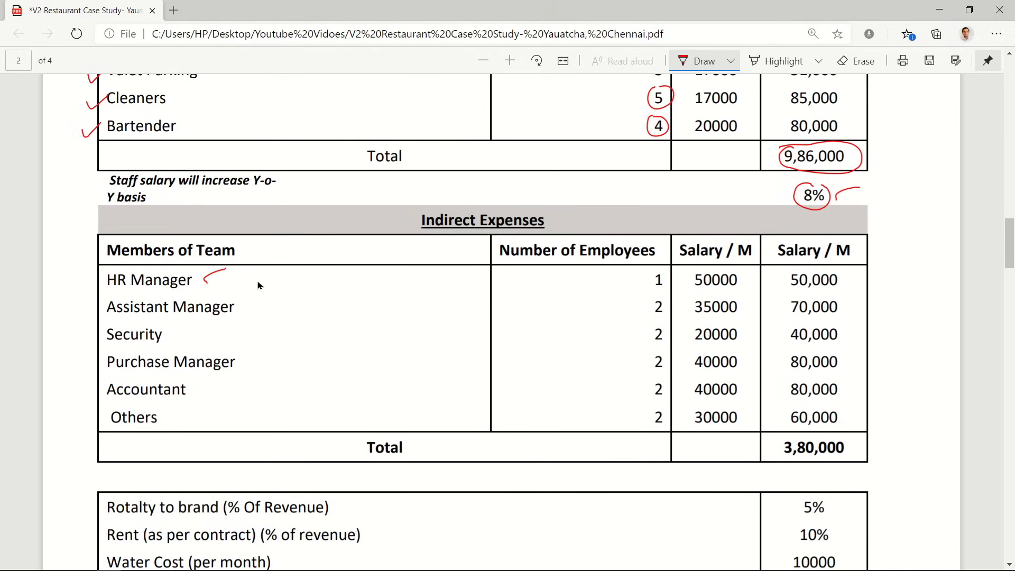
Step: Circle the 3,80,000 Indirect Expenses total and write an underlined 4 beside it
scroll(597, 282, up, 4)
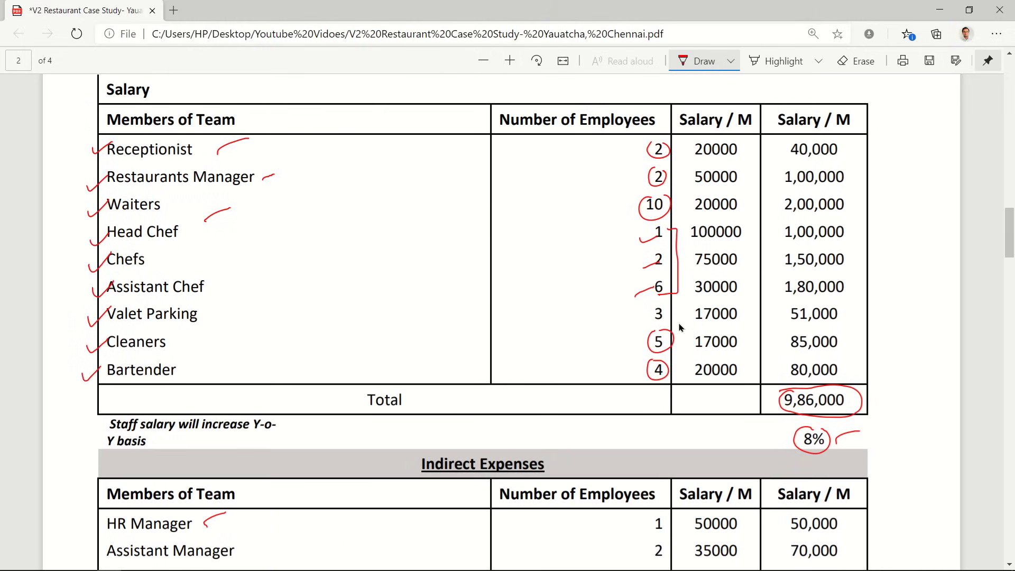
scroll(647, 385, down, 4)
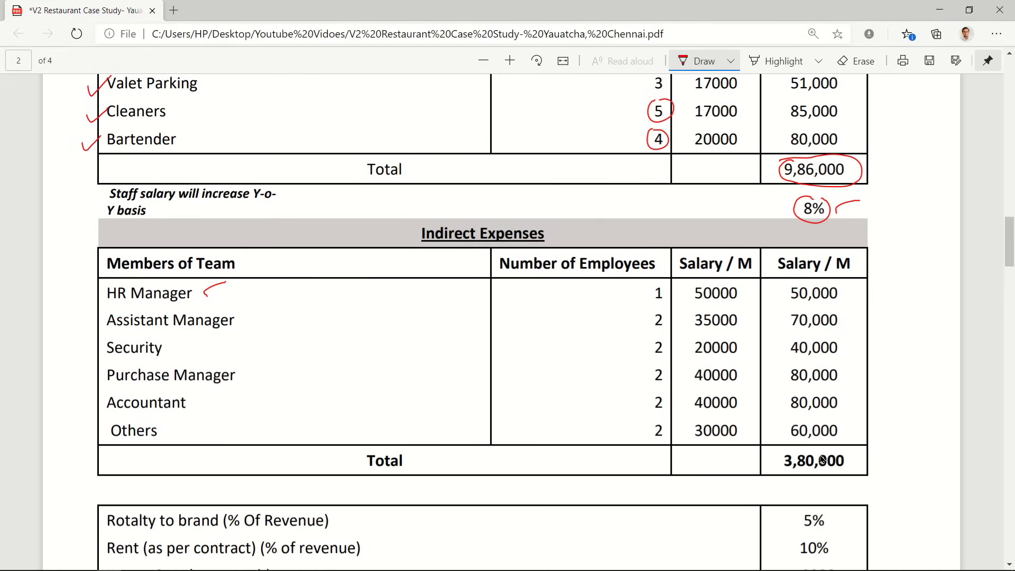
mouse_move(795, 451)
mouse_down()
mouse_move(782, 460)
mouse_move(850, 465)
mouse_move(796, 451)
mouse_up()
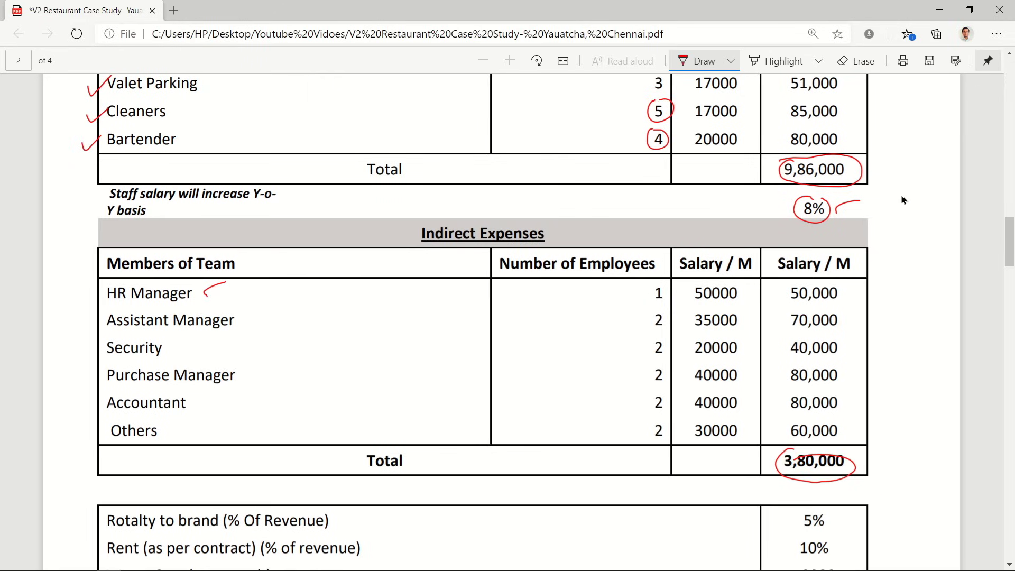
click(879, 178)
mouse_move(885, 165)
mouse_down()
mouse_move(884, 175)
mouse_move(893, 165)
mouse_move(916, 171)
mouse_up()
drag(879, 181, 918, 175)
mouse_move(883, 456)
mouse_down()
mouse_move(891, 469)
mouse_move(872, 474)
mouse_up()
scroll(867, 455, down, 3)
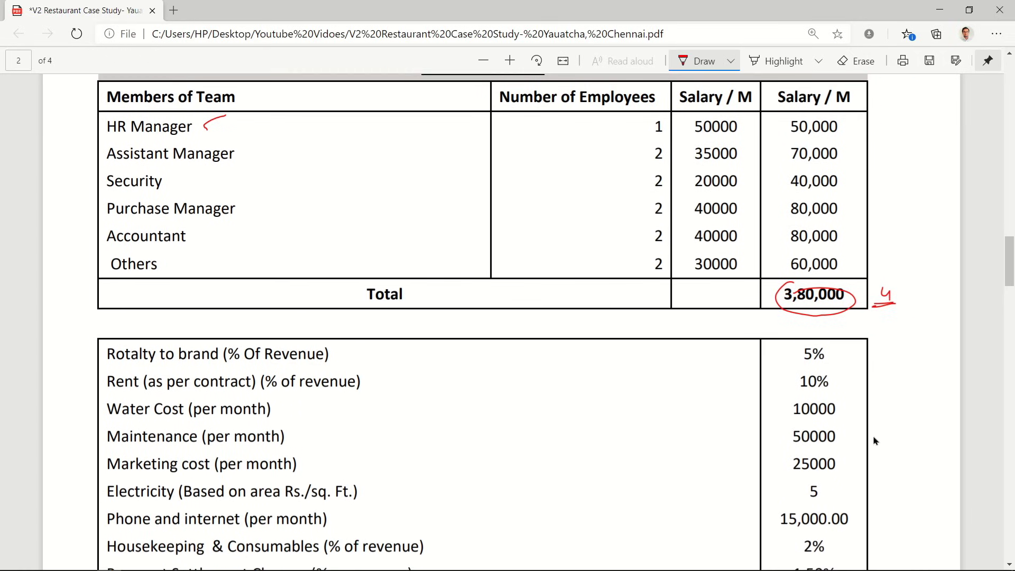
scroll(875, 440, down, 3)
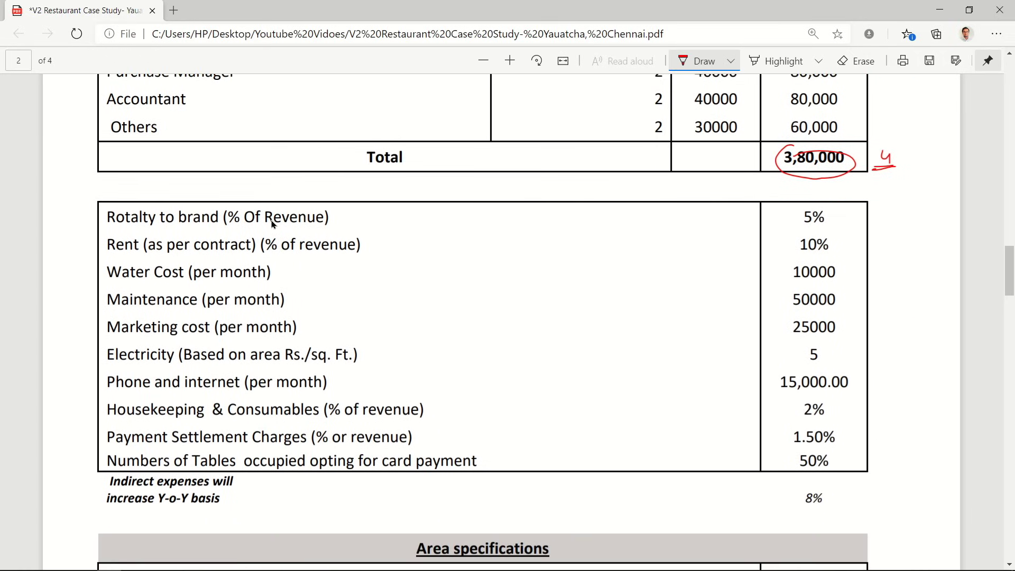
Step: Write AKH and (GR) by the Royalty row, underlining Revenue and 'as per contract'
mouse_move(202, 212)
mouse_down()
mouse_move(219, 196)
mouse_move(259, 191)
mouse_up()
drag(267, 183, 275, 200)
mouse_move(284, 185)
mouse_down()
mouse_move(284, 198)
mouse_move(292, 191)
mouse_up()
drag(291, 184, 297, 196)
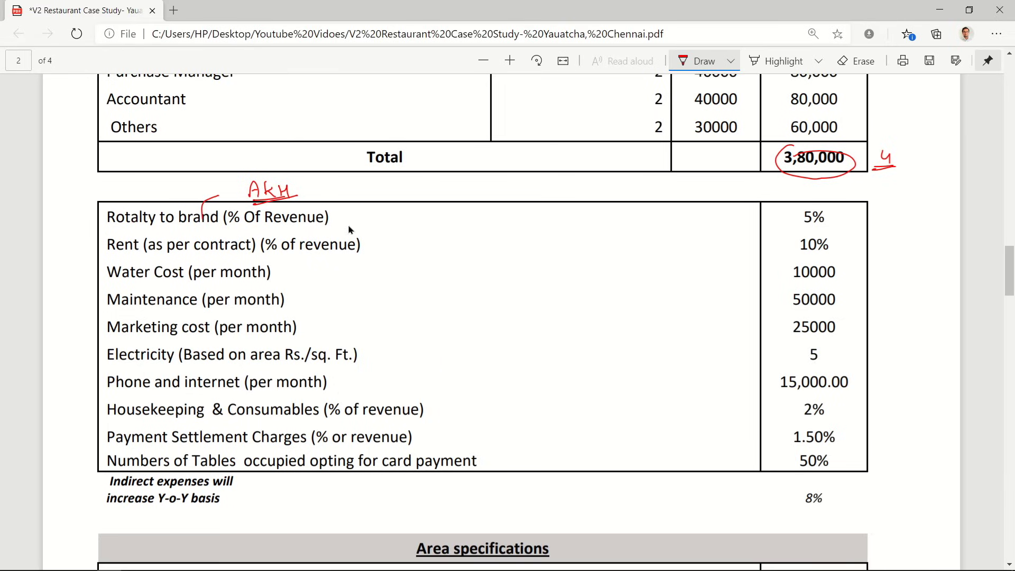
mouse_move(264, 226)
mouse_down()
mouse_move(382, 225)
mouse_move(350, 230)
mouse_up()
drag(400, 205, 403, 227)
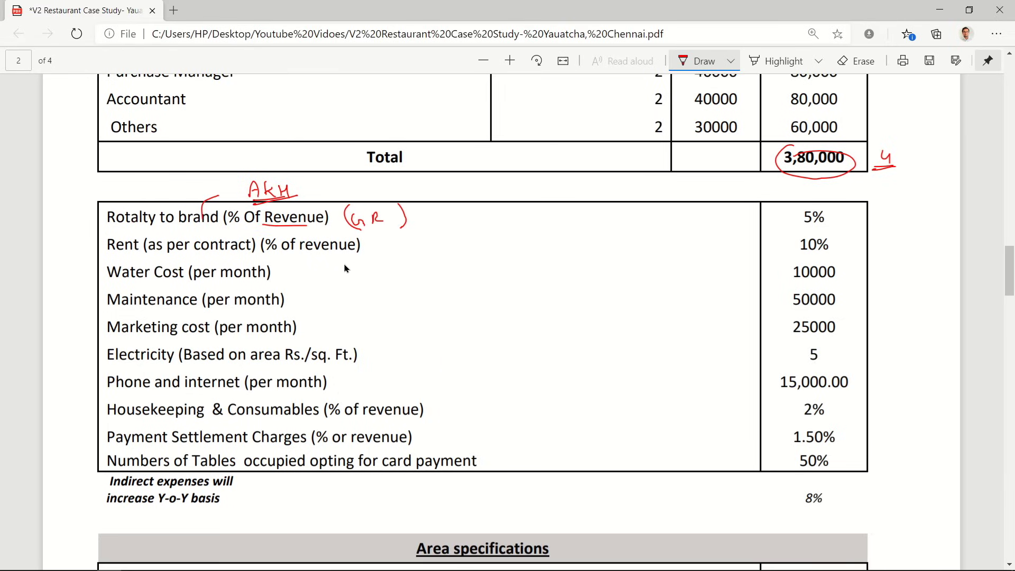
drag(153, 256, 236, 255)
Step: Circle the 10% rent rate and sketch a 100 example branching into 5 and 10
mouse_move(814, 232)
mouse_down()
mouse_move(795, 246)
mouse_move(836, 255)
mouse_move(809, 232)
mouse_up()
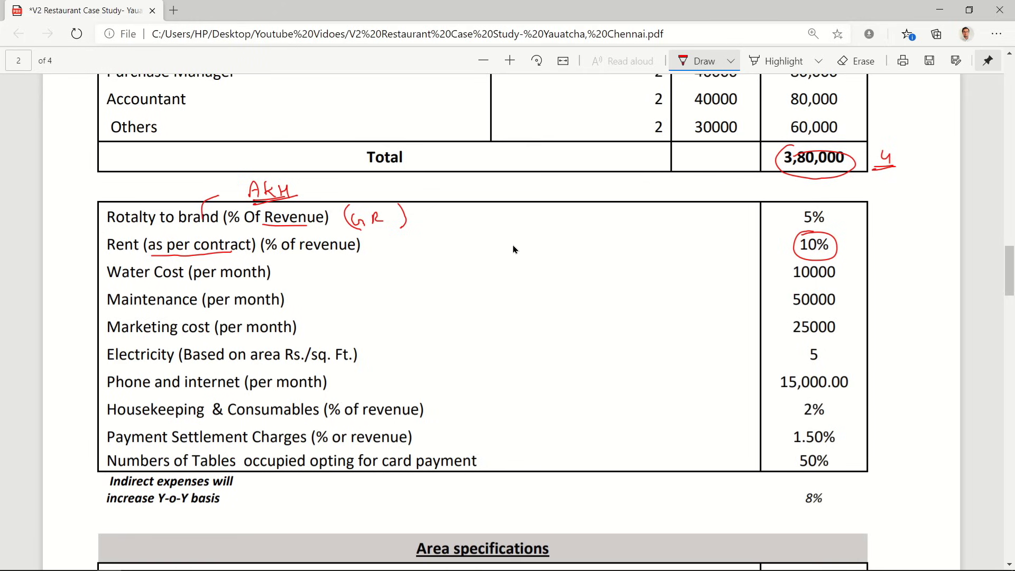
drag(512, 239, 512, 252)
mouse_move(521, 241)
mouse_down()
mouse_move(563, 225)
mouse_move(568, 254)
mouse_up()
drag(574, 217, 571, 231)
drag(591, 215, 595, 206)
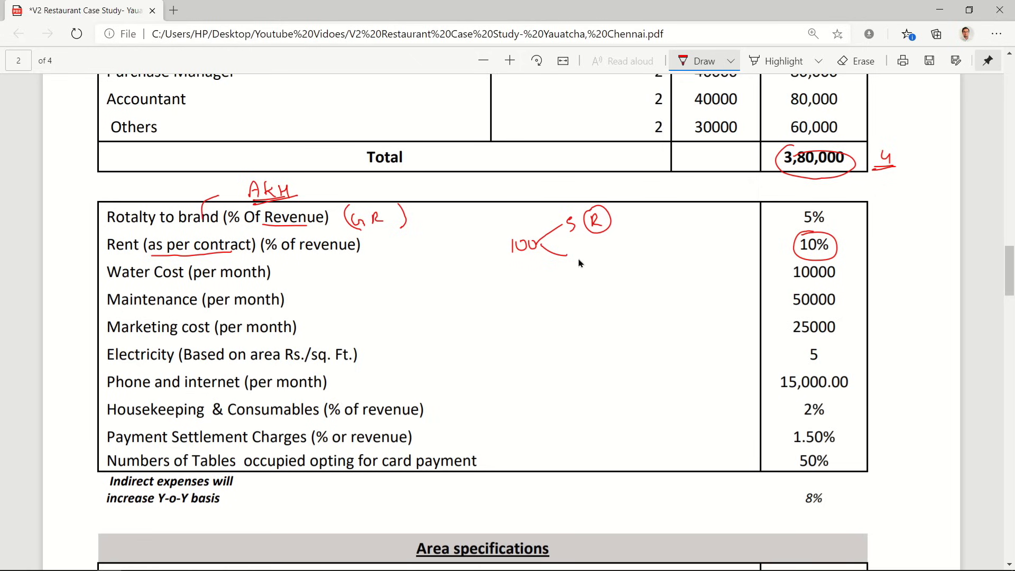
mouse_move(577, 253)
mouse_down()
mouse_move(576, 266)
mouse_move(585, 255)
mouse_move(662, 264)
mouse_move(623, 277)
mouse_up()
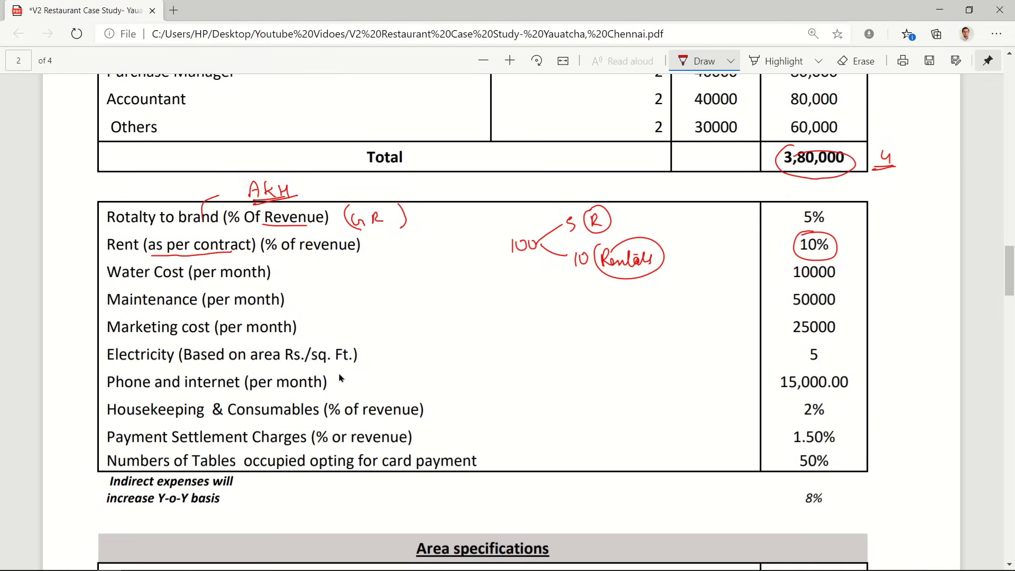
Step: Circle Electricity 5, mark 15,000.00, sketch the 1000→995 card fee example, underline 1.50% and card payment
mouse_move(816, 349)
mouse_down()
mouse_move(831, 353)
mouse_move(817, 361)
mouse_up()
drag(770, 394, 795, 375)
mouse_move(474, 418)
mouse_down()
mouse_move(472, 434)
mouse_move(485, 419)
mouse_move(602, 429)
mouse_move(610, 426)
mouse_move(596, 404)
mouse_move(491, 404)
mouse_move(570, 377)
mouse_move(591, 398)
mouse_move(627, 371)
mouse_up()
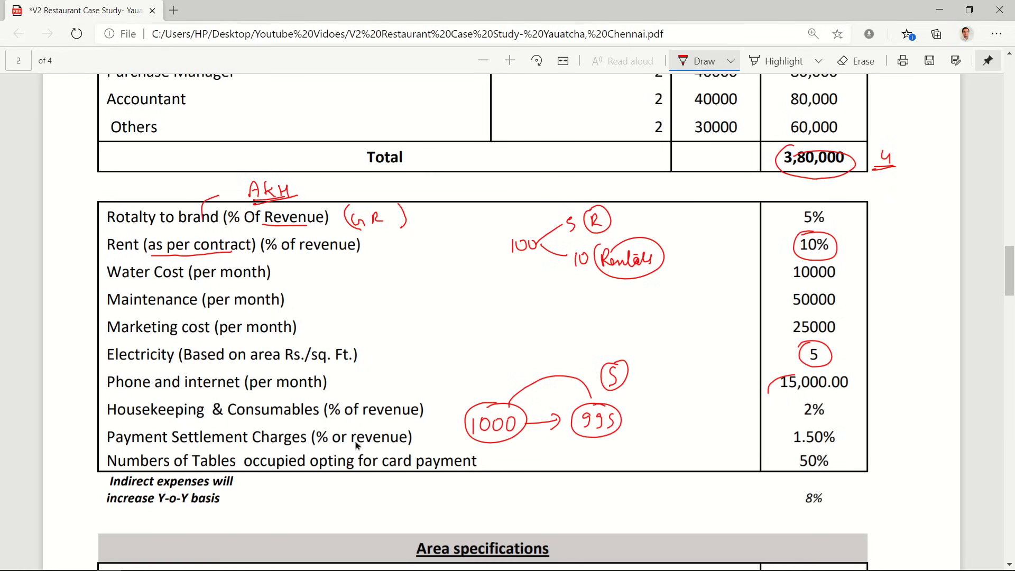
mouse_move(796, 449)
mouse_down()
mouse_move(831, 445)
mouse_move(796, 473)
mouse_move(832, 454)
mouse_move(815, 450)
mouse_up()
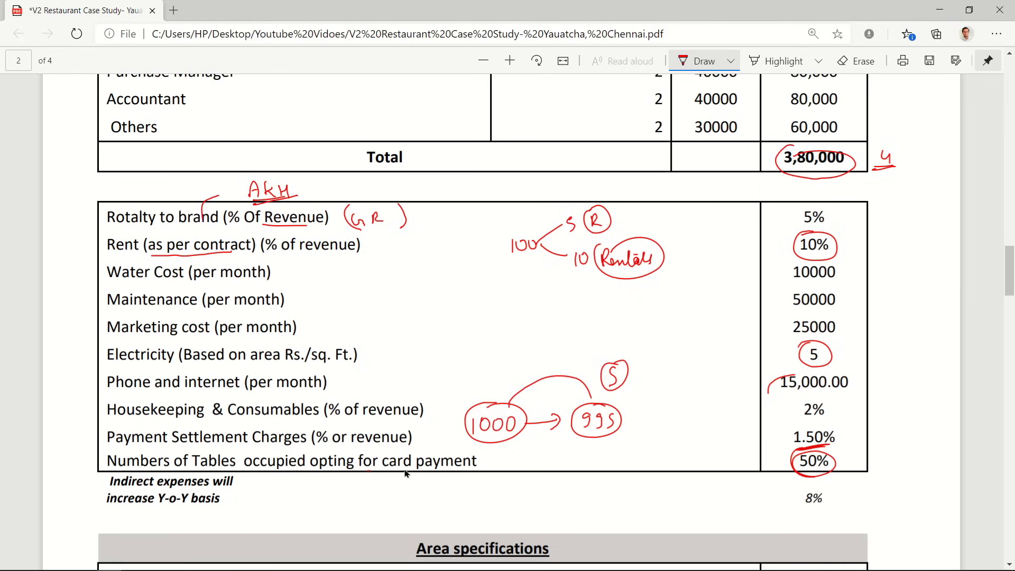
drag(406, 473, 418, 469)
drag(448, 470, 485, 468)
Step: Circle the 8% expense growth rate, note 15% by Marketing and an underlined 1.5 by Water Cost
scroll(594, 480, down, 3)
scroll(585, 386, up, 1)
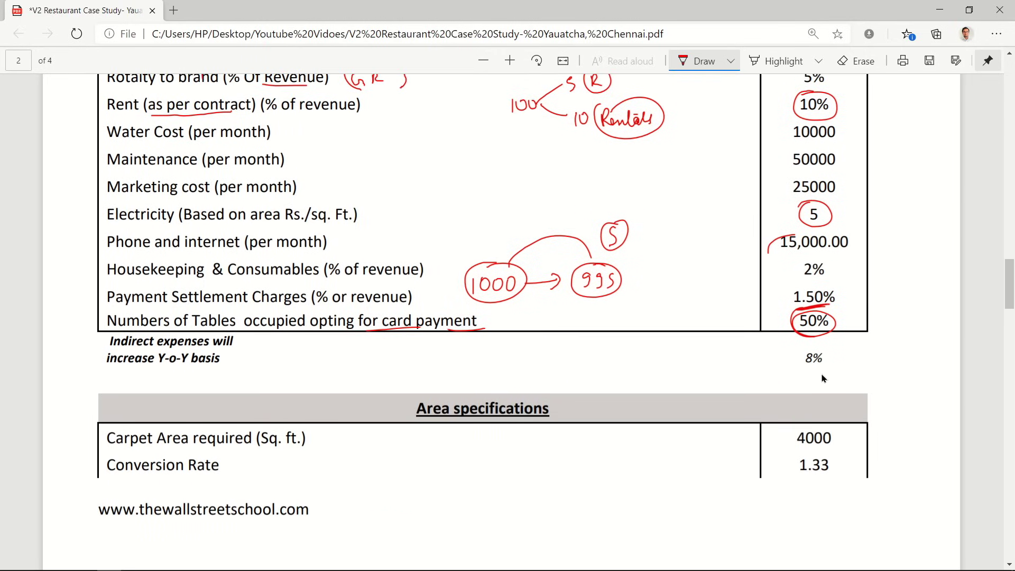
mouse_move(801, 358)
mouse_down()
mouse_move(830, 353)
mouse_move(813, 373)
mouse_up()
mouse_move(875, 180)
mouse_down()
mouse_move(876, 190)
mouse_move(910, 186)
mouse_up()
click(903, 181)
click(925, 188)
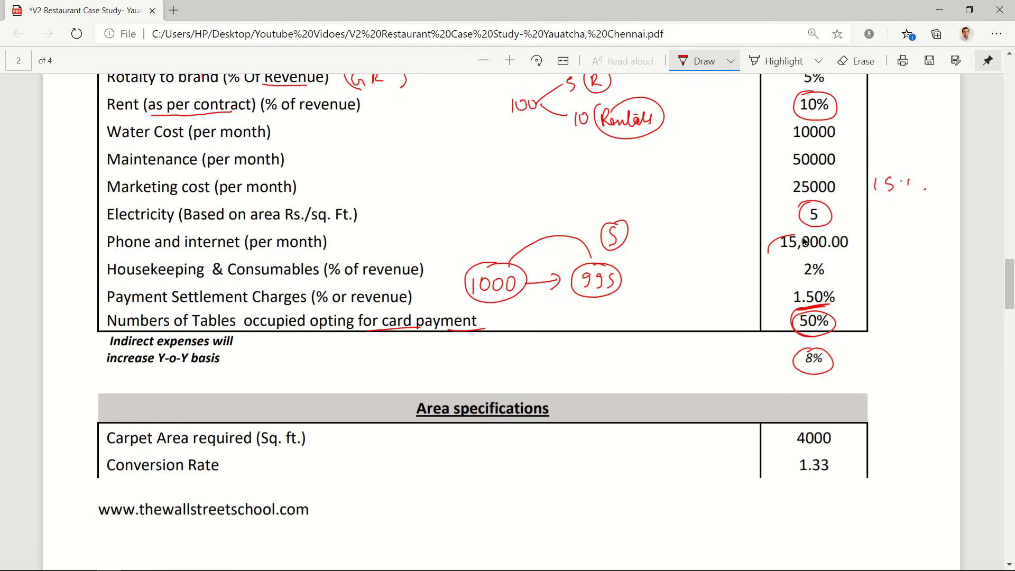
mouse_move(882, 125)
mouse_down()
mouse_move(882, 138)
mouse_move(910, 137)
mouse_move(871, 119)
mouse_up()
click(895, 134)
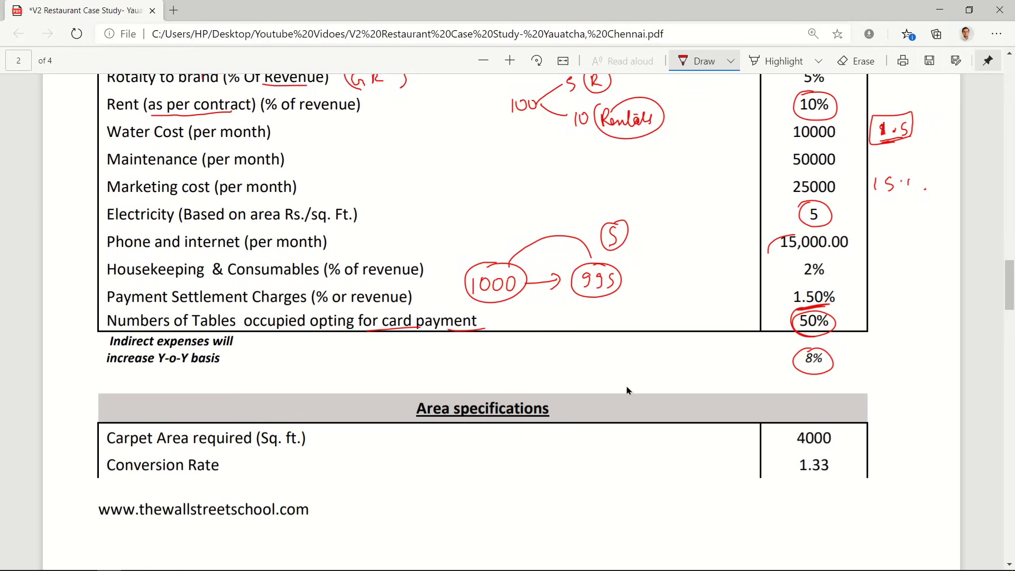
scroll(627, 390, down, 3)
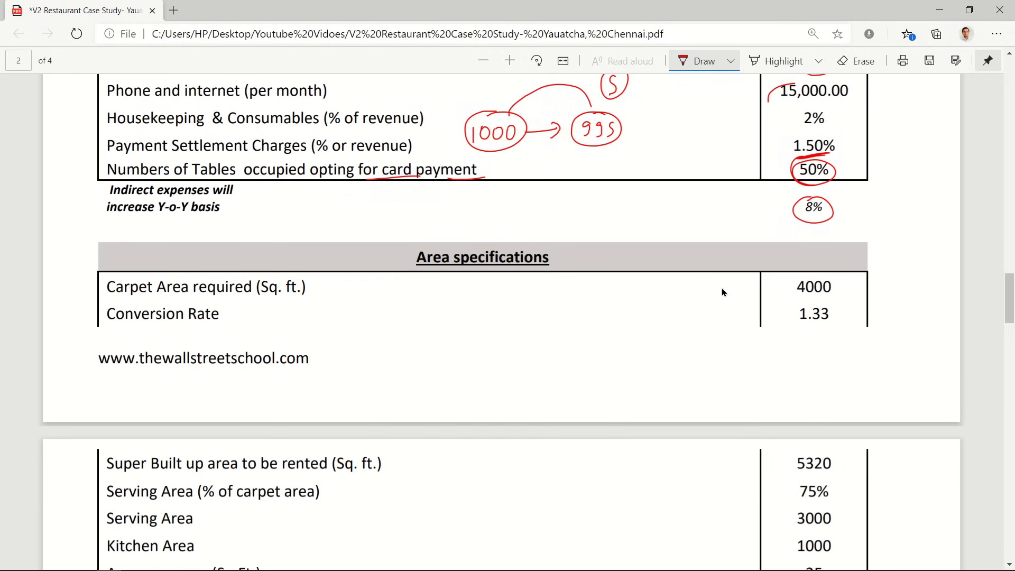
Step: Circle 4000 carpet area and 5320 super built-up area, sketching a plain and a hatched box beside them
mouse_move(352, 284)
mouse_down()
mouse_move(353, 306)
mouse_move(396, 276)
mouse_move(394, 310)
mouse_move(351, 302)
mouse_move(354, 317)
mouse_up()
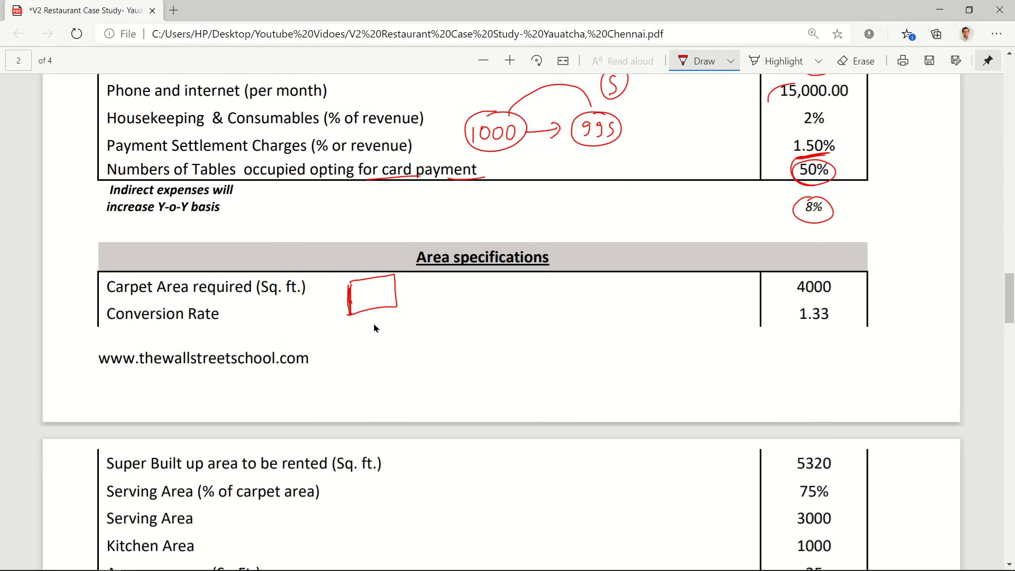
mouse_move(812, 275)
mouse_down()
mouse_move(791, 294)
mouse_move(808, 276)
mouse_up()
scroll(834, 436, down, 1)
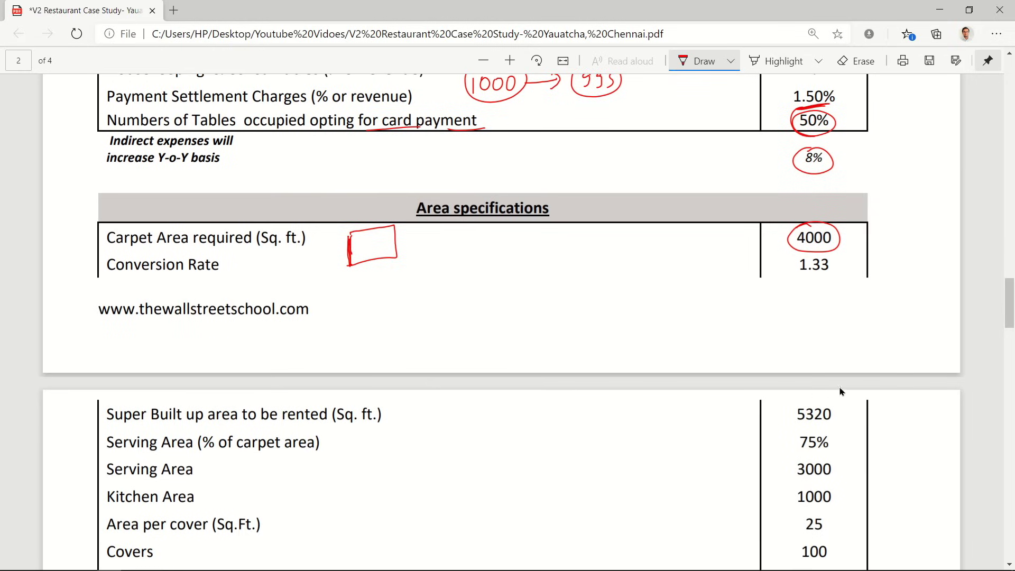
mouse_move(810, 395)
mouse_down()
mouse_move(804, 424)
mouse_move(829, 394)
mouse_move(806, 394)
mouse_up()
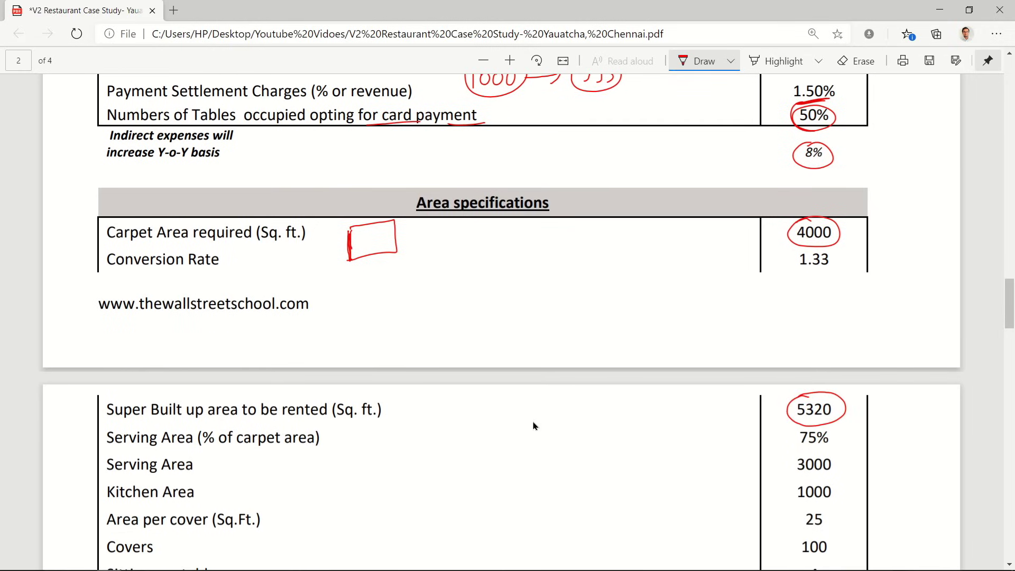
mouse_move(526, 436)
mouse_down()
mouse_move(527, 423)
mouse_move(555, 415)
mouse_move(556, 439)
mouse_move(526, 440)
mouse_move(564, 408)
mouse_move(563, 442)
mouse_move(527, 422)
mouse_move(527, 431)
mouse_up()
mouse_move(545, 427)
mouse_down()
mouse_move(530, 440)
mouse_move(553, 436)
mouse_up()
drag(561, 438, 585, 447)
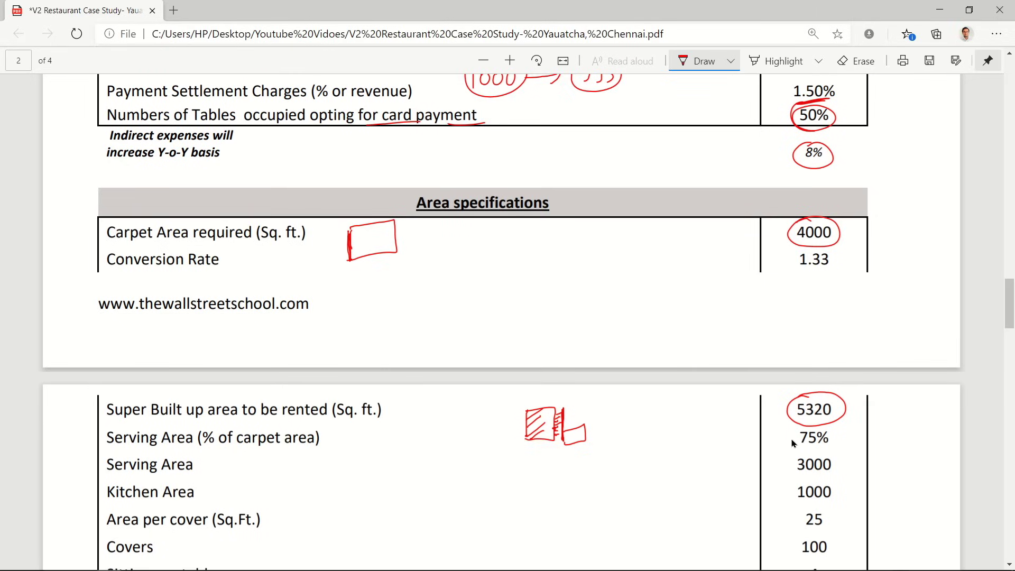
Step: Note 4000 × 75% beside Serving Area, bracket 3000, and sketch a two-part box by Kitchen Area
scroll(644, 441, down, 2)
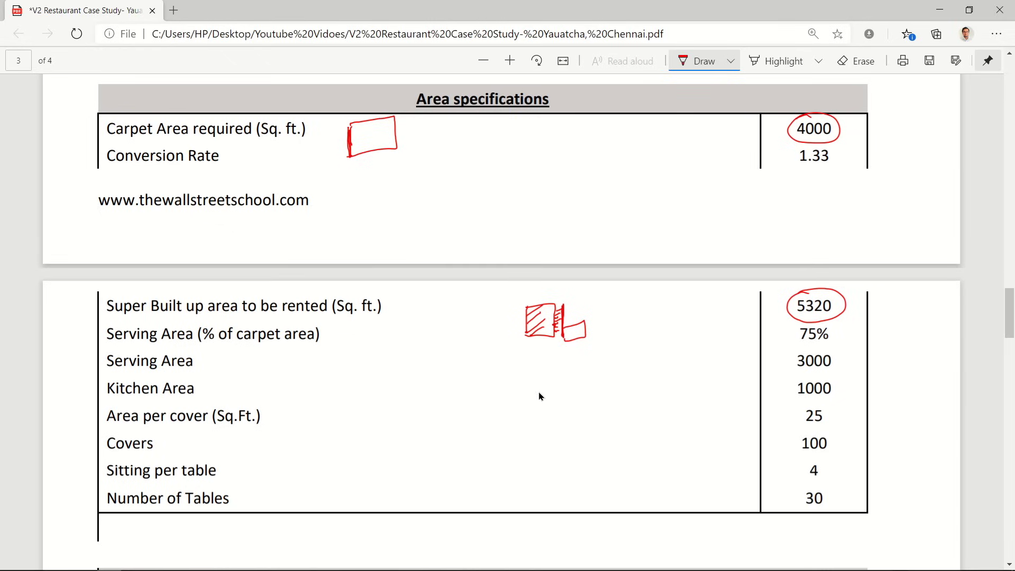
drag(222, 371, 323, 373)
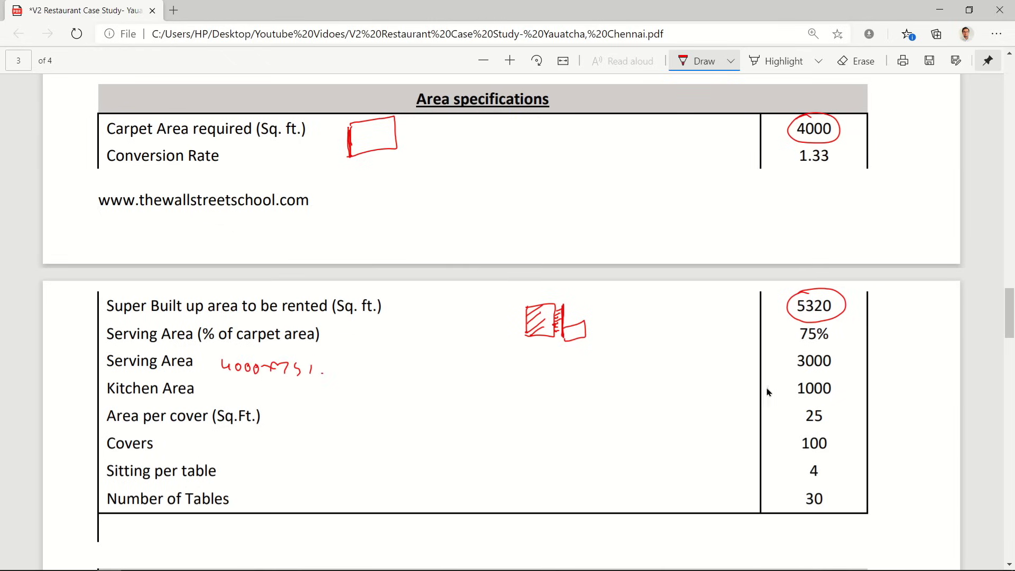
drag(789, 357, 786, 374)
drag(840, 355, 839, 374)
mouse_move(452, 393)
mouse_down()
mouse_move(451, 367)
mouse_move(514, 381)
mouse_move(514, 407)
mouse_up()
mouse_move(452, 369)
mouse_down()
mouse_move(453, 413)
mouse_move(518, 409)
mouse_up()
mouse_move(468, 372)
mouse_down()
mouse_move(468, 415)
mouse_move(462, 398)
mouse_up()
Step: Label the box parts K 1000 and S 3000, then circle area per cover 25 and sitting per table 4
mouse_move(491, 382)
mouse_down()
mouse_move(483, 395)
mouse_move(429, 372)
mouse_move(392, 385)
mouse_move(404, 374)
mouse_move(550, 373)
mouse_move(561, 383)
mouse_up()
click(557, 372)
drag(571, 374, 587, 377)
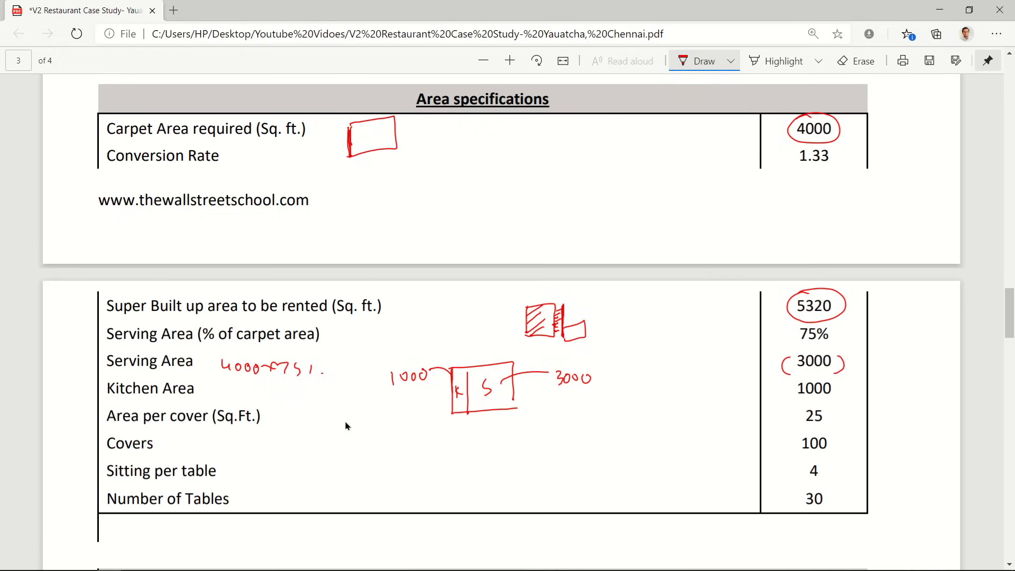
mouse_move(587, 416)
mouse_down()
mouse_move(586, 431)
mouse_move(607, 422)
mouse_move(592, 412)
mouse_move(608, 404)
mouse_up()
mouse_move(618, 403)
mouse_down()
mouse_move(637, 392)
mouse_move(626, 417)
mouse_up()
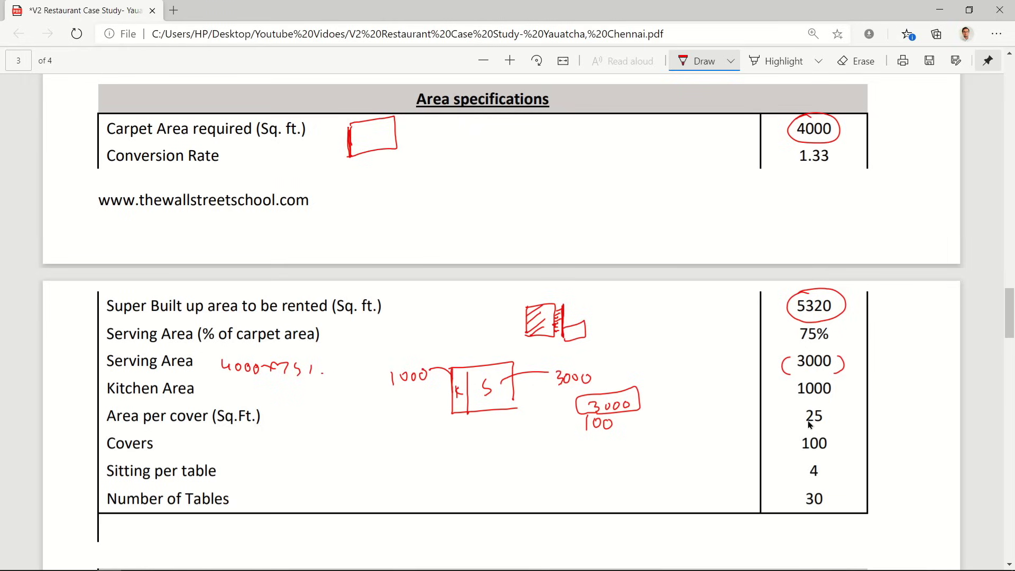
mouse_move(815, 402)
mouse_down()
mouse_move(799, 410)
mouse_move(802, 435)
mouse_up()
drag(814, 459, 825, 485)
Step: Circle the rates 3000, 5000, 1700 and the 10,00,000.00 deposit, underlining Equipments and cutlery
scroll(841, 483, down, 6)
scroll(845, 481, down, 2)
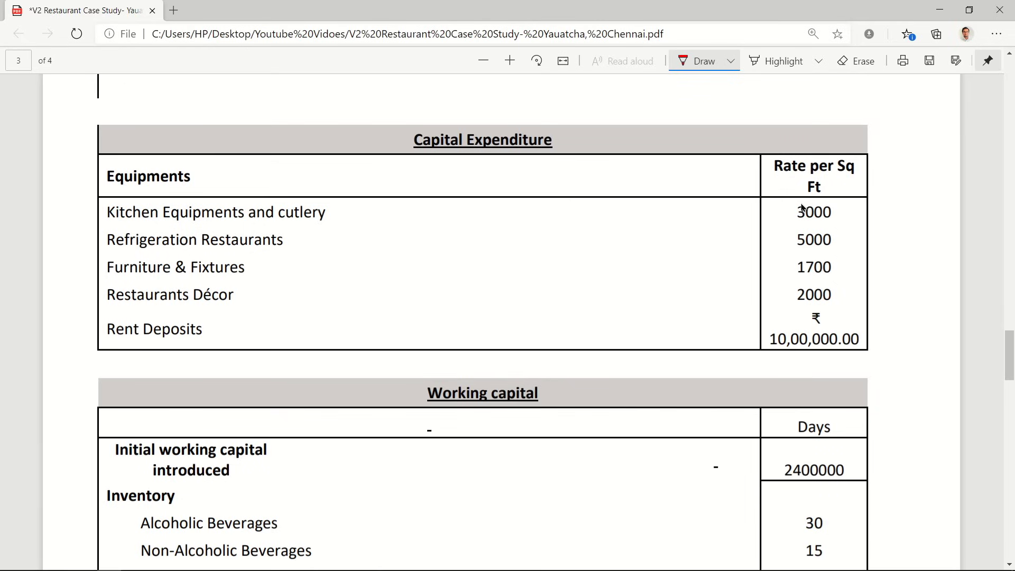
mouse_move(803, 207)
mouse_down()
mouse_move(827, 232)
mouse_move(803, 201)
mouse_up()
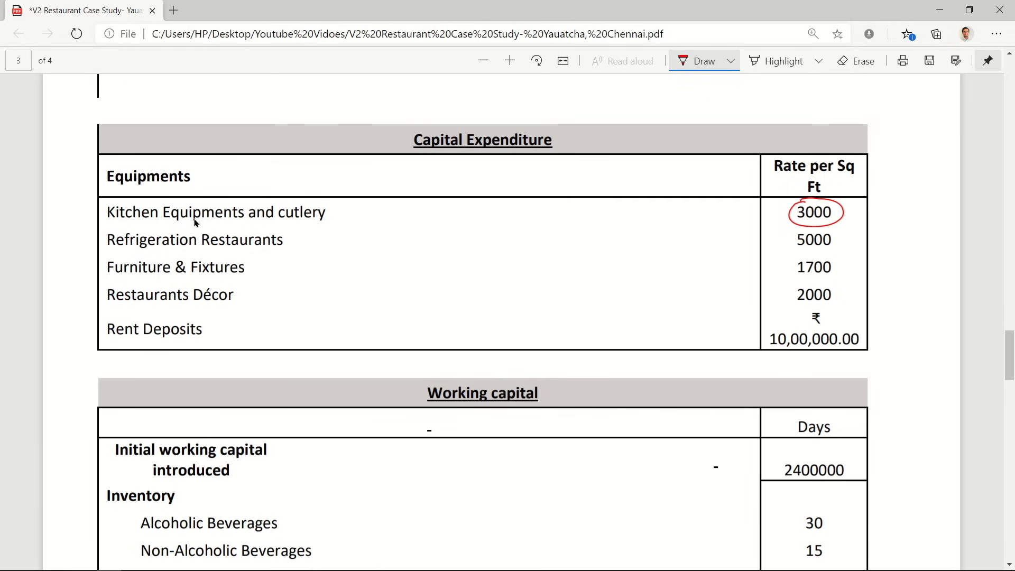
drag(165, 225, 204, 224)
drag(284, 226, 319, 222)
mouse_move(807, 229)
mouse_down()
mouse_move(791, 241)
mouse_move(828, 252)
mouse_move(812, 227)
mouse_up()
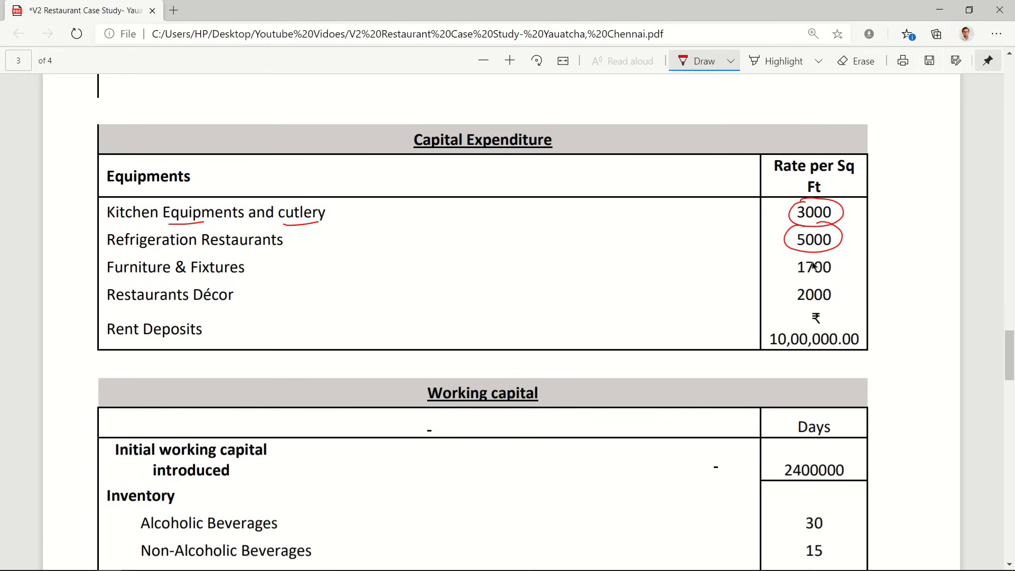
mouse_move(814, 266)
mouse_down()
mouse_move(784, 277)
mouse_move(843, 267)
mouse_move(839, 318)
mouse_move(817, 288)
mouse_move(846, 304)
mouse_up()
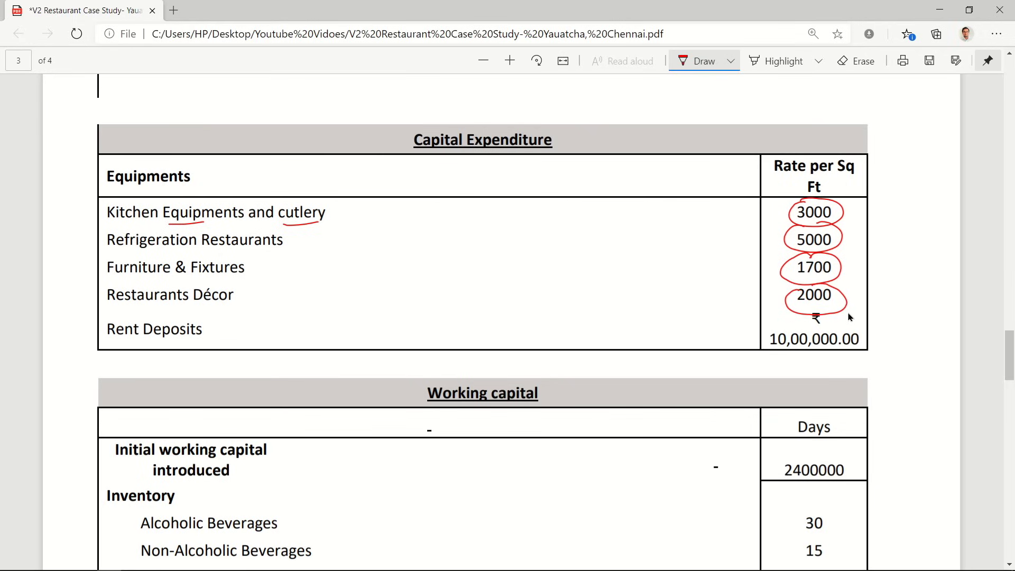
drag(207, 335, 225, 331)
mouse_move(774, 331)
mouse_down()
mouse_move(754, 345)
mouse_move(857, 358)
mouse_move(774, 324)
mouse_move(769, 349)
mouse_up()
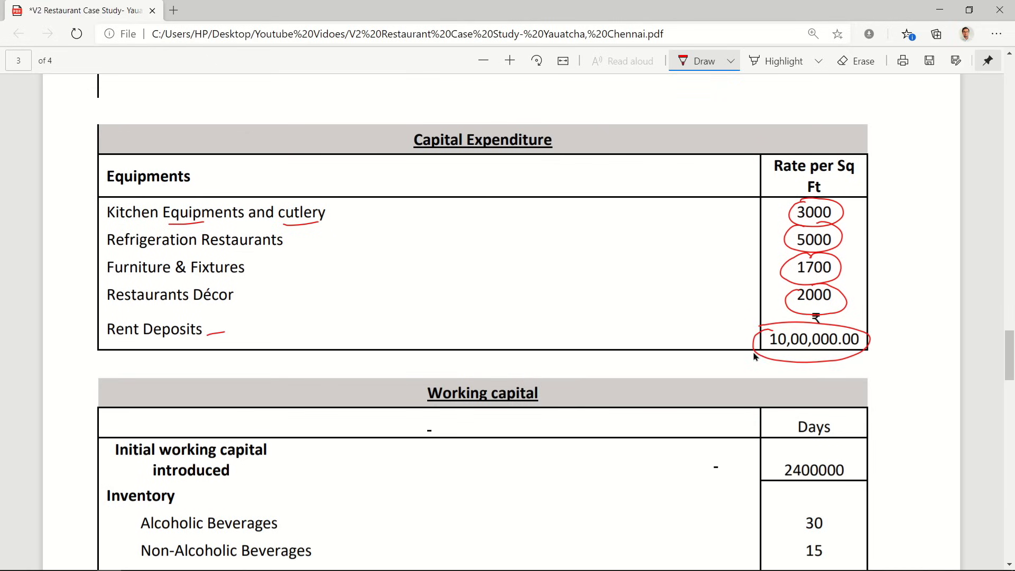
scroll(748, 350, down, 5)
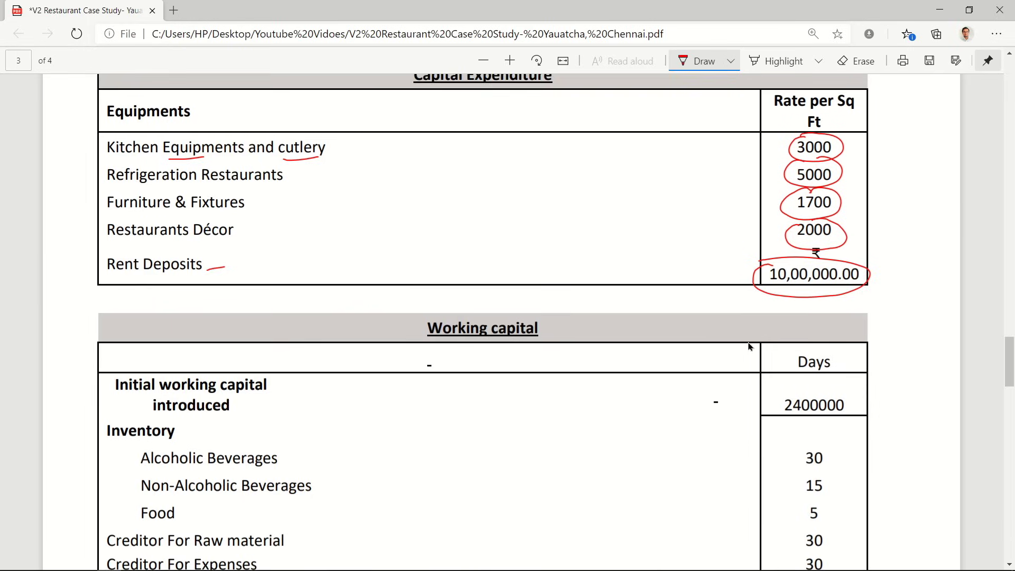
Step: Circle the 2400000 initial working capital and add a mark beside it
scroll(751, 345, down, 1)
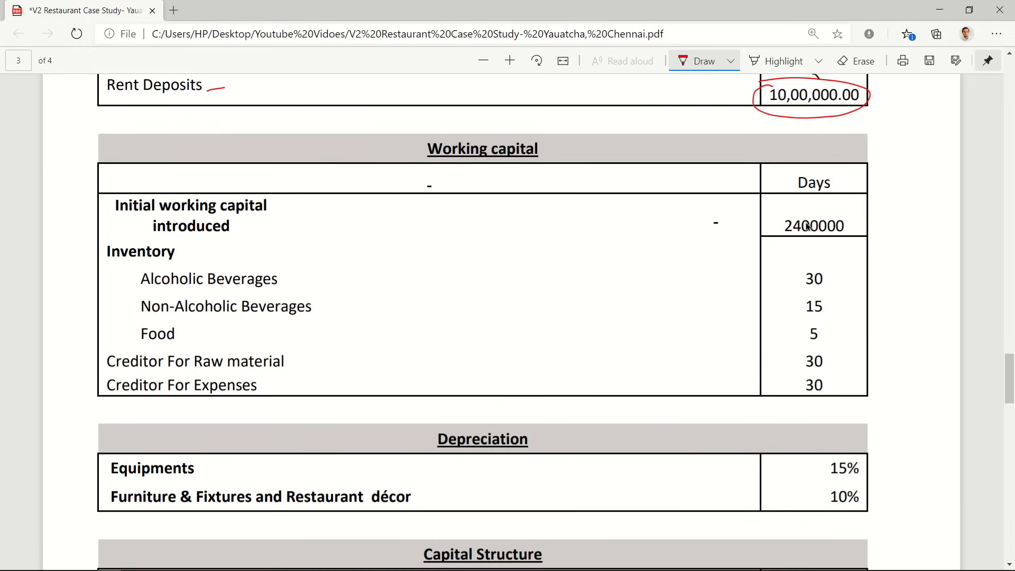
mouse_move(806, 219)
mouse_down()
mouse_move(788, 223)
mouse_move(857, 226)
mouse_move(788, 218)
mouse_up()
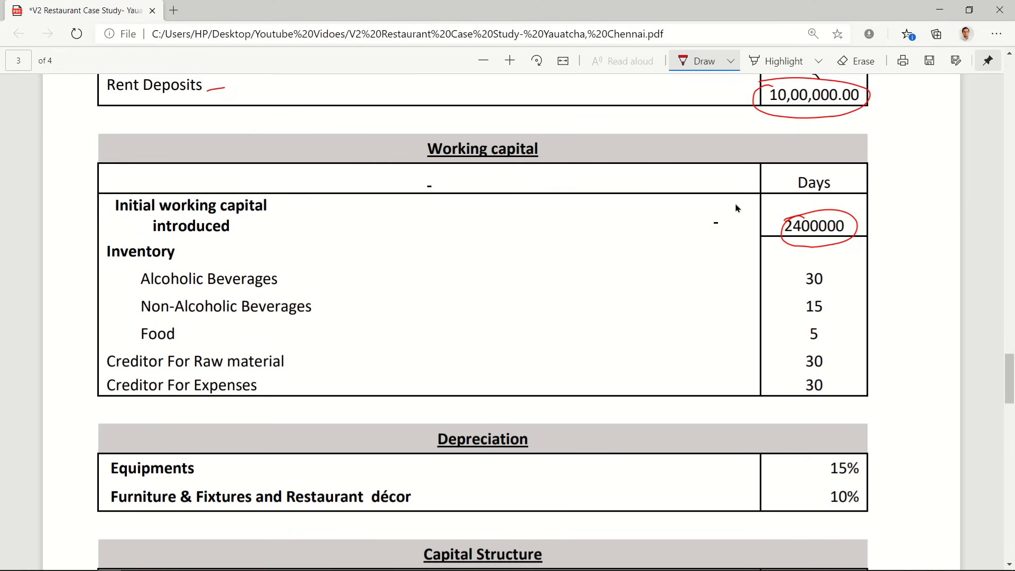
scroll(904, 162, up, 2)
scroll(904, 158, up, 3)
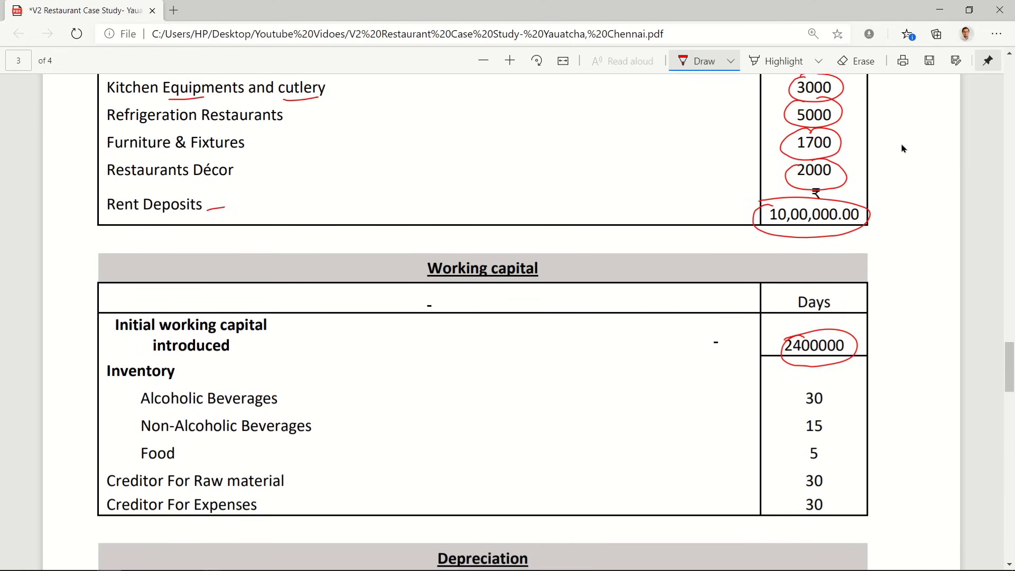
mouse_move(851, 126)
mouse_down()
mouse_move(865, 127)
mouse_move(865, 179)
mouse_move(863, 222)
mouse_move(850, 224)
mouse_up()
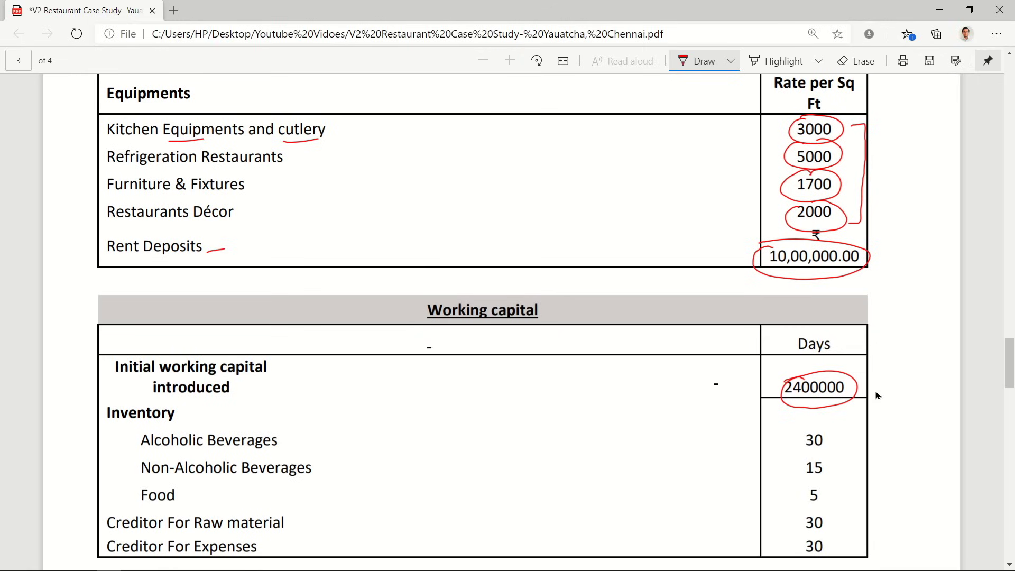
drag(866, 382, 893, 369)
Step: Circle the working-capital days 30, 15, 5 and 30, marking the Alcoholic Beverages and Food rows
scroll(817, 389, down, 1)
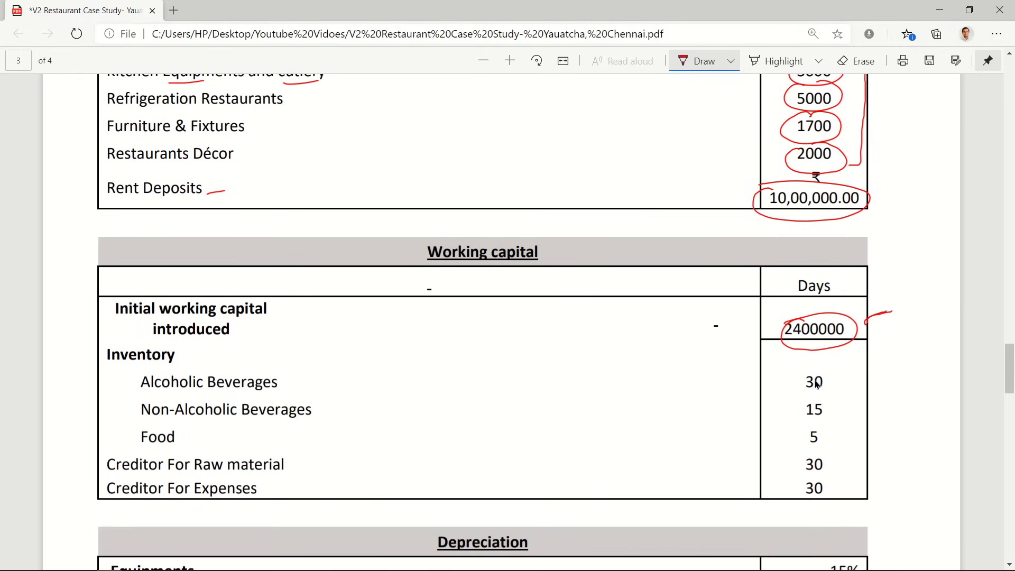
scroll(817, 385, down, 2)
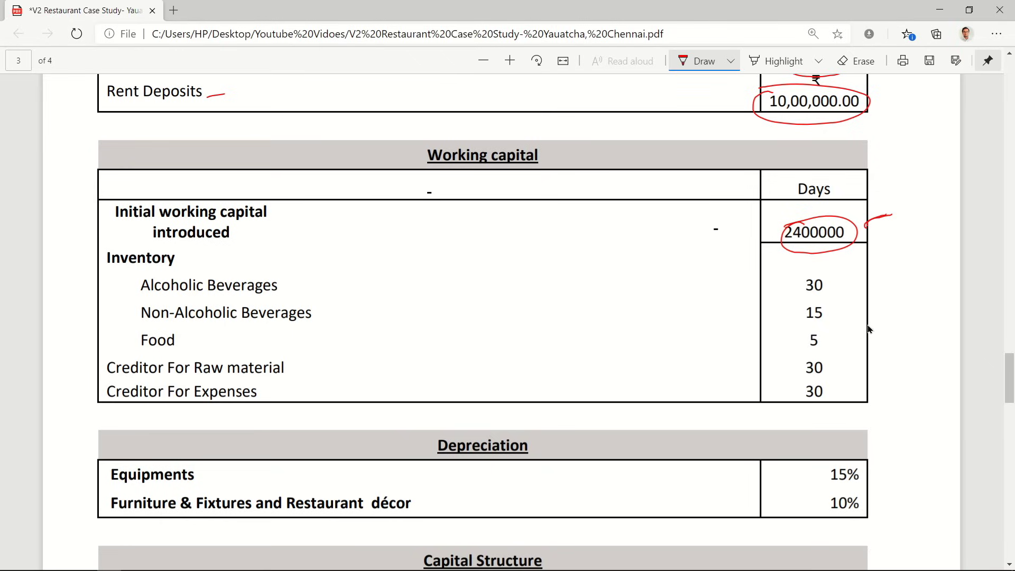
mouse_move(809, 274)
mouse_down()
mouse_move(820, 306)
mouse_move(812, 311)
mouse_up()
mouse_move(803, 307)
mouse_down()
mouse_move(832, 316)
mouse_move(806, 303)
mouse_up()
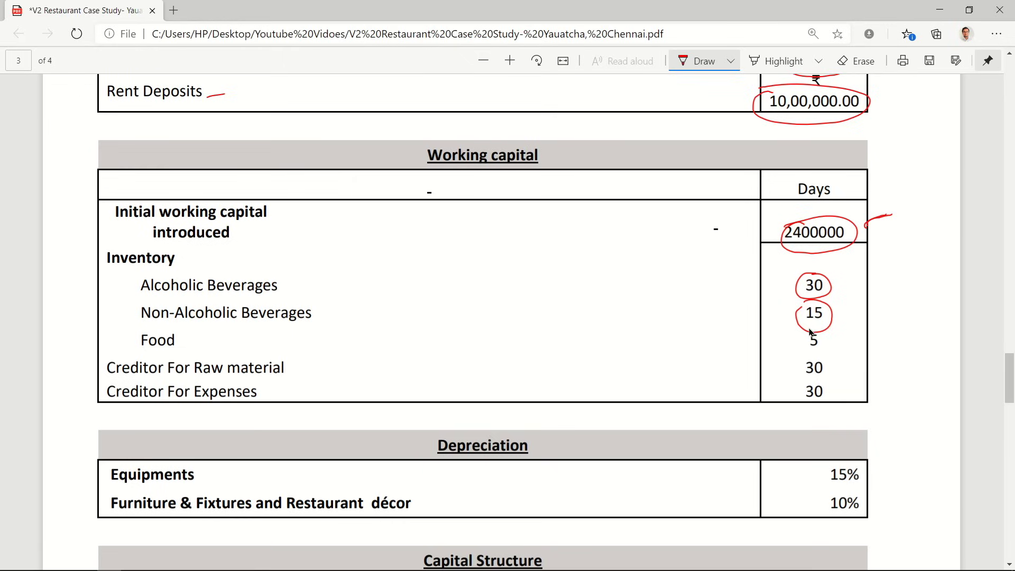
mouse_move(812, 329)
mouse_down()
mouse_move(832, 352)
mouse_move(814, 329)
mouse_up()
drag(289, 286, 312, 270)
drag(340, 348, 358, 342)
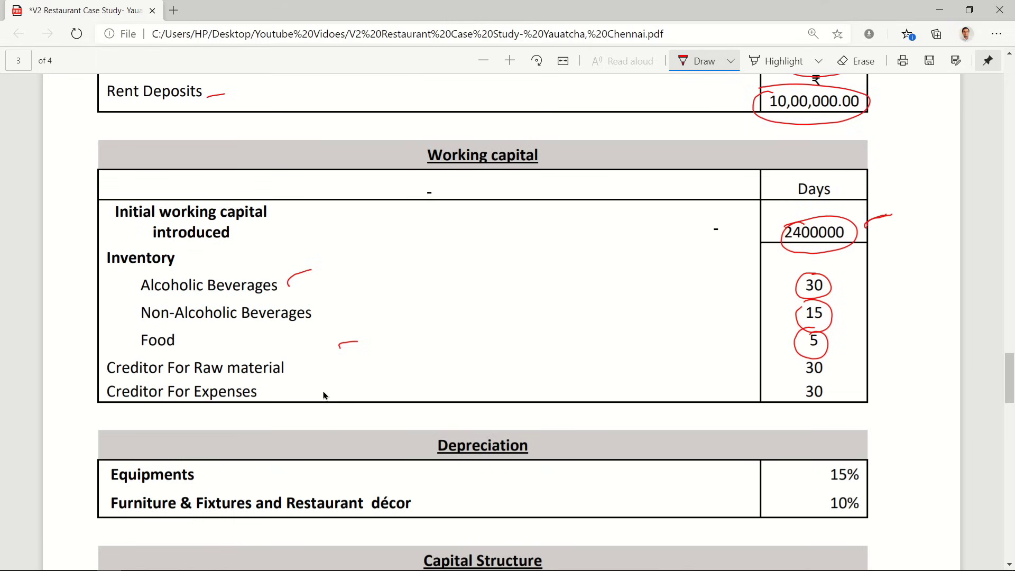
mouse_move(805, 364)
mouse_down()
mouse_move(832, 375)
mouse_move(817, 360)
mouse_move(805, 406)
mouse_up()
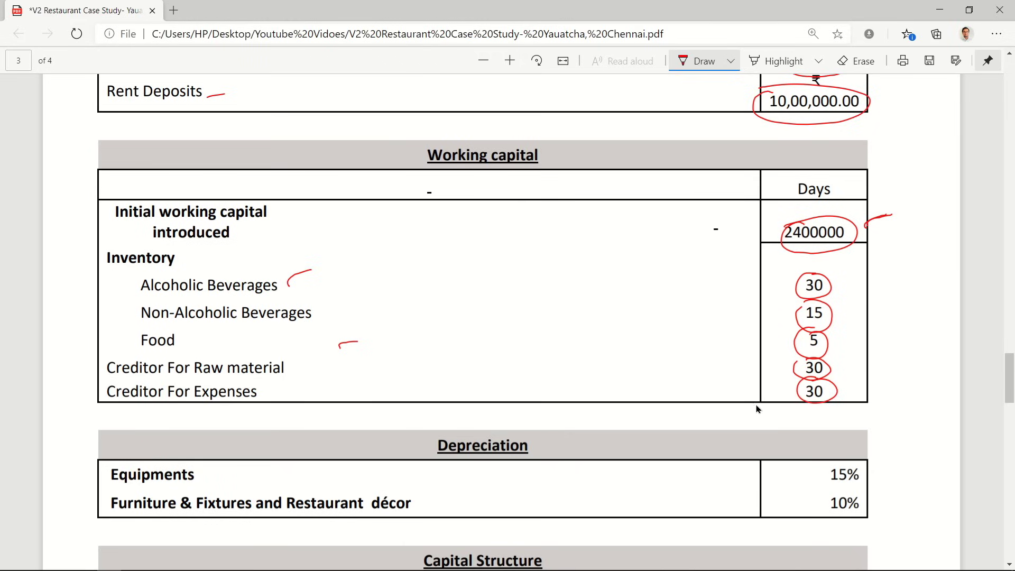
Step: Circle the 15% and 10% depreciation rates and write K/R beside Equipments
scroll(508, 439, down, 2)
click(504, 440)
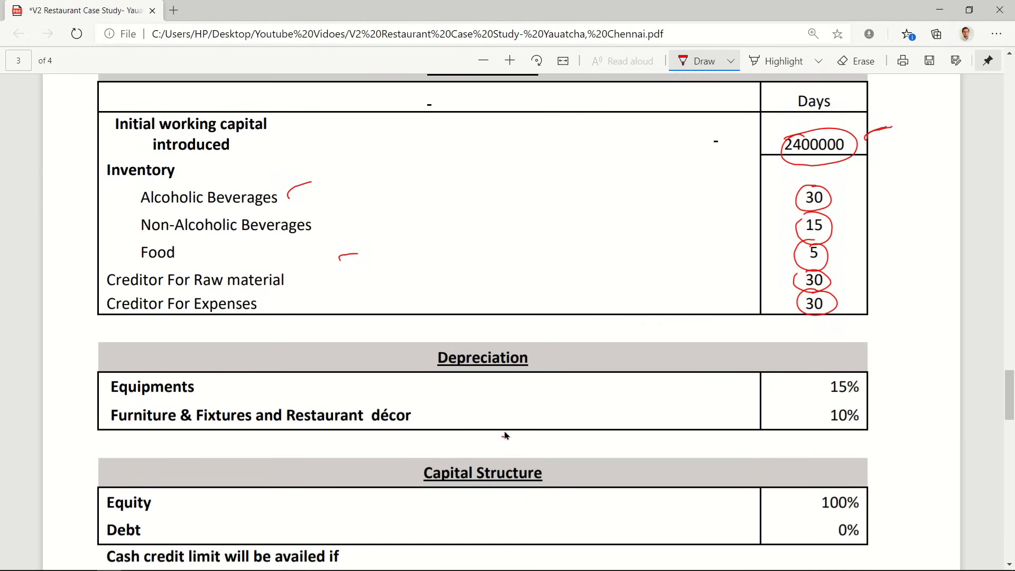
scroll(513, 431, down, 3)
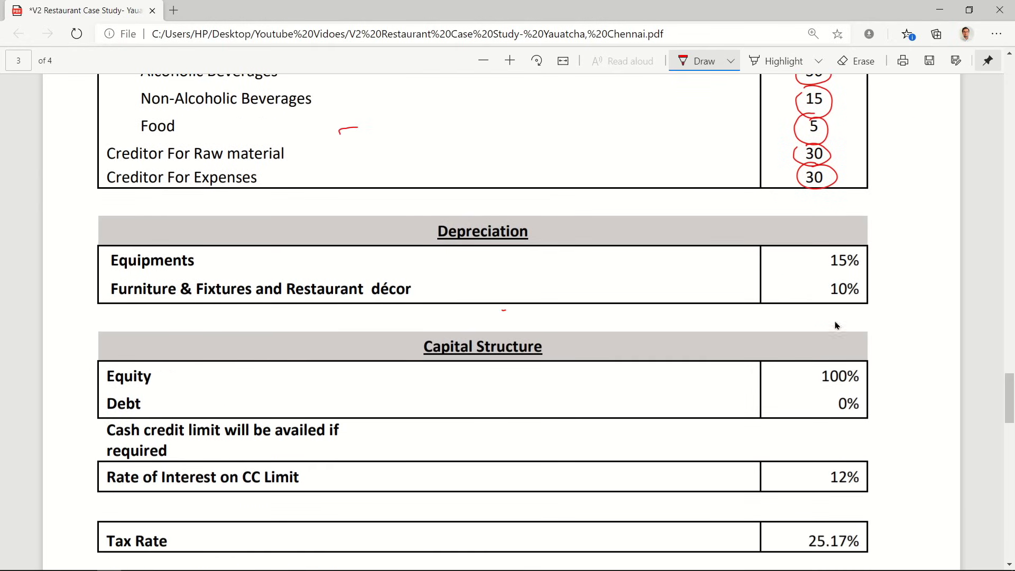
mouse_move(826, 254)
mouse_down()
mouse_move(864, 261)
mouse_move(840, 245)
mouse_up()
mouse_move(237, 253)
mouse_down()
mouse_move(238, 270)
mouse_move(253, 268)
mouse_up()
drag(261, 251, 259, 273)
mouse_move(266, 254)
mouse_down()
mouse_move(268, 267)
mouse_move(286, 270)
mouse_up()
drag(232, 243, 232, 279)
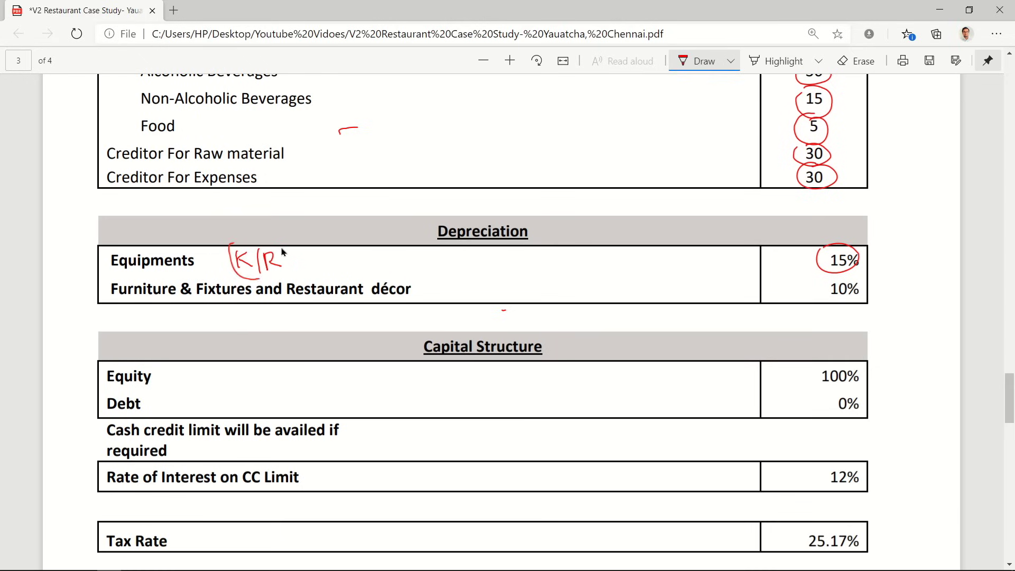
drag(278, 242, 287, 269)
mouse_move(843, 279)
mouse_down()
mouse_move(824, 306)
mouse_move(845, 277)
mouse_up()
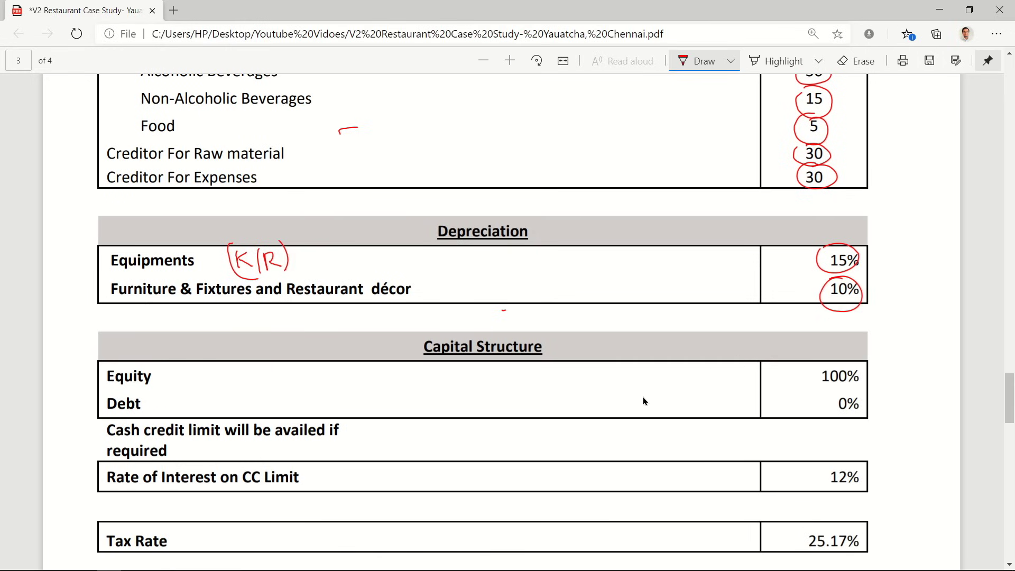
Step: Circle Equity, 100%, 12% and 25.17%, bracket the cash credit note, and mark End of sheet
scroll(625, 385, down, 2)
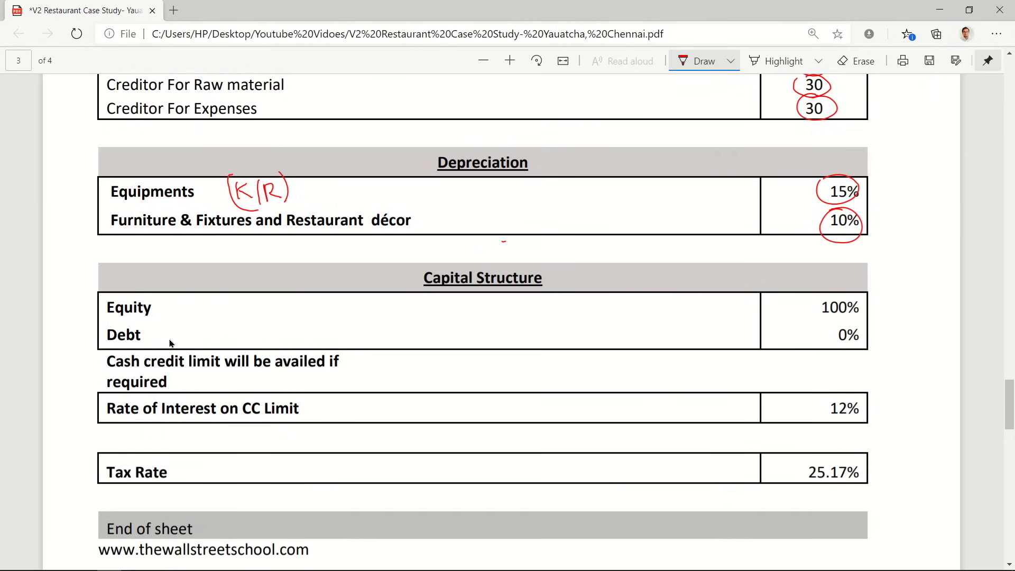
mouse_move(117, 307)
mouse_down()
mouse_move(111, 324)
mouse_move(143, 295)
mouse_move(104, 299)
mouse_up()
mouse_move(841, 296)
mouse_down()
mouse_move(820, 304)
mouse_move(861, 307)
mouse_move(830, 296)
mouse_up()
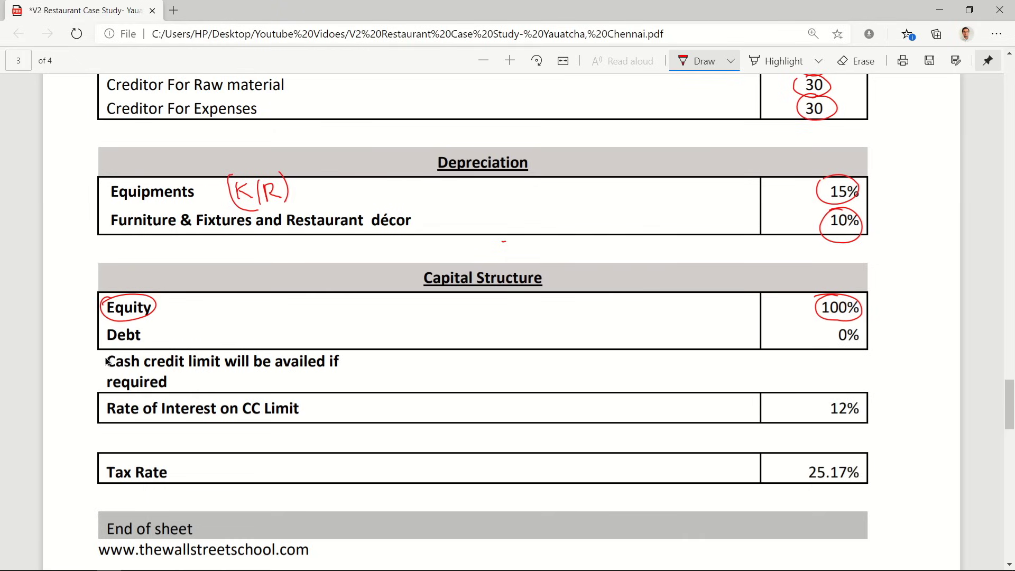
drag(107, 353, 106, 368)
drag(183, 375, 180, 390)
drag(841, 392, 825, 418)
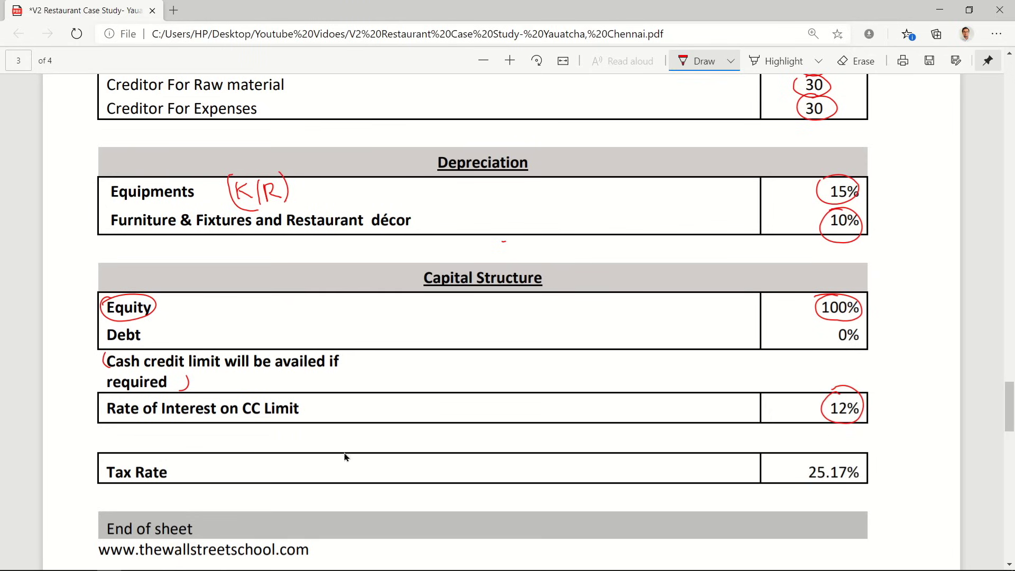
scroll(345, 458, down, 1)
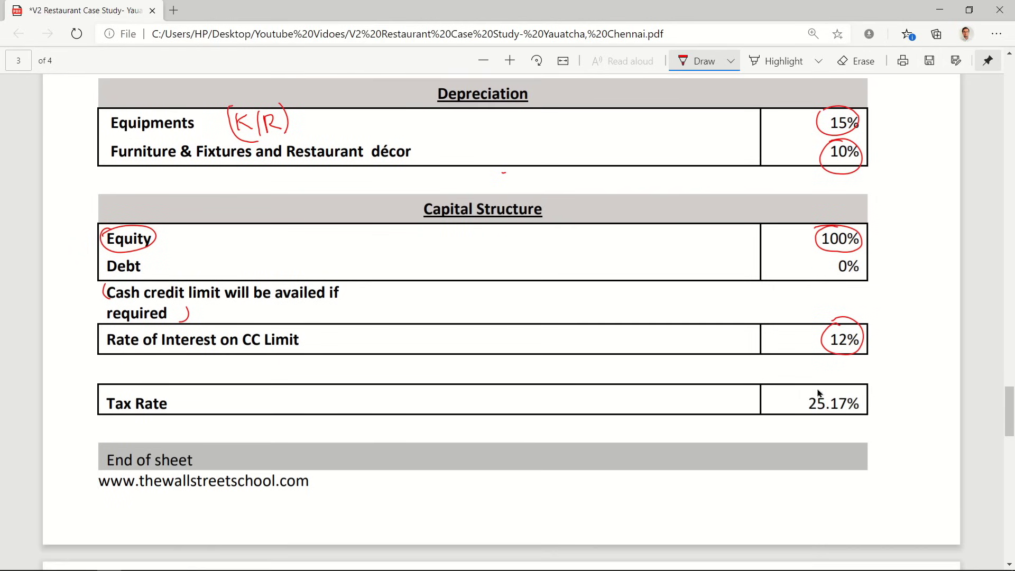
mouse_move(820, 392)
mouse_down()
mouse_move(859, 422)
mouse_move(843, 389)
mouse_up()
drag(98, 465, 126, 446)
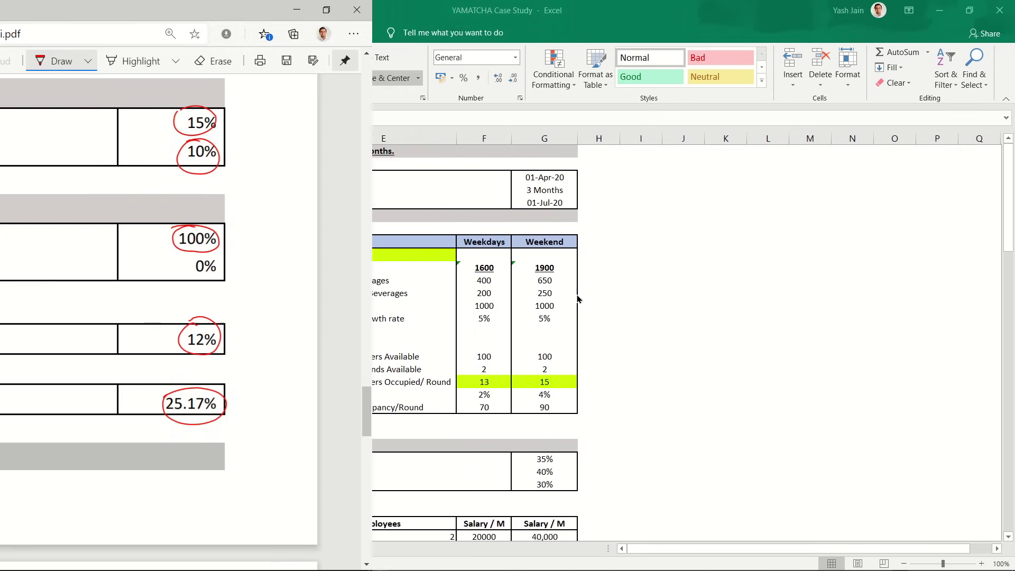
key(Down)
key(Down)
key(Down)
key(Down)
key(Down)
key(Down)
key(Down)
key(Down)
key(Down)
key(Down)
key(Down)
key(Down)
key(Down)
key(Down)
key(Down)
key(Down)
key(Down)
key(Down)
key(Down)
key(Down)
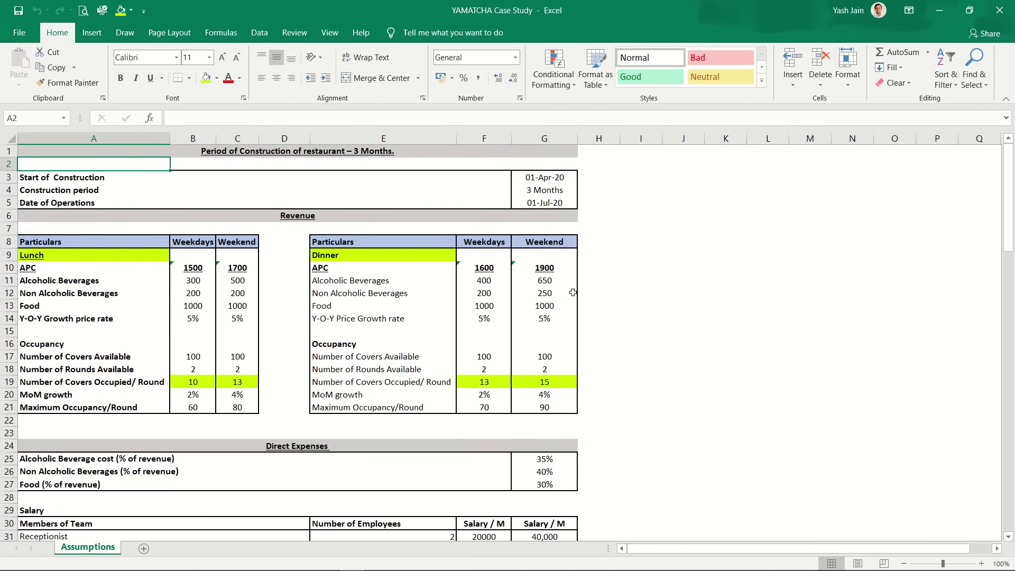
key(Down)
key(Down)
key(Down)
key(Down)
key(Down)
key(Down)
key(Down)
key(Down)
key(Down)
key(Down)
key(Down)
key(Down)
key(Down)
key(Down)
key(Down)
key(Down)
key(Down)
key(Down)
key(Down)
key(Down)
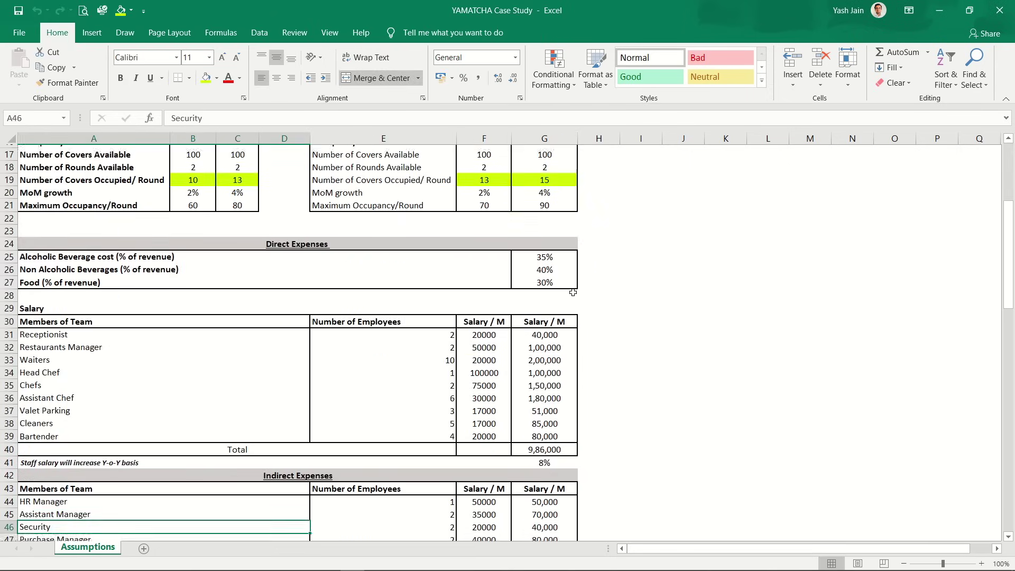
key(Down)
key(Down)
key(Down)
key(Down)
key(Down)
key(Down)
key(Down)
key(Down)
key(Down)
key(Down)
key(Down)
key(Down)
key(Down)
key(Down)
key(Down)
key(Down)
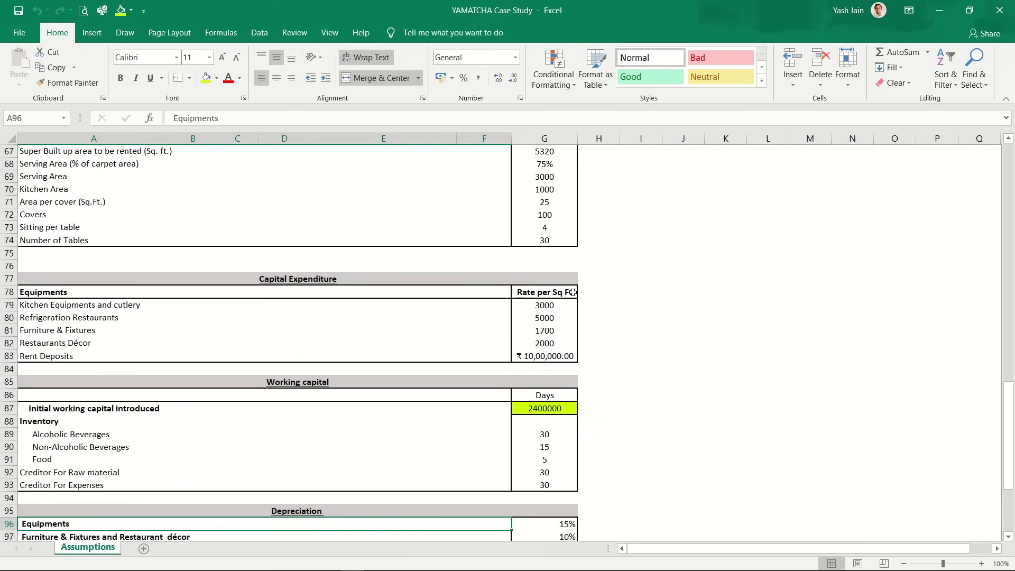
key(Up)
key(Up)
key(Up)
key(Up)
key(Up)
key(Up)
key(Up)
key(Up)
key(Up)
key(Up)
key(Up)
key(Up)
key(Up)
key(Up)
key(Up)
key(Up)
key(Up)
key(Up)
key(Up)
key(Up)
key(Up)
key(Up)
key(Up)
key(Up)
key(Up)
key(Up)
key(Up)
key(Up)
key(Up)
key(Up)
key(Up)
key(Up)
key(Up)
key(Up)
key(Up)
key(Up)
key(Up)
key(Up)
key(Up)
key(Up)
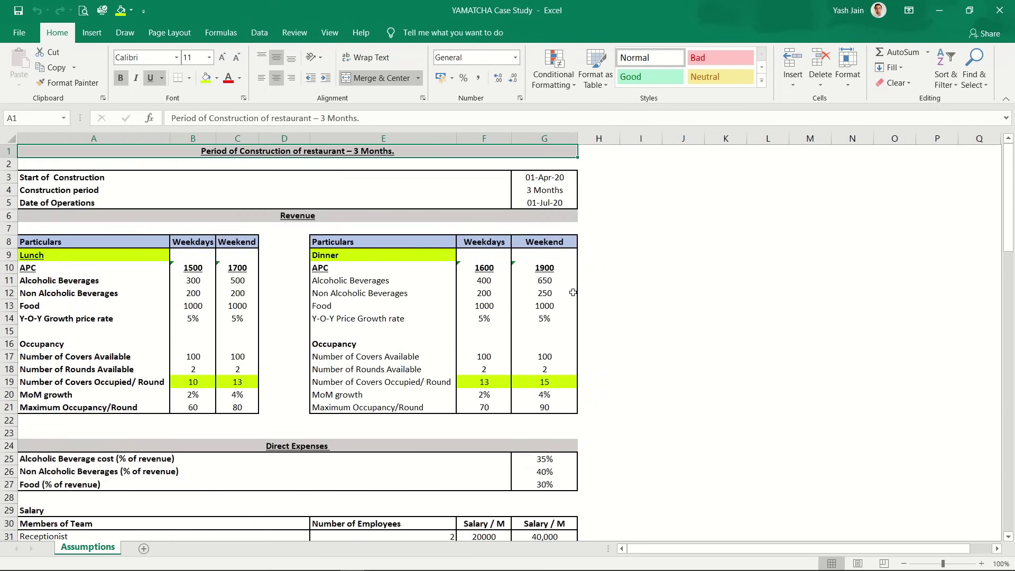
key(Down)
key(Down)
key(Down)
key(Down)
key(Down)
key(Down)
key(Down)
key(Down)
key(Down)
key(Down)
key(Down)
key(Down)
key(Down)
key(Down)
key(Down)
key(Down)
key(Down)
key(Down)
key(Down)
key(Down)
key(Down)
key(Down)
key(Down)
key(Down)
key(Down)
key(Down)
key(Down)
key(Down)
key(Down)
key(Down)
key(Down)
key(Down)
key(Down)
key(Down)
key(Down)
key(Down)
key(Down)
key(Down)
key(Down)
key(Down)
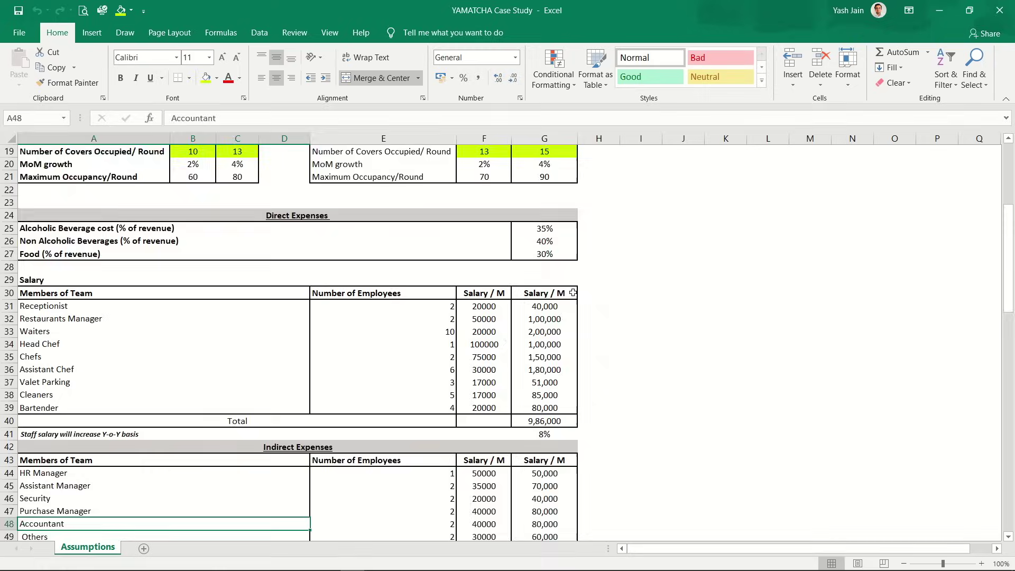
key(Down)
key(Down)
key(Down)
key(Down)
key(Down)
key(Down)
key(Down)
key(Down)
key(Down)
key(Down)
key(Down)
key(Down)
key(Down)
key(Down)
key(Down)
key(Down)
key(Down)
key(Down)
key(Down)
key(Down)
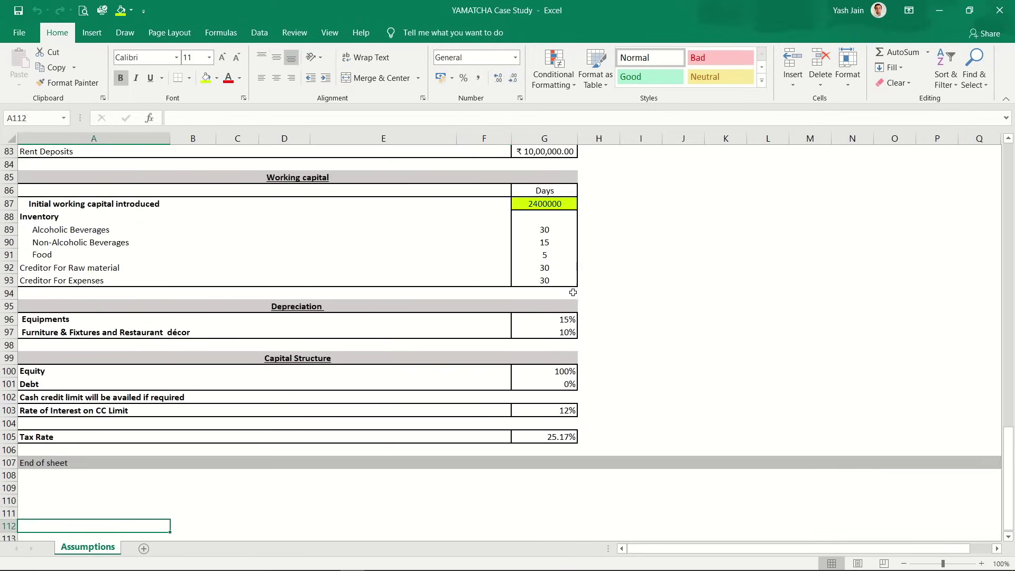
key(Up)
key(Up)
key(Up)
key(Up)
key(Up)
key(Up)
key(Up)
key(Up)
key(Up)
key(Up)
key(Up)
key(Up)
key(Up)
key(Up)
key(Up)
key(Up)
key(Up)
key(Up)
key(Up)
key(Up)
key(Up)
key(Up)
key(Up)
key(Up)
key(Up)
key(Up)
key(Up)
key(Up)
key(Up)
key(Up)
key(Up)
key(Up)
key(Up)
key(Up)
key(Up)
key(Up)
key(Up)
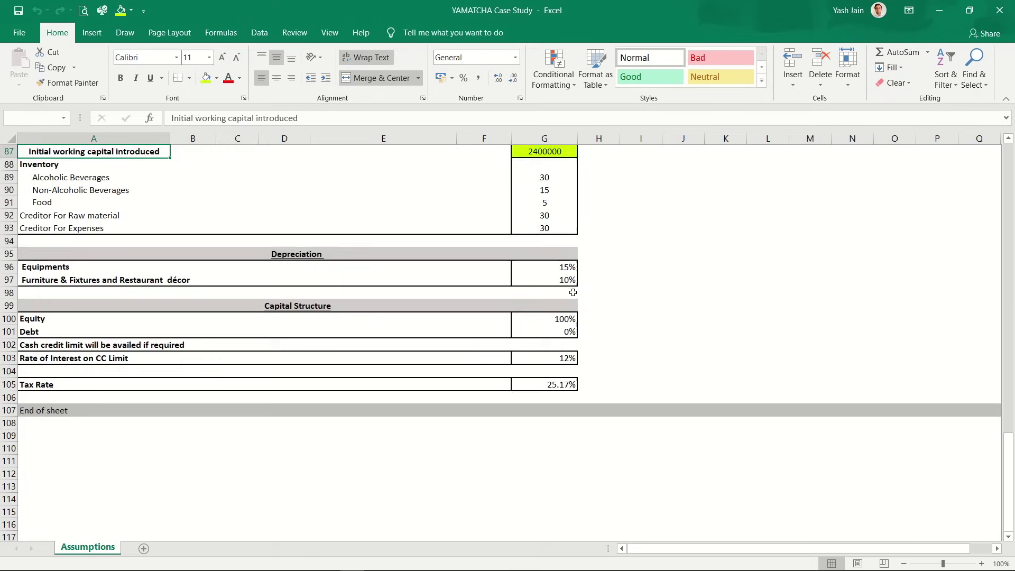
key(Up)
key(Up)
key(Up)
key(Up)
key(Up)
key(Up)
key(Up)
key(Up)
key(Up)
key(Up)
key(Up)
key(Up)
key(Up)
key(Up)
key(Up)
key(Up)
key(Up)
key(Up)
key(Up)
key(Up)
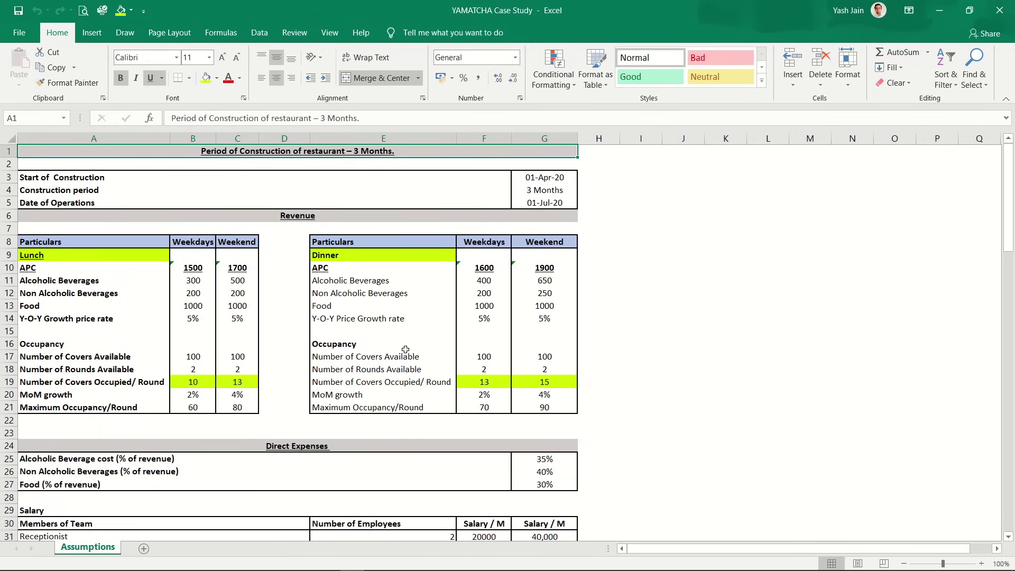
Step: Add three blank worksheets and rename Sheet7 to 'Converter'
click(144, 549)
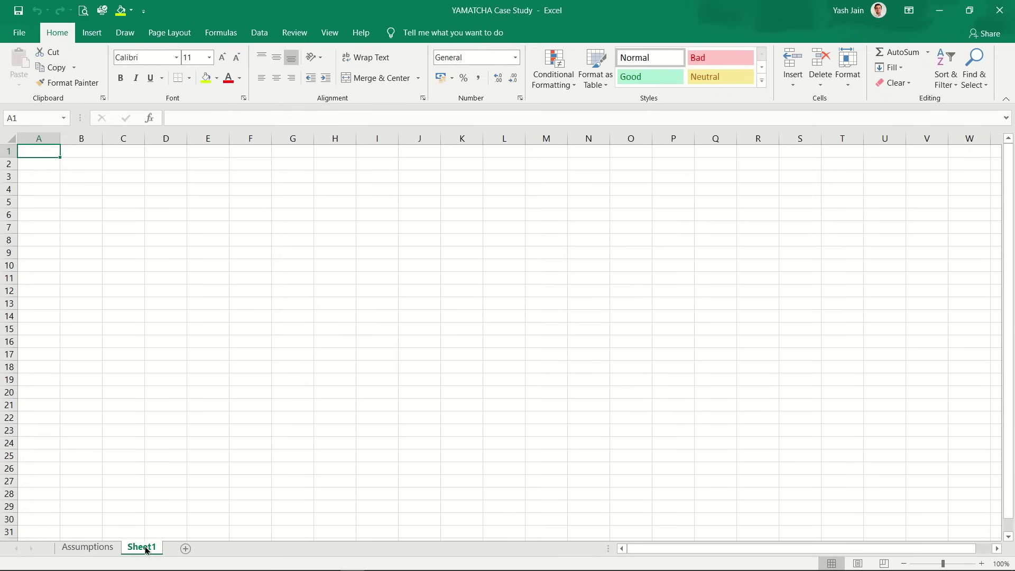
key(shift+F11)
key(shift+F11)
key(shift+F11)
key(shift+F11)
key(shift+F11)
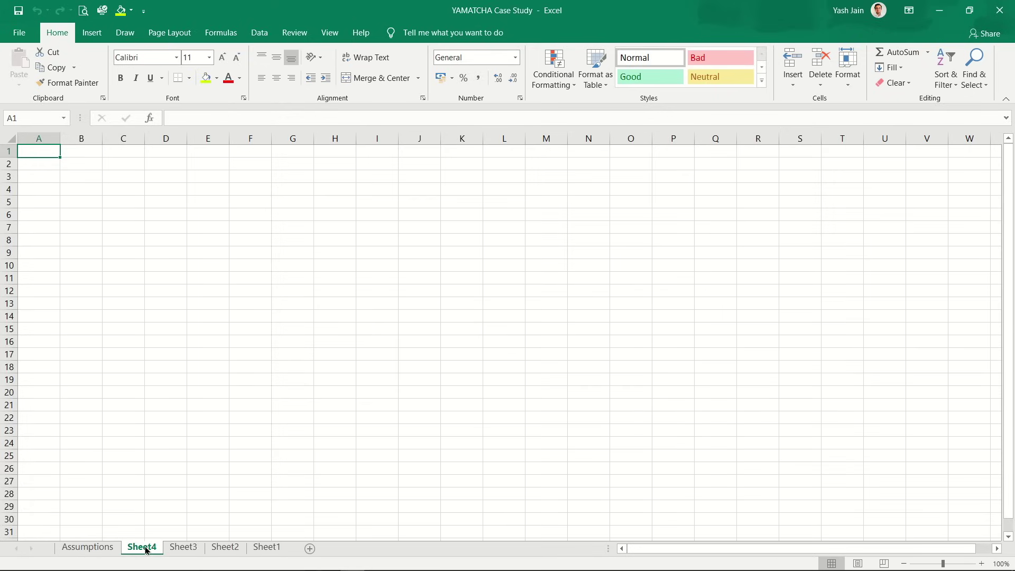
key(shift+F11)
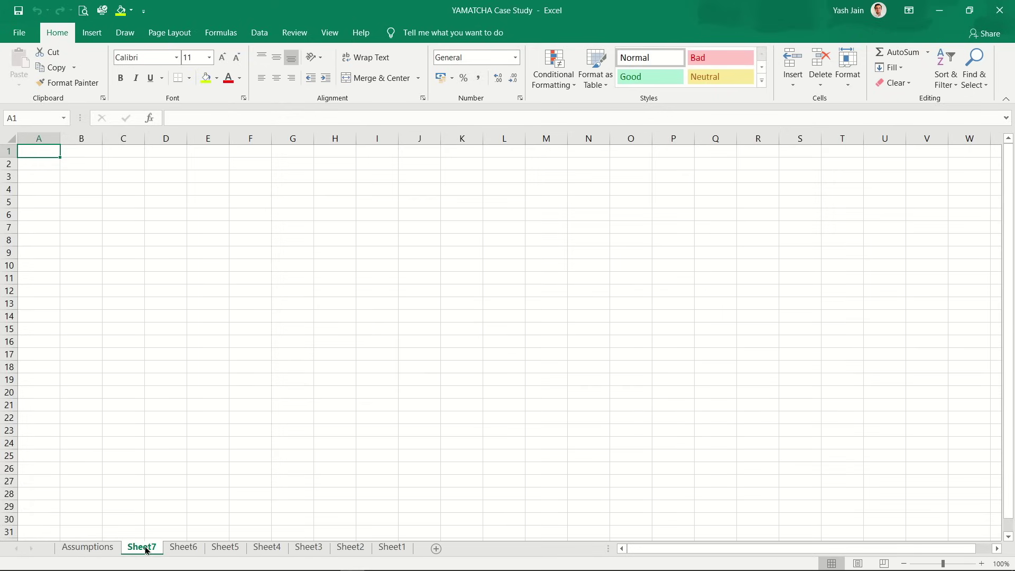
double_click(146, 550)
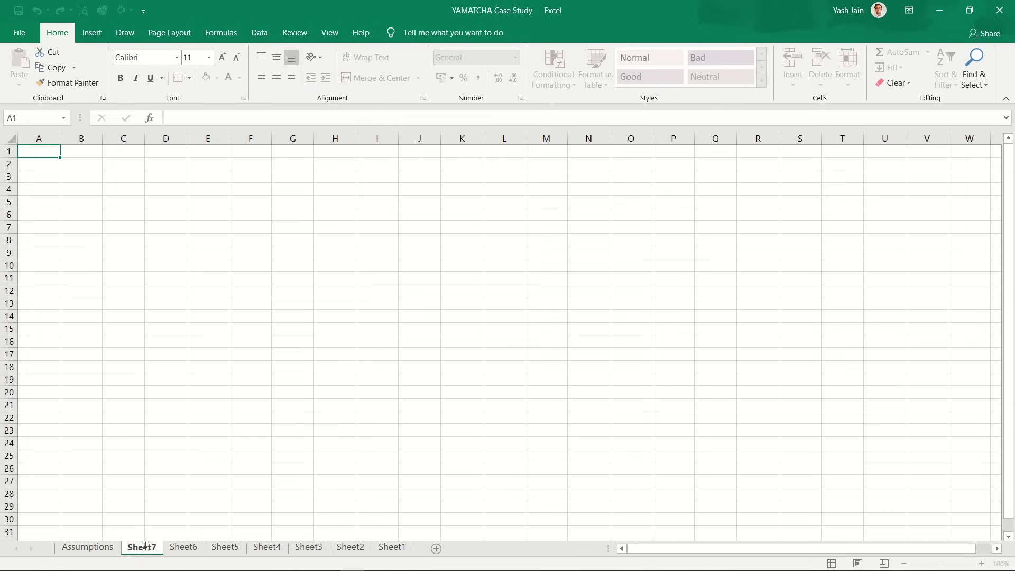
text(C)
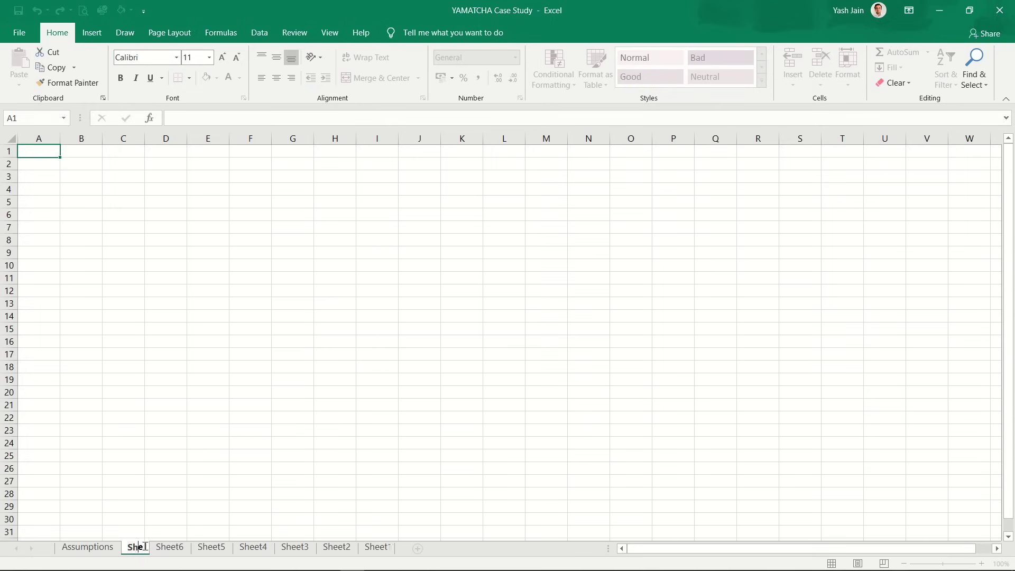
text(onverter)
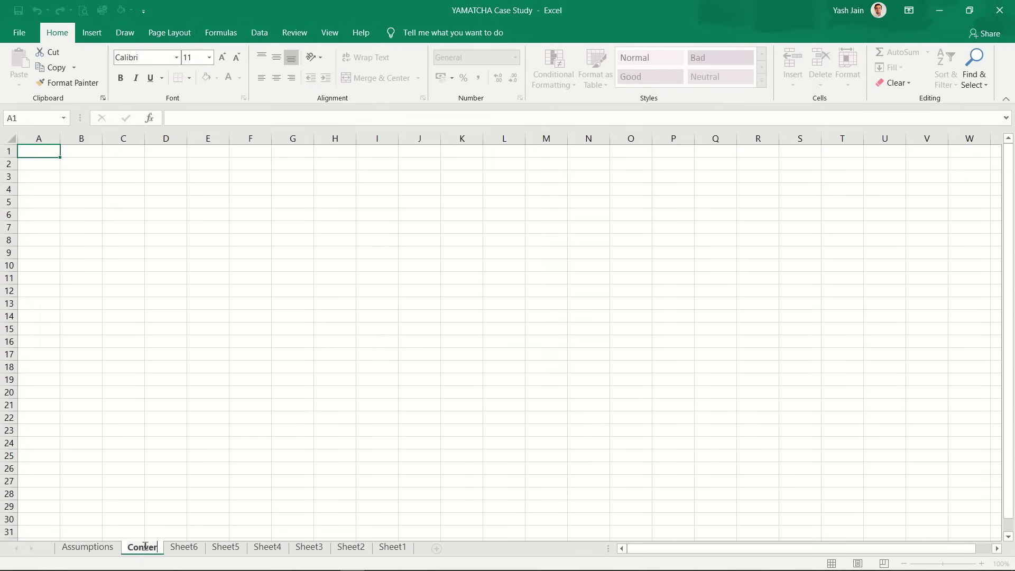
Step: Rename Sheet6 to 'Monthly Revenue' and Sheet5 to 'Monthly P&L'
double_click(205, 548)
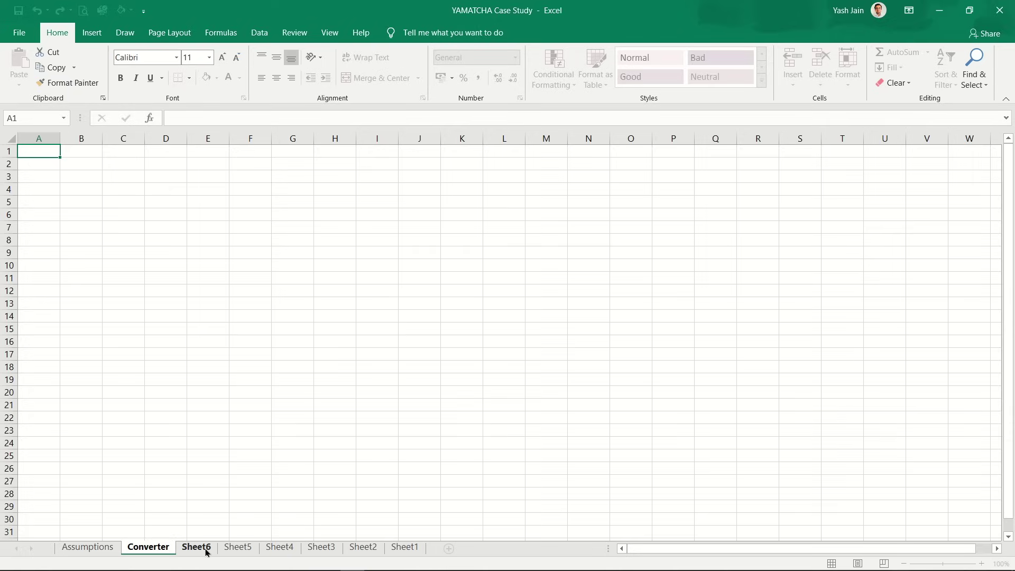
text(Month)
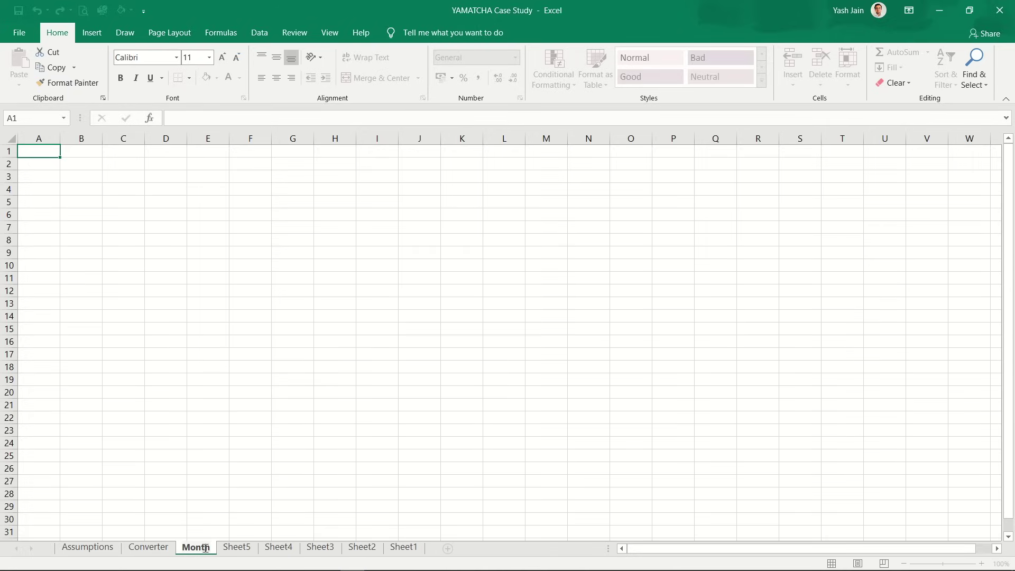
text(ly Revenye)
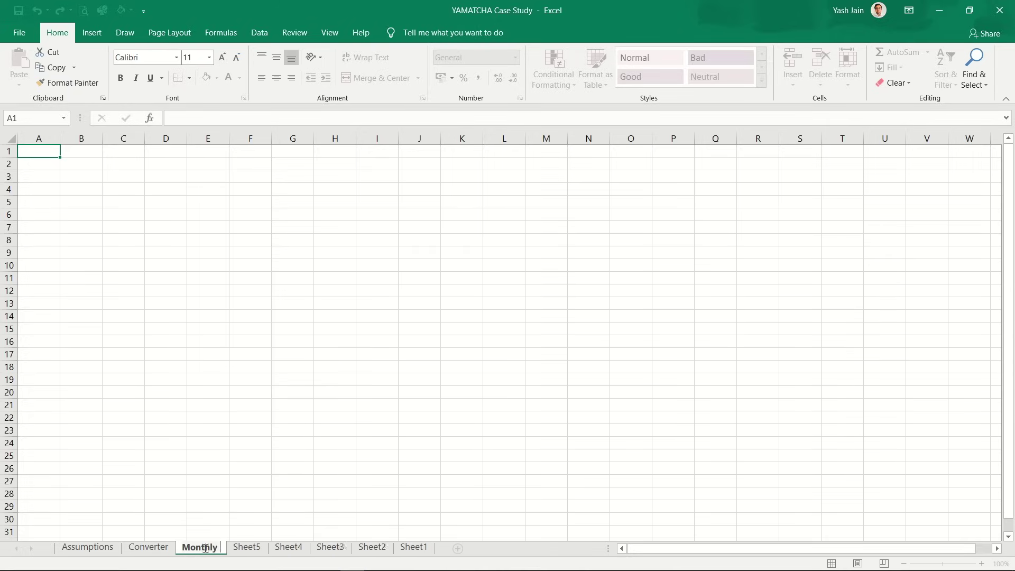
key(BackSpace)
key(BackSpace)
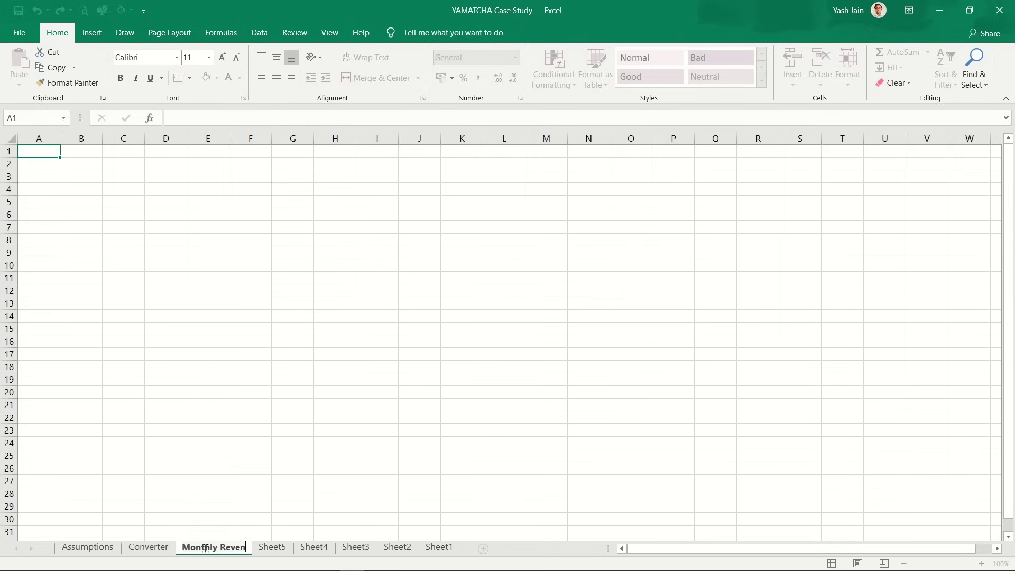
text(ue)
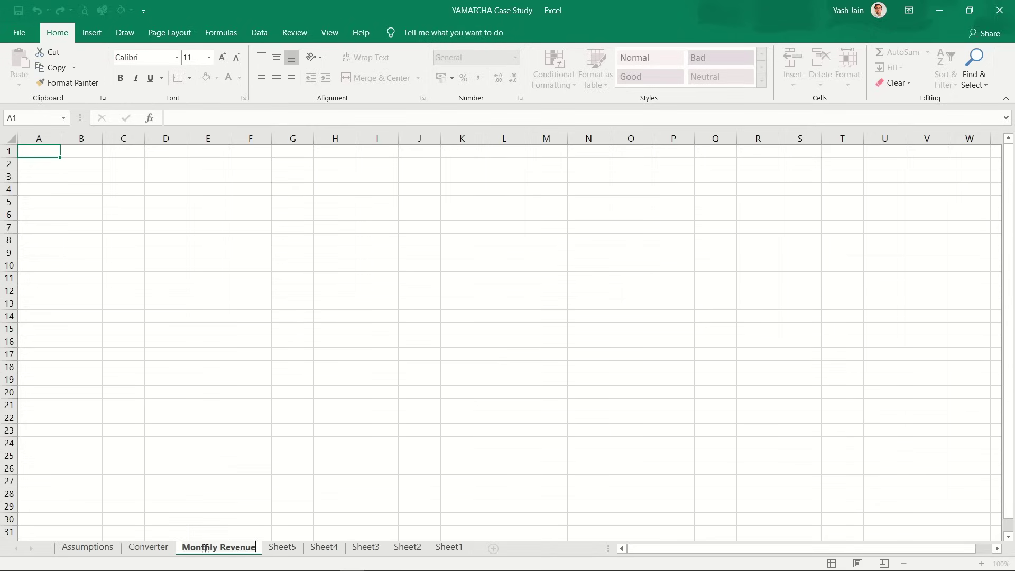
click(288, 547)
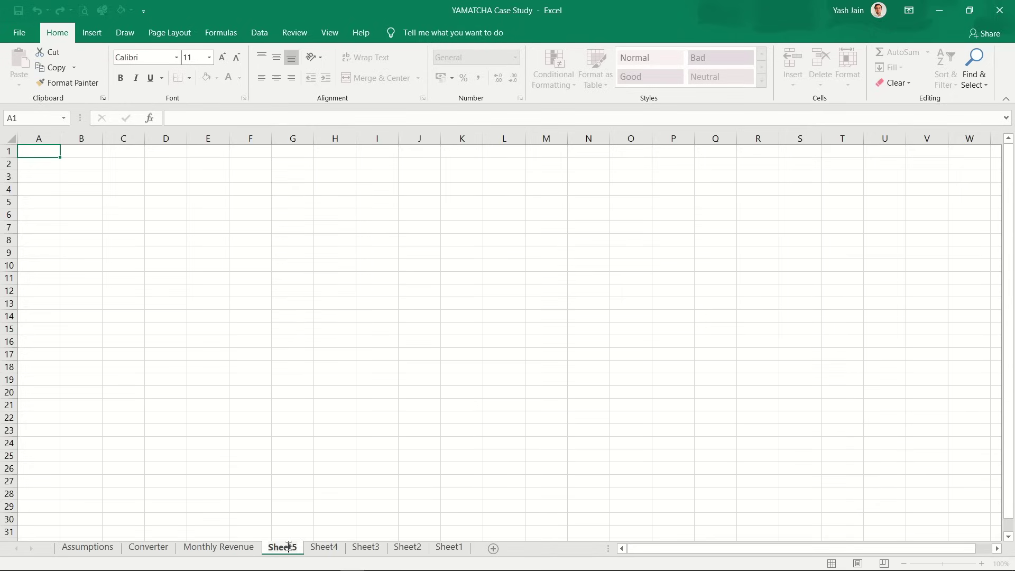
double_click(288, 547)
click(290, 546)
key(BackSpace)
double_click(289, 546)
text(Mont)
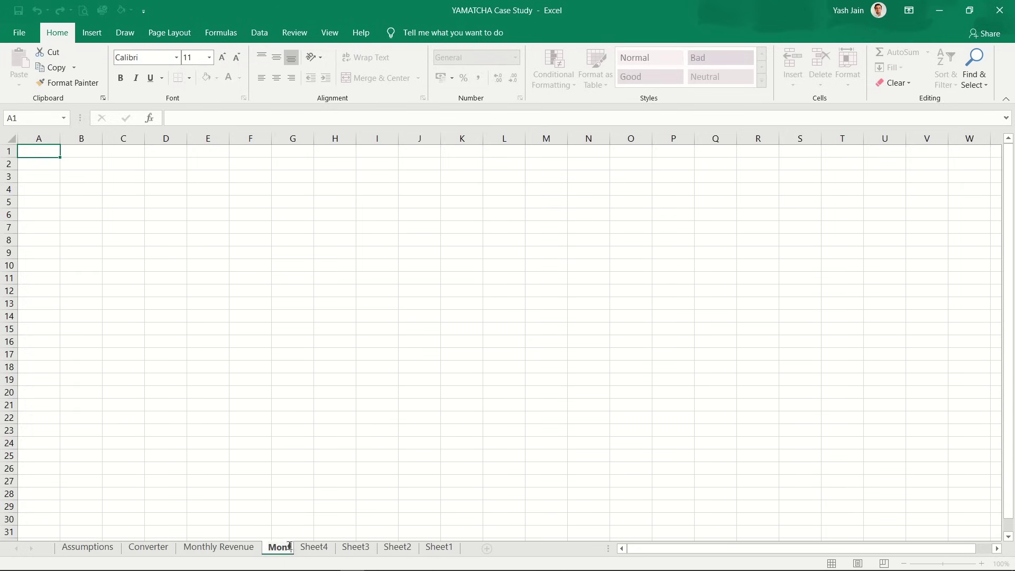
text(hly P&)
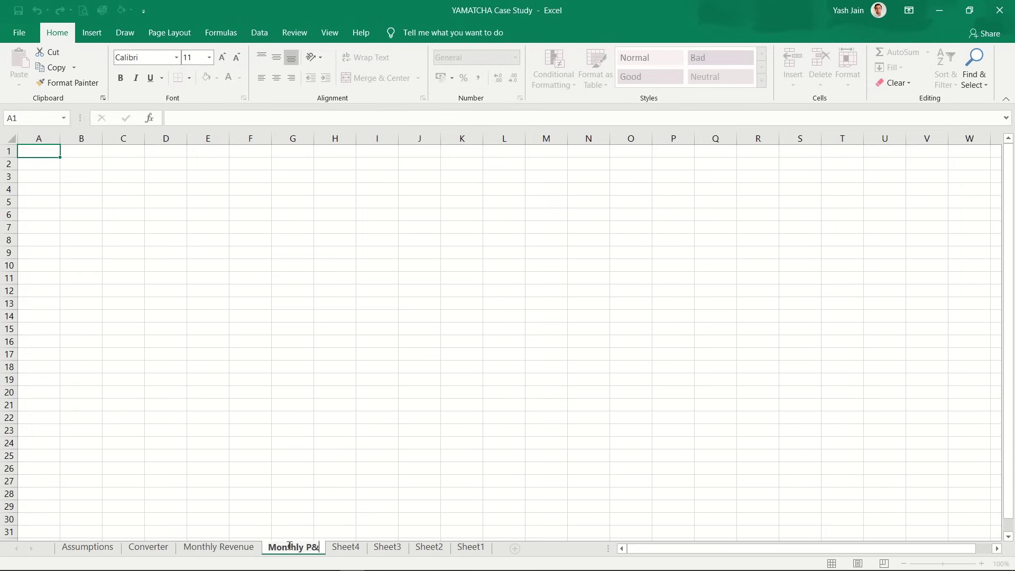
text(L)
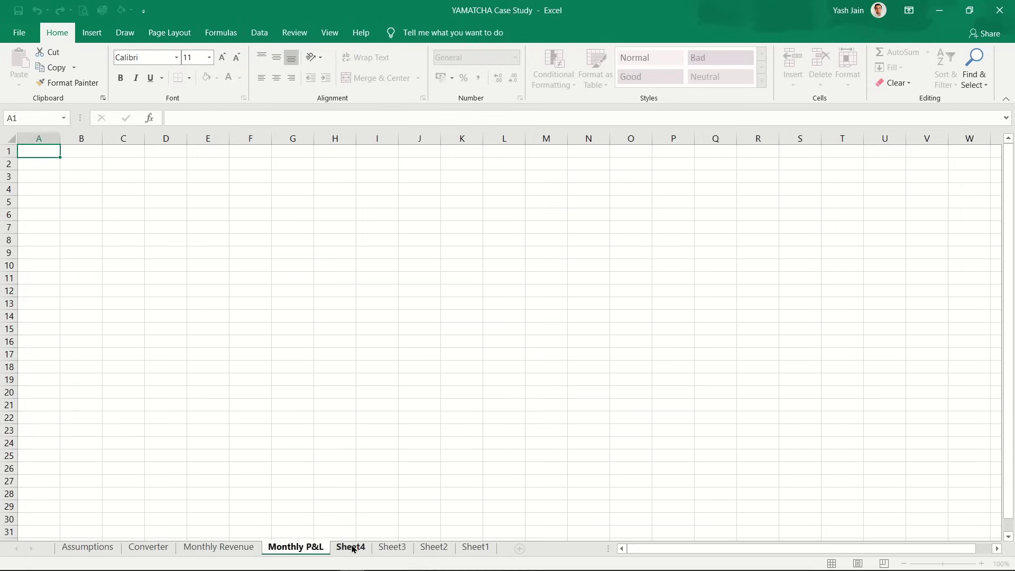
Step: Rename Sheet4 to 'Capital Structure' and Sheet3 to 'Fixed Asset Schedule'
double_click(351, 546)
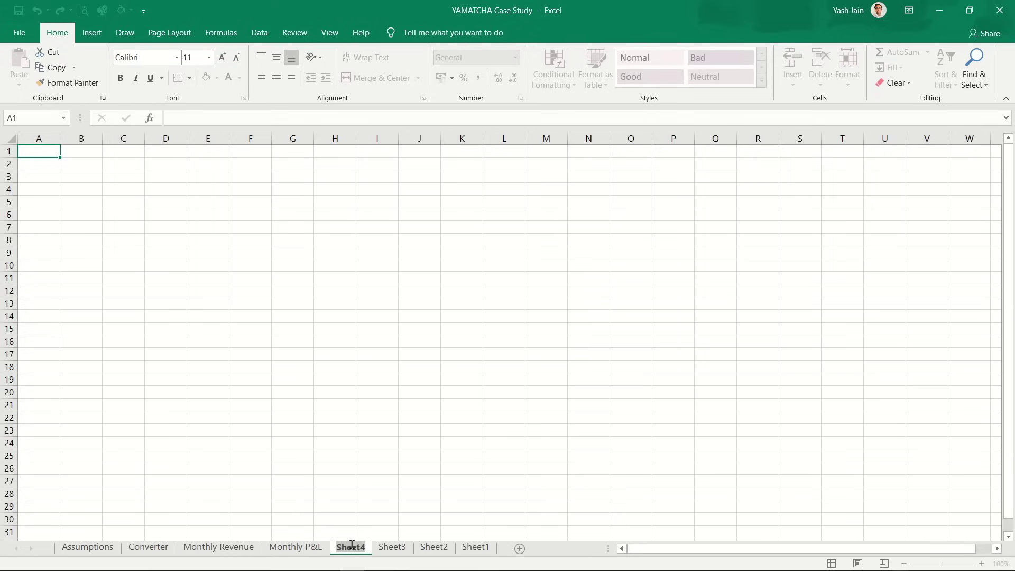
text(Cap)
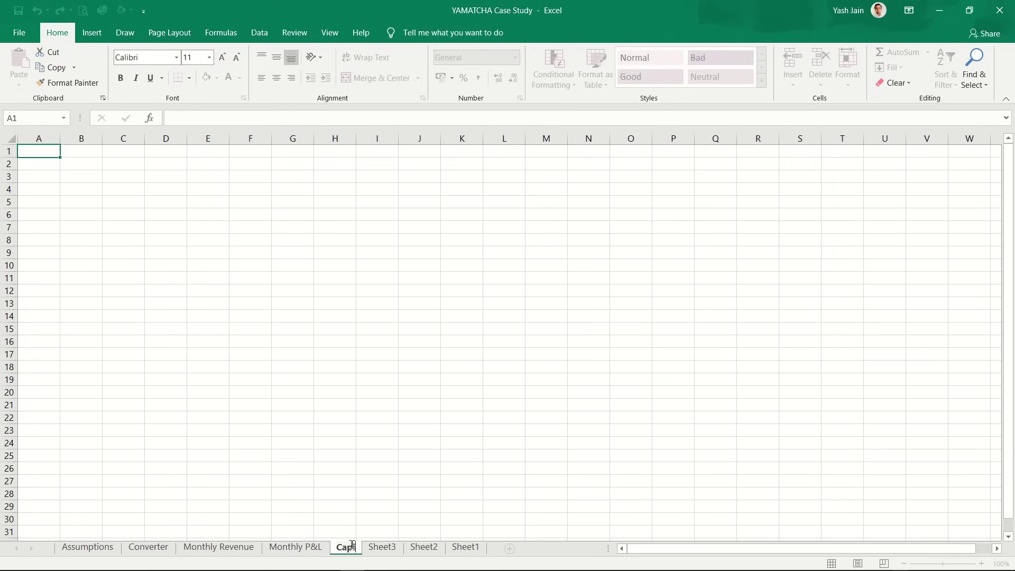
text(ital Str)
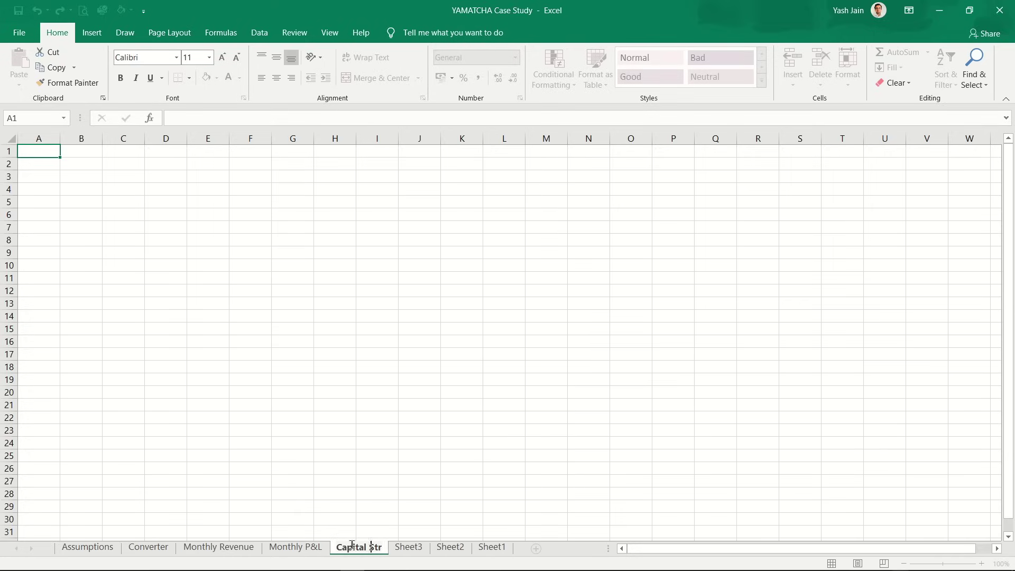
text(ucture)
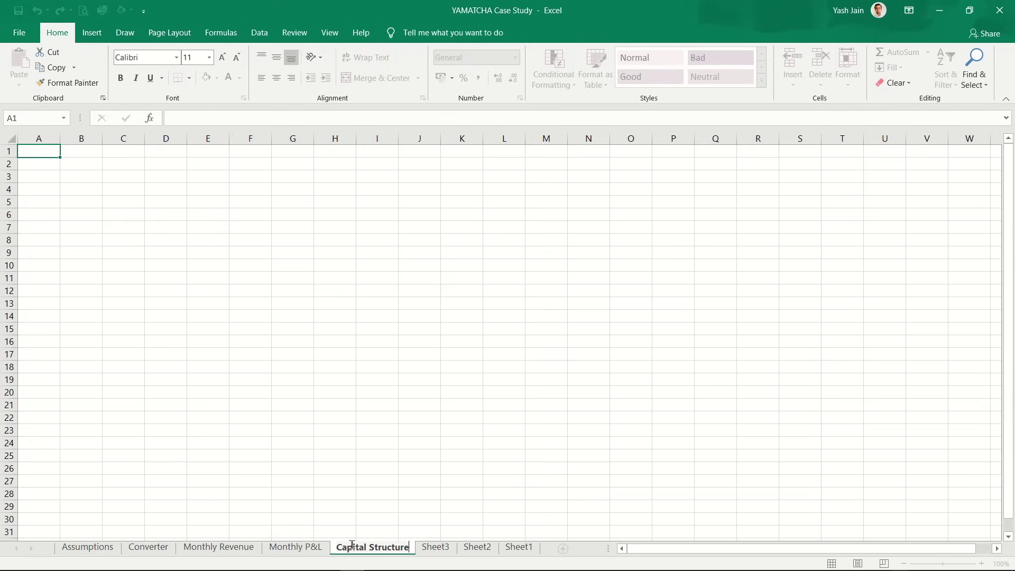
key(Return)
double_click(434, 547)
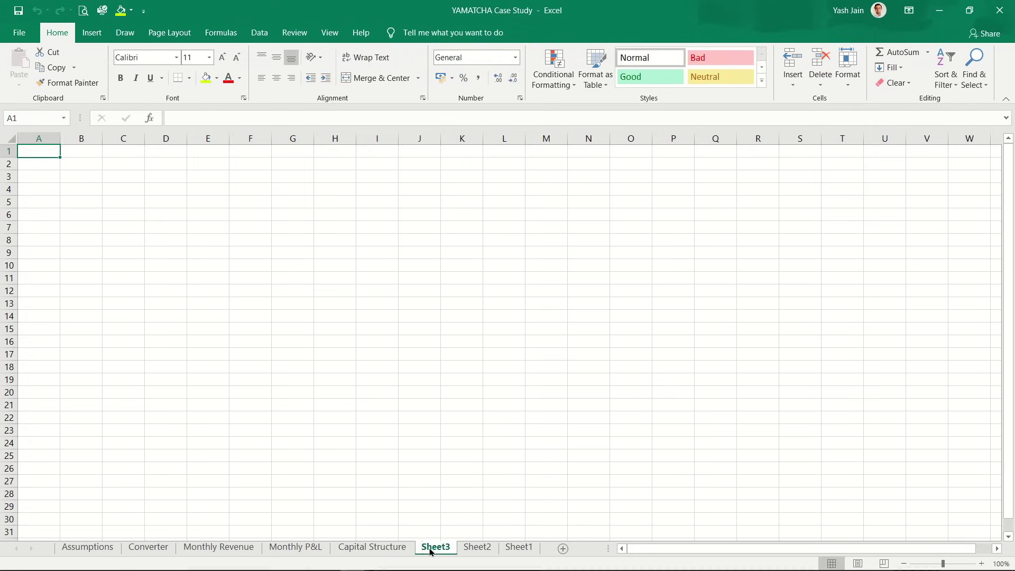
text(F)
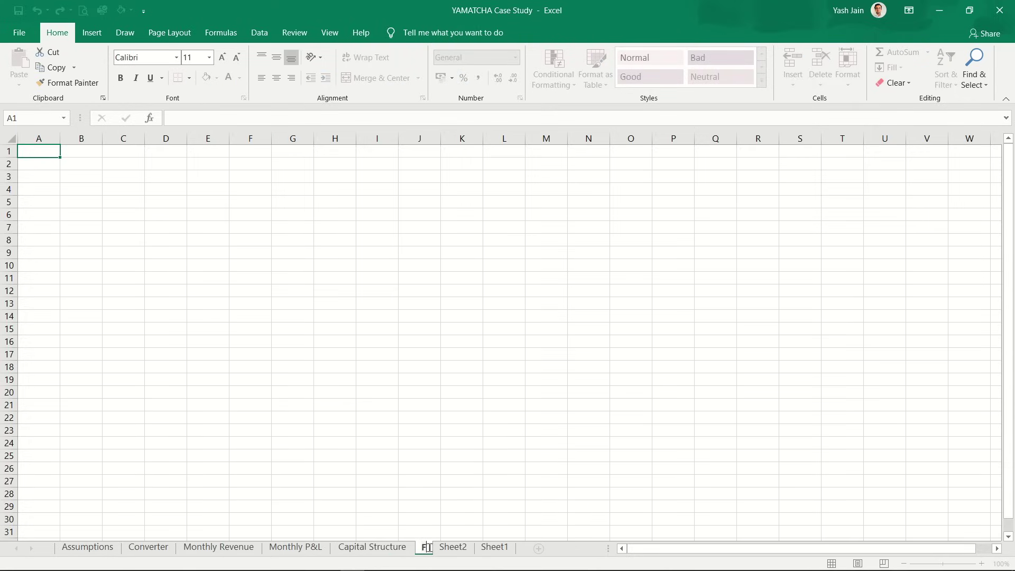
text(ixed nasset)
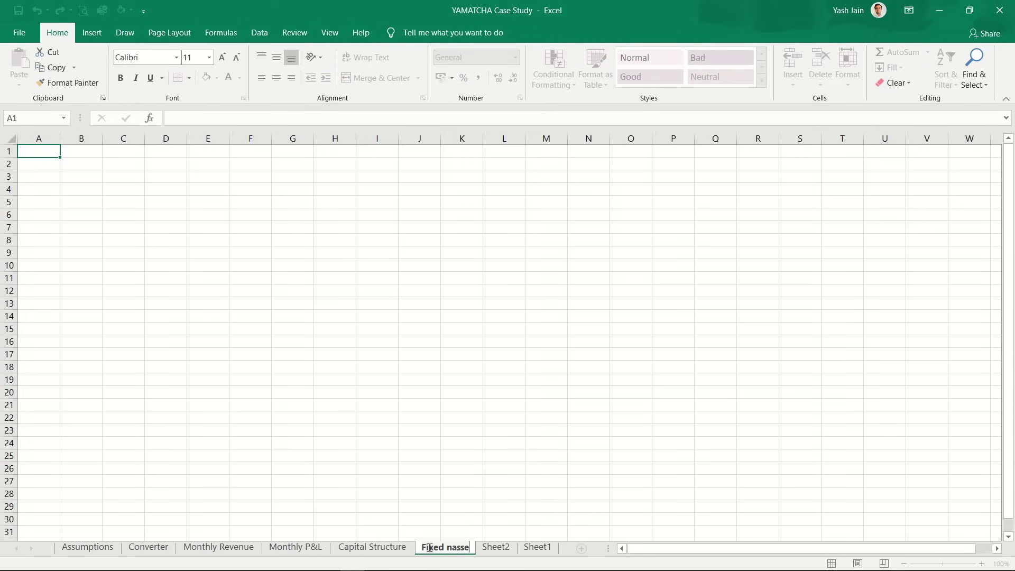
key(BackSpace)
key(BackSpace)
key(BackSpace)
key(BackSpace)
key(BackSpace)
key(BackSpace)
text(Asset)
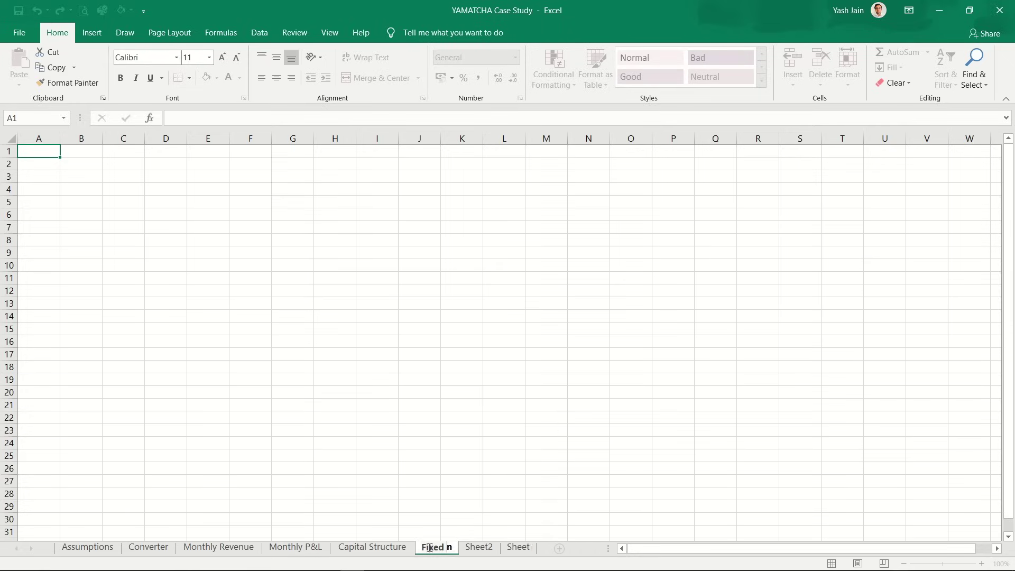
text( Schd)
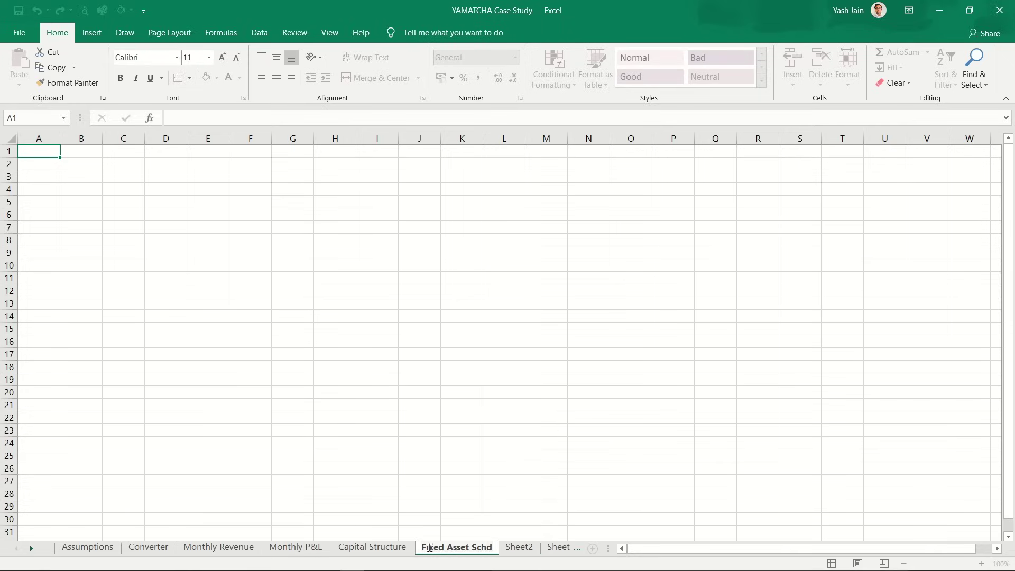
key(BackSpace)
text(edule)
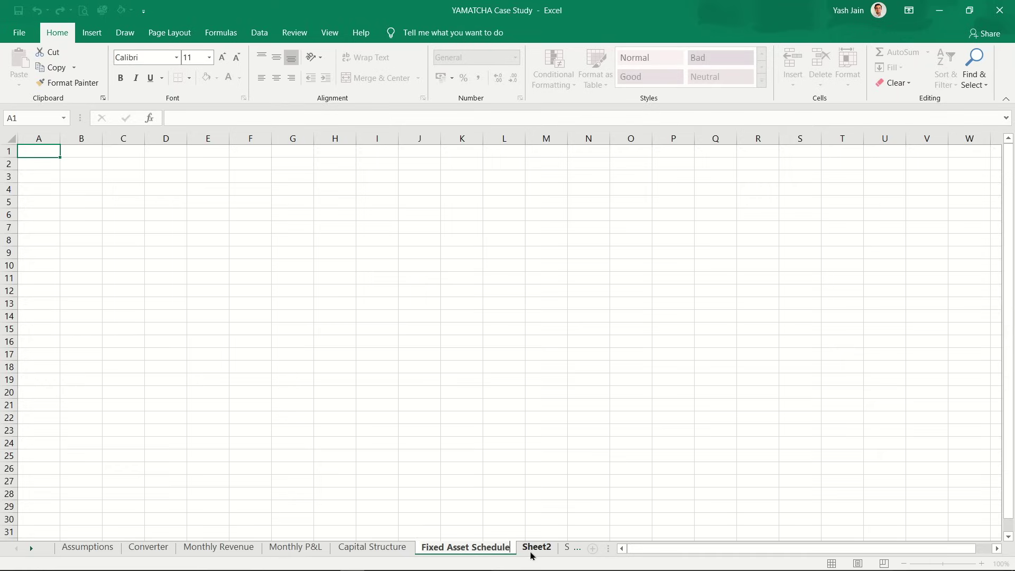
click(532, 549)
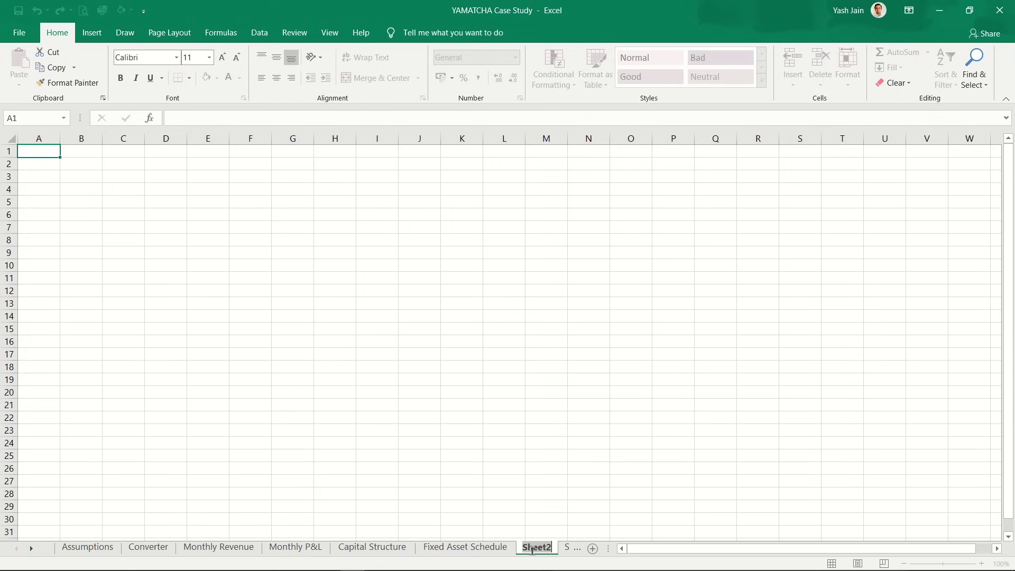
Step: Rename Sheet2 to 'Working capital' and add a new blank sheet
text(Workin)
key(BackSpace)
key(BackSpace)
text(ing)
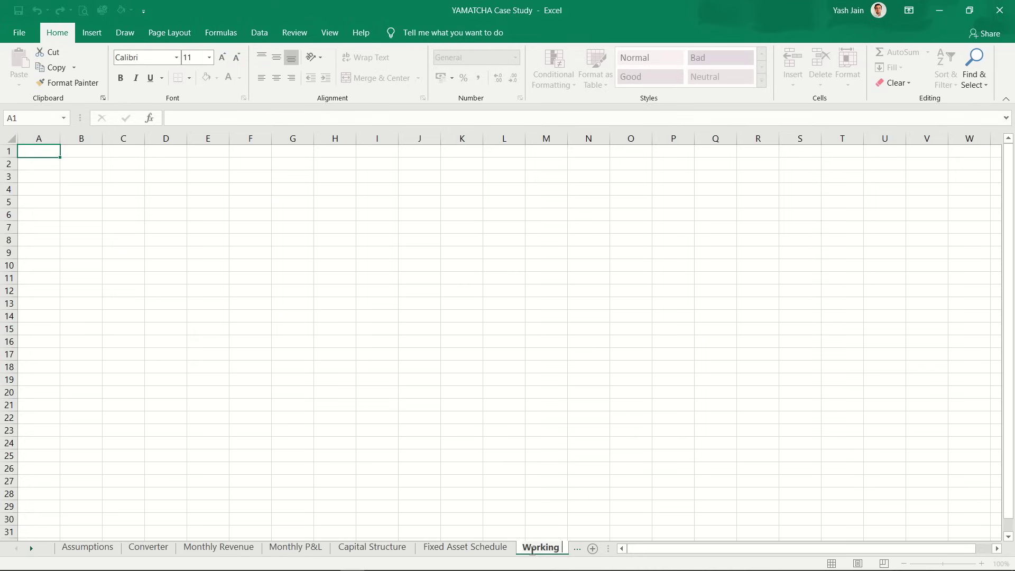
text( capital)
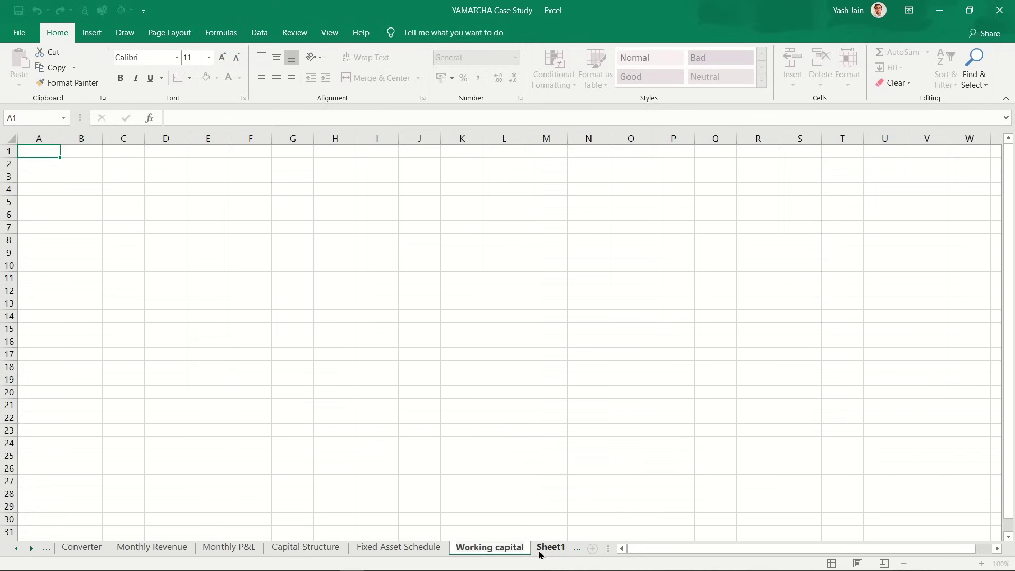
click(573, 549)
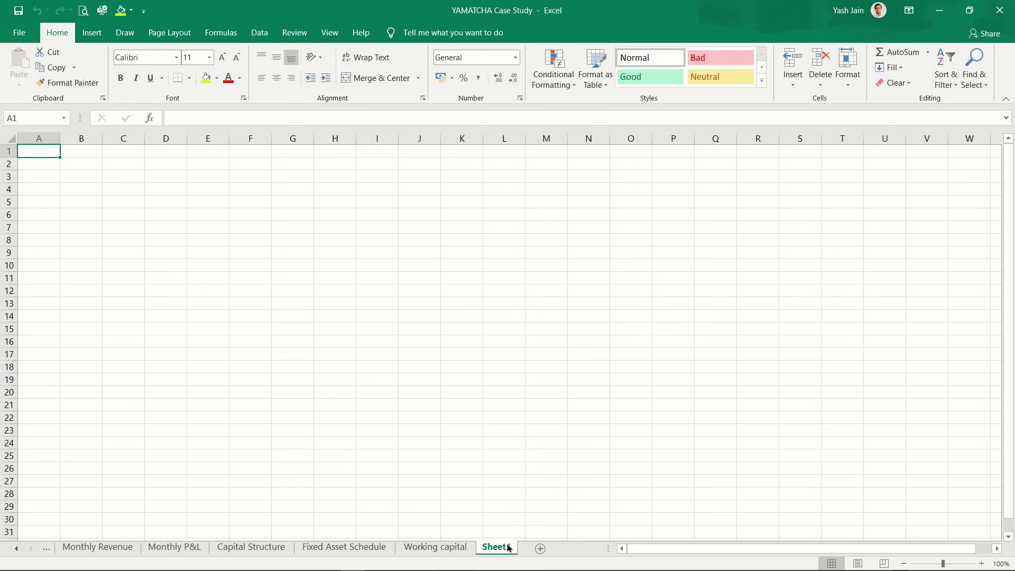
Step: Rename the new Sheet1 to 'Annual P&L' and add another sheet
double_click(508, 547)
text(1)
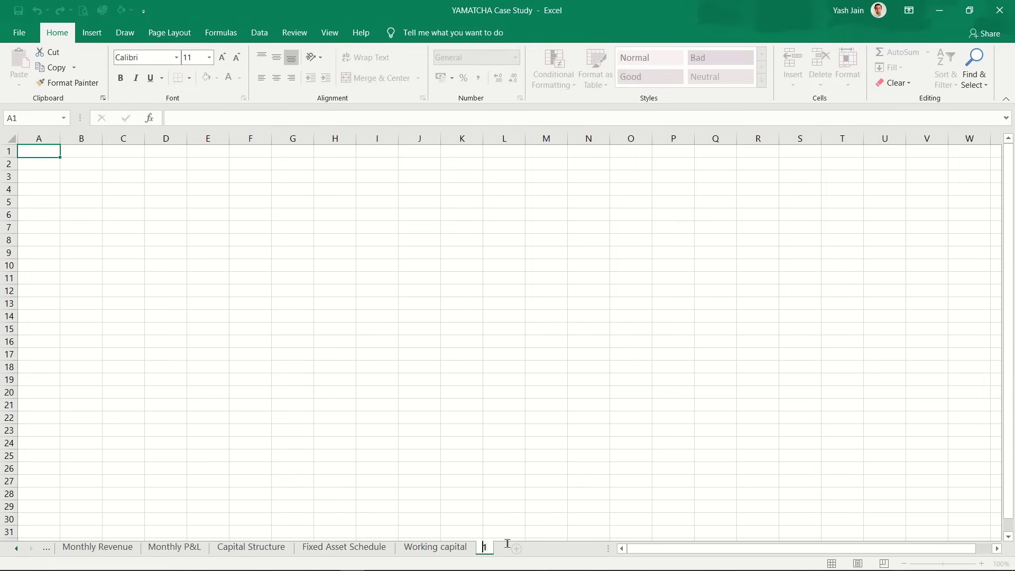
key(BackSpace)
text(B)
key(BackSpace)
text(Annual P&)
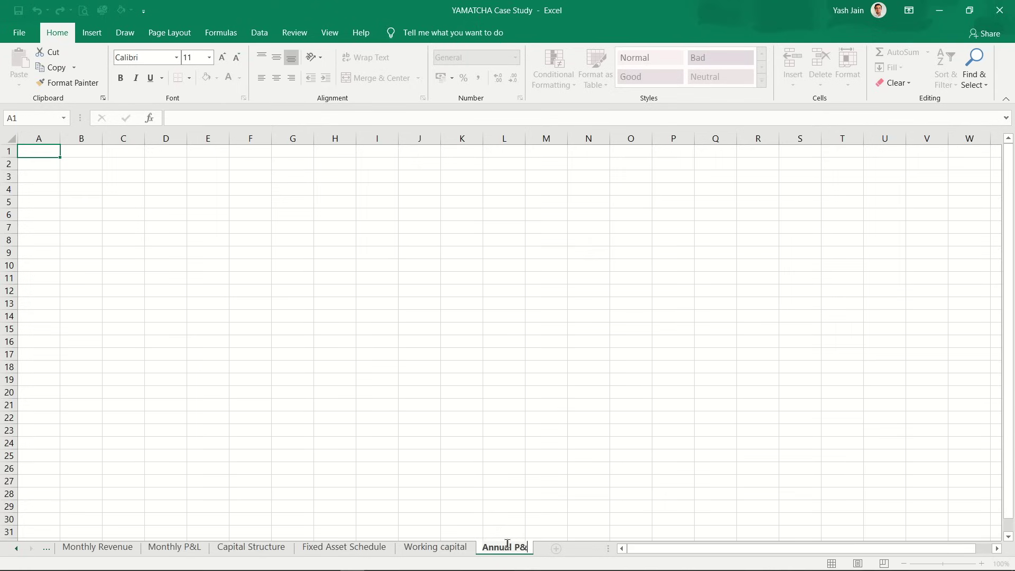
text(L)
click(561, 550)
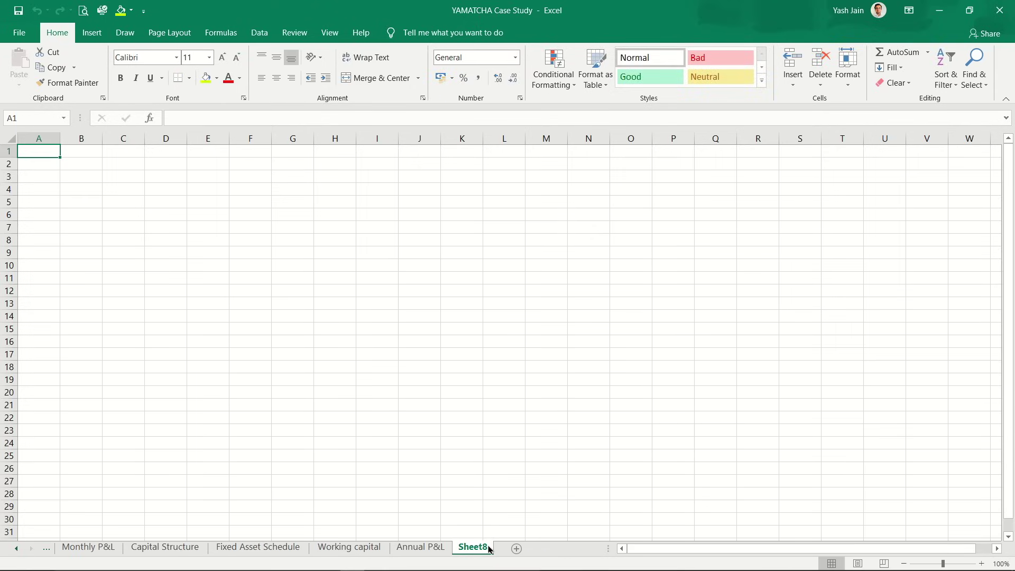
Step: Rename Sheet8 to 'Balance Sheet' and add one more sheet
double_click(484, 549)
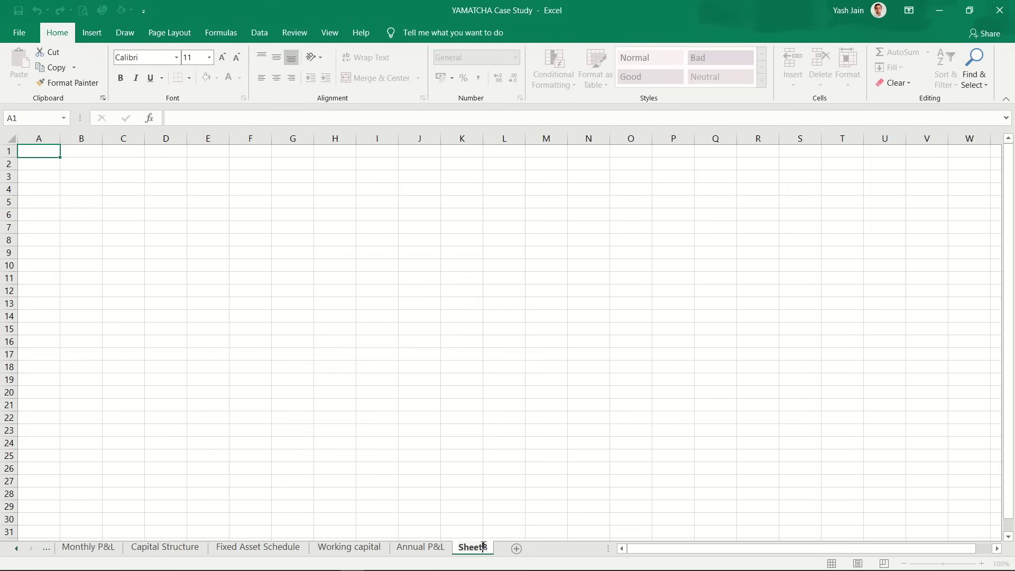
key(BackSpace)
text(B)
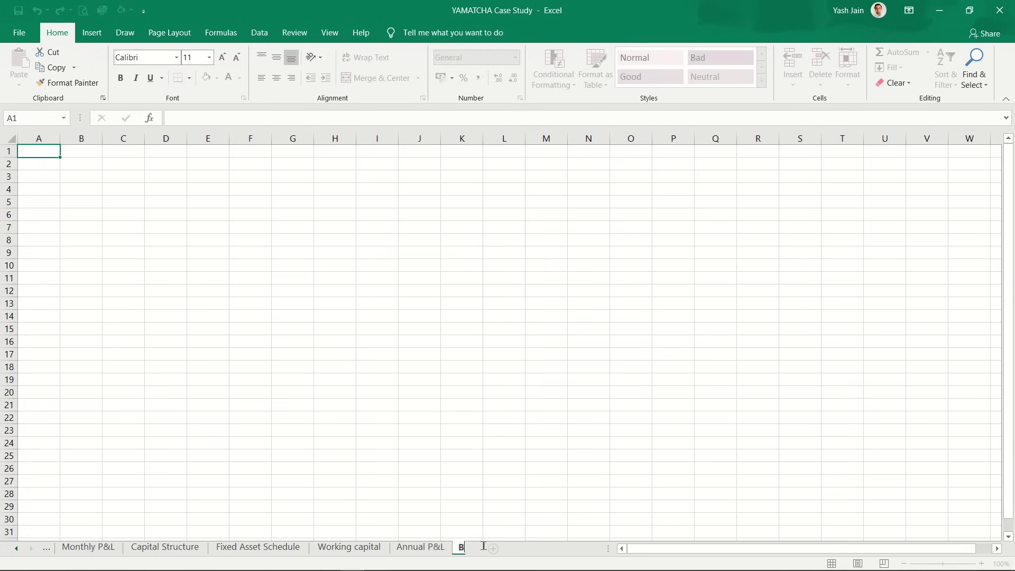
text(alance hsEET)
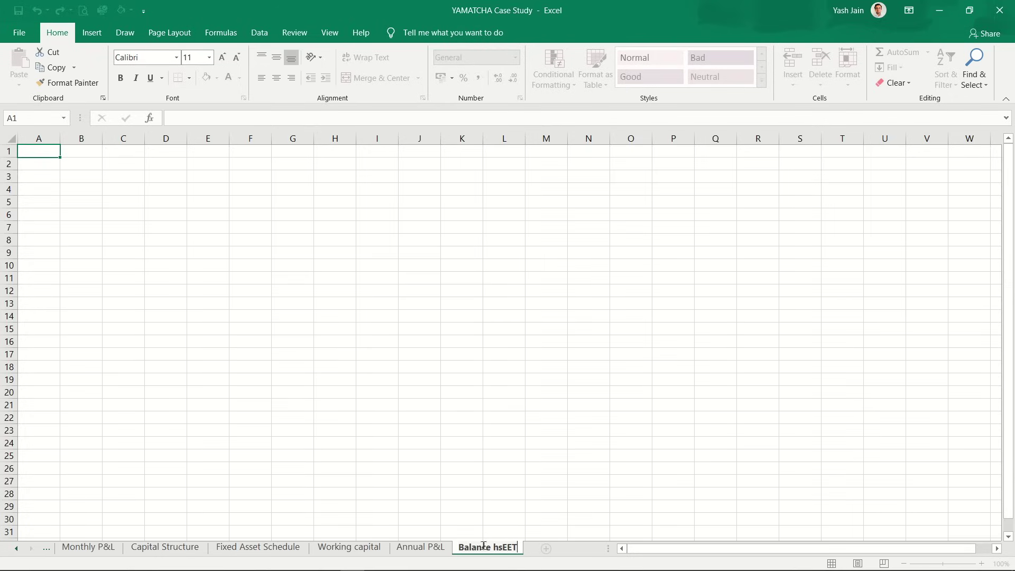
key(BackSpace)
key(BackSpace)
key(BackSpace)
text(Sheet)
click(547, 552)
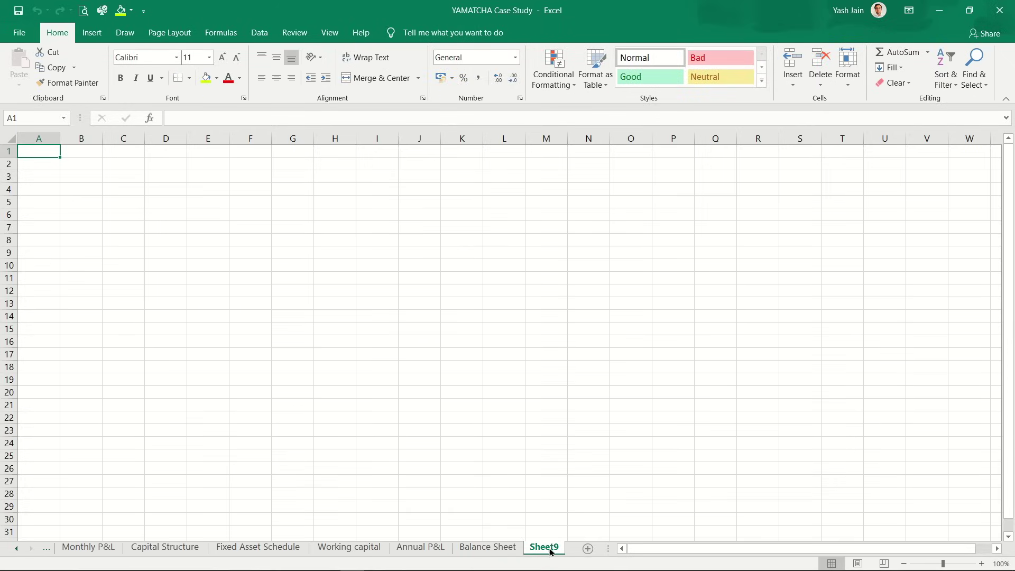
Step: Rename Sheet9 to 'Cash Flow Statement'
double_click(556, 548)
text(C)
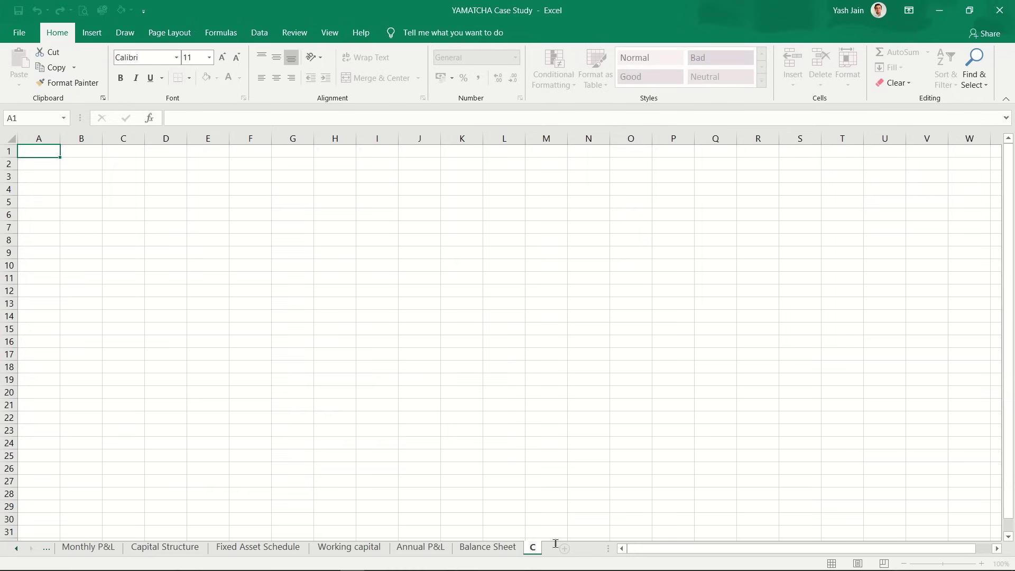
text(ash Flow State)
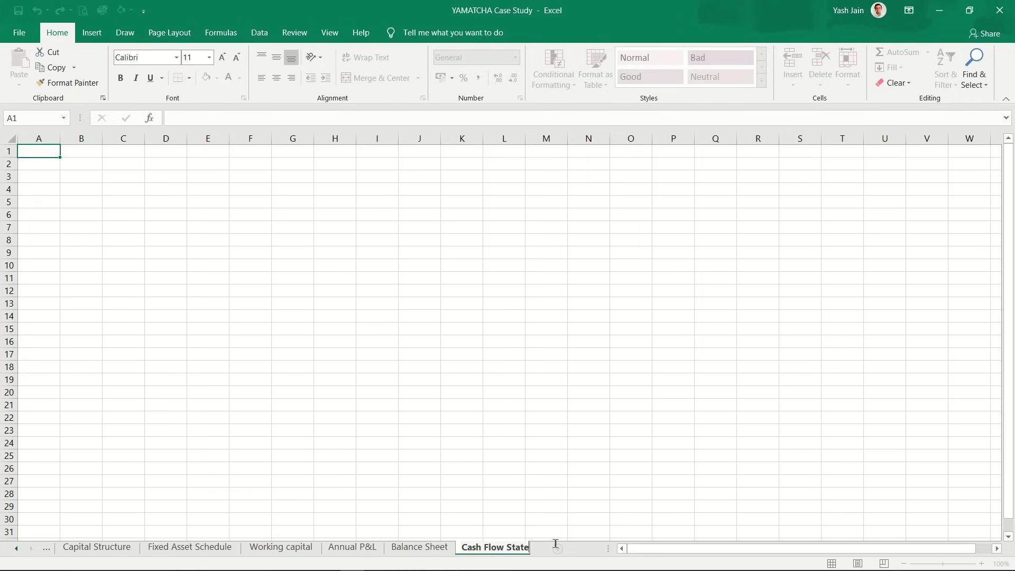
text(mnet)
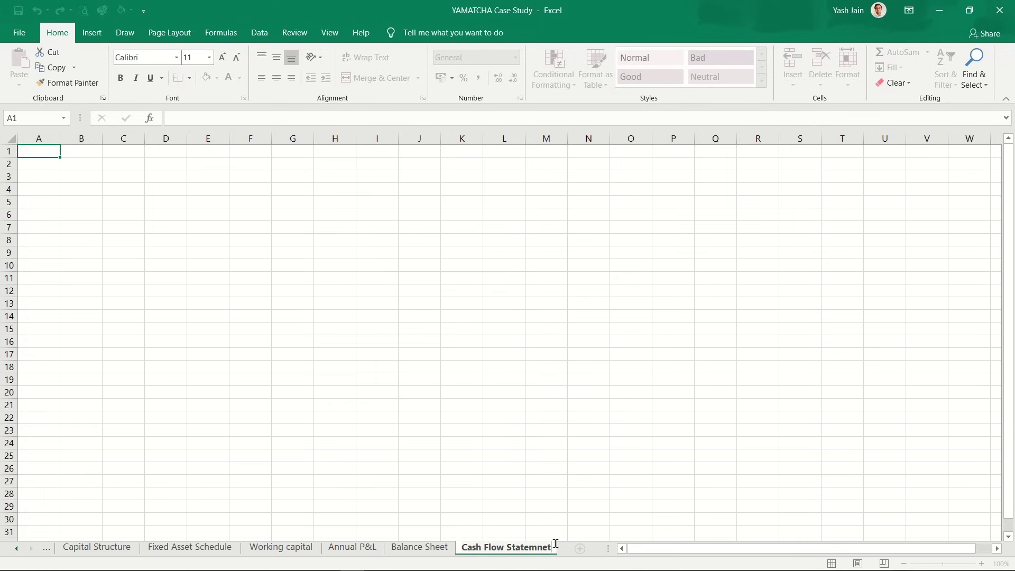
key(BackSpace)
key(BackSpace)
key(BackSpace)
text(ent)
key(Return)
key(ctrl+Page_Up)
key(ctrl+Page_Up)
key(ctrl+Page_Up)
key(ctrl+Page_Up)
key(ctrl+Page_Up)
key(ctrl+Page_Up)
key(ctrl+Page_Up)
key(ctrl+Page_Up)
key(ctrl+Page_Up)
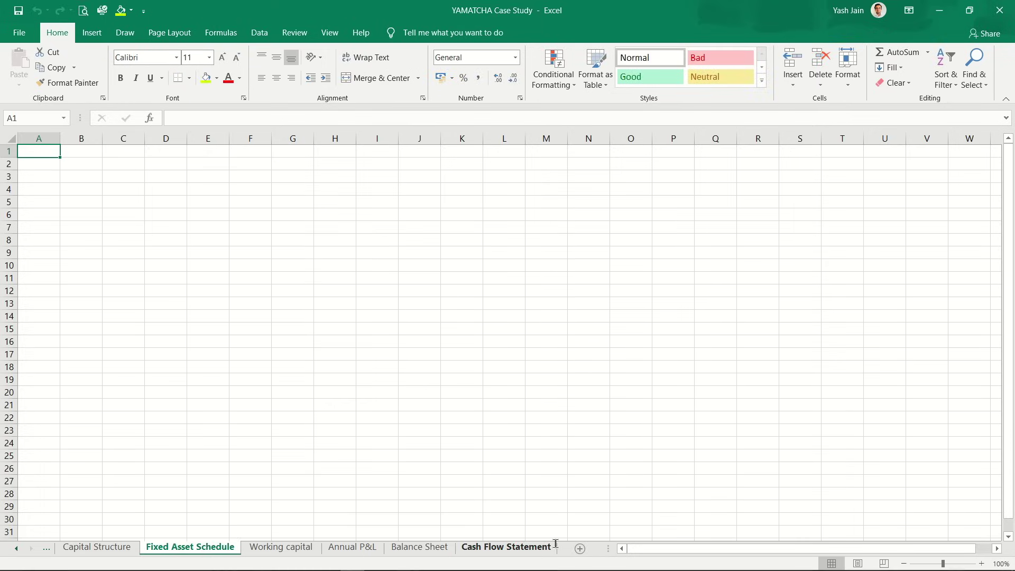
Step: Step through Balance Sheet, Cash Flow Statement, Assumptions and Capital Structure sheets
key(ctrl+Page_Down)
key(ctrl+Page_Down)
key(ctrl+Page_Down)
key(ctrl+Page_Down)
key(ctrl+Page_Down)
key(ctrl+Page_Down)
key(ctrl+Page_Down)
key(ctrl+Page_Down)
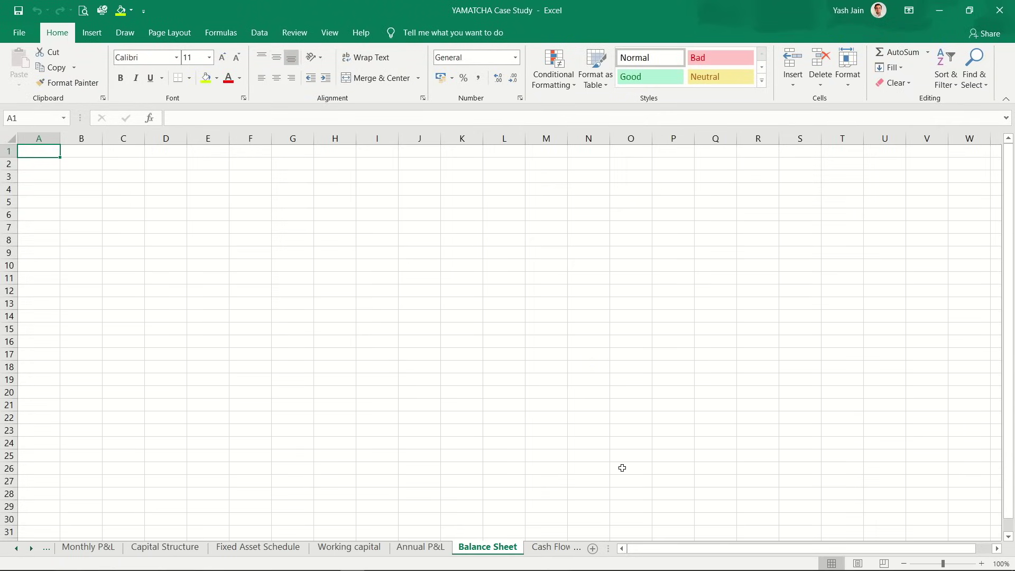
drag(608, 548, 833, 550)
click(572, 552)
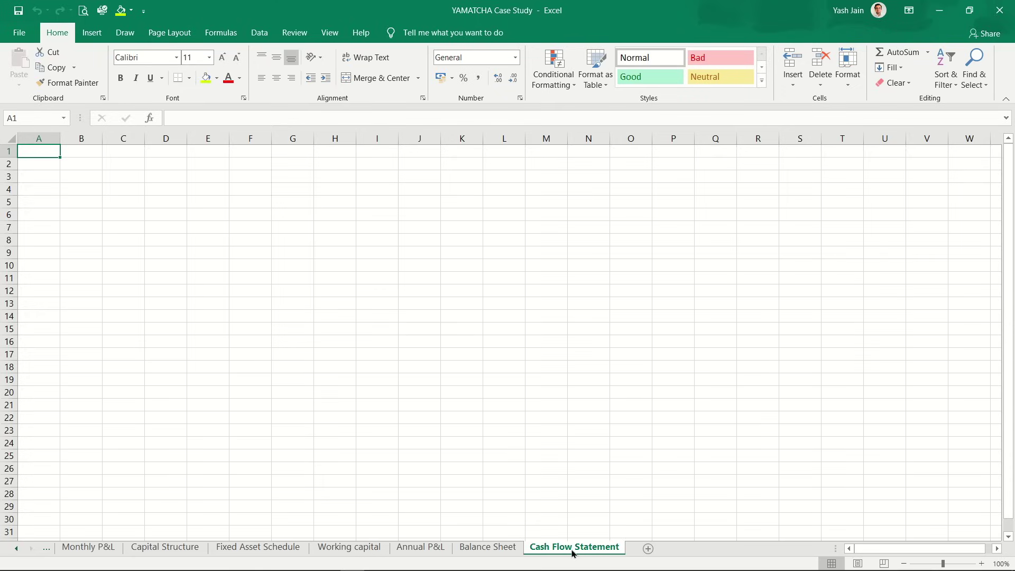
key(ctrl+Page_Up)
key(ctrl+Page_Up)
key(ctrl+Page_Up)
key(ctrl+Page_Up)
key(ctrl+Page_Up)
key(ctrl+Page_Up)
key(ctrl+Page_Up)
key(ctrl+Page_Up)
key(ctrl+Page_Up)
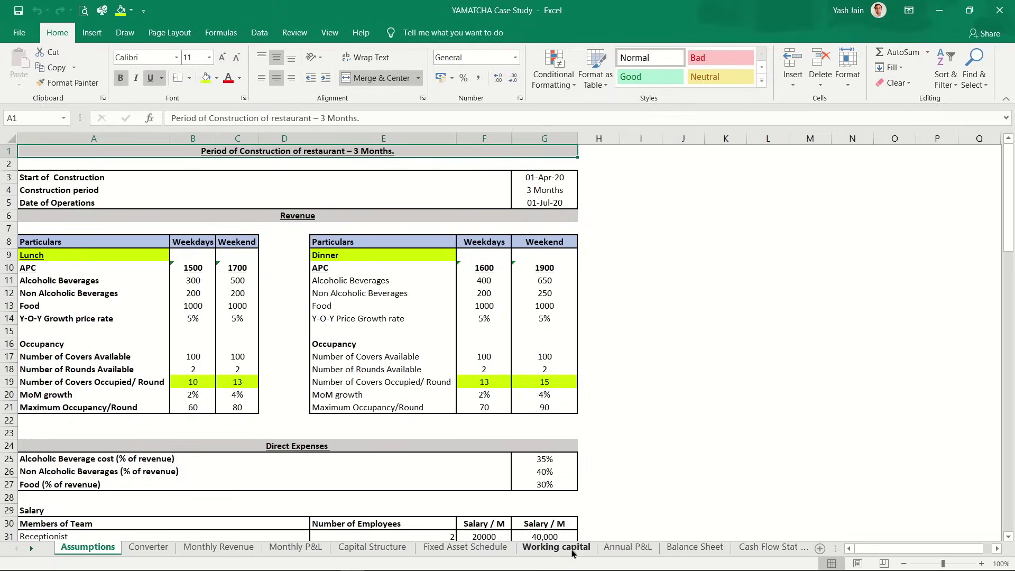
key(ctrl+Page_Down)
key(ctrl+Page_Down)
key(ctrl+Page_Down)
key(ctrl+Page_Down)
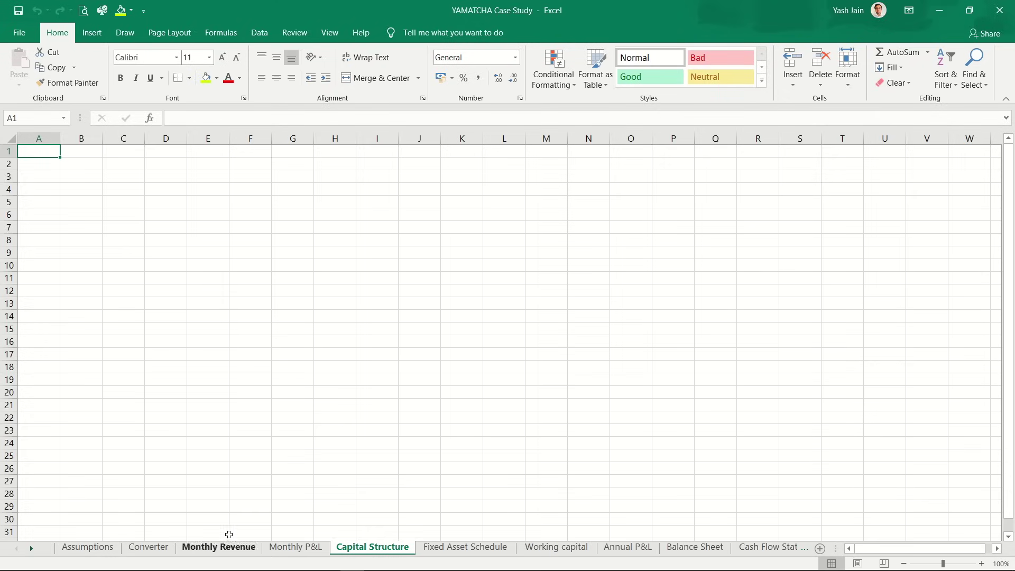
Step: Check Monthly Revenue and Monthly P&L, return to A1, and end on Converter
click(227, 550)
click(312, 550)
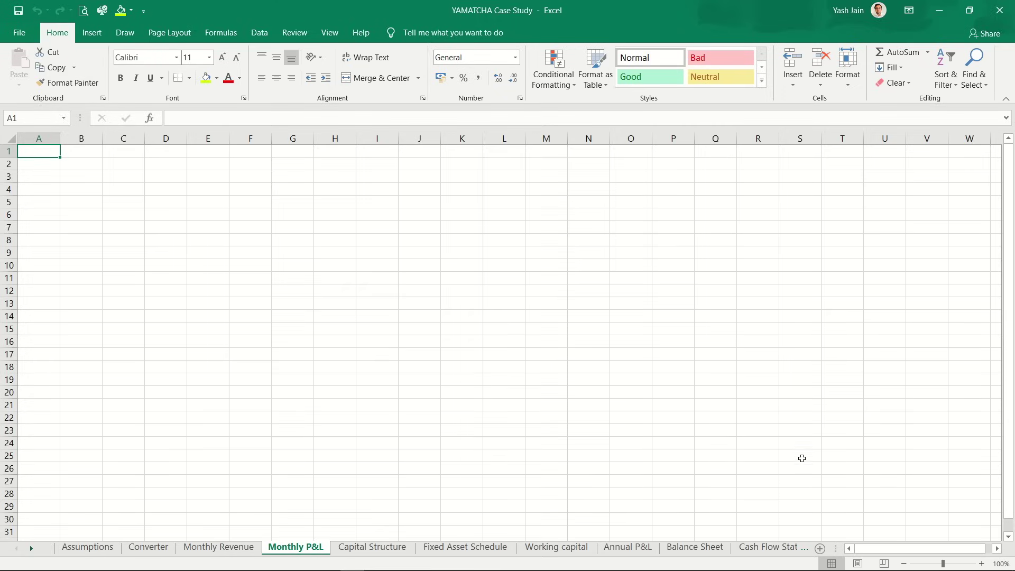
click(218, 270)
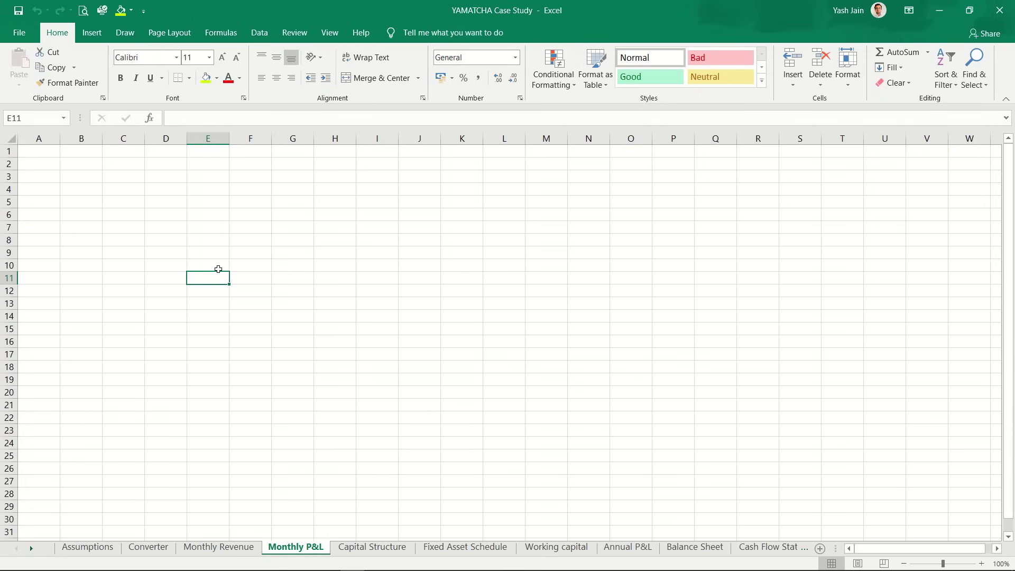
key(Up)
key(Up)
key(Up)
key(Up)
key(Up)
key(Up)
key(Up)
key(Up)
key(Up)
key(Up)
key(Left)
key(Left)
key(Left)
key(Left)
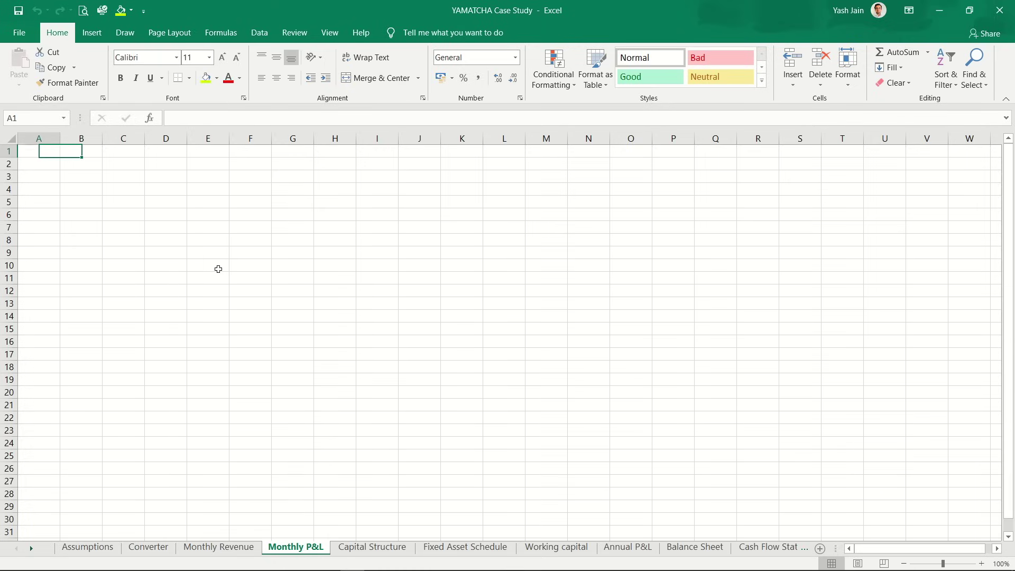
key(ctrl+Page_Up)
key(ctrl+Page_Up)
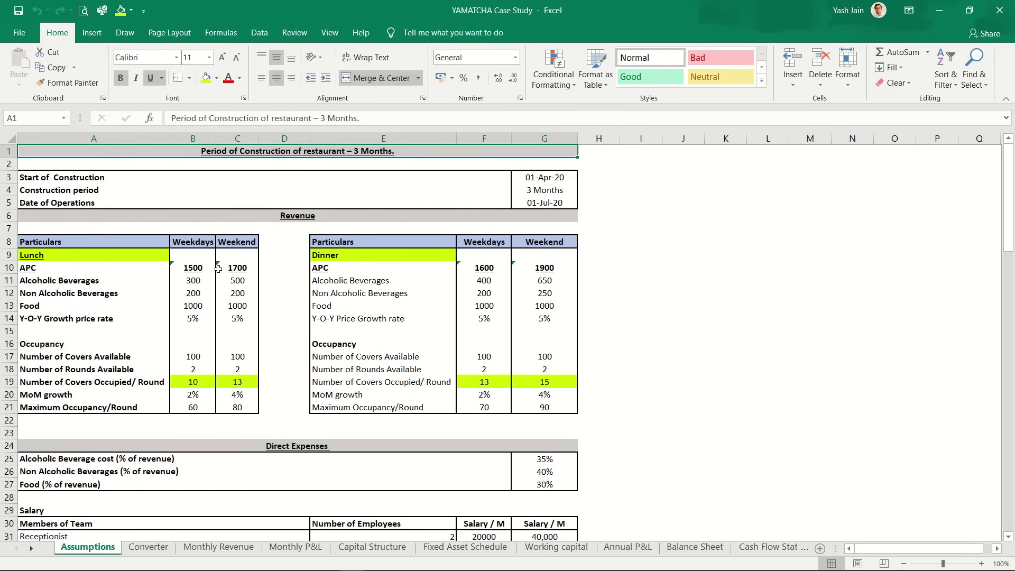
key(ctrl+Page_Down)
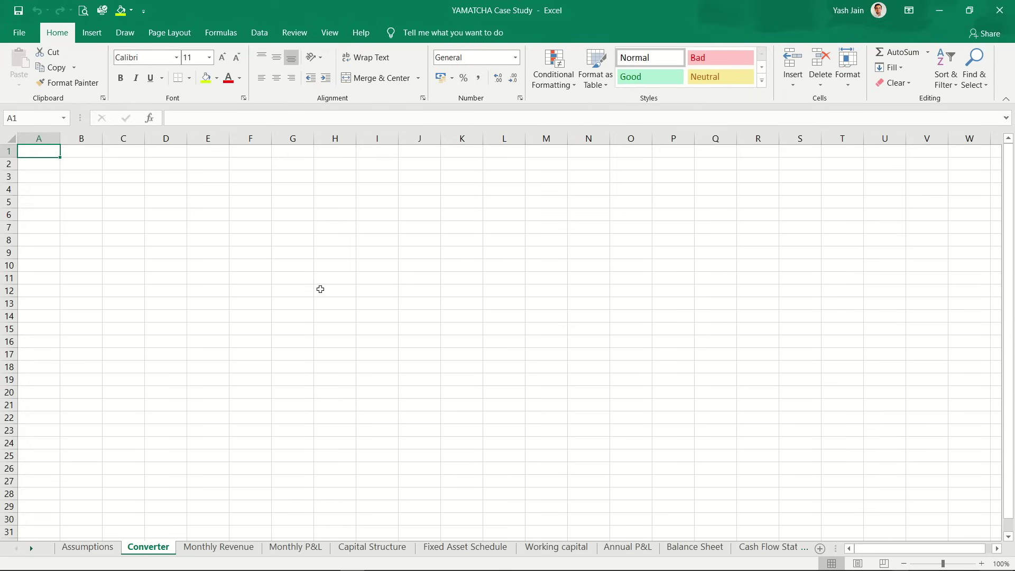
Step: Try test values 100000 and 100 in C1:C2, then clear them
key(Right)
key(Right)
text(10)
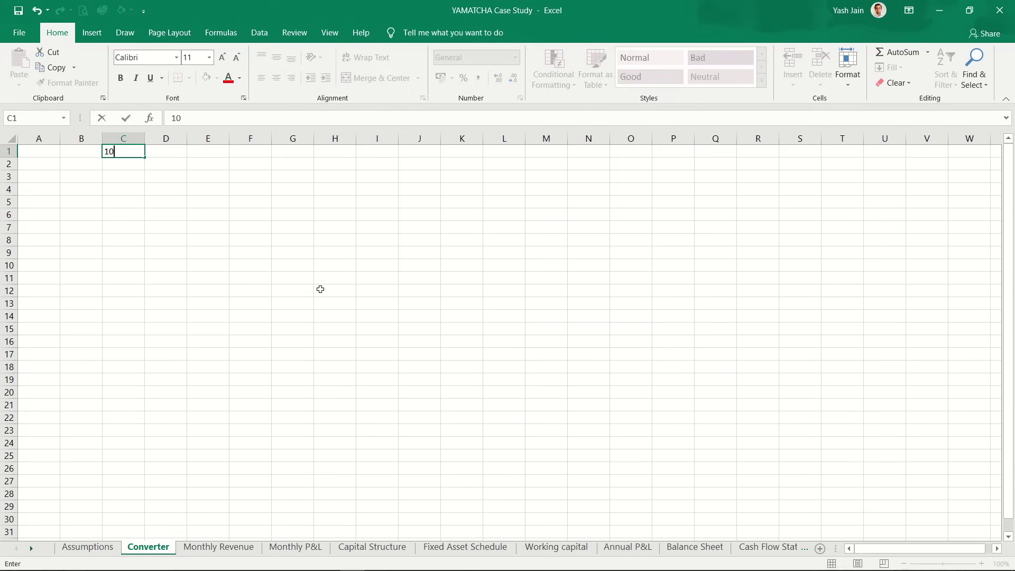
text(0000)
key(Return)
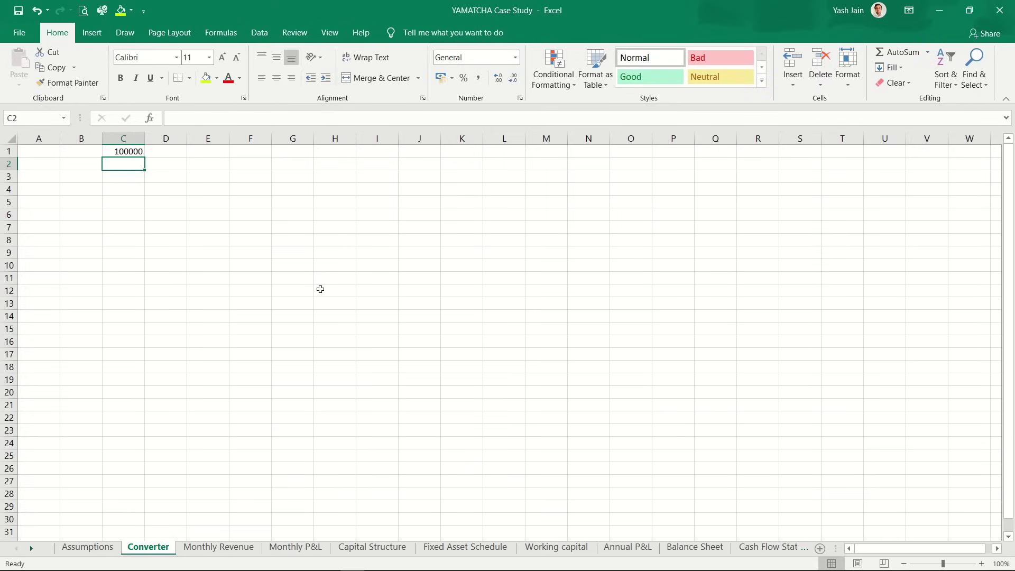
key(Up)
key(Down)
text(1)
key(Up)
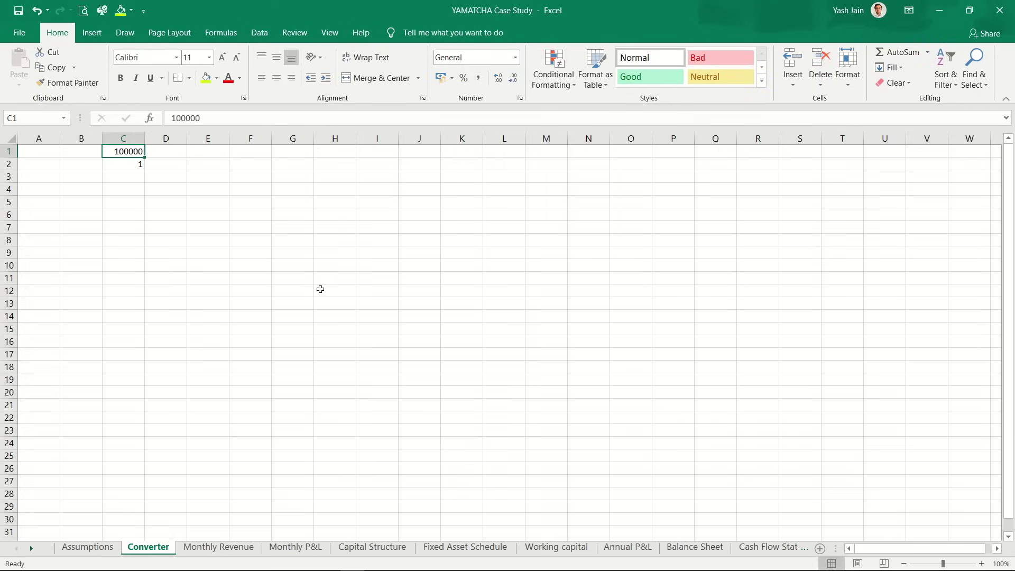
key(Down)
key(Right)
key(Left)
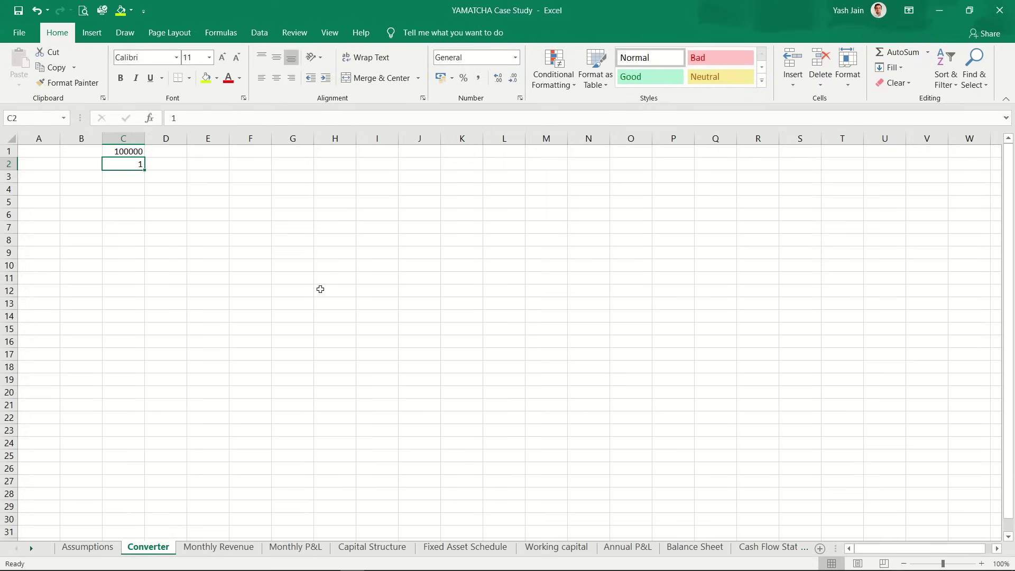
text(100)
key(Return)
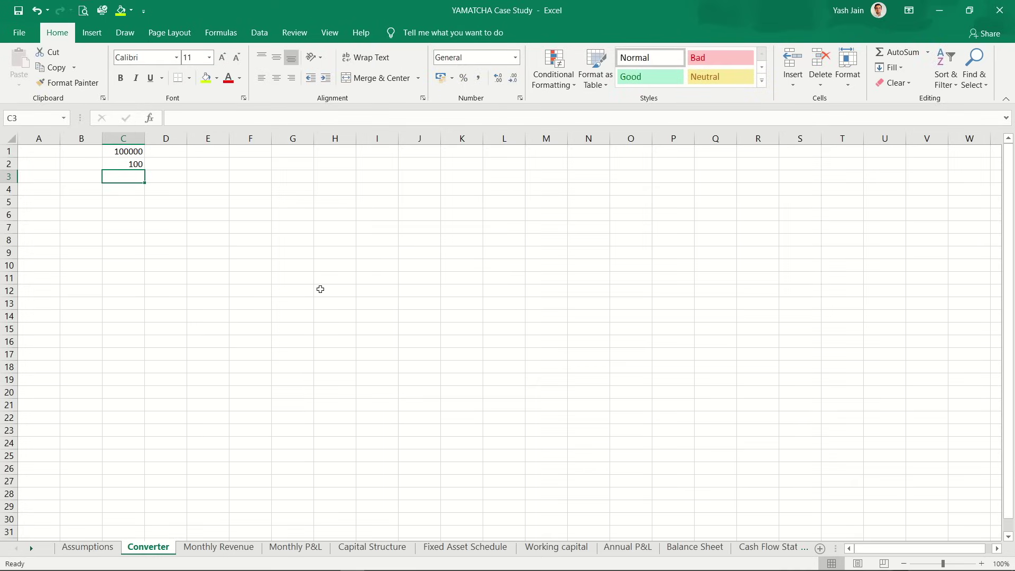
key(Up)
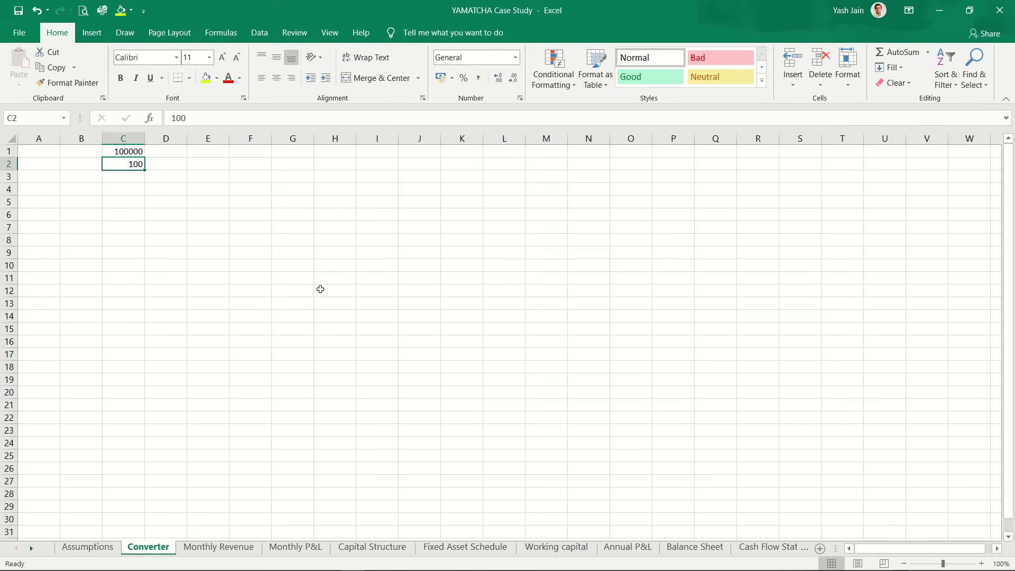
key(shift+Up)
key(Delete)
Step: Enter 'Currency in INR' in cell A1
key(Left)
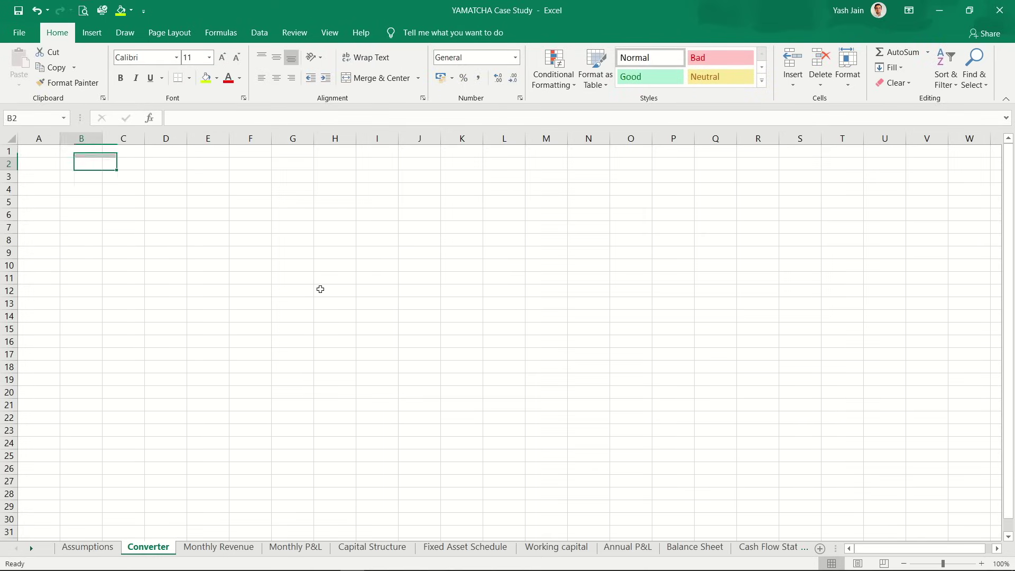
key(Left)
key(Up)
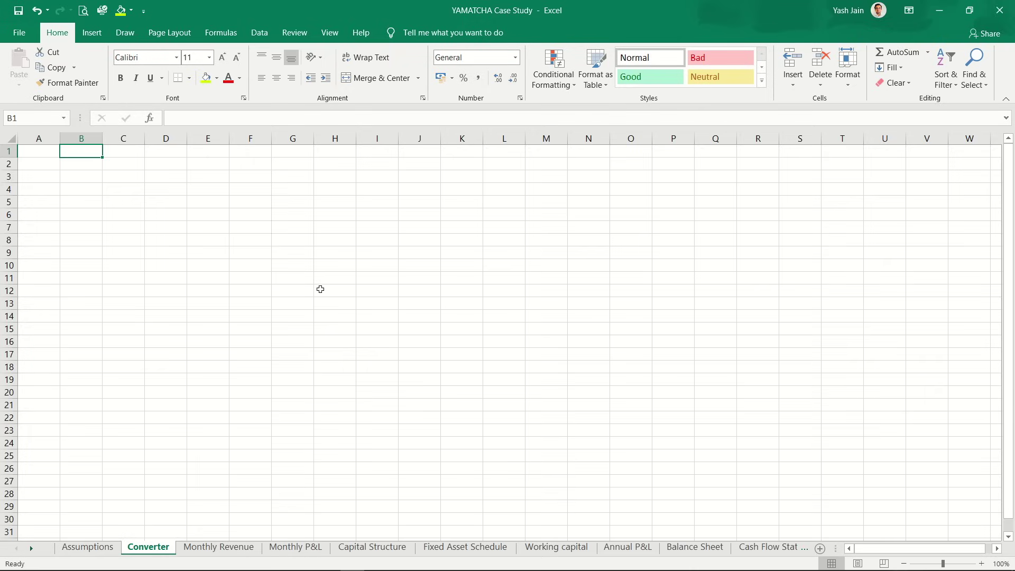
text(INT)
key(BackSpace)
key(BackSpace)
key(BackSpace)
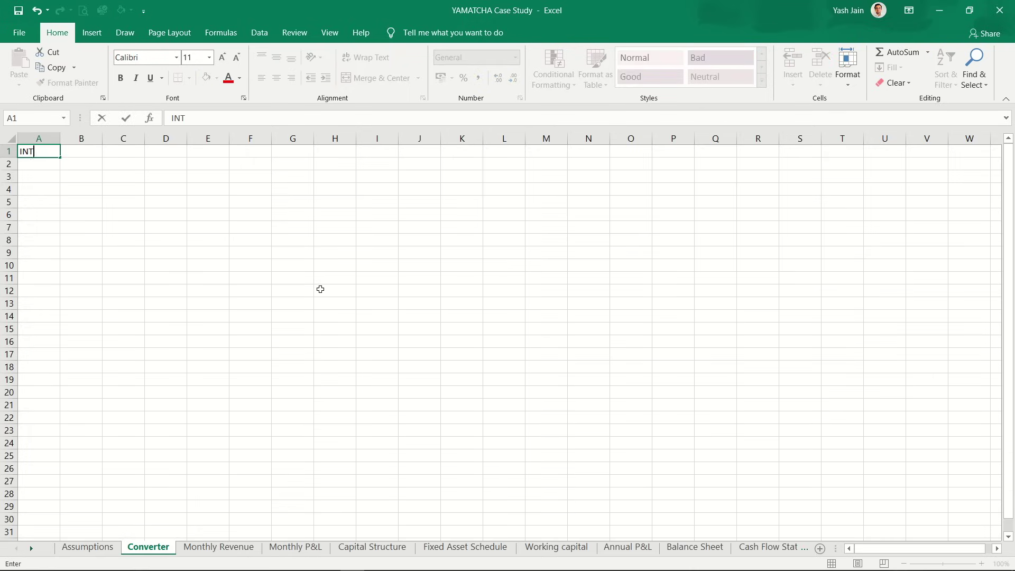
text(Currency in INR)
key(Return)
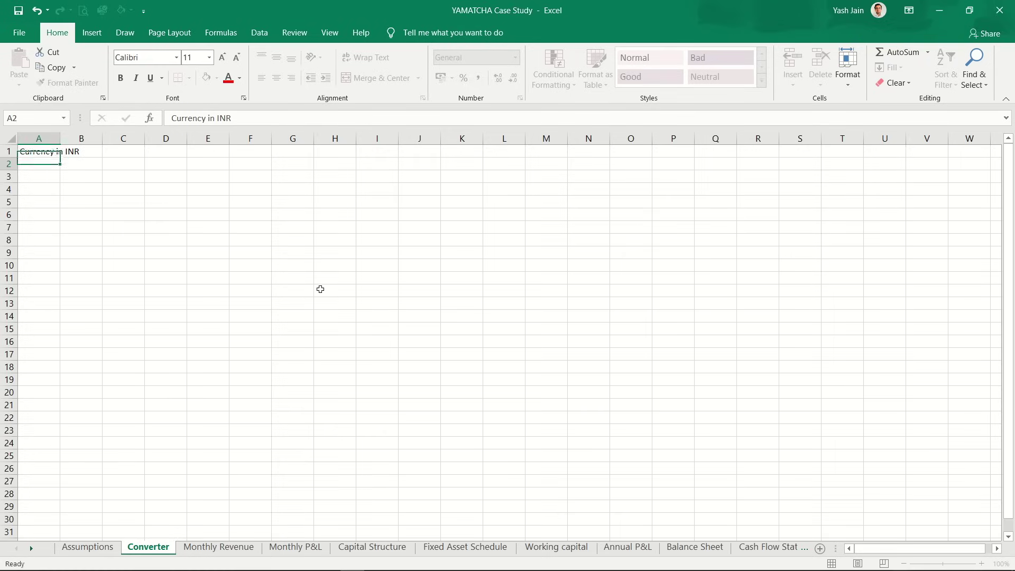
key(Up)
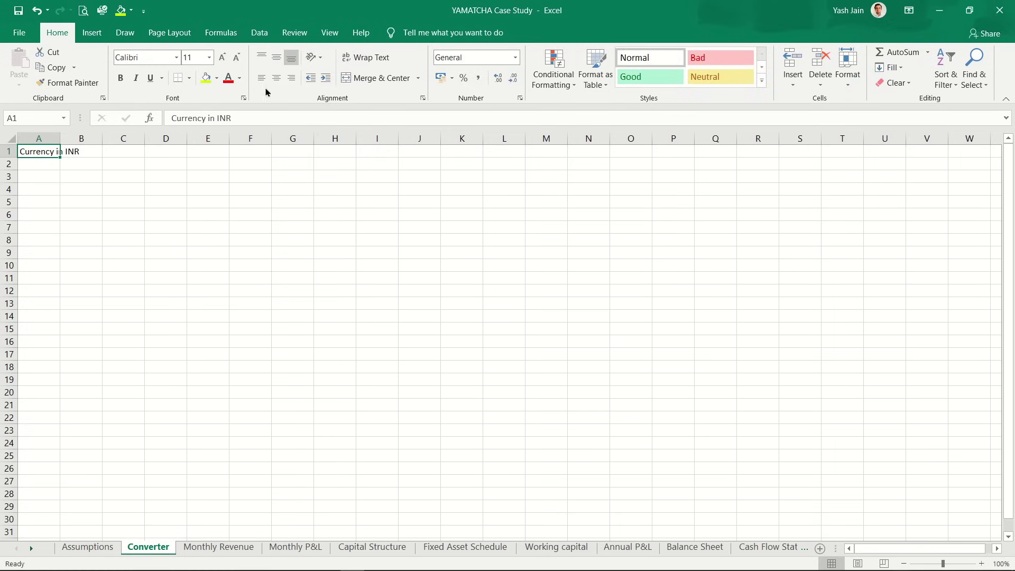
Step: Give A1 a red fill with bold black text and widen column A to fit
click(229, 78)
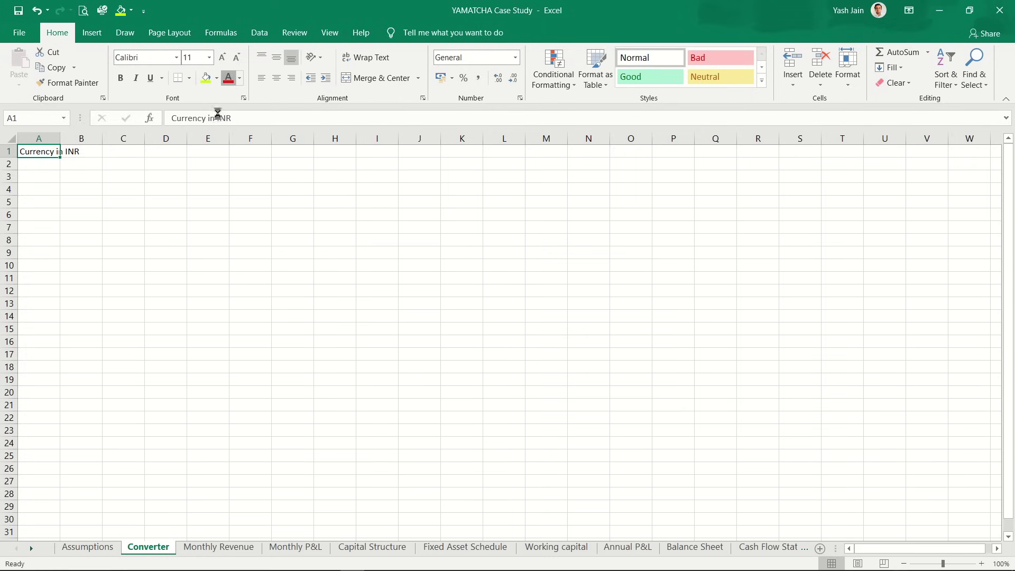
click(217, 78)
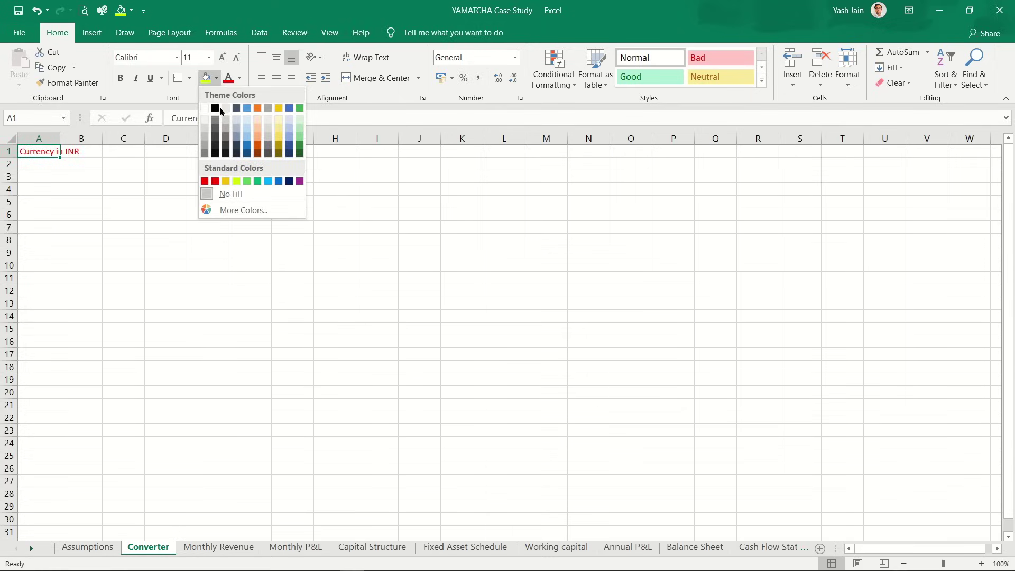
click(215, 181)
click(240, 79)
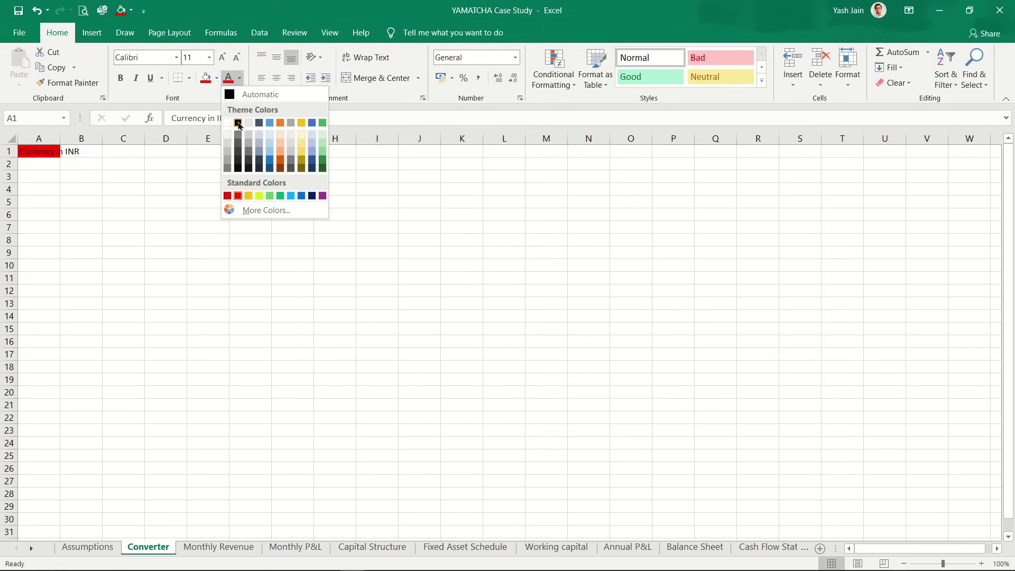
click(238, 123)
drag(59, 141, 82, 140)
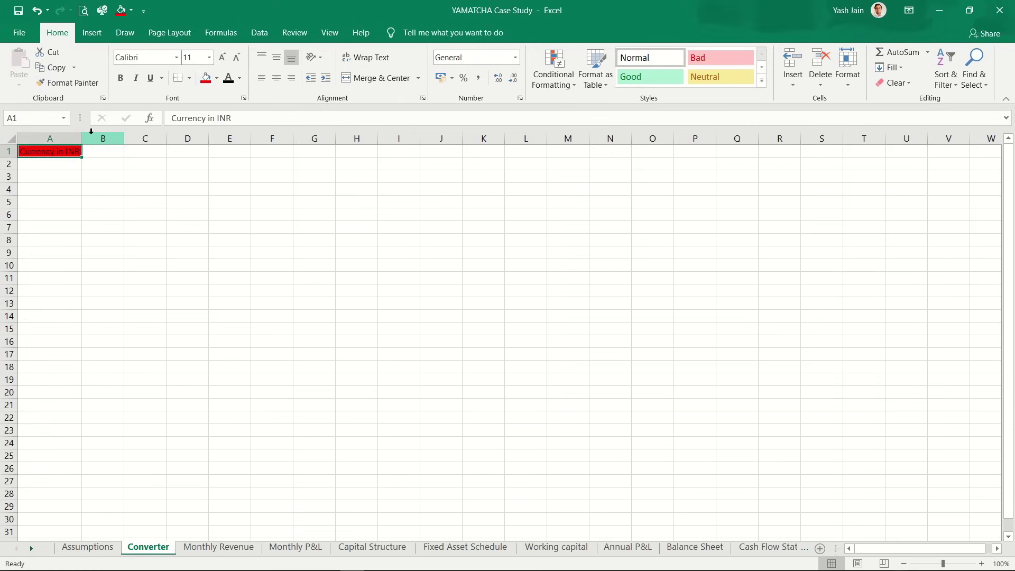
key(ctrl+b)
click(145, 213)
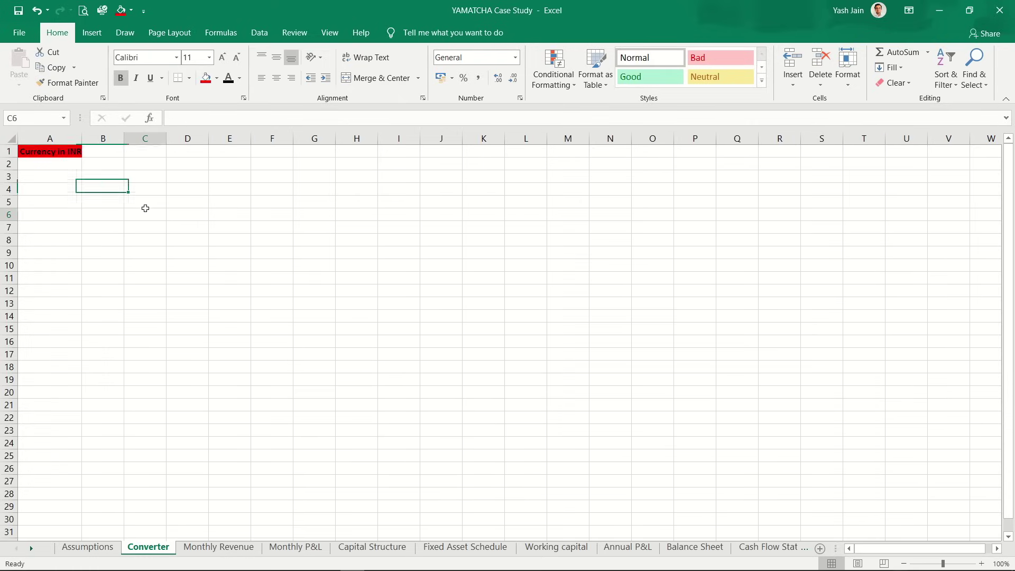
click(72, 156)
click(106, 151)
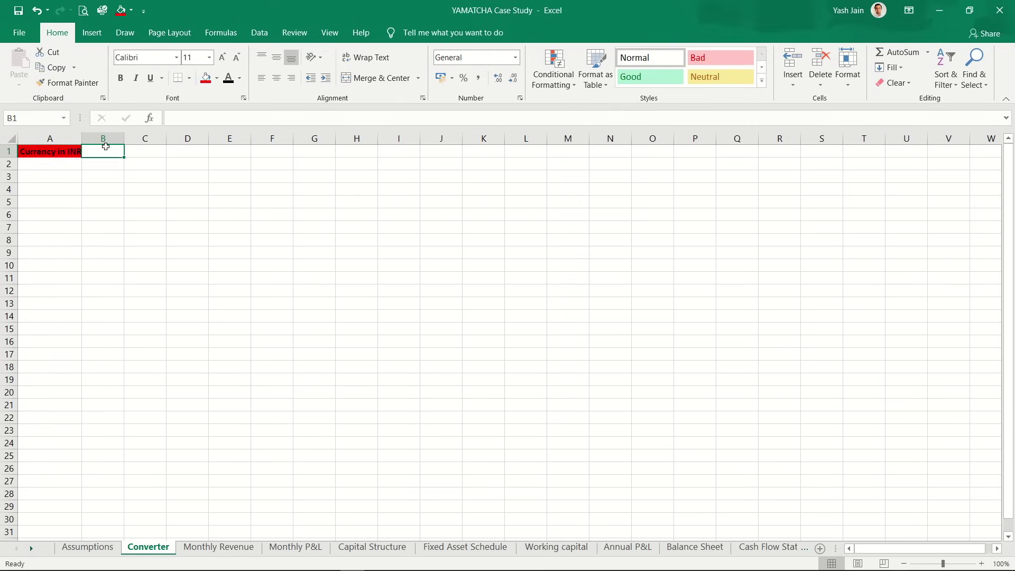
key(Right)
Step: Enter the label 'Model In:' in cell B1
click(105, 146)
text(Mi)
key(BackSpace)
text(odel)
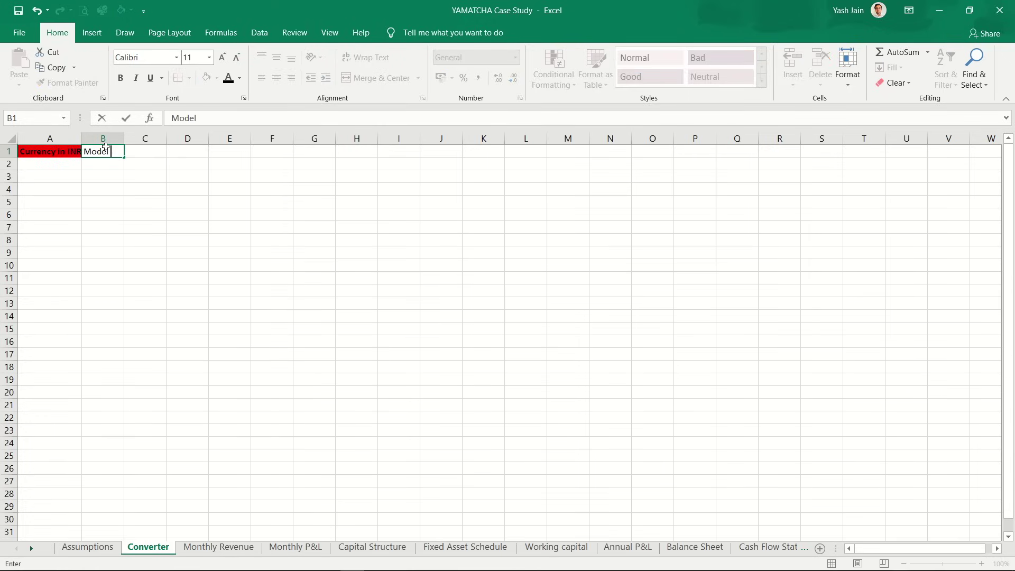
text( In:)
key(Return)
key(Up)
key(Right)
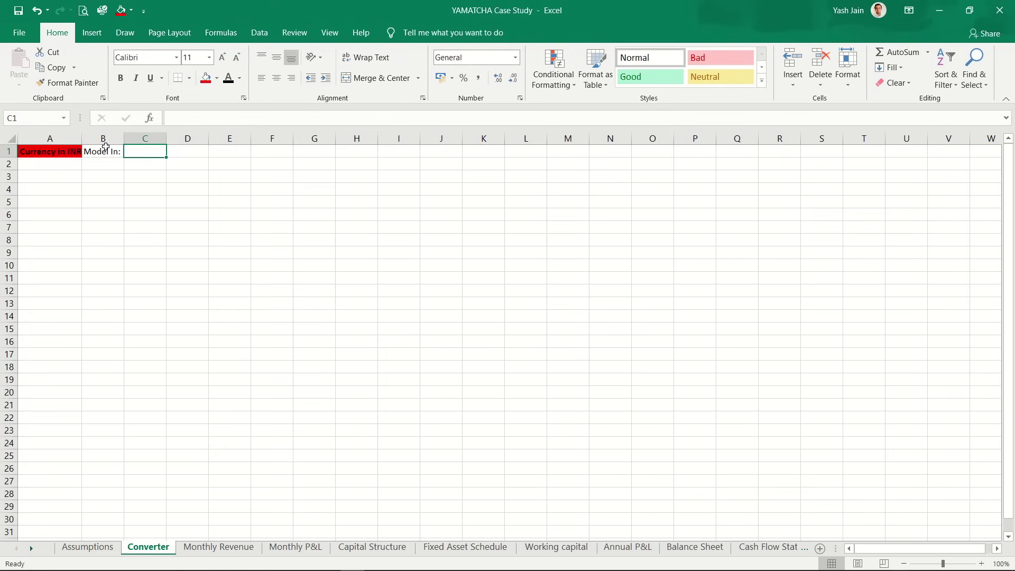
Step: Enter the units Ones, Tens and Hundreds in A3:A5
key(Down)
key(Left)
key(Left)
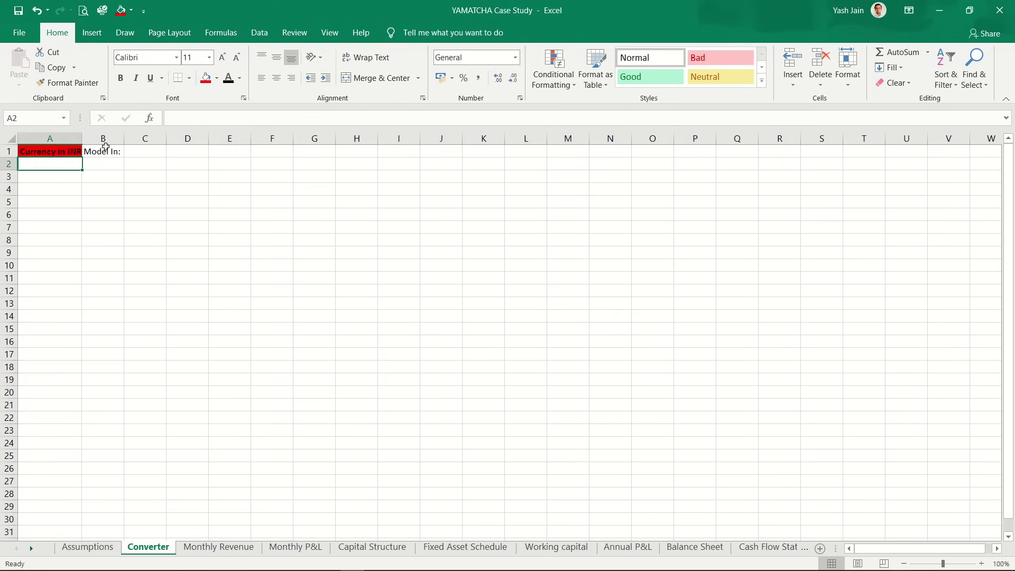
key(Down)
text(Onsho)
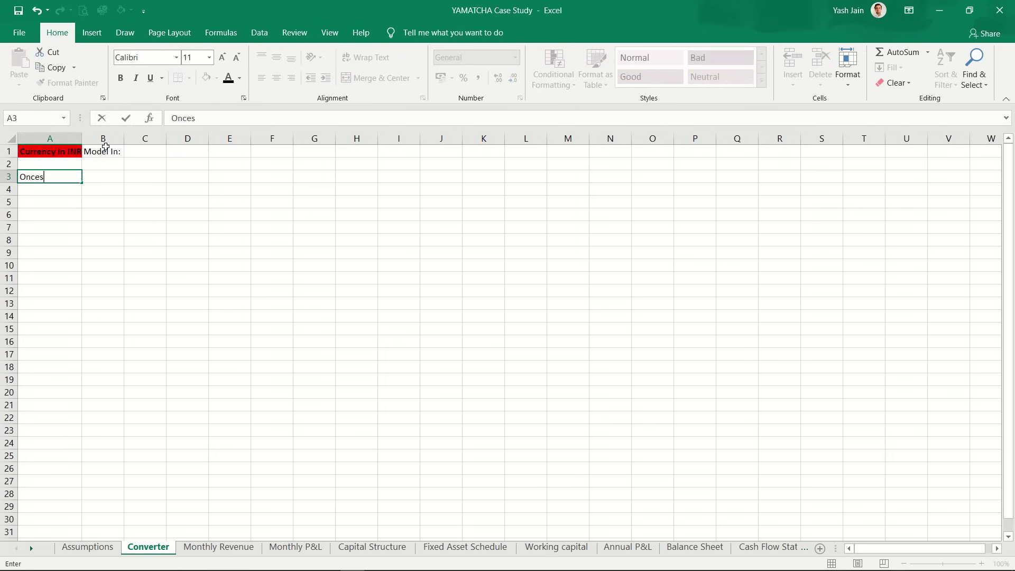
key(BackSpace)
key(BackSpace)
key(BackSpace)
text(es)
key(Return)
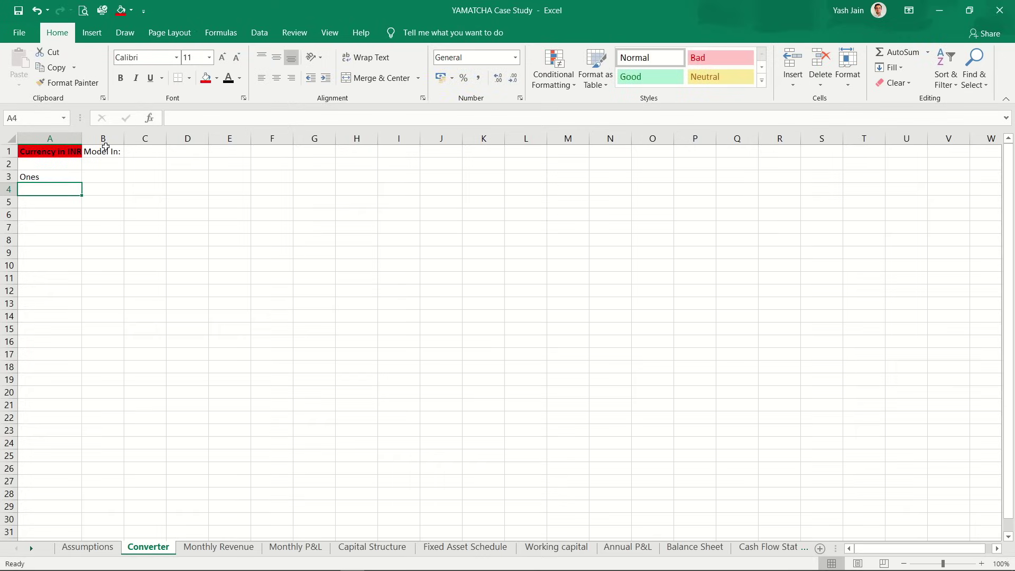
text(Tens)
key(BackSpace)
key(BackSpace)
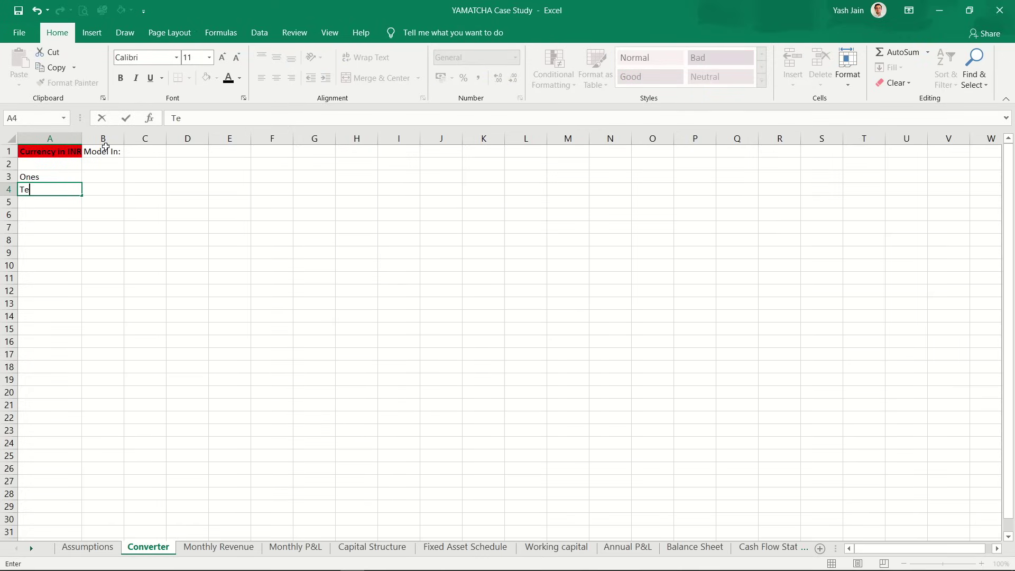
text(ns)
key(Return)
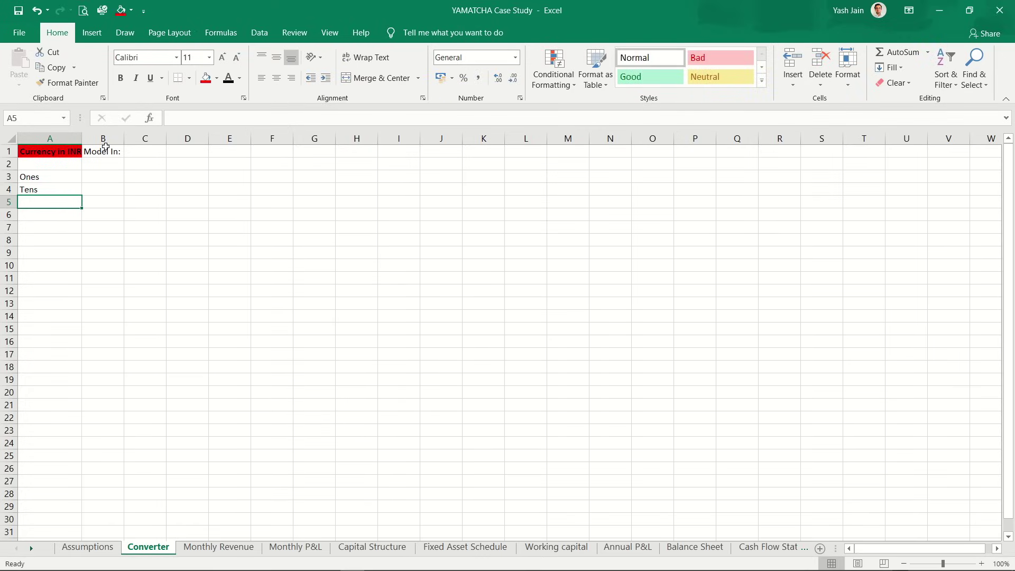
text(Hundreds)
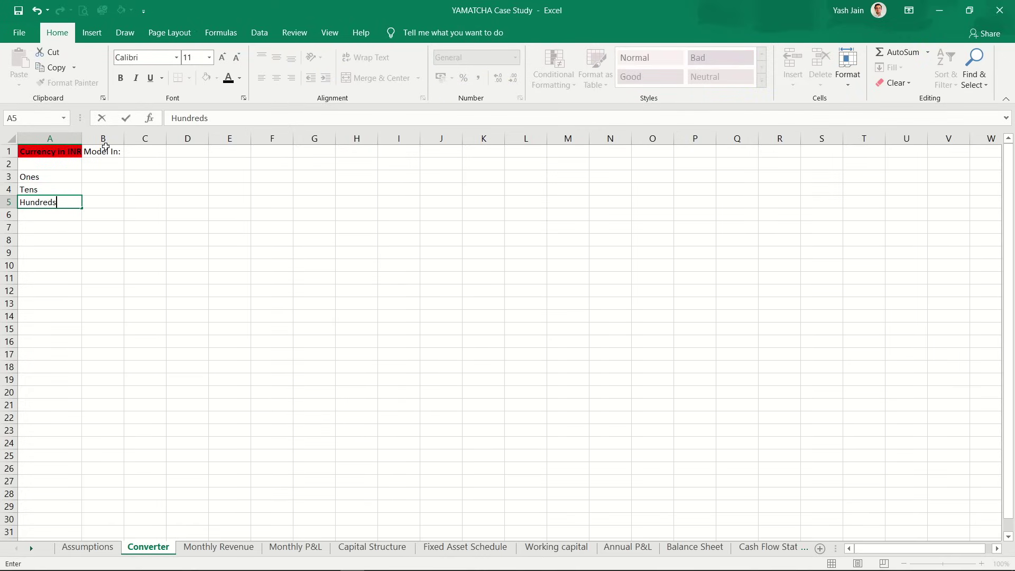
key(Return)
Step: Continue the list with Thousands, Lakhs, Millions and Crores in A6:A9
text(Tho)
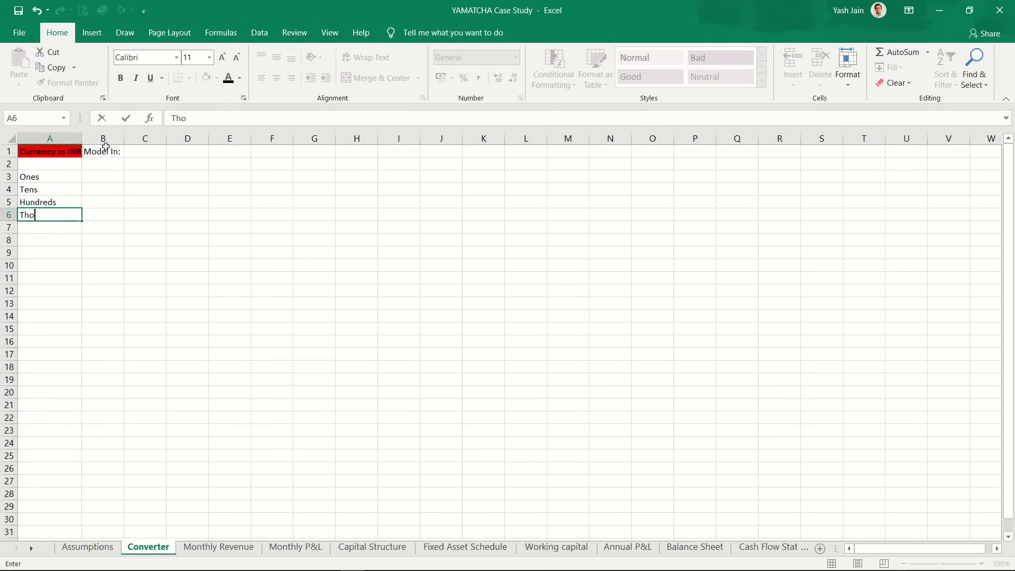
text(usands)
key(Return)
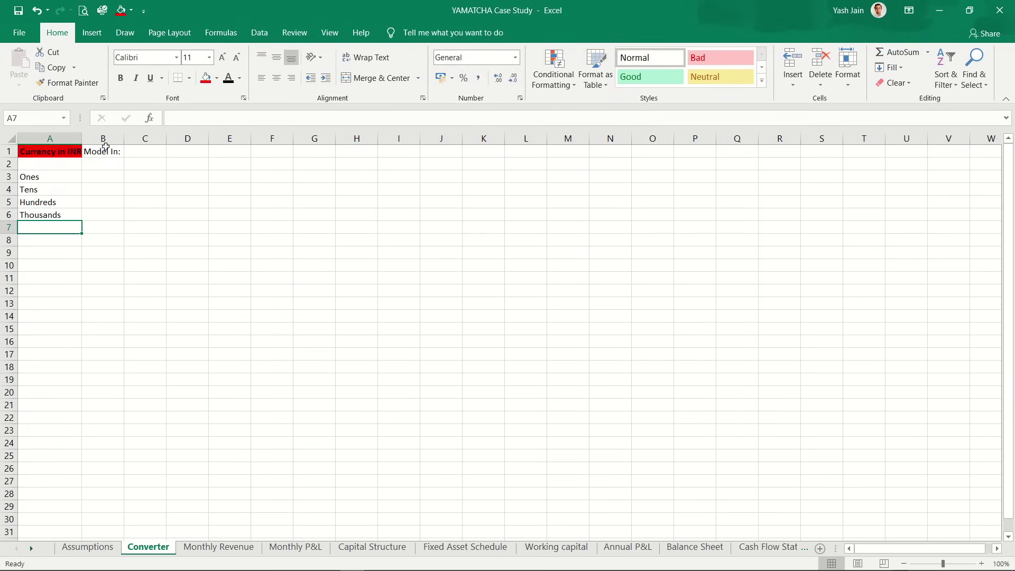
text(Lakhs)
key(Return)
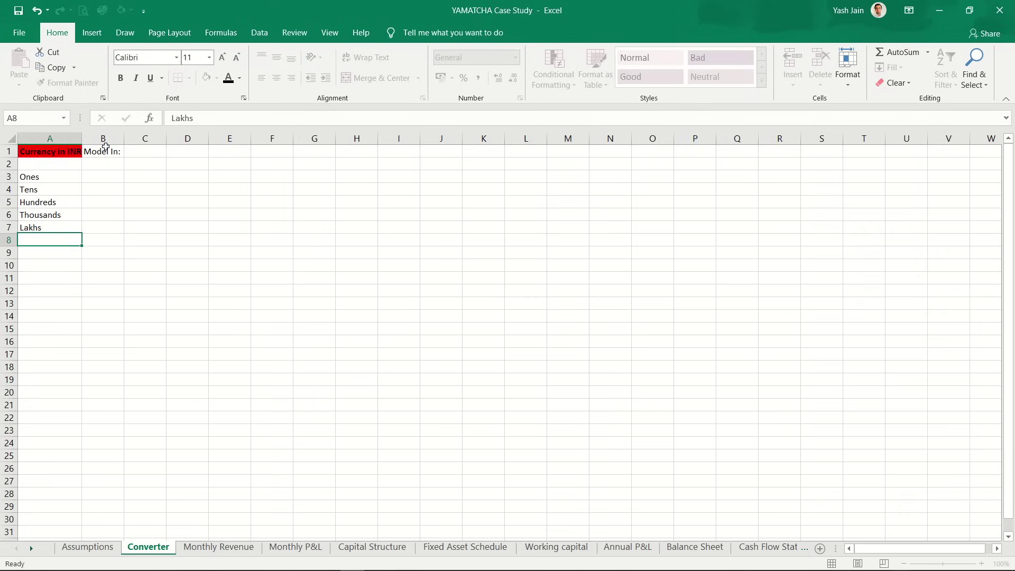
text(Millions)
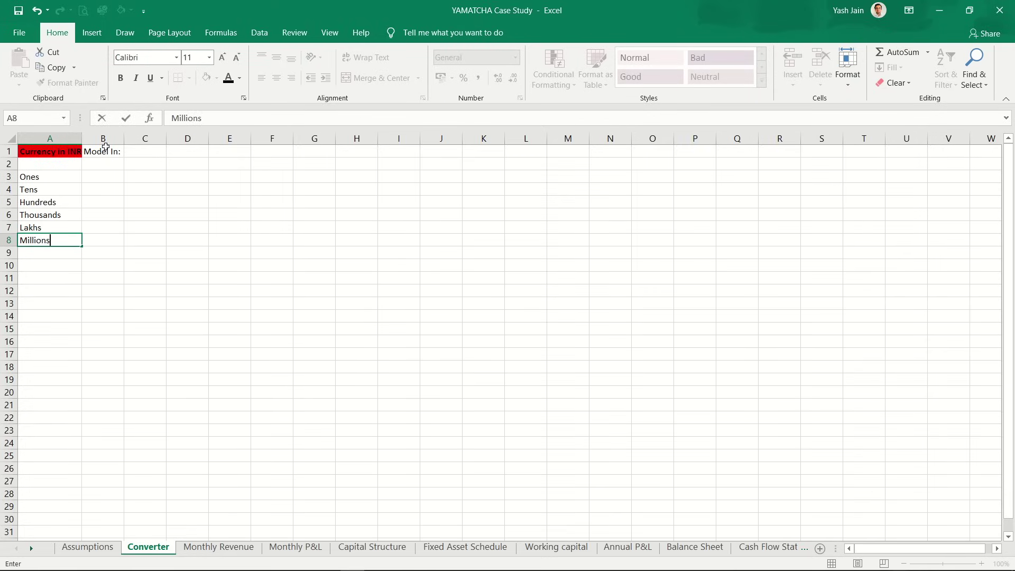
key(Return)
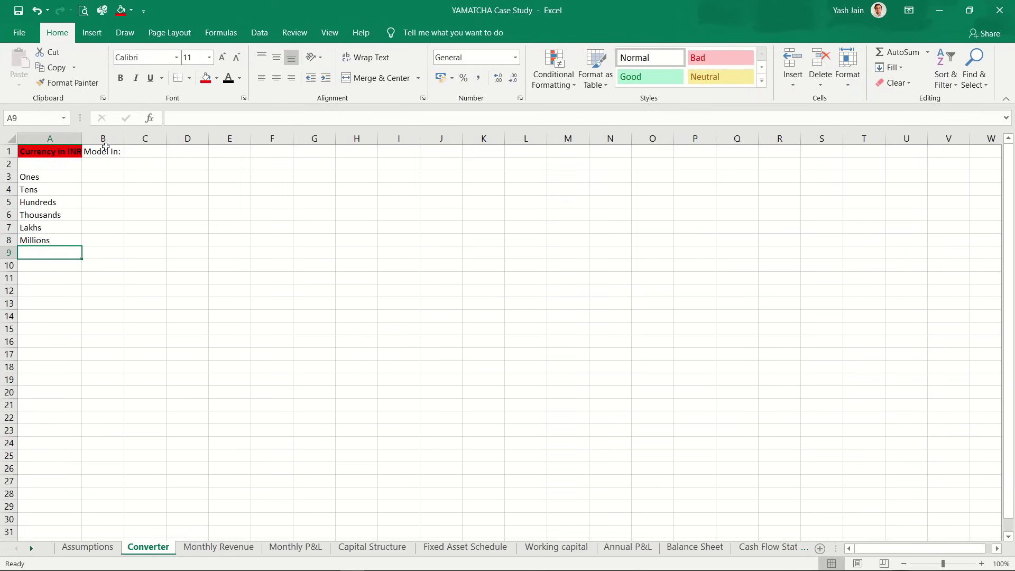
text(Crores)
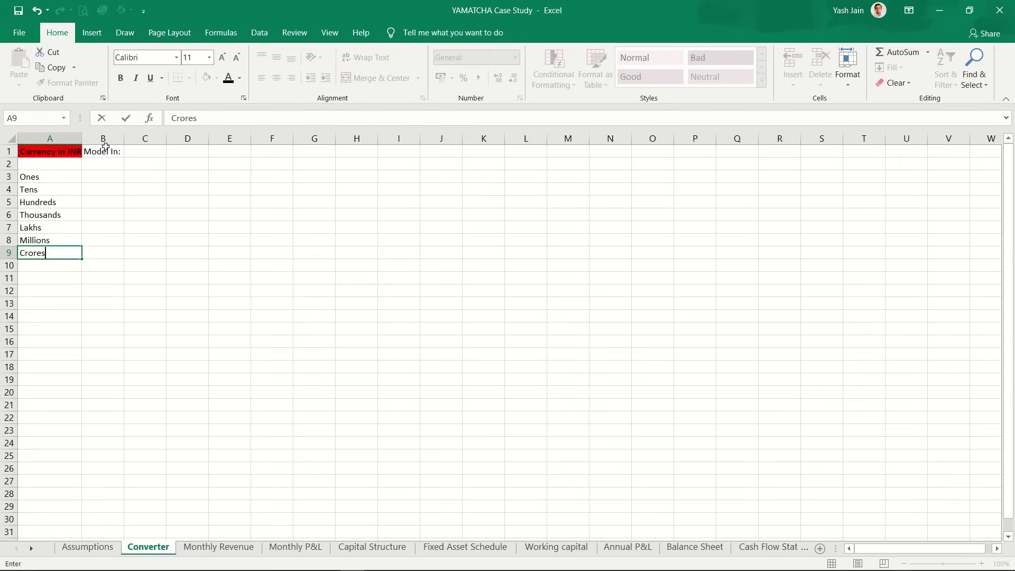
key(Return)
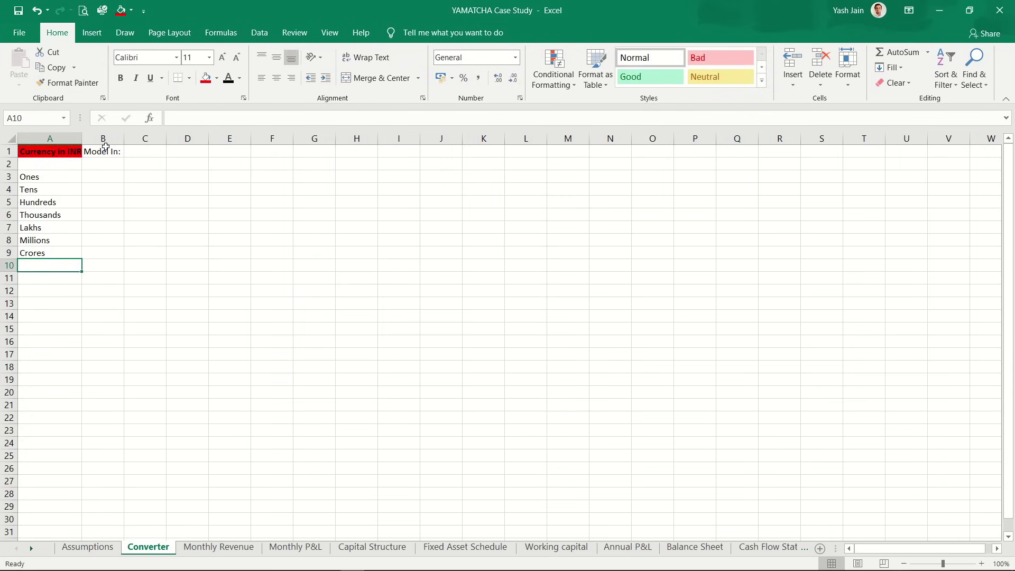
key(Up)
key(Up)
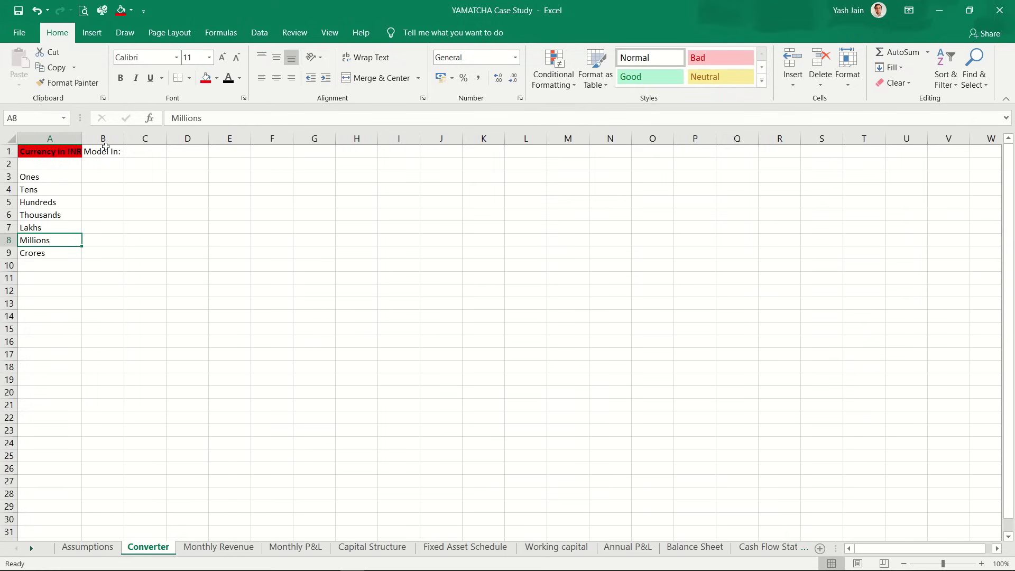
key(Up)
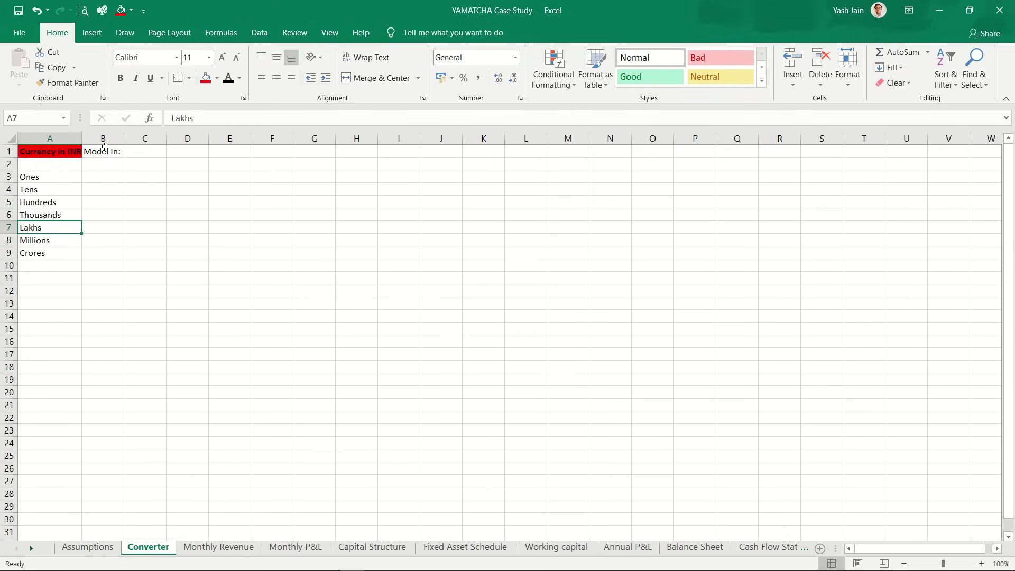
key(Up)
key(Up)
key(Up)
key(Up)
key(Up)
key(Right)
key(Right)
key(Up)
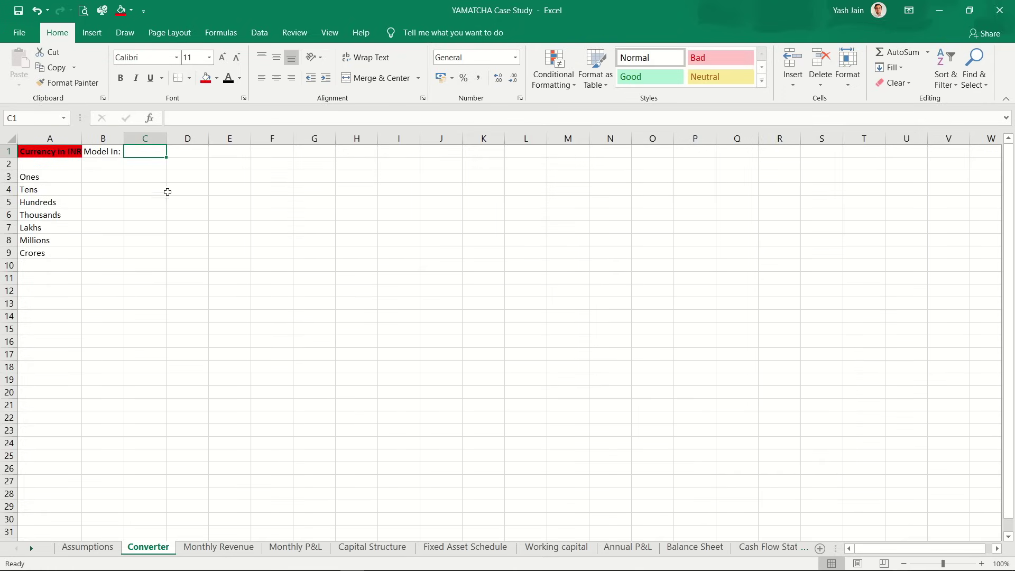
Step: Add a List data validation to C1 sourced from the units in A3:A9
drag(51, 175, 57, 253)
click(145, 151)
key(alt+d)
key(l)
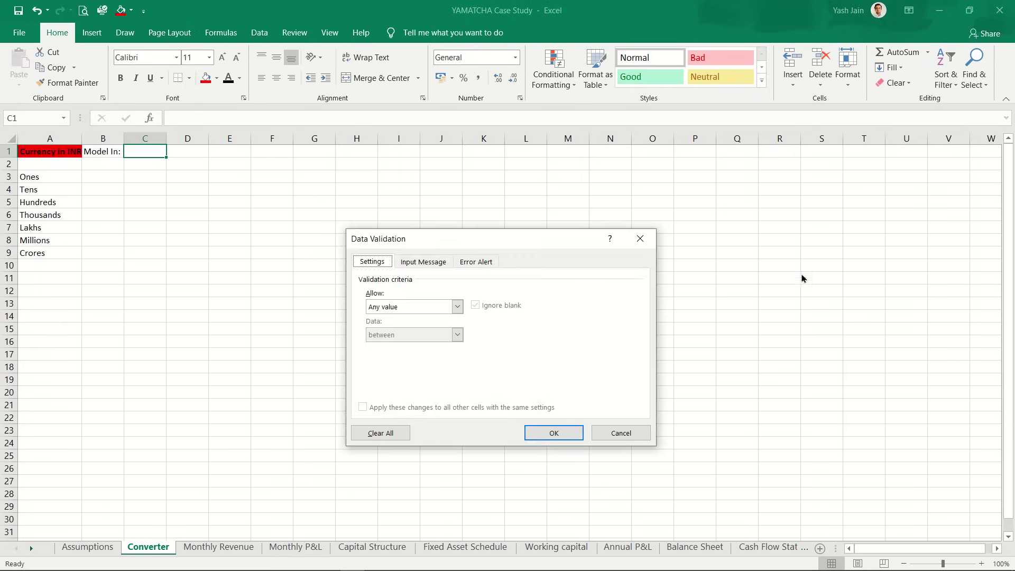
click(642, 240)
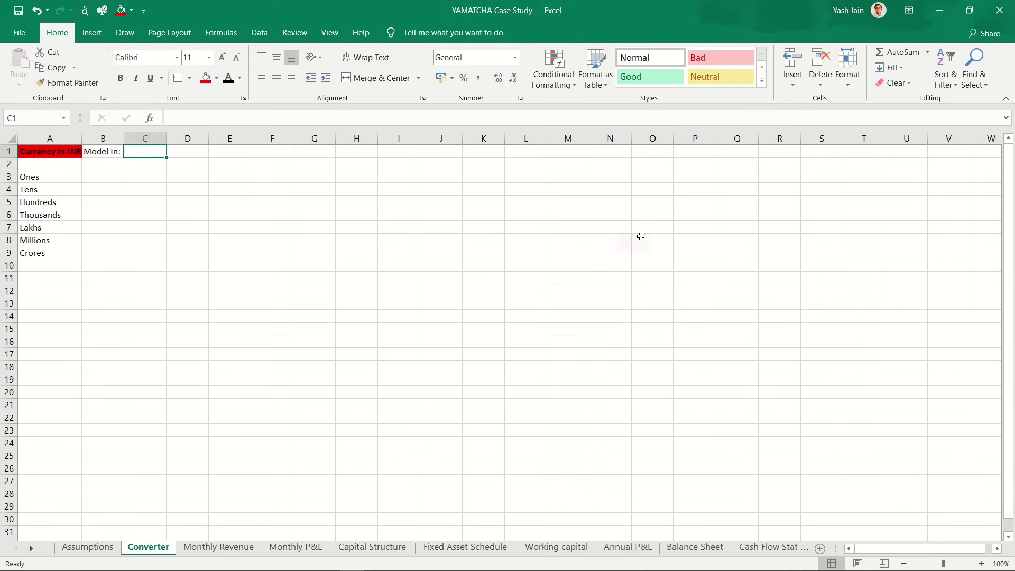
click(259, 32)
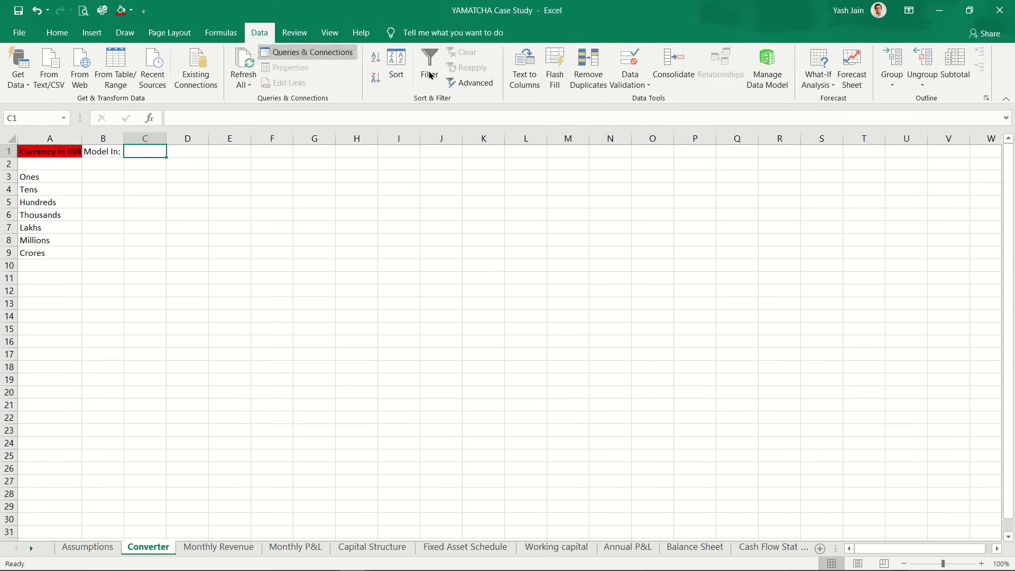
click(646, 80)
click(656, 100)
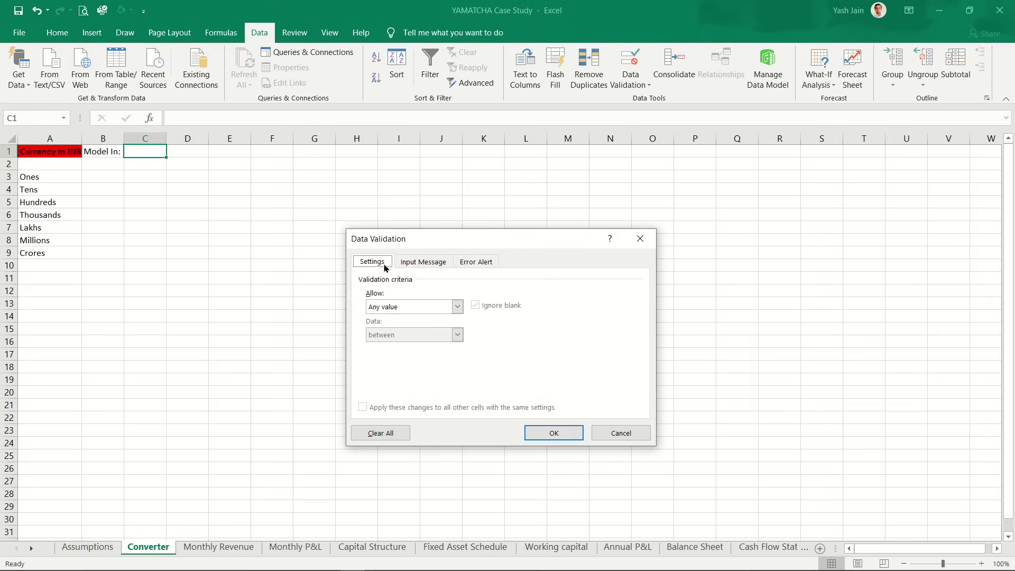
click(438, 311)
click(431, 345)
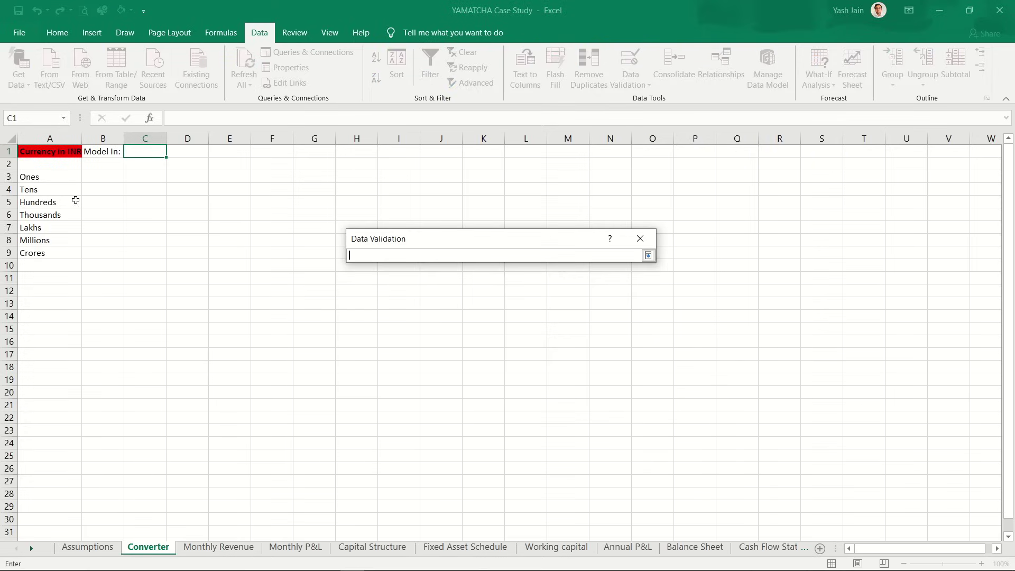
drag(31, 177, 67, 252)
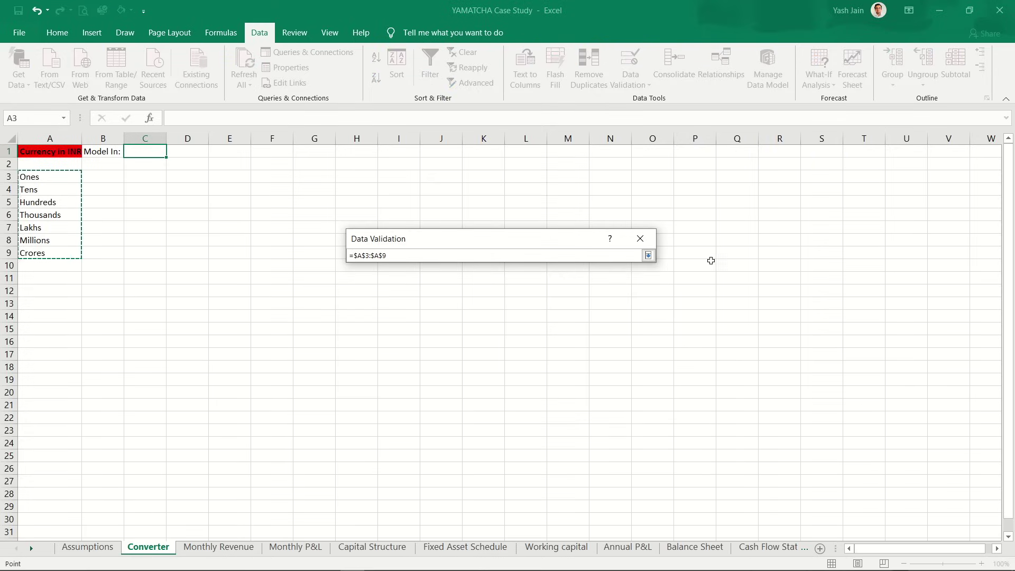
click(649, 255)
click(557, 433)
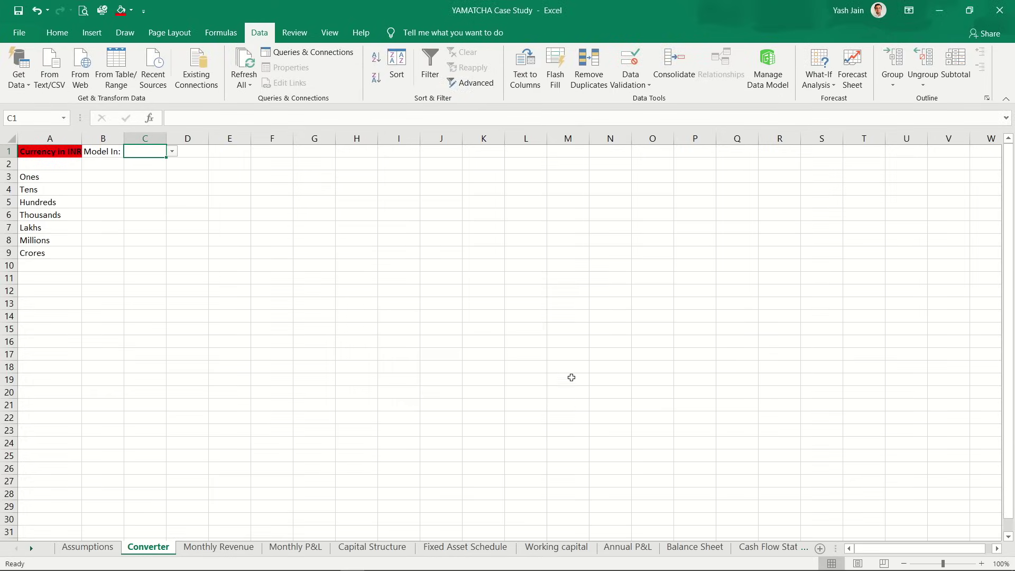
Step: Pick Thousands from C1's unit dropdown
click(173, 152)
click(170, 171)
click(173, 153)
click(172, 171)
click(172, 152)
click(170, 181)
click(172, 152)
click(170, 189)
click(172, 152)
click(172, 152)
key(Right)
click(96, 175)
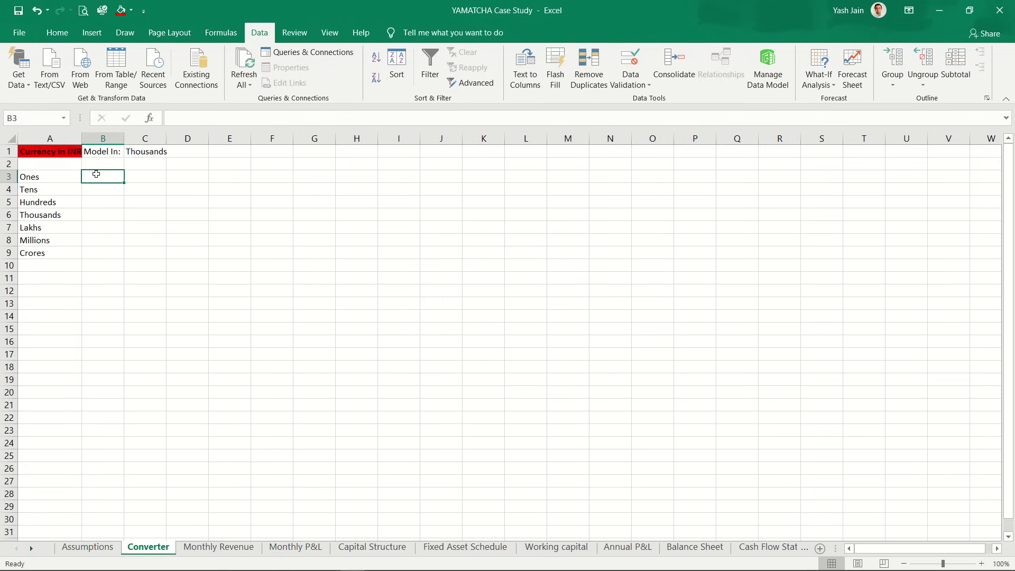
Step: Enter multipliers 1, 10, 100, 1000, 100000, 1000000 and 10000000 in B3:B9
text(1)
key(Return)
text(10)
key(Return)
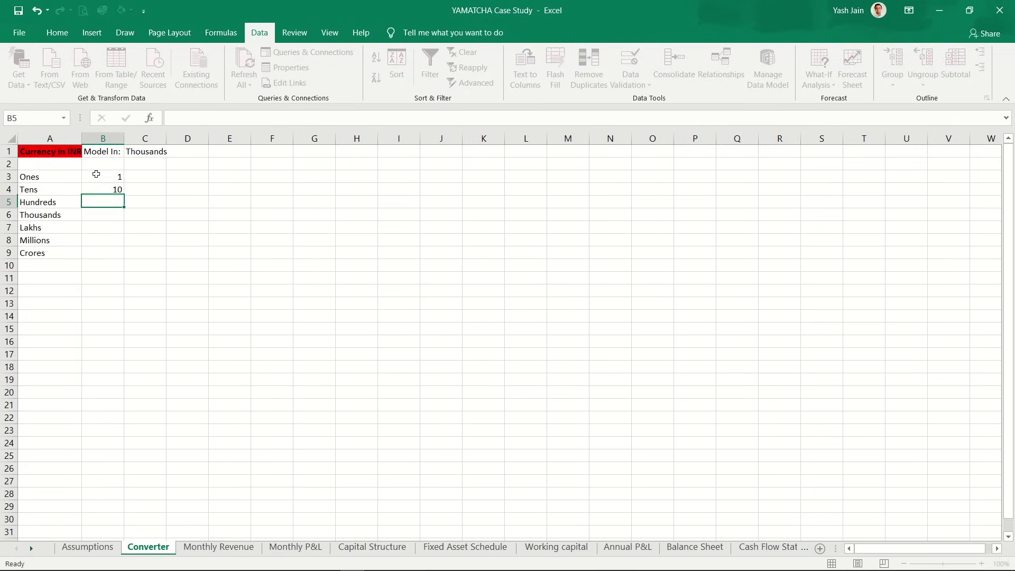
text(100)
key(Return)
text(1)
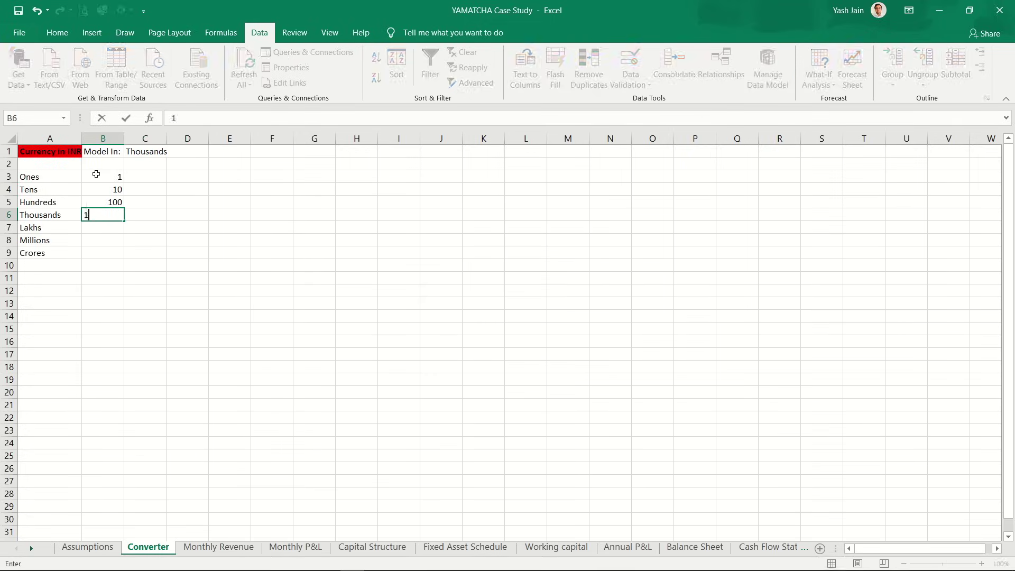
text(000)
key(Return)
text(10000)
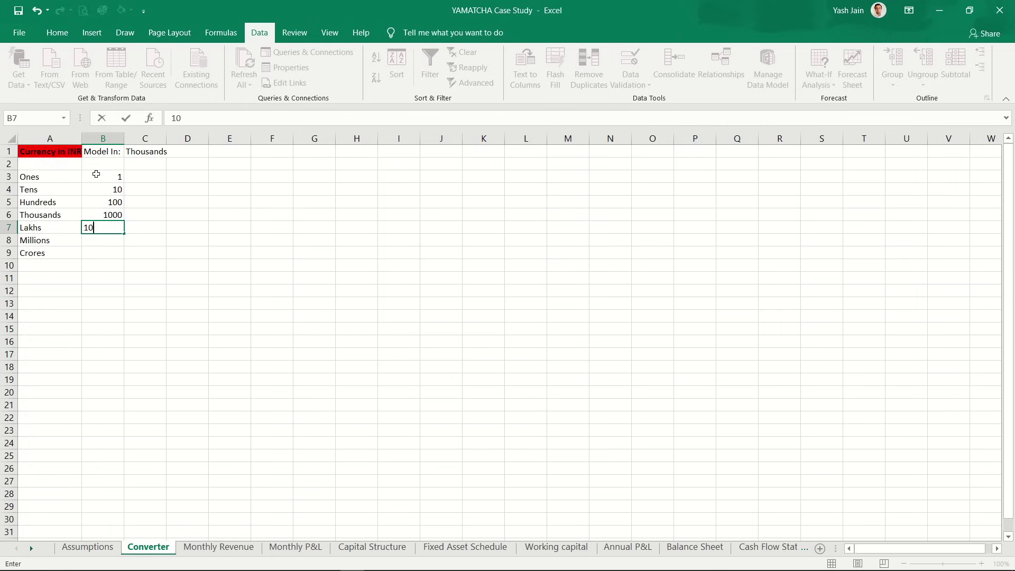
key(Return)
text(1000000)
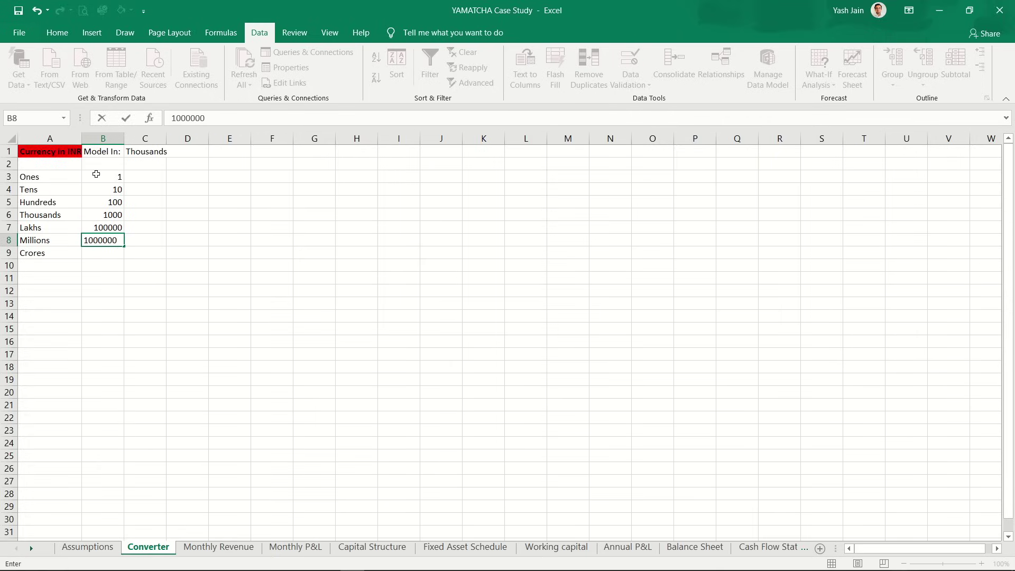
key(Return)
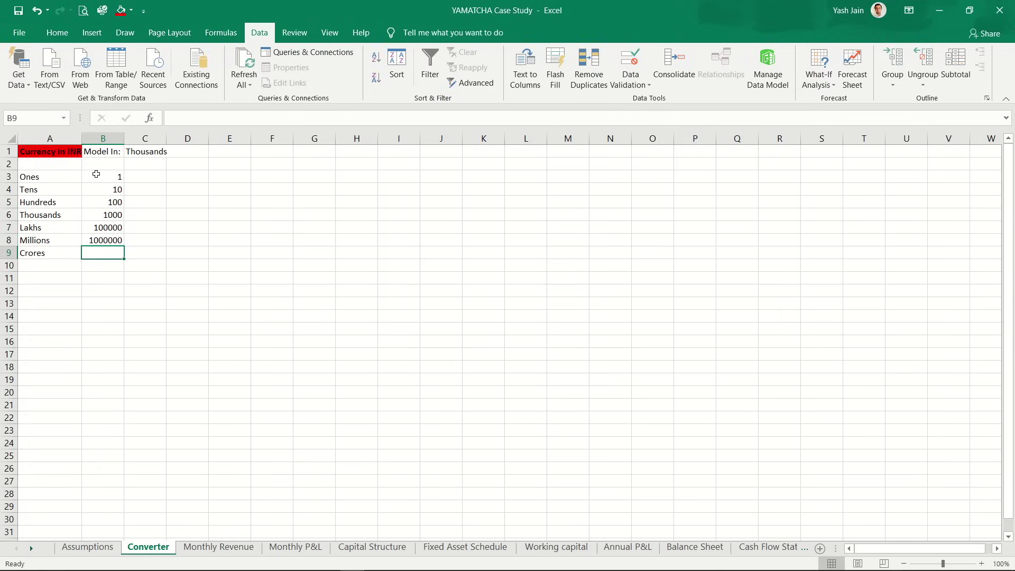
text(10)
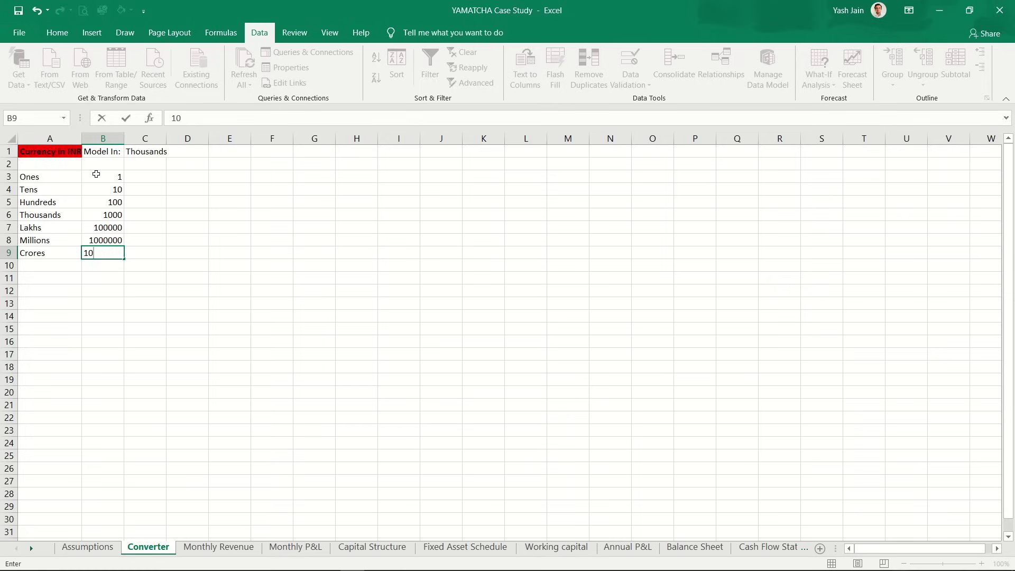
text(000000)
key(Return)
Step: Widen column C to fit the Thousands label
key(Up)
key(Up)
key(Up)
key(Up)
key(Up)
key(Up)
key(Up)
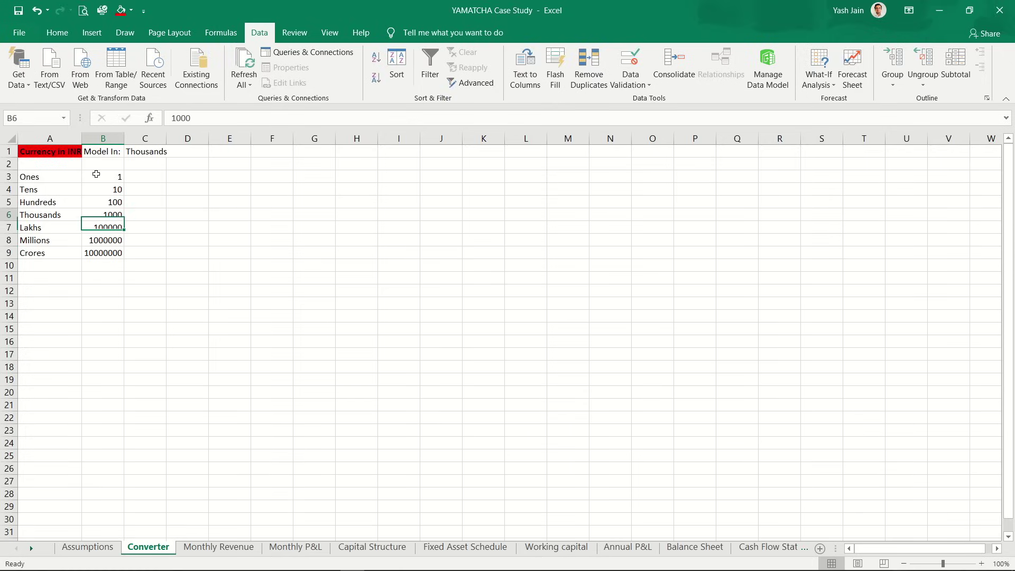
key(Up)
key(Up)
key(Right)
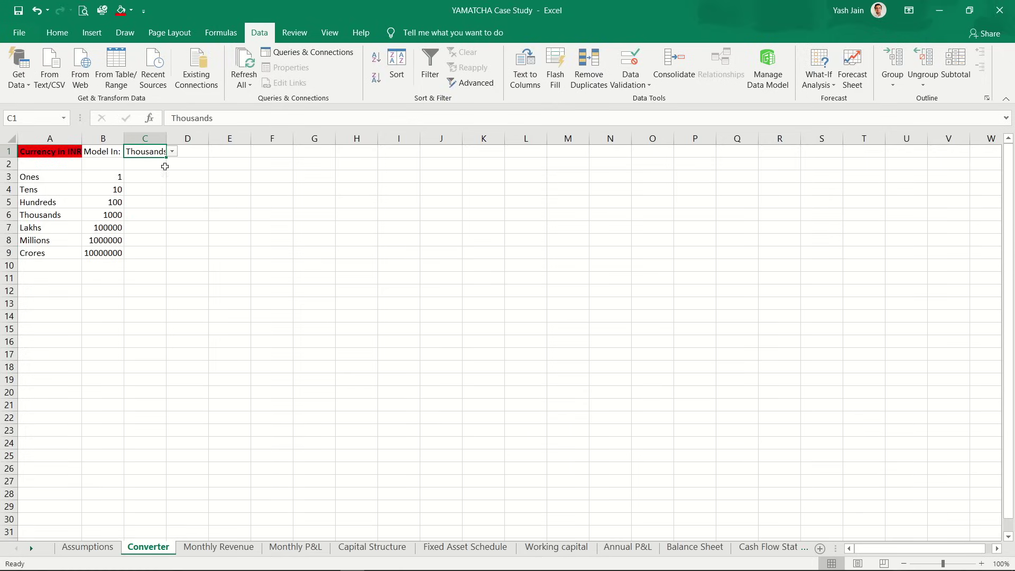
drag(167, 138, 179, 138)
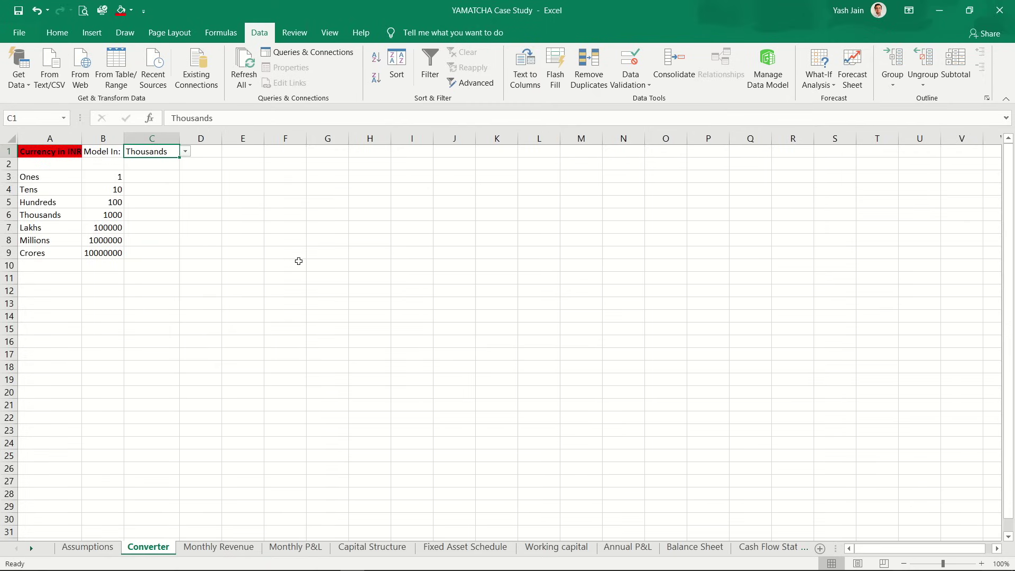
click(205, 151)
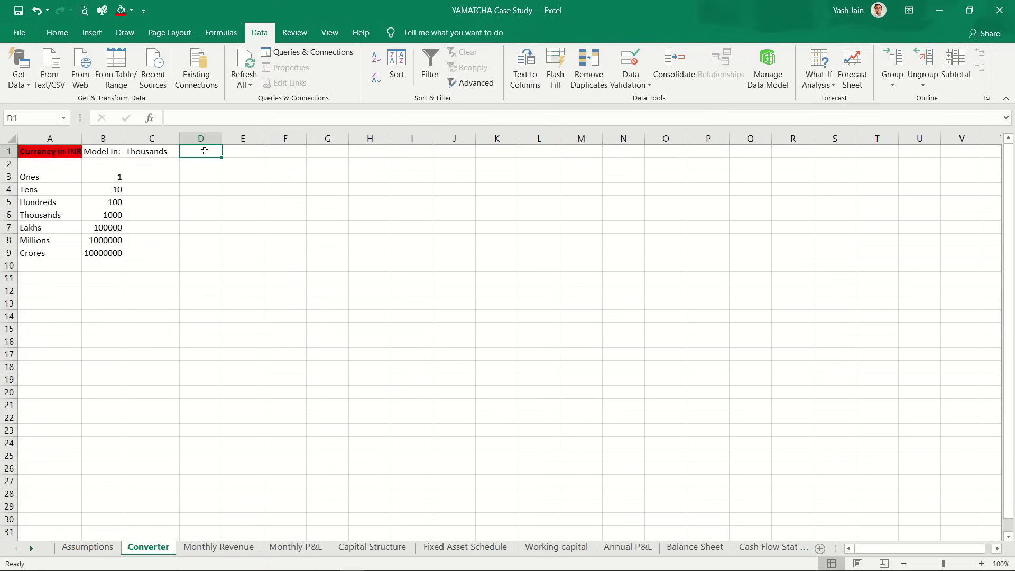
Step: Enter 1000 in D1 as the Thousands multiplier
double_click(151, 154)
key(Tab)
text(100)
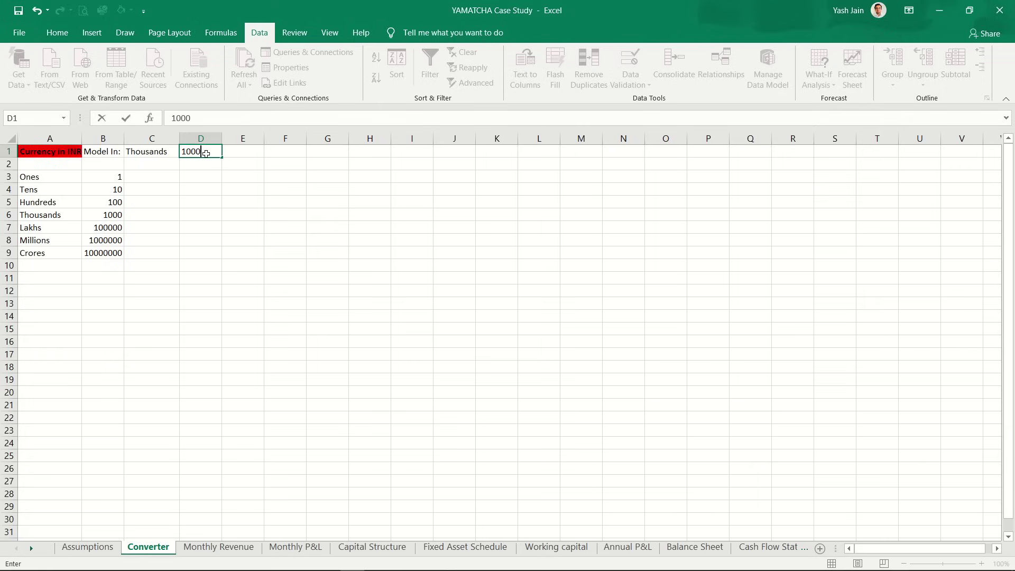
key(Return)
Step: Change C1 to Lakhs and enter 100000 in D1
click(206, 153)
key(Left)
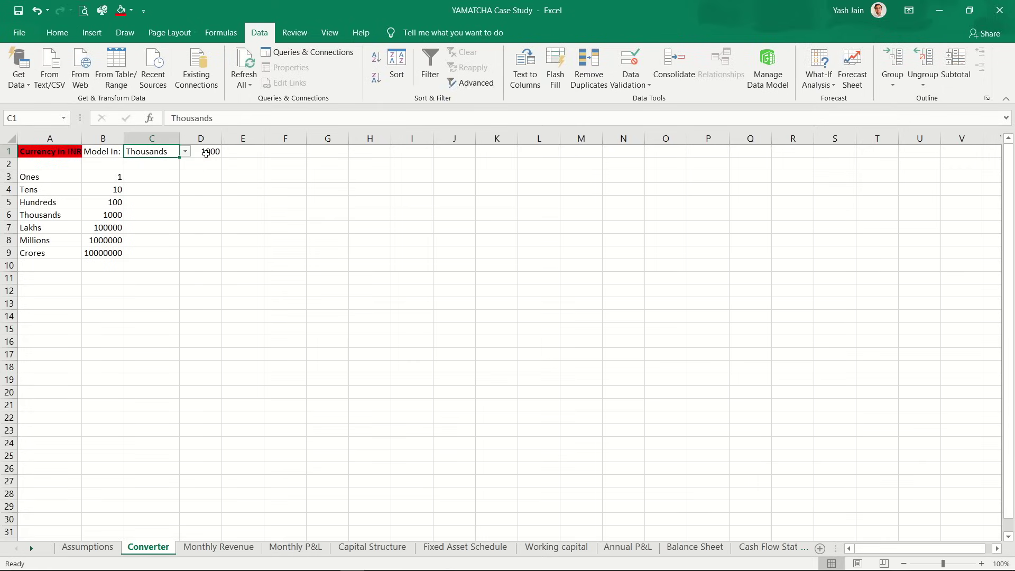
click(185, 152)
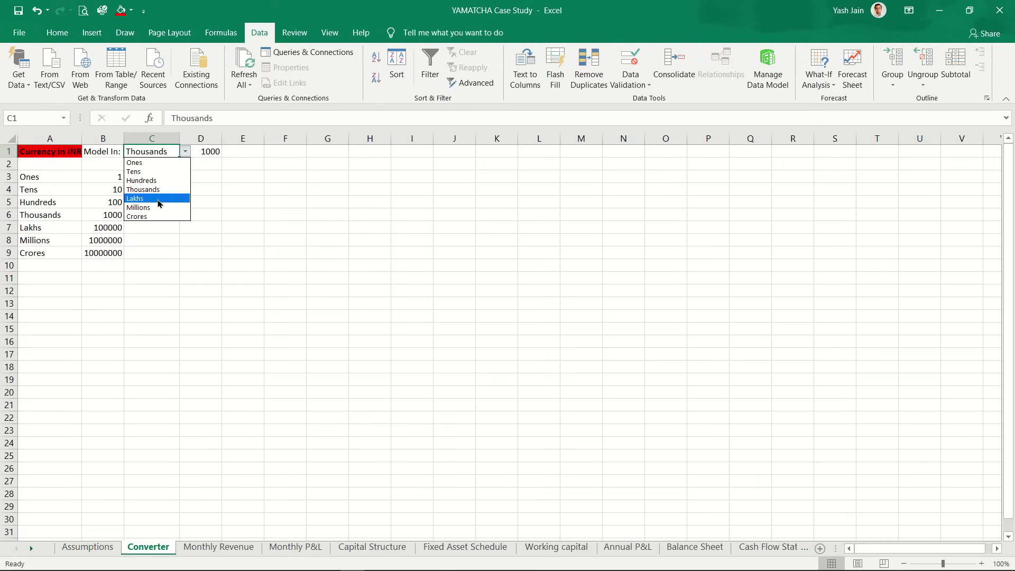
click(159, 198)
click(206, 158)
text(1000)
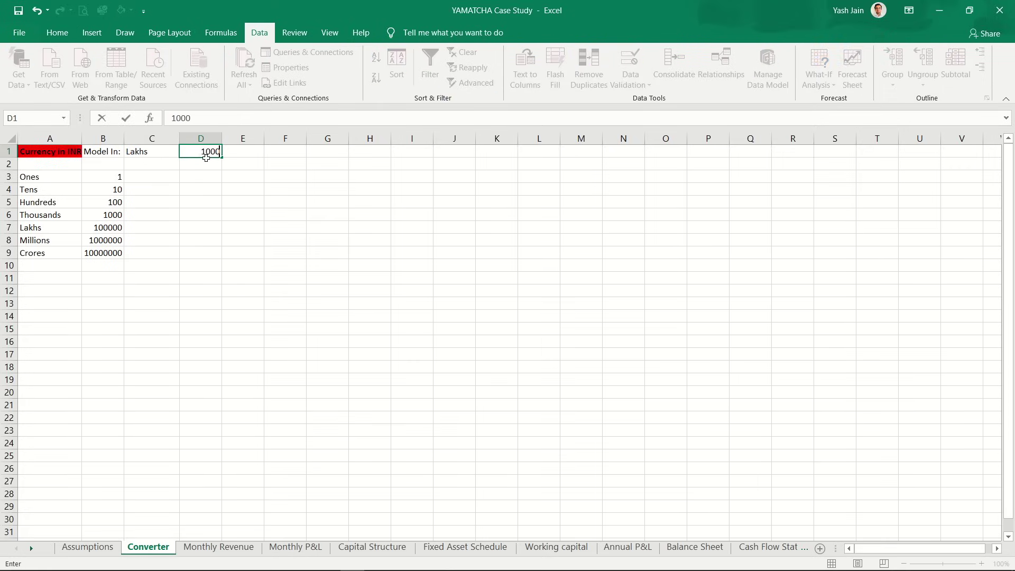
key(Return)
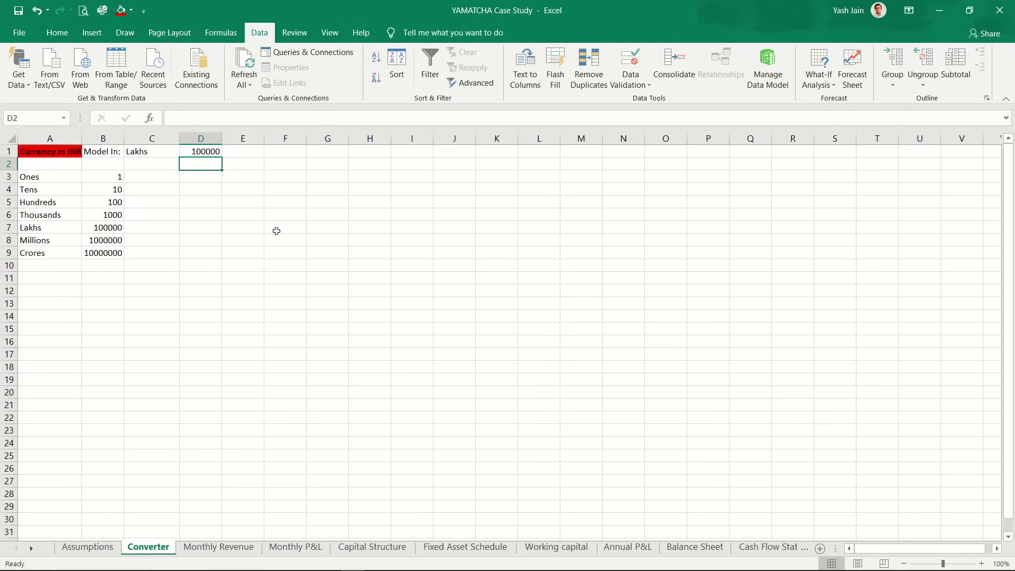
click(202, 147)
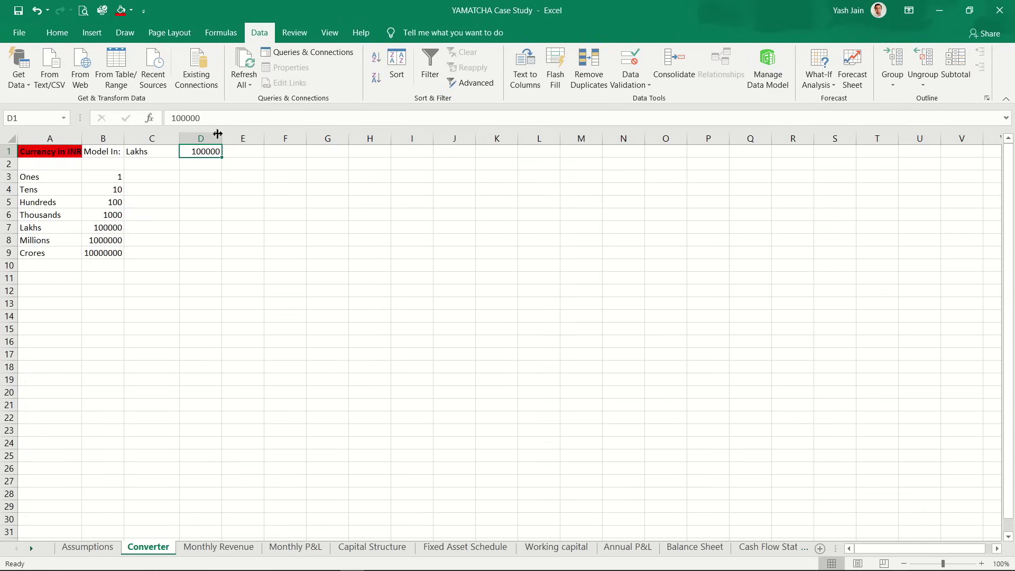
Step: Enter =VLOOKUP(C1,A3:B9,2,0) in D1 to fetch the chosen unit's multiplier
text(=)
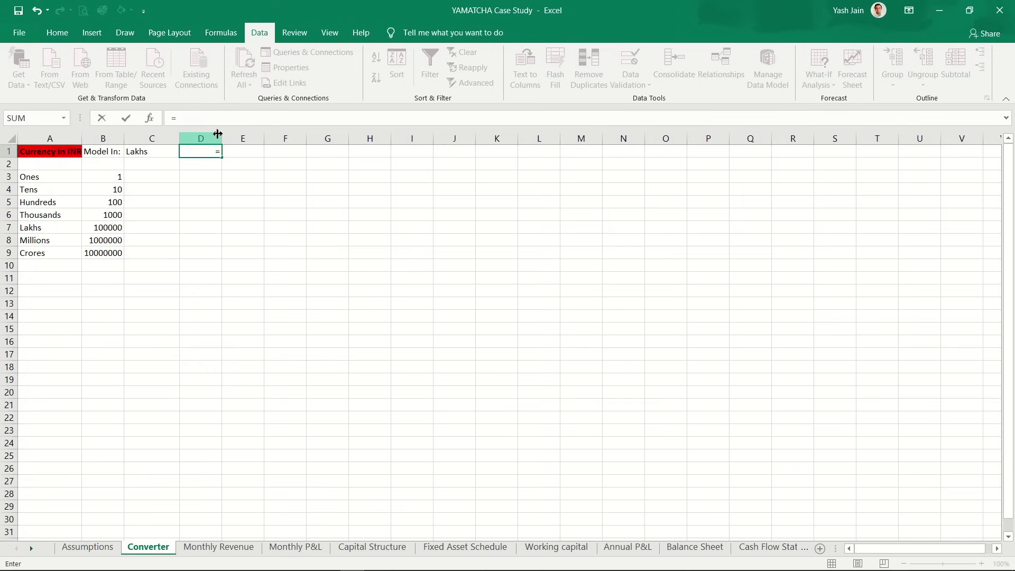
text(VLOOKUP()
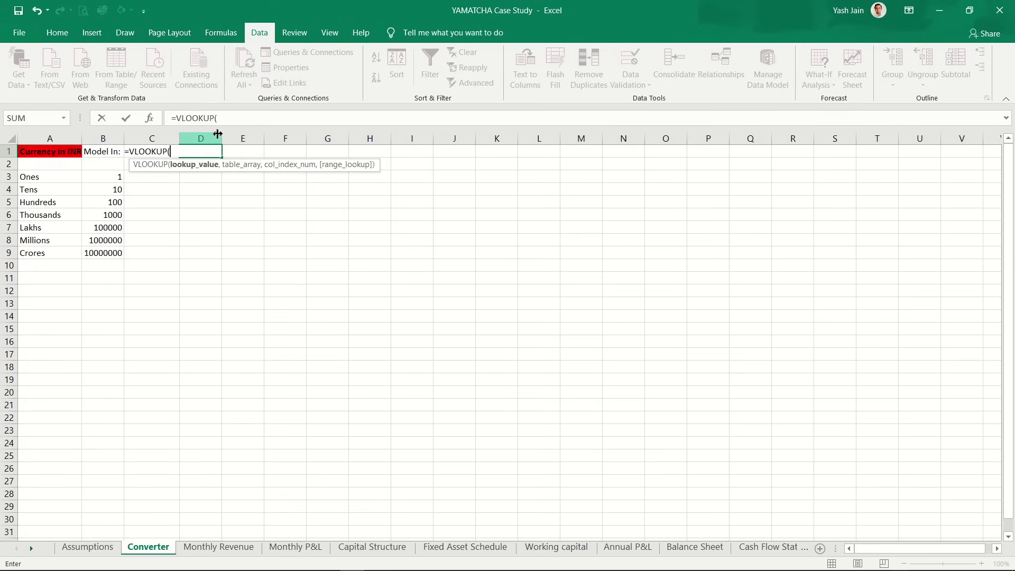
key(Left)
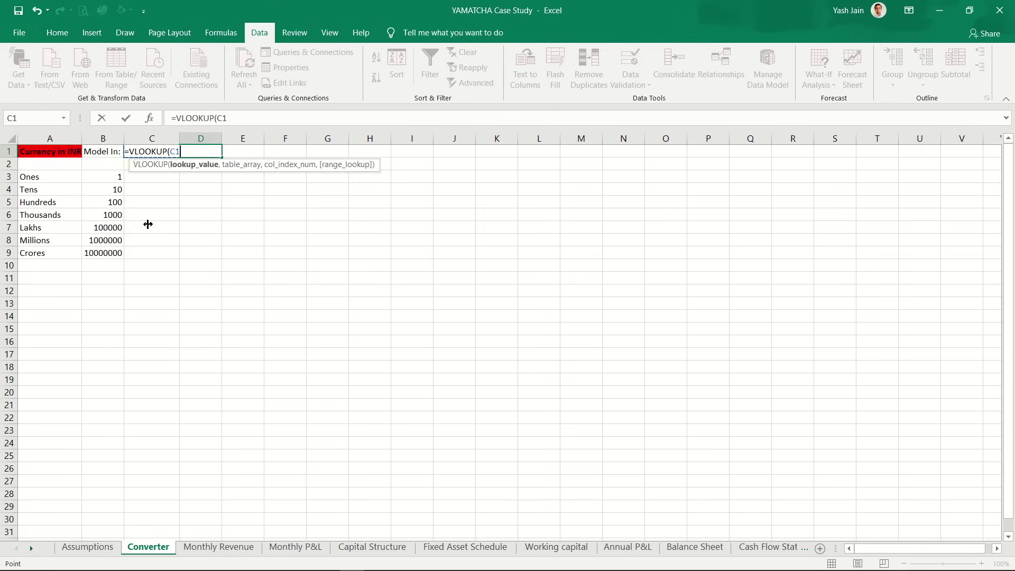
text(,)
drag(50, 177, 111, 254)
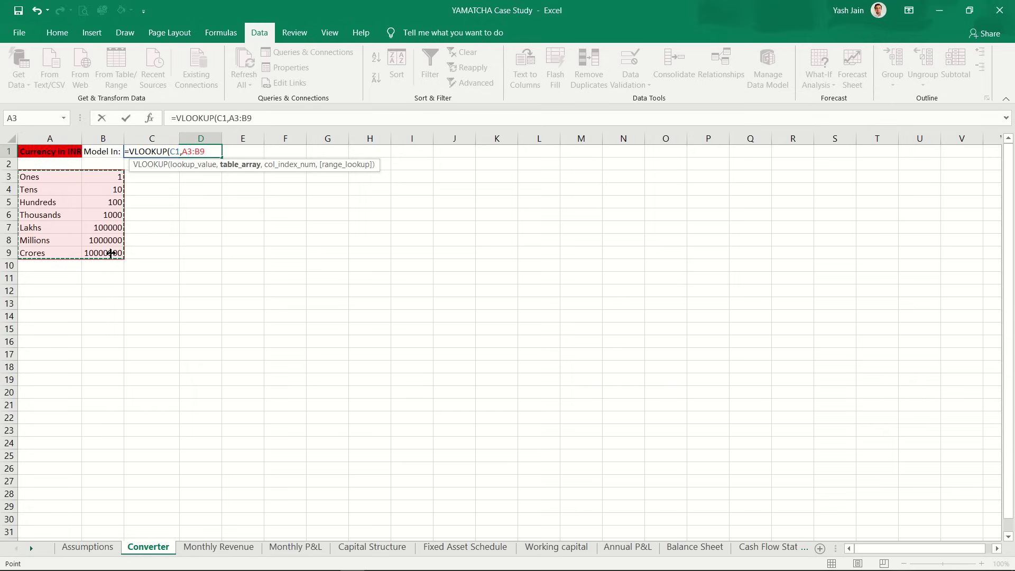
text(,)
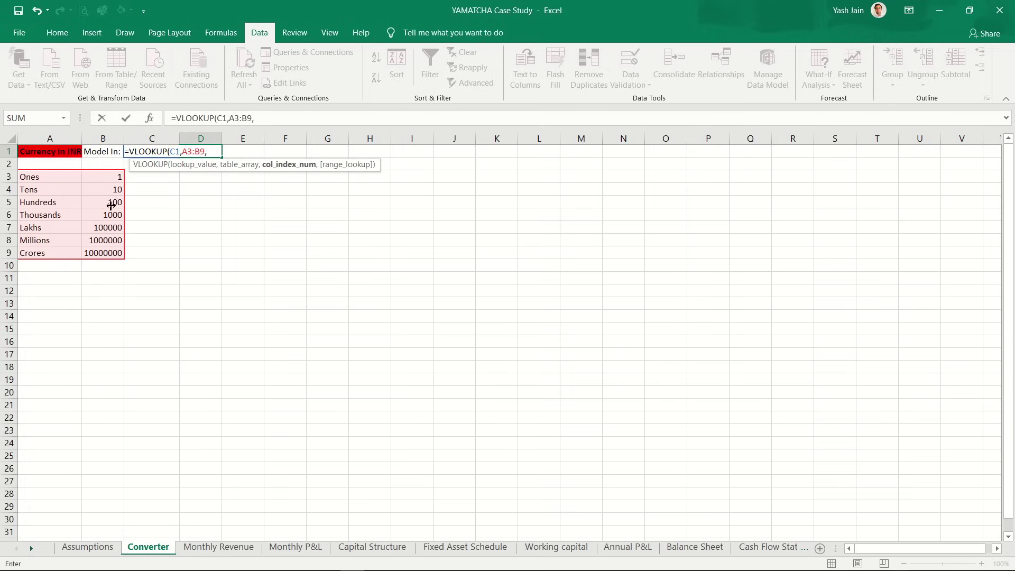
text(2,)
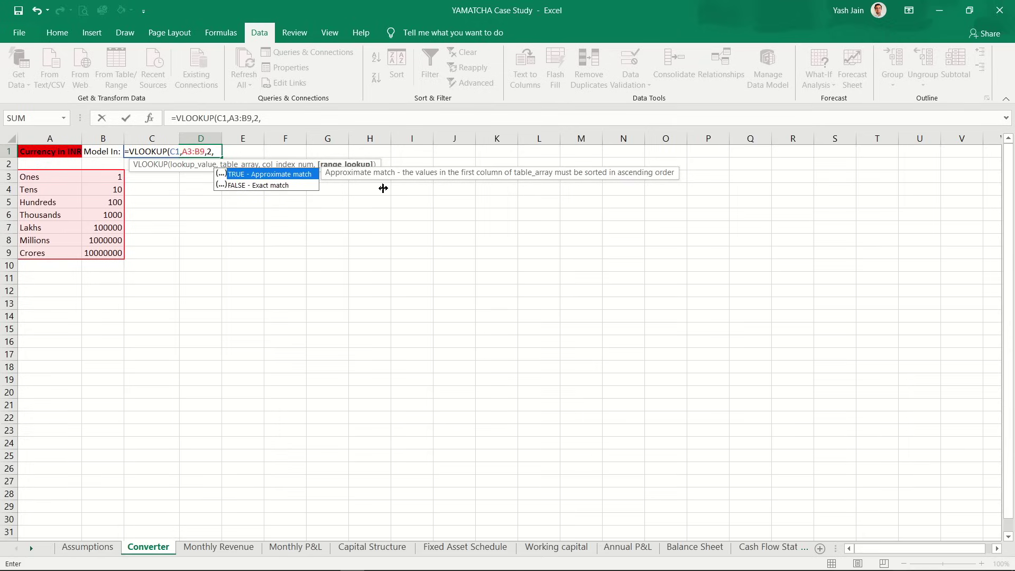
text(0))
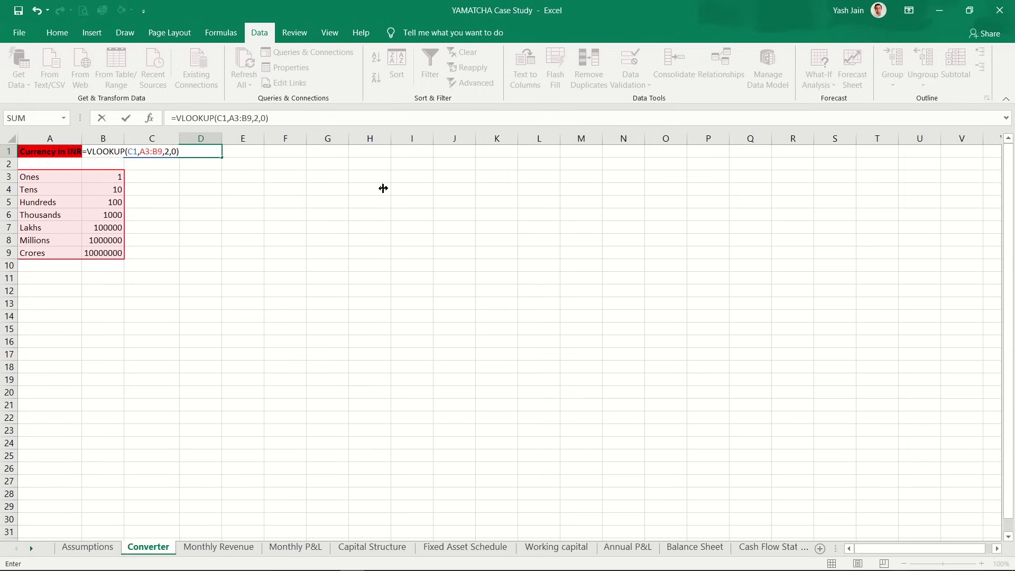
key(Return)
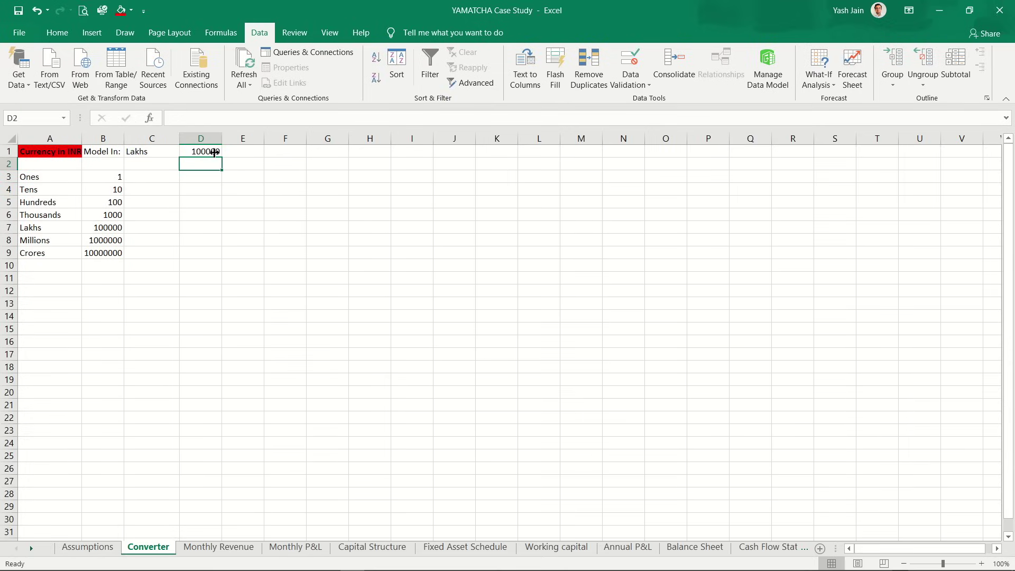
Step: Apply Comma Style to D1 so it shows 1,00,000.00
click(215, 152)
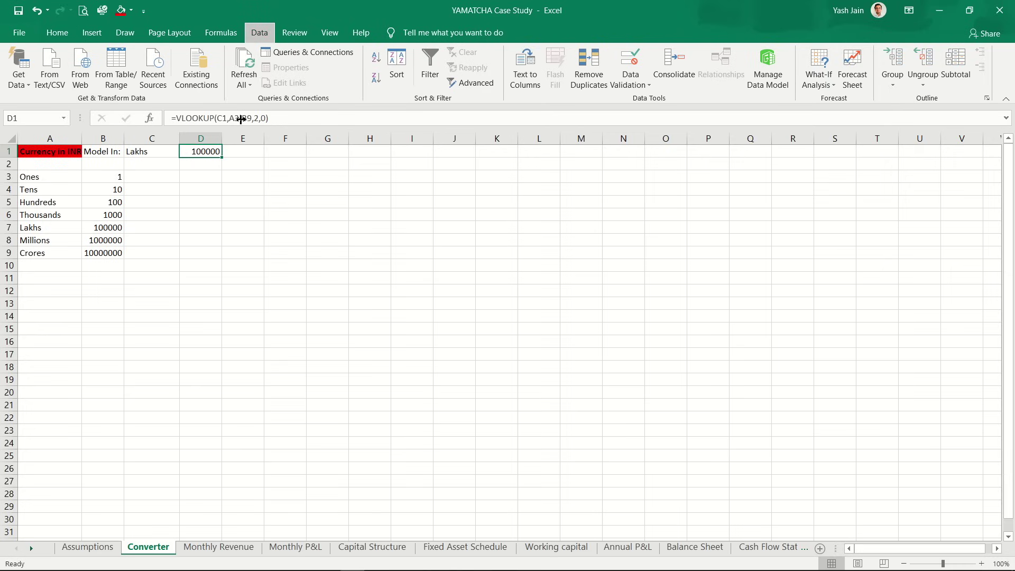
key(alt+h)
key(k)
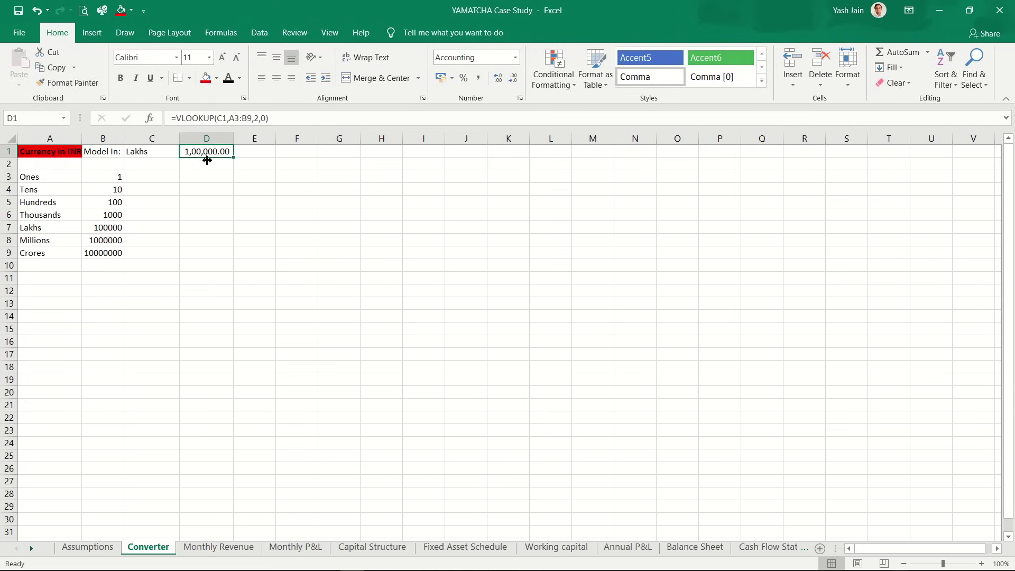
Step: Switch C1's unit dropdown from Ones to Millions
click(159, 153)
click(185, 151)
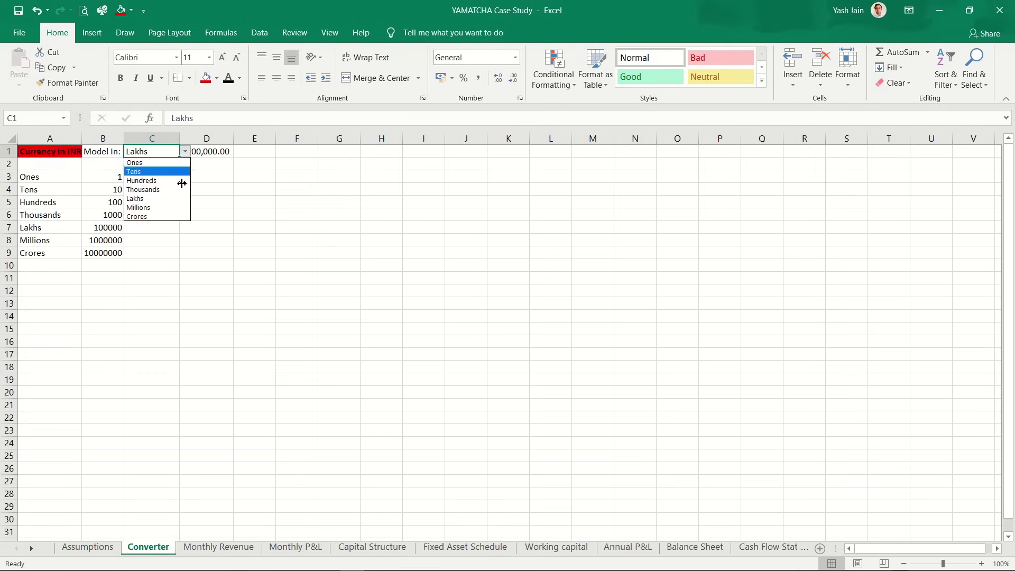
click(153, 163)
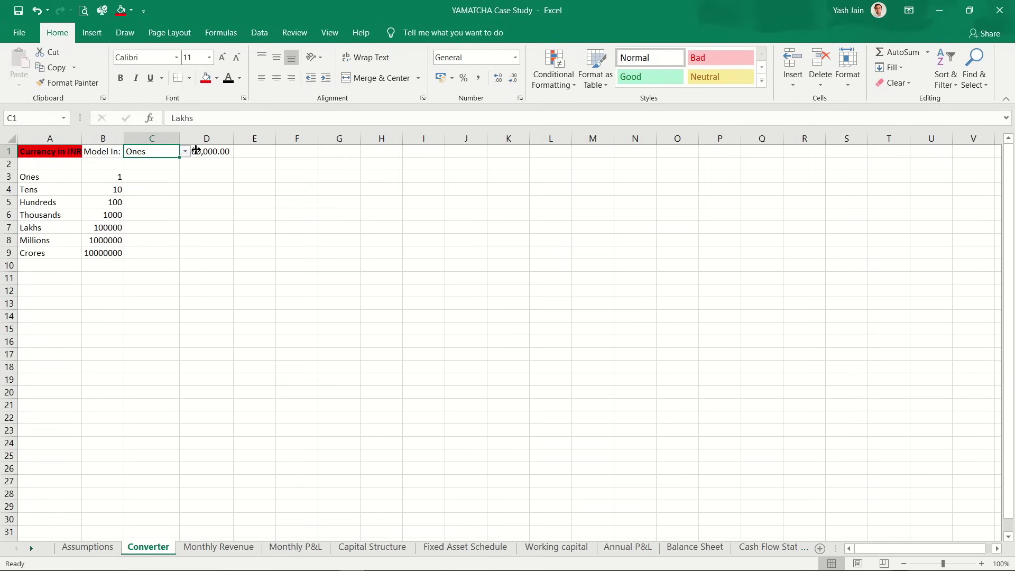
click(182, 162)
click(179, 151)
click(182, 150)
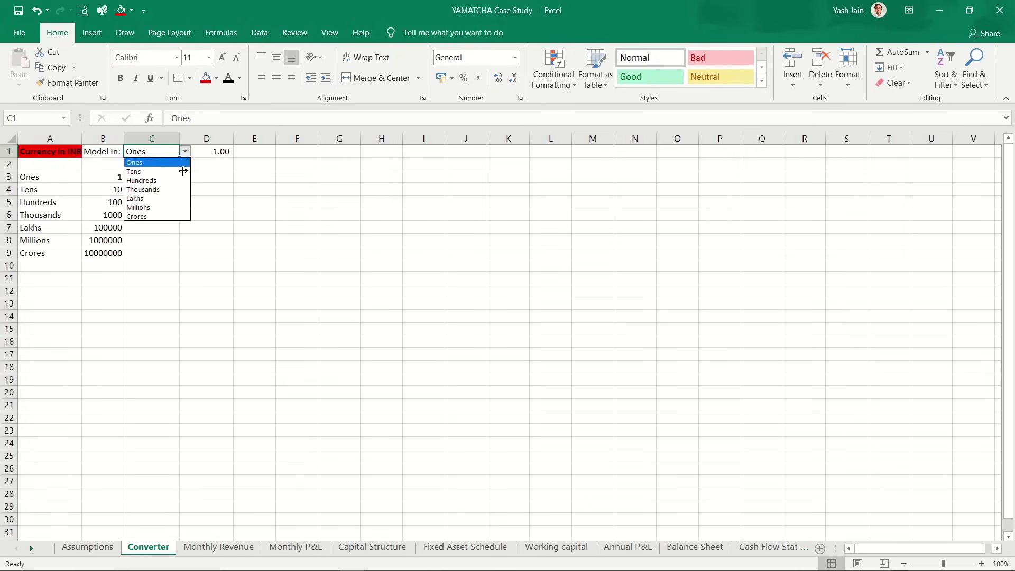
click(174, 207)
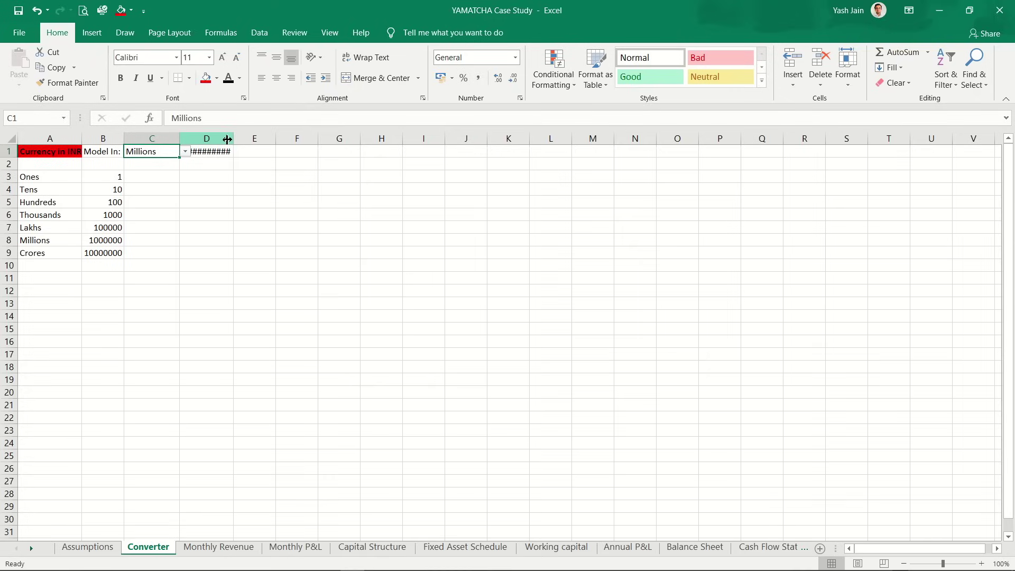
Step: Widen column D so the 10,00,000.00 result in D1 fits
drag(233, 138, 253, 137)
click(233, 179)
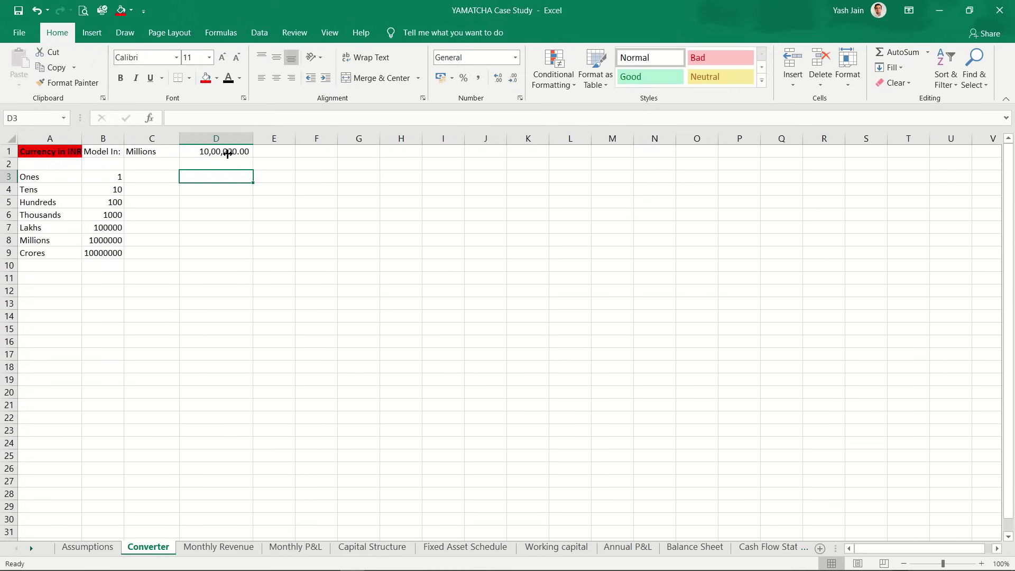
click(227, 154)
Step: Fill unit cell C1 green, then go to the Monthly Revenue sheet
click(172, 151)
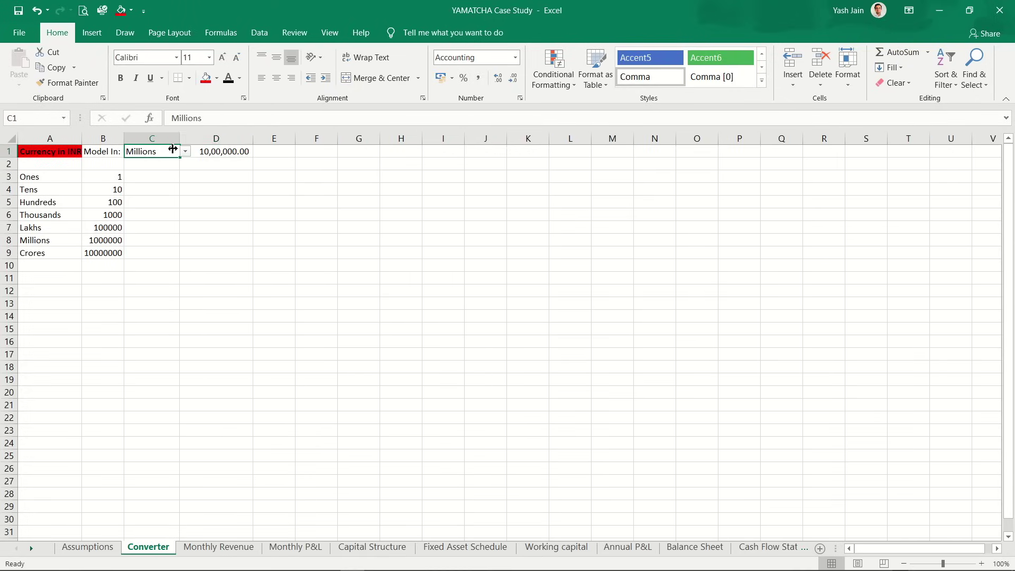
drag(173, 151, 211, 151)
click(159, 154)
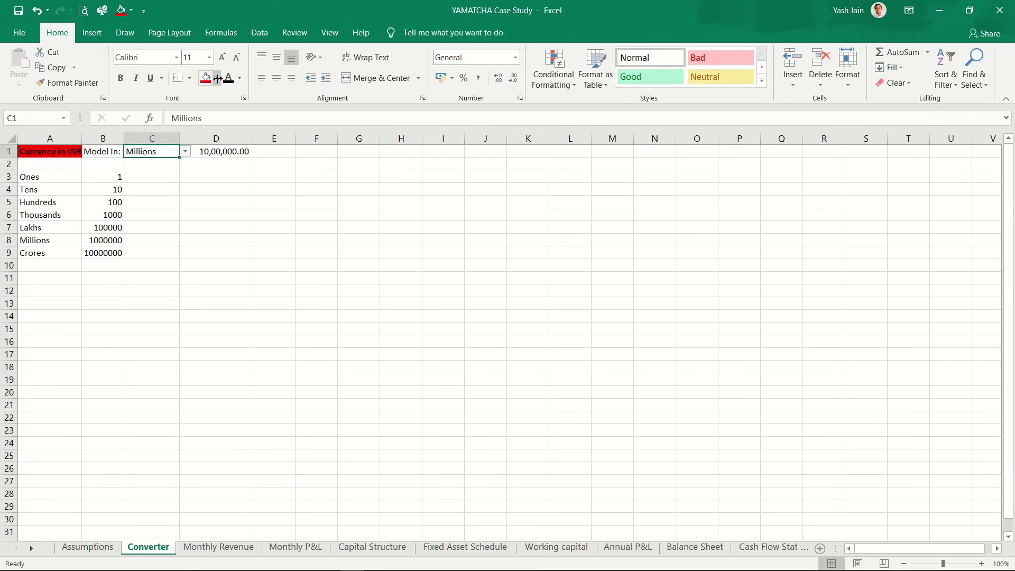
click(217, 78)
click(299, 106)
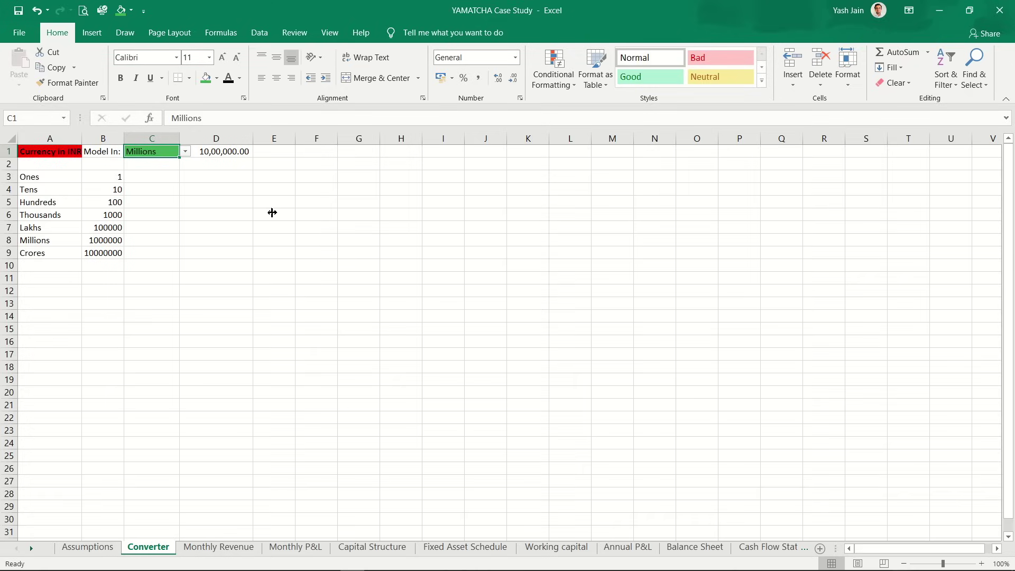
click(50, 289)
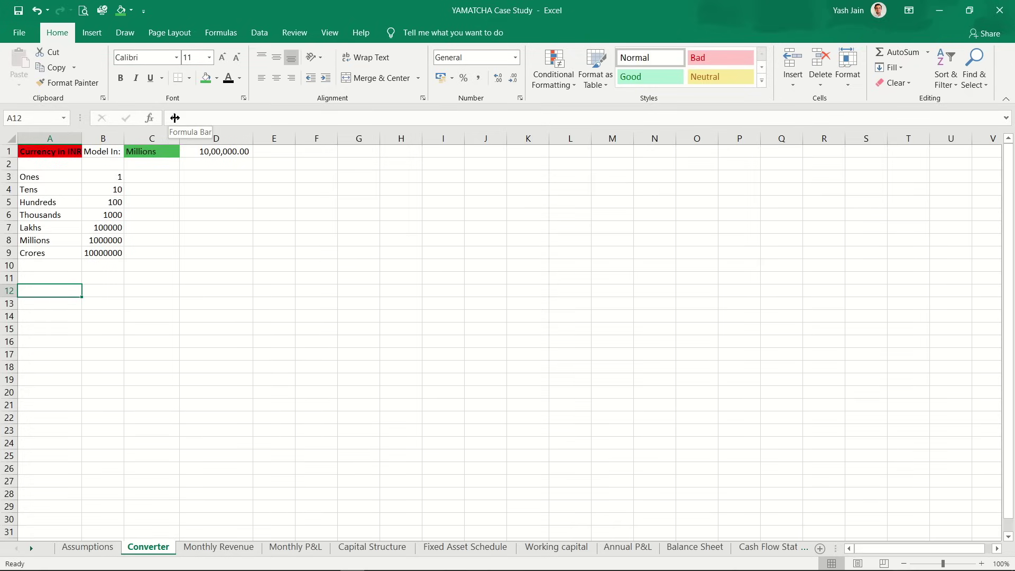
click(176, 154)
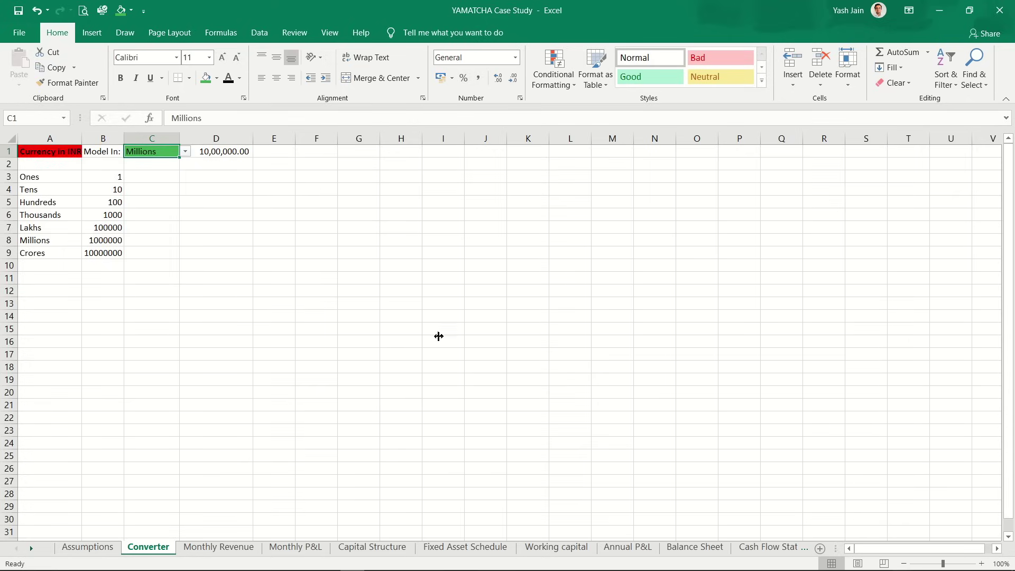
click(232, 549)
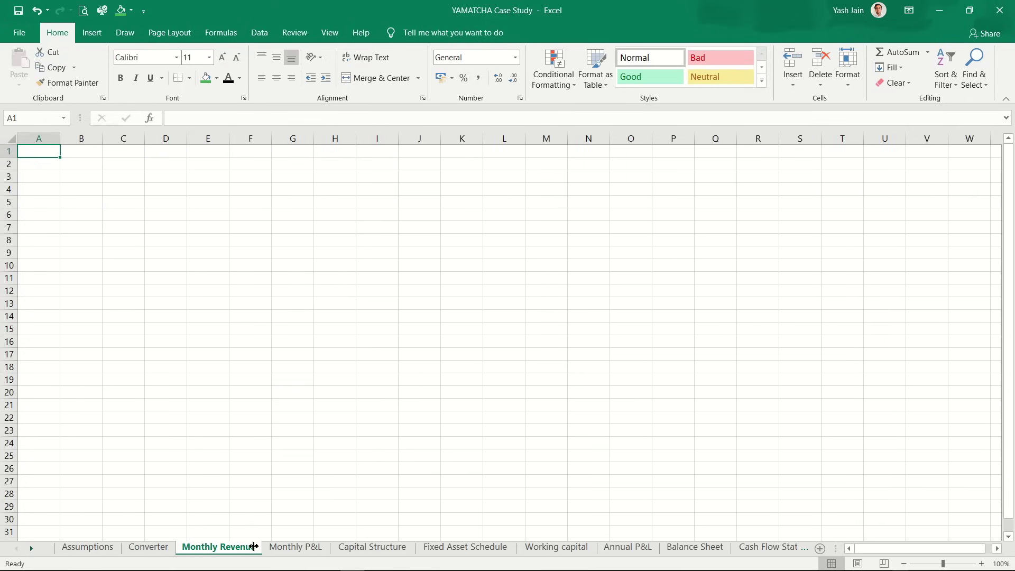
Step: Look through the Monthly P&L, Capital Structure, Fixed Asset Schedule and Working capital sheets
click(292, 548)
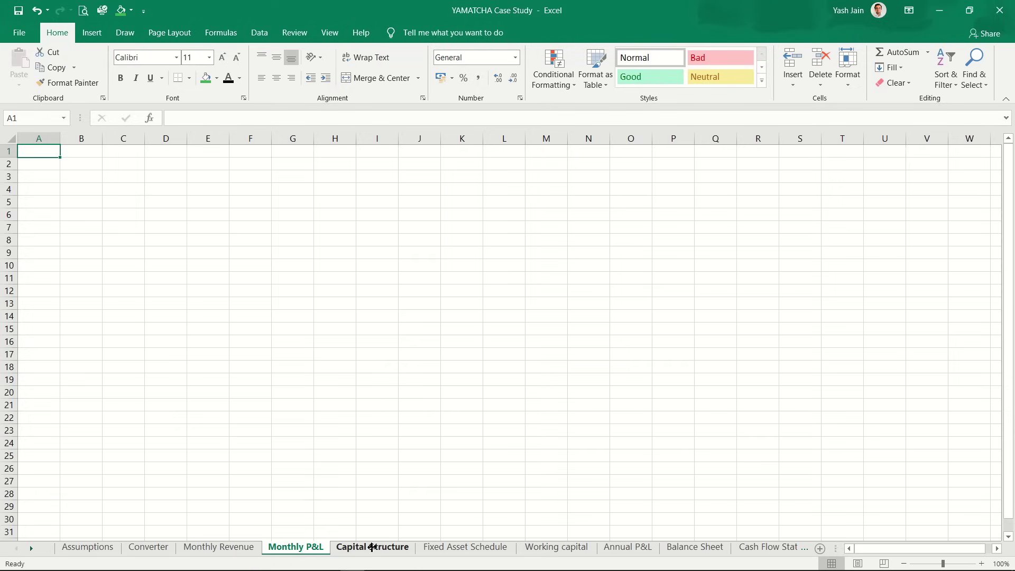
click(370, 548)
click(463, 547)
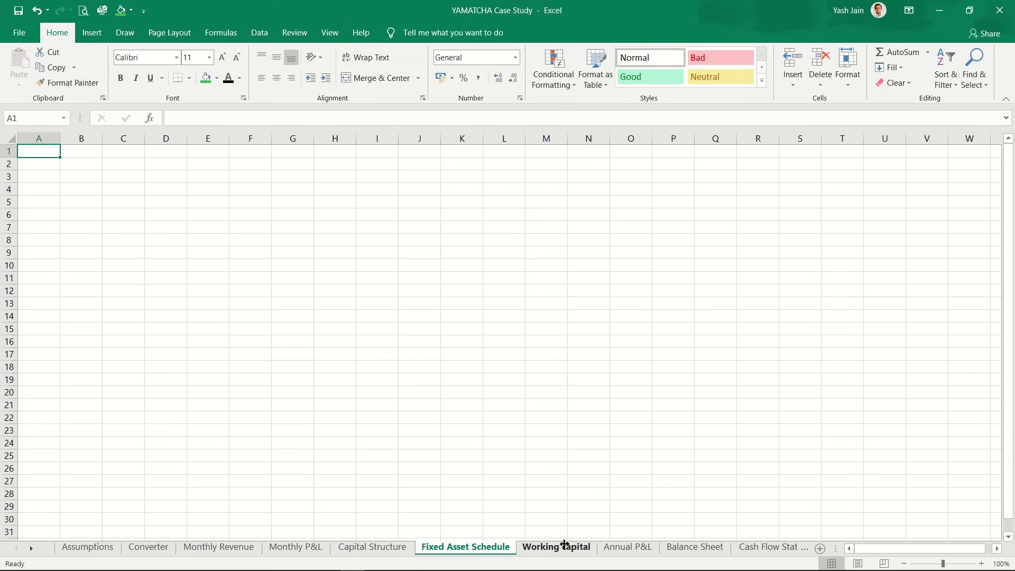
click(558, 548)
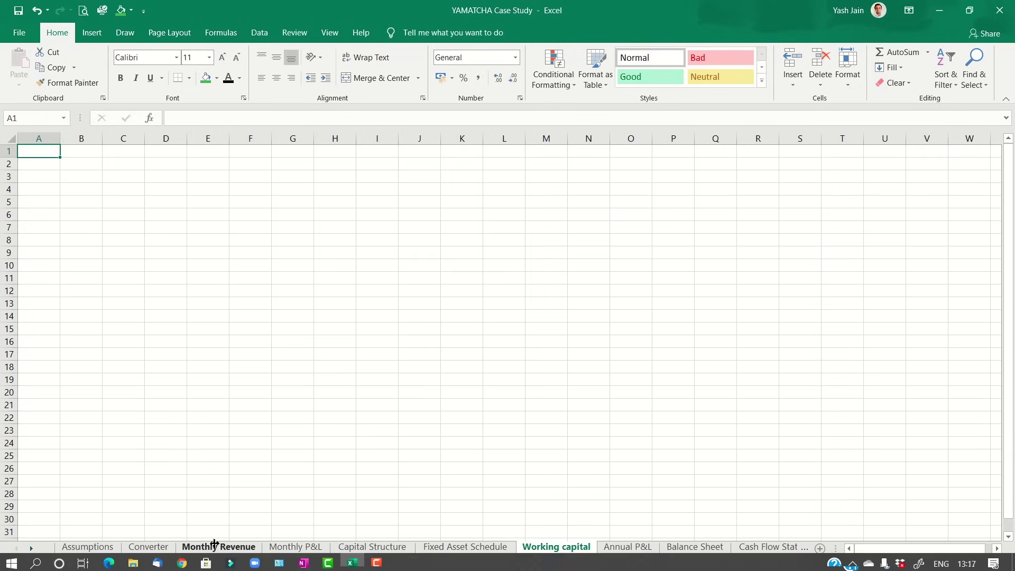
click(247, 443)
Step: Cycle through the sheets to Cash Flow Statement and back, settling on Monthly Revenue
click(222, 546)
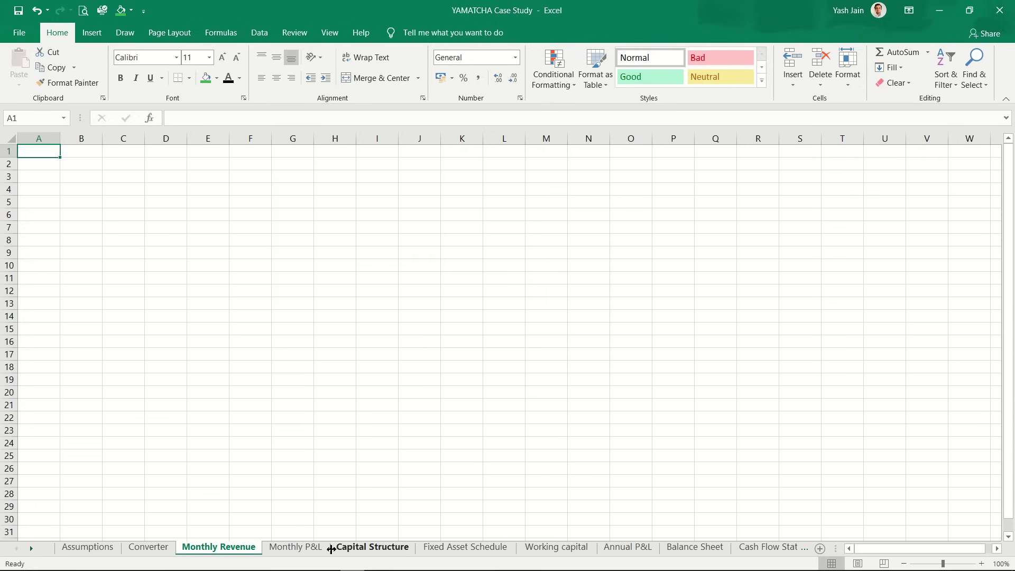
click(481, 546)
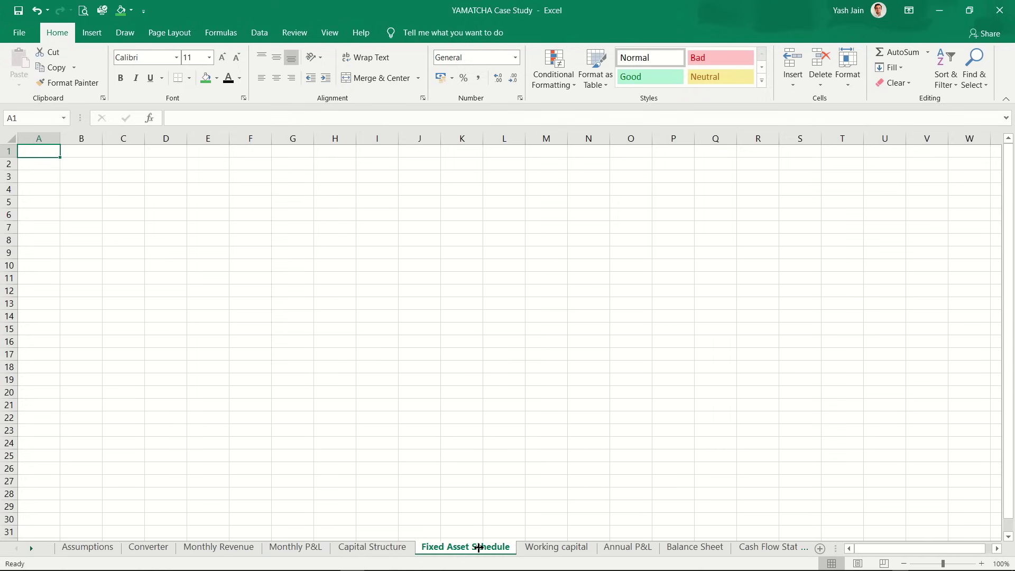
click(580, 546)
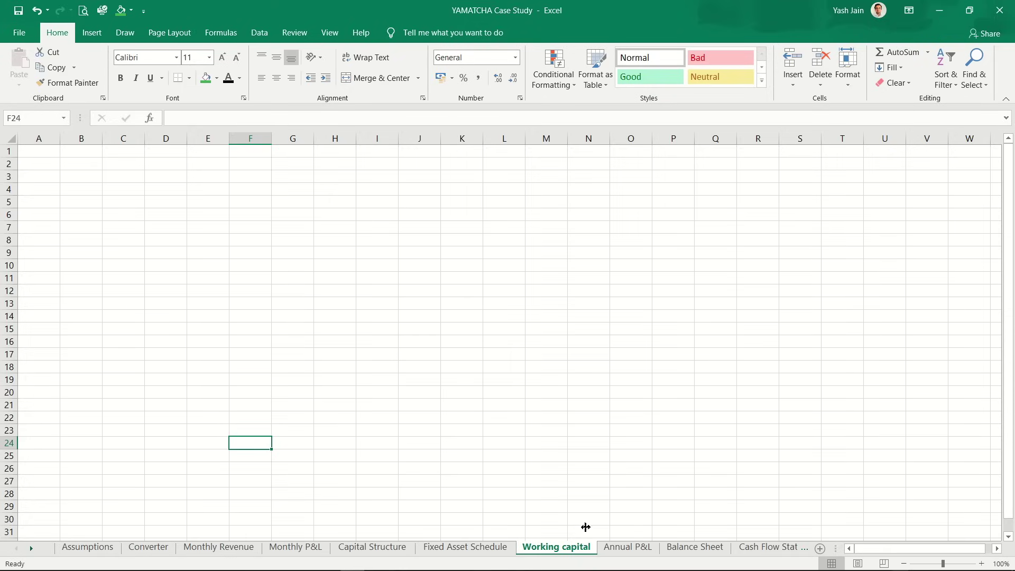
click(639, 547)
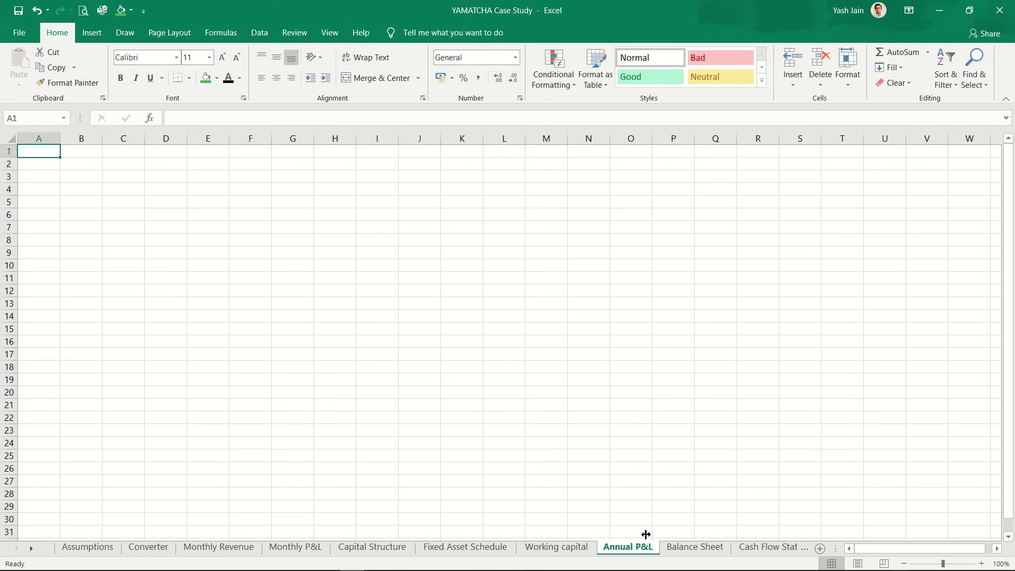
click(700, 547)
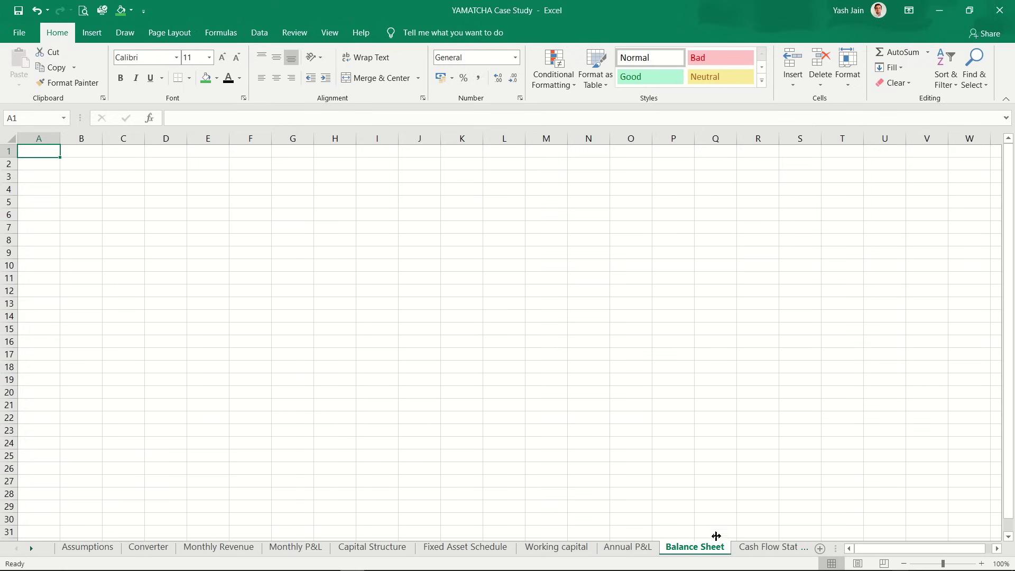
click(761, 547)
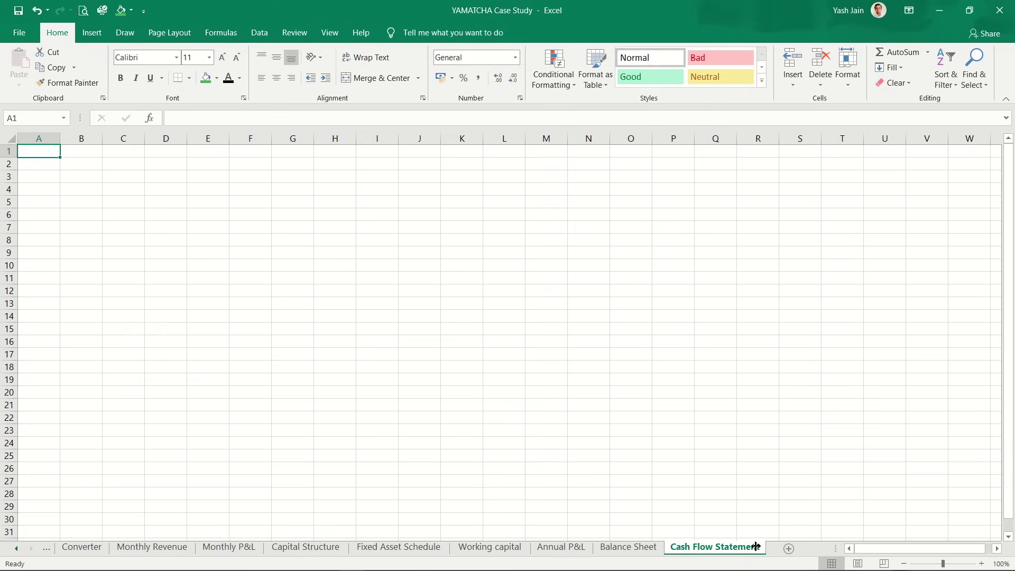
click(234, 545)
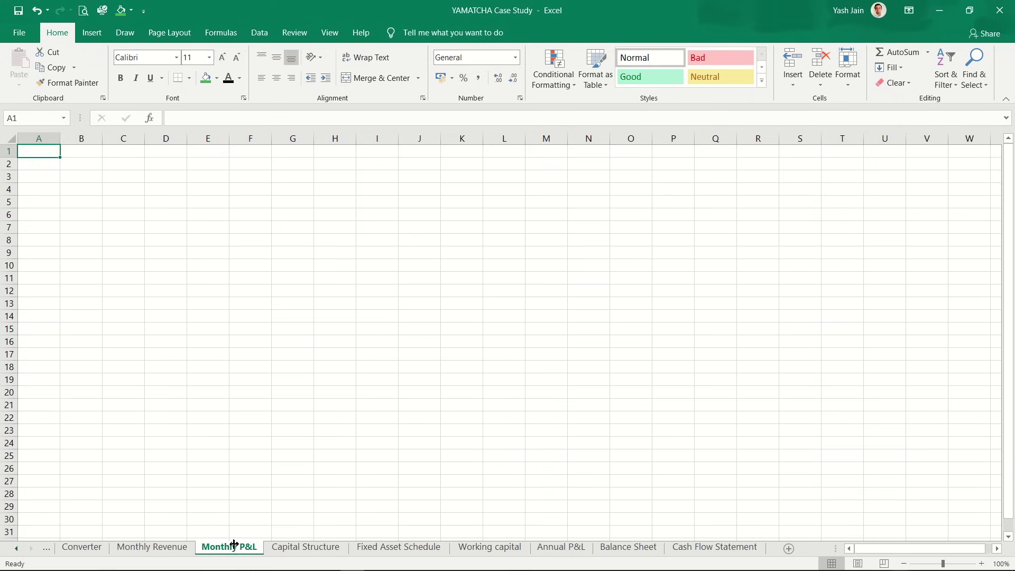
key(ctrl+Page_Up)
key(ctrl+Page_Up)
key(ctrl+Page_Up)
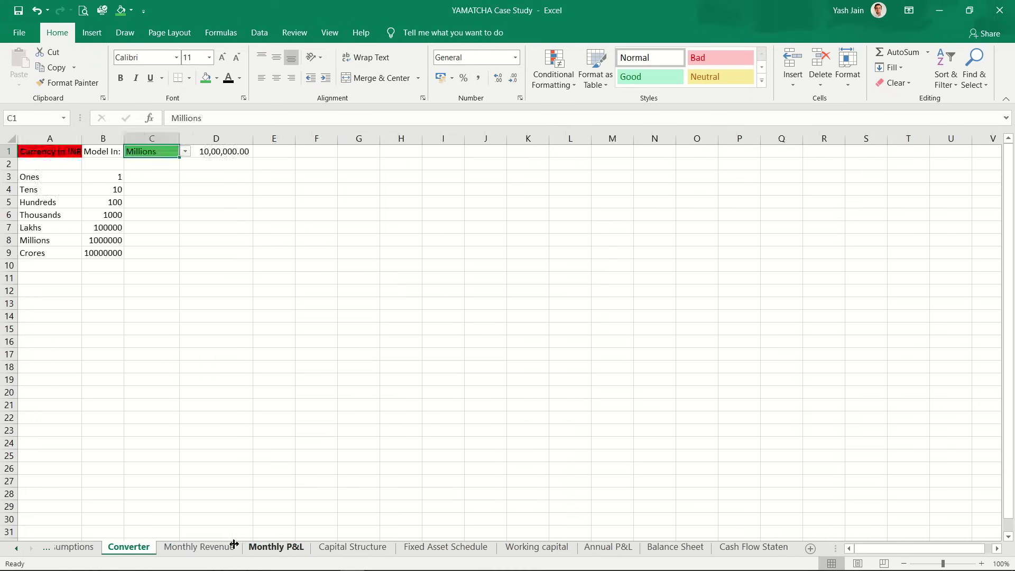
click(234, 546)
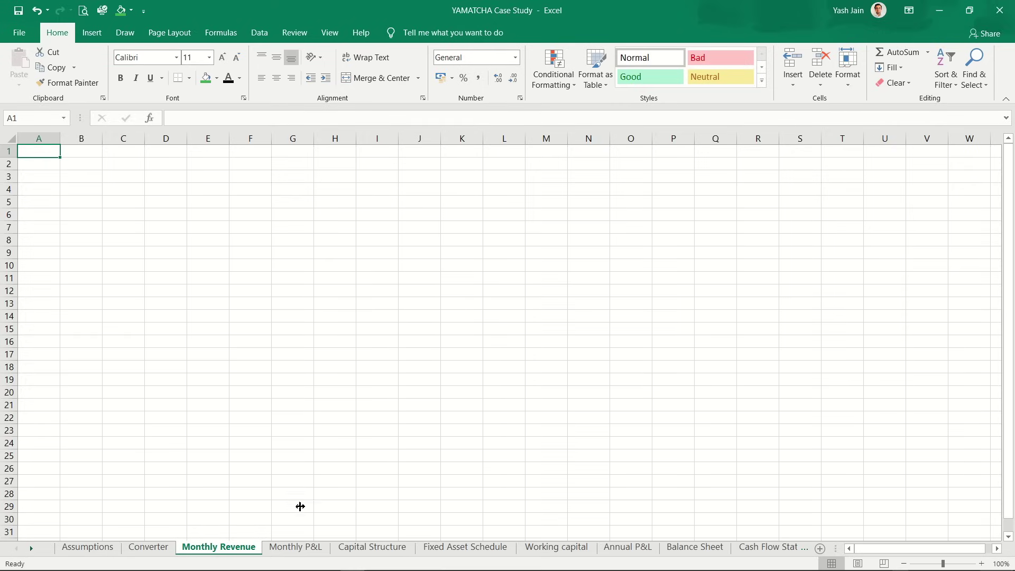
Step: Group Monthly P&L with Monthly Revenue and enter the 'All Final values in' label in A1
ctrl+click(304, 547)
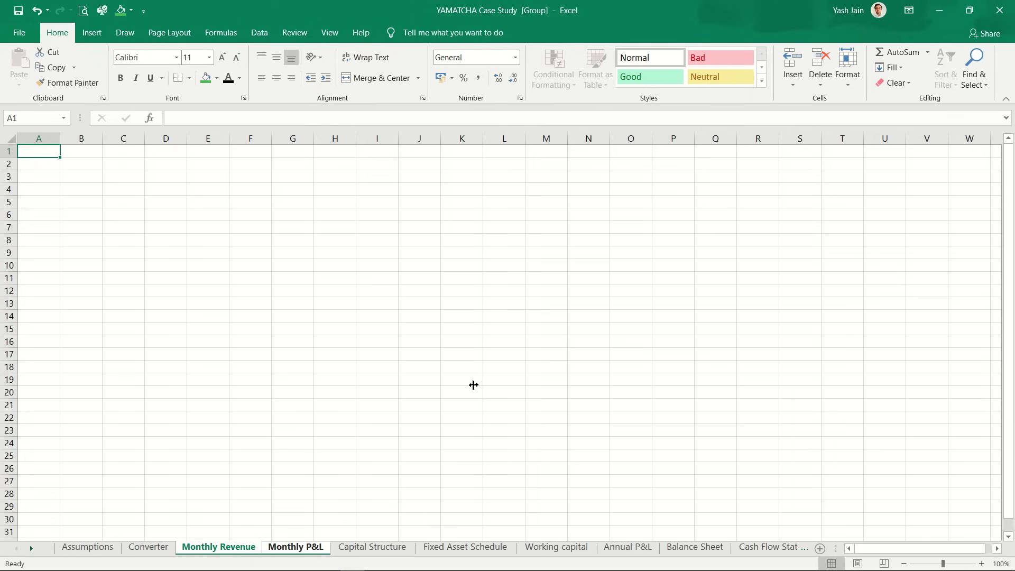
text(All)
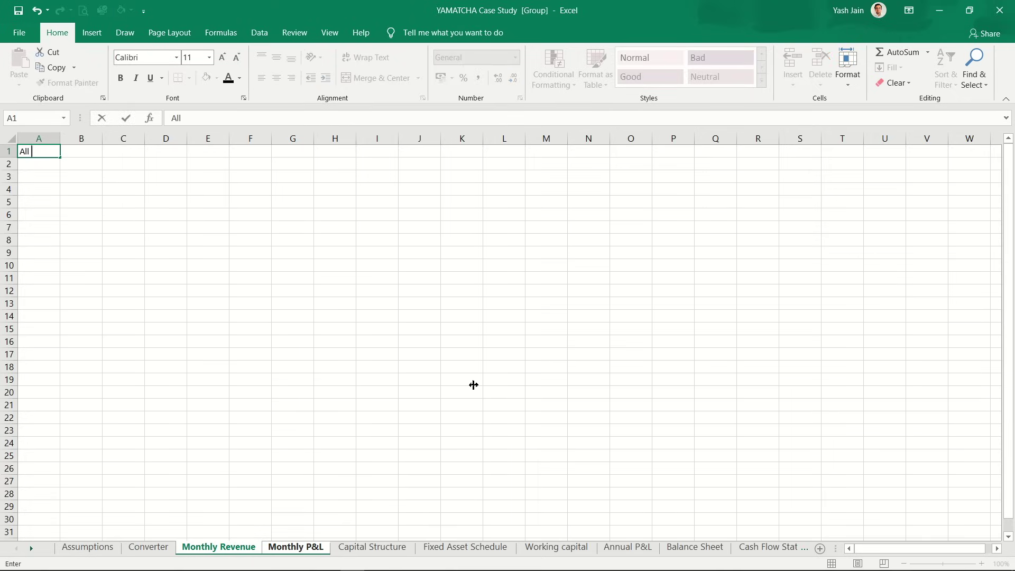
text( Final )
text(B)
text(vlaues)
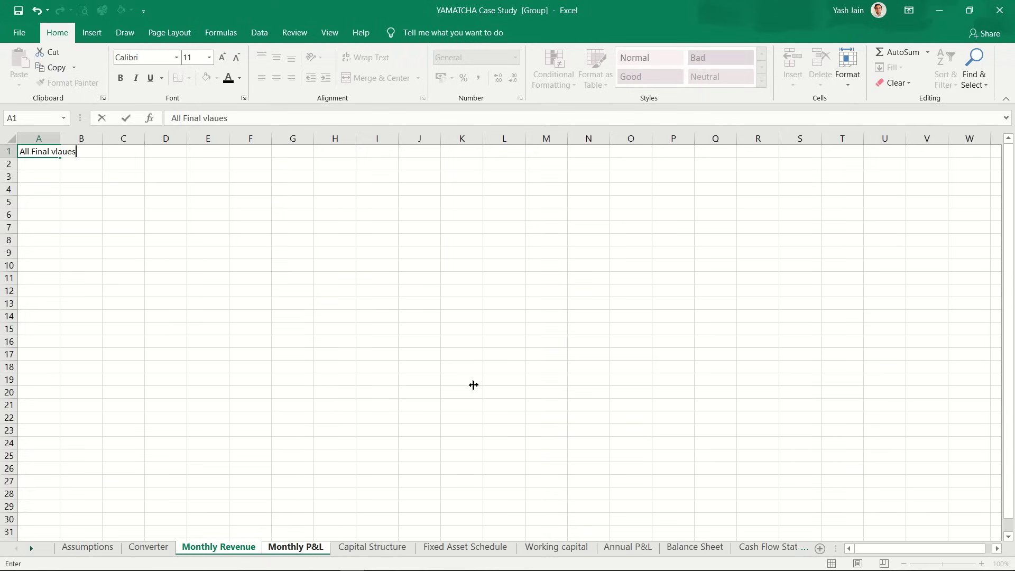
key(BackSpace)
key(BackSpace)
key(BackSpace)
key(BackSpace)
text(ues)
key(Return)
Step: Link B1 to =Converter!C1 so it shows Millions
key(Up)
key(Right)
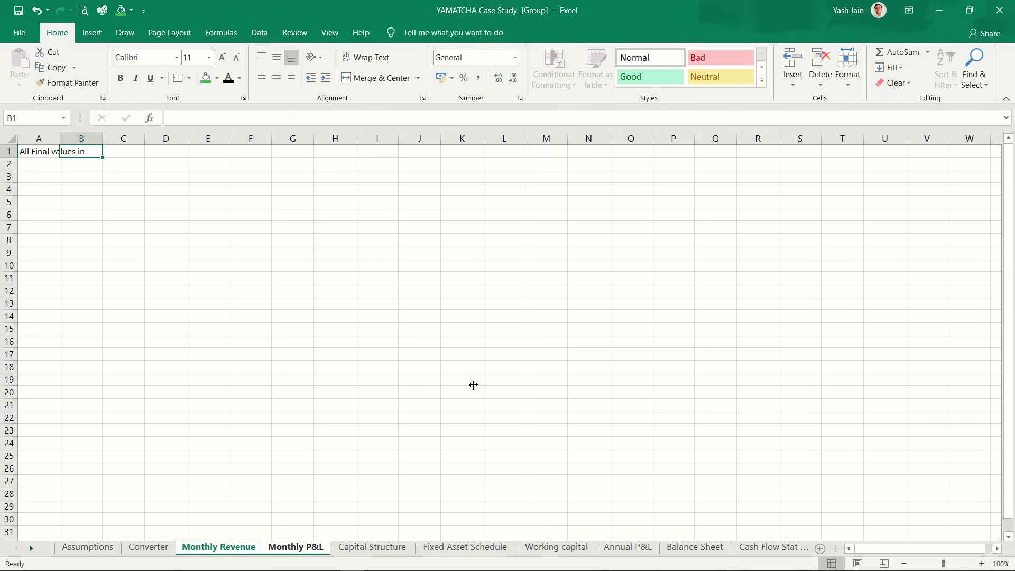
text(=)
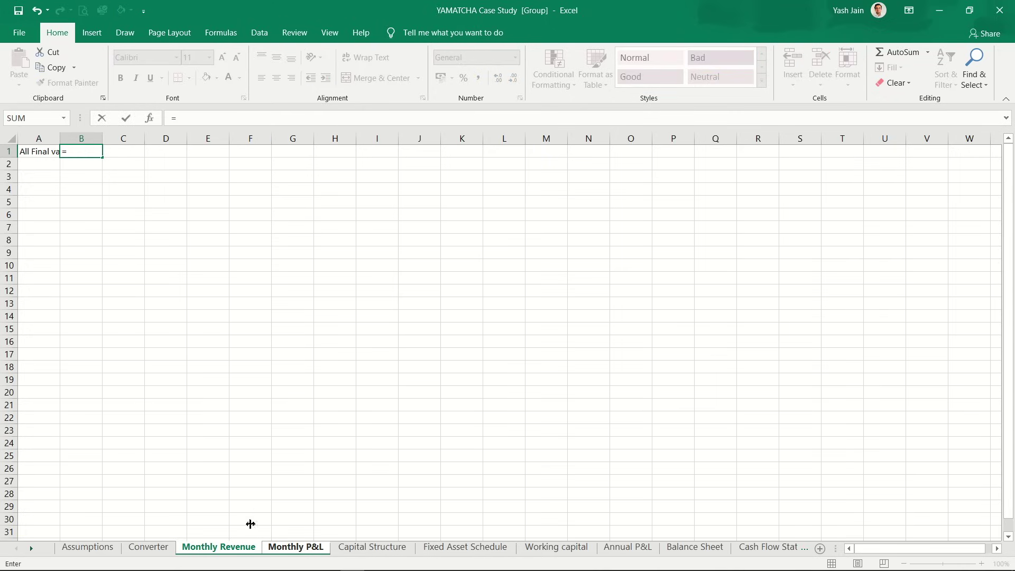
click(148, 547)
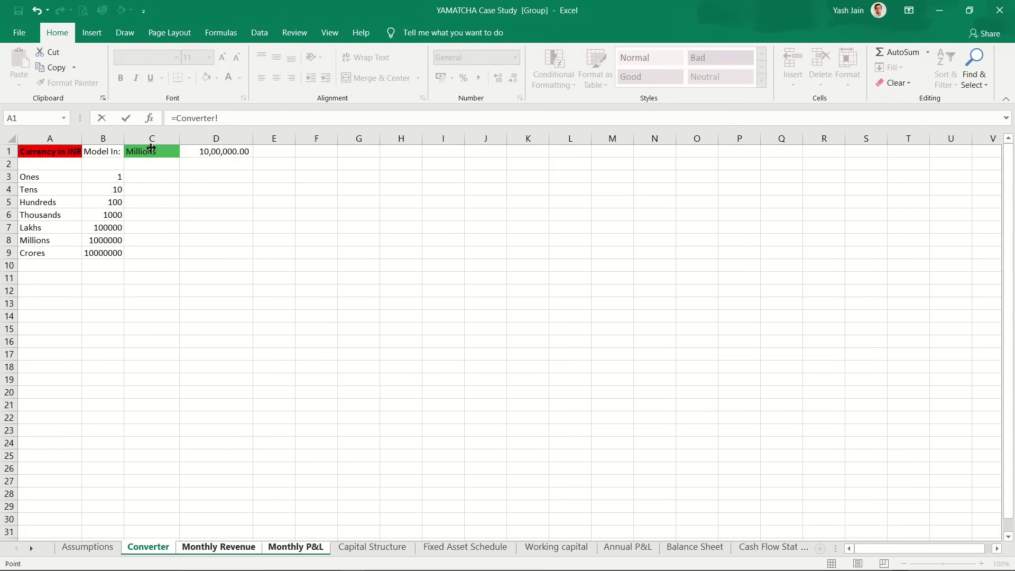
click(158, 150)
key(Return)
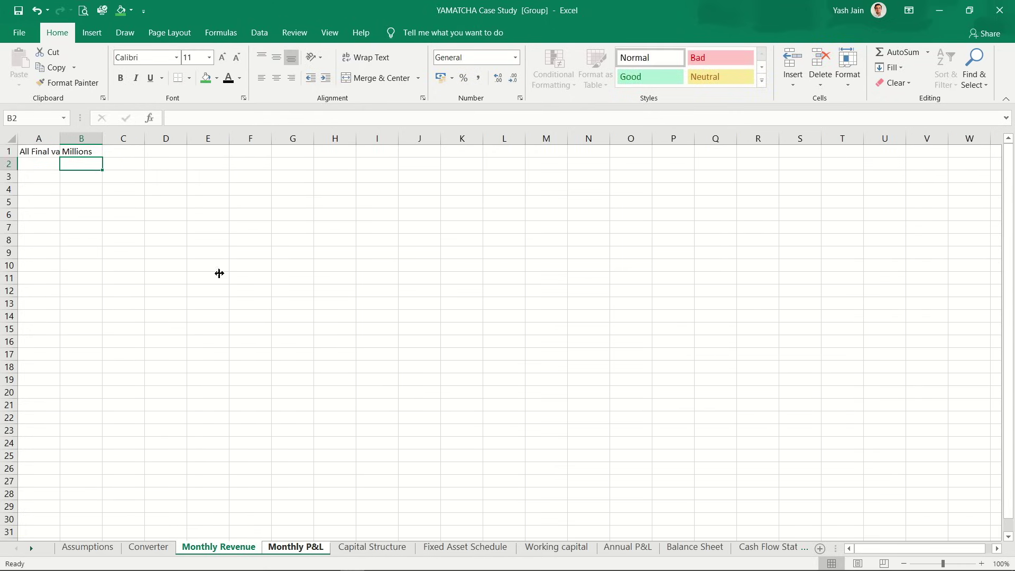
Step: Widen column A, fill B1 green, bold and underline A1, and underline B1
drag(76, 138, 95, 137)
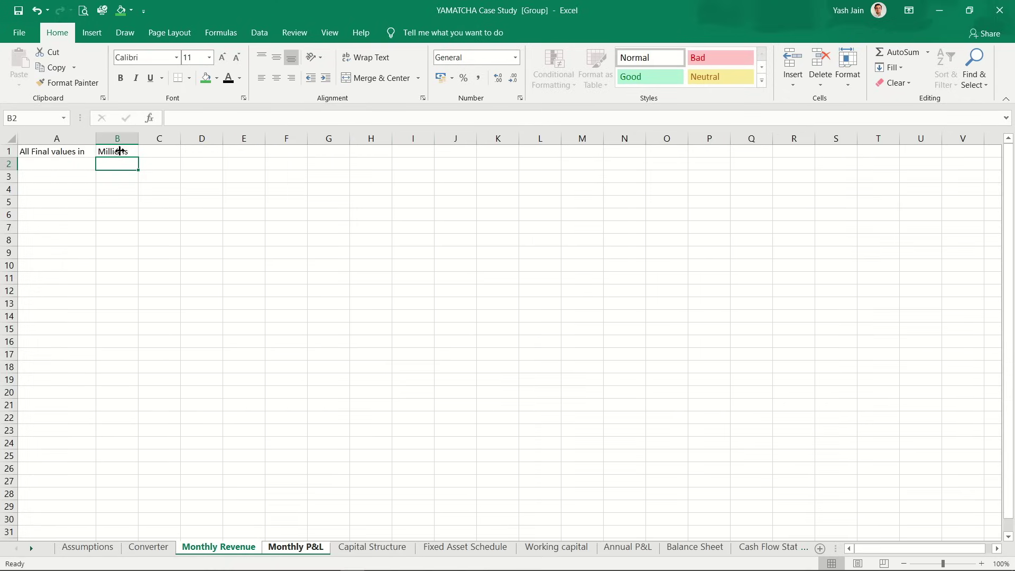
click(107, 150)
click(208, 79)
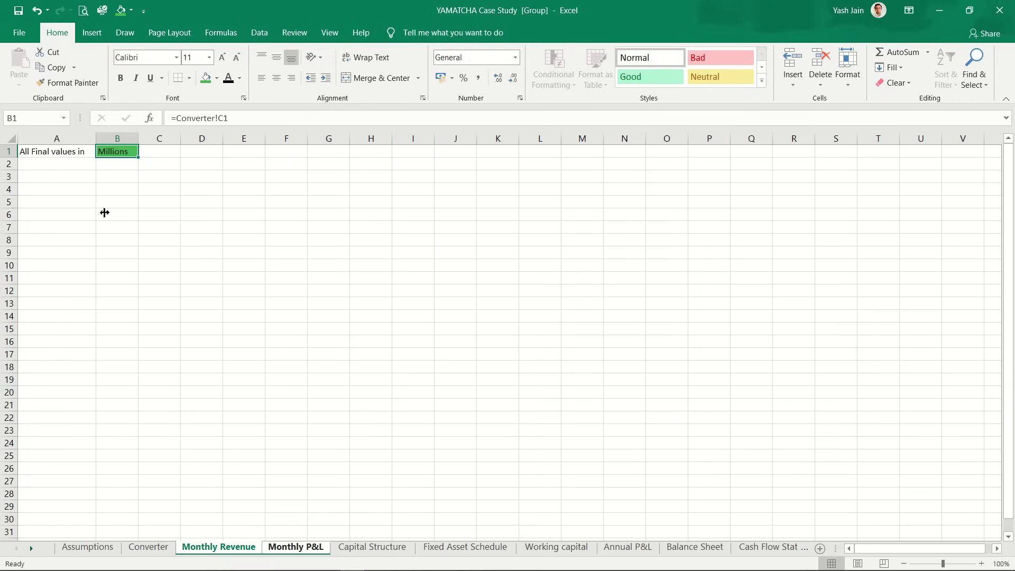
click(55, 171)
key(Up)
key(Up)
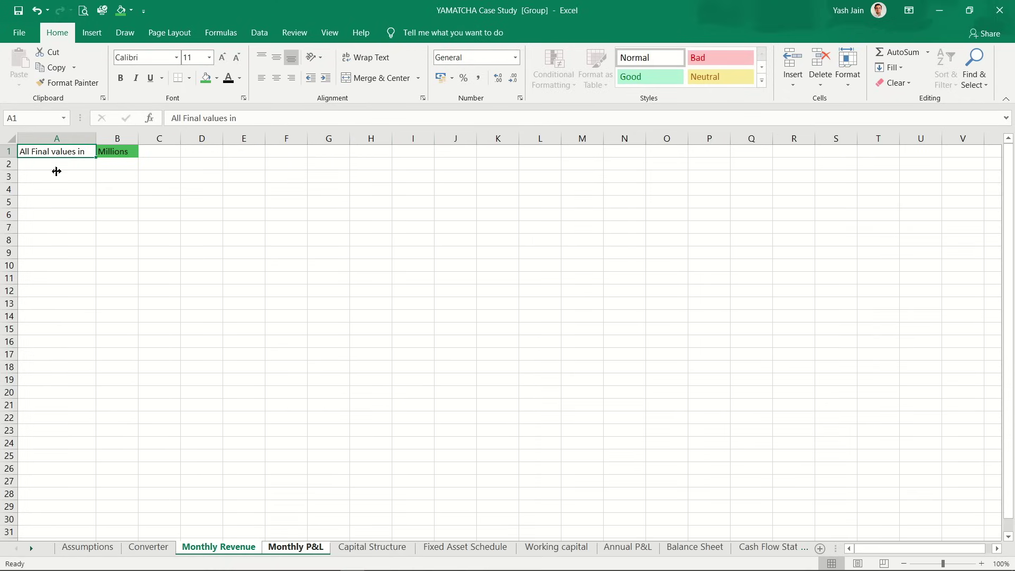
key(ctrl+b)
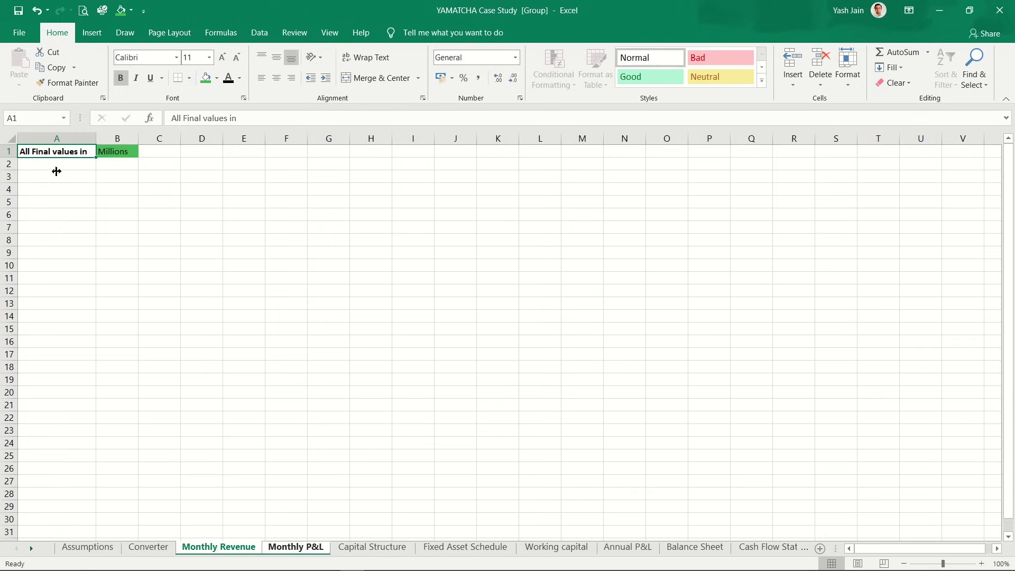
key(ctrl+u)
key(Right)
key(ctrl+u)
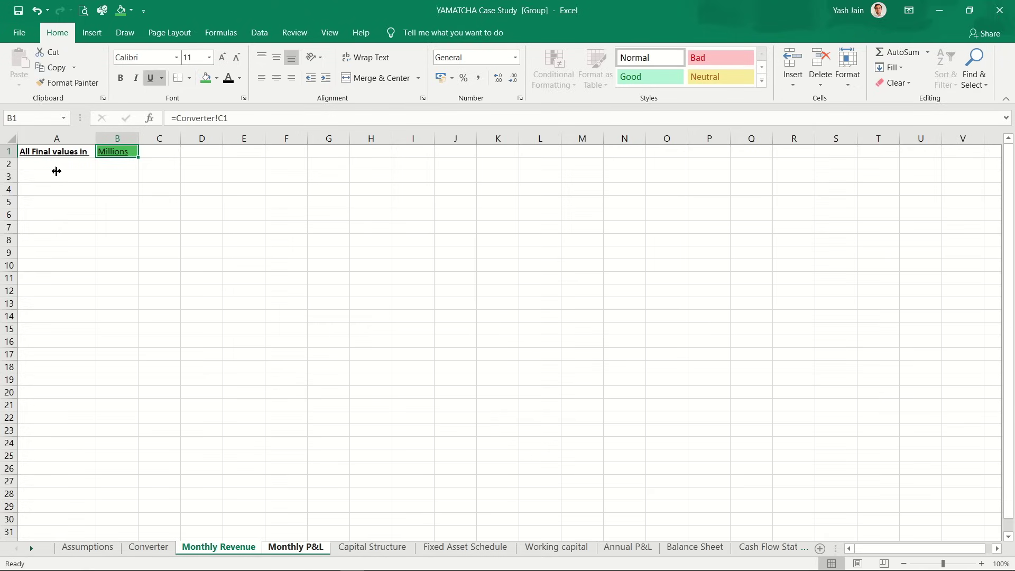
click(57, 171)
key(Down)
key(Up)
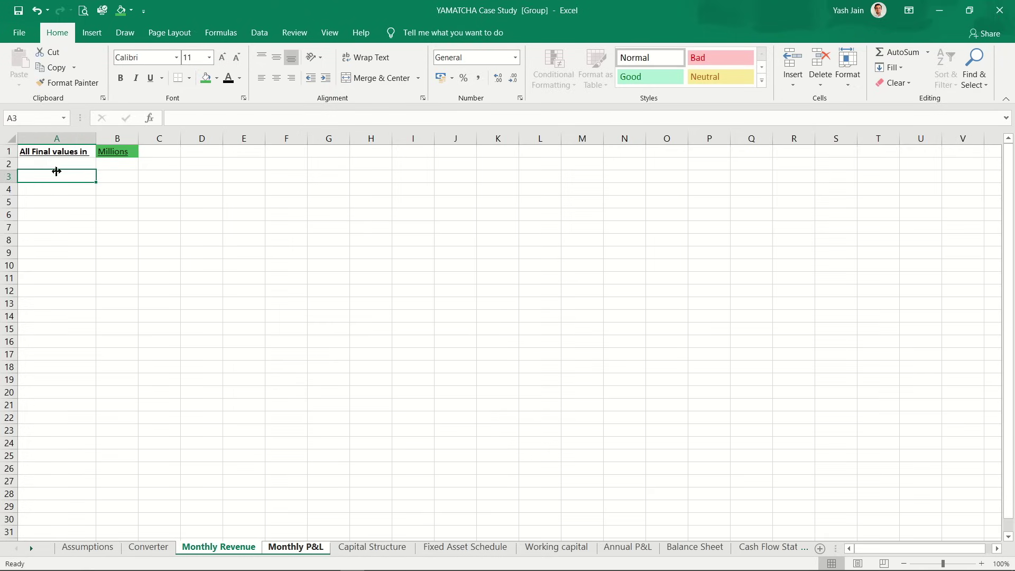
Step: Type month numbers 1 through 5 across E3:I3
key(Right)
key(Right)
key(Right)
key(Right)
key(Right)
key(Right)
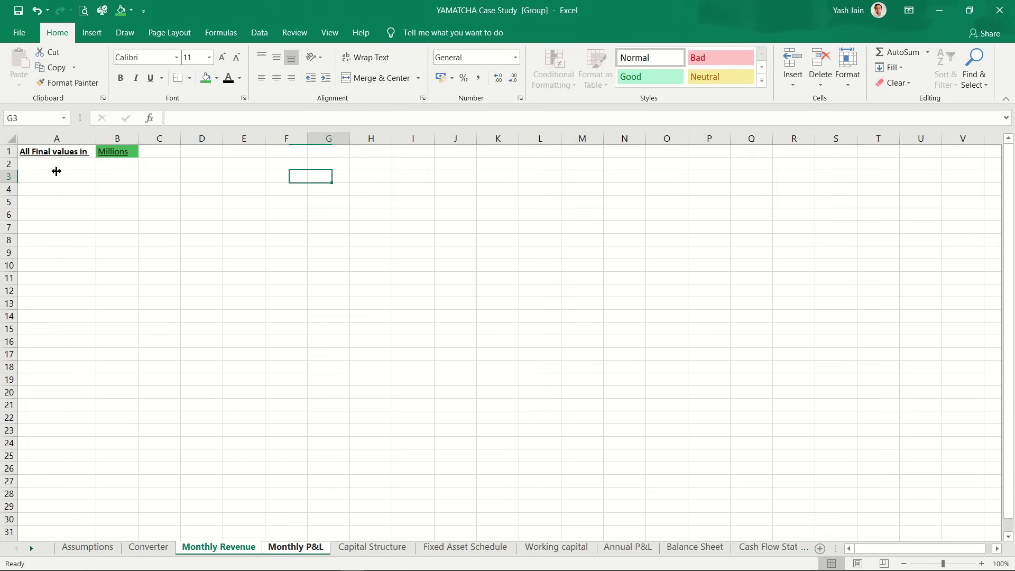
key(Left)
key(Left)
key(Left)
key(Left)
key(Left)
key(Left)
key(Down)
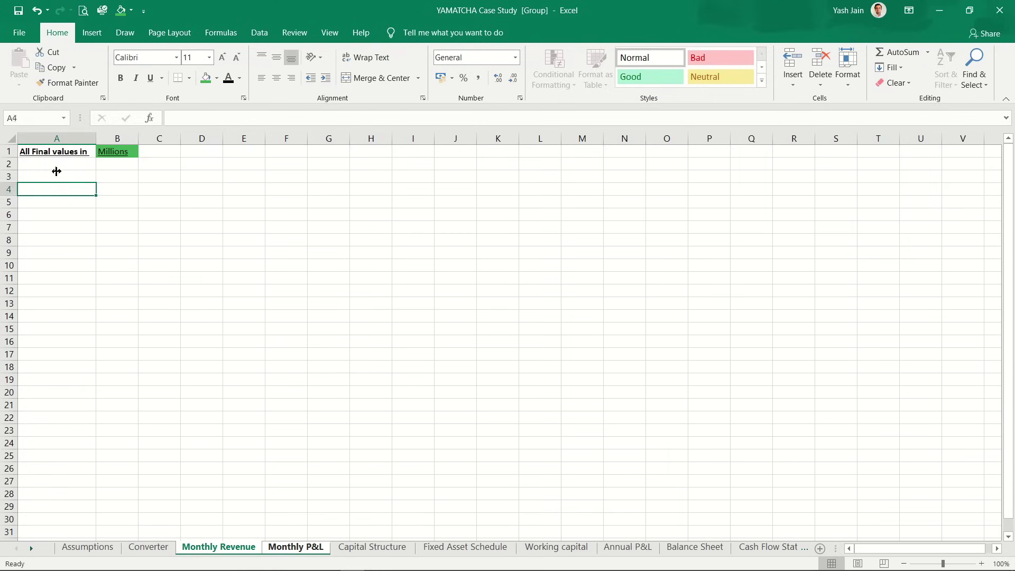
key(Up)
key(Right)
key(Right)
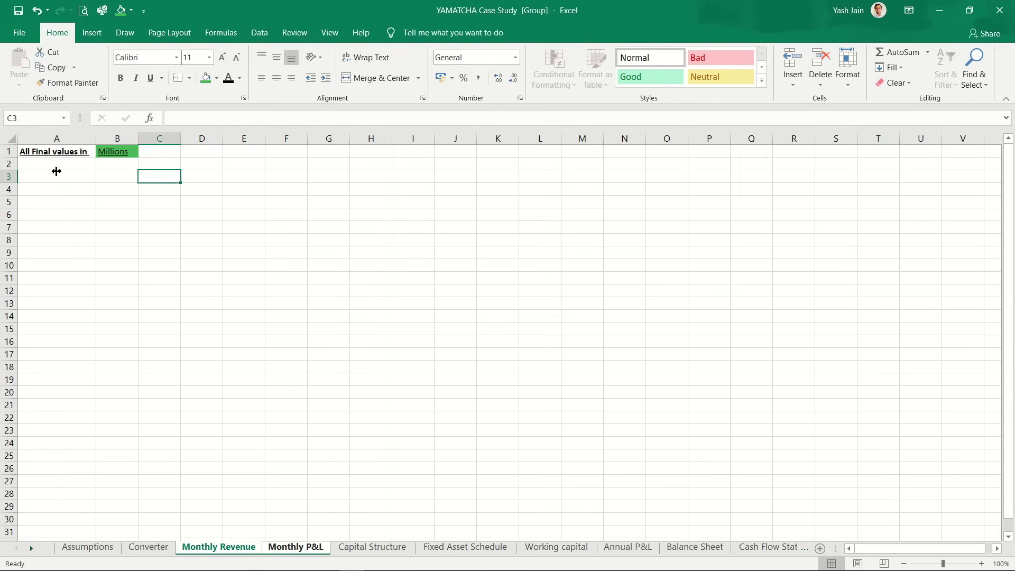
key(Right)
key(Right)
key(Right)
key(Left)
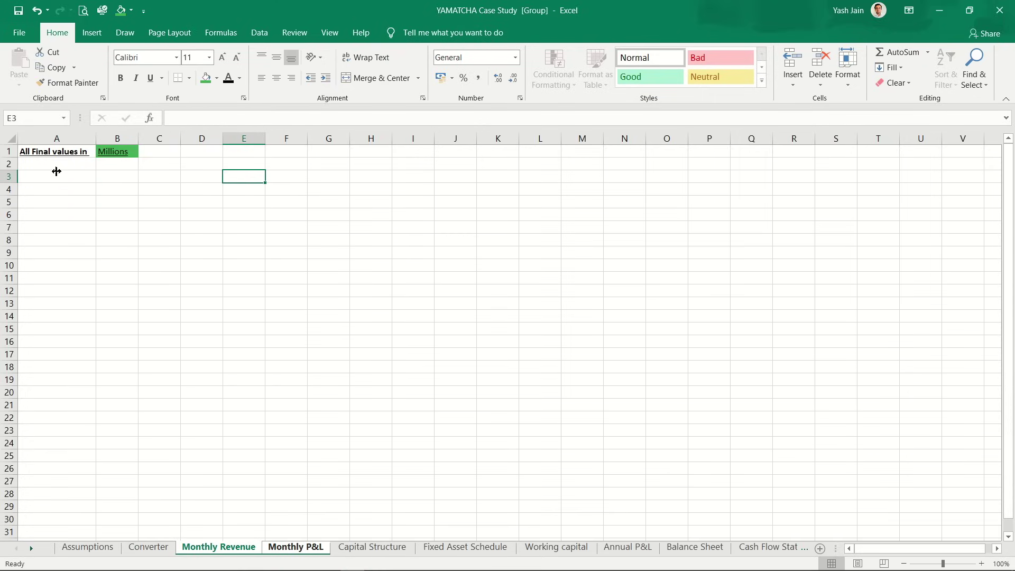
key(Down)
key(Up)
text(1)
key(Right)
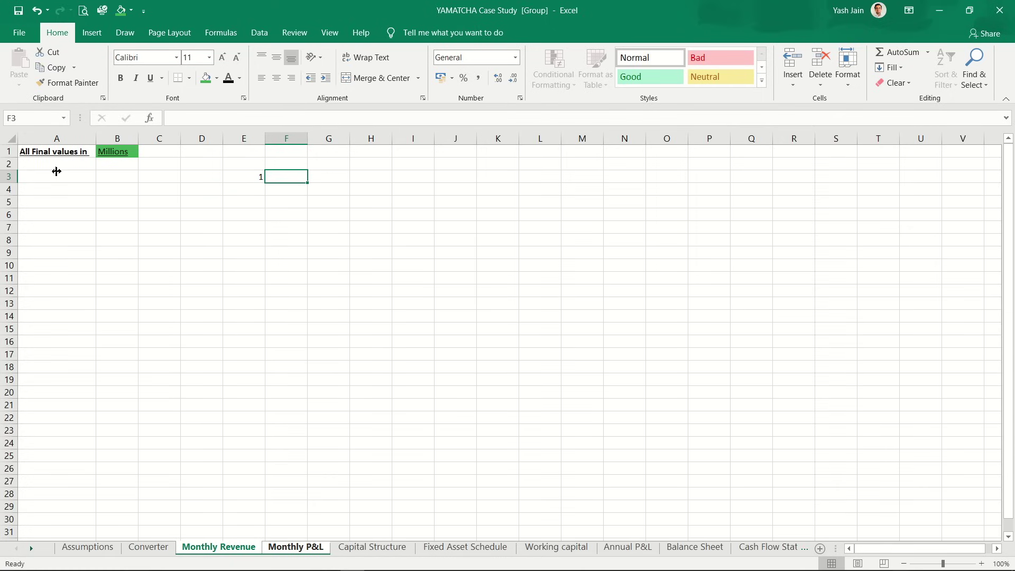
text(2)
key(Return)
key(Up)
key(Right)
text(3)
key(Return)
key(Up)
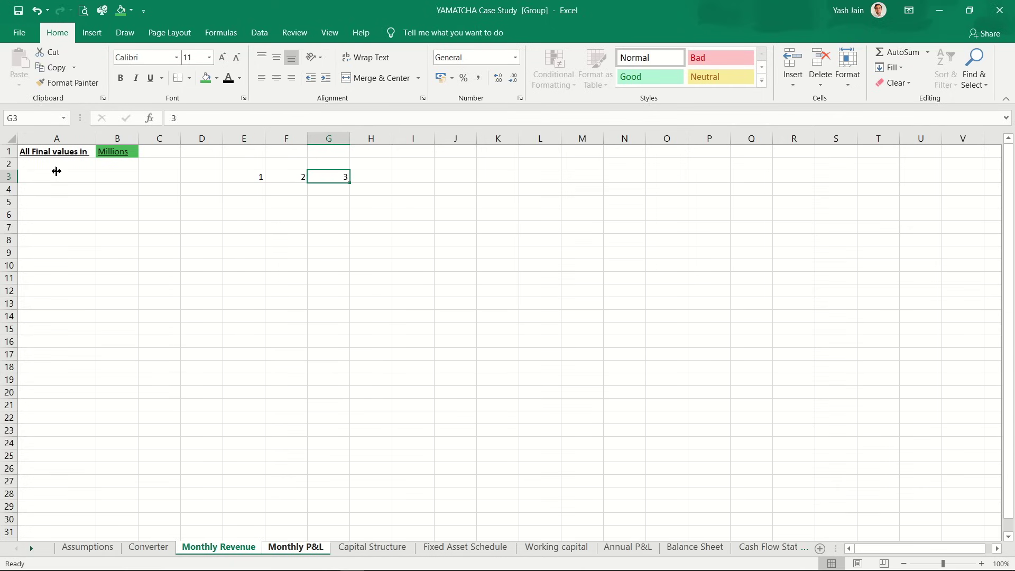
key(Right)
text(4)
key(Return)
key(Up)
key(Right)
text(5)
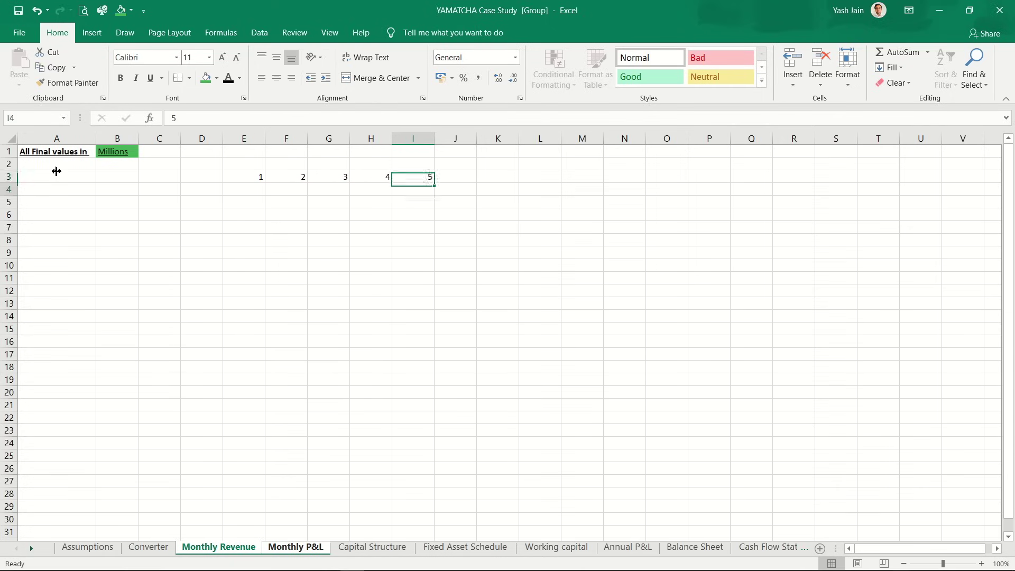
key(Return)
key(Up)
key(Right)
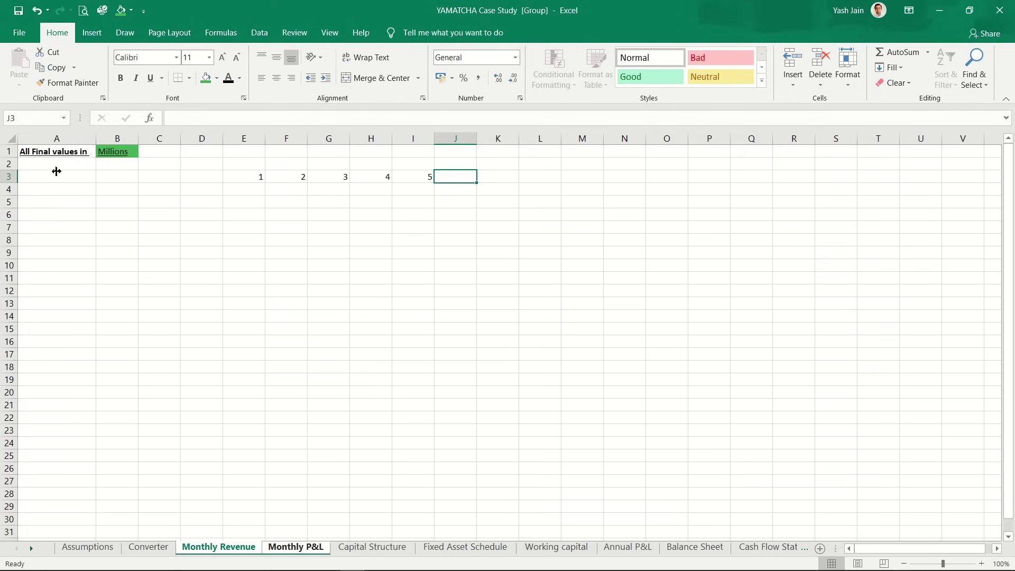
Step: Replace the 2 in F3 with the formula =E3+1
key(Left)
key(Left)
key(Left)
key(Left)
key(Left)
key(shift+Right)
key(shift+Right)
key(shift+Right)
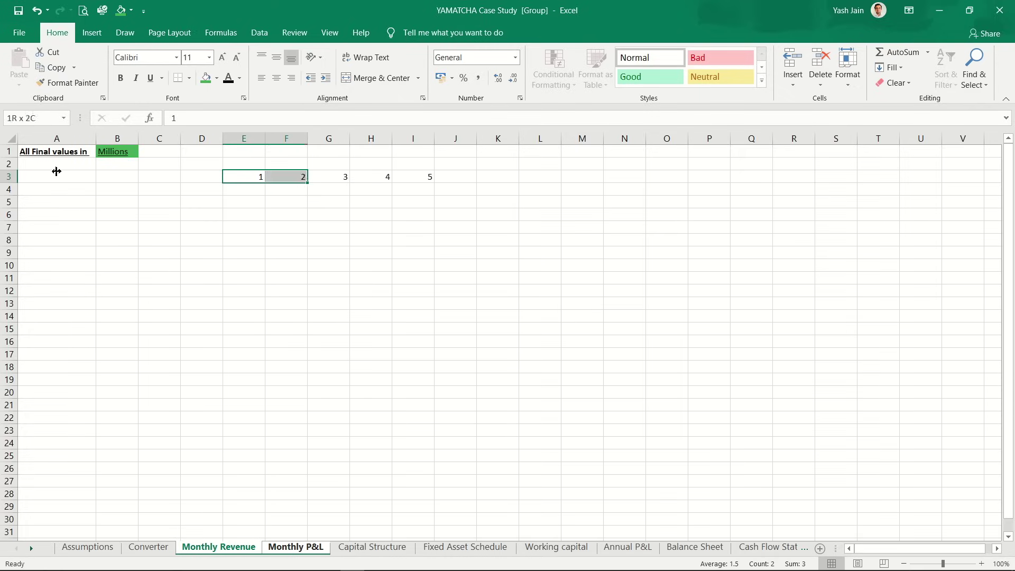
key(shift+Right)
key(shift+Right)
key(Right)
key(Right)
key(Right)
key(Right)
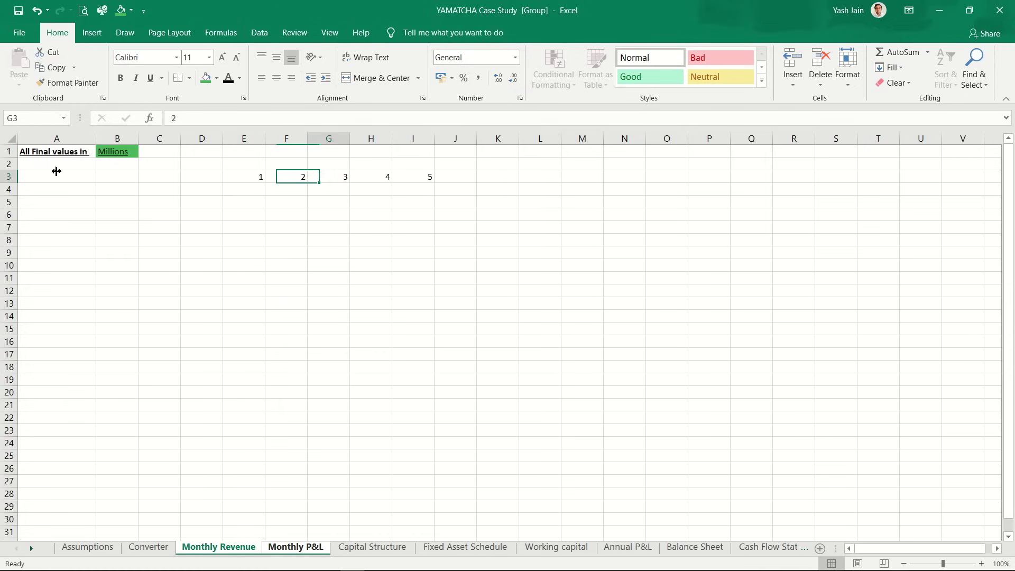
key(Right)
key(Right)
key(Left)
key(Left)
key(Right)
key(Right)
key(Left)
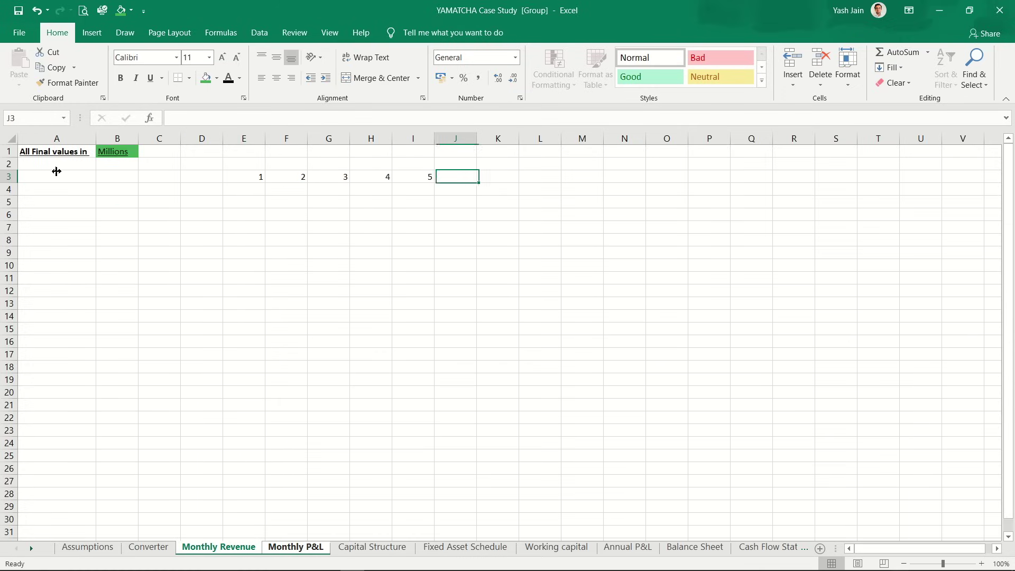
key(Left)
key(Left)
key(Left)
key(Left)
text(=)
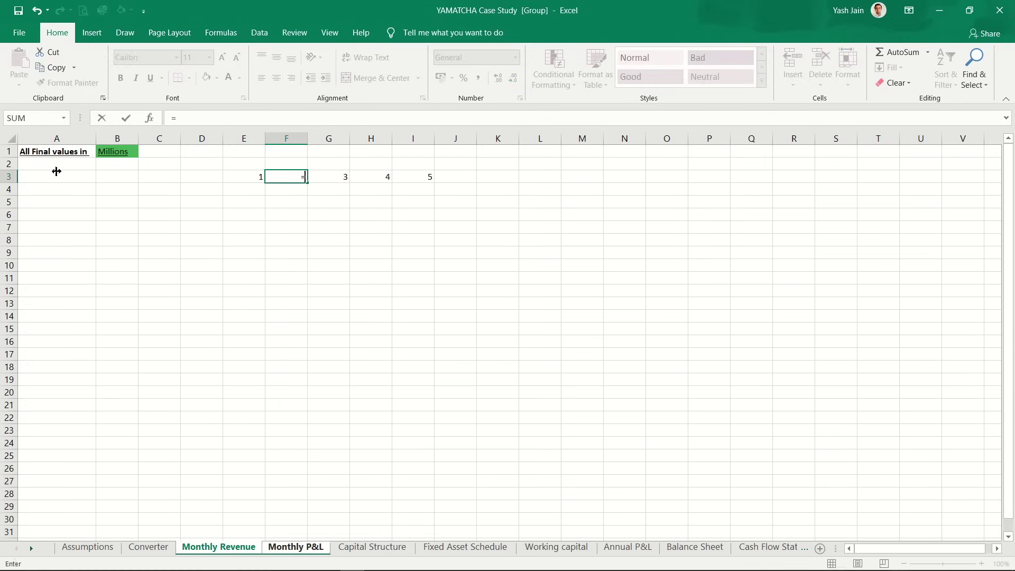
key(Left)
text(+1)
key(ctrl+Return)
Step: Copy the =E3+1 formula across row 3 through AN3, reaching month 36
key(ctrl+c)
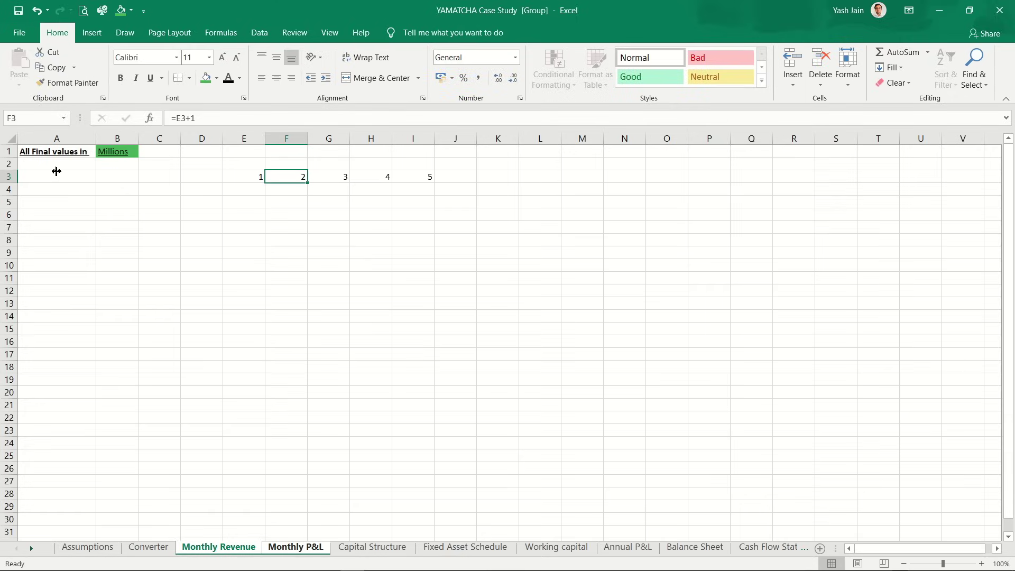
key(shift+Right)
key(shift+Right)
key(shift+Right)
key(shift+Right)
key(shift+Right)
key(shift+Right)
key(shift+Right)
key(shift+Right)
key(shift+Right)
key(shift+Right)
key(shift+Right)
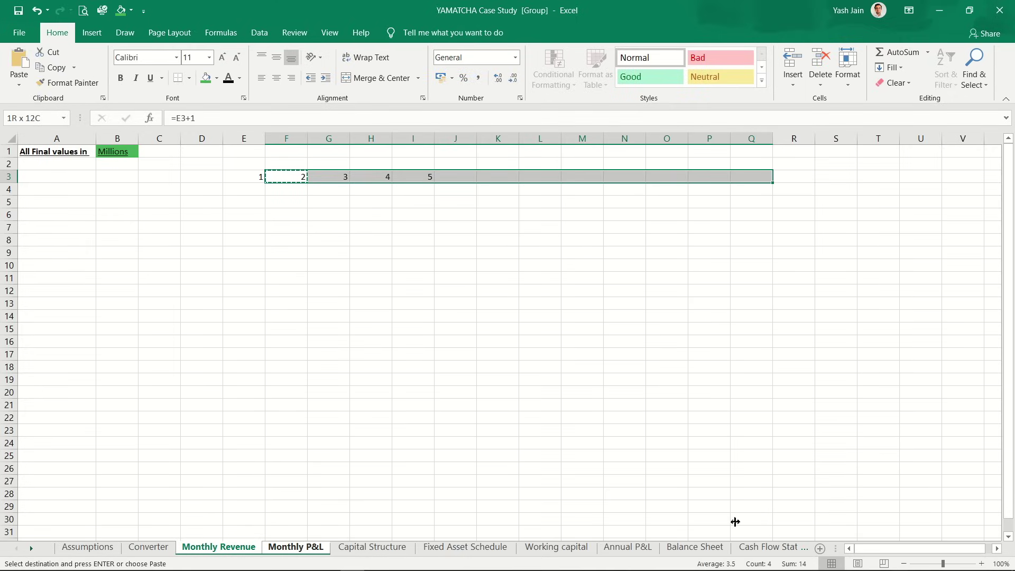
key(shift+Right)
key(shift+Right)
key(shift+Right)
key(shift+Right)
key(shift+Right)
key(shift+Right)
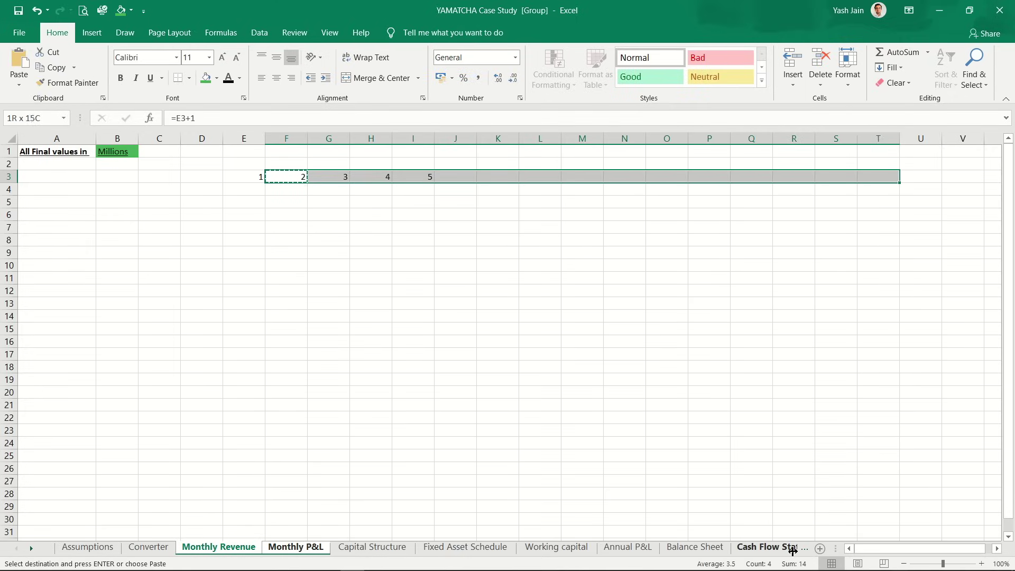
key(shift+Right)
key(shift+Right)
key(shift+Right)
key(shift+Right)
key(shift+Right)
key(shift+Right)
key(shift+Right)
key(shift+Right)
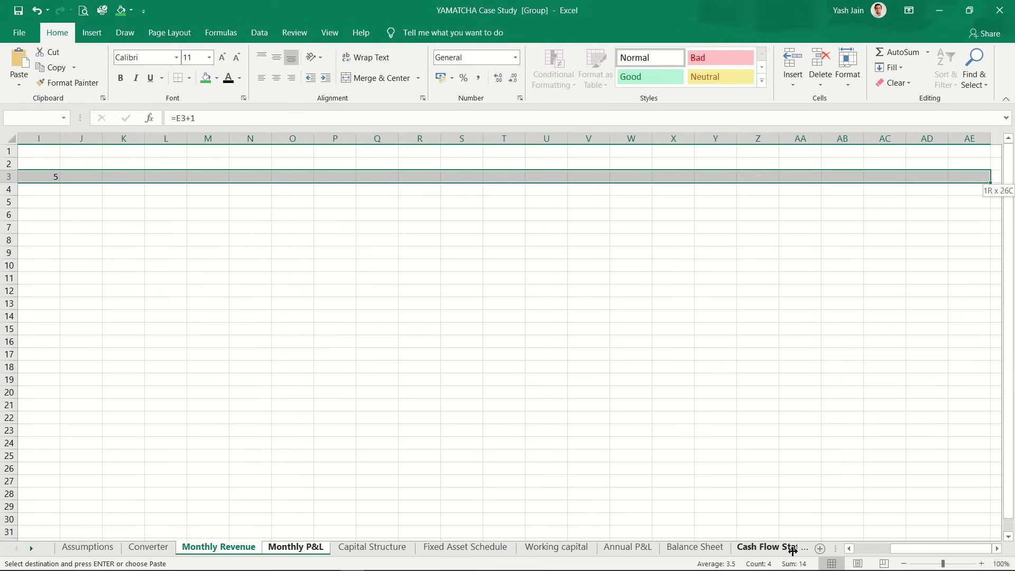
key(ctrl+v)
key(Right)
key(Right)
key(Right)
key(Right)
key(Right)
key(Right)
key(Right)
key(Right)
key(Right)
key(Right)
key(Right)
key(Right)
key(Right)
key(Right)
key(Right)
key(Right)
key(Right)
key(Right)
key(Right)
key(Right)
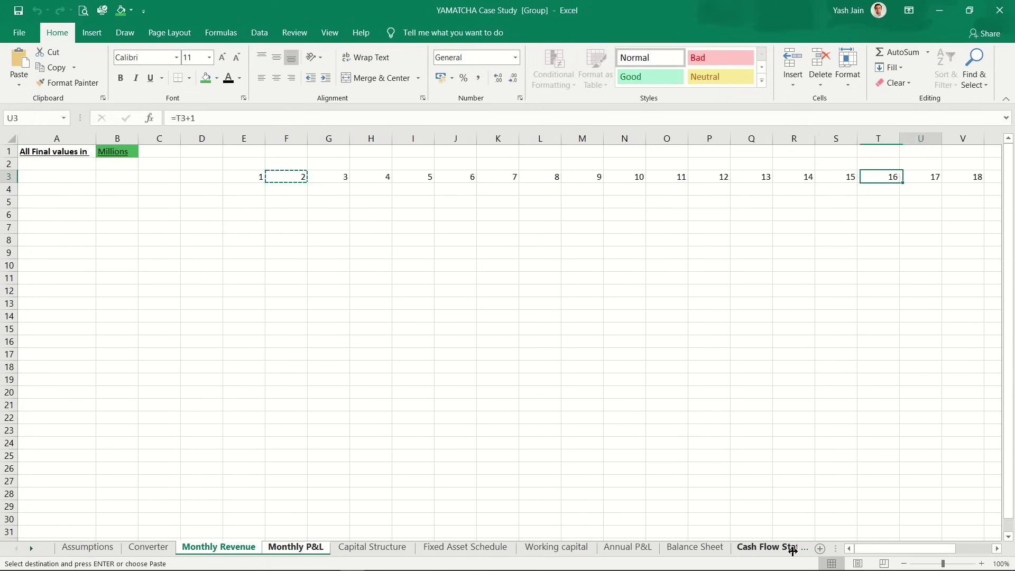
key(Right)
key(Left)
key(Left)
key(Left)
key(Left)
key(Left)
key(Left)
key(Left)
key(Left)
key(Right)
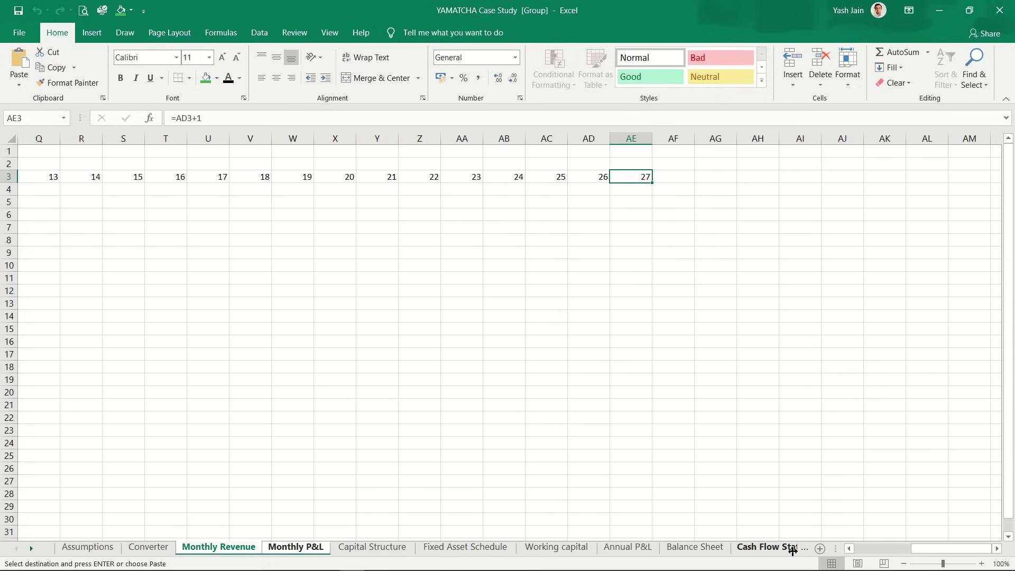
key(ctrl+c)
key(shift+Right)
key(shift+Right)
key(shift+Right)
key(shift+Right)
key(shift+Right)
key(shift+Right)
key(shift+Right)
key(shift+Right)
key(shift+Right)
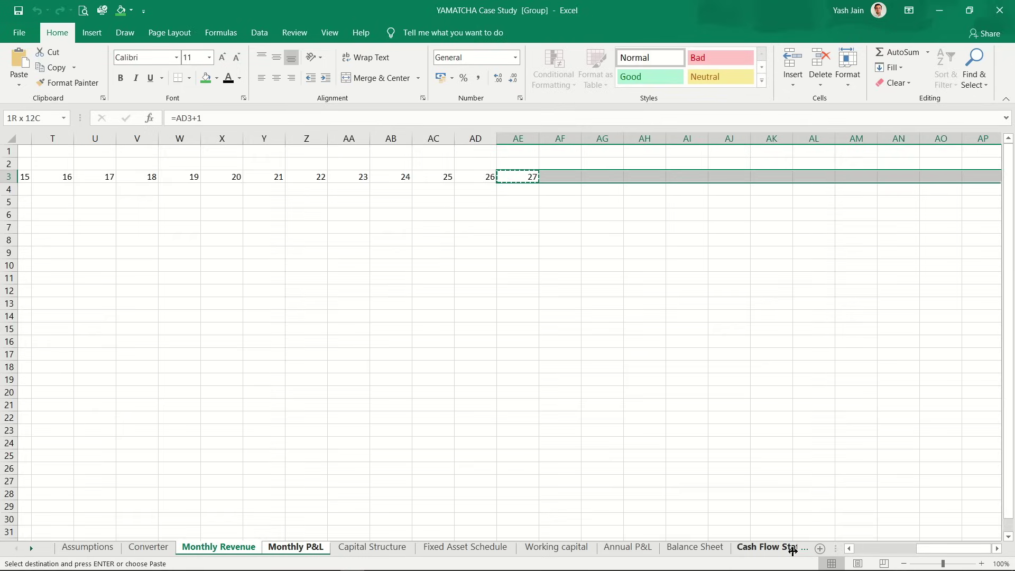
key(ctrl+v)
key(Right)
key(Right)
key(Right)
key(Right)
key(Right)
key(Right)
key(Right)
key(Right)
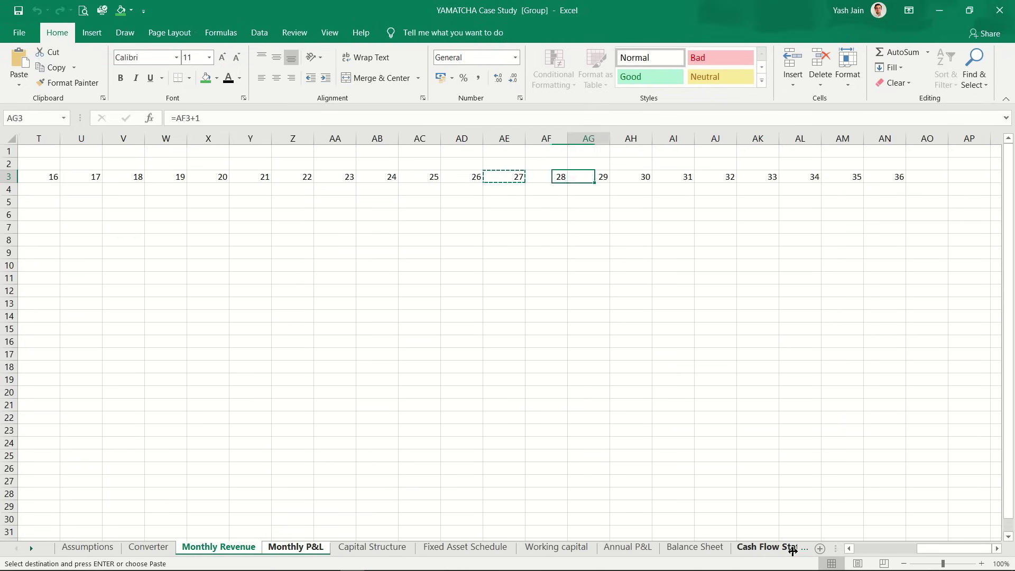
key(Right)
Step: Enter 0 in D3 as month 0
key(ctrl+Left)
key(Left)
key(Left)
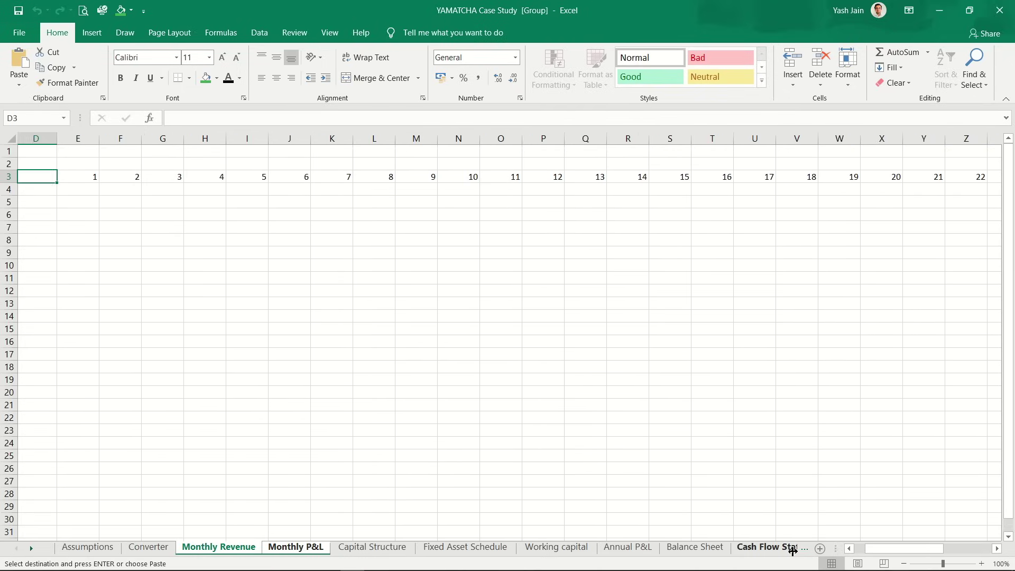
key(Right)
key(Right)
key(Down)
key(Up)
key(Left)
text(0)
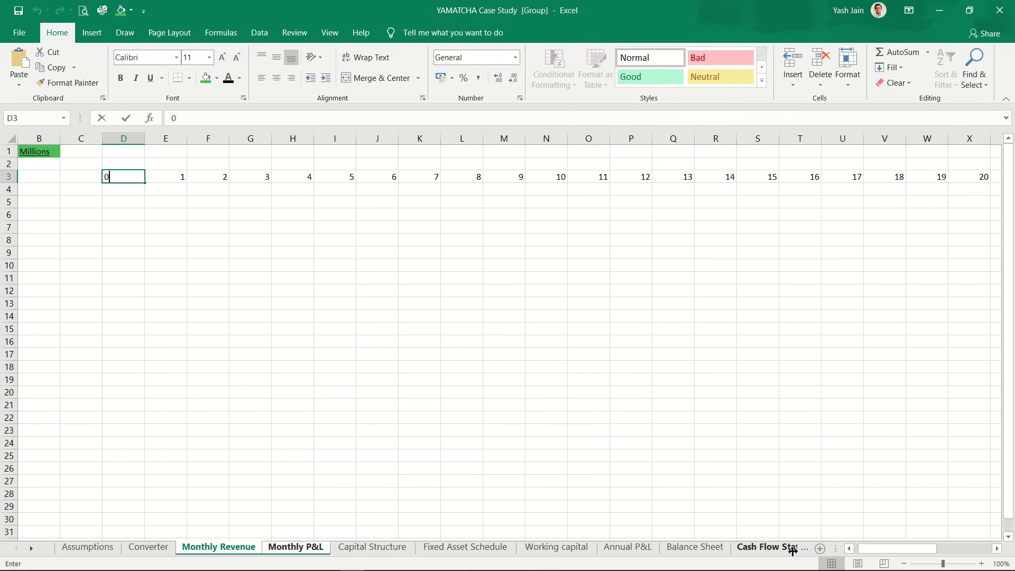
key(Return)
key(Up)
key(Right)
key(Down)
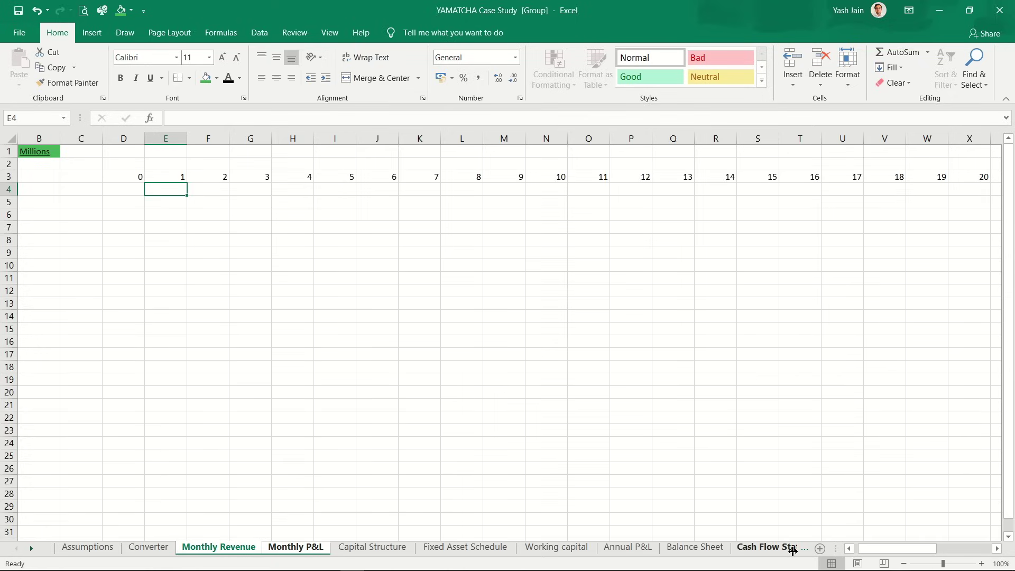
Step: Enter =EOMONTH(Assumptions!G3,0) in E4 using the Start of Construction date
text(=)
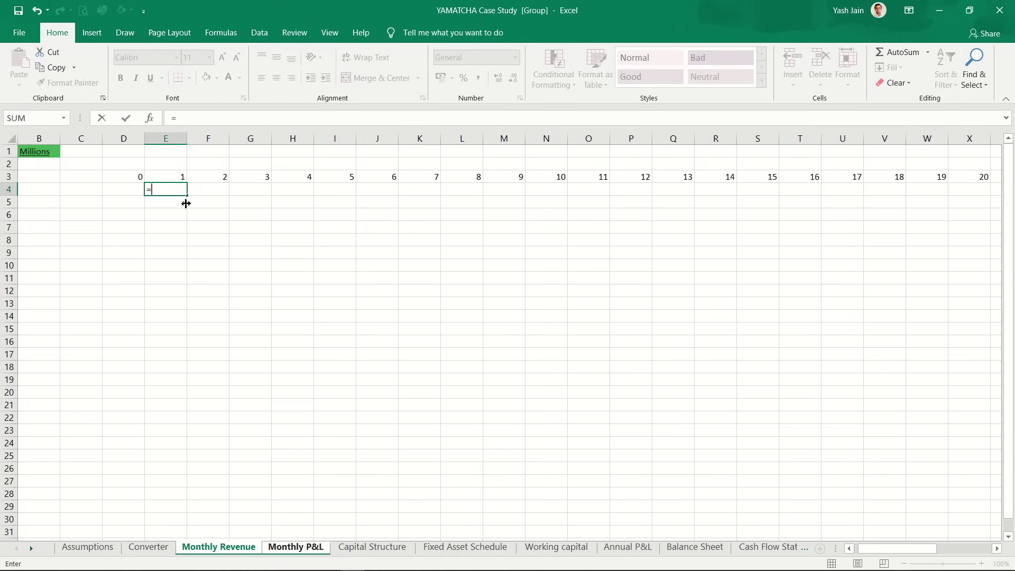
text(eo)
key(Tab)
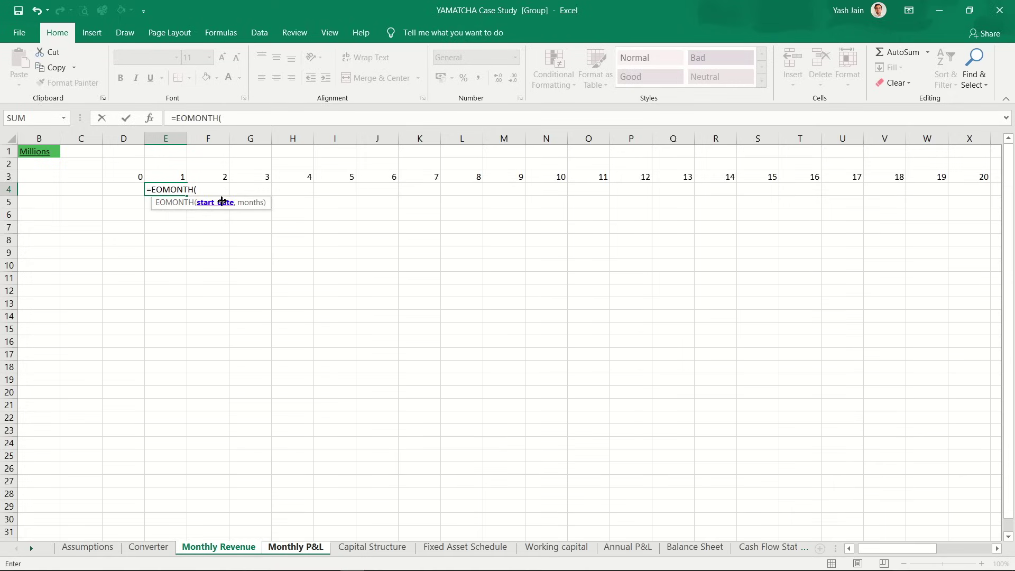
key(ctrl+Page_Up)
key(ctrl+Page_Up)
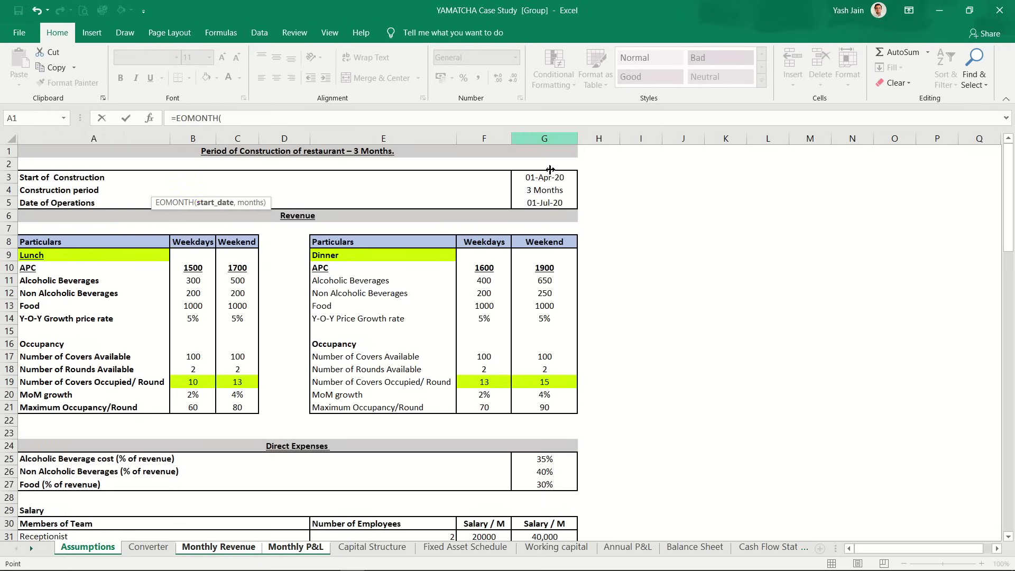
click(550, 178)
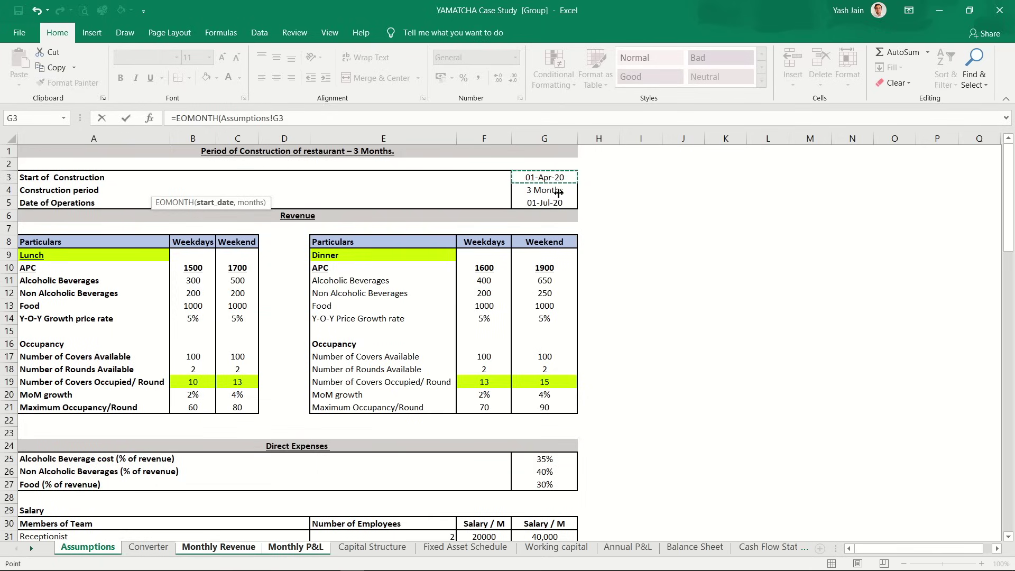
text(,0)
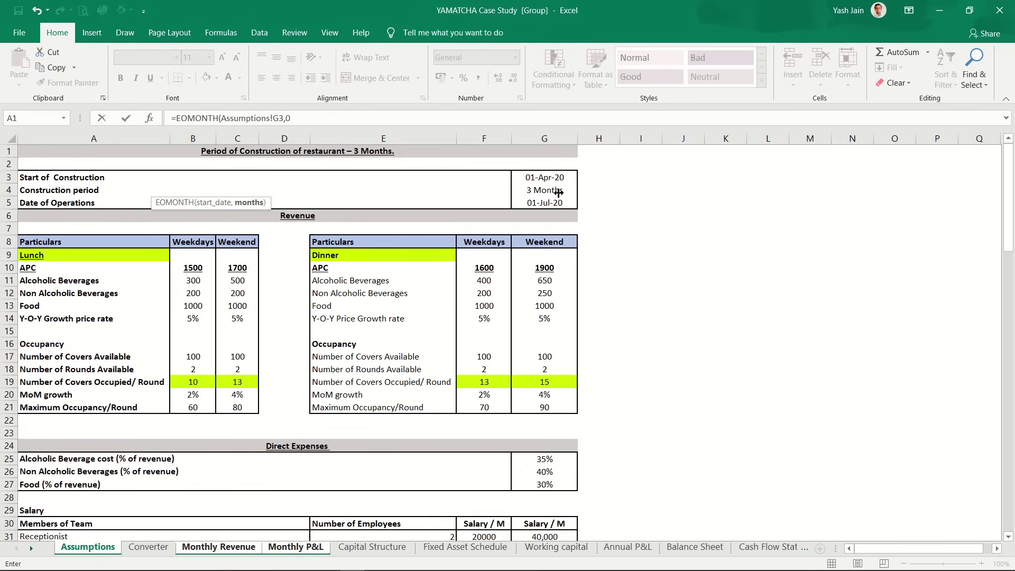
text())
key(Return)
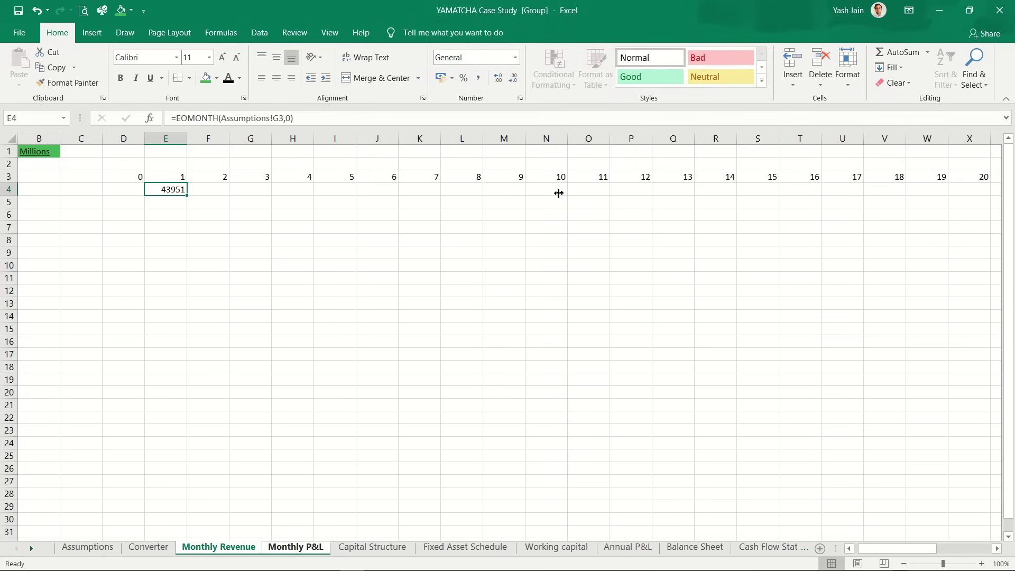
Step: Format E4 as a date, showing 30-Apr-20
click(516, 58)
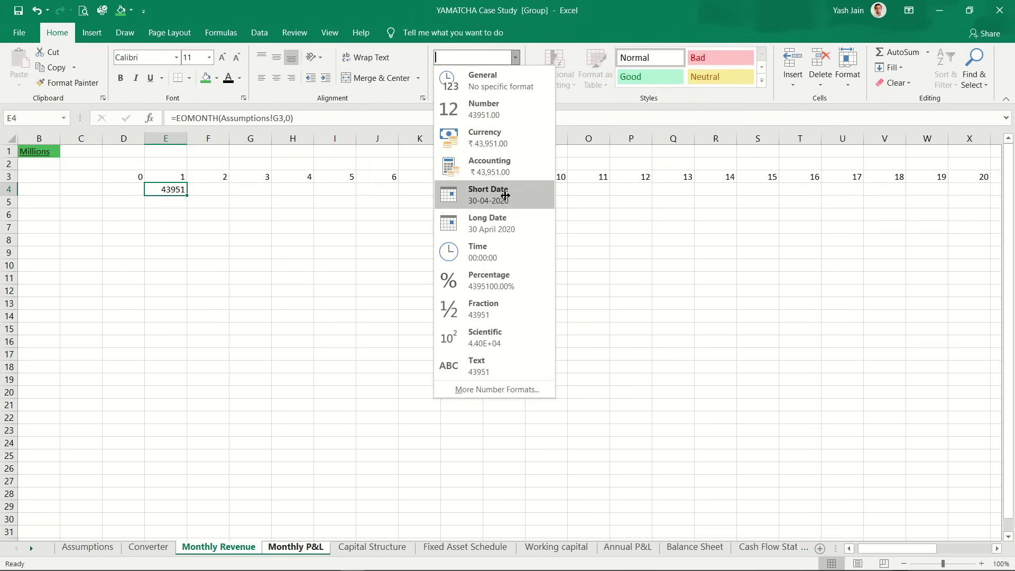
click(501, 219)
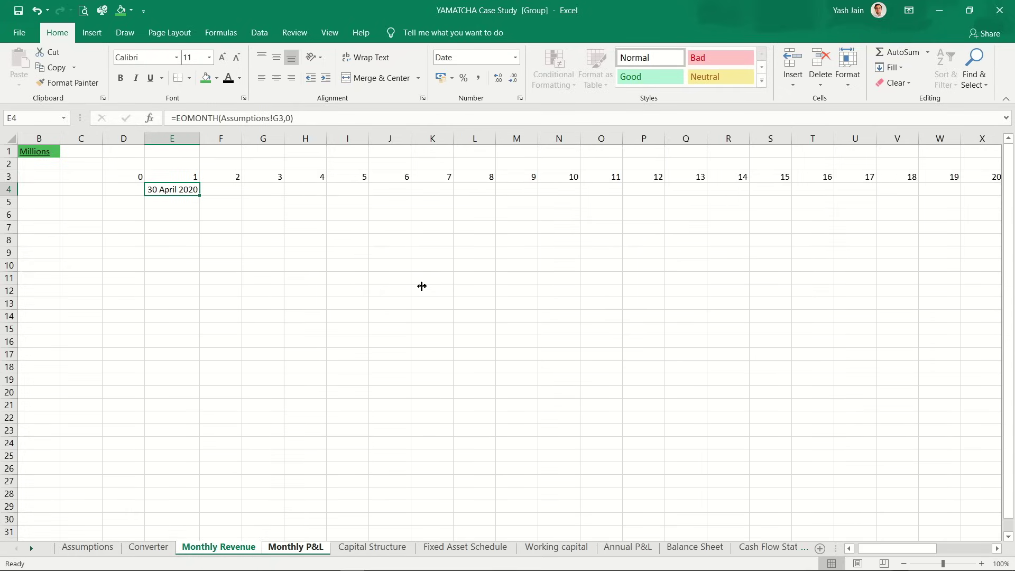
key(ctrl+shift+3)
Step: Enter =EOMONTH(E4,1) in F4 and format it as a day-month-year date
key(Right)
text(=)
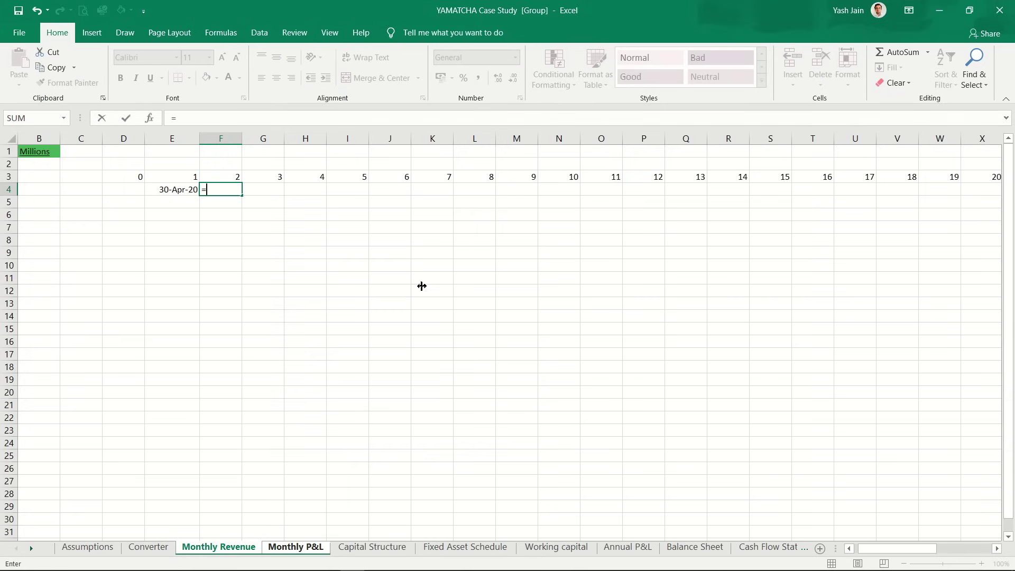
text(eo)
key(Tab)
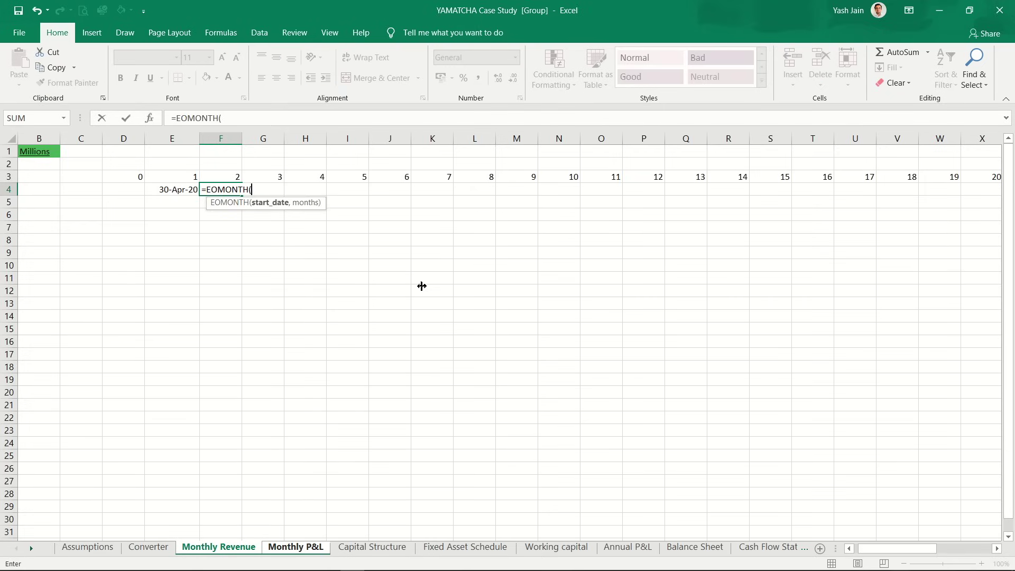
key(Left)
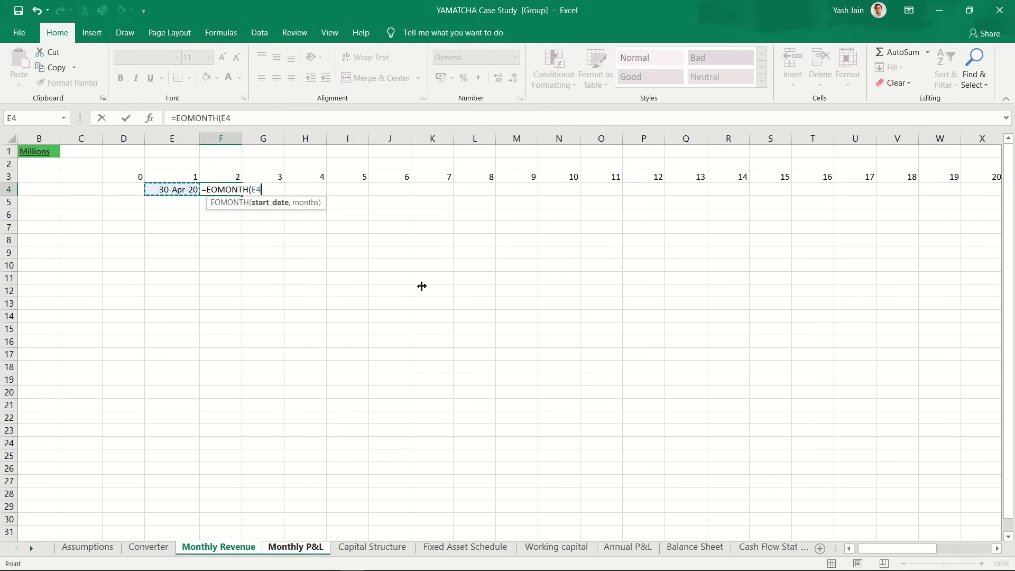
text(,)
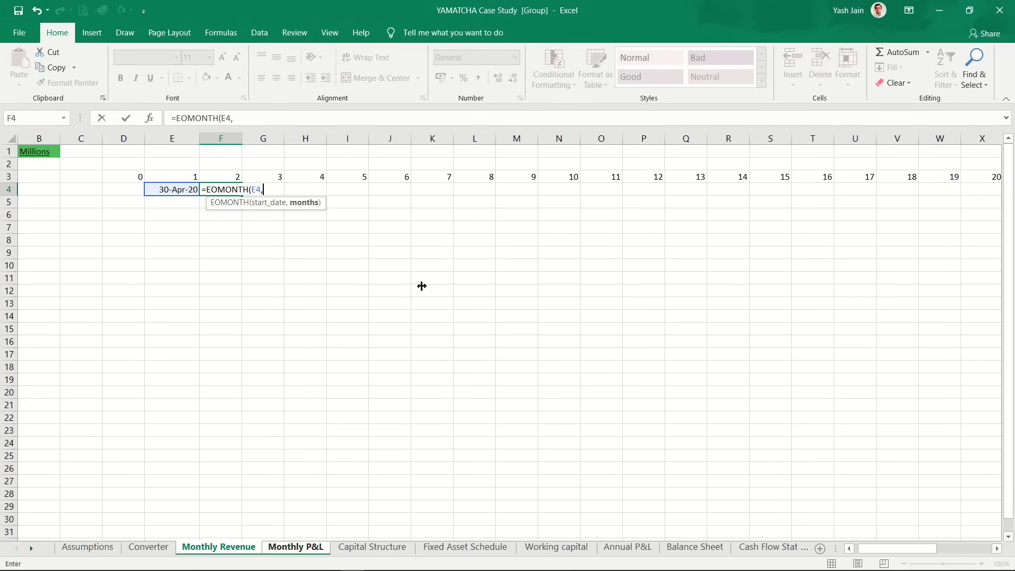
text(1))
key(ctrl+Return)
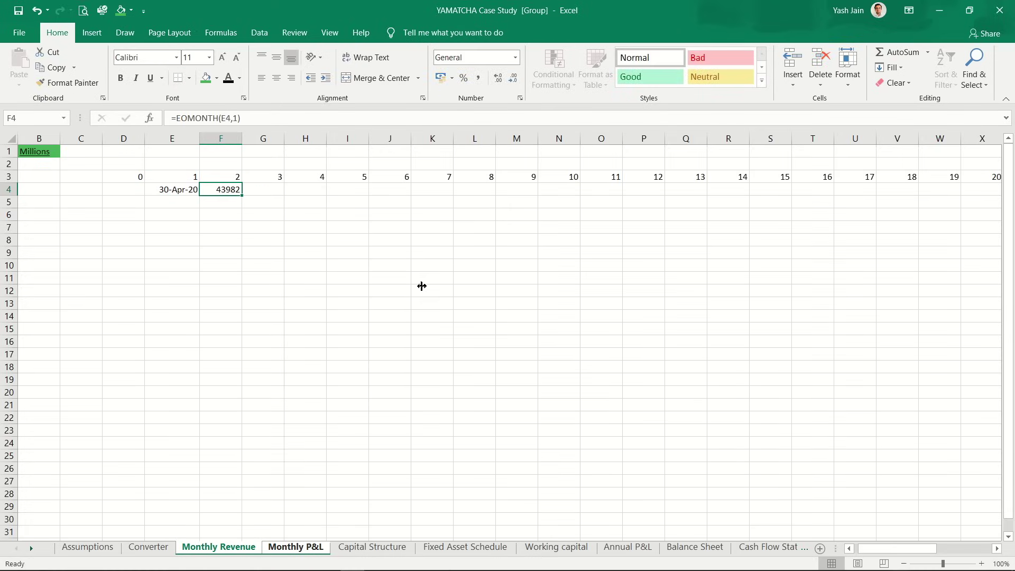
key(ctrl+shift+3)
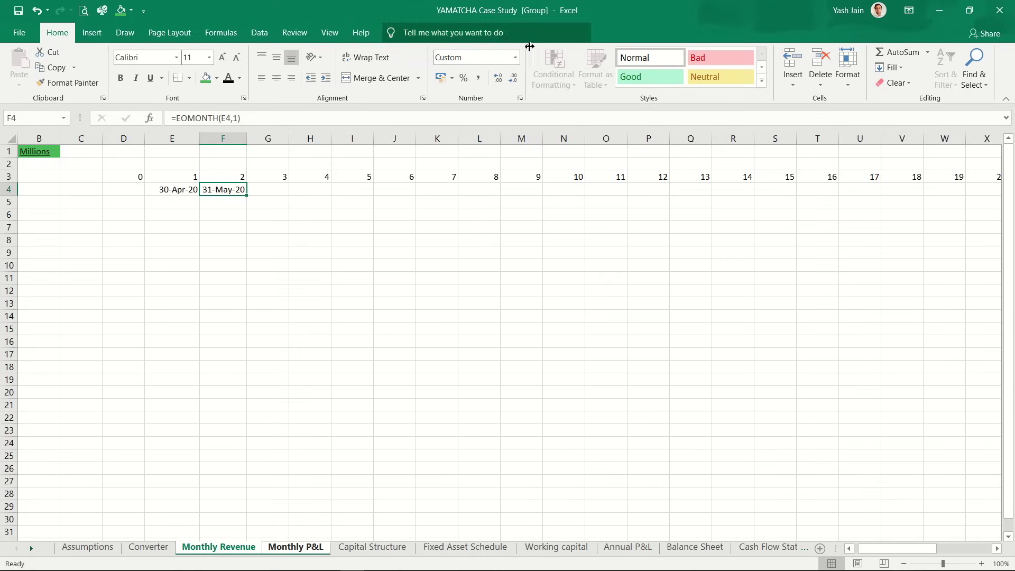
Step: Copy the F4 month-end formula along row 4 out to AN4 and check the dates
key(ctrl+c)
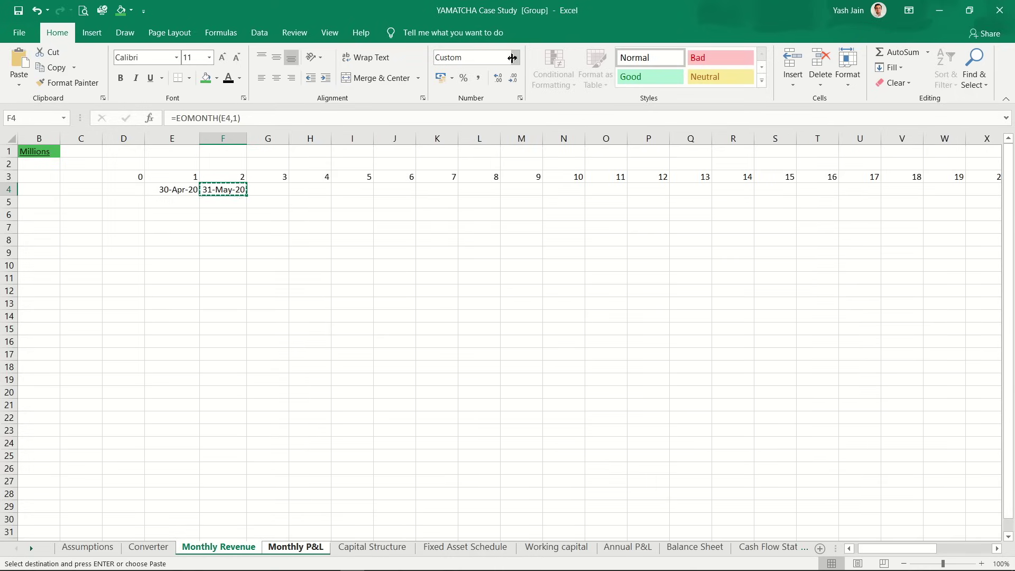
key(Up)
key(ctrl+Right)
key(Down)
key(ctrl+shift+Left)
key(ctrl+v)
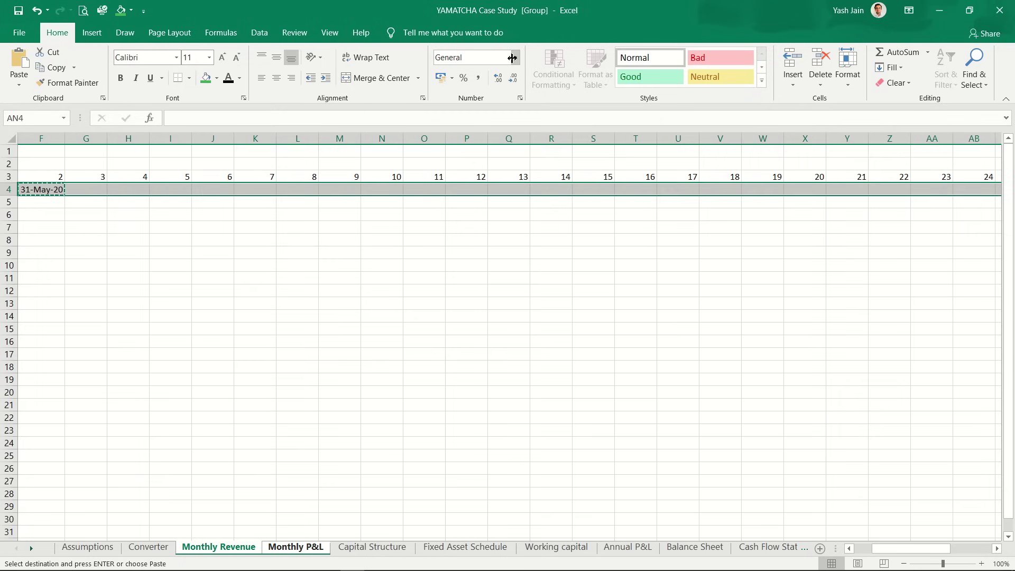
key(Left)
key(Left)
key(Left)
key(Left)
key(Left)
key(Left)
key(Left)
key(Left)
key(Left)
key(Left)
key(Left)
key(Left)
key(Left)
key(Left)
key(Left)
key(Left)
key(Left)
key(Left)
key(Left)
key(Left)
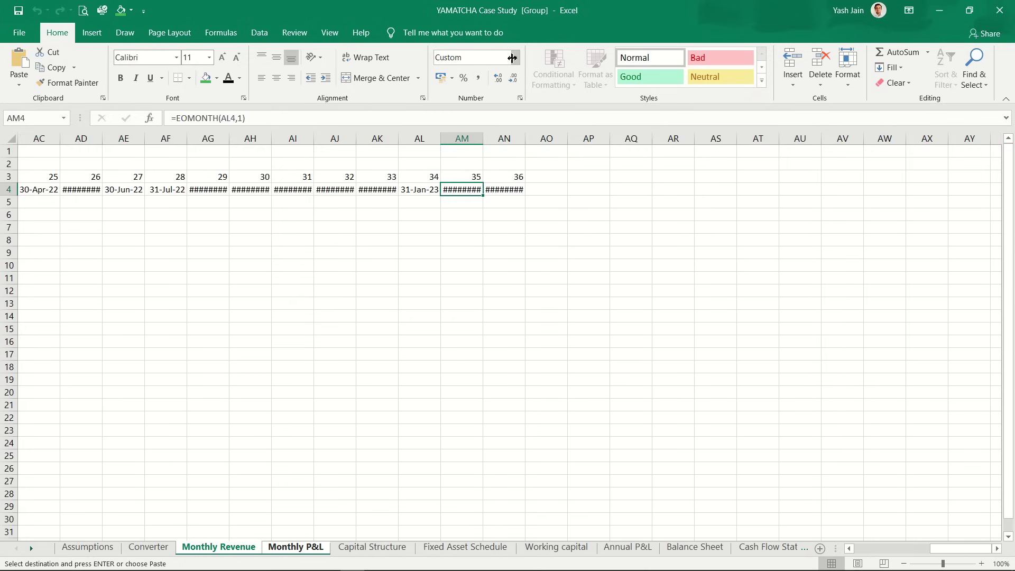
key(Right)
key(Right)
key(Right)
key(Right)
key(Right)
key(Right)
key(Right)
key(Right)
key(Right)
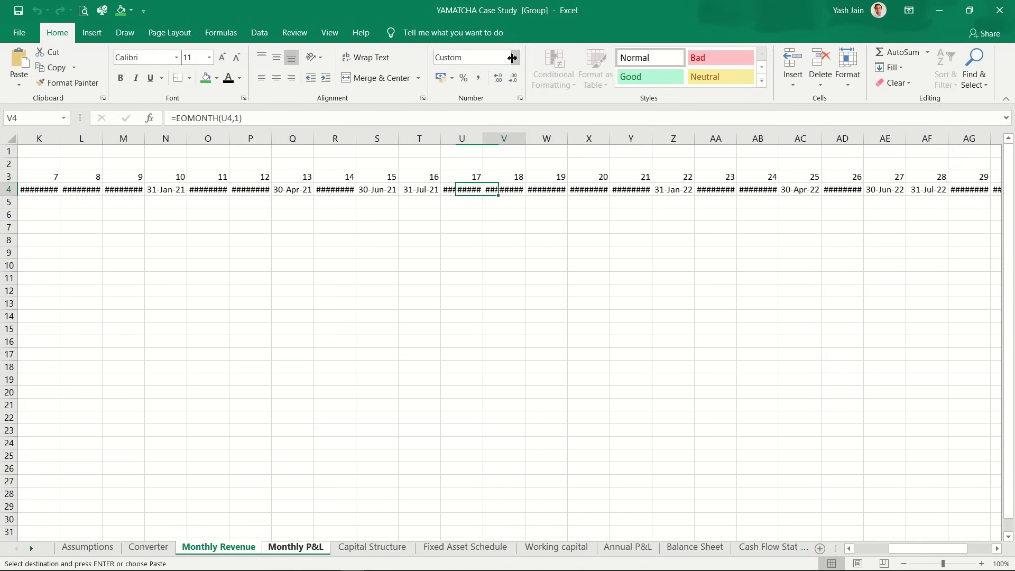
key(Right)
key(Left)
key(Left)
key(Left)
key(Left)
key(Left)
key(Left)
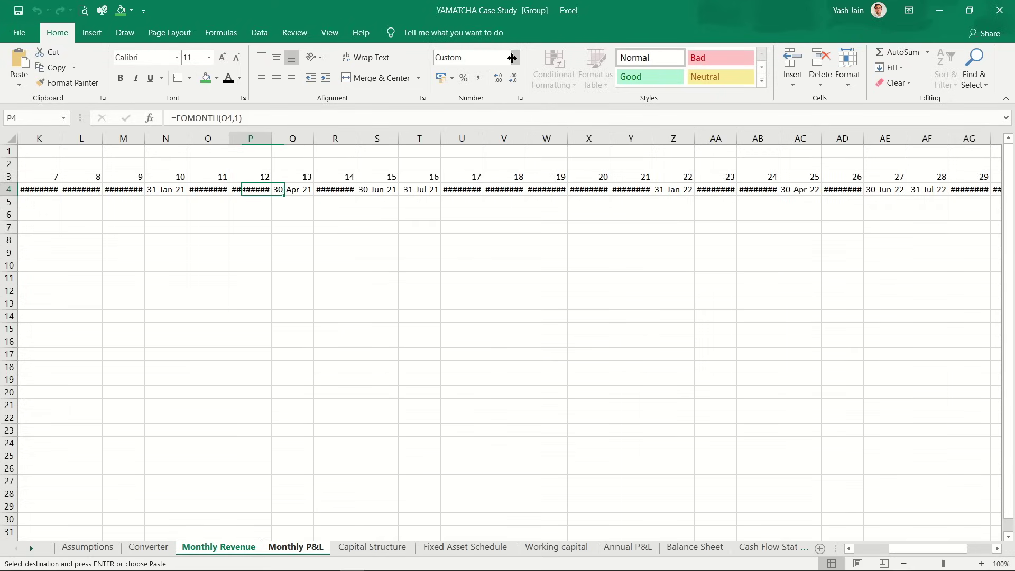
key(Left)
key(Right)
Step: Auto-fit all columns on the sheet so the dates display fully
key(ctrl+a)
key(ctrl+a)
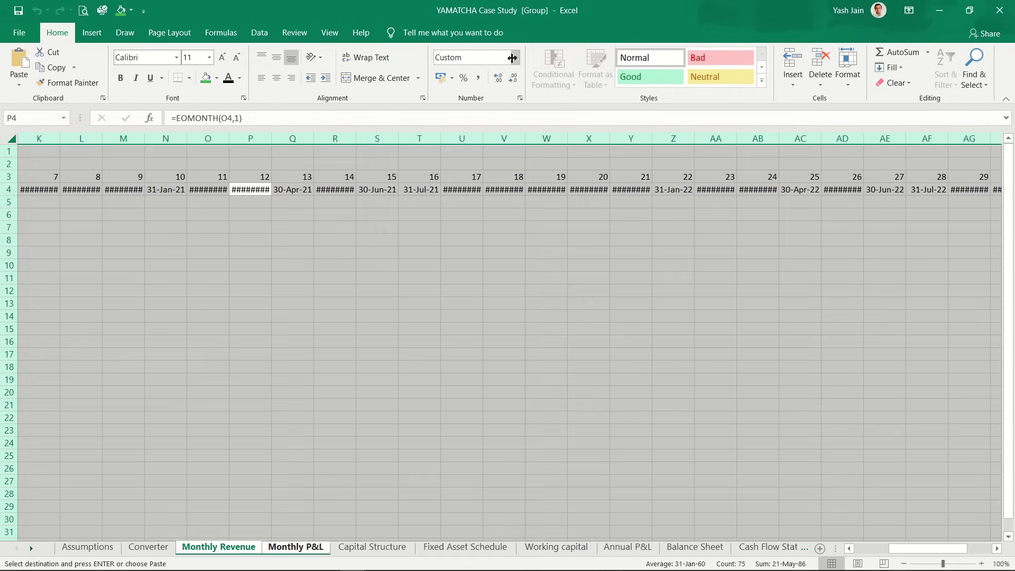
key(alt+h)
key(o)
key(i)
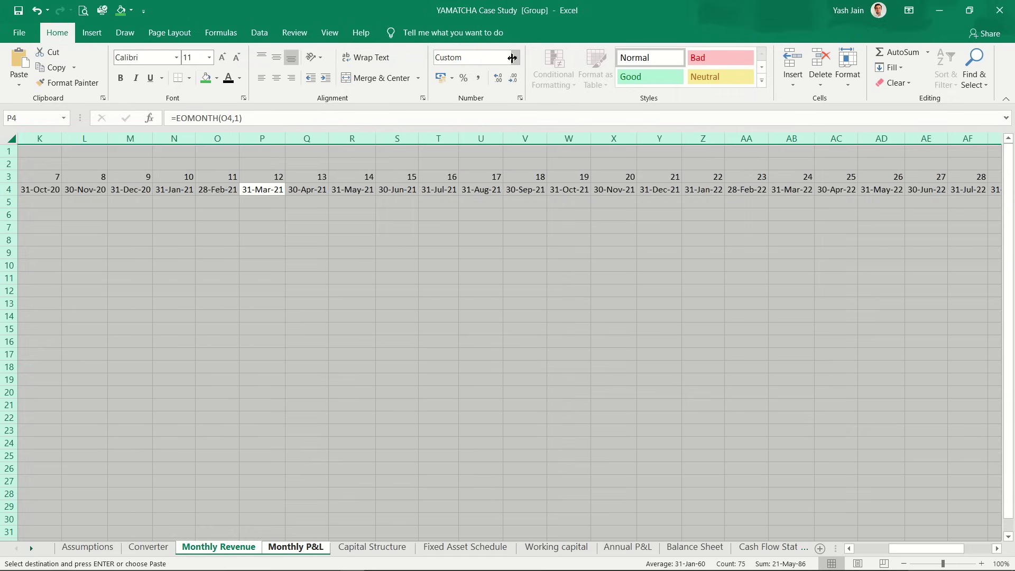
Step: Select the month and date header block E3:AN4
key(Left)
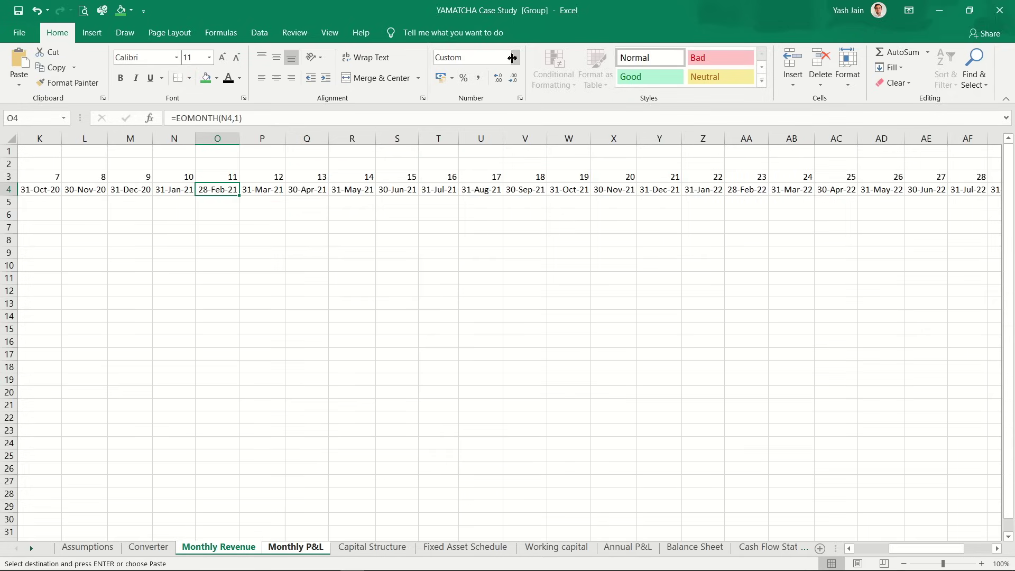
key(Left)
key(Left)
key(Left)
key(Left)
key(Left)
key(Left)
key(Left)
key(Left)
key(Left)
key(Left)
key(Left)
key(Left)
key(Left)
key(Left)
key(Right)
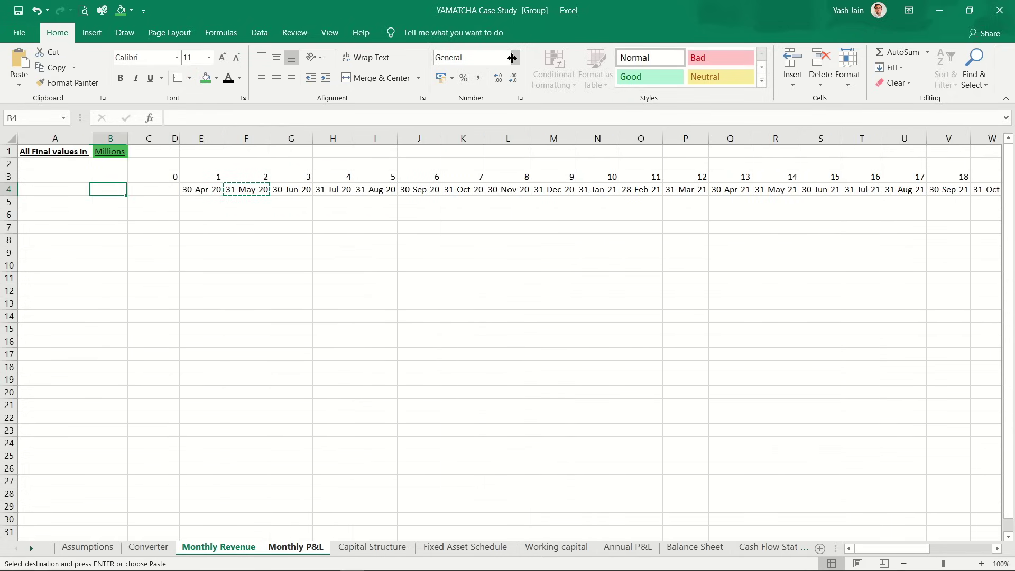
key(Right)
key(Right)
key(Right)
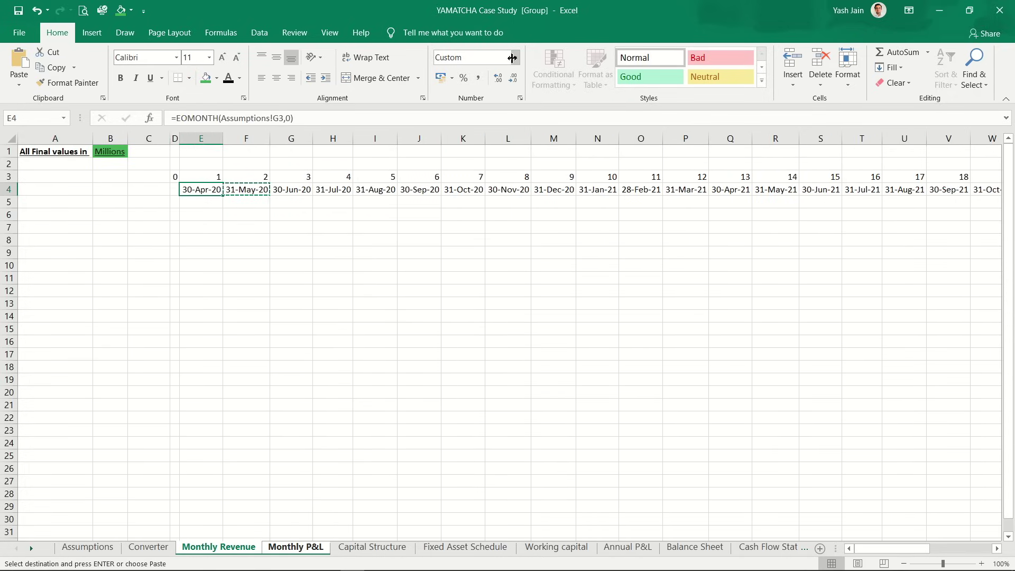
key(Left)
key(Right)
key(Right)
key(Left)
key(Left)
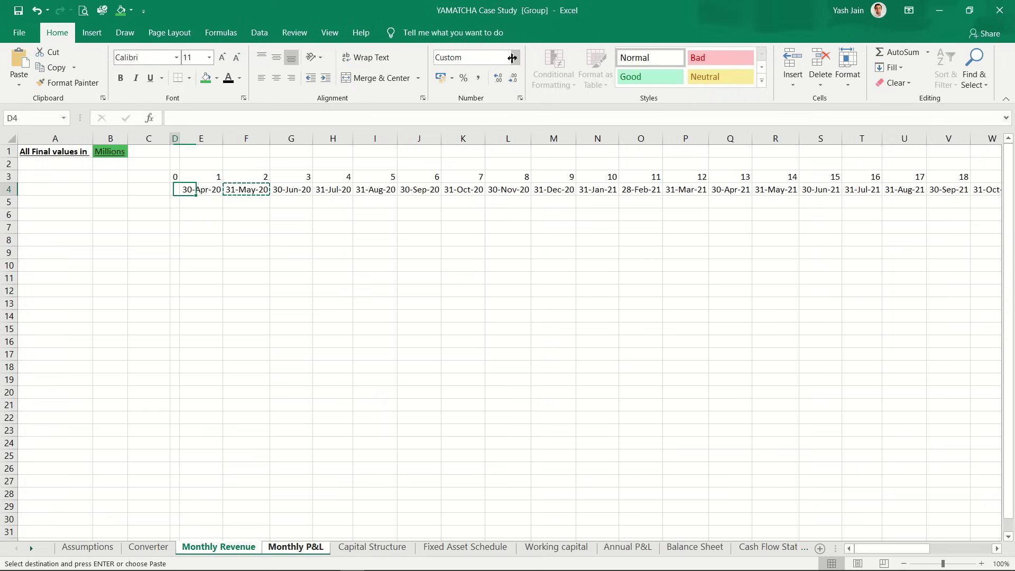
key(Right)
key(Up)
key(shift+Down)
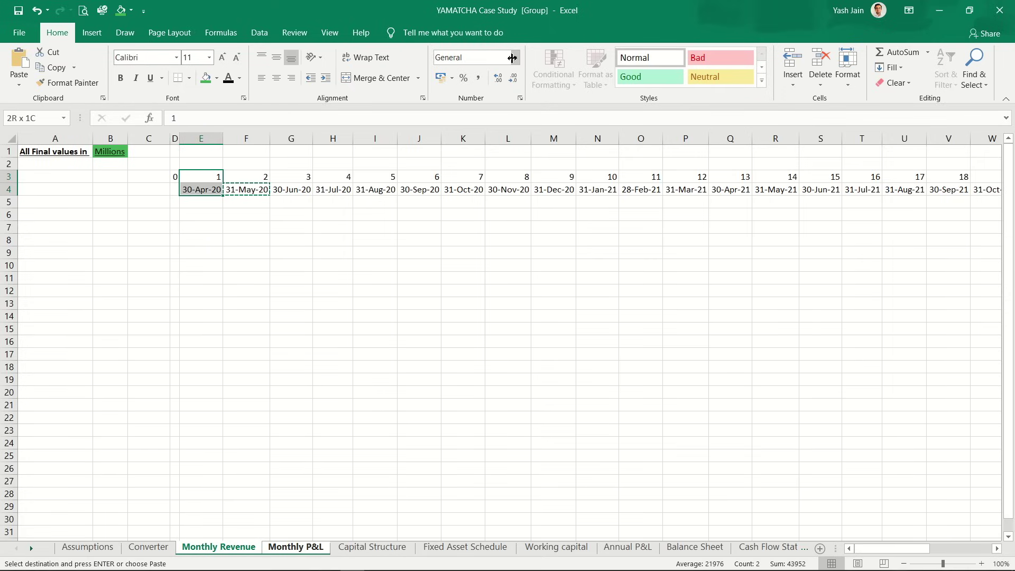
key(ctrl+shift+Right)
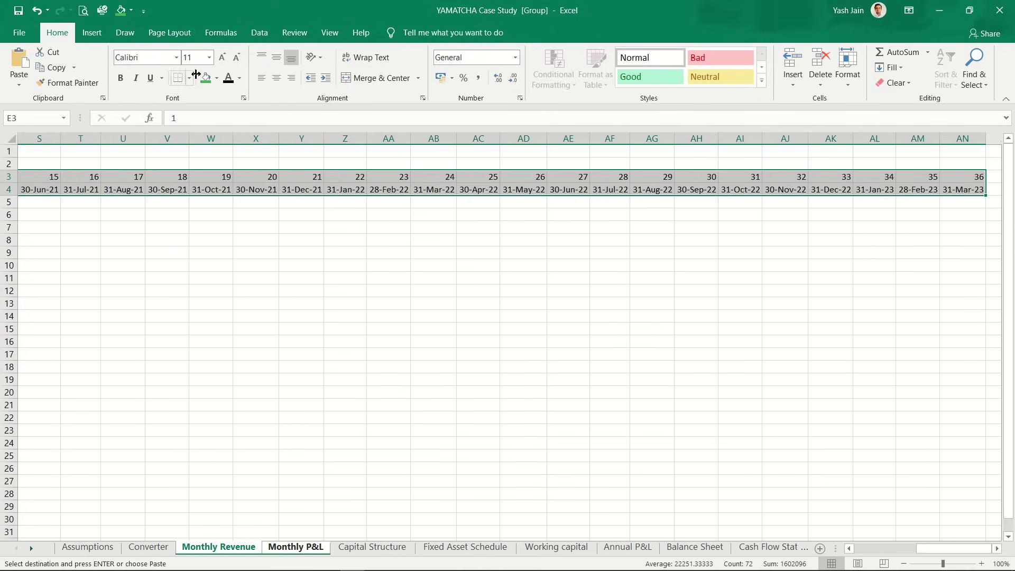
Step: Give E3:AN4 a black fill with white font
click(217, 77)
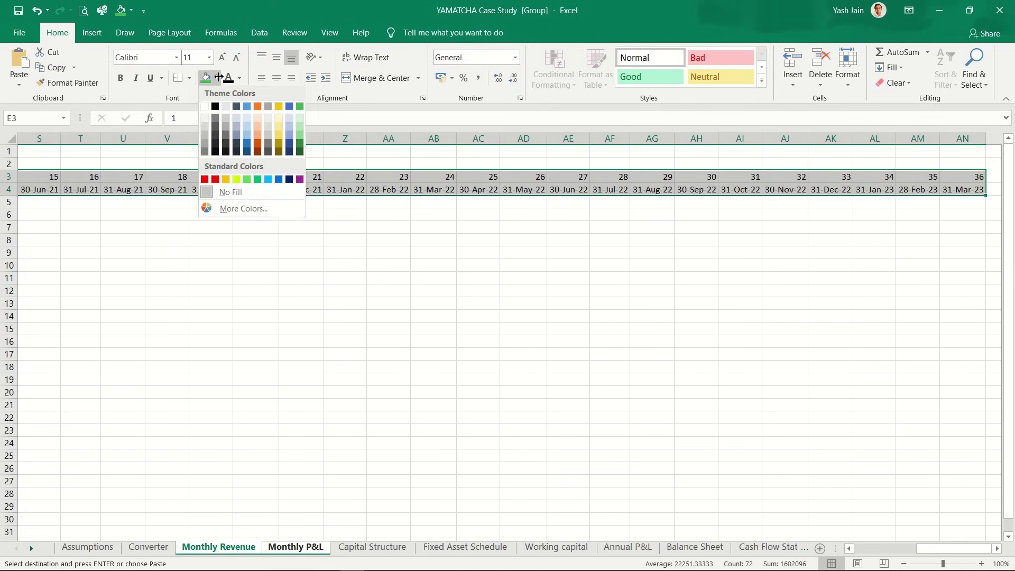
click(214, 108)
click(239, 78)
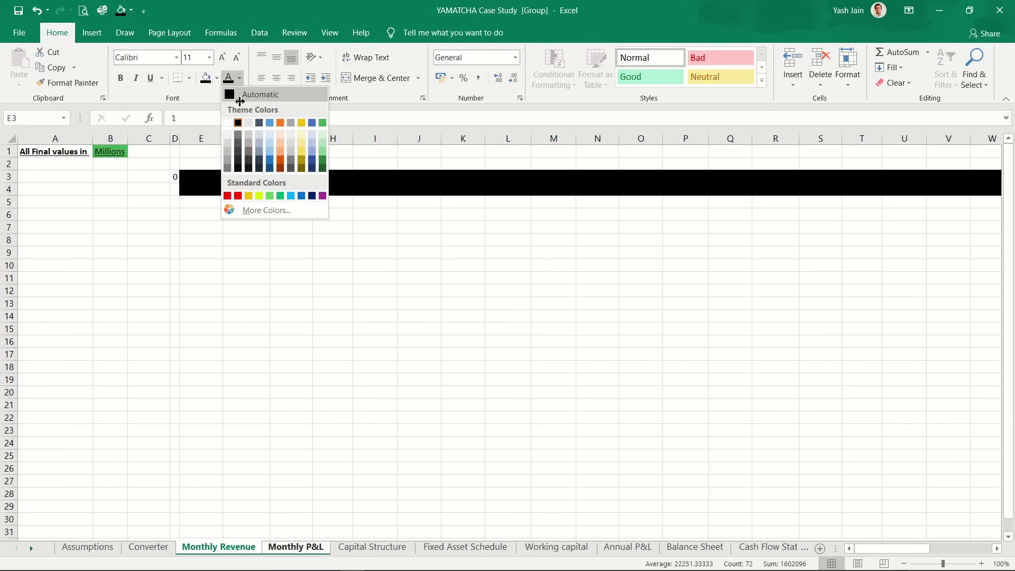
click(228, 122)
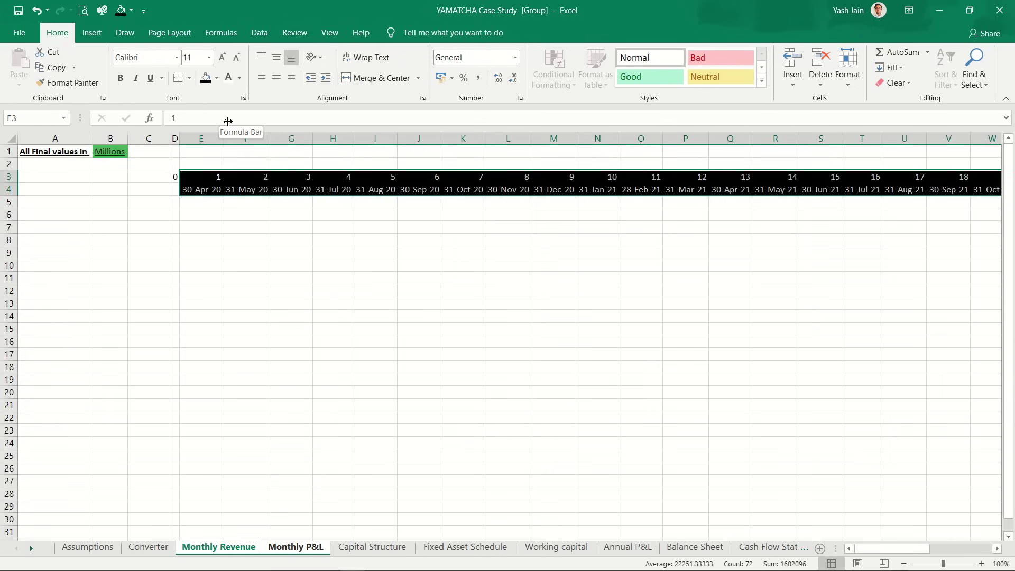
Step: Review the EOMONTH dates in row 4 and month numbers in row 3, ending at E3
key(Down)
key(Down)
key(Down)
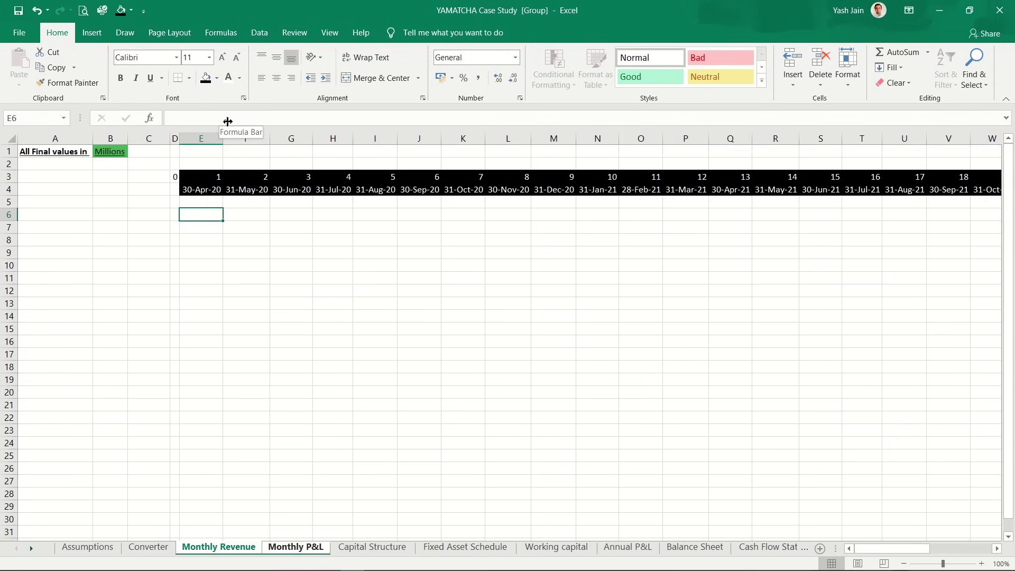
key(Up)
key(Up)
key(Right)
key(Right)
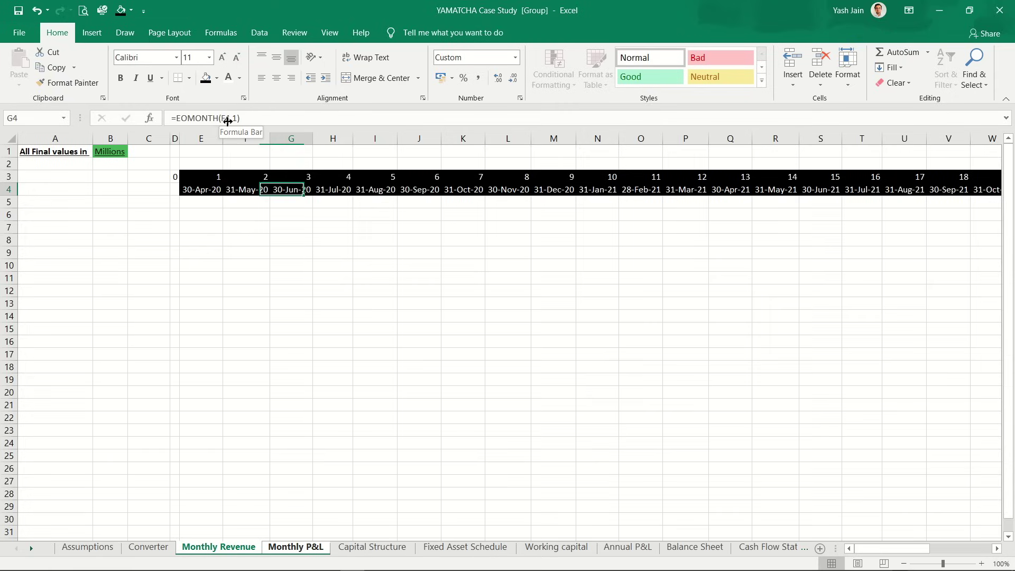
key(Left)
key(Left)
key(Right)
key(Left)
key(Up)
key(Left)
key(Right)
key(Right)
key(Right)
key(Right)
key(Right)
key(Right)
key(Right)
key(Right)
key(Right)
key(Right)
key(Right)
key(Right)
key(Right)
key(Right)
key(Right)
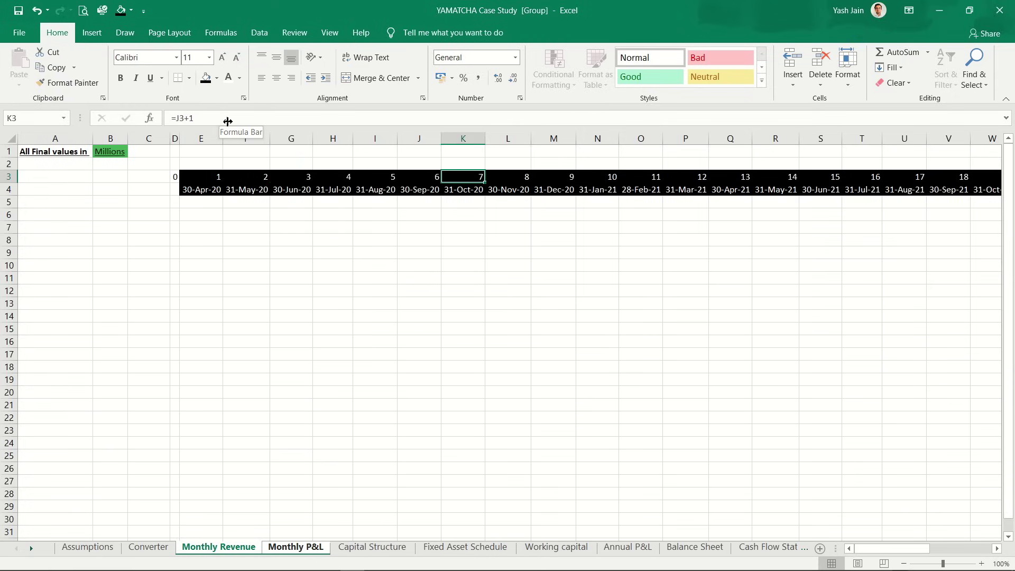
key(Left)
key(Left)
key(Left)
key(Left)
key(Left)
key(Left)
key(Left)
key(Left)
key(Left)
key(Left)
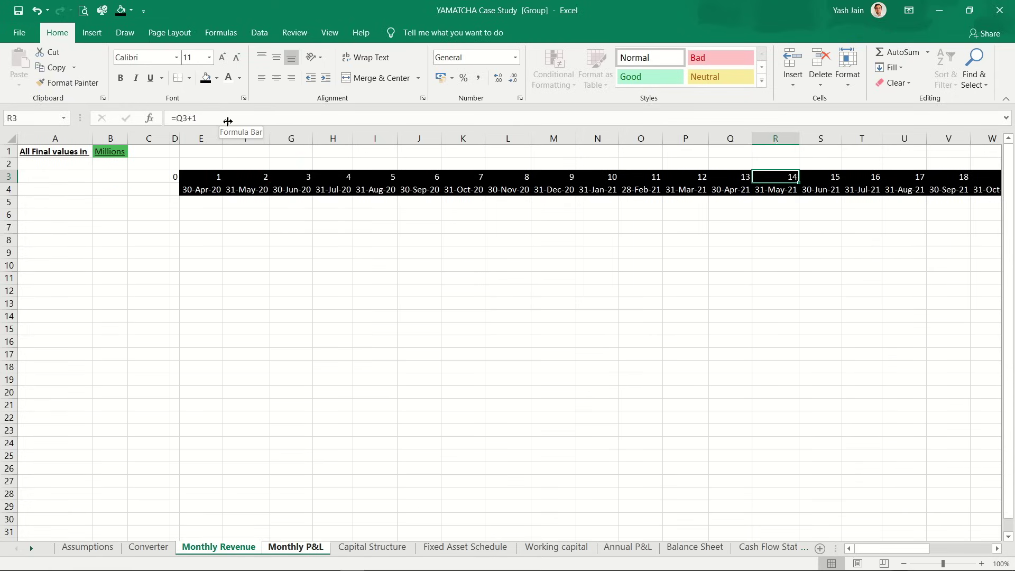
key(Left)
key(Left)
key(Left)
key(Left)
key(Left)
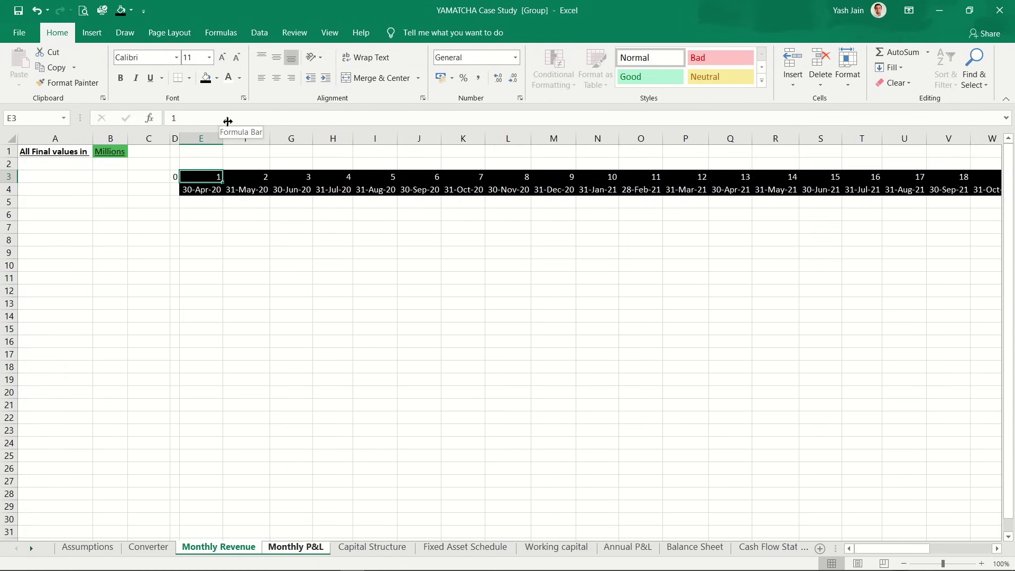
Step: Open E3's Custom number format and clear the General code
key(ctrl+1)
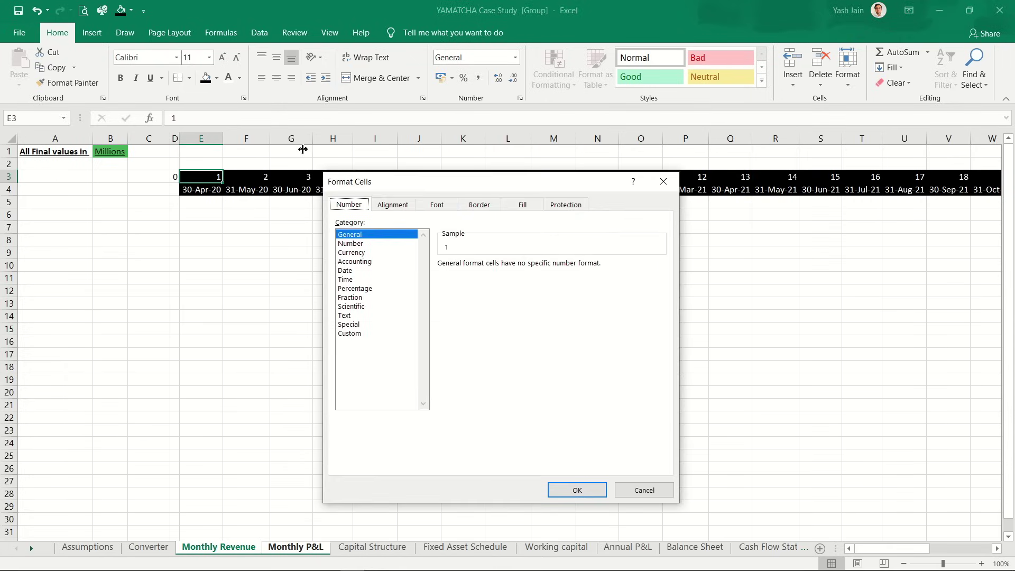
click(663, 182)
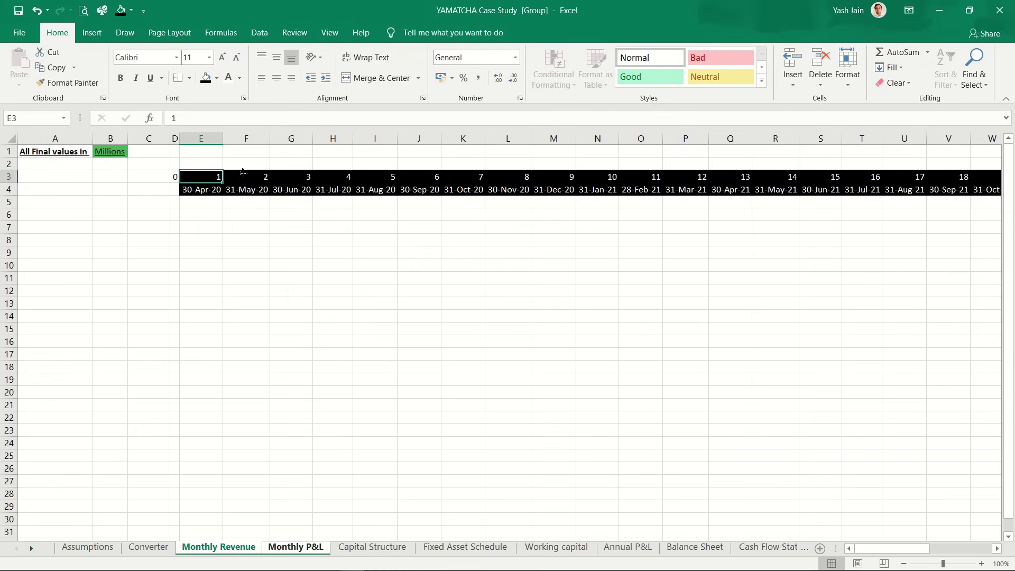
right_click(206, 177)
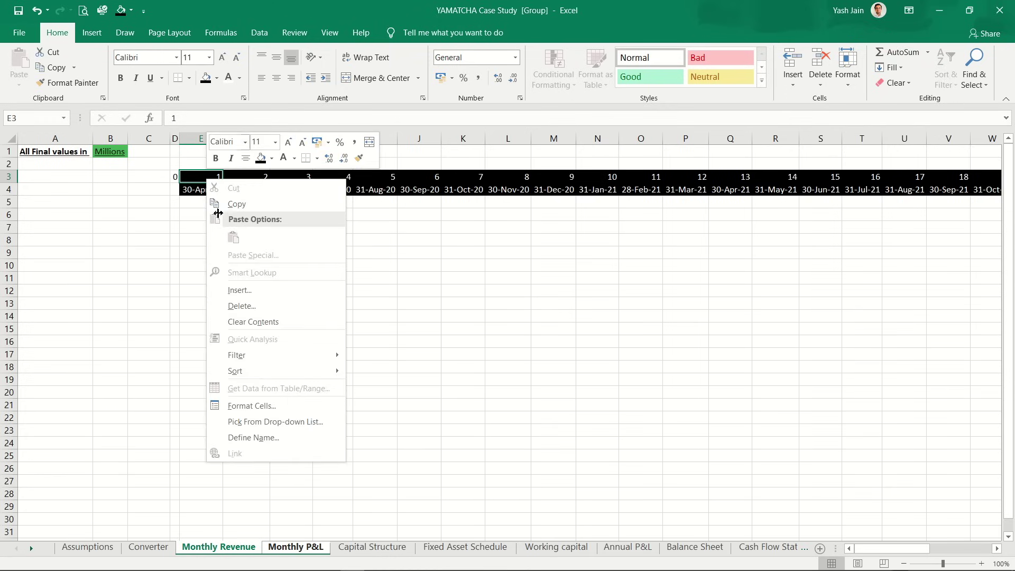
click(280, 405)
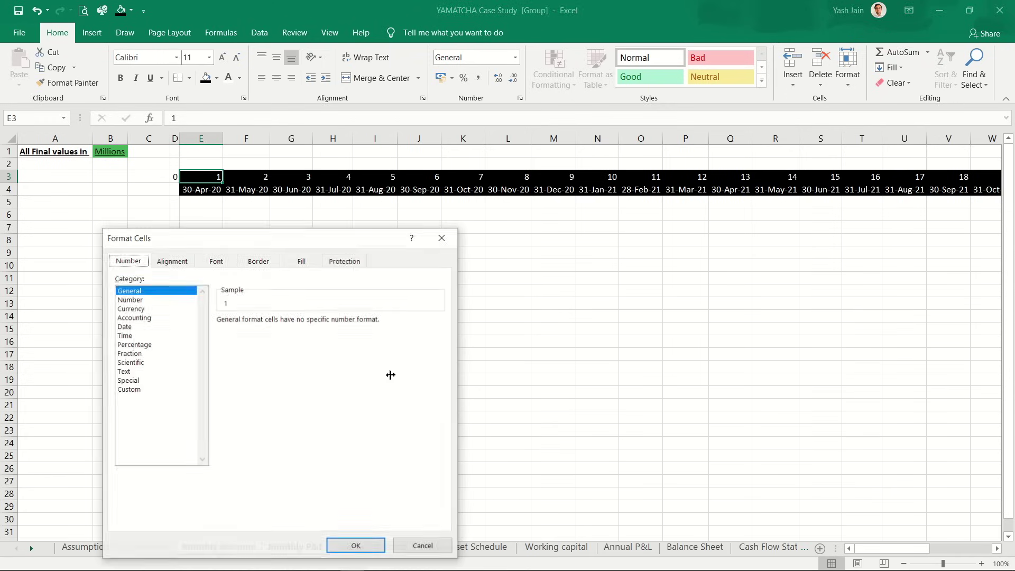
click(151, 388)
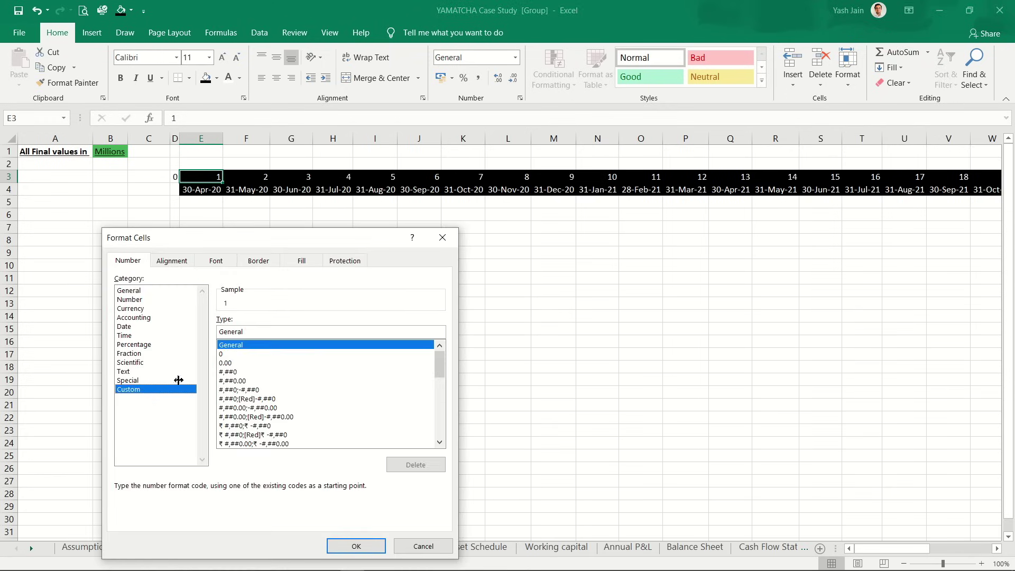
click(261, 331)
key(BackSpace)
key(BackSpace)
key(BackSpace)
key(BackSpace)
key(BackSpace)
key(BackSpace)
key(BackSpace)
Step: Apply the custom format "Month" 0 to E3 so it shows Month 1
text(")
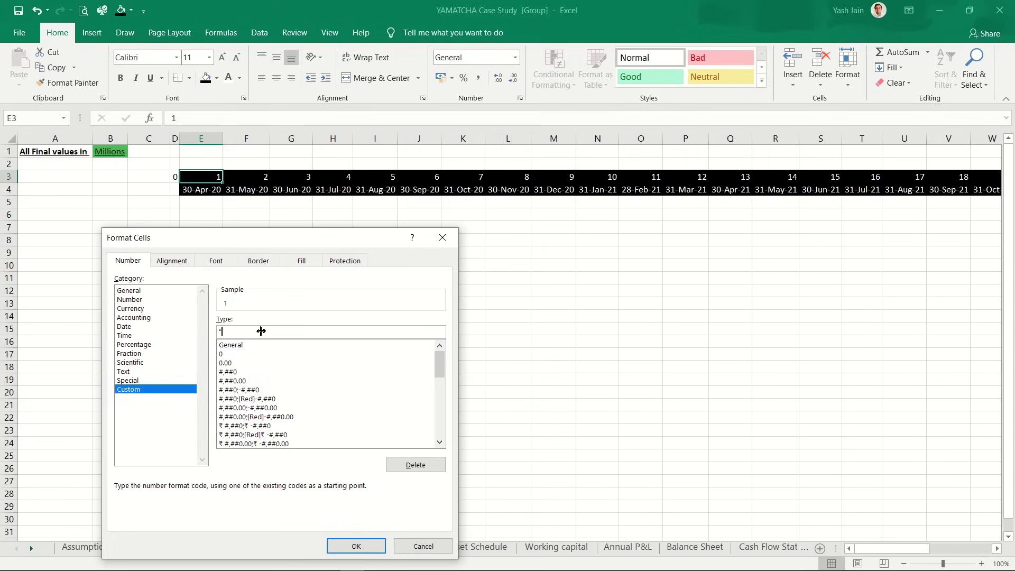
text(Y)
key(BackSpace)
text(Months" 0)
click(244, 331)
key(BackSpace)
key(Return)
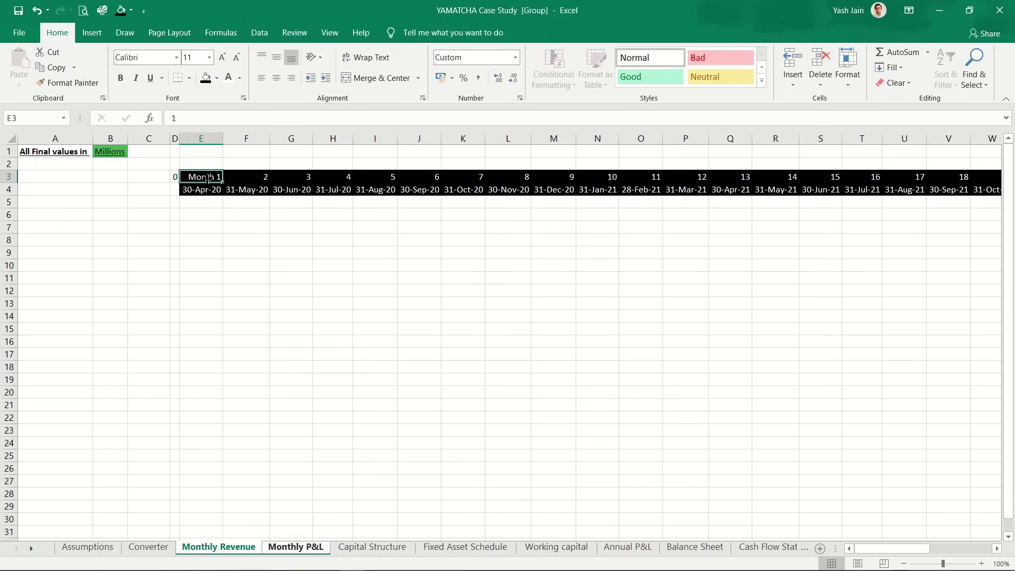
click(200, 118)
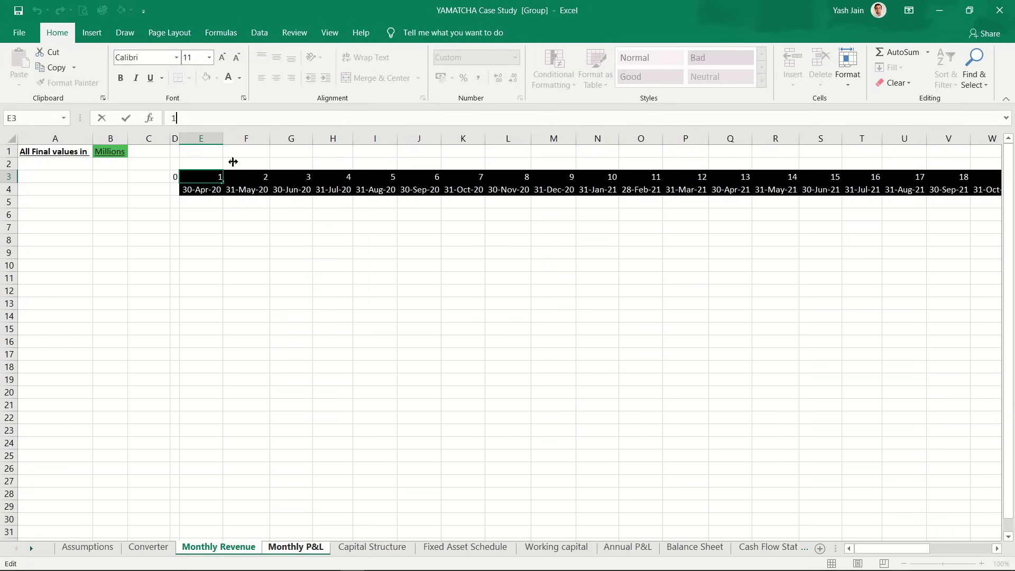
Step: Copy E3's Month format across row 3 to AN3
key(Return)
key(Up)
key(ctrl+c)
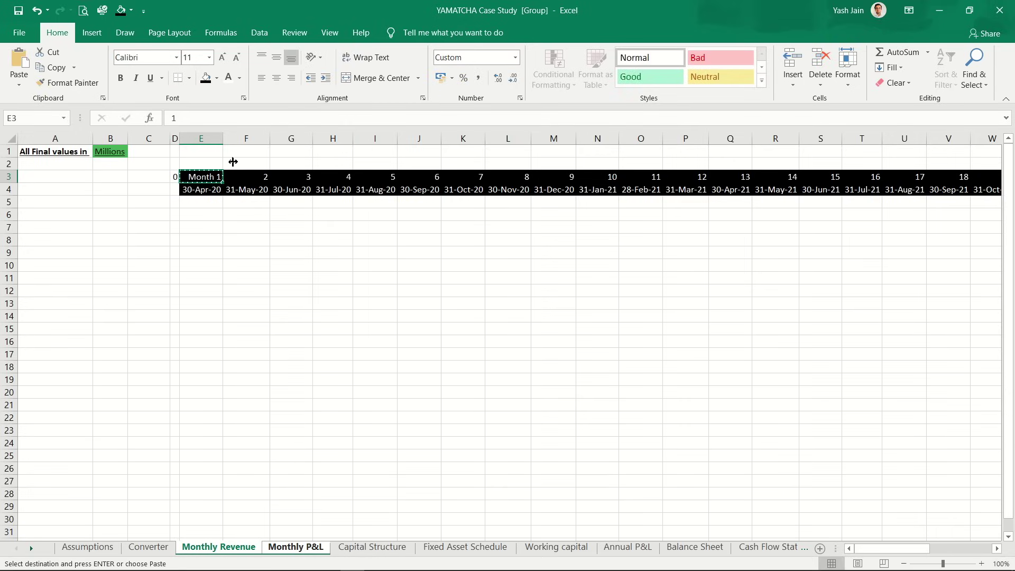
key(ctrl+shift+Right)
key(ctrl+v)
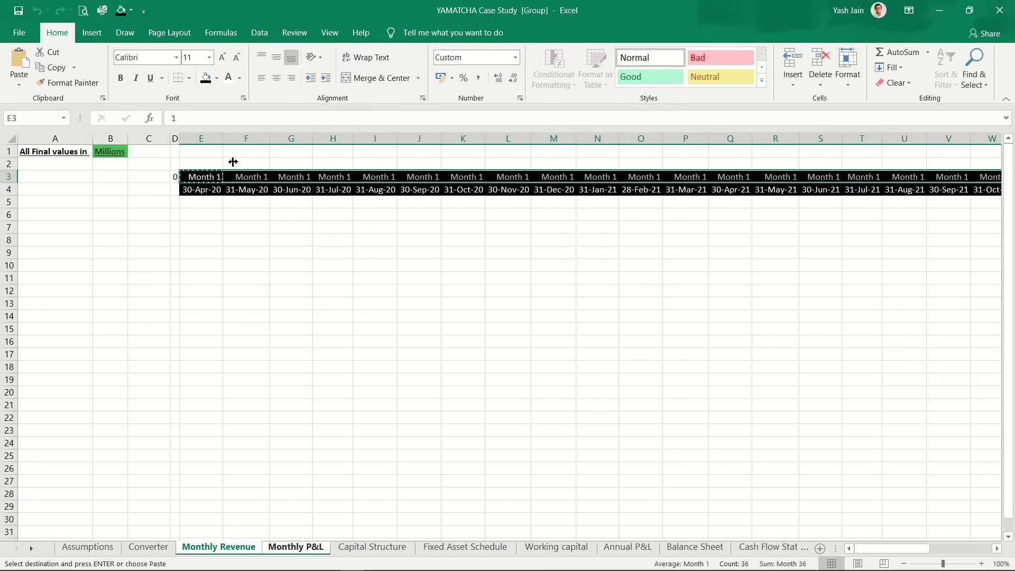
key(Right)
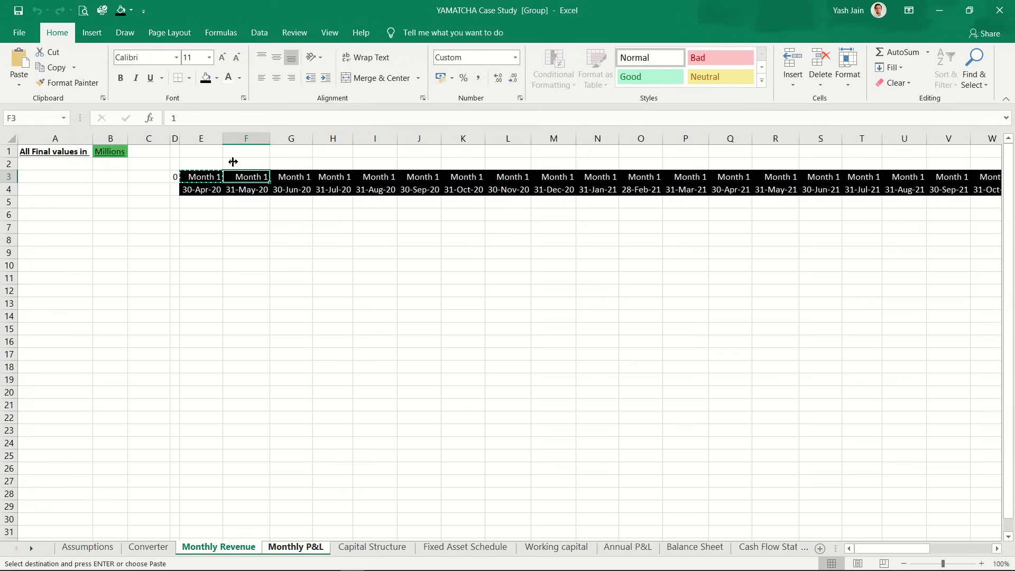
key(Escape)
key(Left)
key(Right)
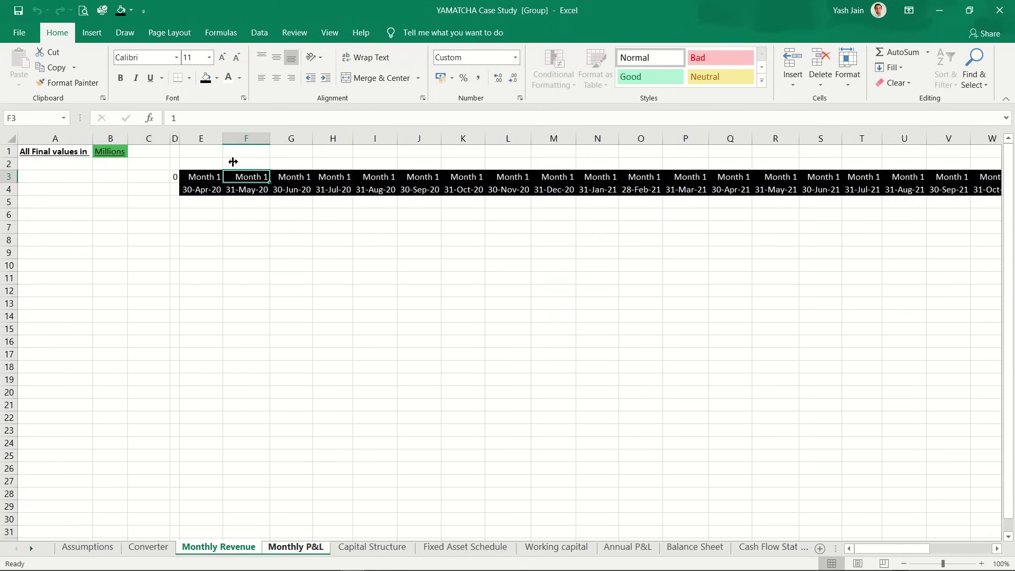
key(Right)
key(Left)
key(Left)
Step: Put =E3+1 in F3 and fill it along row 3 through the last month
key(Right)
text(=)
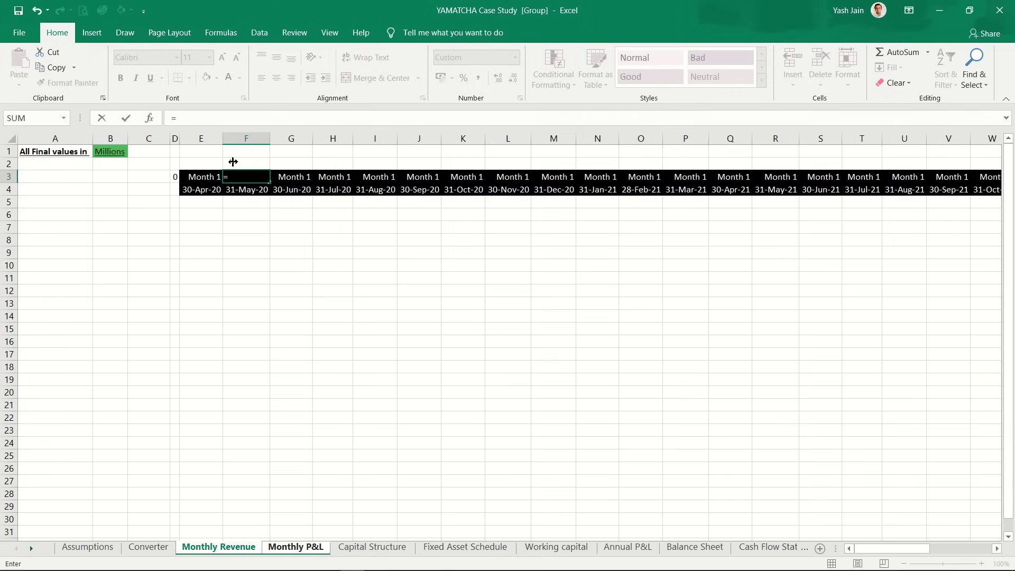
key(Left)
text(+1)
key(Return)
key(Up)
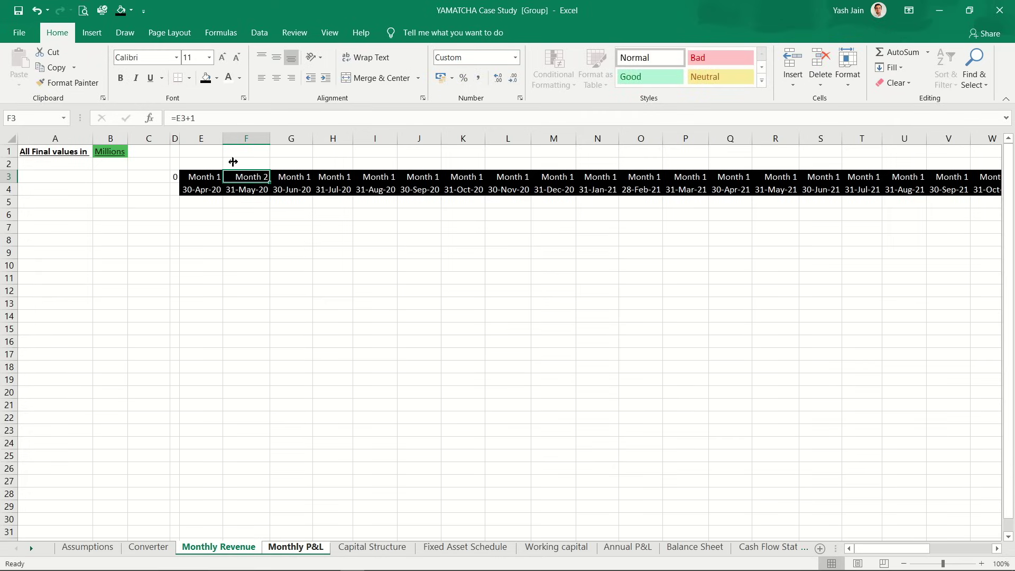
key(ctrl+c)
key(ctrl+shift+Right)
key(ctrl+v)
Step: Clear the 0 from D3, then select cell E5
key(Home)
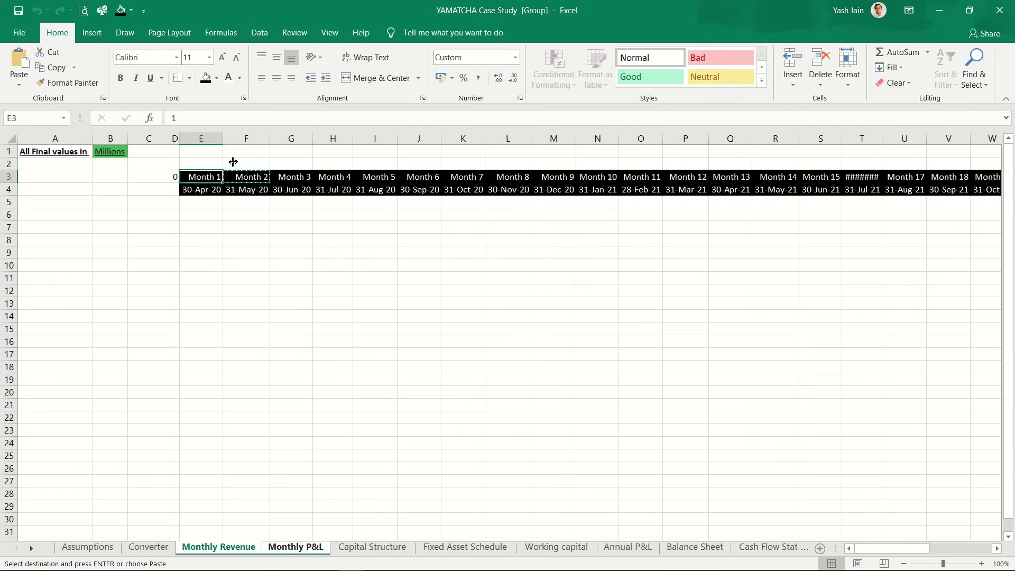
key(Right)
key(Right)
key(Right)
key(Delete)
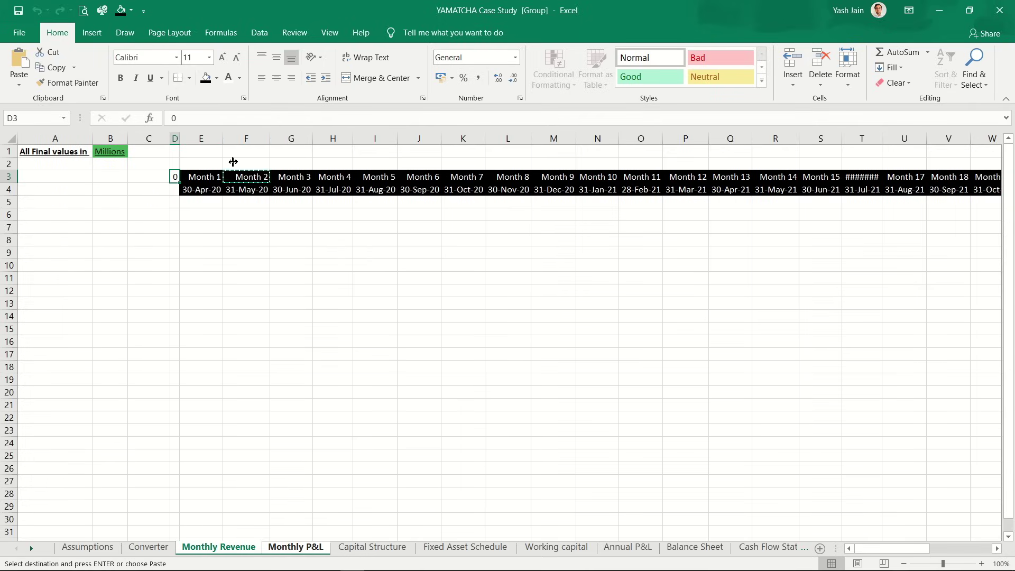
key(Down)
key(Up)
key(Up)
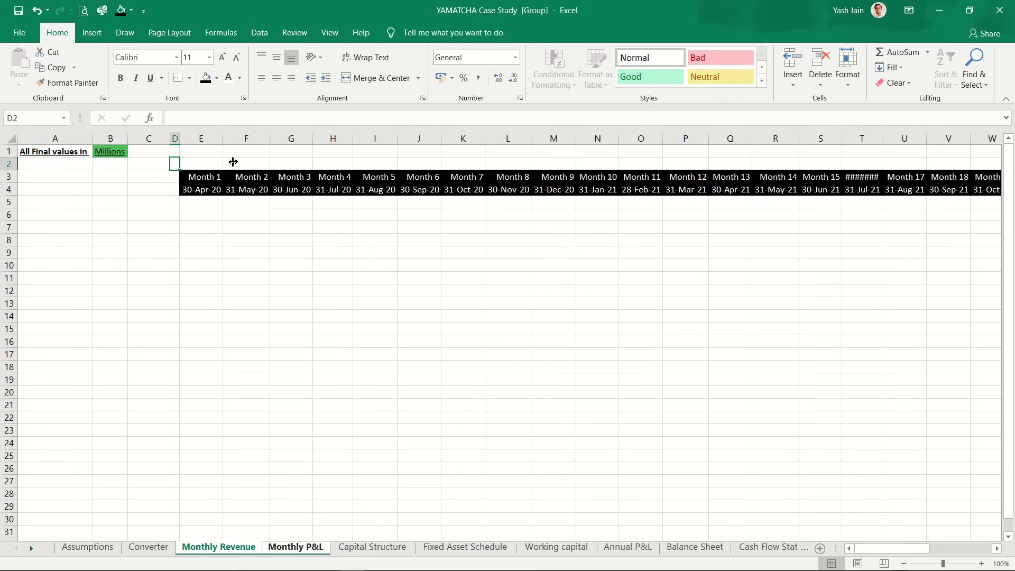
key(Left)
key(Left)
key(Left)
key(Down)
key(Down)
key(Down)
key(Down)
key(Down)
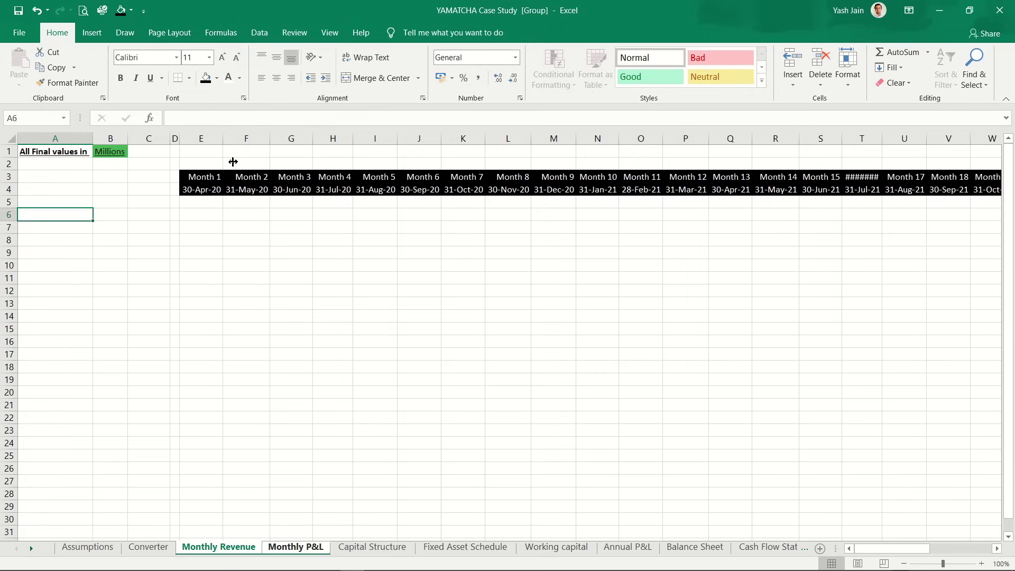
key(Up)
key(Up)
key(Up)
key(Up)
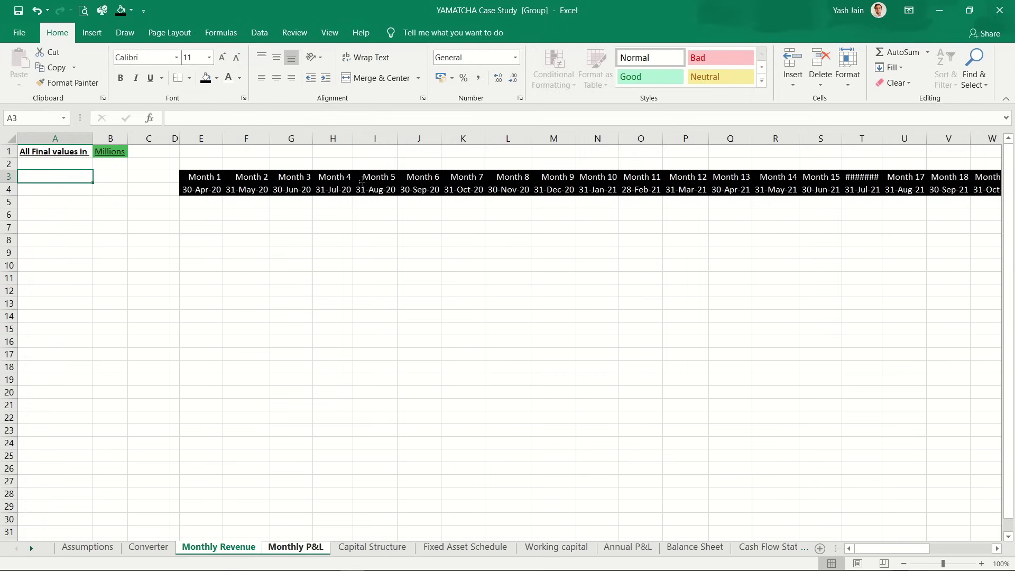
click(204, 207)
Step: Format E5 to the sheet's last cell as Comma Style with two fewer decimals
key(ctrl+shift+Right)
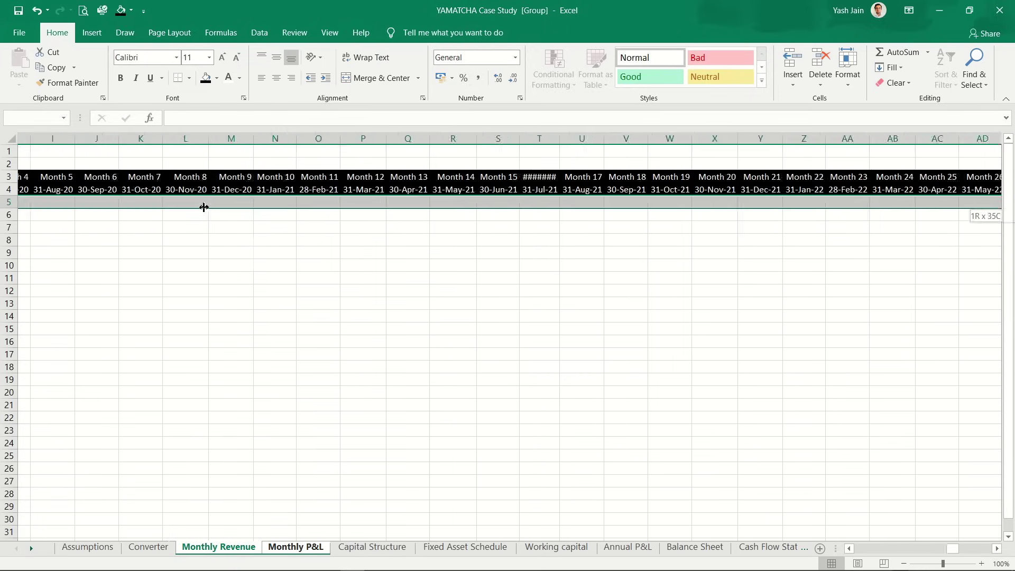
key(ctrl+shift+Down)
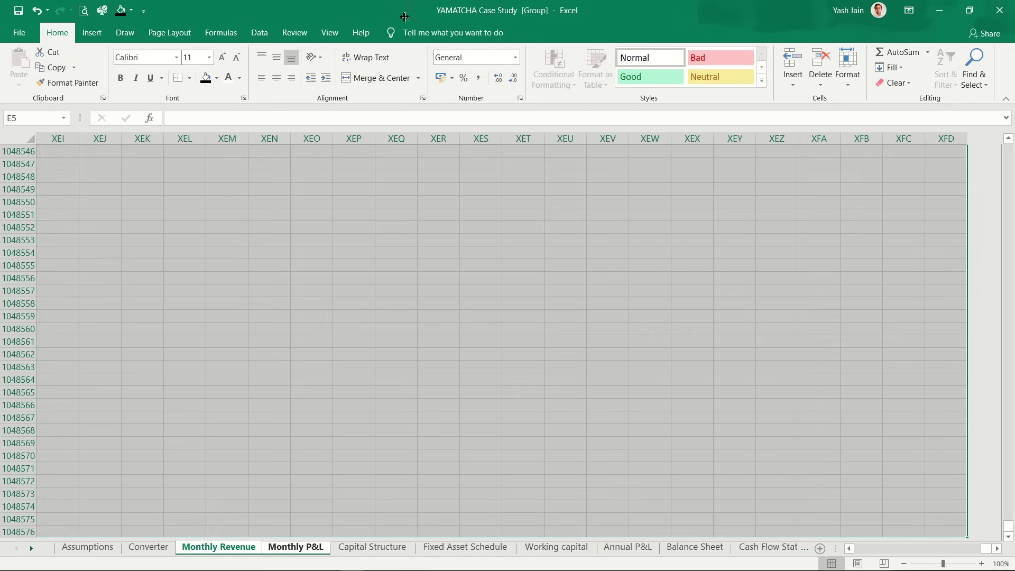
click(478, 79)
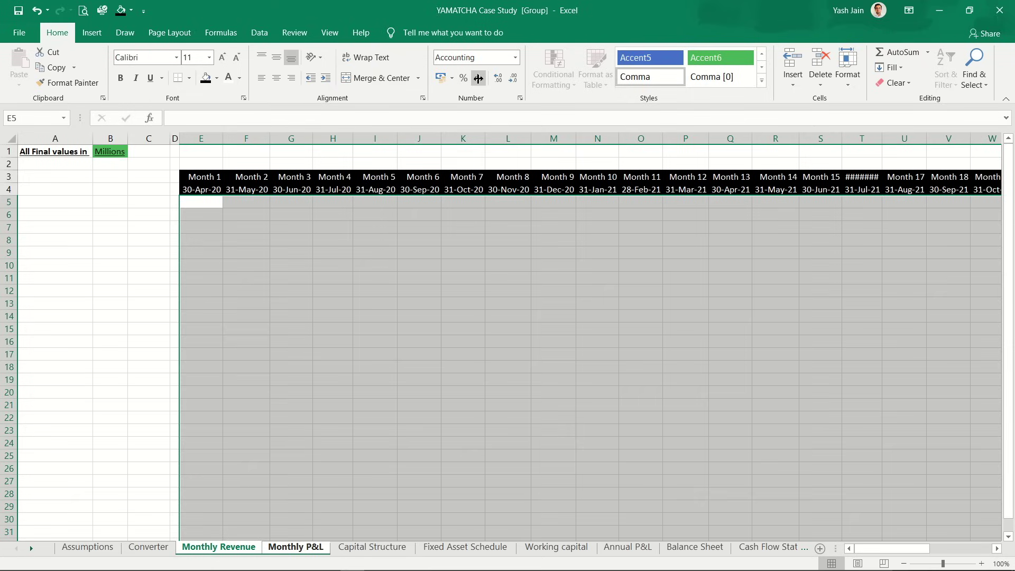
click(515, 78)
click(515, 78)
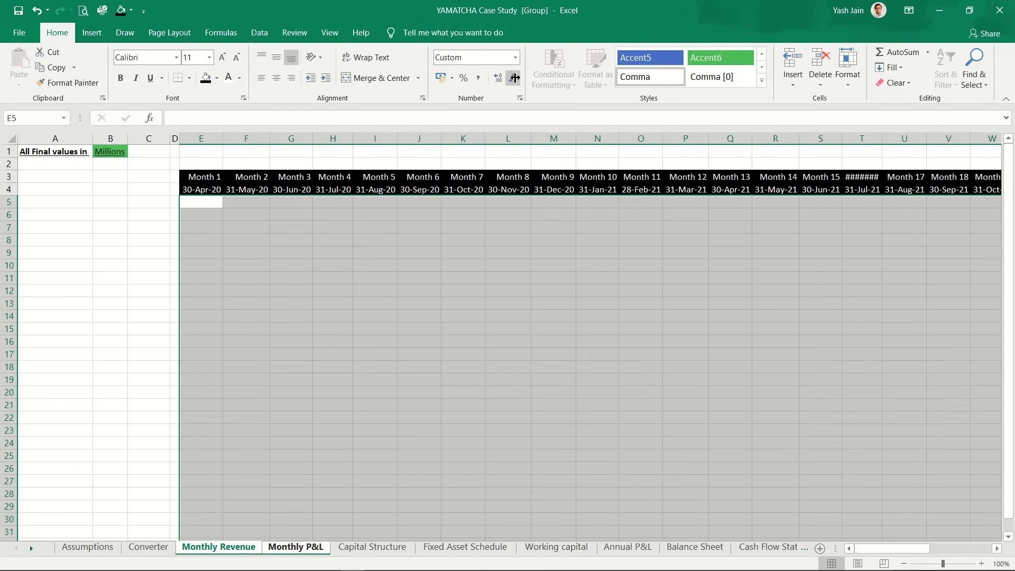
click(304, 547)
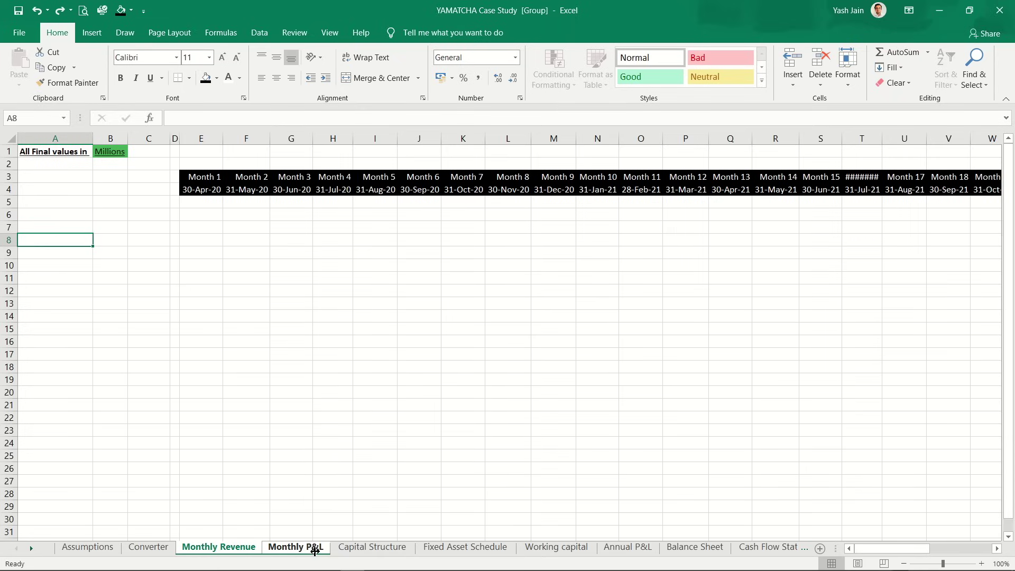
Step: Ungroup Monthly P&L, compare it with Monthly Revenue, then go to Capital Structure
ctrl+click(315, 548)
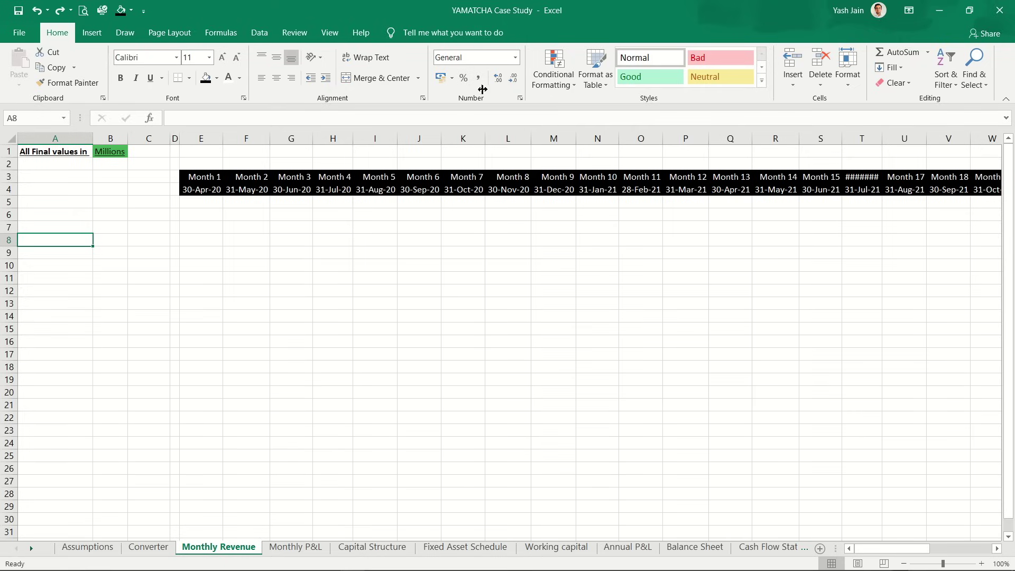
click(293, 549)
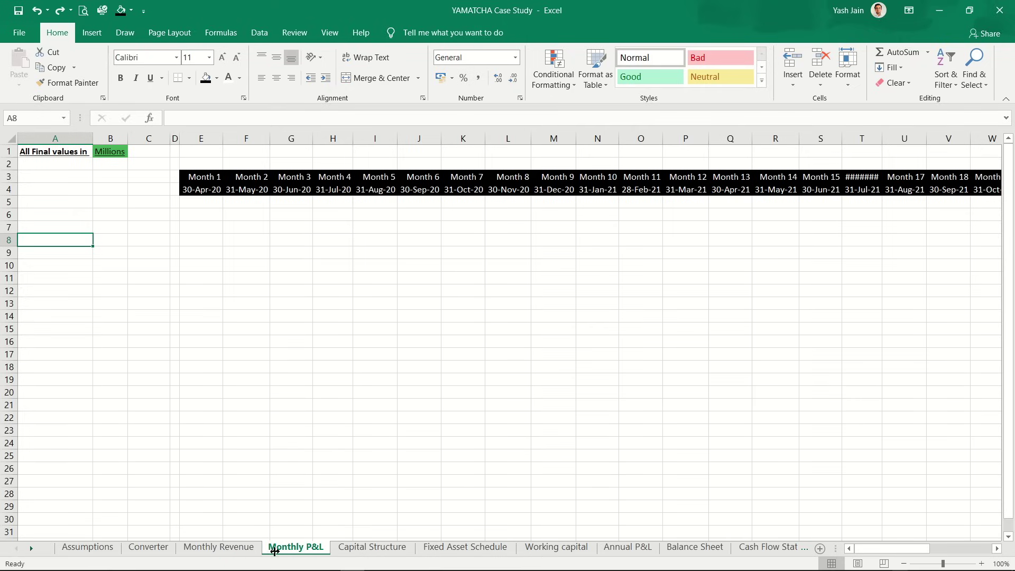
click(226, 548)
click(270, 550)
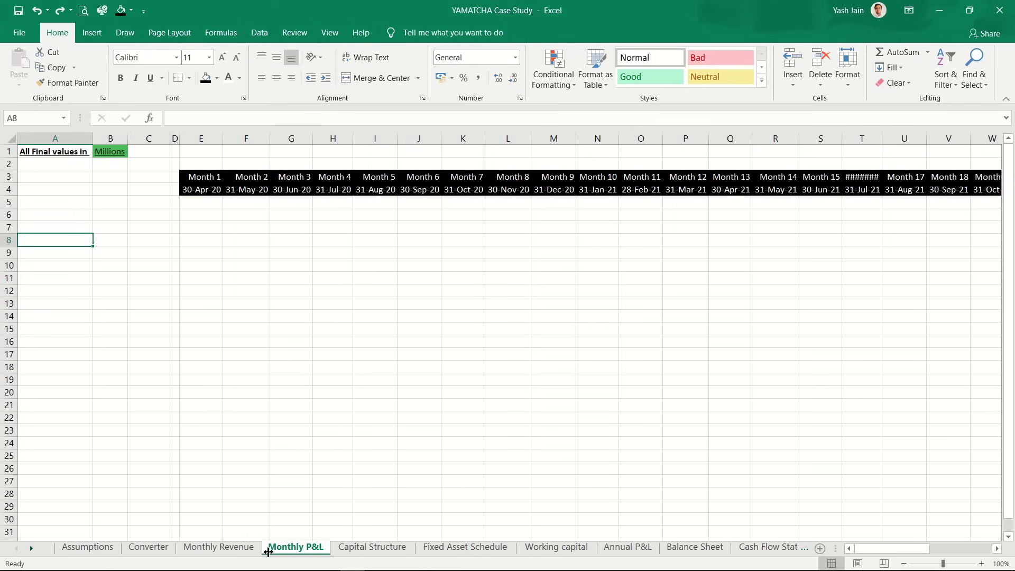
click(224, 548)
click(283, 548)
click(243, 550)
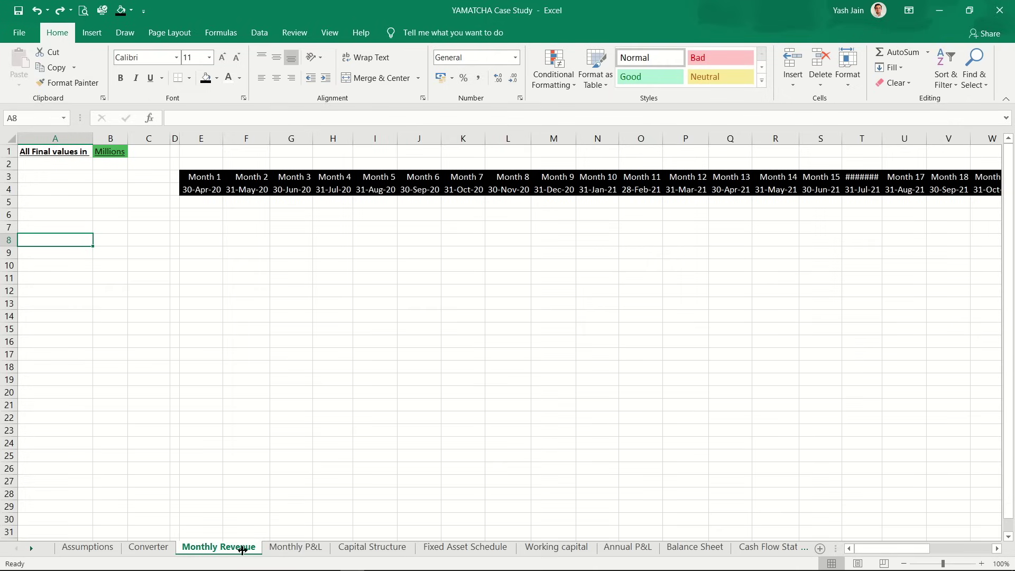
click(288, 548)
click(248, 547)
click(291, 548)
click(222, 550)
click(280, 548)
click(235, 548)
click(301, 553)
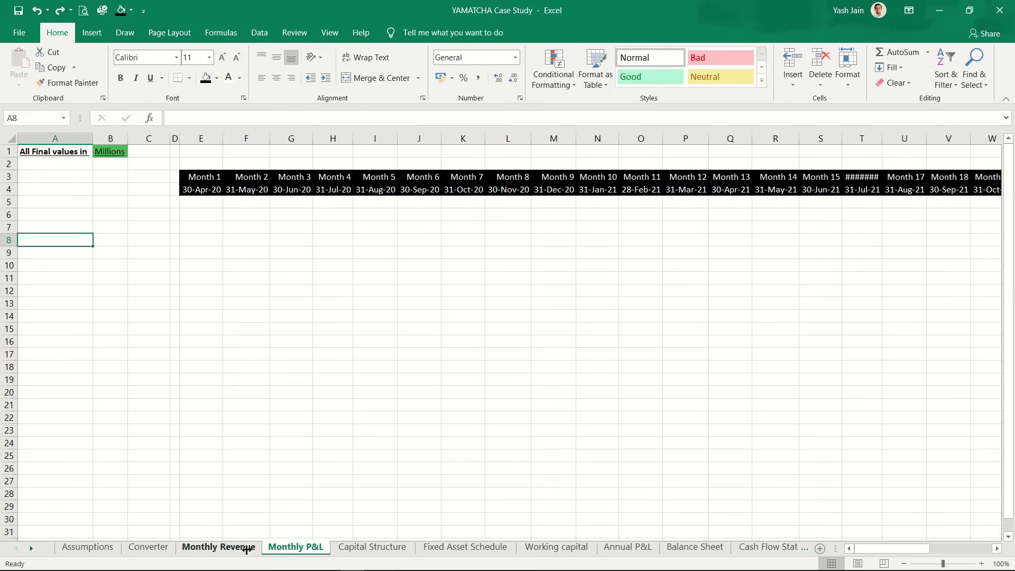
click(245, 548)
click(296, 548)
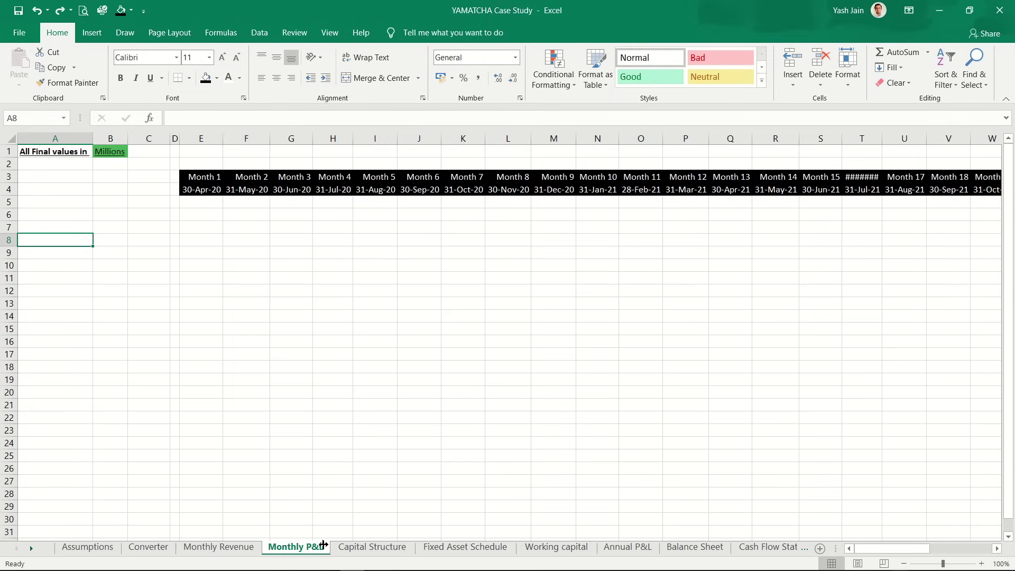
click(357, 547)
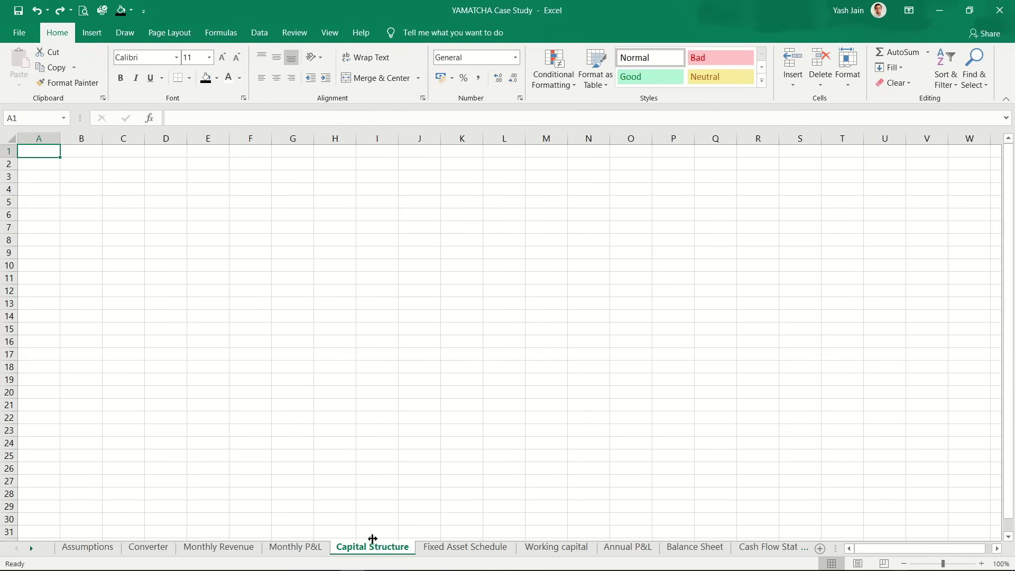
Step: Copy Monthly P&L's A1:B1 'All Final values in' / Millions header to Capital Structure and auto-fit column A
key(ctrl+Page_Up)
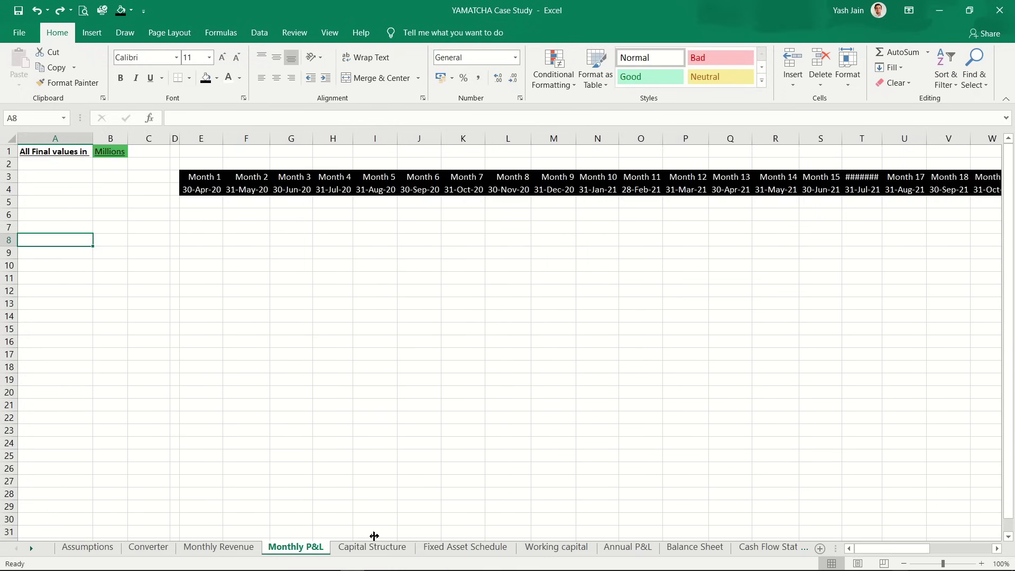
key(Up)
key(Up)
key(Up)
key(Up)
key(Up)
key(Up)
key(Up)
key(shift+Right)
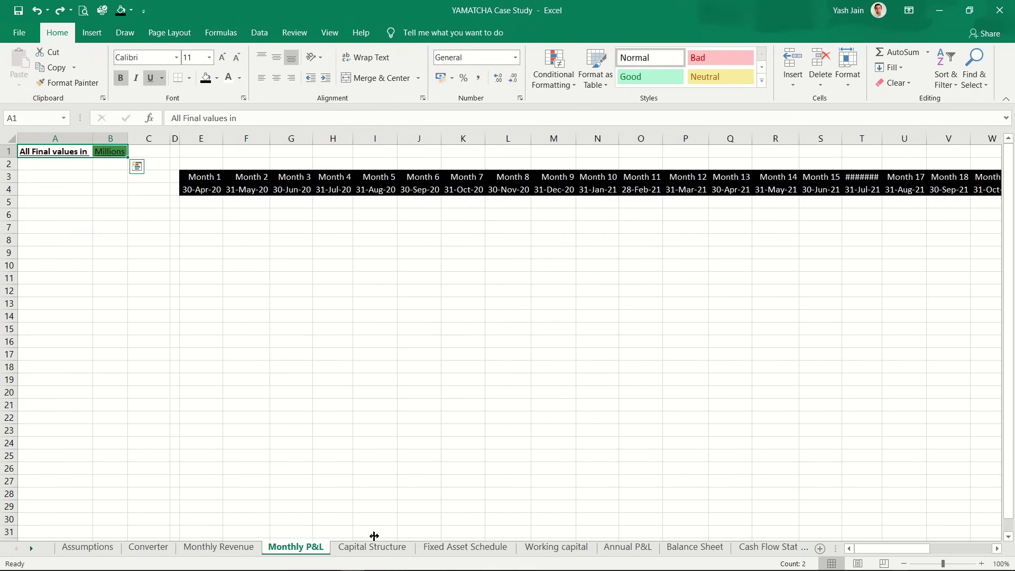
key(ctrl+c)
key(ctrl+Page_Down)
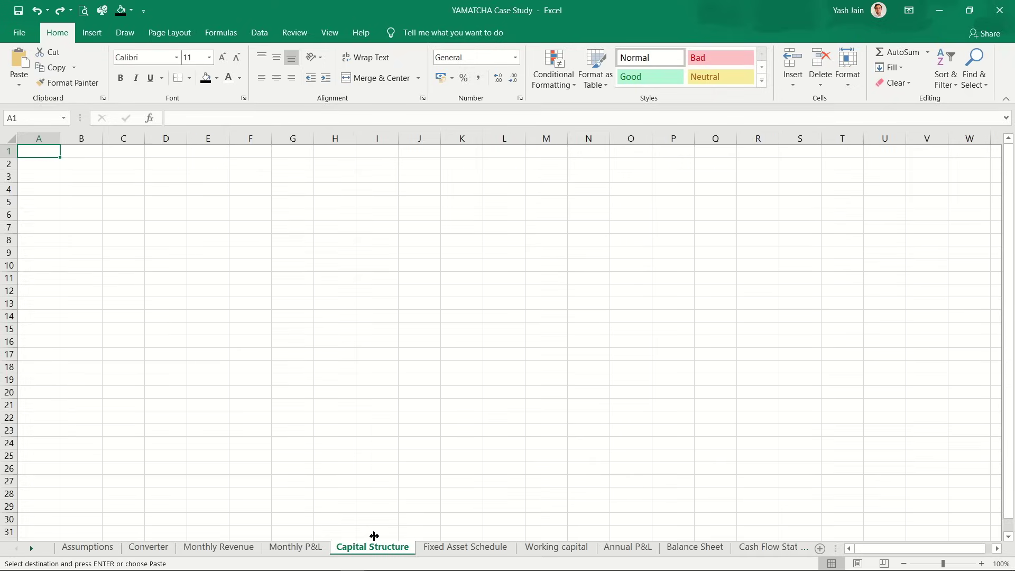
key(ctrl+v)
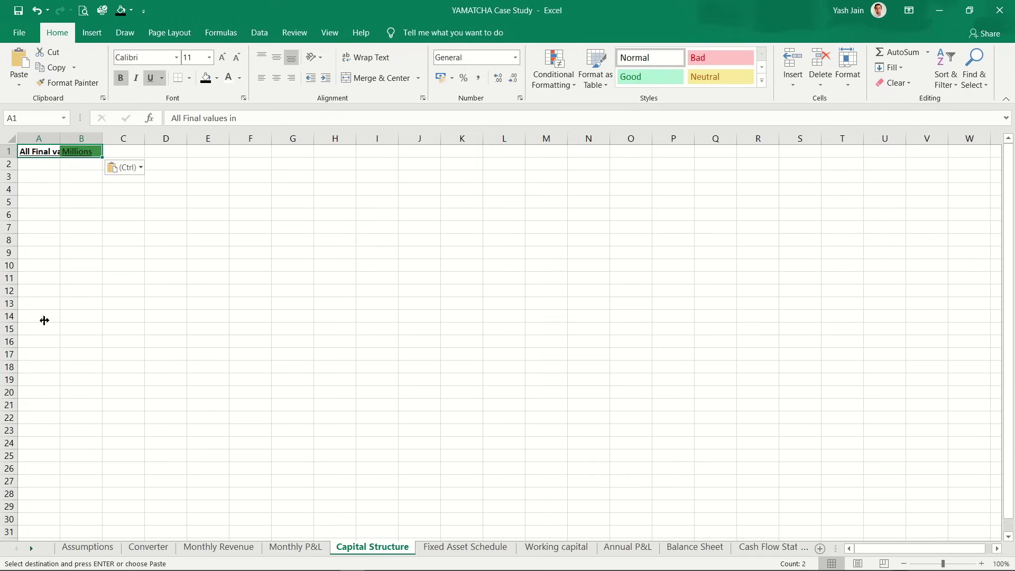
double_click(60, 138)
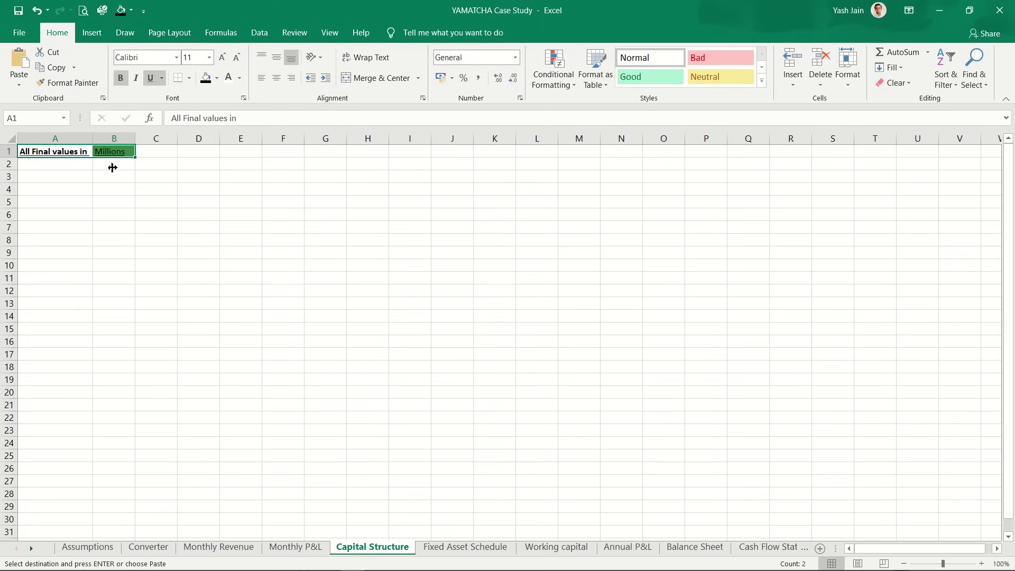
key(Right)
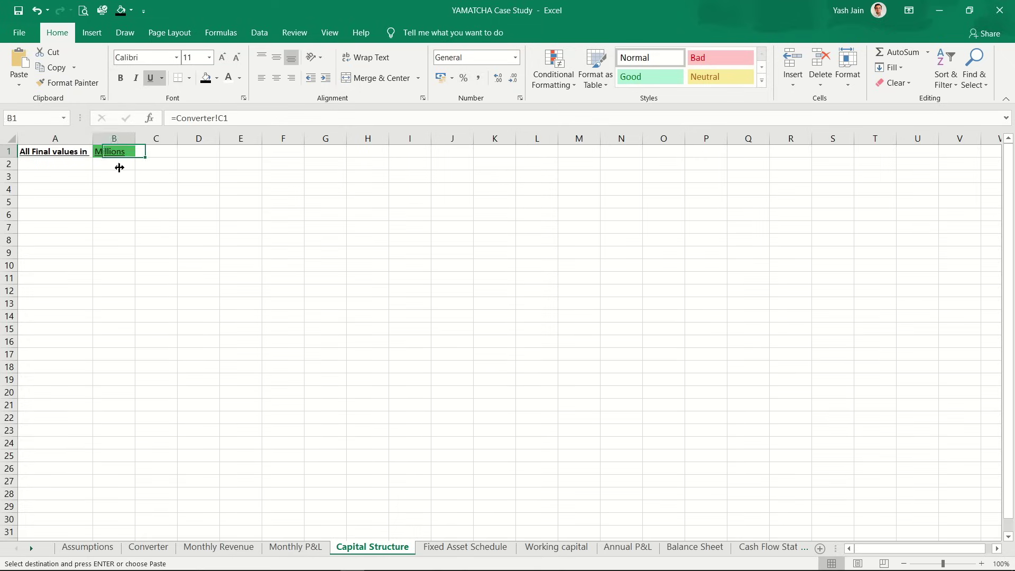
key(Left)
key(Down)
key(Right)
key(Right)
key(Right)
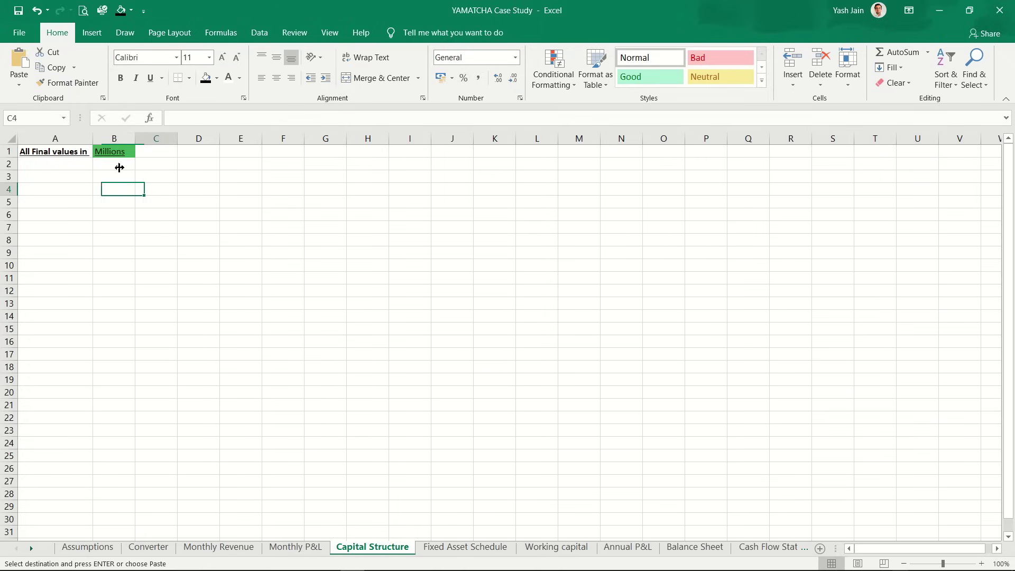
key(Down)
key(Down)
Step: Cancel the pending copy and enter 0 in cell C3 of Capital Structure
key(Left)
key(Left)
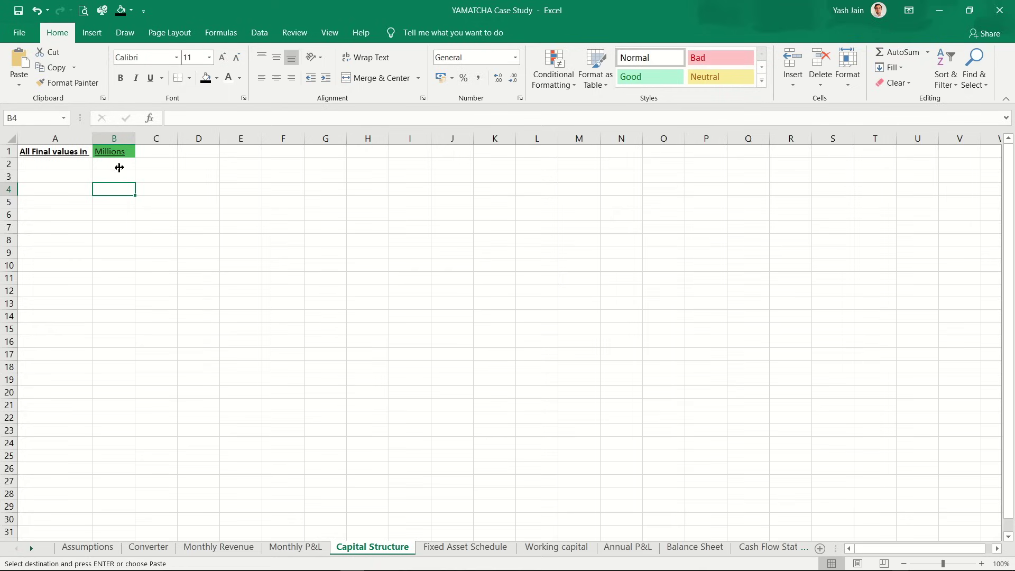
key(Left)
key(Right)
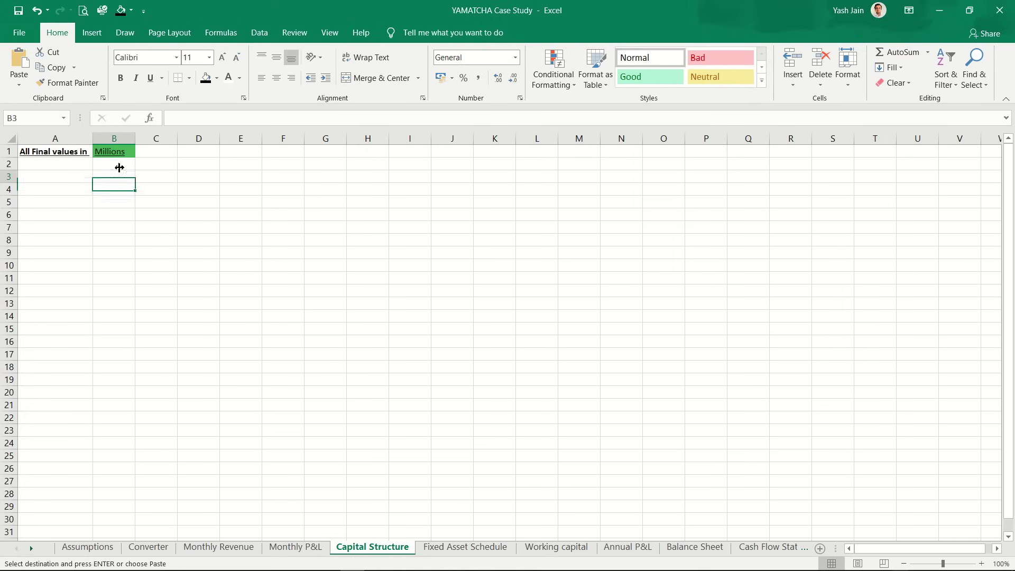
key(Right)
key(Up)
key(Left)
key(Left)
key(Right)
key(Right)
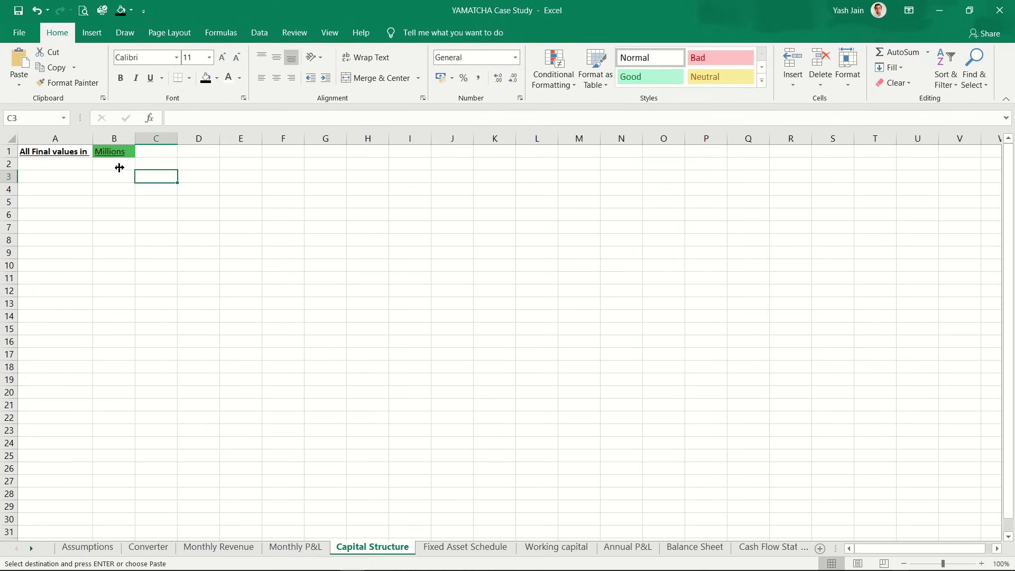
key(Escape)
text(Month)
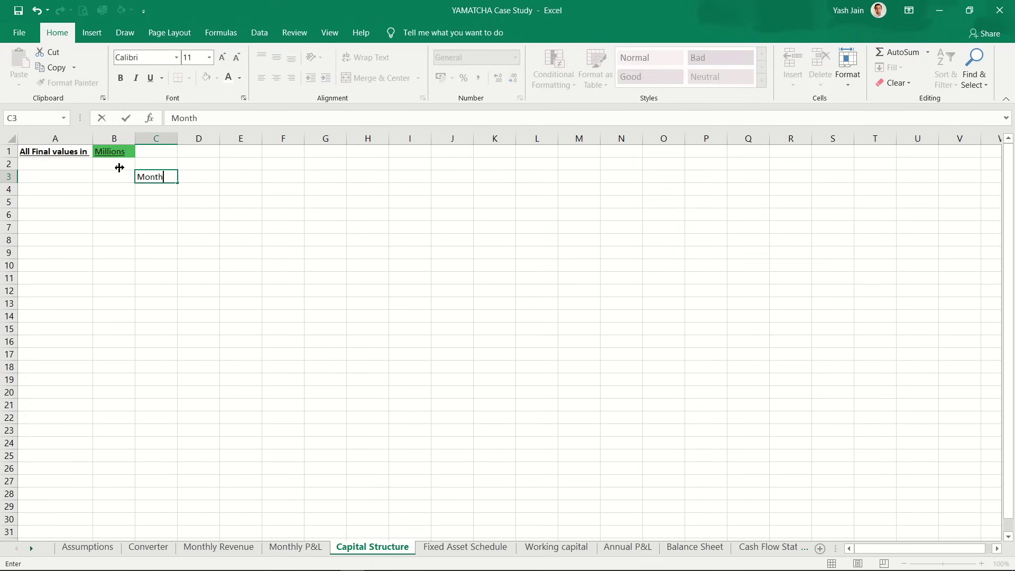
key(BackSpace)
key(BackSpace)
key(BackSpace)
key(BackSpace)
key(BackSpace)
text(0)
key(Return)
key(Up)
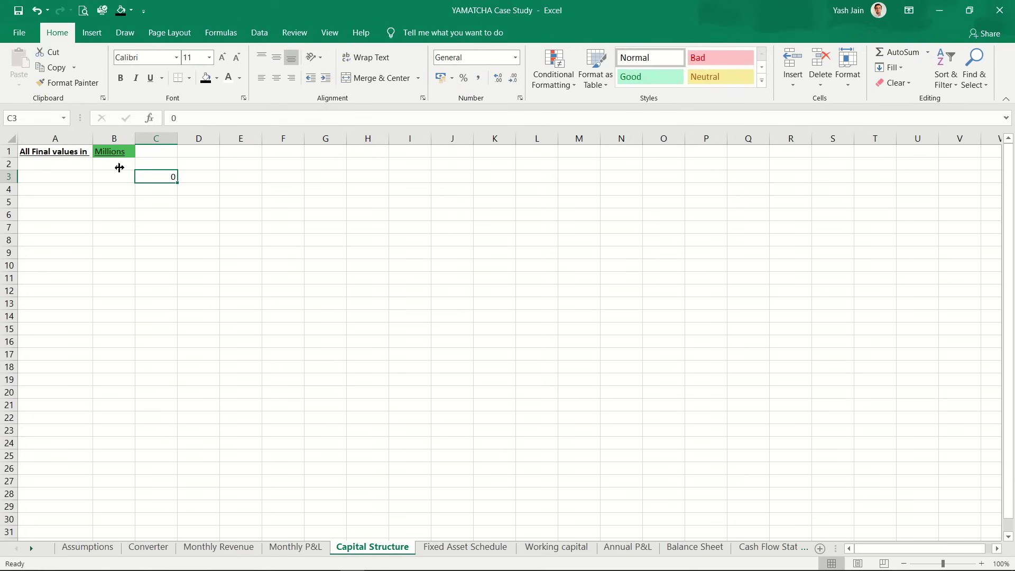
Step: Give C3 a custom "Month" number format so it displays Month 0
right_click(170, 175)
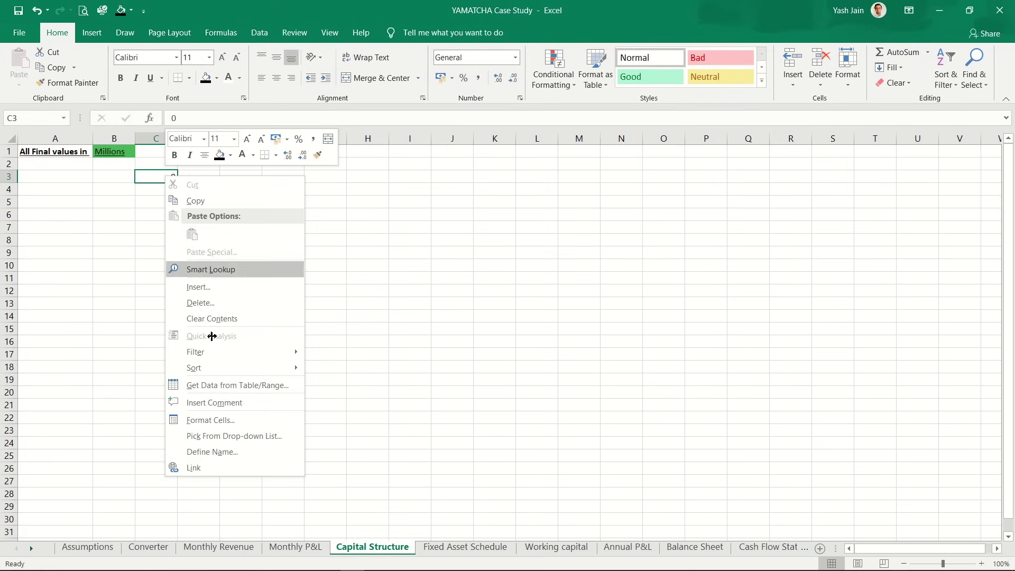
click(217, 420)
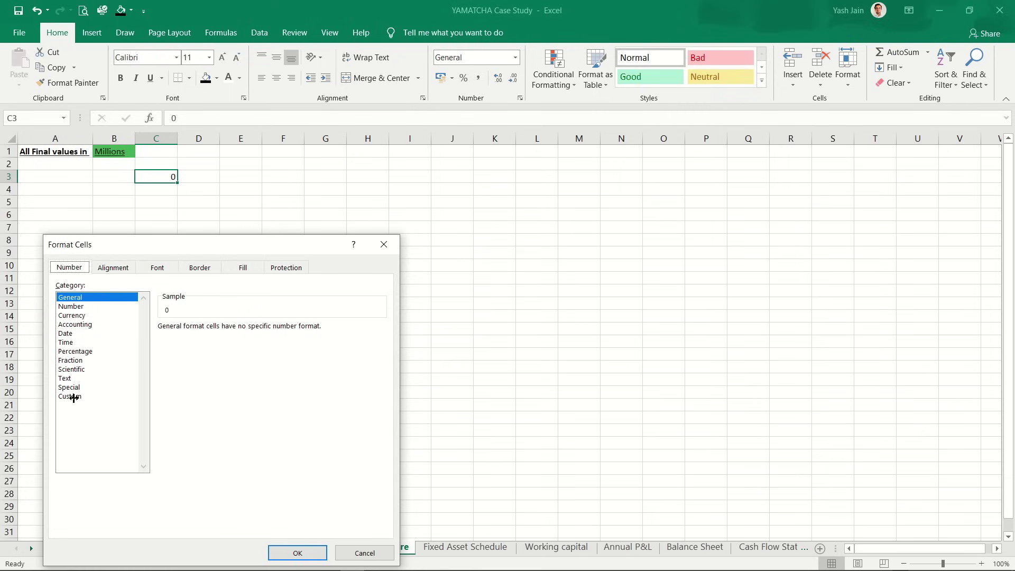
click(76, 397)
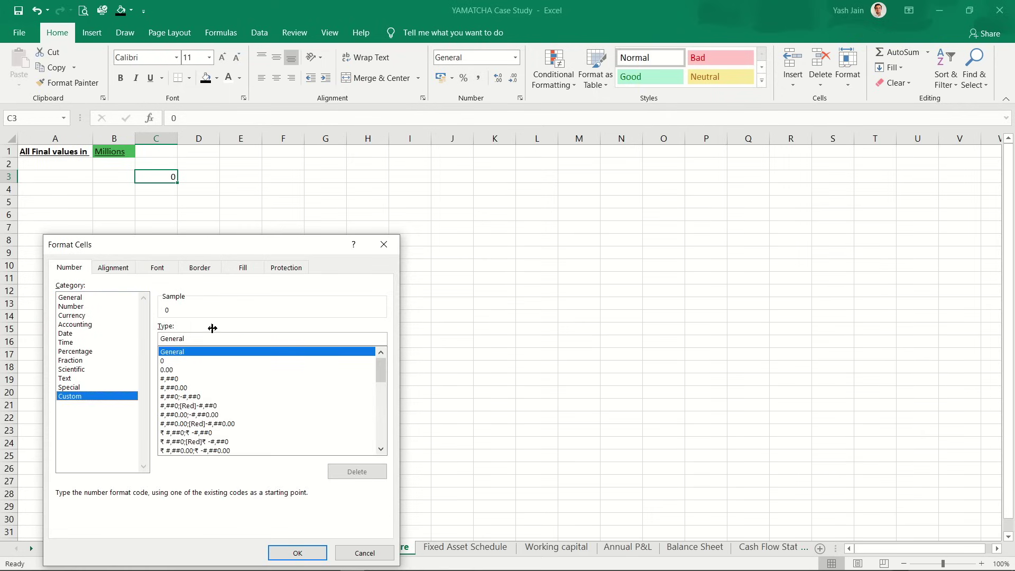
key(BackSpace)
key(BackSpace)
key(BackSpace)
key(BackSpace)
key(BackSpace)
key(BackSpace)
key(BackSpace)
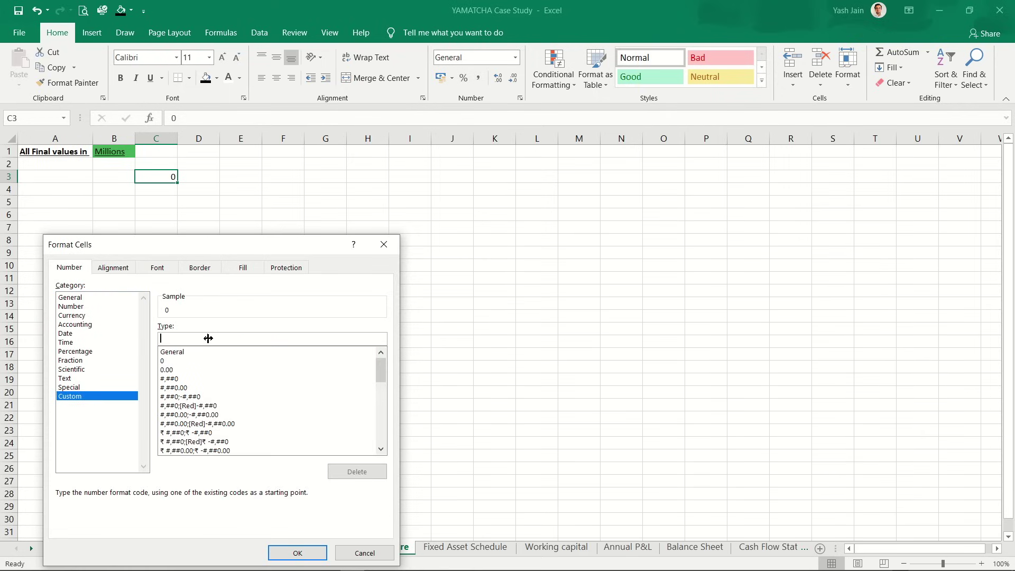
text("Month" 0)
key(Return)
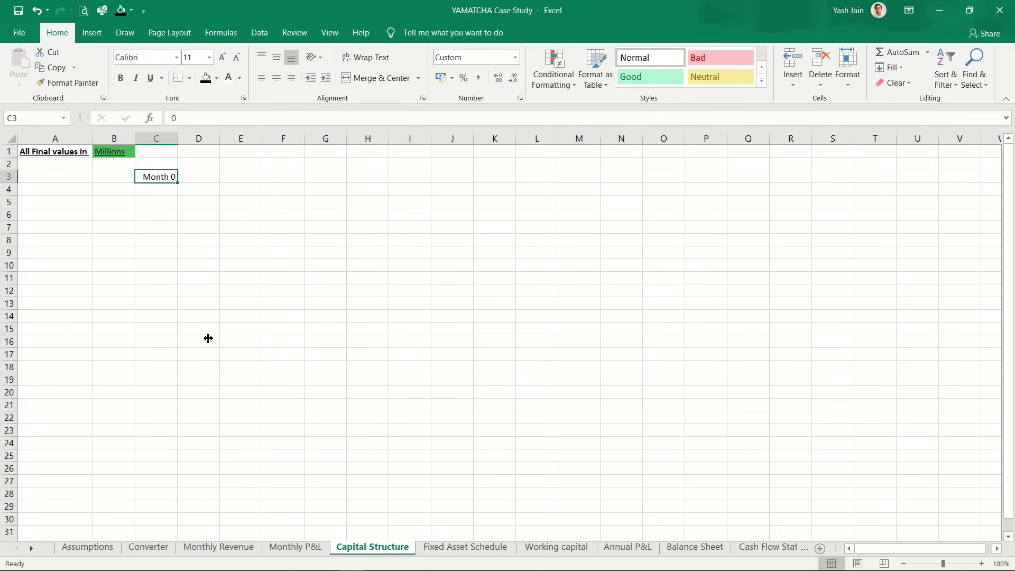
Step: Link C4 to the Assumptions construction start date (=Assumptions!G3, 01-Apr-20)
key(Return)
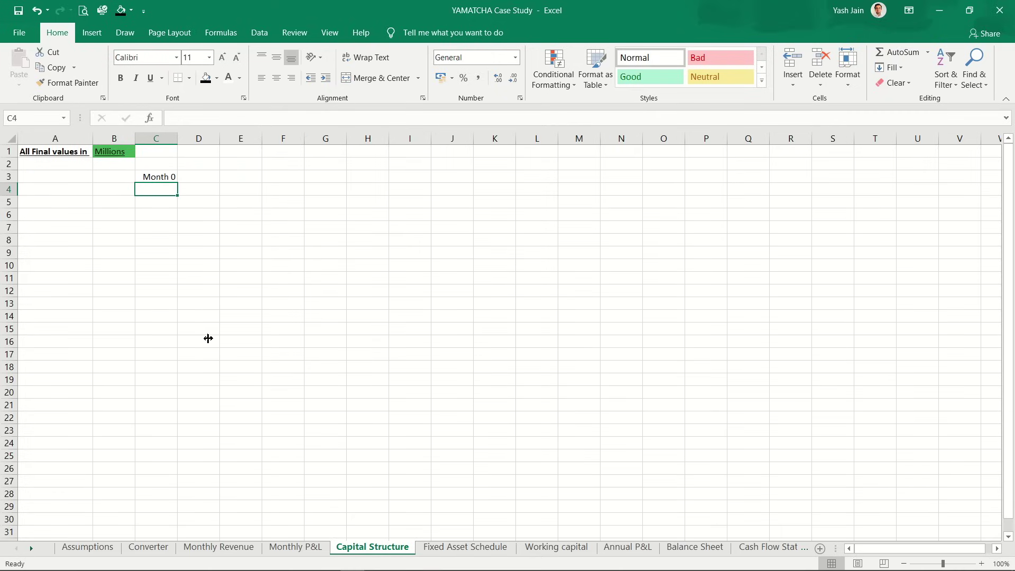
text(=)
key(ctrl+Page_Up)
key(ctrl+Page_Up)
key(ctrl+Page_Up)
key(ctrl+Page_Up)
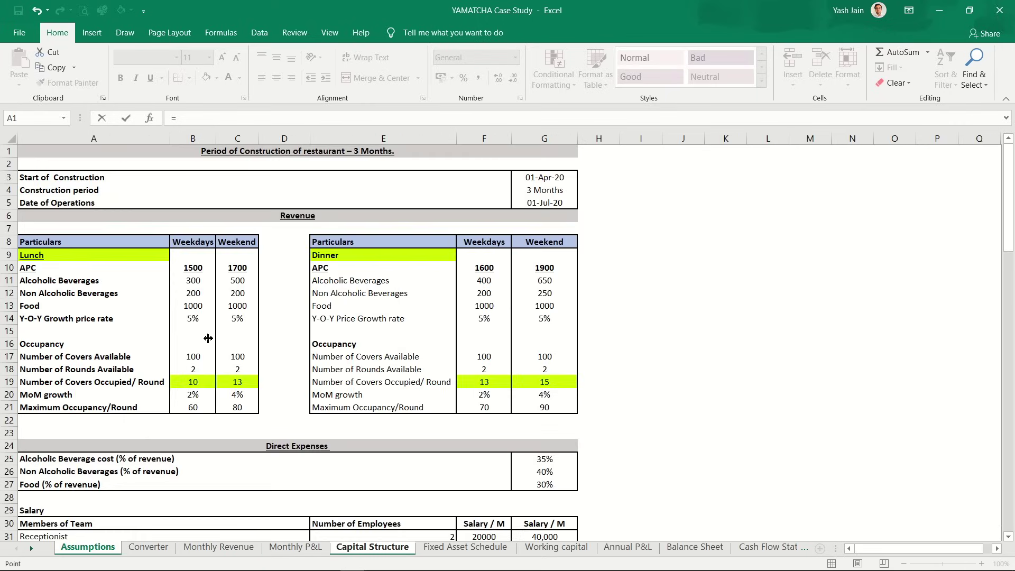
click(531, 182)
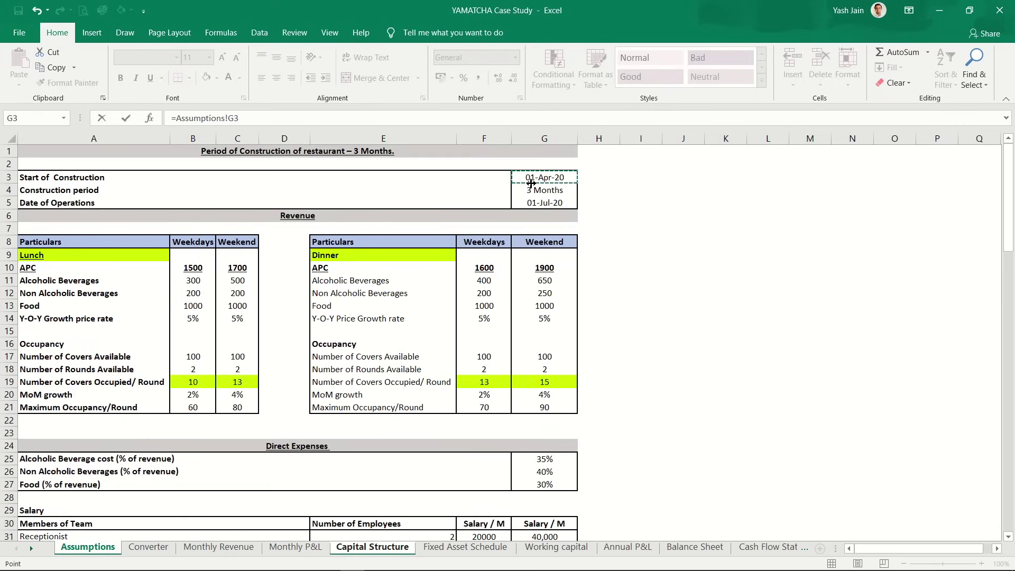
key(Return)
Step: Format C3:C4 with a black fill and white font
key(Up)
key(shift+Up)
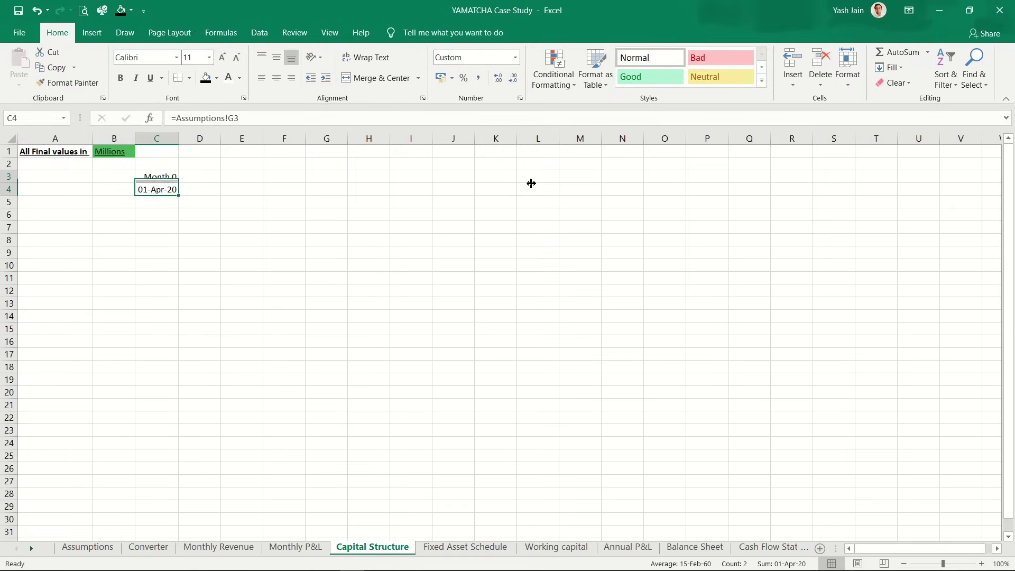
click(205, 79)
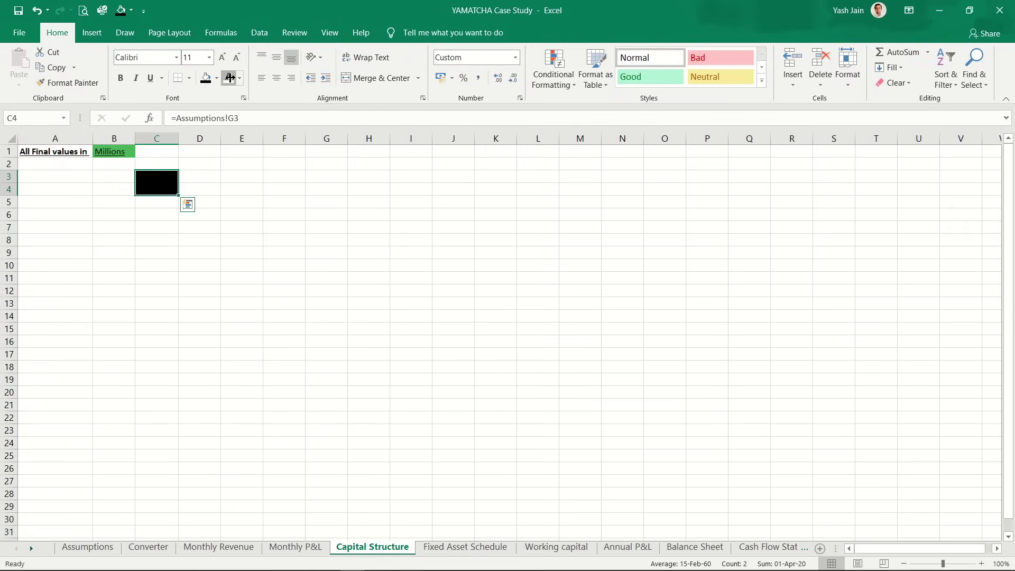
click(229, 78)
key(Right)
key(Right)
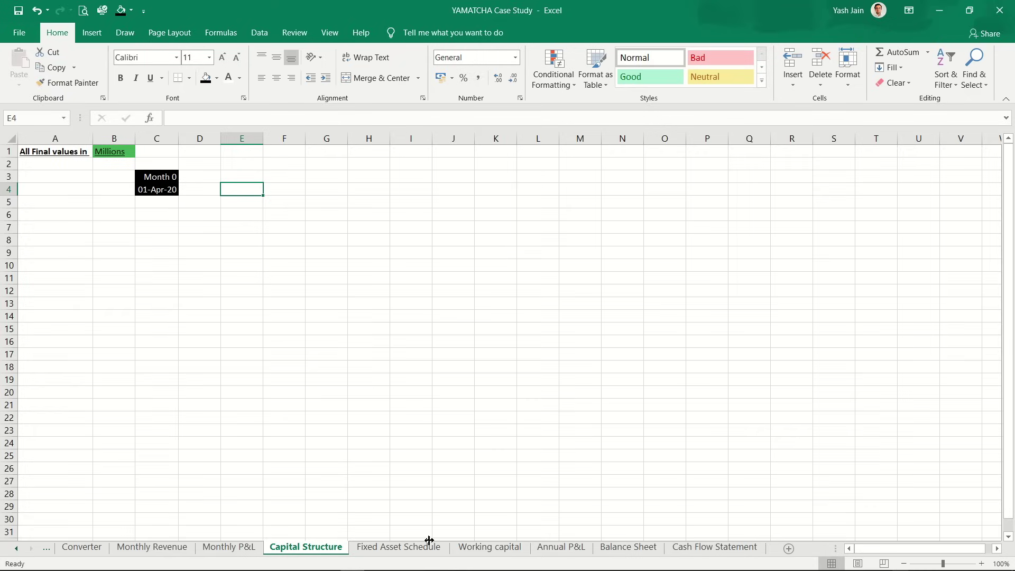
Step: Look through the Fixed Asset Schedule, Working capital, Annual P&L, Balance Sheet and Cash Flow Statement sheets
click(414, 548)
click(500, 548)
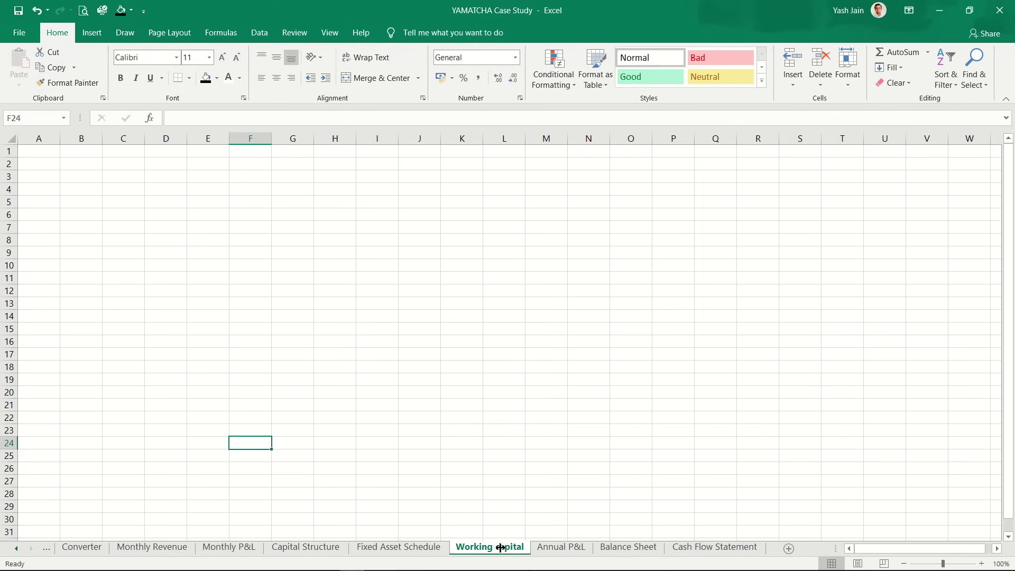
click(575, 549)
click(630, 549)
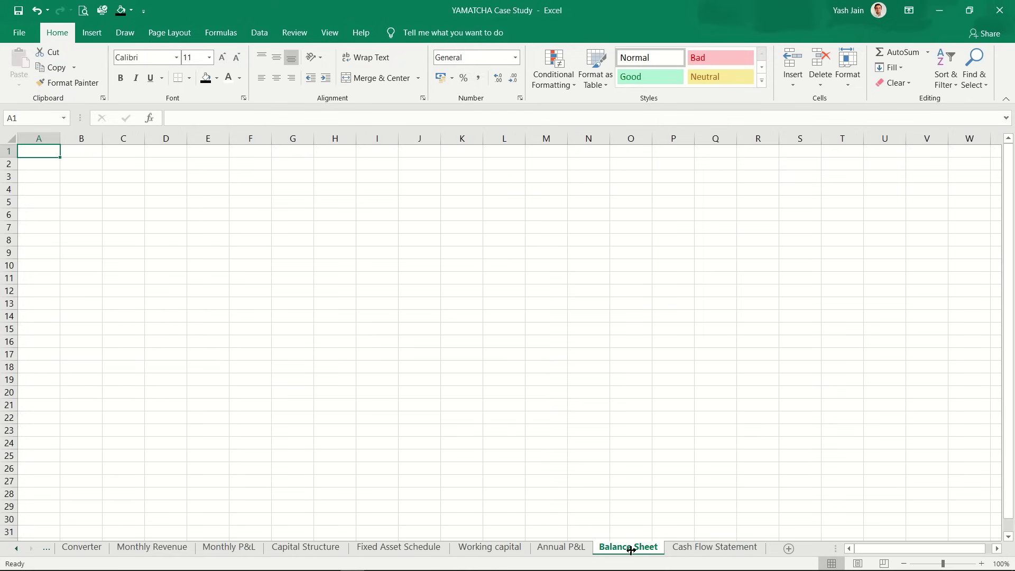
click(682, 548)
Step: Group Fixed Asset Schedule with Working capital, Annual P&L, Balance Sheet and Cash Flow Statement
click(401, 549)
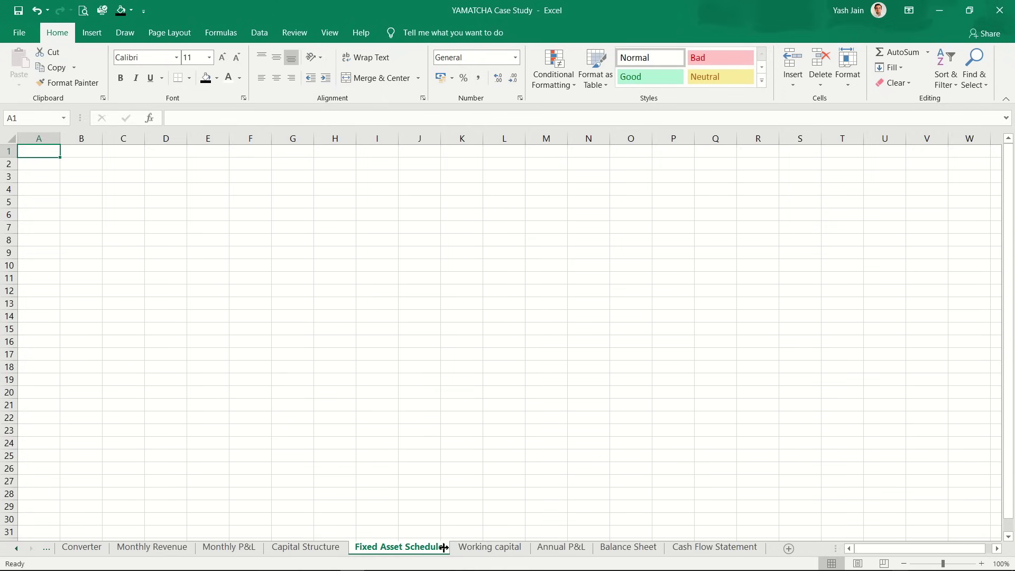
ctrl+click(483, 547)
ctrl+click(539, 547)
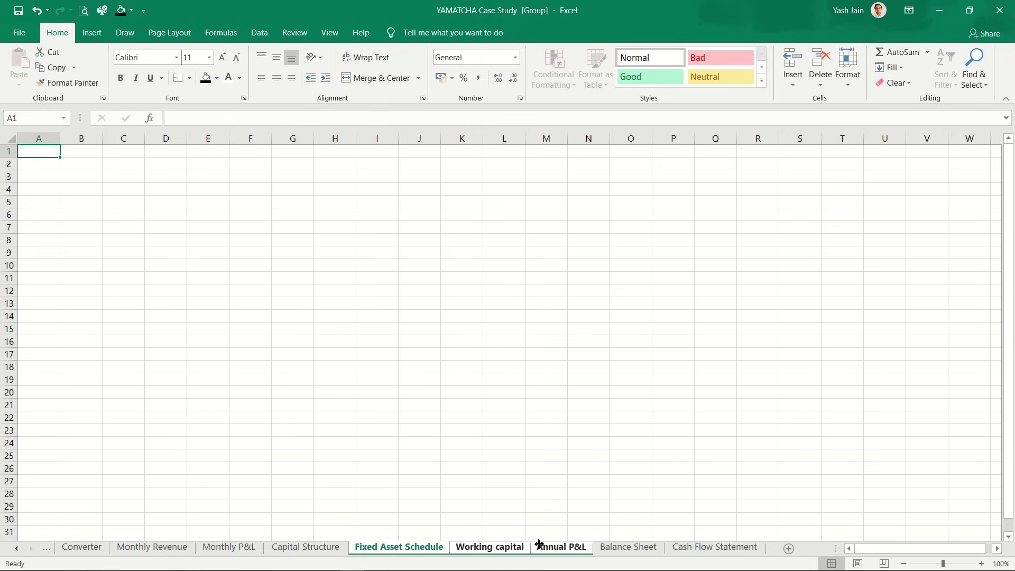
ctrl+click(613, 547)
ctrl+click(676, 545)
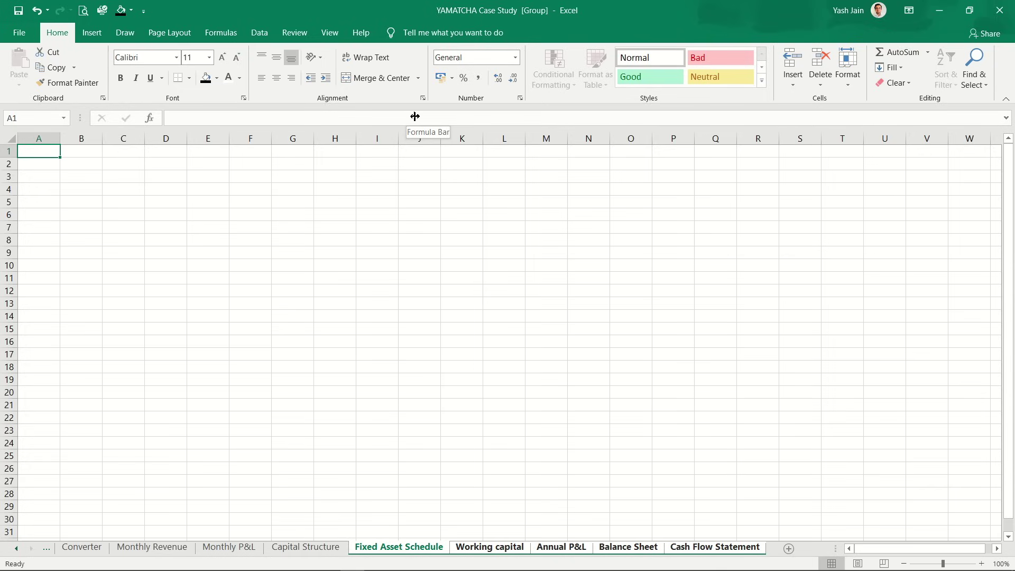
Step: Link A1 to ='Capital Structure'!A1, copy it to B1, and fill the Millions cell green
text(=)
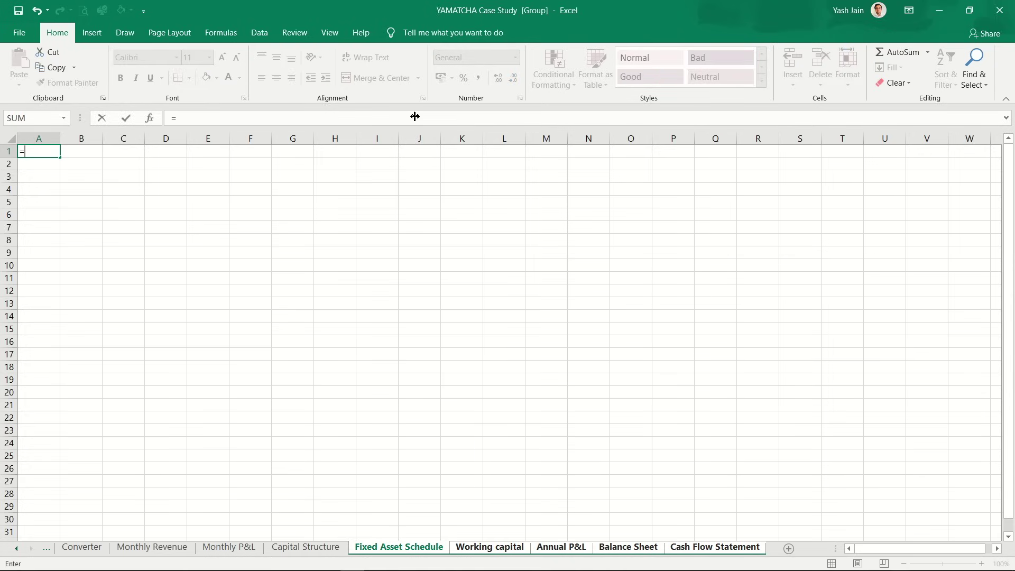
key(ctrl+Page_Up)
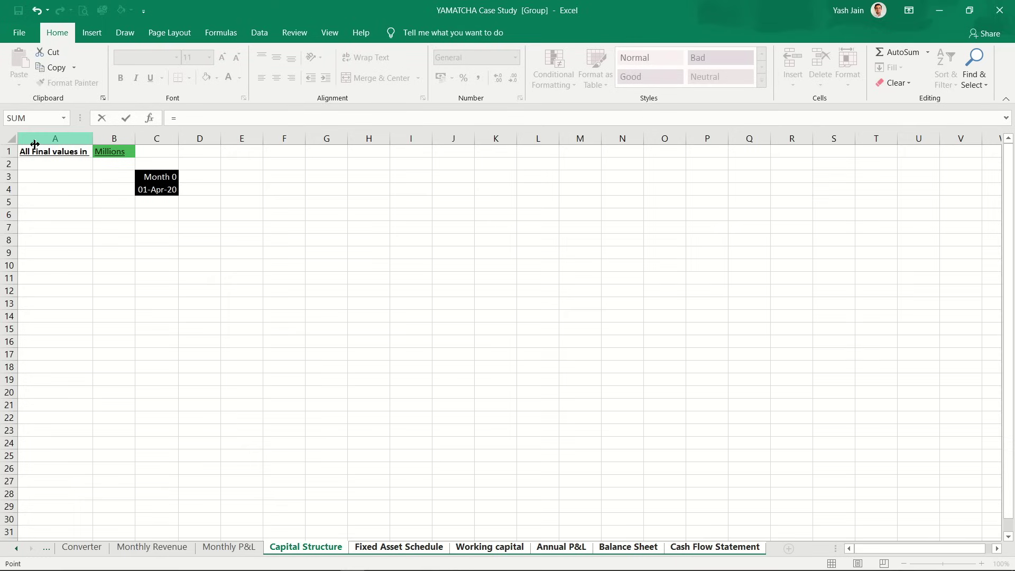
click(34, 152)
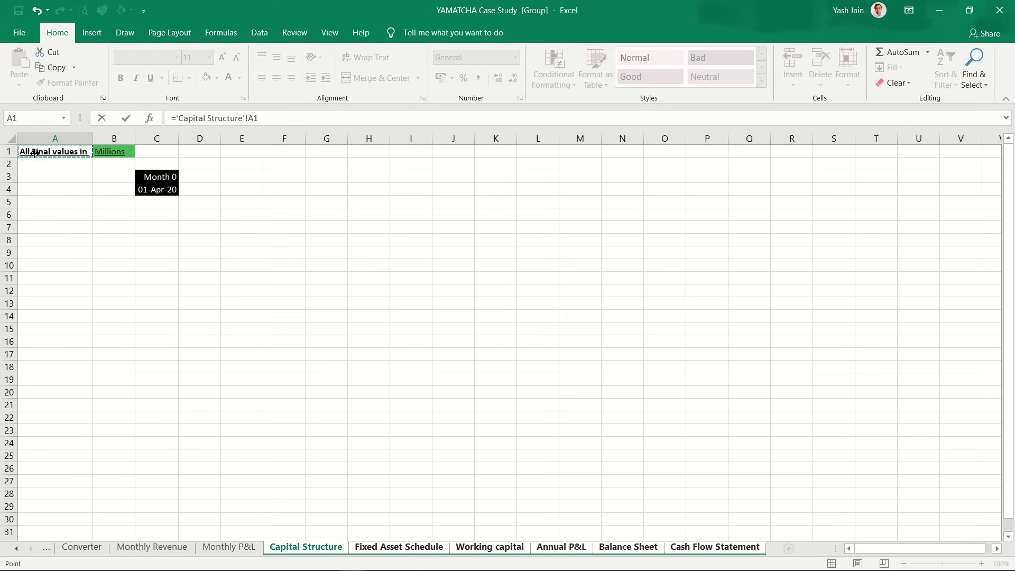
key(Return)
key(ctrl+c)
key(Right)
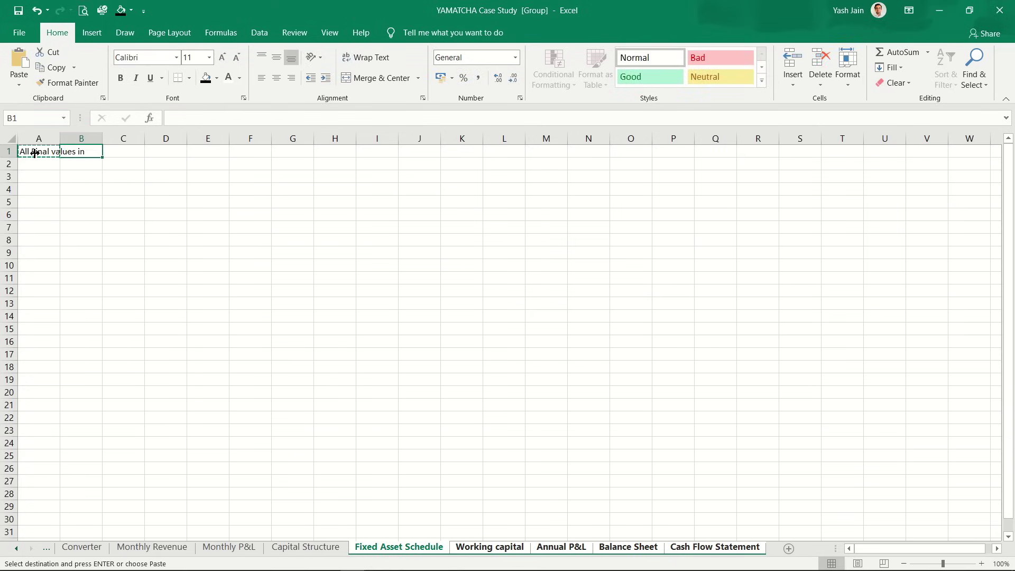
key(ctrl+v)
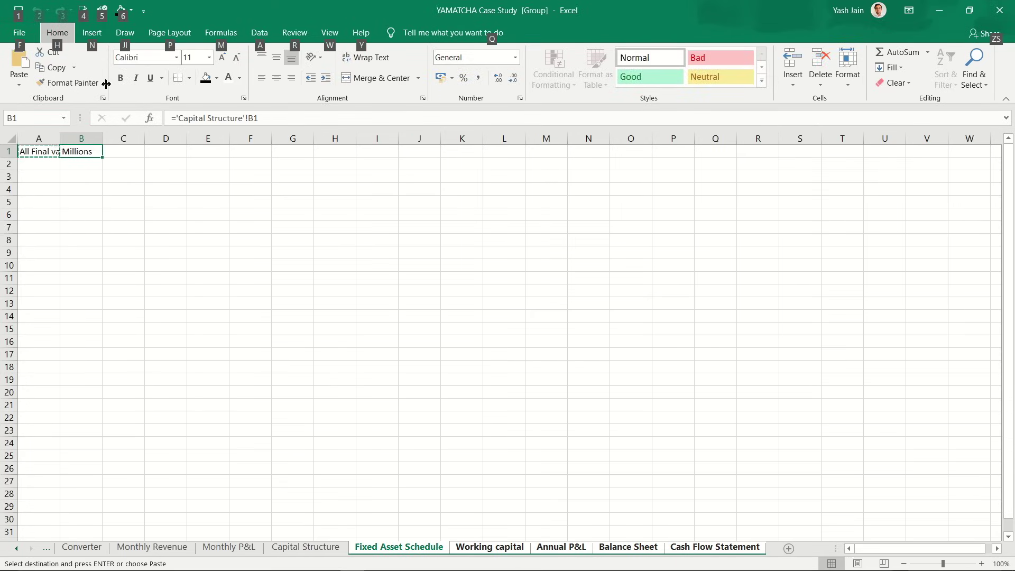
click(217, 79)
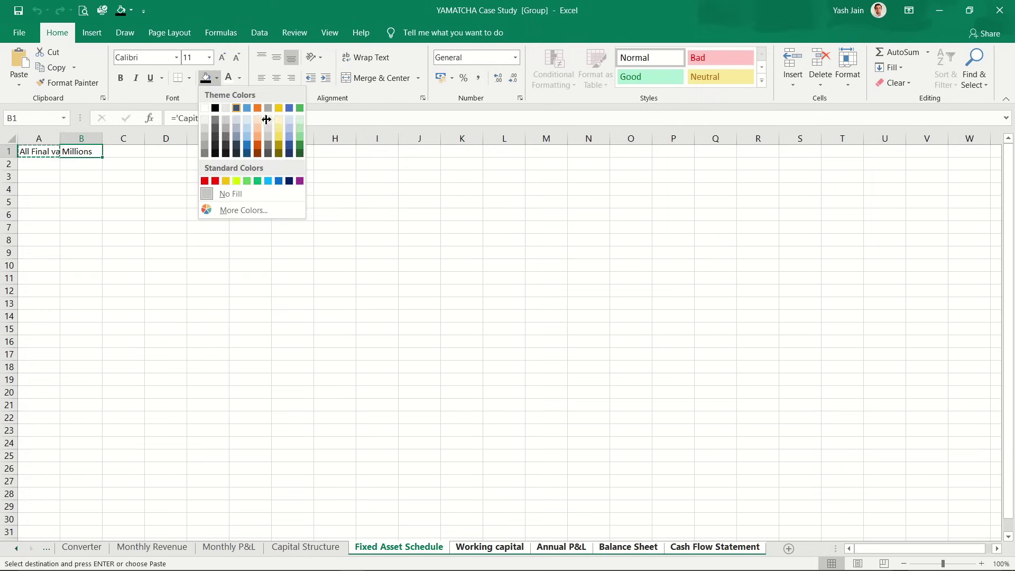
click(302, 108)
Step: Autofit column A and make the A1:B1 header bold and underlined
click(47, 138)
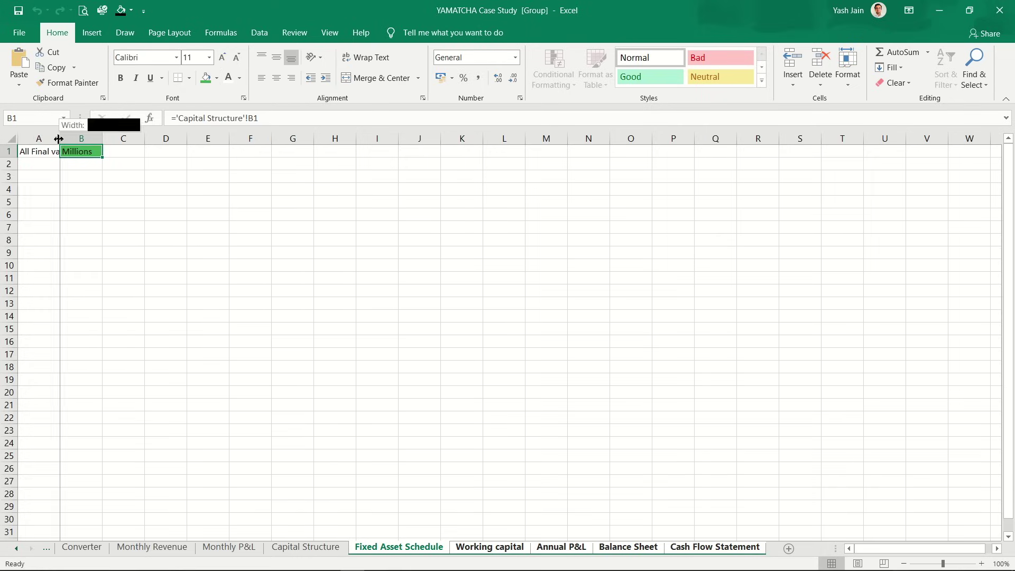
double_click(60, 139)
key(shift+Right)
key(ctrl+b)
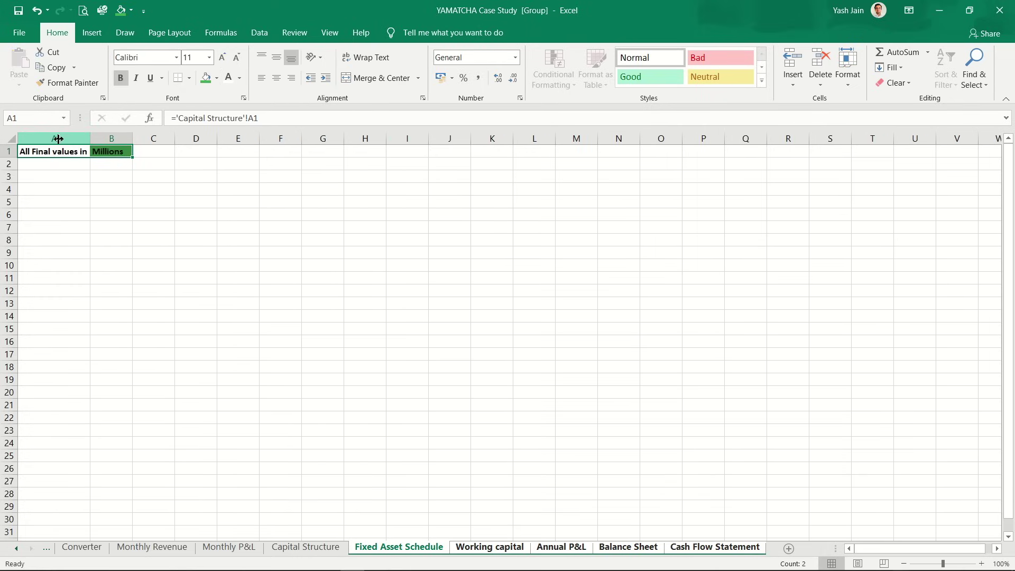
key(ctrl+u)
key(Down)
key(Down)
key(Down)
key(Up)
key(Up)
key(Right)
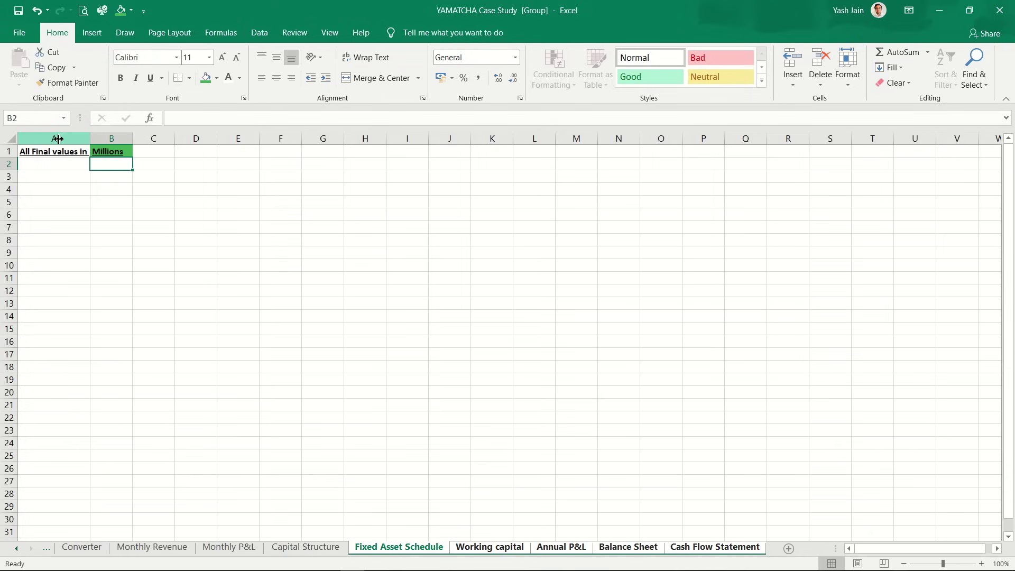
key(Right)
key(Right)
key(Right)
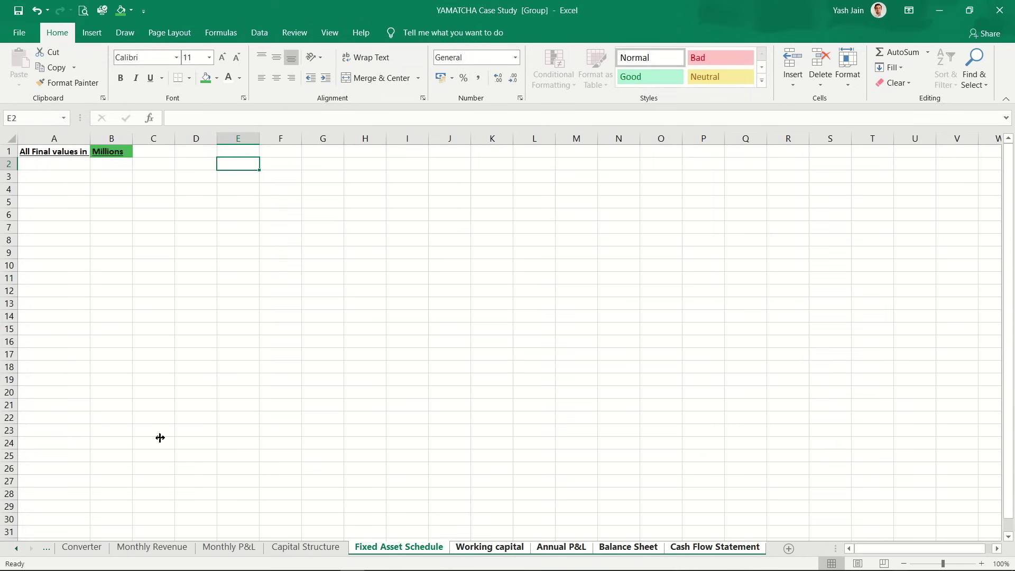
Step: Compare with Monthly P&L, then regroup Fixed Asset Schedule, Working capital, Balance Sheet and Cash Flow Statement
ctrl+click(246, 548)
click(245, 548)
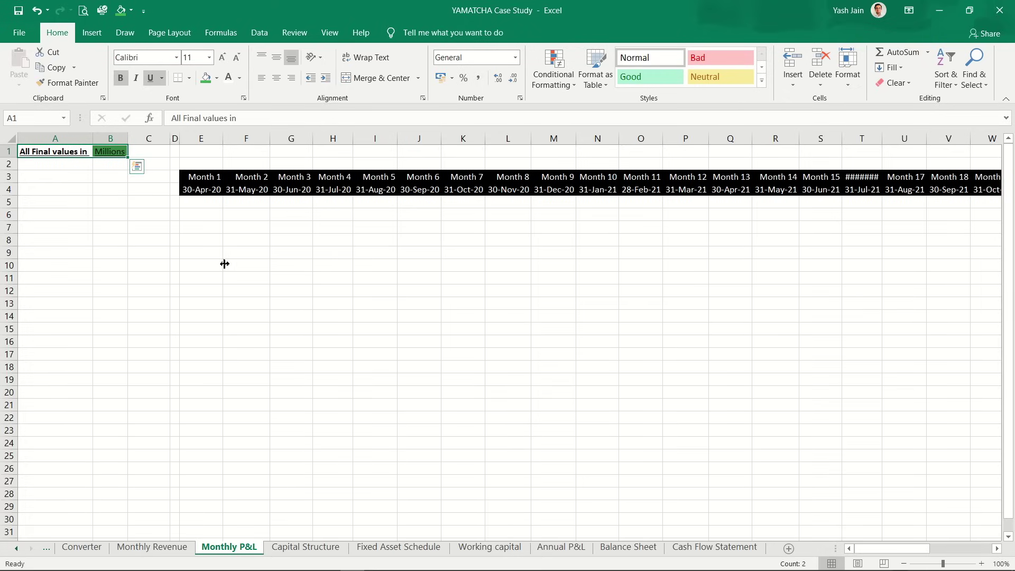
ctrl+click(412, 555)
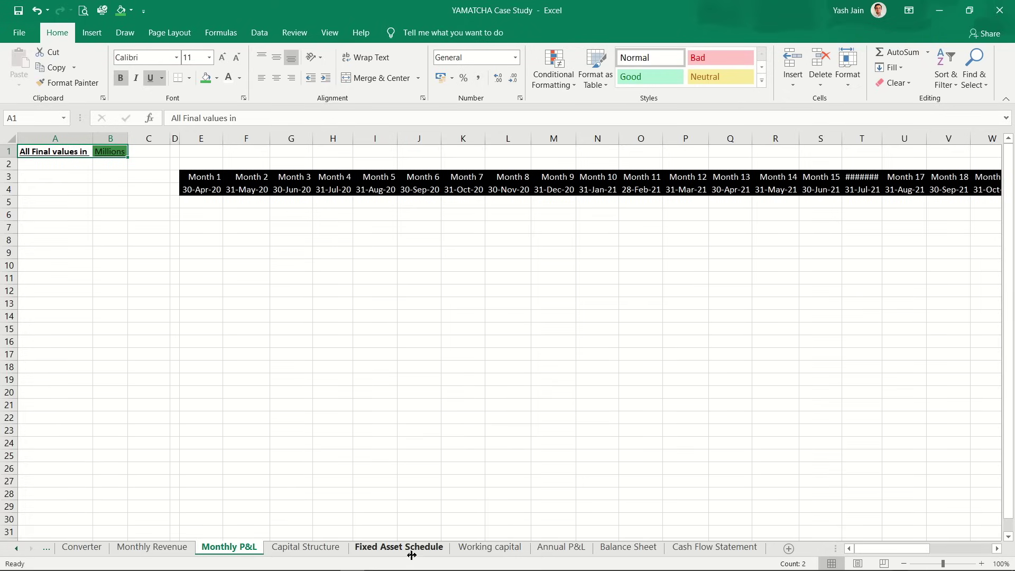
click(411, 548)
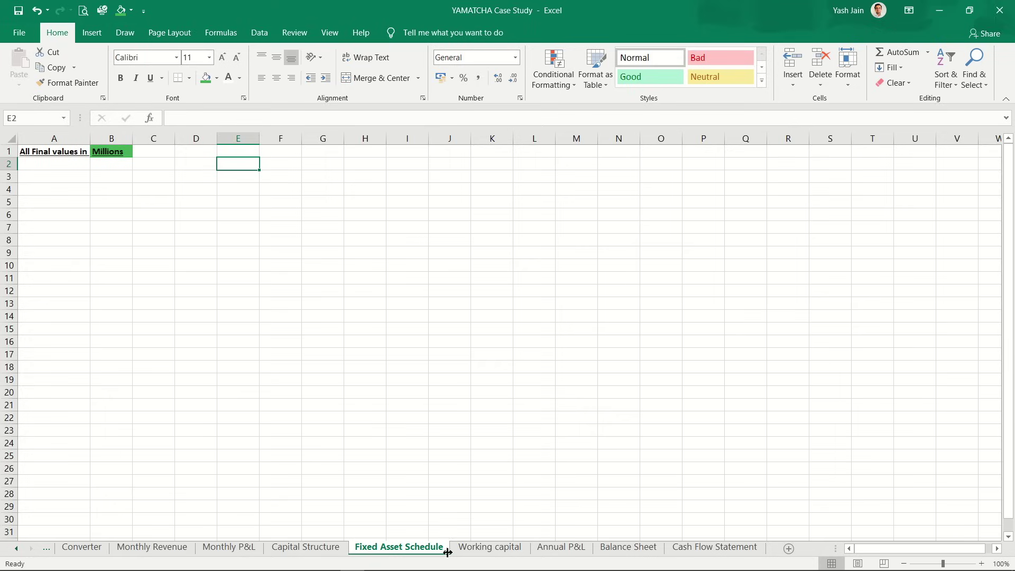
ctrl+click(489, 548)
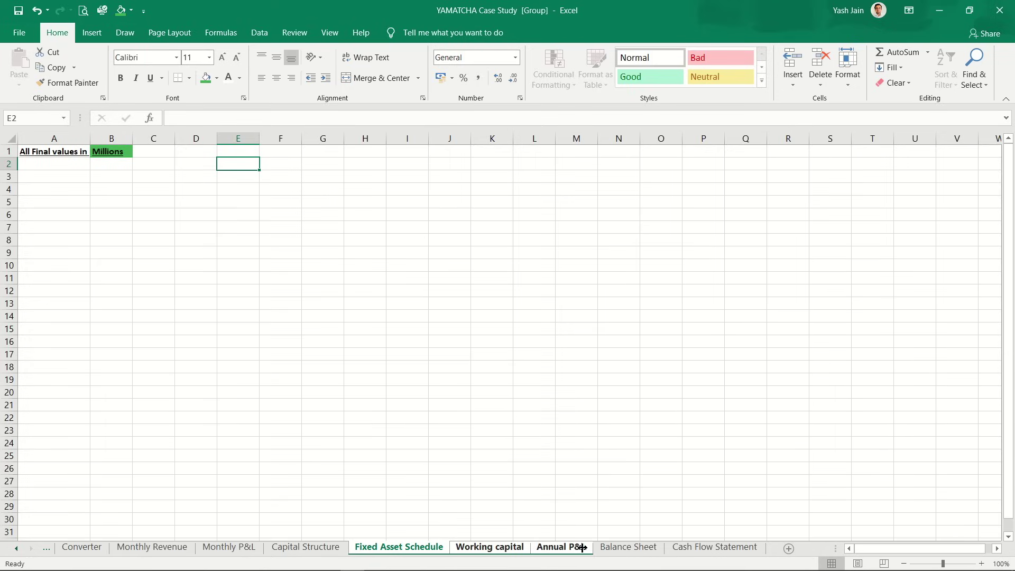
ctrl+click(624, 548)
ctrl+click(678, 549)
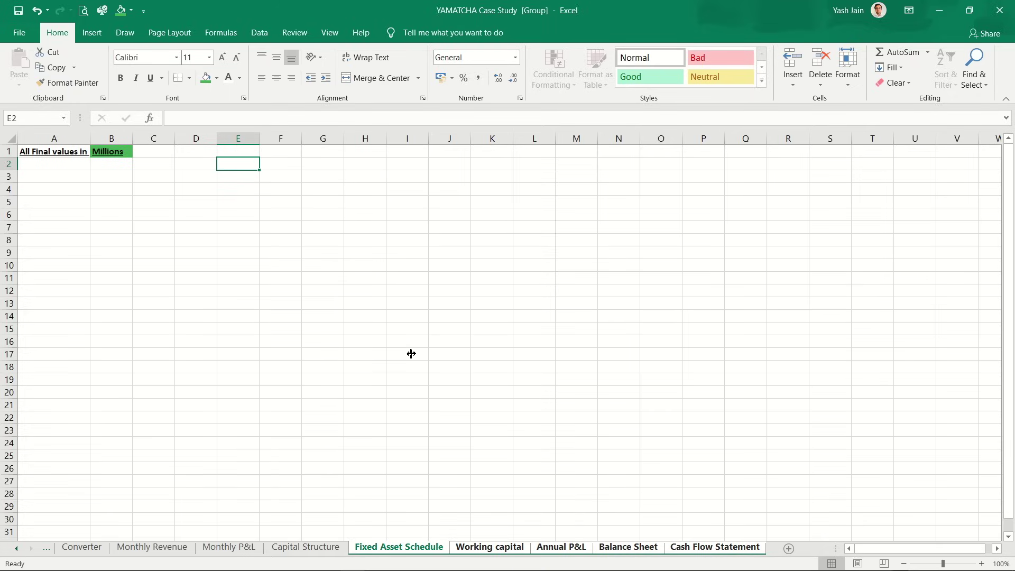
Step: Enter =EOMONTH(Assumptions!G3,12) in E3 and give it a date format
key(Down)
text(=eo)
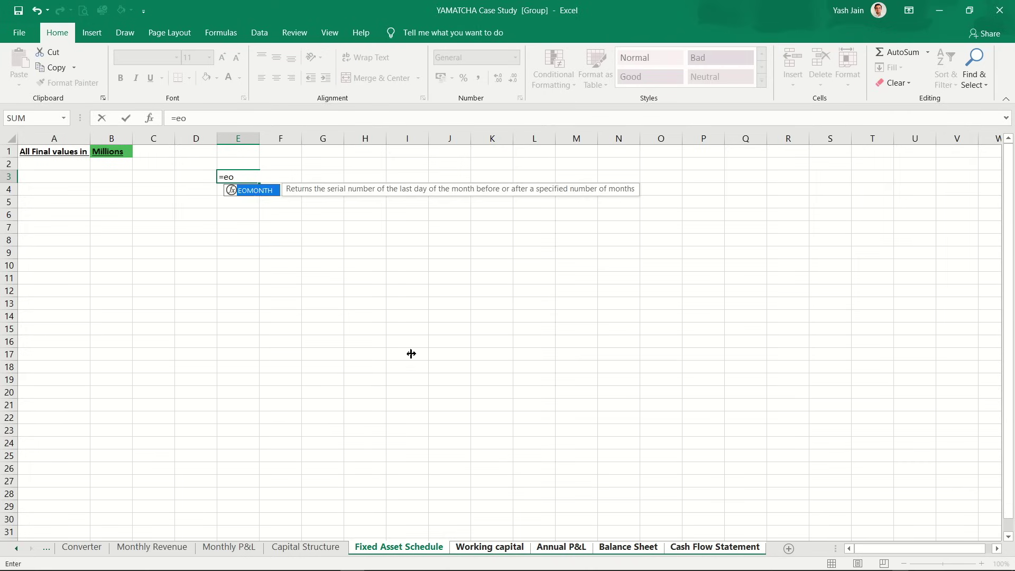
key(Tab)
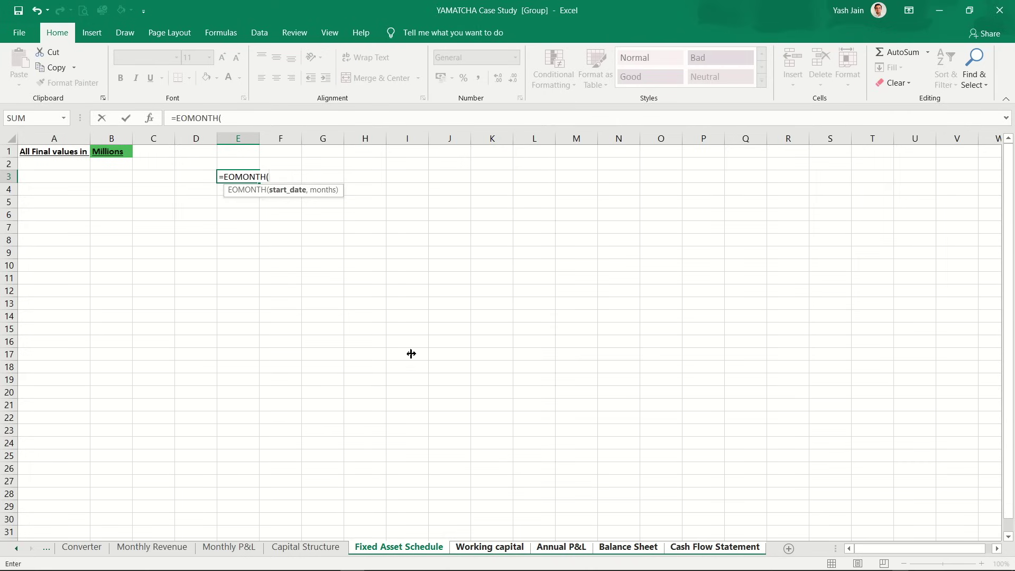
key(ctrl+Page_Up)
key(ctrl+Page_Up)
key(ctrl+Page_Up)
key(ctrl+Page_Up)
key(ctrl+Page_Up)
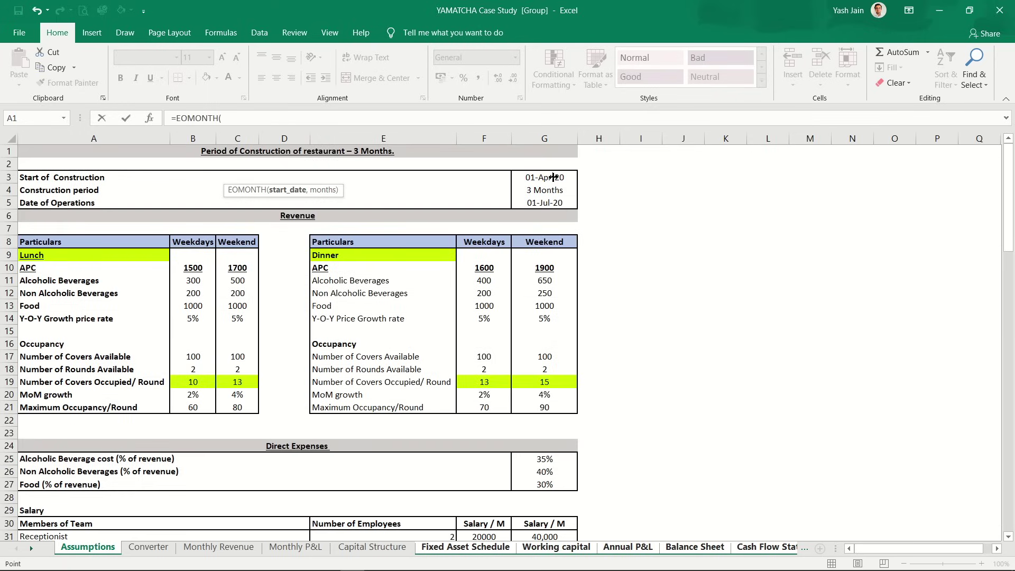
click(553, 177)
text(,)
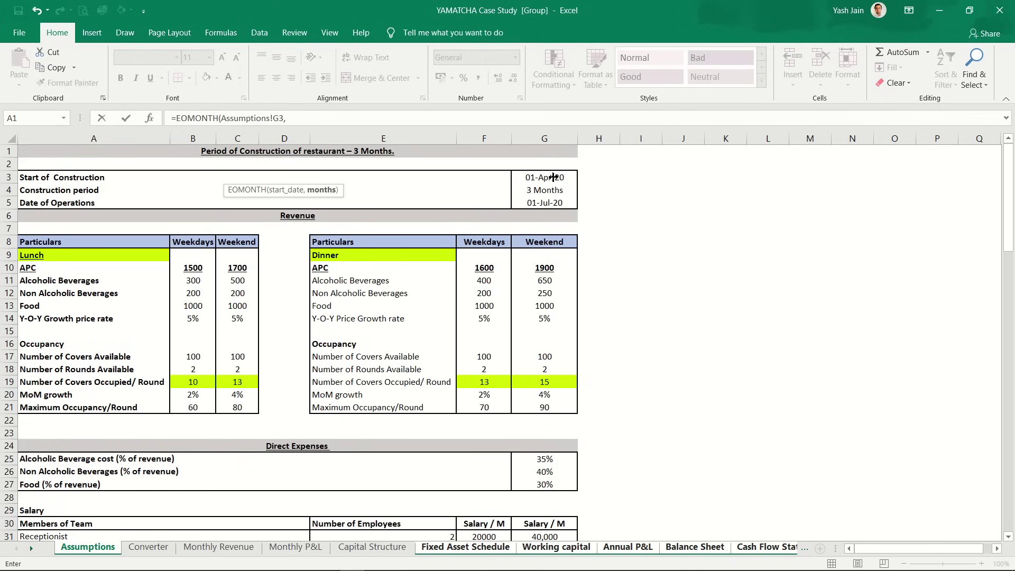
text(12))
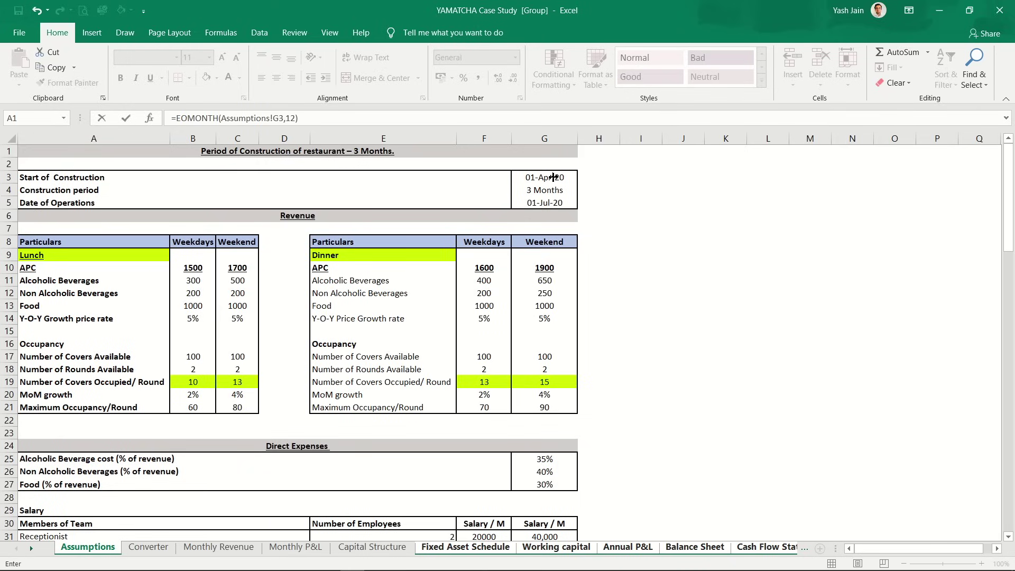
key(Return)
key(Up)
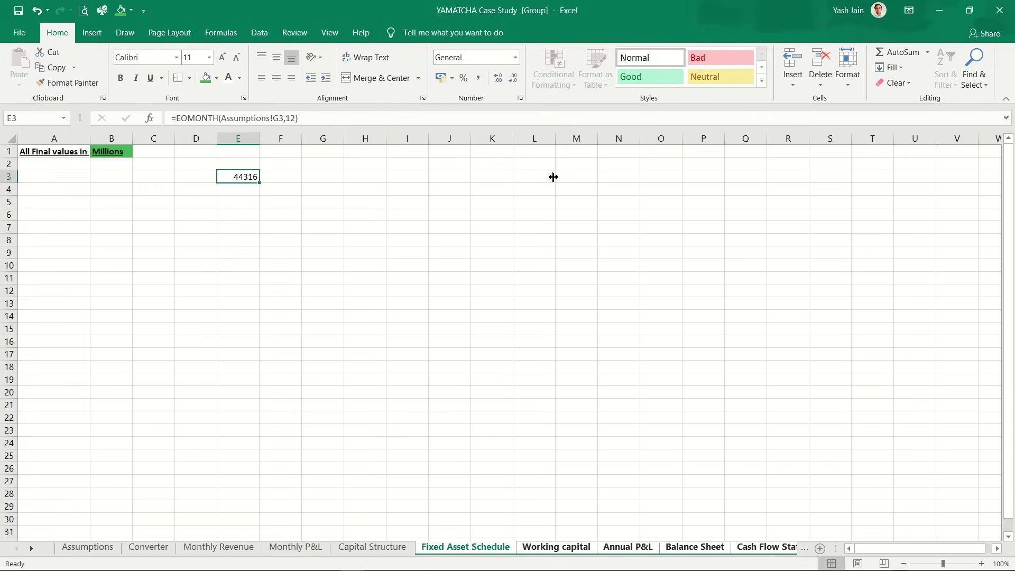
key(ctrl+shift+3)
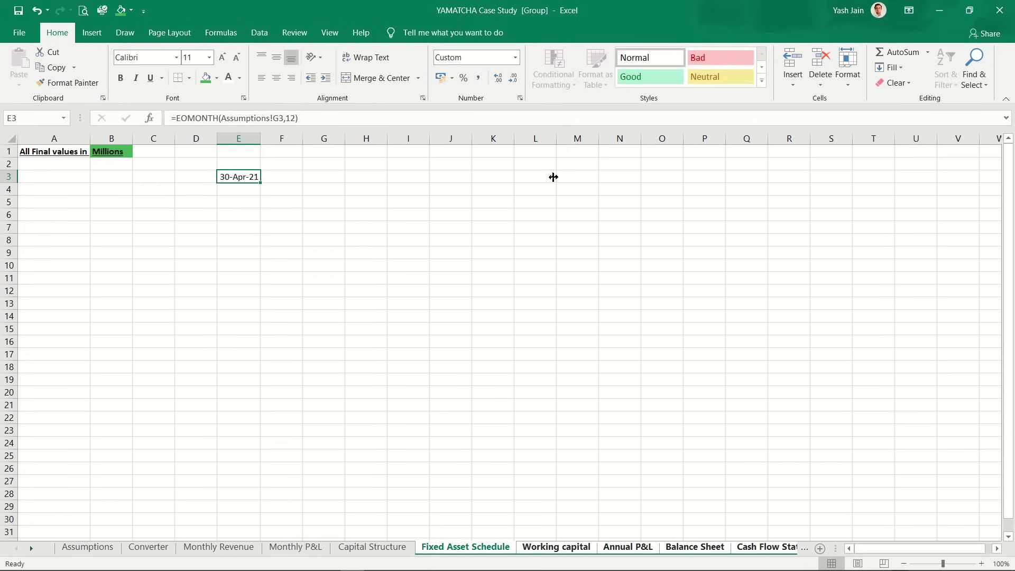
Step: Change the months argument to 11 so E3 shows 31-Mar-21, then start an EOMONTH formula in F3
click(294, 117)
key(BackSpace)
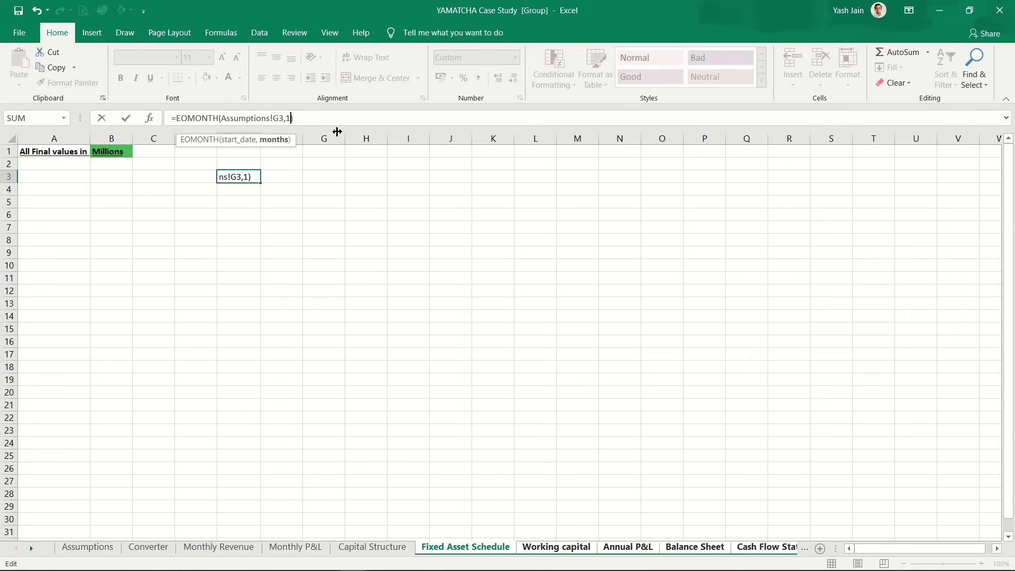
text(1)
key(Return)
key(Up)
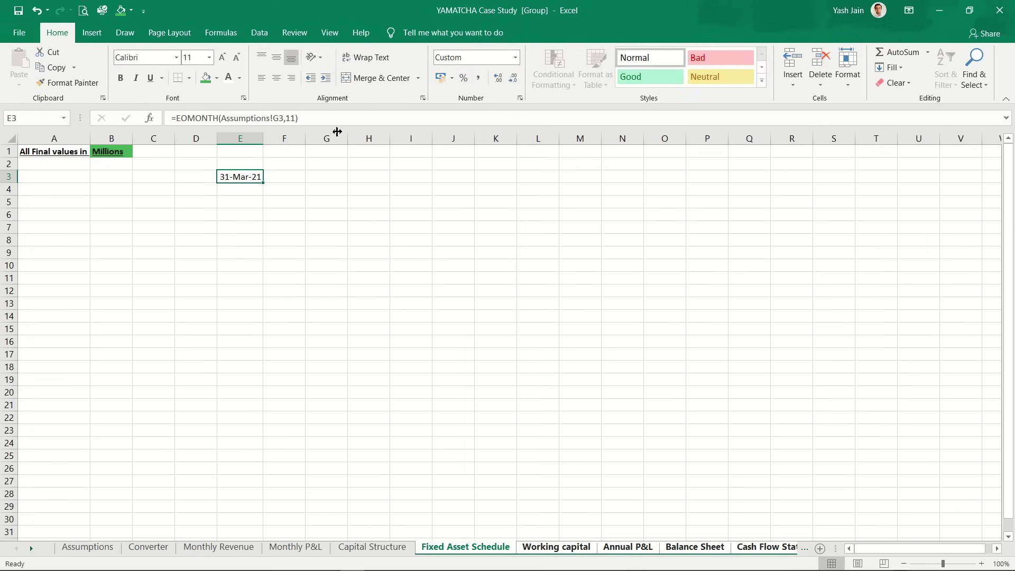
key(Right)
text(=)
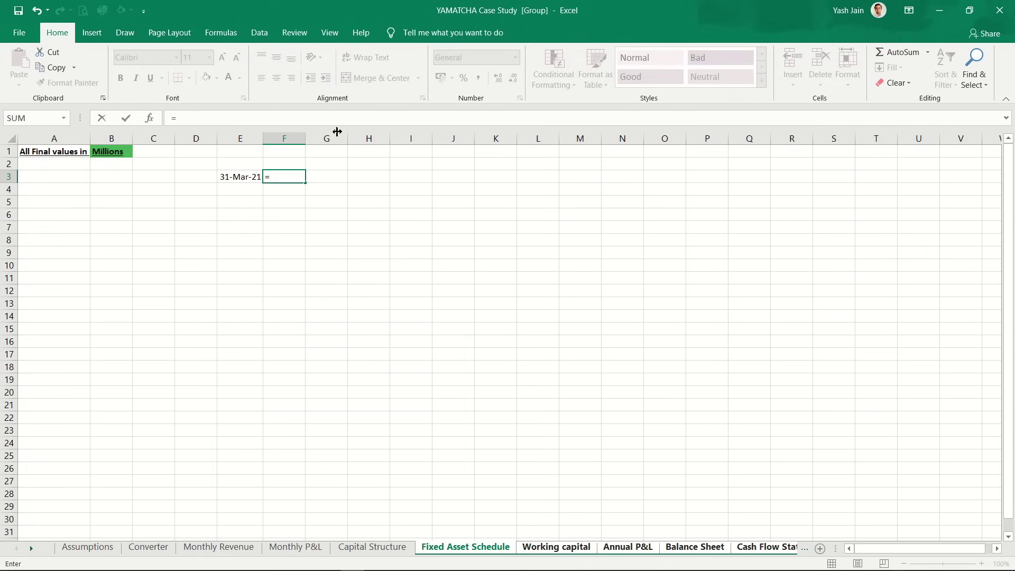
text(EOMONTH()
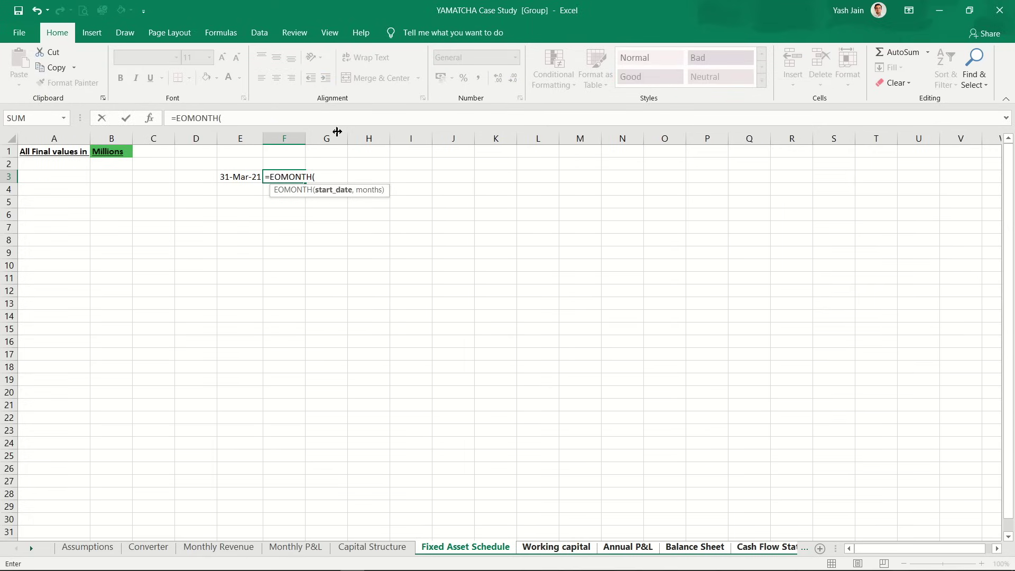
Step: Complete =EOMONTH(E3,12) in F3 and format it as a day-month-year date
key(Left)
text(,)
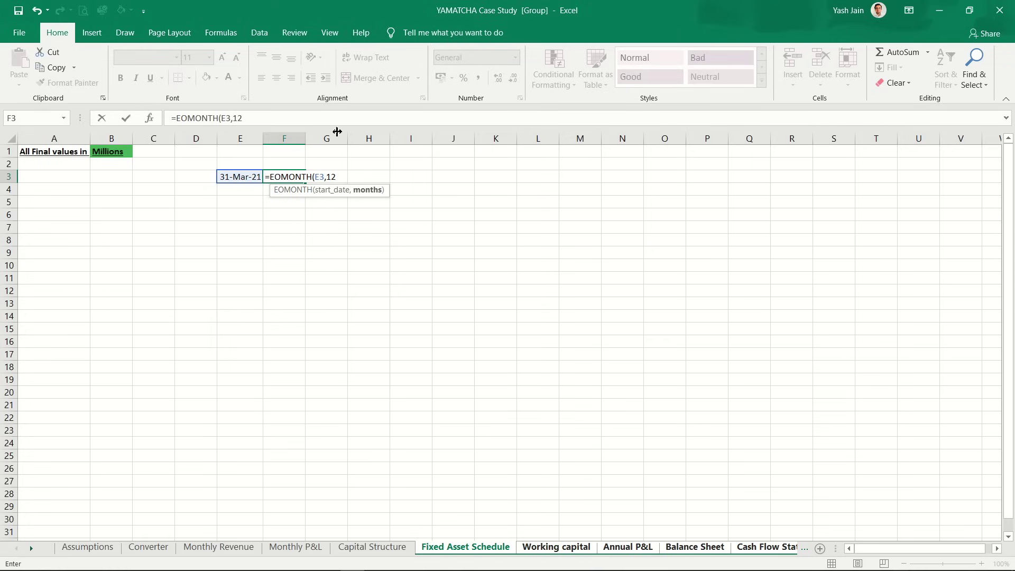
key(Return)
key(Up)
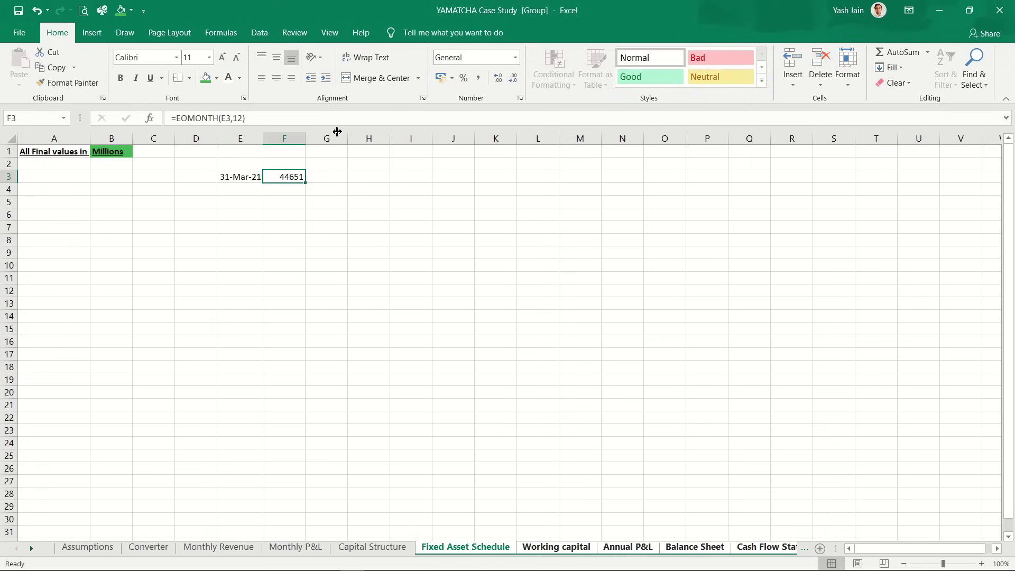
click(515, 57)
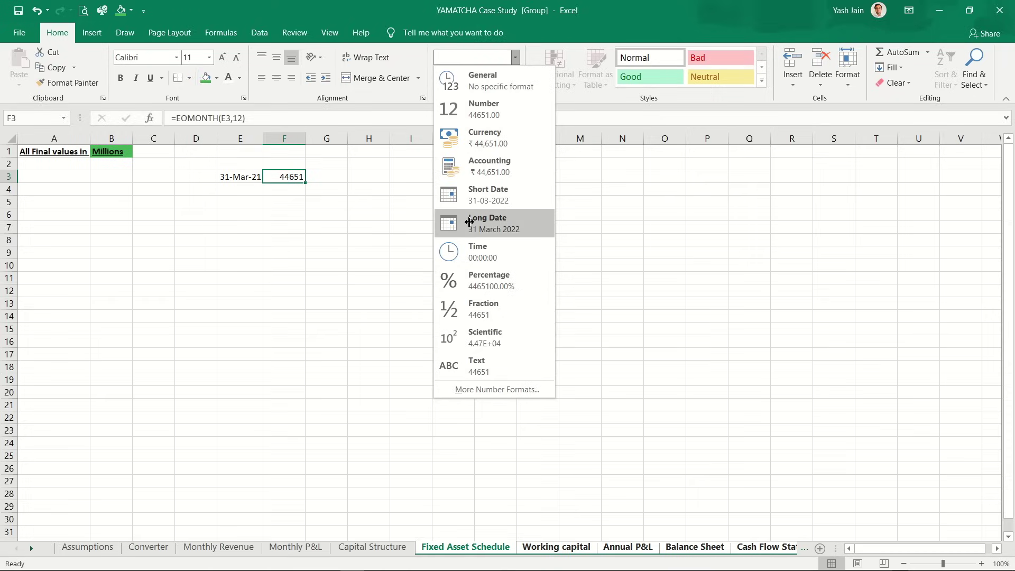
click(470, 222)
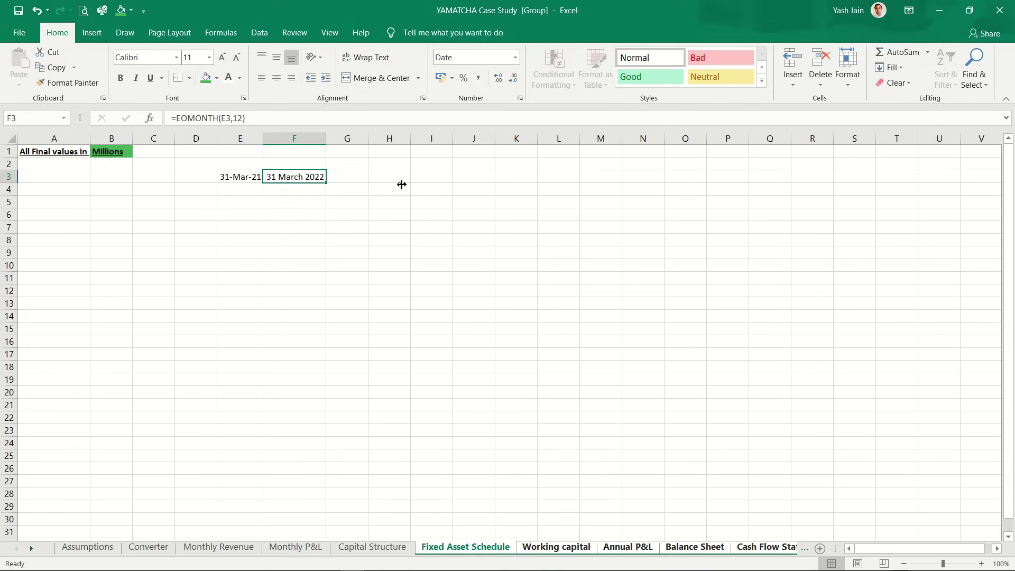
key(ctrl+shift+3)
Step: Copy the F3 formula to G3 to get 31-Mar-23 and AutoFit column G
key(Right)
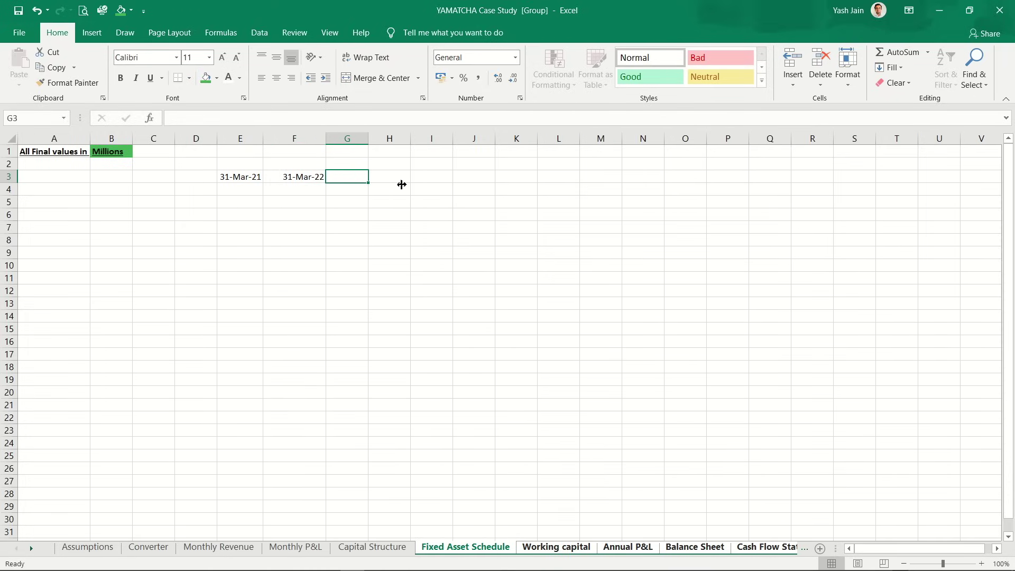
key(Left)
key(ctrl+c)
key(Right)
key(ctrl+v)
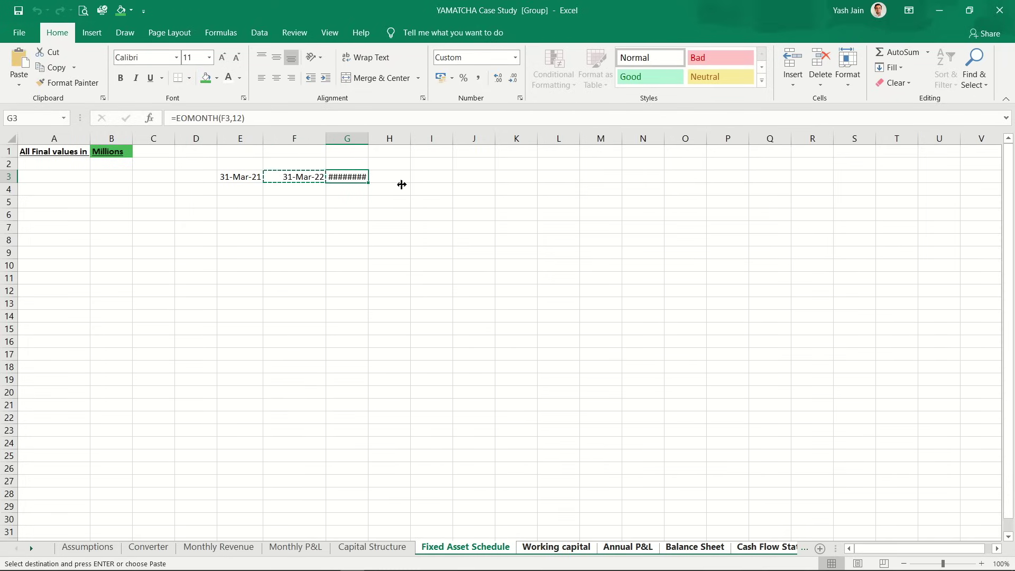
key(alt+h)
key(o)
key(i)
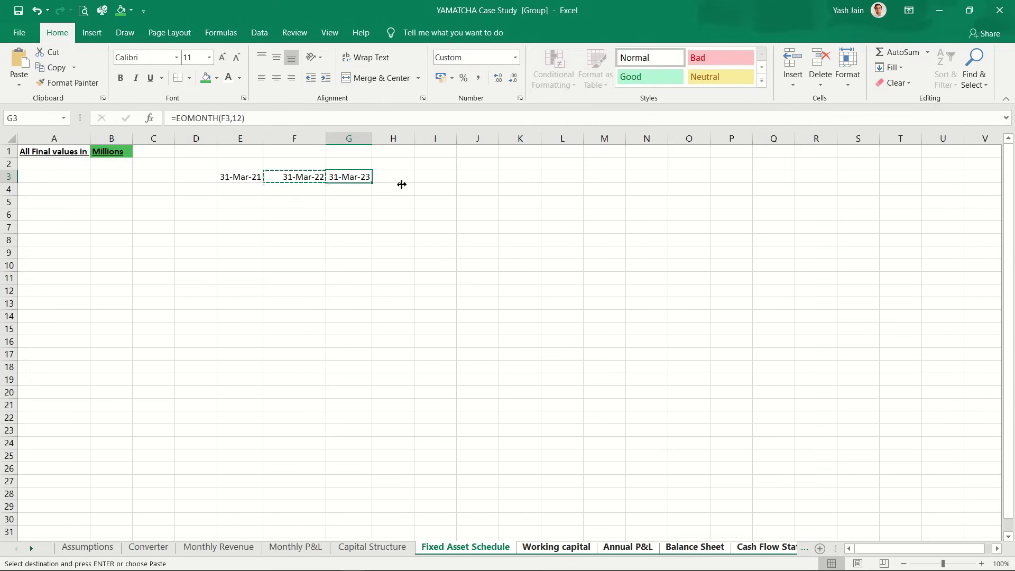
key(Right)
key(Left)
key(Left)
key(Left)
key(Left)
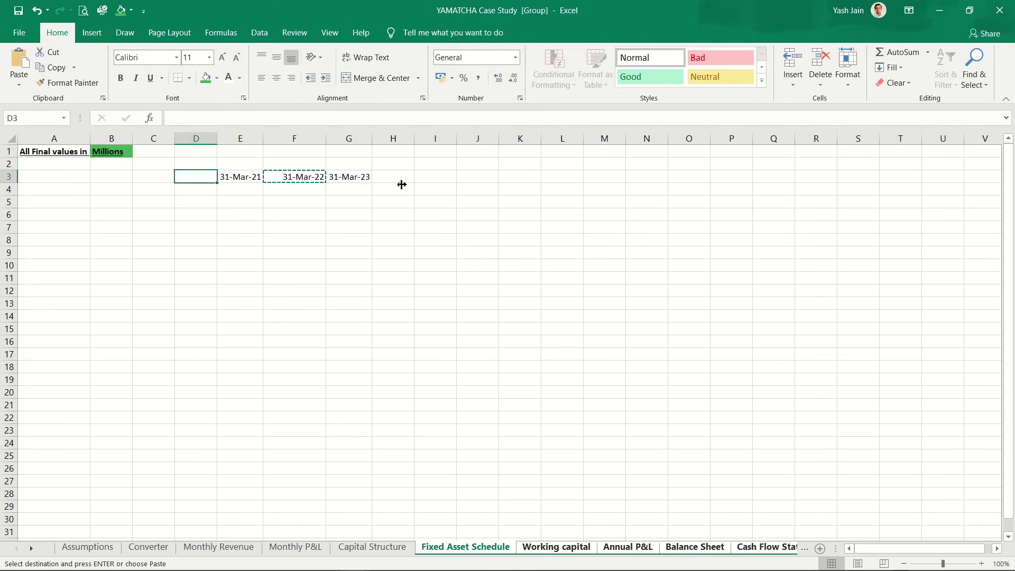
key(Right)
key(Up)
Step: Type the labels Year 1, Year 2 and year 3 into E2, F2 and G2
text(Y)
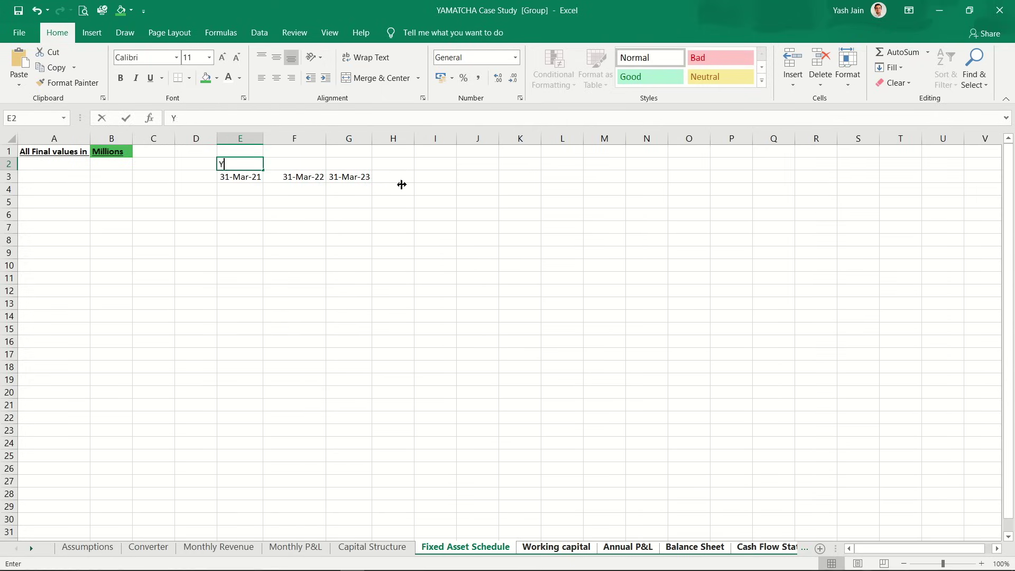
text(ear 1)
key(Return)
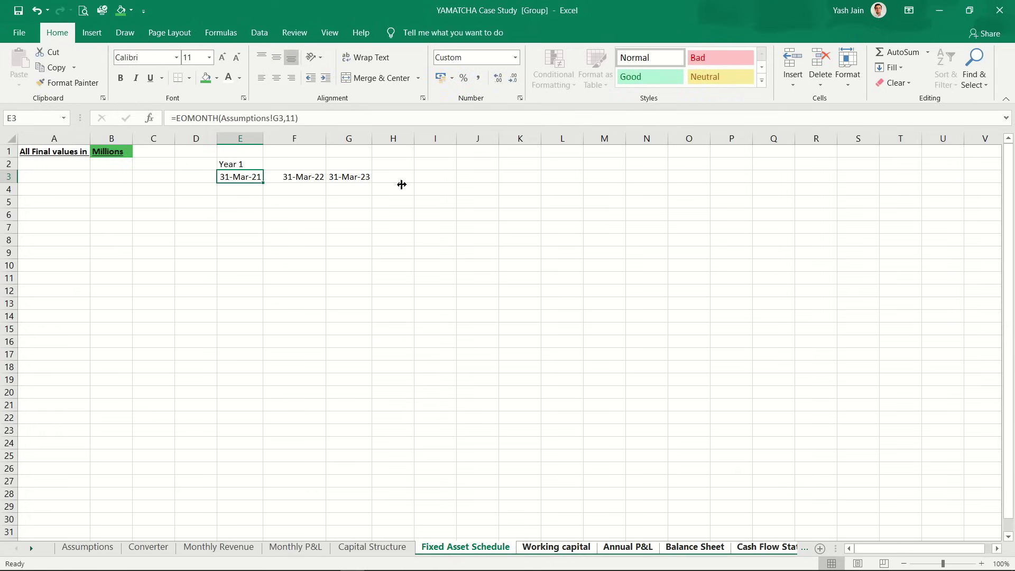
key(Up)
key(Right)
text(Yea)
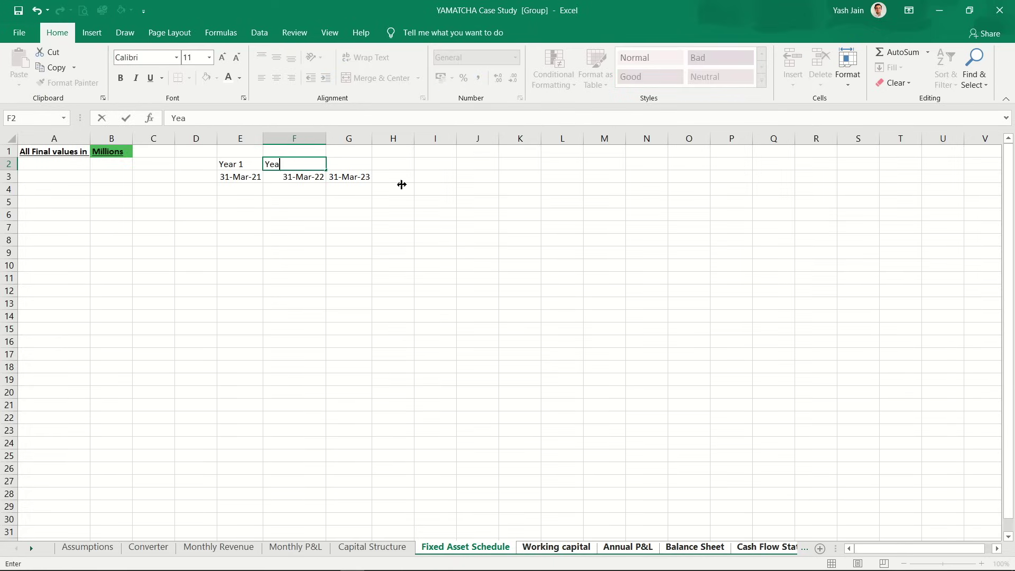
text(r 2)
key(Return)
key(Up)
key(Right)
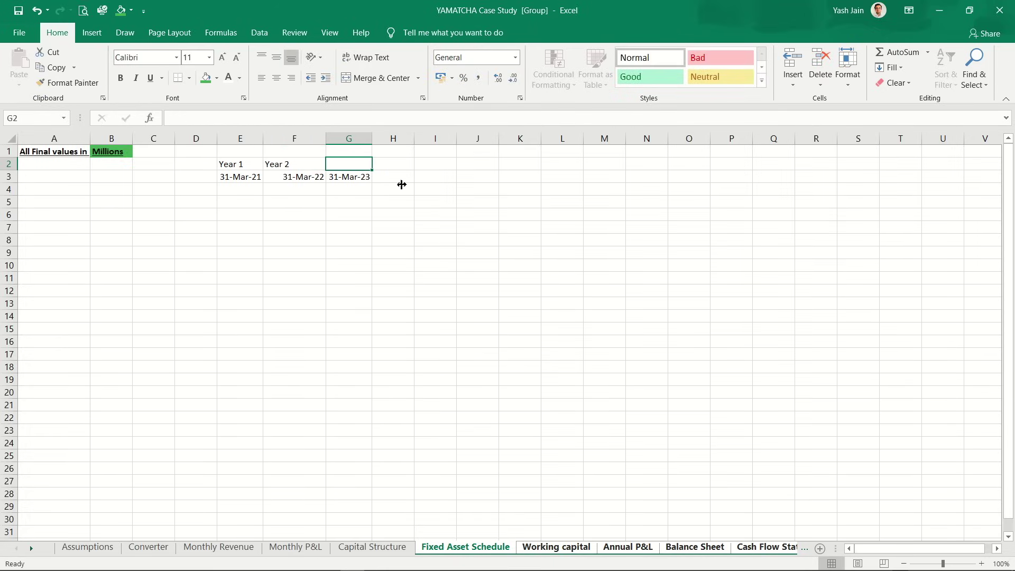
text(year 3)
key(Return)
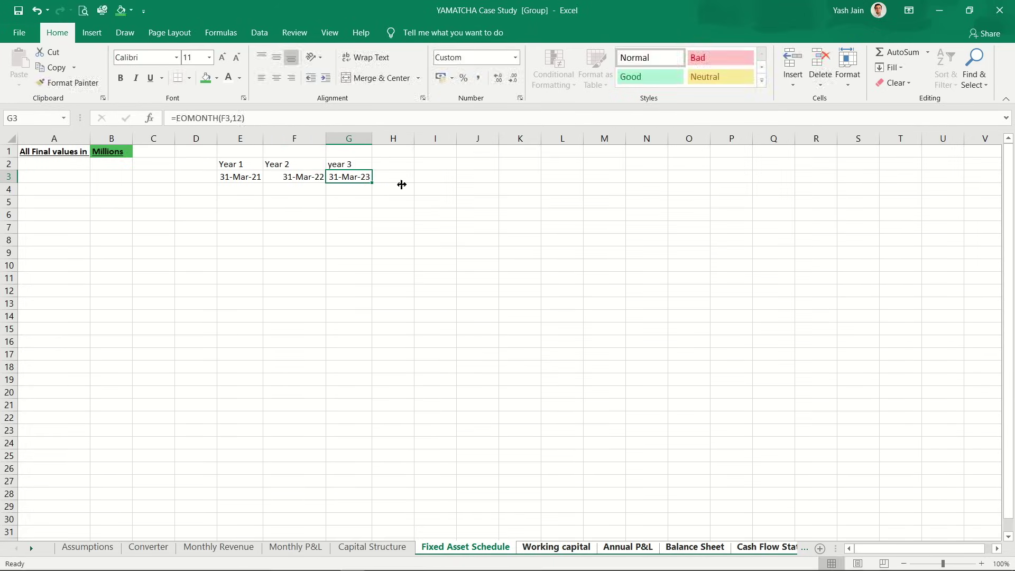
key(Up)
key(Left)
key(Left)
key(Right)
key(Left)
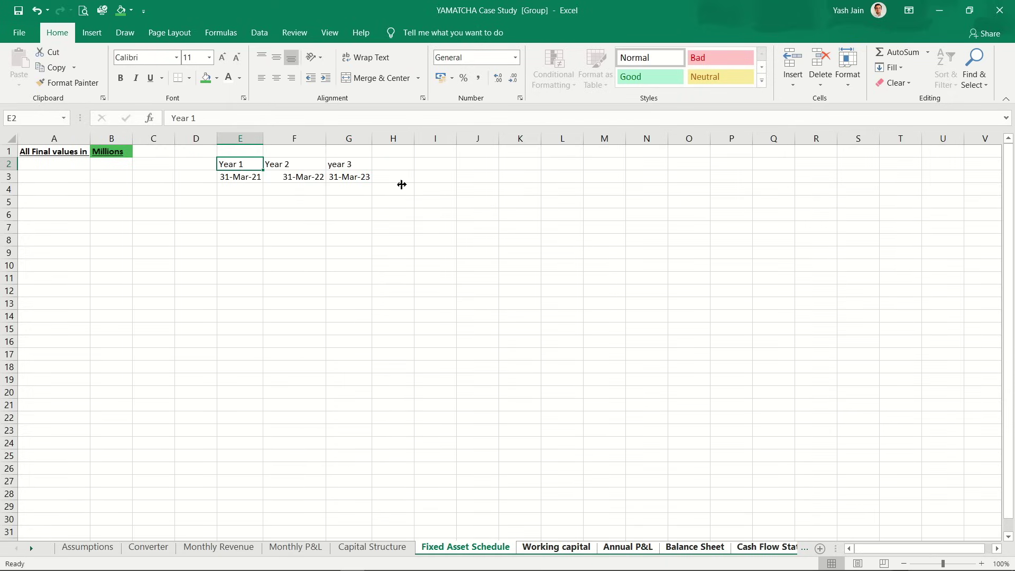
key(Right)
key(Right)
key(Left)
key(Left)
key(Left)
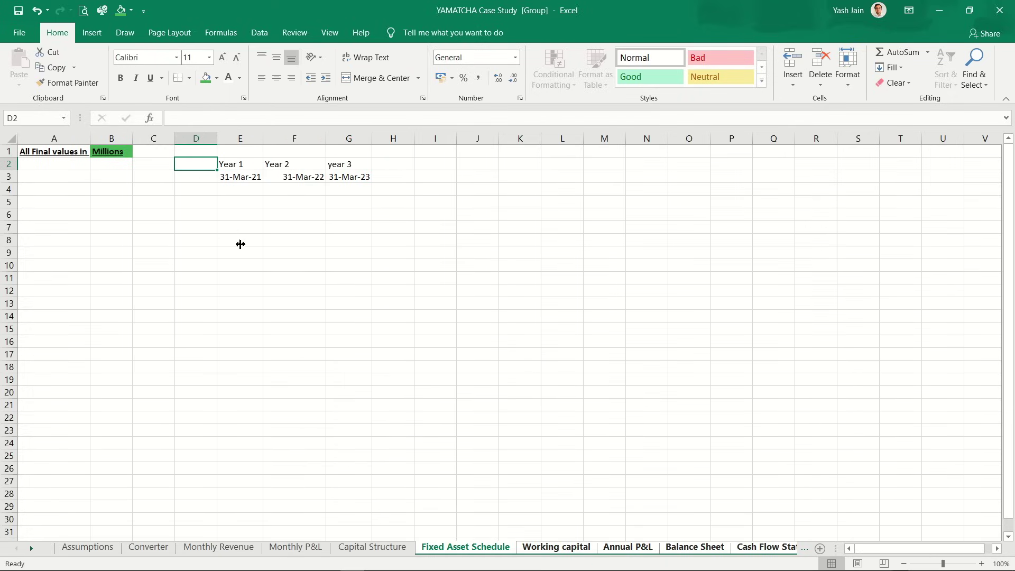
Step: Clear the text year labels from E2:G2
key(Right)
key(shift+Right)
key(shift+Right)
key(Delete)
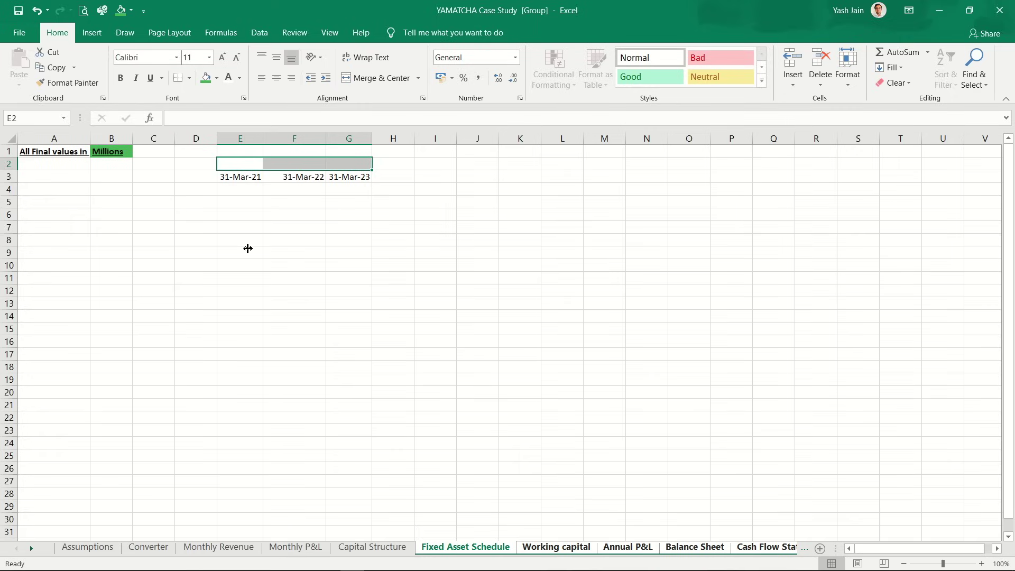
key(Left)
key(Right)
Step: Enter the numbers 1, 2 and 3 in E2:G2 and open Format Cells for them
text(1)
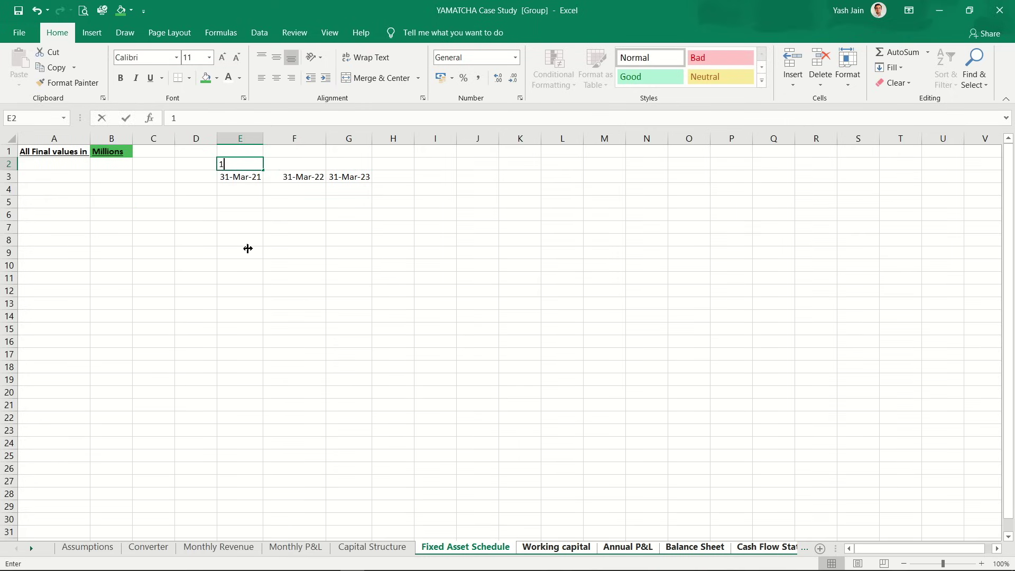
key(Tab)
text(2)
key(Down)
key(Up)
key(Right)
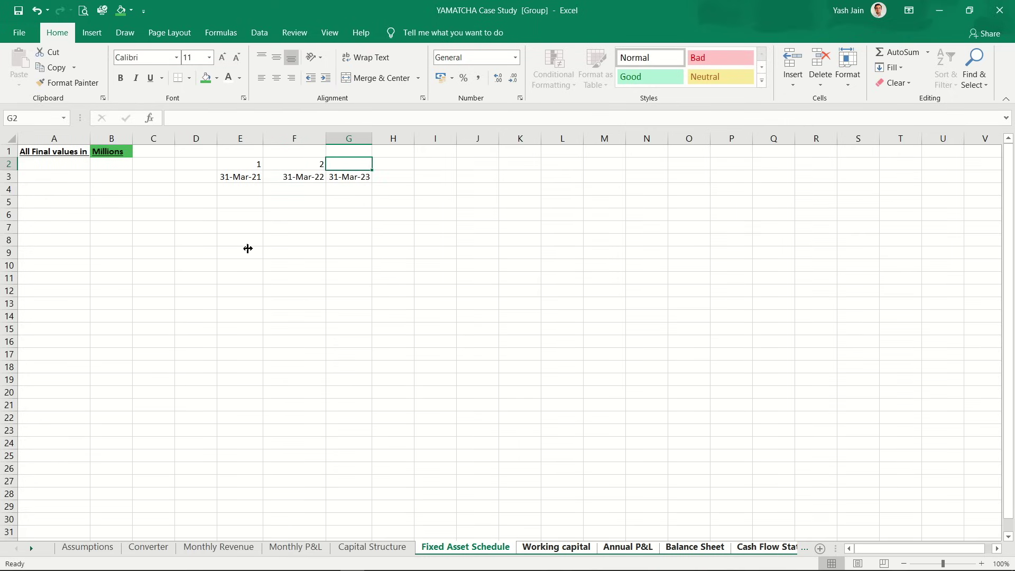
text(3)
key(Return)
key(Up)
key(shift+Left)
key(shift+Left)
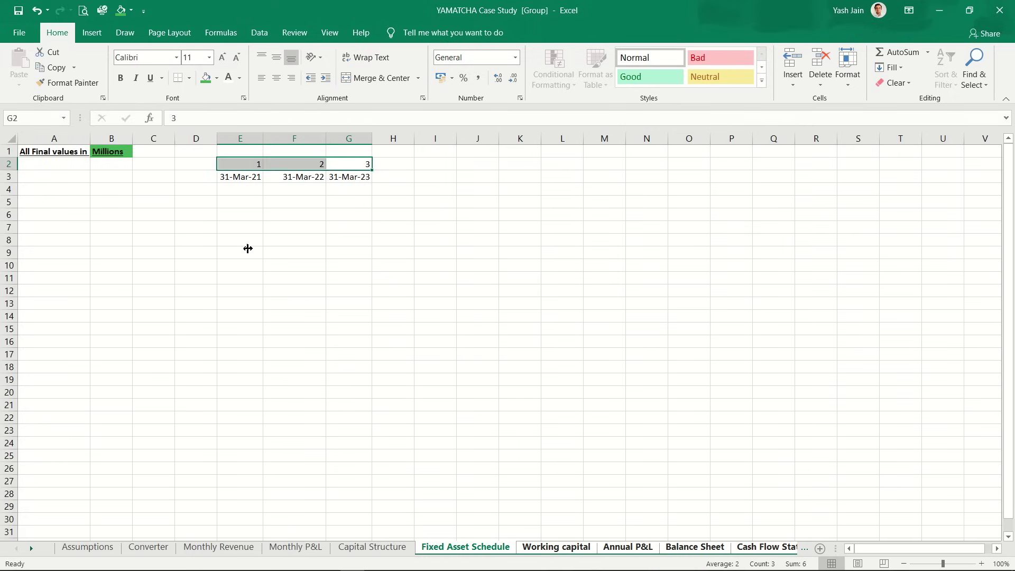
key(ctrl+1)
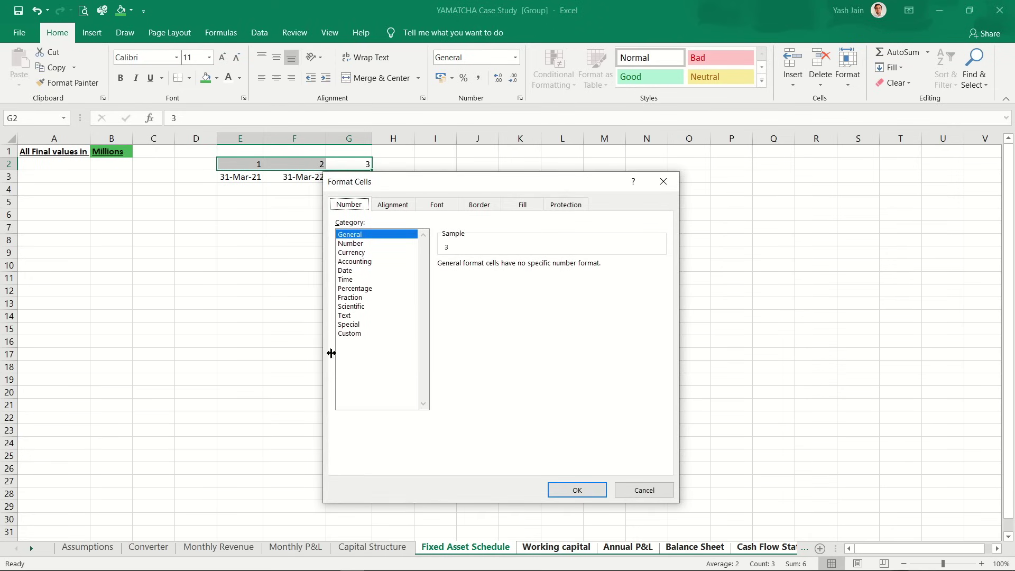
Step: Apply the custom number format "Year" 0 so E2:G2 read Year 1, Year 2, Year 3
click(357, 332)
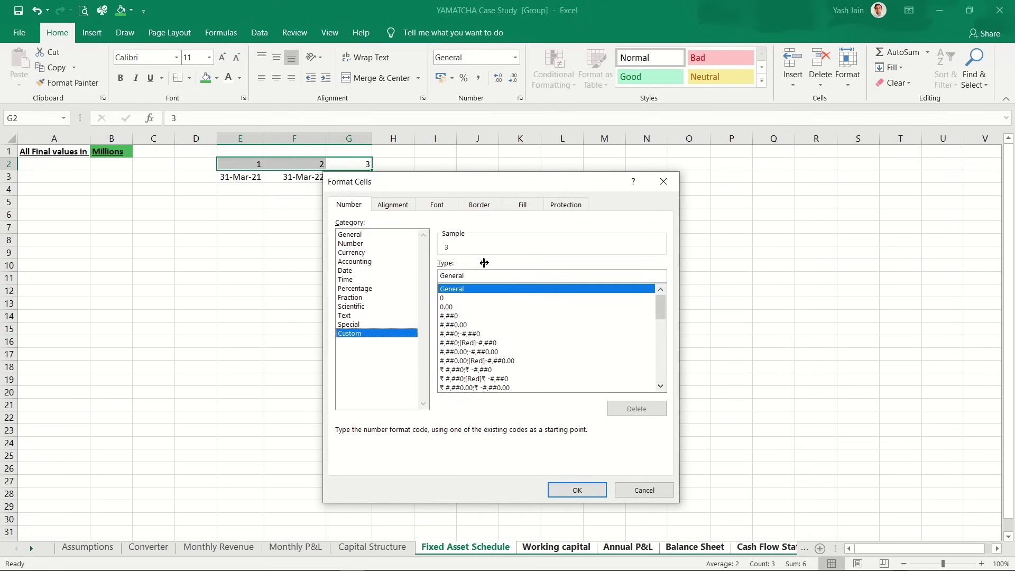
key(BackSpace)
key(BackSpace)
key(BackSpace)
key(BackSpace)
key(BackSpace)
key(BackSpace)
key(BackSpace)
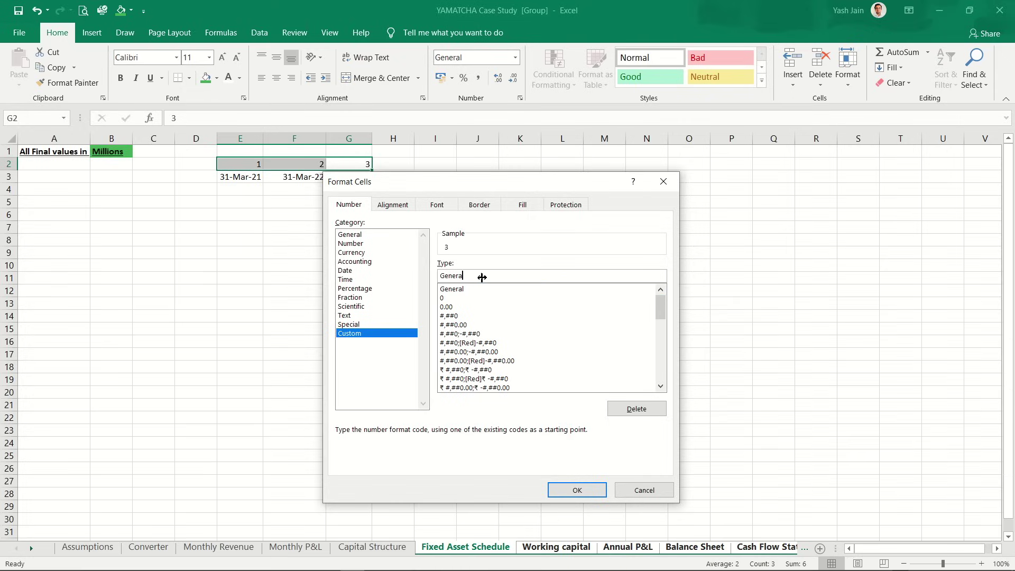
text("Year" 0)
key(Return)
key(Left)
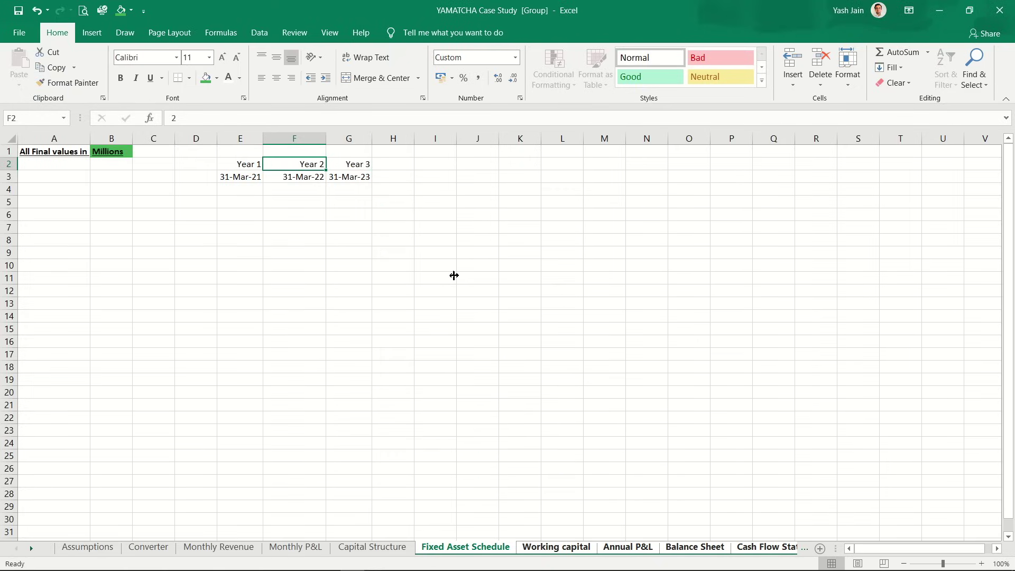
key(Left)
key(Right)
key(Right)
key(Right)
key(Left)
key(Left)
key(Left)
key(shift+Down)
key(shift+Right)
key(shift+Right)
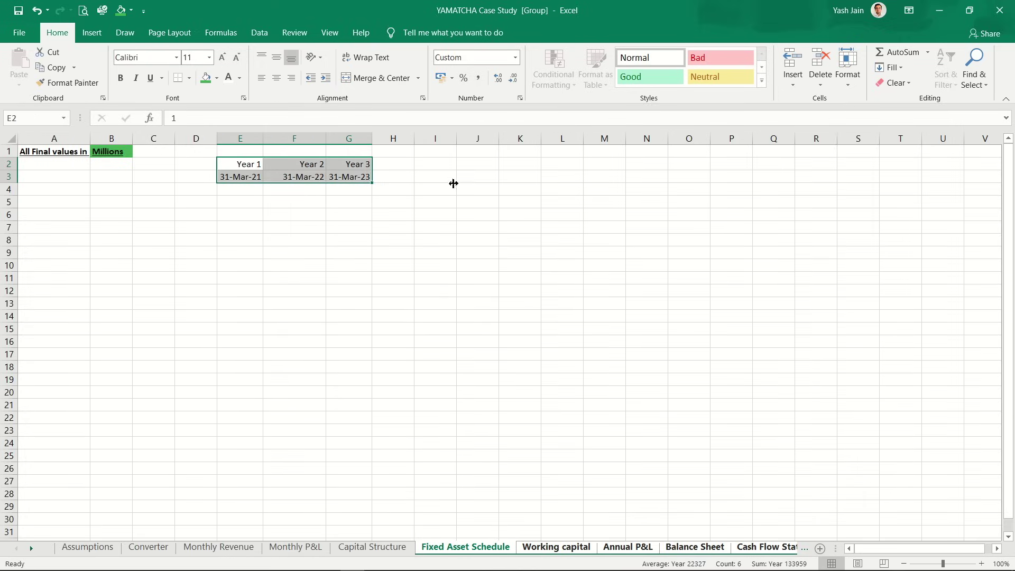
Step: Give the E2:G3 header block a black fill and white text
click(217, 78)
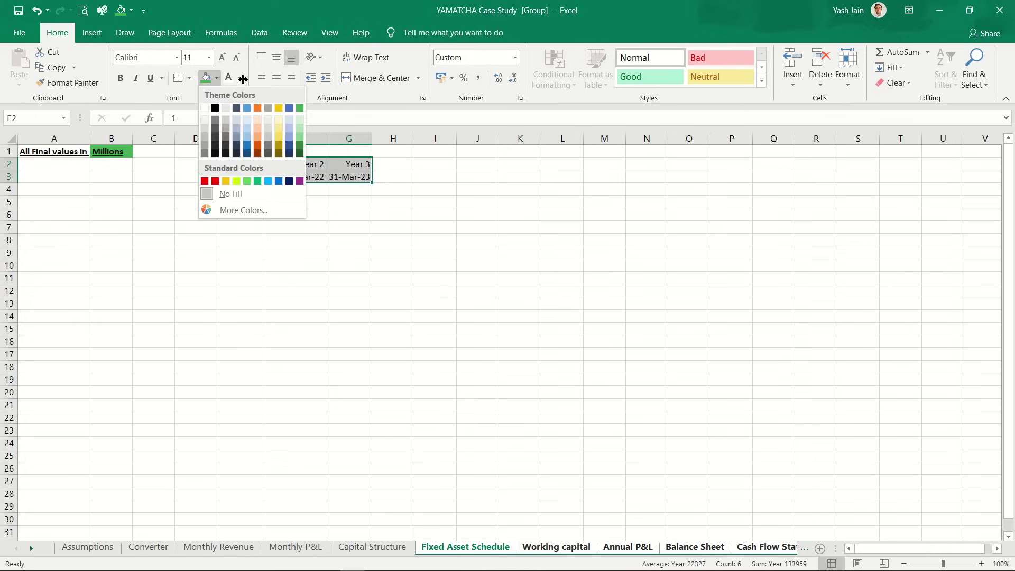
click(213, 107)
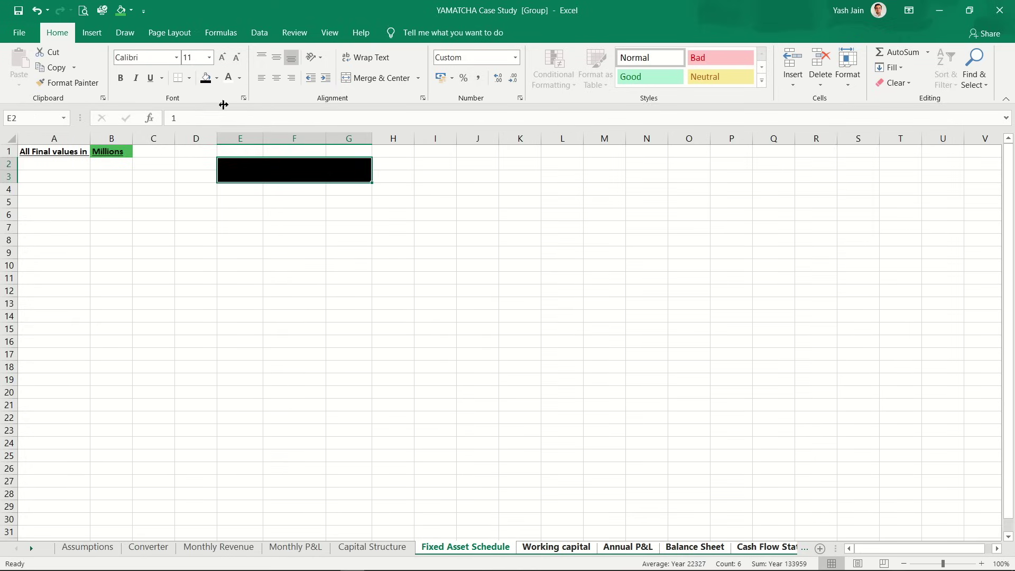
click(229, 78)
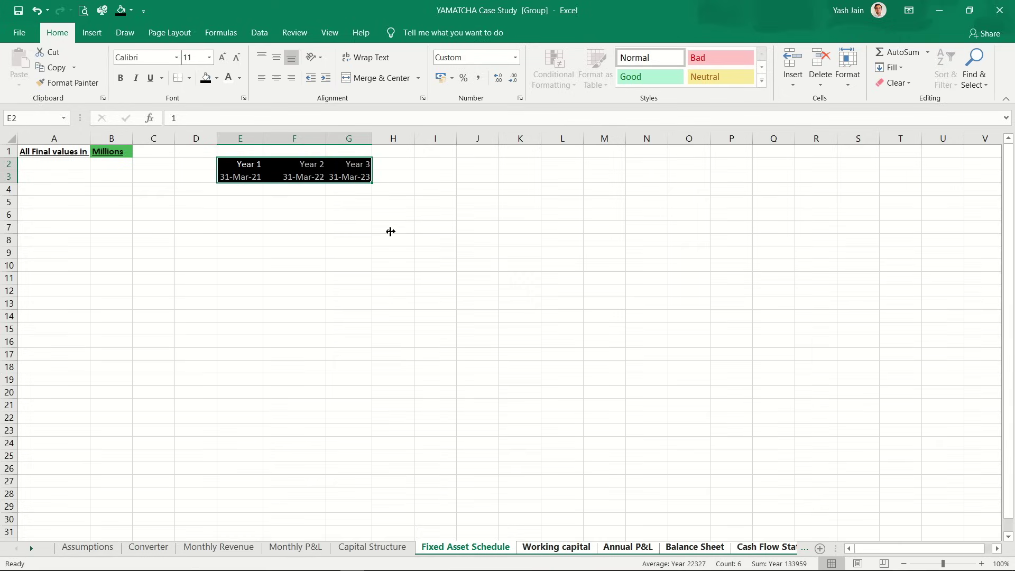
Step: Apply Comma Style to everything from E4 to the end of the sheet
click(252, 199)
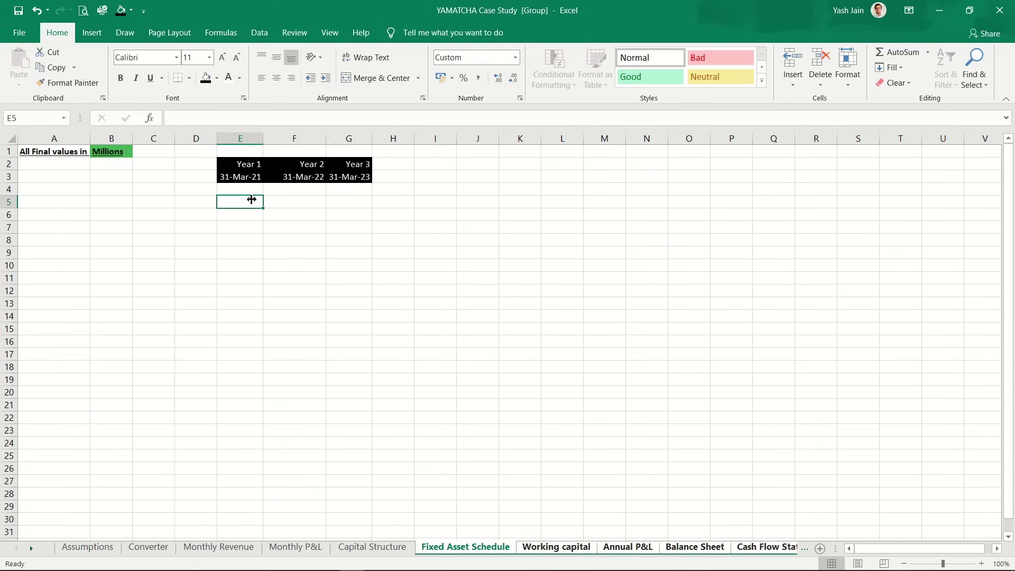
key(Up)
key(ctrl+shift+Down)
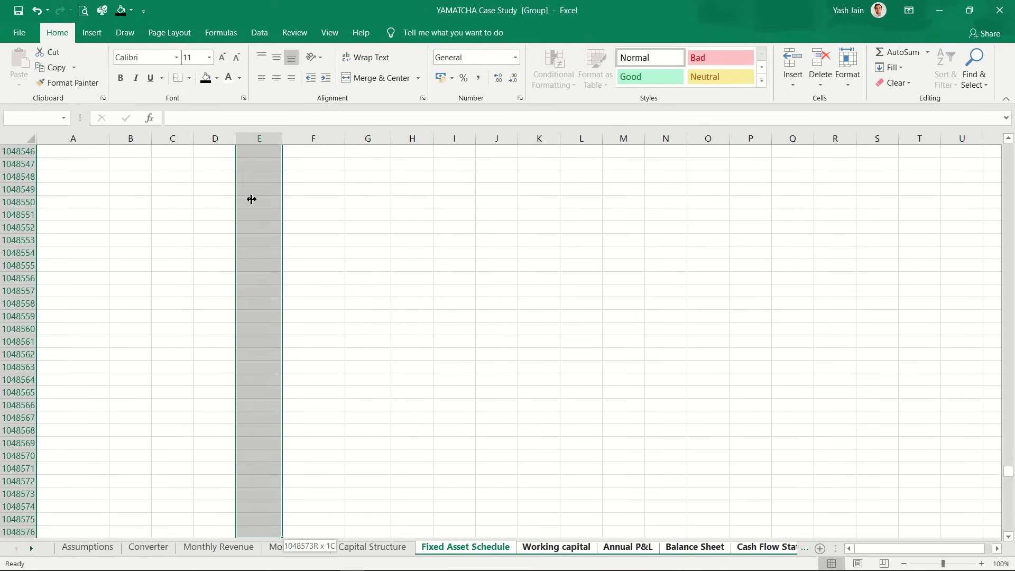
key(ctrl+shift+Right)
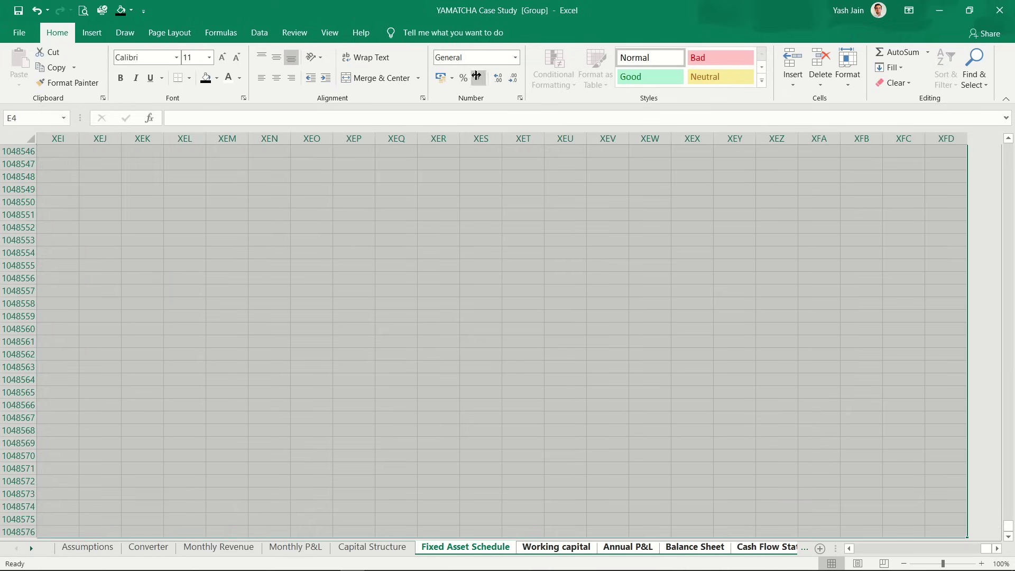
click(478, 78)
Step: Remove one decimal from the comma-styled range and enter 100000 in J2 as a test
click(512, 78)
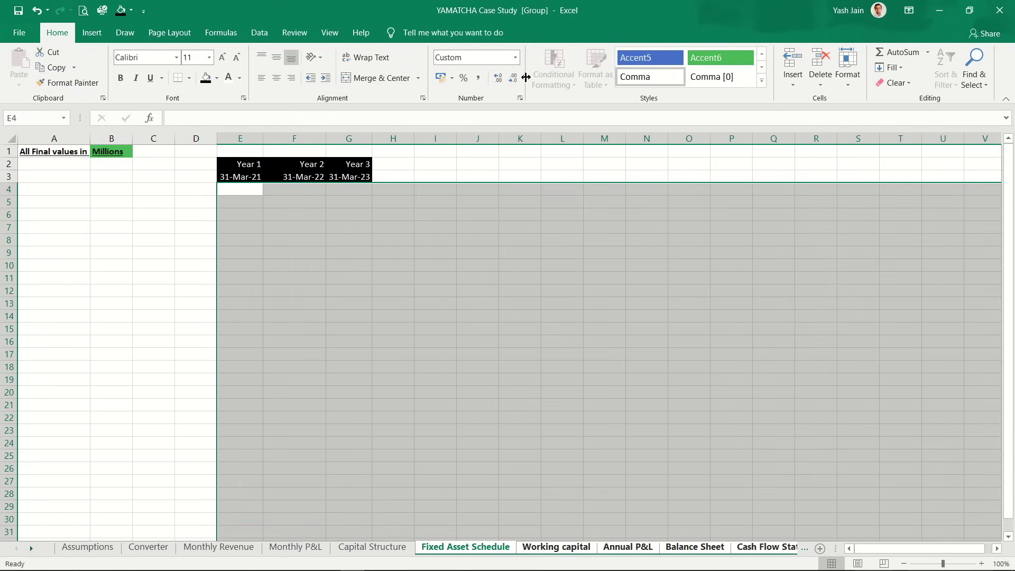
click(490, 167)
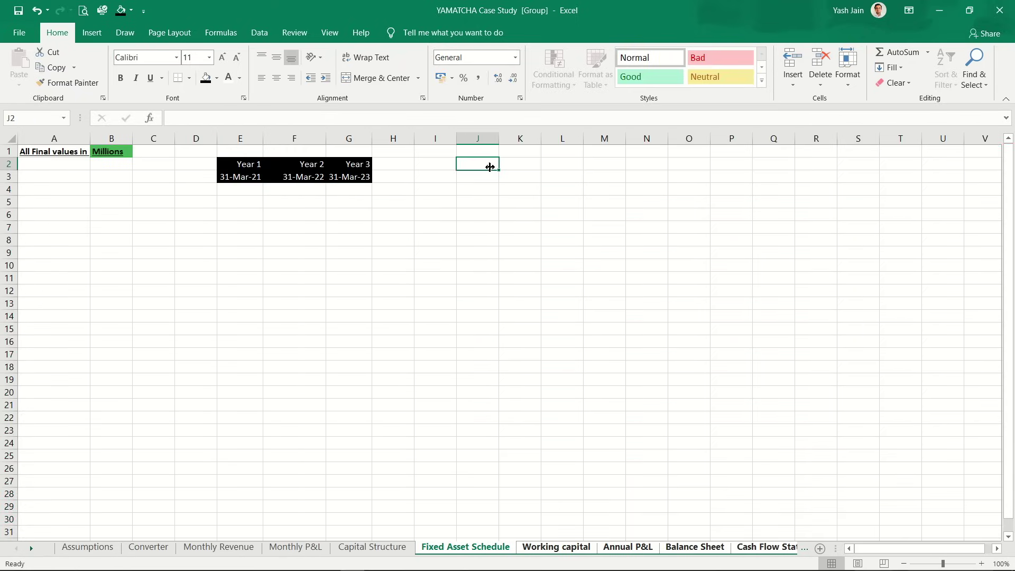
text(100000)
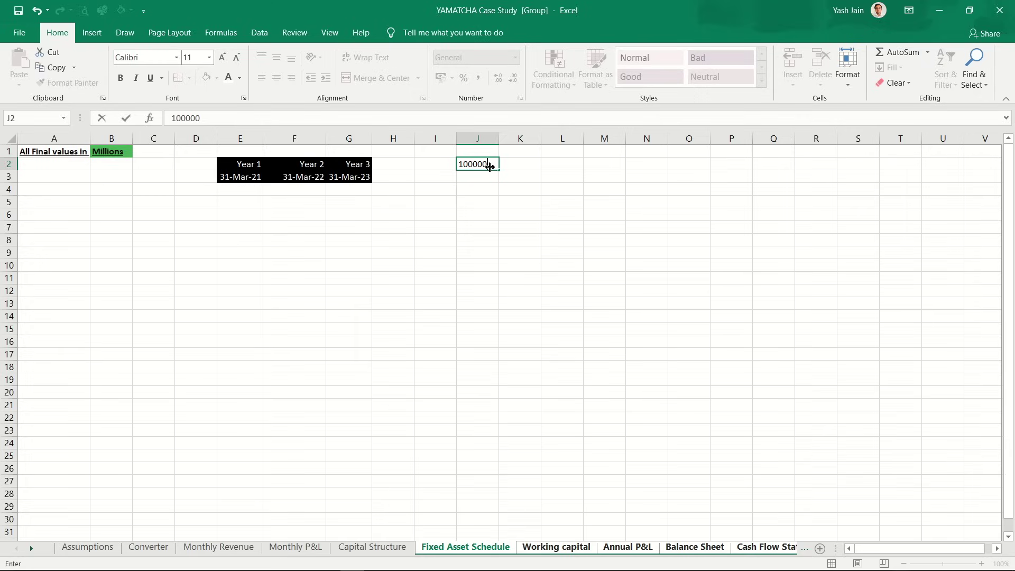
text(.00)
key(BackSpace)
key(Left)
key(Left)
key(Right)
key(Right)
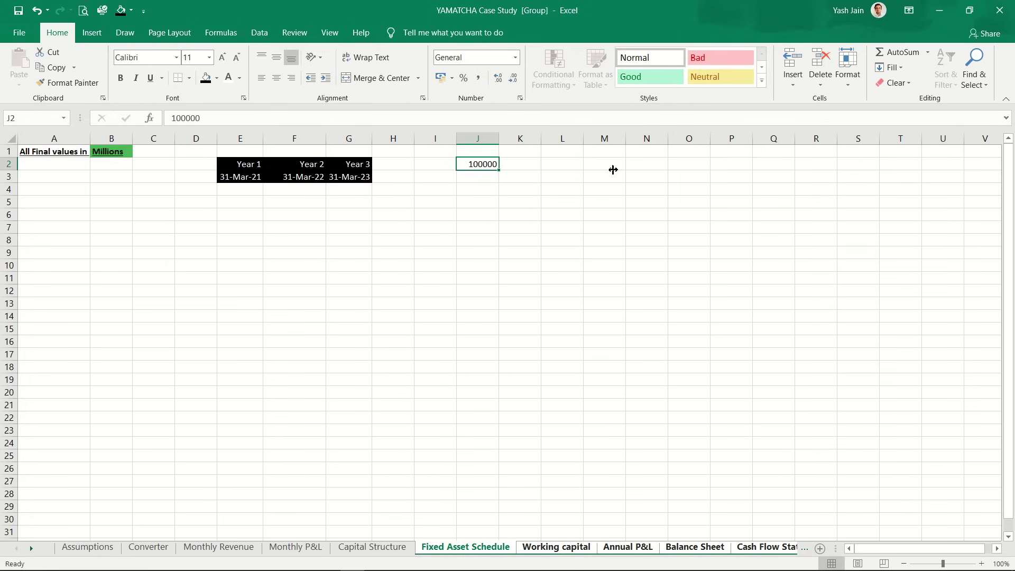
Step: Apply comma style with one fewer decimal to J2, then clear the test value
key(alt+h)
key(k)
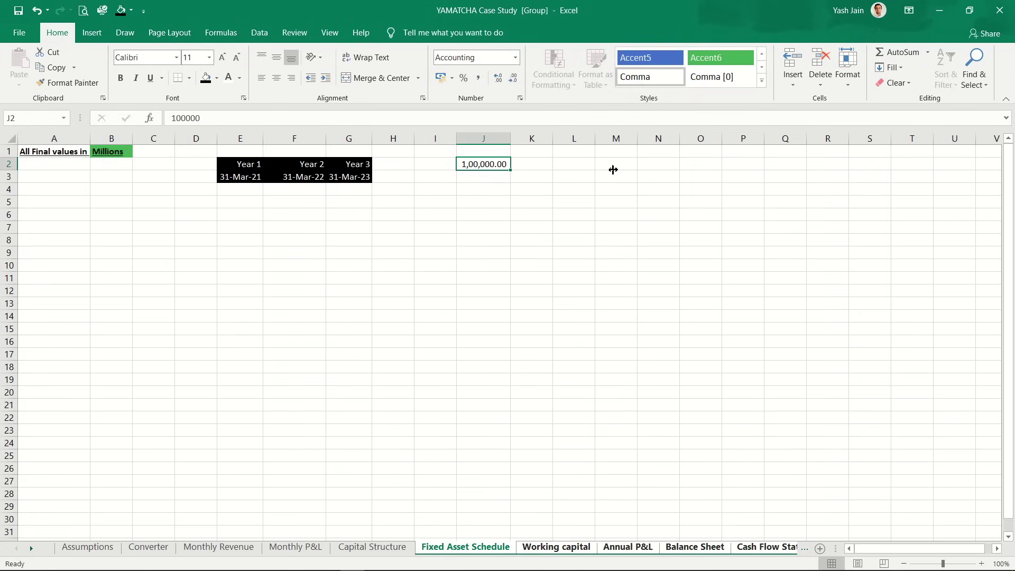
click(513, 78)
key(Delete)
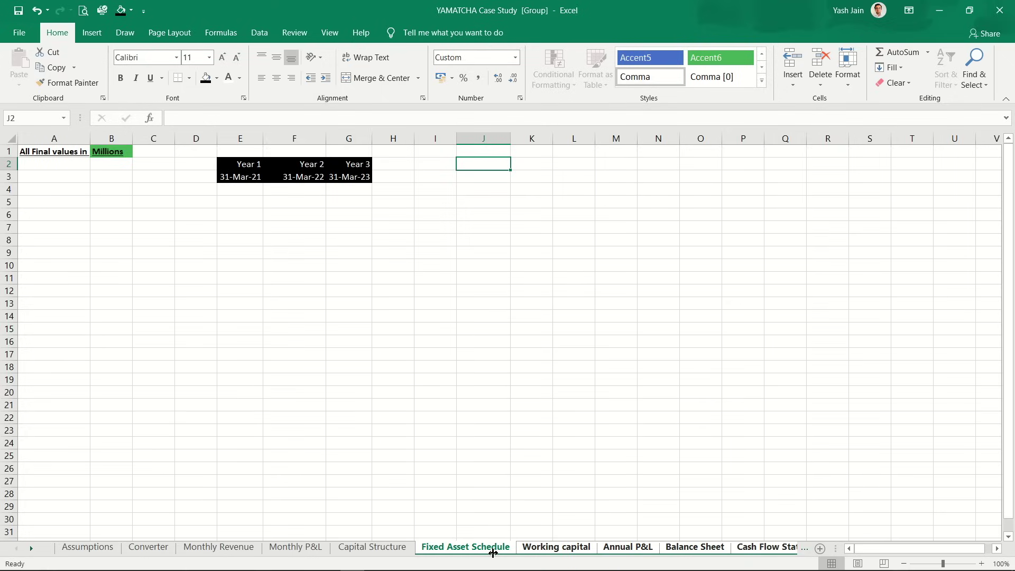
Step: Ungroup the sheets and group Fixed Asset Schedule with Capital Structure
click(397, 546)
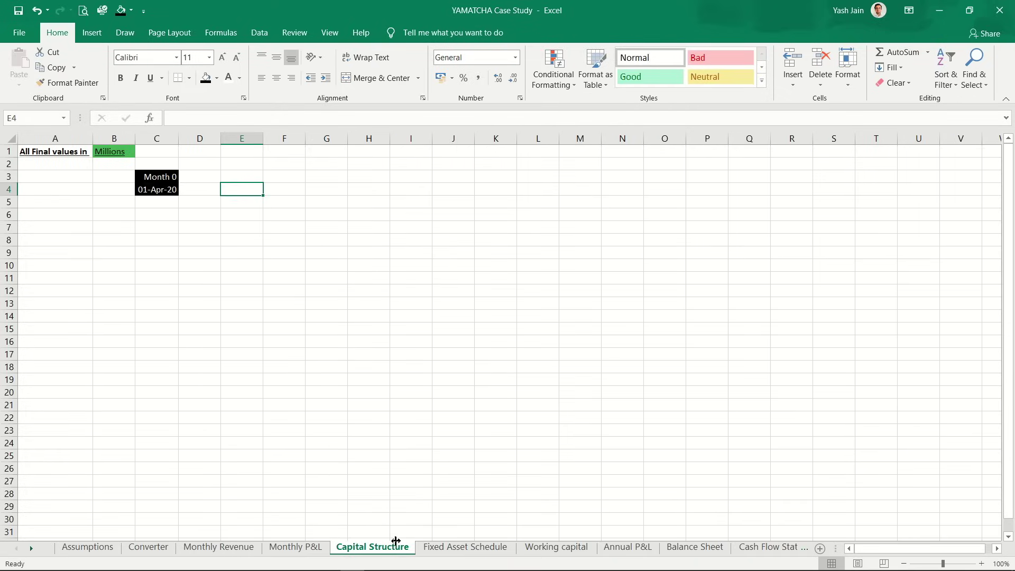
ctrl+click(473, 547)
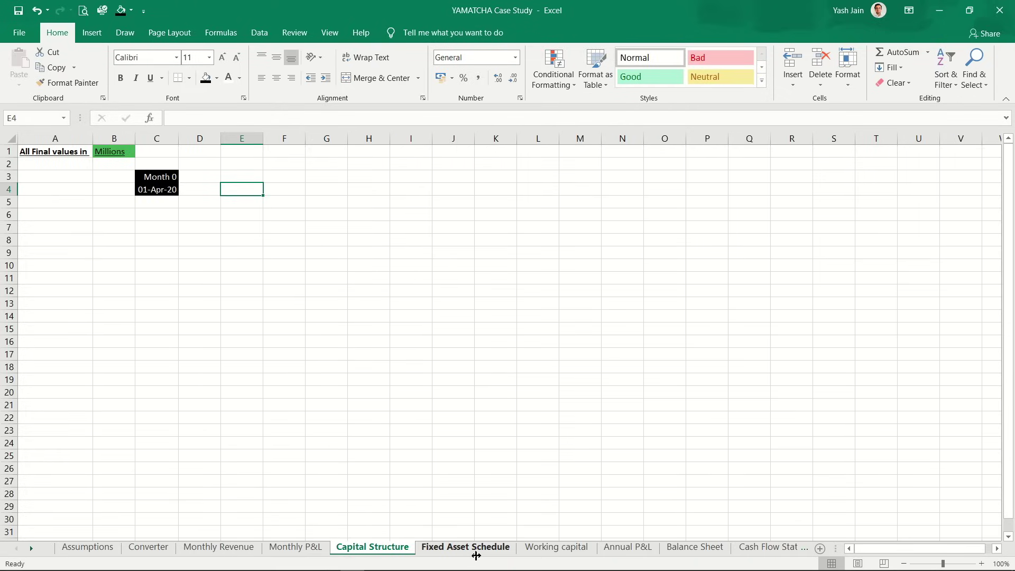
click(577, 550)
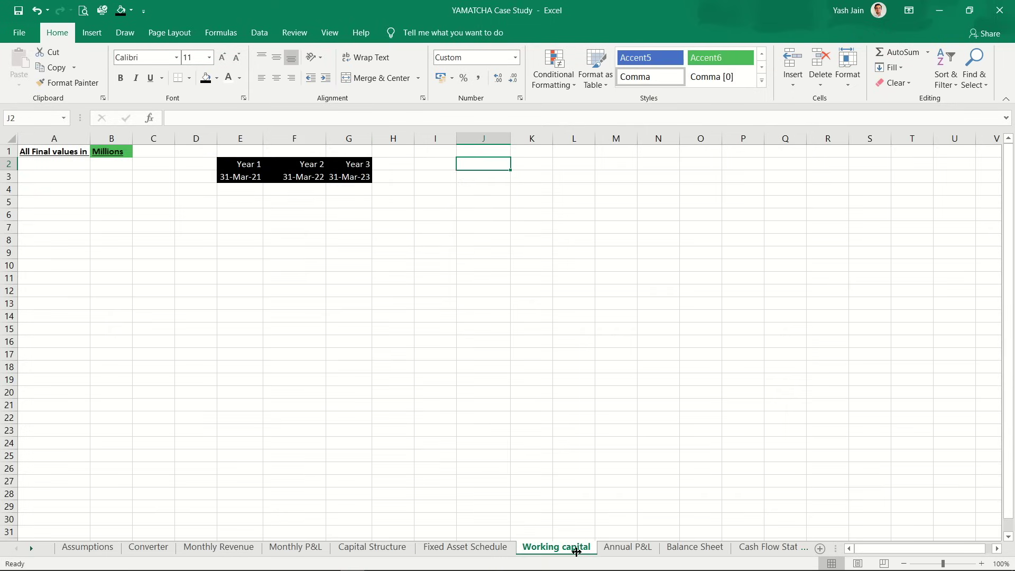
Step: Browse through the workbook's sheets and settle on the Monthly Revenue sheet
key(ctrl+Page_Down)
key(ctrl+Page_Down)
key(ctrl+Page_Down)
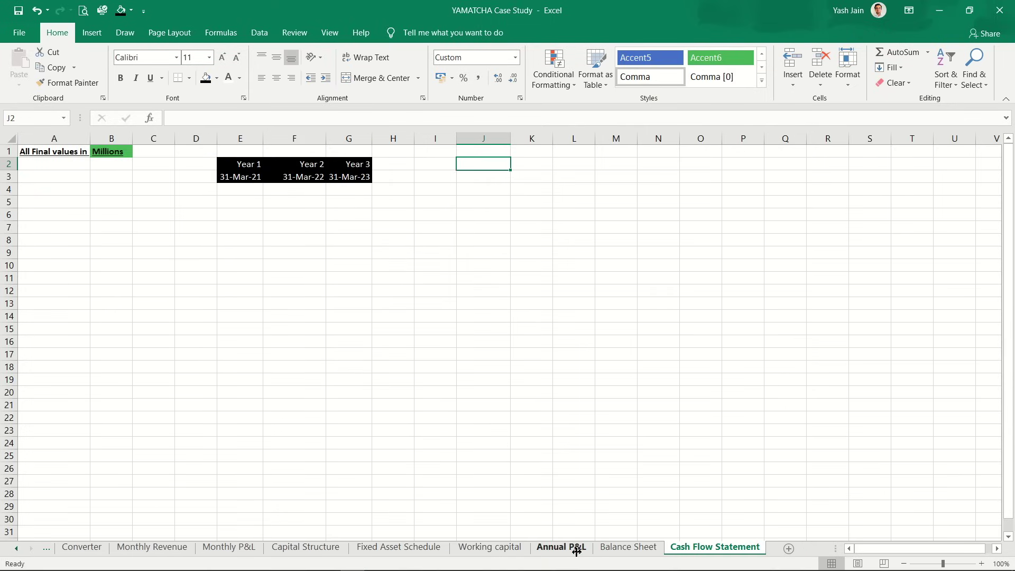
key(ctrl+Page_Up)
key(ctrl+Page_Up)
key(ctrl+Page_Up)
key(ctrl+Page_Up)
key(ctrl+Page_Up)
click(576, 550)
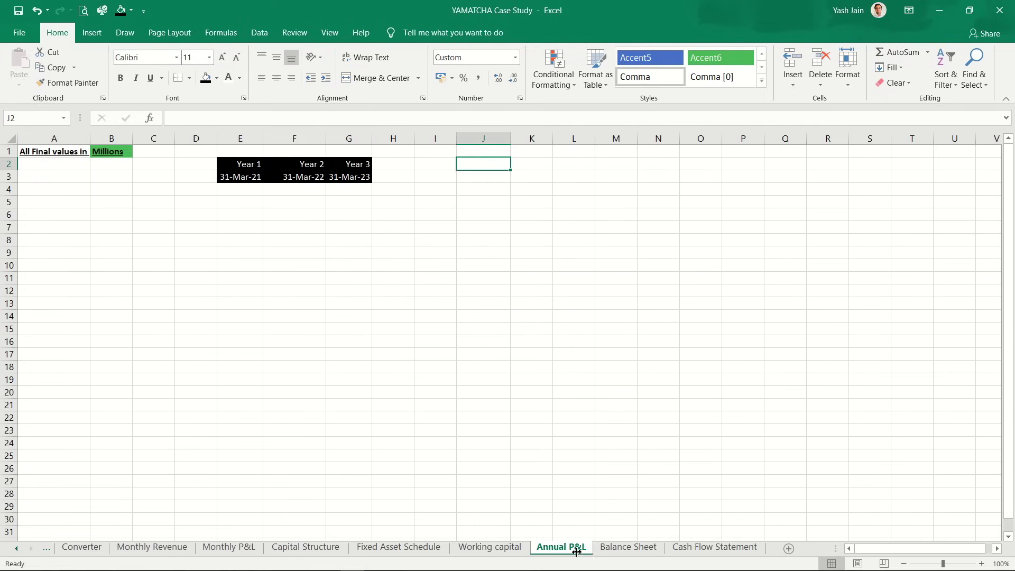
key(ctrl+Page_Up)
key(ctrl+Page_Up)
key(ctrl+Page_Down)
key(ctrl+Page_Down)
key(ctrl+Page_Down)
key(ctrl+Page_Down)
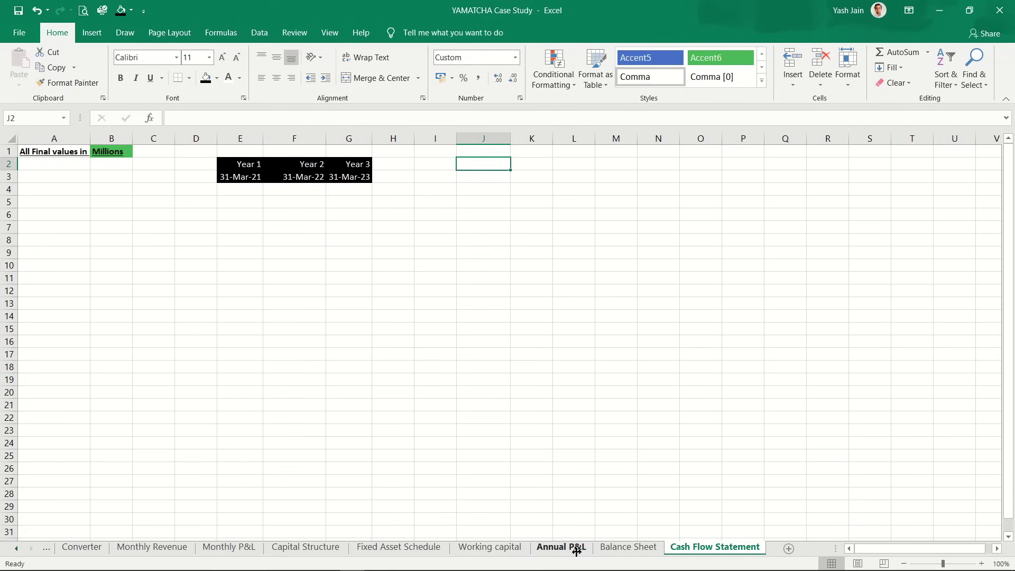
key(ctrl+Page_Up)
key(ctrl+Page_Up)
key(ctrl+Page_Up)
key(ctrl+Page_Up)
key(ctrl+Page_Up)
key(ctrl+Page_Up)
key(ctrl+Page_Up)
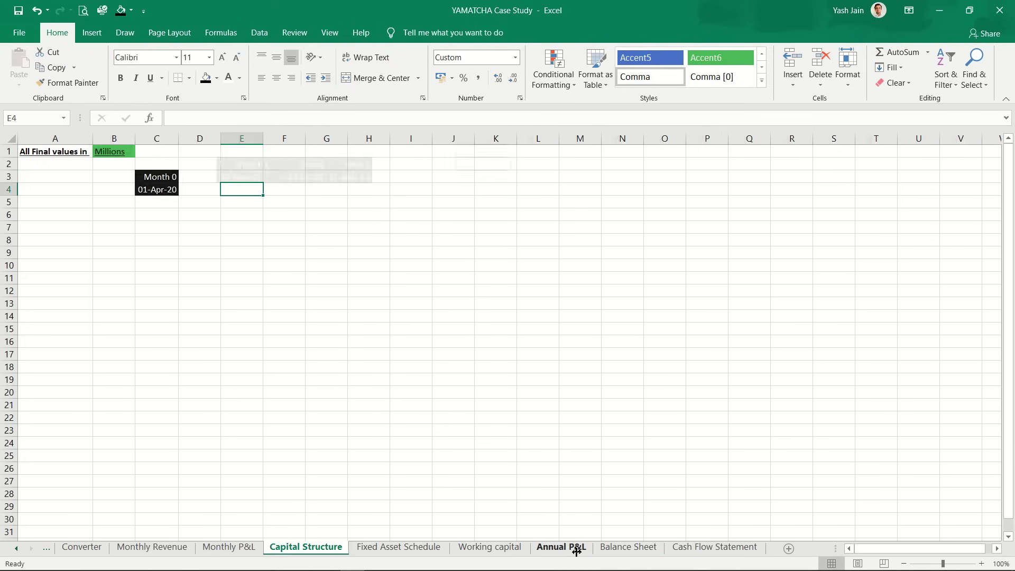
key(ctrl+Page_Down)
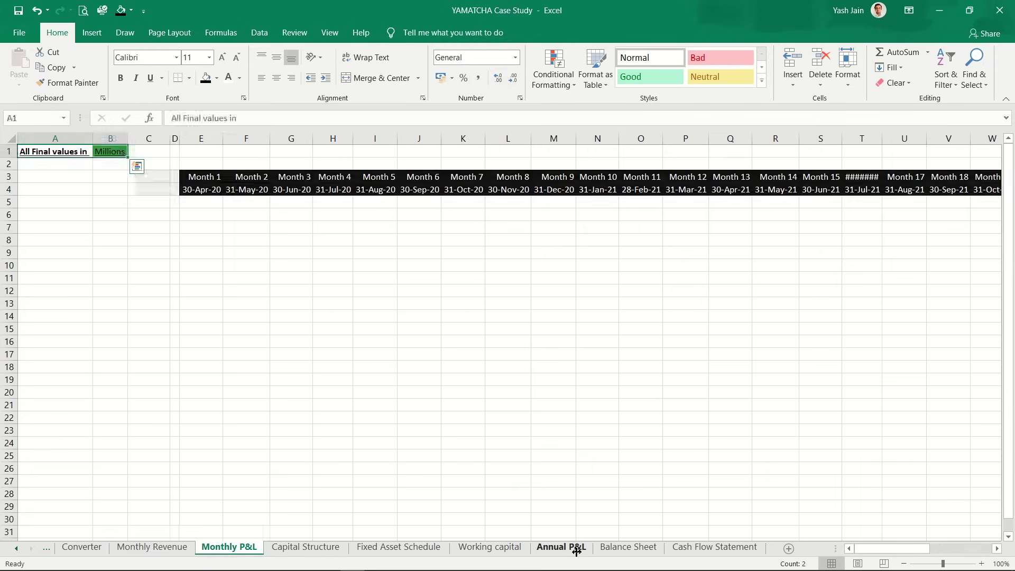
key(ctrl+Page_Up)
key(ctrl+Page_Down)
key(ctrl+Page_Up)
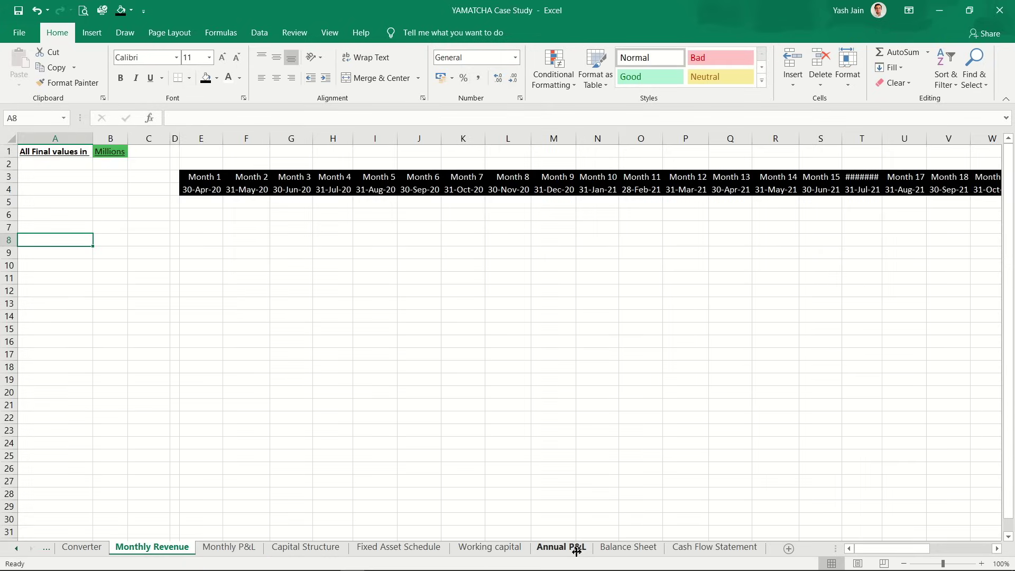
key(ctrl+Page_Down)
key(ctrl+Page_Down)
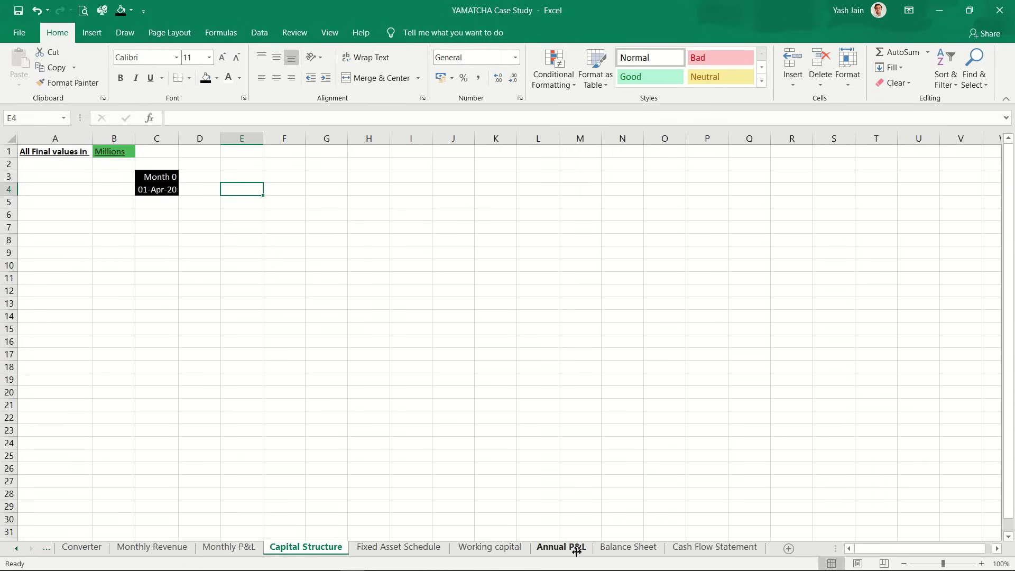
key(ctrl+Page_Up)
key(ctrl+Page_Up)
key(ctrl+Page_Up)
key(ctrl+Page_Up)
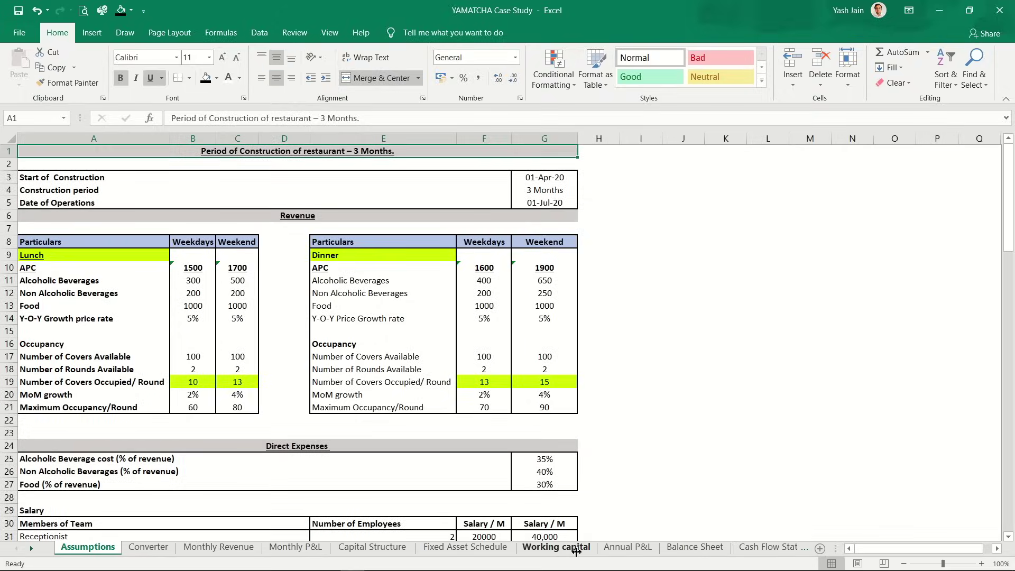
key(ctrl+Page_Down)
key(ctrl+Page_Down)
key(ctrl+Page_Down)
key(ctrl+Page_Down)
key(ctrl+Page_Down)
key(ctrl+Page_Down)
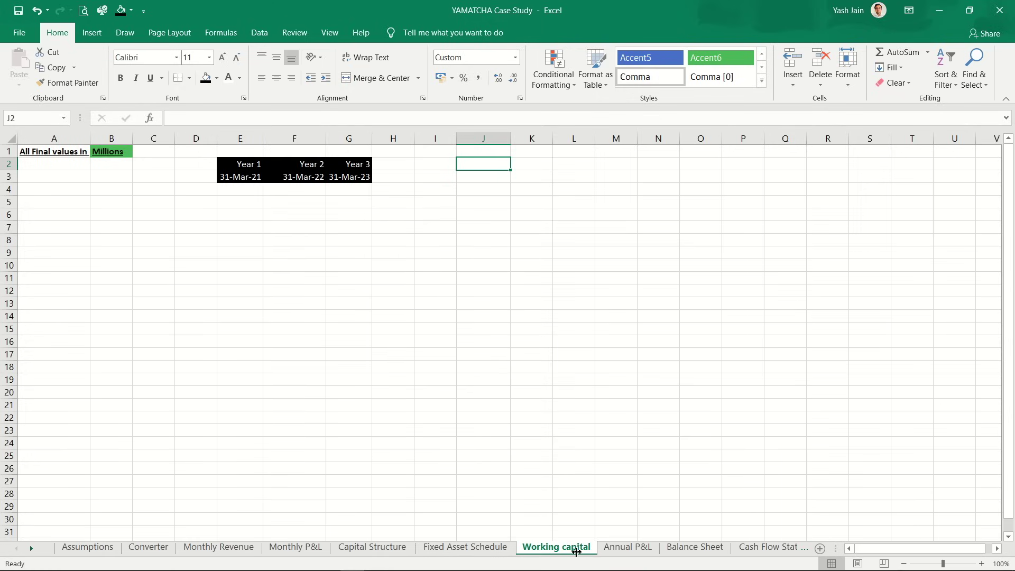
key(ctrl+Page_Up)
key(ctrl+Page_Up)
key(ctrl+Page_Up)
key(ctrl+Page_Up)
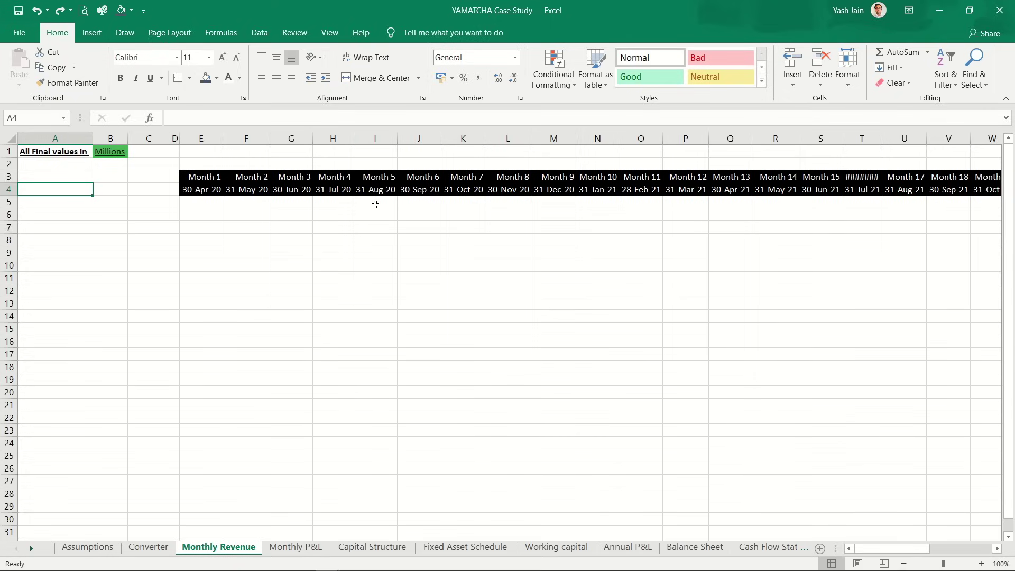
Step: Select E5:G5 below the Month 1–3 headers and fill them gold
key(Down)
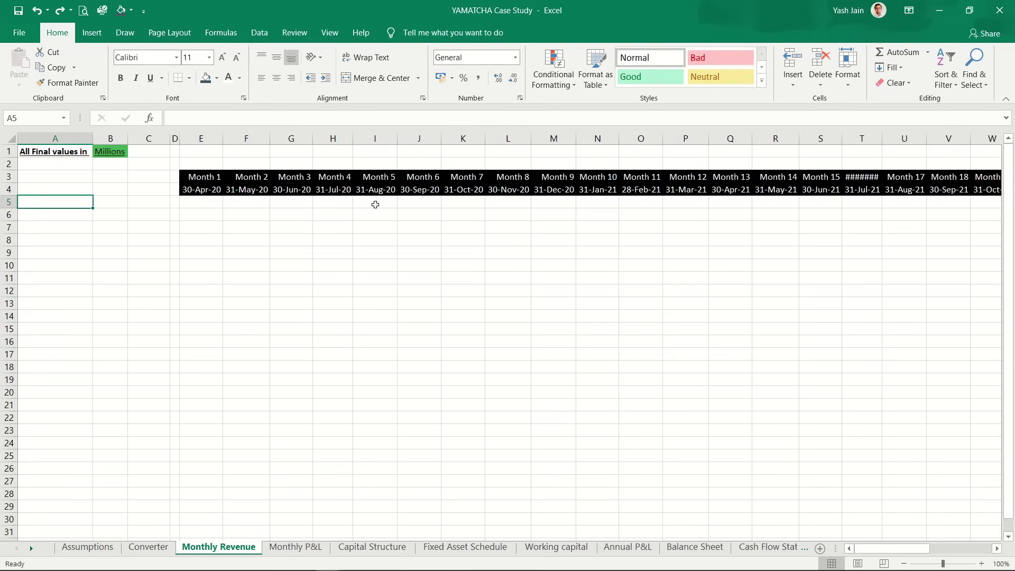
key(Up)
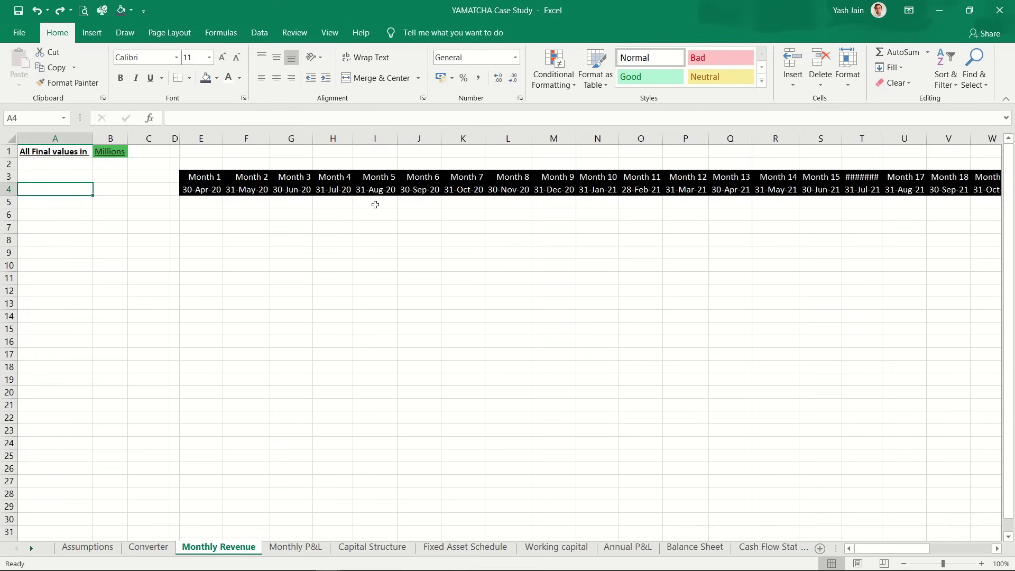
key(Down)
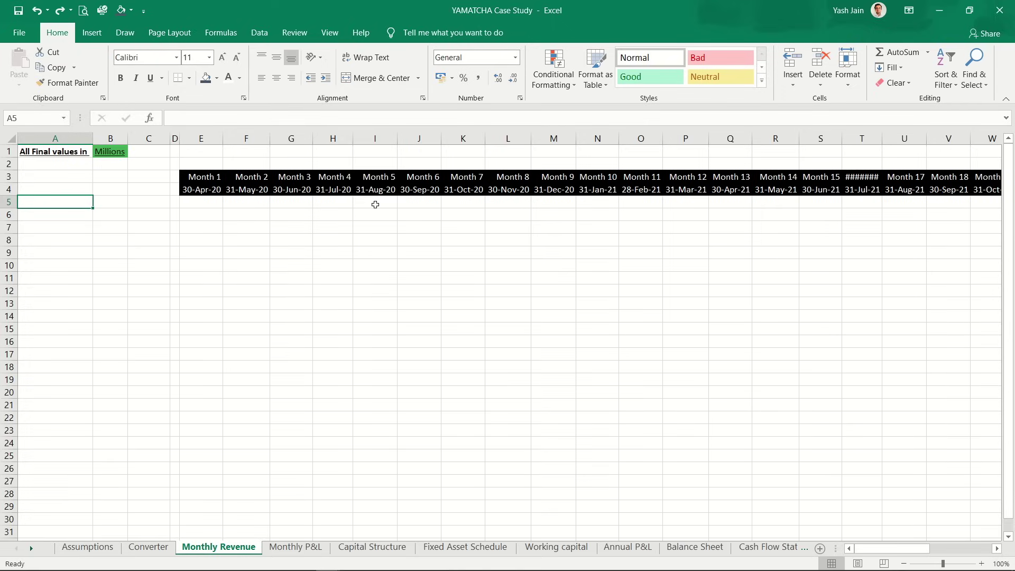
key(Up)
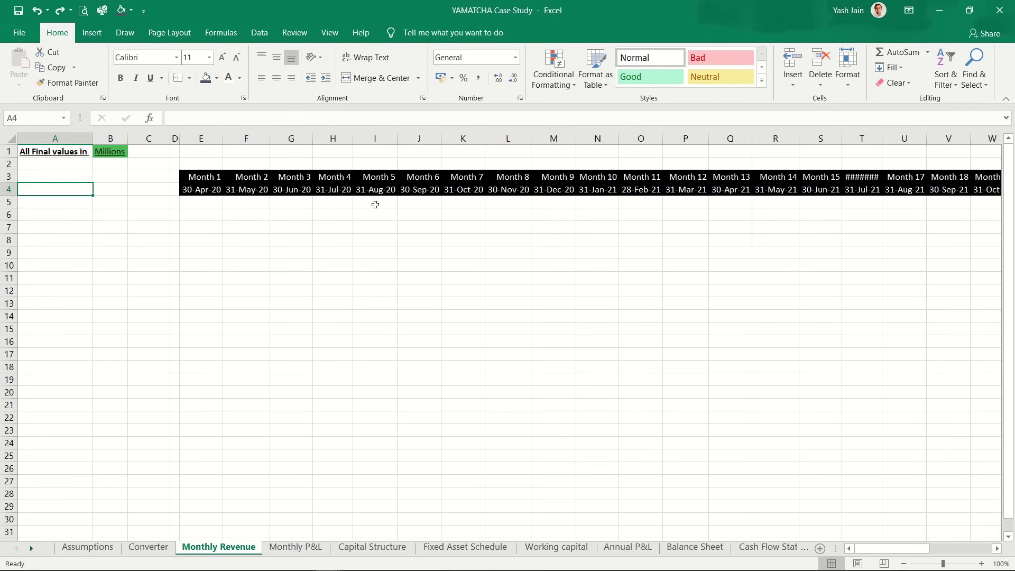
key(Down)
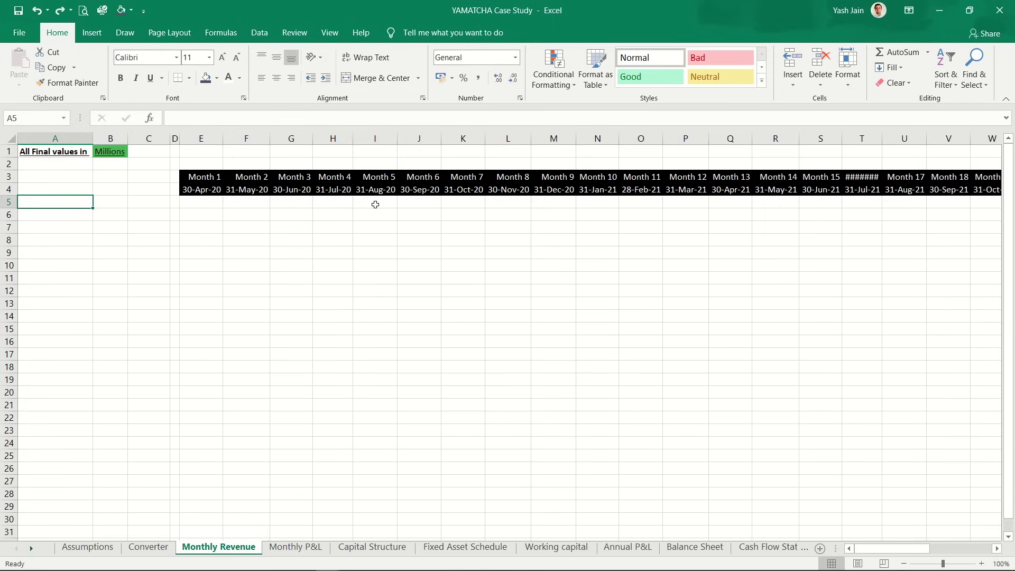
key(Right)
key(Right)
key(Right)
key(Right)
key(shift+Right)
key(shift+Right)
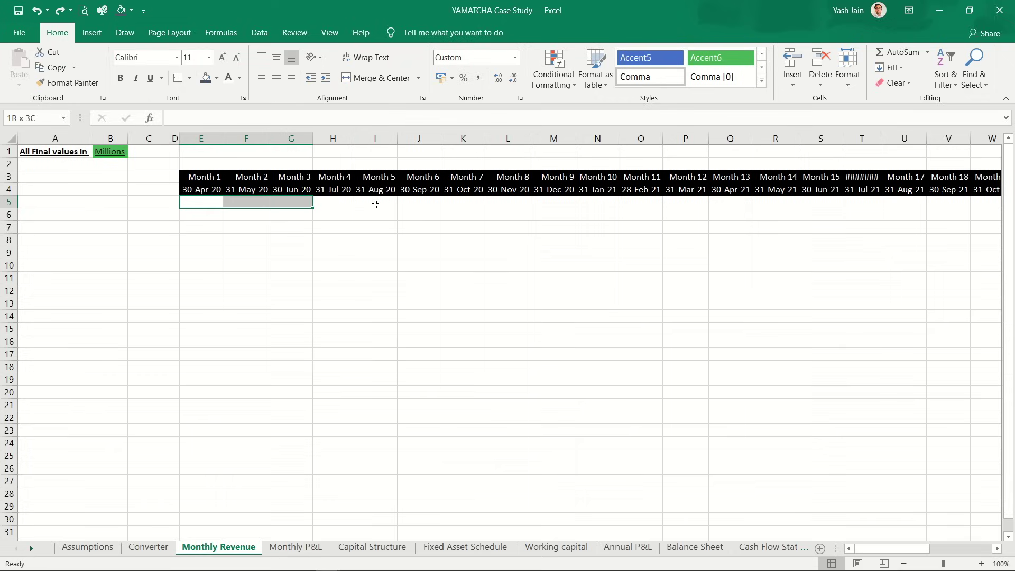
click(217, 78)
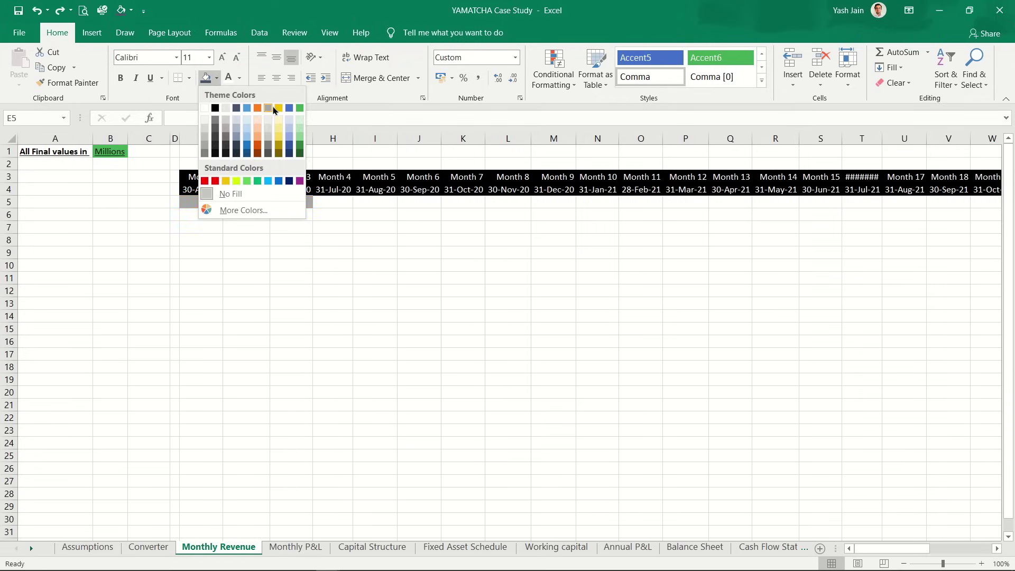
click(278, 109)
key(Right)
key(Right)
key(Right)
key(Right)
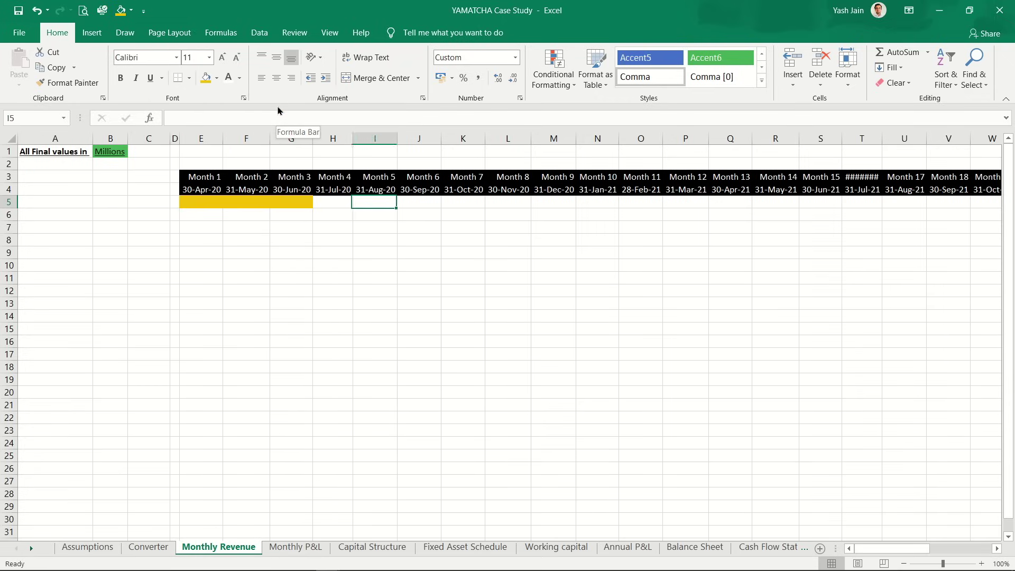
key(Left)
key(Left)
key(Left)
key(Left)
key(Left)
key(Left)
key(Left)
key(Left)
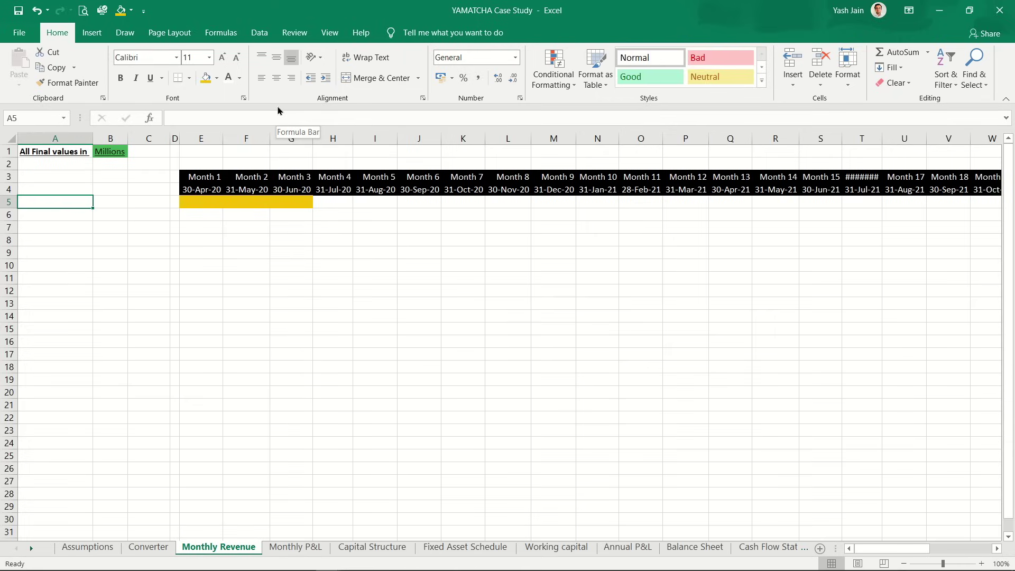
Step: Label cell A5 'Operating days'
text(Oper)
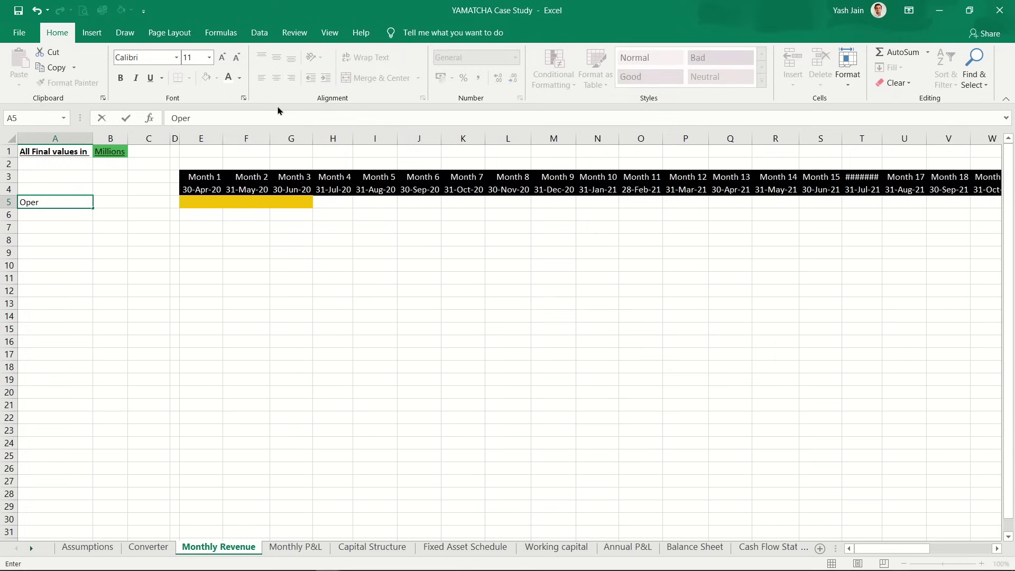
text(ating da ys)
key(Return)
key(Right)
key(Right)
key(Right)
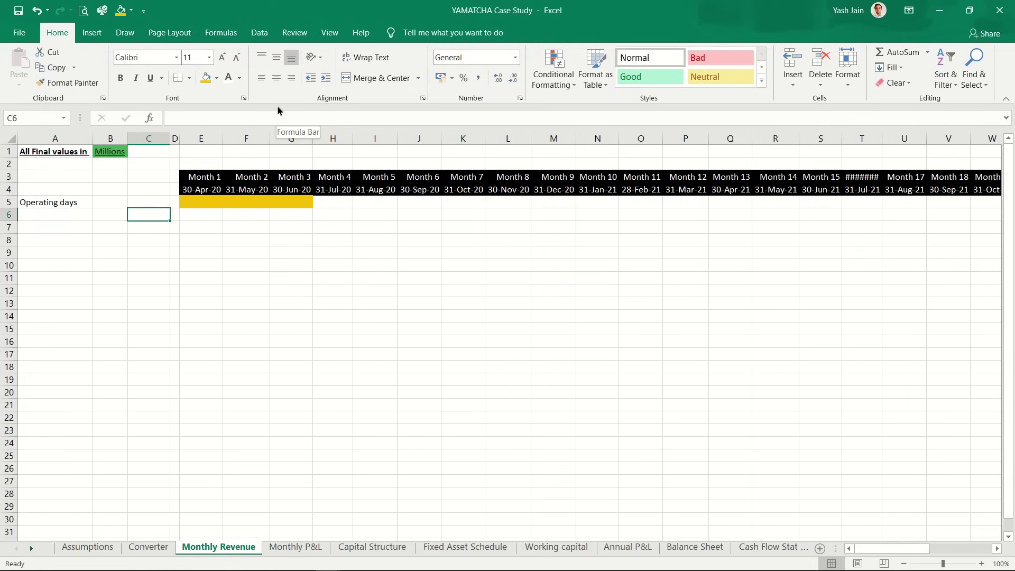
key(Up)
key(Right)
Step: In E5 enter =IF(E4>Assumptions!$G$5,DAY(E4),0) for Month 1's operating days
text(=)
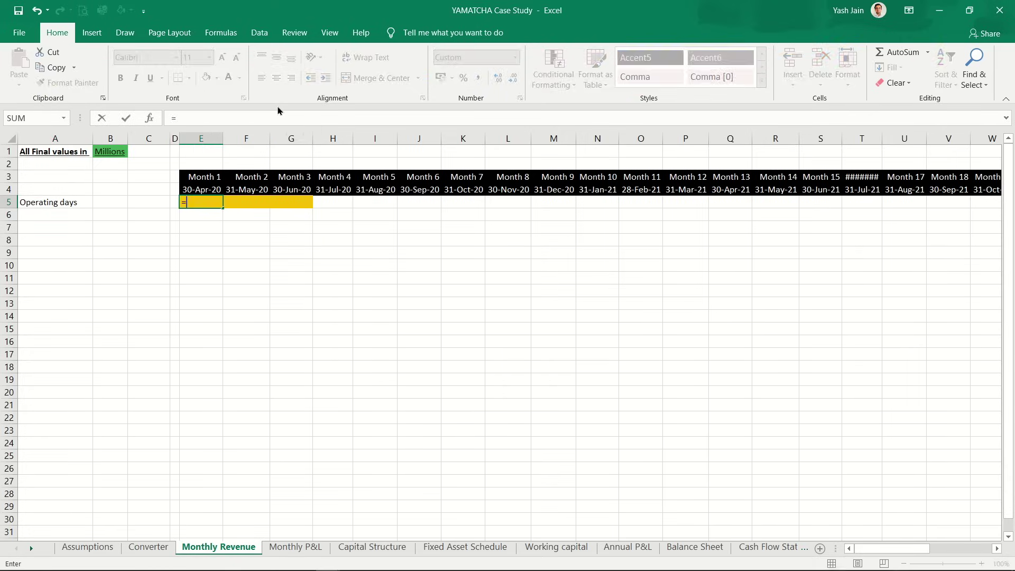
text(if()
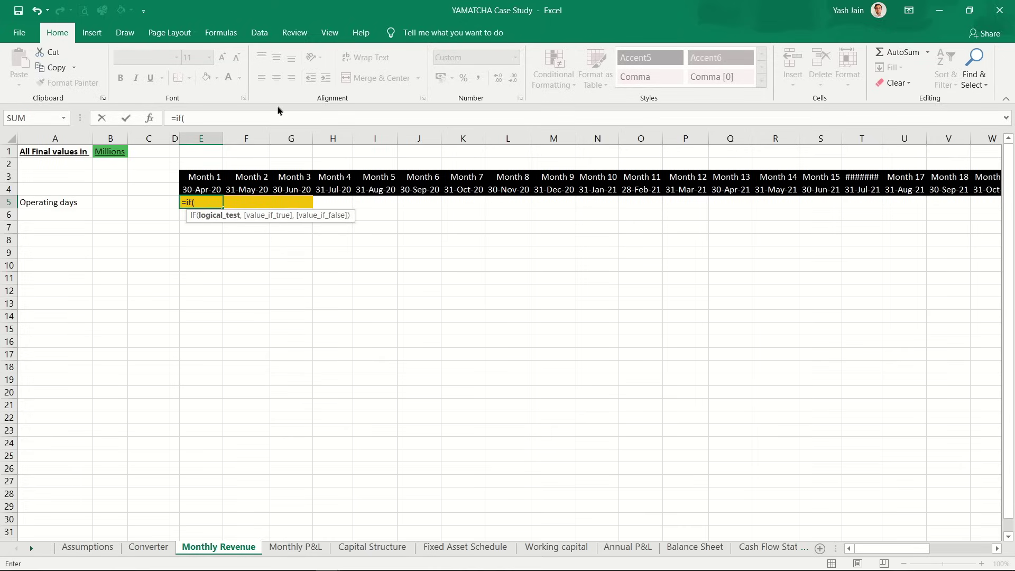
key(Up)
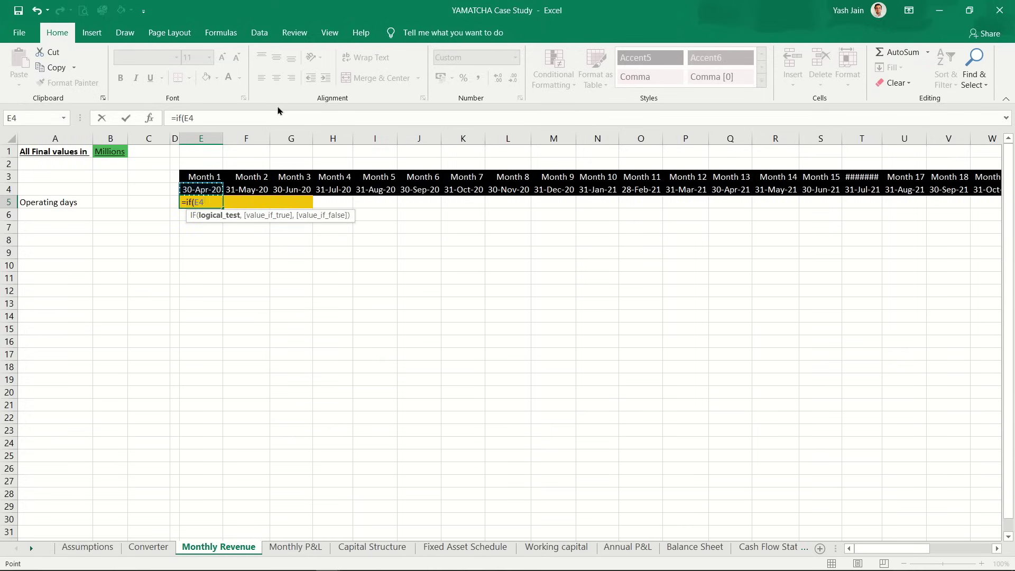
text(>)
key(ctrl+Page_Up)
key(ctrl+Page_Up)
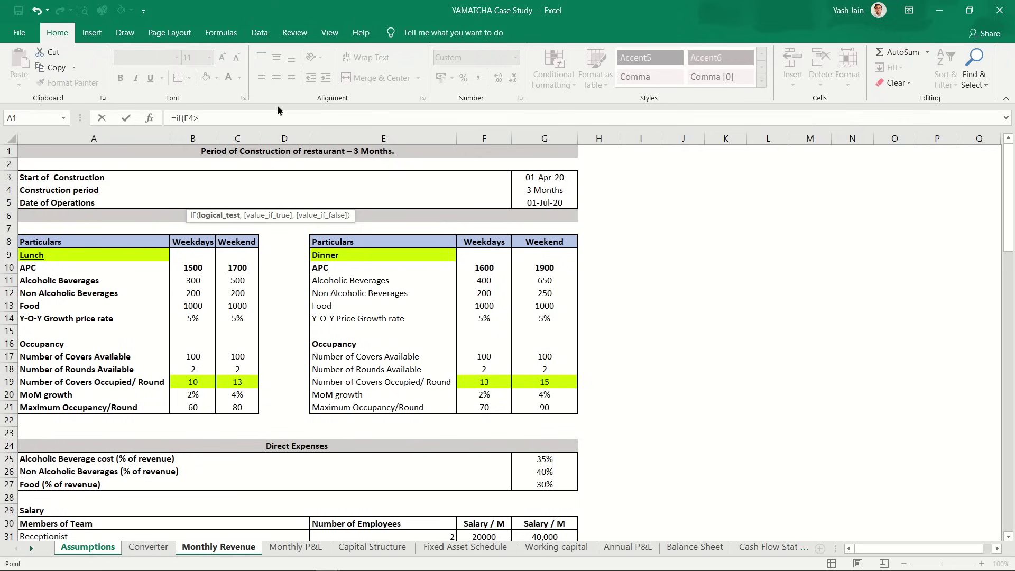
click(534, 198)
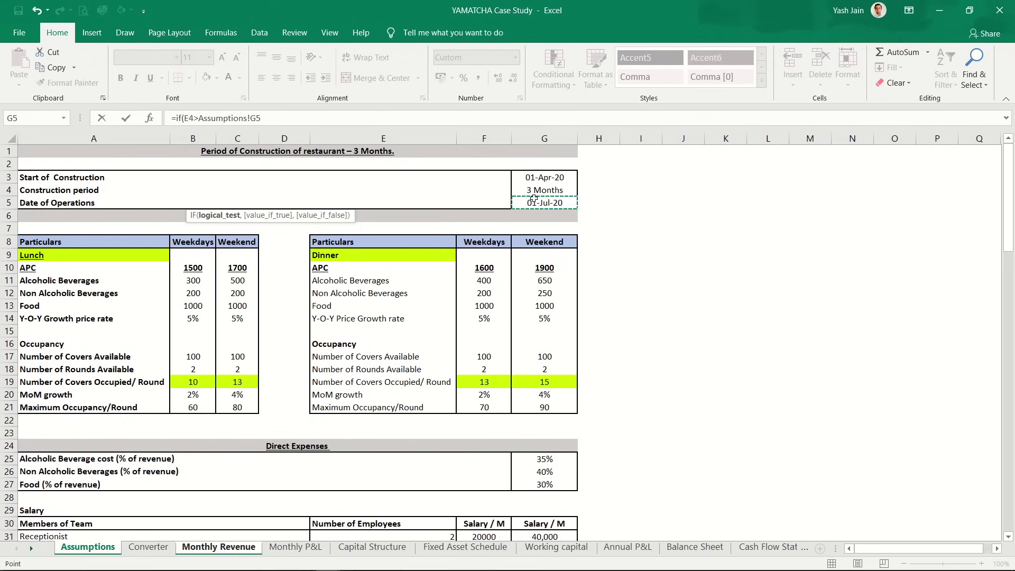
key(F4)
text(,)
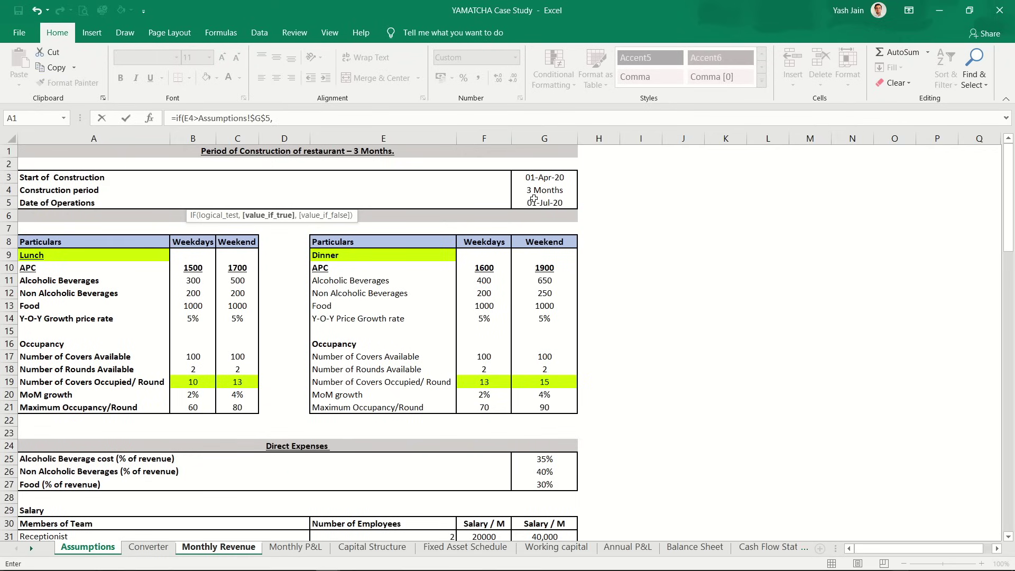
text(day)
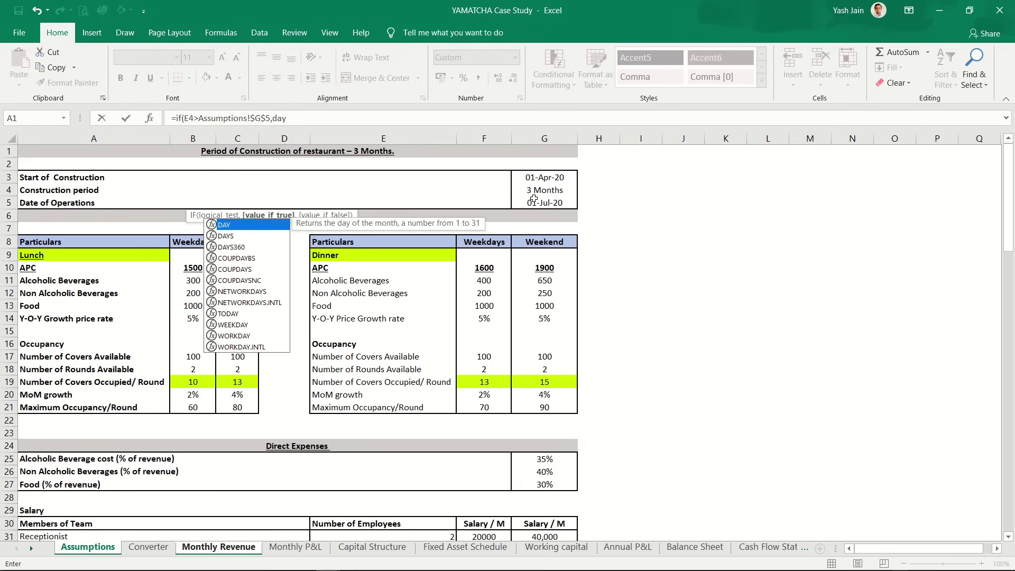
text(()
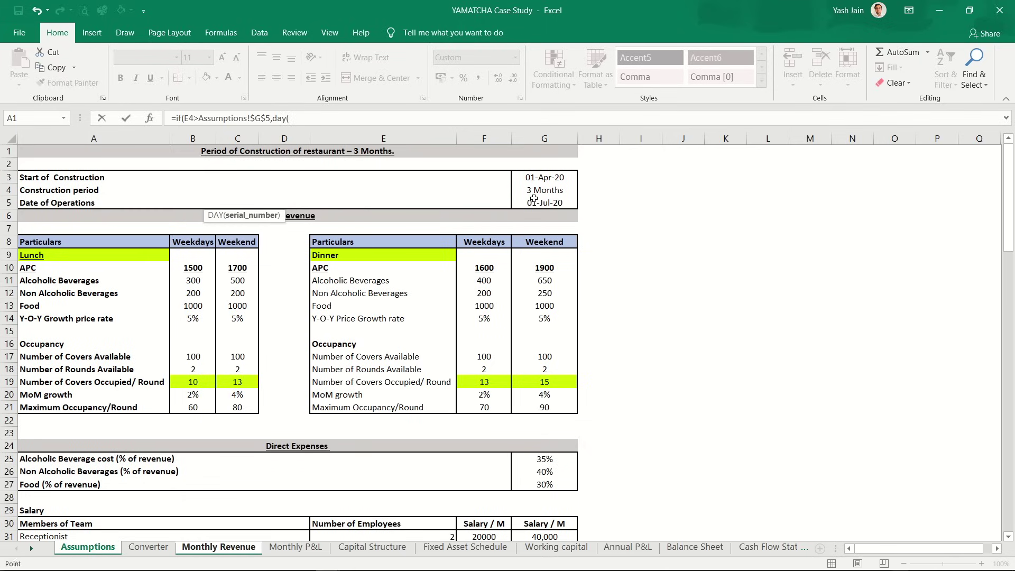
key(ctrl+Page_Down)
key(ctrl+Page_Down)
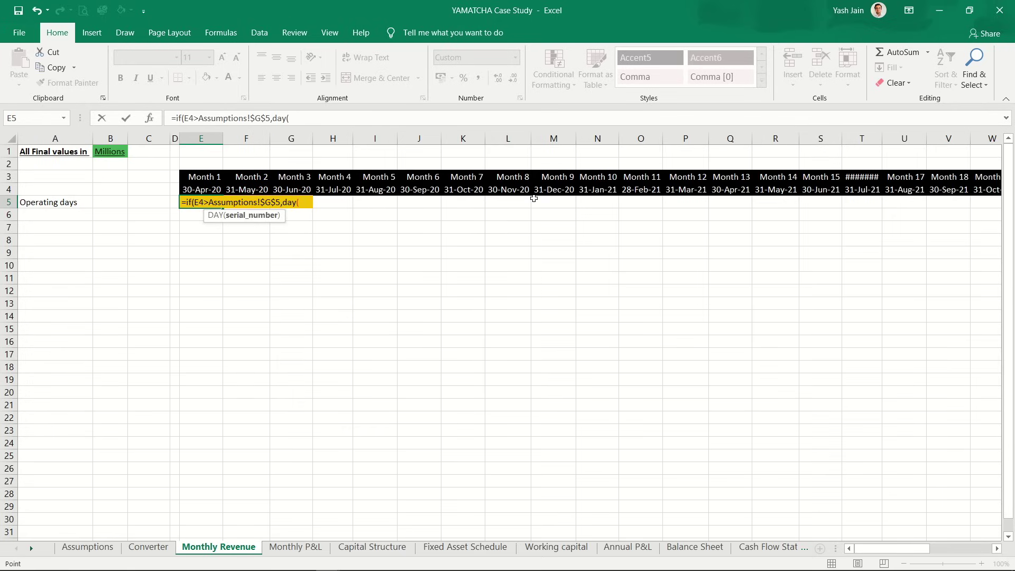
click(206, 187)
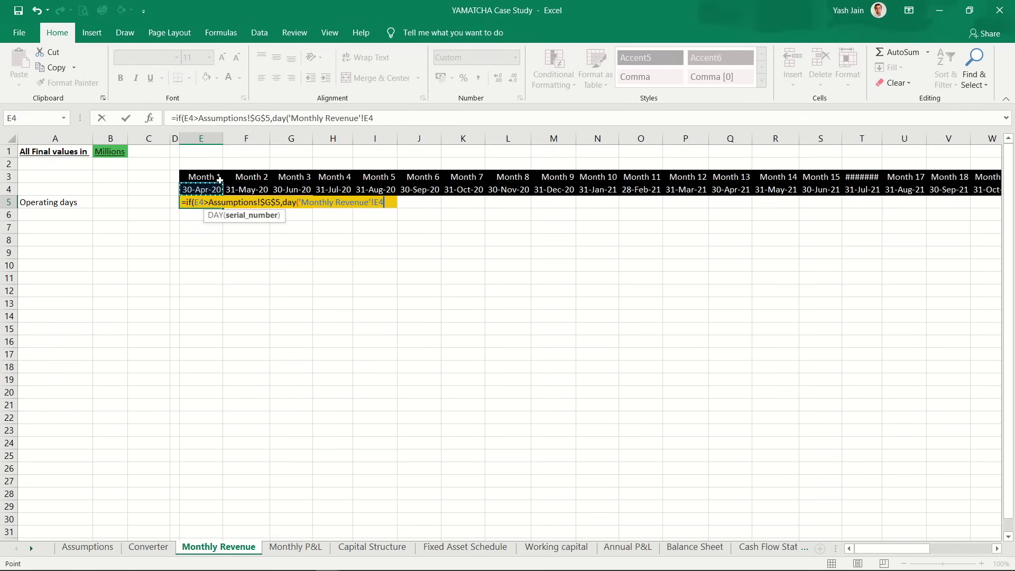
text(),)
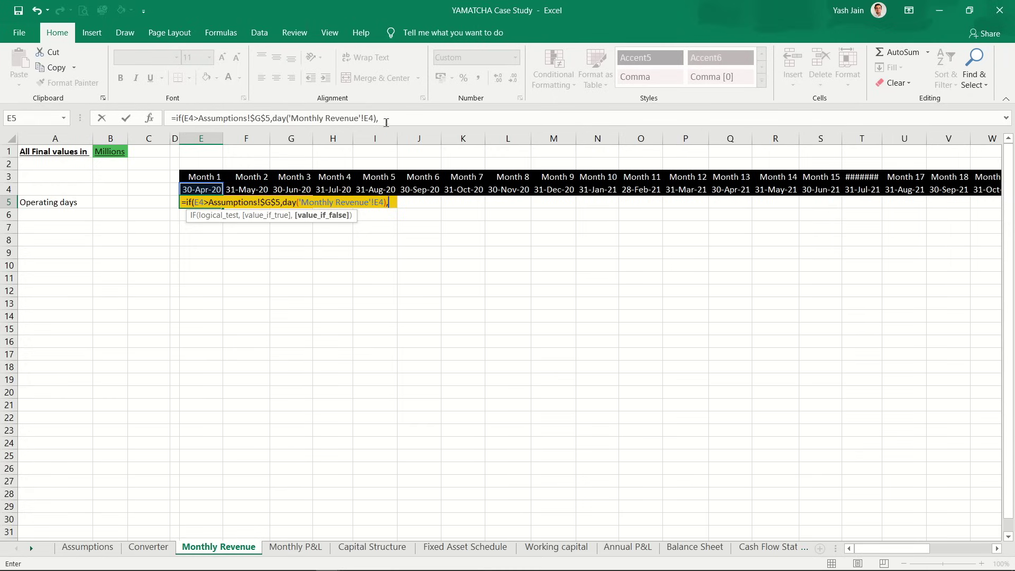
click(416, 121)
text(0)
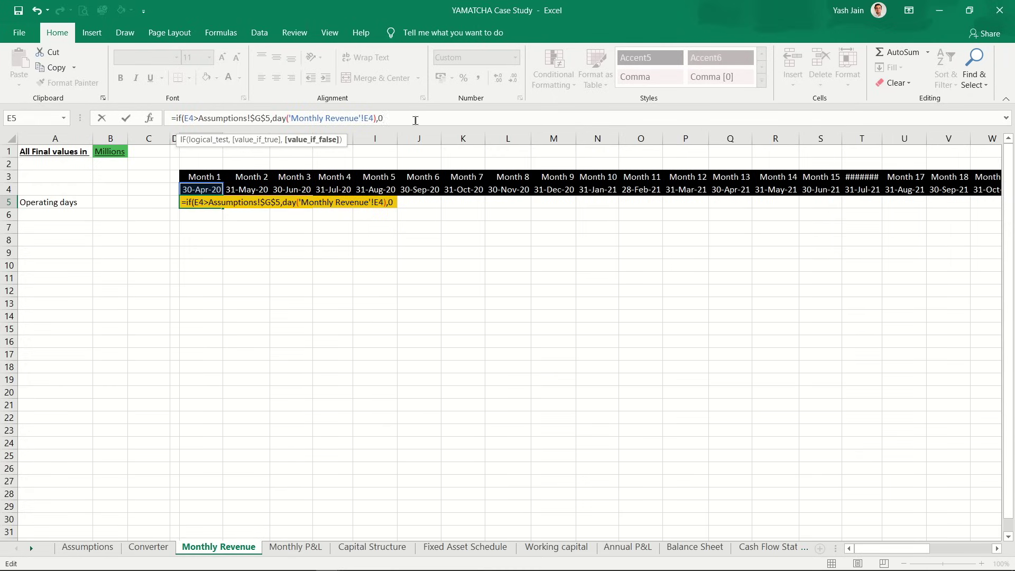
text())
key(Return)
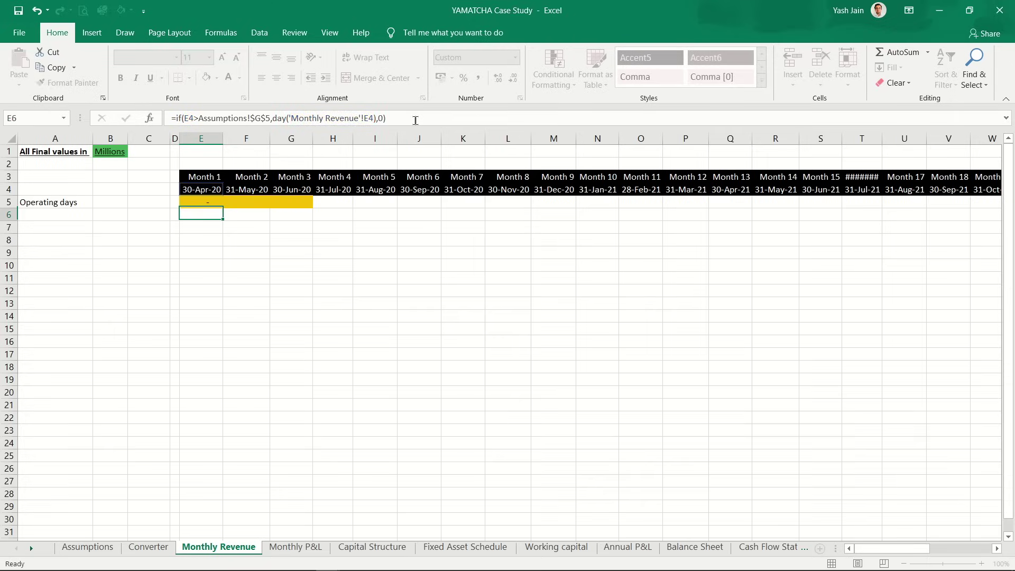
Step: Remove the gold fill from E5:G5
key(Up)
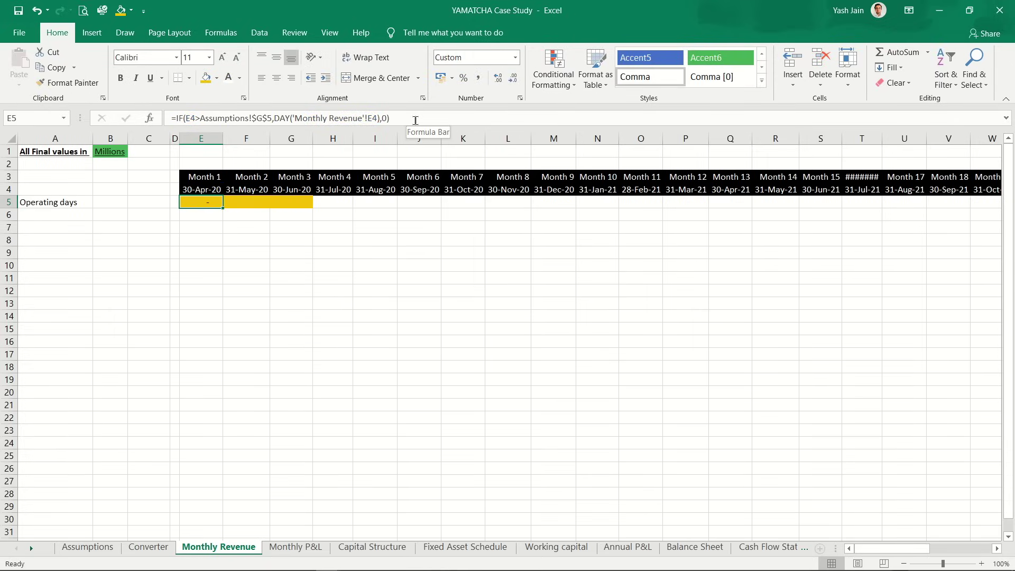
key(shift+Right)
key(shift+Right)
key(alt+h)
key(h)
key(n)
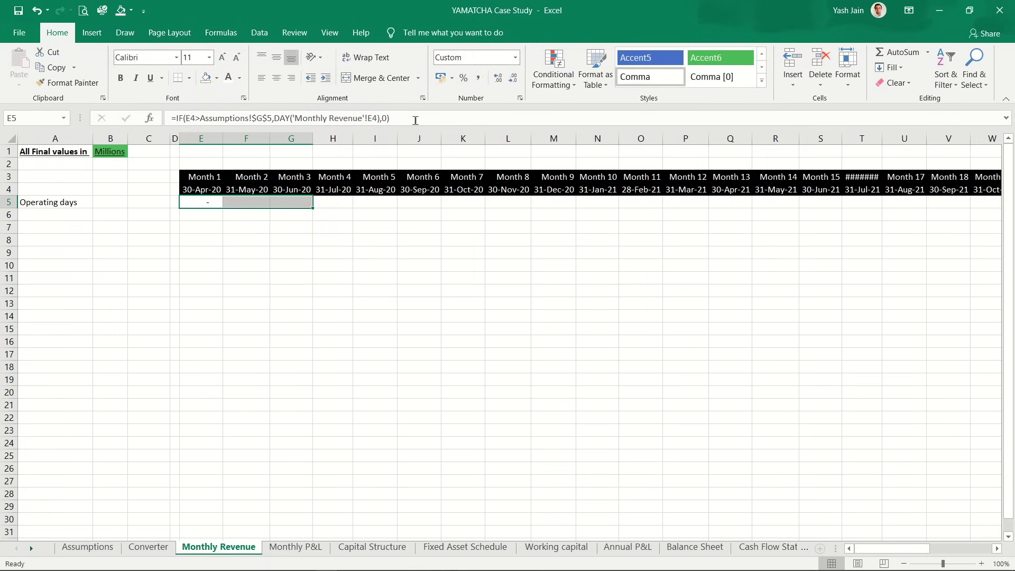
Step: Copy the E5 operating-days formula across row 5 through Month 36
key(shift+Left)
key(shift+Left)
key(ctrl+c)
key(ctrl+shift+Right)
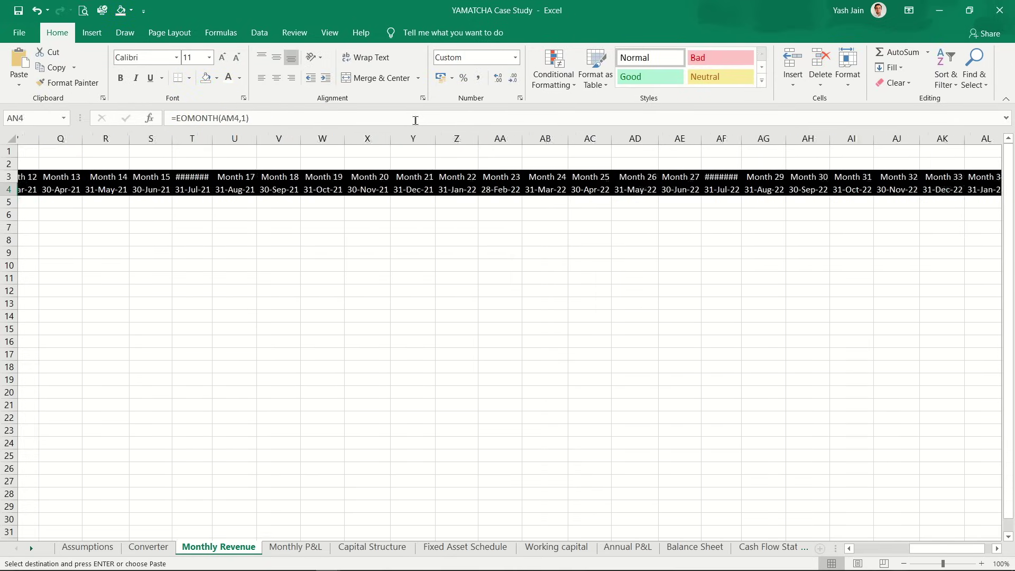
key(ctrl+shift+Left)
key(ctrl+v)
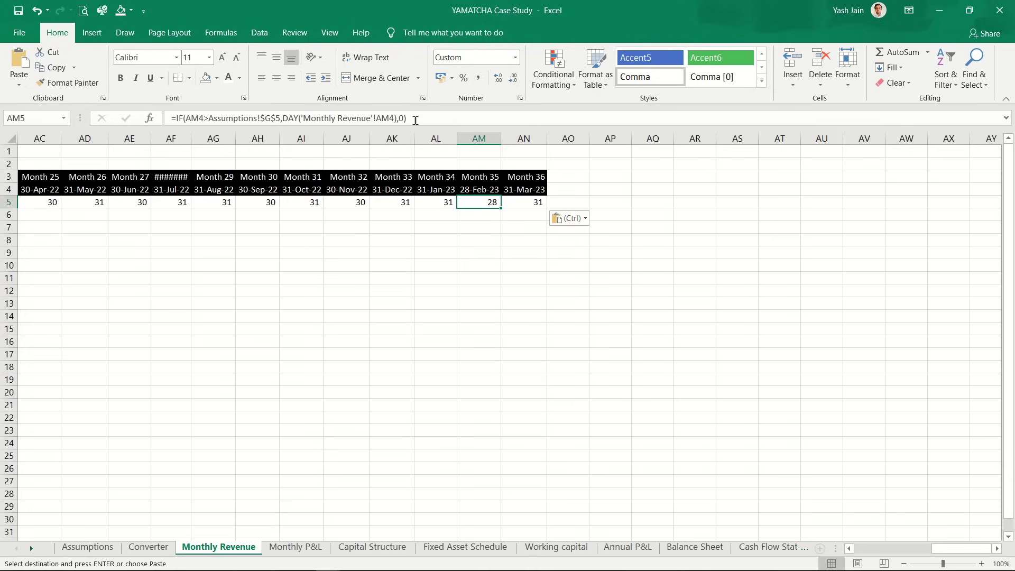
Step: Step through Months 4–8, comparing each date with its operating-days count
key(Home)
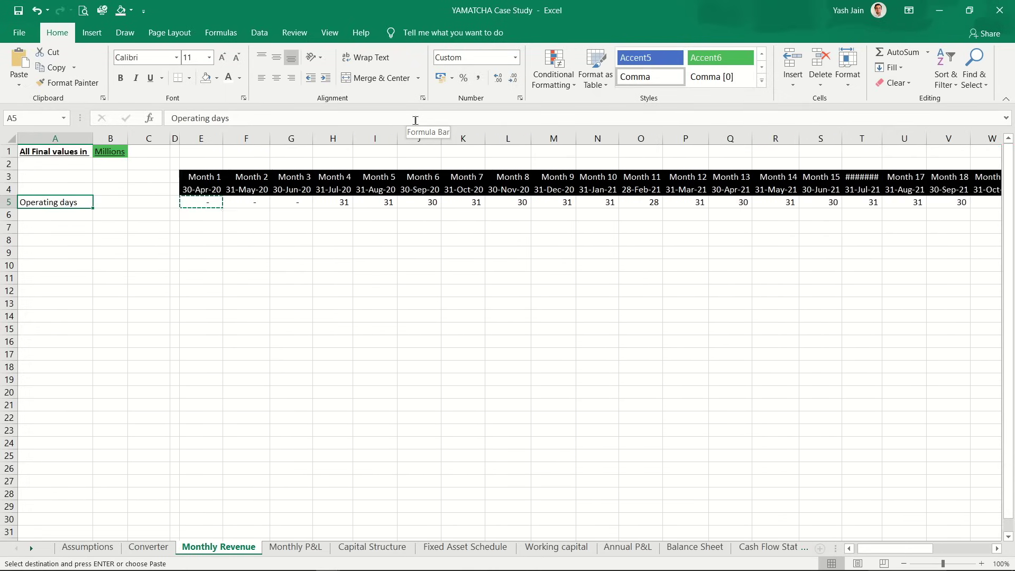
key(Right)
key(Right)
key(Right)
key(Right)
key(Right)
key(Right)
key(Right)
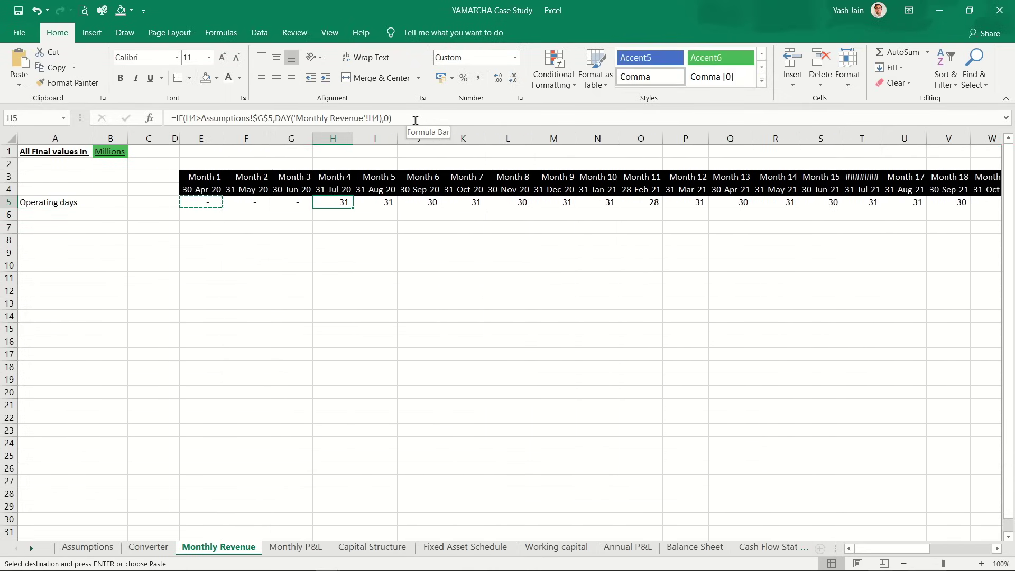
key(Right)
key(Up)
key(Down)
key(Right)
key(Up)
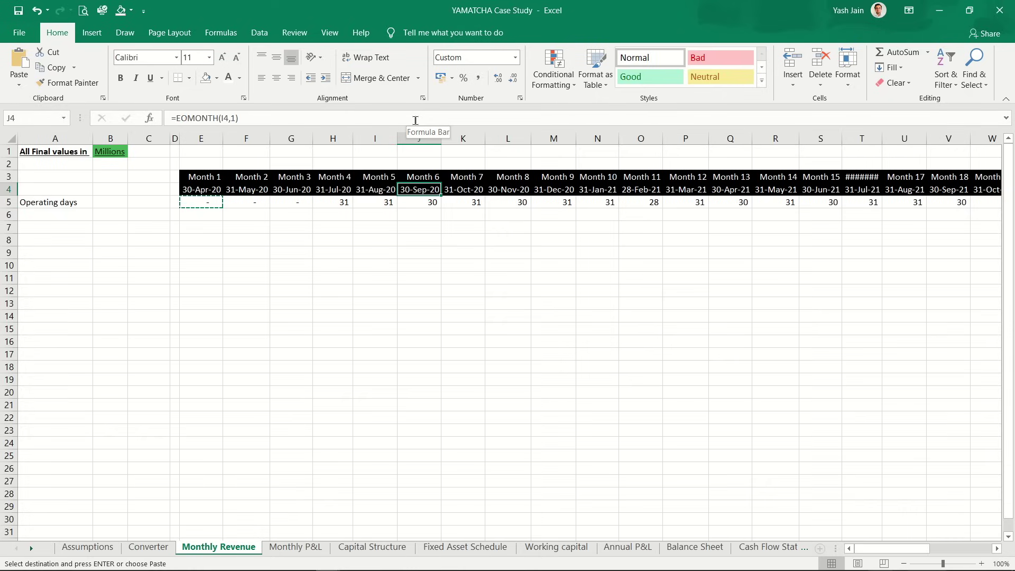
key(Down)
key(Right)
key(Up)
key(Down)
key(Right)
key(Up)
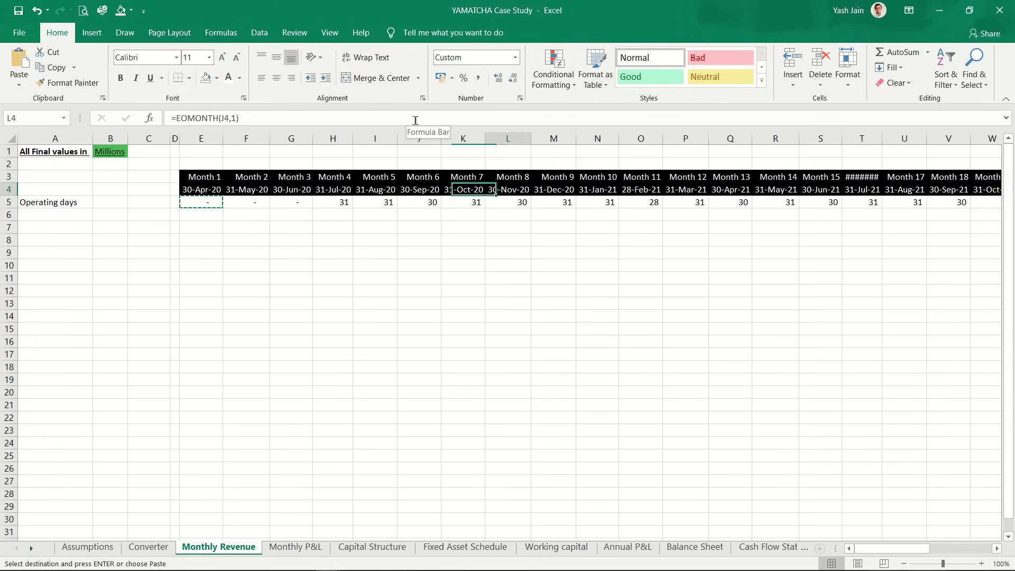
key(Down)
Step: Check Month 11's formula and the February date's 28 days
key(Right)
key(Right)
key(Right)
key(Right)
key(Right)
key(Left)
key(Left)
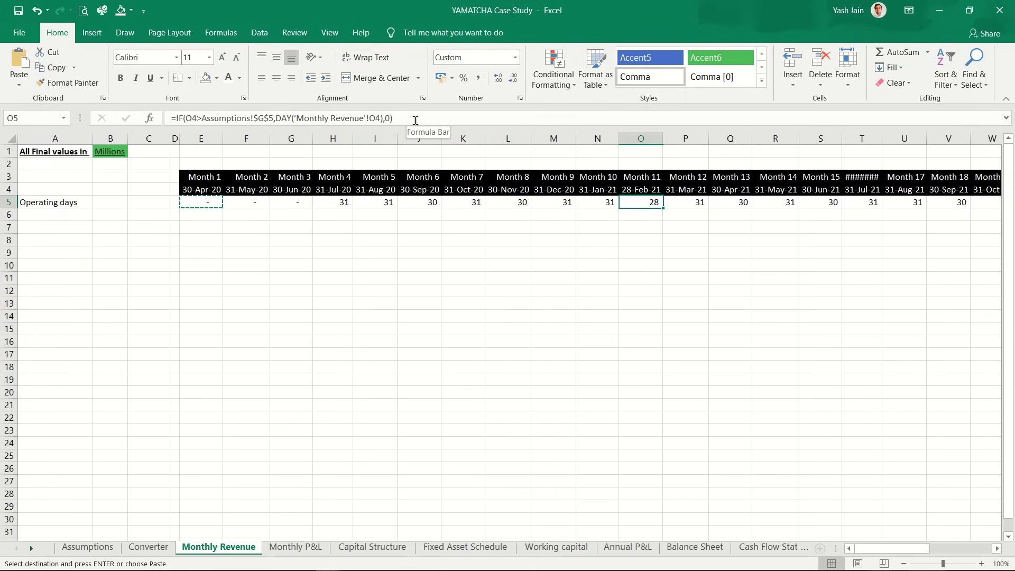
key(Up)
key(Down)
key(Up)
key(Down)
key(Up)
key(Down)
key(Up)
key(Right)
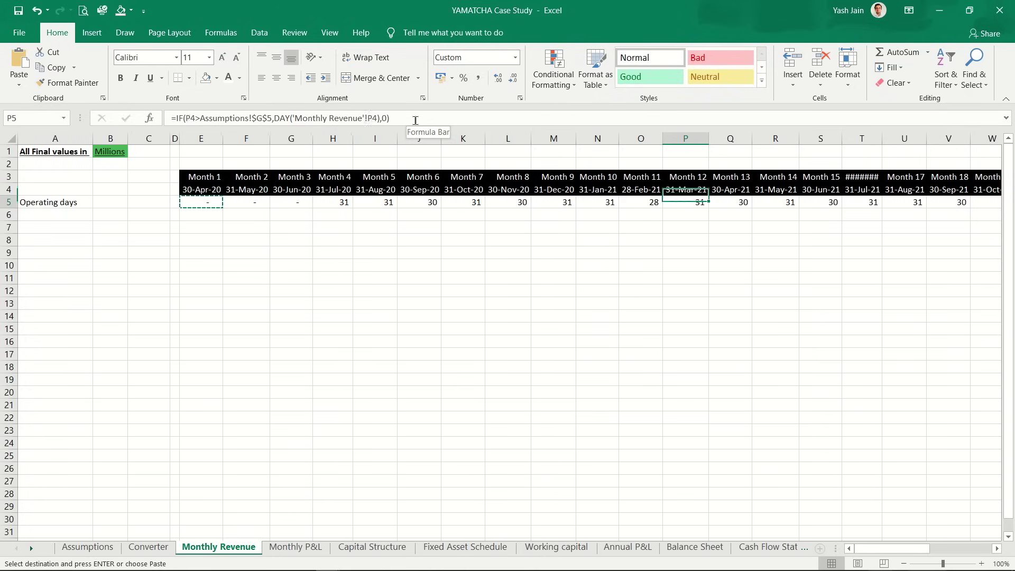
key(Down)
key(Left)
key(Left)
key(Left)
key(Left)
key(Left)
key(Left)
key(Left)
key(Left)
key(Left)
key(Left)
key(Left)
key(Left)
key(Left)
key(Left)
key(Left)
key(Down)
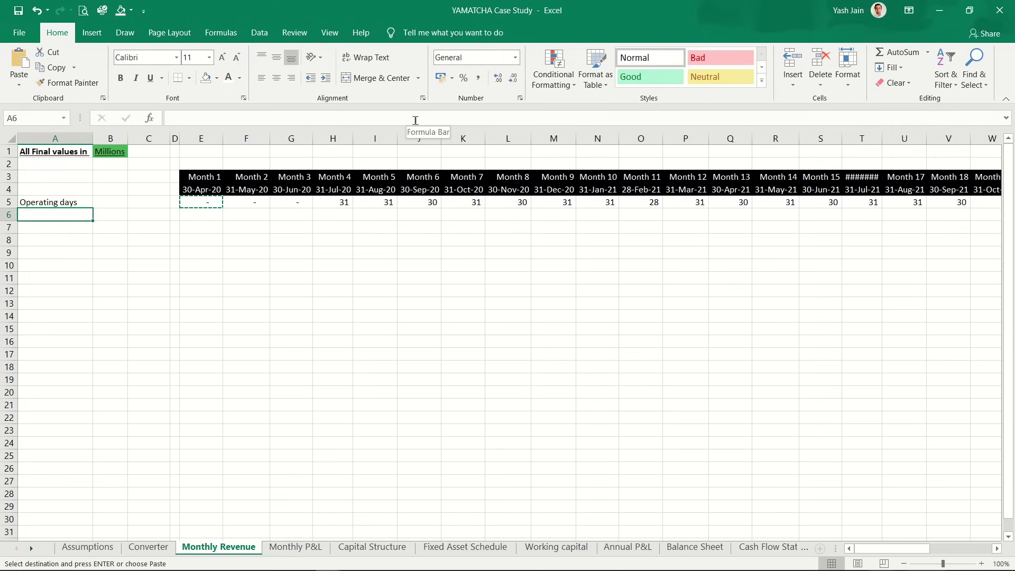
Step: Cancel the pending copy marquee and return below Operating days
key(Escape)
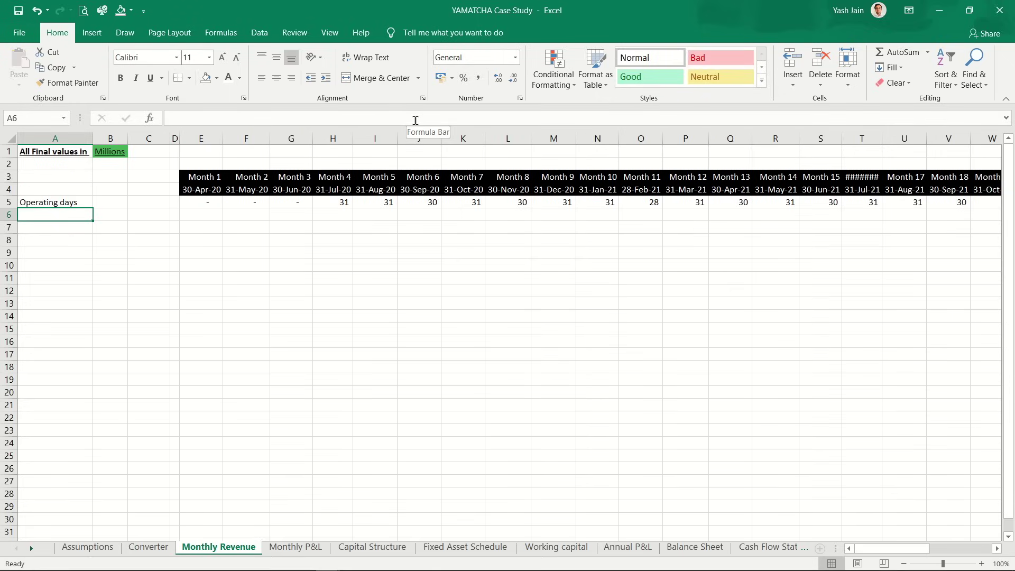
key(Up)
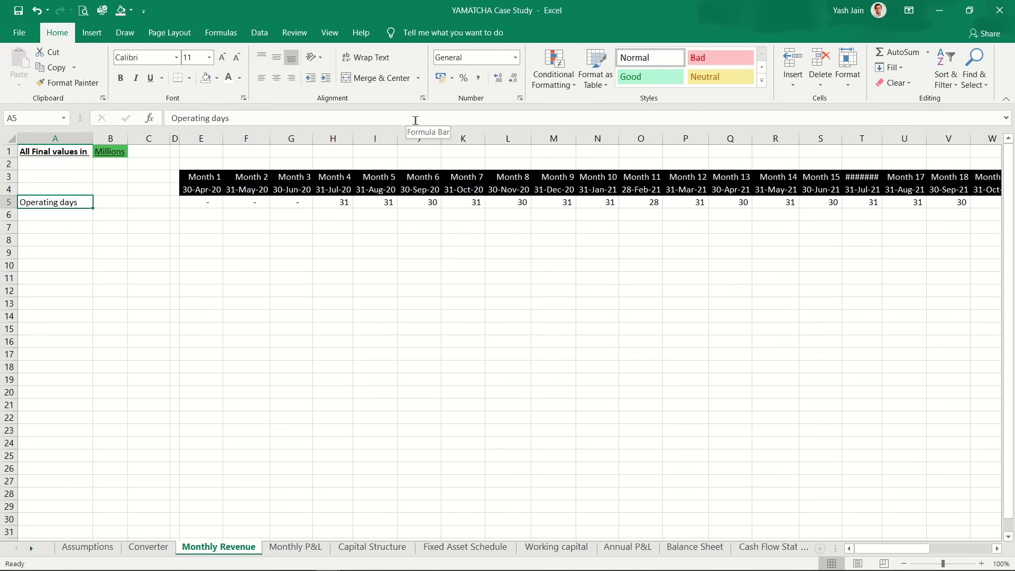
key(Down)
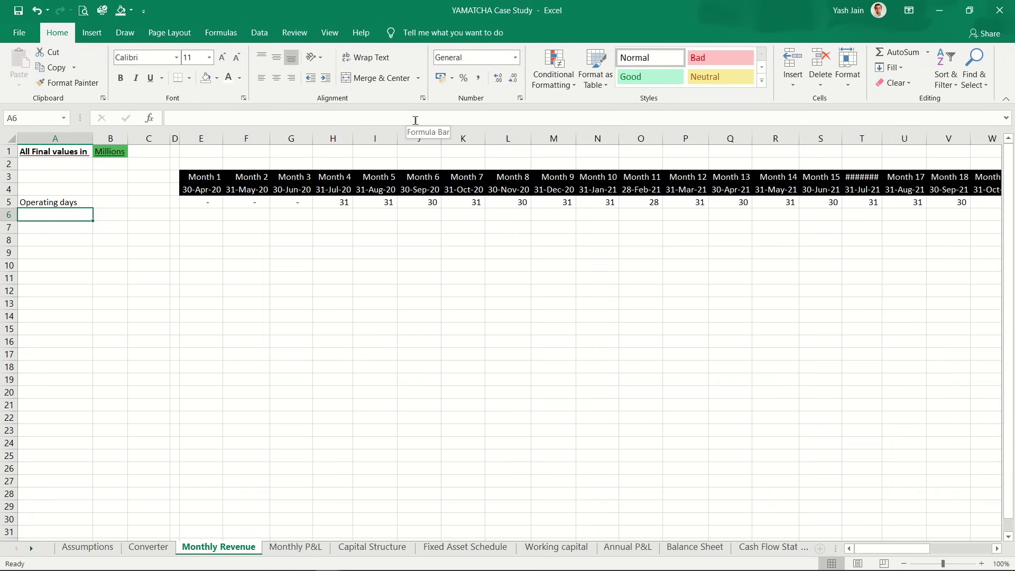
Step: Label A6 'No. of weekdays in a month'
text(No)
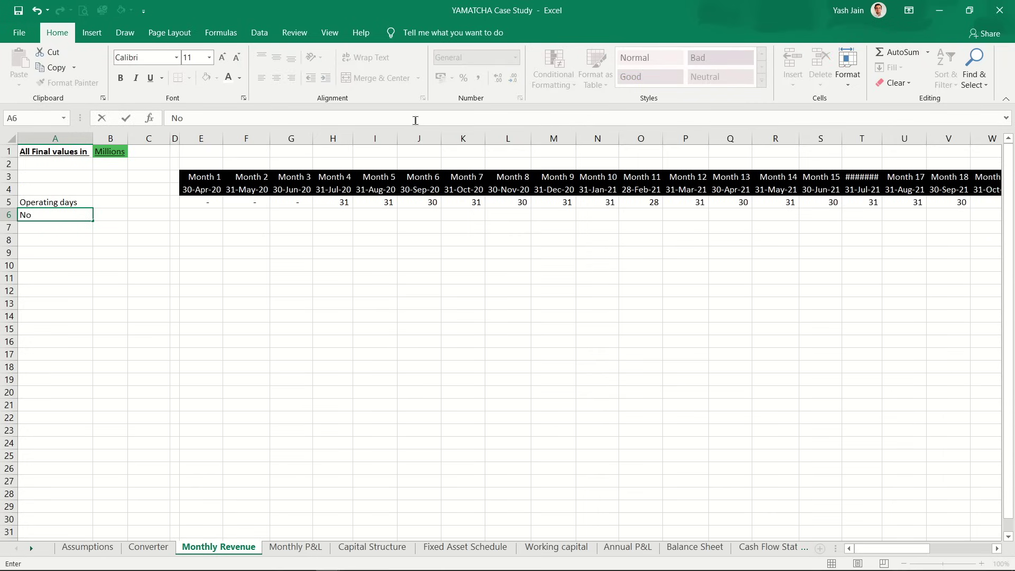
text(. of weekdays in a )
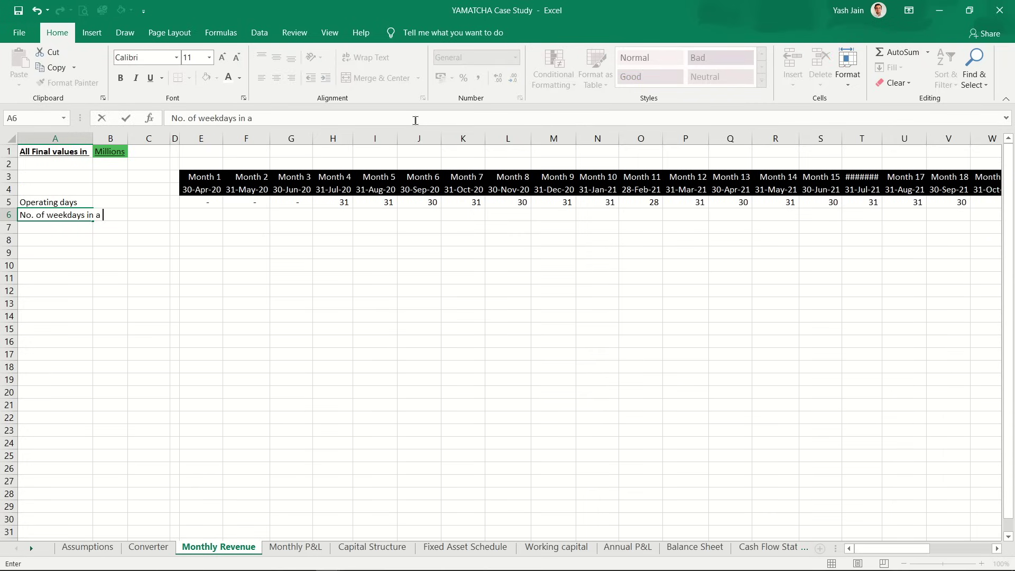
text(month)
key(Return)
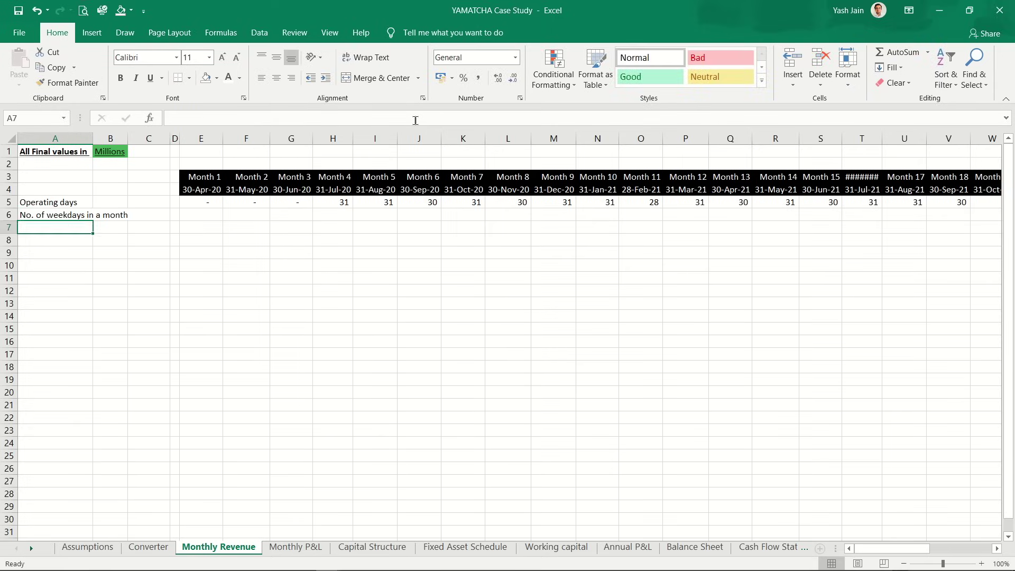
key(Up)
key(Down)
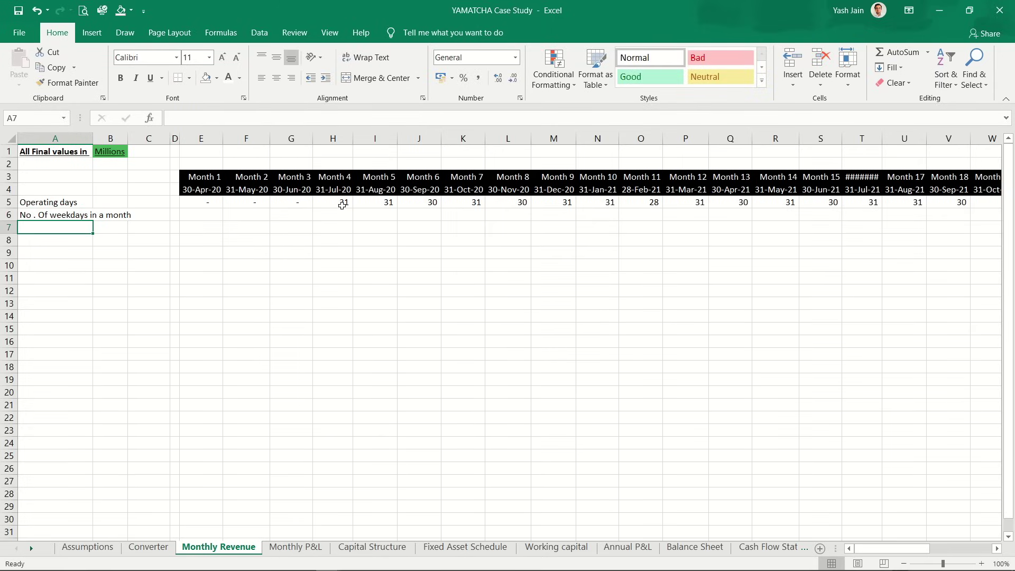
Step: Label A7 'No. of weekends in a month'
text(No. o)
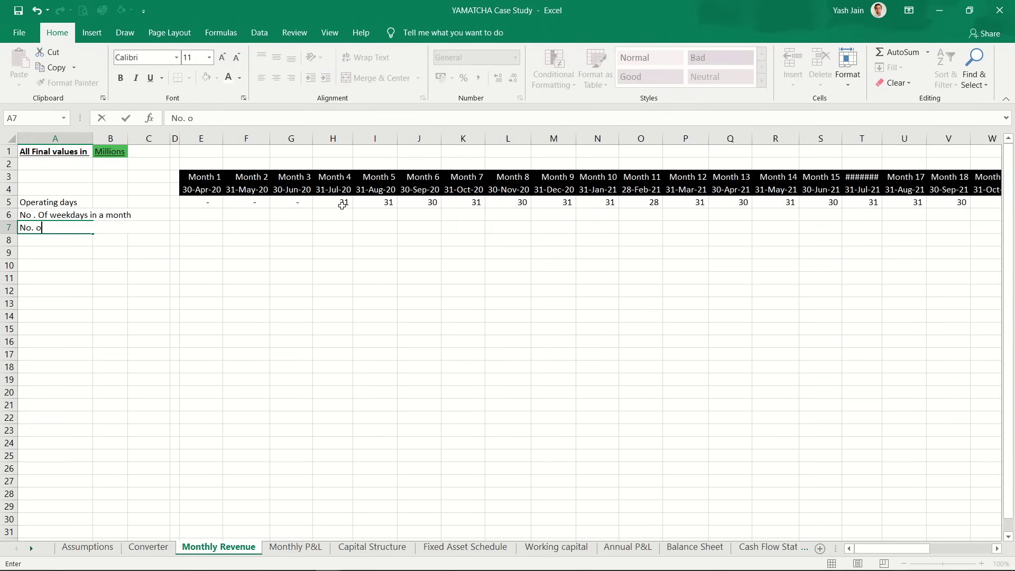
text(f weeends in a month)
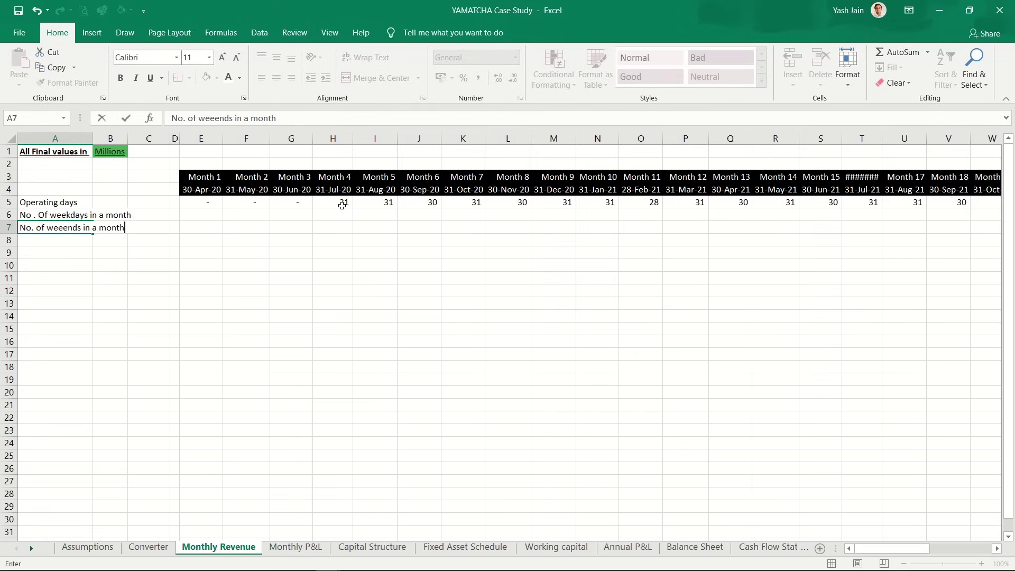
key(ctrl+Return)
key(Up)
key(Right)
key(Right)
key(Right)
key(Right)
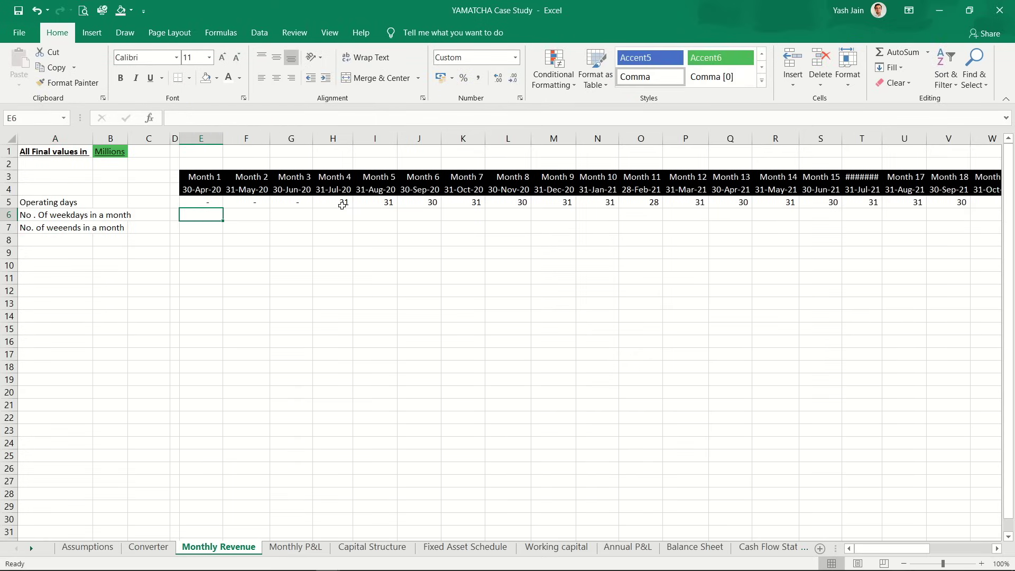
Step: In E6 build =IF(E5>0,NETWORKDAYS(D4+1,E4),0), pointing at E5, D4 and E4
text(=if()
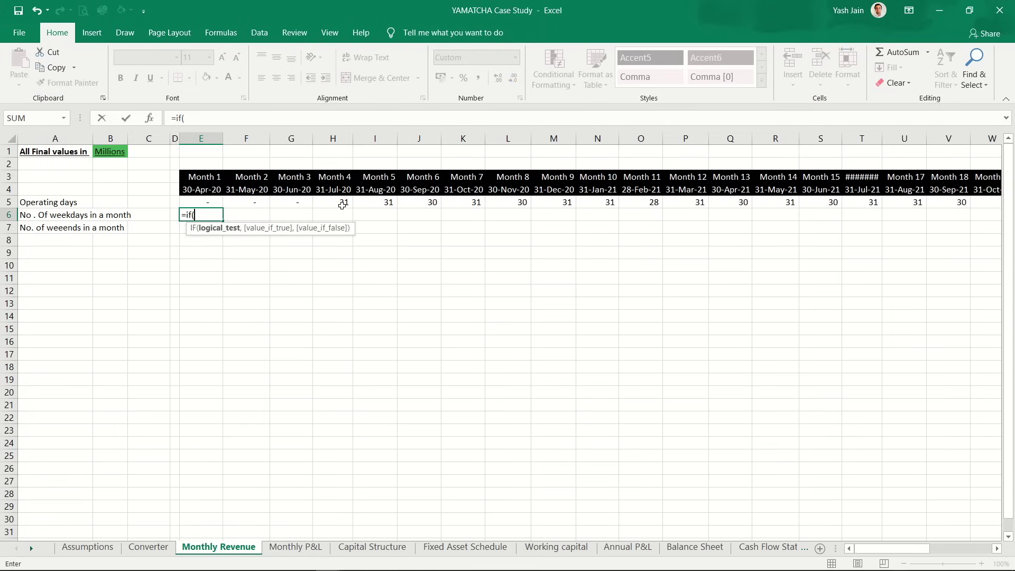
key(Up)
text(>)
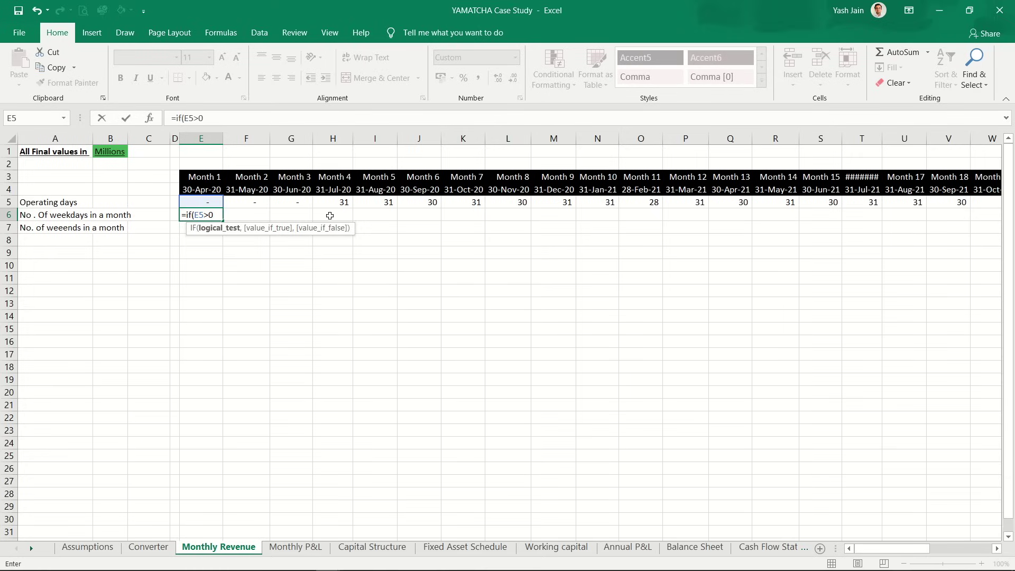
text(0,)
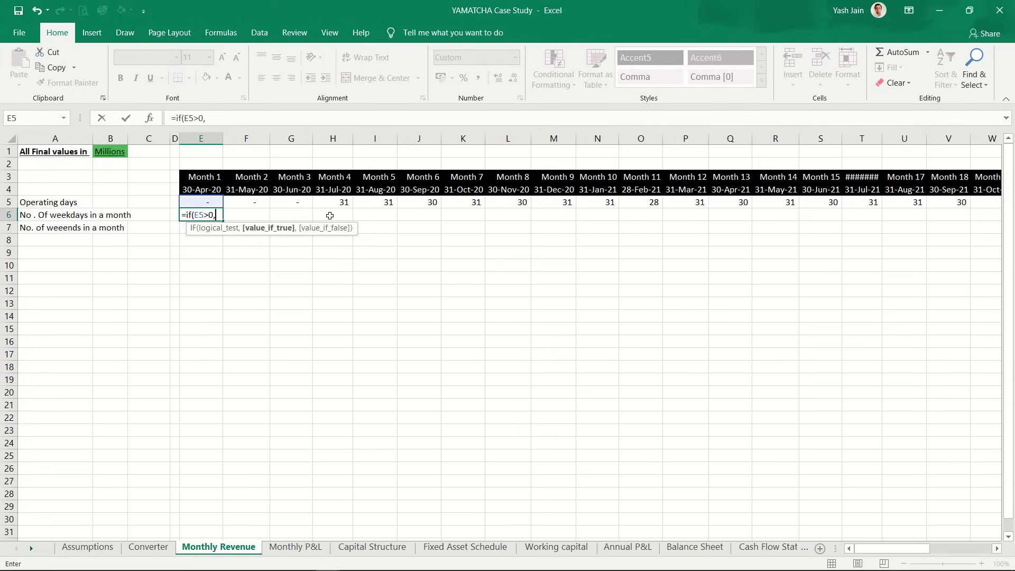
text(net)
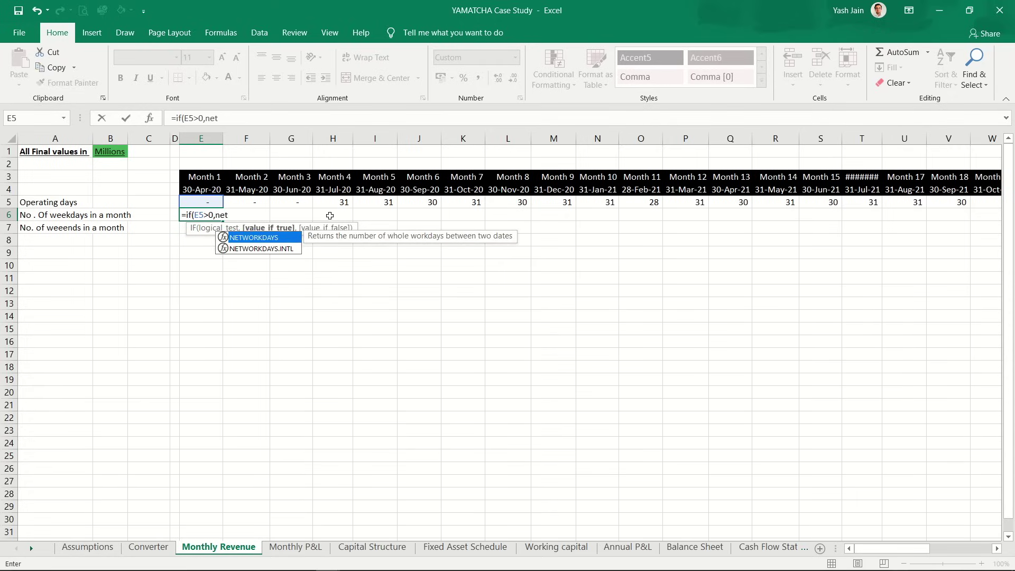
key(Tab)
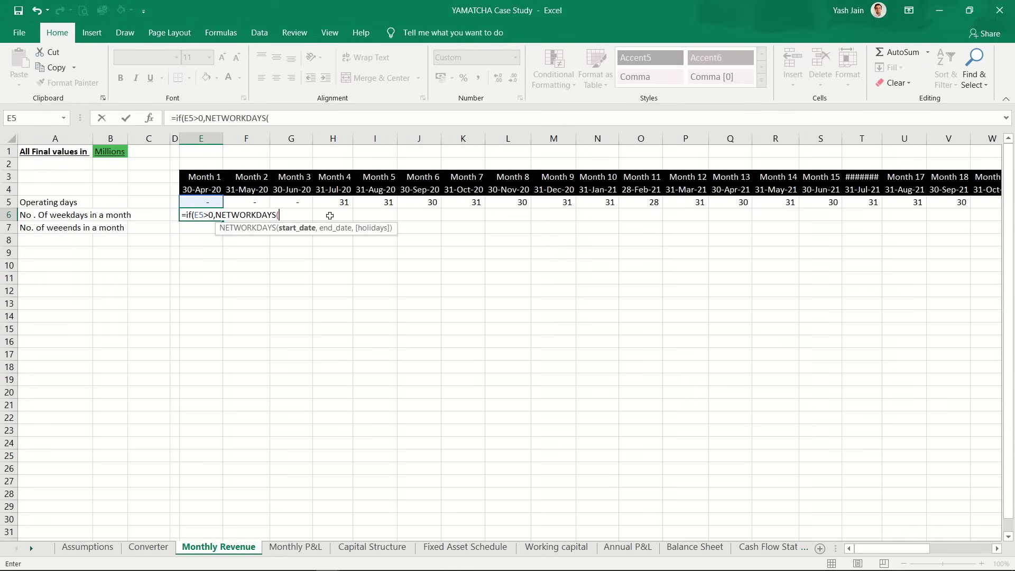
key(Up)
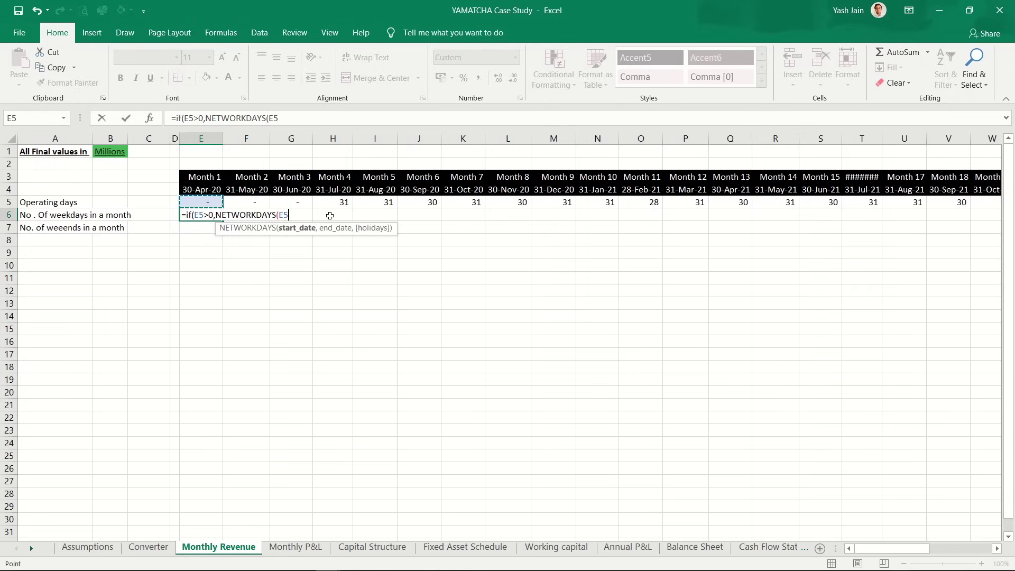
key(Left)
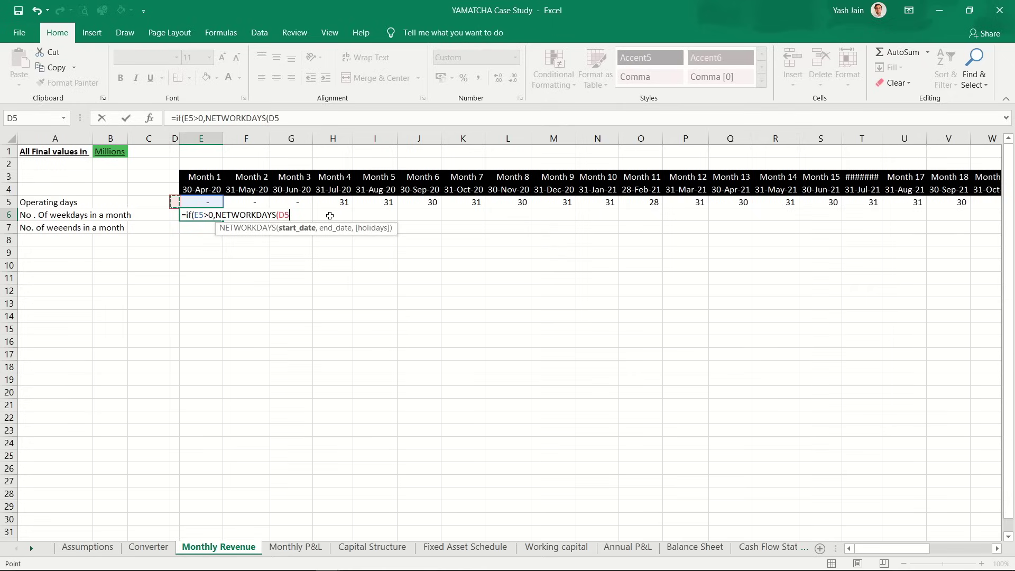
key(Up)
text(+)
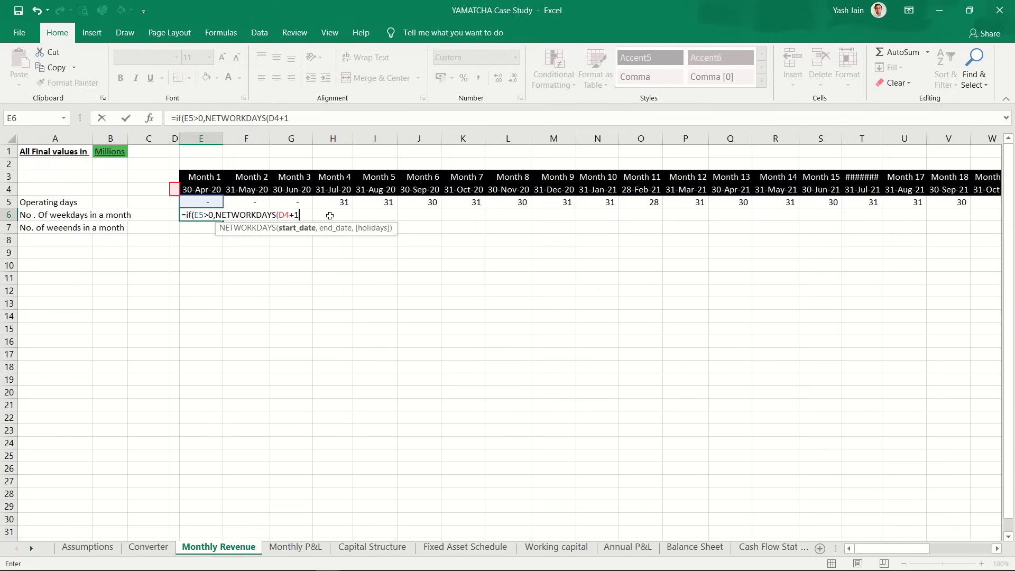
text(1,)
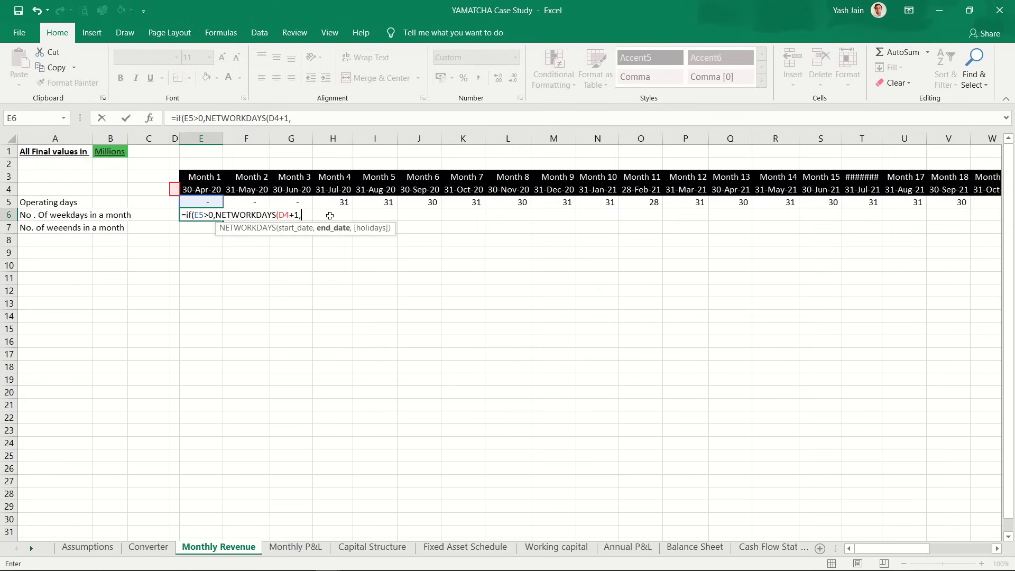
key(Up)
key(Up)
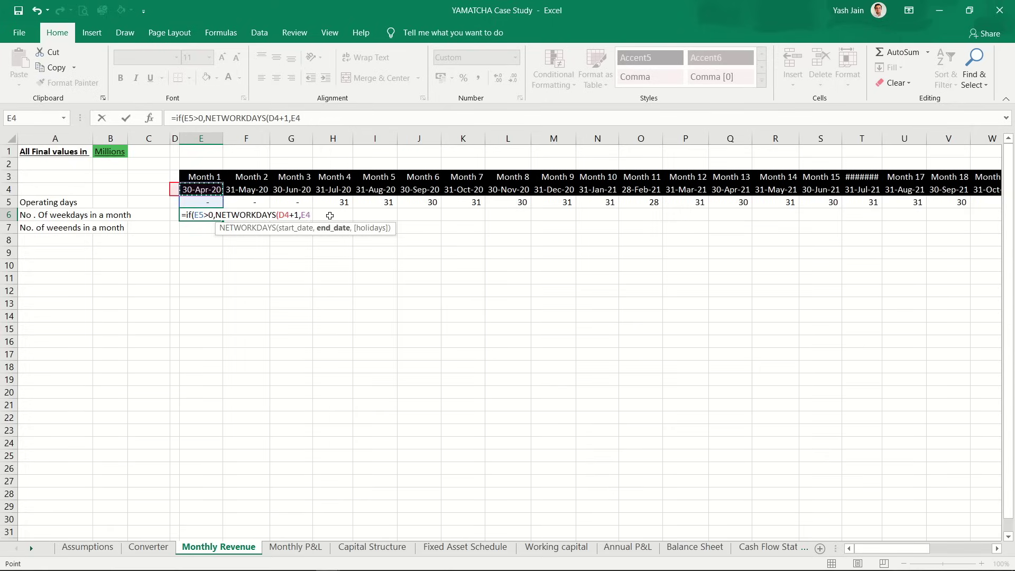
text())
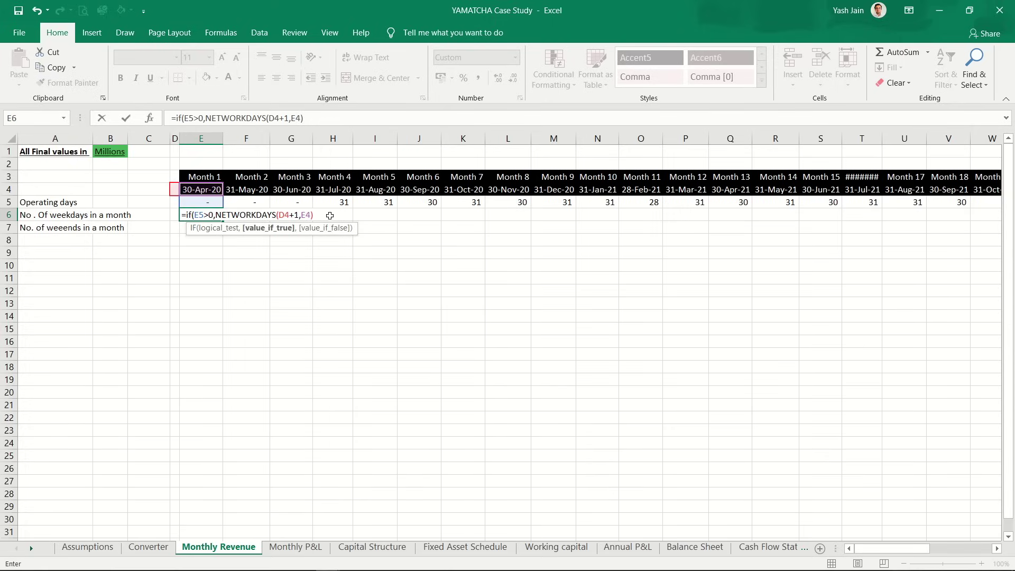
text(,0)
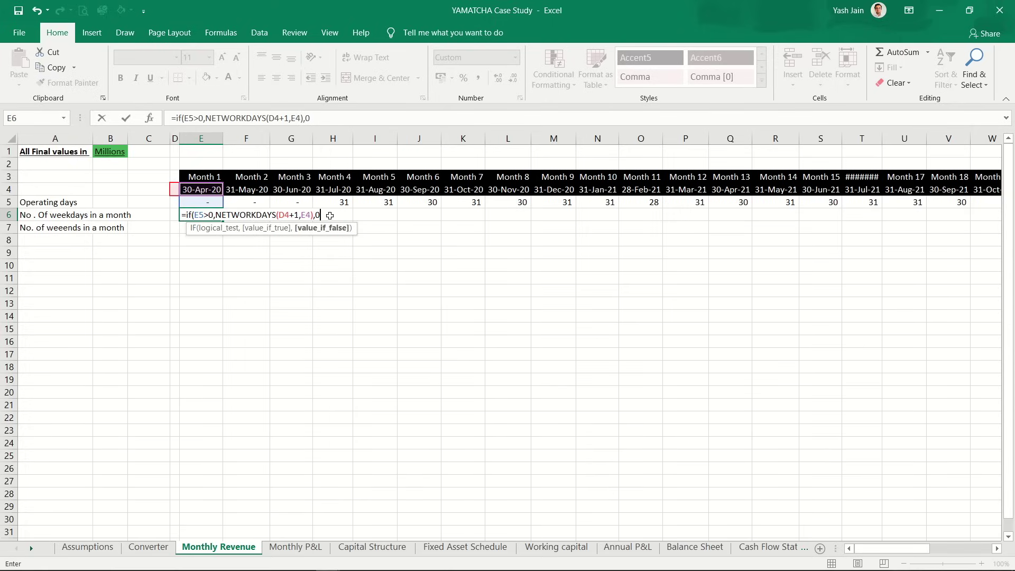
text())
Step: Copy the E6 weekday-count formula across row 6 through AN6
key(Return)
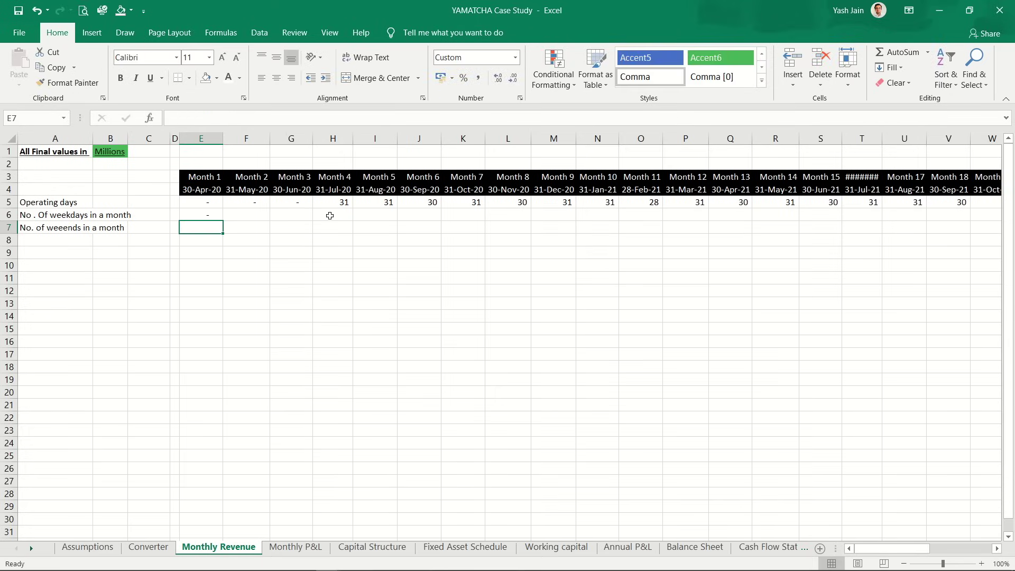
key(Up)
key(ctrl+c)
key(Up)
key(Right)
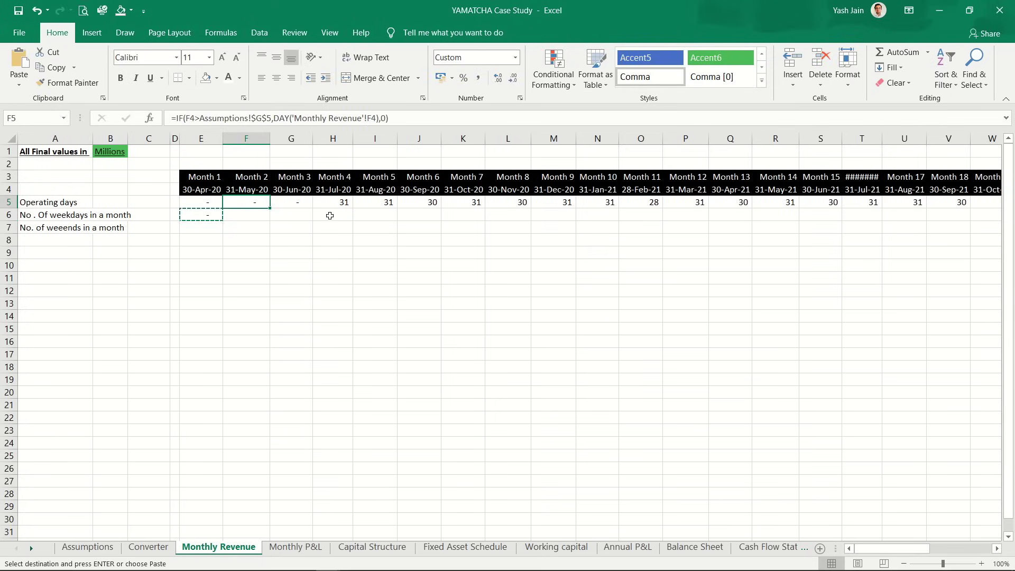
key(ctrl+Right)
key(Down)
key(ctrl+shift+Left)
key(ctrl+v)
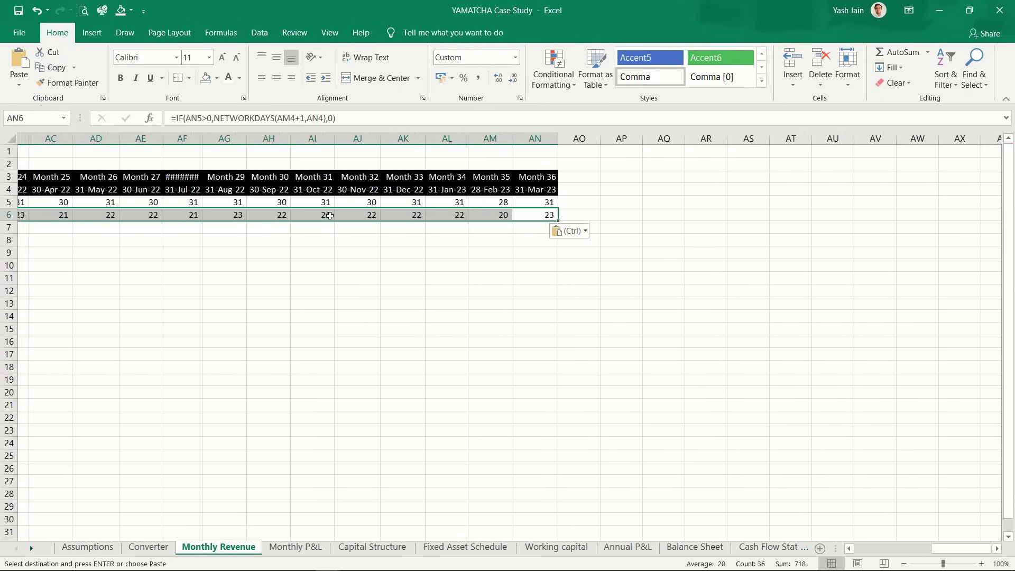
key(Home)
Step: Check row 6 results, comparing J6's weekday formula with J5
key(Left)
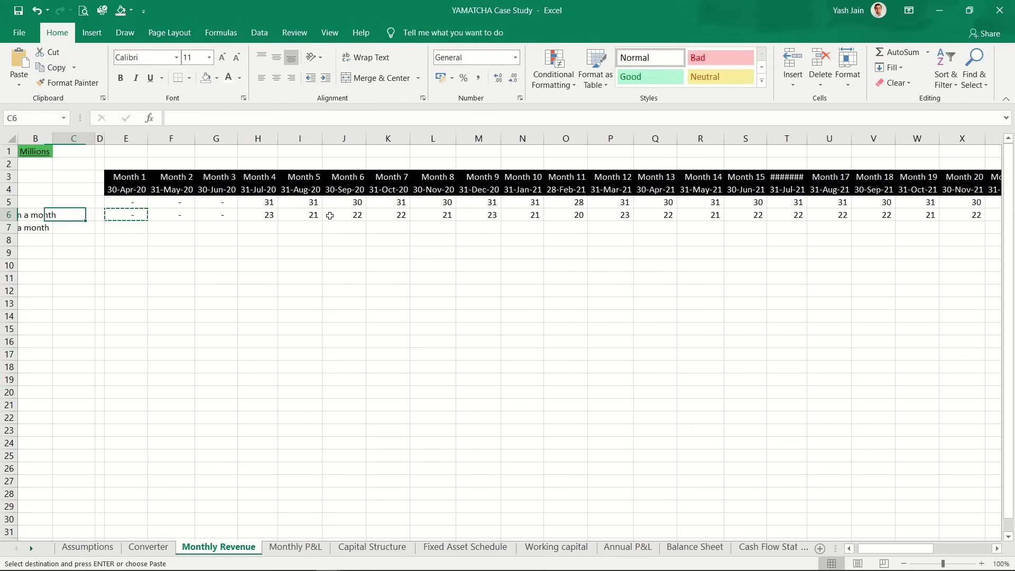
key(Right)
key(Right)
key(Right)
key(Right)
key(Right)
key(Right)
key(Right)
key(Right)
key(Right)
key(Right)
key(Right)
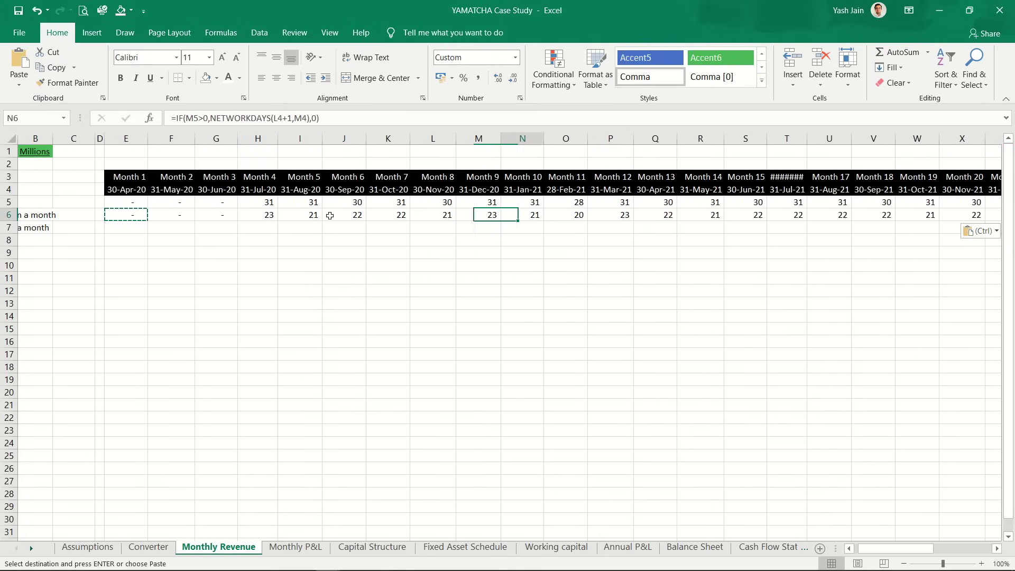
key(Left)
key(Left)
key(Left)
key(Up)
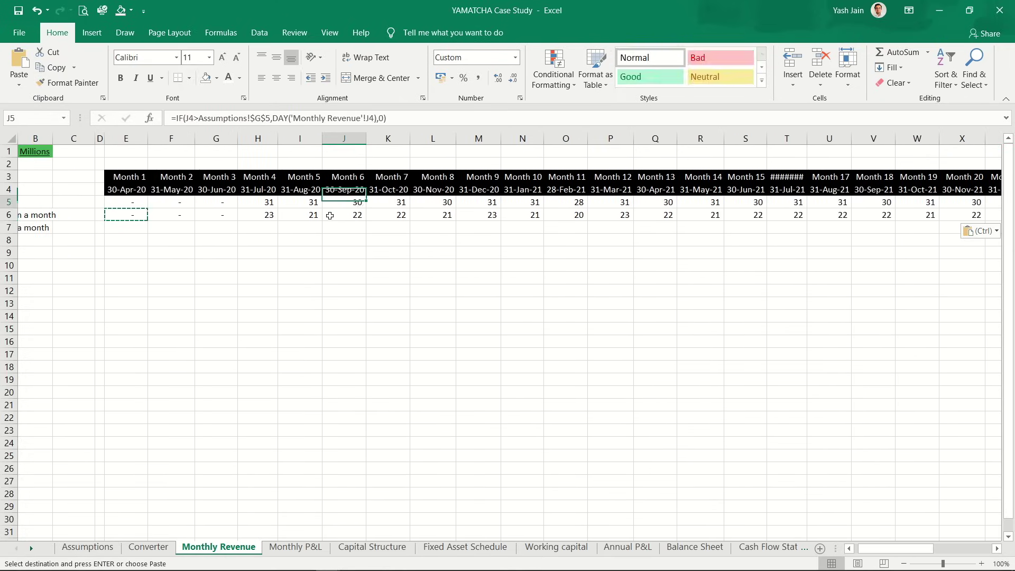
key(Down)
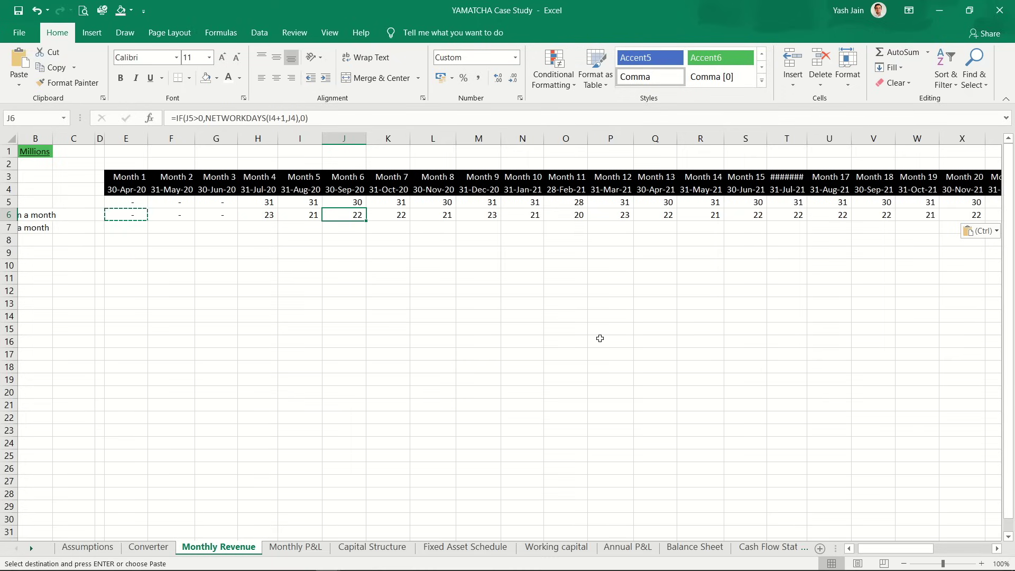
key(super)
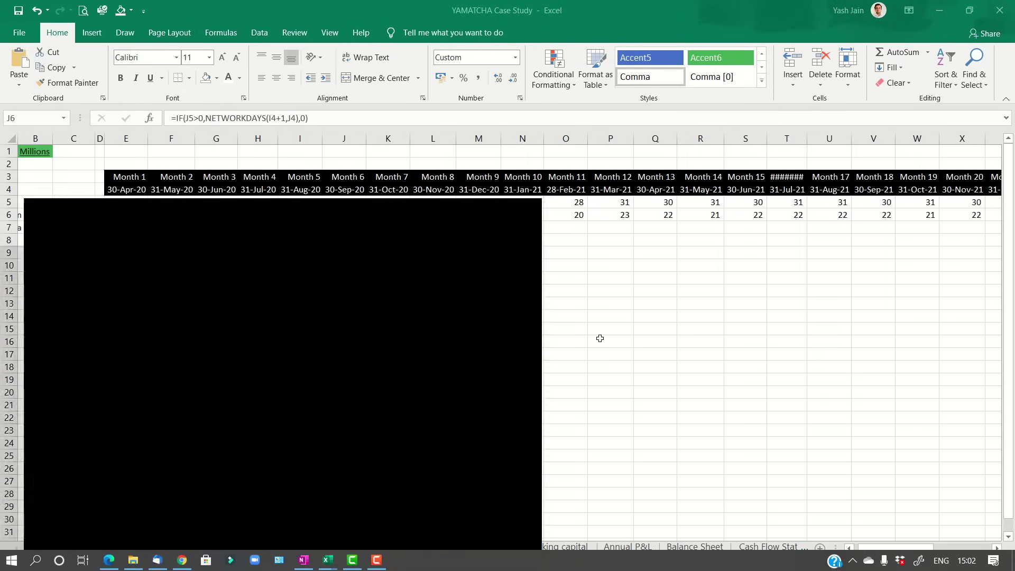
Step: Launch Calendar via a 'cale' search, check September 2020, then minimize it
text(cale)
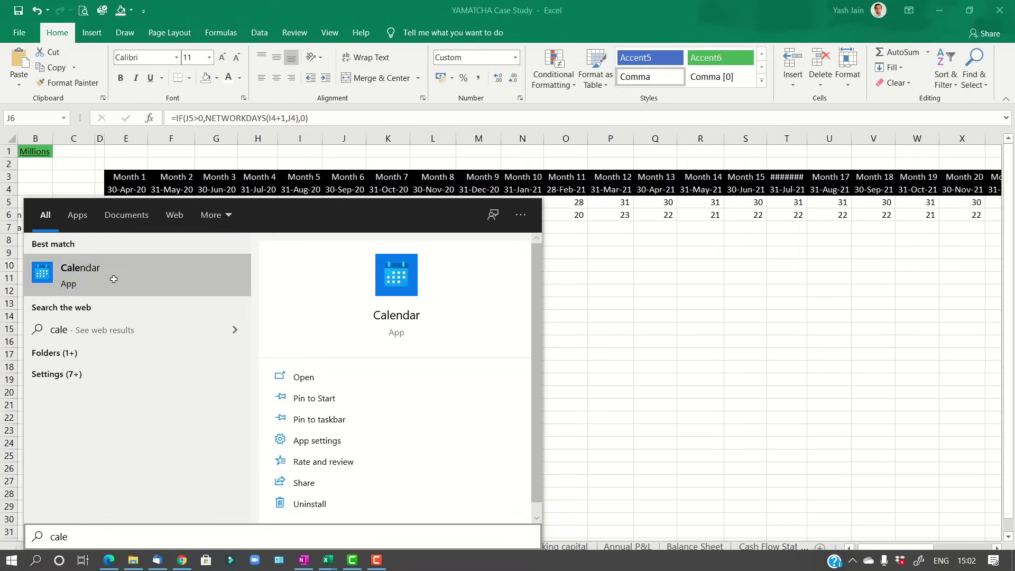
click(113, 277)
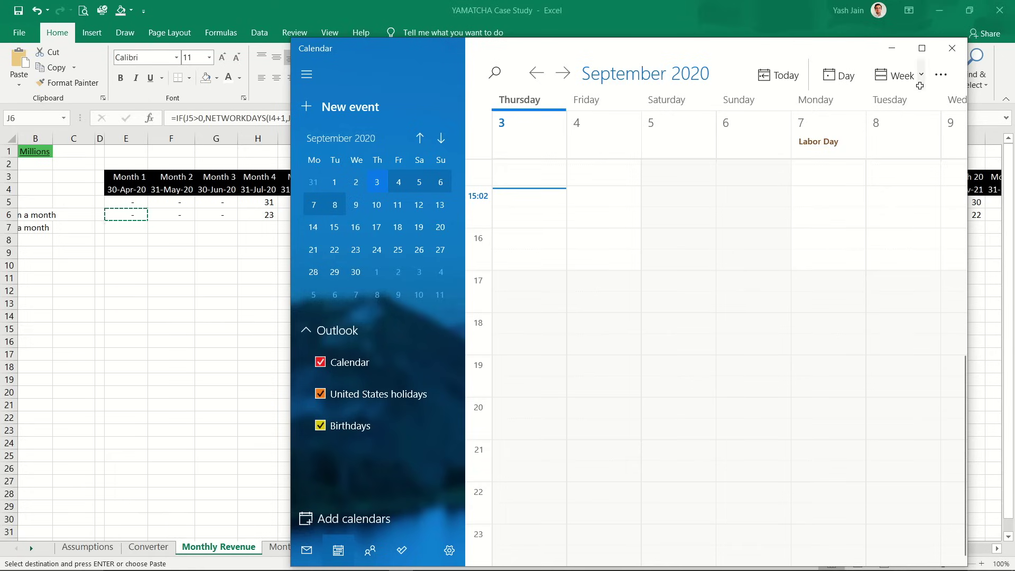
click(893, 47)
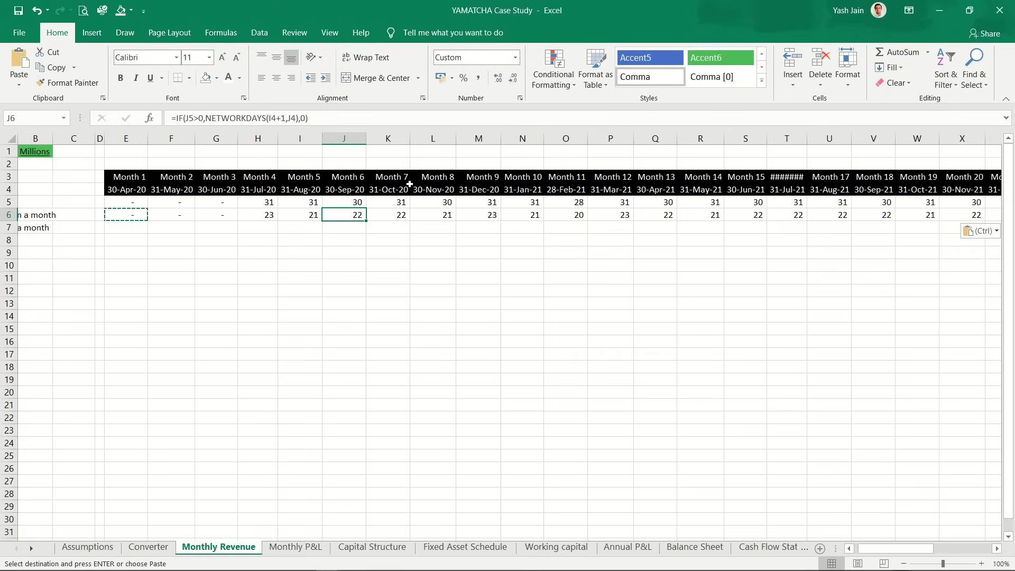
Step: Correct the A7 label's spelling to 'No. of weekends in a month'
key(Down)
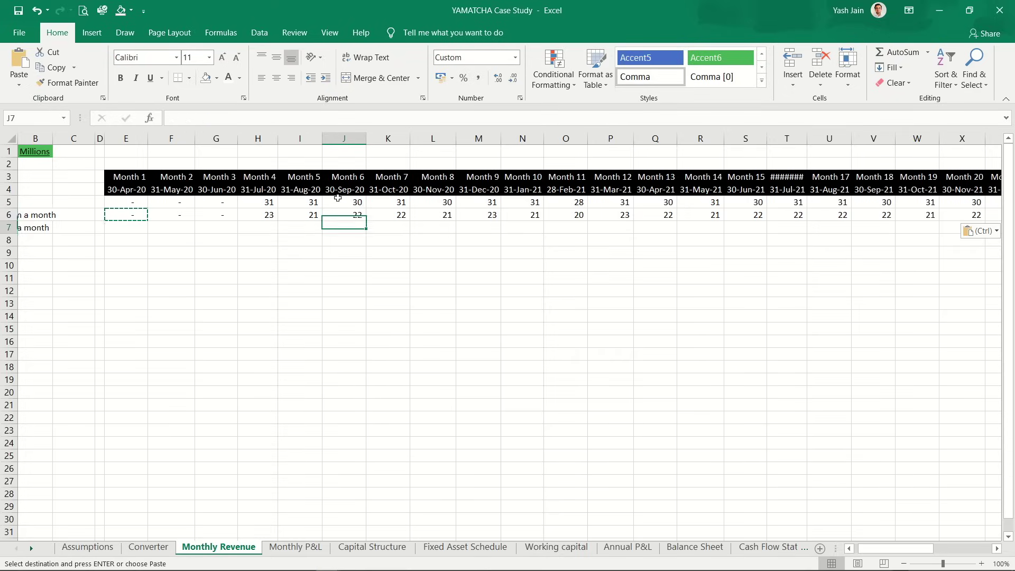
key(Up)
key(Up)
key(Down)
key(Down)
key(Left)
key(Left)
key(Left)
key(Left)
key(Left)
key(Left)
key(Left)
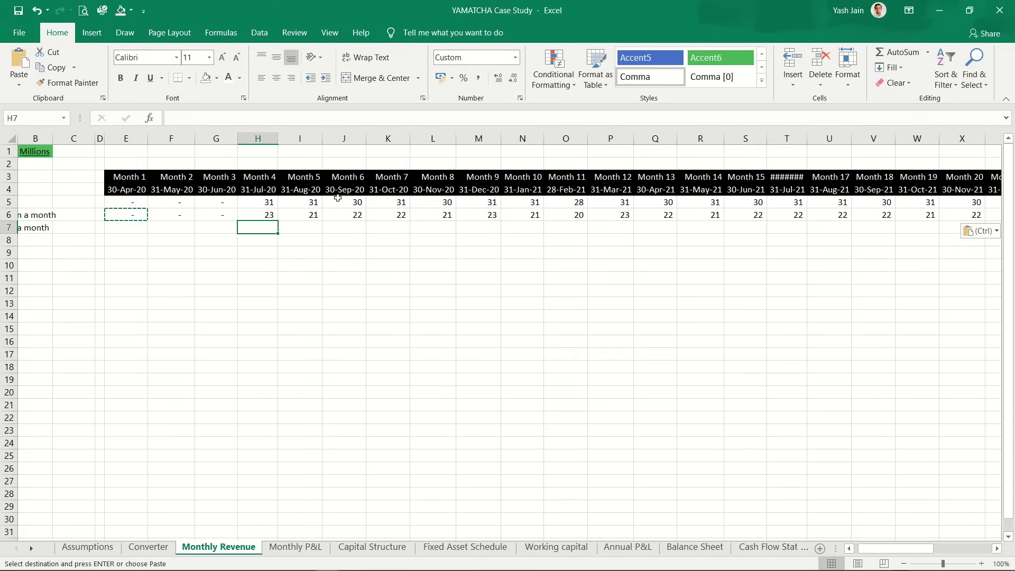
key(Right)
key(Right)
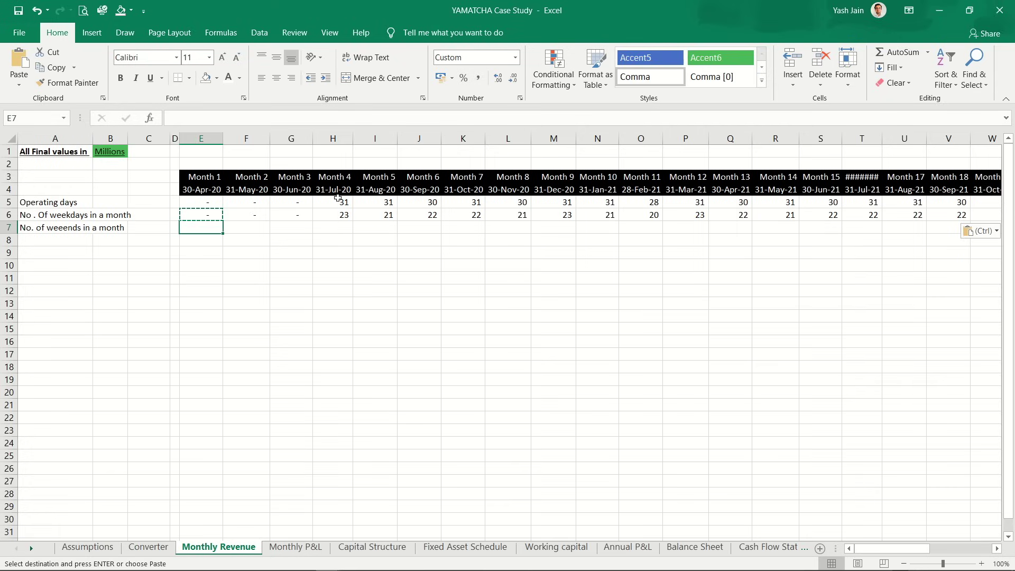
key(Left)
key(Left)
key(Left)
key(Left)
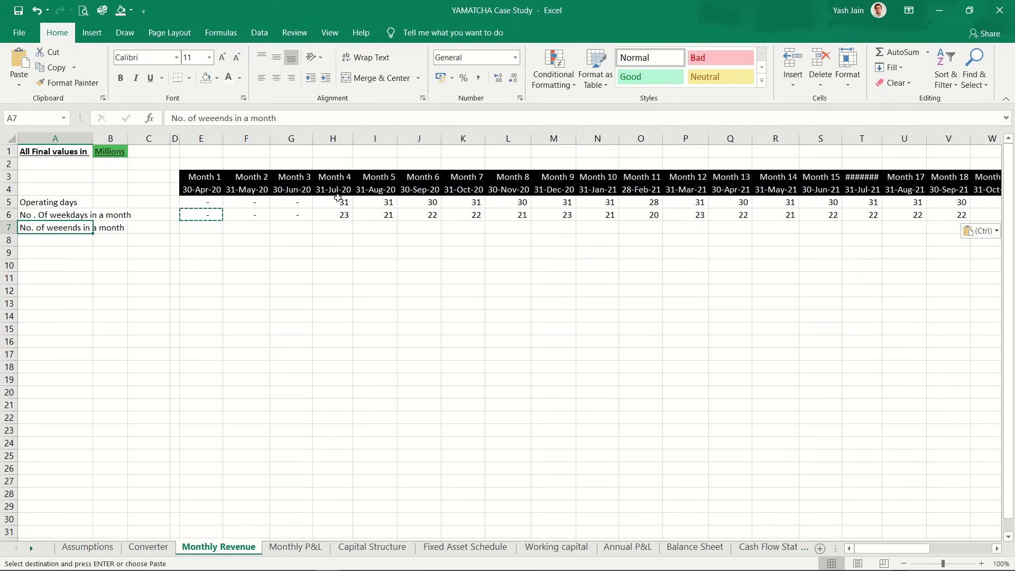
key(F2)
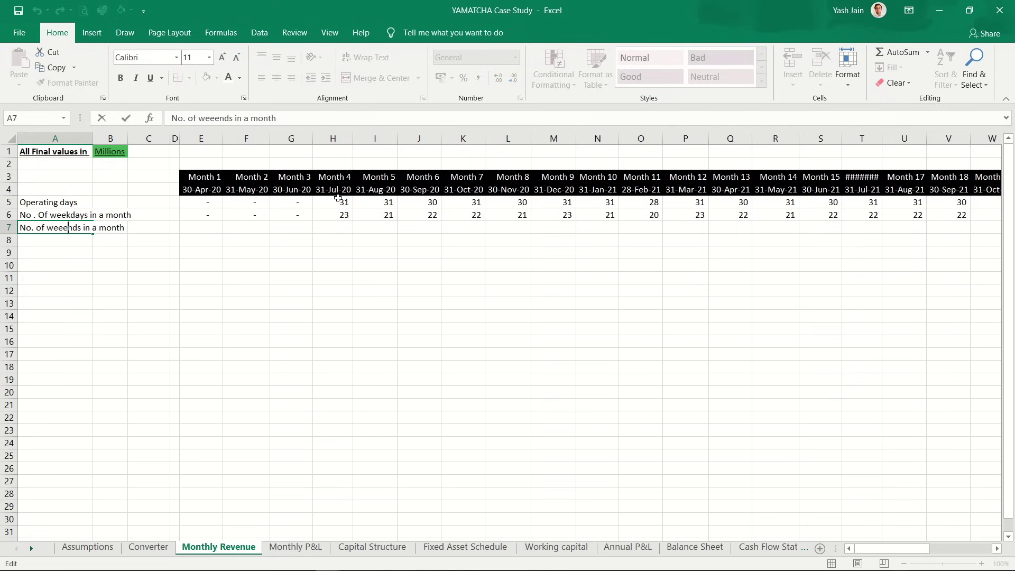
key(BackSpace)
text(k)
key(Return)
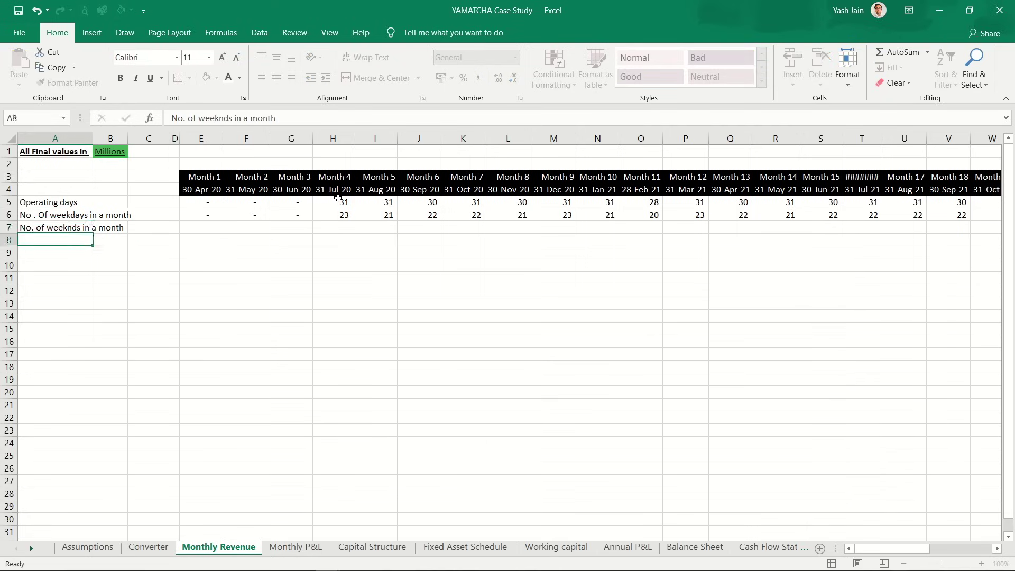
key(Up)
key(F2)
key(Left)
key(Left)
key(Left)
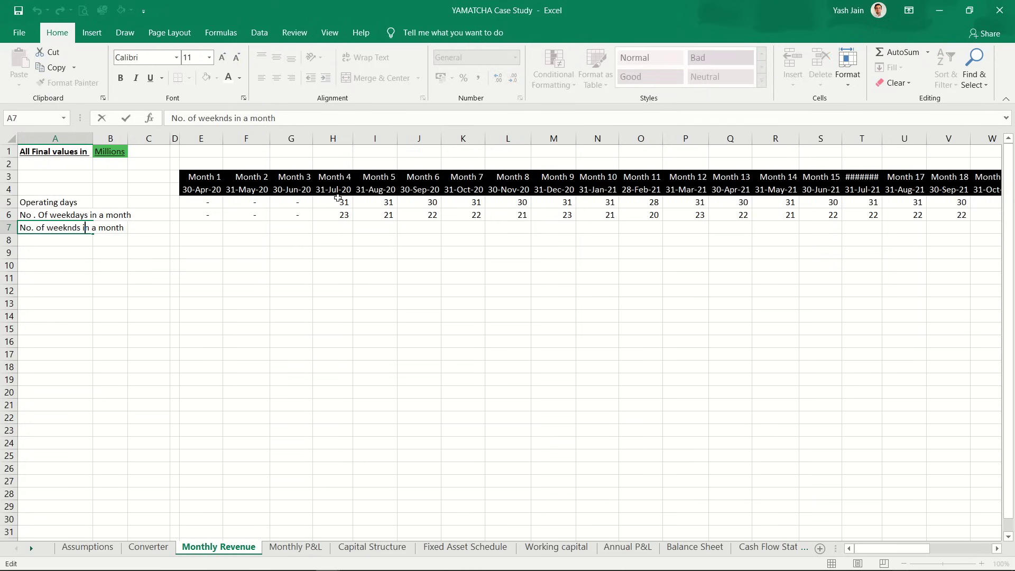
text(e)
key(Return)
Step: Enter =E5-E6 in E7 as Month 1's weekend count
key(Right)
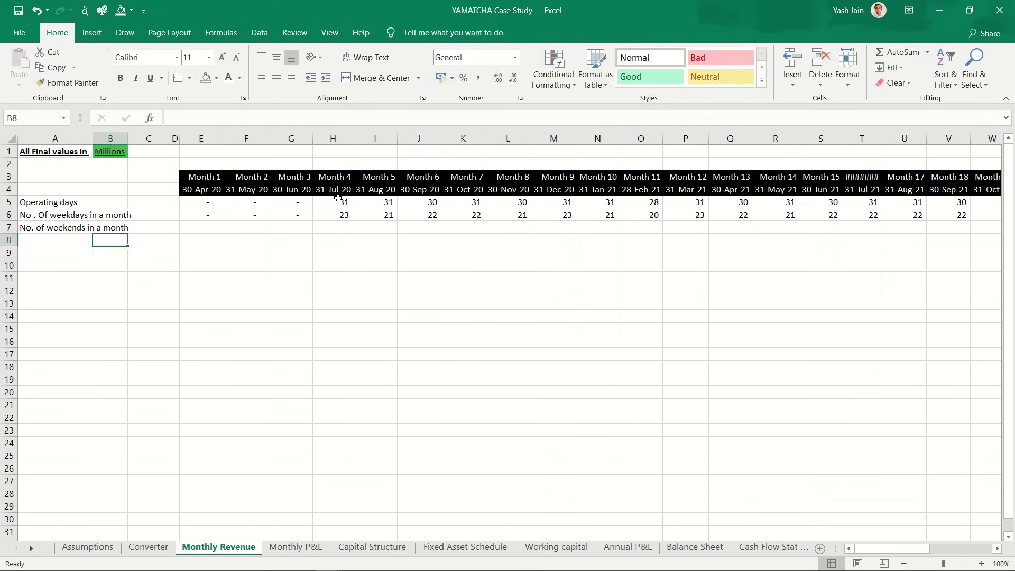
key(Up)
key(Right)
key(Right)
key(Right)
text(=)
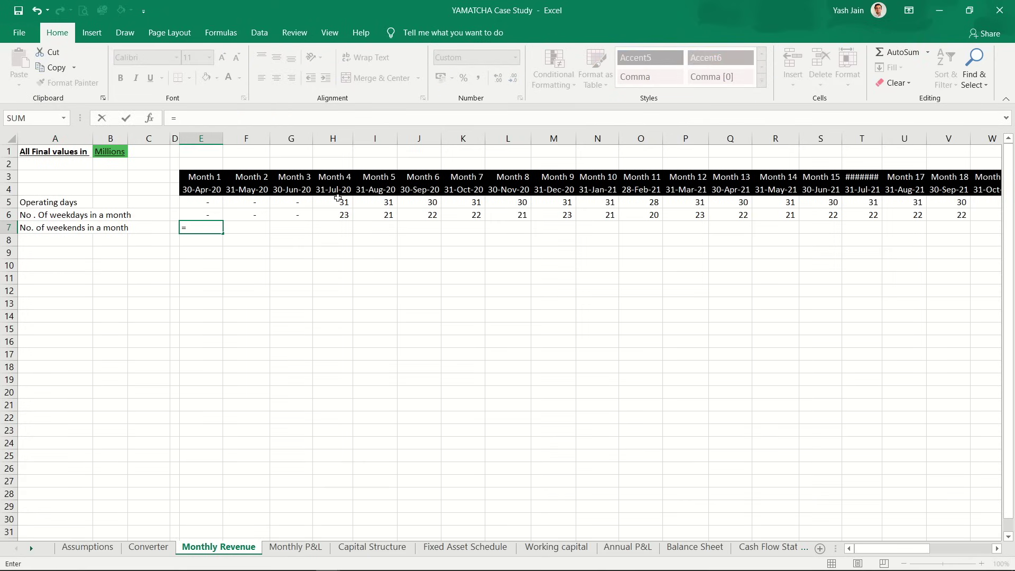
key(Up)
key(Up)
text(-)
key(Up)
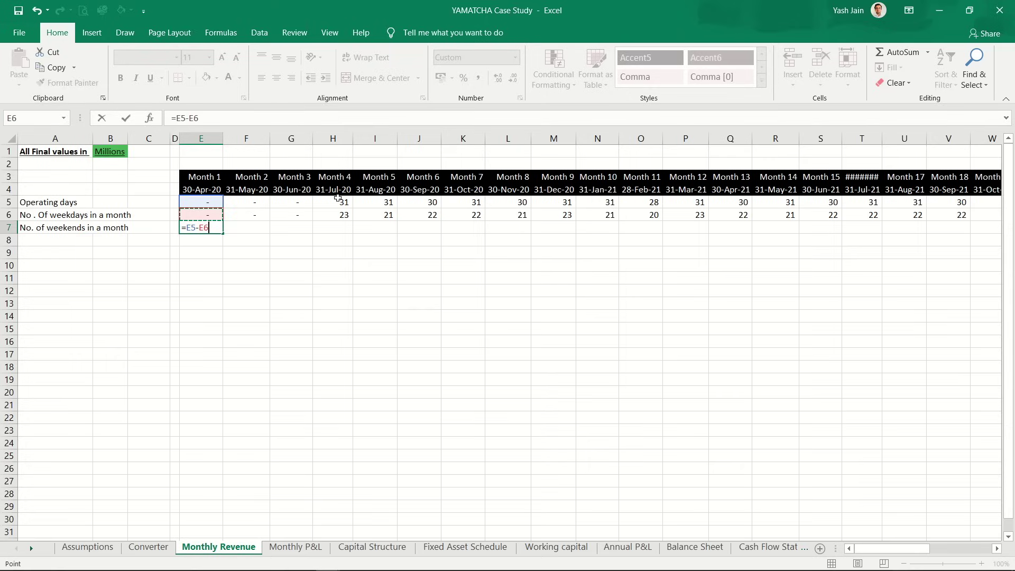
key(ctrl+Return)
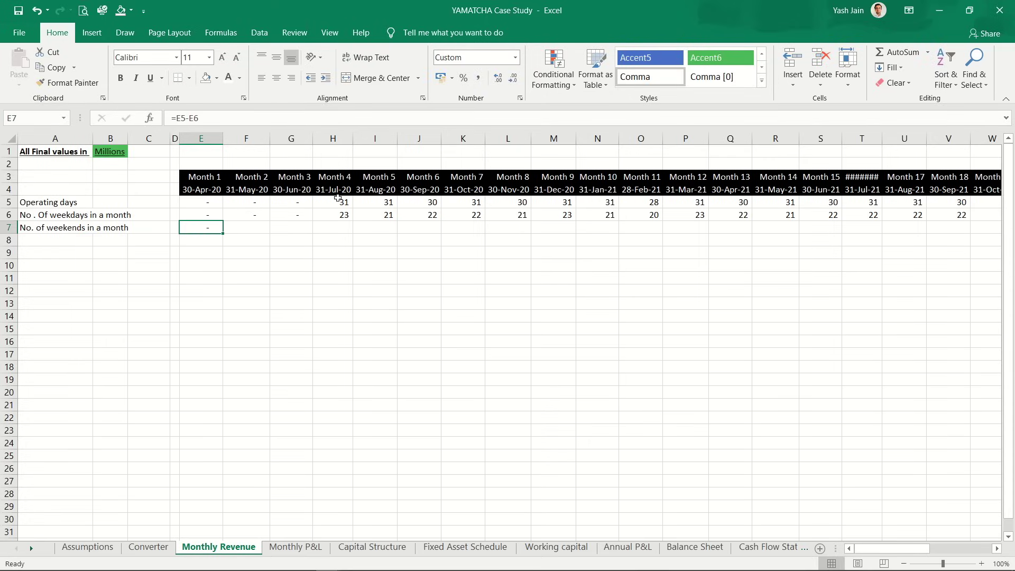
Step: Copy the E7 weekend formula across row 7 through Month 36
key(ctrl+c)
key(Up)
key(ctrl+Right)
key(Down)
key(ctrl+shift+Left)
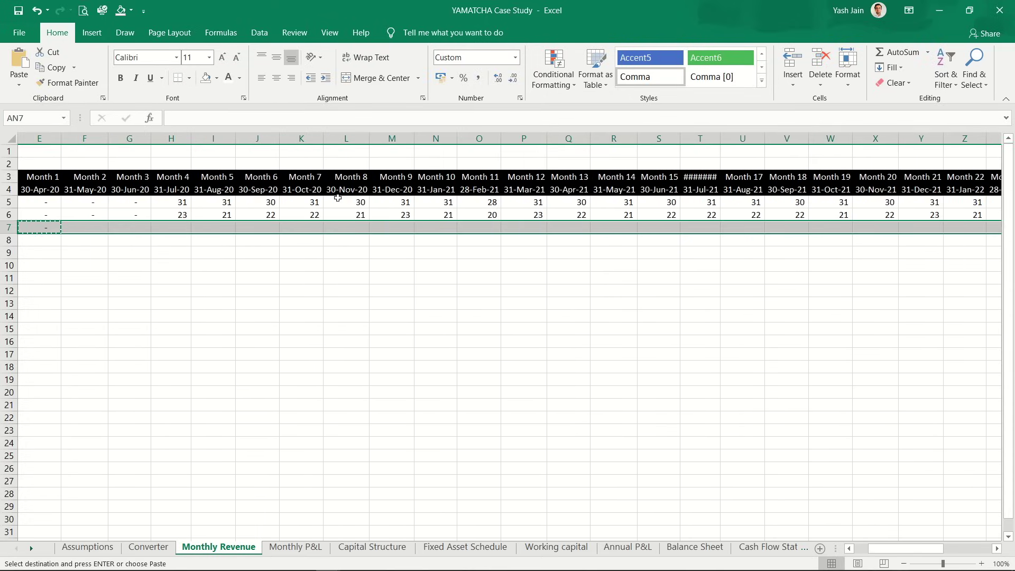
key(ctrl+v)
key(Left)
key(Left)
key(Left)
key(Left)
key(Left)
key(Left)
key(Left)
key(Left)
key(Left)
key(Left)
key(Left)
key(Left)
key(Left)
key(Left)
key(Left)
key(Left)
key(Left)
key(Left)
key(Left)
key(Left)
key(Left)
key(Left)
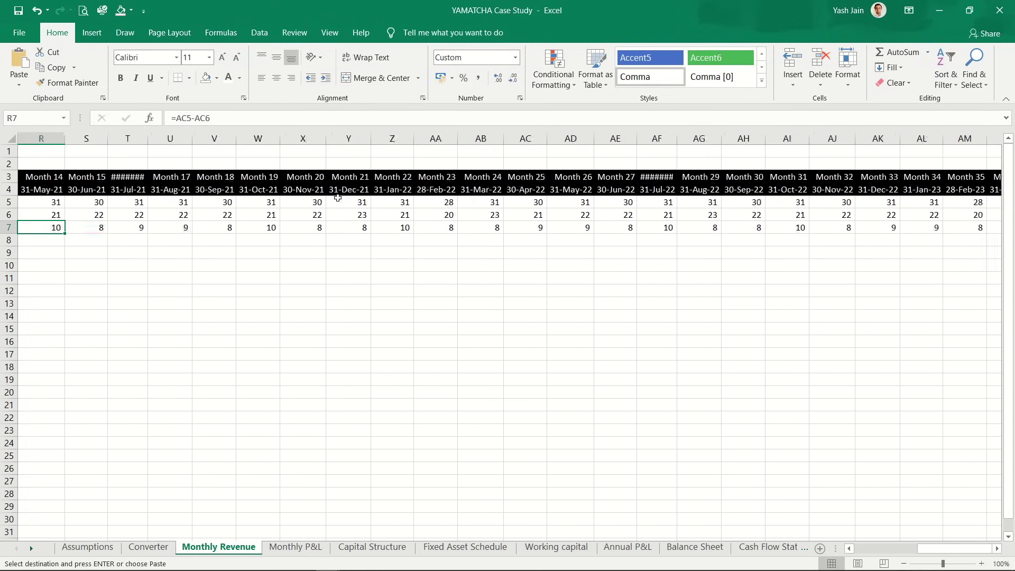
Step: Check row 7 weekend results against the Month 6 column formulas
key(Right)
key(Right)
key(Right)
key(Right)
key(Right)
key(Right)
key(Right)
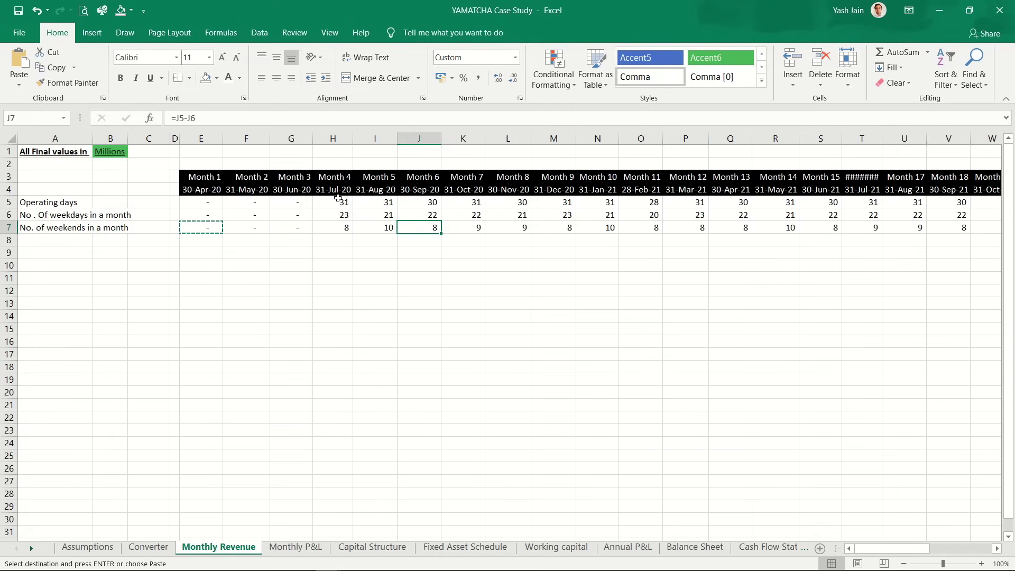
key(Up)
key(Up)
key(Down)
key(Down)
key(Up)
key(Down)
key(Up)
key(Down)
key(Down)
key(Left)
key(Left)
key(Left)
key(Left)
key(Left)
key(Left)
key(Left)
key(Left)
key(Left)
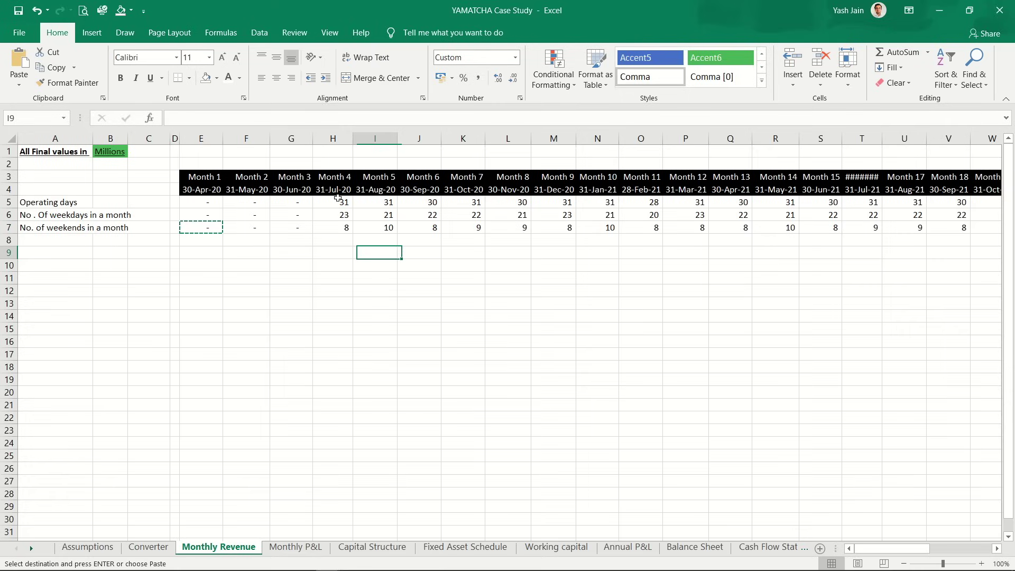
key(Up)
key(Up)
key(Up)
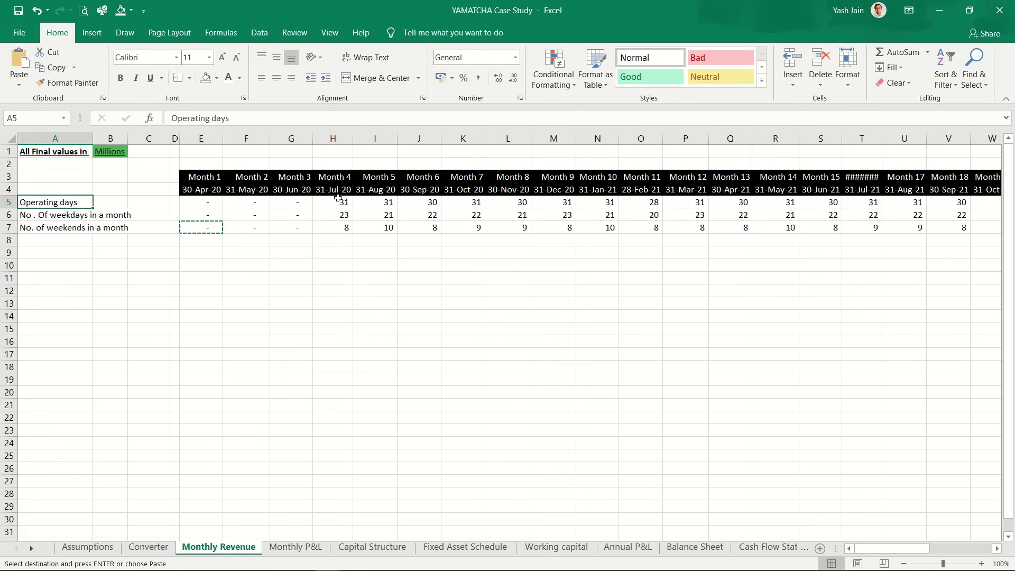
key(shift+Down)
key(shift+Down)
key(shift+Down)
key(shift+Right)
key(Right)
key(Right)
key(Right)
key(Right)
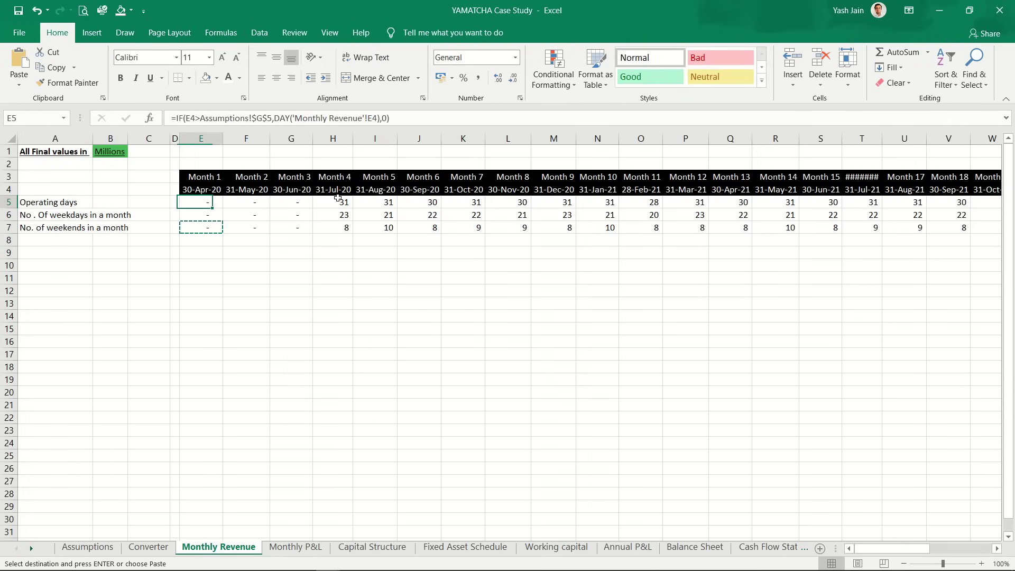
key(Down)
key(Down)
key(Down)
key(Escape)
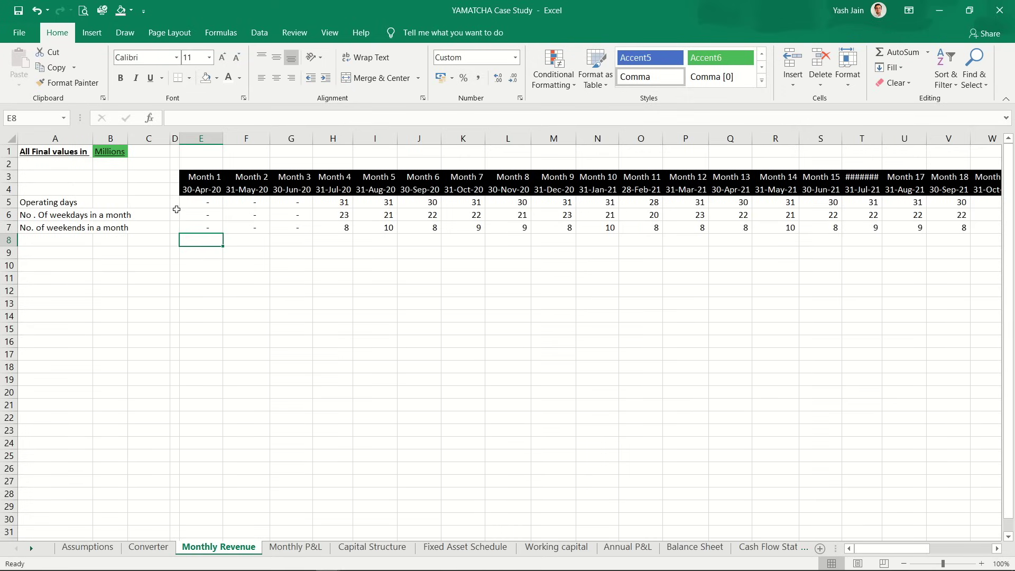
key(alt+w)
key(f)
key(f)
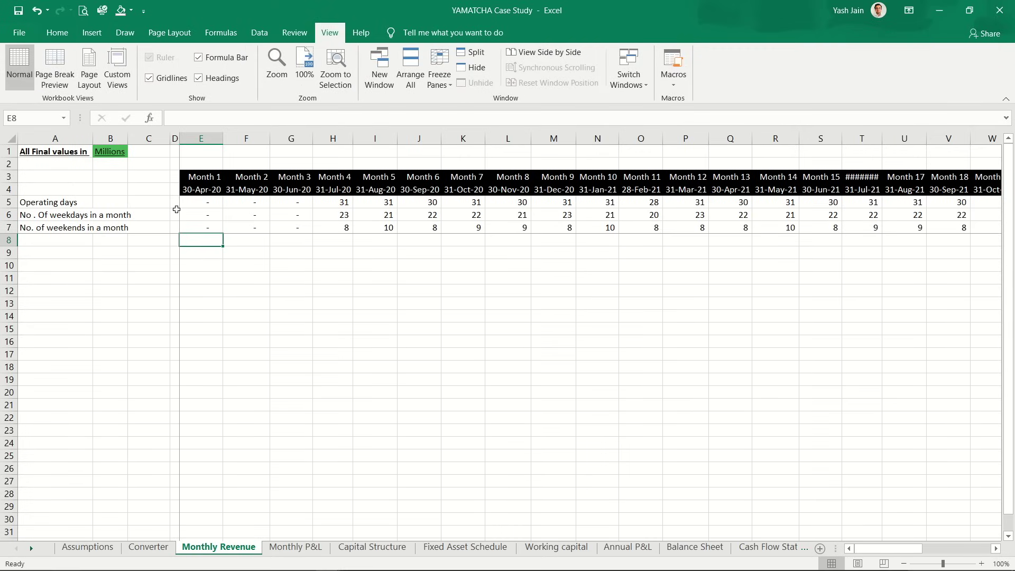
key(Down)
key(Down)
key(Down)
key(Down)
key(Down)
key(Down)
key(Down)
key(Down)
key(Down)
key(Down)
key(Down)
key(Down)
key(Down)
key(Down)
key(Down)
key(Down)
key(Down)
key(Down)
key(Down)
key(Down)
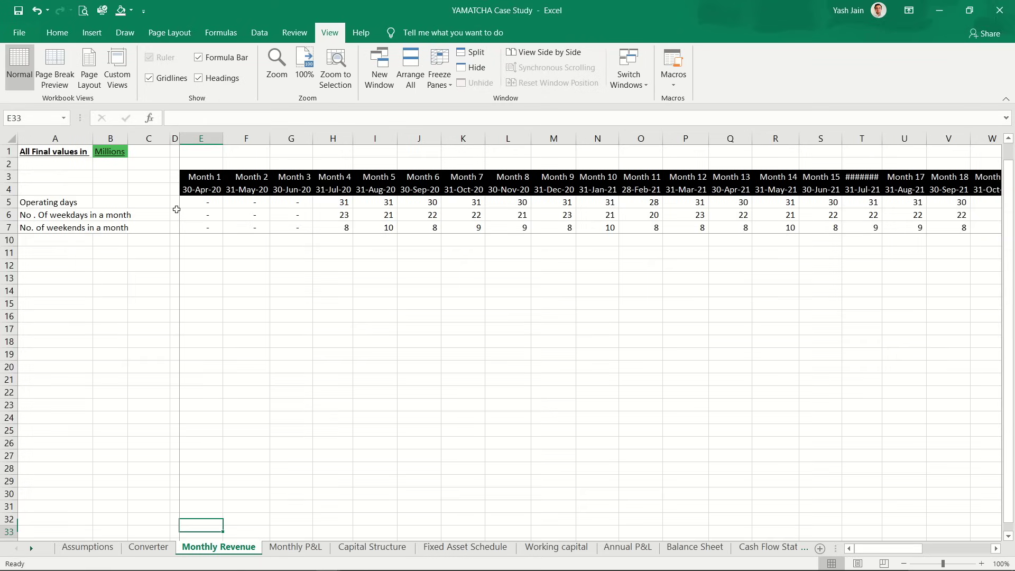
key(Down)
key(Down)
key(Down)
key(Down)
key(Down)
key(Down)
key(Down)
key(Down)
key(Down)
key(Down)
key(Down)
key(Down)
key(Down)
key(Down)
key(Down)
key(Down)
key(Down)
key(Down)
key(Down)
key(Down)
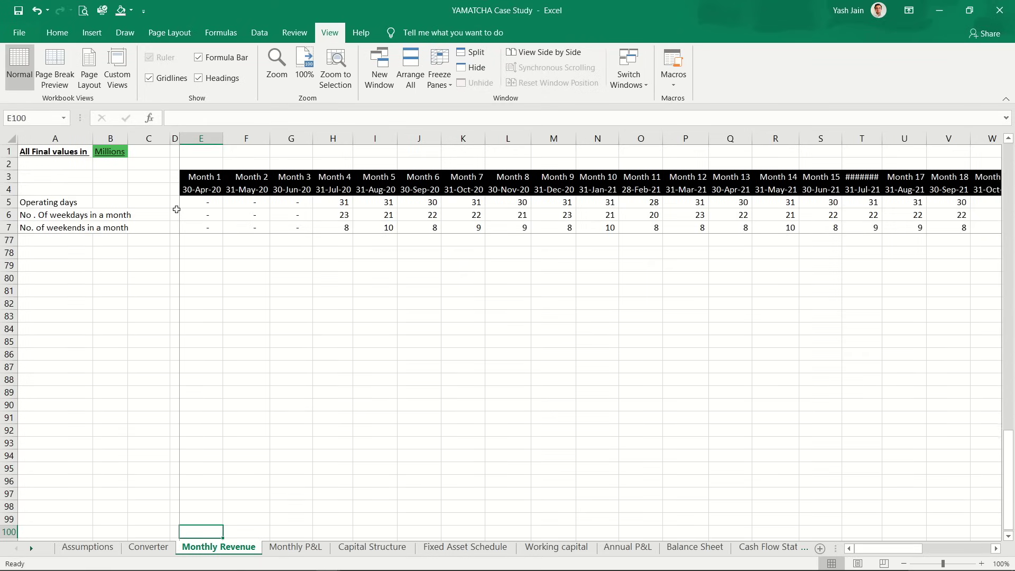
key(Left)
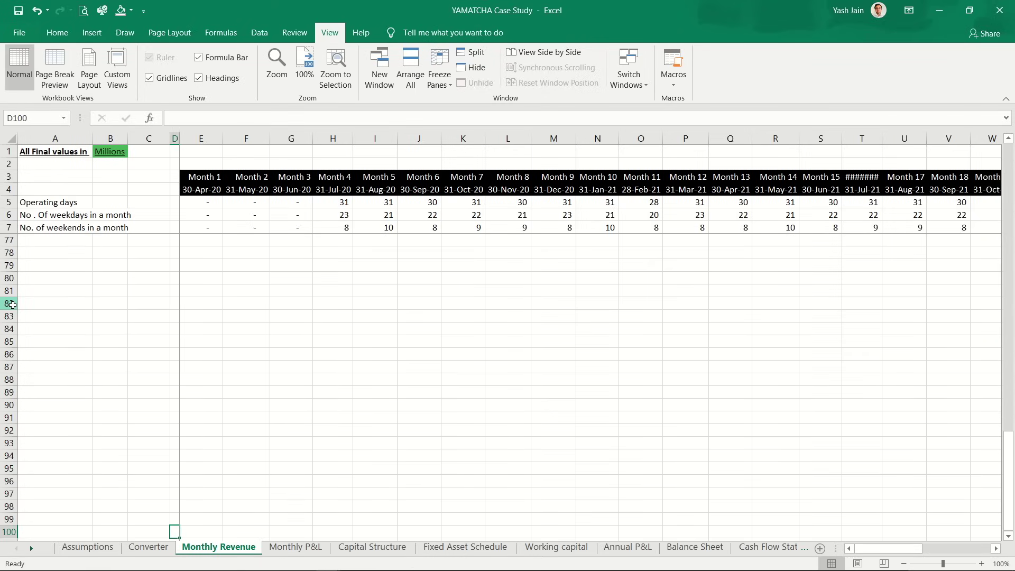
key(Left)
key(Left)
key(Left)
key(Up)
key(Right)
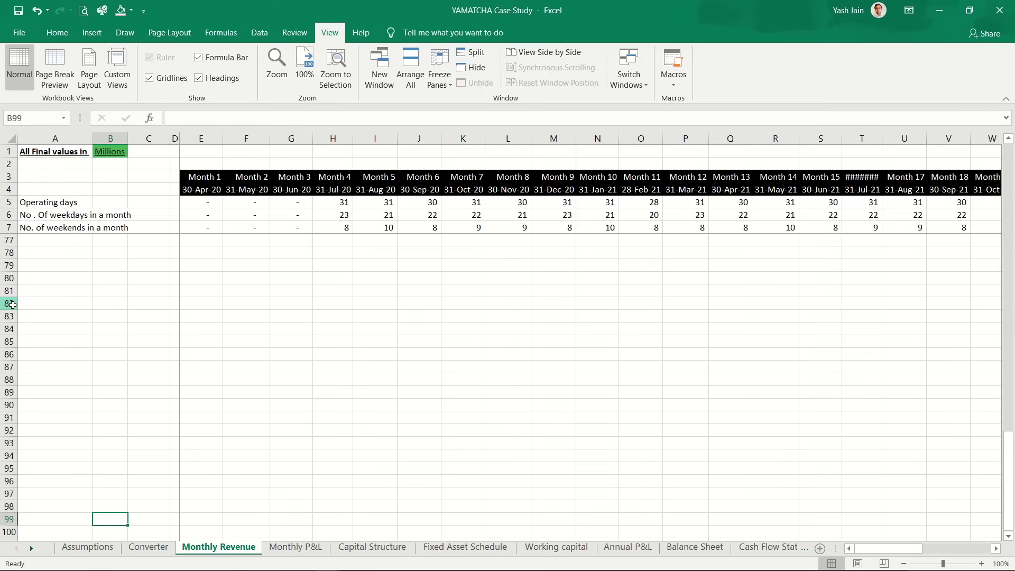
key(Up)
key(Up)
key(Up)
key(Up)
key(Up)
key(Up)
key(Up)
key(Up)
key(Up)
key(Up)
key(Up)
key(Up)
key(Up)
key(Up)
key(Up)
key(Up)
key(Up)
key(Up)
key(Up)
key(Up)
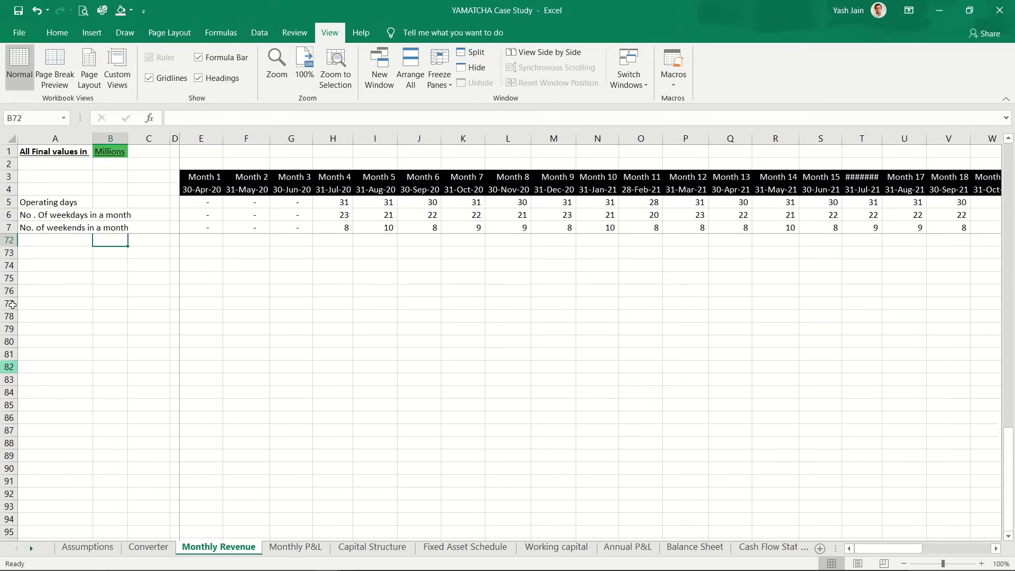
key(Up)
key(Up)
key(Up)
key(Up)
key(Up)
key(Up)
key(Up)
key(Up)
key(Up)
key(Up)
key(Up)
key(Up)
key(Up)
key(Up)
key(Up)
key(Up)
key(Up)
key(Up)
key(Up)
key(Up)
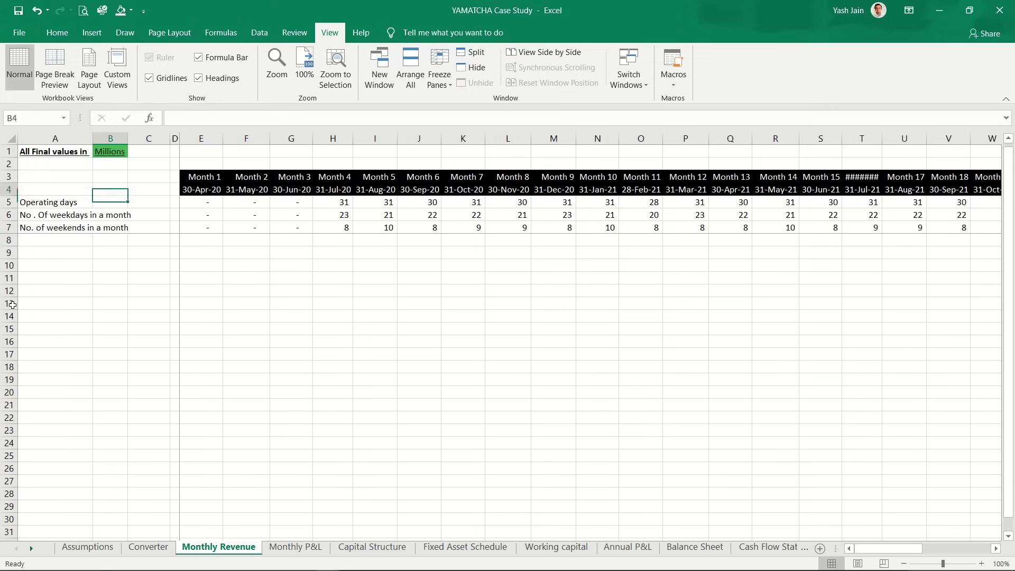
key(Down)
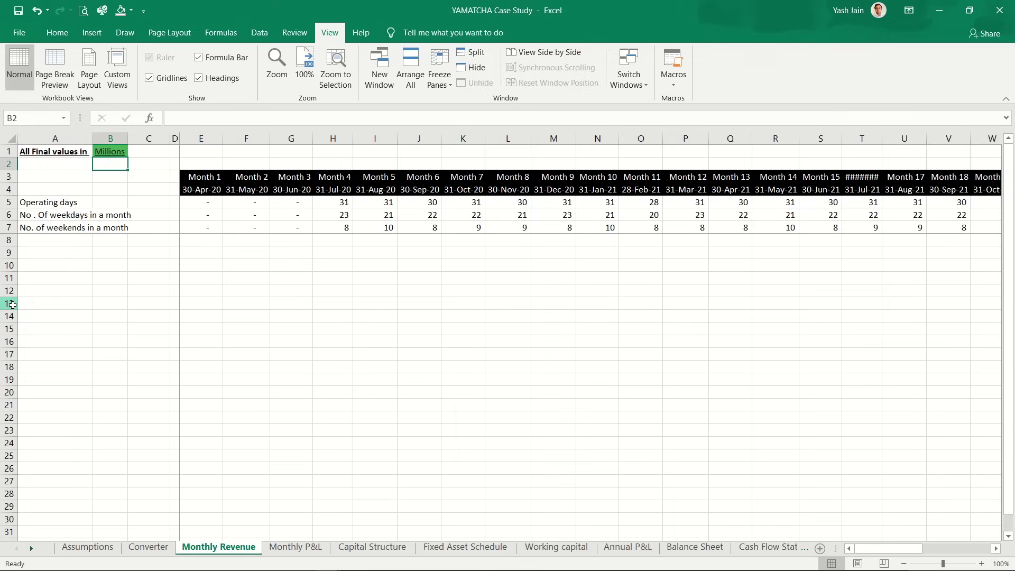
key(Down)
key(Down)
key(Down)
key(Down)
key(Down)
key(Down)
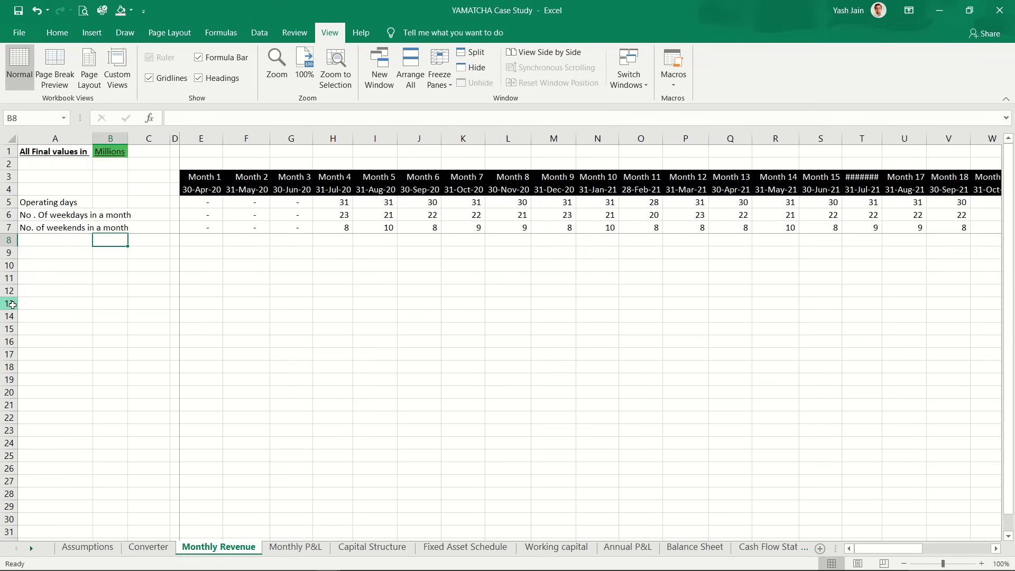
Step: Enter a bold, underlined 'No . of Guests' heading in A9
key(Left)
key(Down)
text(N)
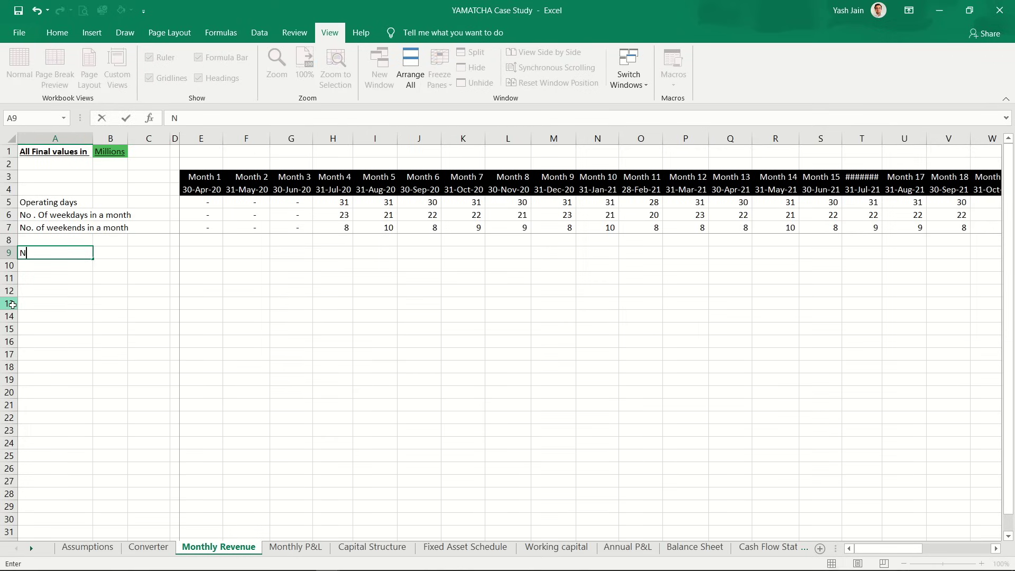
text(o . o)
key(BackSpace)
text(Of da)
key(BackSpace)
key(BackSpace)
key(Escape)
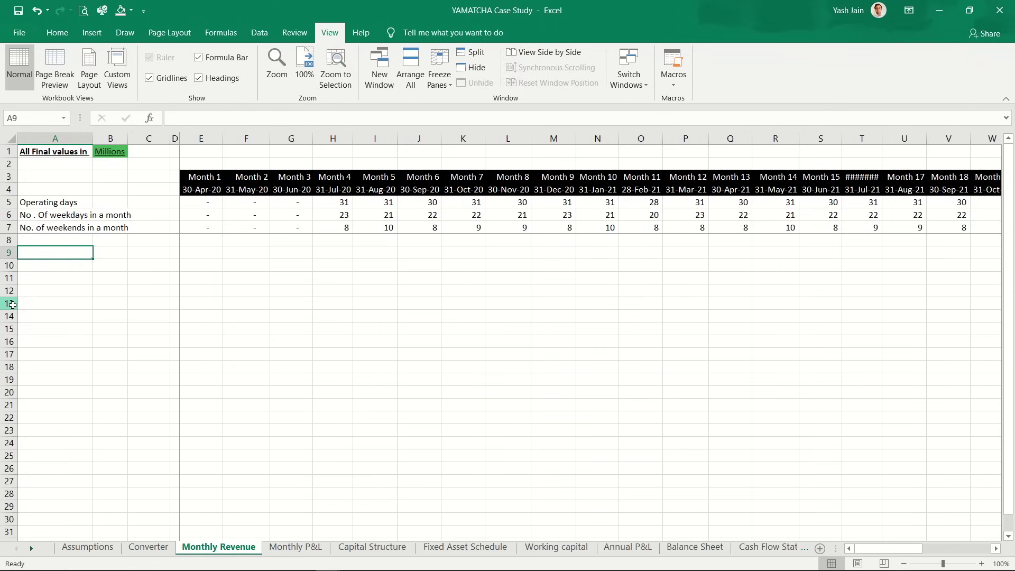
text(No . of G)
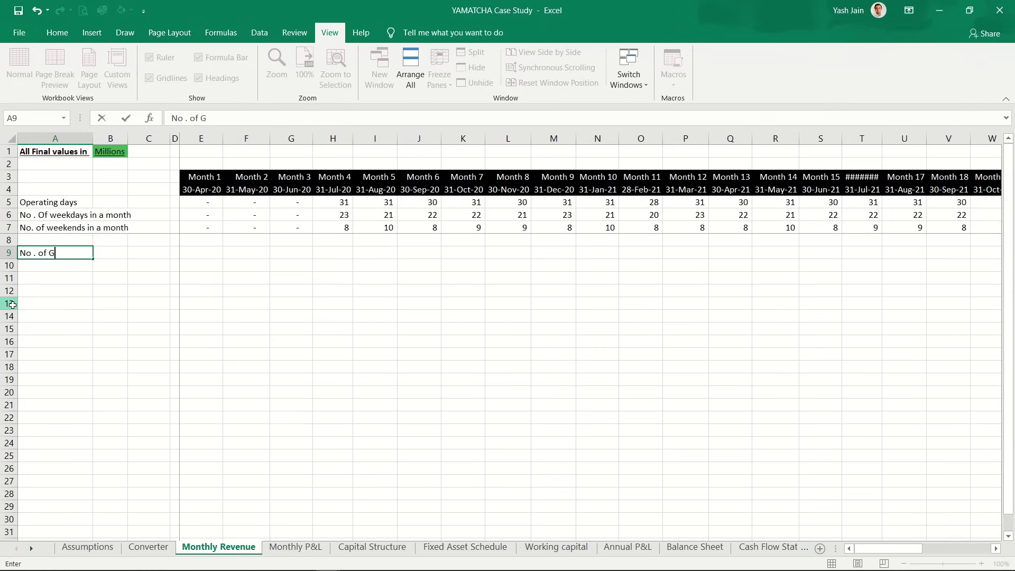
text(uests)
key(Return)
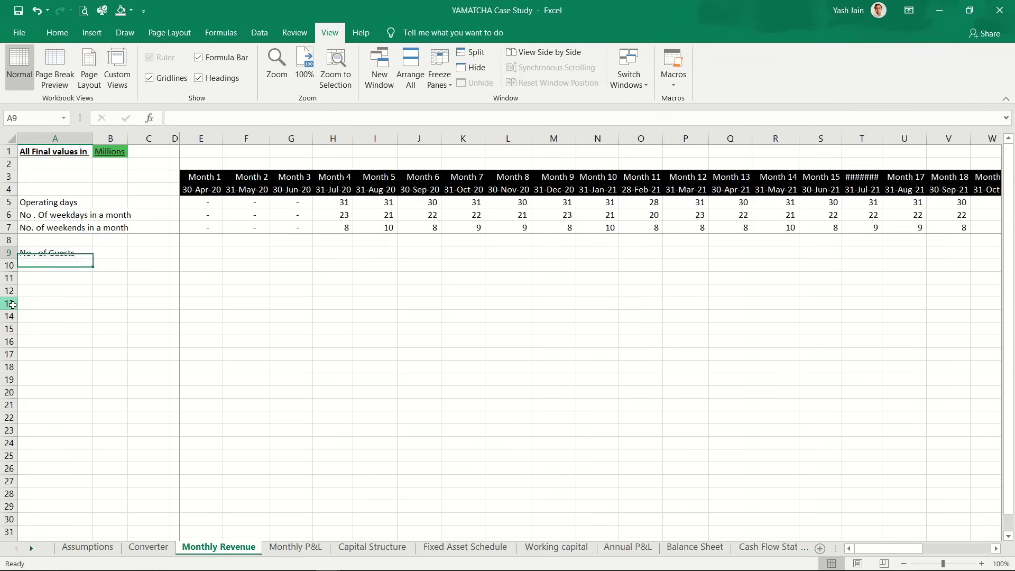
key(Up)
key(ctrl+b)
key(ctrl+u)
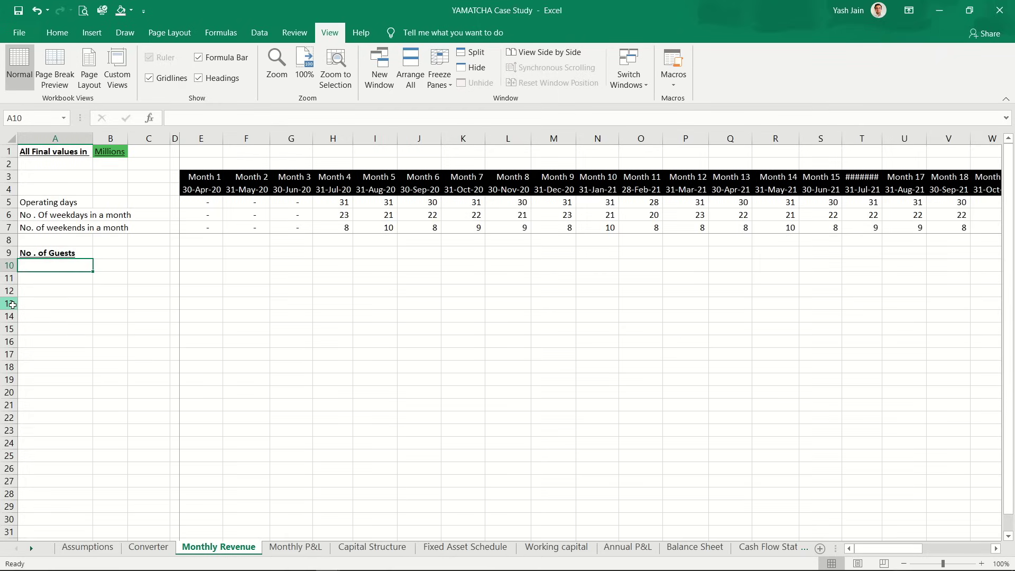
Step: Add a bold 'Weekdays' label in A10 with 'Lunch' and 'Dinner' rows beneath it
key(Down)
text(Weekds)
key(BackSpace)
text(ays)
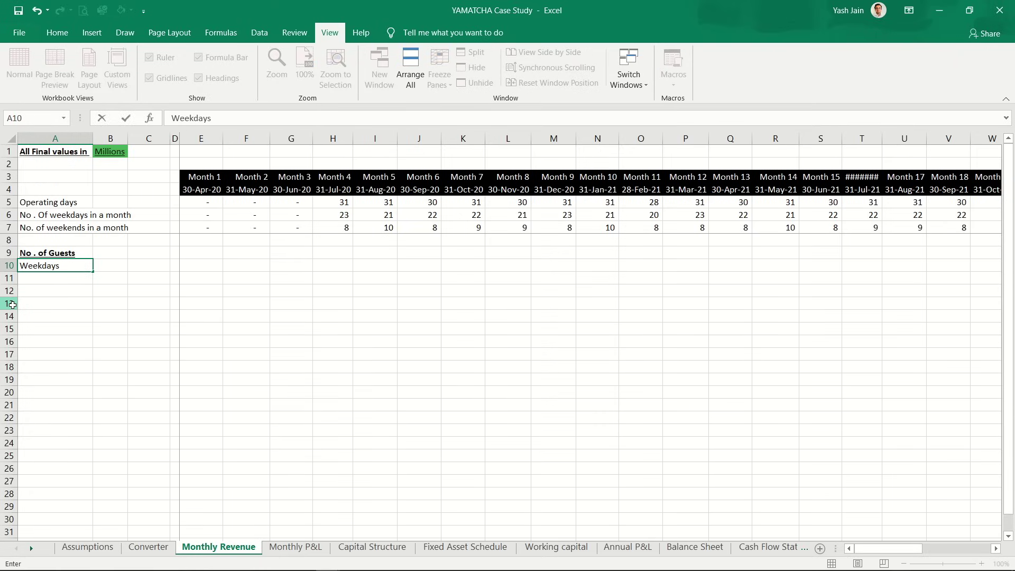
key(Return)
key(Up)
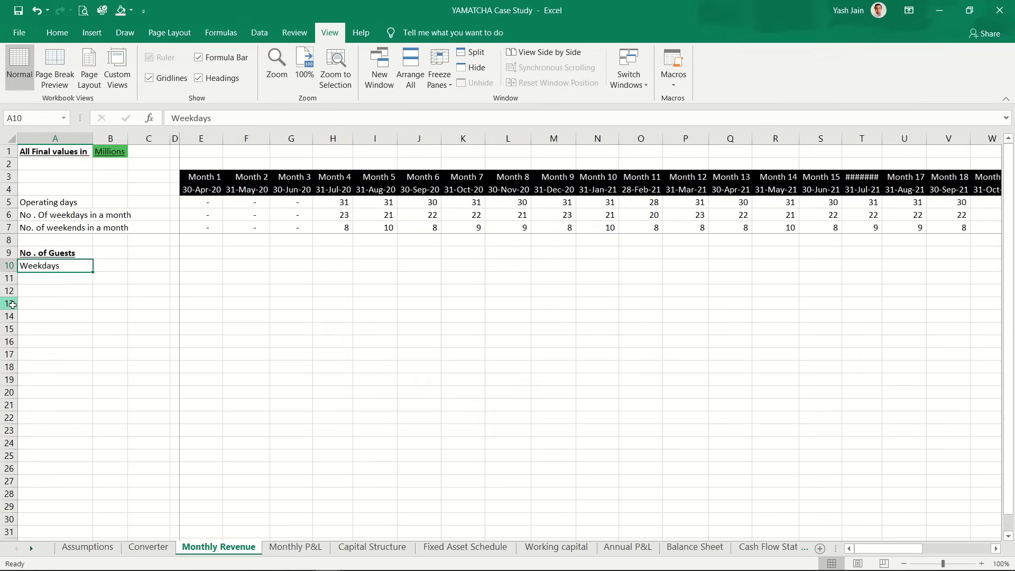
key(ctrl+b)
key(Down)
text(Lunch)
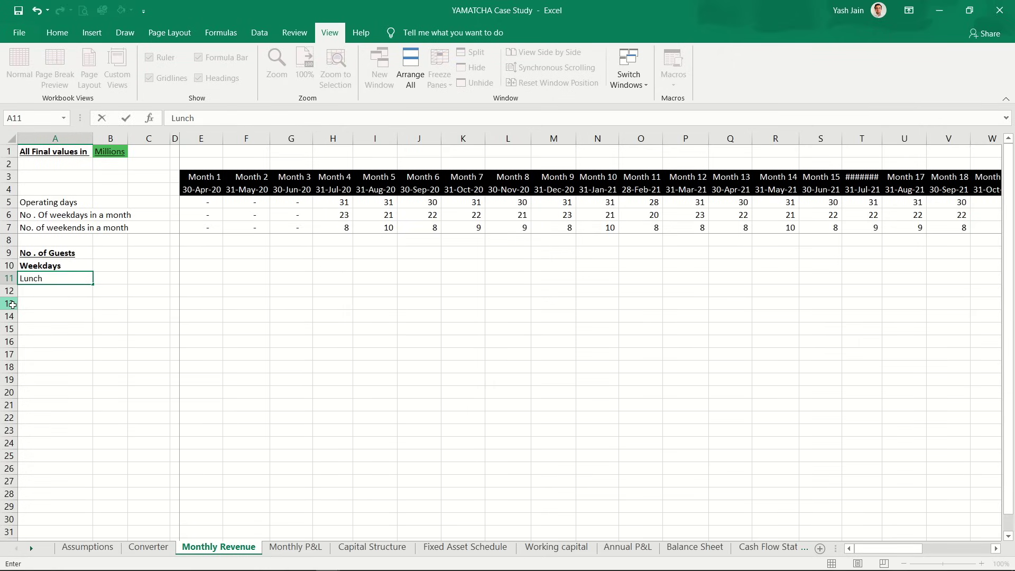
key(Return)
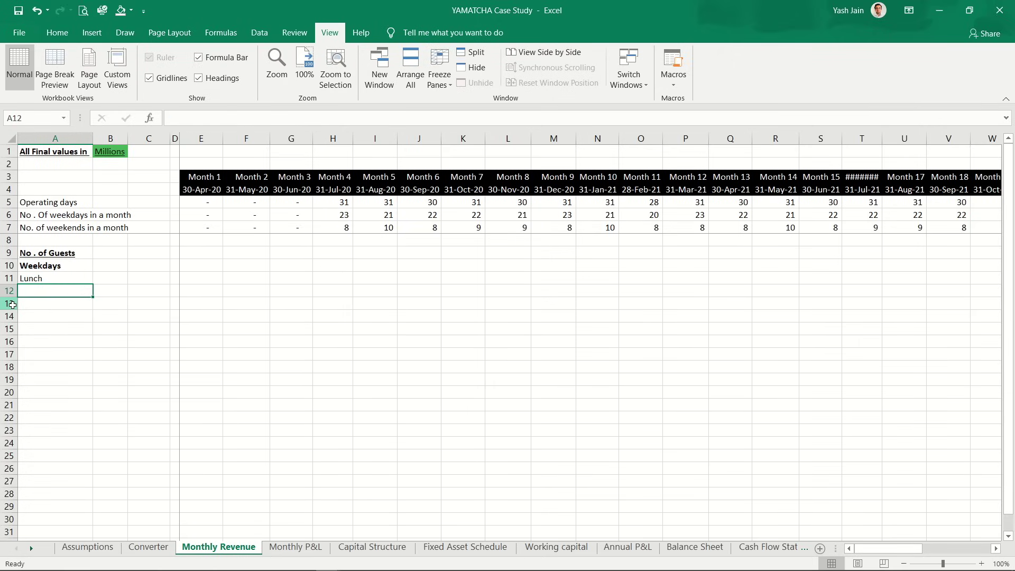
text(dinner)
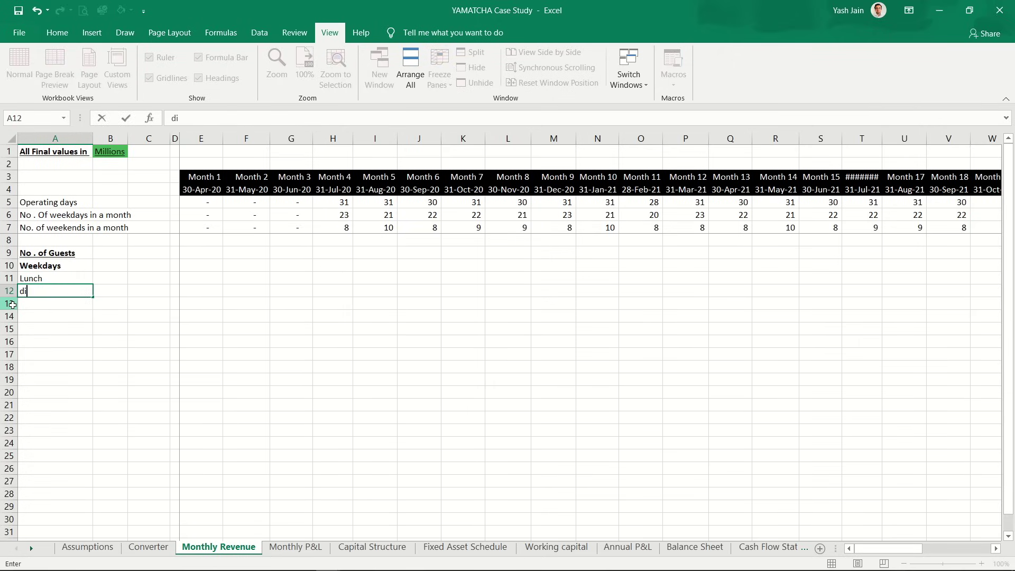
key(Return)
key(Up)
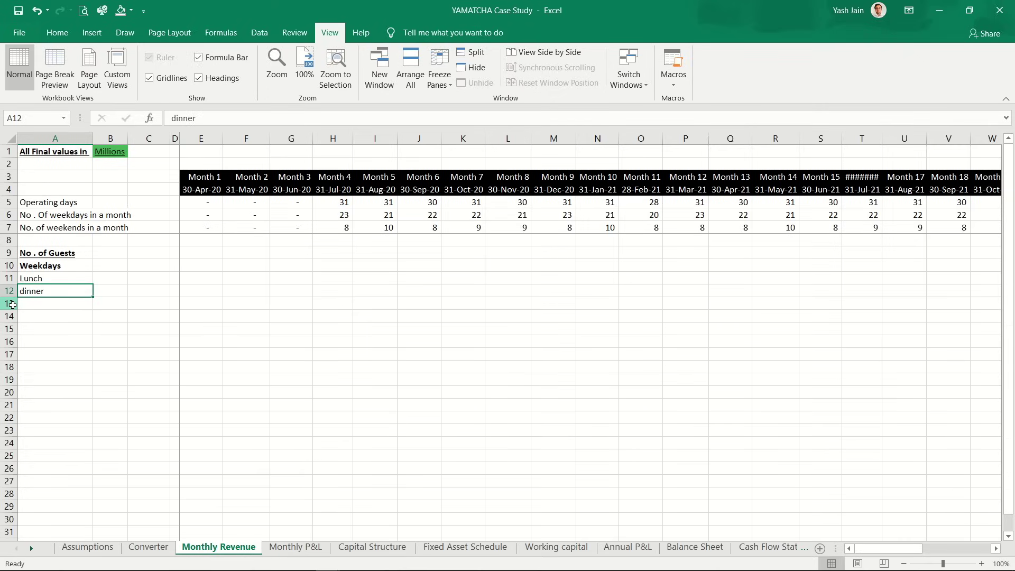
key(F2)
key(BackSpace)
key(BackSpace)
key(BackSpace)
key(BackSpace)
key(BackSpace)
key(BackSpace)
text(Dinner)
key(Return)
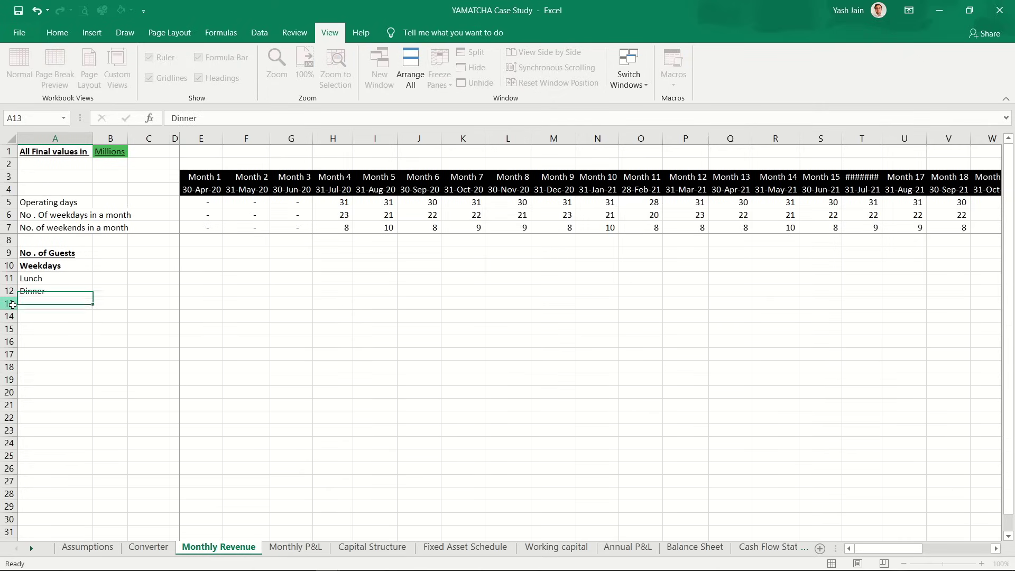
Step: Add a bold 'Weekends' label in A14 with 'Lunch' in A15 below it
key(Up)
key(Up)
key(Down)
key(Down)
key(Down)
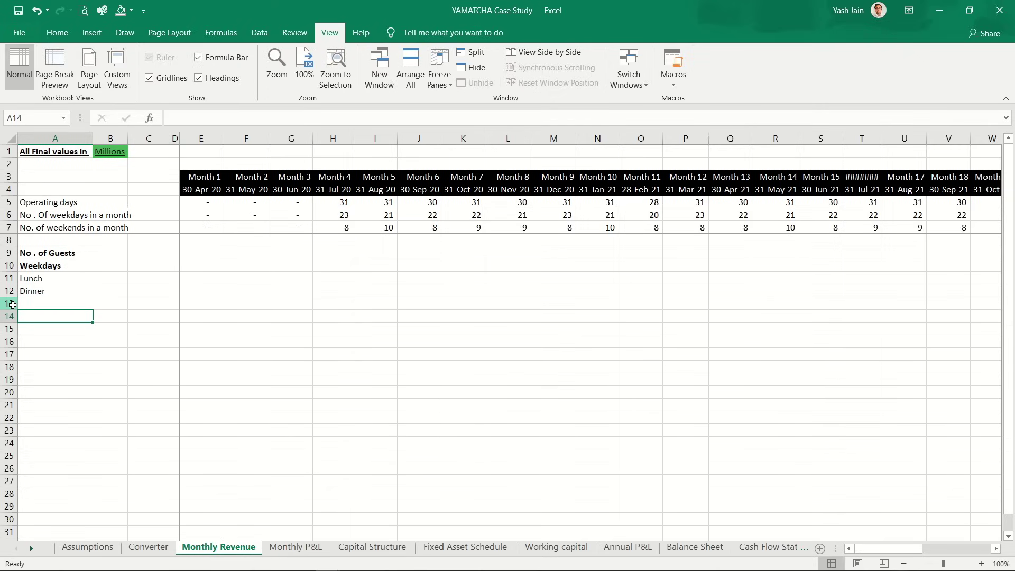
text(Weeke)
text(nds)
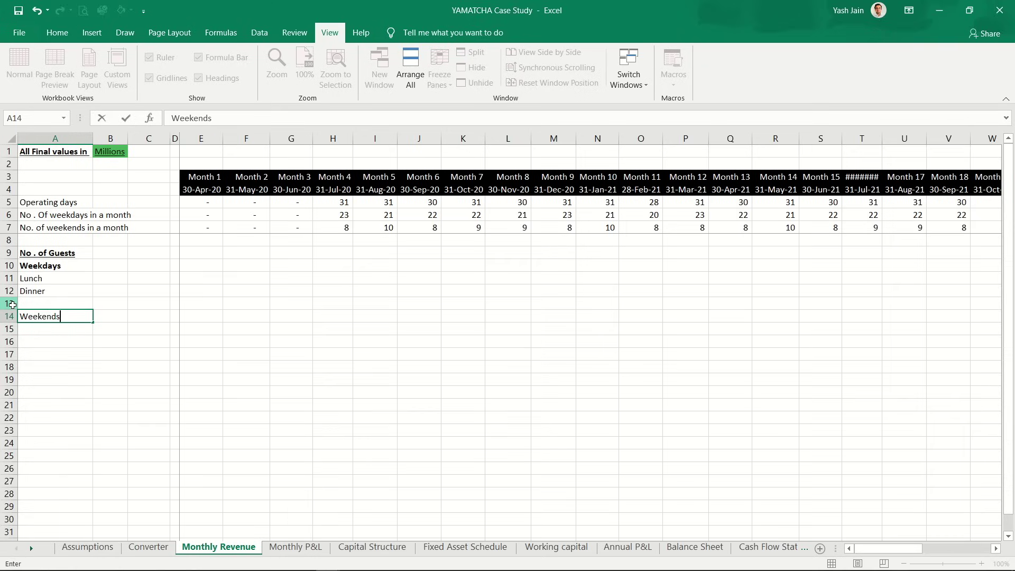
key(Return)
key(Up)
key(ctrl+b)
key(Down)
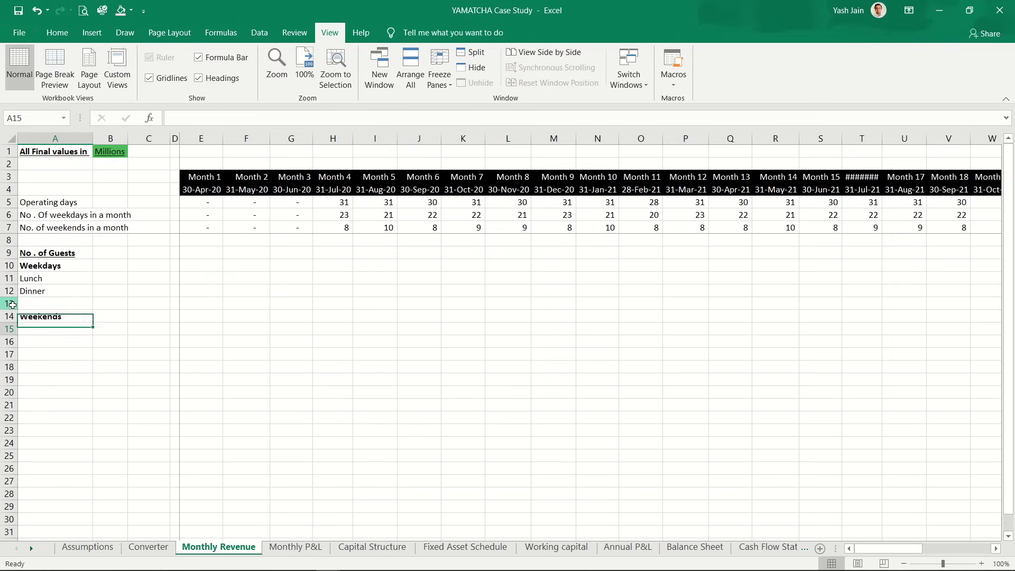
text(Lunch)
key(Return)
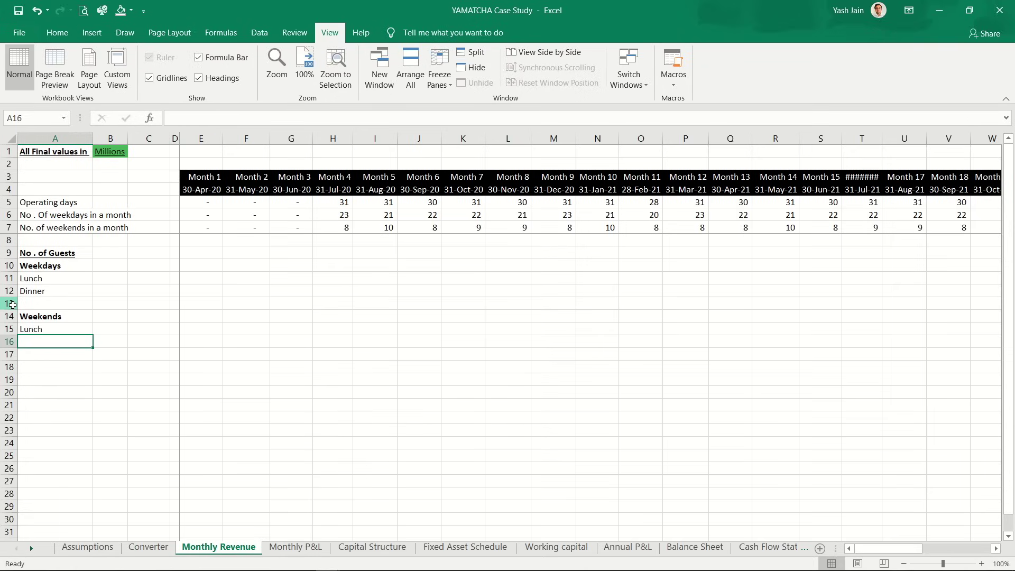
key(Return)
key(Up)
Step: Label A16 'Dinner' and select E11, the Month 1 weekday lunch cell
text(Dinne)
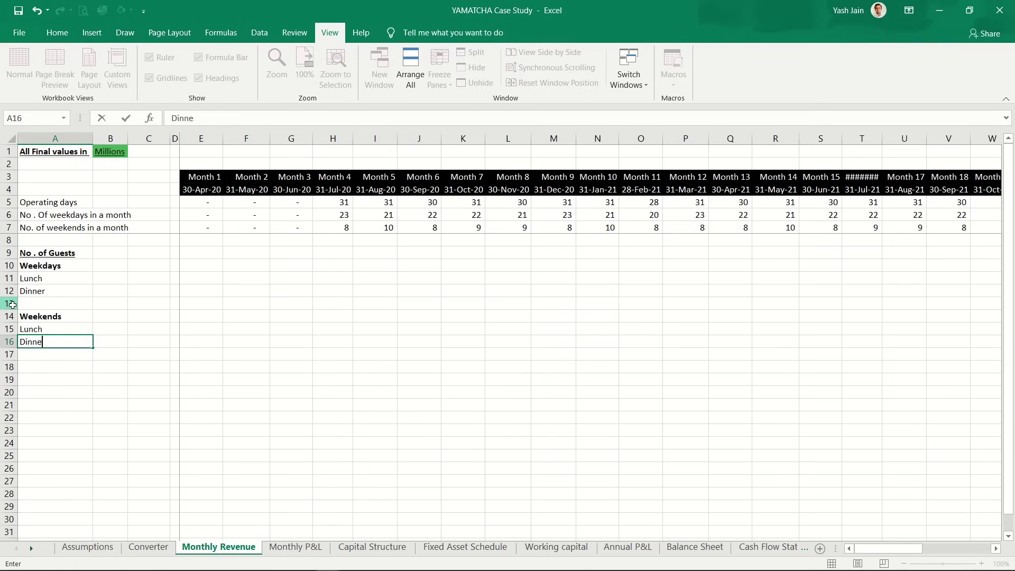
text(r)
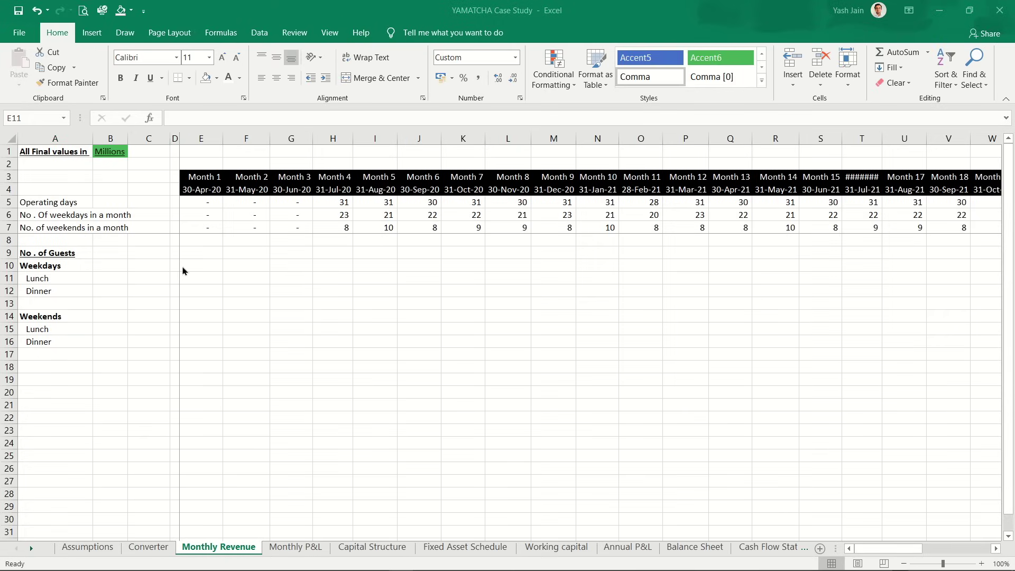
click(197, 275)
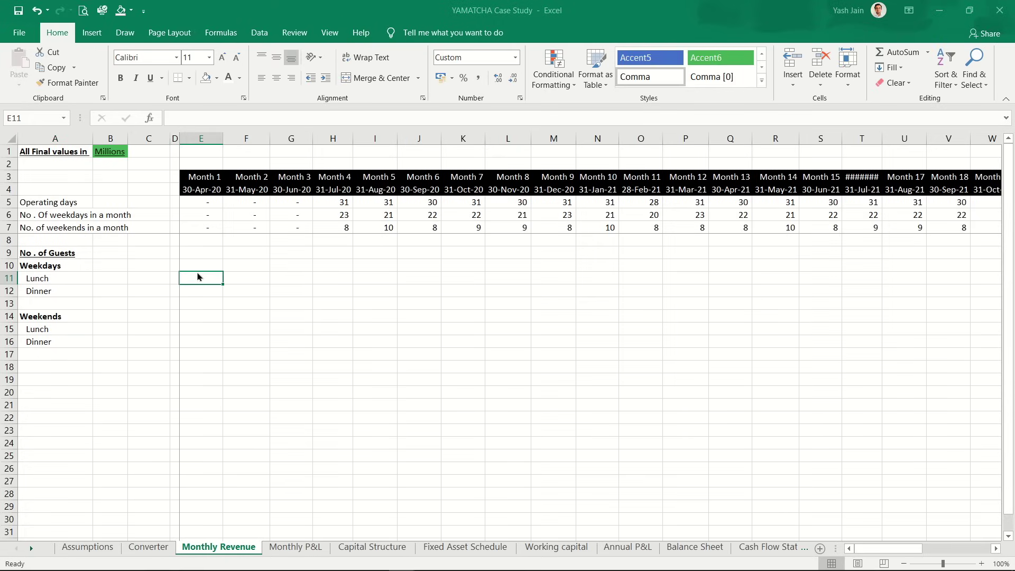
key(Left)
key(Left)
key(Right)
key(Right)
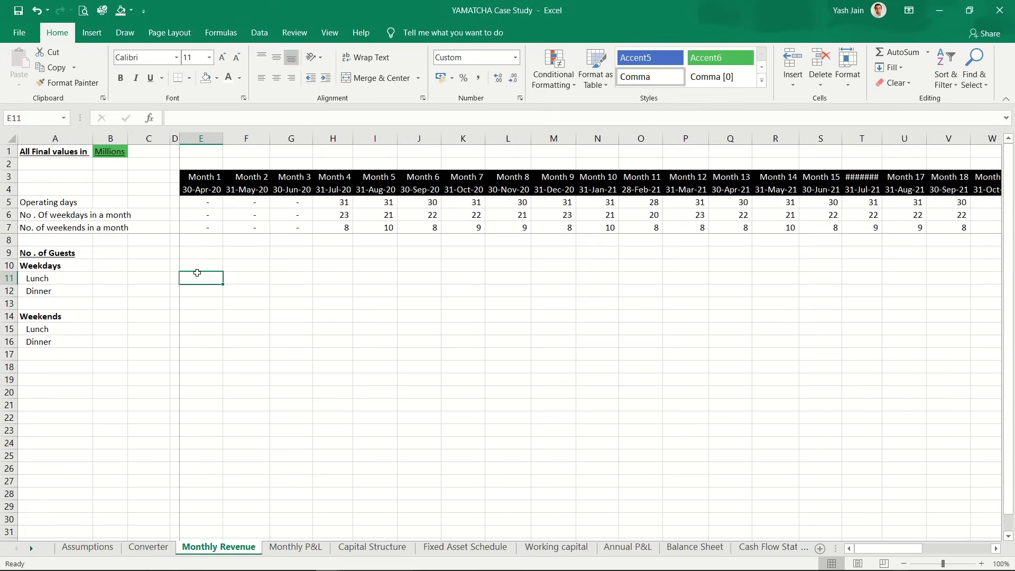
Step: Begin E11's formula as =if(E$6>0,min( with the Assumptions sheet showing
text(=if()
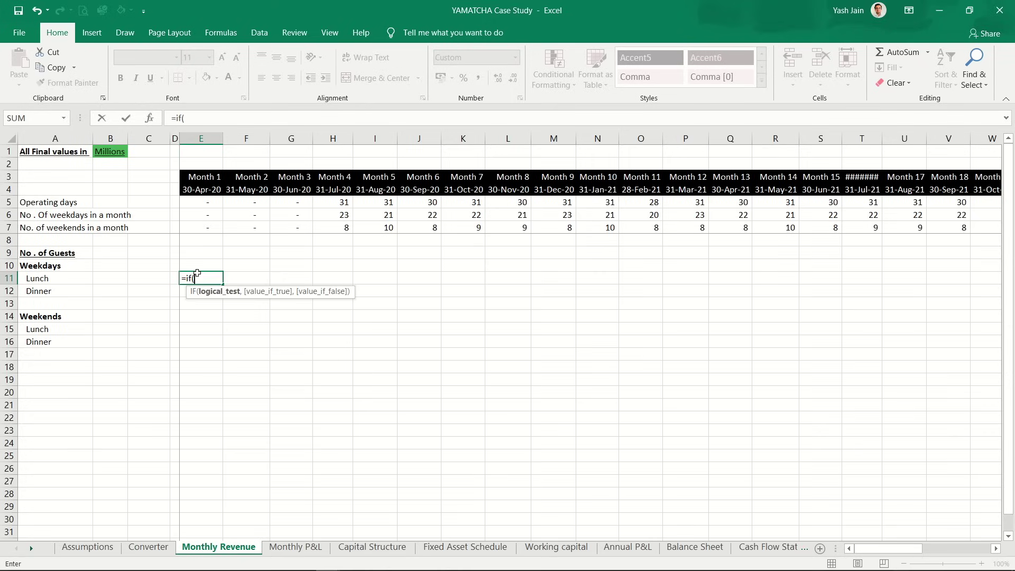
key(Up)
key(Up)
key(Up)
key(Up)
key(Up)
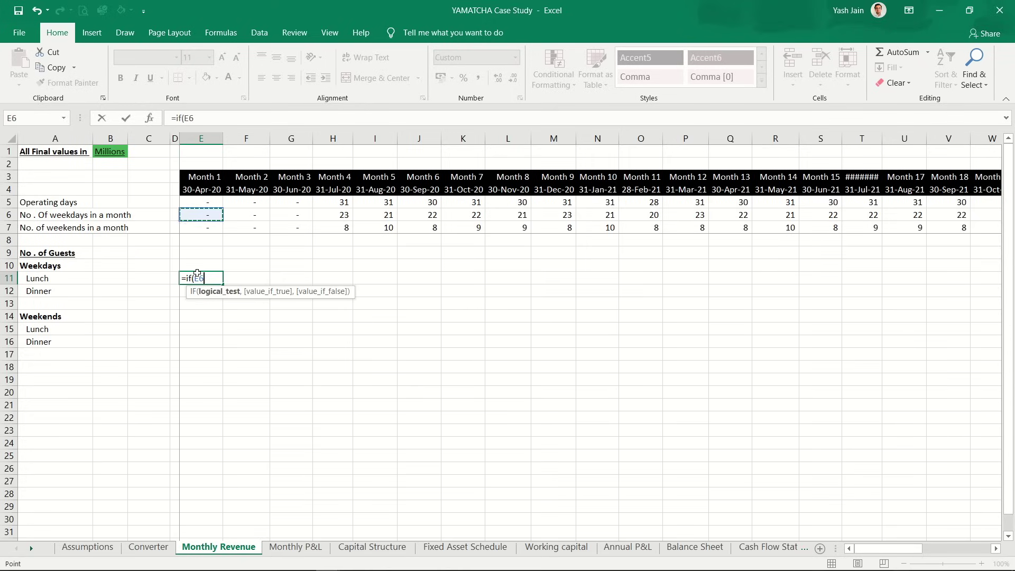
text(>0)
click(197, 120)
key(F4)
key(F4)
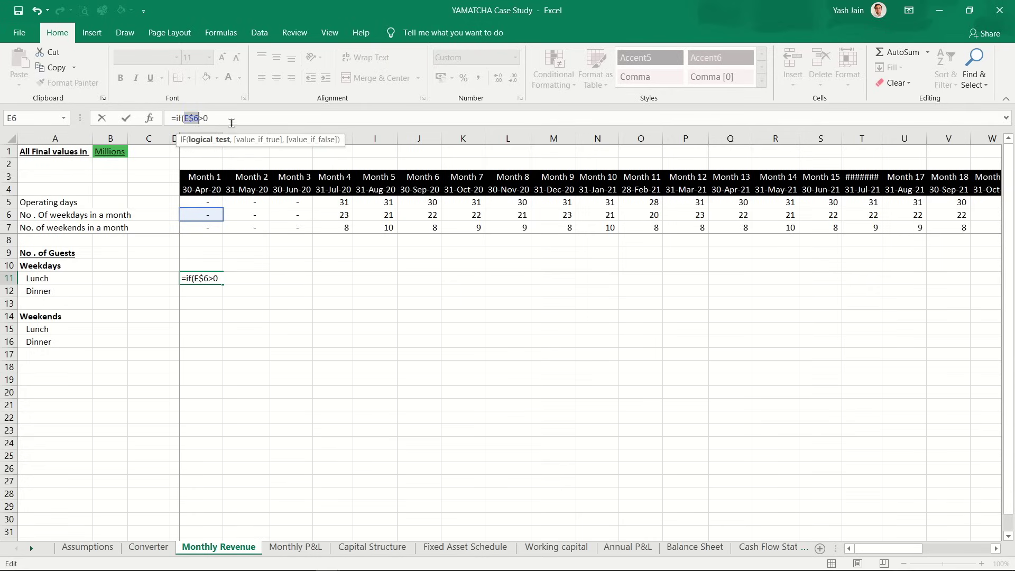
click(233, 120)
text(,)
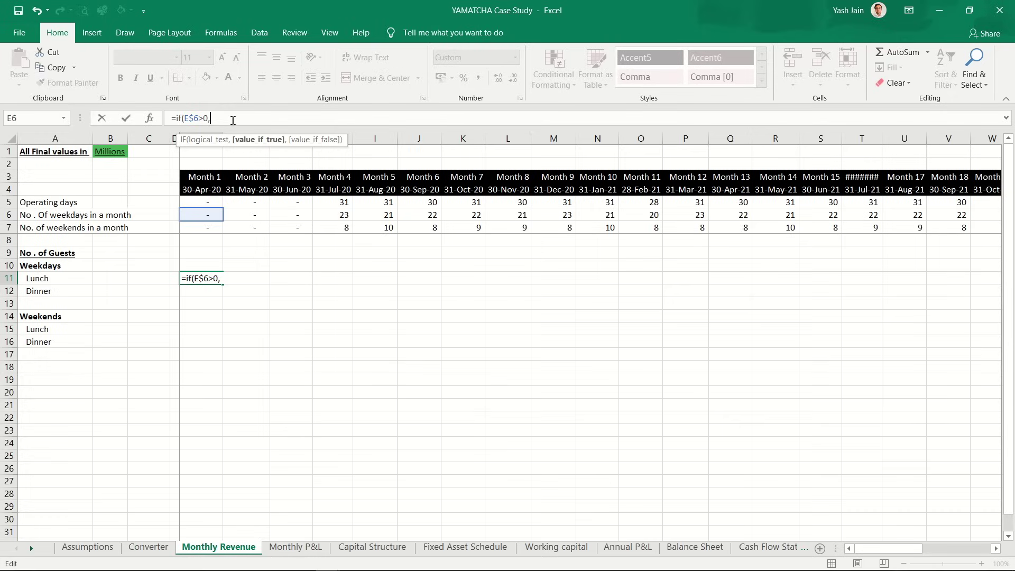
text(m)
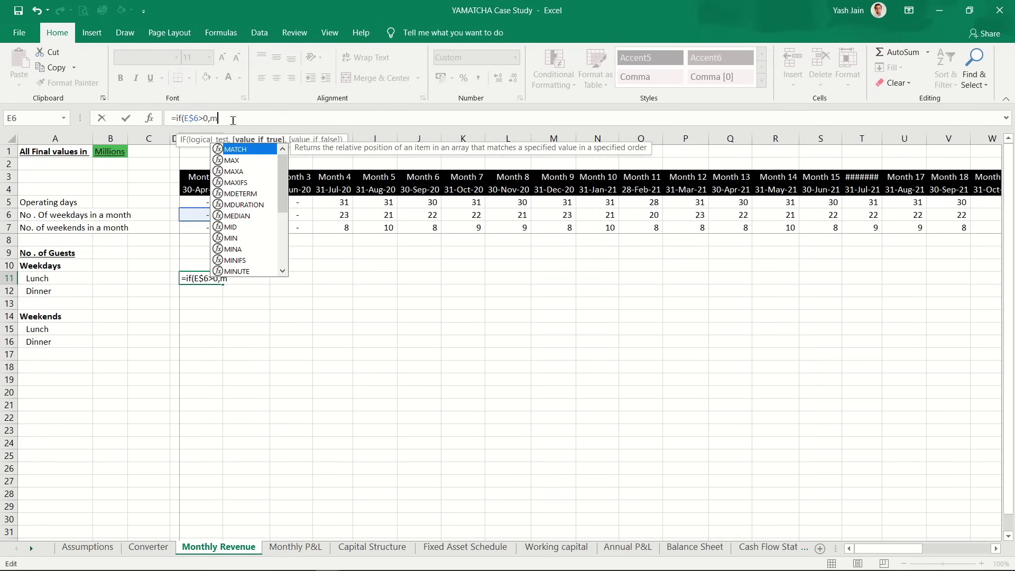
text(in()
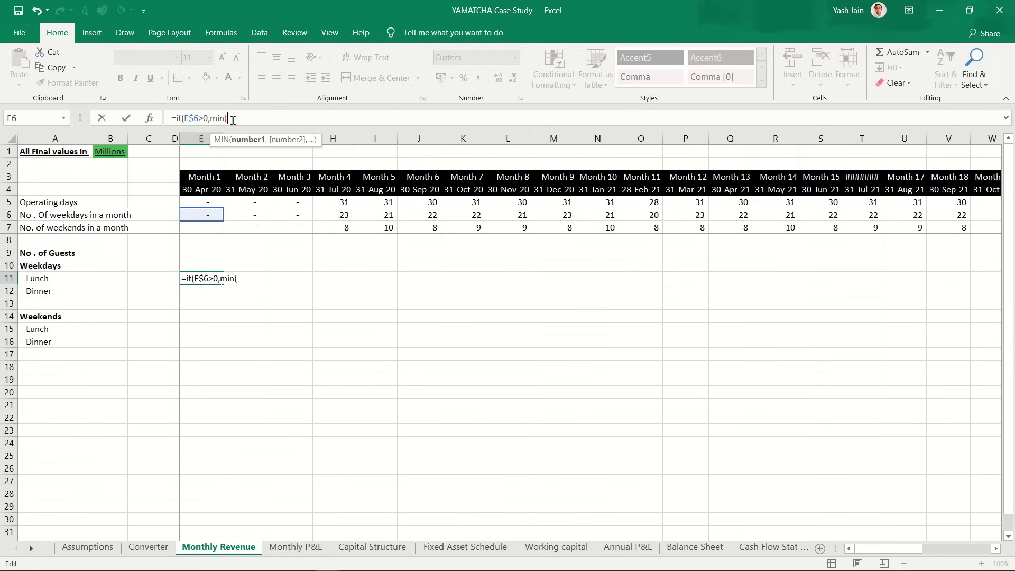
key(ctrl+Page_Up)
key(ctrl+Page_Up)
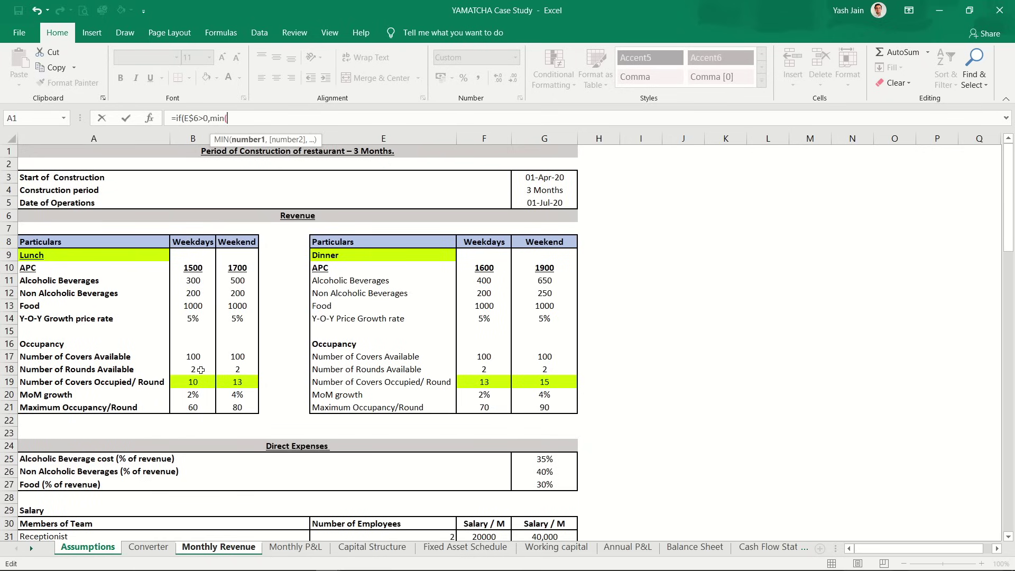
Step: Add max(Assumptions!$B$19*$B$18, multiplying covers per round by rounds available
text(max)
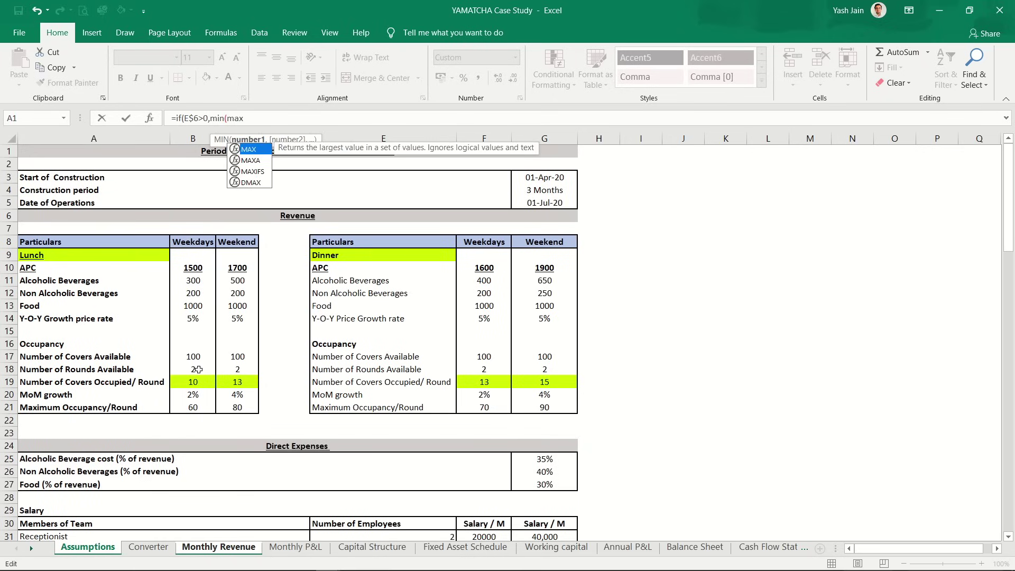
text(()
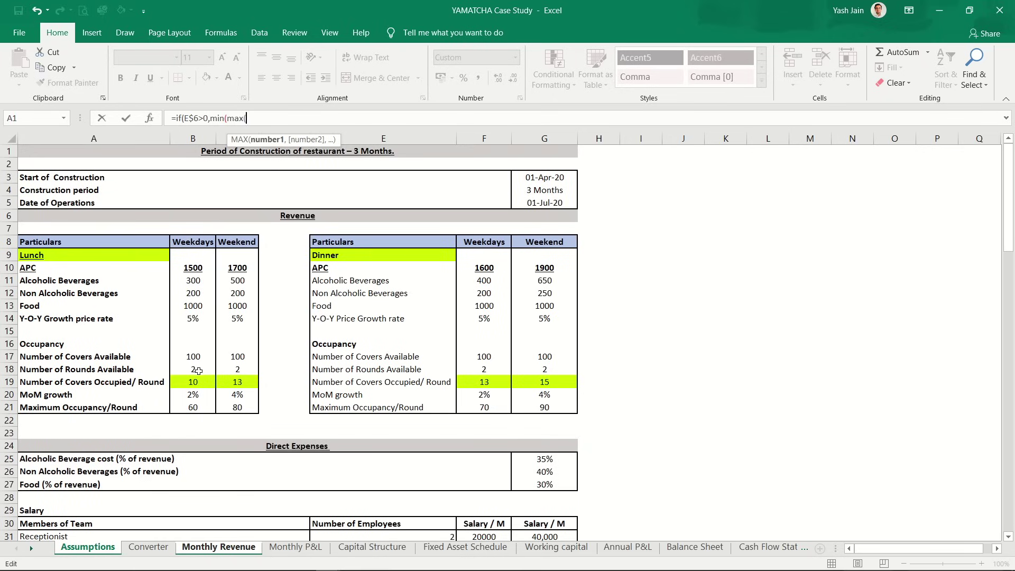
click(197, 382)
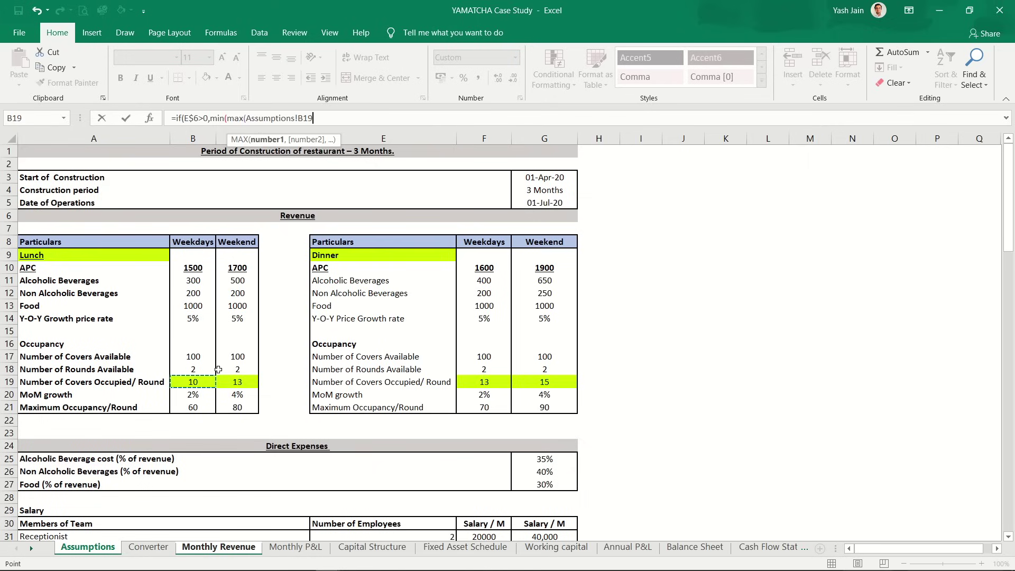
text(*)
click(194, 370)
click(302, 119)
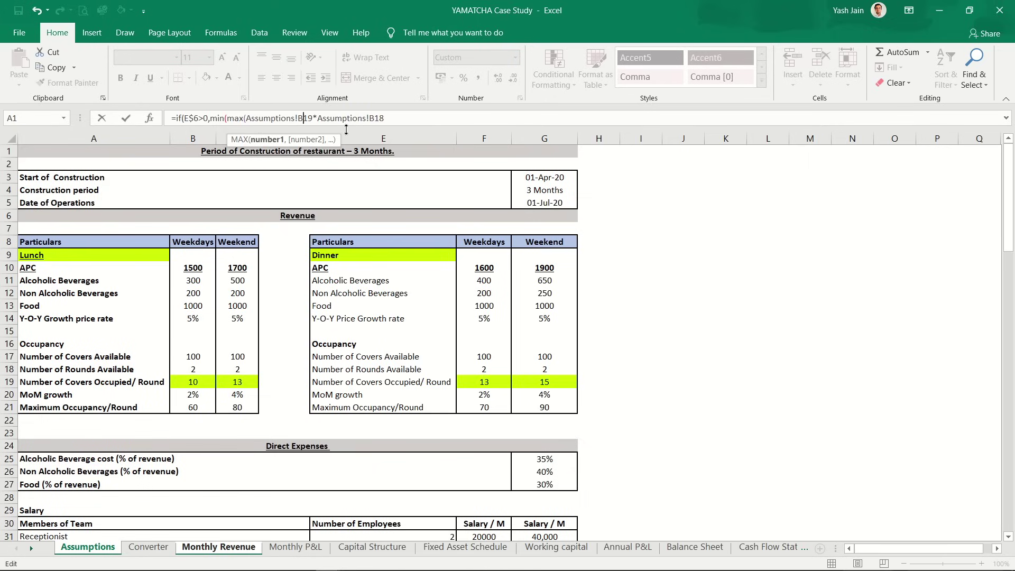
key(F4)
click(404, 118)
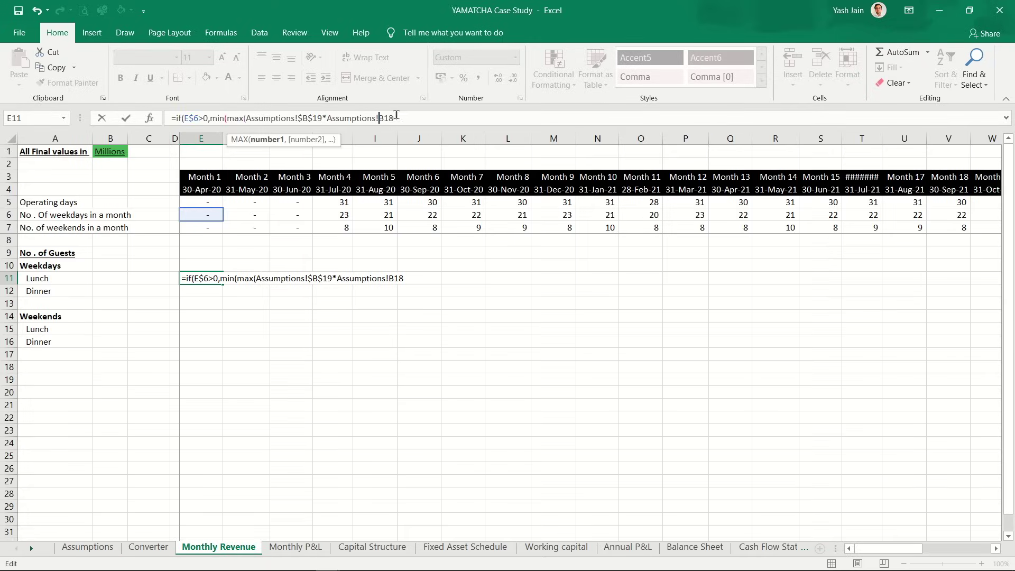
key(F4)
click(419, 114)
Step: Finish with D11*(1+$B$20) growth, capped at $B$21, else 0, and enter it
text(,)
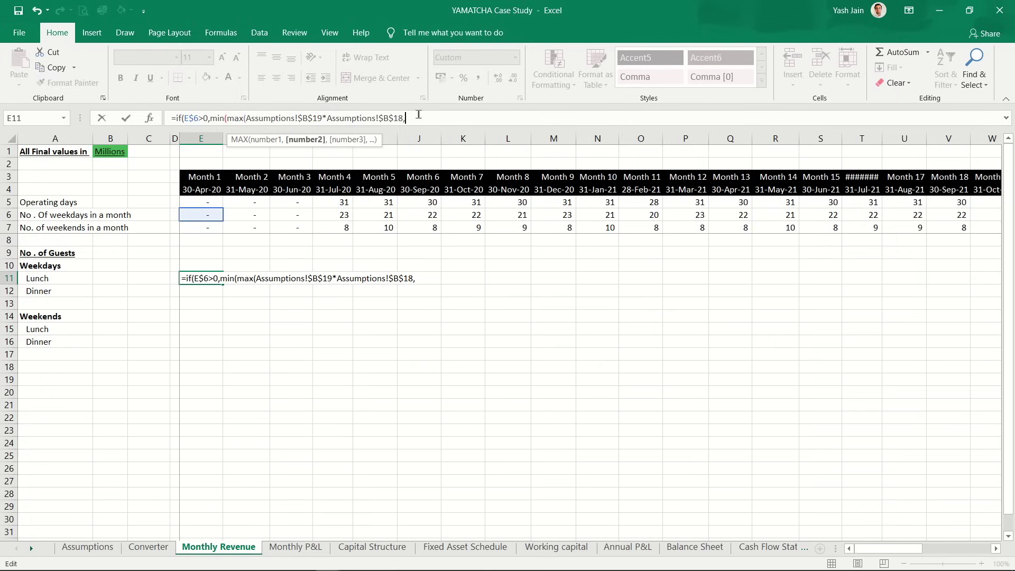
click(175, 281)
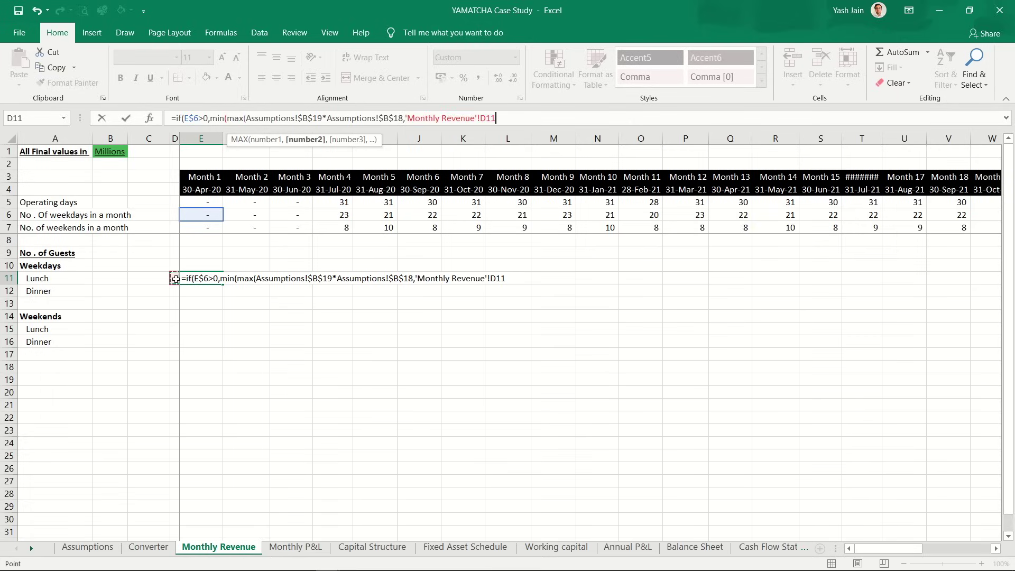
text(*)
key(ctrl+Page_Up)
key(ctrl+Page_Up)
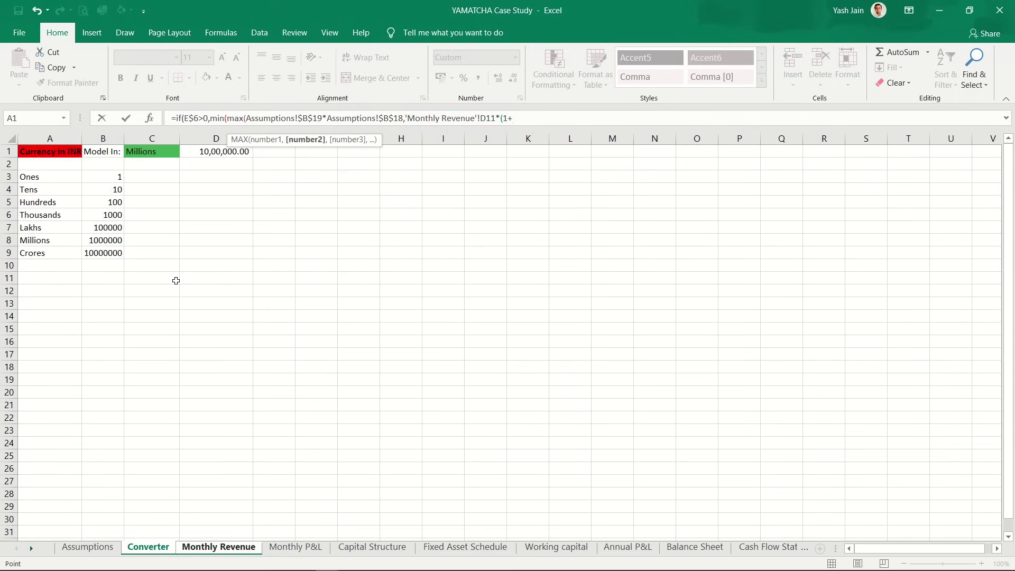
click(191, 395)
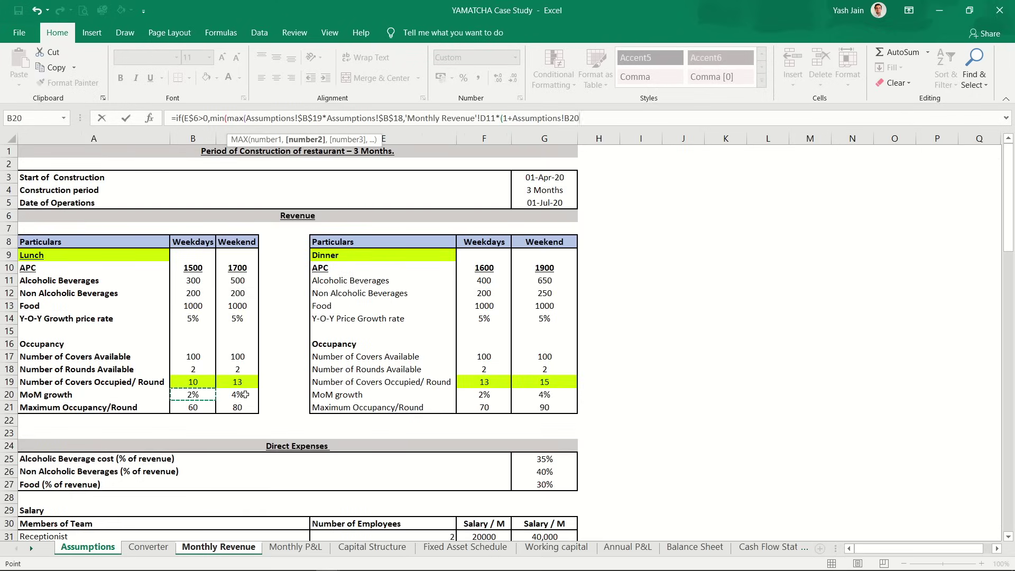
key(F4)
text())
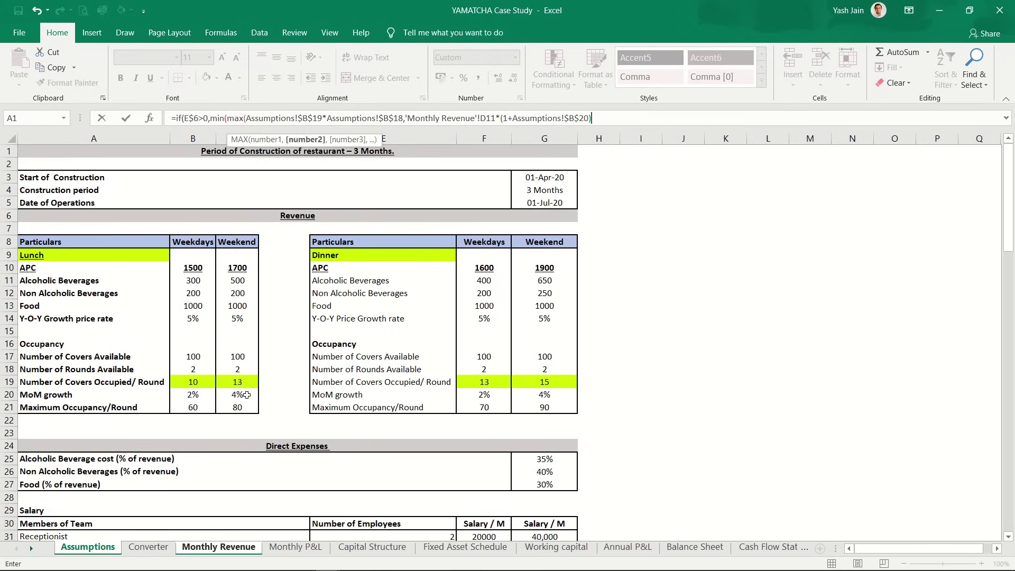
text())
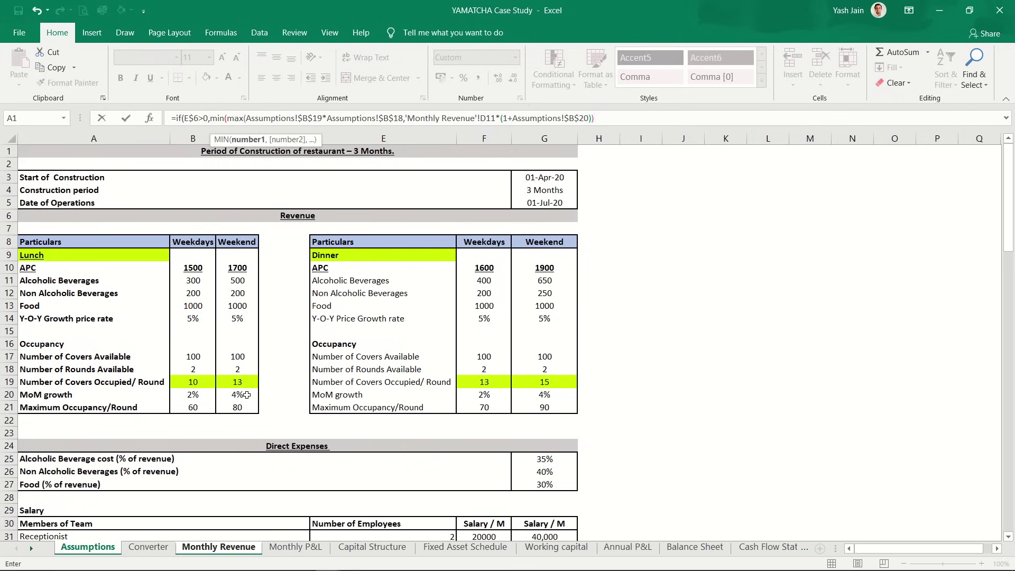
text(,)
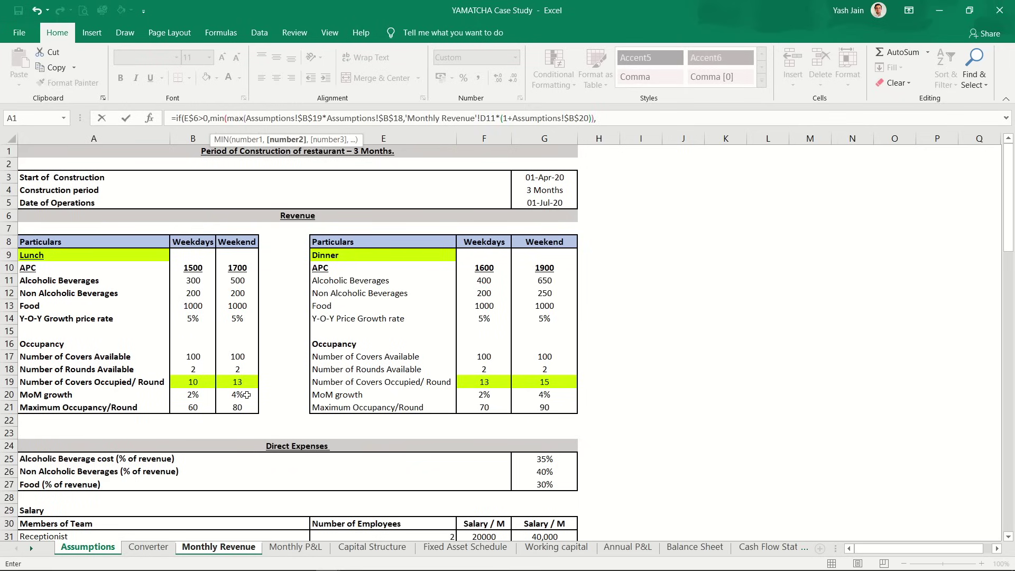
click(192, 407)
key(F4)
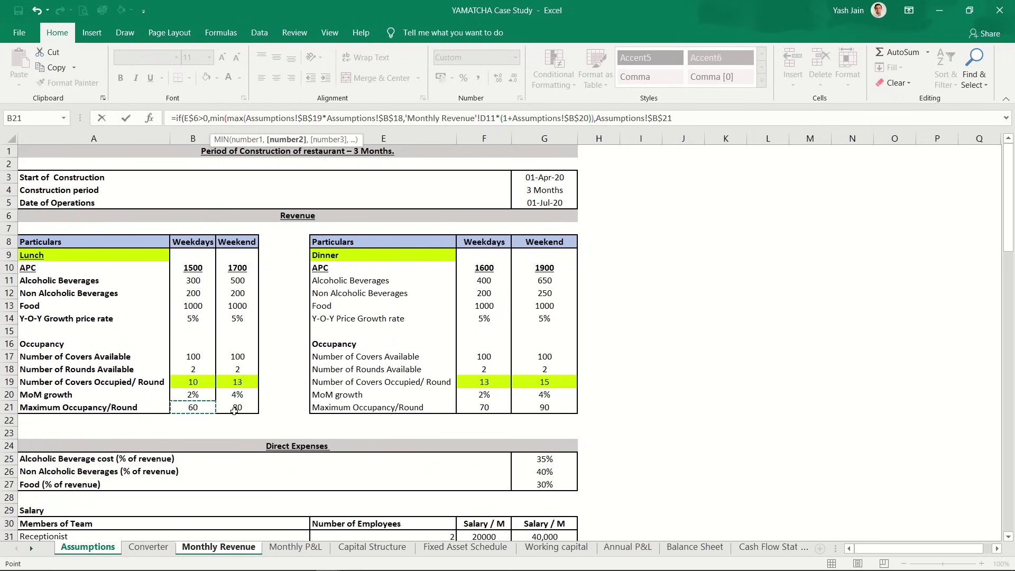
text())
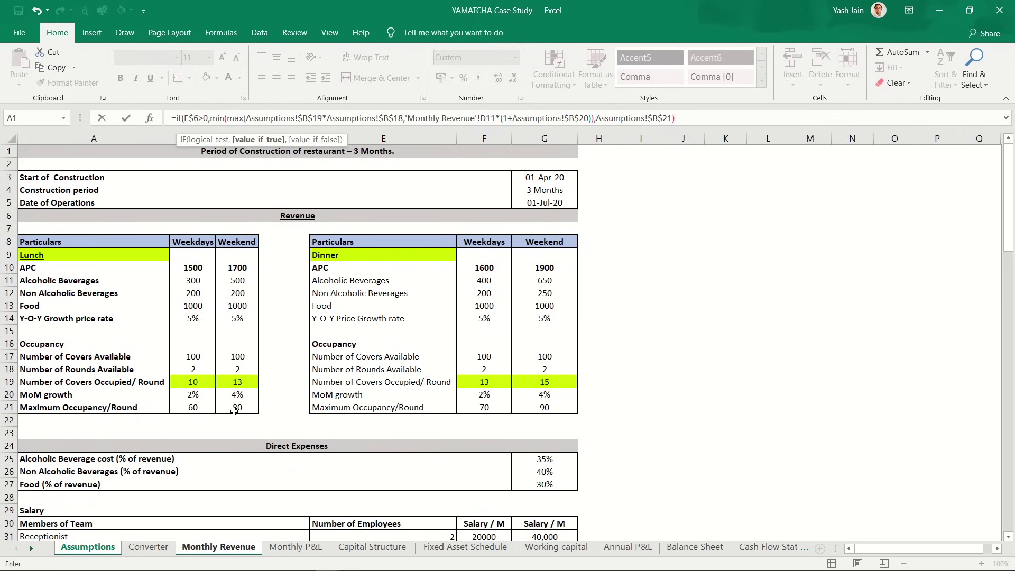
text(,)
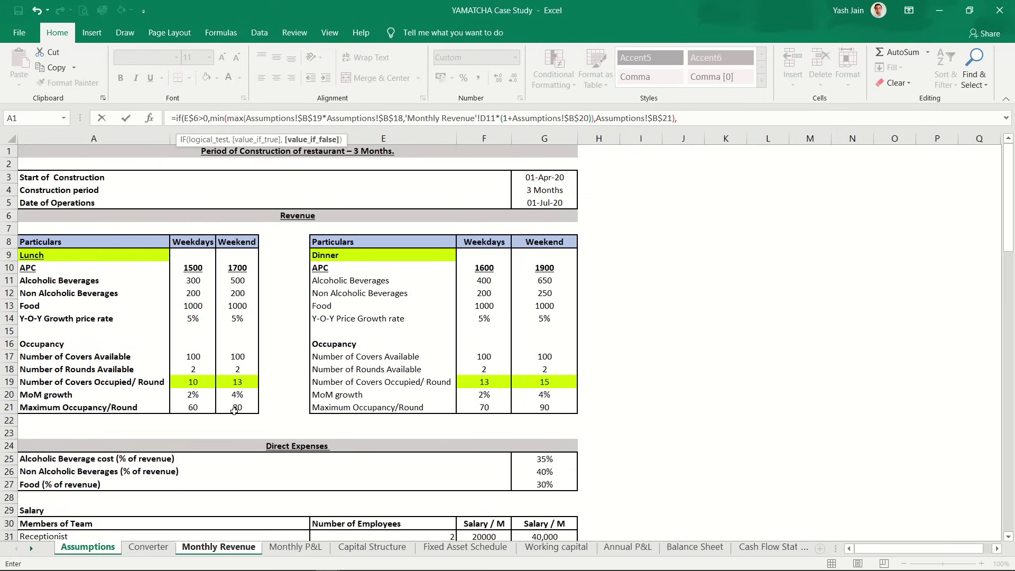
text(0))
key(Return)
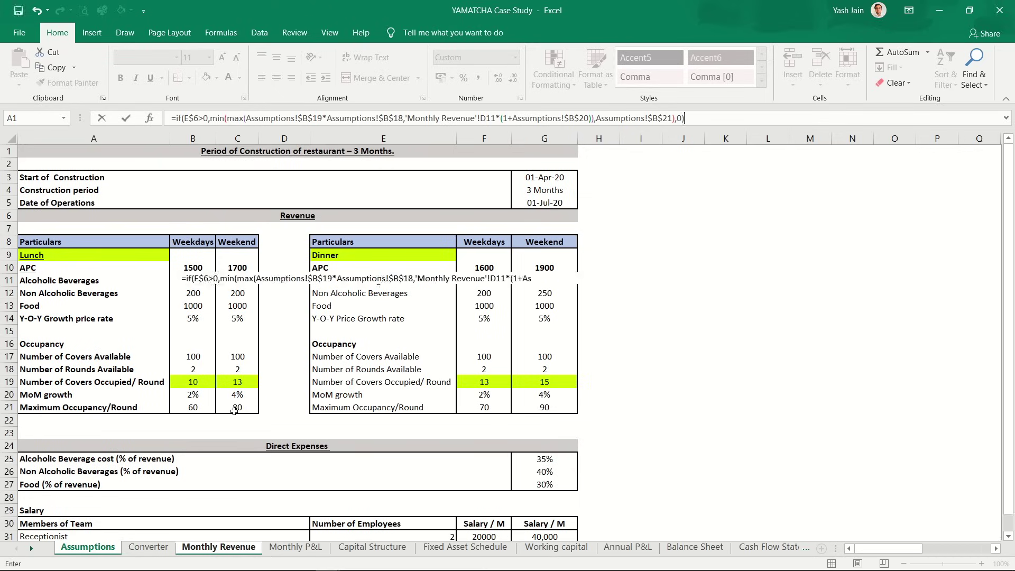
Step: Paste E11's formula across row 11 to Month 36 and check the counts rising 20 to 38
key(ctrl+c)
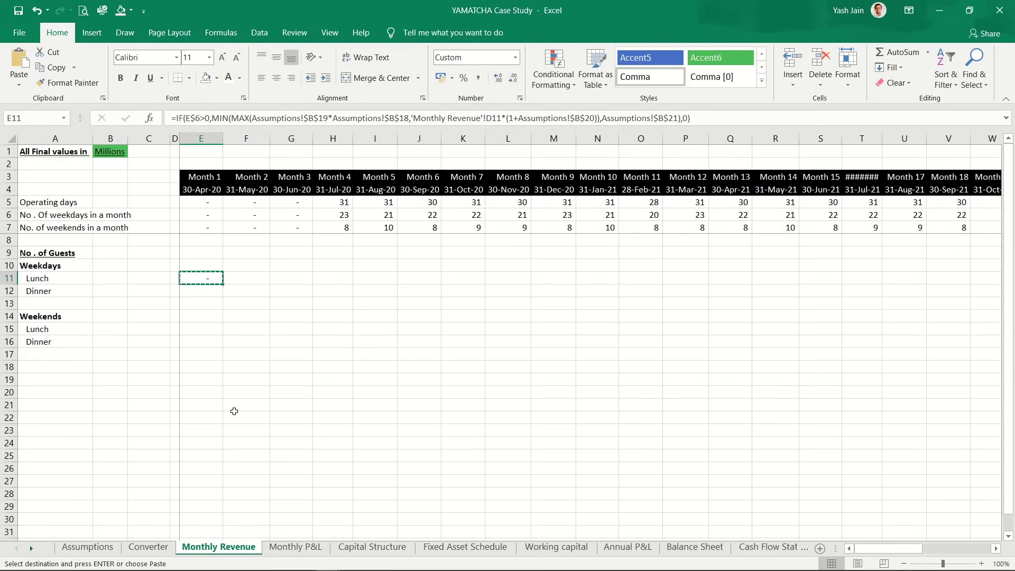
key(shift+Right)
key(shift+Right)
key(shift+Right)
key(shift+Right)
key(shift+Right)
key(shift+Right)
key(shift+Right)
key(shift+Right)
key(shift+Right)
key(shift+Right)
key(shift+Right)
key(shift+Right)
key(shift+Right)
key(shift+Right)
key(shift+Right)
key(shift+Right)
key(shift+Right)
key(shift+Right)
key(shift+Right)
key(shift+Right)
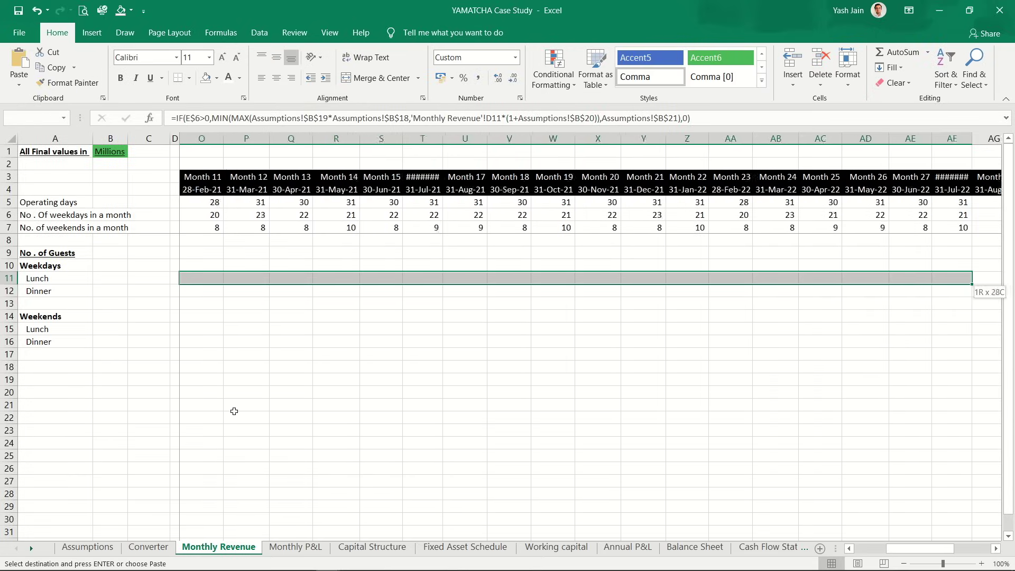
key(ctrl+v)
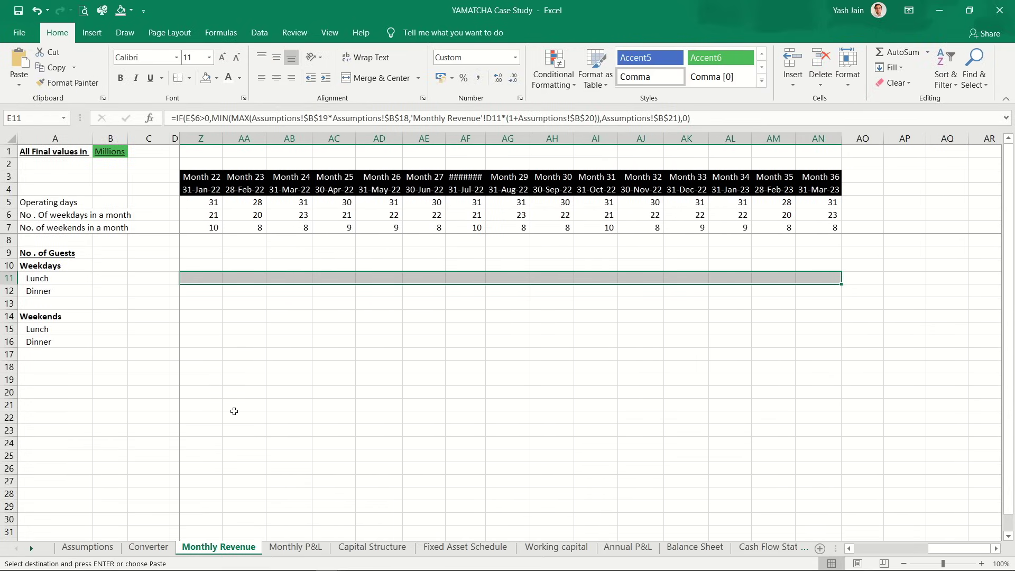
key(Left)
key(Left)
key(Left)
key(Left)
key(Right)
key(Right)
key(Right)
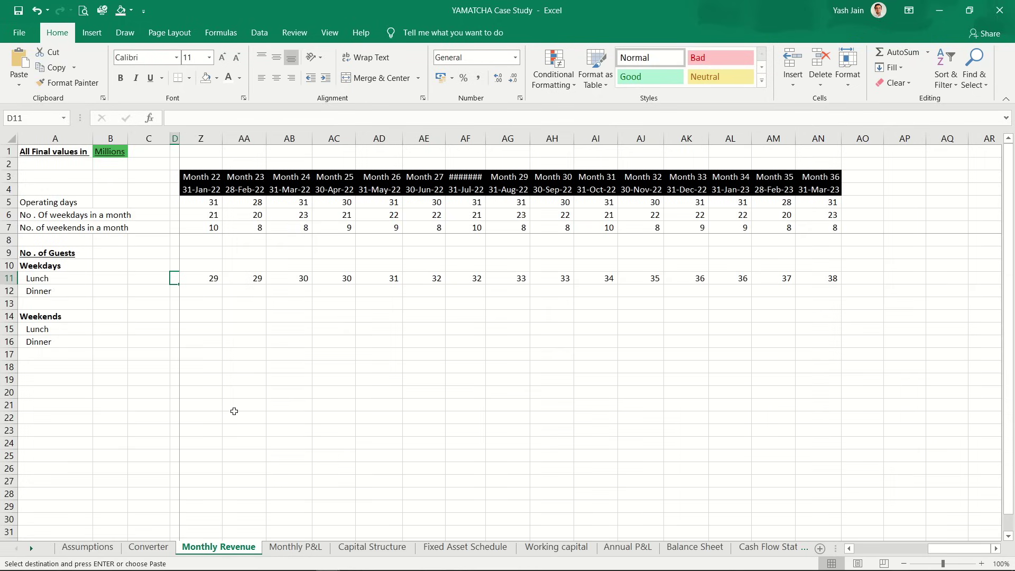
key(Right)
key(Right)
key(Right)
key(Right)
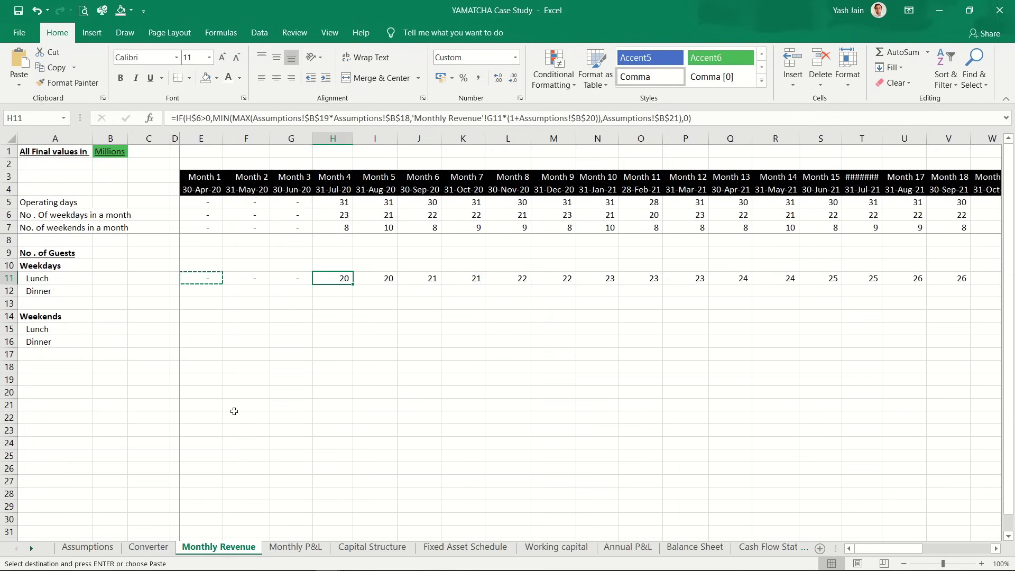
key(Right)
key(Left)
Step: On Assumptions, review B18 (2 rounds available) and B19 (10 covers per round)
click(106, 547)
click(198, 381)
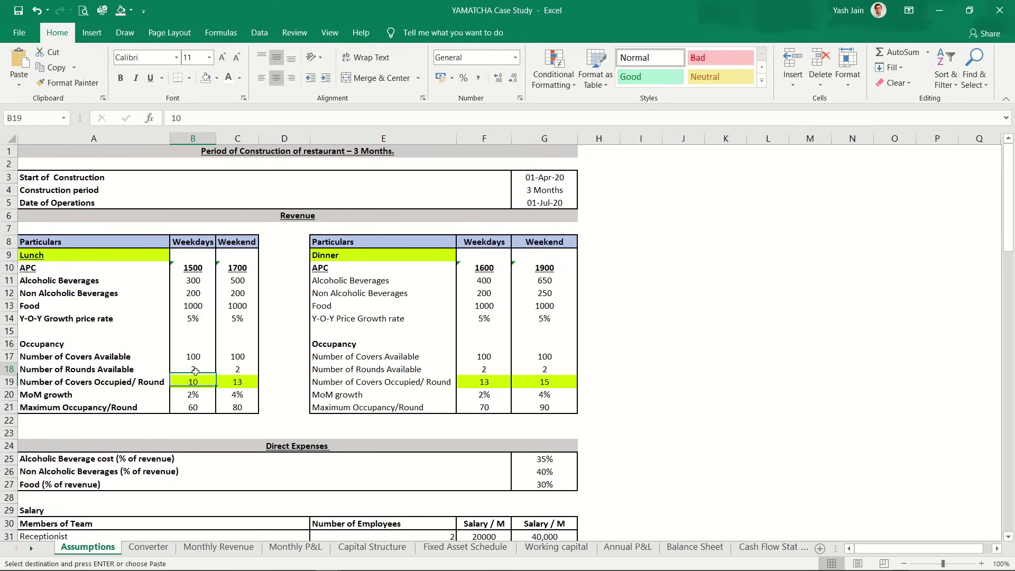
key(Up)
click(198, 381)
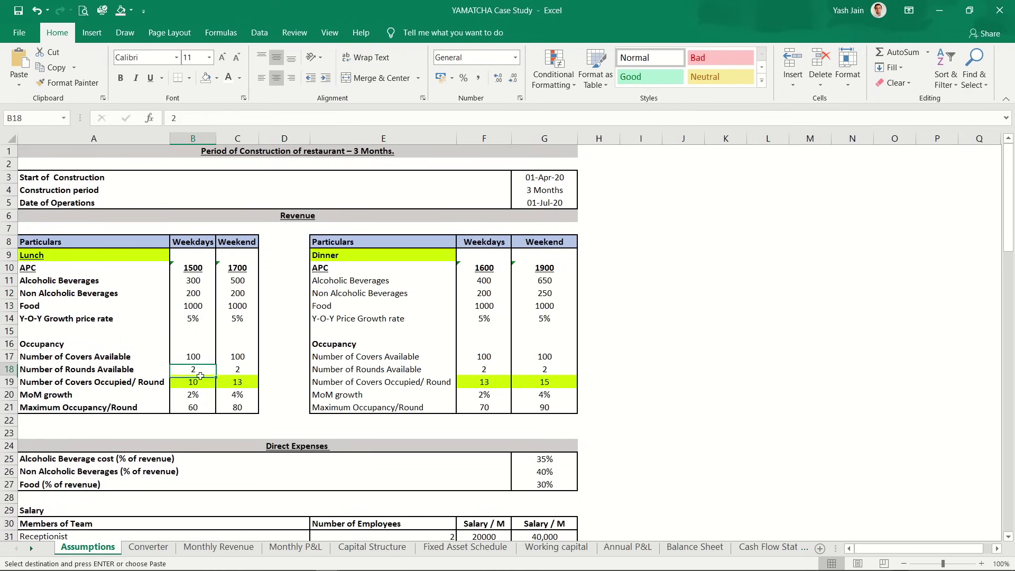
key(Up)
key(shift+Down)
drag(207, 382, 206, 384)
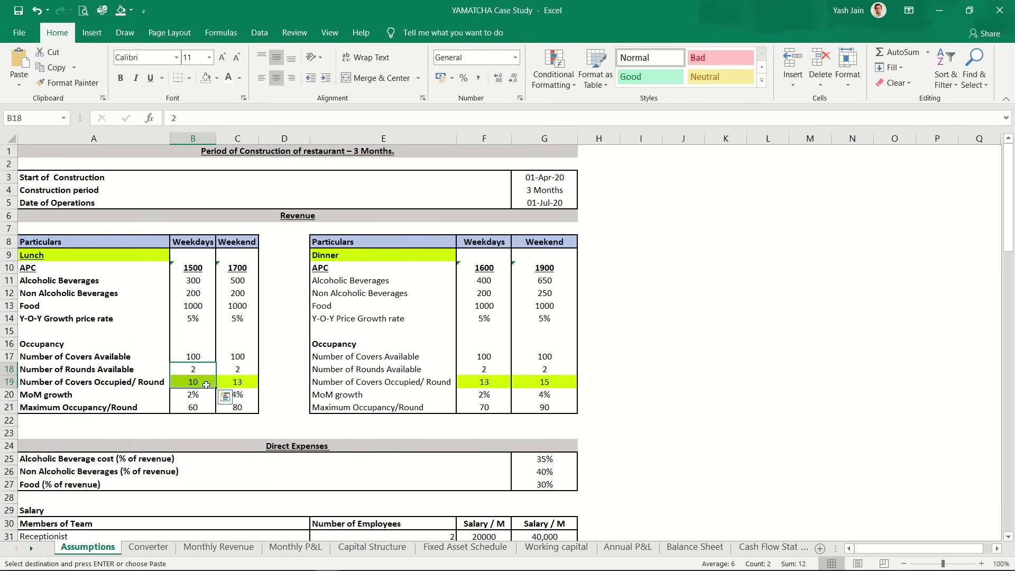
click(200, 370)
click(200, 378)
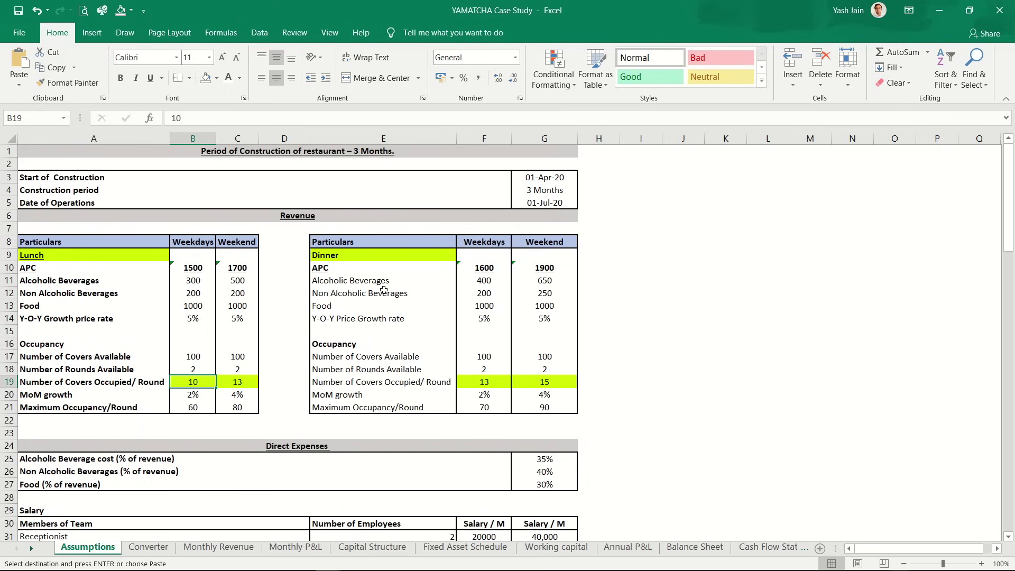
Step: Read the weekday maximum occupancy in Assumptions B21, then return to Monthly Revenue
click(202, 407)
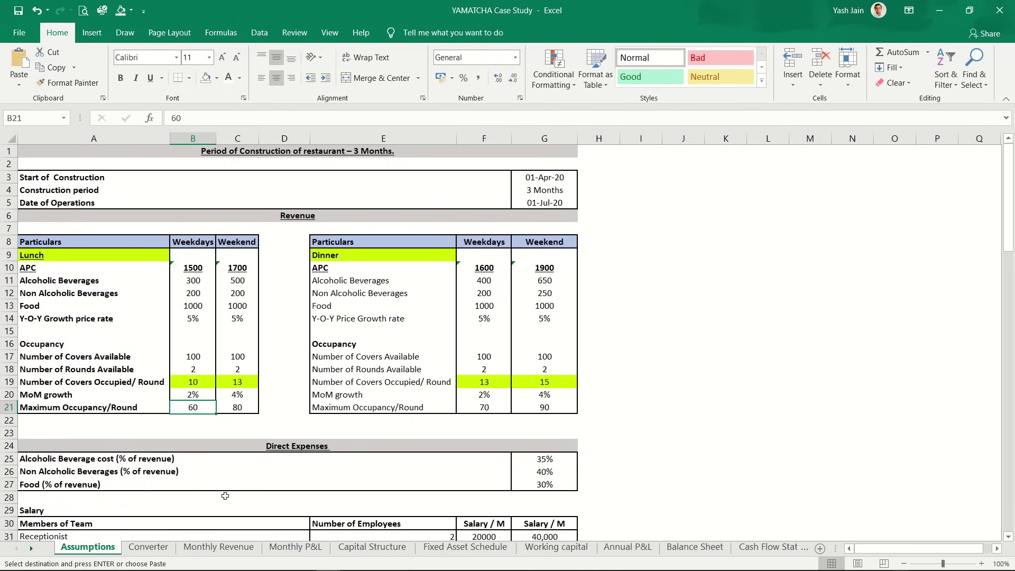
click(212, 548)
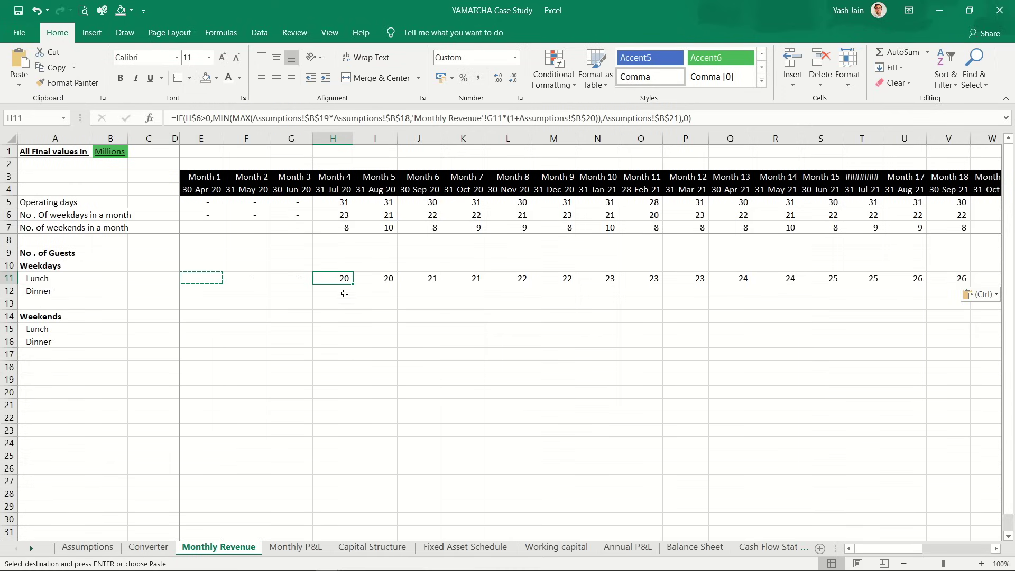
Step: Paste the Month 1 weekday lunch formula from E11 into Months 4–5 and inspect it
click(343, 331)
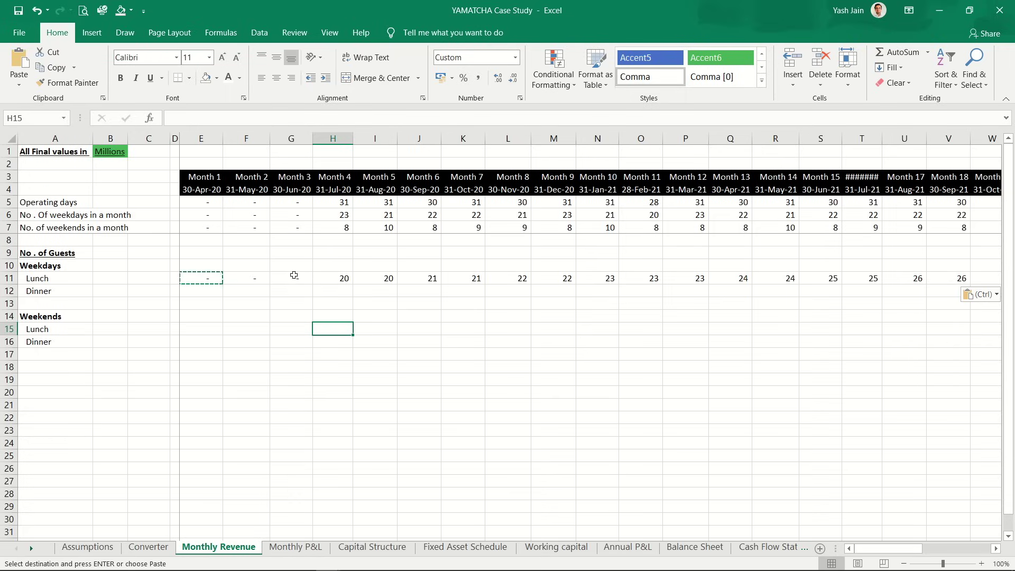
click(207, 278)
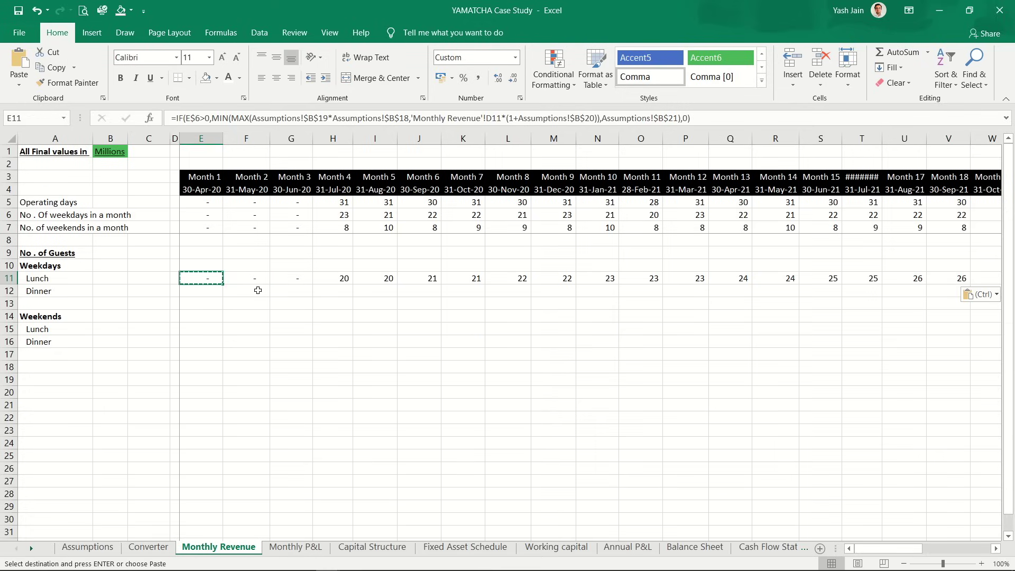
drag(350, 275, 391, 278)
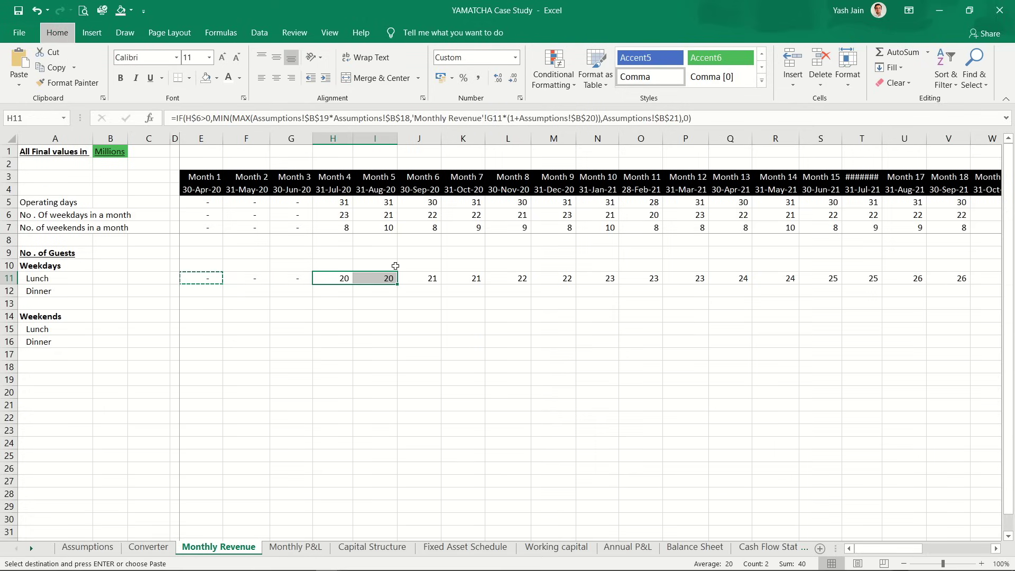
key(ctrl+v)
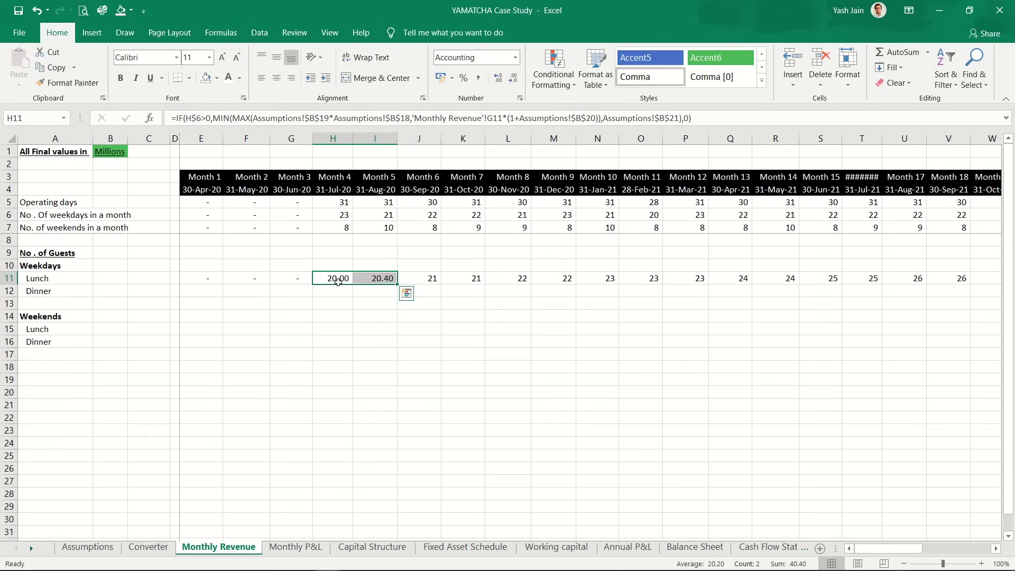
double_click(338, 281)
key(Escape)
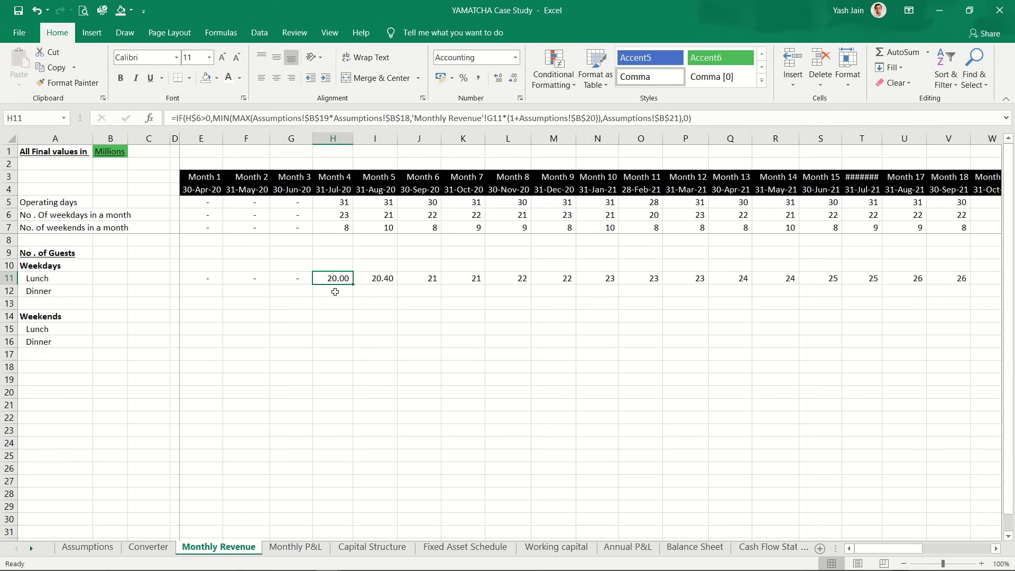
click(373, 277)
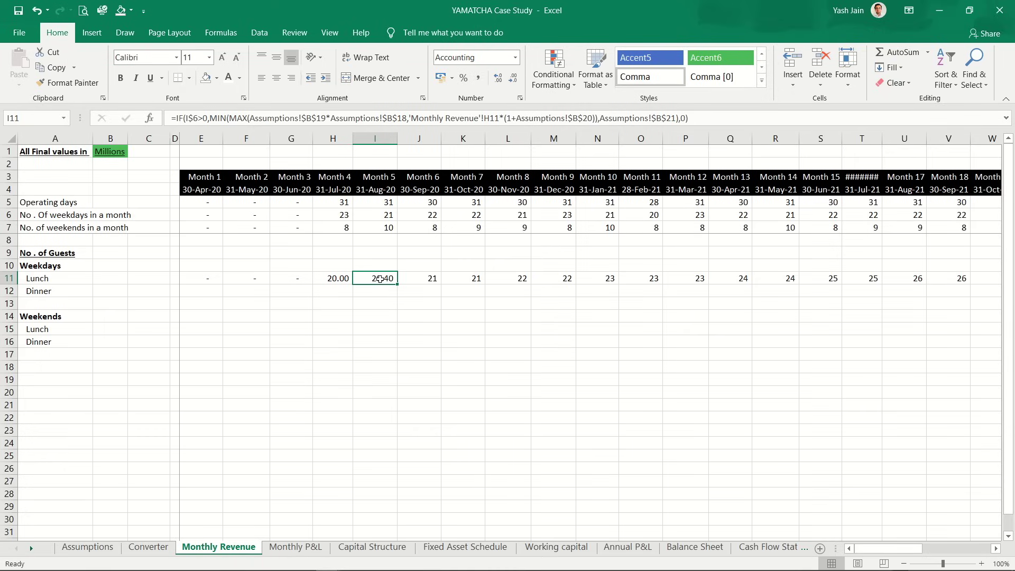
Step: Review the lunch row, undo the Months 4–5 paste, and edit the E11 formula
key(Right)
key(Right)
key(Right)
key(Right)
key(Right)
key(Right)
key(Right)
key(Right)
key(Right)
key(Right)
key(Right)
key(Right)
key(Right)
key(Right)
key(Right)
key(Right)
key(Right)
key(Right)
key(Right)
key(Right)
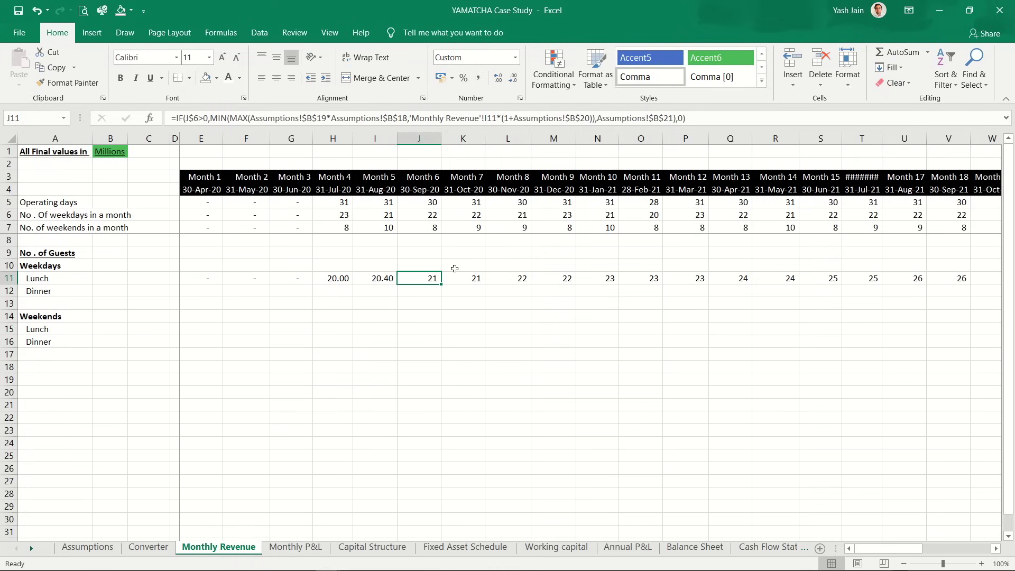
key(Right)
key(Right)
key(Right)
key(Right)
key(Right)
key(Right)
key(Right)
key(Right)
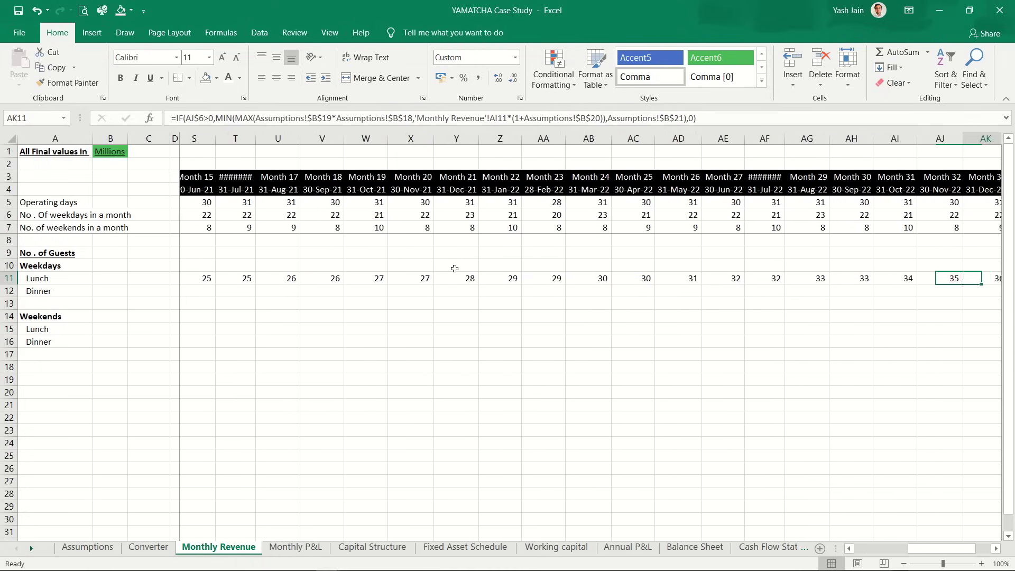
key(Left)
key(Left)
key(Left)
key(Left)
key(Left)
key(Left)
key(Left)
key(Left)
key(Left)
key(Left)
key(Left)
key(Left)
key(Left)
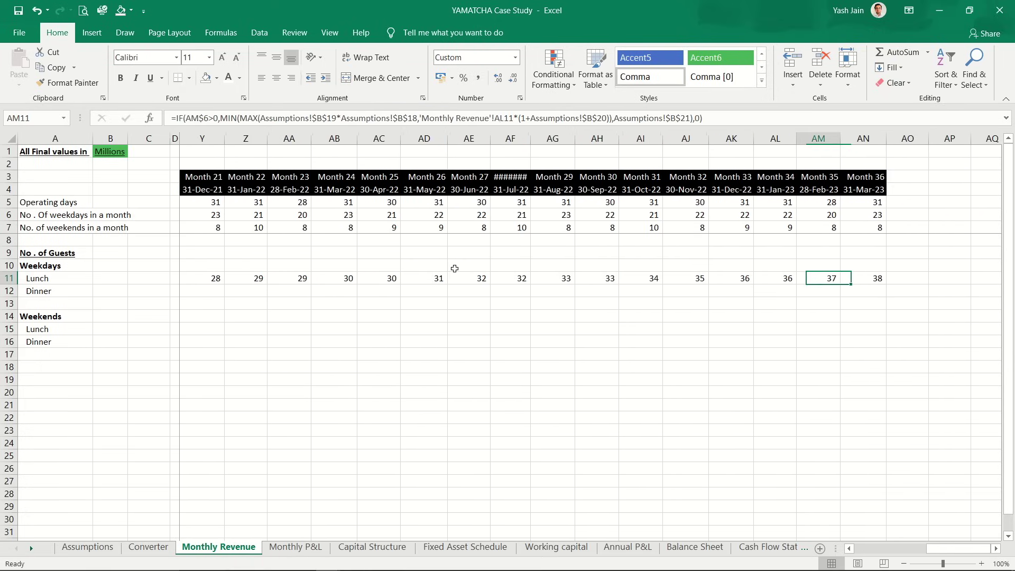
key(Left)
key(Left)
key(Left)
key(Left)
key(Left)
key(Left)
key(Left)
key(Left)
key(Left)
key(Left)
key(Left)
key(Left)
key(Left)
key(Left)
key(Left)
key(Left)
key(Left)
key(Left)
key(Left)
key(Left)
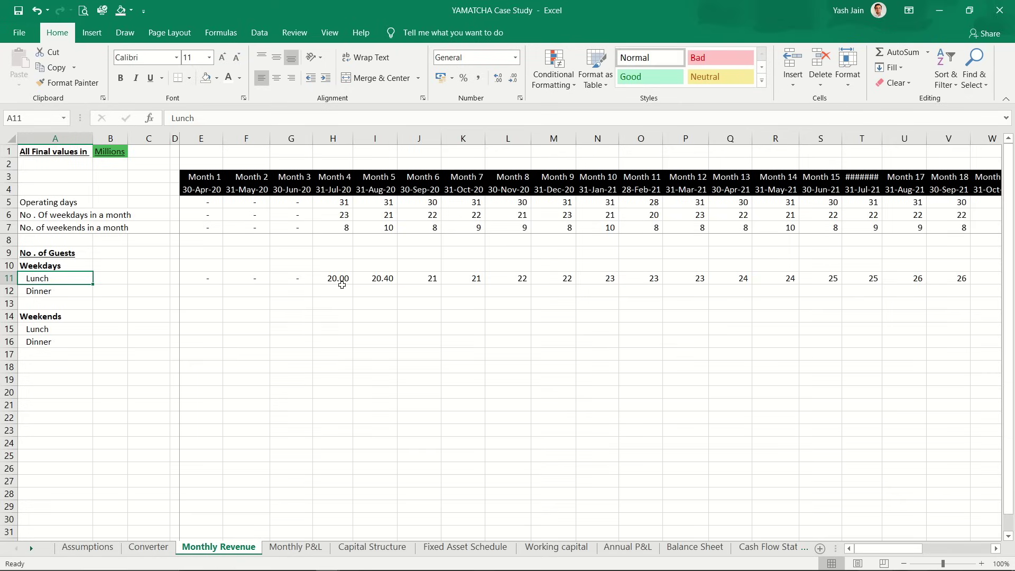
key(ctrl+z)
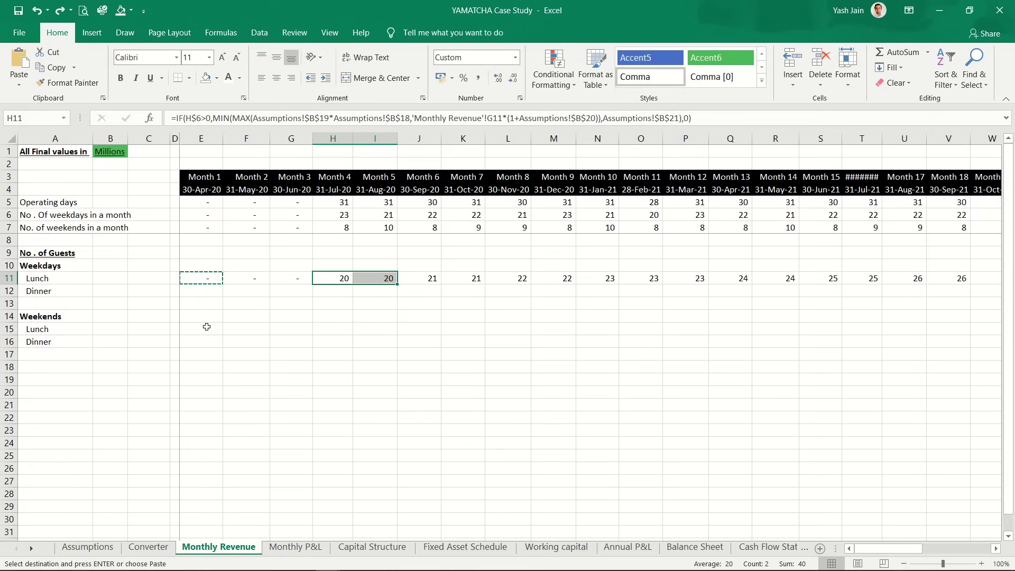
key(ctrl+v)
click(206, 328)
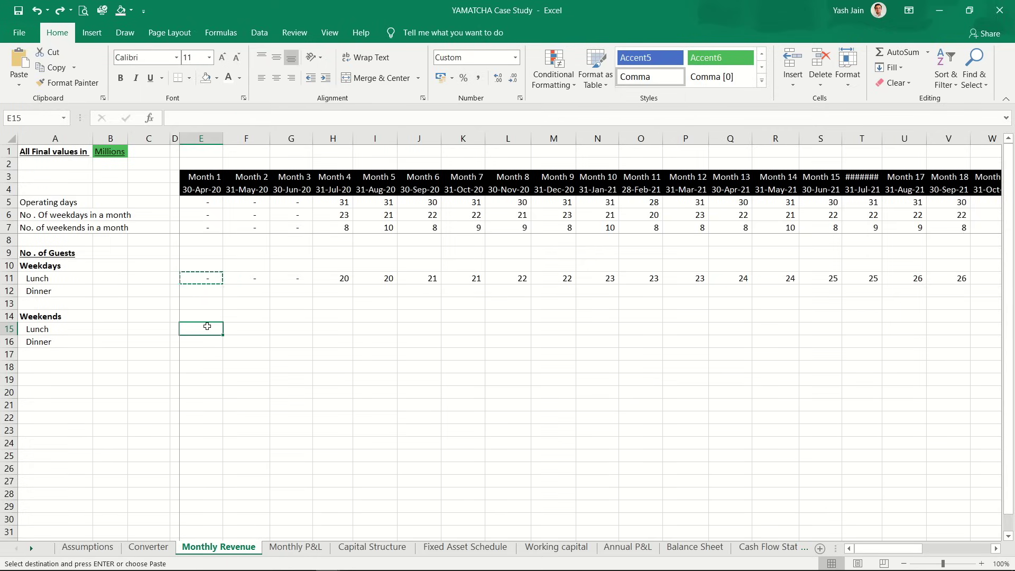
click(209, 278)
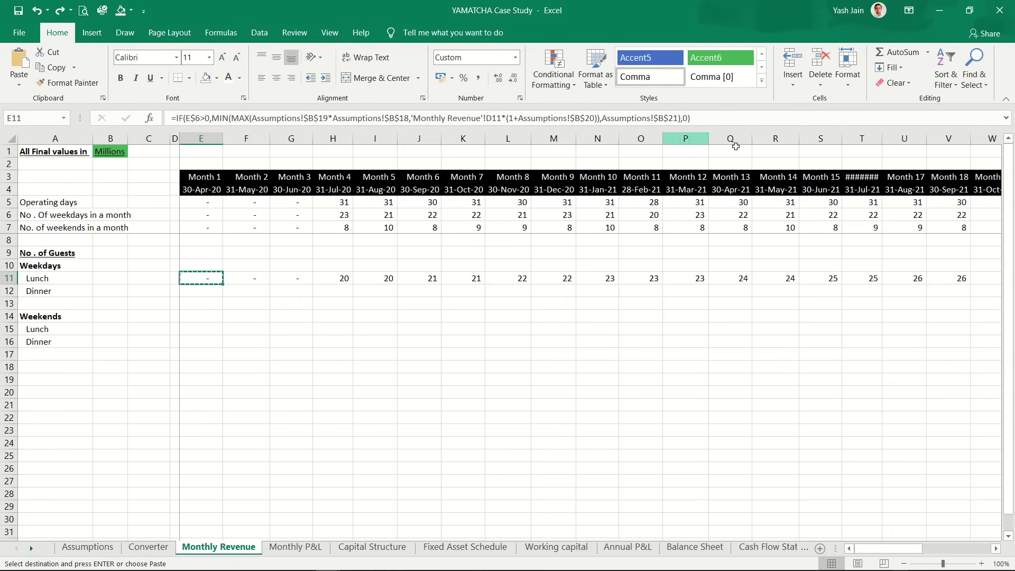
click(699, 121)
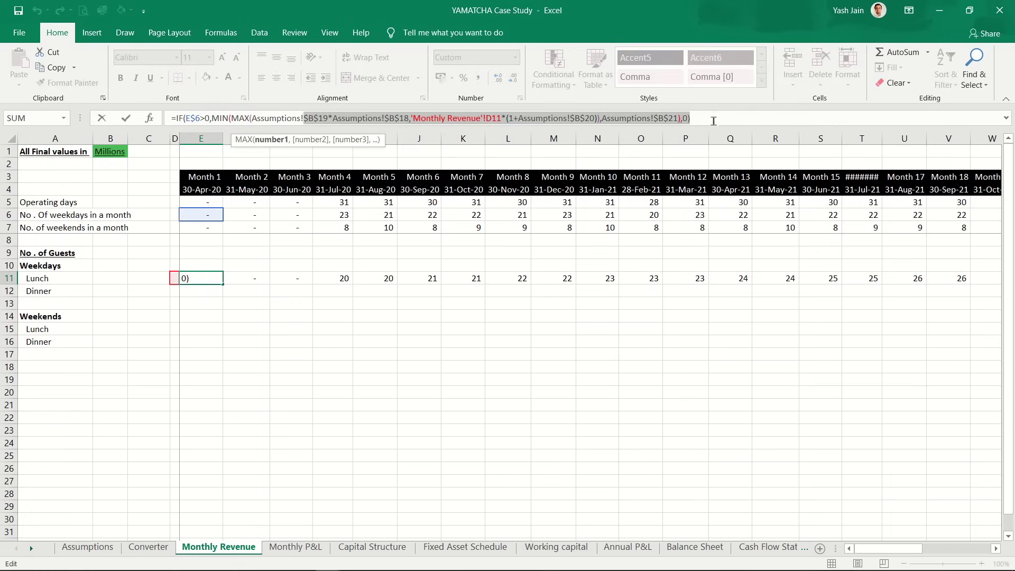
Step: Copy the weekday lunch row E11:AN11 into the weekend Lunch row starting at E15
drag(711, 118, 162, 133)
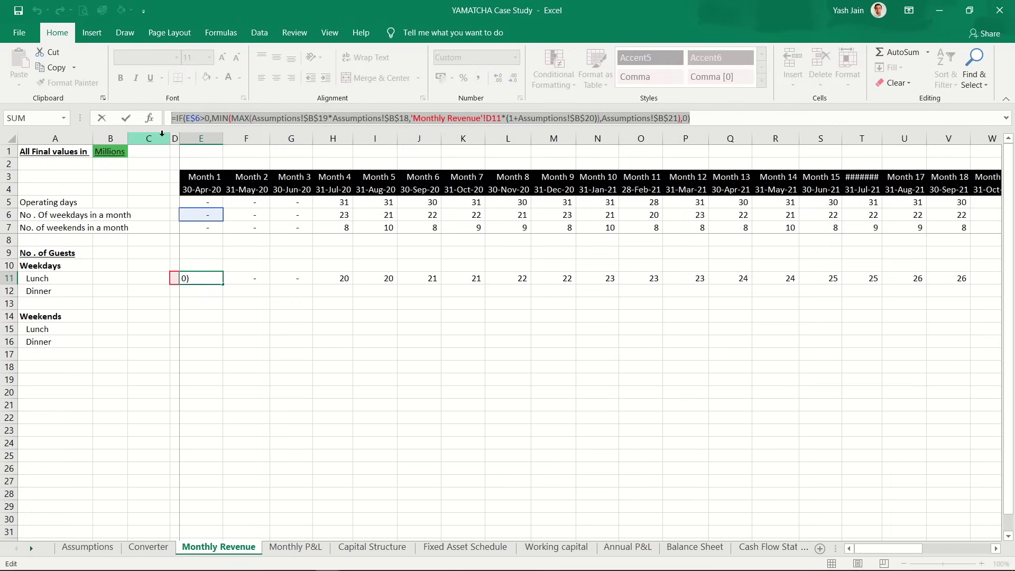
key(Return)
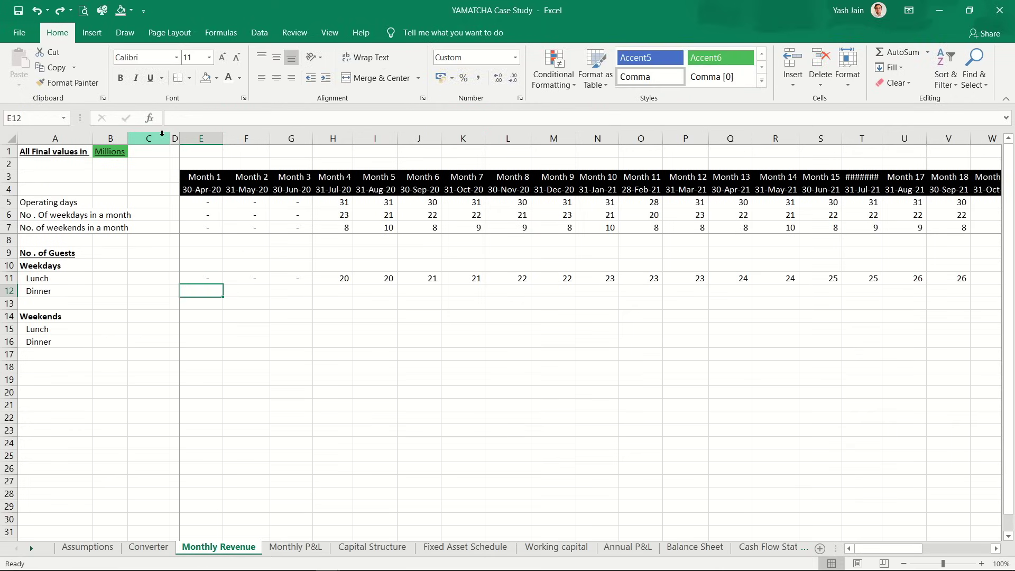
key(Down)
key(Down)
key(Up)
key(Up)
key(Up)
key(Down)
key(Up)
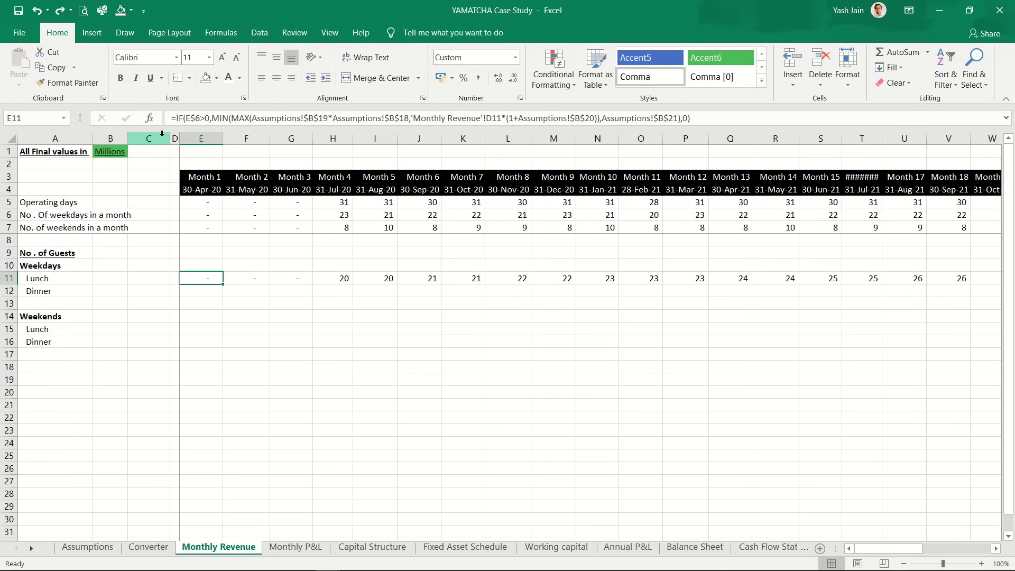
key(ctrl+shift+Right)
key(ctrl+c)
key(Down)
key(Down)
key(Down)
key(Down)
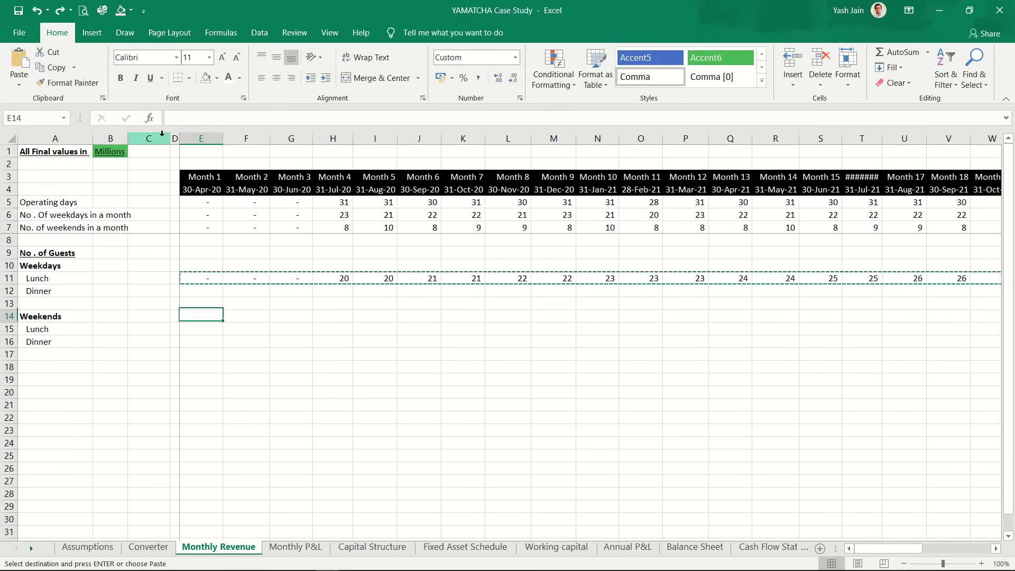
key(ctrl+v)
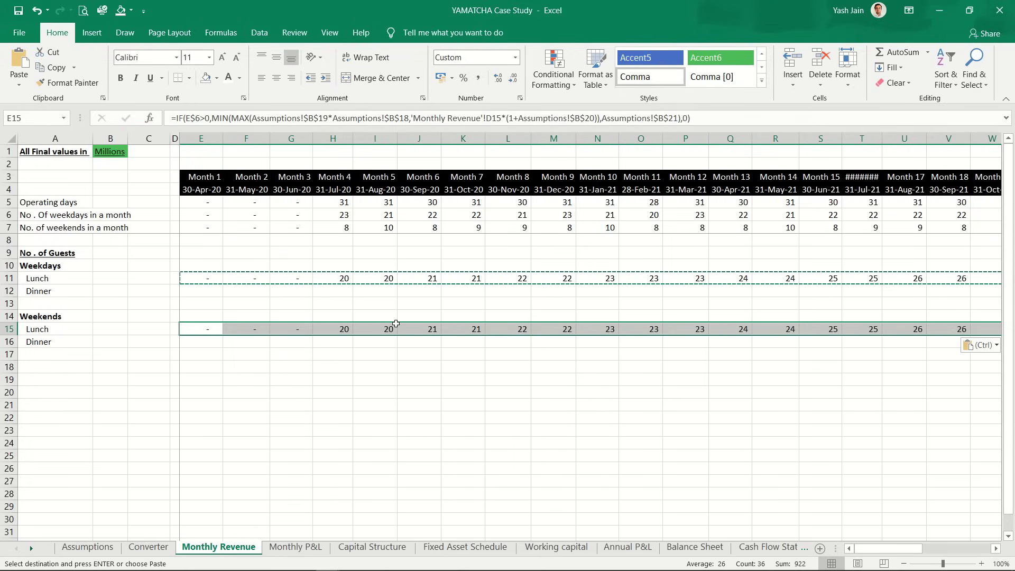
Step: Compare the weekday and weekend lunch inputs in Assumptions columns B and C
click(108, 549)
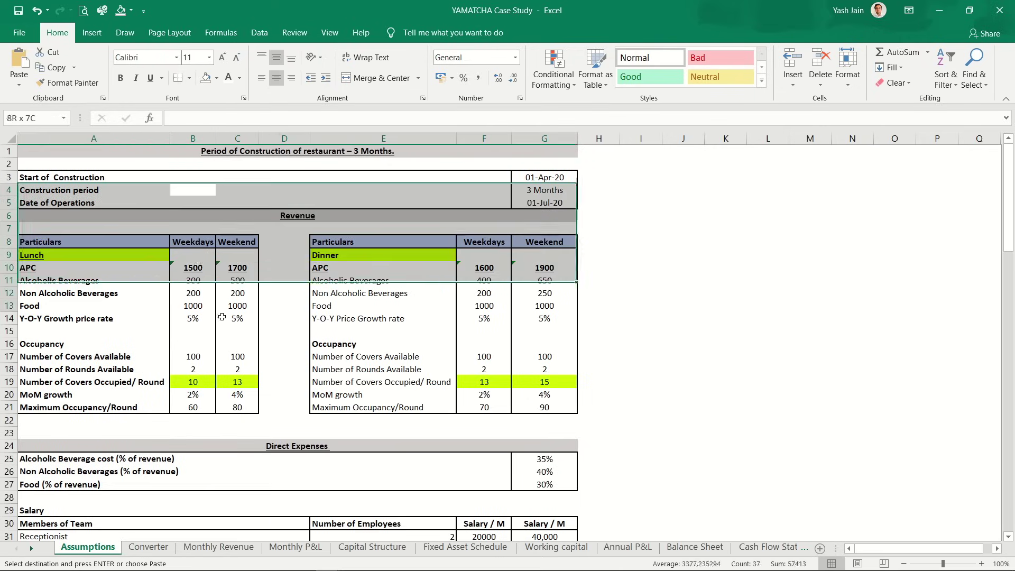
drag(193, 228, 210, 382)
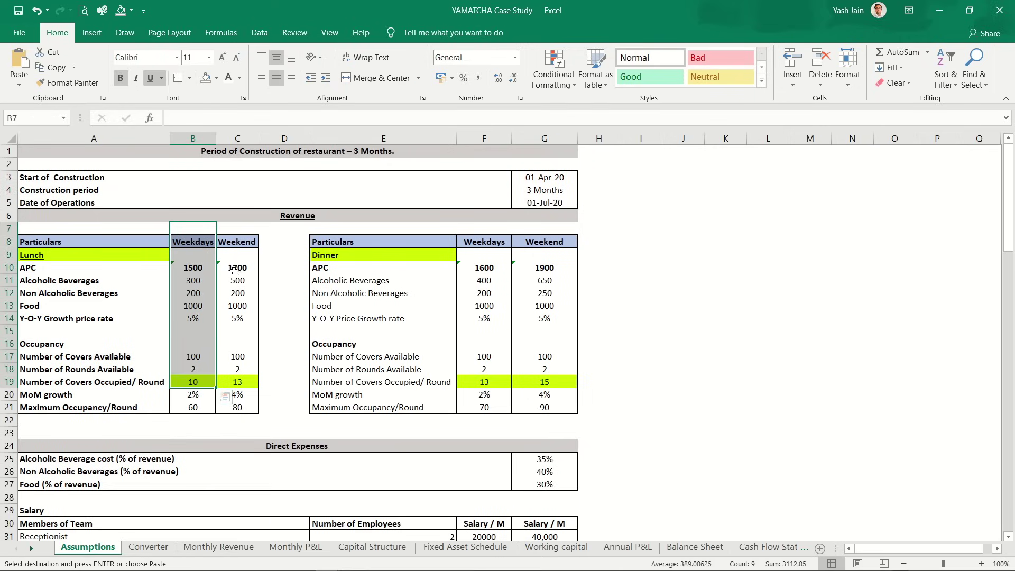
click(238, 293)
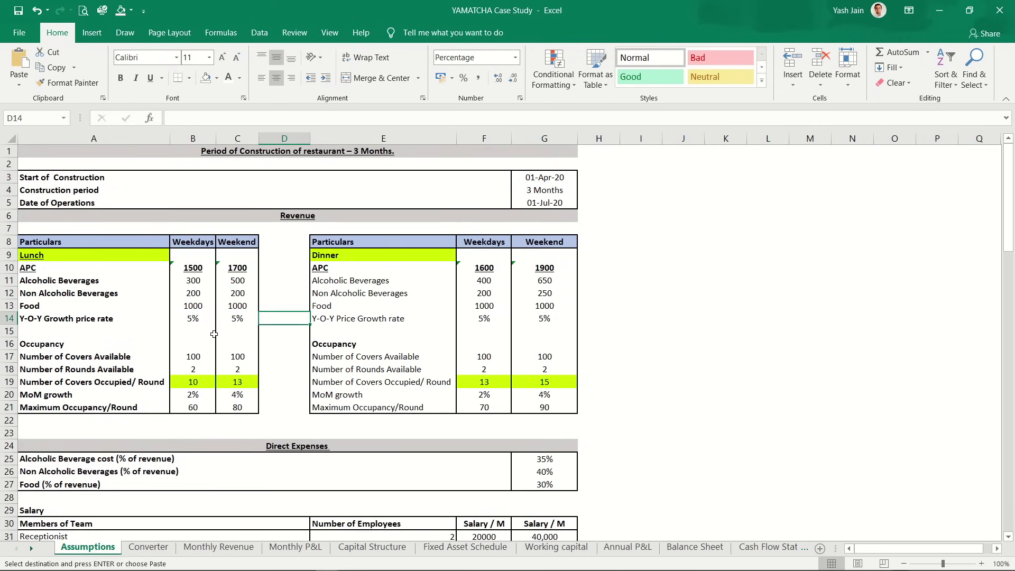
click(206, 139)
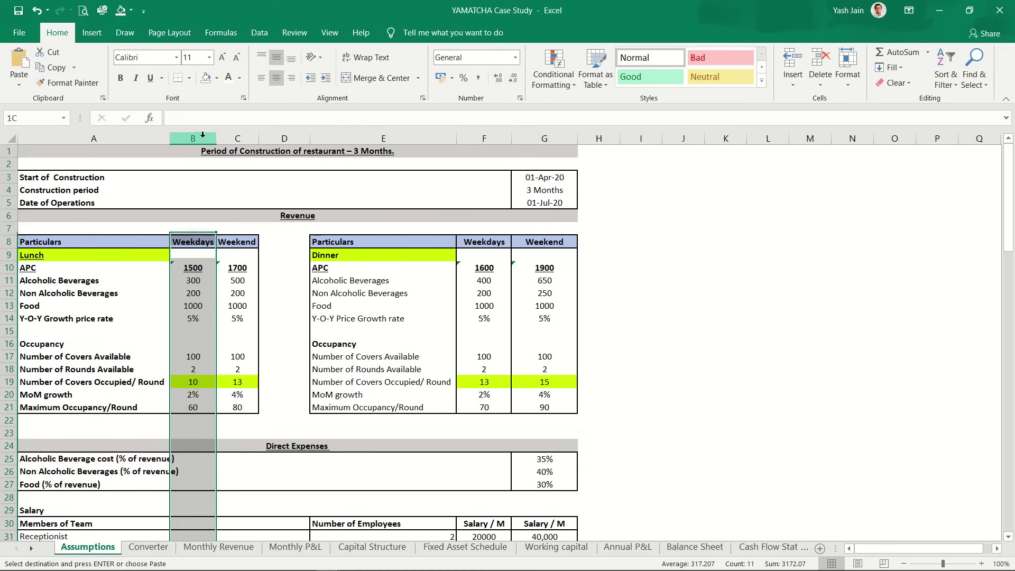
click(231, 137)
drag(219, 138, 220, 141)
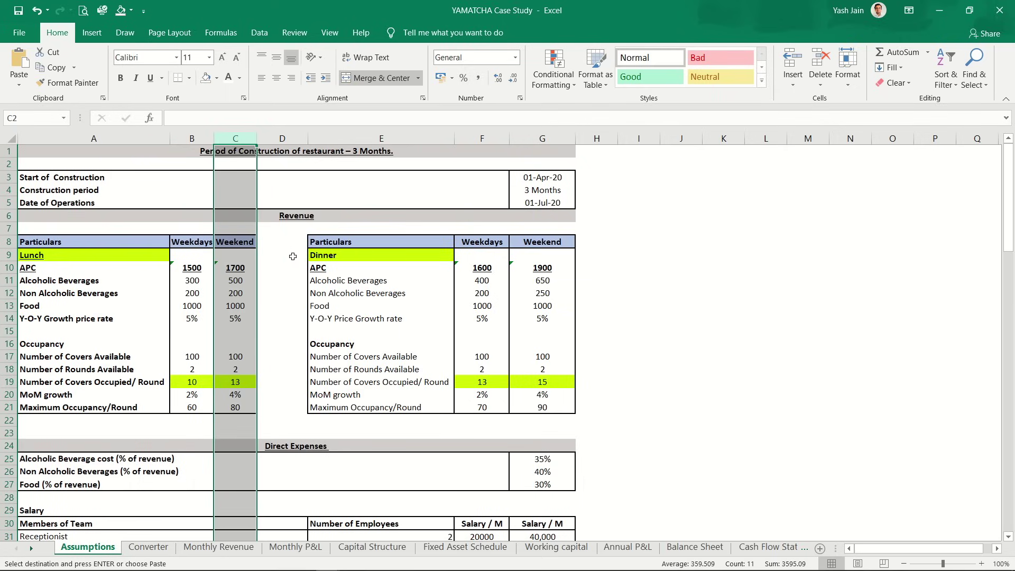
click(218, 546)
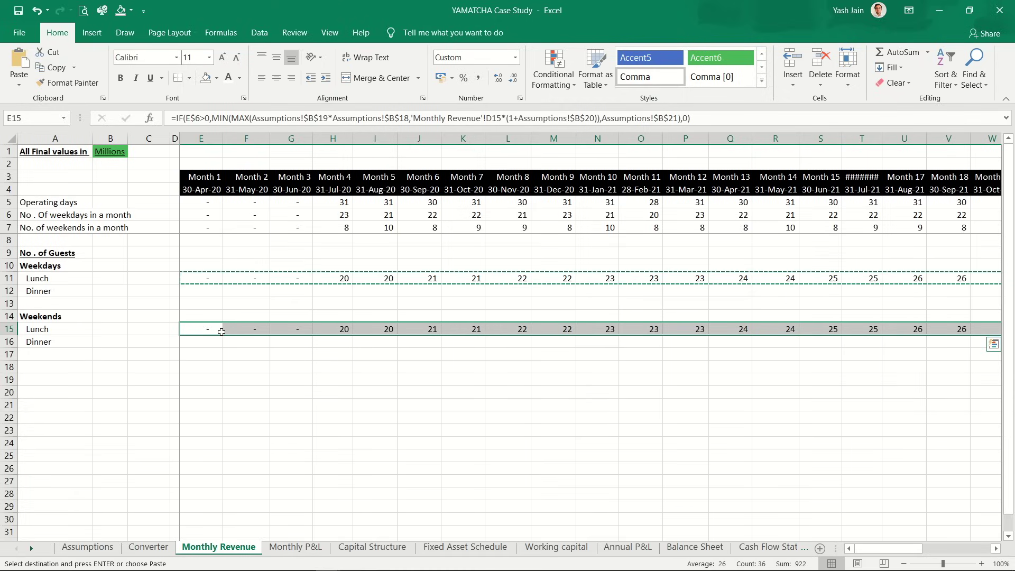
Step: Switch E15's covers, rounds, growth and occupancy references from column B to column C
click(215, 326)
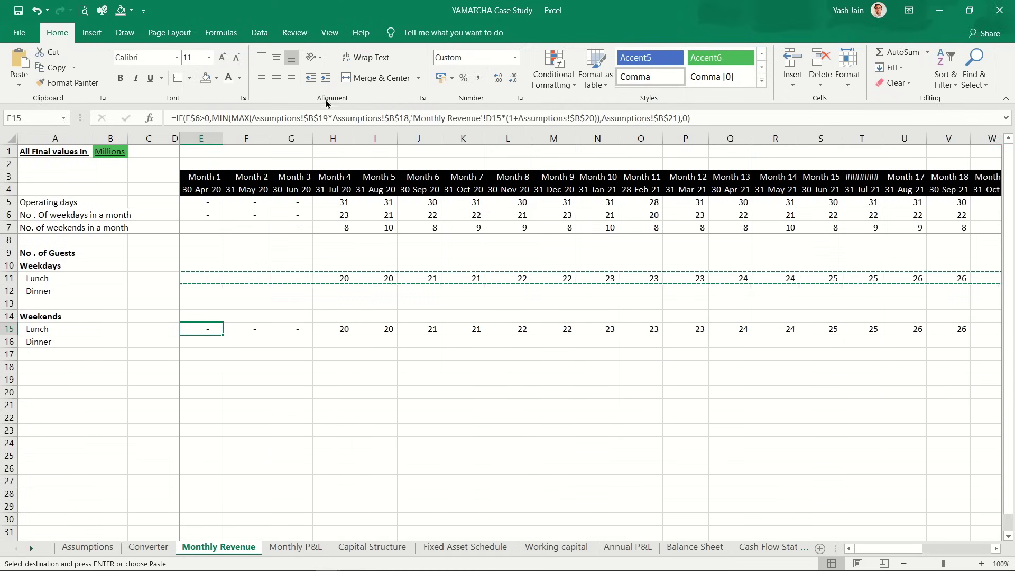
click(326, 118)
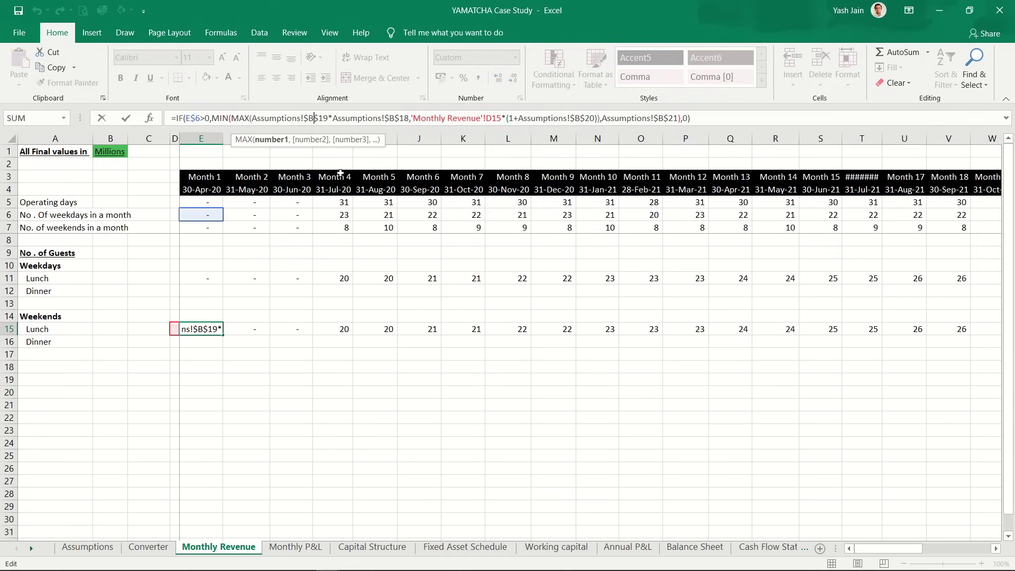
key(BackSpace)
text(c)
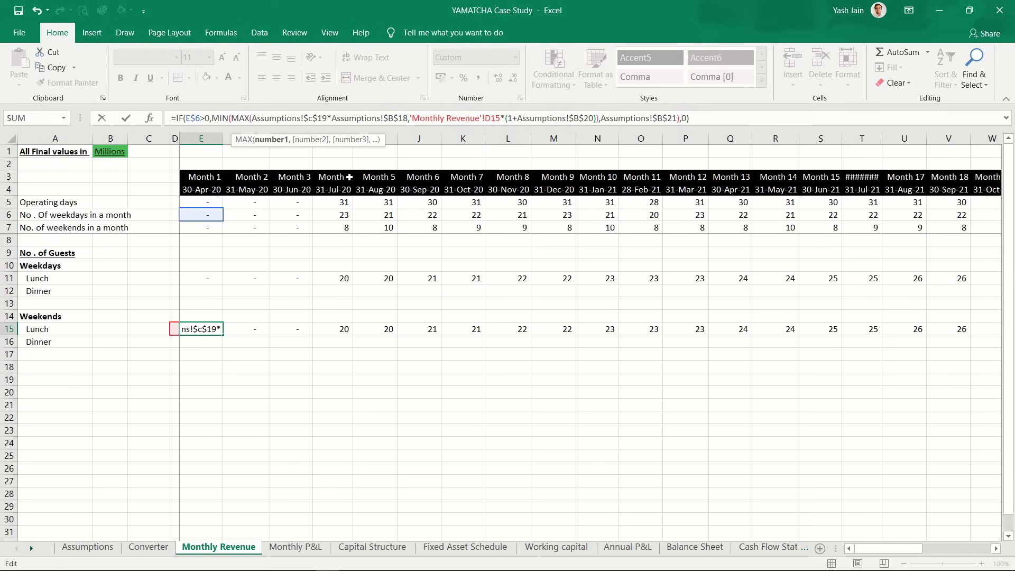
click(394, 118)
key(BackSpace)
text(c)
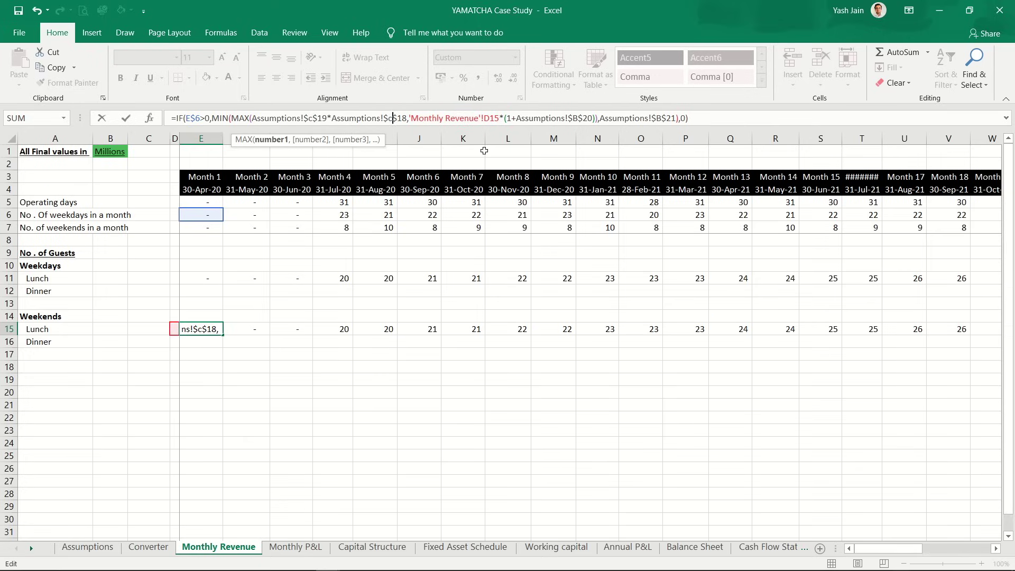
click(581, 119)
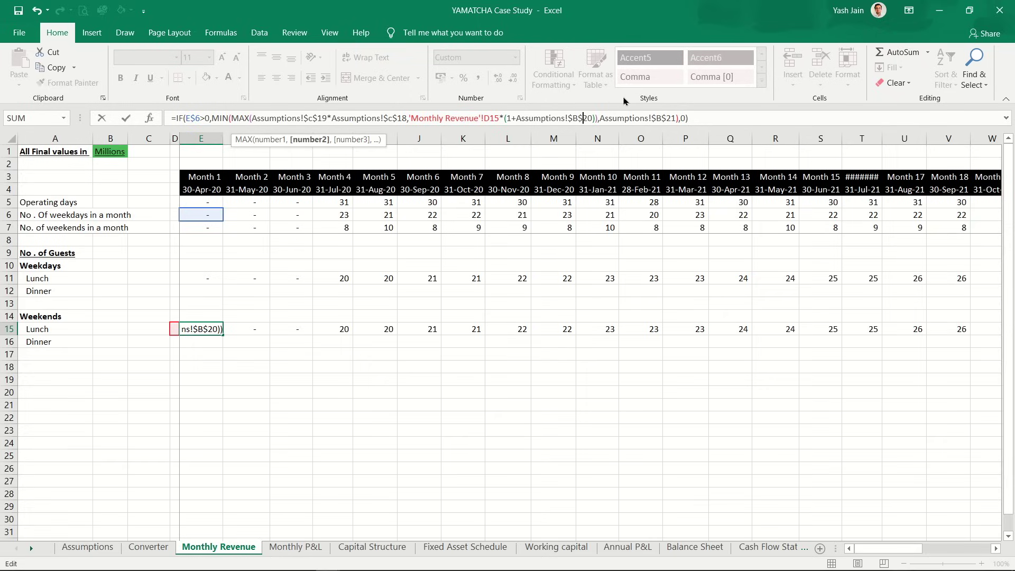
key(BackSpace)
text(c)
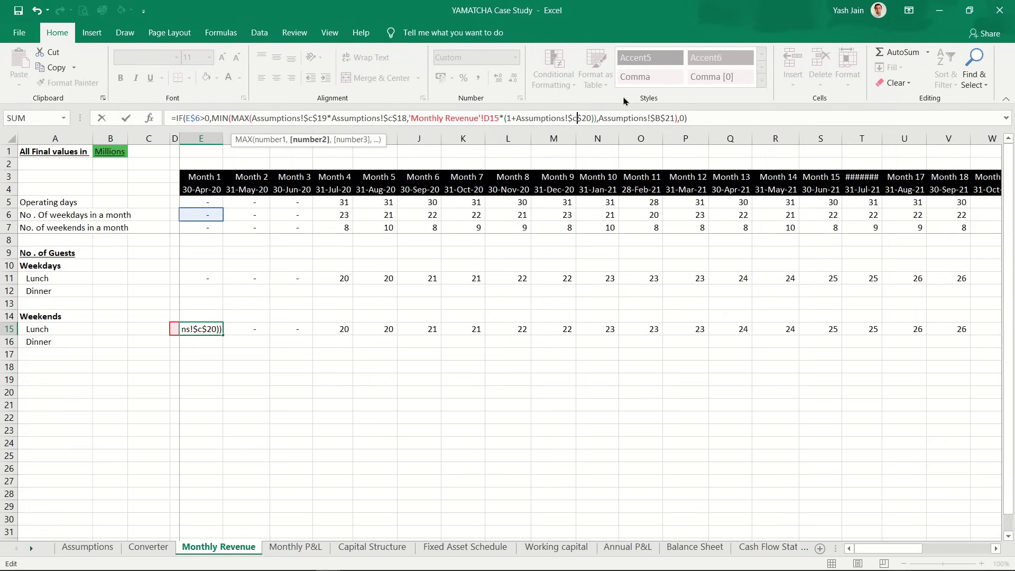
click(660, 119)
key(BackSpace)
text(c)
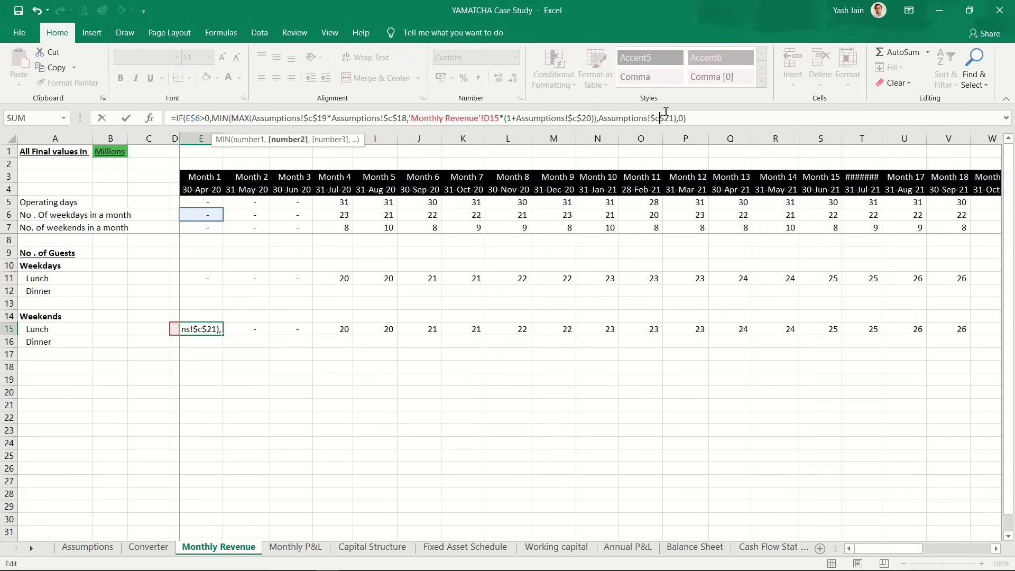
key(Return)
Step: Fill the weekend lunch formula across all 36 months in E15:AN15
key(Up)
key(ctrl+c)
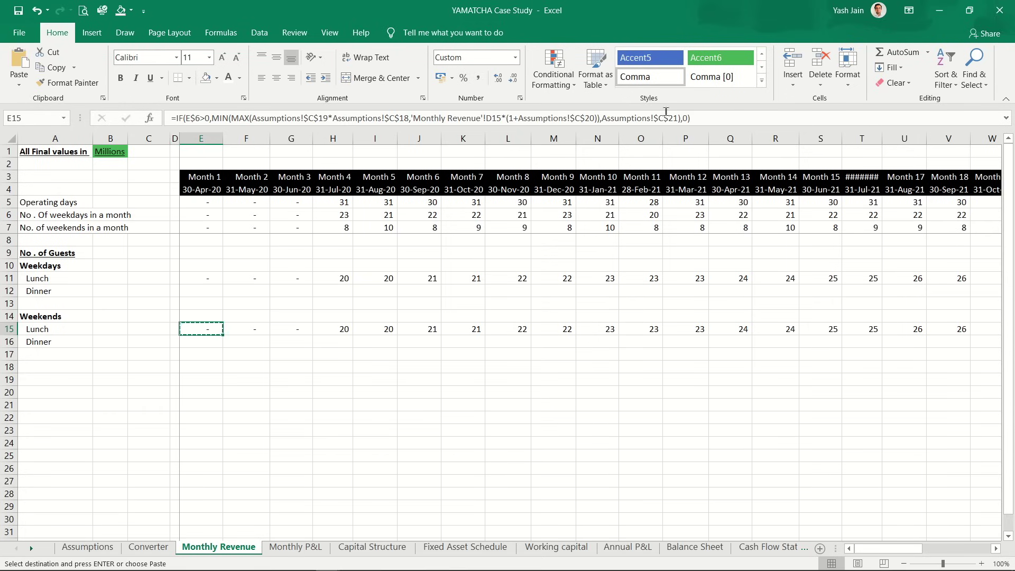
key(ctrl+shift+Right)
key(ctrl+v)
key(ctrl+shift+Left)
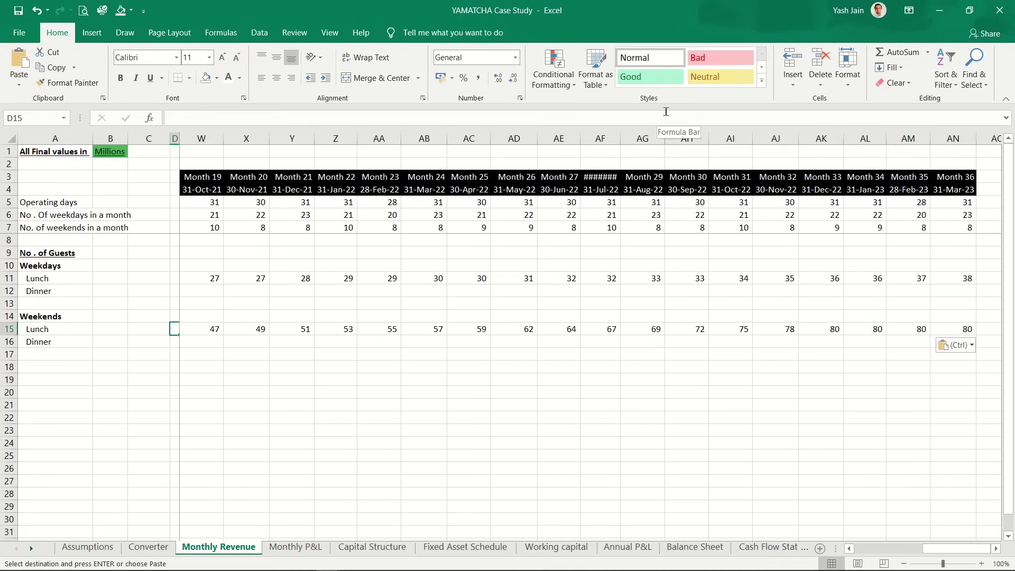
key(Right)
key(Right)
key(Right)
key(Right)
key(Right)
key(Right)
key(Right)
key(Right)
key(Right)
key(Right)
key(Right)
key(Right)
key(Right)
key(Right)
key(Right)
key(Right)
key(Right)
key(Right)
key(Right)
key(Right)
key(Left)
key(Left)
key(Left)
key(Left)
key(Left)
key(Left)
key(Left)
key(Left)
key(Left)
key(Left)
key(Left)
key(Left)
key(Left)
key(Left)
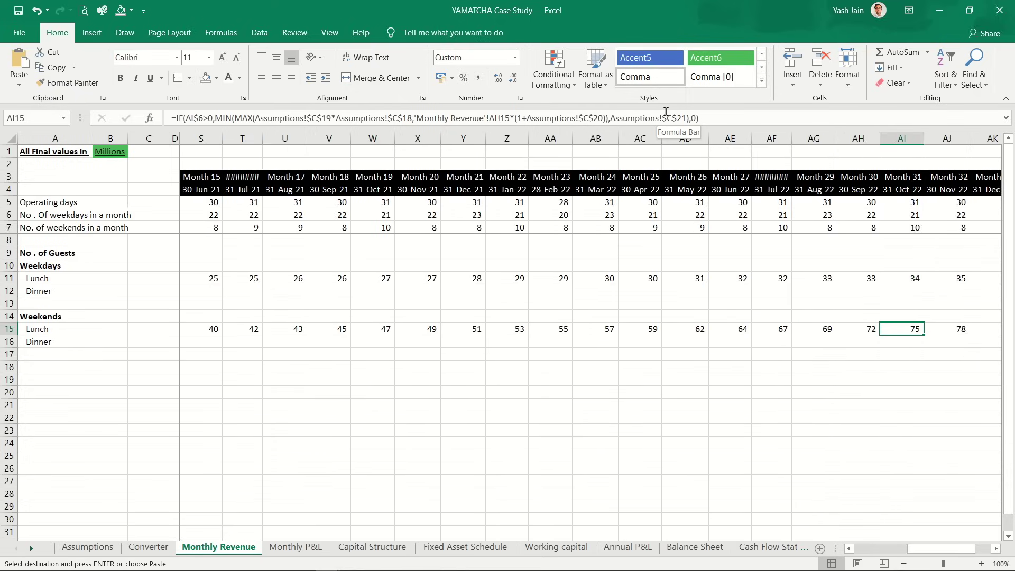
key(ctrl+Left)
key(ctrl+Left)
key(Right)
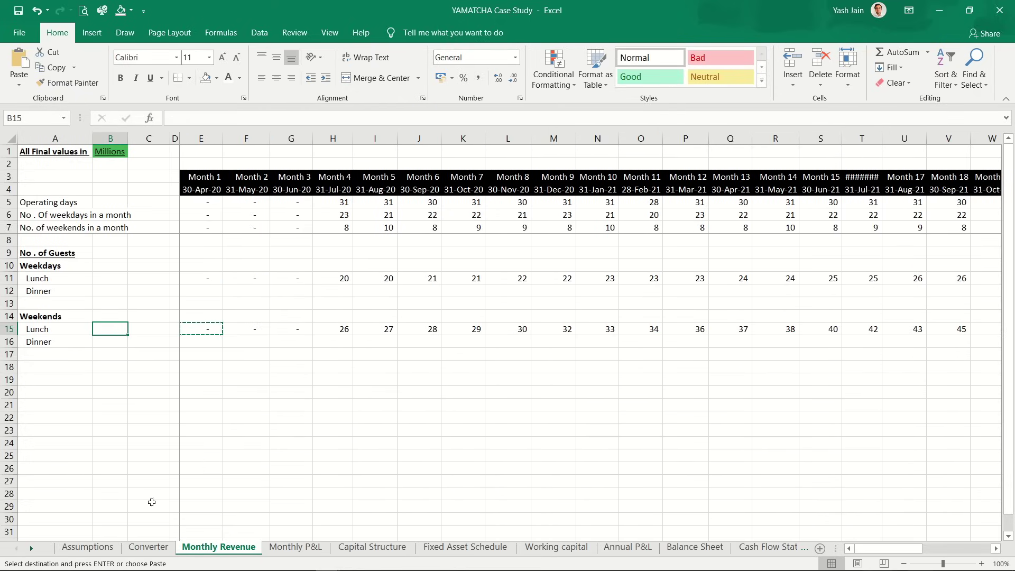
Step: Check the weekend rounds, covers occupied and maximum occupancy of 80 in Assumptions
click(105, 547)
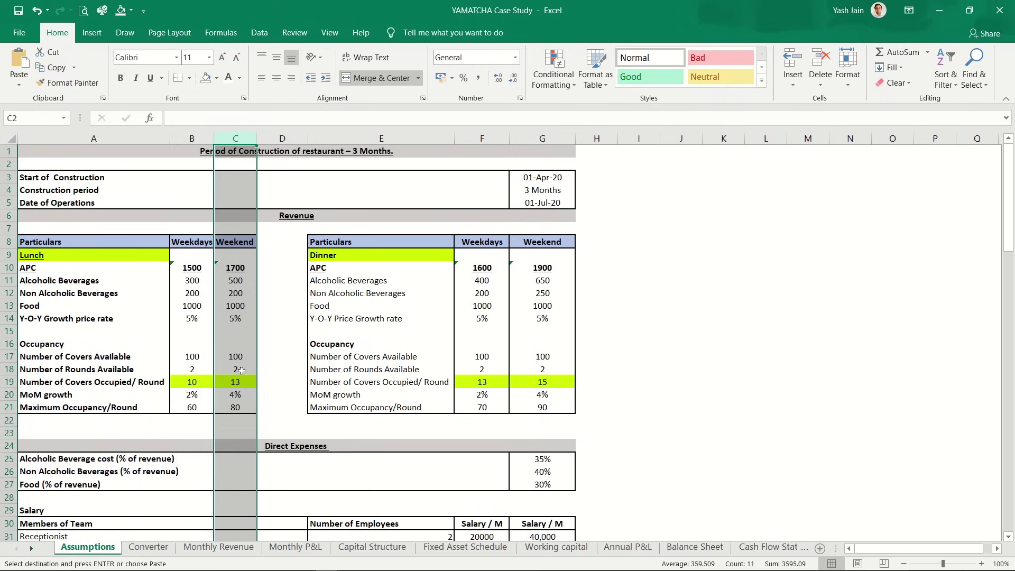
drag(241, 370, 242, 384)
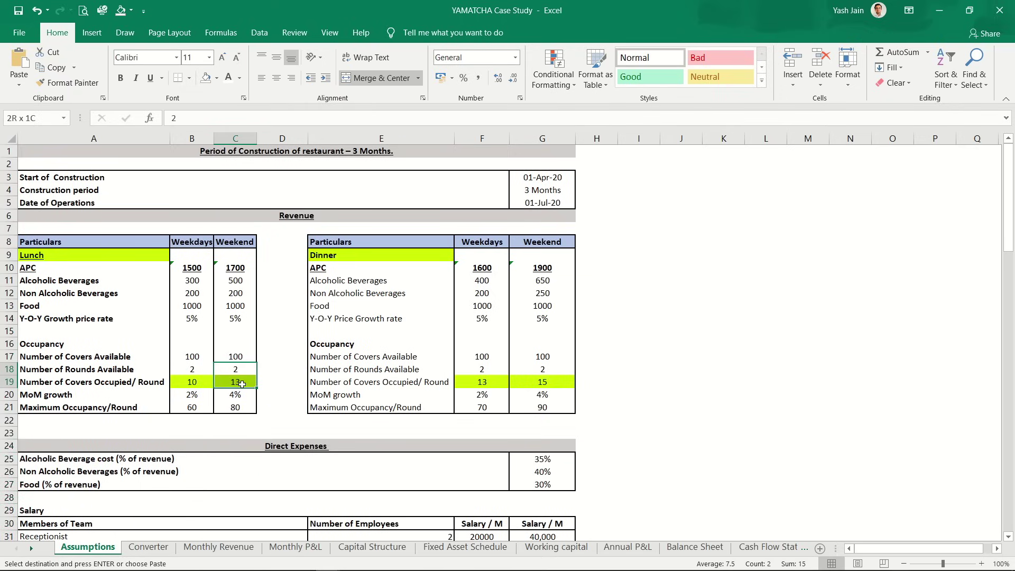
click(242, 383)
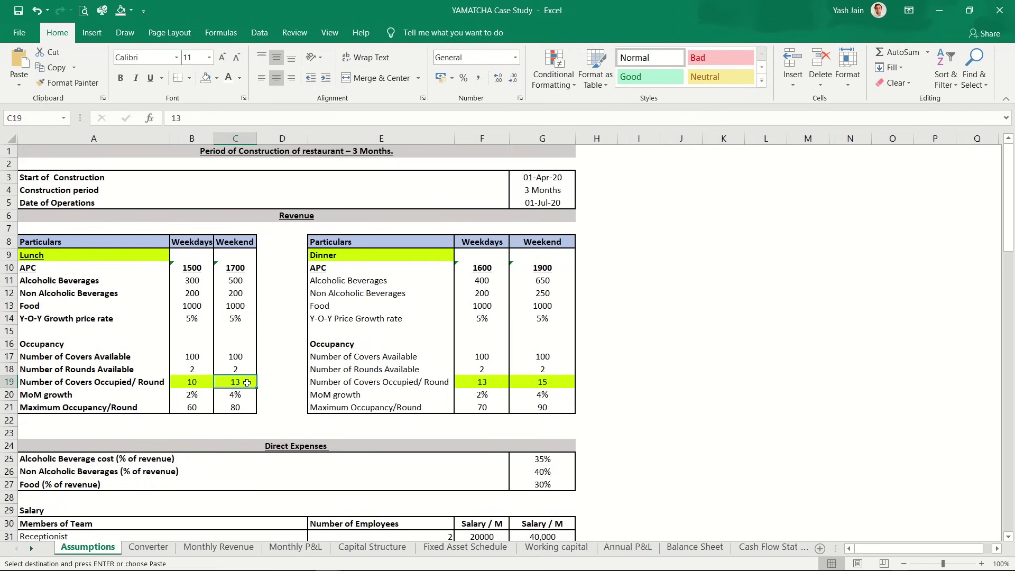
click(240, 410)
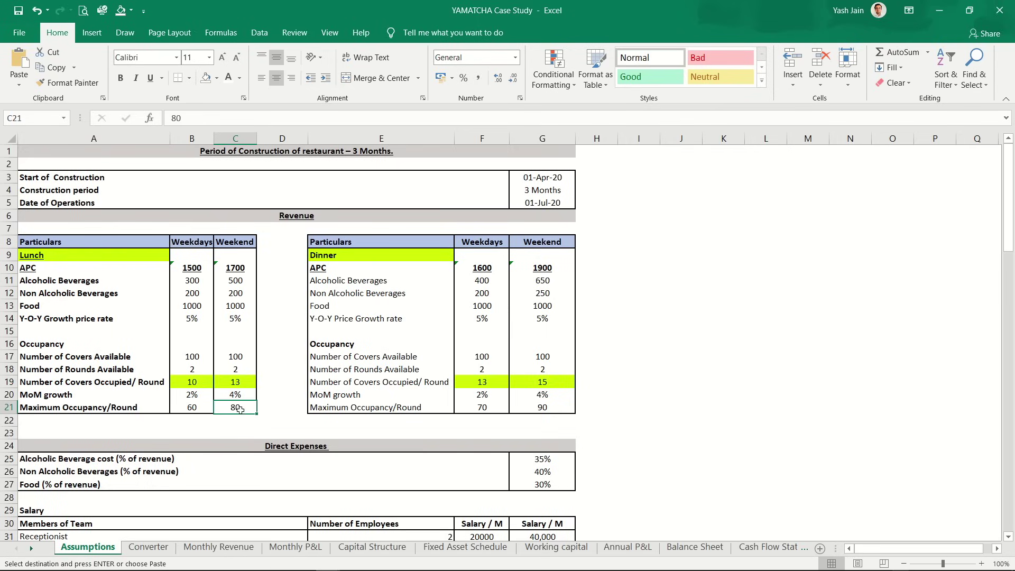
click(223, 547)
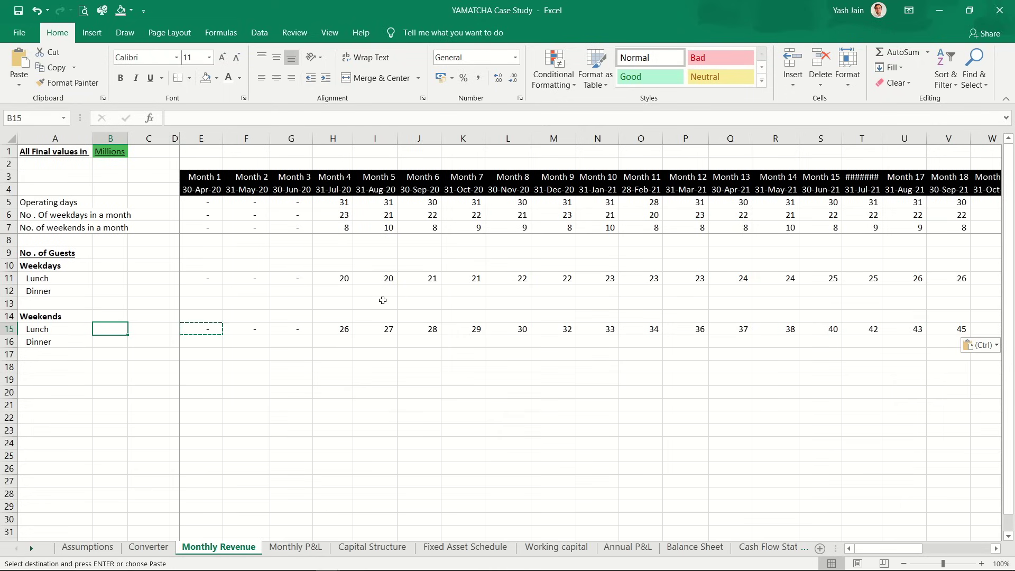
Step: Review weekend lunch values and shade the capped months AK15:AN15 dark blue-grey
click(348, 327)
key(Right)
key(Right)
key(Right)
key(Right)
key(Right)
key(Right)
key(Right)
key(Right)
key(Right)
key(Right)
key(Right)
key(Right)
key(Right)
key(Right)
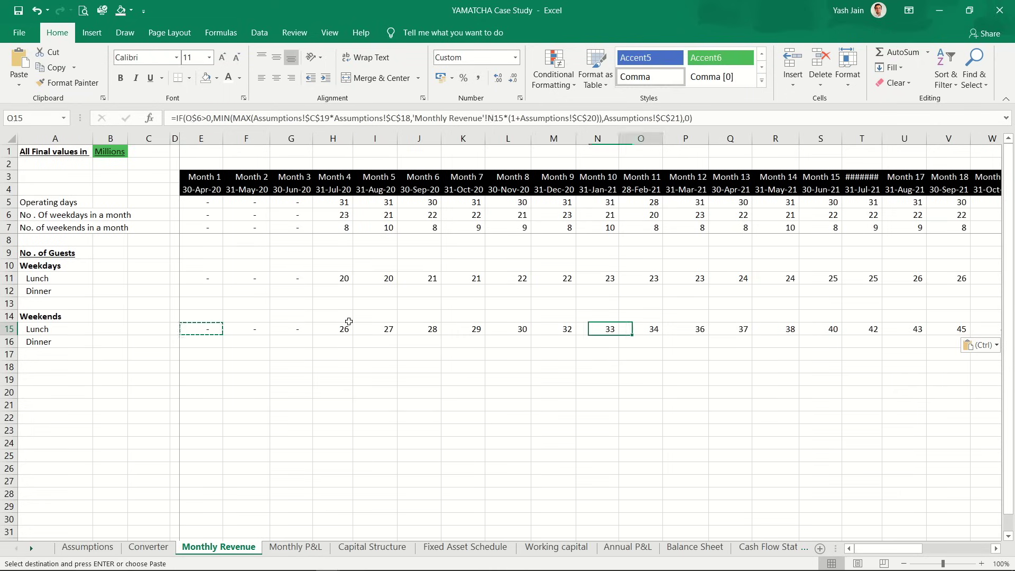
key(Right)
key(Right)
key(Right)
key(Right)
key(Right)
key(Right)
key(Right)
key(Right)
key(Right)
key(Right)
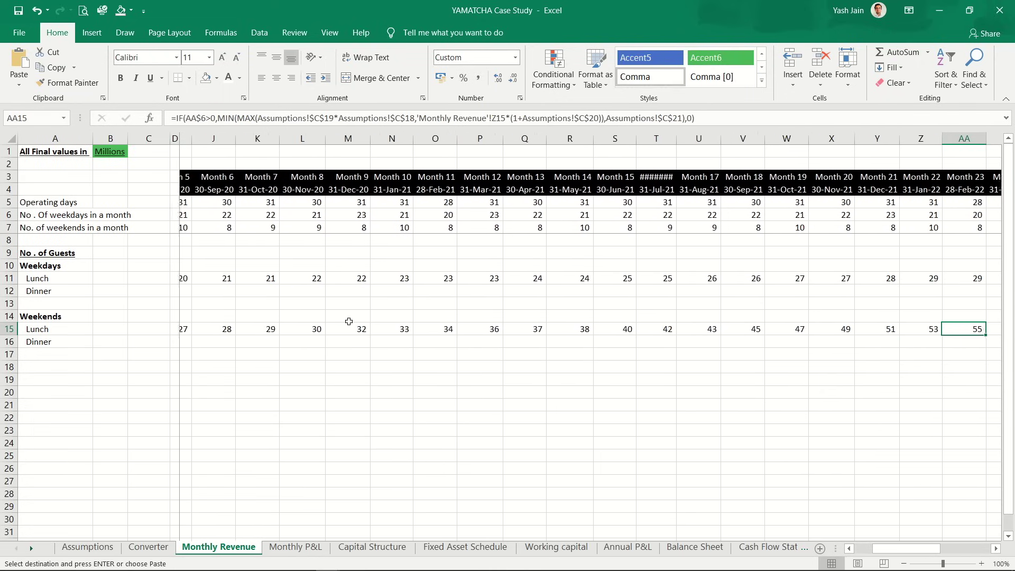
key(Right)
key(Right)
key(Right)
key(Right)
key(Right)
key(Right)
key(Right)
key(Right)
key(Right)
key(Right)
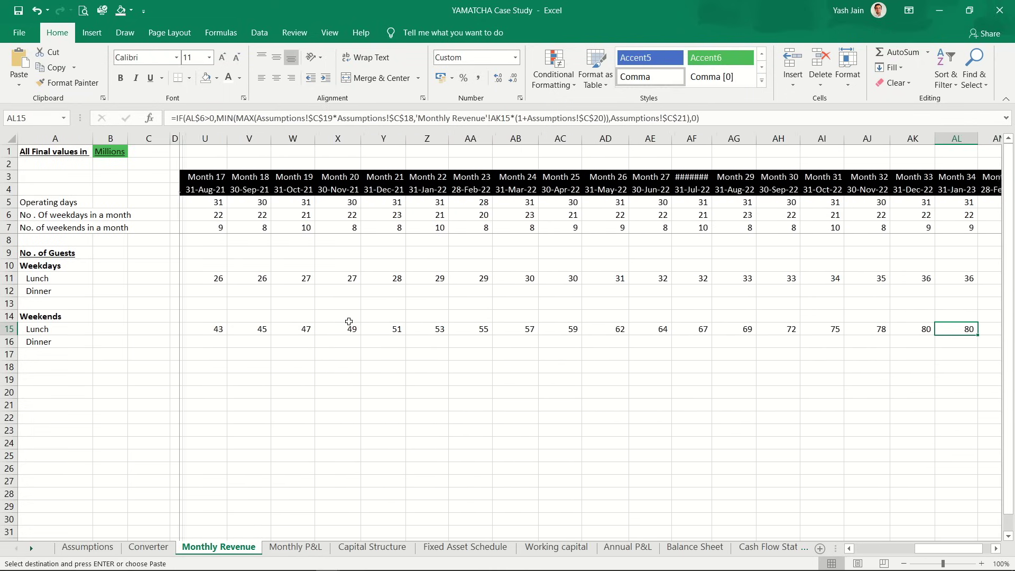
key(Down)
key(Up)
key(Left)
key(Left)
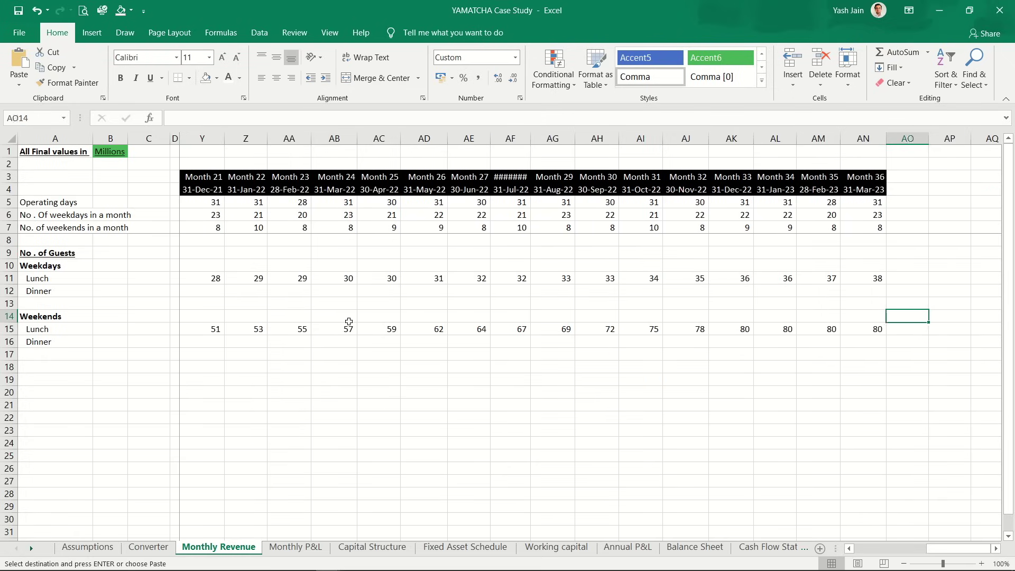
key(shift+Left)
key(shift+Left)
key(shift+Left)
key(ctrl+v)
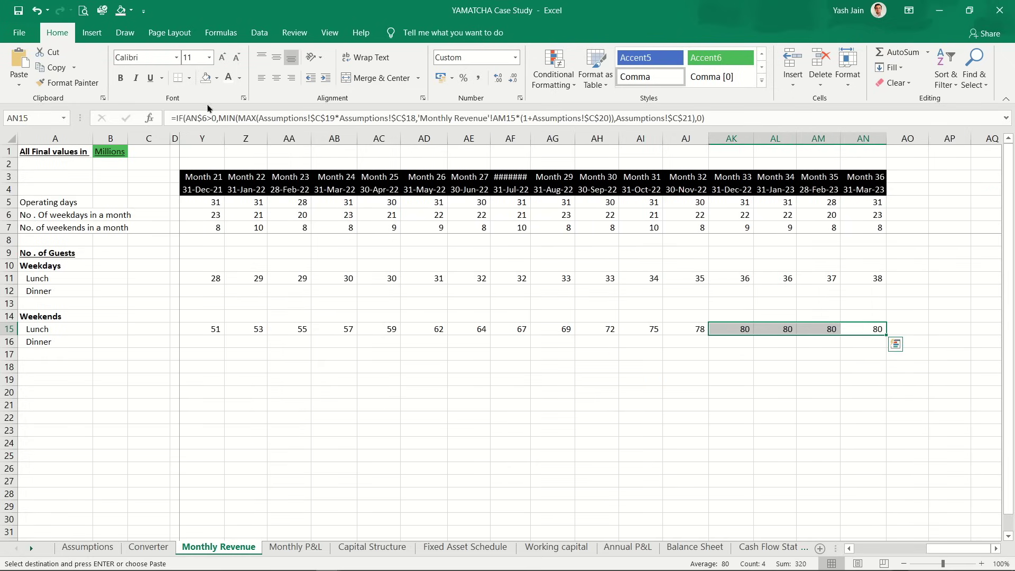
click(217, 78)
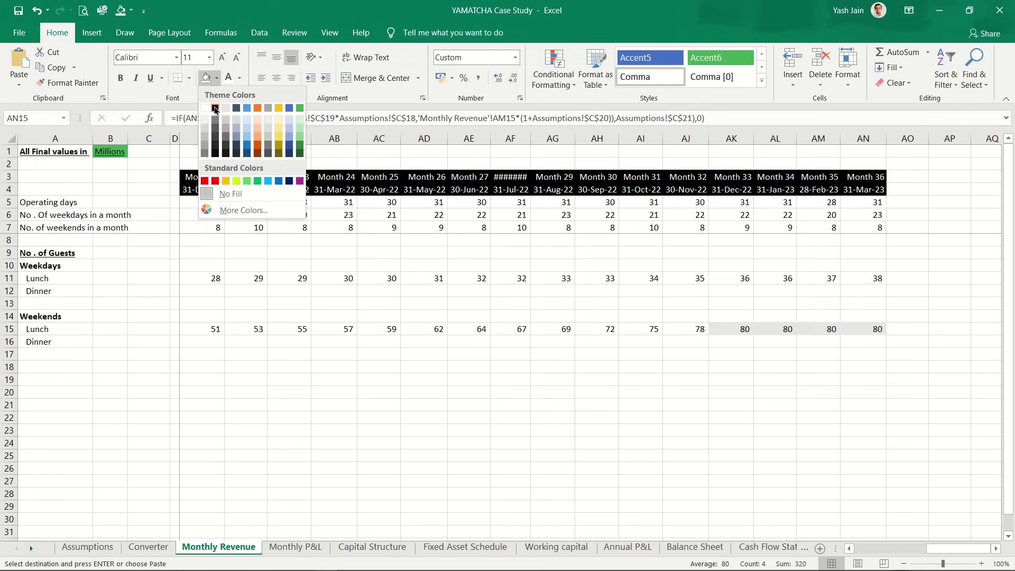
click(236, 108)
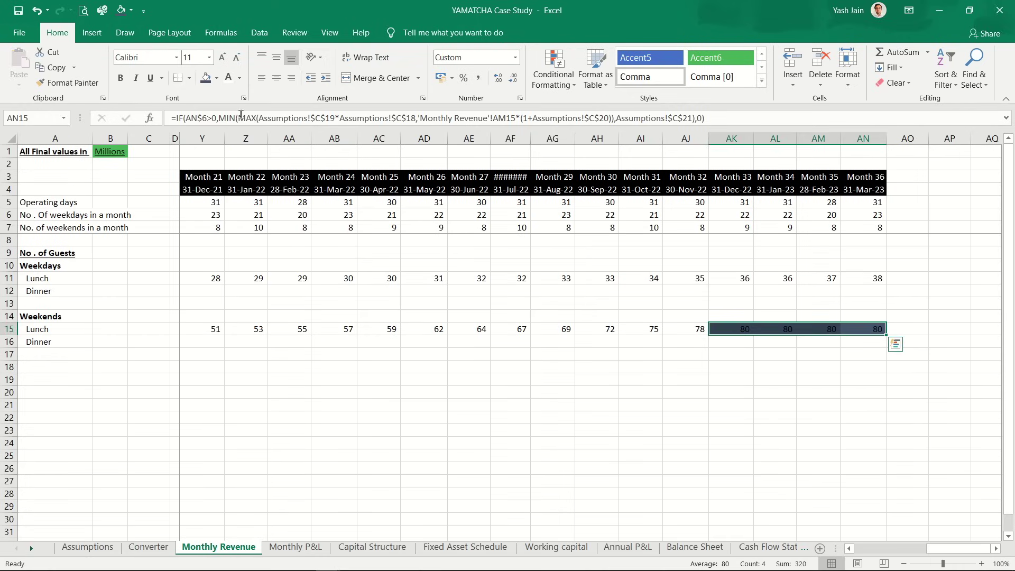
Step: Move back to the row labels and down to the weekday Dinner row
key(Up)
key(Left)
key(Left)
key(Left)
key(Left)
key(Left)
key(Left)
key(Left)
key(Left)
key(Left)
key(Left)
key(Left)
key(Left)
key(Left)
key(Left)
key(Left)
key(Left)
key(Left)
key(Left)
key(Left)
key(Left)
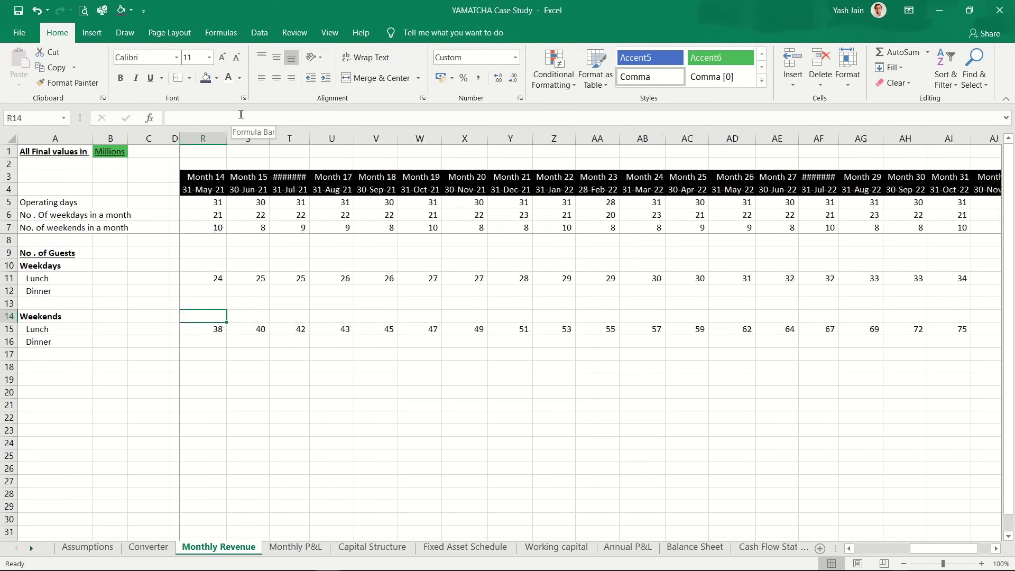
key(Left)
key(Left)
key(Left)
key(Left)
key(Left)
key(Left)
key(Left)
key(Left)
key(Left)
key(Left)
key(Left)
key(Left)
key(Left)
key(Left)
key(Left)
key(Left)
key(Left)
key(Up)
key(Up)
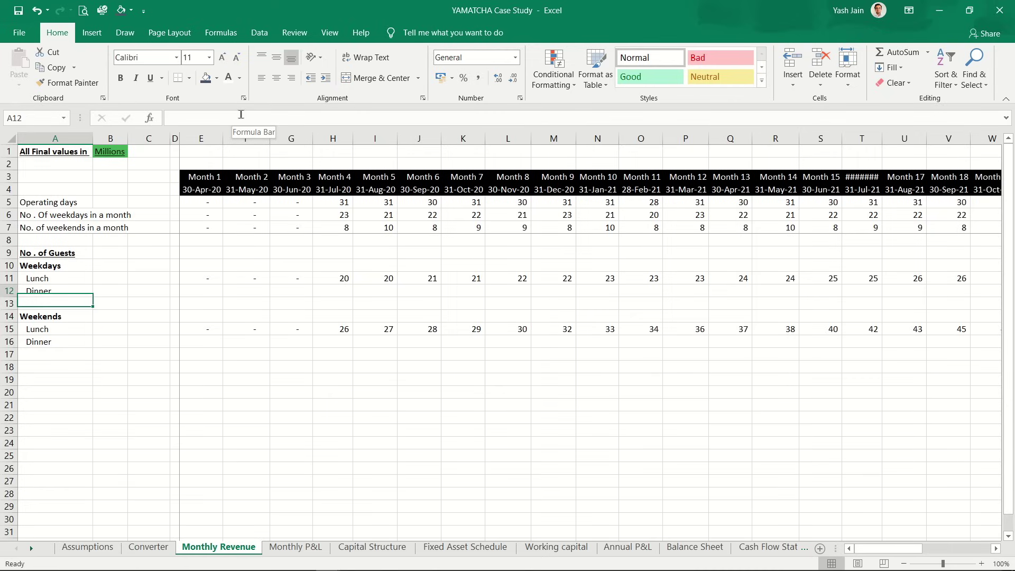
key(Up)
key(Down)
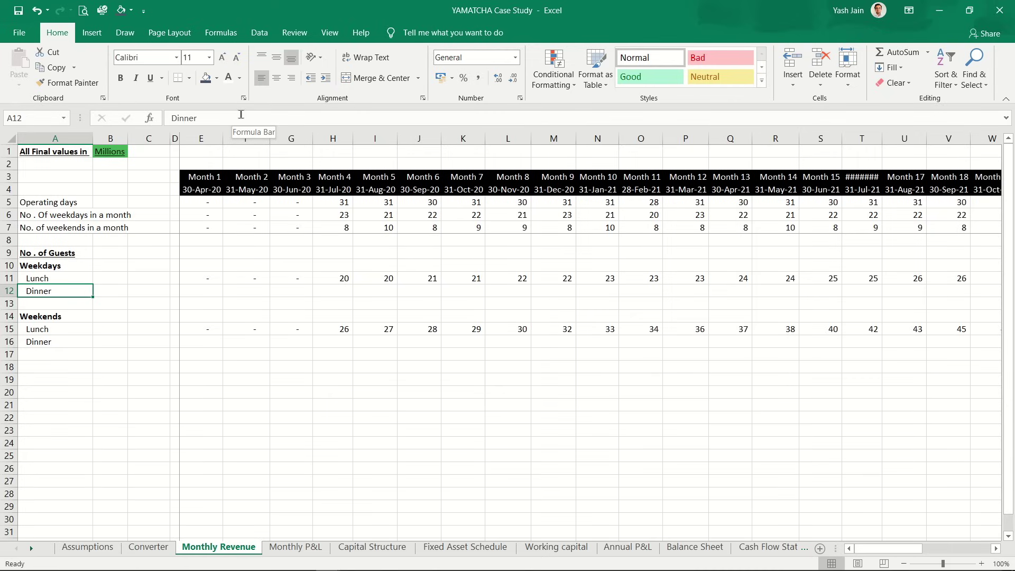
Step: Review the weekday dinner assumption values on the Assumptions sheet
click(107, 550)
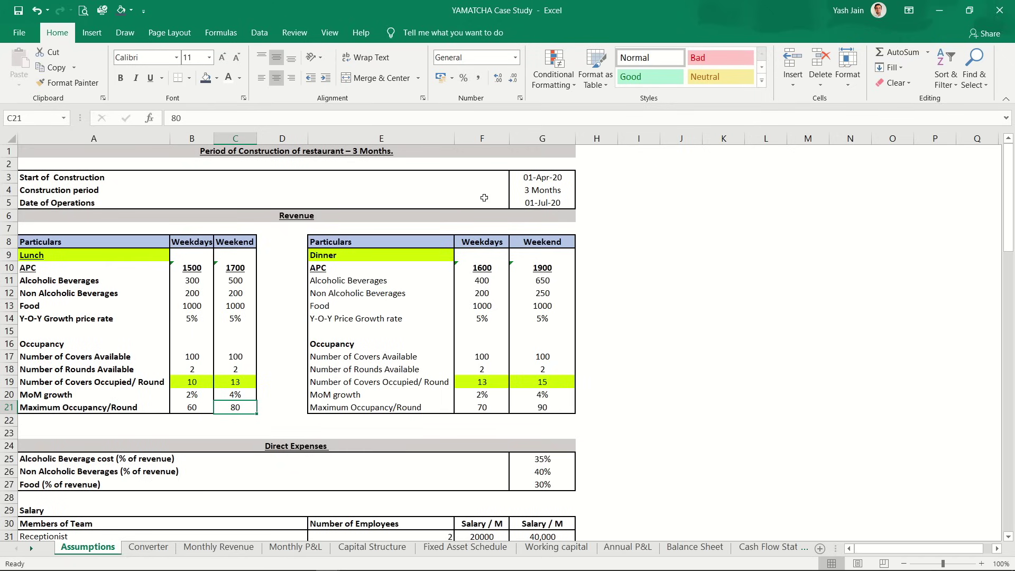
drag(487, 247, 486, 405)
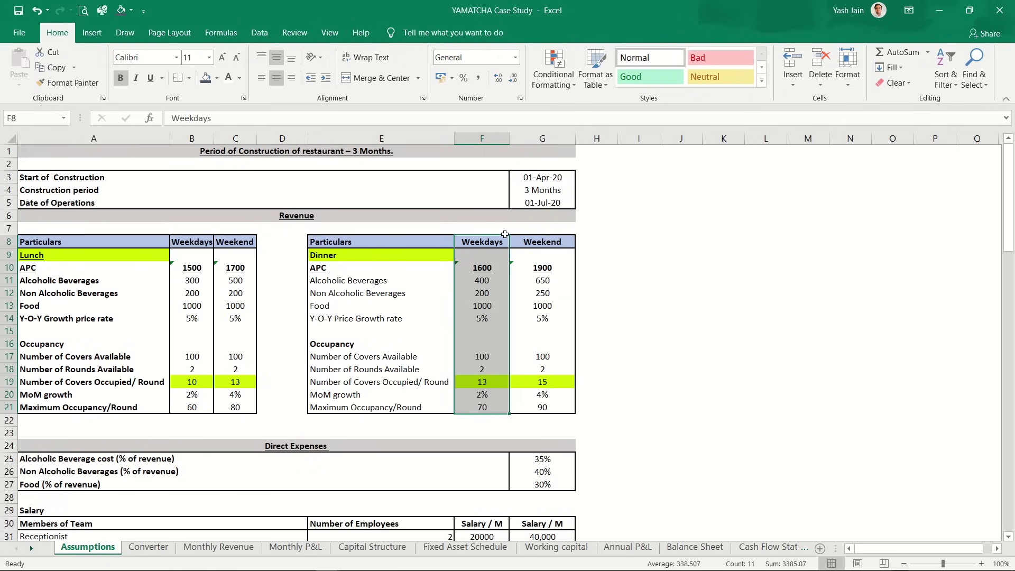
key(ctrl+Page_Down)
key(ctrl+Page_Down)
Step: Copy the weekday lunch formulas into the weekday Dinner row across all 36 months
key(Up)
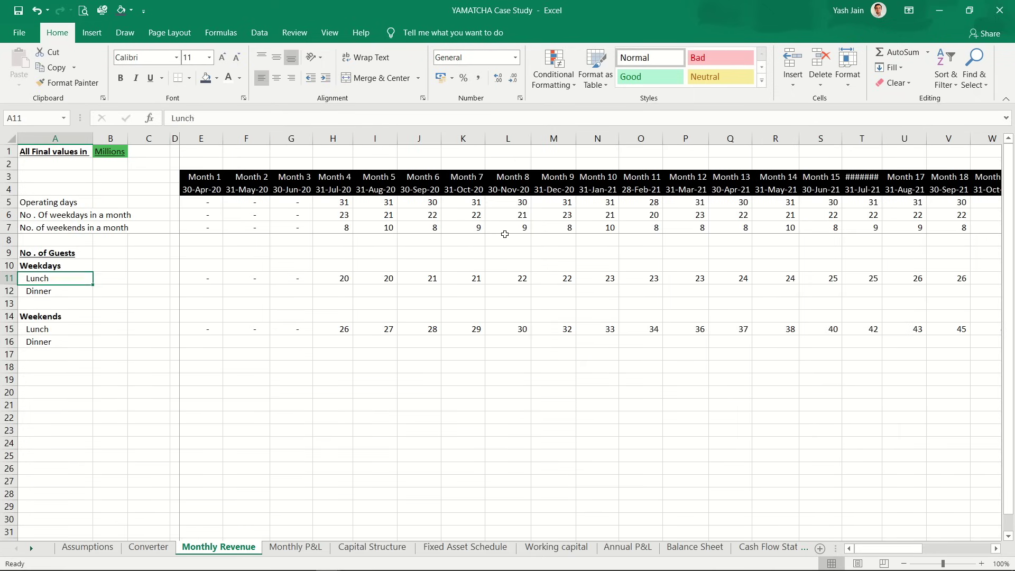
key(Right)
key(Right)
key(Right)
key(Right)
key(ctrl+shift+Right)
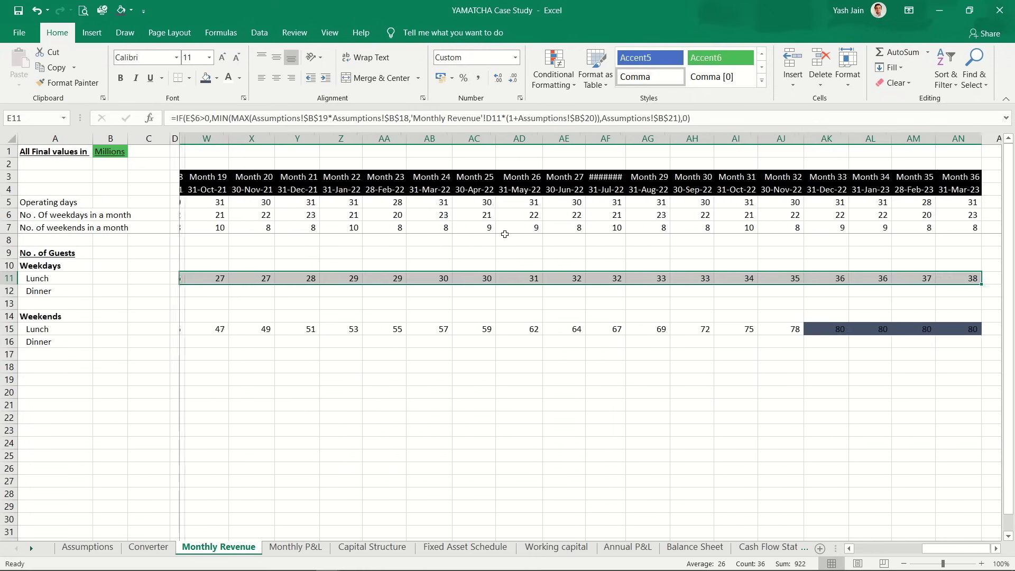
key(ctrl+c)
key(Down)
key(ctrl+v)
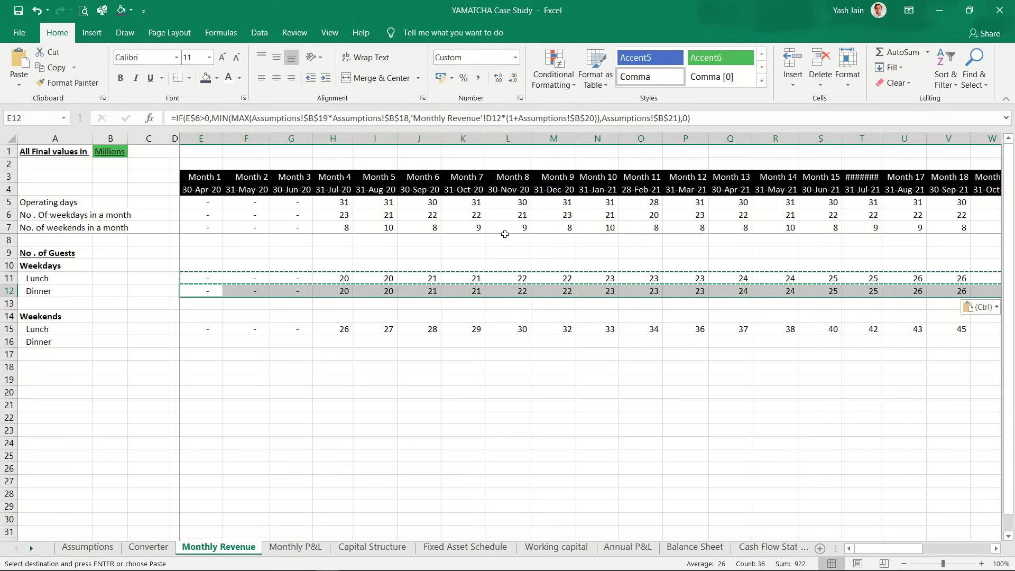
key(shift+BackSpace)
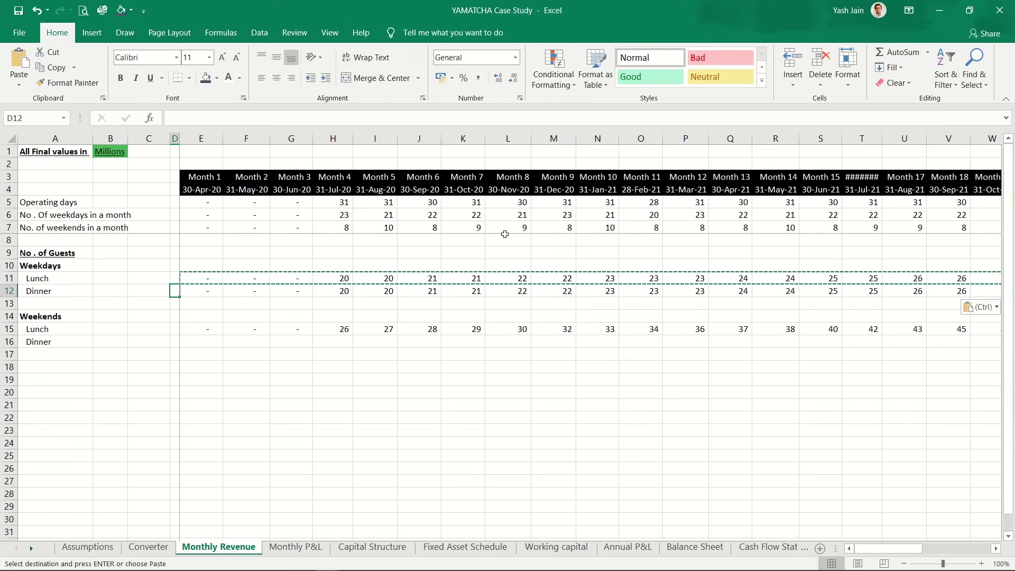
key(Escape)
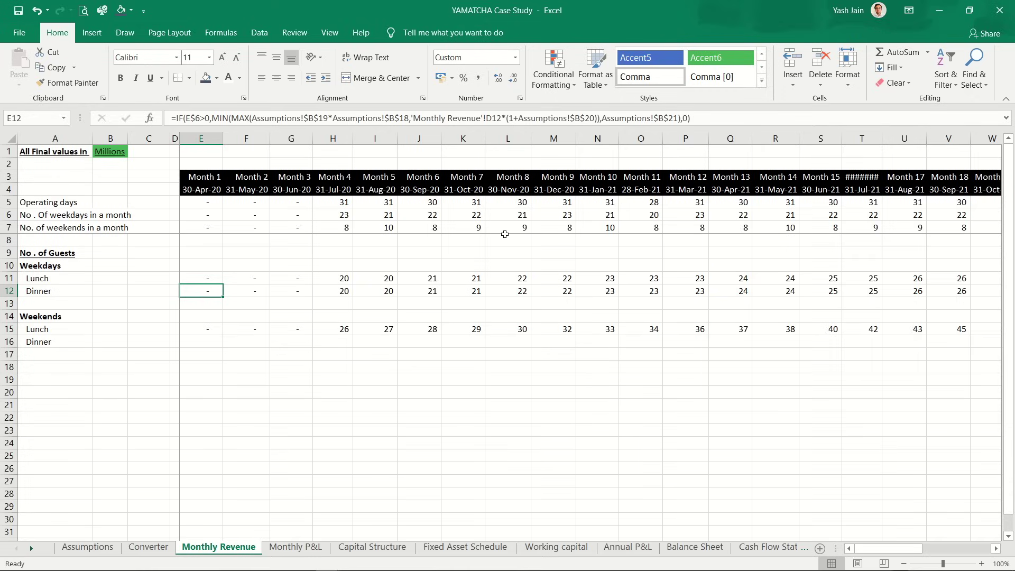
key(ctrl+Page_Up)
key(ctrl+Page_Up)
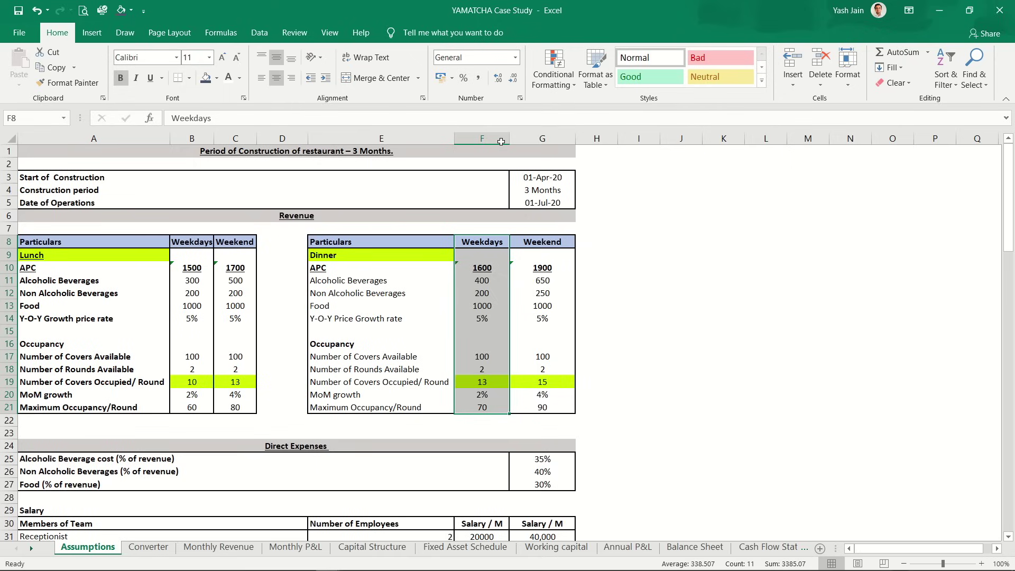
key(ctrl+Page_Down)
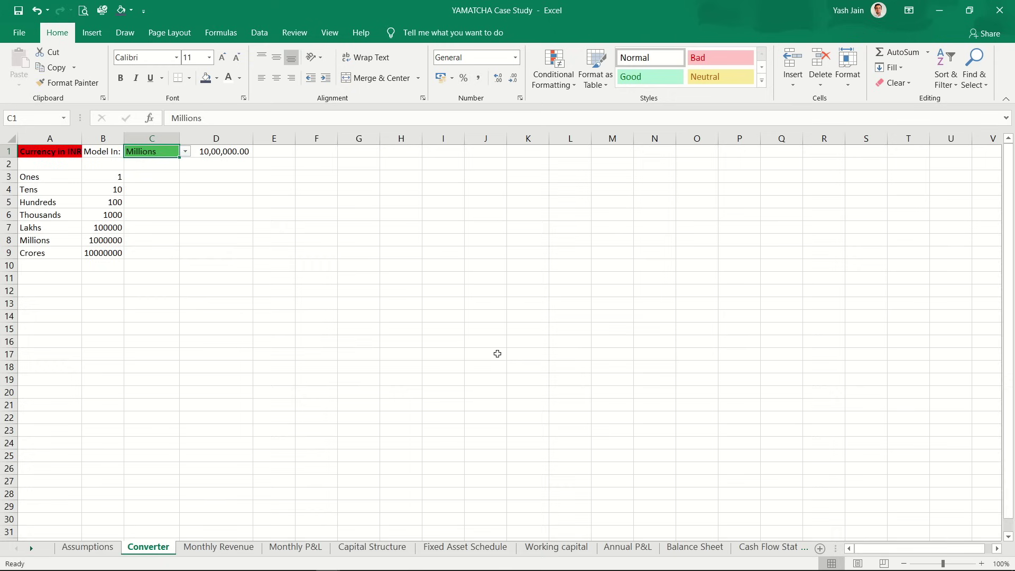
key(ctrl+Page_Down)
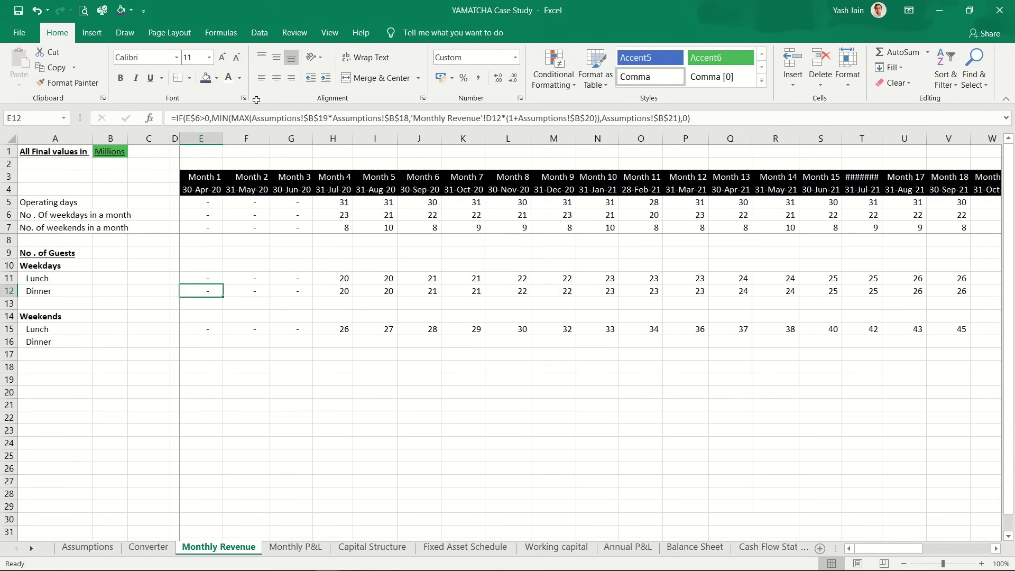
Step: Change E12's $B$18–$B$21 references to the column F dinner assumptions
click(311, 118)
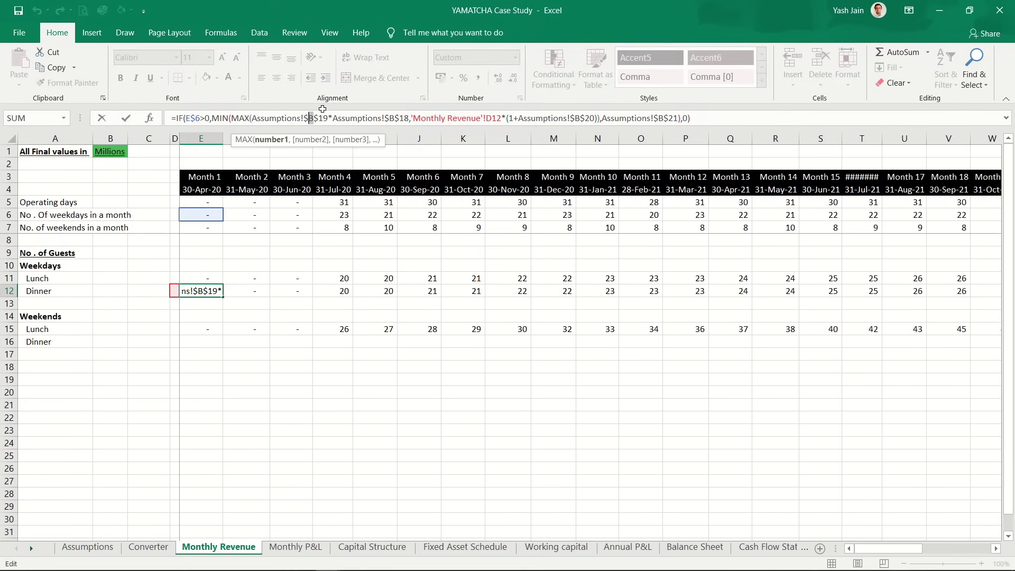
text(f)
key(Right)
key(Right)
key(Right)
key(Right)
key(Right)
key(Right)
key(Right)
key(Right)
key(Right)
key(Right)
key(Right)
key(Right)
key(Right)
key(BackSpace)
text(f)
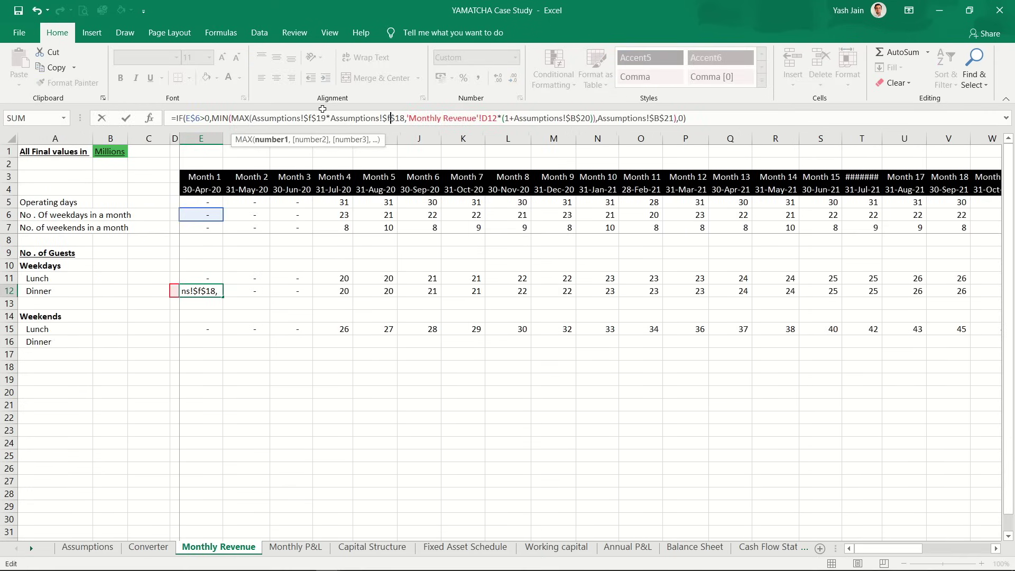
key(Right)
key(Right)
key(Right)
key(Right)
key(Right)
key(Right)
key(Right)
key(Right)
key(Right)
key(Right)
key(Right)
key(Right)
key(Right)
key(Right)
key(Right)
key(Right)
key(Right)
key(Right)
key(Right)
key(Right)
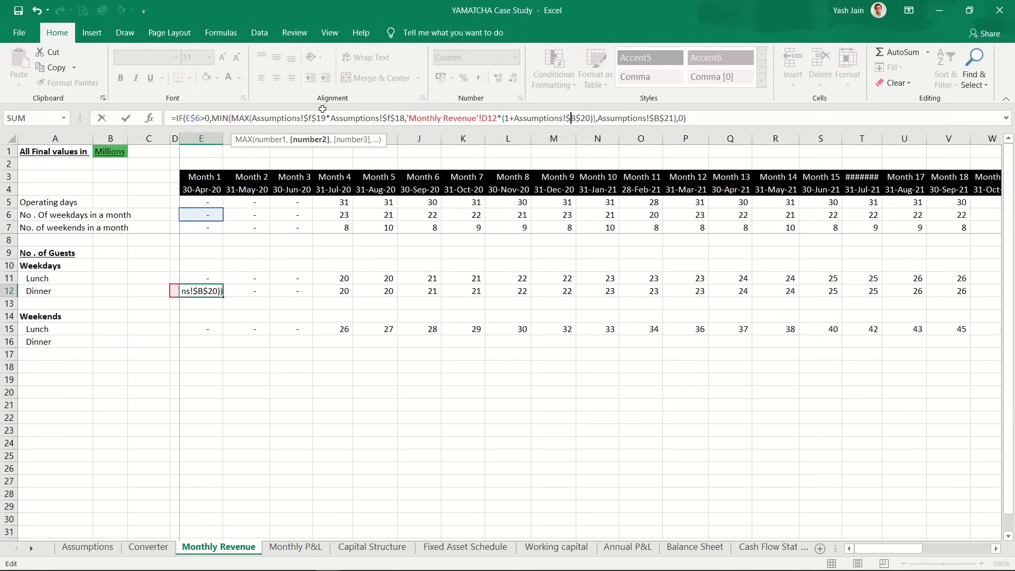
key(BackSpace)
text(f)
key(Right)
key(Right)
key(Right)
key(Right)
key(Right)
key(Right)
key(Right)
key(Right)
key(Right)
key(Right)
key(Right)
key(Right)
key(Right)
key(Right)
key(Right)
key(Right)
key(Right)
key(Right)
key(Right)
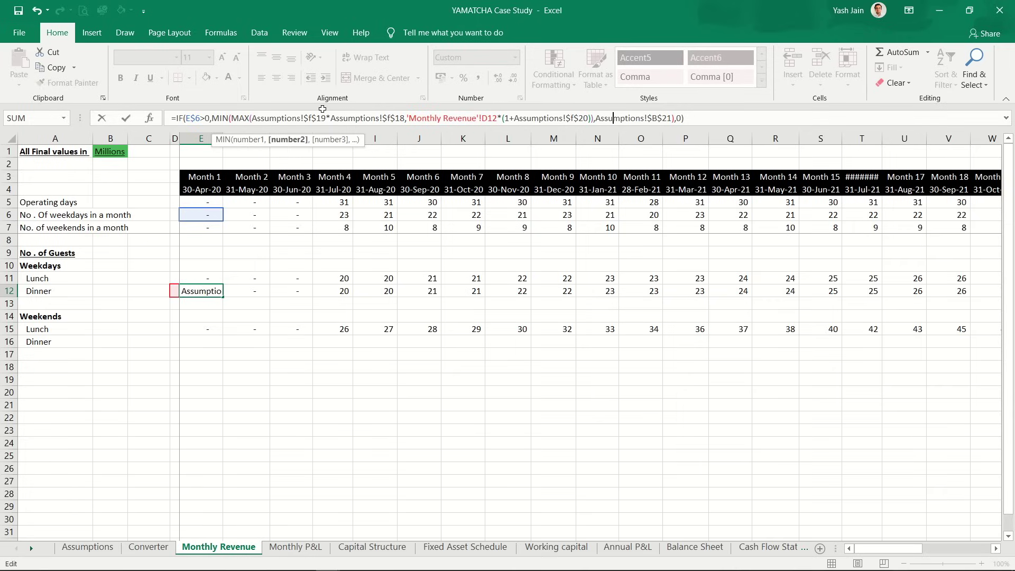
key(BackSpace)
text(f)
key(ctrl+Return)
Step: Fill the corrected dinner formula across E12:AN12 and check the early-month values
key(ctrl+c)
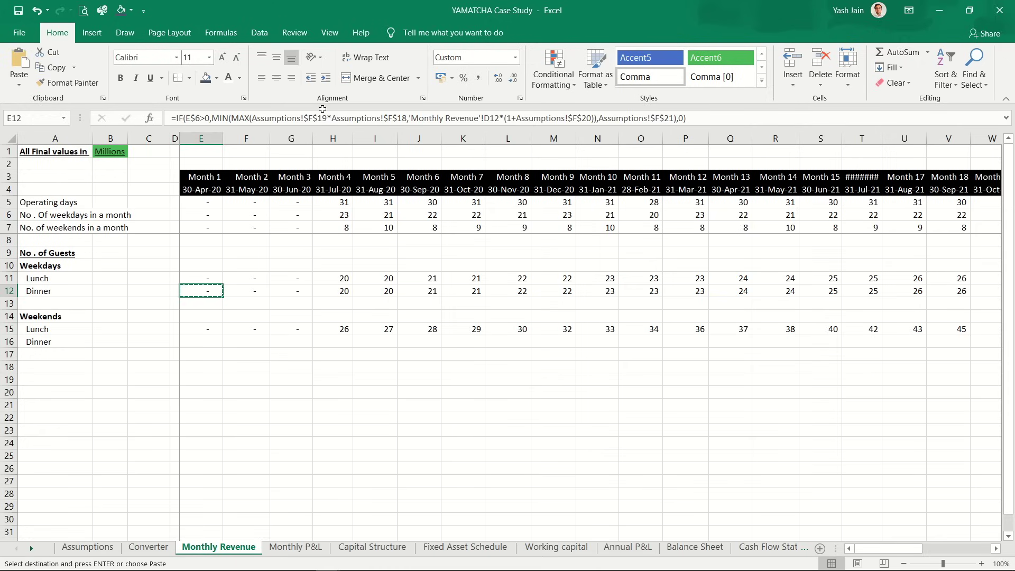
key(ctrl+shift+Right)
key(ctrl+v)
key(Left)
key(Left)
key(Left)
key(Left)
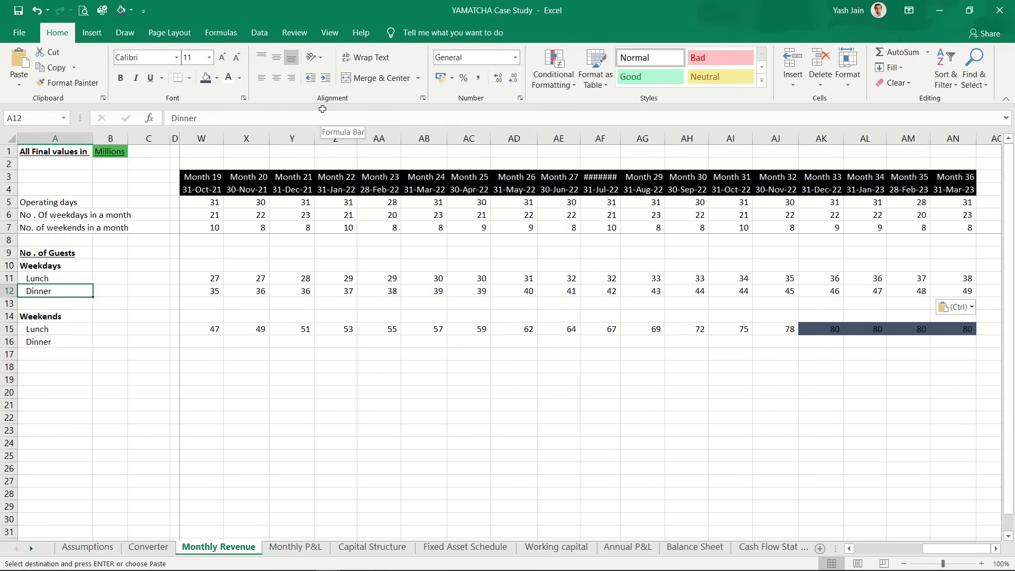
key(Right)
key(Right)
key(Right)
key(Right)
key(Right)
key(Right)
key(Right)
key(Right)
key(Right)
key(Right)
key(Right)
key(Right)
key(Right)
key(Right)
key(Right)
key(Right)
key(Right)
key(Right)
key(Right)
key(Right)
key(Right)
key(Right)
key(Right)
key(Right)
key(Right)
key(Right)
key(Right)
key(Right)
key(Right)
key(Right)
key(Right)
key(Right)
key(Right)
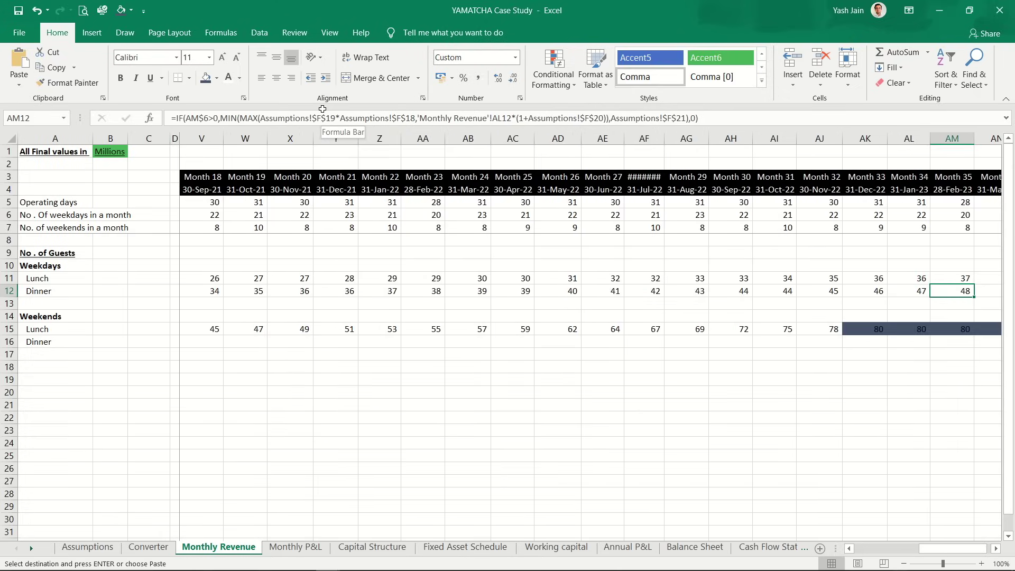
key(Left)
key(Left)
key(Left)
key(Left)
key(Left)
key(Left)
key(Left)
key(Left)
key(Left)
key(Left)
key(Left)
key(Left)
key(Left)
key(Left)
key(Left)
key(Left)
key(Left)
key(Left)
key(Left)
key(Left)
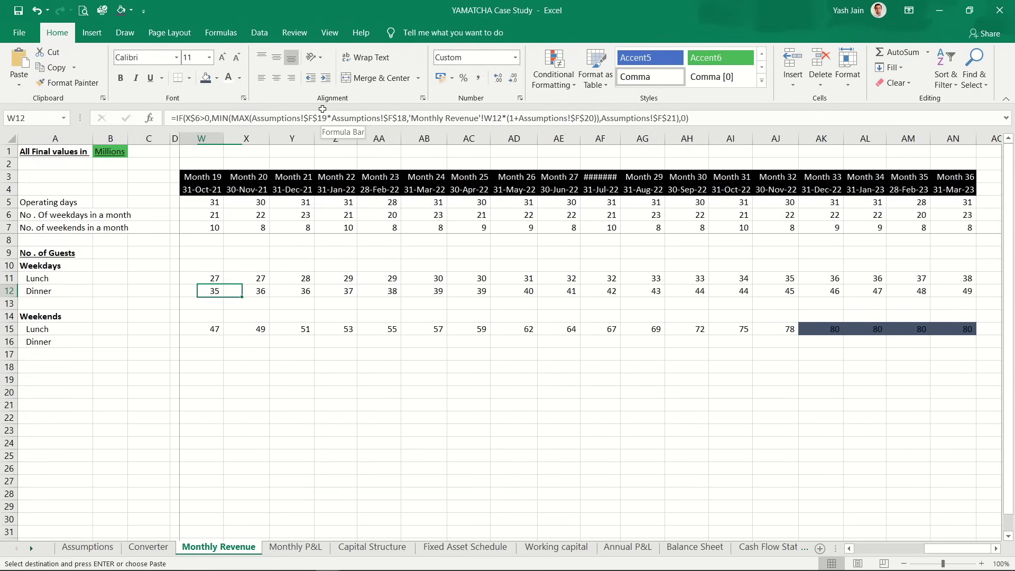
key(Right)
key(Right)
key(Right)
key(Right)
key(Right)
key(Right)
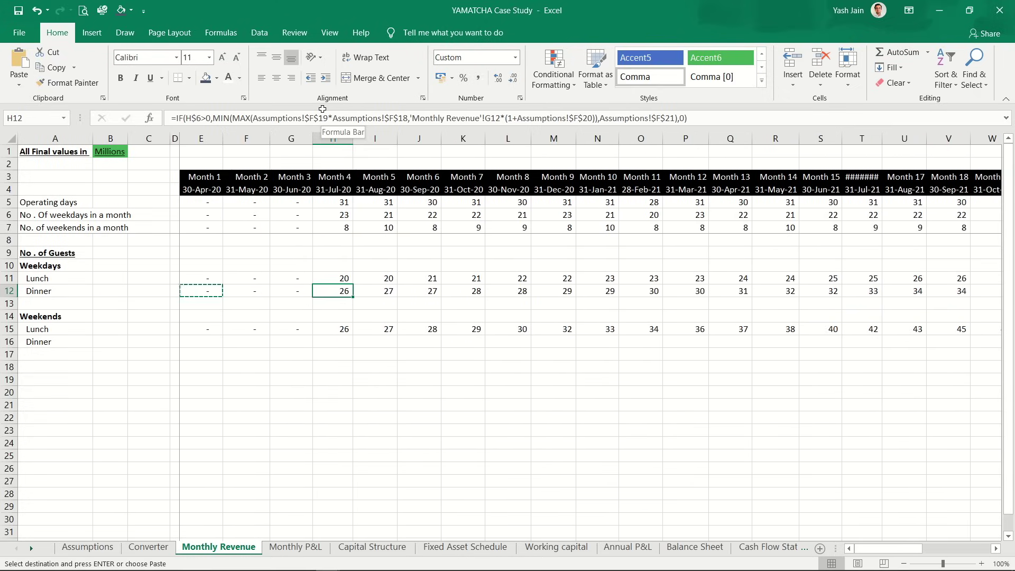
key(Left)
key(Left)
Step: Verify weekday dinner rounds and covers in Assumptions F18:F19, then move to E16
key(ctrl+Page_Up)
key(ctrl+Page_Up)
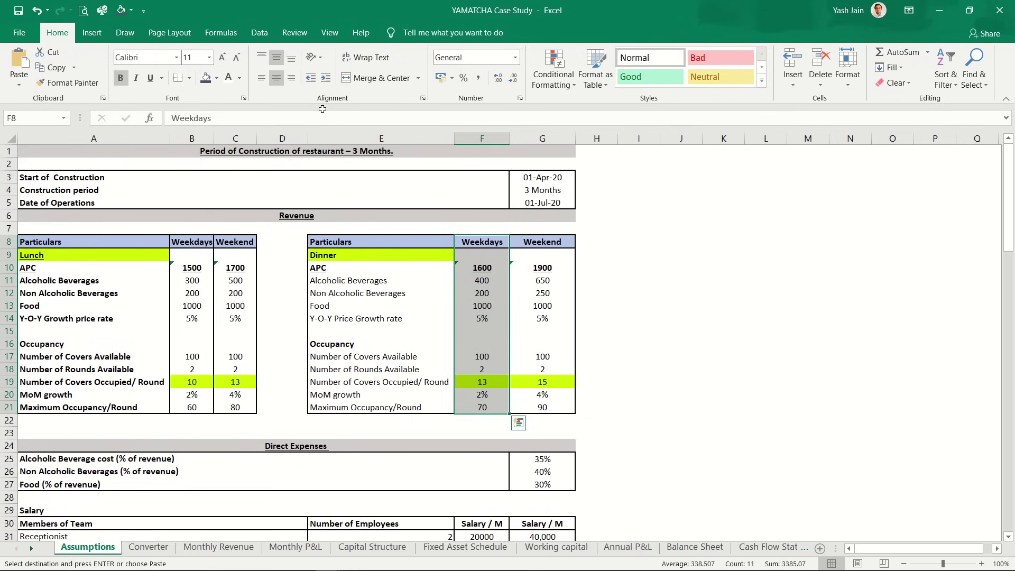
drag(482, 369, 488, 381)
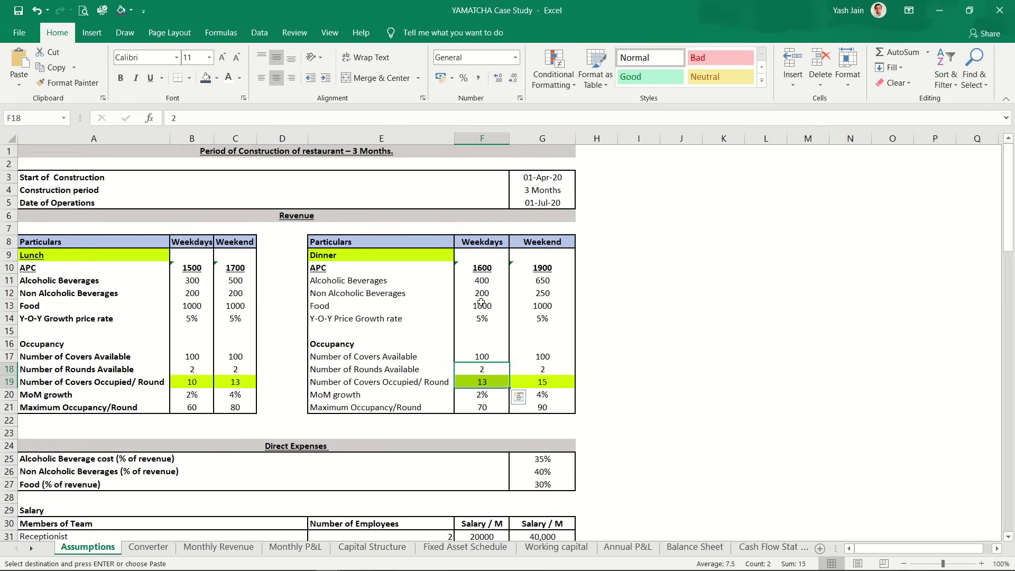
key(ctrl+Page_Down)
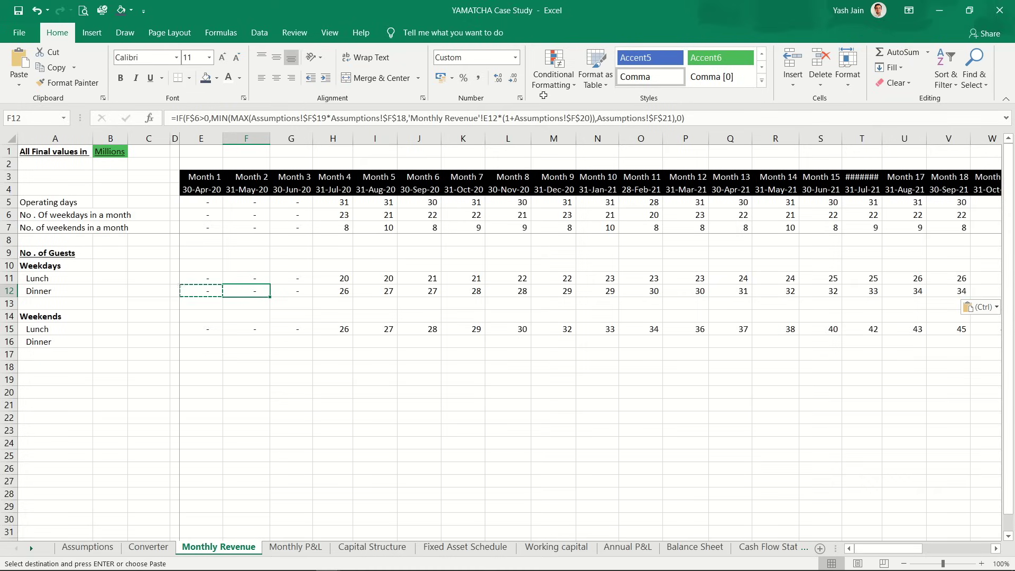
key(Right)
key(Right)
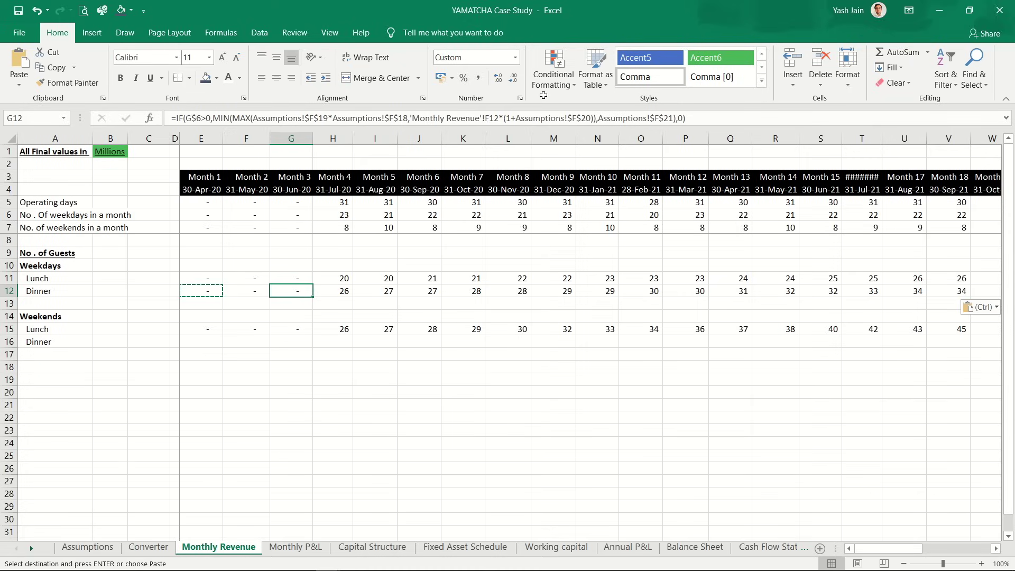
key(Left)
key(Left)
key(Left)
key(Down)
key(Down)
key(Down)
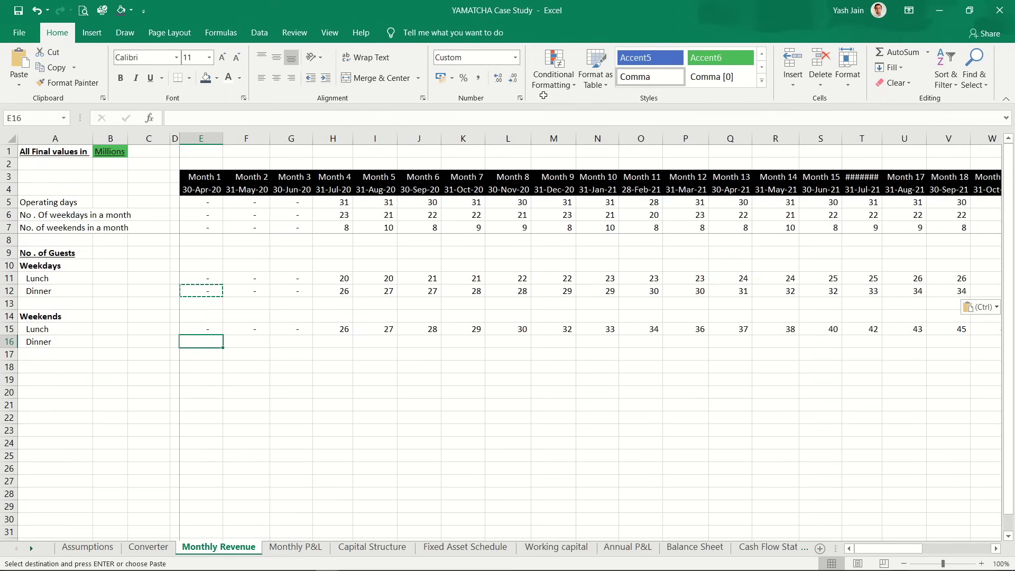
Step: Start the E16 formula as IF on the row-locked E7 weekend-day count, nesting MIN and MAX around D16
text(=if)
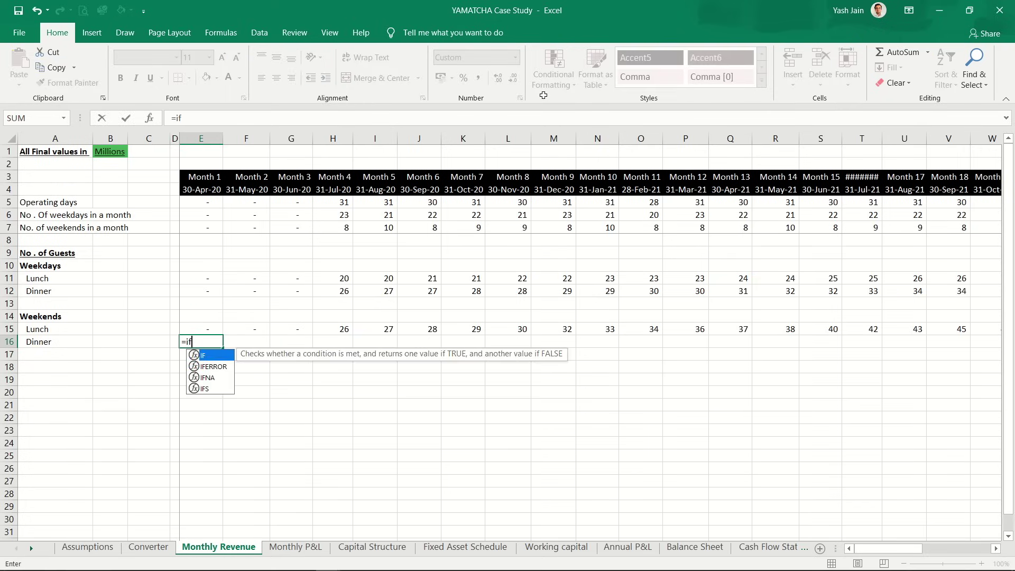
text(()
key(Up)
key(Up)
key(Up)
key(Up)
key(Up)
key(Up)
key(Up)
key(Up)
key(Up)
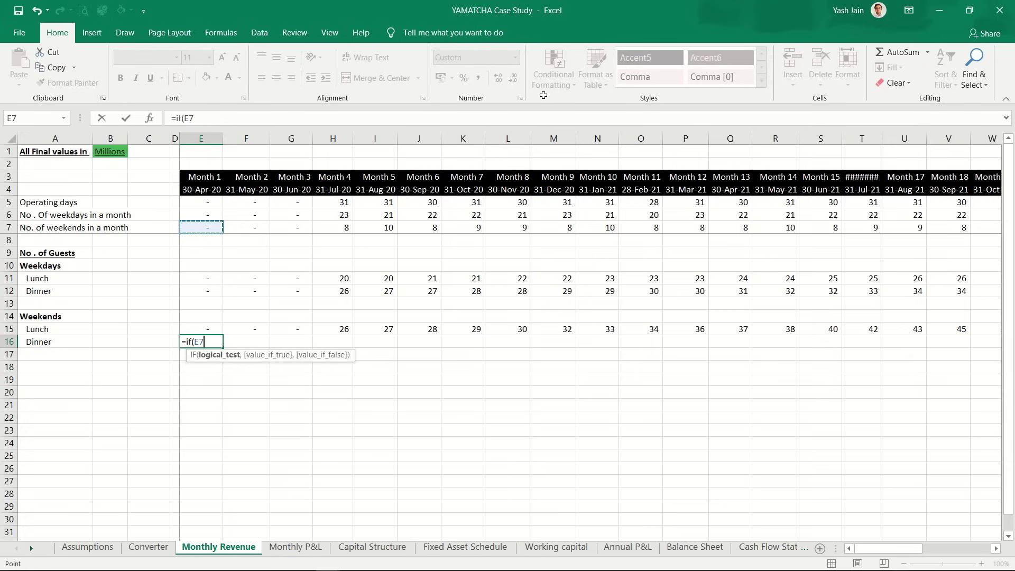
key(F4)
key(F4)
text(>0,)
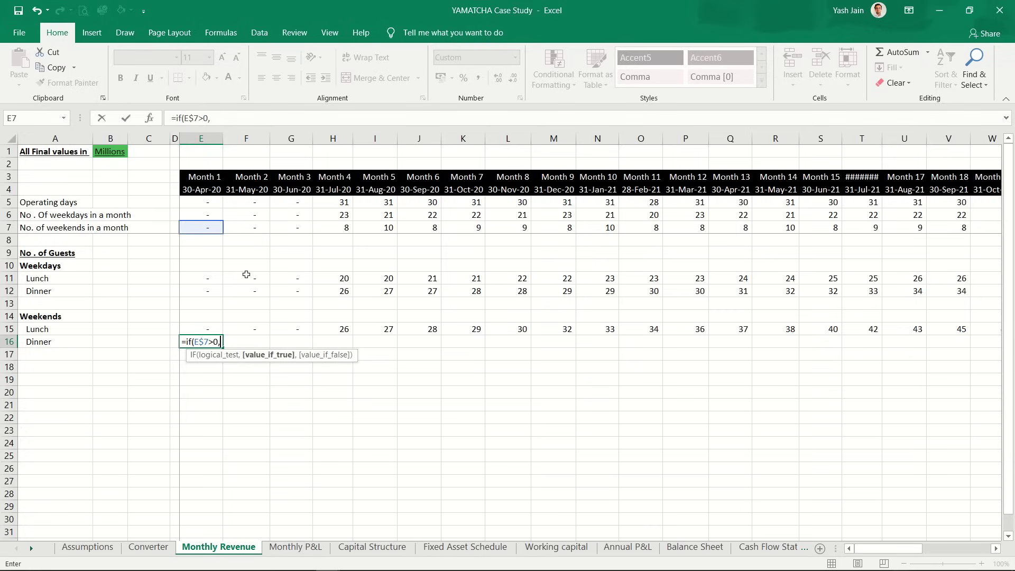
text(min)
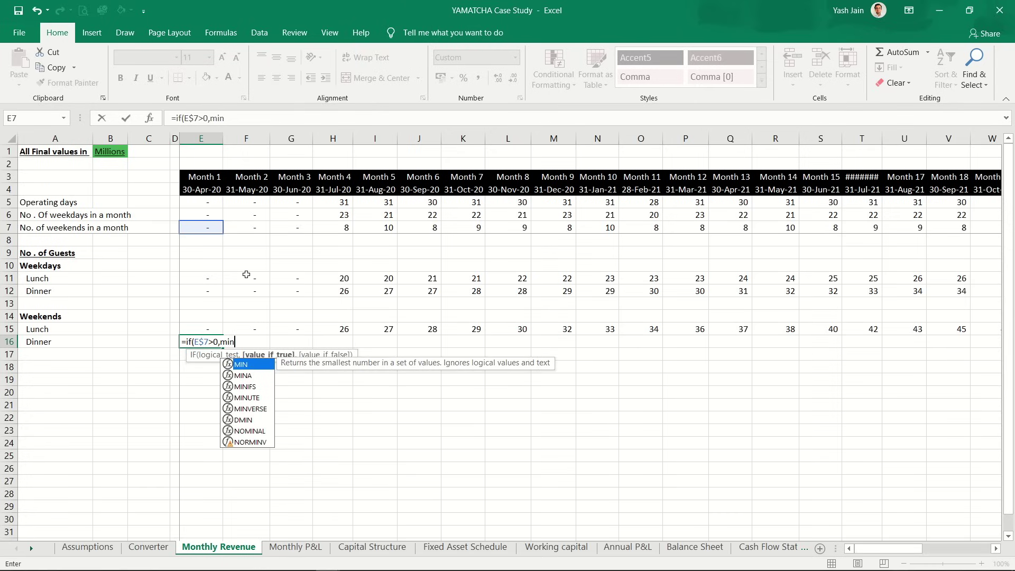
text()max()
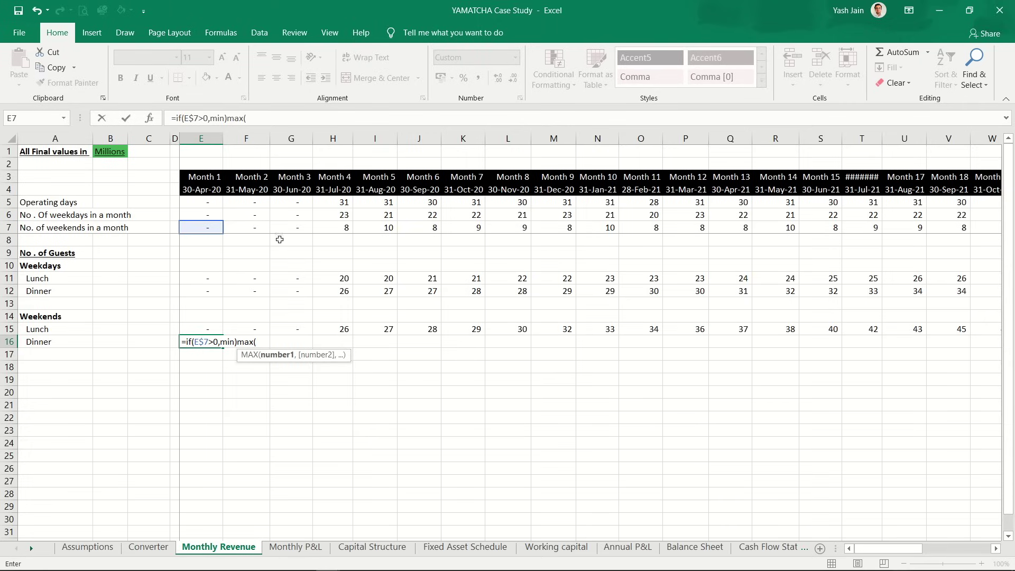
click(228, 118)
key(BackSpace)
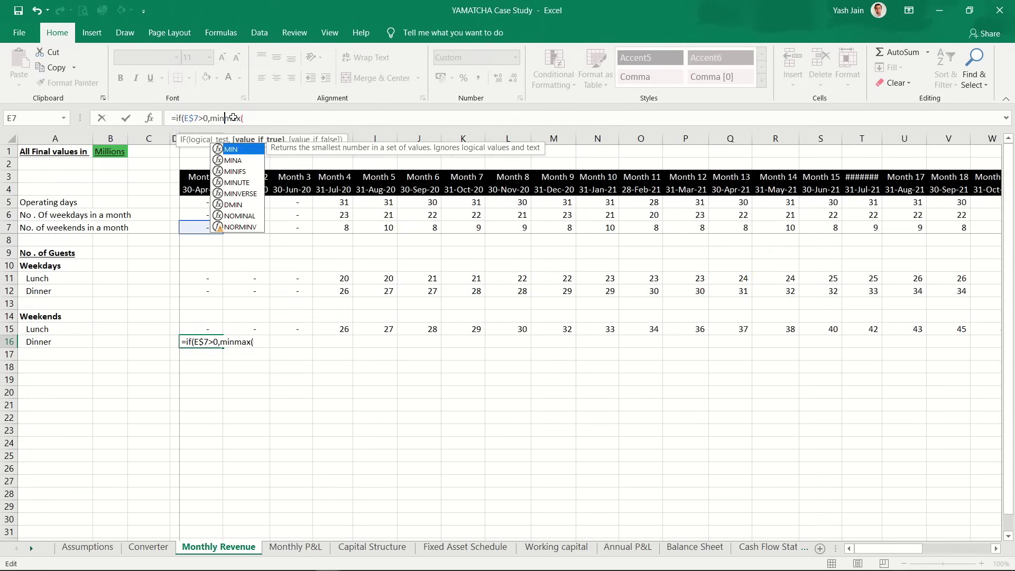
text(()
click(452, 119)
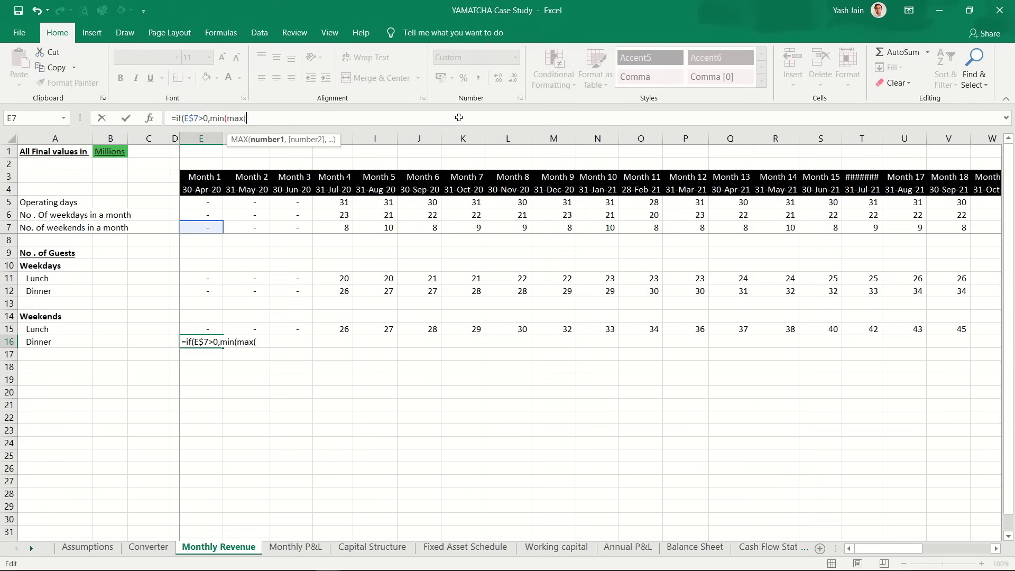
click(175, 342)
text(*)
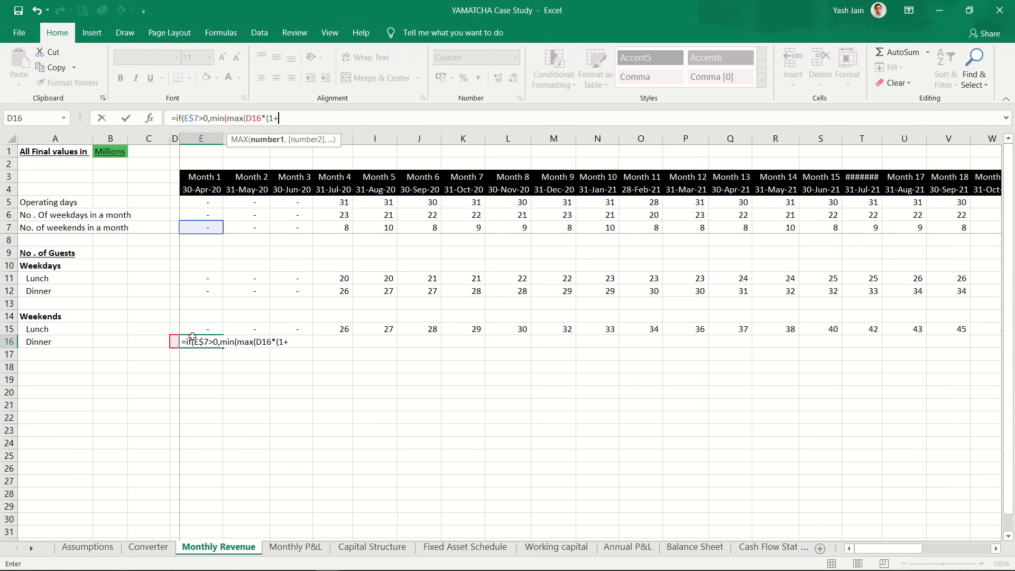
Step: Grow D16 by (1+ Assumptions G20) and bound it by G19 times G18, all absolute references
key(ctrl+Page_Up)
key(ctrl+Page_Up)
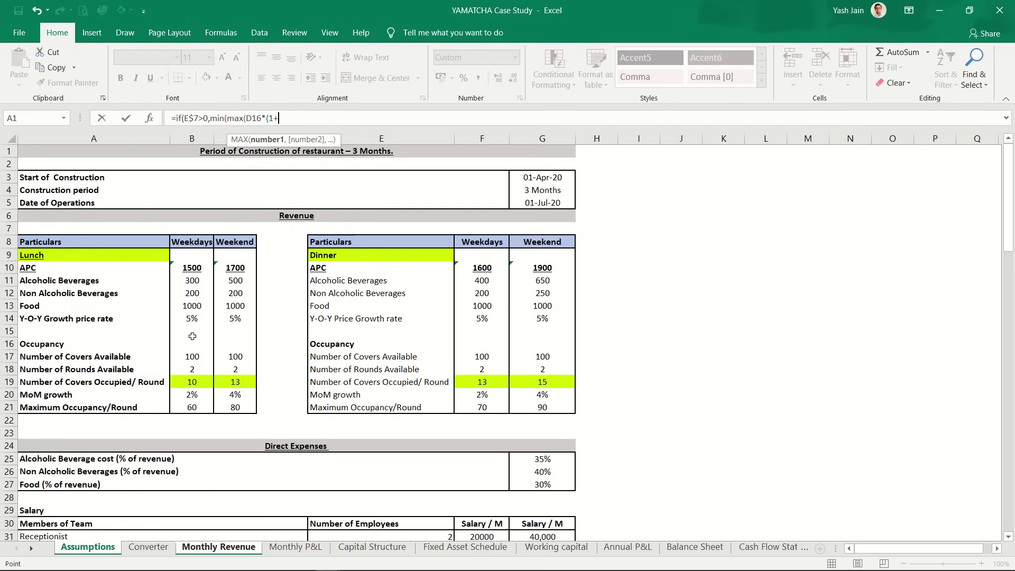
text((1+)
click(542, 396)
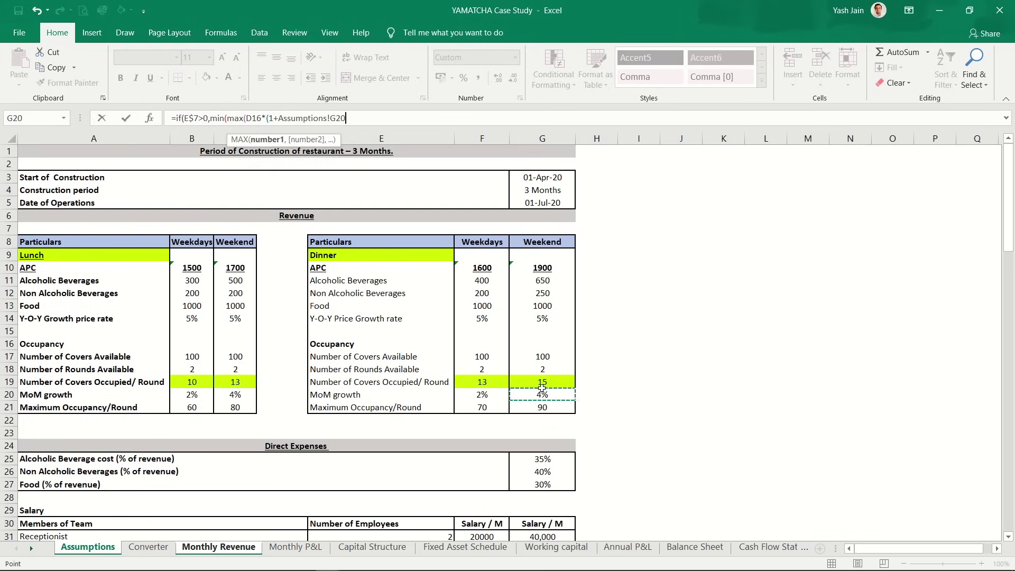
key(F4)
text(),)
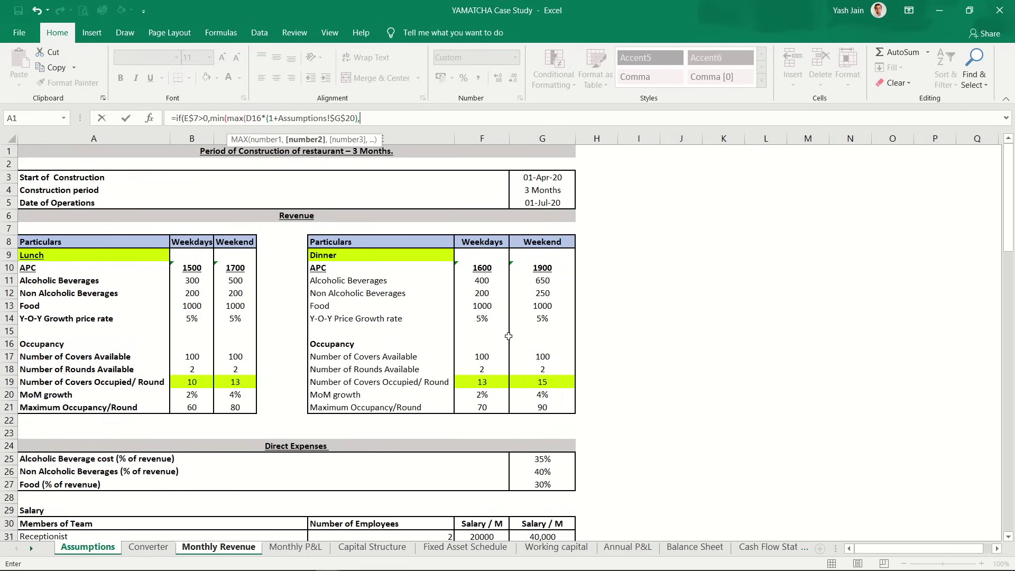
click(552, 382)
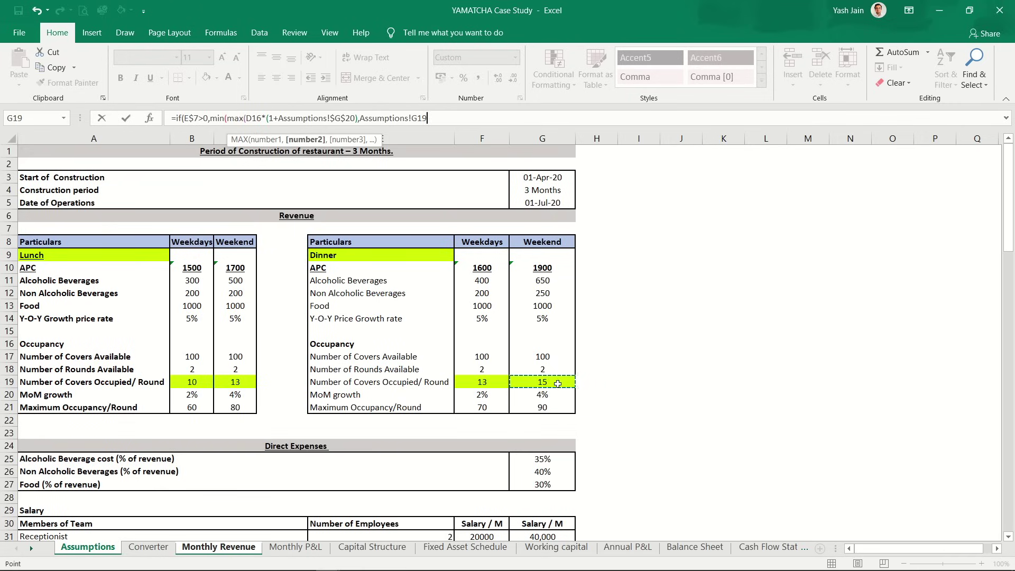
text(*)
click(549, 368)
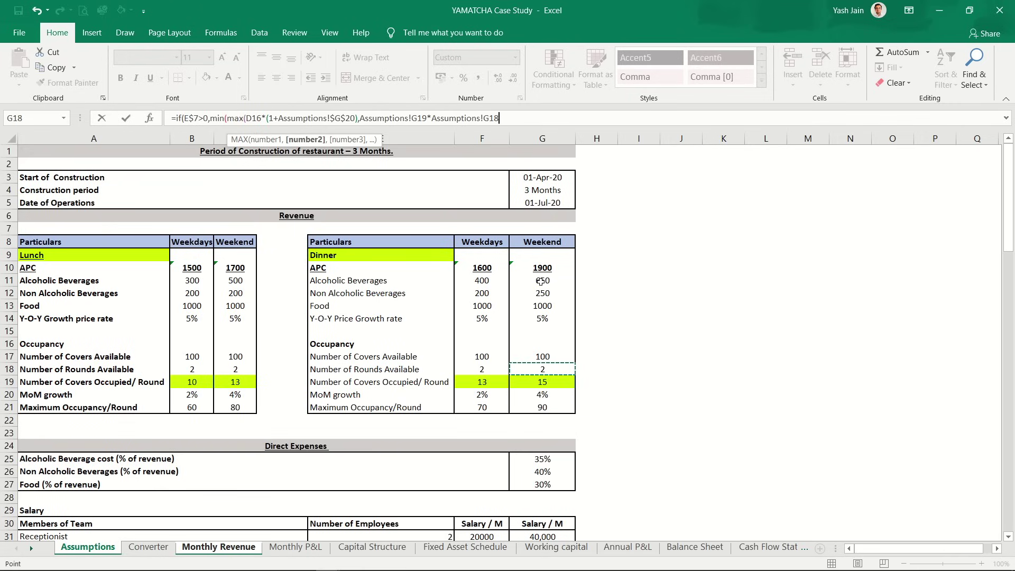
click(418, 118)
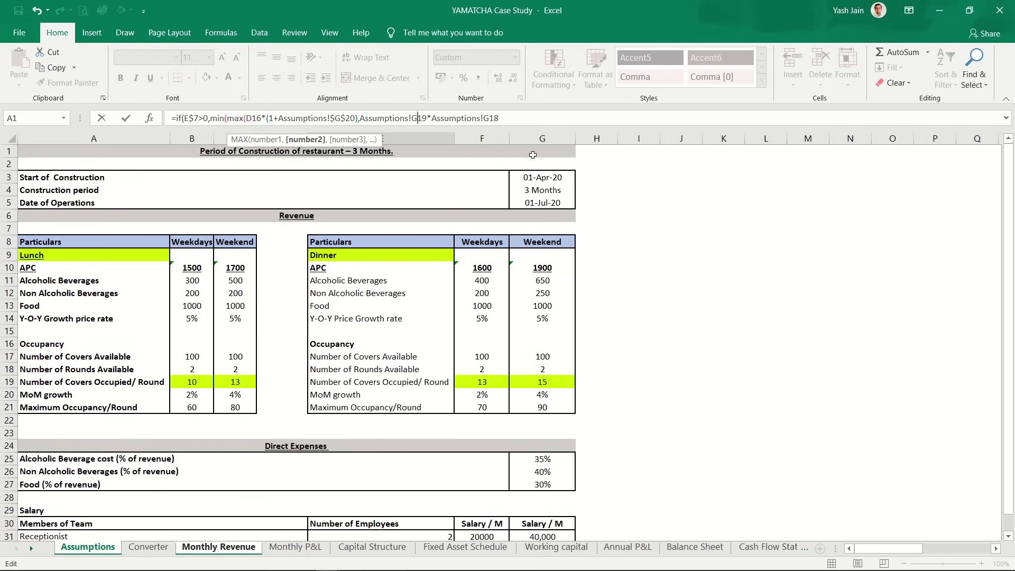
key(F4)
click(500, 119)
key(F4)
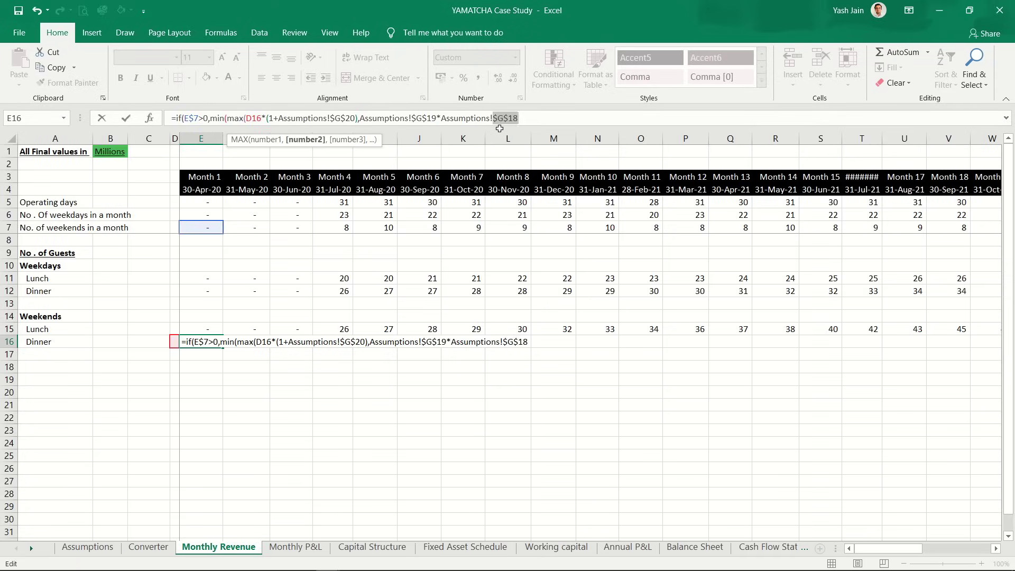
key(End)
text(),)
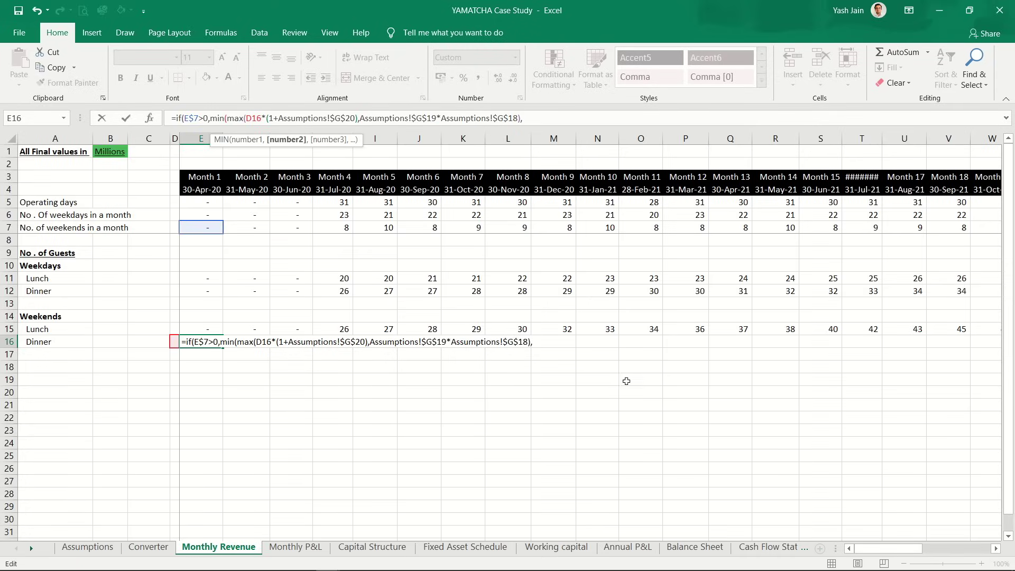
Step: Cap the formula at the absolute Assumptions G21 maximum occupancy, closing with ,0) and committing it
click(87, 547)
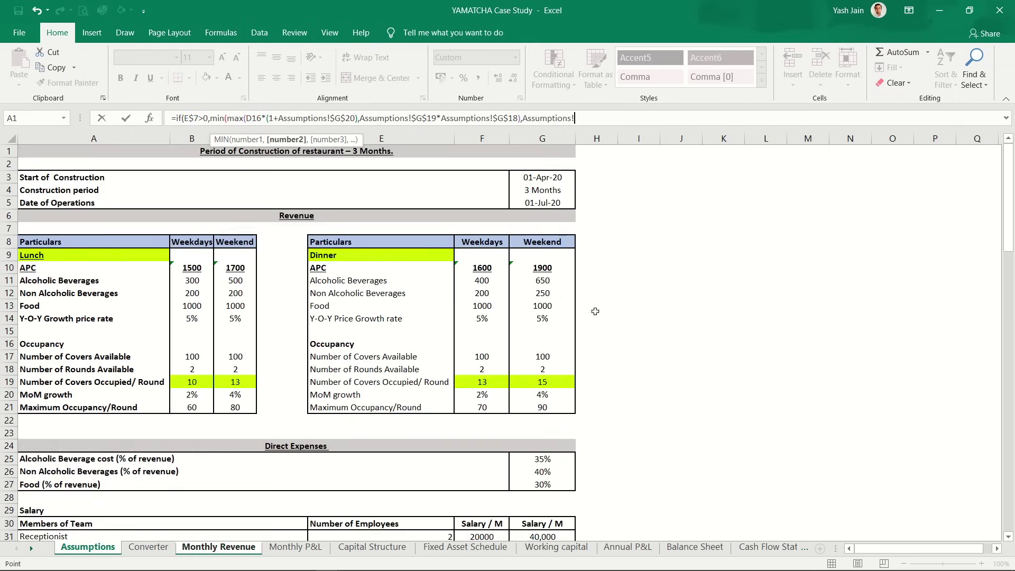
click(533, 405)
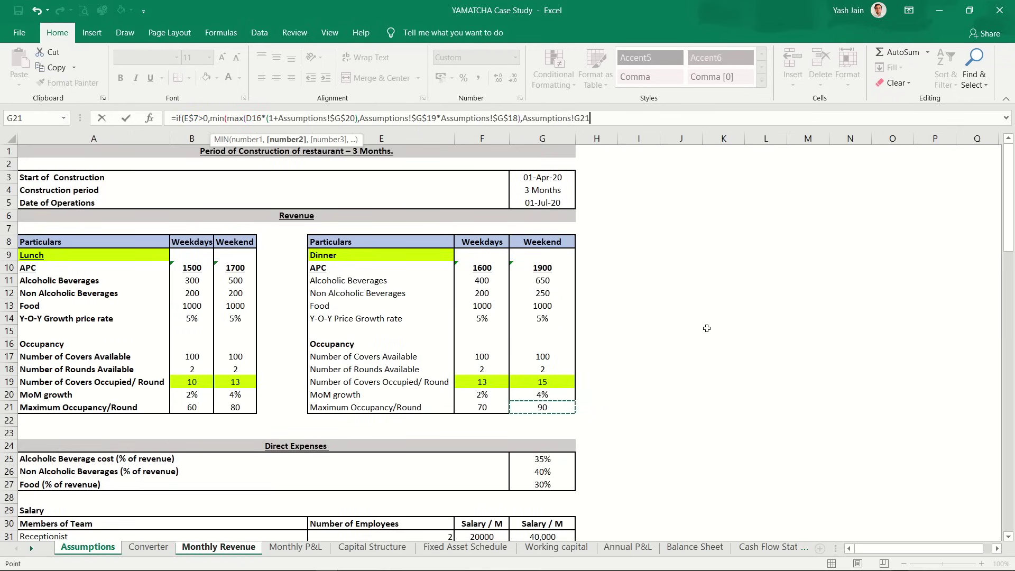
key(F4)
text())
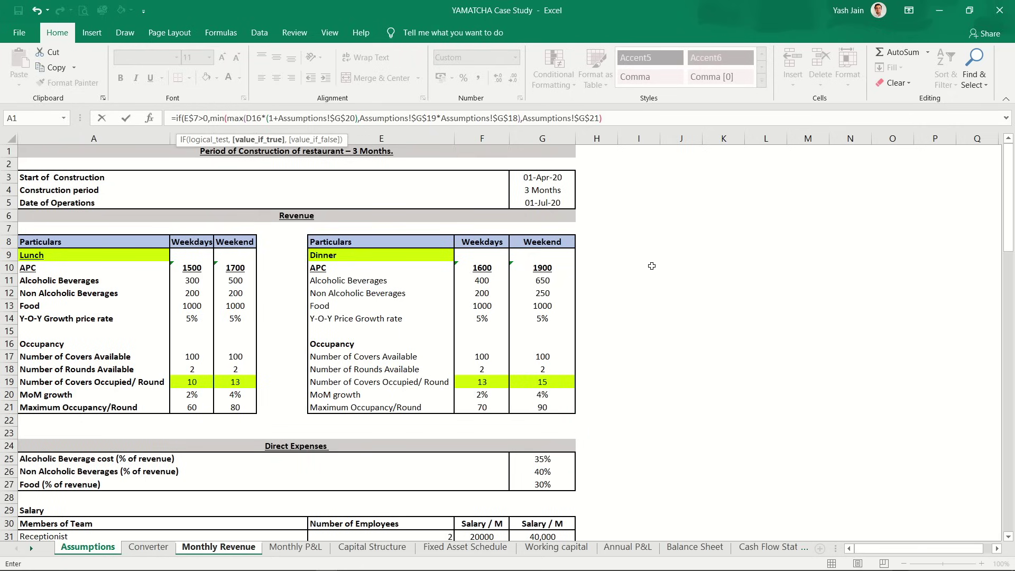
text(,)
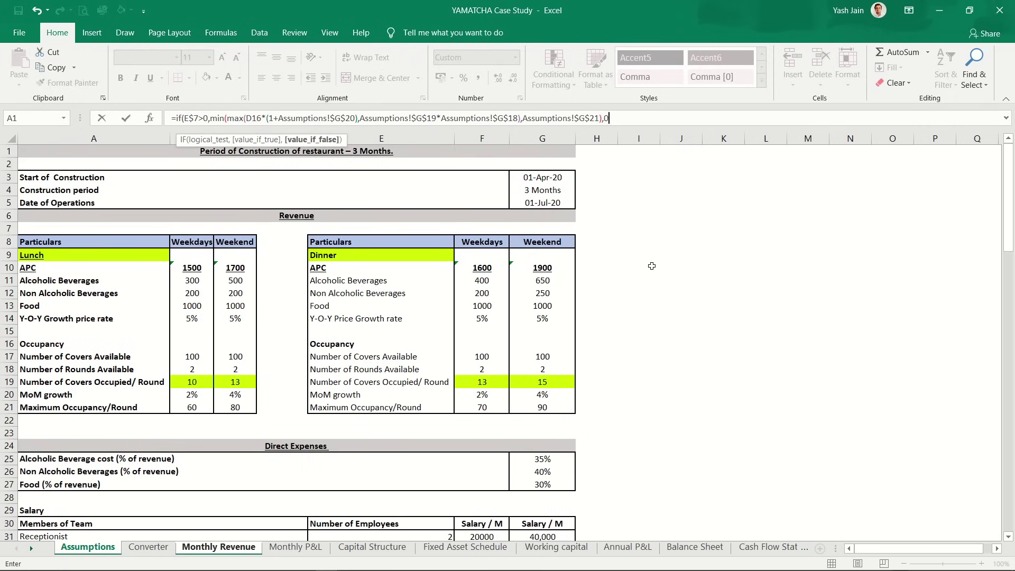
text(0))
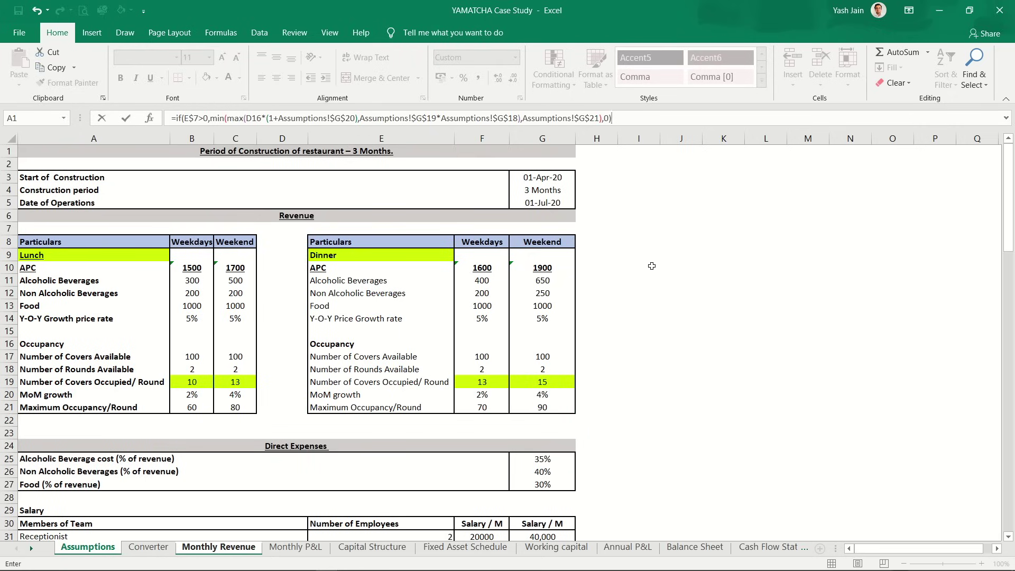
key(Return)
Step: Copy the E16 weekend Dinner formula and paste it across E16:AN16
key(ctrl+c)
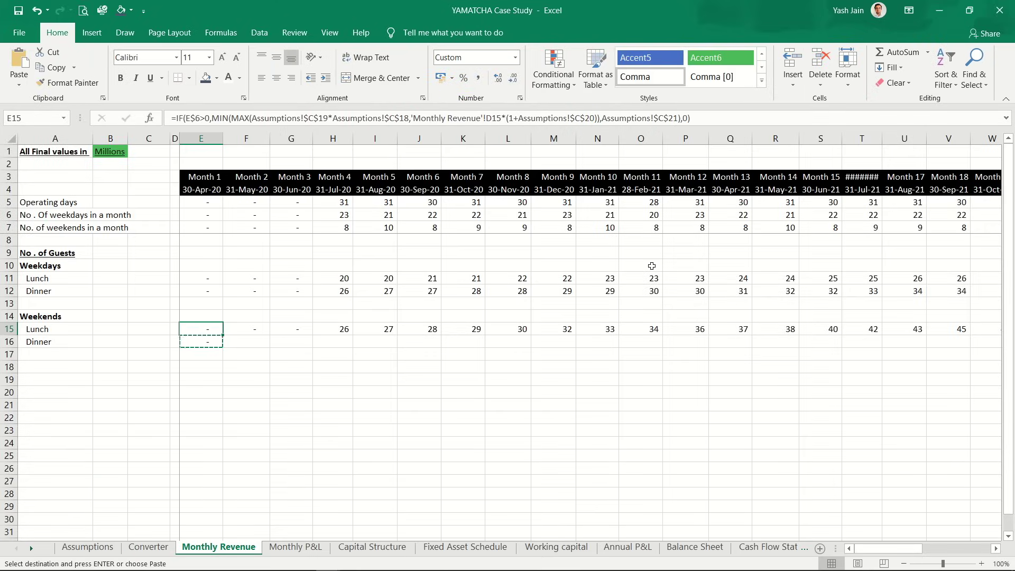
key(Right)
key(Right)
key(Up)
key(ctrl+Right)
key(Down)
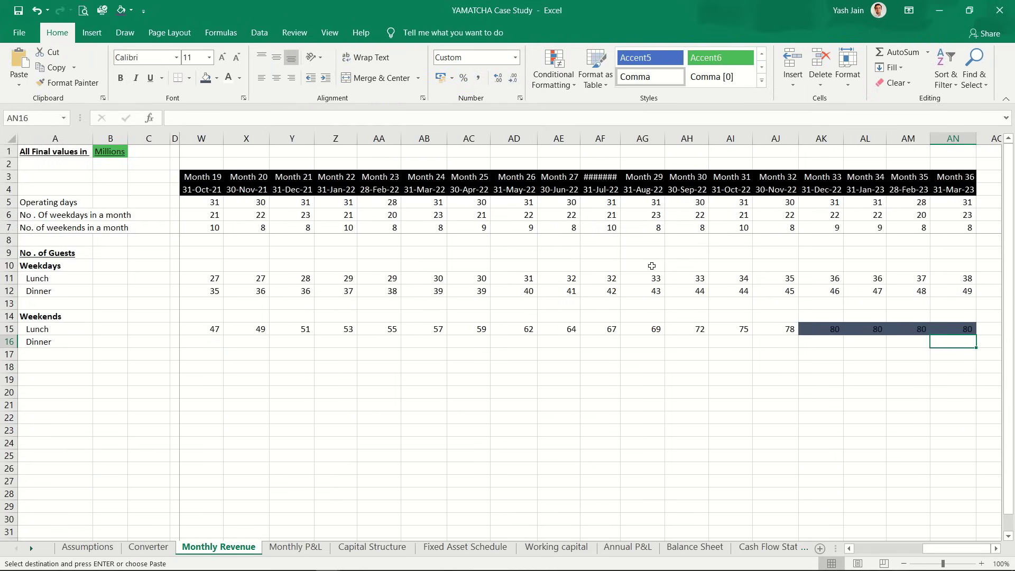
key(ctrl+shift+Left)
key(ctrl+v)
Step: Check the row 16 formulas, including I16 and the capped values near AK16
key(Left)
key(Left)
key(Left)
key(Left)
key(Left)
key(Left)
key(Left)
key(Left)
key(Left)
key(Left)
key(Left)
key(Left)
key(Left)
key(Left)
key(Left)
key(Left)
key(Left)
key(Left)
key(Left)
key(Left)
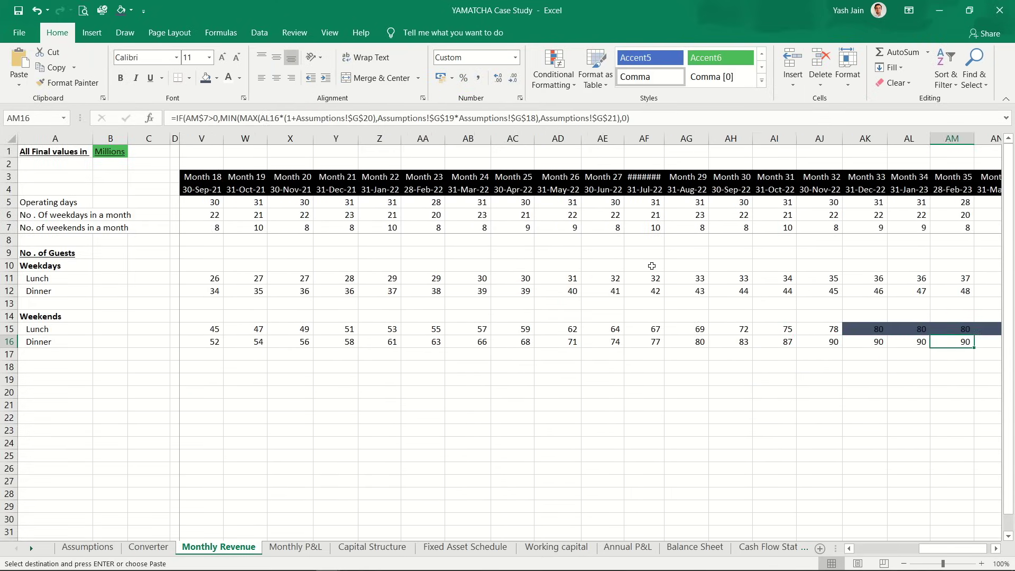
key(Right)
key(Right)
key(Right)
key(Right)
key(Right)
key(Right)
key(Right)
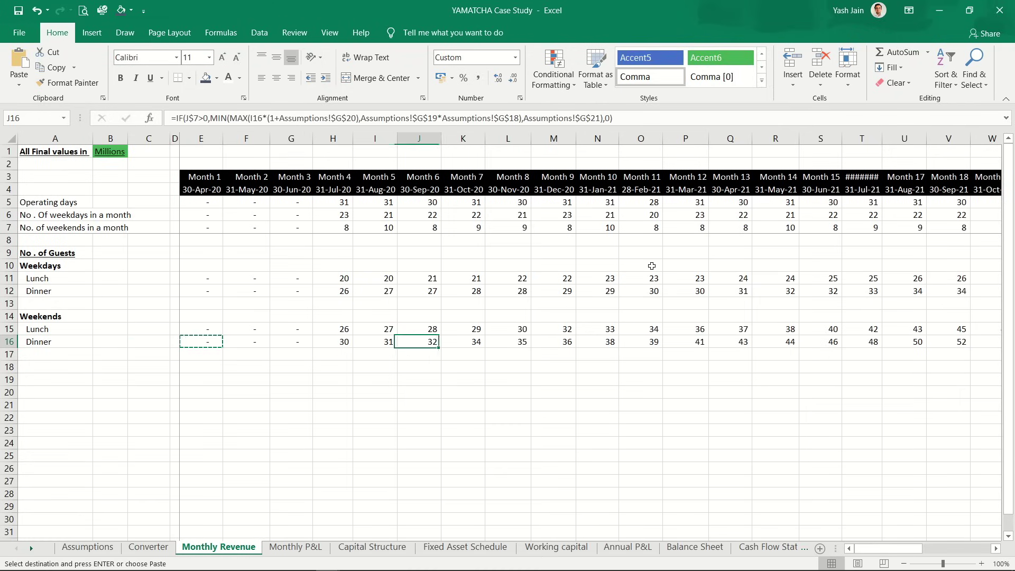
key(Right)
key(Left)
key(Left)
key(Left)
key(Right)
key(Right)
key(Right)
key(Right)
key(Right)
key(Right)
key(Right)
key(Right)
key(Right)
key(Right)
key(Right)
key(Right)
key(Right)
key(Right)
key(Right)
key(Right)
key(Right)
key(Right)
key(Right)
key(Right)
key(Right)
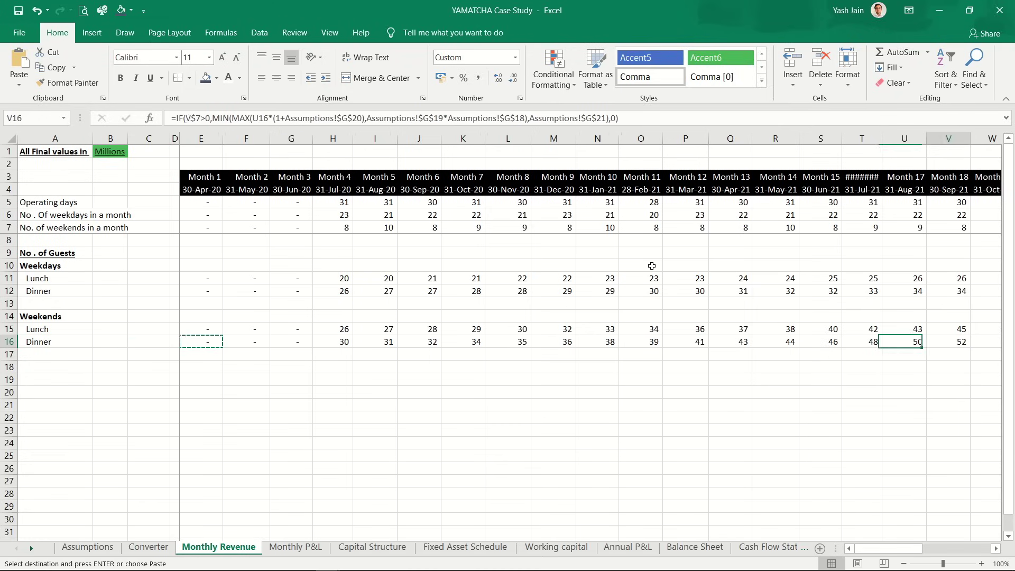
key(Left)
key(Left)
key(Left)
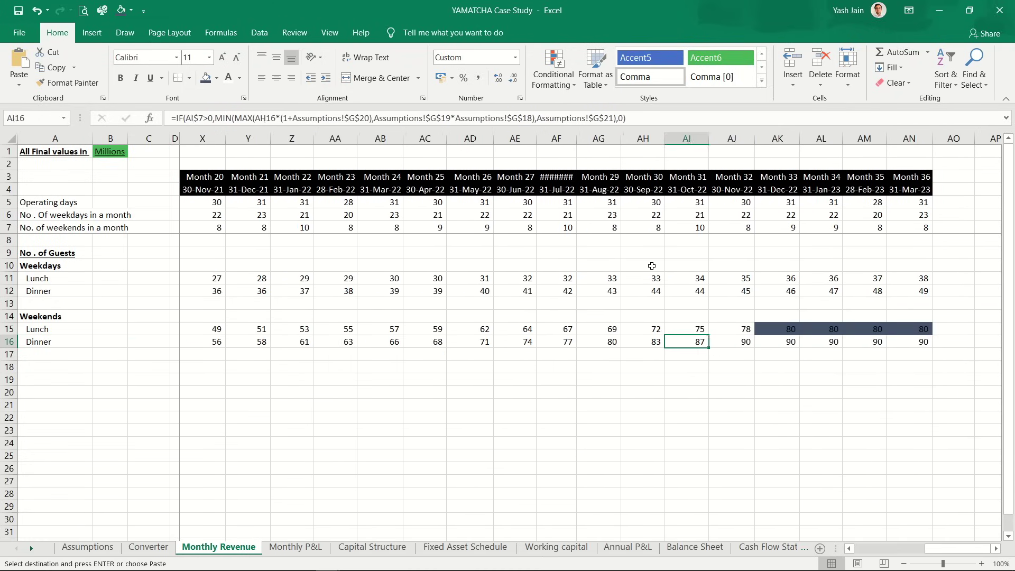
key(Right)
key(Right)
key(Right)
key(Left)
key(Left)
key(Left)
key(Right)
key(Right)
key(Right)
key(Right)
key(Right)
key(Left)
key(Left)
key(Left)
key(Left)
key(Left)
key(Left)
key(Left)
key(Left)
key(Left)
key(Left)
key(Left)
key(Left)
key(Left)
key(Left)
key(Left)
key(Left)
key(Left)
key(Left)
key(Left)
key(Left)
key(Left)
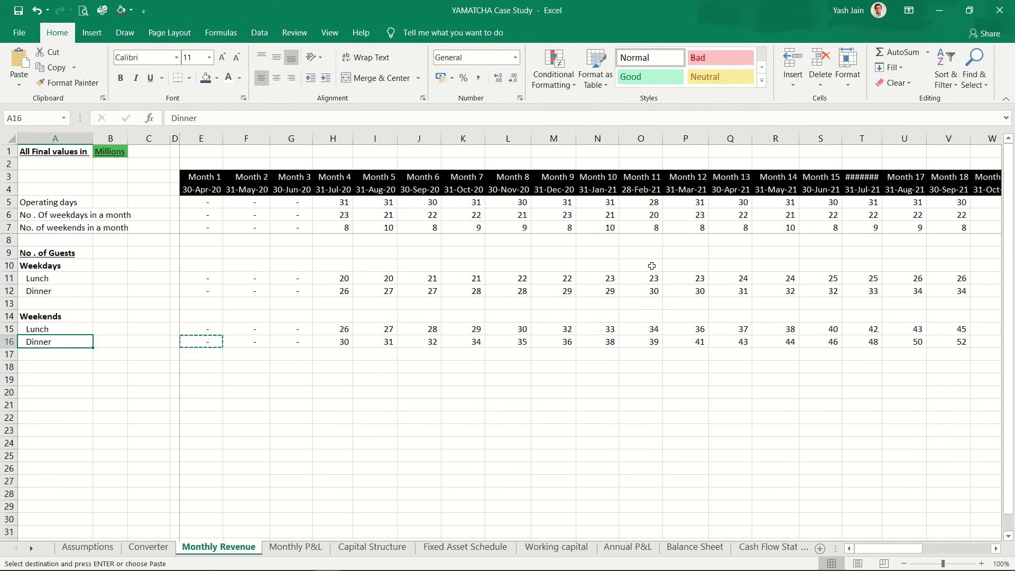
key(Up)
key(Up)
key(Up)
key(Up)
key(Up)
key(Up)
key(Up)
key(F2)
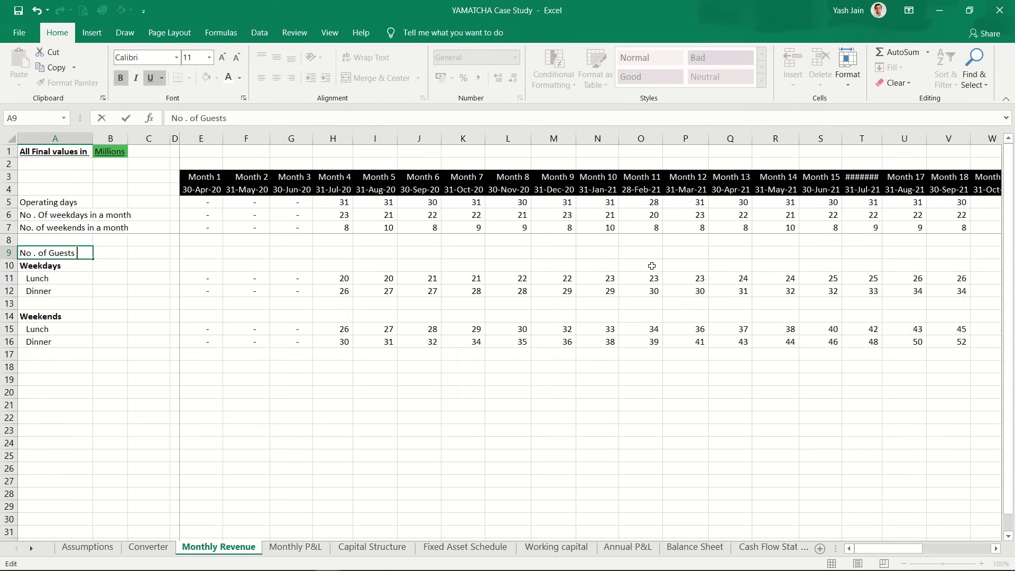
Step: Append 'PER DAY' to the A9 heading so it reads No . of Guests PER DAY
text(PER DAY)
key(Return)
key(Up)
key(ctrl+b)
key(ctrl+u)
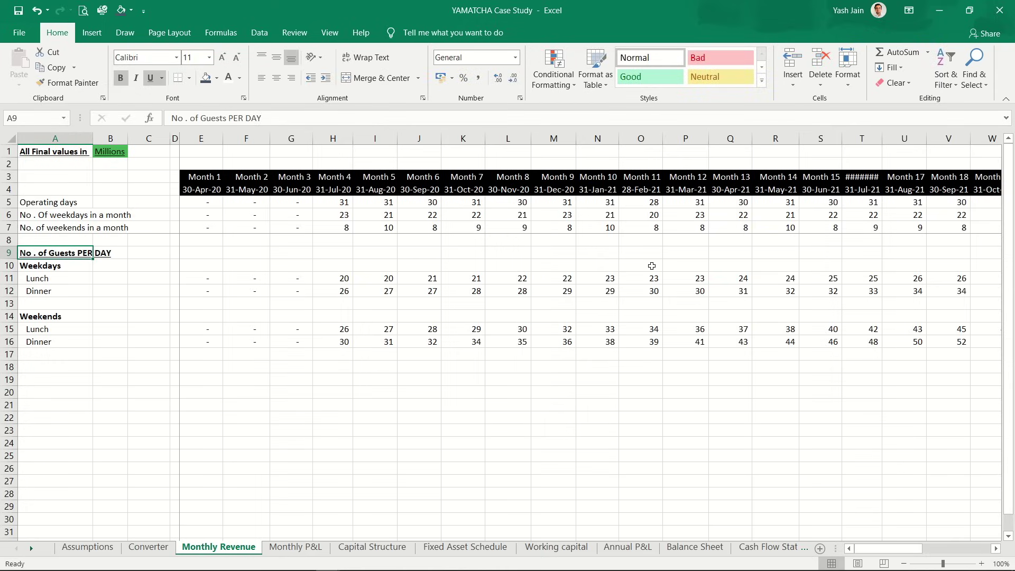
Step: Review the column A labels and the NETWORKDAYS formula in H6, leaving it unchanged
key(Down)
key(Down)
key(Down)
key(Down)
key(Down)
key(Down)
key(Down)
key(Down)
key(Down)
key(Down)
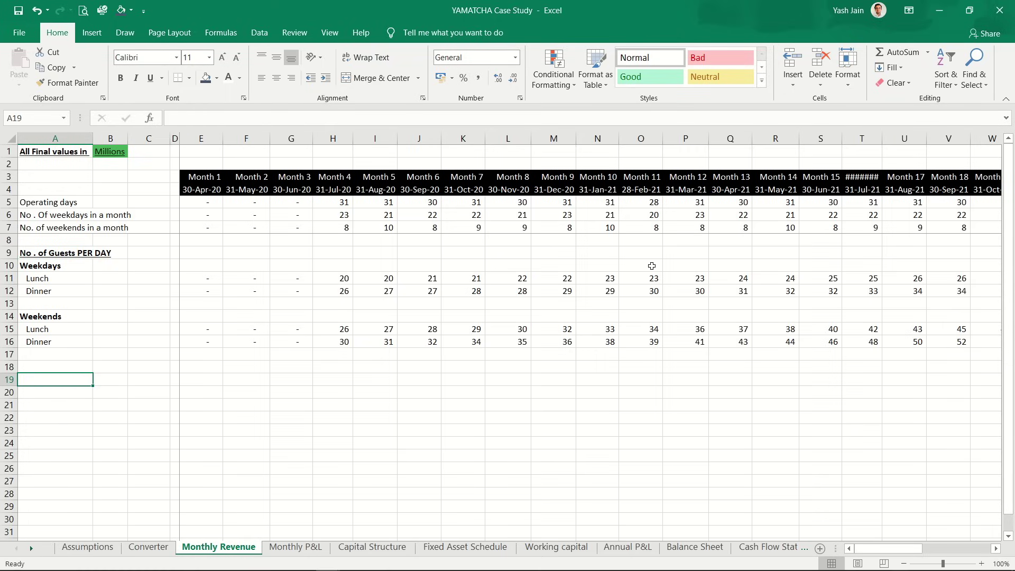
key(Down)
key(Down)
key(Down)
key(Down)
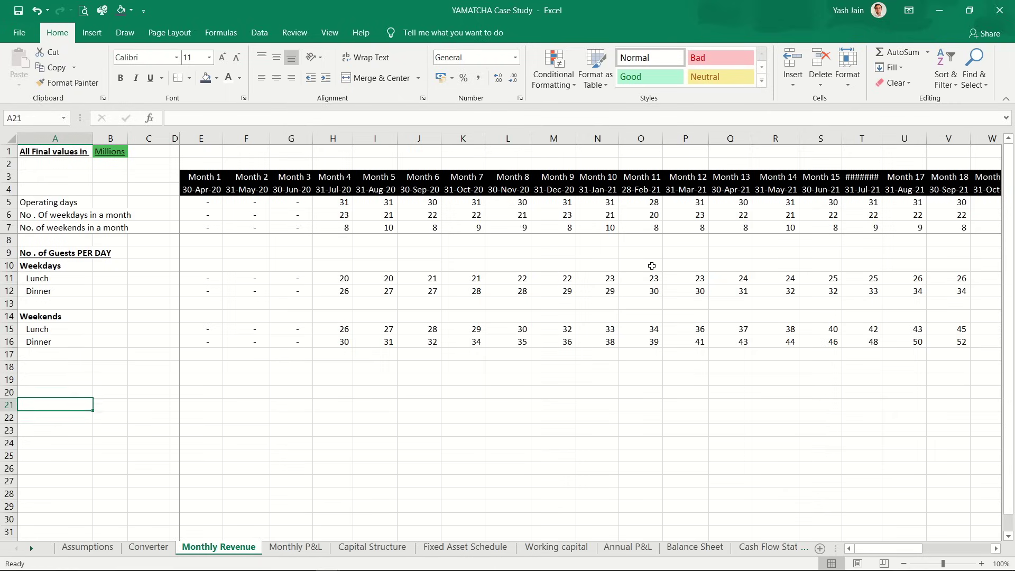
key(ctrl+Up)
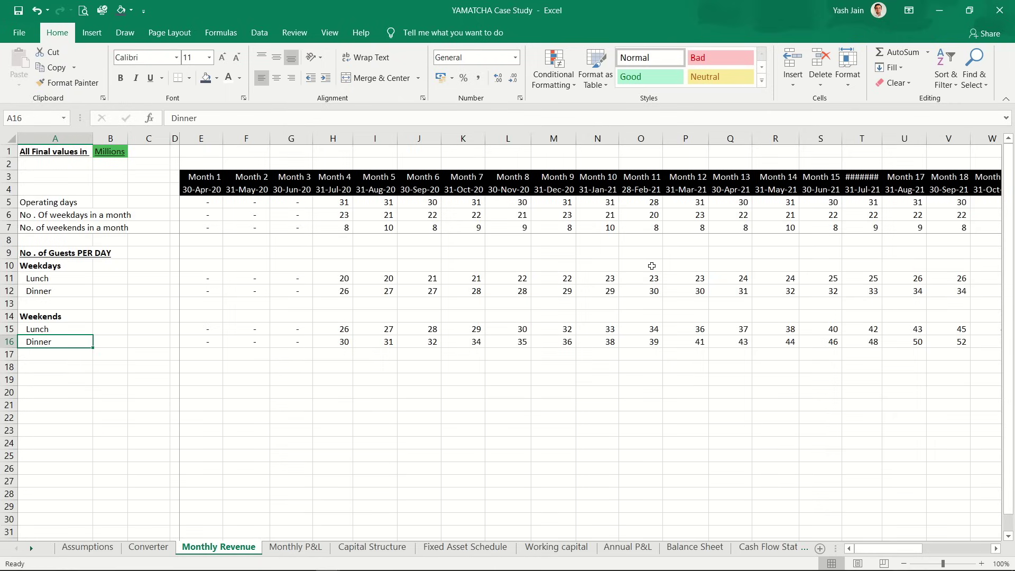
key(Up)
key(Down)
key(Down)
key(Down)
key(Down)
key(Down)
key(Down)
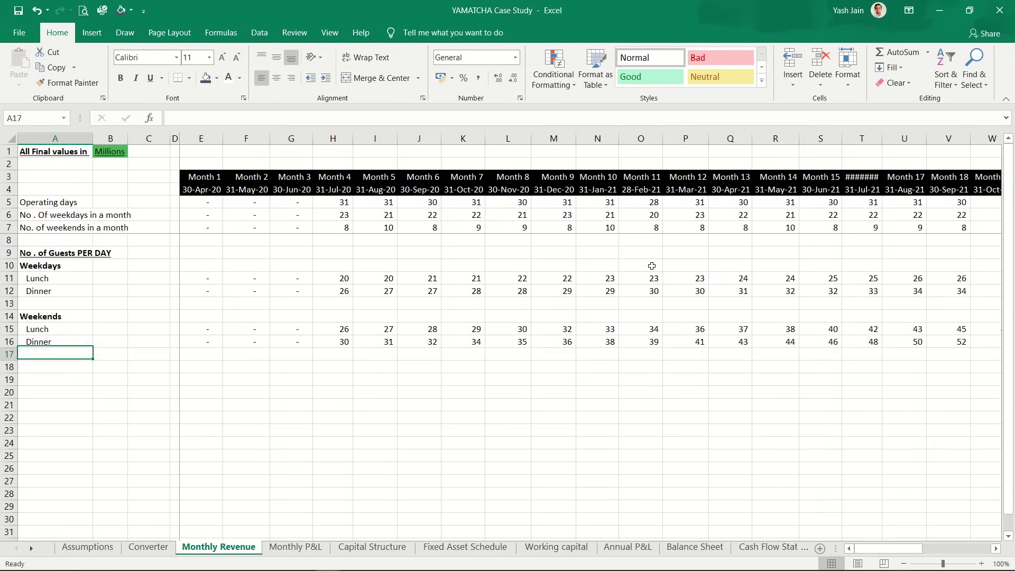
double_click(343, 216)
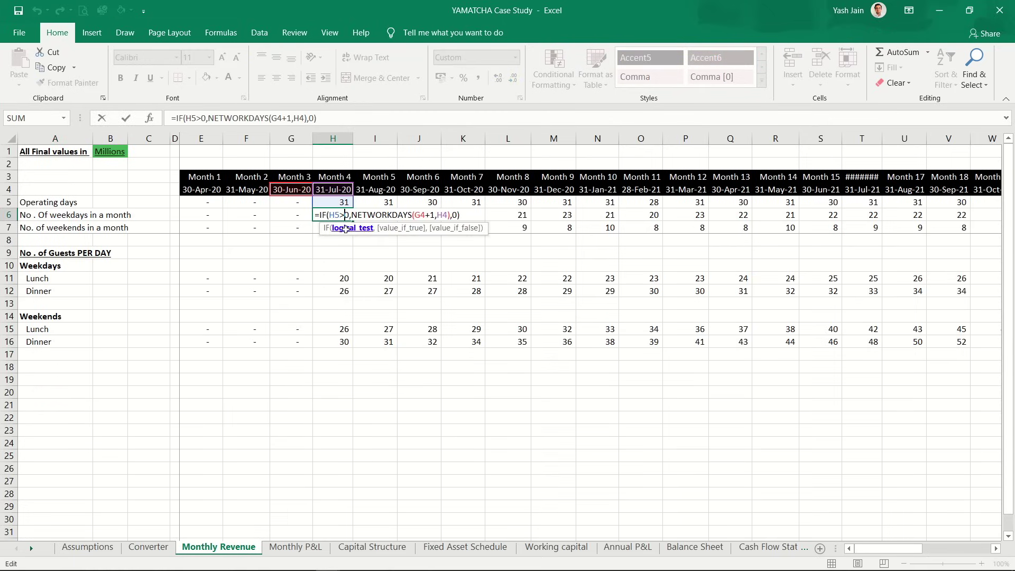
key(Return)
key(Down)
key(Down)
key(Down)
key(Down)
key(Left)
key(Left)
key(Left)
key(Left)
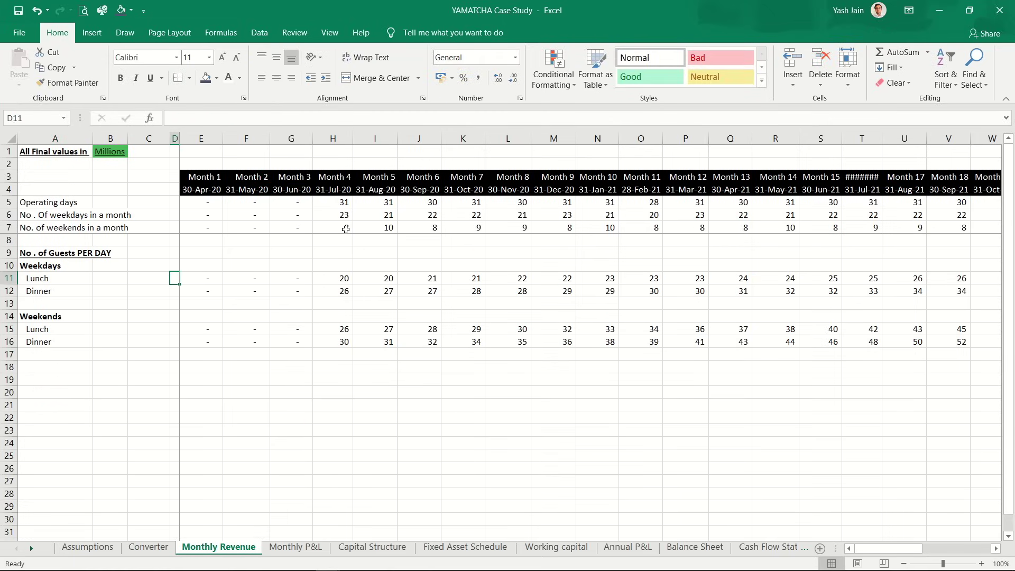
key(Left)
key(Left)
key(Left)
key(Down)
key(Down)
key(Down)
key(Down)
key(Down)
key(Down)
key(Down)
key(Down)
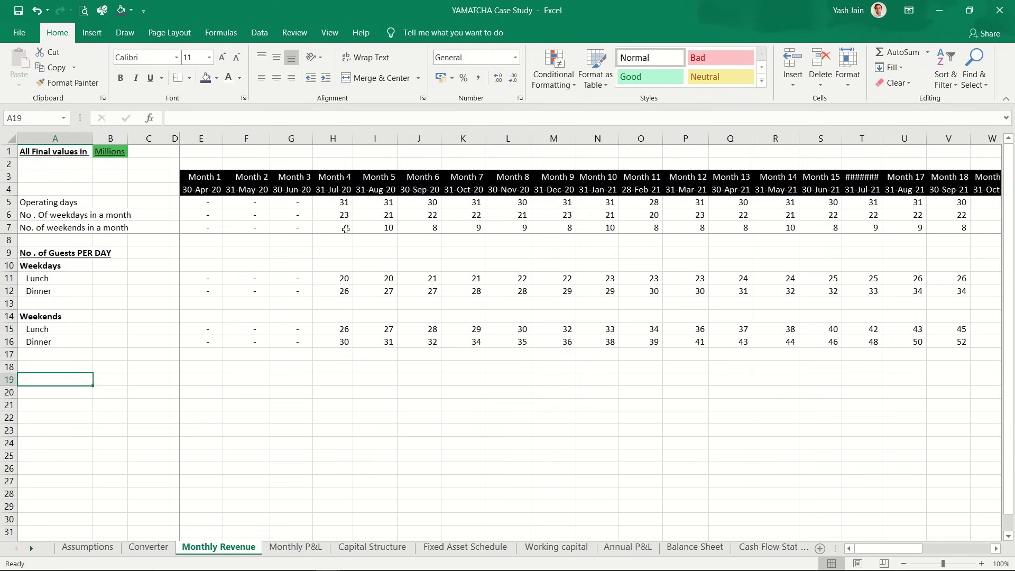
key(Up)
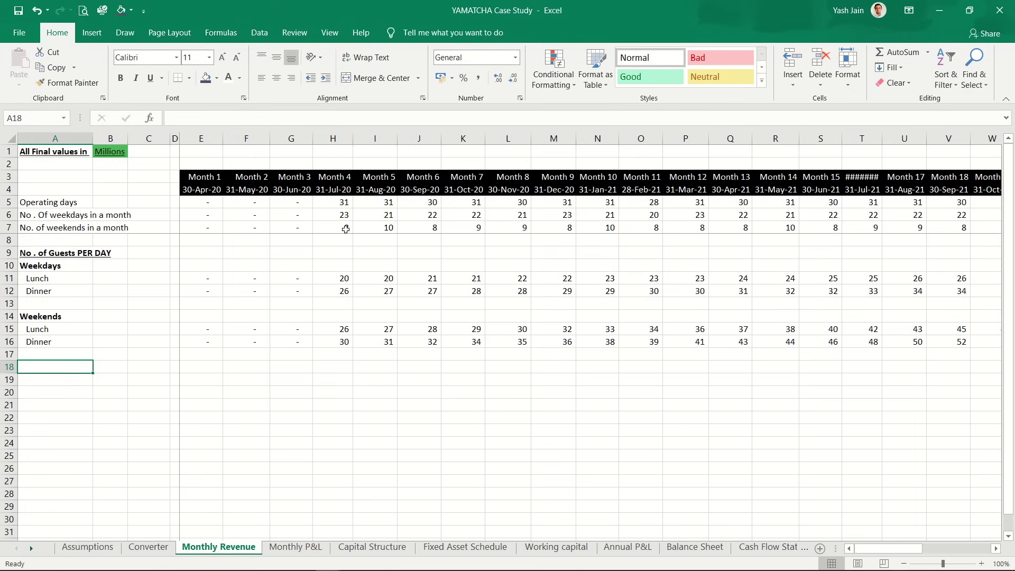
Step: Enter a bold 'APC' section label in column A
text(ap)
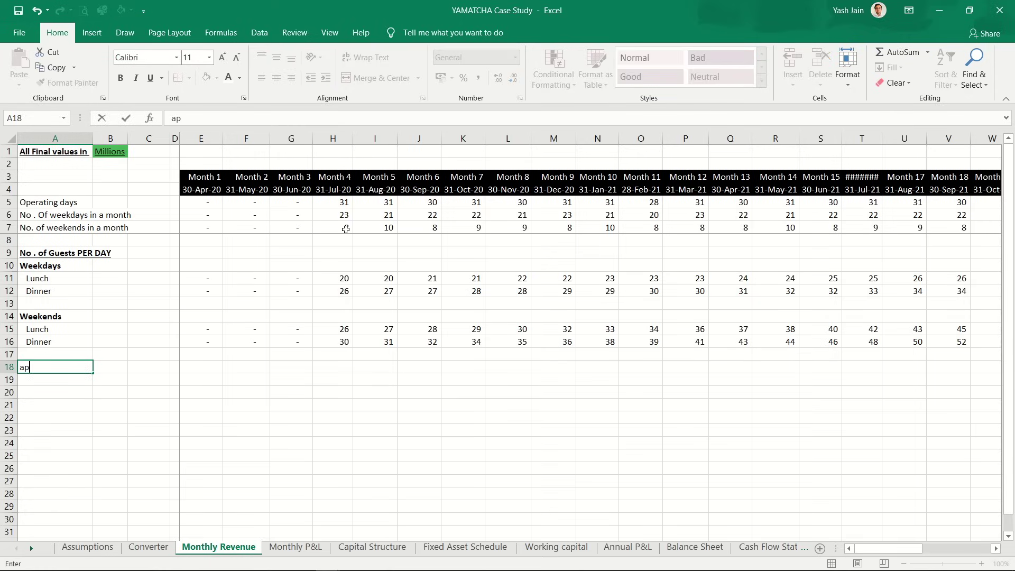
key(BackSpace)
key(BackSpace)
key(BackSpace)
text(ap)
key(BackSpace)
key(BackSpace)
text(A)
text({C)
key(BackSpace)
key(BackSpace)
text(PC)
key(Return)
key(Up)
key(ctrl+b)
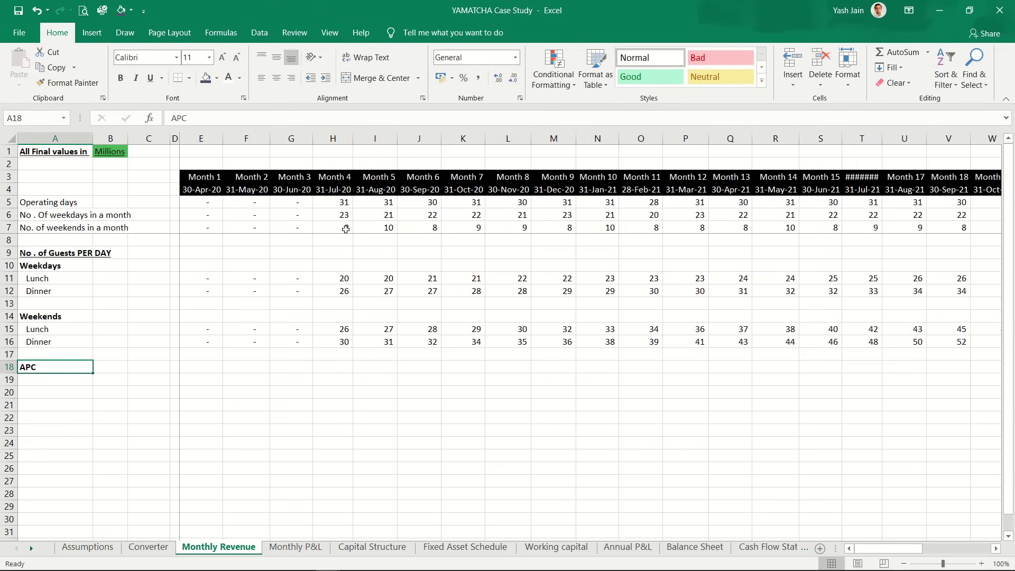
Step: Copy the Weekdays Lunch/Dinner label block and paste it under the APC label
key(Down)
key(Up)
key(Up)
key(Down)
key(Down)
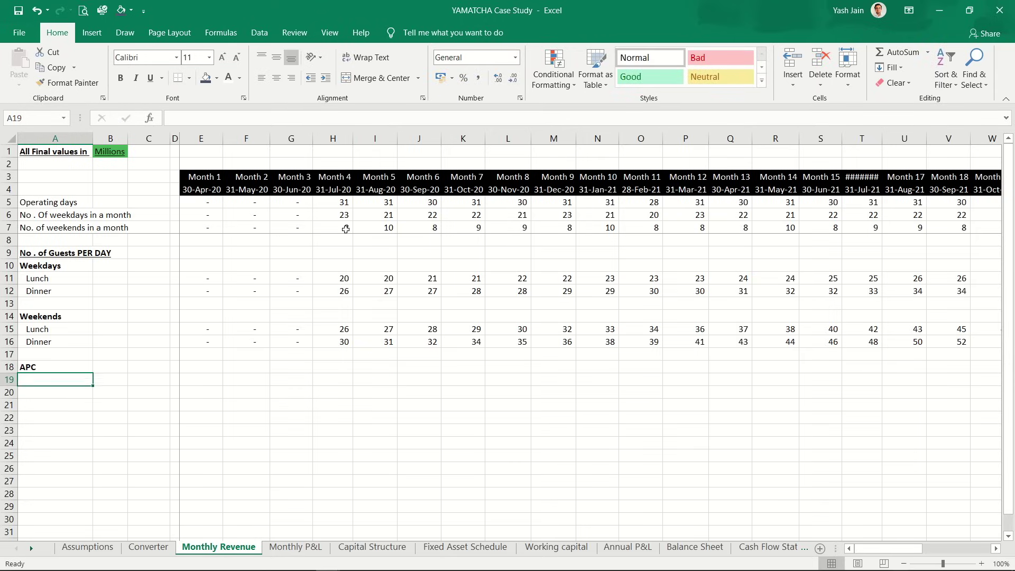
key(Up)
key(Up)
key(Up)
key(Up)
key(Up)
key(Up)
key(Up)
key(Up)
key(Up)
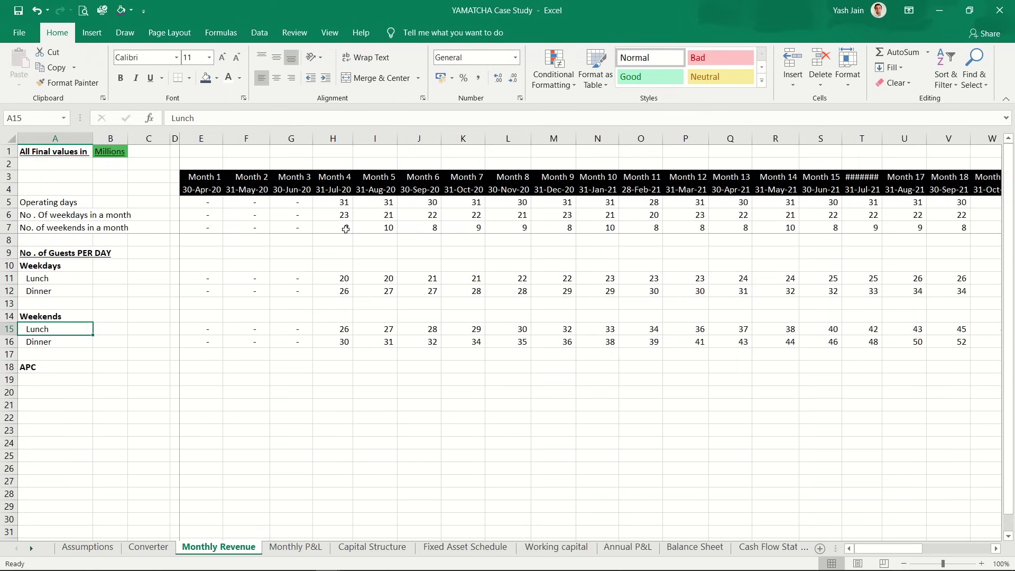
key(shift+Down)
key(shift+Down)
key(shift+Down)
key(shift+Down)
key(shift+Down)
key(shift+Down)
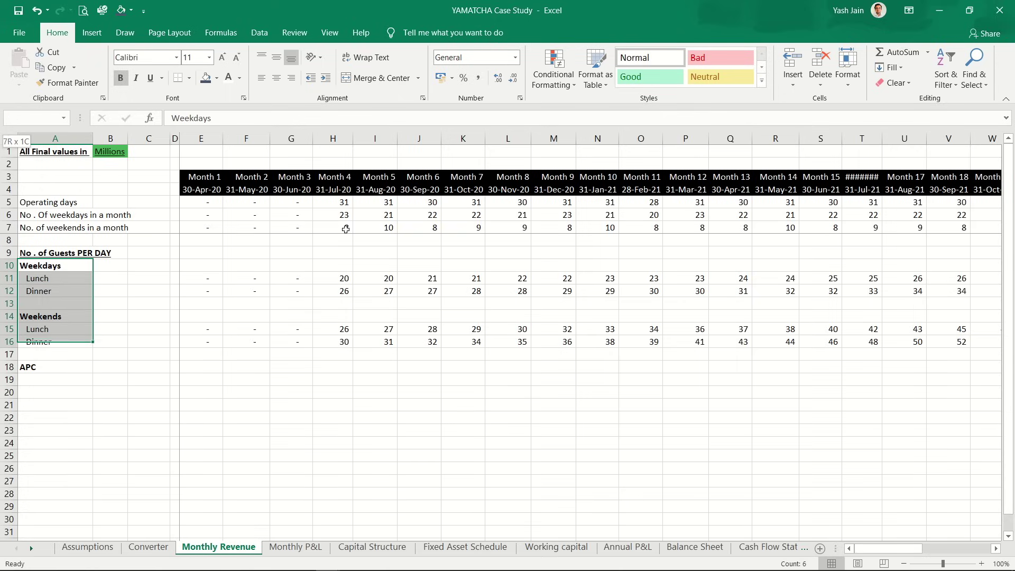
key(ctrl+c)
key(Down)
key(Down)
key(Down)
key(Down)
key(Down)
key(Down)
key(Down)
key(Down)
key(Down)
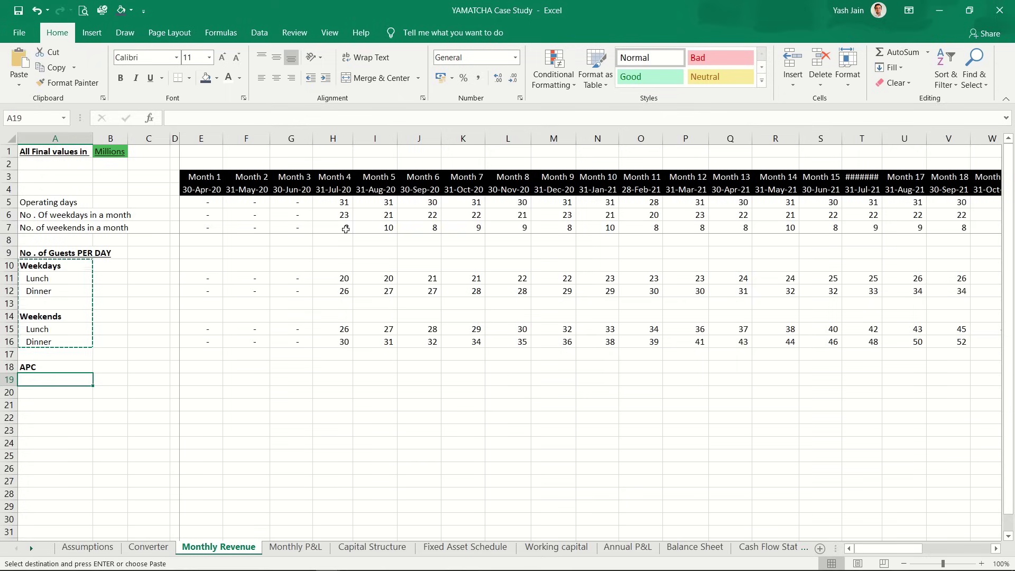
key(ctrl+v)
Step: Insert blank rows above the weekday Dinner label in the APC block
key(Down)
key(Down)
key(Down)
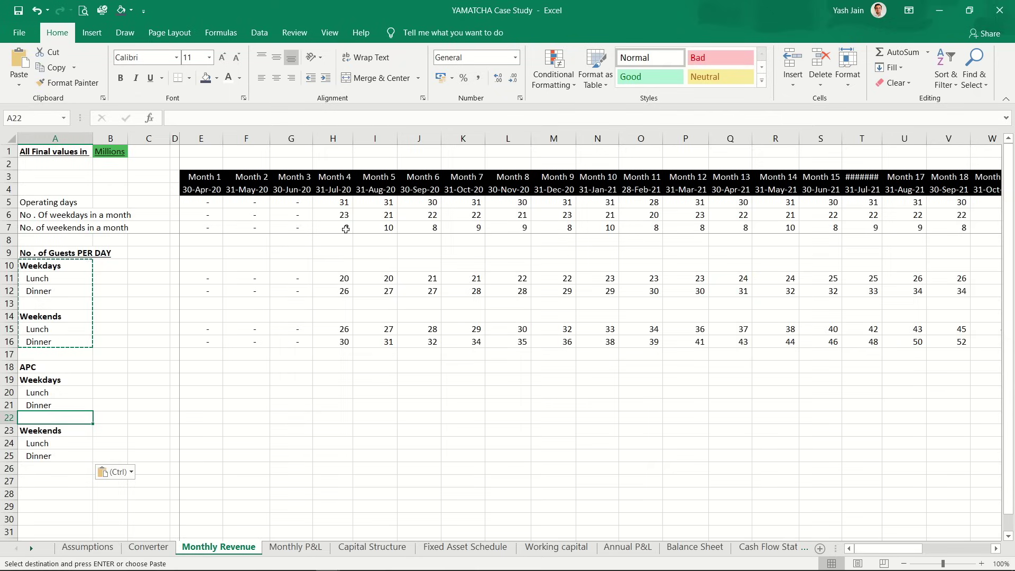
key(Up)
key(Down)
key(Down)
key(Down)
key(Down)
key(Up)
key(Up)
key(Up)
key(Up)
key(Up)
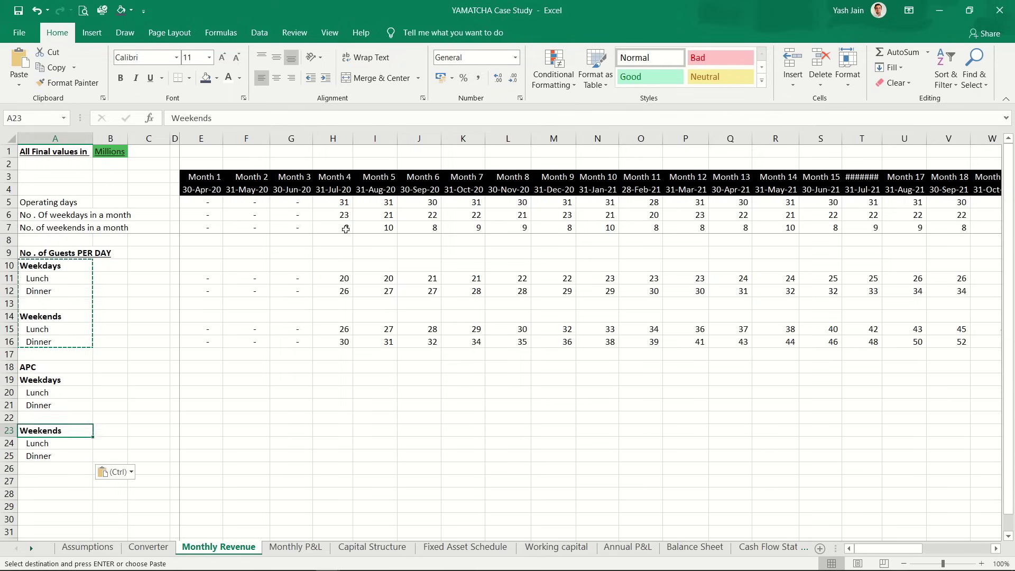
key(Down)
key(shift+space)
key(Escape)
key(ctrl+shift+plus)
key(ctrl+shift+plus)
key(ctrl+shift+plus)
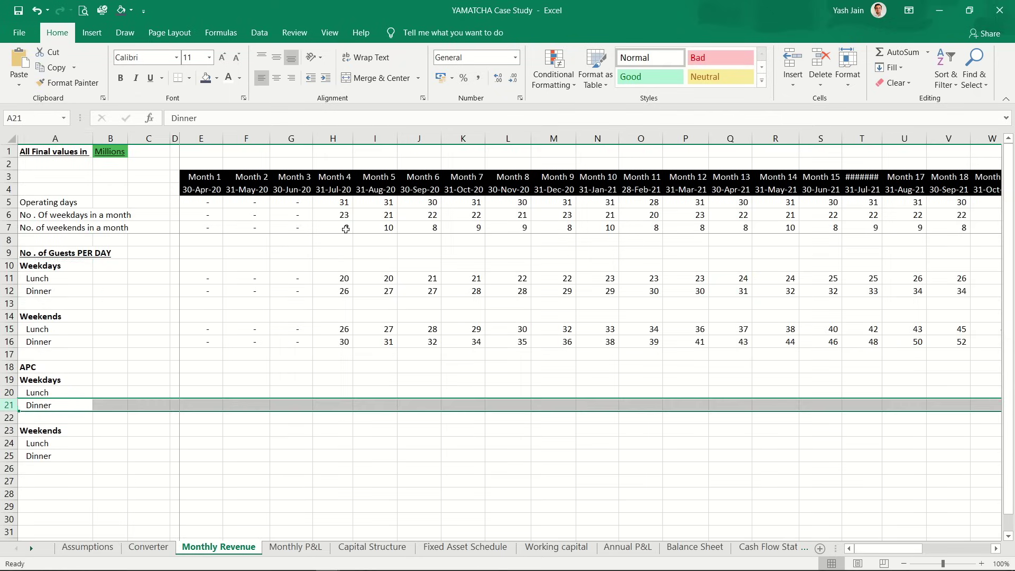
key(shift+BackSpace)
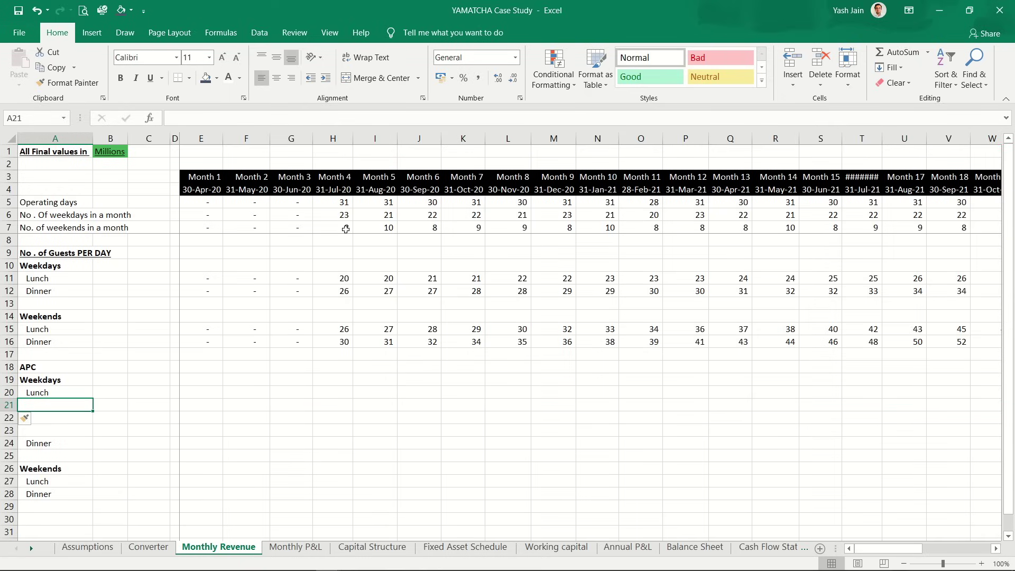
Step: Link A21 to the Assumptions Alcoholic Beverages label and fill the link down to A23
text(=)
text(Al)
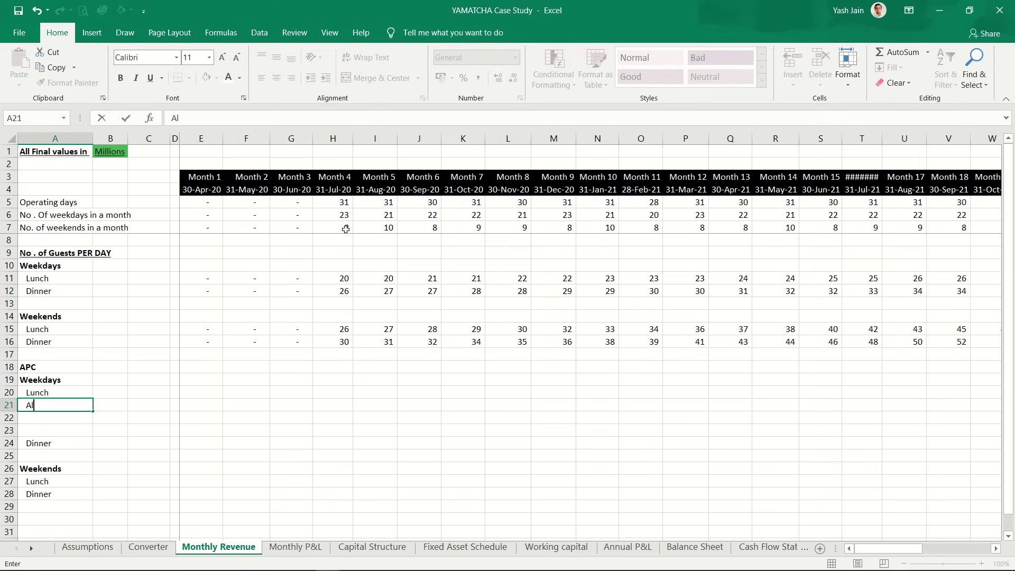
text(hol)
key(BackSpace)
key(BackSpace)
key(BackSpace)
text(=)
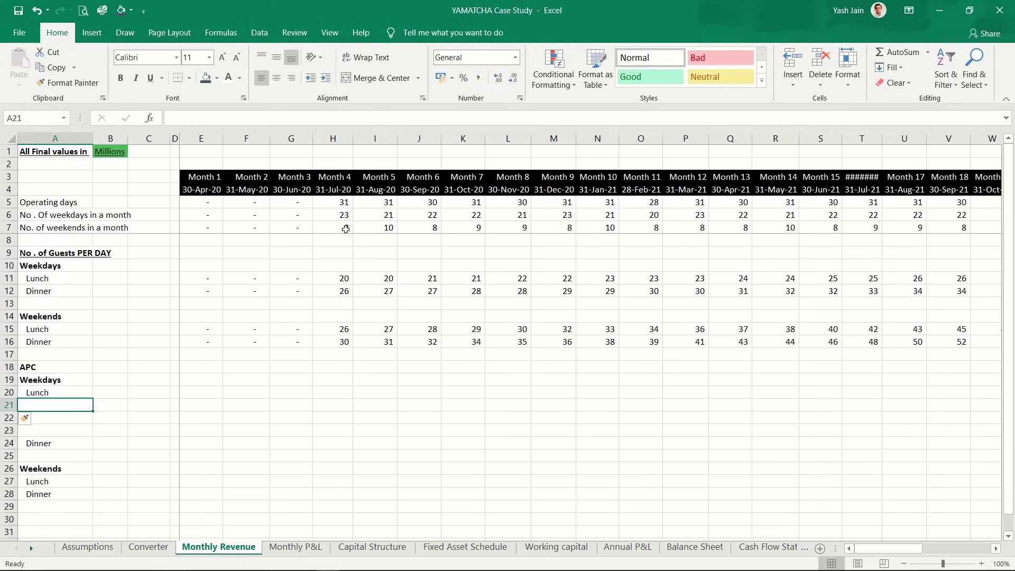
key(ctrl+Page_Up)
key(ctrl+Page_Up)
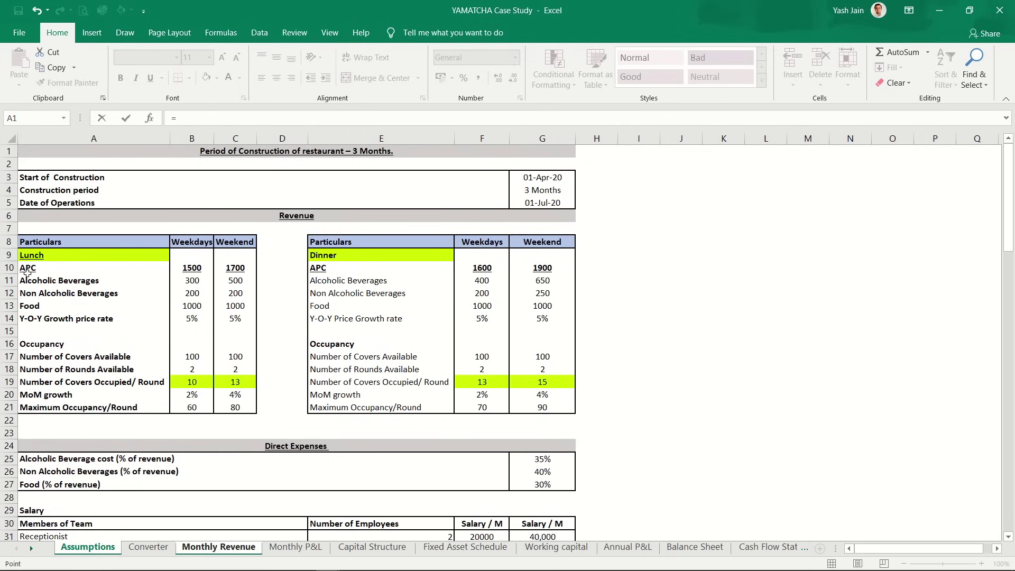
click(44, 285)
key(Return)
key(Up)
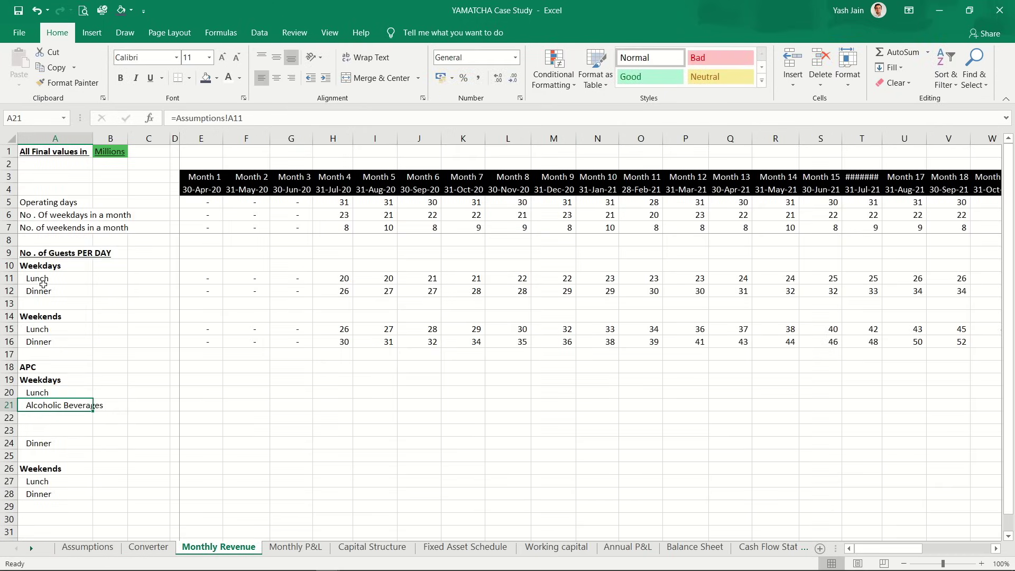
key(ctrl+c)
key(shift+Down)
key(shift+Down)
key(ctrl+v)
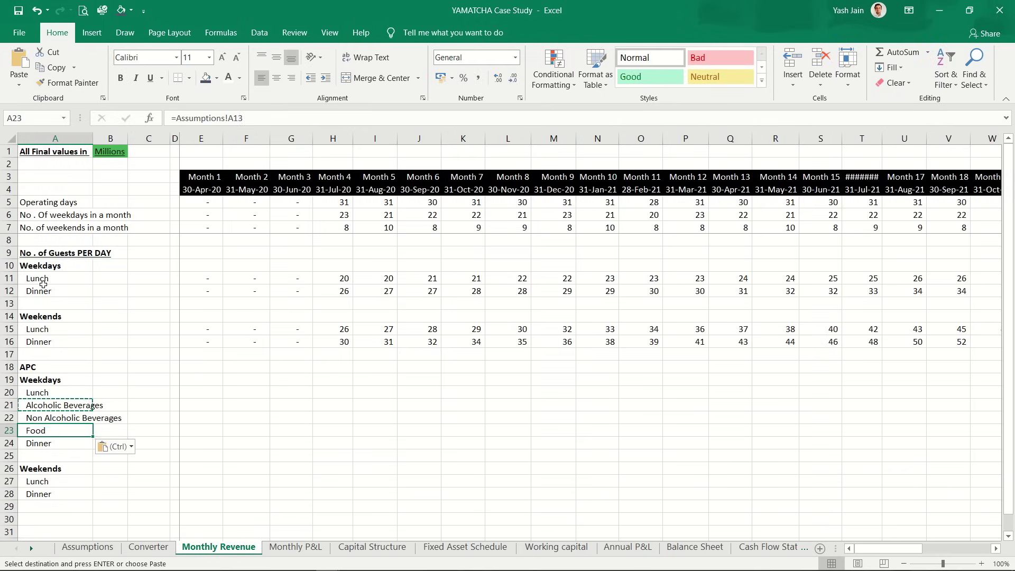
Step: Add a blank row above Dinner and indent the three lunch items in A21:A23
key(Down)
key(shift+space)
key(ctrl+shift+plus)
key(Up)
key(Up)
key(Up)
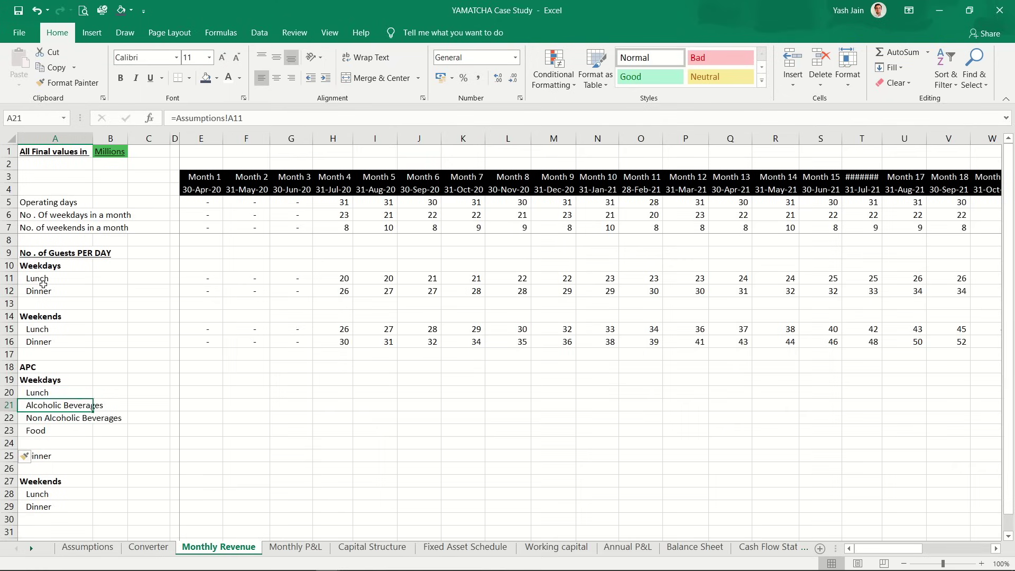
key(Up)
key(Down)
key(Up)
key(shift+Down)
key(shift+Down)
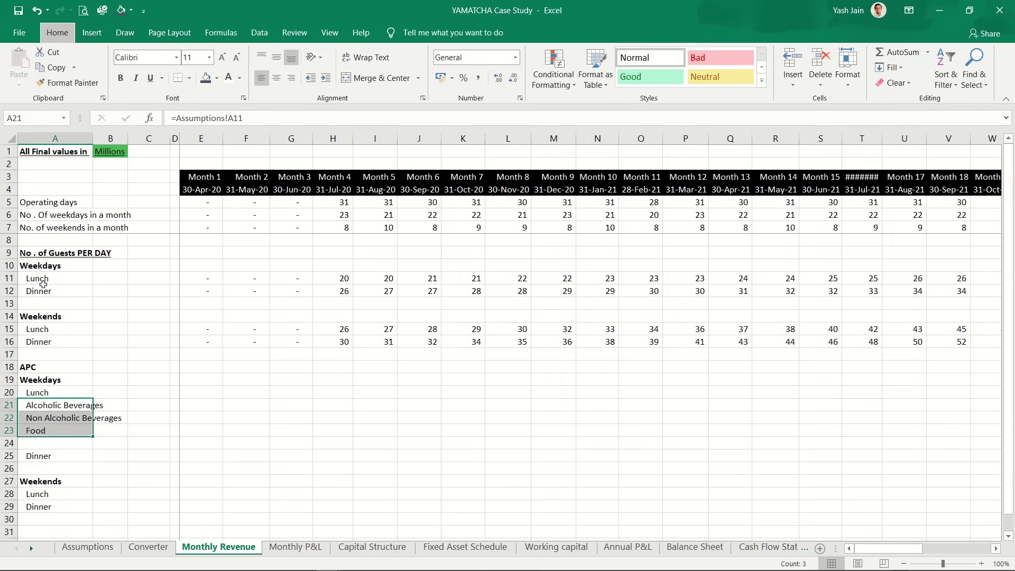
key(alt+h+6)
Step: Make the weekday Lunch label in A20 bold
key(shift+Up)
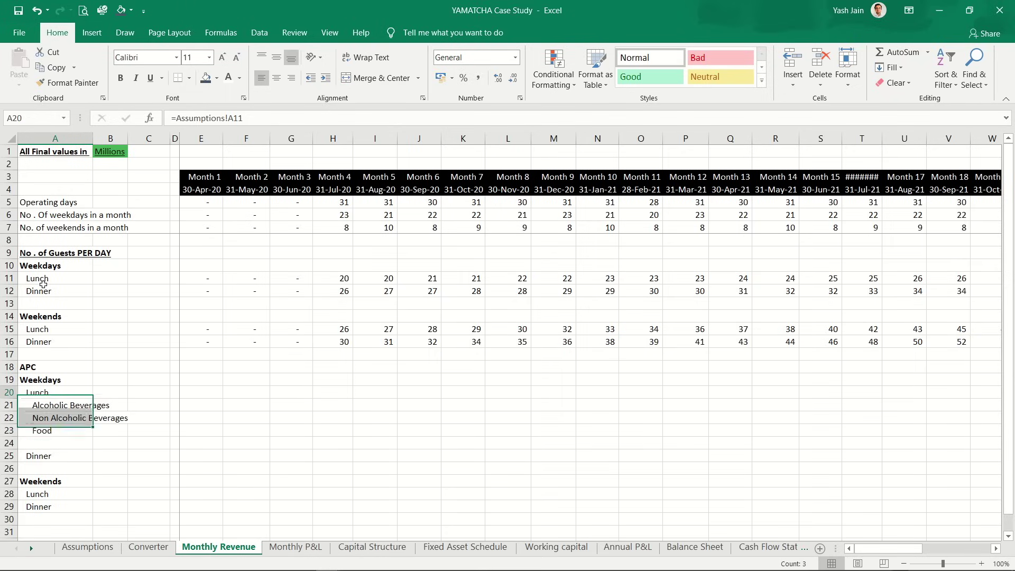
key(Up)
key(ctrl+b)
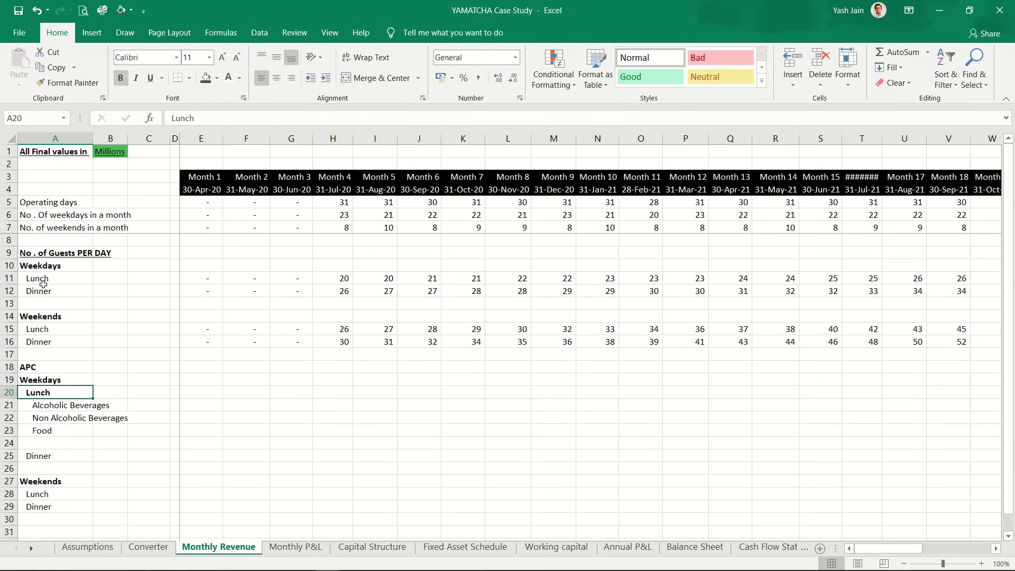
Step: Insert several blank rows below the weekday Dinner label, pushing the weekend APC block to row 32
key(Down)
key(Down)
key(Down)
key(Down)
key(Down)
key(Down)
key(shift+space)
key(ctrl+shift+plus)
key(ctrl+shift+plus)
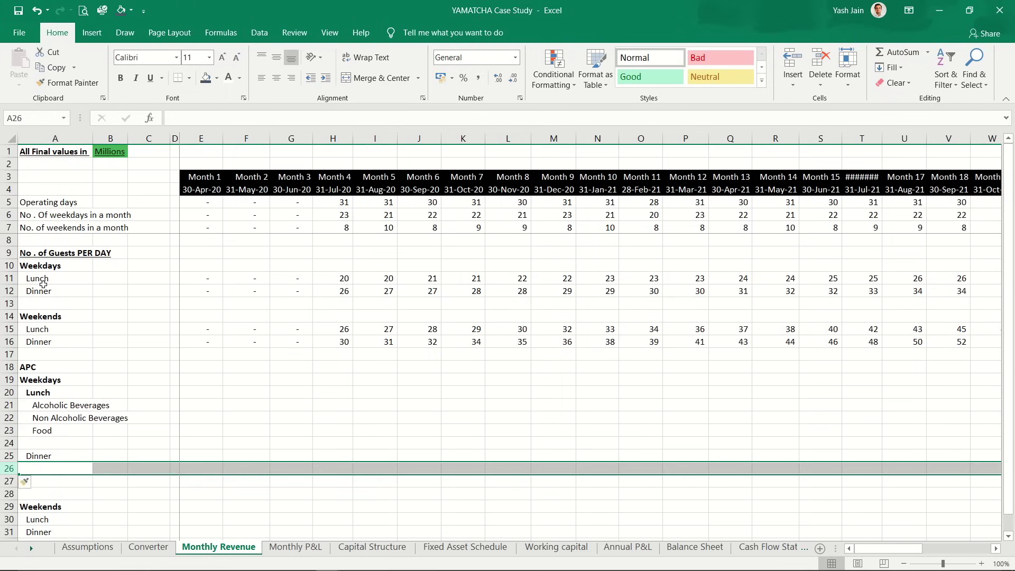
key(ctrl+shift+plus)
key(ctrl+shift+plus)
key(Up)
key(Down)
key(Down)
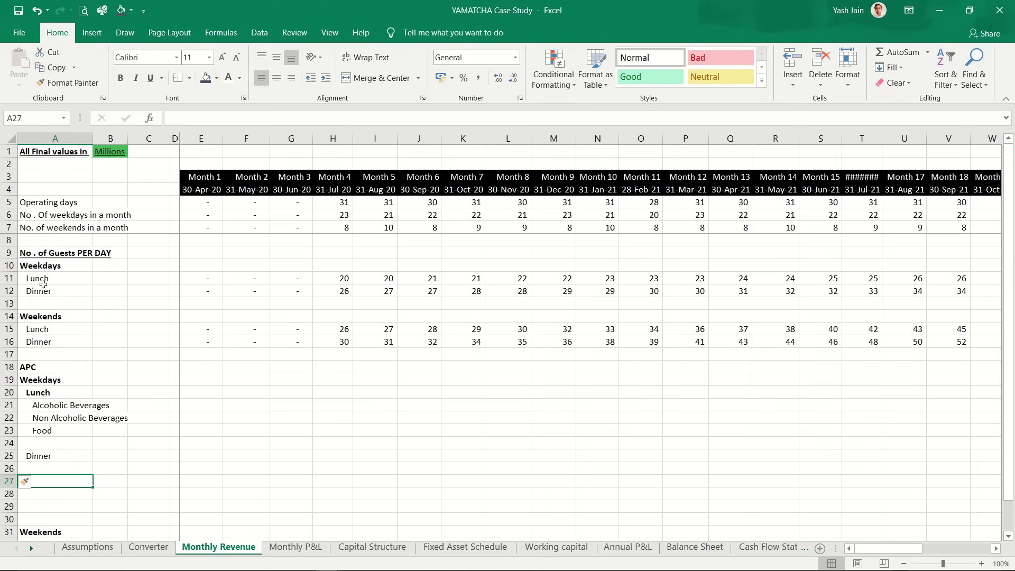
key(shift+space)
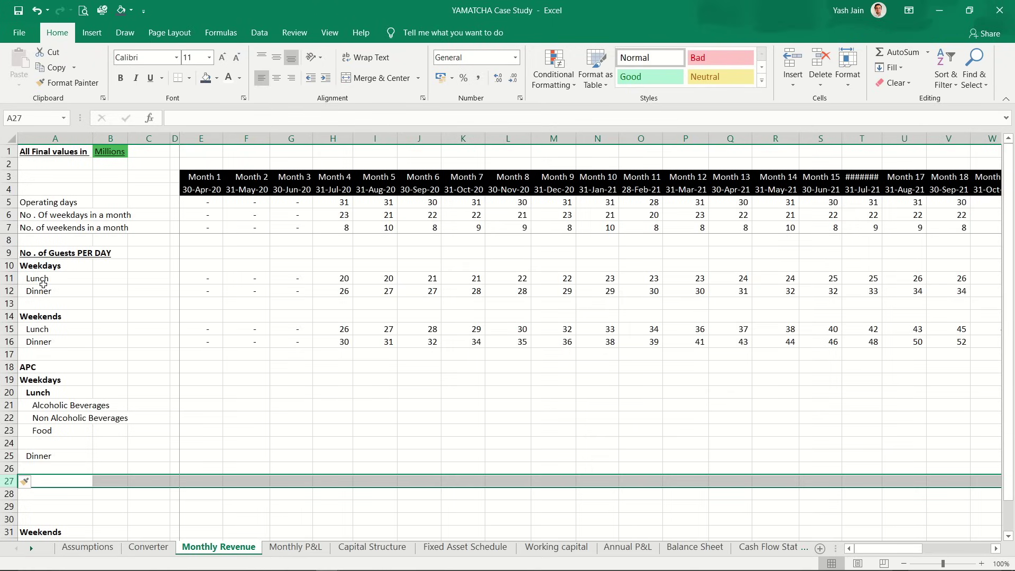
key(Down)
key(Down)
key(Up)
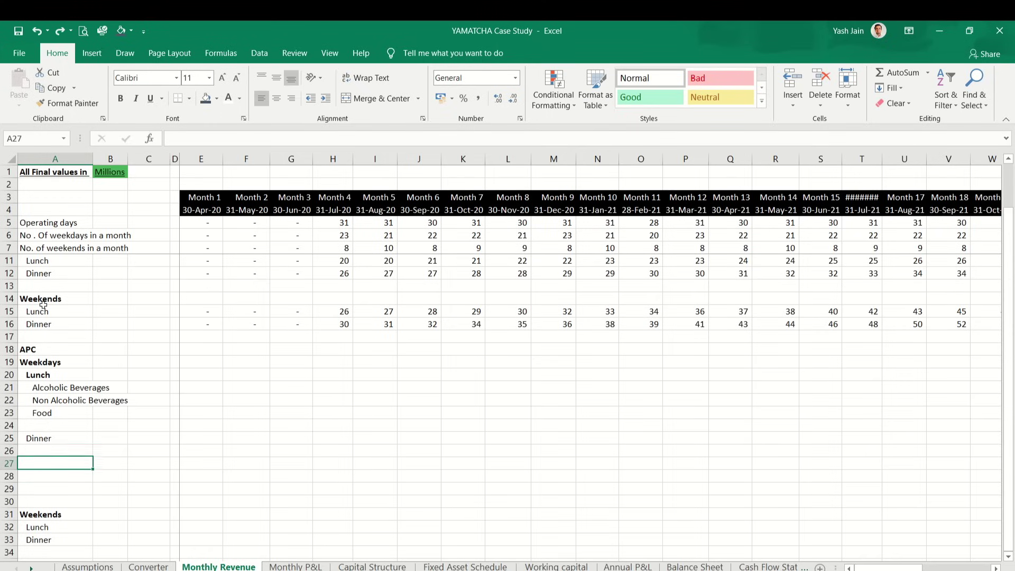
key(alt)
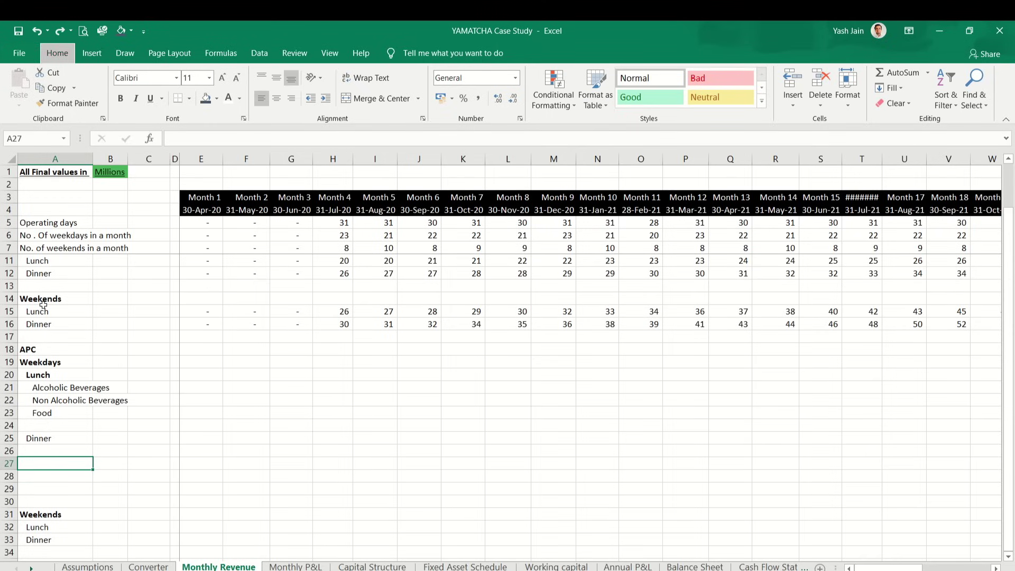
key(h)
key(i)
key(r)
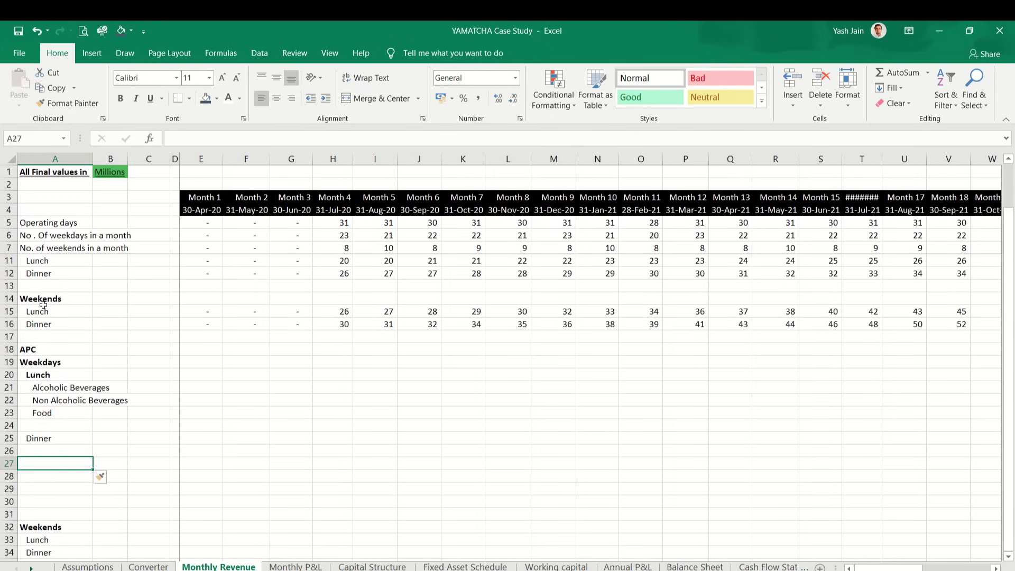
key(Up)
key(Up)
key(Up)
key(Up)
key(Up)
key(Up)
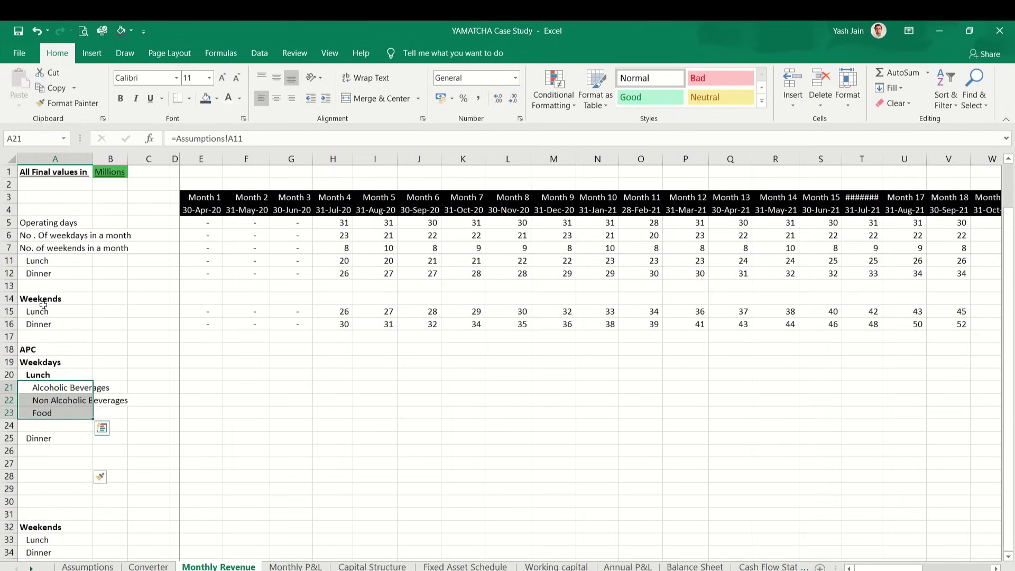
Step: Paste the item names as values under the weekday Dinner heading and delete the surplus empty rows
key(ctrl+c)
key(Down)
key(Down)
key(Down)
key(Down)
key(Down)
key(Down)
key(Up)
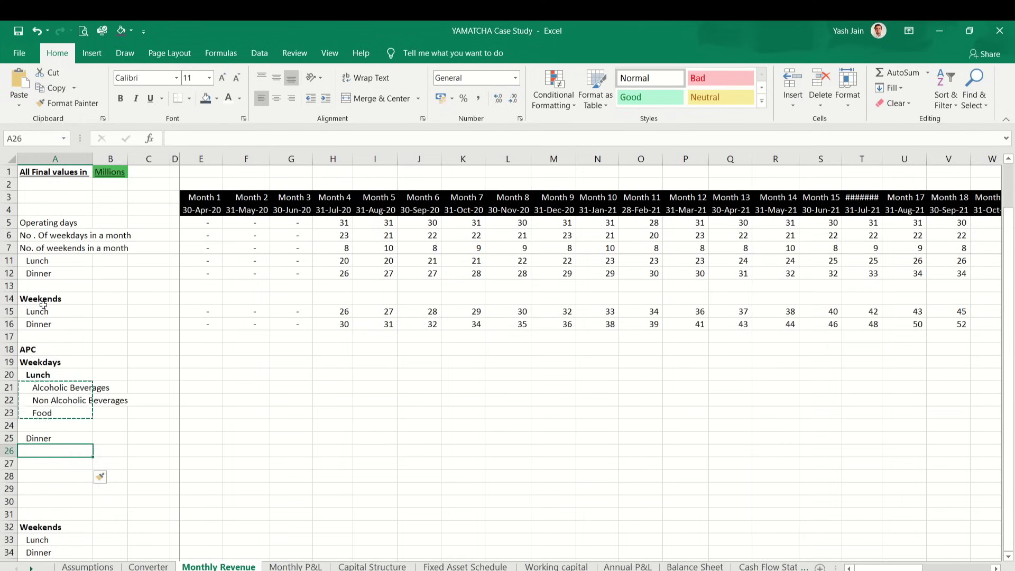
key(alt+h)
key(v)
key(s)
key(Return)
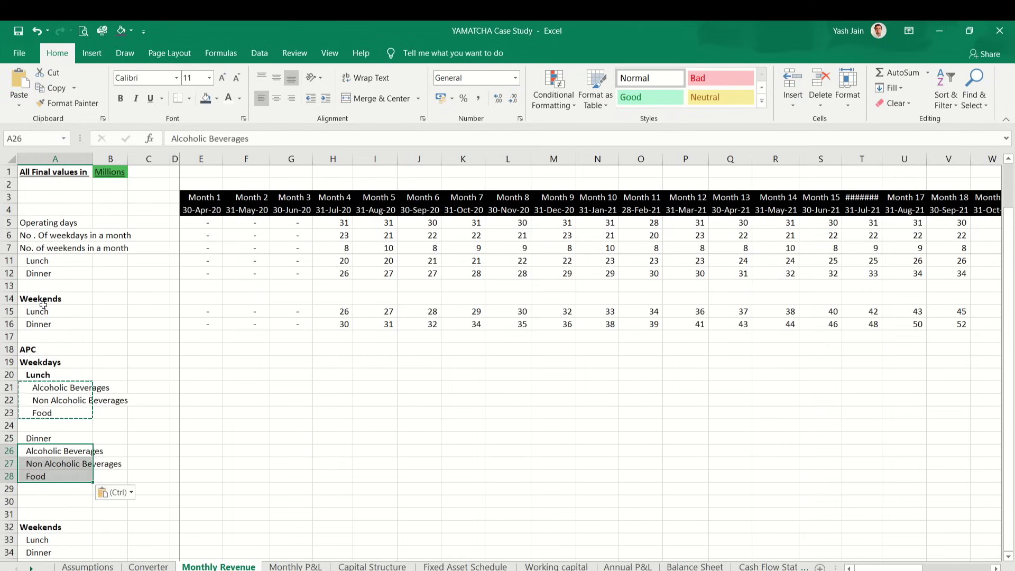
key(Down)
key(Down)
key(Down)
key(ctrl+minus)
key(ctrl+minus)
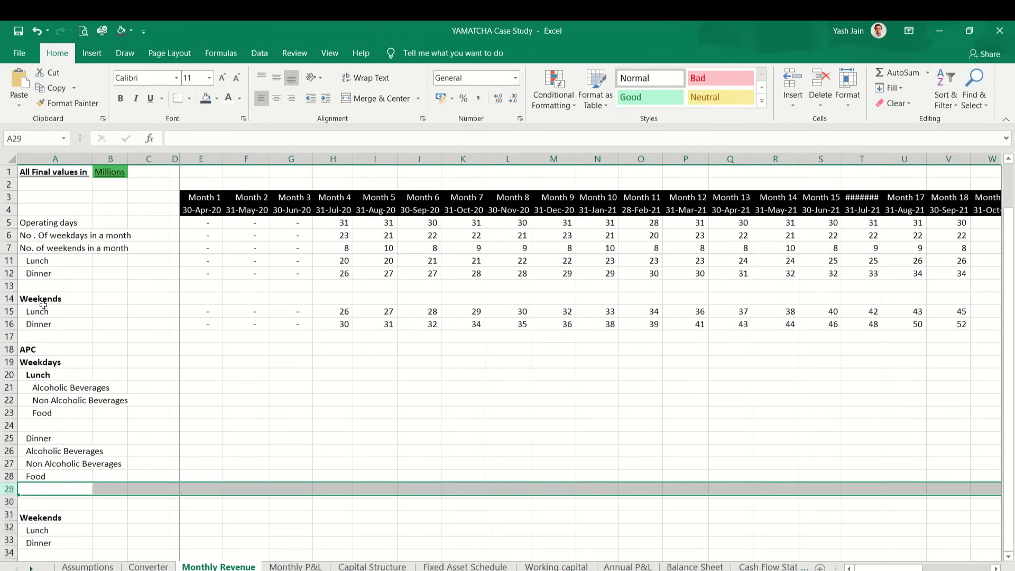
key(Down)
key(Down)
key(Down)
Step: Restore the Dinner label in A32 and remove the extra Dinner row under weekend Lunch
key(shift+space)
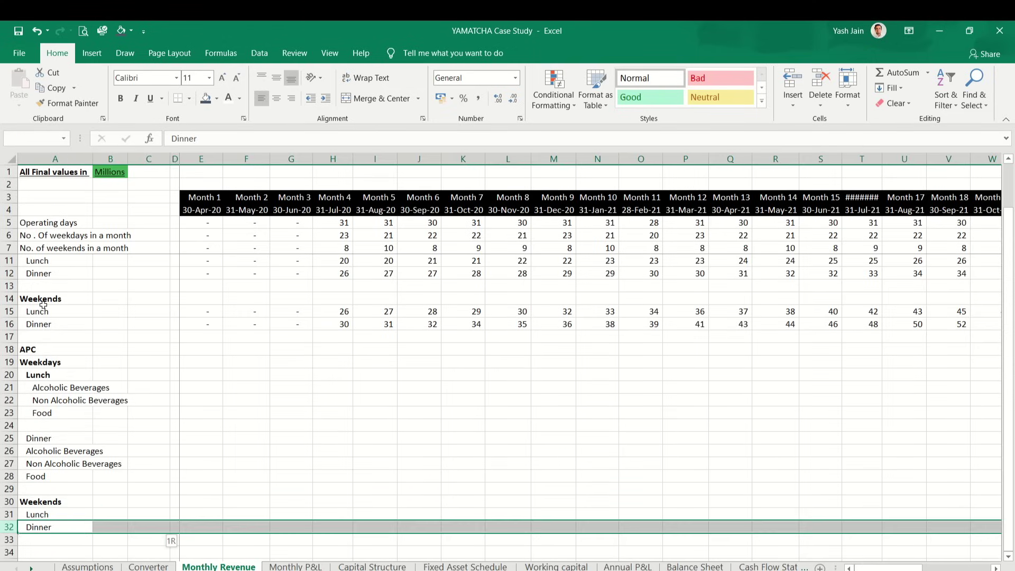
text(++)
key(BackSpace)
key(BackSpace)
text(Dinner)
key(ctrl+Return)
key(ctrl+minus)
key(Up)
key(Up)
key(Up)
key(Up)
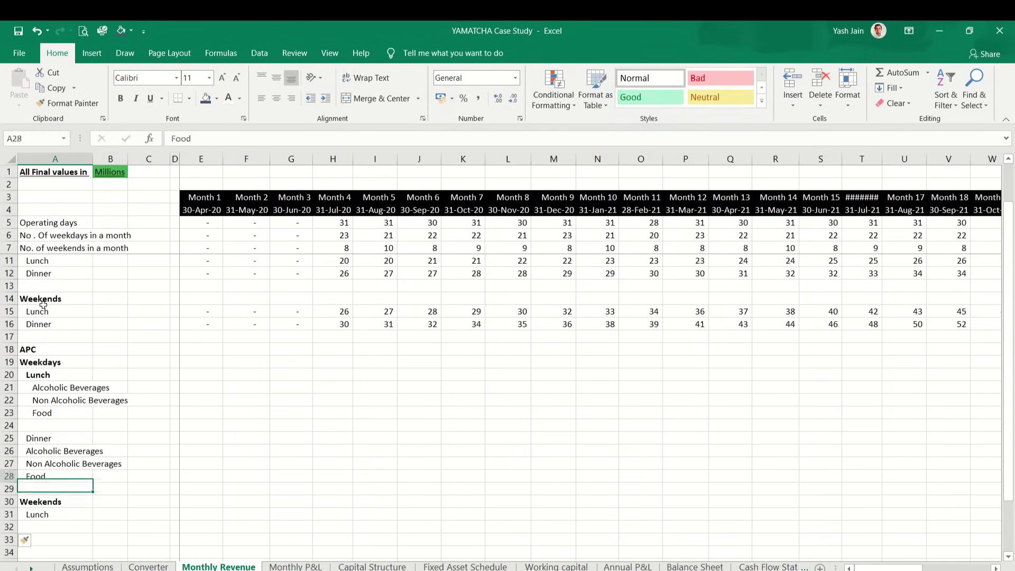
key(Up)
key(Up)
key(Up)
key(Up)
key(Up)
key(Up)
key(Up)
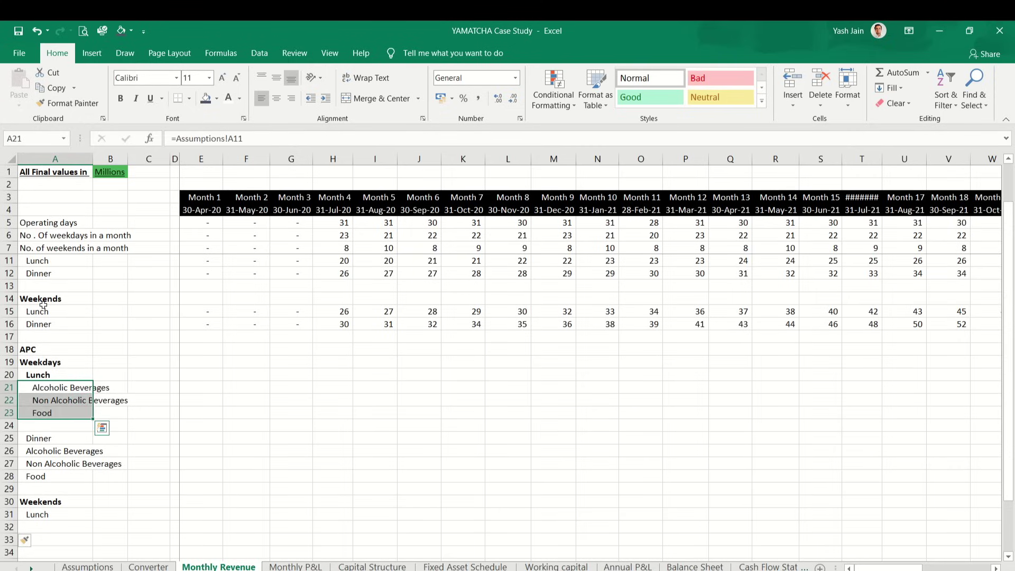
Step: Paste Alcoholic Beverages, Non Alcoholic Beverages and Food into A32:A34 as values
key(ctrl+c)
key(Down)
key(Down)
key(Down)
key(Down)
key(Down)
key(Down)
key(Down)
key(Down)
key(Down)
key(Down)
key(Down)
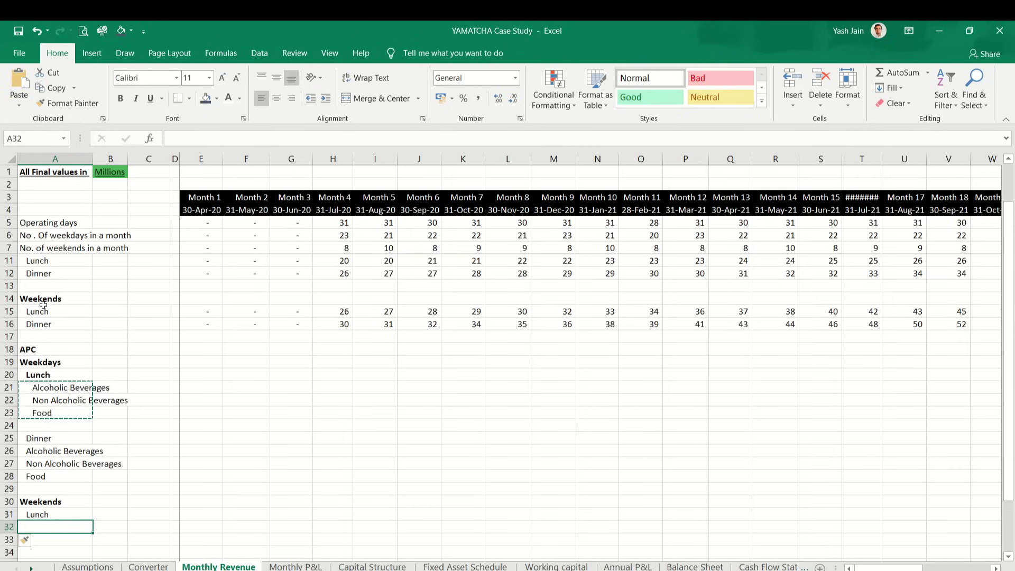
key(ctrl+v)
key(Down)
key(Down)
key(Down)
key(Up)
key(Up)
key(Up)
key(Up)
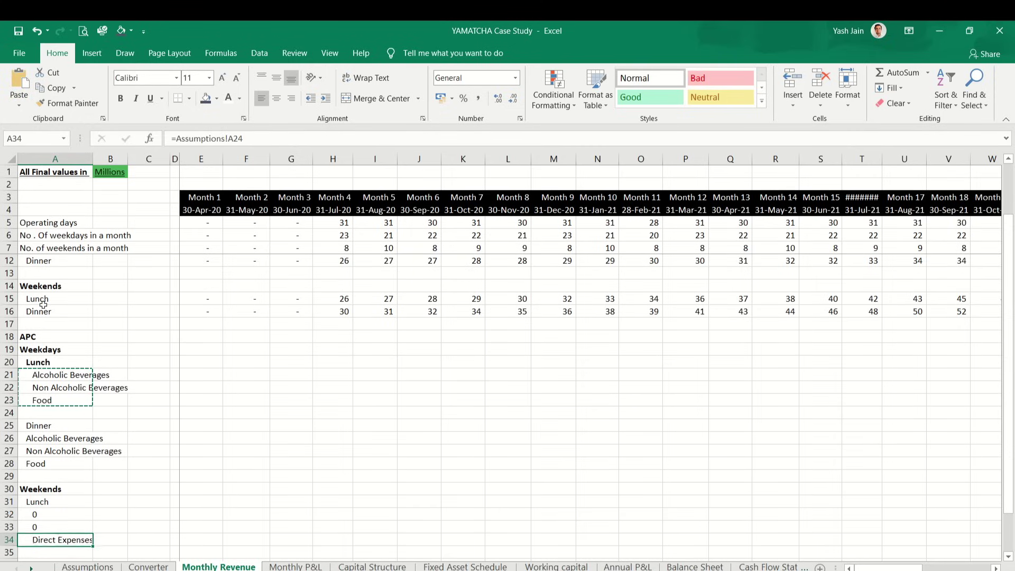
key(Down)
key(shift+Down)
key(shift+Down)
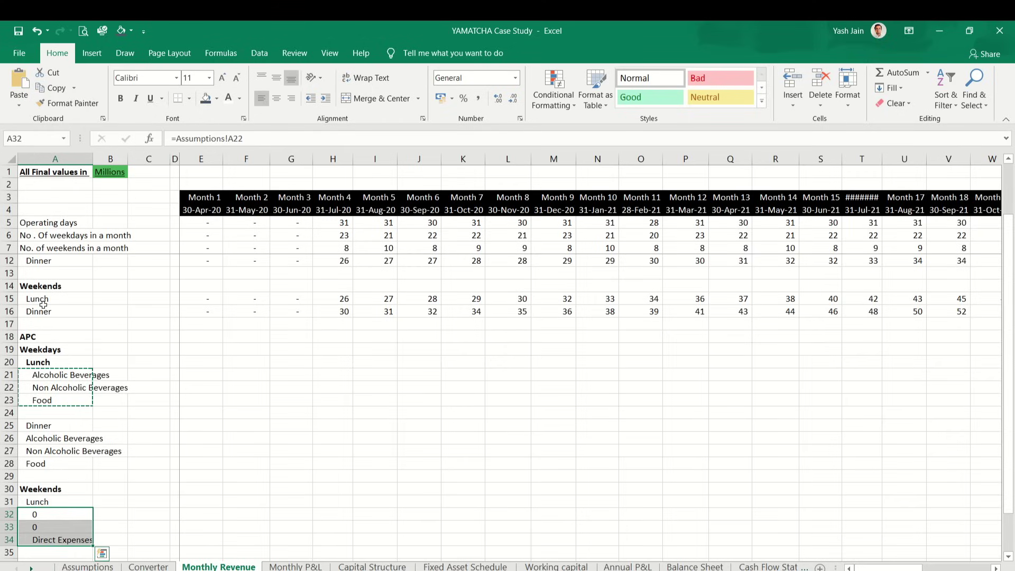
key(ctrl+alt+v)
key(v)
key(Return)
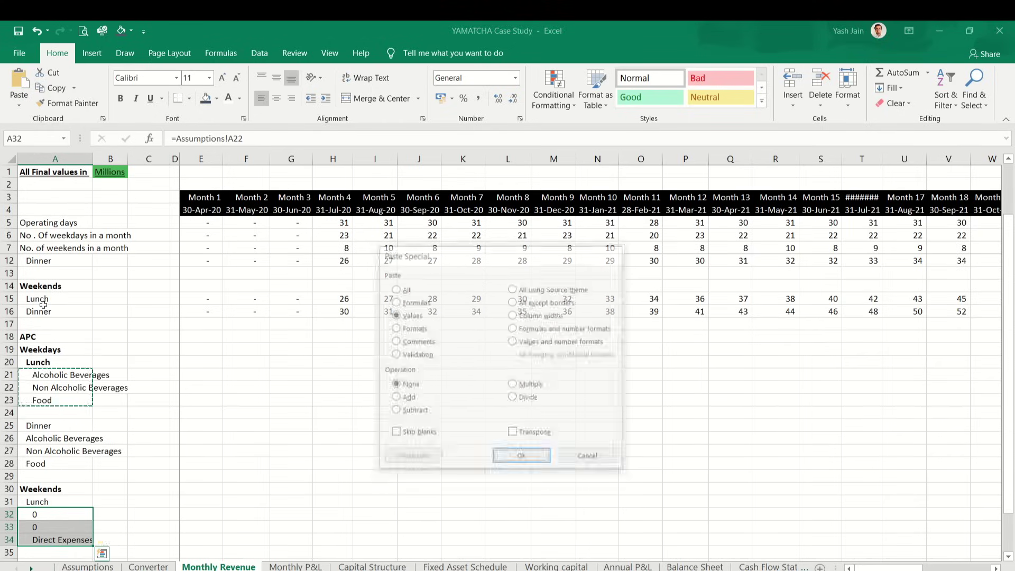
Step: Paste the same three item labels as values into A37:A39 under weekend Dinner
key(Down)
scroll(43, 304, down, 2)
key(Down)
key(Down)
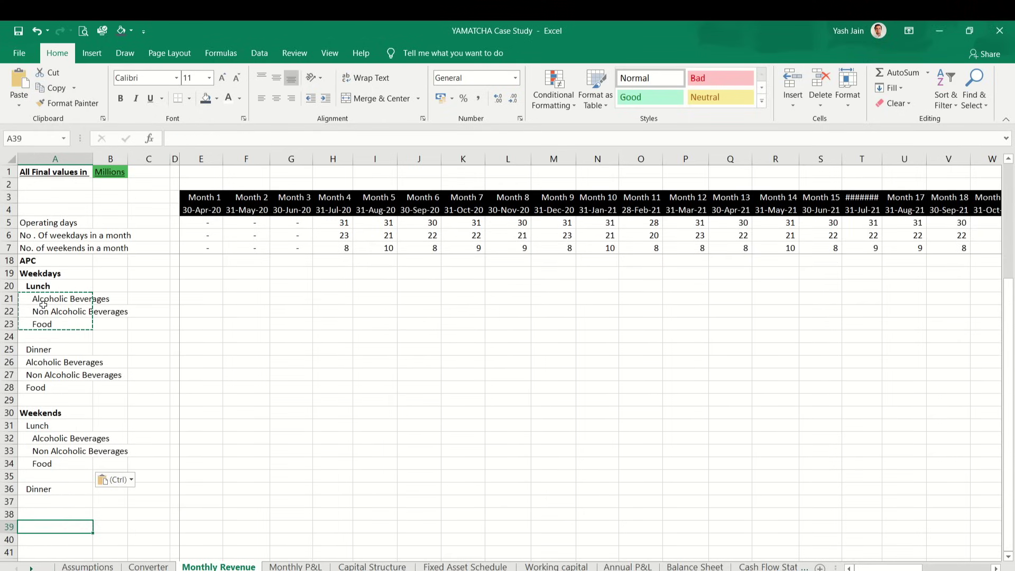
key(Up)
key(shift+Up)
key(shift+Up)
key(Escape)
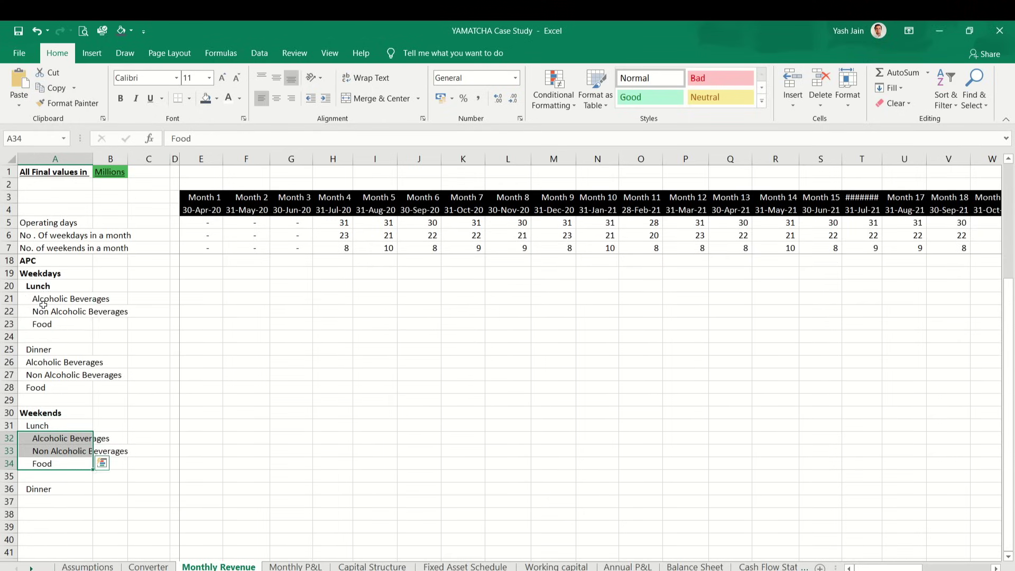
key(Down)
key(ctrl+alt+v)
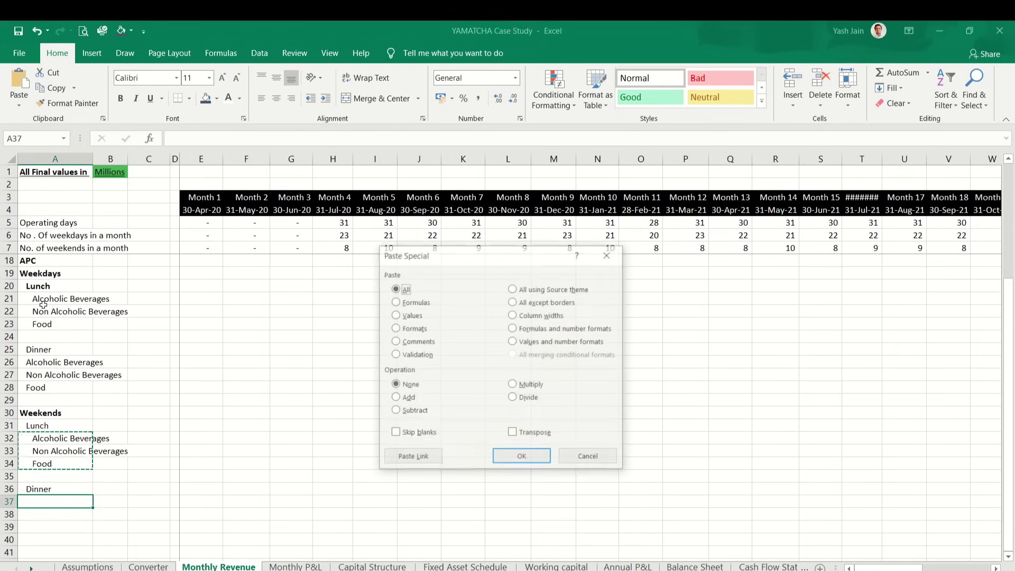
key(v)
key(Return)
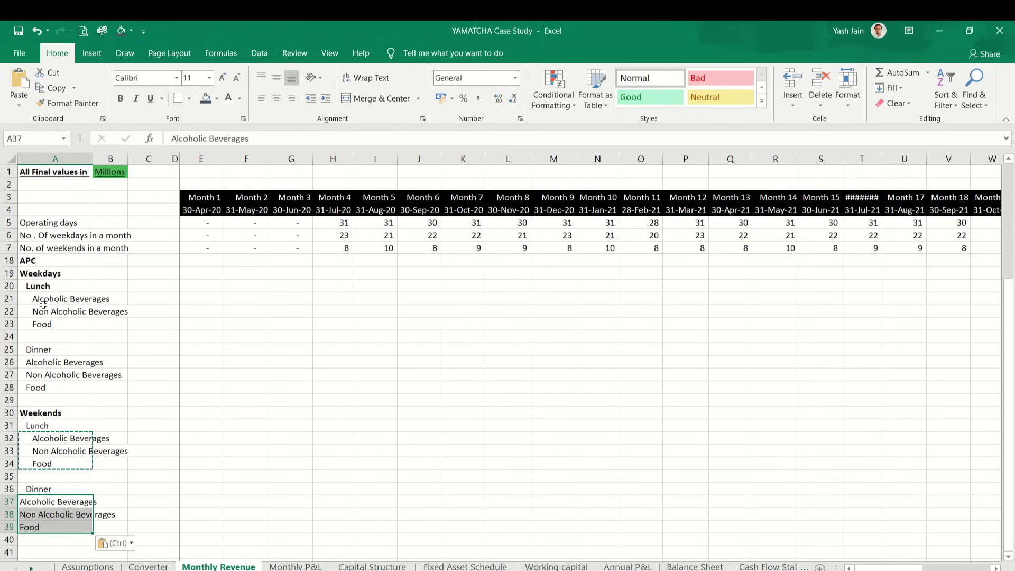
key(Up)
key(Up)
key(Up)
key(Up)
key(Down)
key(shift+Up)
key(shift+Up)
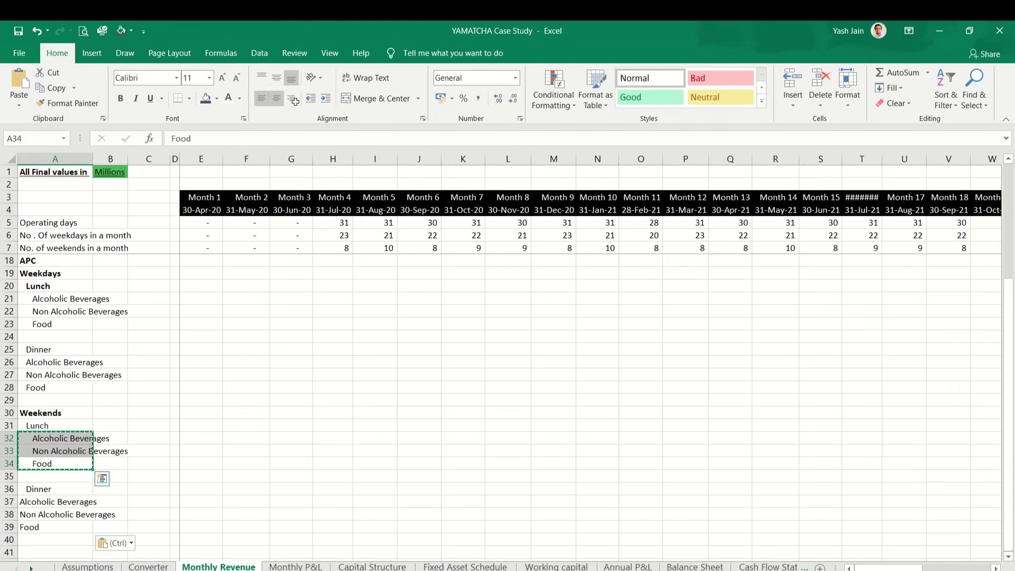
Step: Indent the weekend Lunch labels A32:A34 and Dinner labels A37:A39 by two levels
click(326, 98)
click(329, 97)
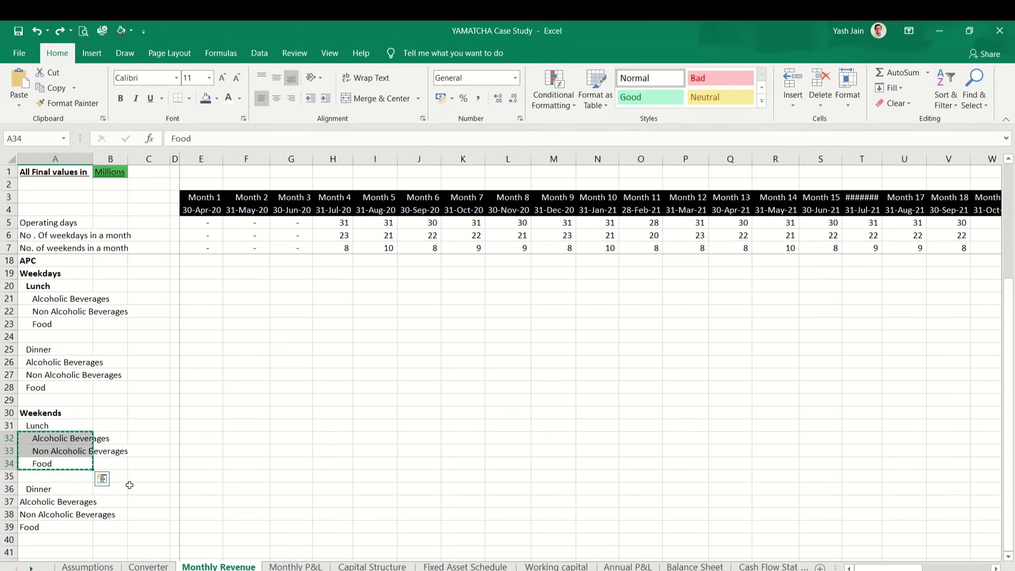
drag(79, 501, 84, 524)
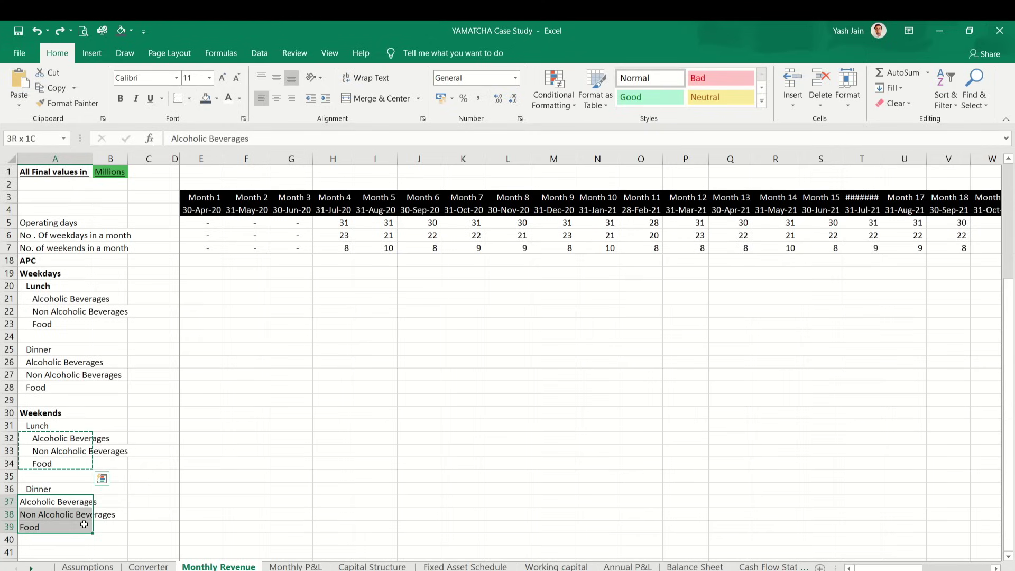
click(327, 97)
click(326, 98)
Step: Bold the Dinner, weekend Lunch and weekend Dinner subheadings in column A
key(Up)
key(Up)
key(Up)
key(Up)
key(Up)
key(Up)
key(Up)
key(Up)
key(Up)
key(Up)
key(Up)
key(Up)
key(Up)
key(Up)
key(Up)
key(Up)
key(Up)
key(Up)
key(Up)
key(Up)
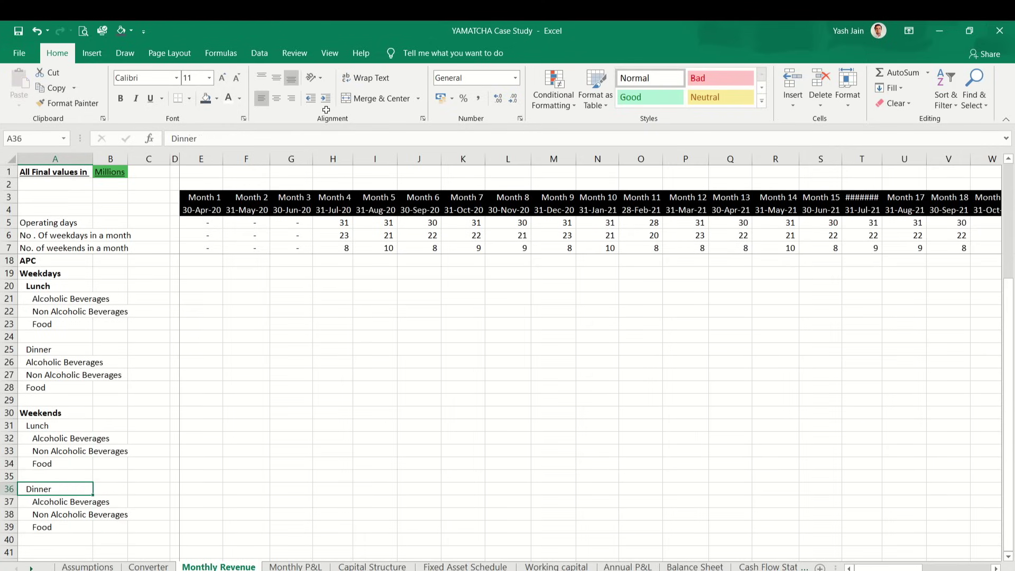
key(Down)
key(Down)
key(Down)
key(Down)
key(Down)
key(Down)
key(Down)
key(Down)
key(Down)
key(Down)
key(Down)
key(Down)
key(Down)
key(Down)
key(Down)
key(Down)
key(Down)
key(Down)
key(Down)
key(Down)
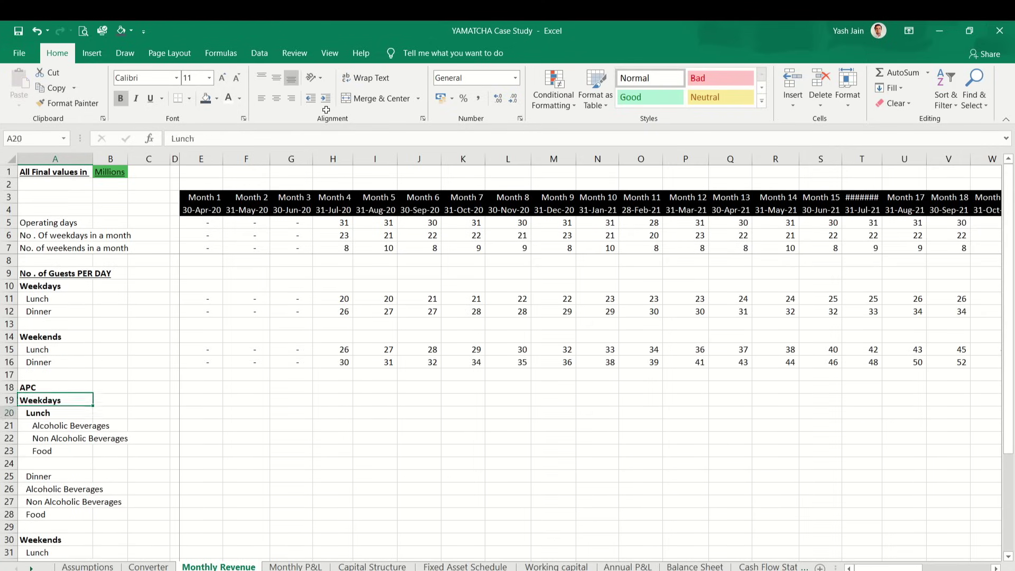
key(Up)
key(Up)
key(Up)
key(Up)
key(Up)
key(Up)
key(Up)
key(Up)
key(Up)
key(Up)
key(Up)
key(Up)
key(Up)
key(Up)
key(Up)
key(Up)
key(Up)
key(Up)
key(Up)
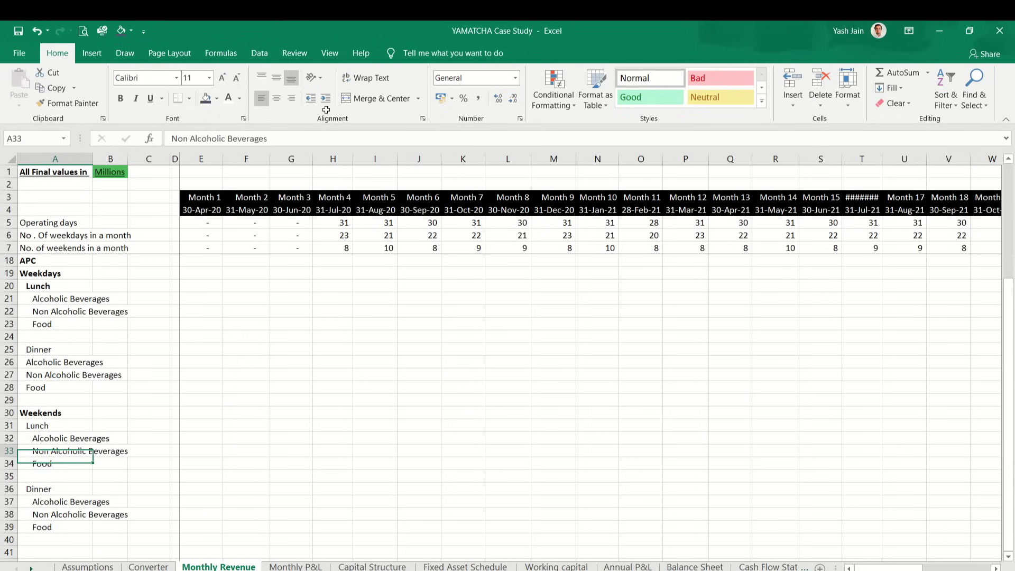
scroll(195, 333, up, 1)
key(Right)
key(Right)
key(Right)
key(Down)
key(Down)
key(Down)
key(Down)
key(Down)
key(Down)
key(Down)
key(Down)
key(Down)
key(Down)
key(Down)
key(Down)
key(Down)
key(Down)
key(Down)
key(Down)
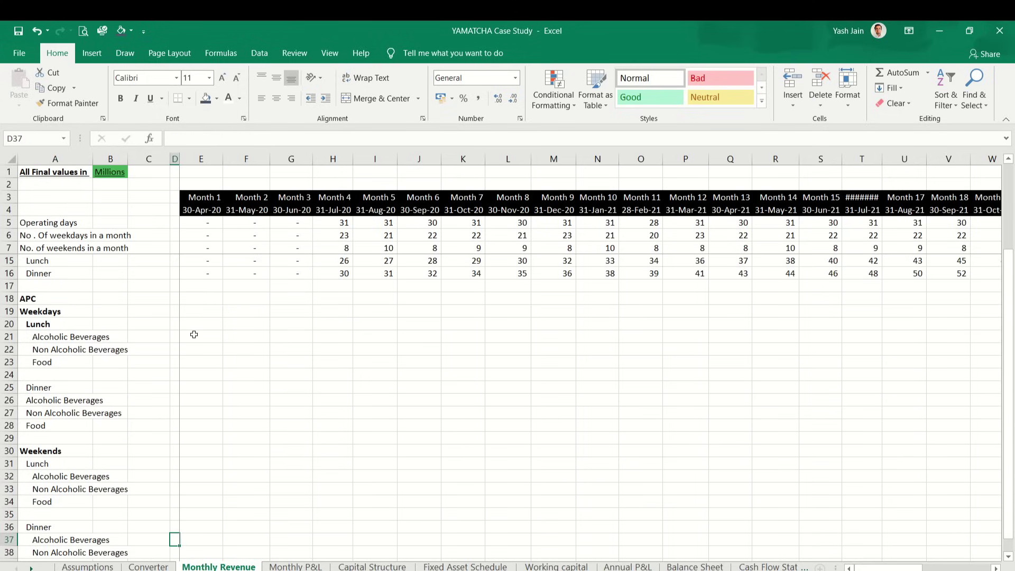
key(Up)
key(Up)
key(Up)
key(Up)
key(Up)
key(Up)
key(Up)
key(Up)
key(Up)
key(Up)
key(Up)
key(Up)
key(Up)
key(Up)
key(Up)
key(Up)
key(Up)
key(Up)
key(Up)
key(Up)
key(Down)
key(Down)
key(Down)
key(Down)
key(Down)
key(Down)
key(Down)
key(Down)
key(Down)
key(Down)
key(Down)
key(Down)
key(Down)
key(Down)
key(Down)
key(Down)
key(Down)
key(Down)
key(Down)
key(Down)
key(Down)
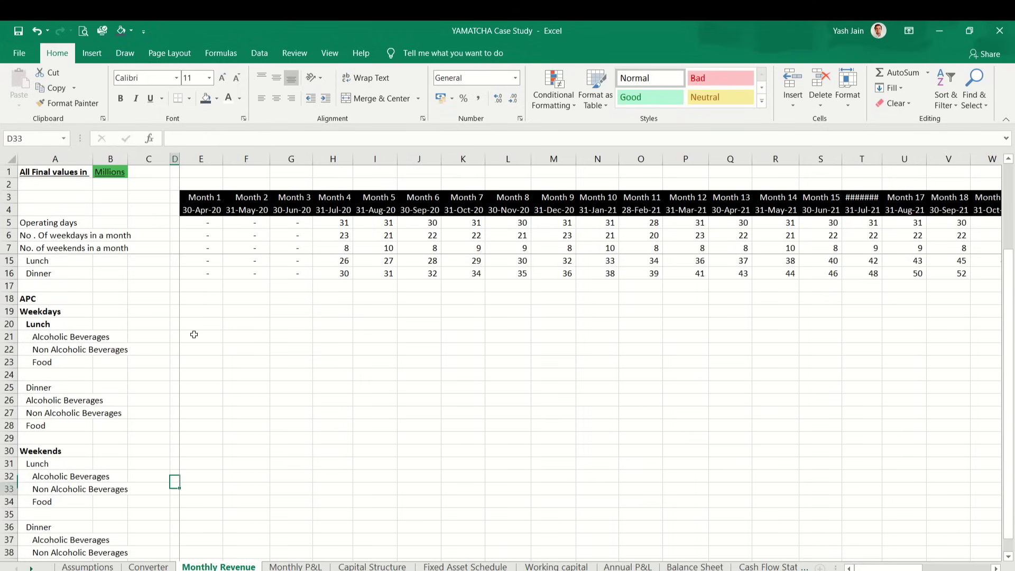
key(Up)
key(Up)
key(Up)
key(Up)
key(Up)
key(Up)
key(Up)
key(Up)
key(Up)
key(Up)
key(Up)
key(Up)
key(Up)
key(Up)
key(Up)
key(Up)
key(Up)
key(Up)
key(Up)
key(Up)
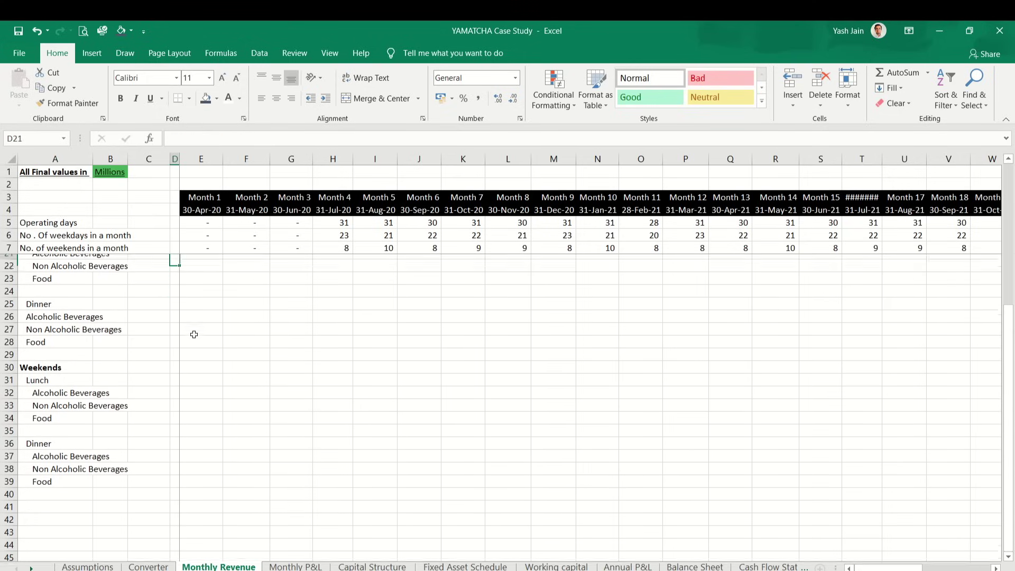
key(Left)
key(Left)
key(Left)
key(Down)
key(Down)
key(Down)
key(Down)
key(Down)
key(Down)
key(Down)
key(Down)
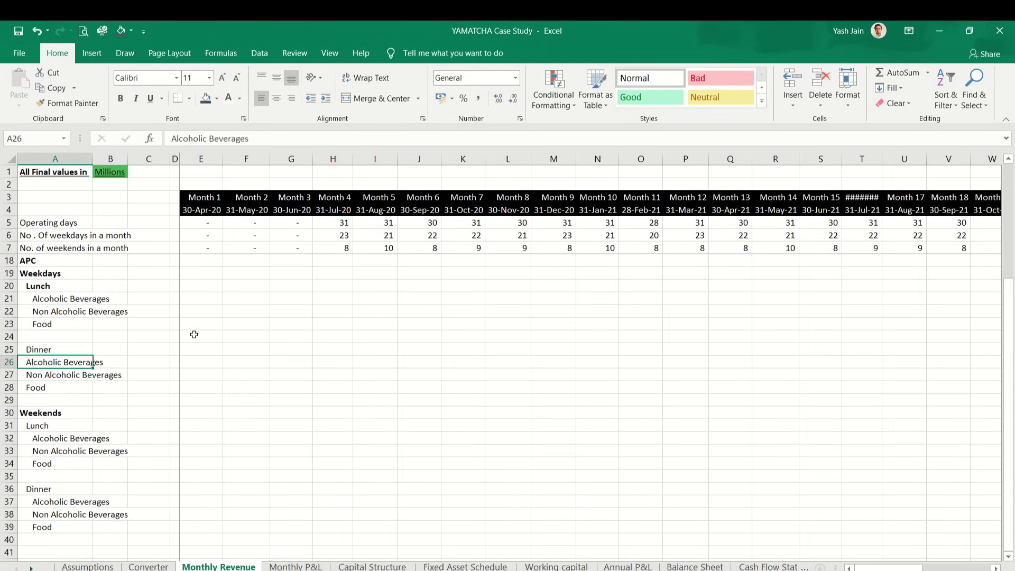
key(Up)
key(ctrl+b)
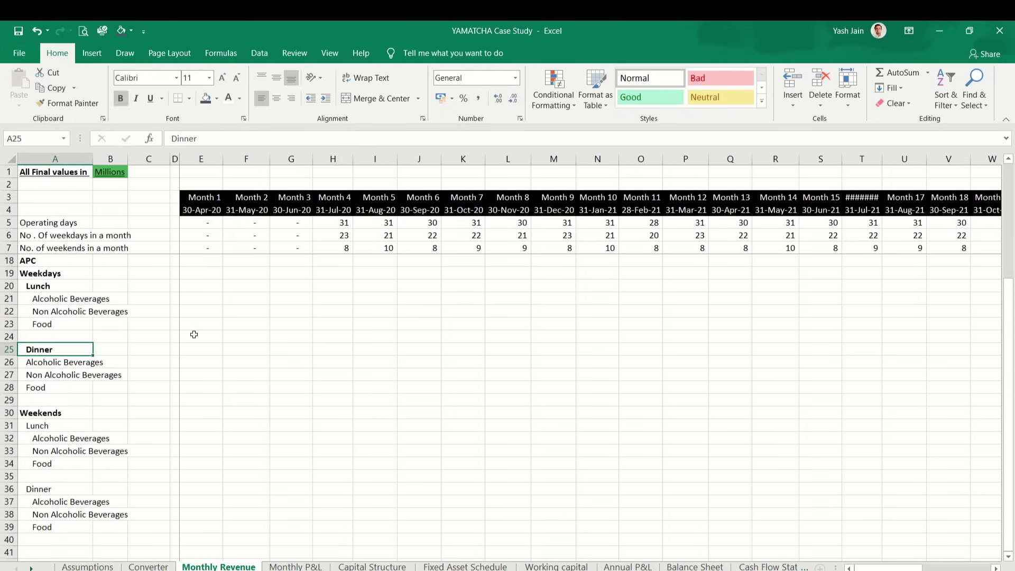
key(Down)
key(Down)
key(Down)
key(Down)
key(Down)
key(Down)
key(ctrl+b)
key(Down)
key(Down)
key(Down)
key(Down)
key(Down)
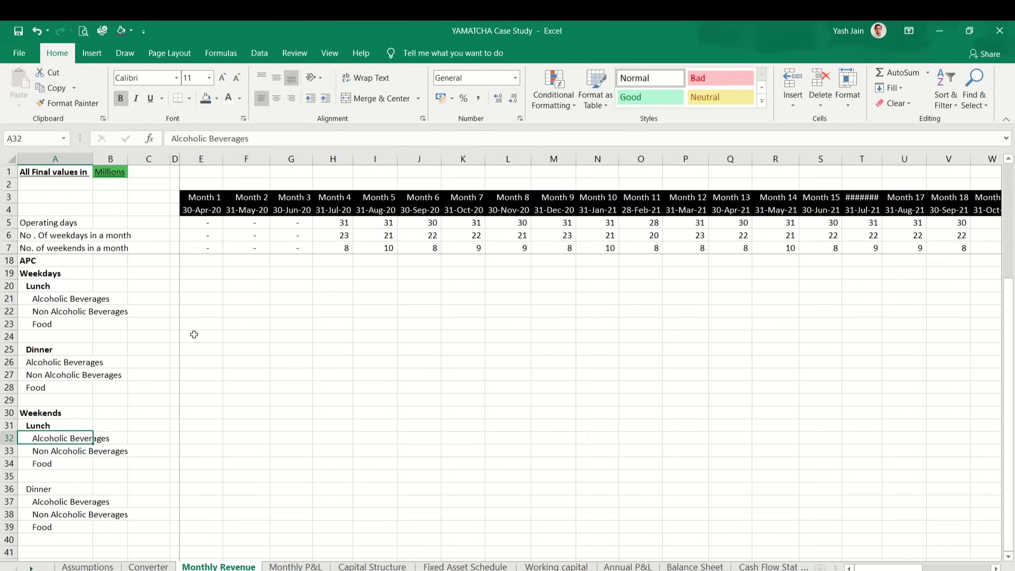
key(Up)
key(Up)
key(Up)
key(Up)
key(Up)
key(Up)
key(Up)
key(Up)
key(Up)
key(Up)
key(Up)
key(Up)
key(Up)
key(Up)
key(Up)
key(Up)
key(Up)
key(Up)
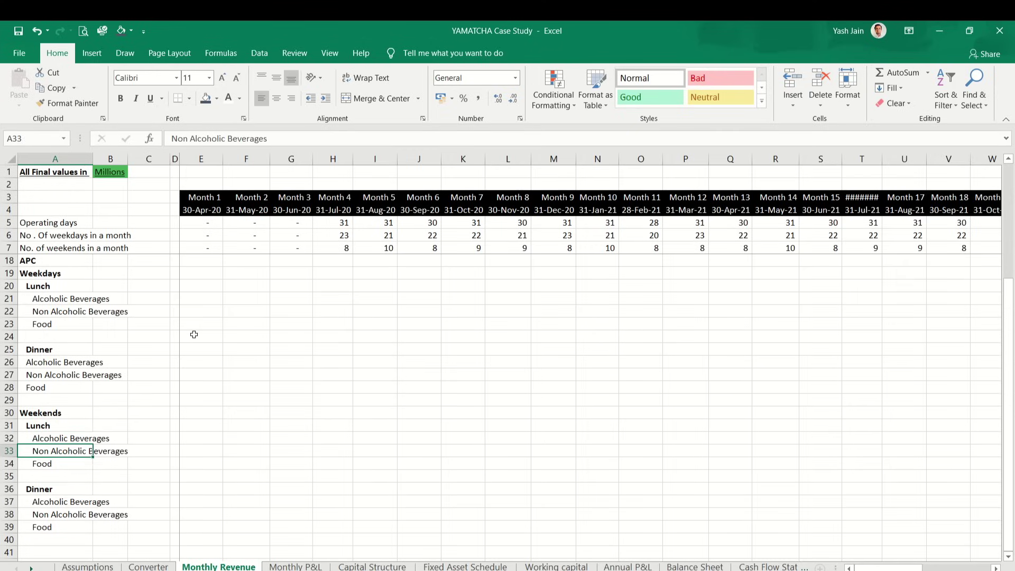
Step: Link Month 4's weekday lunch Alcoholic Beverages APC in H21 to Assumptions!B11 (300)
key(Right)
key(Right)
key(Right)
key(Right)
key(Down)
key(Right)
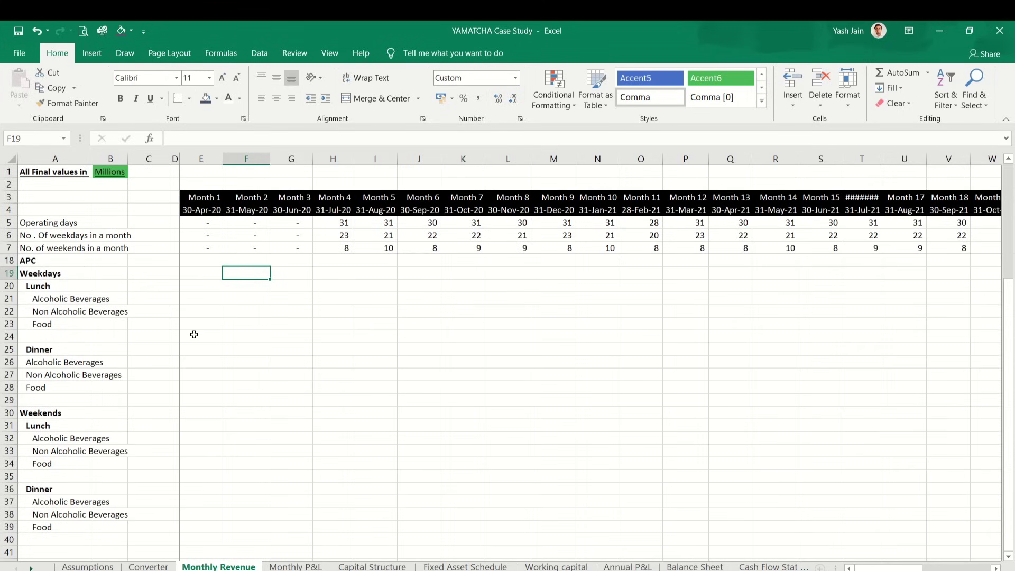
key(Down)
key(Left)
key(Down)
key(Right)
key(Left)
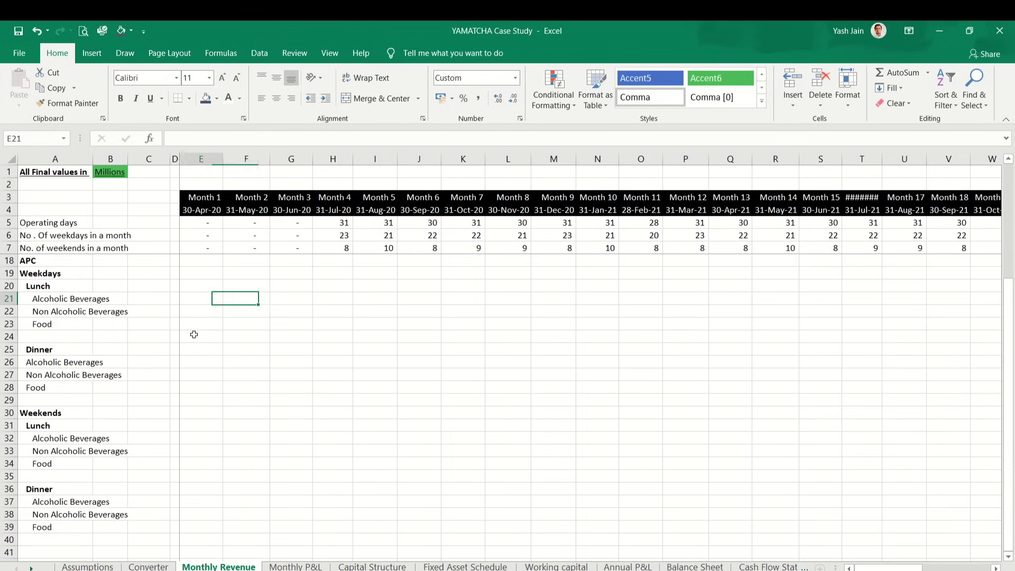
key(Right)
key(Right)
key(Right)
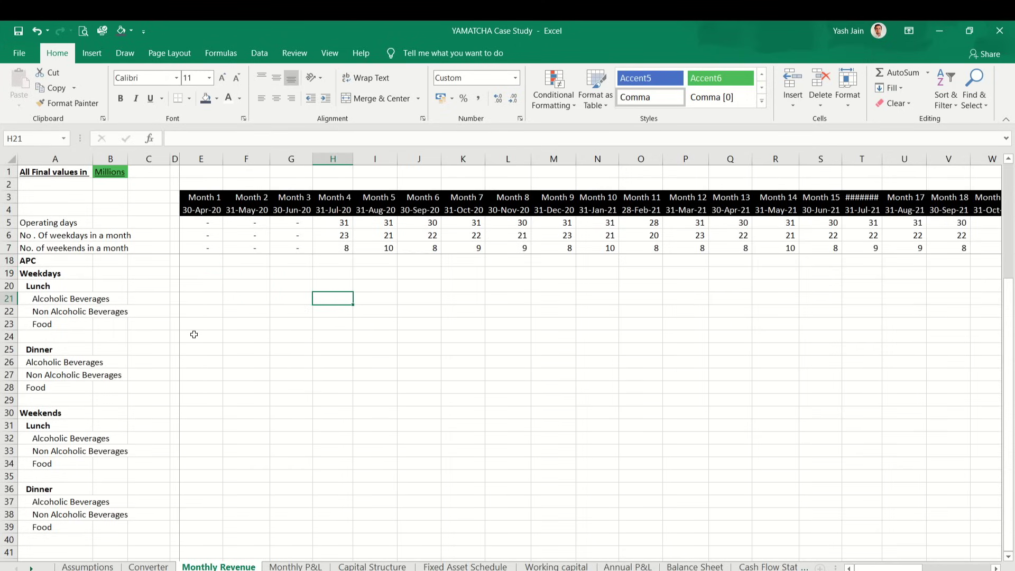
text(=)
key(ctrl+Page_Up)
key(ctrl+Page_Up)
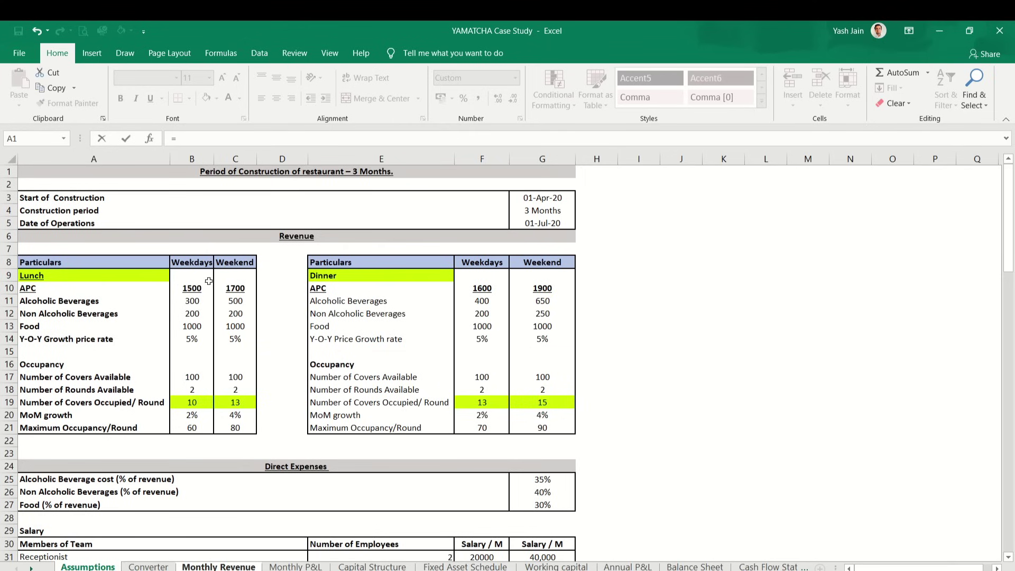
click(179, 300)
Step: Confirm the H21 link and copy it down to H22:H23
key(Return)
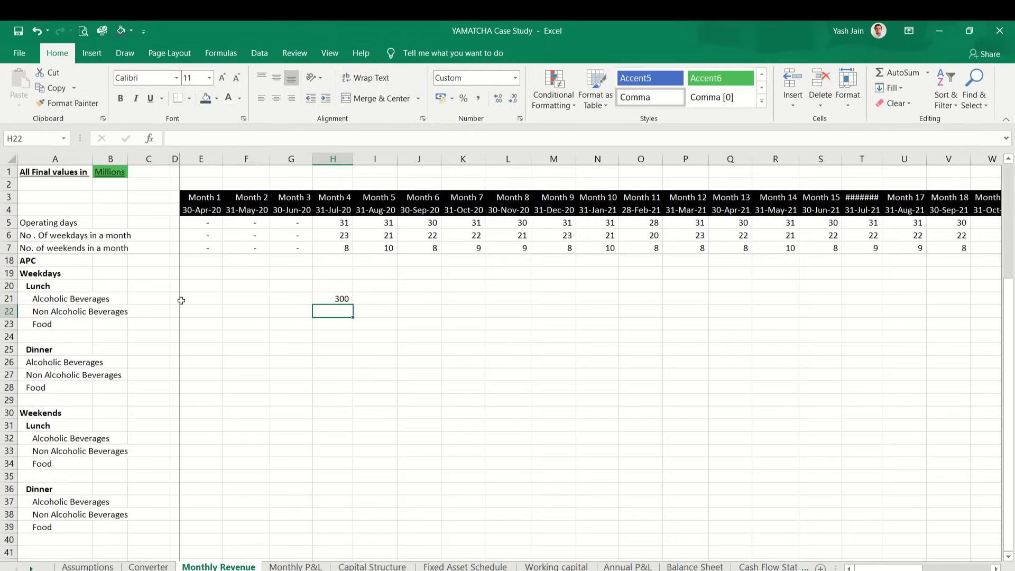
key(Up)
key(ctrl+c)
key(shift+Down)
key(shift+Down)
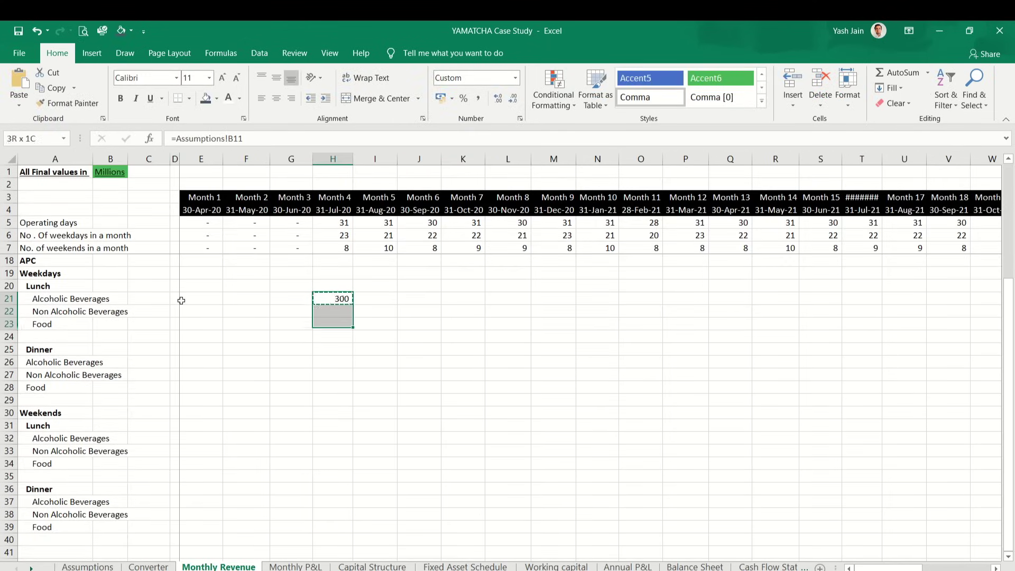
key(ctrl+v)
Step: Set Month 5 cells I21:I23 to equal the Month 4 values (=H21)
key(Right)
key(Right)
key(Left)
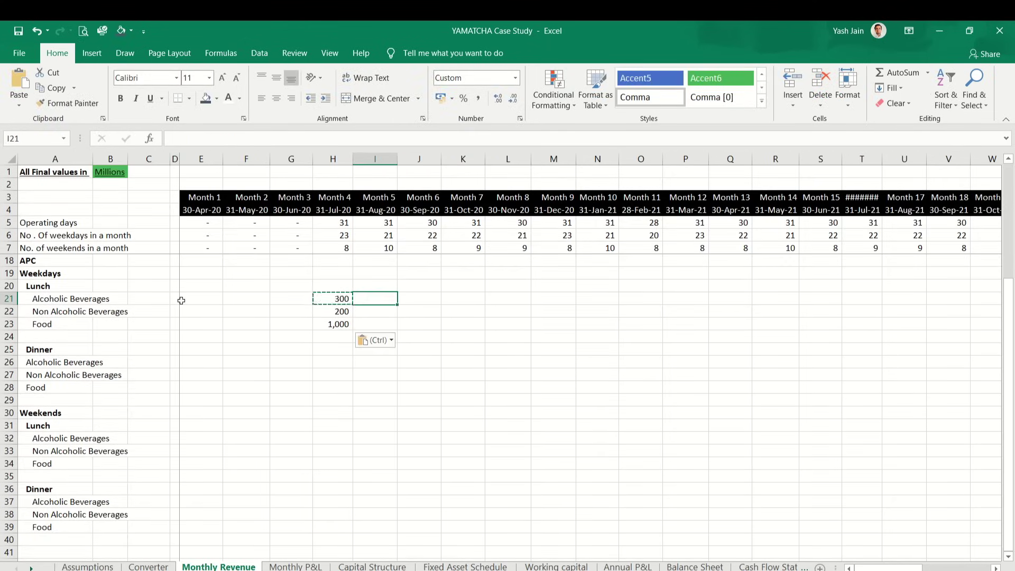
text(=)
key(Left)
key(ctrl+Return)
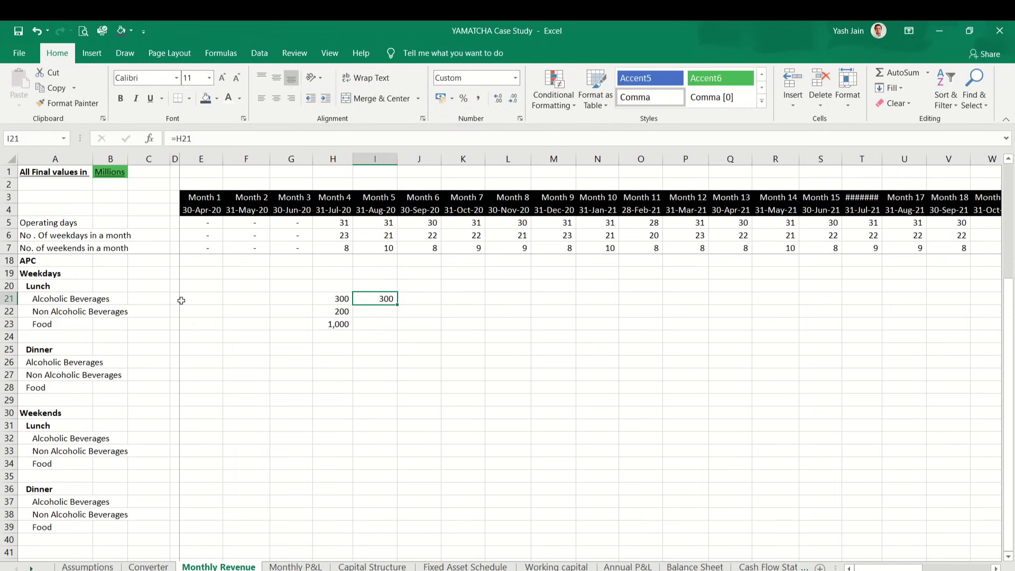
key(ctrl+c)
key(shift+Down)
key(ctrl+v)
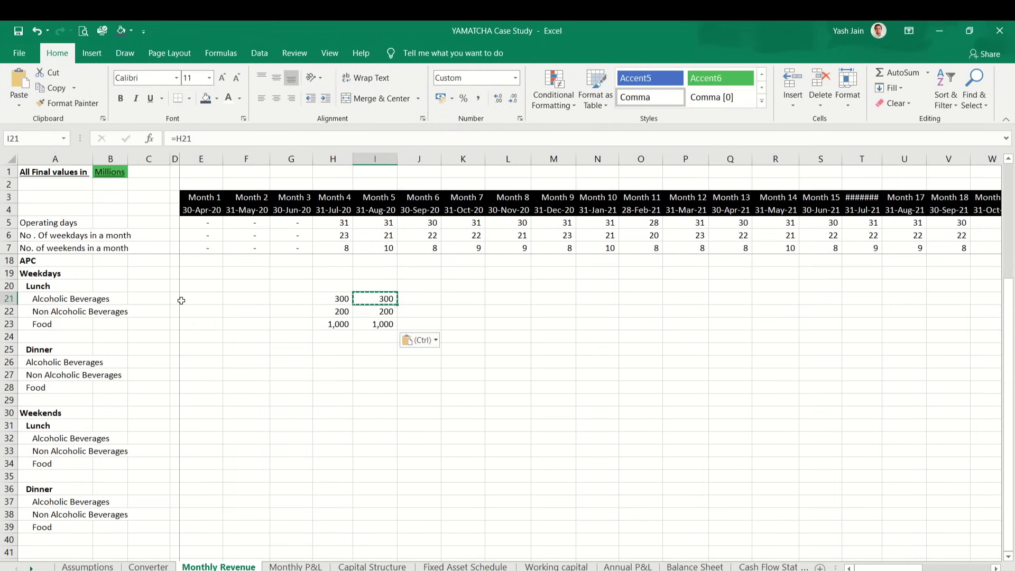
Step: Copy the Month 5 formulas across J21:S23 through Month 15
key(shift+Right)
key(shift+Right)
key(shift+Right)
key(shift+Right)
key(shift+Right)
key(shift+Right)
key(shift+Right)
key(shift+Right)
key(shift+Right)
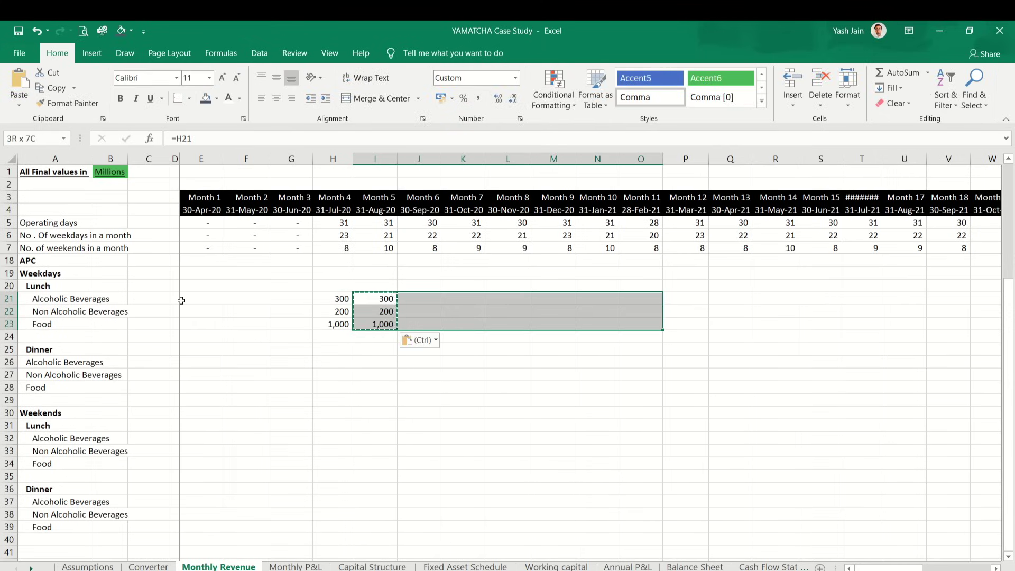
key(shift+Left)
key(shift+Left)
key(shift+Left)
key(shift+Left)
key(shift+Left)
key(shift+Left)
key(shift+Left)
key(shift+Left)
key(shift+Left)
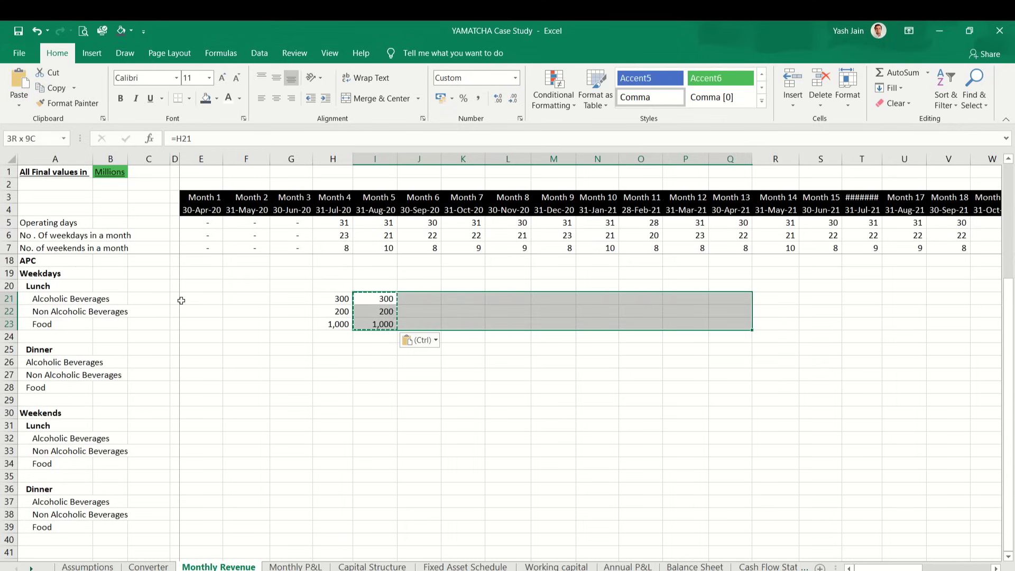
key(Left)
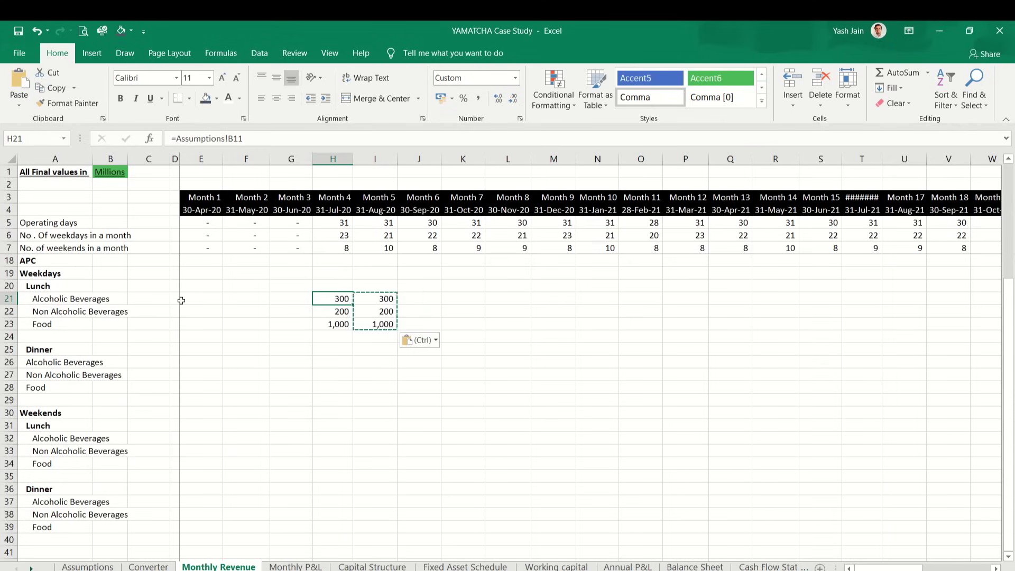
key(Right)
key(shift+Down)
key(shift+Down)
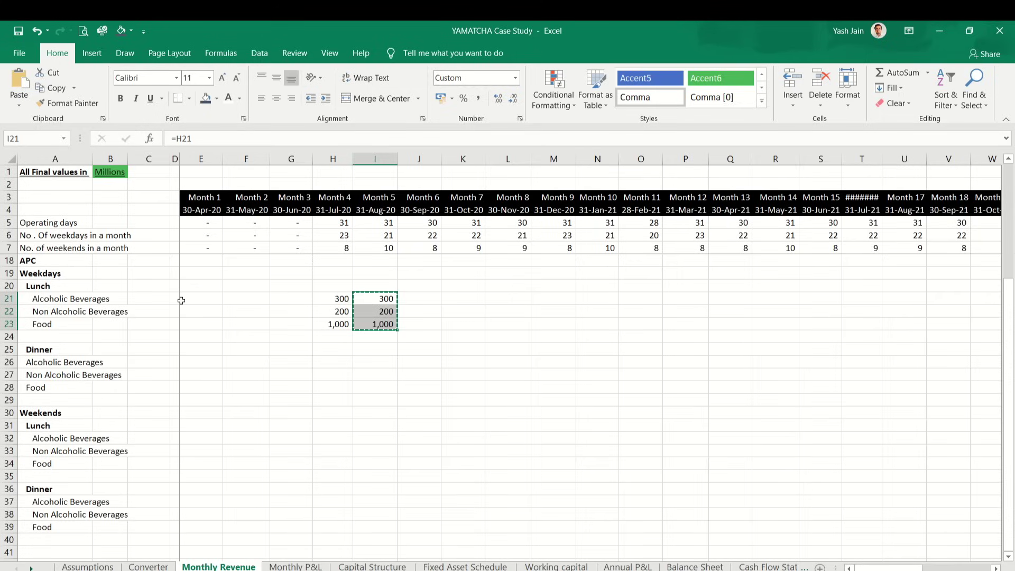
key(shift+Right)
key(shift+Right)
key(shift+Right)
key(shift+Right)
key(shift+Right)
key(shift+Right)
key(shift+Right)
key(shift+Right)
key(shift+Right)
key(shift+Right)
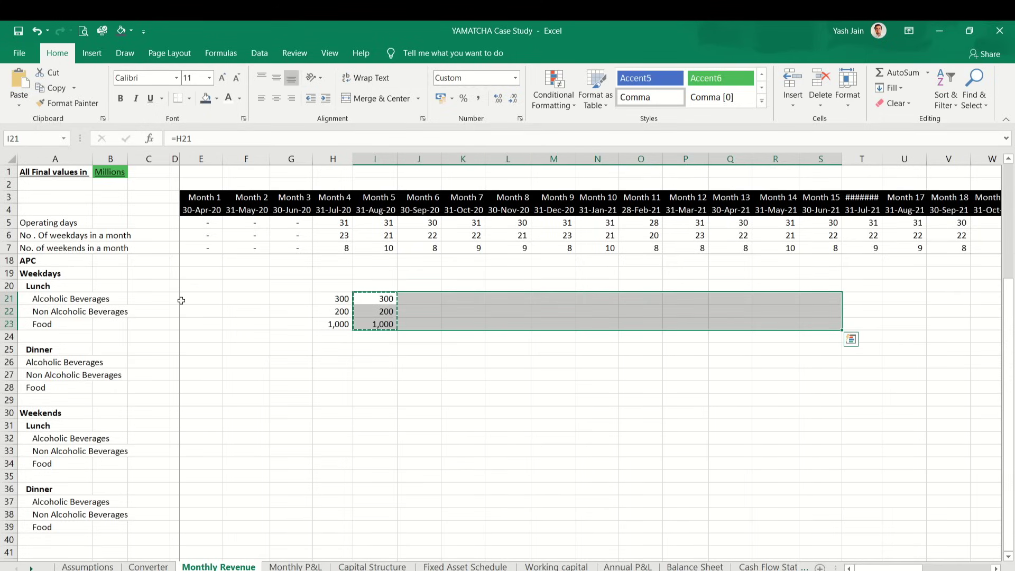
key(ctrl+v)
key(Left)
key(shift+Right)
key(shift+Right)
key(Left)
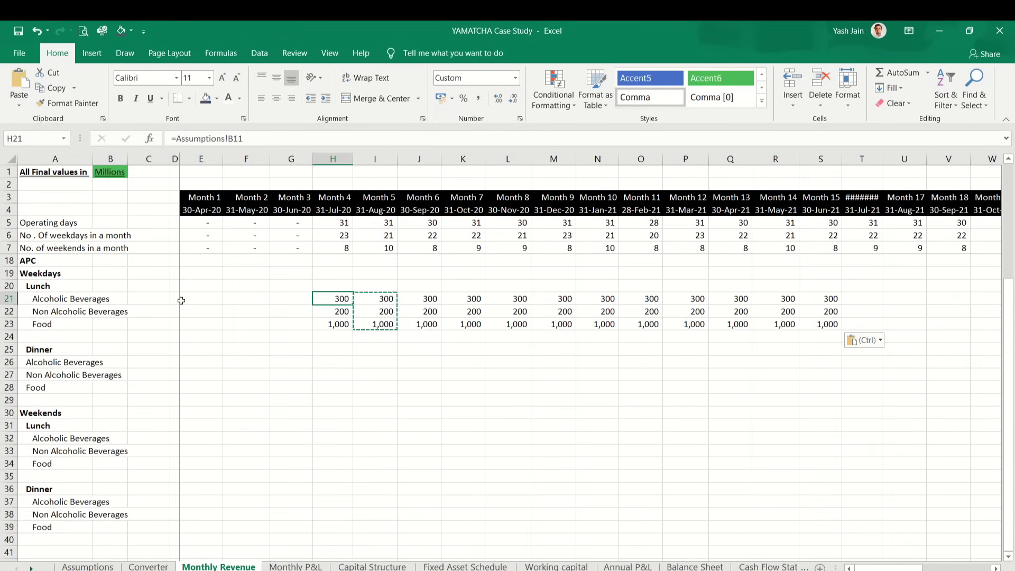
key(shift+Right)
key(shift+Right)
key(shift+Right)
key(shift+Right)
key(shift+Right)
key(shift+Right)
key(shift+Right)
key(shift+Right)
key(shift+Right)
key(shift+Right)
key(shift+Right)
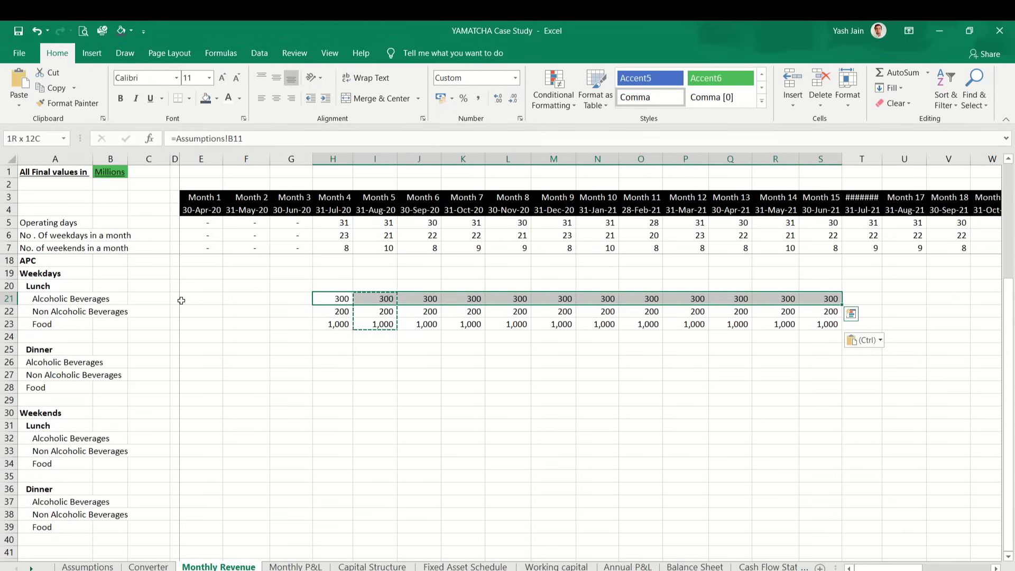
key(Right)
key(Right)
key(Right)
key(Right)
key(Right)
key(Right)
key(Right)
key(Right)
key(Right)
key(Right)
key(Right)
key(Right)
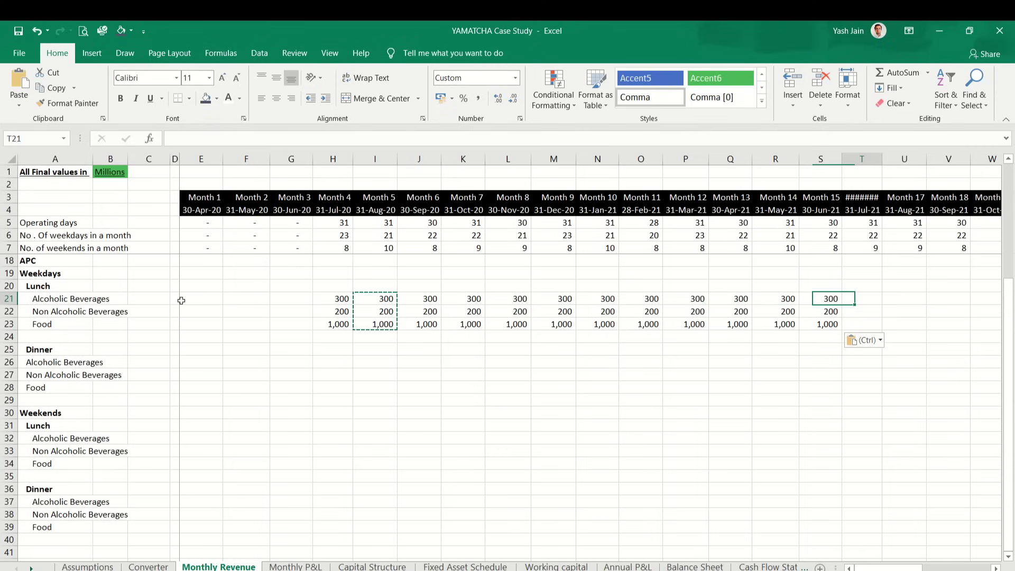
Step: Enter =S21*(1+Assumptions!$B$14) in T21, raising Month 16 alcoholic APC to 315
text(=)
key(Left)
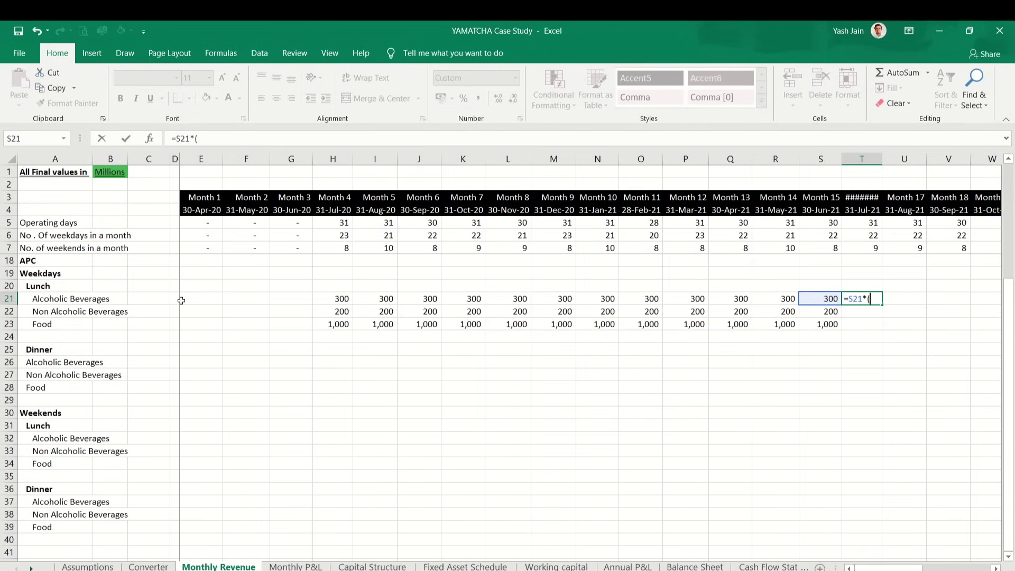
key(ctrl+Page_Up)
key(ctrl+Page_Up)
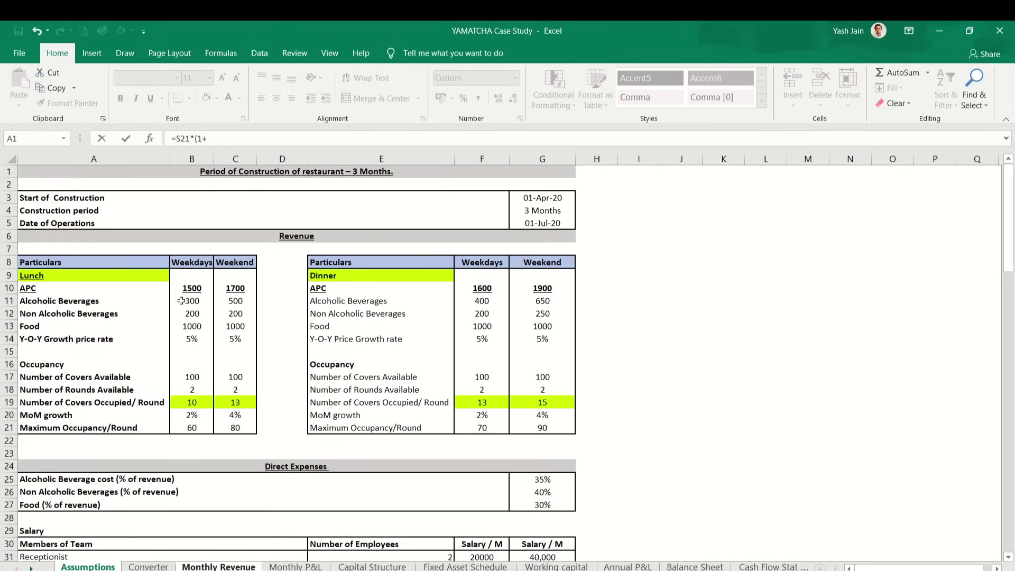
click(179, 340)
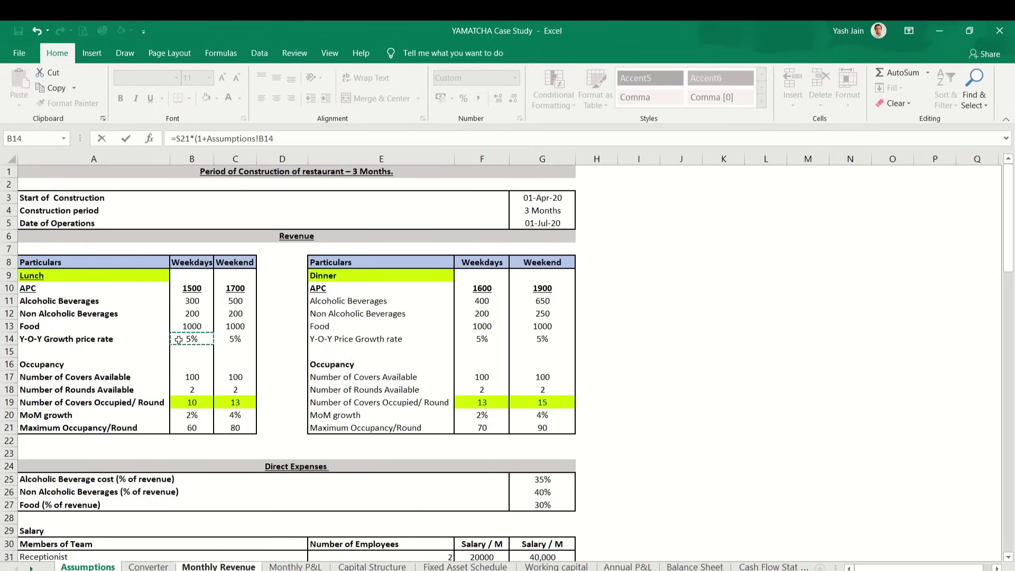
key(F3)
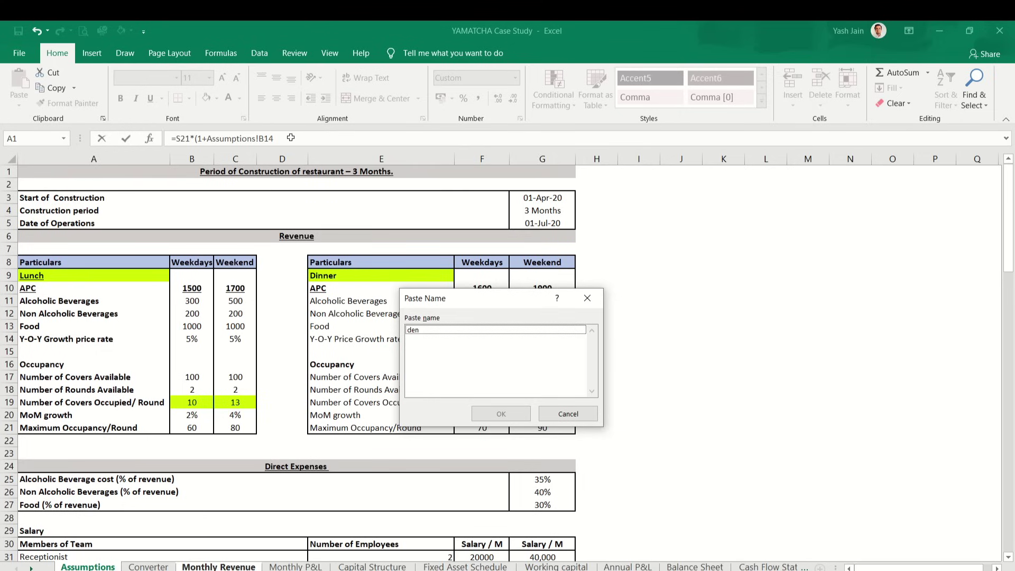
key(Escape)
click(274, 140)
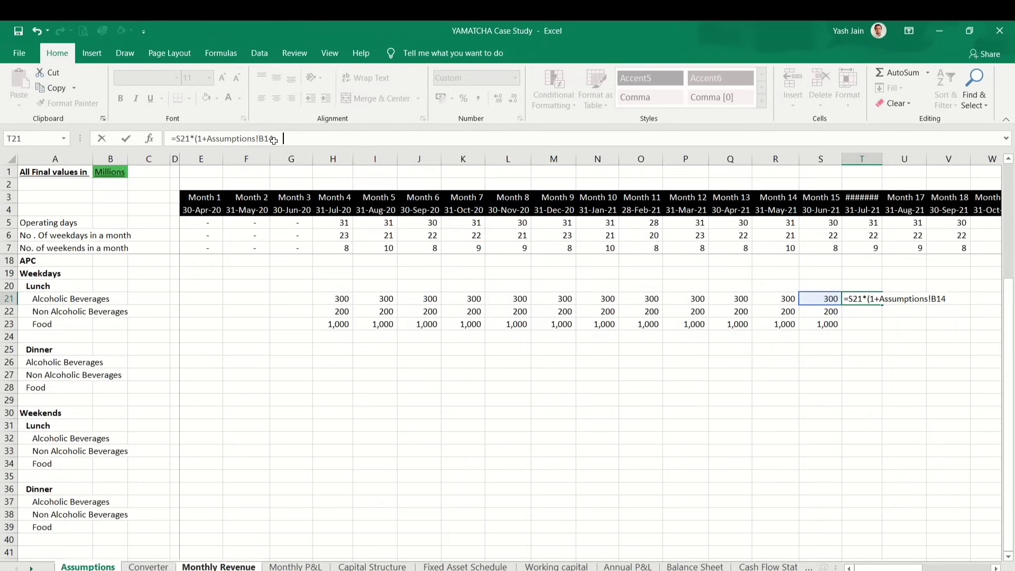
double_click(274, 139)
key(BackSpace)
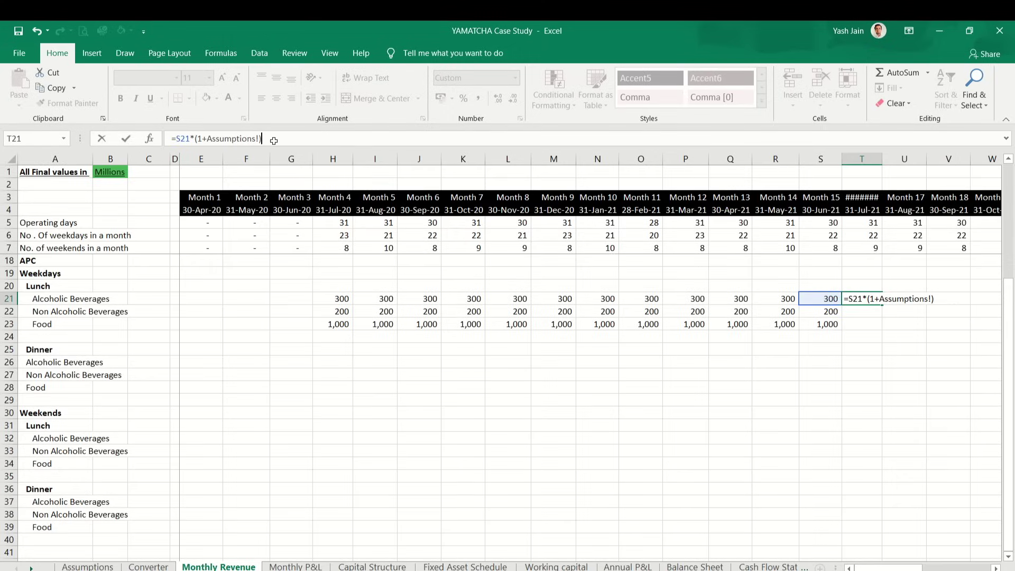
key(BackSpace)
key(BackSpace)
key(BackSpace)
key(BackSpace)
key(BackSpace)
key(BackSpace)
key(BackSpace)
key(BackSpace)
key(BackSpace)
key(BackSpace)
key(BackSpace)
key(BackSpace)
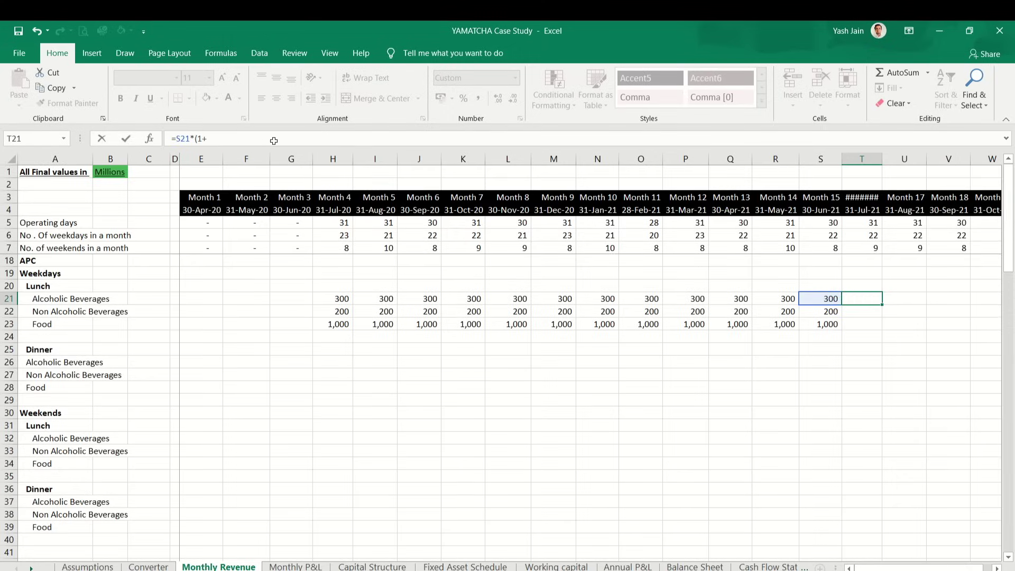
key(ctrl+Page_Up)
key(ctrl+Page_Up)
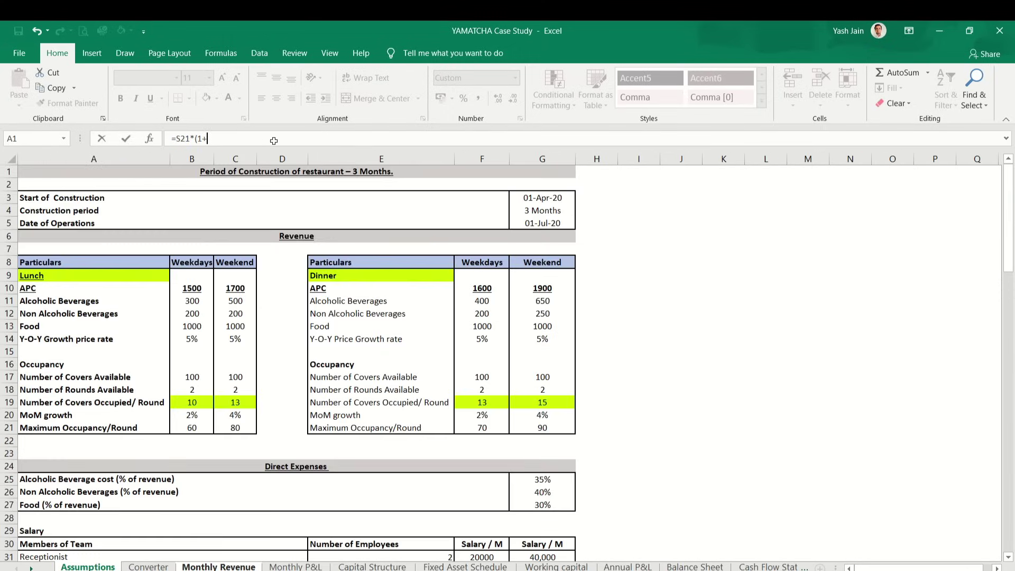
click(195, 337)
key(F4)
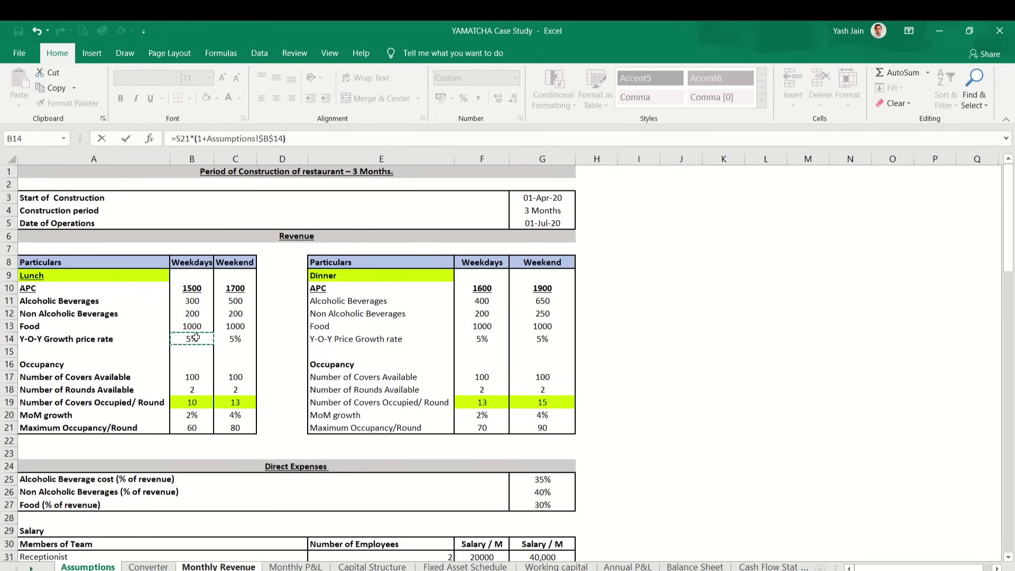
key(ctrl+Return)
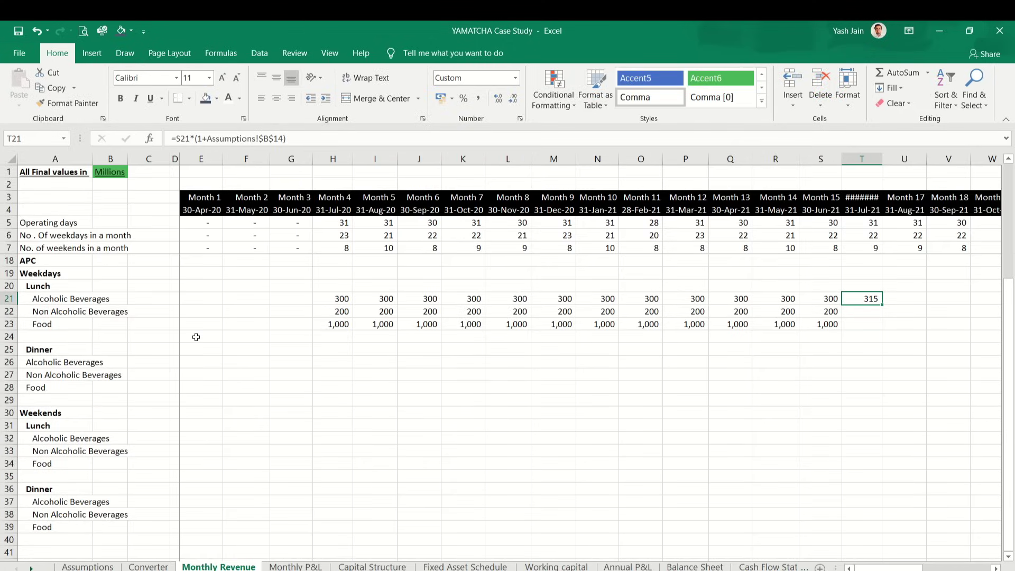
Step: Copy the Month 16 growth formula to T22:T23, giving 210 and 1,050
key(shift+Down)
key(shift+Down)
key(shift+Up)
key(shift+Up)
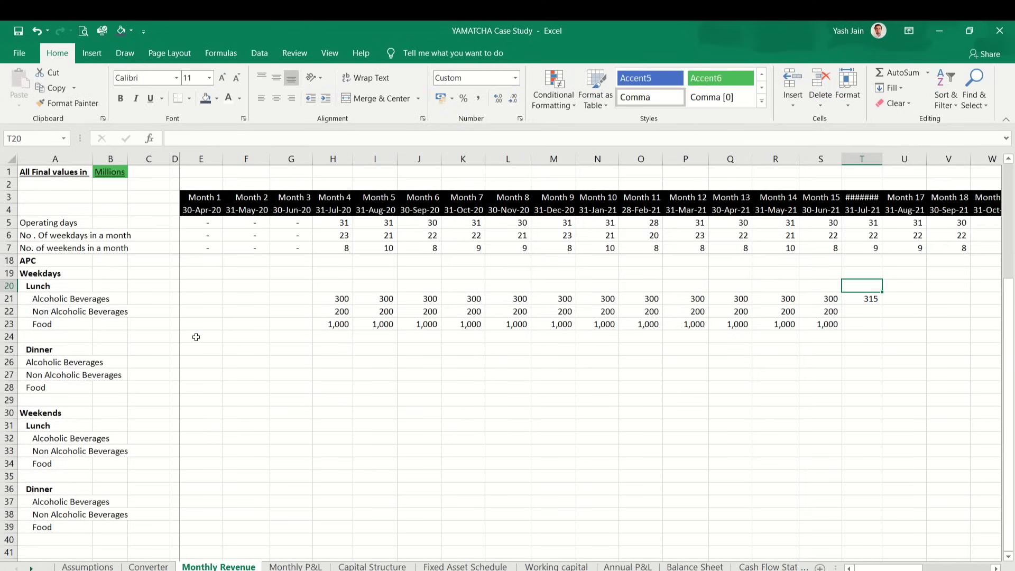
key(ctrl+c)
key(shift+Down)
key(shift+Down)
key(ctrl+v)
key(Right)
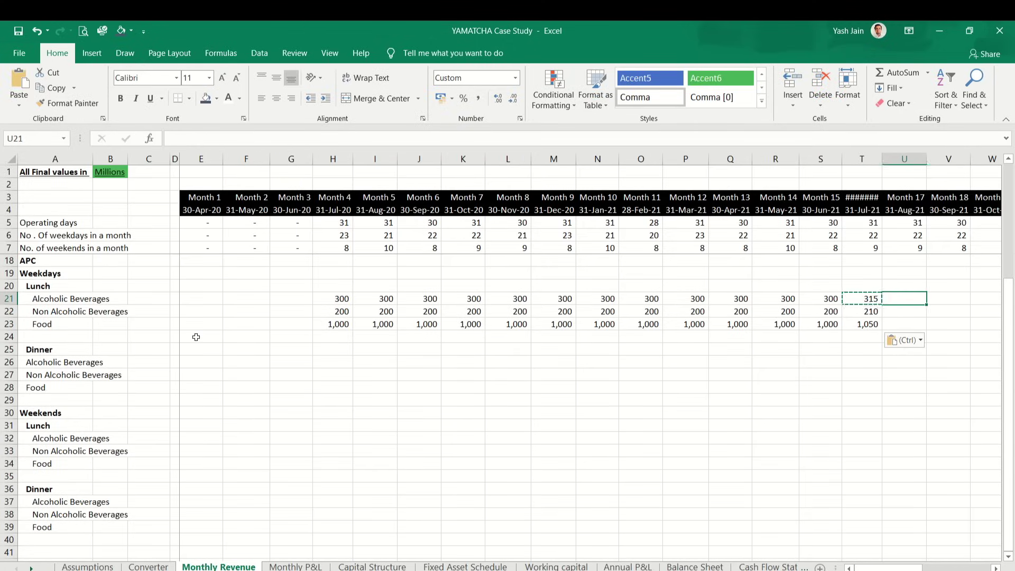
Step: Link Month 17 to Month 16 (=T21) and fill the formulas through Month 27
text(=)
key(Left)
key(ctrl+Return)
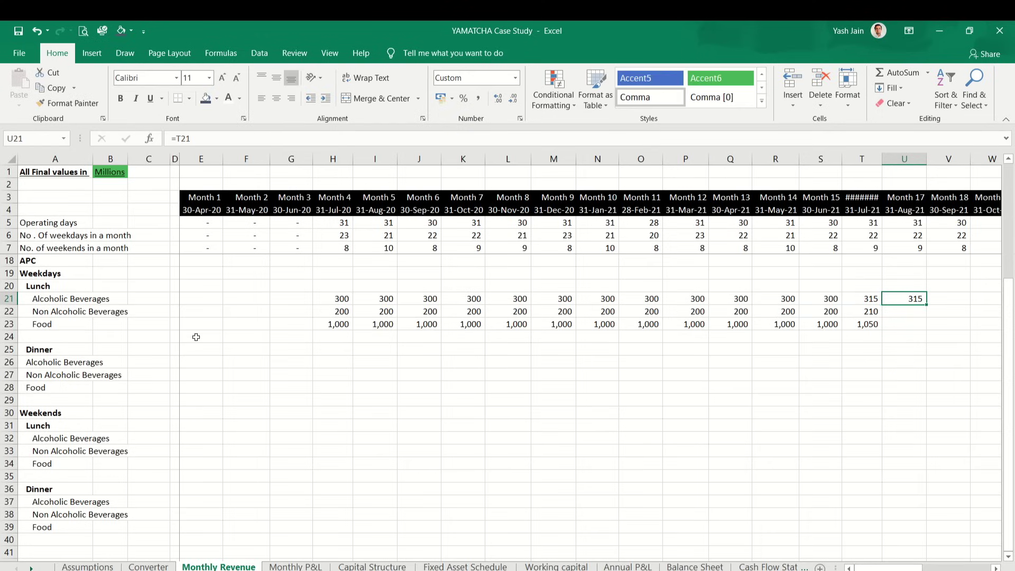
key(ctrl+c)
key(shift+Down)
key(shift+Down)
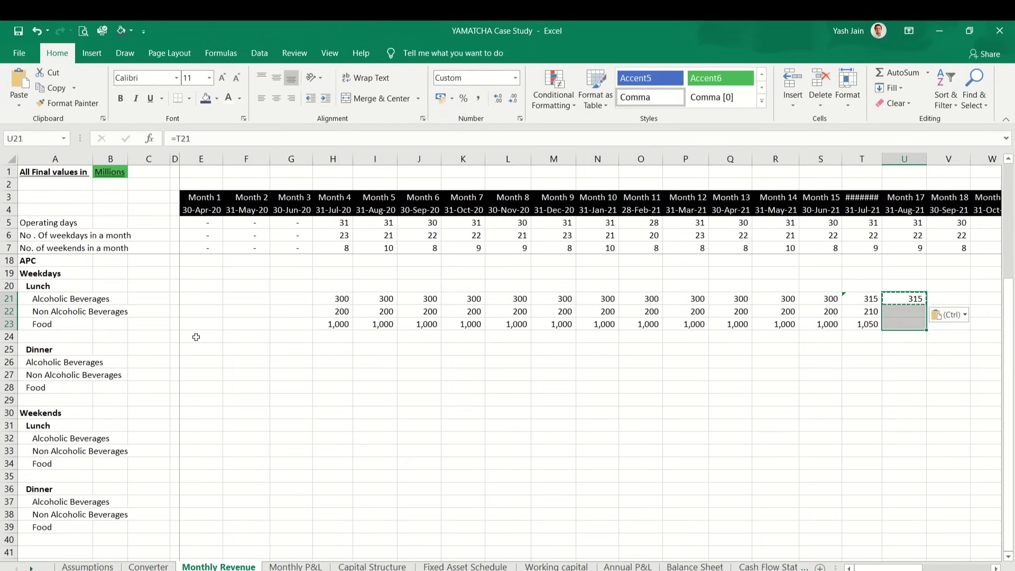
key(shift+Right)
key(shift+Right)
key(shift+Right)
key(shift+Right)
key(shift+Right)
key(shift+Right)
key(shift+Right)
key(shift+Right)
key(shift+Right)
key(shift+Right)
key(shift+Right)
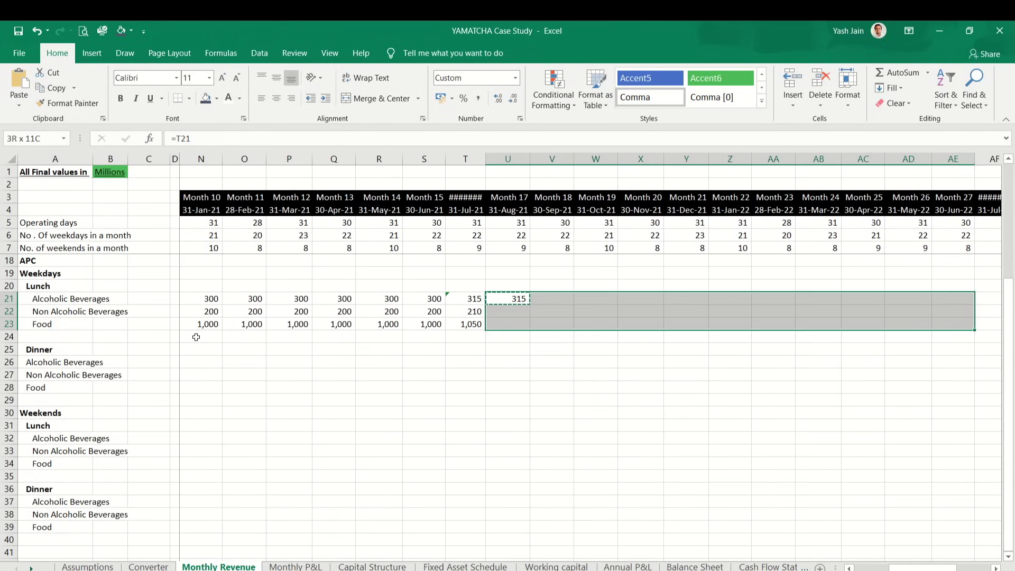
key(shift+Right)
key(shift+Left)
key(shift+Left)
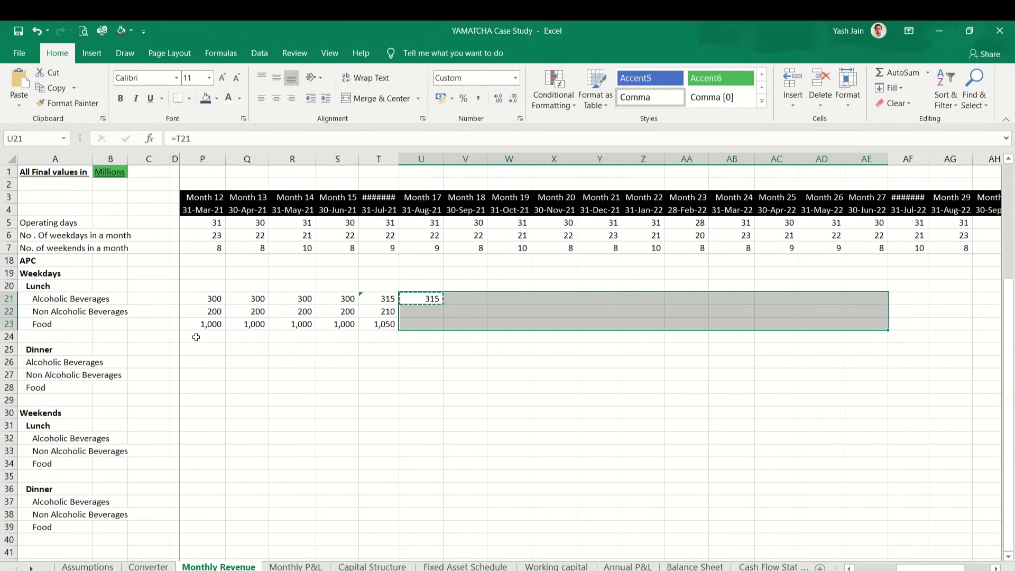
key(ctrl+v)
key(Right)
key(Right)
key(Right)
key(Right)
key(Right)
key(Right)
key(Right)
key(Right)
key(Right)
key(Right)
key(Right)
key(Right)
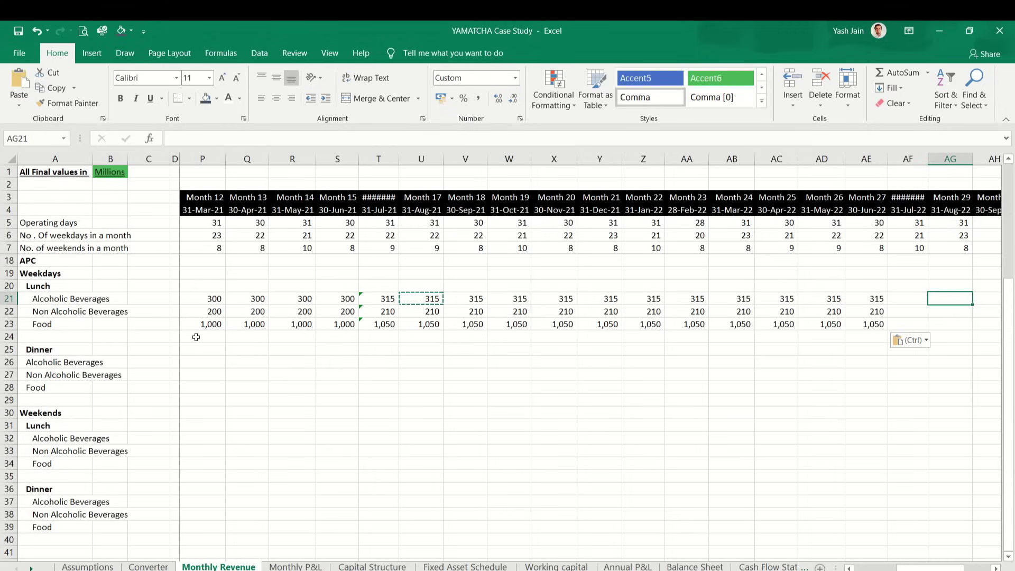
key(Left)
Step: Enter =AE21*(1+Assumptions!$B$14) in AF21 and copy it to AF22:AF23 for the Month 28 rise
text(=)
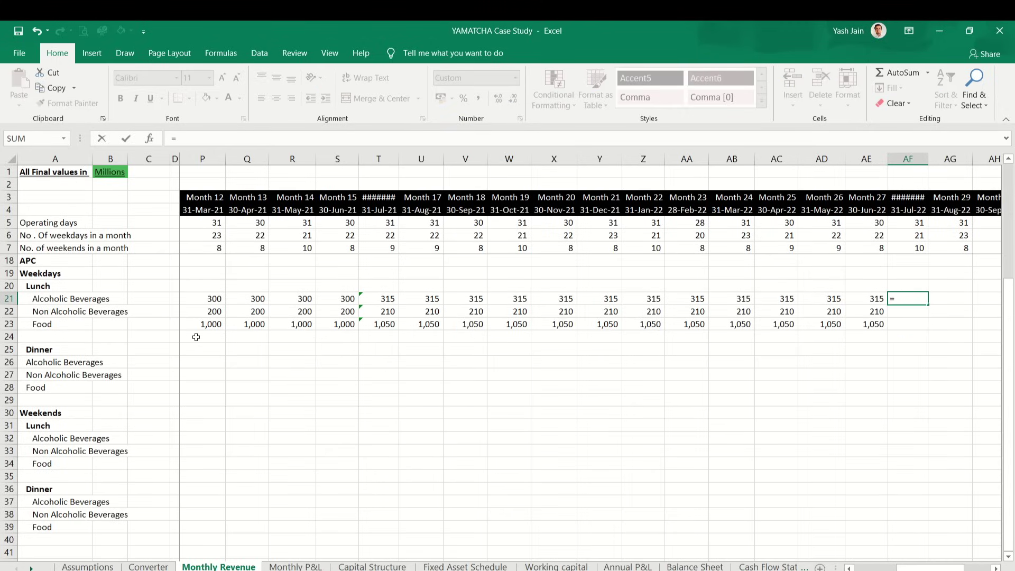
key(Left)
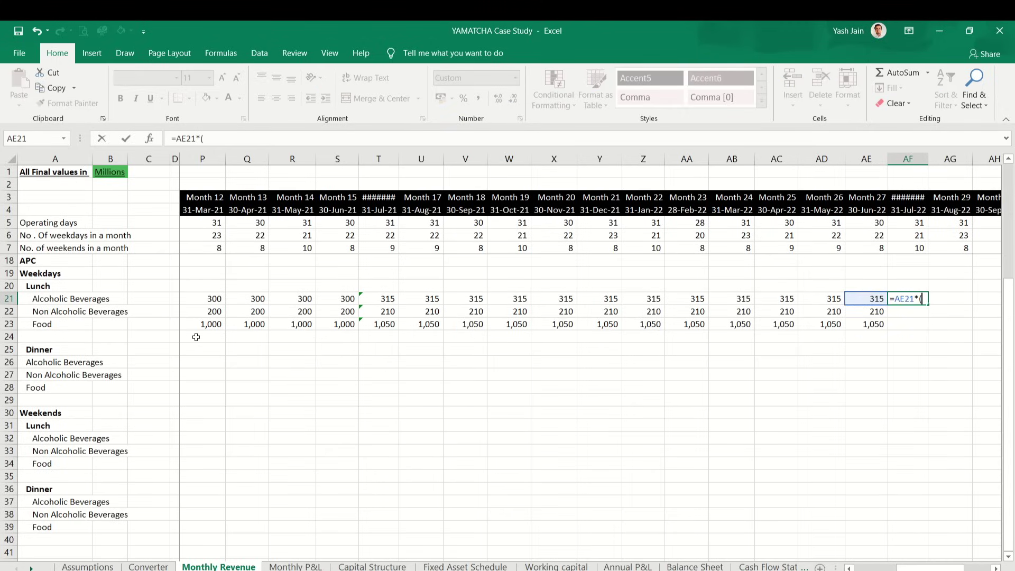
key(ctrl+Page_Up)
key(ctrl+Page_Up)
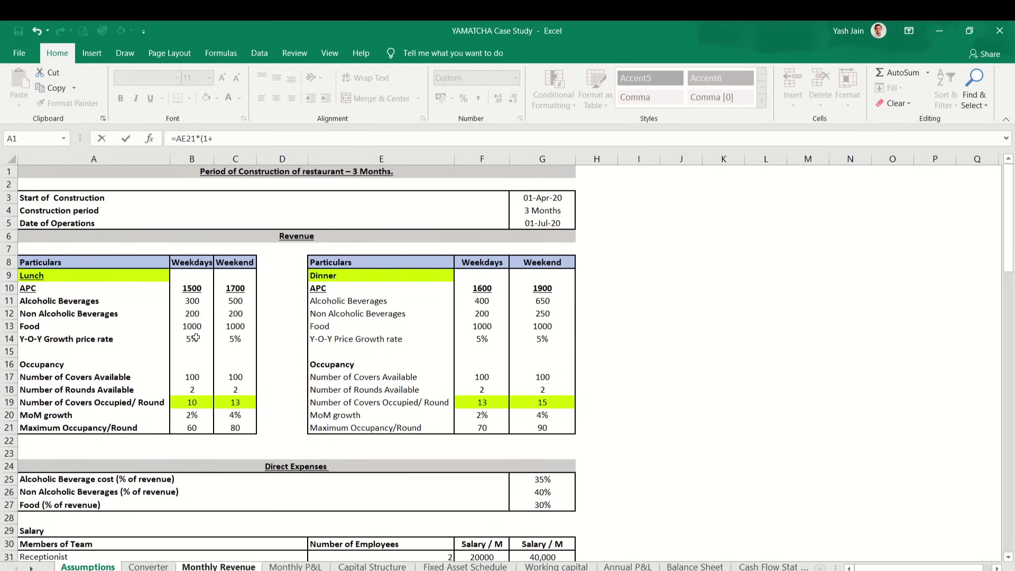
click(194, 339)
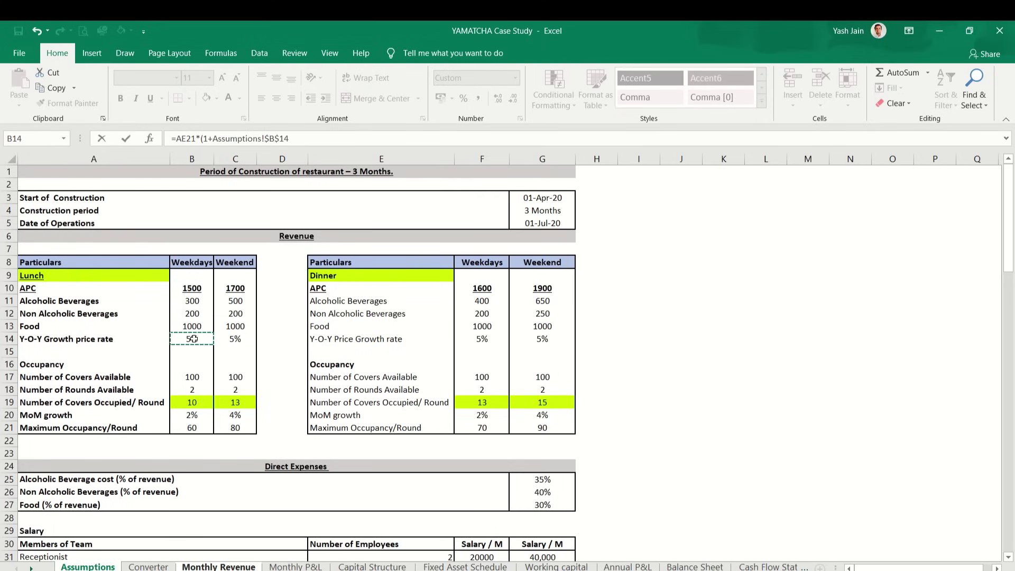
key(Return)
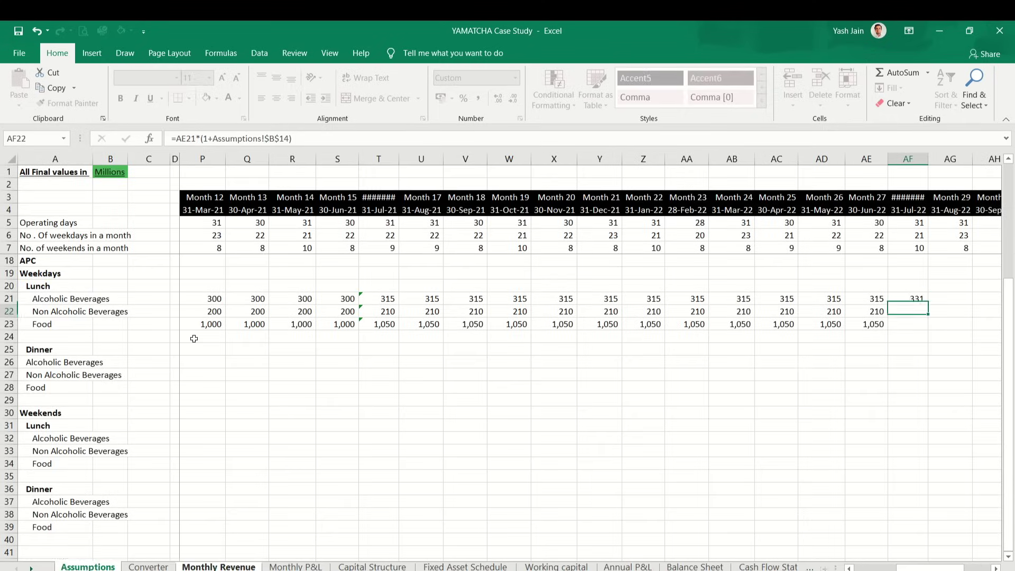
key(Up)
key(ctrl+c)
key(shift+Down)
key(shift+Down)
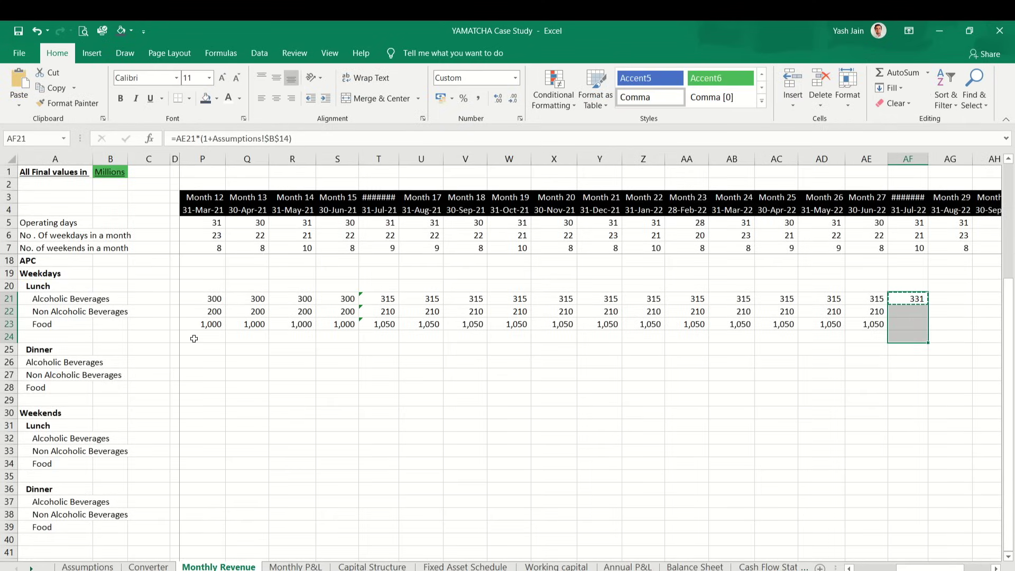
key(ctrl+v)
Step: Link AG21 to =AF21 and paste it across AG21:AN23 to carry 331, 221, 1,103 through Month 36
key(Right)
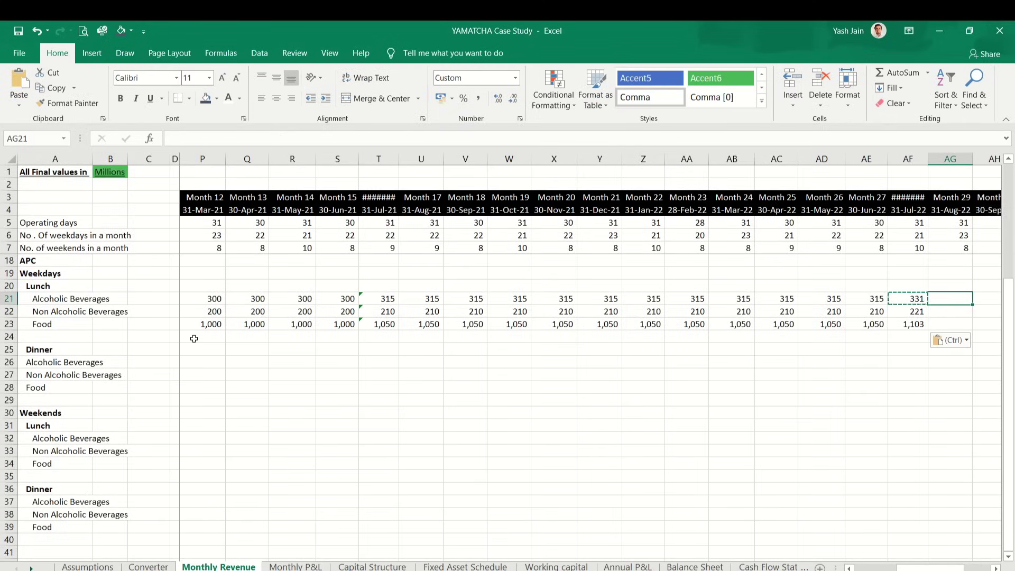
text(=)
key(Left)
key(Return)
key(Up)
key(ctrl+c)
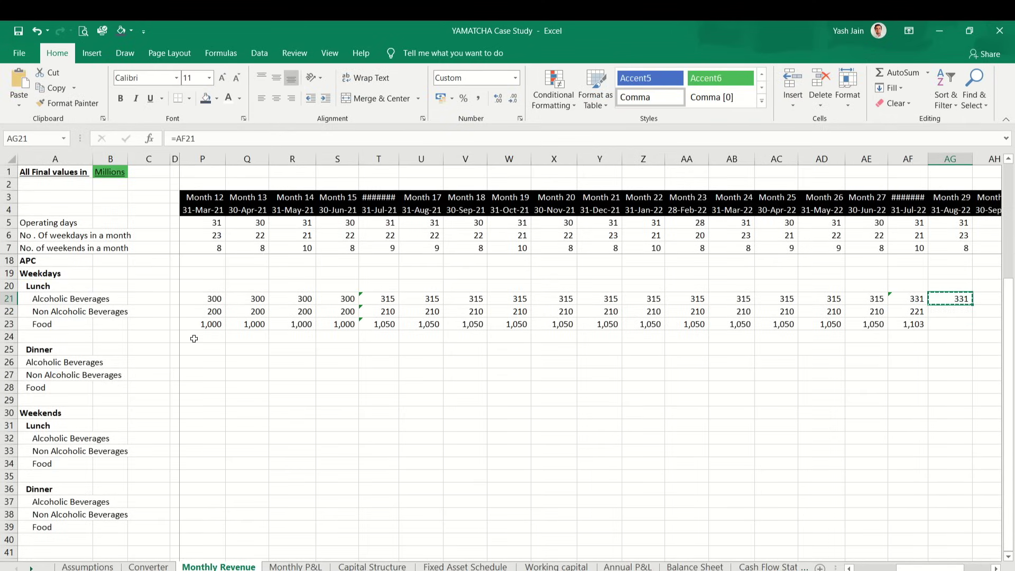
key(shift+Down)
key(shift+Down)
key(shift+Right)
key(shift+Right)
key(shift+Right)
key(shift+Right)
key(shift+Right)
key(shift+Right)
key(shift+Right)
key(shift+Right)
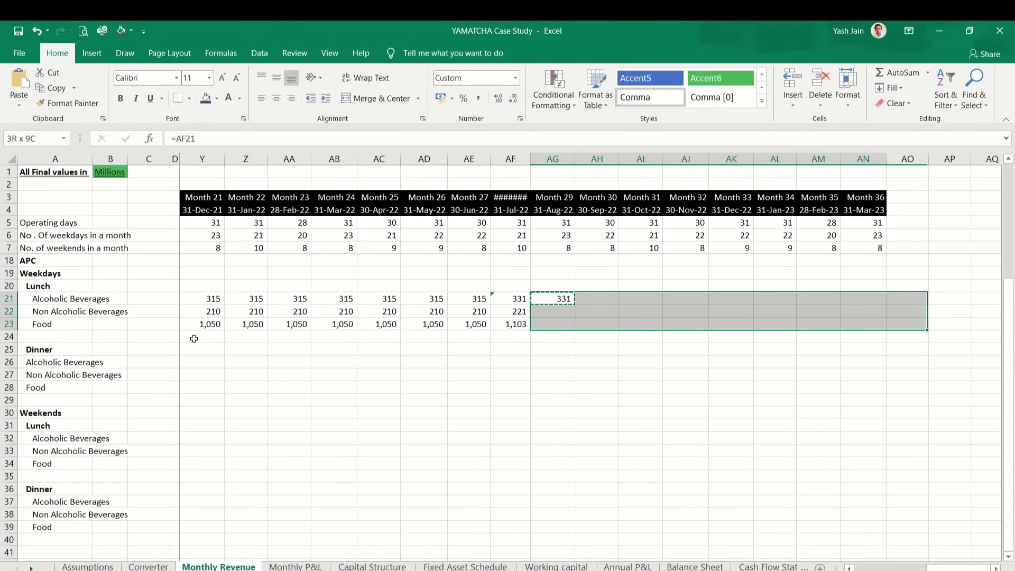
key(shift+Left)
key(ctrl+v)
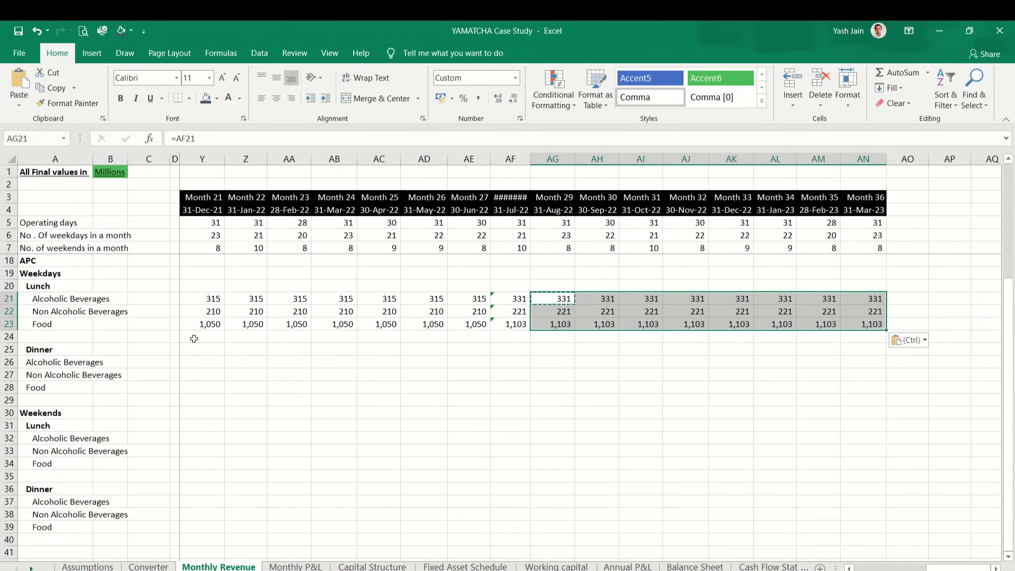
Step: Paste zeros into E21:G23 so Months 1–3 show dashes, then return to E21
key(Left)
key(Left)
key(Left)
key(Left)
key(Left)
key(Left)
key(Left)
key(Left)
key(Left)
key(Left)
key(Left)
key(Left)
key(Left)
key(Left)
key(Left)
key(Left)
key(Left)
key(Left)
key(Left)
key(Left)
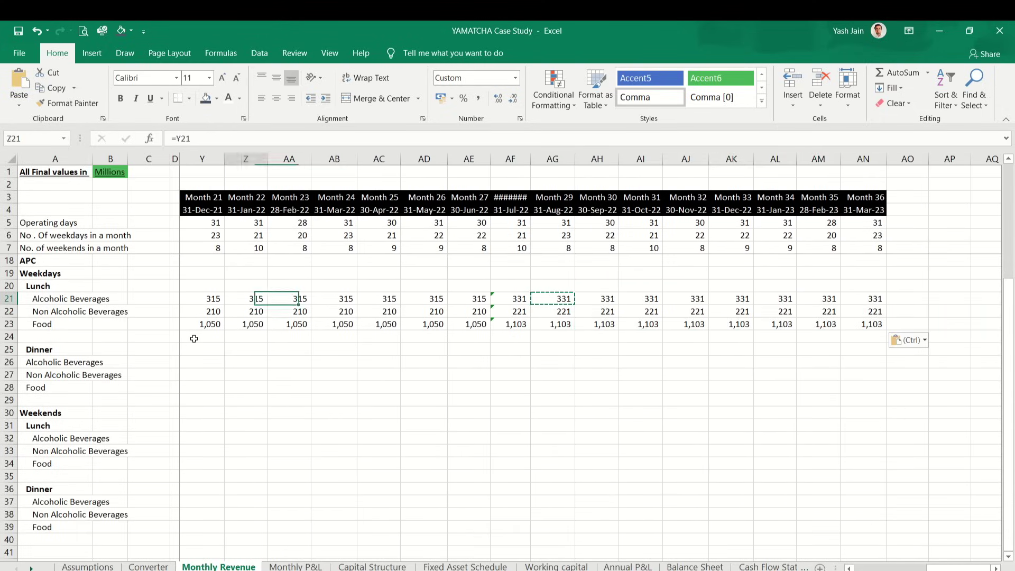
key(ctrl+c)
key(Right)
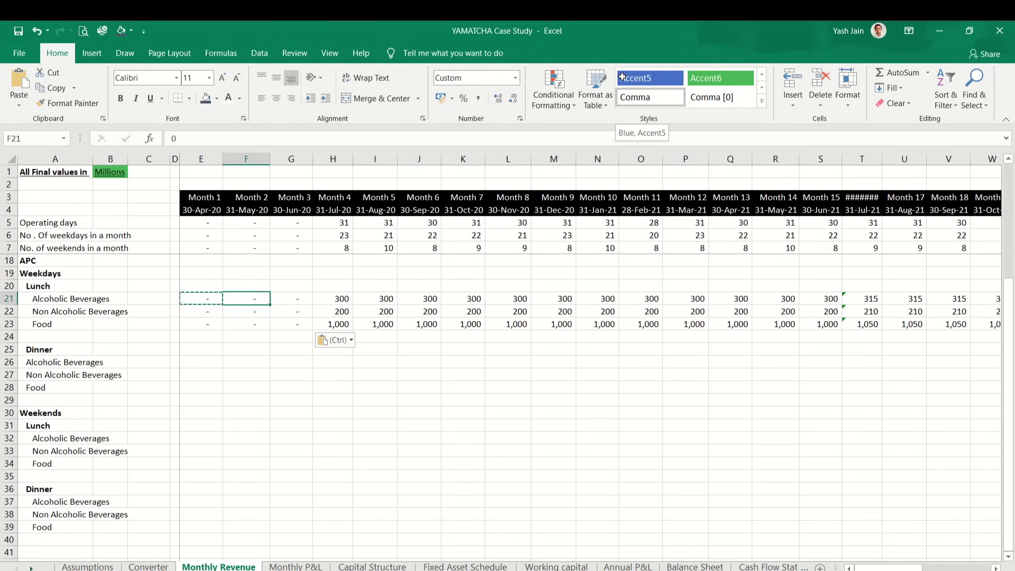
key(Left)
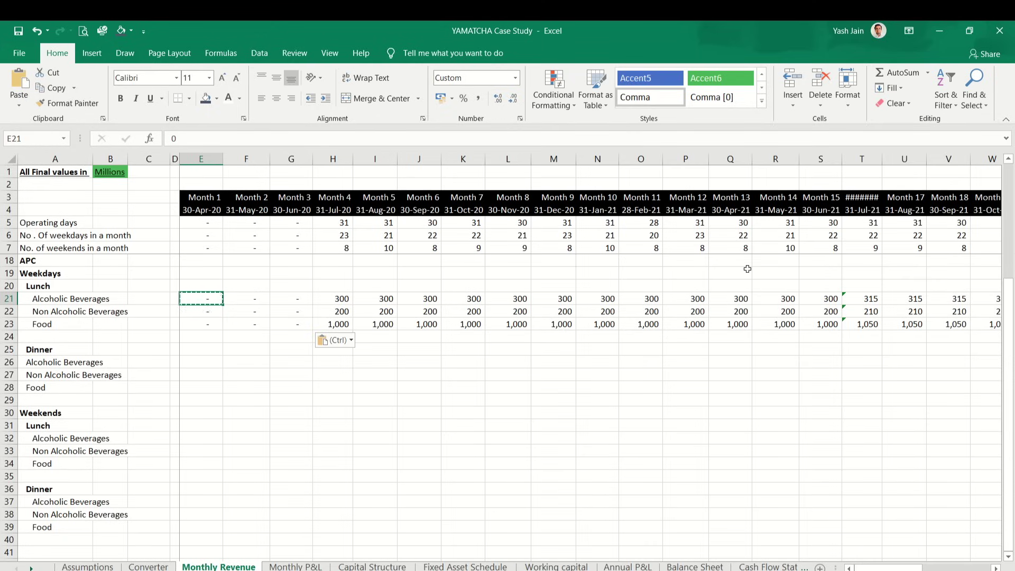
Step: Shade cell E21 dark and briefly select the lunch value block through Month 36
click(206, 98)
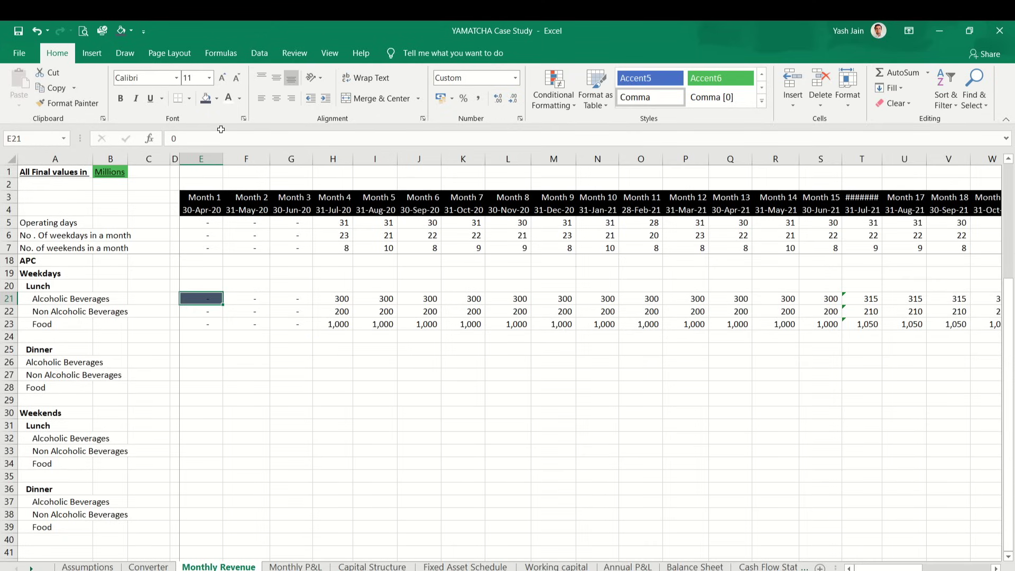
key(shift+Down)
key(shift+Down)
key(ctrl+shift+Right)
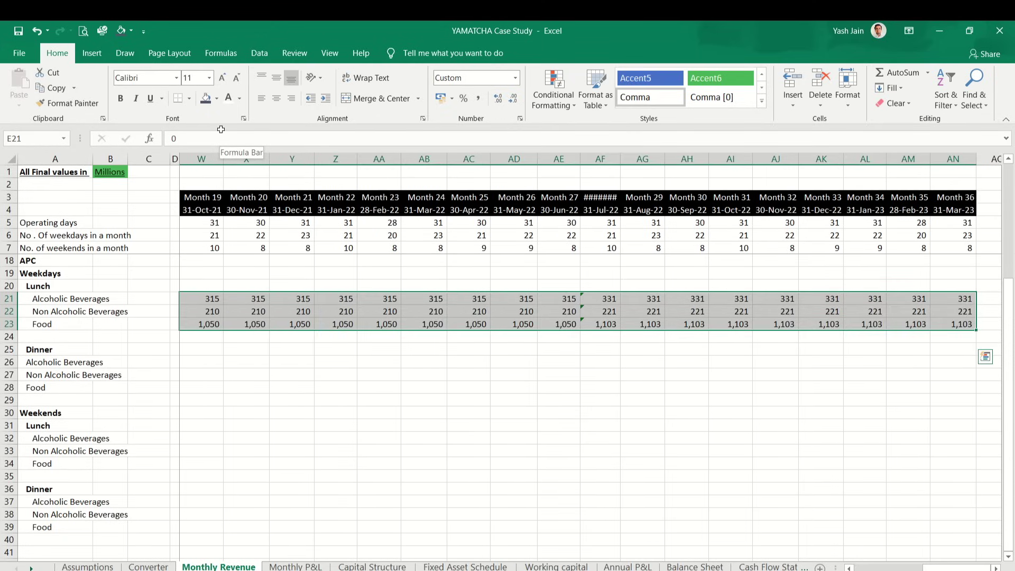
key(ctrl+shift+Left)
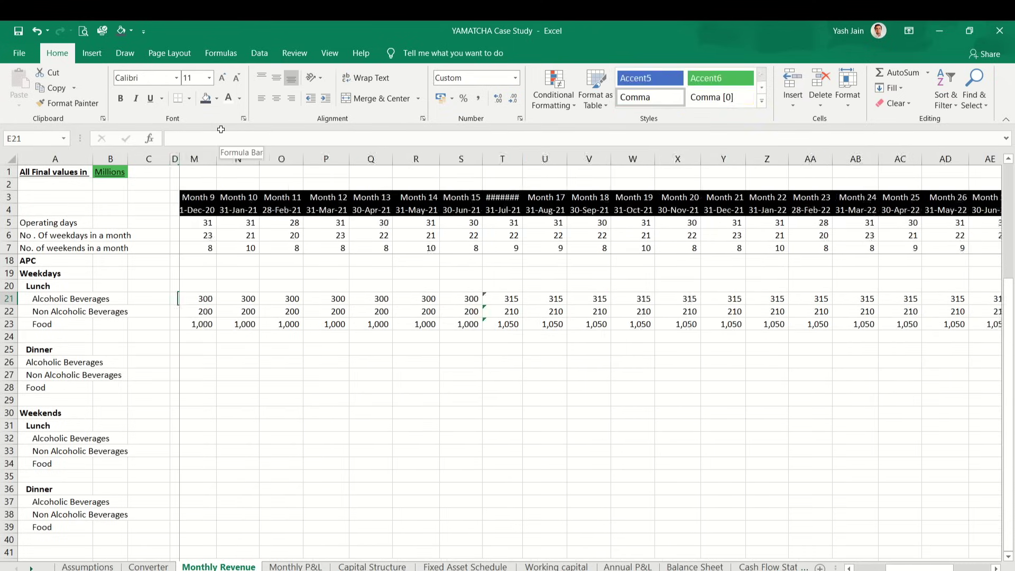
key(shift+Up)
key(shift+Up)
key(Right)
key(Right)
key(Right)
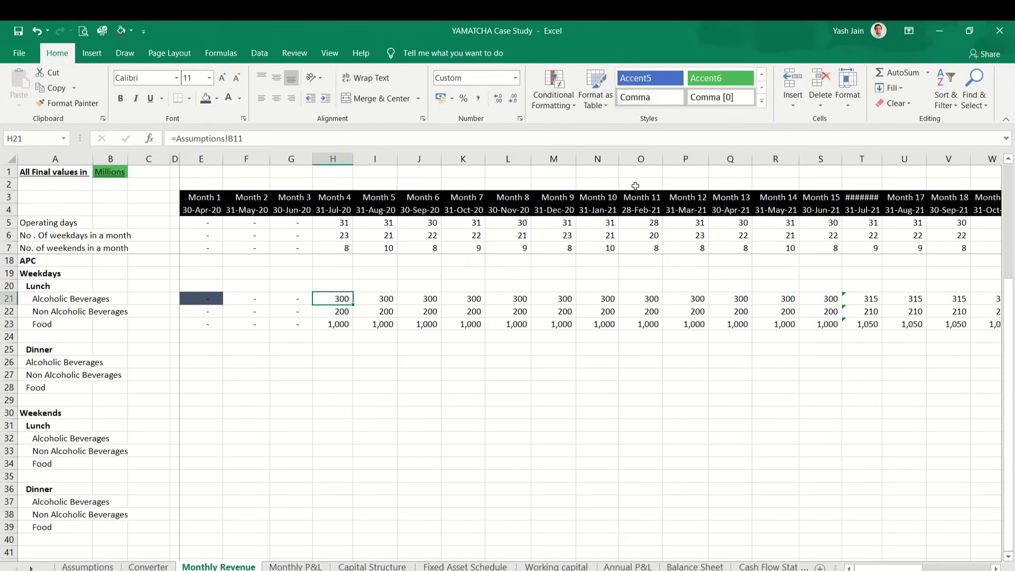
Step: Unhide rows 8–17 holding the guests-per-day counts
drag(336, 184, 343, 453)
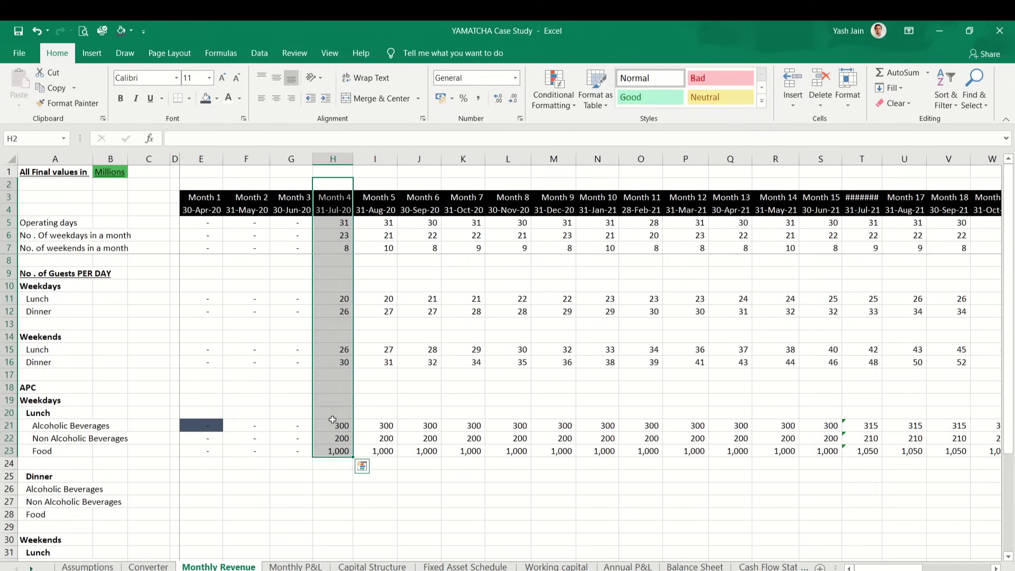
click(297, 423)
click(342, 426)
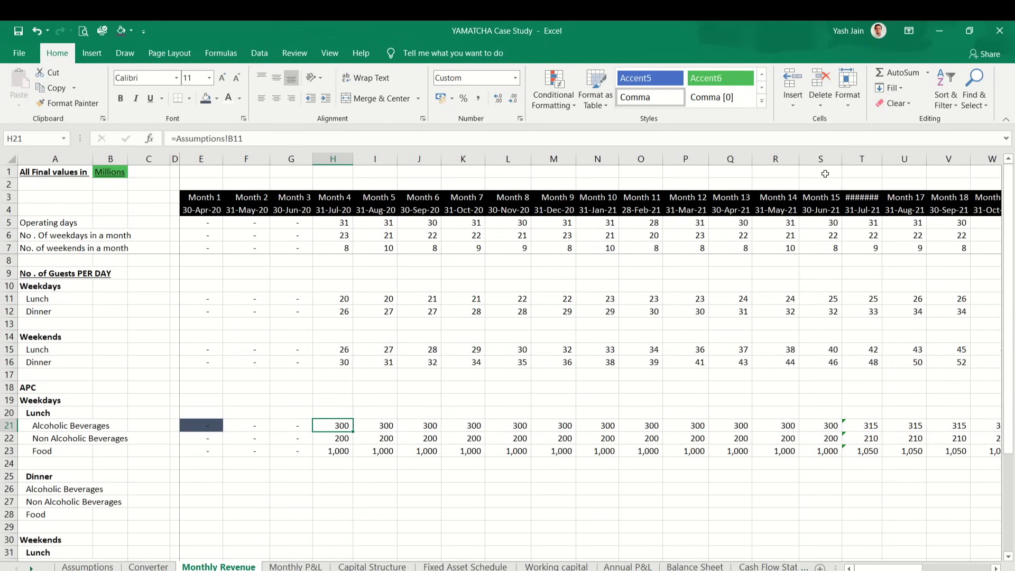
Step: Widen the Month 16 column (T) so its header shows instead of #######
drag(825, 174, 838, 280)
drag(862, 171, 867, 451)
drag(883, 159, 889, 159)
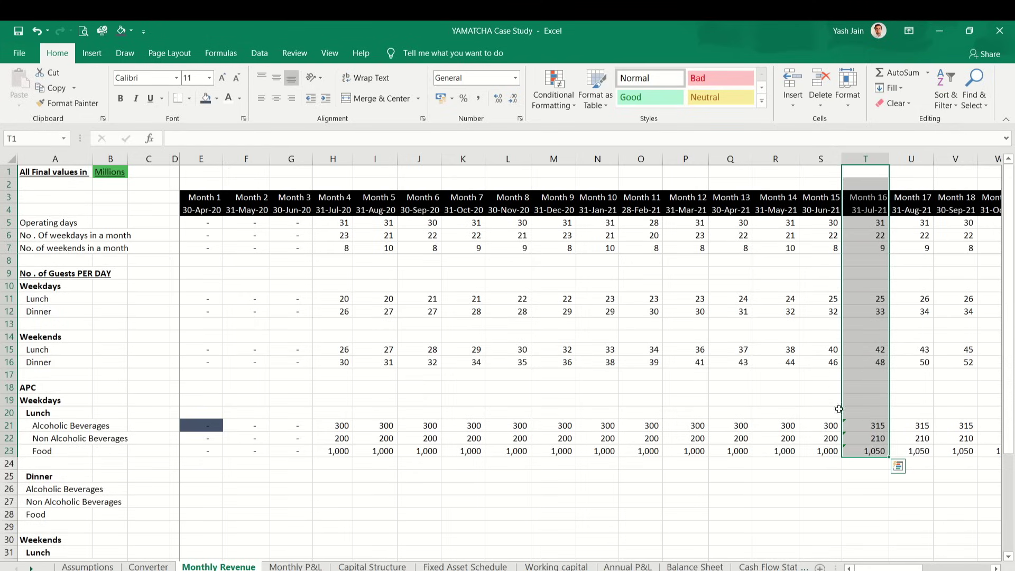
click(834, 424)
click(873, 424)
key(Right)
key(Right)
key(Right)
key(Right)
key(Right)
key(Right)
key(Right)
key(Right)
key(Right)
key(Right)
key(Right)
key(Right)
key(Right)
key(Right)
key(Right)
key(Right)
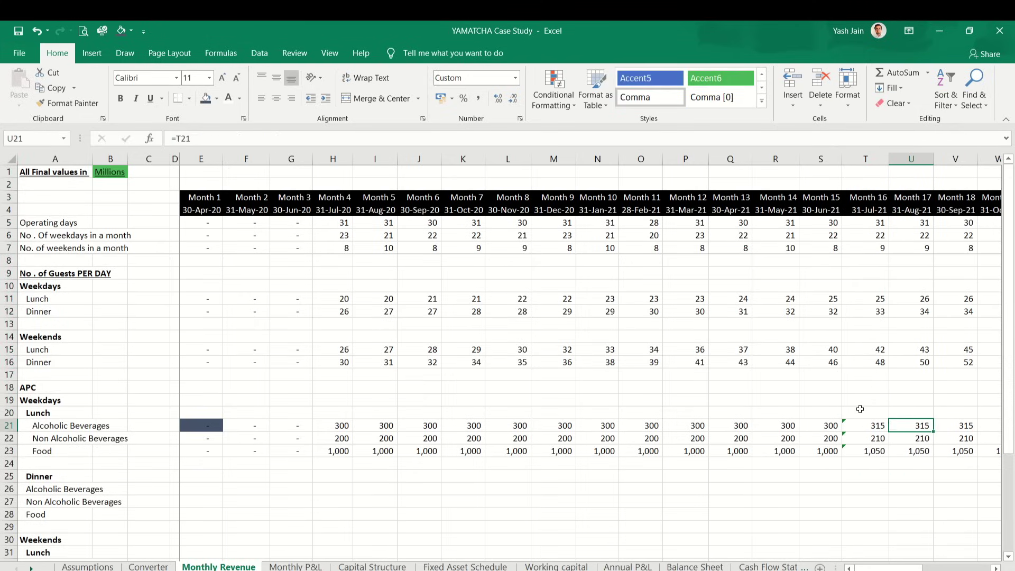
key(Right)
key(Right)
key(Right)
key(Right)
key(Right)
key(Right)
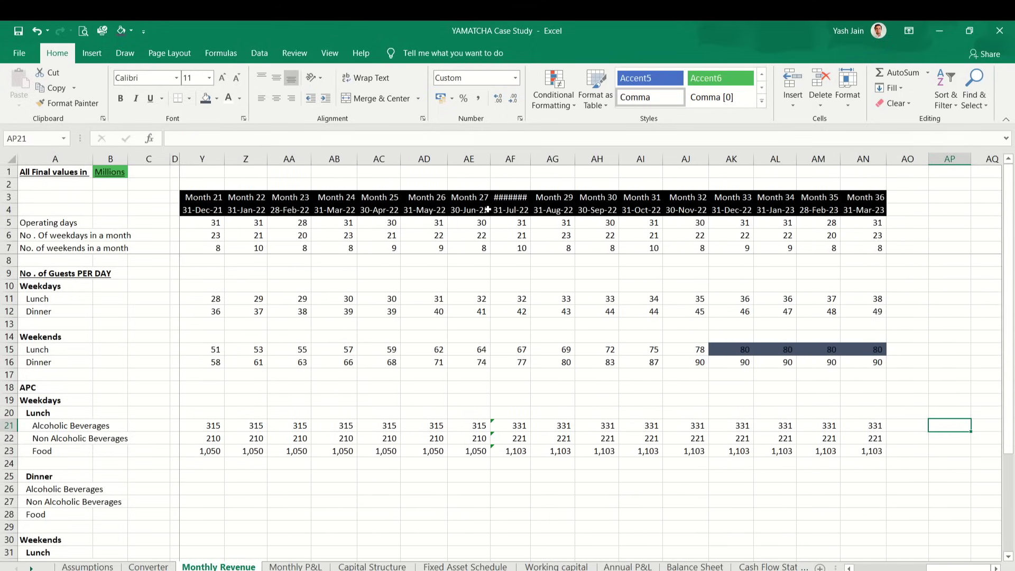
Step: Widen the Month 28 column (AF) so its header displays, dismissing the error-check options
drag(533, 159, 549, 159)
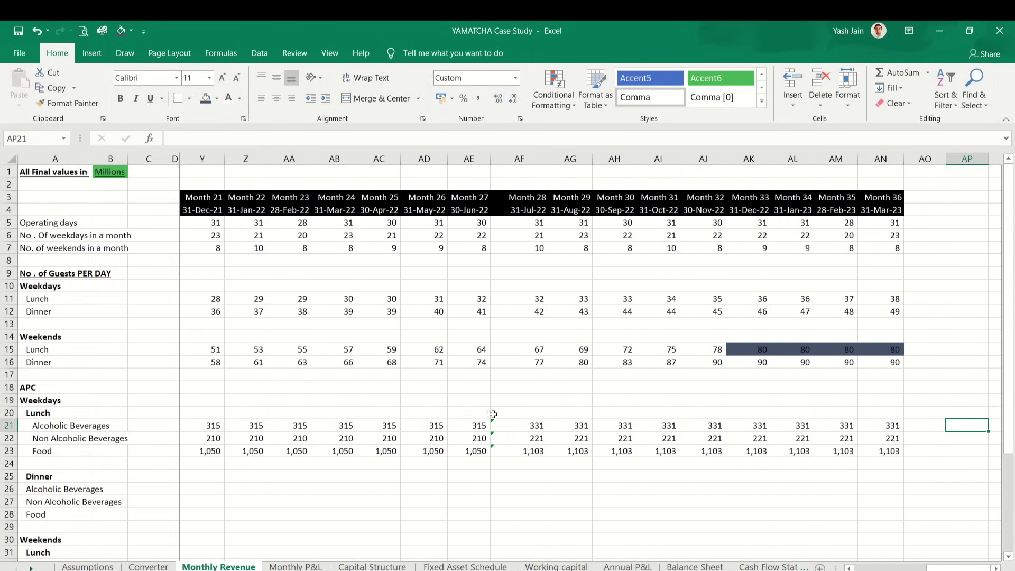
click(478, 427)
click(519, 422)
click(500, 421)
key(Escape)
key(Left)
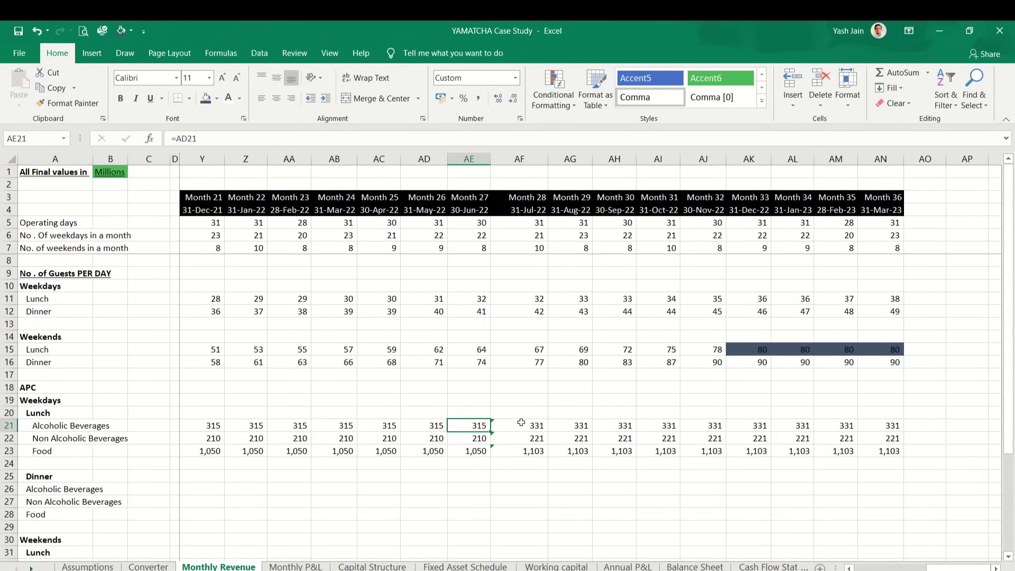
click(524, 423)
Step: Review the Month 28 beverage cells and move back along the Lunch row to Month 4
key(shift+Down)
key(Up)
key(Left)
key(Left)
key(Left)
key(Left)
key(Left)
key(Left)
key(Left)
key(Left)
key(Left)
key(Left)
key(Left)
key(Left)
key(Left)
key(Left)
key(Left)
key(Left)
key(Left)
key(Left)
key(Left)
key(Left)
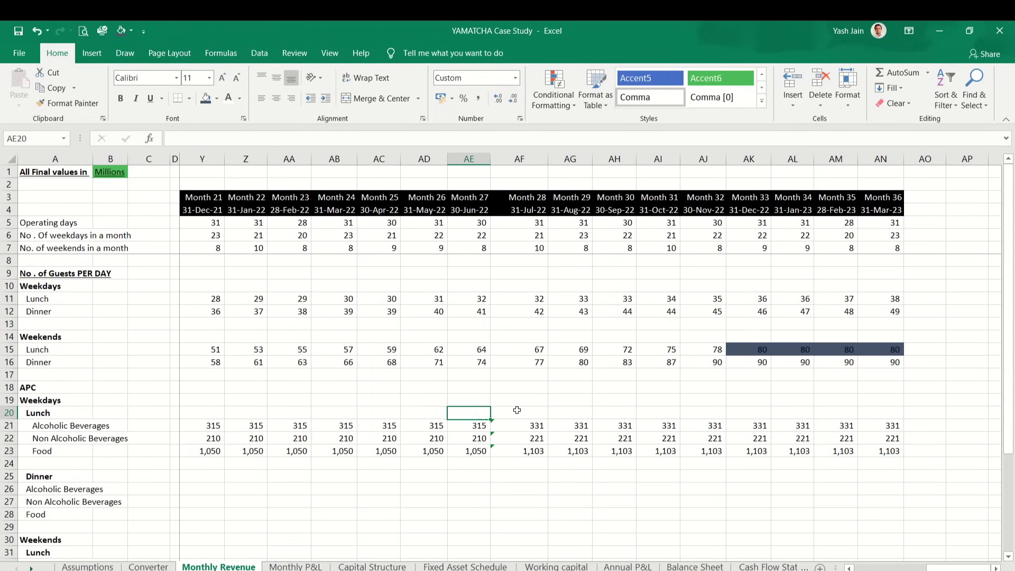
key(Left)
key(Left)
key(Left)
key(Left)
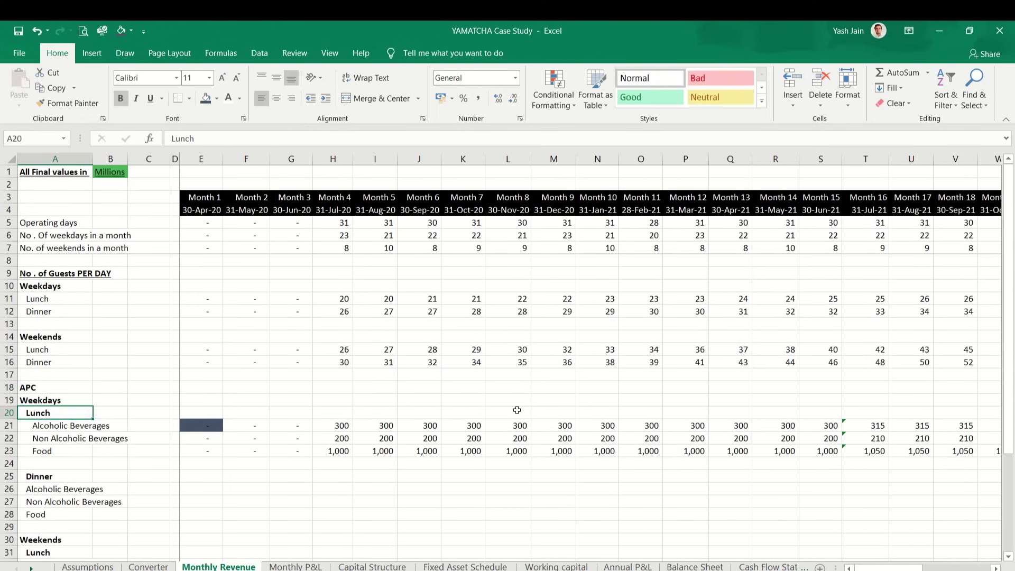
key(Right)
key(Right)
key(Right)
key(Right)
key(Right)
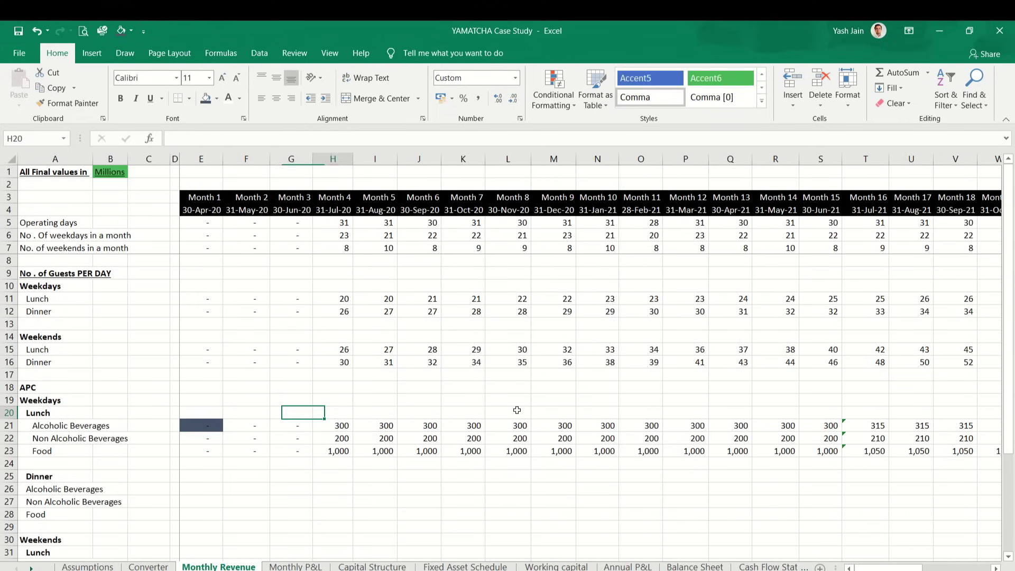
key(Right)
key(Right)
key(Right)
key(Right)
key(Right)
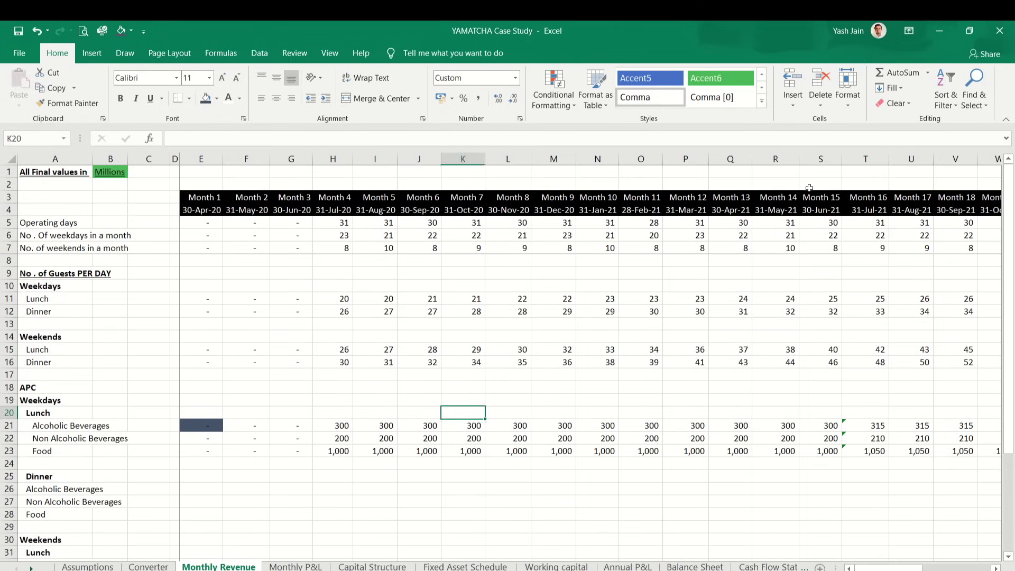
key(Left)
key(Left)
key(Left)
key(Left)
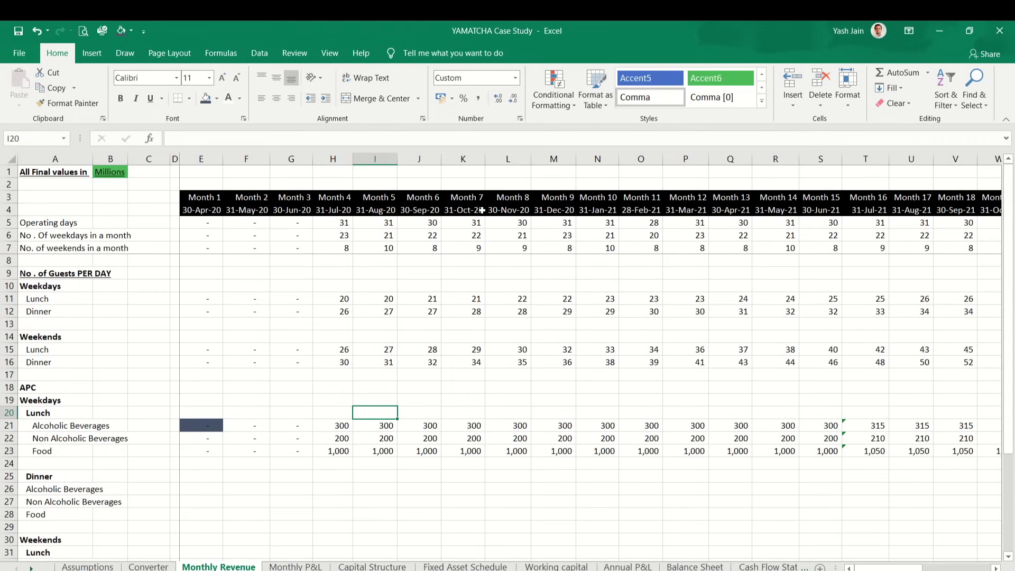
Step: Enter =MOD(E3,12) in cell E20 for Month 1
key(Left)
key(Left)
key(Left)
key(Left)
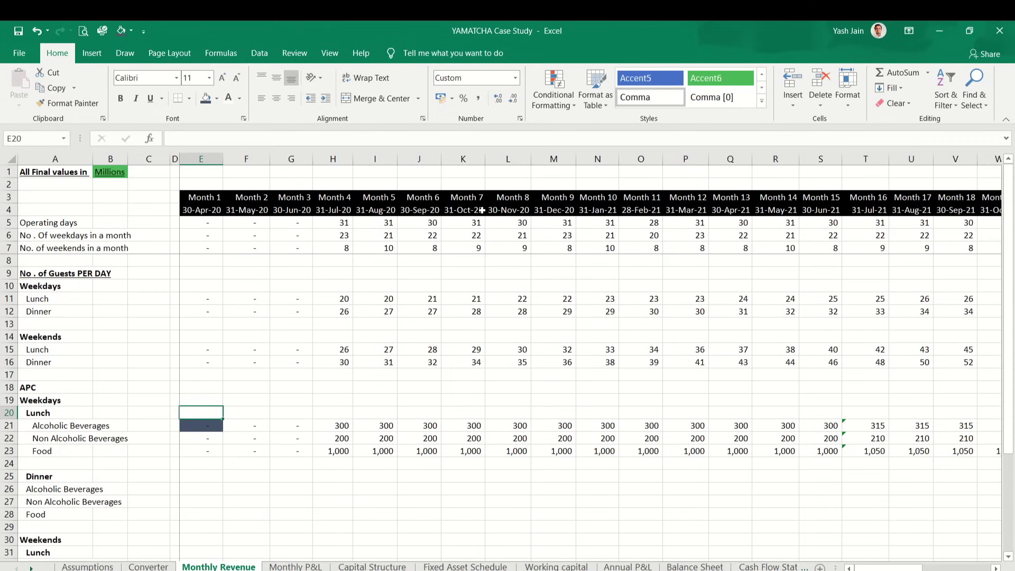
text(=mod)
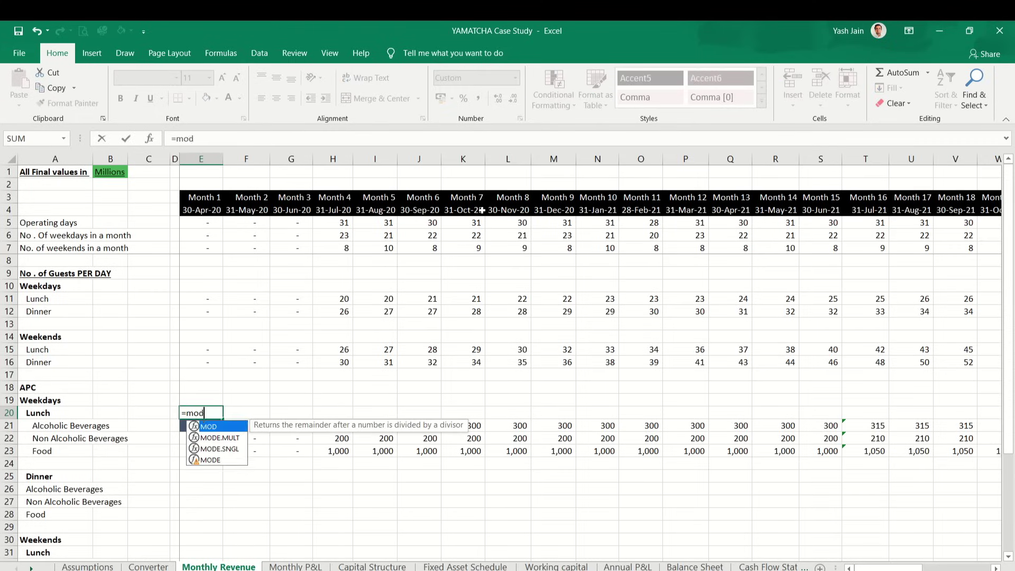
text(()
key(Up)
key(Up)
key(Up)
key(Up)
key(Up)
key(Up)
key(Up)
key(Up)
key(Up)
key(Up)
key(Up)
key(Up)
key(Up)
key(Up)
key(Up)
key(Up)
key(Up)
key(Up)
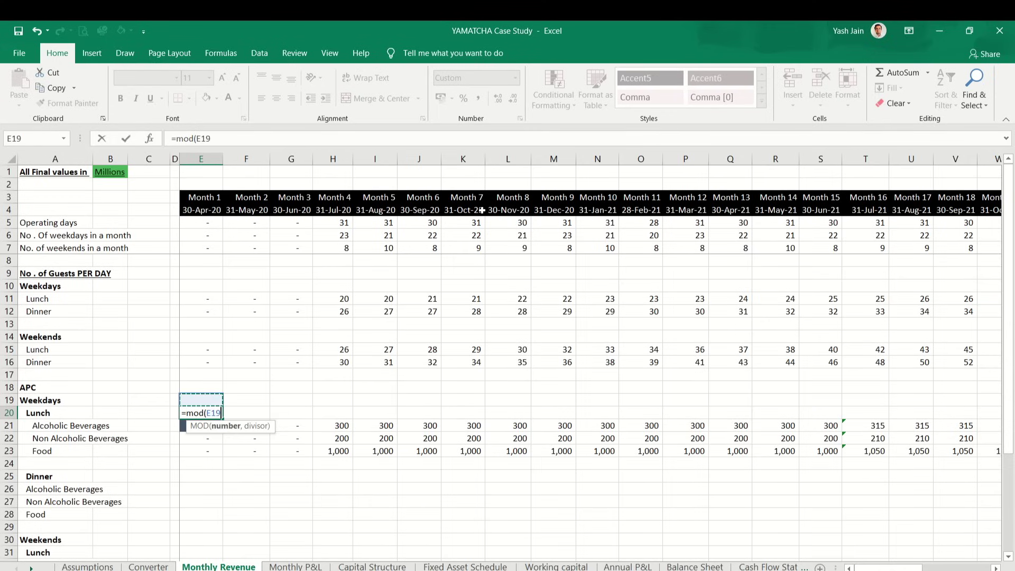
key(Down)
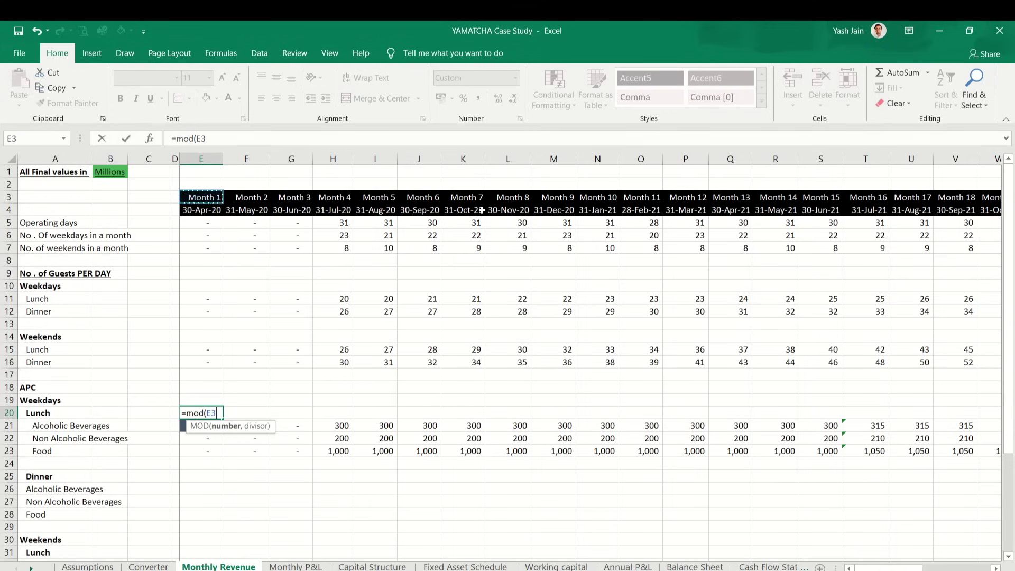
text(,12))
key(Return)
Step: Copy the E20 MOD formula across row 20 through all 36 months
key(Up)
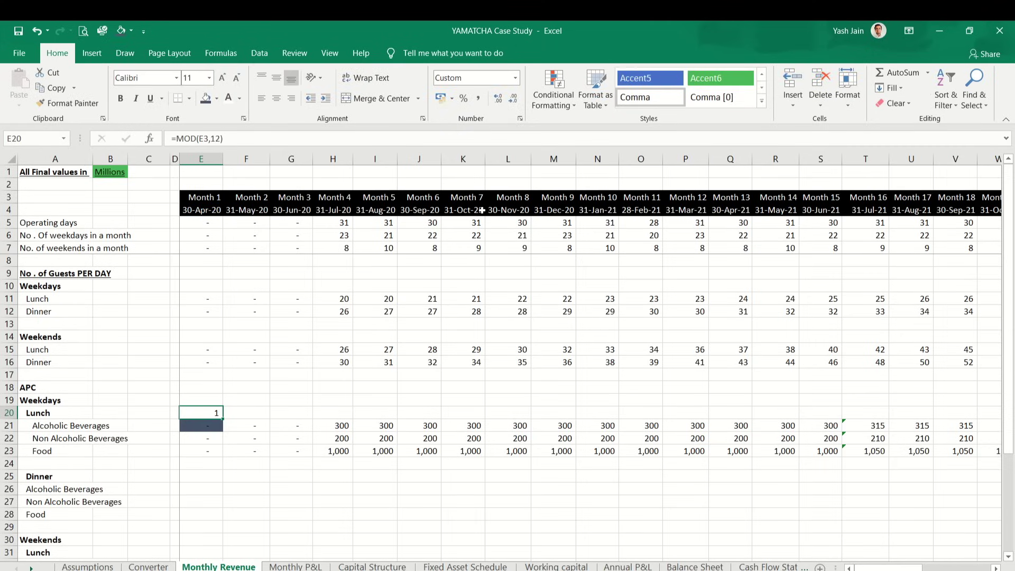
key(ctrl+c)
key(shift+Right)
key(shift+Right)
key(shift+Right)
key(shift+Right)
key(shift+Right)
key(shift+Right)
key(shift+Right)
key(shift+Right)
key(shift+Right)
key(shift+Right)
key(shift+Right)
key(shift+Right)
key(shift+Right)
key(shift+Right)
key(shift+Right)
key(shift+Right)
key(shift+Right)
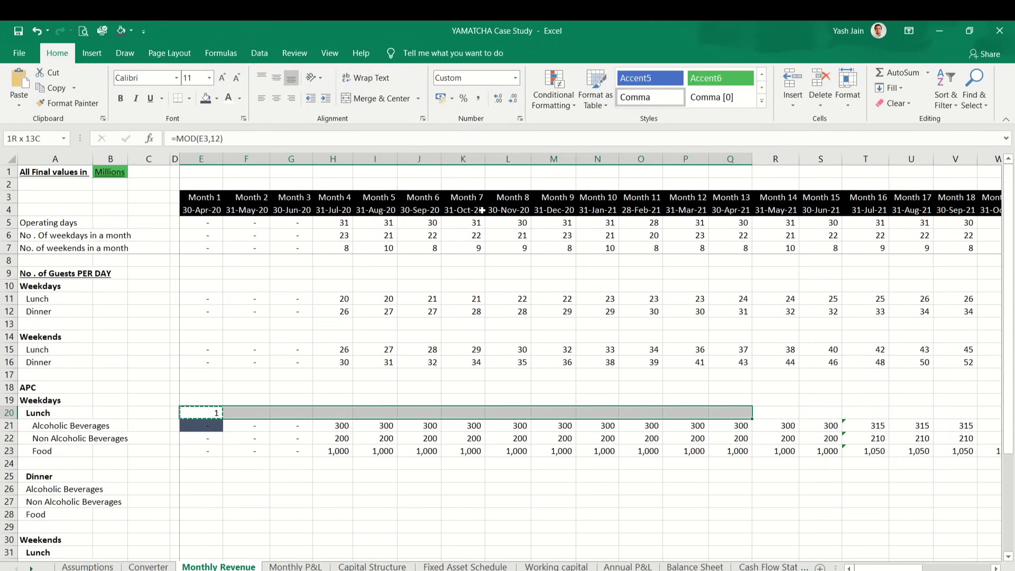
key(shift+Right)
key(shift+Right)
key(shift+Right)
key(shift+Right)
key(shift+Right)
key(shift+Right)
key(shift+Right)
key(shift+Right)
key(shift+Right)
key(shift+Right)
key(shift+Right)
key(shift+Right)
key(shift+Right)
key(shift+Right)
key(shift+Right)
key(shift+Right)
key(shift+Right)
key(shift+Right)
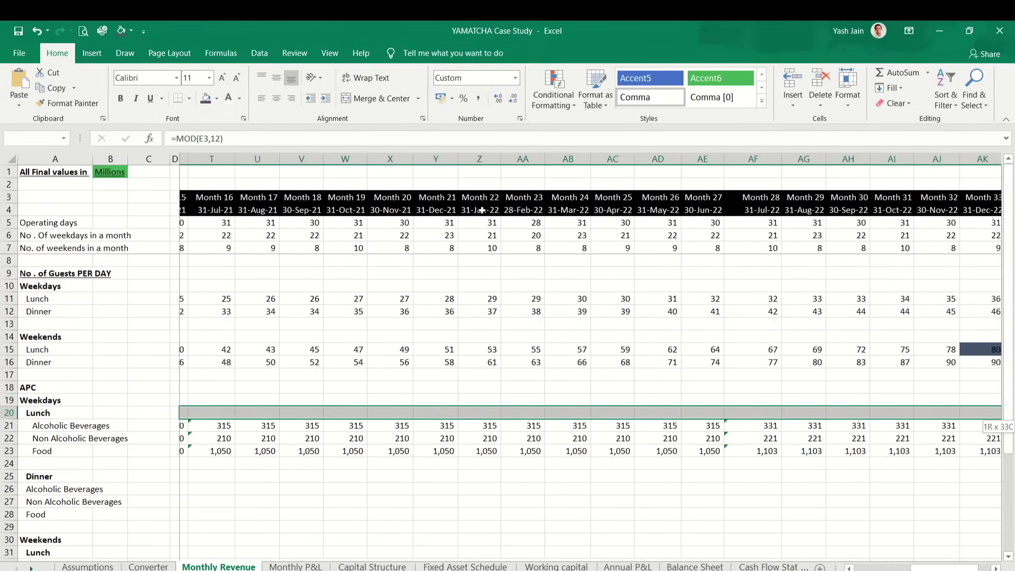
key(ctrl+v)
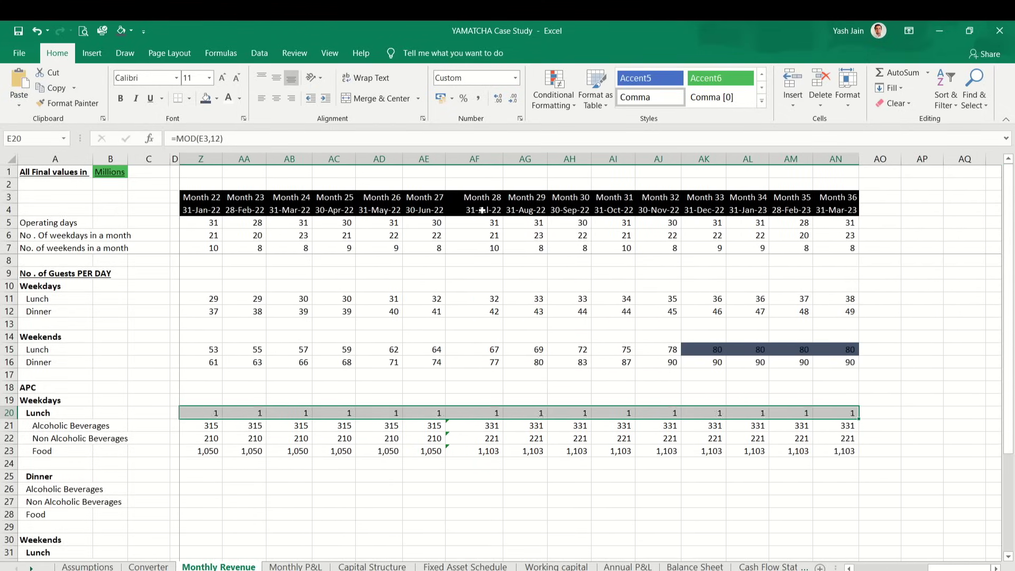
key(Down)
Step: Shade the Month 4 counter cell in row 20 dark
click(246, 324)
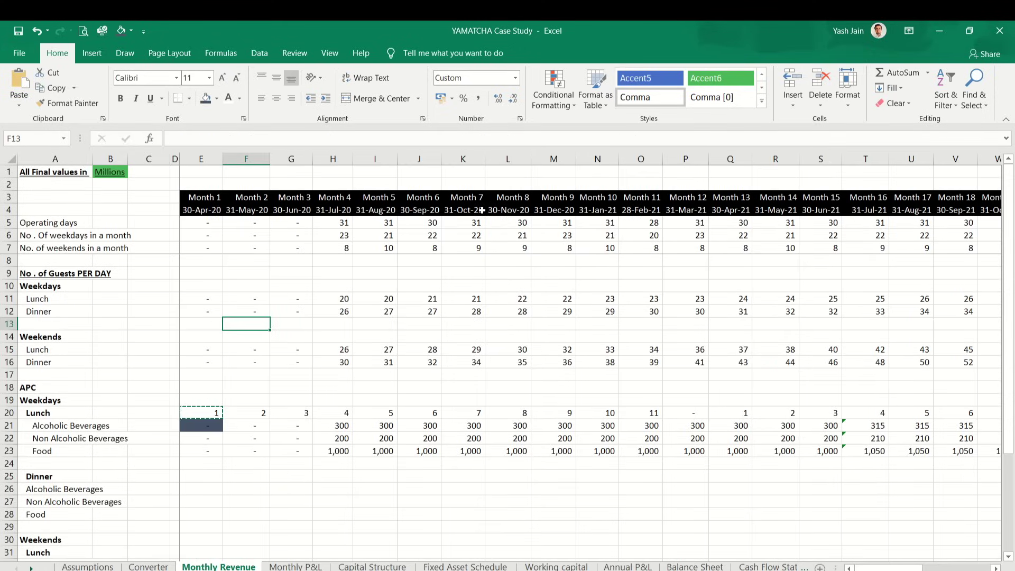
click(340, 417)
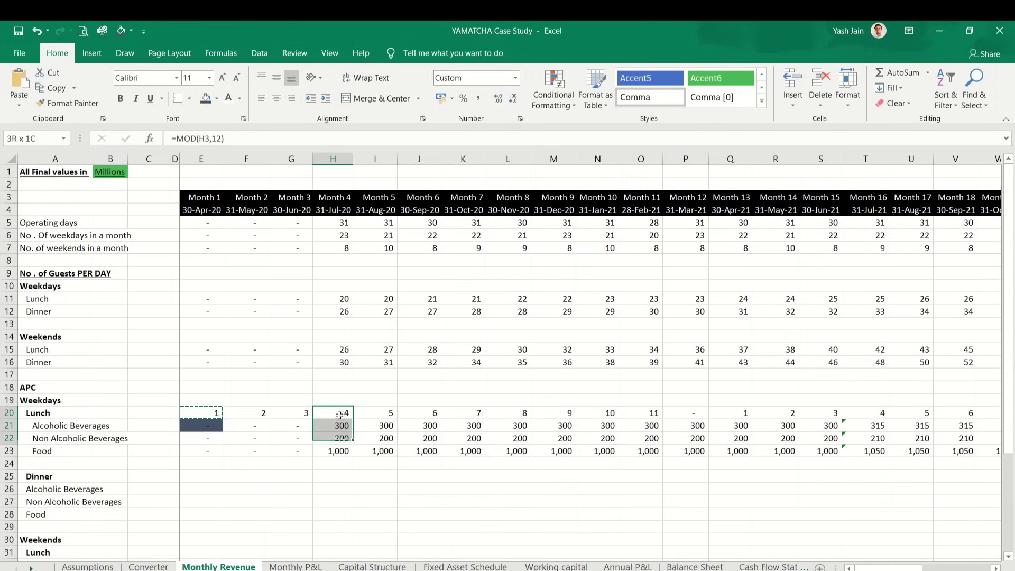
key(F4)
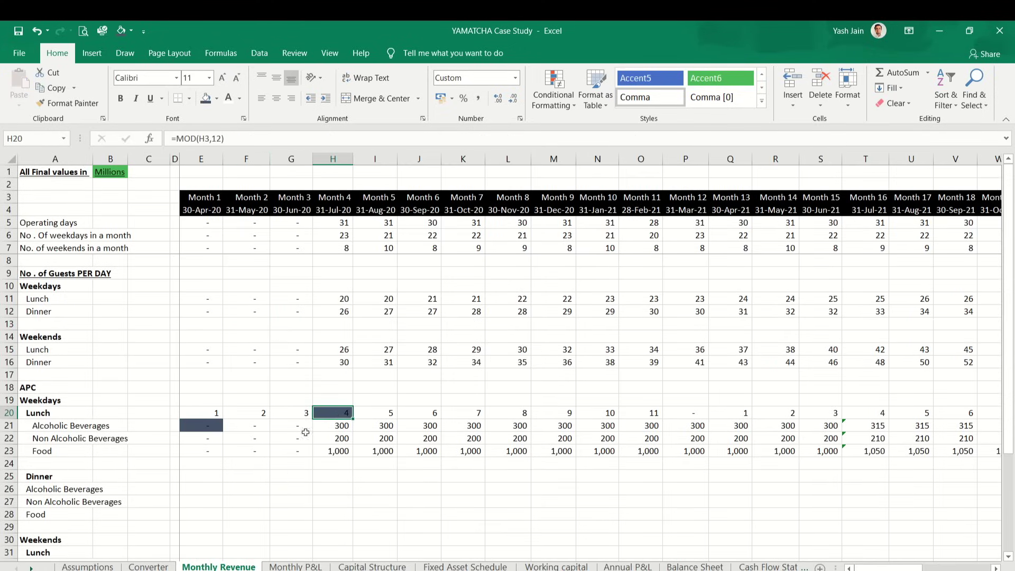
key(Down)
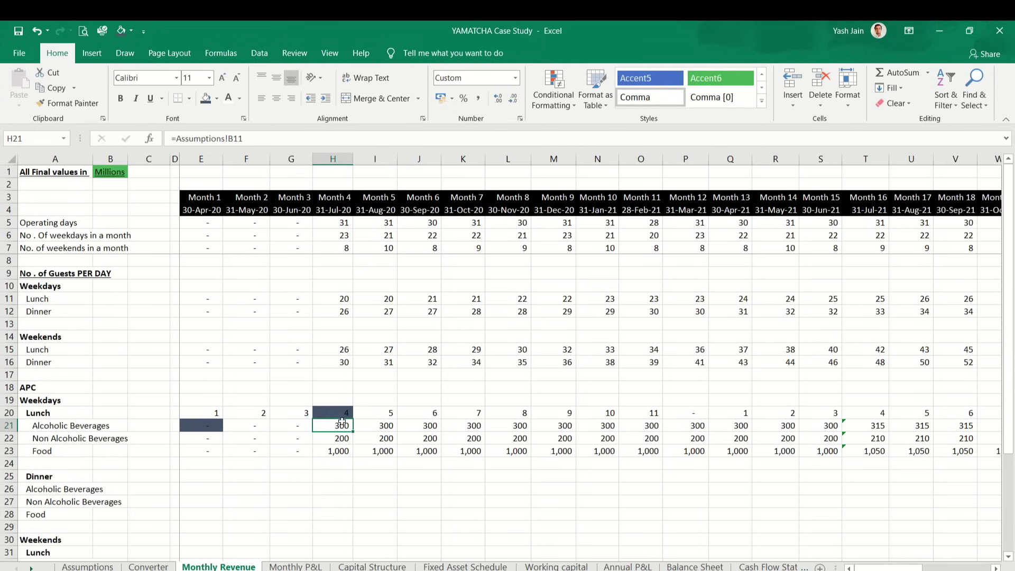
key(Right)
key(Right)
key(Right)
key(Right)
key(Right)
key(Right)
key(Right)
key(Right)
key(Right)
key(Right)
key(Right)
key(Right)
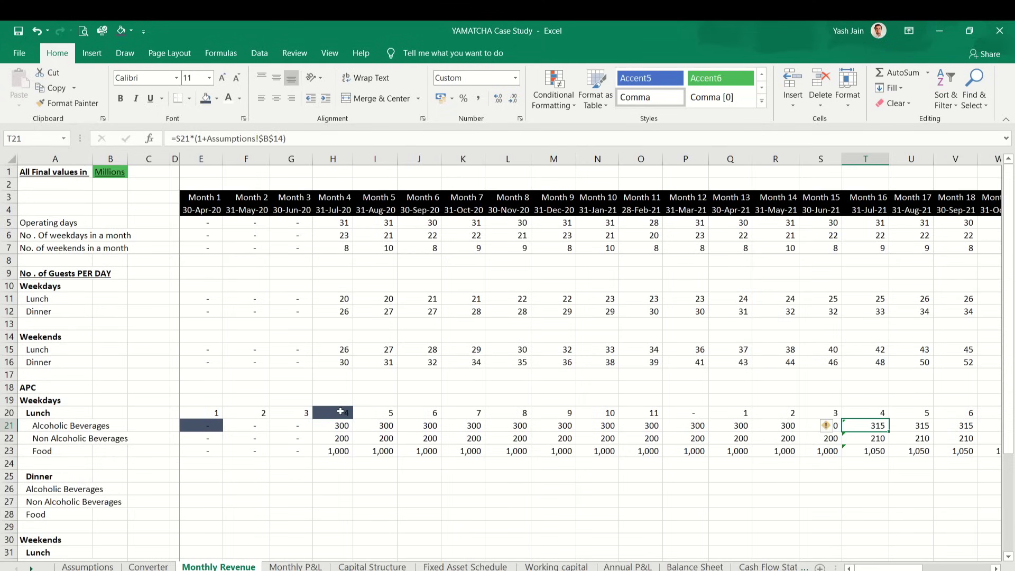
Step: Shade the Month 16 and Month 28 counter cells in row 20 dark
drag(817, 426, 865, 427)
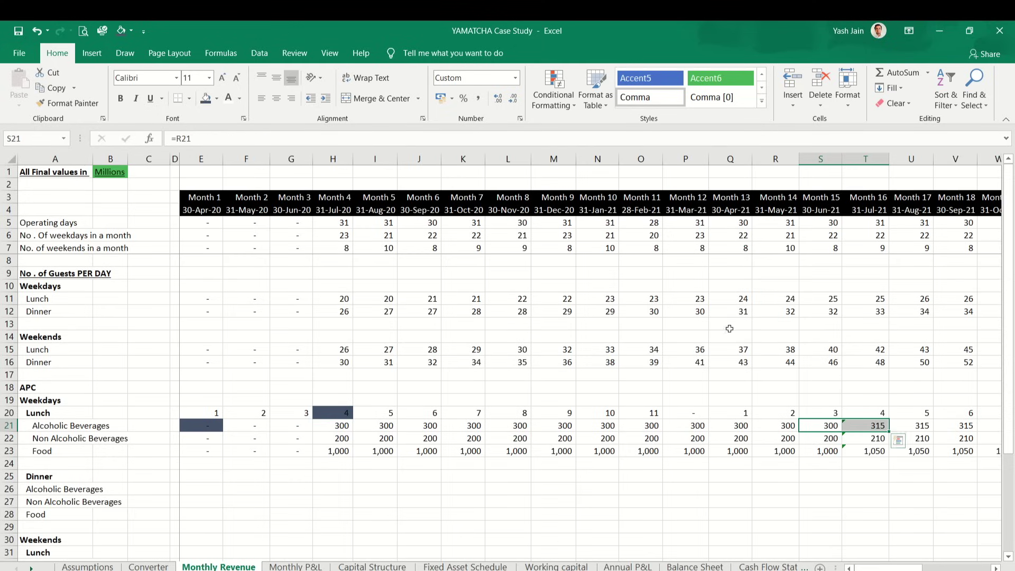
click(878, 412)
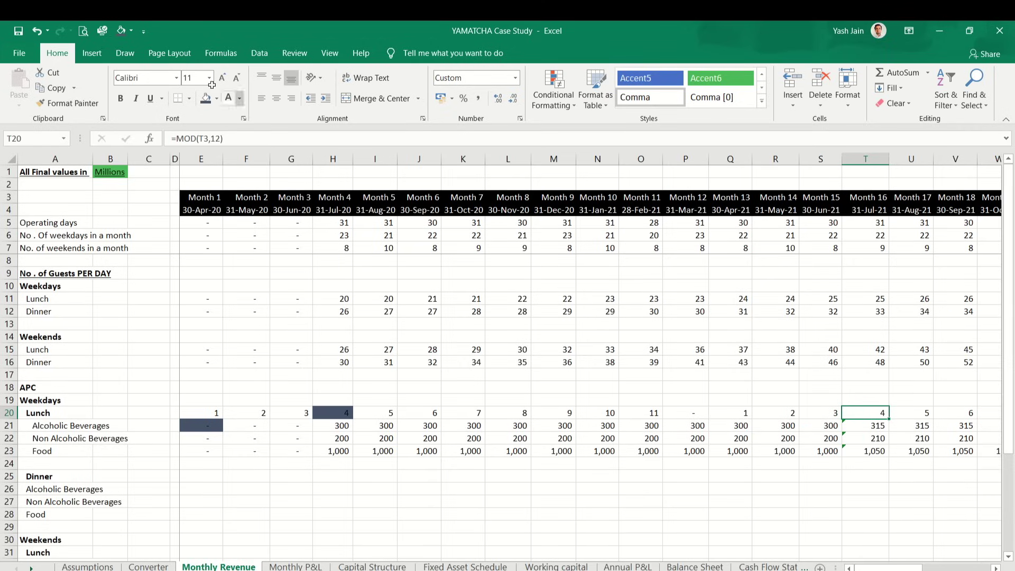
click(206, 98)
key(Right)
key(Right)
key(Right)
key(Right)
key(Right)
key(Right)
key(Right)
key(Right)
key(Right)
key(Right)
key(Right)
key(Right)
key(Right)
key(Right)
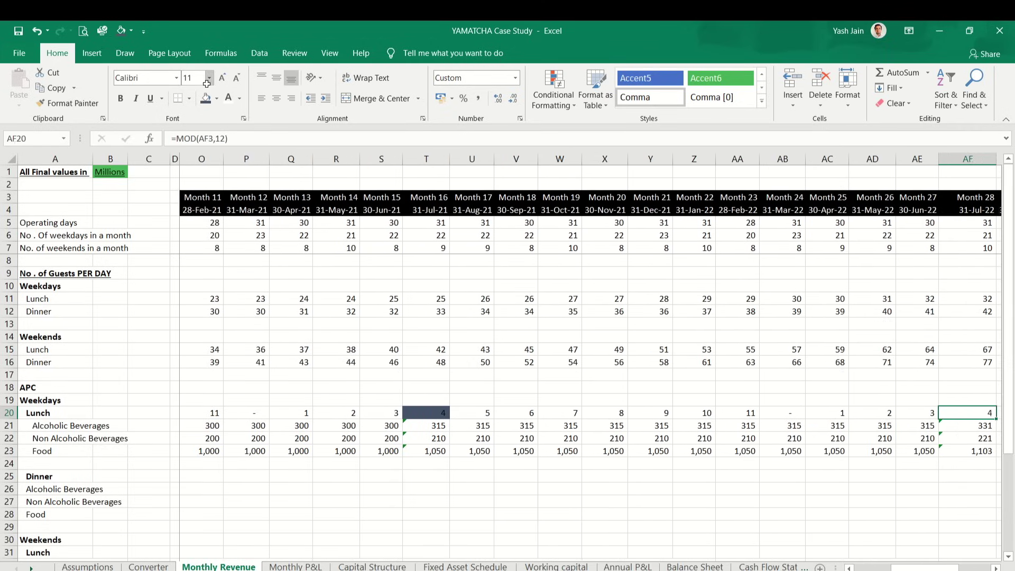
key(Right)
key(Right)
key(Left)
key(Left)
key(Left)
key(Left)
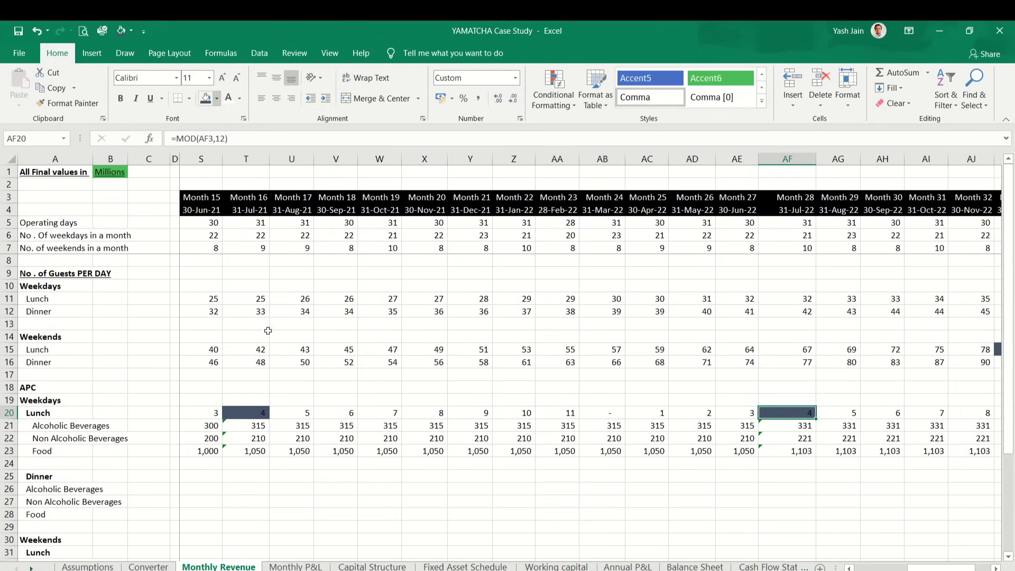
click(205, 98)
Step: Clear the row 20 month counter values, then undo to restore them
key(Down)
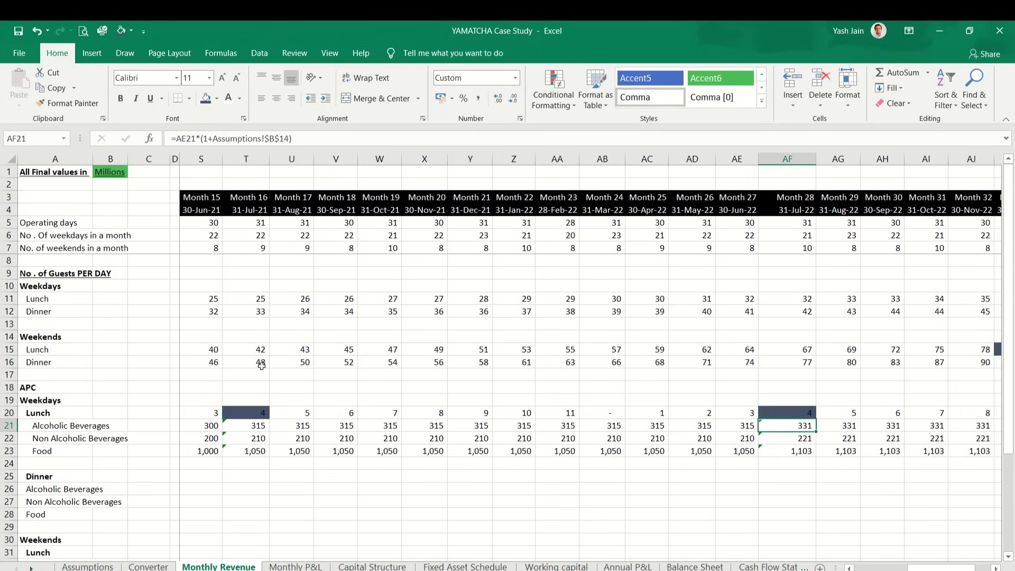
key(Up)
key(Left)
key(Left)
key(Left)
key(Left)
key(Left)
key(Left)
key(Left)
key(Left)
key(Left)
key(Left)
key(Left)
key(Left)
key(Left)
key(Left)
key(Left)
key(Left)
key(Left)
key(Left)
key(Left)
key(Left)
key(Left)
key(Left)
key(Left)
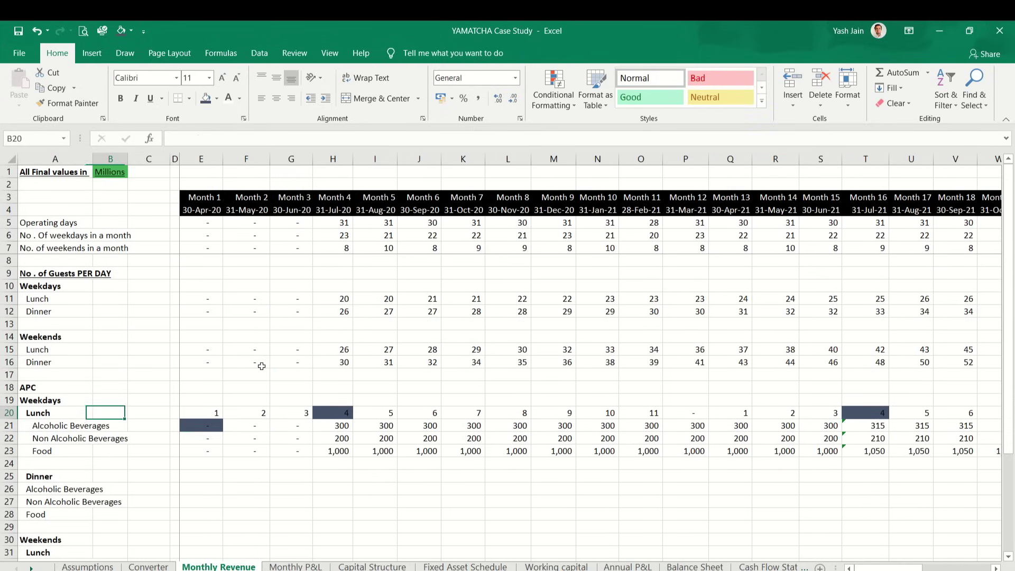
key(ctrl+shift+Right)
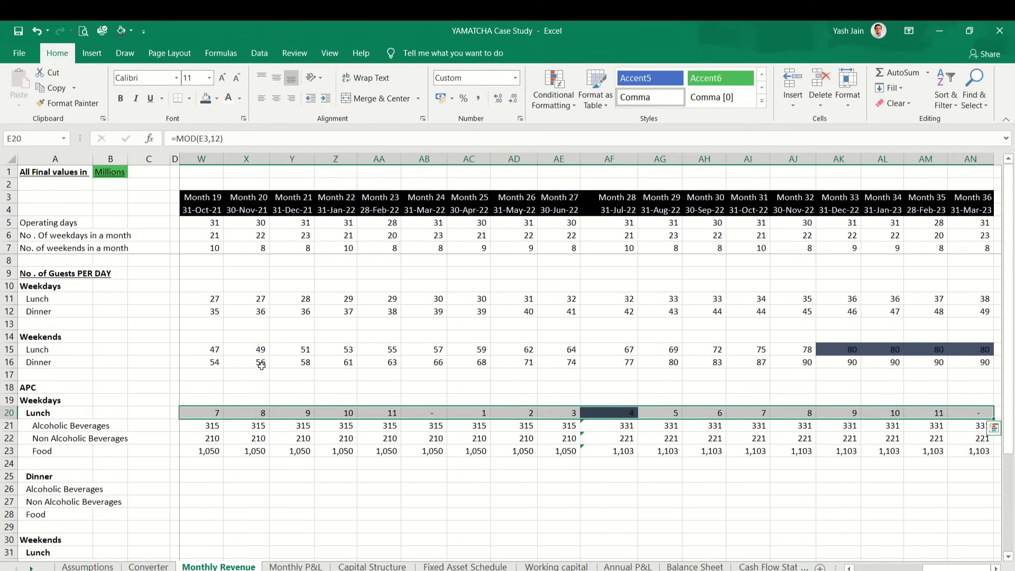
key(Delete)
key(ctrl+z)
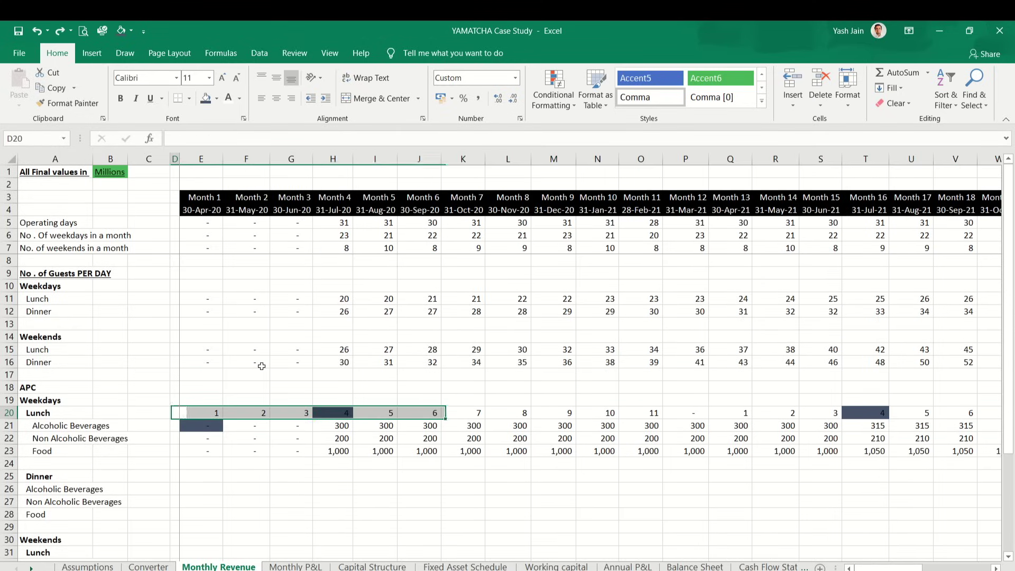
key(Down)
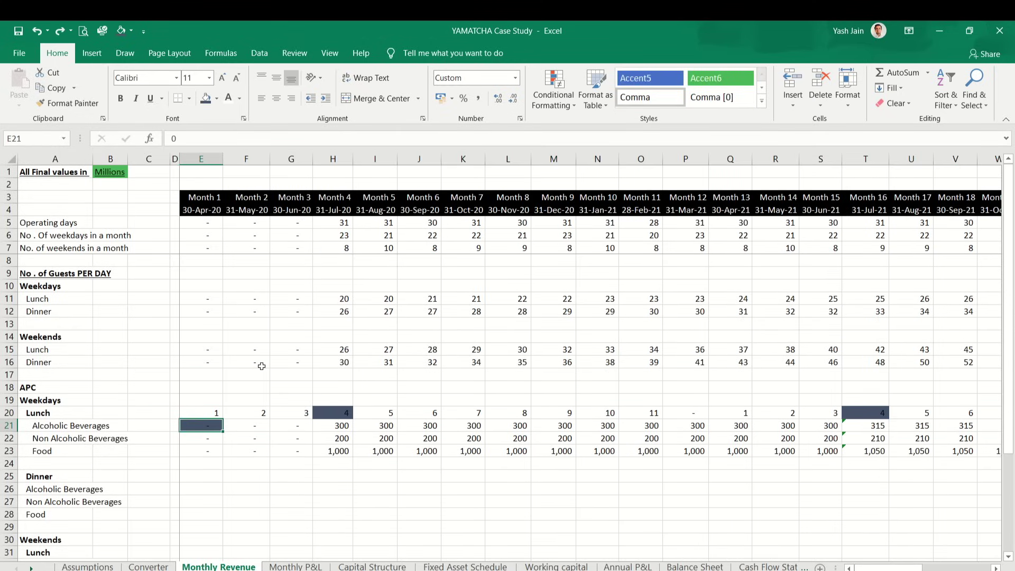
Step: Remove E21's dark fill and begin =IF(MOD(E$3,12)=4,MAX(D20* in E21
key(alt+h)
text(hn)
text(=if()
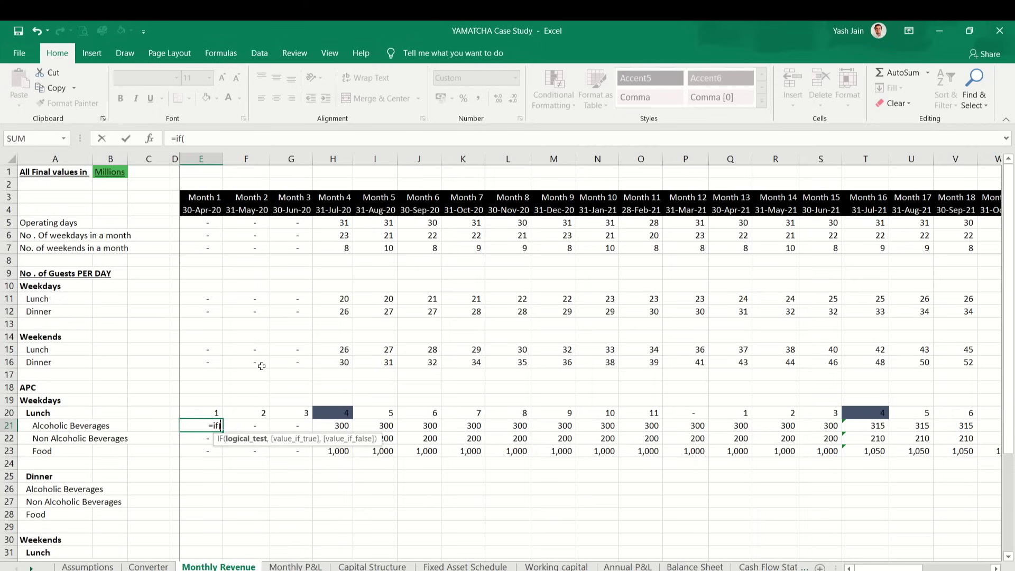
text(mod()
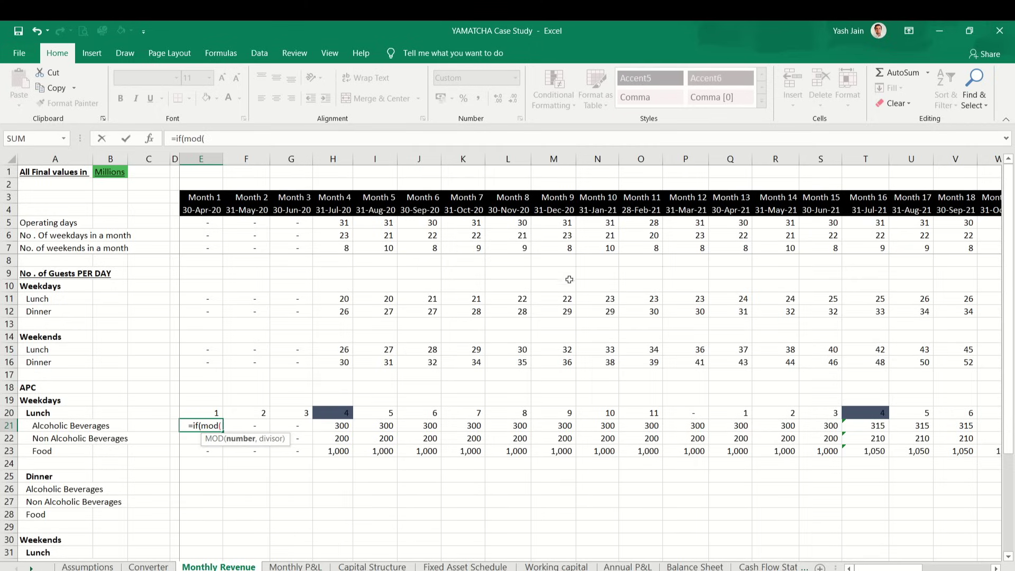
click(207, 200)
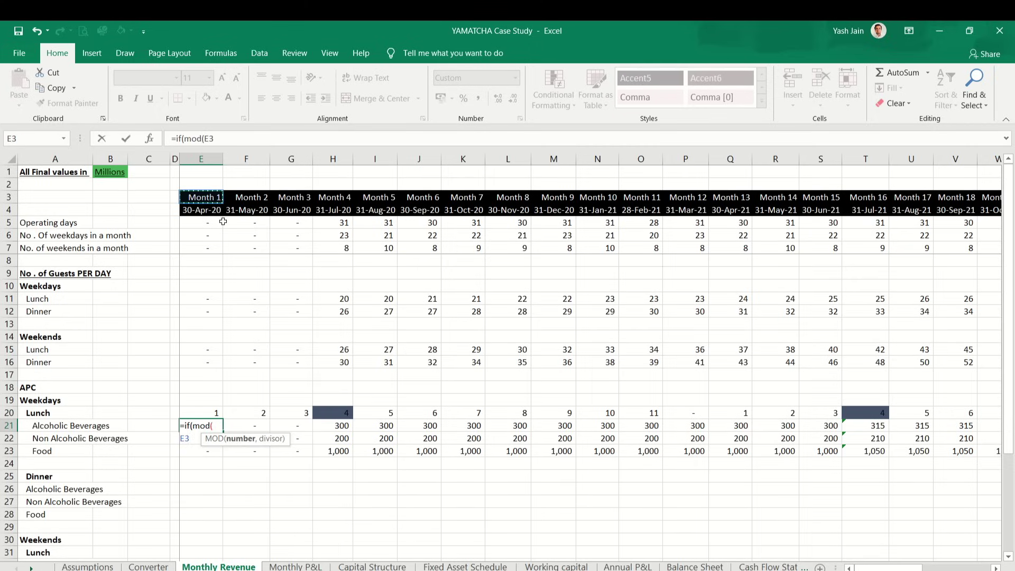
key(F4)
key(F4)
text(,)
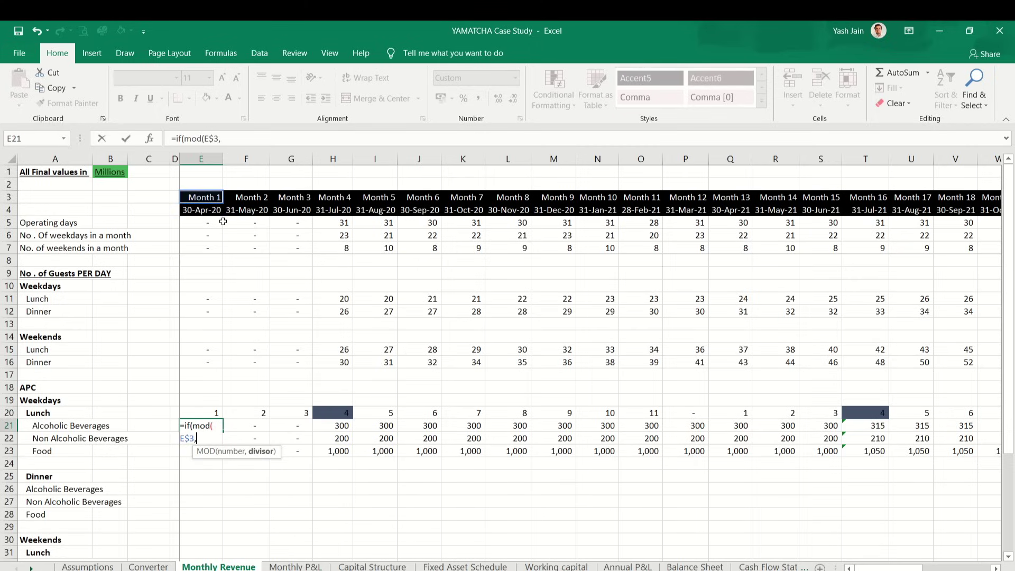
text(12)=4)
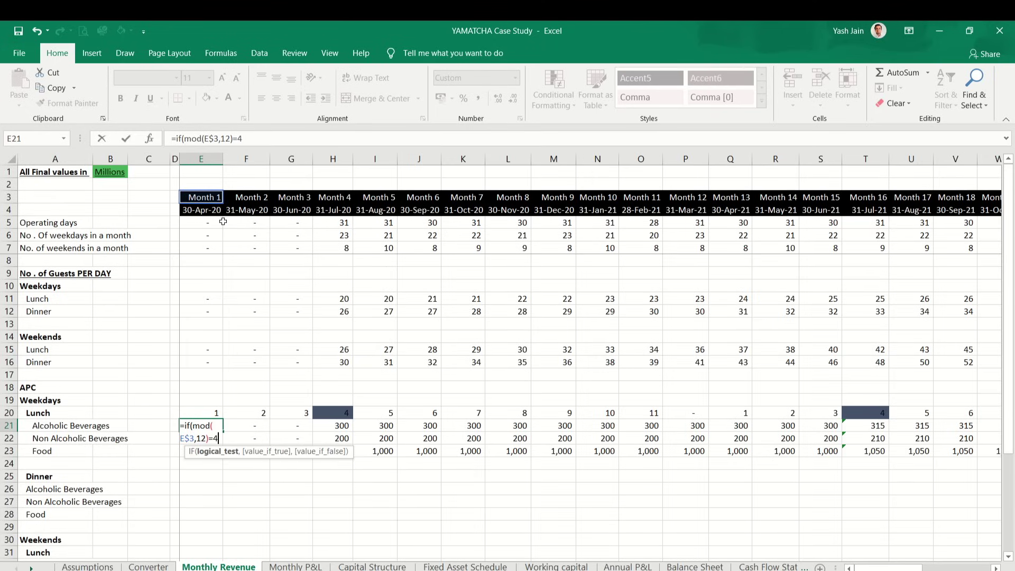
click(318, 139)
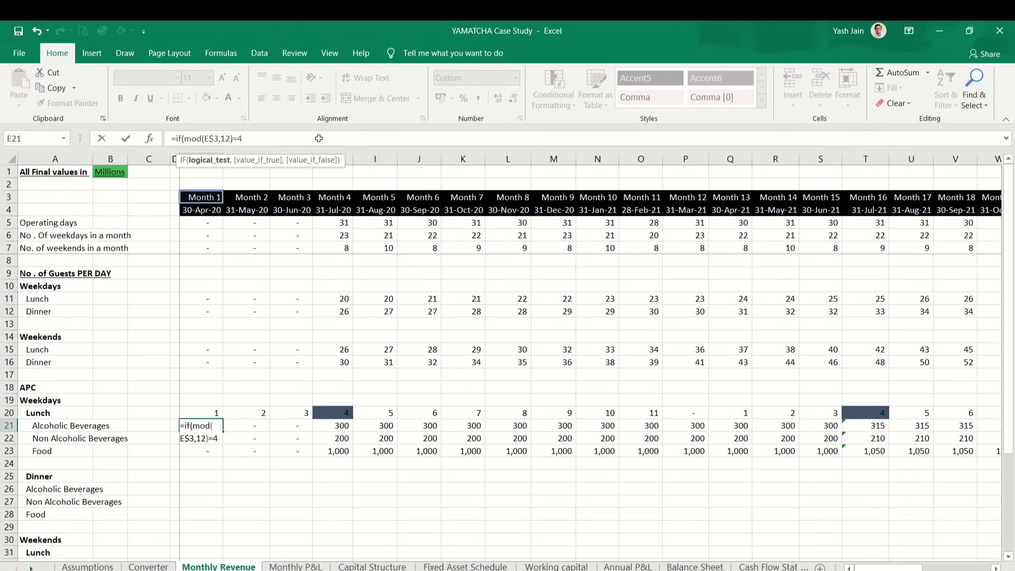
text(,max()
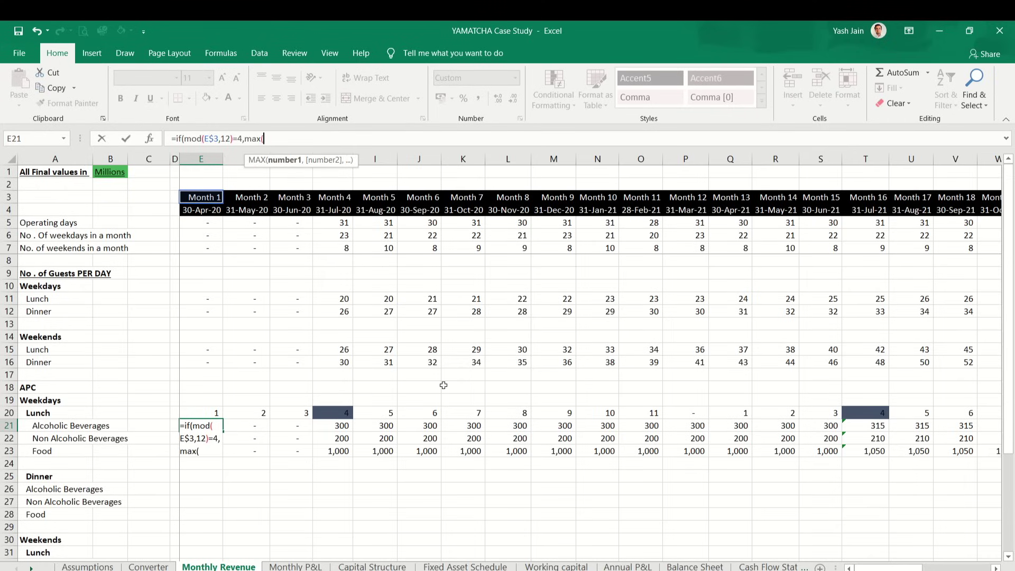
click(175, 412)
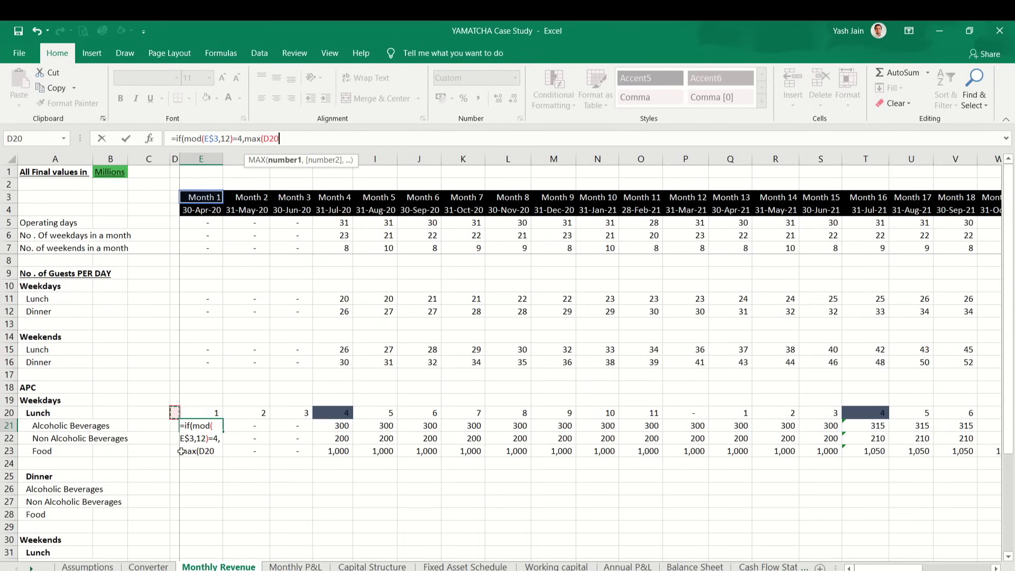
text(*)
Step: Add the growth rate Assumptions!$B$14 and base price Assumptions!$B11 inside MAX
key(ctrl+Page_Up)
key(ctrl+Page_Up)
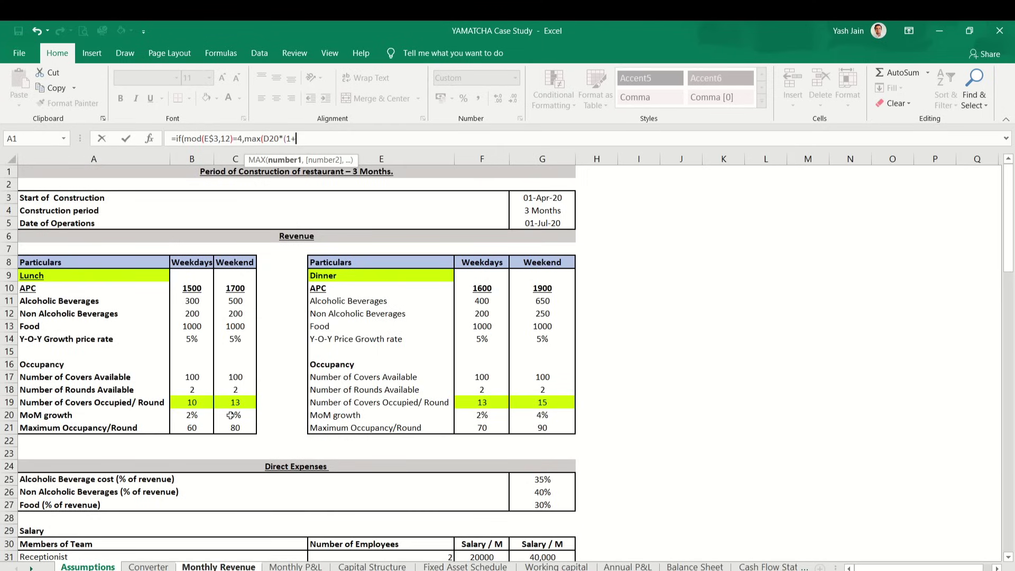
click(192, 339)
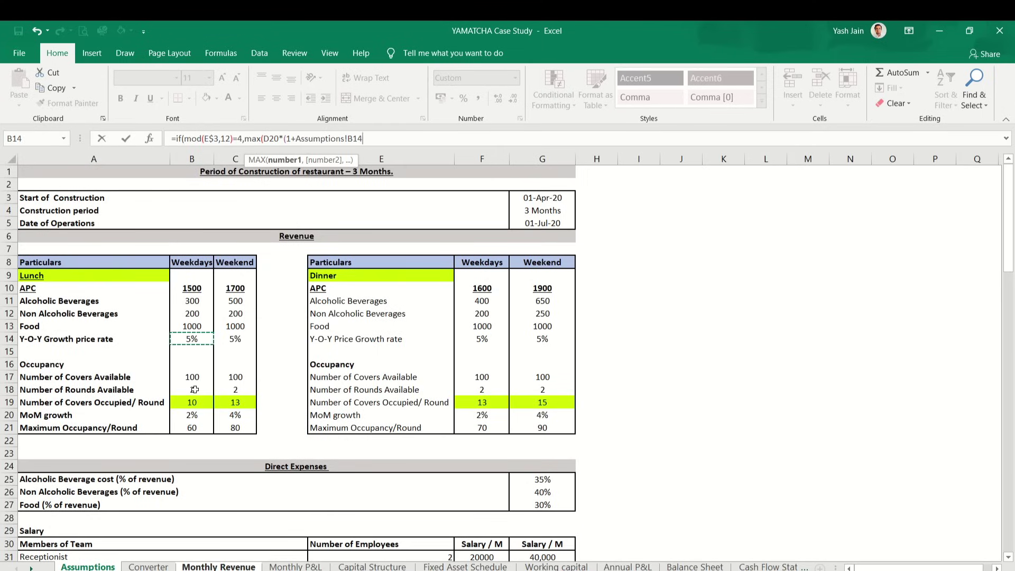
key(F4)
text(,)
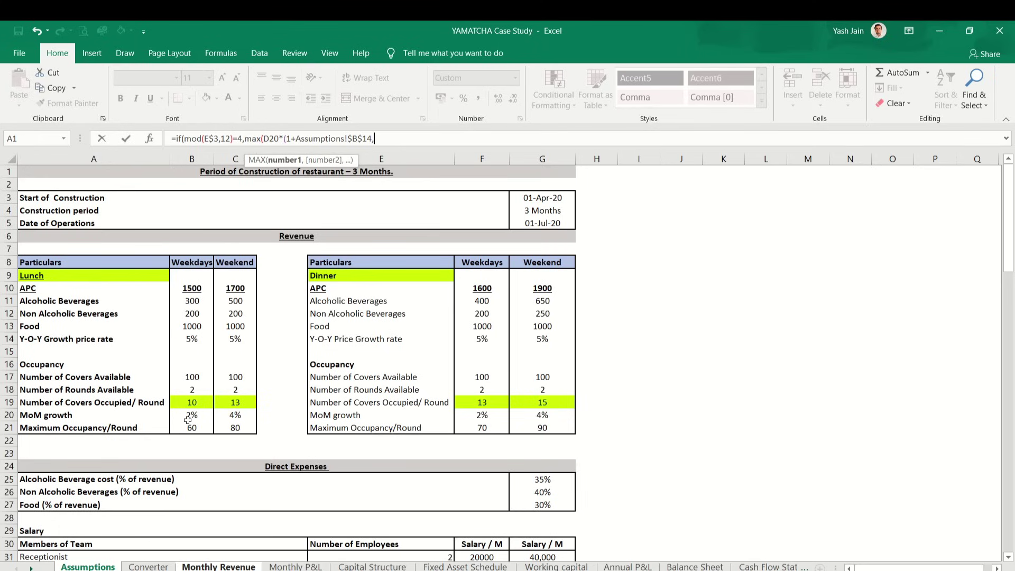
click(190, 301)
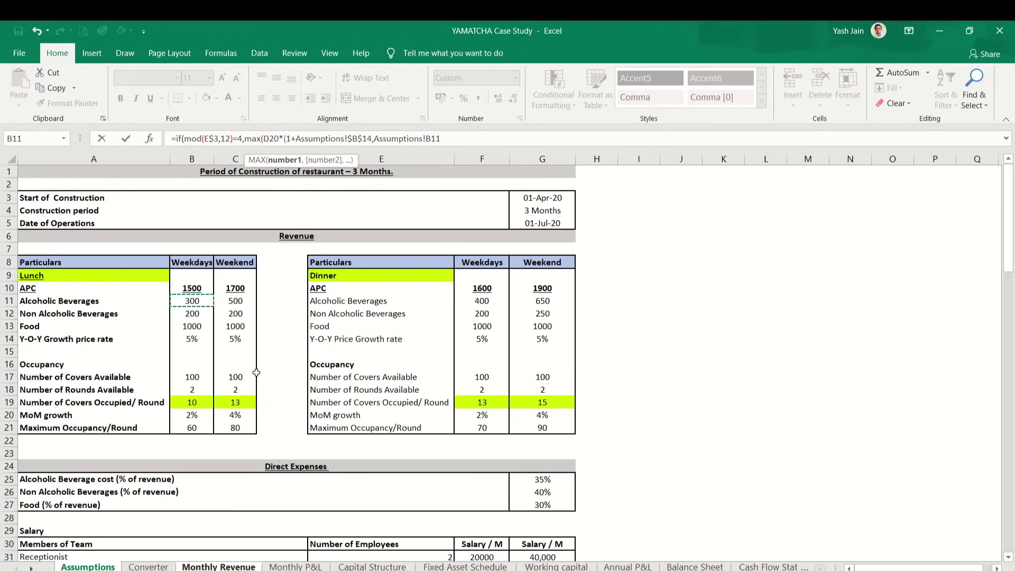
key(F4)
key(F4)
key(F4)
text())
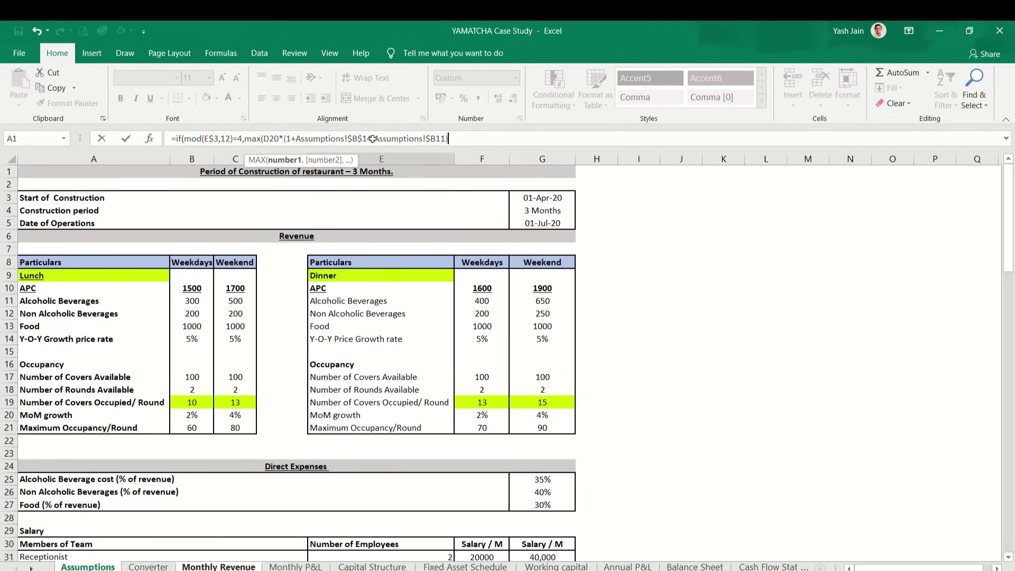
text(,)
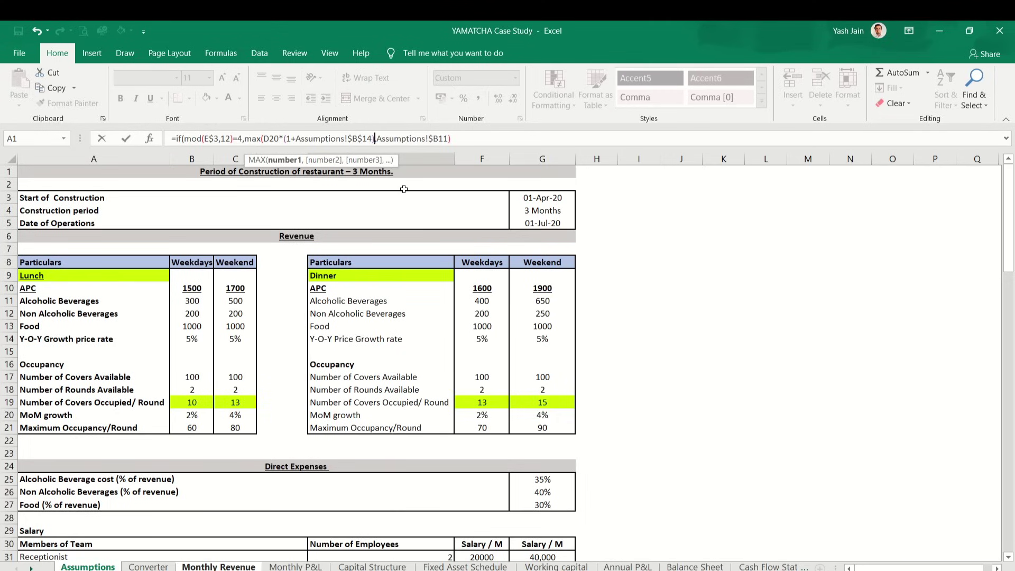
Step: Finish the IF with the previous month's price D21 as fallback and commit
click(523, 140)
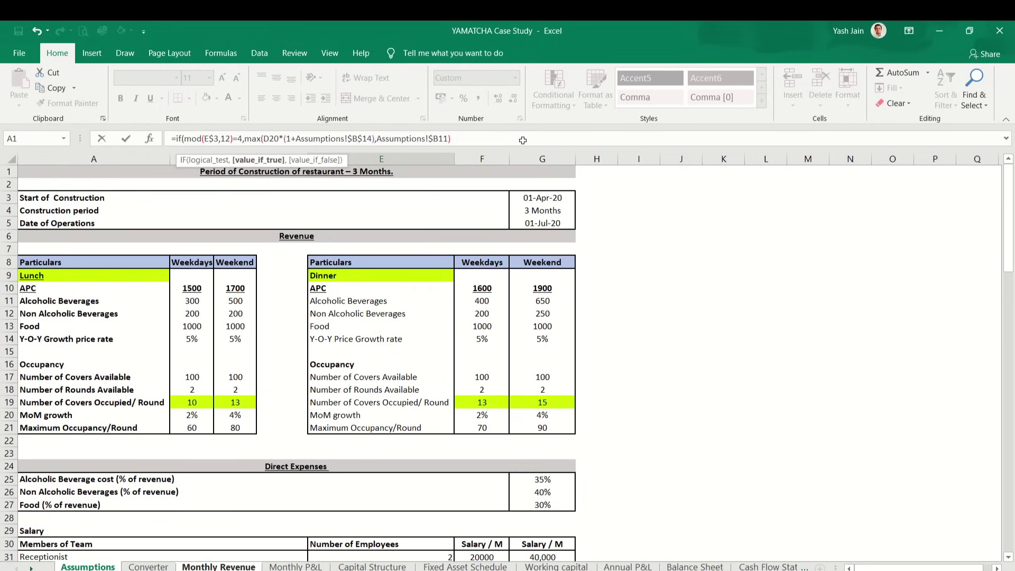
text(,0)
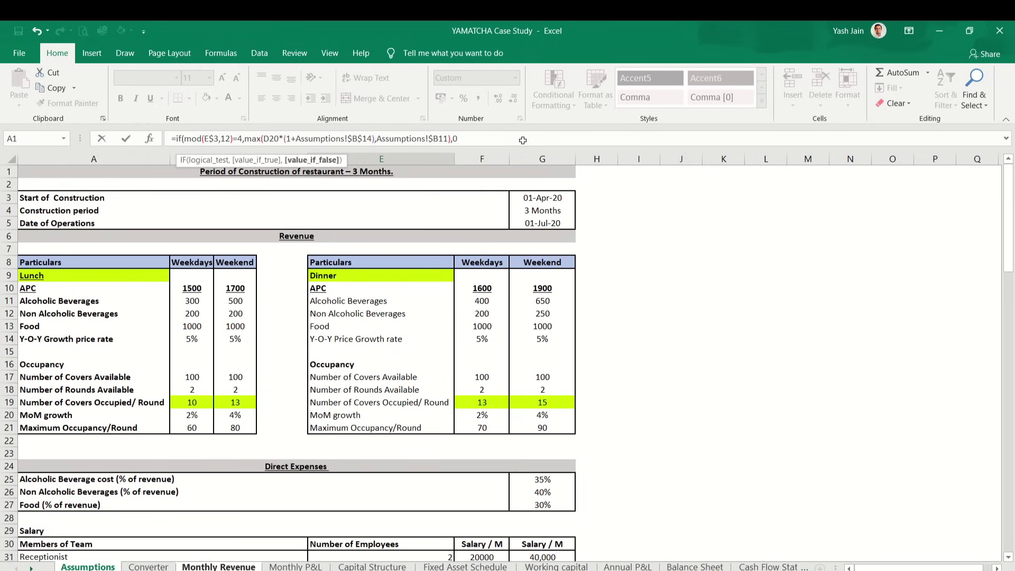
key(ctrl+Page_Down)
key(ctrl+Page_Down)
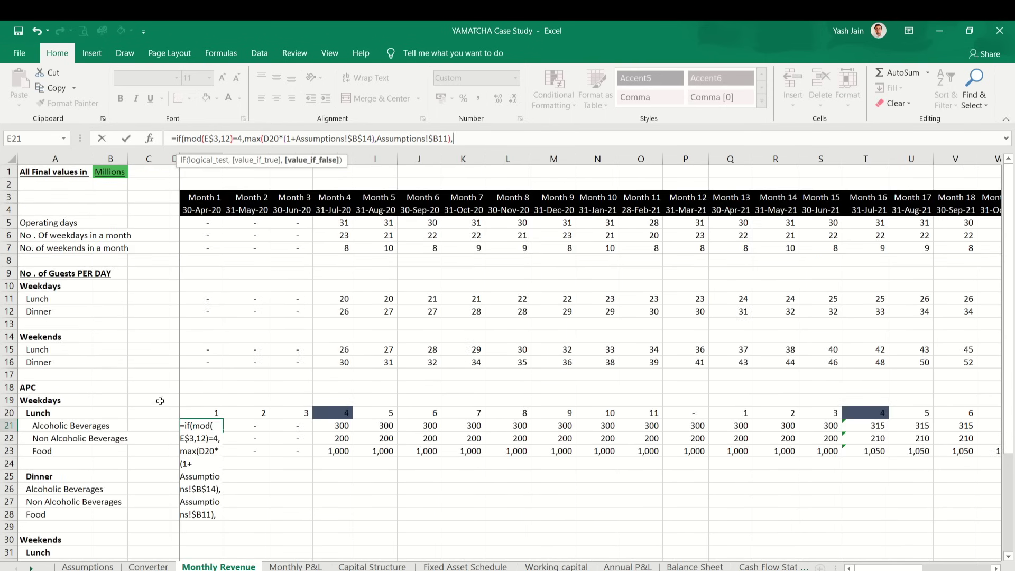
click(173, 426)
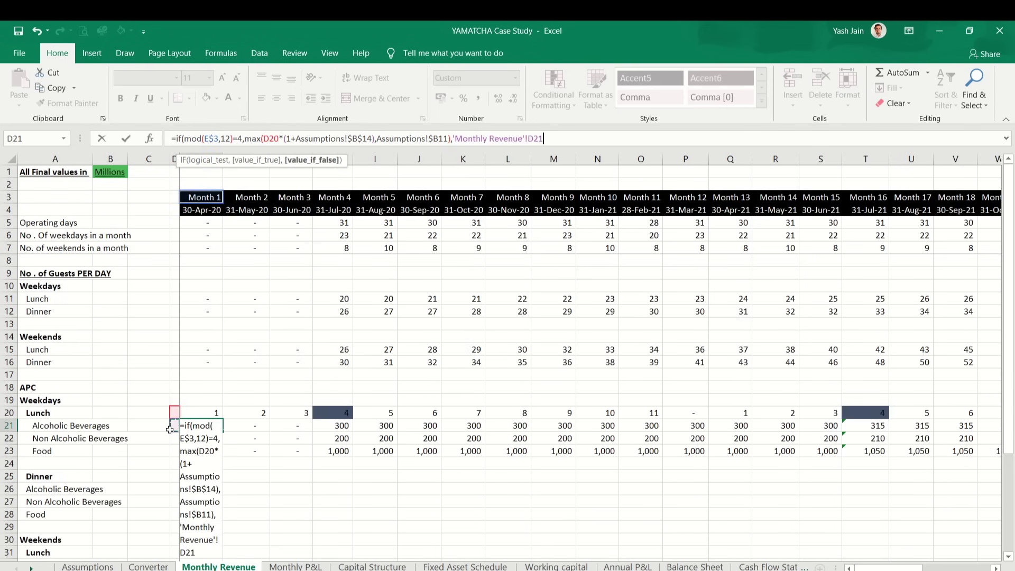
text())
key(ctrl+Return)
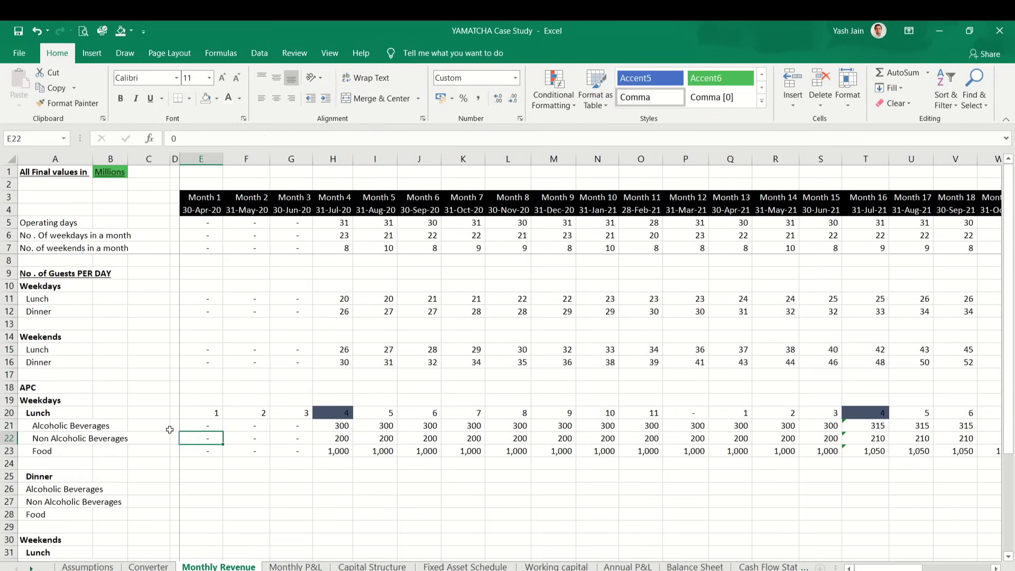
Step: Paste the E21 formula over E21:AN23 and check the resulting values along row 21
key(ctrl+c)
key(shift+Down)
key(shift+Down)
key(ctrl+shift+Right)
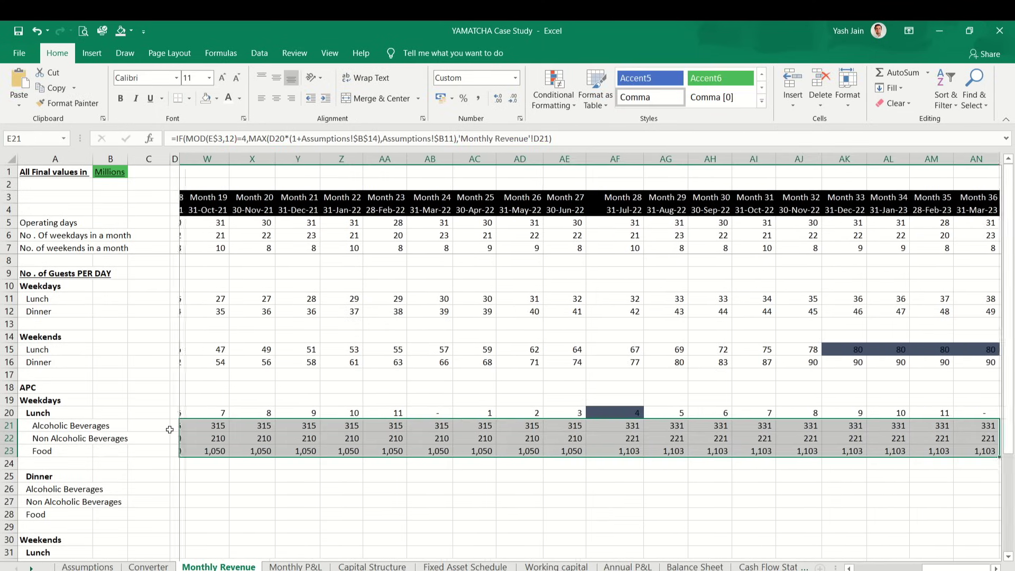
key(ctrl+v)
key(Left)
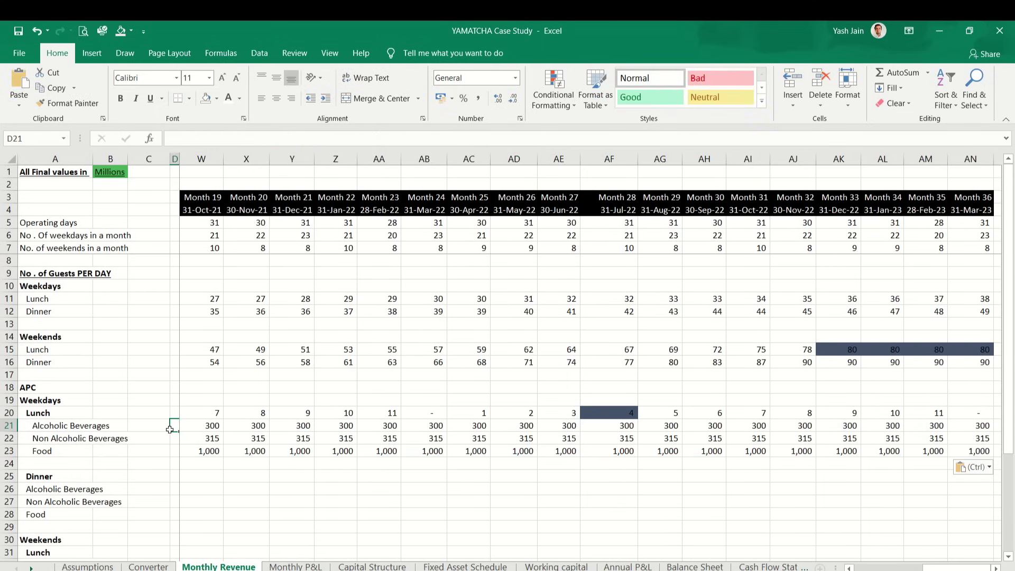
key(Left)
key(Left)
key(Left)
key(Right)
key(Right)
key(Right)
key(Right)
key(Right)
key(Right)
key(Right)
key(Right)
key(Right)
key(Right)
key(Left)
key(Left)
key(Left)
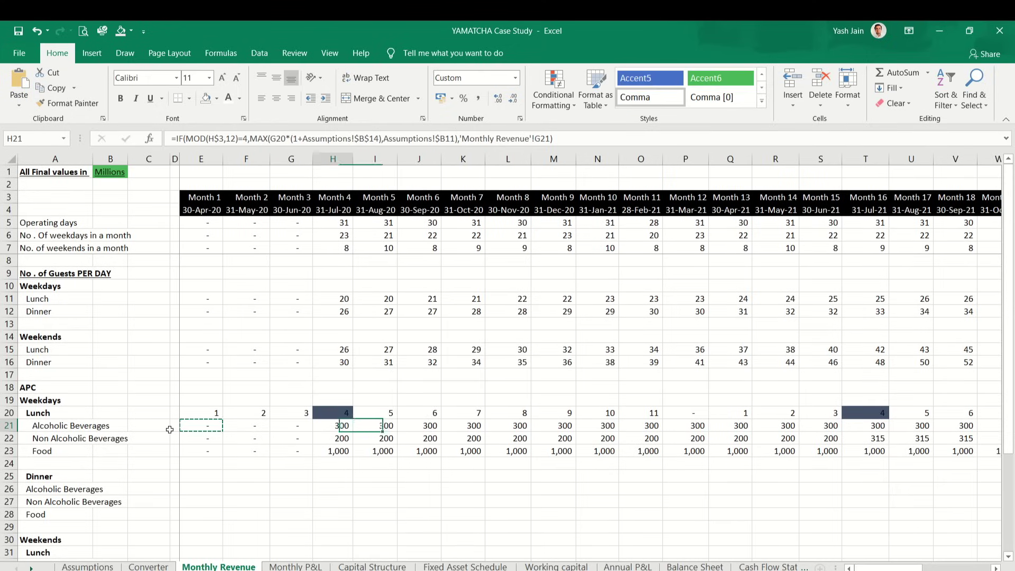
key(Right)
key(Right)
key(Right)
key(Right)
key(Right)
key(Right)
key(Right)
key(Right)
key(Right)
key(Right)
key(Right)
key(Right)
key(Right)
key(Right)
key(Right)
key(Right)
key(Right)
key(Right)
key(Right)
key(Right)
key(Right)
key(Right)
key(Right)
key(Right)
key(Right)
key(Right)
key(Right)
key(Right)
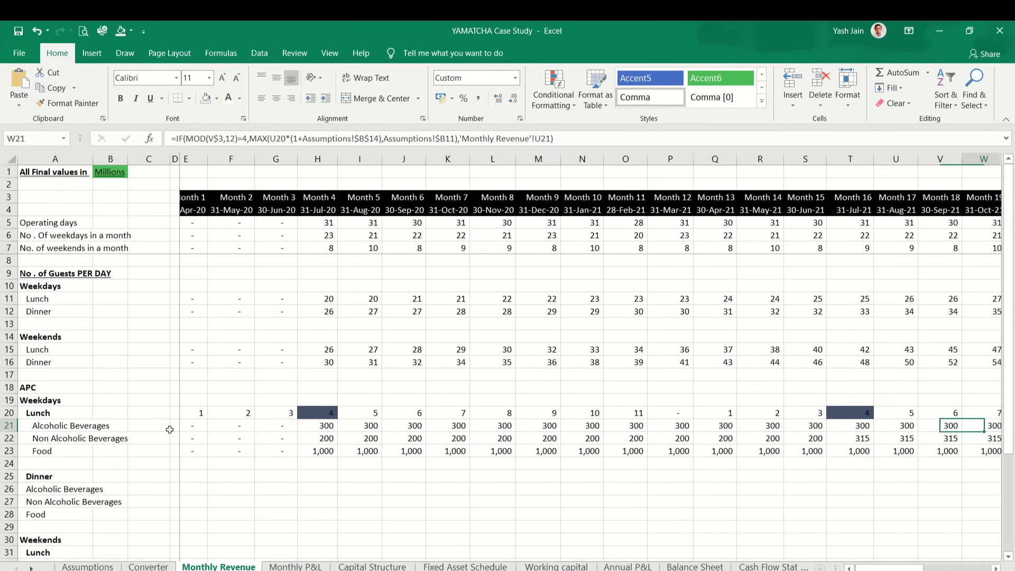
key(Left)
key(Left)
key(Left)
key(Left)
key(Left)
key(Left)
key(Left)
key(Left)
key(Left)
key(Left)
key(Left)
key(Left)
key(Left)
key(Left)
key(Left)
key(Left)
key(Left)
key(Left)
key(Left)
key(Left)
key(Left)
key(Left)
key(Left)
key(Left)
key(Left)
key(Left)
key(Left)
key(Left)
key(Left)
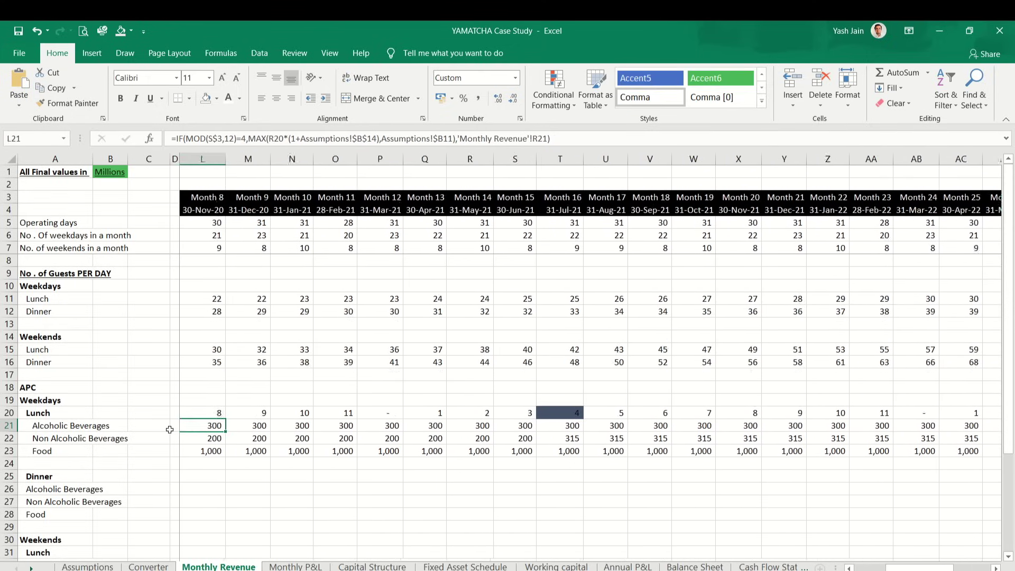
key(Right)
key(Right)
key(Right)
key(Right)
Step: Inspect E21's formula and paste it again over the three APC rows across all months
key(ctrl+c)
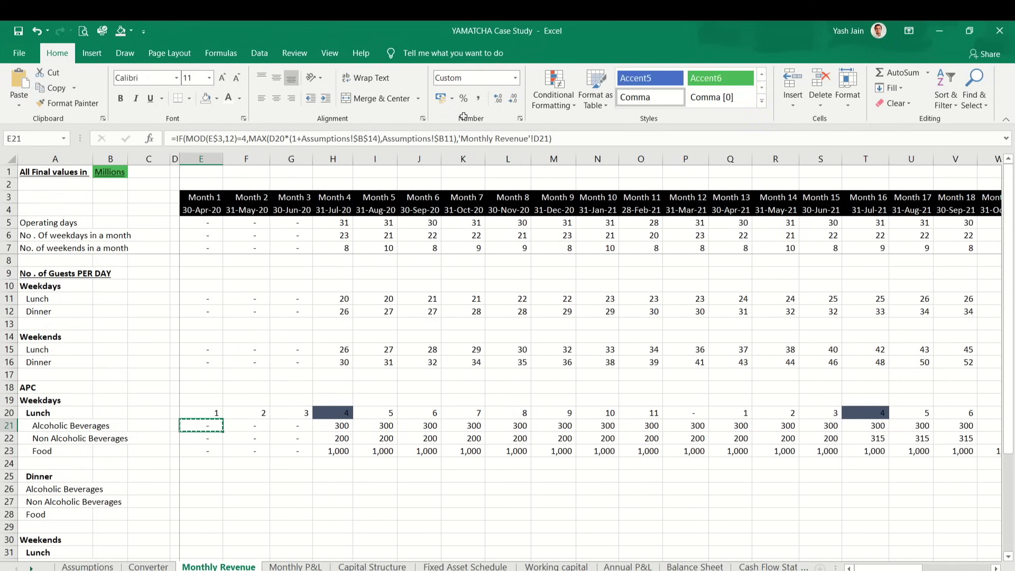
key(F2)
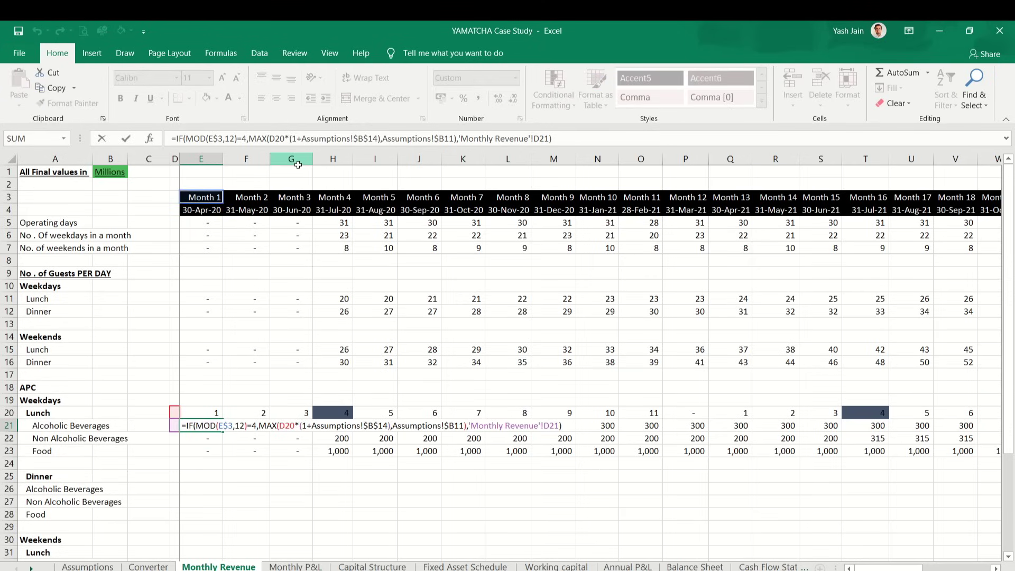
key(Escape)
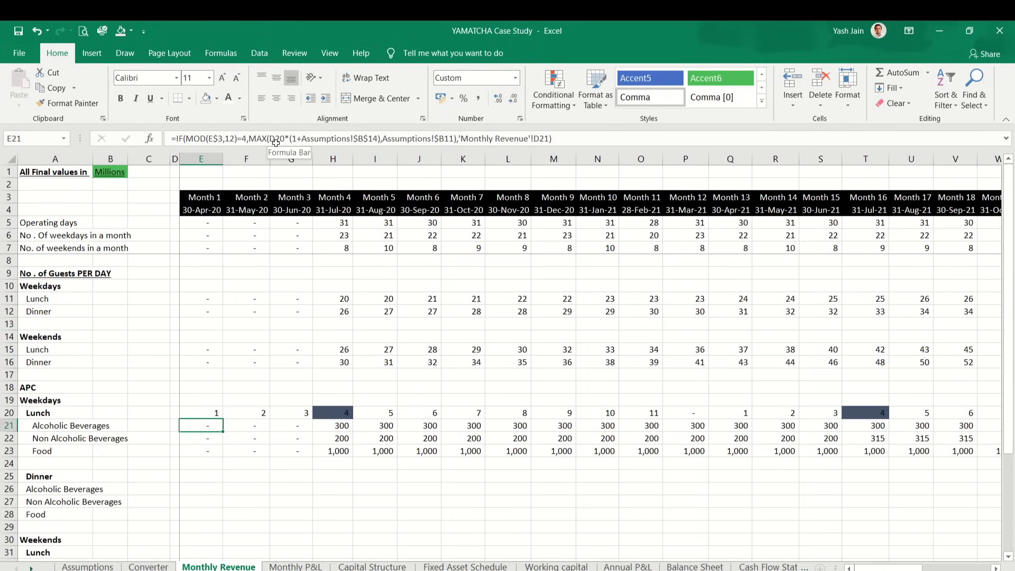
key(ctrl+shift+Right)
key(shift+Down)
key(shift+Down)
key(ctrl+v)
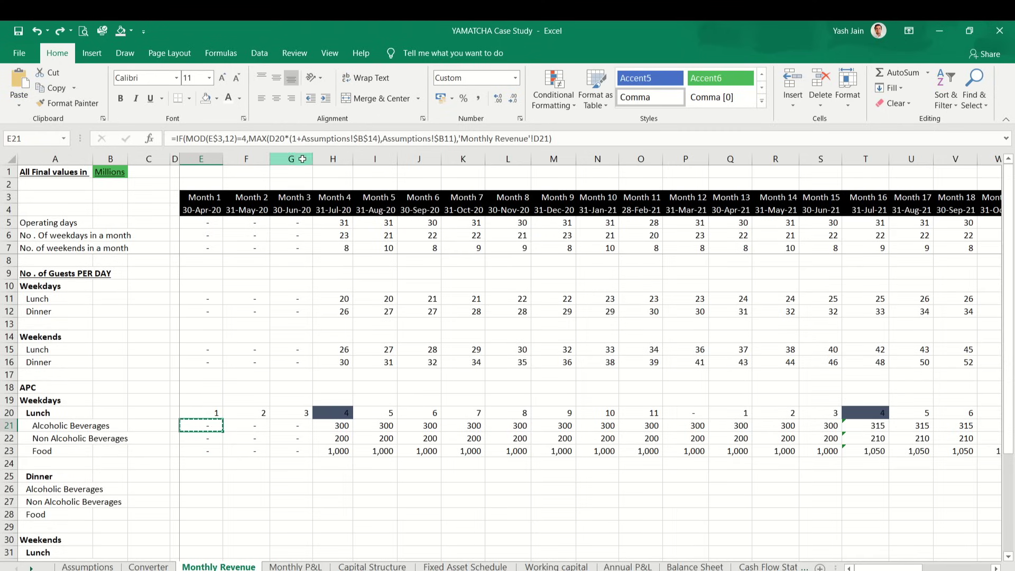
key(F2)
Step: Change the D20 reference to D21 in the E21 formula
click(271, 139)
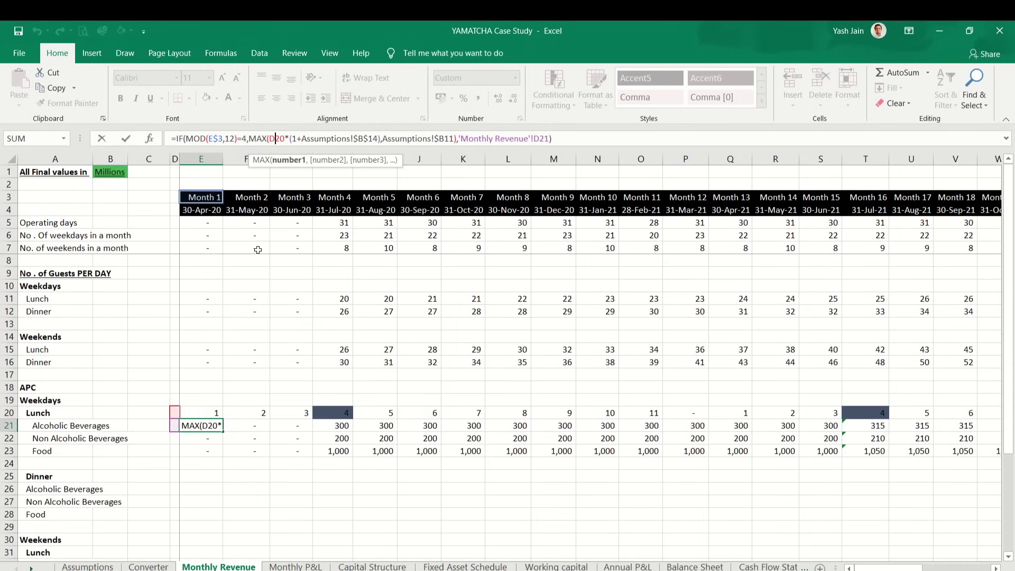
key(Delete)
key(Delete)
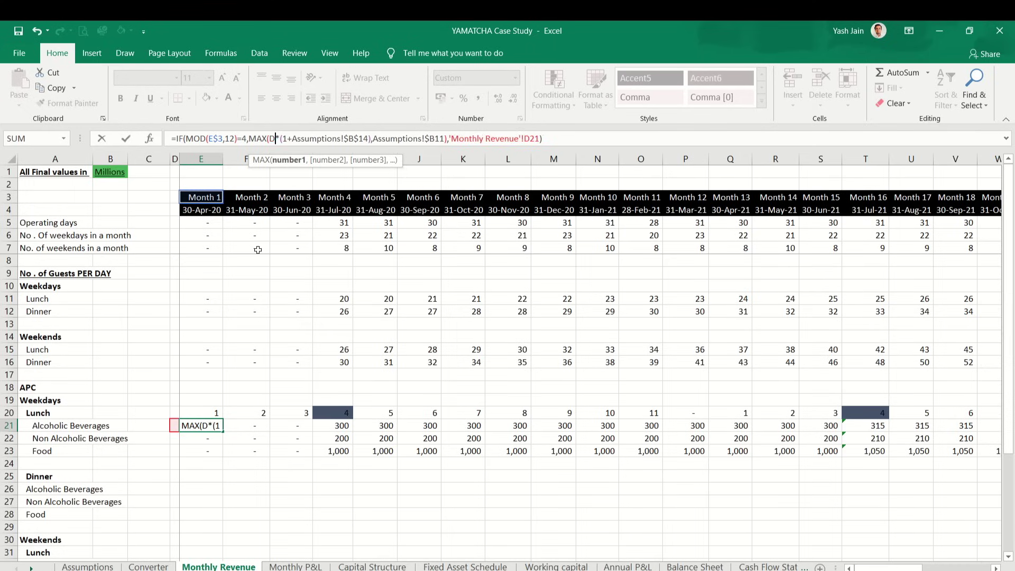
text(21)
key(Return)
Step: Paste the corrected E21 formula over E21:AN23
key(Up)
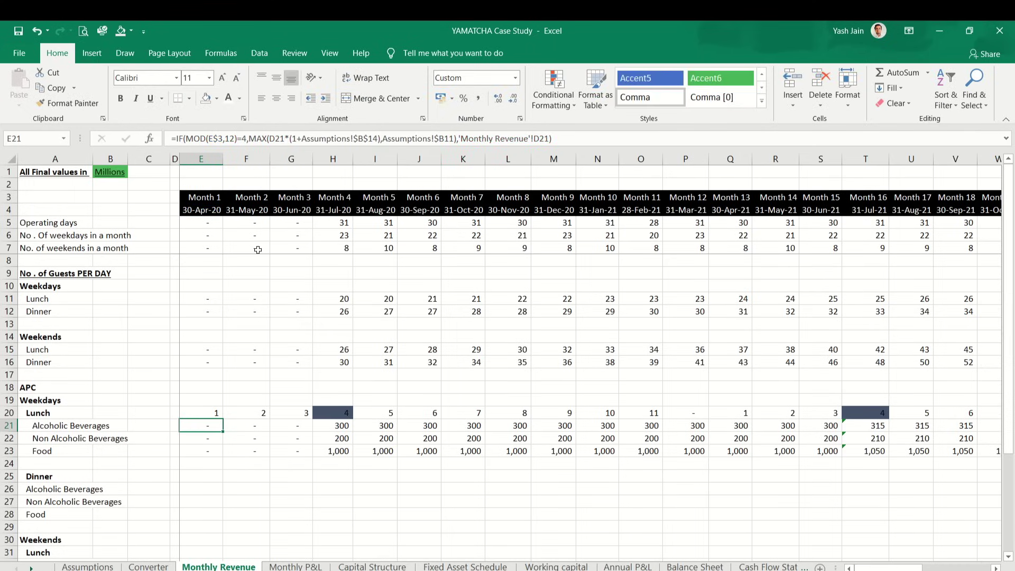
key(ctrl+c)
key(shift+Down)
key(shift+Down)
key(ctrl+shift+Right)
key(ctrl+v)
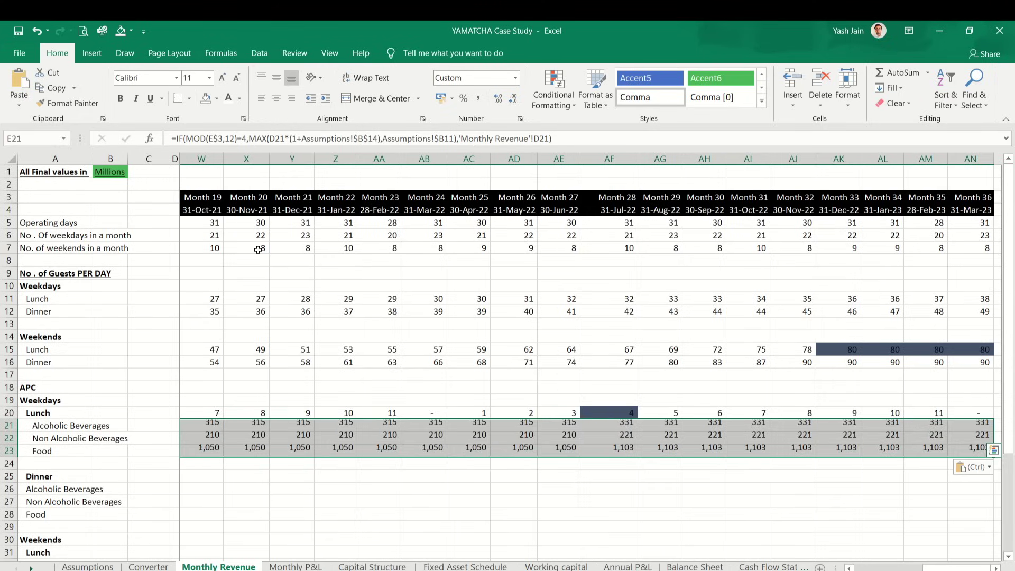
Step: Compare the Month 15 and Month 16 prices, then copy E21 again
key(Left)
key(Right)
key(Right)
key(Right)
key(Right)
key(Right)
key(Right)
key(Right)
key(Right)
key(Right)
key(Right)
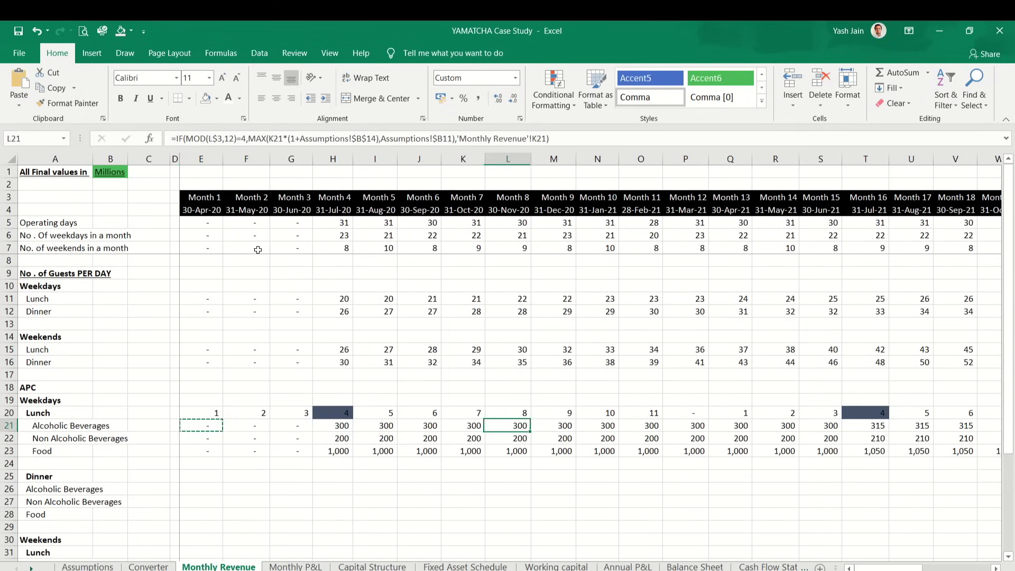
drag(833, 426, 877, 426)
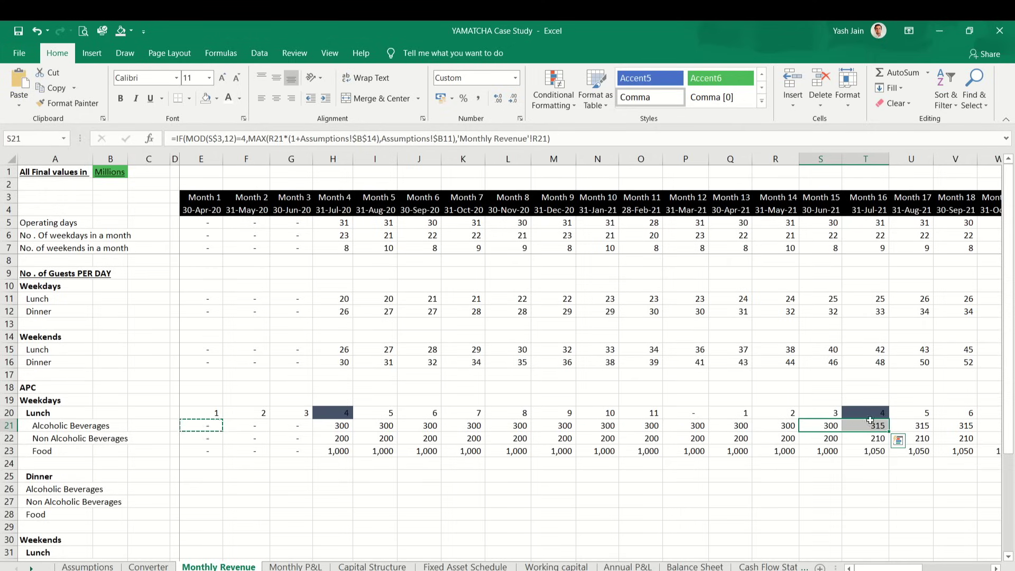
key(Right)
key(Right)
key(Right)
key(Right)
key(Right)
key(Right)
key(Right)
key(Right)
key(Right)
key(Right)
key(Right)
key(Right)
key(Right)
key(Right)
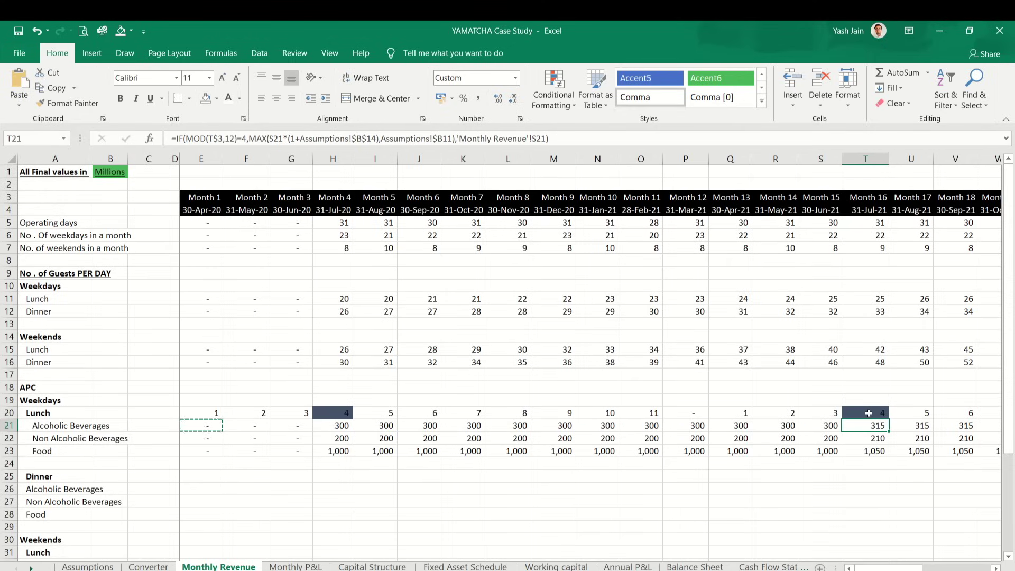
key(Left)
key(Left)
key(Left)
key(Left)
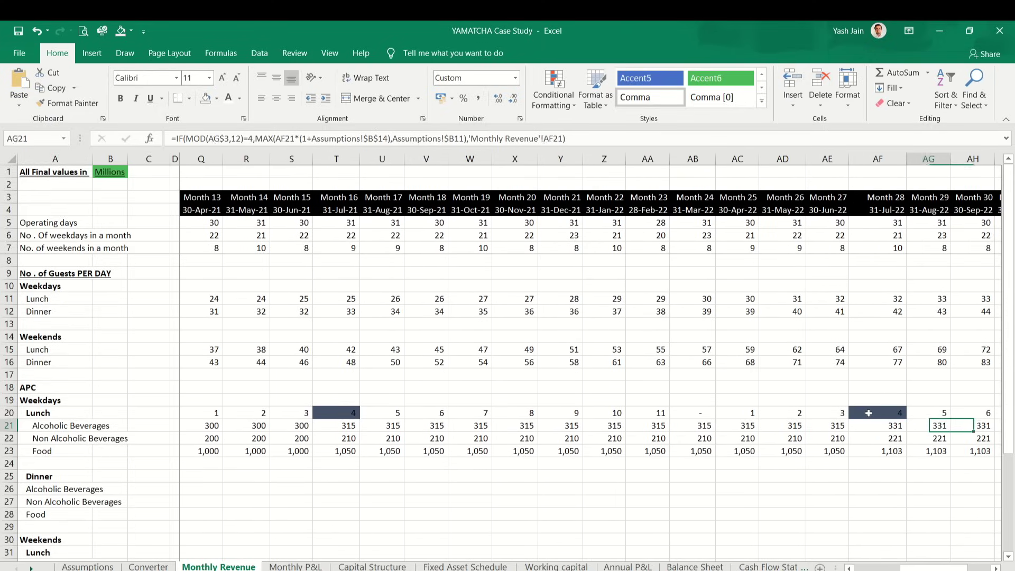
key(ctrl+Left)
key(ctrl+Left)
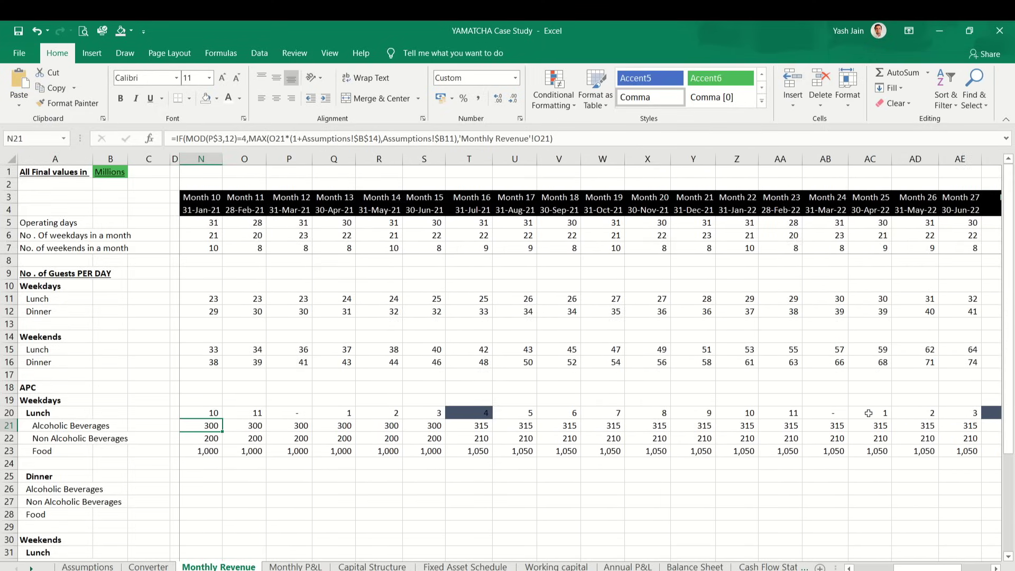
key(Right)
key(Right)
key(Right)
key(Right)
key(ctrl+c)
Step: Clear the helper month counters from row 20 across all months
key(Up)
key(Right)
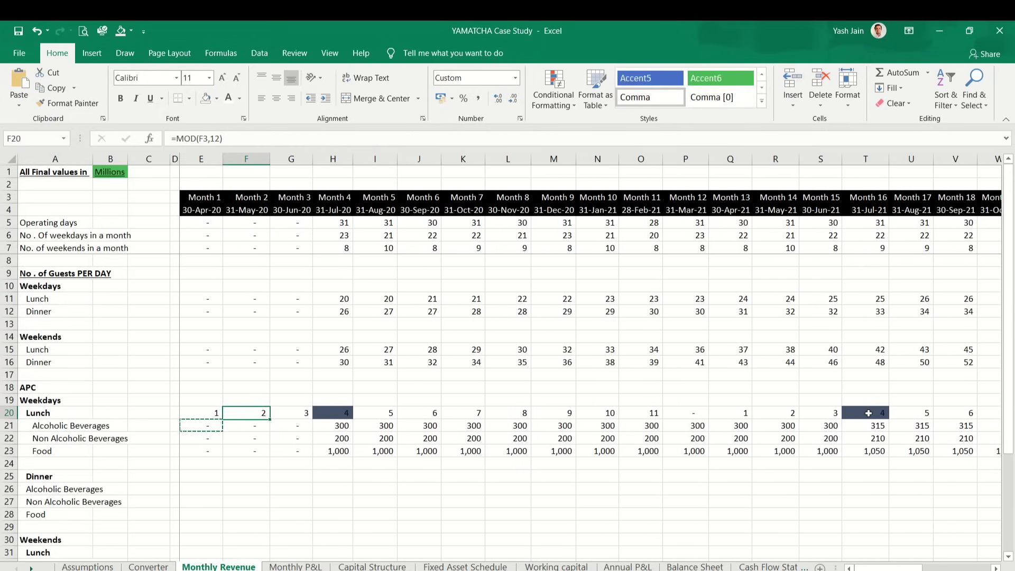
key(Left)
key(ctrl+shift+Right)
key(Delete)
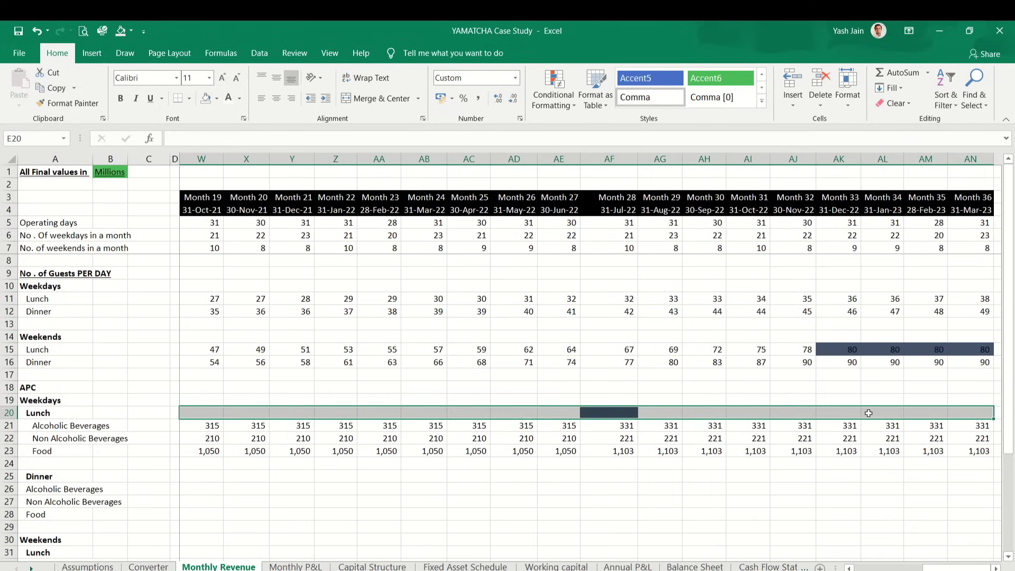
Step: Insert a blank row below the lunch Food row, above the Dinner section
key(ctrl+Left)
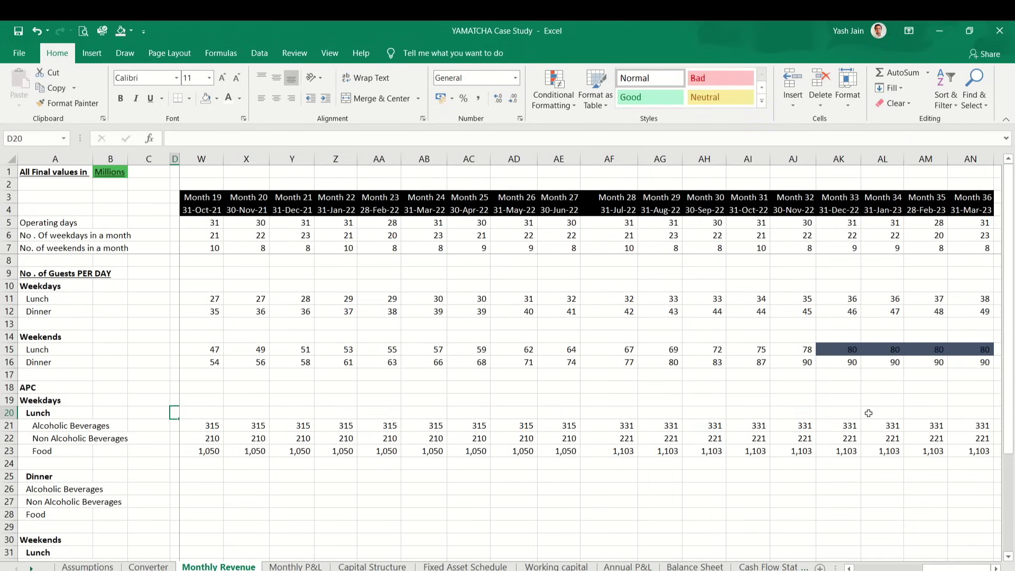
key(Right)
key(Right)
key(Right)
key(Right)
key(Right)
key(Right)
key(Left)
key(Left)
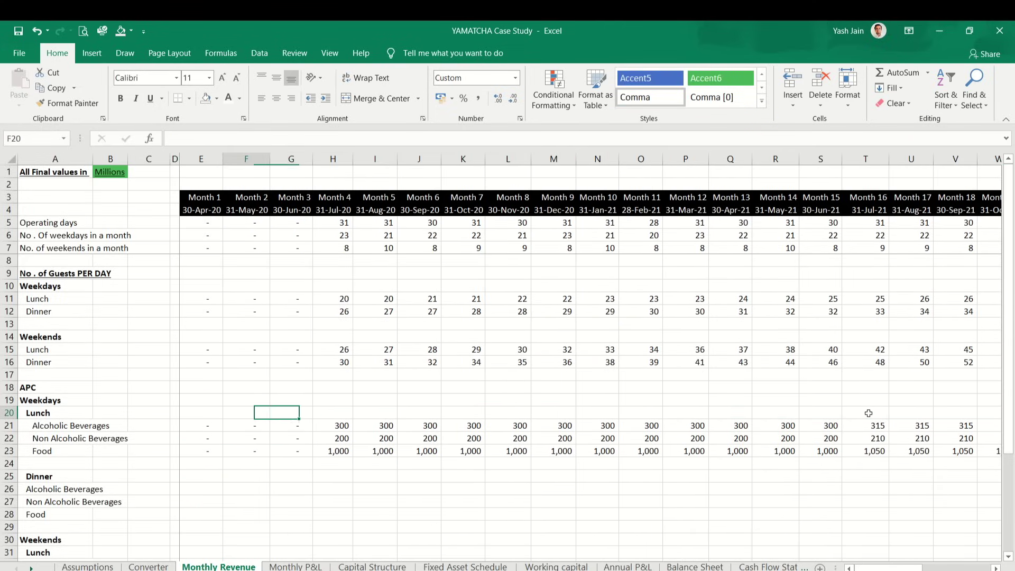
key(Down)
key(Down)
key(Down)
key(Down)
key(Down)
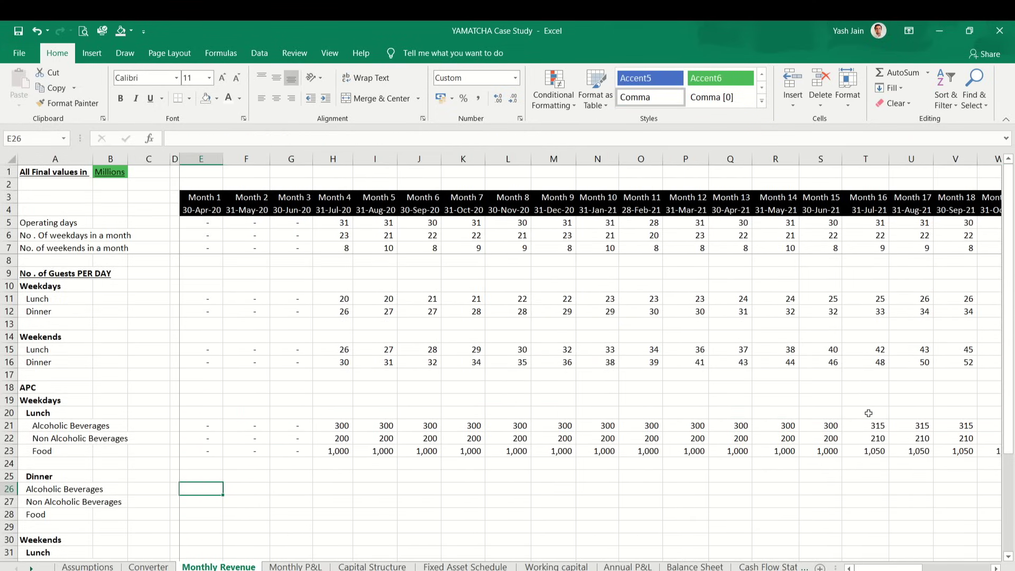
key(Down)
key(Down)
key(Down)
key(Up)
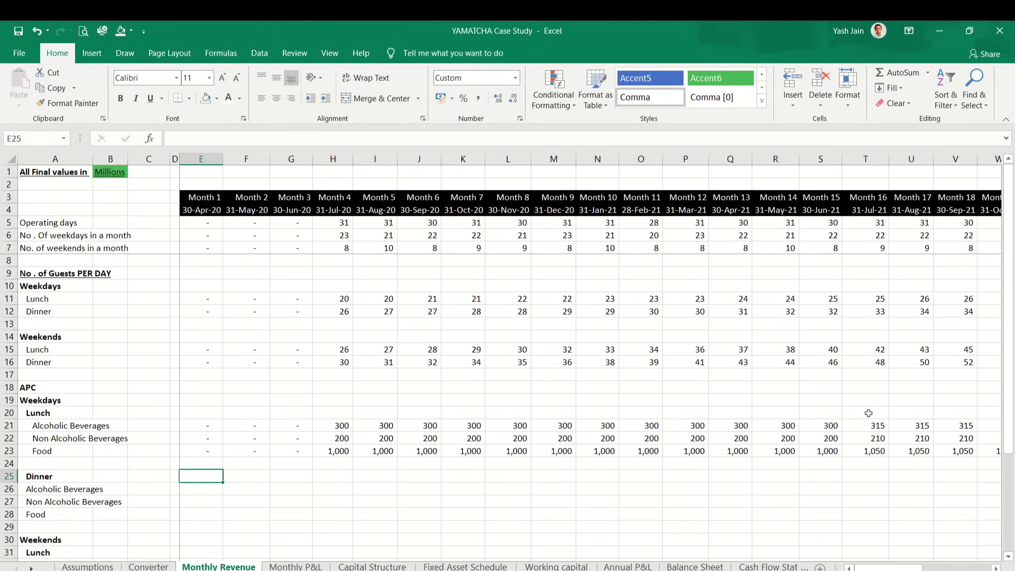
key(Down)
key(Down)
key(Up)
key(Up)
key(Up)
key(shift+space)
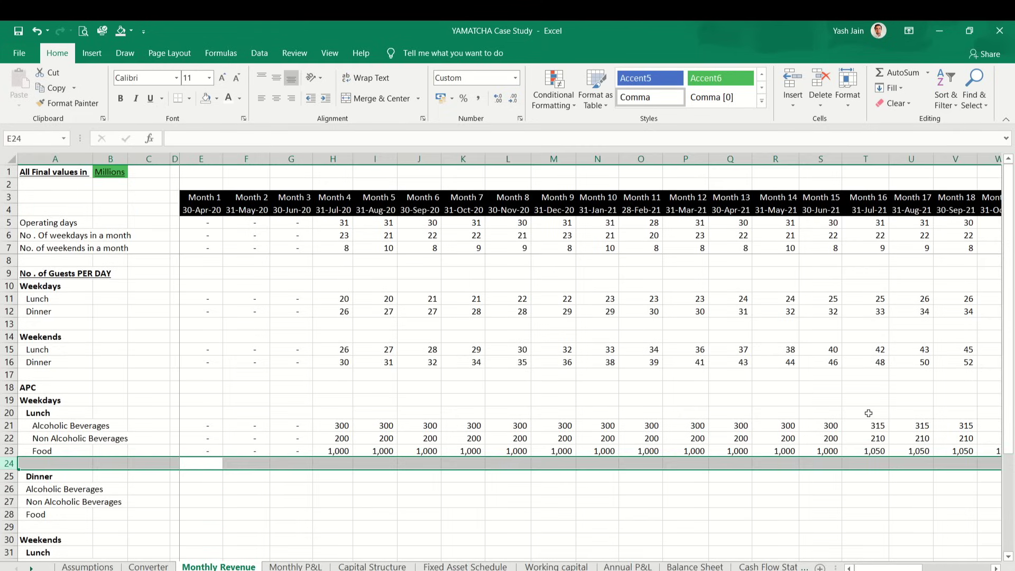
key(ctrl+shift+plus)
Step: Label the new row 'Total' in bold
key(Home)
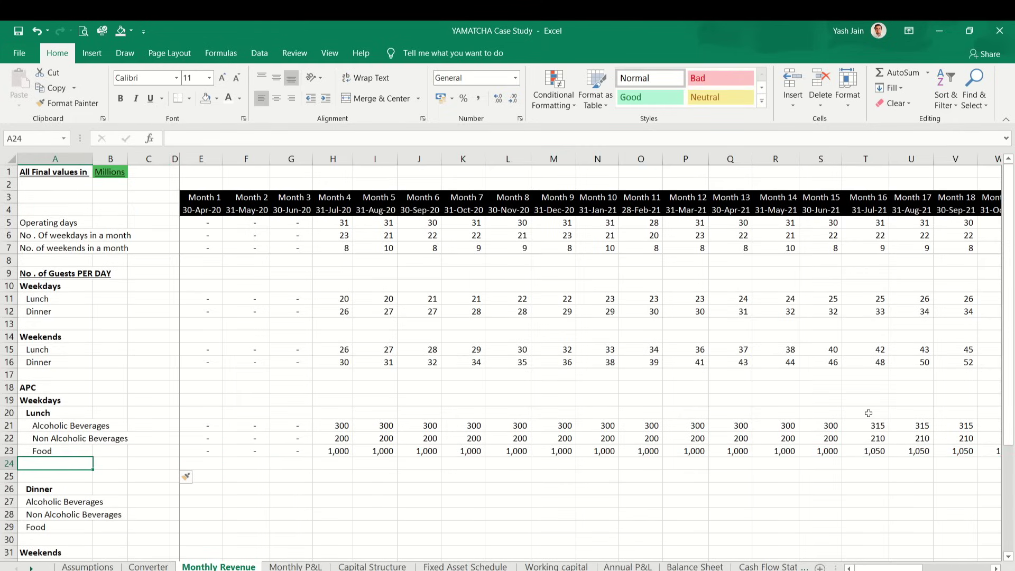
text(Total)
key(Return)
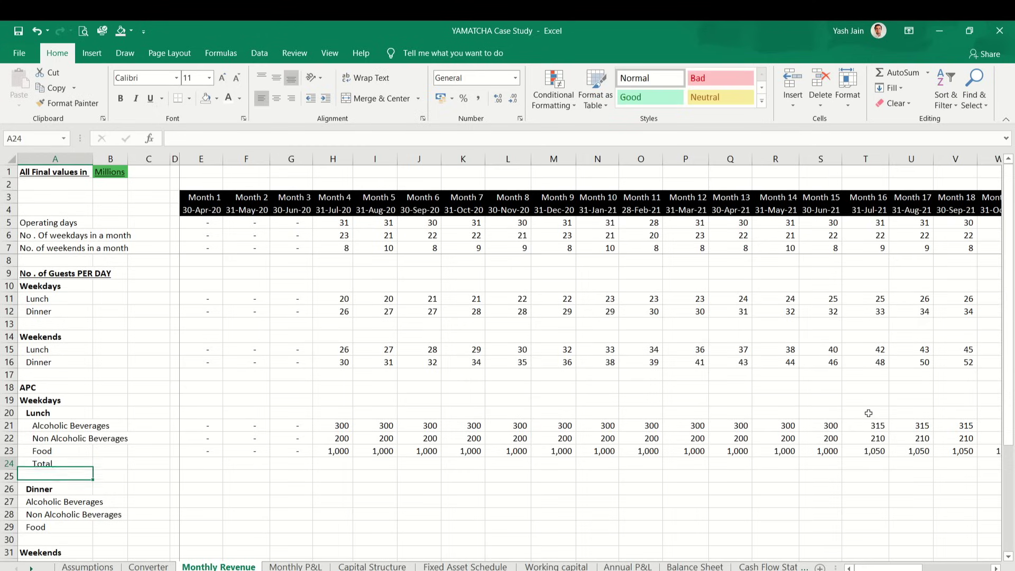
key(Up)
key(ctrl+b)
Step: Fill the Total row with a bold SUM of the three lunch APC rows through Month 36
key(Right)
key(Right)
key(Right)
key(Right)
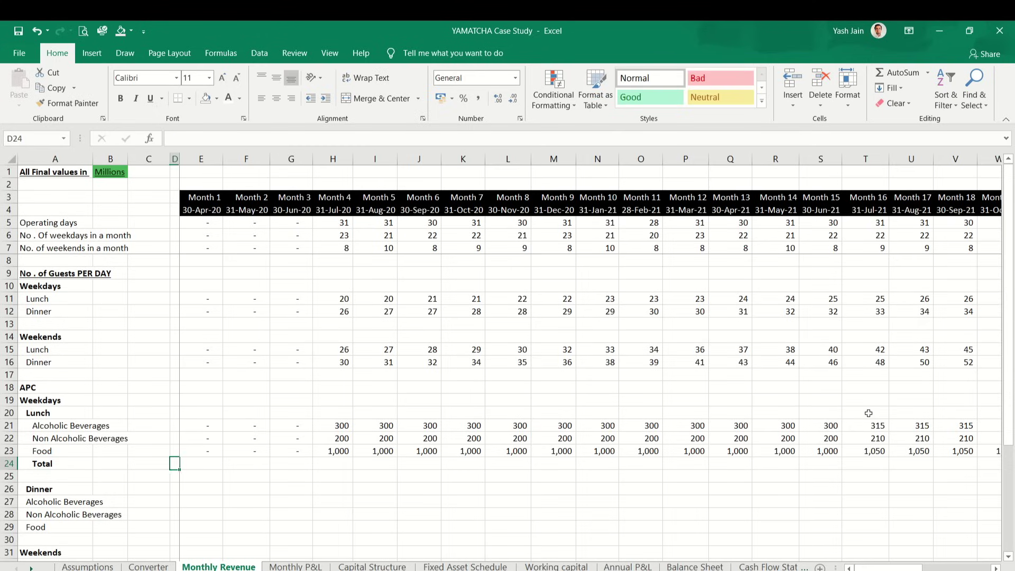
key(alt+equal)
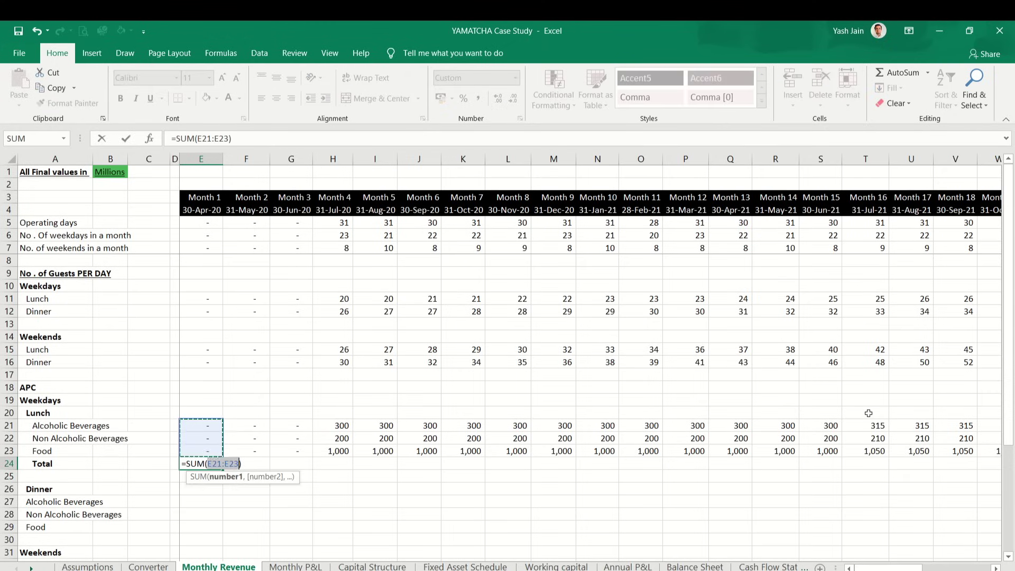
key(Return)
key(Up)
key(Up)
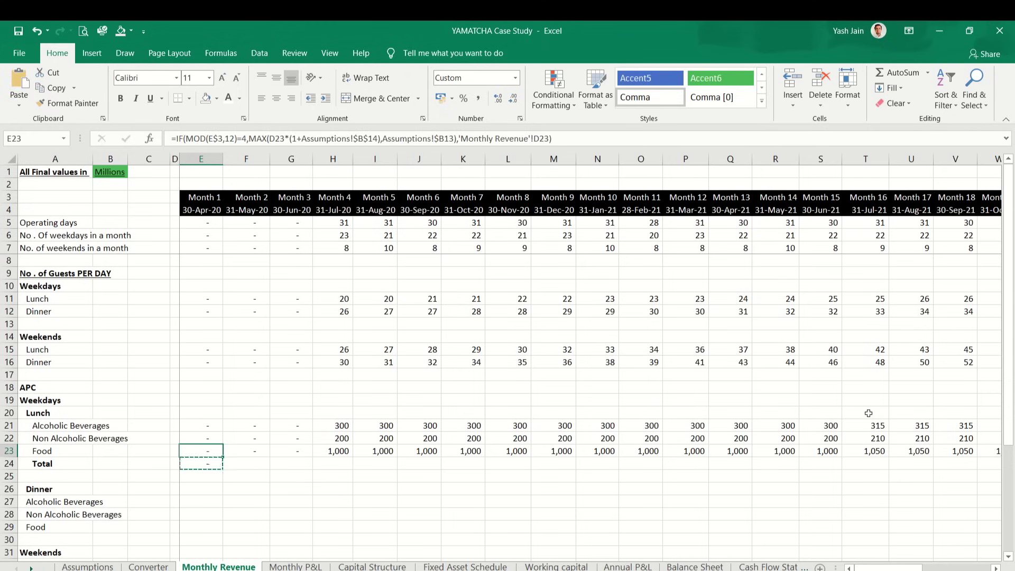
key(Down)
key(ctrl+c)
key(Up)
key(ctrl+Right)
key(Down)
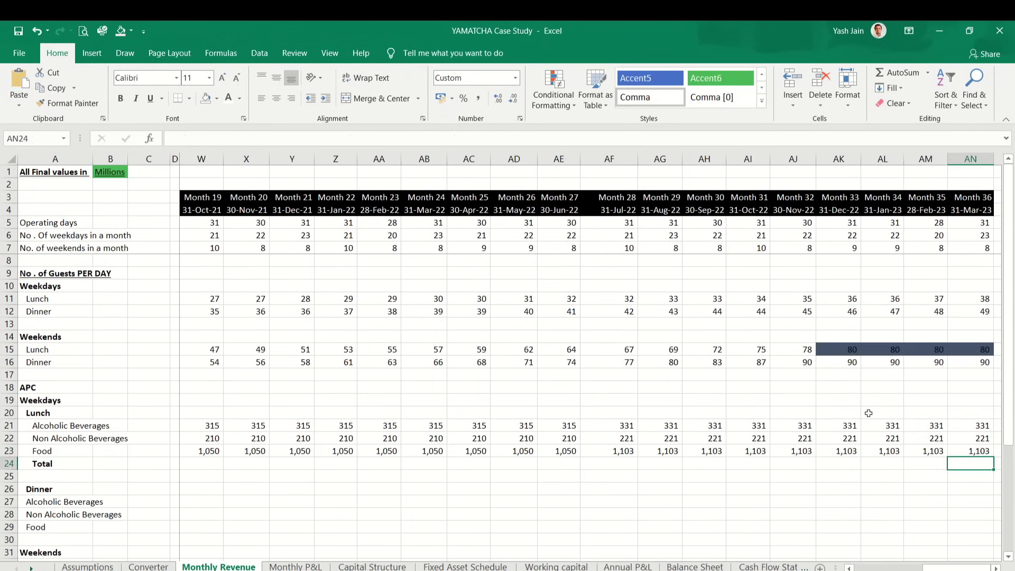
key(ctrl+shift+Left)
key(ctrl+v)
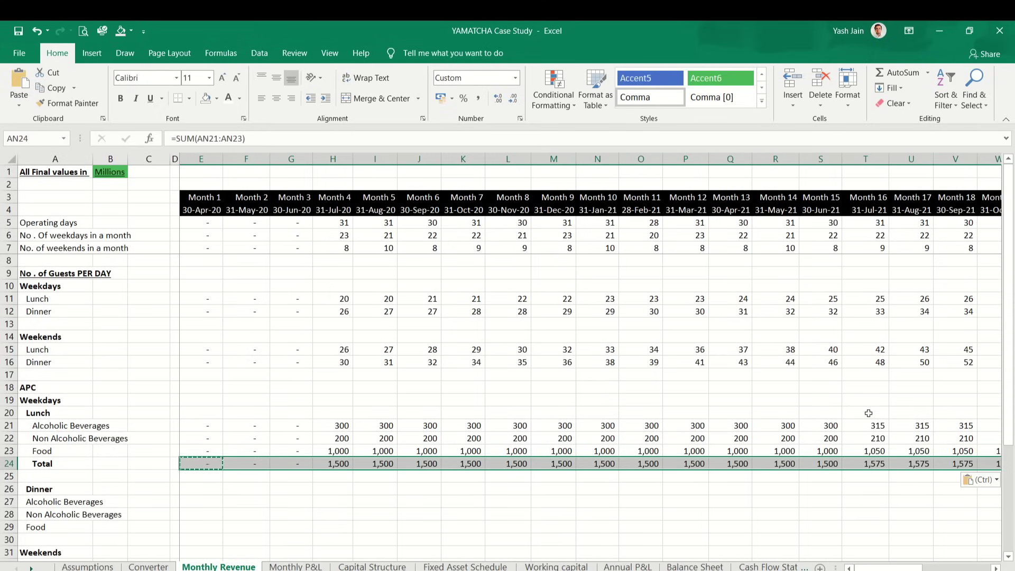
key(ctrl+b)
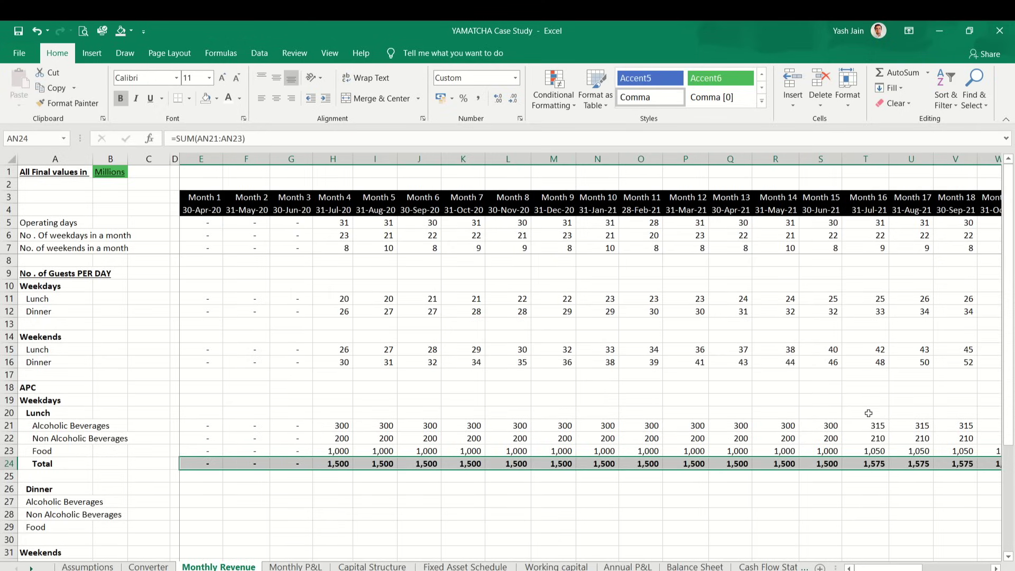
Step: Add a border to the Total row E24:AN24 across all months
scroll(869, 413, right, 10)
key(Right)
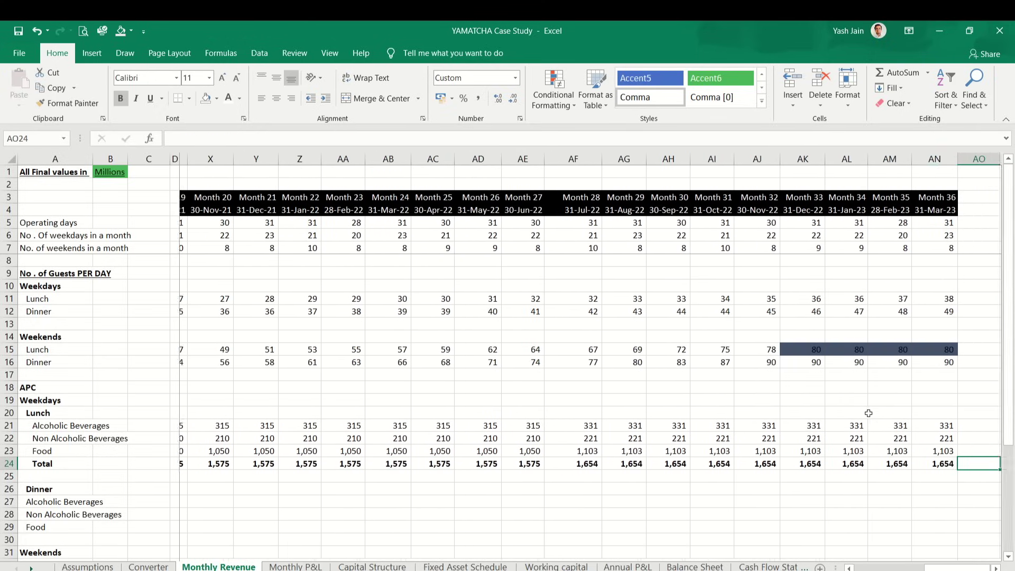
key(Left)
key(ctrl+shift+Left)
key(ctrl+shift+Left)
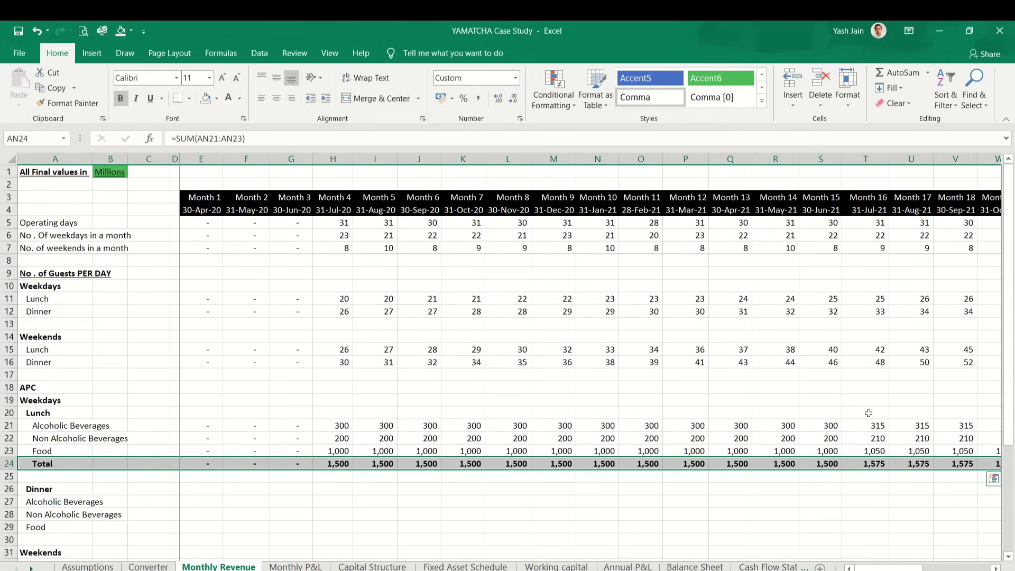
key(alt+h)
key(b)
key(p)
Step: Review the last month's lunch values and the Total row from Month 4
key(Up)
key(Down)
key(Up)
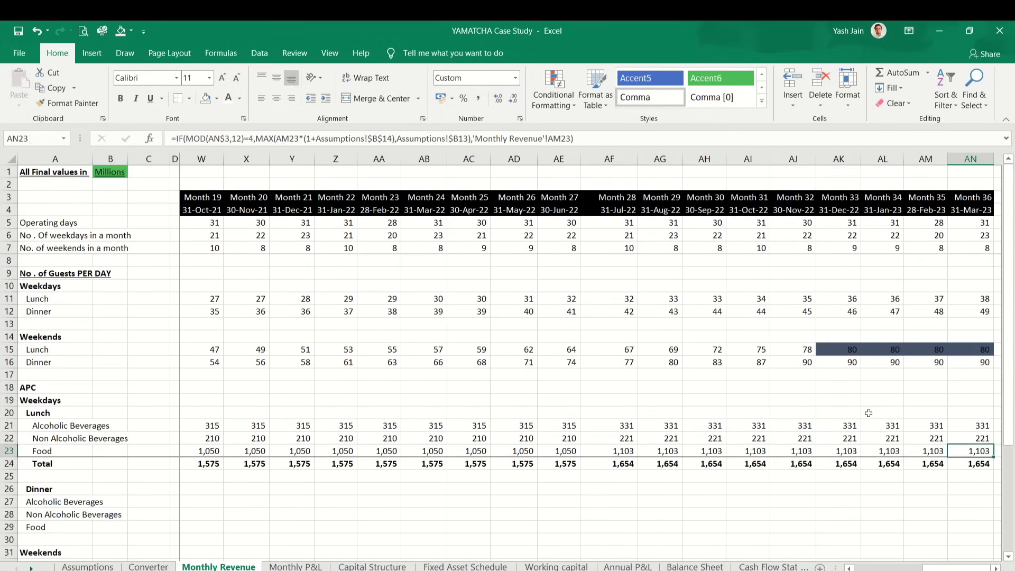
key(Down)
key(Left)
key(Left)
key(Left)
key(Left)
key(Left)
key(Left)
key(Left)
key(Left)
key(Left)
key(Left)
key(Left)
key(Left)
key(Left)
key(Left)
key(Left)
key(Left)
key(Left)
key(Left)
key(Left)
key(Left)
key(Left)
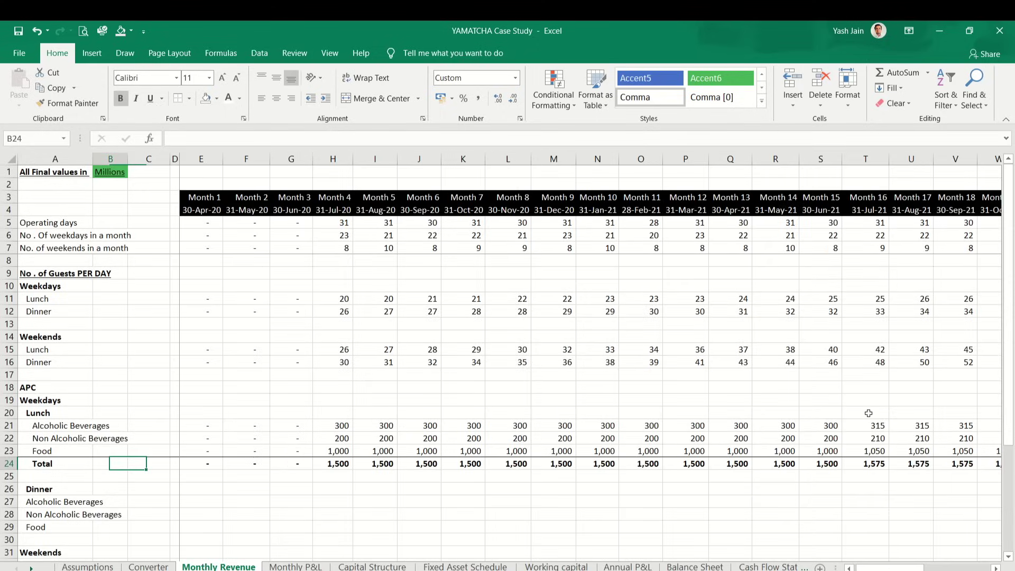
key(Right)
key(Right)
key(Right)
key(Right)
key(Right)
key(Right)
key(Right)
key(shift+Right)
key(shift+Right)
key(shift+Right)
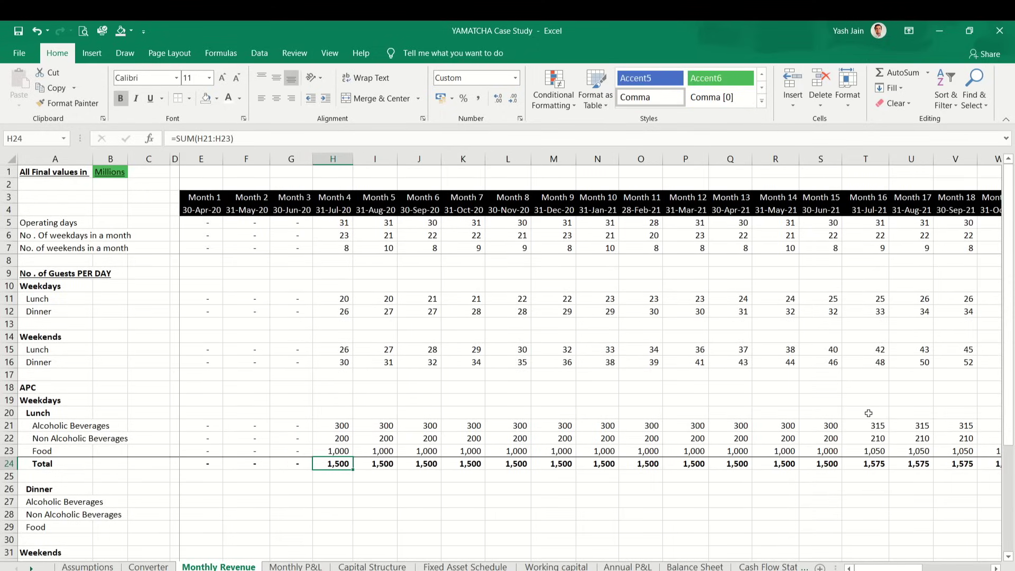
key(shift+Right)
key(shift+Right)
key(shift+Right)
Step: Check the lunch weekday APC formula on Assumptions and glance at Monthly P&L before returning
key(ctrl+Page_Up)
key(ctrl+Page_Up)
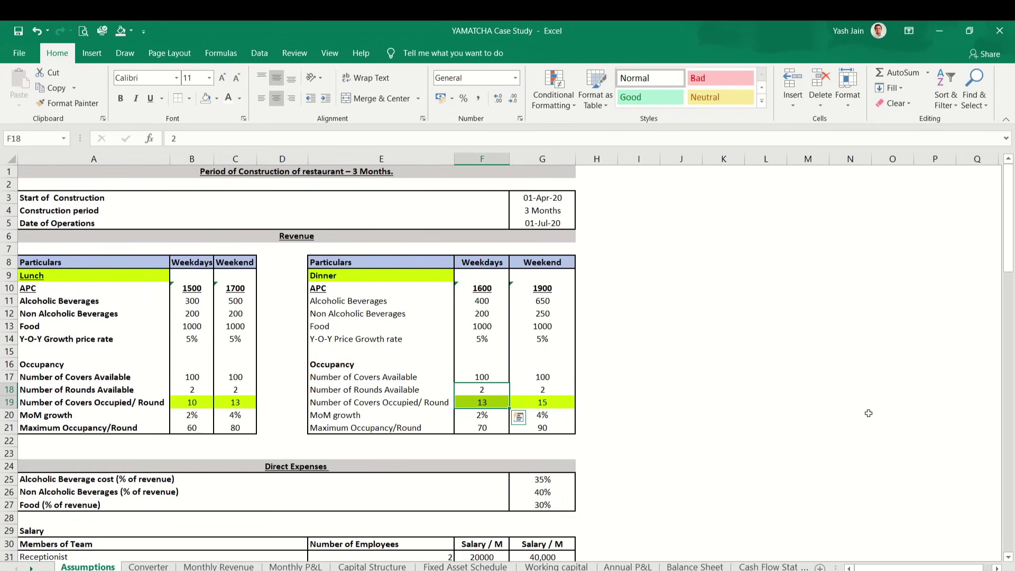
double_click(198, 287)
key(Escape)
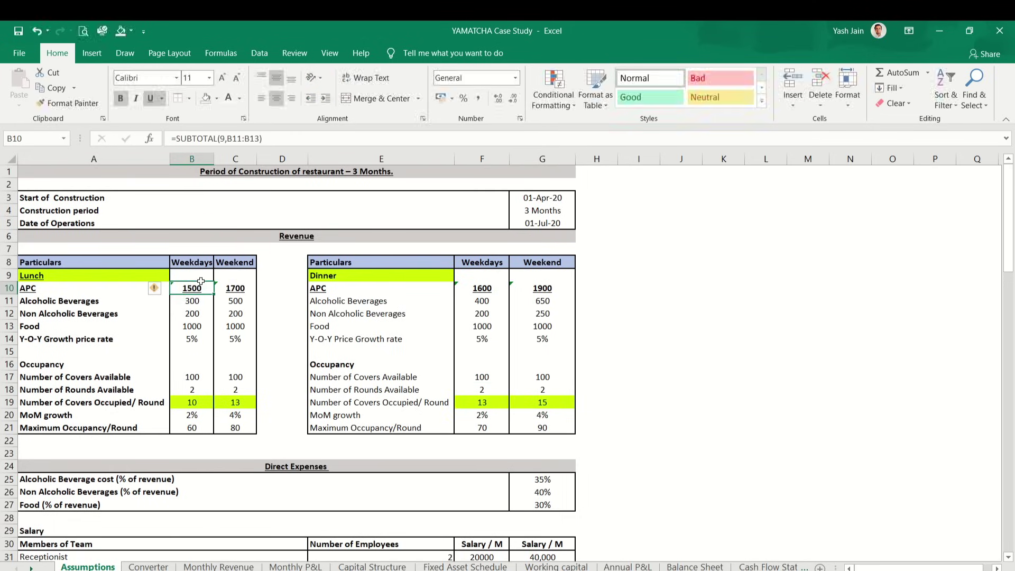
key(ctrl+Page_Down)
key(ctrl+Page_Down)
key(ctrl+Page_Down)
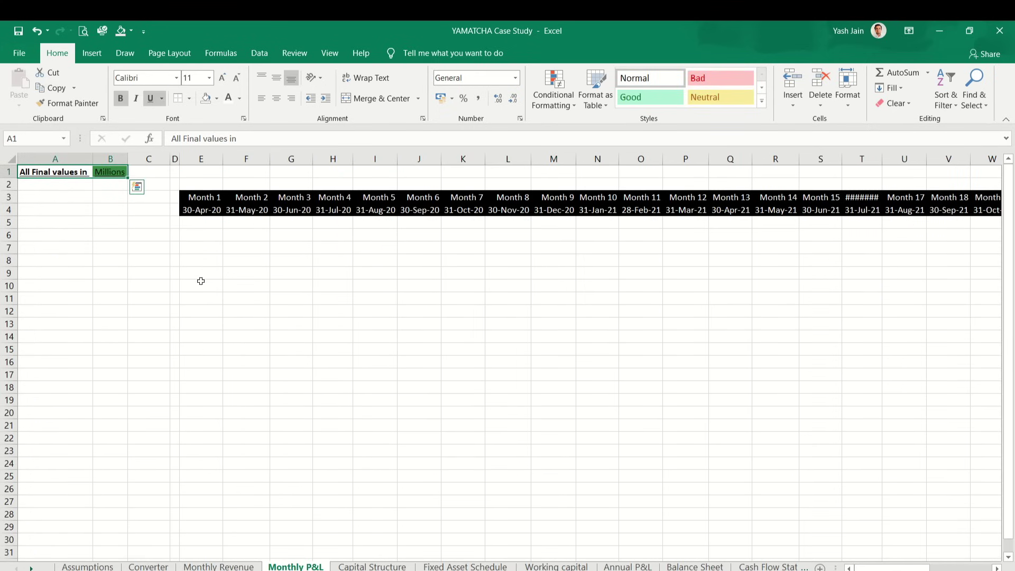
key(ctrl+Page_Up)
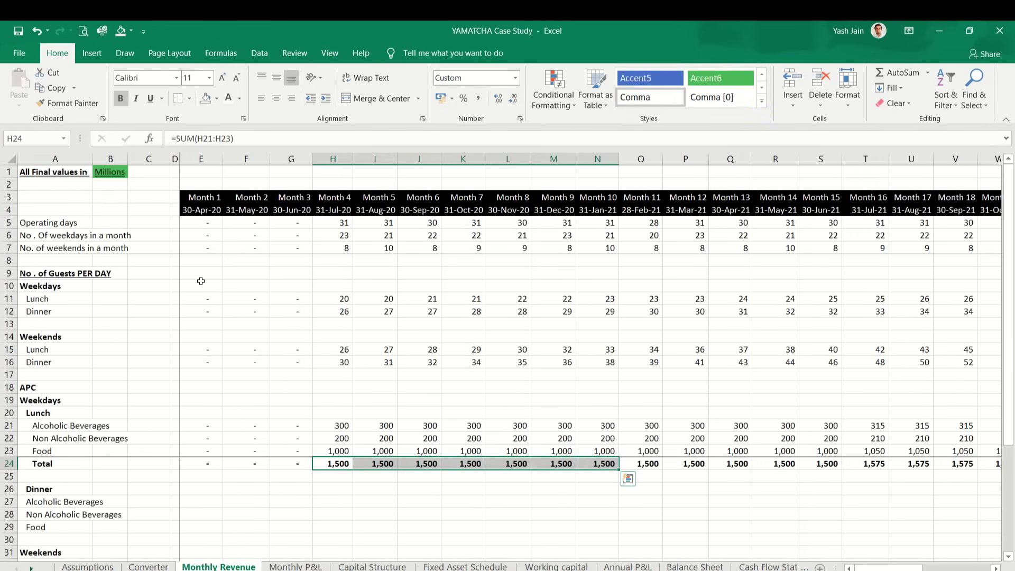
key(Right)
key(Right)
key(Right)
key(Right)
key(Right)
key(Right)
key(Right)
key(Right)
key(Right)
key(Right)
key(Right)
key(Right)
key(Right)
key(Right)
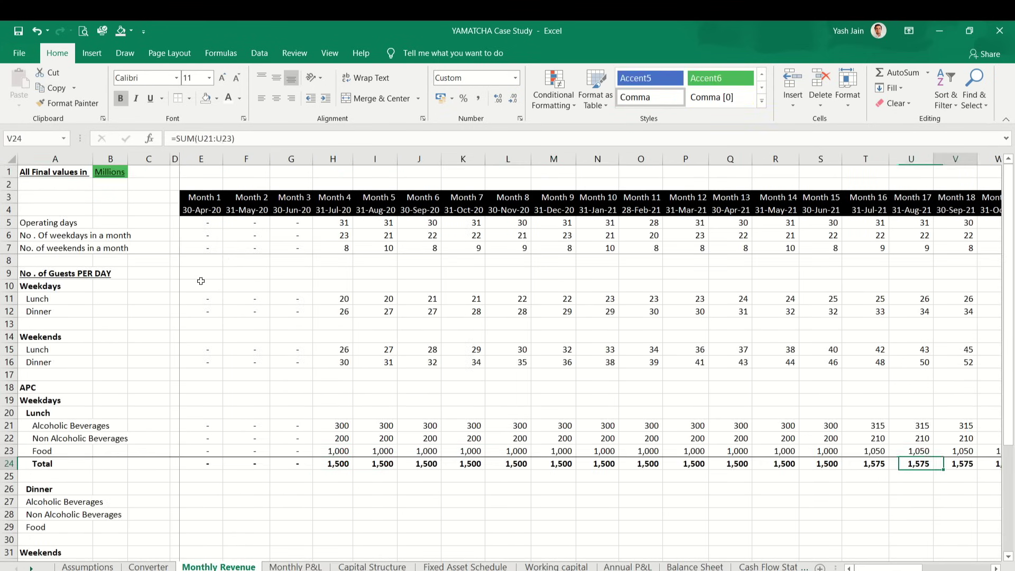
key(Right)
key(Left)
key(Left)
key(Left)
key(Left)
key(Left)
key(Left)
key(Left)
key(Left)
key(Left)
key(Left)
key(Left)
key(Left)
key(Left)
key(Left)
key(Left)
key(Left)
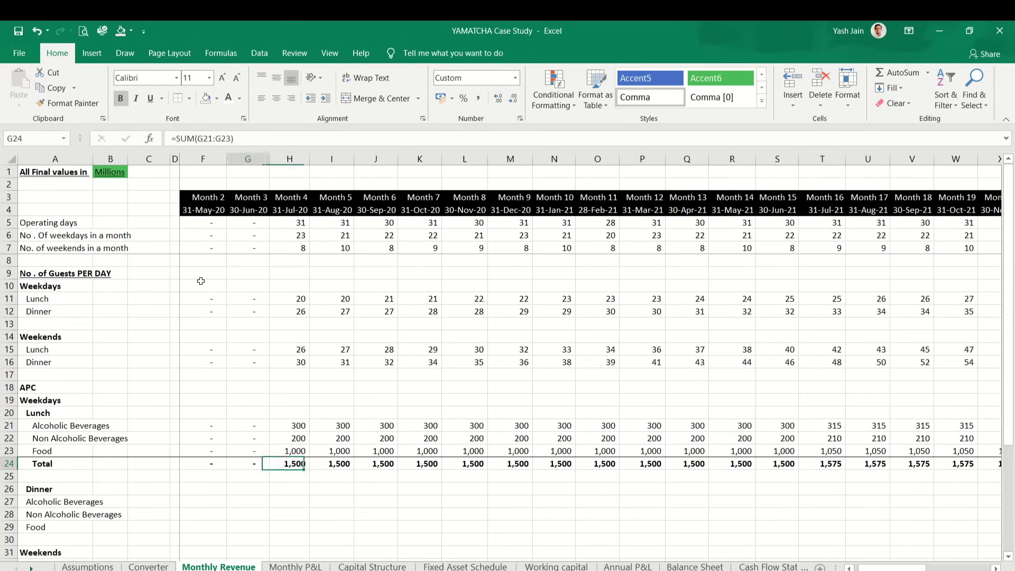
key(Left)
key(Left)
key(Left)
key(Left)
key(Down)
key(Down)
key(Down)
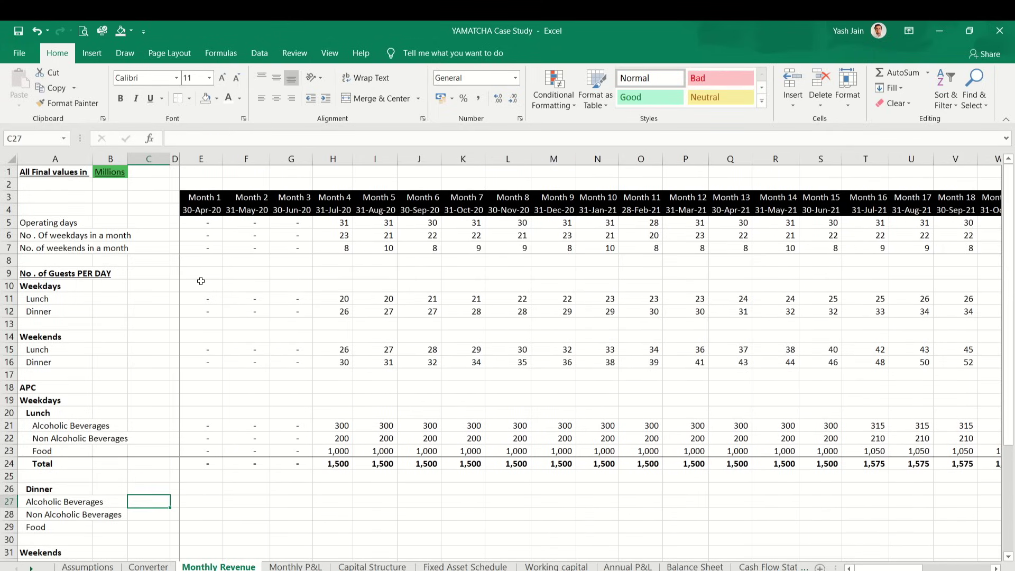
key(Down)
key(Right)
Step: After checking the dinner inputs on Assumptions, paste E21's lunch Alcoholic Beverages formula into E27
key(ctrl+Page_Up)
key(ctrl+Page_Up)
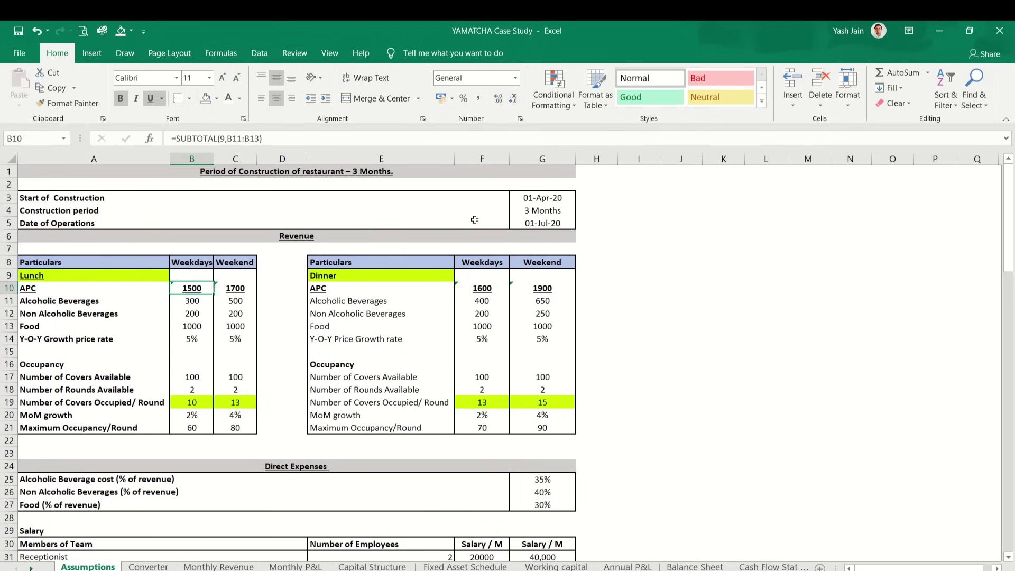
key(ctrl+Page_Down)
key(ctrl+Page_Down)
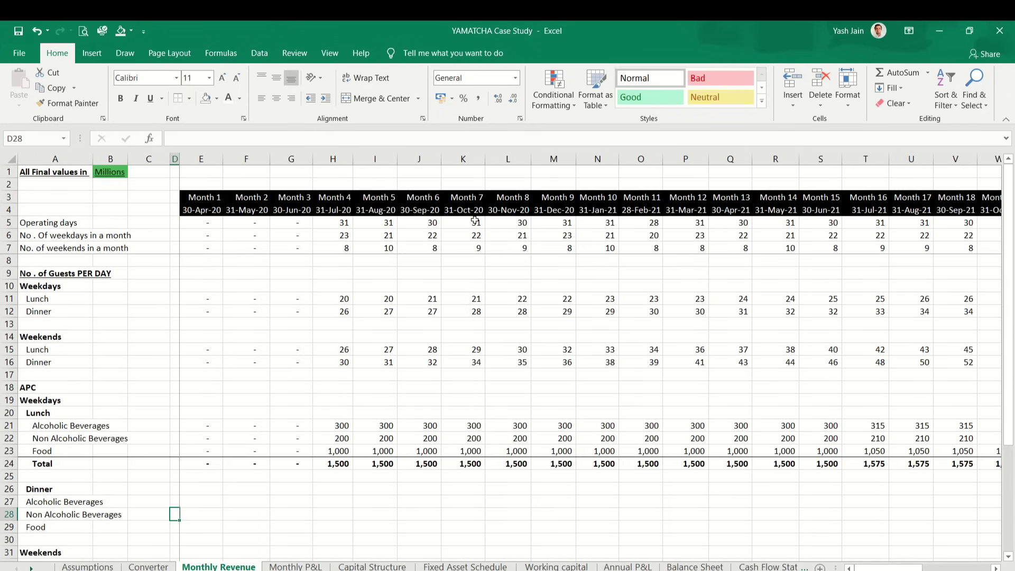
key(Right)
key(Up)
key(Up)
key(Up)
key(Up)
key(Up)
key(Up)
key(Up)
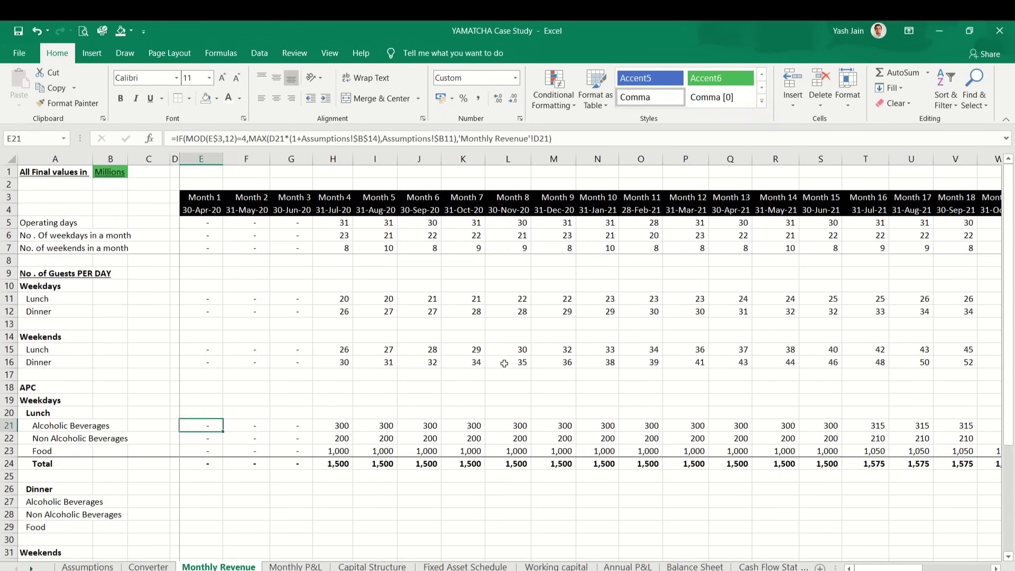
key(Down)
key(Down)
key(Down)
key(Down)
key(Down)
key(Down)
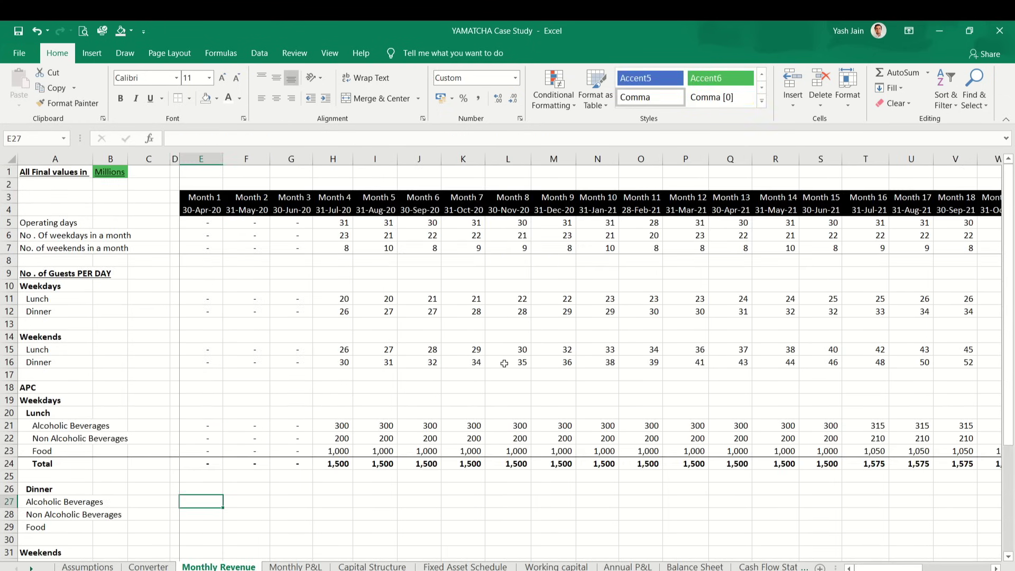
key(Left)
key(Right)
key(Right)
key(Left)
key(Up)
key(Up)
key(Up)
key(Up)
key(Up)
key(Up)
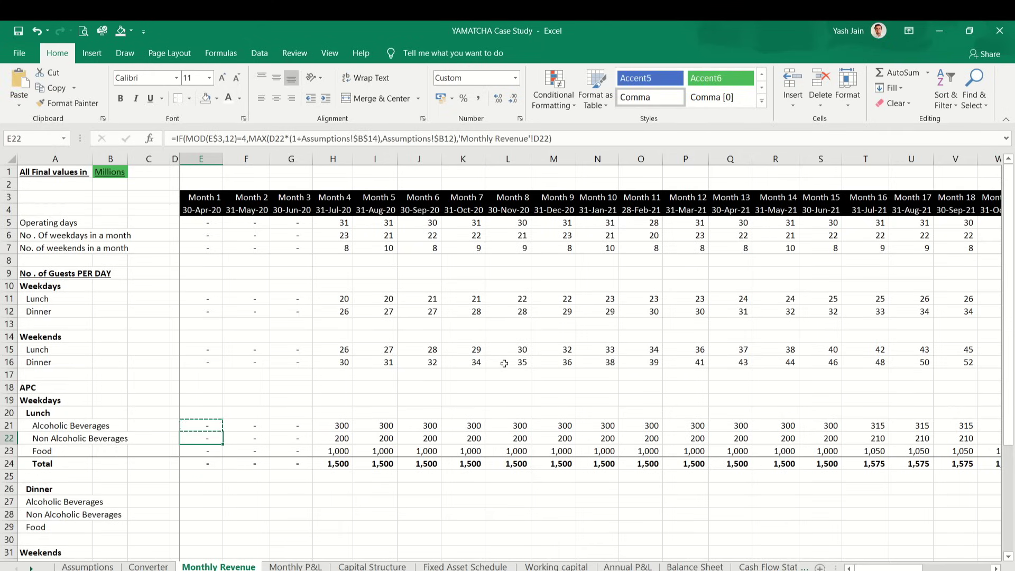
key(Down)
key(Down)
key(Down)
key(Down)
key(Down)
key(Down)
key(ctrl+v)
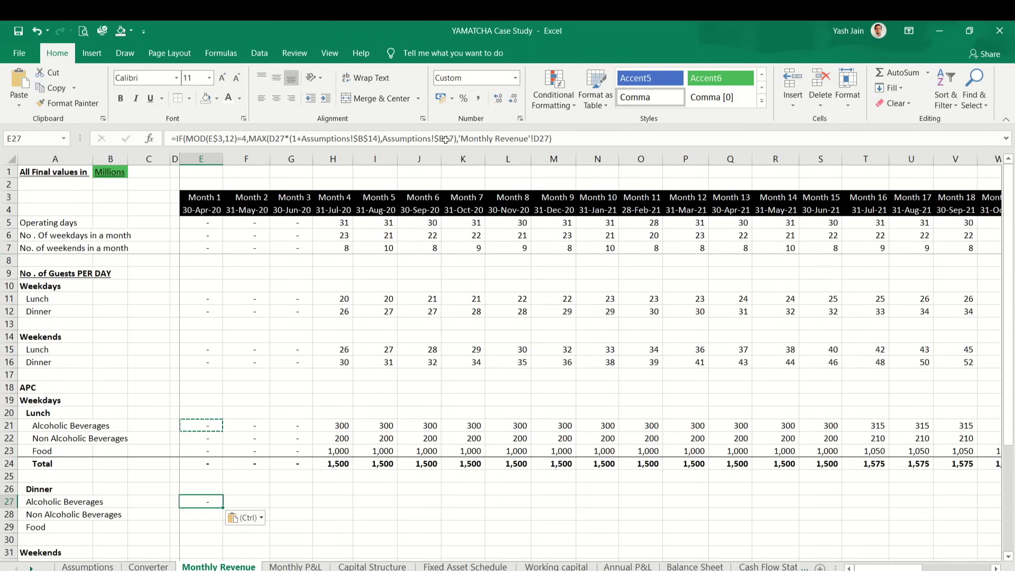
Step: Edit E27's formula to use growth rate $F$14 and dinner price Assumptions!$F11
click(361, 139)
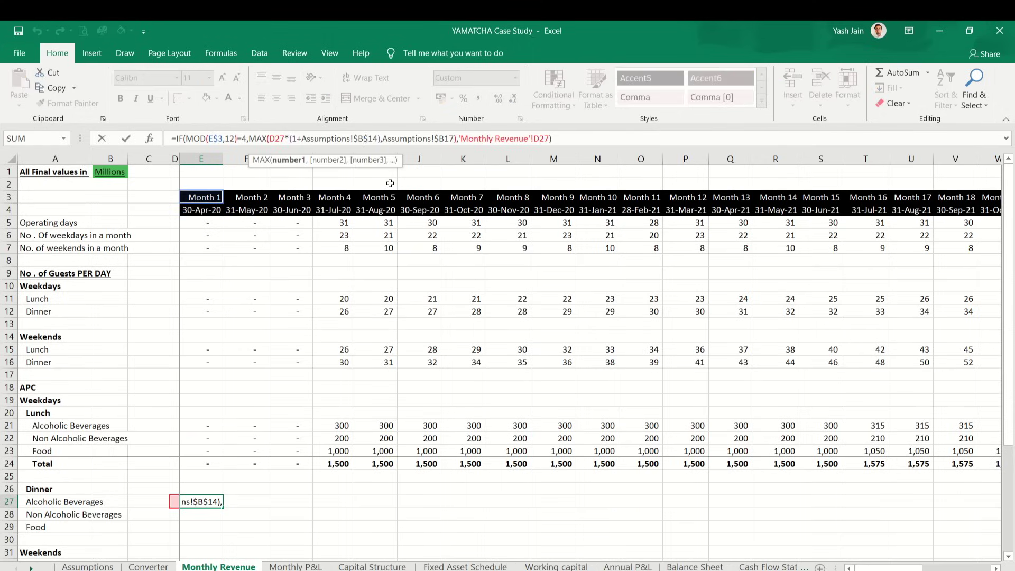
key(BackSpace)
text(f)
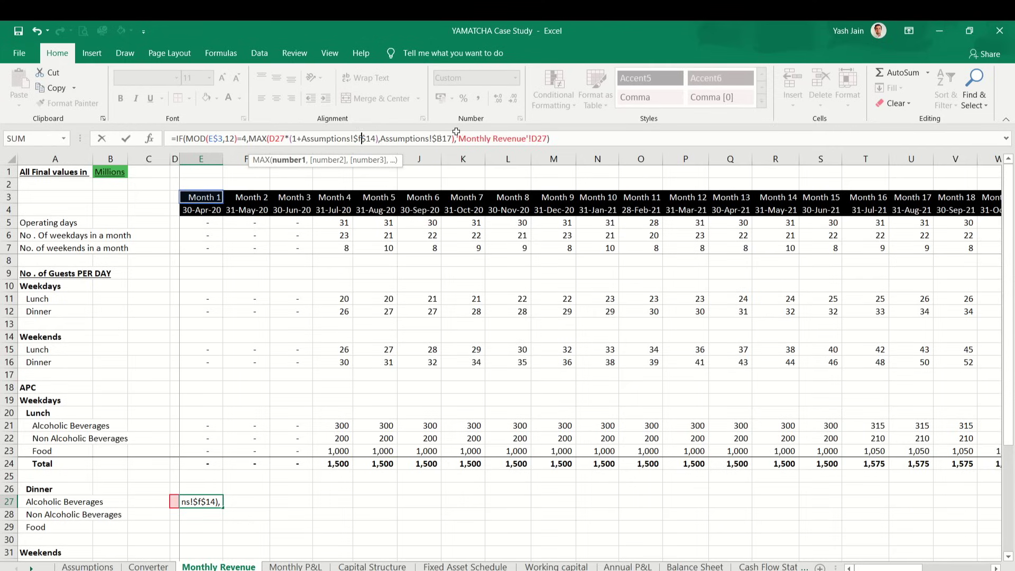
click(439, 138)
key(BackSpace)
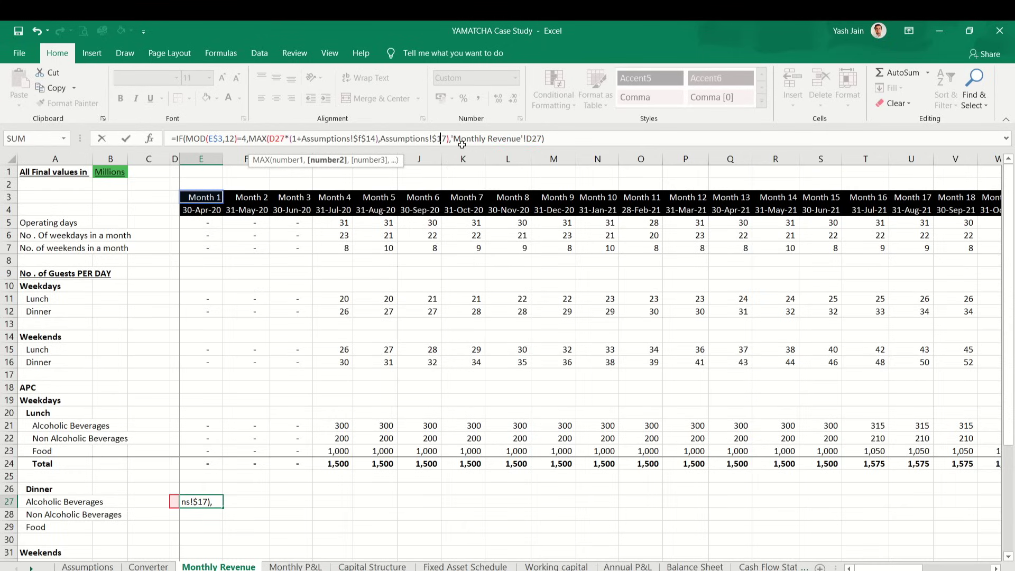
text(f)
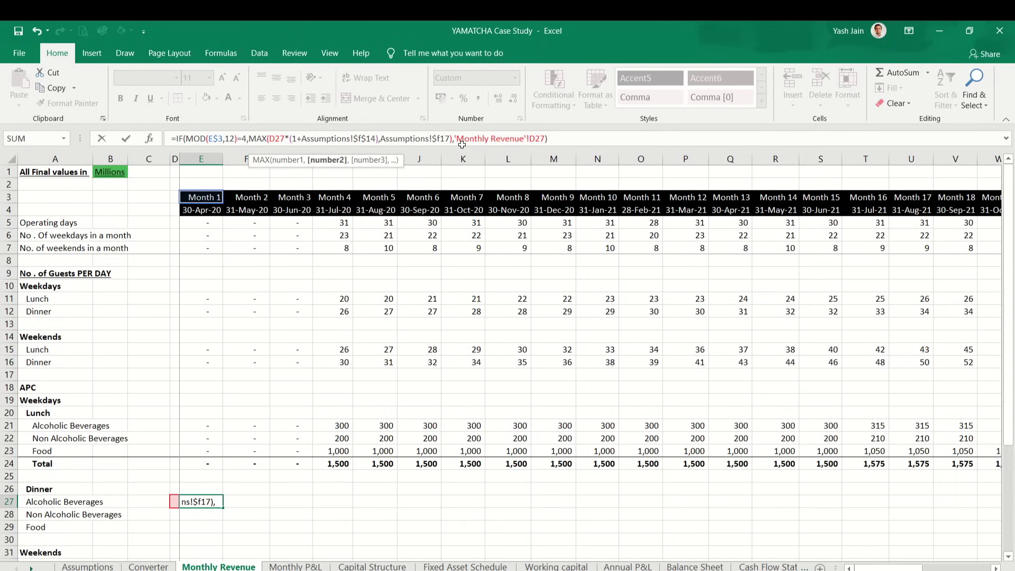
key(BackSpace)
key(BackSpace)
key(BackSpace)
key(BackSpace)
key(BackSpace)
key(BackSpace)
key(BackSpace)
key(BackSpace)
key(BackSpace)
key(BackSpace)
key(BackSpace)
key(BackSpace)
key(BackSpace)
key(BackSpace)
key(BackSpace)
key(BackSpace)
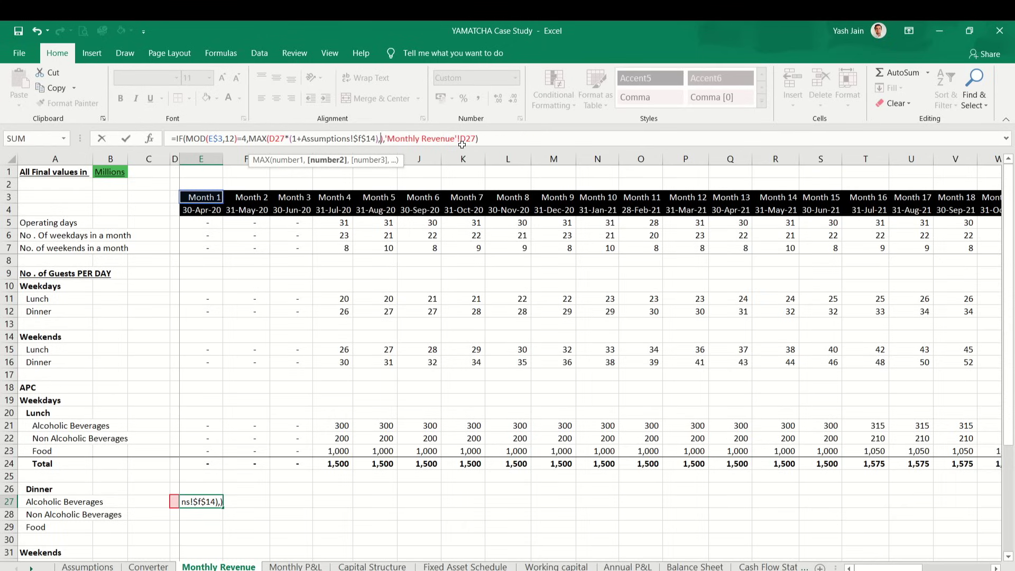
key(ctrl+Page_Up)
key(ctrl+Page_Up)
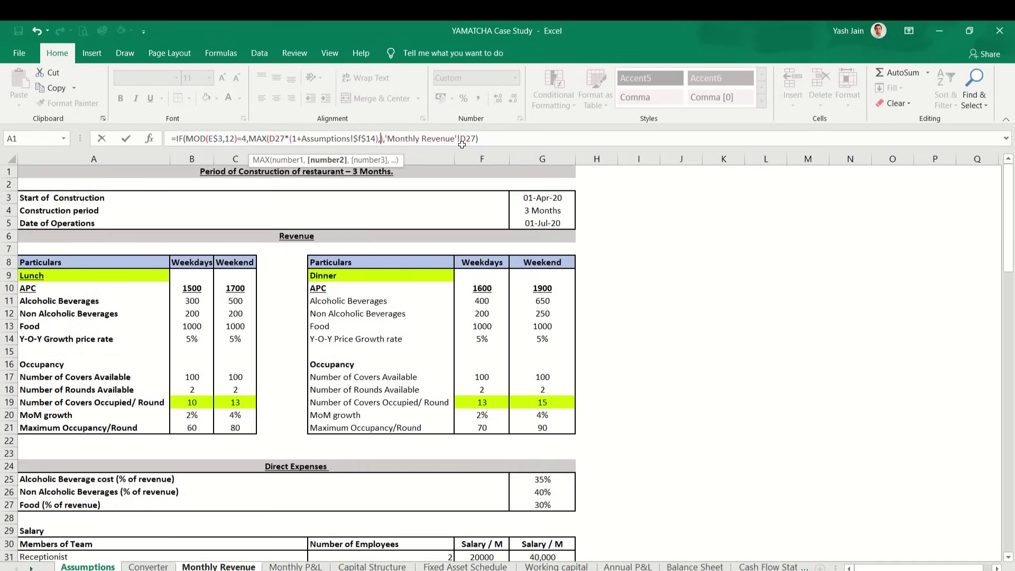
click(485, 298)
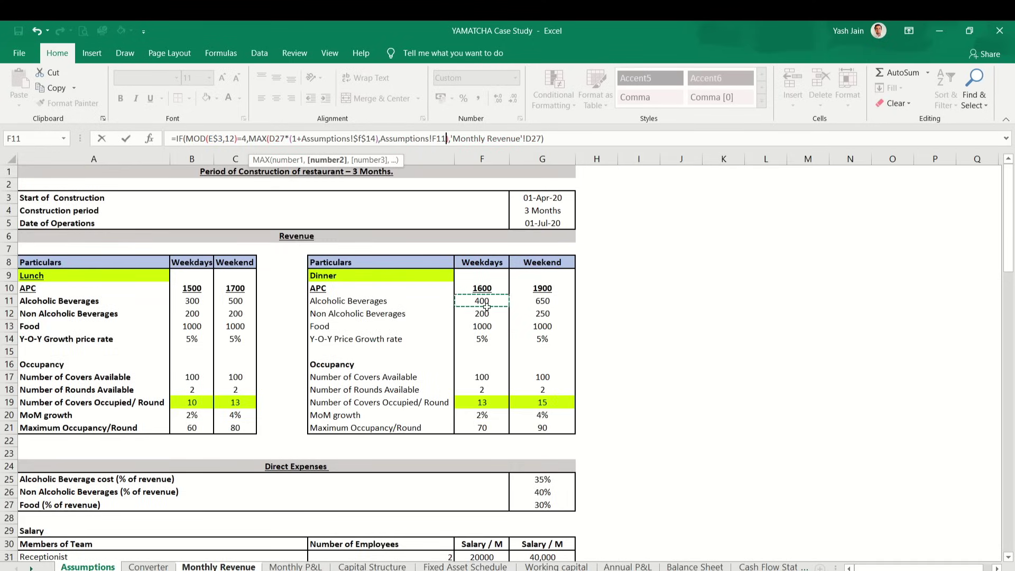
key(F4)
key(F4)
key(F4)
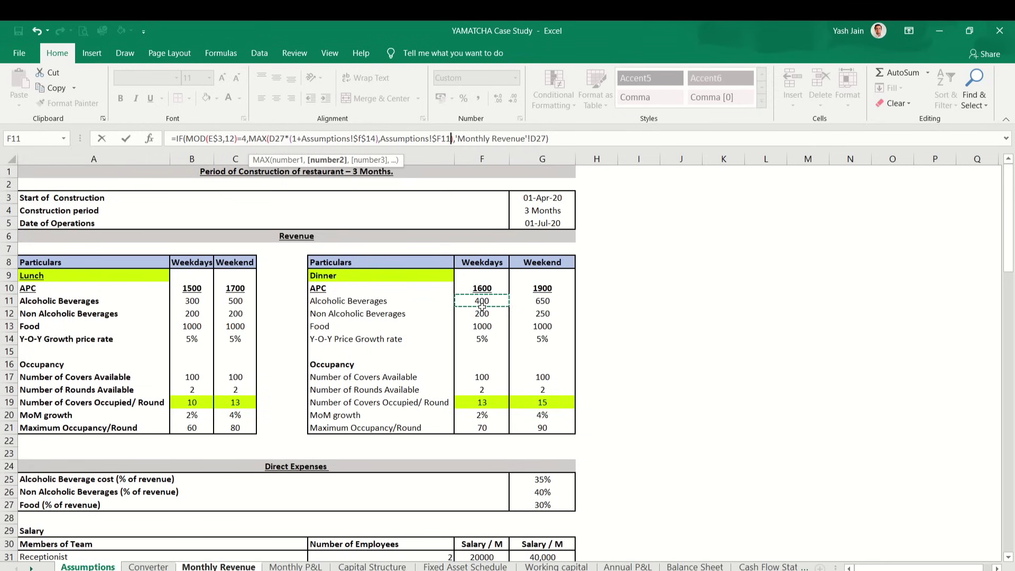
key(Return)
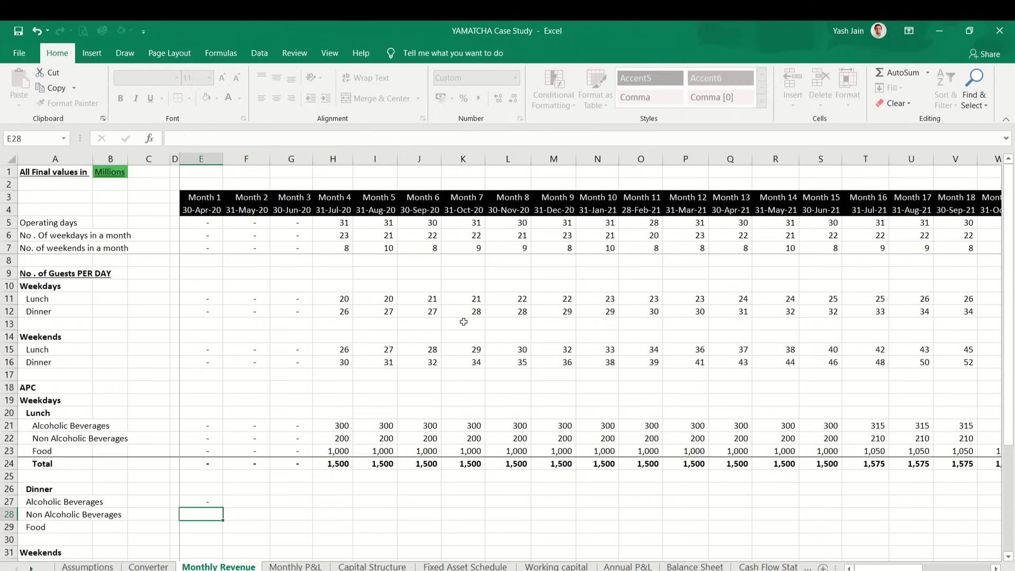
Step: Paste the dinner formula across all three Dinner rows through Month 36 (400/200/1,000)
key(Up)
key(ctrl+c)
key(shift+Down)
key(shift+Down)
key(shift+Right)
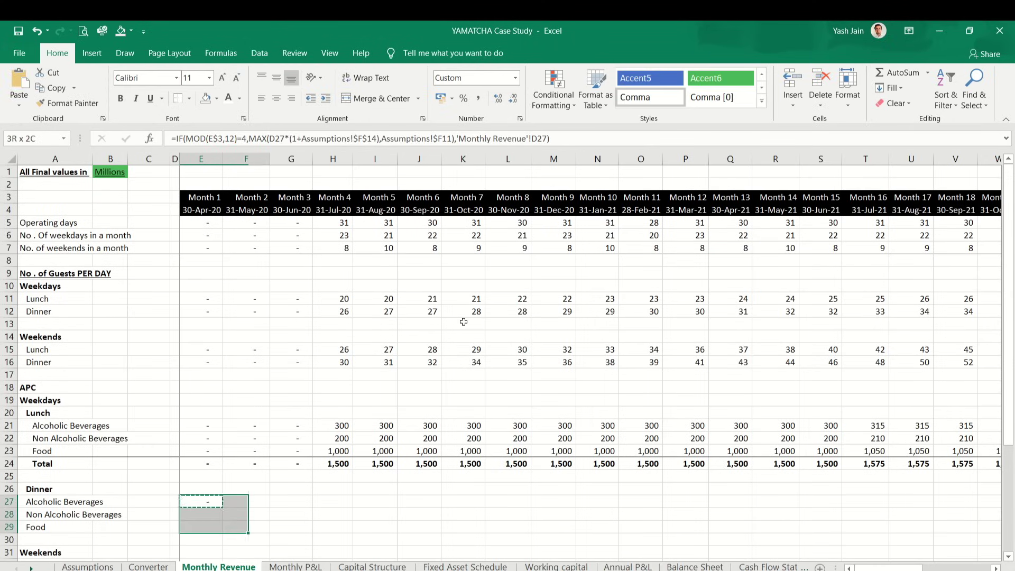
key(shift+Right)
key(shift+Right)
key(shift+Right)
key(shift+Right)
key(shift+Right)
key(shift+Right)
key(shift+Right)
key(shift+Right)
key(shift+Right)
key(shift+Right)
key(shift+Right)
key(shift+Right)
key(shift+Right)
key(shift+Right)
key(shift+Right)
key(shift+Right)
key(shift+Right)
key(shift+Right)
key(shift+Right)
key(shift+Right)
key(shift+Right)
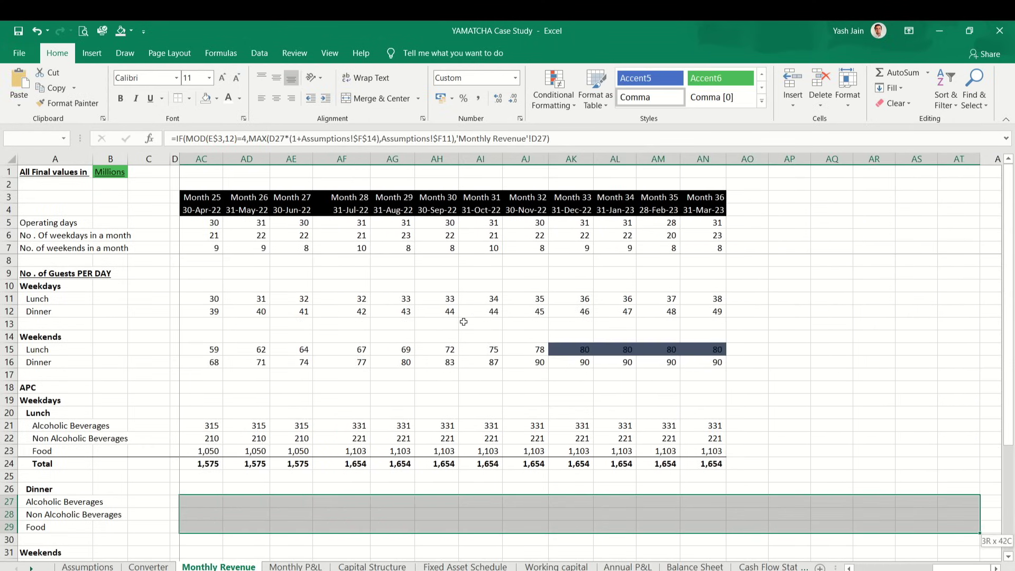
key(shift+Left)
key(shift+Left)
key(shift+Left)
key(ctrl+v)
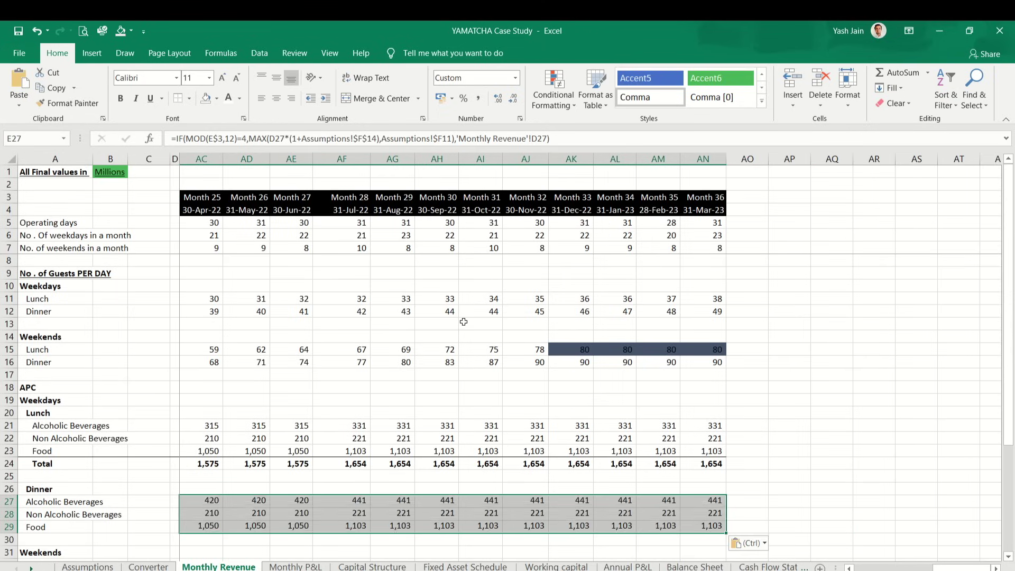
Step: Review the filled Dinner rows and lunch Total, then switch to the Assumptions sheet
key(Left)
key(Left)
key(Left)
key(Left)
key(Right)
key(Right)
key(Right)
key(Right)
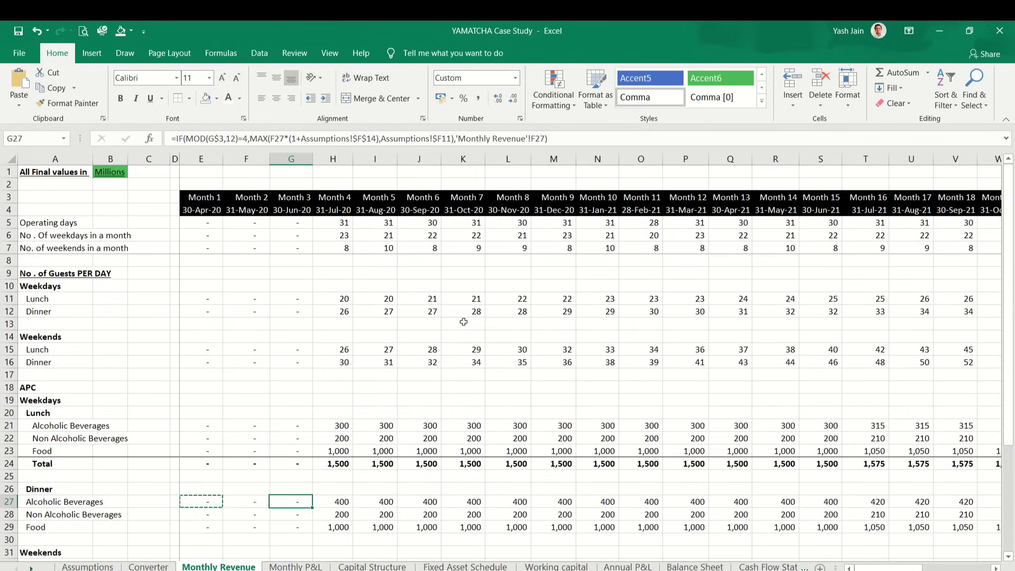
key(Right)
key(Right)
key(Right)
key(Down)
key(Left)
key(Left)
key(Left)
key(Left)
key(Left)
key(Left)
key(Left)
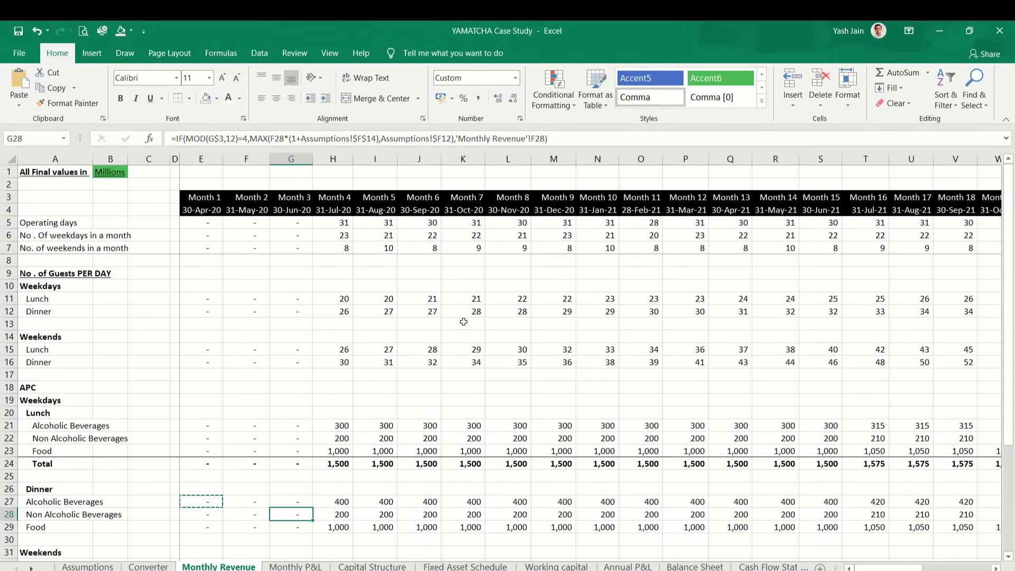
key(Up)
key(Up)
key(Up)
key(Up)
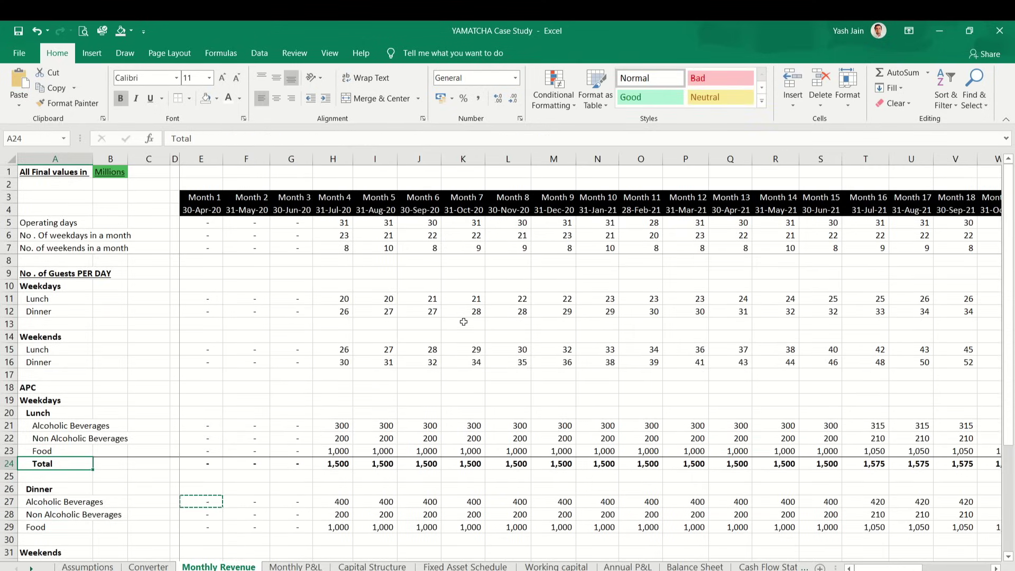
key(Down)
key(Down)
key(Down)
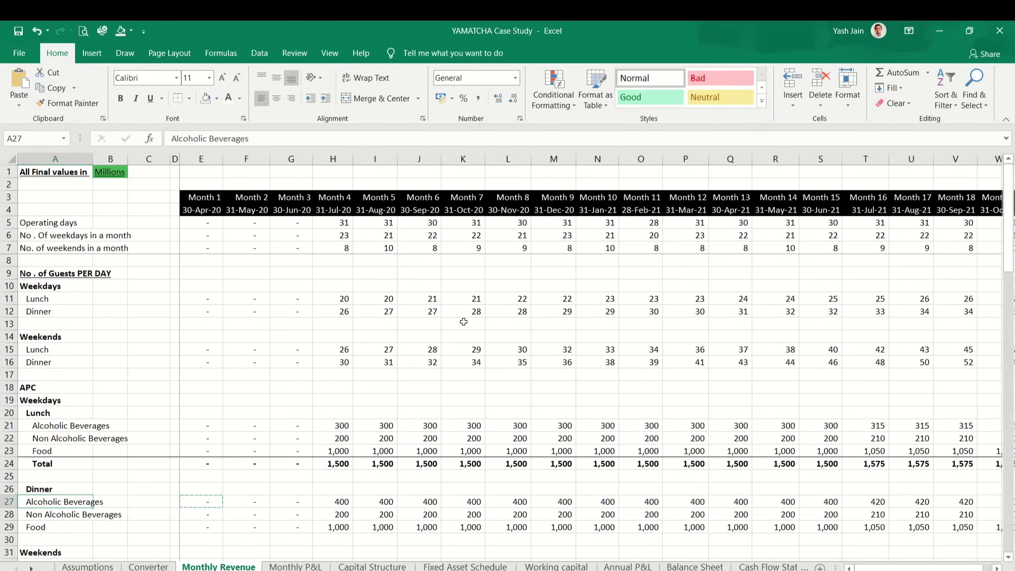
key(ctrl+Page_Up)
key(ctrl+Page_Up)
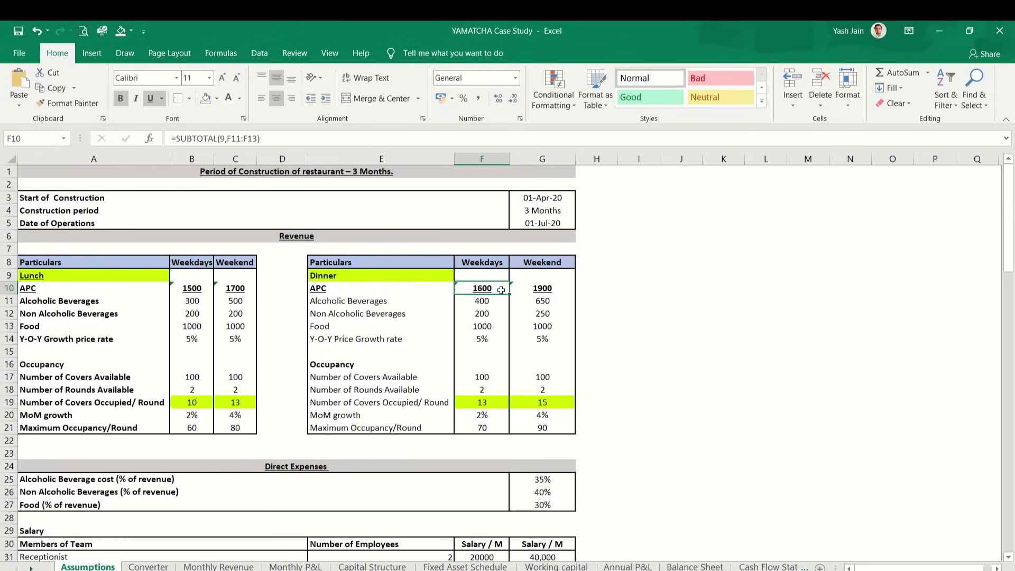
Step: Back on Monthly Revenue, insert a blank row 30 under the Dinner items, above Weekends
key(ctrl+Page_Down)
key(ctrl+Page_Down)
key(Down)
key(Down)
key(Down)
key(Down)
key(Right)
key(Right)
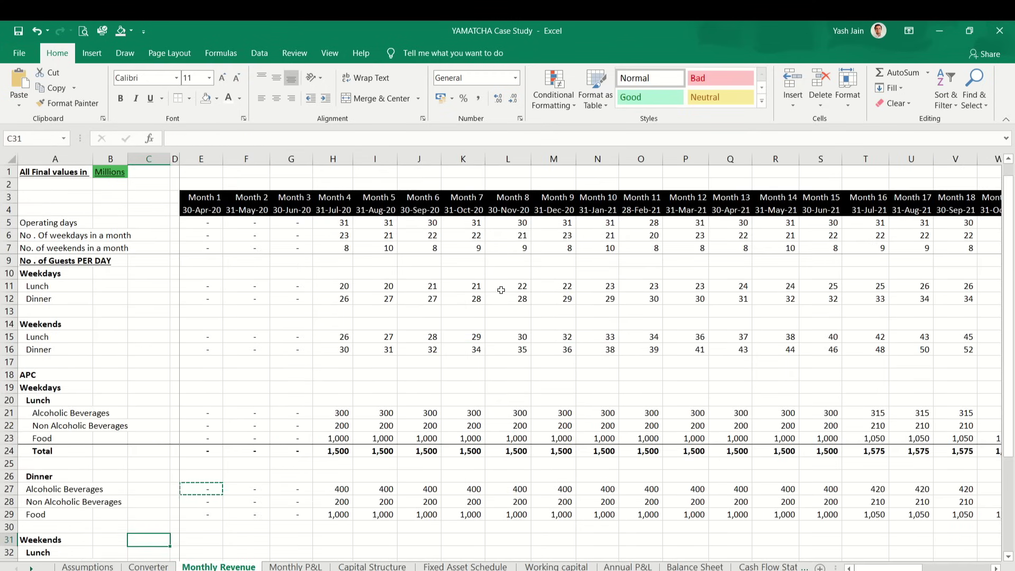
key(Up)
key(Up)
key(Down)
key(shift+space)
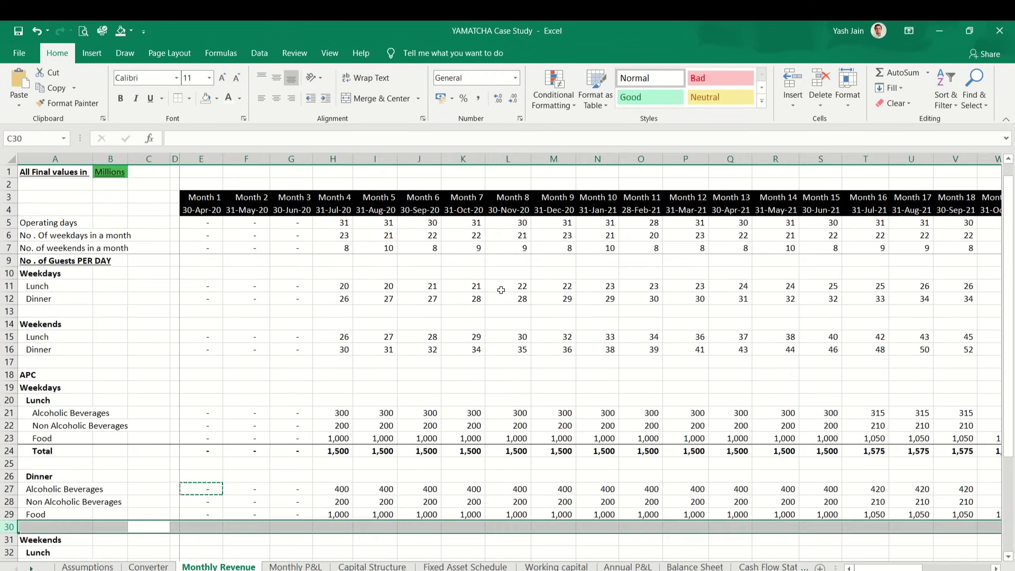
key(ctrl+shift+equal)
key(Up)
key(Up)
key(Up)
key(Up)
key(Left)
key(Up)
key(Left)
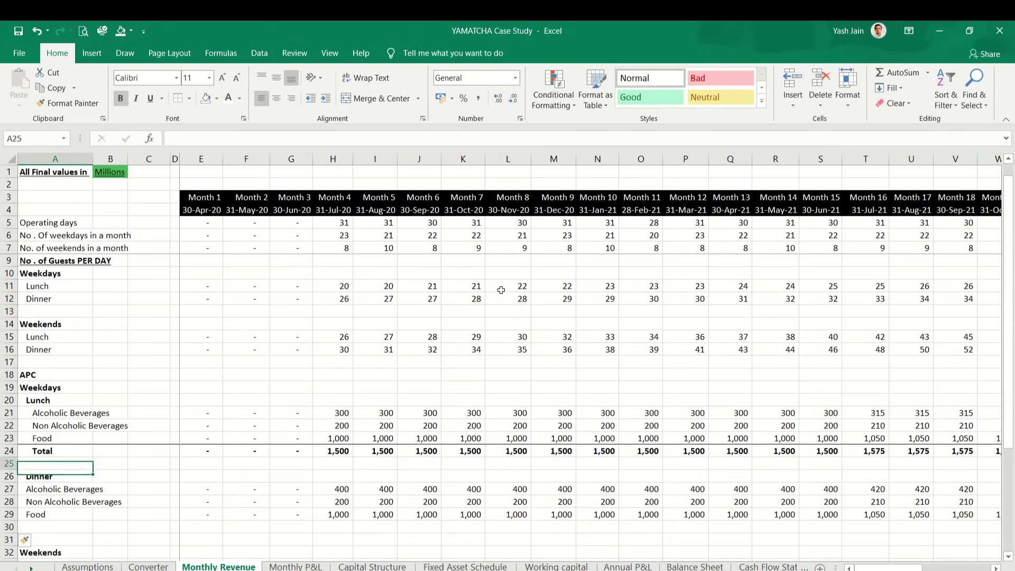
key(Up)
Step: Copy the lunch Total row into row 30, giving dinner totals 1,600, 1,680 and 1,764
key(shift+space)
key(Down)
key(Down)
key(Down)
key(Down)
key(Down)
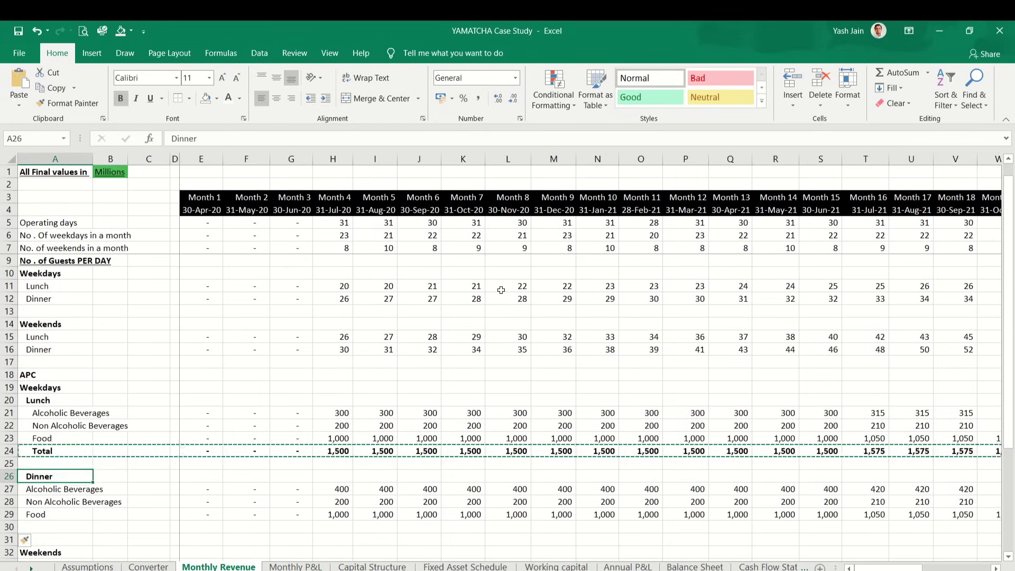
key(ctrl+v)
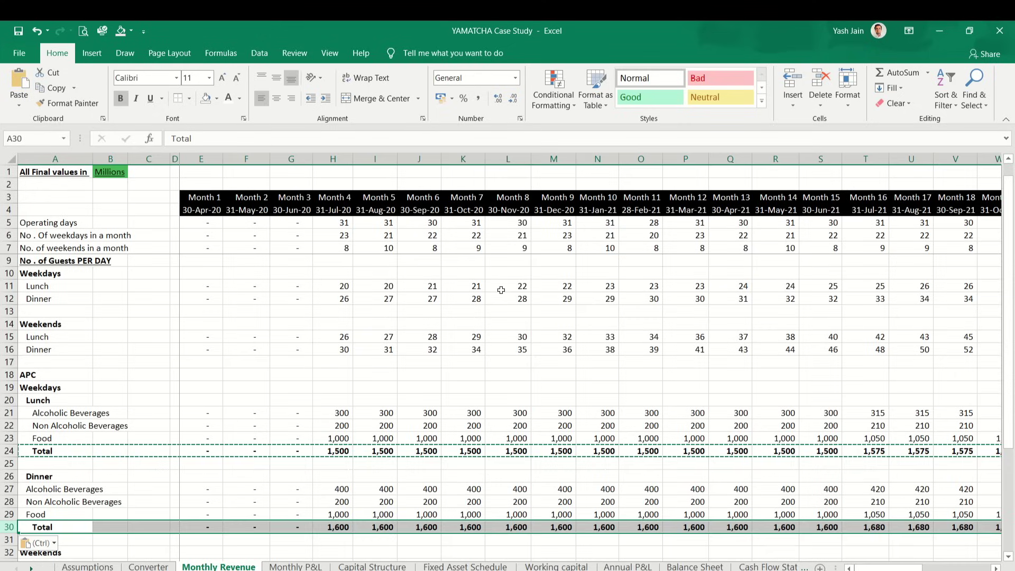
key(Right)
key(Right)
key(Right)
key(Right)
key(Right)
key(Right)
key(Right)
key(Right)
key(Right)
key(Right)
key(Right)
key(Right)
key(Right)
key(Right)
key(Right)
key(Right)
key(Right)
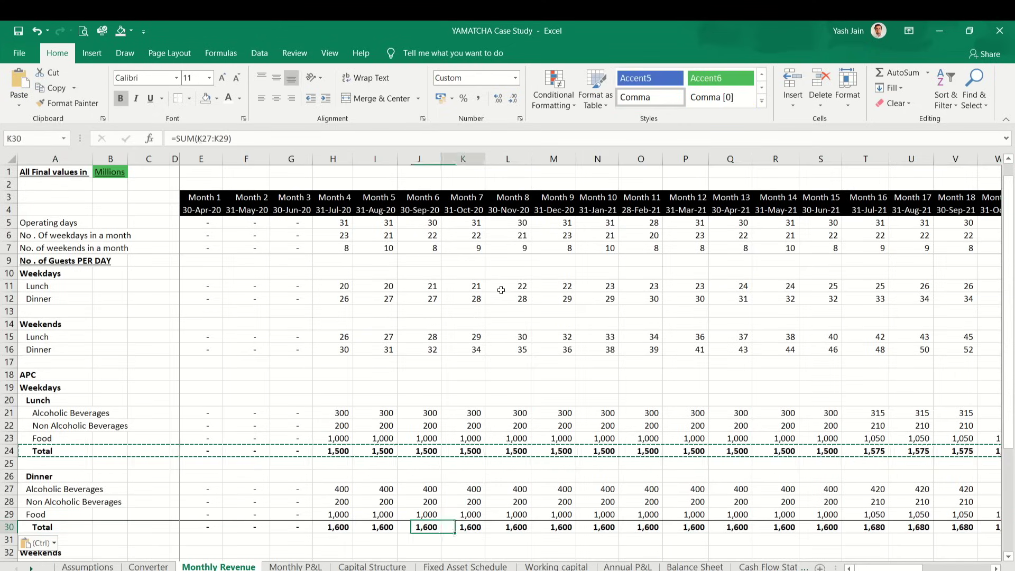
key(Right)
key(Right)
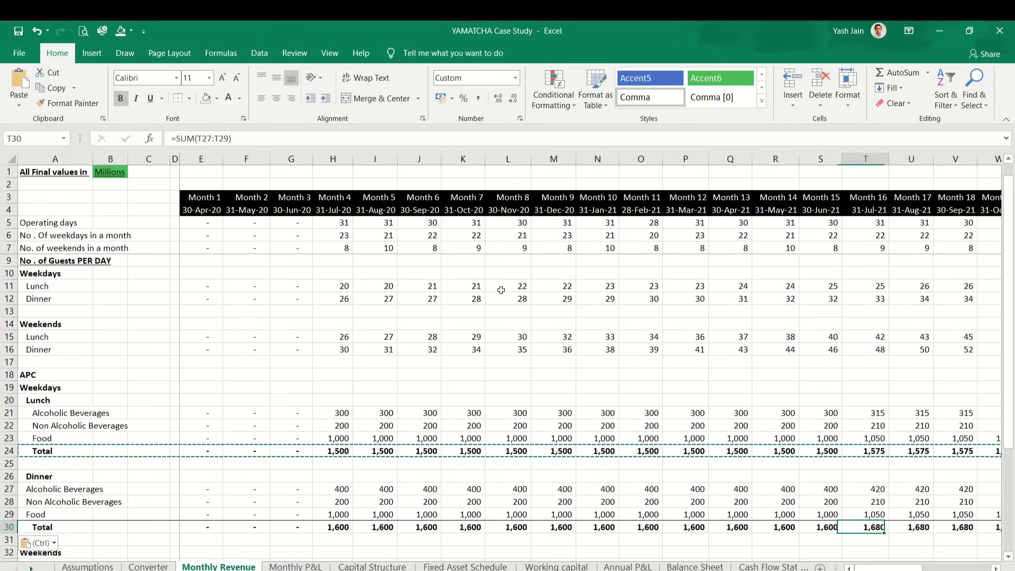
key(Left)
key(Right)
key(Right)
key(Right)
key(Right)
key(Right)
key(Right)
key(Right)
key(Right)
key(Right)
key(Right)
key(Right)
key(Right)
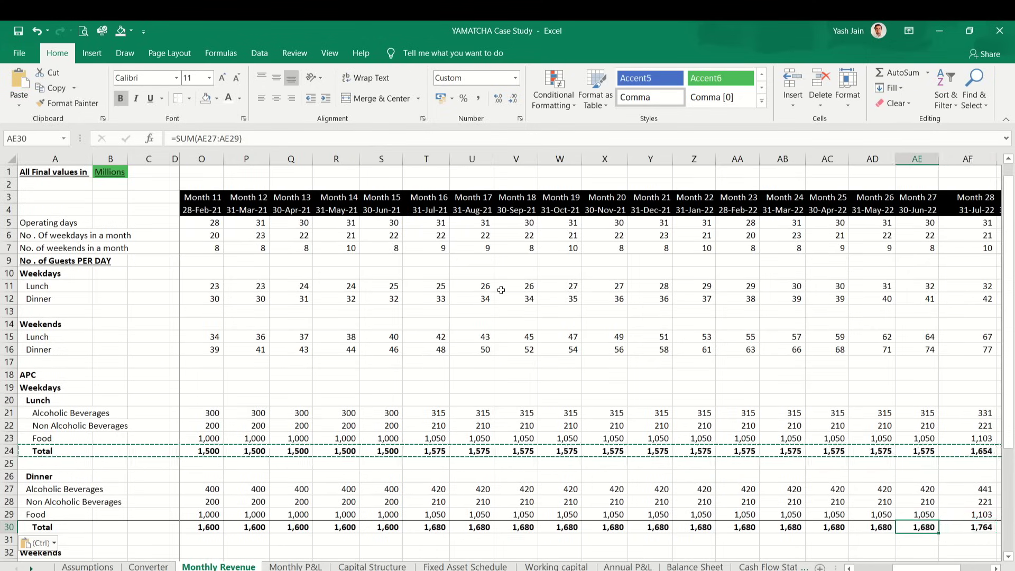
key(Right)
key(Left)
key(Left)
key(Left)
key(Left)
key(Left)
key(Left)
key(Left)
key(Left)
key(Left)
key(Left)
key(Left)
key(Left)
key(Left)
key(Left)
key(Left)
key(Left)
key(Left)
key(Left)
key(Left)
key(Left)
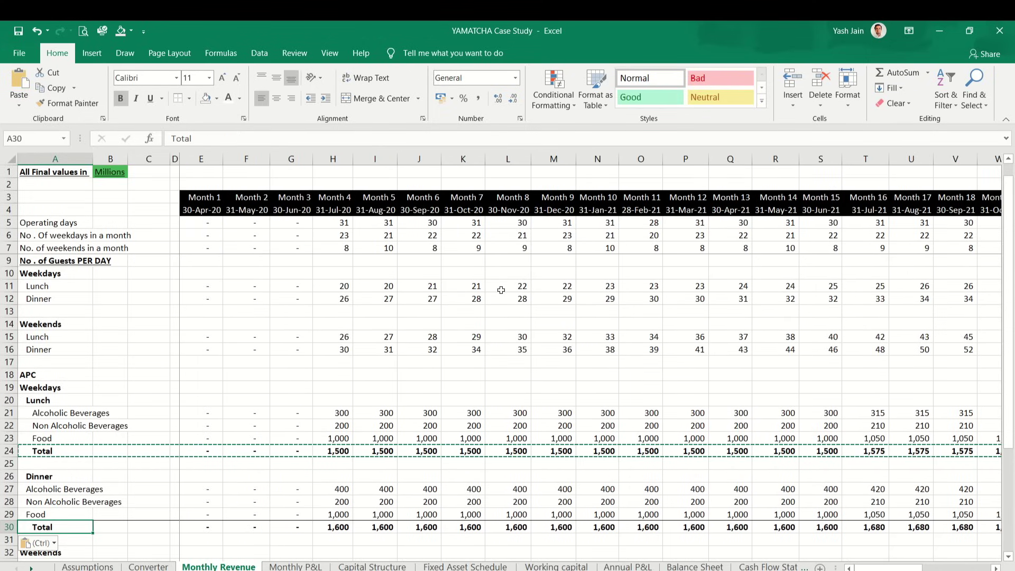
key(Down)
key(Down)
key(Down)
key(Down)
key(Down)
key(Down)
key(Down)
key(Down)
key(Down)
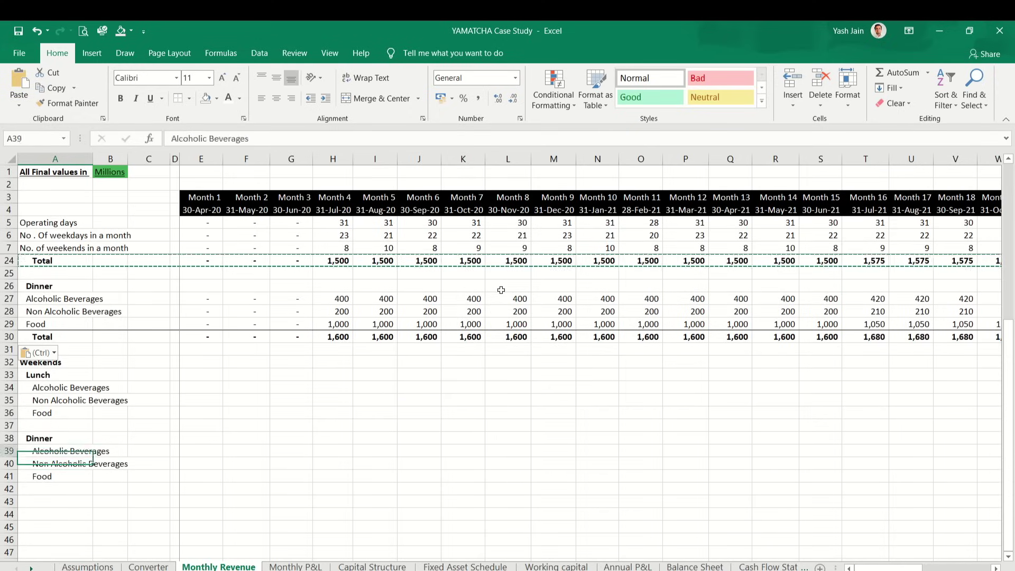
key(Up)
key(Up)
key(Up)
key(Up)
key(Up)
key(Up)
key(Up)
key(Up)
key(Up)
key(Up)
key(Up)
key(Up)
key(Up)
key(Up)
key(Up)
key(Up)
key(Up)
Step: Copy the Month 1 weekday lunch Alcoholic Beverages formula in E21
key(Down)
key(Down)
key(Down)
key(Down)
key(Down)
key(Down)
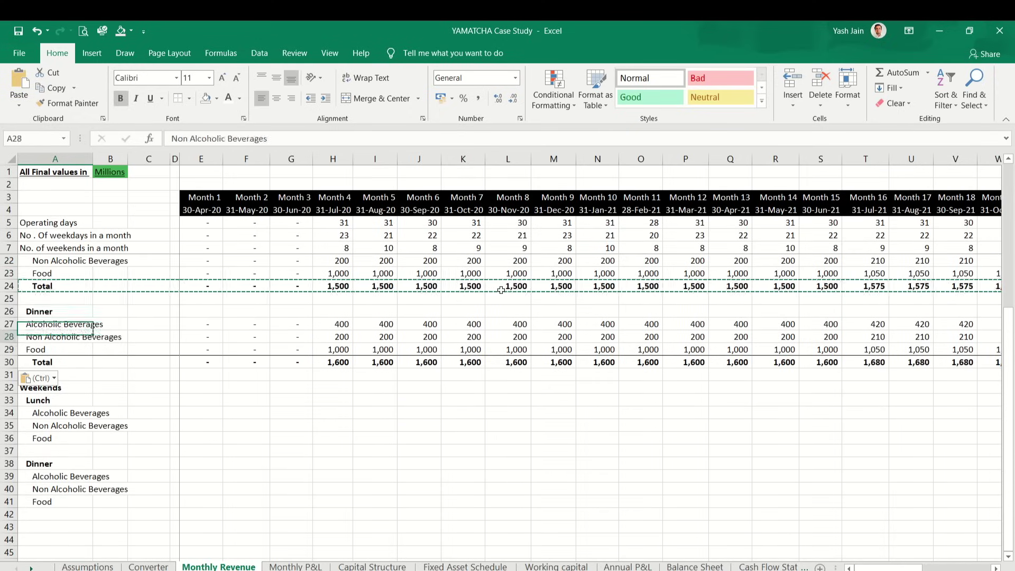
key(Down)
key(Down)
key(Down)
key(Down)
key(Down)
key(Down)
key(Down)
key(Down)
key(Up)
key(Up)
key(Up)
key(Right)
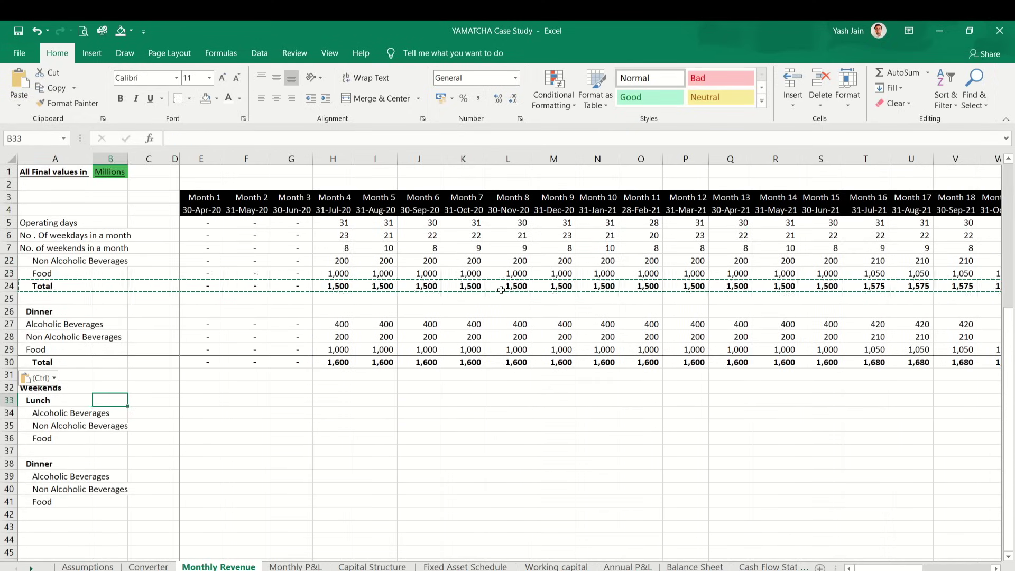
key(Right)
key(Right)
key(Right)
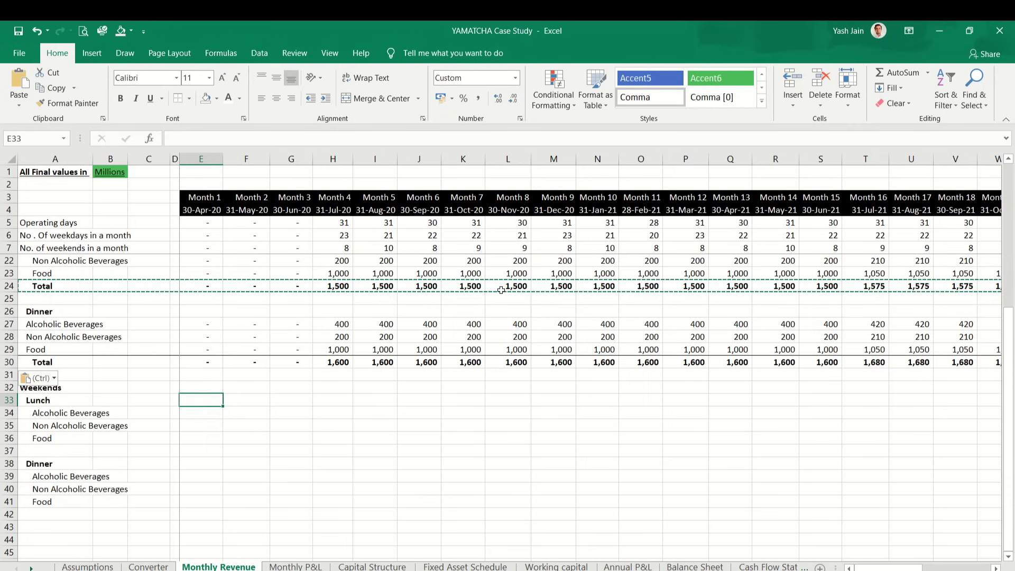
key(Up)
key(Up)
key(Up)
key(Up)
key(Up)
key(Up)
key(Up)
key(Up)
key(Up)
key(Up)
key(Up)
key(Up)
key(Up)
key(Up)
key(Up)
key(Up)
key(Up)
key(Up)
key(Up)
key(Up)
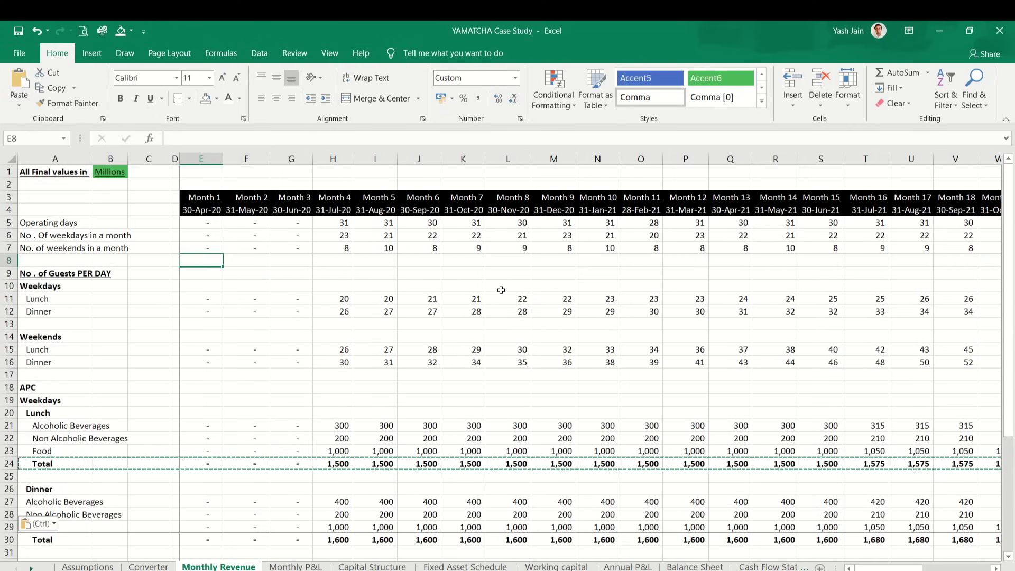
key(Down)
key(Down)
key(Down)
key(Down)
key(Down)
key(Down)
key(Down)
key(Down)
key(Down)
key(Down)
key(Down)
key(Down)
key(Down)
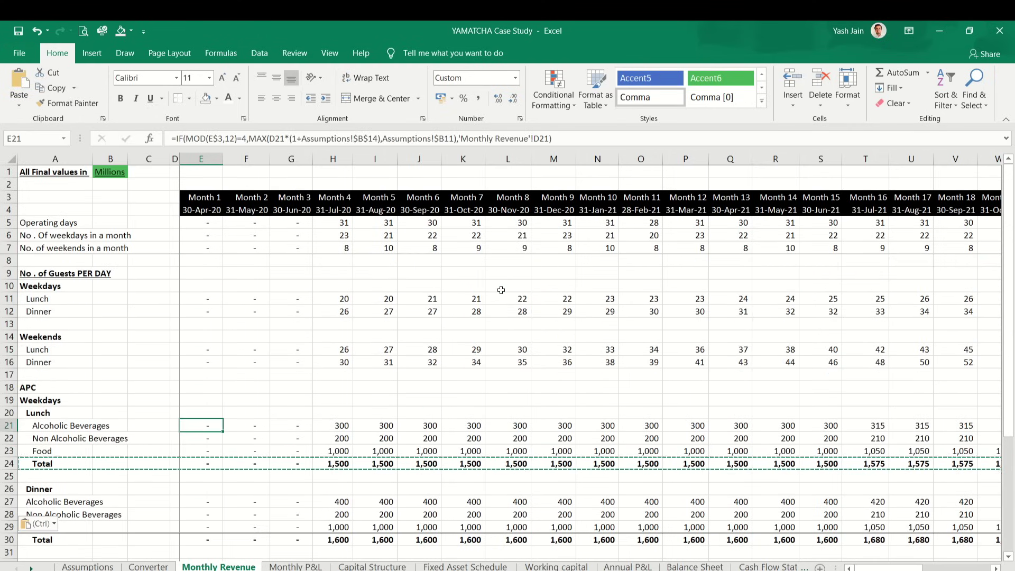
key(Escape)
key(ctrl+c)
Step: After checking the Assumptions inputs, paste the formula into weekend lunch cell E34
key(Down)
key(Down)
key(Down)
key(Down)
key(Down)
key(Down)
key(Down)
key(Down)
key(Down)
key(Down)
key(Down)
key(Down)
key(Down)
key(Down)
key(Down)
key(Down)
key(Down)
key(Down)
key(Down)
key(Down)
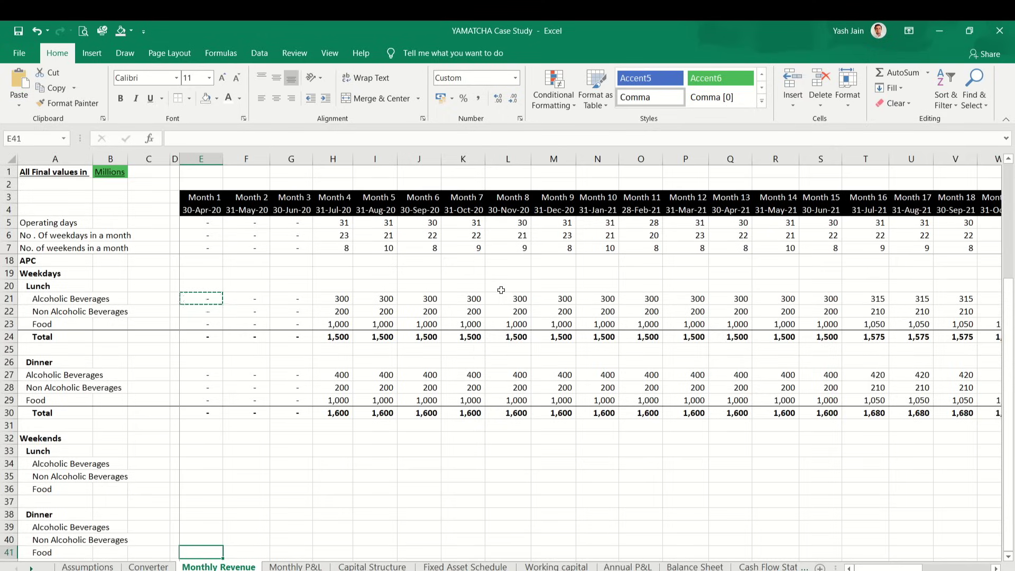
key(Up)
key(Up)
key(Up)
key(Up)
key(Up)
key(Up)
key(Up)
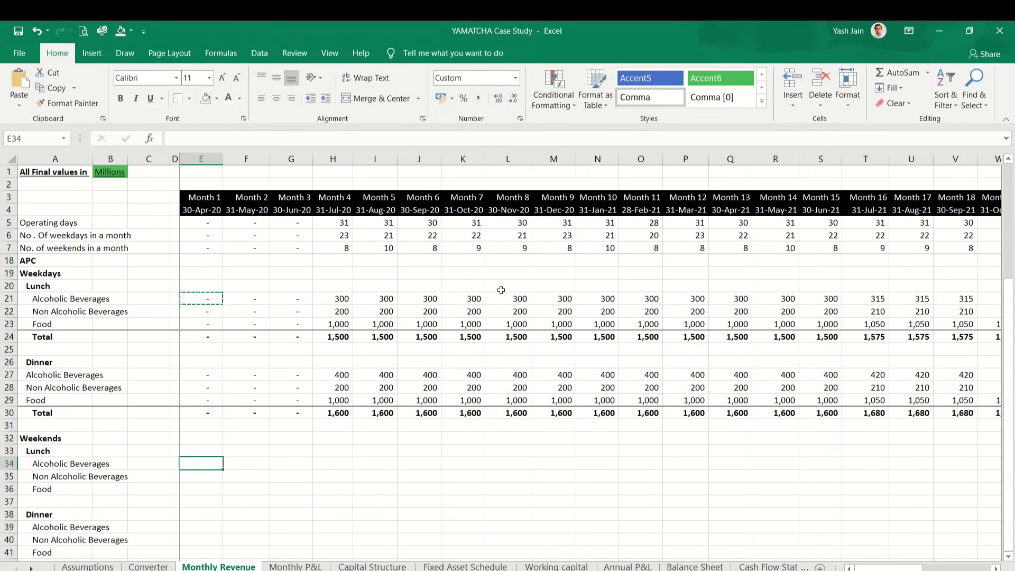
key(ctrl+Page_Up)
key(ctrl+Page_Up)
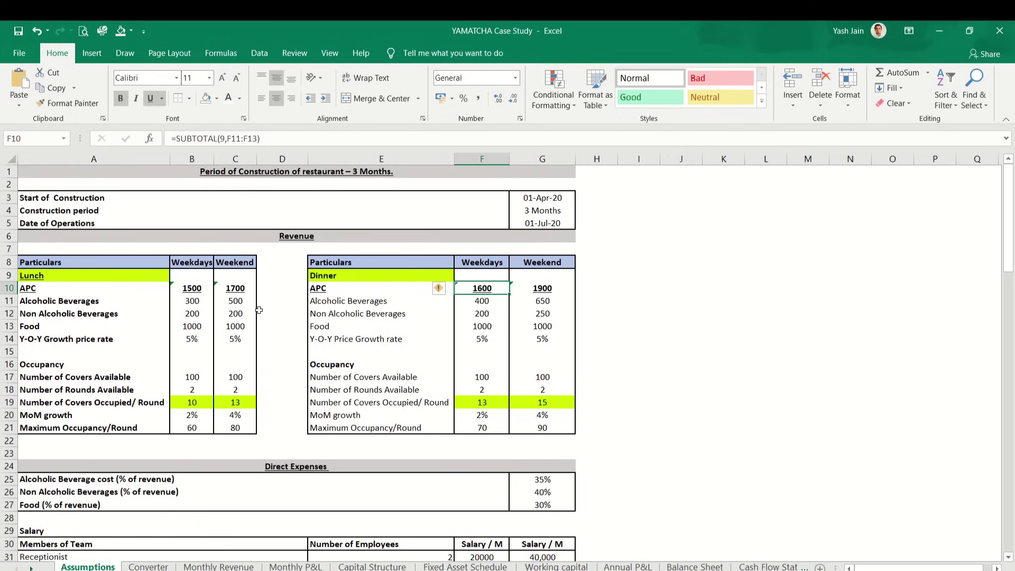
key(ctrl+Page_Down)
key(ctrl+Page_Down)
key(ctrl+Page_Down)
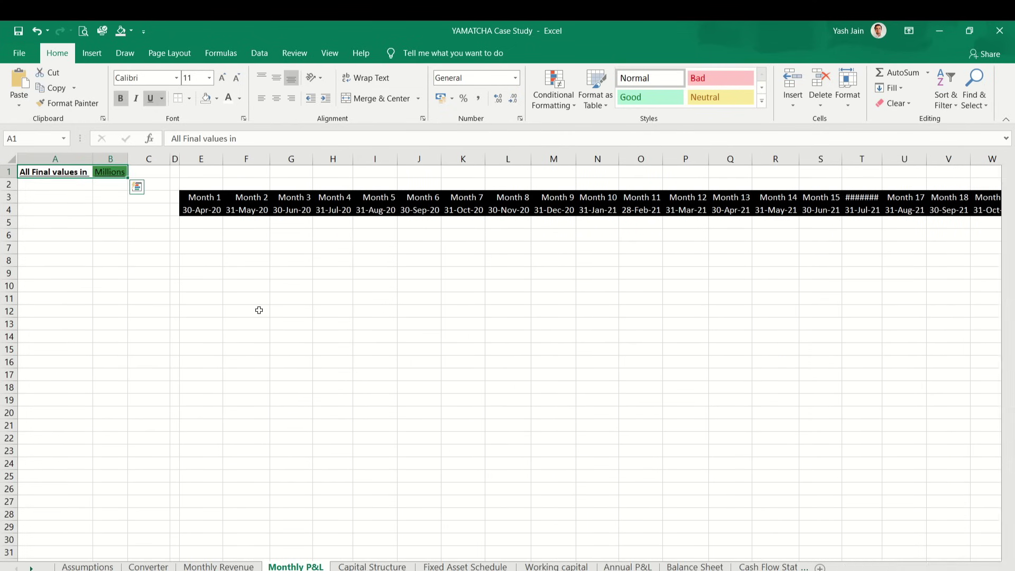
key(ctrl+Page_Up)
key(ctrl+v)
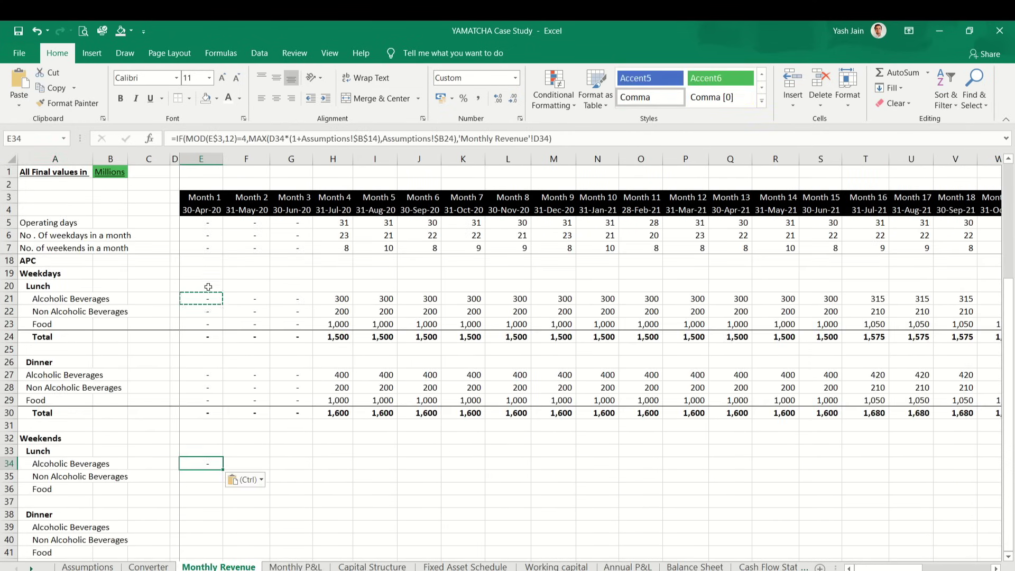
Step: Edit the E34 formula to use growth column C and the weekend alcoholic beverages price from Assumptions
click(362, 138)
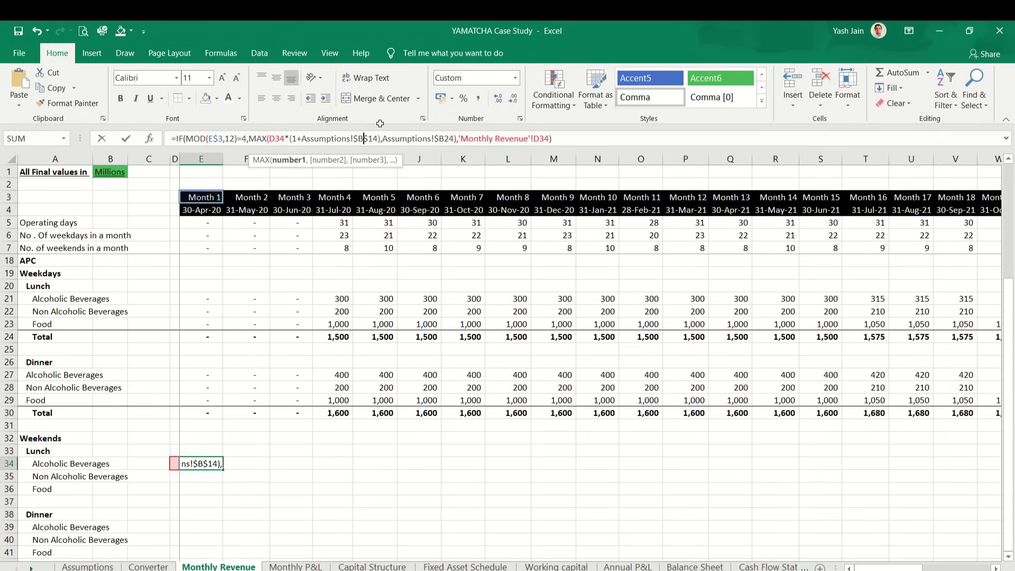
key(BackSpace)
text(c)
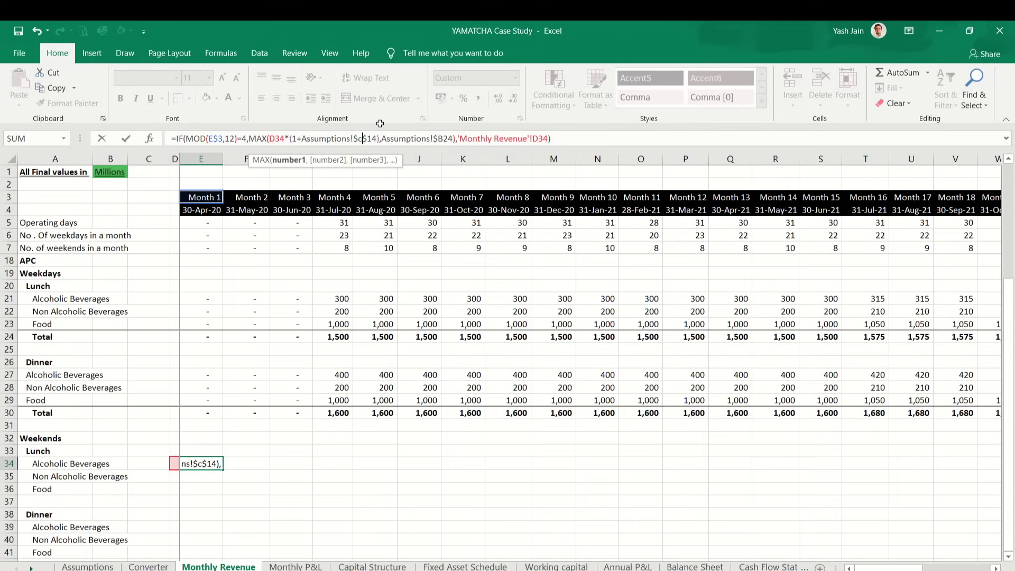
click(455, 139)
key(Left)
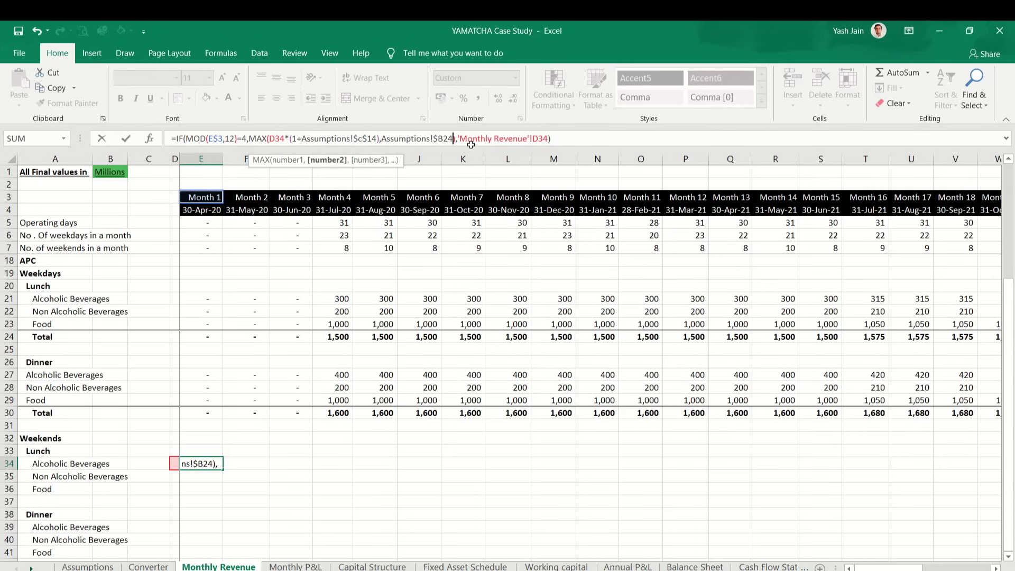
key(BackSpace)
key(BackSpace)
key(BackSpace)
key(BackSpace)
key(BackSpace)
key(BackSpace)
key(BackSpace)
key(BackSpace)
key(BackSpace)
key(BackSpace)
key(BackSpace)
key(BackSpace)
key(BackSpace)
key(BackSpace)
key(BackSpace)
key(BackSpace)
text(A)
key(BackSpace)
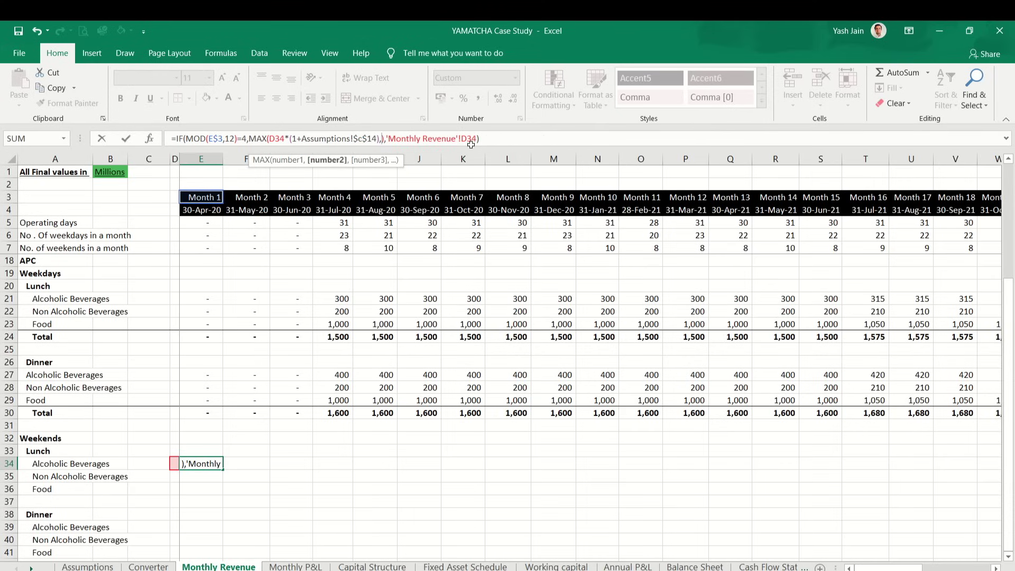
key(ctrl+Page_Up)
key(ctrl+Page_Up)
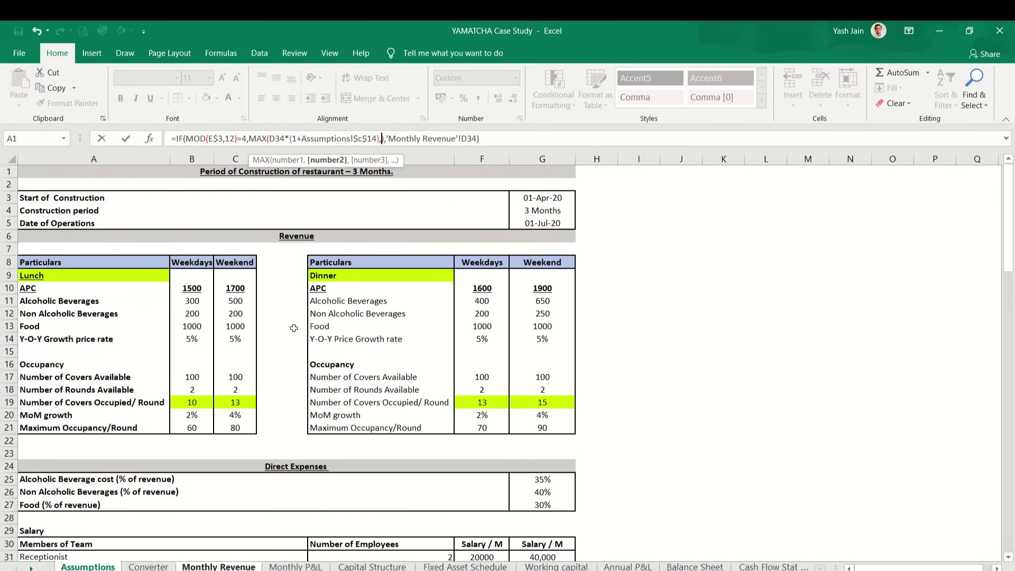
click(235, 300)
key(F4)
key(F4)
key(F4)
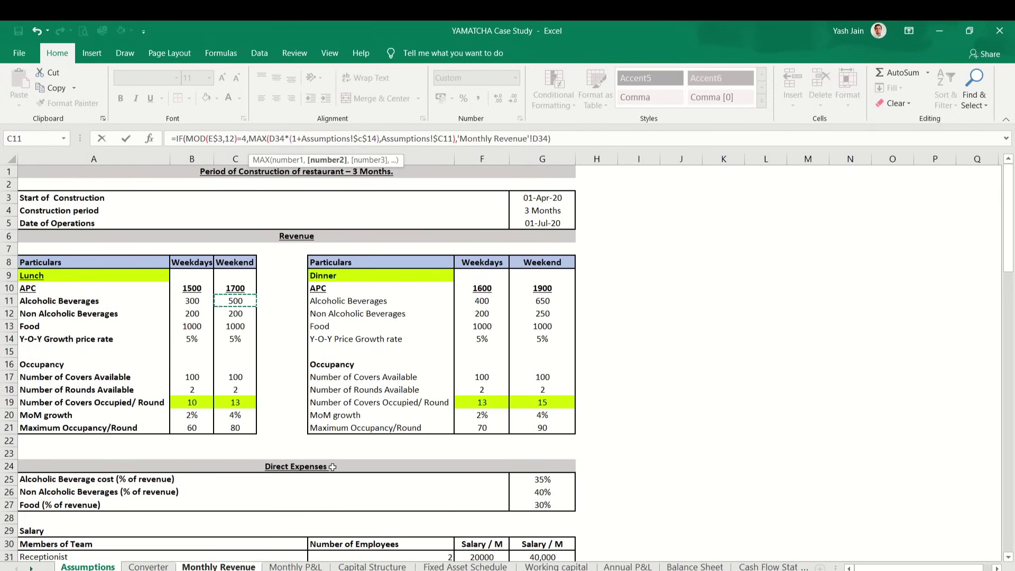
key(Return)
Step: Copy the E34 formula over the three weekend lunch rows out to Month 36 (E34:AN36)
key(ctrl+c)
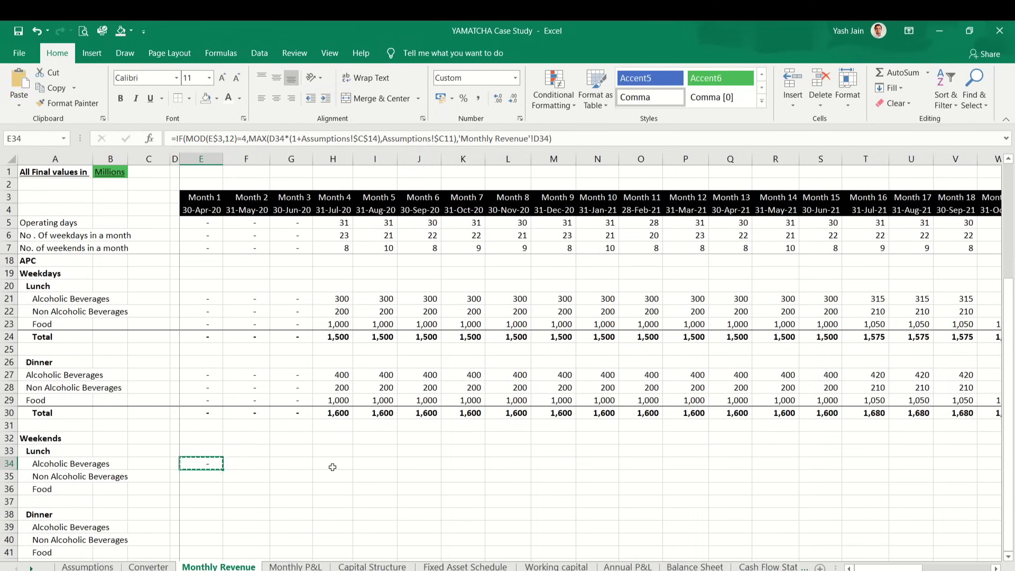
key(shift+Down)
key(shift+Down)
key(shift+Right)
key(shift+Right)
key(shift+Right)
key(shift+Right)
key(shift+Right)
key(shift+Right)
key(shift+Right)
key(shift+Right)
key(shift+Right)
key(shift+Right)
key(shift+Right)
key(shift+Right)
key(shift+Right)
key(shift+Right)
key(shift+Right)
key(shift+Right)
key(shift+Right)
key(shift+Right)
key(shift+Right)
key(shift+Right)
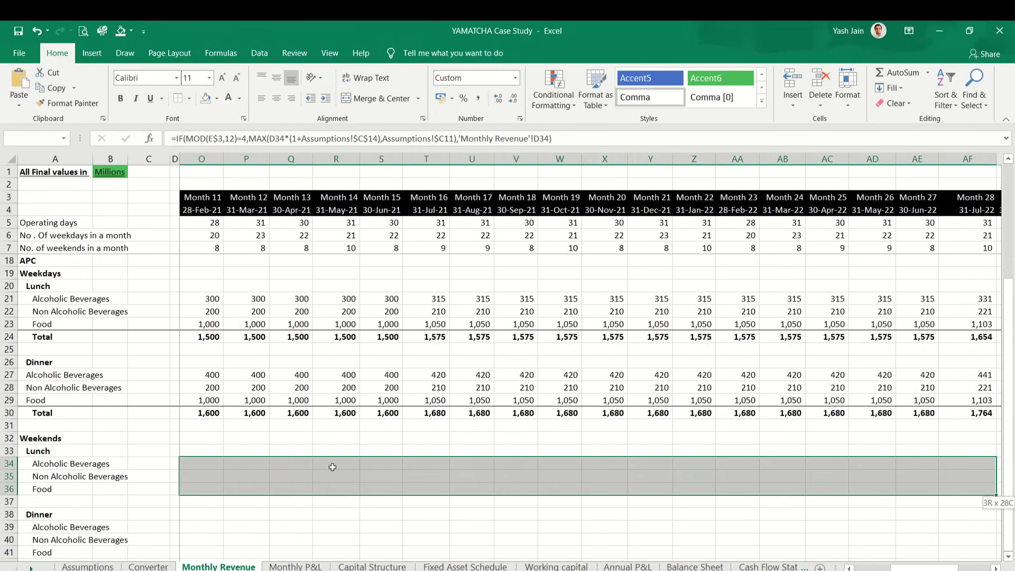
key(shift+Right)
key(shift+Right)
key(shift+Right)
key(shift+Right)
key(shift+Right)
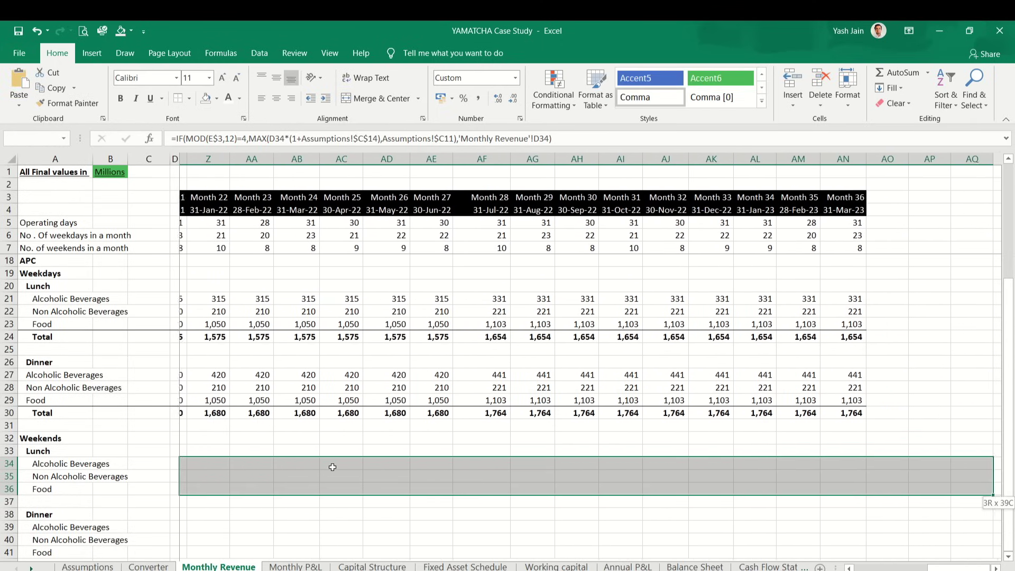
key(ctrl+v)
key(Left)
key(Left)
key(Left)
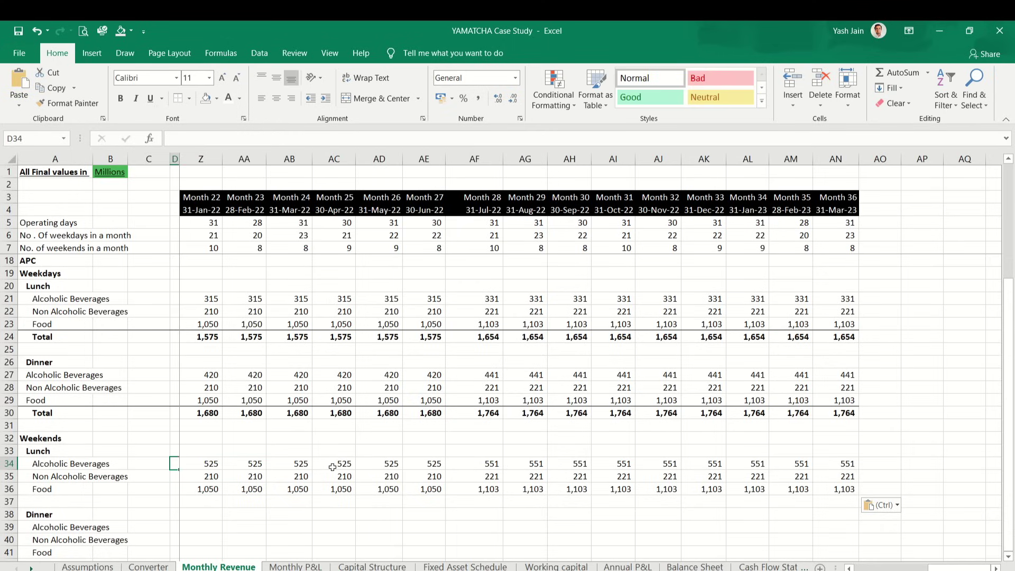
key(Right)
key(Right)
key(Right)
key(Right)
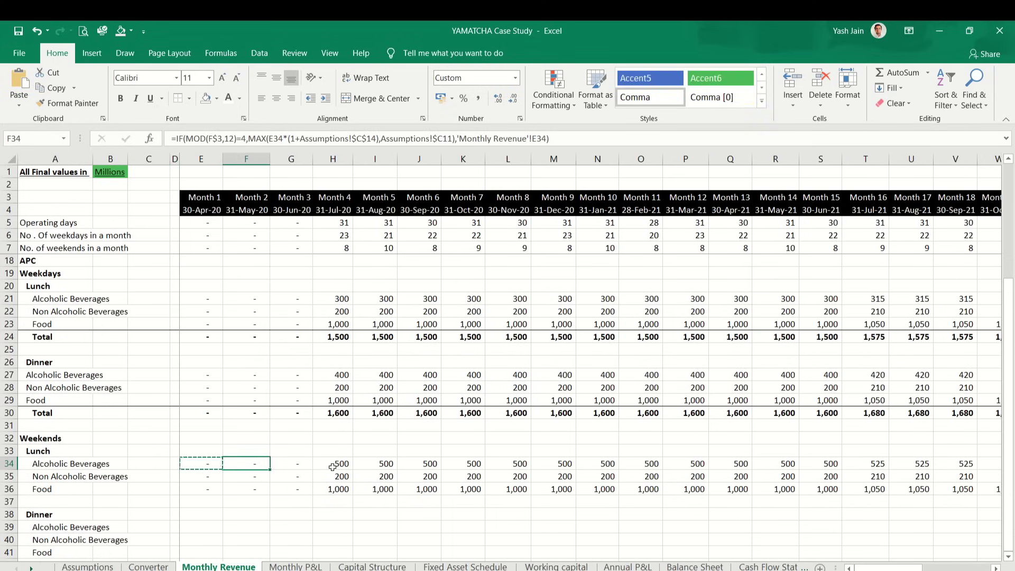
key(Left)
key(Left)
key(Left)
key(Left)
key(Left)
Step: Copy the weekday dinner Total row into row 37 under the weekend lunch items
key(Up)
key(Up)
key(Up)
key(Up)
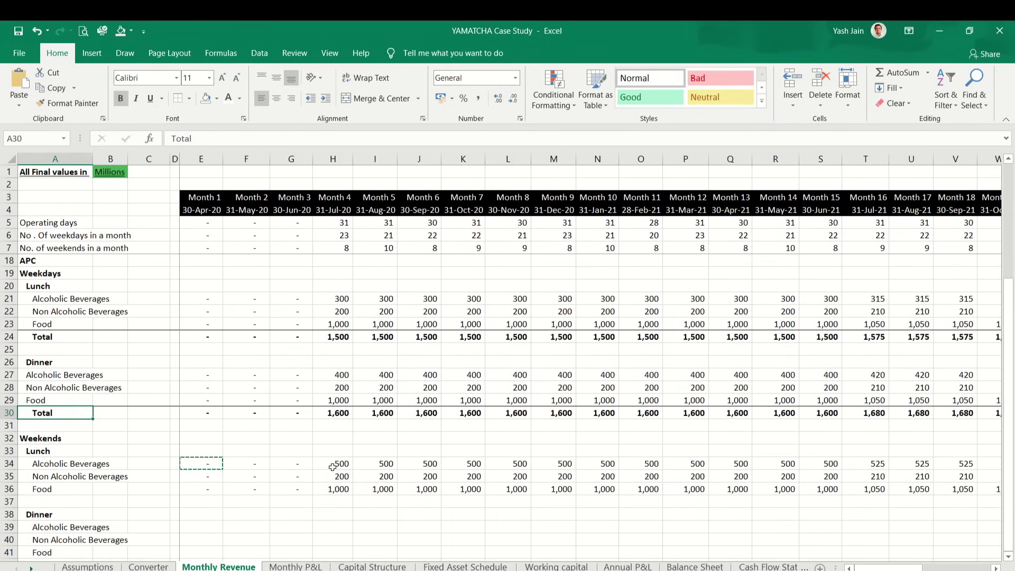
key(shift+space)
key(ctrl+c)
key(Down)
Step: Insert a blank row above the weekend Dinner heading
key(Down)
key(Down)
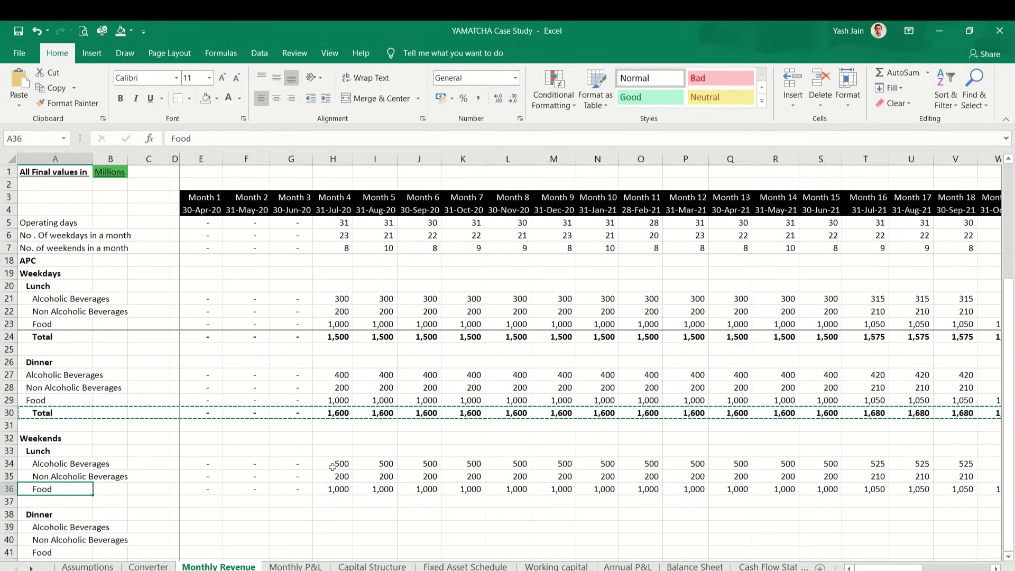
key(shift+space)
key(ctrl+v)
key(Down)
key(shift+space)
key(Escape)
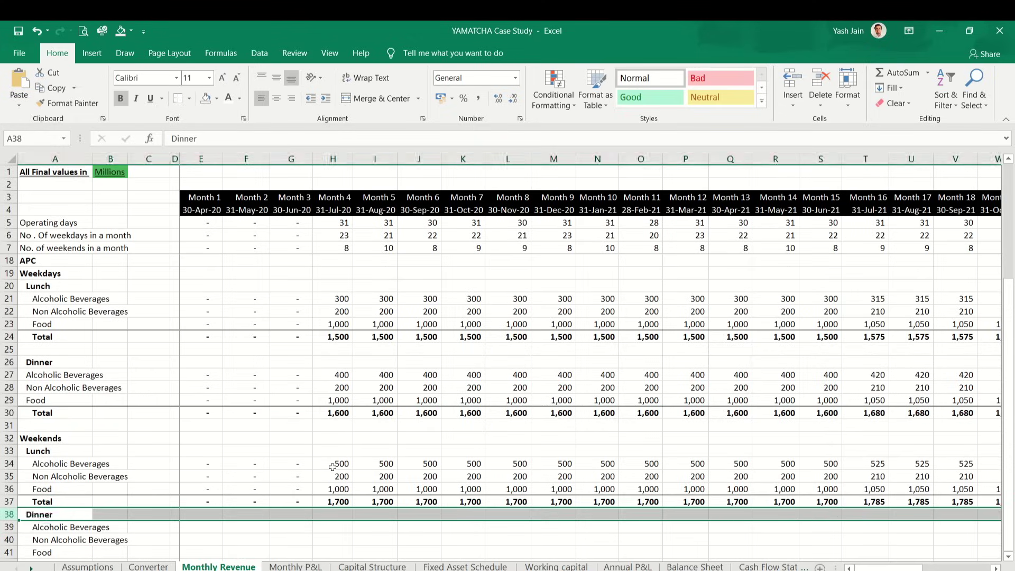
key(ctrl+shift+plus)
key(Down)
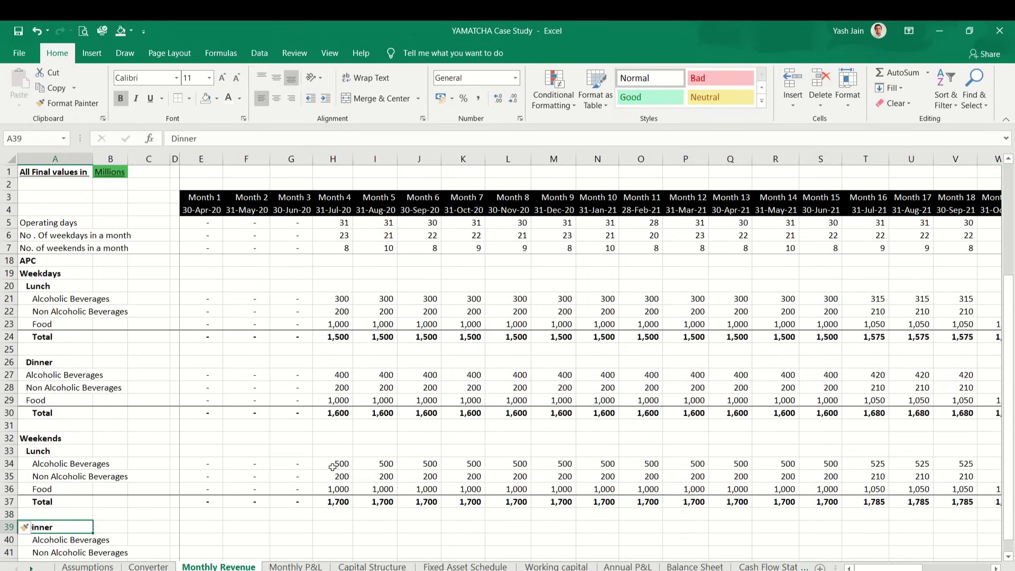
key(Down)
key(Down)
key(Down)
key(Down)
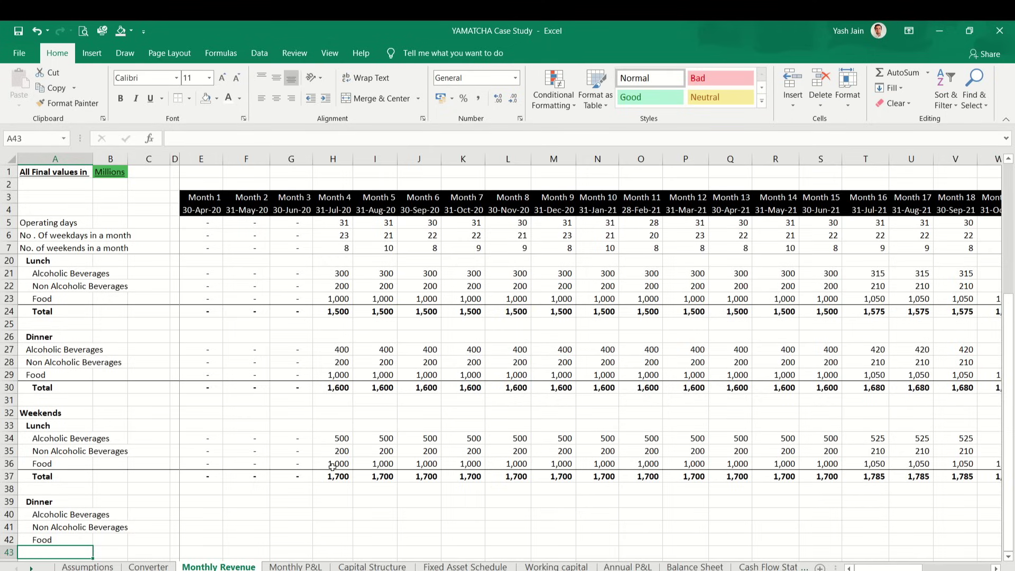
key(Up)
key(Up)
key(Up)
key(Up)
key(Up)
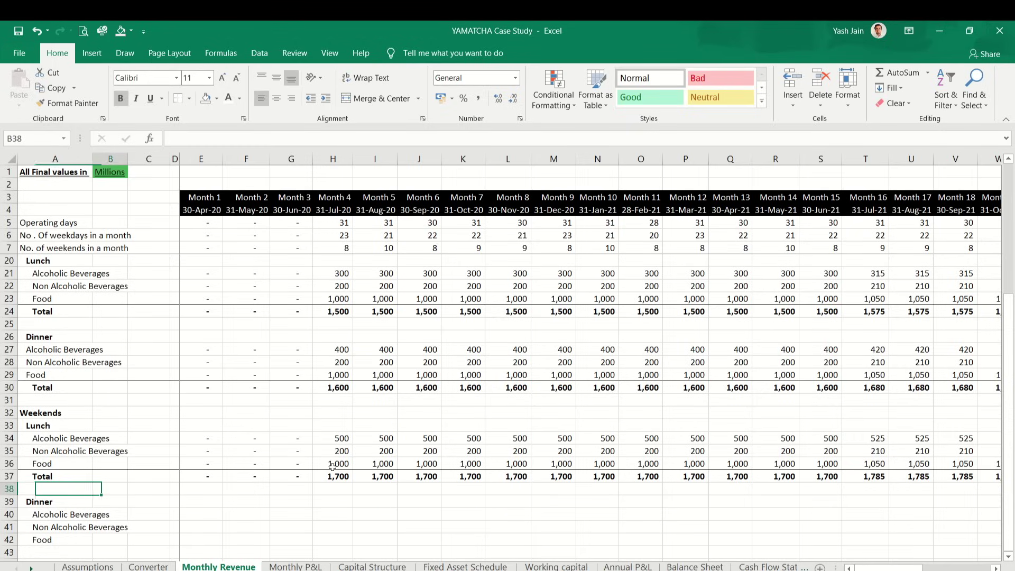
Step: Review the weekend lunch Total formula along row 37
key(Up)
key(Right)
key(Right)
key(Right)
key(Right)
key(Right)
key(Right)
key(Right)
key(Right)
key(Right)
key(Right)
key(Right)
key(Right)
key(Right)
key(Right)
key(Right)
key(Right)
key(Right)
key(Right)
key(Right)
key(Right)
key(Right)
key(Right)
key(Right)
key(Right)
key(Right)
key(Right)
key(Right)
key(Right)
key(Right)
key(Right)
key(Right)
key(Right)
key(Right)
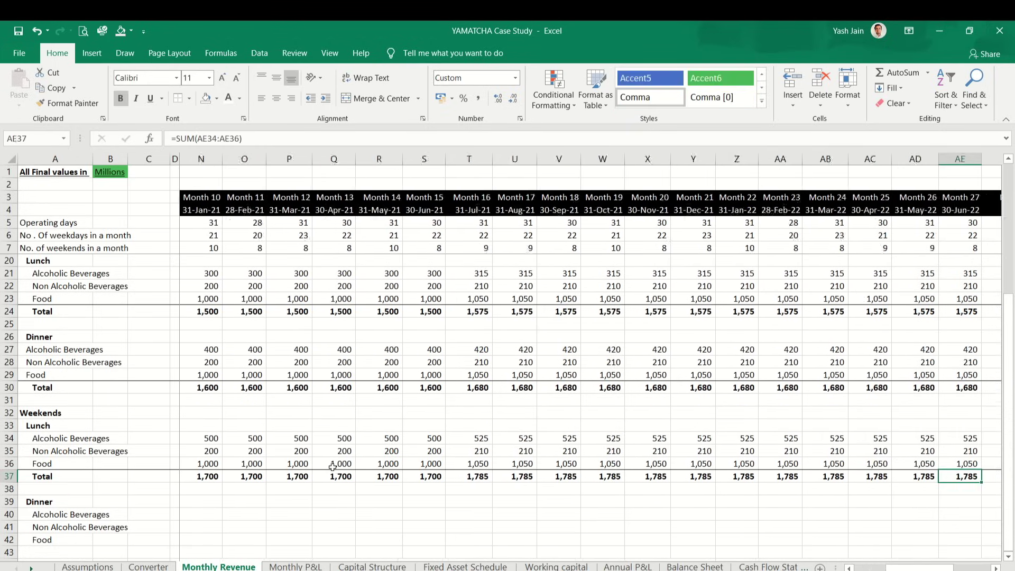
key(Left)
key(Left)
key(Left)
key(Left)
key(Left)
key(Left)
key(Left)
key(Left)
key(Left)
key(Left)
key(Left)
key(Left)
key(Left)
key(Left)
key(Left)
key(Left)
key(Left)
key(Left)
key(Left)
key(Left)
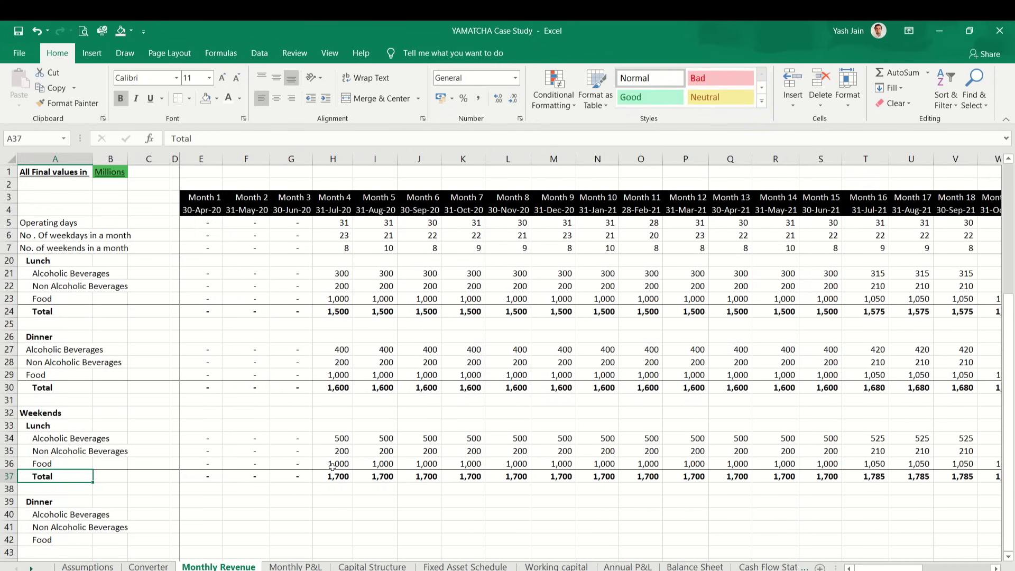
key(Down)
key(Down)
key(Down)
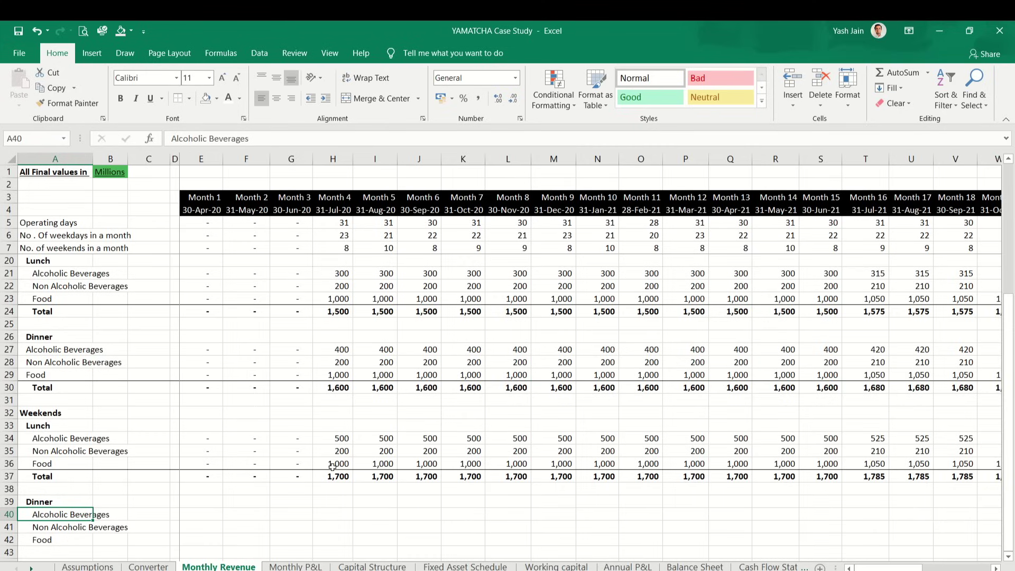
key(Right)
key(Right)
Step: Copy the weekend lunch formula from E34 into E40 and review the weekend dinner inputs on Assumptions
key(Up)
key(Up)
key(Up)
key(Up)
key(Up)
key(Up)
key(Right)
key(Right)
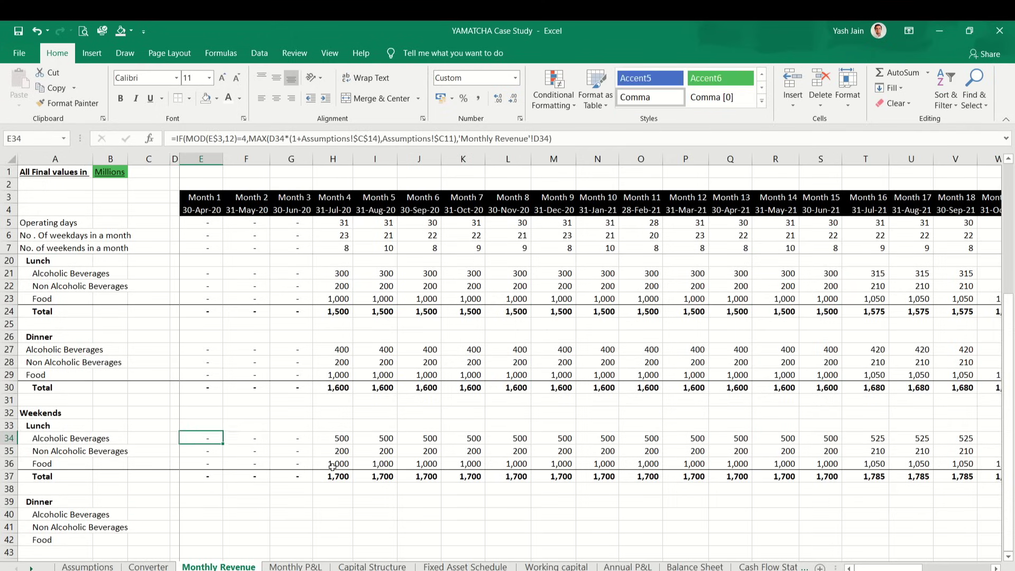
key(ctrl+c)
key(Down)
key(Down)
key(Down)
key(Down)
key(Down)
key(Down)
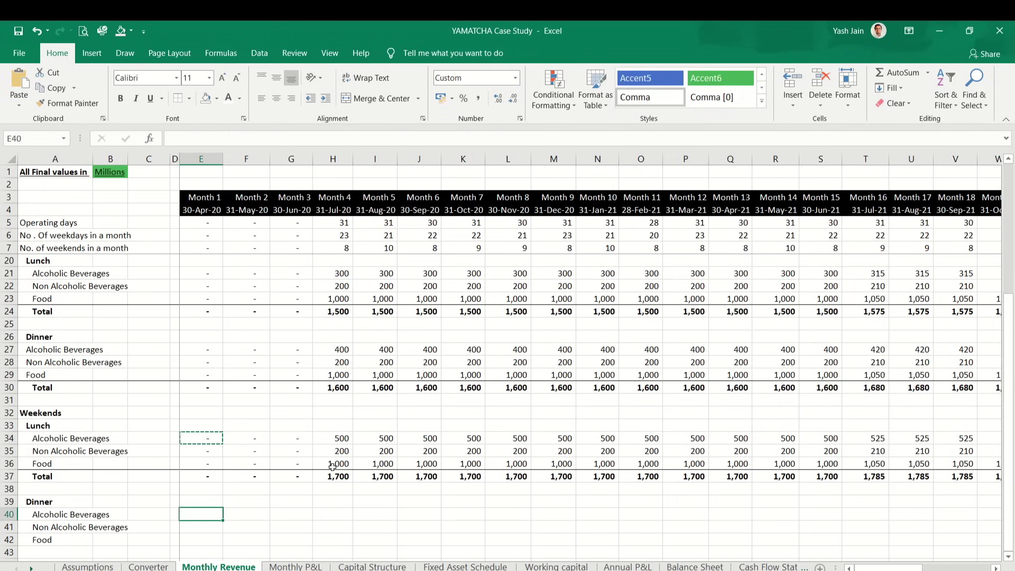
key(ctrl+v)
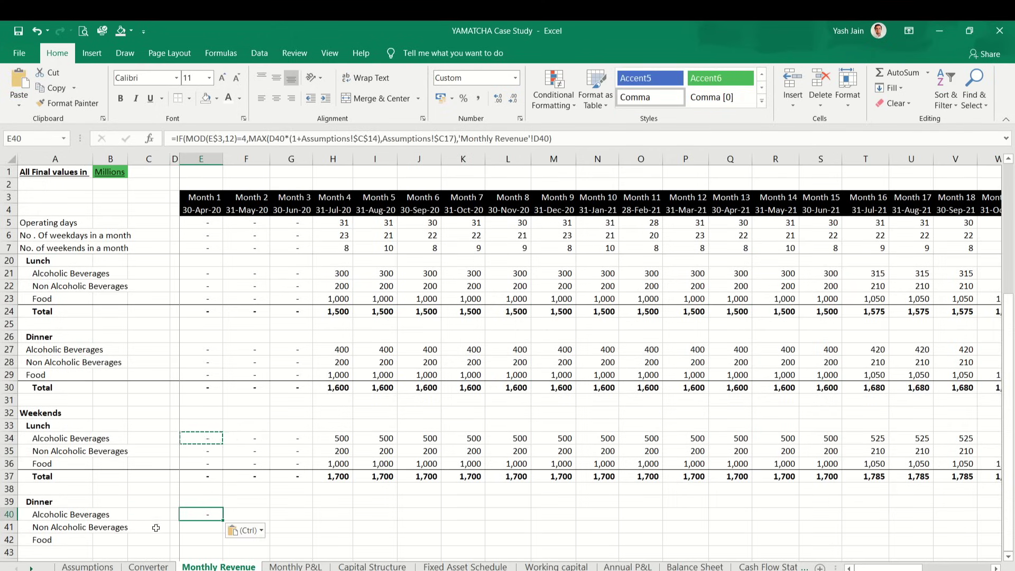
key(ctrl+Page_Up)
key(ctrl+Page_Up)
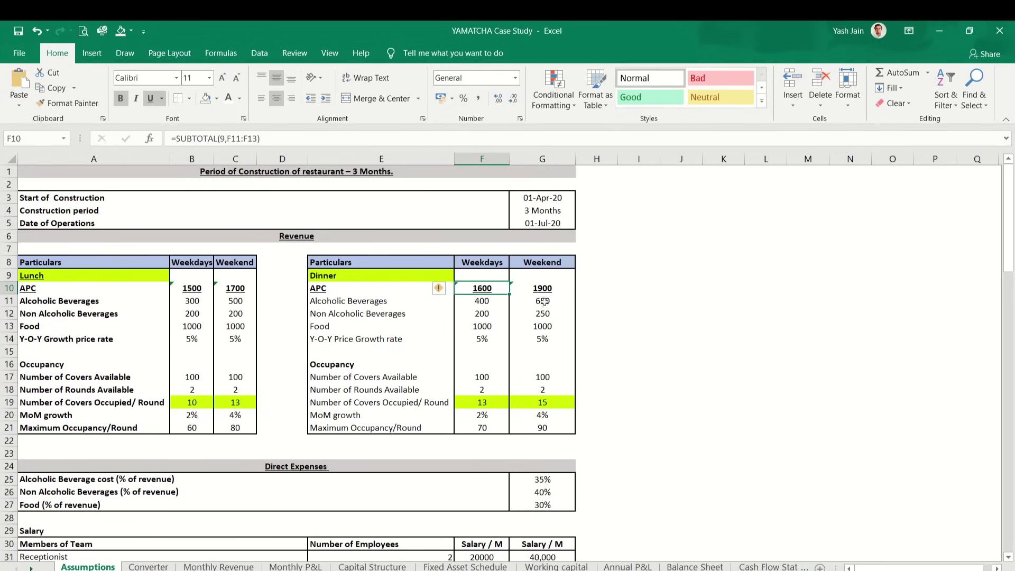
click(213, 566)
Step: Edit E40 to use the weekend dinner growth Assumptions!$G$14 and price Assumptions!$G11
key(F2)
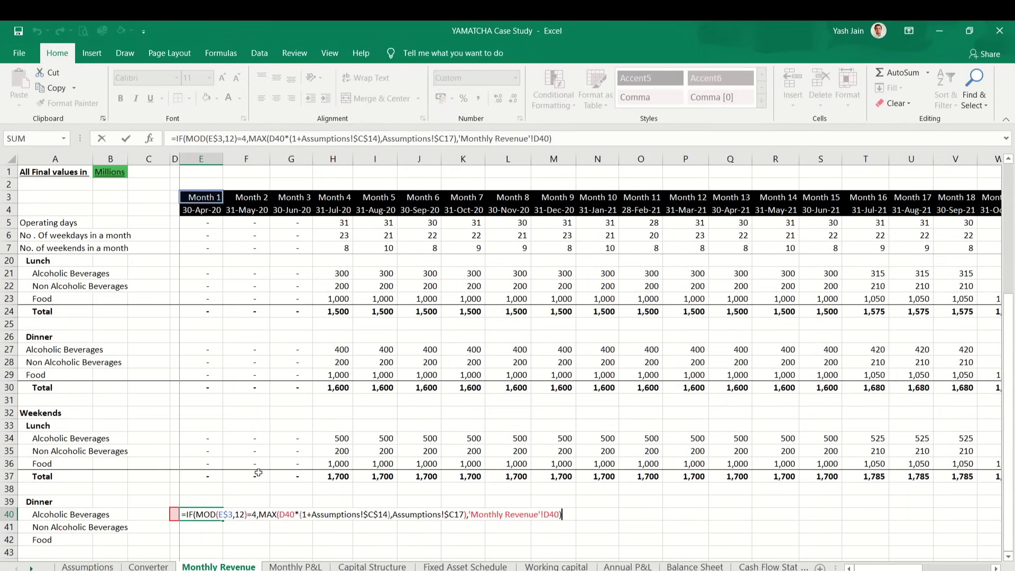
click(365, 139)
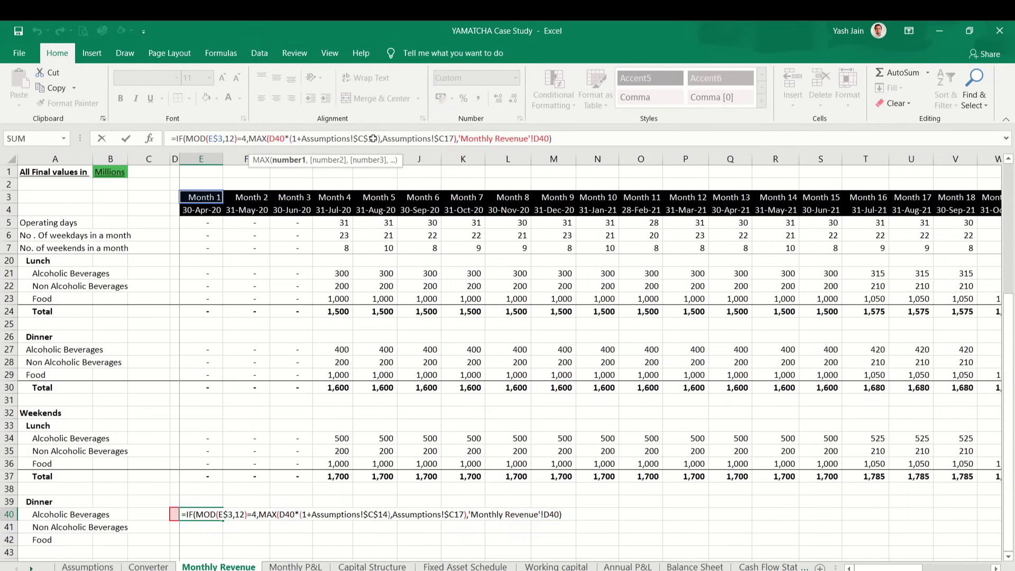
key(BackSpace)
text(g)
click(445, 139)
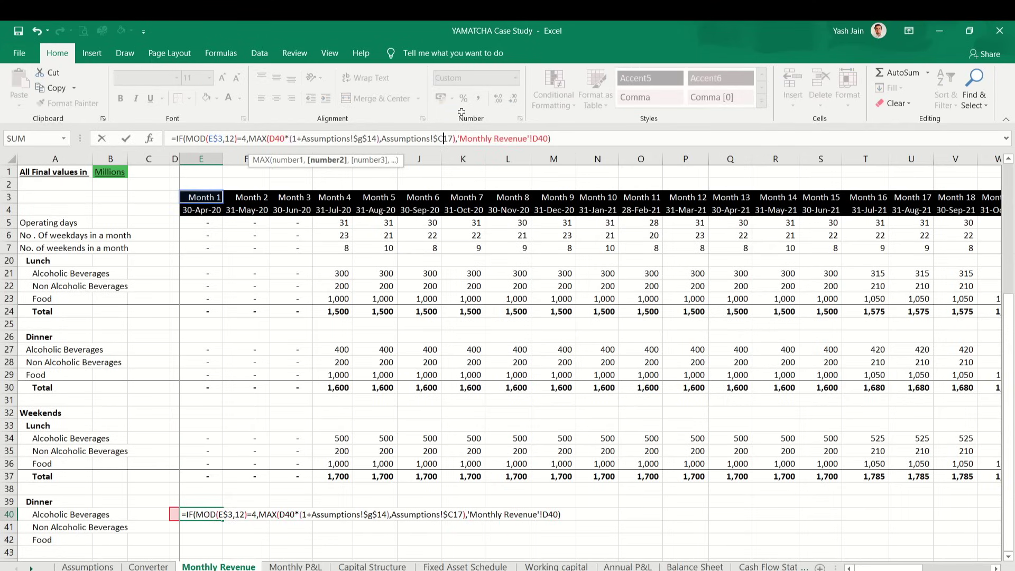
key(BackSpace)
key(Right)
key(Delete)
key(Delete)
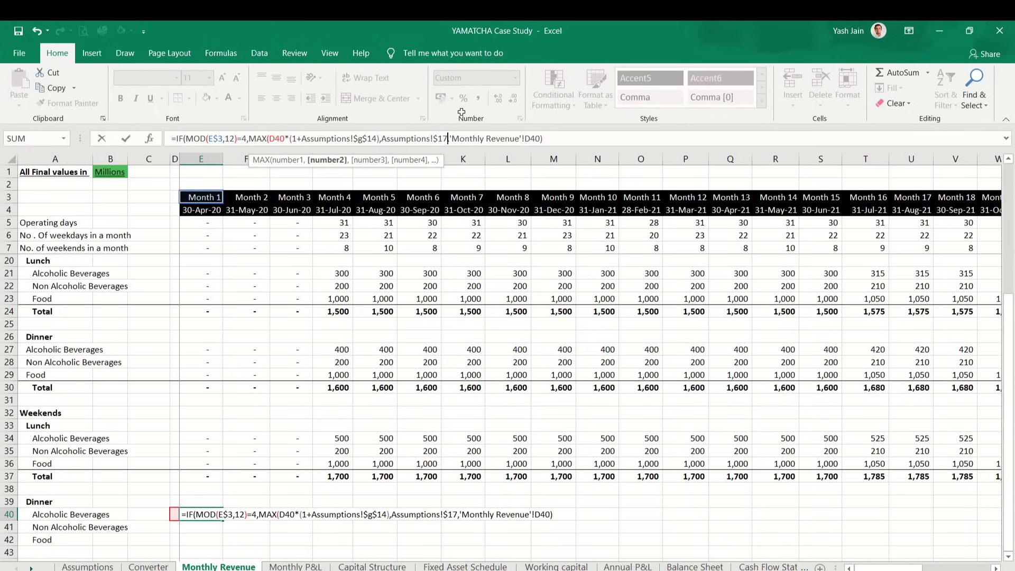
key(BackSpace)
key(BackSpace)
key(BackSpace)
key(BackSpace)
key(BackSpace)
key(BackSpace)
key(BackSpace)
key(BackSpace)
key(BackSpace)
key(BackSpace)
key(BackSpace)
key(BackSpace)
key(BackSpace)
key(BackSpace)
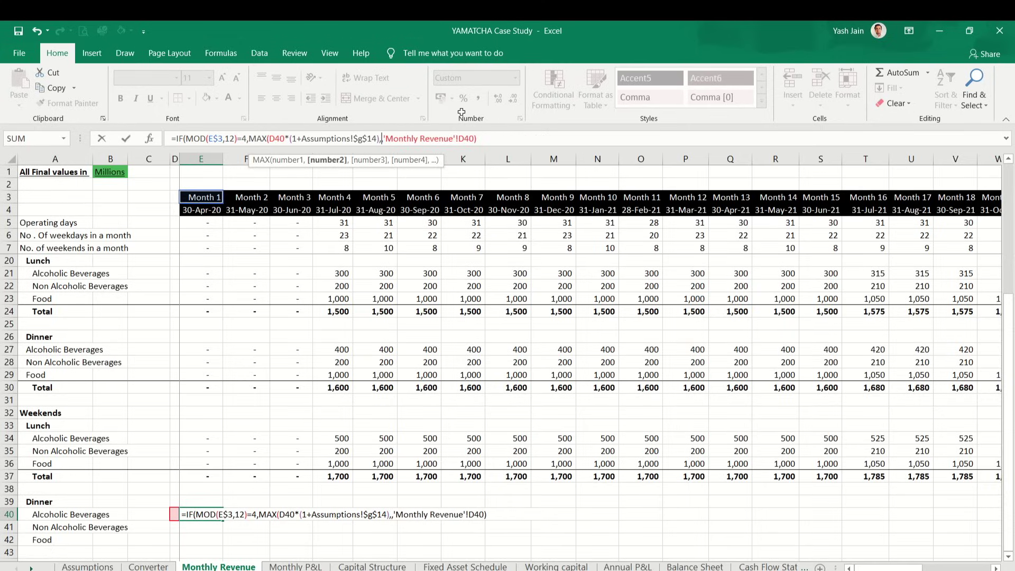
key(ctrl+Page_Up)
key(ctrl+Page_Up)
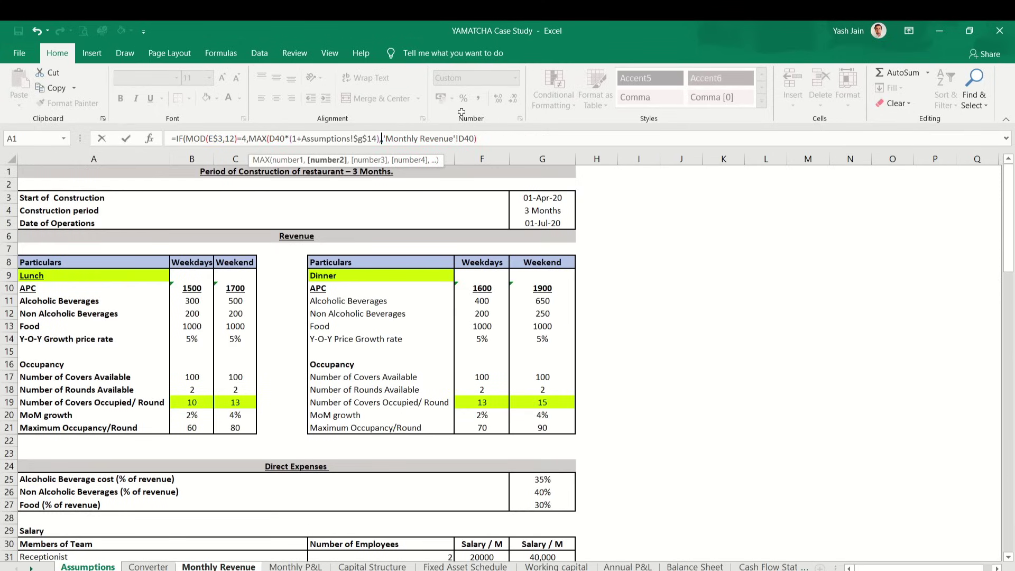
click(537, 302)
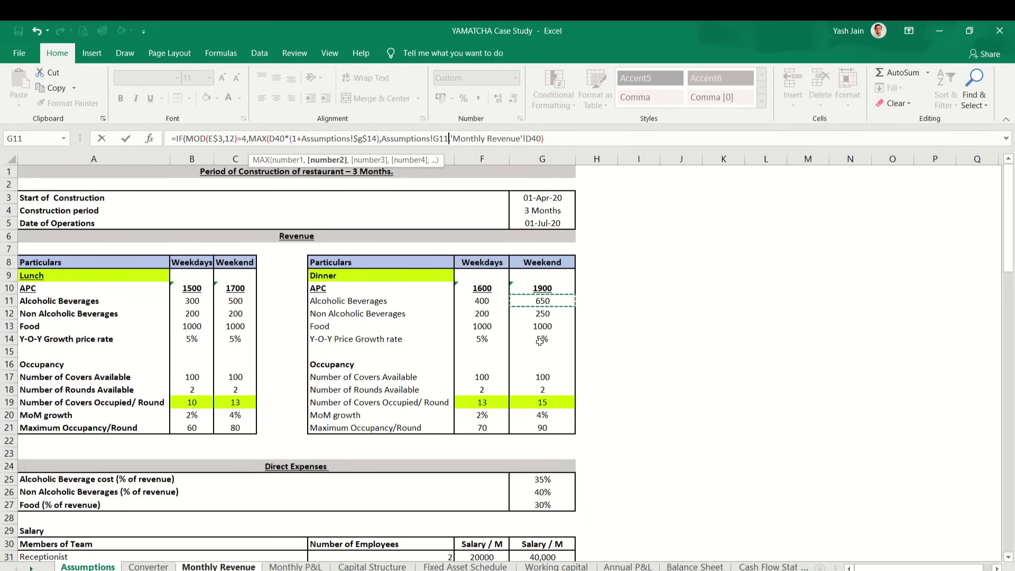
key(F4)
key(F4)
key(F4)
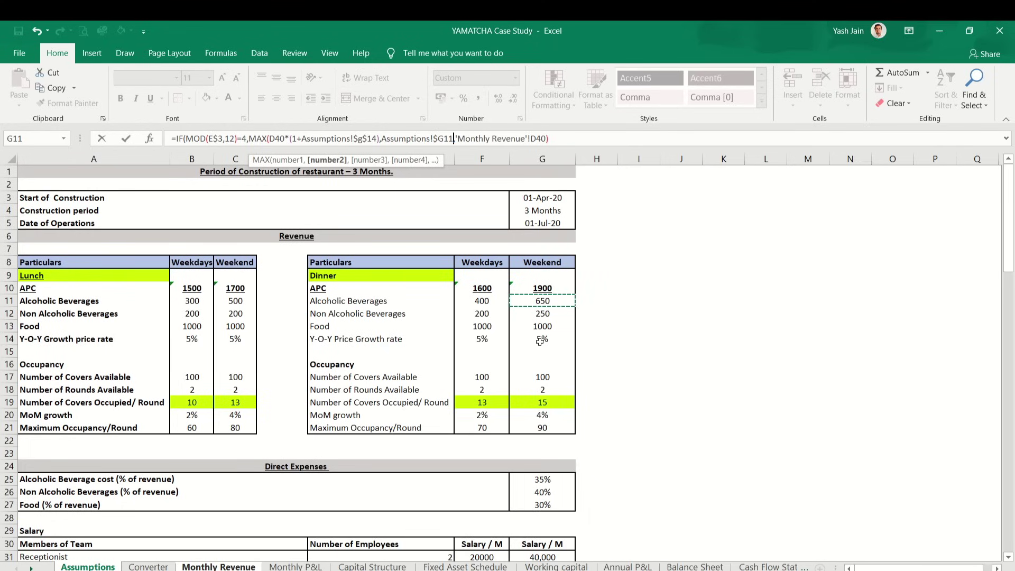
text(),)
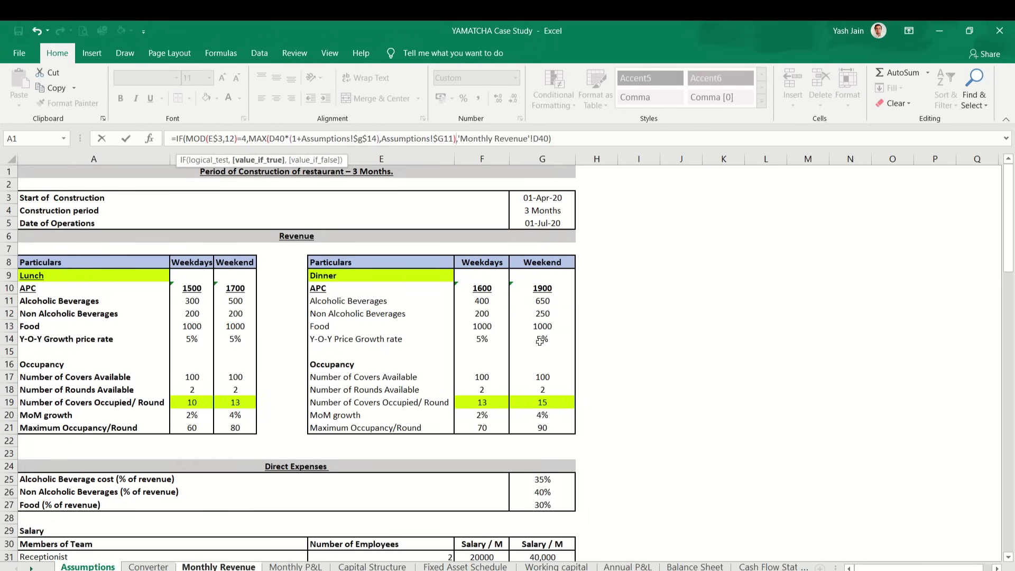
key(Return)
Step: Copy the E40 formula and select the three weekend dinner rows out to Month 36
key(Up)
key(ctrl+c)
key(shift+Down)
key(shift+Down)
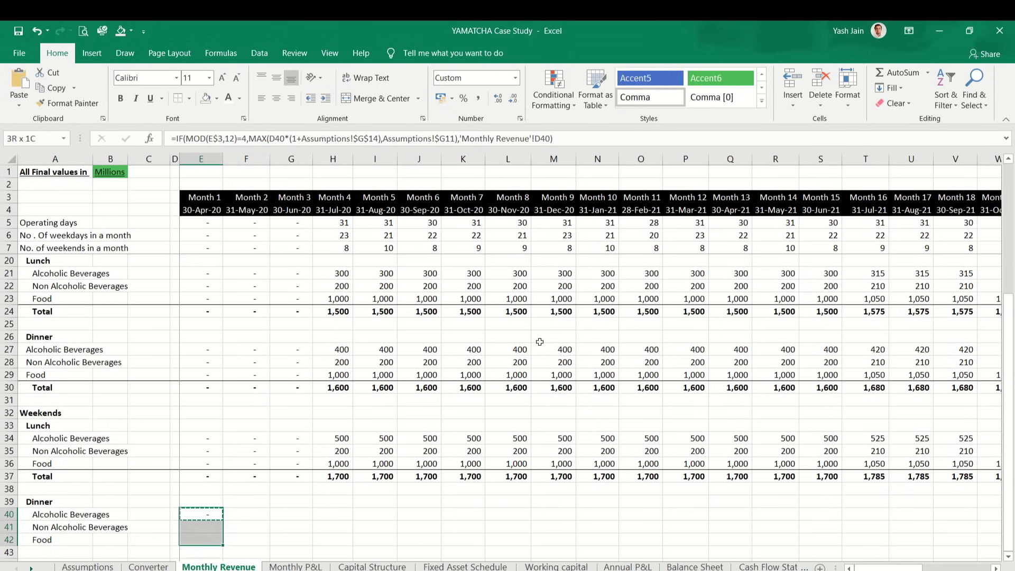
key(shift+Right)
key(shift+Right)
key(shift+Right)
key(shift+Right)
key(shift+Right)
key(shift+Right)
key(shift+Right)
key(shift+Right)
key(shift+Right)
key(shift+Right)
key(shift+Right)
key(shift+Right)
key(shift+Right)
key(shift+Right)
key(shift+Right)
key(shift+Right)
key(shift+Right)
key(shift+Right)
key(shift+Right)
key(shift+Right)
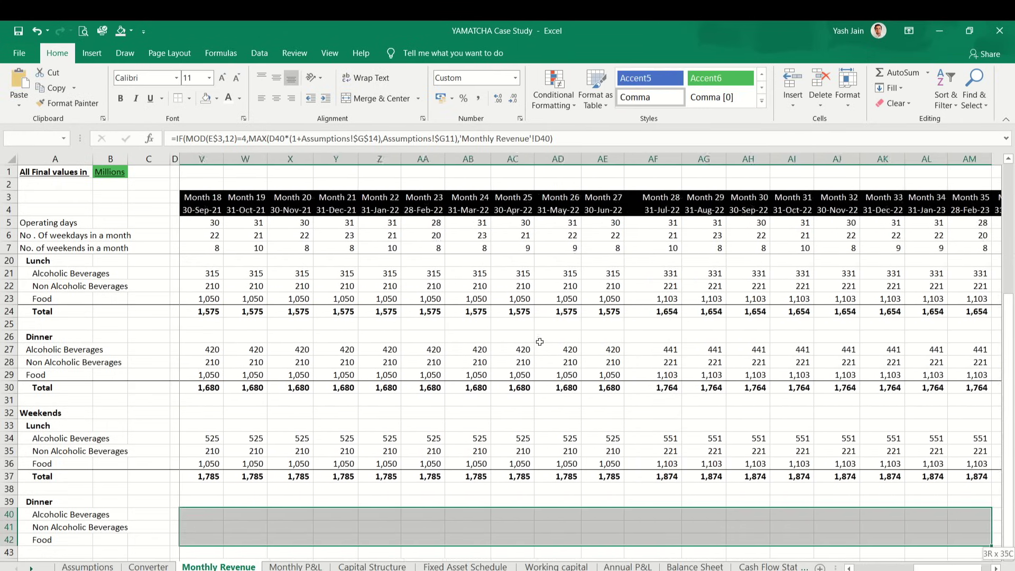
key(shift+Right)
key(shift+Right)
key(shift+Right)
key(shift+Right)
key(shift+Right)
key(shift+Right)
key(shift+Right)
key(shift+Left)
key(shift+Left)
key(shift+Left)
key(shift+Left)
key(shift+Left)
key(shift+Left)
Step: Paste the dinner formula across E40:AN42 and check the weekend lunch formula in E35
key(ctrl+v)
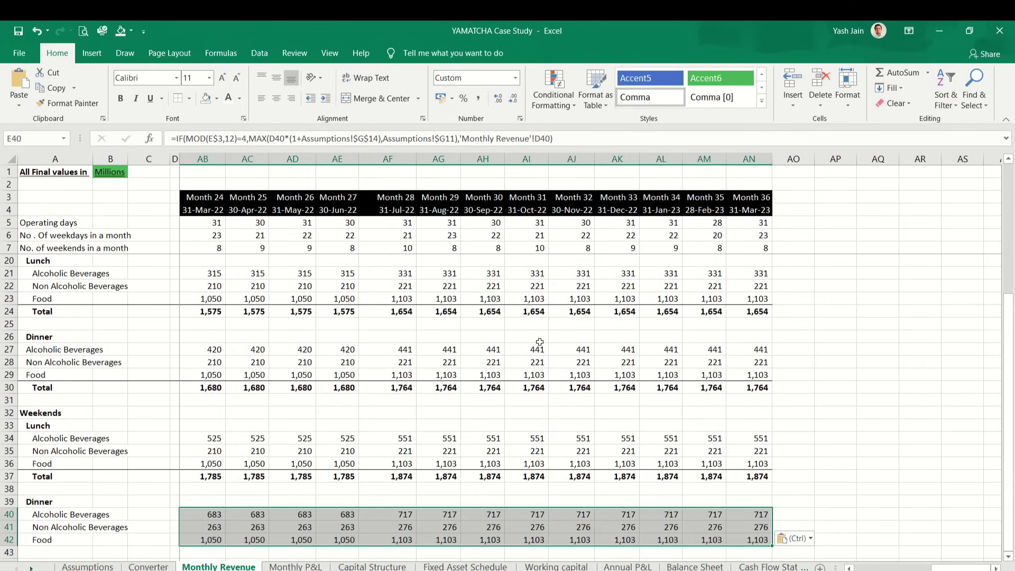
key(Left)
key(Left)
key(Left)
key(Left)
key(Right)
key(Right)
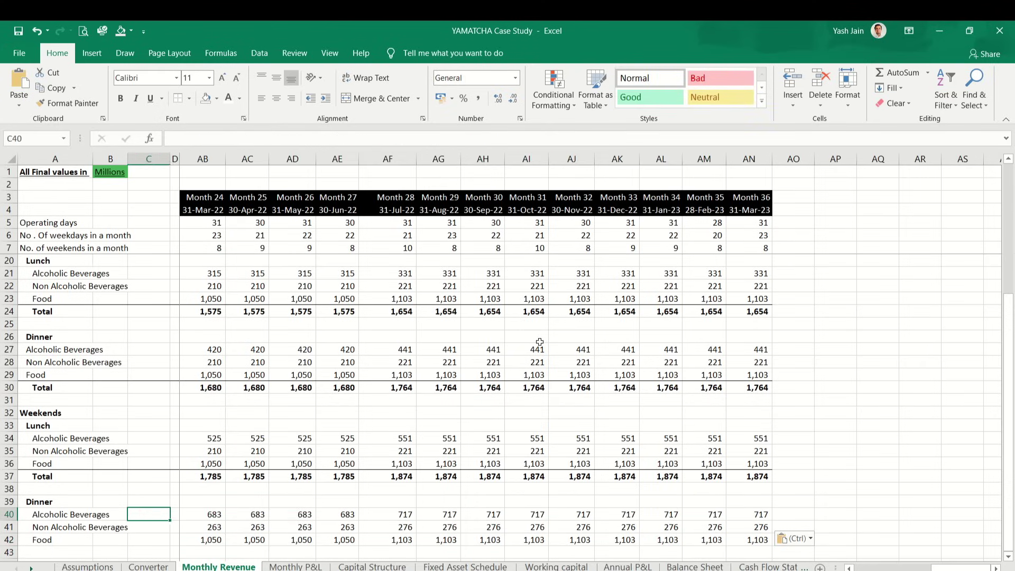
key(Up)
key(Up)
key(Up)
key(Right)
key(Right)
key(Right)
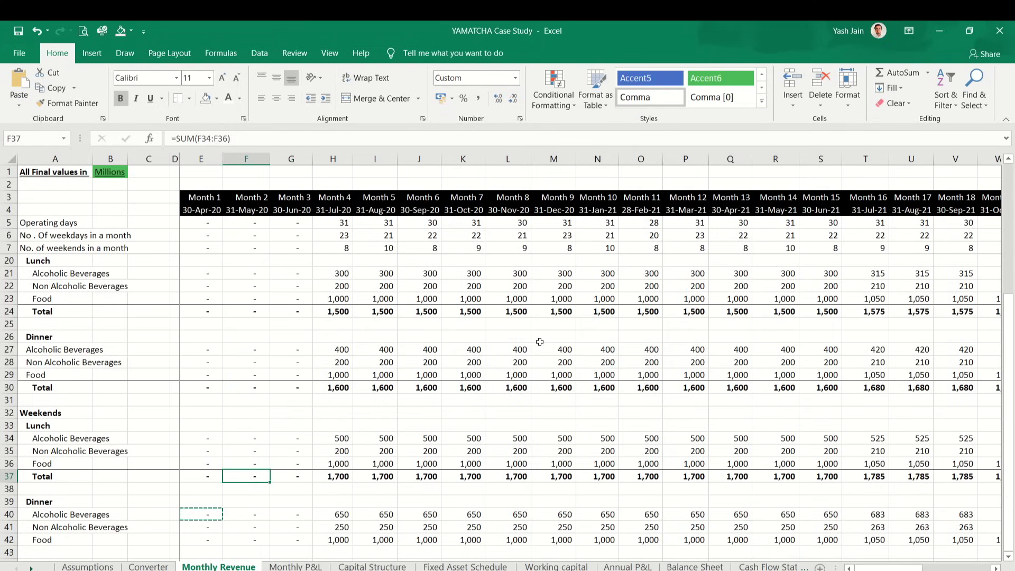
key(Left)
key(Up)
key(Up)
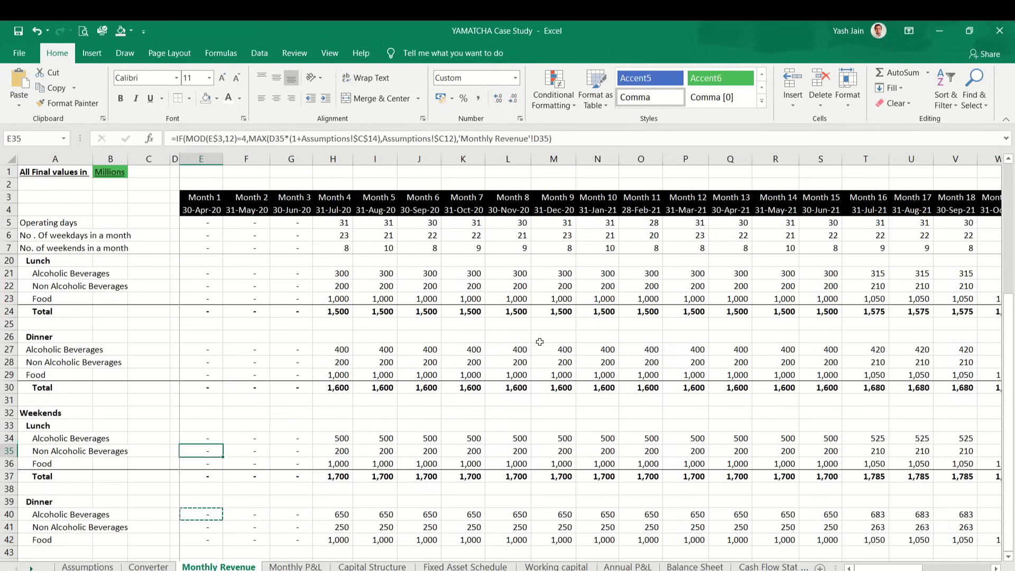
Step: Copy the weekend lunch Total row into row 43 under the dinner items
key(Down)
key(Down)
key(shift+space)
key(ctrl+c)
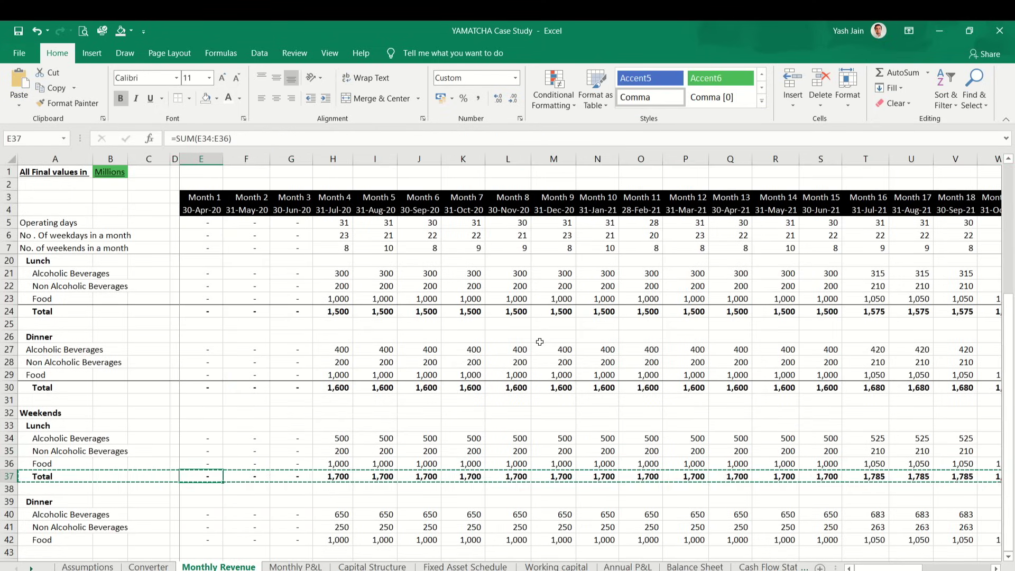
key(Down)
key(Left)
key(Down)
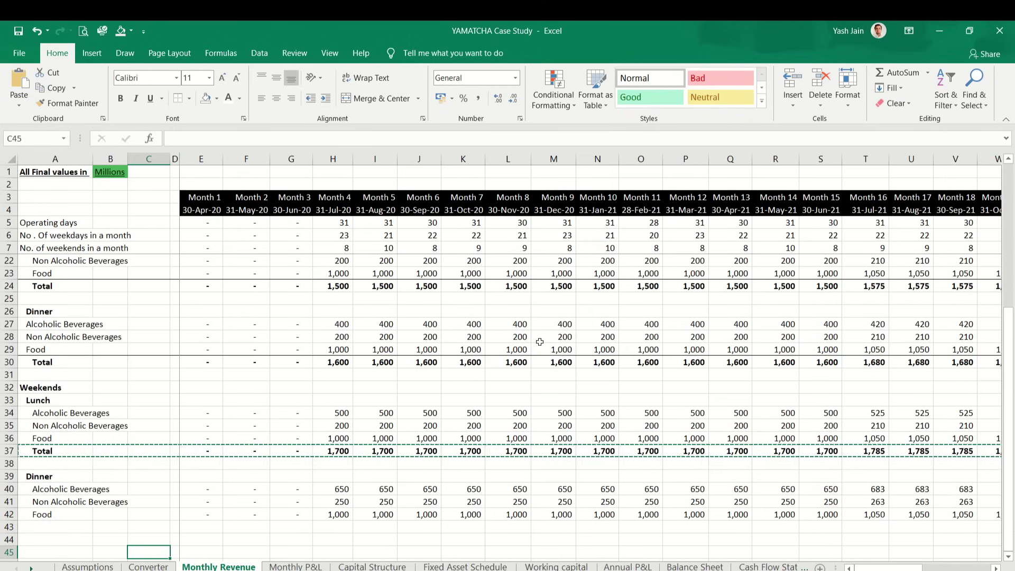
key(Home)
key(ctrl+v)
key(Right)
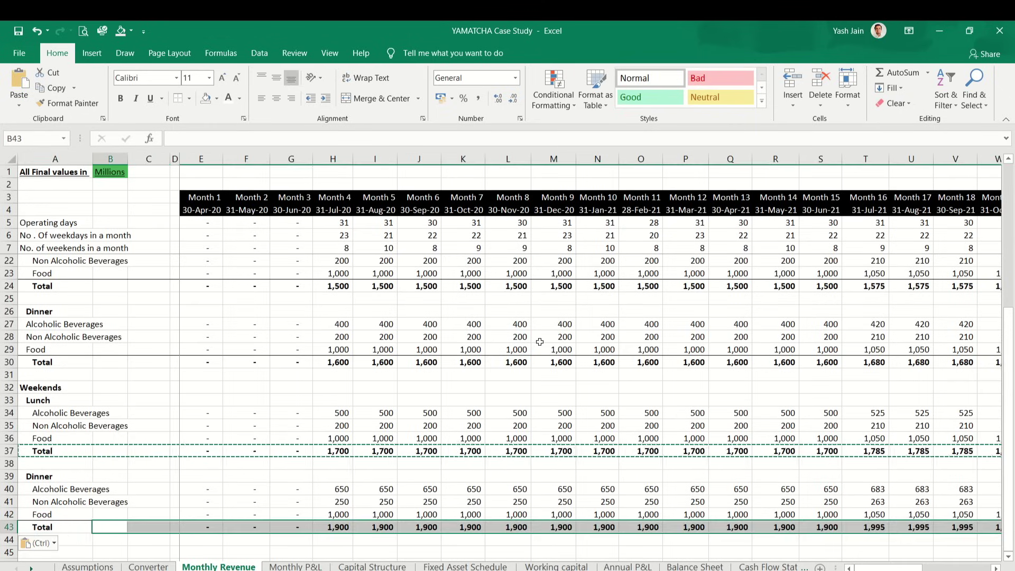
Step: Verify the row 43 Total reads 1,900 and compare the SUM formulas in H42 and H37
key(ctrl+Right)
key(Right)
key(Right)
key(Right)
key(Right)
key(Right)
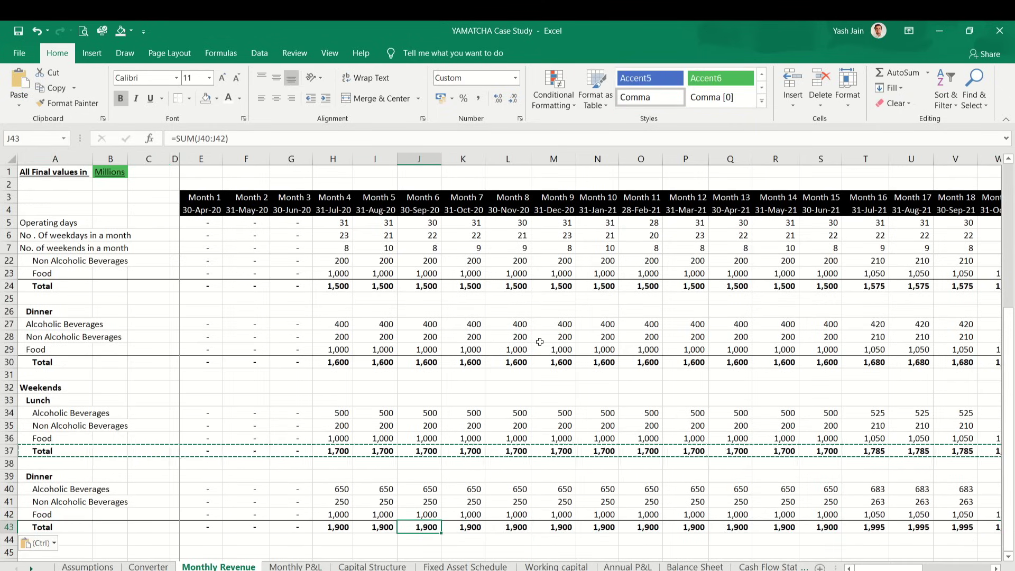
key(Left)
key(Left)
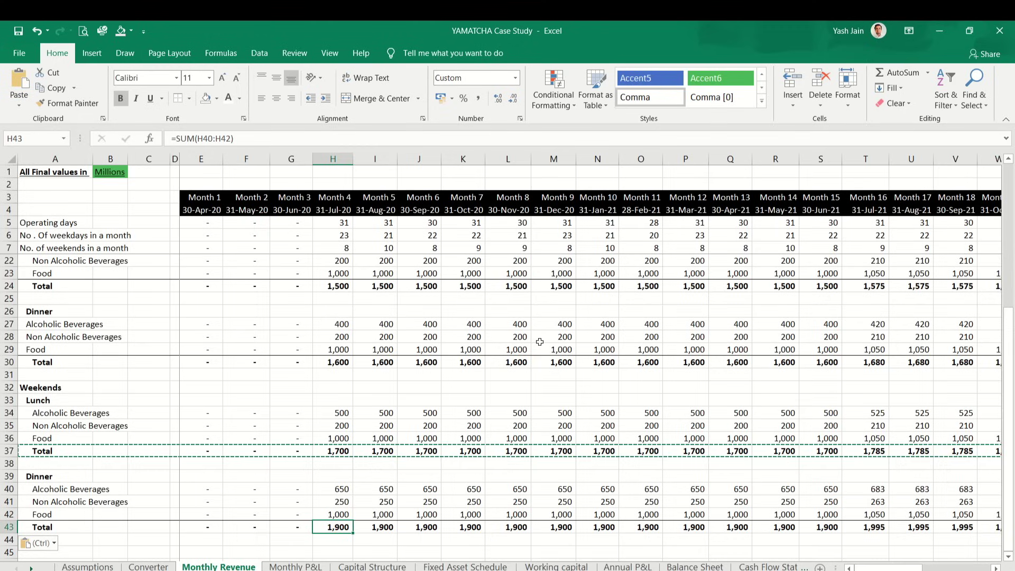
key(Up)
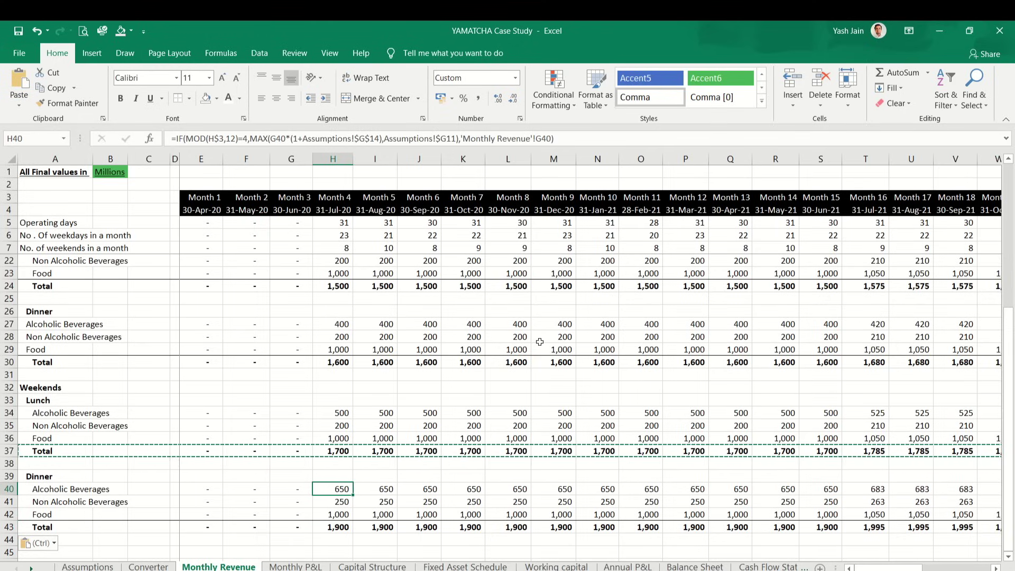
key(Up)
key(Up)
key(Up)
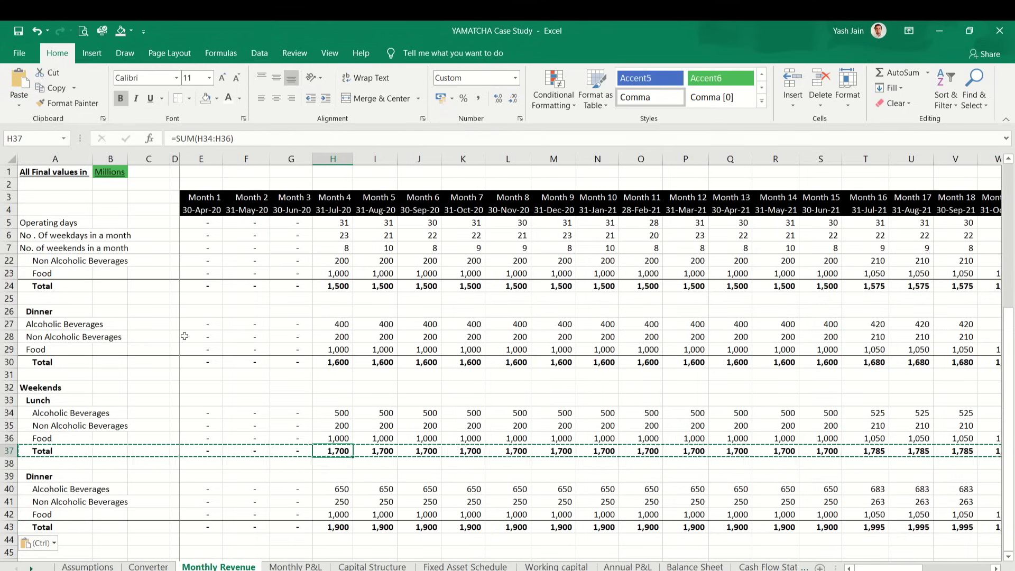
Step: Fill the Weekends heading cell A32 blue
click(52, 385)
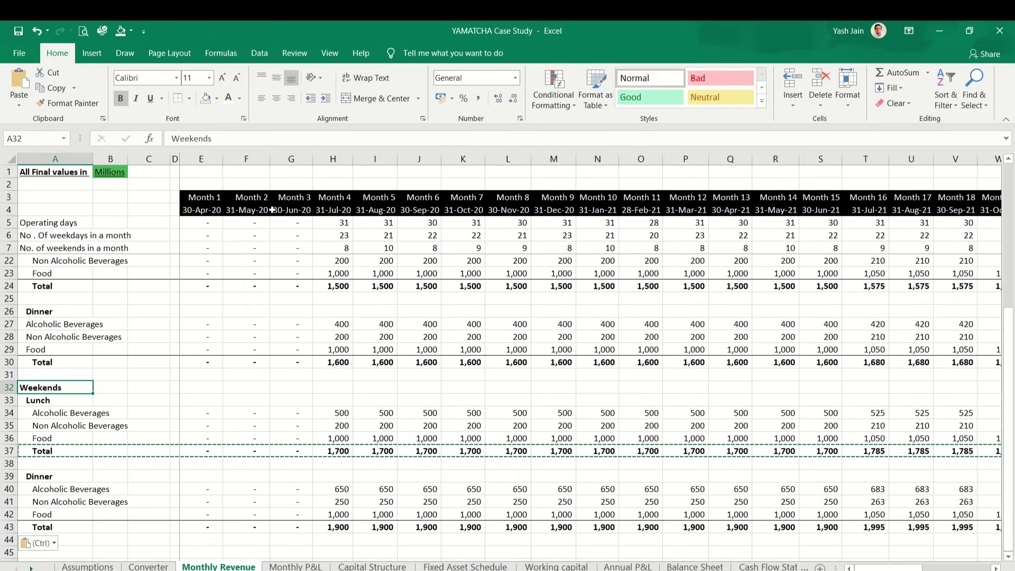
click(216, 98)
click(247, 128)
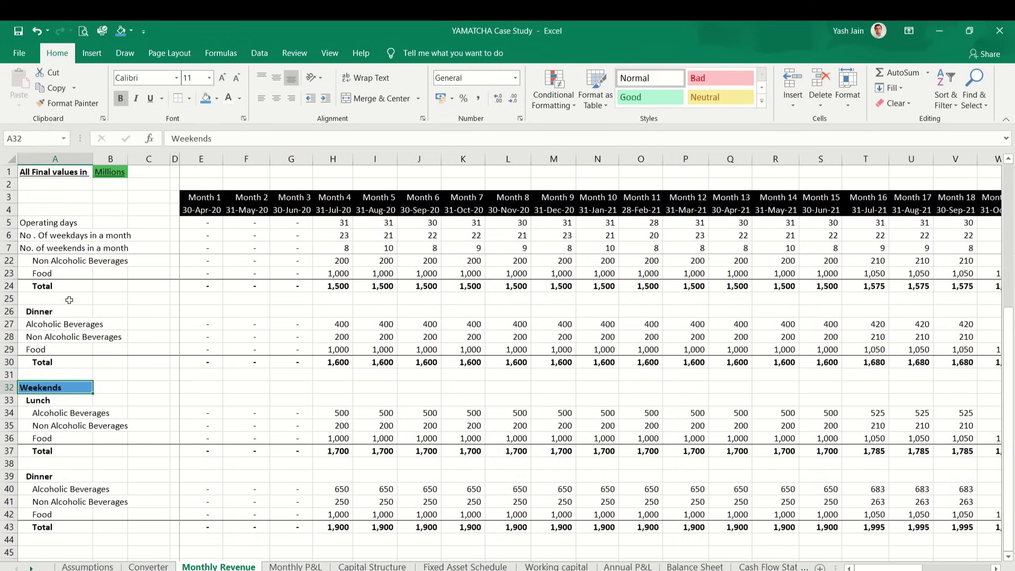
Step: Shade the Weekdays heading cell A19 with the grey theme colour
key(Up)
key(Up)
key(Up)
key(Up)
key(Up)
key(Up)
key(Up)
key(Up)
key(Up)
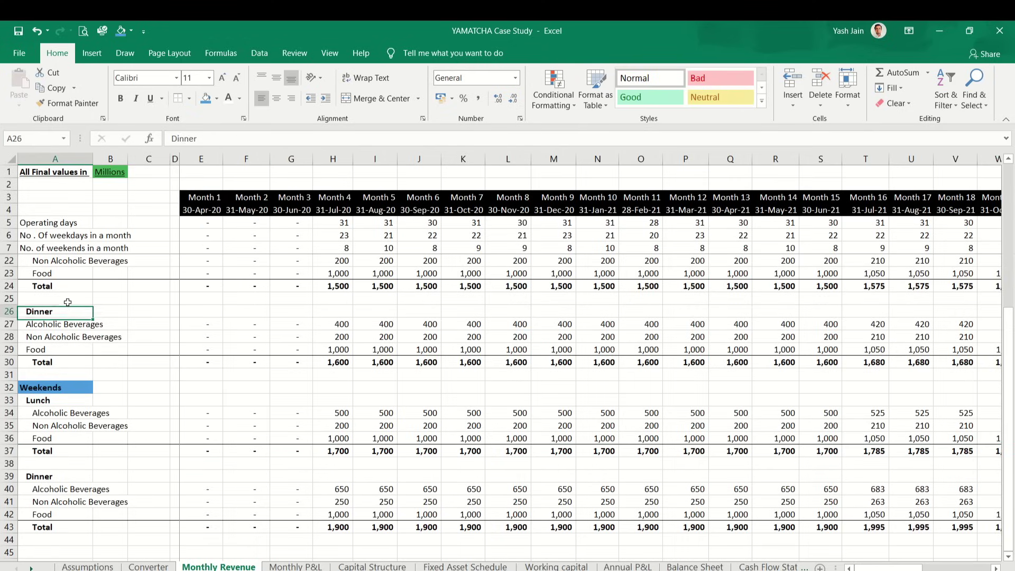
key(Up)
key(Up)
key(Up)
key(Up)
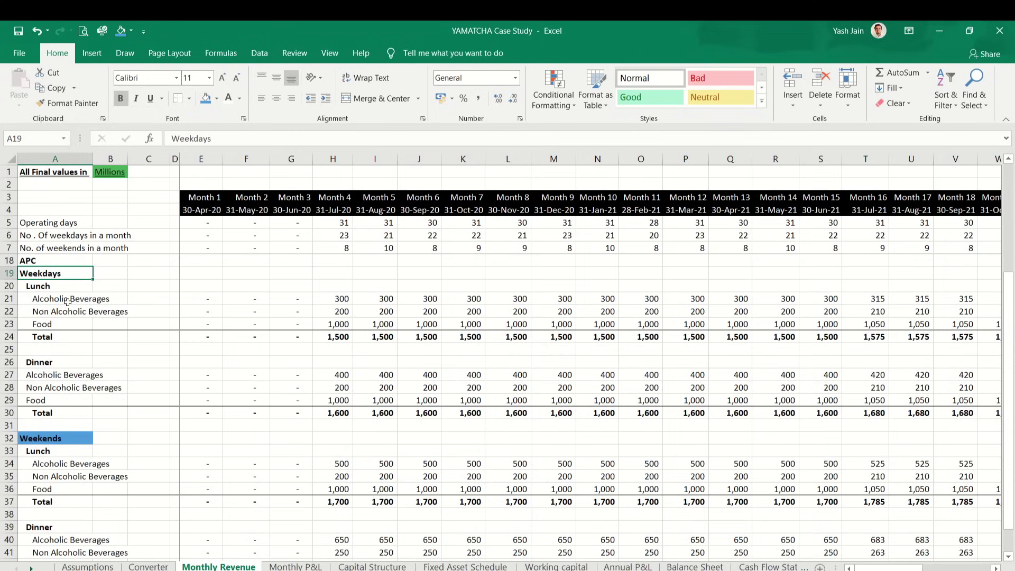
click(217, 98)
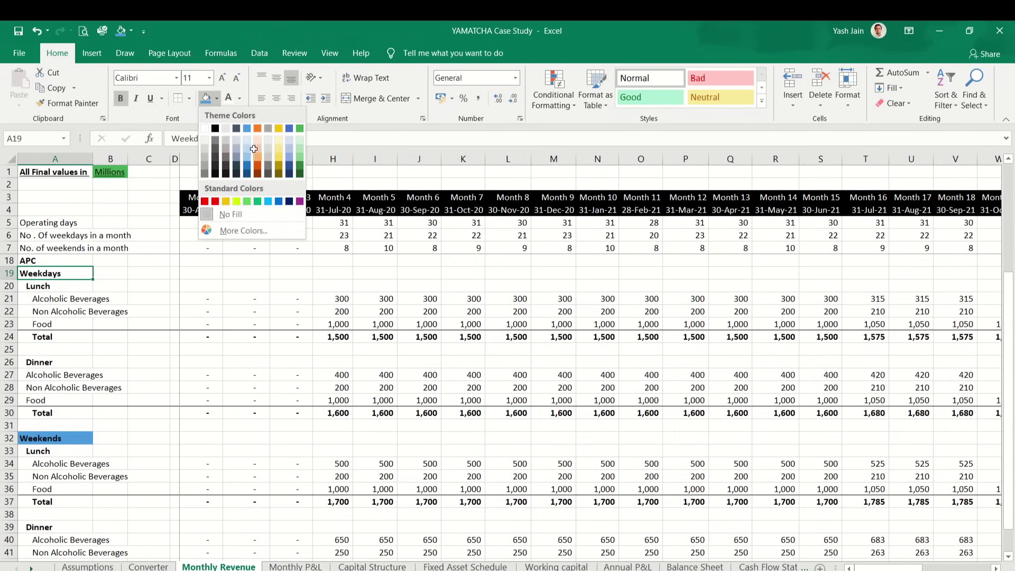
click(268, 129)
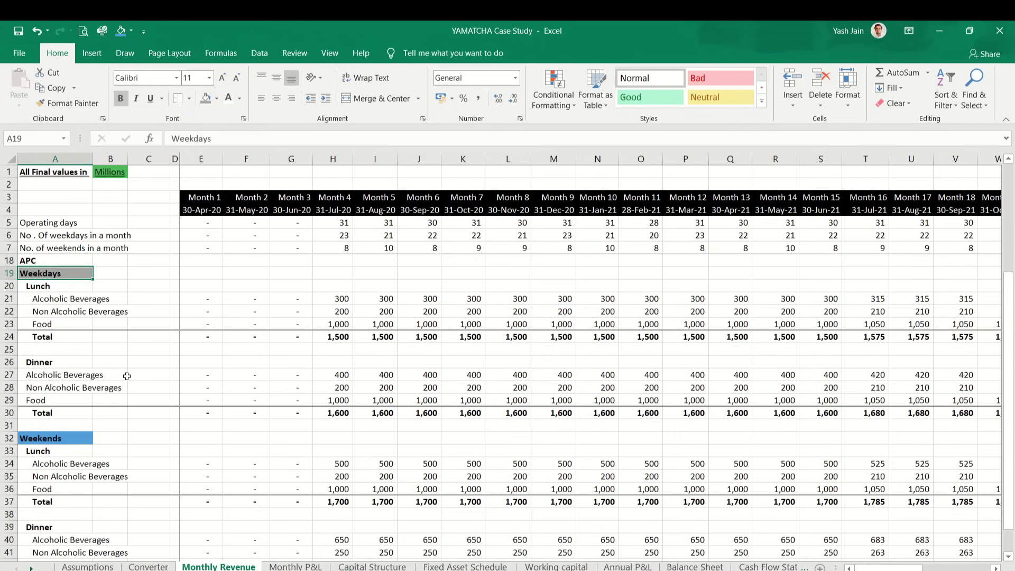
click(129, 374)
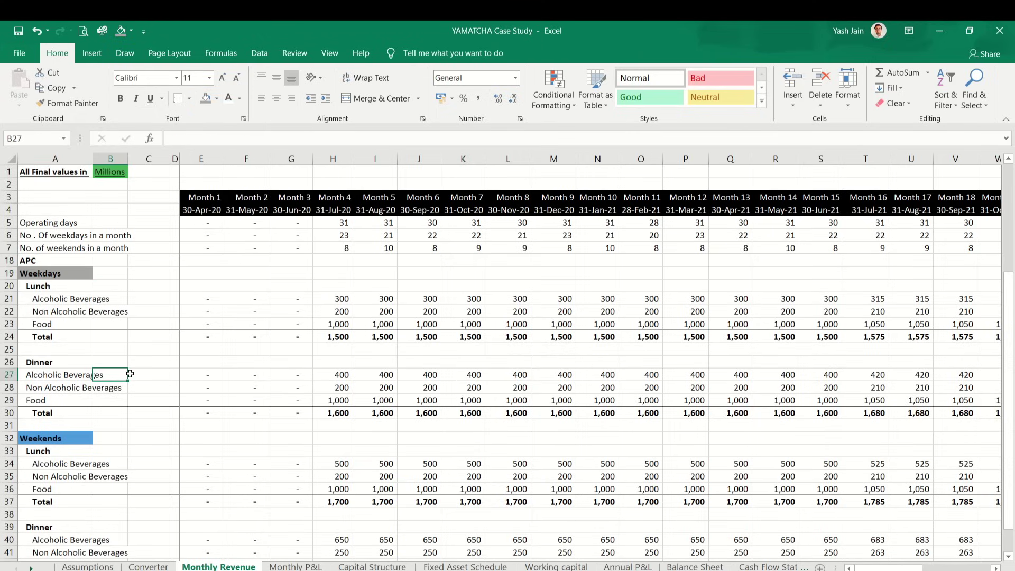
key(Down)
key(Down)
key(Down)
key(Down)
key(Down)
key(Down)
key(Down)
key(Down)
key(Down)
key(Down)
key(Down)
key(Down)
key(Down)
key(Down)
key(Down)
key(Down)
key(Down)
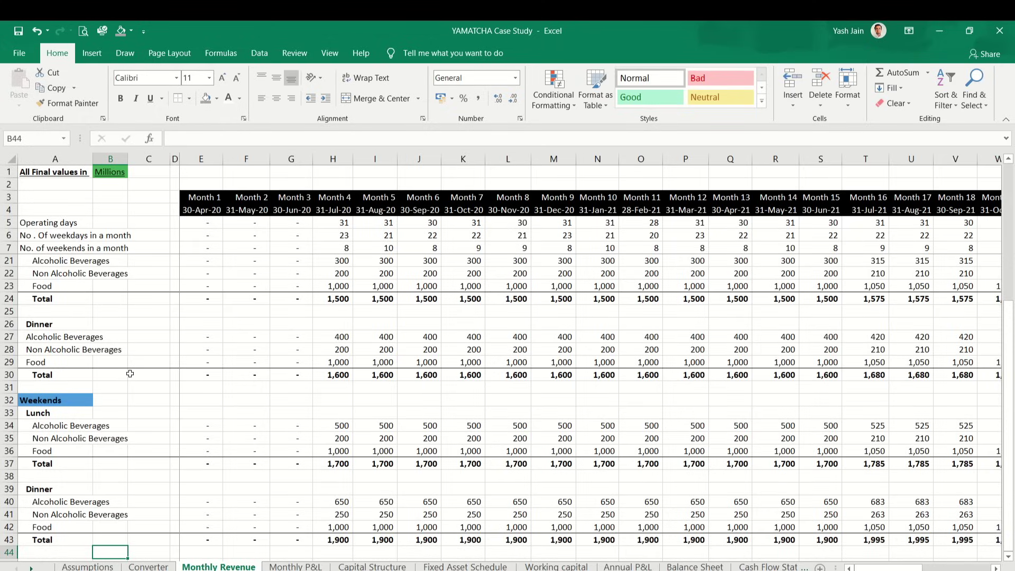
Step: Enter the heading 'Revnue per month' in cell A45
key(Down)
key(Down)
key(Down)
key(Down)
key(Down)
key(Down)
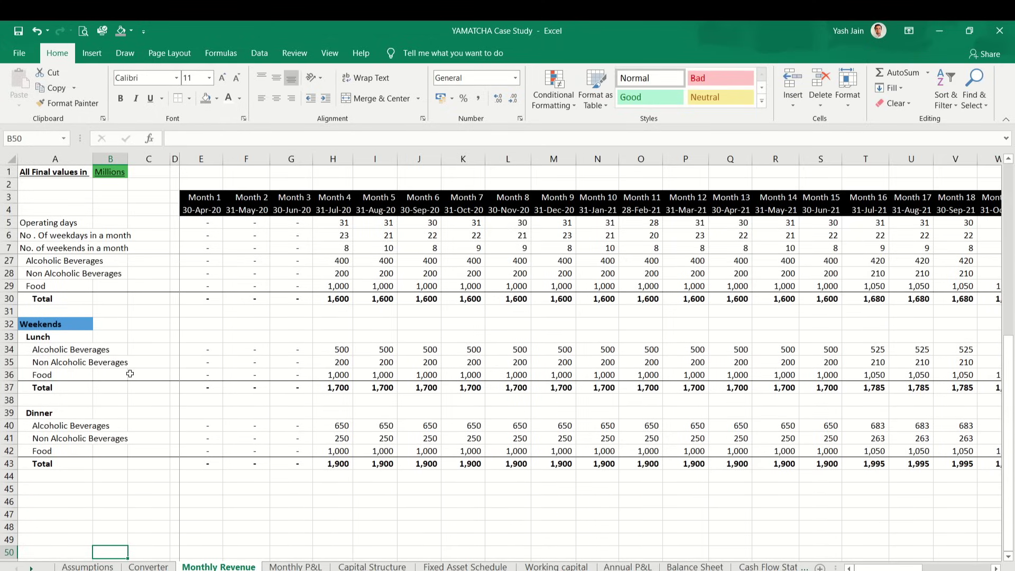
key(Up)
key(Up)
key(Up)
key(Up)
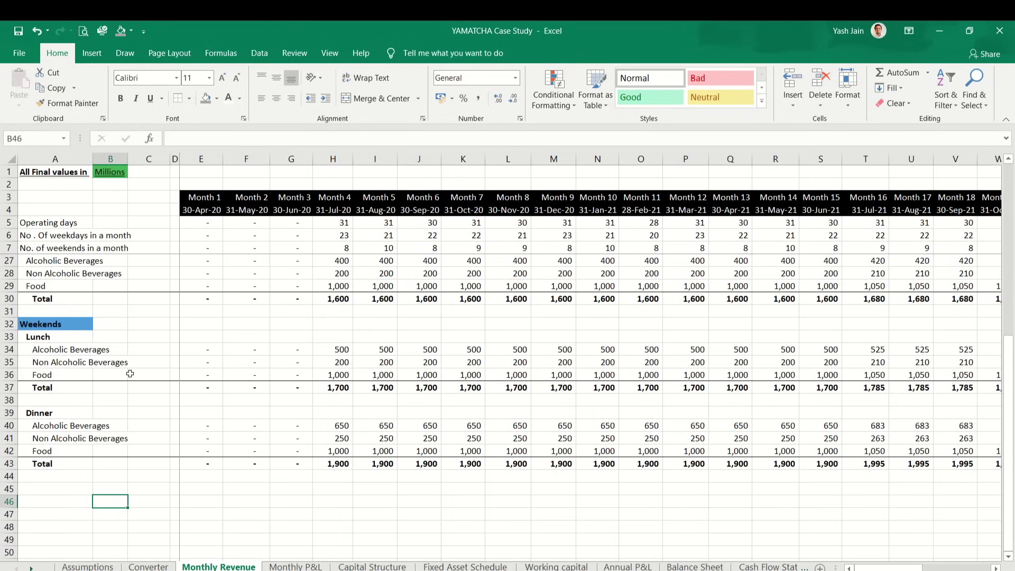
key(Left)
key(Up)
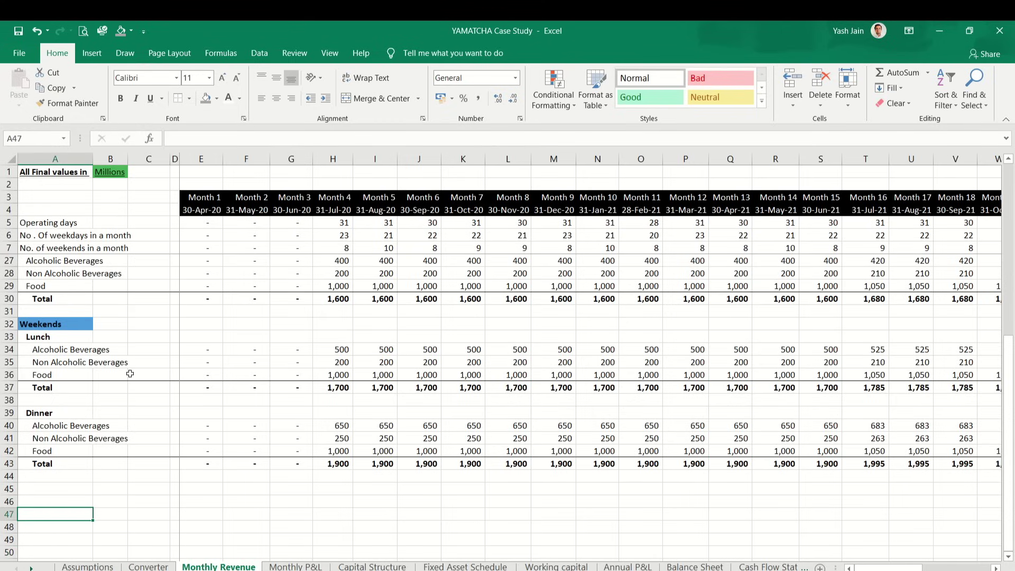
text(Revneu)
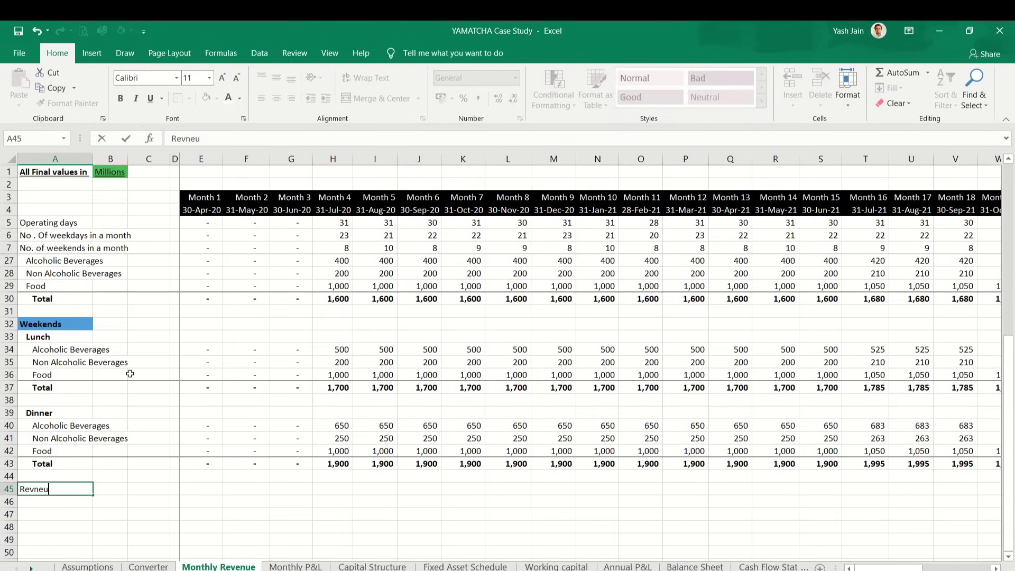
key(BackSpace)
key(BackSpace)
key(BackSpace)
text(nue per)
key(ctrl+Return)
Step: Remove the indent and make the A45 heading bold and underlined
key(alt+h)
key(6)
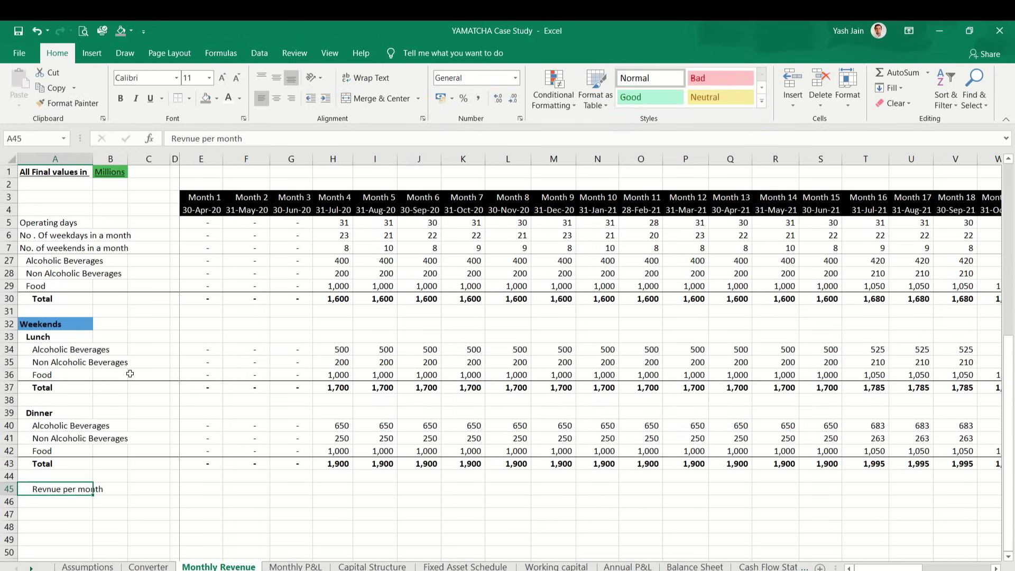
key(alt)
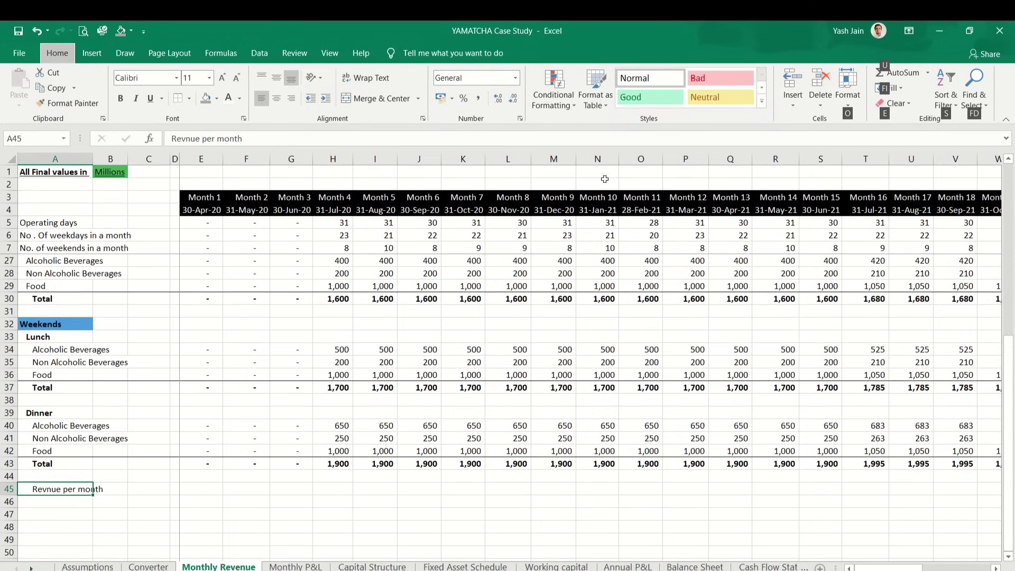
click(311, 98)
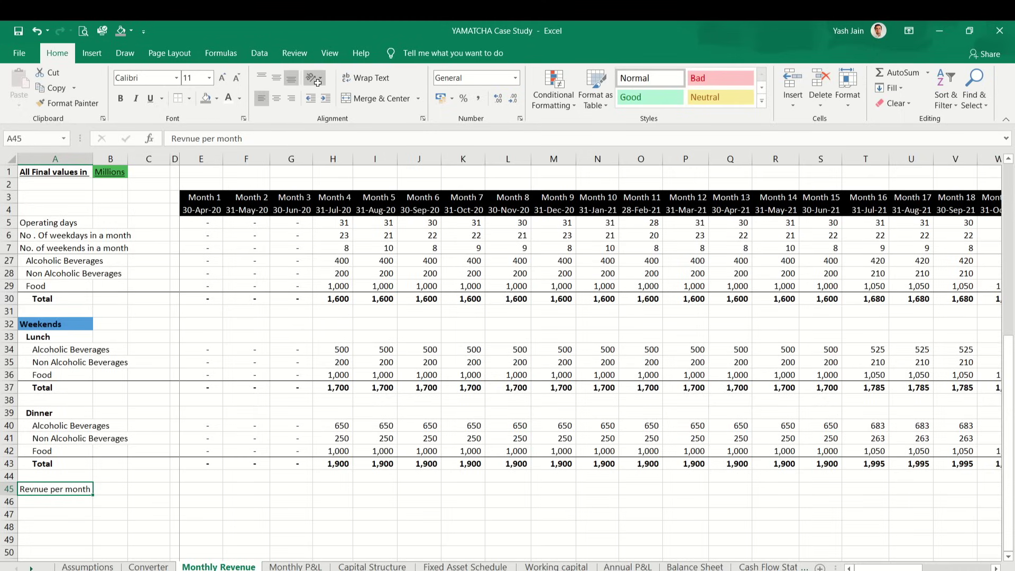
key(ctrl+z)
key(ctrl+y)
key(ctrl+b)
key(ctrl+u)
key(Up)
key(Down)
key(Down)
key(Up)
key(Up)
key(Up)
key(Up)
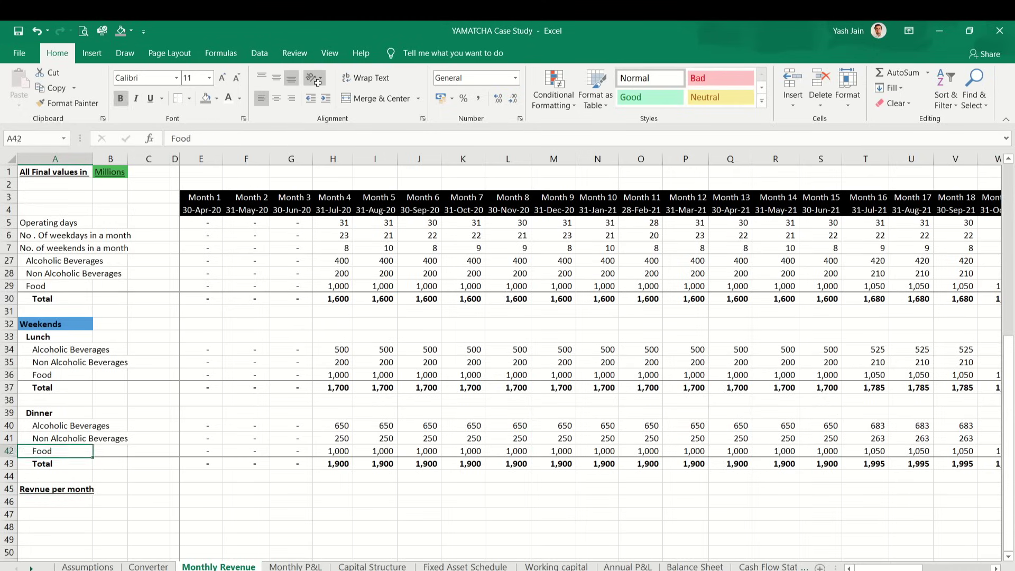
key(Up)
key(Up)
key(Up)
key(Up)
key(Up)
key(Up)
key(Up)
key(Up)
key(Up)
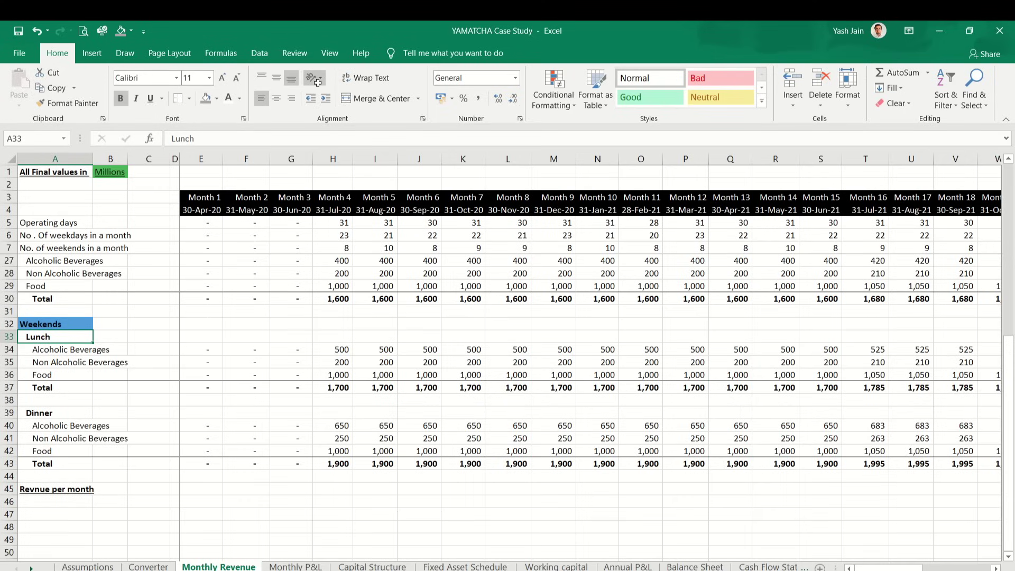
Step: Copy the Lunch item labels and paste them under the 'Revnue per month' heading
key(shift+Down)
key(shift+Down)
key(shift+Down)
key(ctrl+c)
key(Down)
key(Down)
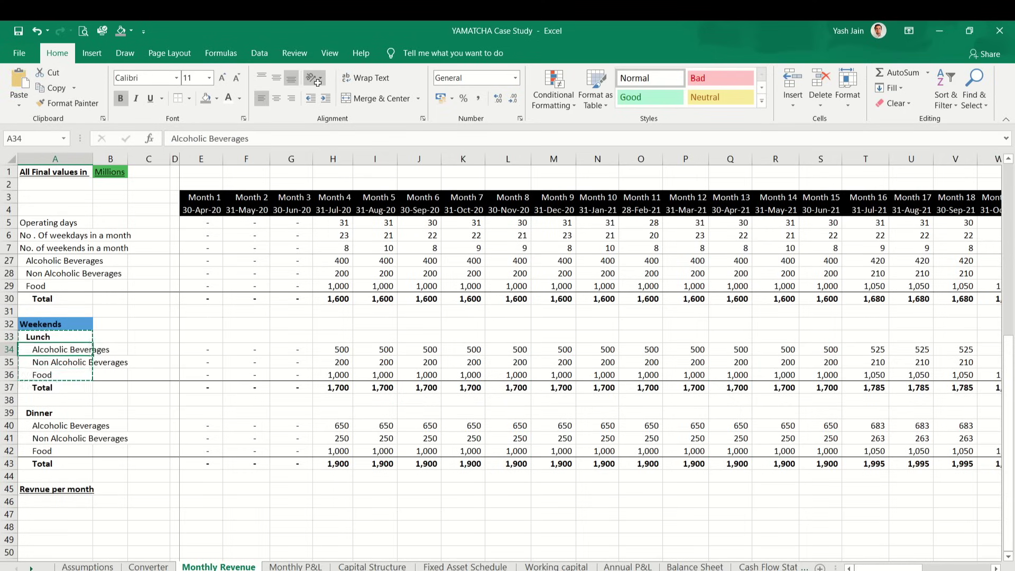
key(Down)
key(Down)
key(Down)
key(Down)
key(Down)
key(Down)
key(Down)
key(Down)
key(Down)
key(Down)
key(Down)
key(Down)
key(Up)
key(ctrl+v)
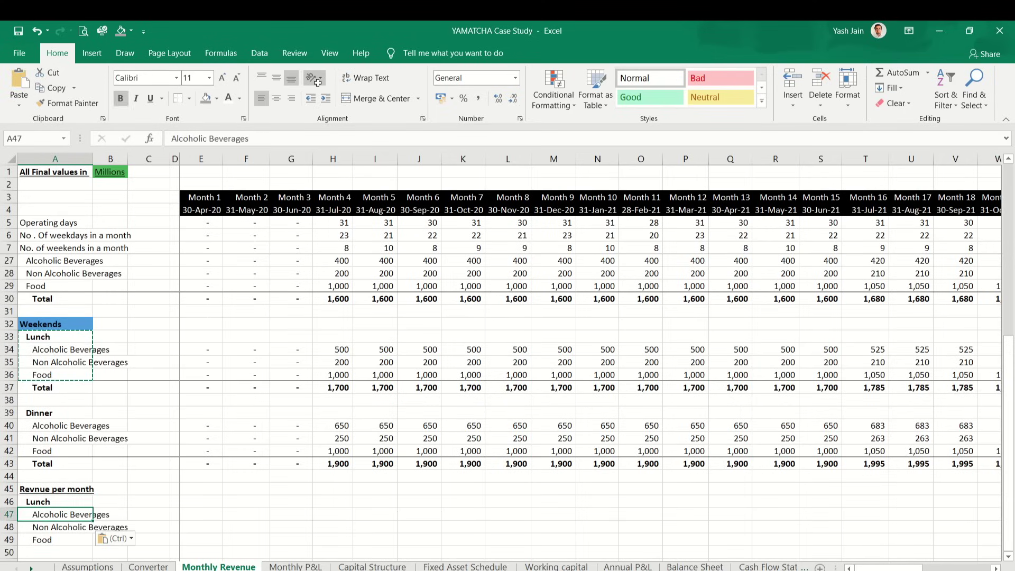
key(Down)
key(Down)
key(Down)
key(Down)
key(Up)
key(Up)
key(Up)
key(Up)
key(Up)
key(Up)
key(Up)
key(Up)
key(Up)
key(Up)
key(Up)
key(Up)
key(Up)
key(Up)
key(Up)
key(Up)
key(Up)
key(Up)
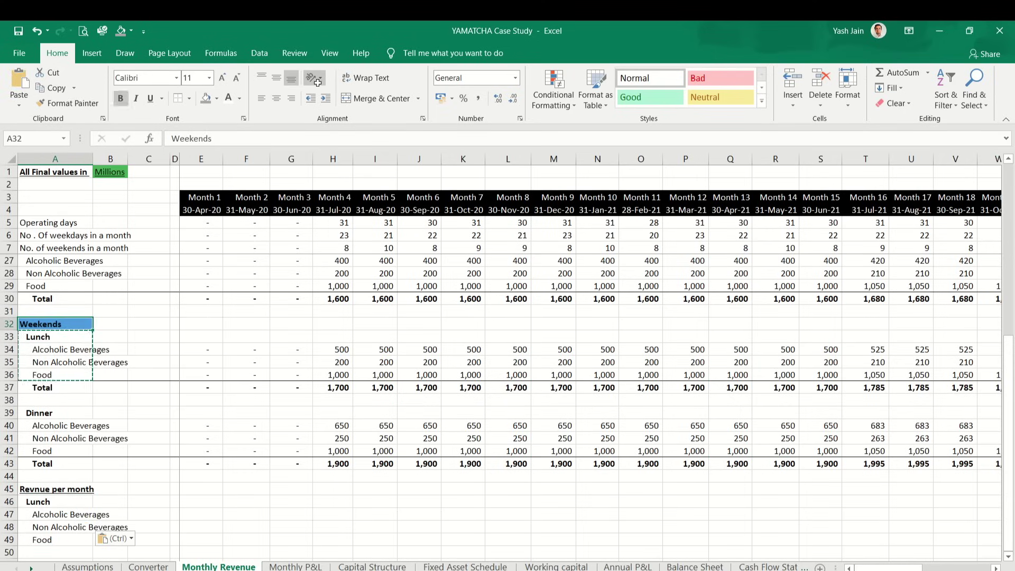
key(Down)
key(Down)
key(Down)
key(Down)
key(Down)
key(Down)
Step: Paste the Dinner item labels below Lunch and insert a blank row above Lunch
key(Down)
key(shift+Down)
key(shift+Down)
key(shift+Down)
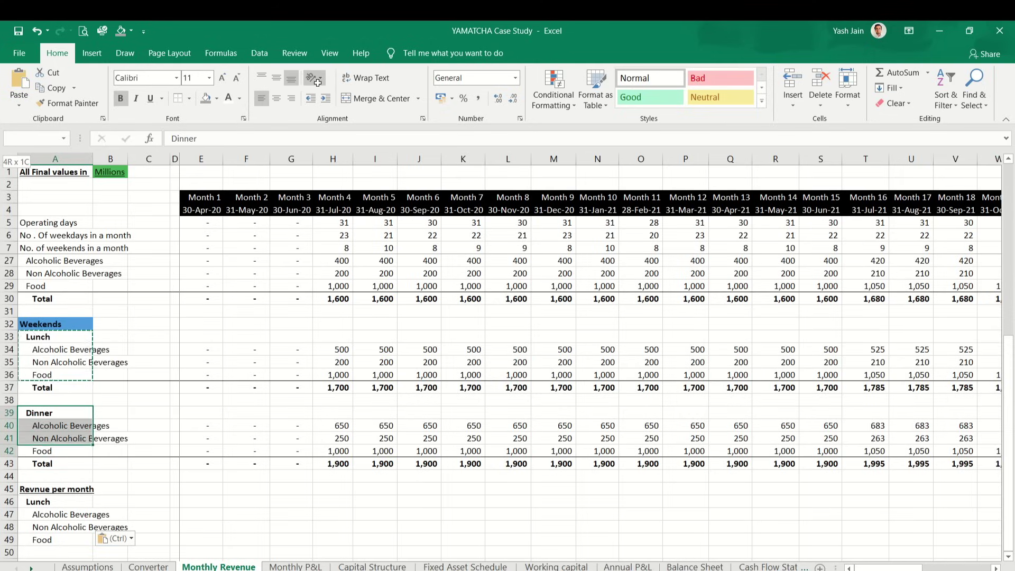
key(ctrl+c)
key(Down)
key(Down)
key(Down)
key(Down)
key(Down)
key(Down)
key(Down)
key(Down)
key(Down)
key(Down)
key(Down)
key(Down)
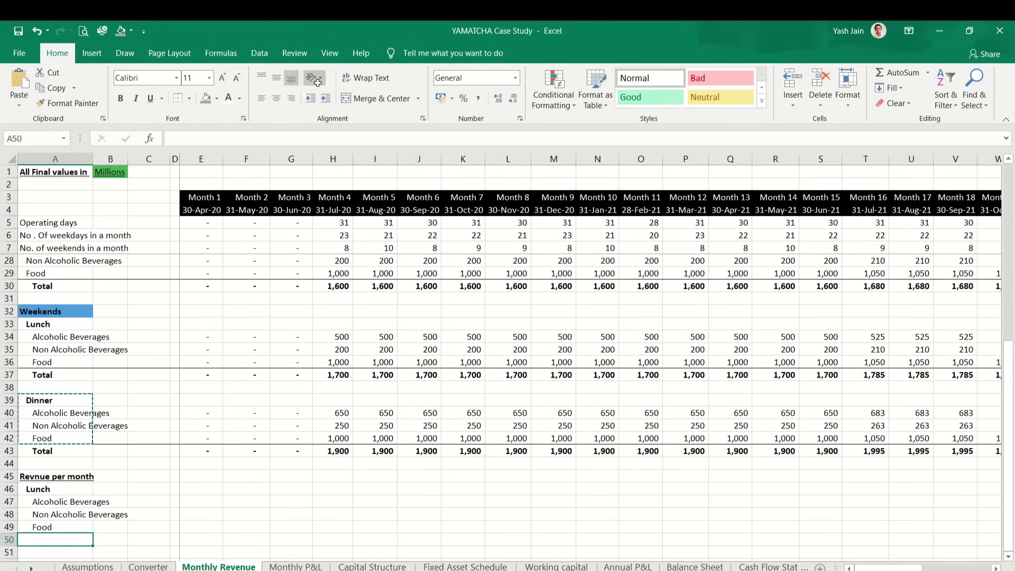
key(Down)
key(ctrl+v)
key(Up)
key(Up)
key(Up)
key(Up)
key(Up)
key(Up)
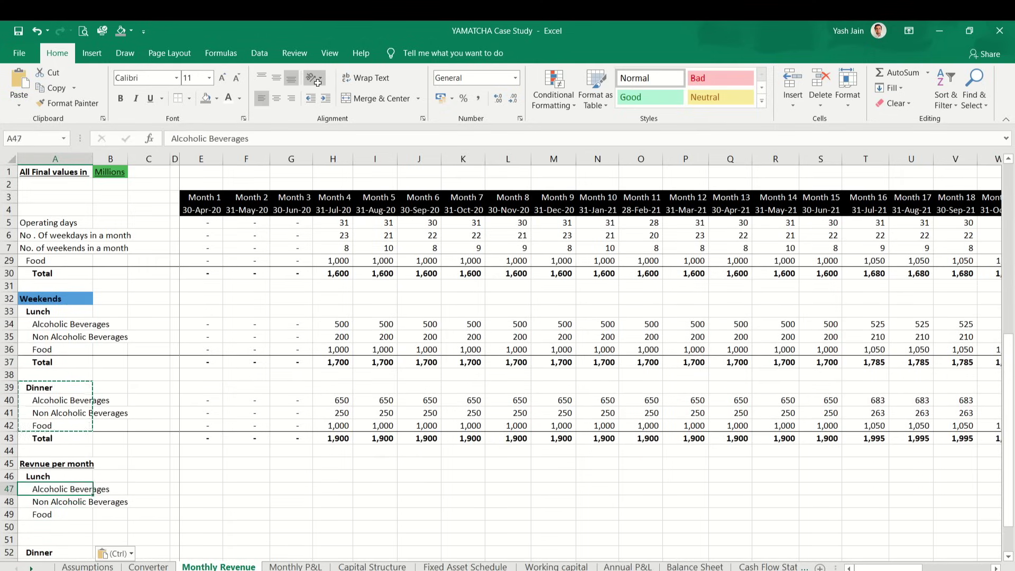
key(shift+space)
key(Escape)
key(ctrl+shift+equal)
key(ctrl+shift+equal)
key(Down)
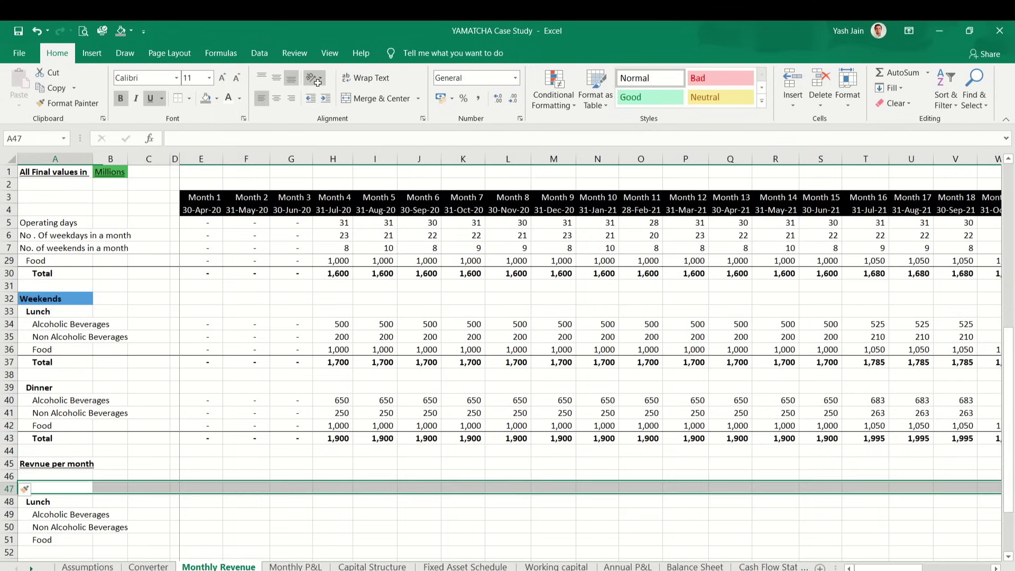
key(ctrl+minus)
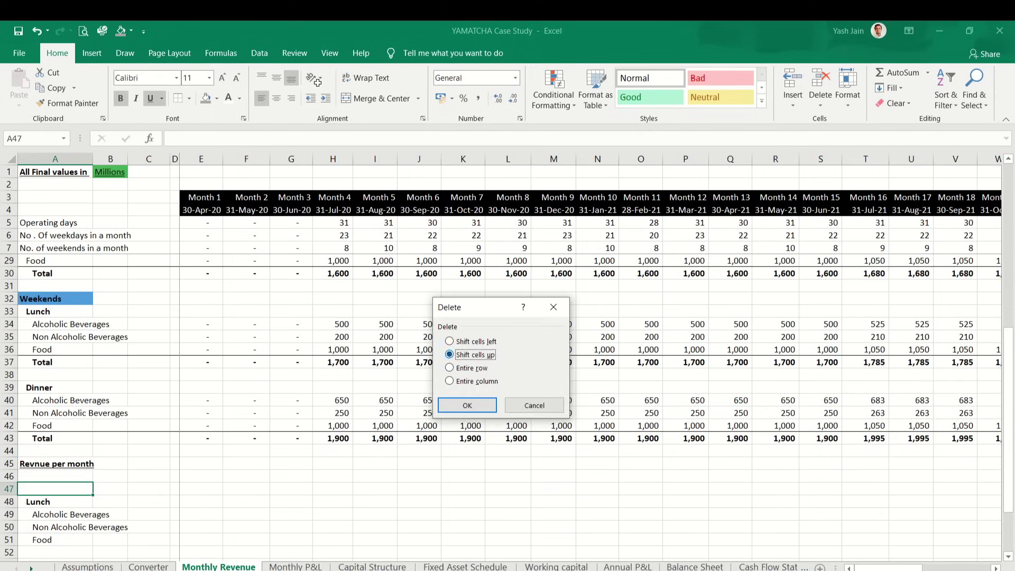
key(Escape)
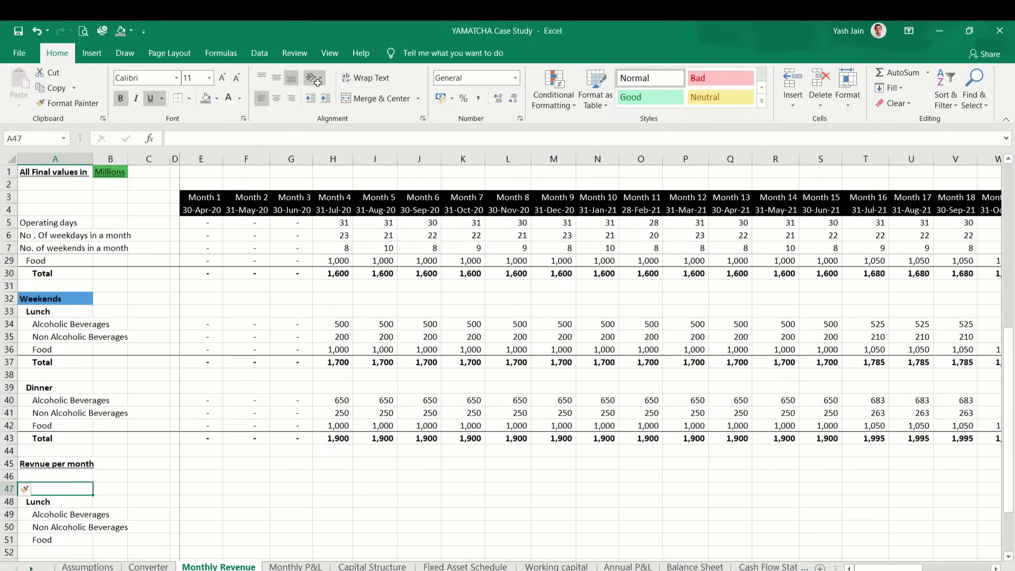
key(Up)
key(Down)
Step: Enter 'Weekdays' in A47 and copy the A47:A57 label block to A60
text(Weekda)
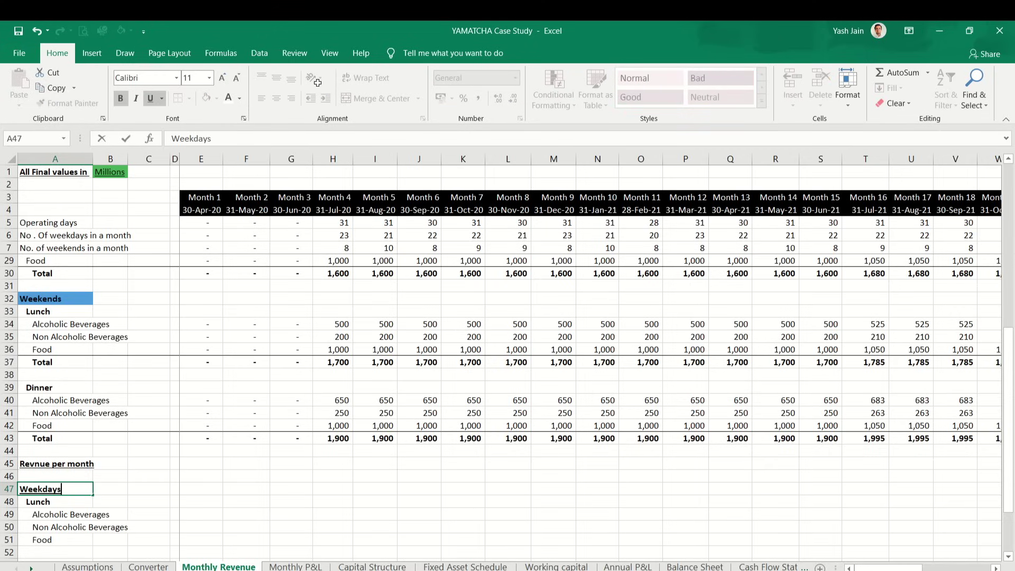
text(ys)
key(Return)
key(Up)
key(shift+Down)
key(shift+Down)
key(shift+Down)
key(shift+Down)
key(shift+Down)
key(shift+Down)
key(shift+Down)
key(shift+Down)
key(shift+Down)
key(shift+Down)
key(shift+Down)
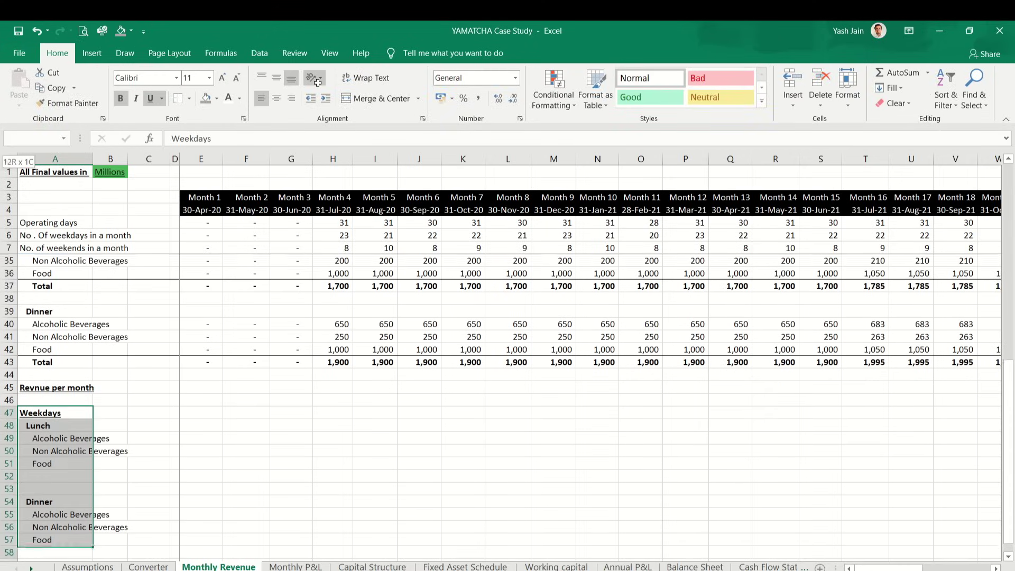
key(ctrl+c)
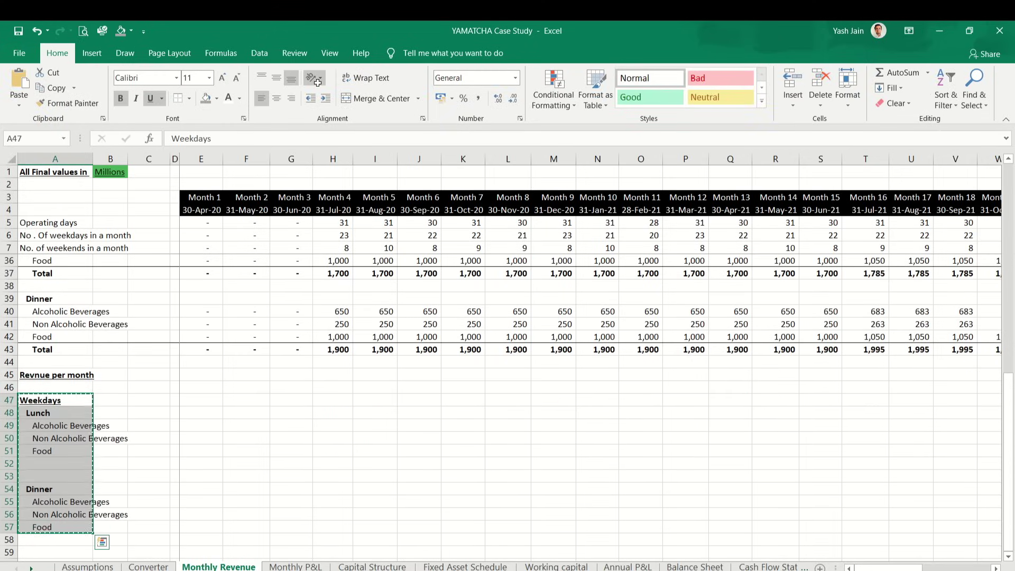
key(Down)
key(Down)
key(Down)
key(Down)
key(Down)
key(Down)
key(Down)
key(Down)
key(Down)
key(Down)
key(Down)
key(Down)
key(Down)
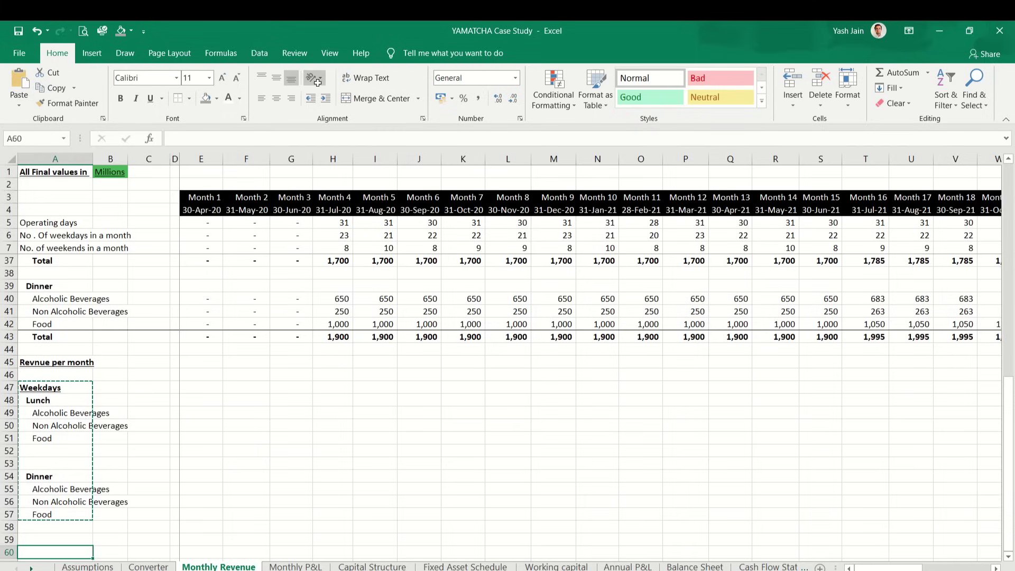
key(ctrl+v)
Step: Rename the pasted heading at A60 from 'Weekdays' to 'Weekends'
key(F2)
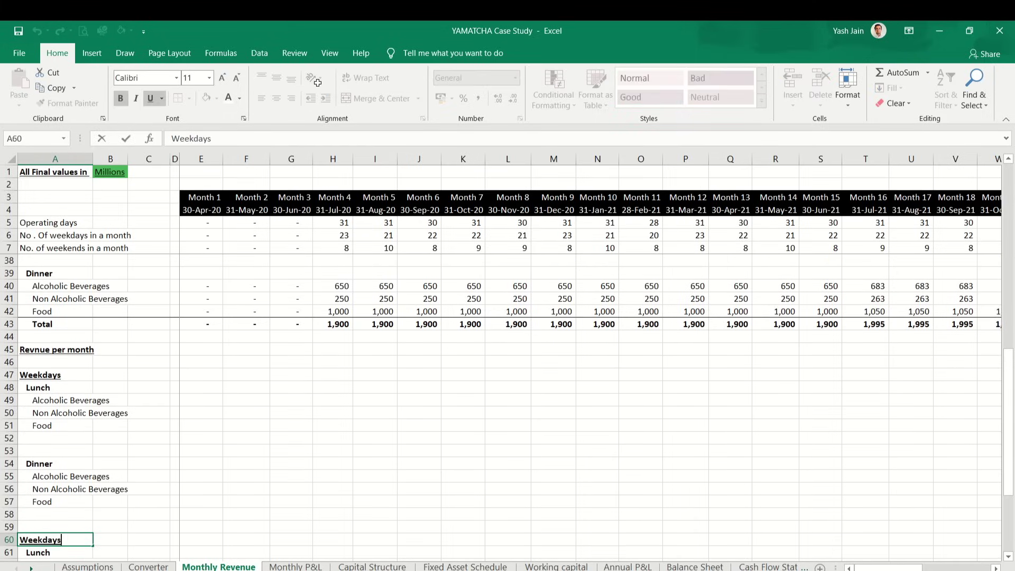
key(BackSpace)
key(BackSpace)
key(BackSpace)
key(BackSpace)
key(BackSpace)
text(nds)
key(Return)
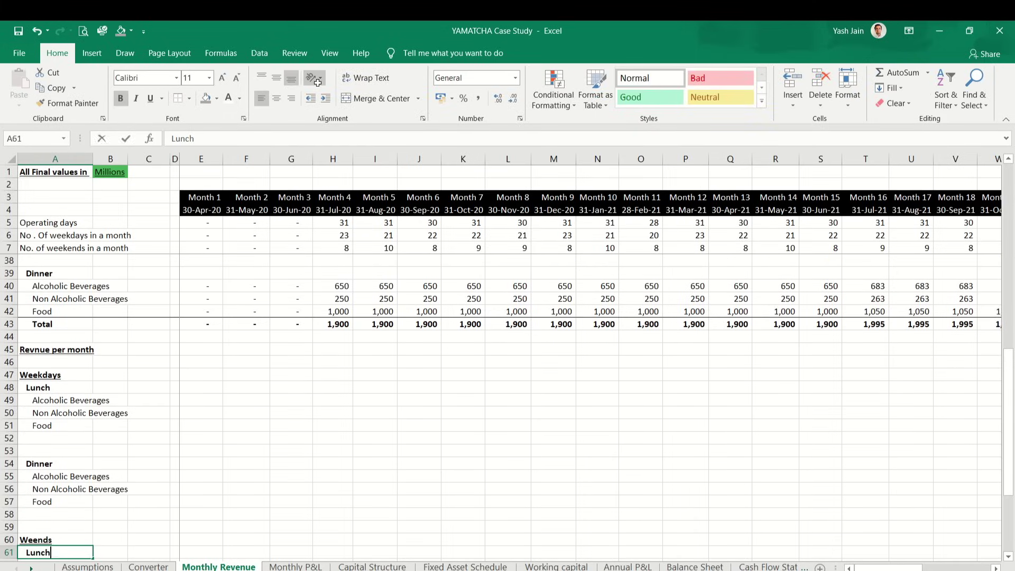
key(F2)
key(Escape)
key(Up)
key(F2)
key(BackSpace)
key(BackSpace)
key(BackSpace)
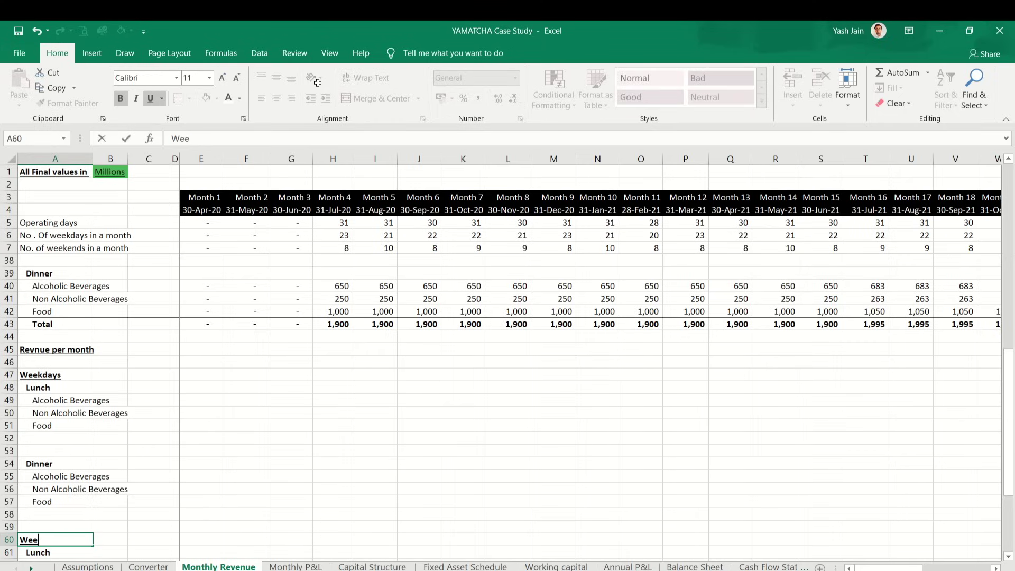
text(kends)
key(Return)
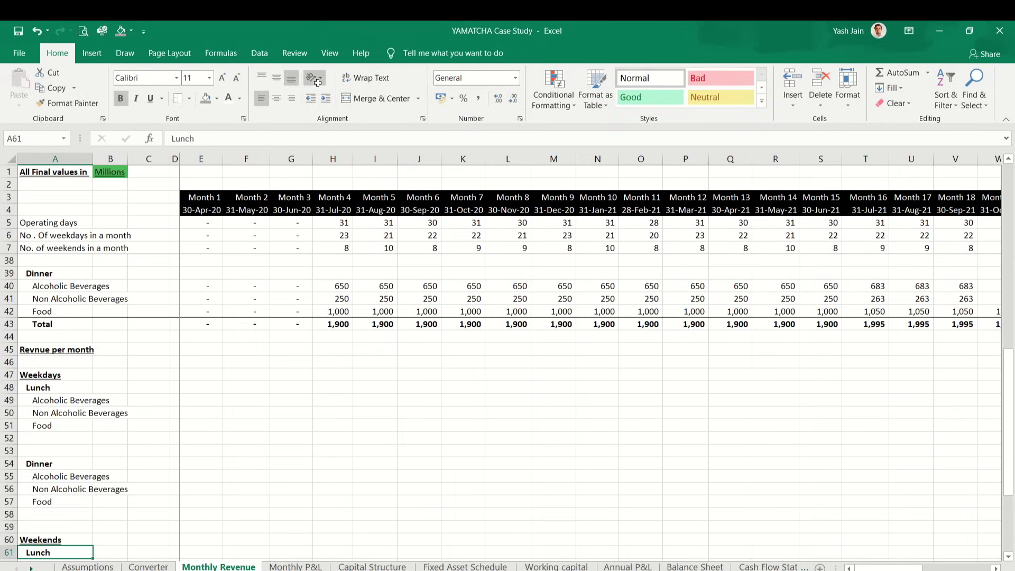
Step: Review the new label layout and go to the Month 1 weekday lunch Alcoholic Beverages cell
key(Up)
key(Up)
key(Up)
key(Up)
key(Up)
key(Up)
key(Up)
key(Up)
key(Up)
key(Up)
key(Up)
key(Up)
key(Up)
key(Up)
key(Up)
key(Up)
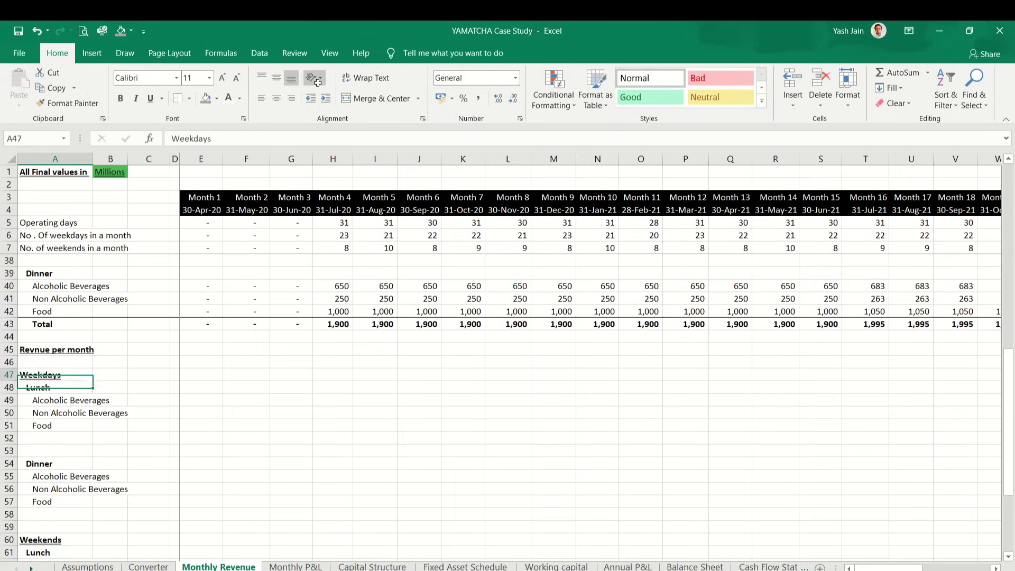
key(Down)
key(Down)
key(Down)
key(Down)
key(Right)
key(Down)
key(Down)
key(Down)
key(Down)
key(Down)
key(Down)
key(Down)
key(Down)
key(Down)
key(Down)
key(Down)
key(Down)
key(Down)
key(Down)
key(Down)
key(Down)
key(Down)
key(Down)
key(Down)
key(Down)
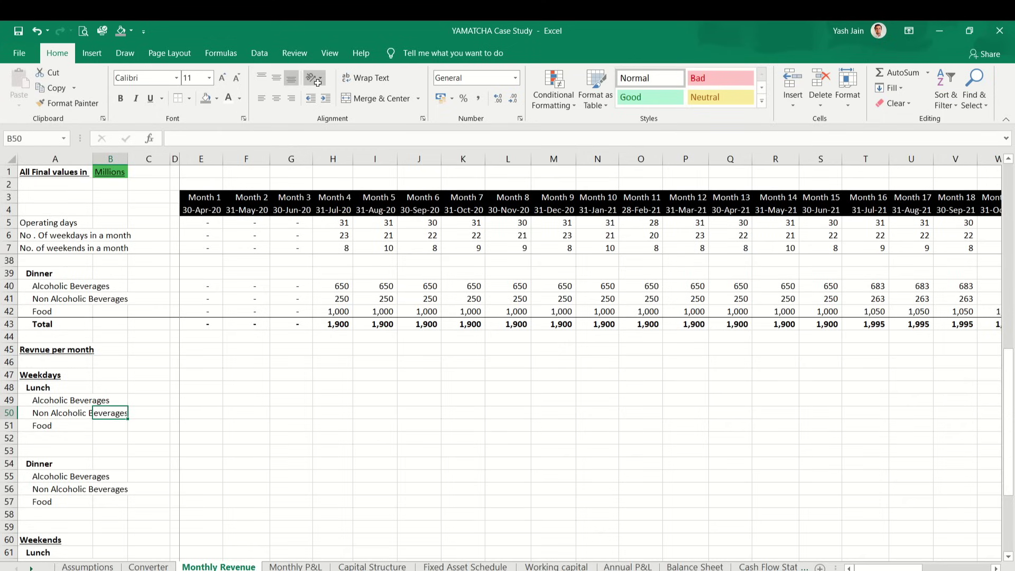
key(Up)
key(Up)
key(Up)
key(Up)
key(Up)
key(Up)
key(Up)
key(Up)
key(Up)
key(Up)
key(Up)
key(Up)
key(Up)
key(Up)
key(Up)
key(Up)
key(Up)
key(Up)
key(Up)
key(Up)
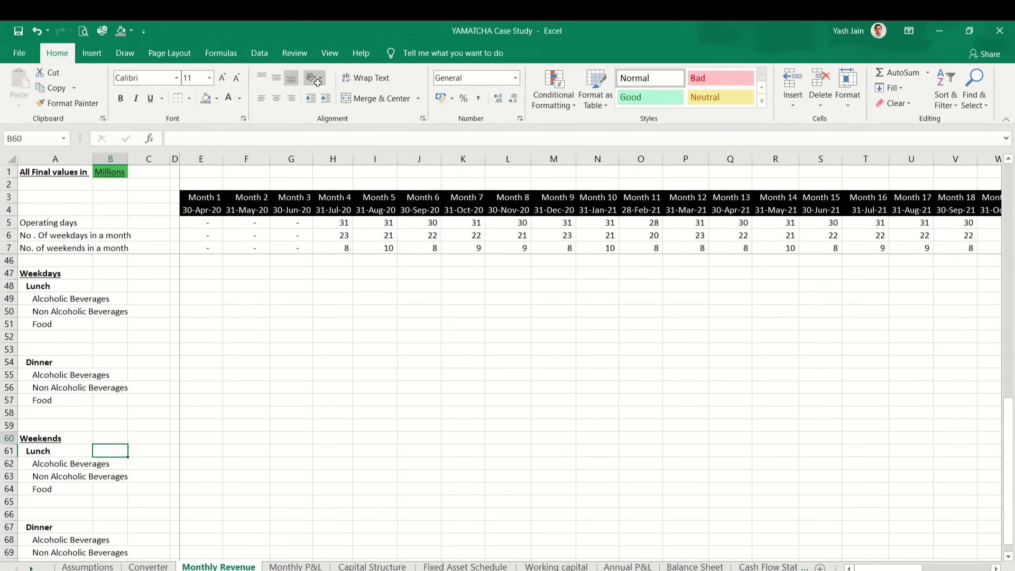
key(Right)
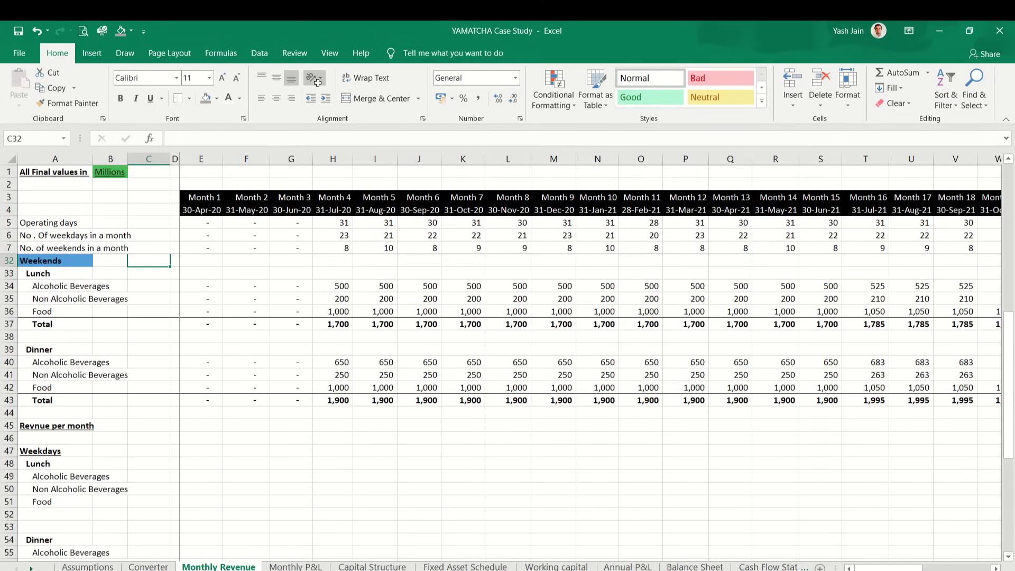
key(Down)
key(Right)
key(Right)
key(Down)
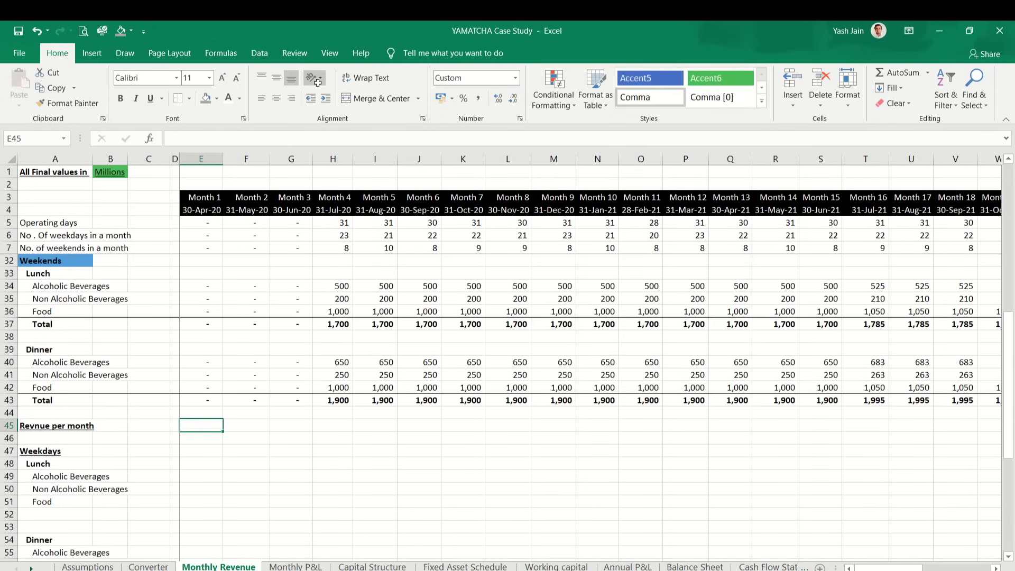
key(Down)
key(Down)
key(Down)
key(Down)
key(Right)
key(Left)
key(Right)
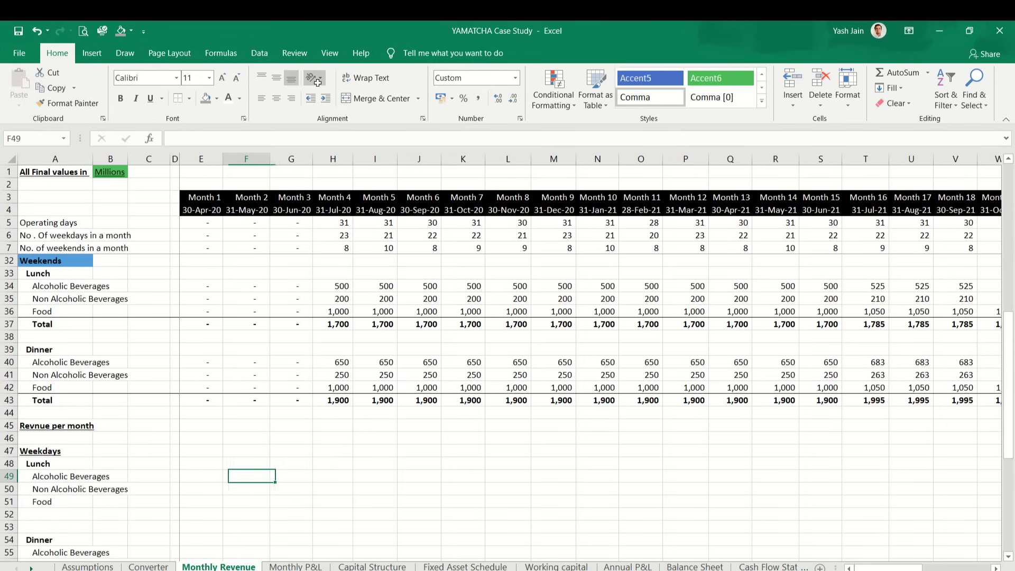
key(Left)
key(Left)
key(Right)
Step: In E49 enter a formula multiplying Alcoholic Beverages APC, row-locked lunch guests, and weekdays
text(=)
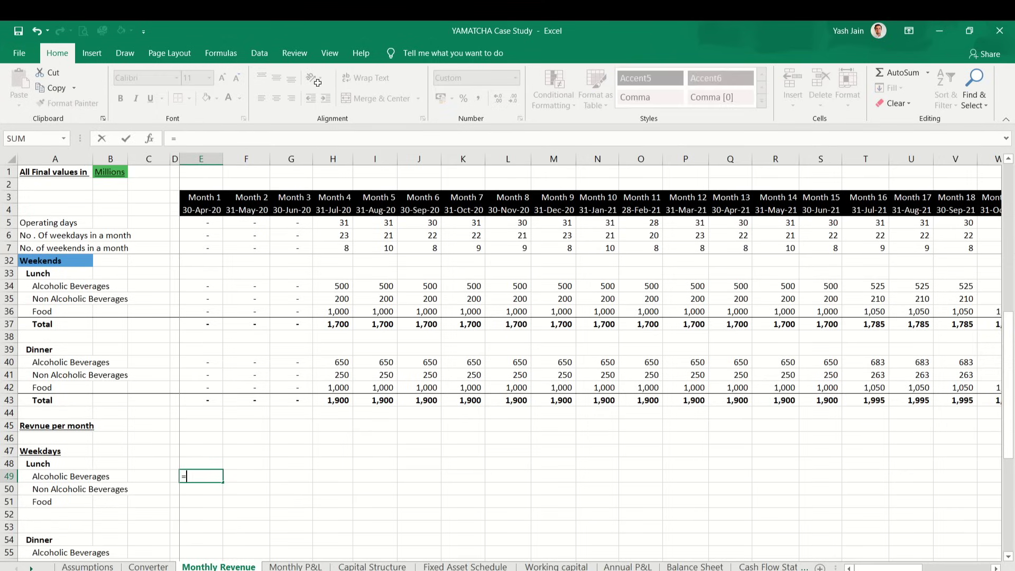
key(Up)
key(Up)
key(Up)
key(Up)
key(Up)
key(Up)
key(Up)
key(Up)
key(Up)
key(Up)
key(Up)
key(Up)
key(Up)
key(Up)
key(Up)
key(Up)
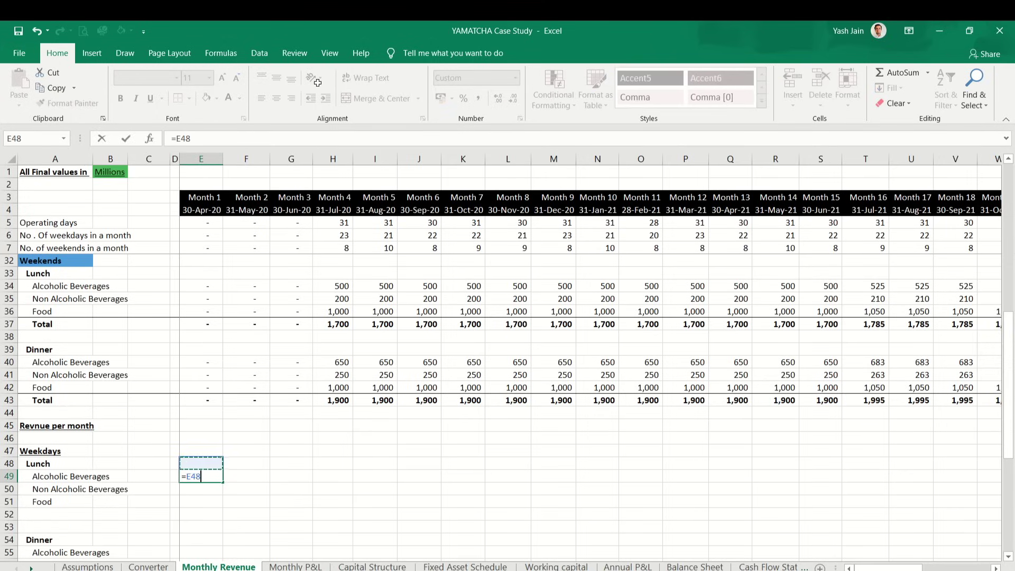
key(Up)
key(Up)
key(Up)
key(Up)
key(Up)
key(Up)
key(Up)
key(Up)
key(Up)
key(Up)
key(Up)
key(Up)
key(Up)
key(Up)
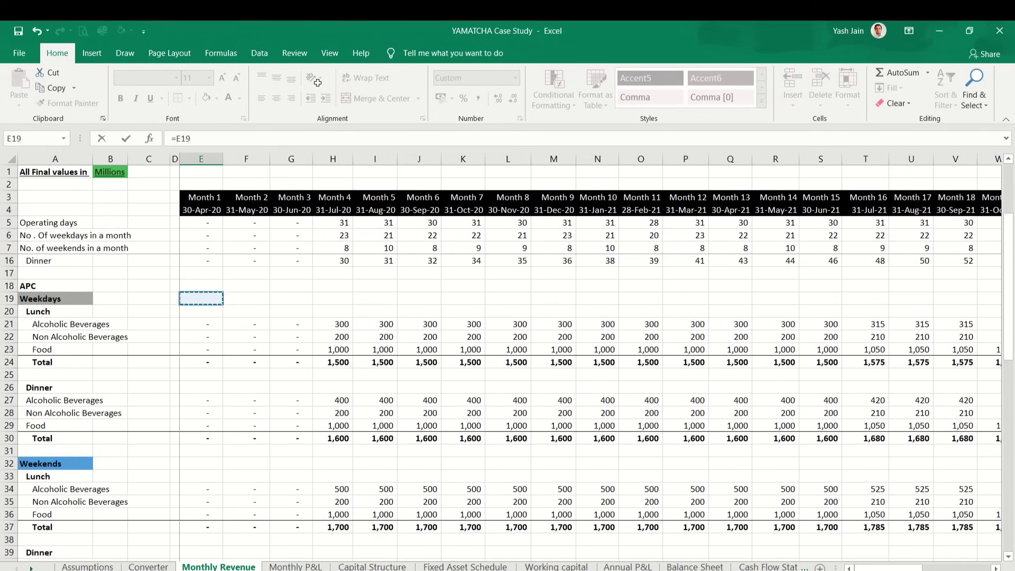
key(Down)
key(Down)
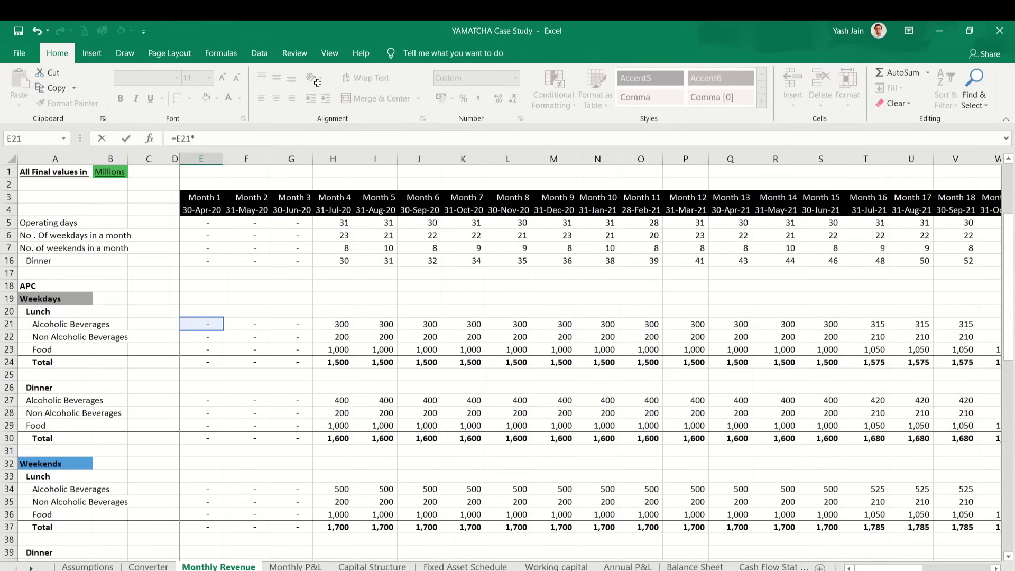
key(Up)
key(Up)
key(Up)
key(Up)
key(Up)
key(Up)
key(Up)
key(Up)
key(Up)
key(Up)
key(Up)
key(Up)
key(Up)
key(Up)
key(Up)
key(Up)
key(Up)
key(Up)
key(Up)
key(Up)
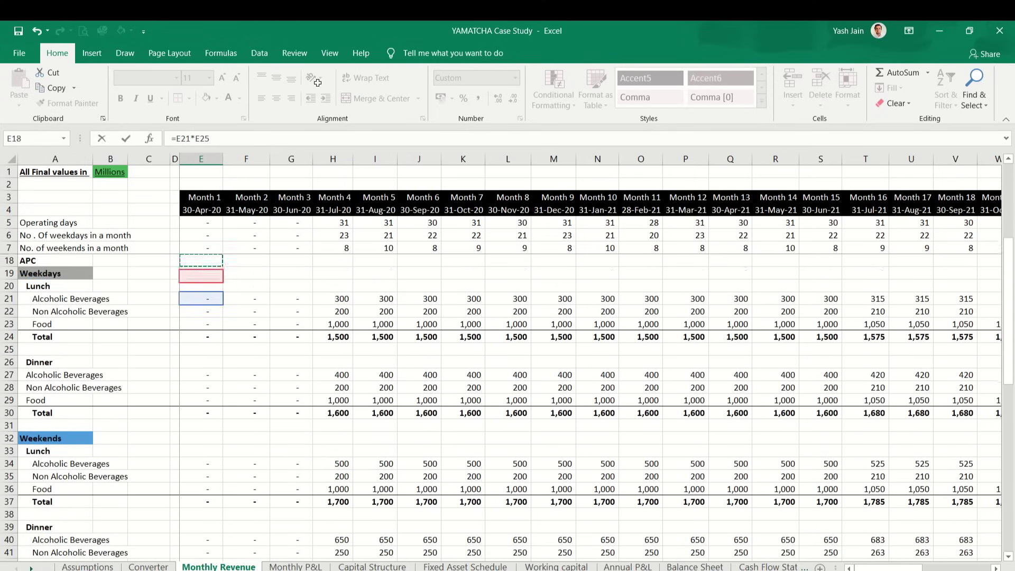
key(Up)
key(Up)
key(Up)
key(Up)
key(Up)
key(Up)
key(Up)
key(Up)
key(Up)
key(Up)
key(Up)
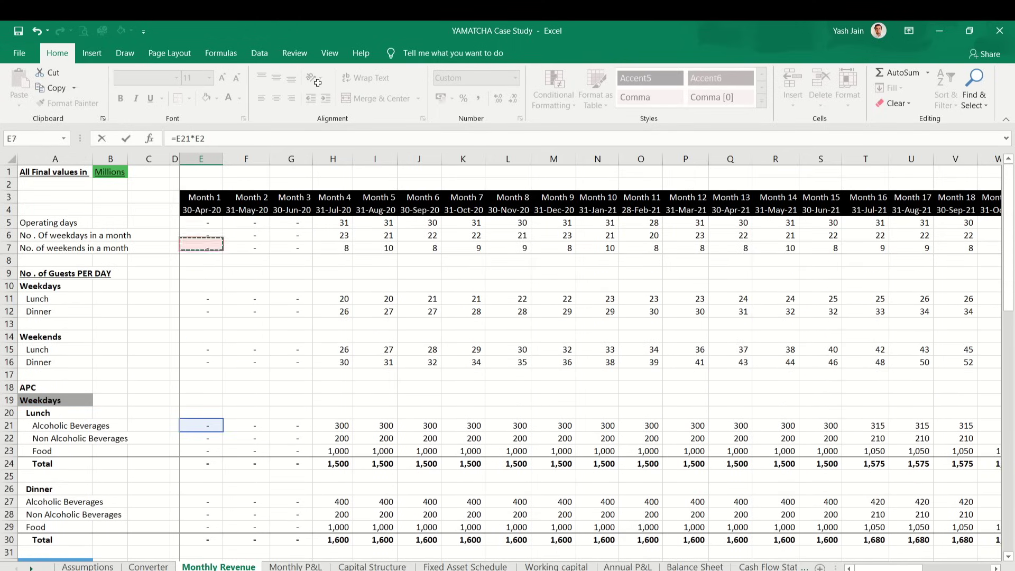
key(Down)
key(Down)
key(Down)
key(Down)
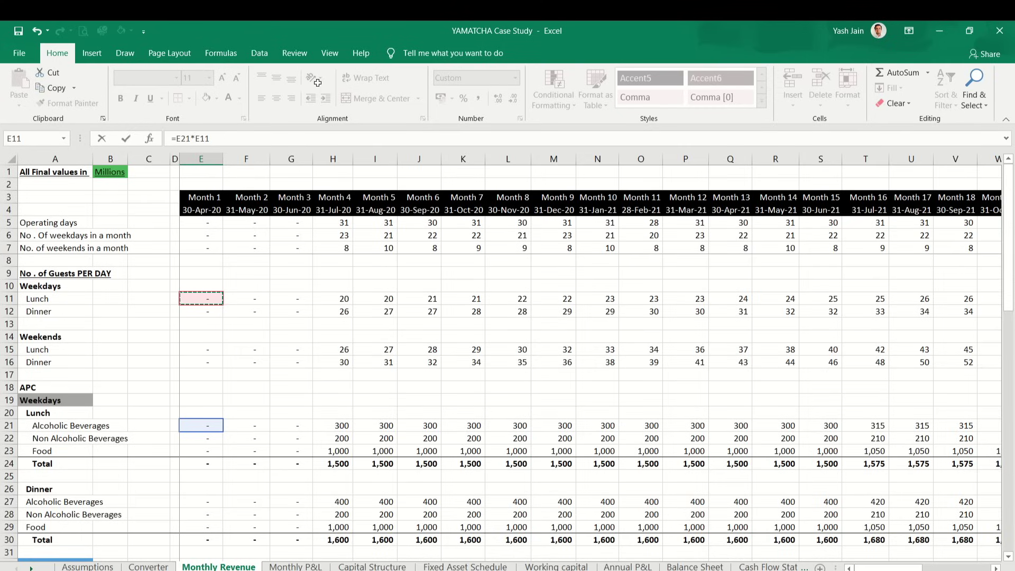
key(F4)
click(211, 240)
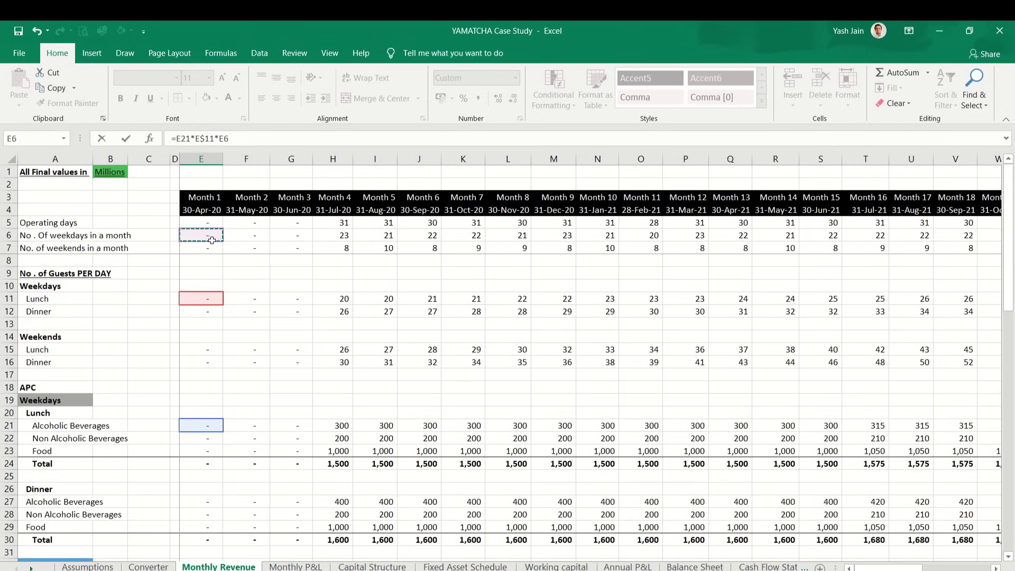
key(Return)
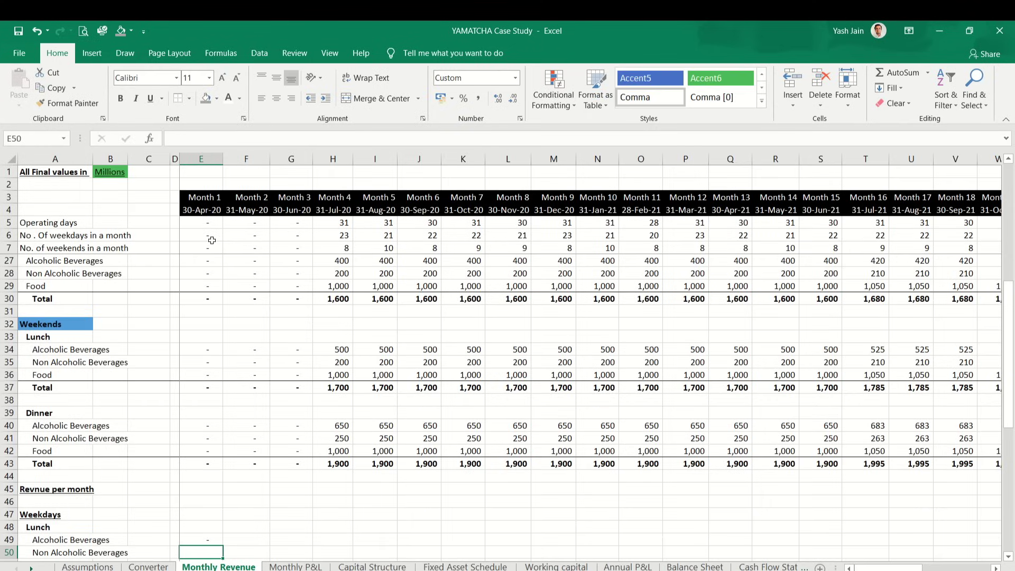
Step: Copy the E49 formula across row 49 through Month 36 (E49:AN49)
key(Up)
key(ctrl+c)
key(shift+Right)
key(shift+Right)
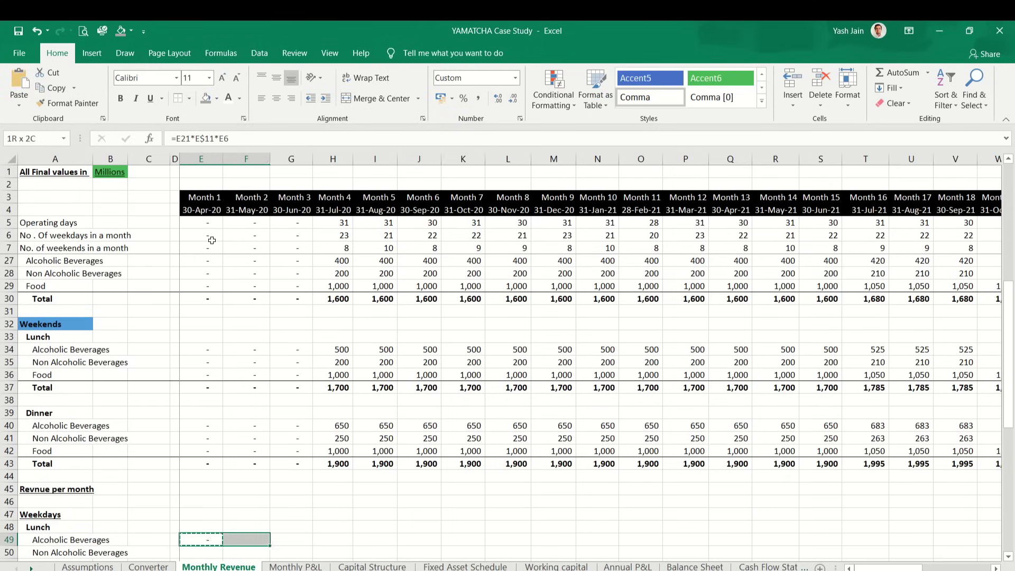
key(shift+Right)
key(shift+Right)
key(shift+Right)
key(shift+Right)
key(shift+Right)
key(shift+Right)
key(shift+Right)
key(shift+Right)
key(shift+Right)
key(shift+Right)
key(shift+Right)
key(shift+Right)
key(shift+Right)
key(shift+Right)
key(shift+Right)
key(shift+Right)
key(shift+Right)
key(shift+Right)
key(shift+Right)
key(shift+Right)
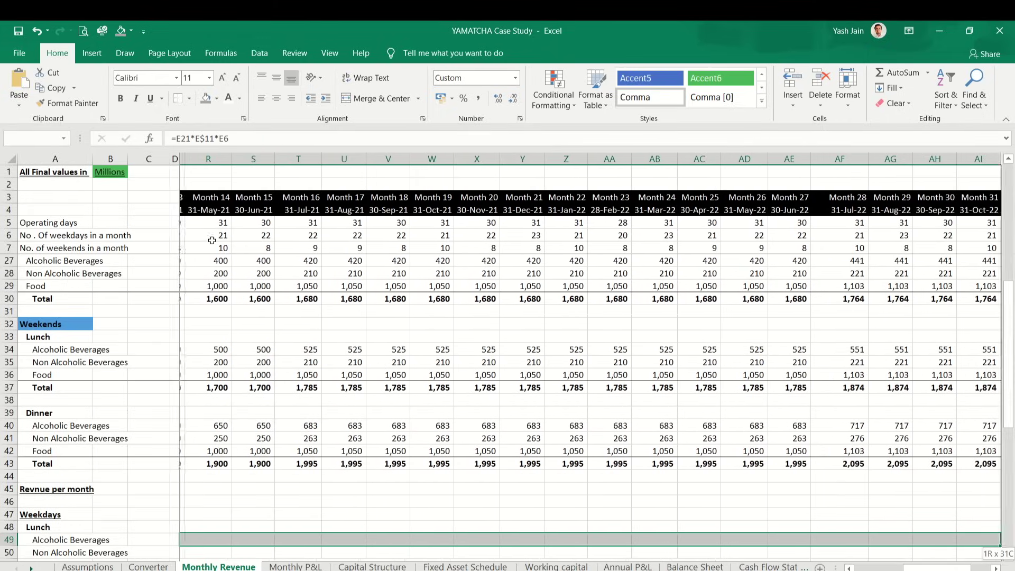
key(shift+Right)
key(shift+Right)
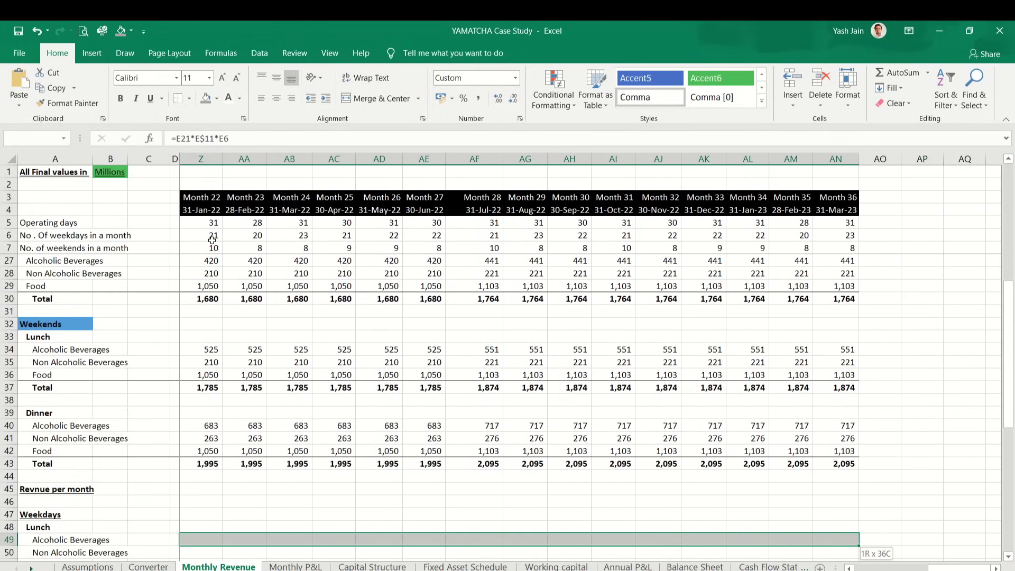
key(ctrl+v)
key(Home)
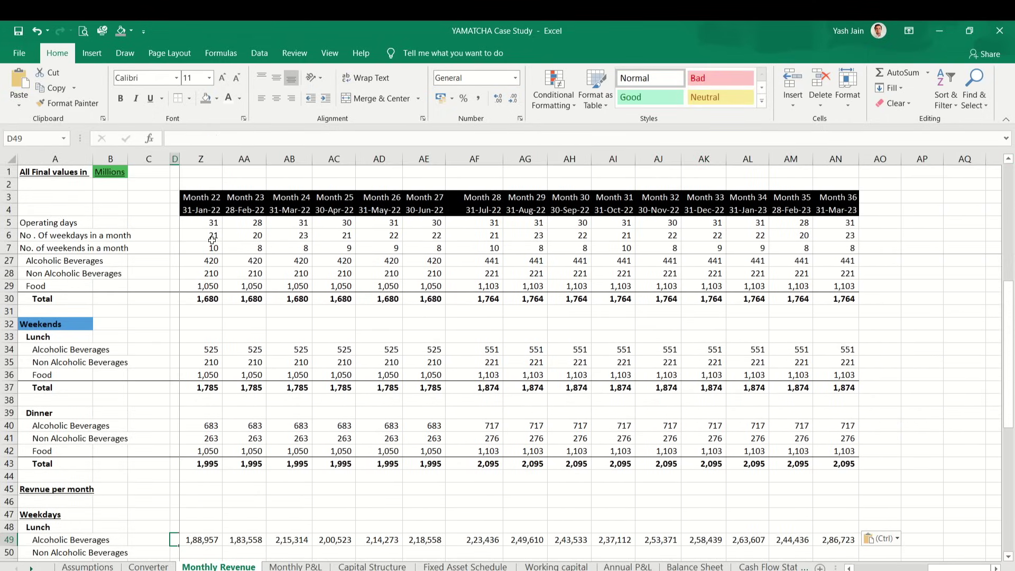
key(ctrl+z)
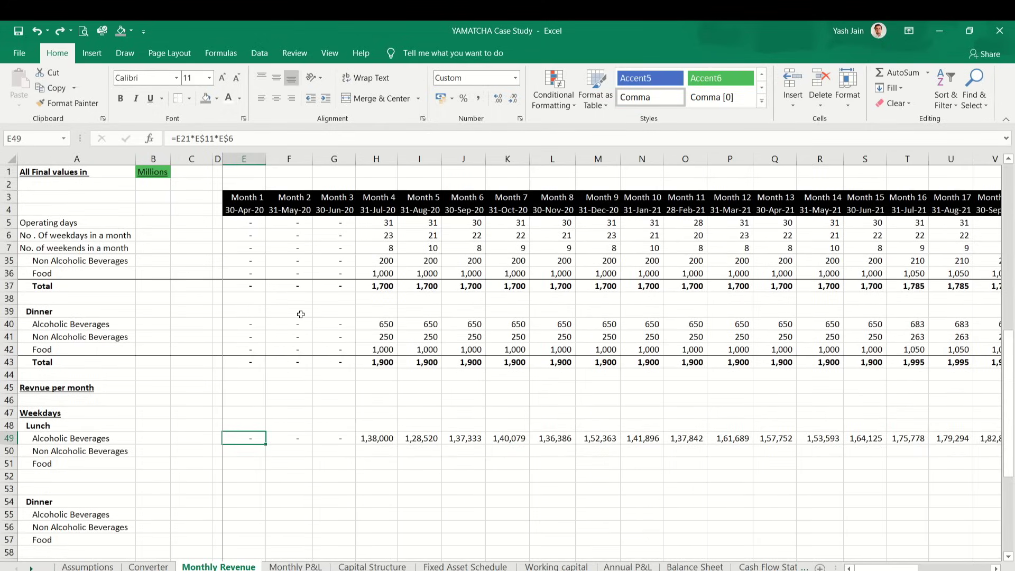
key(Right)
key(Right)
key(Right)
key(Left)
key(Left)
key(Left)
key(Down)
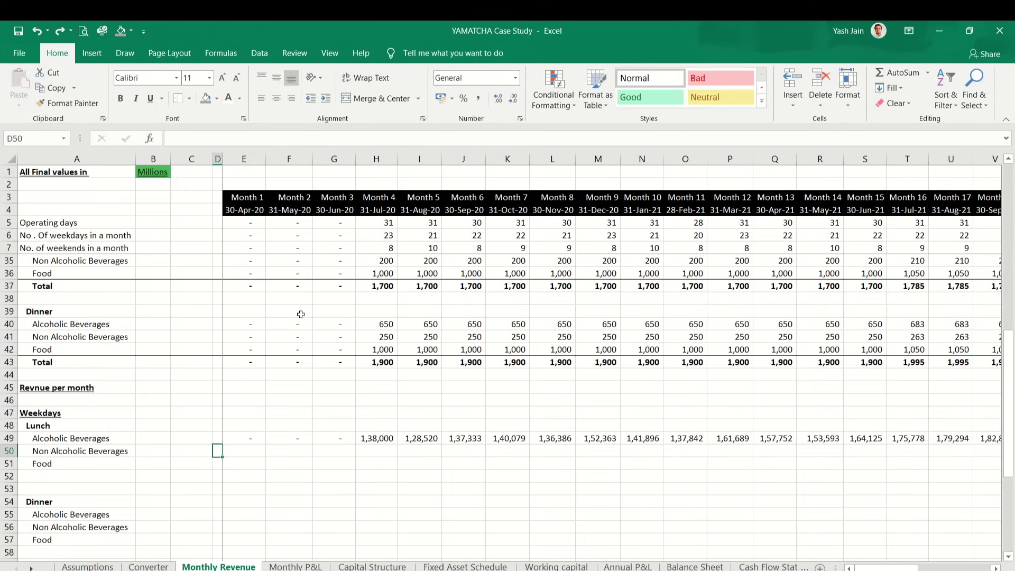
Step: Start the E50 formula with the weekday lunch guests reference E$11
text(=)
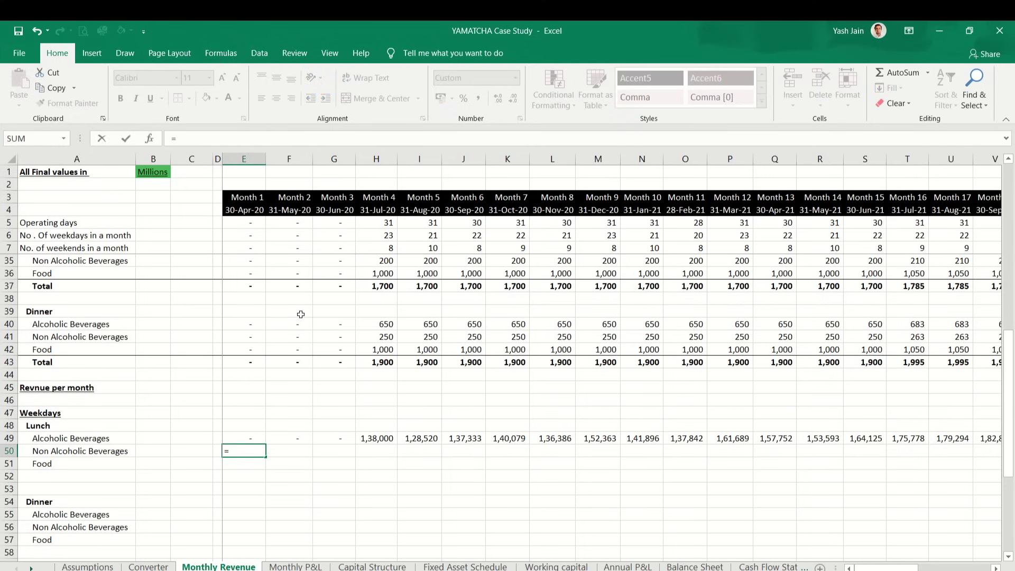
key(Up)
key(Up)
key(Up)
key(Up)
key(Up)
key(Up)
key(Up)
key(Up)
key(Up)
key(Up)
key(Up)
key(Up)
key(Up)
key(Up)
key(Up)
key(Up)
key(Up)
key(Up)
key(Up)
key(Up)
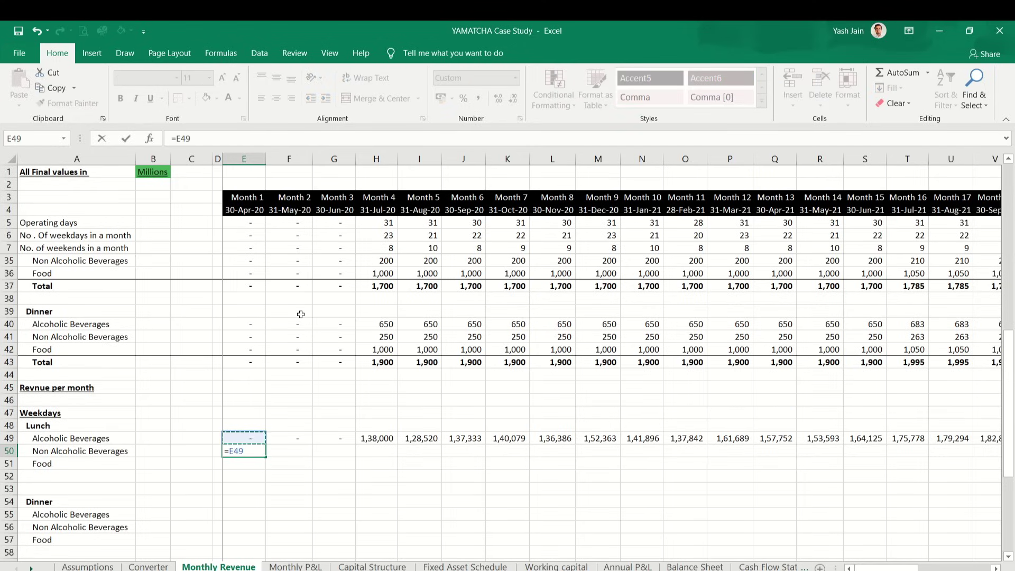
key(Up)
key(Up)
key(Up)
key(Up)
key(Up)
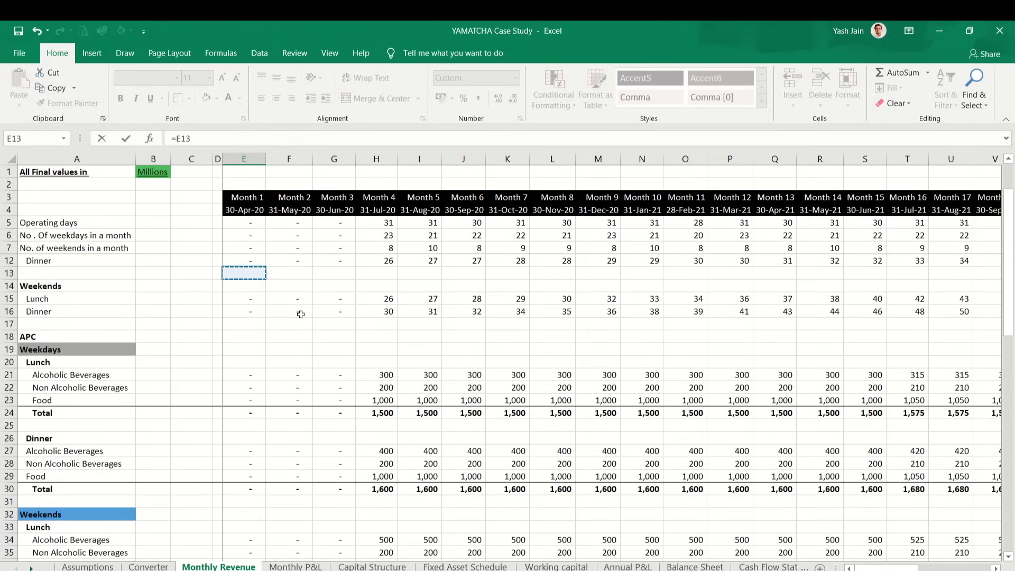
key(Down)
key(Down)
key(Down)
key(Down)
key(Down)
key(Down)
key(Down)
key(Down)
key(Down)
key(Down)
key(Down)
key(Down)
key(Up)
key(Up)
key(Up)
key(Up)
key(Up)
key(Up)
key(Up)
key(Up)
key(Up)
key(Up)
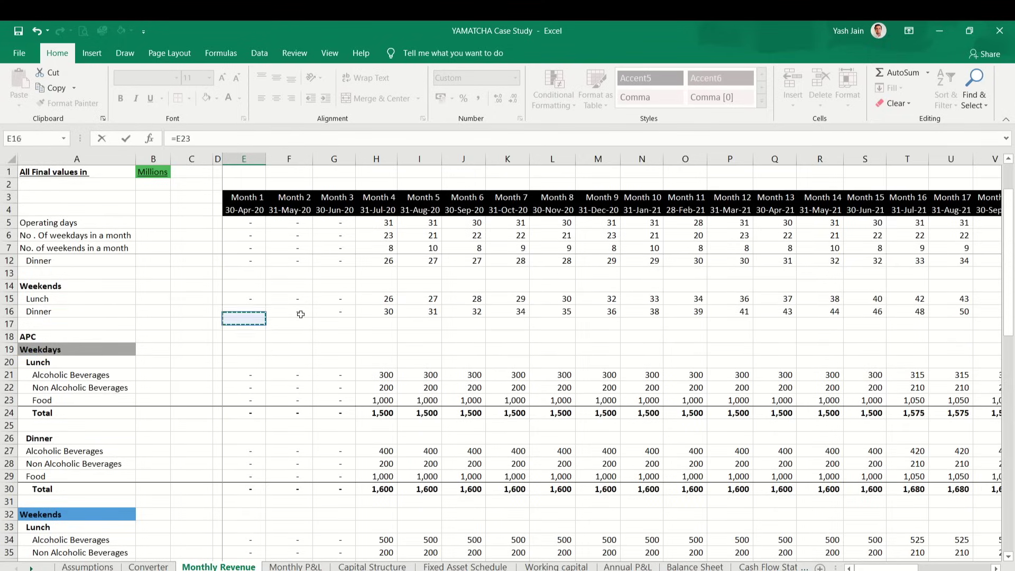
key(Down)
key(Down)
key(Down)
key(Down)
key(Down)
key(Down)
key(Down)
key(Down)
key(Down)
key(Up)
key(Up)
key(Up)
key(Up)
key(Up)
key(Up)
key(Up)
key(Up)
key(Up)
key(Up)
key(Up)
key(Up)
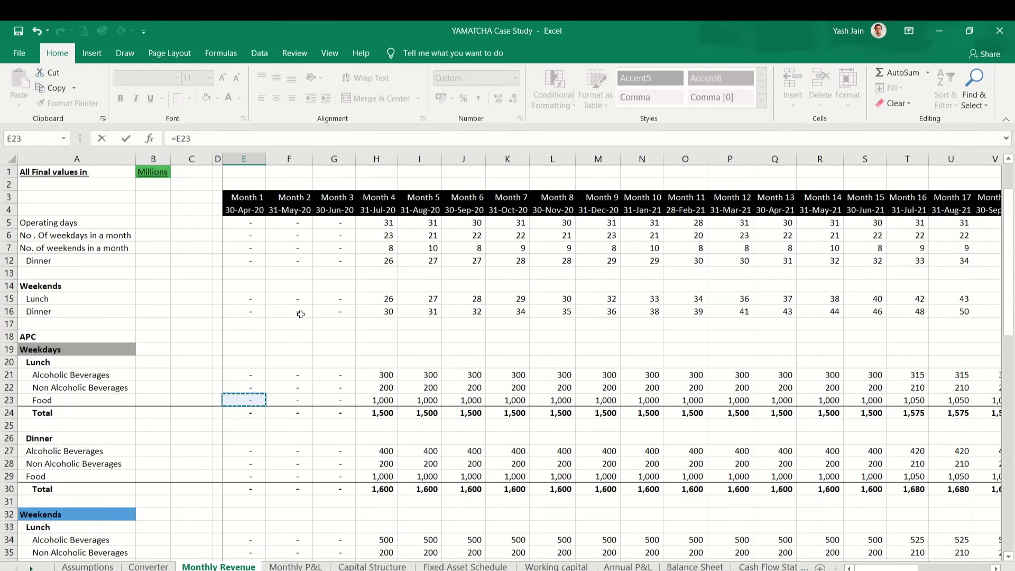
key(Down)
key(Down)
key(Down)
key(Up)
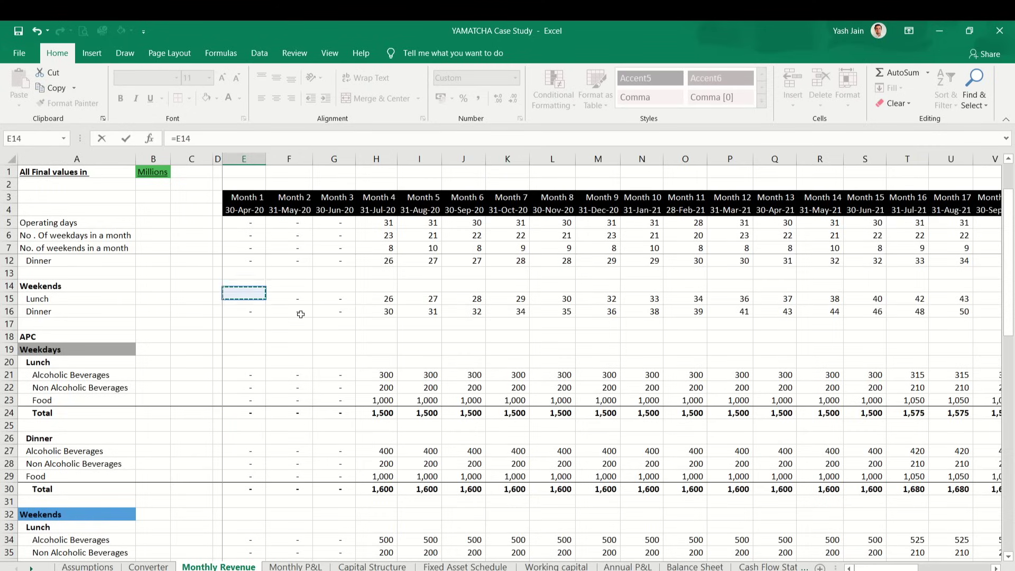
key(Up)
key(Up)
key(Up)
key(Up)
key(Up)
key(Up)
key(Up)
key(Up)
key(Up)
key(Up)
key(Up)
key(Up)
key(Up)
key(Down)
key(Down)
key(Down)
key(Down)
key(Down)
key(Down)
key(Down)
key(Down)
key(Down)
key(Down)
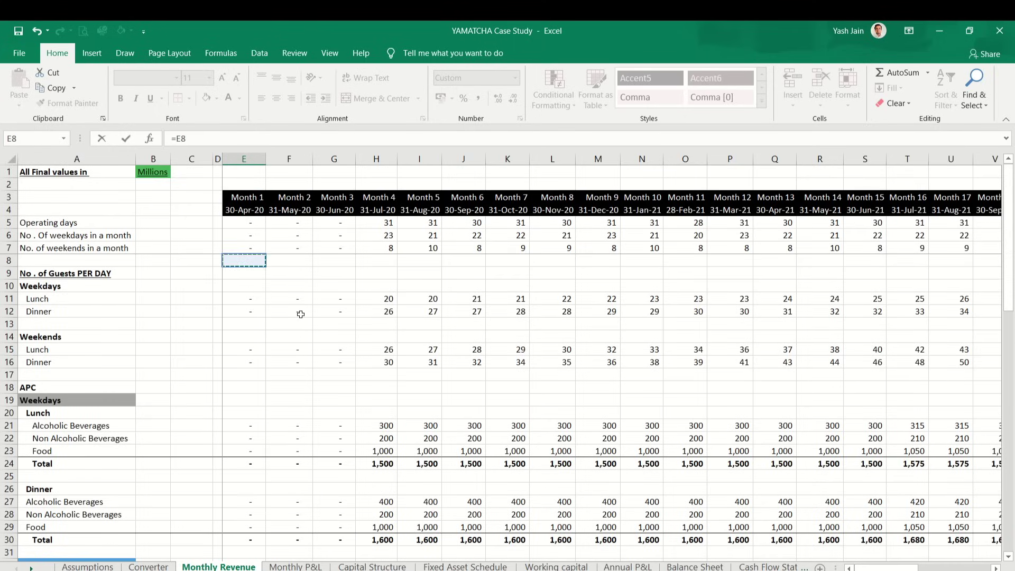
key(Down)
key(Up)
key(F4)
key(F4)
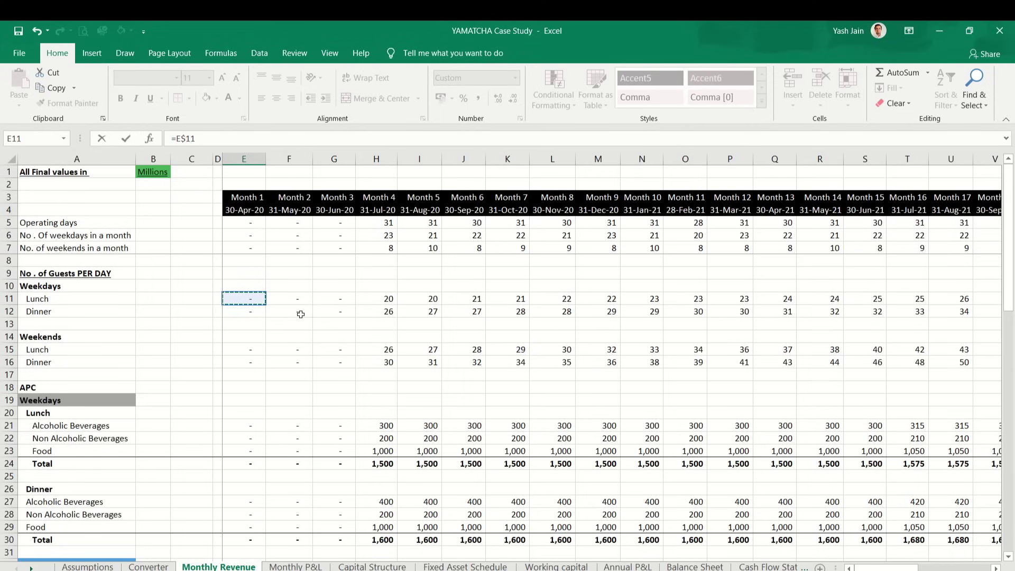
Step: Complete E50 as =E$11*E$6*E22, adding weekdays count and Non Alcoholic Beverages APC
text(*)
key(Down)
key(Down)
key(Down)
key(Down)
key(Down)
key(Down)
key(Down)
key(Down)
key(Down)
key(Down)
key(Down)
key(Down)
key(Down)
key(Down)
key(Down)
key(Down)
key(Down)
key(Down)
key(Down)
key(Down)
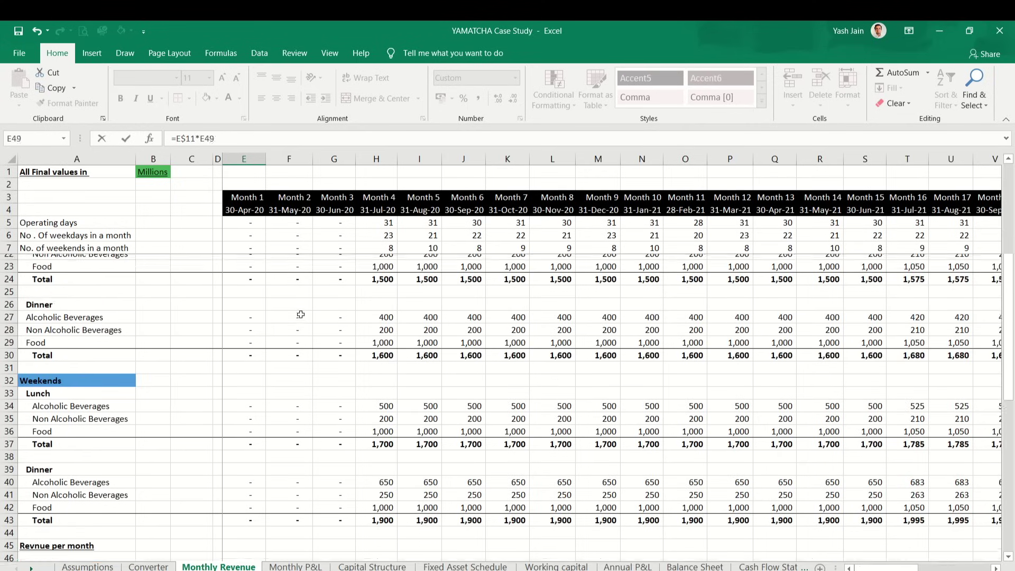
key(Up)
key(Up)
key(Up)
key(Up)
key(Up)
key(Up)
key(Up)
key(Up)
key(Up)
key(Up)
key(Up)
key(Up)
key(Up)
key(Up)
key(Up)
key(Up)
key(Up)
key(Up)
key(Up)
key(Up)
key(Up)
key(Up)
key(Up)
key(Up)
key(Up)
key(Up)
key(Up)
key(Up)
key(Up)
key(Up)
key(Up)
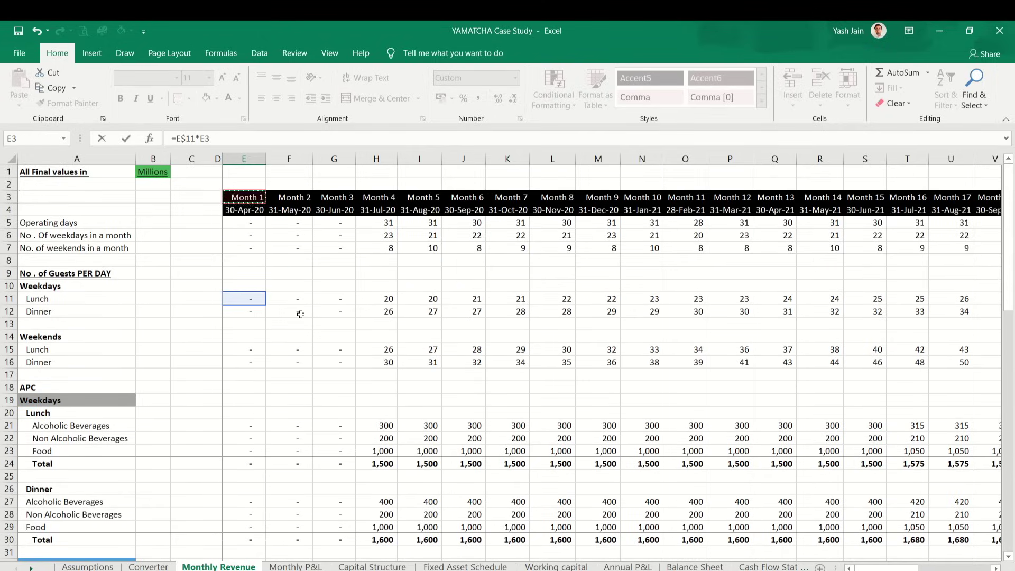
key(Down)
key(Down)
key(Down)
key(Up)
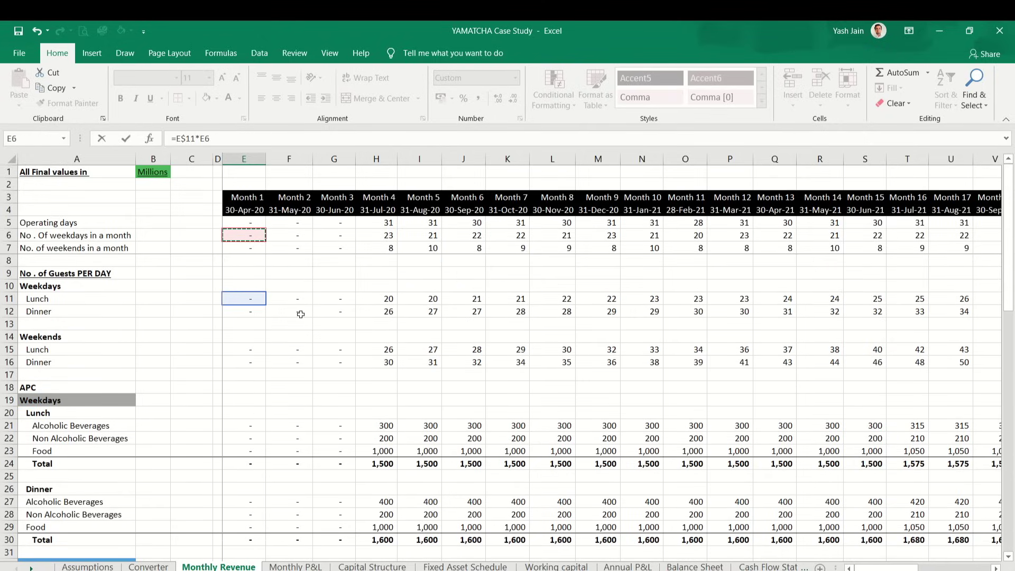
key(F4)
key(F4)
text(*)
key(Down)
key(Down)
key(Down)
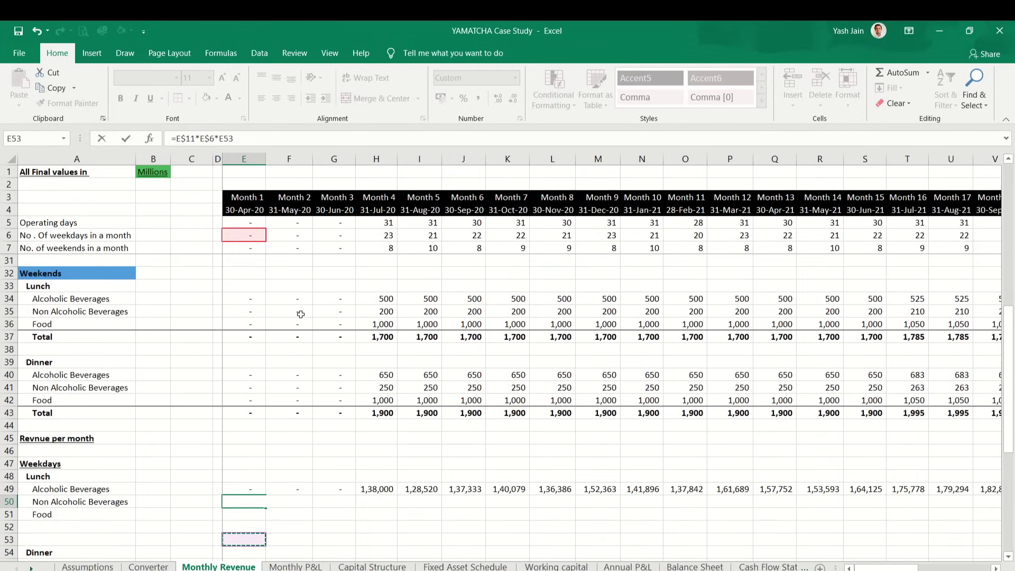
key(Up)
key(Up)
key(Up)
key(Up)
key(Up)
key(Up)
key(Up)
key(Up)
key(Up)
key(Up)
key(Up)
key(Up)
key(Up)
key(Up)
key(Up)
key(Up)
key(Up)
key(Up)
key(Up)
key(Up)
key(Up)
key(Up)
key(Up)
key(Up)
key(Up)
key(Up)
key(Up)
key(Up)
key(Up)
key(Up)
key(Up)
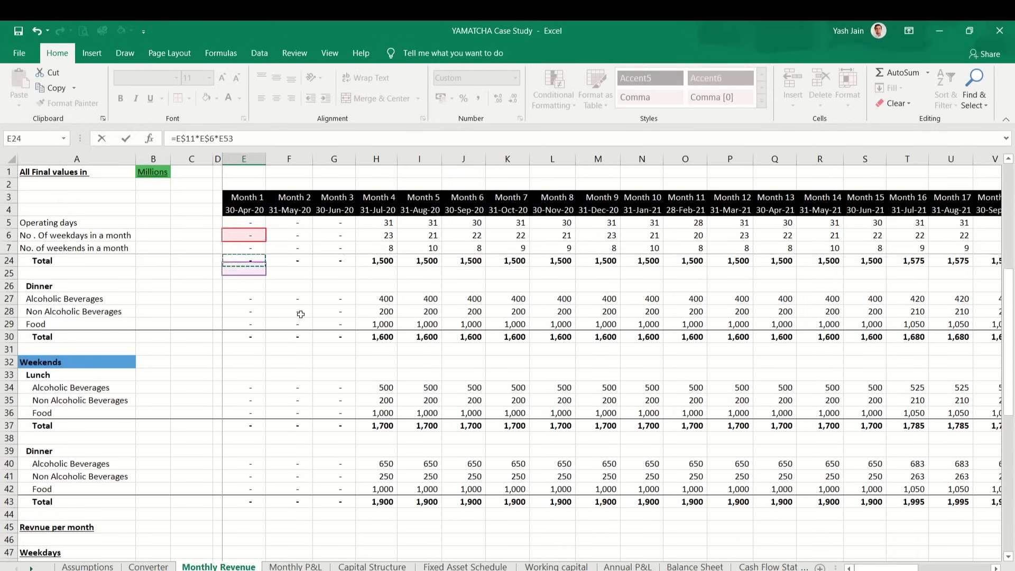
key(Down)
key(Down)
key(Down)
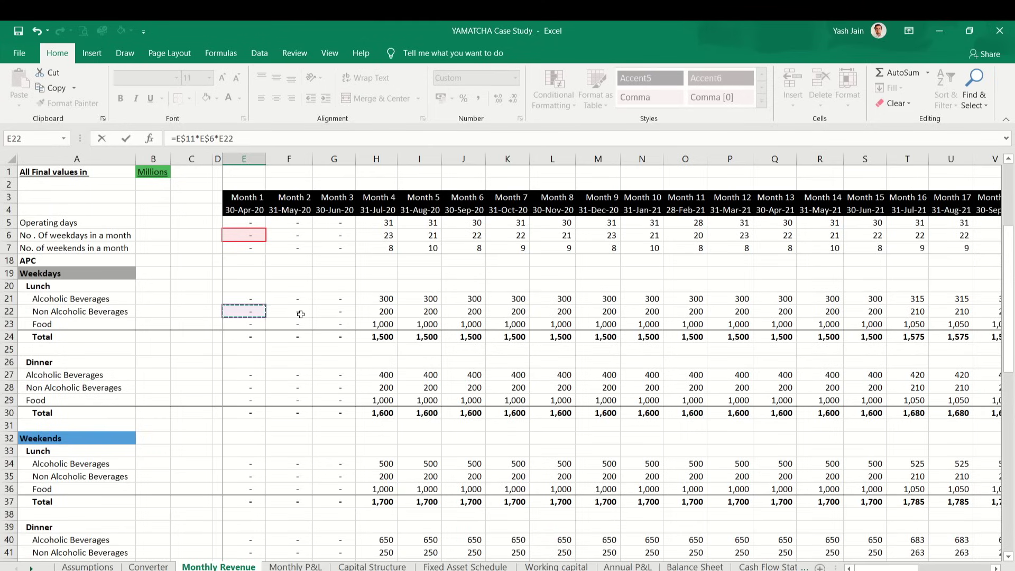
key(Return)
Step: Copy the E50 formula across row 50 through Month 36 (E50:AN50)
key(Up)
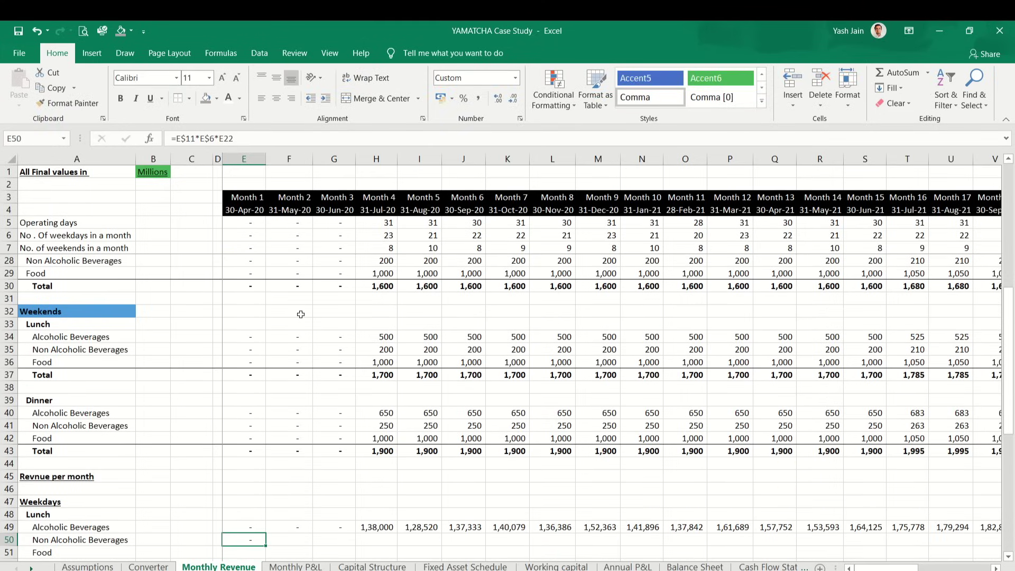
key(ctrl+c)
key(ctrl+shift+Right)
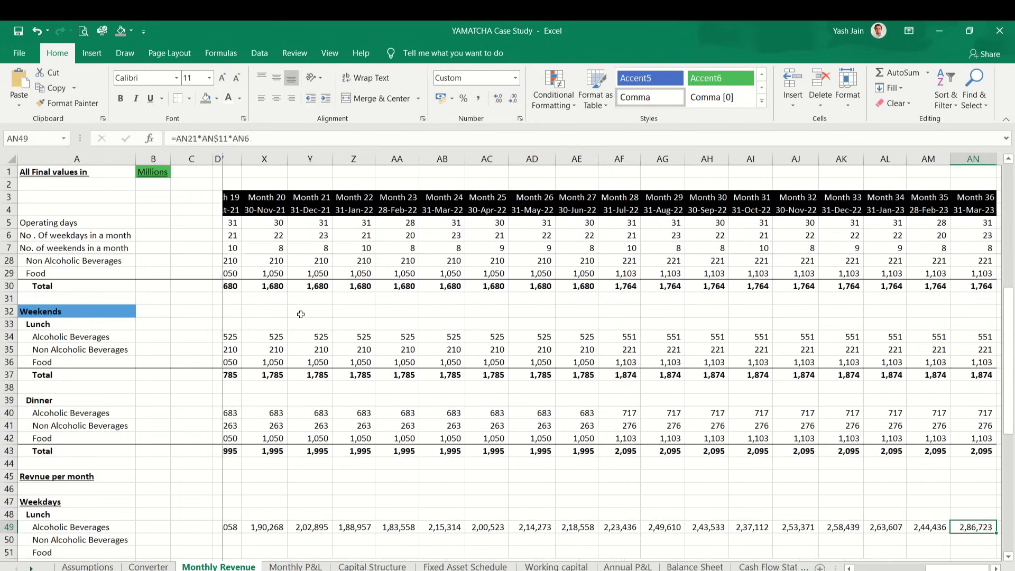
key(ctrl+v)
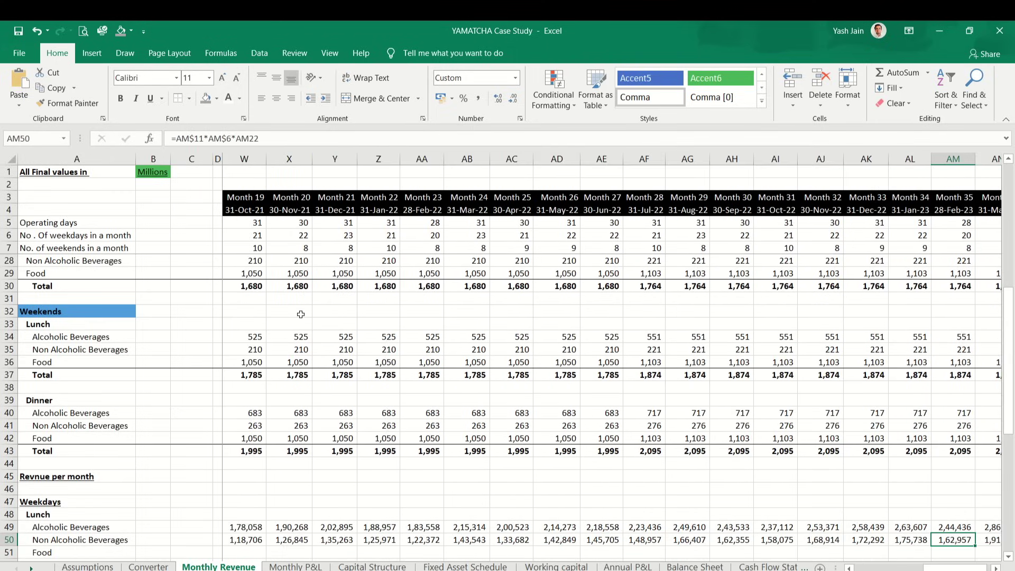
key(Right)
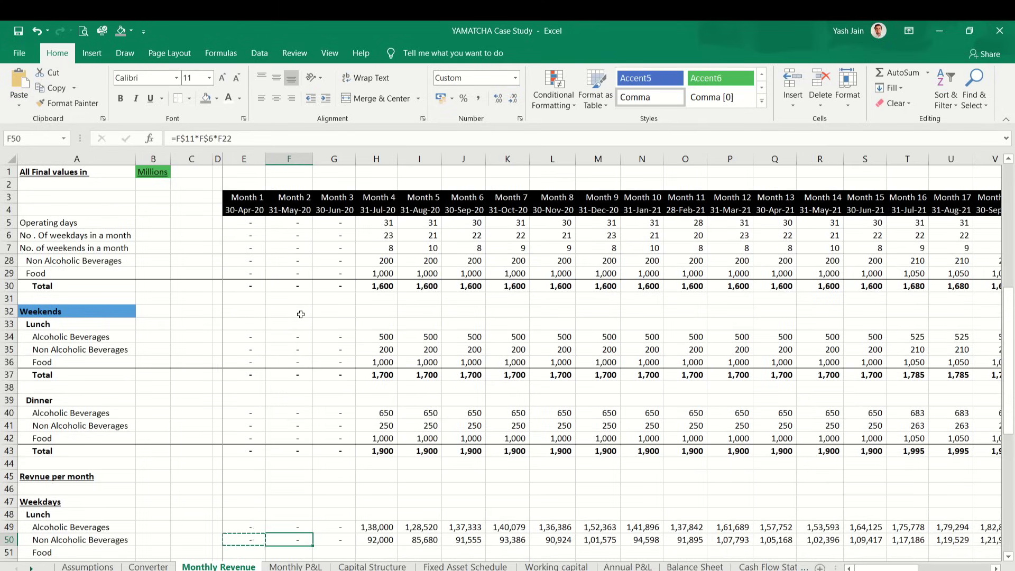
key(Left)
Step: Copy row 50's formulas into the Food row 51, then switch to the Converter sheet
key(ctrl+shift+Right)
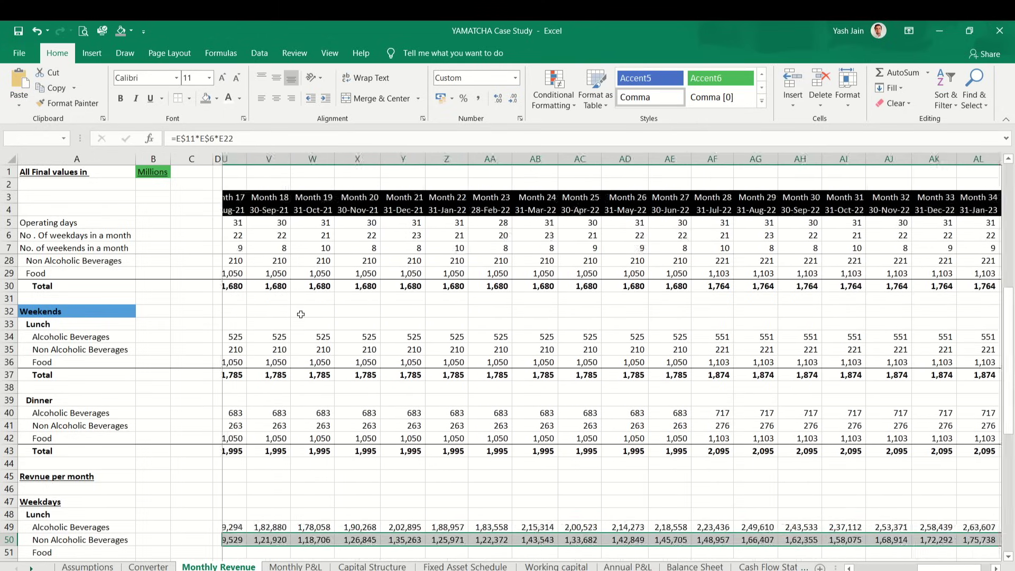
key(ctrl+c)
key(Down)
key(ctrl+v)
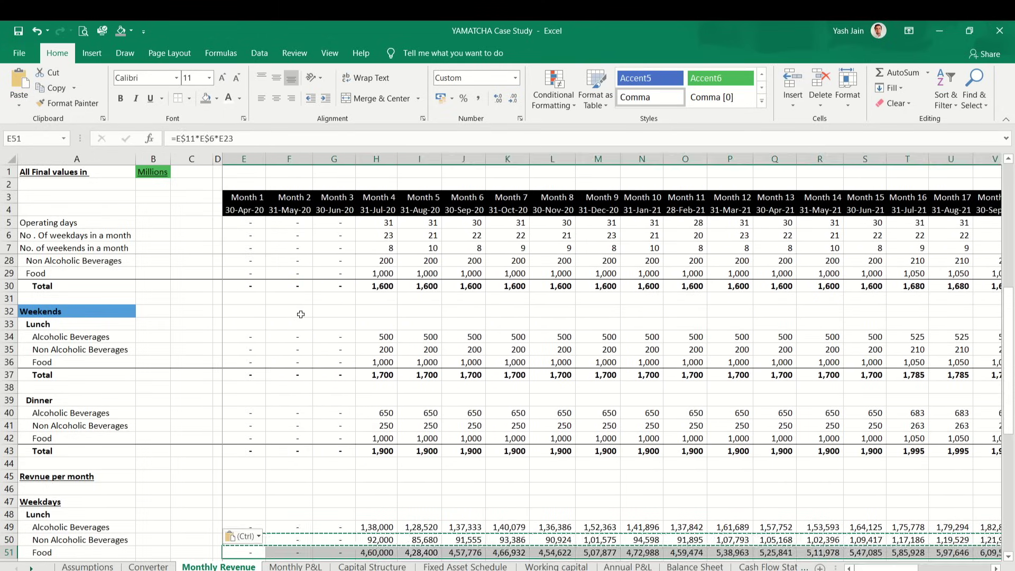
key(Down)
key(Down)
key(Down)
key(Down)
key(Up)
key(Up)
key(Up)
key(Up)
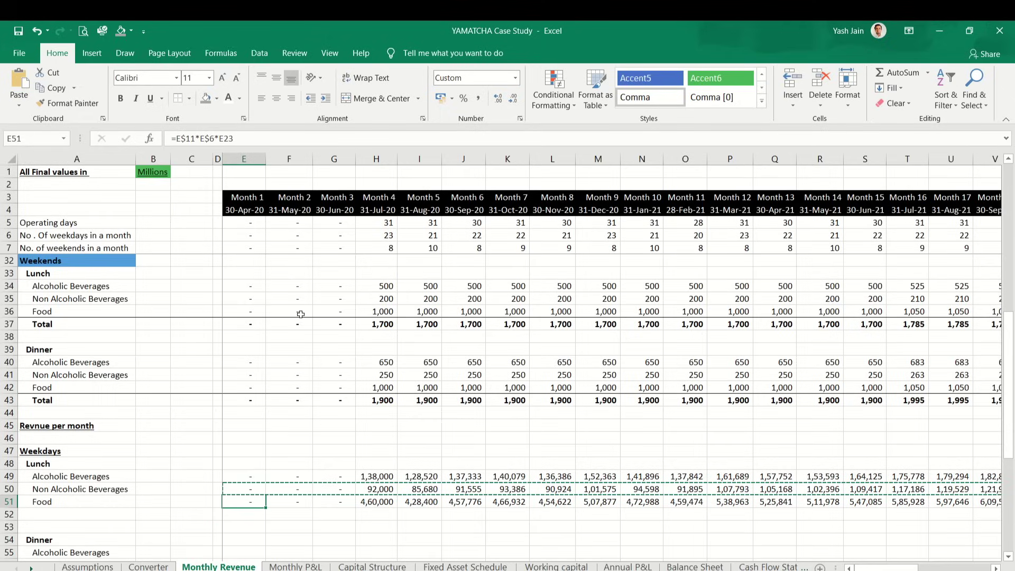
key(Left)
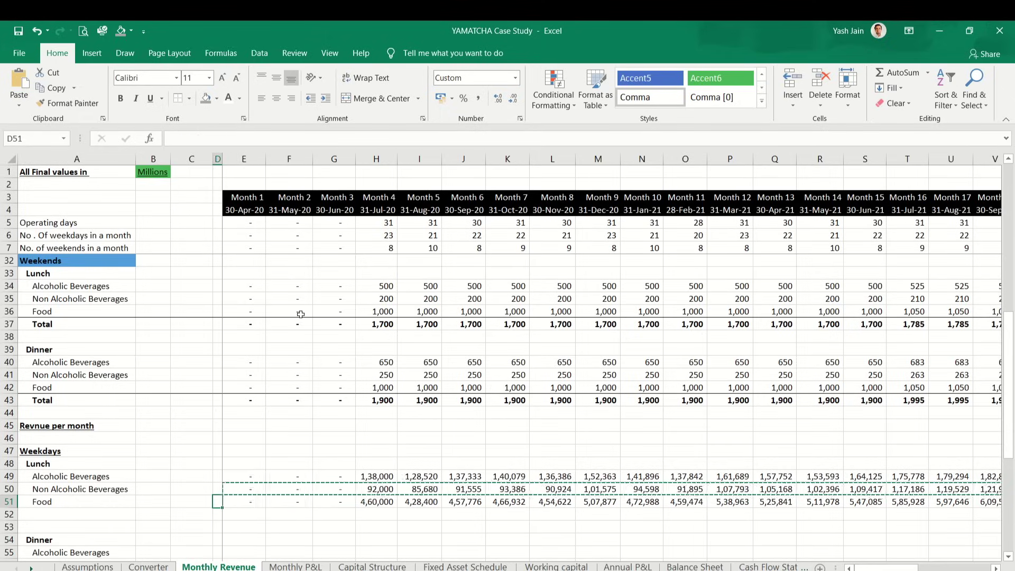
key(Left)
key(Right)
key(Right)
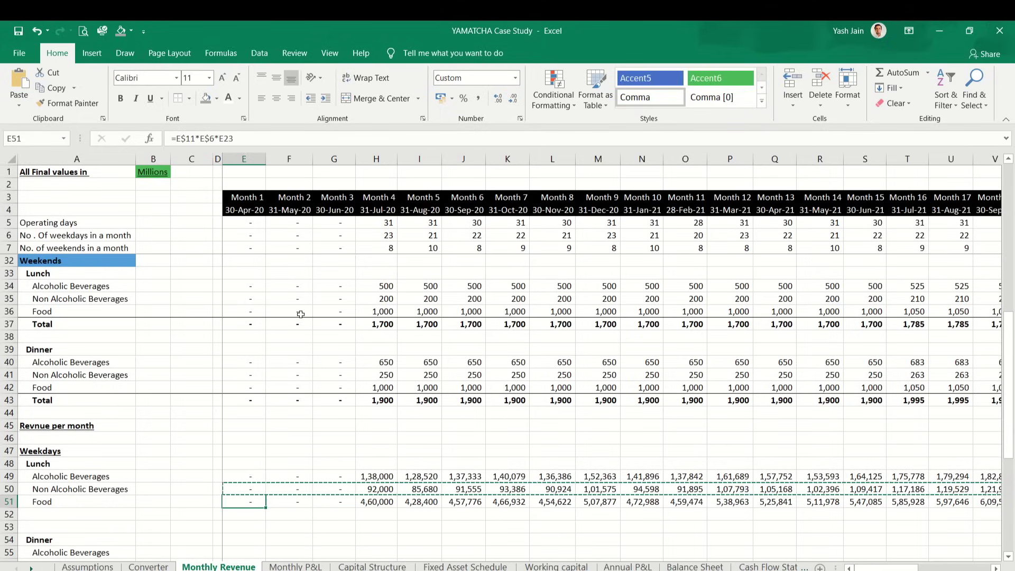
key(ctrl+Page_Up)
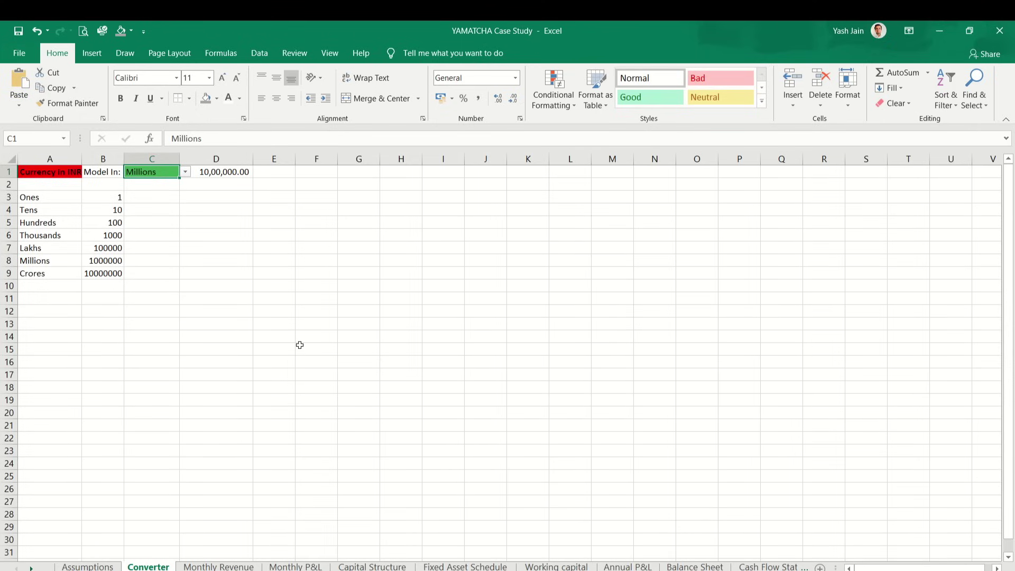
Step: Make the E49 Alcoholic Beverages revenue formula divide by the absolute Converter!$D$1 unit factor
key(ctrl+Page_Down)
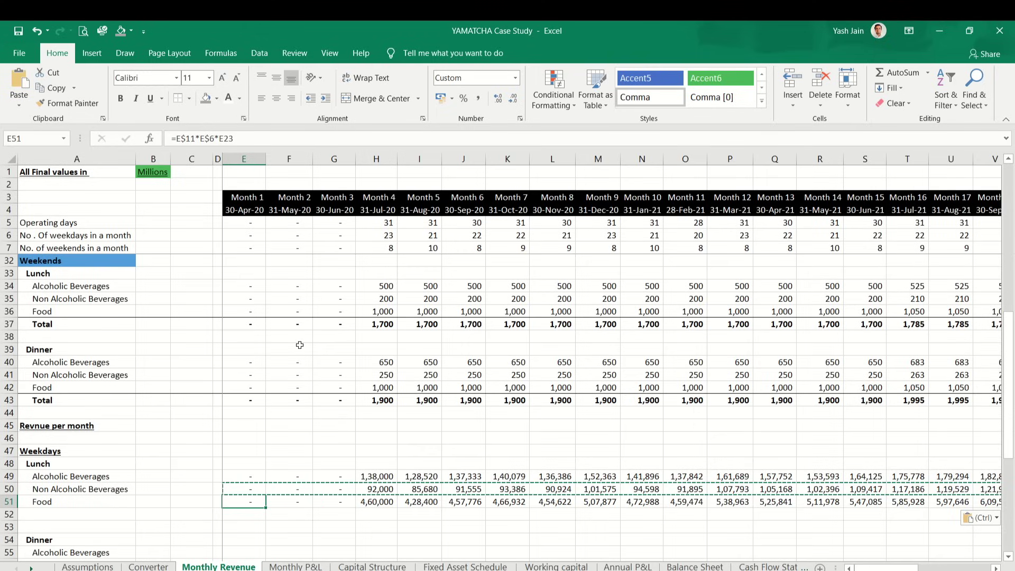
key(Up)
key(Up)
key(F2)
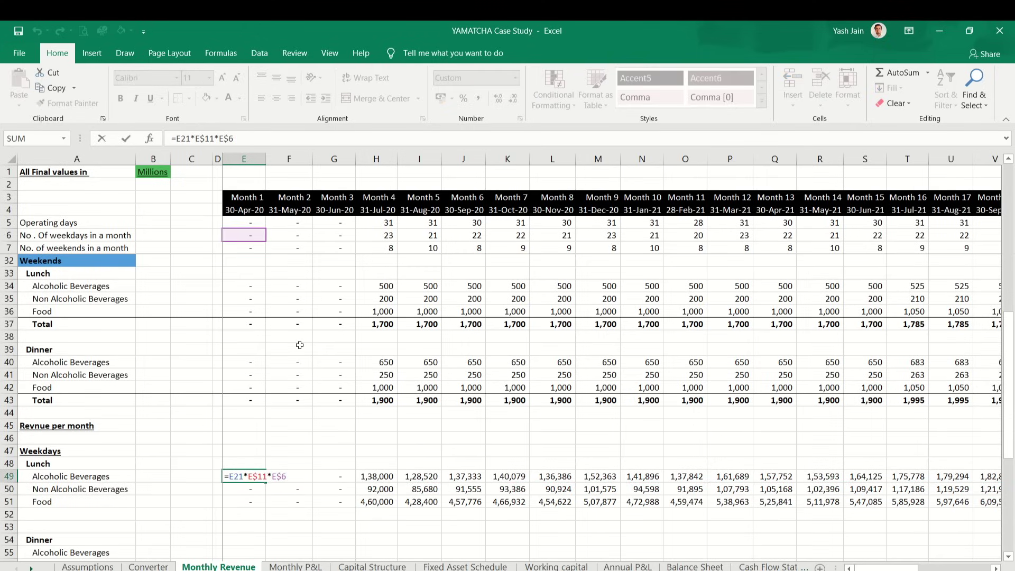
key(ctrl+Page_Up)
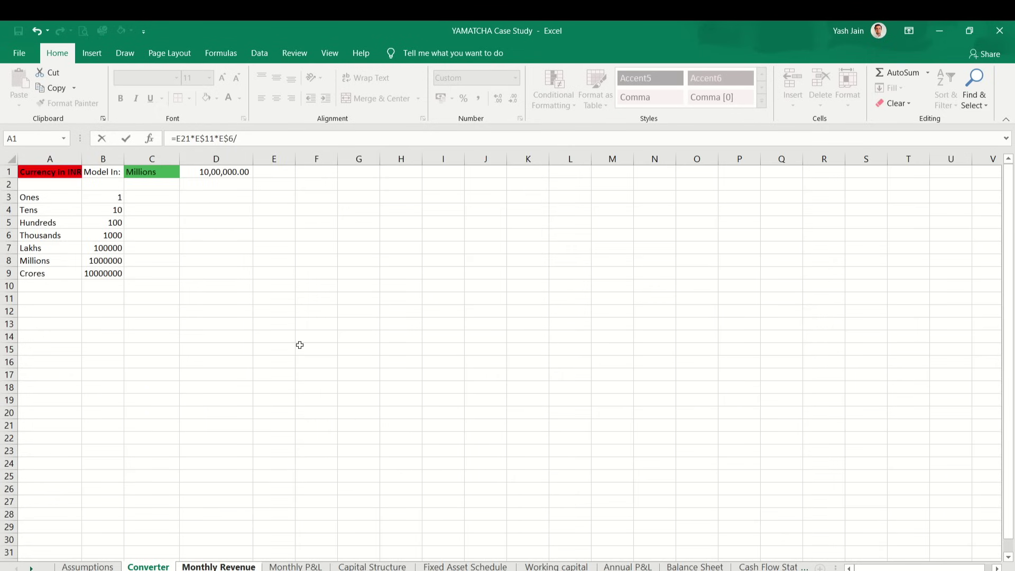
click(224, 174)
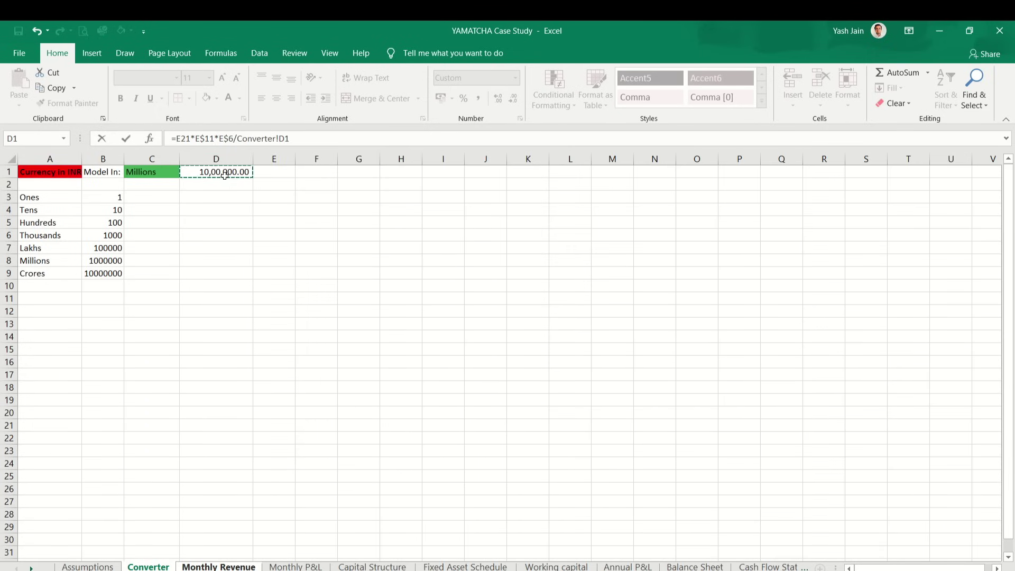
key(F4)
key(Return)
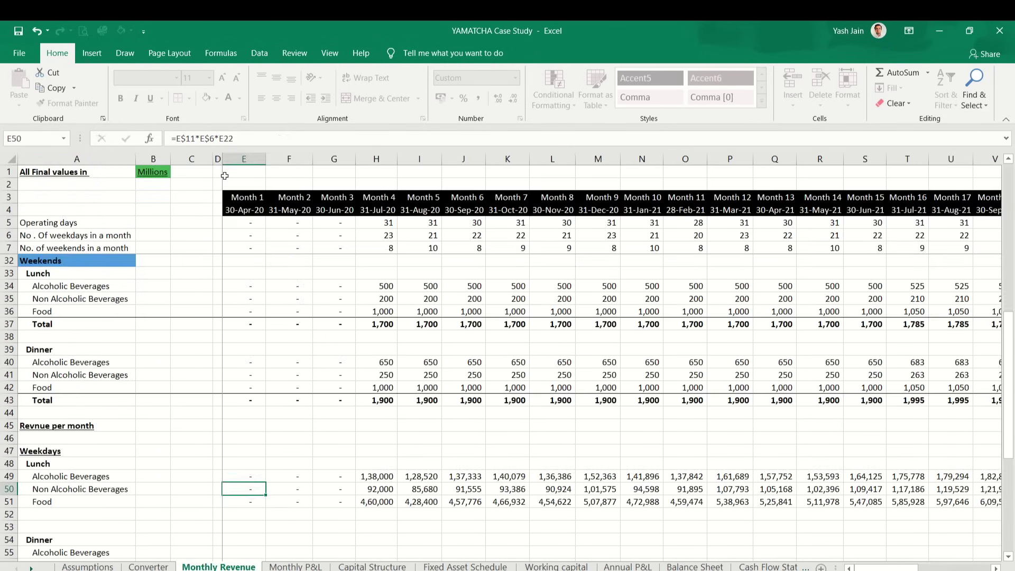
Step: Copy the E49 formula across row 49 through Month 36 and verify the copied formulas
key(Up)
key(ctrl+c)
key(ctrl+shift+Right)
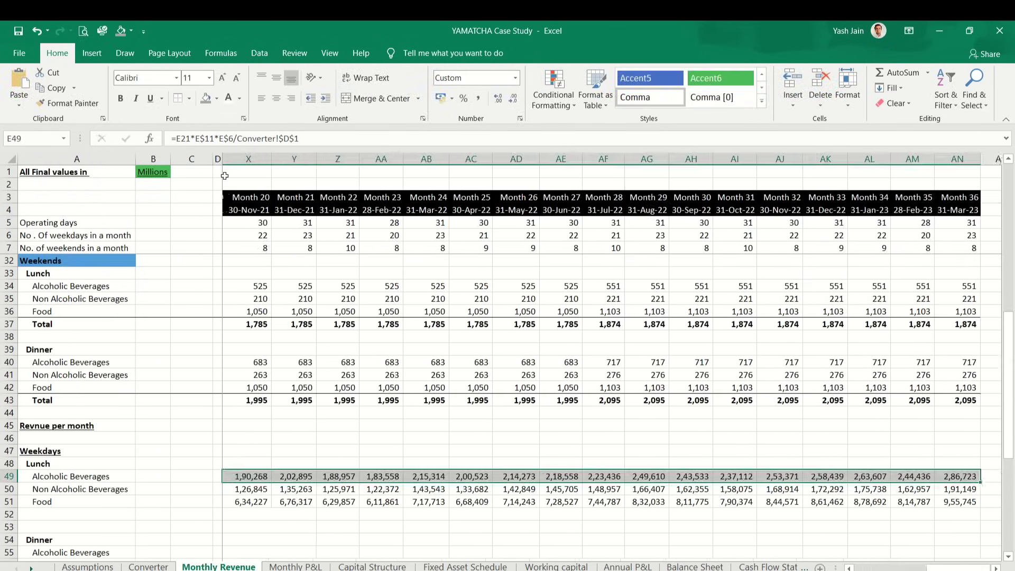
key(ctrl+v)
key(Left)
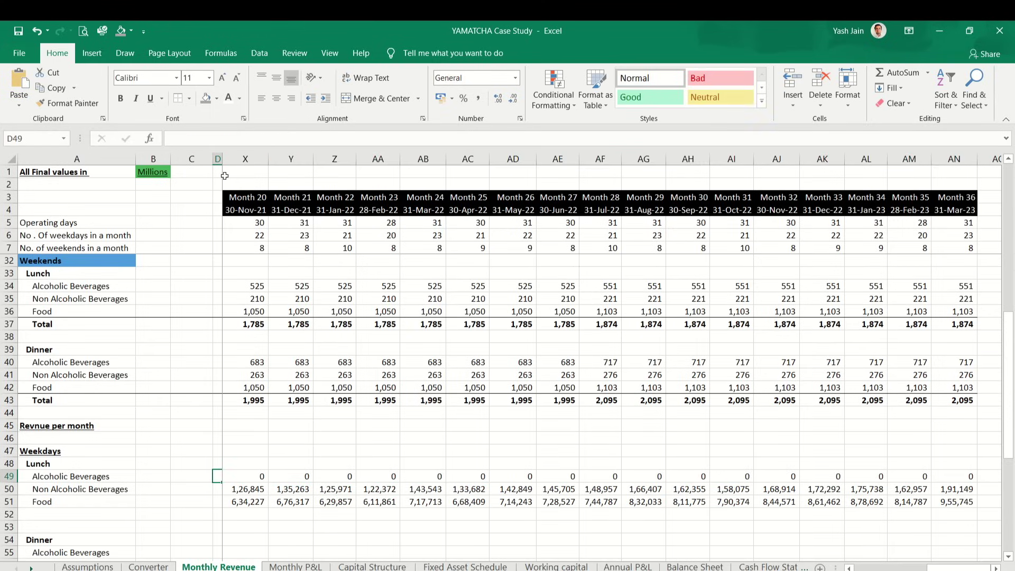
key(Right)
key(Right)
key(Left)
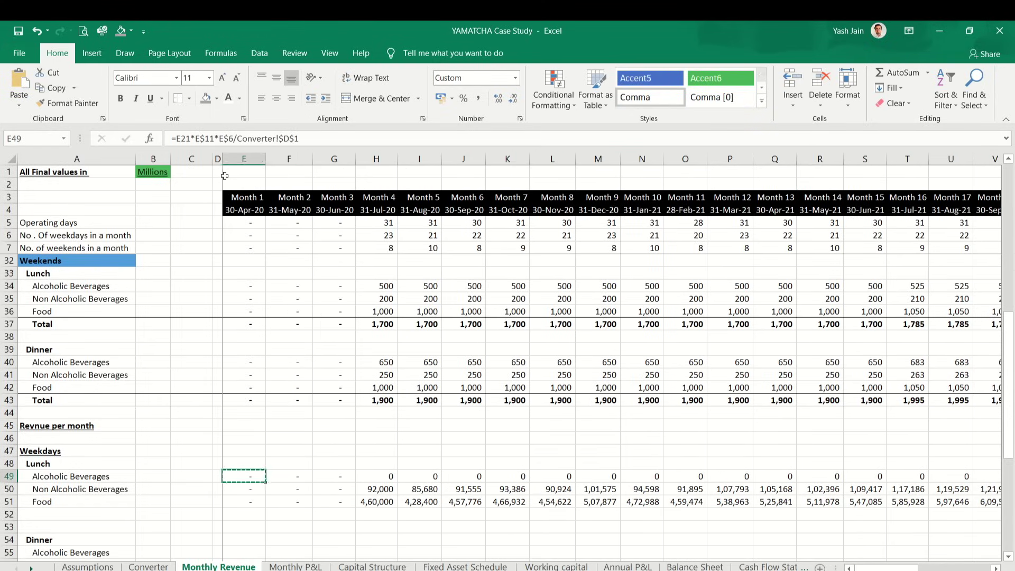
key(Right)
key(Left)
key(Right)
key(Right)
key(Right)
key(Right)
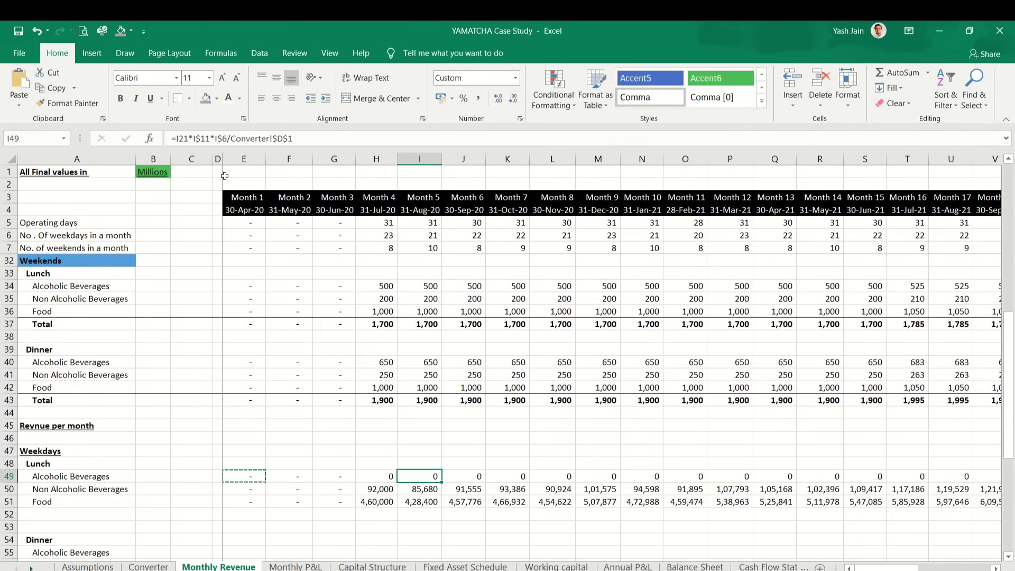
key(Left)
key(Left)
key(Left)
key(Left)
Step: Set the Converter model unit in C1 to Ones and select the D1 unit factor
key(ctrl+Page_Up)
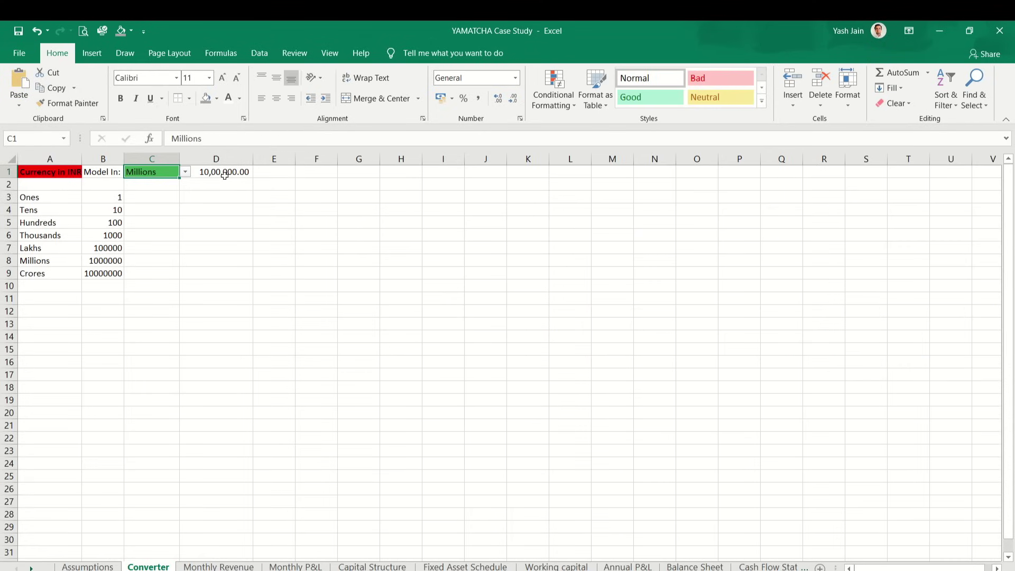
click(185, 172)
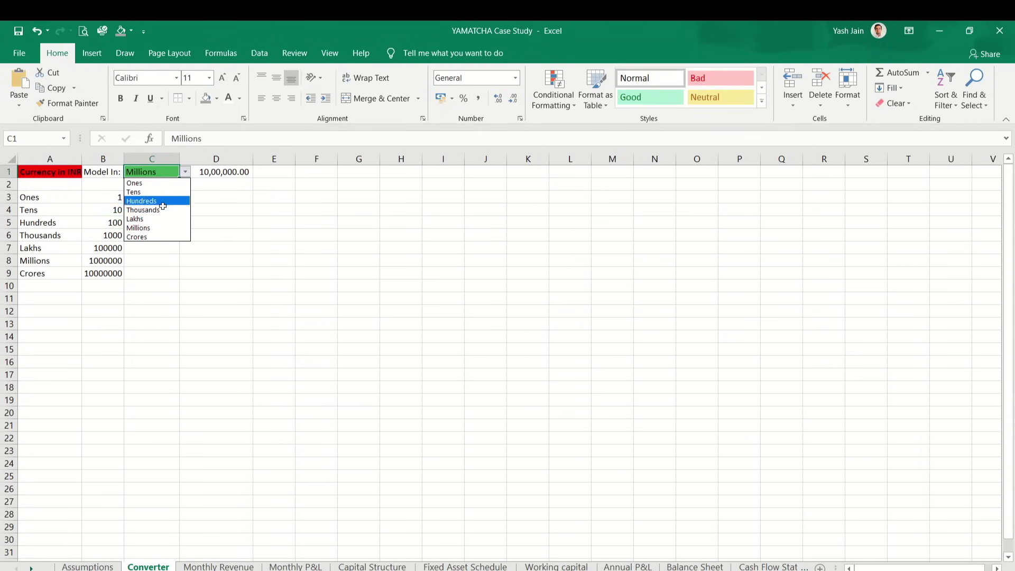
click(156, 183)
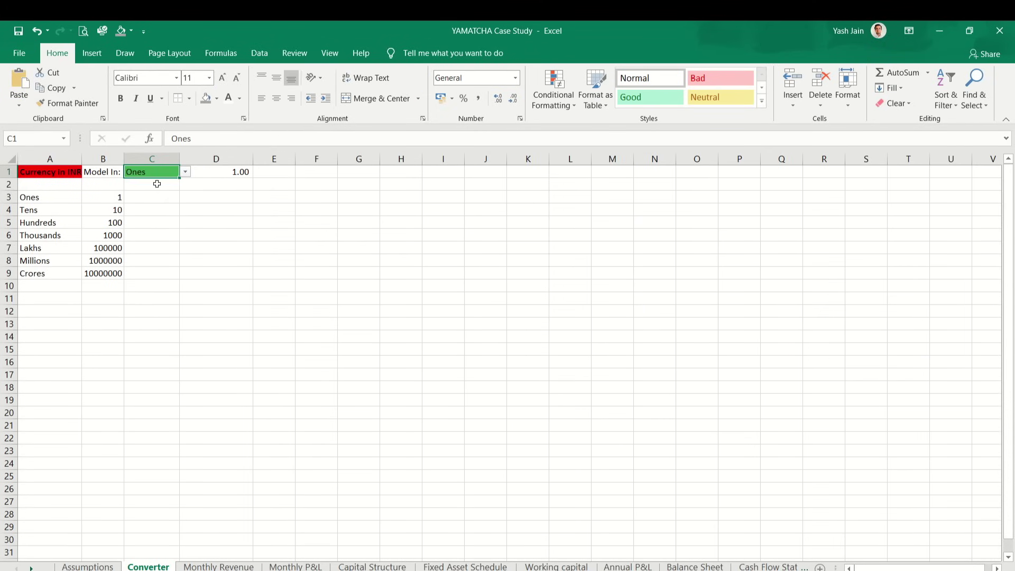
key(ctrl+Page_Down)
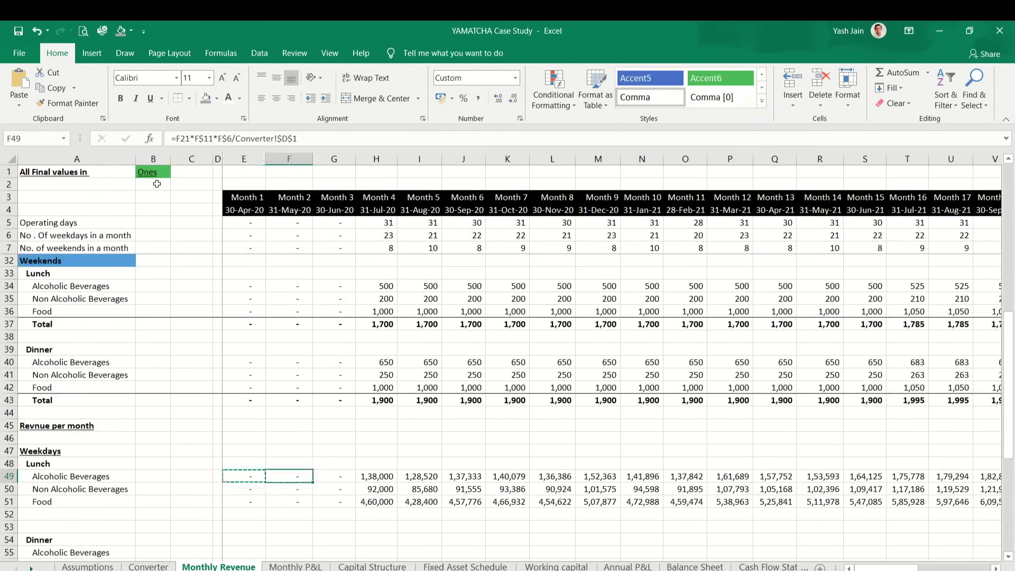
key(Down)
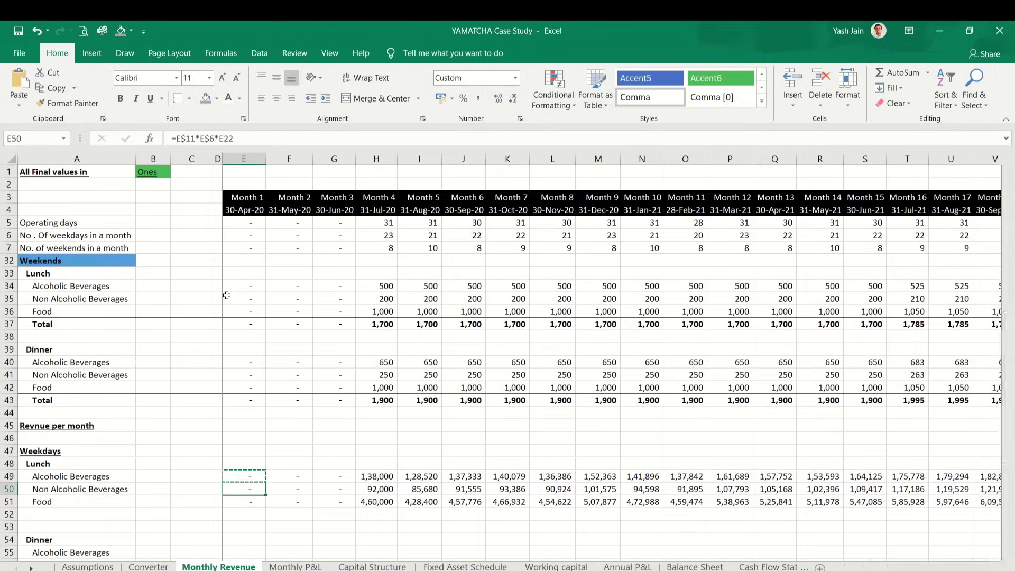
key(ctrl+Page_Up)
click(232, 173)
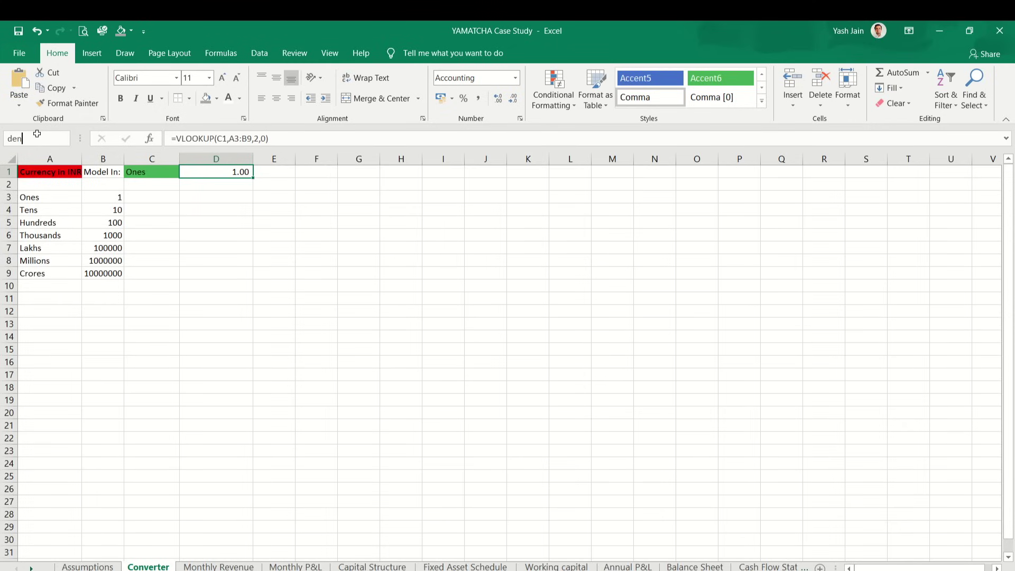
Step: Name Converter D1 'den' and make the E49 formula divide by den instead
key(Return)
key(ctrl+Page_Down)
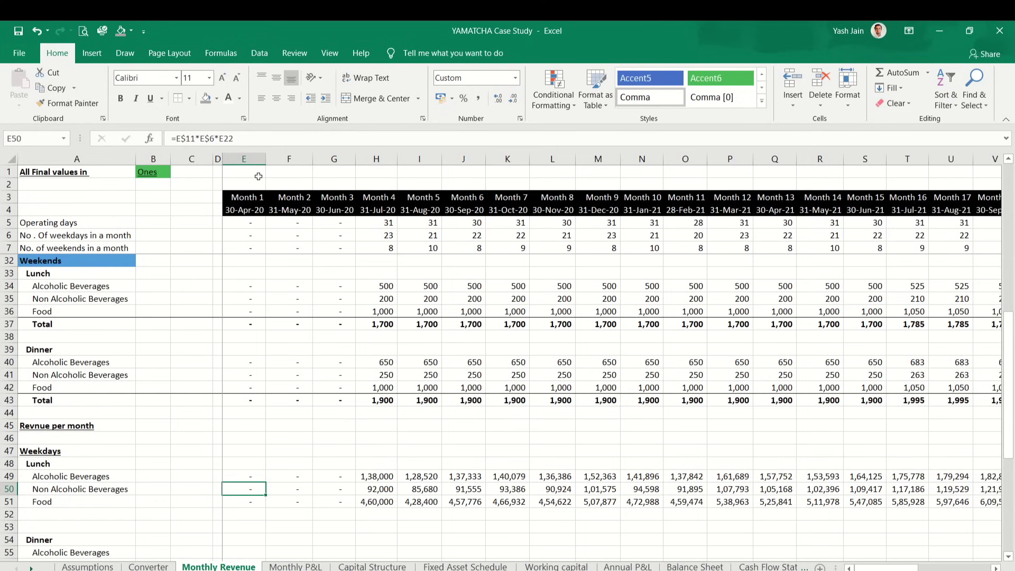
key(Up)
key(F2)
key(BackSpace)
key(BackSpace)
key(BackSpace)
key(BackSpace)
key(BackSpace)
key(BackSpace)
key(BackSpace)
key(BackSpace)
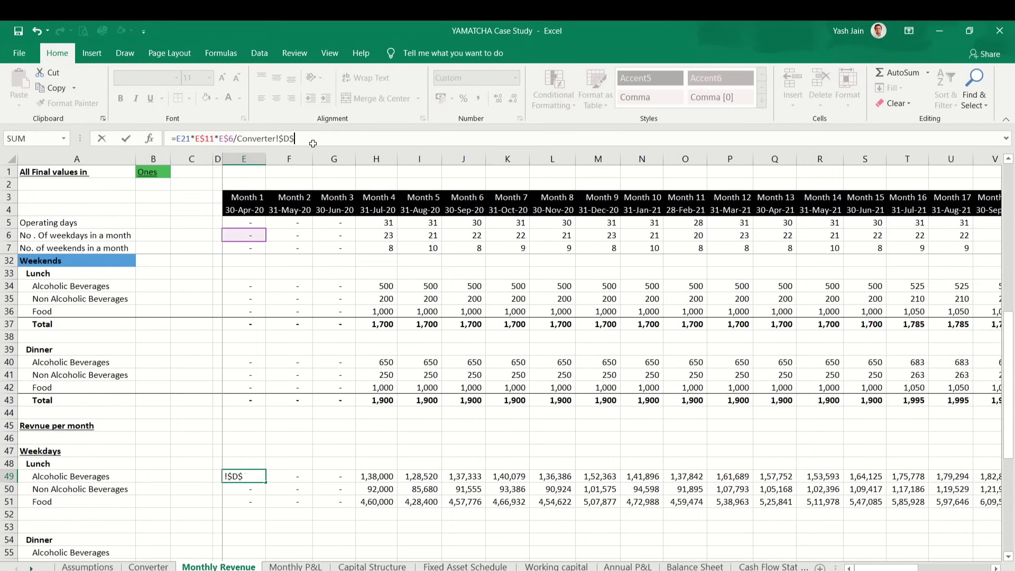
key(BackSpace)
key(BackSpace)
key(BackSpace)
key(BackSpace)
key(BackSpace)
key(BackSpace)
text(den)
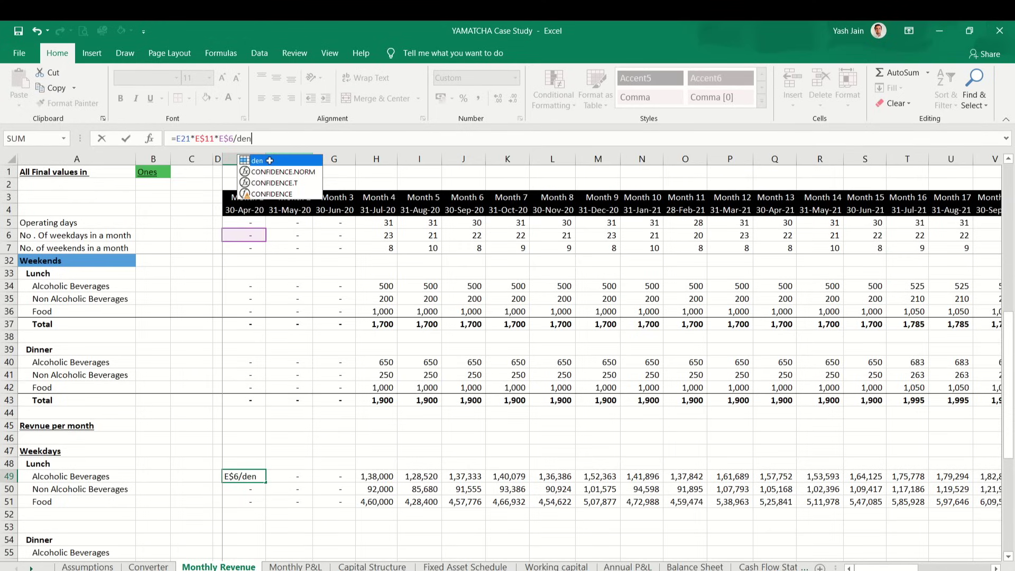
key(ctrl+Return)
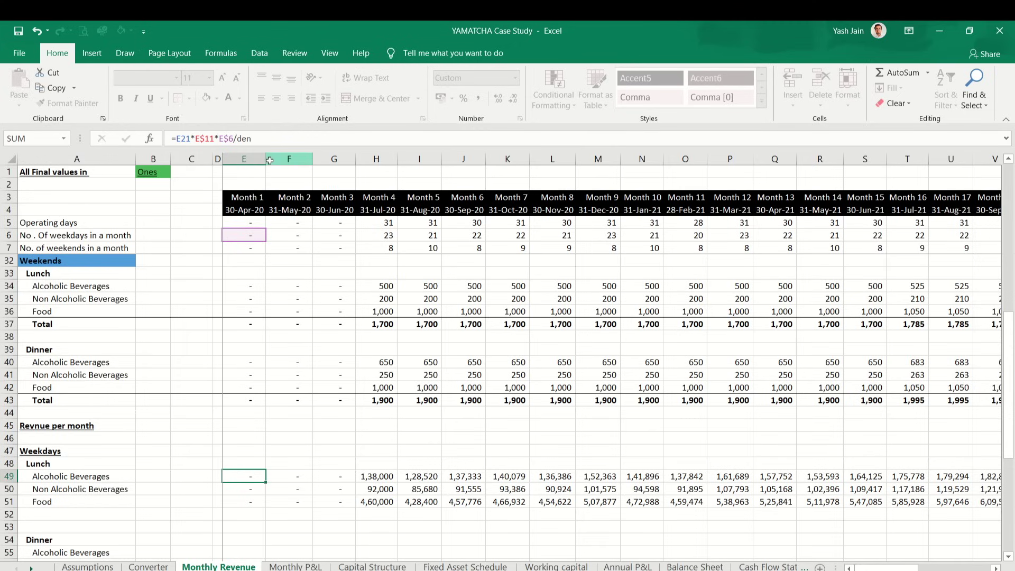
Step: Copy the den-based formula across rows 49–51 through Month 36, then return to Converter
key(ctrl+c)
key(shift+Down)
key(ctrl+shift+Right)
key(ctrl+v)
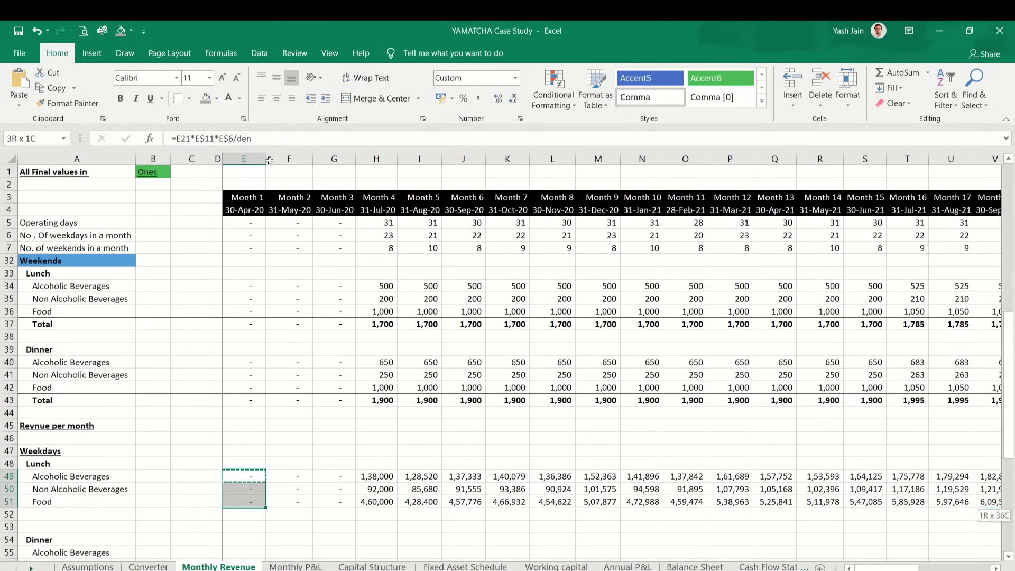
key(Left)
key(Right)
key(Right)
key(Right)
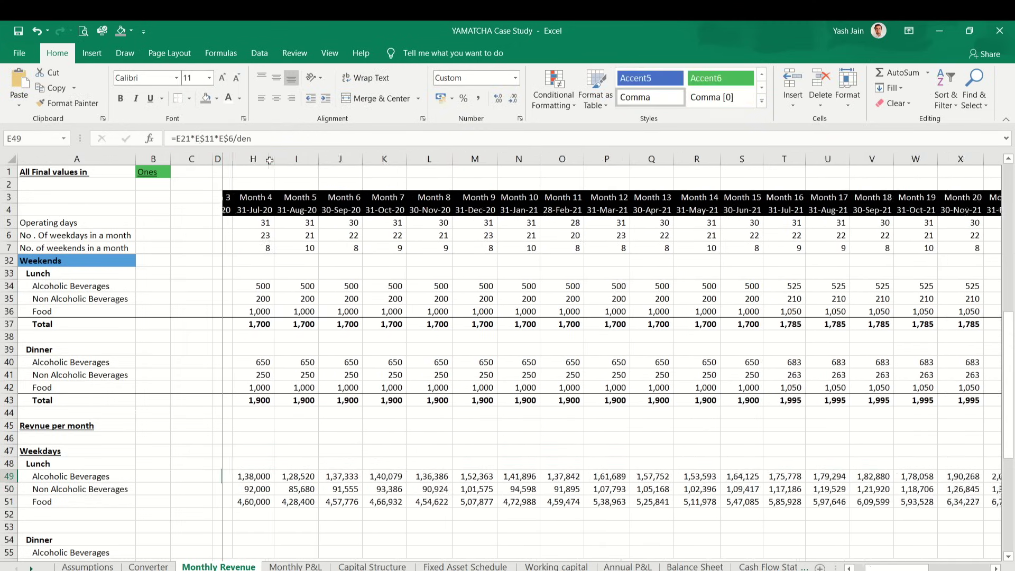
key(Down)
key(Down)
key(Down)
key(Down)
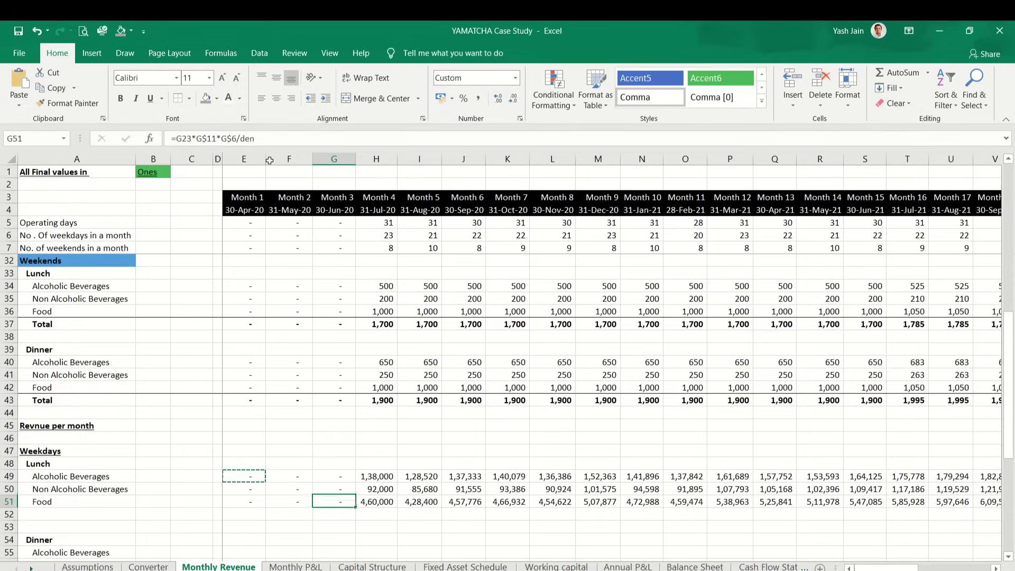
key(Left)
key(Left)
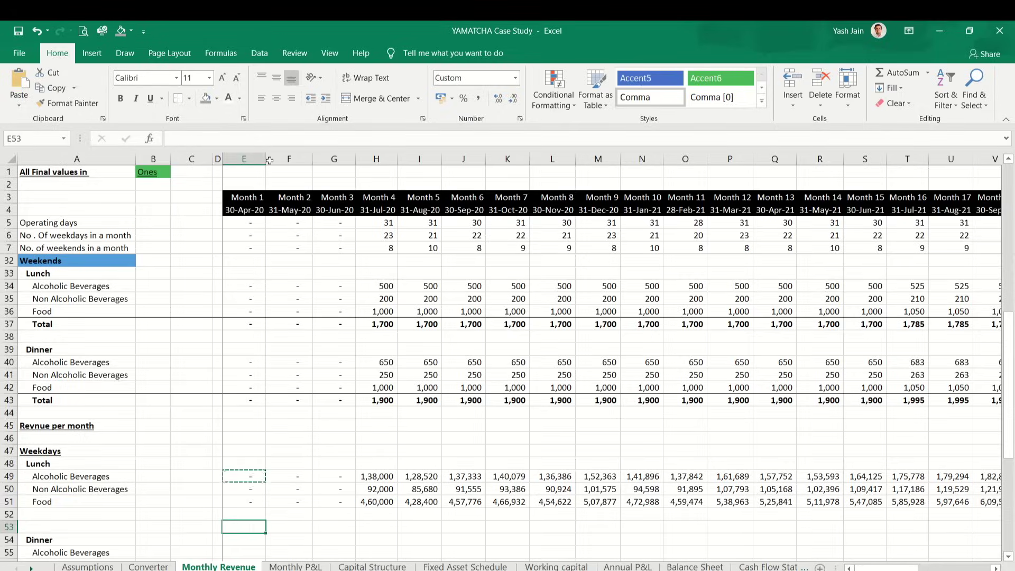
key(ctrl+Page_Up)
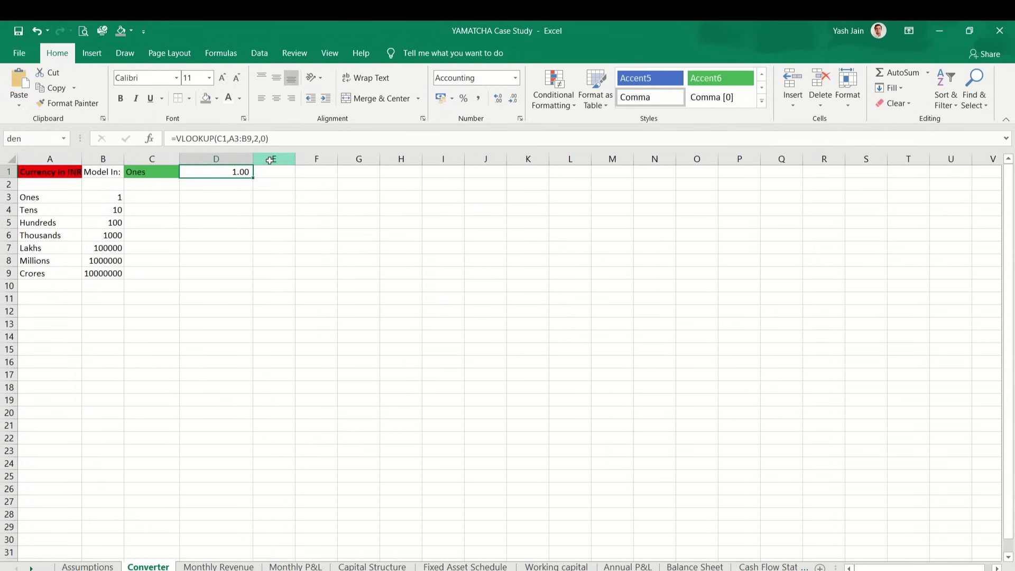
Step: Set the model unit to Lakhs and add one decimal place to the weekday lunch revenue rows
click(148, 175)
click(185, 172)
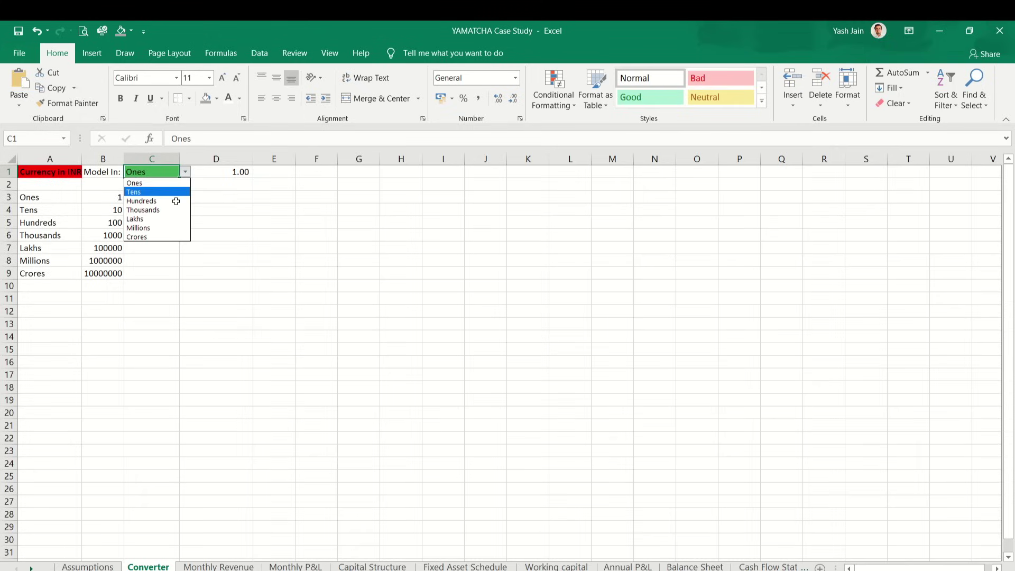
click(171, 218)
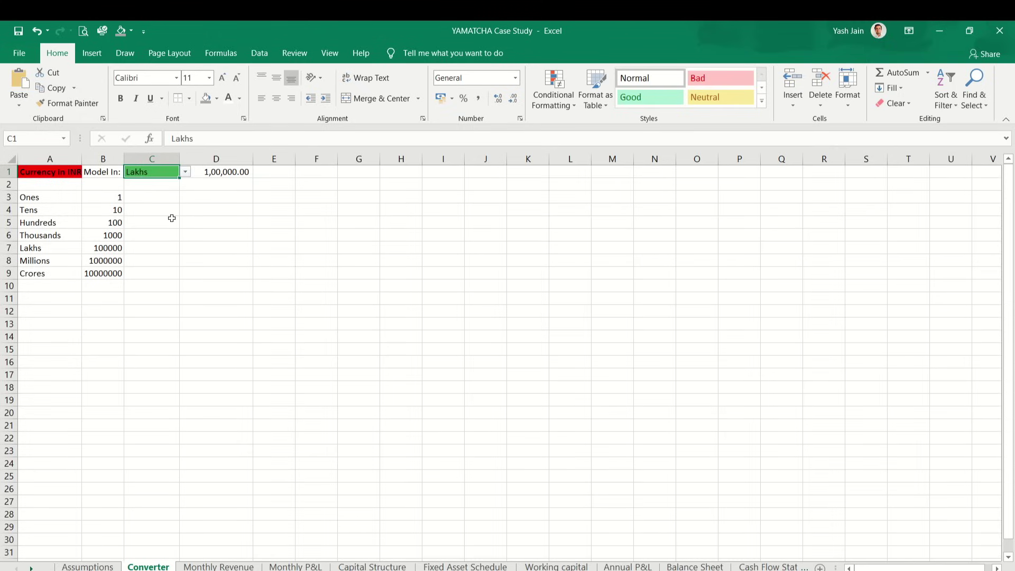
key(ctrl+Page_Down)
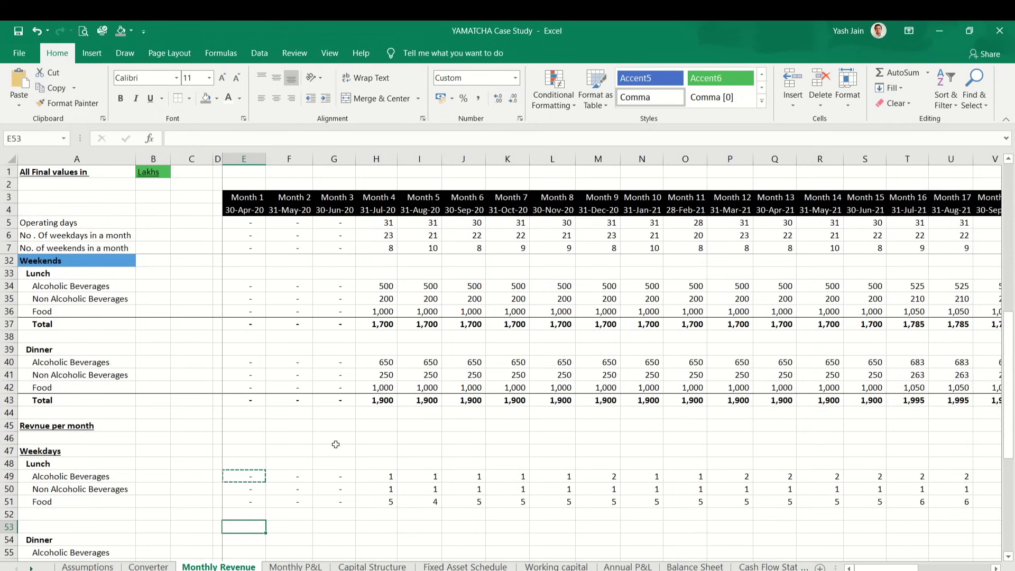
click(249, 472)
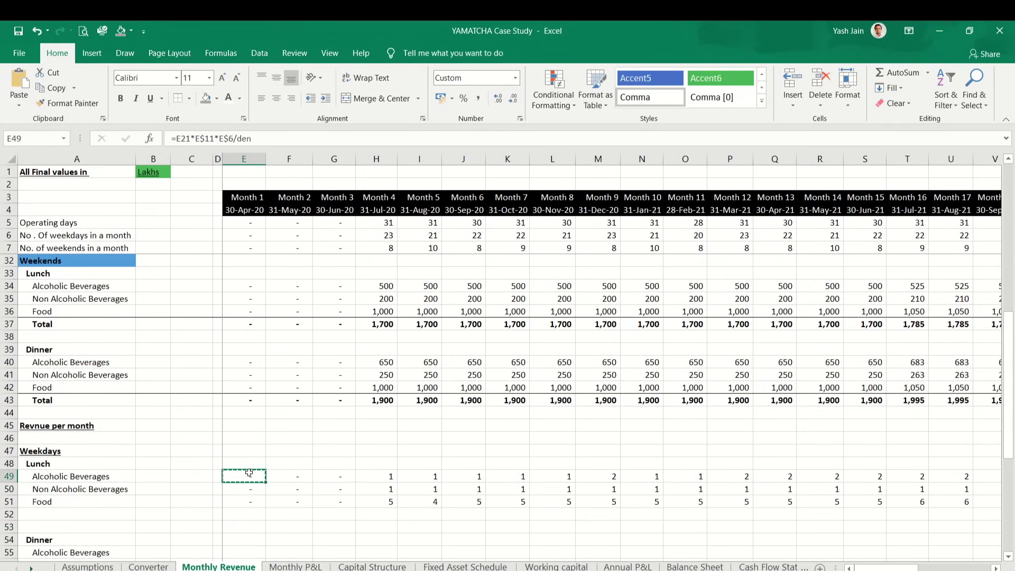
key(shift+Down)
key(ctrl+shift+Right)
key(shift+Down)
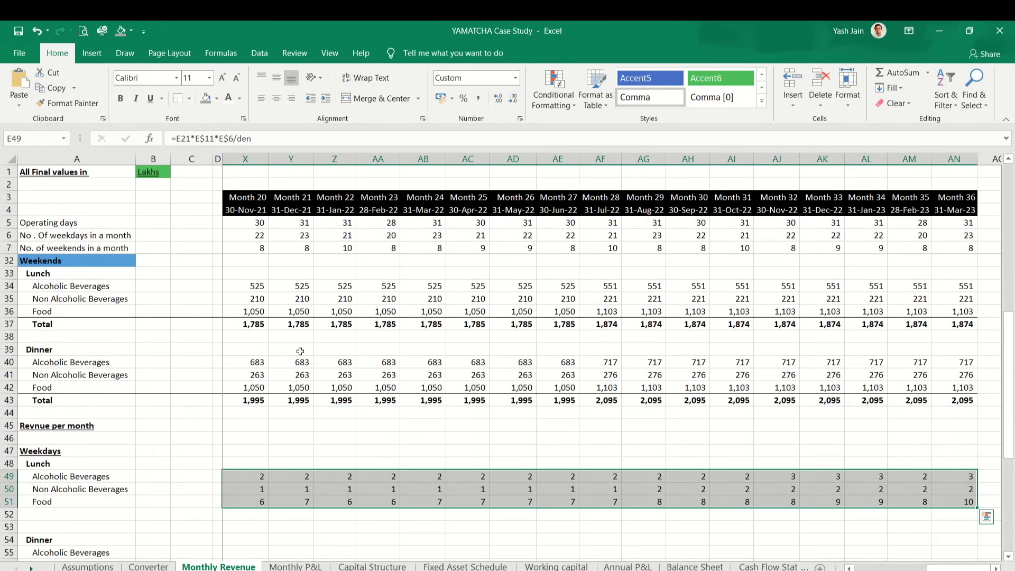
click(496, 97)
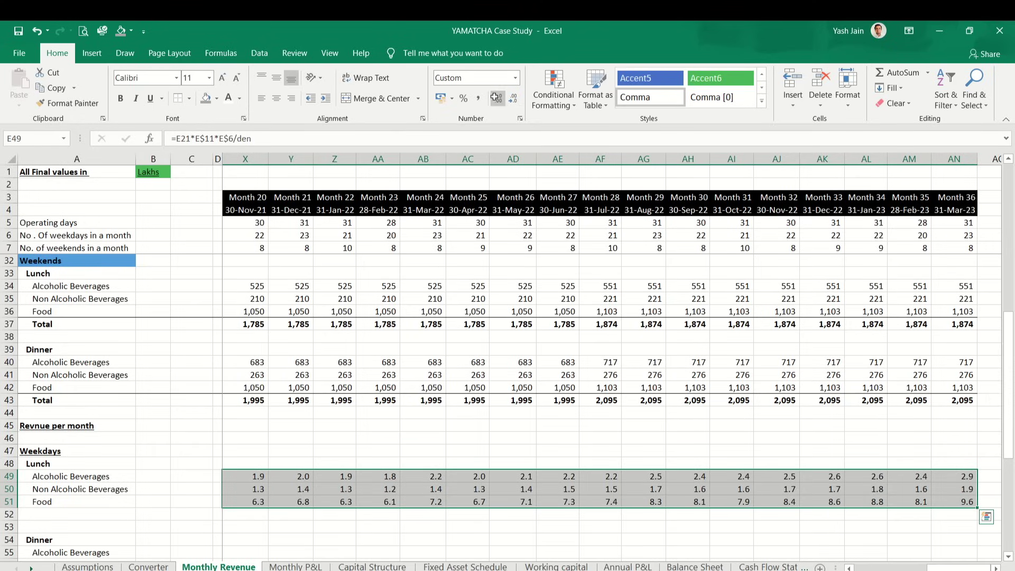
key(Right)
key(Right)
key(Right)
key(Left)
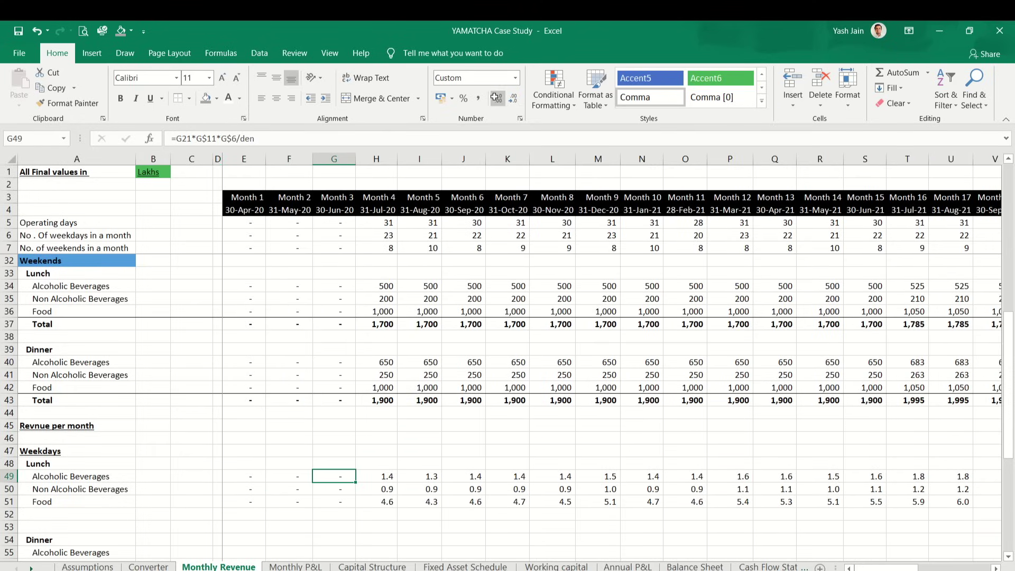
key(Right)
Step: Switch the Converter model unit to Ones
key(ctrl+Page_Up)
key(ctrl+Page_Up)
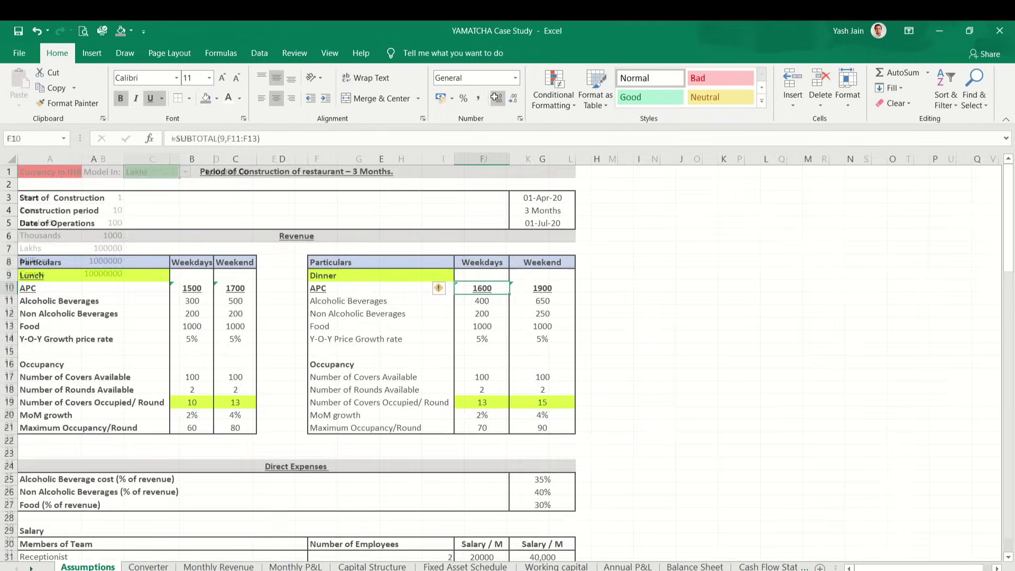
key(ctrl+Page_Down)
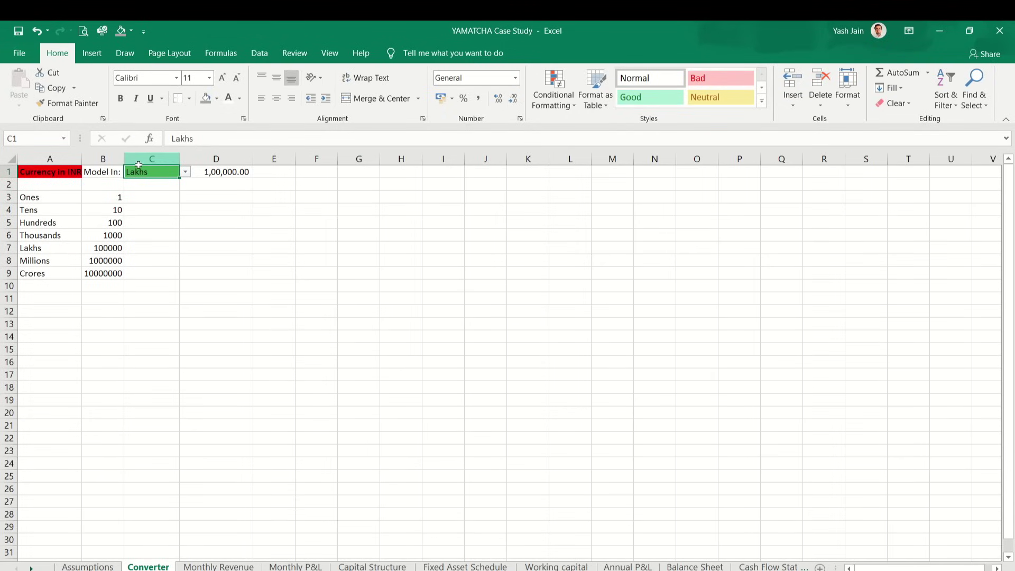
click(185, 171)
click(159, 183)
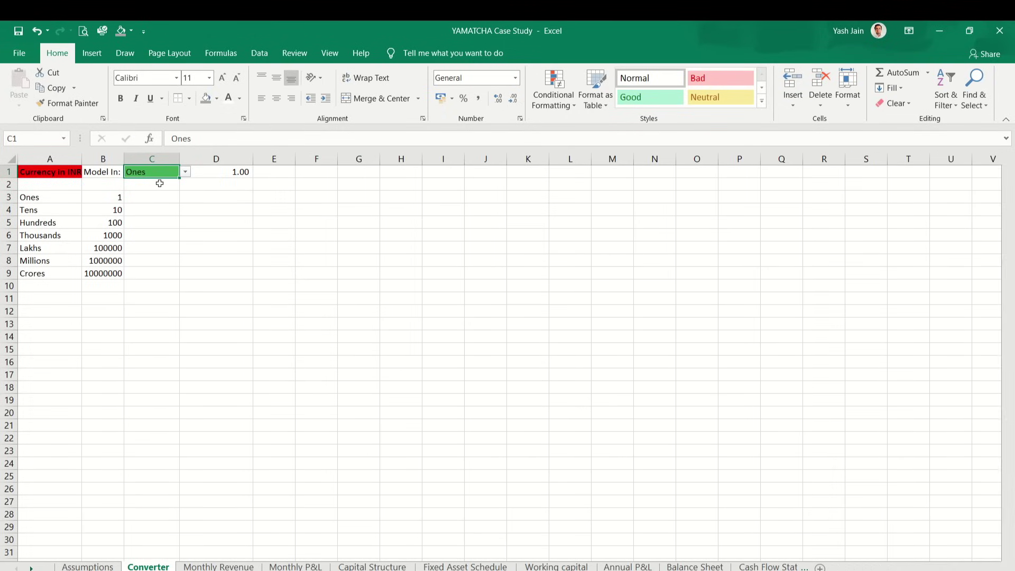
key(ctrl+Page_Down)
key(ctrl+Page_Down)
key(ctrl+Page_Up)
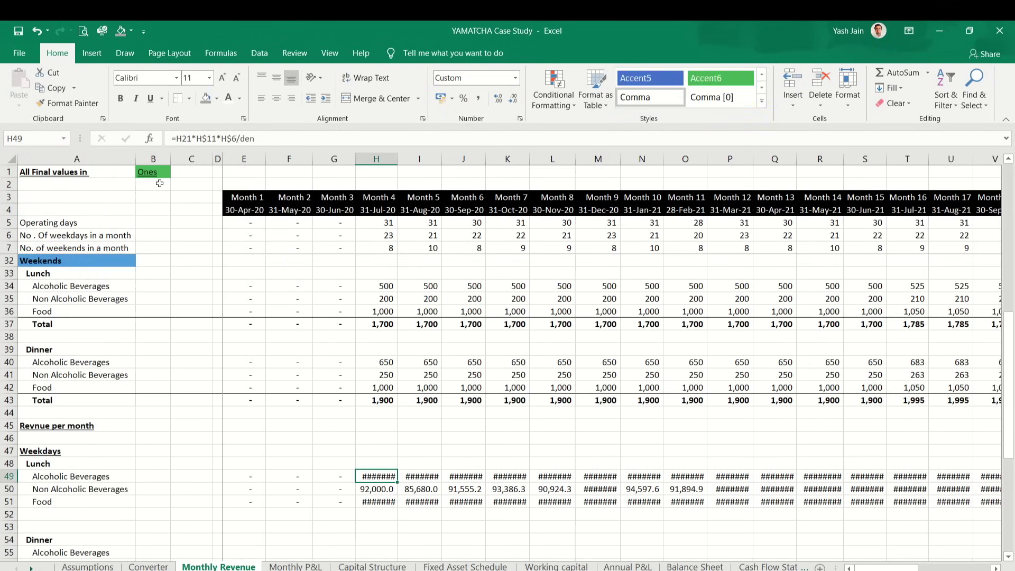
Step: AutoFit all column widths on the Monthly Revenue sheet and inspect the lunch revenue values
key(ctrl+a)
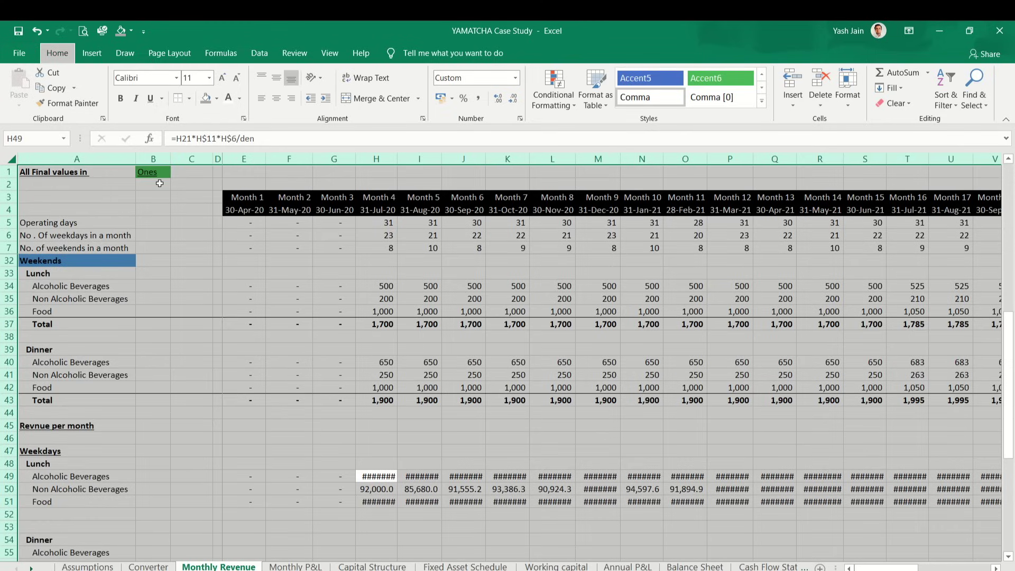
key(alt+h)
key(o)
key(i)
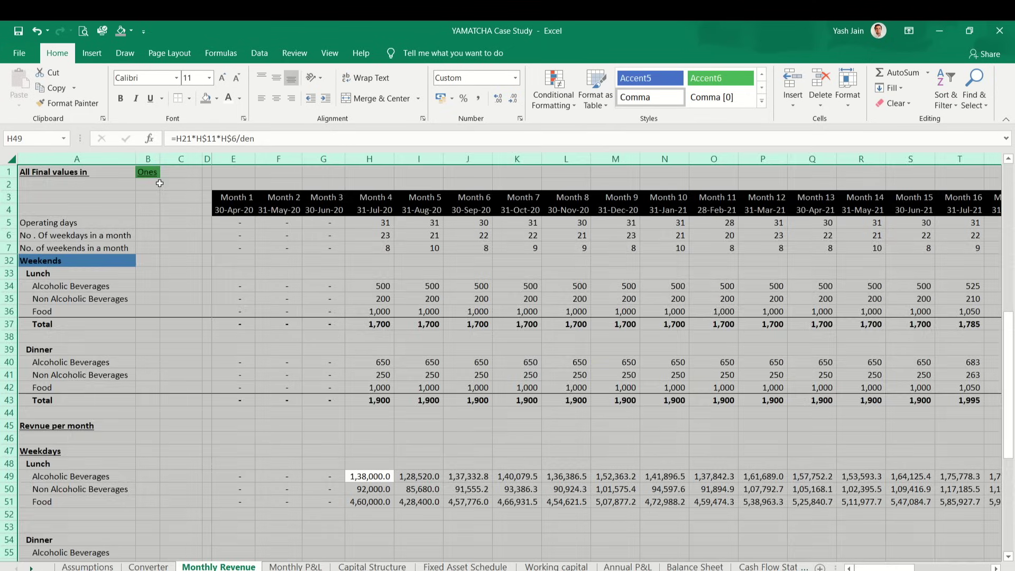
key(Down)
key(Up)
key(Down)
key(Down)
key(Left)
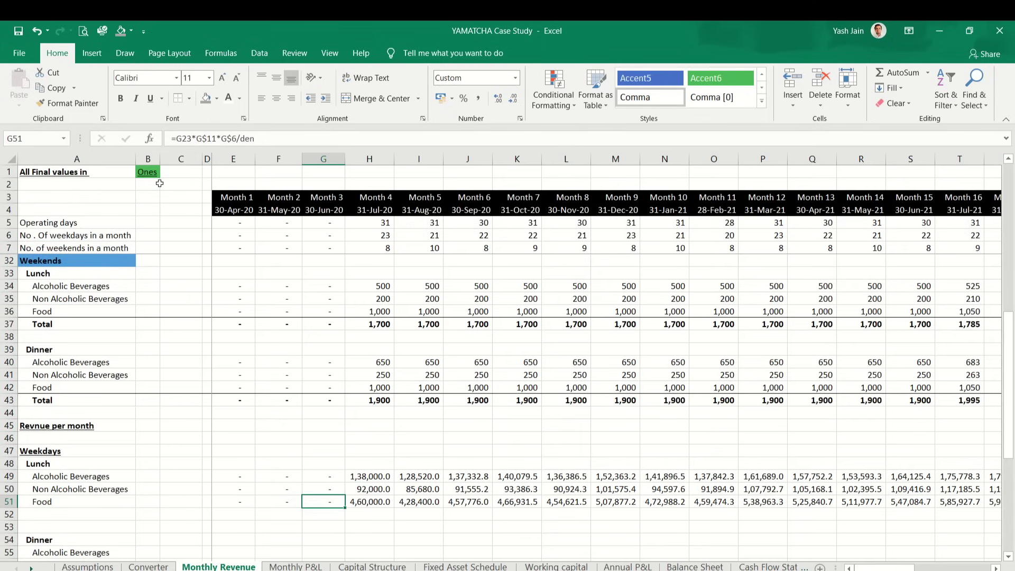
key(Up)
key(Up)
key(Up)
key(Down)
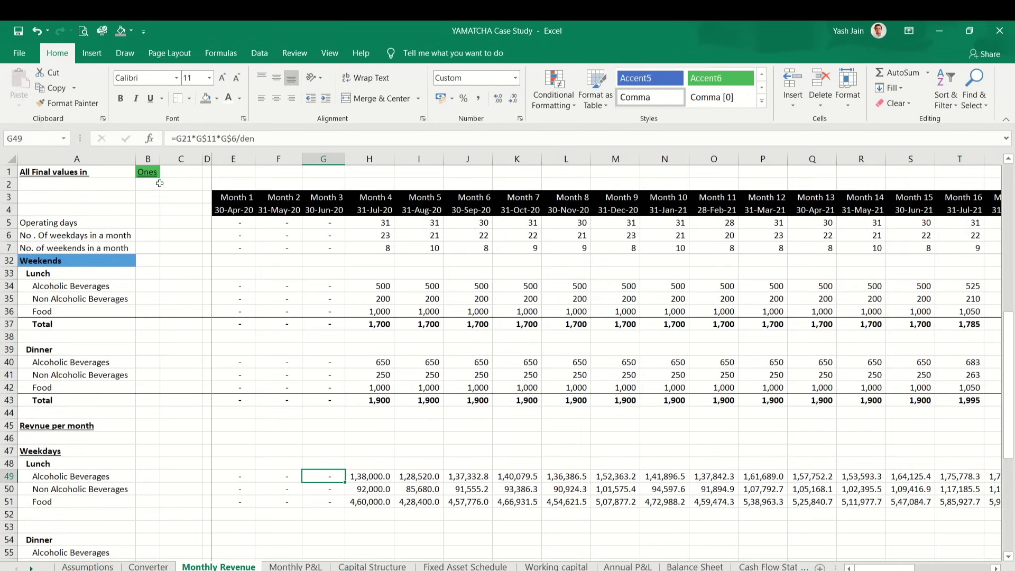
Step: Switch the Converter model unit back to Lakhs
key(ctrl+Page_Up)
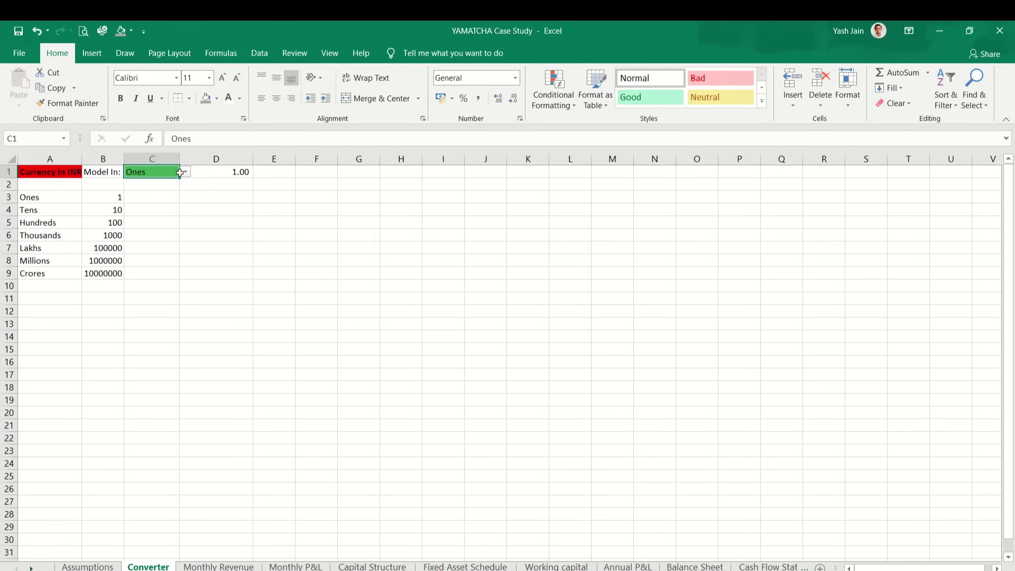
click(180, 173)
click(150, 217)
key(Down)
key(ctrl+Page_Down)
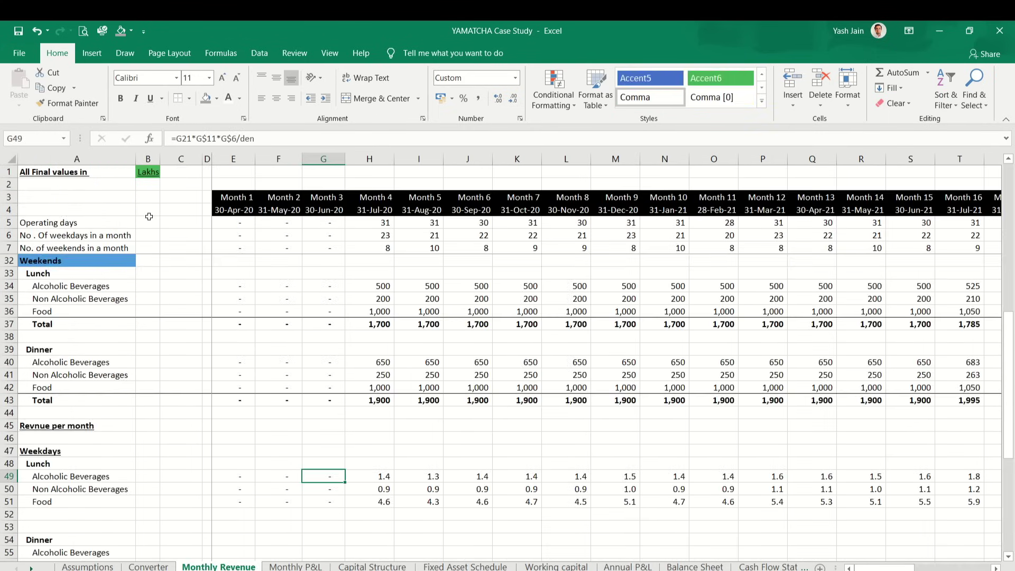
key(ctrl+Page_Down)
key(ctrl+Page_Up)
Step: Show the weekday lunch revenue rows E49:AN51 with two decimal places
key(Left)
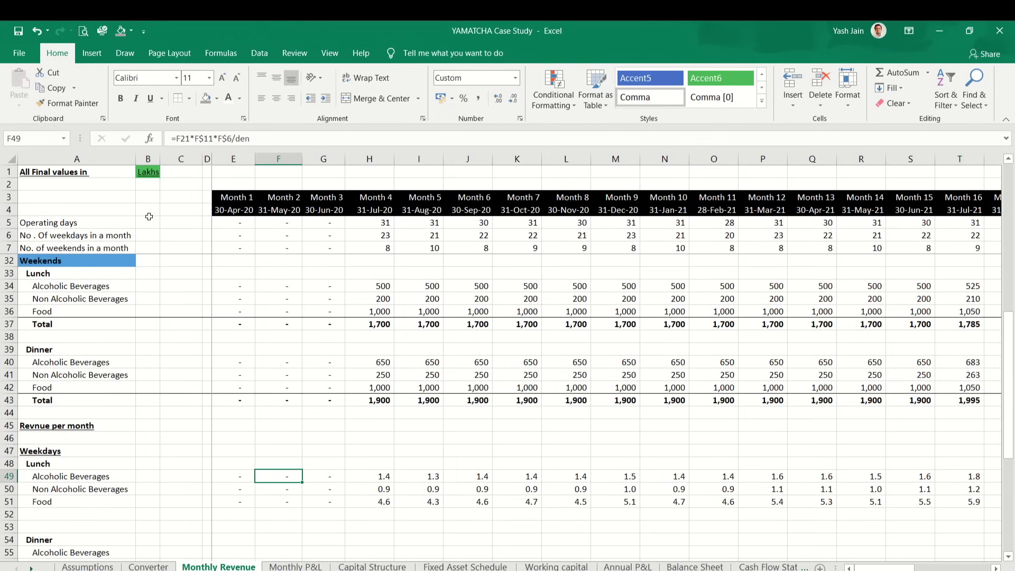
key(Left)
key(shift+Down)
key(shift+Down)
key(ctrl+shift+Right)
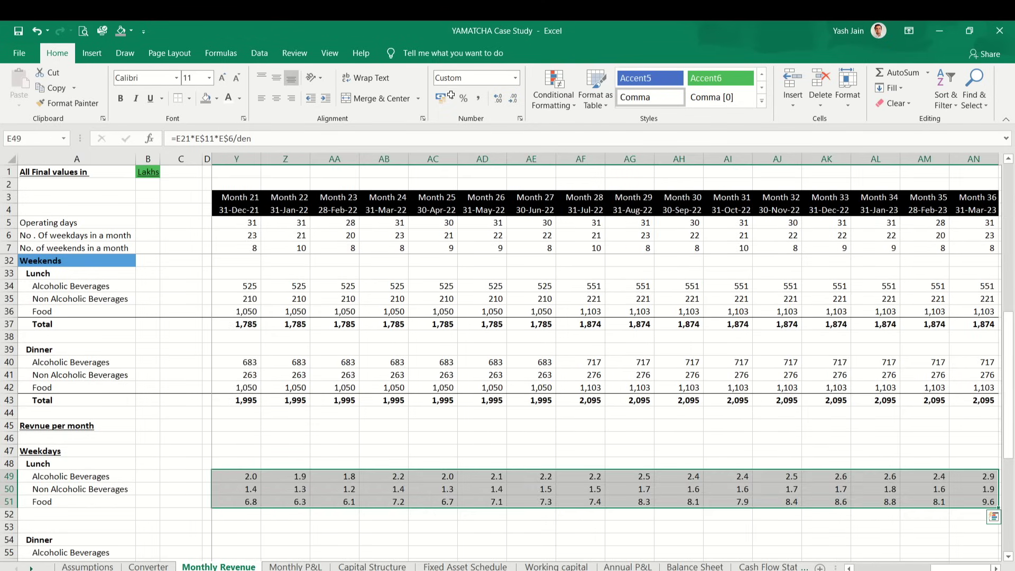
click(497, 99)
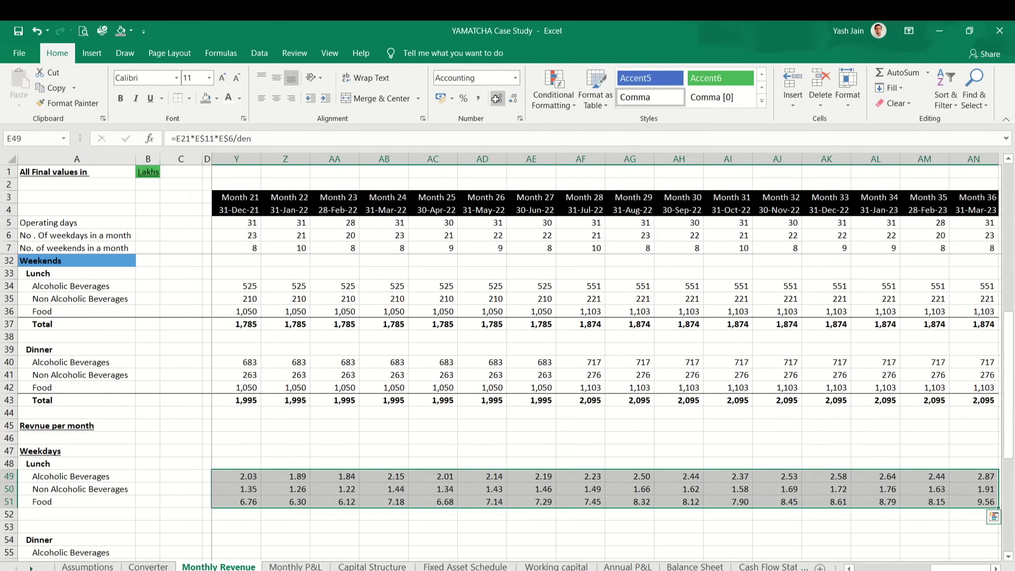
key(Right)
key(Right)
key(Right)
key(Right)
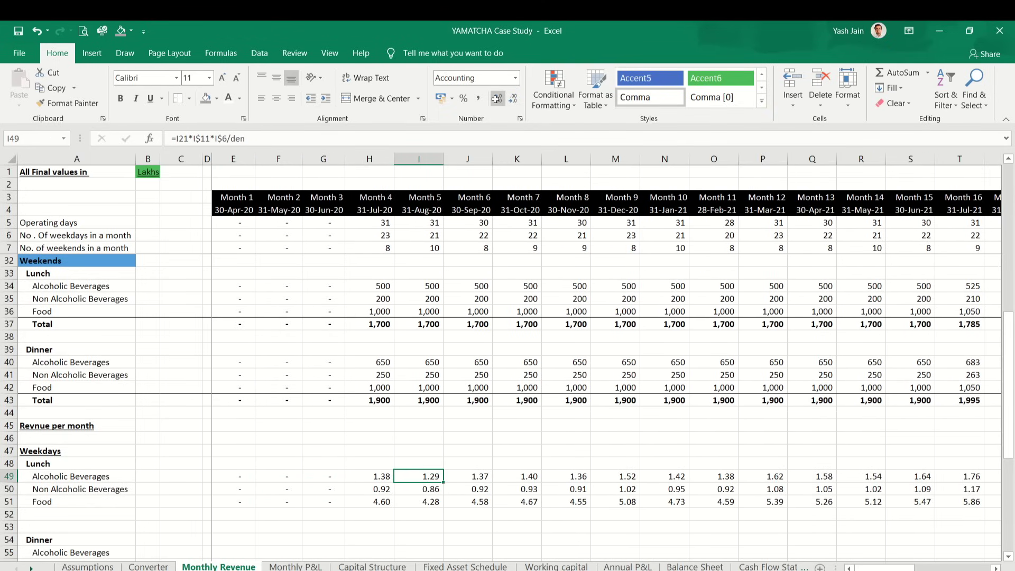
key(Left)
key(Down)
key(Down)
key(Down)
key(Left)
key(Left)
key(Left)
key(Left)
key(Left)
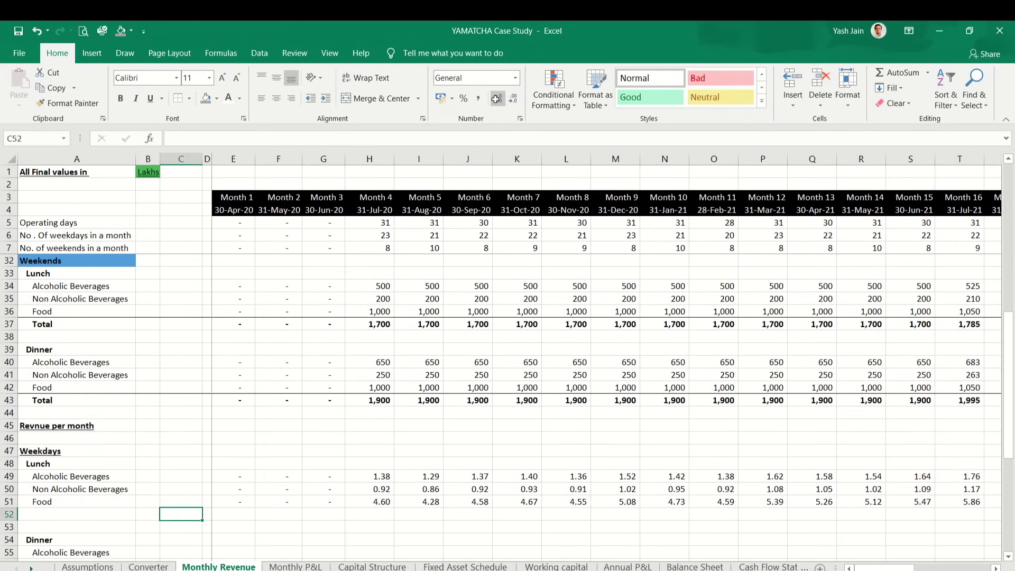
key(Down)
key(Left)
key(Down)
key(Left)
key(Right)
key(Right)
key(Down)
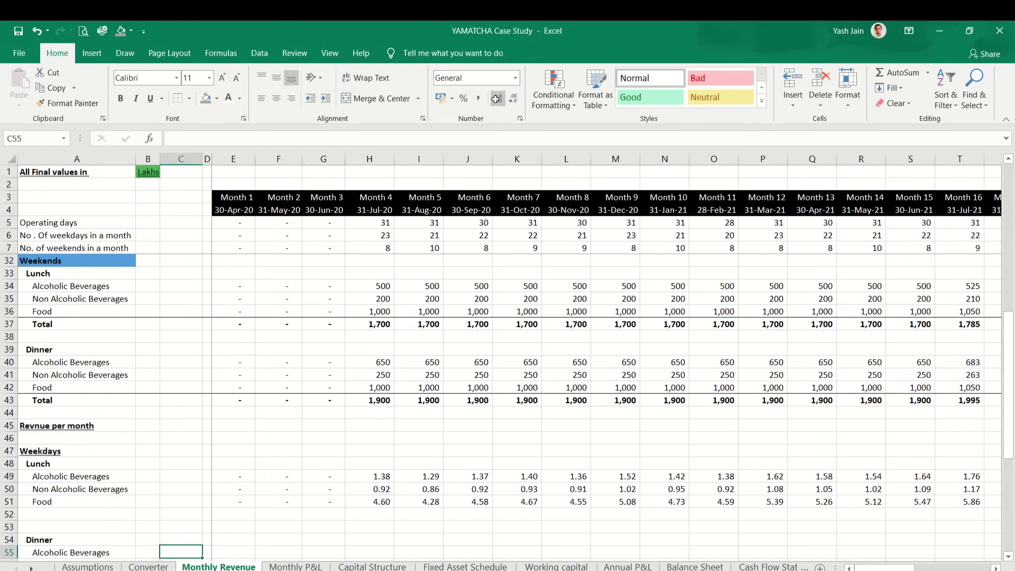
key(Up)
key(Up)
key(Left)
key(Left)
Step: Copy the dinner Total row 43 into row 52 so it sums rows 49–51
key(Up)
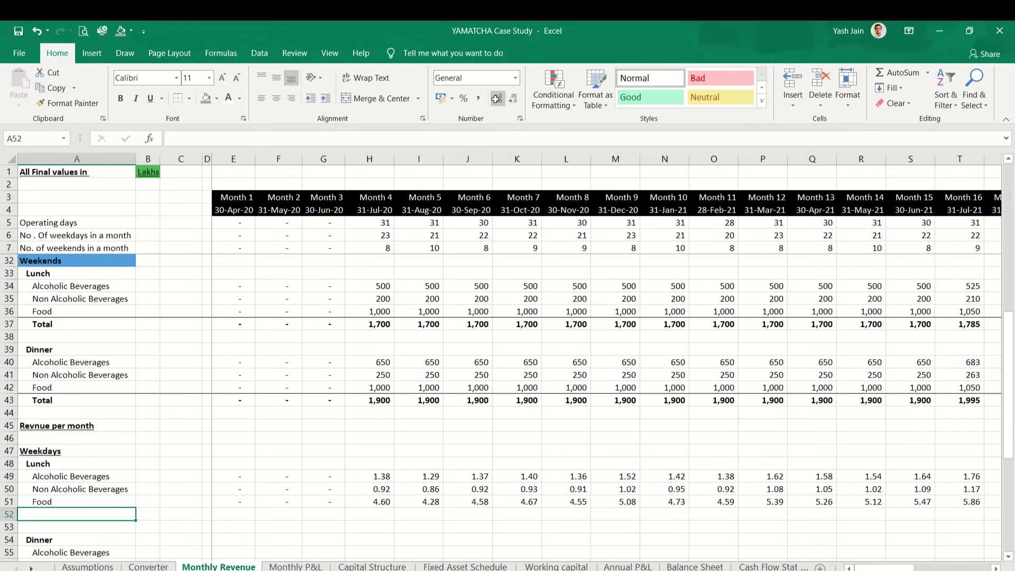
text(to)
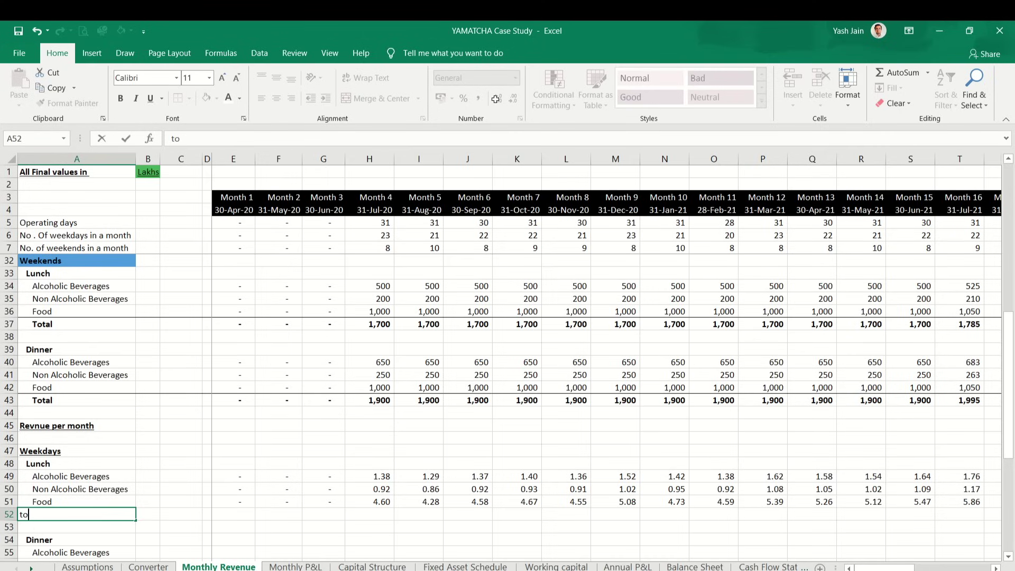
key(Escape)
key(Up)
key(Up)
key(Up)
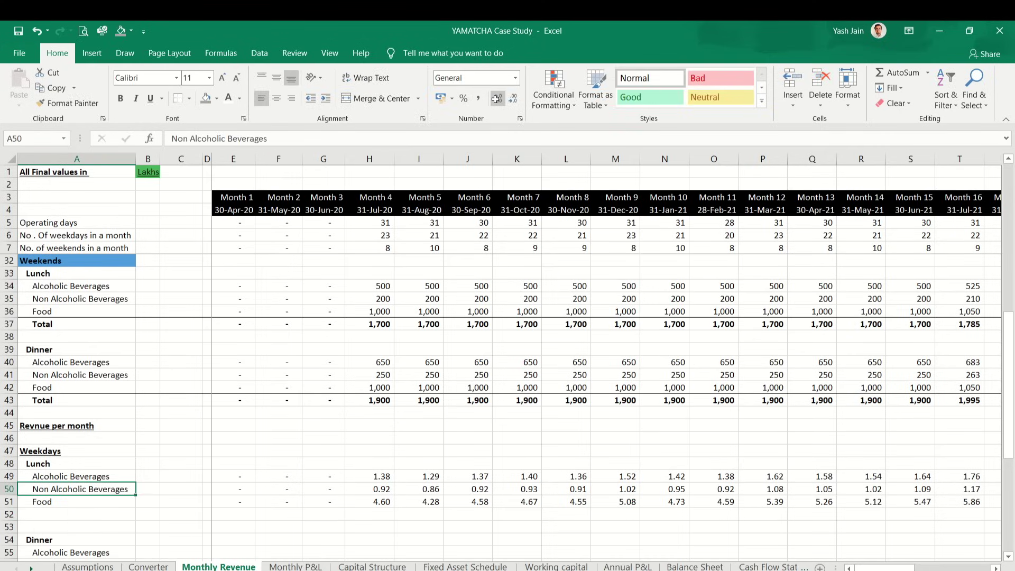
key(Up)
key(Up)
key(Up)
key(Up)
key(Up)
key(Up)
key(shift+space)
key(ctrl+c)
key(Down)
key(Down)
key(Down)
key(Down)
key(Down)
key(Down)
key(Down)
key(Down)
key(Down)
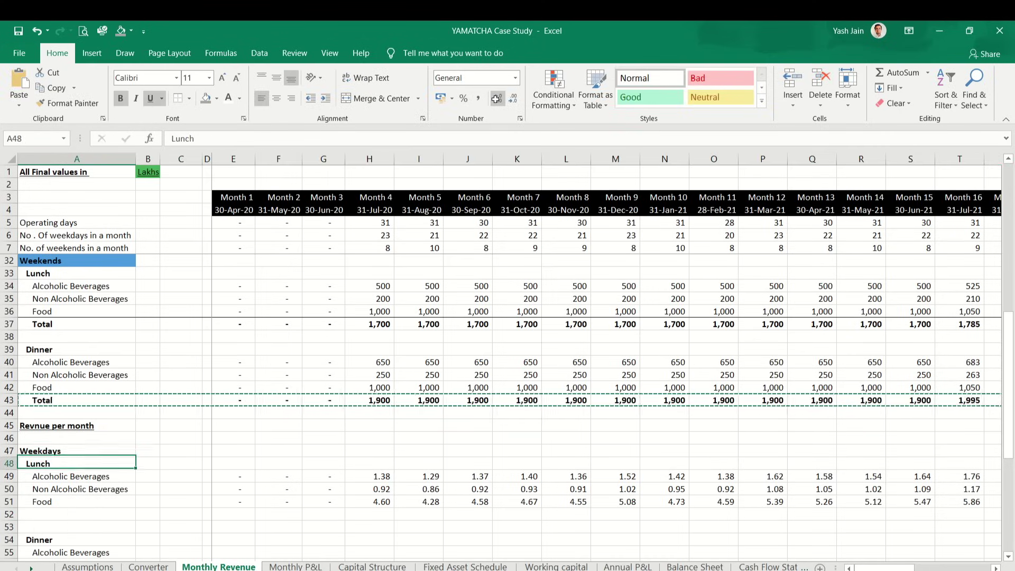
key(shift+space)
key(ctrl+v)
Step: Show the new Total row E52:AN52 with two decimal places
key(Right)
key(Right)
key(Right)
key(Right)
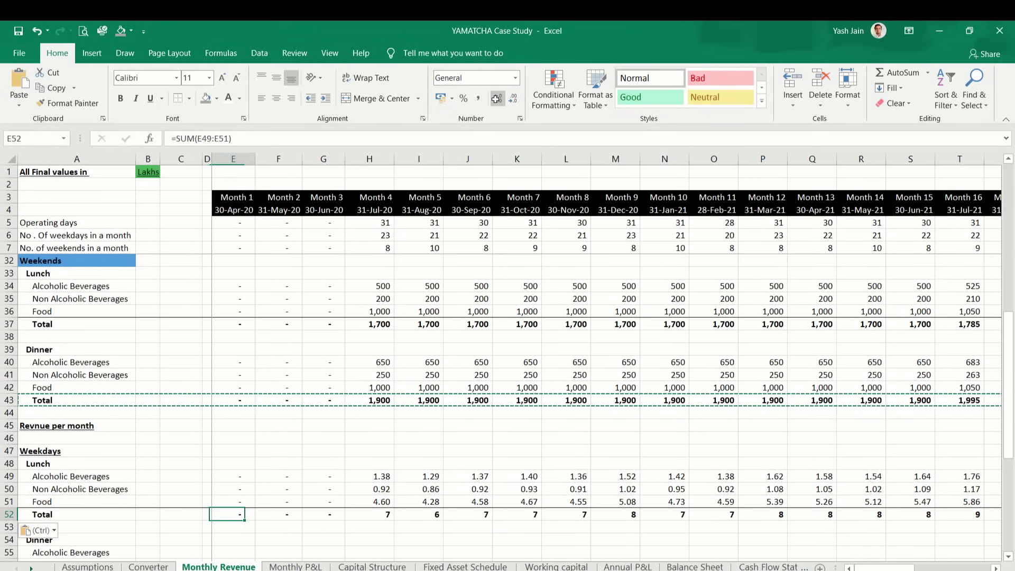
key(ctrl+shift+Right)
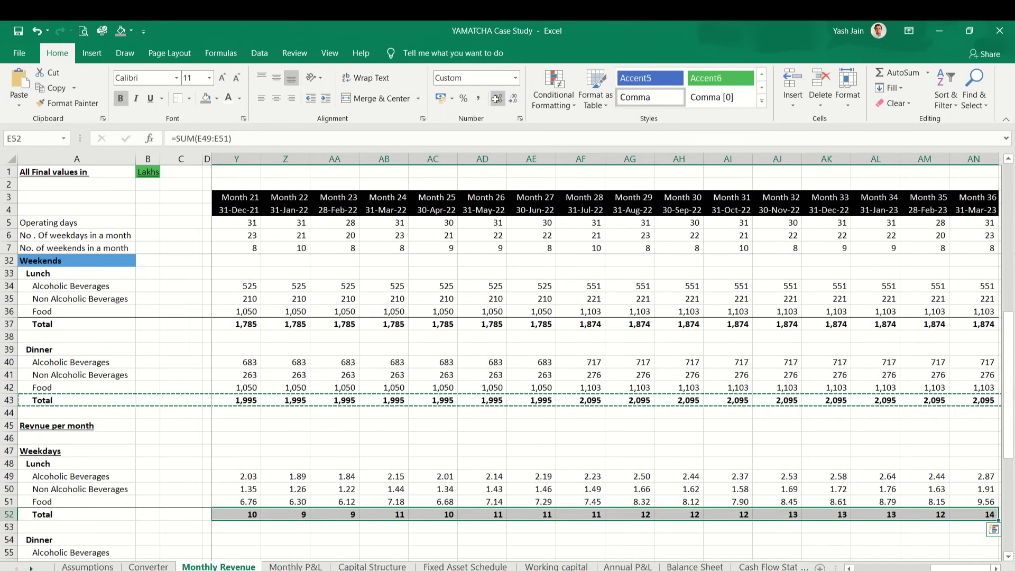
click(496, 98)
click(496, 99)
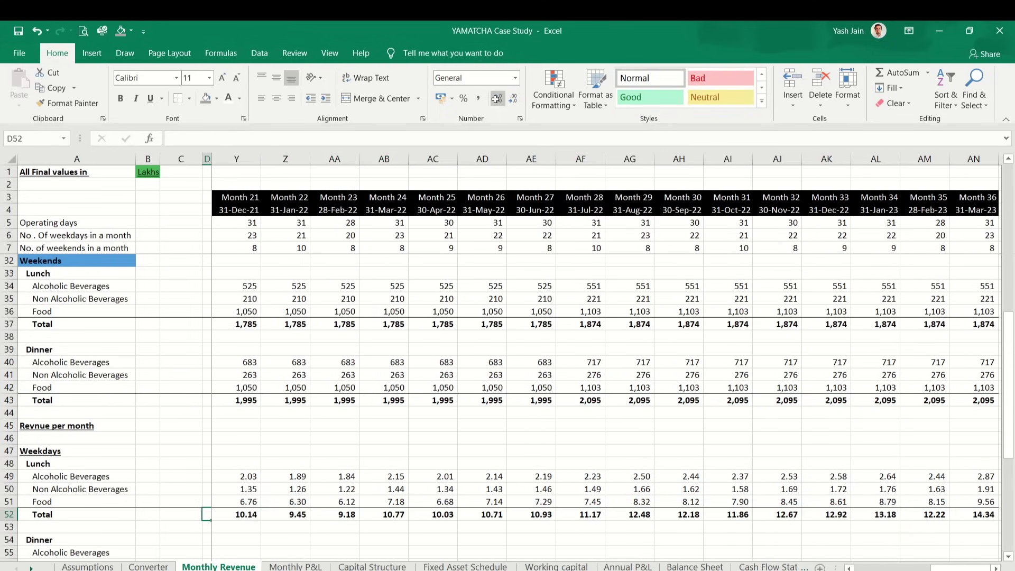
key(ctrl+Left)
key(Right)
key(Right)
key(Right)
key(Right)
key(Right)
key(Right)
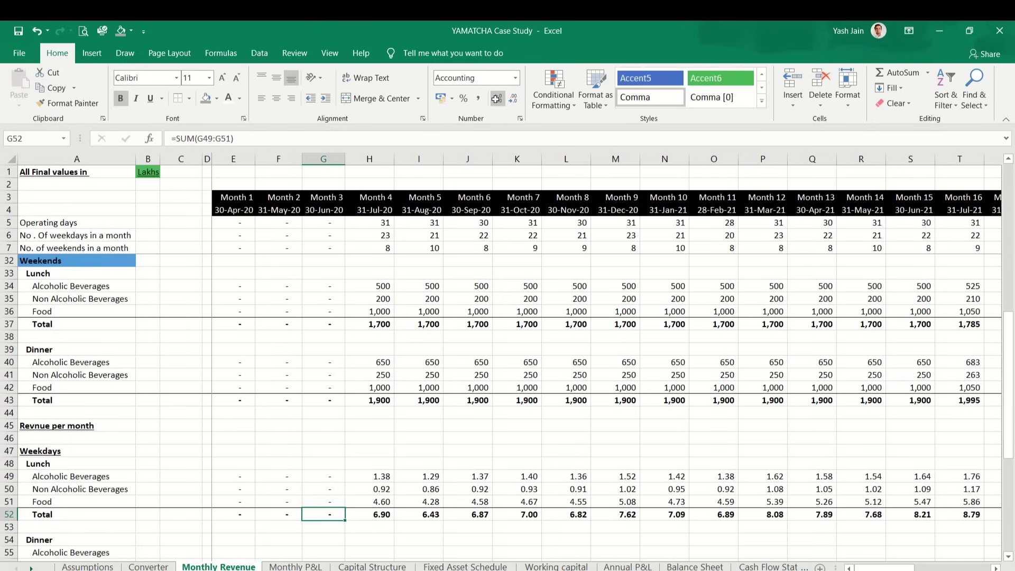
key(Down)
key(Down)
key(Down)
key(Down)
key(Down)
key(Down)
key(Down)
key(Down)
key(Down)
key(Down)
key(Down)
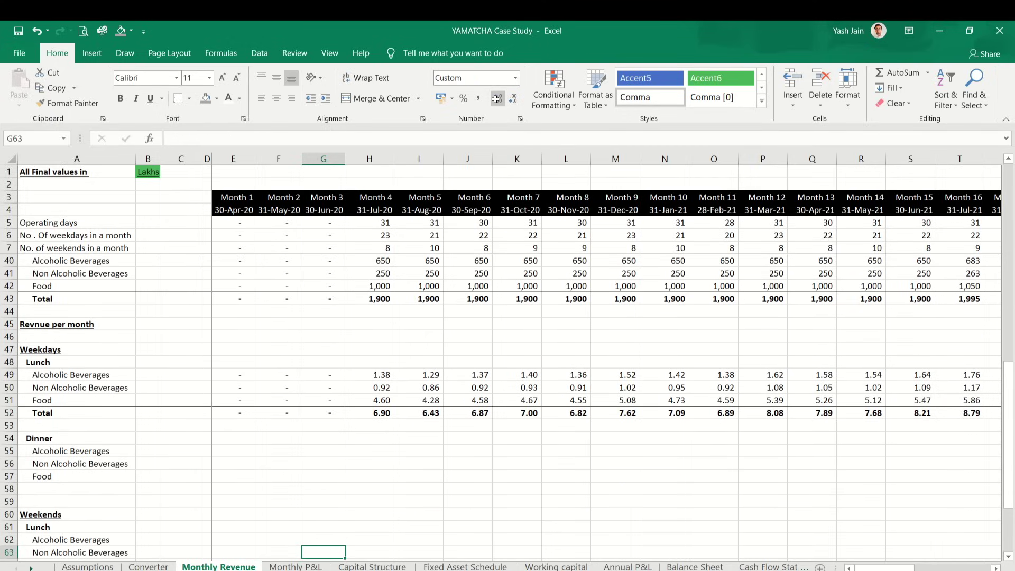
key(Left)
key(Up)
key(Up)
key(Up)
key(Up)
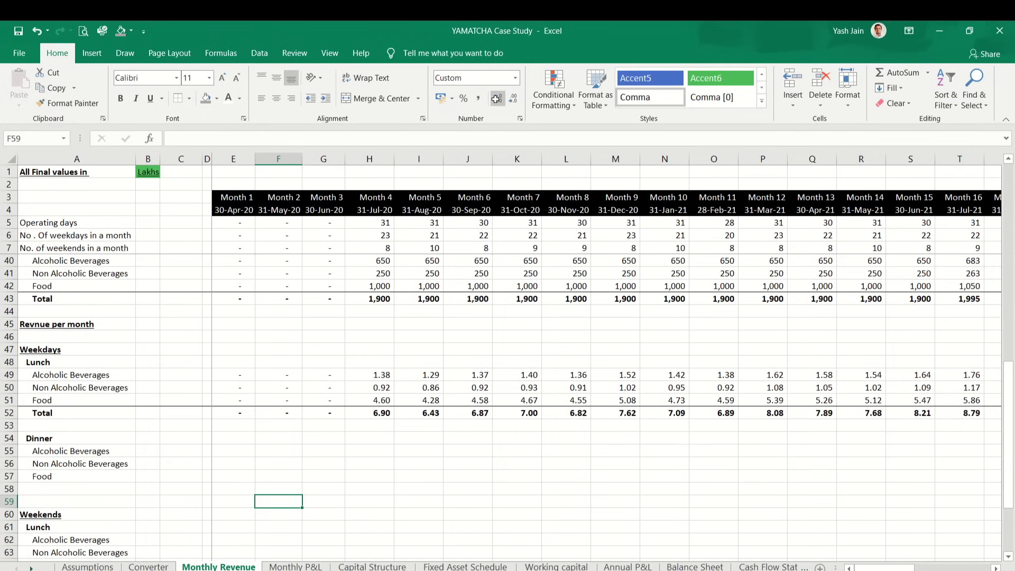
key(Up)
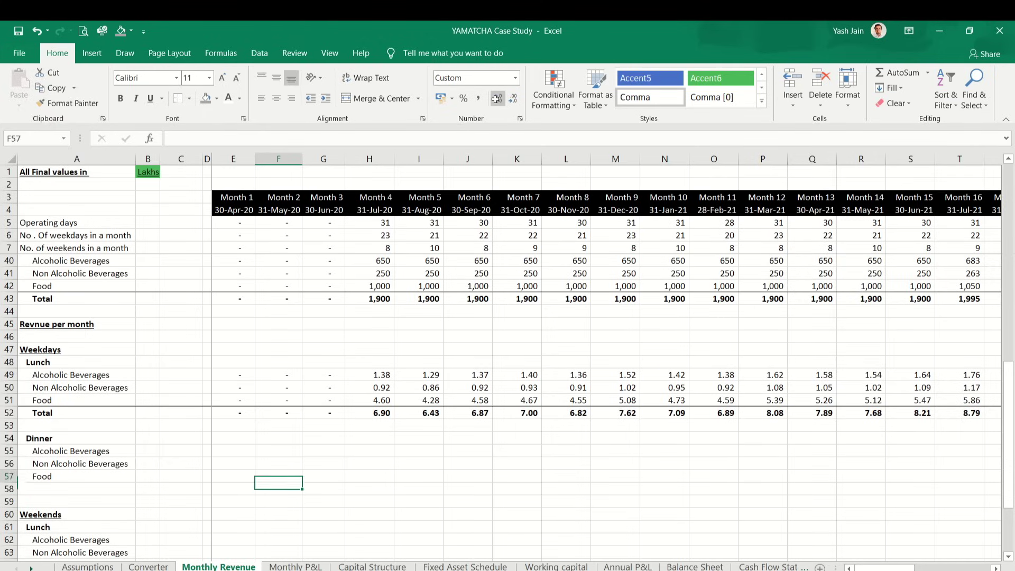
key(Up)
key(Up)
key(Left)
key(Up)
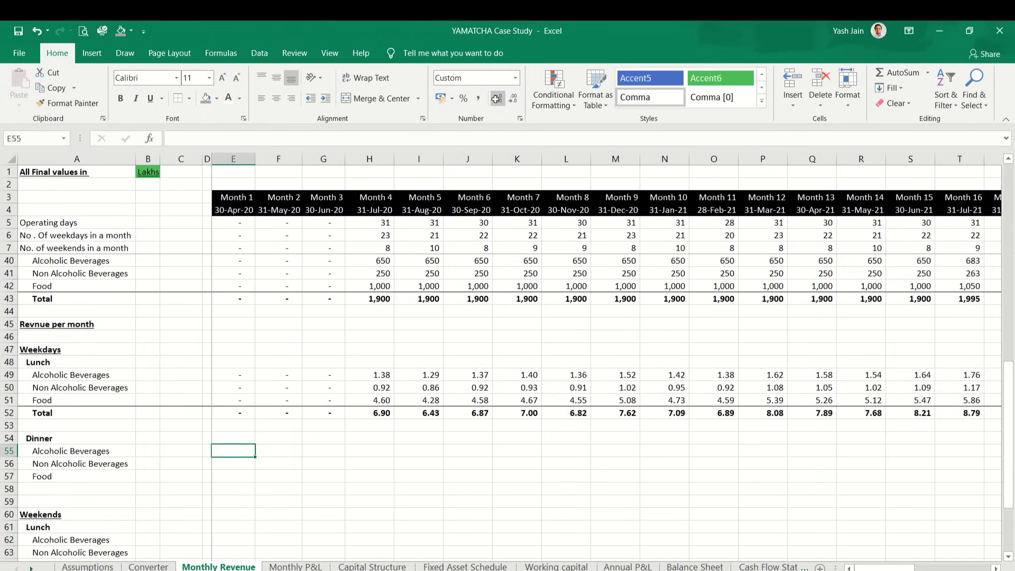
Step: Enter =E27*E$6*E$12 in E55: dinner alcoholic price × weekdays × weekday dinner guests
text(=)
key(Up)
key(Up)
key(Up)
key(Up)
key(Up)
key(Up)
key(Up)
key(Up)
key(Up)
key(Up)
key(Up)
key(Up)
key(Up)
key(Up)
key(Up)
key(Up)
key(Up)
key(Up)
key(Up)
key(Up)
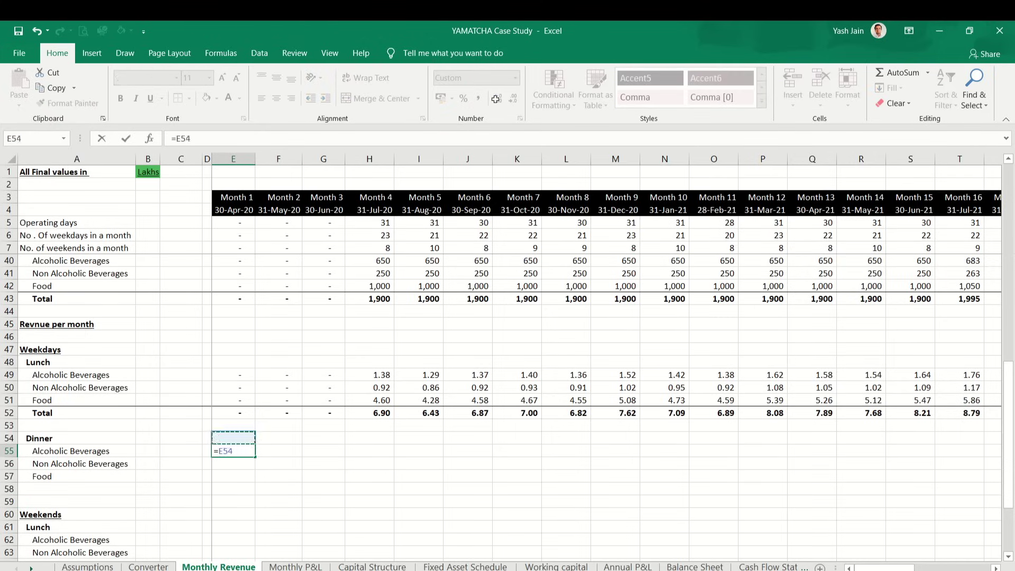
key(Up)
key(Up)
key(Up)
key(Up)
key(Up)
key(Up)
key(Up)
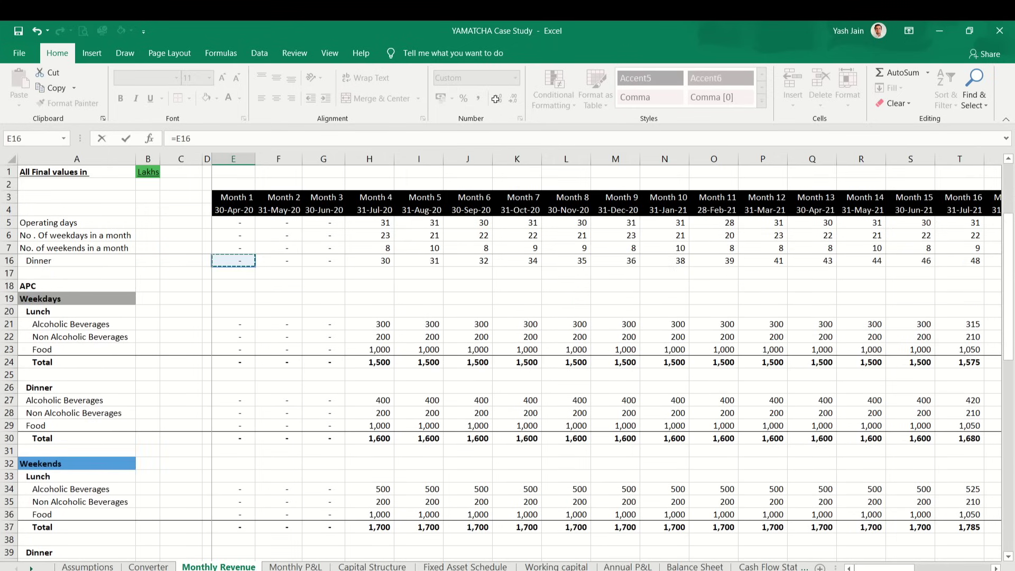
key(Down)
key(Down)
key(Down)
key(Down)
key(Down)
key(Down)
key(Down)
key(Down)
key(Down)
key(Down)
key(Down)
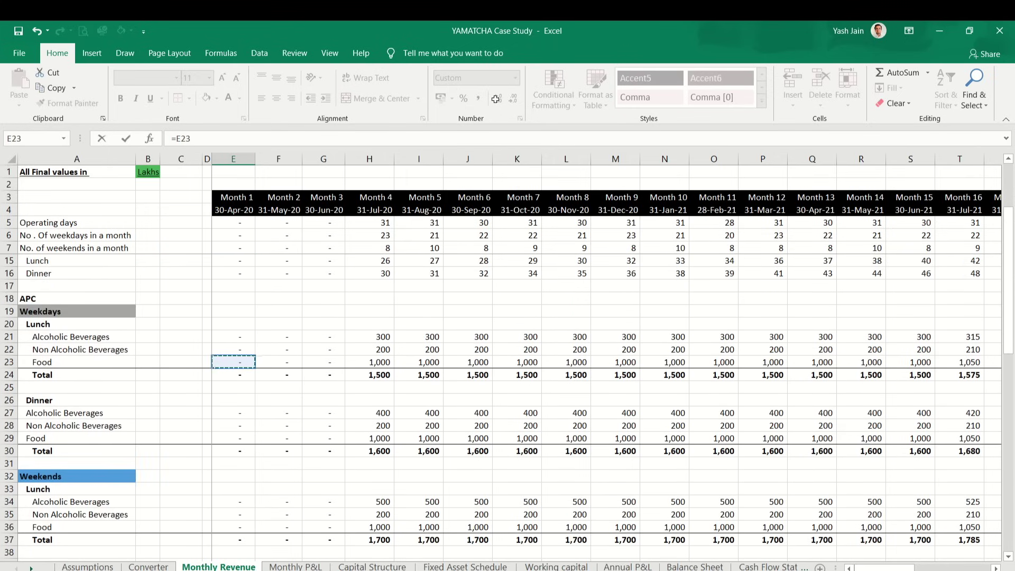
key(Up)
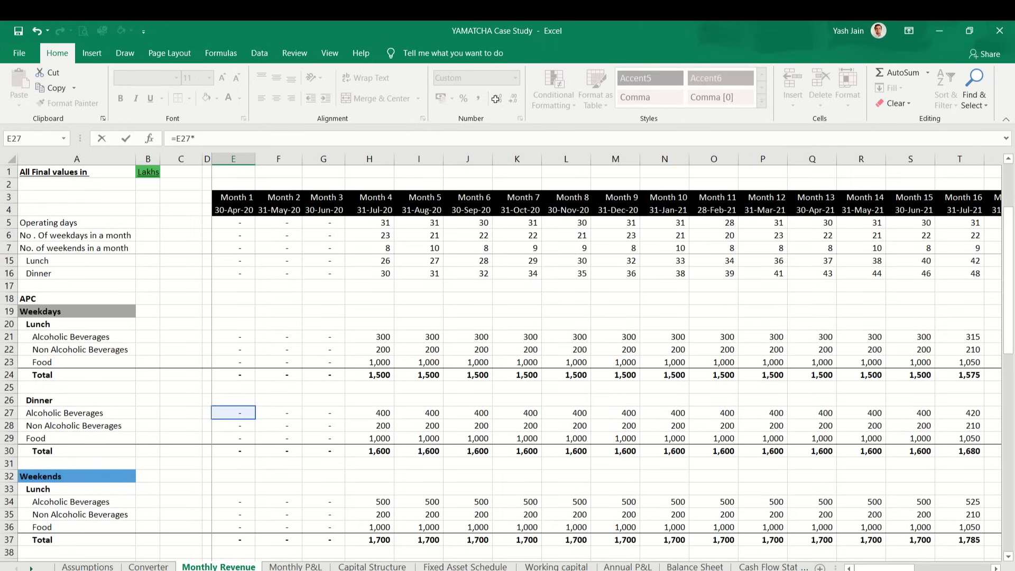
scroll(331, 259, up, 3)
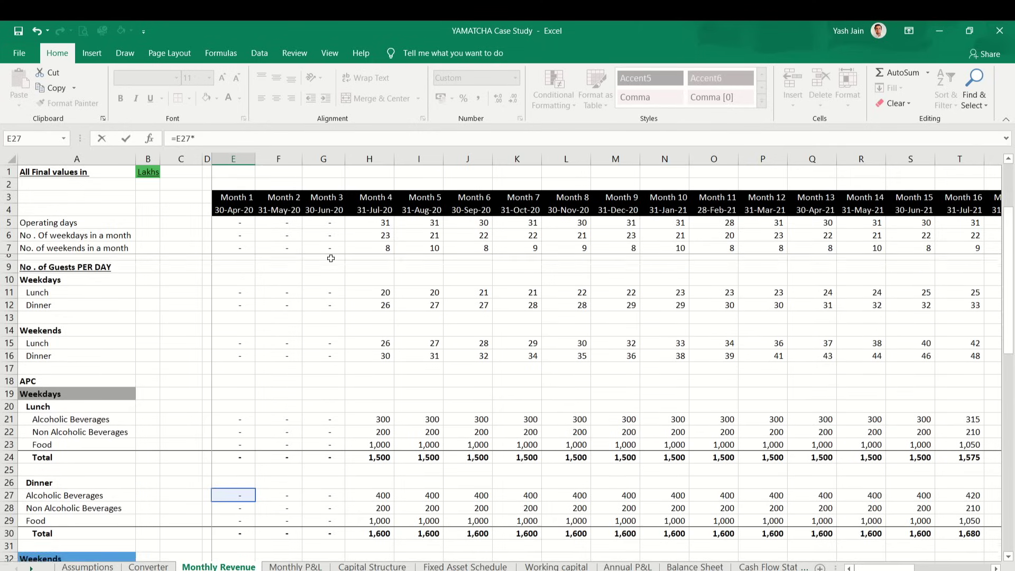
click(241, 233)
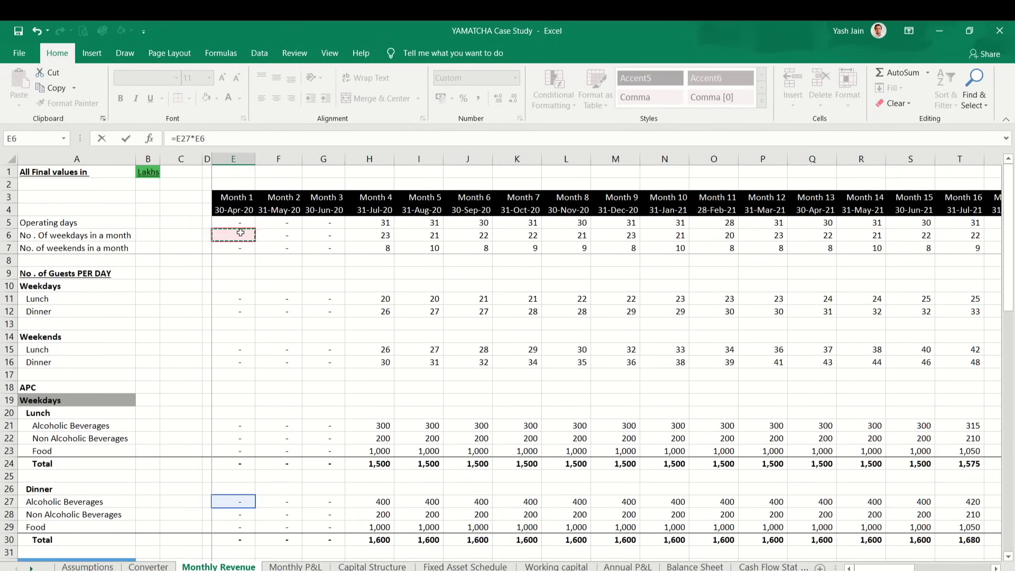
key(F4)
click(233, 310)
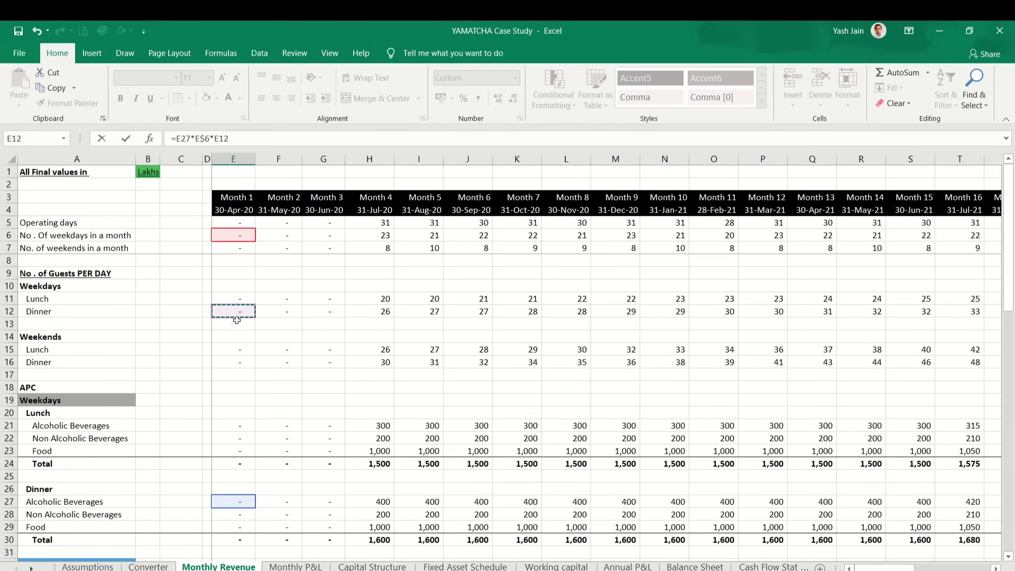
key(F4)
key(F4)
key(ctrl+Return)
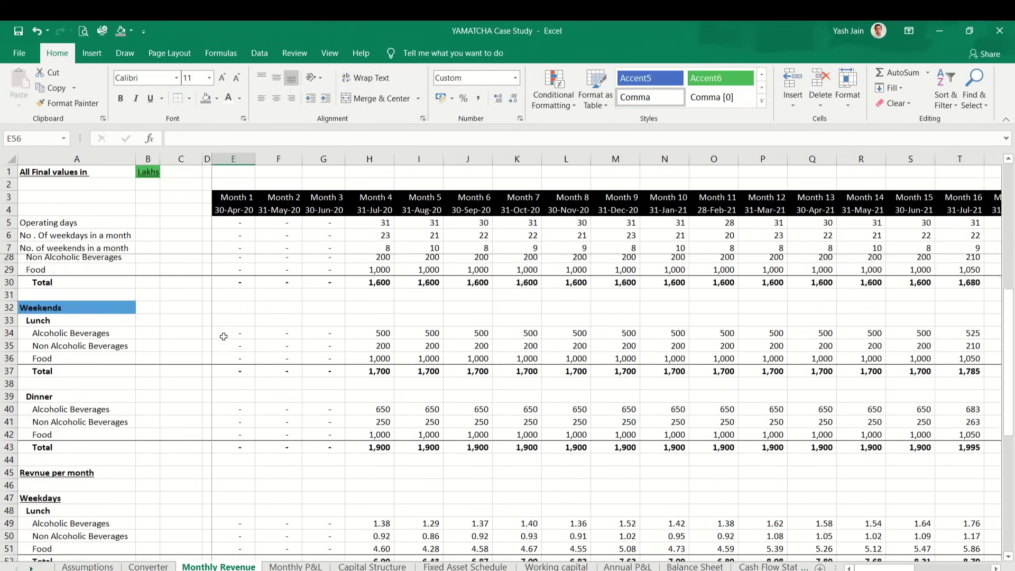
Step: Append /den to the E55 formula to convert it to lakhs
key(ctrl+c)
key(shift+Down)
key(shift+Down)
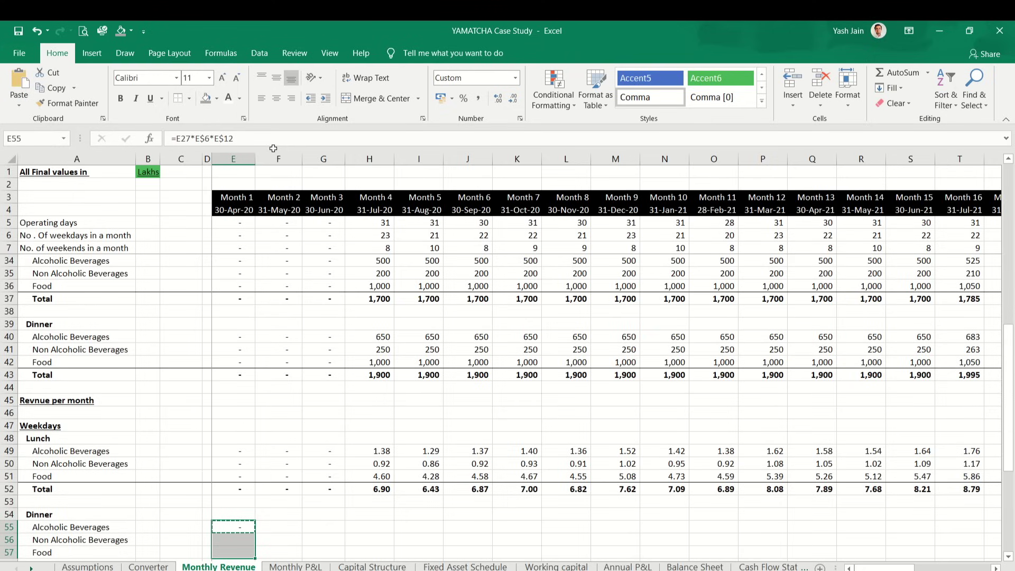
click(306, 140)
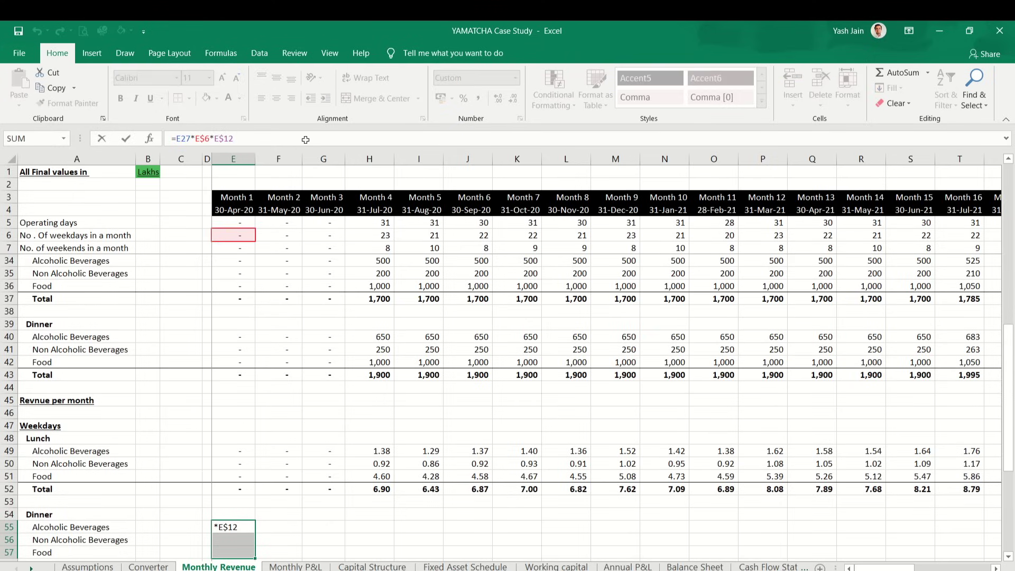
text(/DEN)
key(Return)
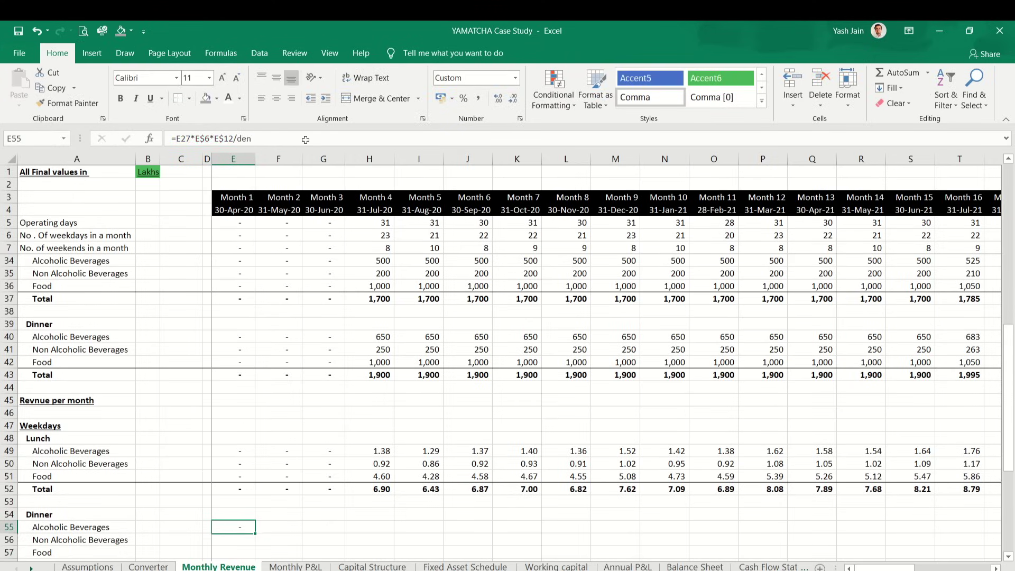
Step: Copy the E55 formula and paste it across E55:AN57 for all 36 months
key(Up)
key(ctrl+c)
key(shift+Down)
key(shift+Down)
key(shift+Right)
key(shift+Right)
key(shift+Right)
key(shift+Right)
key(shift+Right)
key(shift+Right)
key(shift+Right)
key(shift+Right)
key(shift+Right)
key(shift+Right)
key(shift+Right)
key(shift+Right)
key(shift+Right)
key(shift+Right)
key(shift+Right)
key(shift+Right)
key(shift+Right)
key(shift+Right)
key(shift+Right)
key(shift+Right)
key(shift+Right)
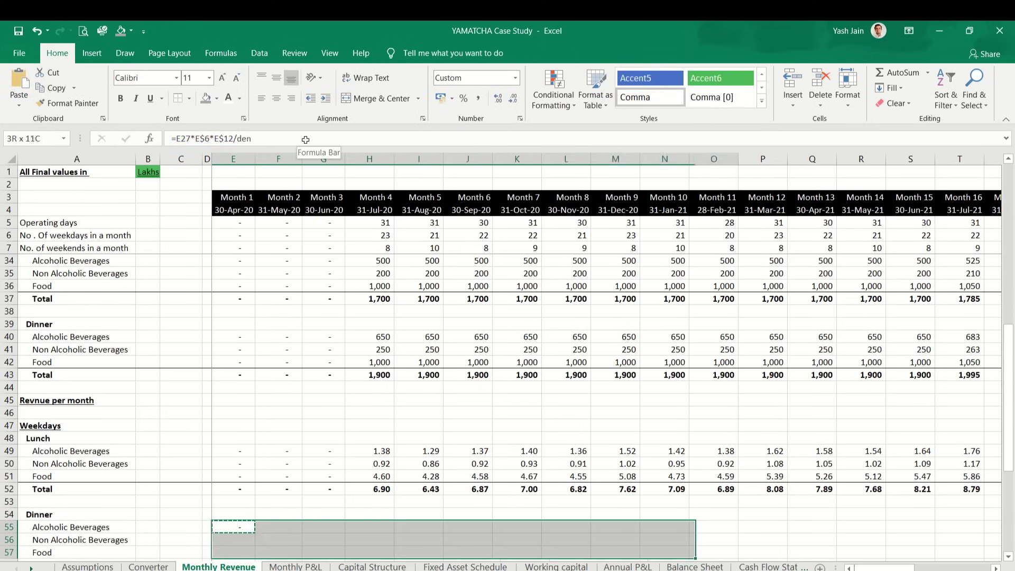
key(shift+Left)
key(shift+Left)
key(shift+Left)
key(shift+Left)
key(shift+Left)
key(shift+Left)
key(shift+Left)
key(shift+Left)
key(shift+Left)
key(shift+Left)
key(shift+Left)
key(shift+Left)
key(shift+Left)
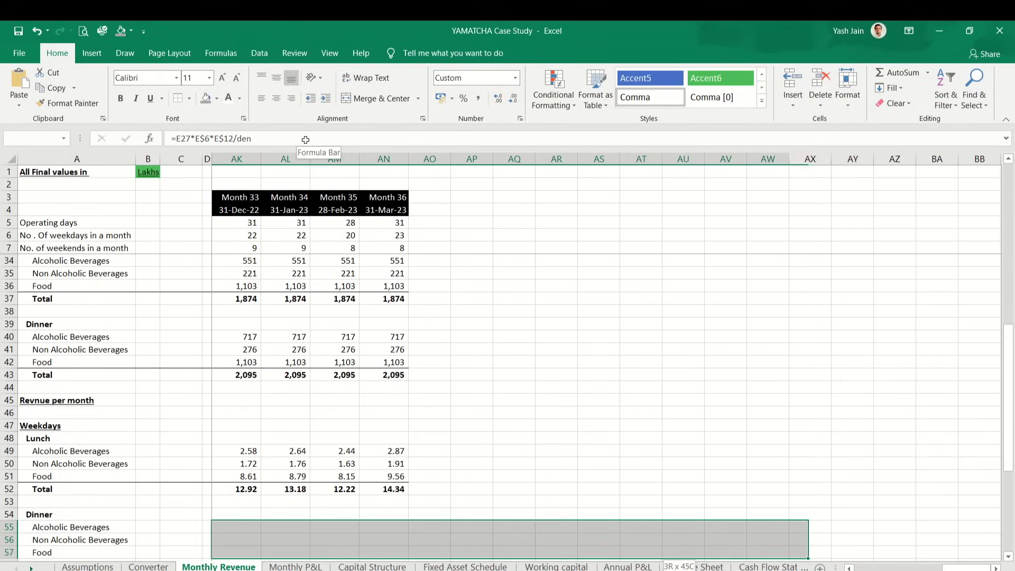
key(ctrl+v)
Step: Select the weekday dinner range E55:AN57 through Month 36
key(Right)
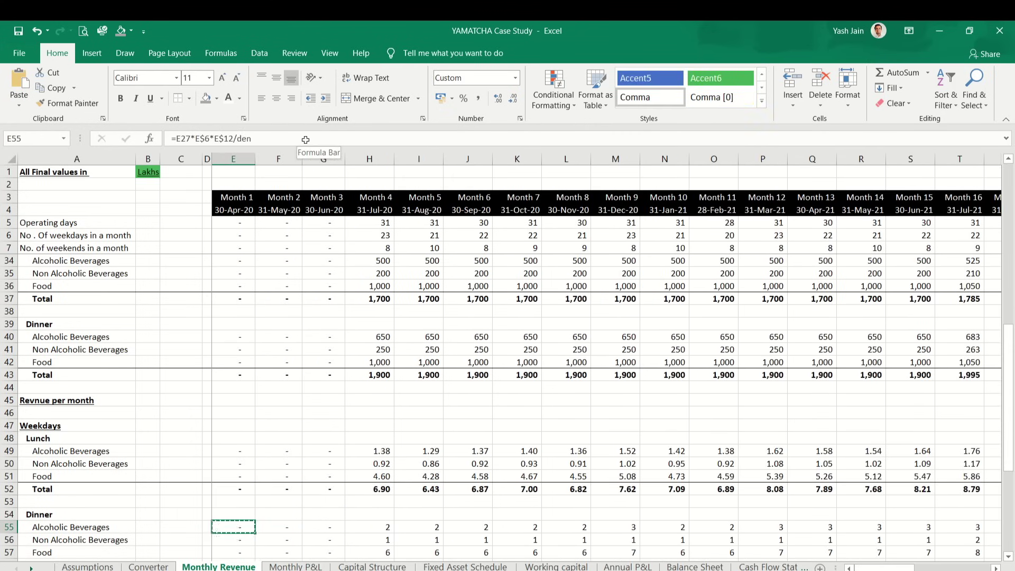
key(Left)
key(shift+Down)
key(shift+Down)
key(ctrl+shift+Right)
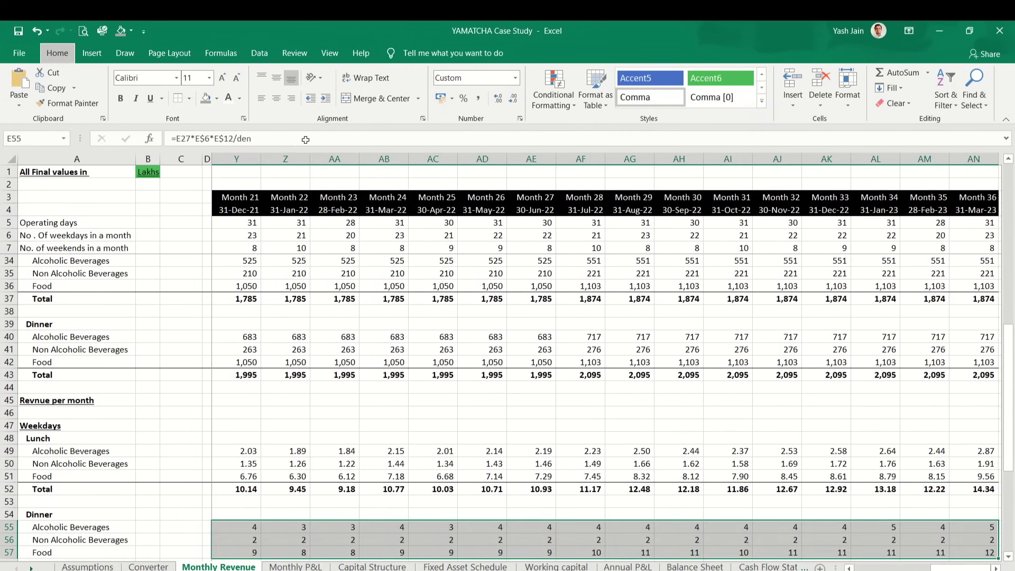
text(L)
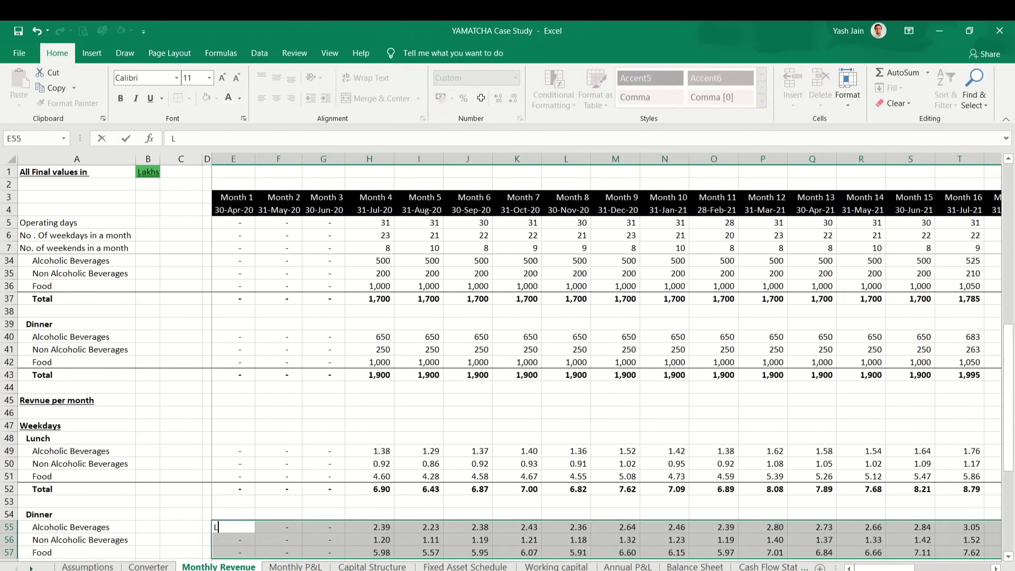
Step: Copy the weekday lunch Total row 52 and paste it into row 58 below dinner Food
key(Down)
key(Down)
key(Down)
key(Down)
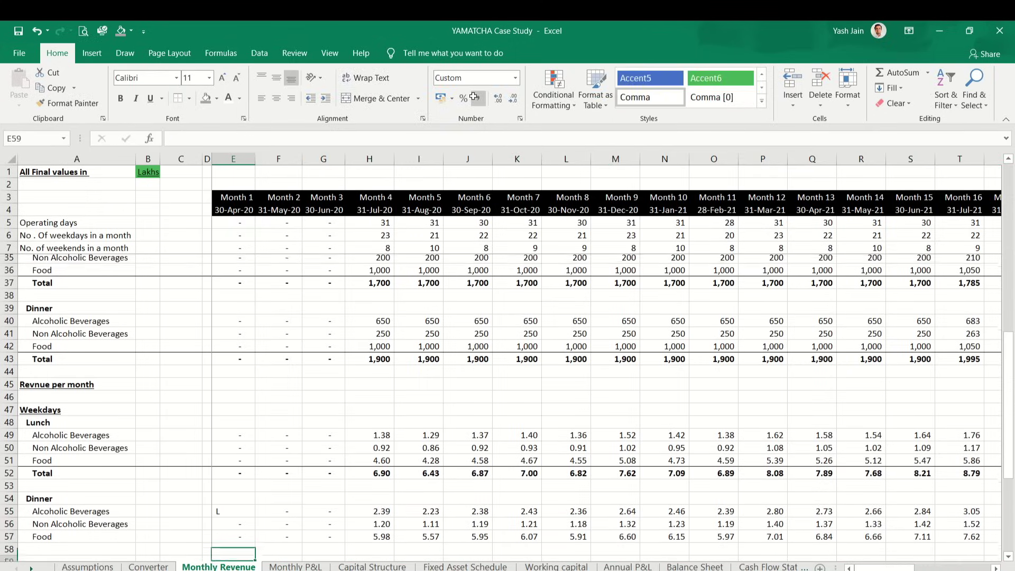
key(Up)
key(Left)
key(Left)
key(Left)
key(Left)
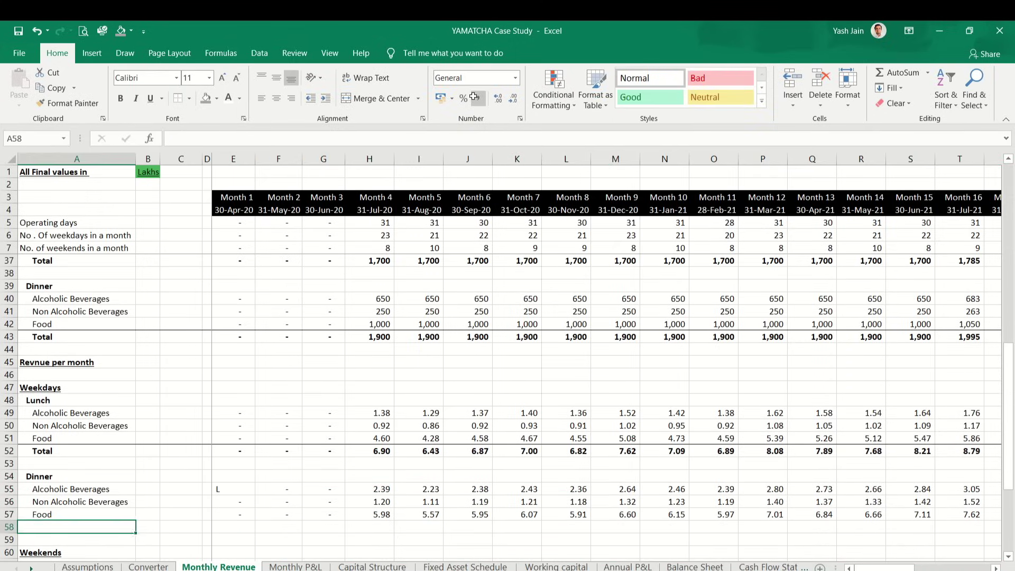
key(Up)
key(Up)
key(Up)
key(Up)
key(Up)
key(Up)
key(ctrl+shift+Right)
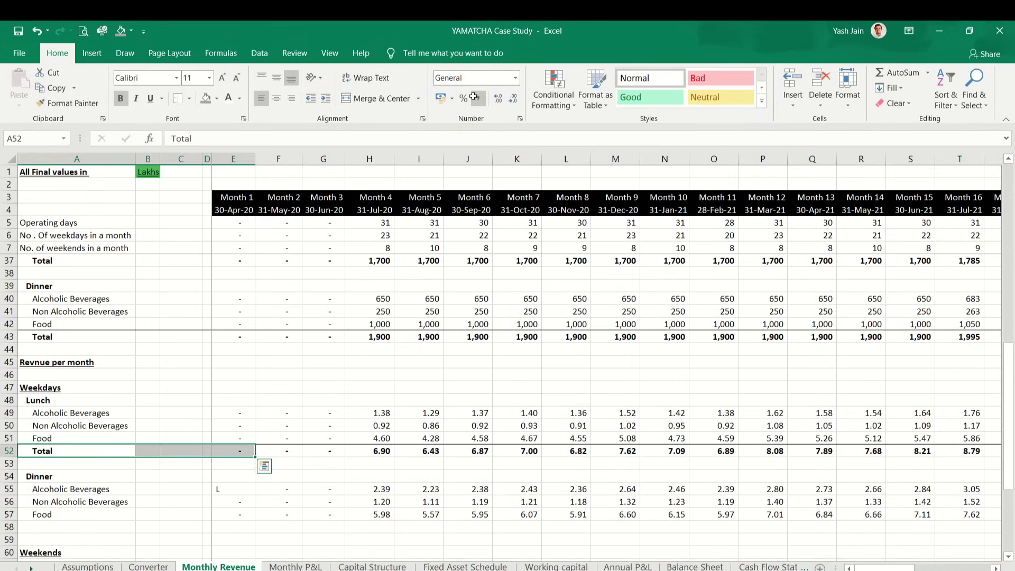
key(ctrl+shift+Right)
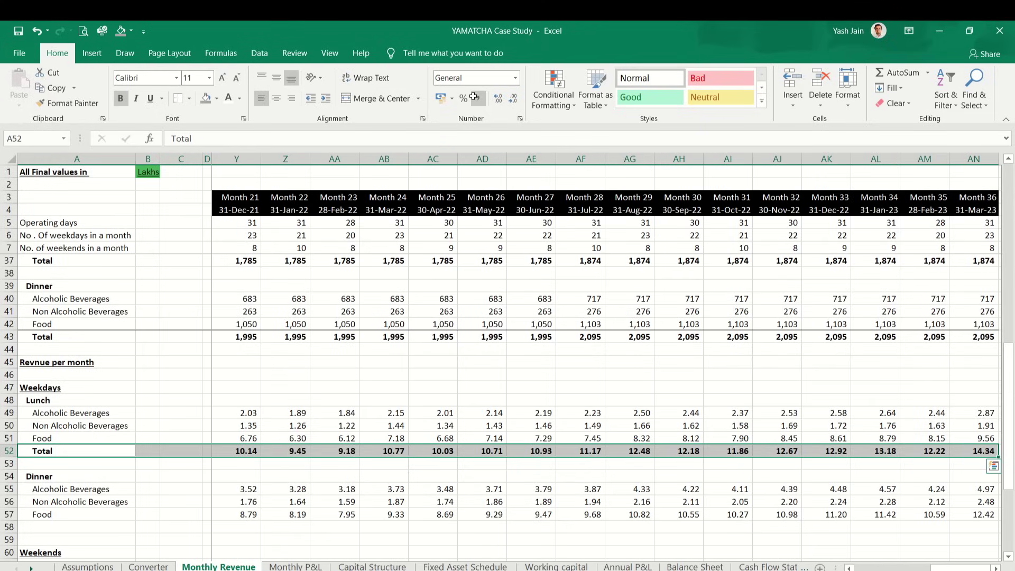
key(ctrl+c)
key(Down)
key(Down)
key(Down)
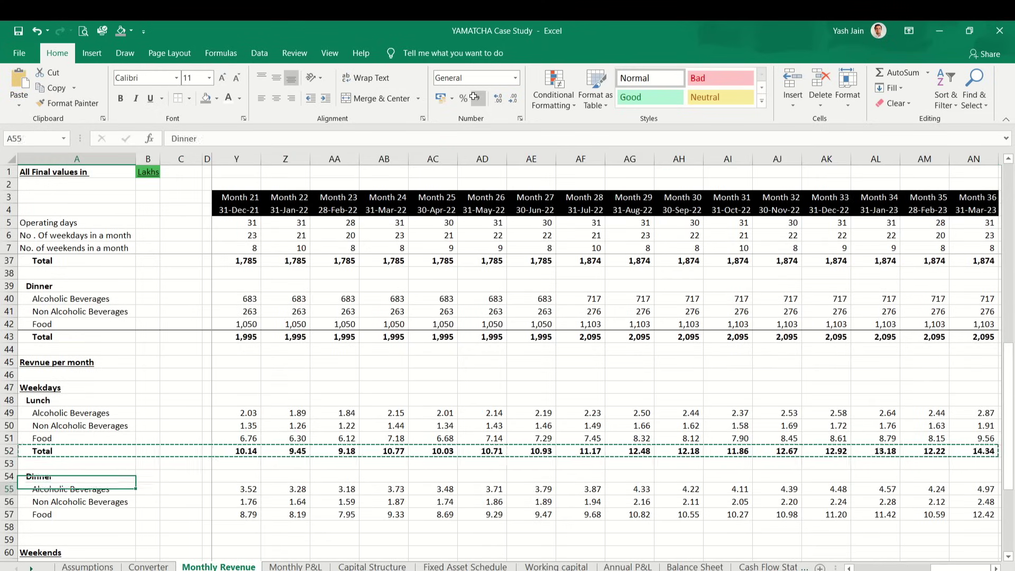
key(Down)
key(Down)
key(Down)
key(ctrl+v)
Step: Clear the copy and move to weekend lunch Alcoholic Beverages, Month 1
key(Down)
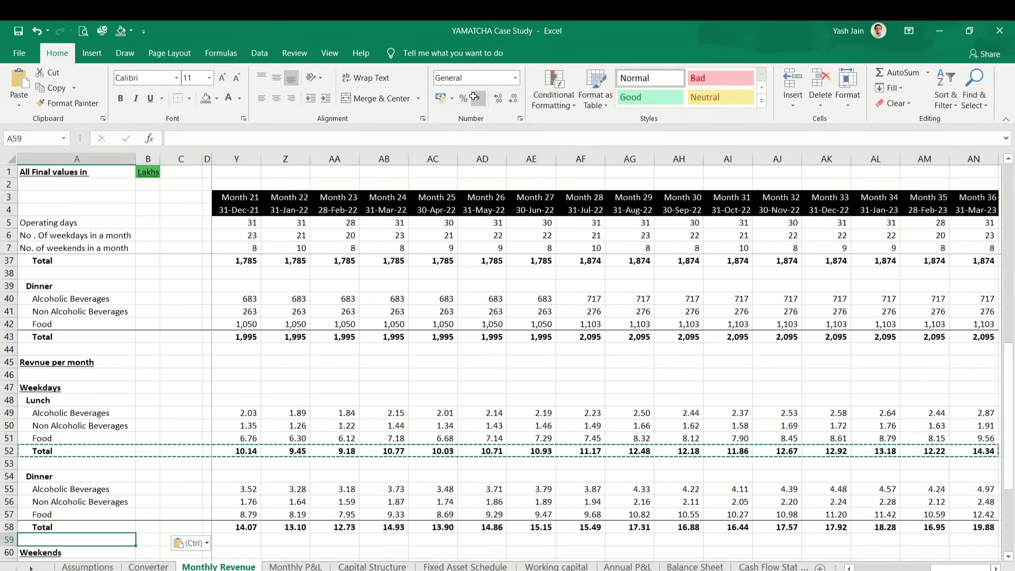
key(Down)
key(Down)
key(Down)
key(Down)
key(Down)
key(Down)
key(Down)
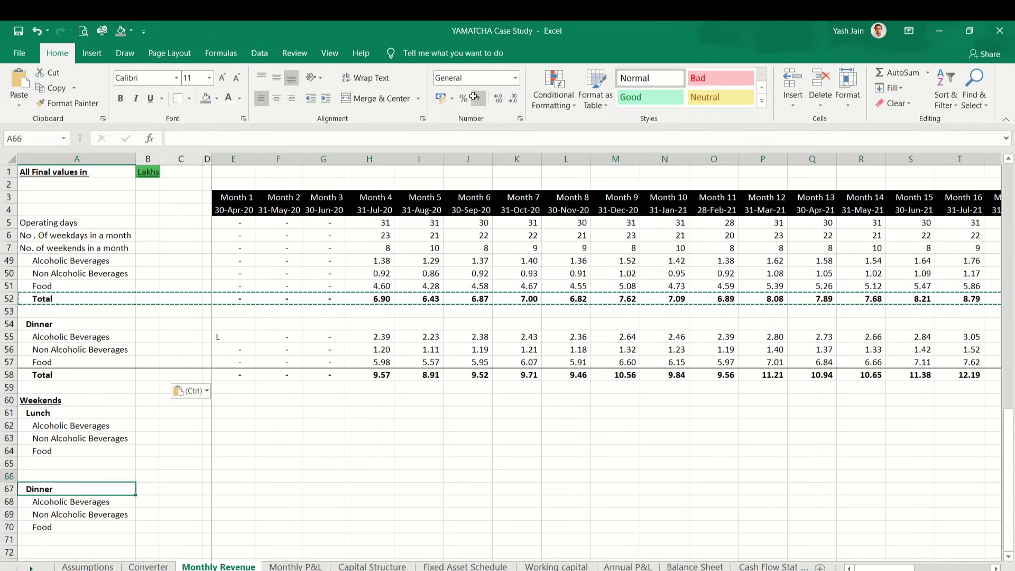
key(Up)
key(Up)
key(Up)
key(Up)
key(Up)
key(Up)
key(Up)
key(Up)
key(Up)
key(Up)
key(Up)
key(Up)
key(Escape)
key(Up)
key(Down)
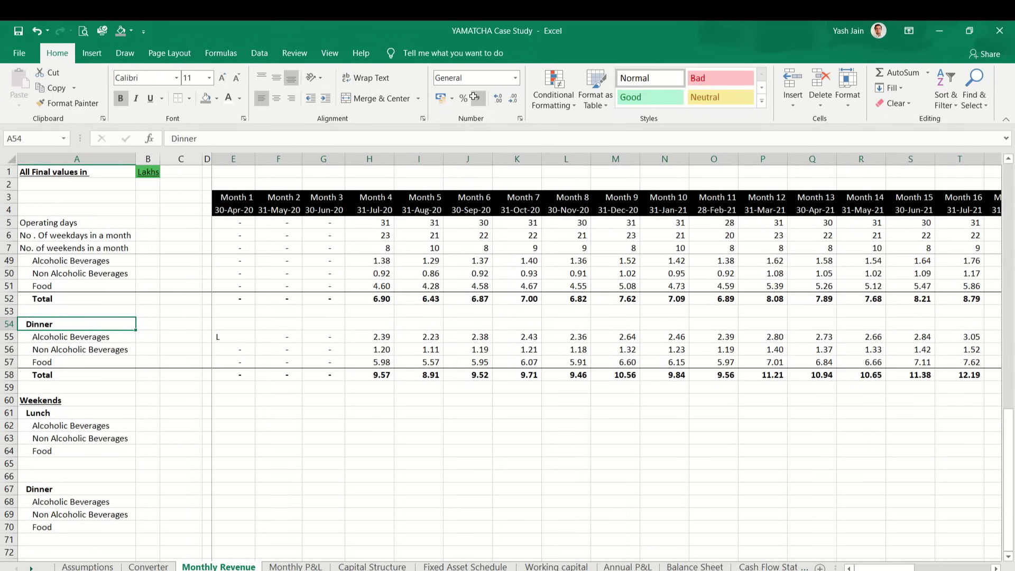
key(Up)
key(Up)
key(Up)
key(Up)
key(Up)
key(Up)
key(Up)
key(Up)
key(Up)
key(Up)
key(Up)
key(Up)
key(Up)
key(Up)
key(Down)
key(Down)
key(Down)
key(Down)
key(Down)
key(Down)
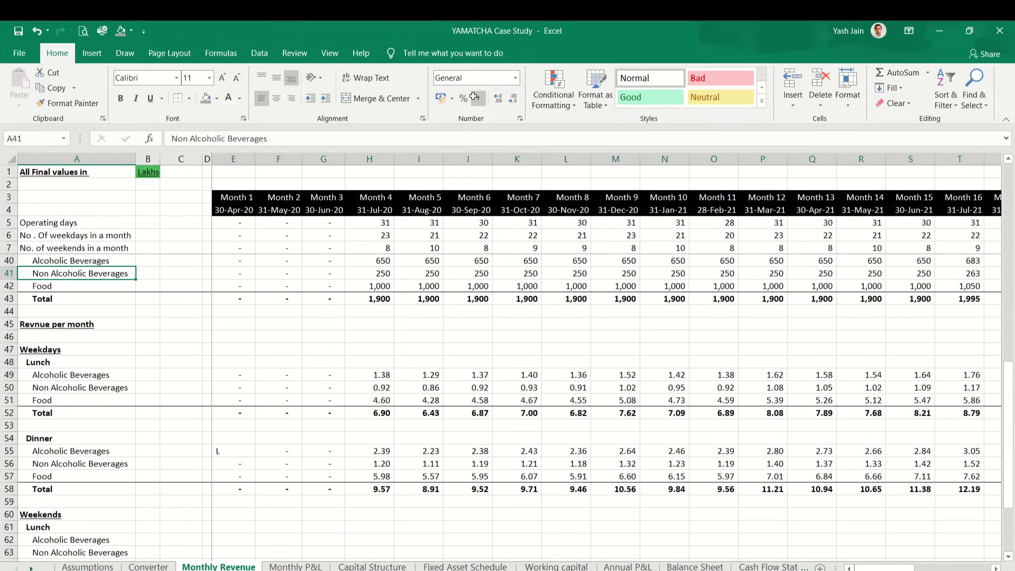
key(Down)
key(Down)
key(Down)
key(Down)
key(Down)
key(Down)
key(Down)
key(Down)
key(Down)
key(Down)
key(Down)
key(Down)
key(Down)
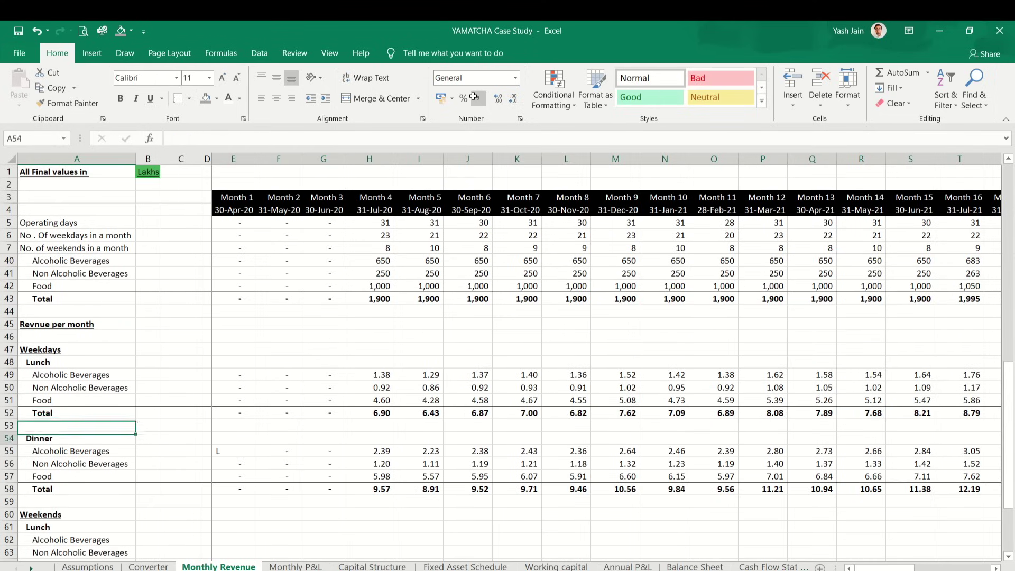
key(Right)
key(Right)
key(Right)
key(Down)
key(Down)
key(Right)
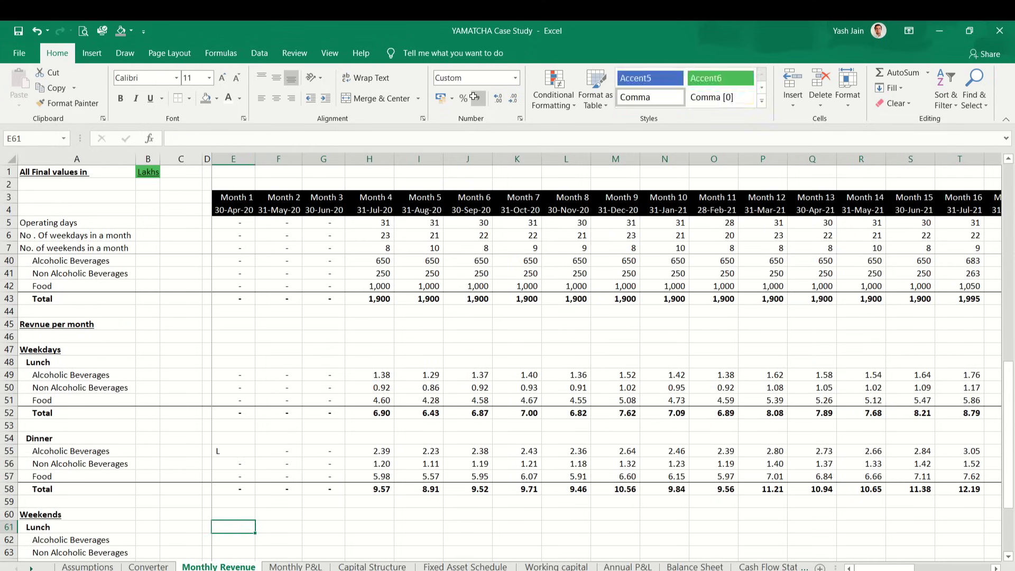
key(Down)
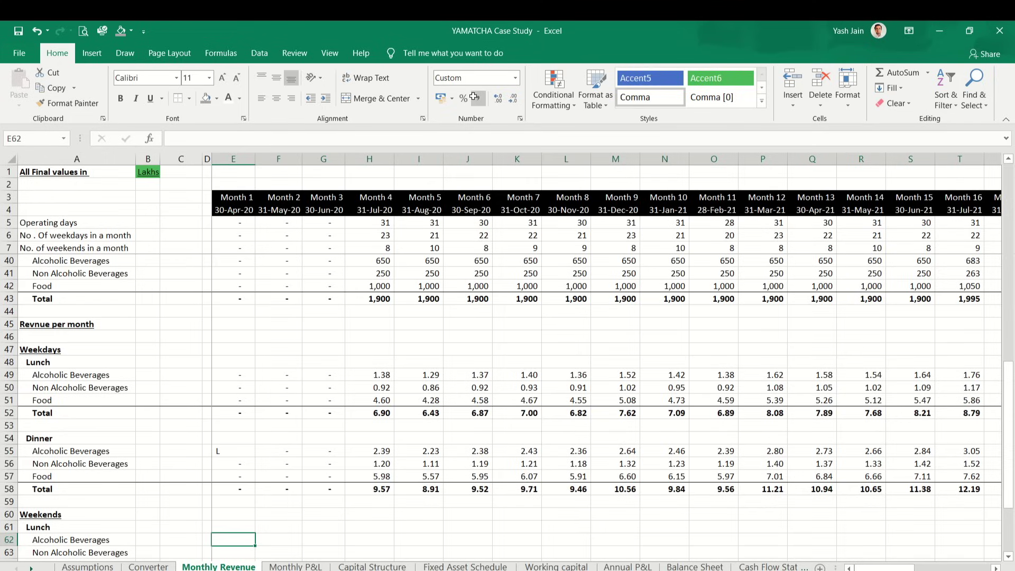
Step: Start the E62 formula with the weekend lunch Alcoholic Beverages price E34
text(=)
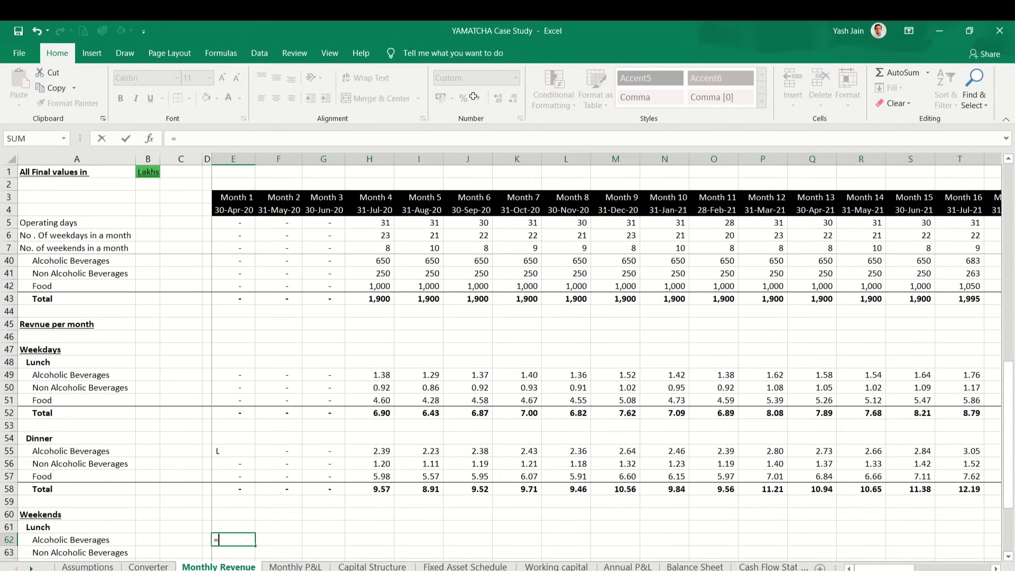
key(Up)
key(Up)
key(Up)
key(Up)
key(Up)
key(Up)
key(Up)
key(Up)
key(Up)
key(Up)
key(Up)
key(Up)
key(Up)
key(Up)
key(Up)
key(Up)
key(Up)
key(Up)
key(Up)
key(Up)
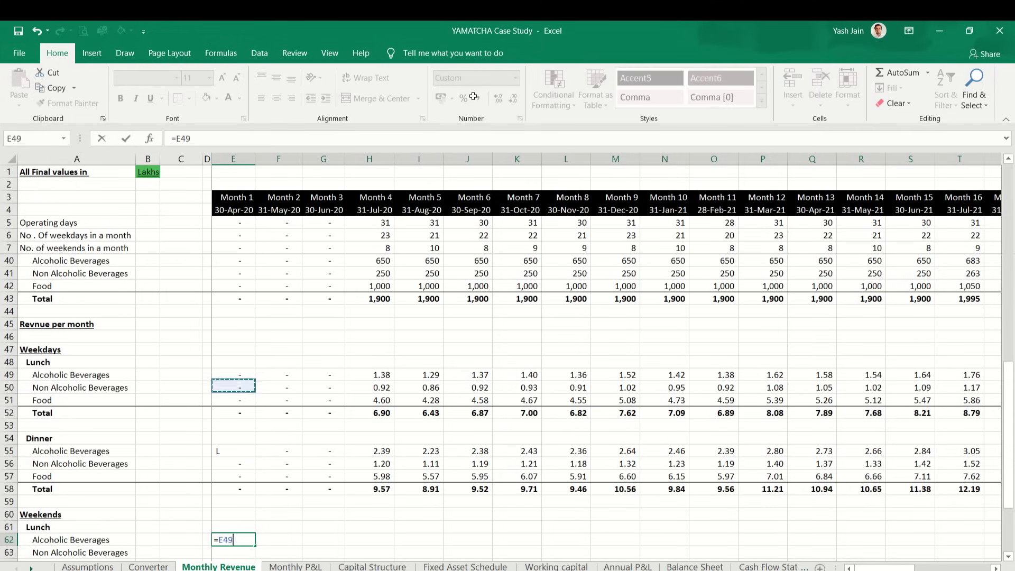
key(Up)
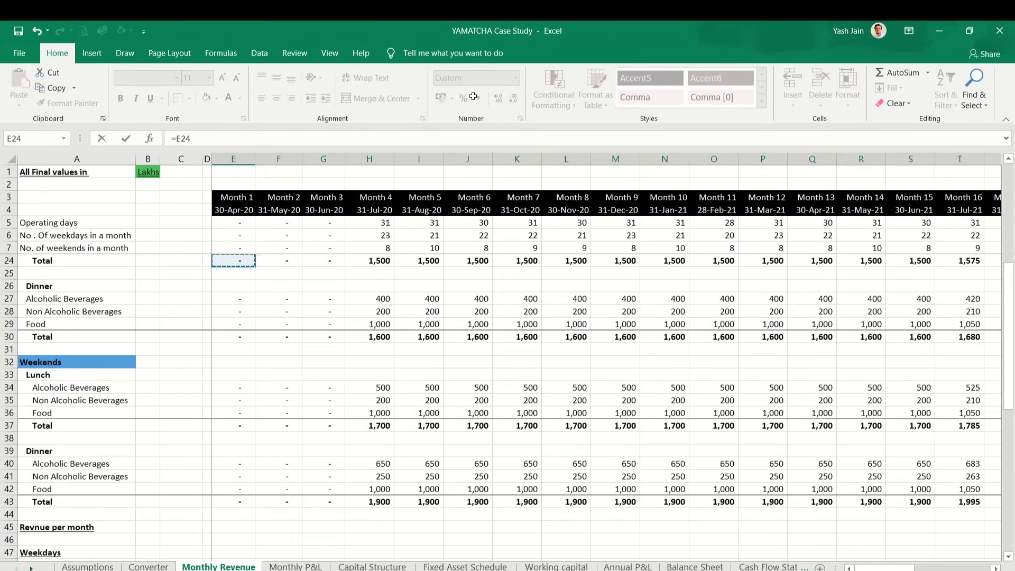
key(Down)
key(Down)
key(Down)
key(Down)
key(Down)
key(Down)
key(Down)
key(Down)
key(Down)
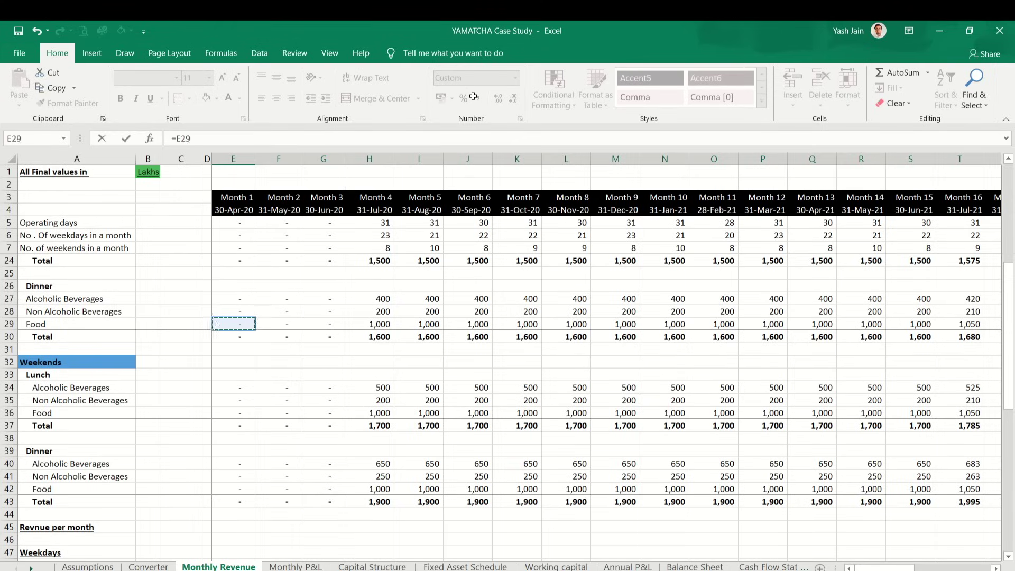
key(Down)
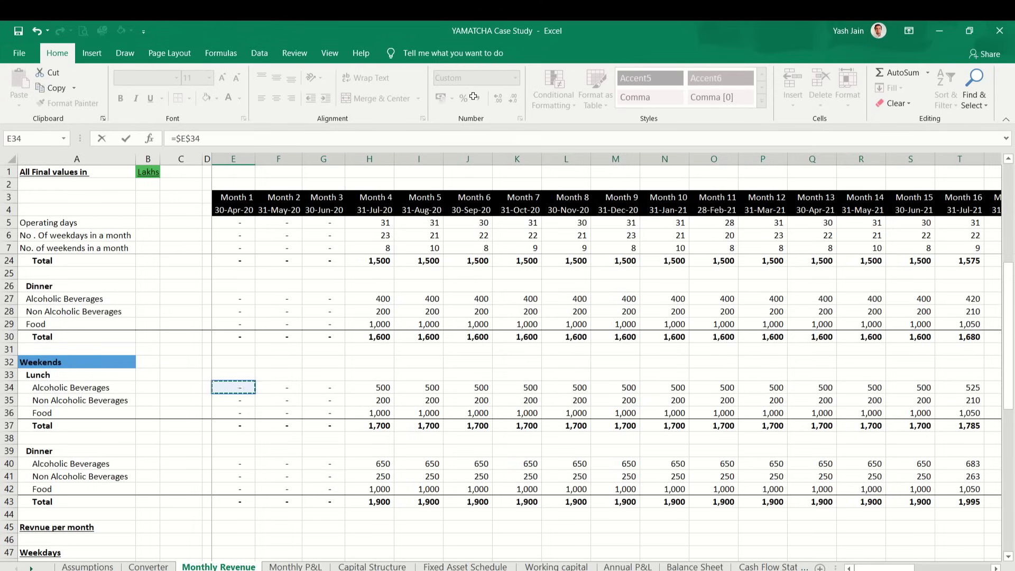
key(F4)
key(F4)
Step: Multiply by weekend lunch guests E$15 and weekends per month E$7
scroll(281, 286, up, 7)
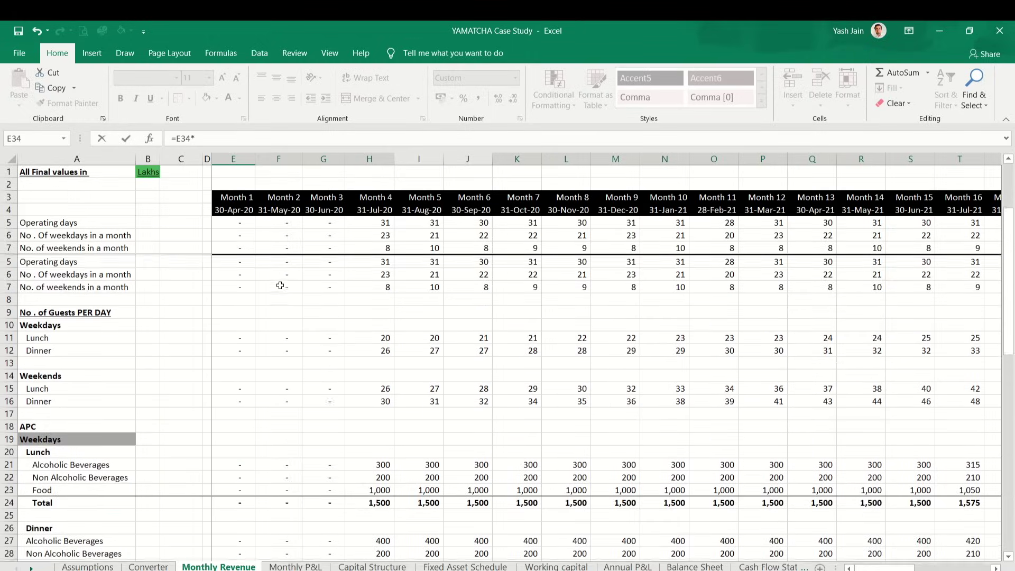
scroll(280, 285, down, 2)
click(242, 353)
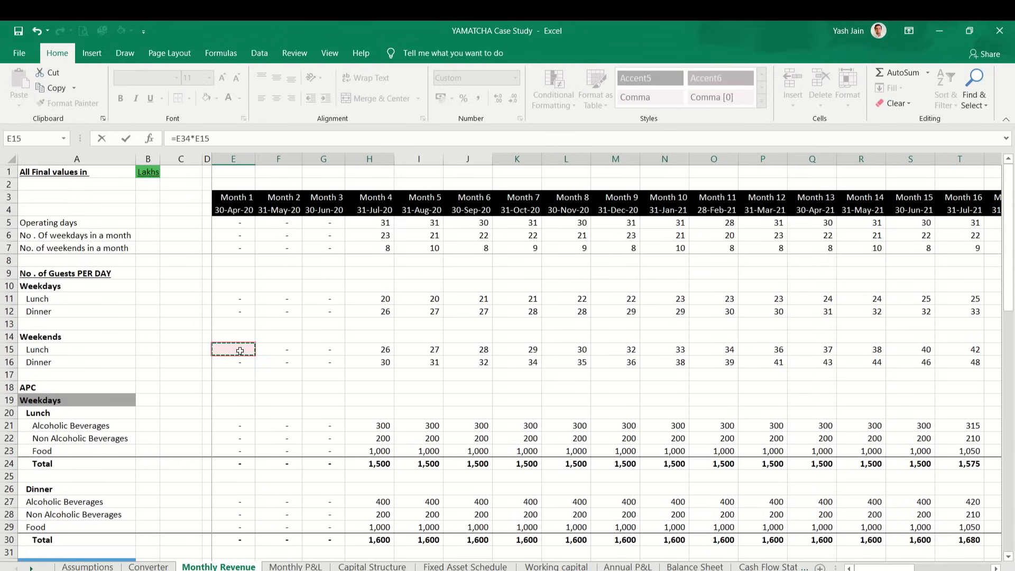
key(F4)
text(*)
click(239, 247)
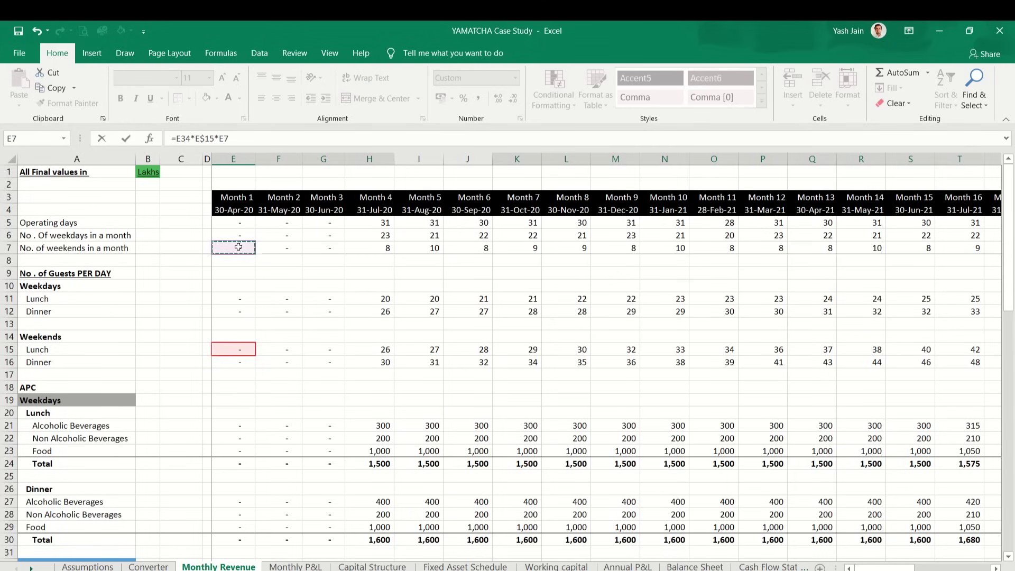
key(F4)
key(Return)
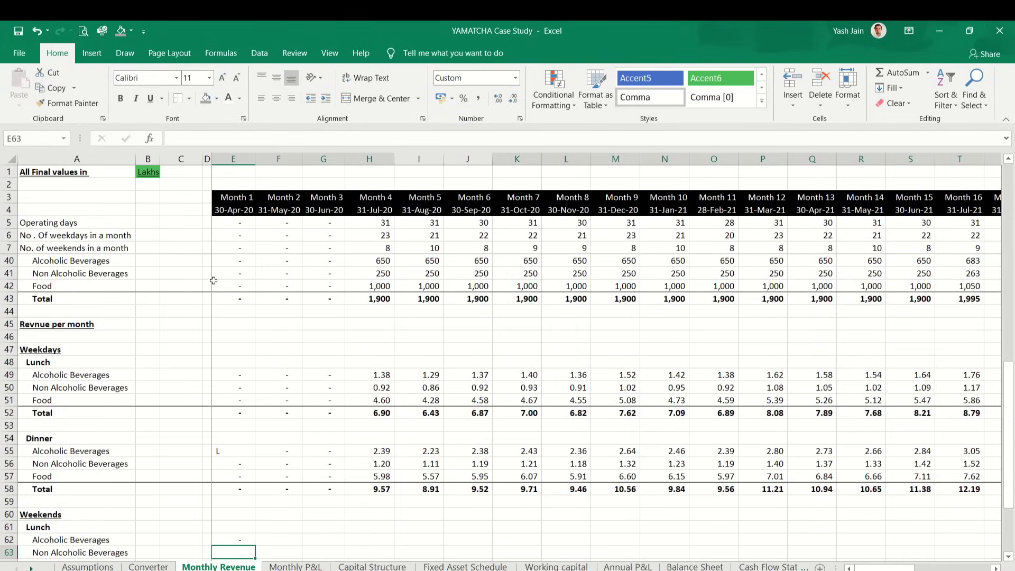
Step: Append /den to the E62 formula to express it in lakhs
key(Up)
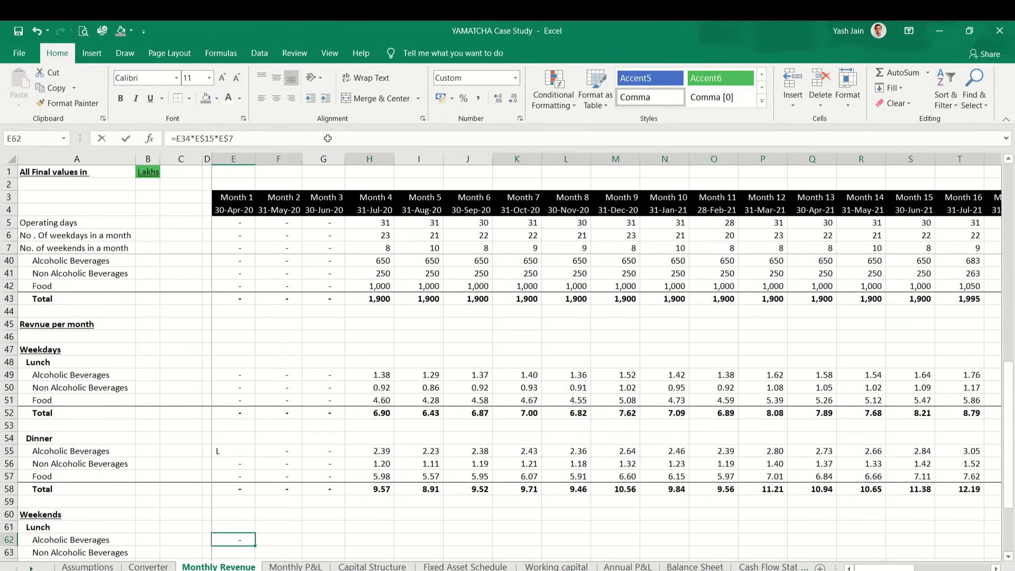
key(F2)
text(/DEN)
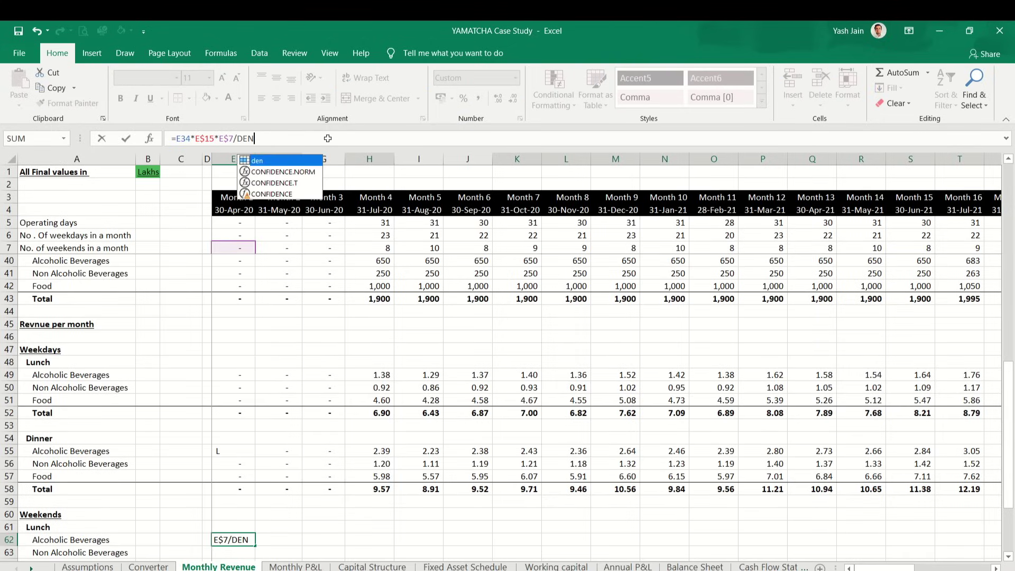
key(Return)
Step: Copy the E62 formula across E62:AN64 for all three lunch rows and 36 months
key(Up)
key(ctrl+c)
key(shift+Down)
key(shift+Down)
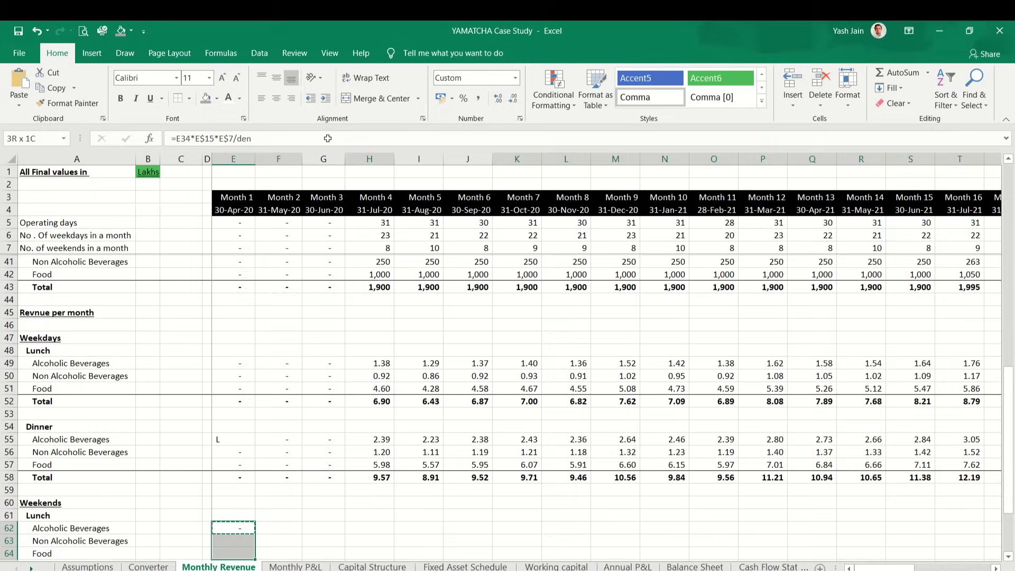
key(shift+Right)
key(shift+Right)
key(shift+Right)
key(shift+Right)
key(shift+Right)
key(shift+Right)
key(shift+Right)
key(shift+Right)
key(shift+Right)
key(shift+Right)
key(shift+Right)
key(shift+Right)
key(shift+Right)
key(shift+Right)
key(shift+Right)
key(shift+Right)
key(shift+Right)
key(shift+Right)
key(shift+Right)
key(shift+Right)
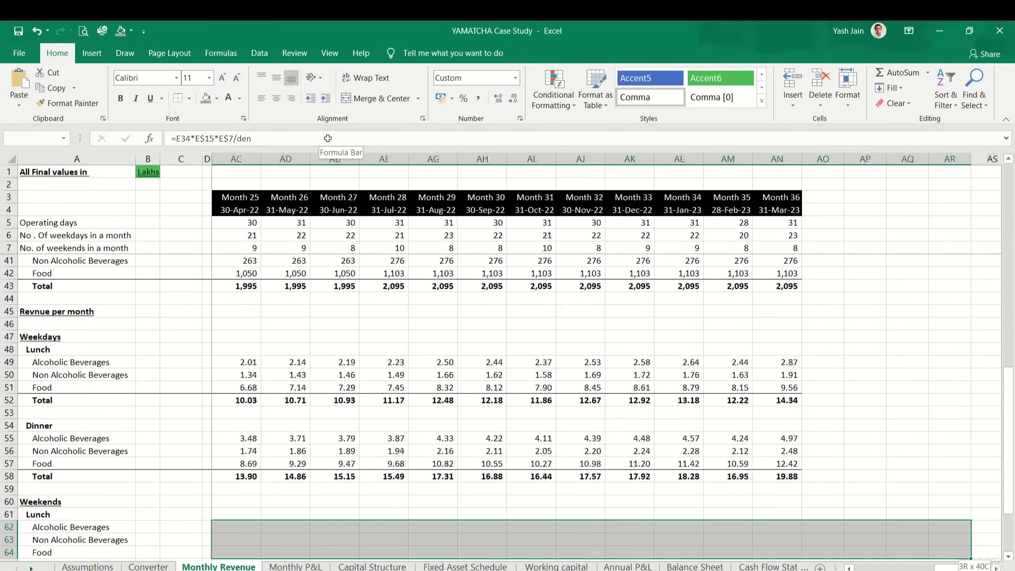
key(shift+Right)
key(shift+Right)
key(shift+Right)
key(shift+Right)
key(shift+Right)
key(shift+Right)
key(shift+Right)
key(shift+Right)
key(shift+Right)
key(shift+Right)
key(shift+Right)
key(shift+Left)
key(shift+Left)
key(shift+Left)
key(shift+Left)
key(shift+Left)
key(shift+Left)
key(shift+Left)
key(shift+Left)
key(shift+Left)
key(shift+Left)
key(shift+Left)
key(shift+Left)
key(shift+Left)
key(shift+Left)
key(shift+Left)
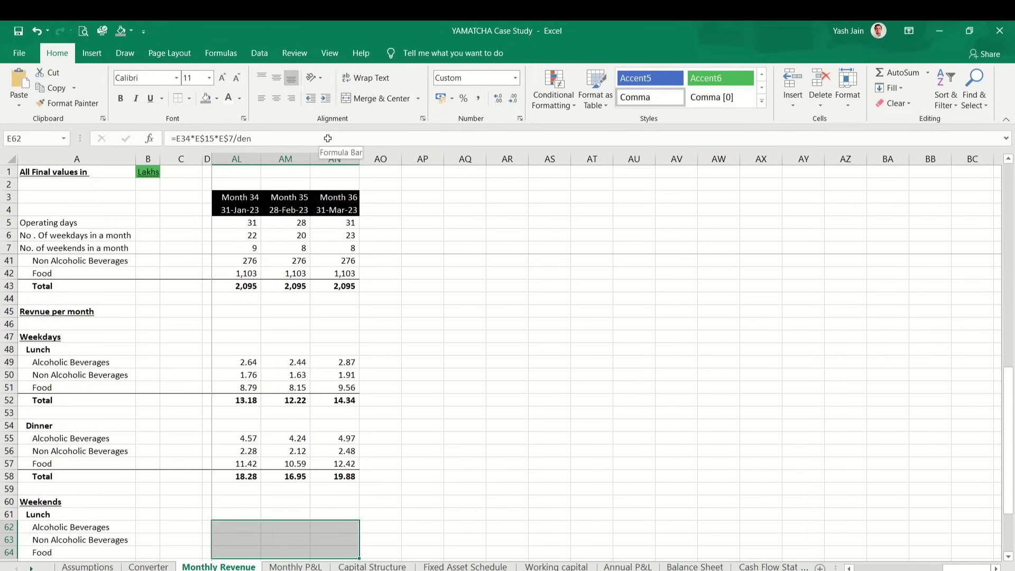
key(ctrl+v)
Step: Apply Comma style to E62:AN64 so values show two decimals
key(Left)
key(Right)
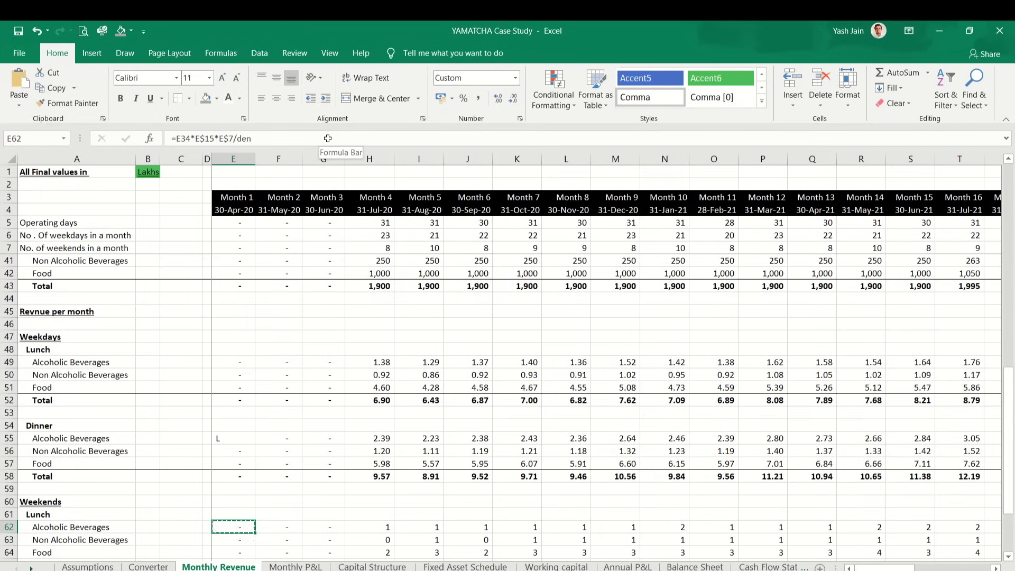
key(shift+Down)
key(shift+Down)
key(ctrl+shift+Right)
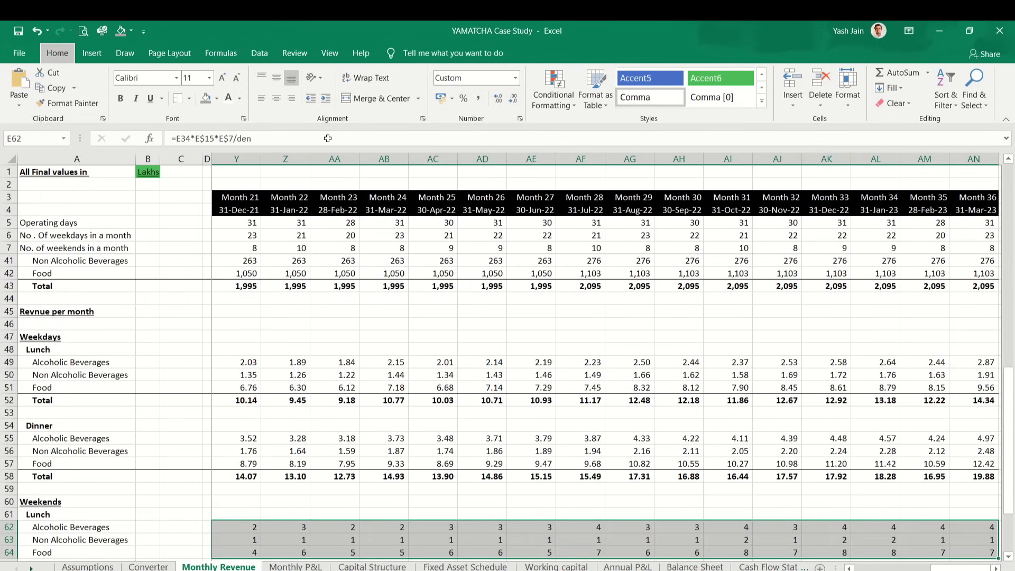
key(Escape)
key(Left)
key(Right)
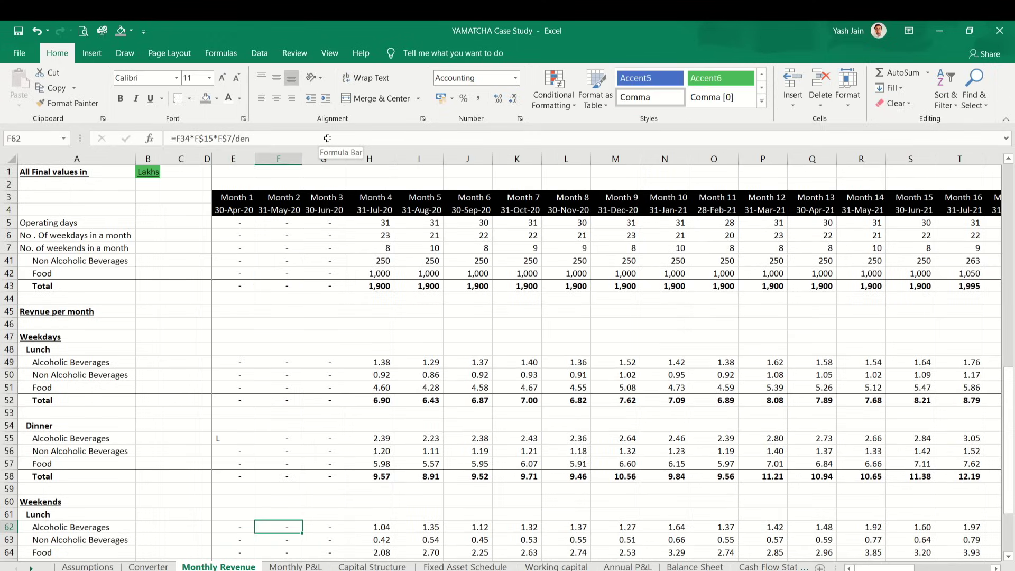
Step: Copy the dinner Total row 58 and paste it into row 65 under weekend lunch
key(Home)
key(Up)
key(Up)
key(Up)
key(Up)
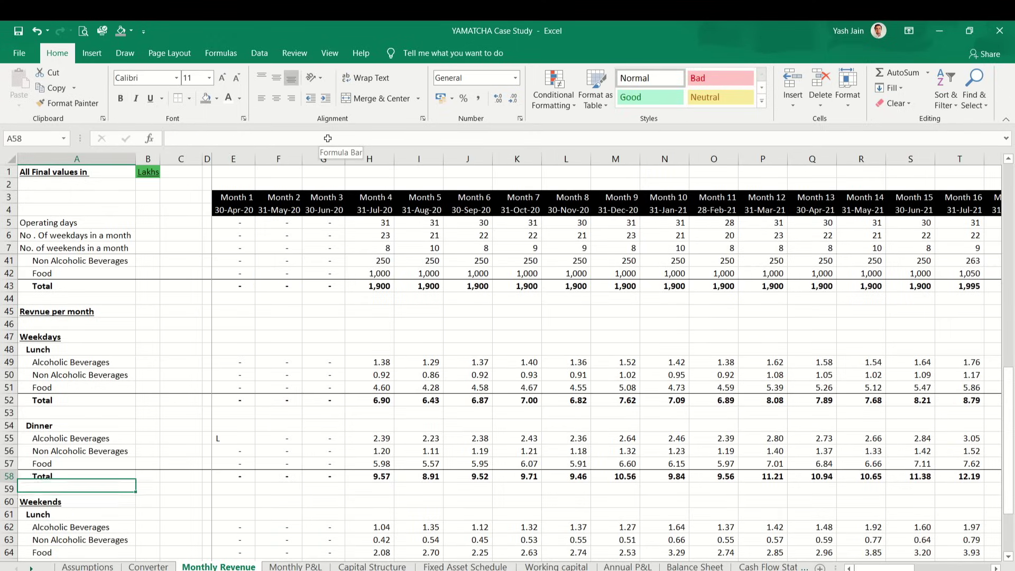
key(shift+space)
key(ctrl+c)
key(Down)
key(Down)
key(Down)
key(Down)
key(Down)
key(Down)
key(Down)
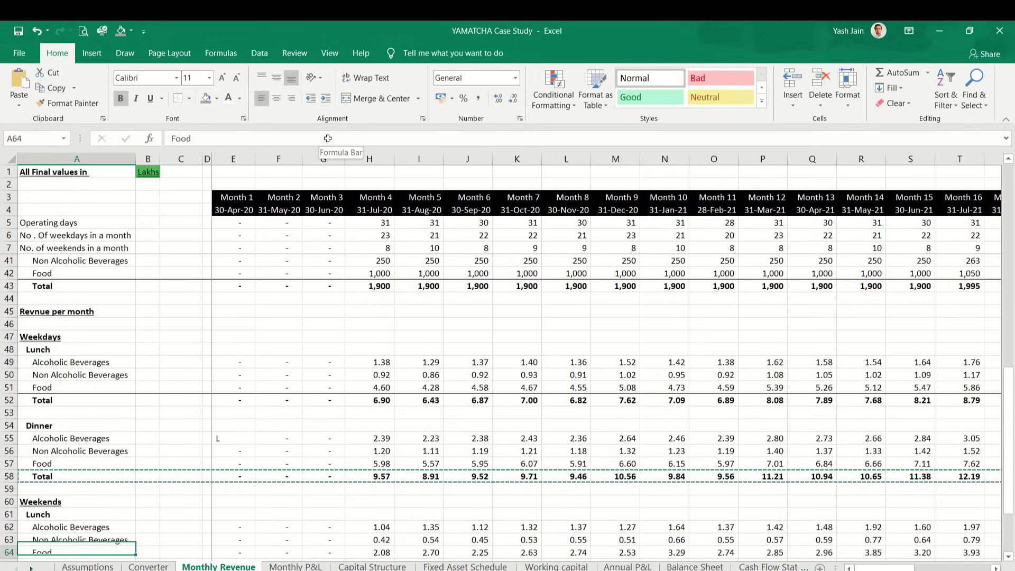
key(Return)
key(Up)
key(ctrl+Right)
scroll(369, 324, down, 1)
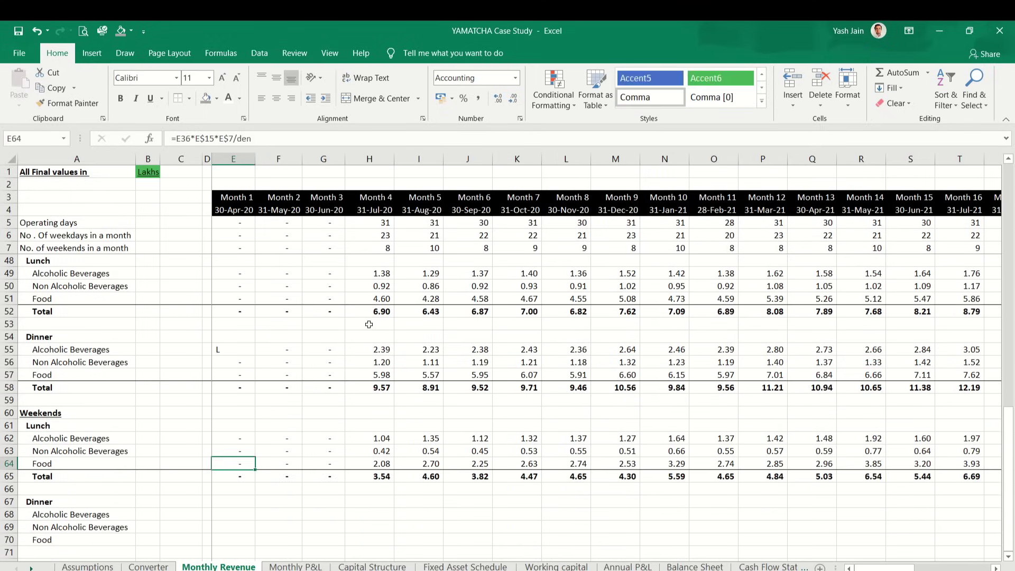
key(Down)
key(Down)
key(Down)
key(Down)
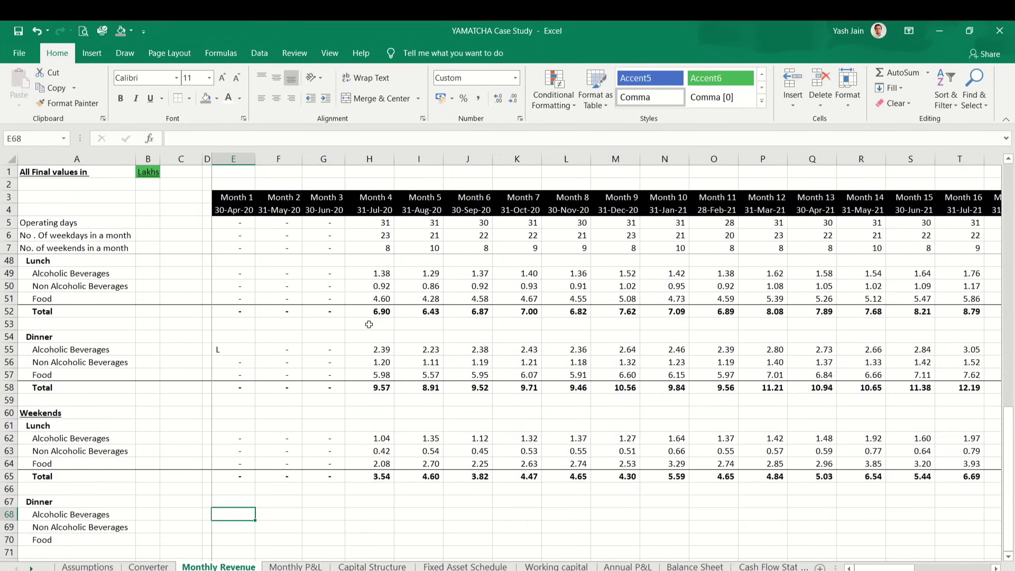
Step: Start the E68 formula with the row-locked weekend dinner guest count
text(=)
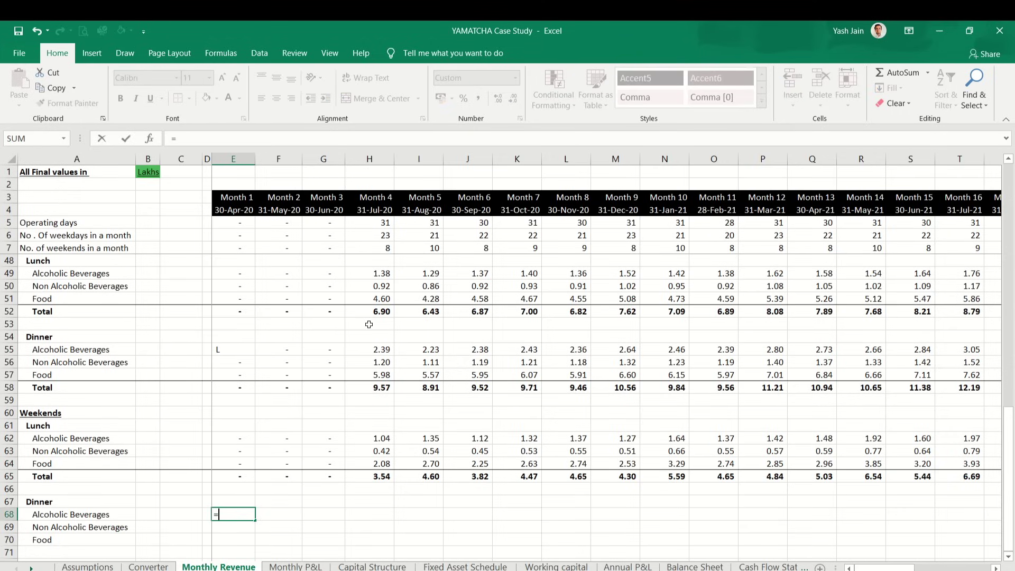
key(Up)
key(Up)
key(Up)
key(Up)
key(Up)
key(Up)
key(Up)
key(Up)
key(Up)
key(Up)
key(Up)
key(Up)
key(Up)
key(Up)
key(Up)
key(Up)
key(Up)
key(Up)
key(Up)
key(Up)
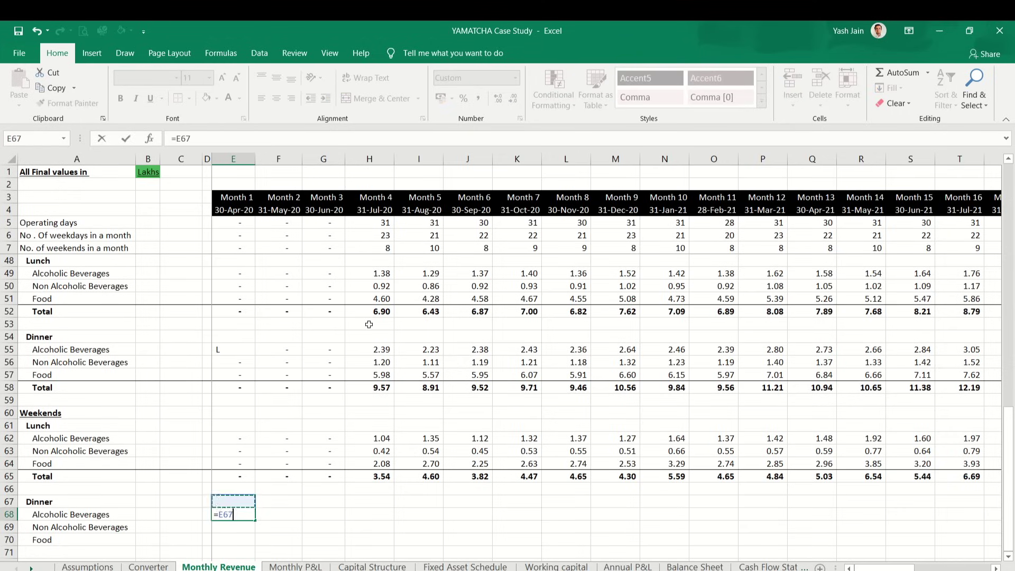
key(Up)
key(Up)
key(Up)
key(Up)
key(Up)
key(Up)
key(Up)
key(Up)
key(Up)
key(Up)
key(Up)
key(Up)
key(Up)
key(Up)
key(Up)
key(Up)
key(Up)
key(Up)
key(Up)
key(Up)
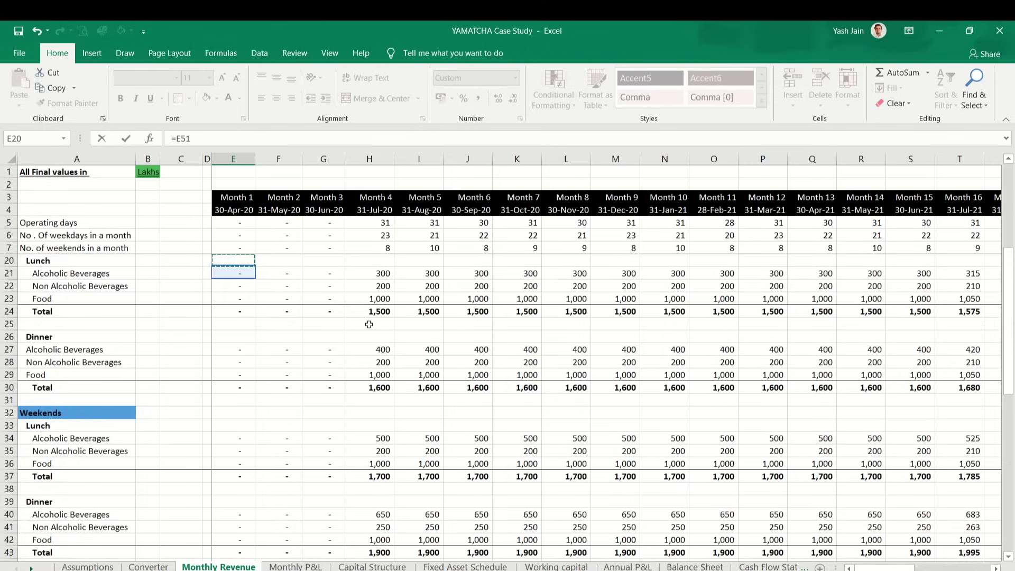
key(Down)
key(Down)
key(Down)
key(Down)
key(Down)
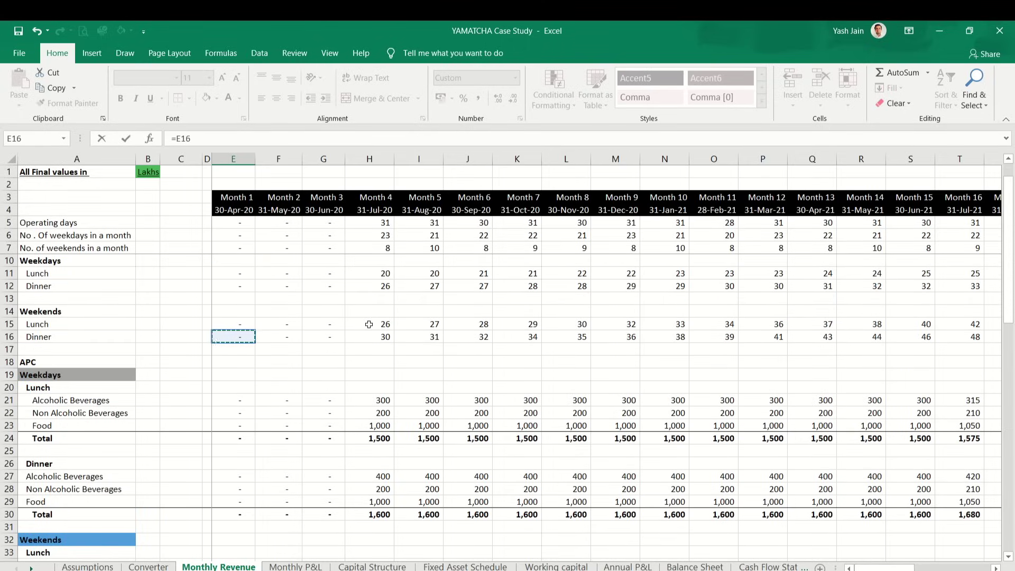
key(Up)
key(Up)
key(Up)
key(Up)
key(Up)
key(Up)
key(Up)
key(Up)
key(Up)
key(Up)
key(Up)
key(Up)
key(Up)
key(Up)
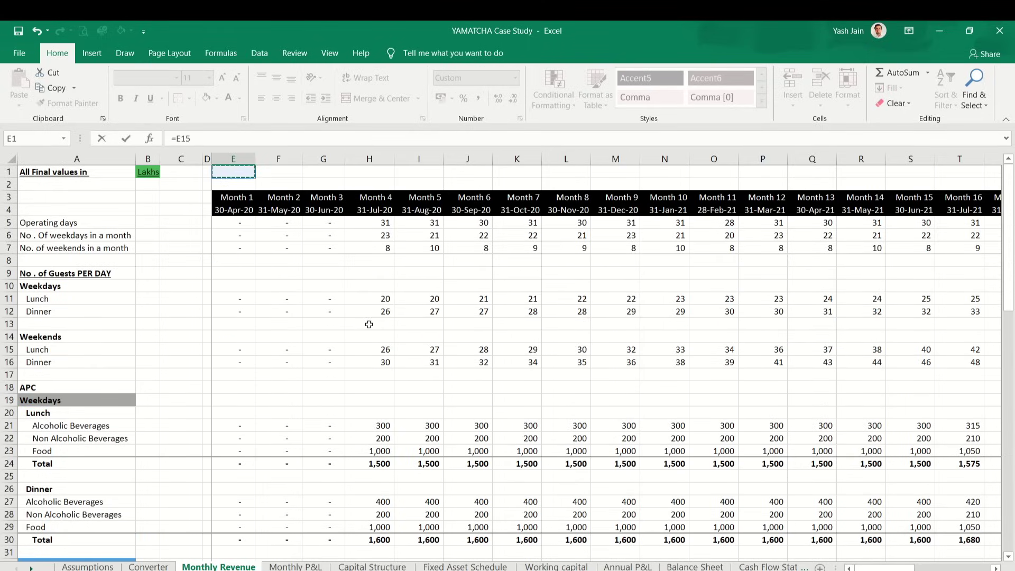
key(Down)
key(Down)
key(Down)
key(Down)
key(Down)
key(Down)
key(Down)
key(Down)
key(Down)
key(Down)
key(Down)
key(Down)
key(Down)
key(Down)
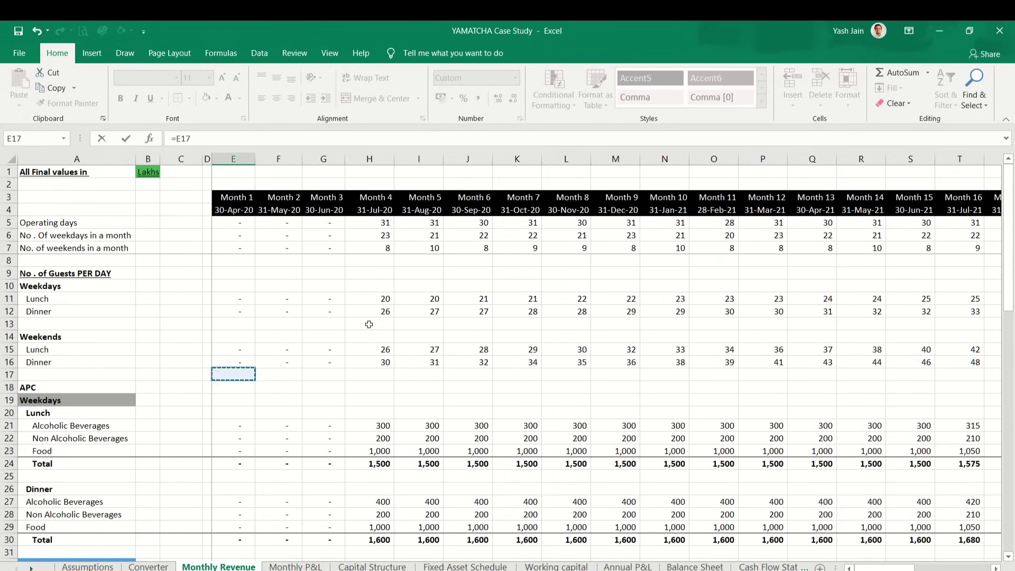
key(F4)
key(F4)
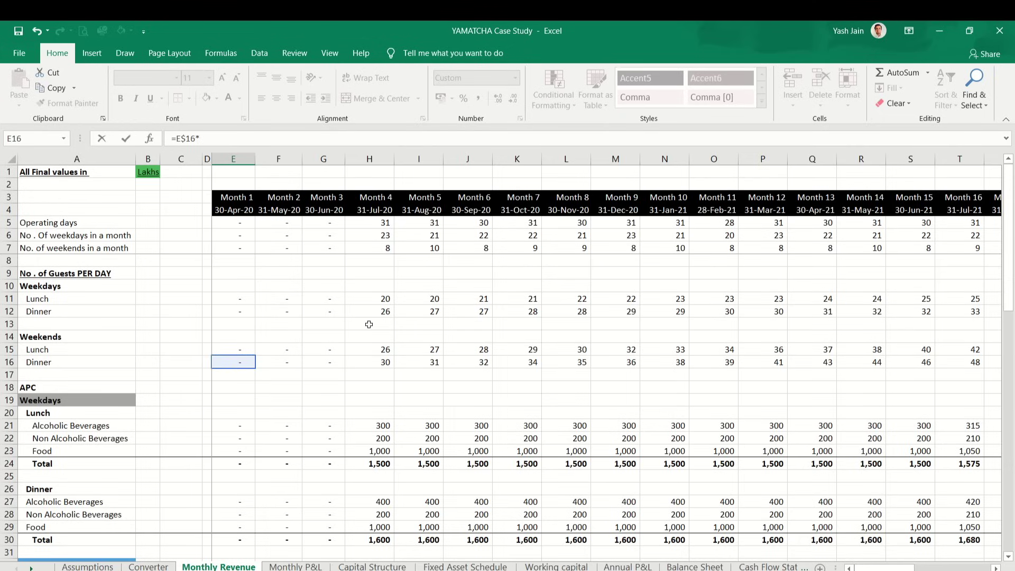
Step: Multiply by the row-locked weekends per month and the dinner APC, then commit
text(*)
key(Down)
key(Down)
key(Down)
key(Down)
key(Down)
key(Down)
key(Down)
key(Down)
key(Down)
key(Down)
key(Down)
key(Down)
key(Down)
key(Down)
key(Down)
key(Down)
key(Down)
key(Down)
key(Down)
key(Down)
key(Up)
key(Up)
key(Up)
key(Up)
key(Up)
key(Up)
key(Up)
key(Up)
key(Up)
key(Up)
key(Up)
key(Up)
key(Up)
key(Up)
key(Up)
key(Up)
key(Up)
key(Up)
key(Up)
key(Up)
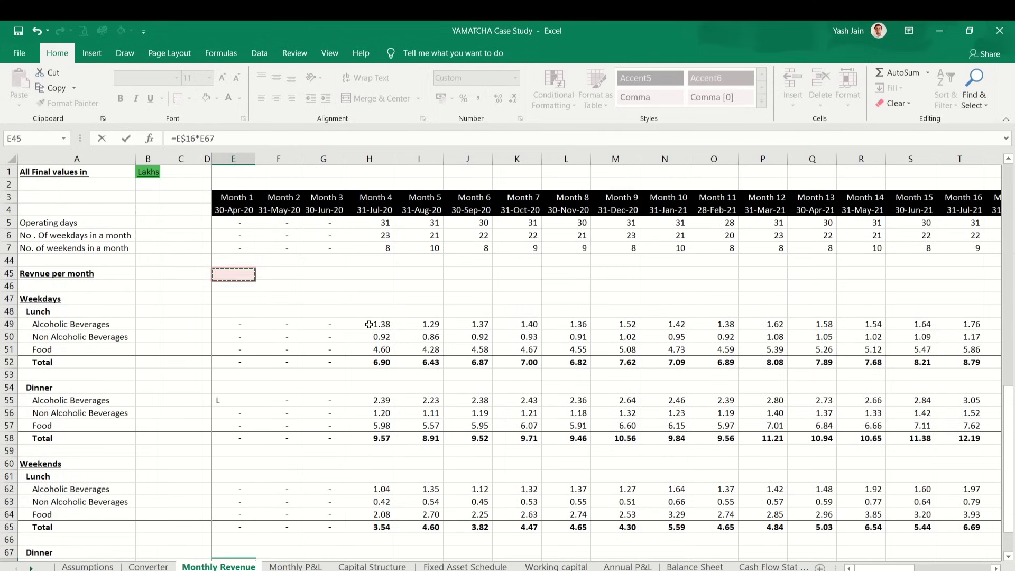
key(Up)
key(Up)
key(Up)
key(Up)
key(Up)
key(Up)
key(Up)
key(Up)
key(Up)
key(Up)
key(Up)
key(Up)
key(Up)
key(Up)
key(Up)
key(Up)
key(Up)
key(Up)
key(Up)
key(Up)
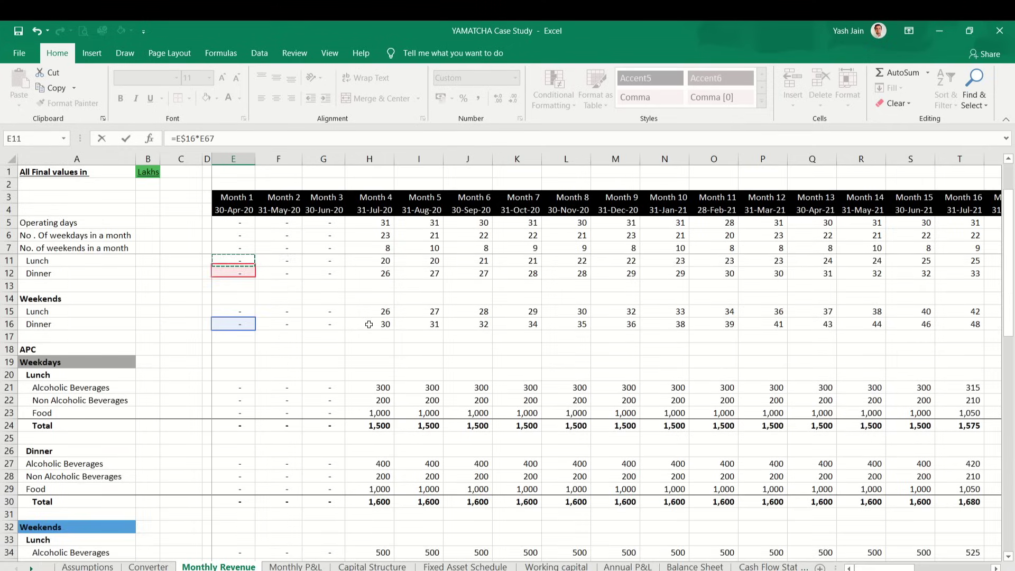
key(Down)
key(Down)
key(Down)
key(Down)
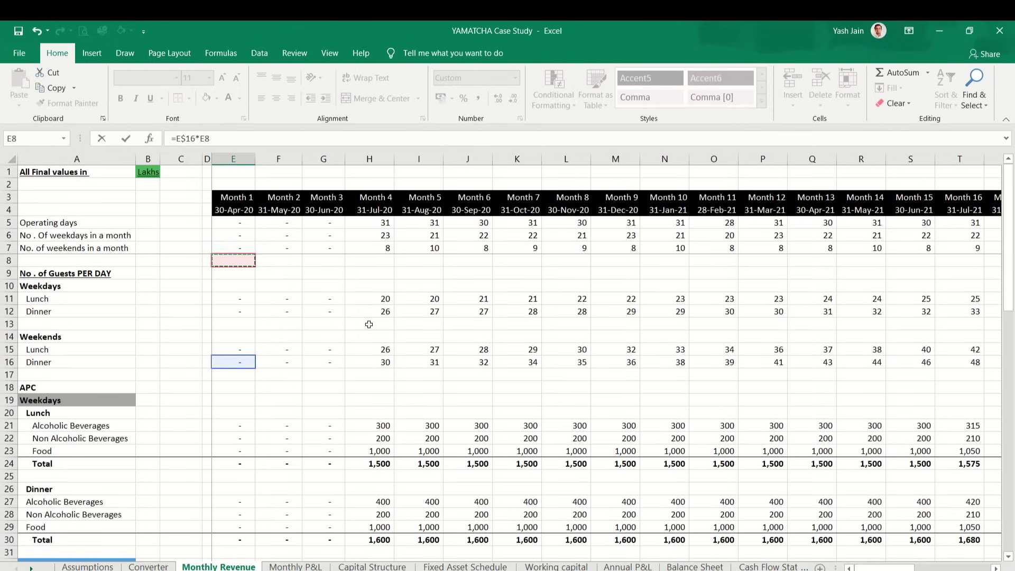
key(F4)
key(F4)
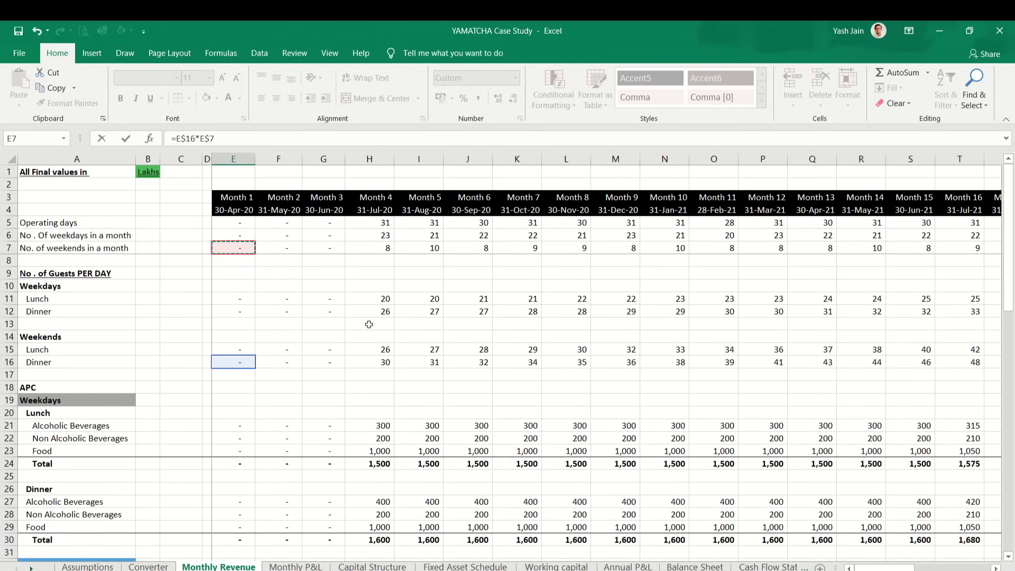
text(*)
key(Down)
key(Down)
key(Down)
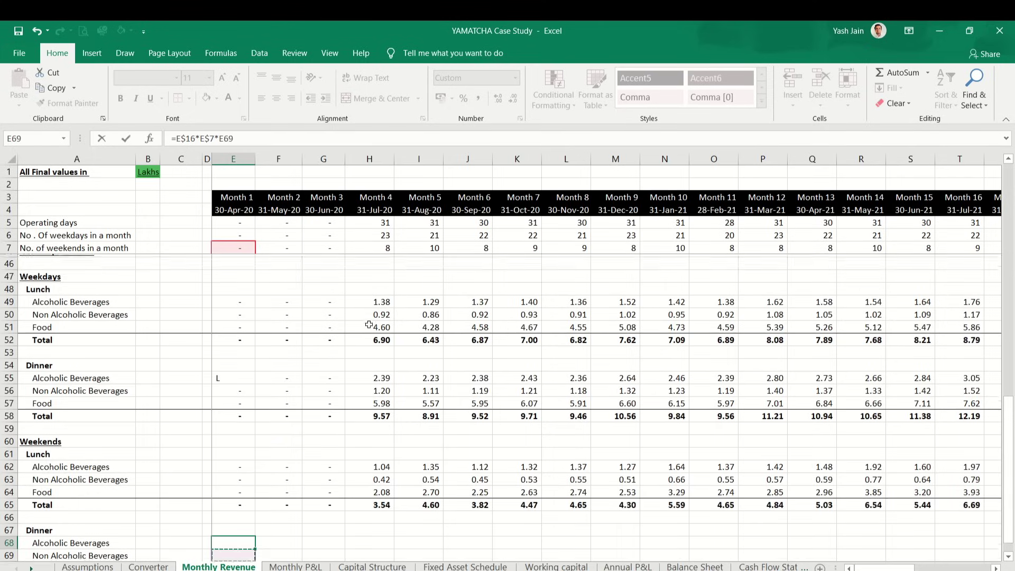
key(Up)
key(Up)
key(Up)
key(Up)
key(Up)
key(Up)
key(Up)
key(Up)
key(Up)
key(Up)
key(Up)
key(Up)
key(Up)
key(Up)
key(Up)
key(Up)
key(Up)
key(Up)
key(Up)
key(Up)
key(Up)
key(Up)
key(Up)
key(Up)
key(Up)
key(Up)
key(Up)
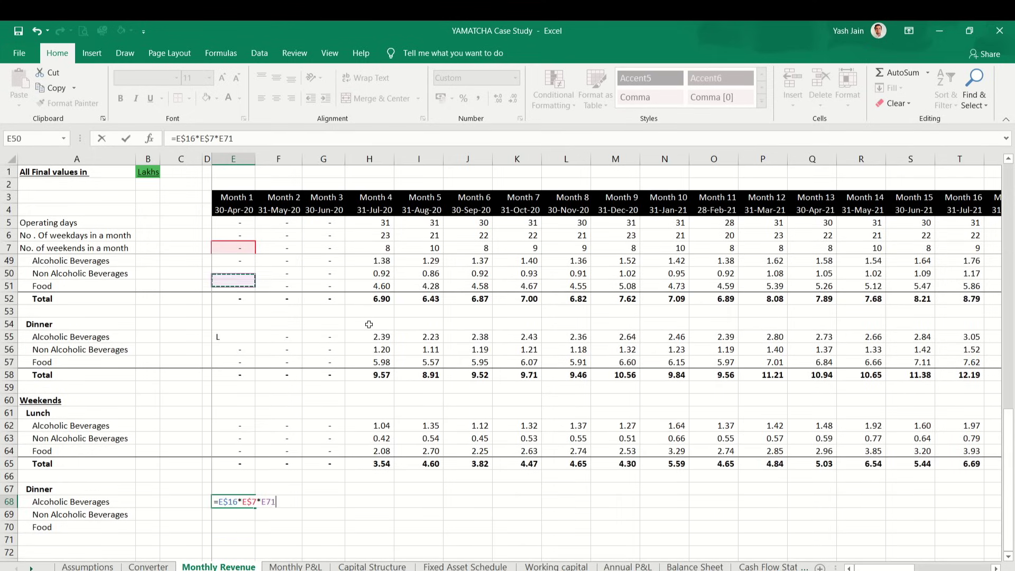
scroll(369, 324, up, 3)
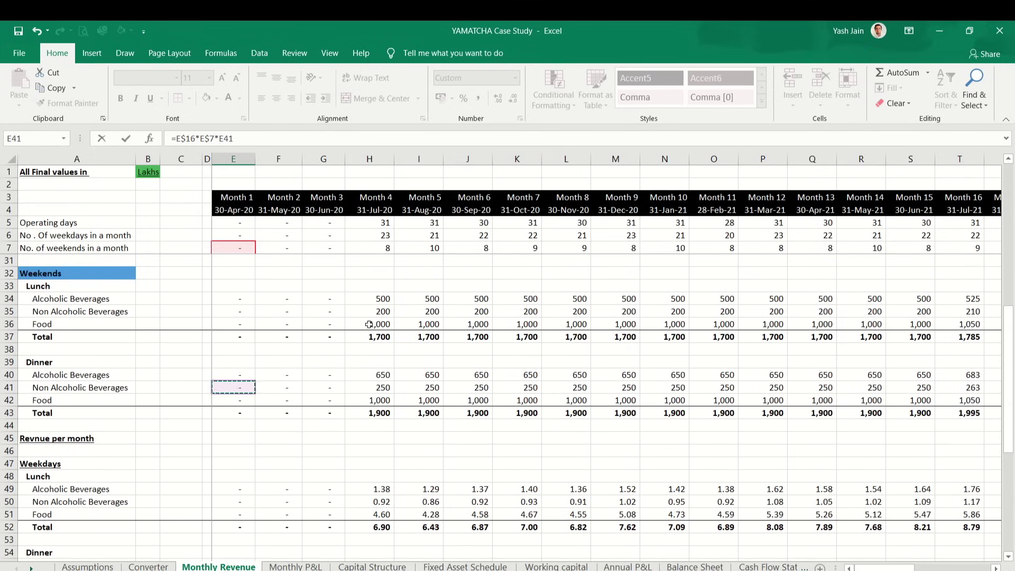
key(Return)
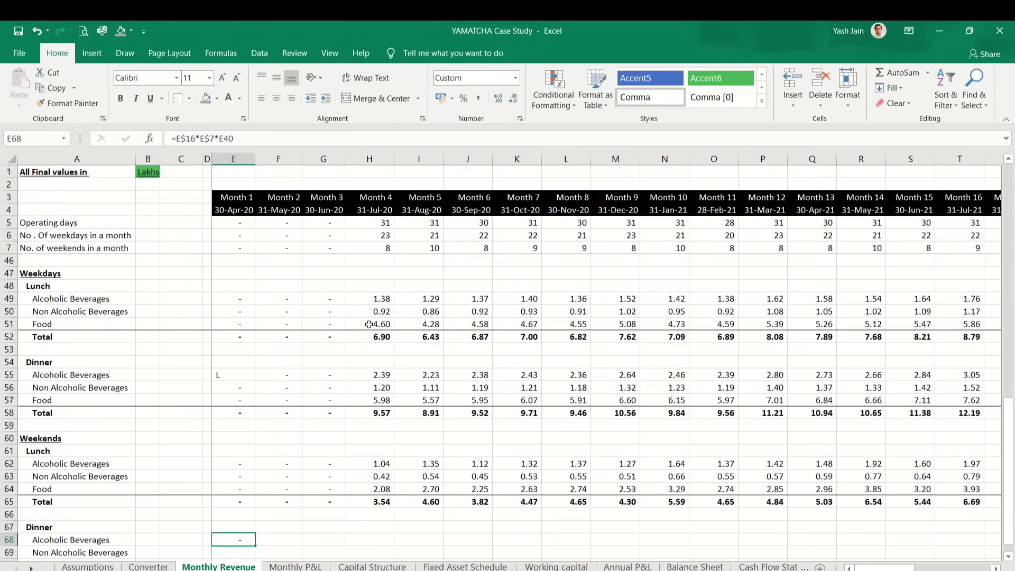
Step: Copy the E68 formula across the weekend dinner rows through Month 36
key(ctrl+c)
key(shift+Down)
key(shift+Down)
key(shift+Down)
key(shift+Up)
key(shift+Right)
key(shift+Right)
key(shift+Right)
key(shift+Right)
key(shift+Right)
key(shift+Right)
key(shift+Right)
key(shift+Right)
key(shift+Right)
key(shift+Right)
key(shift+Right)
key(shift+Right)
key(shift+Right)
key(shift+Right)
key(shift+Right)
key(shift+Right)
key(shift+Right)
key(shift+Right)
key(shift+Right)
key(shift+Right)
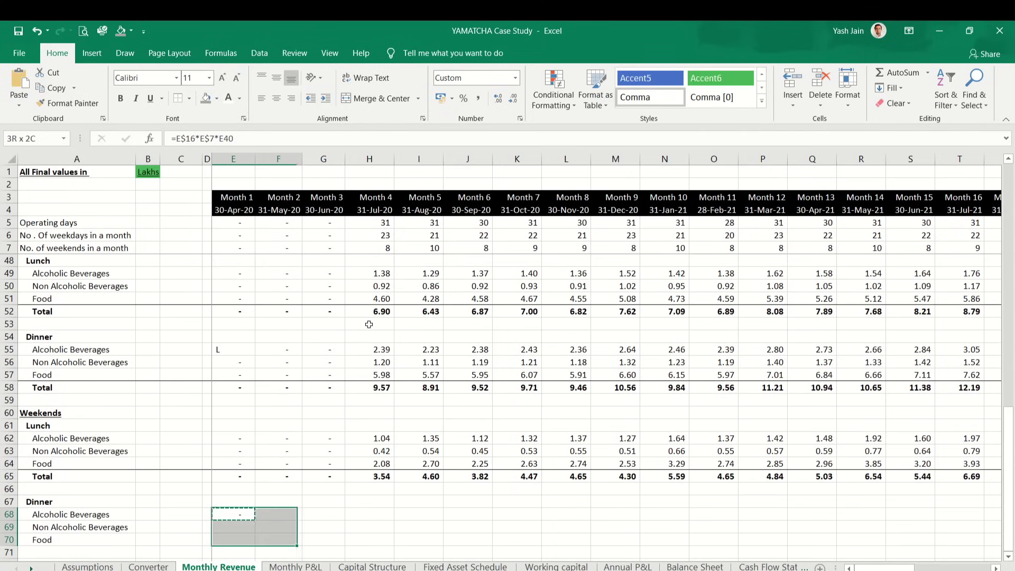
key(shift+Right)
key(shift+Right)
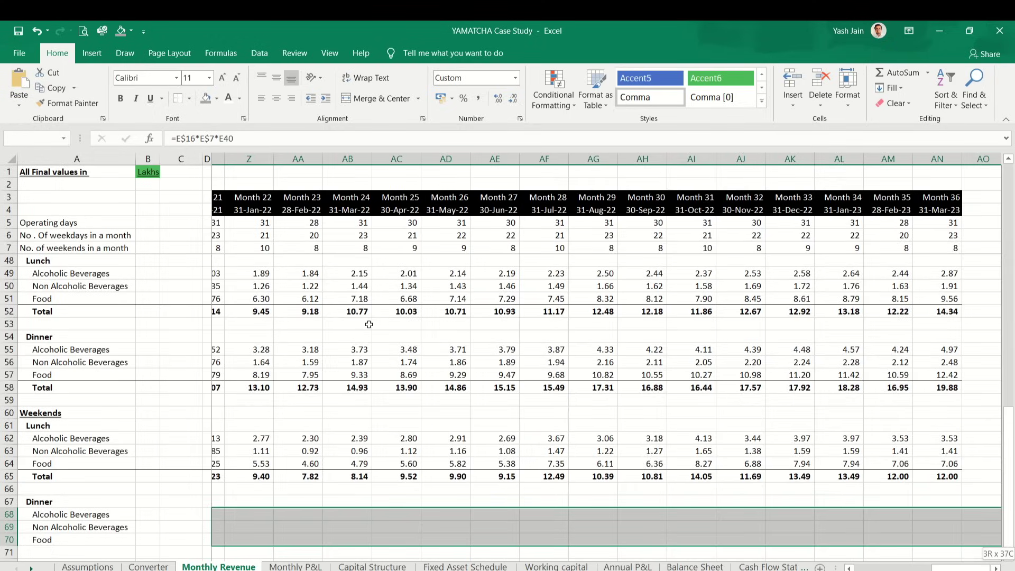
key(ctrl+v)
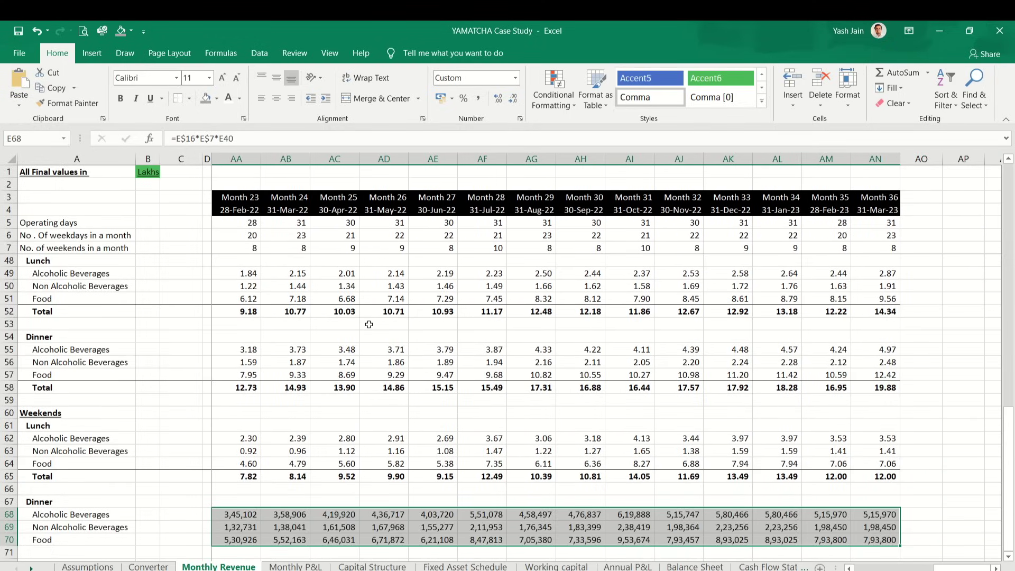
Step: Inspect the weekday lunch total formula for reference
key(Up)
key(Down)
click(369, 324)
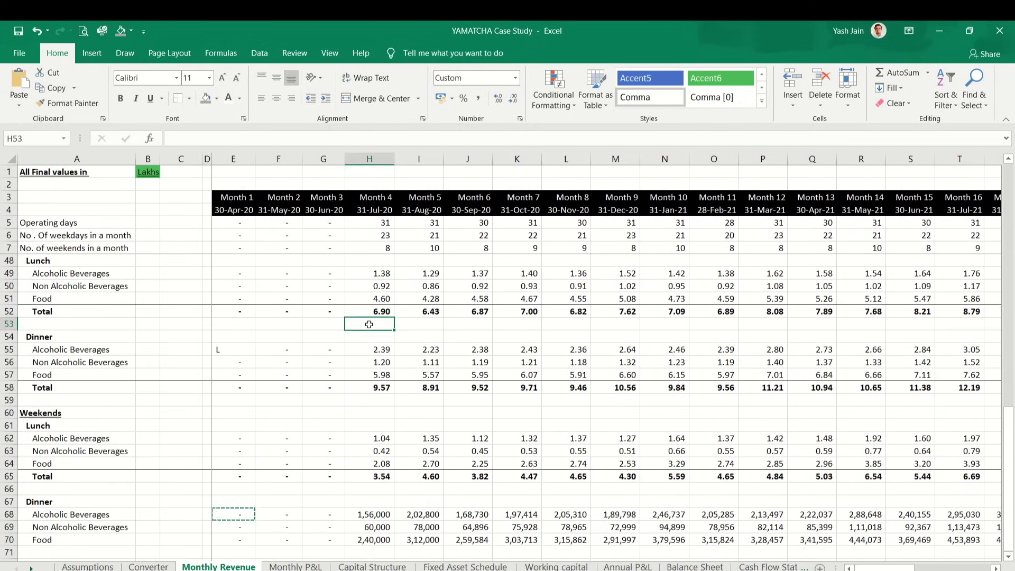
key(Up)
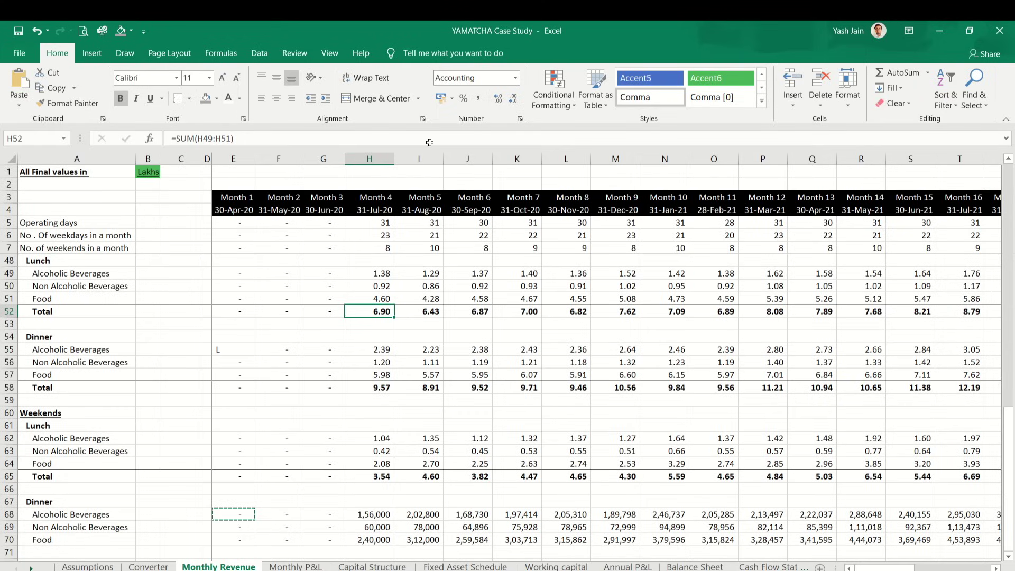
key(Escape)
Step: Append /den to E68 and paste the revised formula down the three dinner rows
click(241, 513)
key(F2)
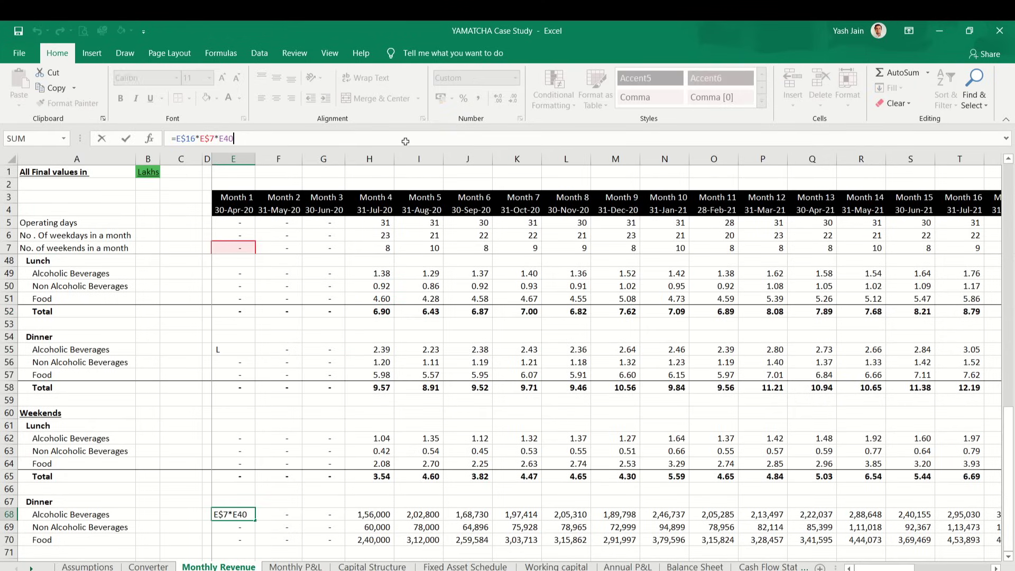
text(/DEN)
key(ctrl+Return)
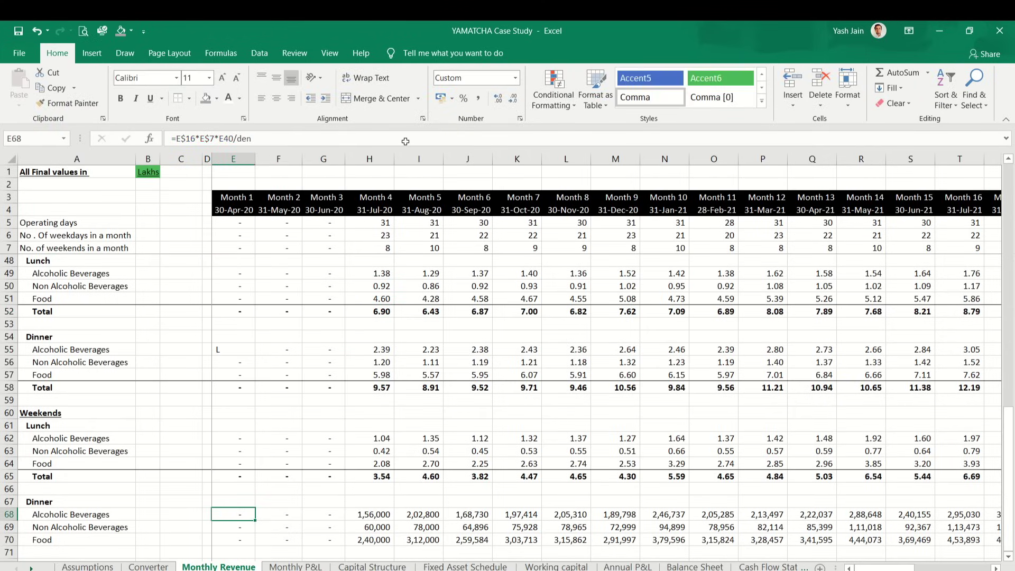
key(ctrl+c)
key(shift+Down)
key(shift+Down)
key(shift+Down)
key(ctrl+v)
Step: Paste the revised /den formula across E68:AN70 for all 36 months
key(ctrl+q)
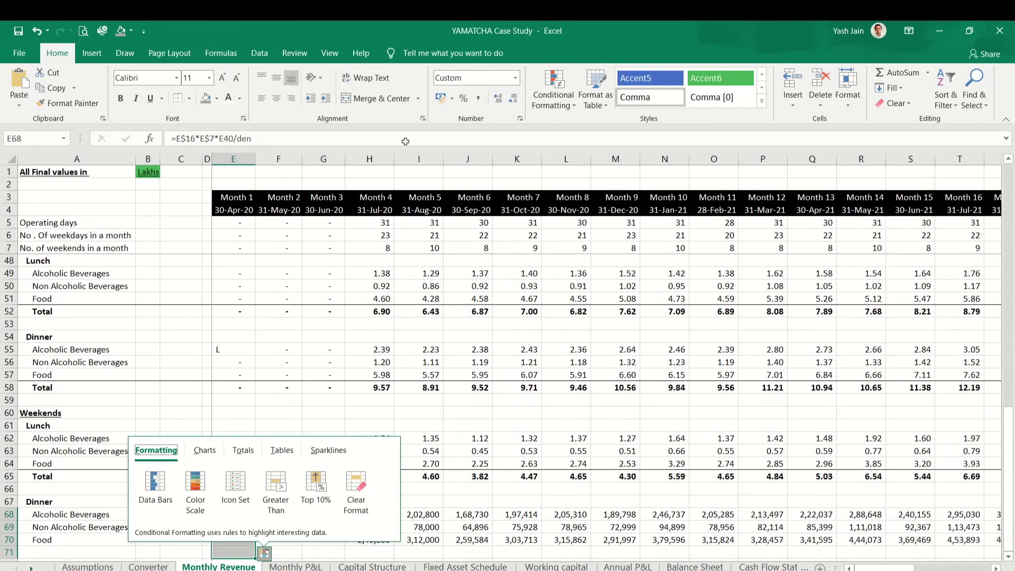
key(Escape)
key(shift+Up)
key(ctrl+shift+Right)
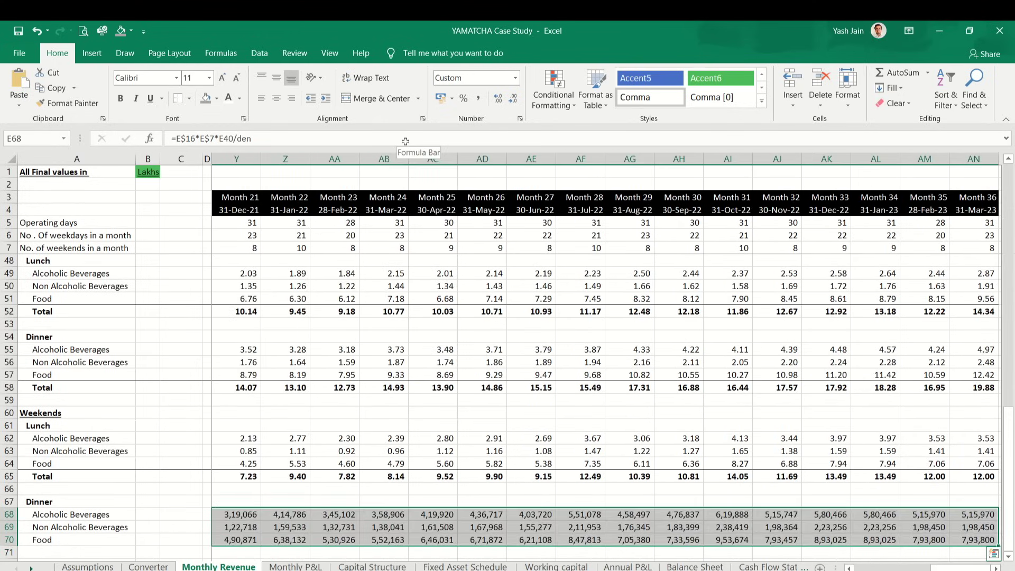
key(ctrl+v)
Step: Apply Comma Style to E68:AN70 for two-decimal lakh values
key(shift+BackSpace)
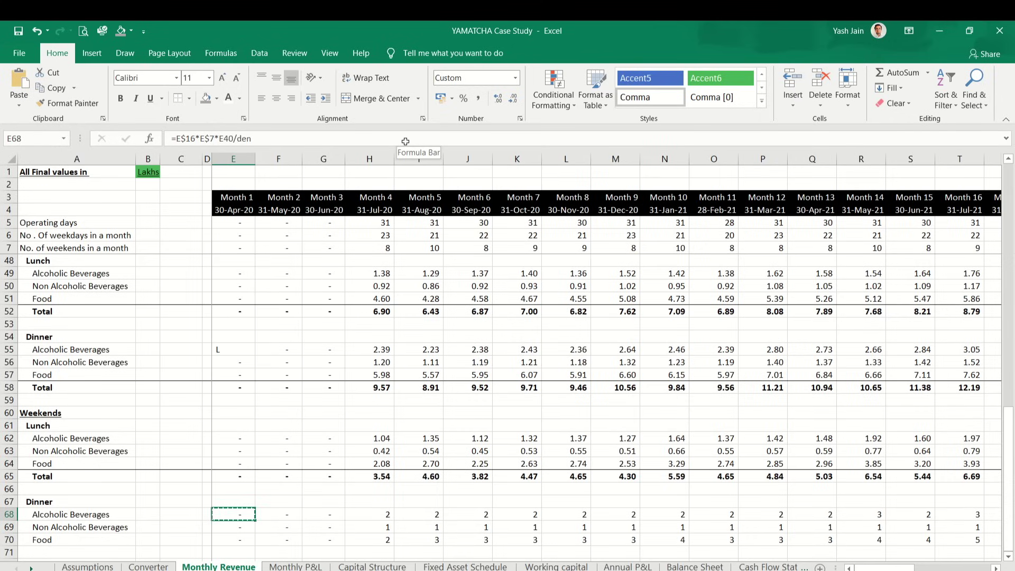
key(shift+Down)
key(shift+Down)
key(ctrl+shift+Right)
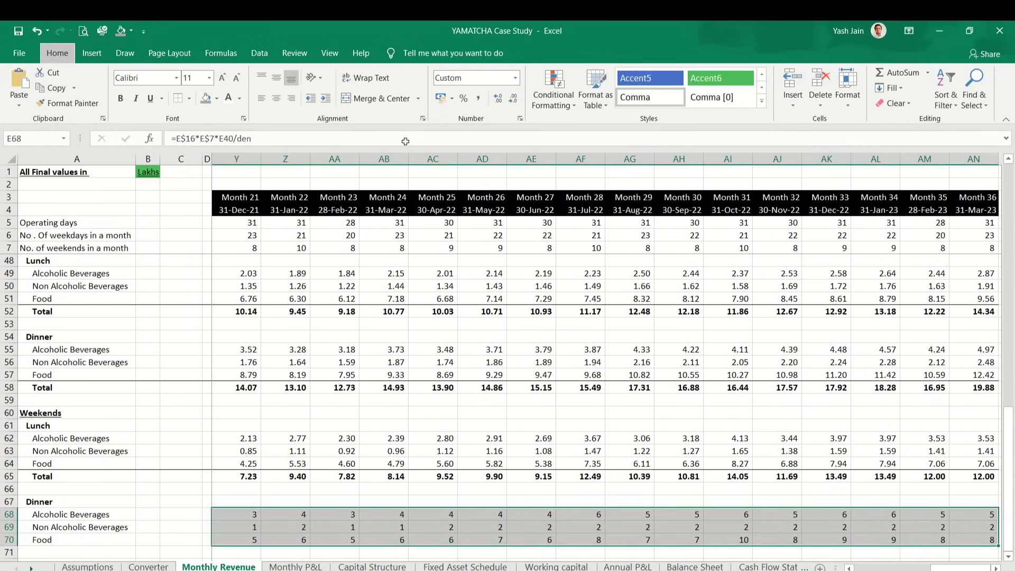
key(alt+h)
key(k)
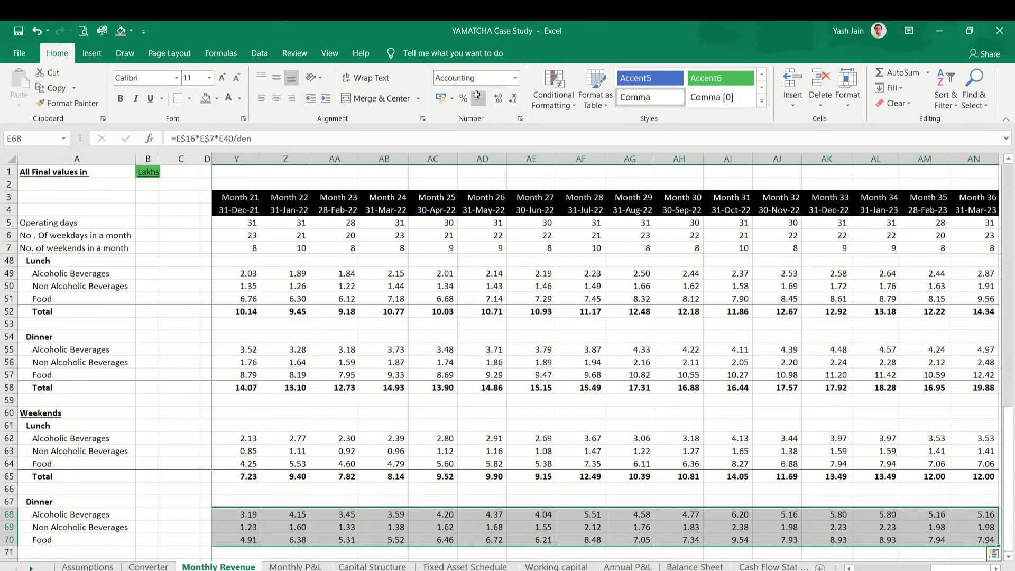
Step: Copy the weekend lunch Total row 65 into row 71 so it sums dinner rows 68–70
key(ctrl+Left)
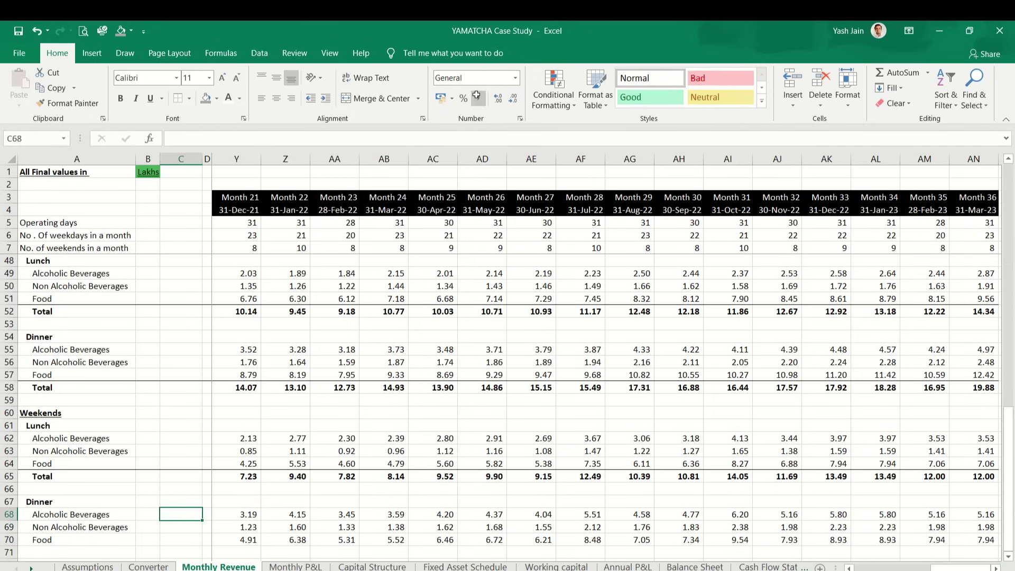
key(ctrl+Left)
key(Up)
key(Up)
key(Up)
key(ctrl+shift+Right)
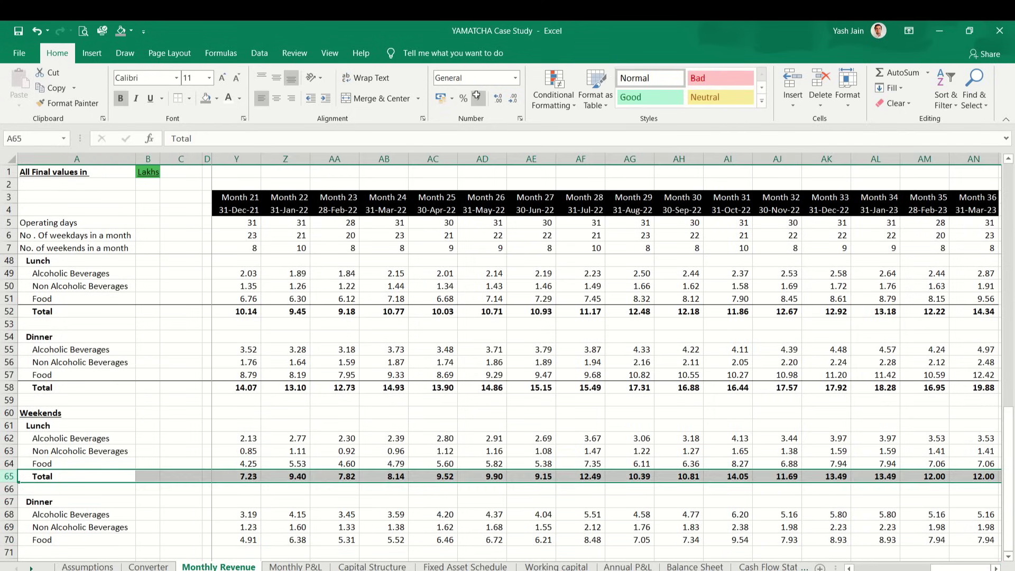
key(ctrl+c)
key(Down)
key(Down)
key(Down)
key(Down)
key(Down)
key(Down)
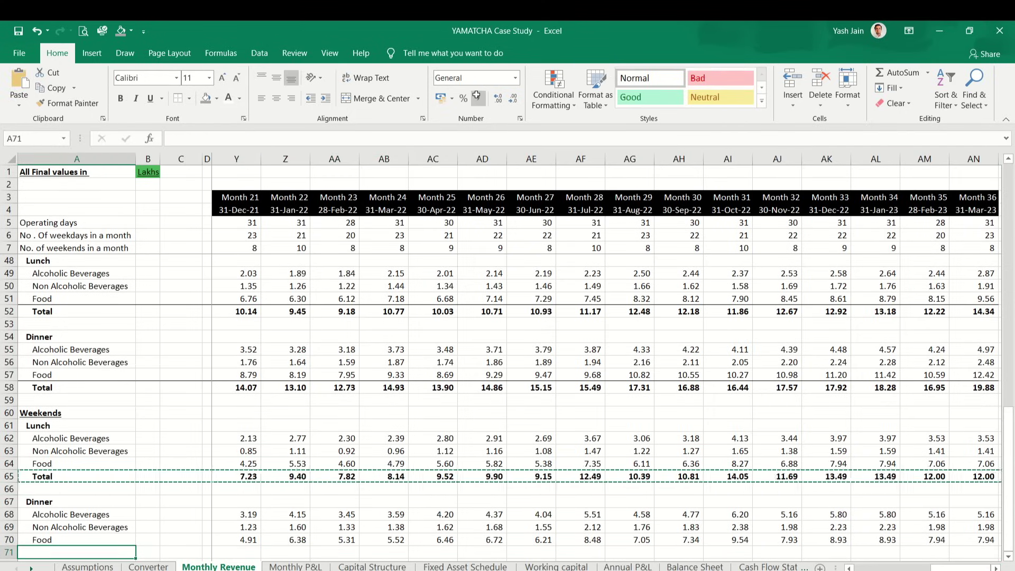
key(Home)
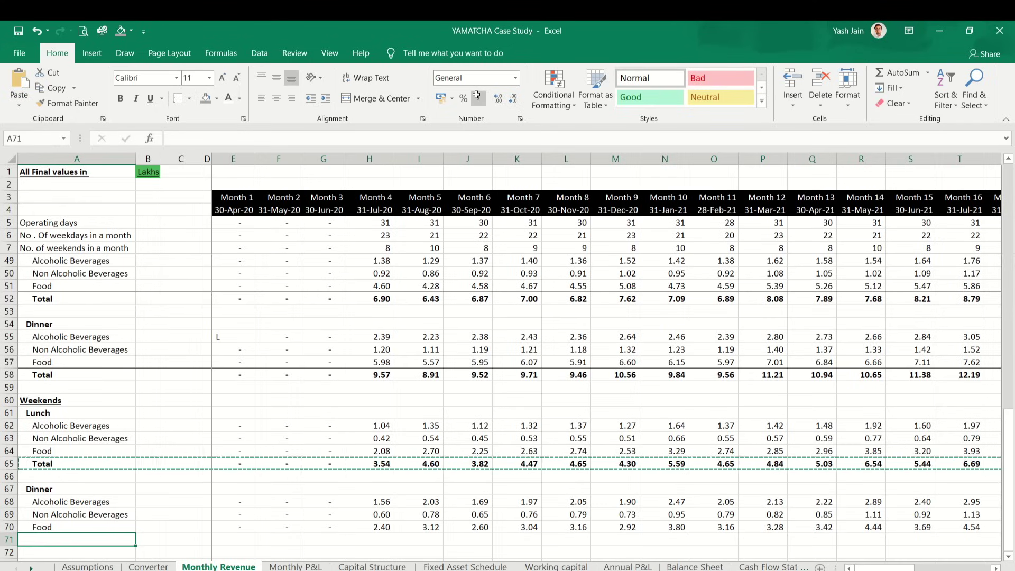
key(ctrl+v)
key(Down)
key(Down)
key(Down)
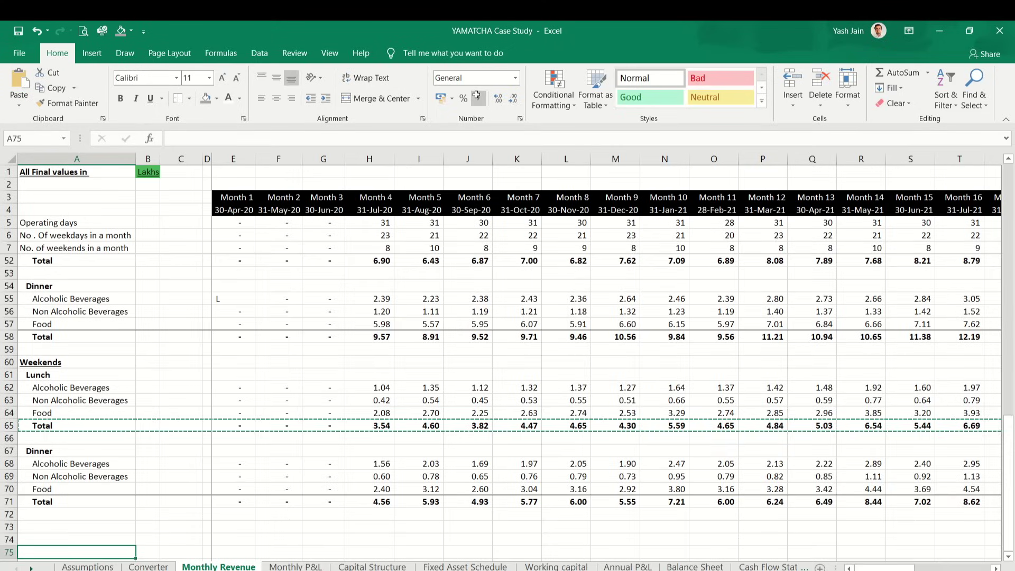
key(Up)
key(Up)
key(Up)
key(Up)
key(Up)
key(Up)
key(Up)
key(Up)
key(Up)
key(Up)
key(Up)
key(Up)
key(Up)
key(Up)
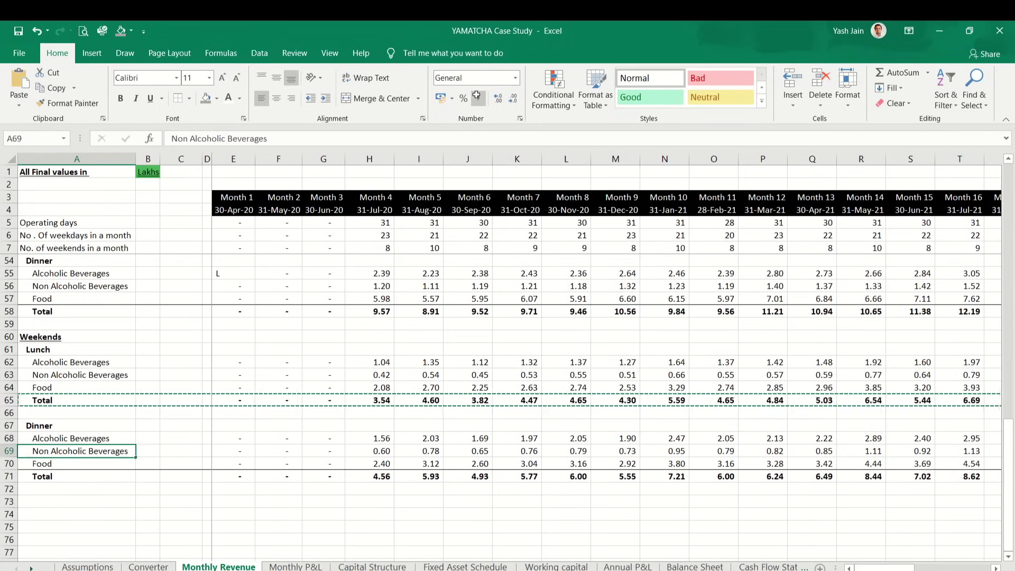
key(Escape)
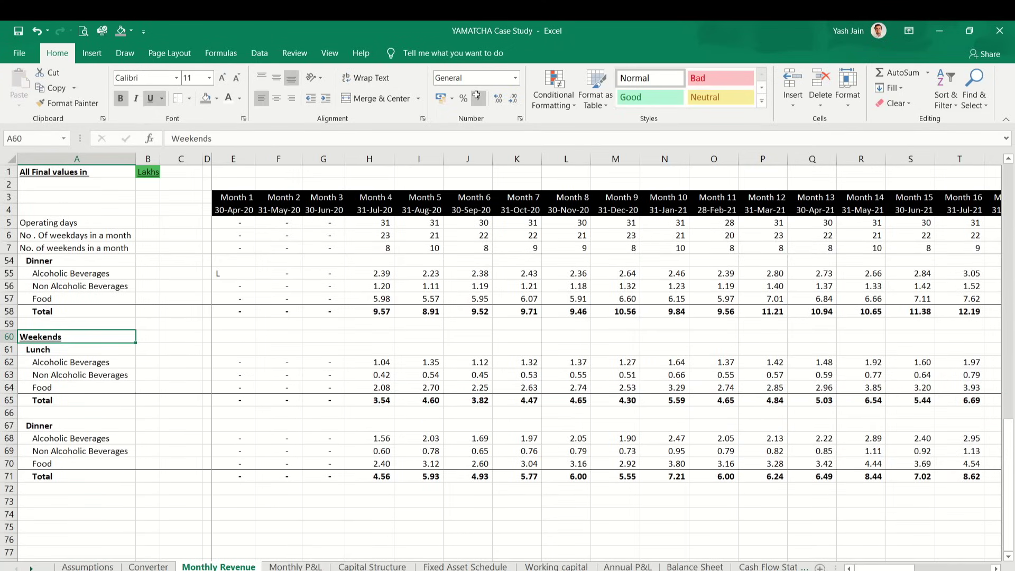
key(Up)
key(Up)
key(Up)
key(Up)
key(Up)
key(Up)
key(Up)
key(Up)
key(Up)
key(Up)
key(Up)
key(Up)
key(Up)
key(Up)
key(Up)
key(Up)
key(Up)
key(Up)
key(Up)
key(Up)
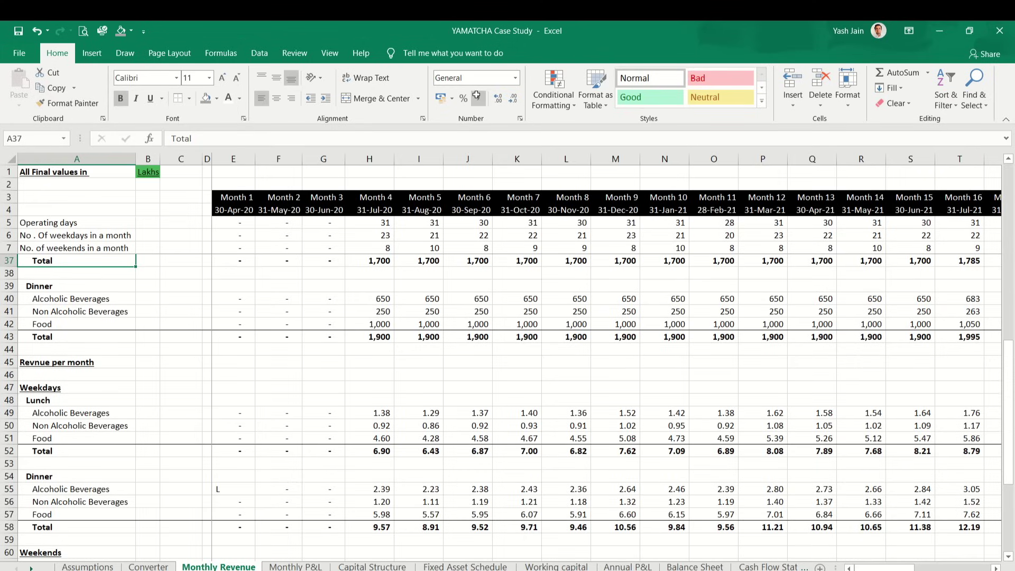
key(Down)
key(Down)
key(Down)
key(Down)
key(Down)
key(Down)
key(Down)
key(Down)
key(Down)
key(Down)
key(Down)
key(Down)
key(Down)
key(Down)
key(Down)
key(Down)
key(Down)
key(Down)
key(Down)
key(Down)
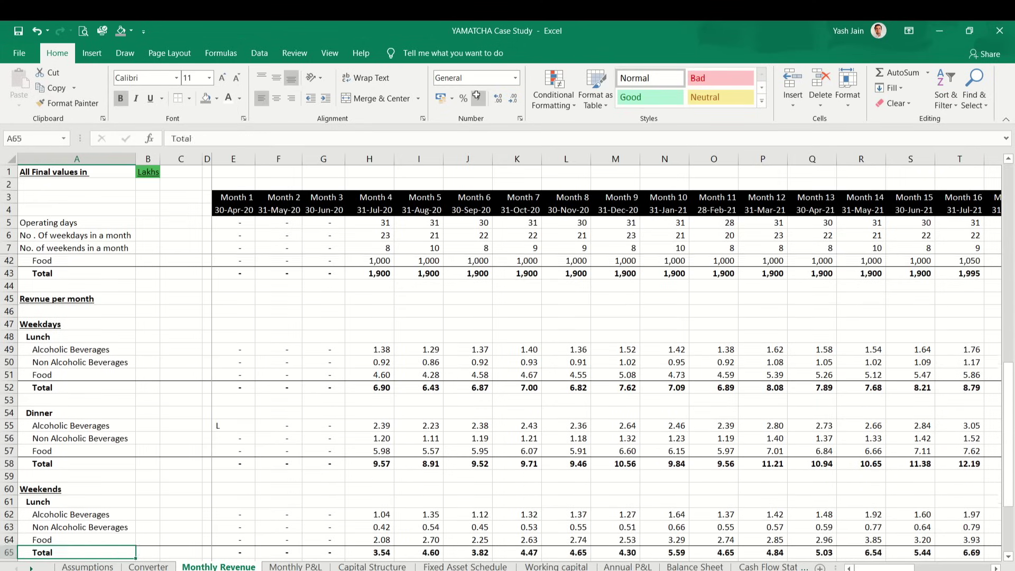
key(Up)
key(Up)
key(Up)
key(Up)
key(Up)
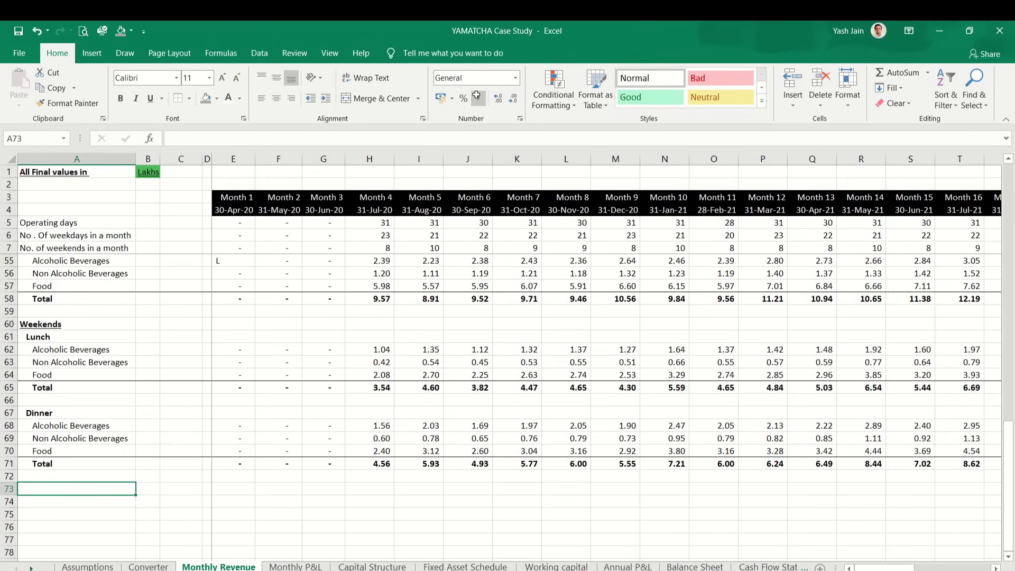
Step: Enter a bold, unindented 'Total revenue for month' heading in row 73
text(otal revenue)
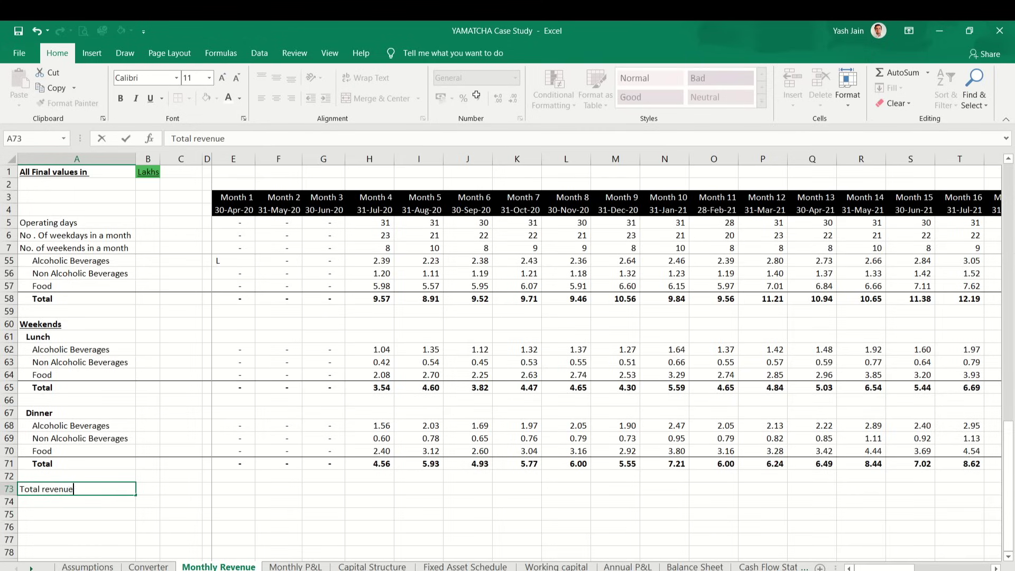
key(Return)
key(Up)
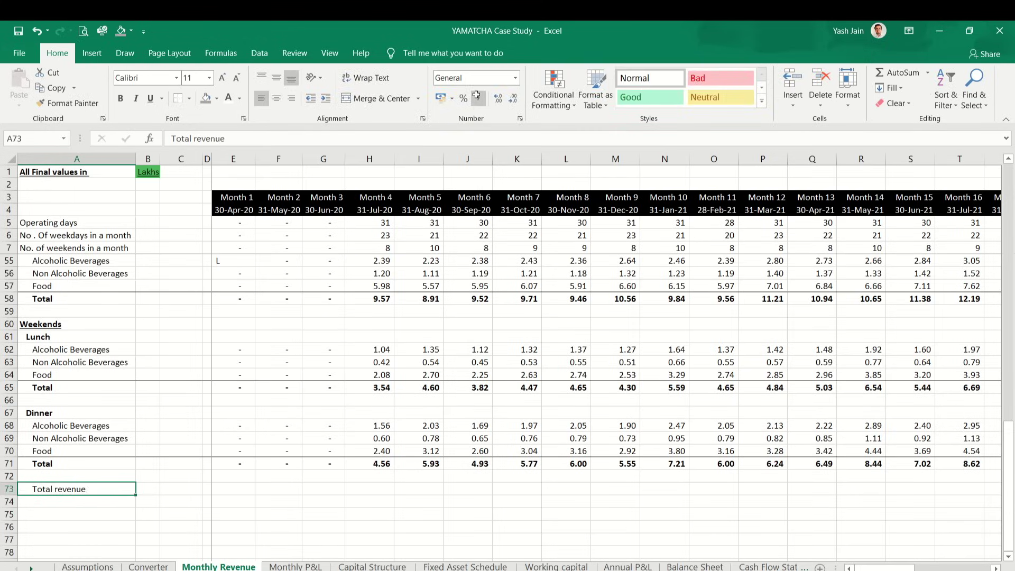
text(fro)
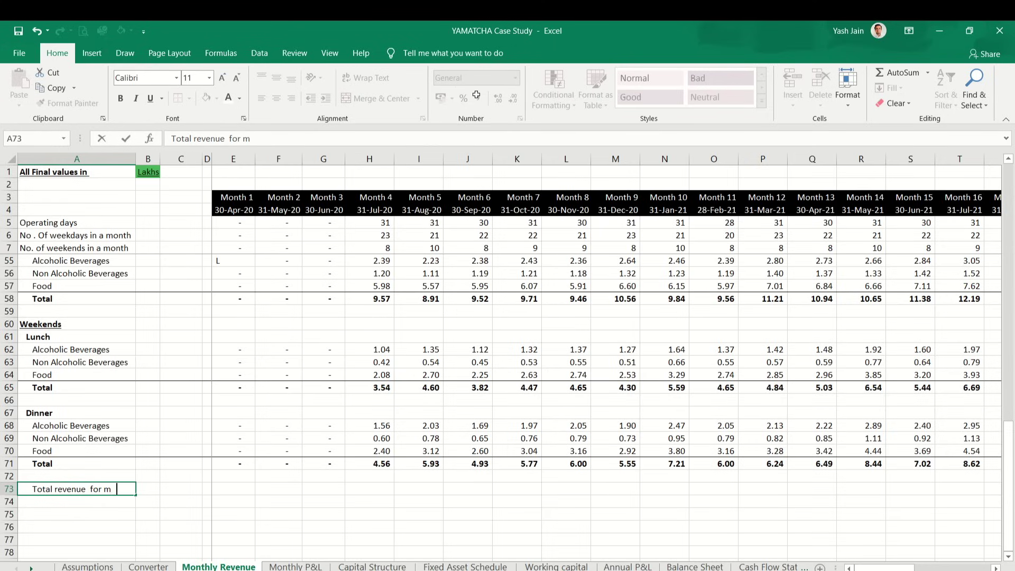
key(Return)
key(Up)
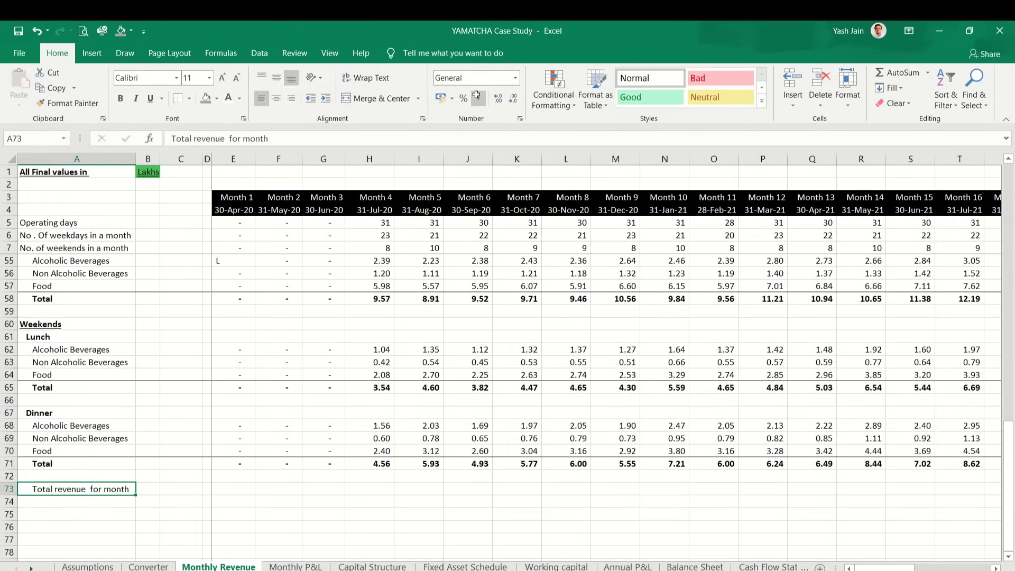
key(ctrl+b)
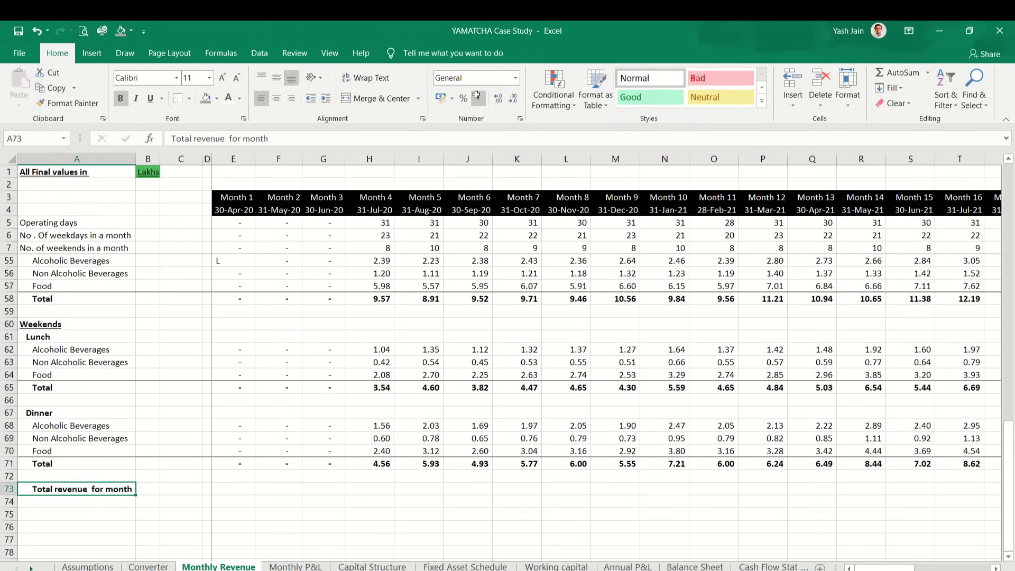
click(311, 98)
Step: Paste the Alcoholic Beverages, Non Alcoholic Beverages and Food labels as values into A74:A76, indented
key(Up)
key(Up)
key(Up)
key(Up)
key(Up)
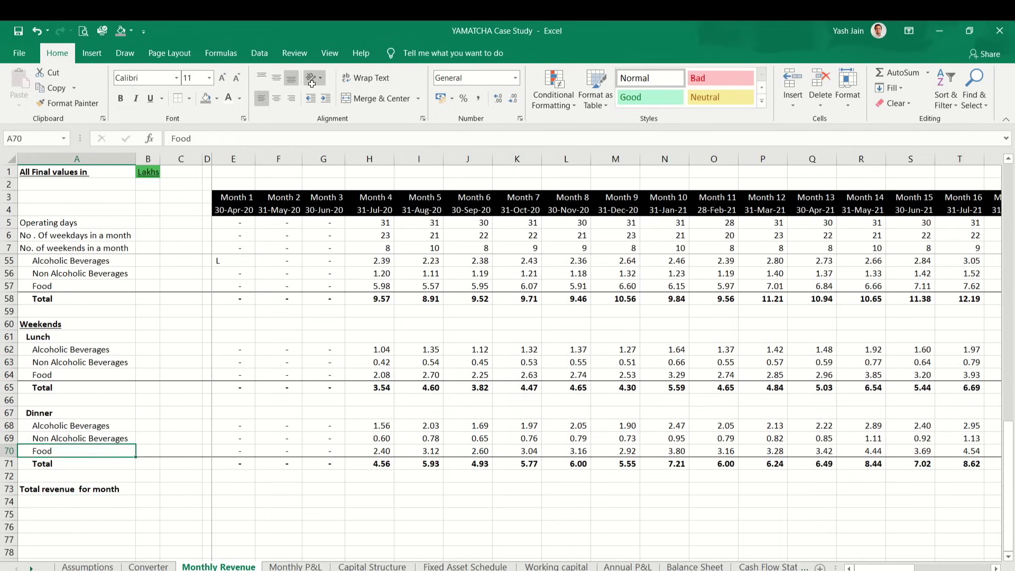
key(shift+Down)
key(ctrl+q)
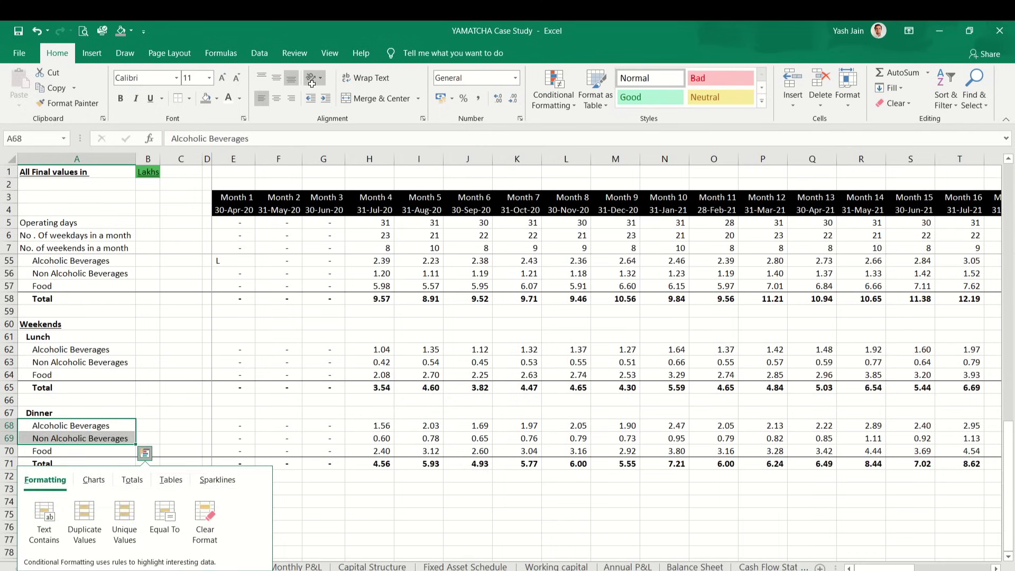
key(Escape)
key(shift+Down)
key(ctrl+c)
key(Down)
key(Down)
key(Down)
key(Down)
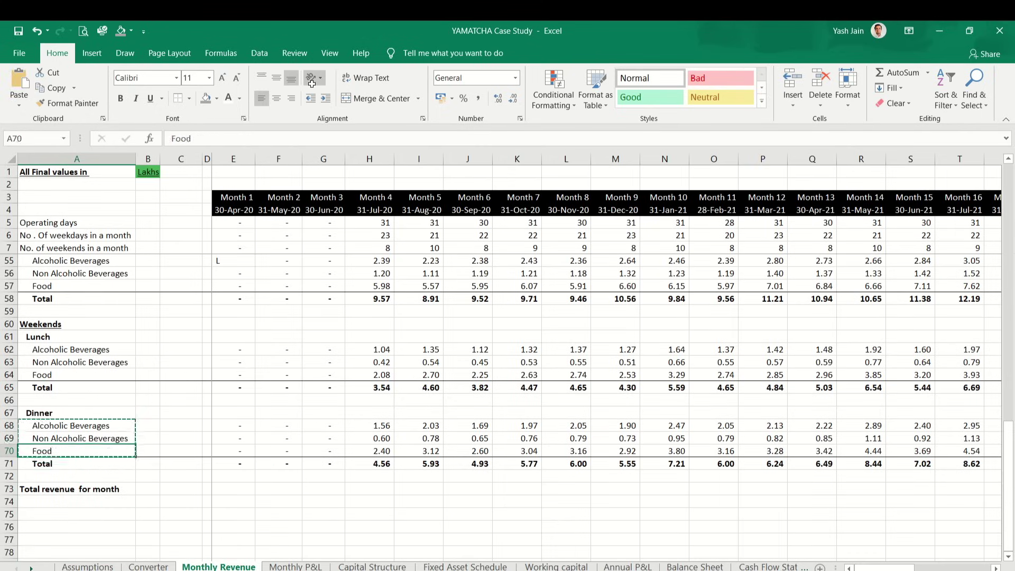
key(ctrl+alt+v)
key(v)
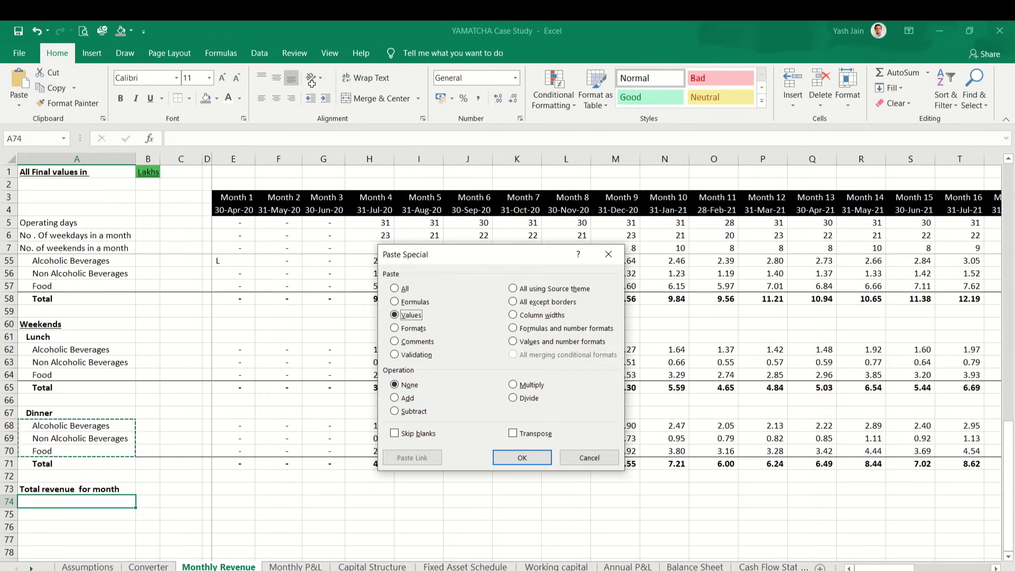
key(Return)
key(Right)
key(Left)
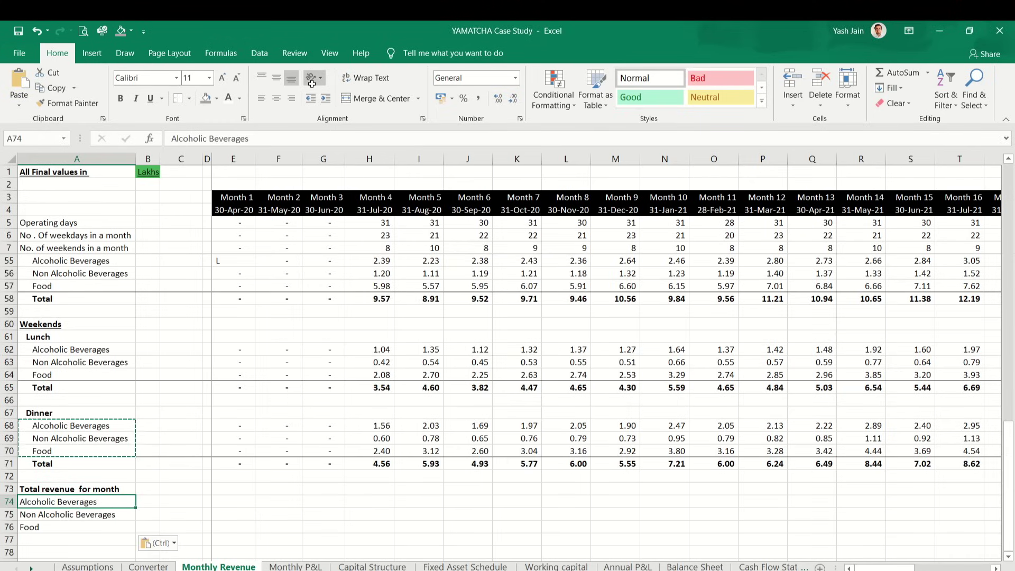
key(shift+Down)
key(shift+Down)
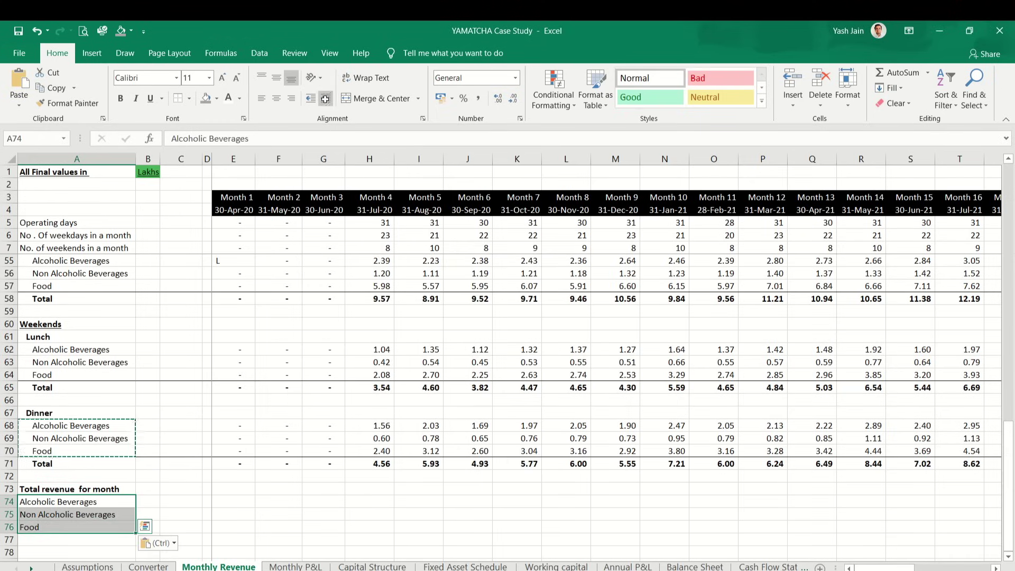
click(326, 99)
key(Right)
key(Right)
key(Right)
key(Right)
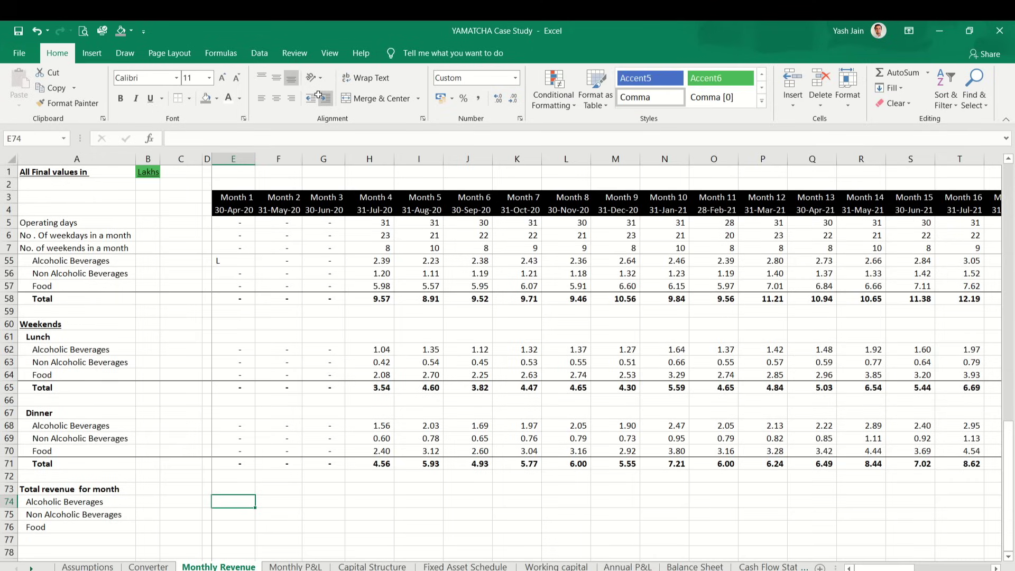
Step: Enter =sum(E49,E55,E62,E68) in E74 to total Month 1 Alcoholic Beverages revenue
text(=sum)
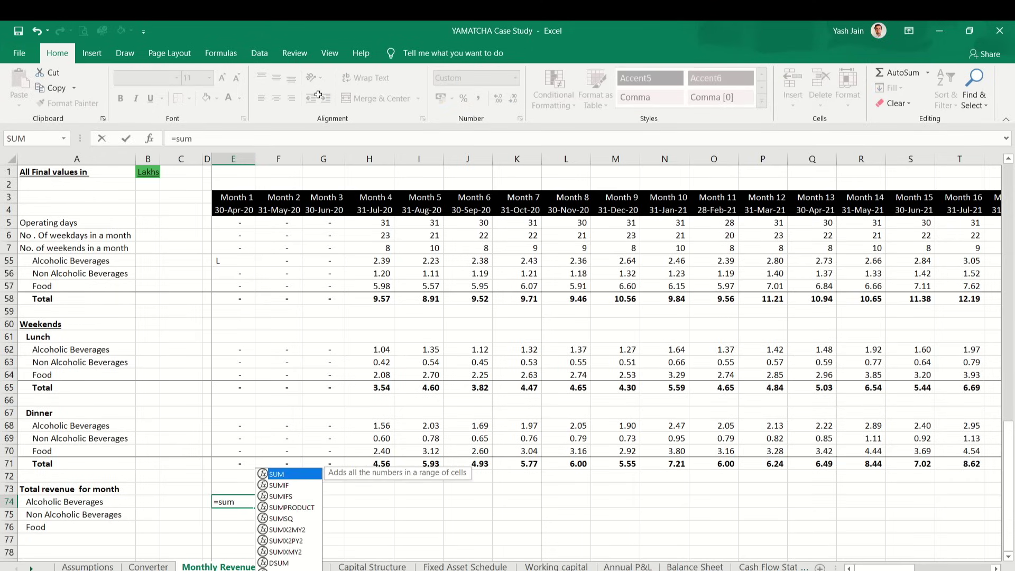
text(()
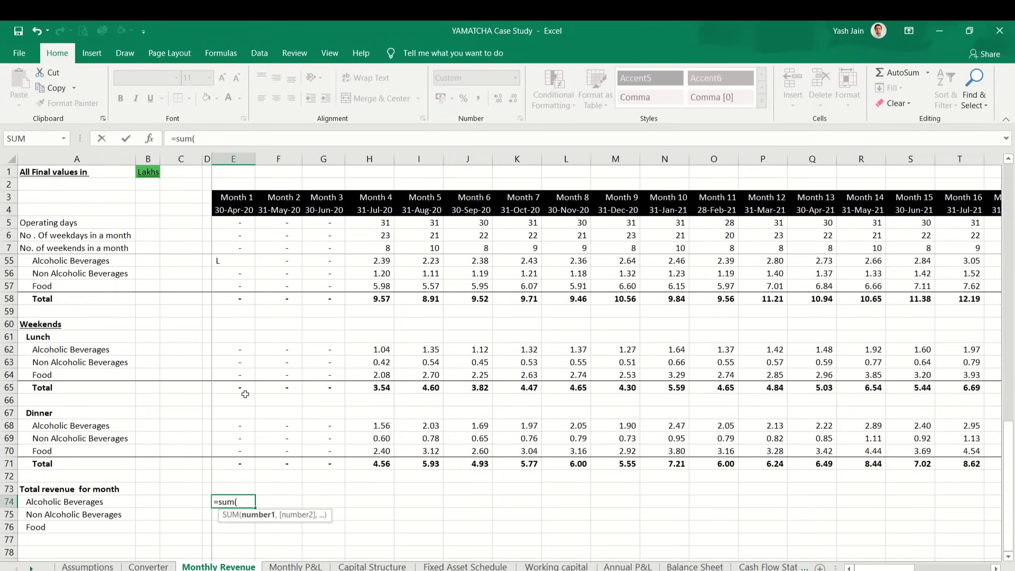
scroll(245, 394, up, 4)
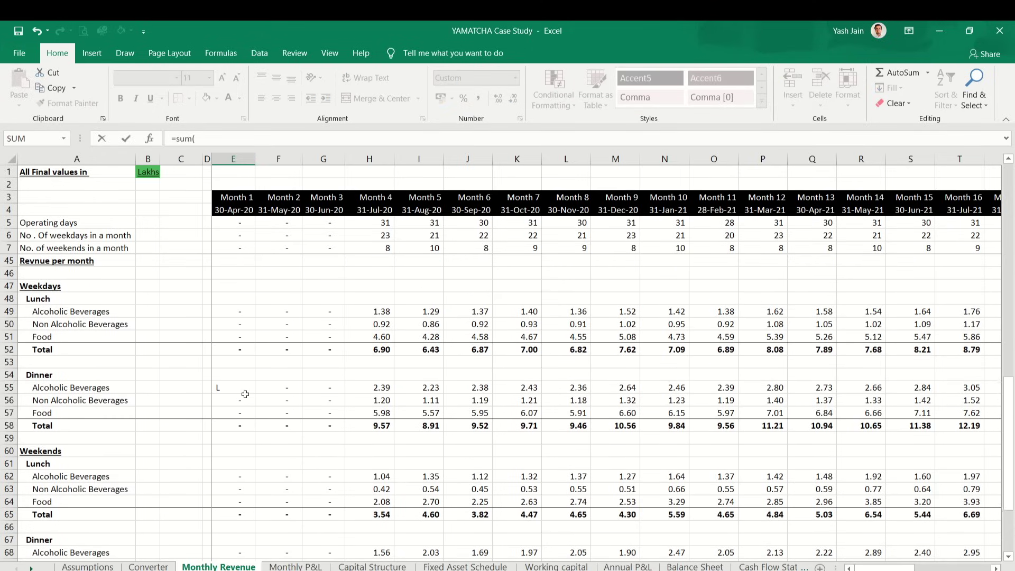
click(239, 310)
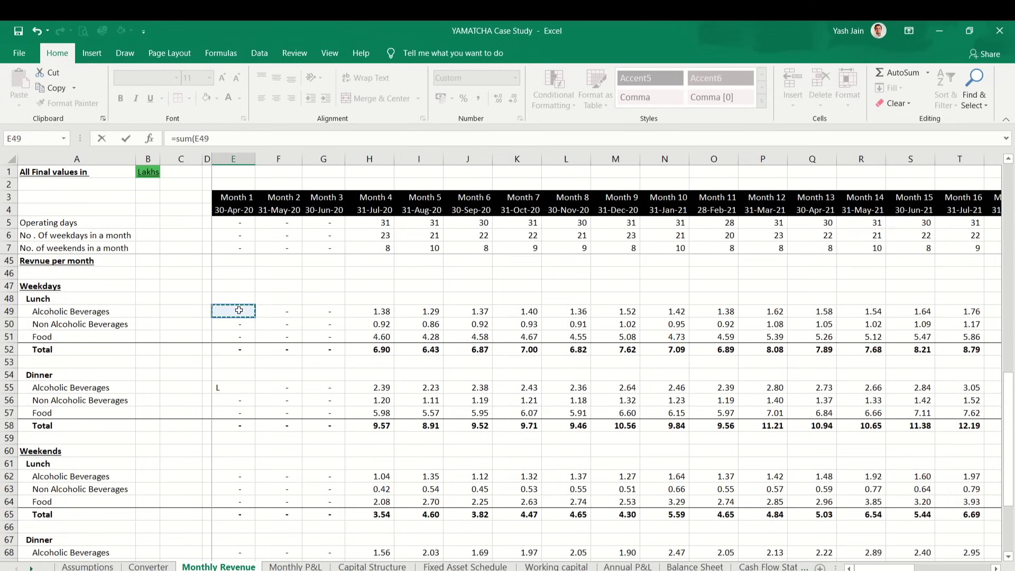
text(,)
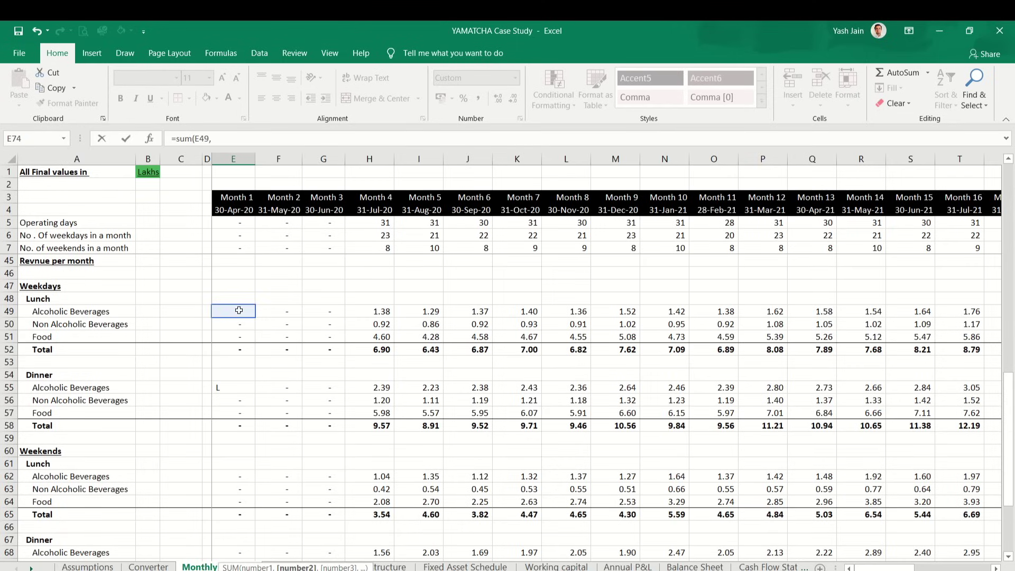
click(239, 387)
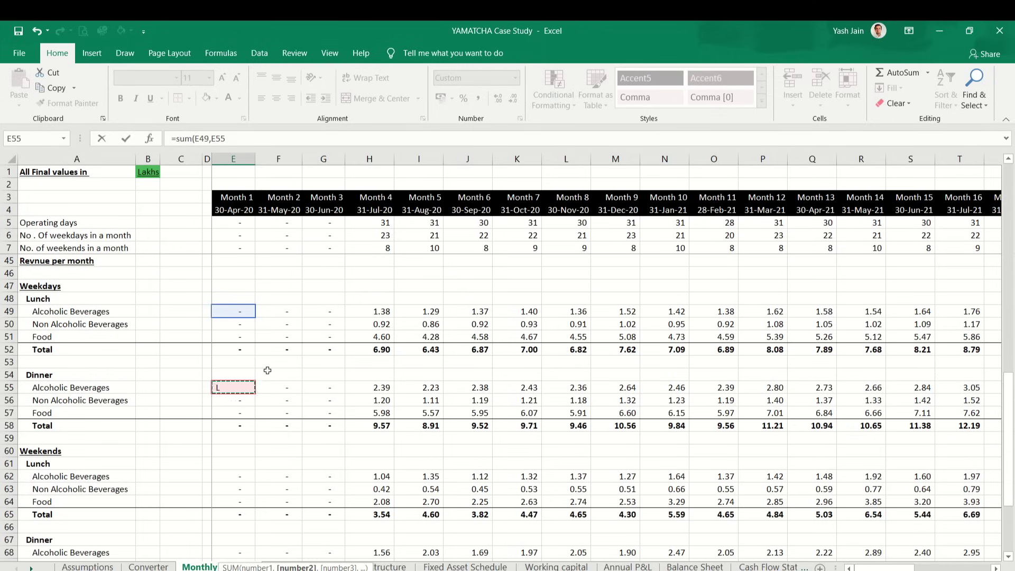
text(,)
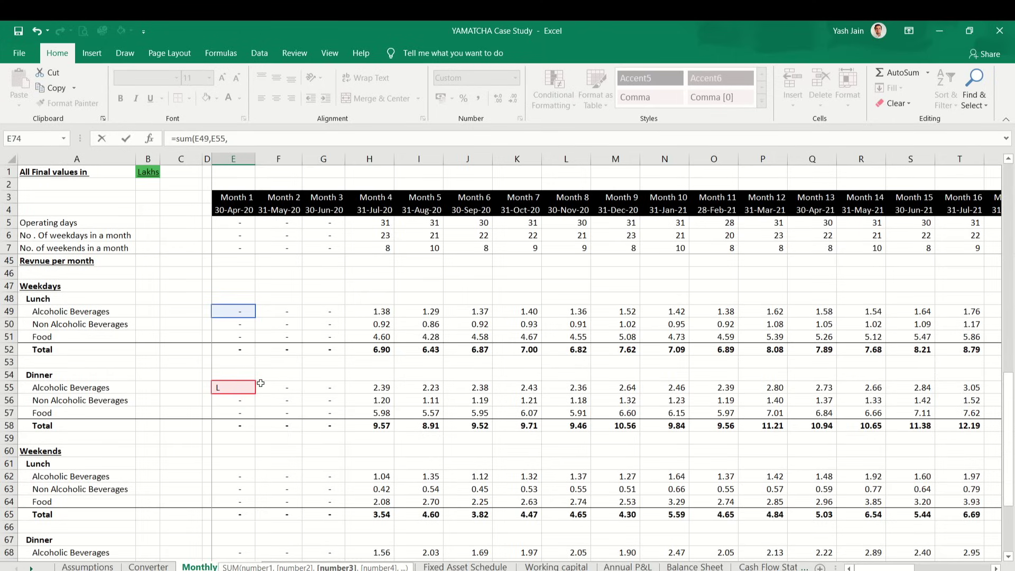
scroll(261, 383, down, 1)
click(237, 428)
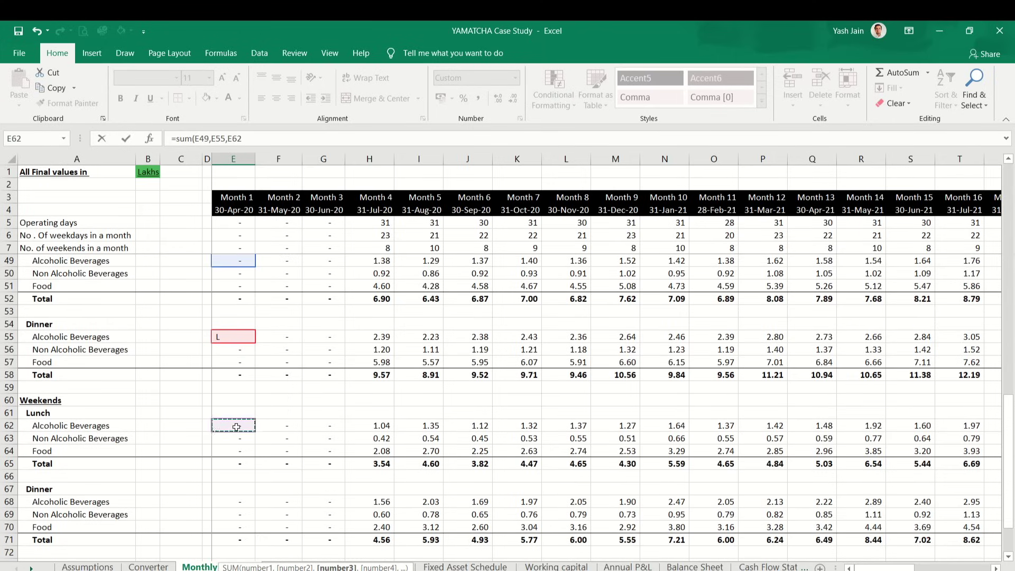
text(,)
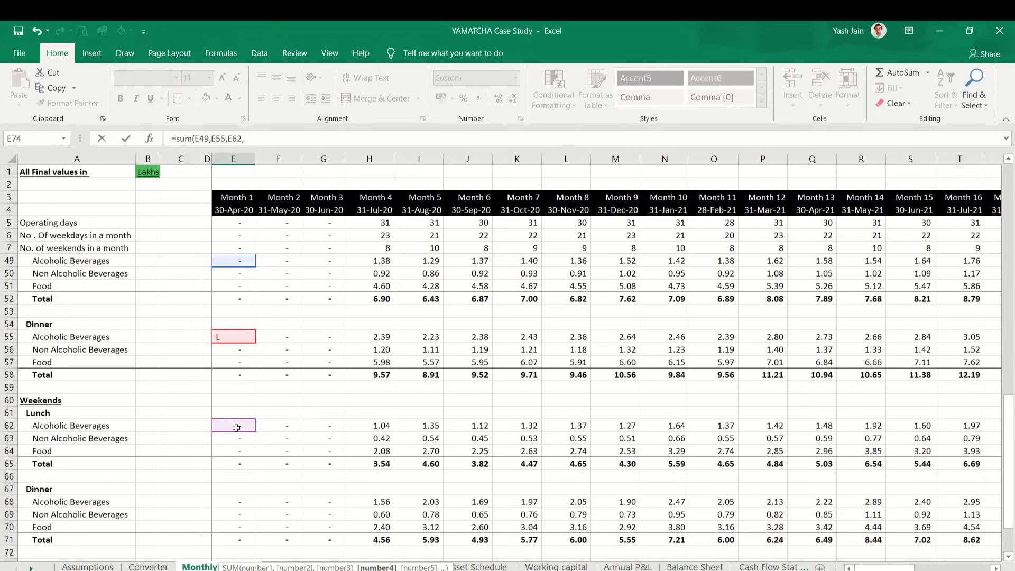
click(228, 503)
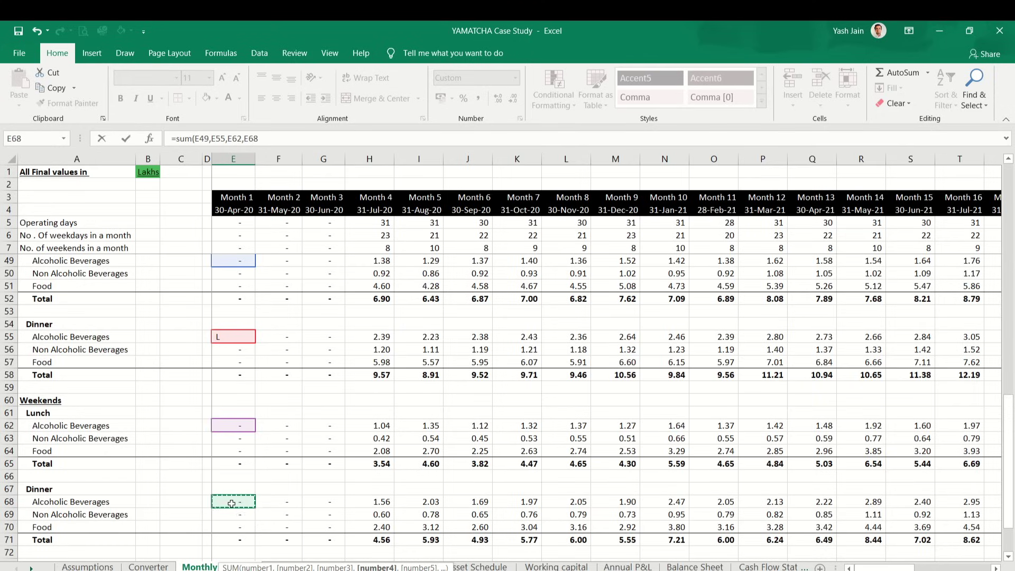
text())
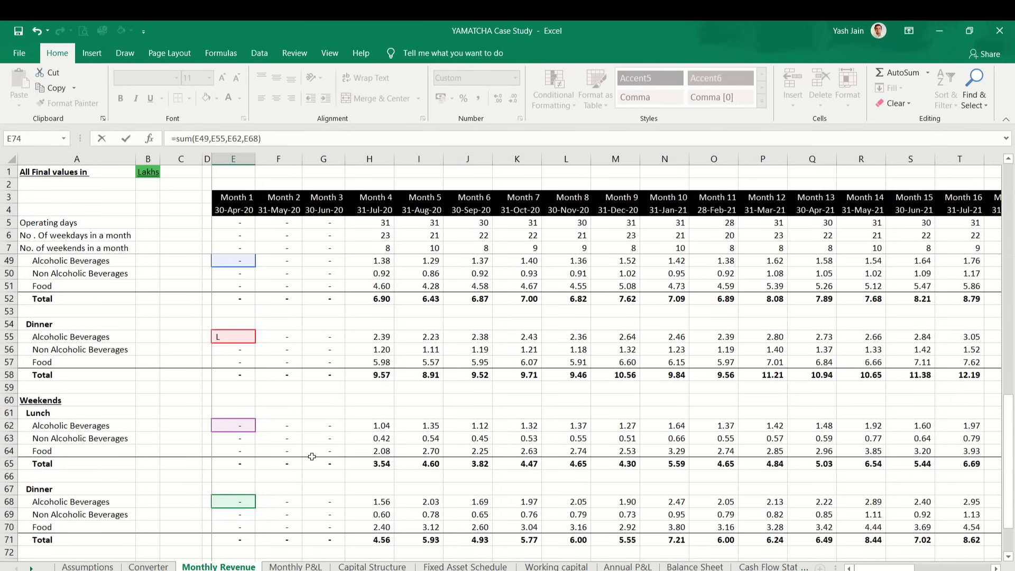
Step: Confirm the E74 formula and replace the stray L in E55 with F55's formula
key(Return)
key(Up)
click(233, 368)
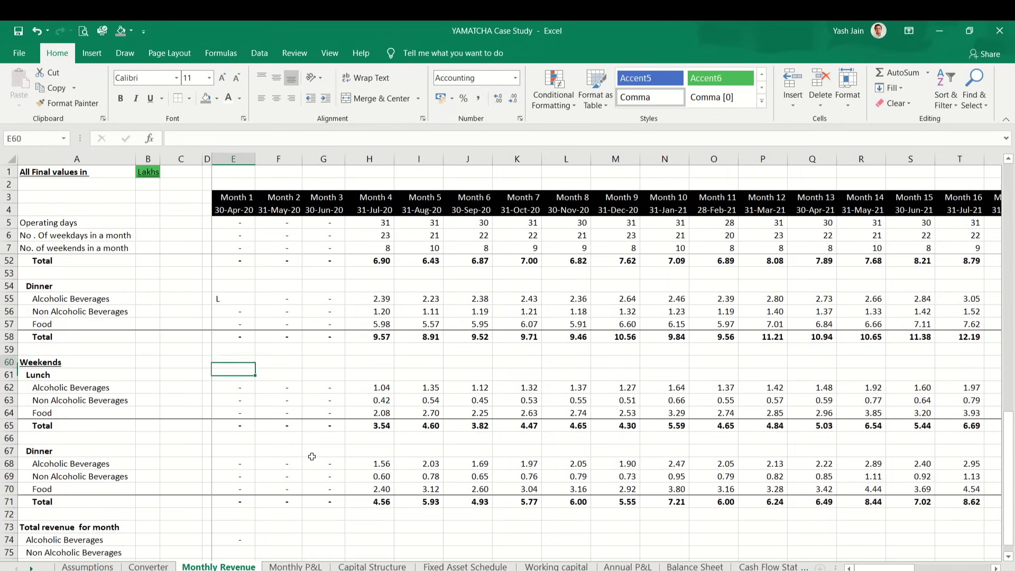
key(Up)
key(Up)
key(Up)
key(Up)
key(Right)
key(Up)
key(ctrl+c)
key(Left)
key(Down)
key(ctrl+v)
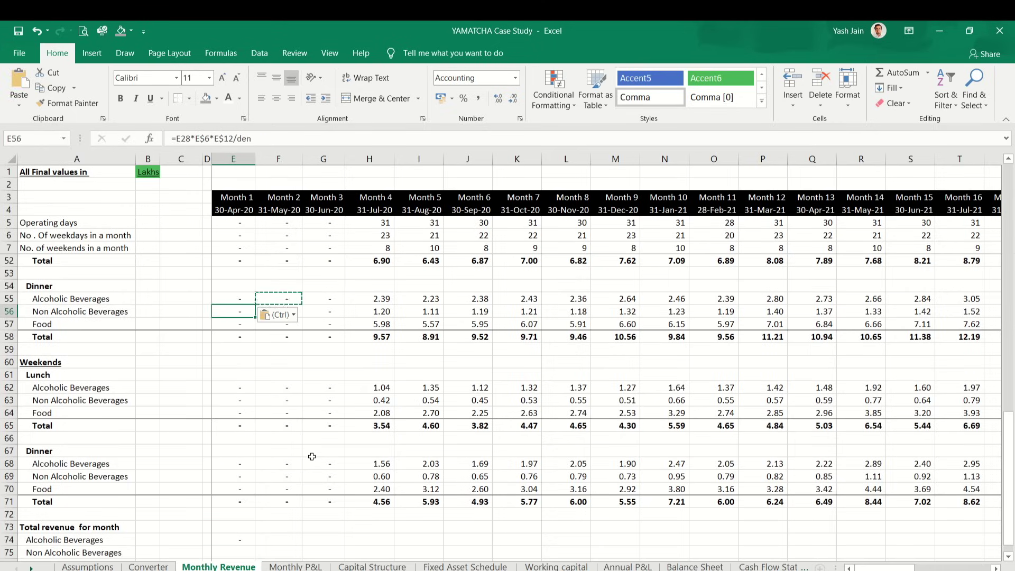
Step: Copy the E74:E75 total formulas across E74:AN76 through Month 36
key(Down)
key(Down)
key(Down)
key(Down)
key(Down)
key(Down)
key(Down)
key(Down)
key(Down)
key(Down)
key(Down)
key(Down)
key(Down)
key(Down)
key(Down)
key(Down)
key(Down)
key(Down)
key(shift+Down)
key(ctrl+c)
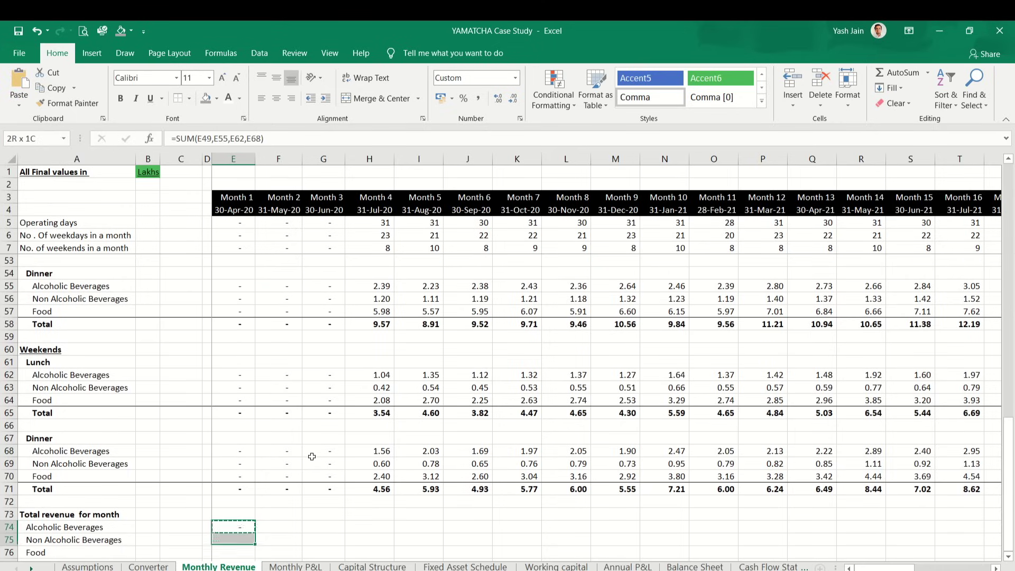
key(shift+Down)
key(shift+Right)
key(shift+Right)
key(shift+Right)
key(shift+Right)
key(shift+Right)
key(shift+Right)
key(shift+Right)
key(shift+Right)
key(shift+Right)
key(shift+Right)
key(shift+Right)
key(shift+Right)
key(shift+Right)
key(shift+Right)
key(shift+Right)
key(shift+Right)
key(shift+Right)
key(shift+Right)
key(shift+Right)
key(shift+Right)
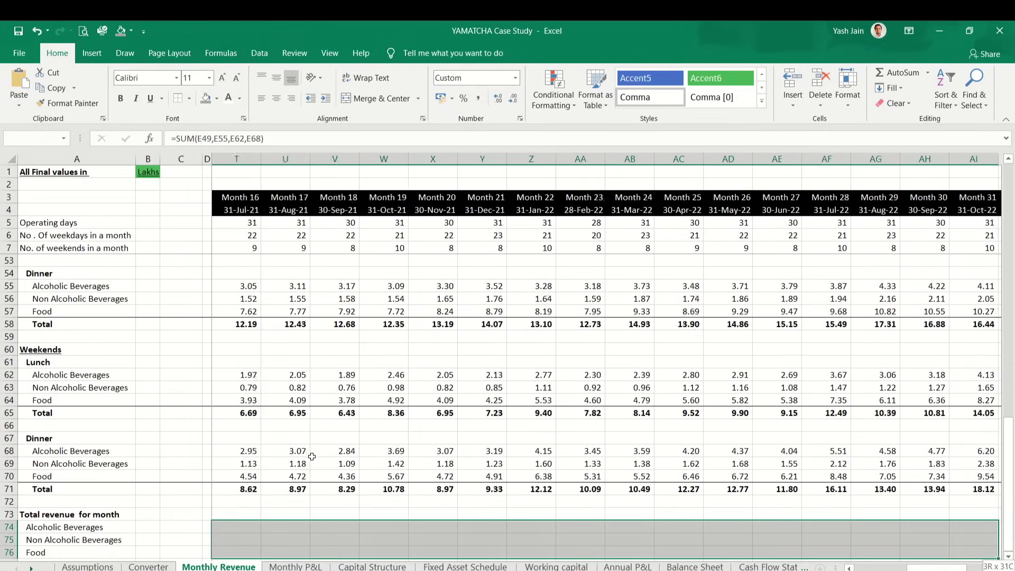
key(shift+Right)
key(shift+Right)
key(shift+Right)
key(shift+Right)
key(shift+Right)
key(shift+Right)
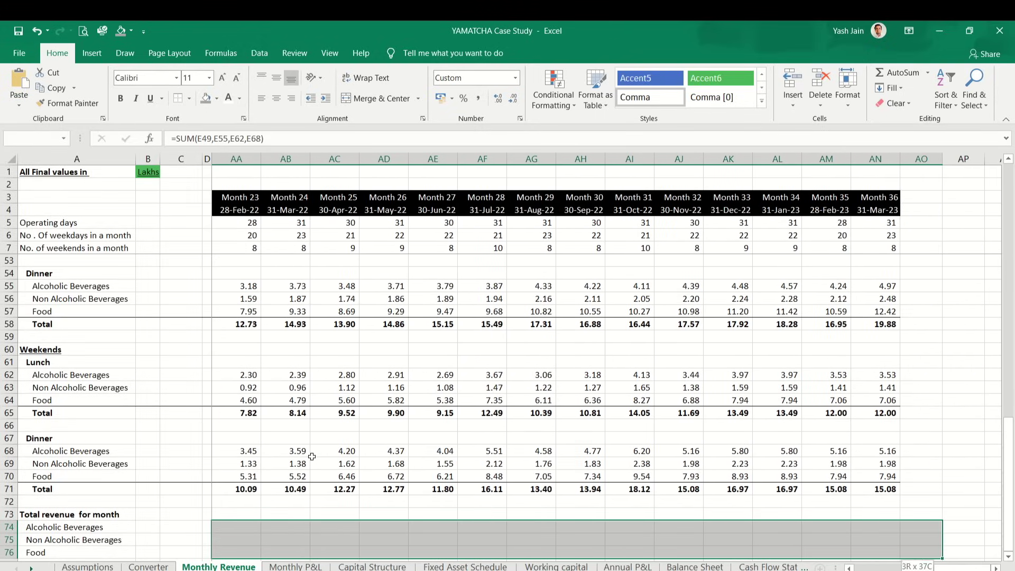
key(ctrl+v)
key(Left)
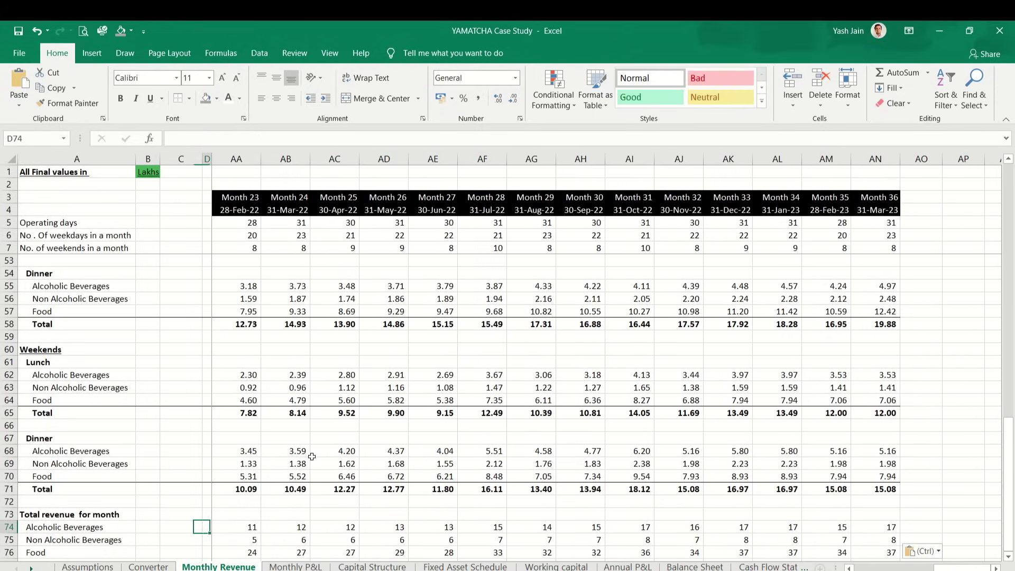
Step: Paste E74's formatting over rows 74–76 so totals show two decimals
key(Right)
key(ctrl+c)
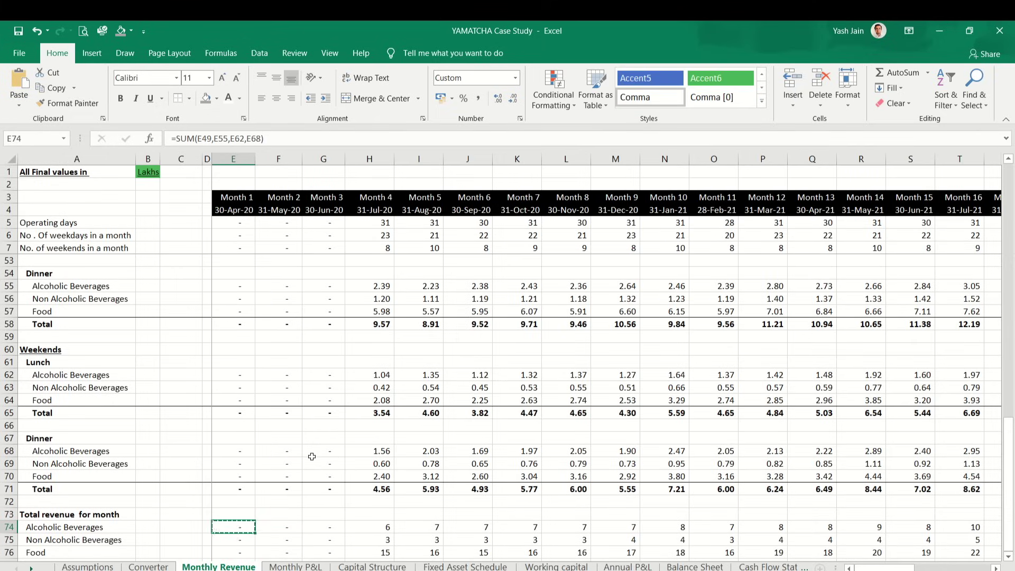
key(shift+Down)
key(shift+Down)
key(shift+Right)
key(shift+Right)
key(shift+Right)
key(shift+Right)
key(shift+Right)
key(shift+Right)
key(shift+Right)
key(shift+Right)
key(shift+Right)
key(shift+Right)
key(shift+Right)
key(shift+Right)
key(shift+Right)
key(shift+Right)
key(shift+Right)
key(shift+Right)
key(shift+Right)
key(shift+Right)
key(shift+Right)
key(shift+Right)
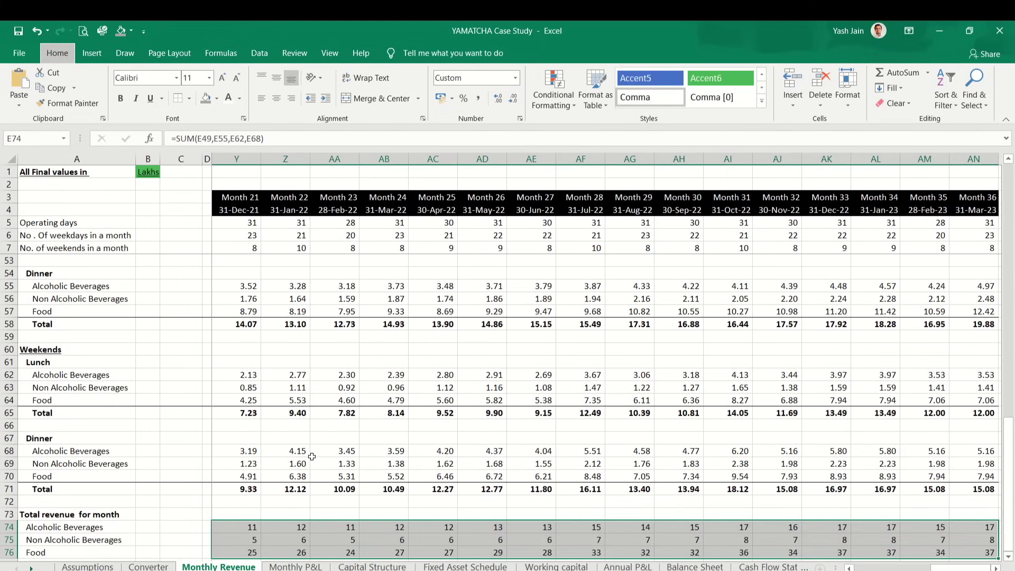
key(ctrl+v)
key(Escape)
key(Down)
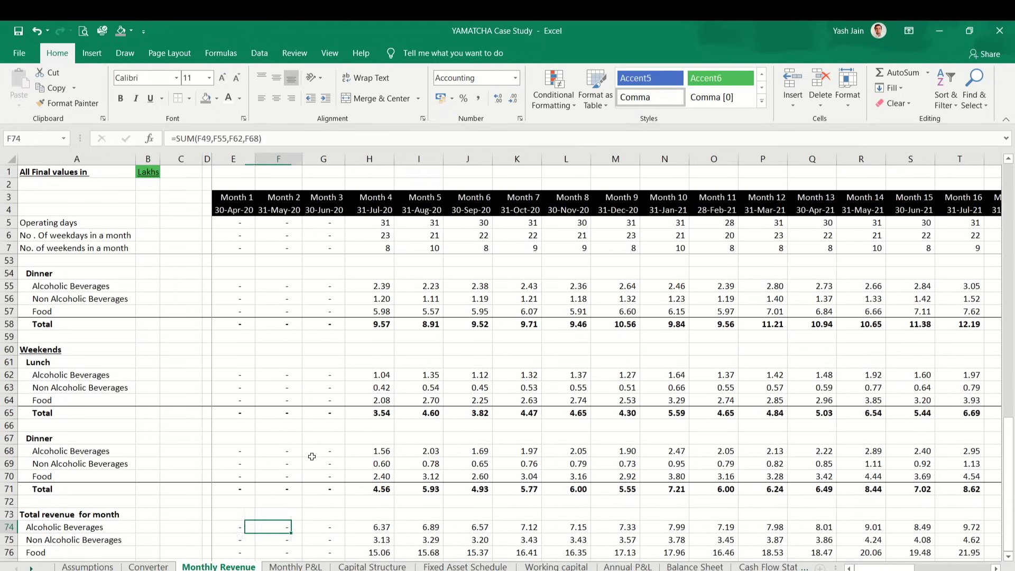
key(Right)
key(Down)
key(Down)
key(Down)
key(Down)
key(Down)
key(Down)
key(Down)
key(Down)
key(Left)
key(Up)
key(Up)
key(Up)
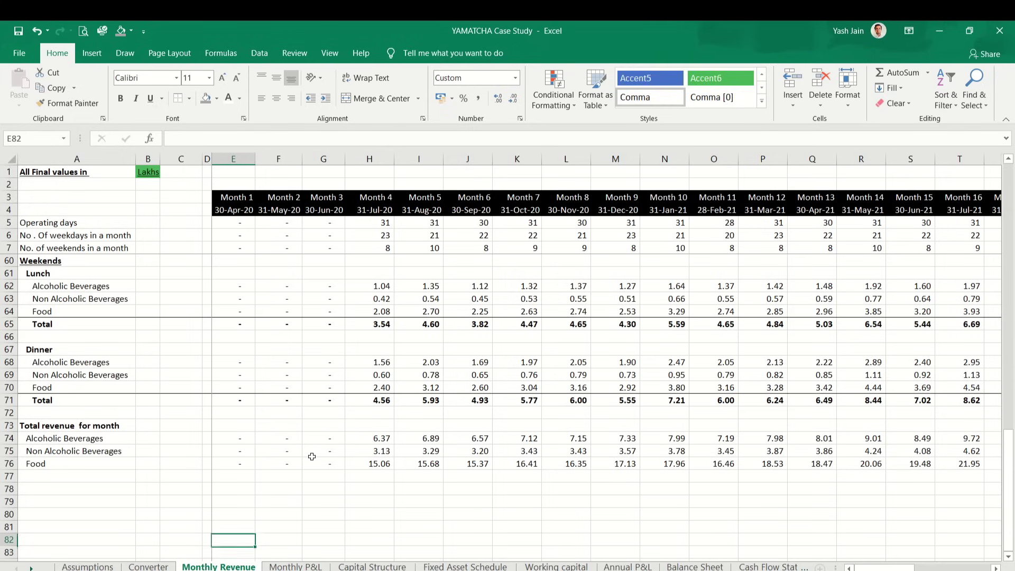
key(Up)
key(Up)
key(Up)
key(Up)
key(Up)
key(Up)
key(Up)
key(Left)
key(Left)
key(Left)
key(Left)
Step: Copy the Total row 71 into row 77 and give it a thick bottom border
key(Up)
key(Up)
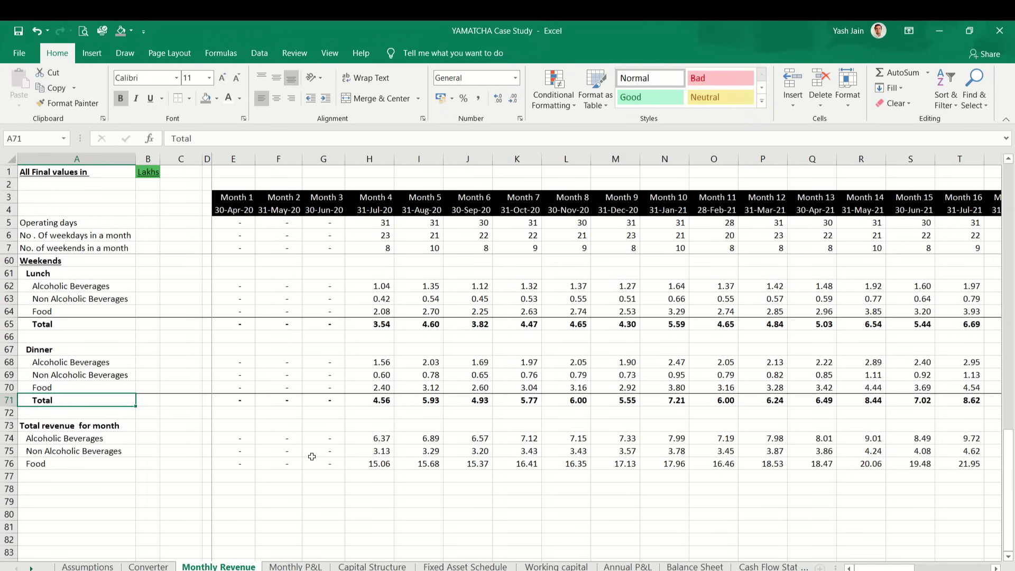
key(shift+space)
key(ctrl+c)
key(Down)
key(Down)
key(Down)
key(Down)
key(Down)
key(Down)
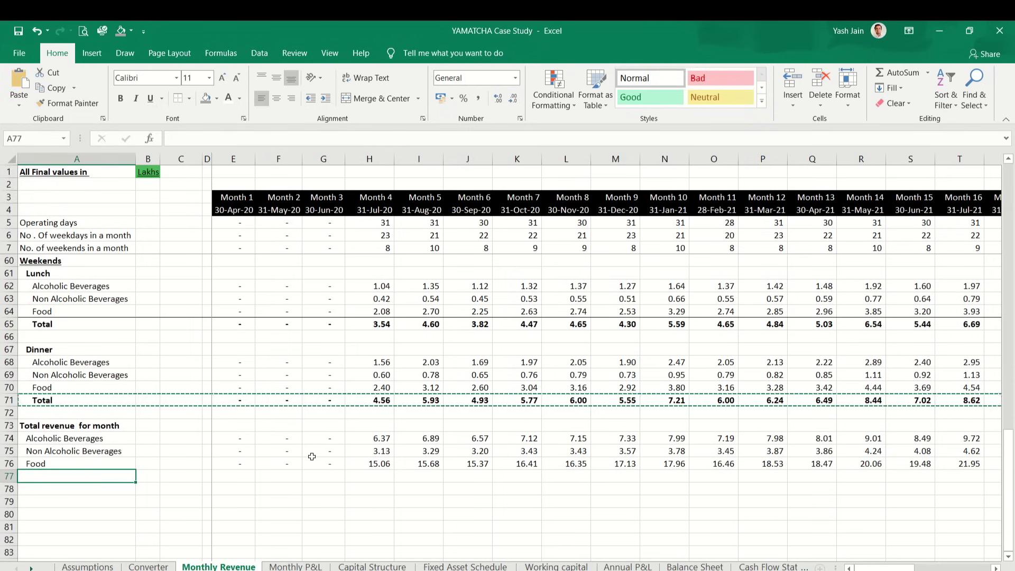
key(ctrl+v)
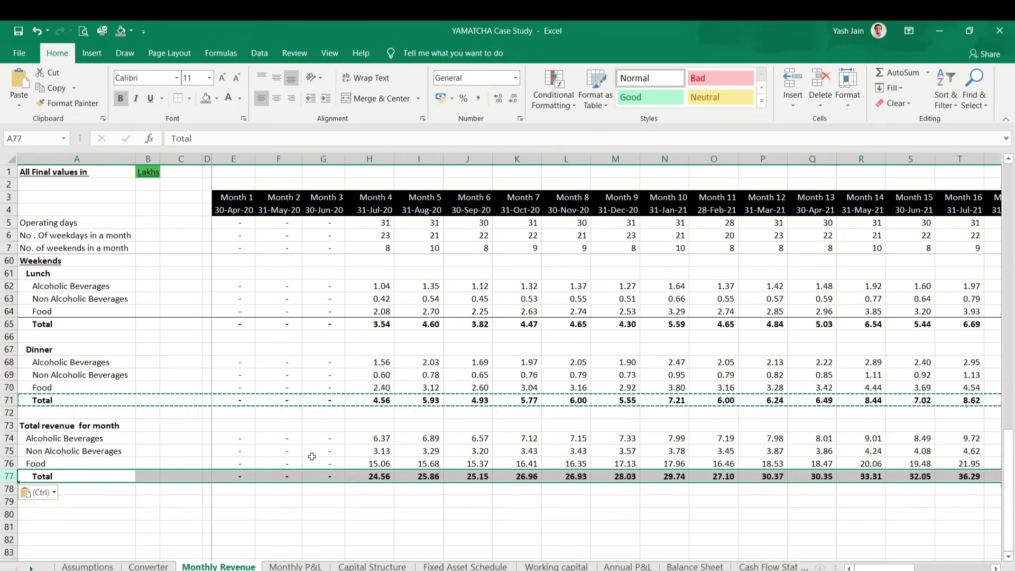
key(alt+h)
key(b)
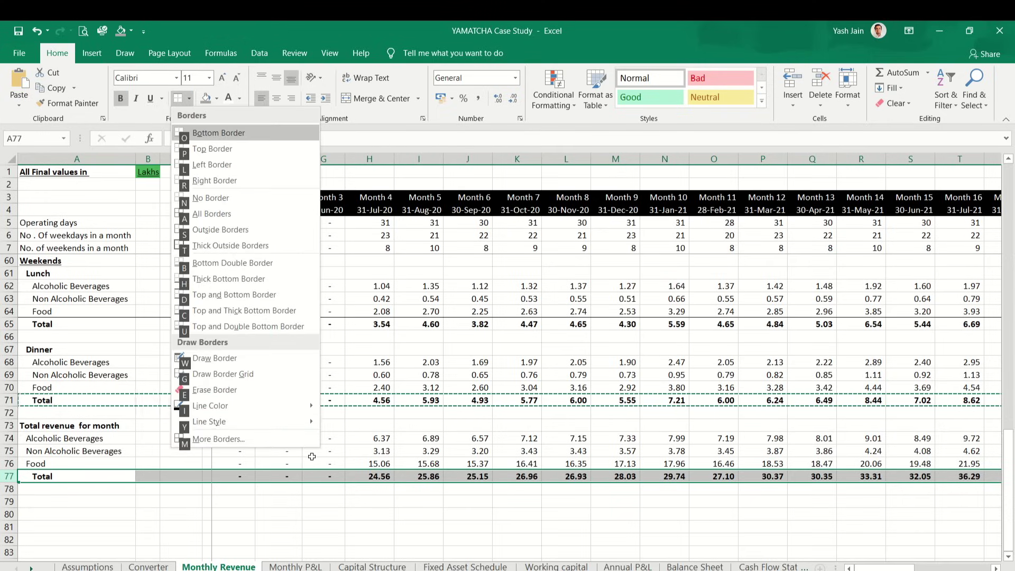
key(h)
key(Down)
key(Down)
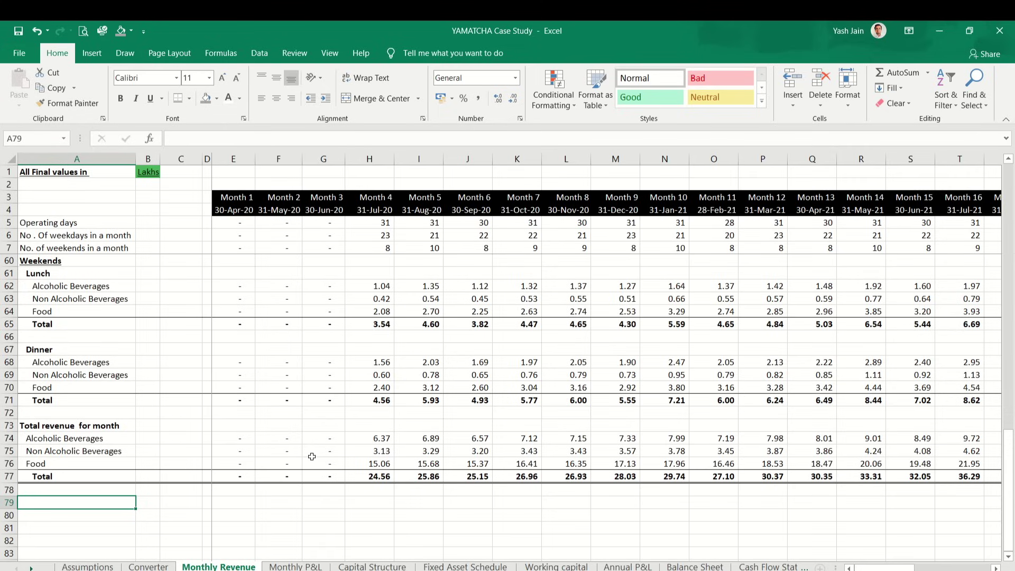
key(shift+space)
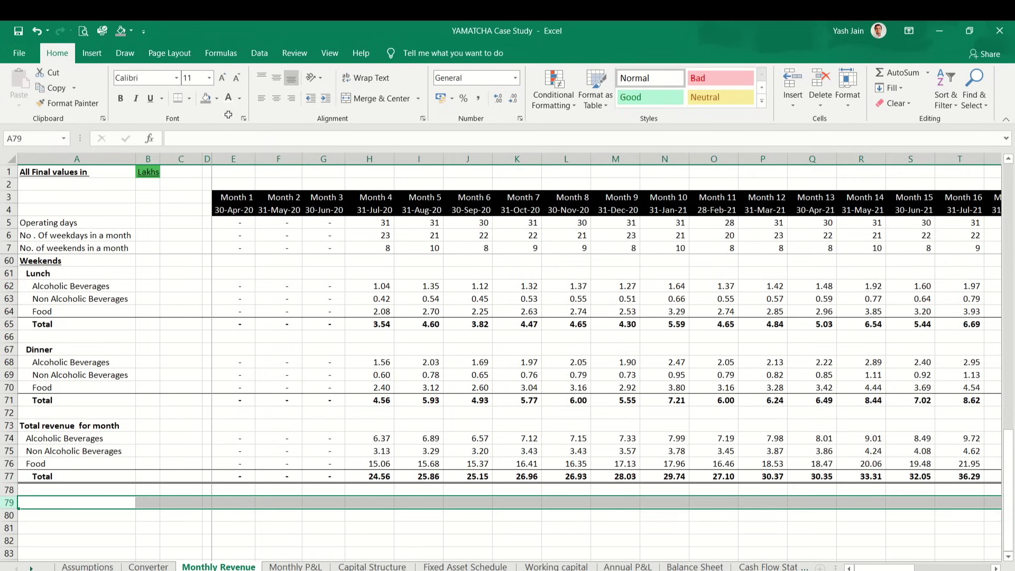
Step: Fill row 79 dark grey, label it 'End of Sheet', then go to the Monthly P&L sheet
click(203, 98)
text(End of Sheet)
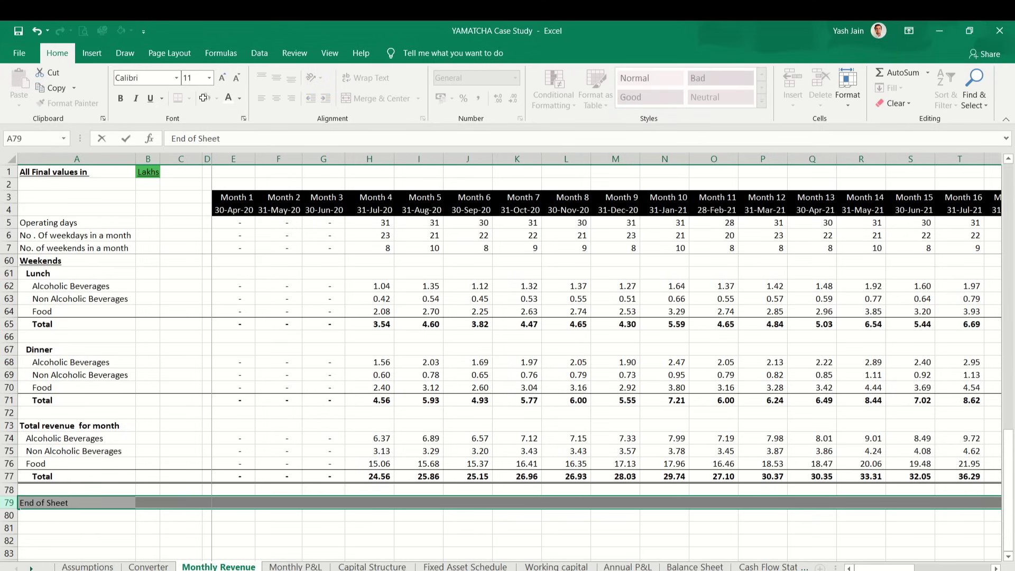
key(Return)
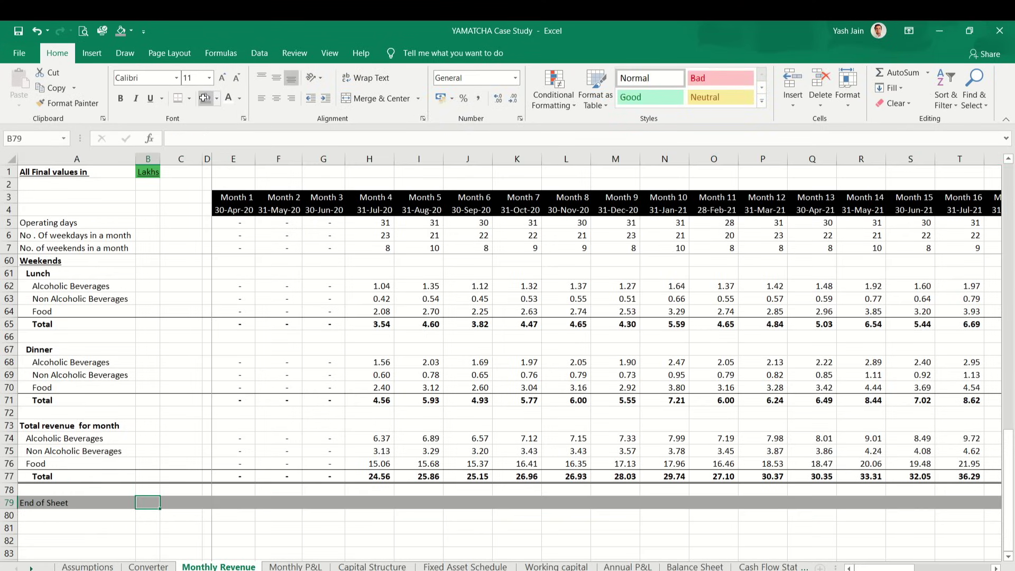
key(Down)
key(Down)
key(Down)
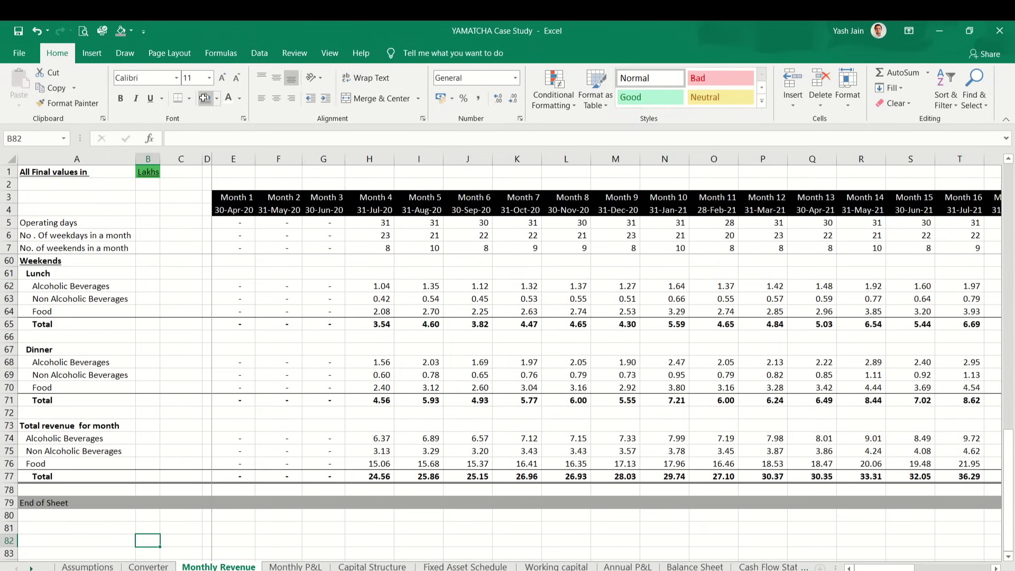
click(77, 464)
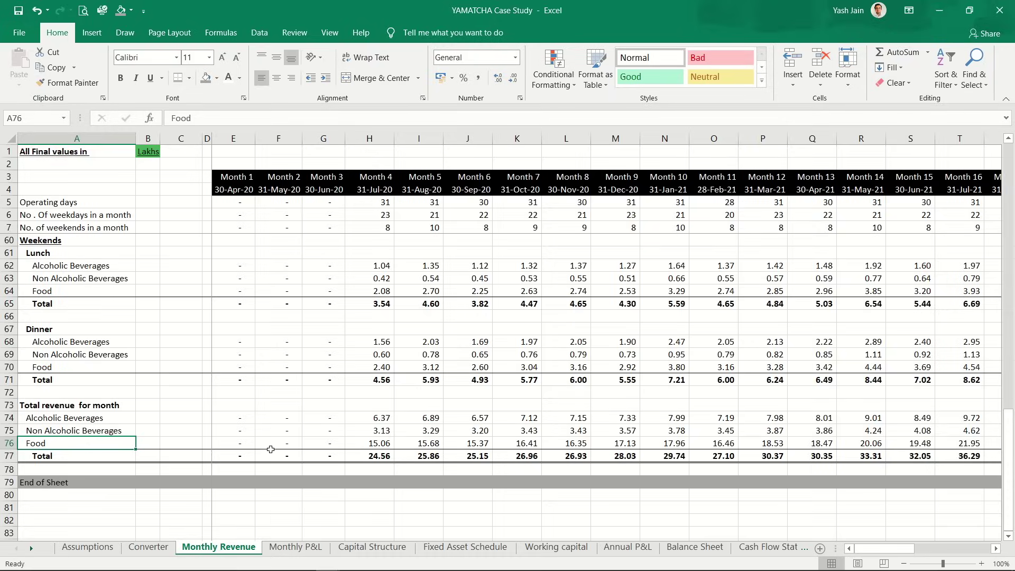
key(ctrl+Page_Down)
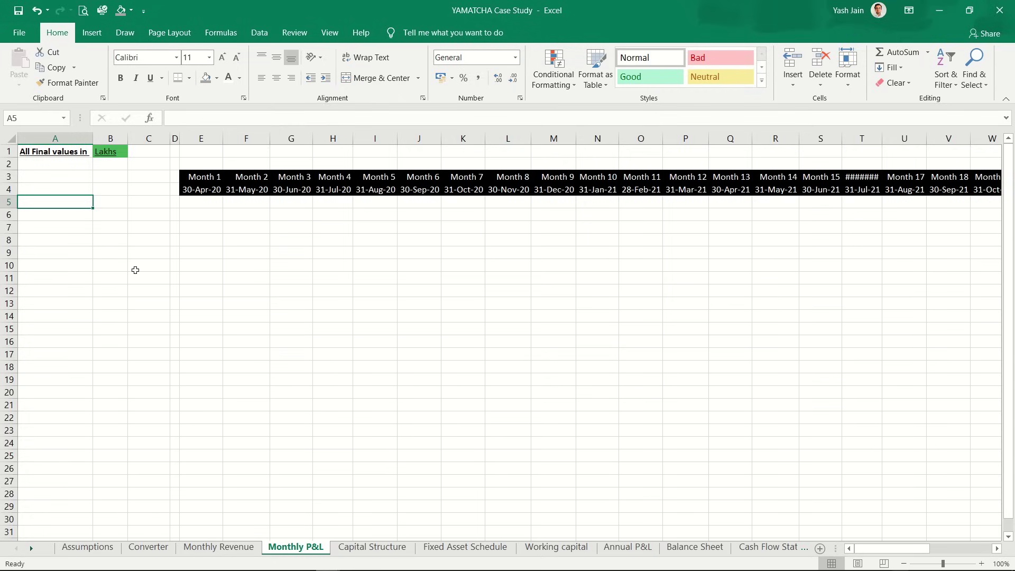
Step: Enter a bold, underlined 'Revenues' heading in A5
text(=)
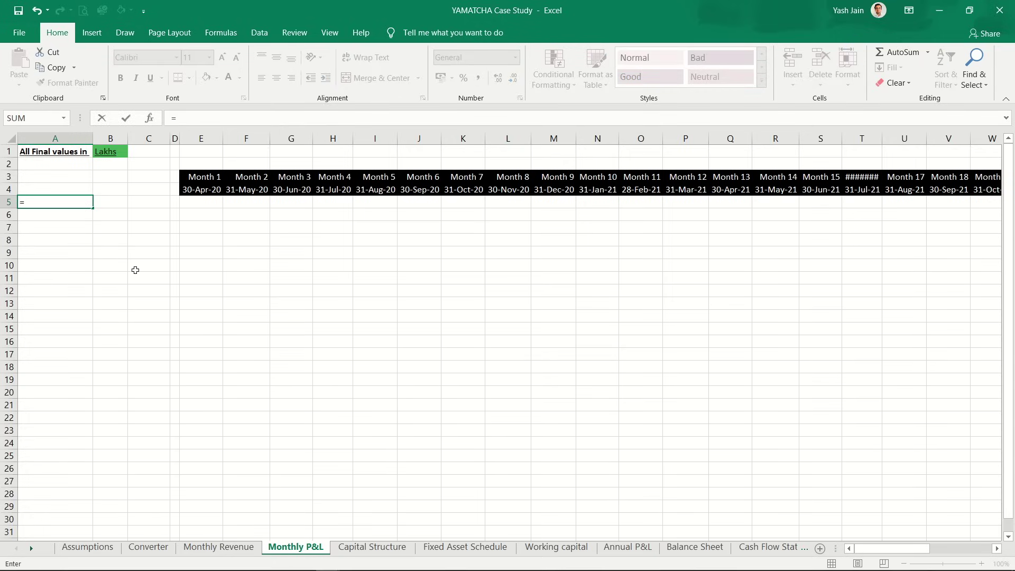
key(BackSpace)
text(Revenues)
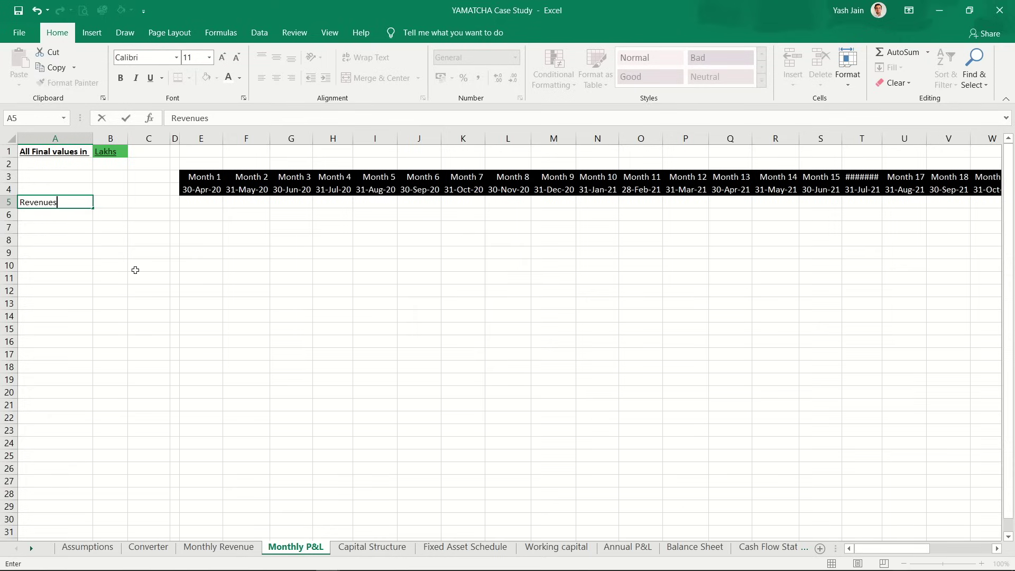
key(Return)
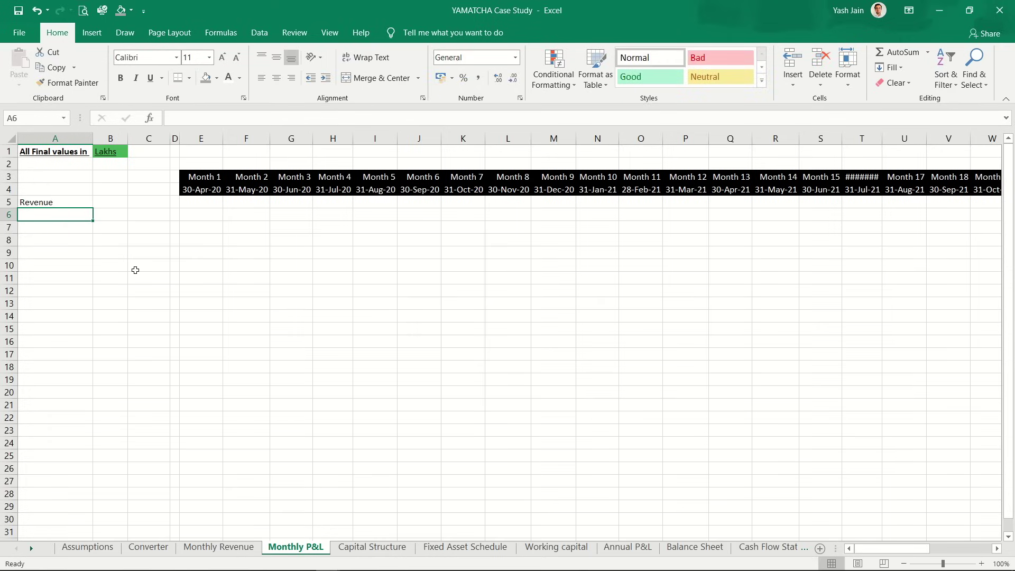
key(Up)
key(ctrl+b)
key(ctrl+u)
key(Down)
Step: Link A6 to 'Monthly Revenue'!A74 and copy the label links down through Total in A9
text(=)
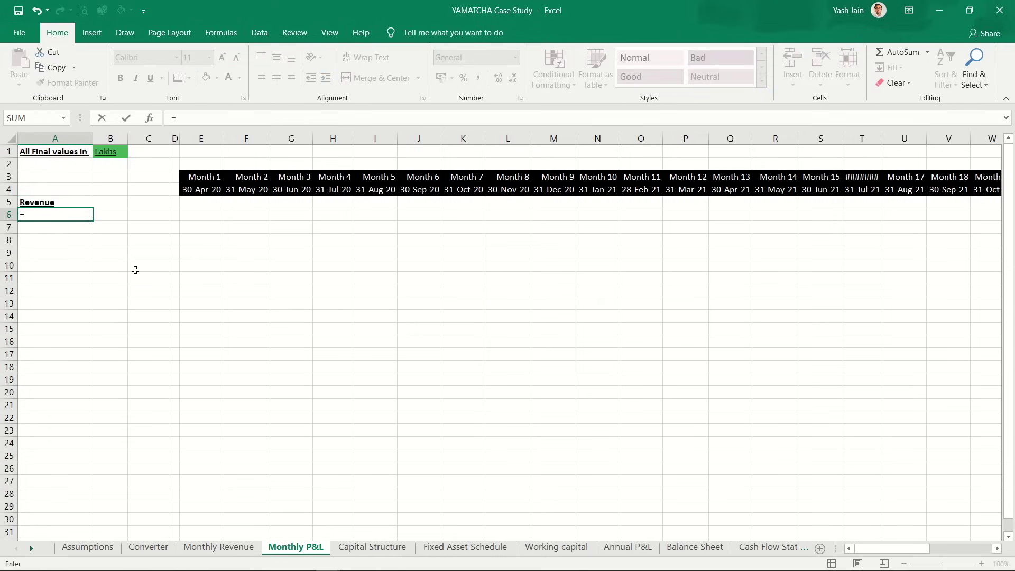
key(Escape)
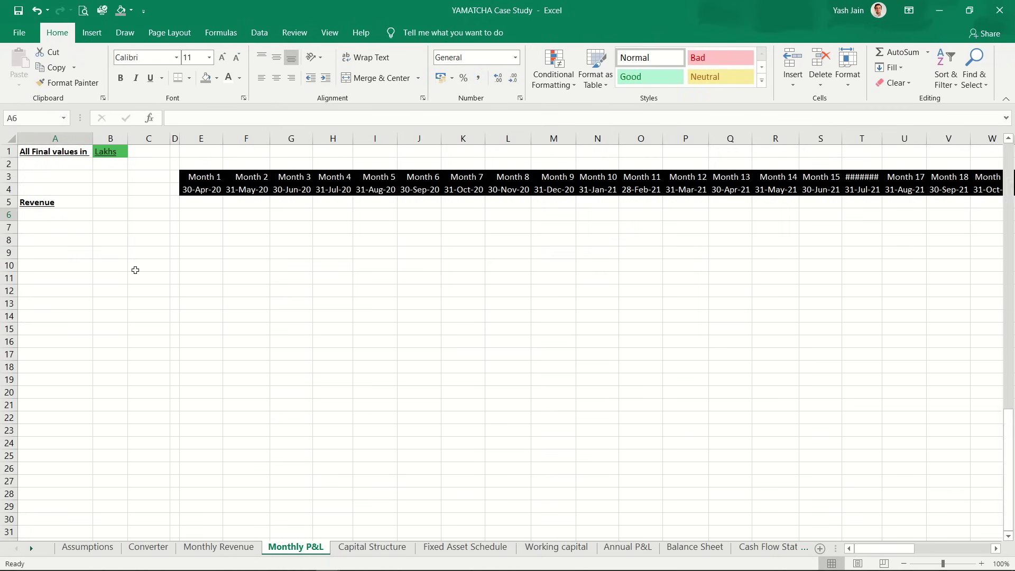
key(ctrl+Page_Up)
key(ctrl+Page_Down)
text(=)
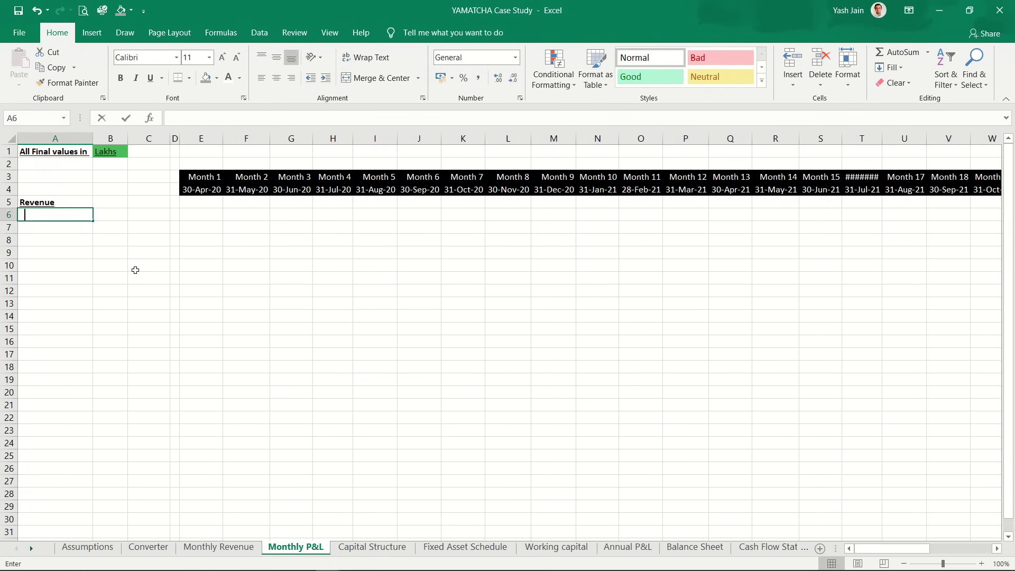
key(ctrl+Page_Up)
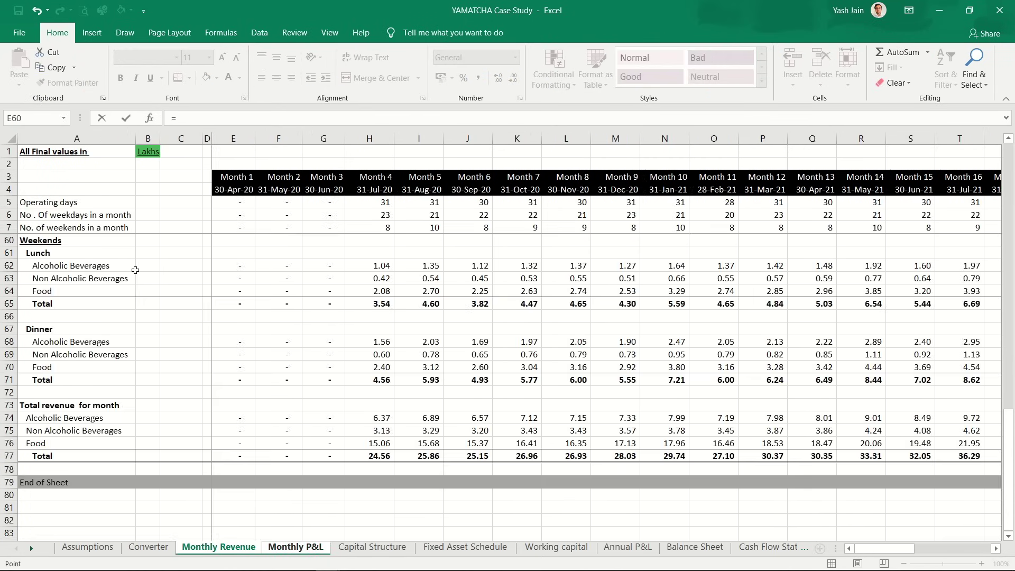
click(50, 417)
key(Return)
key(Up)
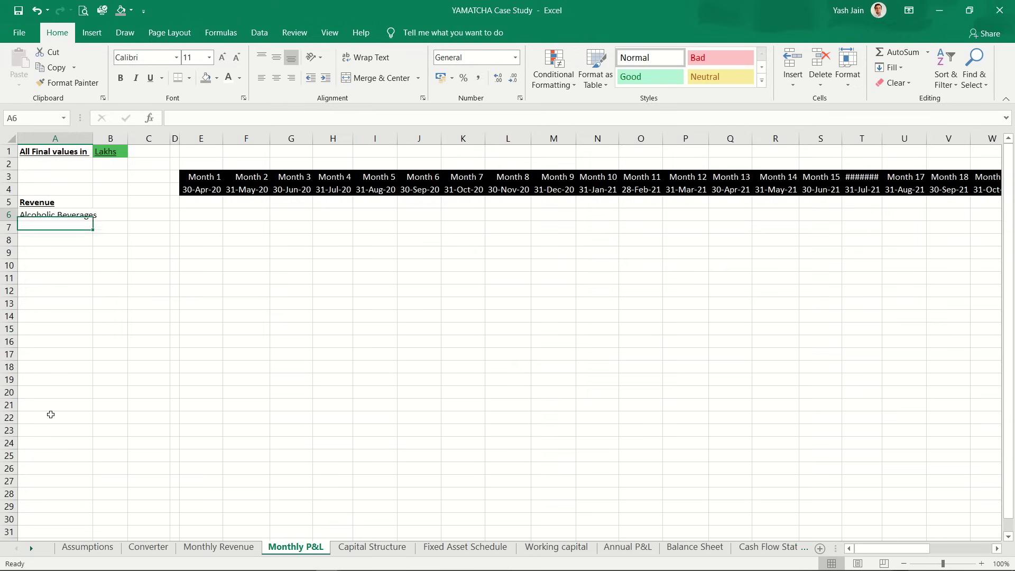
key(ctrl+c)
key(shift+Down)
key(shift+Down)
key(shift+Down)
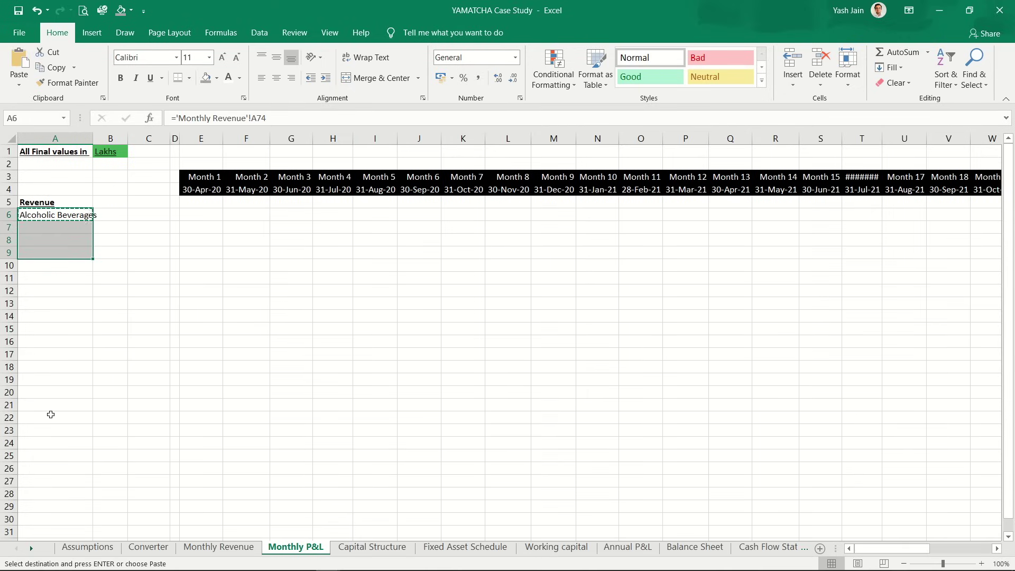
key(ctrl+v)
Step: Fill the revenue links across all month columns (E6:AN9) in Comma Style with one decimal
key(Right)
key(Right)
key(Right)
key(Right)
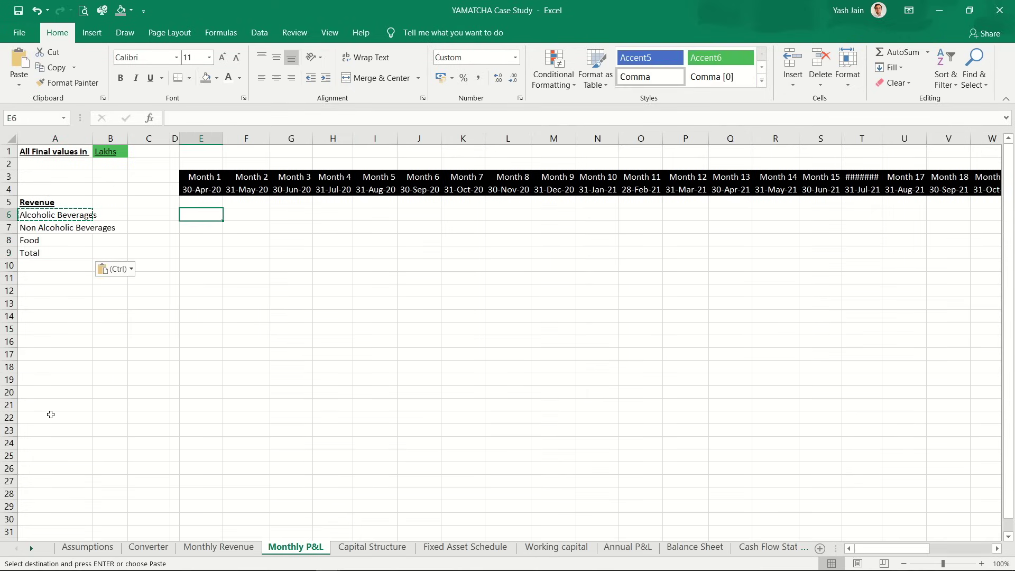
key(ctrl+v)
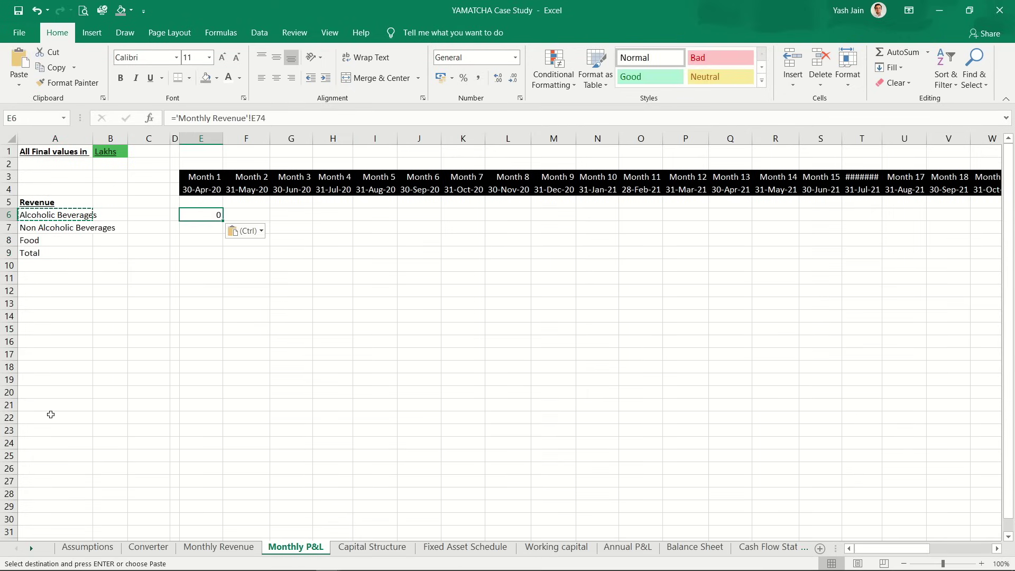
key(ctrl+c)
key(shift+Down)
key(shift+Down)
key(shift+Down)
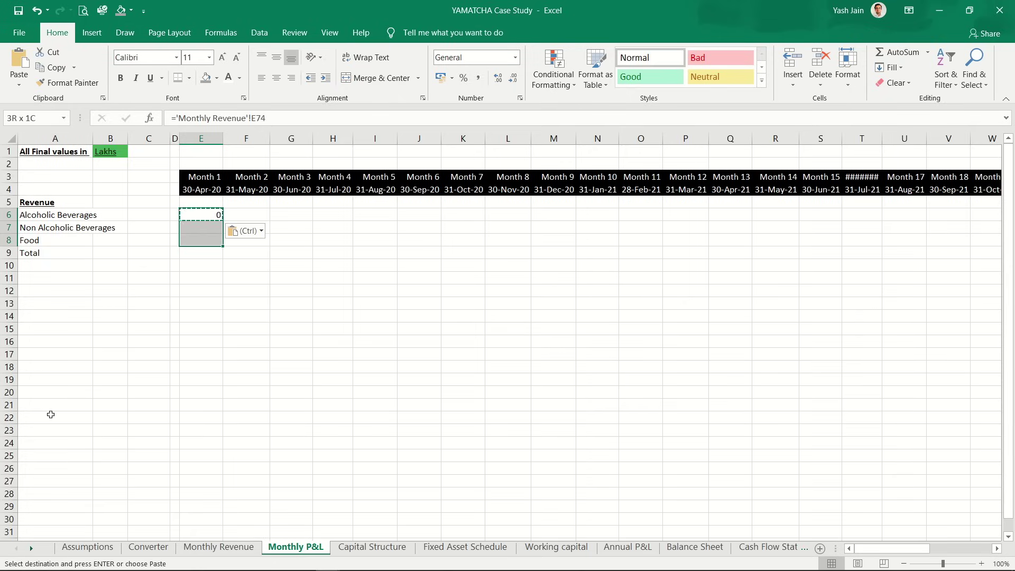
key(shift+Right)
key(shift+Right)
key(shift+Right)
key(shift+Right)
key(shift+Right)
key(shift+Right)
key(shift+Right)
key(shift+Right)
key(shift+Right)
key(shift+Right)
key(shift+Right)
key(shift+Right)
key(shift+Right)
key(shift+Right)
key(shift+Right)
key(shift+Right)
key(shift+Right)
key(shift+Right)
key(shift+Right)
key(shift+Right)
key(shift+Right)
key(shift+Right)
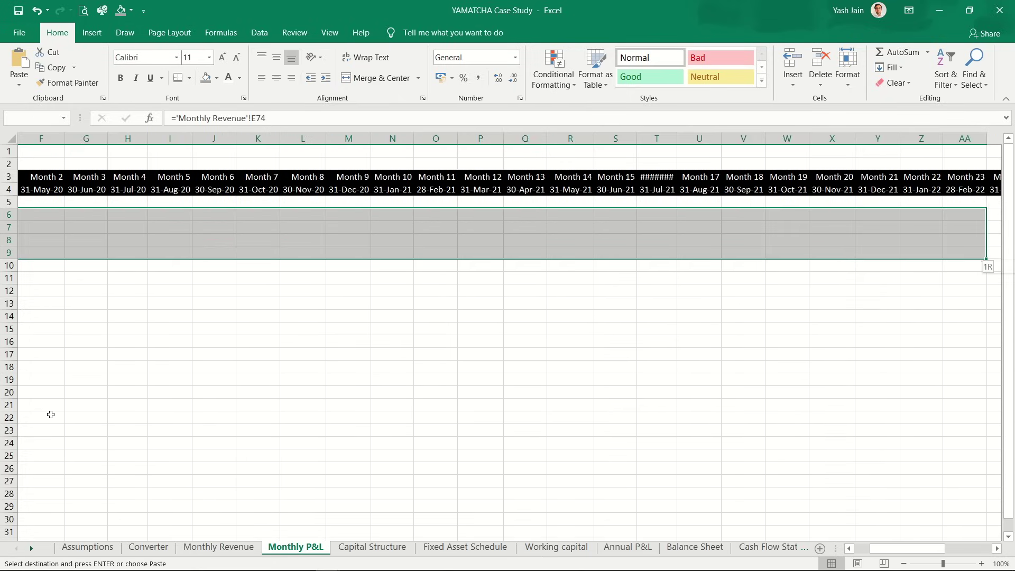
key(shift+Right)
key(shift+Right)
key(shift+Right)
key(shift+Right)
key(shift+Right)
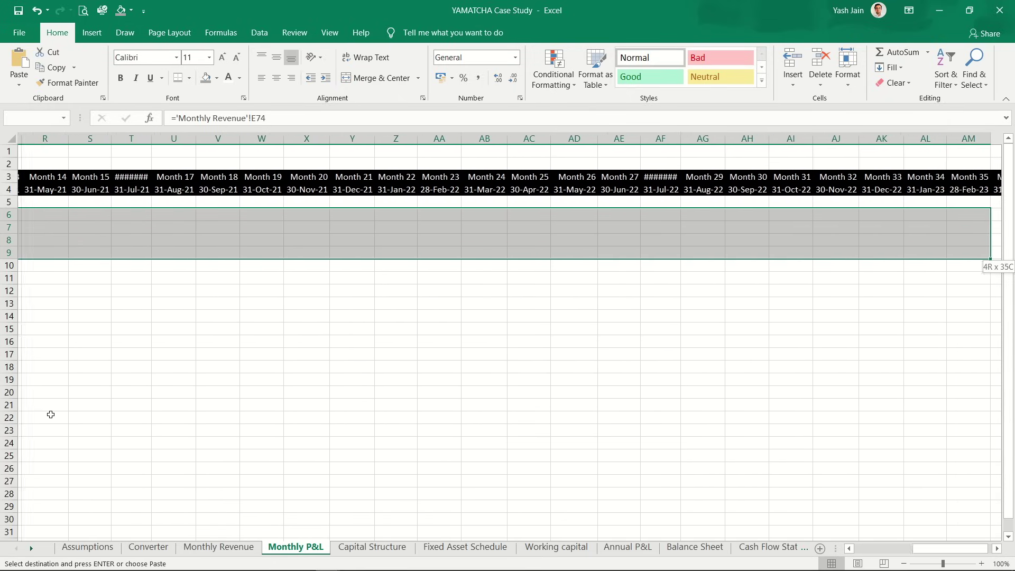
key(ctrl+v)
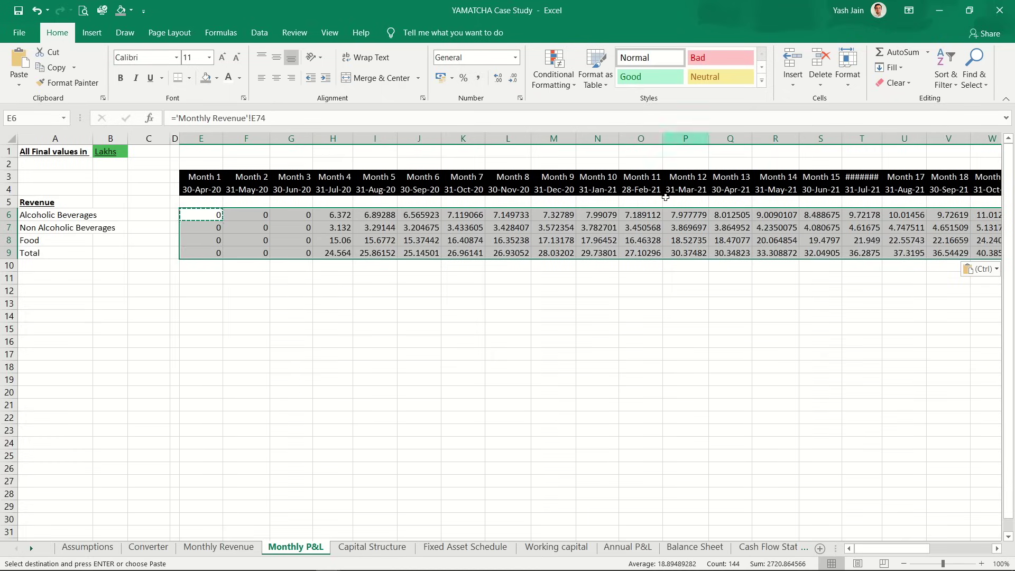
click(481, 78)
click(513, 78)
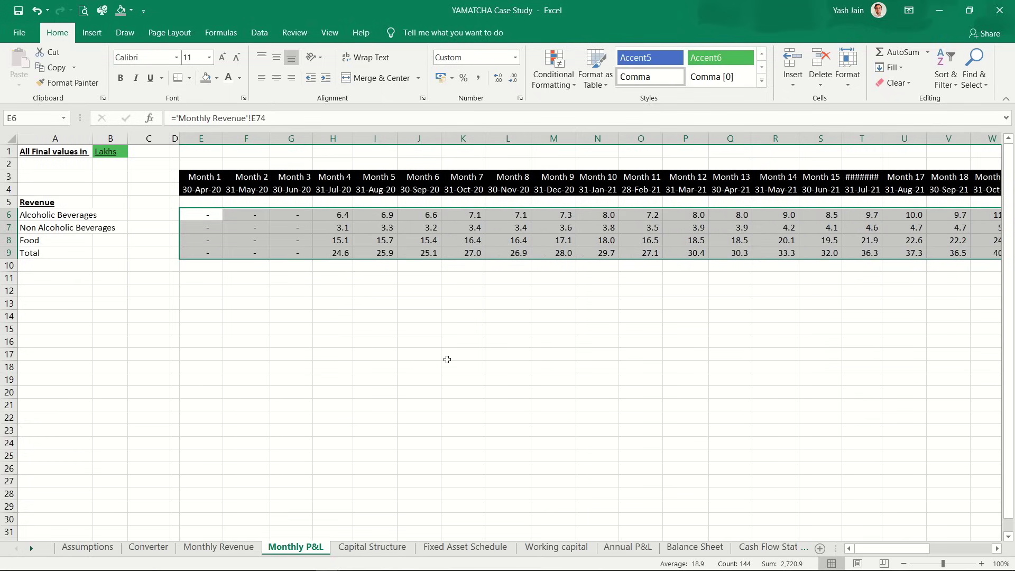
Step: Make the Total row (row 9) bold with a top border
key(Left)
key(Left)
key(Left)
key(Left)
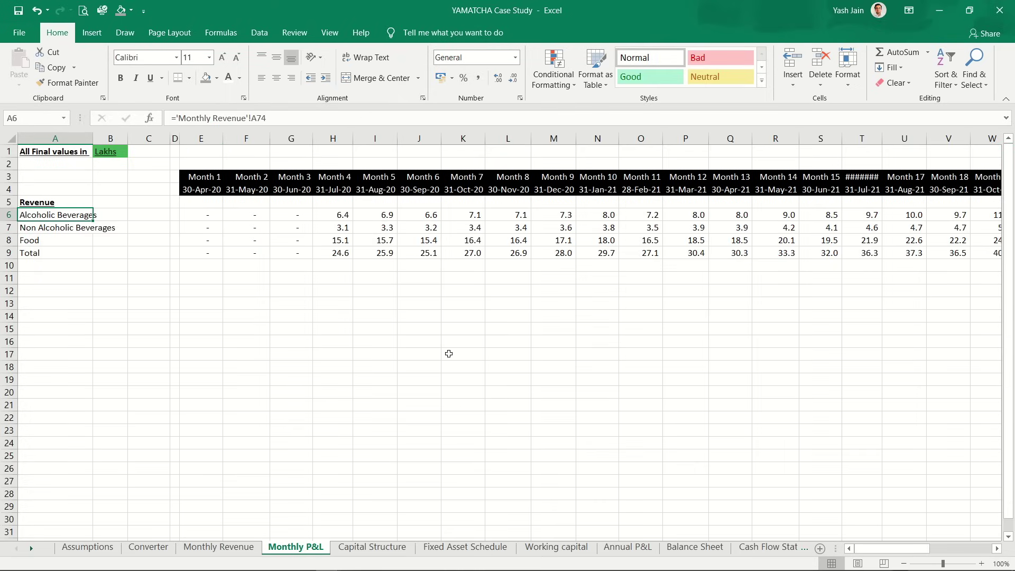
key(Down)
key(Down)
key(Down)
key(shift+space)
key(ctrl+b)
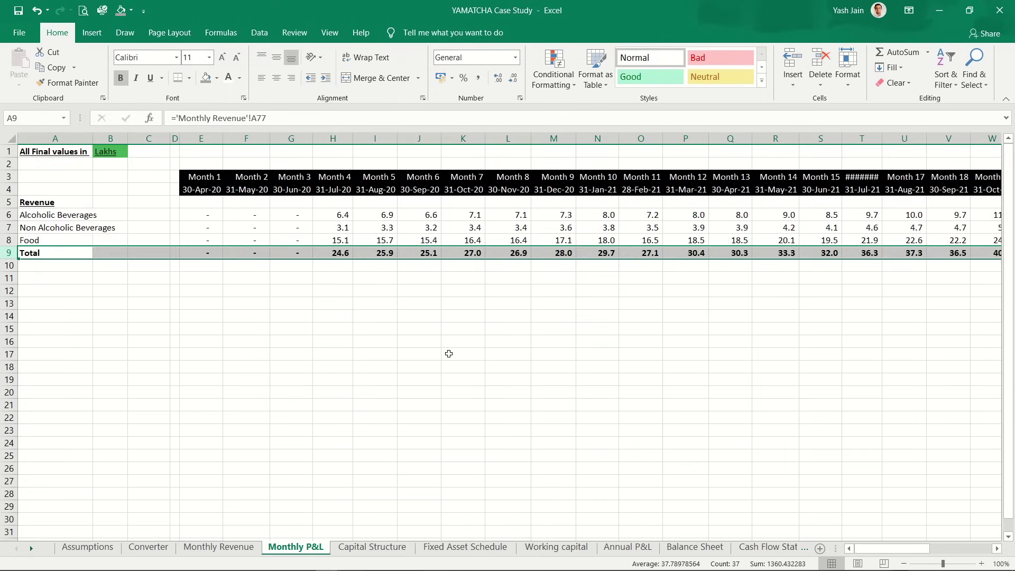
key(alt+h)
key(b)
key(p)
key(Down)
key(Up)
key(Up)
Step: Add a bottom border along the Total row through the last month, then check its values
key(Down)
key(ctrl+shift+Right)
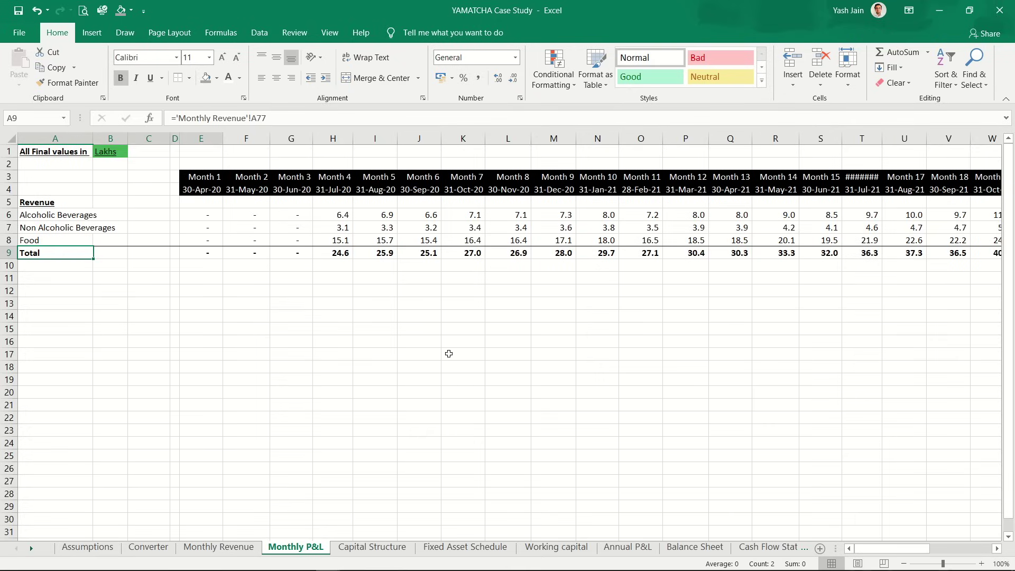
key(ctrl+shift+Right)
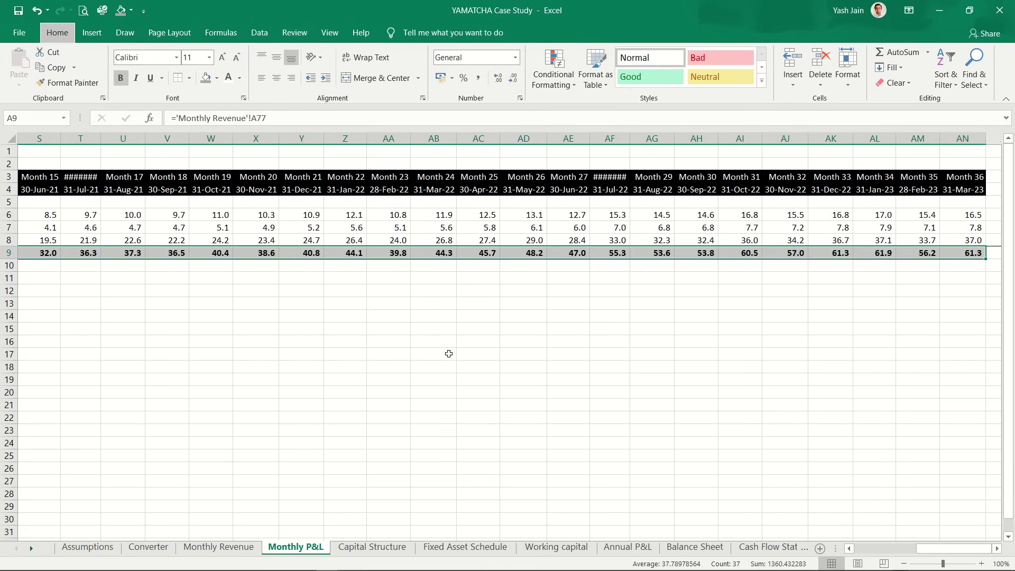
key(alt+h)
key(b)
key(o)
key(Home)
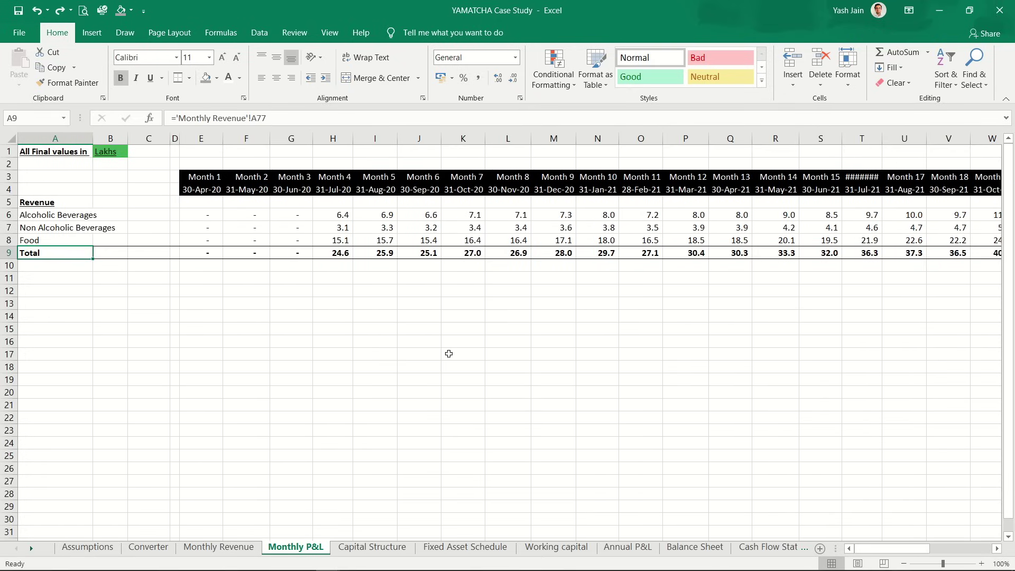
key(Right)
key(Right)
key(Right)
key(Right)
key(Right)
key(Right)
key(Right)
key(Right)
key(Right)
key(Home)
key(Down)
key(Down)
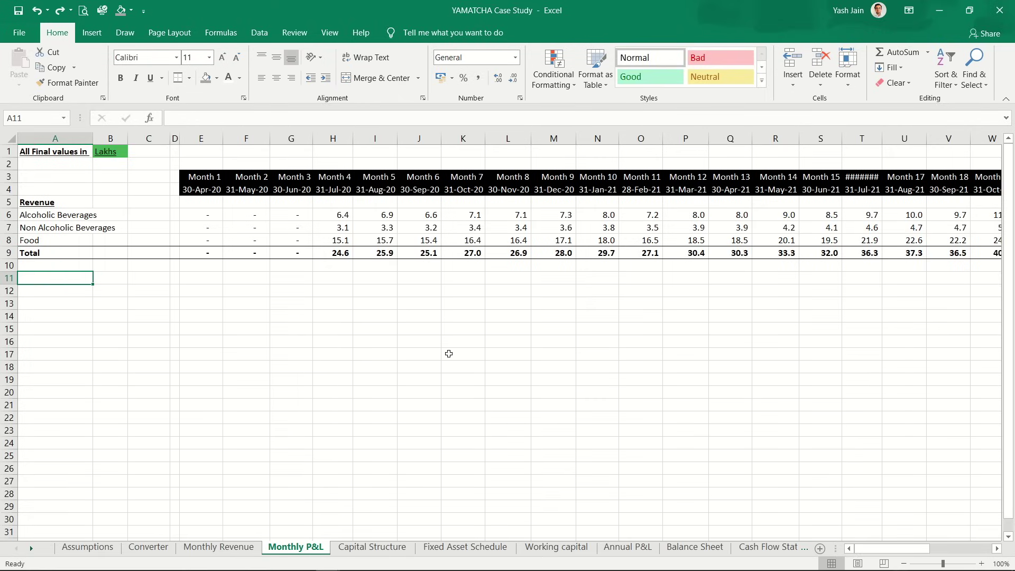
Step: Add a bold 'Less : Direct expense' heading above the expense rows
text(Less :)
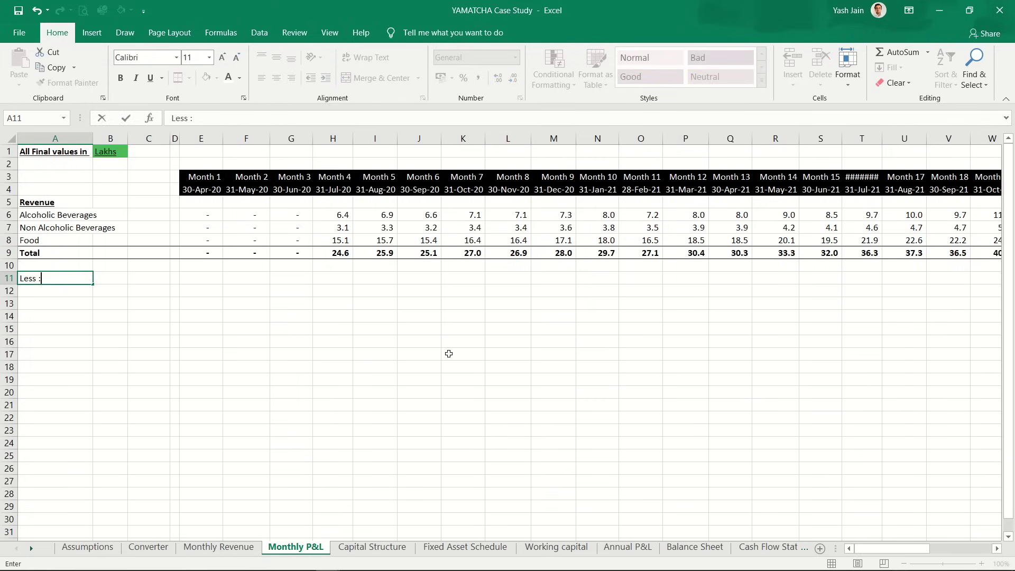
text( Direct expenses)
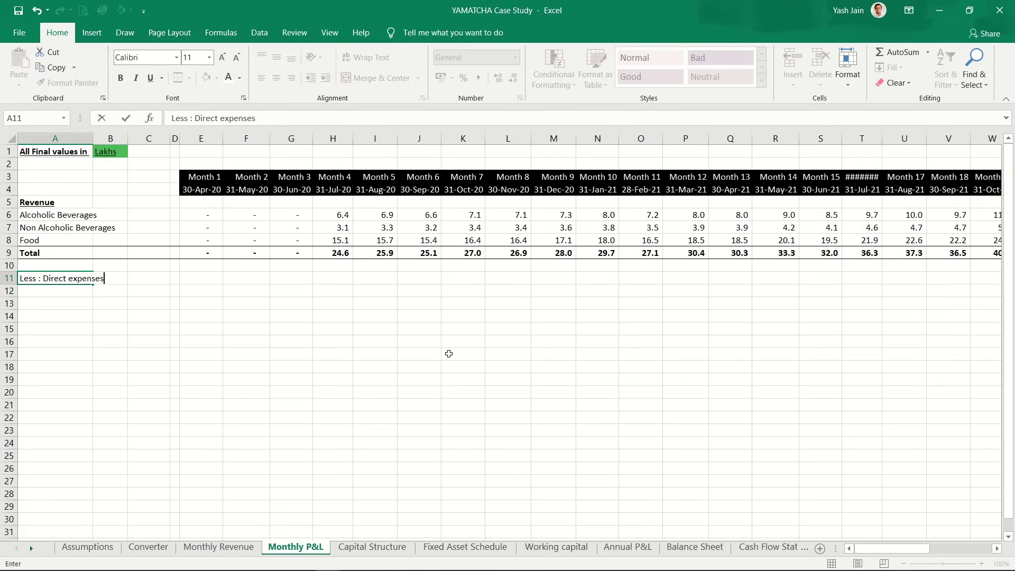
key(Return)
key(Up)
key(ctrl+b)
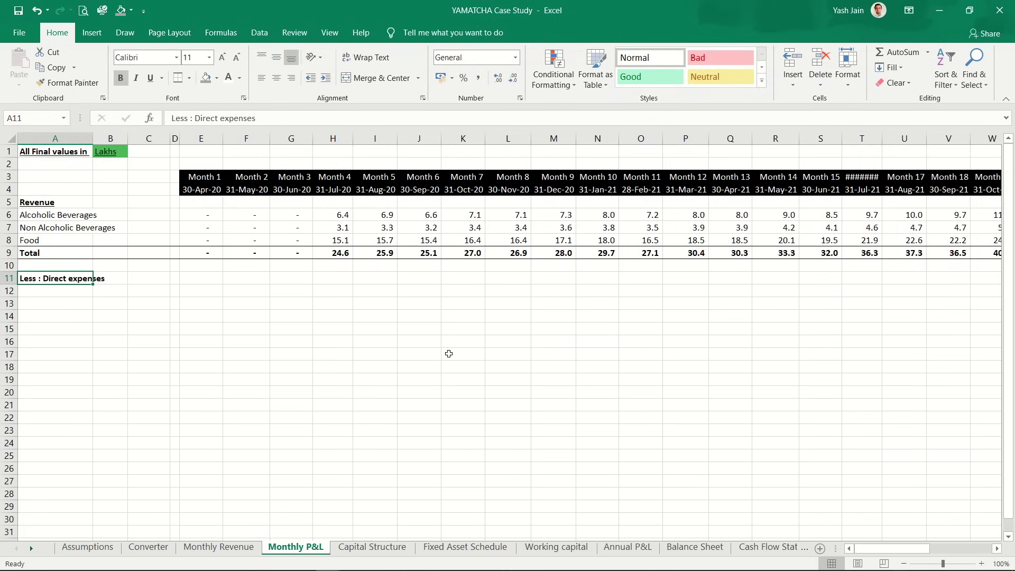
key(Down)
key(Down)
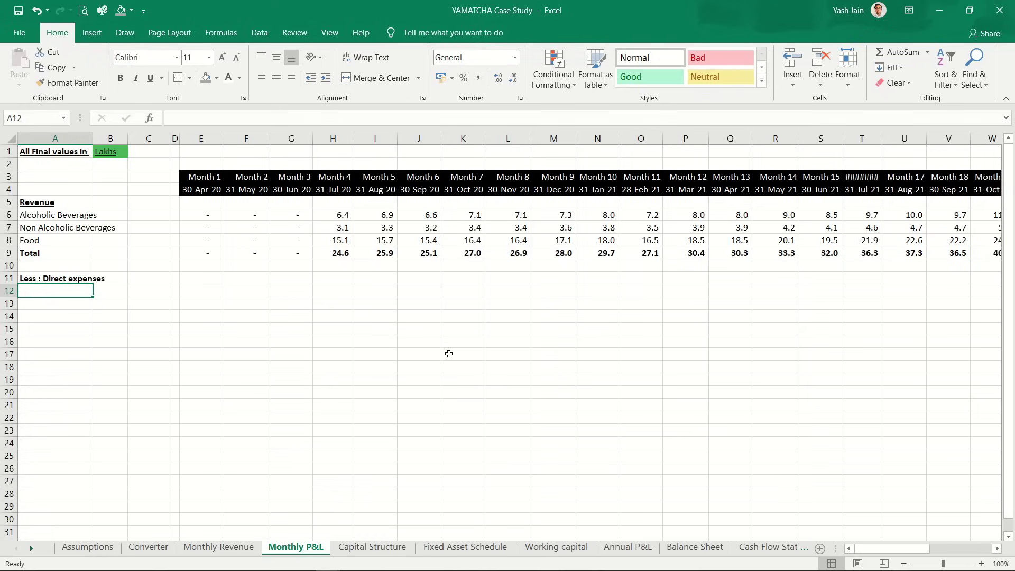
key(Down)
key(Up)
key(Up)
Step: Link A12 to the Alcoholic Beverage cost label on Assumptions and copy it into A13:A14
text(=)
key(ctrl+Page_Up)
key(ctrl+Page_Up)
key(ctrl+Page_Up)
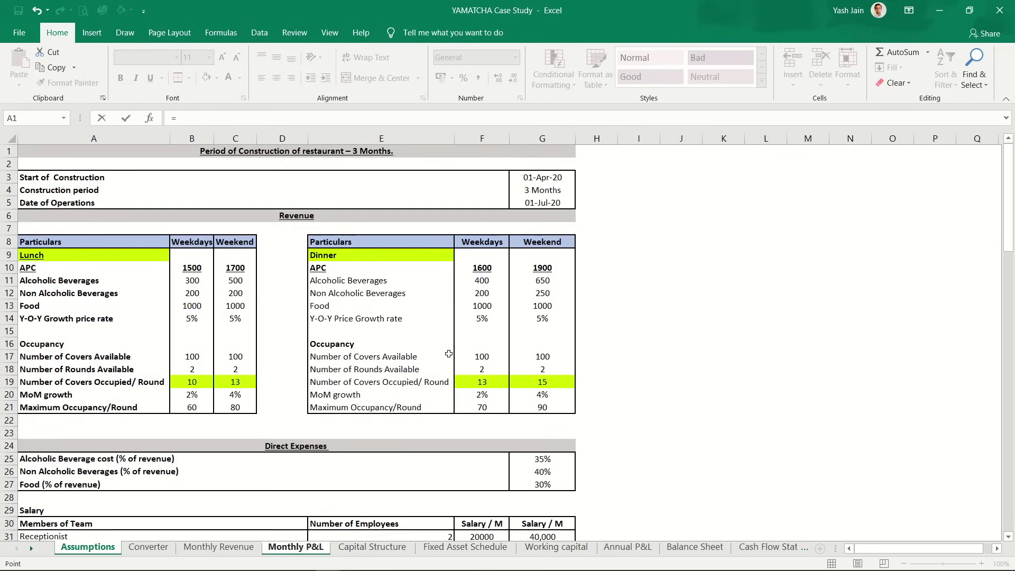
scroll(386, 459, down, 2)
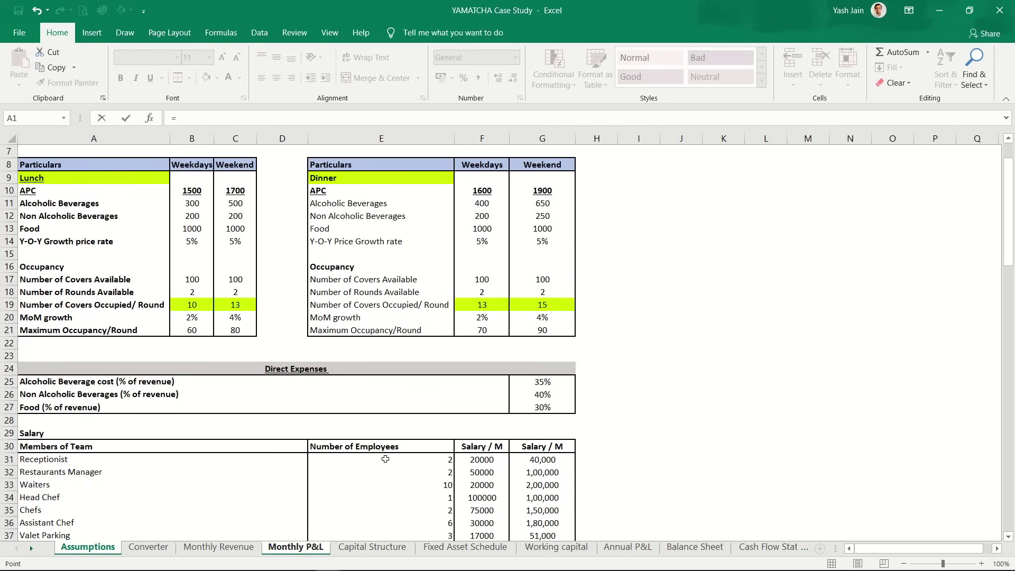
click(28, 381)
key(Return)
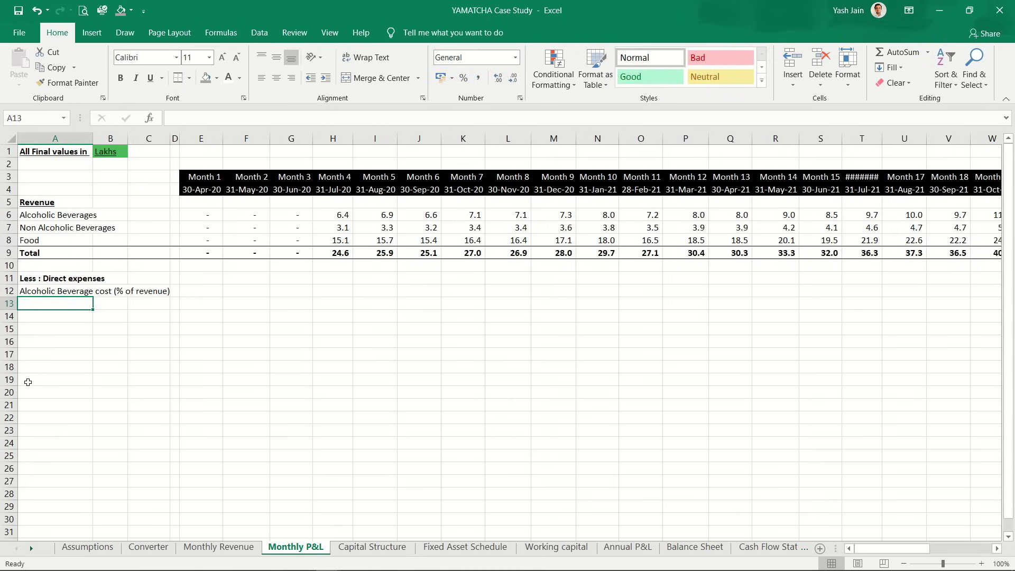
key(Up)
key(ctrl+c)
key(shift+Down)
key(shift+Down)
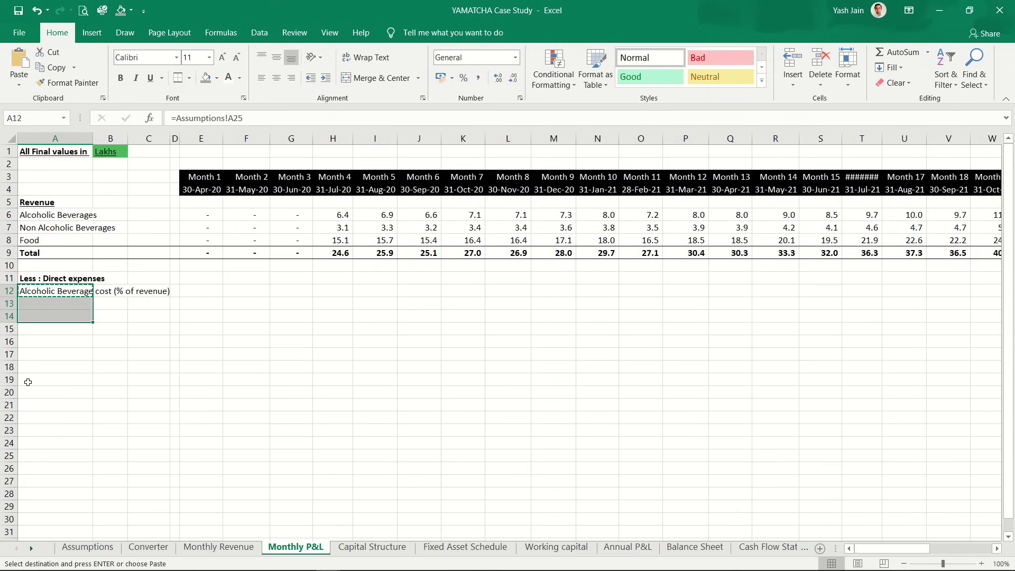
key(ctrl+v)
Step: Check the three linked expense labels and their formulas
key(Right)
key(Left)
key(Left)
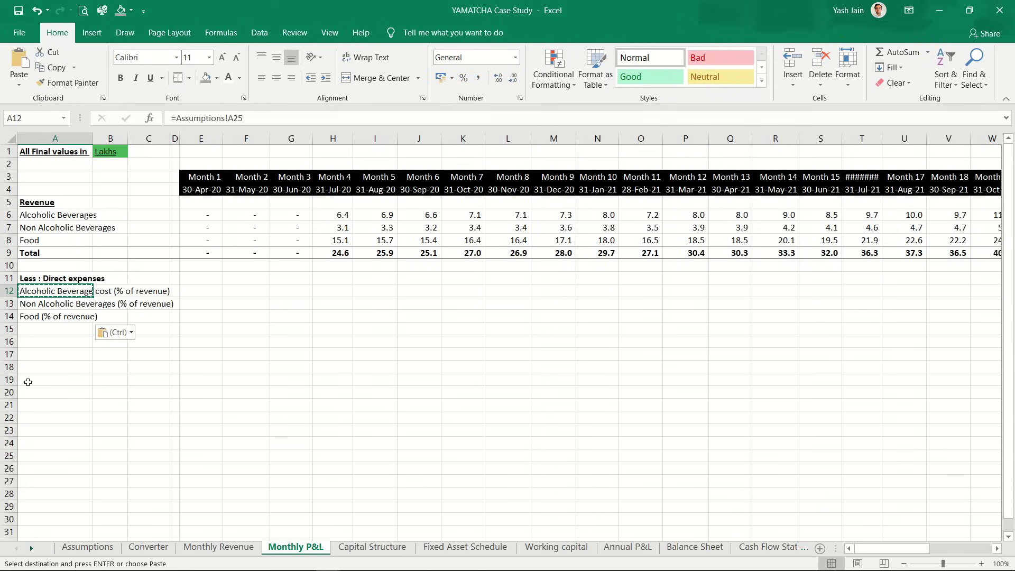
key(Right)
key(Left)
key(Right)
key(Right)
key(Left)
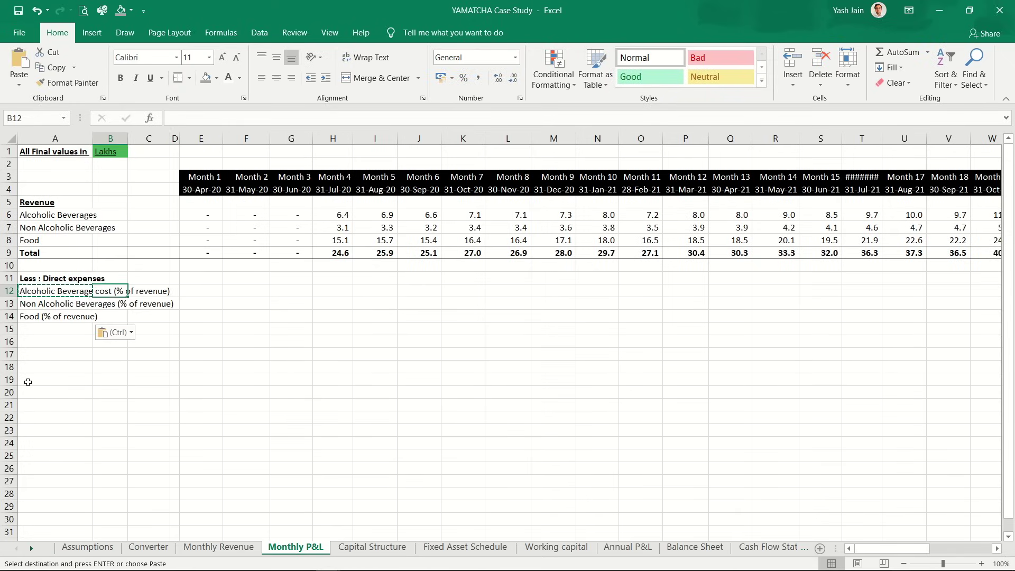
key(Down)
key(Left)
key(Down)
key(Down)
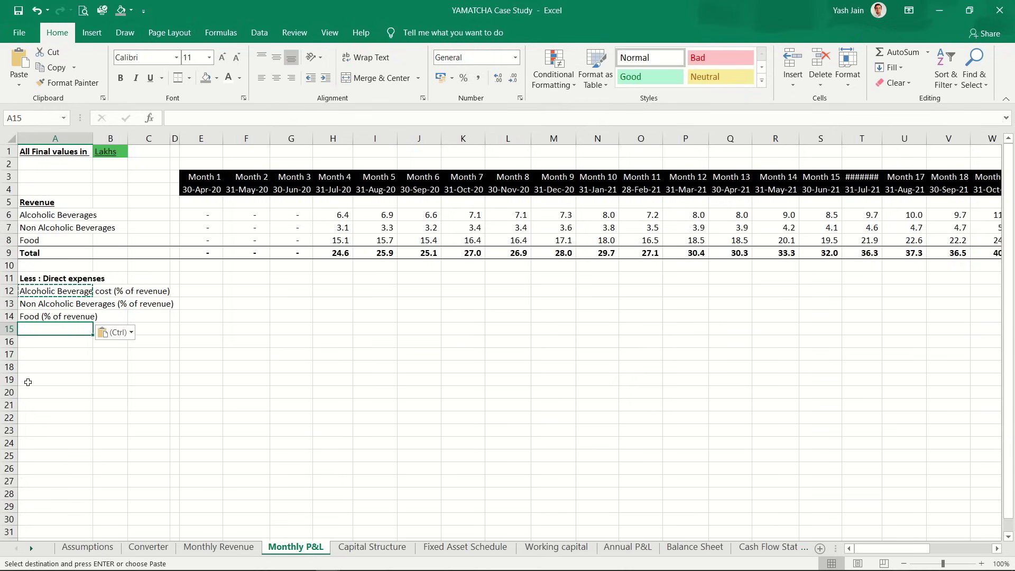
key(Up)
key(Up)
key(Up)
key(Up)
key(Up)
key(Up)
key(ctrl)
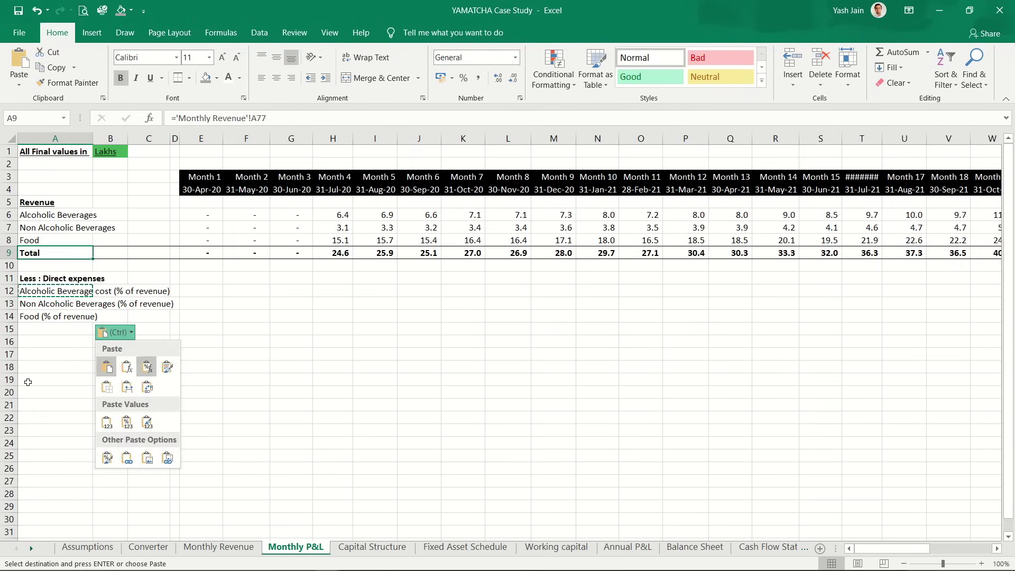
key(Right)
key(Escape)
key(Down)
key(Down)
key(Down)
key(Right)
key(Right)
key(Right)
key(Right)
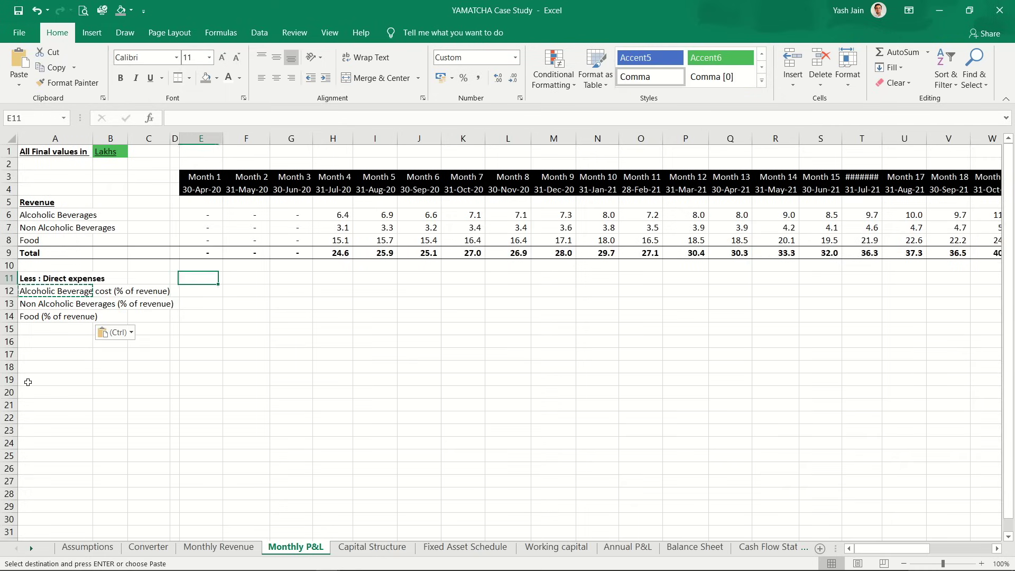
Step: Enter =E6*Assumptions!$G25 in E12 for Month 1 alcoholic beverage cost
text(=)
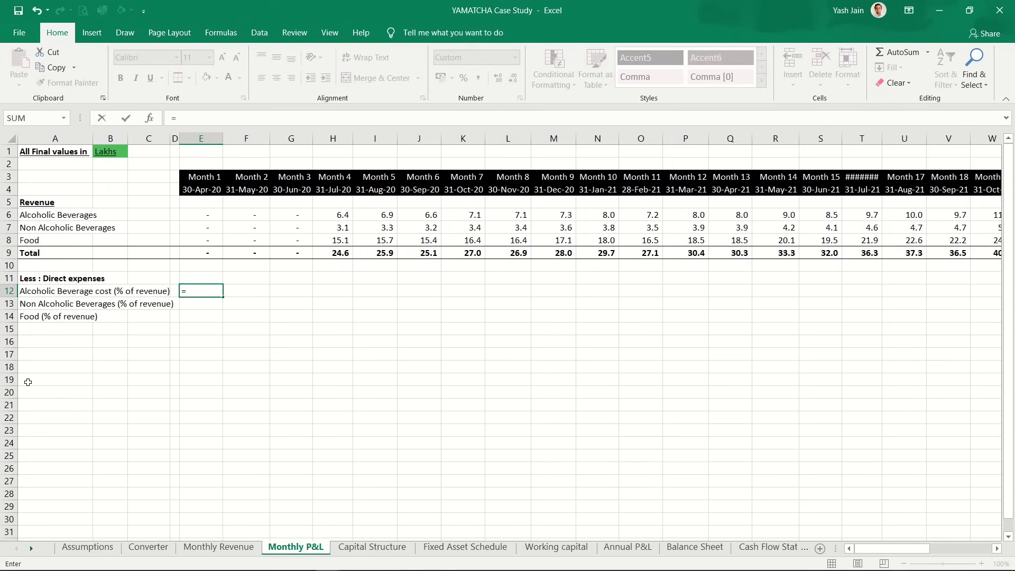
key(Up)
key(Up)
key(Up)
key(Up)
key(Up)
key(Up)
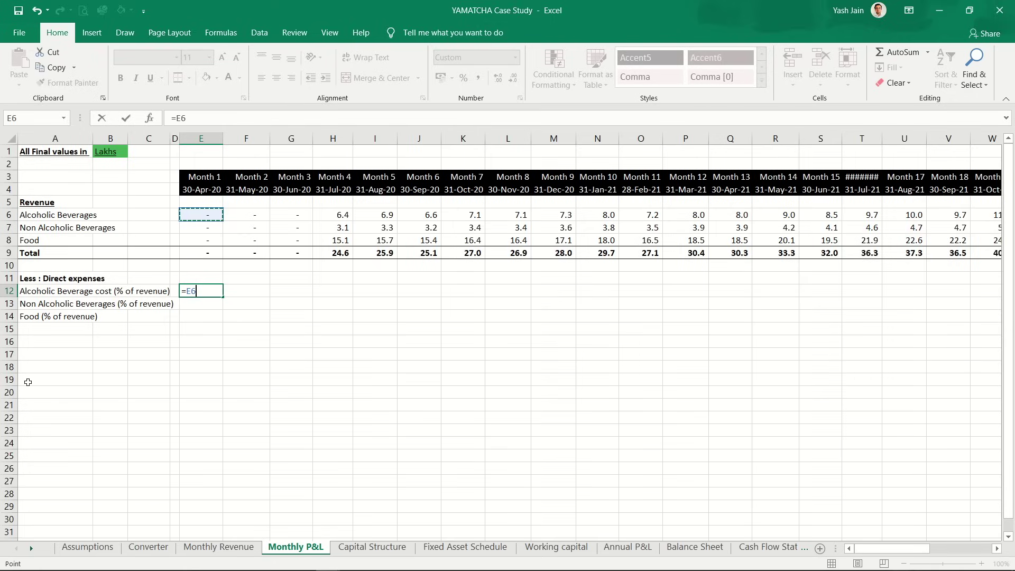
text(*)
key(ctrl+Page_Up)
key(ctrl+Page_Up)
key(ctrl+Page_Up)
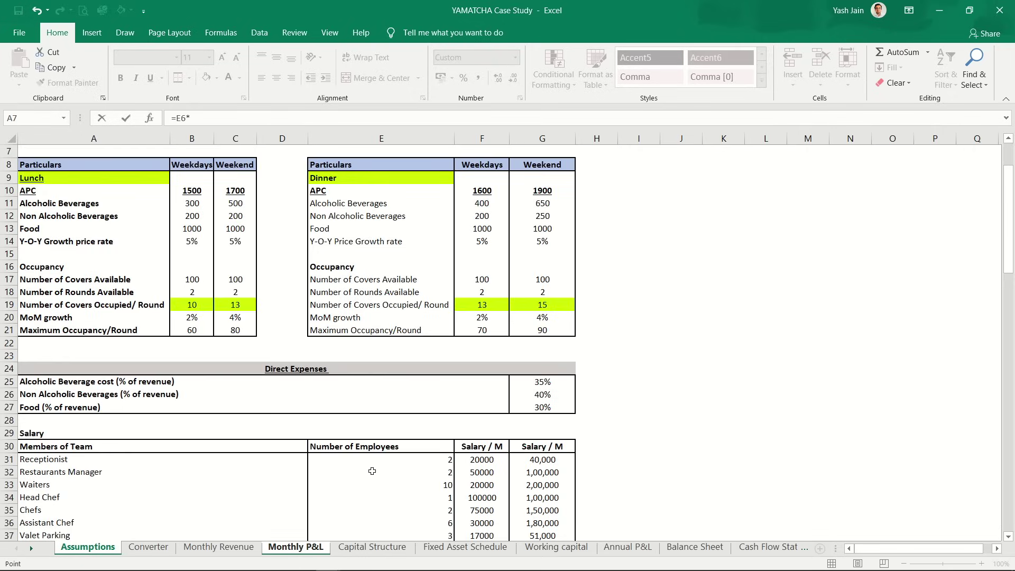
click(549, 384)
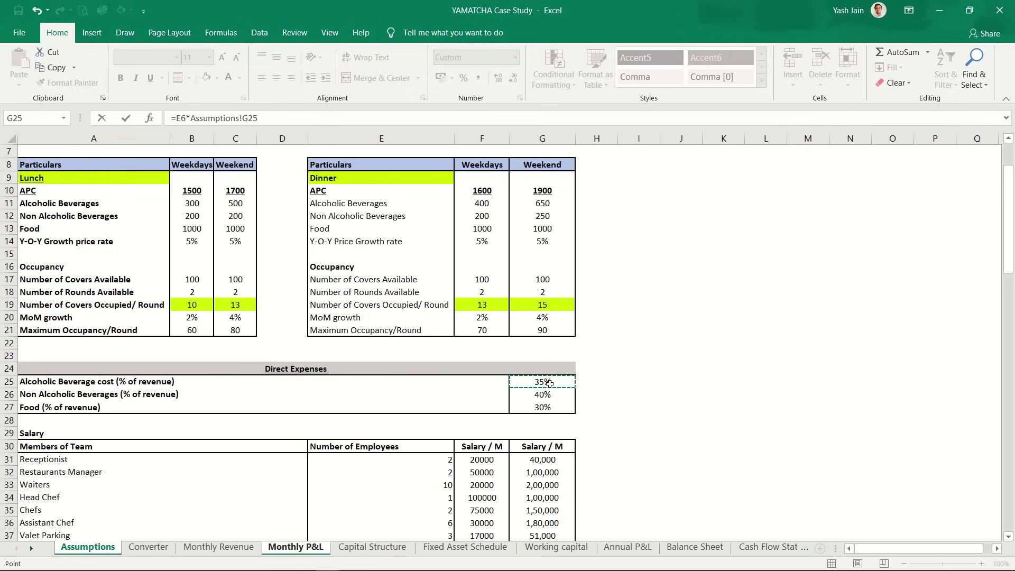
key(F4)
key(F4)
key(F4)
key(Return)
Step: Copy the formula across E12:AN14 in Accounting format with one decimal
key(Up)
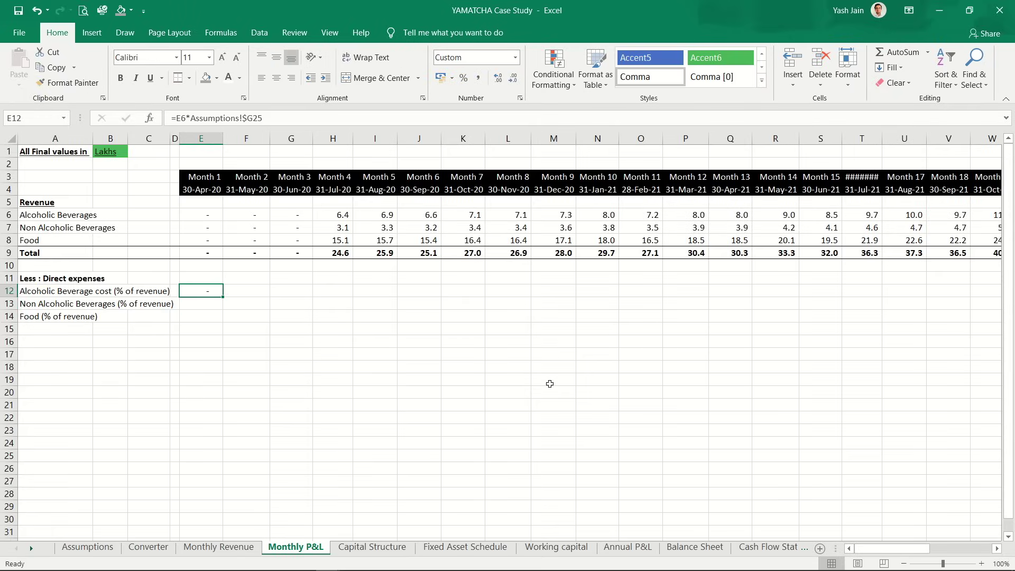
key(ctrl+c)
key(shift+Down)
key(shift+Down)
key(shift+Right)
key(shift+Right)
key(shift+Right)
key(shift+Right)
key(shift+Right)
key(shift+Right)
key(shift+Right)
key(shift+Right)
key(shift+Right)
key(shift+Right)
key(shift+Right)
key(shift+Right)
key(shift+Right)
key(shift+Right)
key(shift+Right)
key(shift+Right)
key(shift+Right)
key(shift+Right)
key(shift+Right)
key(shift+Right)
key(shift+Right)
key(shift+Right)
key(shift+Right)
key(shift+Right)
key(shift+Right)
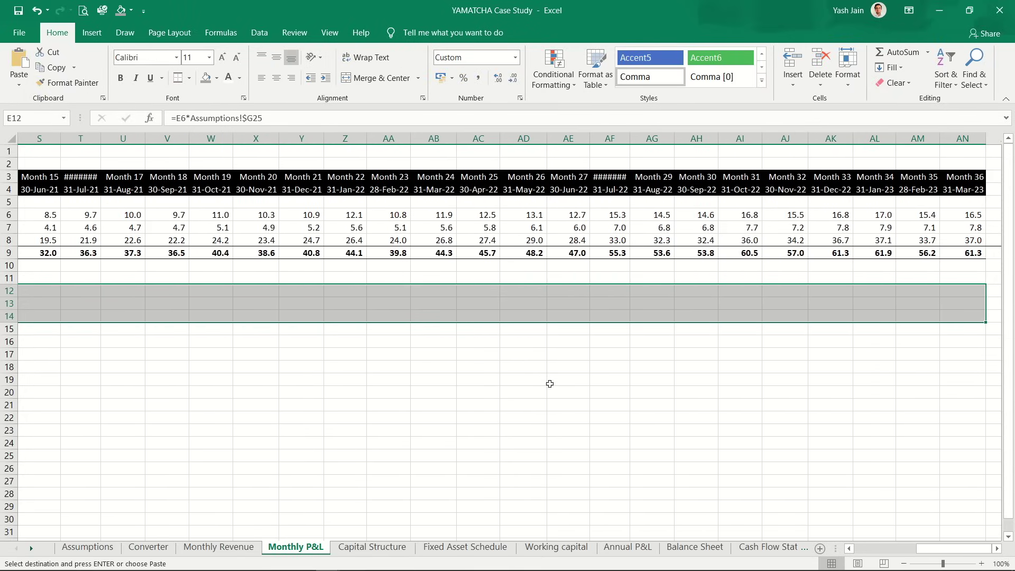
key(ctrl+v)
key(alt+h)
key(k)
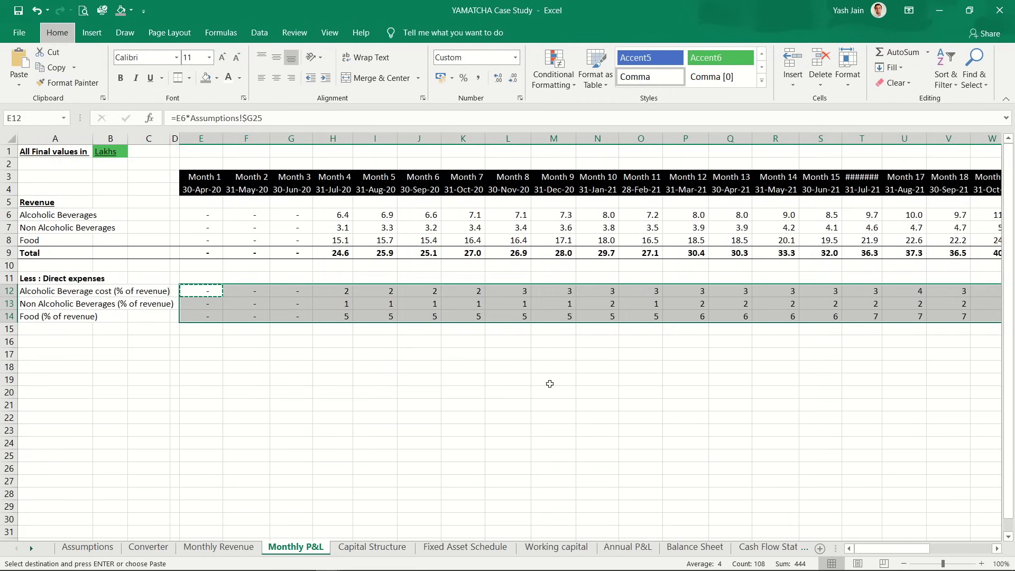
click(513, 77)
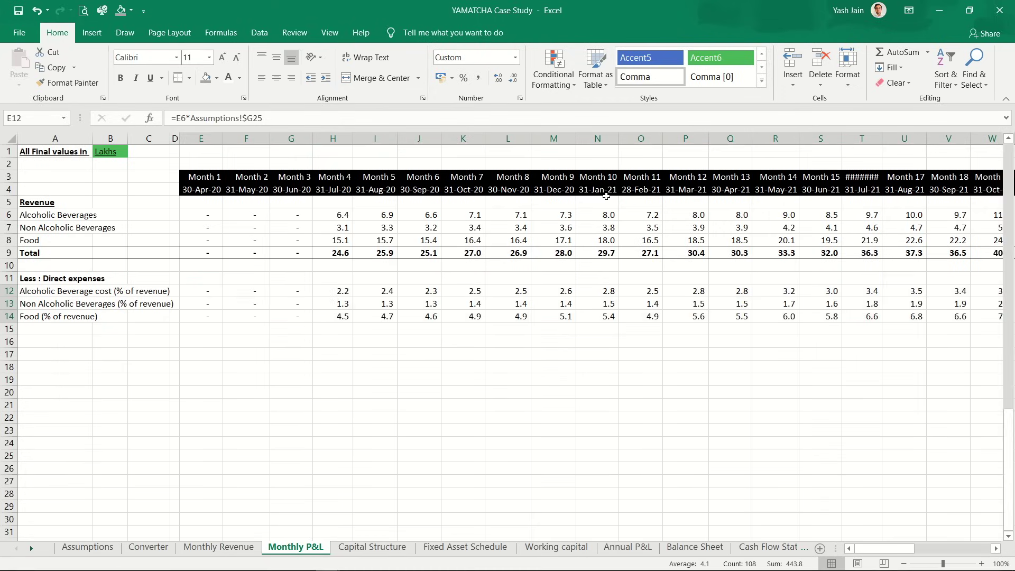
Step: Review the team salary table and its Total on the Assumptions sheet
key(ctrl+Page_Up)
key(ctrl+Page_Up)
key(ctrl+Page_Up)
click(158, 464)
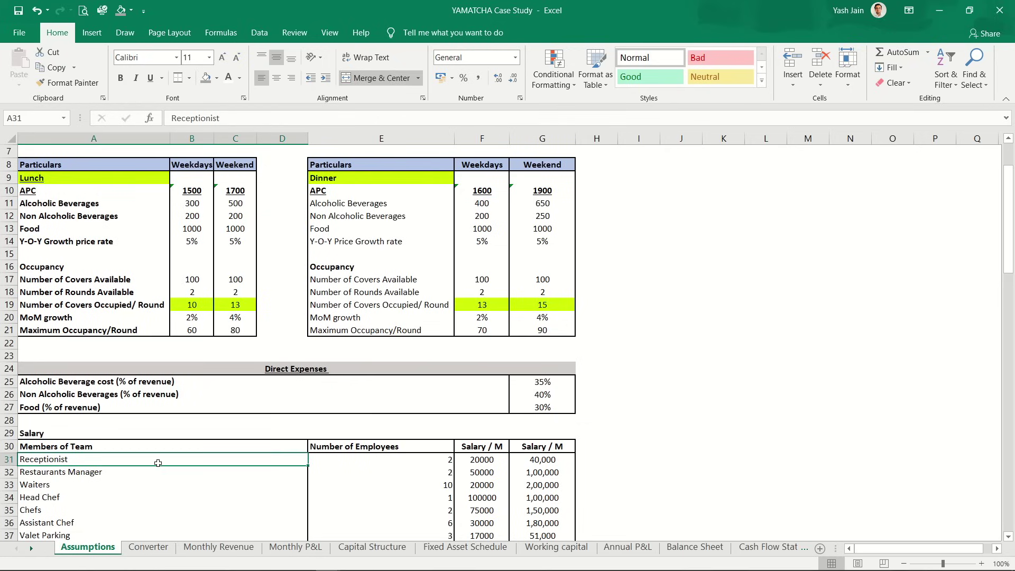
key(Down)
key(Down)
key(Down)
key(Down)
key(Down)
key(Down)
key(Down)
key(Down)
key(Down)
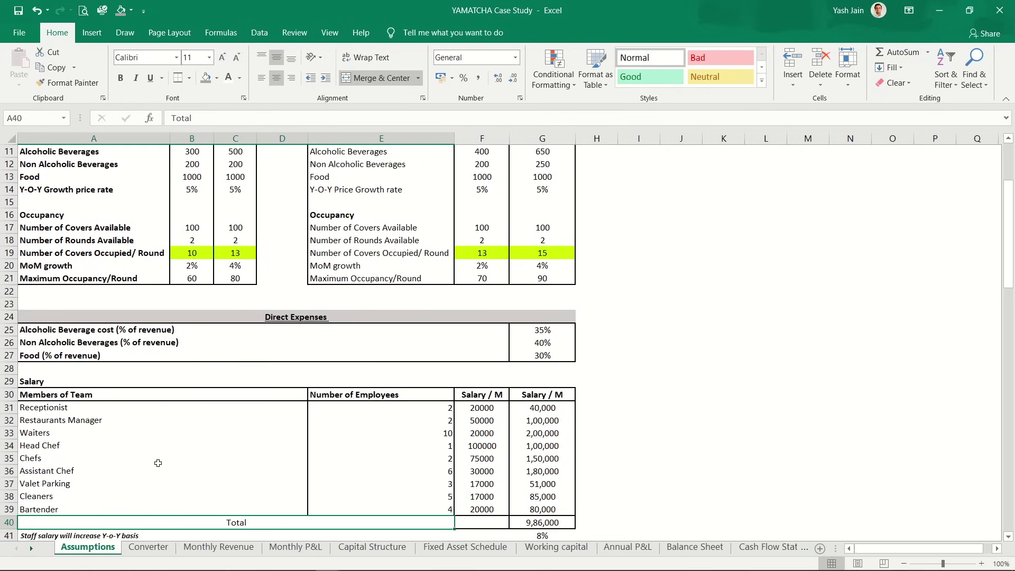
key(Up)
key(Down)
key(Down)
key(Down)
key(Down)
key(Down)
key(Up)
key(Up)
key(Up)
key(Up)
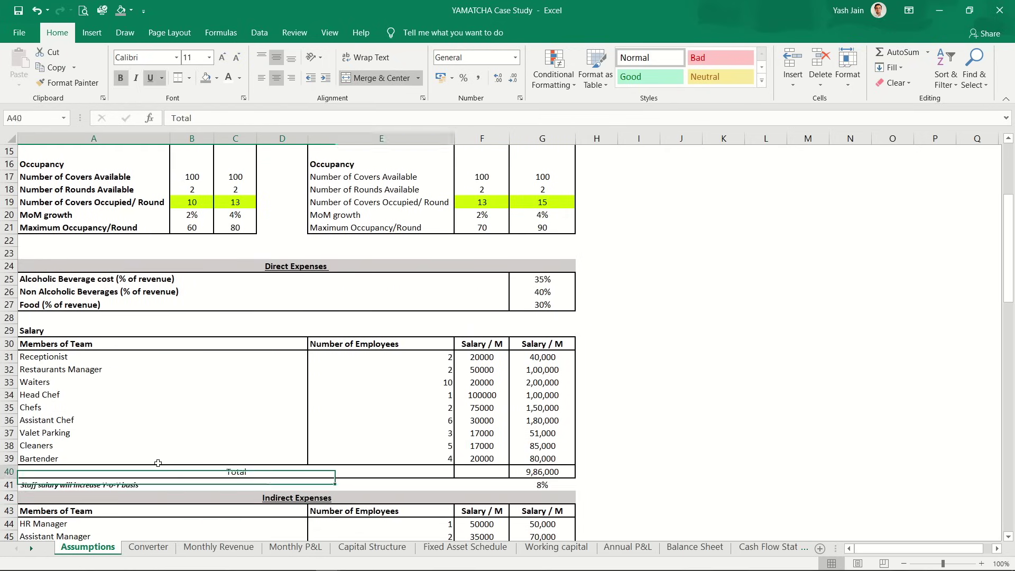
key(Up)
key(Up)
key(Up)
key(Up)
key(Down)
key(Down)
key(Down)
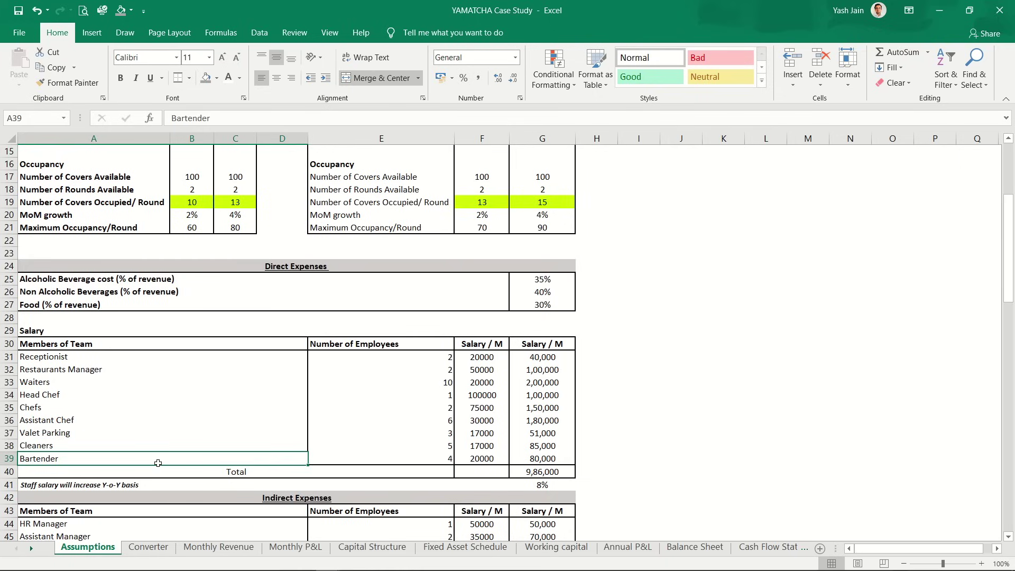
Step: Label A15 'Staff Salary' below the Food expense row
key(ctrl+Page_Down)
key(ctrl+Page_Down)
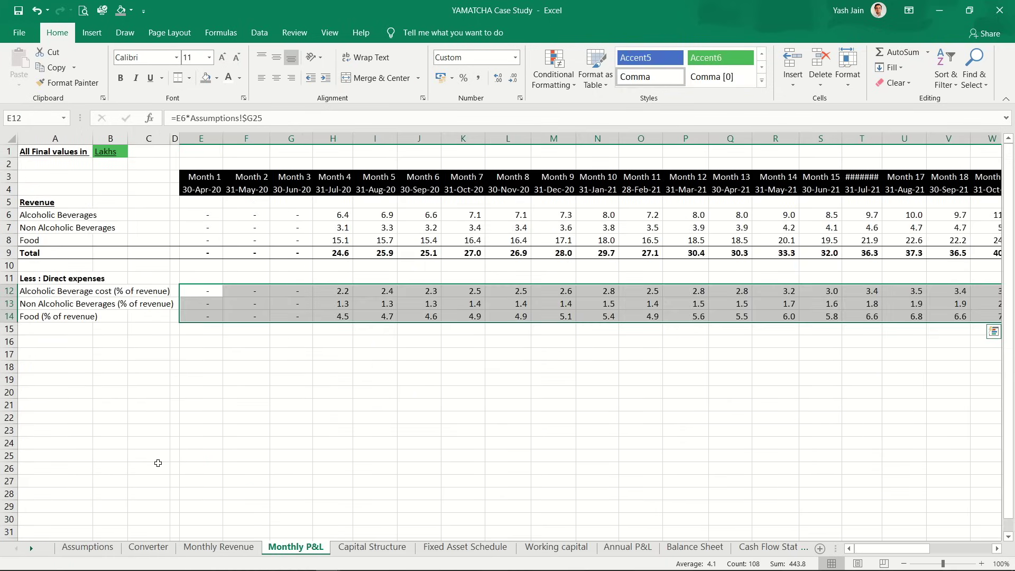
key(Down)
key(Down)
key(Left)
key(Left)
key(Left)
key(Left)
key(Down)
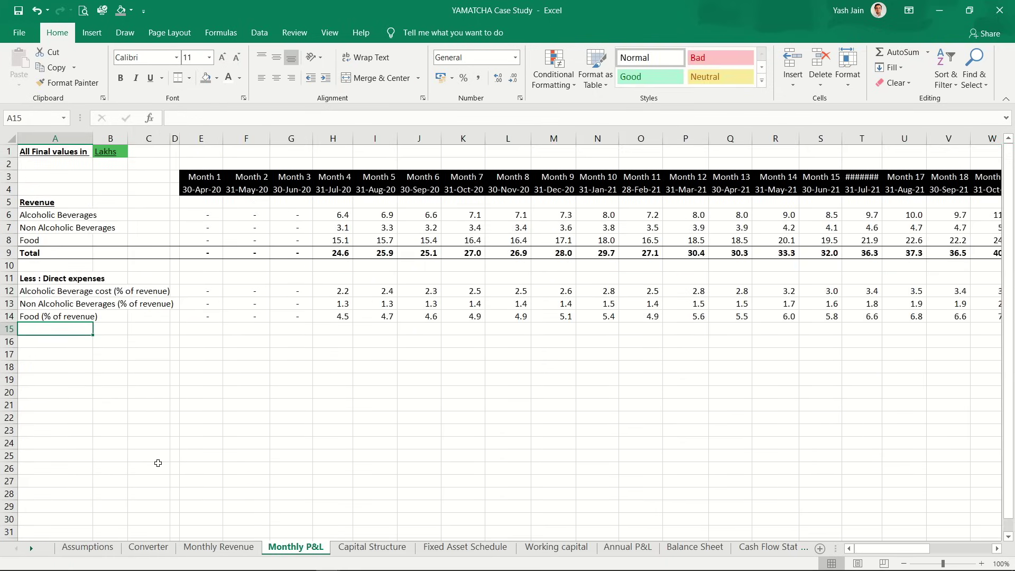
text(S)
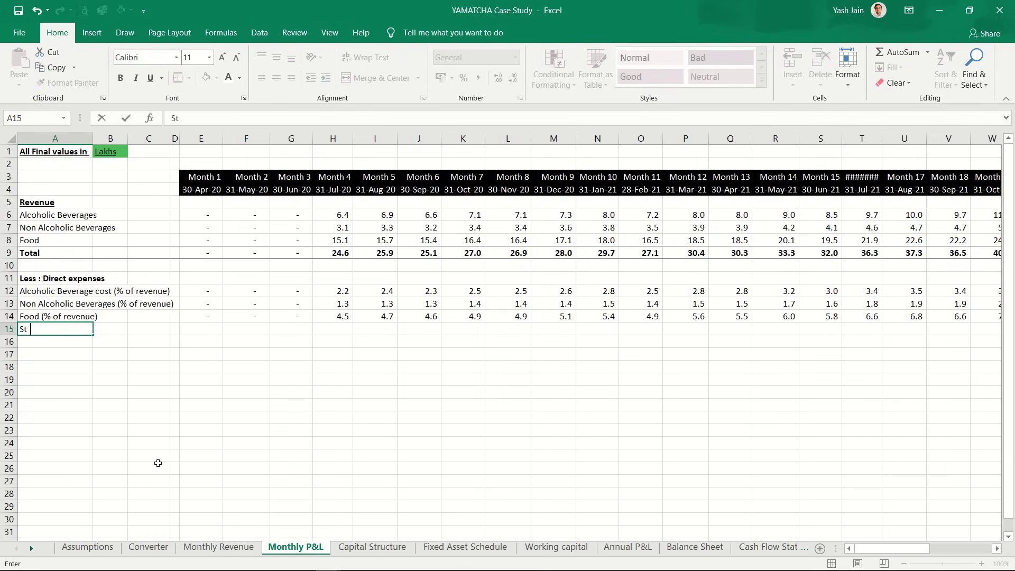
text(t)
key(BackSpace)
text(aff Salary)
key(Return)
key(Up)
key(Right)
key(Right)
key(Right)
key(Right)
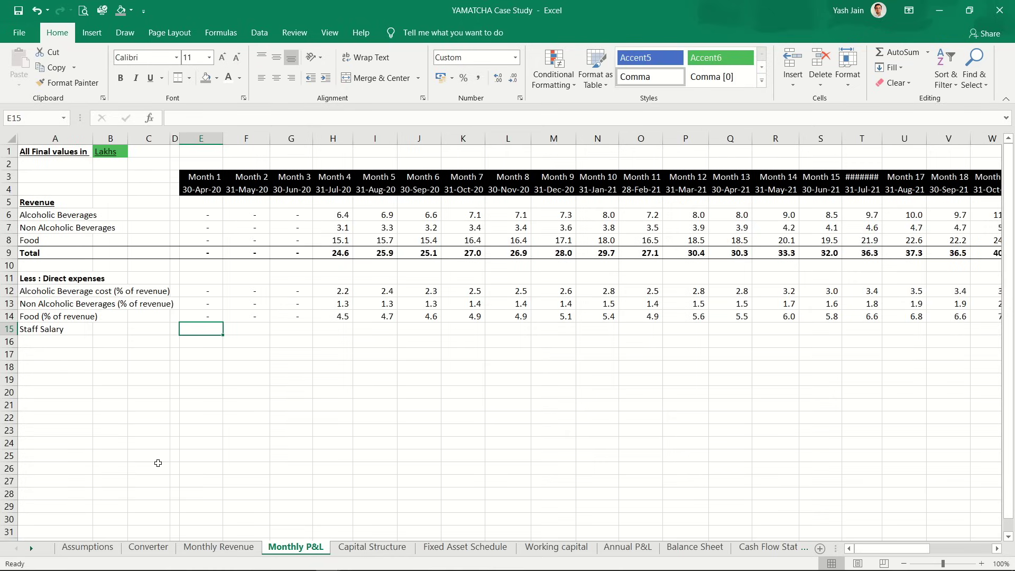
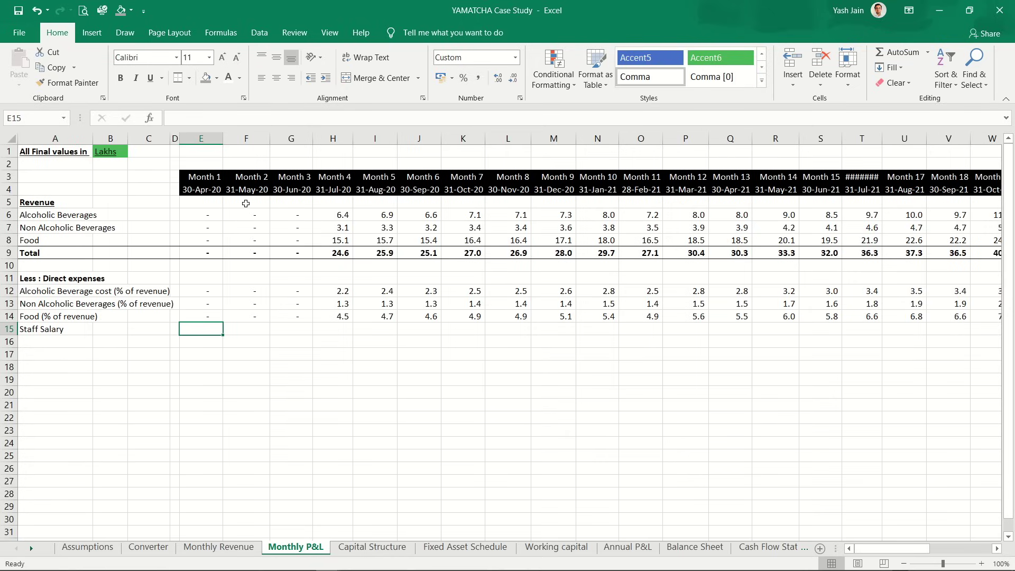
Step: Enter the E15 Staff Salary formula: yearly raise by Assumptions $G$41, minimum $G$40, else D15
text(=)
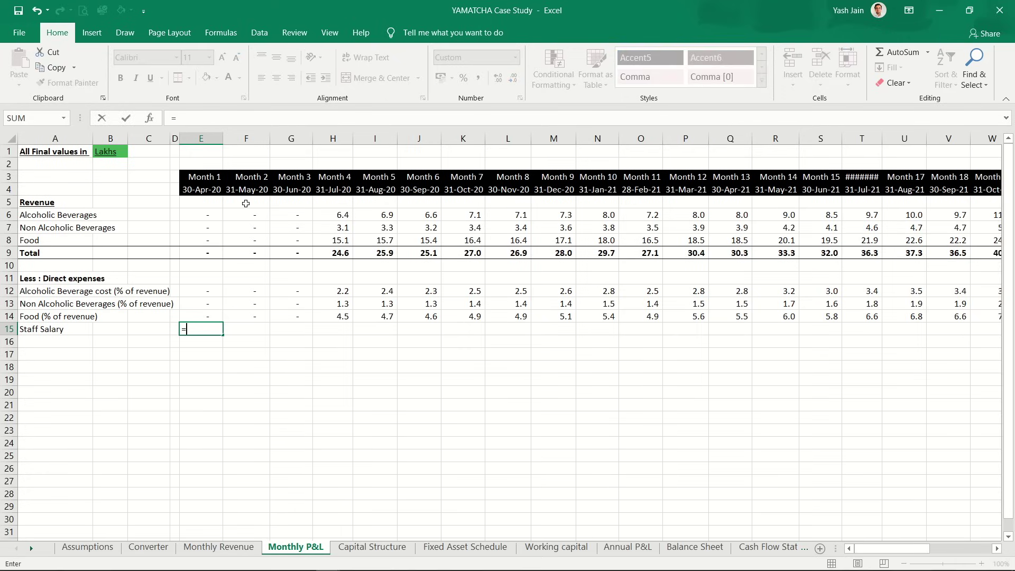
text(if(m)
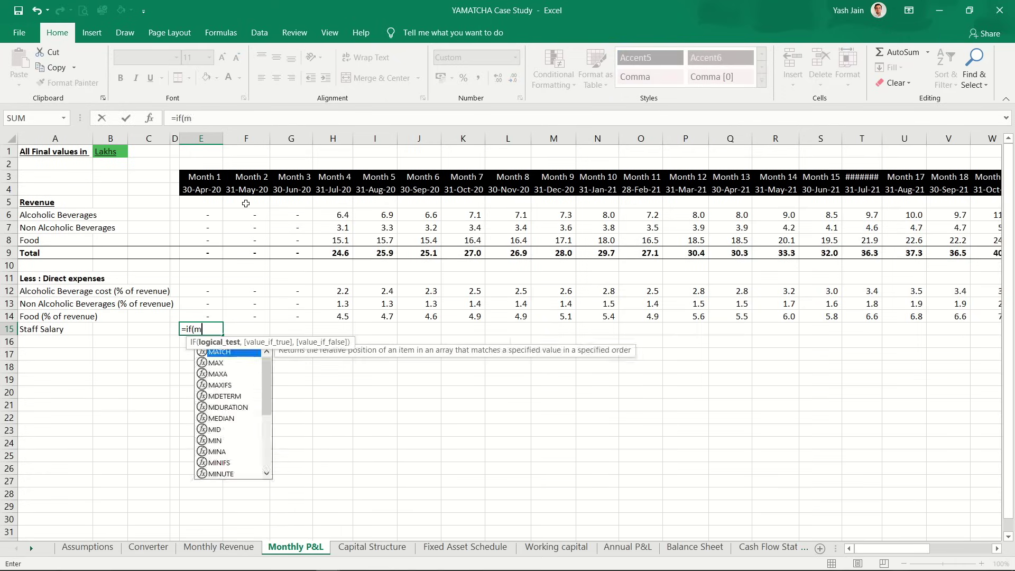
text(od()
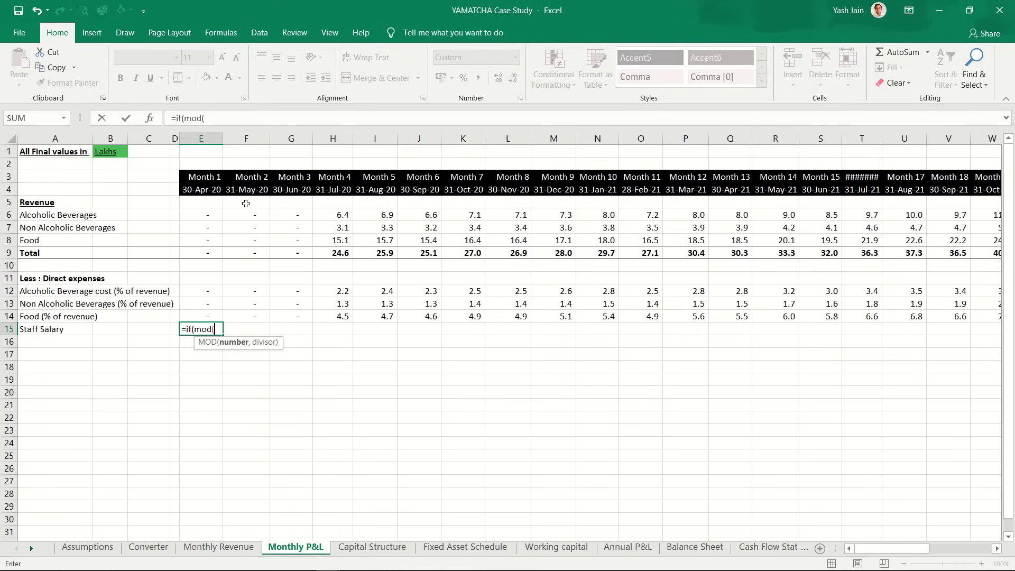
key(Up)
key(Up)
key(Up)
key(Up)
key(Up)
key(Up)
key(Up)
key(Up)
key(Up)
key(Up)
key(Up)
key(Up)
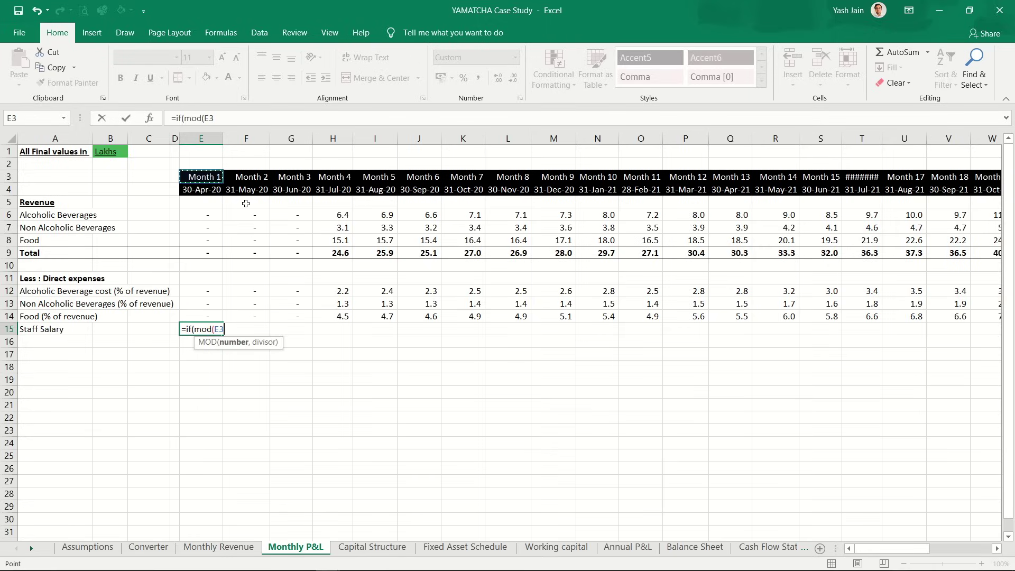
key(F4)
key(F4)
text(,12)=4)
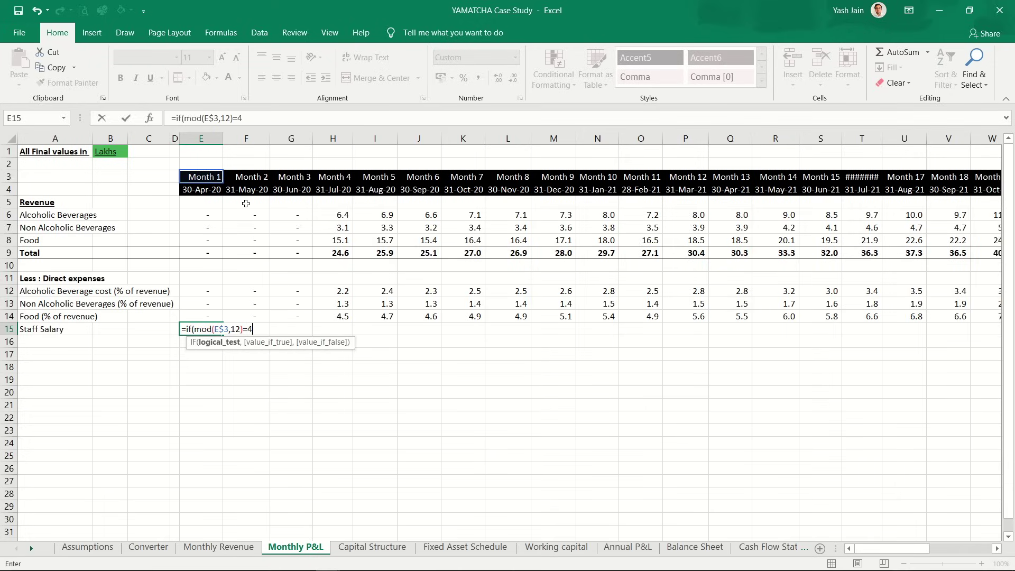
text(,)
text(max()
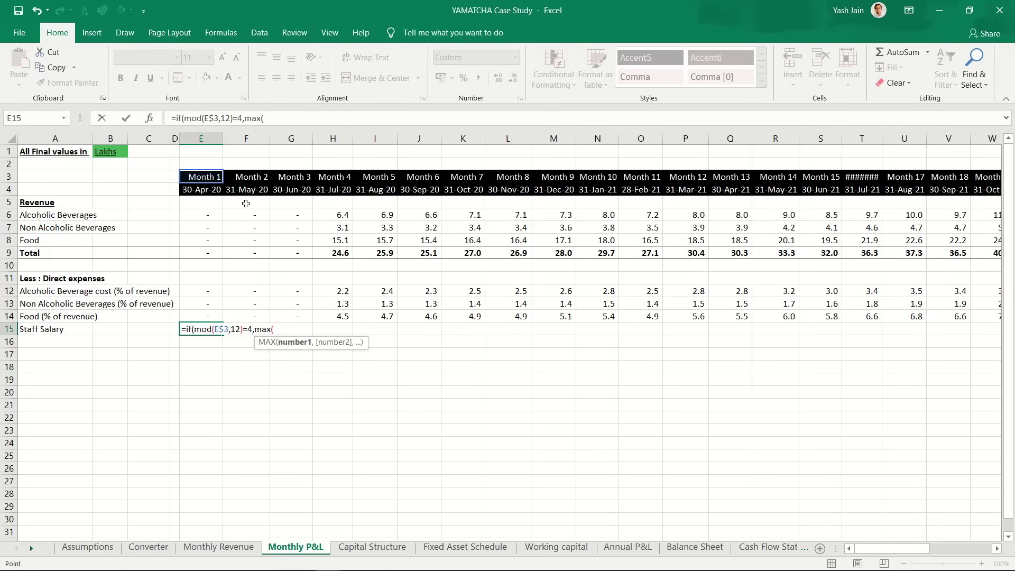
key(Left)
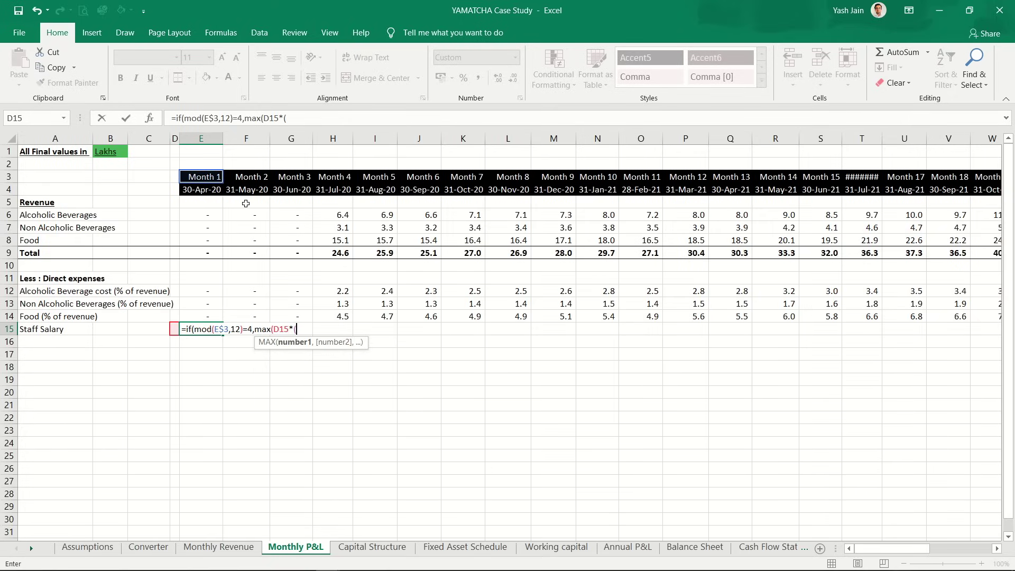
text(*(1+)
key(ctrl+Page_Up)
key(ctrl+Page_Up)
key(ctrl+Page_Up)
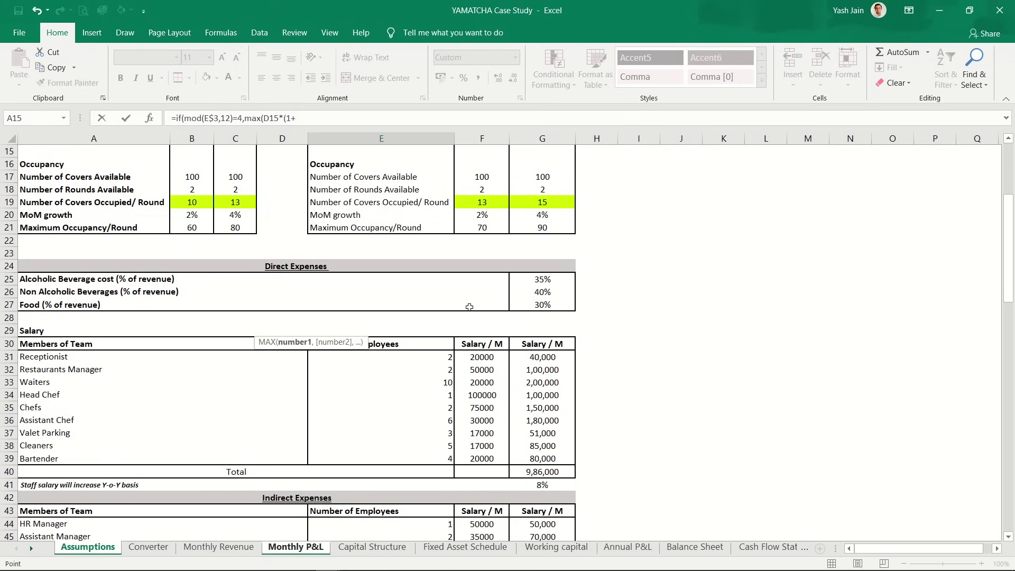
click(558, 486)
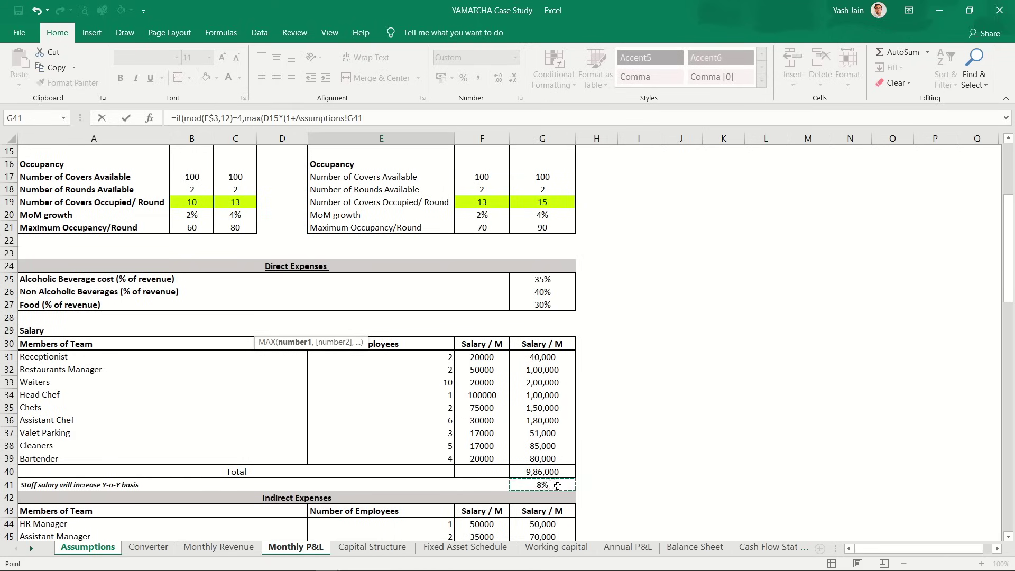
text(,)
click(548, 470)
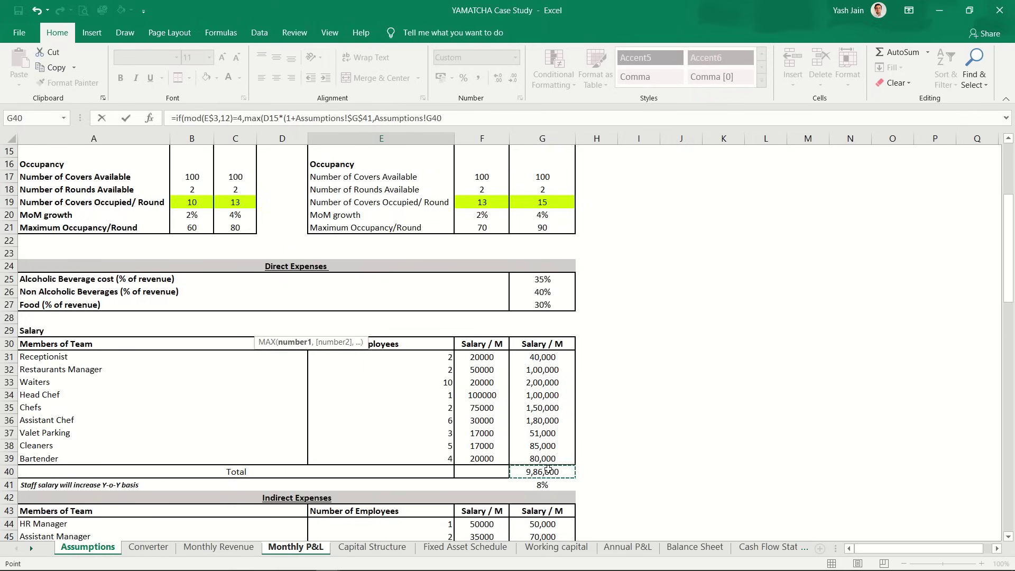
key(F4)
click(372, 117)
text())
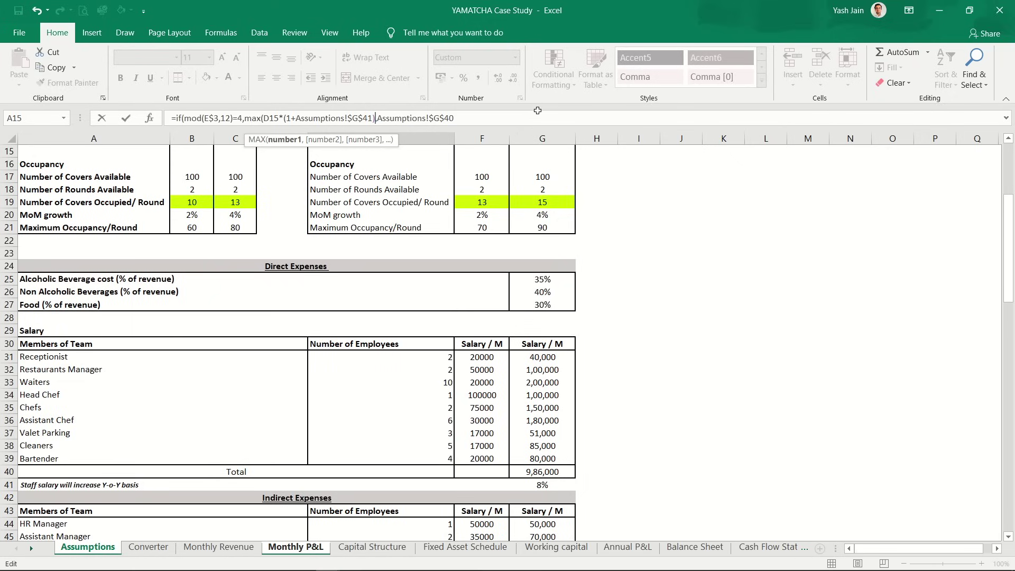
click(524, 117)
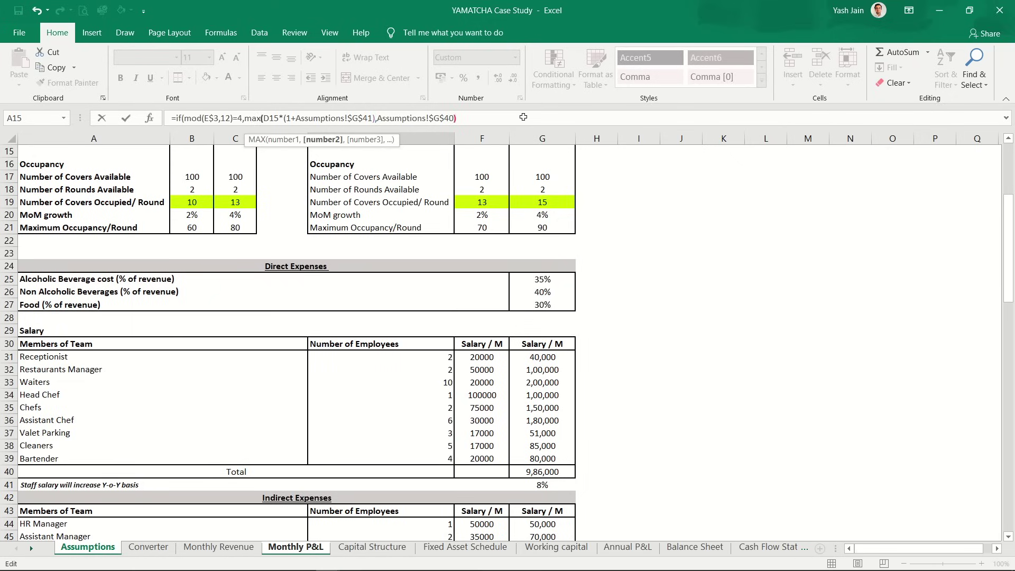
text(,)
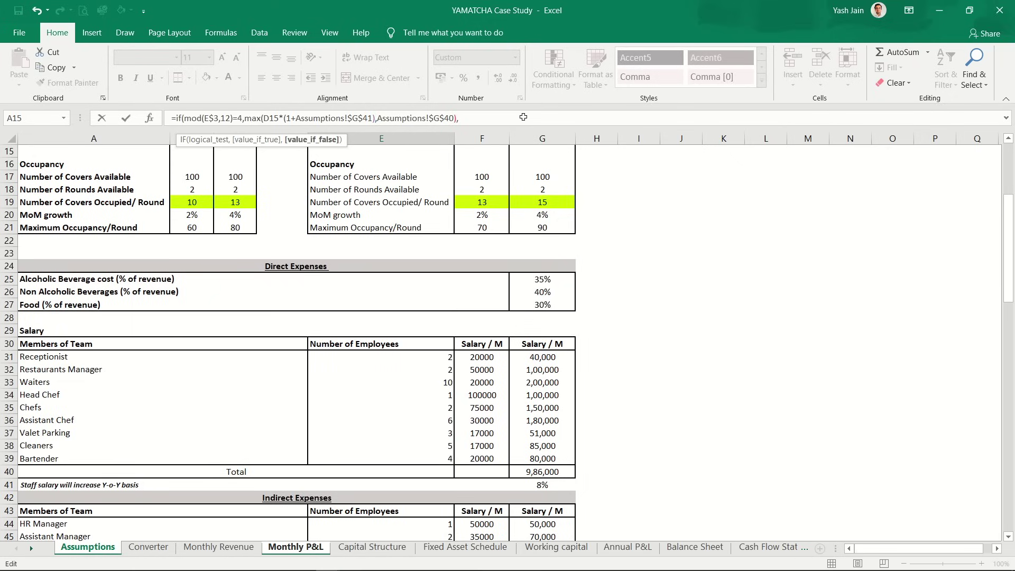
key(ctrl+Page_Down)
key(ctrl+Page_Down)
key(ctrl+Page_Down)
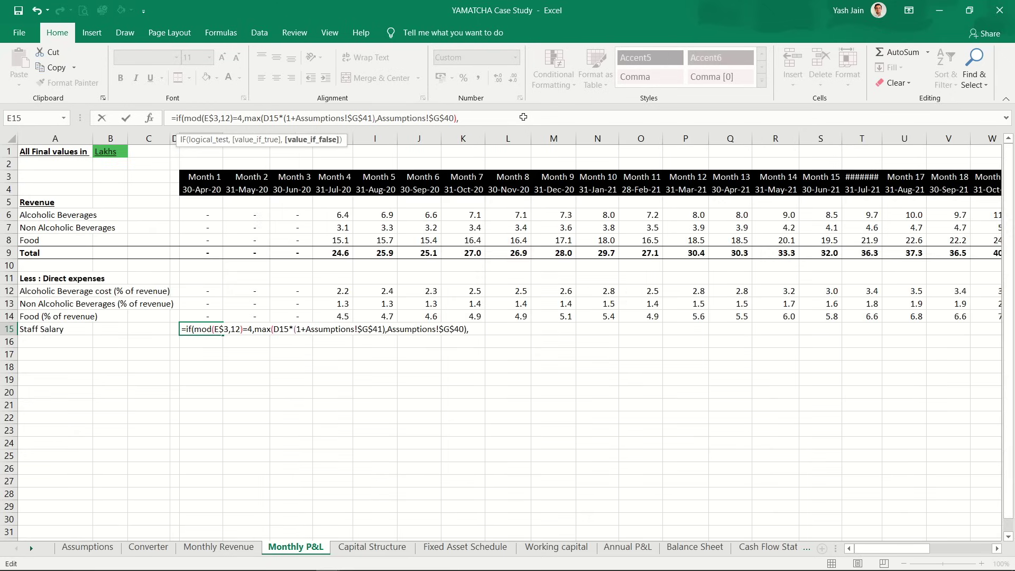
click(175, 330)
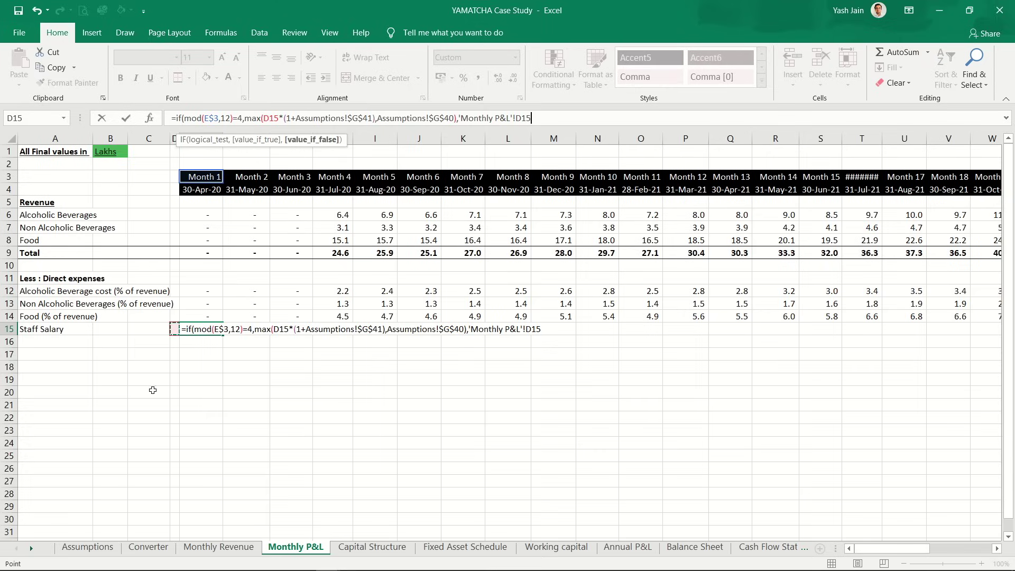
text())
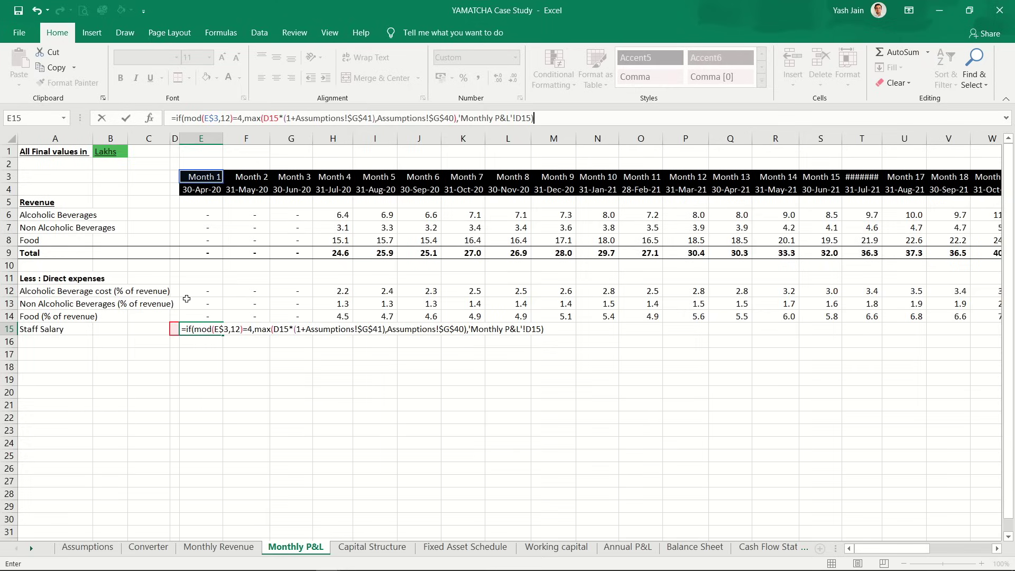
key(Return)
Step: Copy the E15 formula across E15:AN15 for all 36 months
key(Up)
key(ctrl+c)
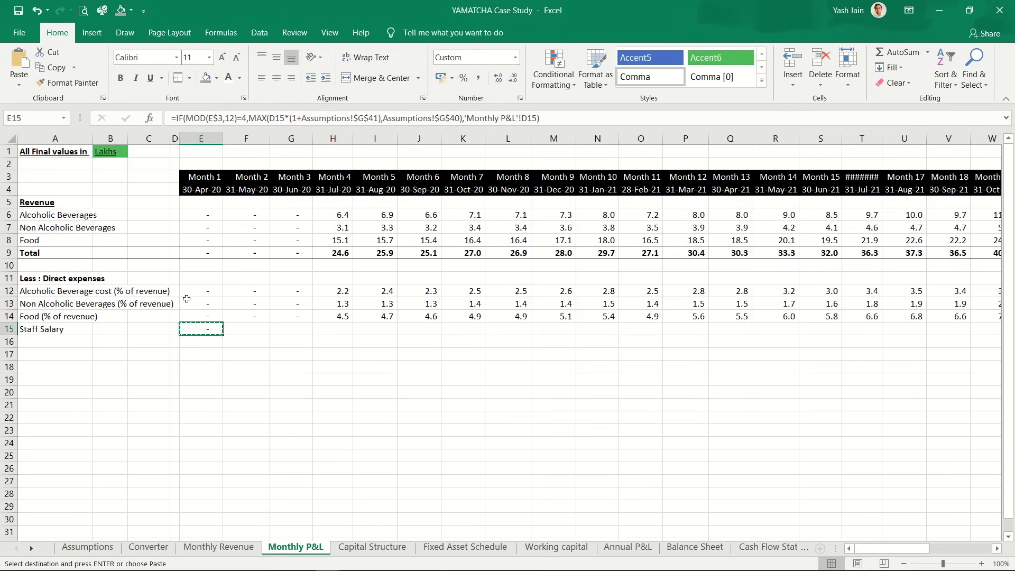
key(Up)
key(ctrl+Right)
key(Down)
key(ctrl+shift+Left)
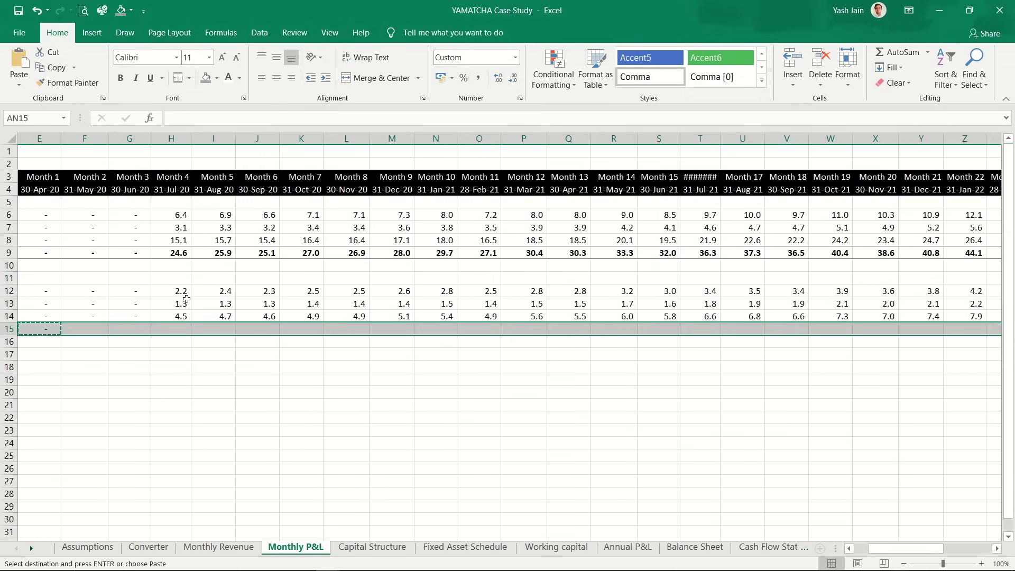
key(ctrl+v)
key(ctrl)
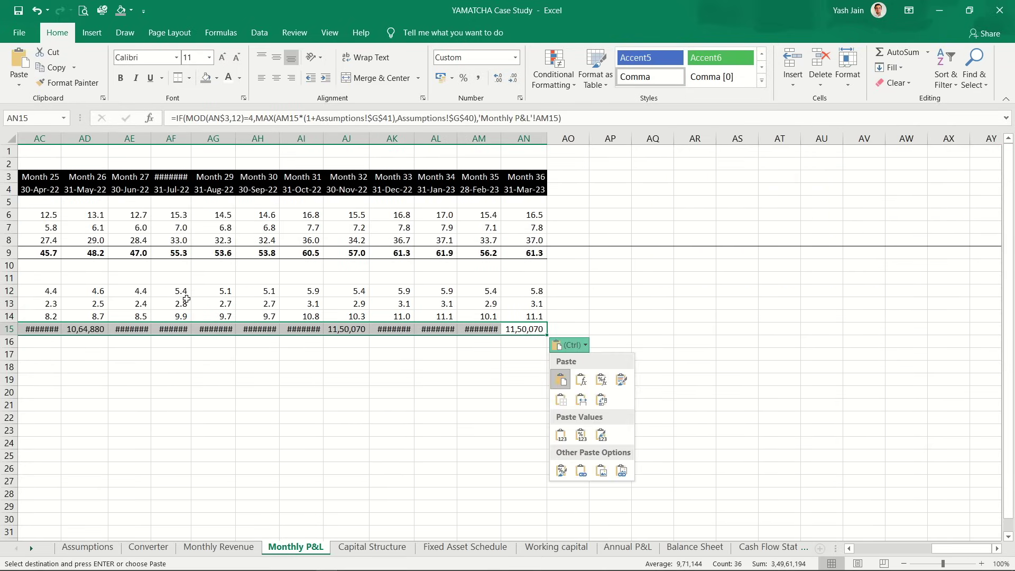
key(Escape)
key(Escape)
key(Left)
key(Left)
key(Left)
key(ctrl+Left)
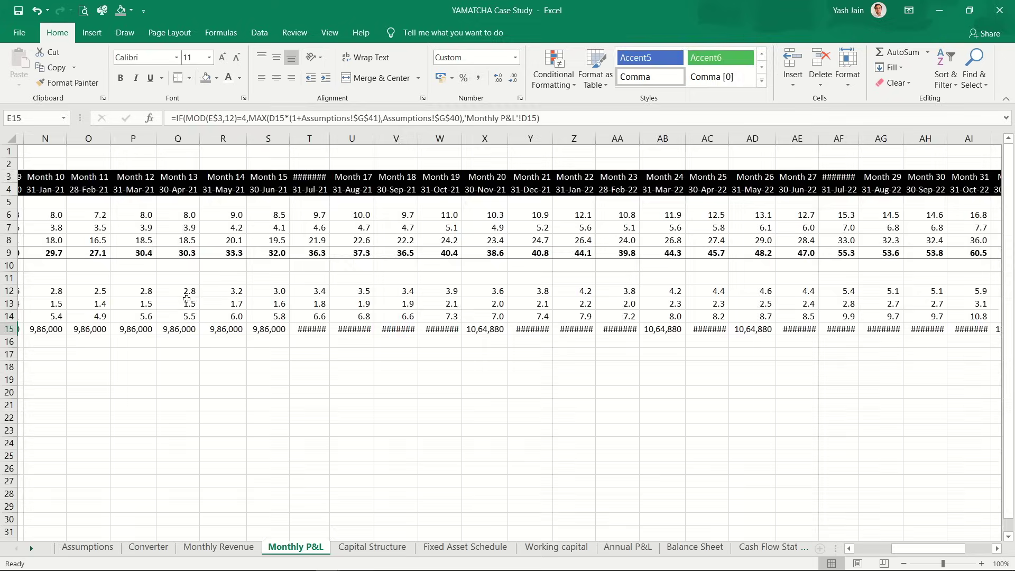
key(Left)
key(Left)
key(Left)
key(Left)
key(Right)
key(Right)
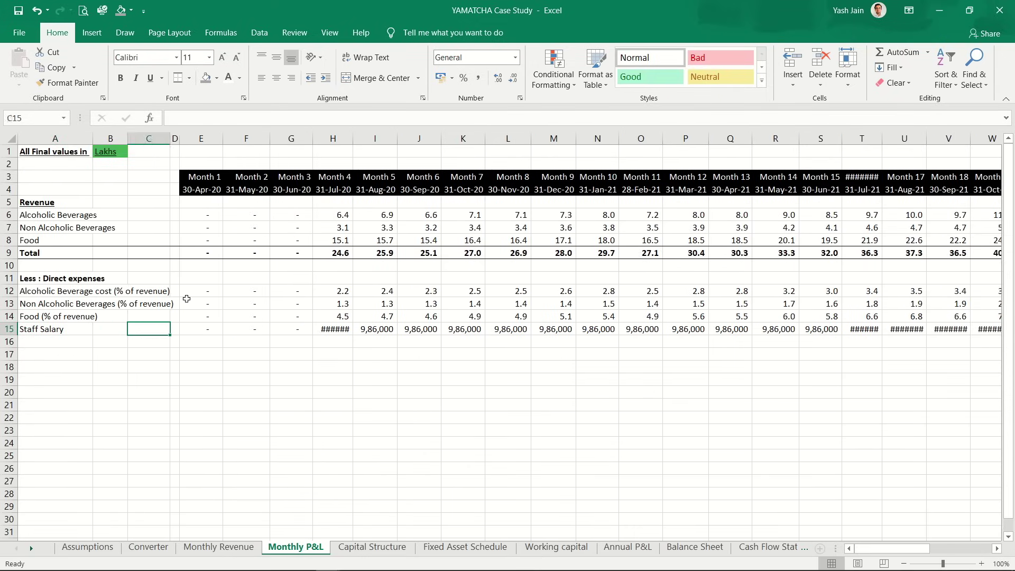
key(Right)
key(Right)
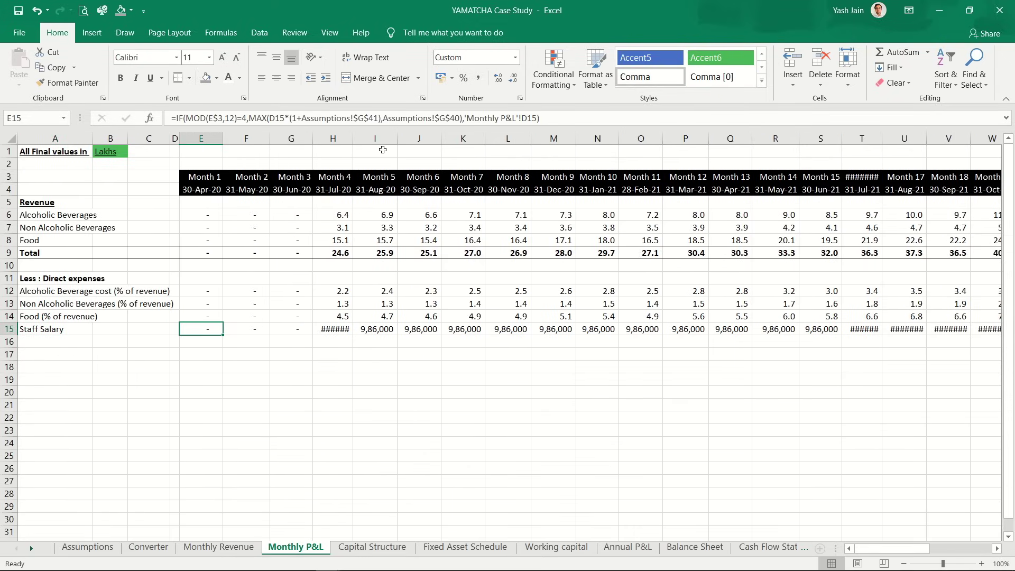
click(461, 117)
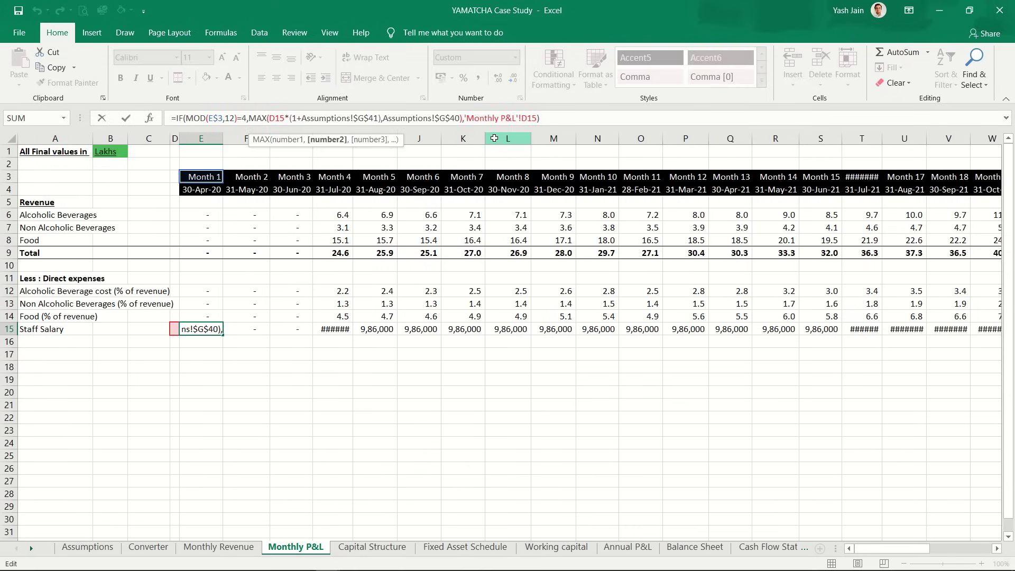
text(/den)
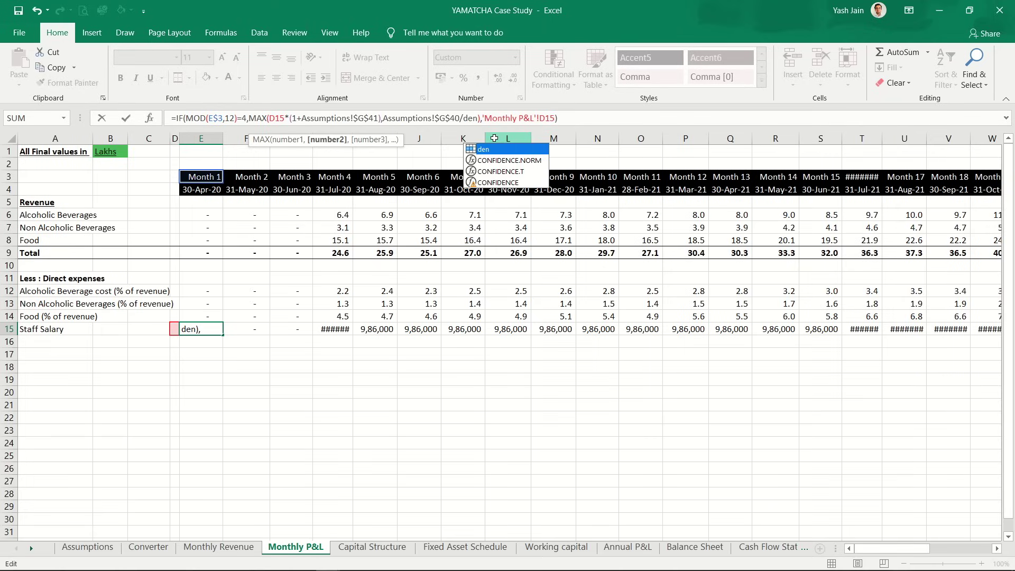
key(ctrl+Return)
key(ctrl+c)
key(ctrl+shift+Right)
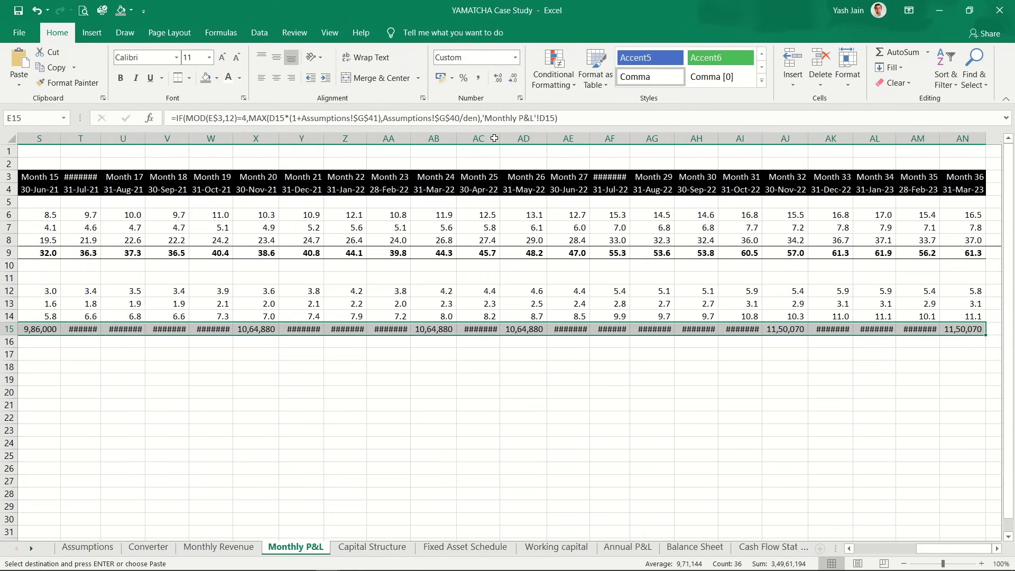
key(ctrl+v)
key(ctrl+BackSpace)
key(Right)
key(Right)
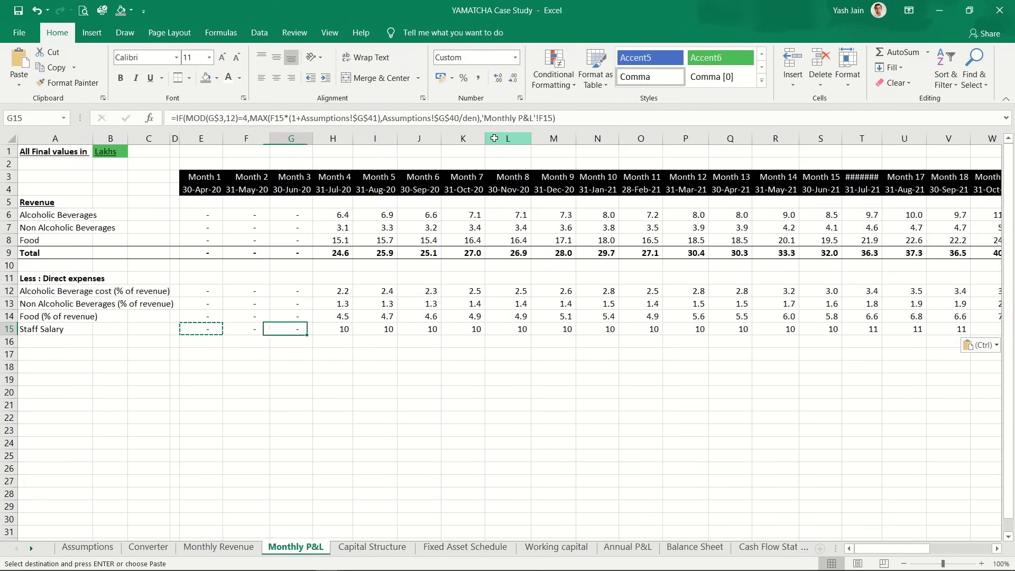
key(Right)
key(Right)
key(Left)
key(Left)
key(Left)
key(Left)
key(ctrl+shift+Right)
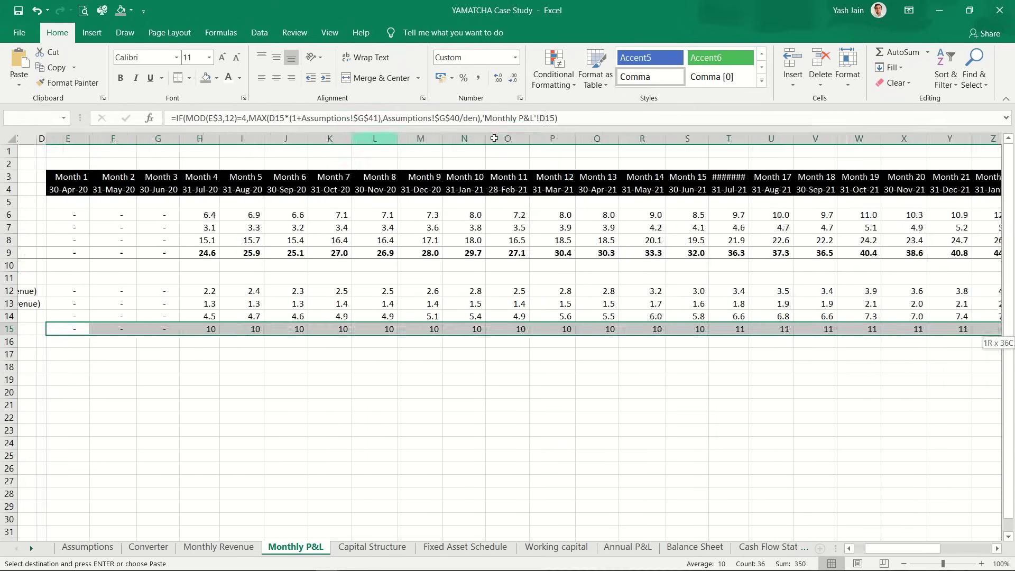
key(ctrl+v)
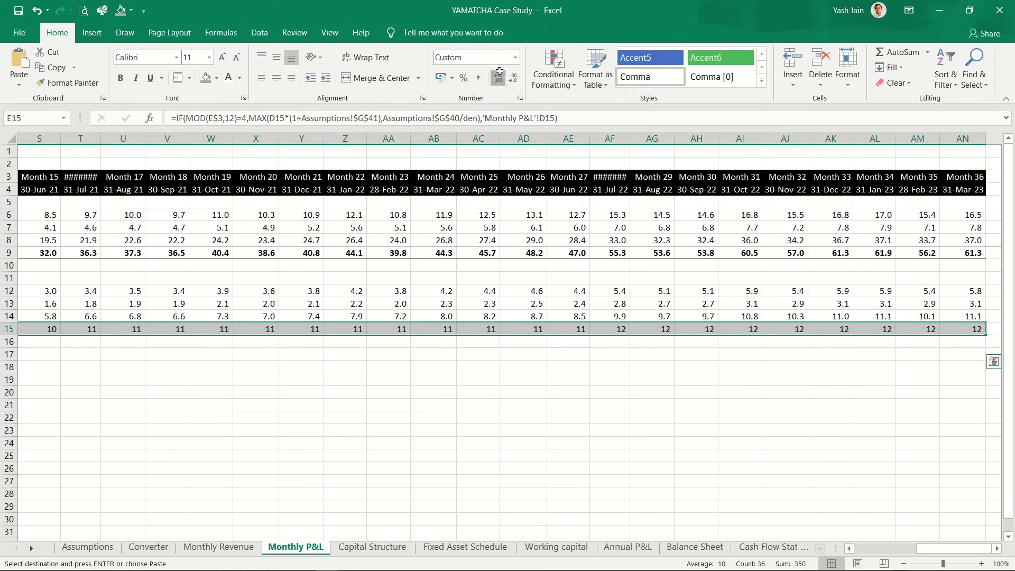
key(Return)
key(Right)
key(Right)
key(Right)
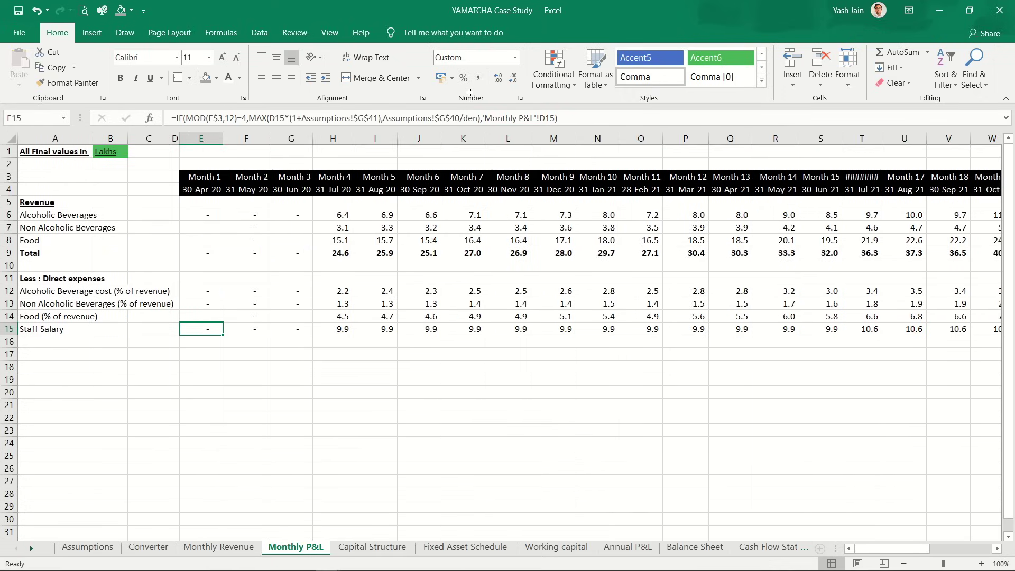
key(shift+Right)
key(shift+Right)
key(shift+Right)
drag(478, 329, 828, 329)
key(Right)
key(Right)
key(Right)
key(Right)
key(Right)
key(Right)
key(Right)
key(Right)
key(Right)
key(Right)
key(Right)
key(Right)
key(Right)
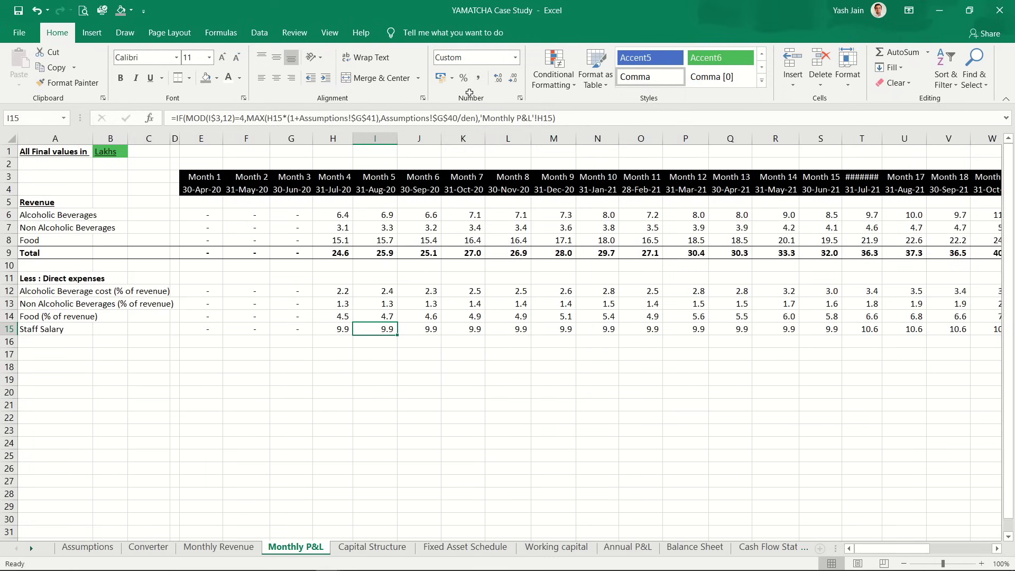
key(Left)
key(Right)
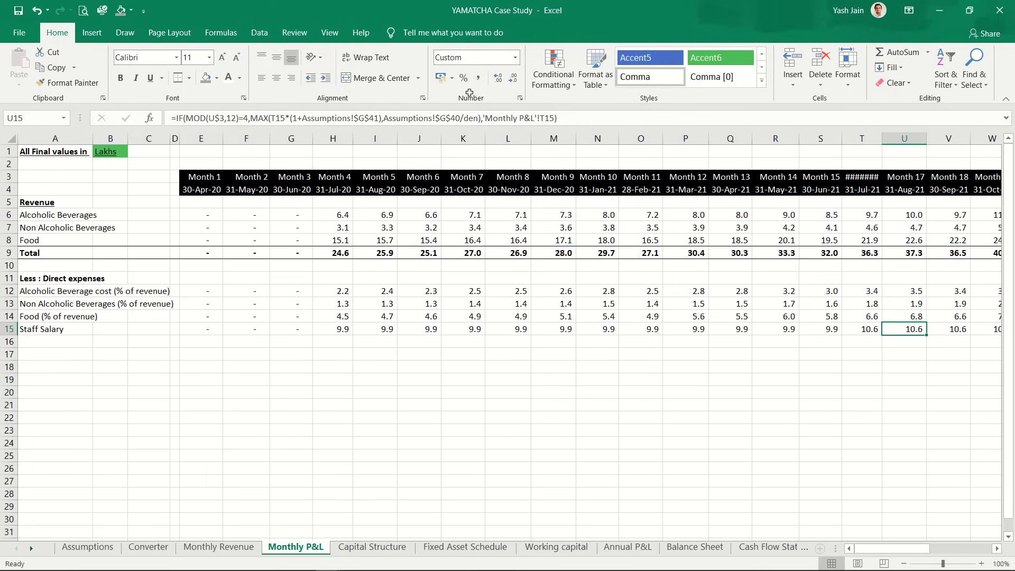
key(shift+Right)
key(shift+Right)
key(shift+Right)
key(shift+Right)
key(shift+Right)
key(shift+Right)
key(shift+Right)
key(shift+Right)
key(shift+Right)
key(shift+Right)
key(shift+Right)
key(shift+Right)
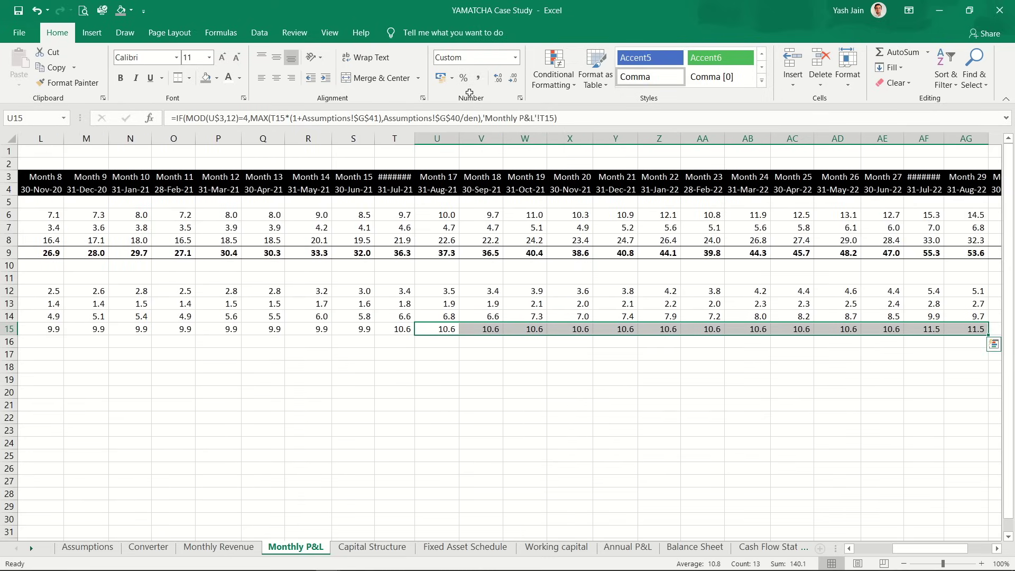
key(Right)
key(Right)
key(Right)
key(Right)
key(Right)
key(Left)
key(Left)
key(Left)
key(Left)
key(Left)
key(Left)
key(Left)
key(Left)
key(Left)
key(Left)
key(Left)
key(Left)
key(Left)
key(Left)
key(Left)
key(Left)
key(Left)
key(Left)
key(Left)
key(Left)
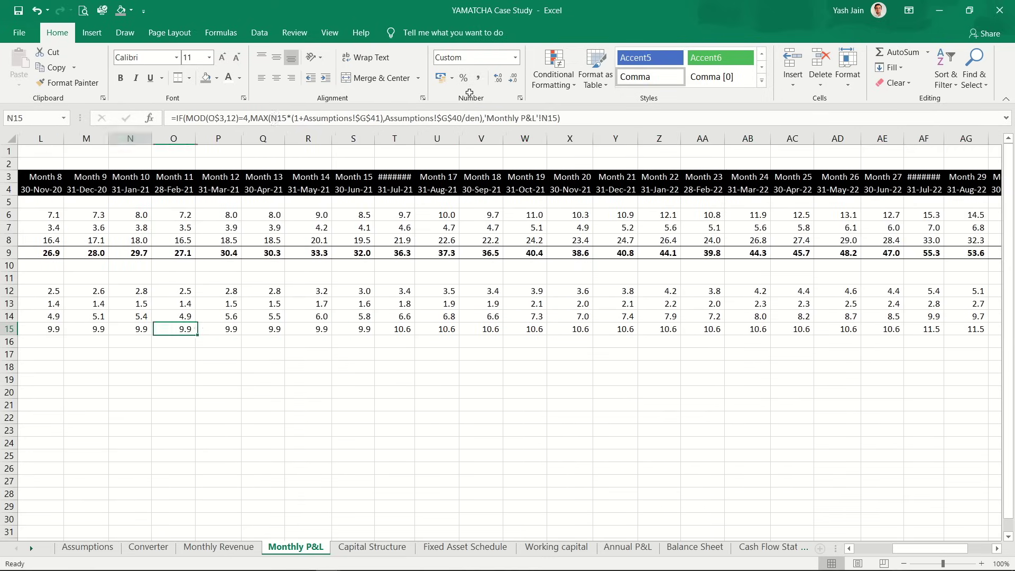
key(Down)
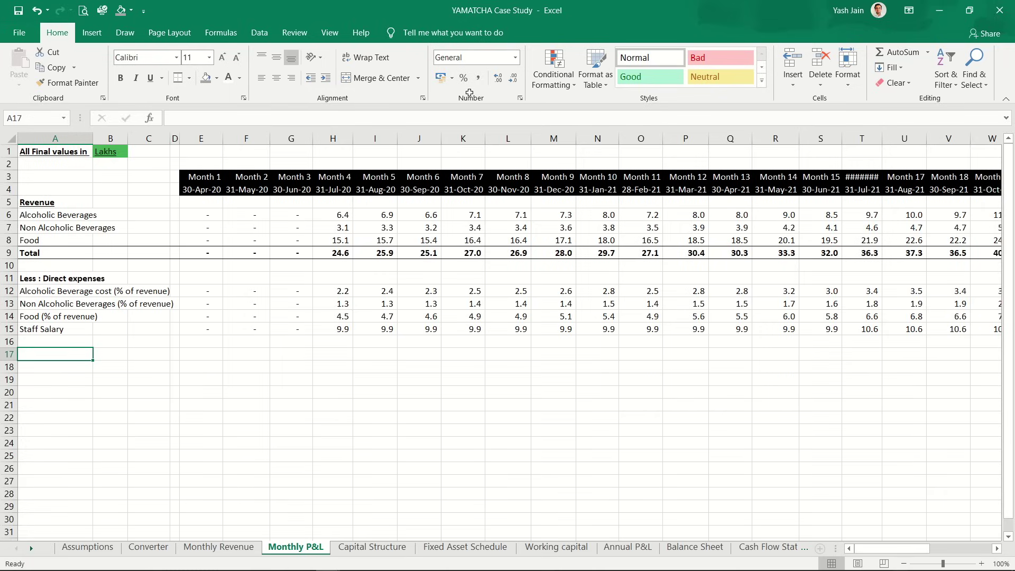
Step: Add the bold label 'Total Direct expenses' in A16
key(Up)
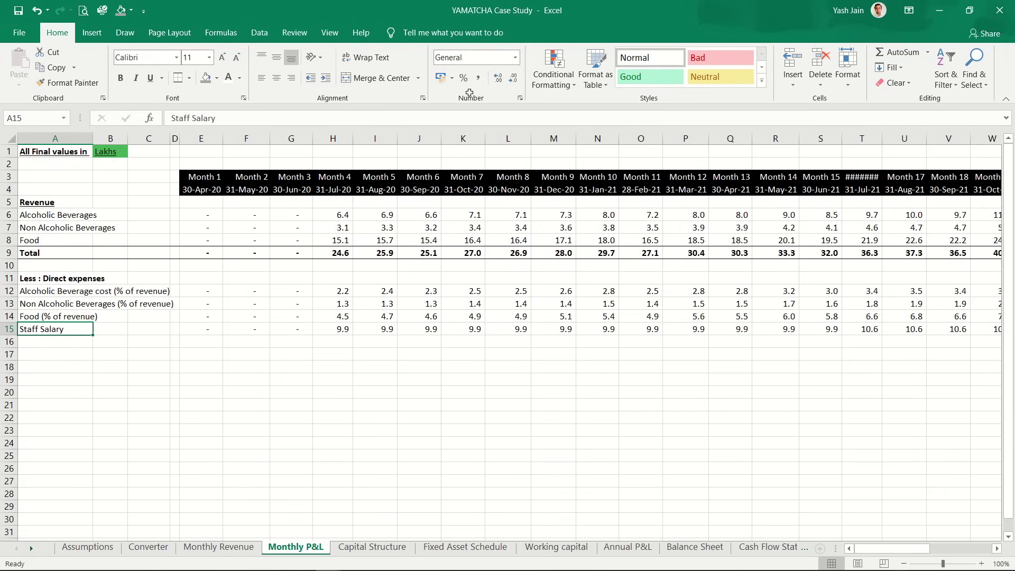
key(Down)
key(Down)
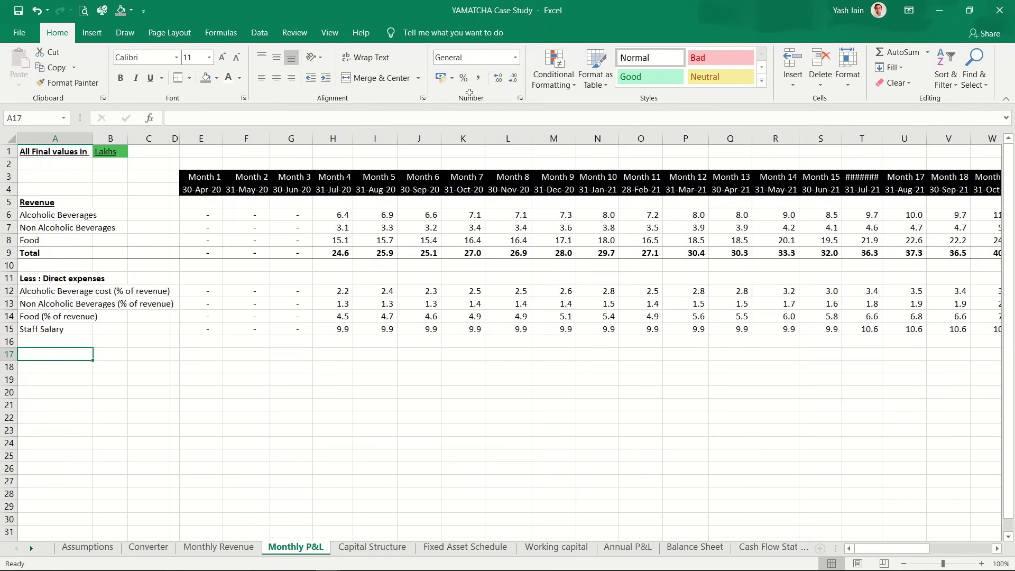
key(Up)
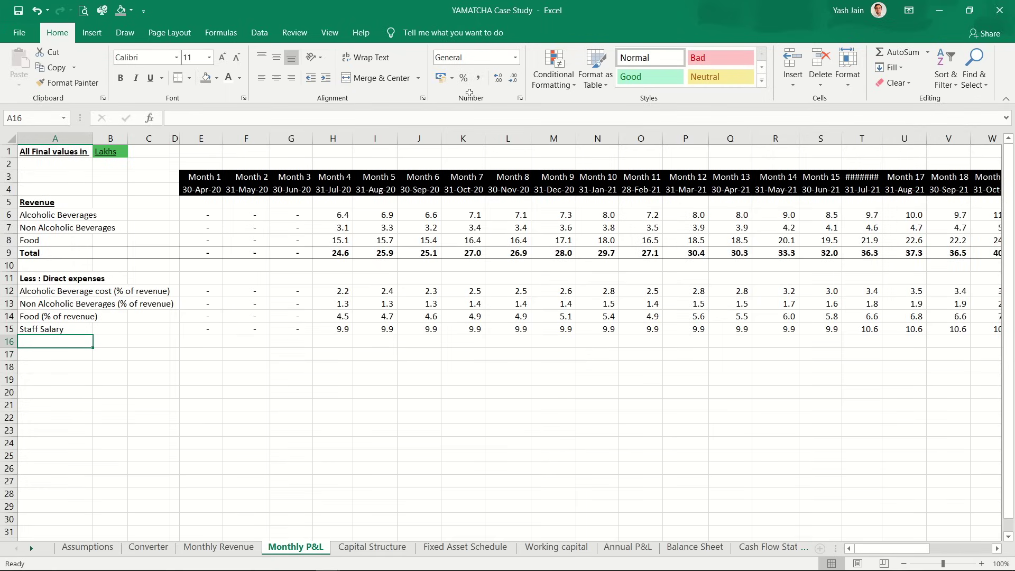
text(Total Direct expenses)
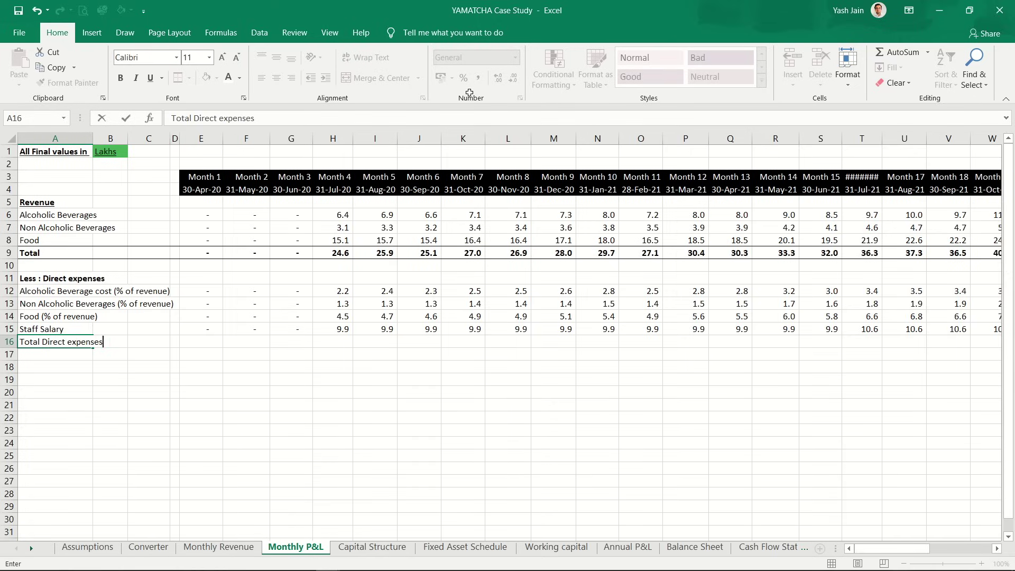
key(Return)
key(Up)
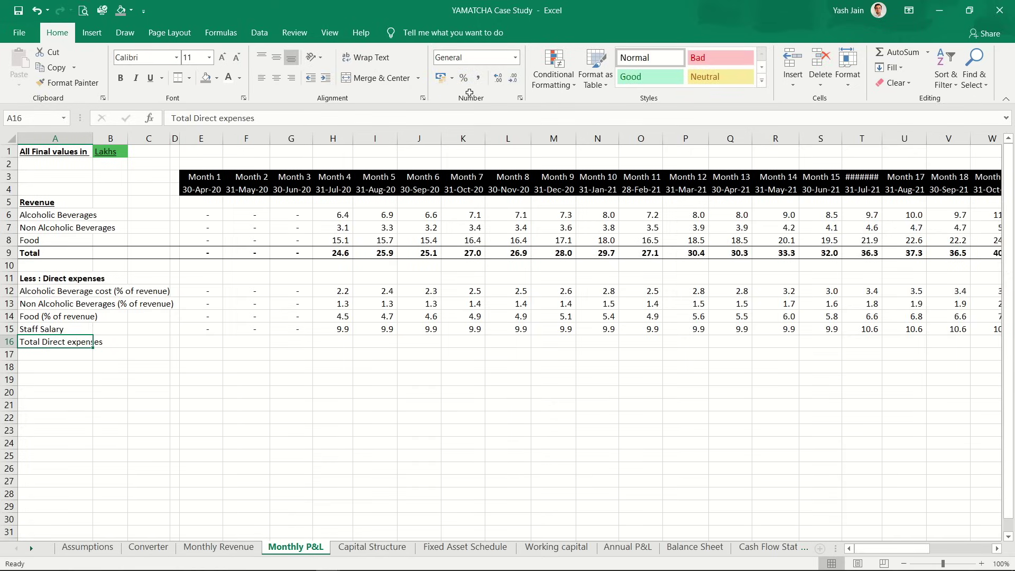
key(ctrl+b)
Step: Enter =SUM(E12:E15) in E16 and copy it across to AN16
key(Right)
key(Right)
key(Right)
key(Right)
text(=)
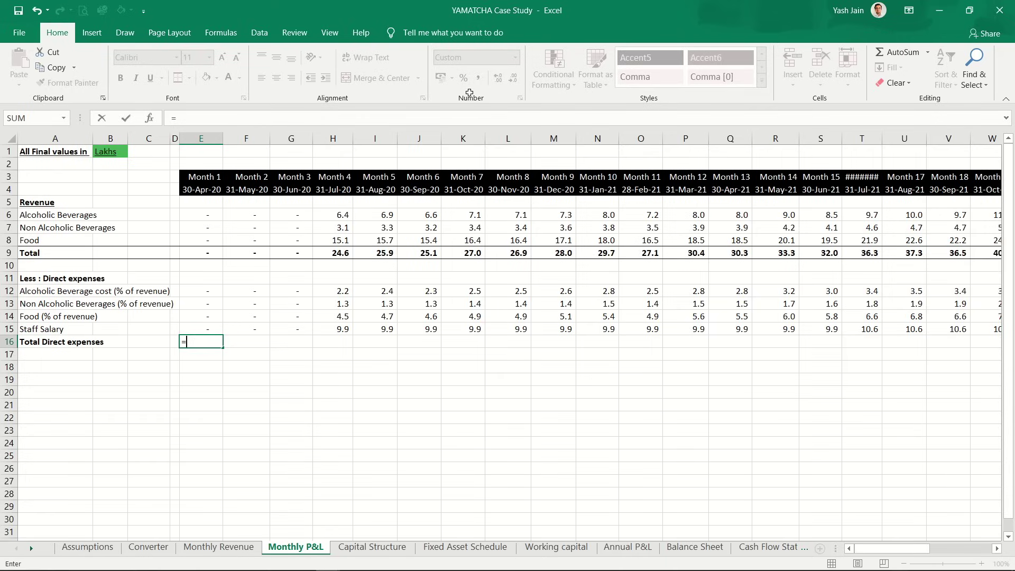
key(Escape)
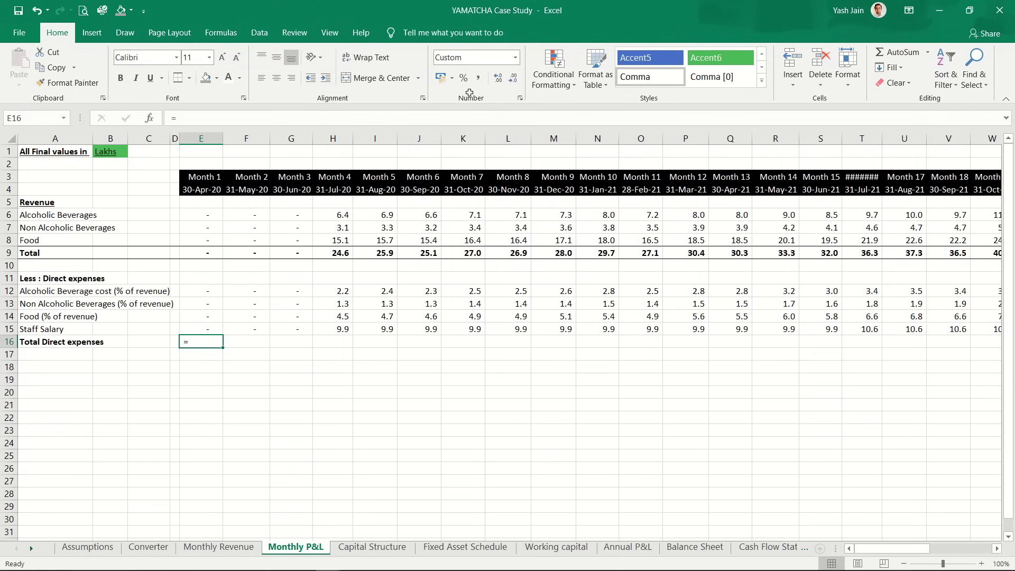
key(alt+equal)
key(Return)
key(Up)
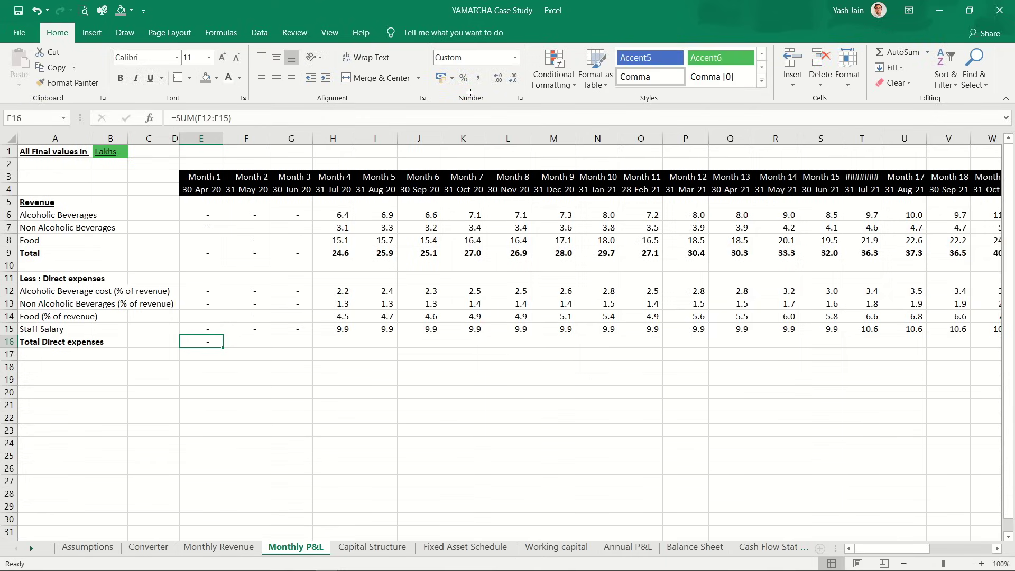
key(ctrl+c)
key(Up)
key(ctrl+Right)
key(Down)
key(ctrl+shift+Left)
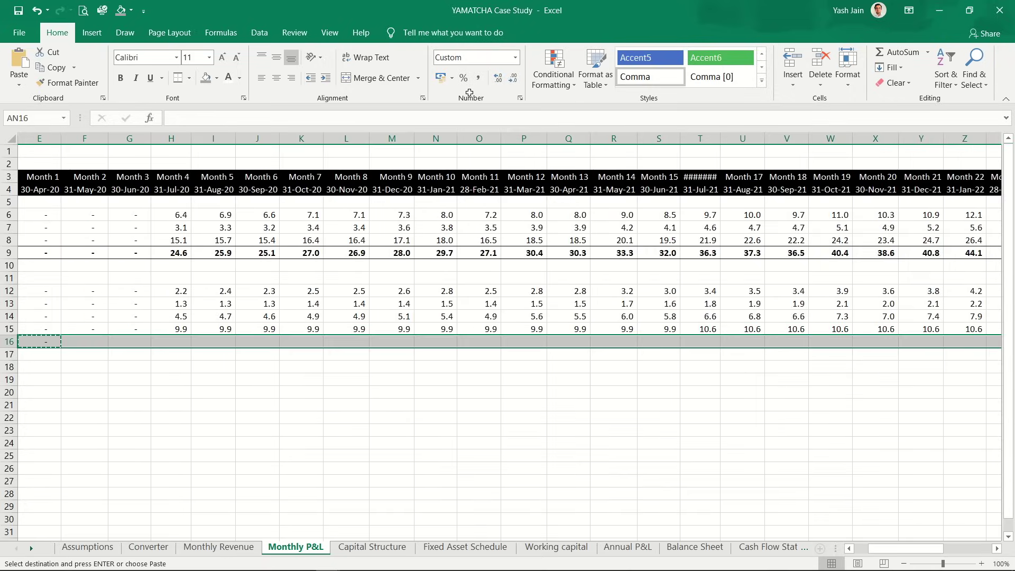
key(ctrl+v)
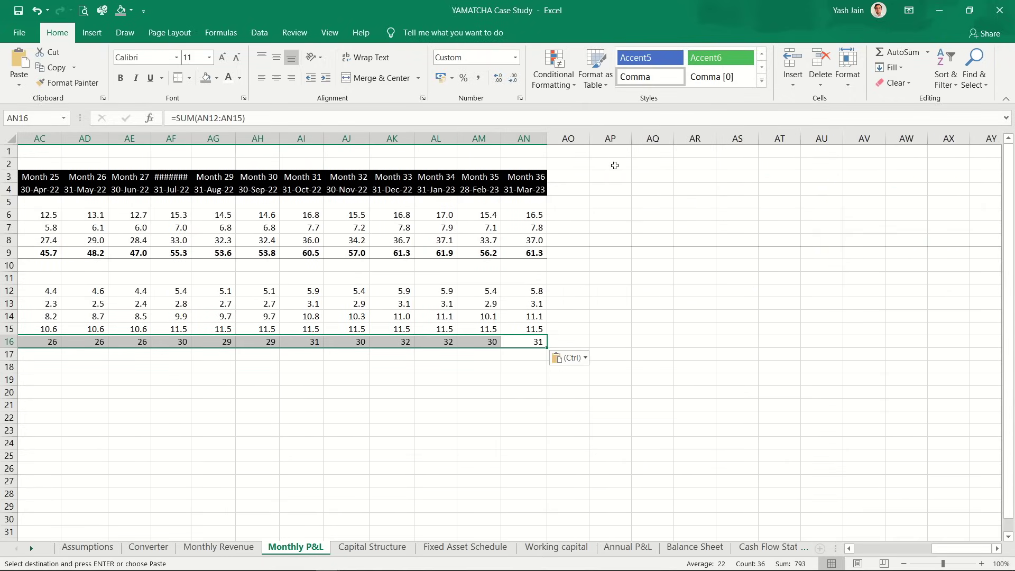
Step: Format the totals row with one more decimal place, bold text and a top border
click(499, 77)
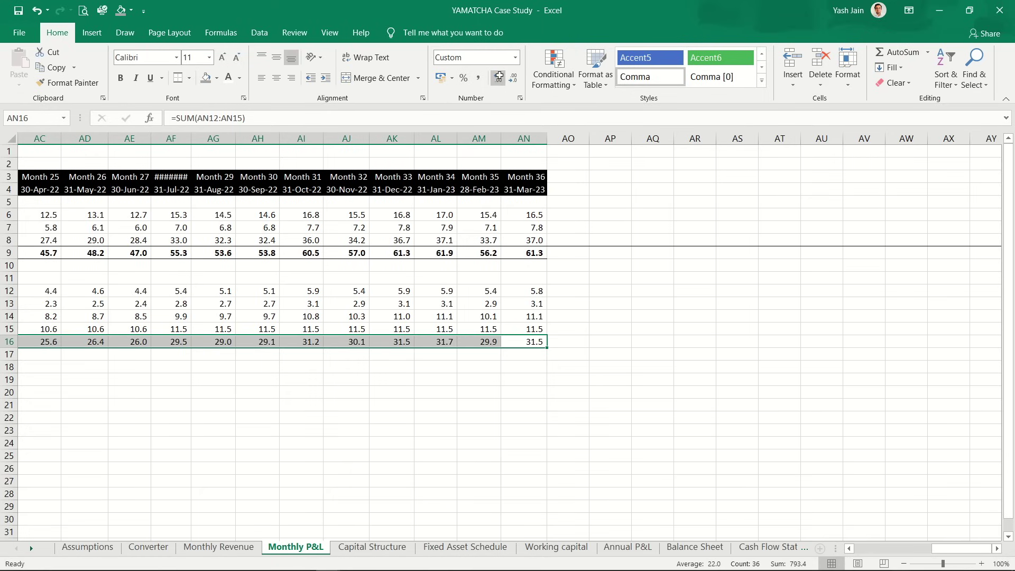
key(ctrl+b)
key(Left)
key(Left)
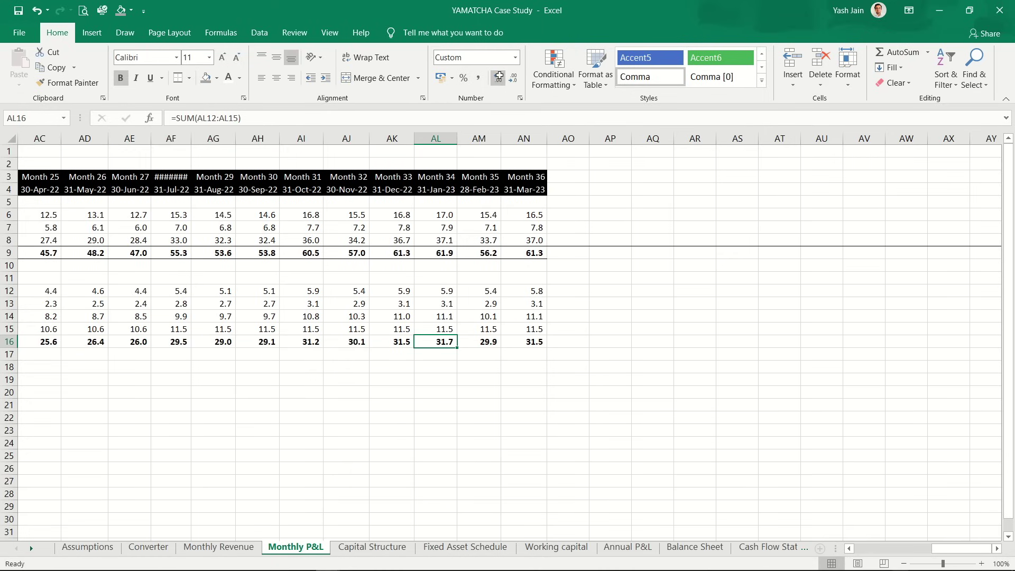
key(ctrl+Left)
key(ctrl+Left)
key(shift+Right)
key(shift+Right)
key(shift+Right)
key(shift+Right)
key(shift+Right)
key(shift+Right)
key(shift+Right)
key(shift+Right)
key(shift+Right)
key(shift+Right)
key(shift+Right)
key(shift+Right)
key(shift+Right)
key(shift+Right)
key(shift+Right)
key(shift+Right)
key(shift+Right)
key(shift+Right)
key(shift+Right)
key(shift+Right)
key(shift+Right)
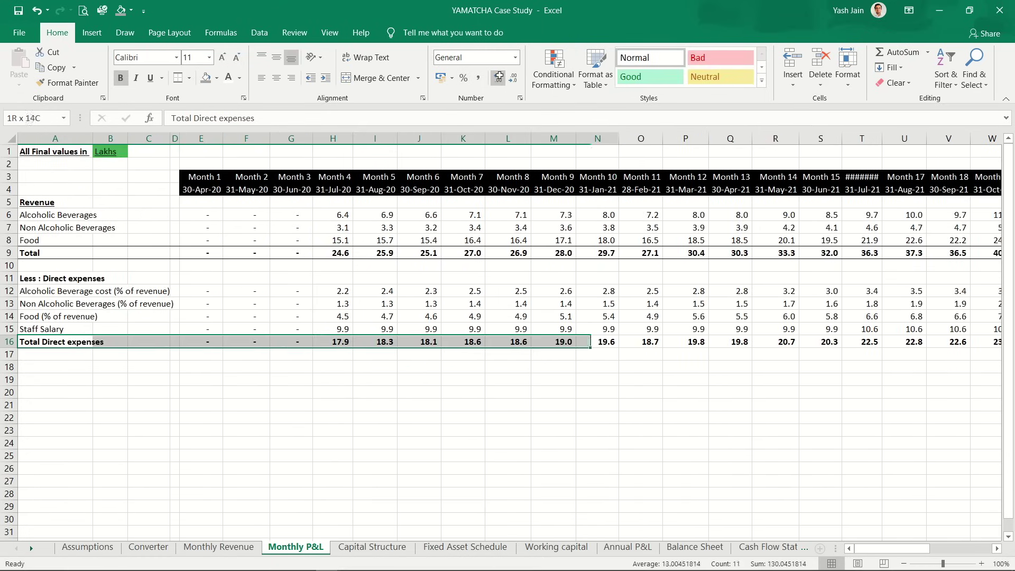
key(ctrl+shift+Right)
key(alt)
key(h)
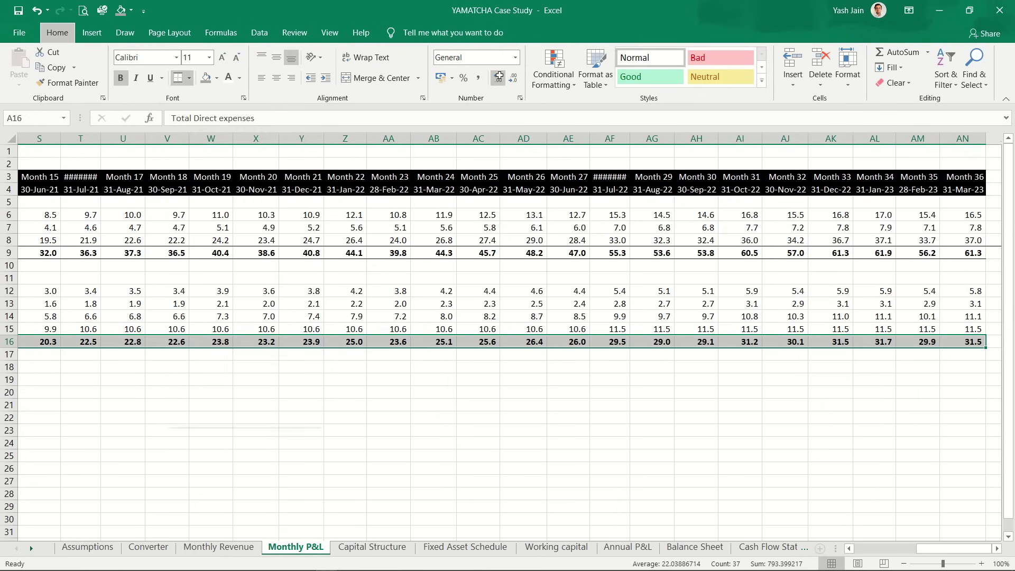
key(b)
key(d)
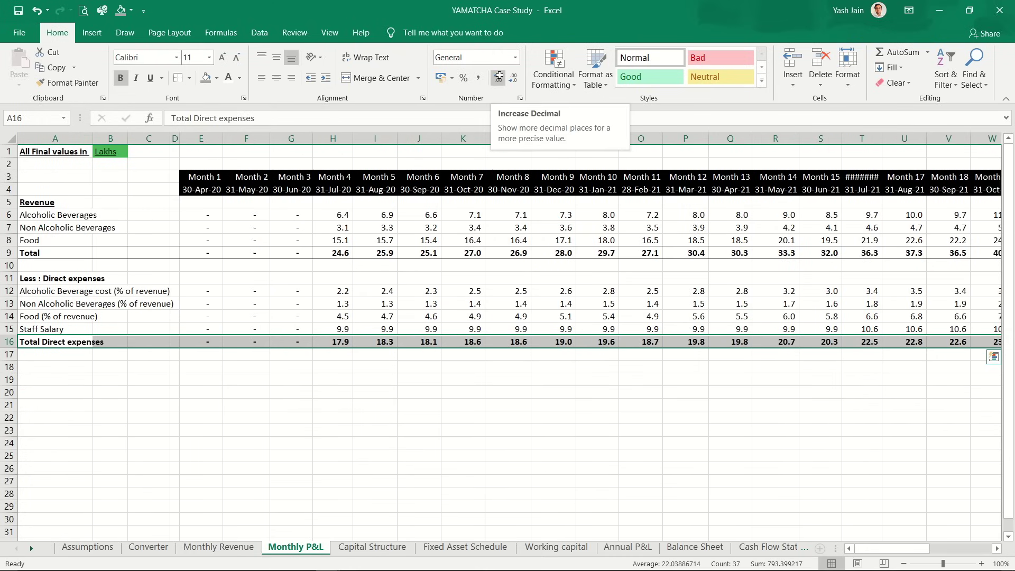
click(190, 76)
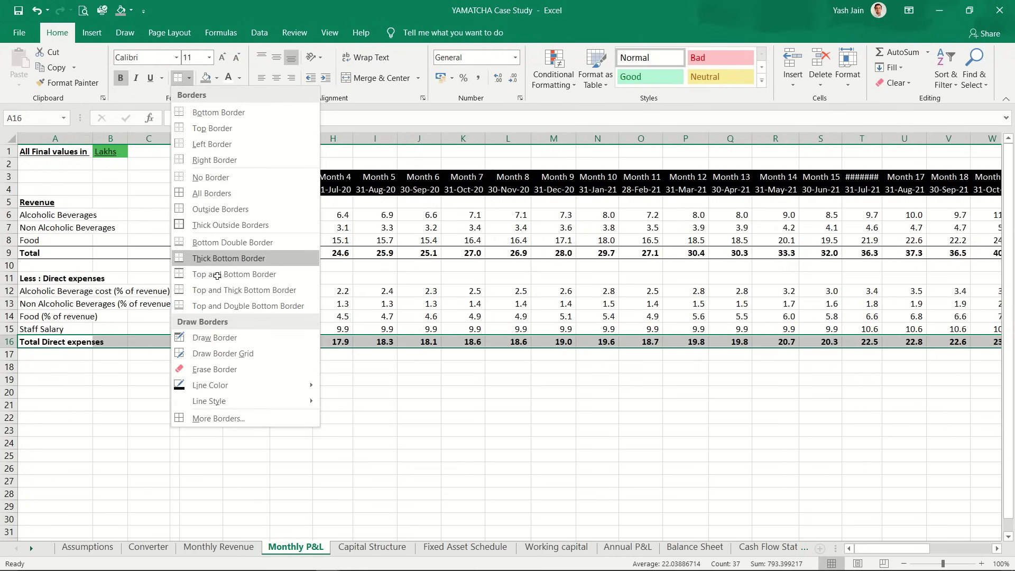
click(227, 125)
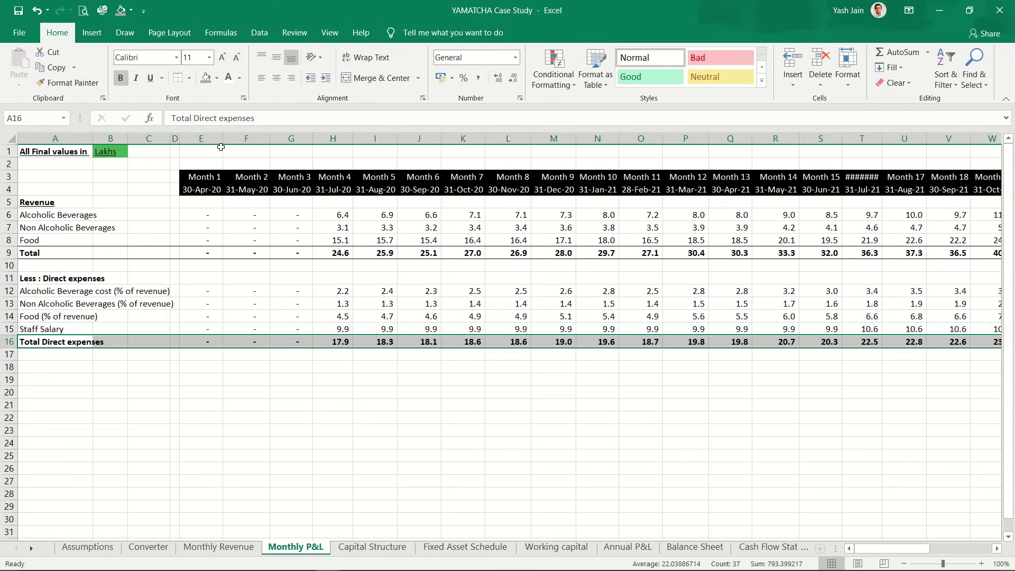
key(Down)
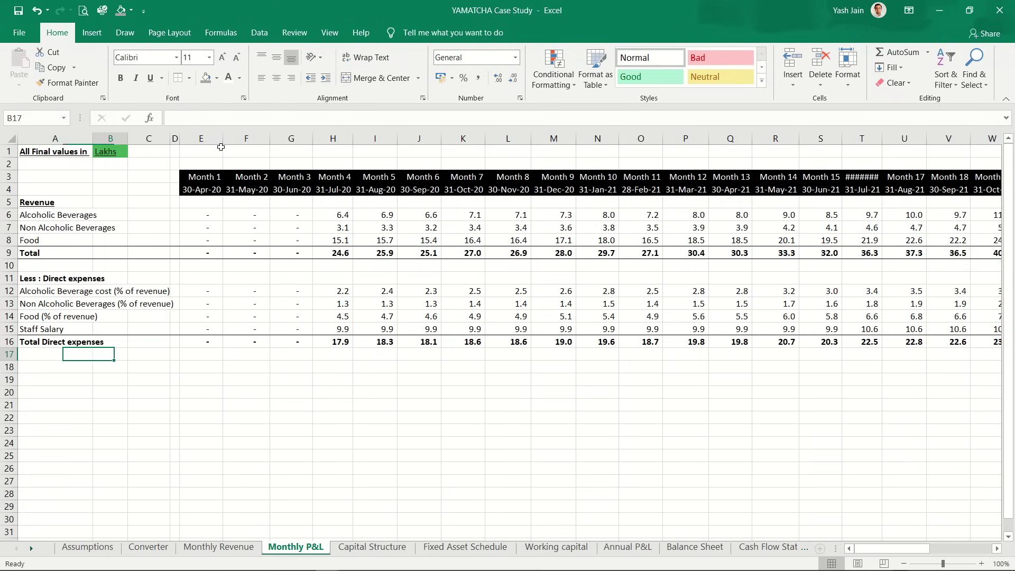
Step: Add the bold heading 'Less: Indirect expenses' in A18
key(Down)
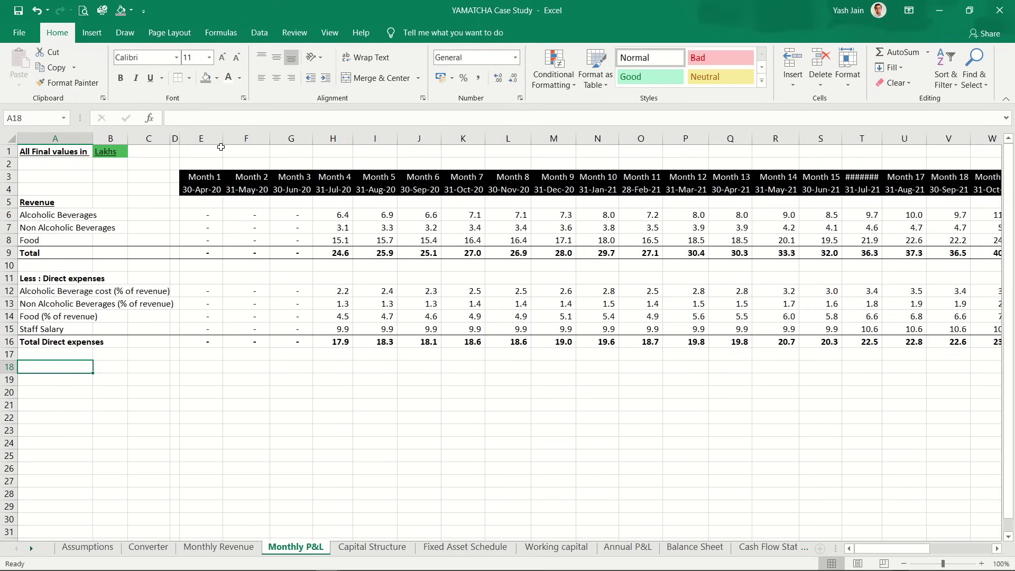
text(Less: Indirect expenses)
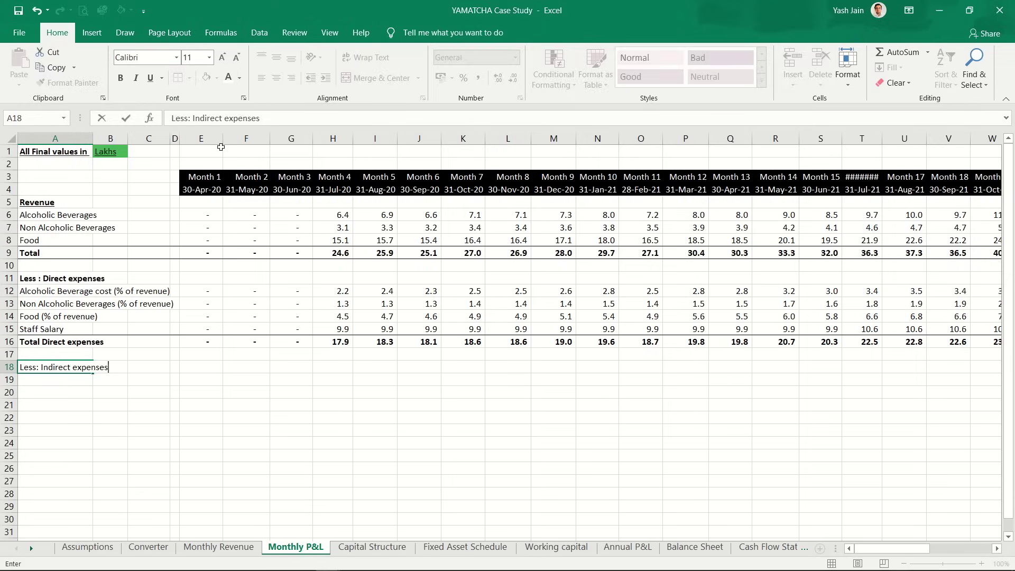
key(ctrl+Return)
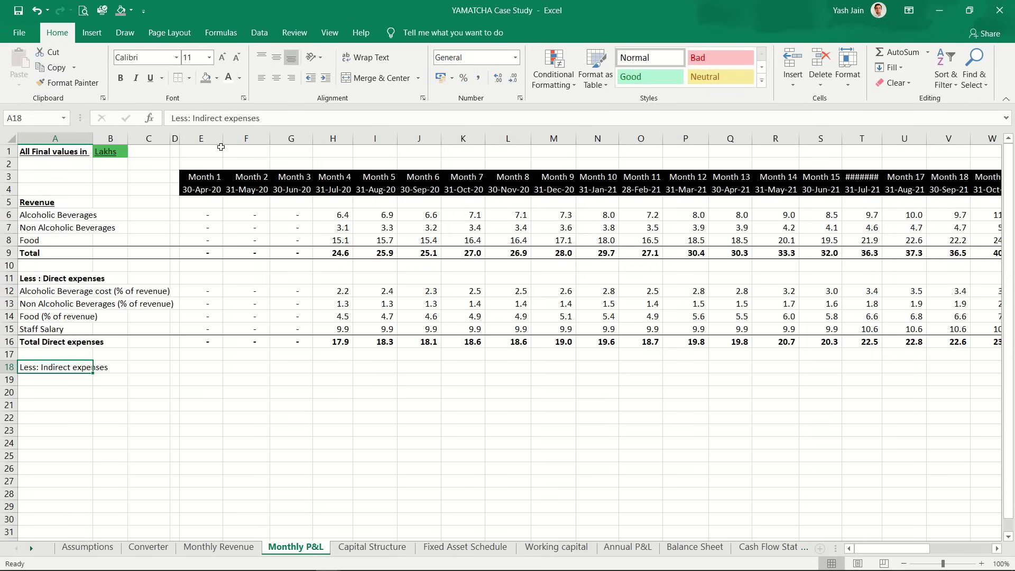
key(ctrl+b)
key(Down)
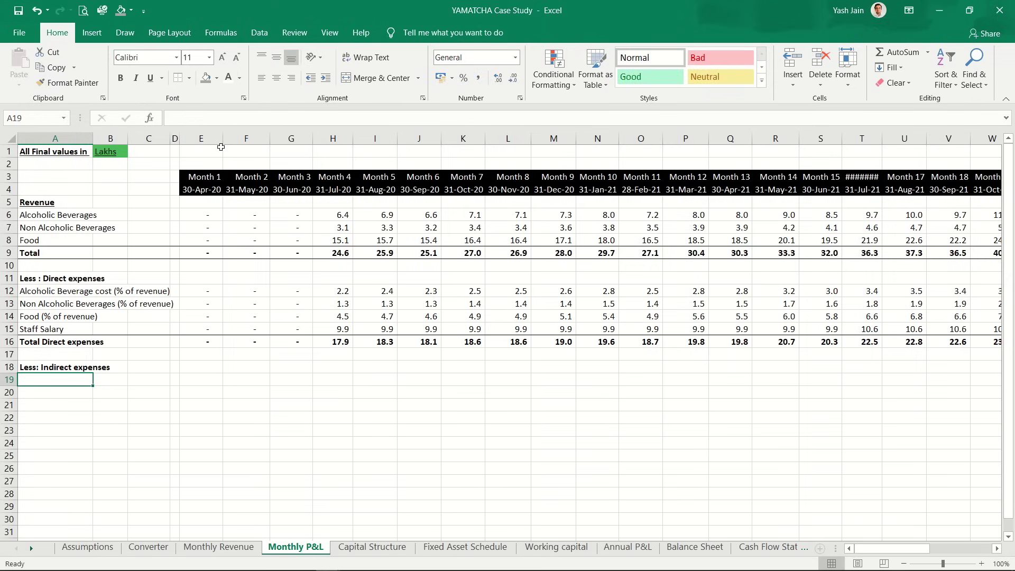
Step: Abandon the A19 link to the Assumptions labels, leaving row 19 empty
text(=)
key(ctrl+Page_Up)
key(ctrl+Page_Up)
key(ctrl+Page_Up)
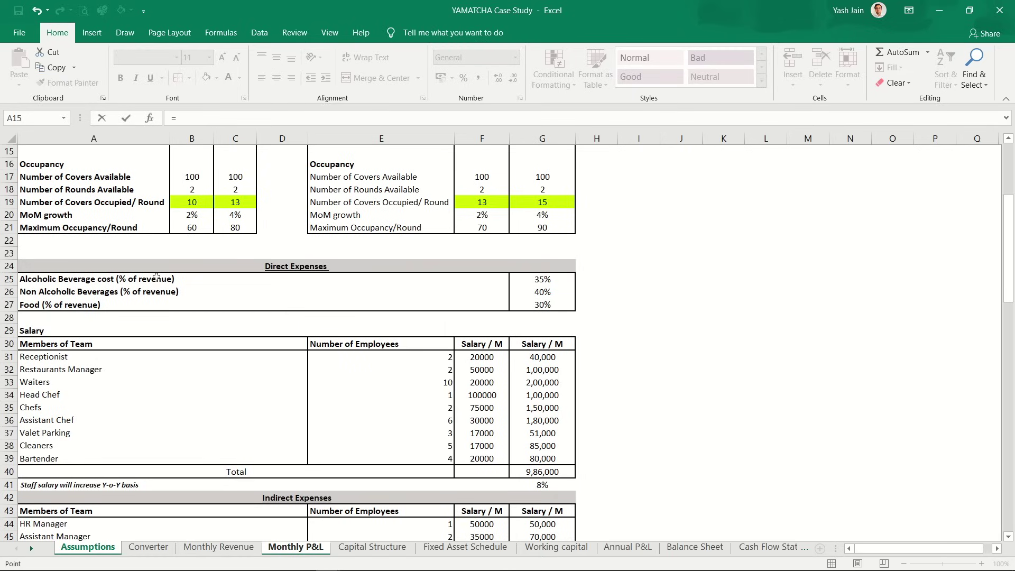
click(139, 330)
key(Down)
key(Down)
key(Down)
key(Down)
key(Down)
key(Down)
key(Down)
key(Down)
key(Down)
key(Down)
key(Down)
key(Down)
key(Down)
key(Down)
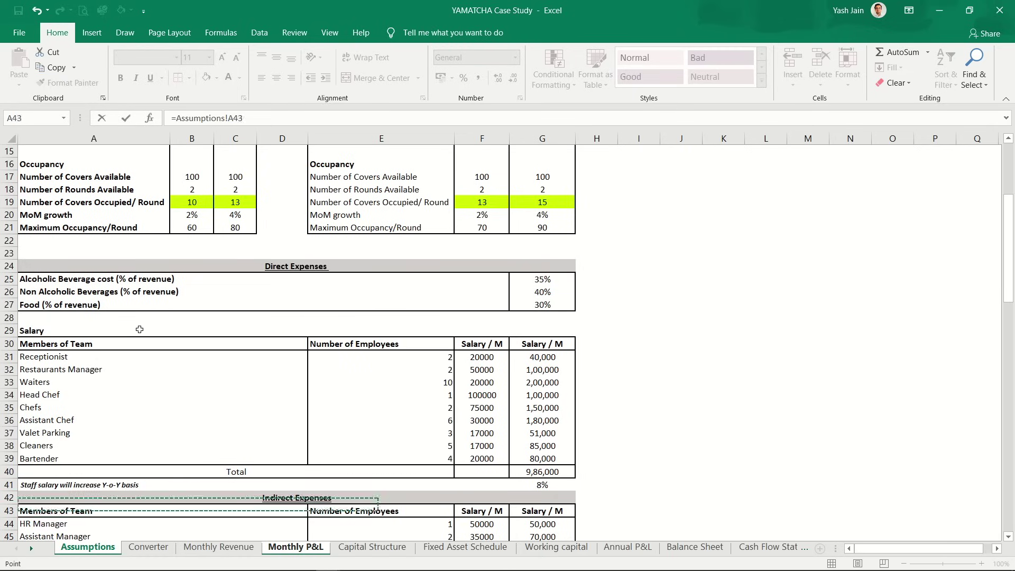
key(Down)
key(Down)
key(Down)
key(Down)
key(Down)
key(Down)
key(Down)
key(Down)
key(Down)
key(Down)
key(Down)
key(Down)
key(Down)
key(Down)
key(Down)
key(Down)
key(Down)
key(Down)
key(Down)
key(Down)
key(Up)
key(Up)
key(Up)
key(Up)
key(Up)
key(Up)
key(Up)
key(Up)
key(Up)
key(Up)
key(Up)
key(Up)
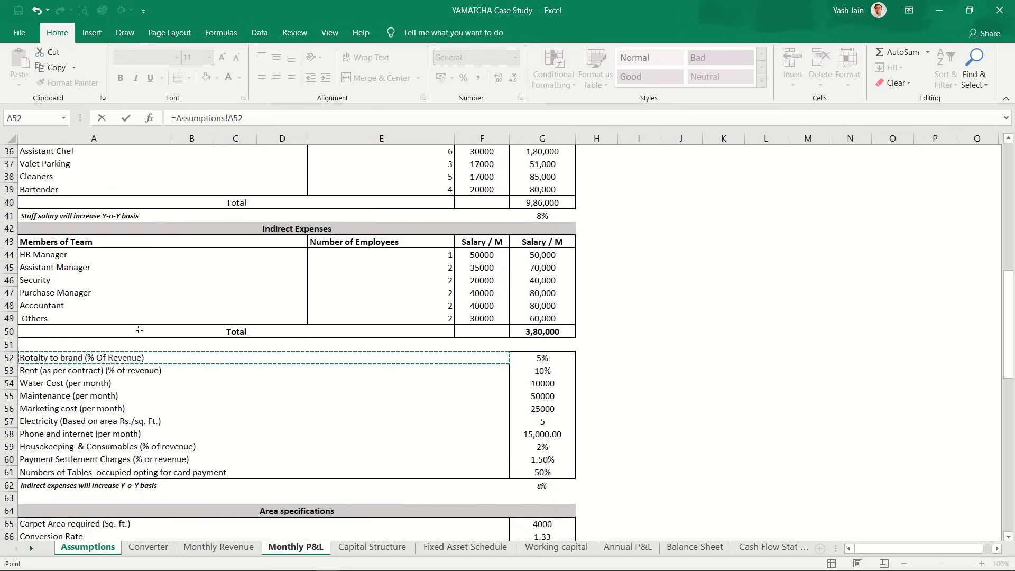
key(Up)
key(Up)
key(Up)
key(Up)
key(Up)
key(Up)
key(Up)
key(Up)
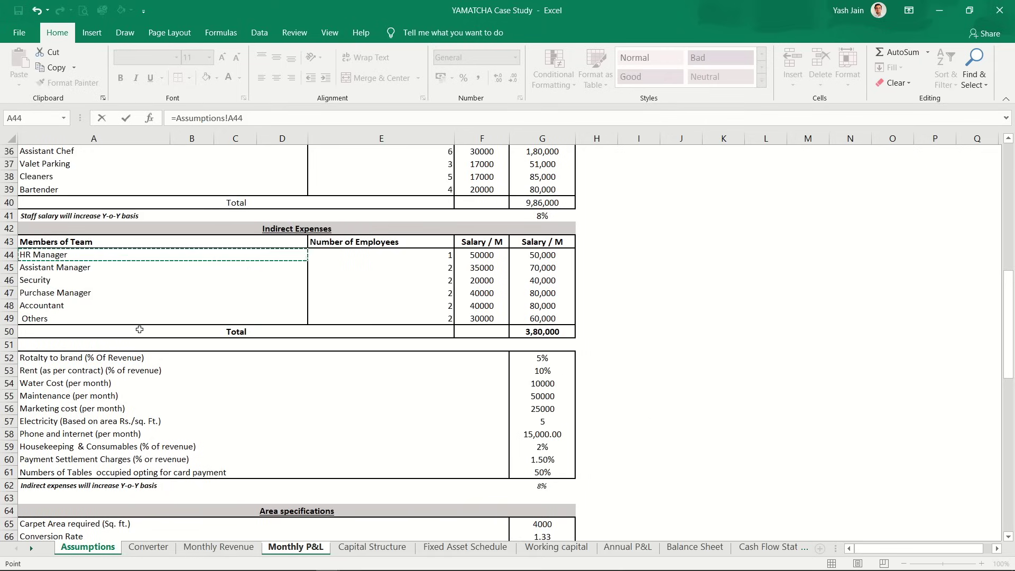
key(Down)
key(Down)
key(Down)
key(Down)
key(Down)
key(Down)
key(Down)
key(Down)
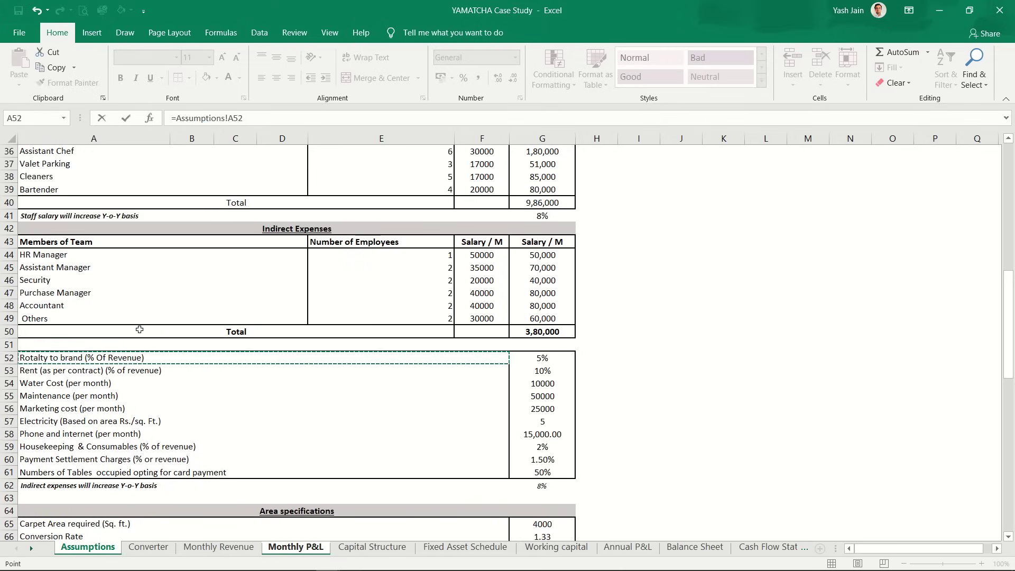
key(Down)
key(Down)
key(Down)
key(Down)
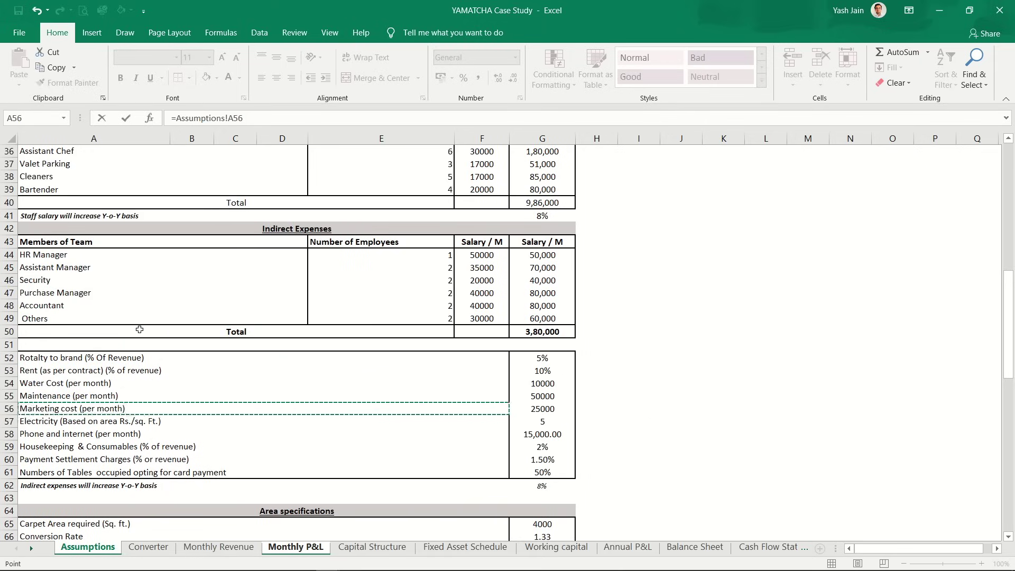
key(Down)
key(Down)
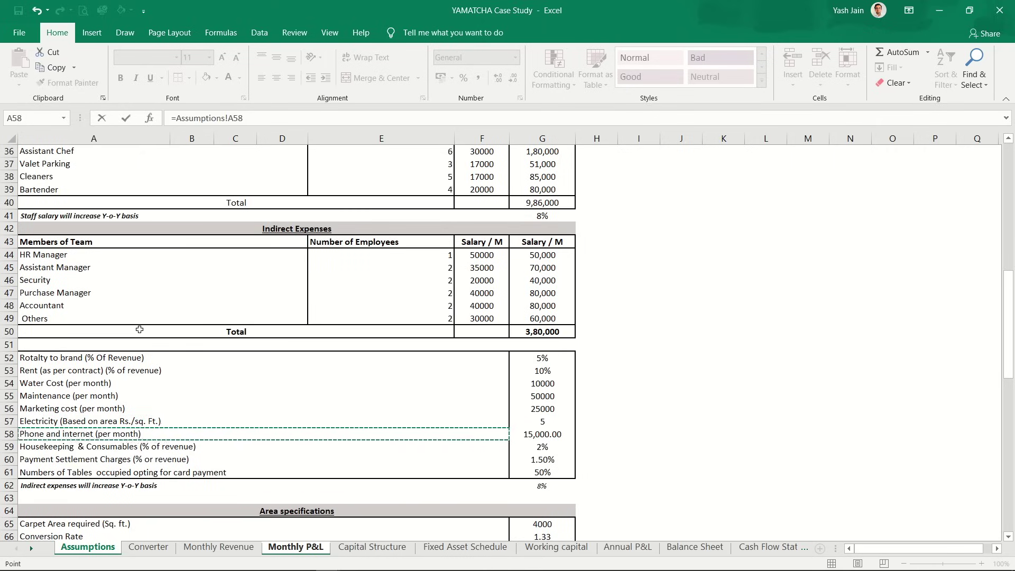
key(Down)
key(Down)
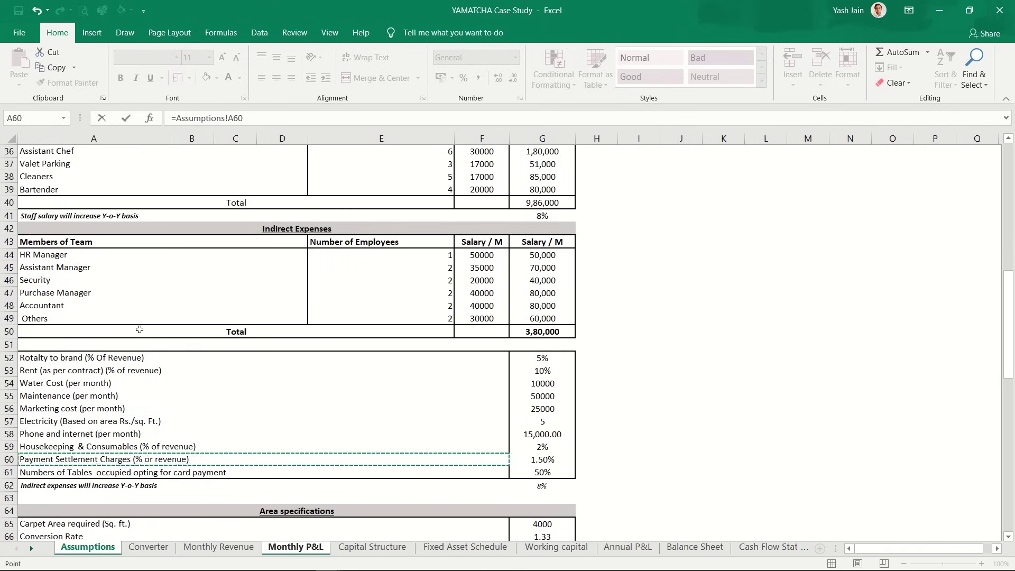
key(Up)
key(Up)
key(Up)
key(Up)
key(Up)
key(Up)
key(Up)
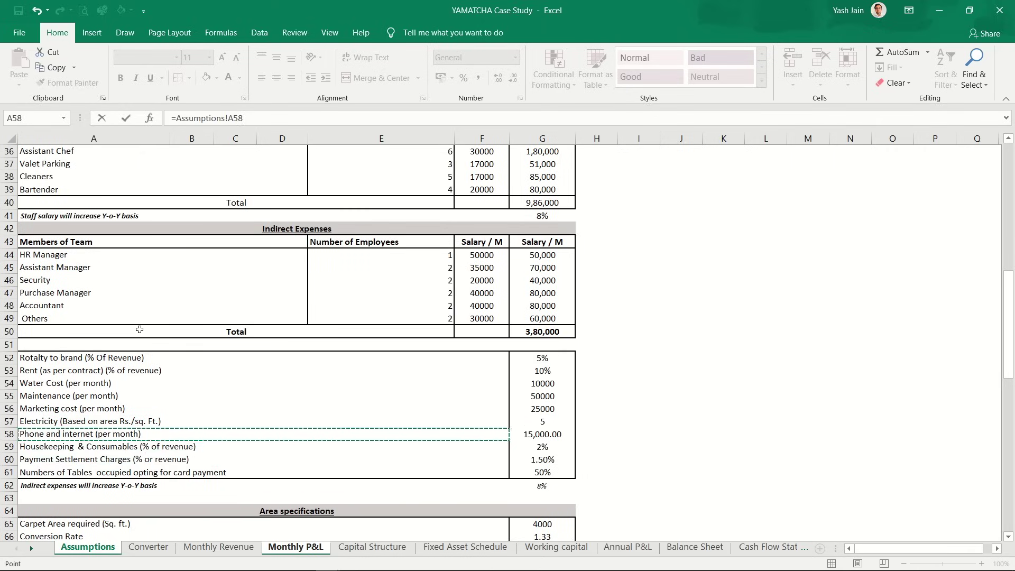
key(Escape)
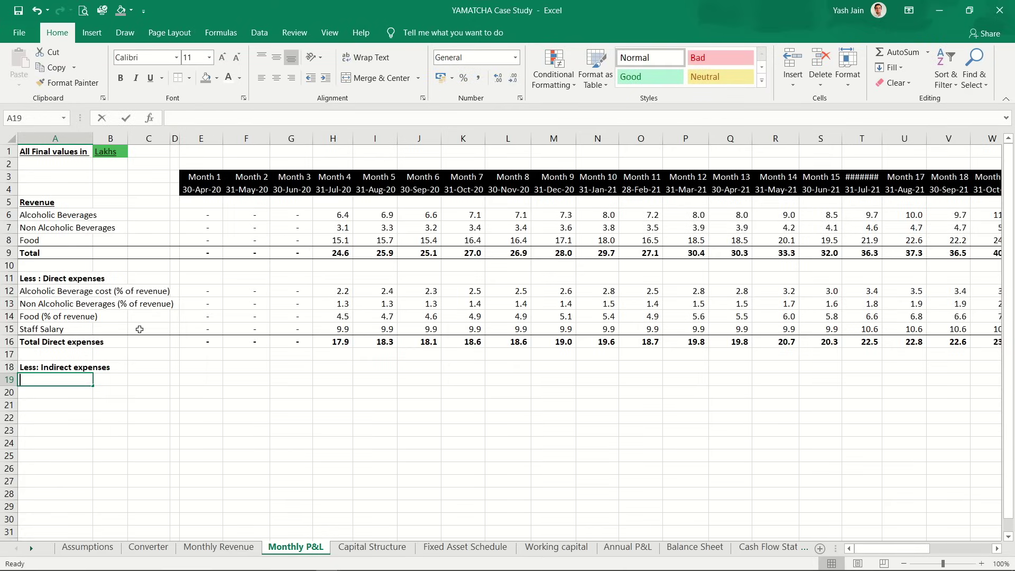
Step: Type 'Other staff Salary' in A19 and link A20 to the Assumptions label in A52
text(Other staff Salary)
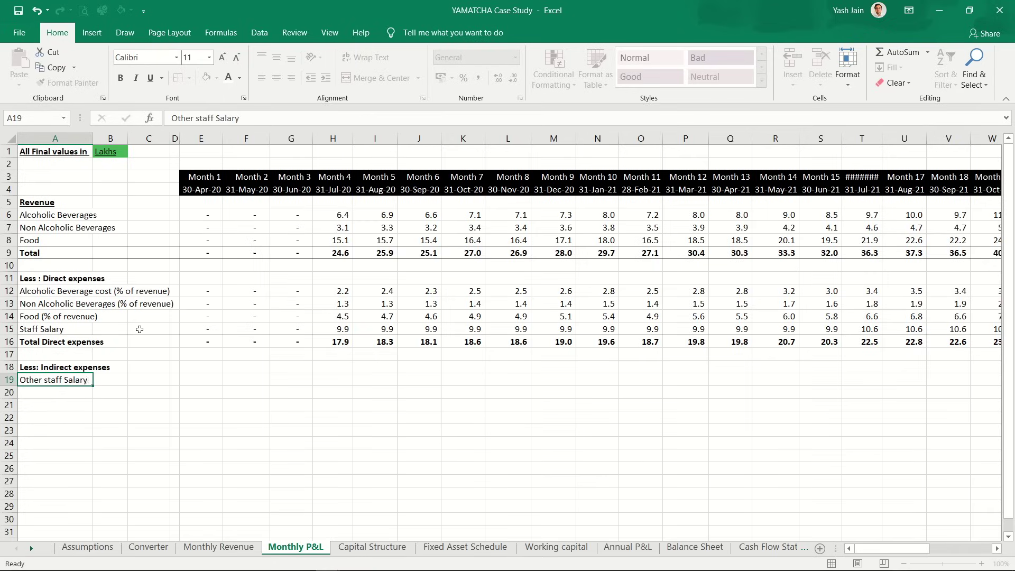
key(Down)
text(=)
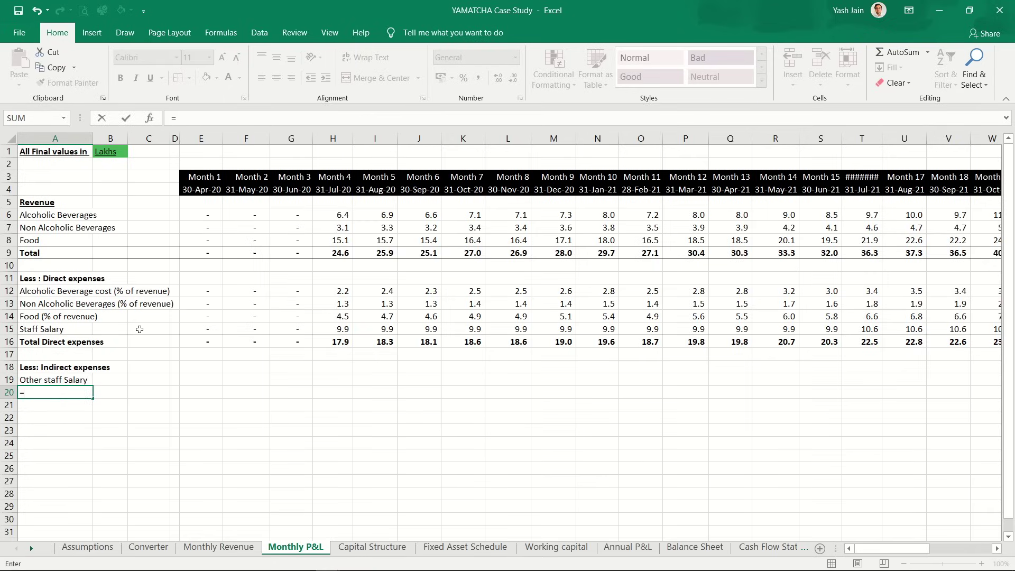
key(ctrl+Page_Up)
key(ctrl+Page_Up)
key(ctrl+Page_Up)
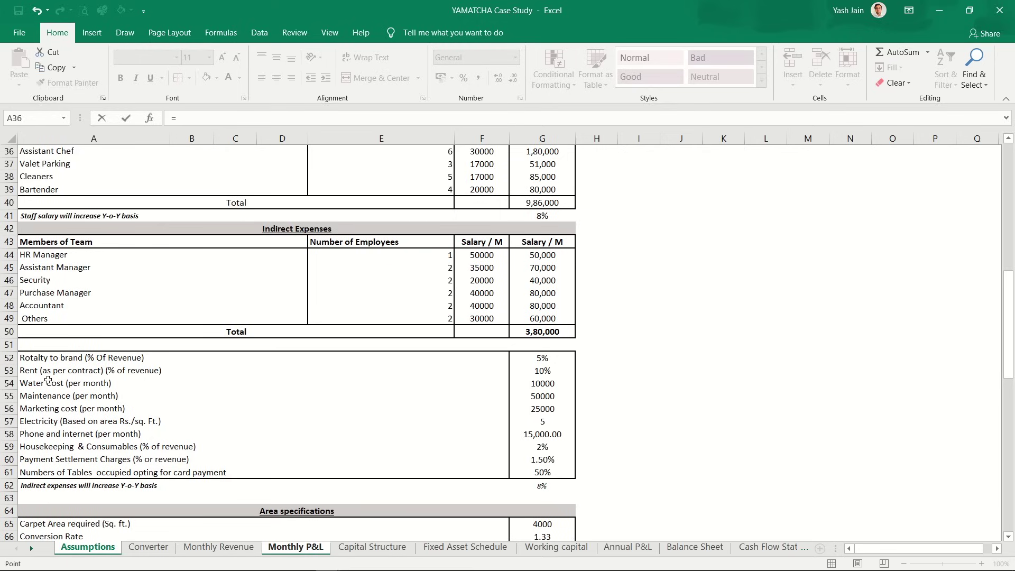
click(34, 361)
key(Return)
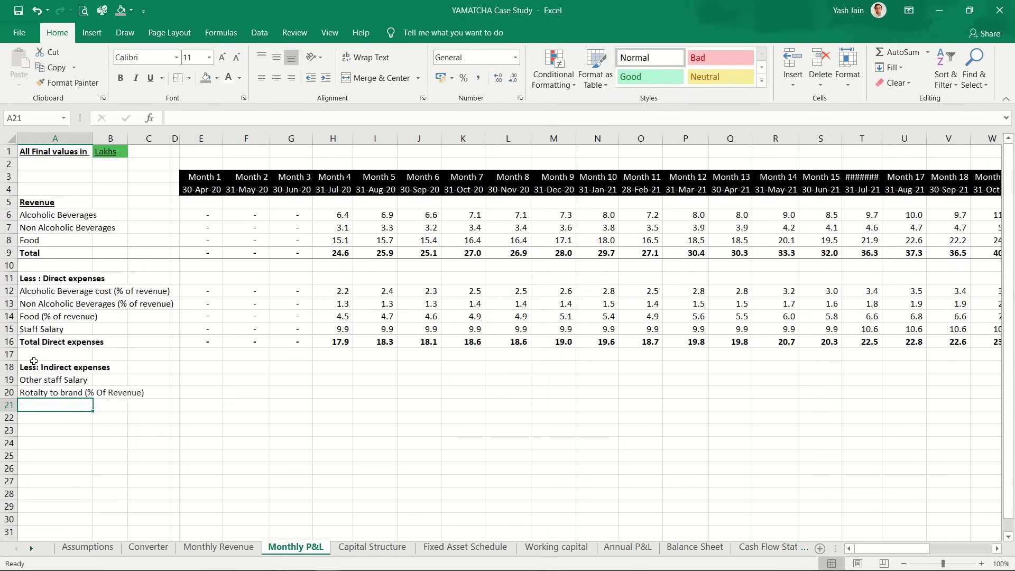
Step: Copy the label link down to A28 and delete the extra Numbers of Tables row
key(ctrl+c)
key(shift+Down)
key(shift+Down)
key(shift+Down)
key(shift+Down)
key(shift+Down)
key(shift+Down)
key(shift+Down)
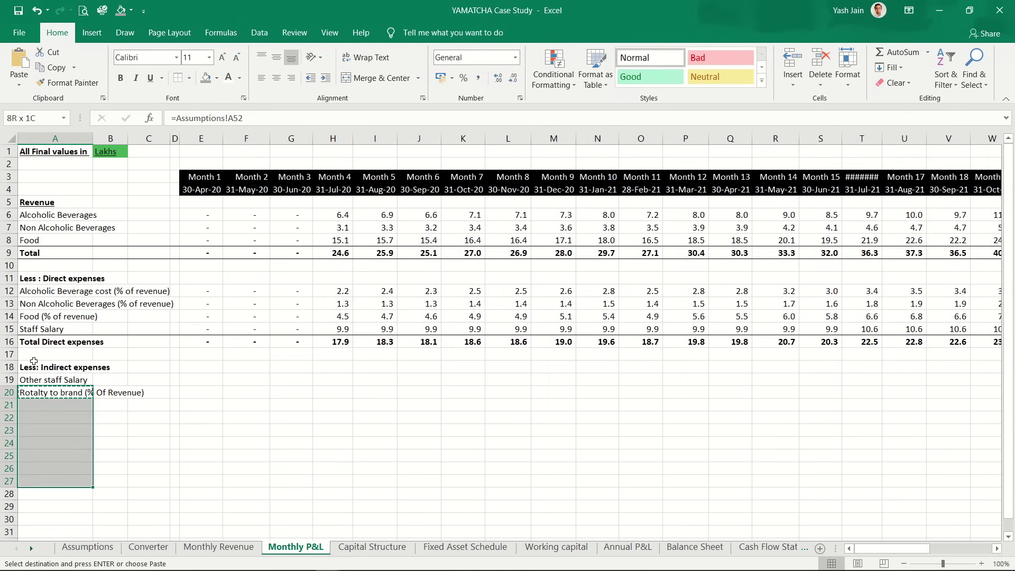
key(ctrl+v)
key(Down)
key(Down)
key(Down)
key(Down)
key(Down)
key(Down)
key(Down)
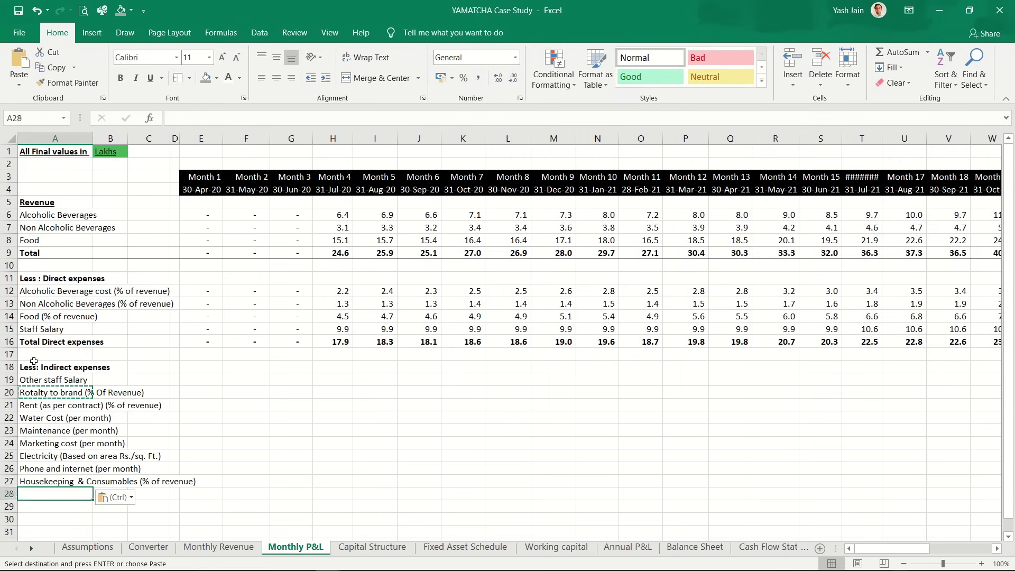
key(Escape)
key(ctrl+c)
key(shift+Down)
key(shift+Down)
key(ctrl+v)
key(Down)
key(Down)
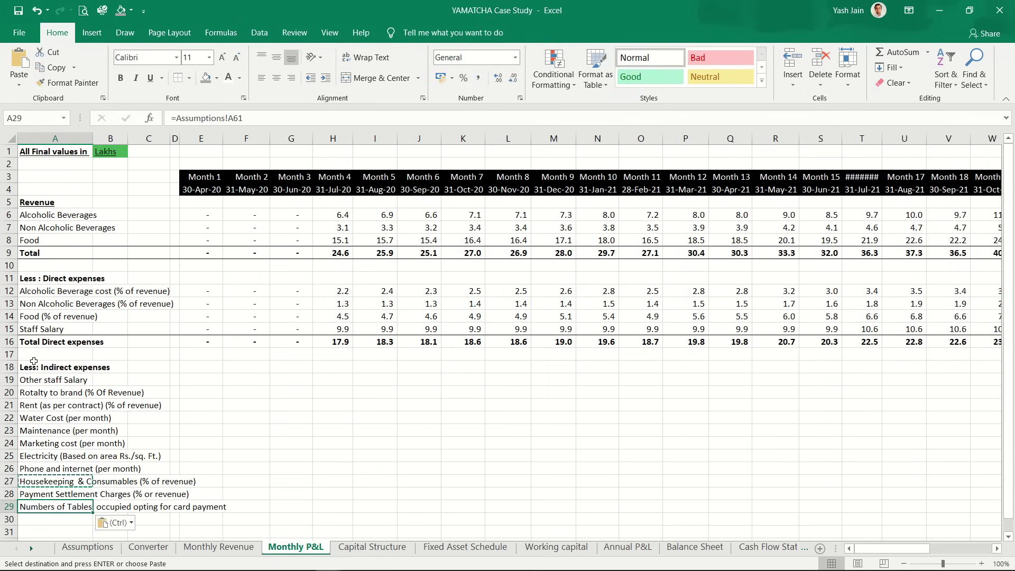
key(shift+space)
key(ctrl+minus)
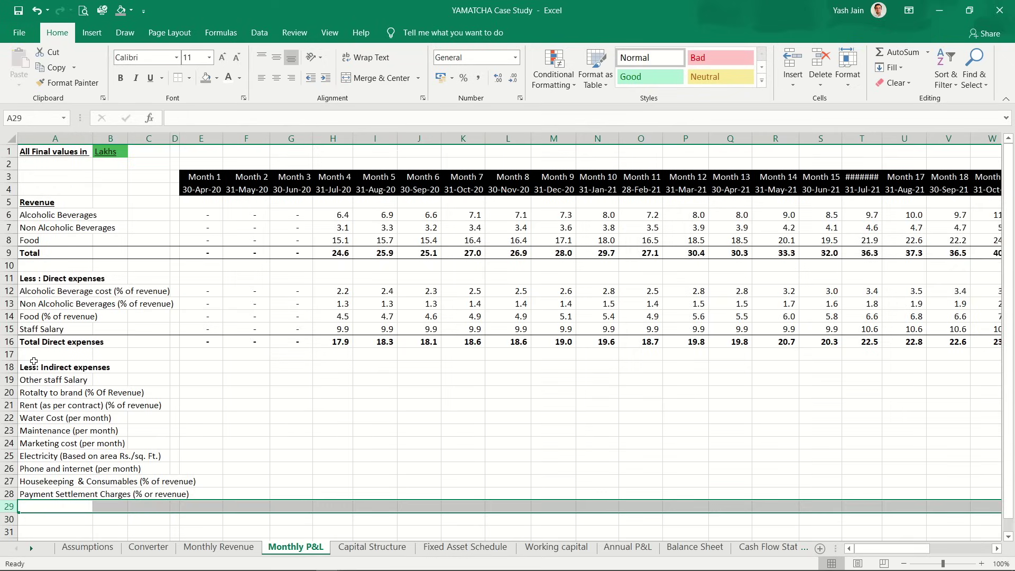
Step: Review the linked labels from Other staff Salary to Payment Settlement Charges
key(Up)
key(Up)
key(Up)
key(Up)
key(Up)
key(Up)
key(Up)
key(Up)
key(Up)
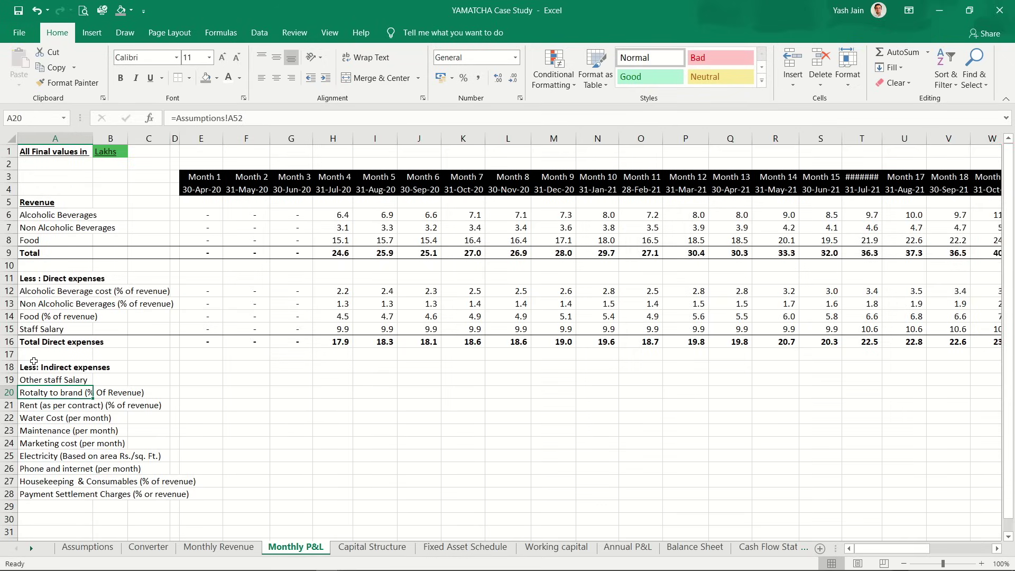
key(Down)
key(Down)
key(Down)
key(Down)
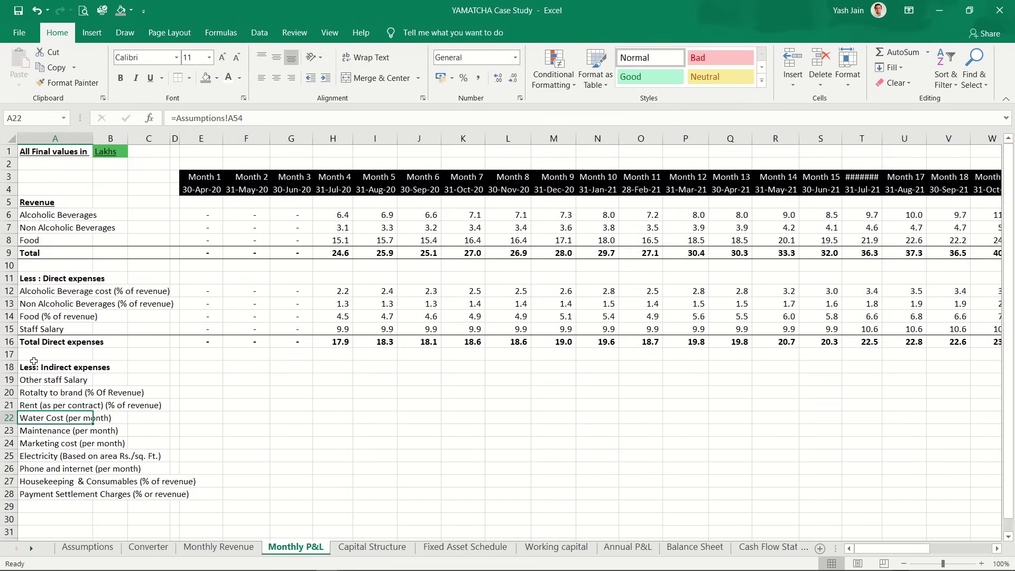
key(Down)
key(Down)
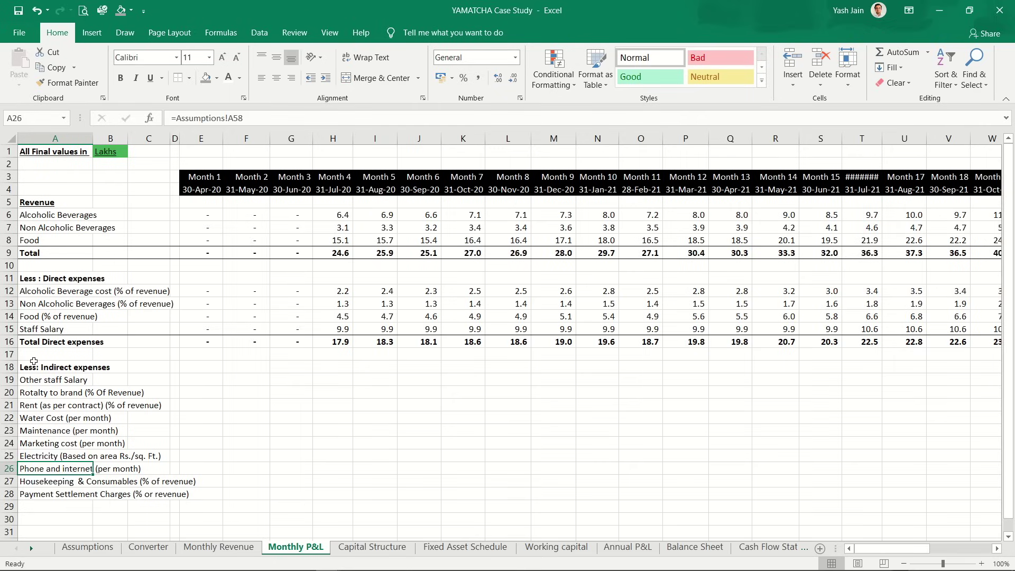
key(Up)
key(Up)
key(Down)
key(Down)
key(Down)
key(Down)
key(Down)
key(Up)
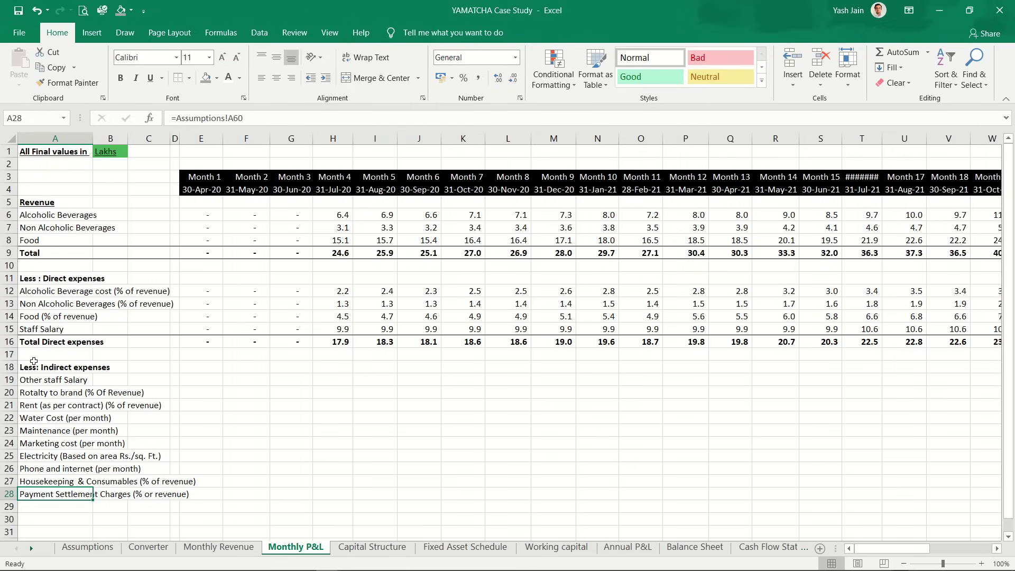
key(Up)
key(Up)
key(Up)
key(Up)
key(Up)
key(Up)
key(Up)
key(Up)
key(Up)
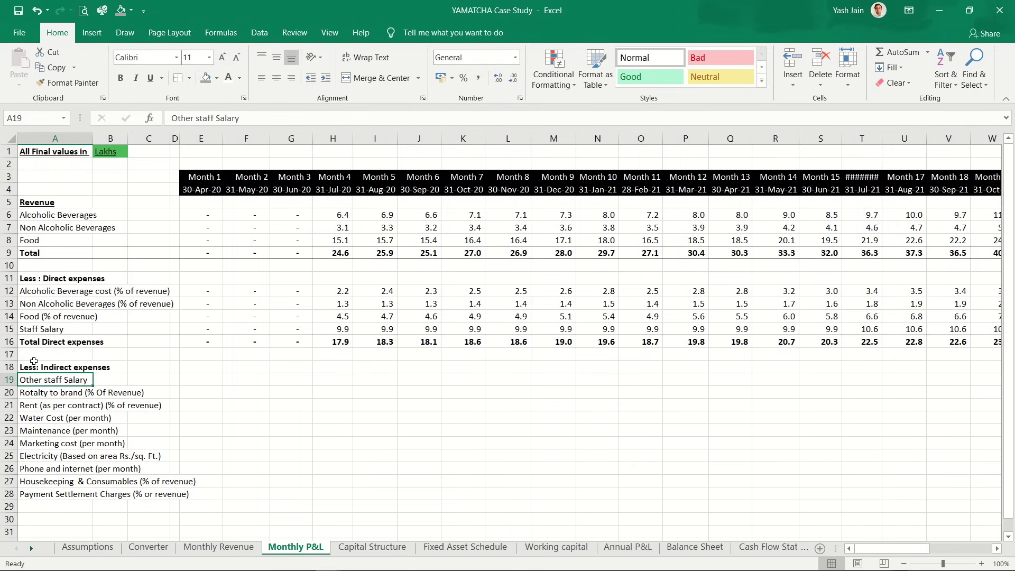
key(Down)
key(Down)
key(Down)
key(Down)
key(Down)
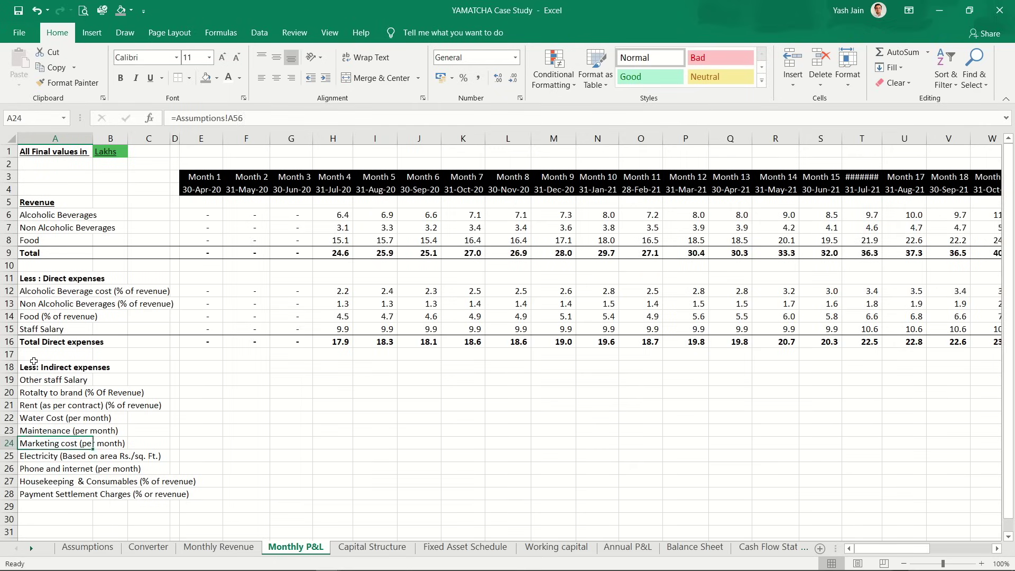
key(Up)
key(Up)
key(Up)
key(Up)
key(Up)
key(Down)
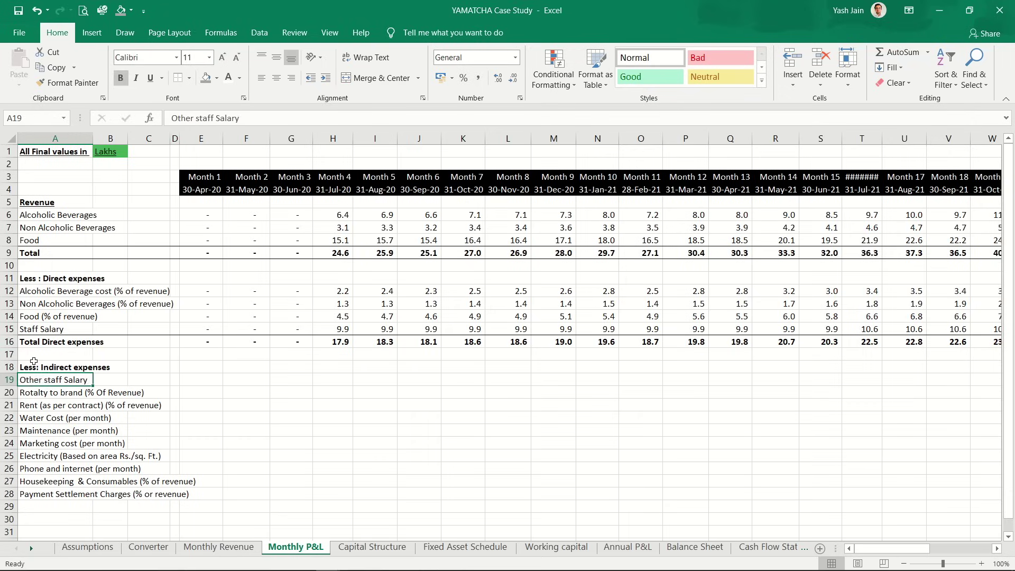
Step: Copy the row 15 Staff Salary formulas and paste them into row 19 from E19
key(Right)
key(Right)
key(Right)
key(Right)
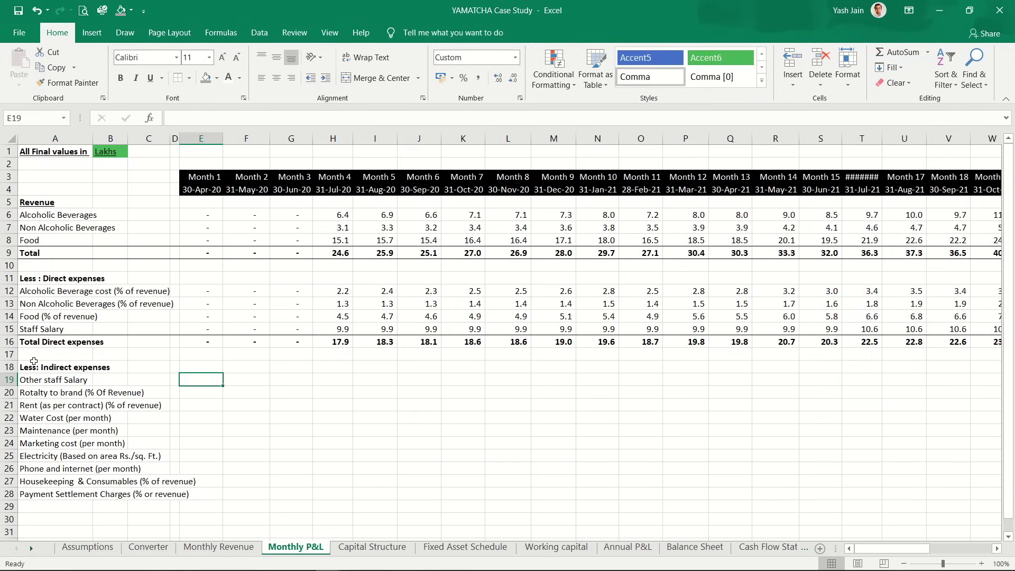
key(Right)
key(Up)
key(Up)
key(Up)
key(Left)
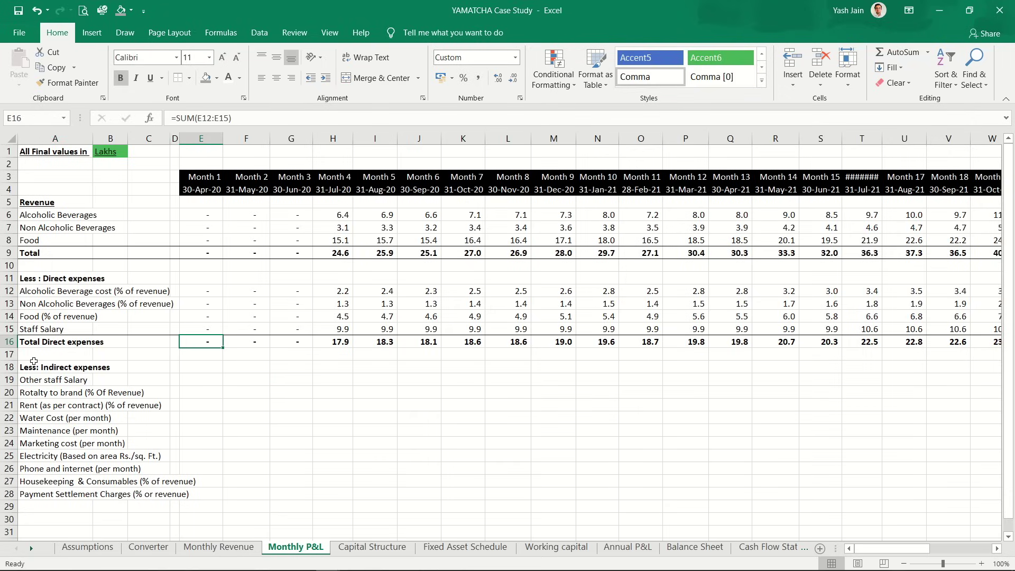
key(Up)
key(Up)
key(Down)
key(ctrl+shift+Right)
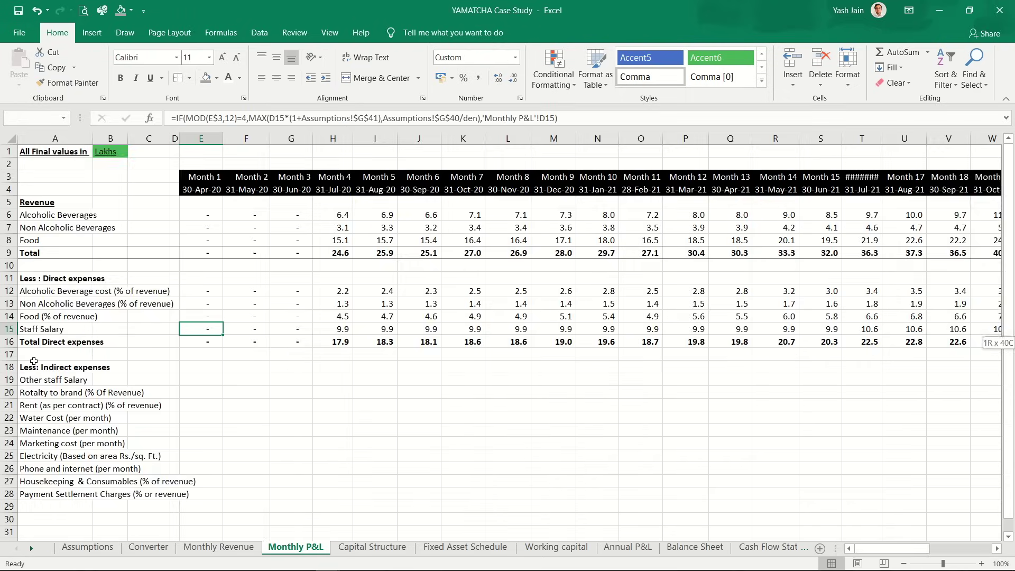
key(ctrl+c)
key(Left)
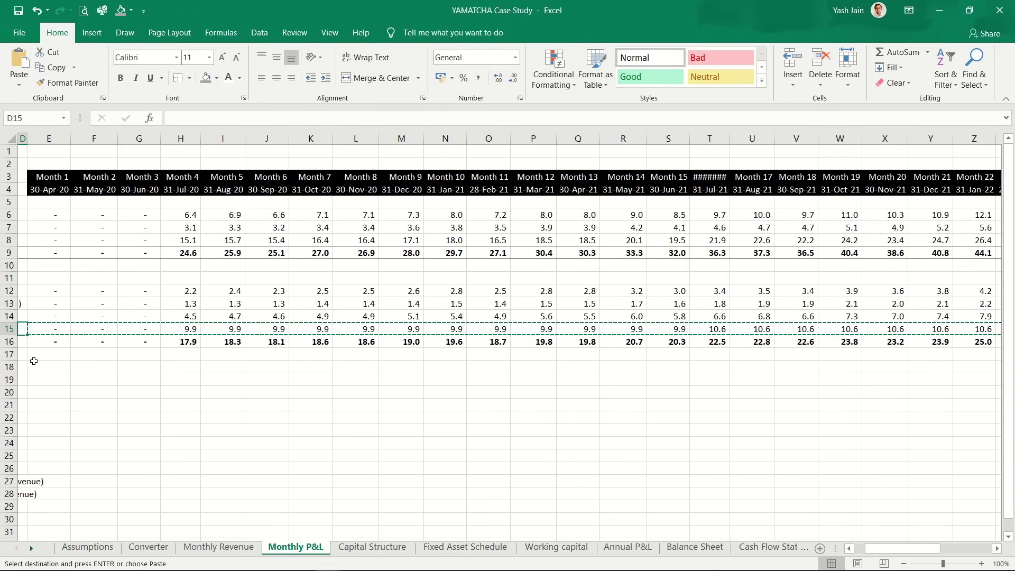
key(Down)
key(Left)
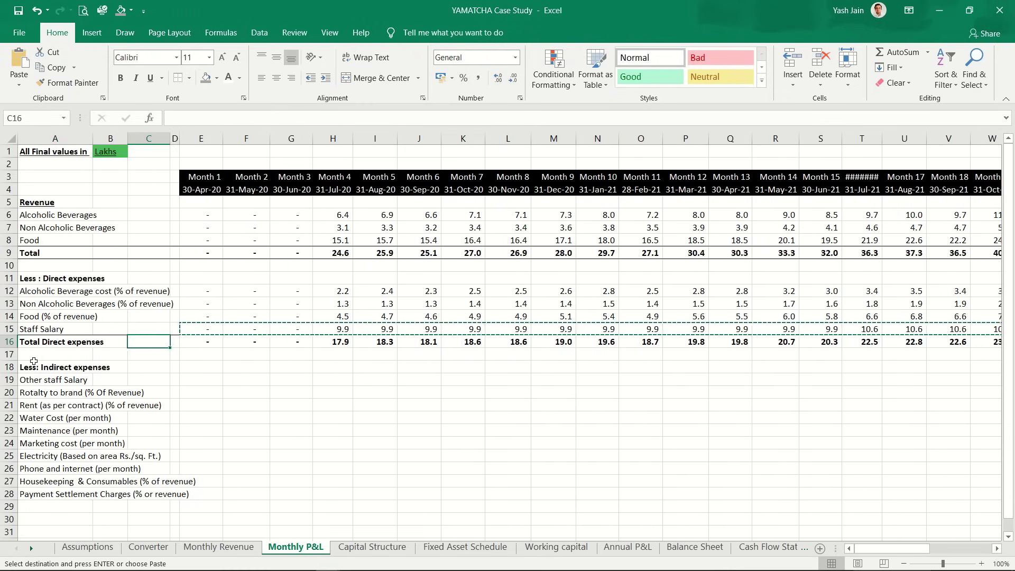
key(Down)
key(Down)
key(Down)
key(Right)
key(Right)
key(ctrl+v)
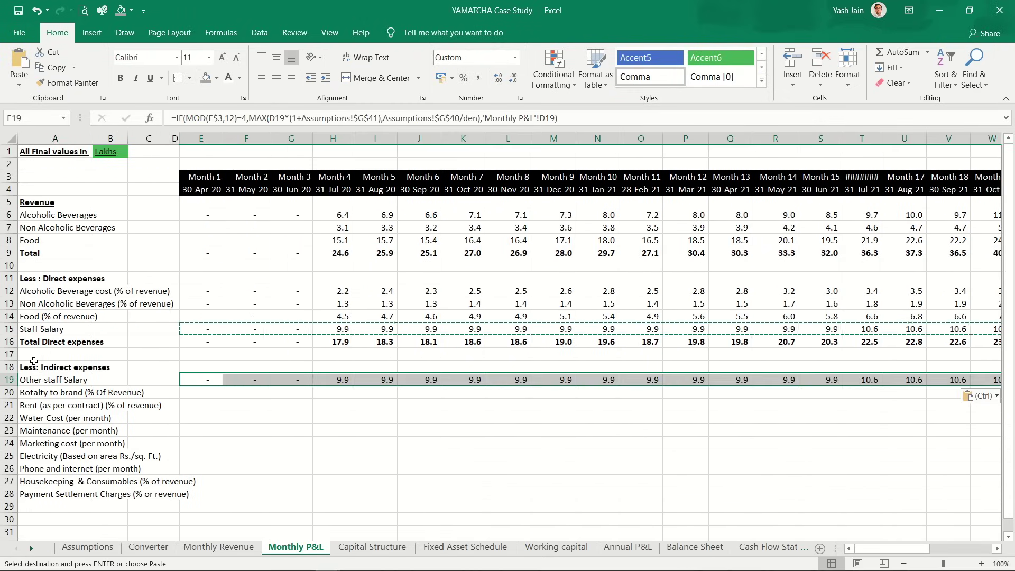
key(Left)
key(Right)
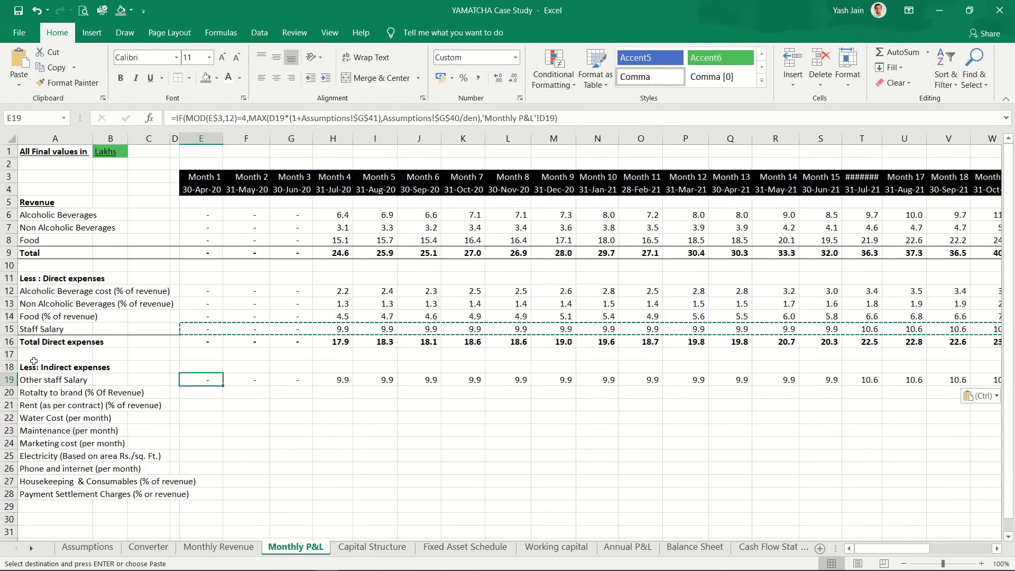
Step: In E19, replace Assumptions!$G$40 with the indirect staff total Assumptions!$G$50
key(F2)
key(Left)
key(Left)
key(Left)
key(Left)
key(Left)
key(Left)
key(Left)
key(Left)
key(Left)
key(Left)
key(Left)
key(Left)
key(Left)
key(Left)
key(Left)
key(Left)
key(Left)
key(Left)
key(Left)
key(Left)
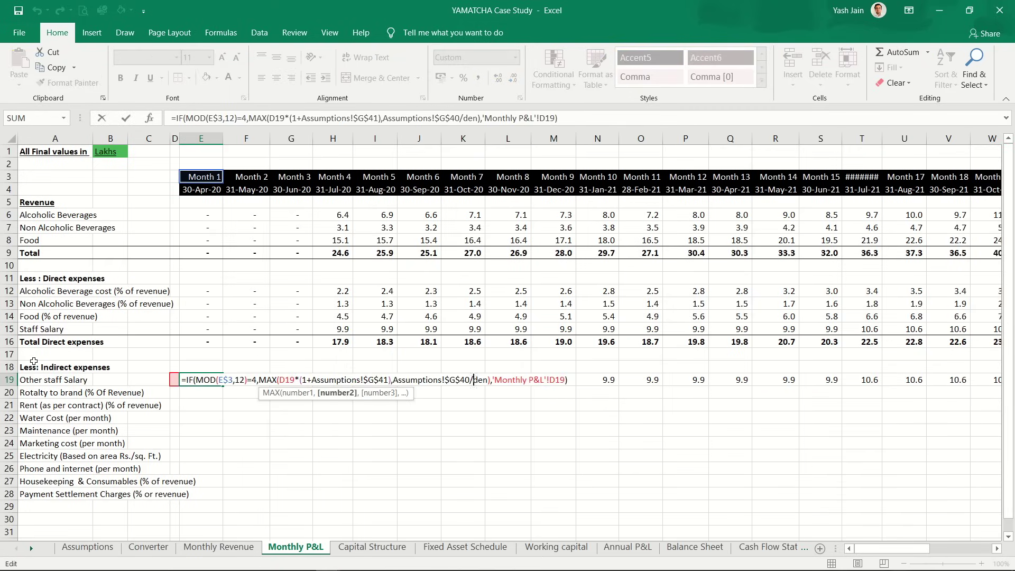
key(Left)
key(Left)
key(Left)
key(Left)
key(Left)
key(Left)
key(Left)
key(Left)
key(Left)
key(Left)
key(Left)
key(Left)
key(Left)
key(Left)
key(Left)
key(Left)
key(Left)
key(Left)
key(Left)
key(Left)
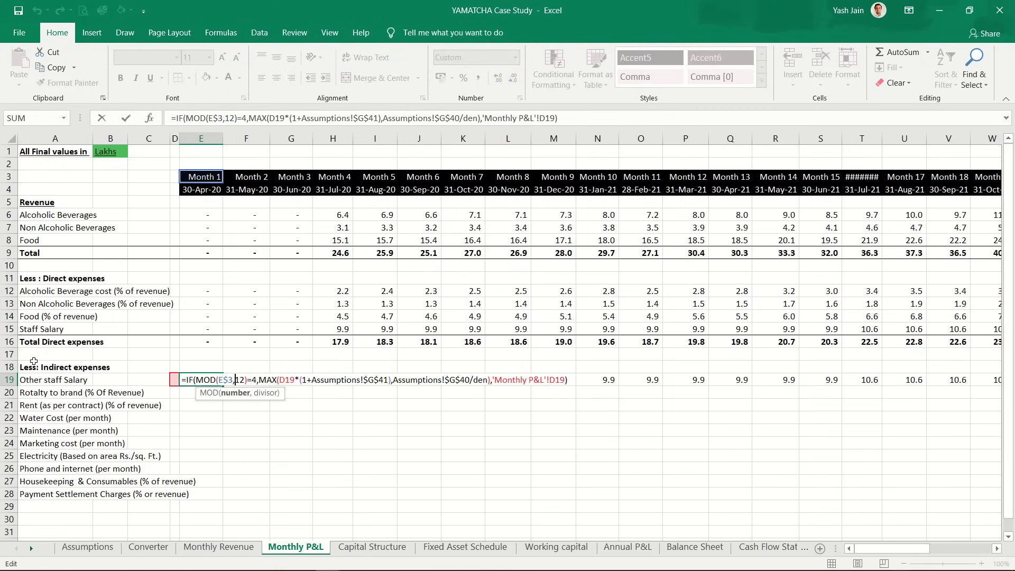
key(Right)
key(Right)
key(Right)
key(Right)
key(Right)
key(Right)
key(Right)
key(Right)
key(Right)
key(Right)
key(Right)
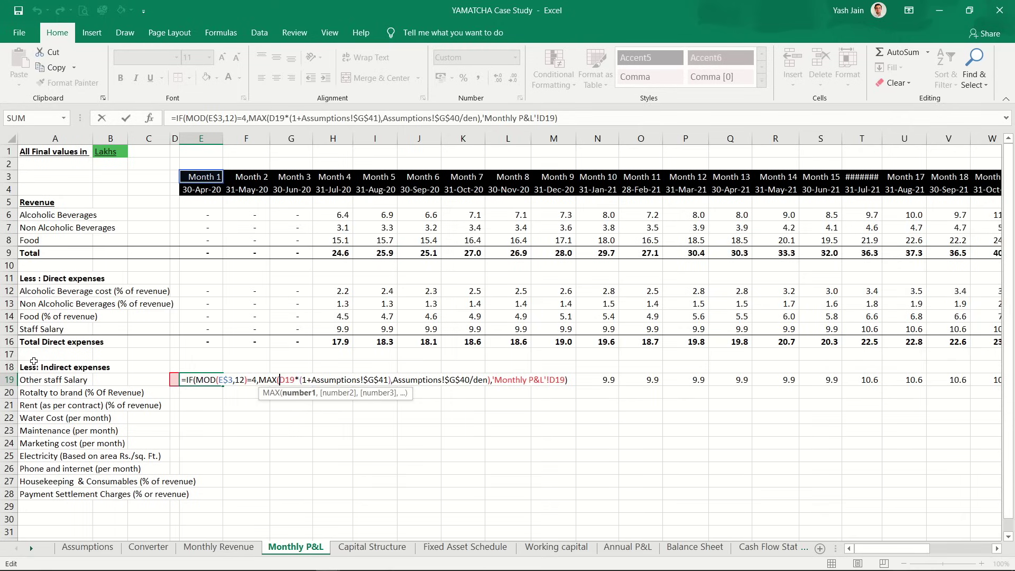
key(Right)
key(Right)
key(Right)
key(Right)
key(Right)
key(Right)
key(Right)
key(Right)
key(Right)
key(Right)
key(Right)
key(Right)
key(Right)
key(Right)
key(Right)
key(Right)
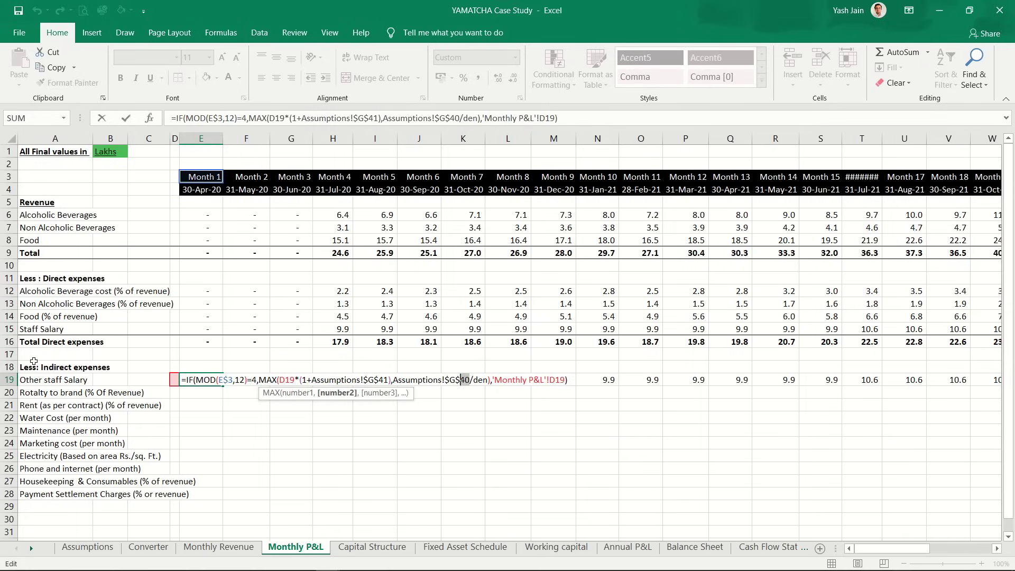
key(Delete)
key(Delete)
key(BackSpace)
key(BackSpace)
key(BackSpace)
key(BackSpace)
key(BackSpace)
key(BackSpace)
key(BackSpace)
key(BackSpace)
key(BackSpace)
key(BackSpace)
key(BackSpace)
key(BackSpace)
key(BackSpace)
key(BackSpace)
key(BackSpace)
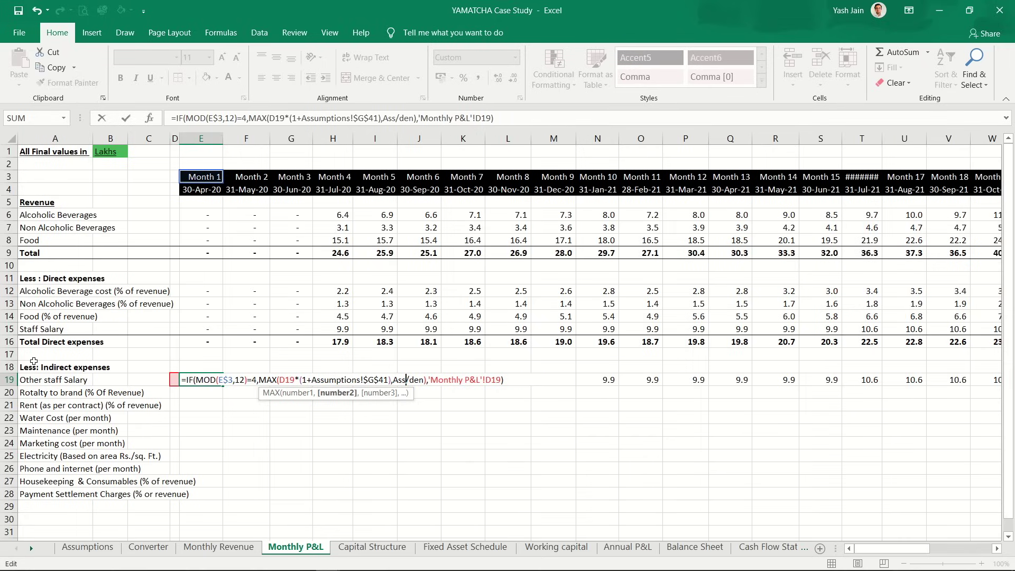
key(ctrl+Page_Up)
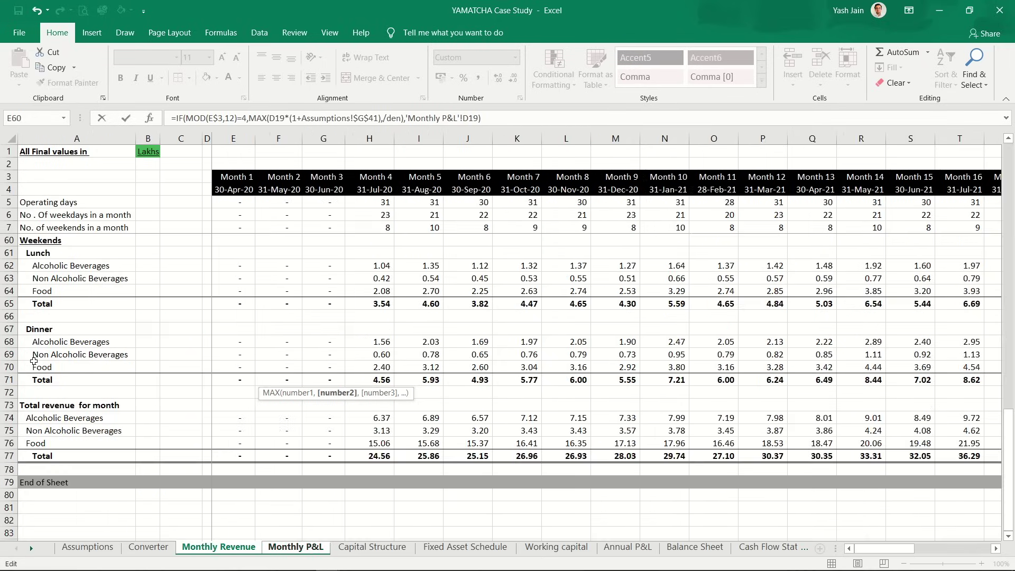
key(ctrl+Page_Up)
key(ctrl+Page_Up)
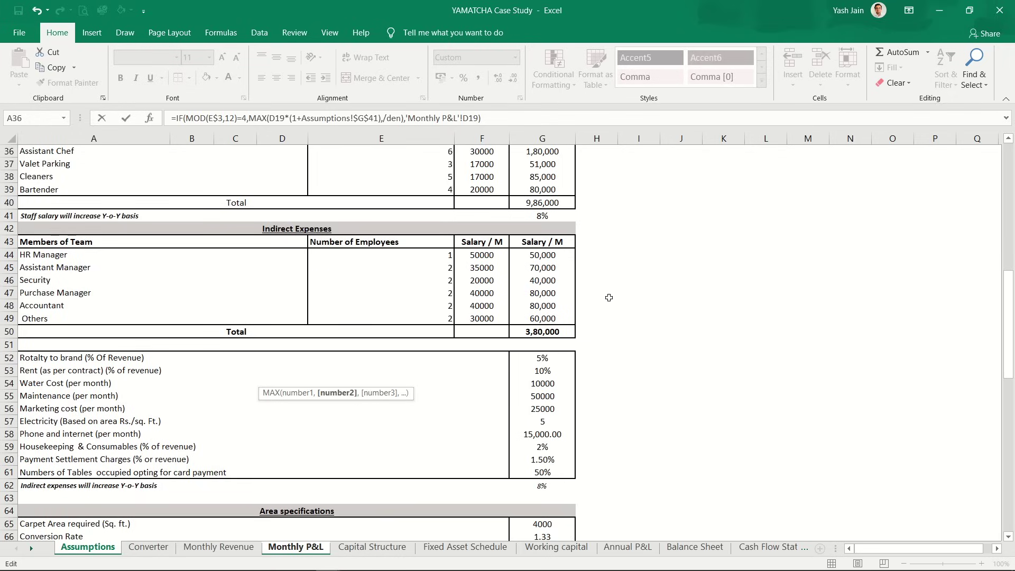
click(546, 330)
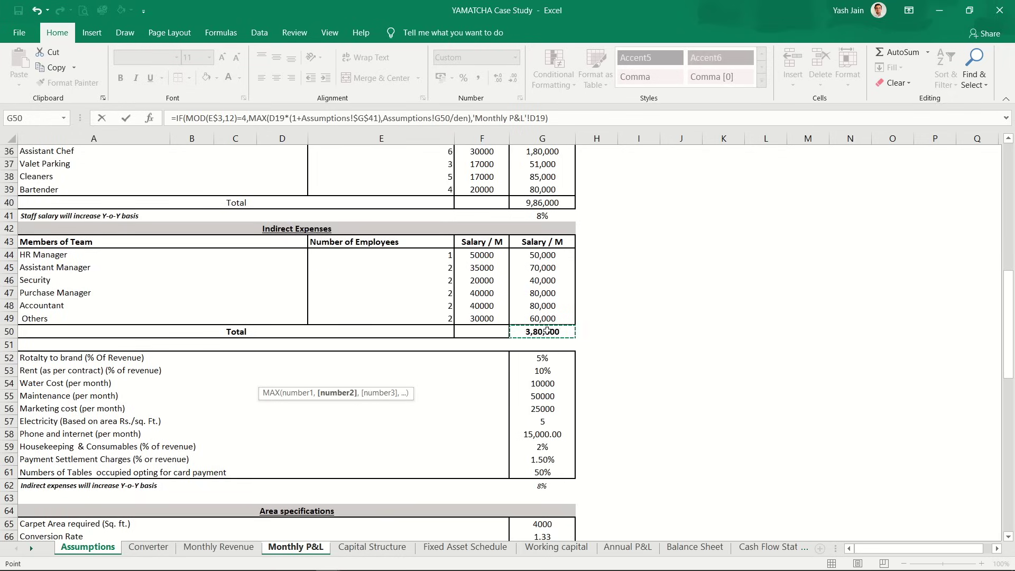
key(F4)
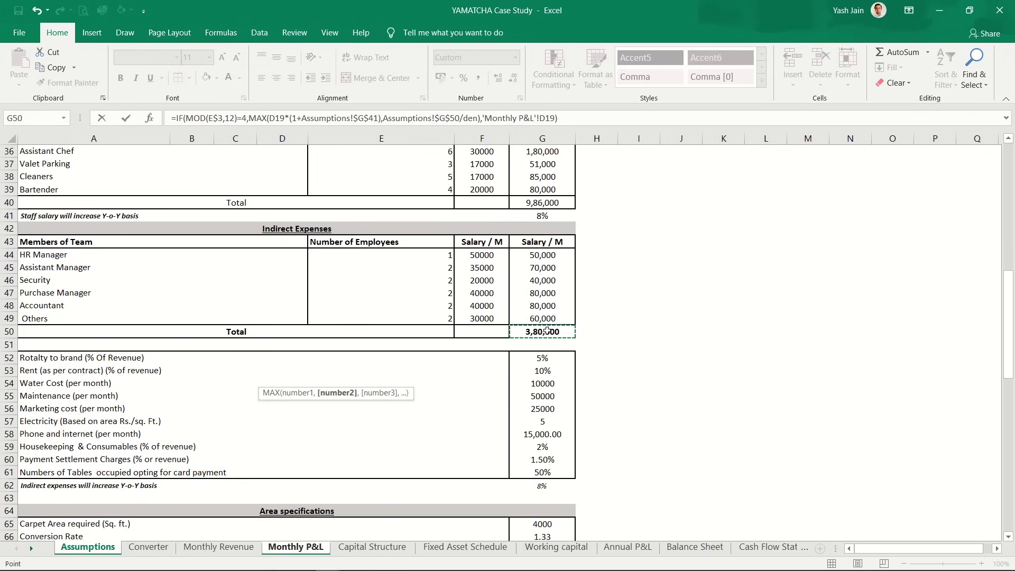
key(ctrl+Page_Down)
key(ctrl+Page_Down)
key(ctrl+Page_Down)
key(ctrl+Return)
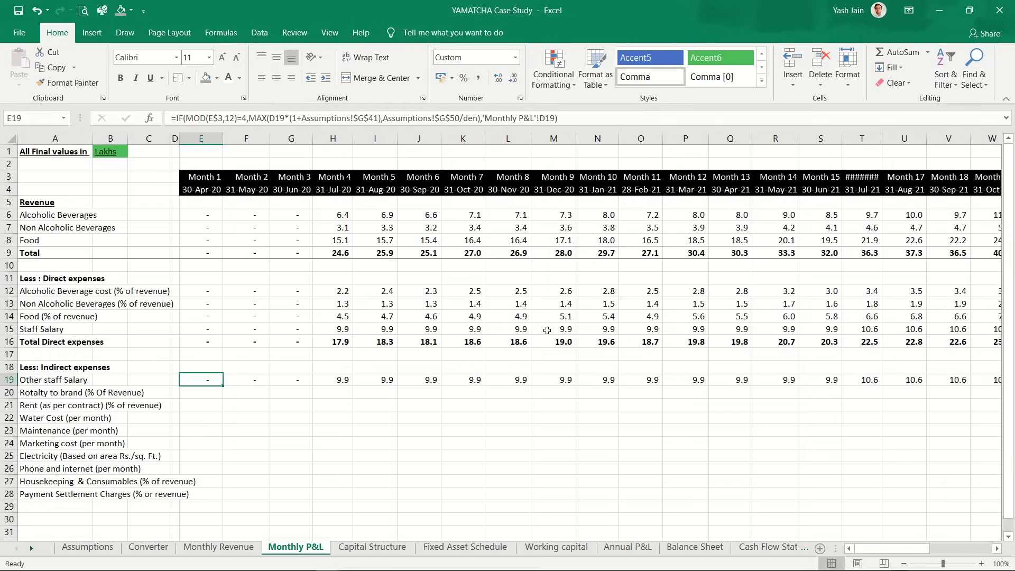
Step: Copy the E19 formula across E19:AN19 and check the values rise from 3.8 to 4.4
key(ctrl+c)
key(ctrl+shift+Right)
key(ctrl+v)
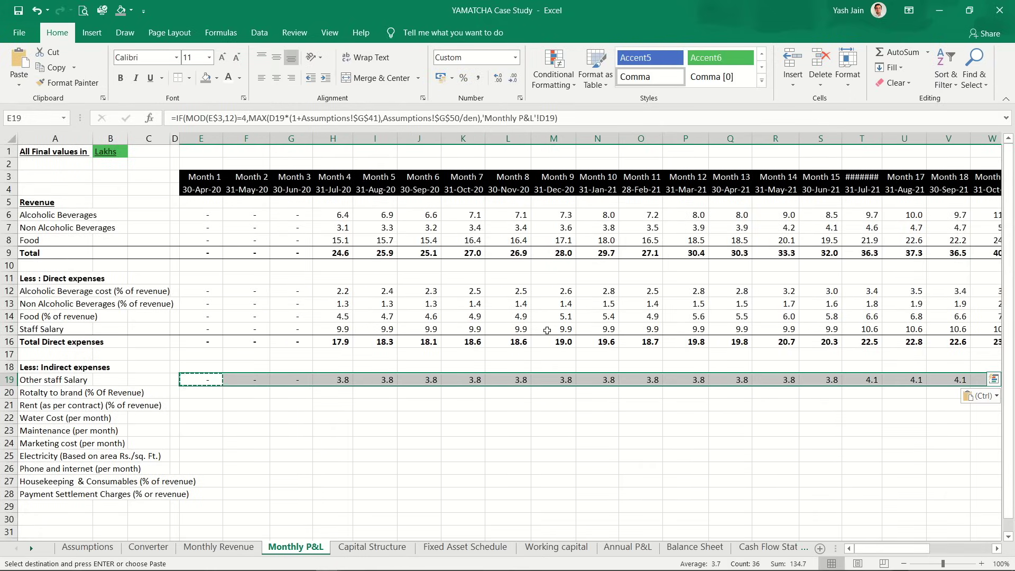
key(Right)
key(Right)
key(Right)
key(Right)
key(Right)
key(Right)
key(Right)
key(Right)
key(Right)
key(Right)
key(Right)
key(Right)
key(Right)
key(Right)
key(Right)
key(Right)
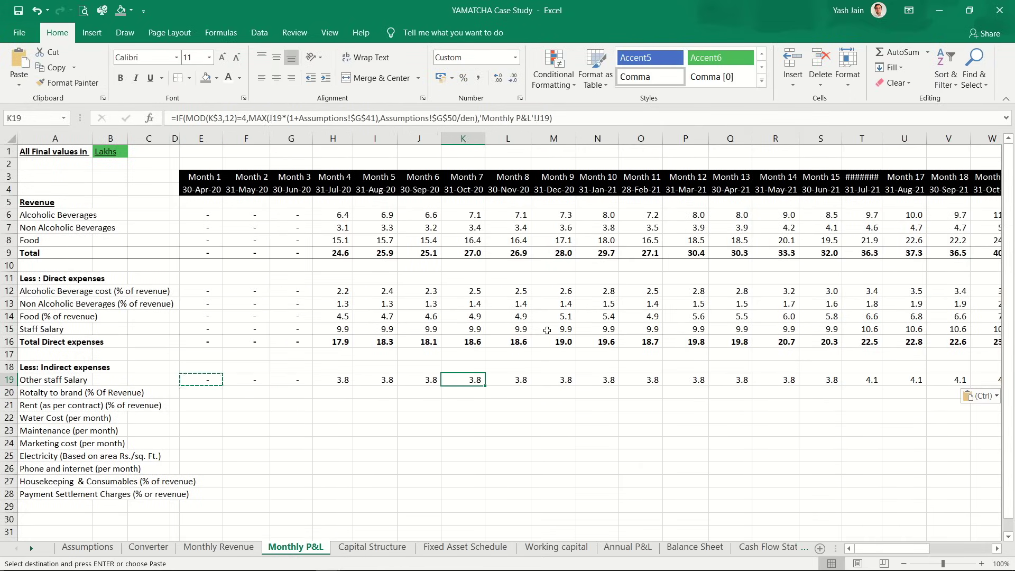
key(Right)
key(Right)
key(Right)
key(Right)
key(Right)
key(Right)
key(Right)
key(Right)
key(Right)
key(Right)
key(Right)
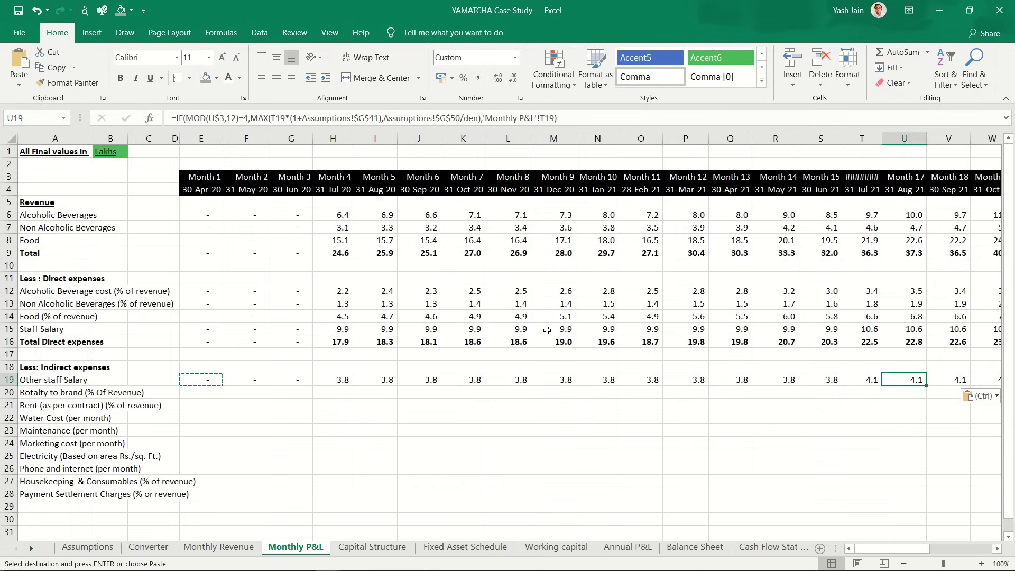
key(Right)
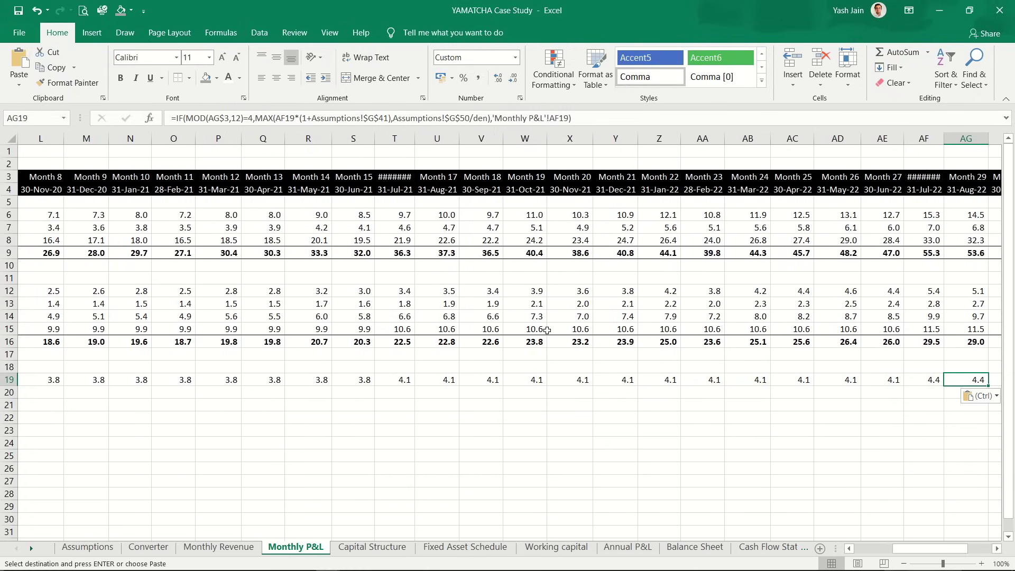
key(Left)
key(Left)
key(Left)
key(Left)
key(Left)
key(Left)
key(Left)
key(Left)
key(Left)
key(Left)
key(Left)
key(Left)
key(Left)
key(Left)
key(Left)
key(Left)
key(Left)
key(Left)
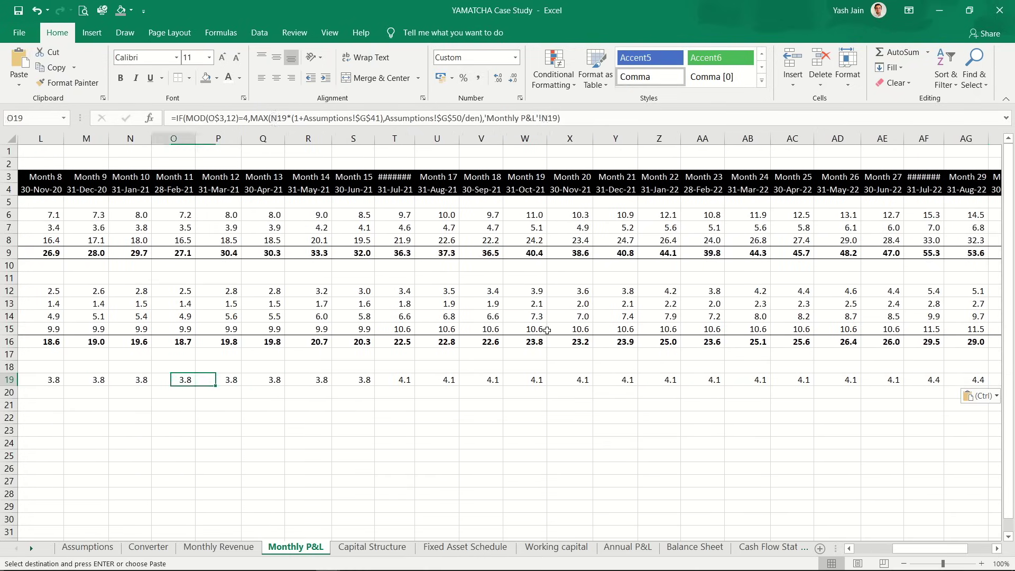
key(ctrl+Left)
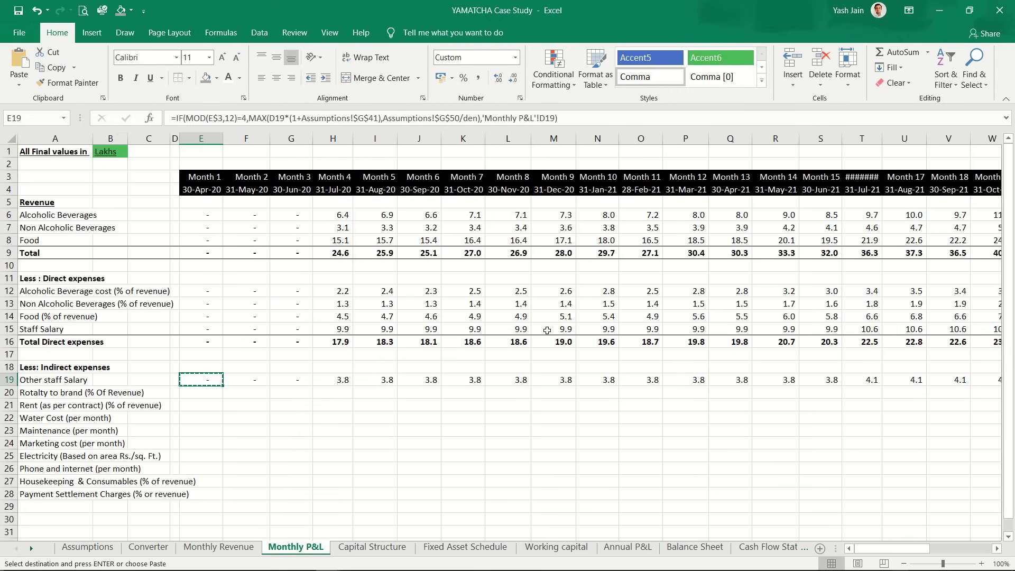
key(Right)
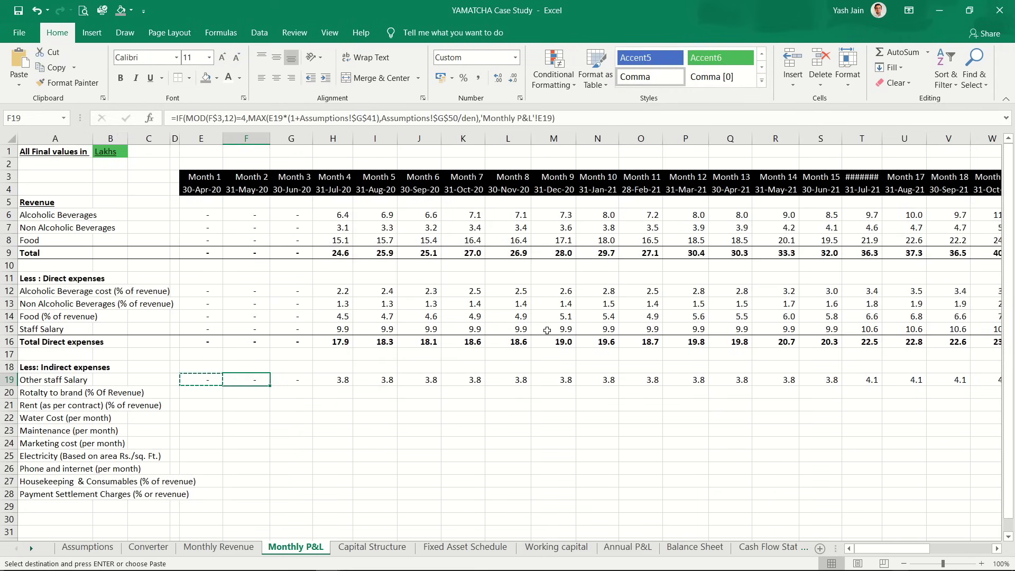
key(Down)
key(Left)
Step: Enter =E9*Assumptions!$G$52 in E20 to charge the 5% royalty on Month 1 revenue
text(=)
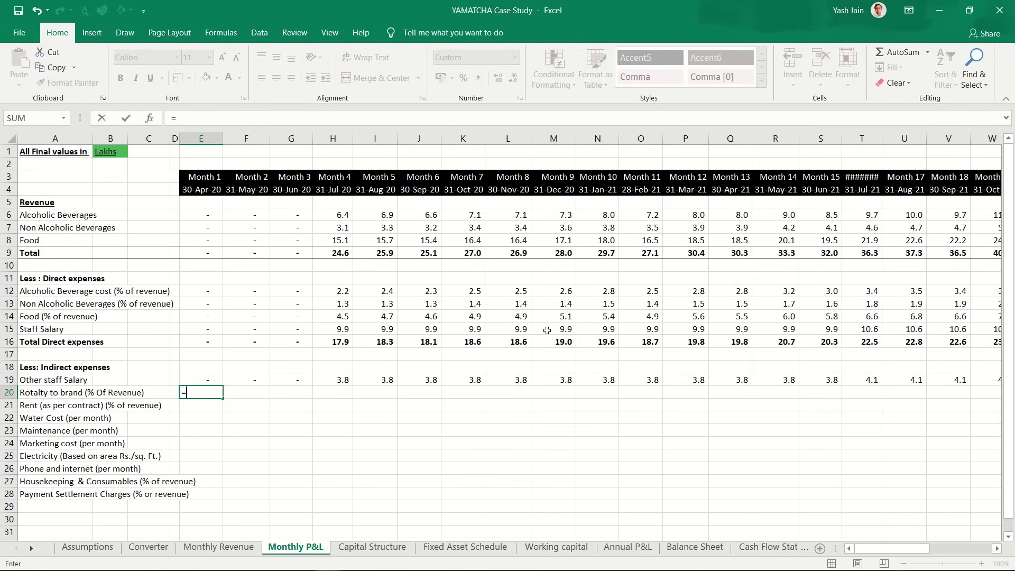
key(Up)
key(Up)
key(Up)
key(Up)
key(Up)
key(Up)
key(Up)
key(Up)
key(Up)
key(Up)
key(Up)
key(Up)
key(Up)
key(Up)
key(Up)
key(Down)
key(Down)
key(Down)
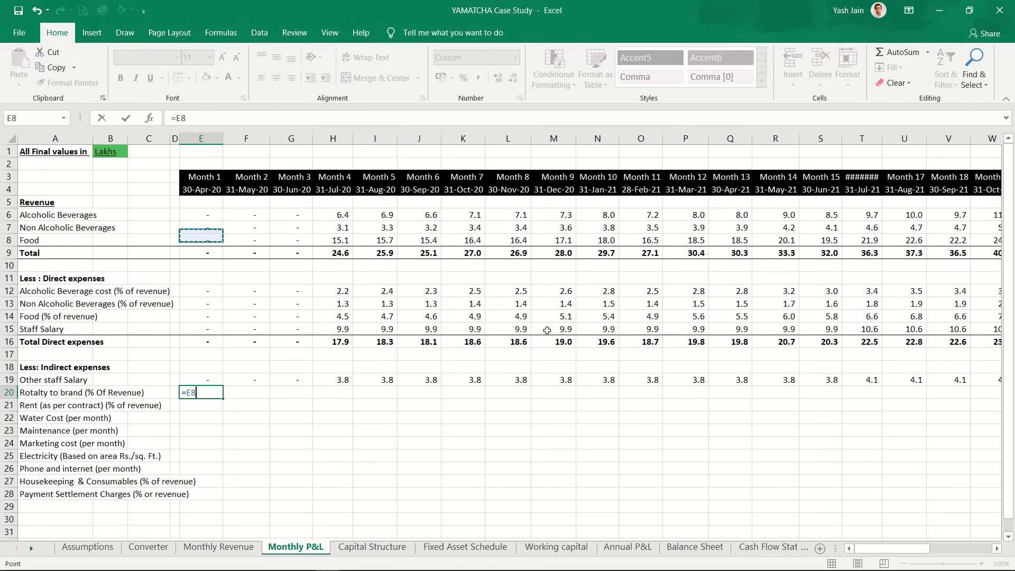
key(Down)
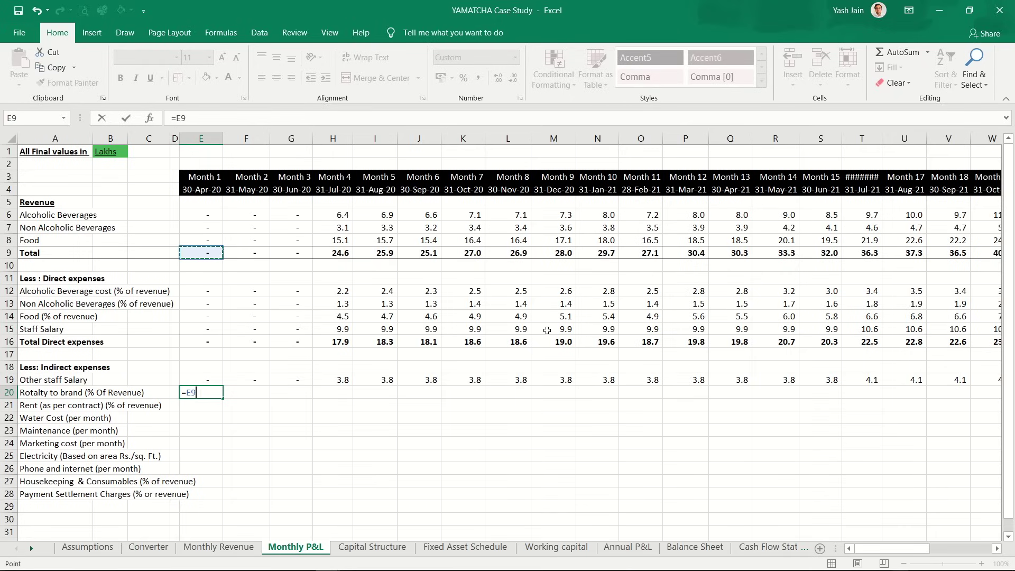
text(*)
key(ctrl+Page_Up)
key(ctrl+Page_Up)
key(ctrl+Page_Up)
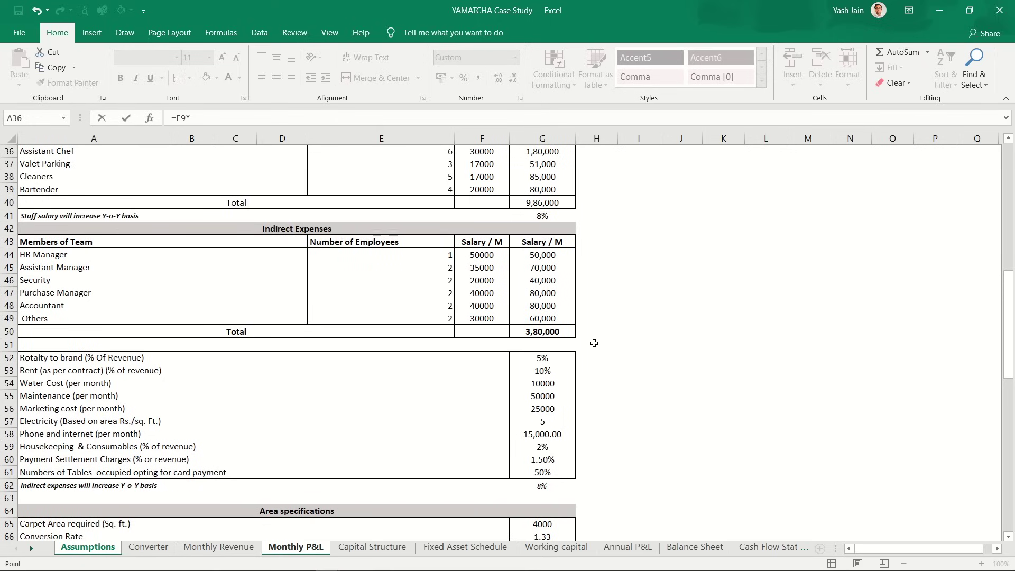
click(537, 360)
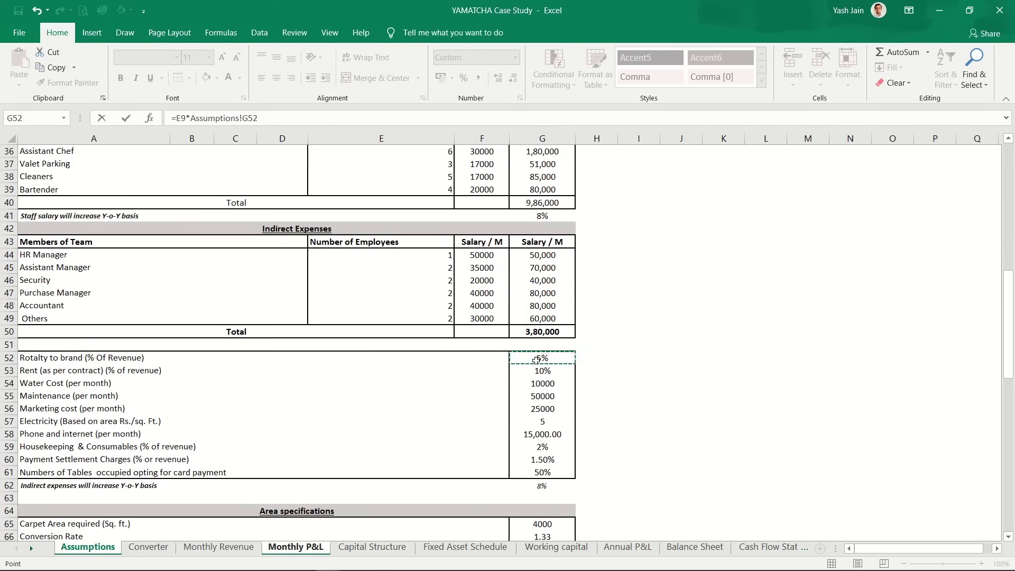
key(F4)
key(Return)
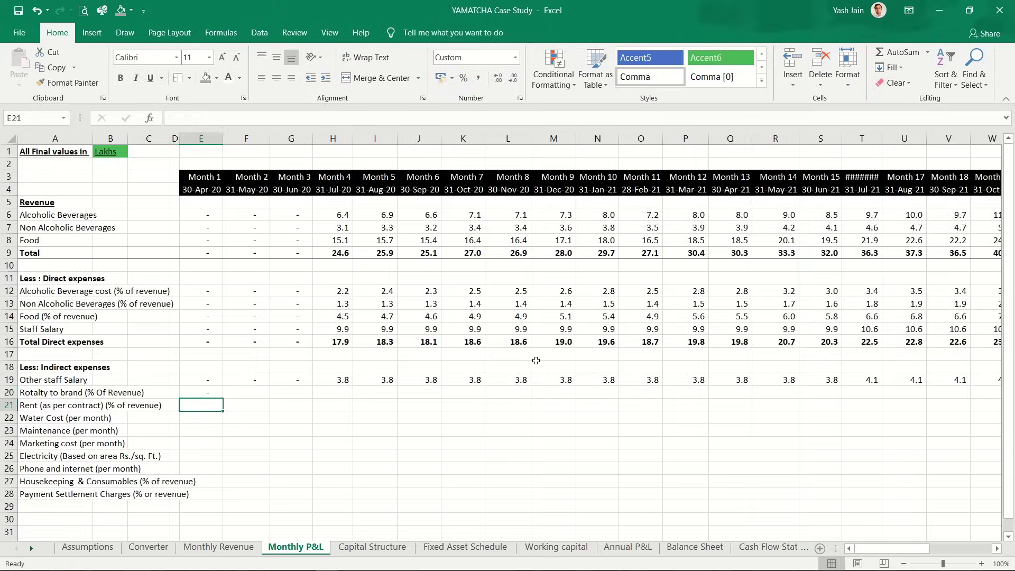
Step: Copy the royalty formula across E20:AN20 and apply the one-decimal comma number format
key(Up)
key(ctrl+c)
key(Up)
key(ctrl+Right)
key(Down)
key(ctrl+shift+Left)
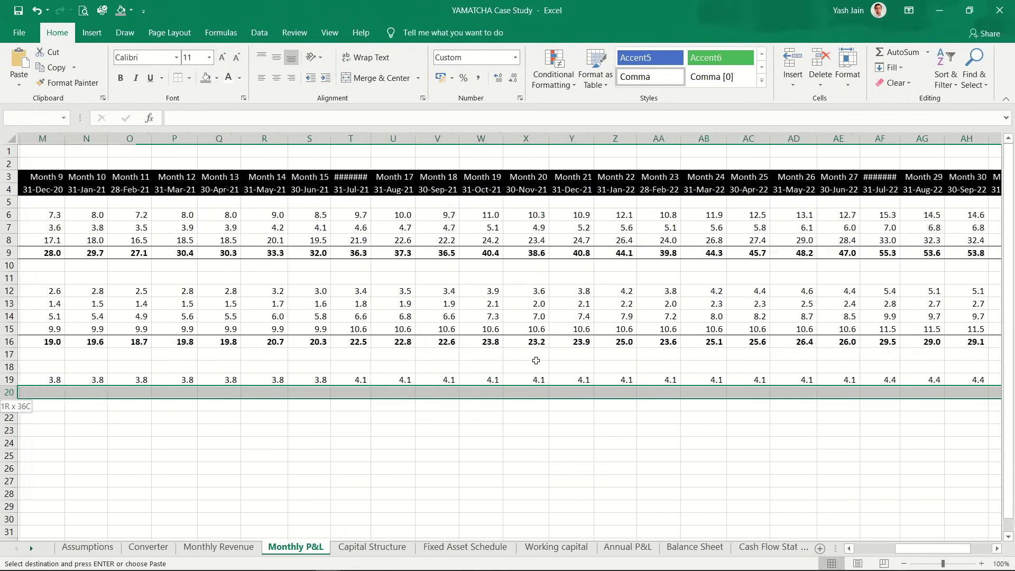
key(ctrl+v)
key(Left)
key(Left)
key(Left)
key(Left)
key(Left)
key(ctrl+Left)
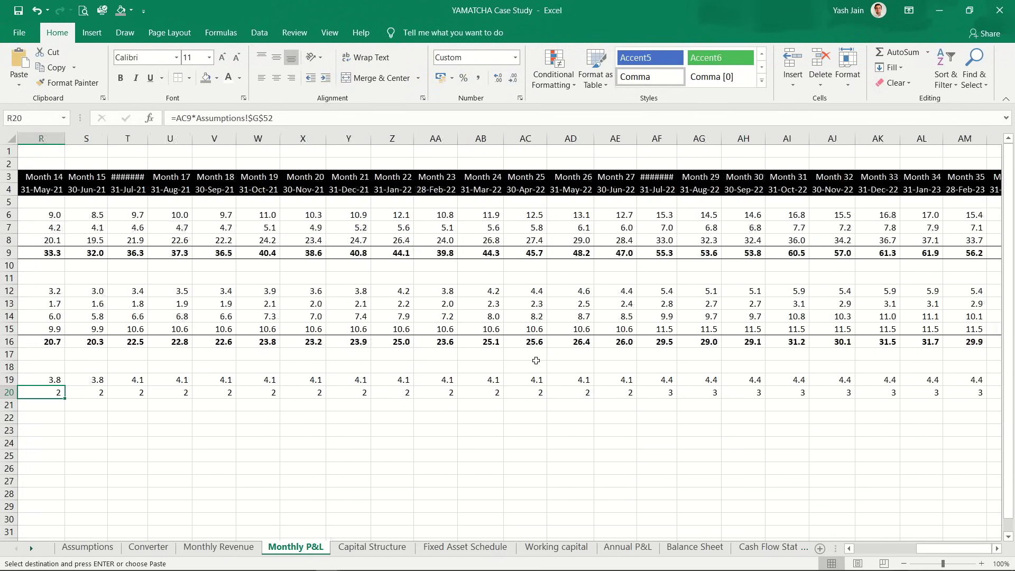
key(ctrl+Left)
key(Right)
key(Right)
key(Right)
key(Right)
key(ctrl+shift+Right)
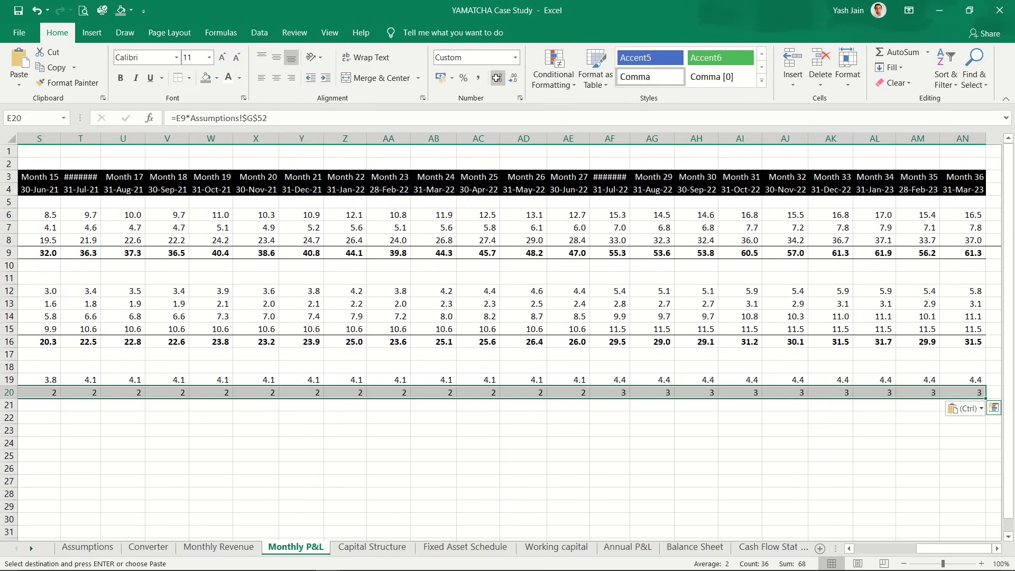
click(479, 79)
Step: Format the indirect expense block E19:AN28 as Comma Style with one decimal place
key(Up)
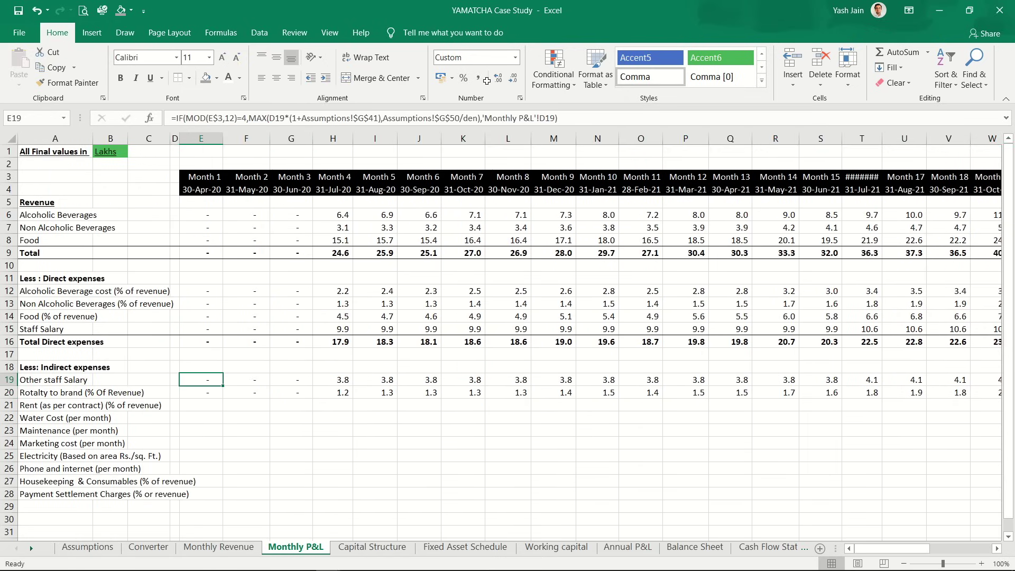
key(Down)
key(Up)
key(shift+Down)
key(shift+Down)
key(shift+Down)
key(shift+Down)
key(shift+Down)
key(shift+Down)
key(shift+Down)
key(shift+Down)
key(shift+Down)
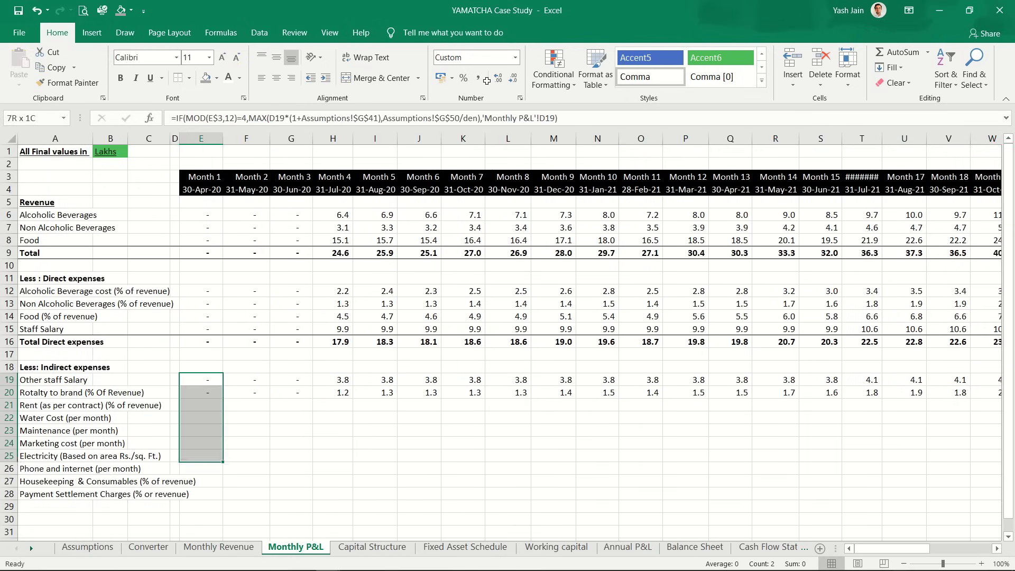
key(shift+Right)
key(shift+Right)
key(shift+Right)
key(shift+Right)
key(shift+Right)
key(shift+Right)
key(shift+Right)
key(shift+Right)
key(shift+Right)
key(shift+Right)
key(shift+Right)
key(shift+Right)
key(shift+Right)
key(shift+Right)
key(shift+Right)
key(shift+Right)
key(shift+Right)
key(shift+Right)
key(shift+Right)
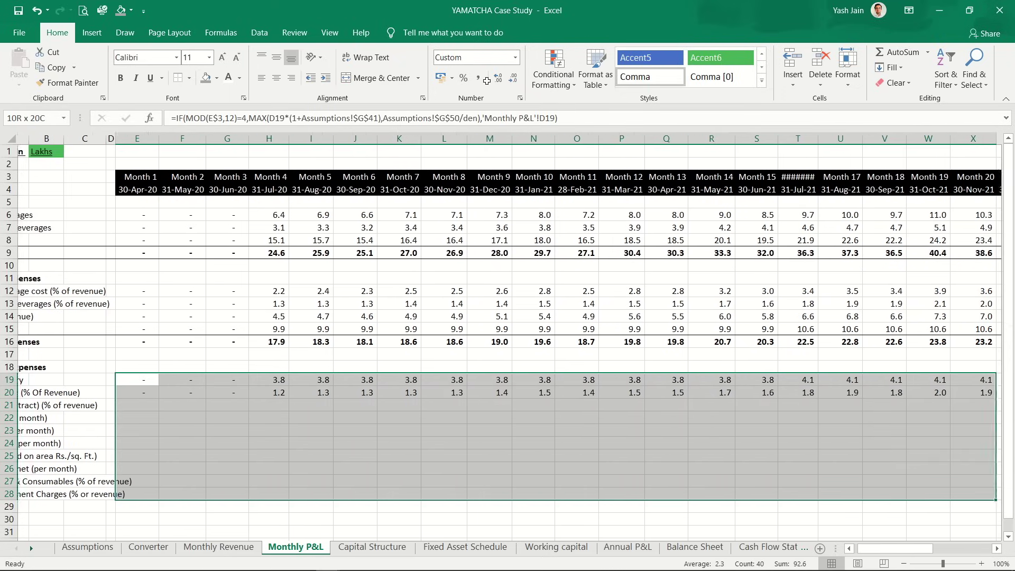
key(ctrl+q)
key(Right)
key(Escape)
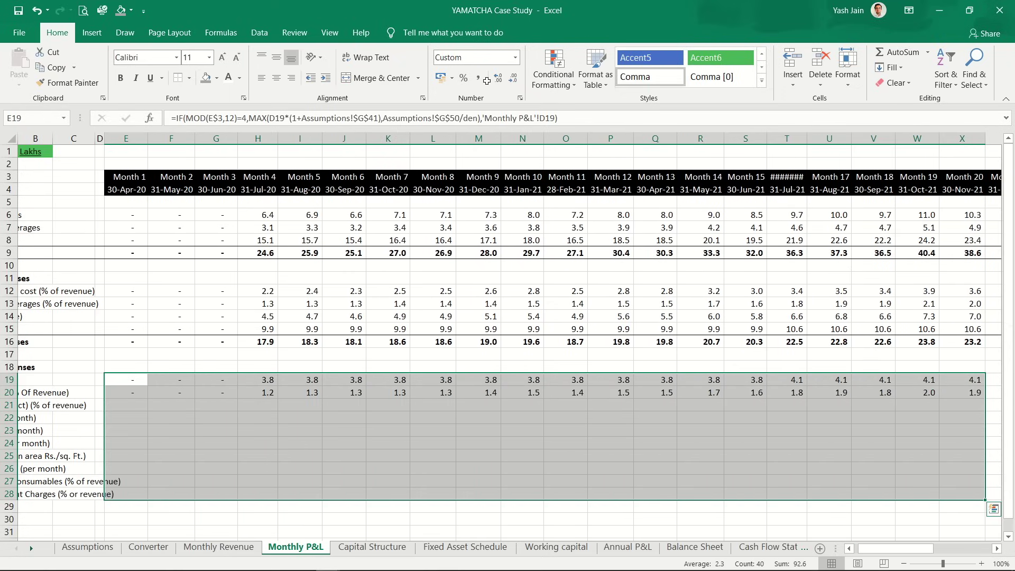
key(shift+Right)
key(shift+Right)
key(shift+Right)
key(shift+Right)
key(shift+Right)
key(shift+Right)
key(shift+Right)
key(shift+Right)
key(shift+Right)
key(shift+Right)
key(shift+Right)
key(shift+Right)
key(shift+Right)
key(shift+Right)
key(shift+Right)
key(shift+Right)
key(shift+Right)
key(shift+Right)
key(shift+Right)
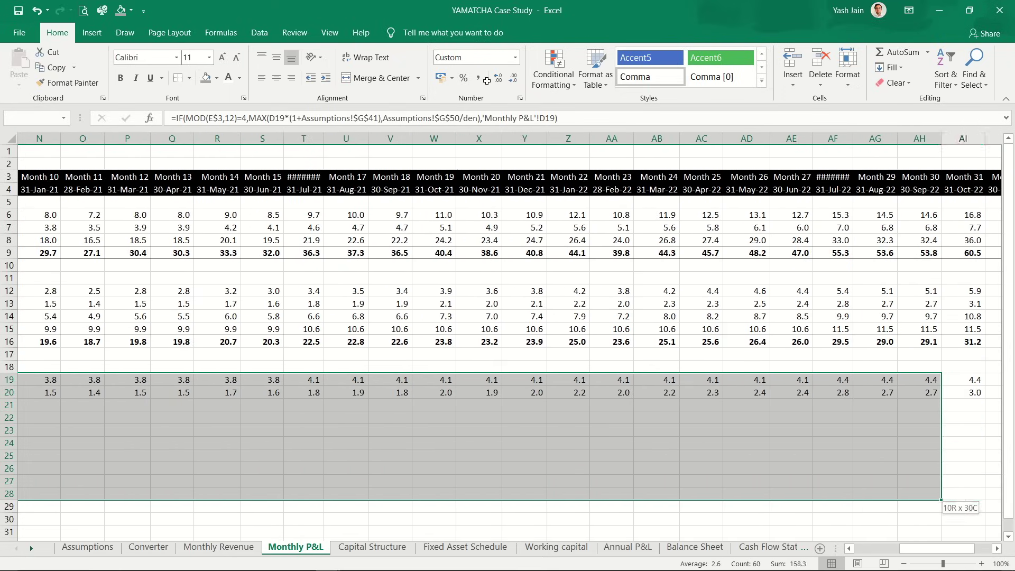
key(shift+Left)
key(shift+Left)
key(shift+Left)
key(shift+Left)
key(shift+Left)
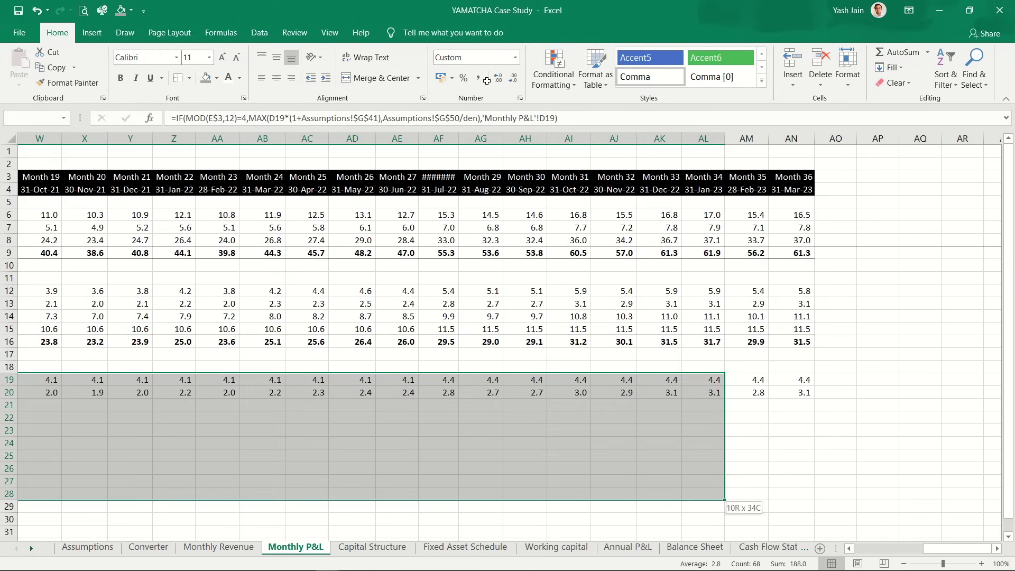
key(shift+Right)
key(shift+Right)
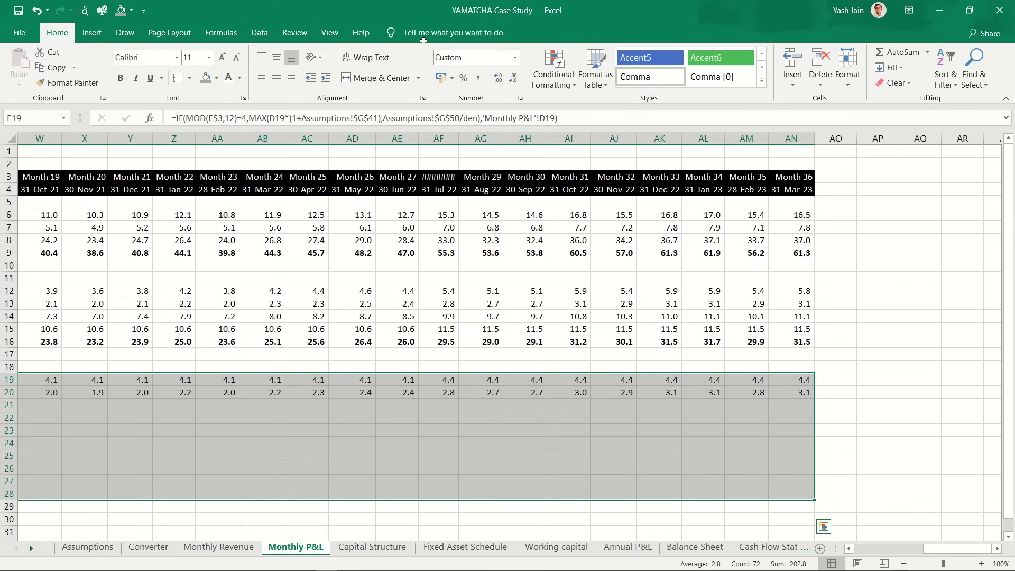
click(478, 77)
click(515, 76)
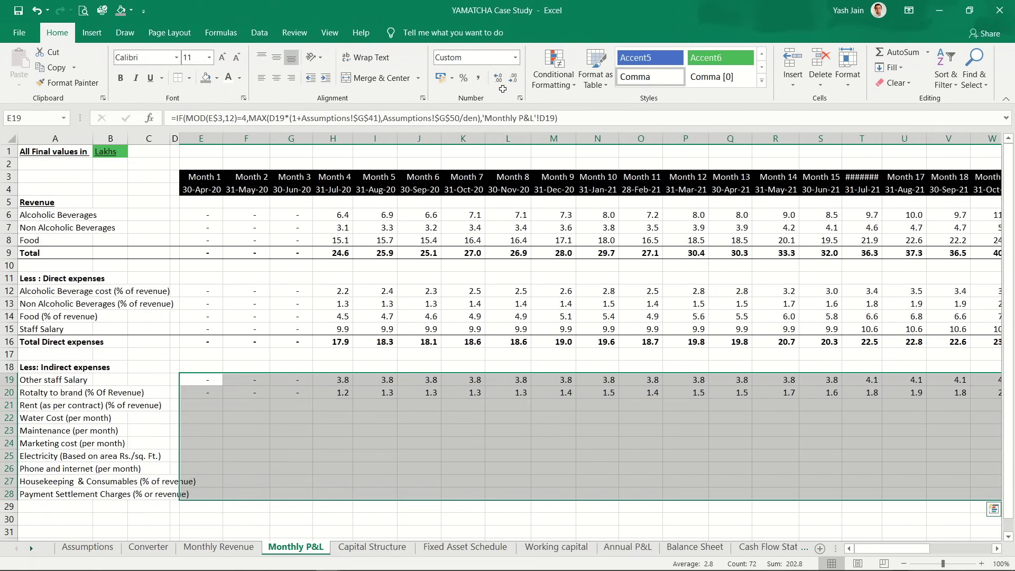
key(Down)
key(Down)
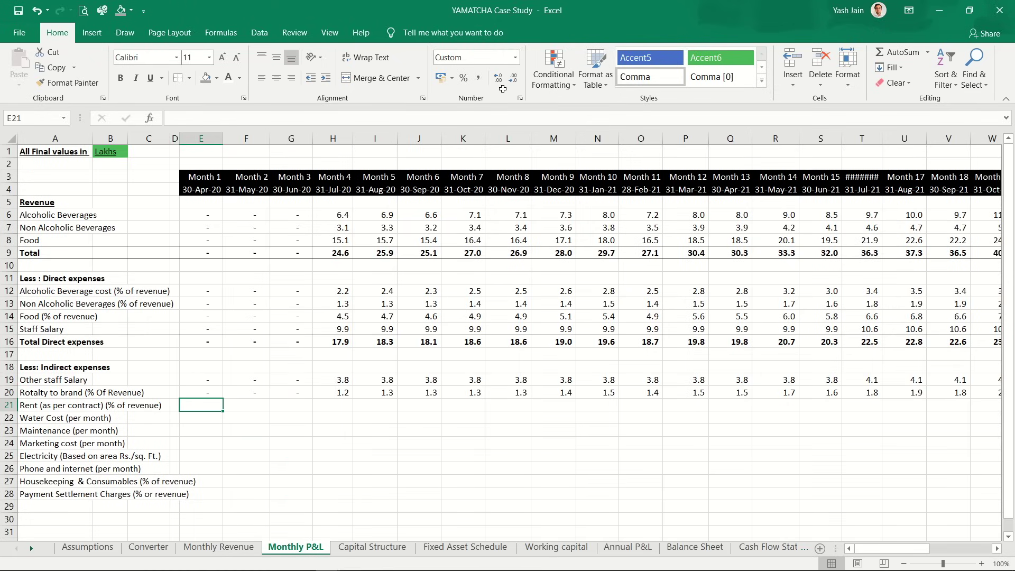
Step: Enter =Assumptions!$G$53*'Monthly P&L'!E9 in E21 for the Month 1 rent
text(=)
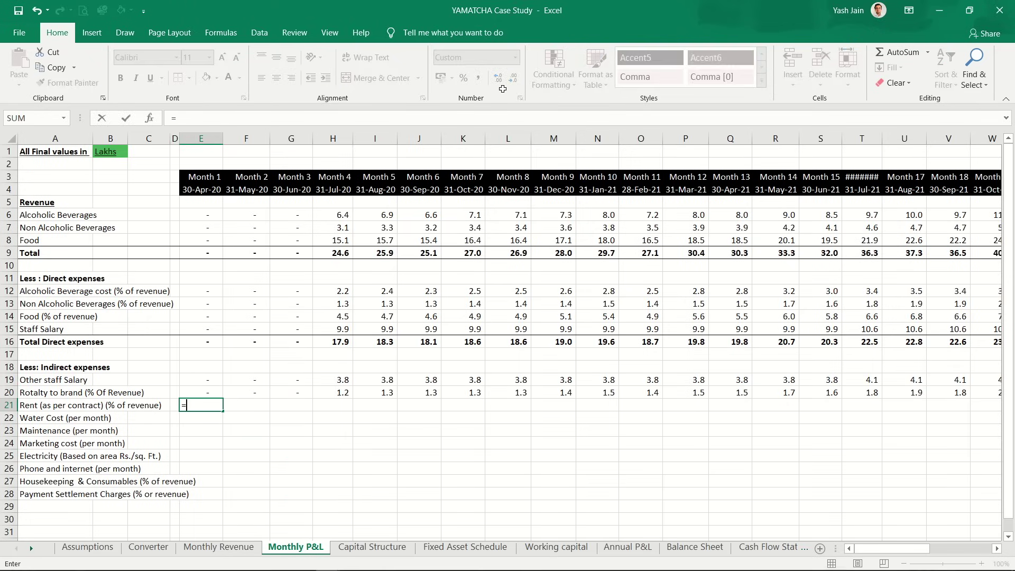
key(ctrl+Page_Up)
key(ctrl+Page_Up)
key(ctrl+Page_Up)
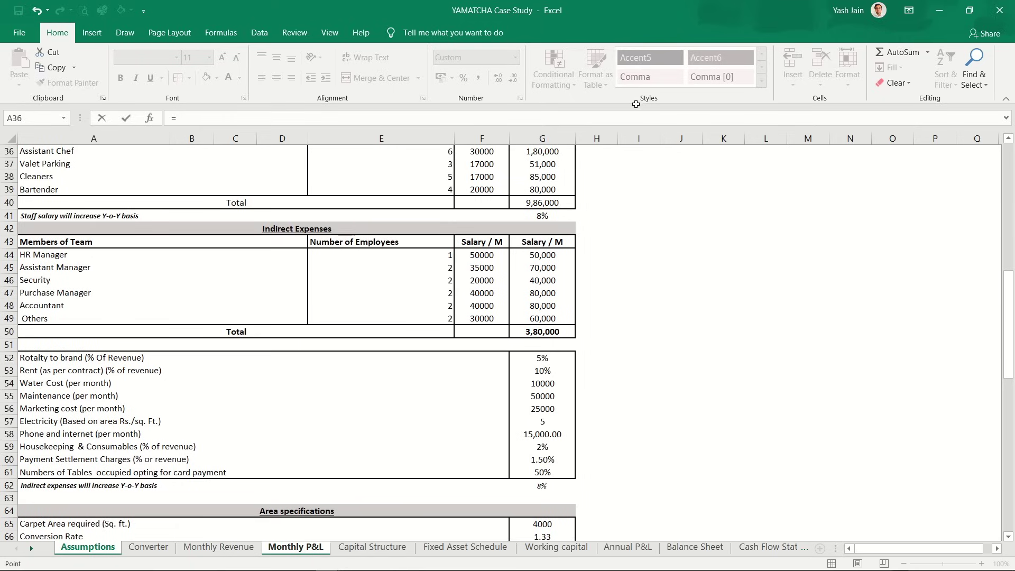
click(551, 370)
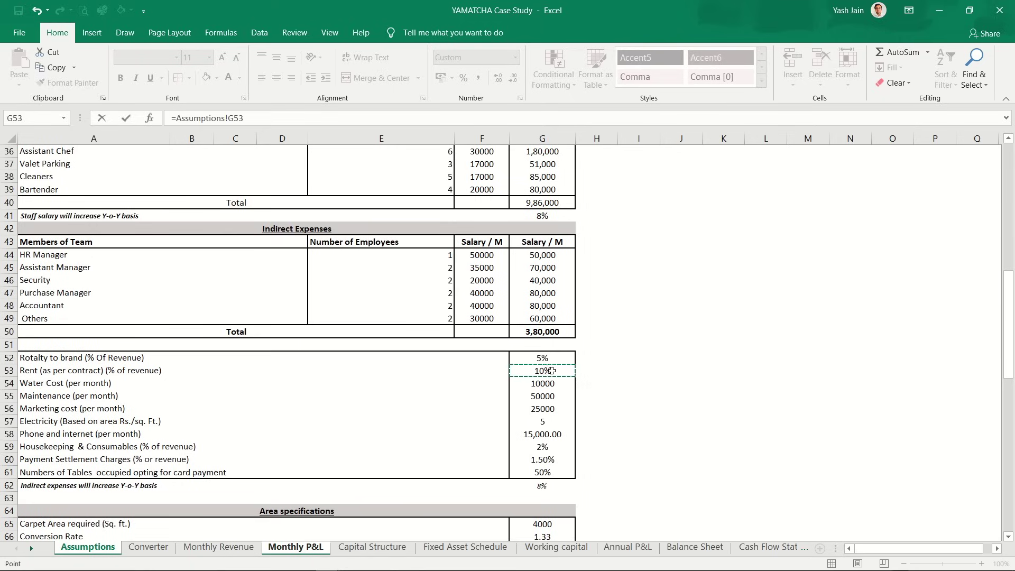
key(F4)
text(*)
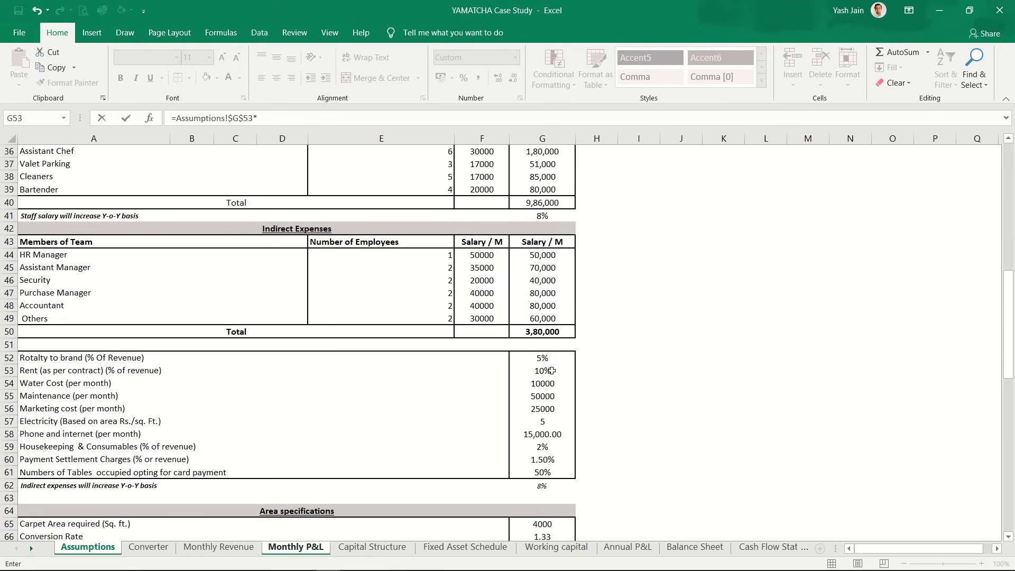
key(ctrl+Page_Down)
key(ctrl+Page_Down)
key(ctrl+Page_Down)
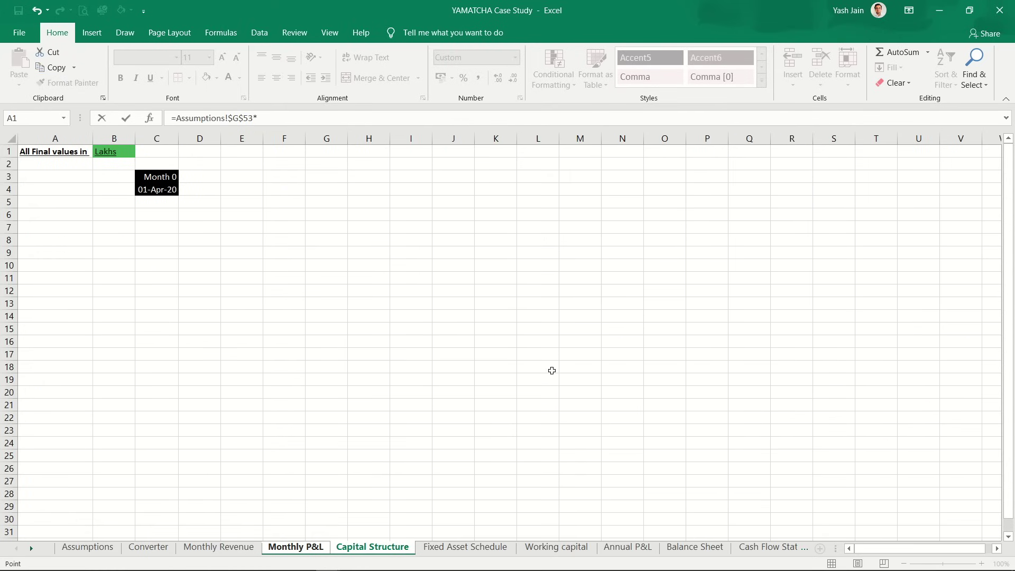
key(ctrl+Page_Up)
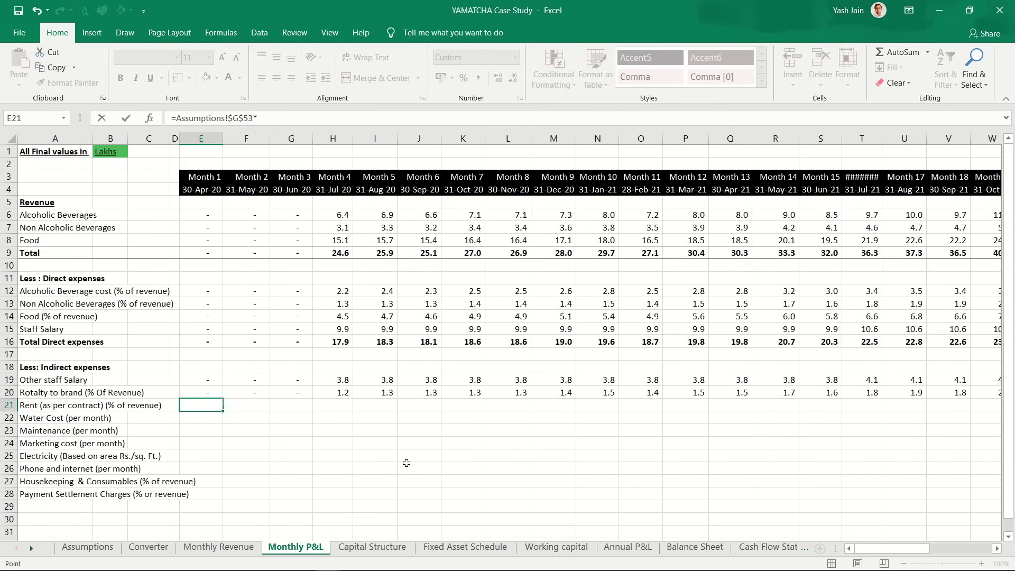
scroll(253, 344, right, 3)
click(217, 347)
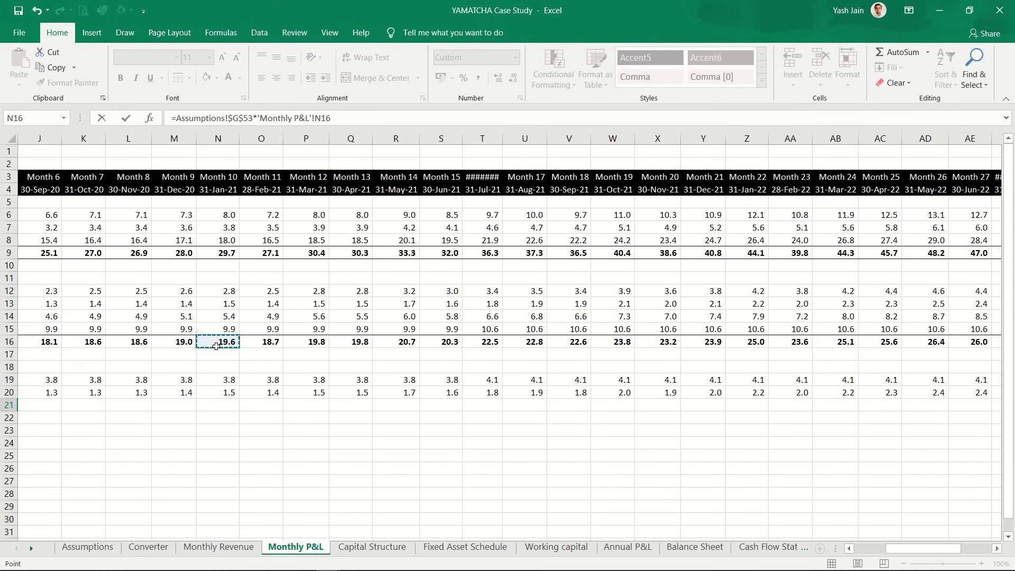
key(Left)
key(Left)
key(Left)
key(Left)
key(Left)
key(Left)
key(Left)
key(Left)
key(Left)
key(Left)
key(Left)
key(Left)
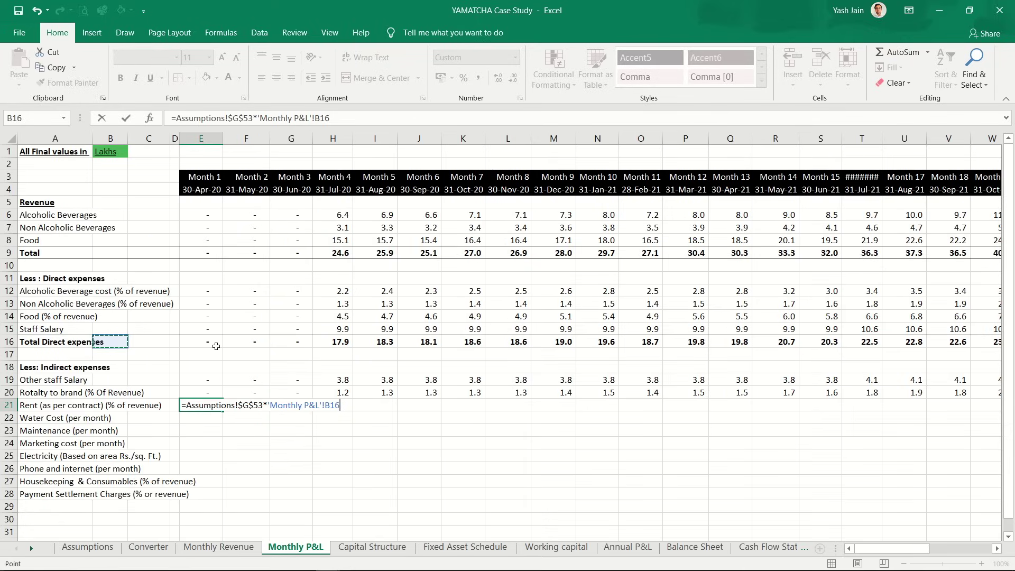
key(Right)
key(Up)
key(Up)
key(Up)
key(Right)
key(Up)
key(Up)
key(Up)
key(Right)
Step: Copy the rent formula across E21:AN21 for all 36 months
key(Up)
key(Up)
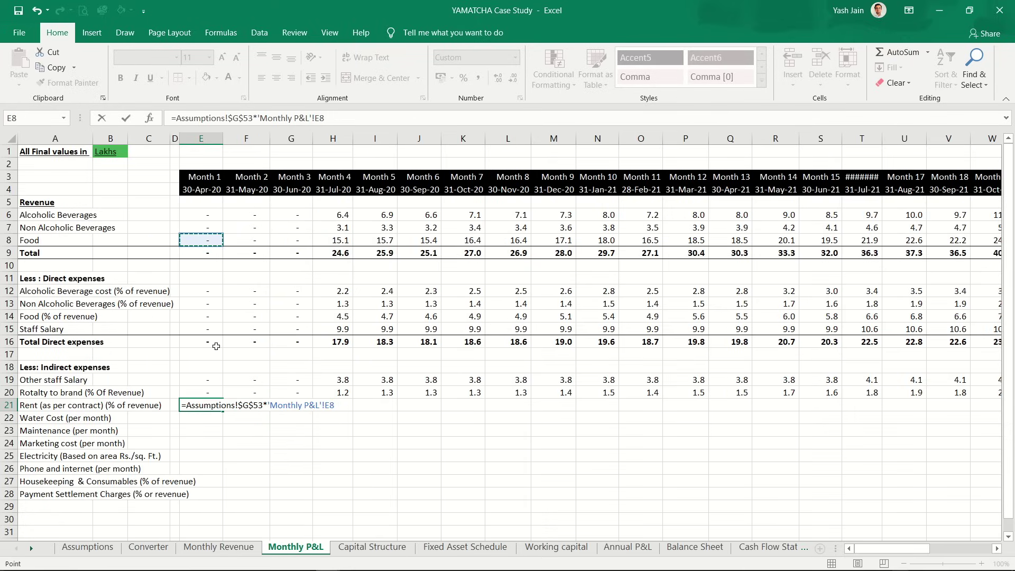
key(Down)
key(Return)
key(Up)
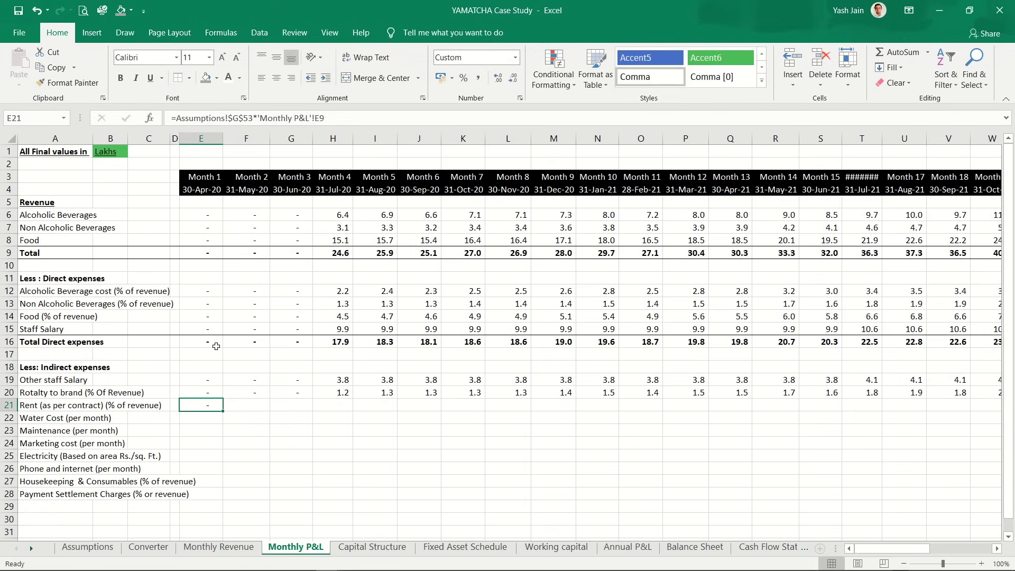
key(ctrl+c)
key(Up)
key(ctrl+Right)
key(Down)
key(ctrl+shift+Left)
key(ctrl+v)
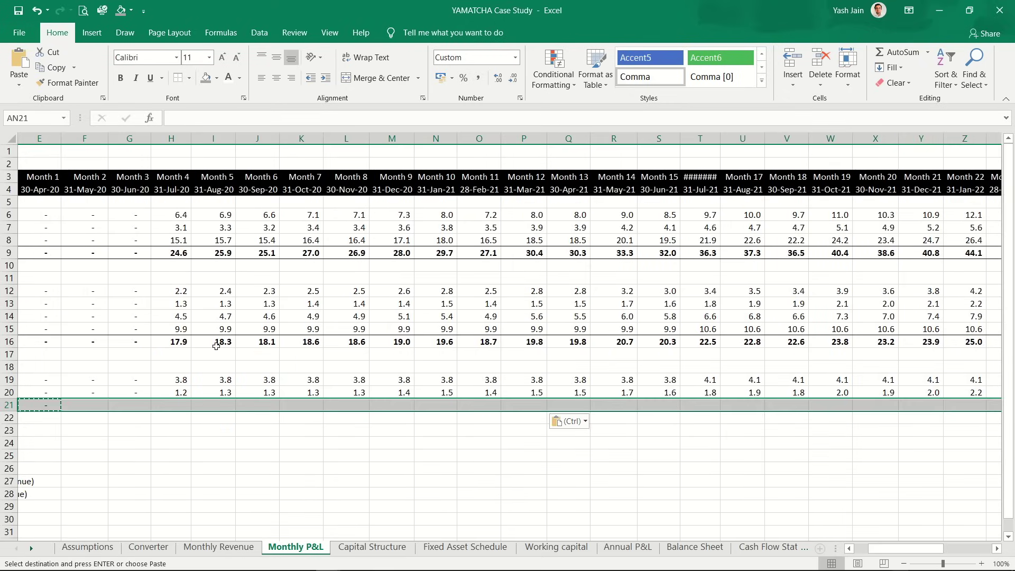
key(Left)
key(Left)
key(Left)
key(Left)
key(Left)
key(Left)
key(Left)
key(Left)
key(Left)
key(Left)
key(Left)
key(Left)
key(Left)
key(Left)
key(Left)
key(Left)
key(Left)
key(Left)
key(Left)
key(Left)
key(Left)
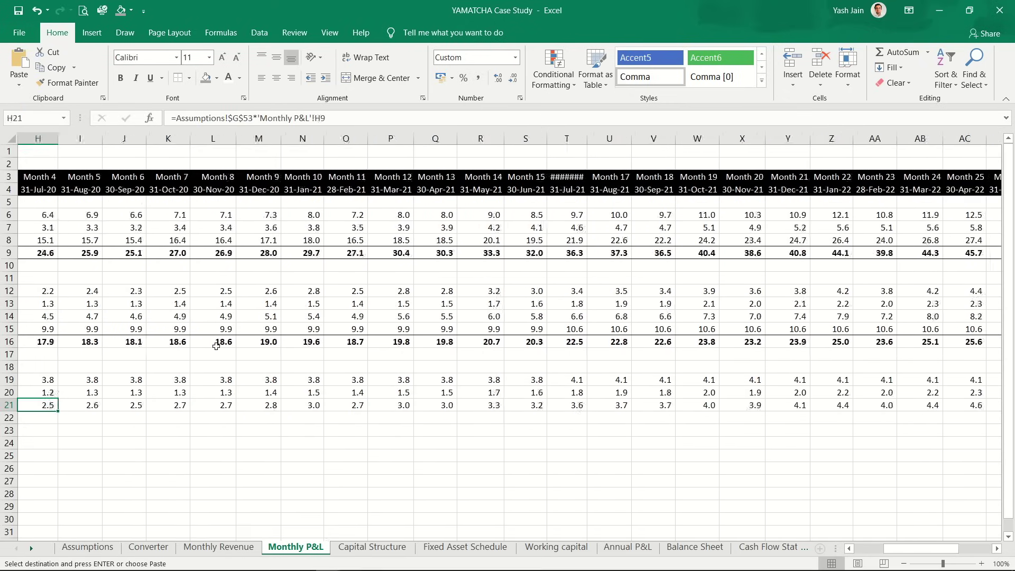
key(Down)
key(Down)
Step: Review the royalty and Other staff Salary values across the first months of rows 19–20
key(Escape)
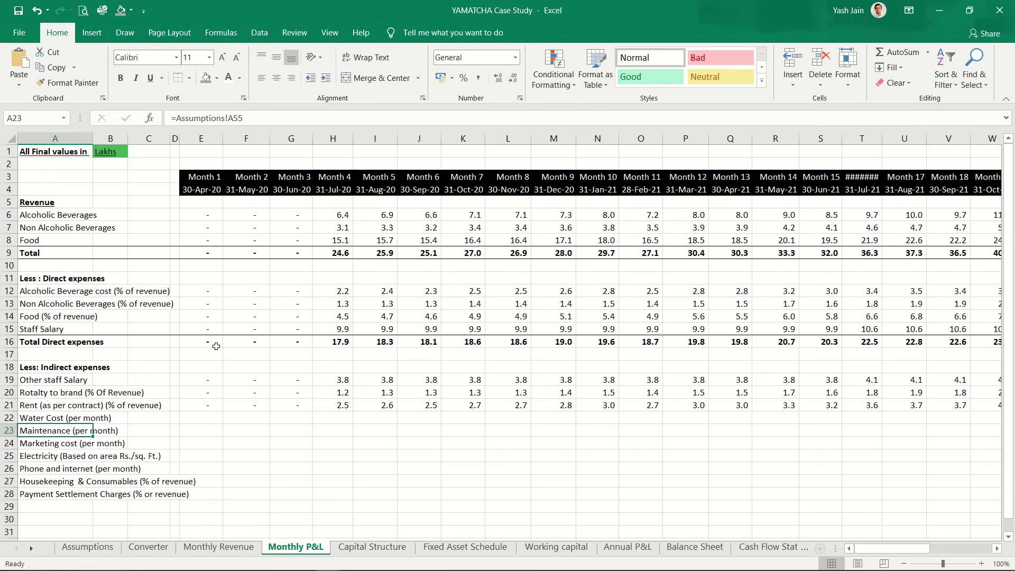
key(Right)
key(Up)
key(Right)
key(Right)
key(Right)
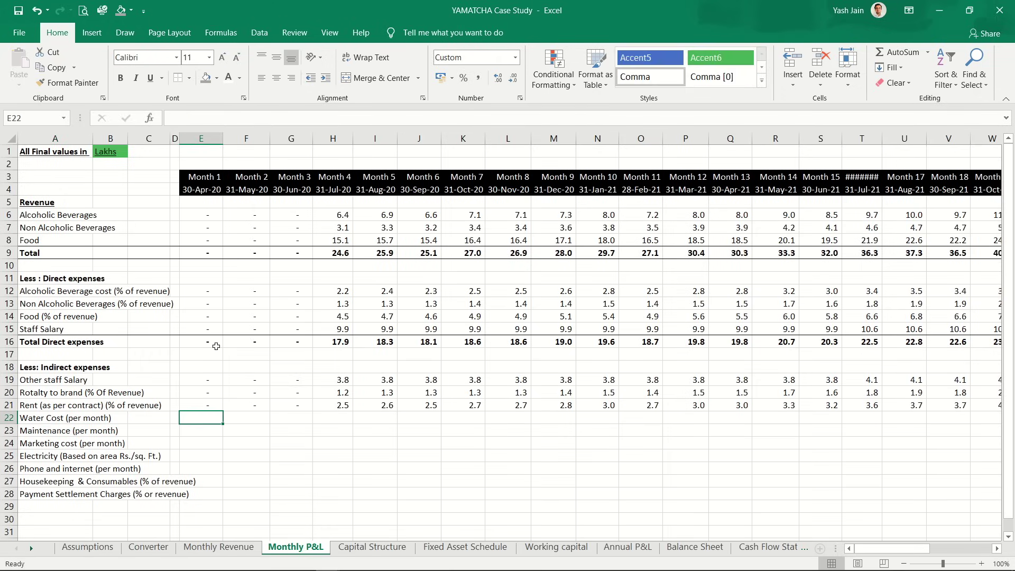
key(Down)
key(Down)
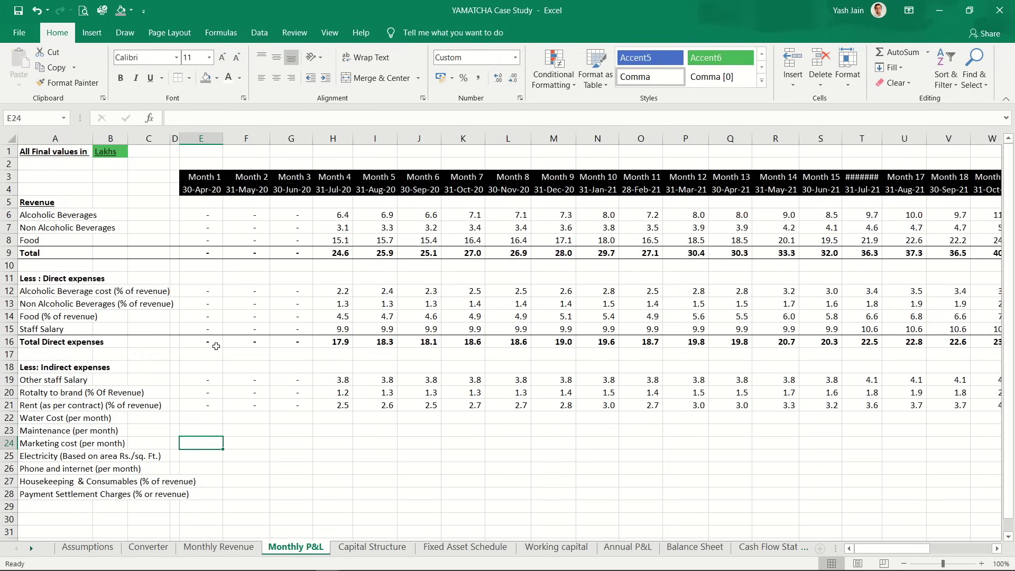
key(Up)
key(Up)
key(Up)
key(Up)
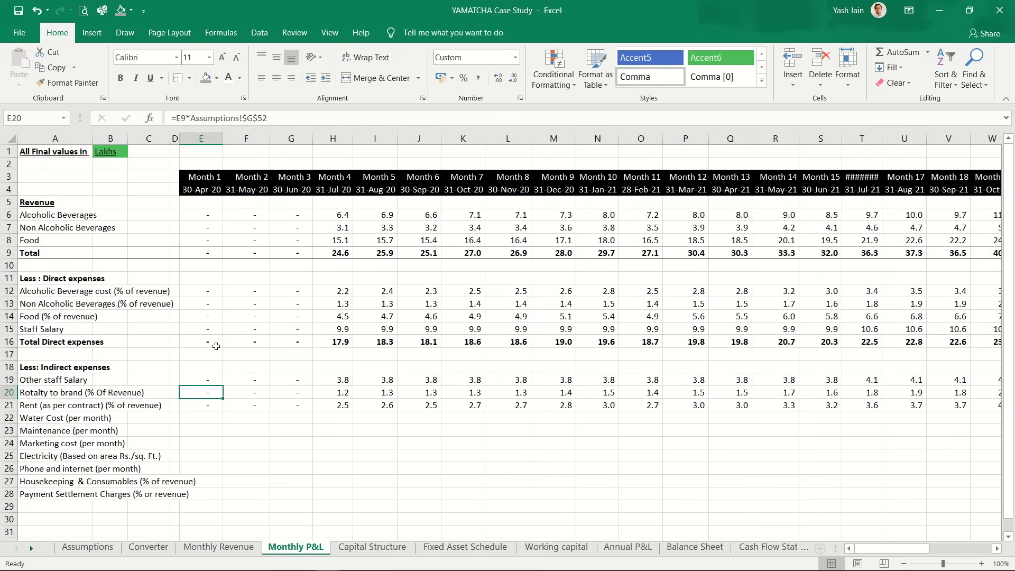
key(Up)
key(shift+Right)
key(shift+Right)
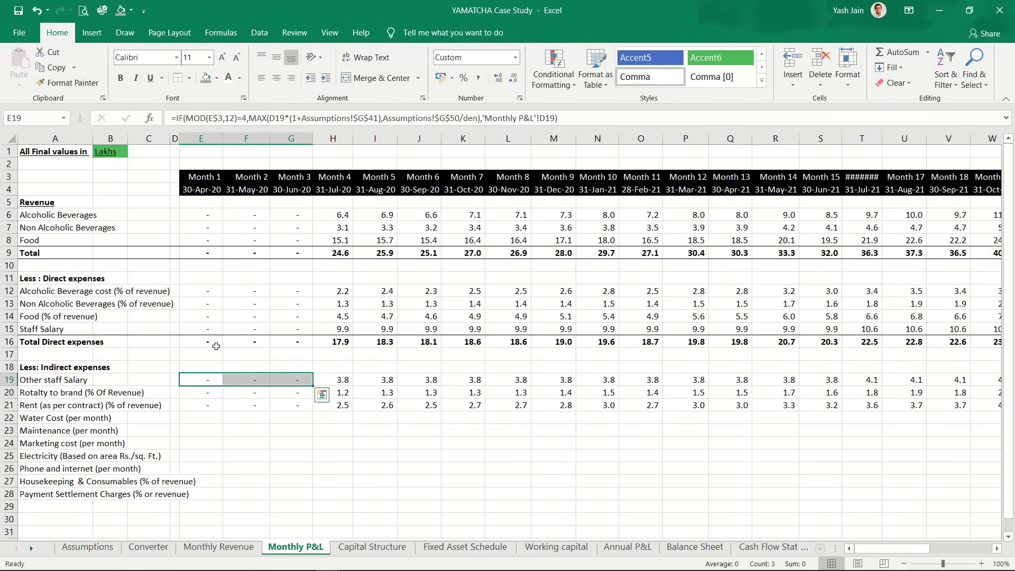
key(ctrl+q)
key(Right)
key(Right)
key(Escape)
key(Right)
key(Right)
key(Right)
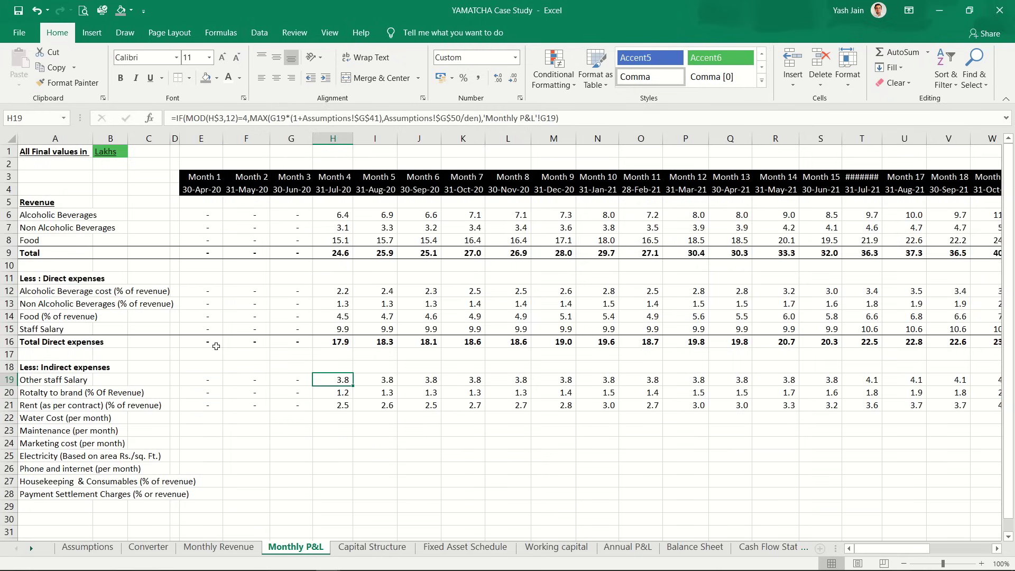
key(shift+Right)
key(shift+Right)
key(shift+Right)
key(shift+Right)
key(shift+Right)
key(shift+Right)
key(shift+Right)
key(shift+Right)
key(shift+Right)
key(shift+Right)
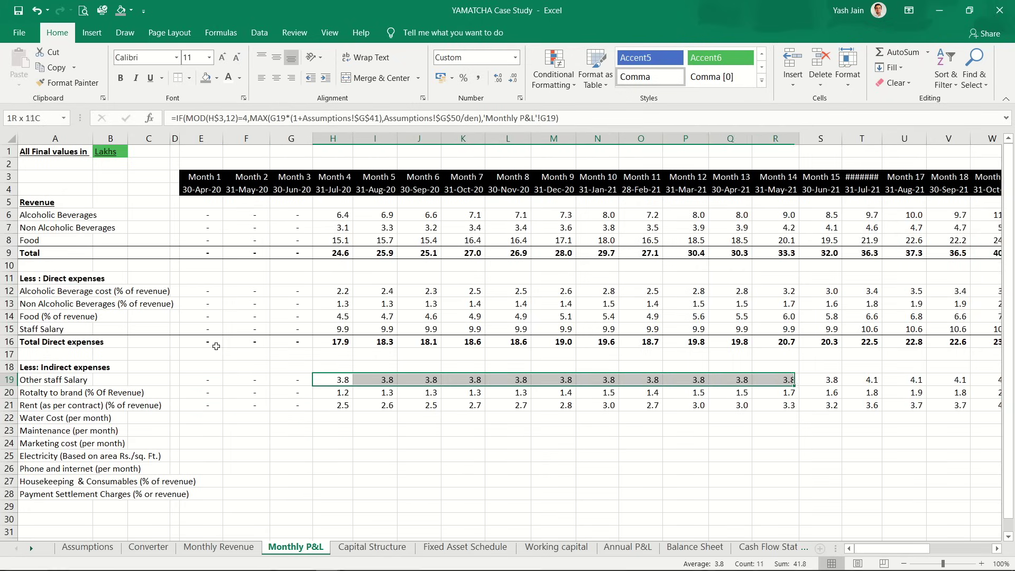
key(shift+Right)
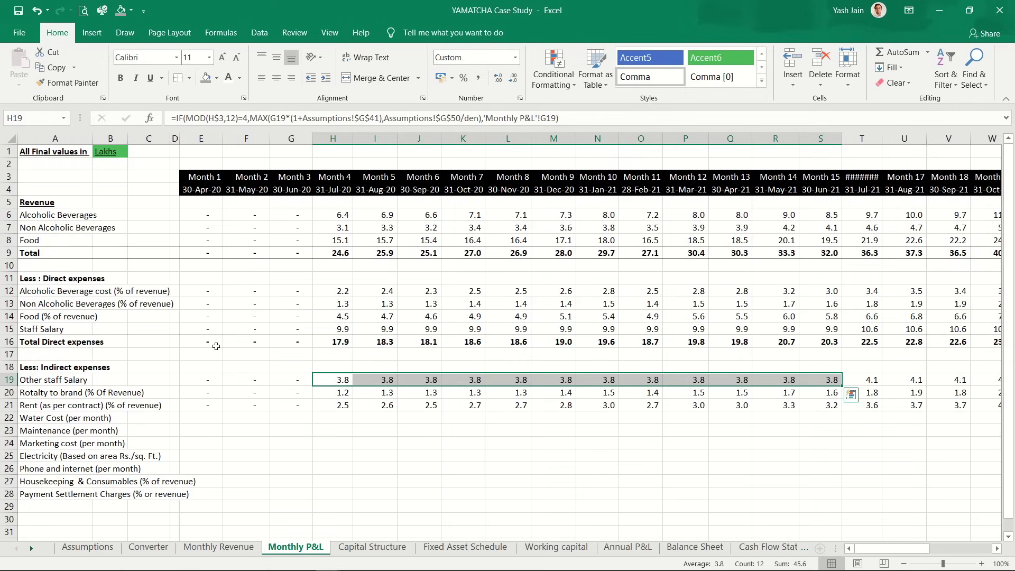
Step: Copy the Other staff Salary formula from E19 for reuse in the Water Cost row
key(Right)
key(Right)
key(Down)
key(Down)
key(Down)
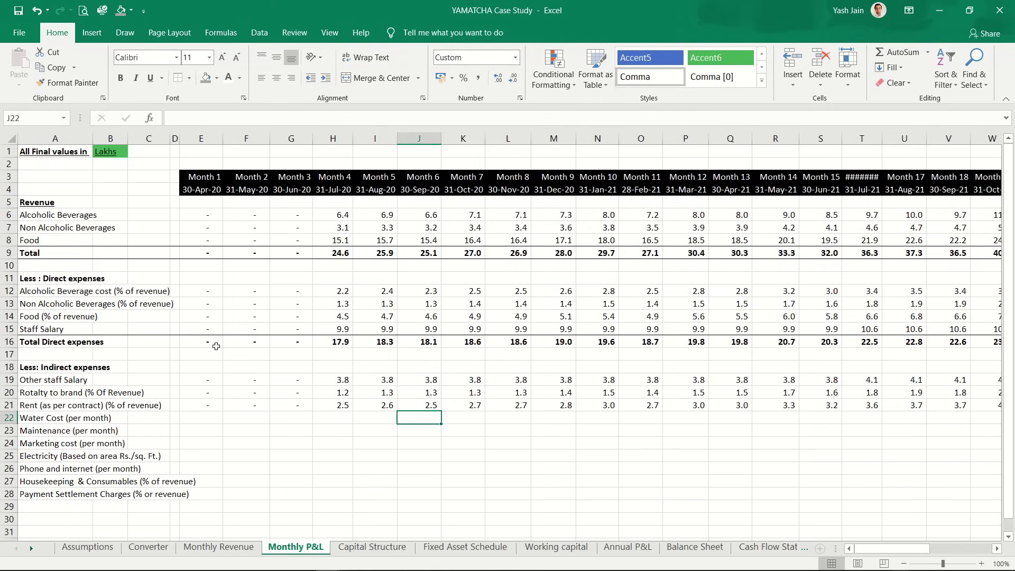
key(Up)
key(Up)
key(Up)
key(Up)
key(Left)
key(Left)
key(Left)
key(Left)
key(Left)
key(Down)
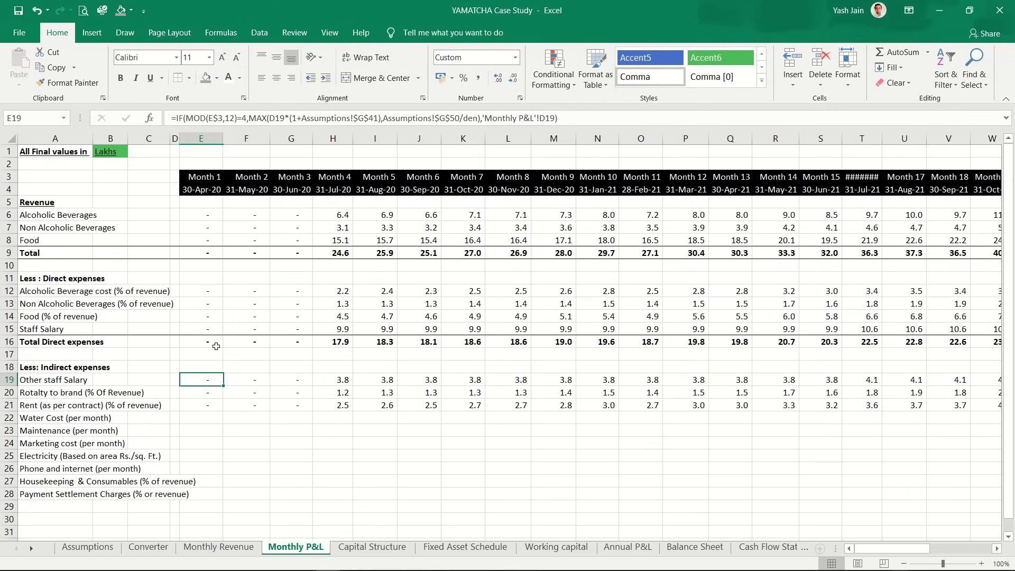
key(ctrl+c)
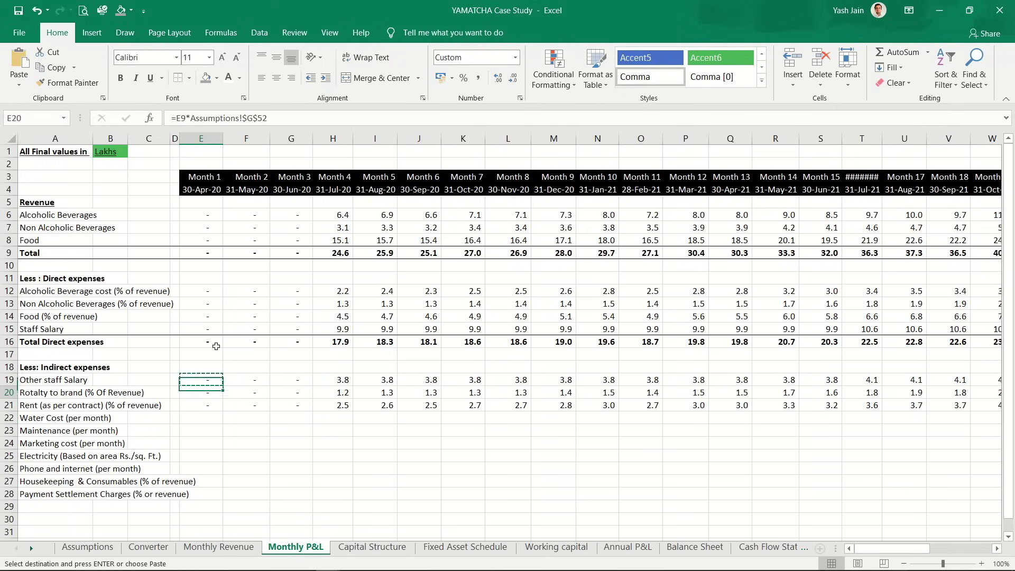
key(Down)
key(Down)
key(Down)
Step: Paste the salary formula into E22 and swap its base reference for the Assumptions G54 water cost
key(ctrl+v)
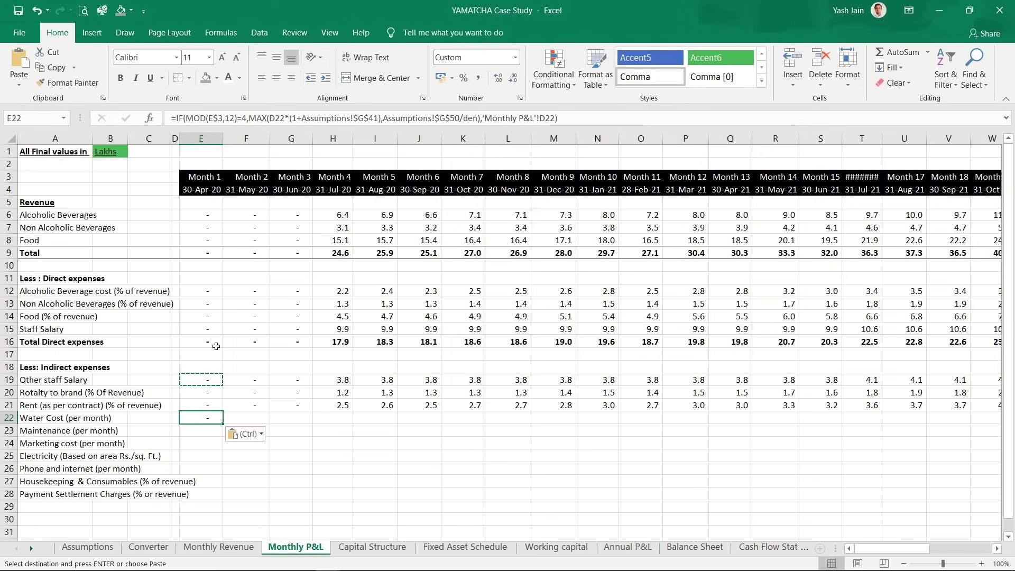
key(F2)
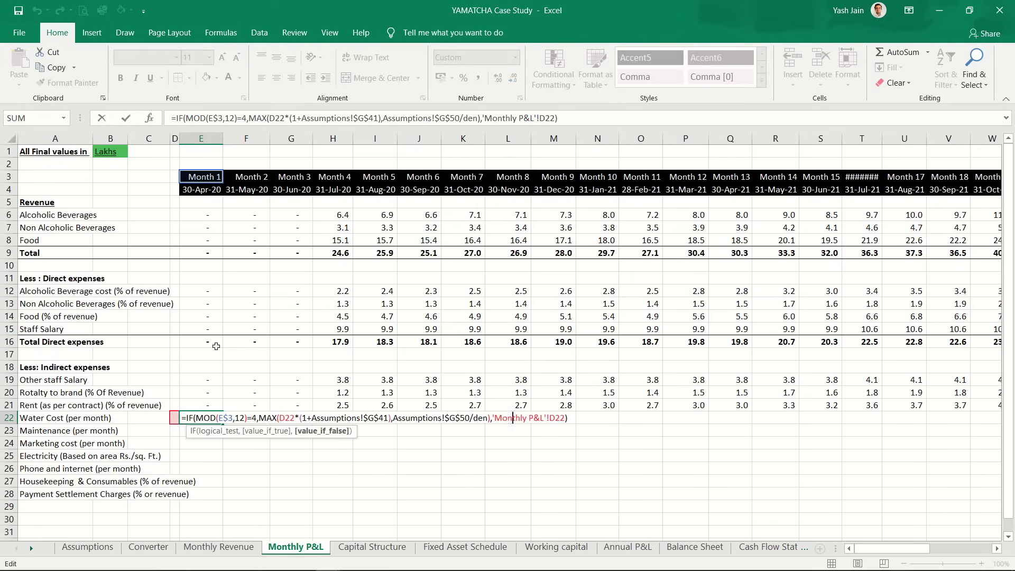
key(Left)
key(Left)
key(Left)
key(Left)
key(Left)
key(Left)
key(Left)
key(Left)
key(Left)
key(Left)
key(Left)
key(Left)
key(Left)
key(Left)
key(Left)
key(Left)
key(Left)
key(Left)
key(Left)
key(Left)
key(Right)
key(Right)
key(Right)
key(Right)
key(Right)
key(Right)
key(Right)
key(Right)
key(Right)
key(Right)
key(Right)
key(Right)
key(Right)
key(Right)
key(Right)
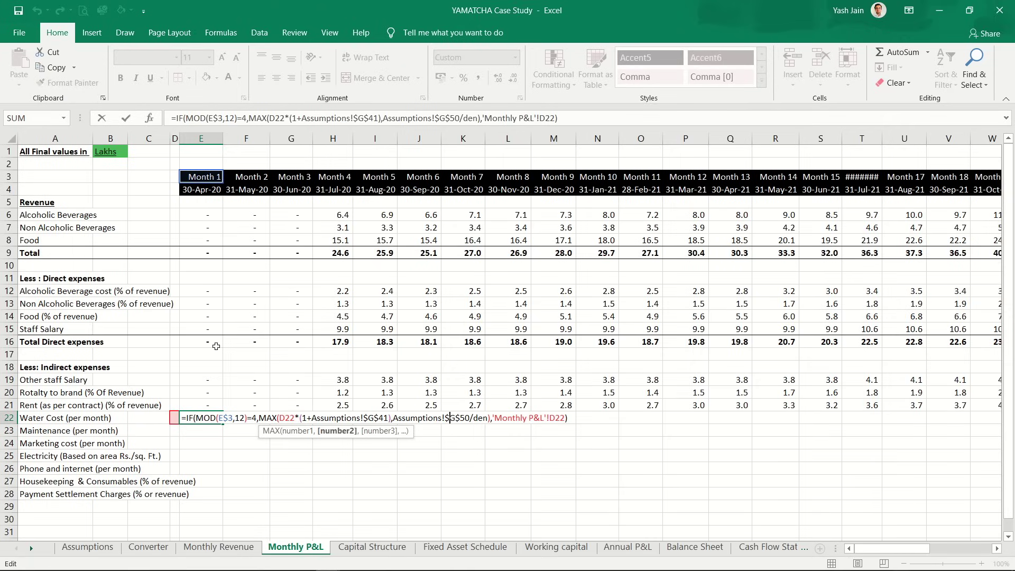
key(BackSpace)
key(BackSpace)
key(BackSpace)
key(BackSpace)
key(BackSpace)
key(BackSpace)
key(BackSpace)
key(BackSpace)
key(BackSpace)
key(BackSpace)
key(BackSpace)
key(BackSpace)
key(BackSpace)
key(BackSpace)
key(BackSpace)
key(BackSpace)
key(BackSpace)
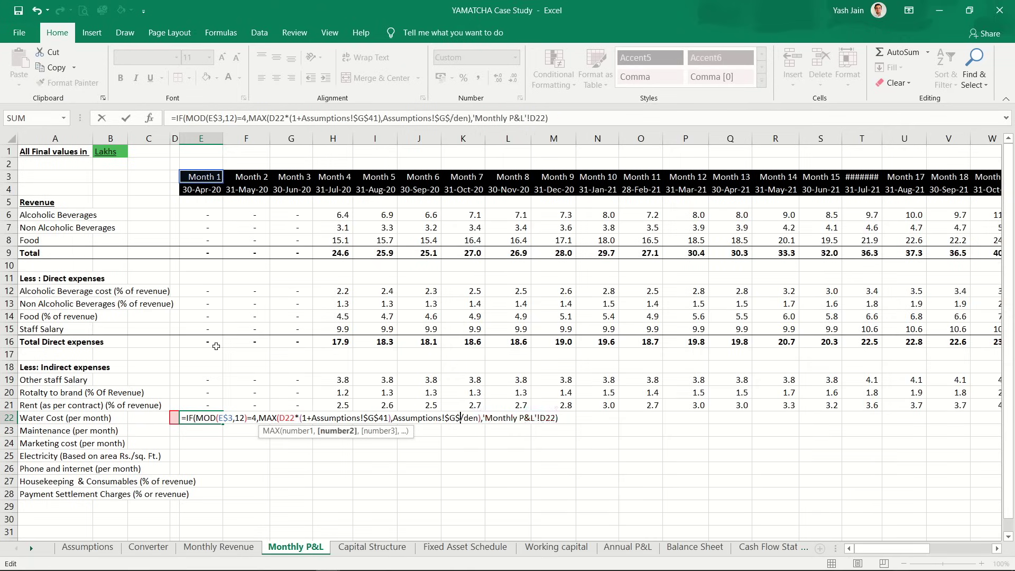
text(A)
key(BackSpace)
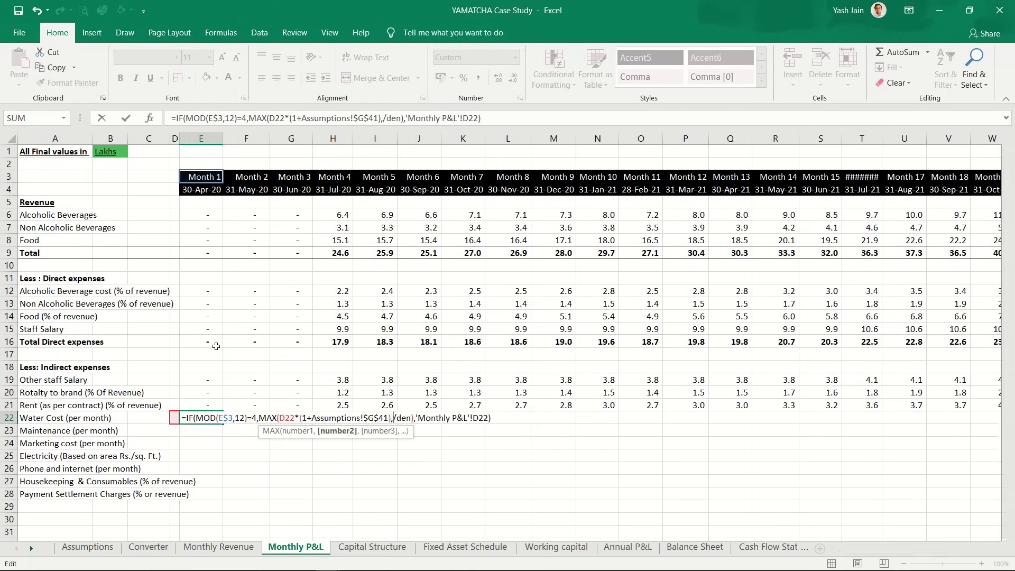
key(ctrl+Page_Up)
key(ctrl+Page_Up)
key(ctrl+Page_Up)
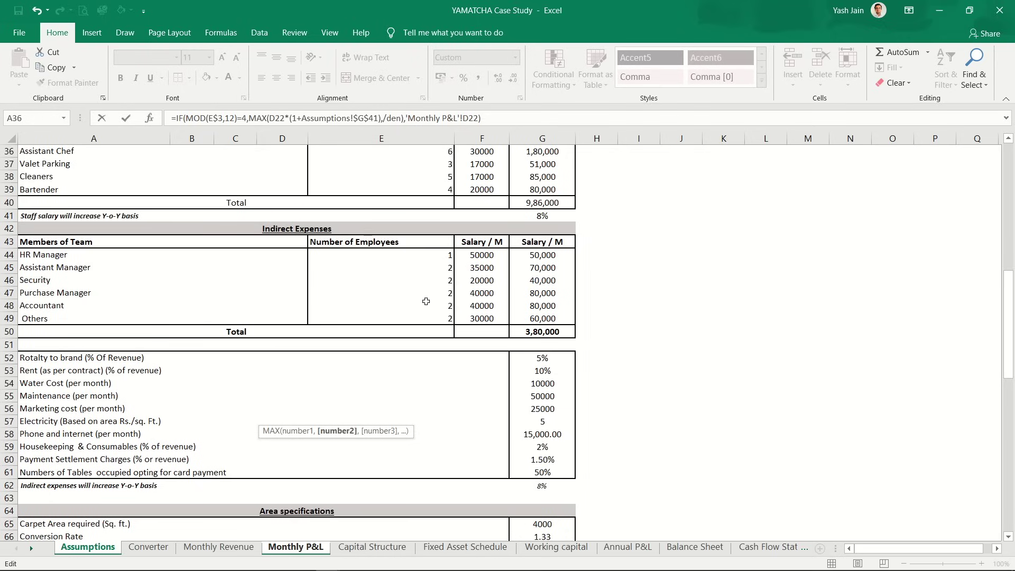
click(523, 386)
key(F4)
key(F4)
key(F4)
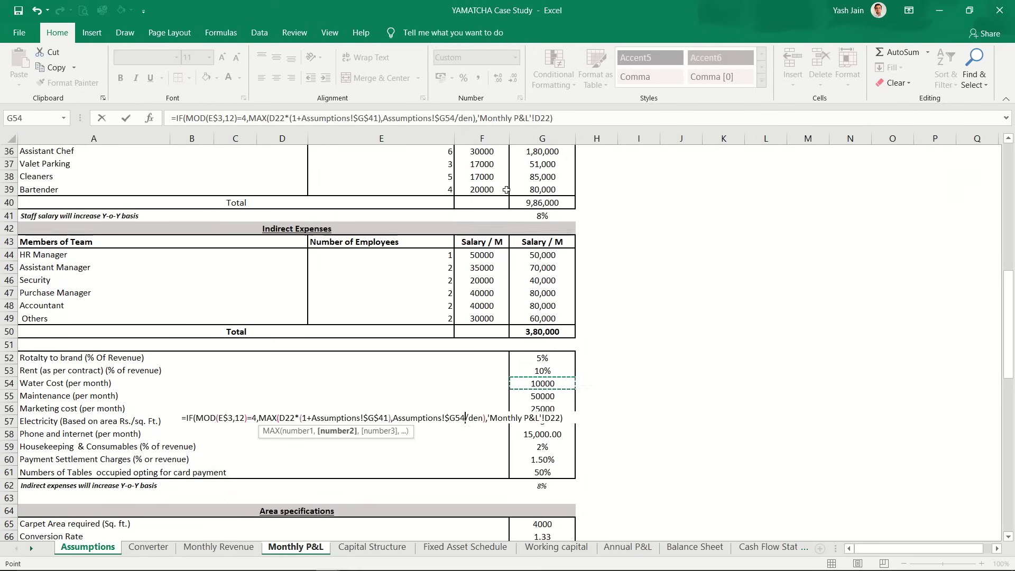
key(Return)
Step: Copy the E22 Water Cost formula into the Water Cost, Maintenance and Marketing rows
key(ctrl+c)
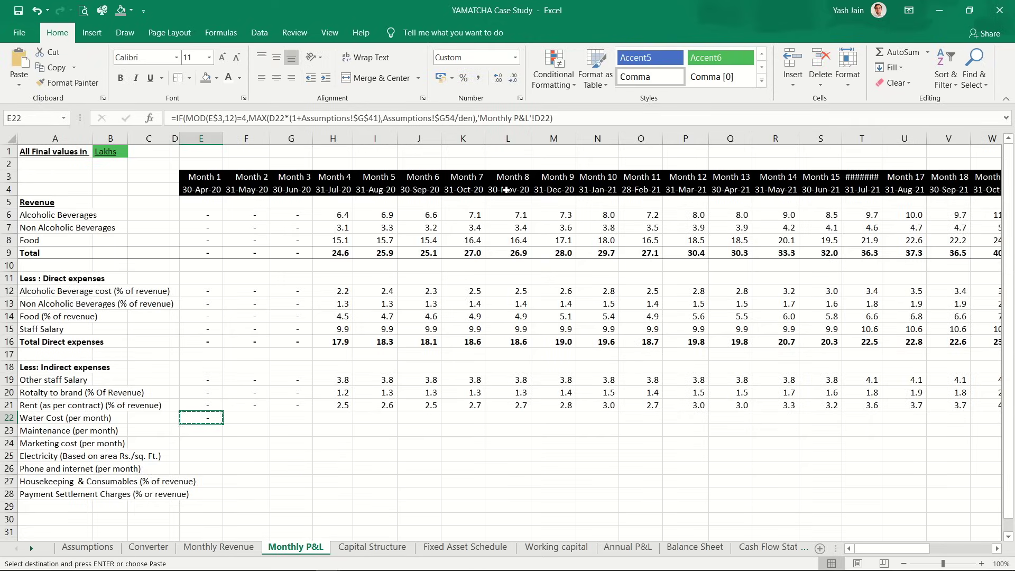
key(Up)
key(Down)
key(shift+Down)
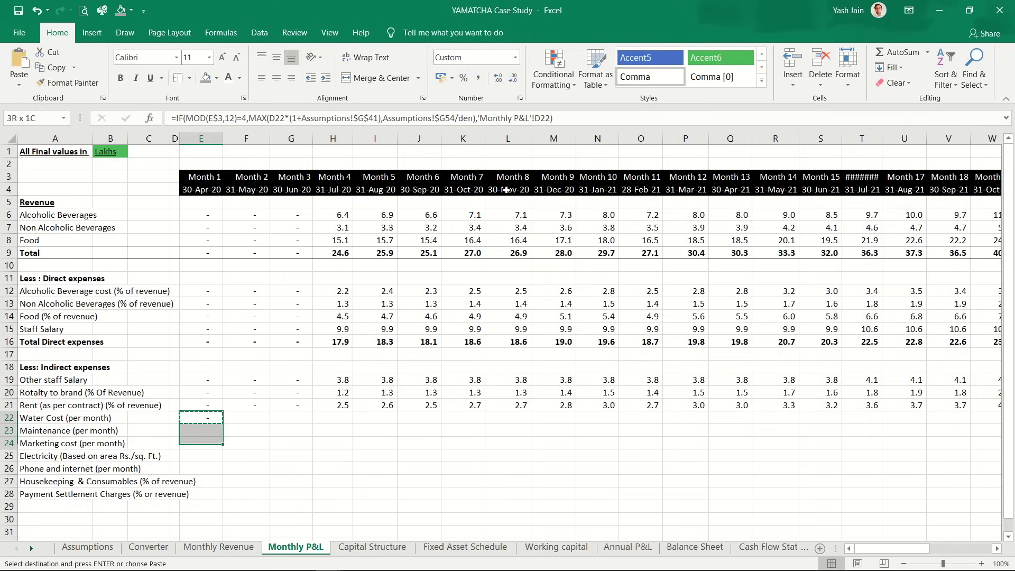
key(shift+Down)
key(shift+Right)
key(shift+Right)
key(shift+Right)
key(shift+Right)
key(shift+Right)
key(shift+Right)
key(shift+Right)
key(shift+Right)
key(shift+Right)
key(shift+Right)
key(shift+Right)
key(shift+Right)
key(shift+Right)
key(shift+Right)
key(shift+Right)
key(shift+Right)
key(shift+Right)
key(shift+Right)
key(shift+Right)
key(shift+Right)
key(shift+Right)
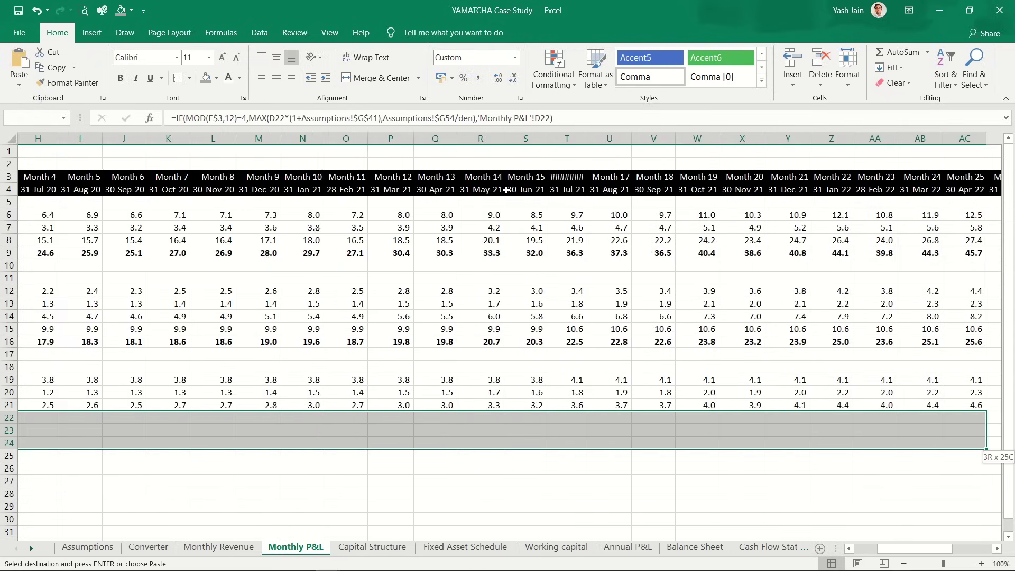
key(shift+Right)
key(shift+Right)
key(shift+Right)
key(shift+Right)
key(shift+Right)
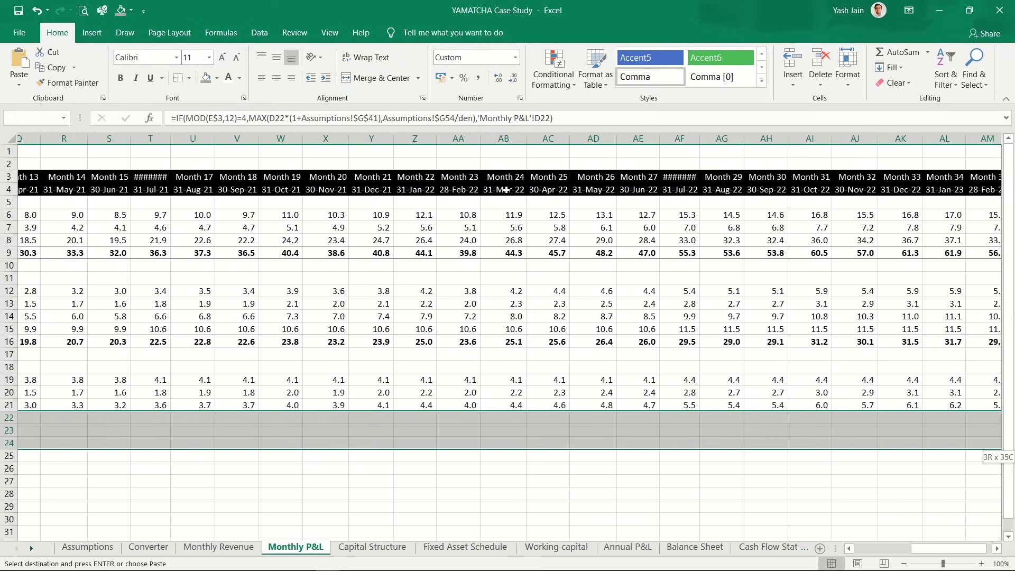
key(ctrl+v)
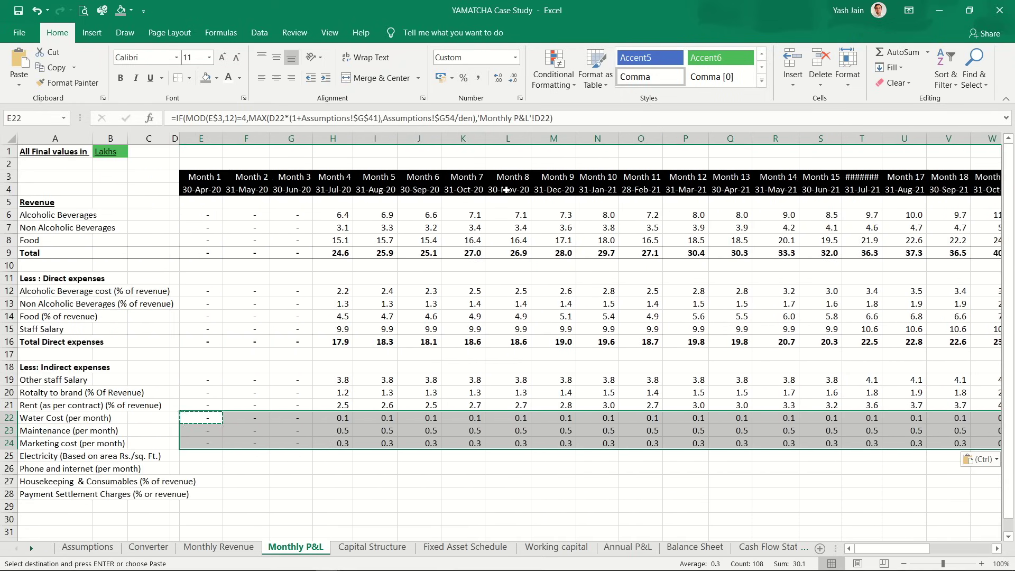
key(Right)
key(Right)
key(Right)
key(Right)
key(Right)
key(Right)
key(Right)
key(Right)
key(Right)
key(Right)
key(Right)
key(Right)
key(Right)
key(Right)
key(Right)
key(Right)
key(Right)
key(Right)
key(Right)
key(Right)
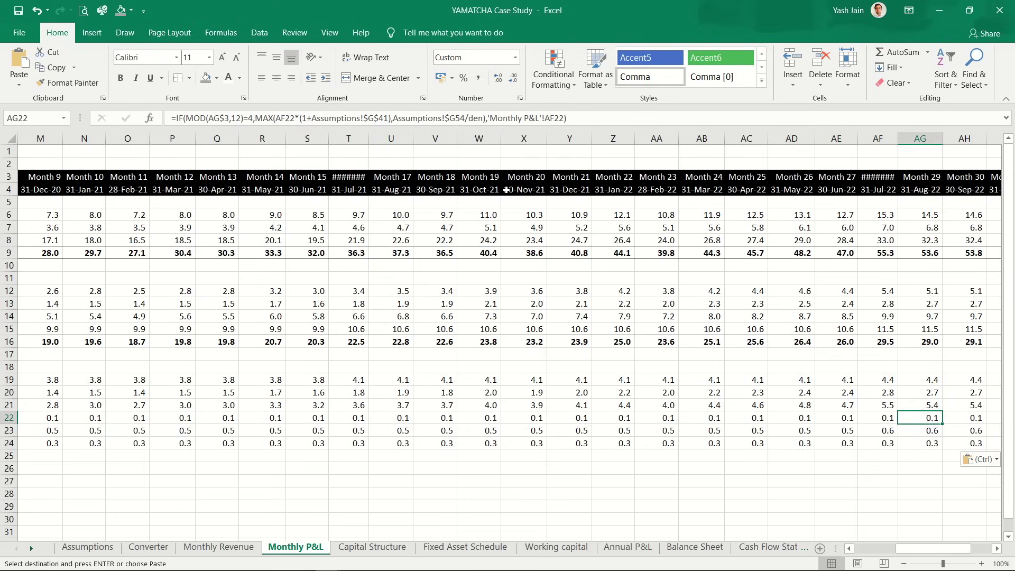
key(Left)
key(Left)
key(Left)
key(Left)
key(Left)
key(Left)
key(Left)
key(Left)
key(Left)
key(Left)
key(Left)
key(Left)
key(Left)
key(Left)
key(Left)
key(Left)
key(Left)
key(Left)
key(Left)
key(Left)
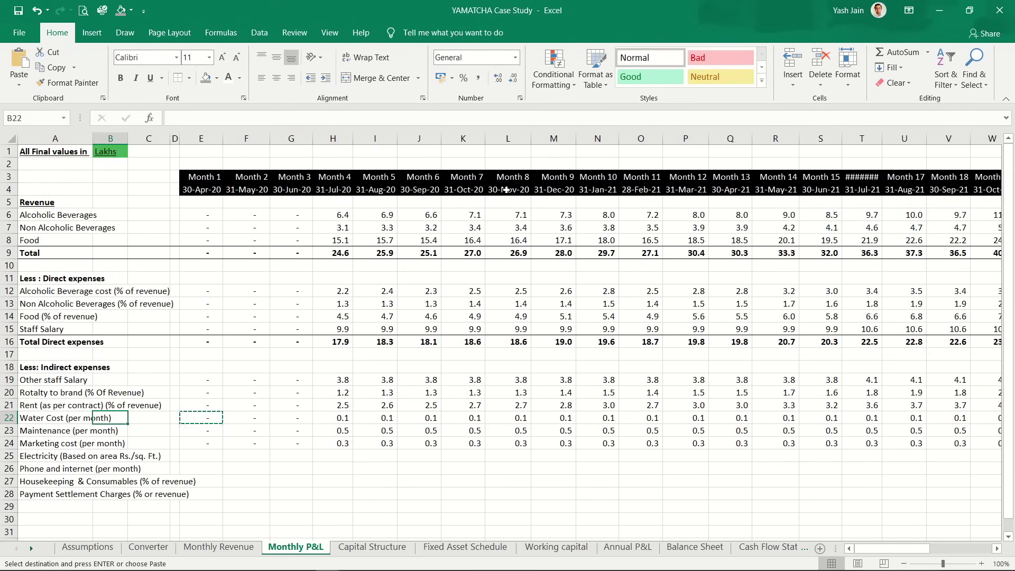
key(Right)
key(Right)
key(Right)
Step: Paste the formulas across E22:AN24 for all 36 months and show two decimals
key(shift+Down)
key(shift+Down)
key(shift+Down)
key(shift+Up)
key(ctrl+v)
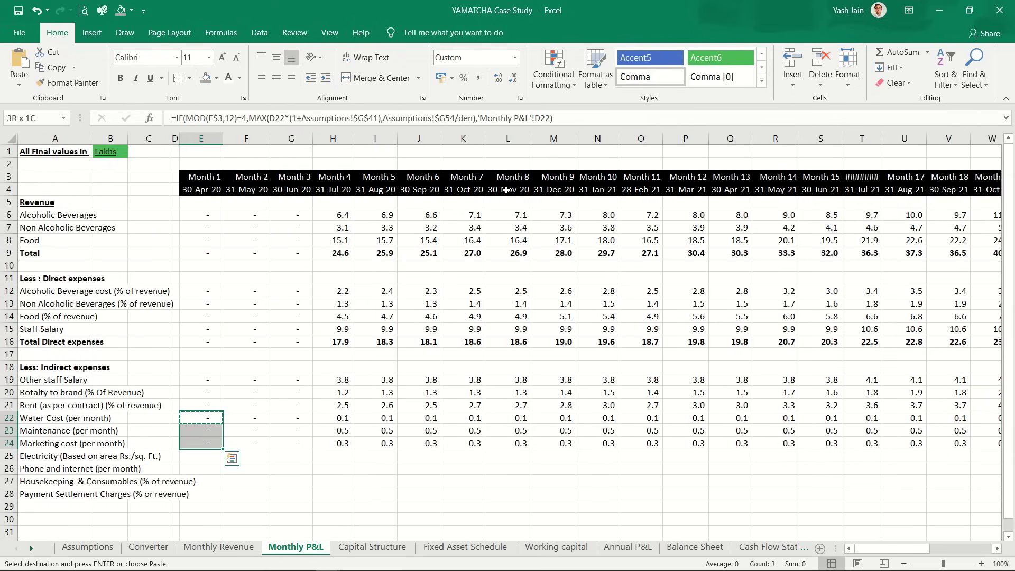
key(ctrl+shift+Right)
key(ctrl+v)
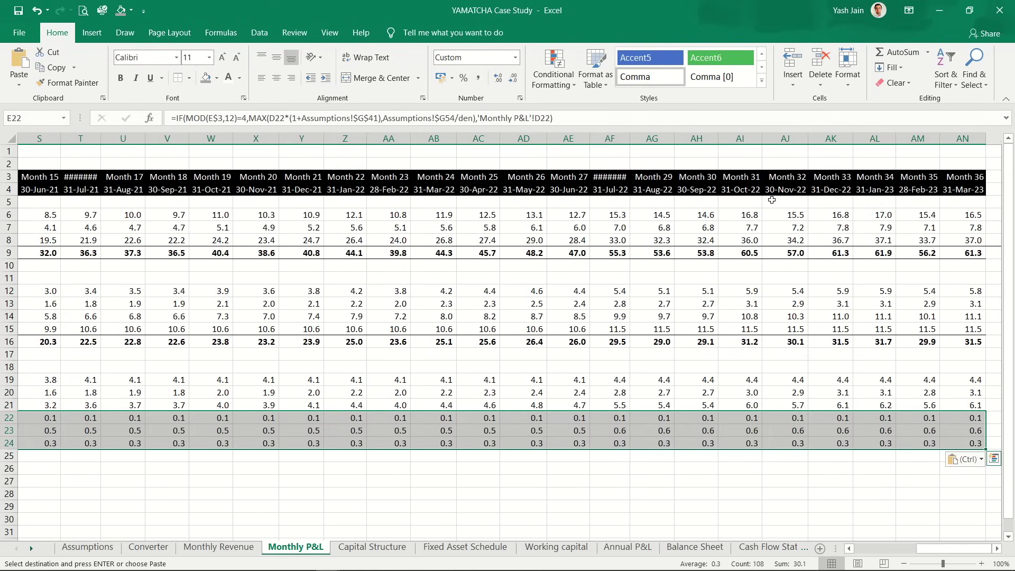
click(500, 75)
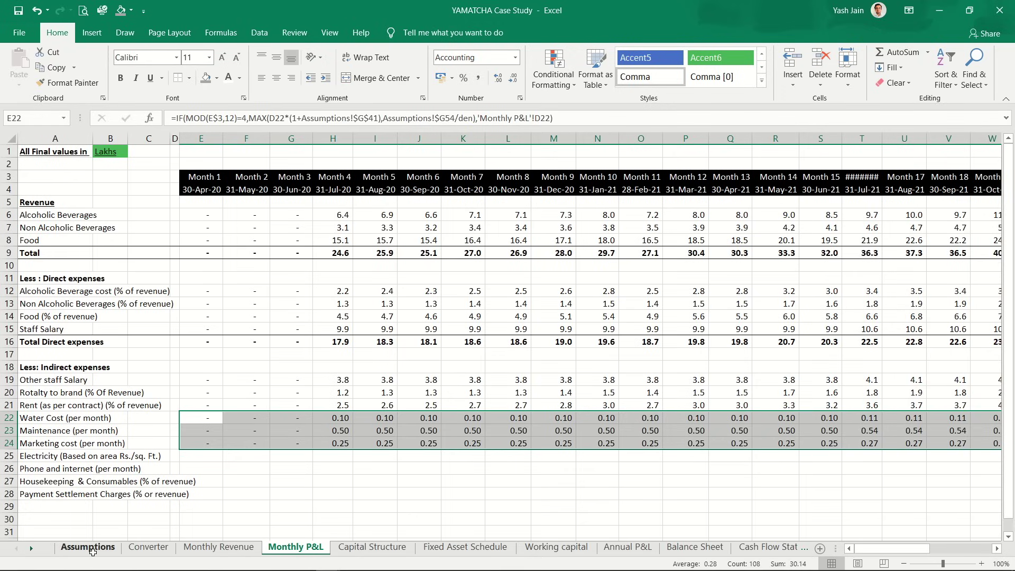
click(109, 549)
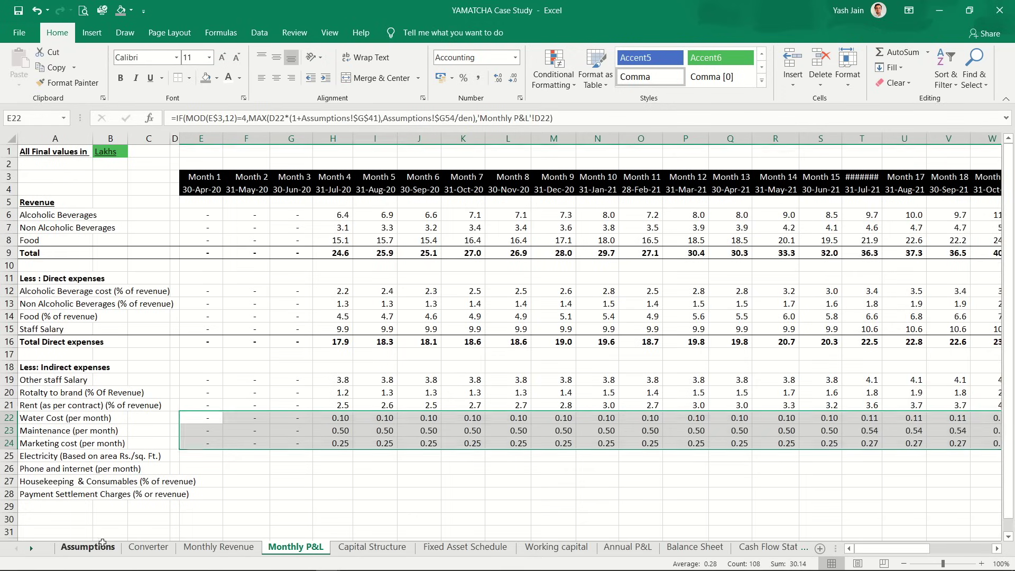
click(522, 387)
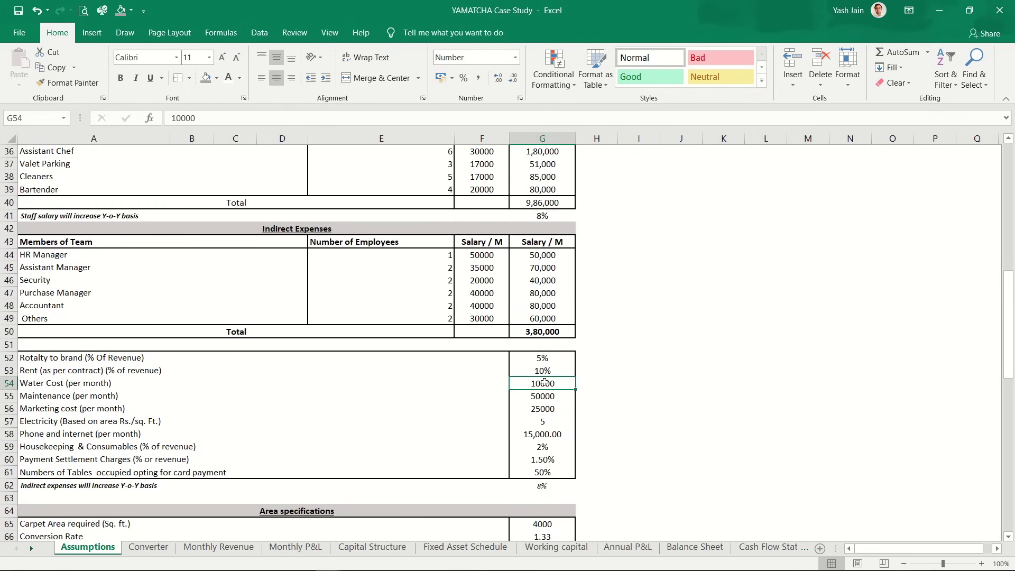
click(550, 397)
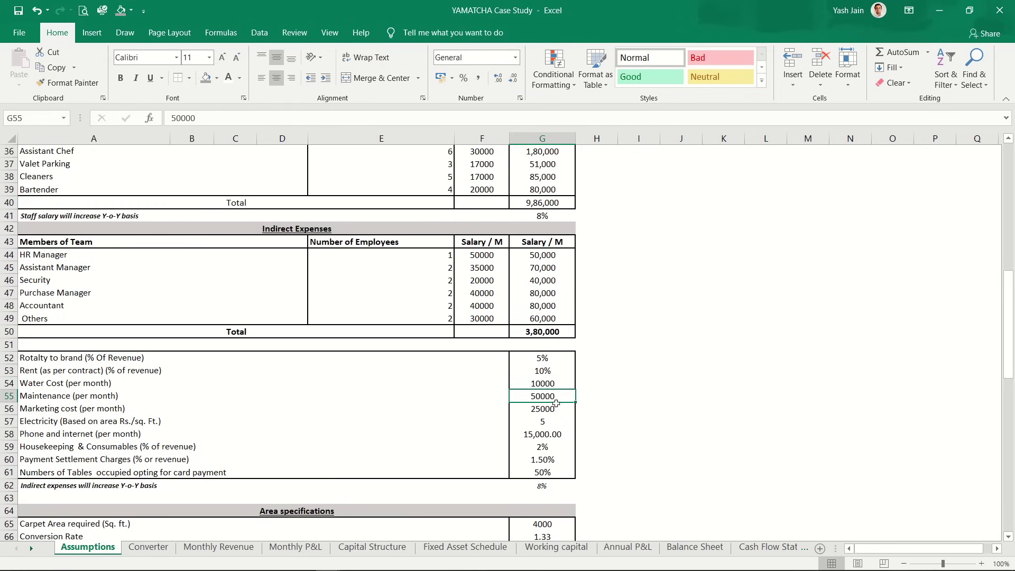
click(554, 408)
drag(547, 384, 545, 408)
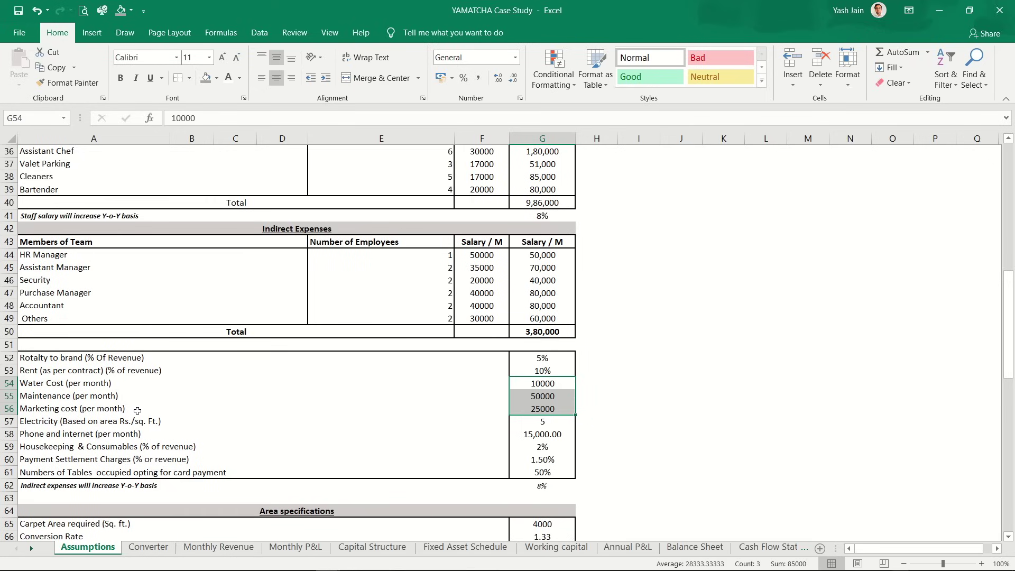
click(295, 547)
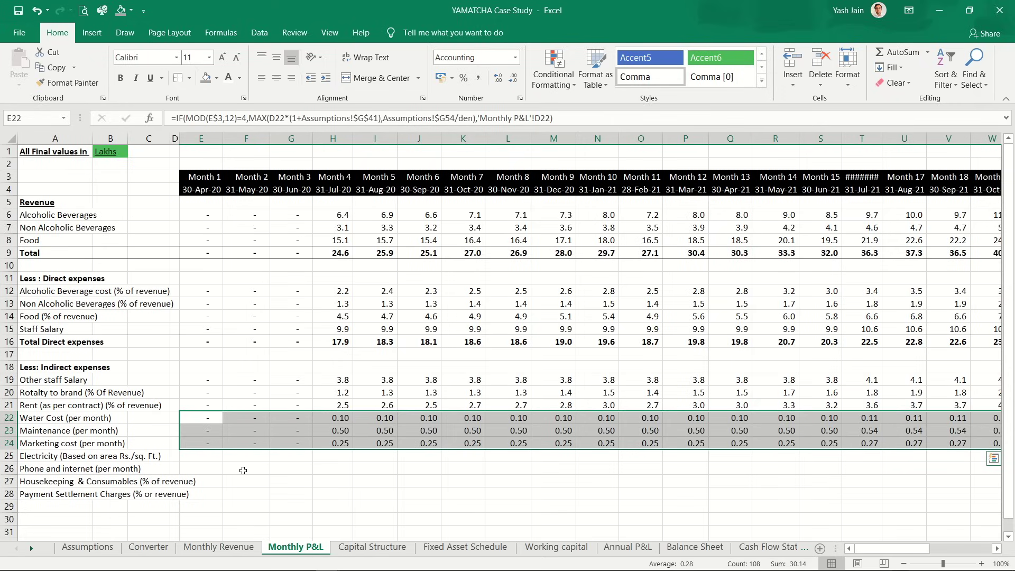
Step: Copy the Marketing cost row formulas into the Phone and internet row across all months
key(Down)
key(Down)
key(ctrl+shift+Right)
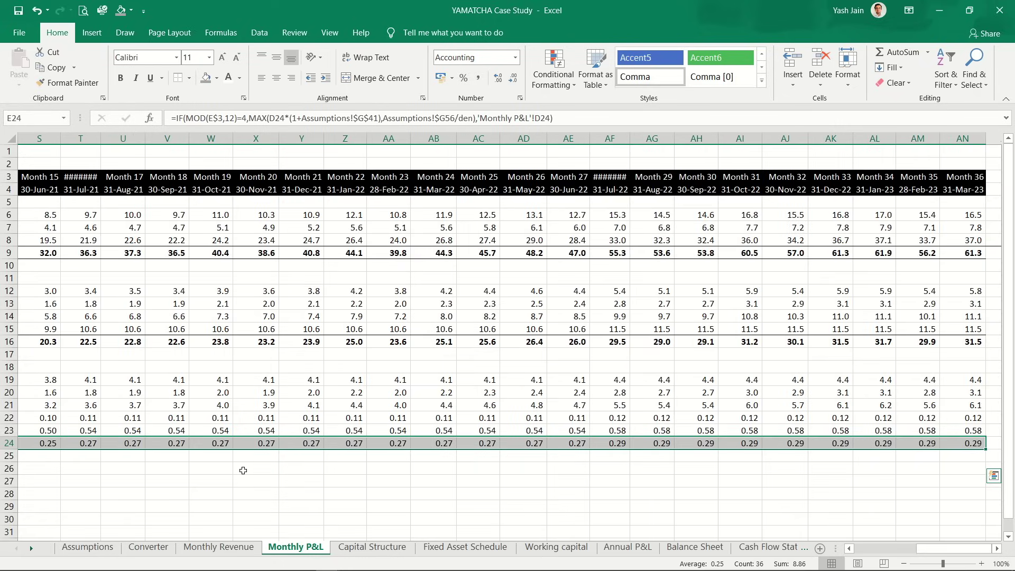
key(ctrl+c)
key(Down)
key(Down)
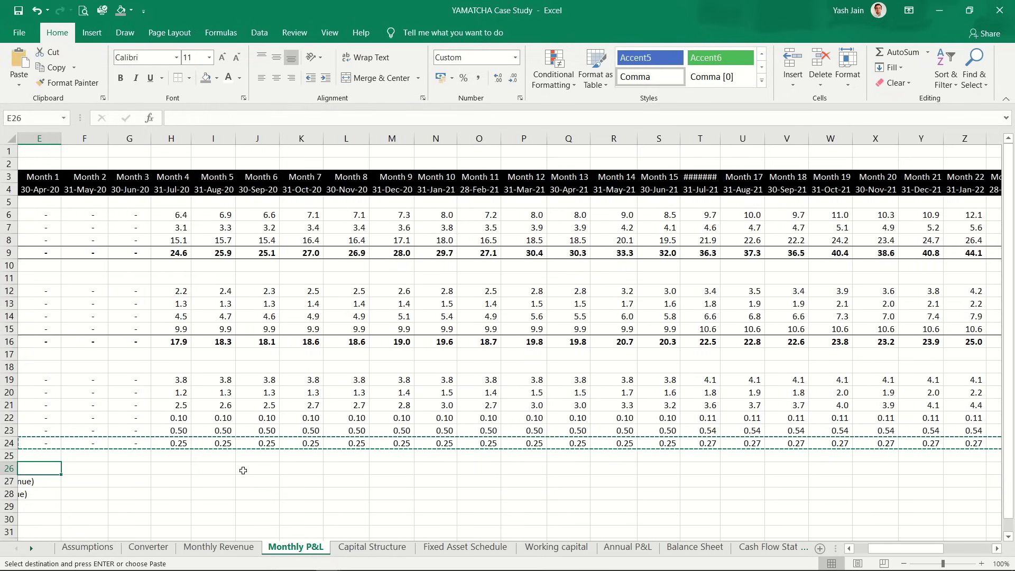
key(ctrl+v)
scroll(244, 471, left, 2)
click(243, 470)
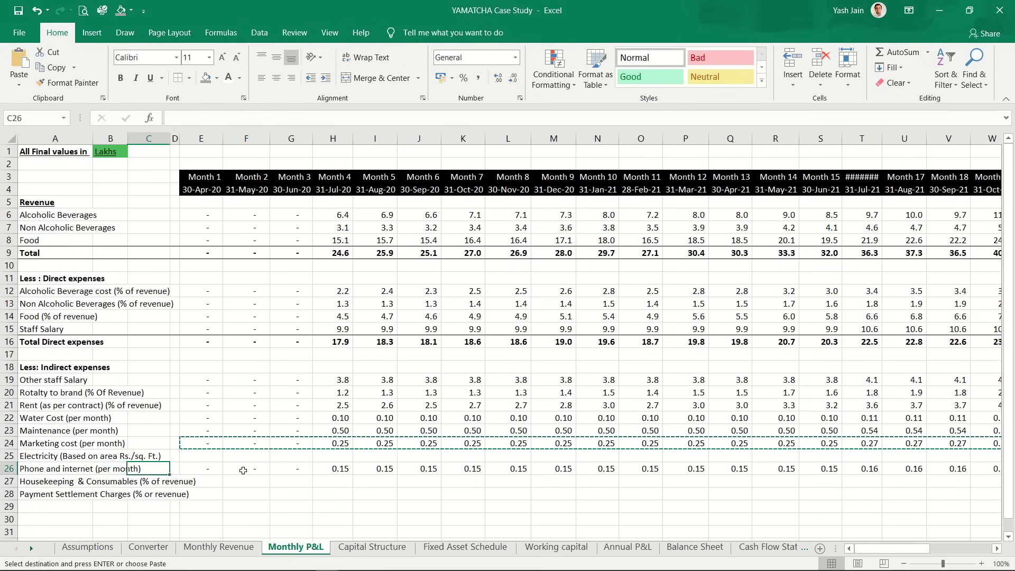
key(Right)
key(Right)
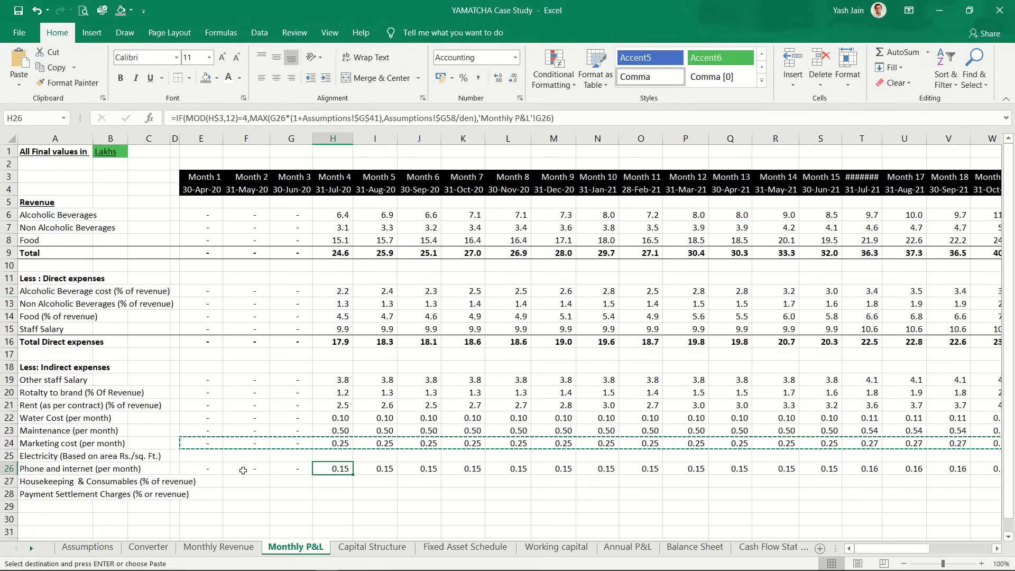
Step: Paste the Marketing cost row formulas into the Electricity row across all months
key(Up)
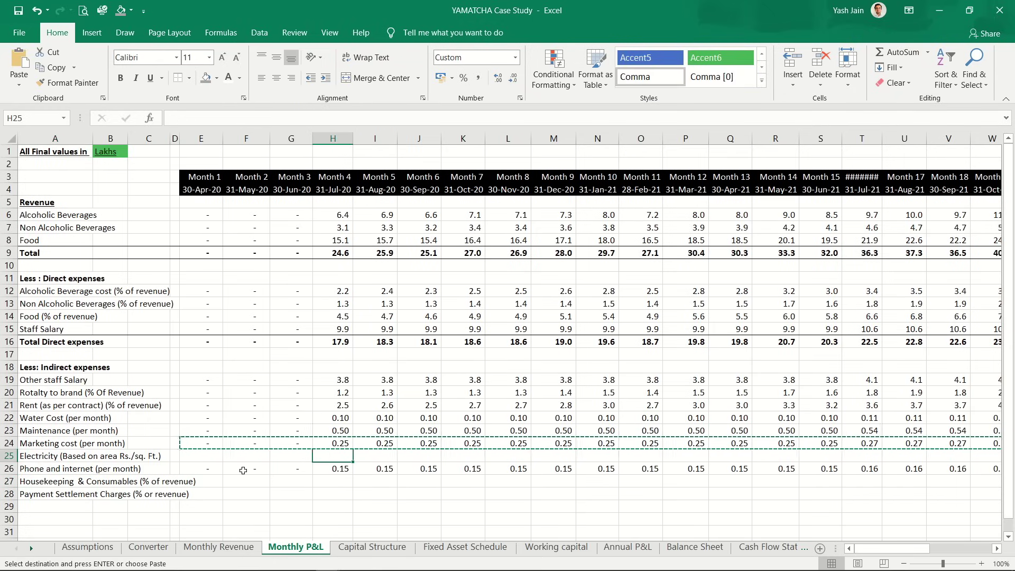
key(Left)
key(Left)
key(Left)
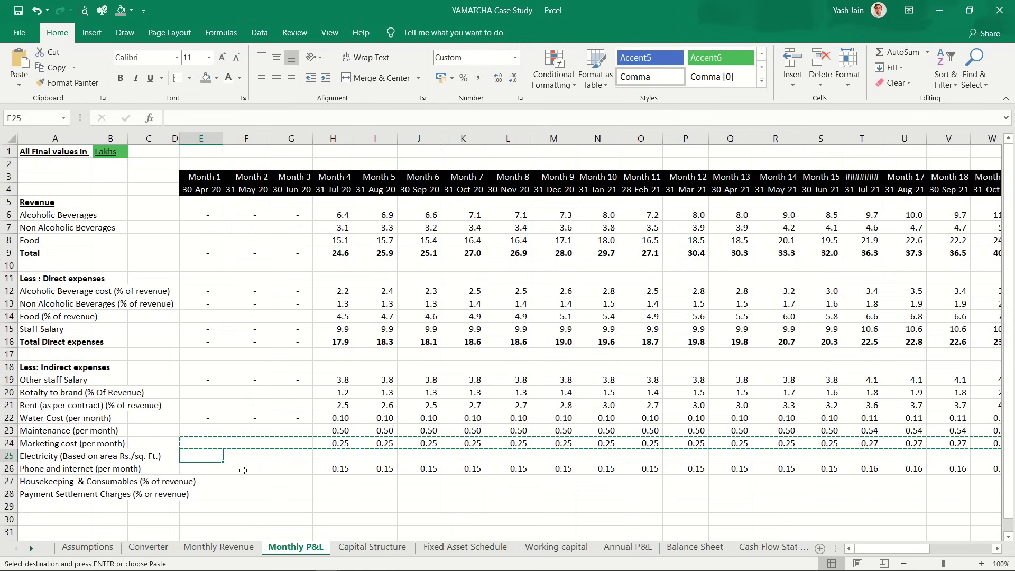
key(Escape)
key(Up)
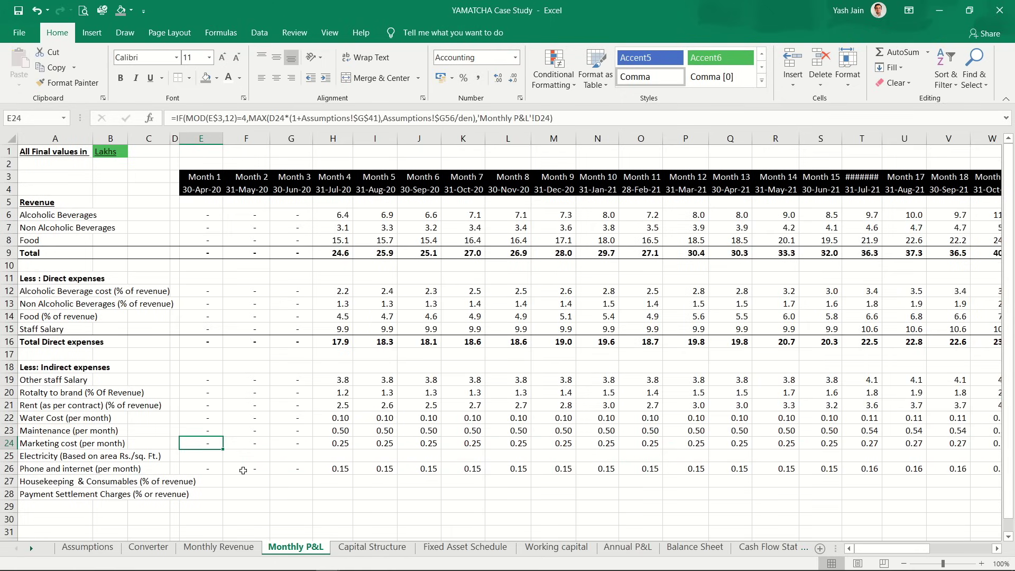
key(ctrl+shift+Right)
key(ctrl+c)
key(Down)
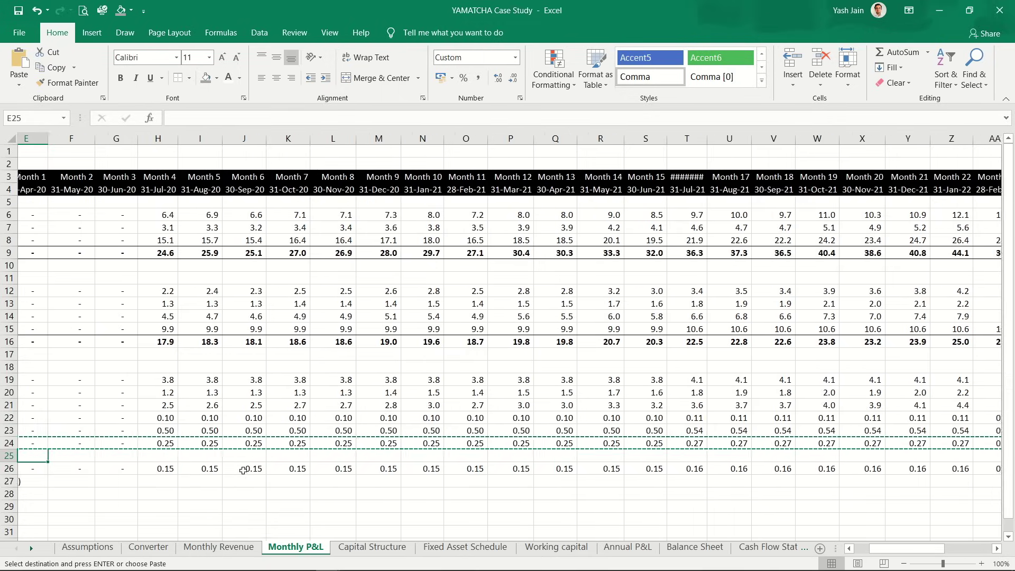
key(ctrl+v)
key(Right)
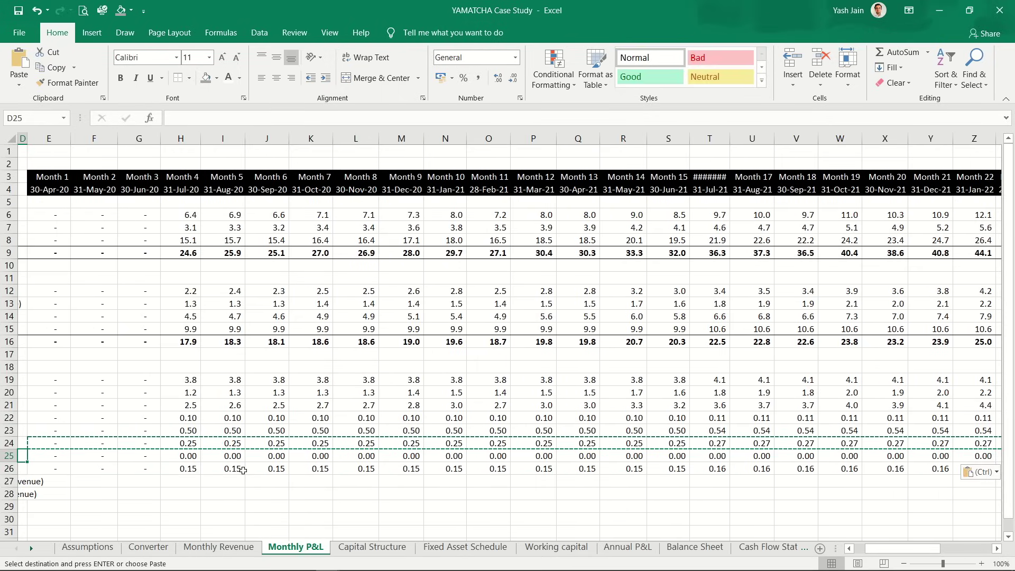
key(Left)
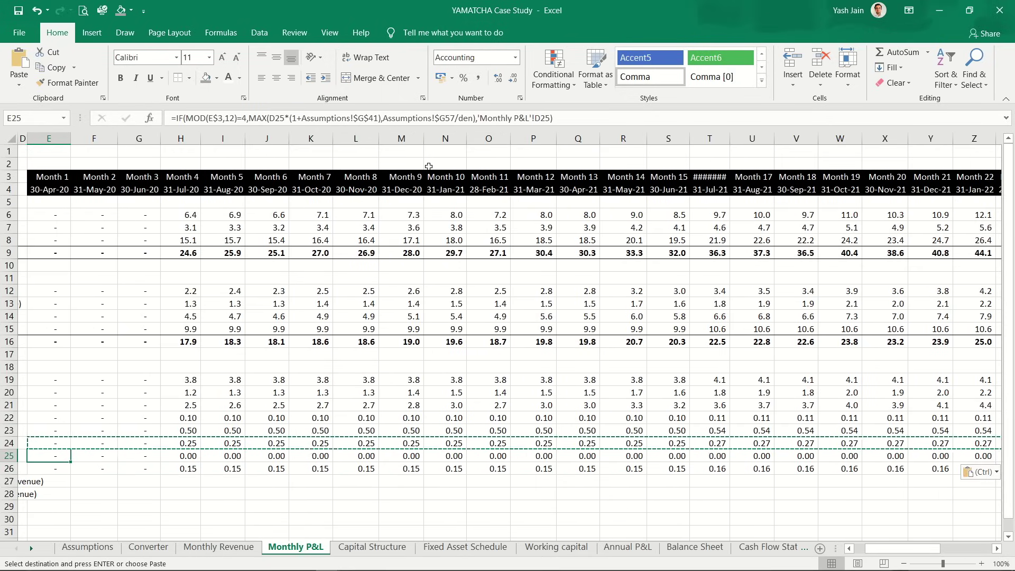
Step: On Assumptions, review the G57 electricity rate and the G67 area formula =G65*G66
key(ctrl+Page_Up)
key(ctrl+Page_Up)
key(ctrl+Page_Up)
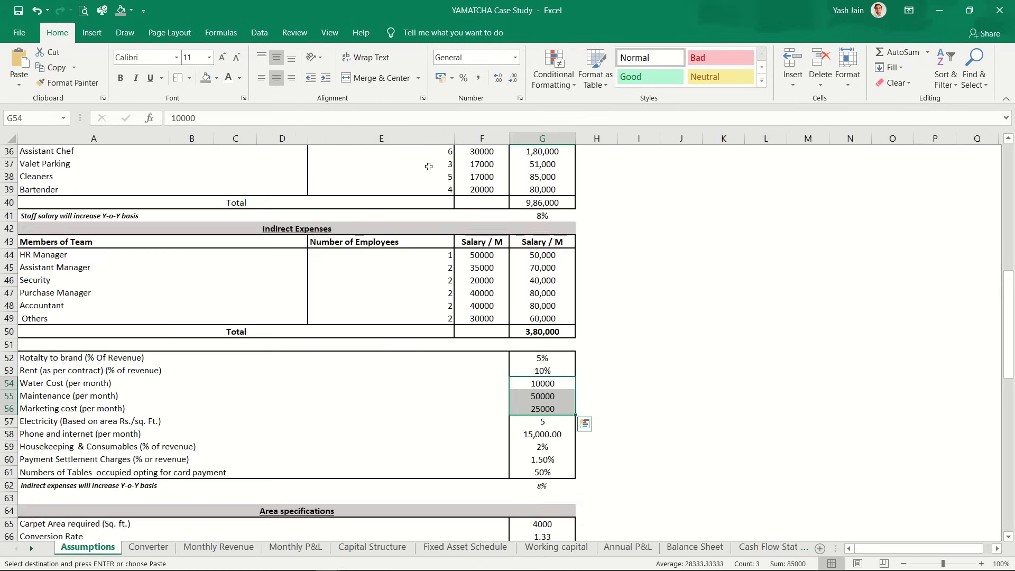
click(540, 423)
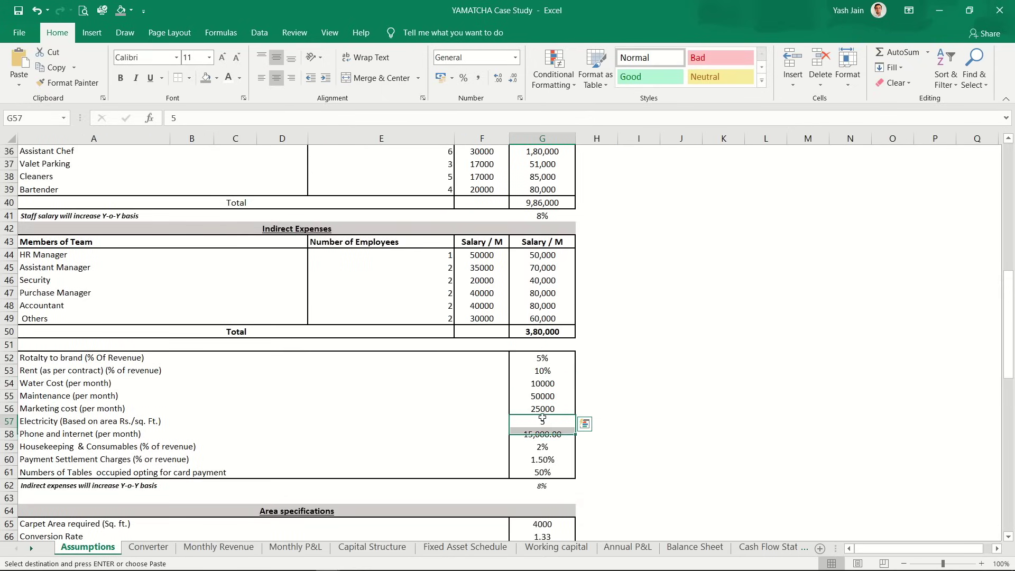
click(542, 427)
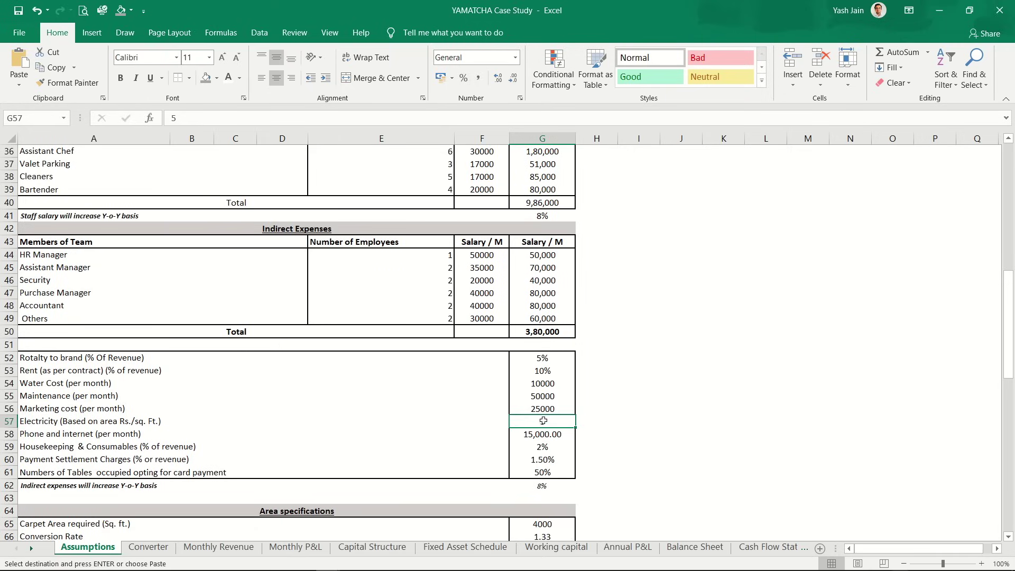
scroll(538, 427, down, 2)
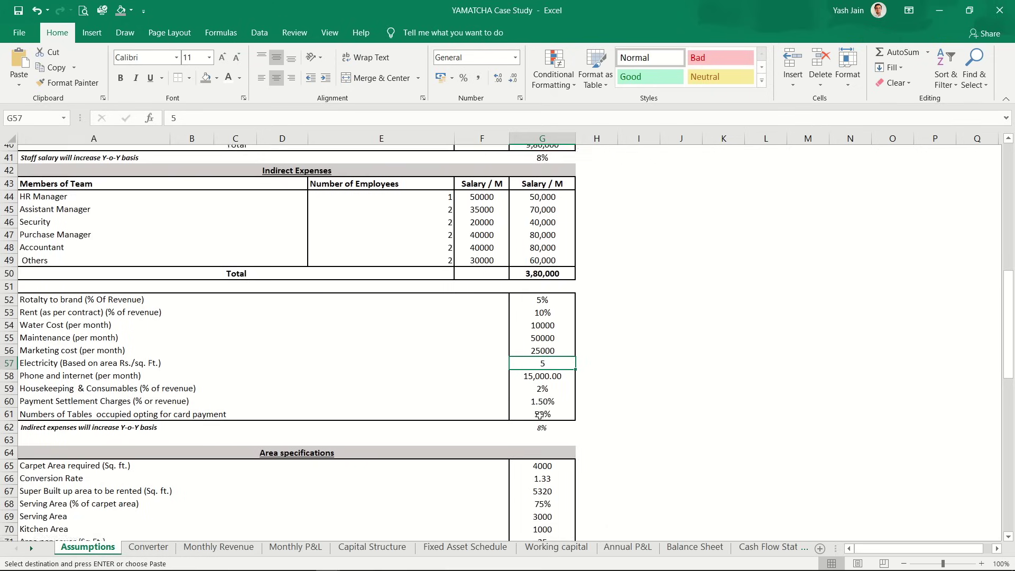
click(543, 421)
click(549, 484)
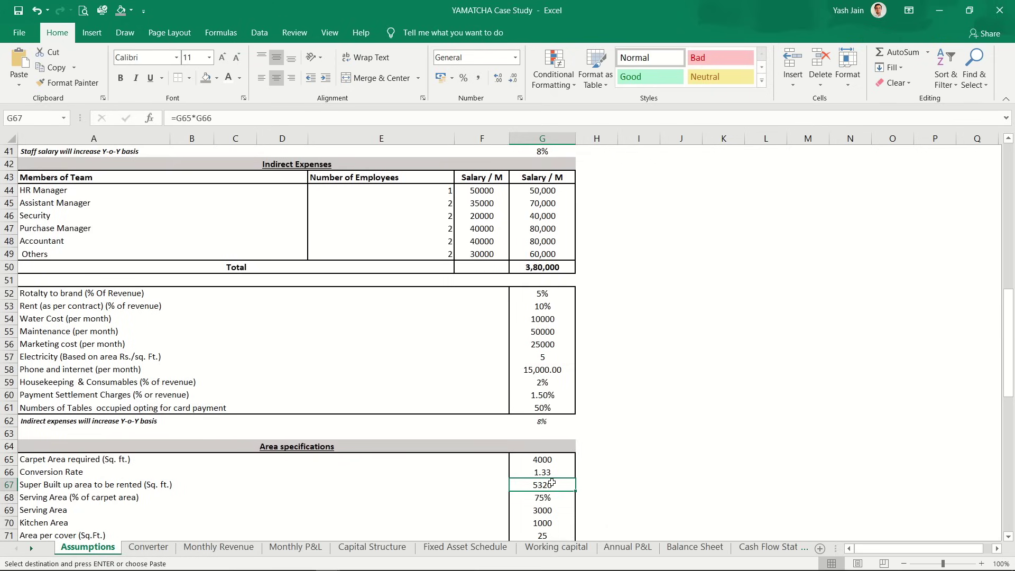
double_click(550, 485)
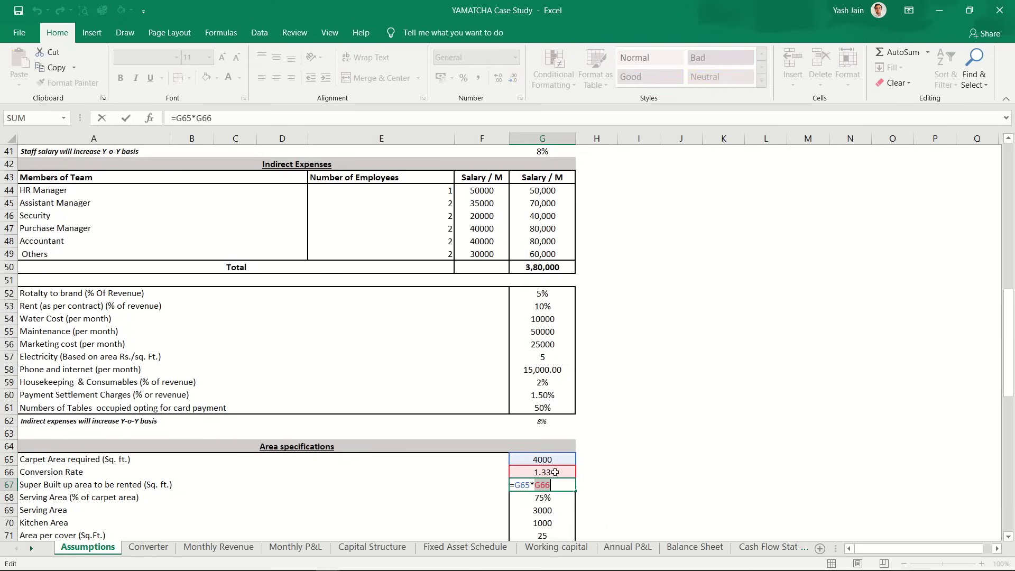
key(Escape)
click(545, 358)
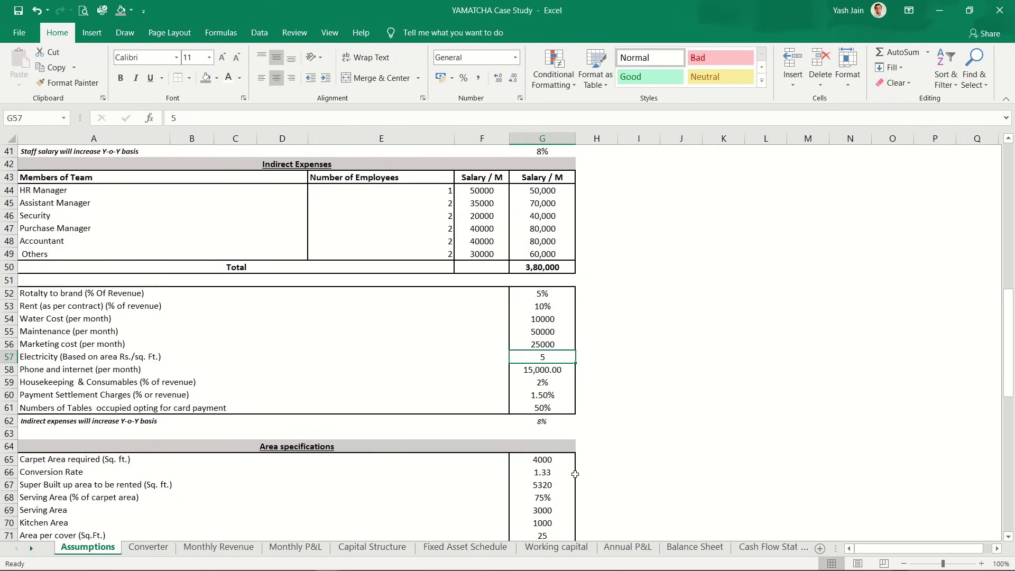
click(554, 486)
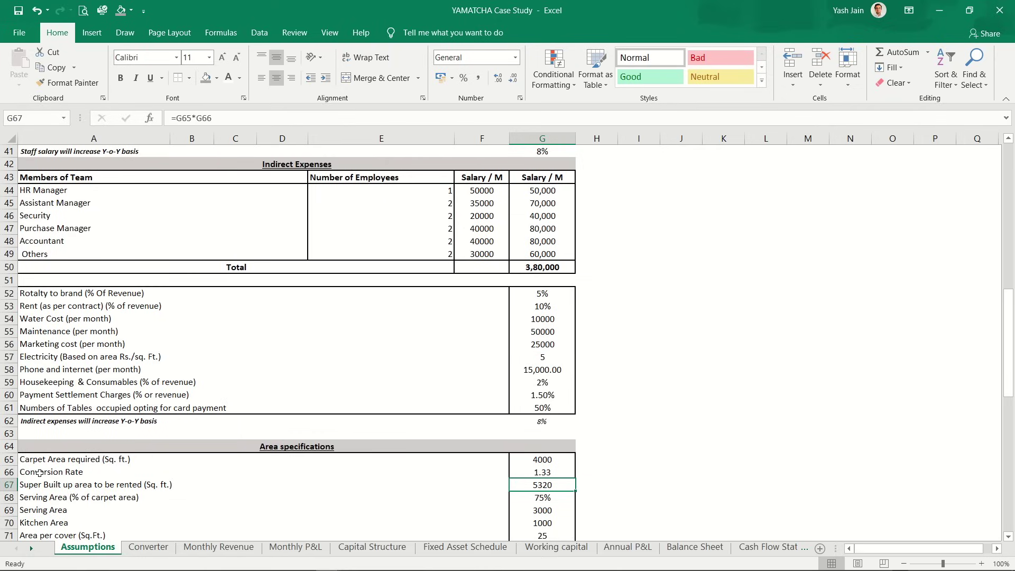
key(ctrl+Page_Down)
key(ctrl+Page_Down)
key(ctrl+Page_Down)
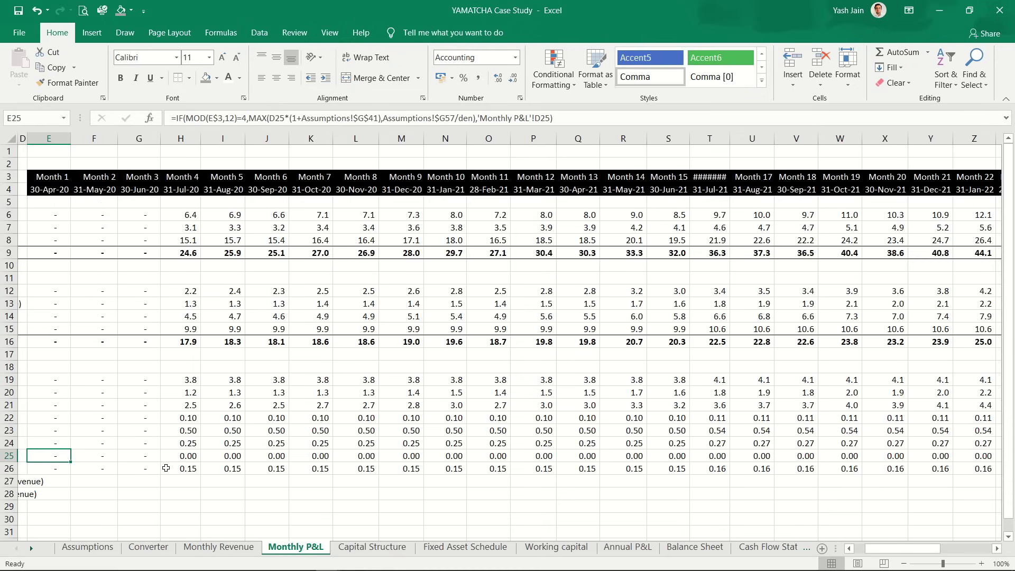
Step: Extend the E25 Electricity formula to multiply the rate by Assumptions!$G$67
scroll(166, 468, left, 3)
key(ctrl+c)
click(221, 33)
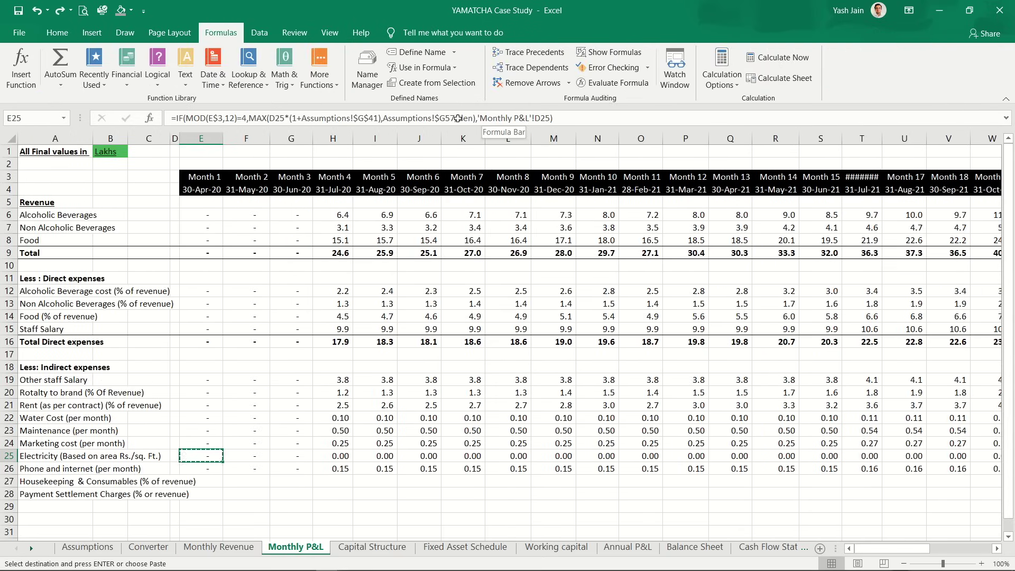
click(456, 118)
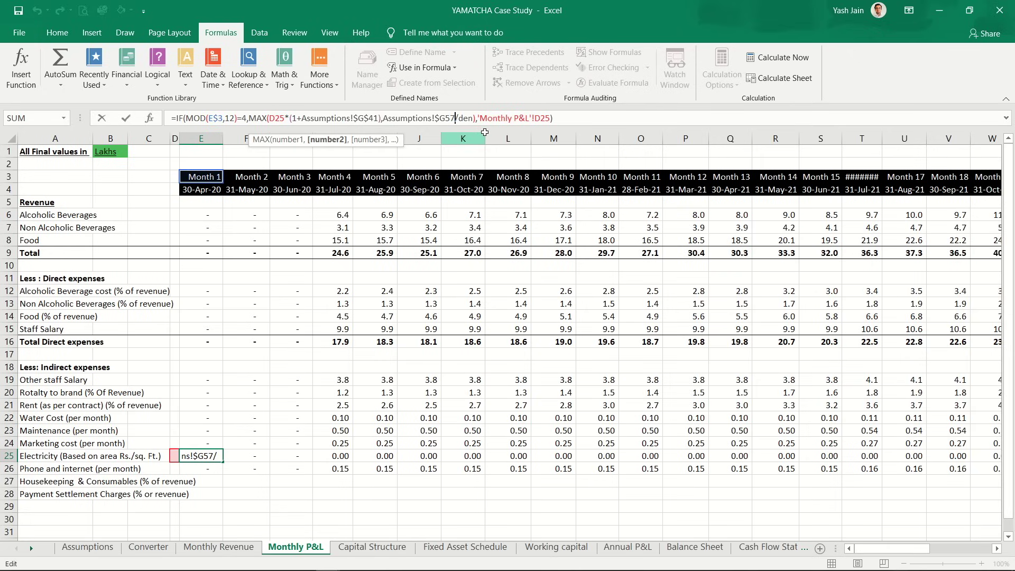
text(*)
key(ctrl+Page_Up)
key(ctrl+Page_Up)
key(ctrl+Page_Up)
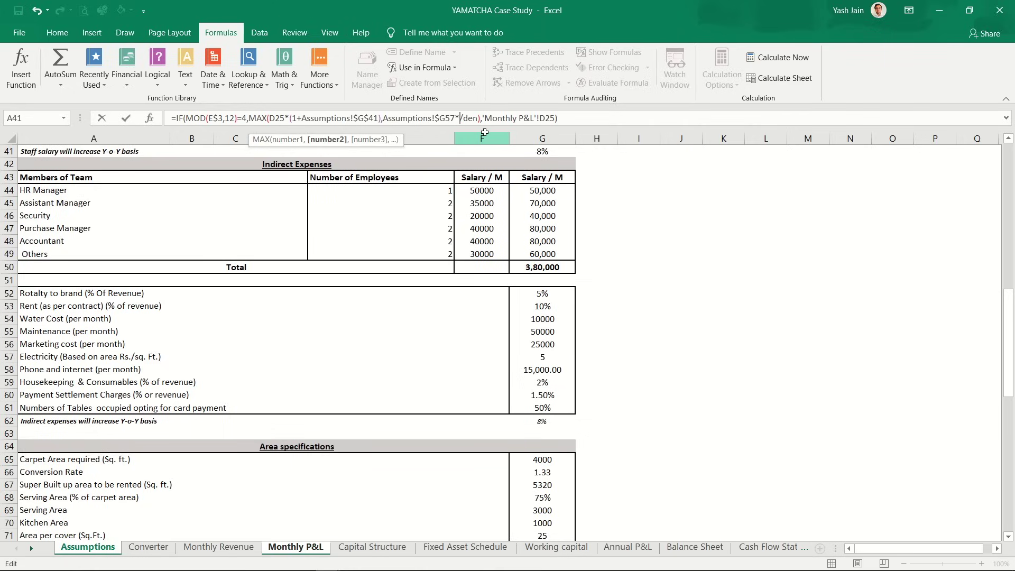
click(542, 485)
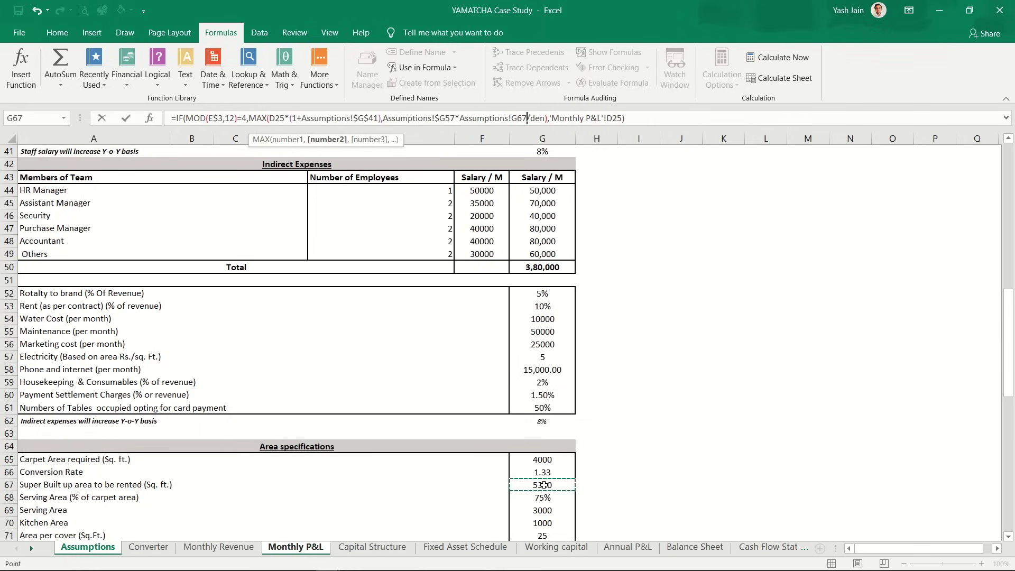
key(F4)
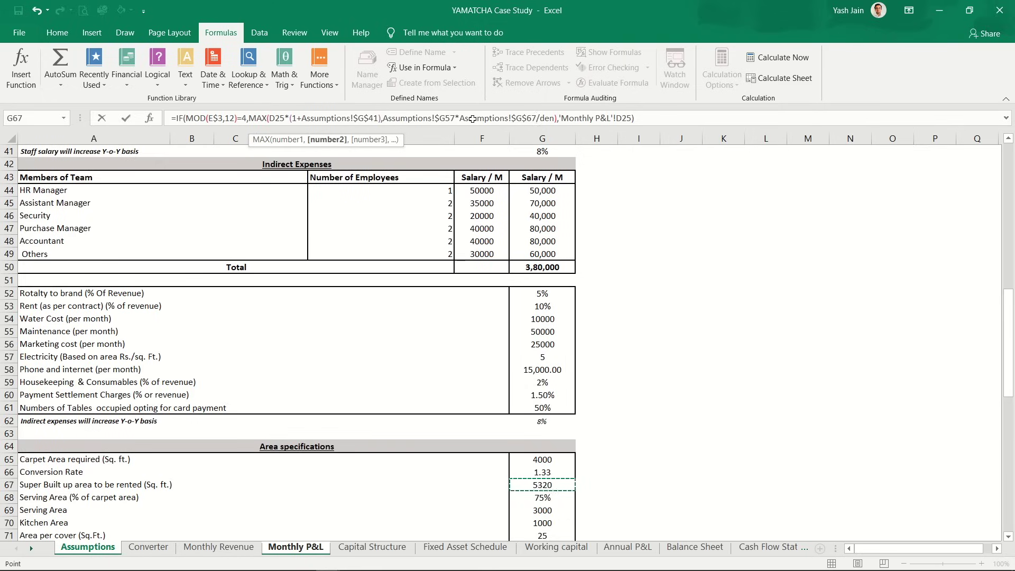
key(Return)
Step: Copy the revised E25 Electricity formula across all 36 months of row 25
key(Up)
key(ctrl+c)
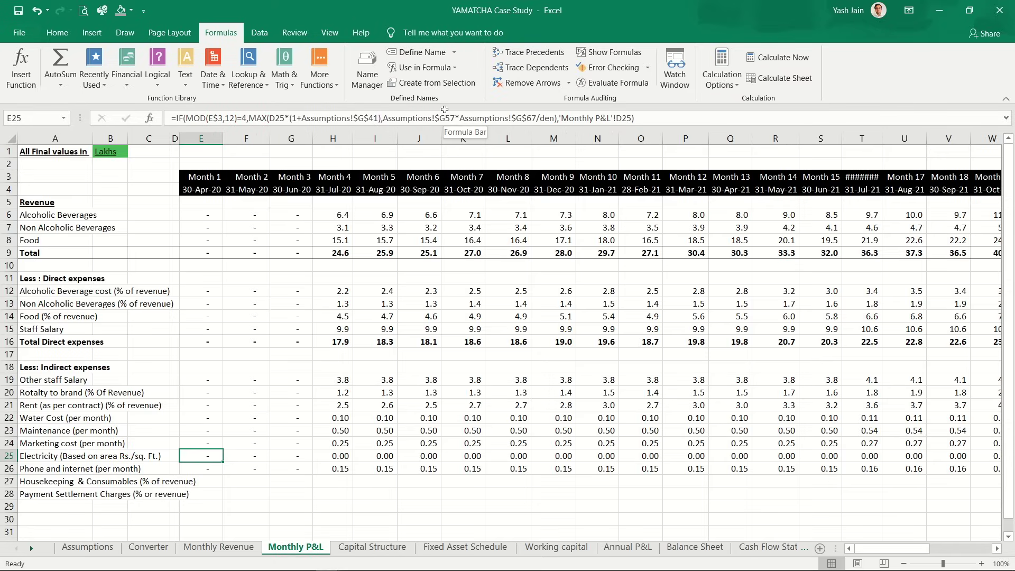
key(shift+Right)
key(shift+Right)
key(shift+Right)
key(shift+Right)
key(shift+Right)
key(shift+Right)
key(shift+Right)
key(shift+Right)
key(shift+Right)
key(shift+Right)
key(shift+Right)
key(shift+Right)
key(shift+Right)
key(shift+Right)
key(shift+Right)
key(shift+Right)
key(shift+Right)
key(shift+Right)
key(shift+Right)
key(shift+Right)
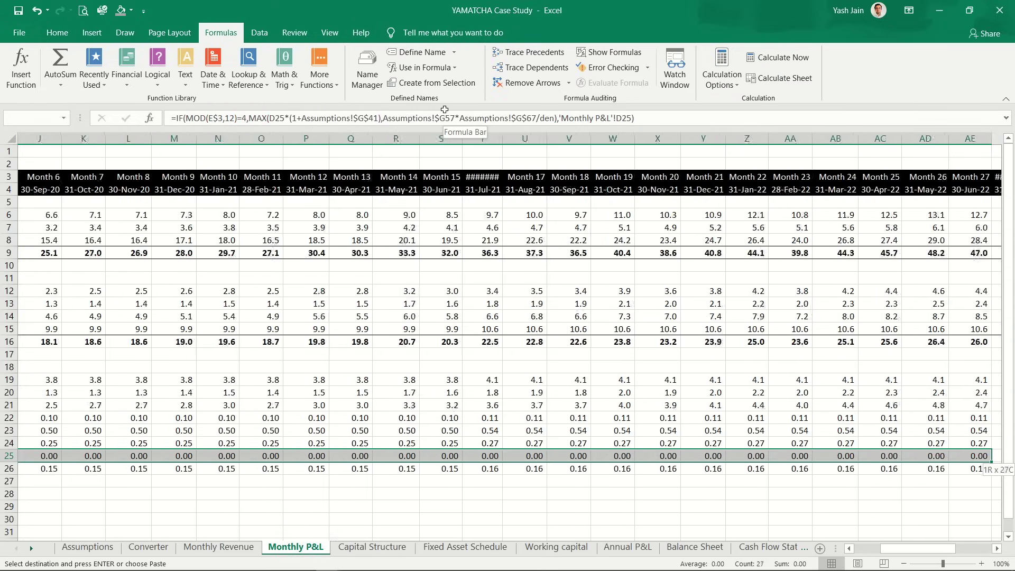
key(ctrl+v)
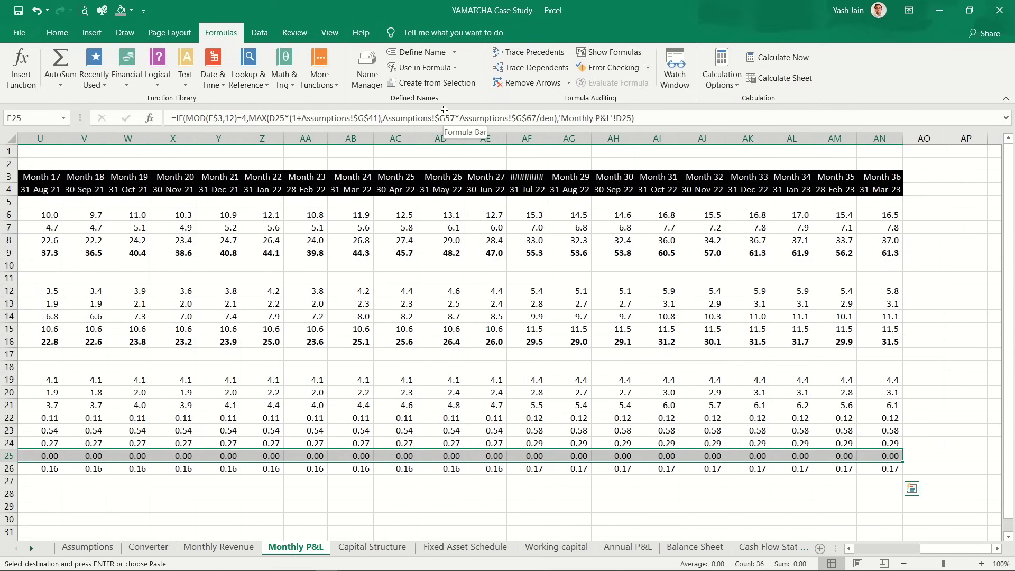
key(ctrl+BackSpace)
Step: Enter =E$9*Assumptions!$G$59 in E27 for Month 1 Housekeeping & Consumables
key(Down)
key(Down)
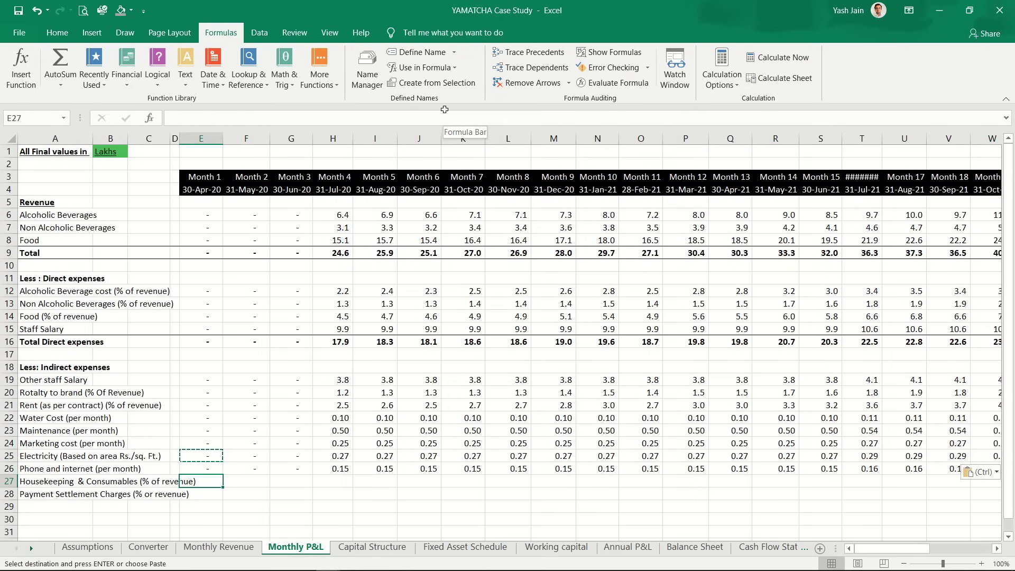
key(Down)
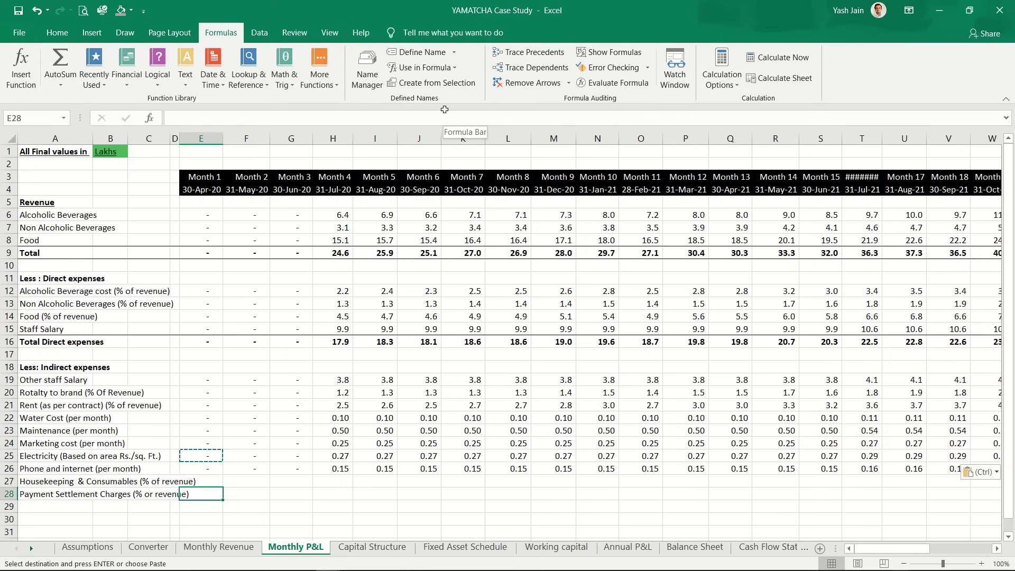
key(Up)
key(Up)
key(Up)
key(Down)
key(Down)
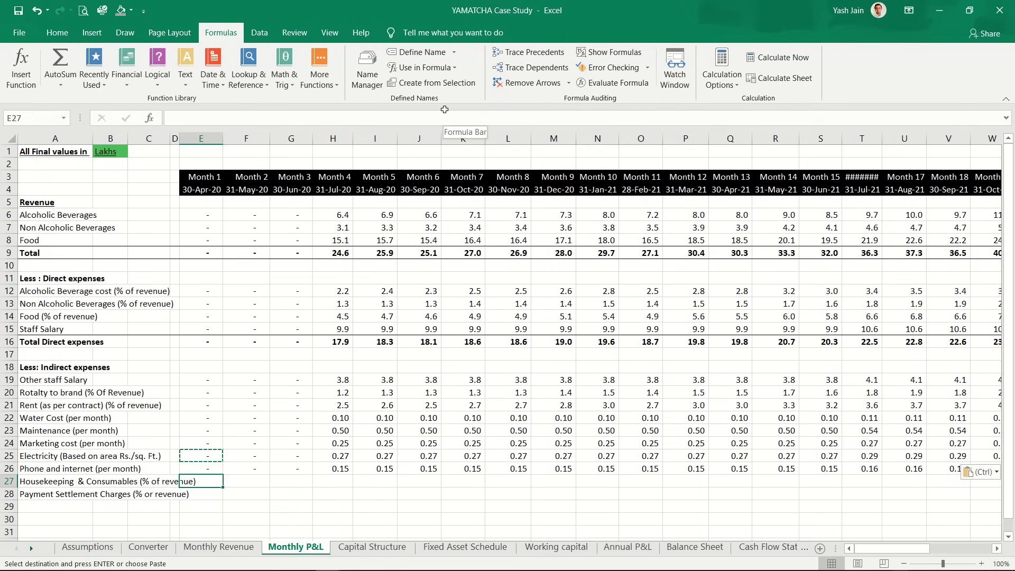
text(=)
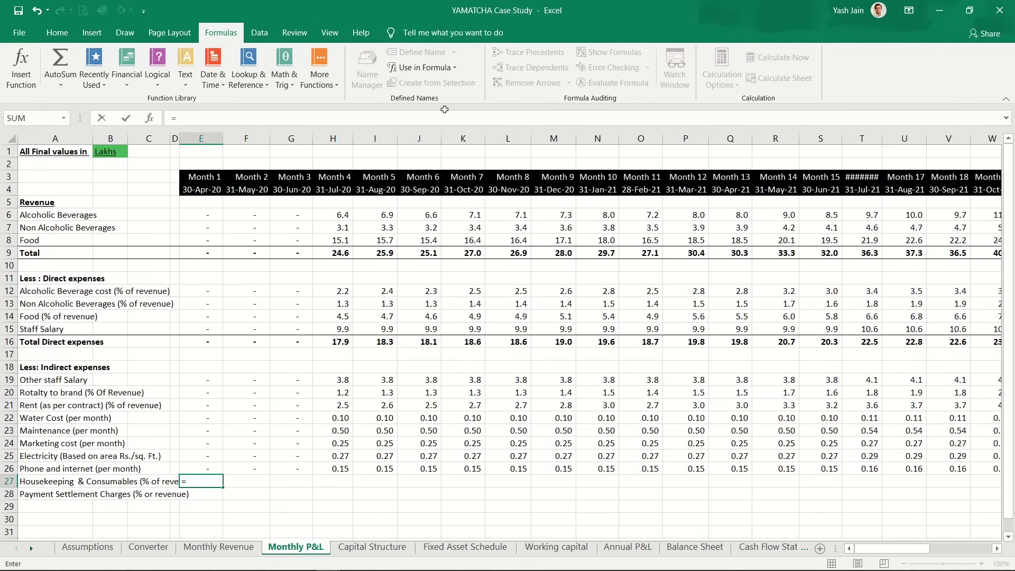
key(Up)
key(Up)
key(Up)
key(Up)
key(Up)
key(Up)
key(Up)
key(Up)
key(Up)
key(Up)
key(Up)
key(Up)
key(Up)
key(Up)
key(Up)
key(Up)
key(Up)
key(Up)
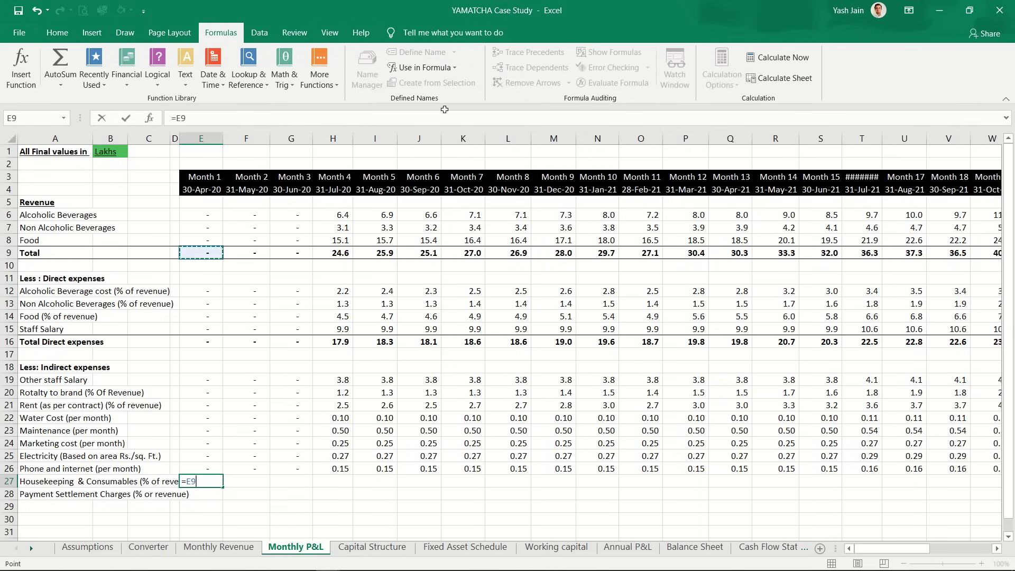
key(F4)
key(F4)
text(*)
key(ctrl+Page_Up)
key(ctrl+Page_Up)
key(ctrl+Page_Up)
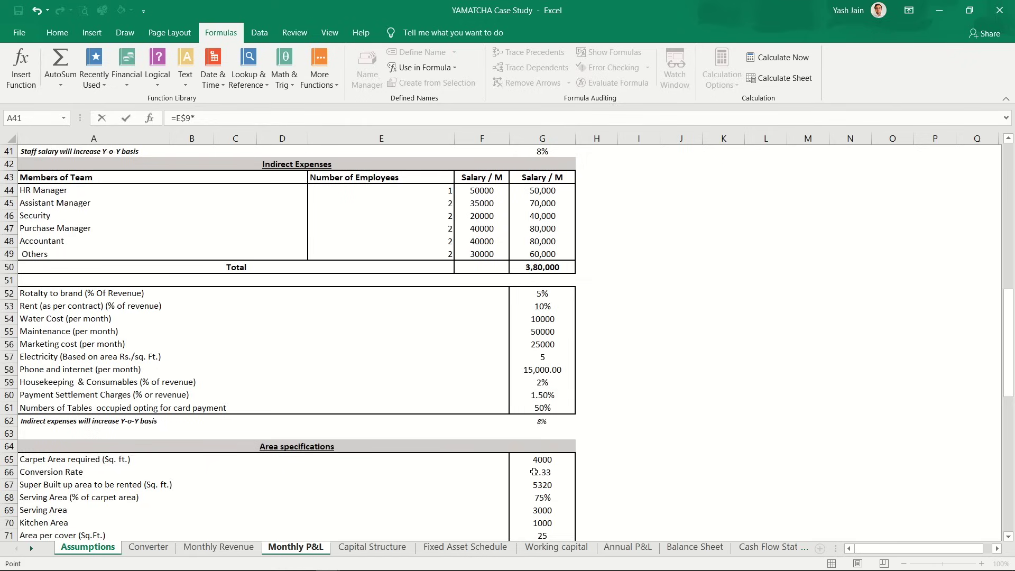
click(540, 370)
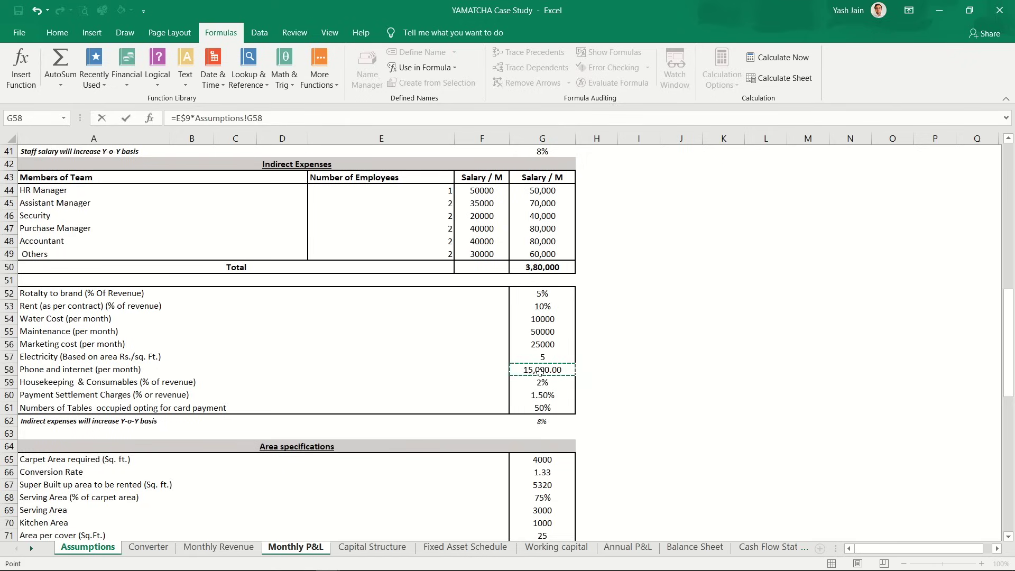
key(Down)
key(F4)
key(Return)
Step: Copy the Housekeeping formula through AN27, then select the indirect expense values E19:AN26
key(Up)
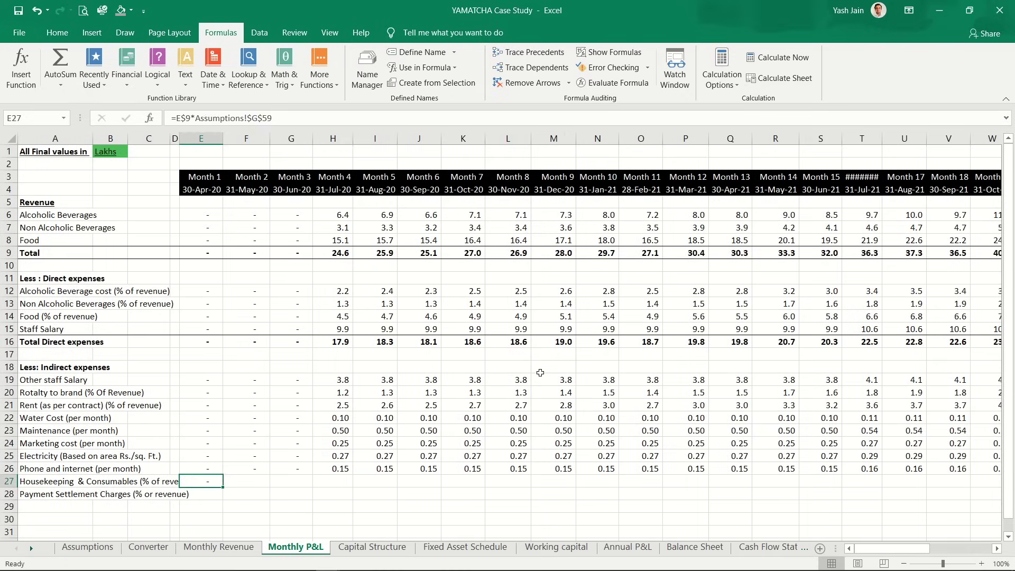
key(ctrl+c)
key(shift+Right)
key(shift+Right)
key(shift+Right)
key(shift+Right)
key(shift+Right)
key(shift+Right)
key(shift+Right)
key(shift+Right)
key(shift+Right)
key(shift+Right)
key(shift+Right)
key(shift+Right)
key(shift+Right)
key(shift+Right)
key(shift+Right)
key(shift+Right)
key(shift+Right)
key(shift+Right)
key(shift+Right)
key(shift+Right)
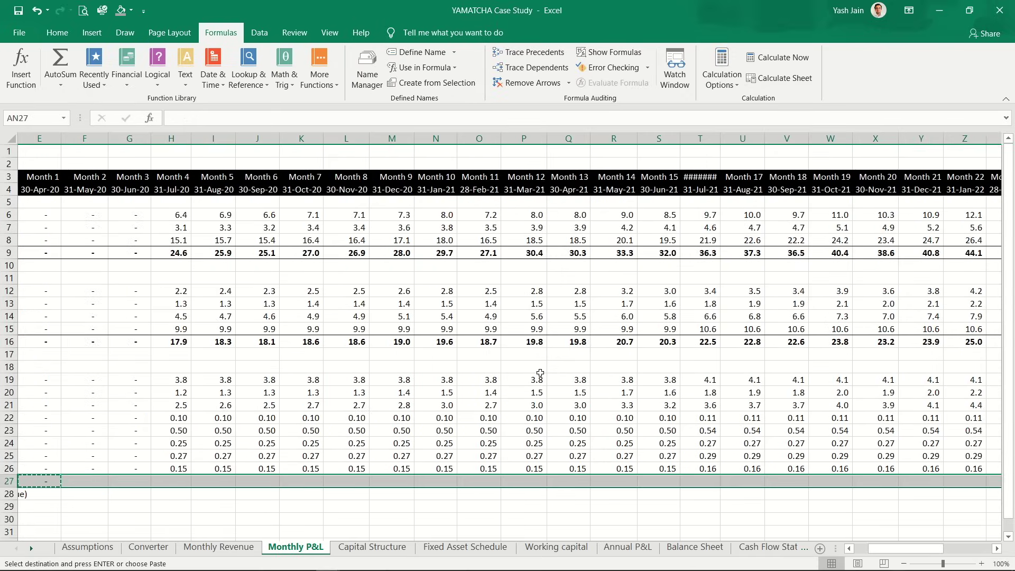
key(ctrl+v)
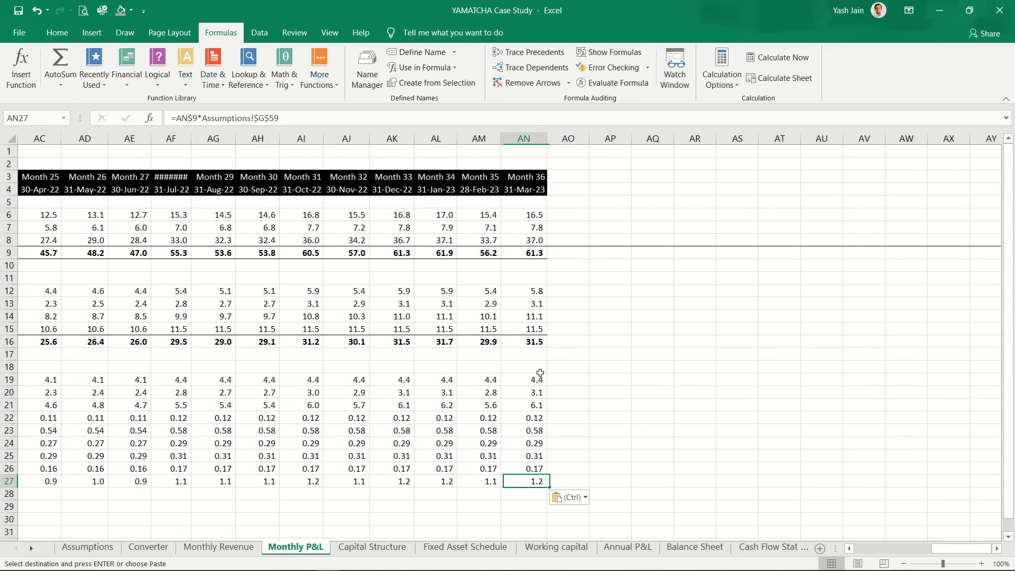
key(Up)
key(ctrl+shift+Up)
key(shift+Left)
key(shift+Left)
key(shift+Left)
key(shift+Left)
key(shift+Left)
key(shift+Left)
key(shift+Left)
key(shift+Left)
key(shift+Left)
key(shift+Left)
key(shift+Left)
key(shift+Left)
key(shift+Left)
key(shift+Left)
key(shift+Left)
key(shift+Left)
key(shift+Left)
key(shift+Left)
key(shift+Left)
key(shift+Left)
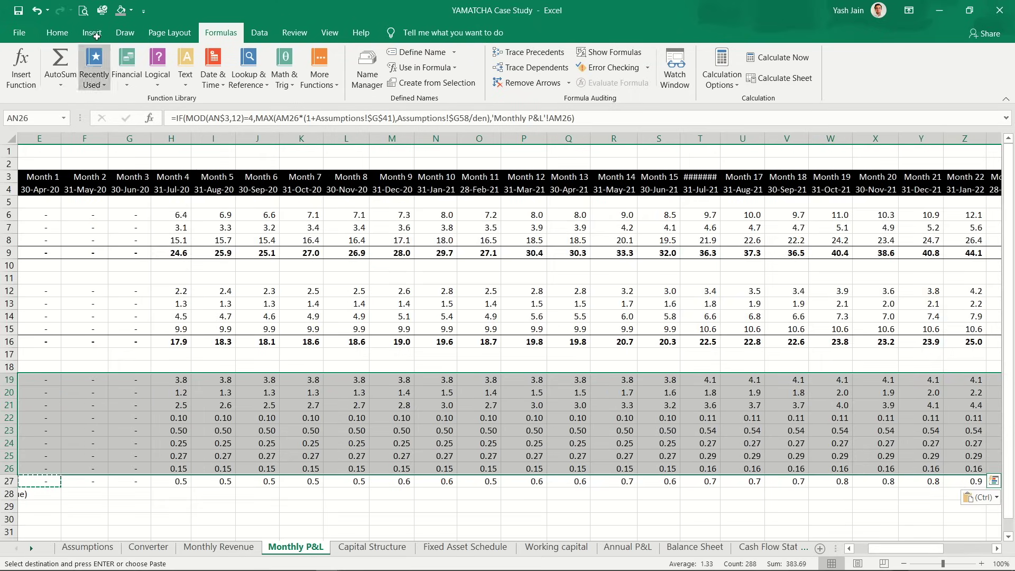
Step: Show the selected indirect expense values with one fewer decimal place
click(57, 33)
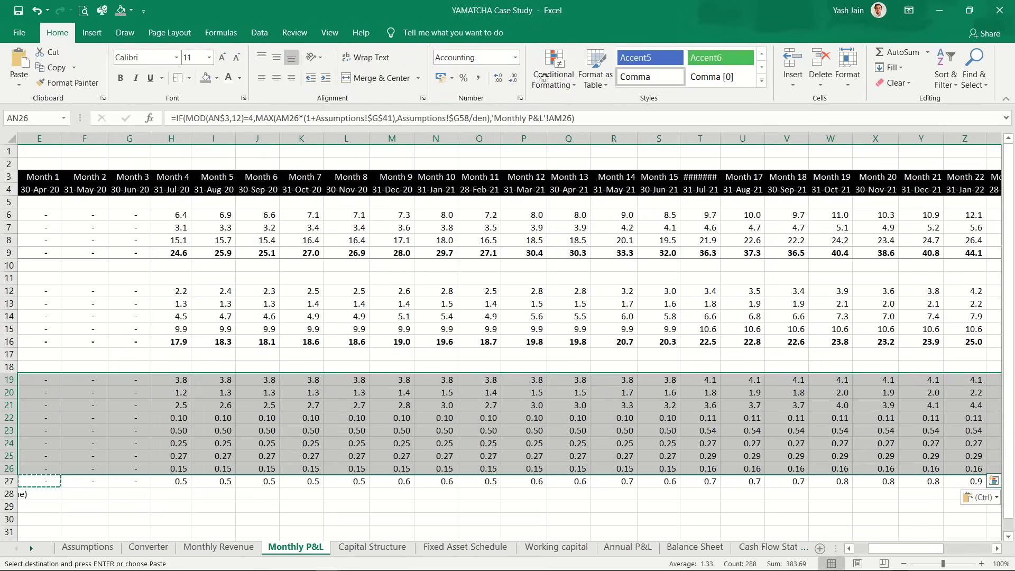
click(512, 78)
key(Left)
key(Left)
key(Left)
key(Left)
key(Left)
key(Left)
key(Left)
key(Left)
key(Left)
key(Left)
key(Left)
key(Left)
key(Left)
key(Left)
key(Left)
key(Left)
key(Left)
key(Left)
key(Left)
key(Left)
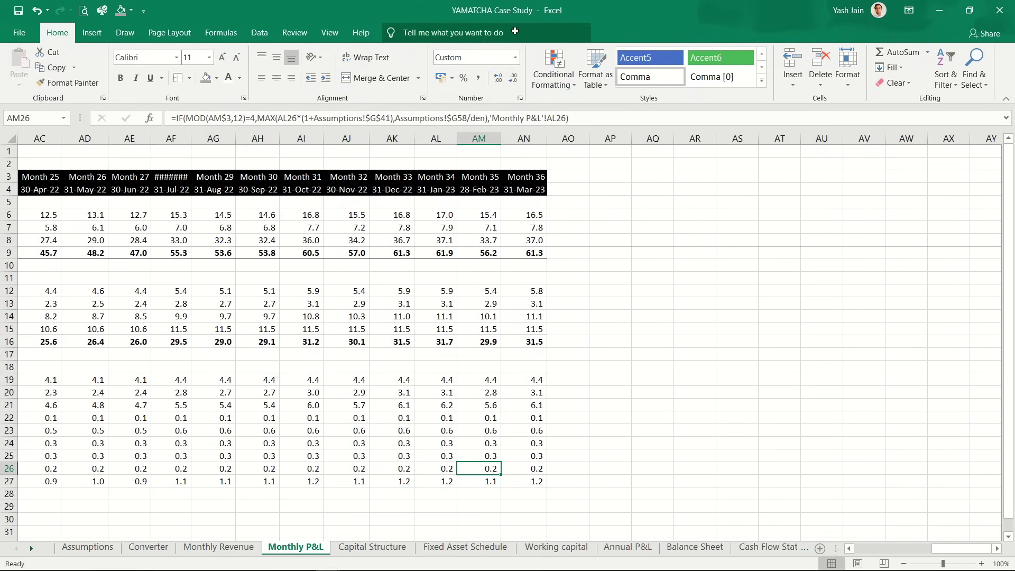
Step: Move to the empty Payment Settlement Charges row, then switch to the Assumptions sheet
key(Left)
key(Left)
key(Left)
key(Left)
key(Left)
key(Left)
key(Left)
key(Left)
key(Left)
key(Left)
key(Left)
key(Left)
key(Left)
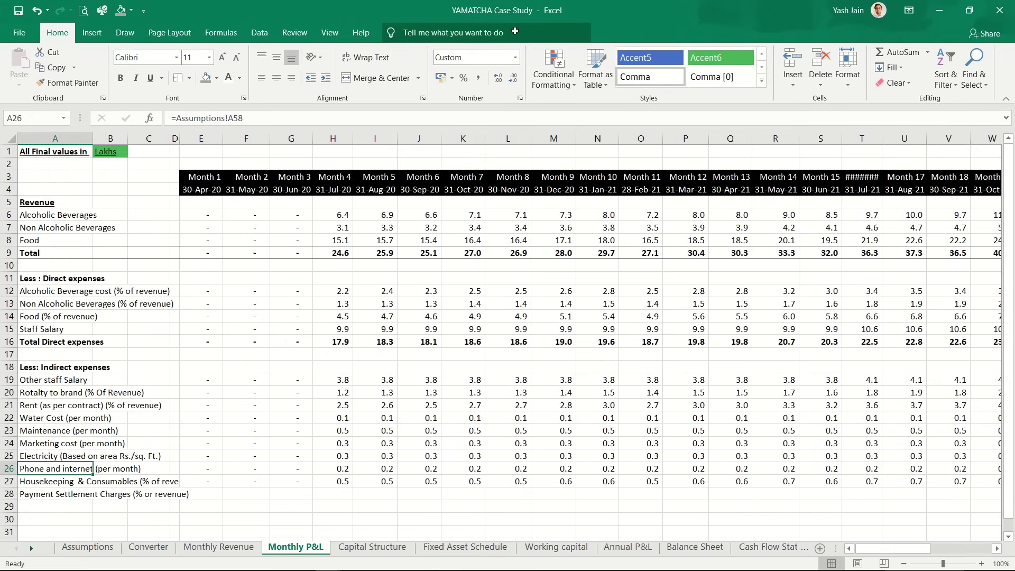
key(Down)
key(Right)
key(Right)
key(Right)
key(Right)
key(Right)
key(Right)
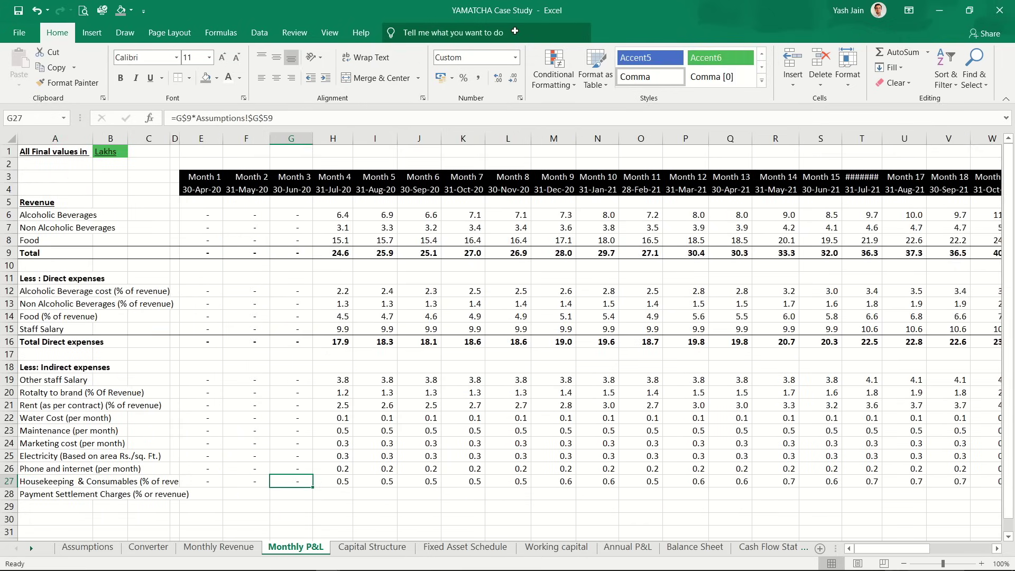
key(Down)
key(Left)
key(Left)
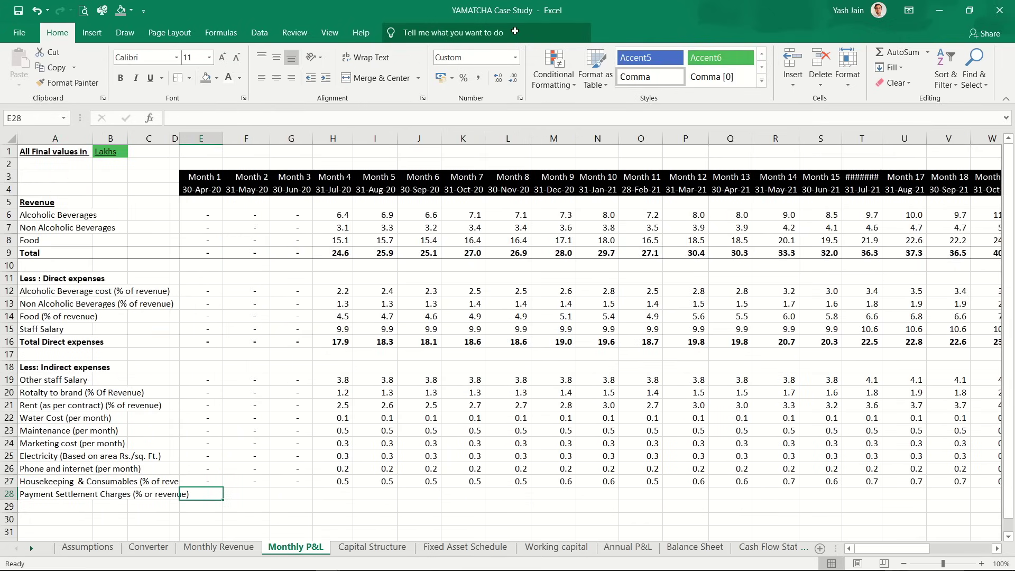
key(ctrl+Page_Up)
key(ctrl+Page_Up)
key(ctrl+Page_Up)
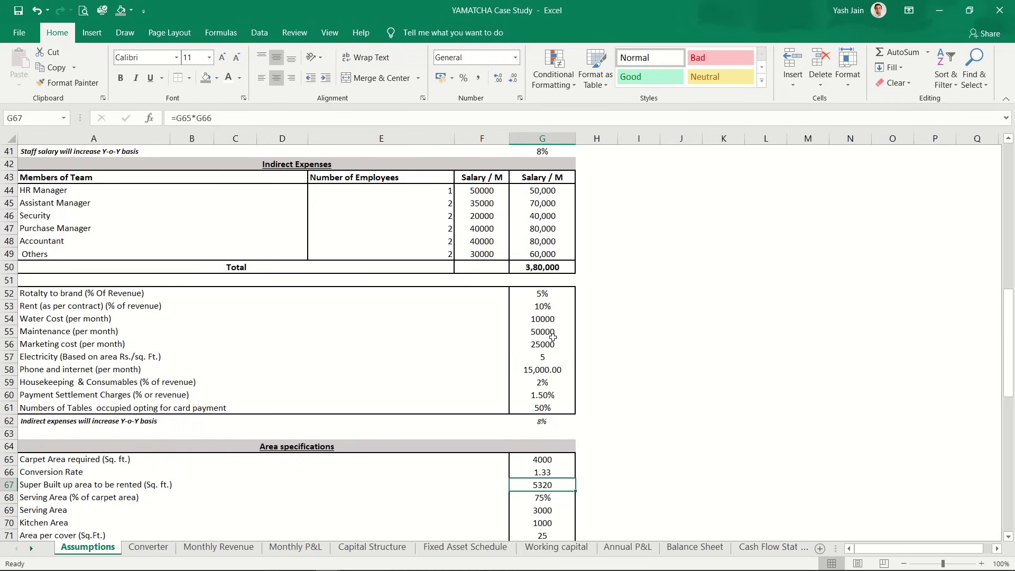
Step: Enter 100 in I60 and 98.5 in J60 beside the 1.50% settlement rate
click(551, 395)
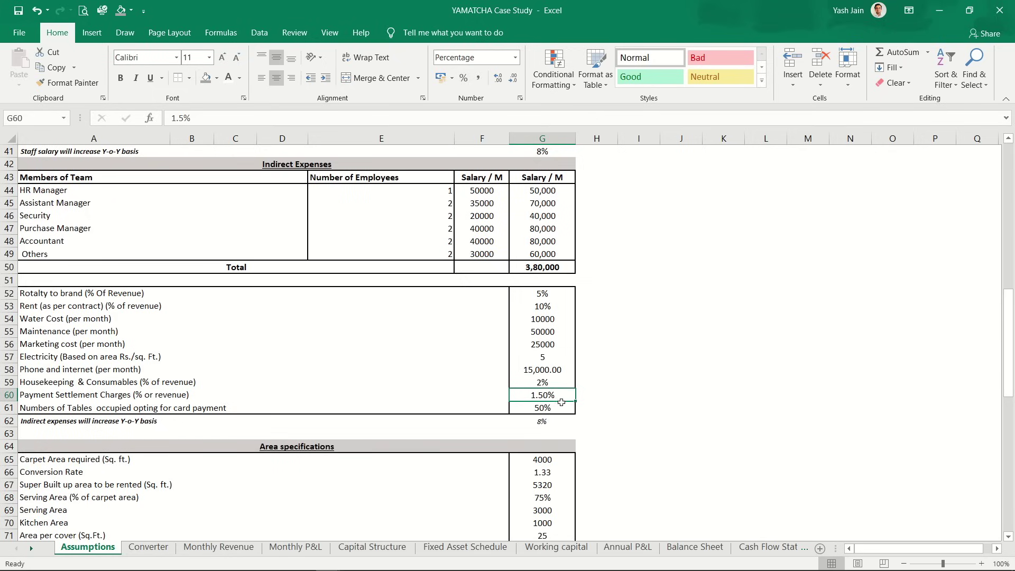
key(Right)
key(Right)
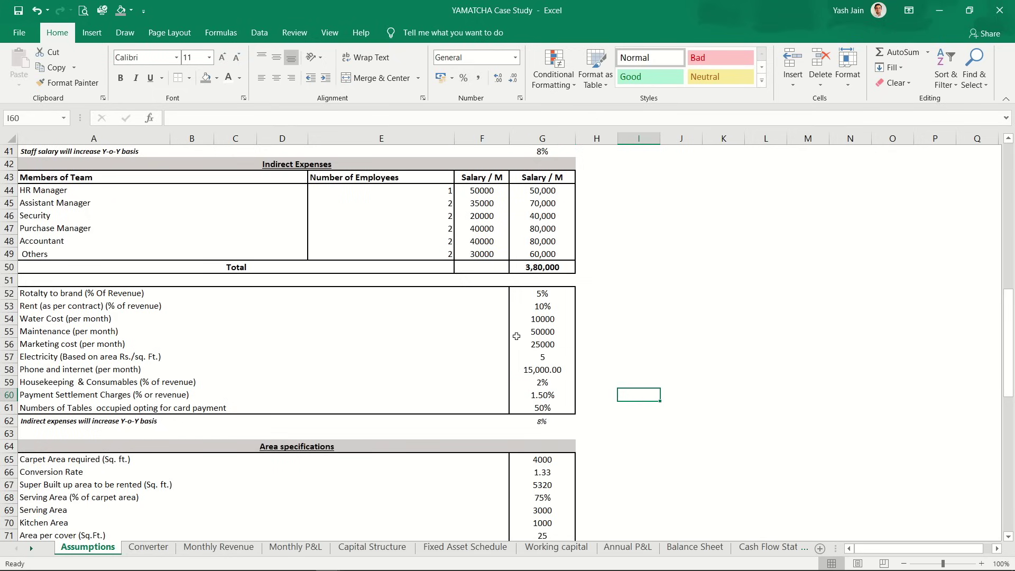
text(100)
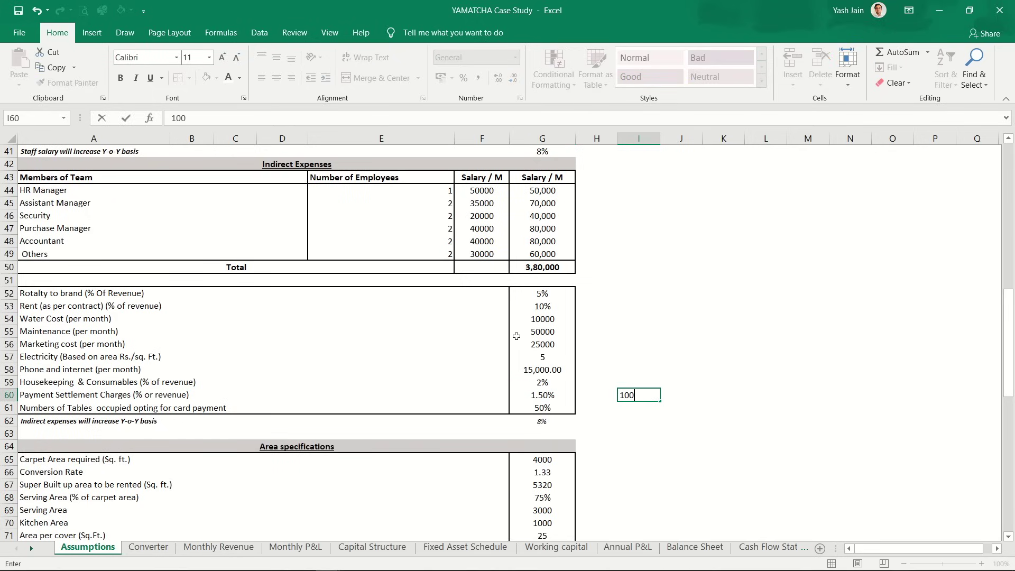
key(Right)
text(9)
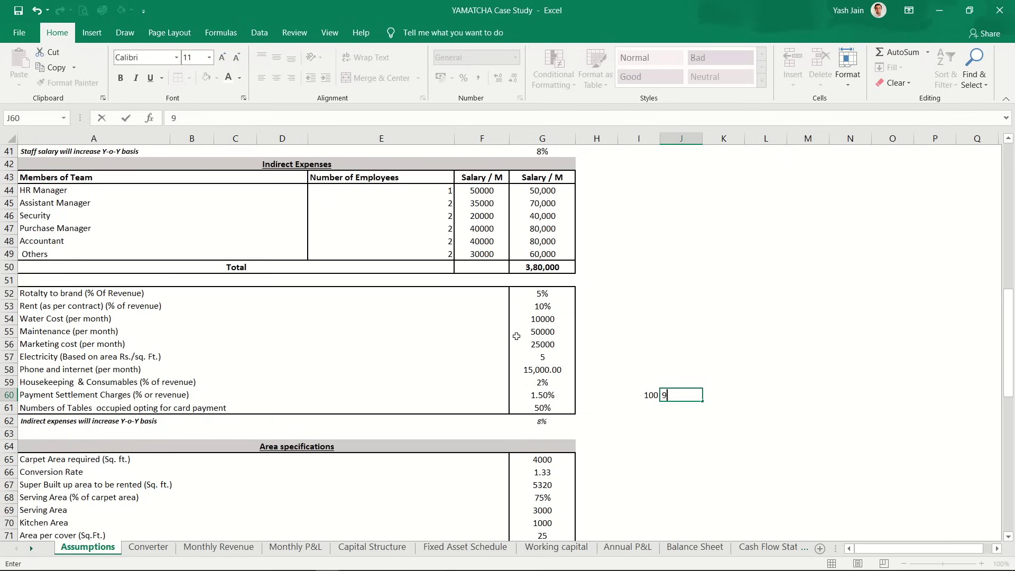
key(Return)
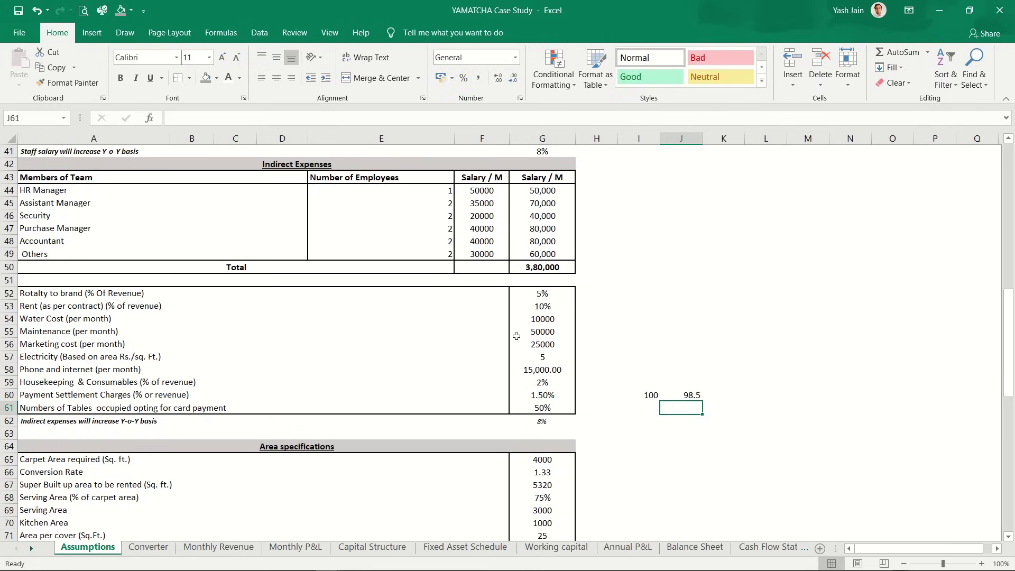
key(Up)
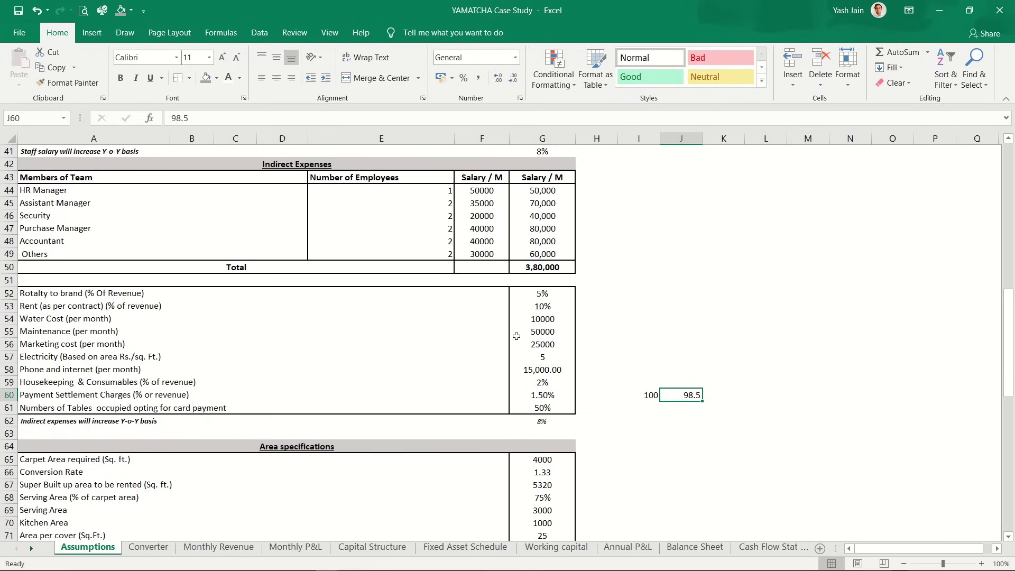
key(Left)
key(Left)
key(Down)
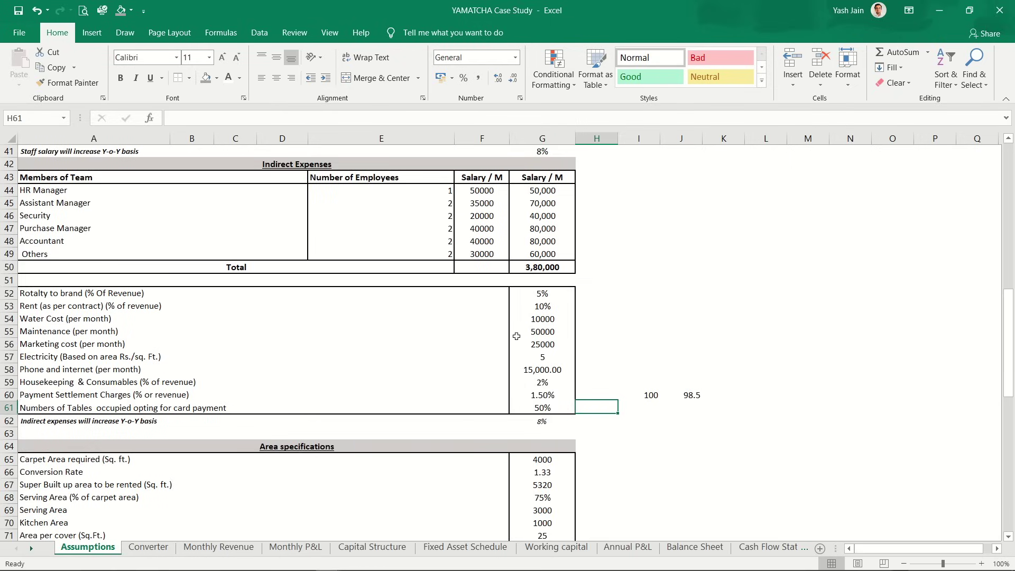
key(Left)
key(Right)
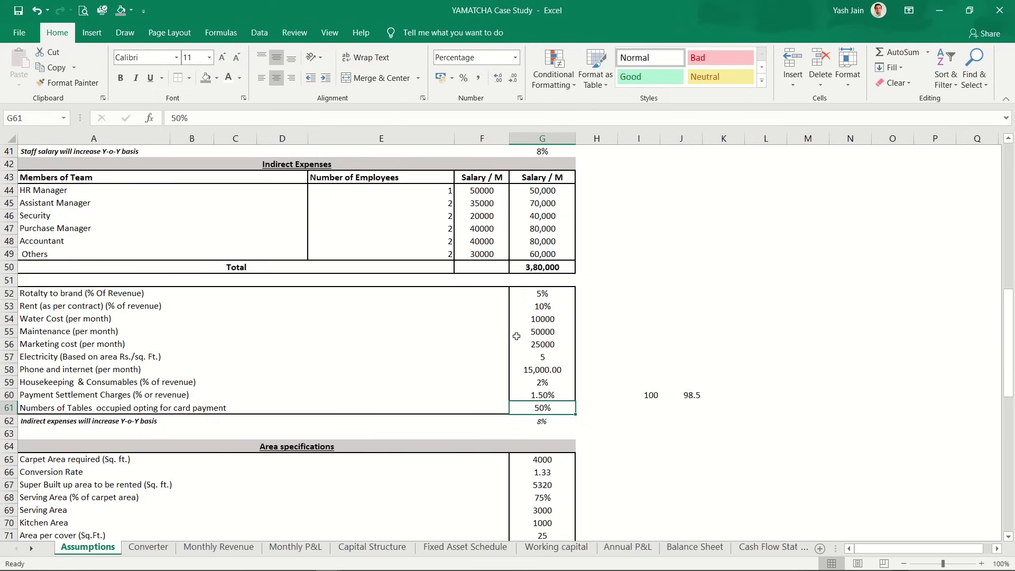
Step: Enter =E9*Assumptions!$G$61*Assumptions!$G$60 in E28 for Month 1 settlement charges
key(ctrl+Page_Down)
key(ctrl+Page_Down)
key(ctrl+Page_Down)
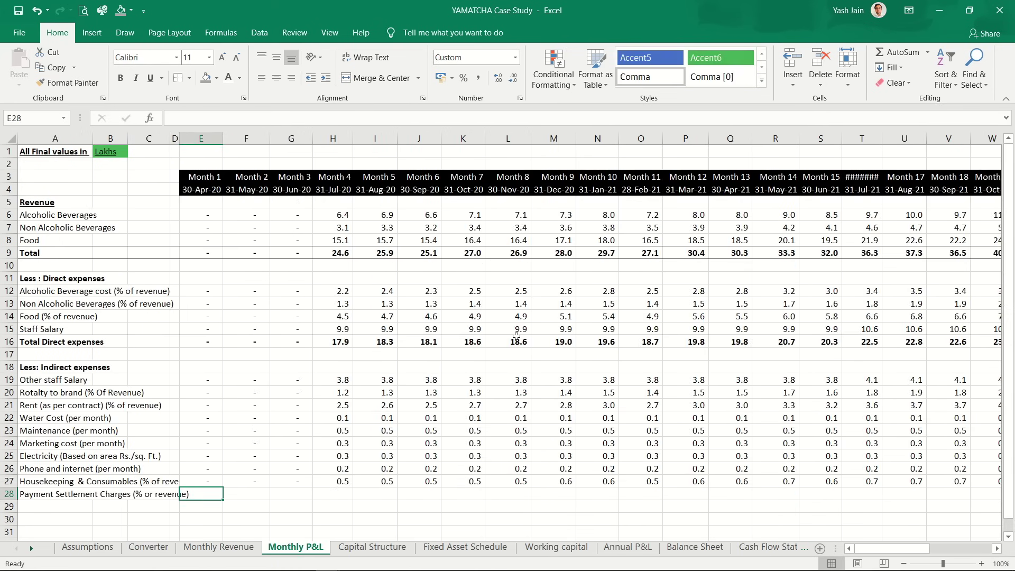
text(=)
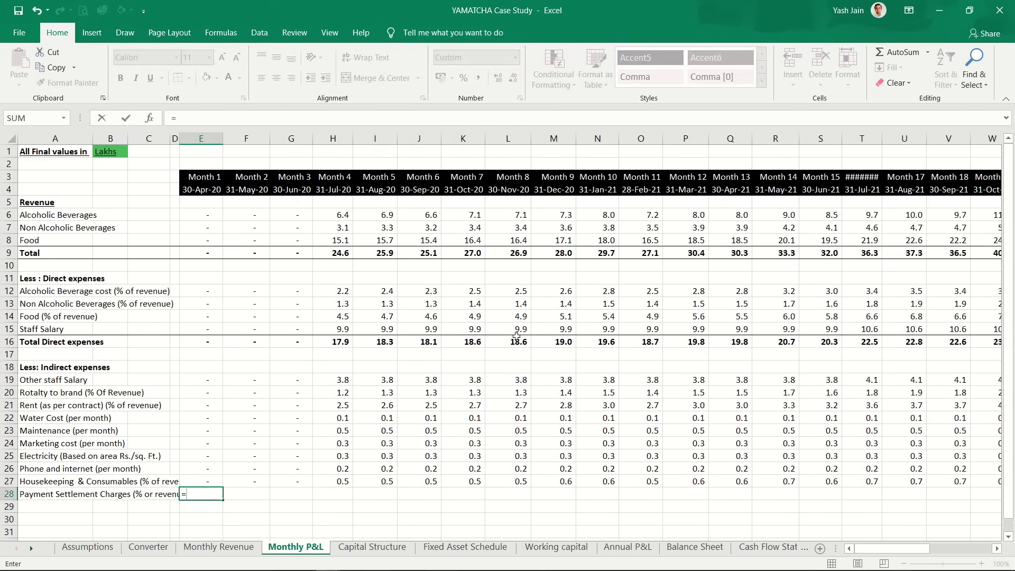
key(Up)
key(Up)
key(Up)
key(Up)
key(Up)
key(Up)
key(Up)
key(Up)
key(Up)
key(Up)
key(Up)
key(Up)
key(Up)
key(Up)
key(Up)
key(Up)
key(Up)
key(Up)
key(Up)
key(Up)
key(Down)
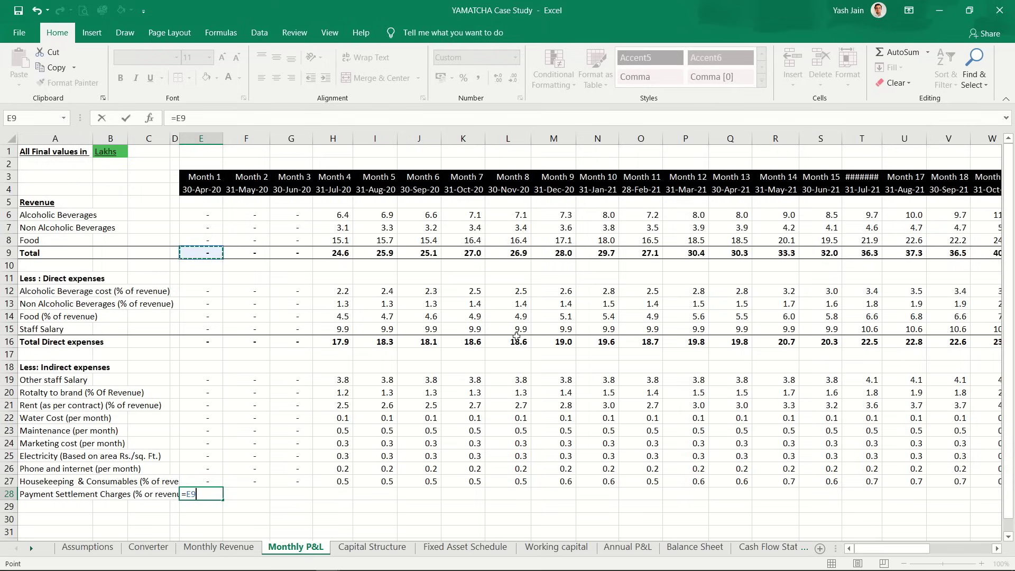
text(*)
key(ctrl+Page_Up)
key(ctrl+Page_Up)
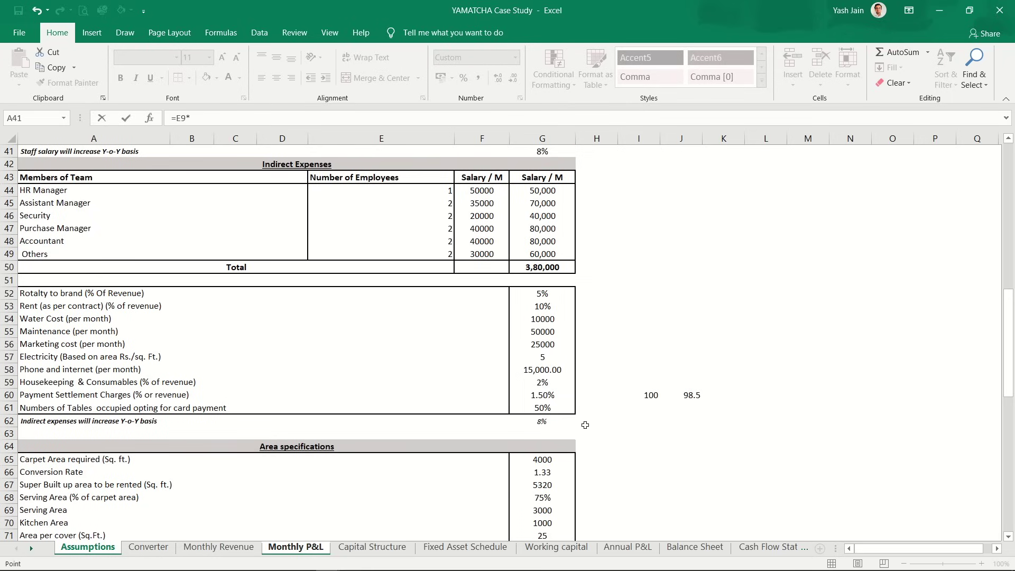
click(562, 409)
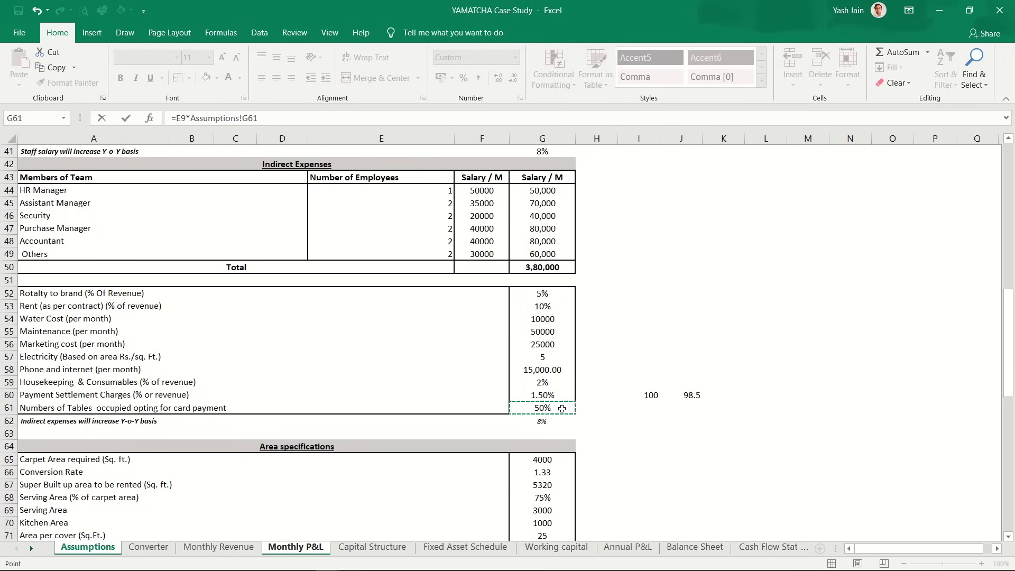
key(F4)
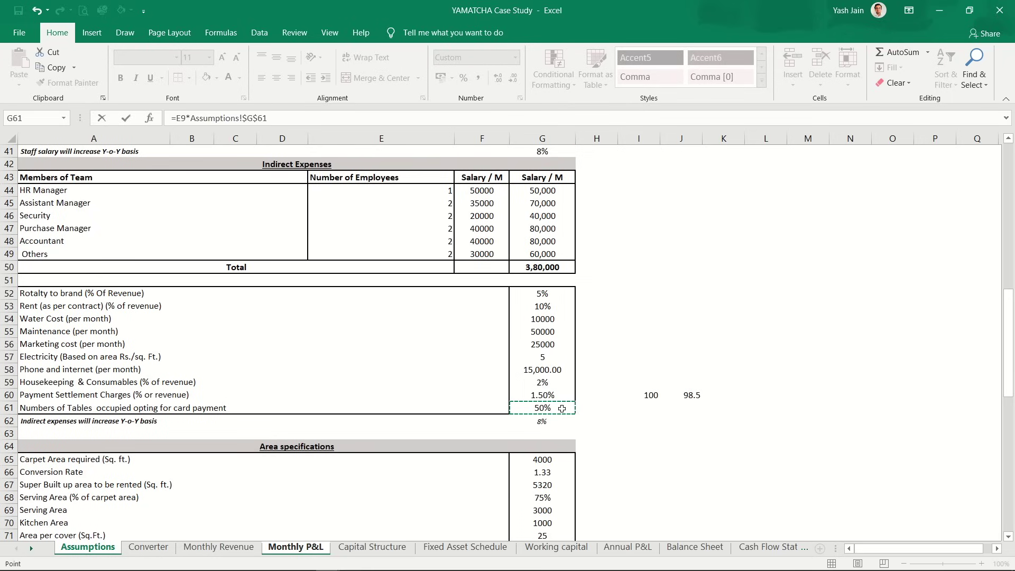
text(*)
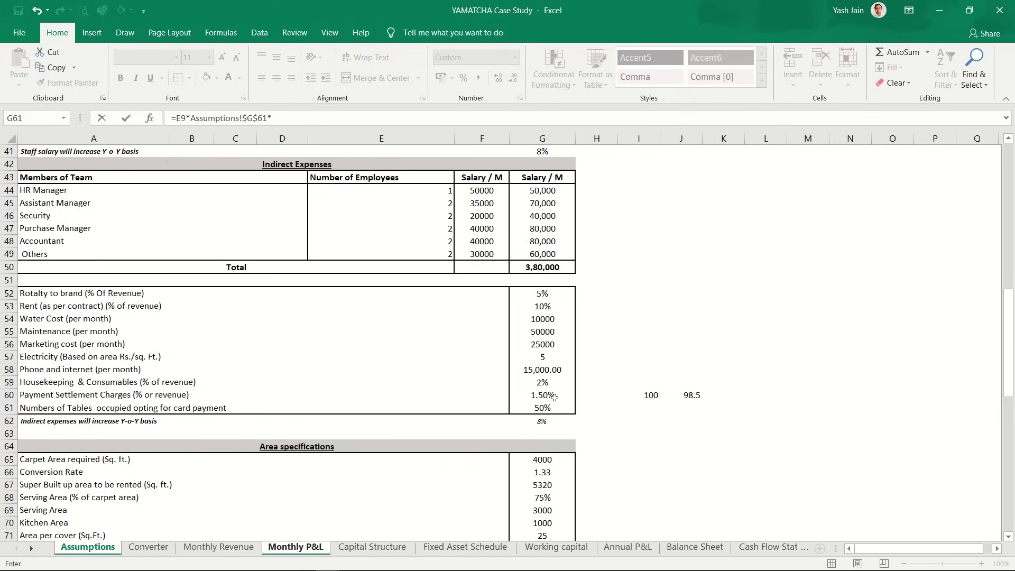
click(554, 396)
key(F4)
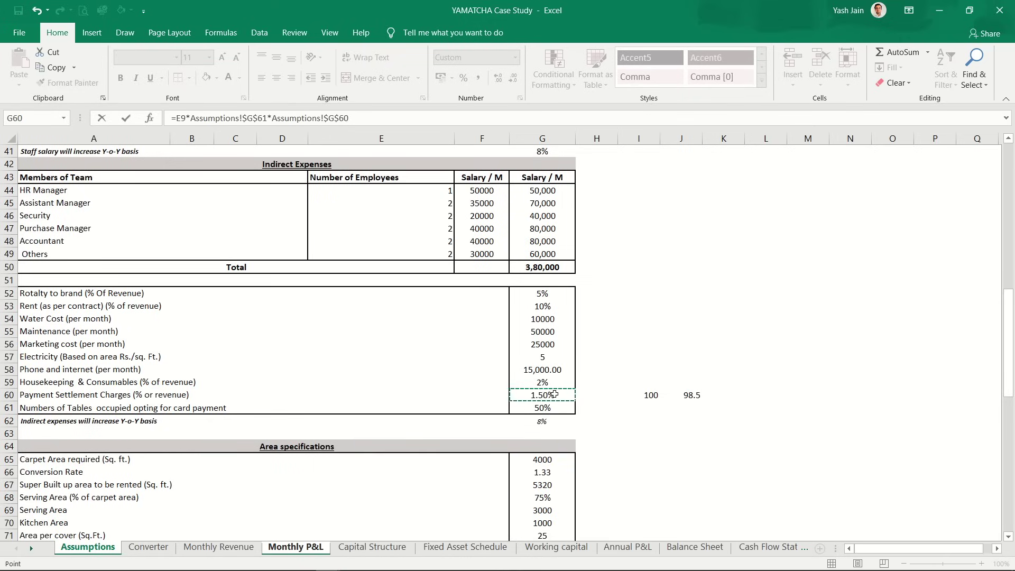
key(Return)
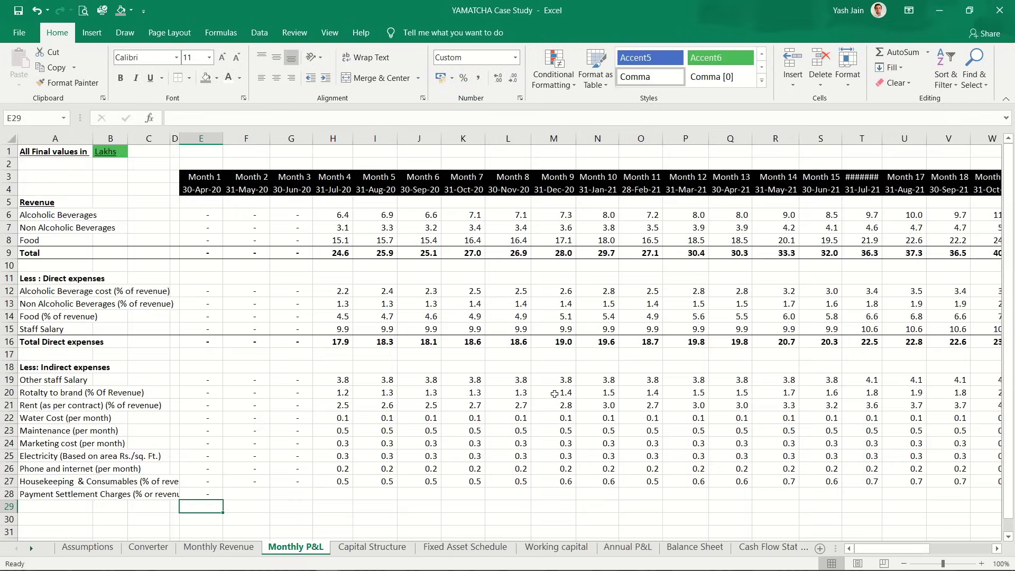
Step: Copy the settlement charge formula across E28:AN28 for all 36 months
key(Up)
key(ctrl+c)
key(Up)
key(ctrl+Right)
key(Down)
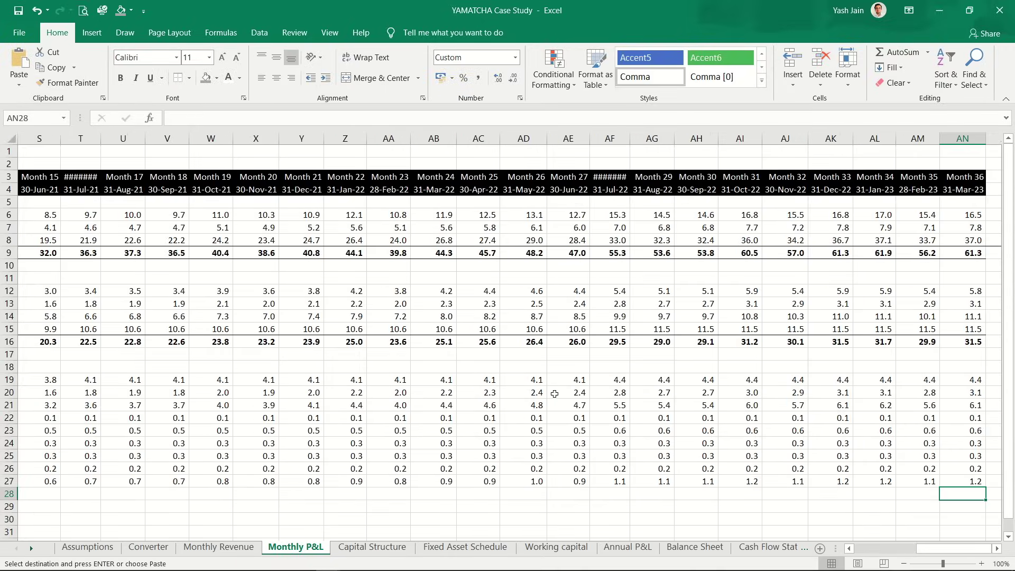
key(ctrl+shift+Left)
key(ctrl+v)
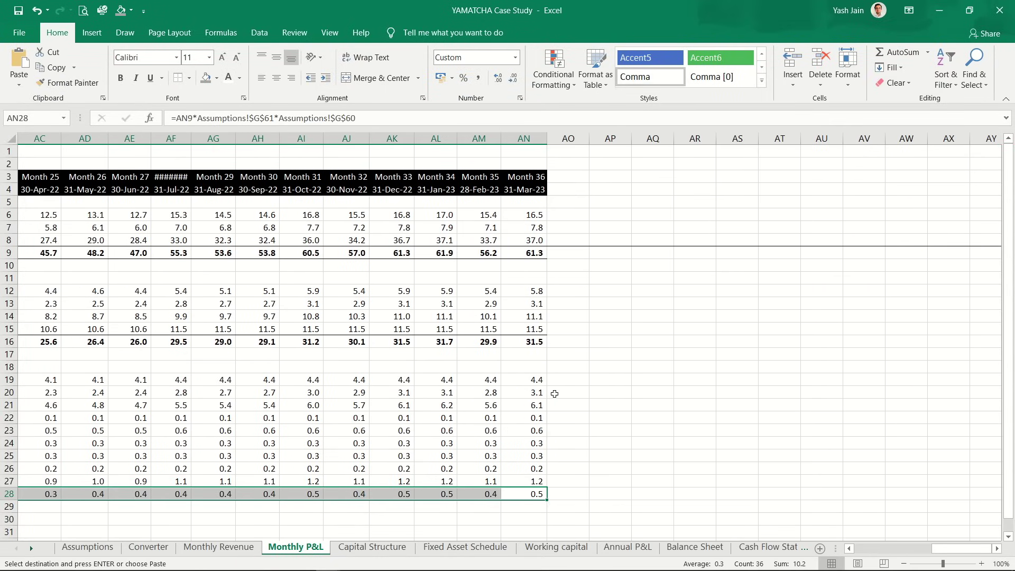
key(ctrl+Left)
key(ctrl+Left)
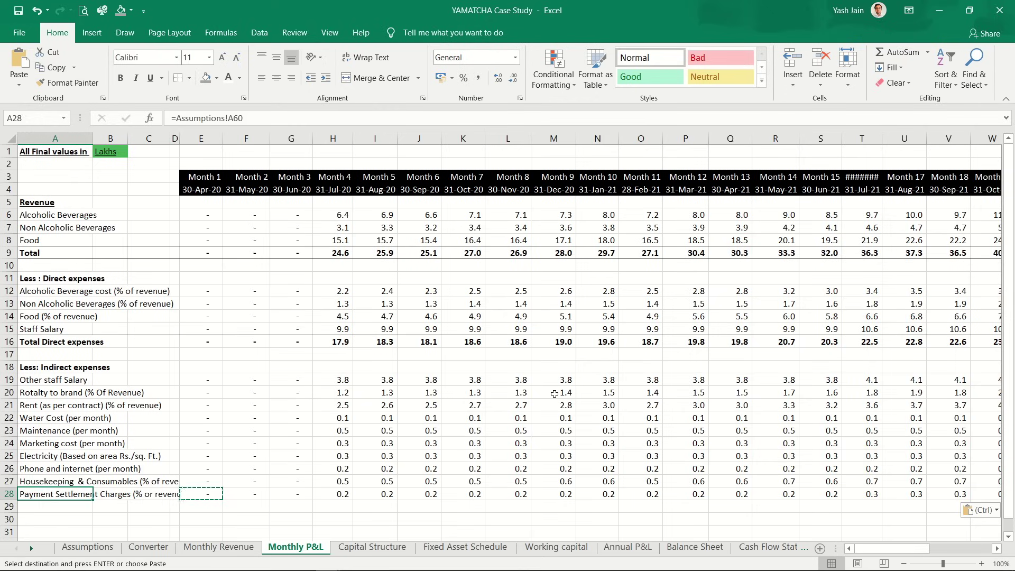
key(Down)
key(Up)
key(Up)
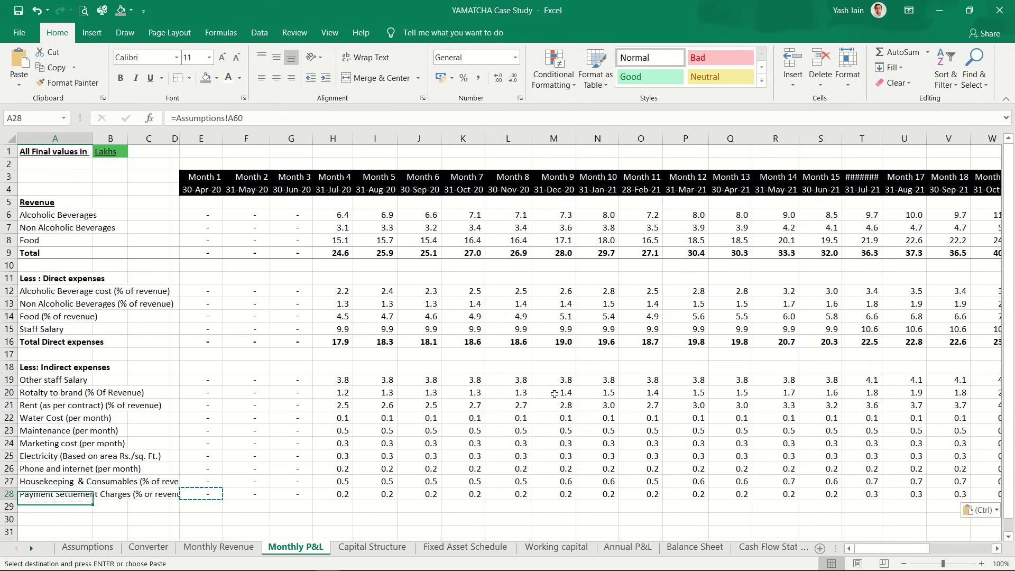
key(ctrl+Up)
key(Down)
key(Down)
key(Down)
key(Down)
key(Down)
key(Down)
key(Down)
key(Down)
key(Down)
key(Down)
key(Down)
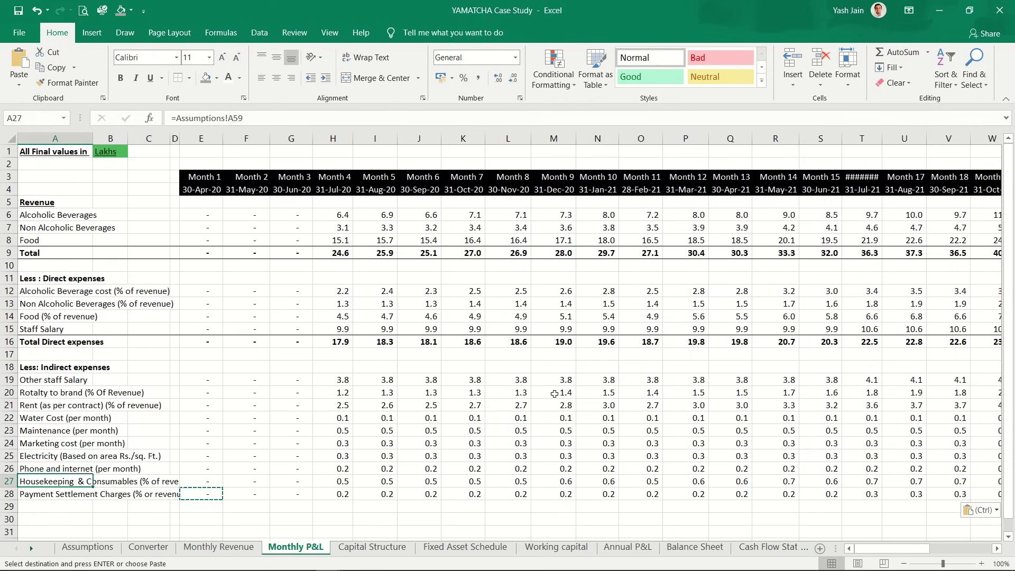
Step: Label row 29 'Total Indirect expenses' in bold
text(Tota)
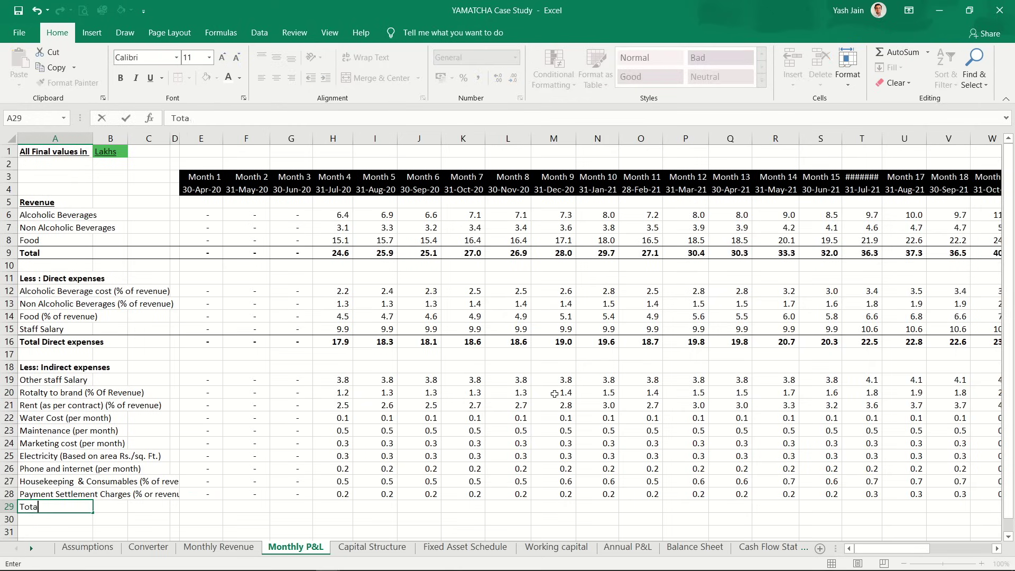
text(l Indirect expnses)
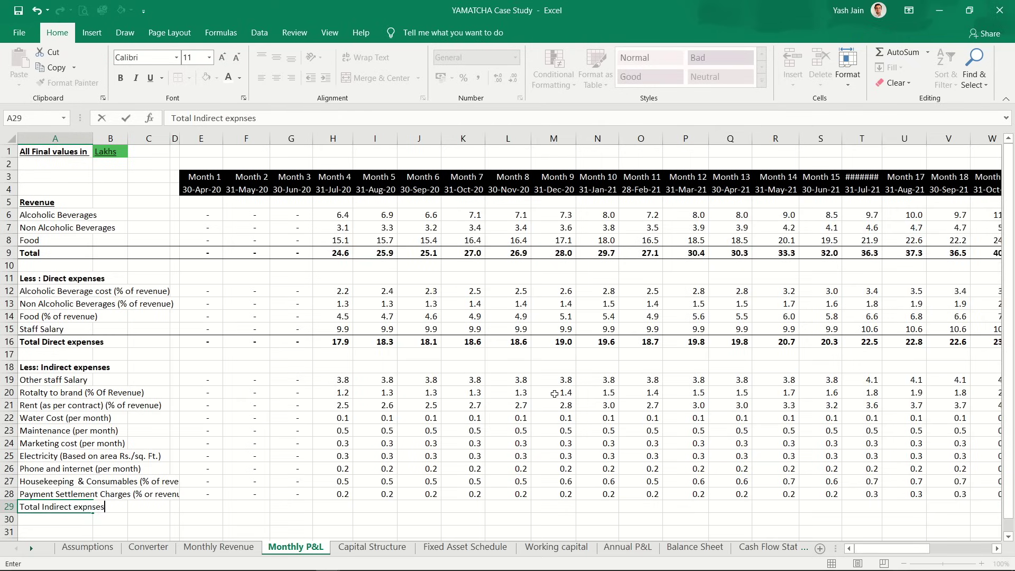
key(BackSpace)
key(BackSpace)
key(BackSpace)
text(enses)
key(ctrl+Return)
key(ctrl+b)
Step: Add a Month 1 SUM of the indirect expenses and fill it across row 29
key(Right)
key(Right)
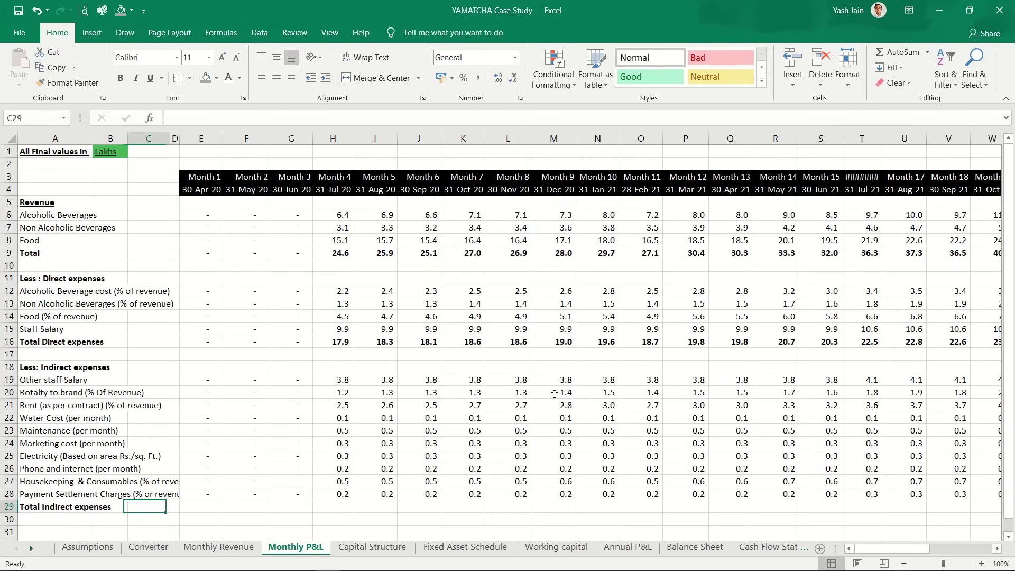
key(Right)
key(Right)
key(alt+=)
key(ctrl+Return)
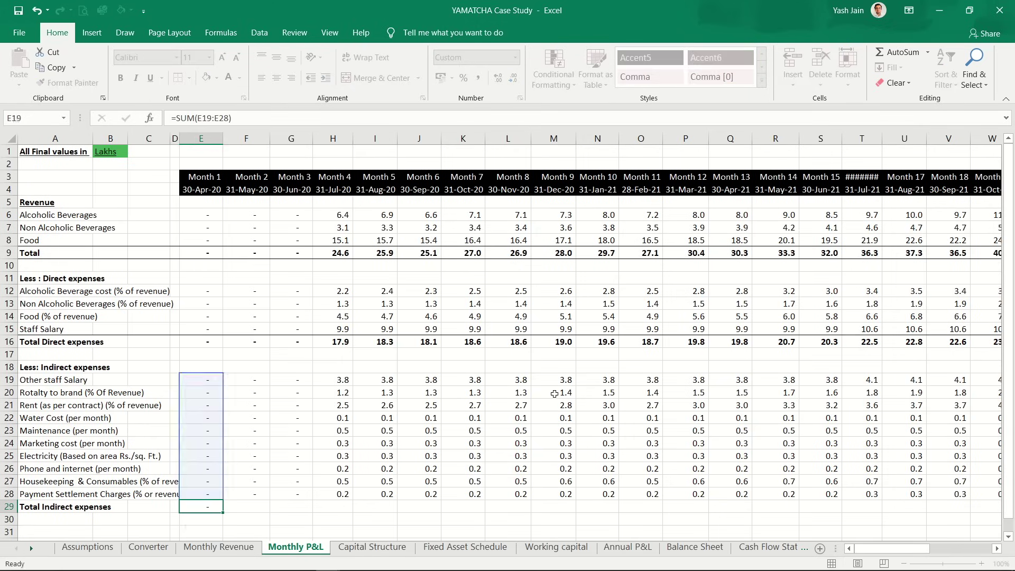
key(ctrl+c)
key(Up)
key(ctrl+shift+Left)
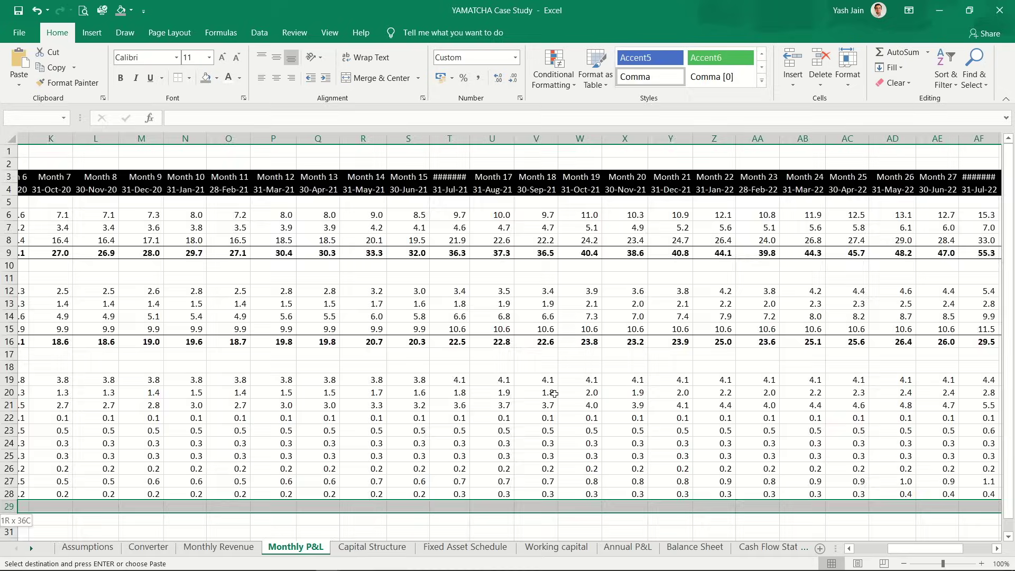
key(ctrl+v)
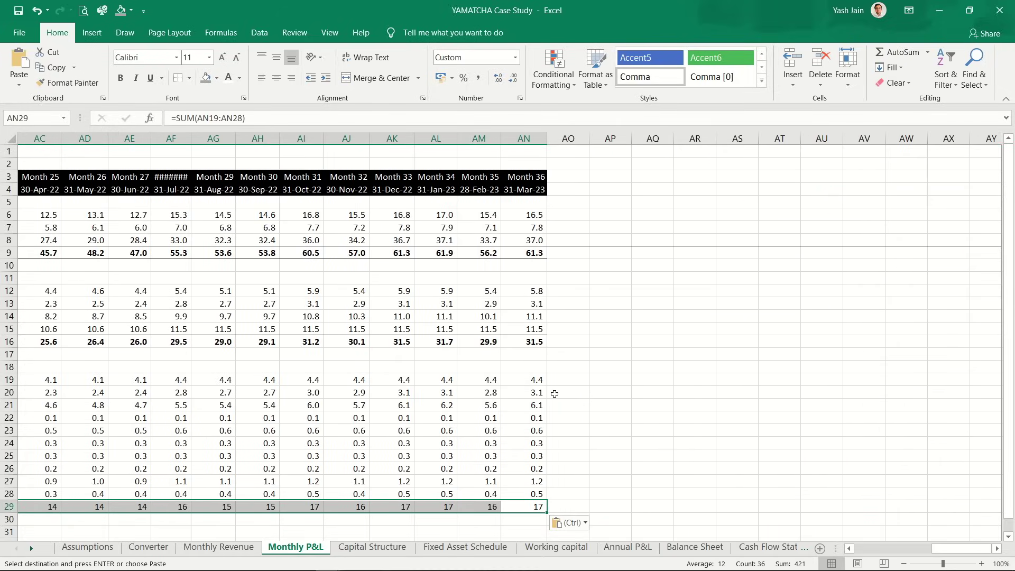
Step: Format the row 29 totals in bold comma style with one decimal place
click(478, 76)
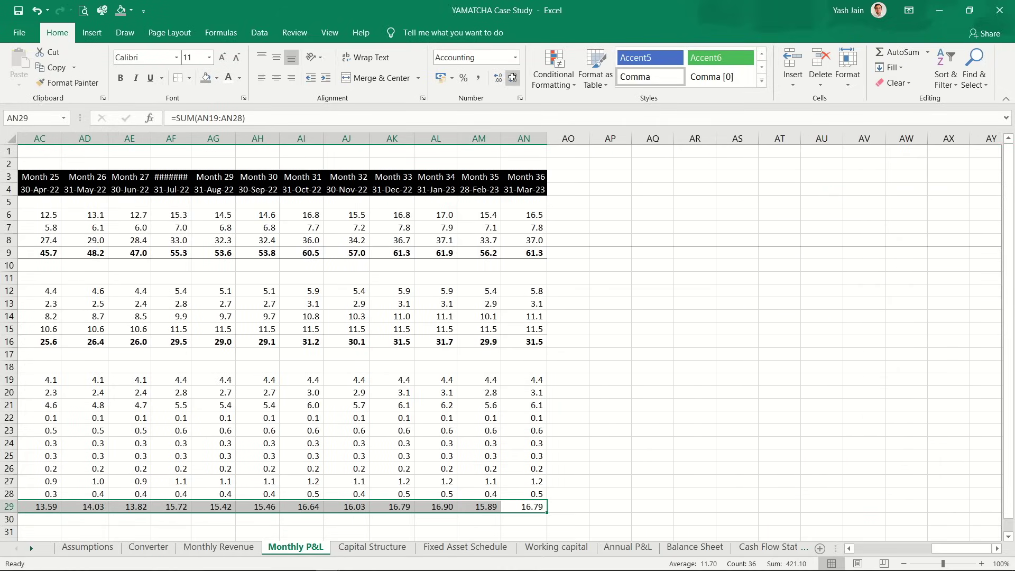
click(512, 78)
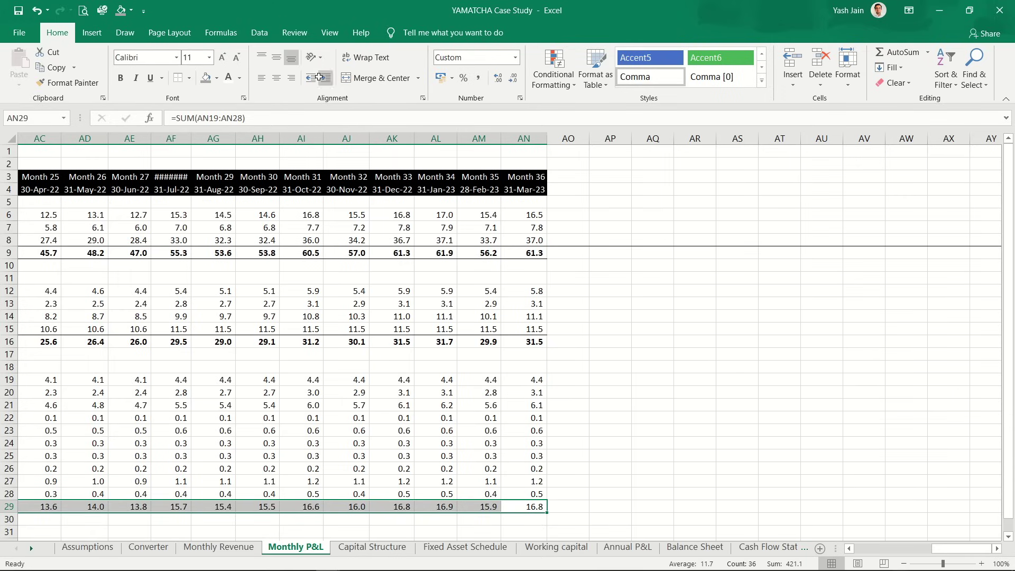
click(120, 78)
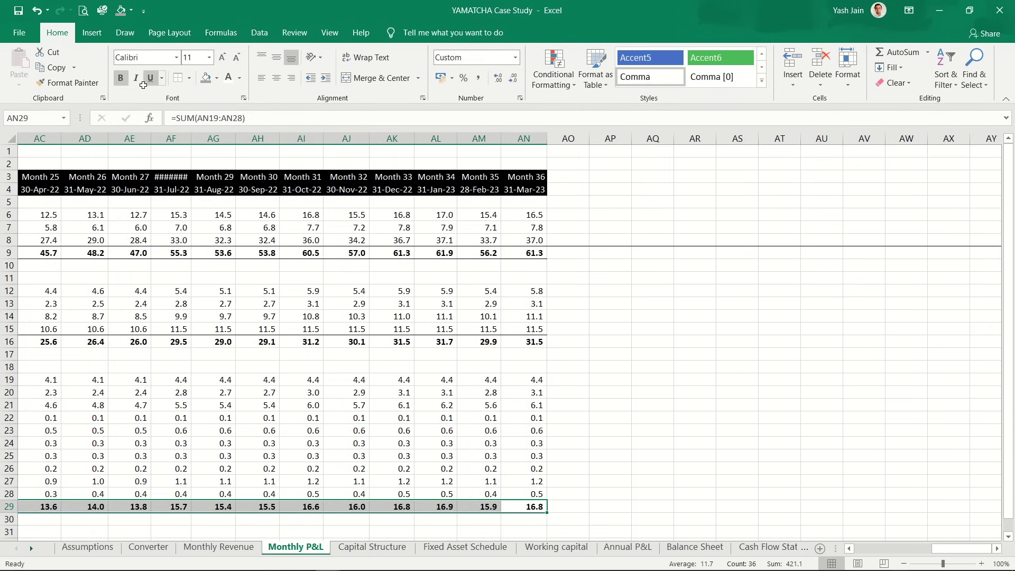
key(Left)
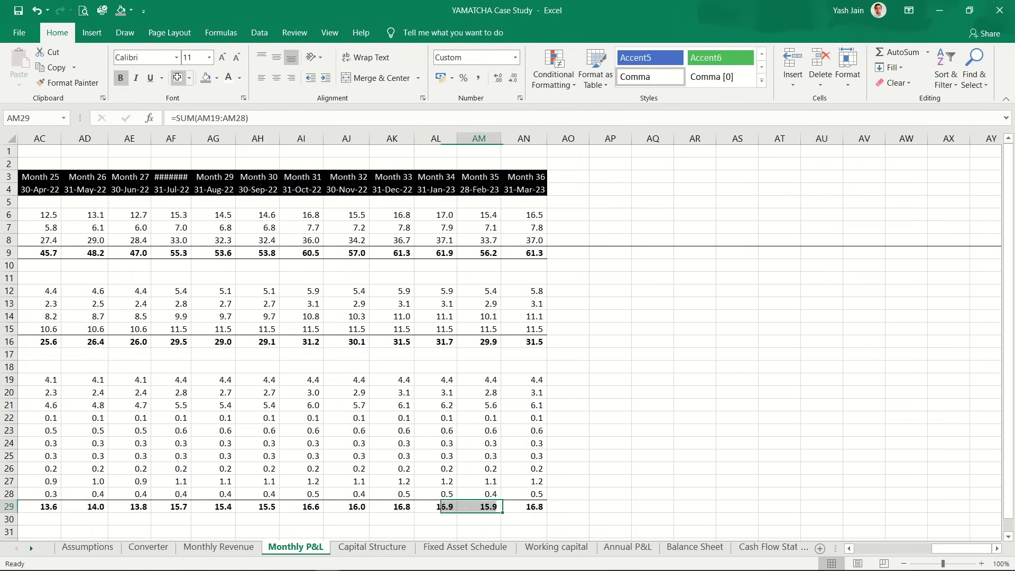
key(Left)
key(ctrl+Left)
key(ctrl+Left)
key(shift+Right)
key(shift+Right)
key(shift+Right)
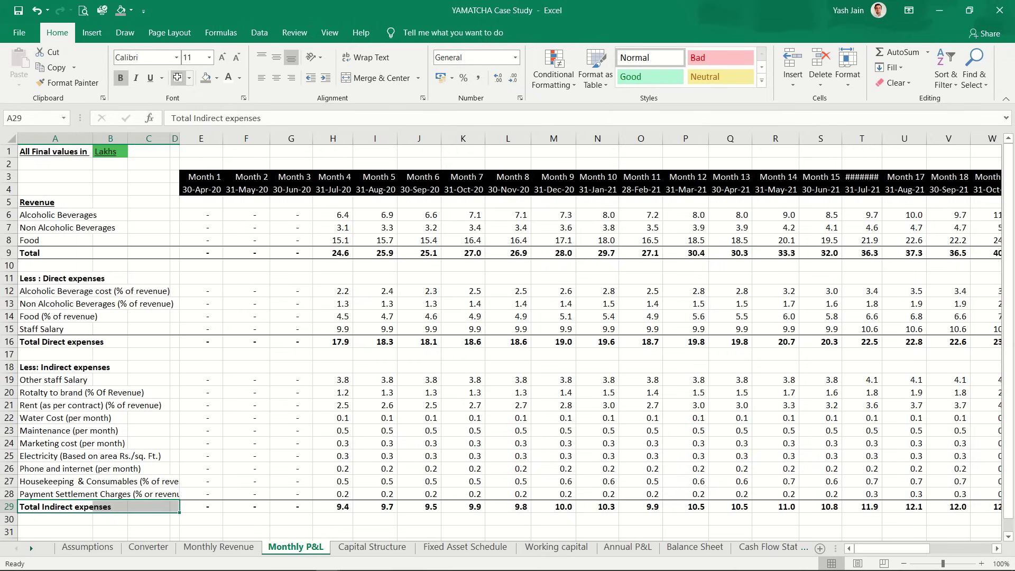
key(Down)
key(Down)
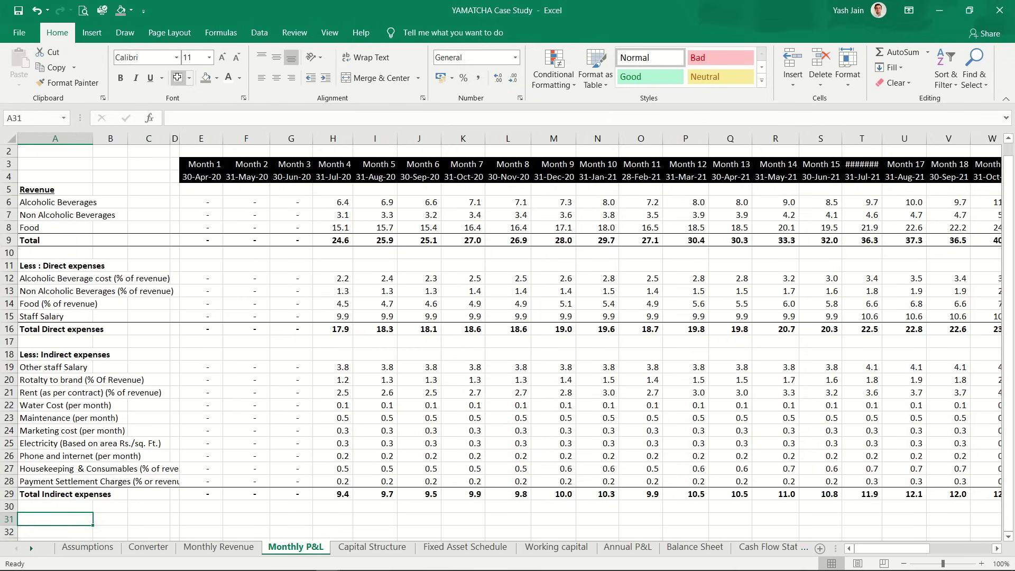
Step: Label cell A31 'EBITDA'
key(Up)
key(Up)
key(Up)
key(Up)
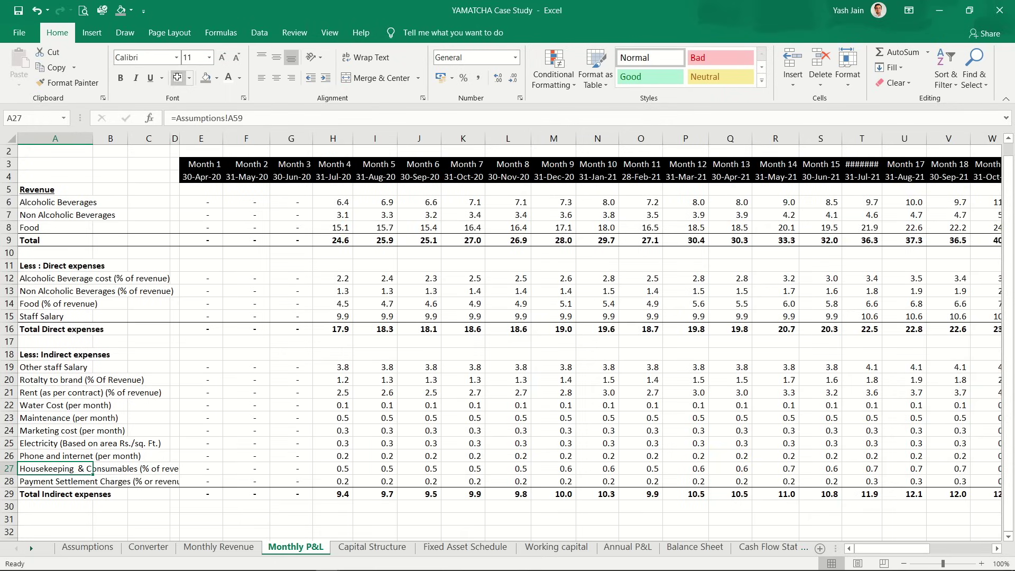
key(Down)
key(Down)
key(Down)
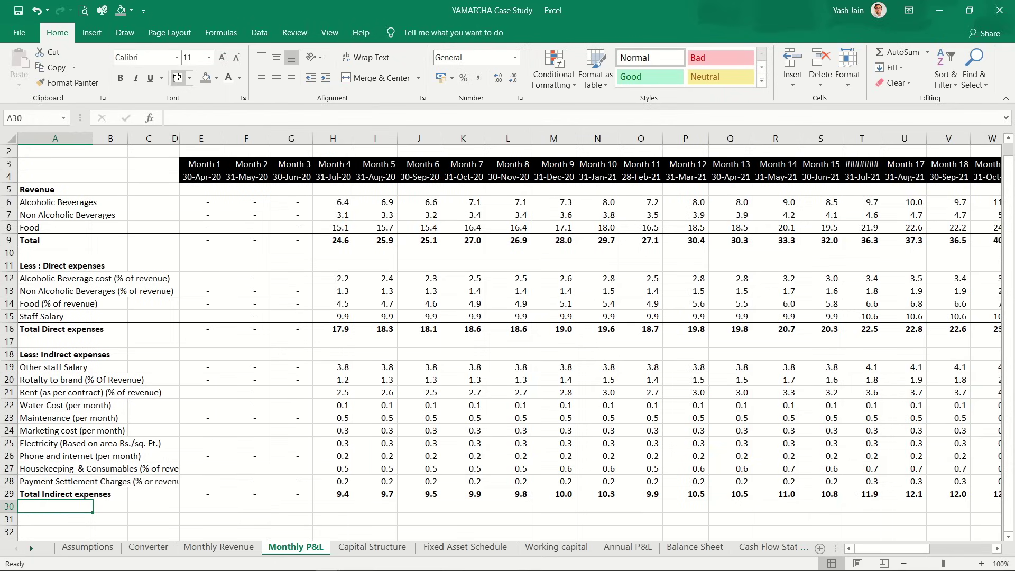
key(Down)
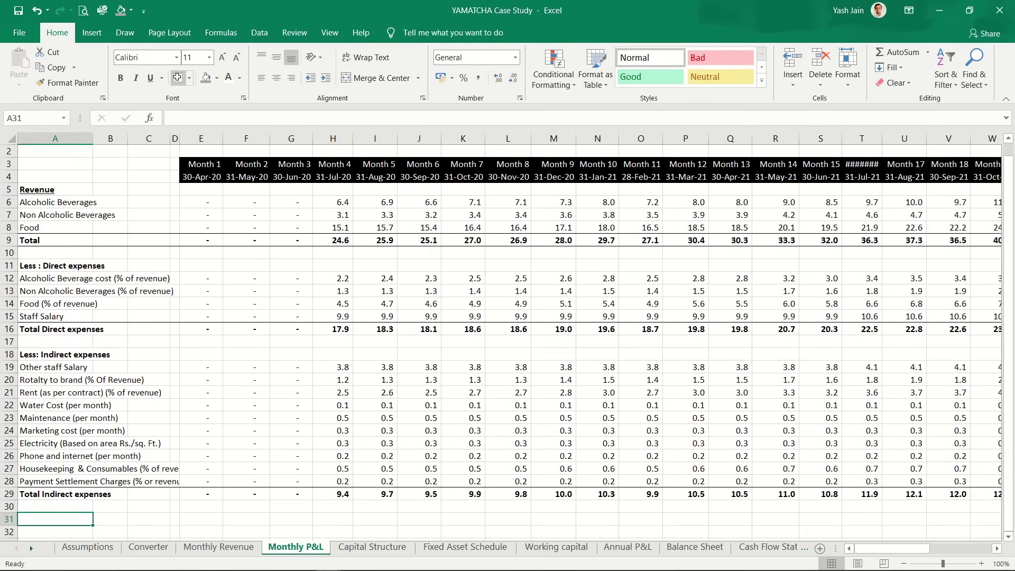
text(EBIT)
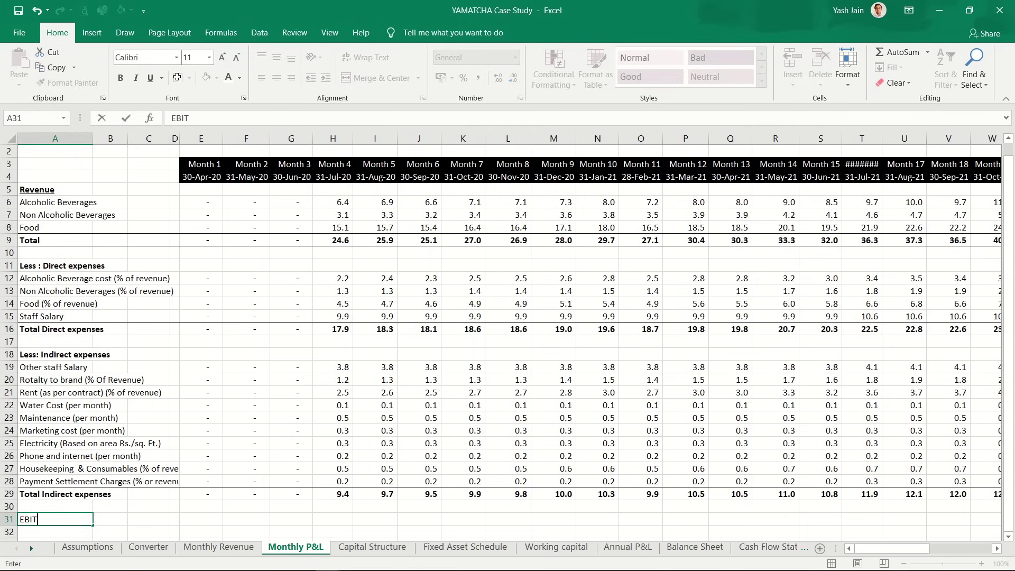
text(DA)
key(Right)
key(Right)
key(Right)
key(Right)
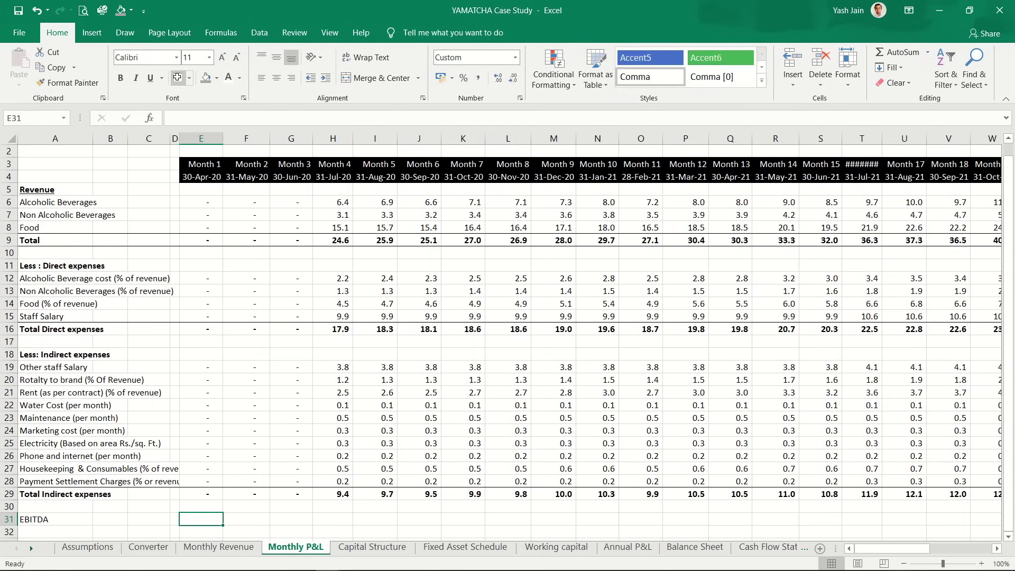
Step: Enter the Month 1 EBITDA formula =E9-E16-E29 in E31
text(=)
key(Up)
key(Up)
key(Up)
key(Up)
key(Up)
key(Up)
key(Up)
key(Up)
key(Up)
key(Up)
key(Up)
key(Up)
key(Up)
key(Up)
key(Up)
key(Up)
key(Up)
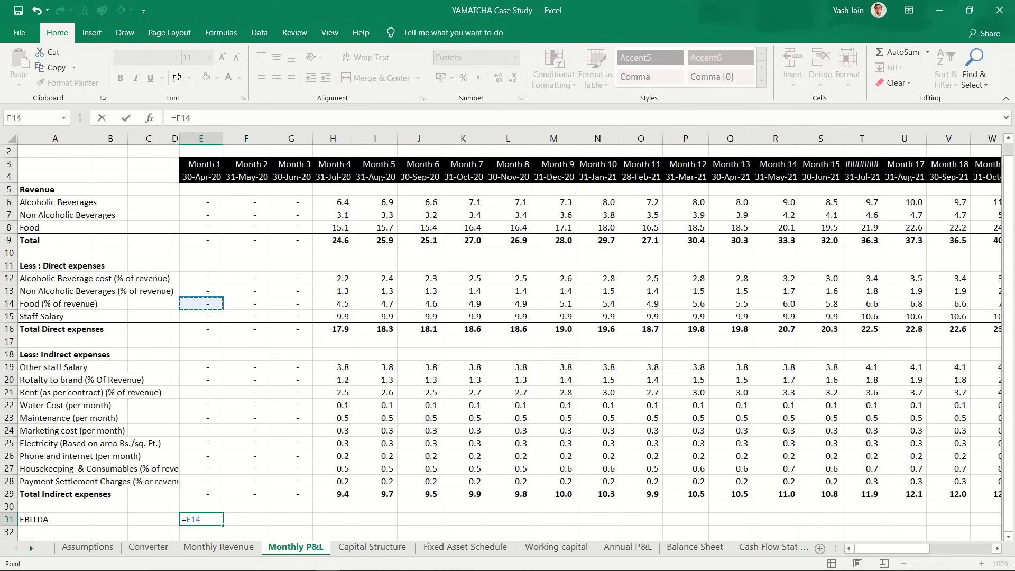
key(Up)
key(Up)
key(Up)
key(Up)
key(Up)
text(-)
key(Up)
key(Up)
key(Up)
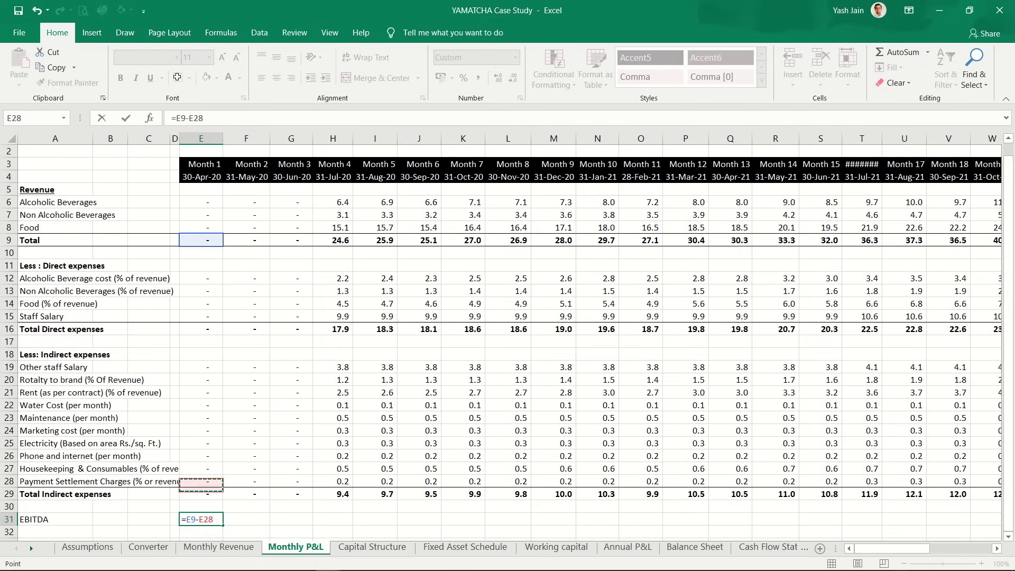
key(Up)
key(Up)
key(Up)
key(Up)
key(Up)
key(Up)
key(Up)
key(Up)
key(Up)
key(Up)
key(Up)
key(Up)
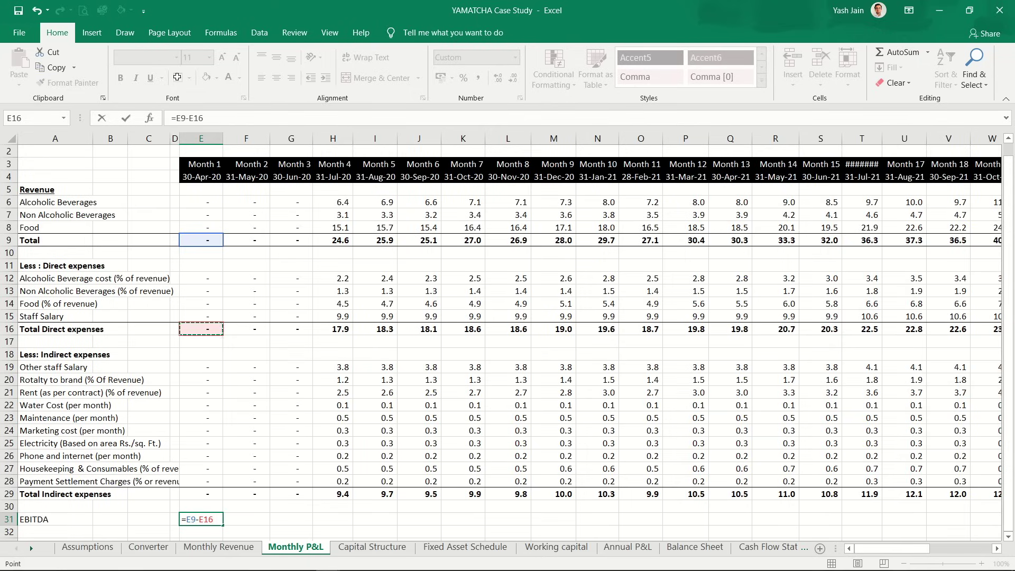
text(-)
key(Up)
key(Up)
key(Return)
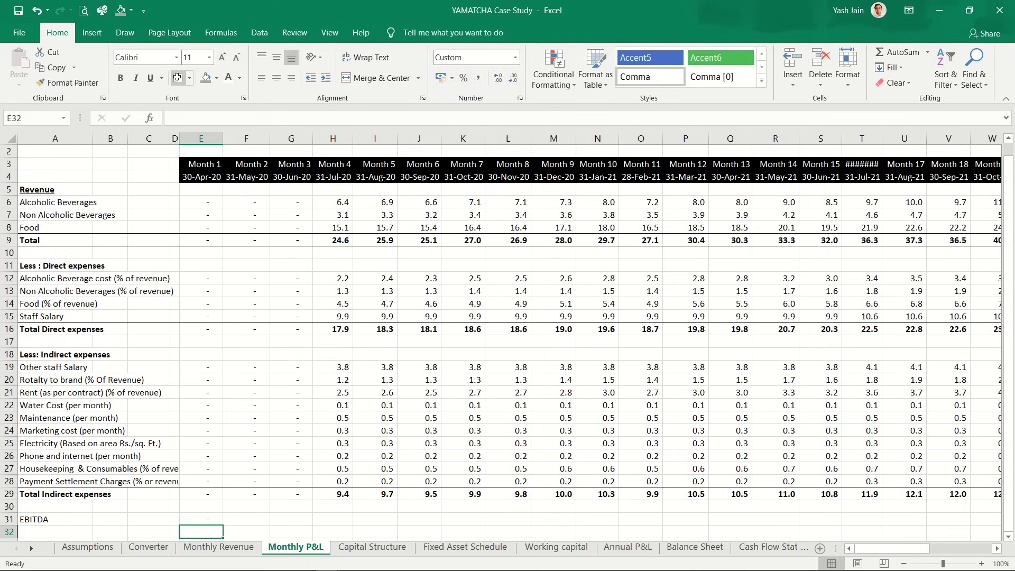
Step: Copy the EBITDA formula across row 31 for all months, E31:AN31
key(Up)
key(ctrl+c)
key(Up)
key(Up)
key(ctrl+Right)
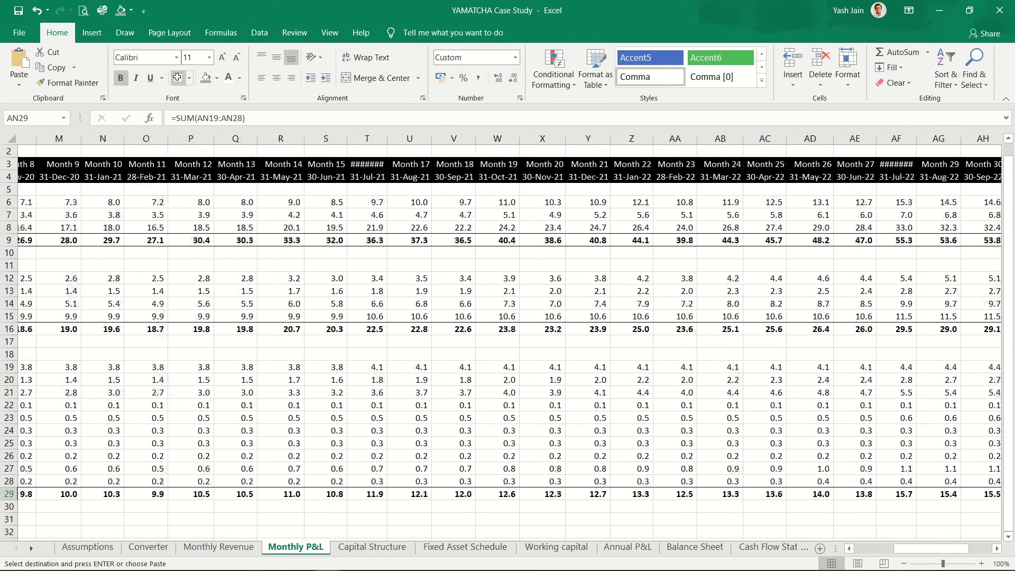
key(Down)
key(Down)
key(ctrl+shift+Left)
key(ctrl+v)
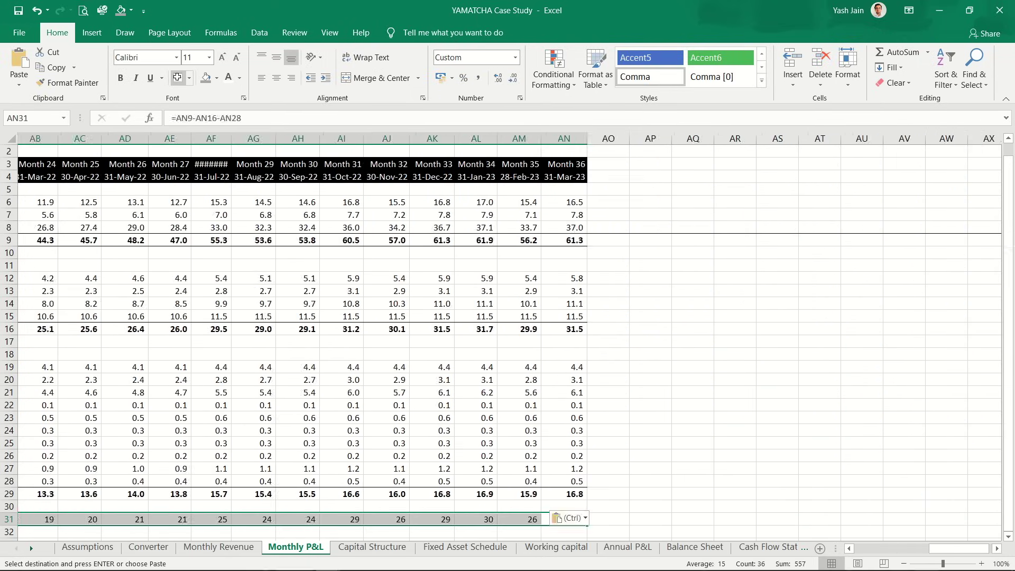
Step: Format the EBITDA values in Comma Style with one decimal place
click(464, 78)
click(479, 78)
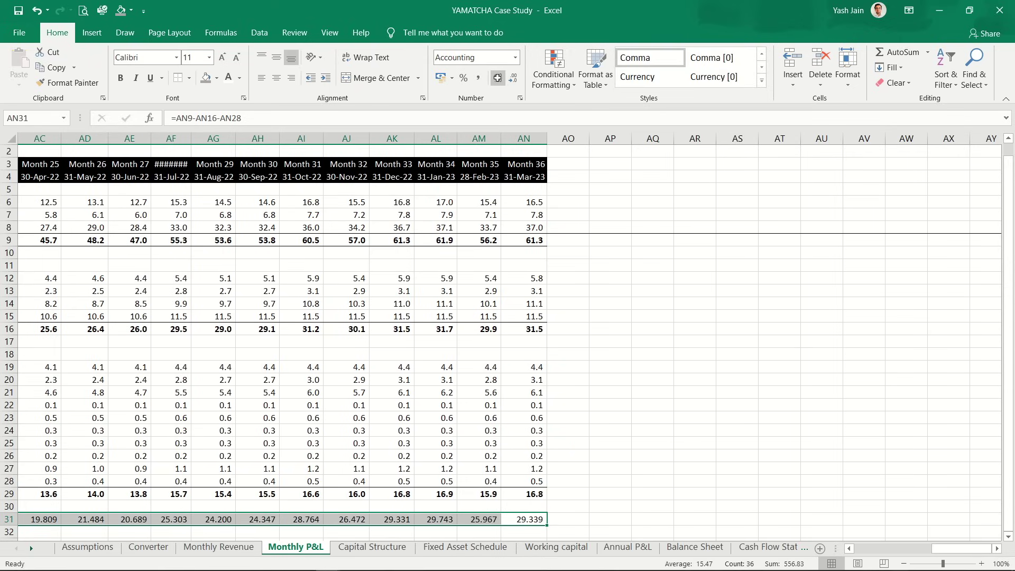
click(520, 78)
Step: Give row 31 from column A a top and double bottom border
key(shift+Right)
key(shift+Right)
key(shift+Right)
key(shift+Right)
key(shift+Right)
key(shift+Right)
key(shift+Right)
key(shift+Right)
key(shift+Right)
key(shift+Right)
key(shift+Right)
key(shift+Right)
key(shift+Right)
key(shift+Right)
key(shift+Right)
key(shift+Right)
key(shift+Right)
key(shift+Right)
key(shift+Right)
key(shift+Right)
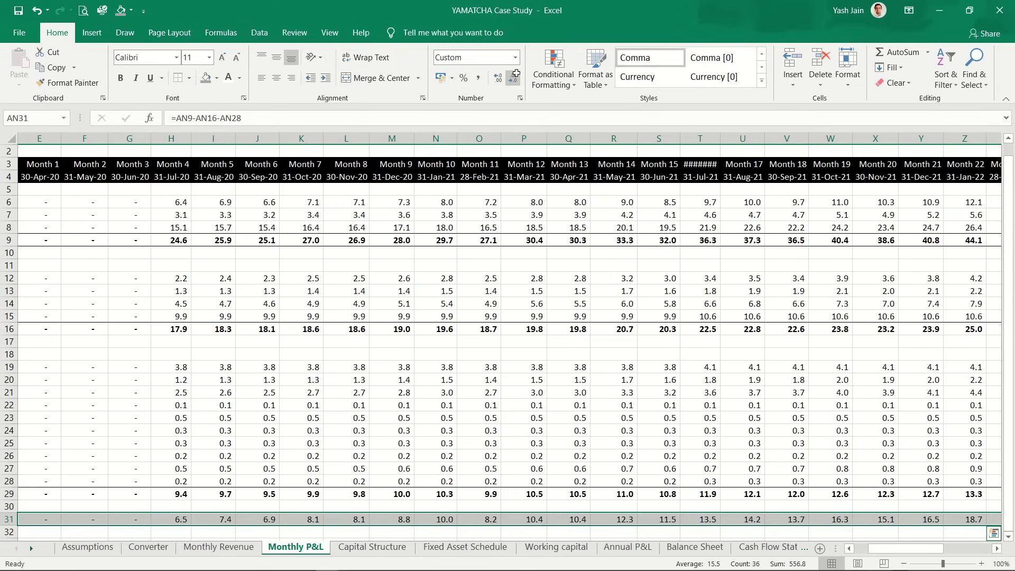
key(shift+Left)
key(shift+Left)
key(shift+Left)
key(shift+Left)
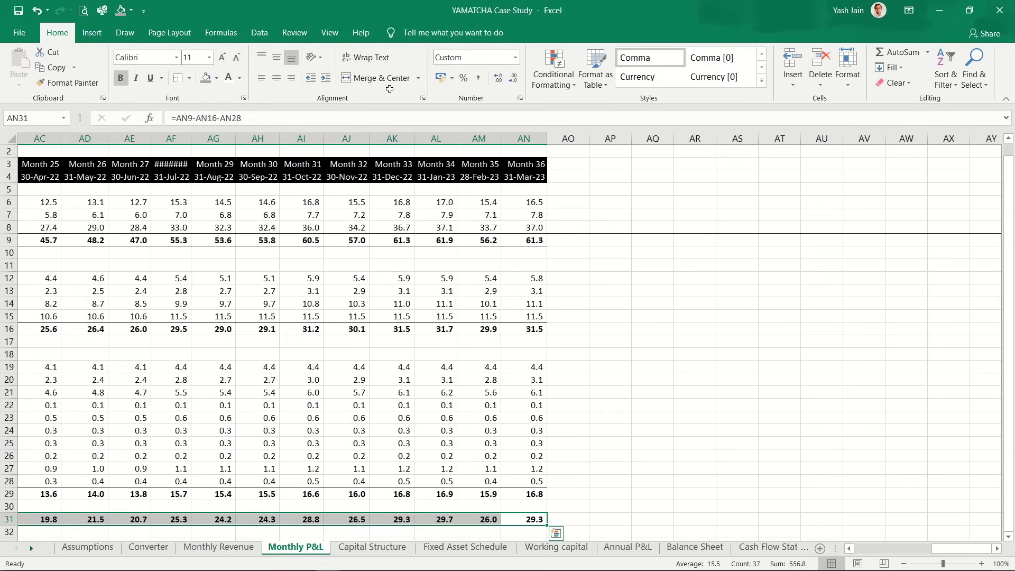
click(189, 78)
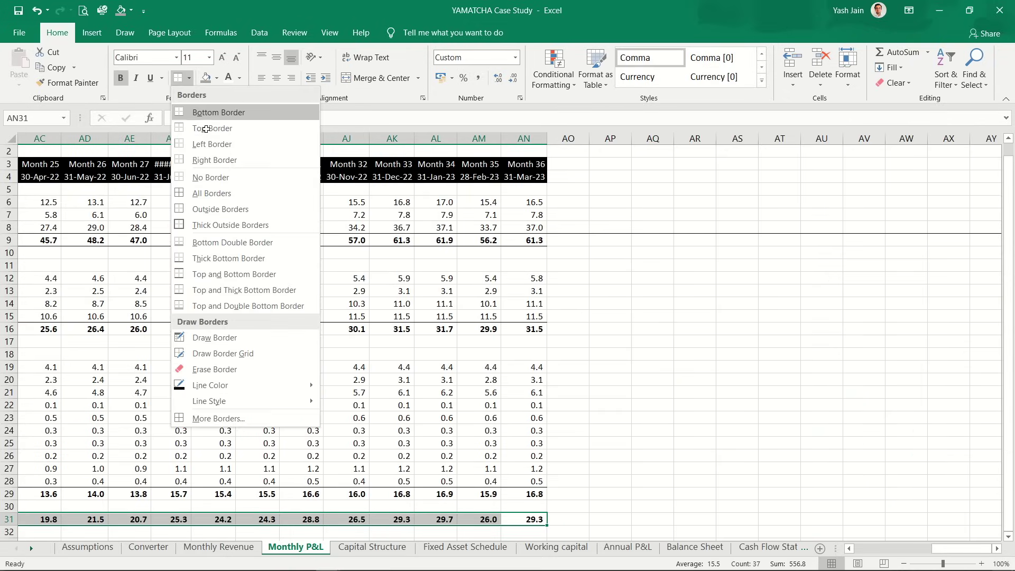
click(221, 306)
key(Left)
key(Left)
key(Left)
key(Left)
key(Left)
key(Left)
key(Left)
key(Left)
key(Left)
key(Left)
key(Left)
key(Left)
key(Left)
key(Left)
key(Left)
key(Left)
key(Left)
key(Left)
key(Left)
key(Left)
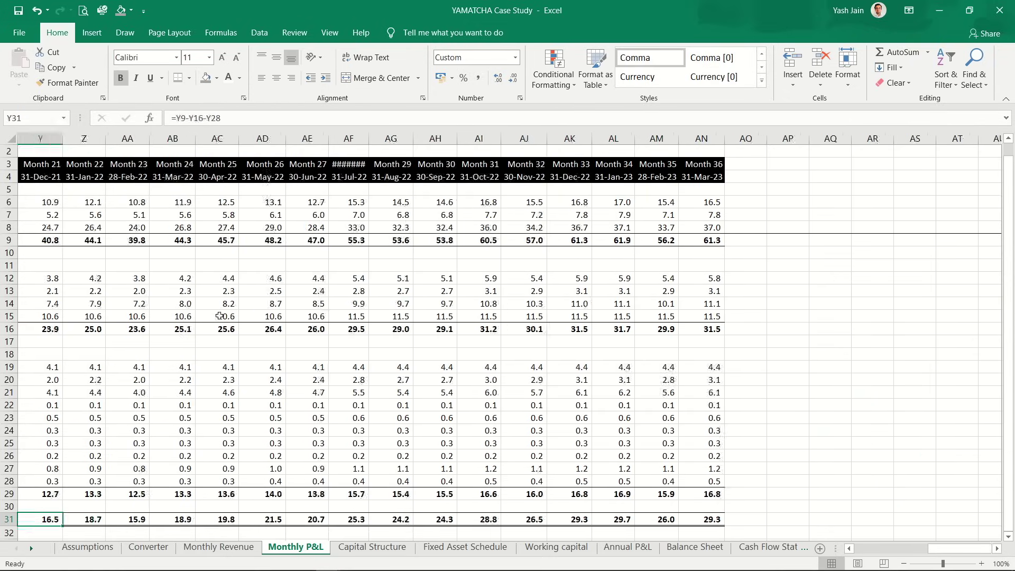
key(Down)
key(Down)
key(Down)
key(Down)
key(Down)
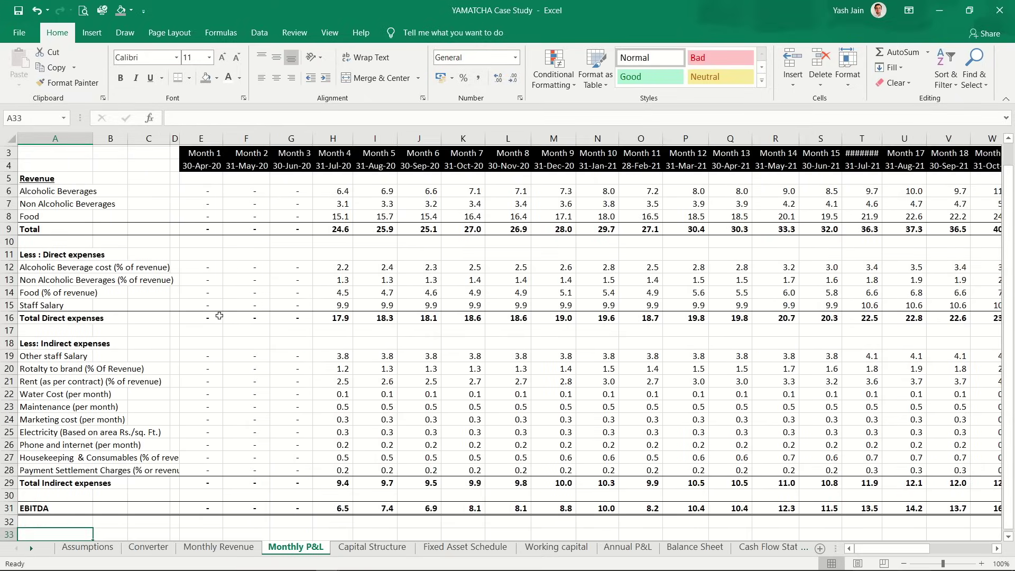
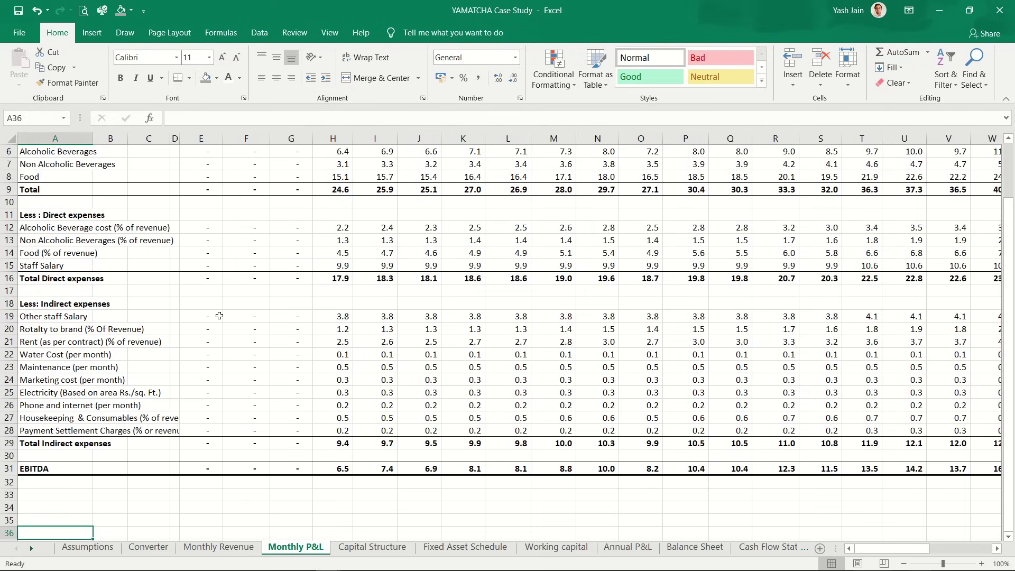
Step: Type the label 'EBITDA margin' in A33, just below the EBITDA row
key(Up)
key(Up)
key(Up)
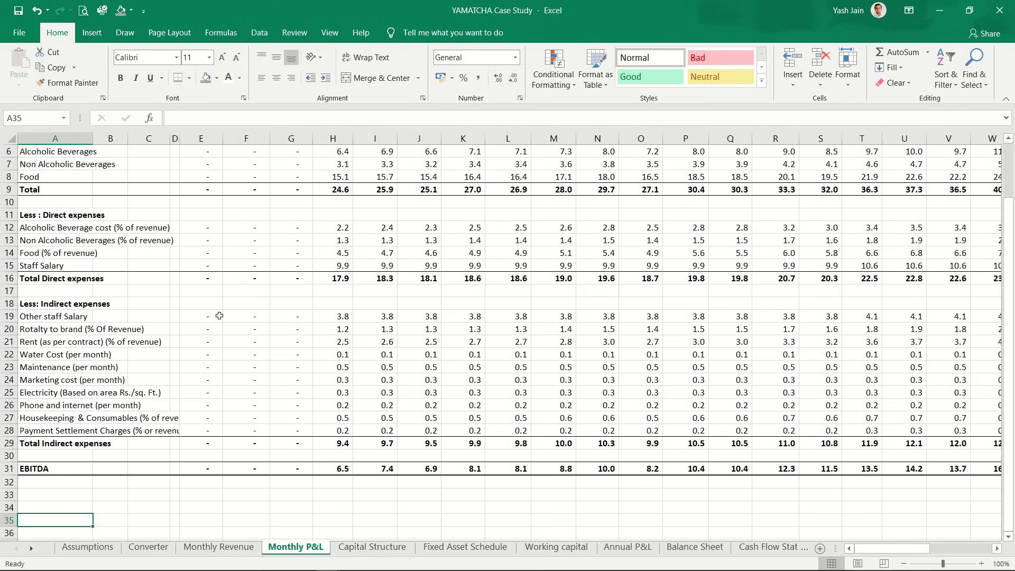
key(Up)
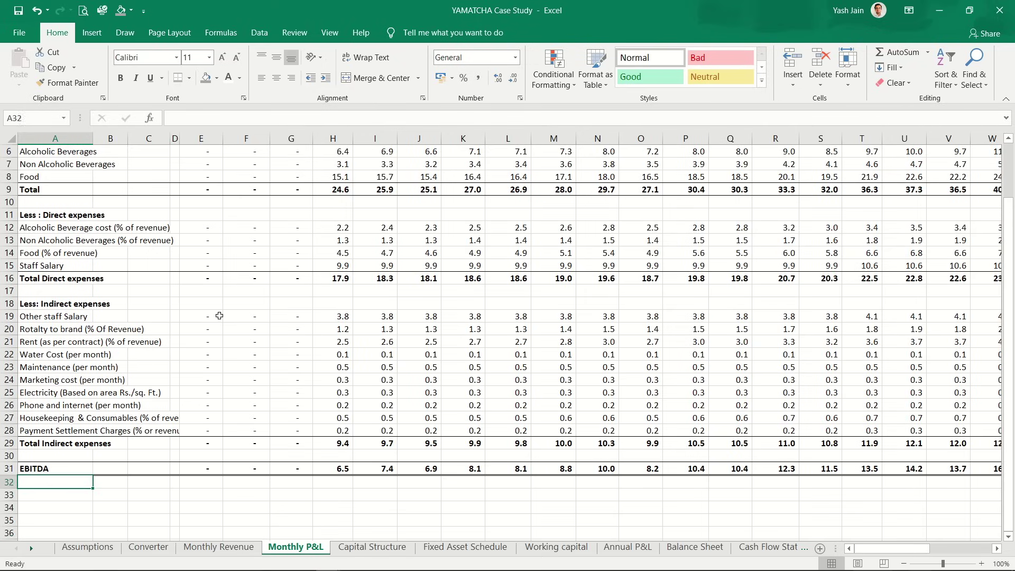
key(Right)
key(Left)
key(Down)
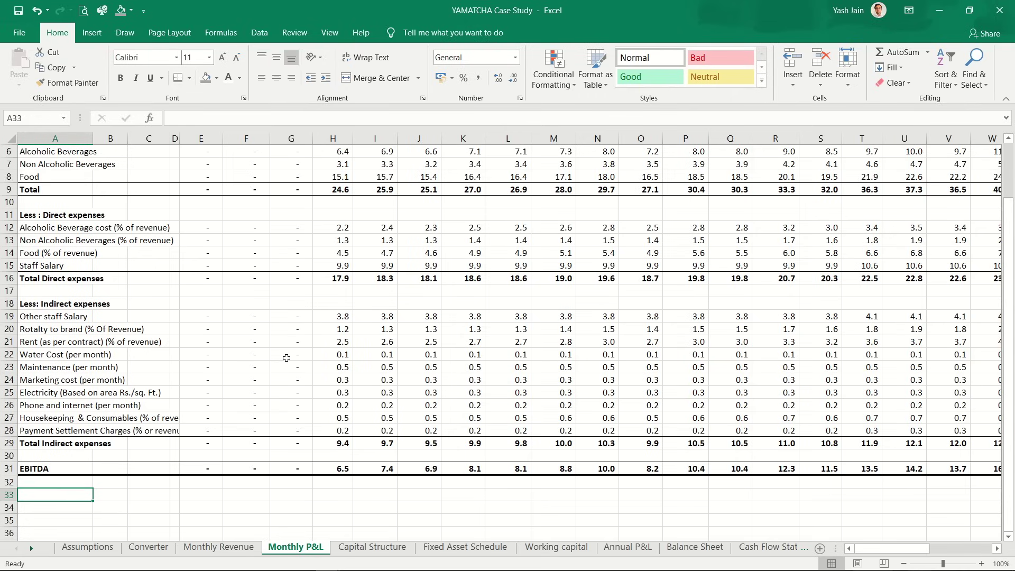
text(EBIOTDA)
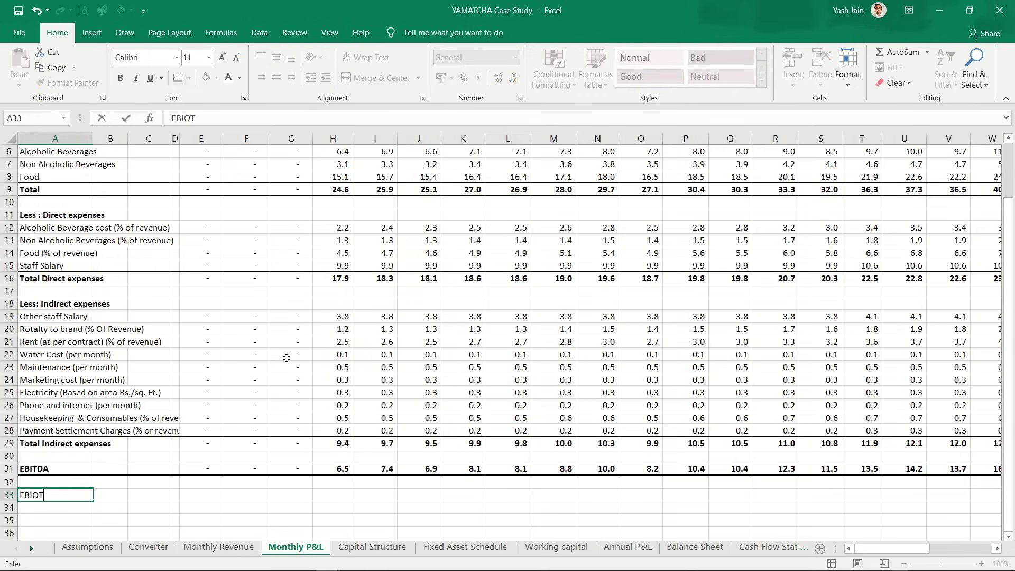
key(BackSpace)
key(BackSpace)
key(BackSpace)
key(BackSpace)
text(TDA margin)
Step: Append '%' so the A33 label reads 'EBITDA margin %'
key(Return)
key(Up)
key(F2)
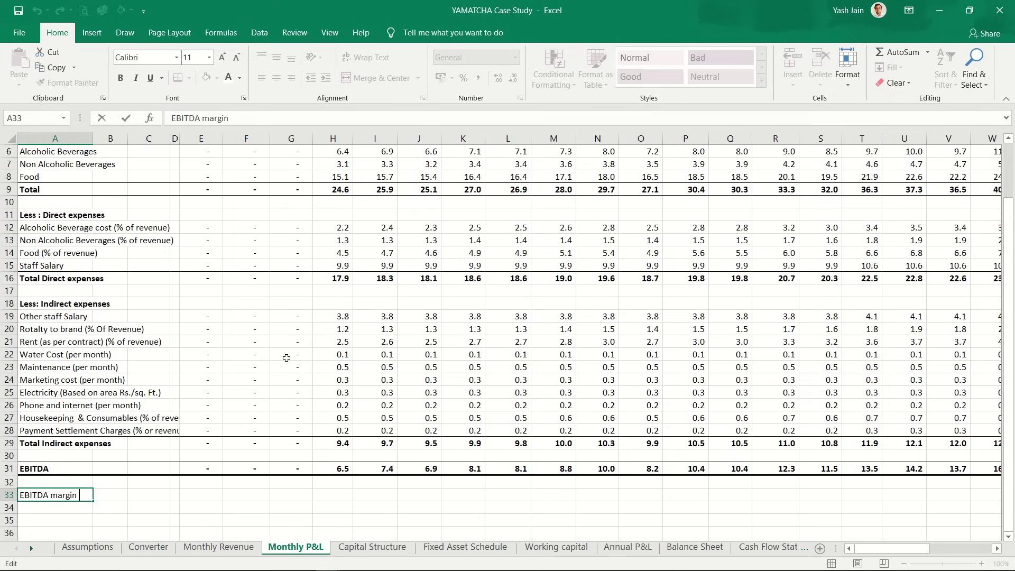
text(%)
key(Tab)
key(Right)
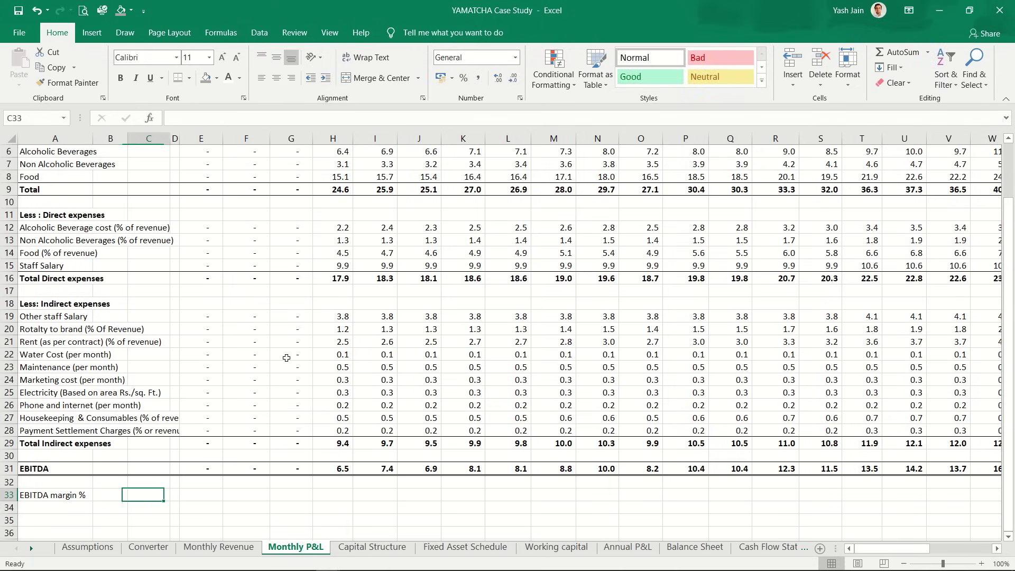
key(Right)
key(Right)
Step: Enter =E31/E9 in E33 and copy it across all monthly columns of row 33
text(=)
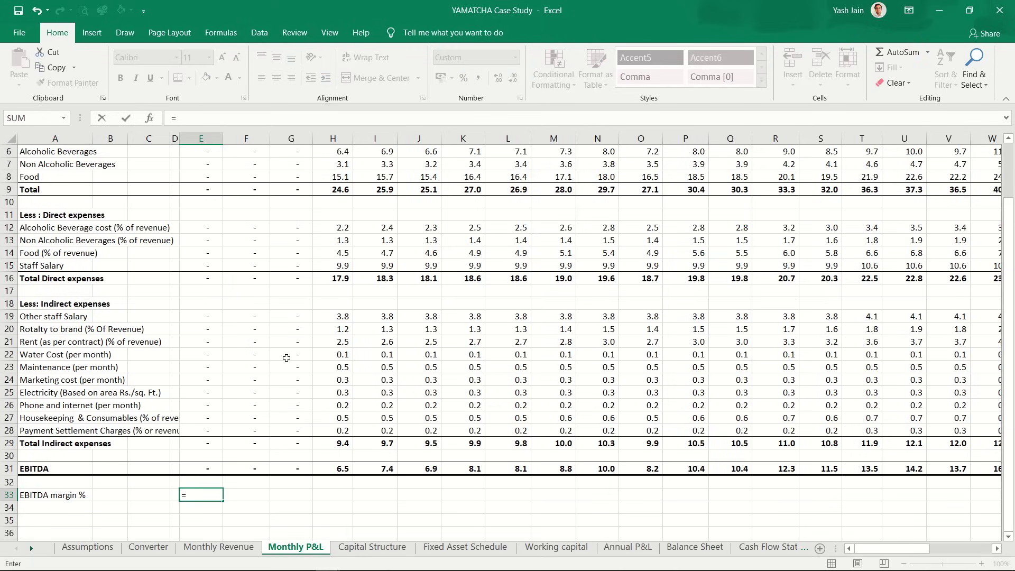
key(Up)
key(Up)
text(/)
key(Up)
key(Up)
key(Up)
key(Up)
key(Up)
key(Up)
key(Up)
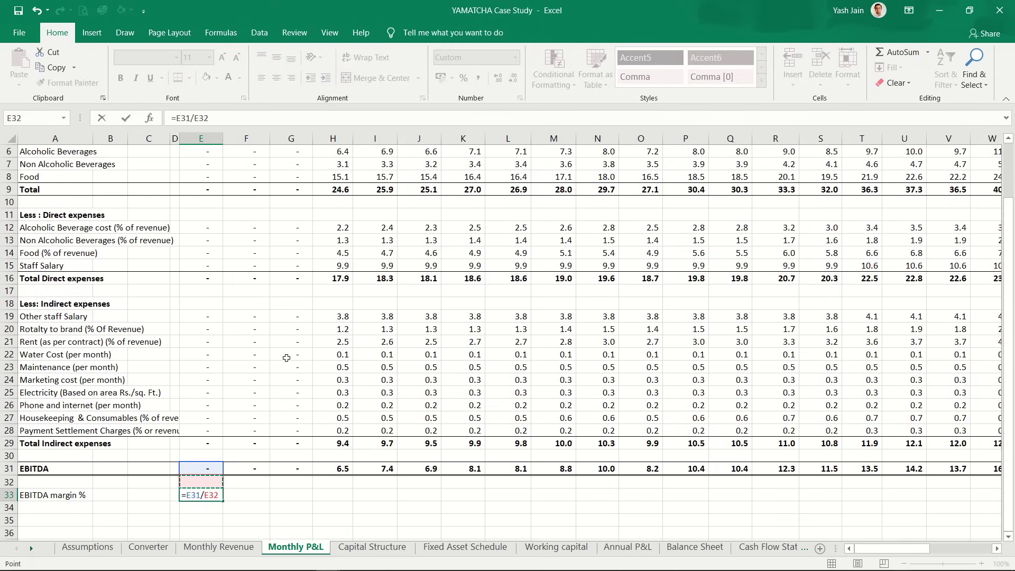
key(Up)
key(Up)
key(Up)
key(Up)
key(Up)
key(Up)
key(Up)
key(Up)
key(Up)
key(Up)
key(Up)
key(Up)
key(Up)
key(Up)
key(Up)
key(Up)
key(Up)
key(Up)
key(Up)
key(Up)
key(Down)
key(Down)
key(Down)
key(Down)
key(Down)
key(Down)
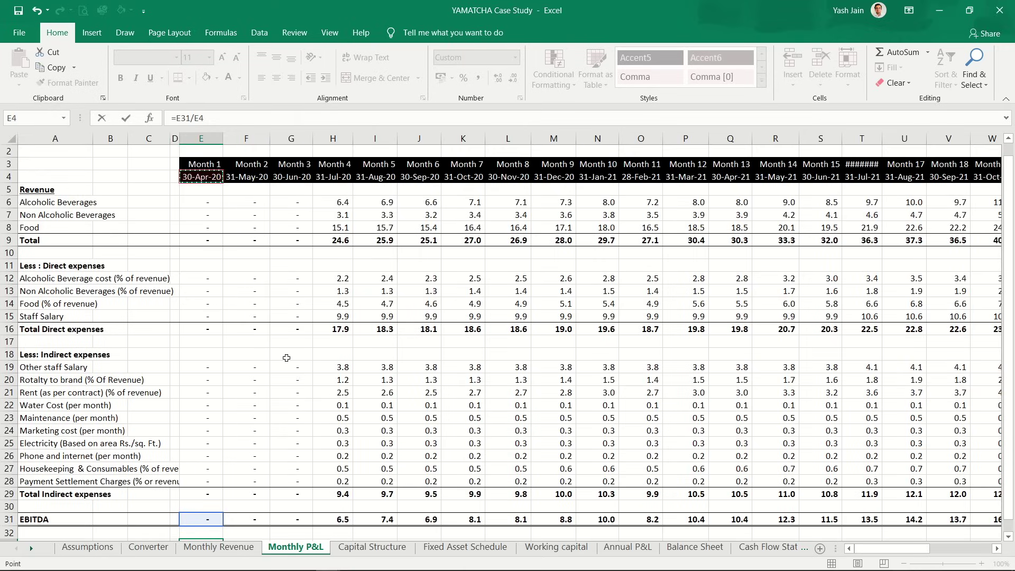
key(ctrl+Return)
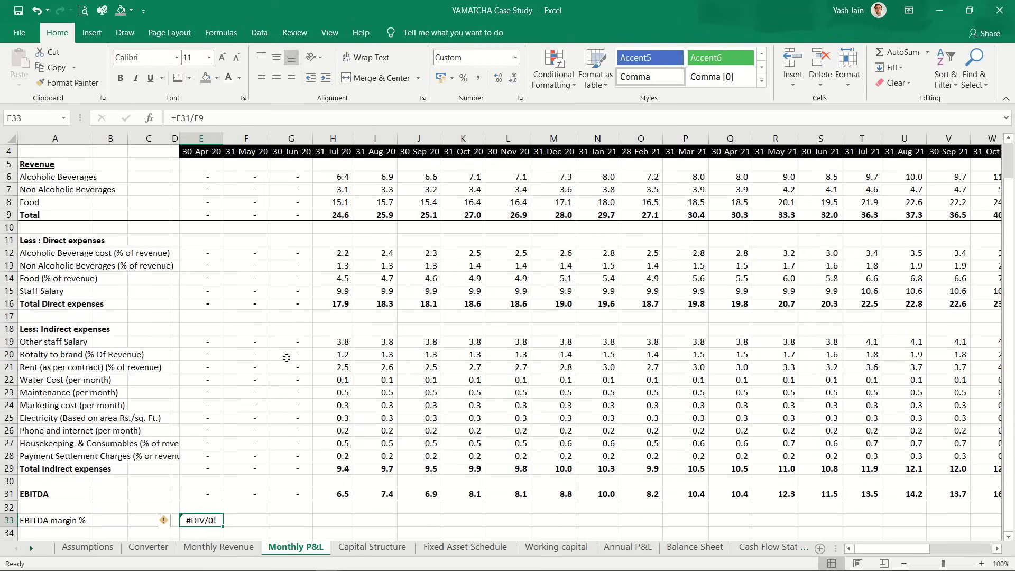
key(ctrl+c)
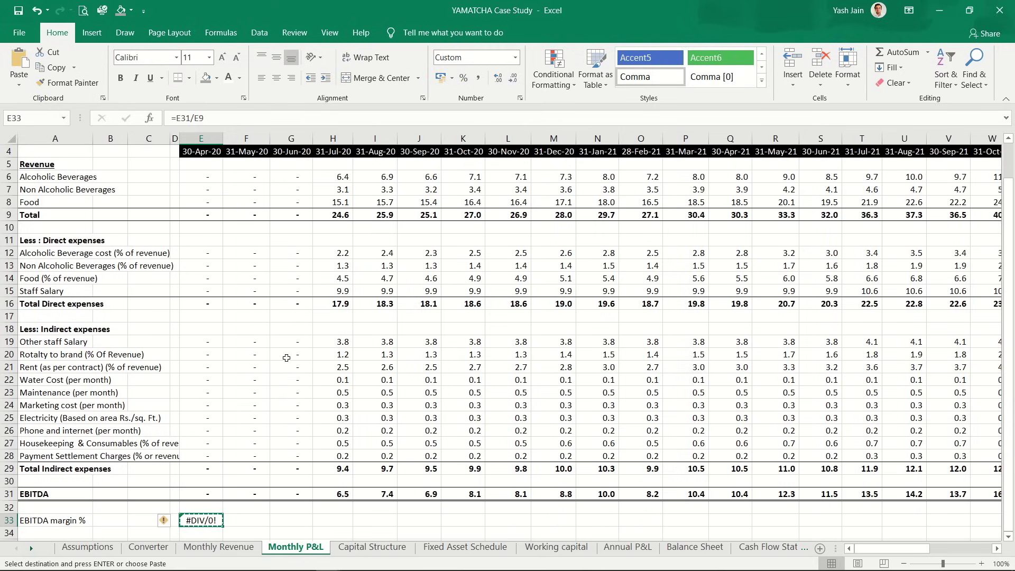
key(shift+Right)
key(shift+Right)
key(shift+Right)
key(shift+Right)
key(shift+Right)
key(shift+Right)
key(shift+Right)
key(shift+Right)
key(shift+Right)
key(shift+Right)
key(shift+Right)
key(shift+Right)
key(shift+Right)
key(shift+Right)
key(shift+Right)
key(shift+Right)
key(shift+Right)
key(shift+Right)
key(shift+Right)
key(shift+Right)
key(shift+Right)
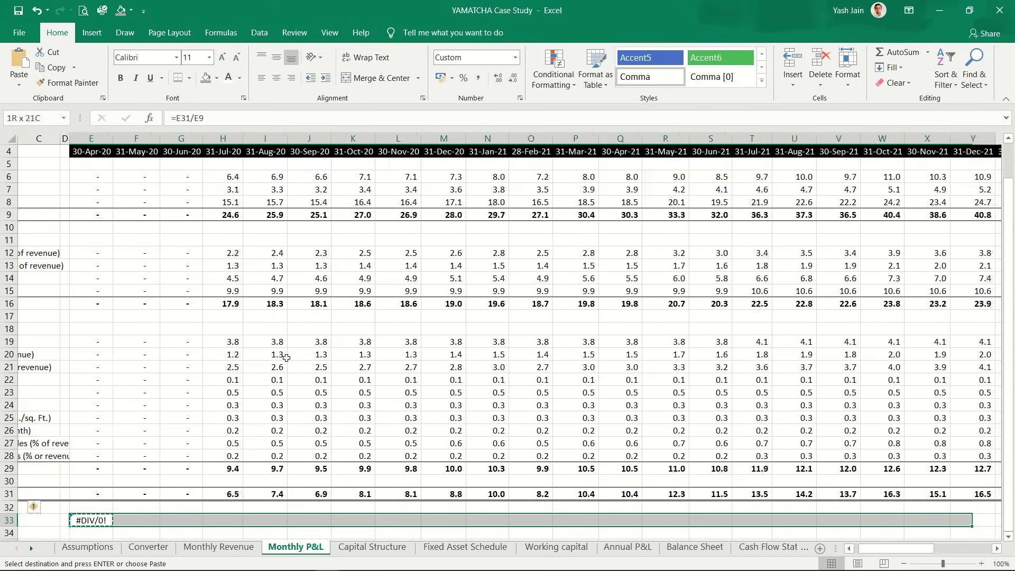
key(shift+Right)
key(shift+Right)
key(shift+Right)
key(shift+Right)
key(shift+Right)
key(shift+Right)
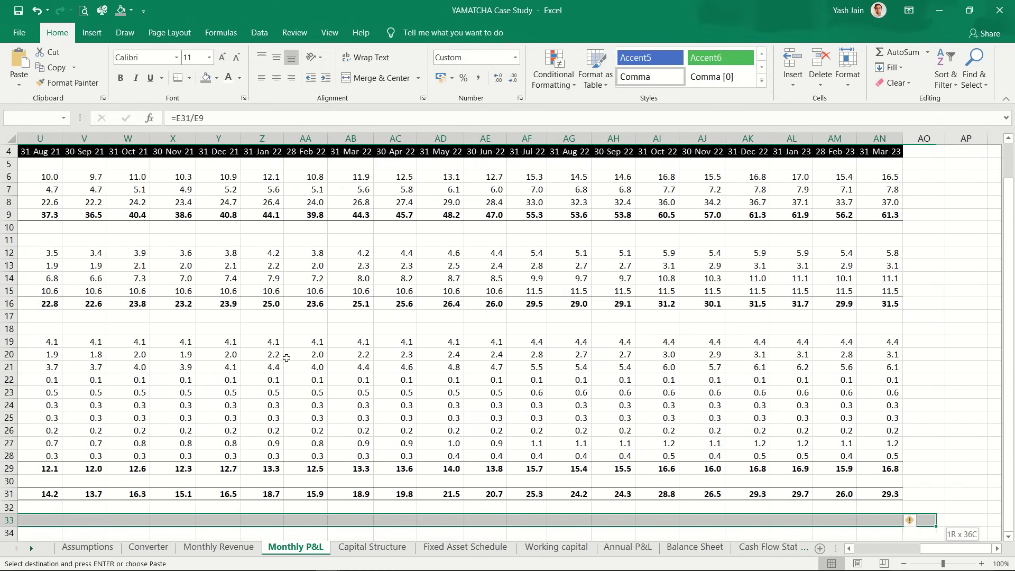
key(ctrl+v)
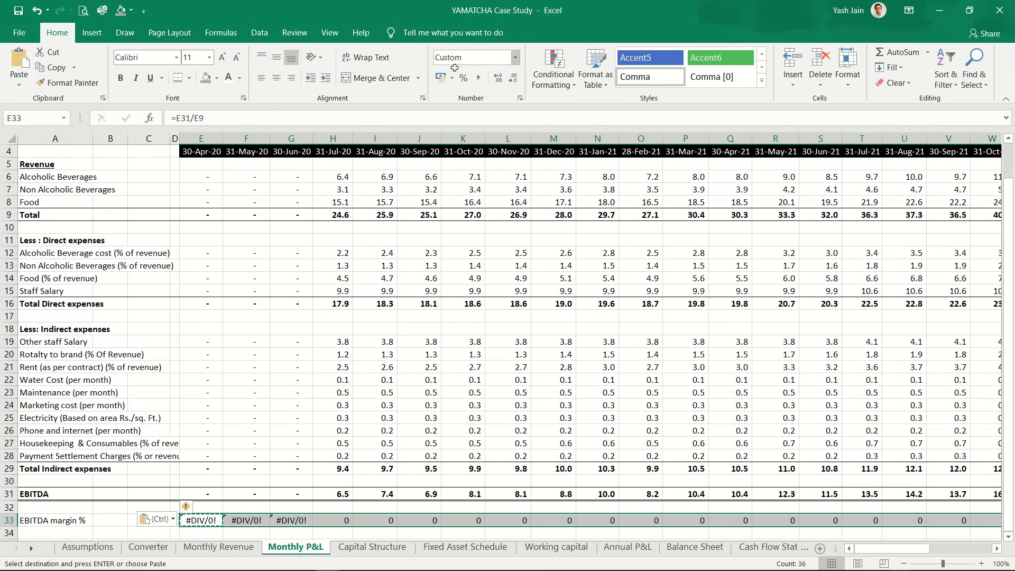
Step: Format the margin row as two-decimal percentages in 9-pt font
click(464, 78)
click(498, 78)
click(498, 77)
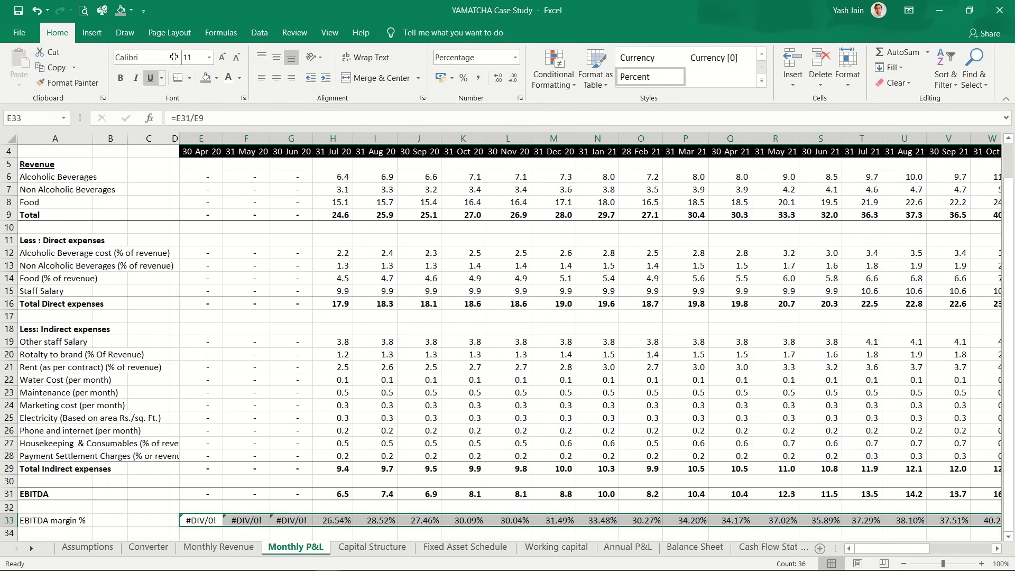
click(194, 57)
text(9)
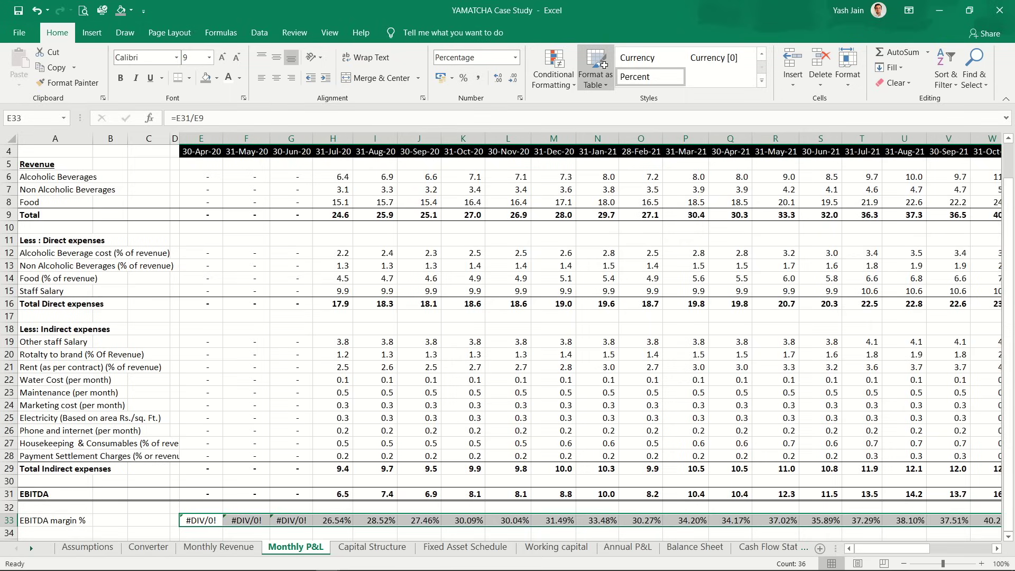
key(Return)
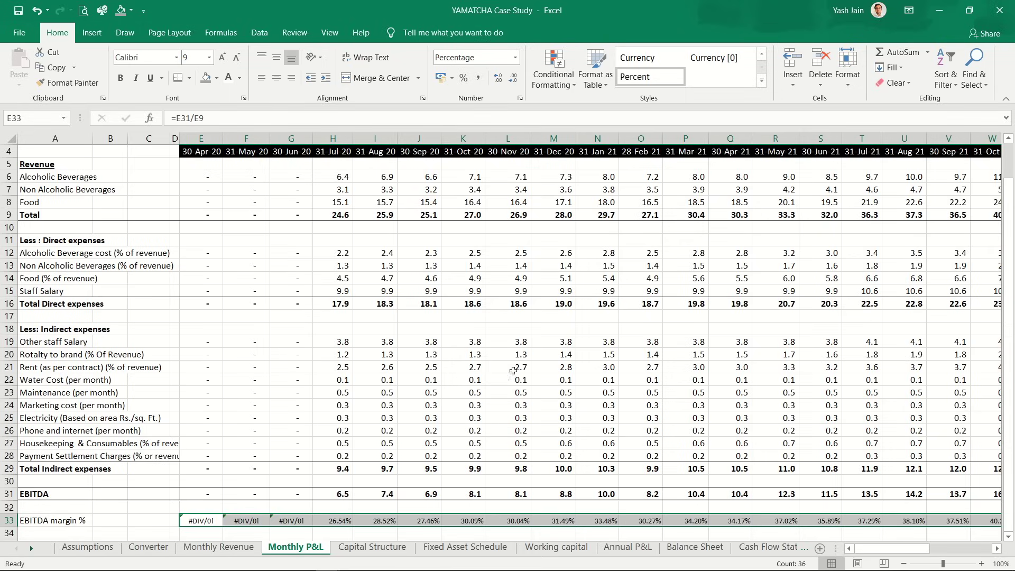
click(286, 530)
click(40, 521)
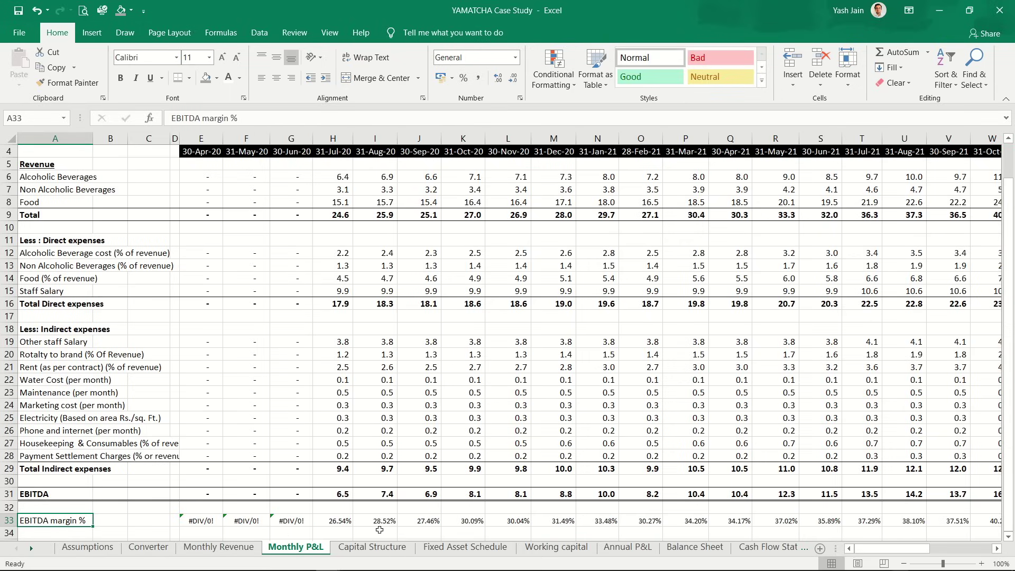
key(Right)
key(Right)
key(Right)
key(Right)
key(Right)
key(Right)
key(Right)
key(Right)
key(Right)
key(Right)
key(Right)
key(Right)
key(Right)
key(Right)
key(Right)
key(Right)
key(Right)
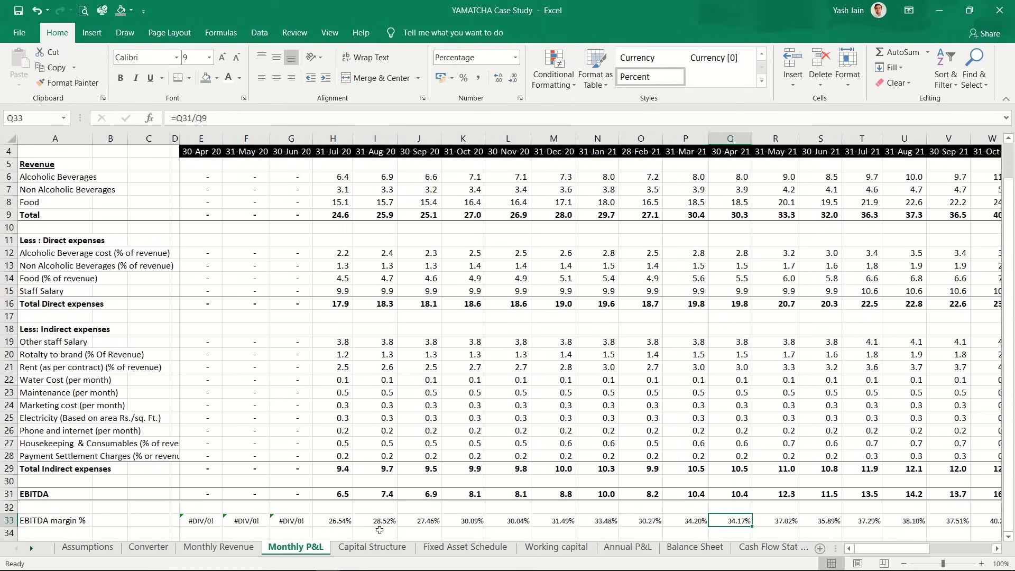
key(Right)
key(Right)
key(Right)
key(Right)
key(Right)
key(Right)
key(Right)
key(Right)
key(Right)
key(Right)
key(Right)
key(Right)
key(Right)
key(Right)
key(Right)
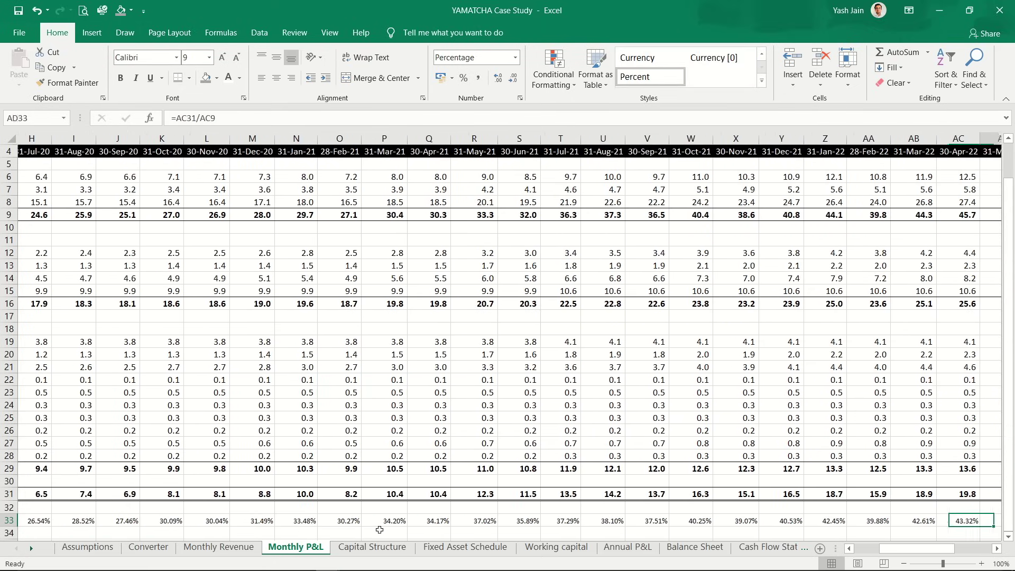
key(Right)
key(Right)
key(Right)
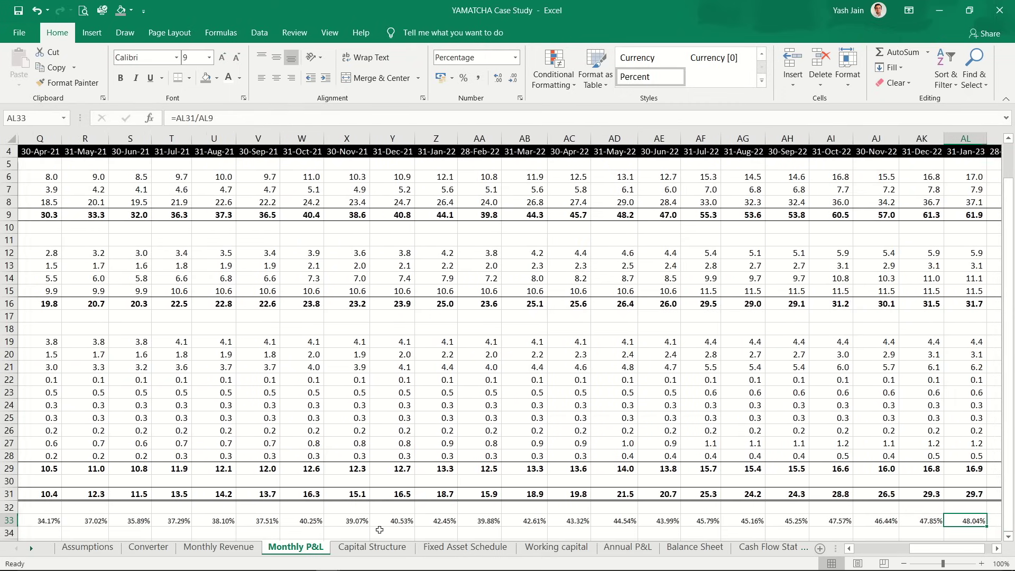
key(Right)
key(Right)
key(Right)
key(Right)
key(Right)
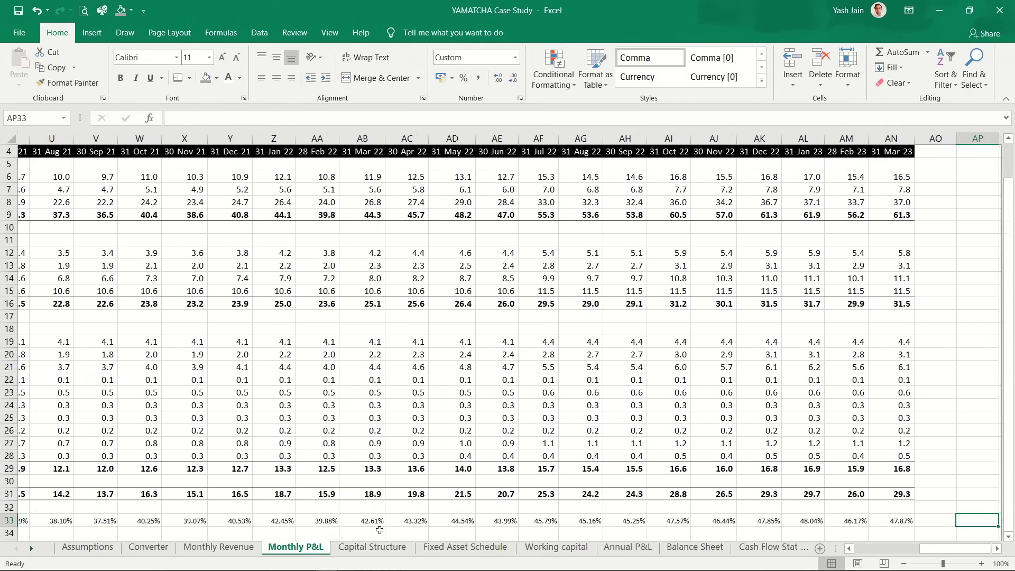
key(Left)
key(Left)
key(Left)
key(Left)
key(Left)
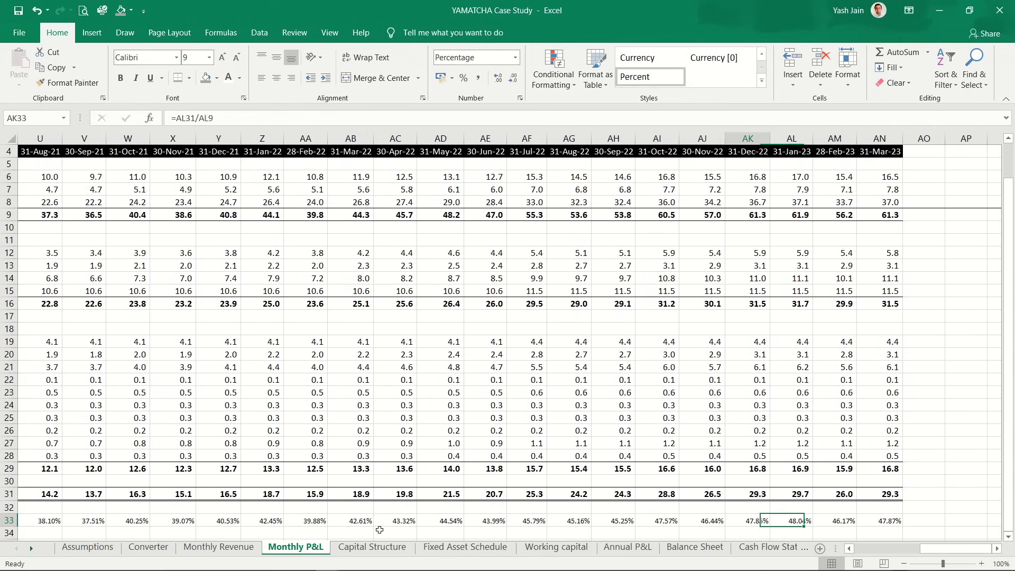
key(Left)
key(Left)
key(Left)
key(Left)
key(Left)
key(Left)
key(Left)
key(Left)
key(Left)
key(Left)
key(Left)
key(Left)
key(Left)
key(Left)
key(Left)
key(Left)
key(Left)
key(Left)
key(Left)
key(Left)
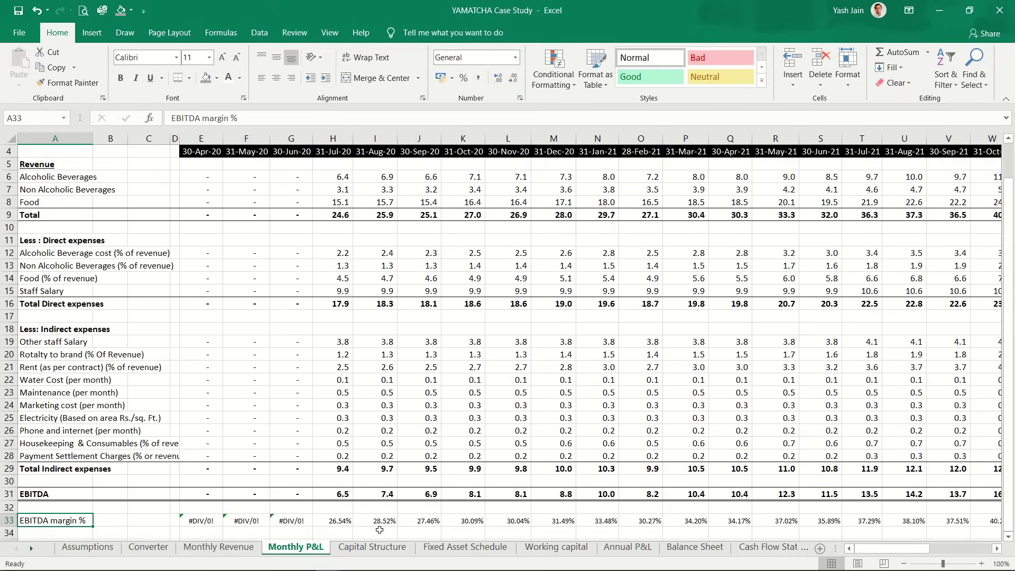
key(ctrl+Page_Down)
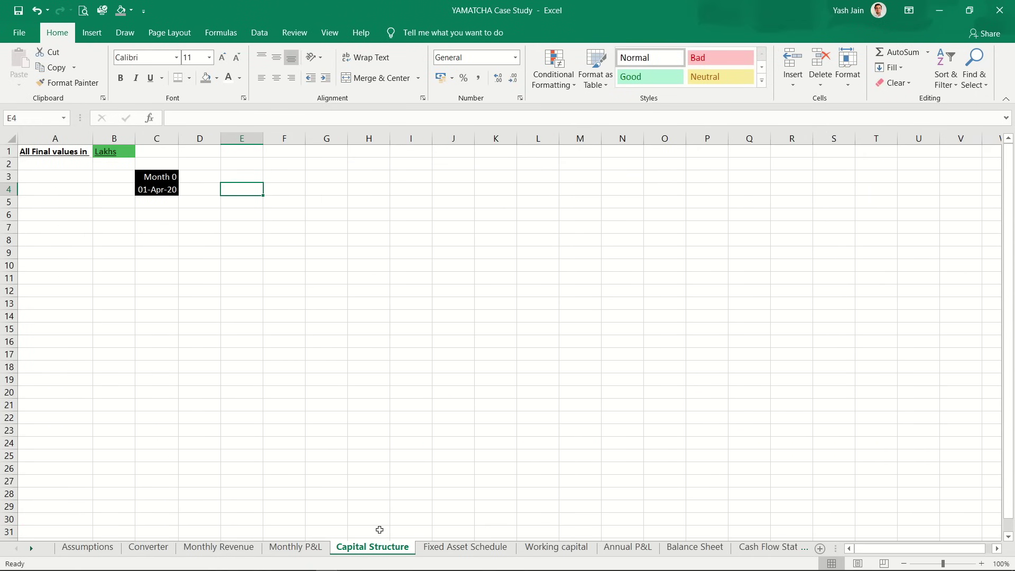
key(ctrl+Page_Up)
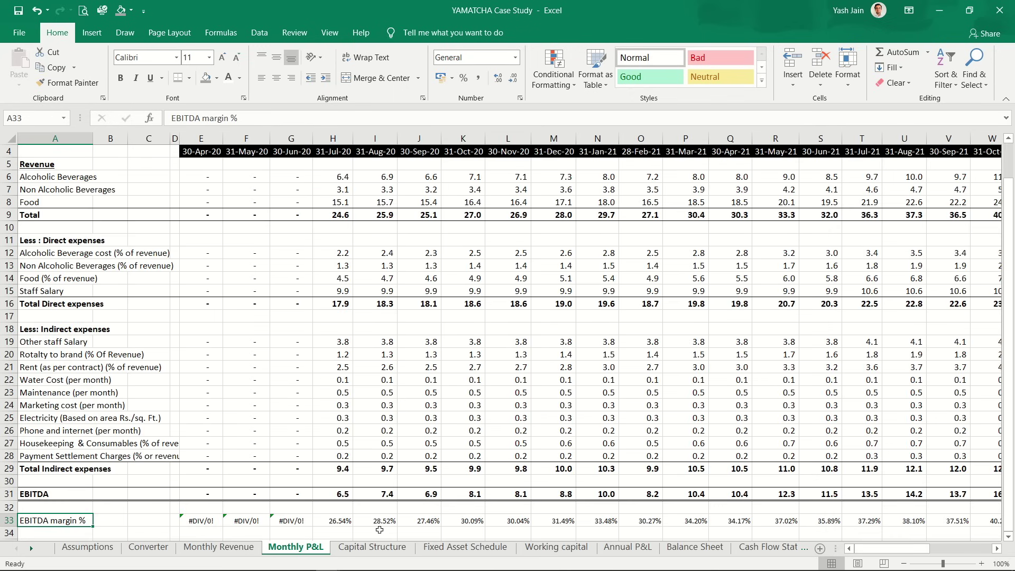
key(ctrl+Up)
key(ctrl+Up)
key(ctrl+Up)
key(ctrl+Up)
key(ctrl+Up)
key(ctrl+Up)
key(ctrl+Up)
key(ctrl+Up)
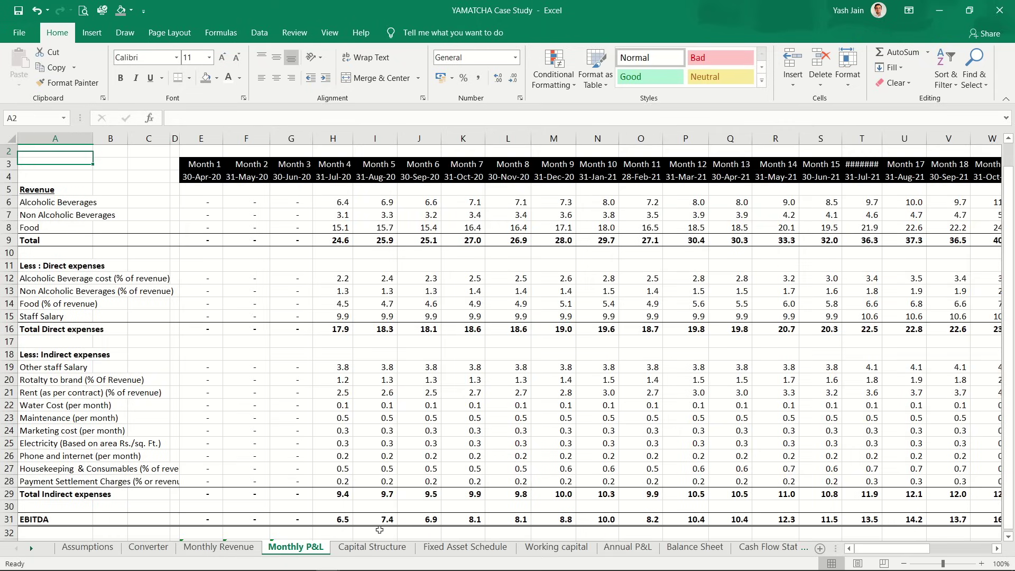
Step: Move through the Monthly P&L figures, then go to A5 on Capital Structure
key(Right)
key(Right)
key(Right)
key(Down)
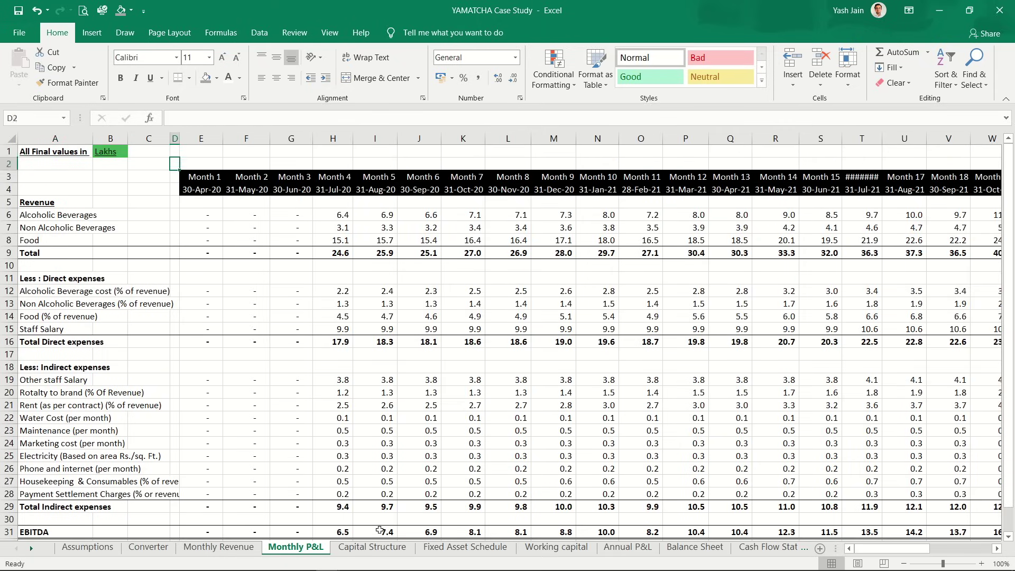
key(Down)
key(Right)
key(Down)
key(Down)
key(alt)
key(w)
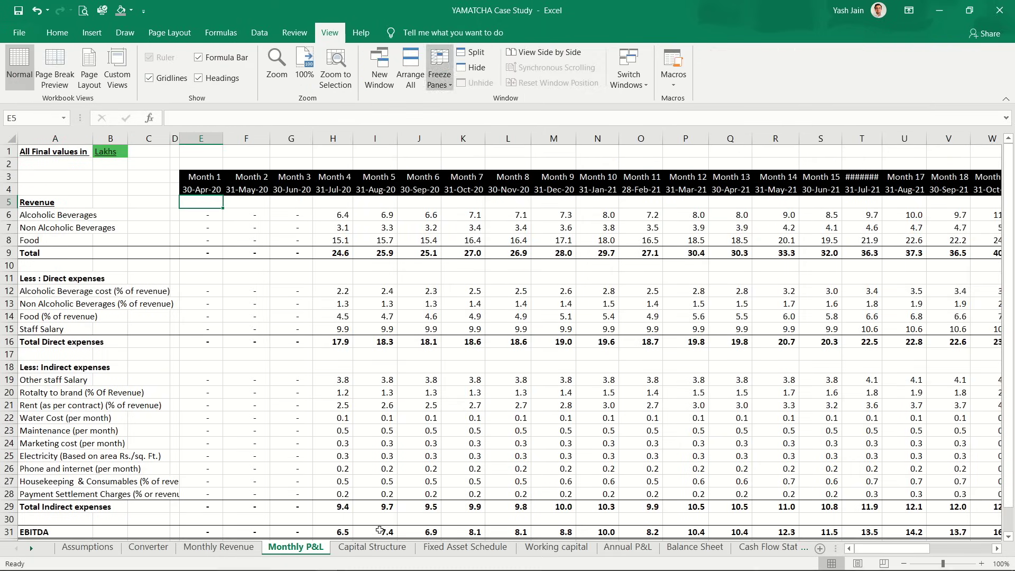
key(Down)
key(Down)
key(Down)
key(Down)
key(Down)
key(Down)
key(Down)
key(Down)
key(Down)
key(Down)
key(Down)
key(Down)
key(Down)
key(Down)
key(Down)
key(Down)
key(Down)
key(Down)
key(Down)
key(Down)
key(Down)
key(Down)
key(Down)
key(Down)
key(Down)
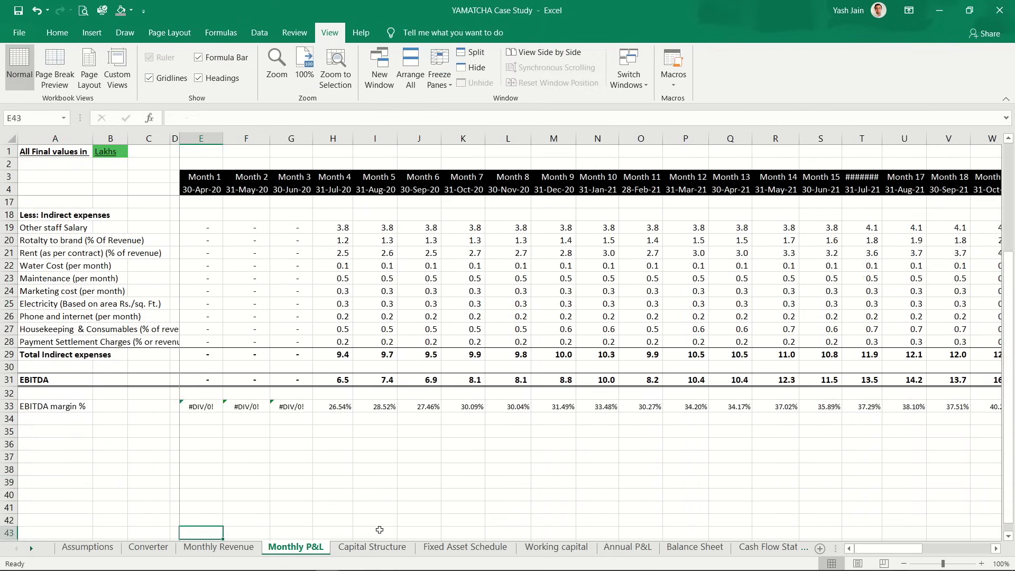
key(Up)
key(Up)
key(Up)
key(Up)
key(Up)
key(Up)
key(Up)
key(Up)
key(Up)
key(Up)
key(Up)
key(Up)
key(Up)
key(Up)
key(Up)
key(Up)
key(Up)
key(Up)
key(Up)
key(Up)
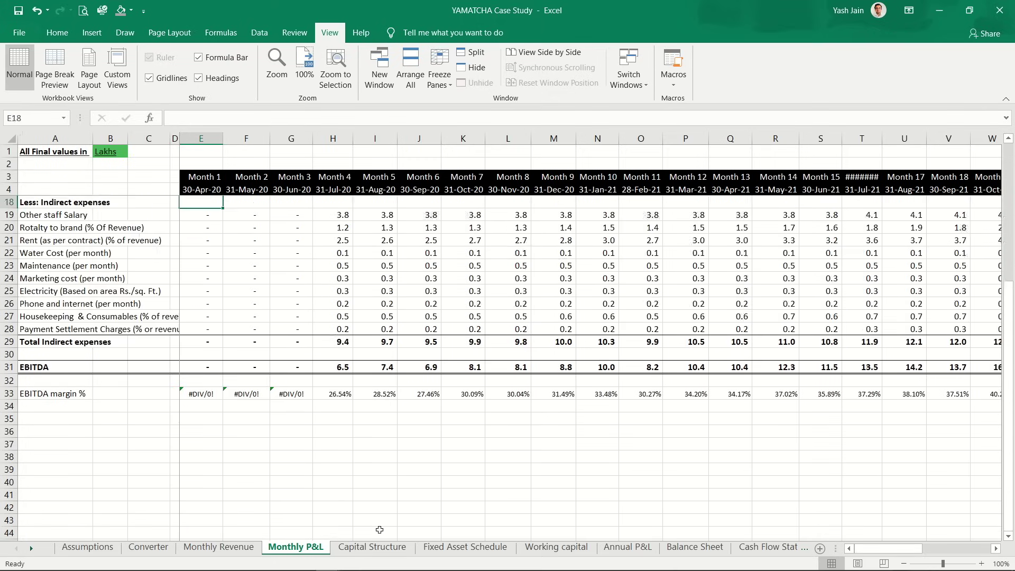
key(ctrl+Page_Down)
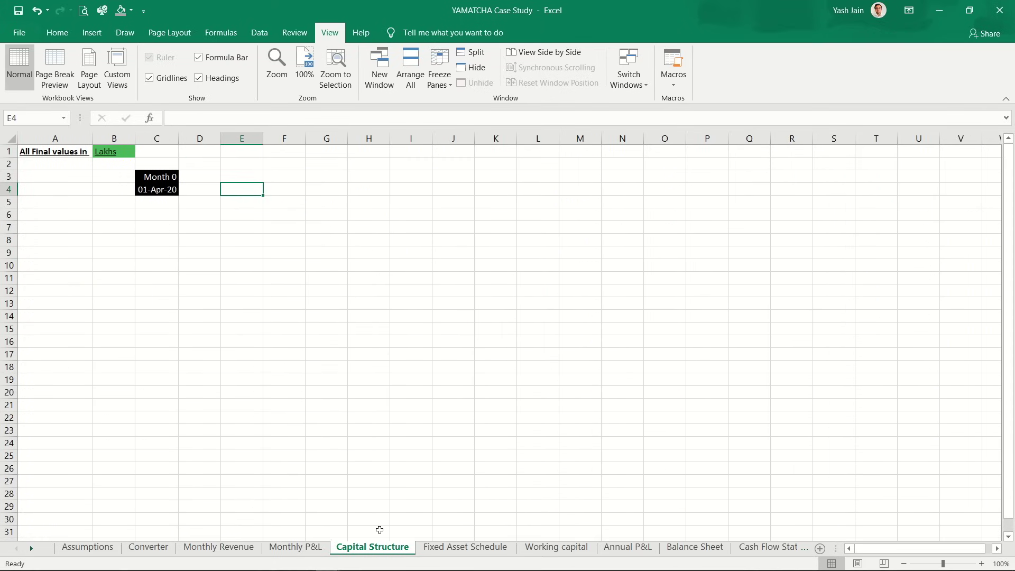
key(Left)
key(Left)
key(Left)
key(Left)
key(Down)
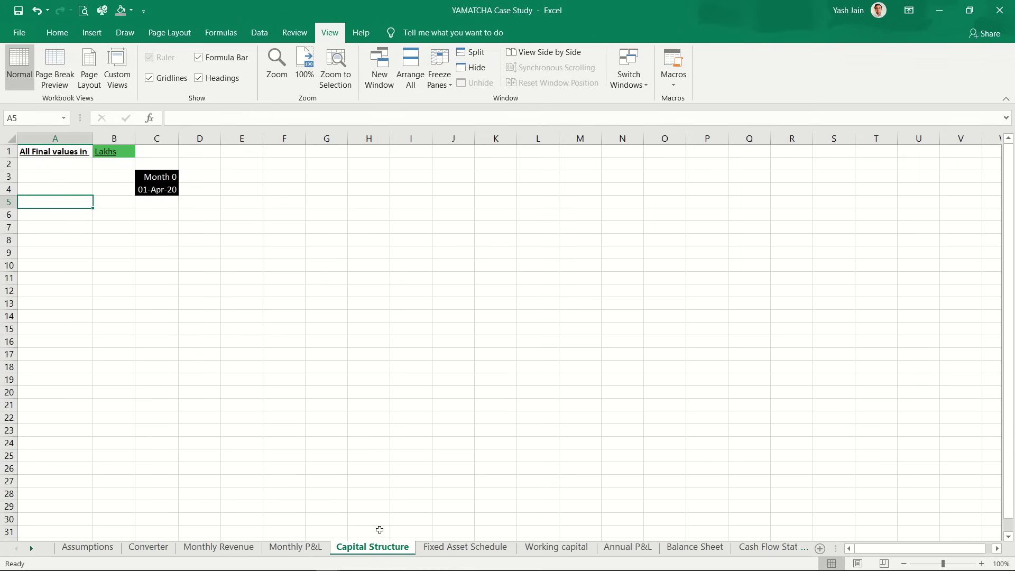
Step: Clear the stray 100 and 98.5 values in H53:K63 on Assumptions, then return to Capital Structure
key(ctrl+Page_Up)
key(ctrl+Page_Up)
key(ctrl+Page_Up)
key(ctrl+Page_Up)
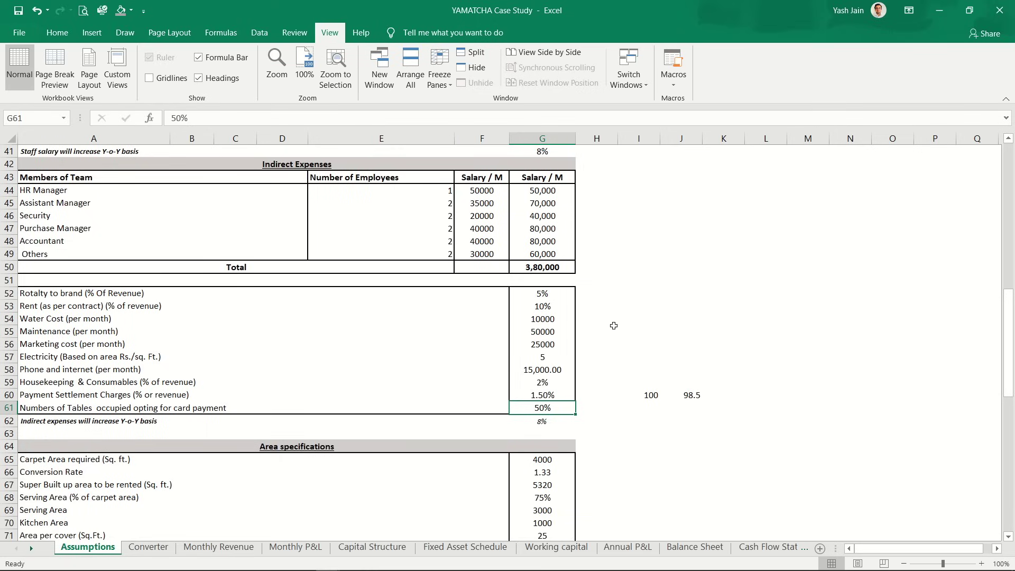
drag(606, 310, 707, 428)
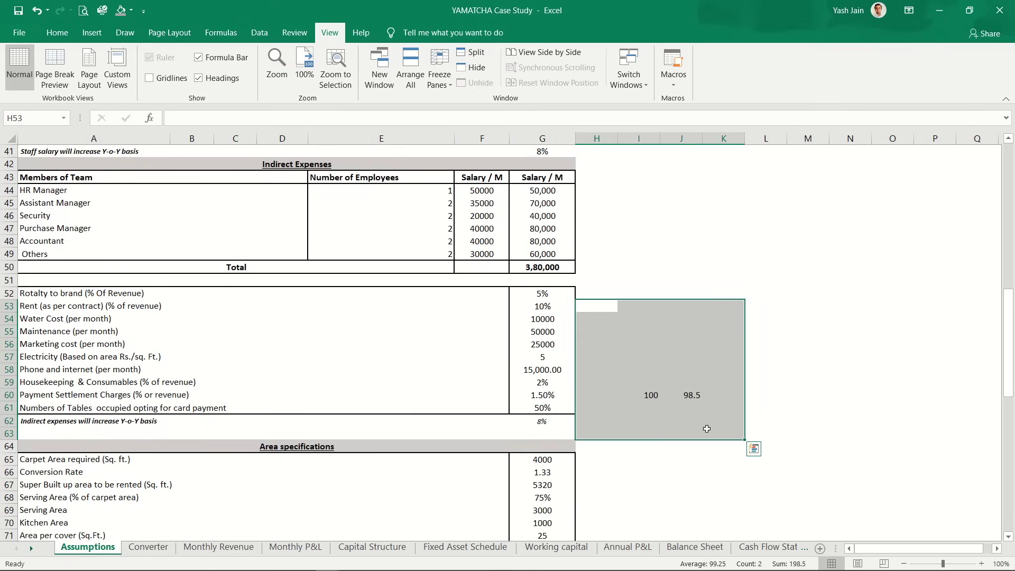
key(Delete)
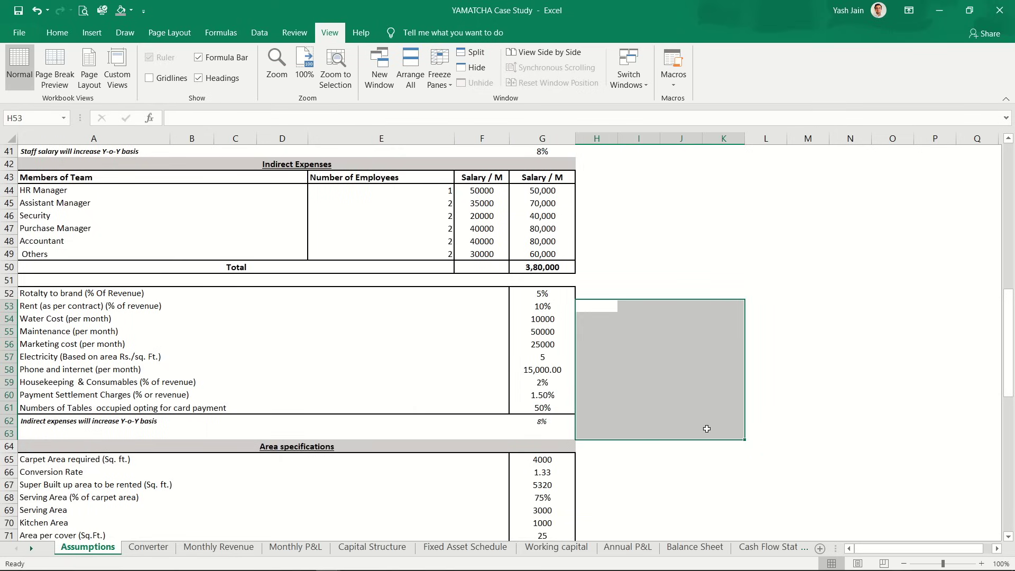
key(ctrl+Page_Down)
key(ctrl+Page_Down)
key(ctrl+Page_Down)
key(ctrl+Page_Down)
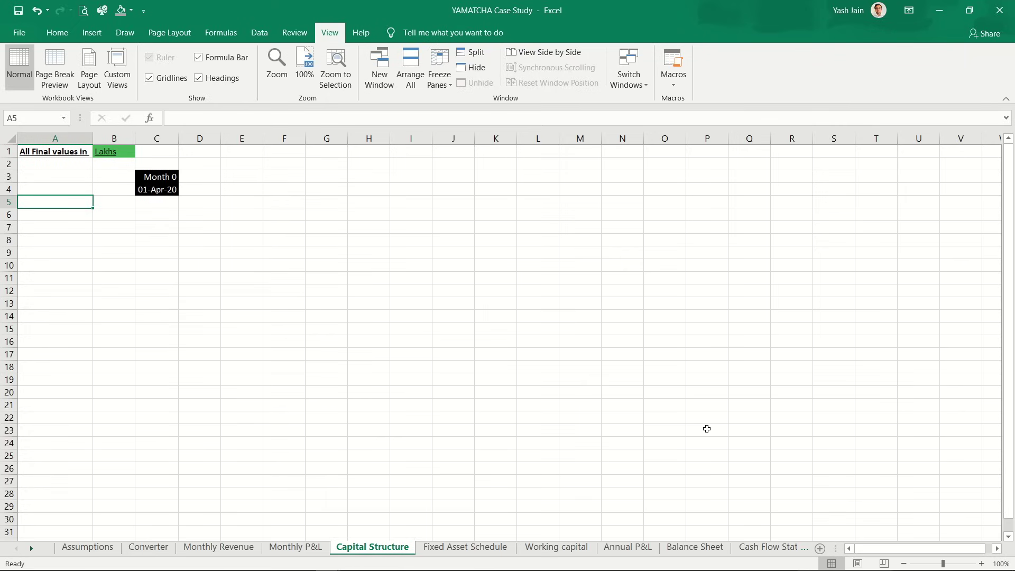
Step: Enter a bold 'Fixed assets' heading in A5 of Capital Structure
text(Fi)
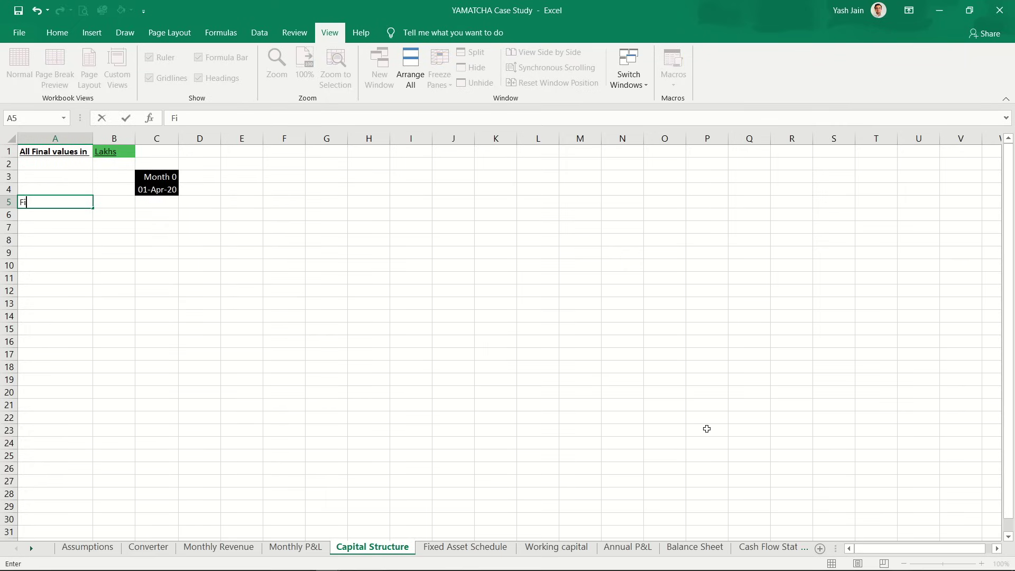
text(sedxed assets)
key(ctrl+Return)
key(ctrl+b)
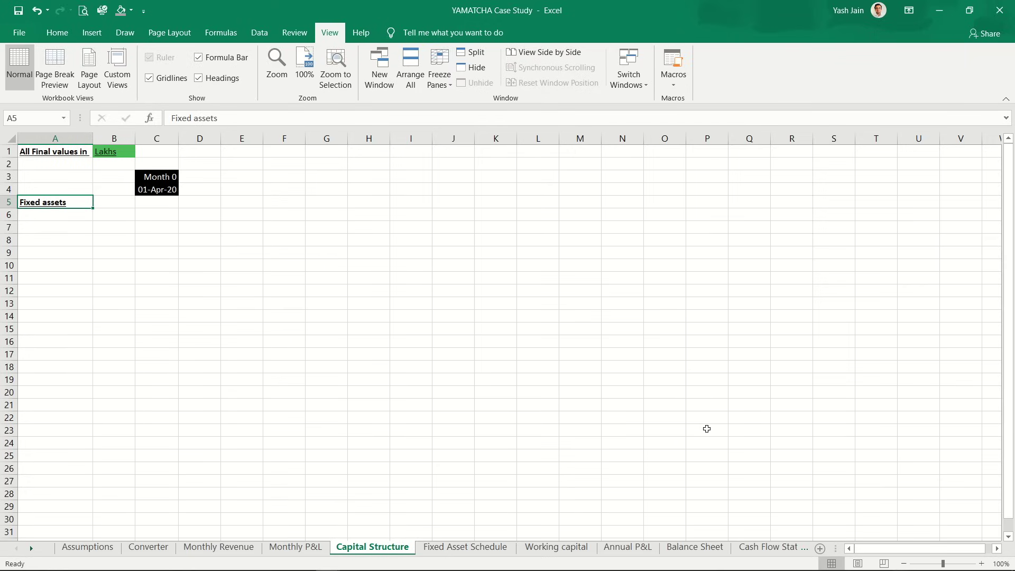
key(Down)
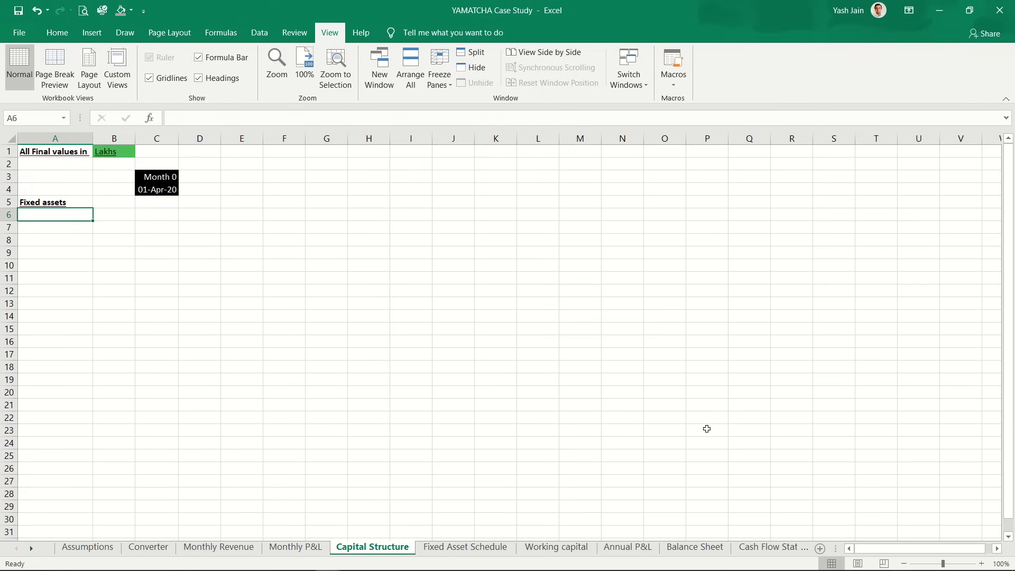
Step: Start a formula in A6 linking to the Kitchen Equipments and cutlery label at Assumptions!A79
text(=)
key(ctrl+Page_Up)
key(ctrl+Page_Up)
key(ctrl+Page_Up)
key(ctrl+Page_Up)
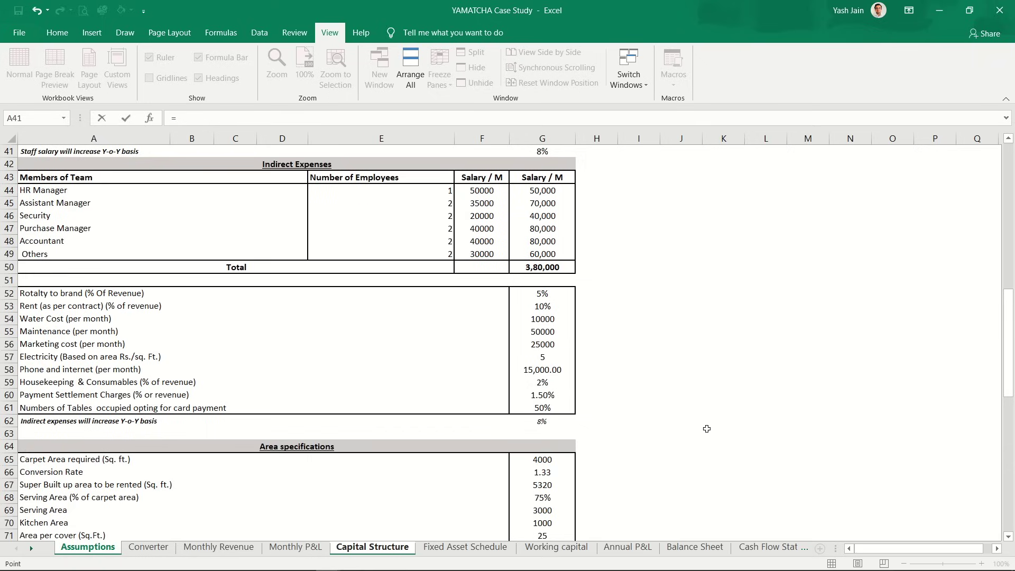
scroll(707, 429, down, 6)
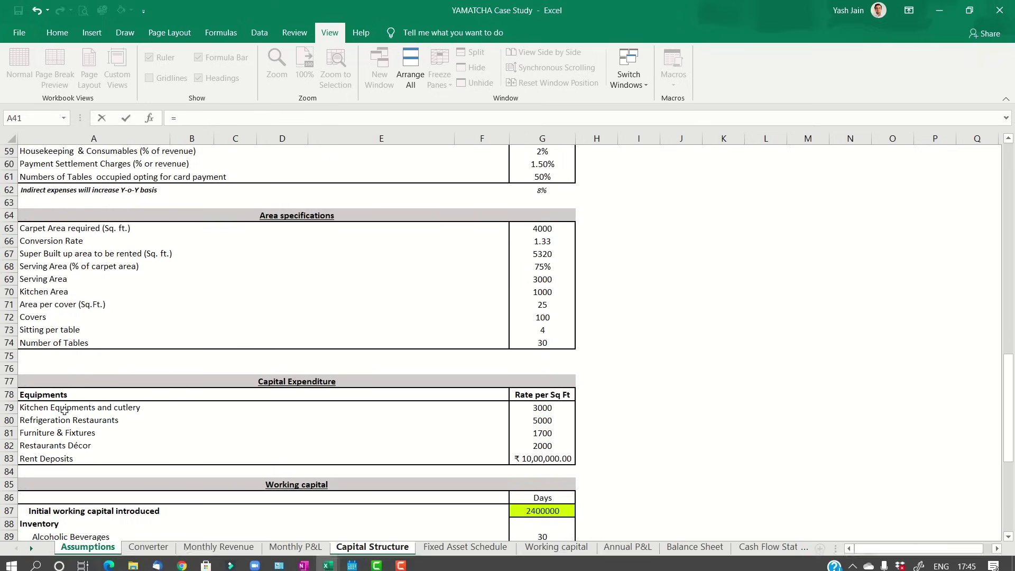
click(63, 411)
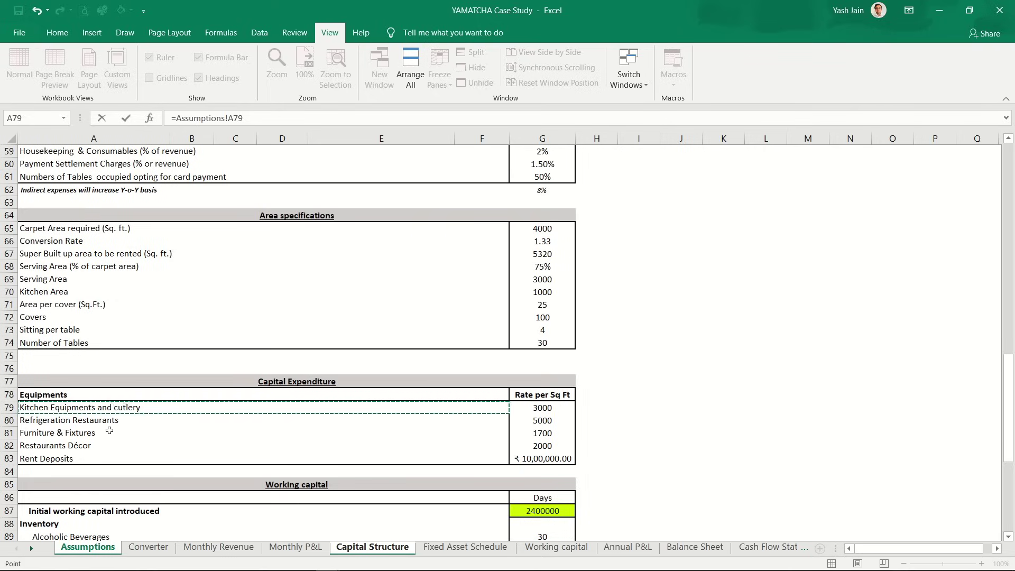
Step: Commit =Assumptions!A79 in A6 and copy it to A7:A9 to list all four equipment items
key(Return)
key(ctrl+c)
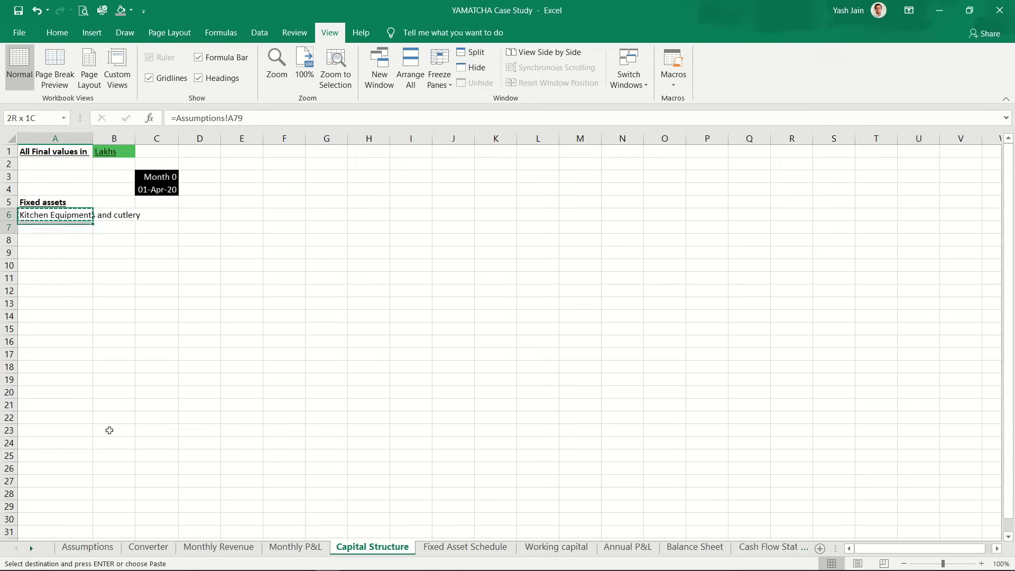
key(shift+Down)
key(shift+Down)
key(shift+Down)
key(shift+Up)
key(shift+Down)
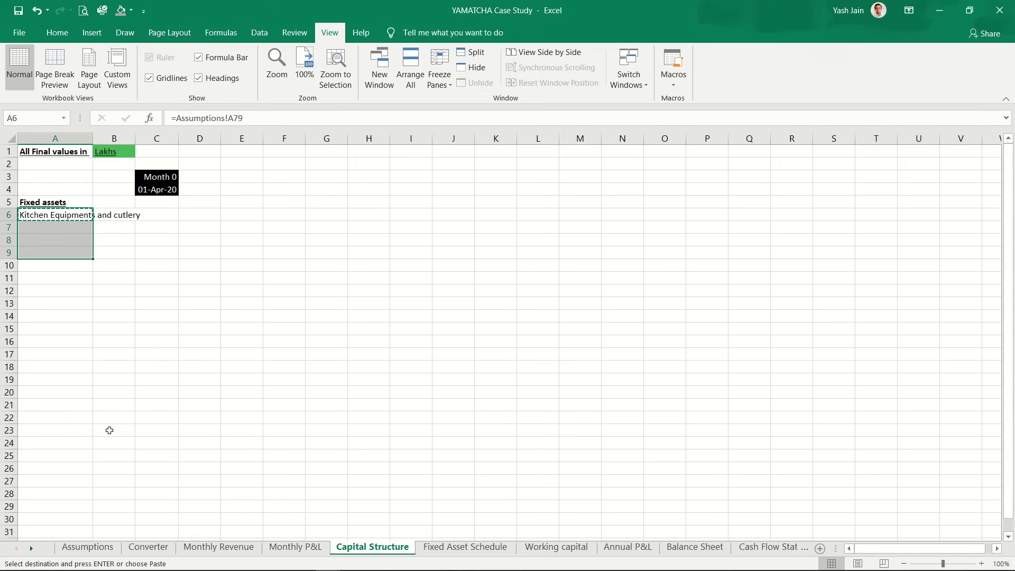
key(ctrl+v)
key(Right)
key(Right)
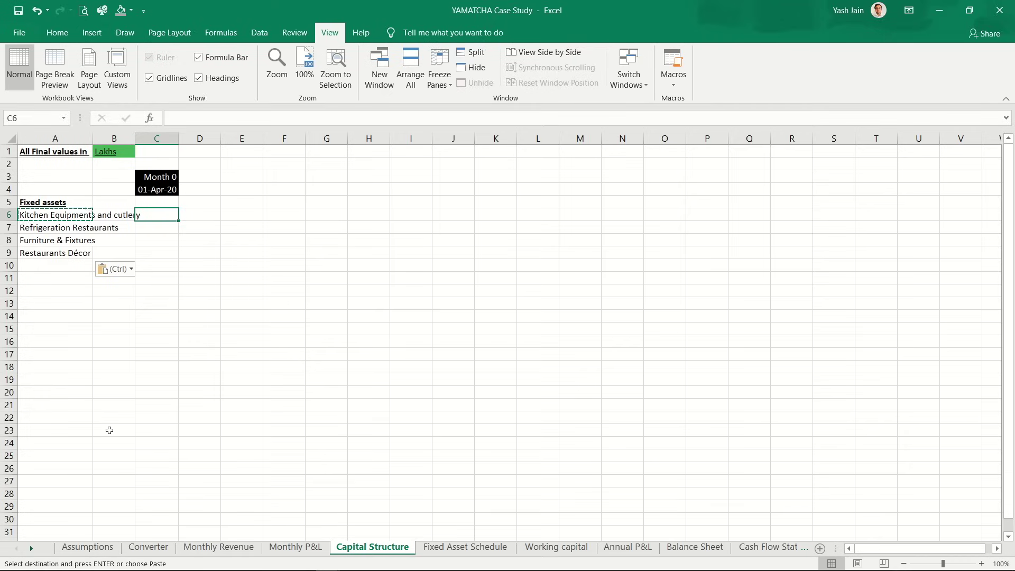
key(Left)
key(Escape)
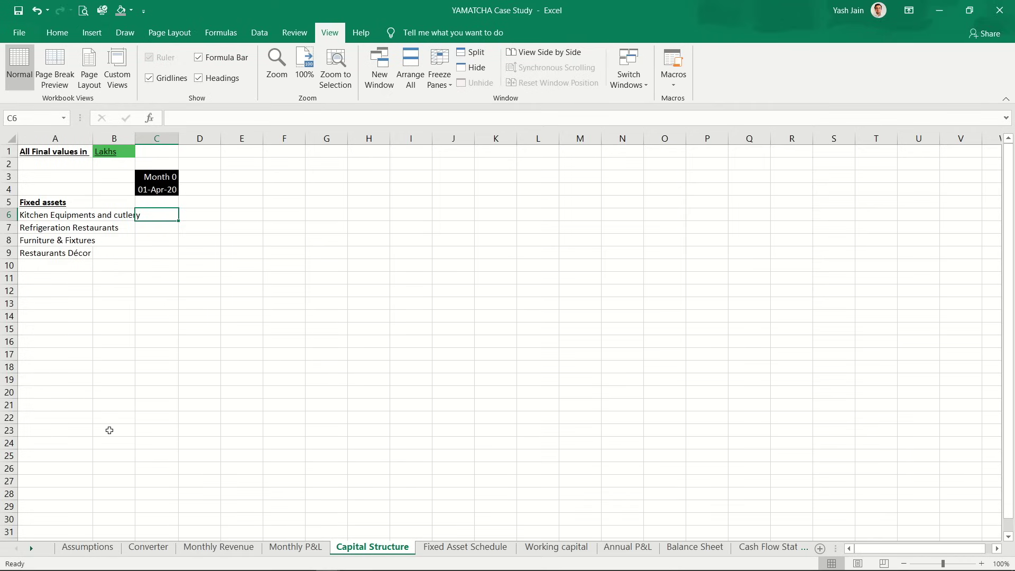
Step: Enter =Assumptions!$G$70*Assumptions!$G$79/den in C6 for the kitchen equipment cost
text(=)
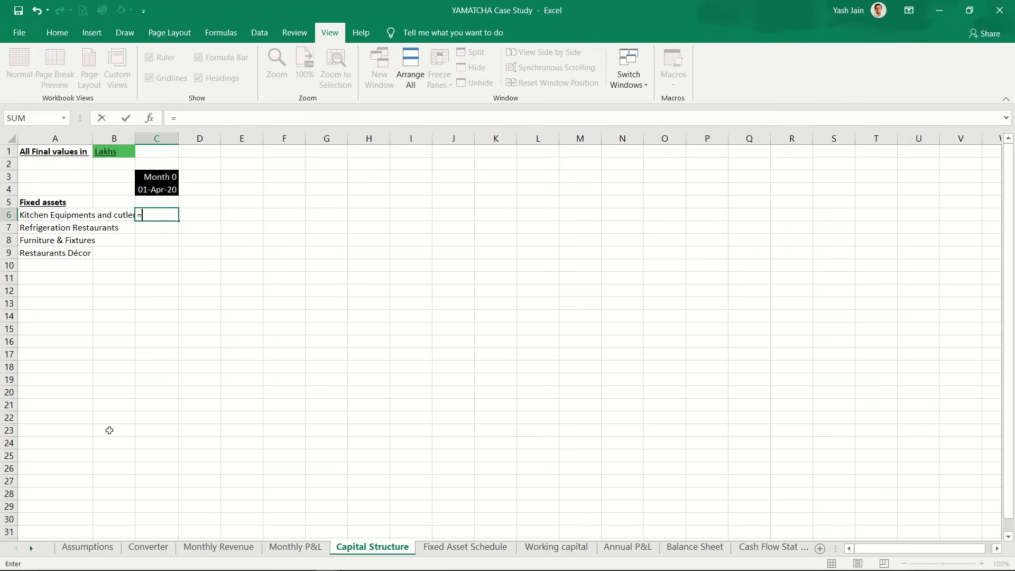
key(ctrl+Page_Up)
key(ctrl+Page_Up)
key(ctrl+Page_Up)
key(ctrl+Page_Up)
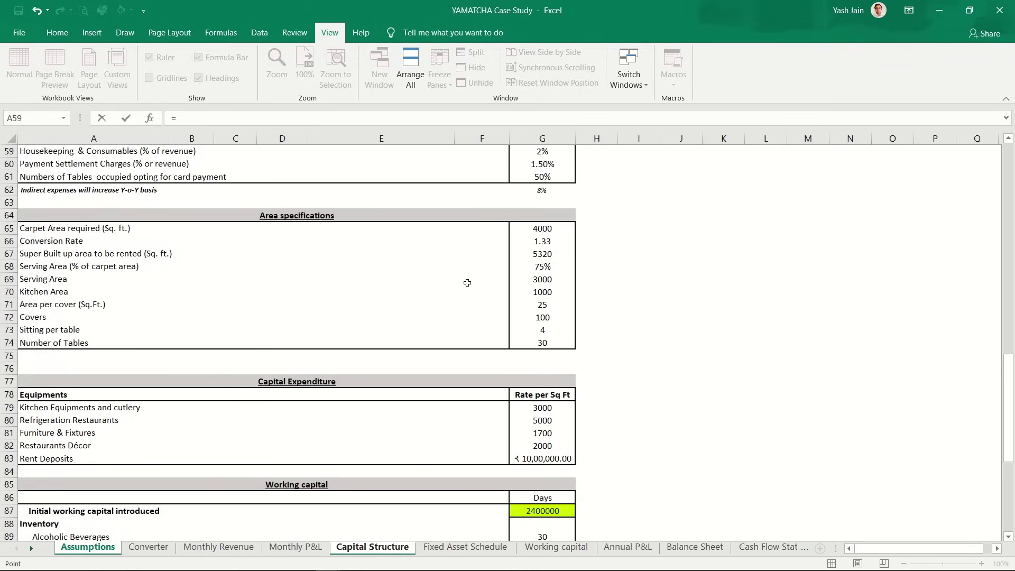
click(548, 291)
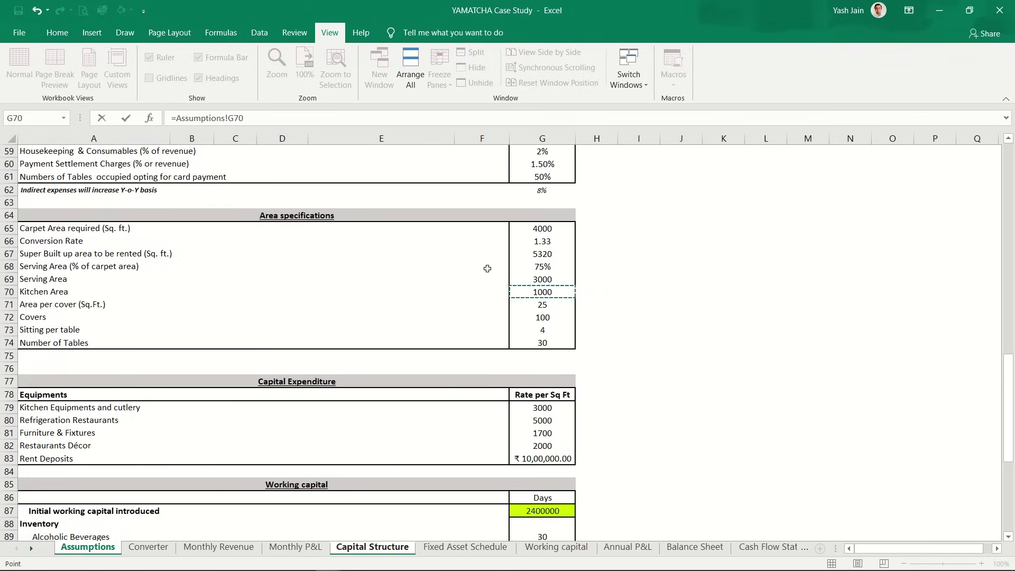
key(F4)
text(*)
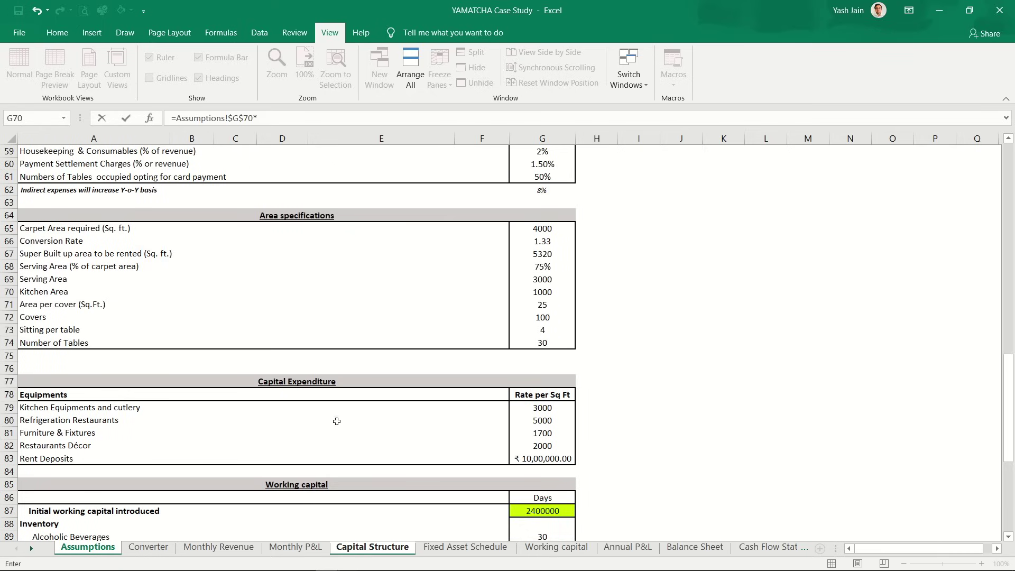
click(544, 409)
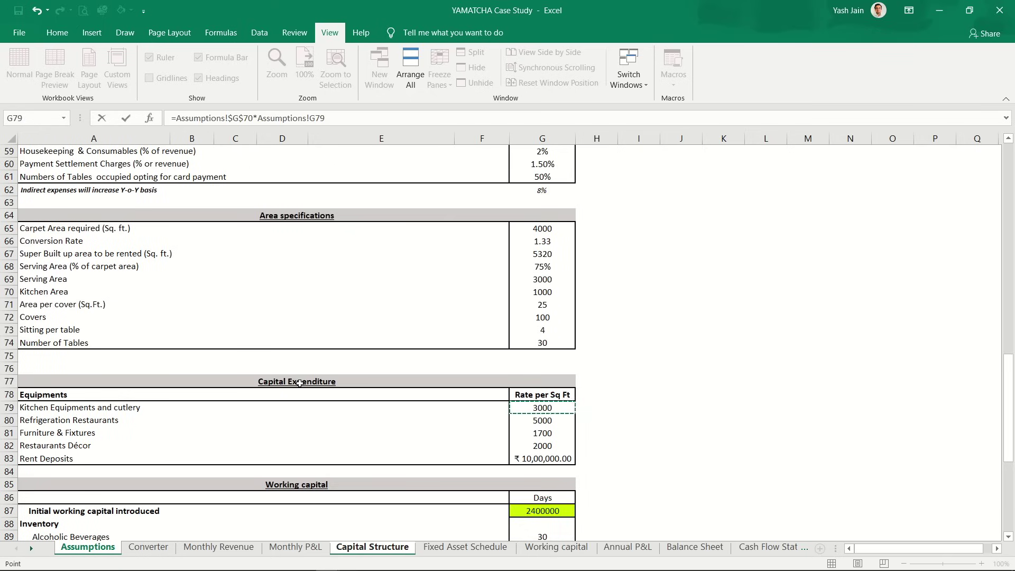
key(F4)
text(/den)
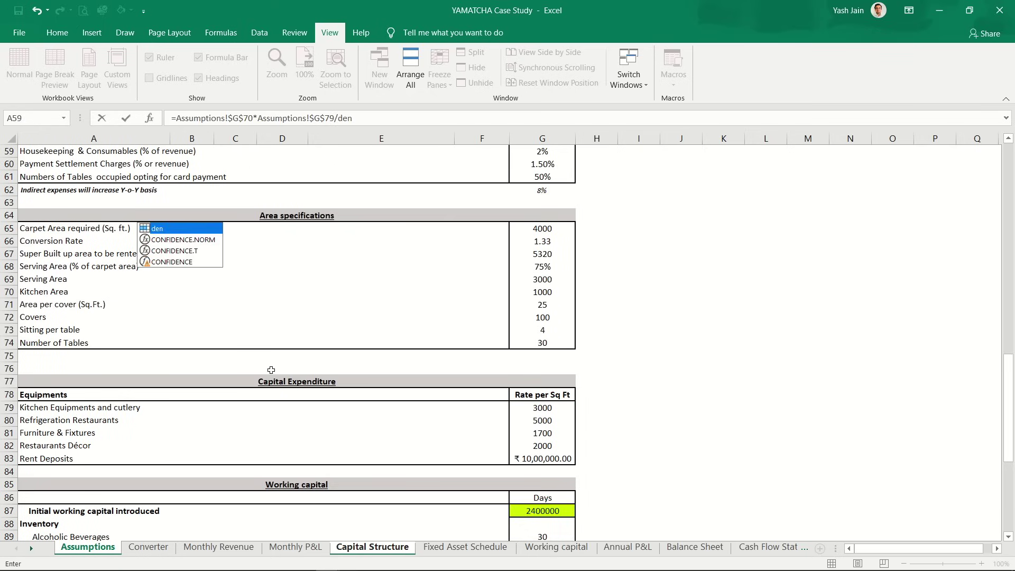
key(Return)
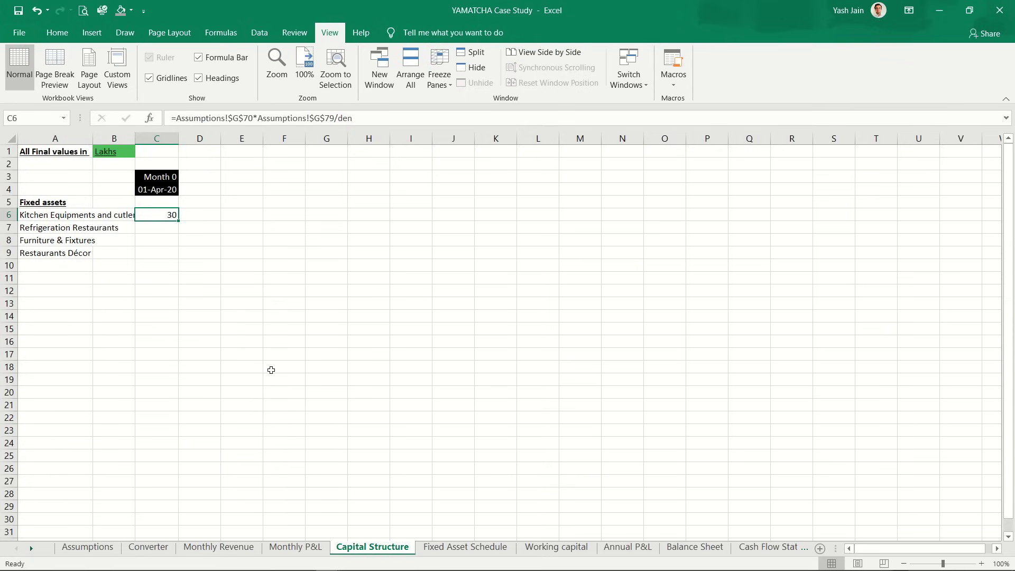
Step: Format C6 in Comma Style with one decimal, showing 30.0
click(57, 33)
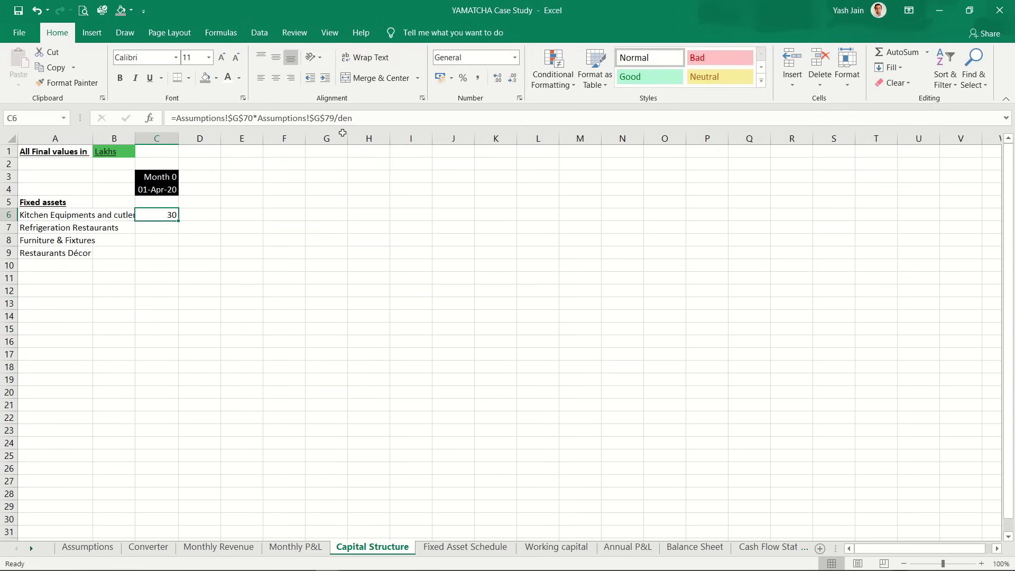
click(478, 78)
click(513, 78)
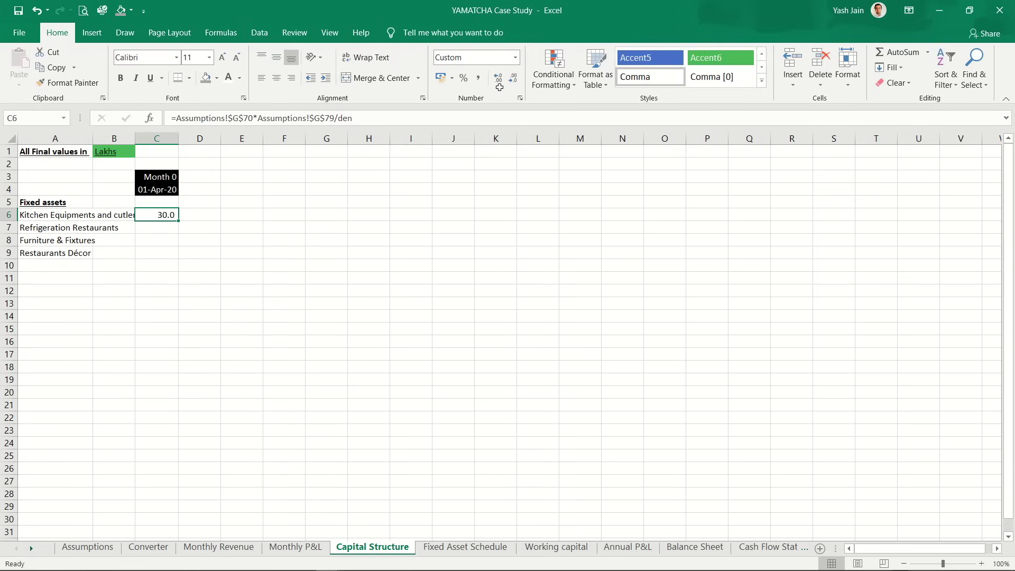
key(Down)
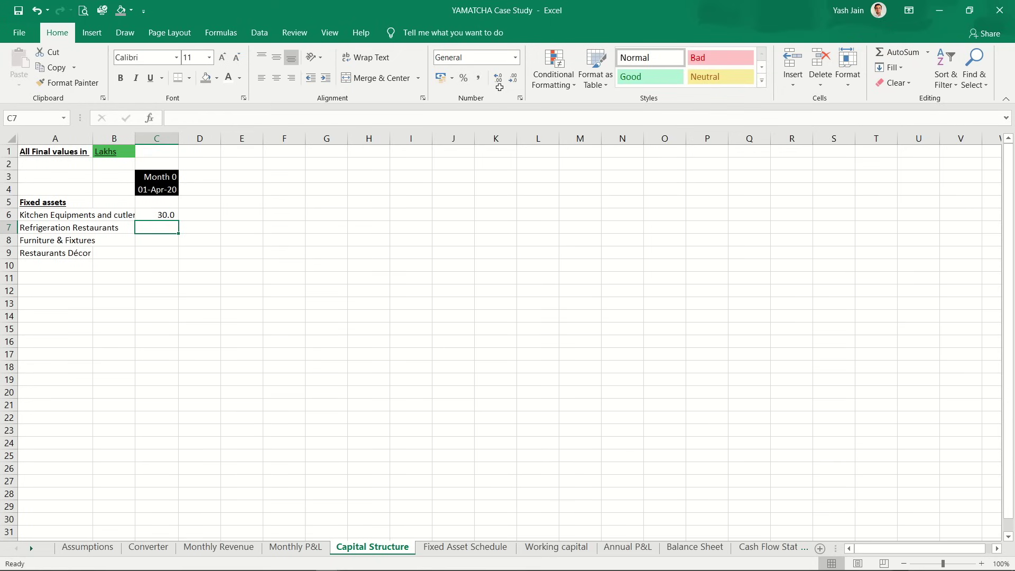
key(ctrl+Page_Up)
key(ctrl+Page_Up)
key(ctrl+Page_Up)
key(ctrl+Page_Up)
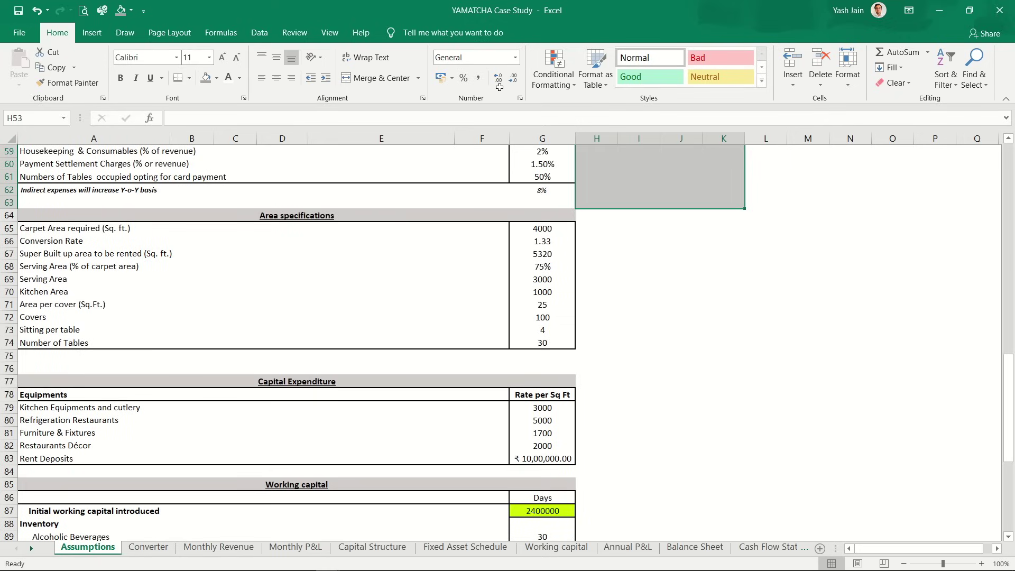
Step: Go to the Refrigeration Restaurants label in A80 on the Assumptions sheet
key(ctrl+Page_Down)
key(ctrl+Page_Down)
key(ctrl+Page_Down)
key(ctrl+Page_Down)
key(ctrl+Page_Down)
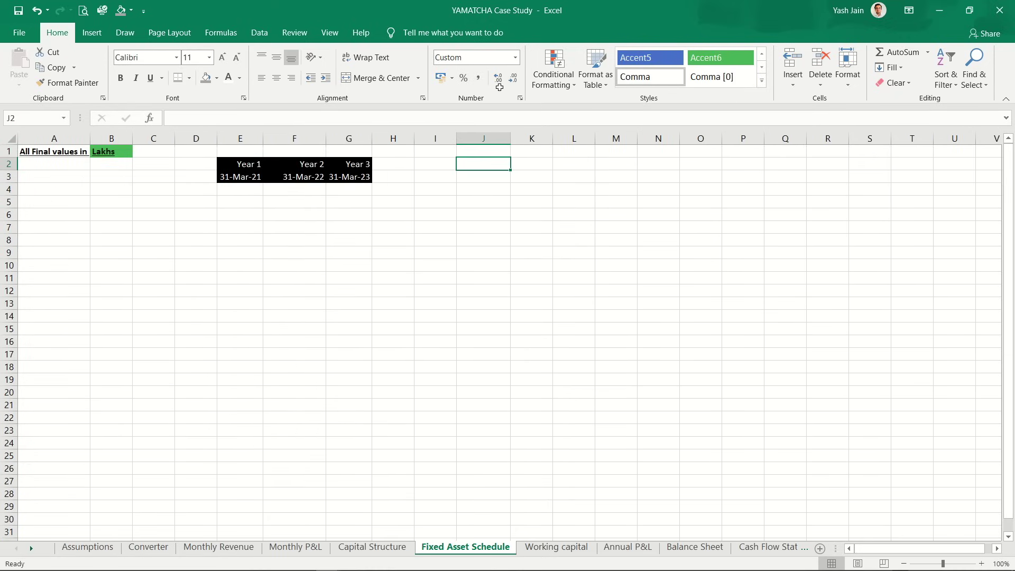
key(ctrl+Page_Up)
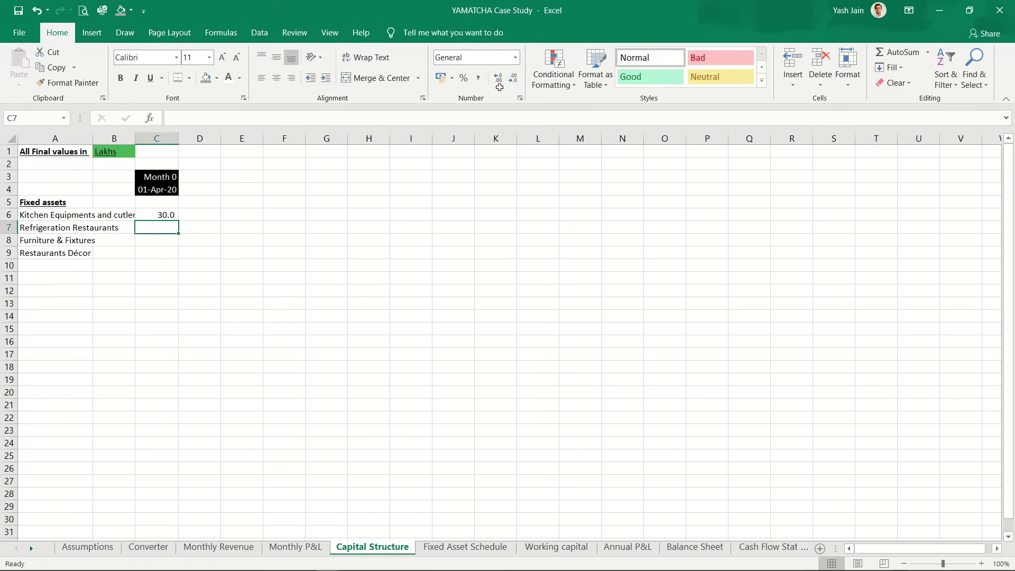
key(ctrl+Page_Up)
key(ctrl+Page_Up)
key(ctrl+Page_Up)
key(ctrl+Page_Up)
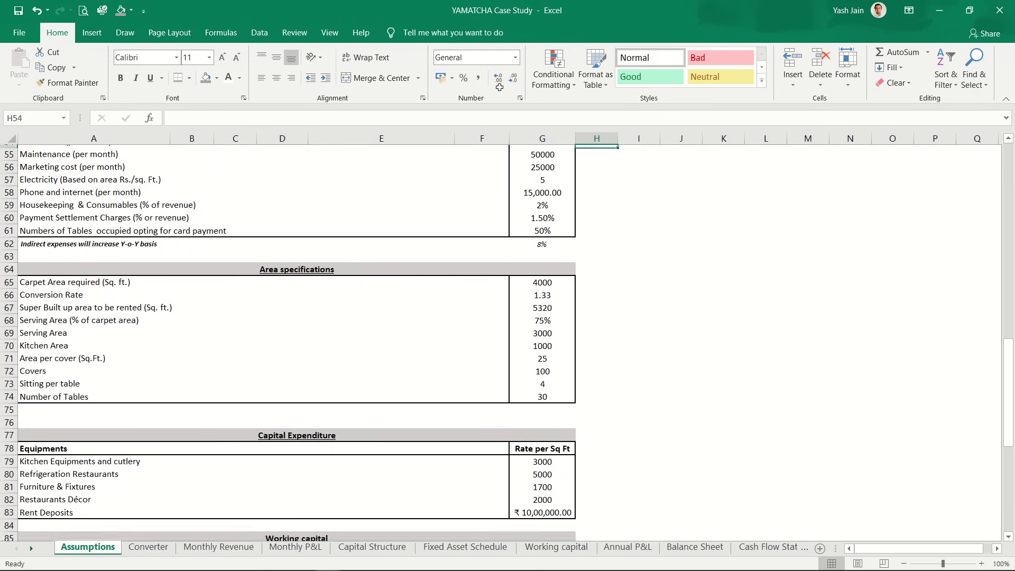
key(Down)
key(Down)
key(Down)
key(Down)
key(Down)
key(Down)
key(Down)
key(Down)
key(Left)
key(Left)
key(Down)
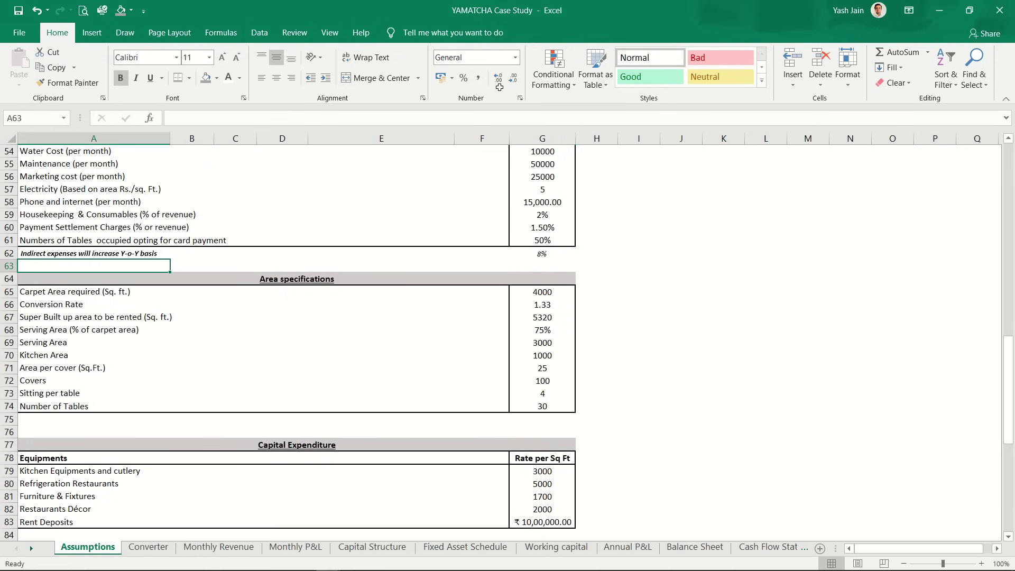
key(Down)
key(Down)
key(Down)
key(Down)
key(Down)
key(Down)
key(Down)
key(Down)
key(Down)
key(Down)
key(Down)
key(Down)
key(Down)
key(Down)
key(Down)
key(Down)
key(Down)
Step: Rename the label to 'Refrigeration Equipments' and return to Capital Structure
key(F2)
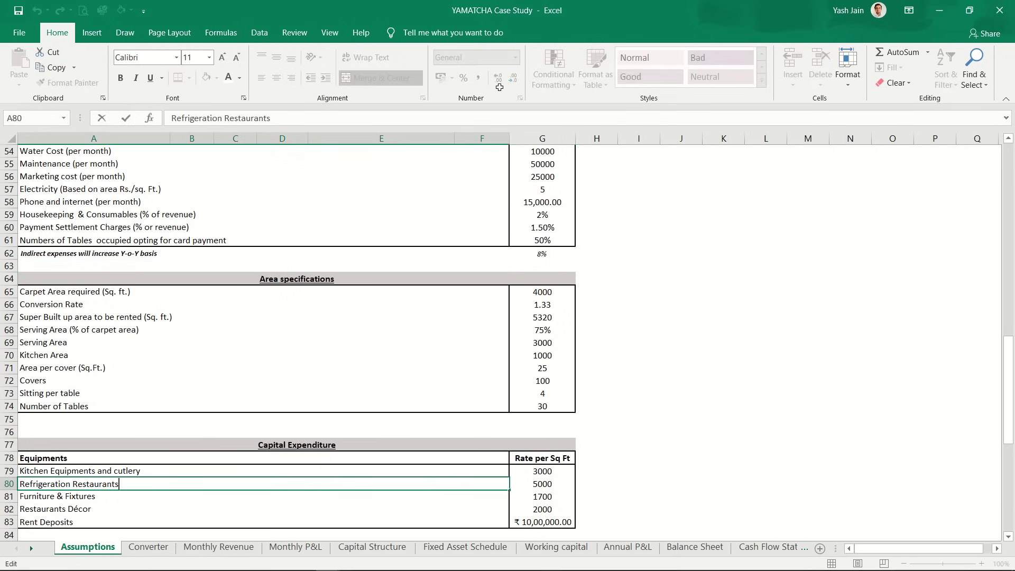
key(BackSpace)
key(BackSpace)
key(BackSpace)
key(BackSpace)
key(BackSpace)
key(BackSpace)
key(BackSpace)
key(BackSpace)
key(BackSpace)
key(BackSpace)
key(BackSpace)
text(Eq)
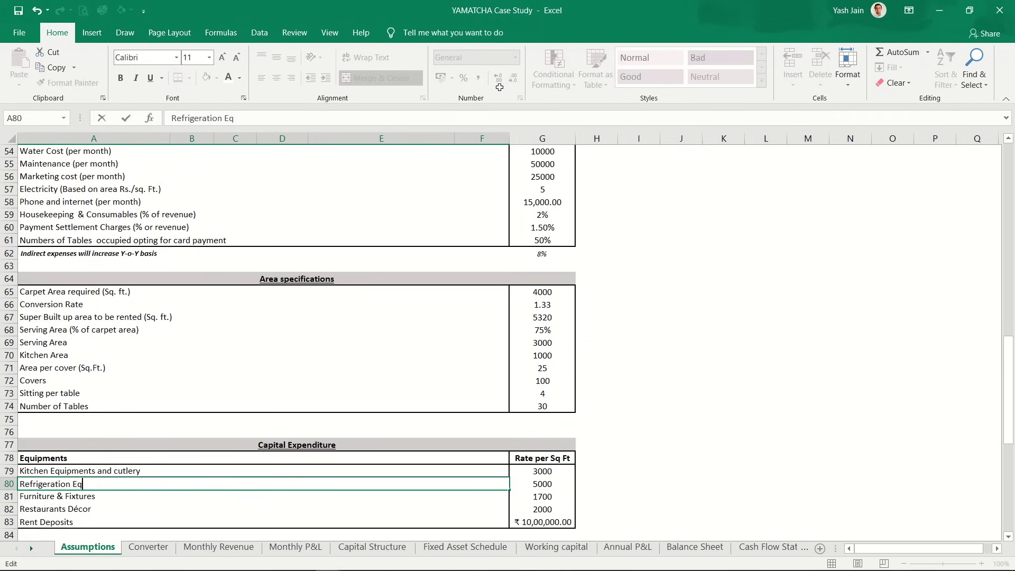
text(uipments)
key(Return)
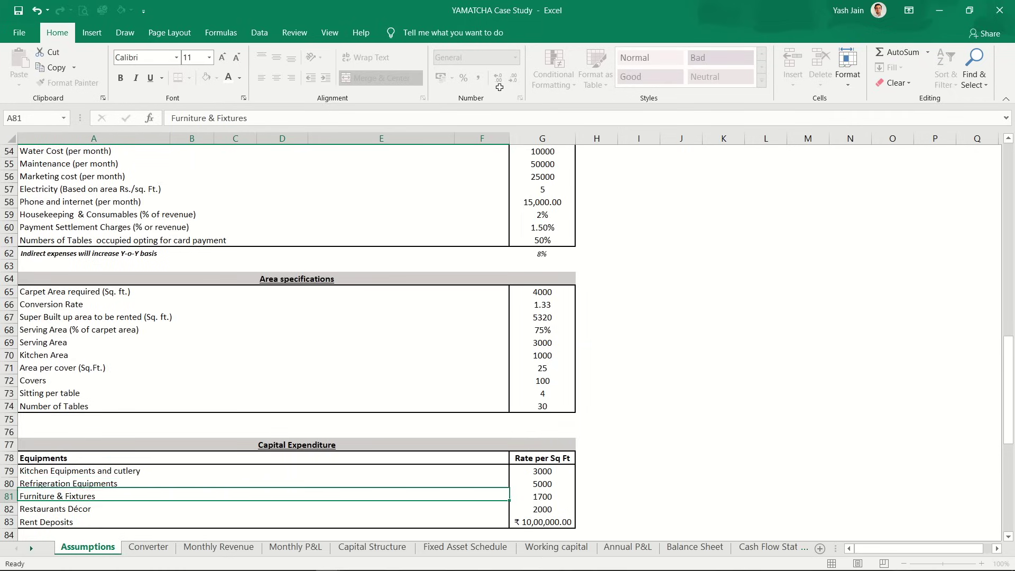
key(ctrl+Page_Down)
key(ctrl+Page_Down)
key(ctrl+Page_Down)
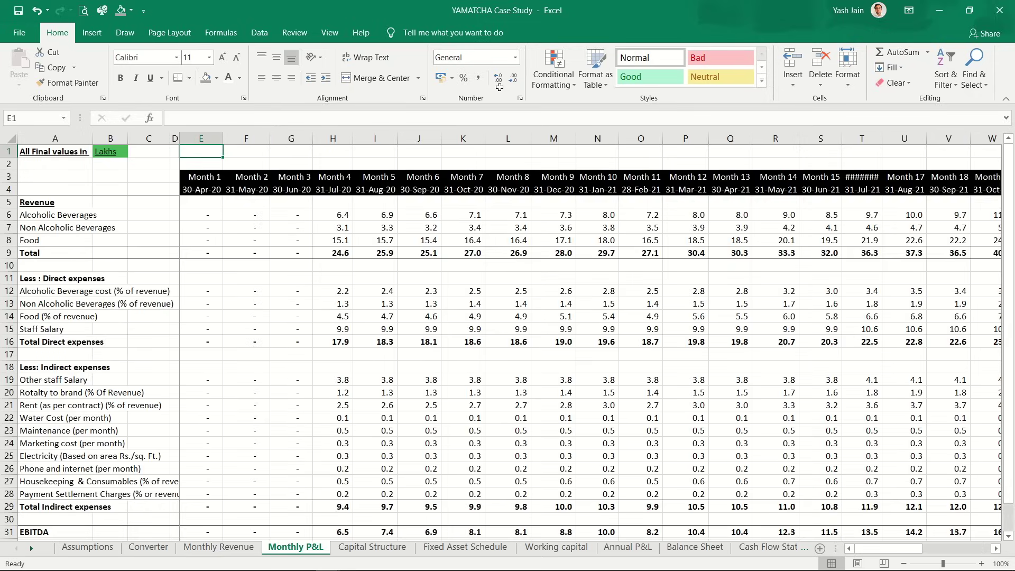
key(ctrl+Page_Up)
key(ctrl+Page_Down)
key(ctrl+Page_Down)
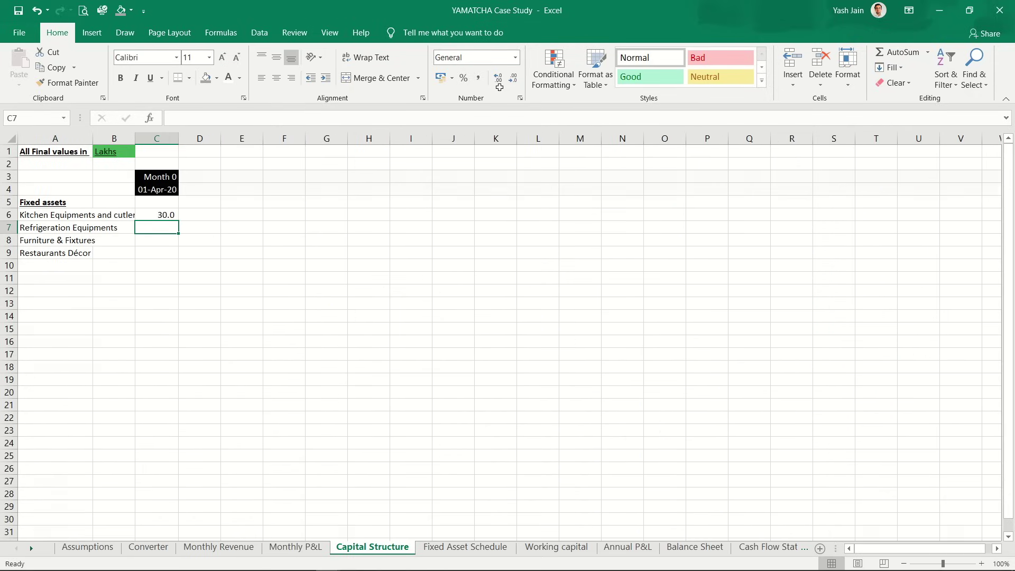
Step: Start C7's formula with the absolute Kitchen Area reference Assumptions!$G$70
text(=)
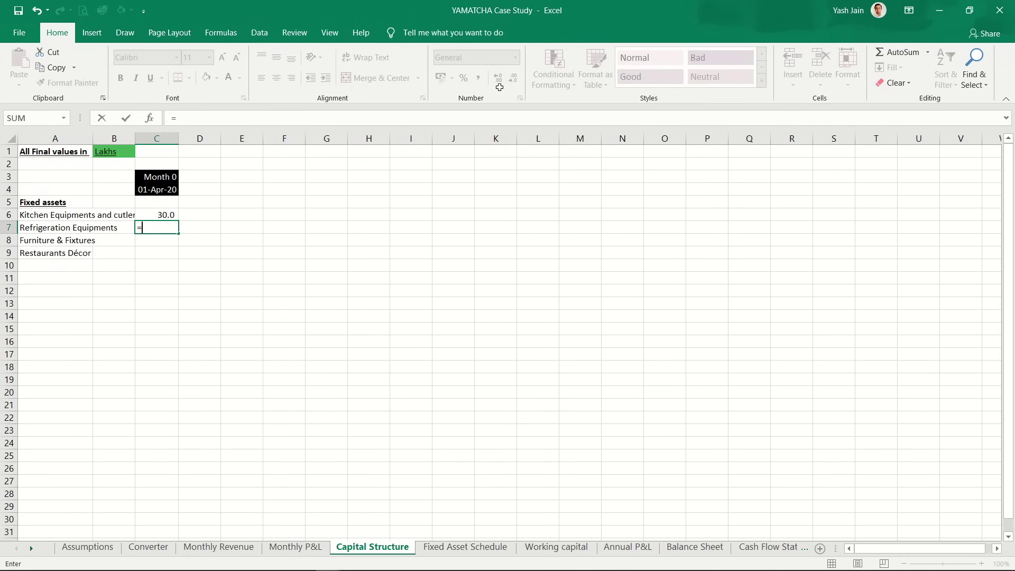
key(ctrl+Page_Up)
key(ctrl+Page_Up)
key(ctrl+Page_Up)
key(ctrl+Page_Up)
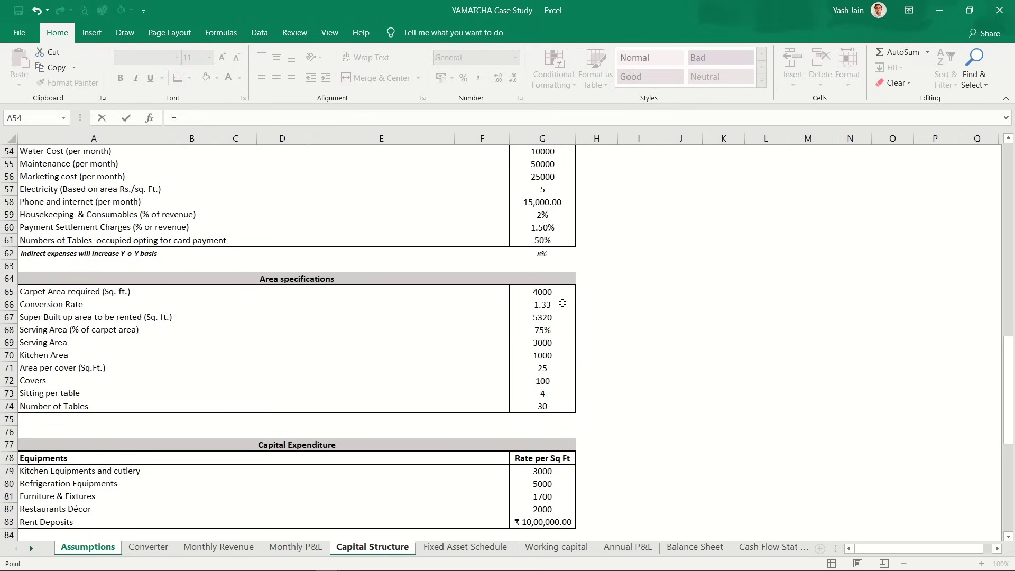
click(559, 329)
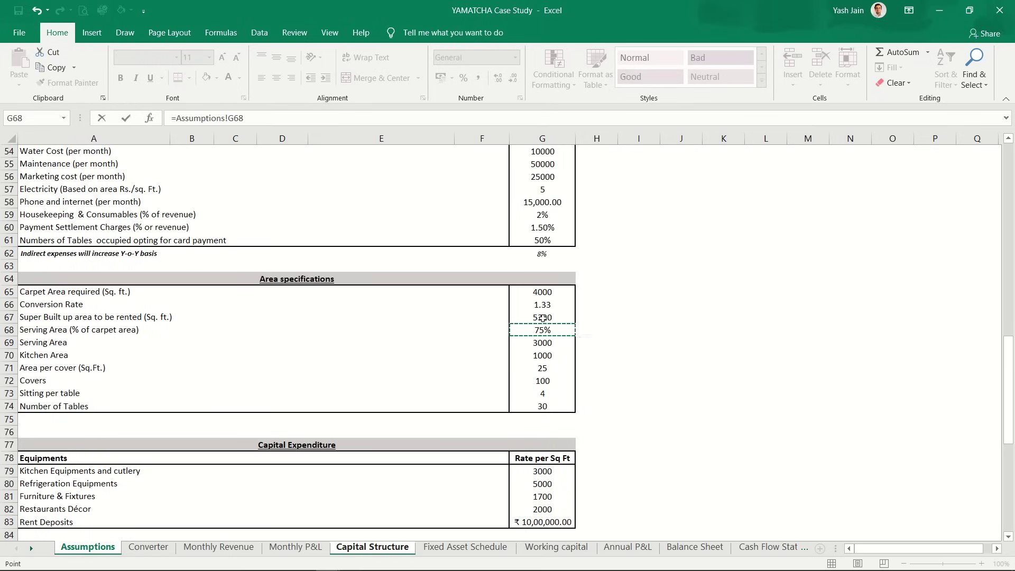
key(Down)
key(Down)
key(Down)
key(Down)
key(Down)
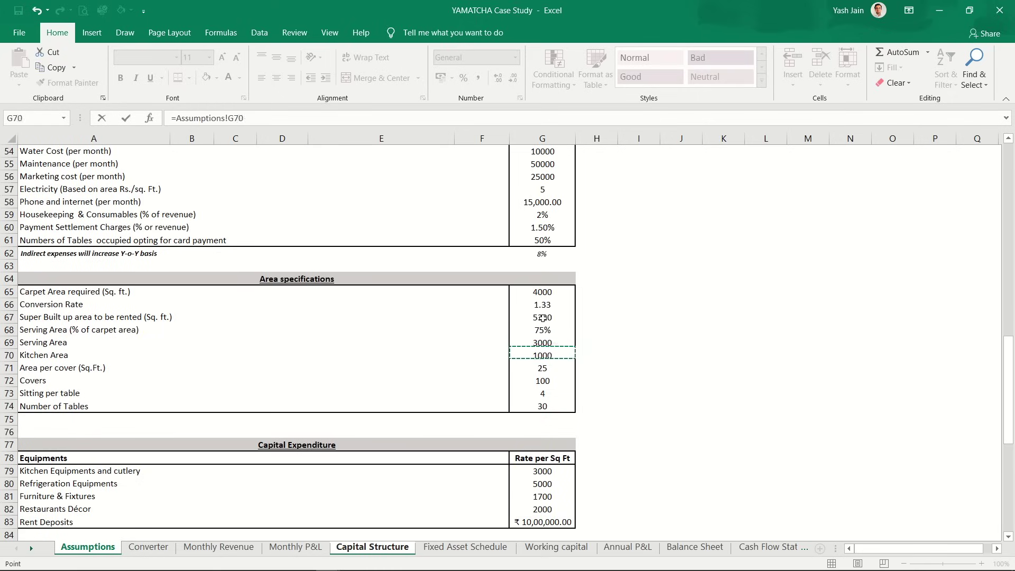
key(Down)
key(Down)
key(Down)
key(Down)
key(Down)
key(Down)
key(Down)
key(Down)
key(Down)
key(Down)
key(Down)
key(Up)
key(Up)
key(Up)
key(Up)
key(Up)
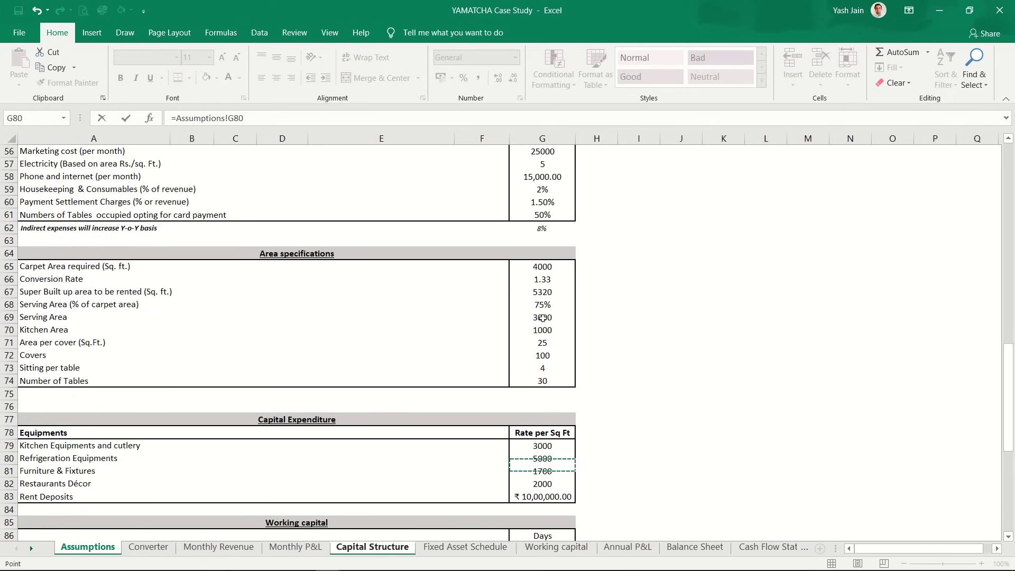
key(Up)
key(Up)
key(Up)
key(Up)
key(Up)
key(Up)
key(Up)
key(Up)
key(Up)
key(Up)
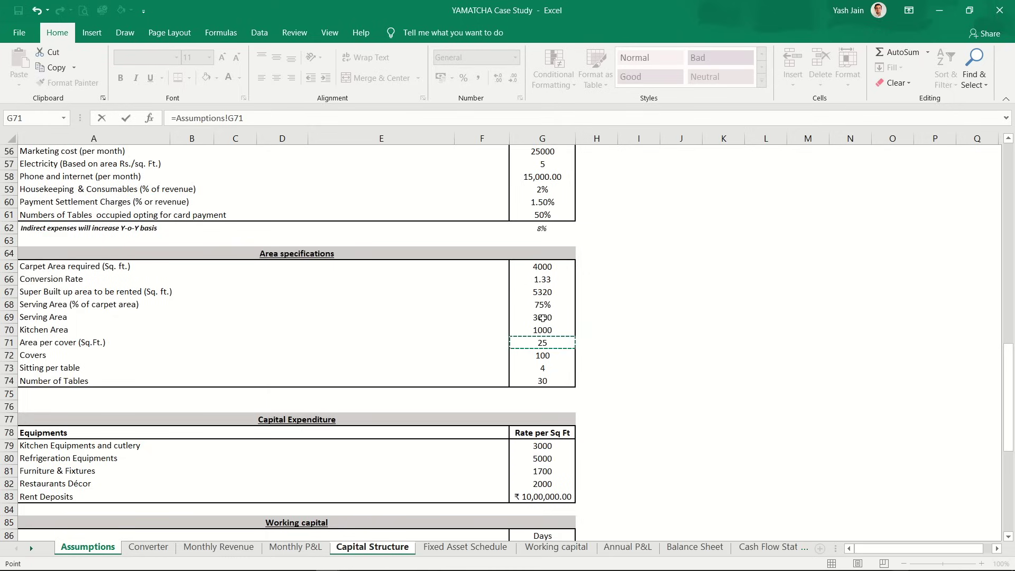
key(Down)
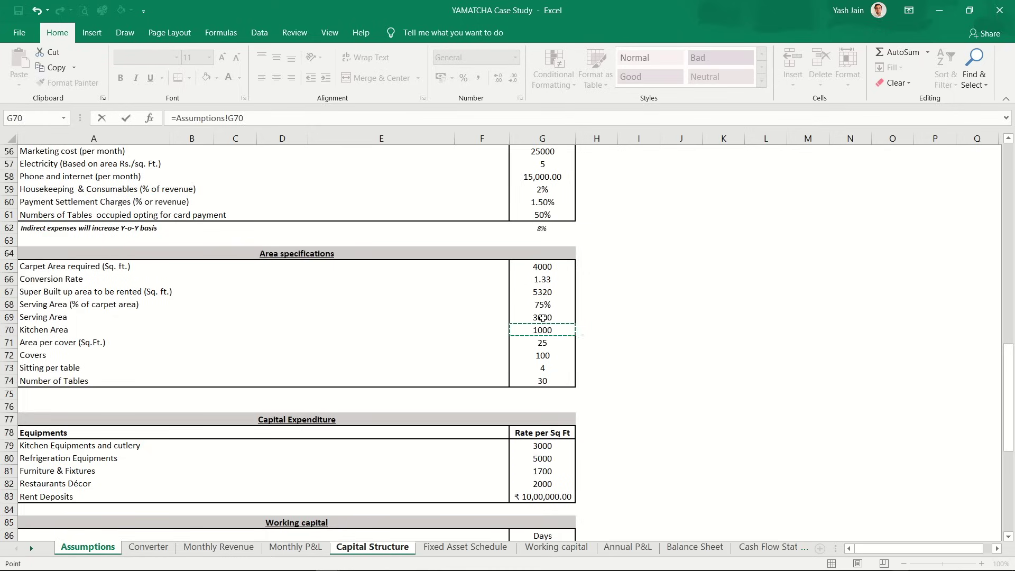
key(F4)
Step: Complete C7 as kitchen area times the refrigeration rate $G$80, divided by den
text(*)
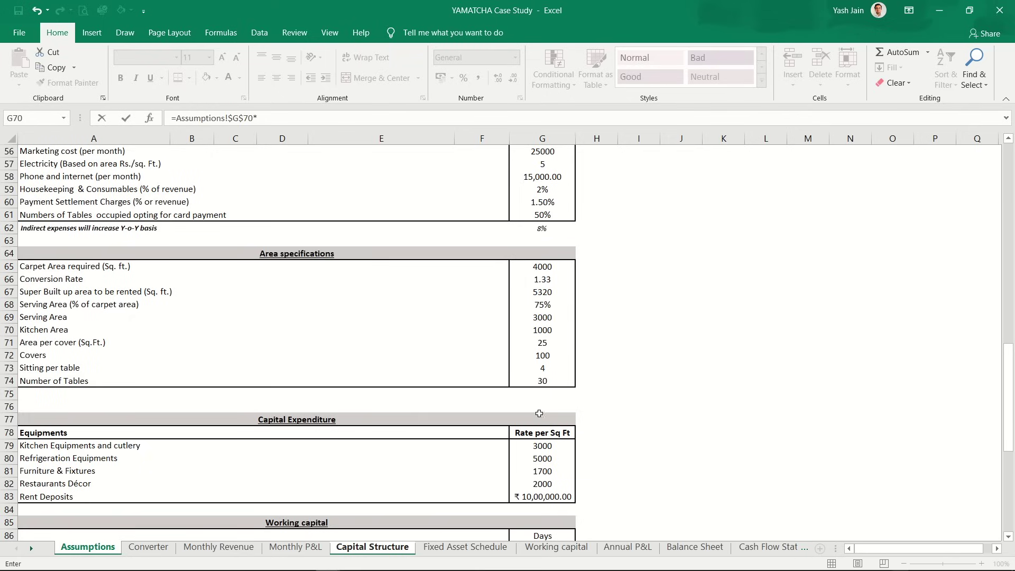
click(535, 460)
key(F4)
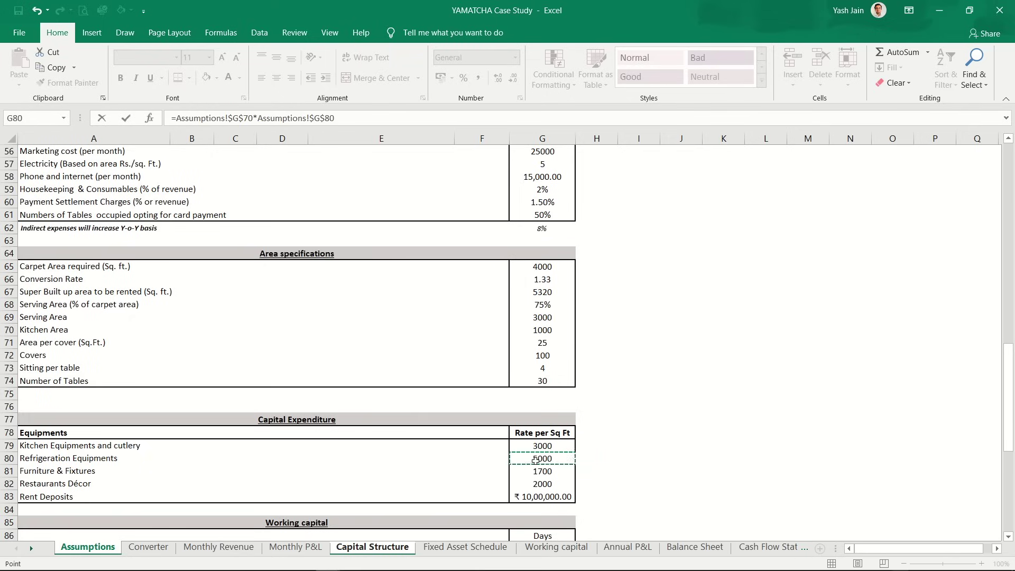
text(/den)
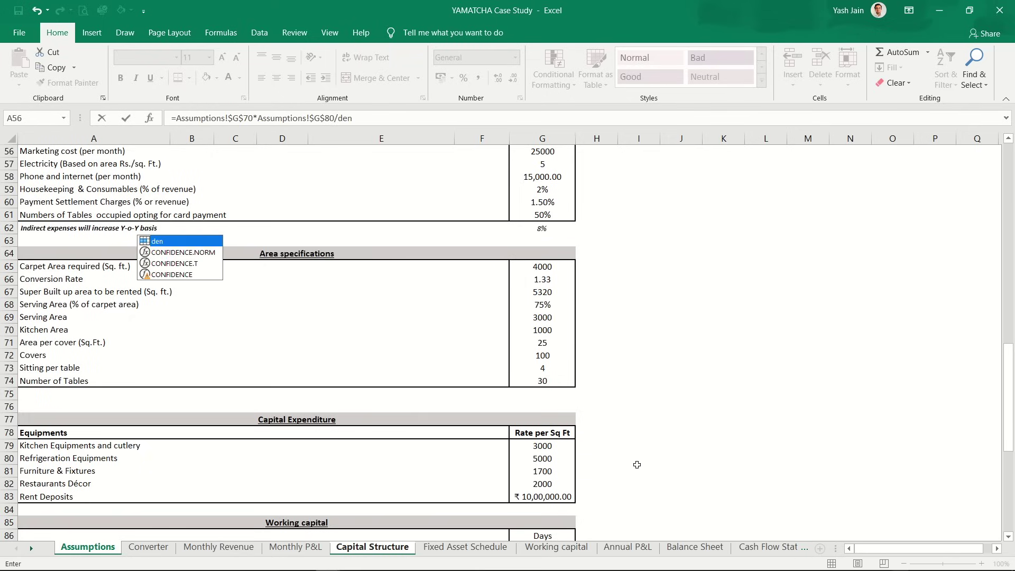
key(Return)
Step: Format C7 in Comma Style with one decimal, showing 50.0
key(Up)
key(Up)
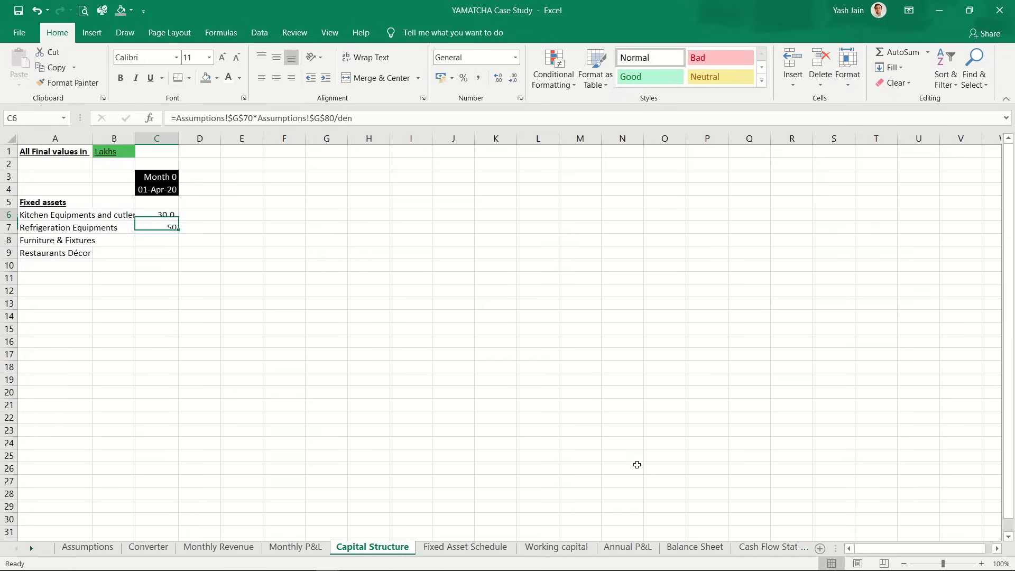
key(Down)
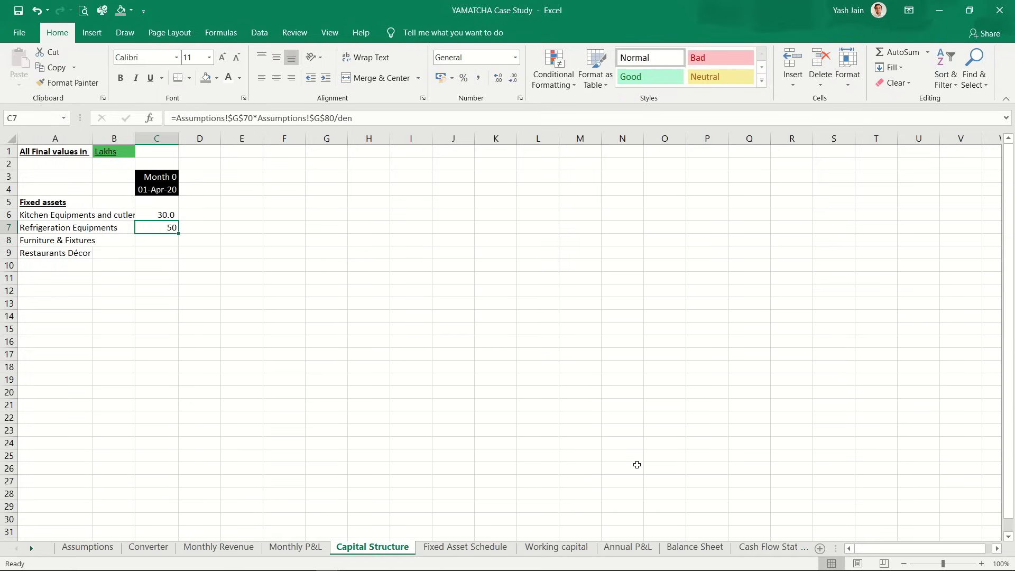
triple_click(498, 77)
double_click(513, 78)
key(Down)
key(Up)
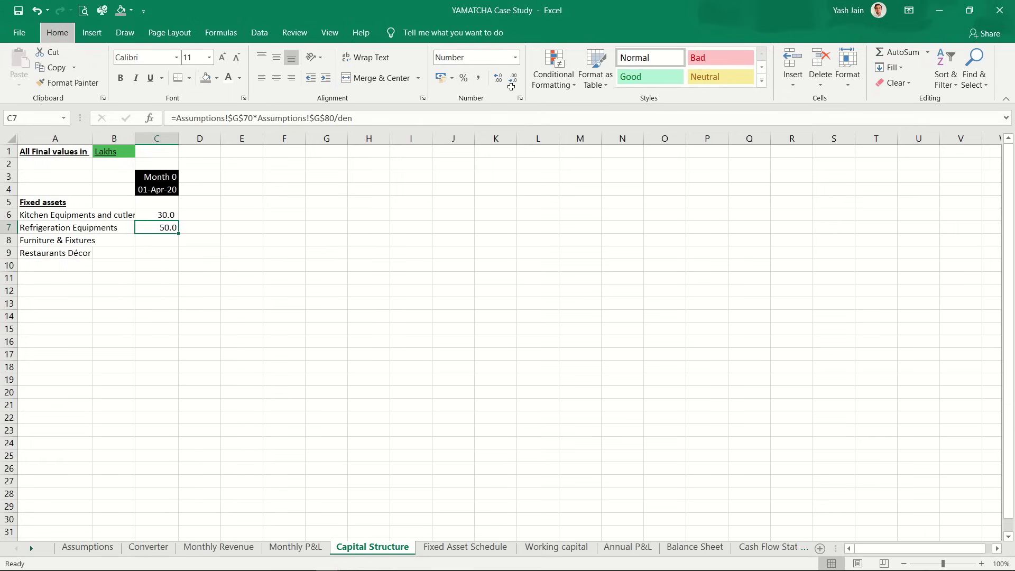
key(alt+h)
key(k)
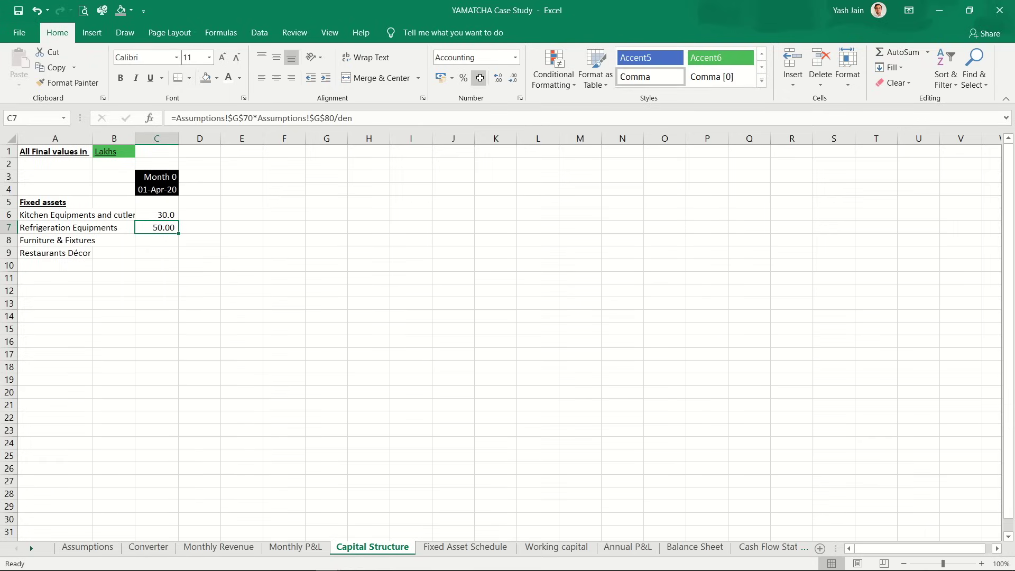
click(513, 79)
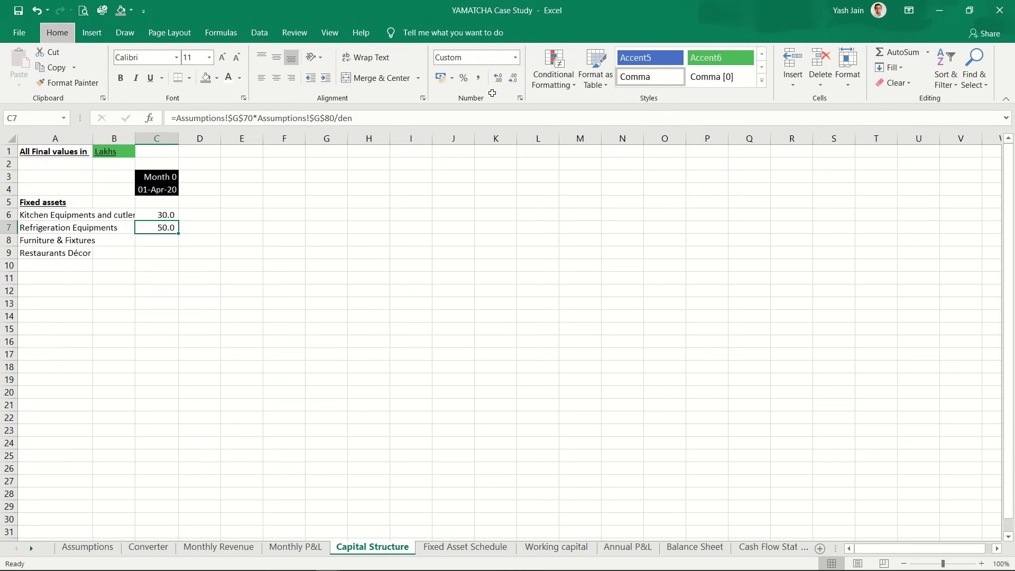
Step: Copy C7's number format onto C8:C9 with Format Painter
key(alt+h)
key(f)
key(p)
drag(165, 228, 166, 257)
Step: Start C8's formula with the absolute Serving Area reference Assumptions!$G$69
key(Down)
text(=)
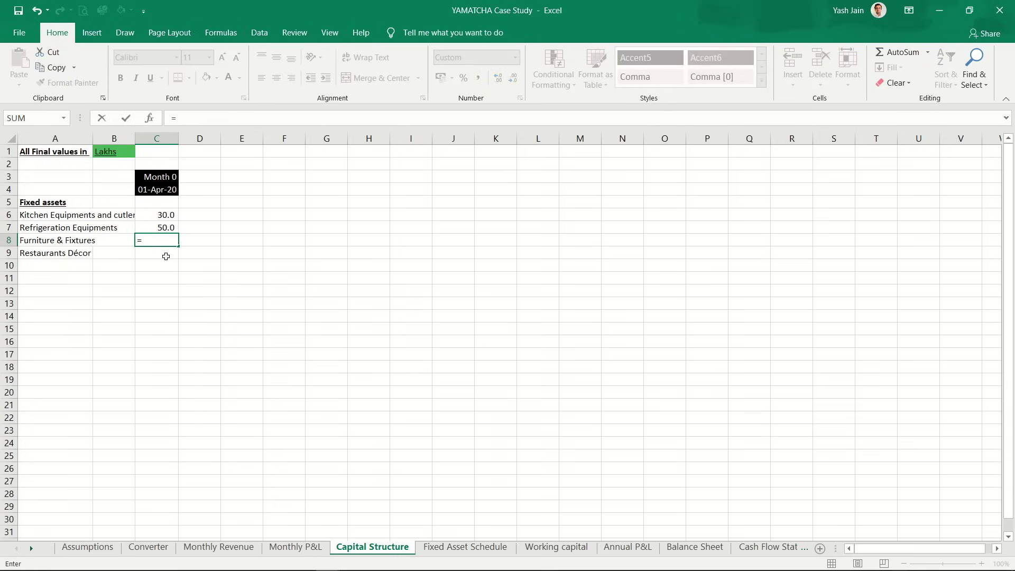
key(ctrl+Page_Up)
key(ctrl+Page_Up)
key(ctrl+Page_Up)
key(ctrl+Page_Up)
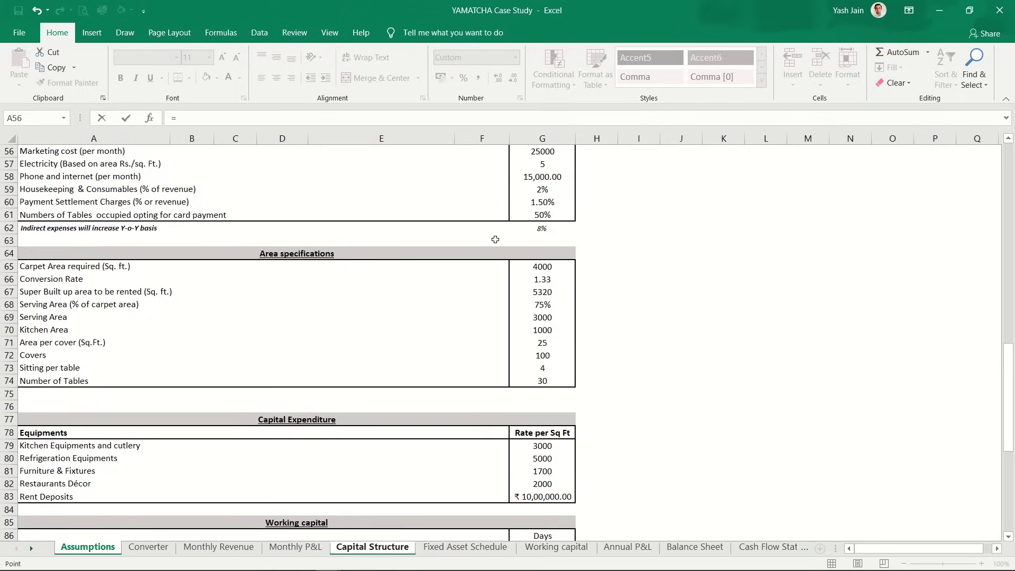
click(545, 313)
key(F4)
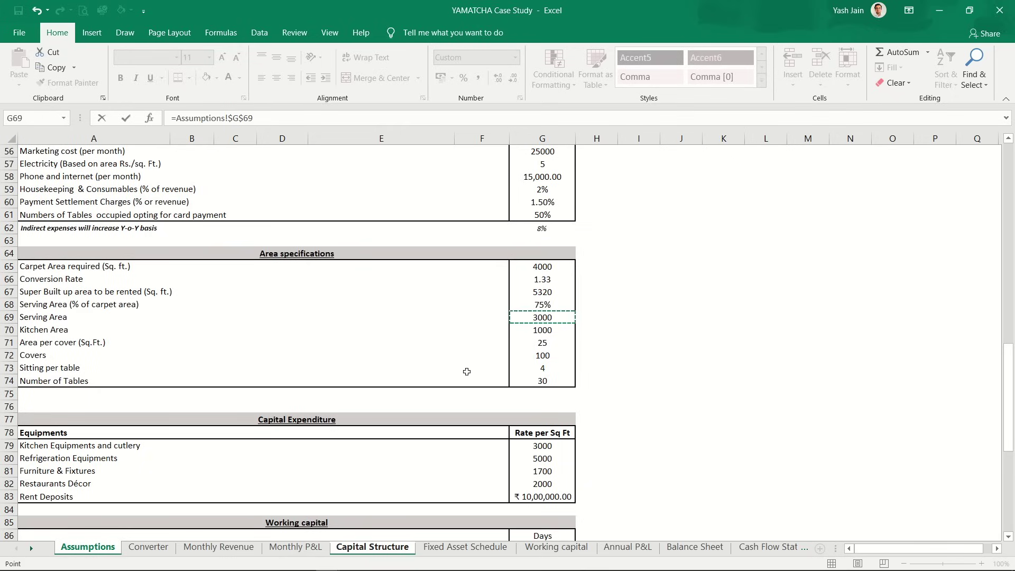
text(*)
Step: Complete C8 as serving area times the Furniture & Fixtures rate $G$81, divided by den, giving 51.0
click(552, 458)
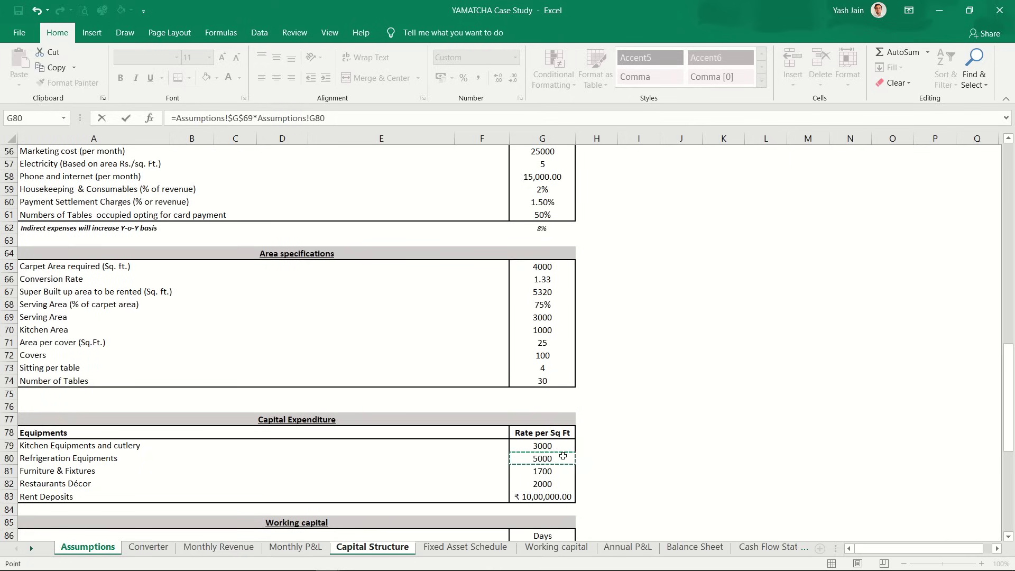
click(547, 471)
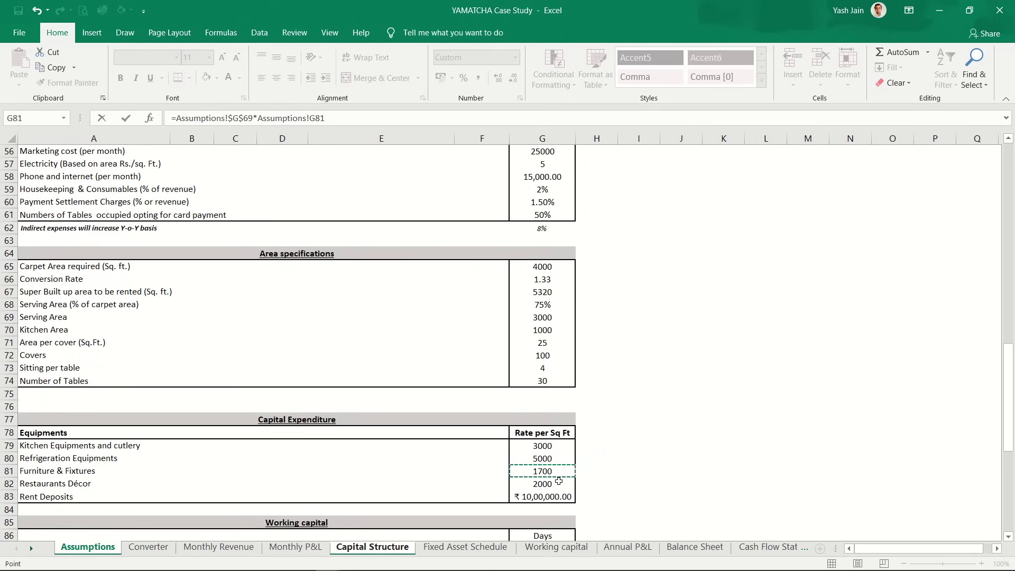
key(F4)
text(/den)
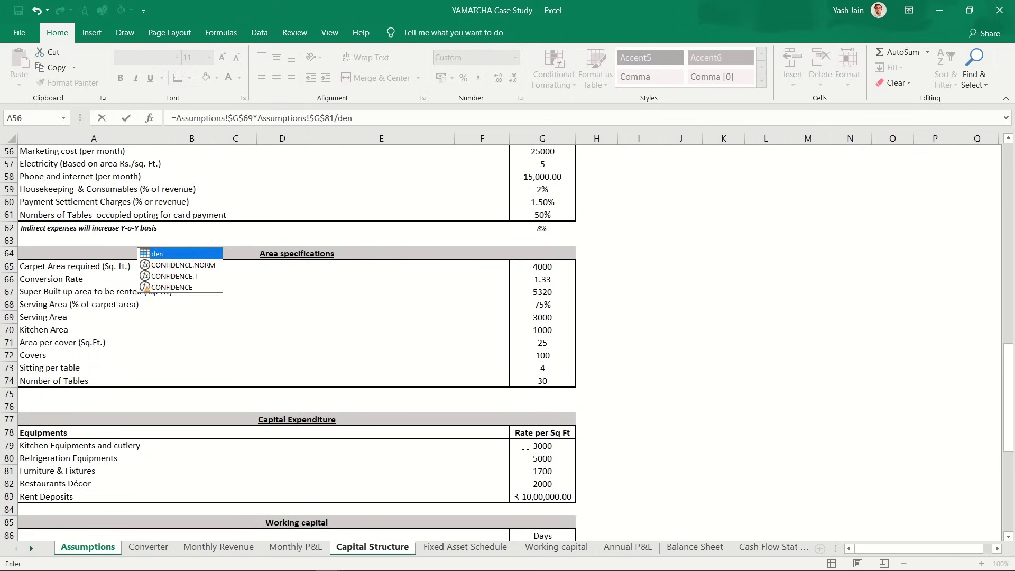
key(Return)
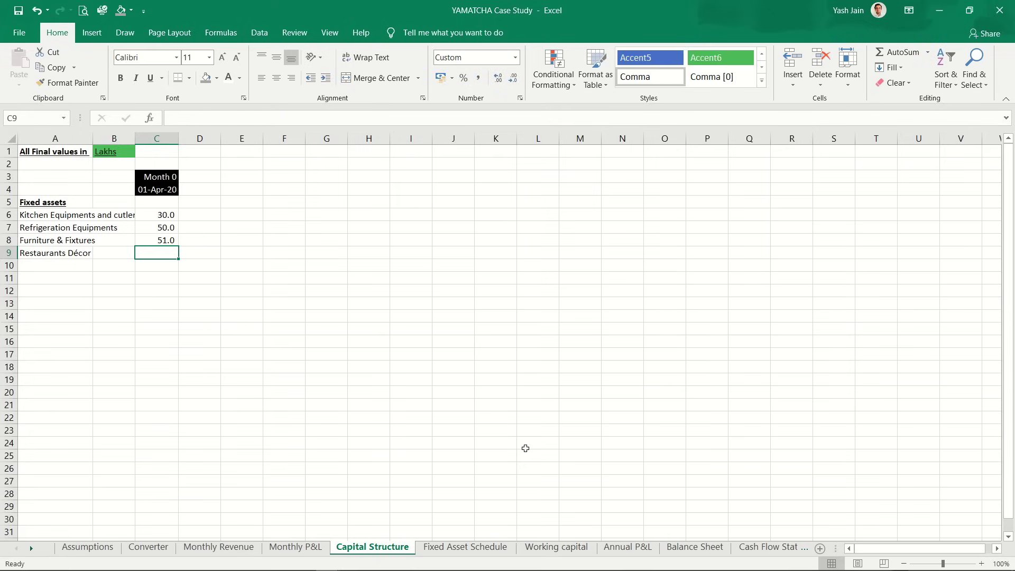
key(Up)
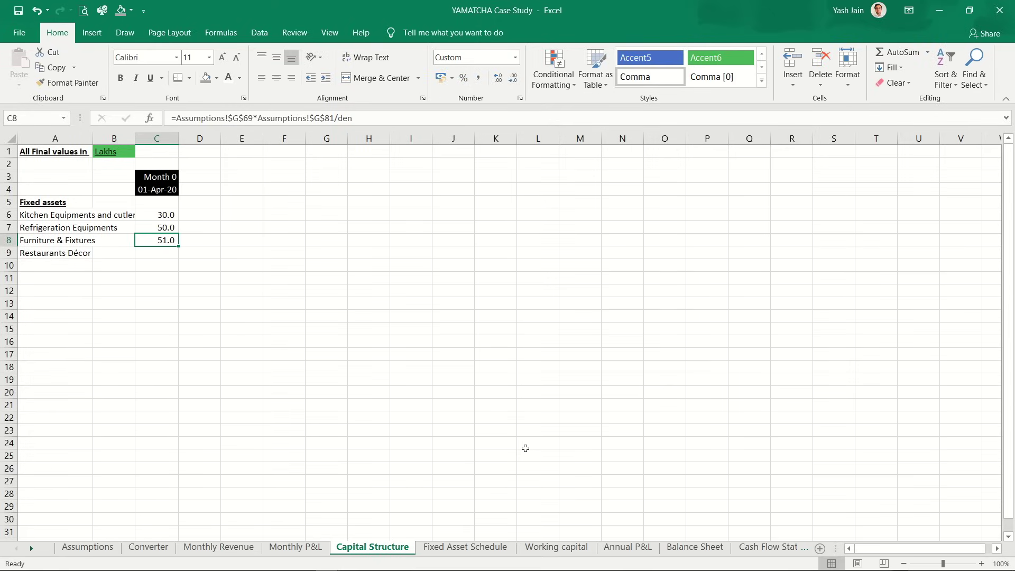
key(Down)
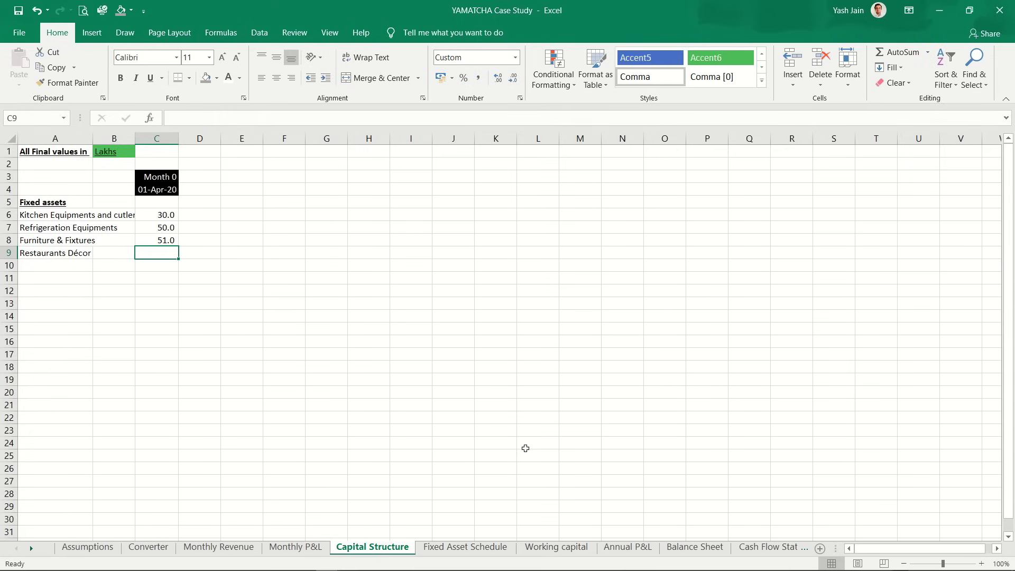
Step: Enter =Assumptions!$G$69*Assumptions!$G$82/den in C9 so Restaurants Décor shows 60.0
text(=)
key(ctrl+Page_Up)
key(ctrl+Page_Up)
key(ctrl+Page_Up)
key(ctrl+Page_Up)
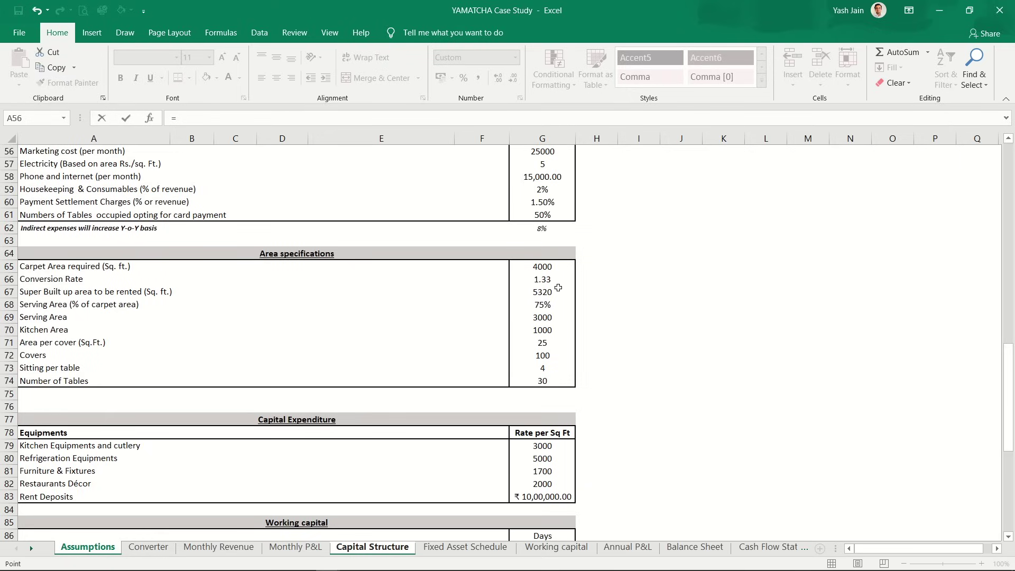
click(550, 318)
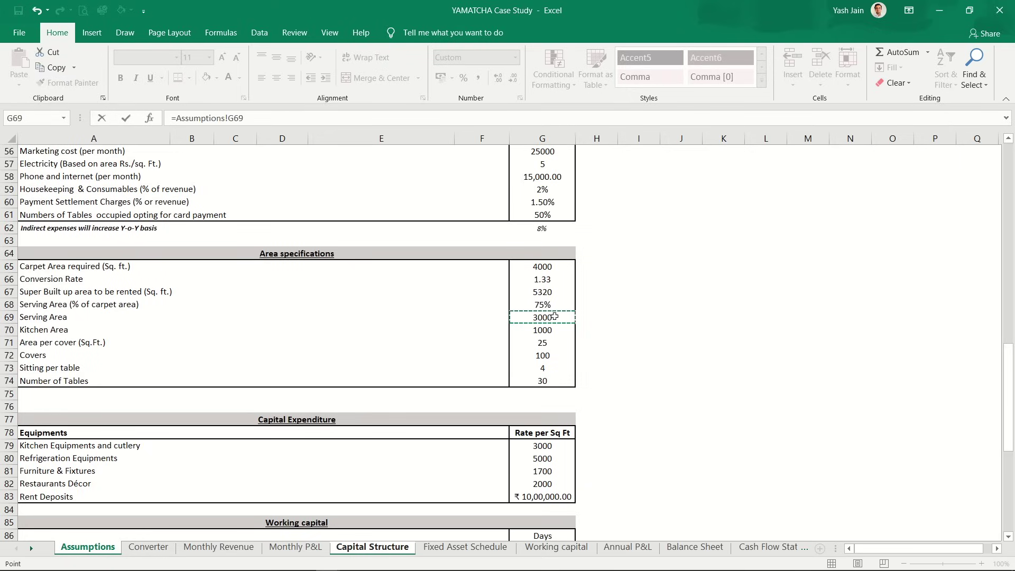
key(F4)
text(*)
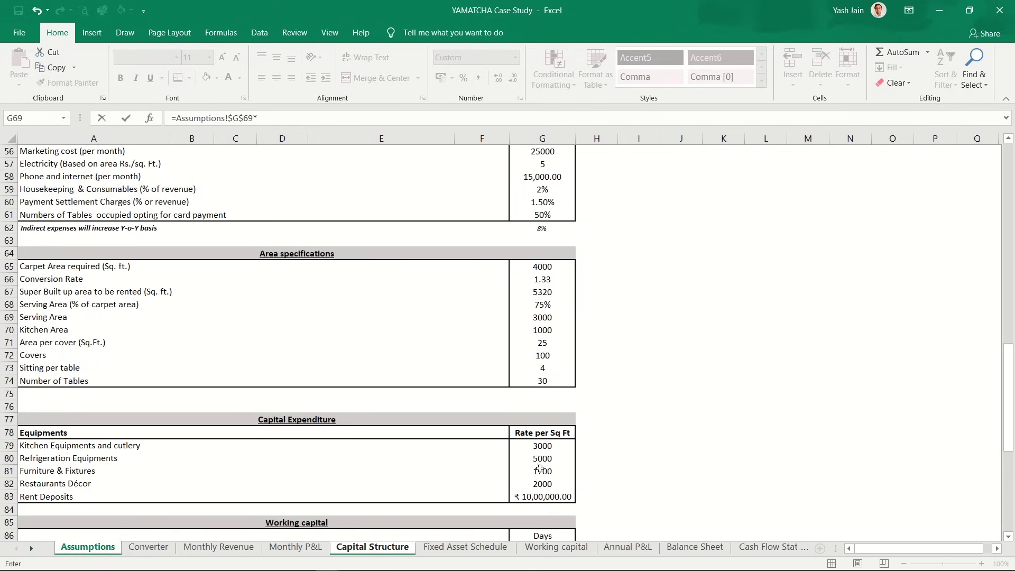
click(548, 483)
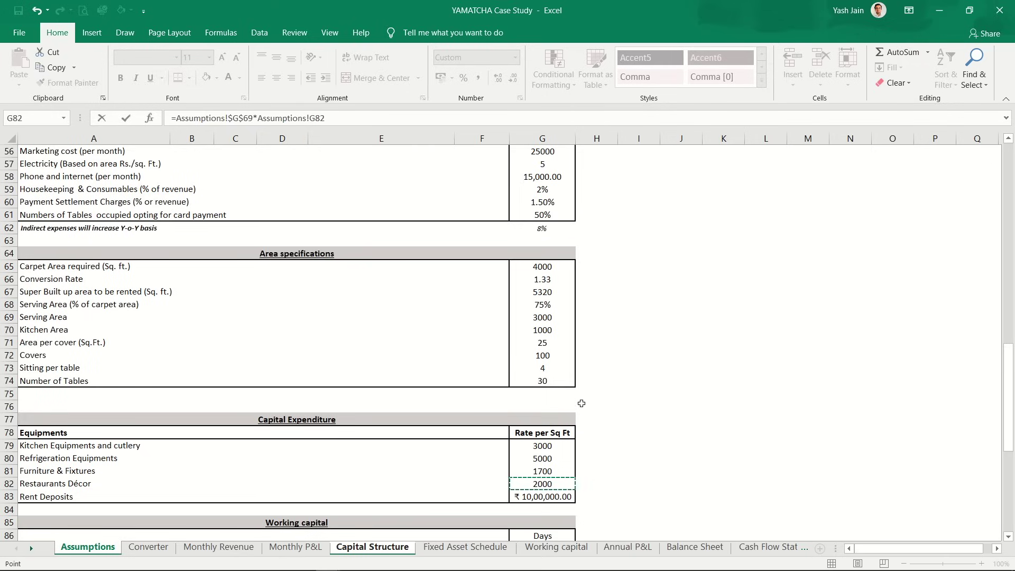
key(F4)
text(/den)
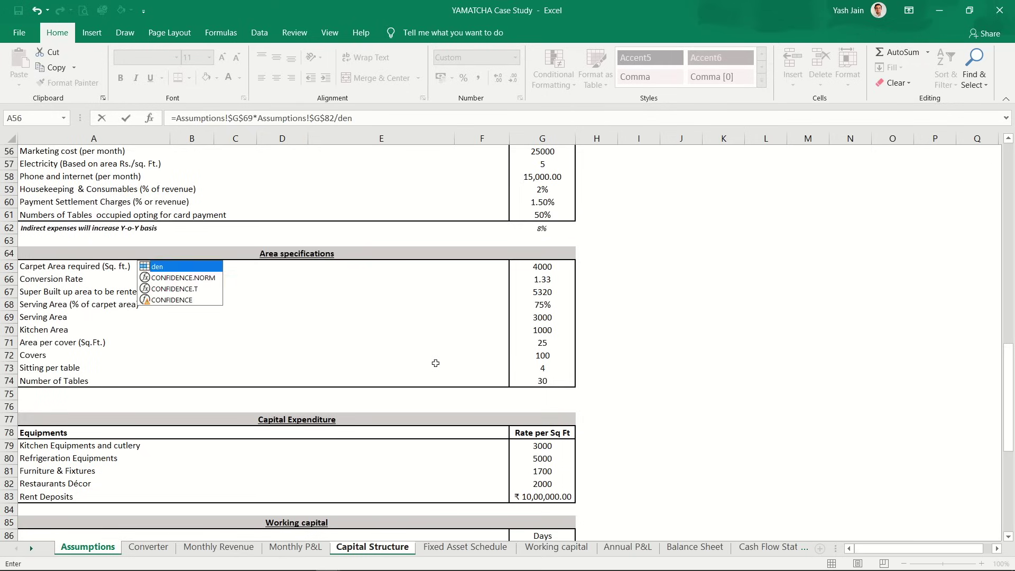
key(Return)
Step: Label A10 'Total' and make A10:C10 bold
key(Left)
key(Left)
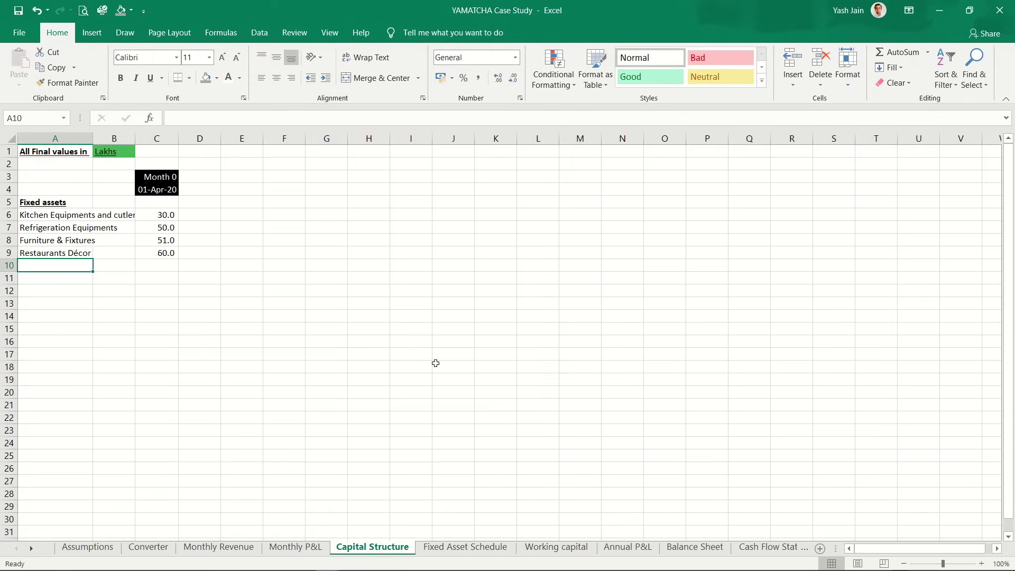
key(Right)
key(Down)
key(Left)
key(Up)
key(Down)
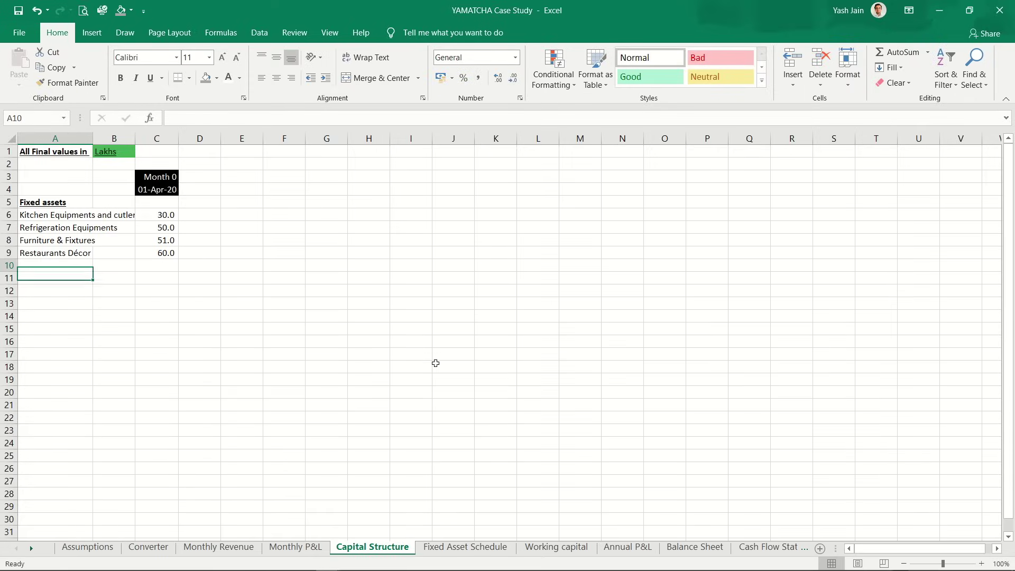
key(Up)
key(Right)
key(Left)
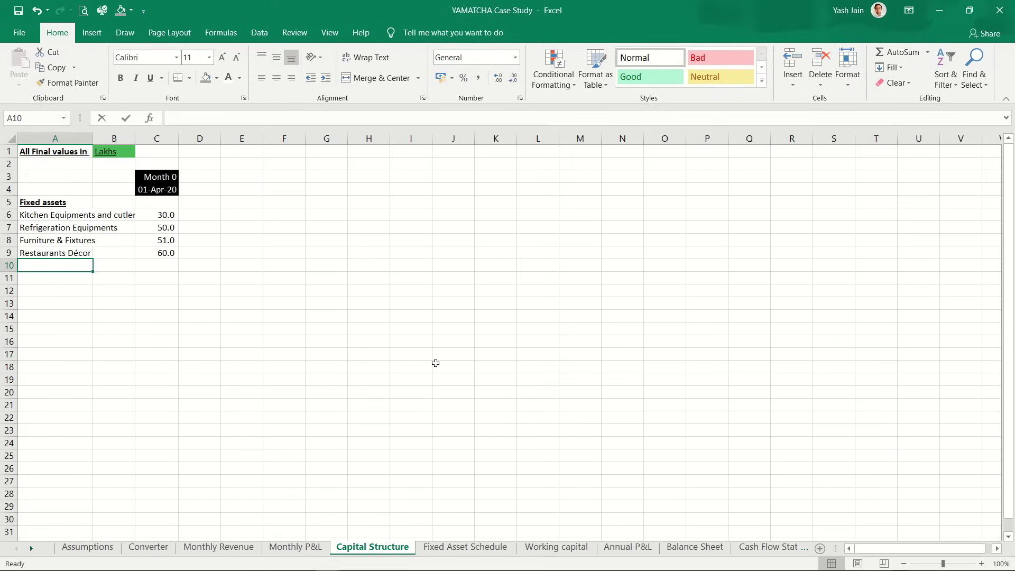
text(tota)
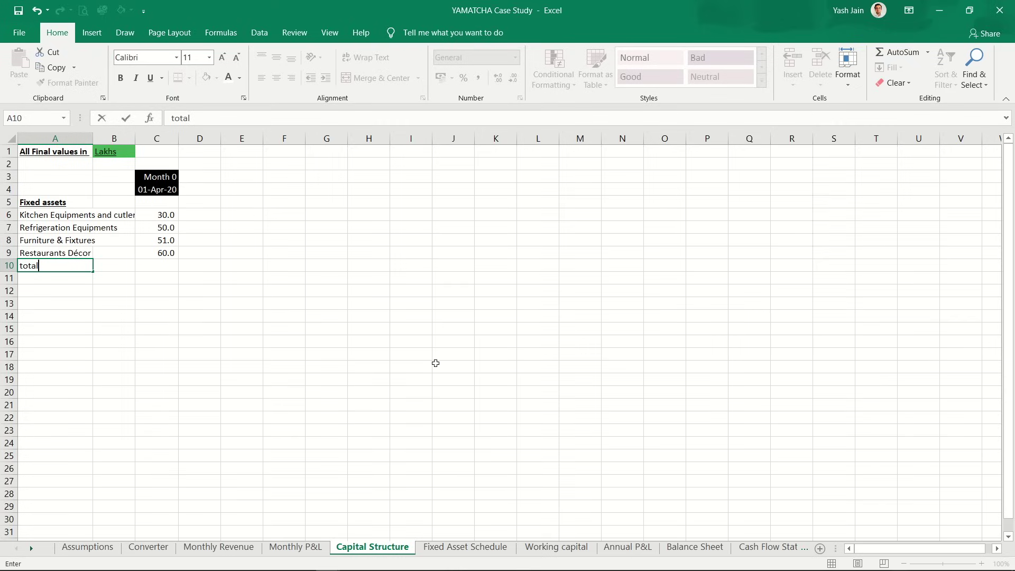
text(l)
key(Return)
key(Up)
key(F2)
key(Delete)
text(T)
key(Return)
key(Up)
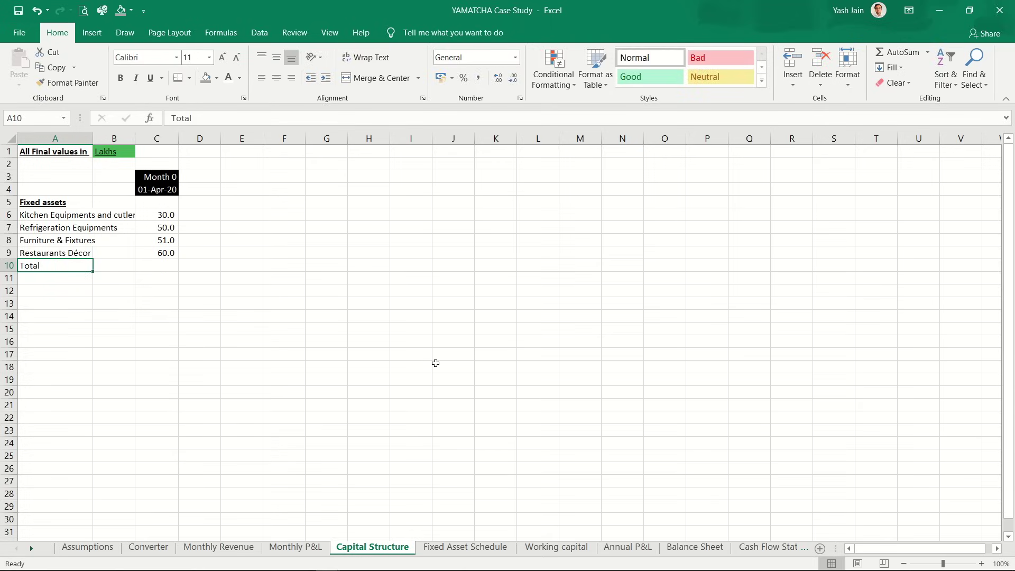
key(shift+Right)
key(shift+Right)
key(ctrl+b)
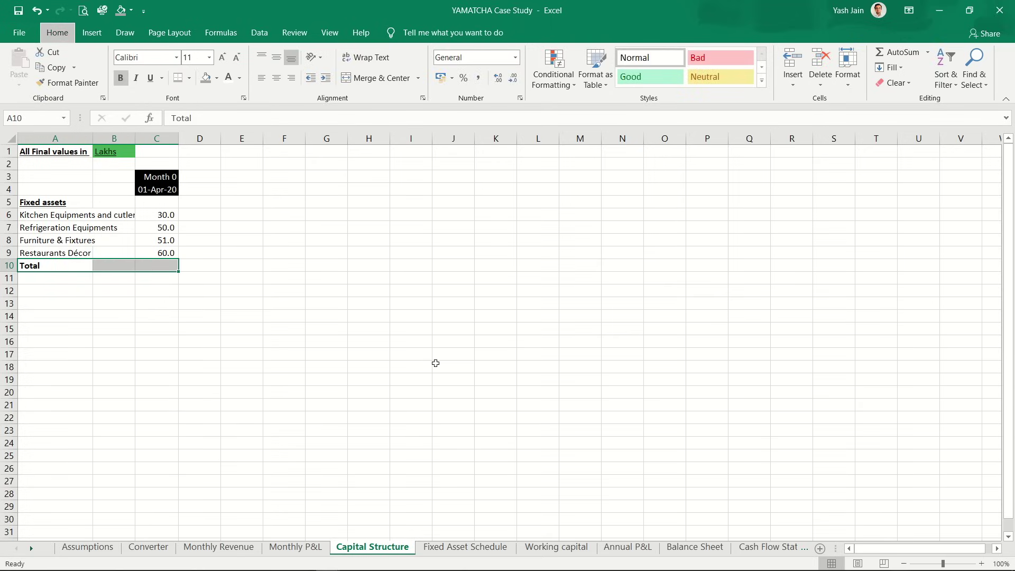
Step: AutoSum C6:C9 in C10 to get the 191.0 fixed assets total
key(Right)
key(Right)
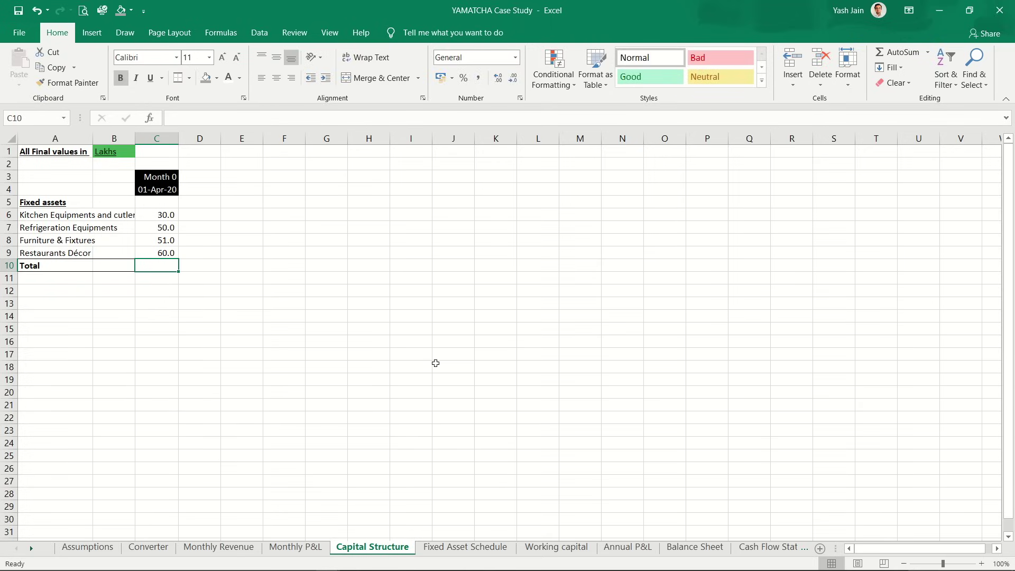
key(alt+equal)
key(shift+Return)
key(Down)
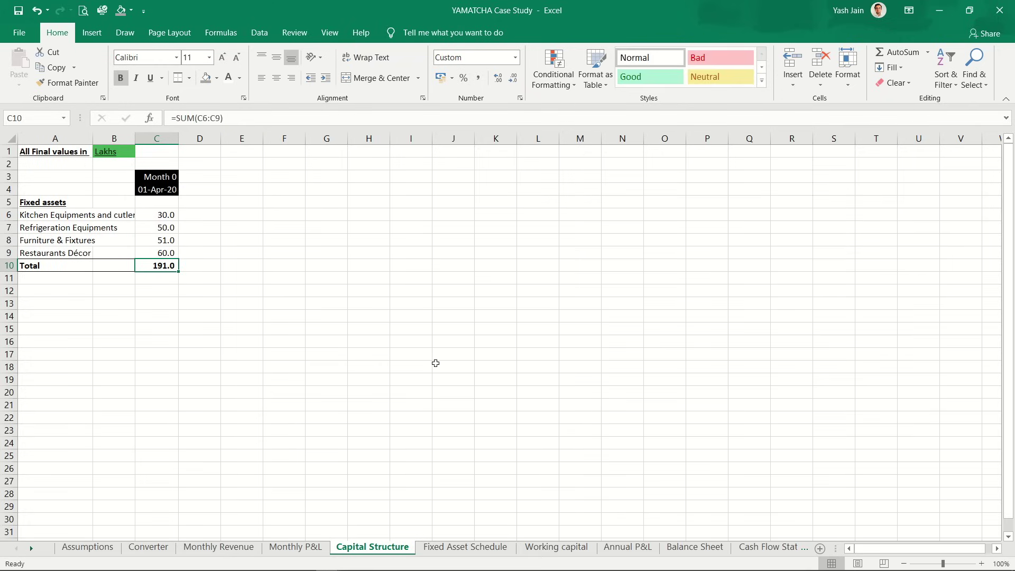
key(F2)
key(Return)
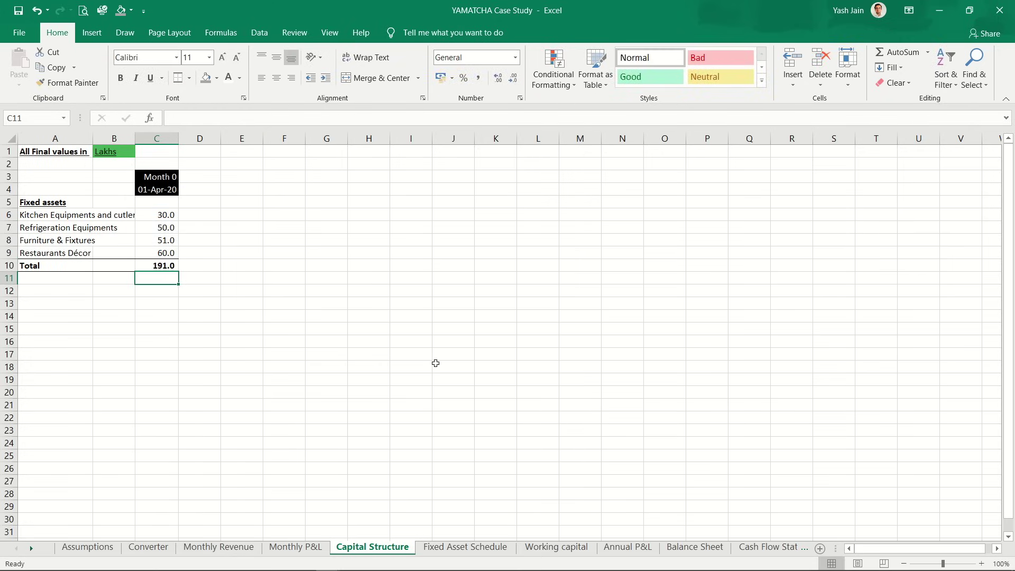
key(Left)
key(Left)
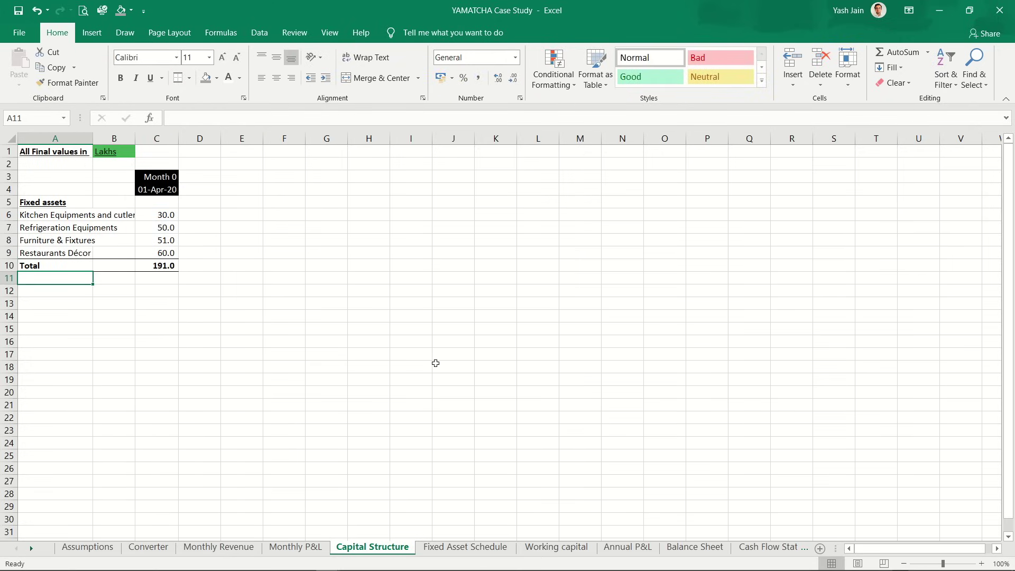
Step: Type the label 'Add: rent Deposit' in A11
key(ctrl+Page_Up)
key(ctrl+Page_Up)
key(ctrl+Page_Up)
key(ctrl+Page_Up)
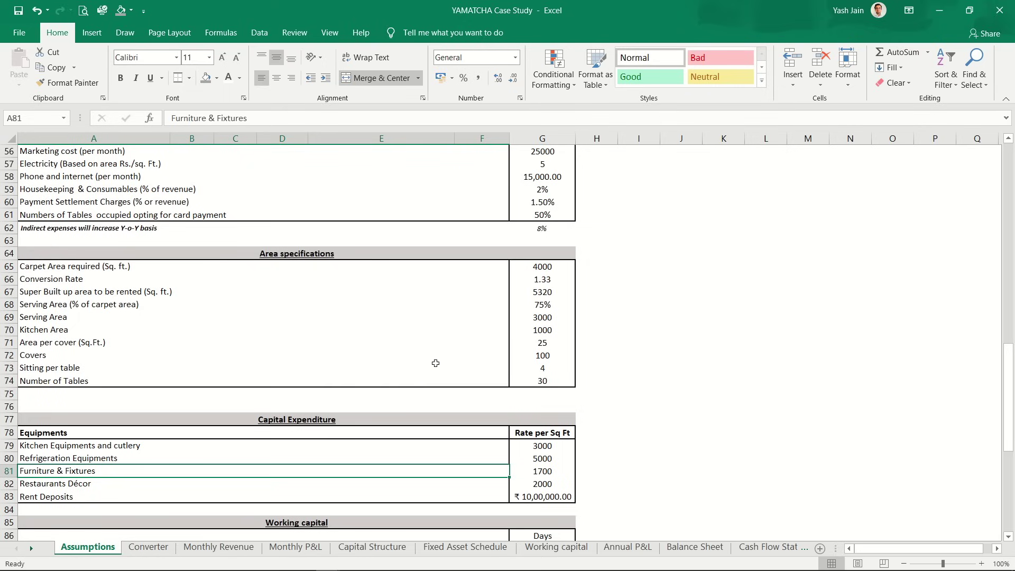
drag(78, 497, 549, 496)
key(ctrl+Page_Down)
key(ctrl+Page_Down)
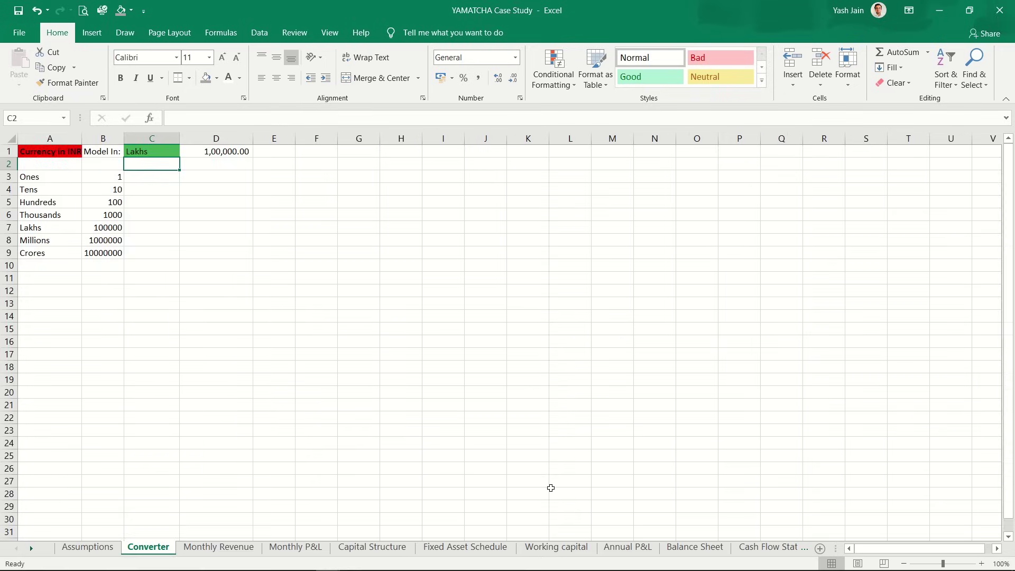
key(ctrl+Page_Down)
key(ctrl+Page_Down)
key(ctrl+Page_Down)
key(ctrl+Page_Down)
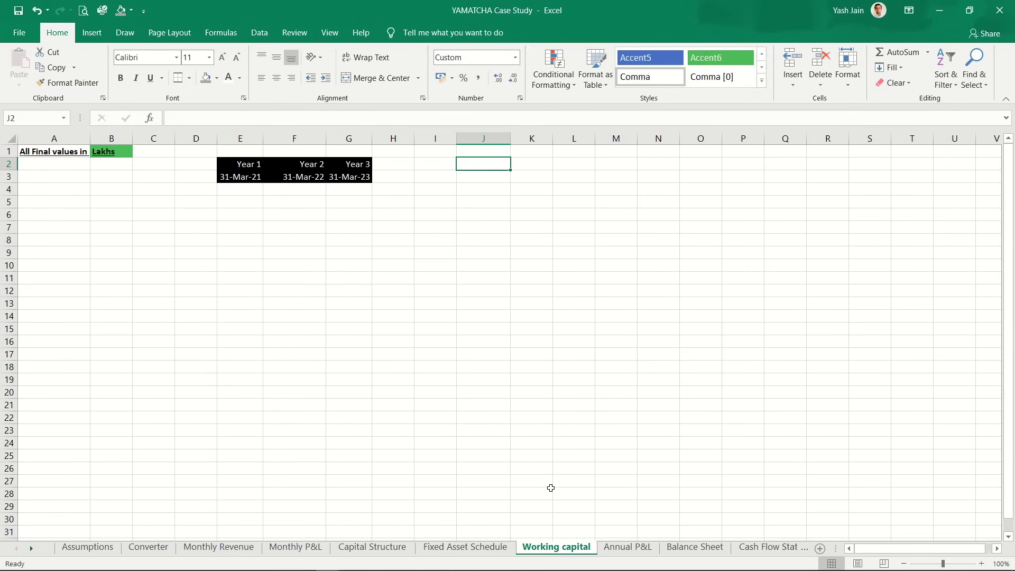
key(ctrl+Page_Up)
key(ctrl+Page_Up)
key(Up)
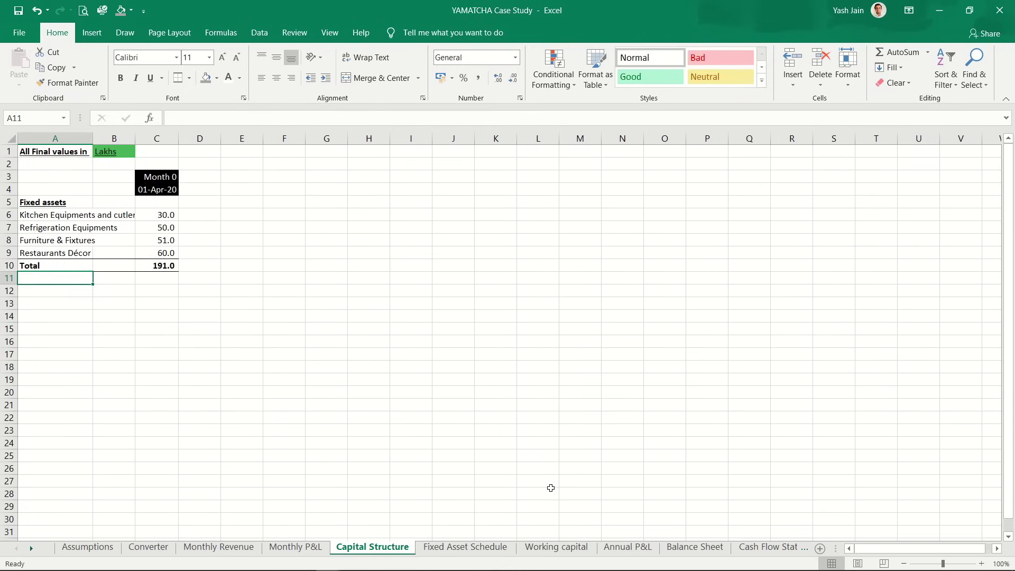
text(Add: )
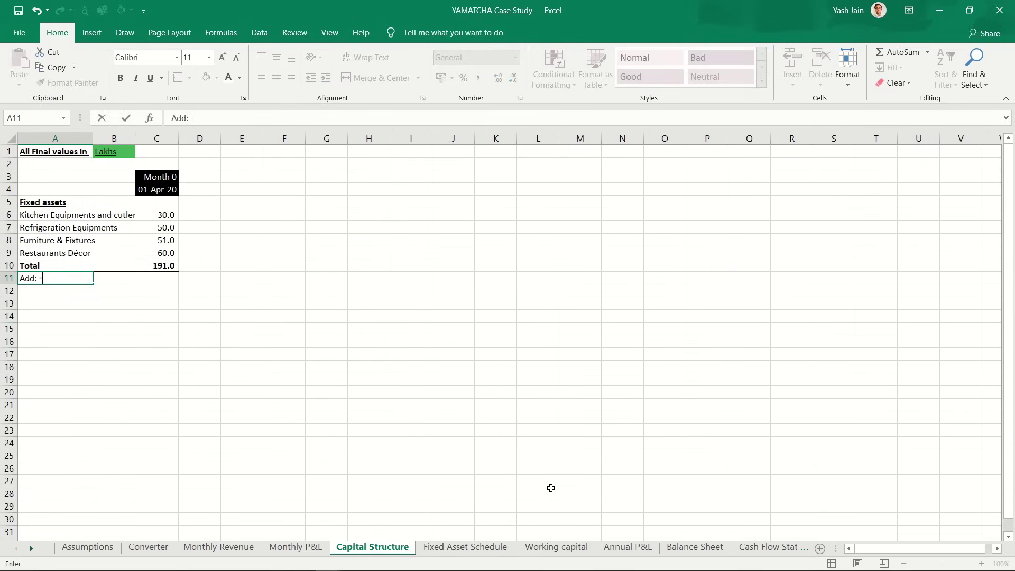
text(rent Deposio)
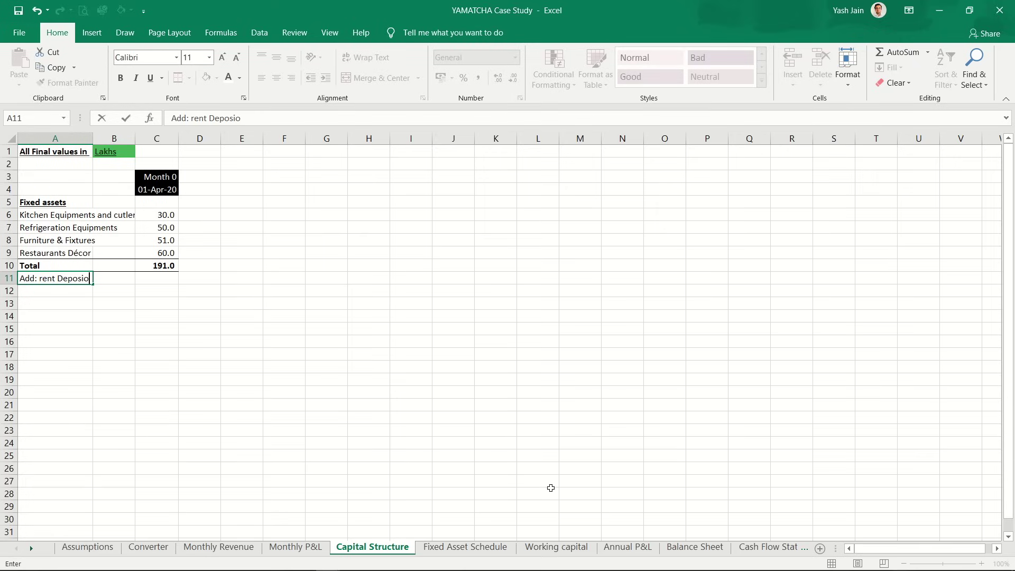
key(BackSpace)
key(BackSpace)
key(BackSpace)
key(BackSpace)
text(osiy)
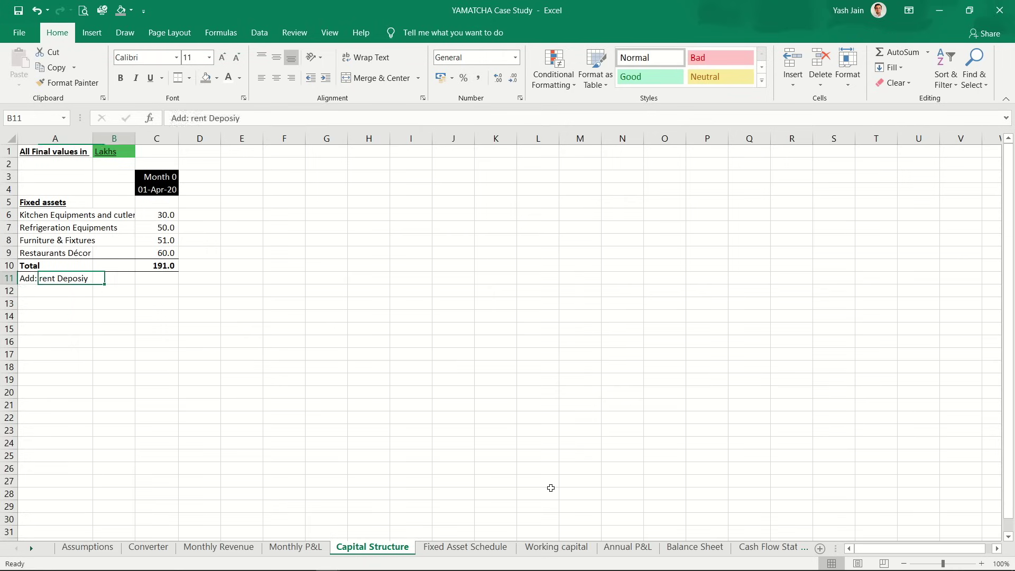
key(F2)
key(BackSpace)
text(t)
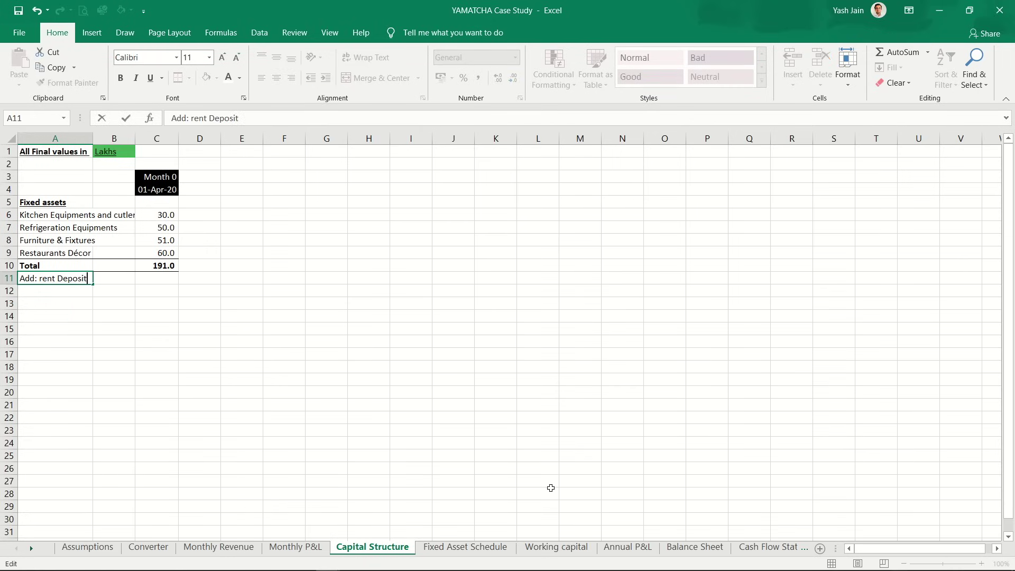
key(Return)
Step: Enter =Assumptions!G83/lakh for the rent deposit and move it to C11, showing 10
key(Up)
key(Right)
text(=)
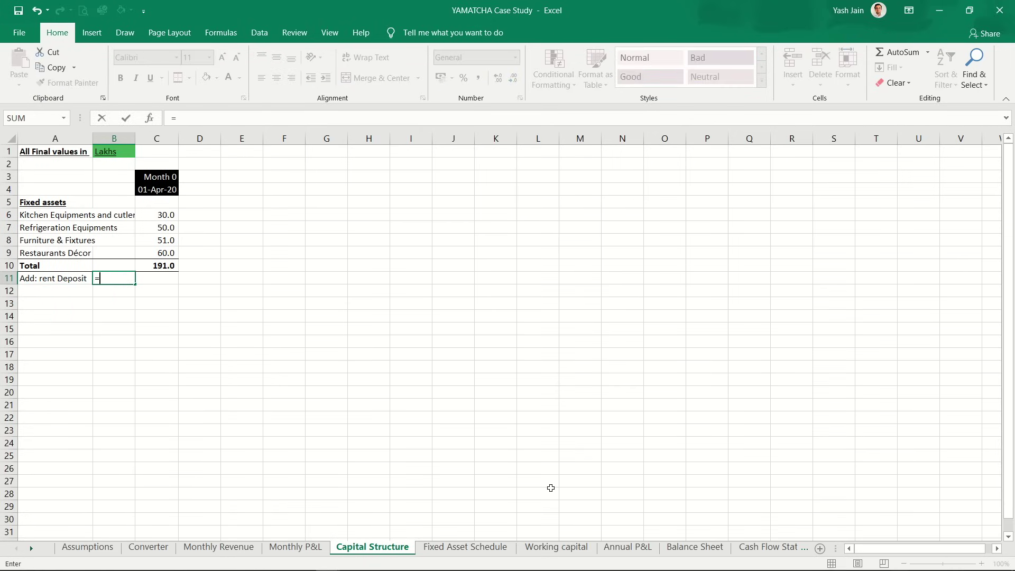
key(ctrl+Page_Up)
key(ctrl+Page_Up)
key(ctrl+Page_Up)
key(ctrl+Page_Up)
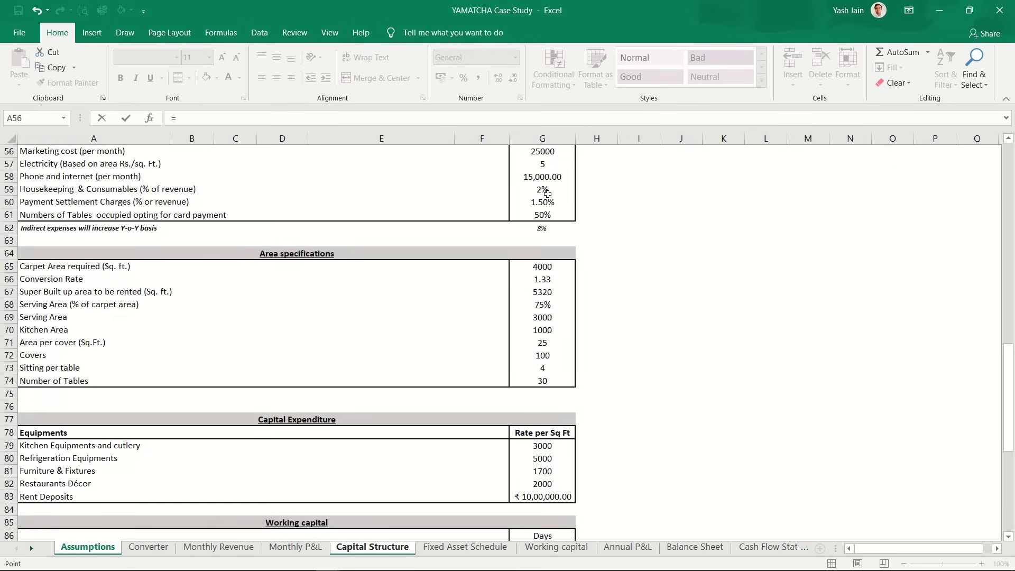
click(547, 497)
text(/lakh)
key(Return)
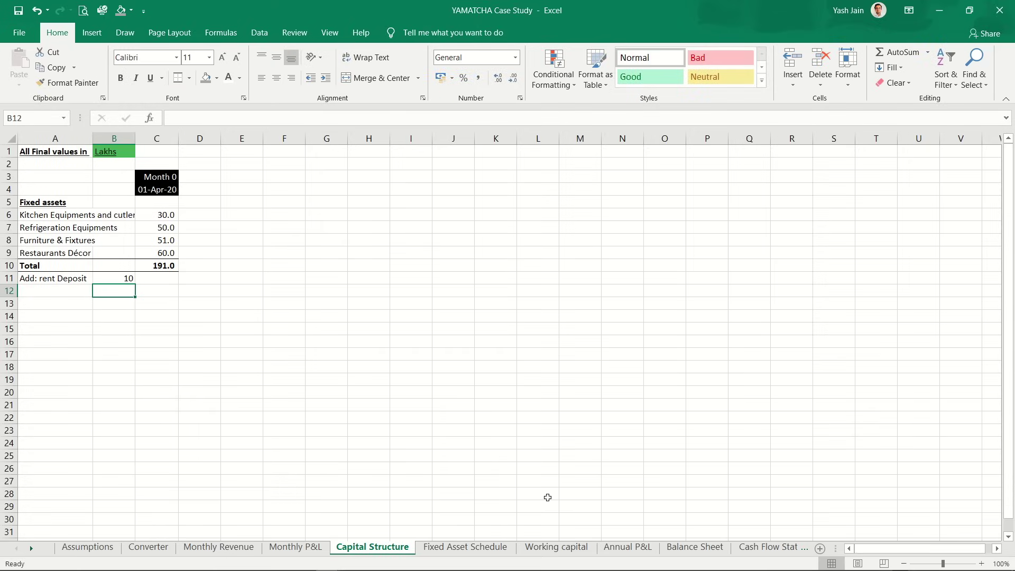
key(Up)
key(ctrl+x)
key(Right)
key(ctrl+v)
key(ctrl+c)
Step: Check the initial working capital amount on Assumptions, then return to row 12
key(Left)
key(Left)
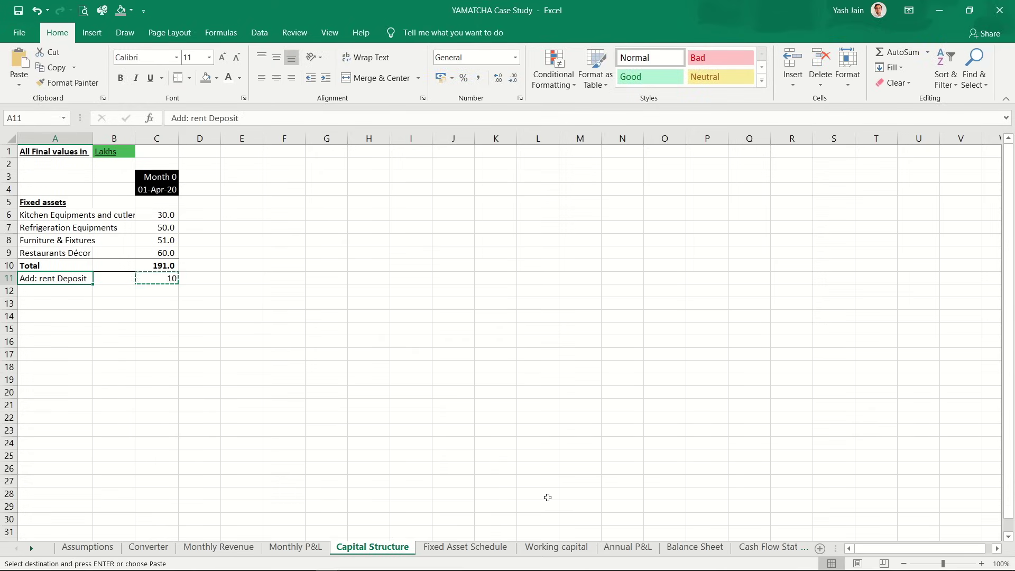
key(Down)
key(Up)
key(Down)
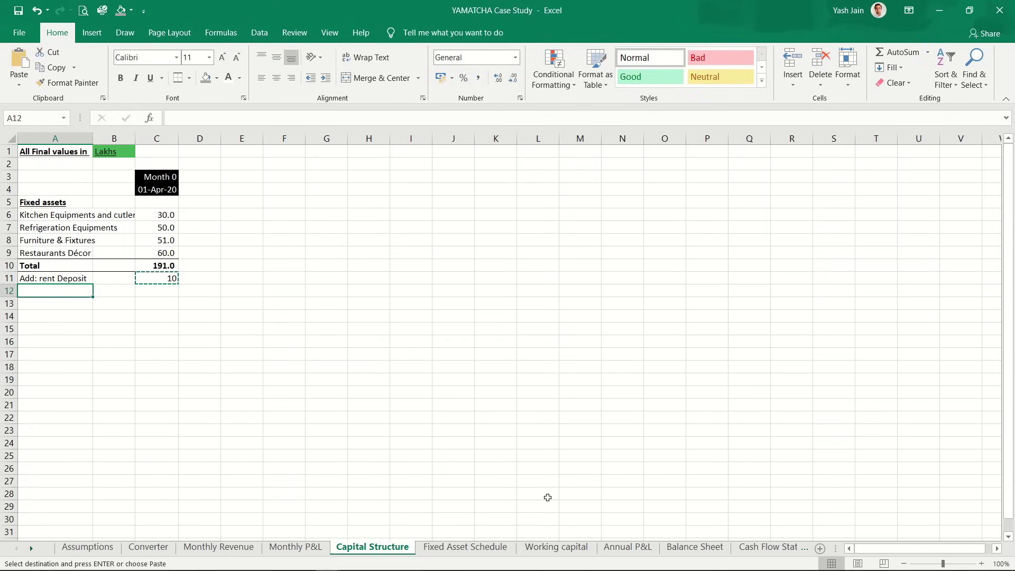
key(Down)
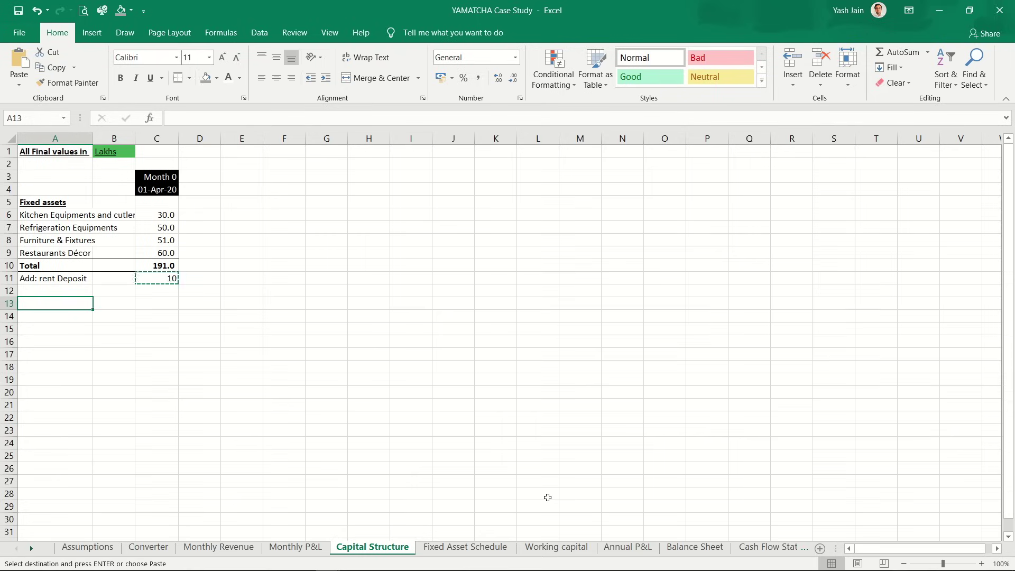
key(Up)
key(Down)
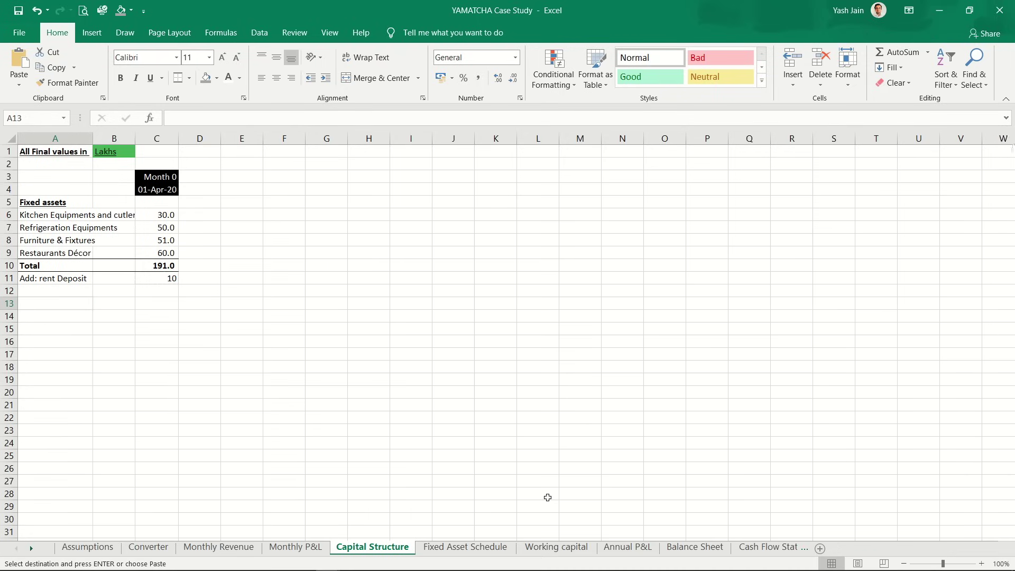
key(ctrl+Page_Up)
key(ctrl+Page_Up)
key(ctrl+Page_Up)
key(ctrl+Page_Up)
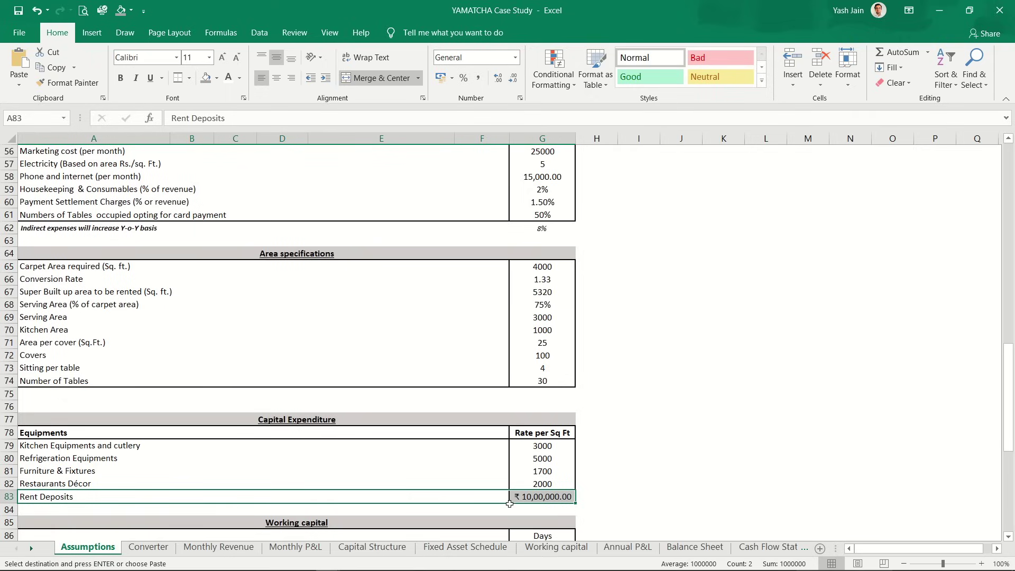
key(Down)
key(Down)
key(Down)
key(Down)
key(Down)
key(Down)
key(Up)
key(Up)
key(Up)
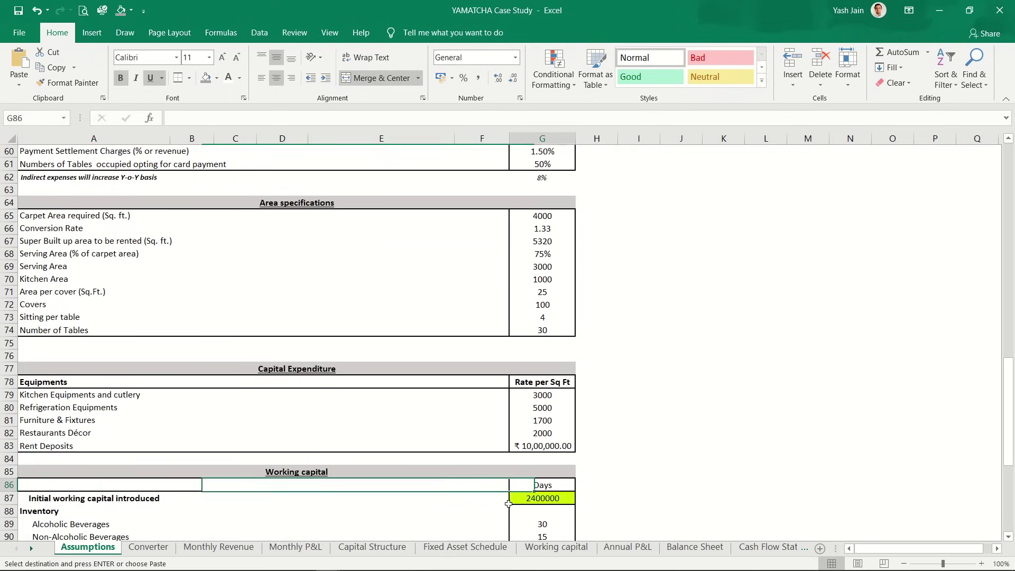
key(Down)
key(ctrl+Page_Down)
key(ctrl+Page_Down)
key(ctrl+Page_Down)
key(ctrl+Page_Down)
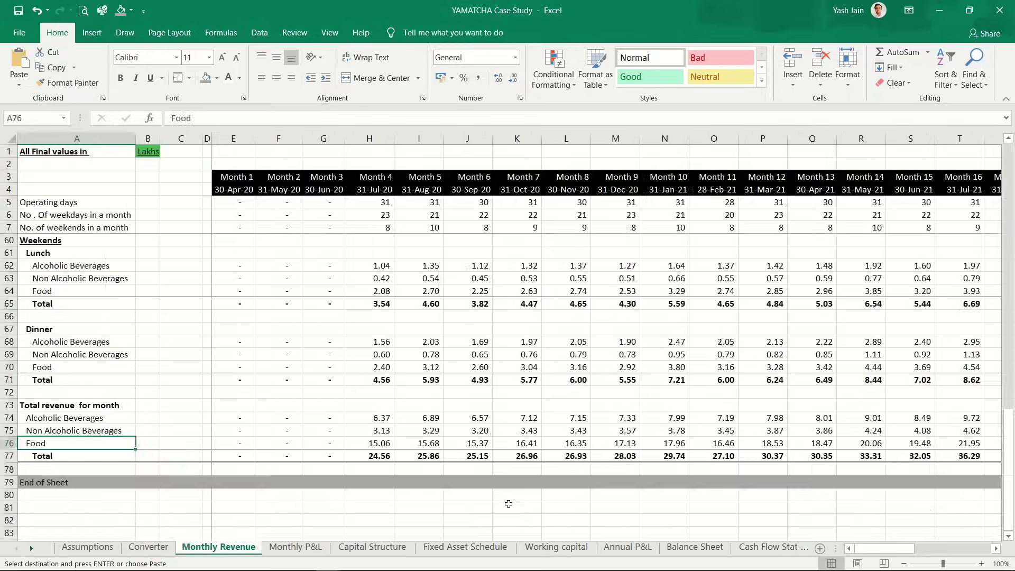
key(Up)
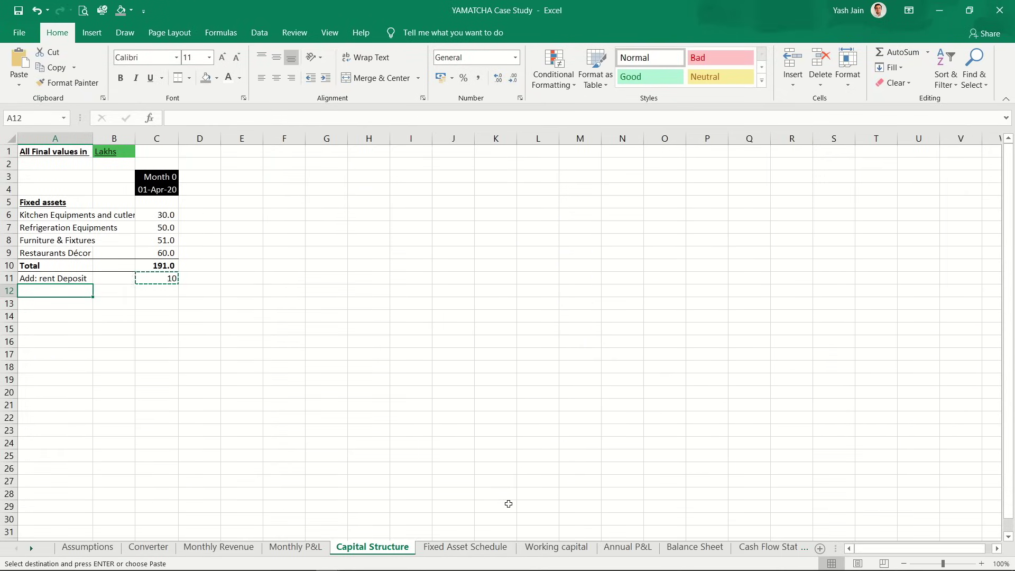
Step: Add the 'Add: working capital' row with =Assumptions!G87/den in C12, giving 24
text(Add: w)
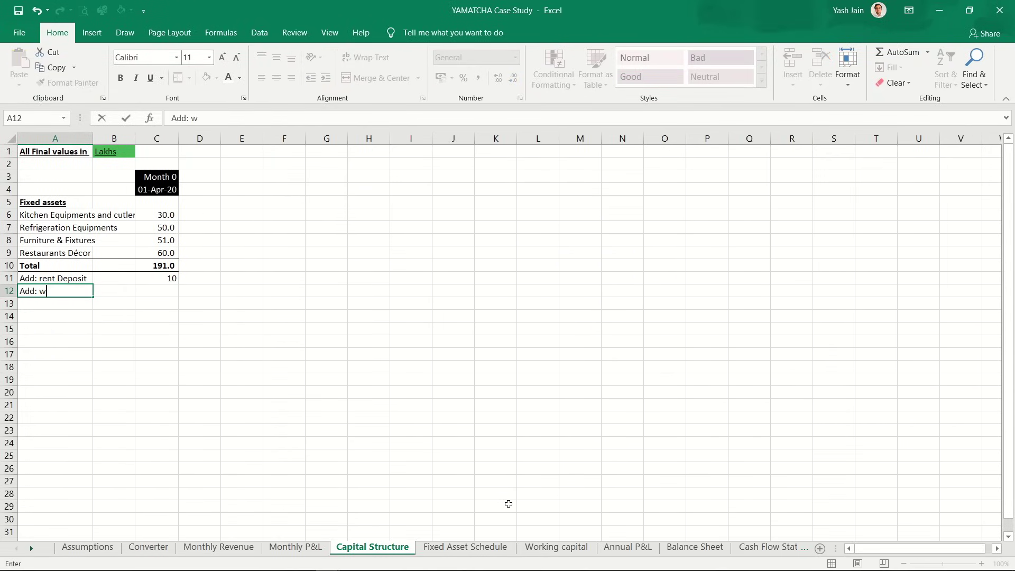
text(orking capital)
key(ctrl+Return)
key(Right)
key(Right)
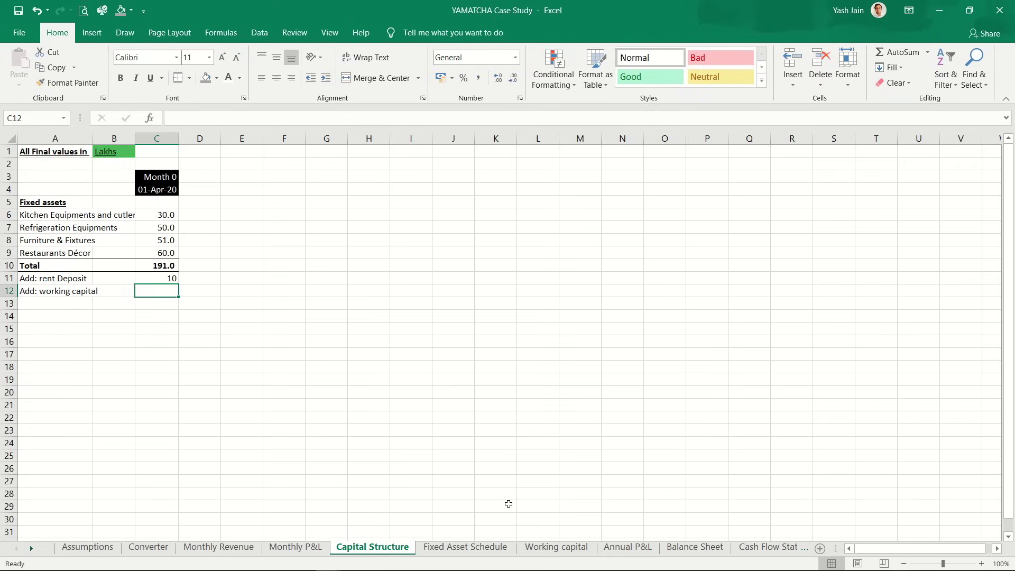
text(=)
key(ctrl+Page_Up)
key(ctrl+Page_Up)
key(ctrl+Page_Up)
key(ctrl+Page_Up)
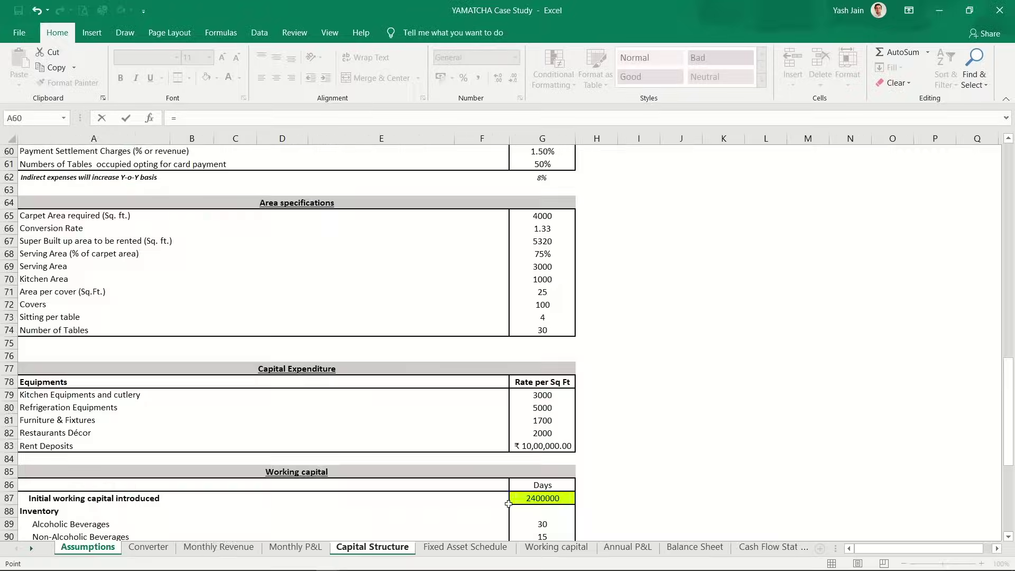
click(533, 497)
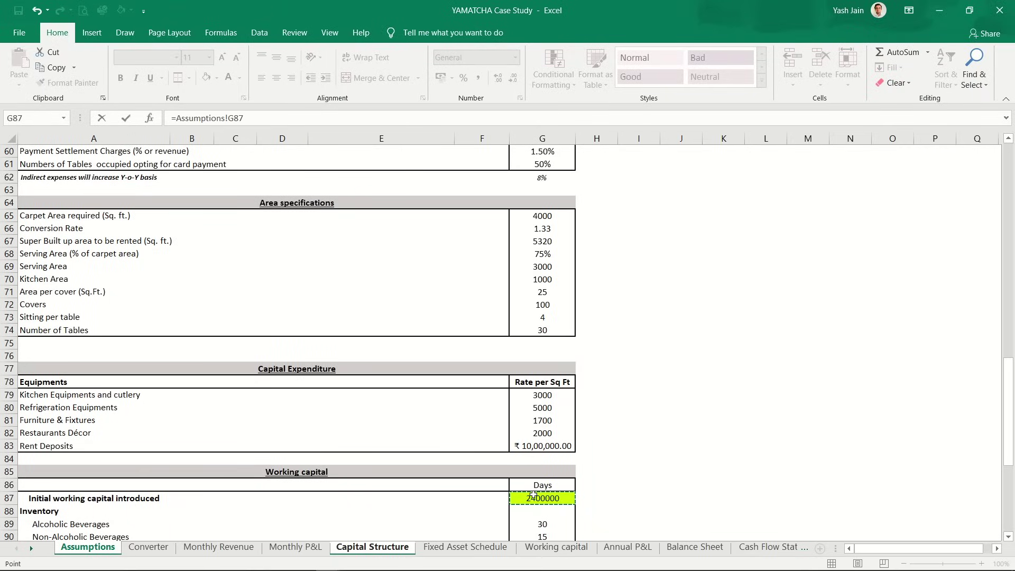
text(/de)
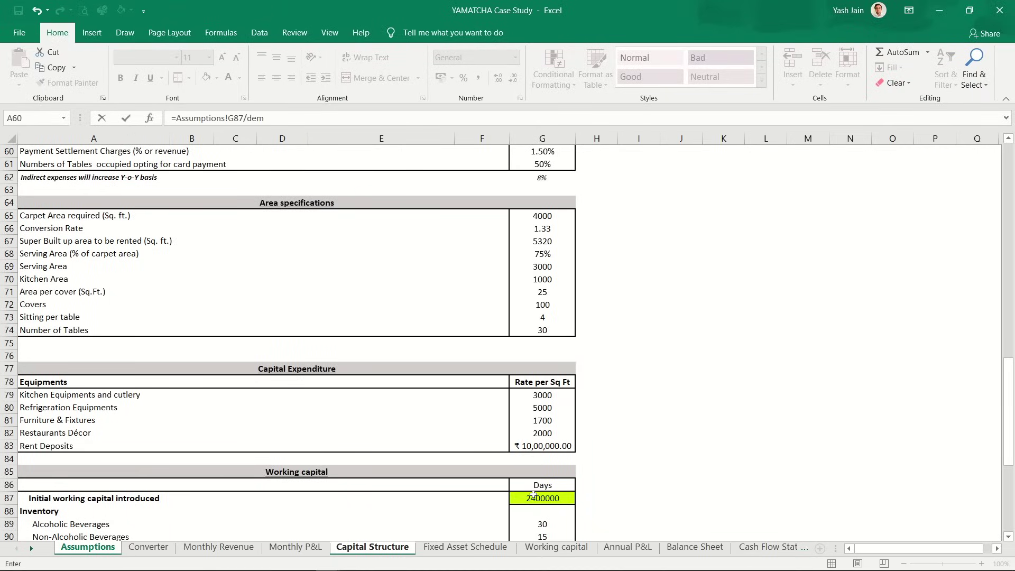
text(n)
key(Return)
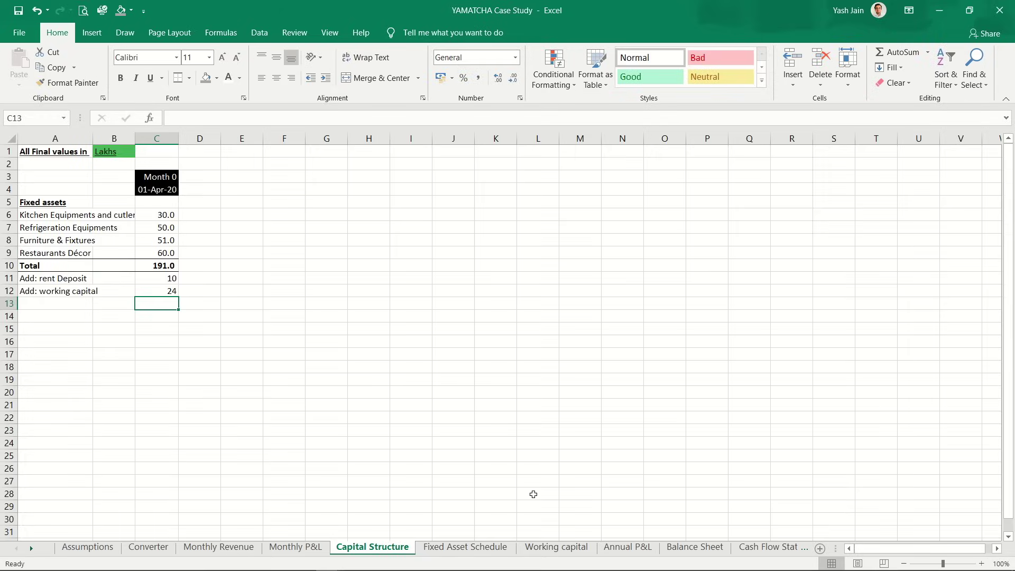
Step: Format C11:C12 in Comma Style with one decimal place (10.0 and 24.0)
key(Up)
key(Up)
key(shift+Up)
key(shift+Down)
key(shift+Down)
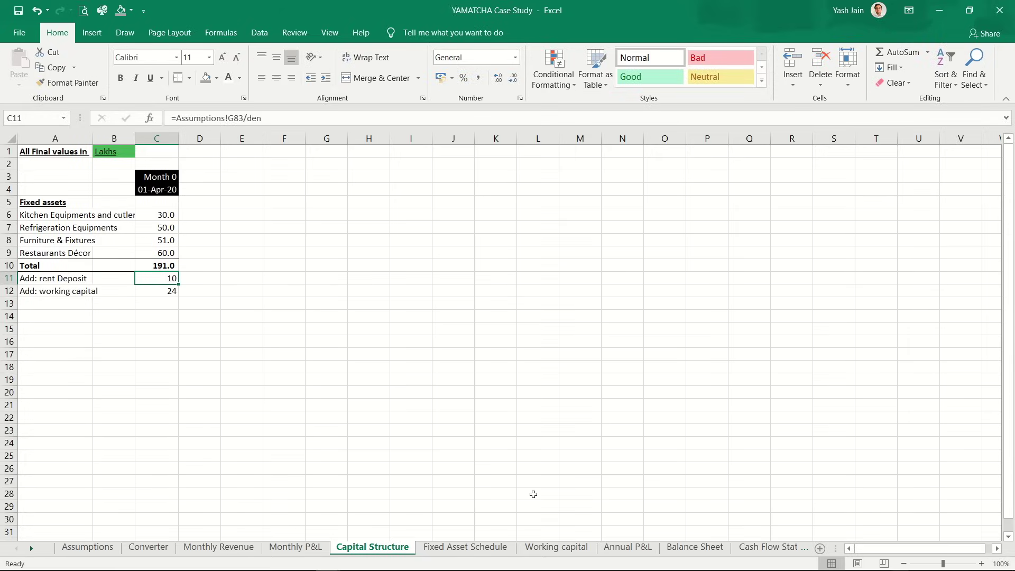
click(478, 77)
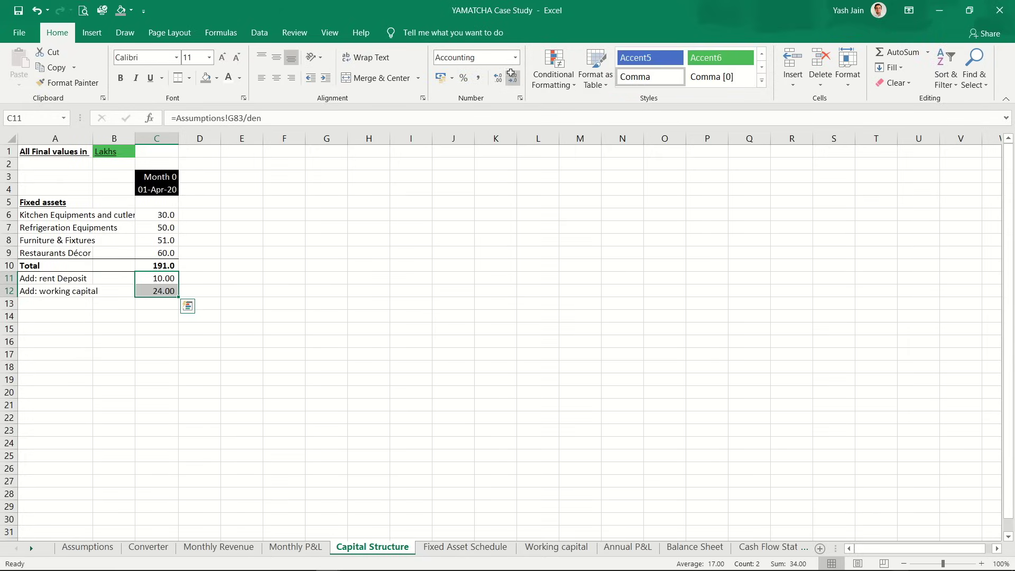
click(512, 78)
key(Down)
key(Down)
key(Left)
key(Left)
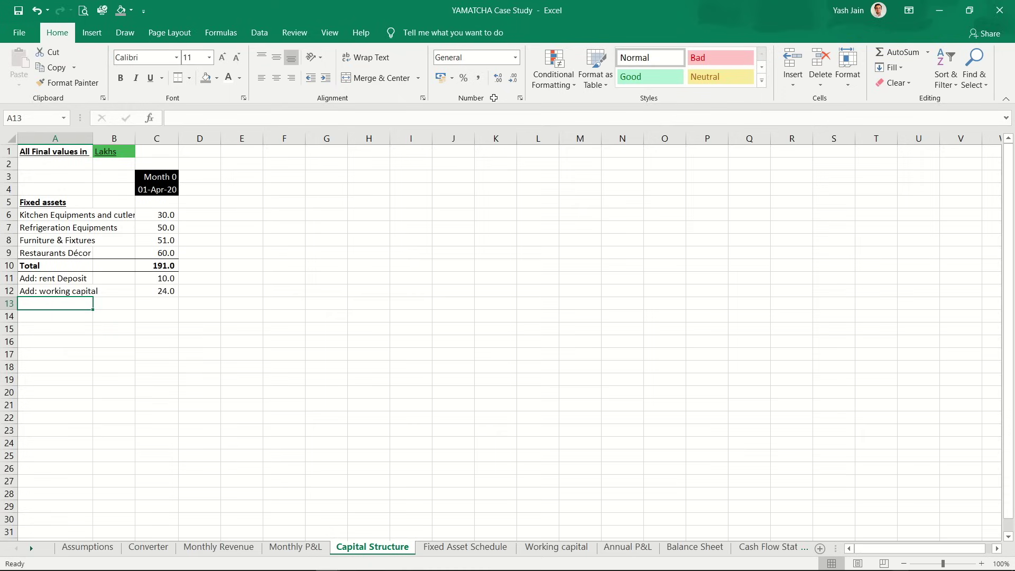
Step: Type 'Total funds required' in A14 and make A14:C14 bold
key(Down)
text(T)
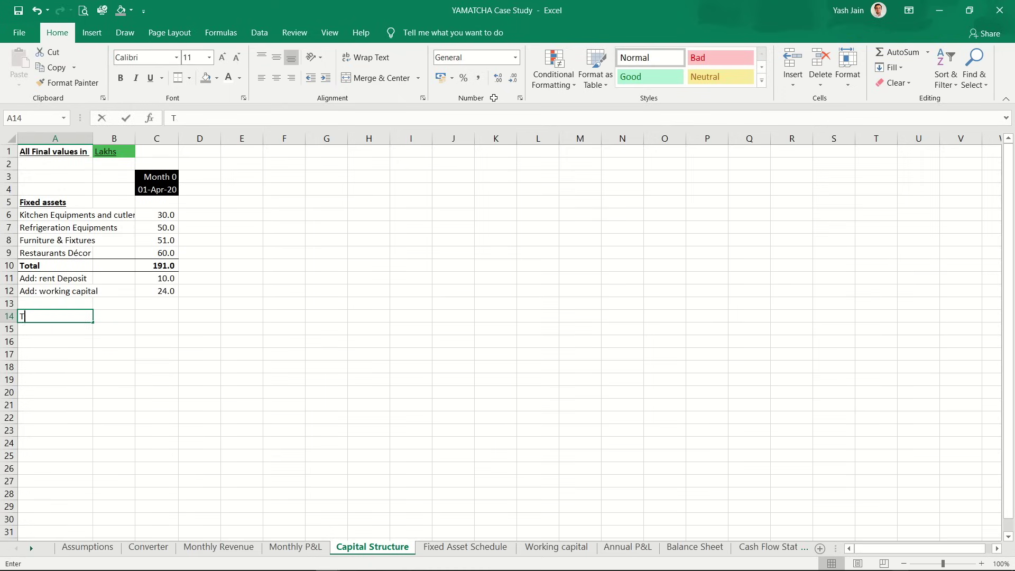
text(otakl)
key(BackSpace)
key(BackSpace)
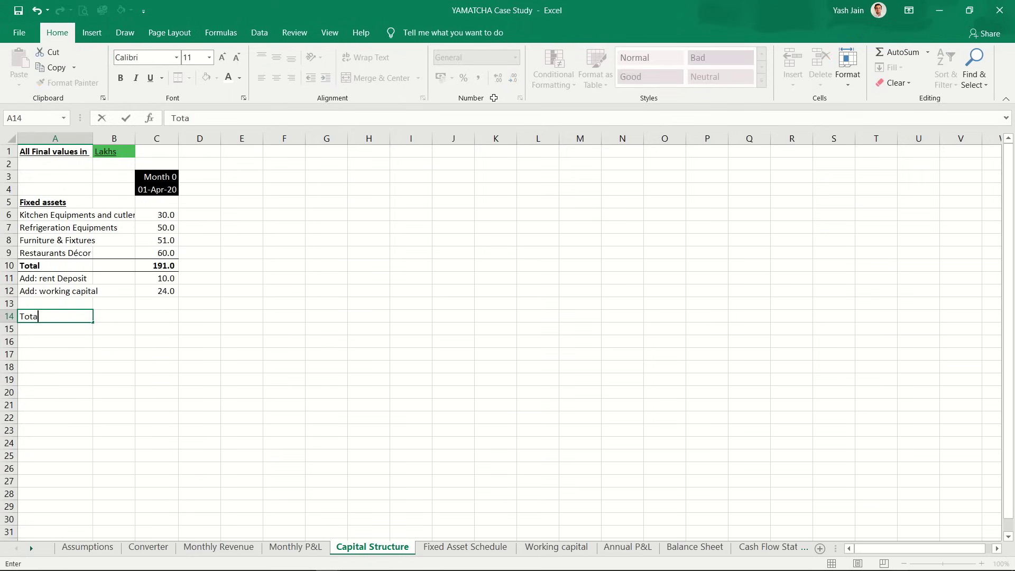
text(l funds requi)
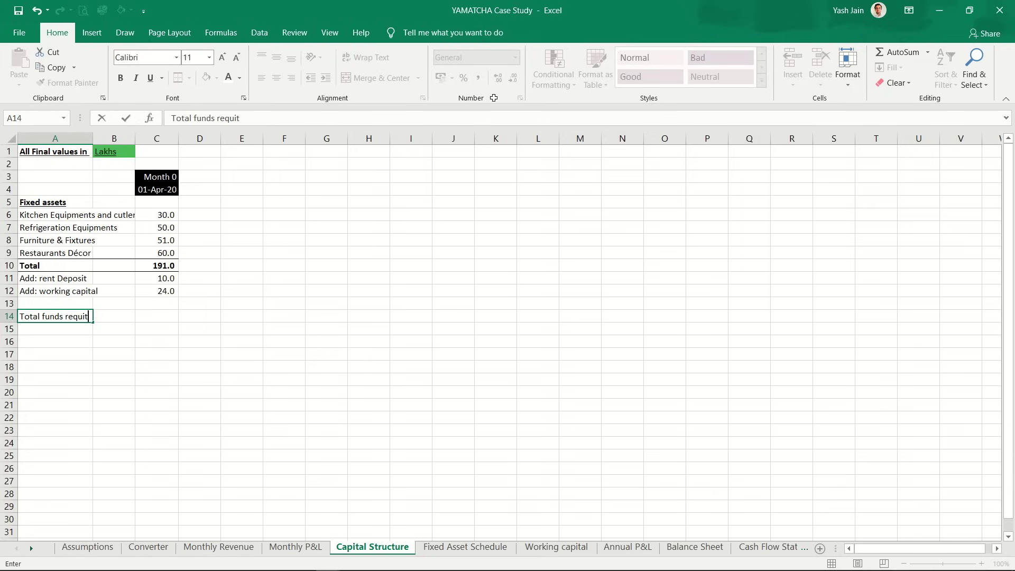
text(red)
key(Return)
key(Up)
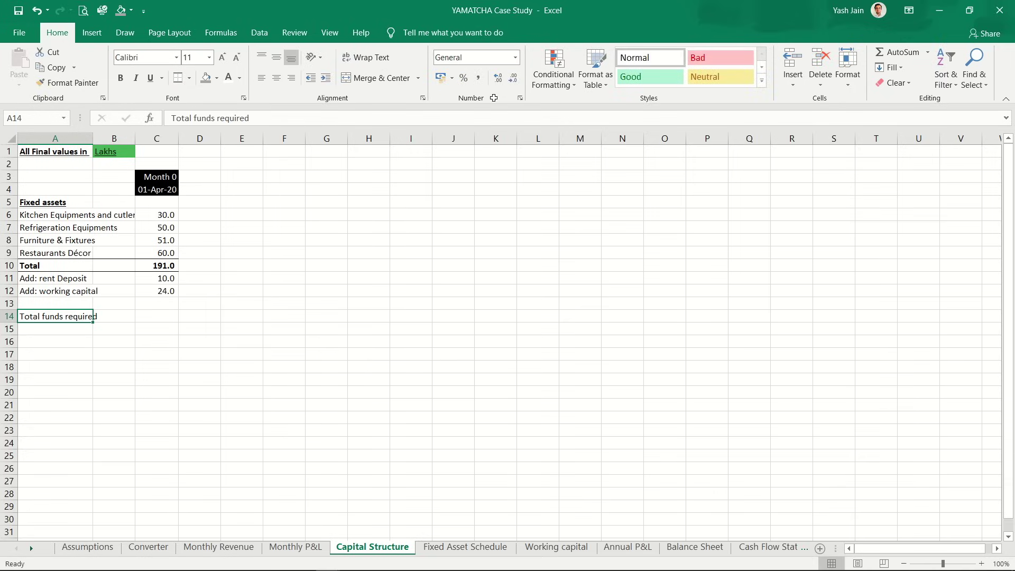
key(shift+Right)
key(shift+Right)
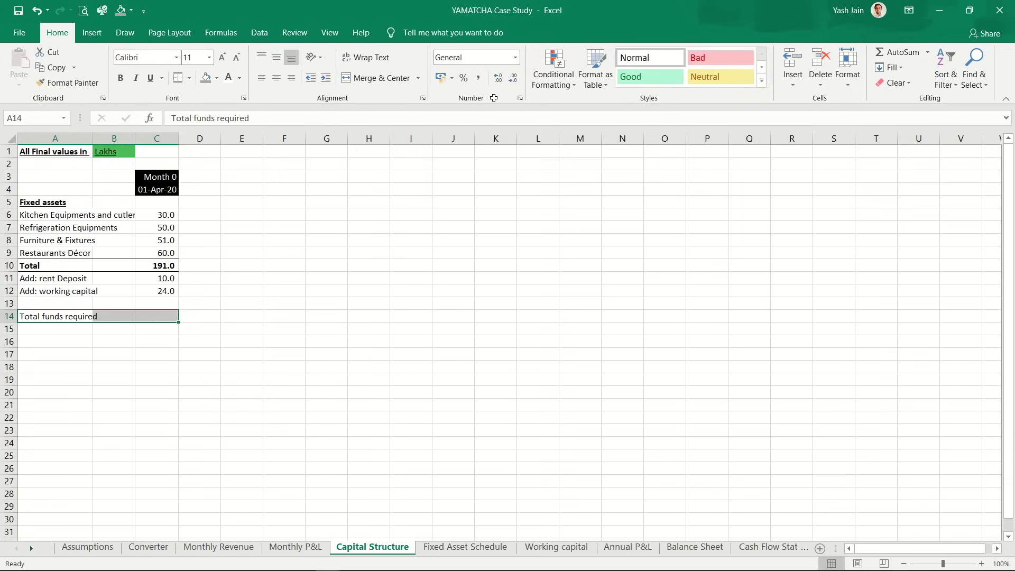
key(ctrl+b)
Step: Enter =C10+C11+C12 in C14 for a total of 225.0
key(Right)
key(Right)
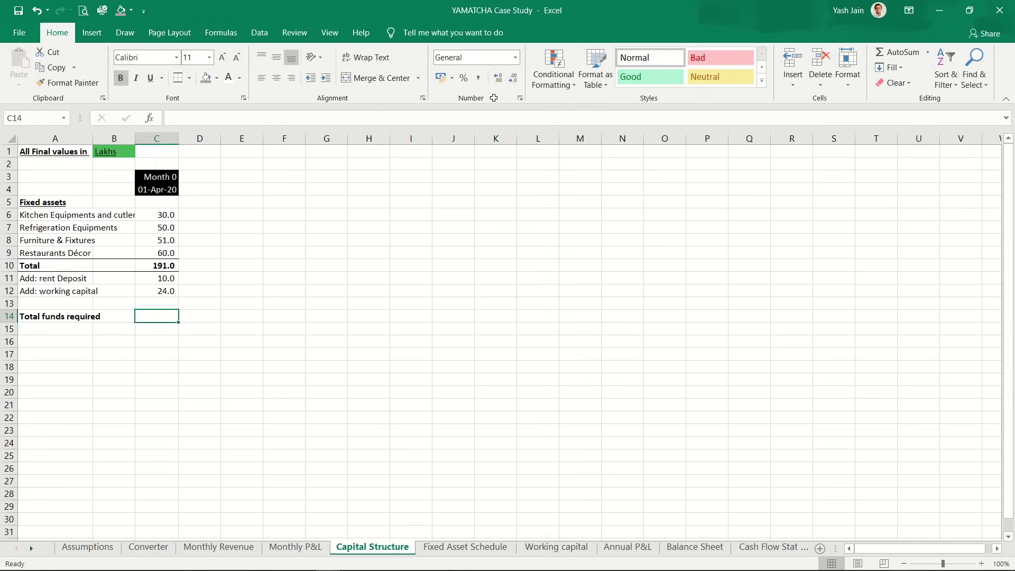
text(=)
key(Up)
key(Up)
key(Up)
key(Up)
text(+)
key(Up)
key(Up)
key(Up)
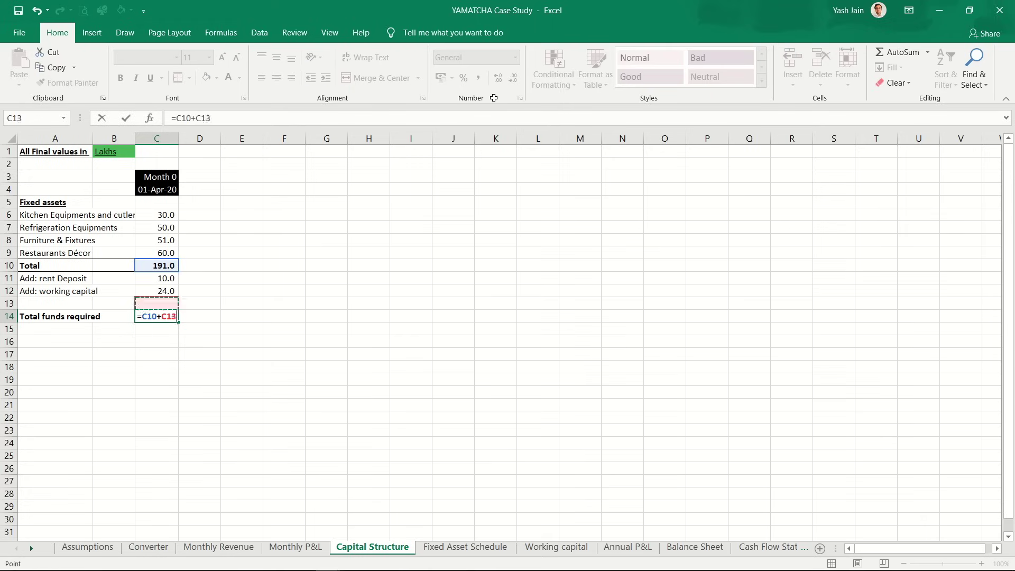
text(+)
key(Up)
key(Up)
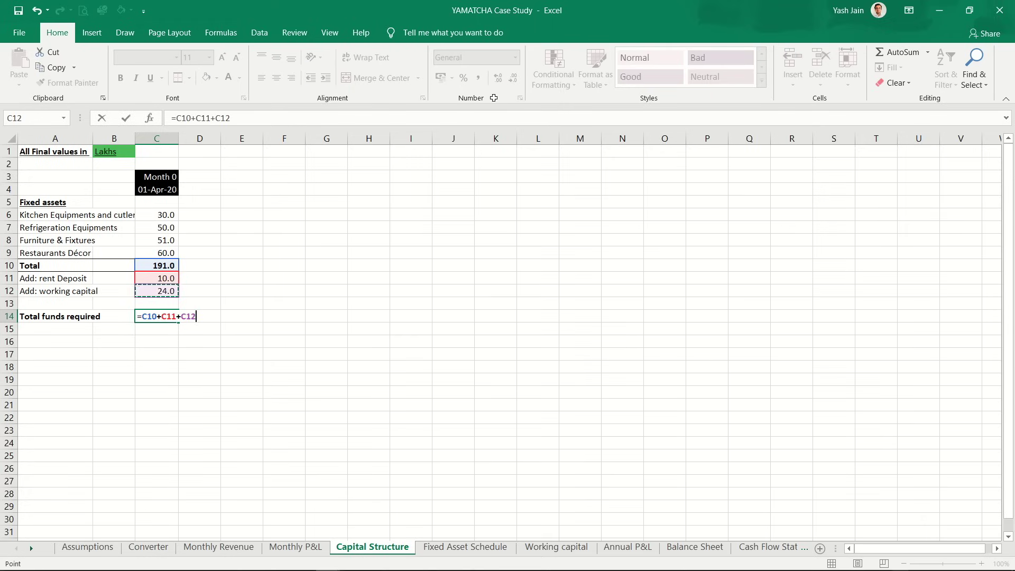
key(Return)
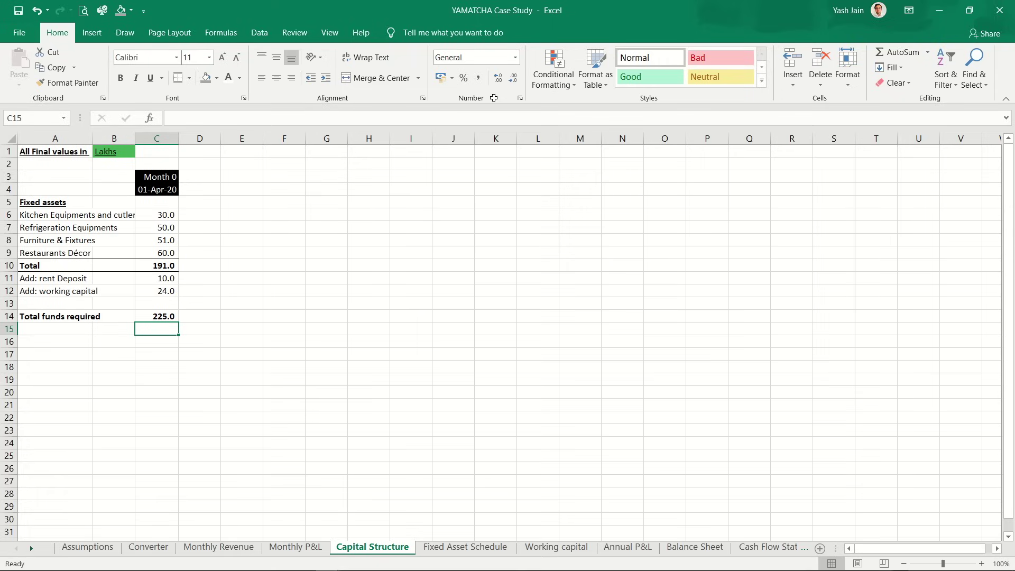
key(Left)
key(Left)
Step: Add the bold 'Soucres of Funds' heading in A16 and an 'Equity capital' label in A17
key(Down)
text(S)
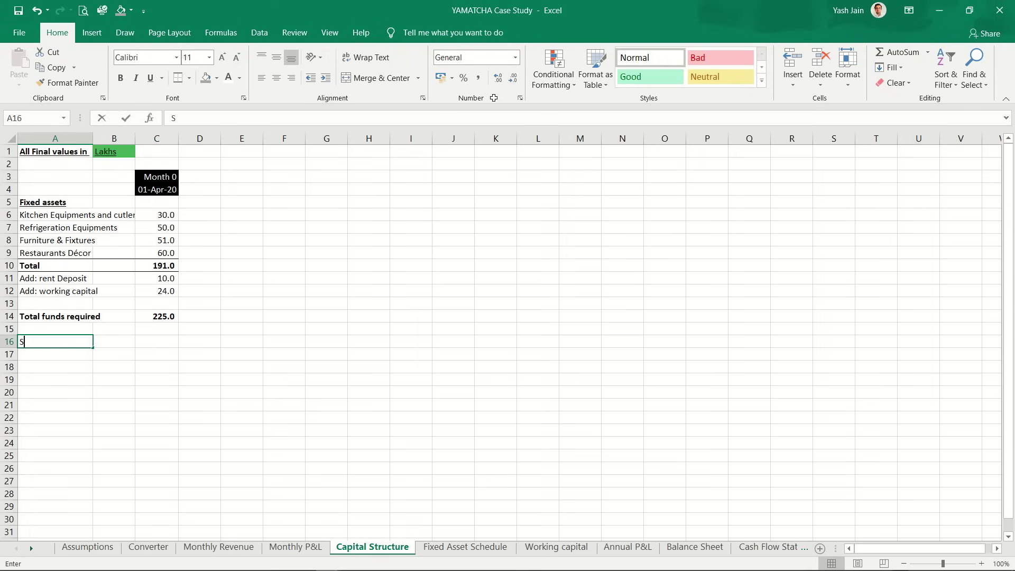
text(oucres o)
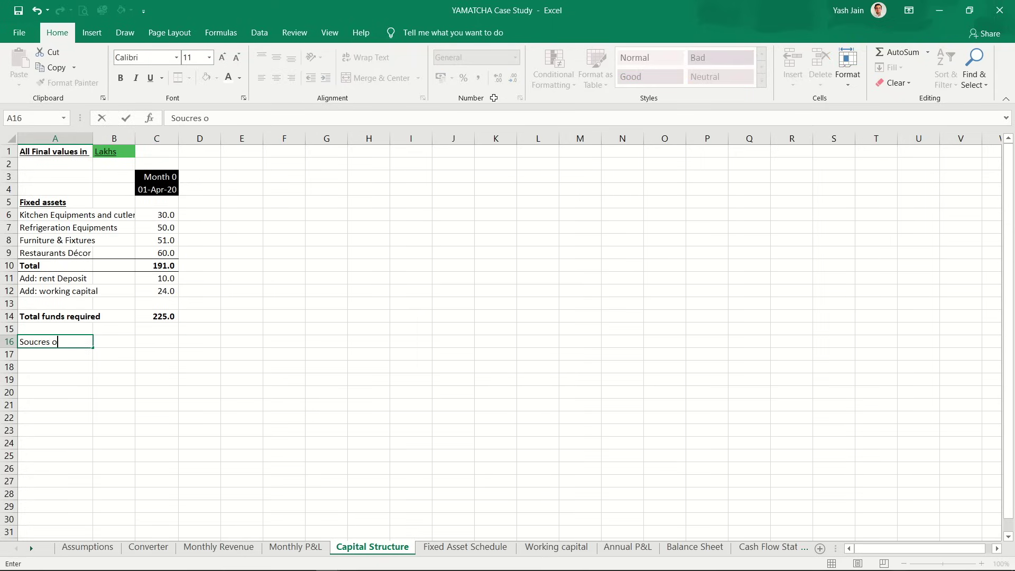
text(f Funds)
key(Return)
key(Return)
key(Up)
text(Eq)
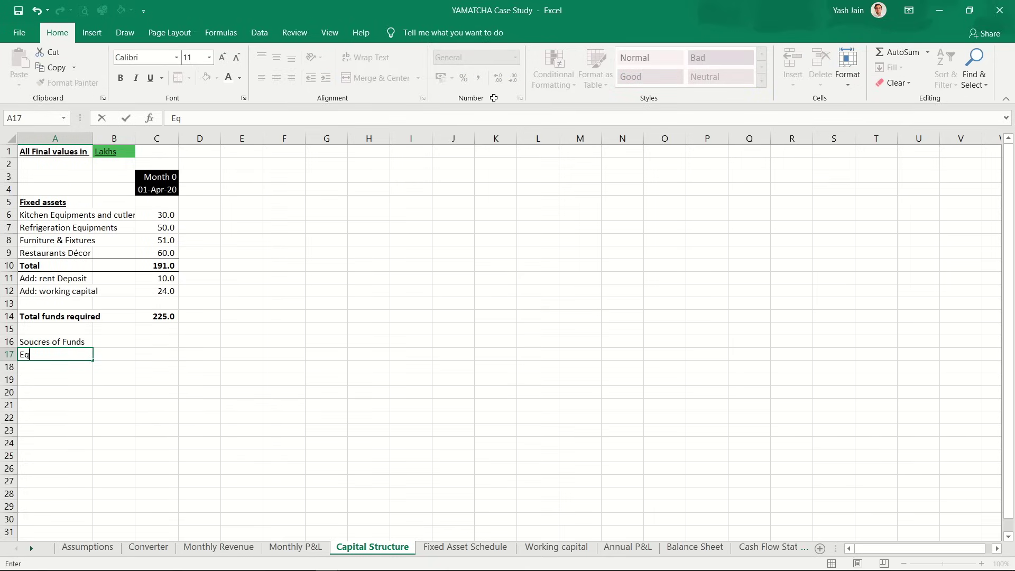
text(uity capital)
key(ctrl+Return)
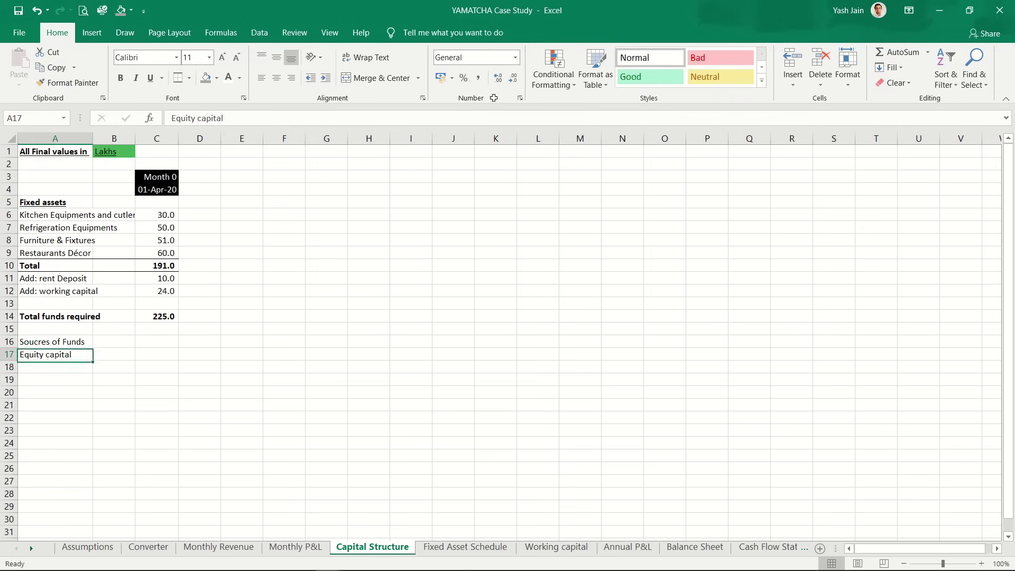
key(Right)
key(Left)
key(Up)
key(ctrl+b)
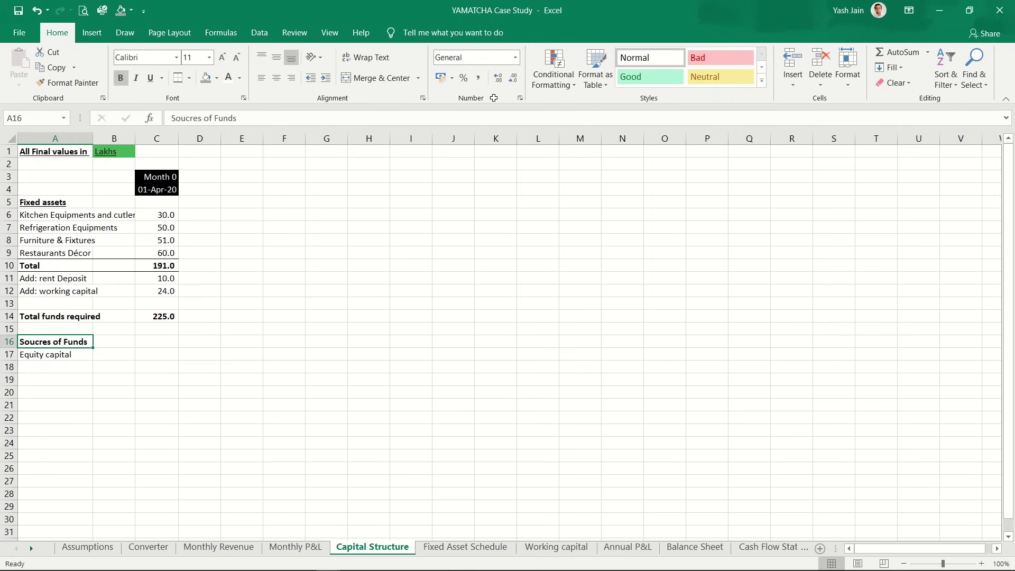
Step: Link B17 to the 100% equity share on Assumptions (=Assumptions!G100)
key(Right)
key(Right)
key(Down)
key(Left)
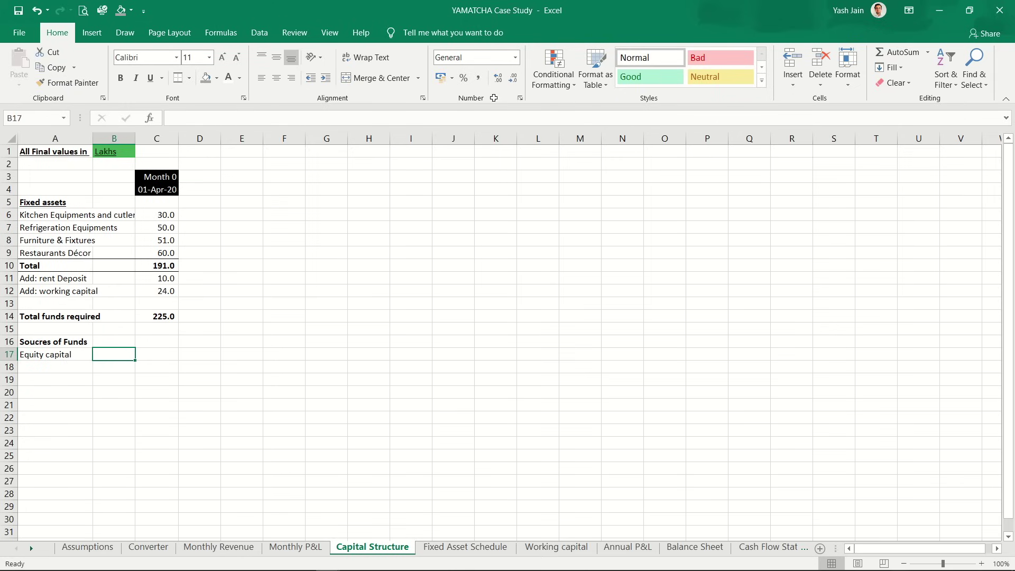
text(=)
key(ctrl+Page_Up)
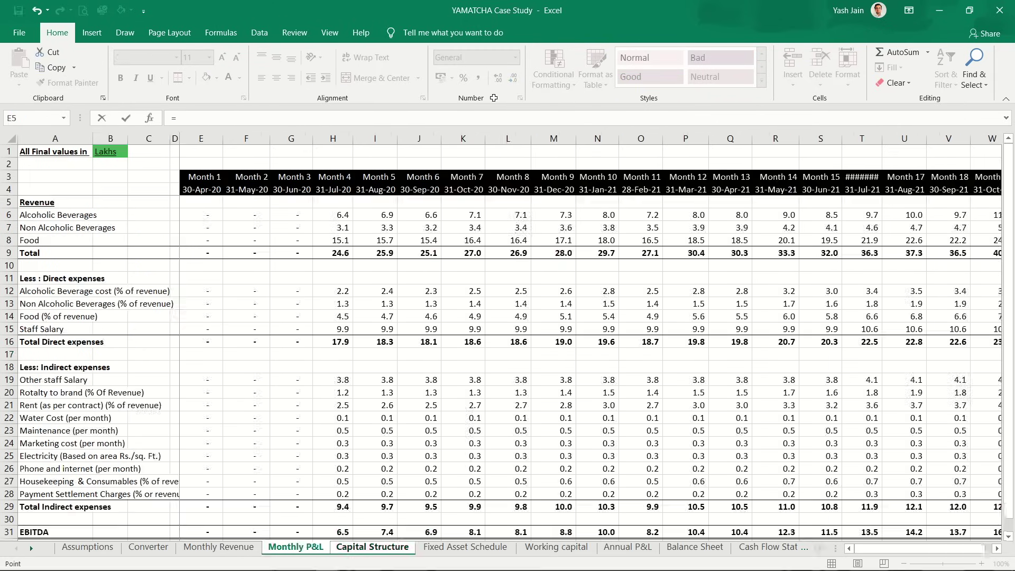
key(ctrl+Page_Up)
key(ctrl+Page_Up)
key(ctrl+Page_Up)
click(450, 475)
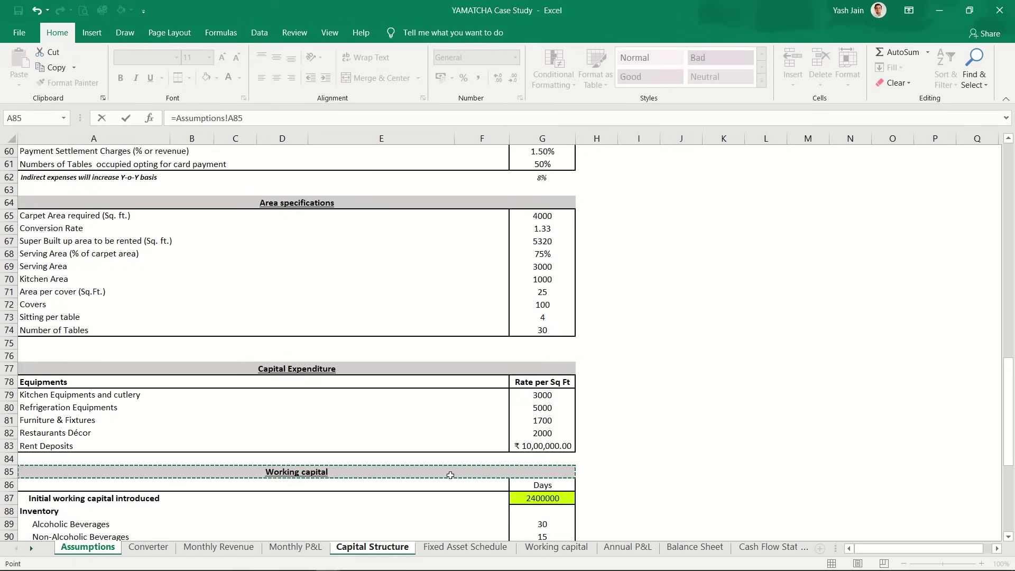
key(Down)
key(Down)
key(Down)
key(Down)
key(Down)
key(Down)
key(Down)
key(Down)
key(Down)
key(Down)
key(Down)
key(Down)
key(Down)
key(Down)
key(Down)
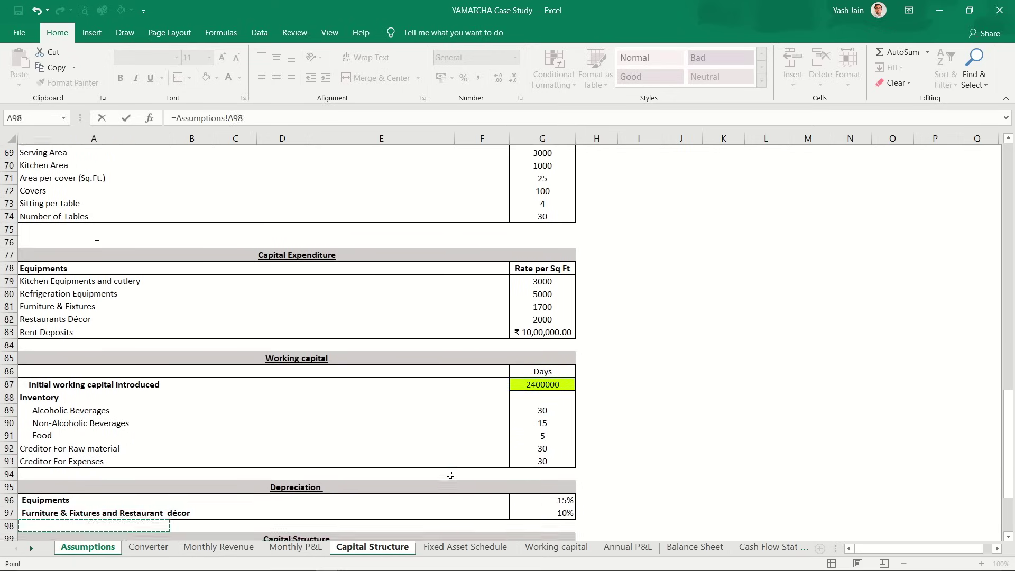
key(Right)
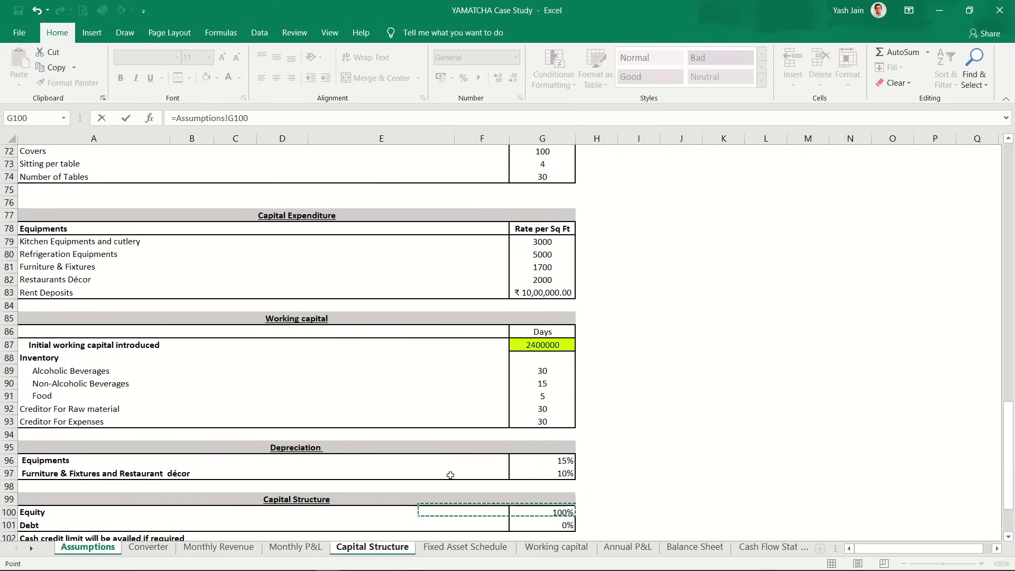
key(Return)
Step: Enter =B17*C14 in C17 so equity capital comes to 225.0
key(Up)
key(Right)
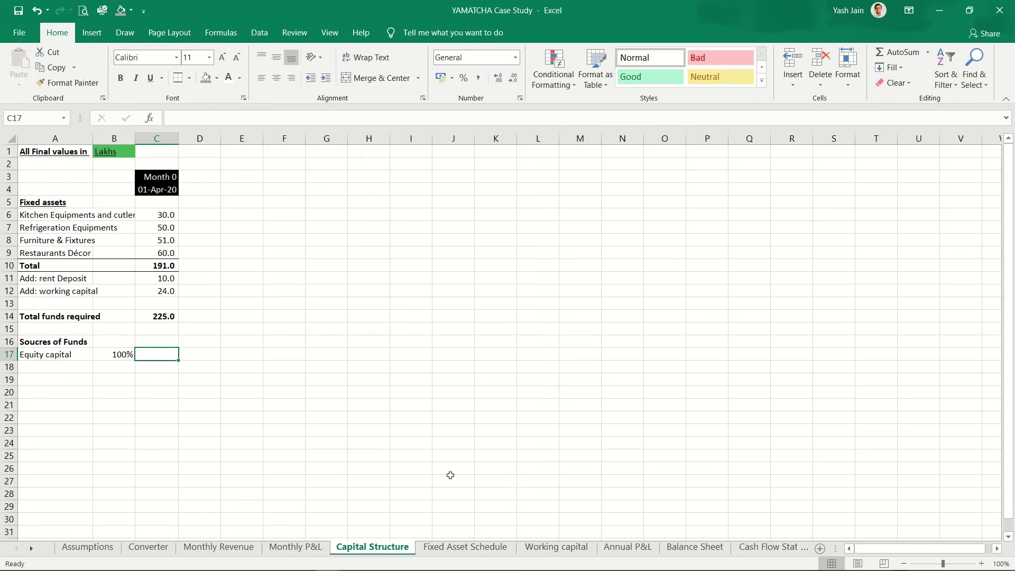
text(=)
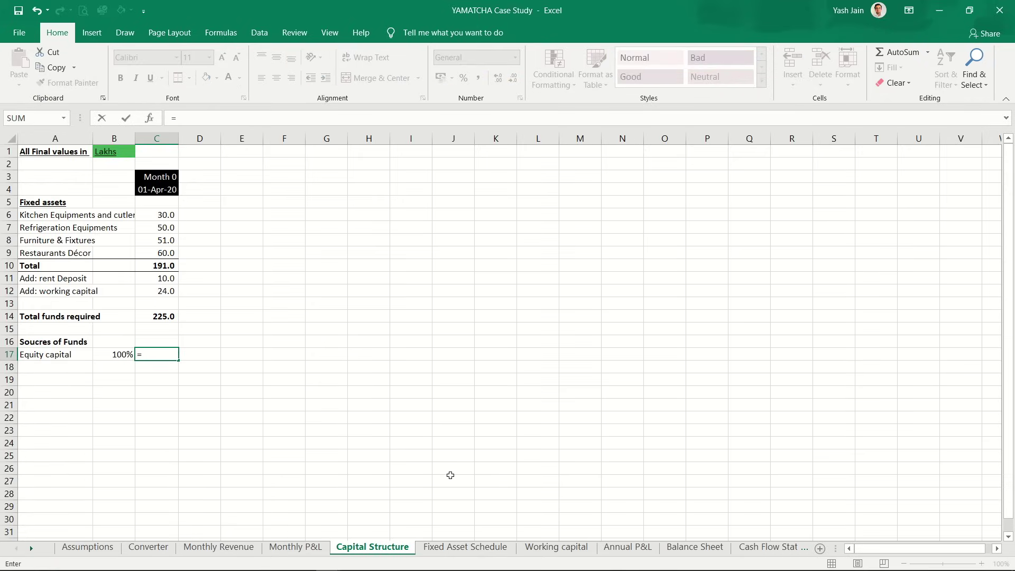
key(Up)
key(Up)
key(Down)
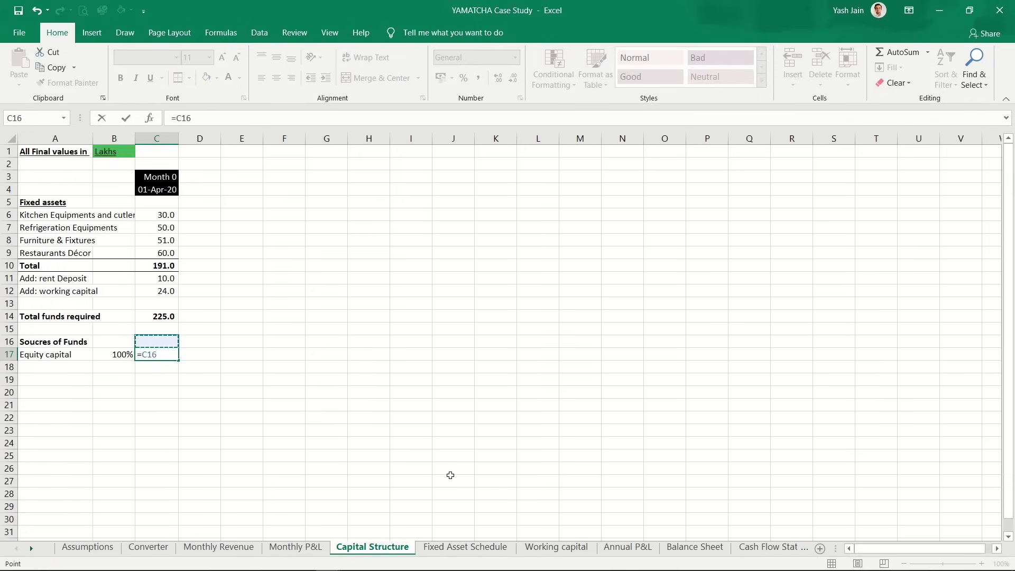
key(Left)
key(Down)
text(*)
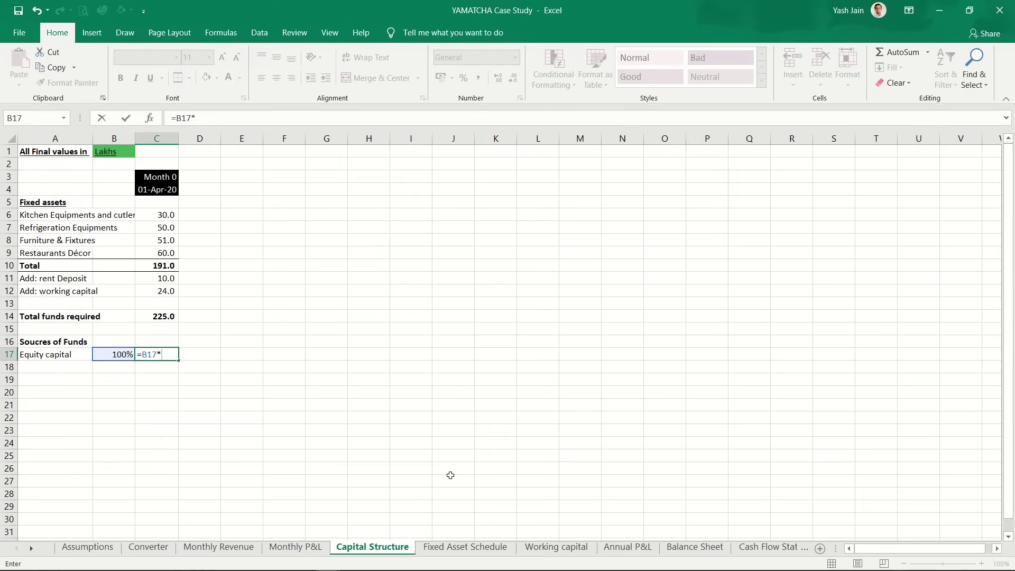
key(Up)
key(Up)
key(Up)
key(Return)
key(Left)
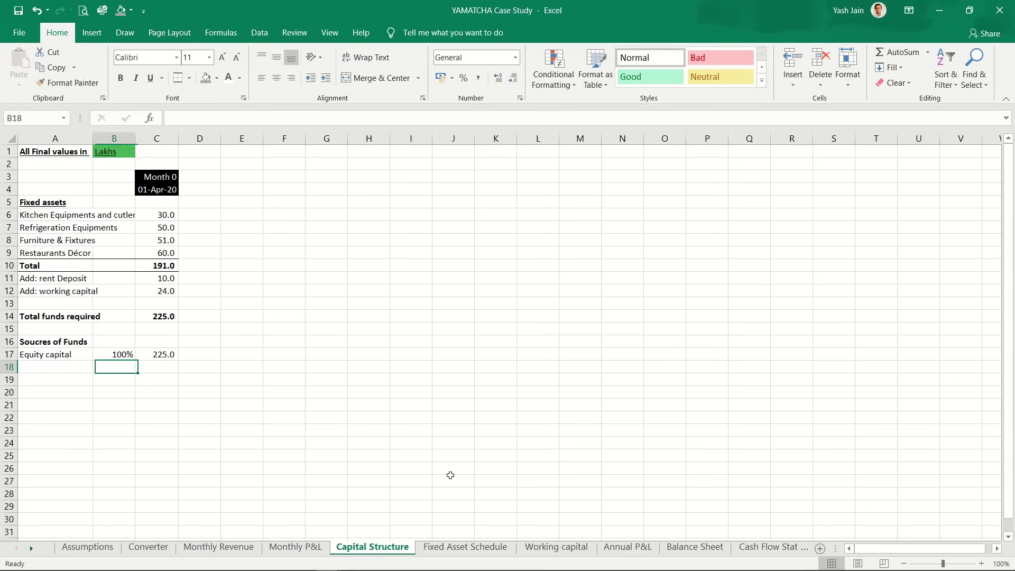
key(Left)
Step: Enter the unbolded label 'Debt' in A18
text(deb)
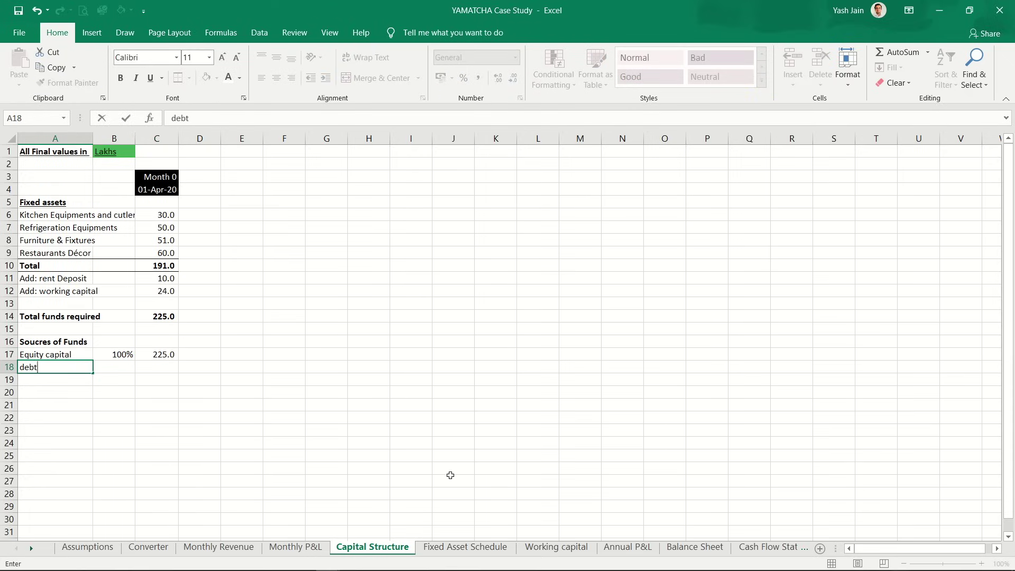
text(t)
key(ctrl+Return)
key(ctrl+b)
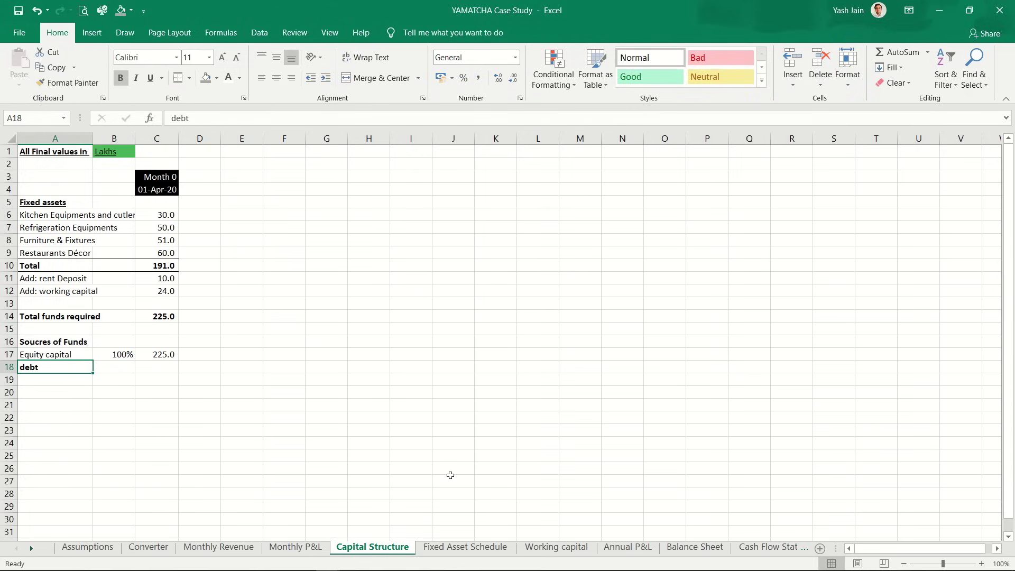
key(ctrl+b)
text(Debt)
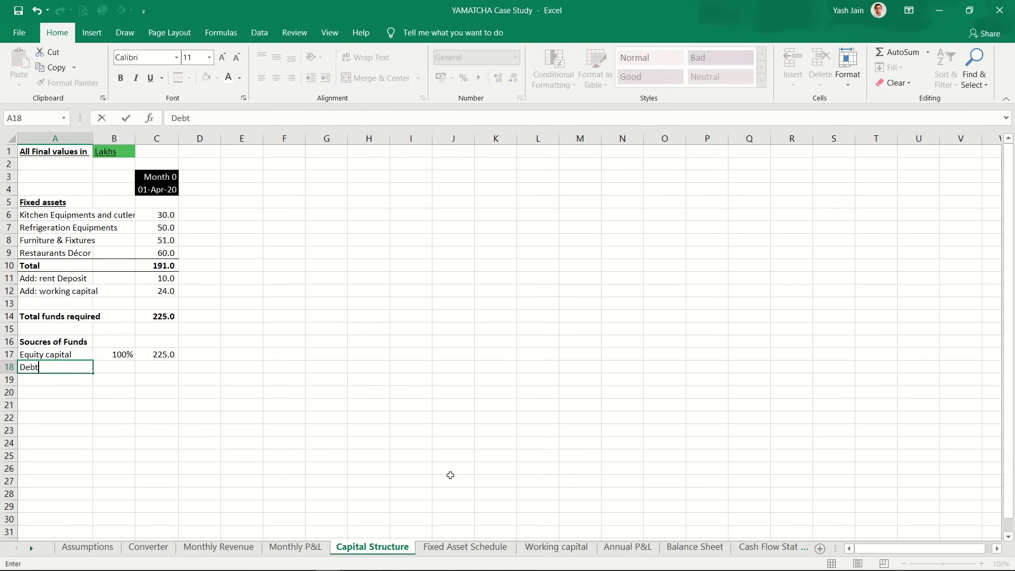
key(Return)
key(Right)
key(Up)
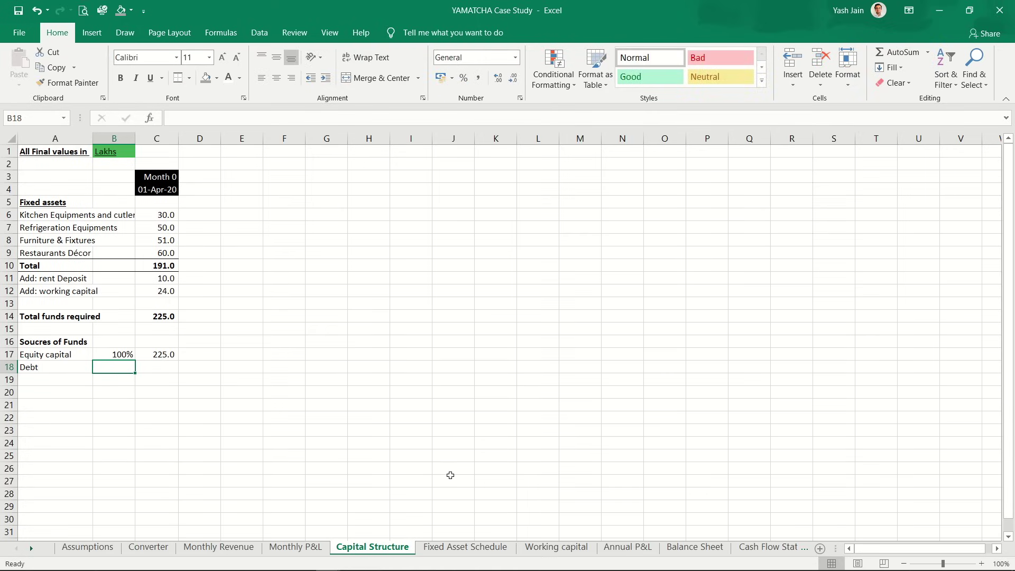
Step: Set the debt share in B18 to =1-B17, giving 0%
text(1-)
text(=)
text(1+-)
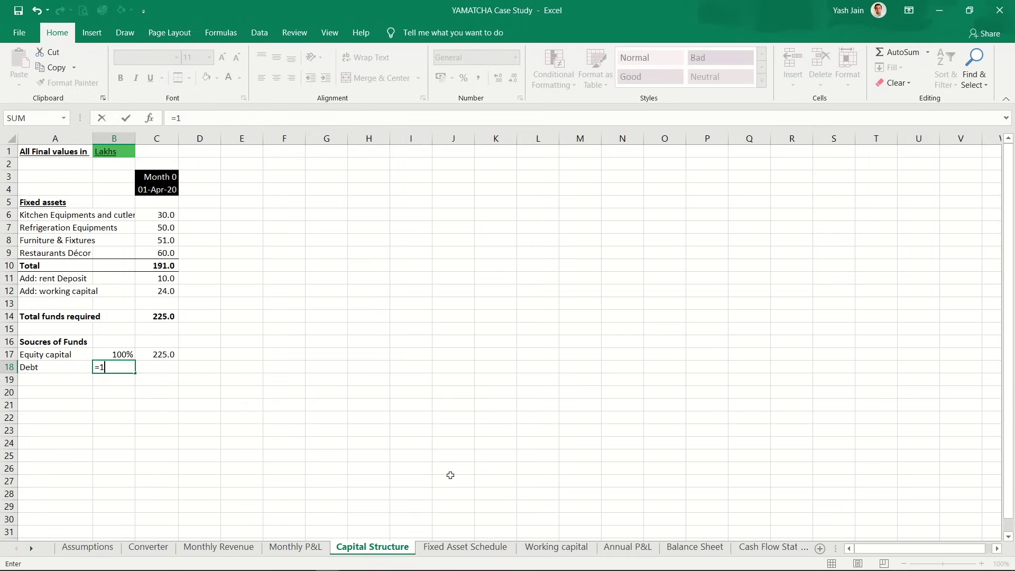
key(BackSpace)
key(BackSpace)
text(-)
key(Up)
key(shift+Return)
key(Down)
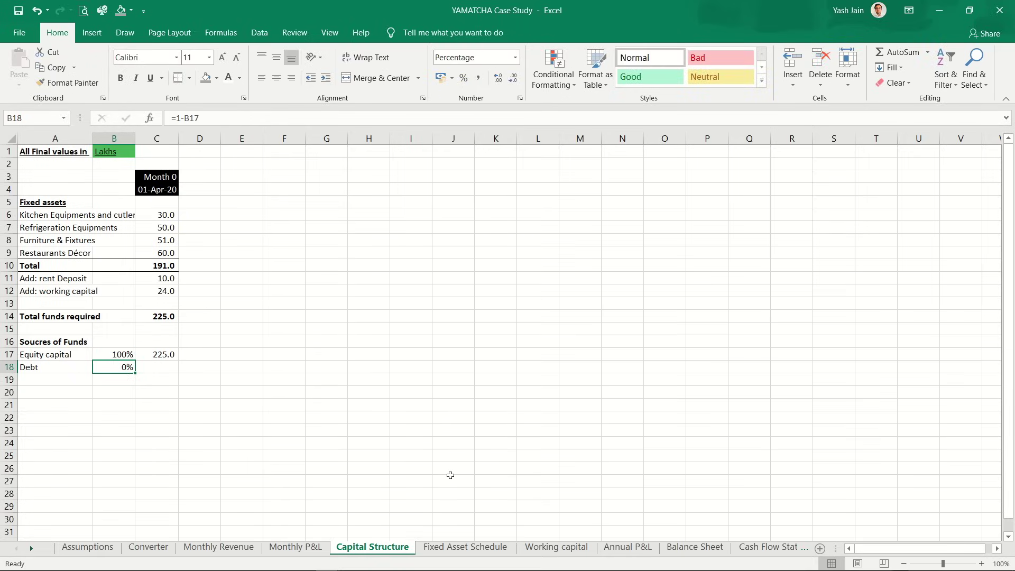
Step: Enter the debt amount formula =B18*C14 in C18, showing a dash
key(Right)
key(Up)
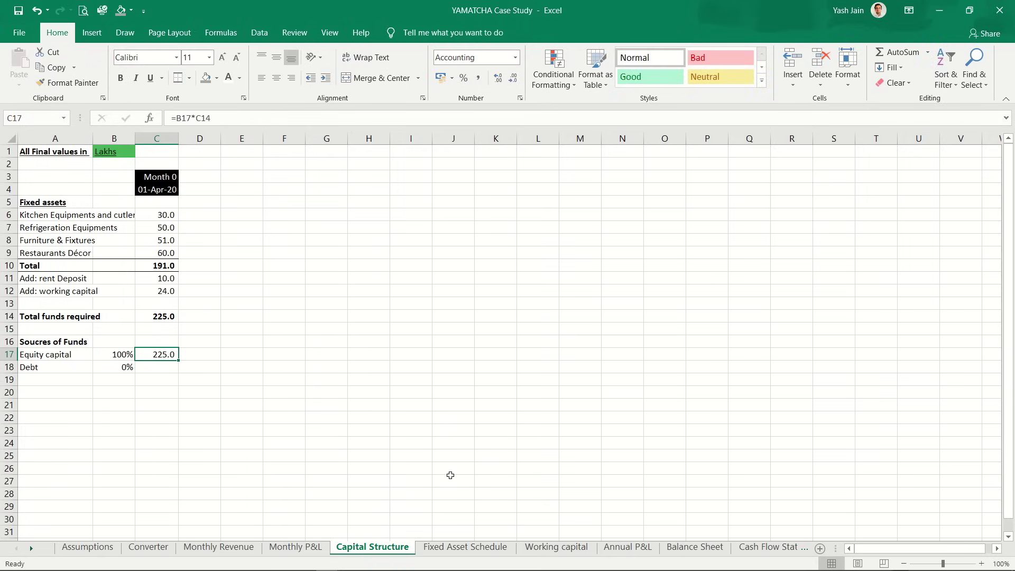
key(ctrl+c)
key(Down)
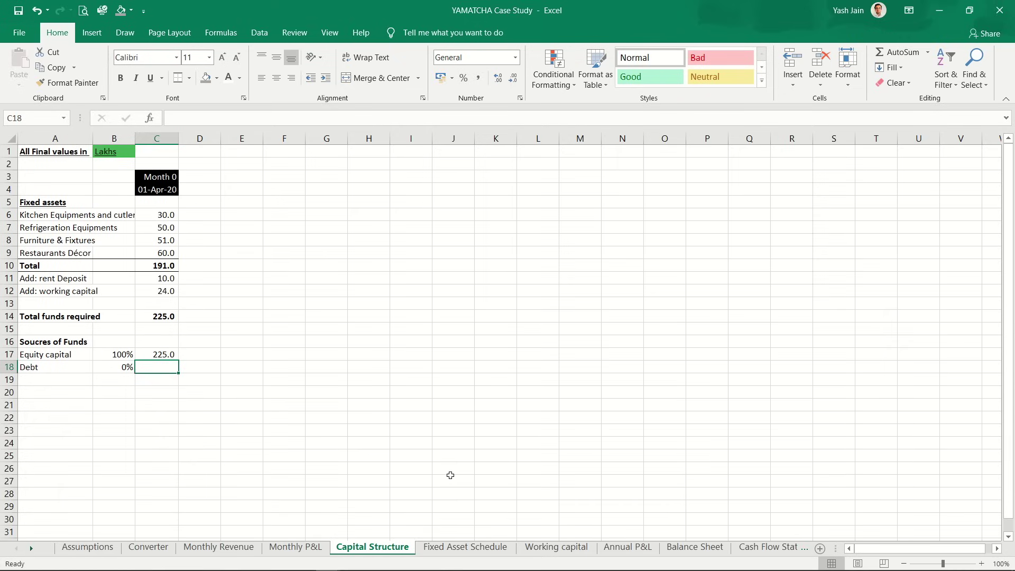
text(=)
key(Left)
text(*)
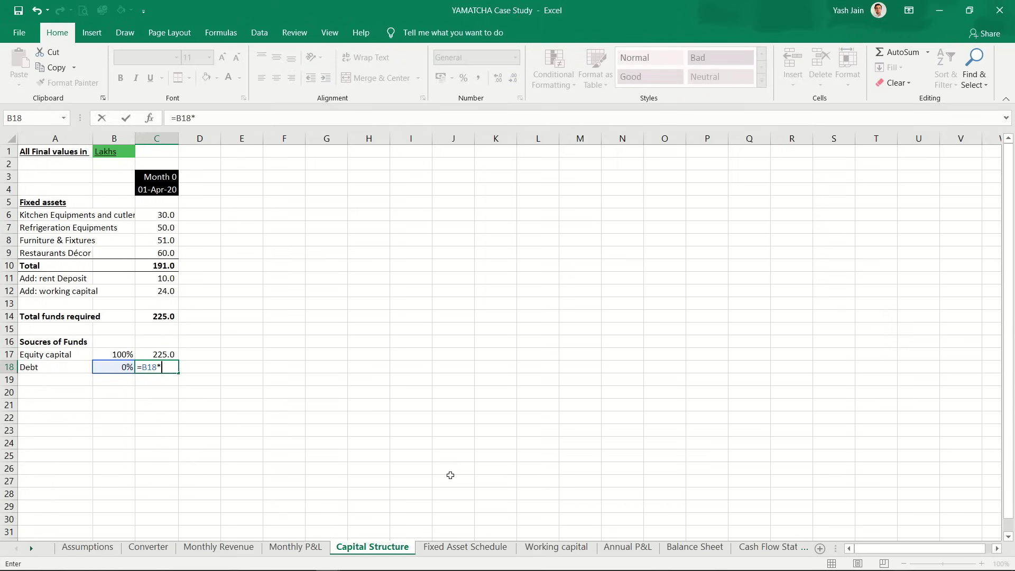
key(Up)
key(Up)
key(Up)
key(Up)
key(Return)
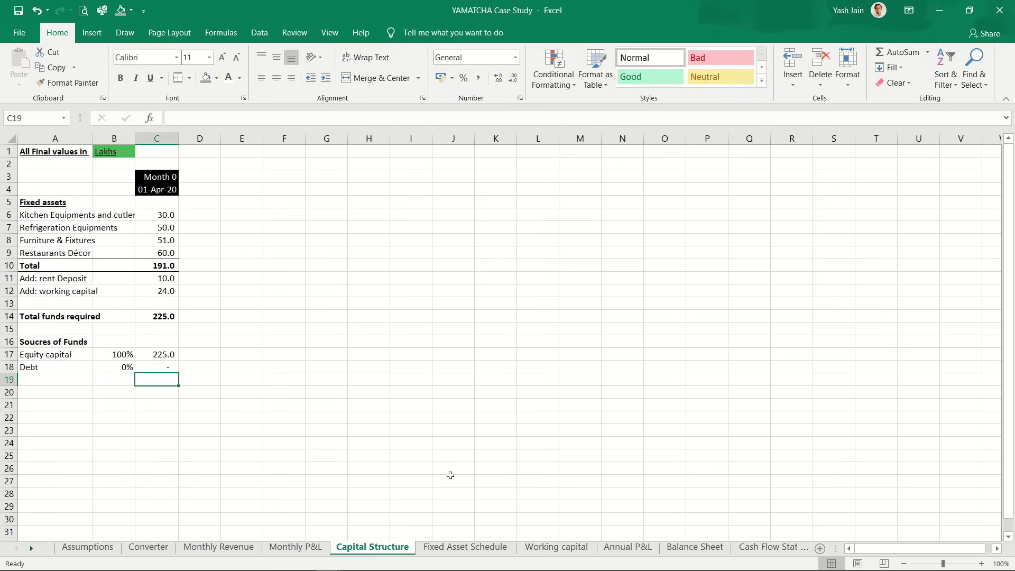
key(Left)
key(Left)
key(Up)
key(Up)
key(Up)
key(Up)
key(Up)
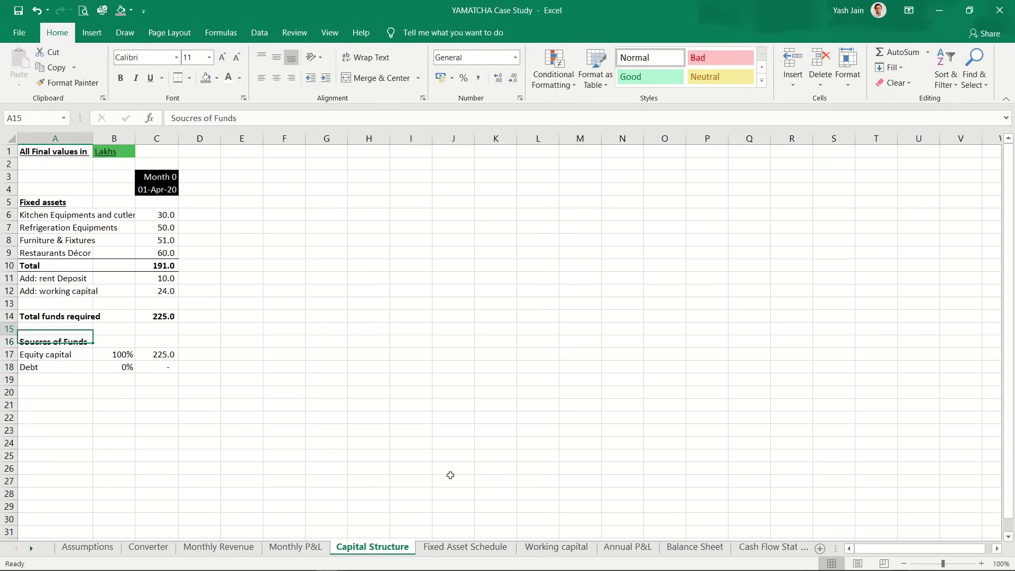
Step: Start typing the label 'Total funds contributed' in A20
key(Down)
key(Down)
key(Down)
key(Down)
key(Down)
key(Down)
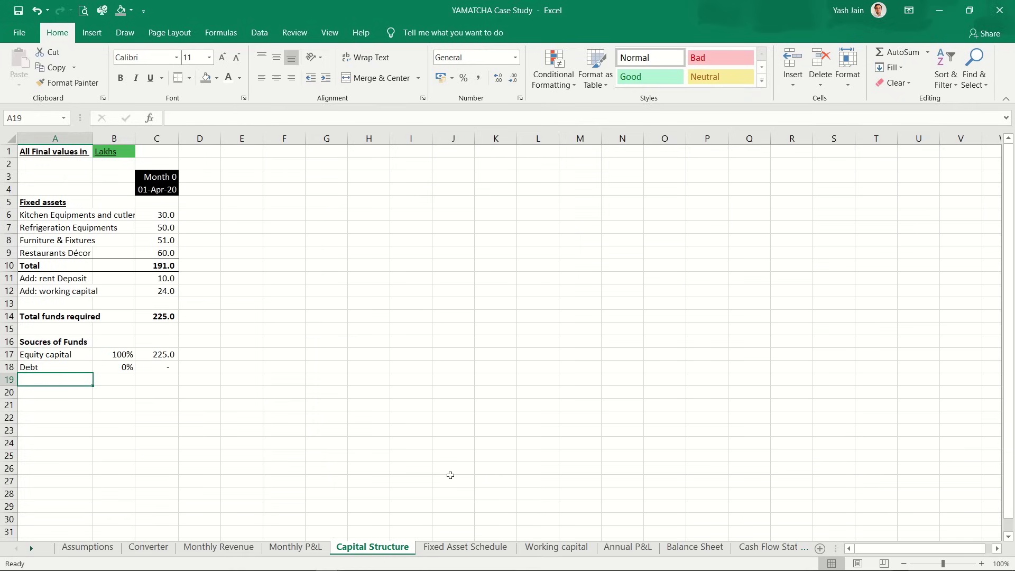
text(Tpta)
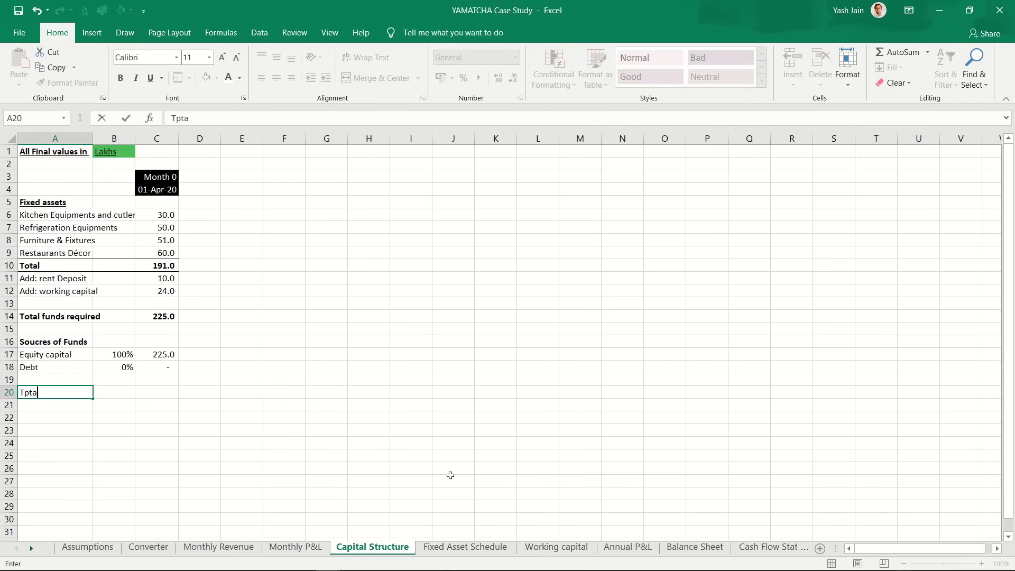
key(BackSpace)
key(BackSpace)
key(BackSpace)
text(otal funds contributed)
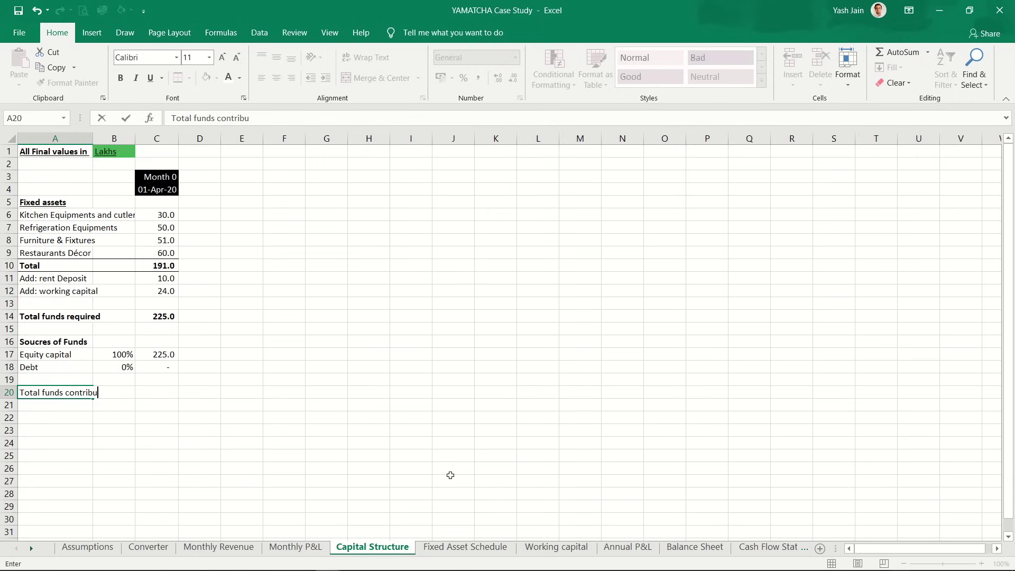
Step: Confirm the 'Total funds contributed' label and make row 20 bold
key(Return)
key(Up)
key(shift+Right)
key(shift+Right)
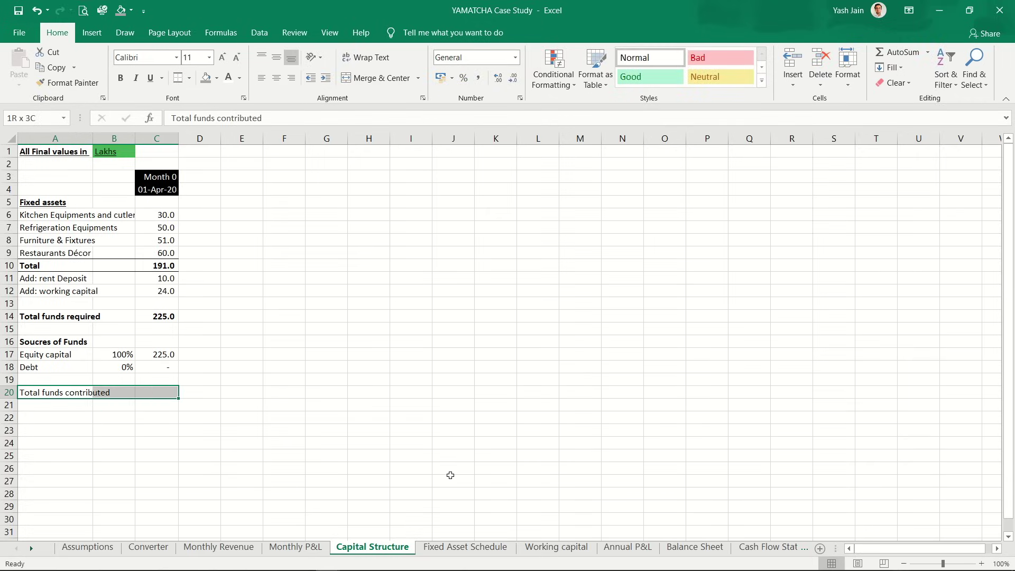
key(ctrl+b)
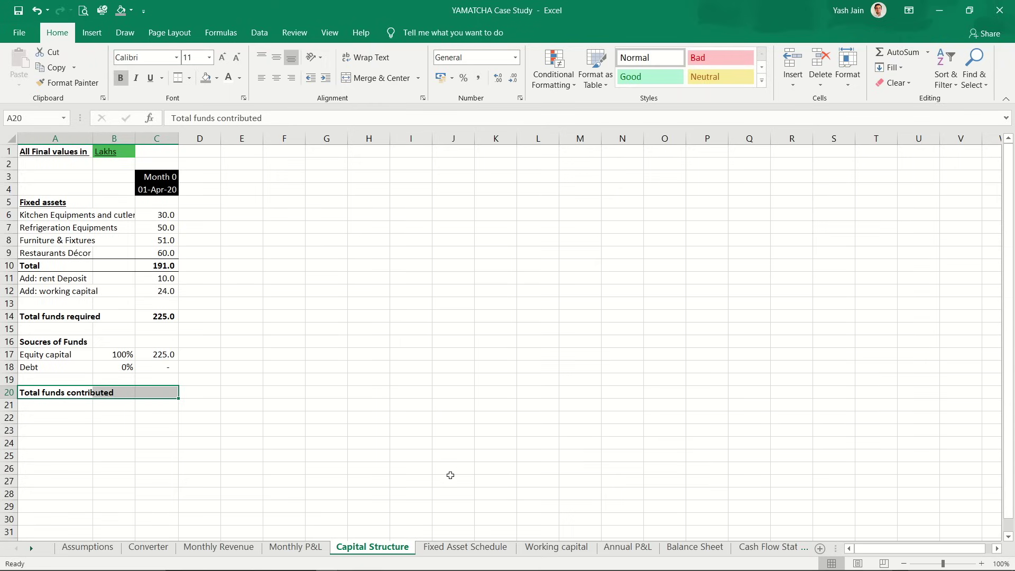
Step: Enter =C17+C18 in C20 so total funds contributed shows 225.0
key(Right)
key(Right)
text(=)
key(Right)
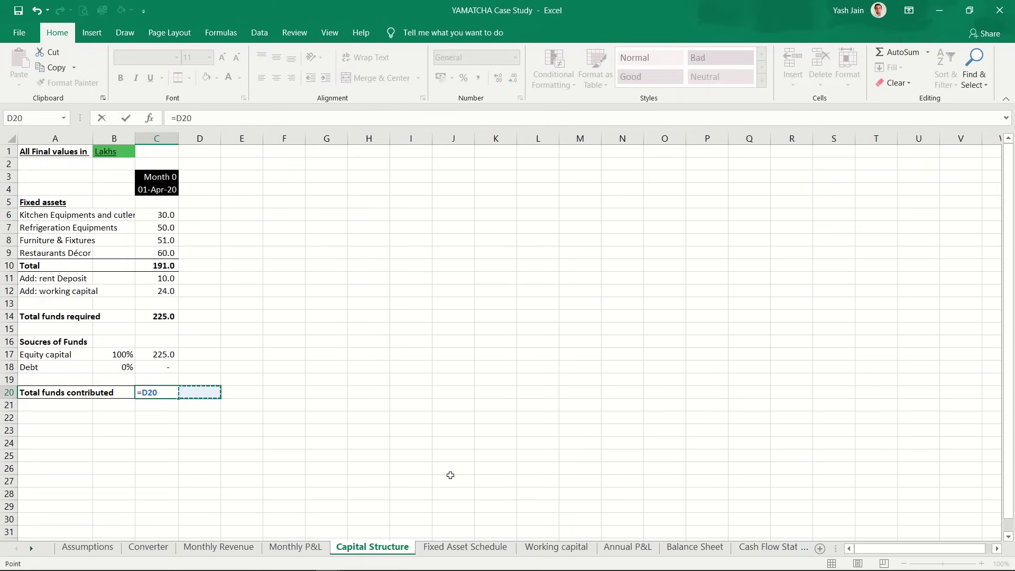
key(Up)
key(Up)
key(Left)
key(Up)
key(Up)
key(Up)
key(Down)
key(Down)
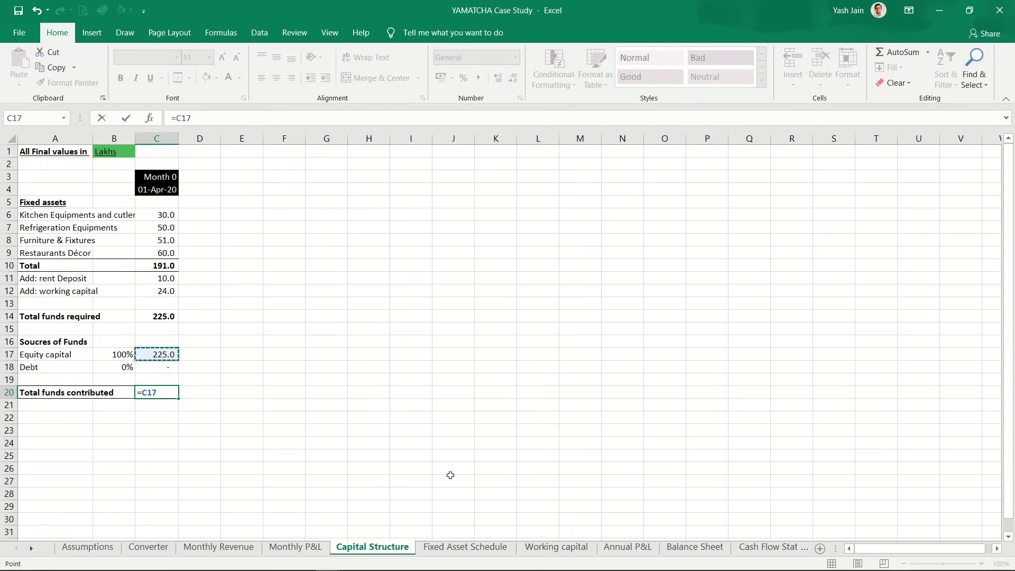
text(+)
key(Up)
key(Up)
key(Return)
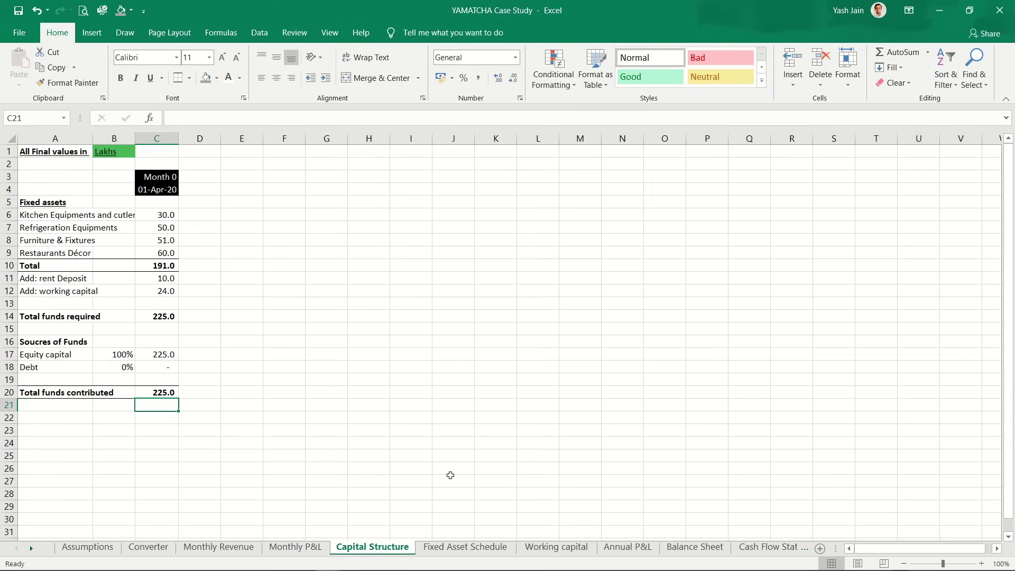
key(Up)
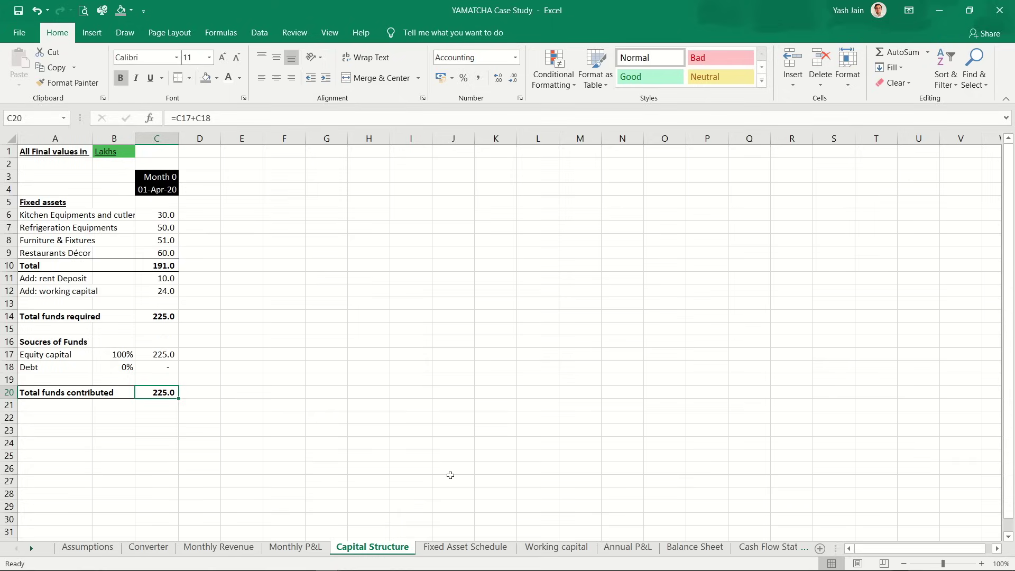
Step: Go to the Fixed Asset Schedule sheet and select cell A4 under the Year 1–3 headers
key(ctrl+Page_Down)
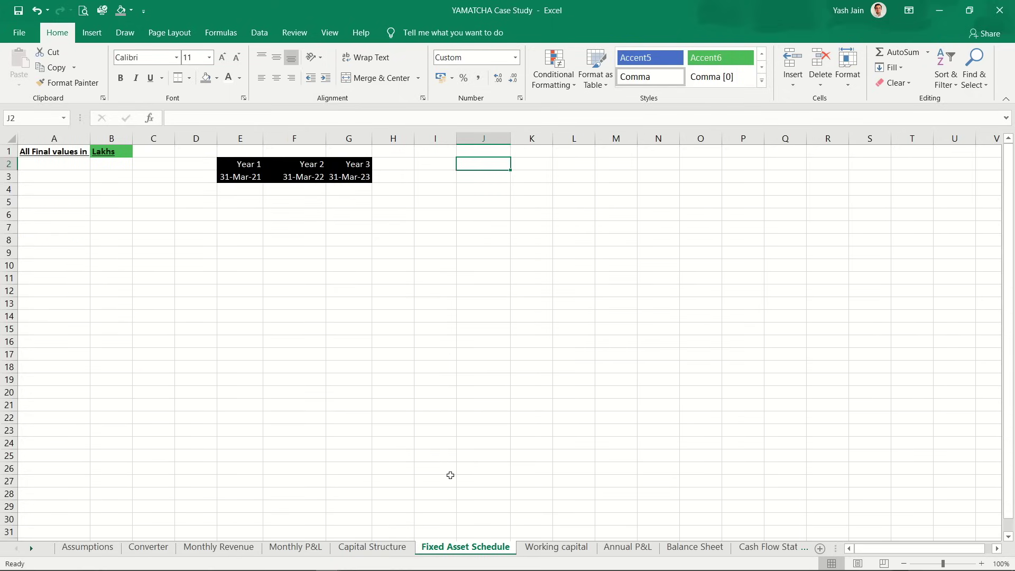
key(ctrl+Page_Up)
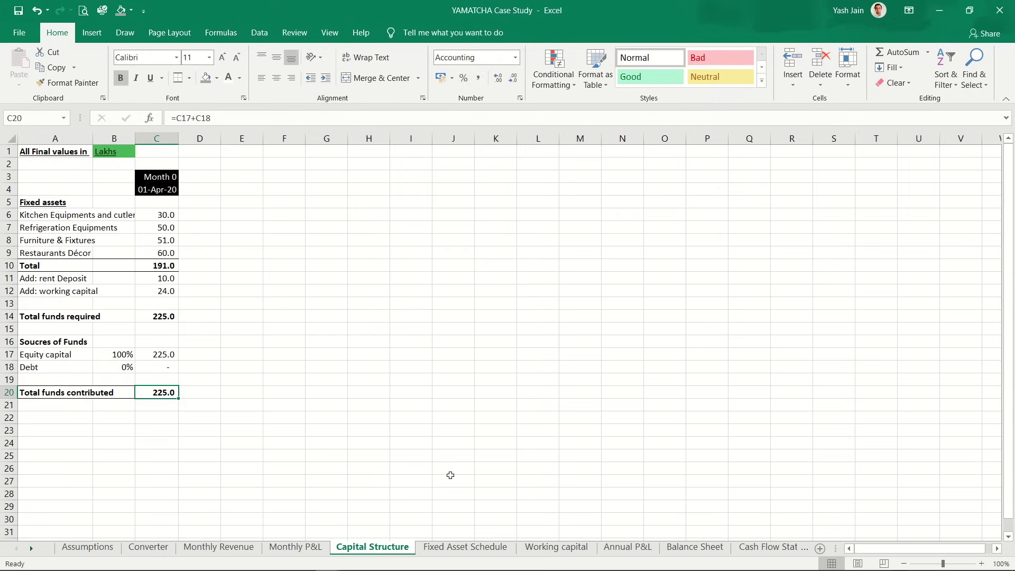
key(ctrl+Page_Down)
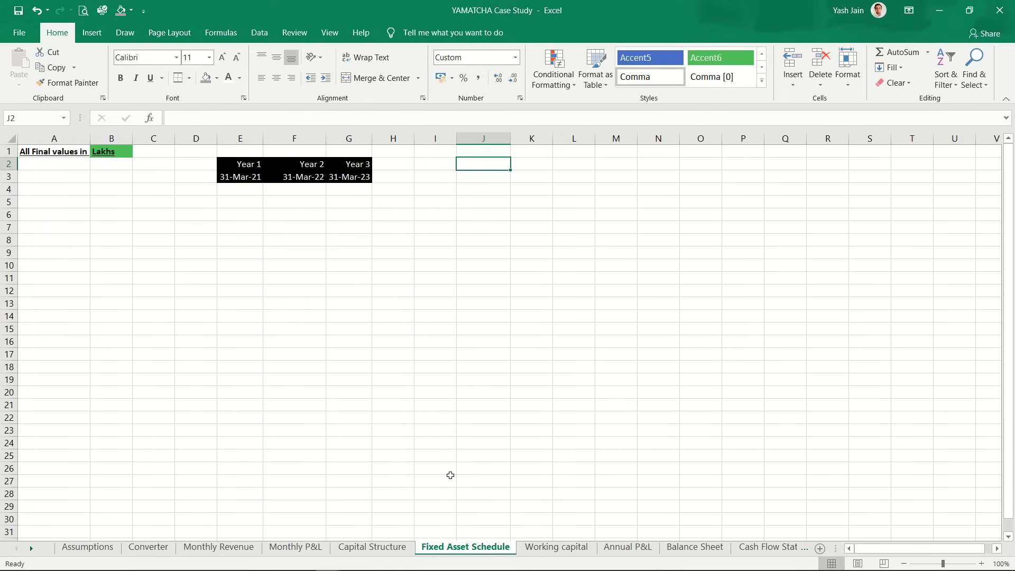
key(Left)
key(Left)
key(Left)
key(Left)
key(Left)
key(Left)
key(Left)
key(Left)
key(Left)
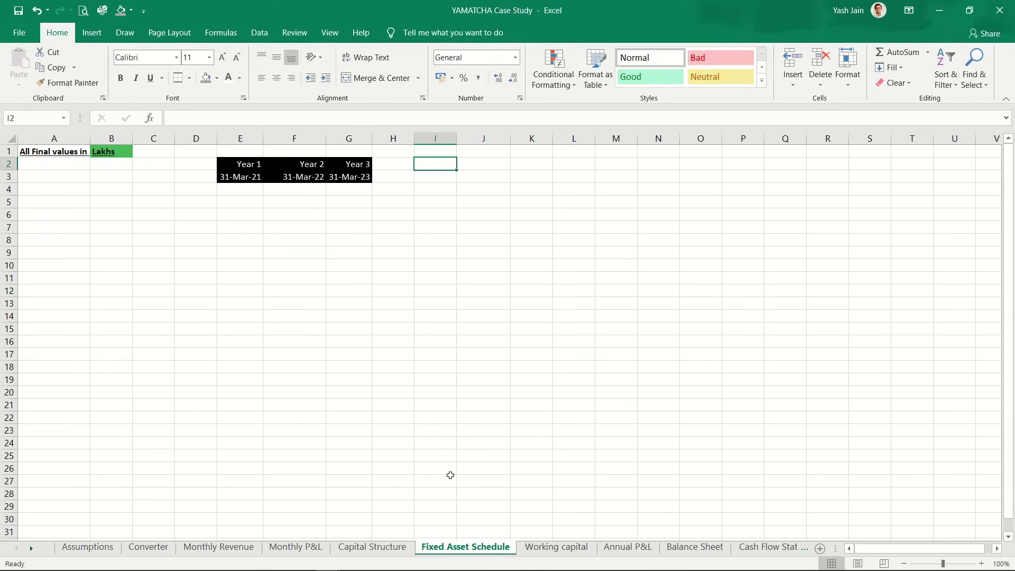
key(Down)
key(Down)
key(Up)
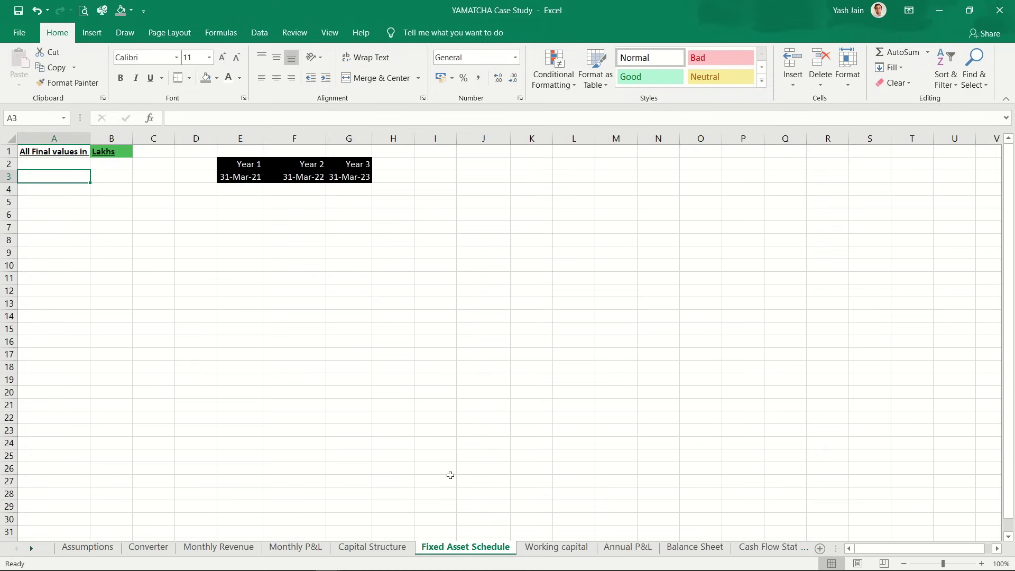
key(Down)
key(Up)
key(Down)
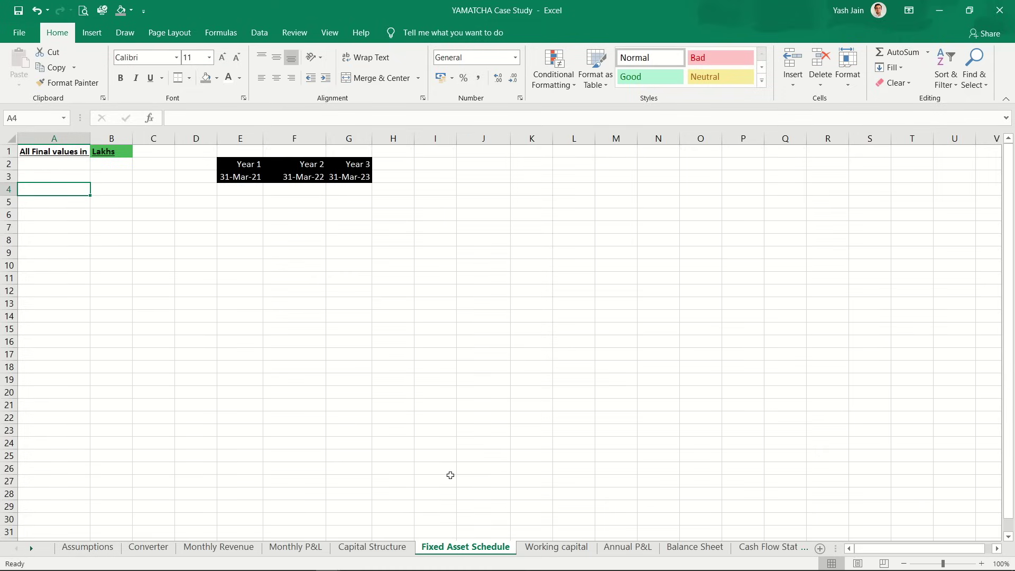
key(Up)
key(Down)
Step: Link A4 to the Capital Structure kitchen equipment label, bold and underlined
text(=)
key(ctrl+Page_Up)
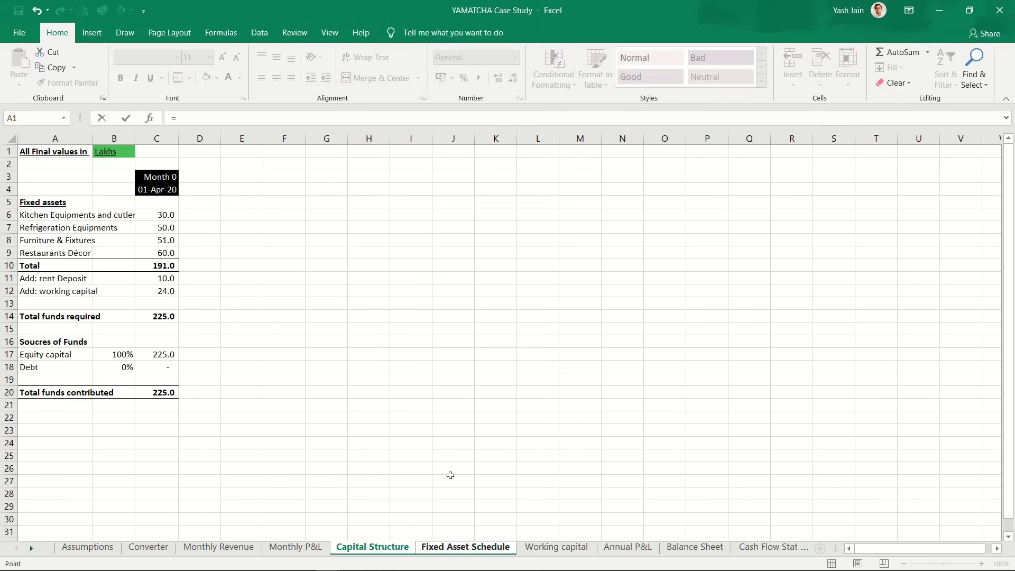
click(33, 219)
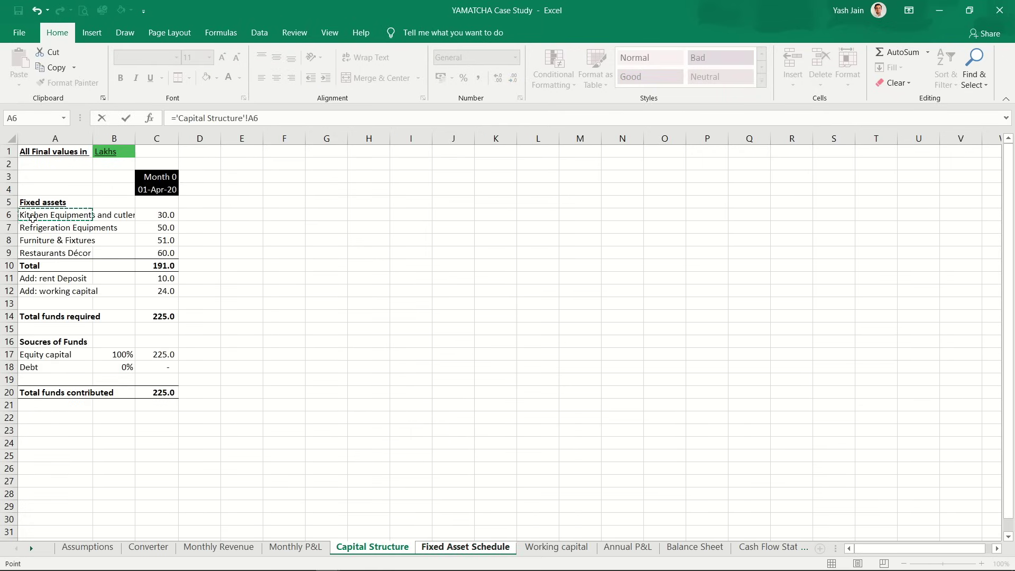
key(Return)
key(ctrl+b)
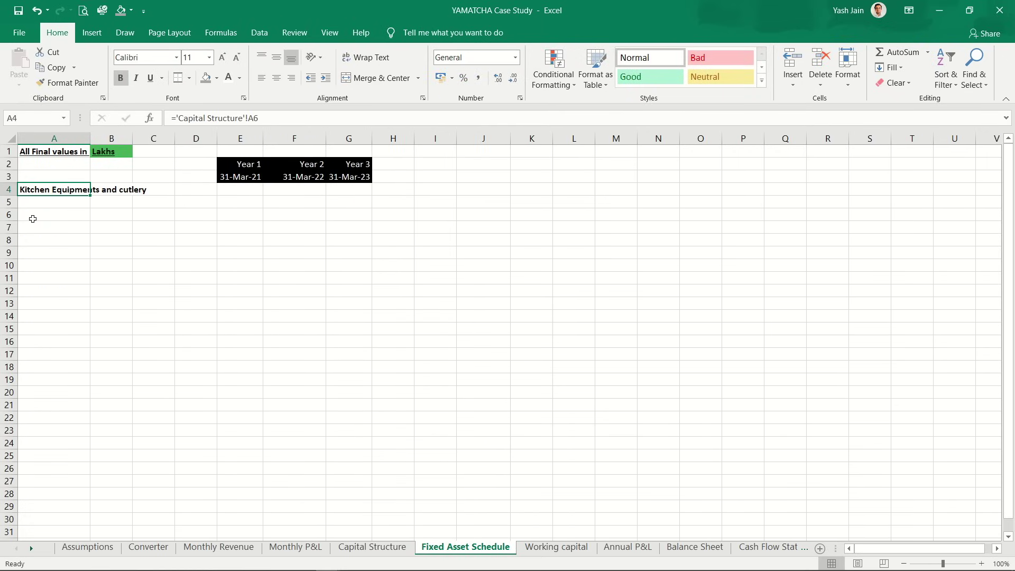
key(ctrl+u)
key(Down)
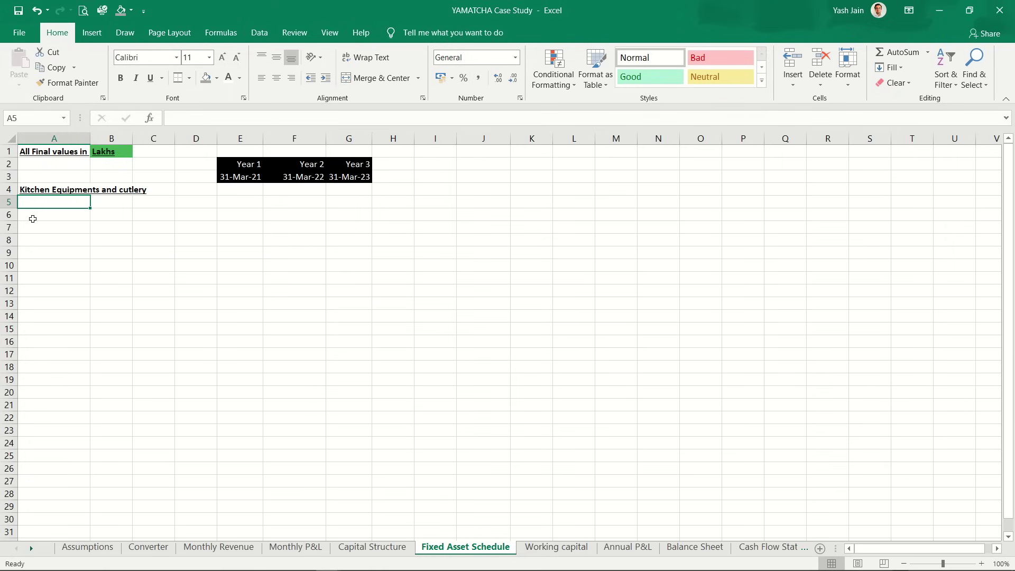
key(Down)
key(Down)
key(Down)
key(Down)
key(Down)
key(Down)
key(Down)
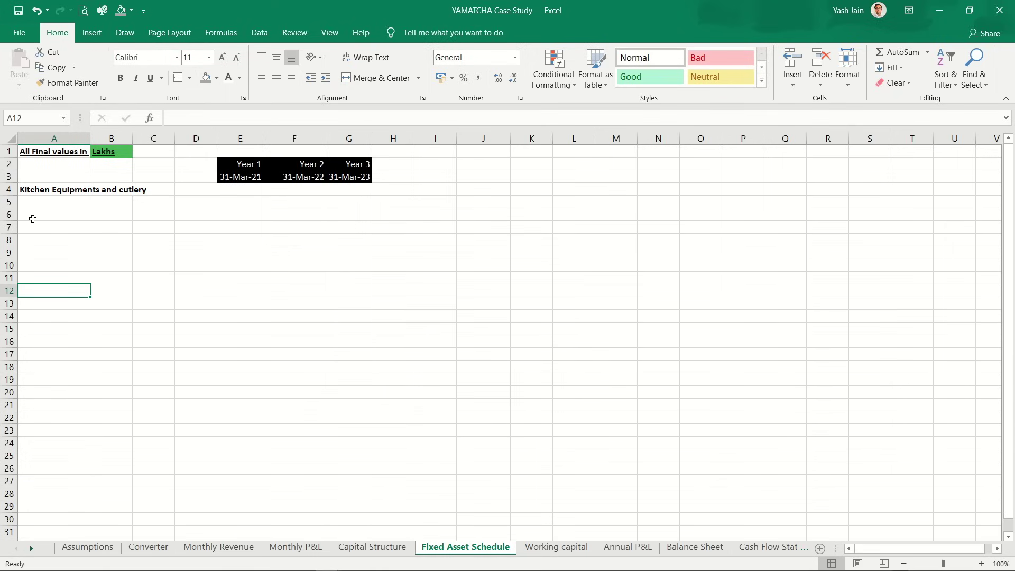
Step: Link A12 to the Refrigeration Equipments label on Capital Structure and make it bold
text(=)
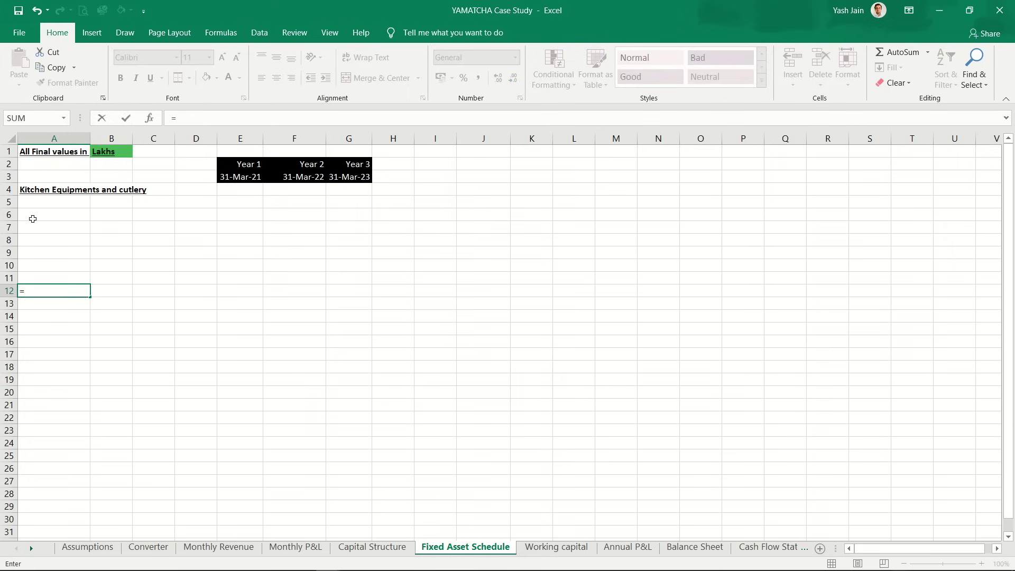
key(ctrl+Page_Up)
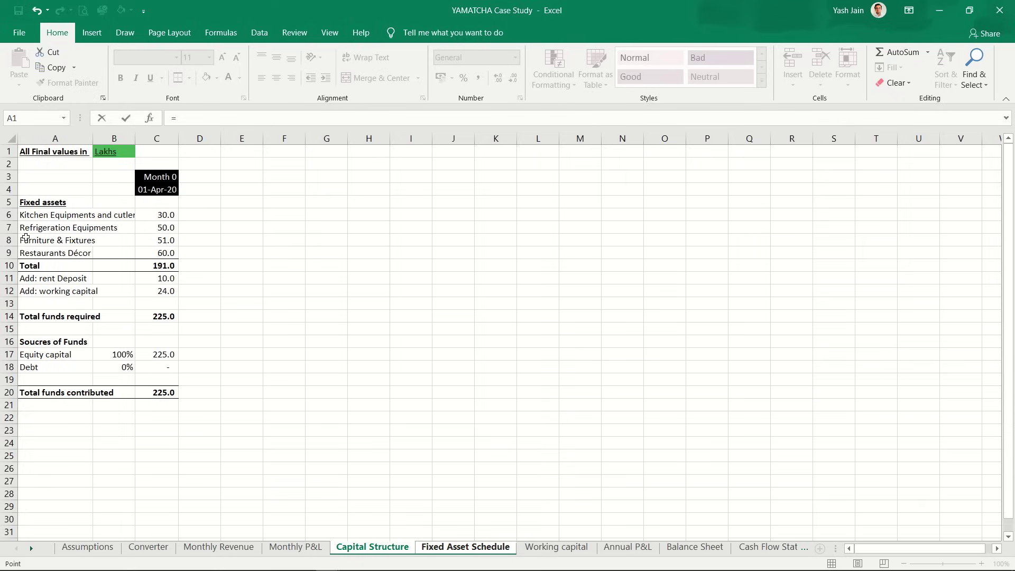
click(26, 228)
key(Return)
key(Up)
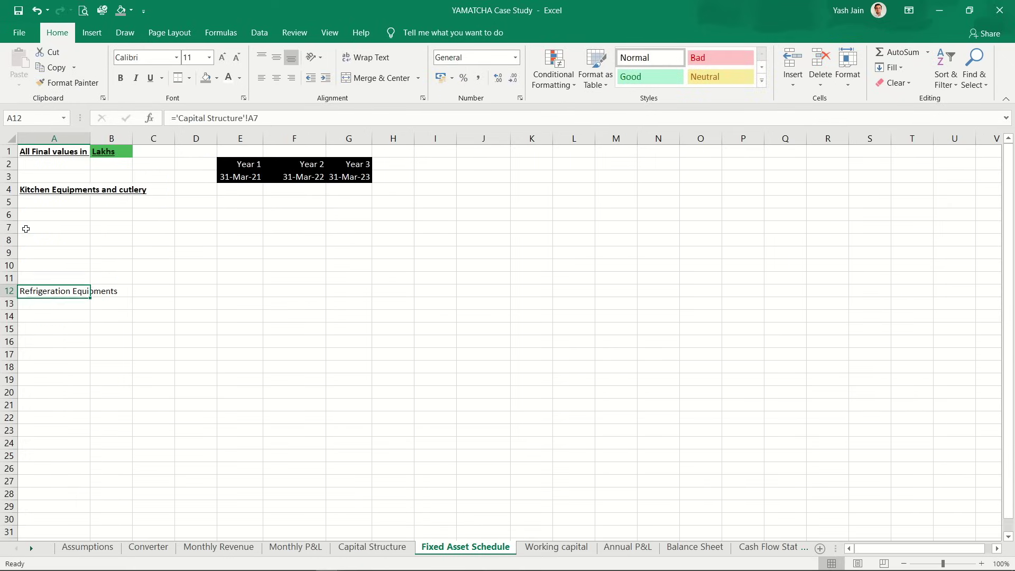
key(ctrl+b)
key(Down)
key(Down)
key(Down)
key(Down)
key(Down)
key(Down)
key(Down)
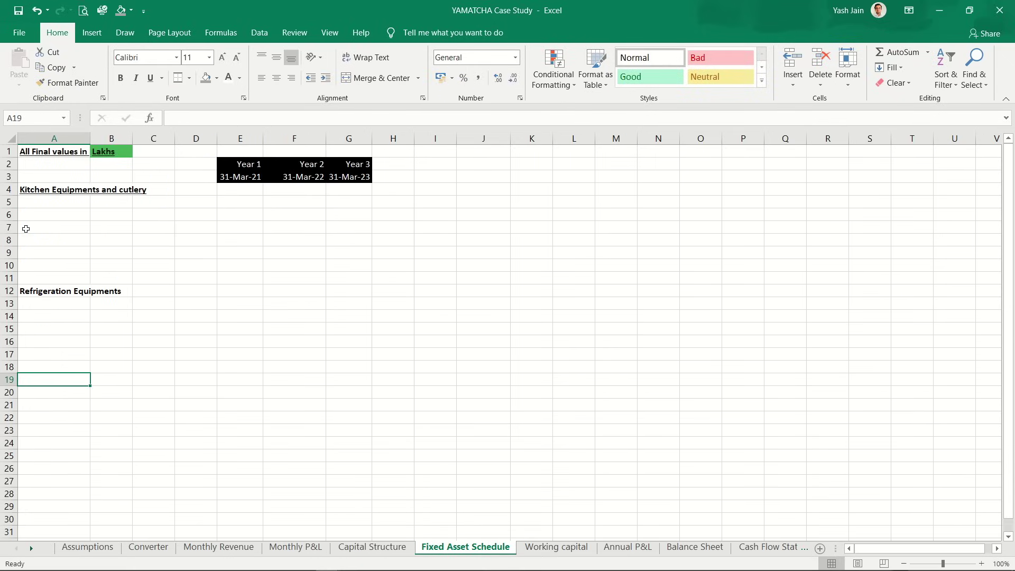
Step: Link A19 to Furniture & Fixtures and A26 to Restaurants Décor, bolding Restaurants Décor
text(=)
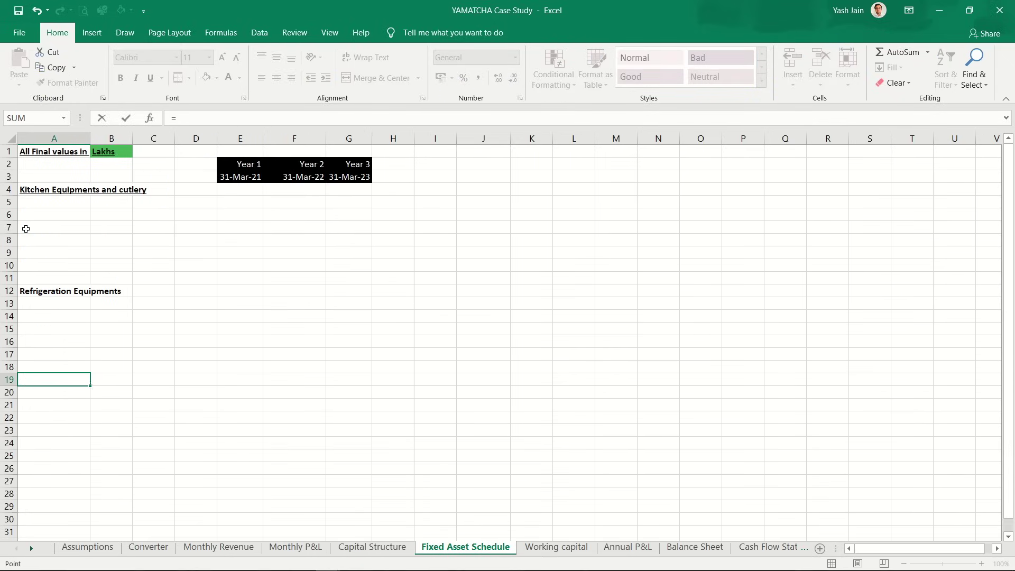
key(ctrl+Page_Up)
click(28, 240)
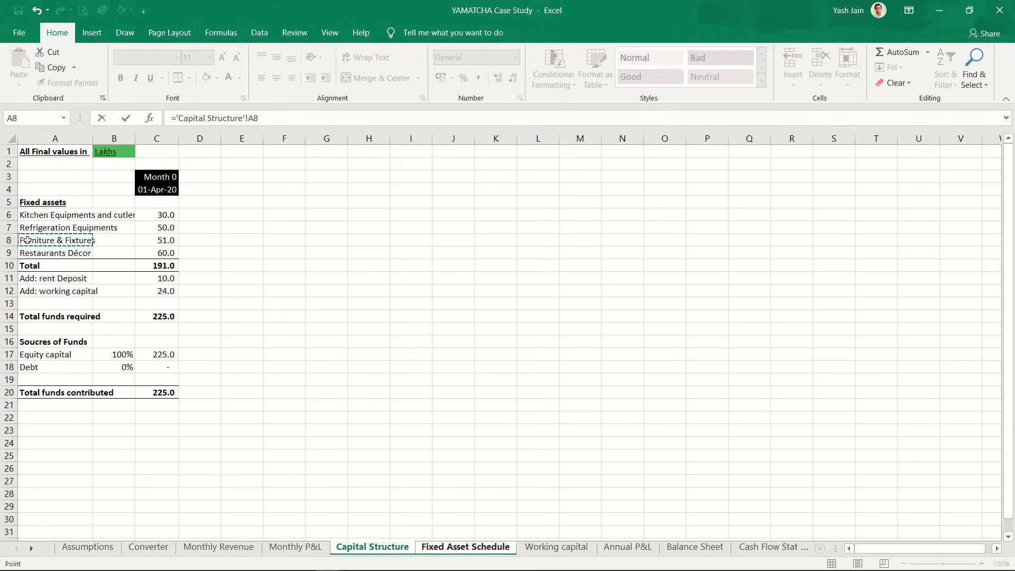
key(Return)
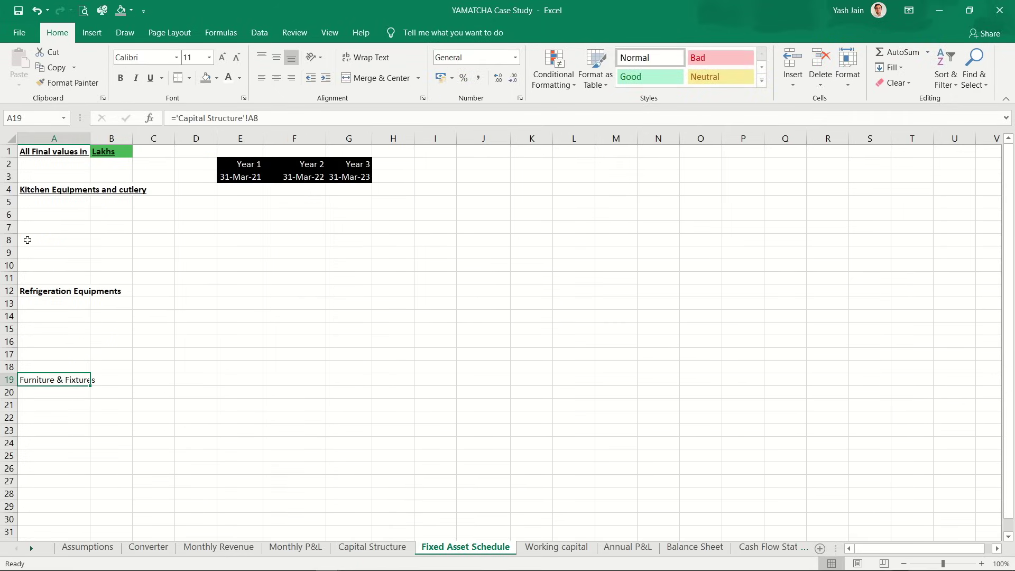
key(Down)
key(Down)
key(Down)
key(Down)
key(Down)
key(Down)
key(Down)
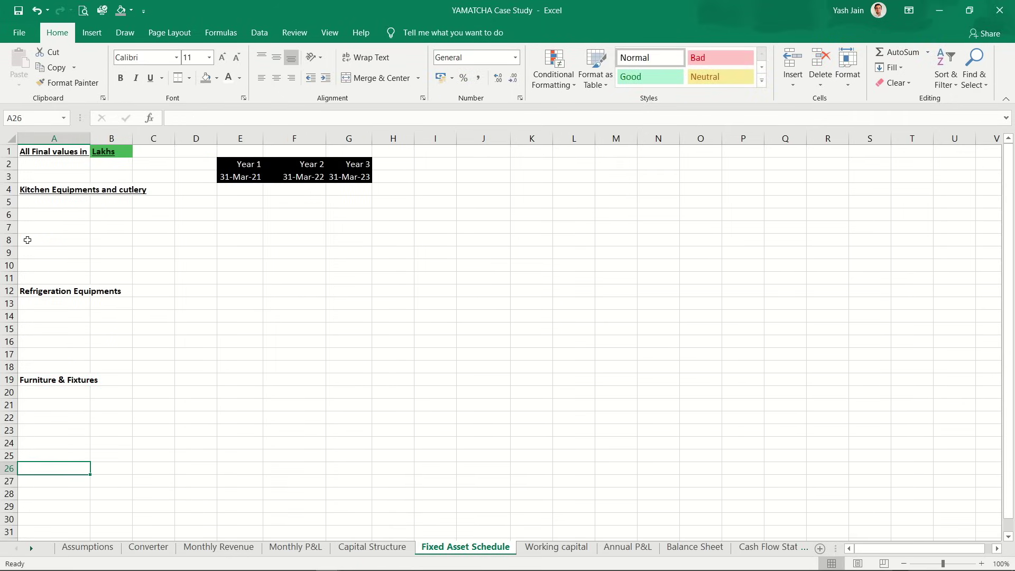
text(=)
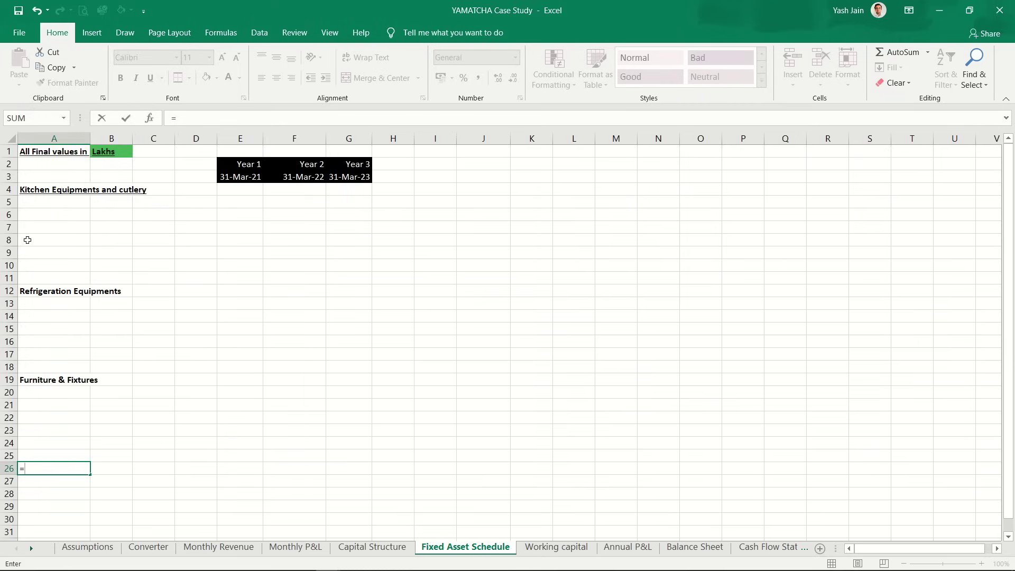
key(ctrl+Page_Up)
click(32, 253)
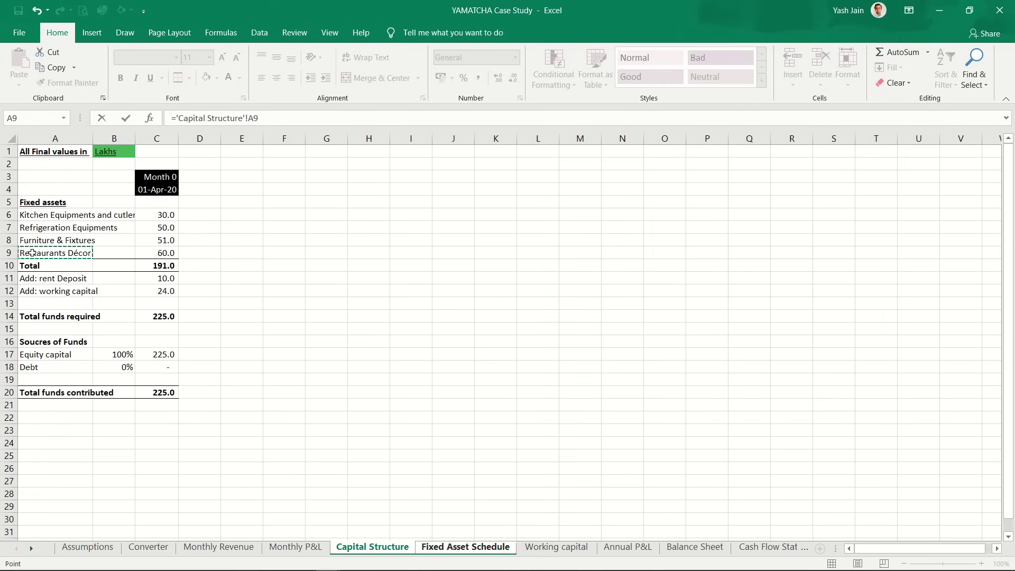
key(Return)
key(Up)
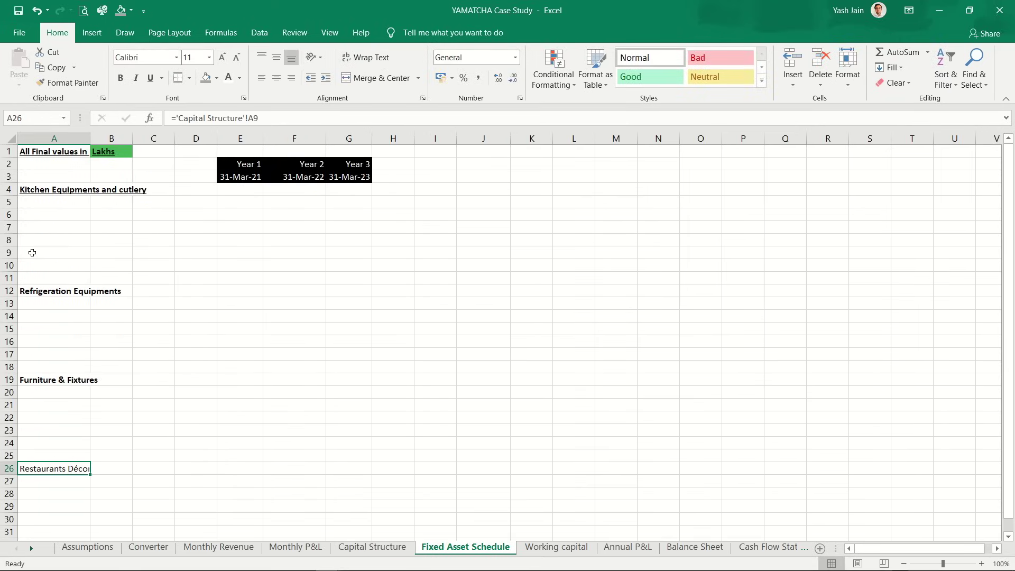
key(ctrl+b)
Step: Underline the Refrigeration Equipments, Furniture & Fixtures and Restaurants Décor headings
key(Up)
key(Up)
key(Up)
key(Up)
key(Up)
key(Up)
key(Up)
key(Up)
key(Up)
key(Up)
key(Up)
key(Up)
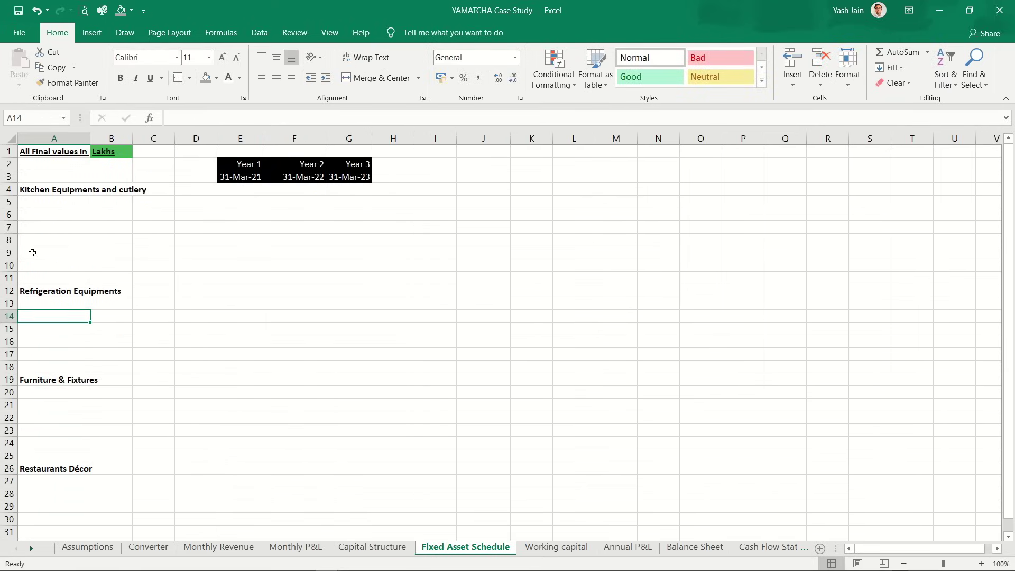
key(Up)
key(Up)
key(ctrl+u)
key(Down)
key(Down)
key(Down)
key(Down)
key(Down)
key(Down)
key(Down)
key(Down)
key(Up)
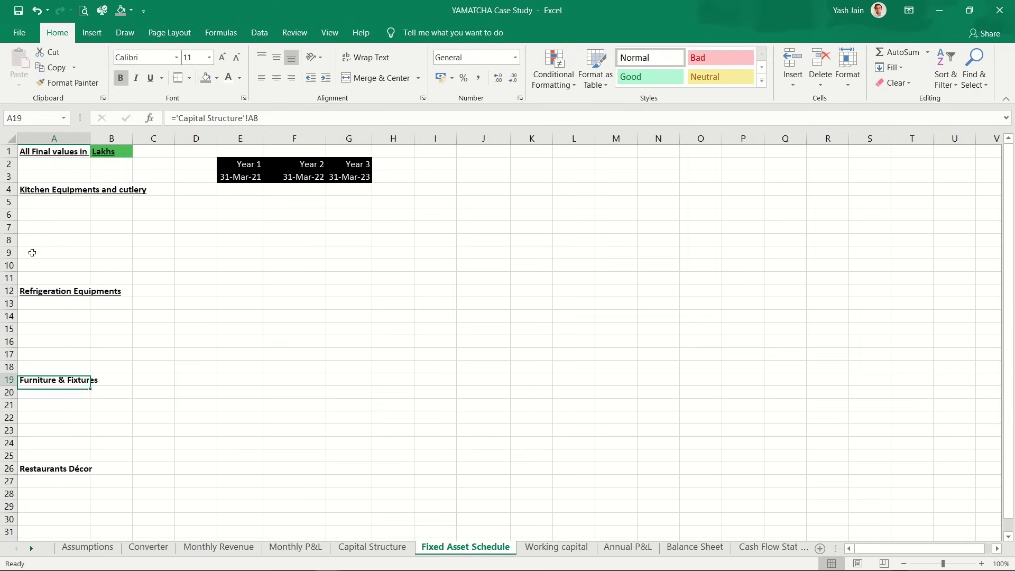
key(ctrl+u)
key(Down)
key(Down)
key(Down)
key(Down)
key(Down)
key(Down)
key(Down)
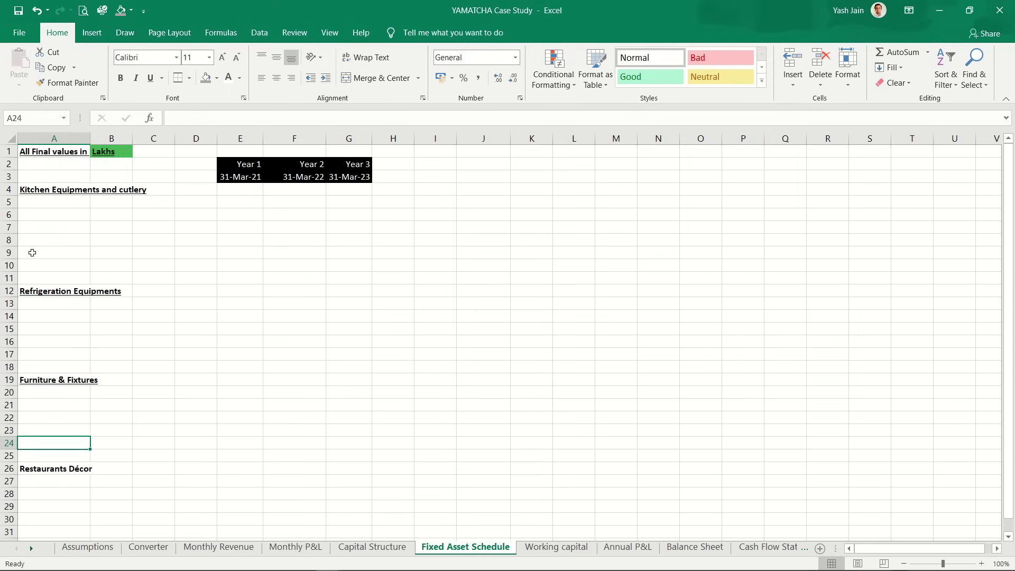
key(ctrl+u)
key(Up)
key(Up)
key(Up)
key(Up)
key(Up)
key(Up)
key(Up)
key(Up)
key(Up)
key(Up)
key(Up)
key(Up)
key(Up)
key(Up)
key(Up)
key(Up)
key(Up)
key(Up)
key(Up)
key(Up)
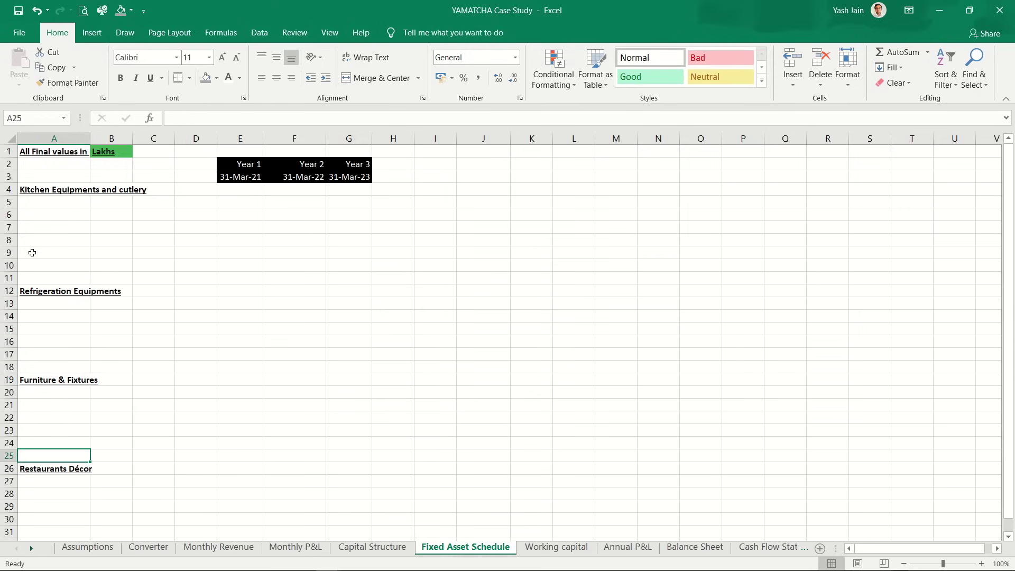
key(Right)
key(Right)
key(Right)
key(Right)
key(Right)
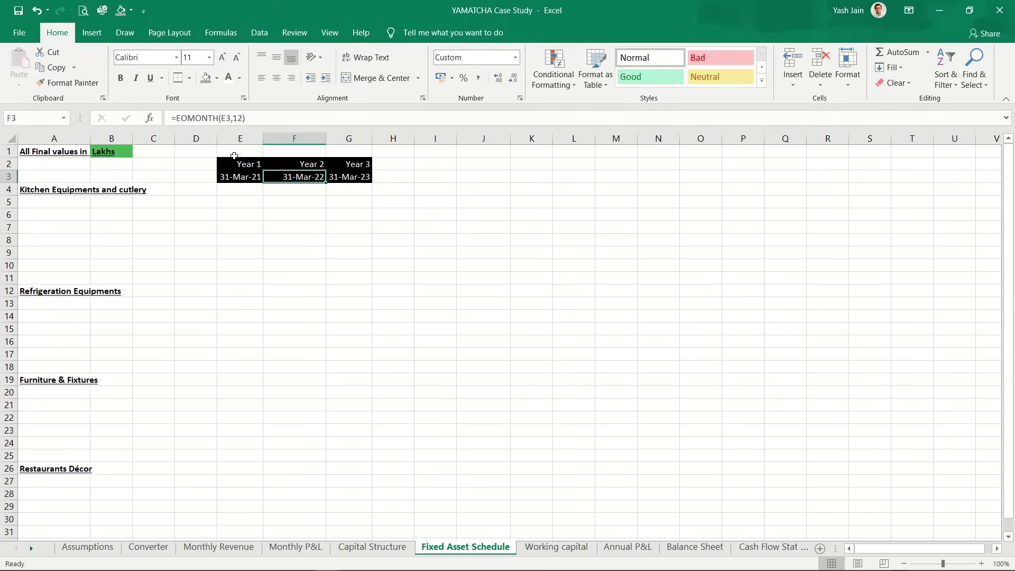
Step: Enter 'Opening balance' in A5, correcting the typo
click(241, 200)
key(Down)
key(Left)
key(Left)
key(Left)
key(Left)
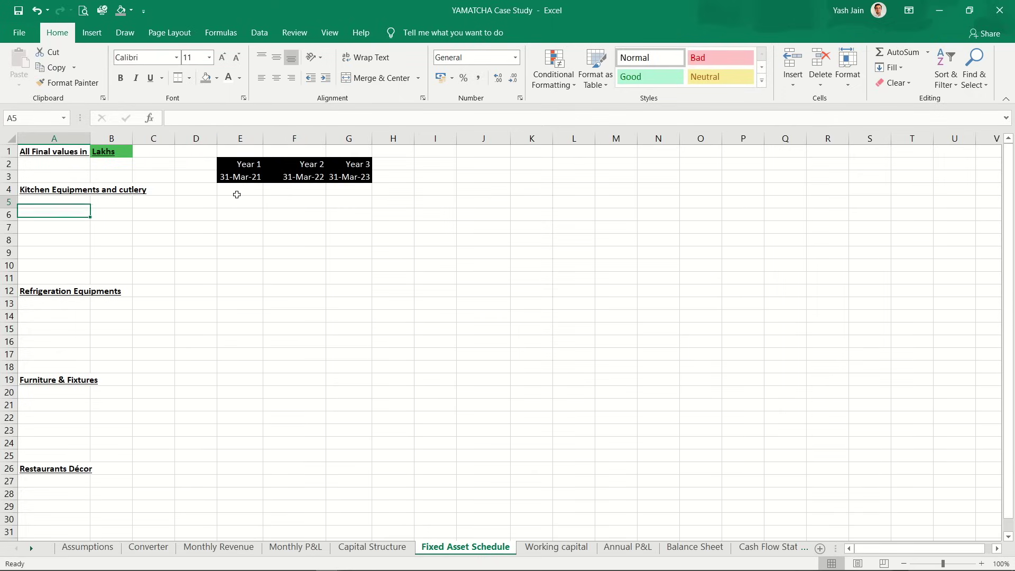
key(Up)
text(Opening)
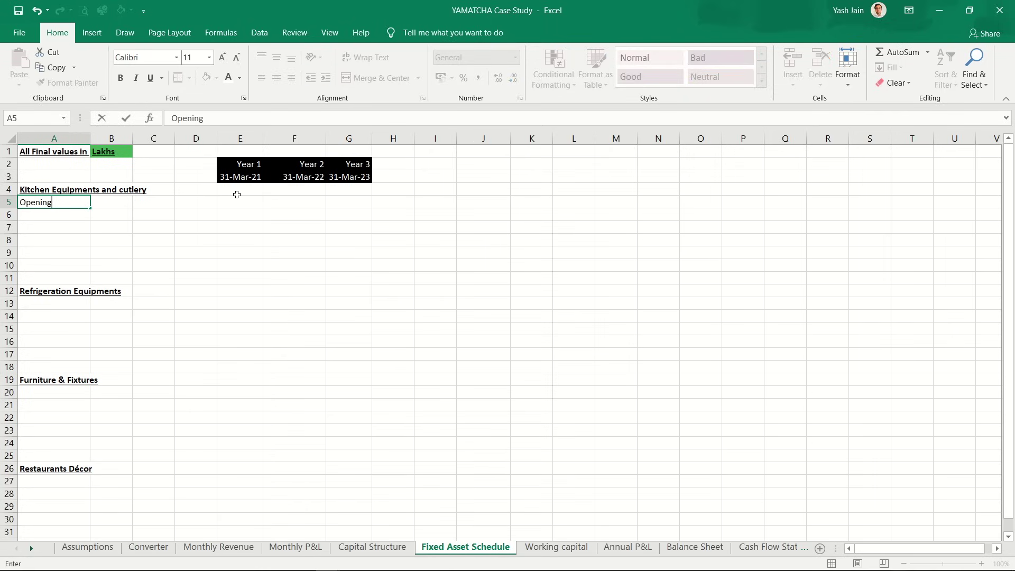
key(ctrl+Return)
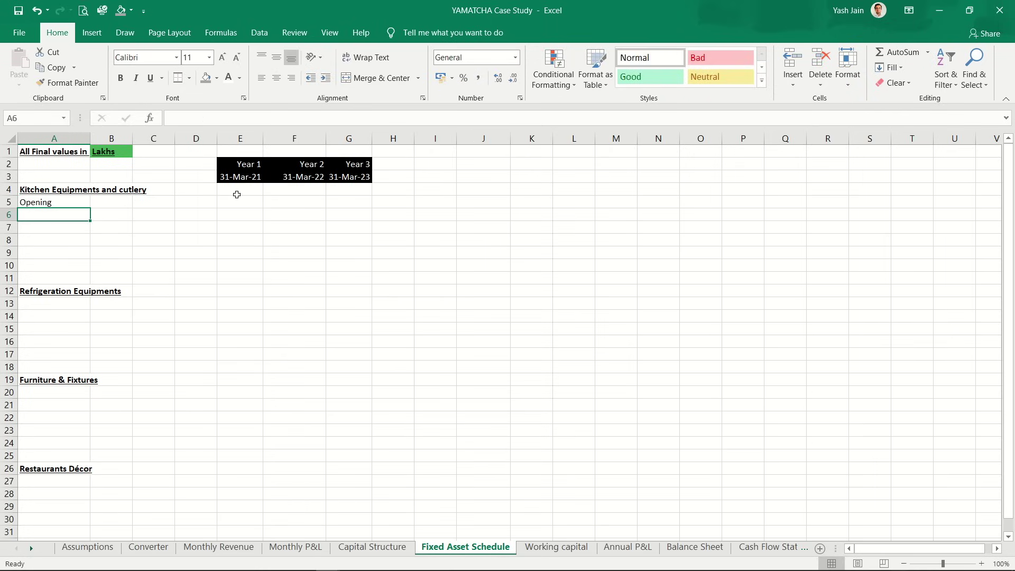
key(F2)
text(balan)
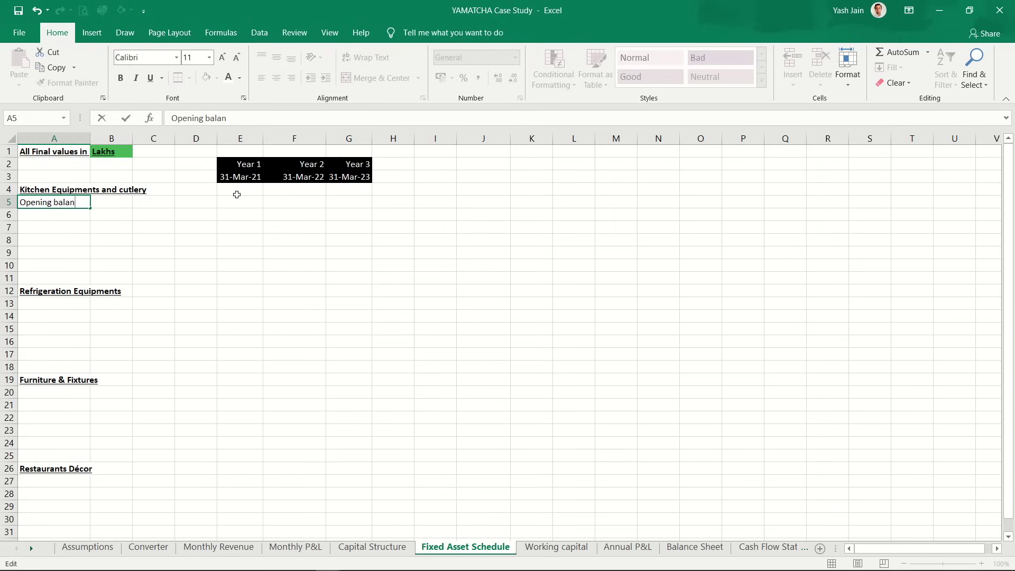
text(xcence)
key(Return)
key(Up)
key(F2)
key(Left)
key(Left)
key(BackSpace)
key(Return)
Step: Enter 'Add: Purchases' in A6 and 'Less: Sales' in A7
text(A)
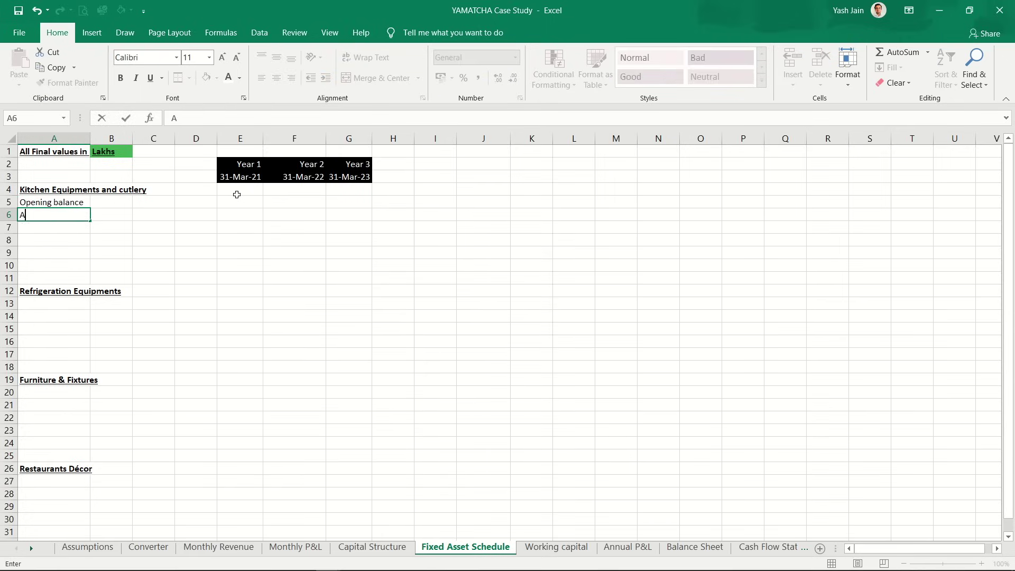
text(dd: Purcjases)
key(BackSpace)
key(BackSpace)
key(BackSpace)
key(BackSpace)
key(BackSpace)
text(hase)
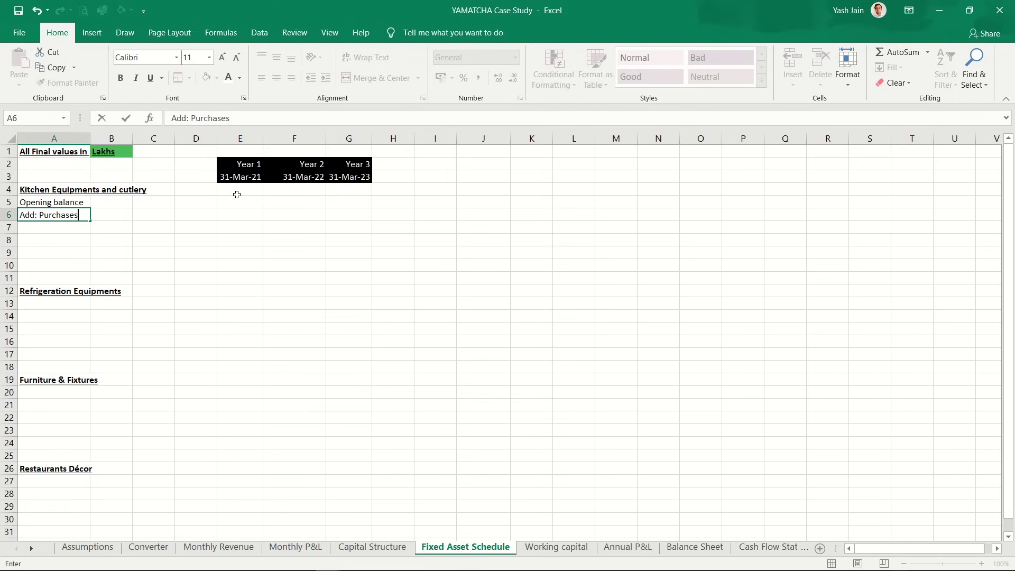
key(Return)
text(Less:)
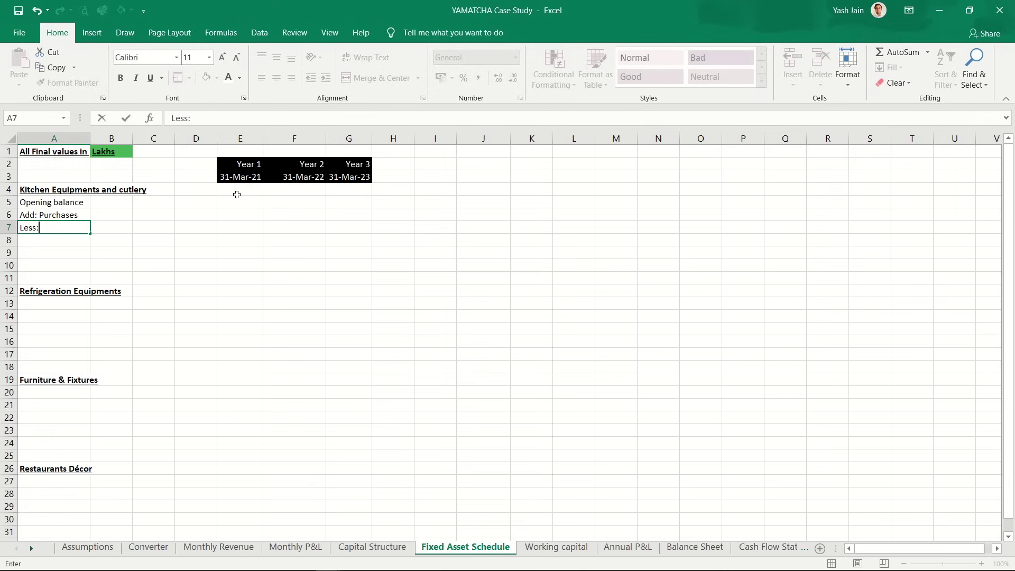
text( Sales)
key(Return)
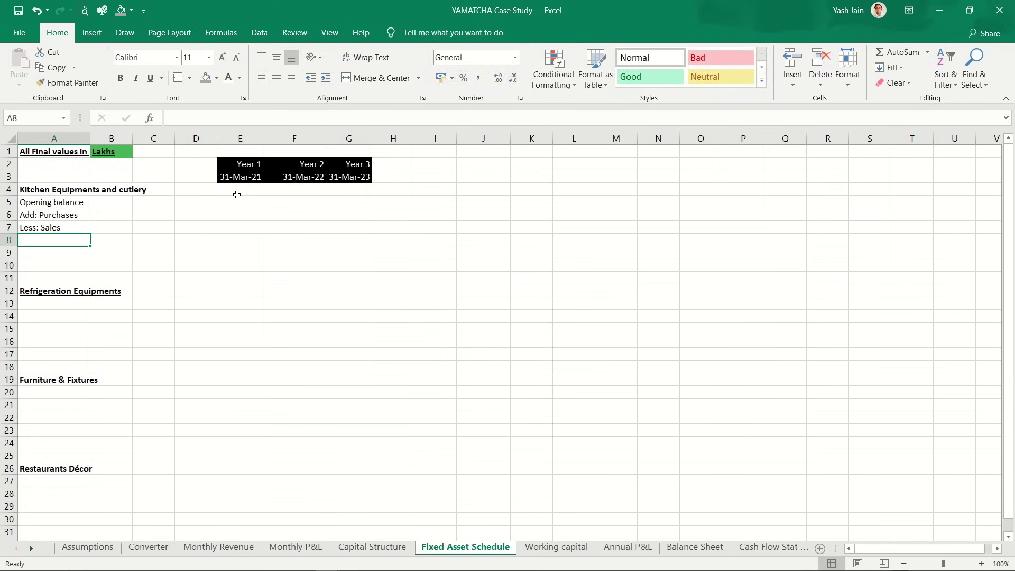
Step: Enter 'Less: Depreciation' in A8 and 'Closing Balance' in A9
text(Less Dep)
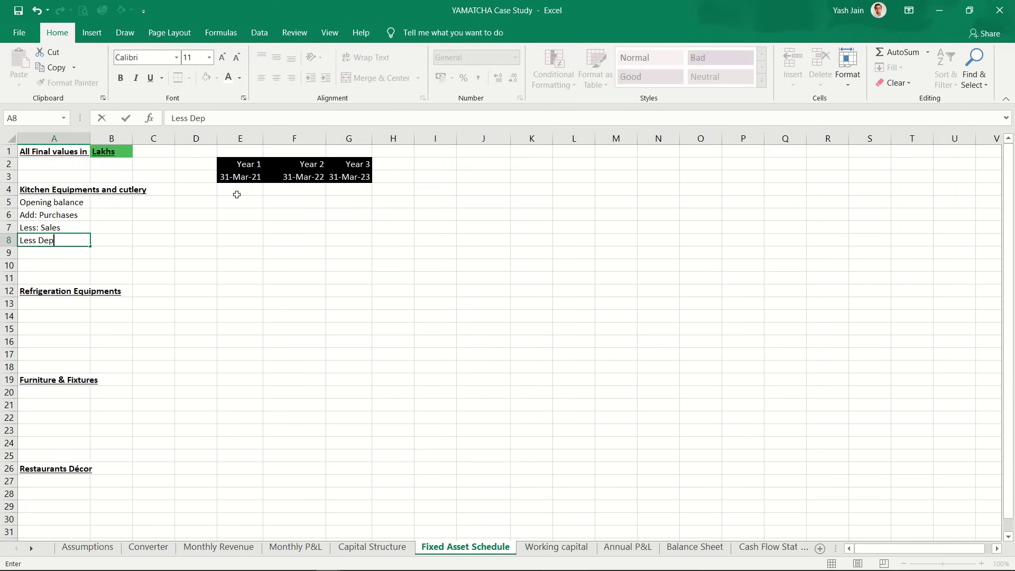
text(reciation)
key(Return)
key(Up)
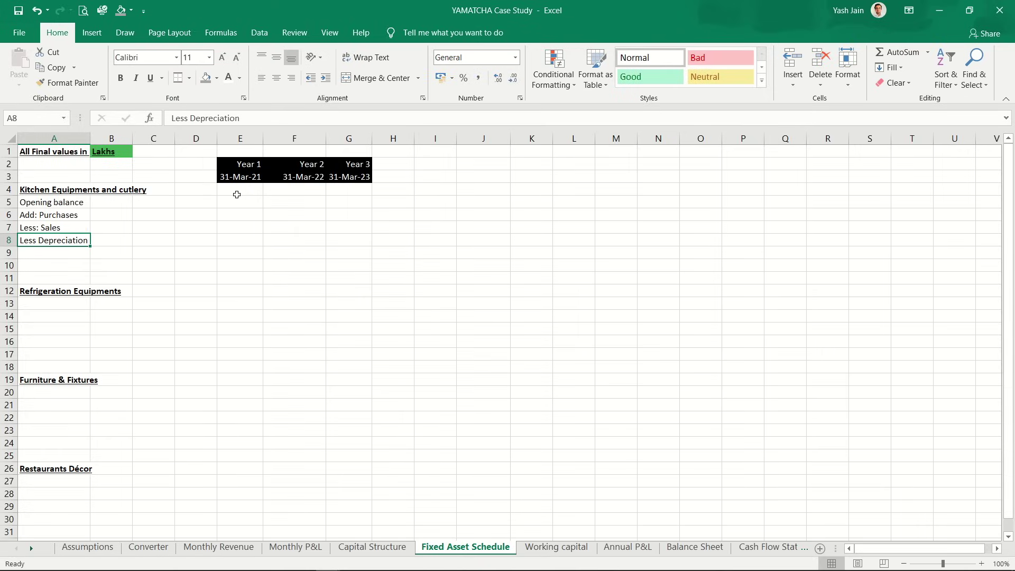
key(F2)
key(Left)
key(Left)
key(Left)
key(Left)
key(Left)
key(Left)
key(Left)
key(Left)
key(Left)
key(Left)
key(Left)
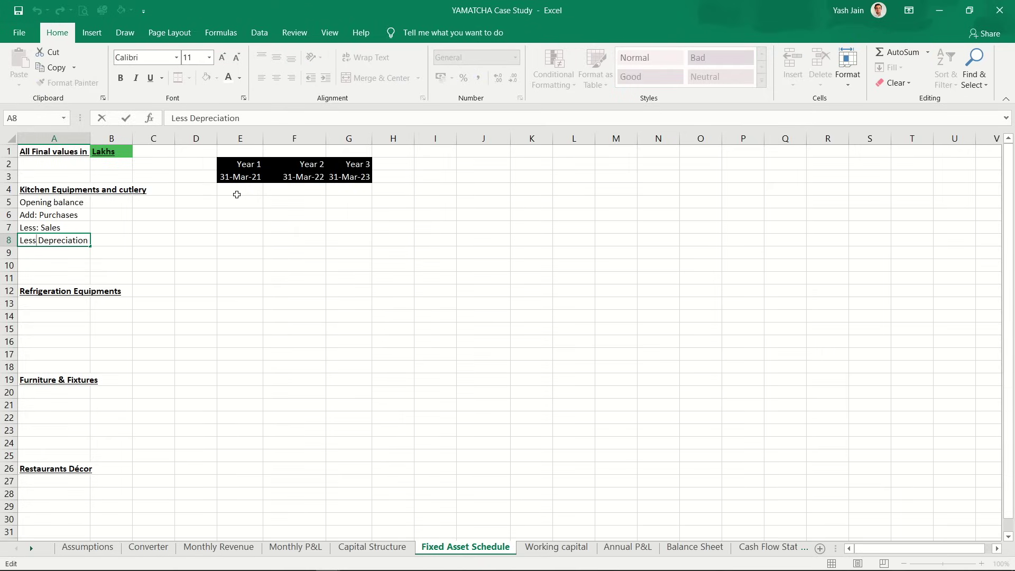
text(:)
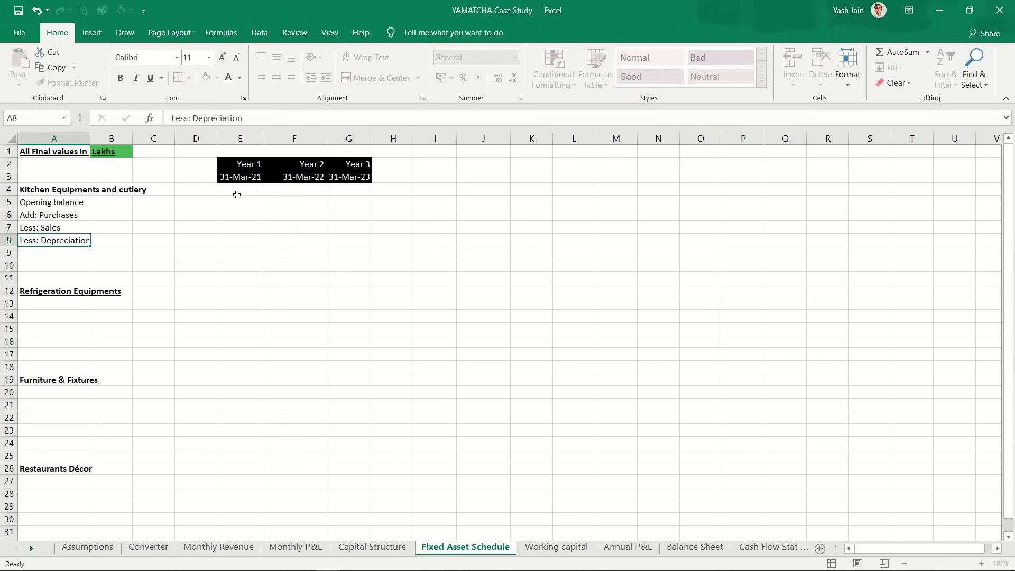
key(Return)
text(Closin)
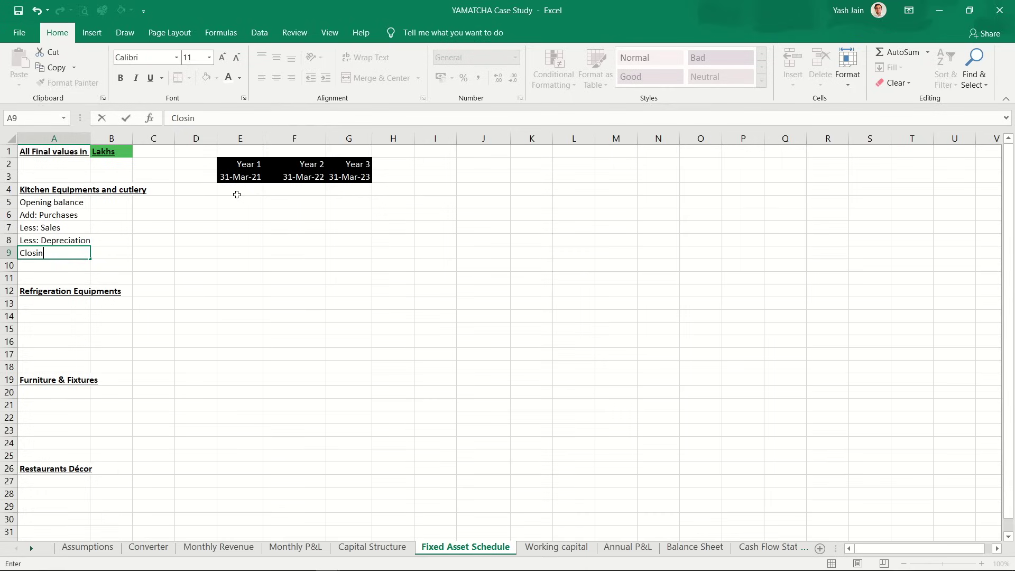
text(g Balance)
key(Return)
key(Up)
key(Right)
key(Right)
key(Right)
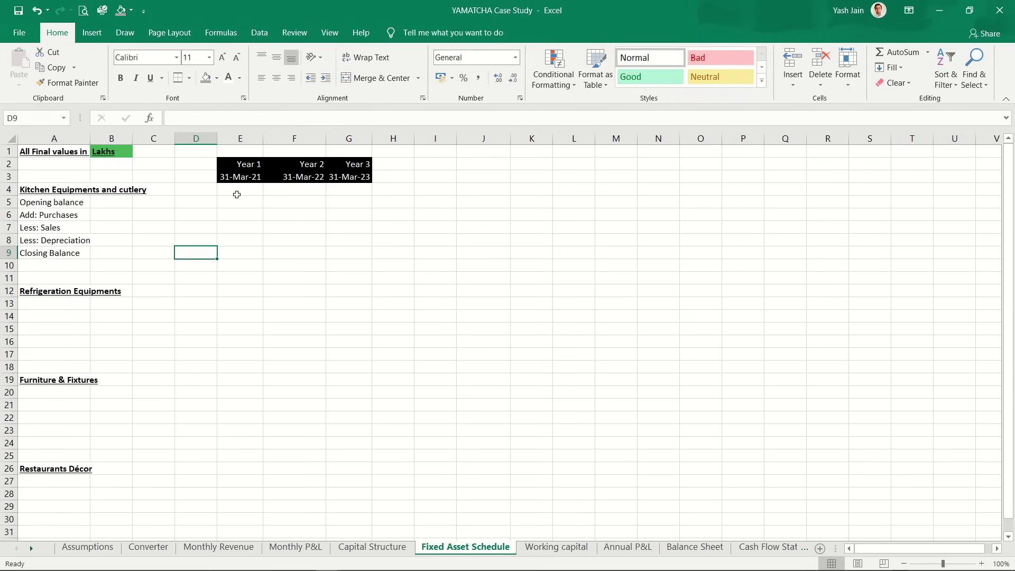
key(Up)
Step: Enter a zero Year 1 opening balance in E5
key(Left)
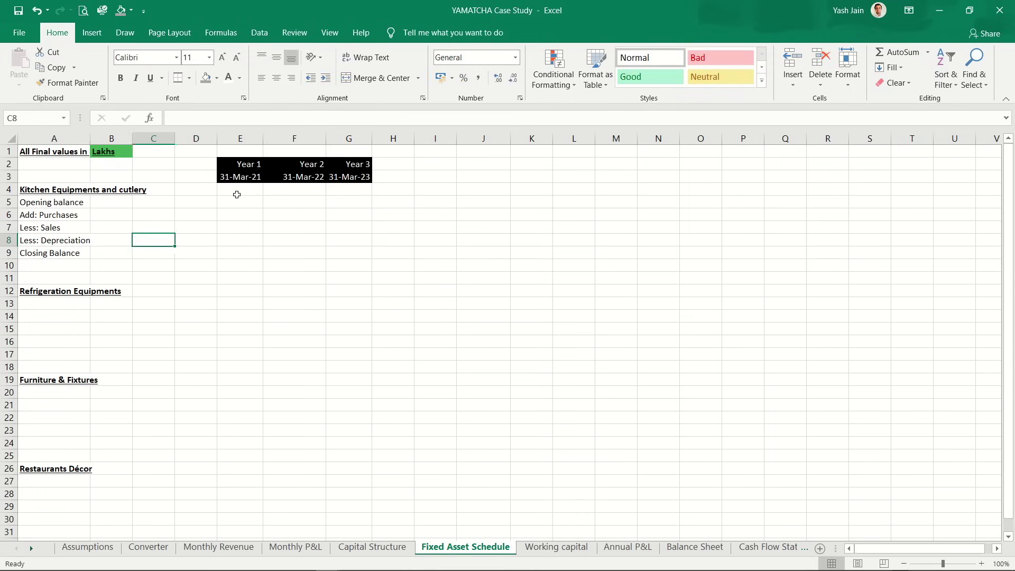
key(Left)
key(Left)
key(Down)
key(Down)
key(Right)
key(Right)
key(Right)
key(Right)
key(Up)
key(Up)
key(Up)
key(Up)
key(Up)
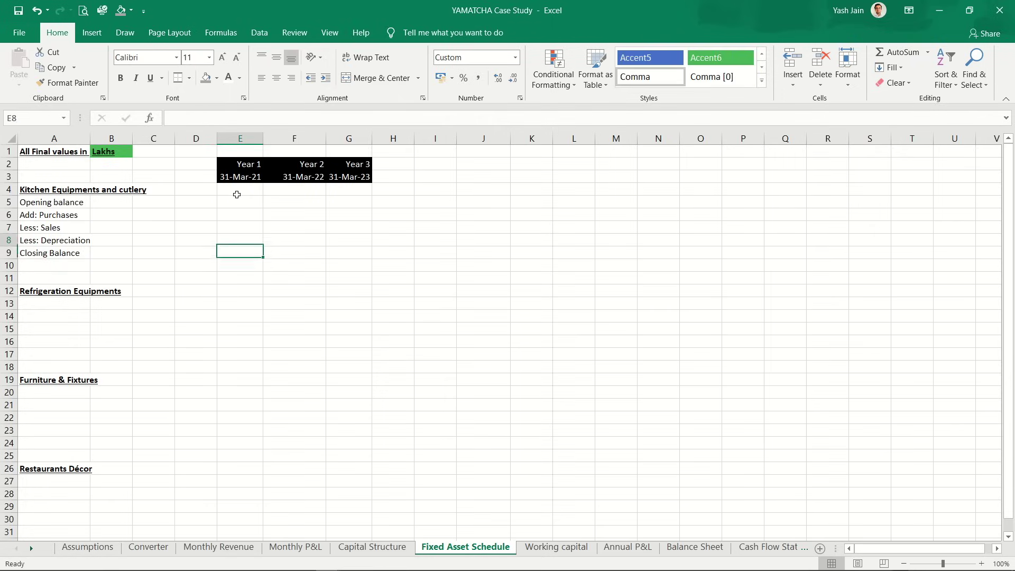
key(Down)
key(Up)
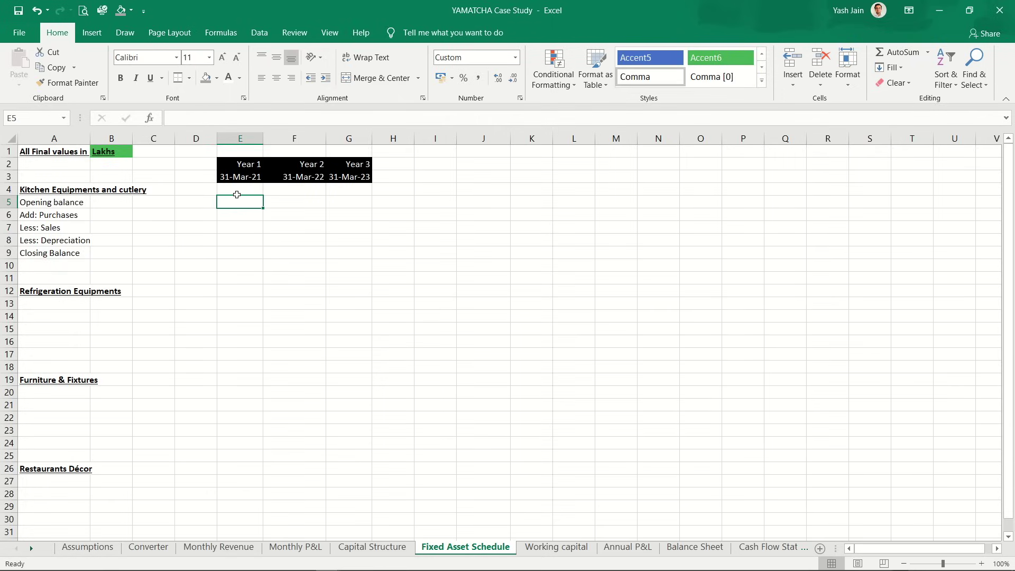
text(0)
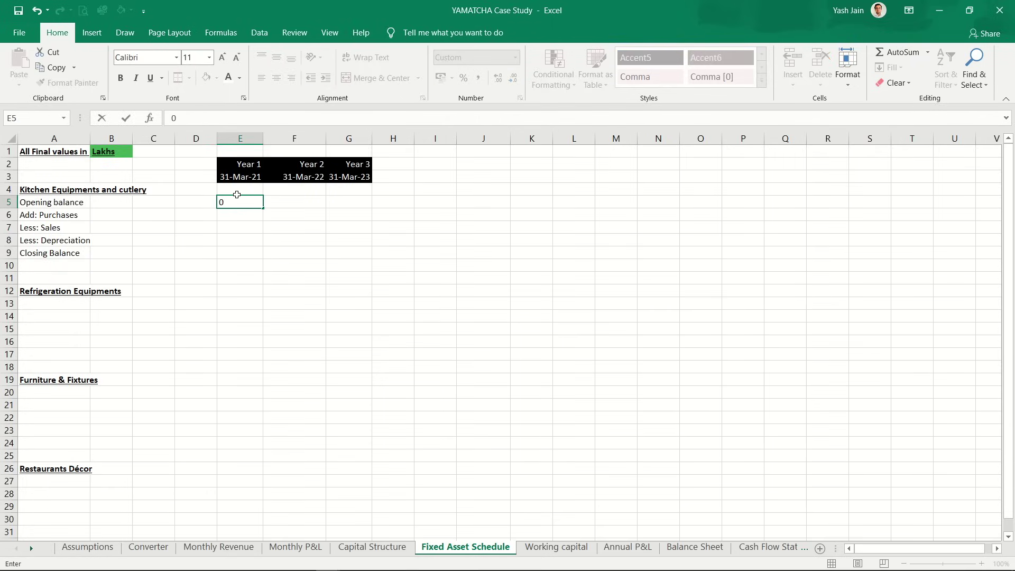
key(Return)
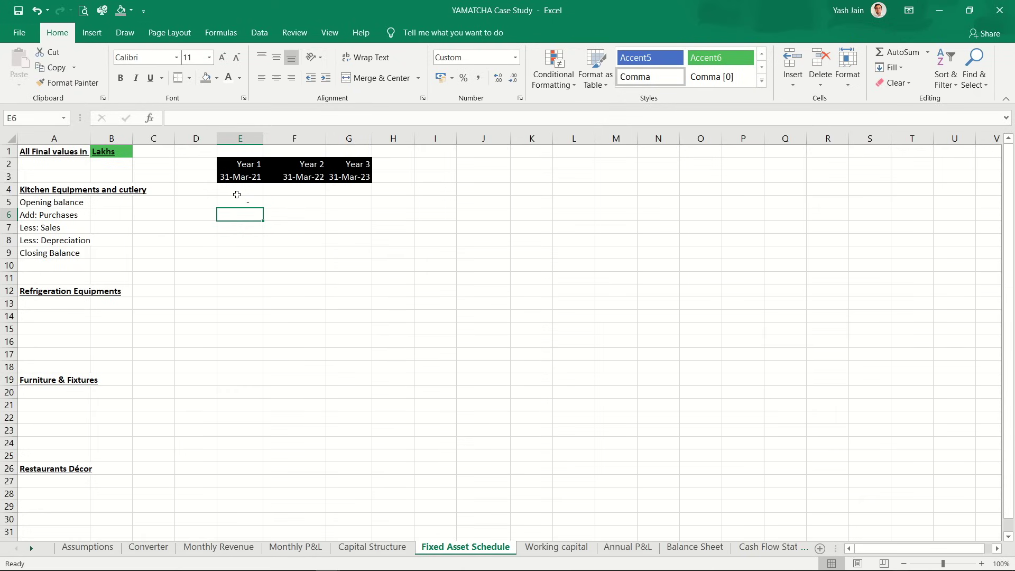
Step: Link Year 1 purchases in E6 to Capital Structure C6 (30.0)
text(=)
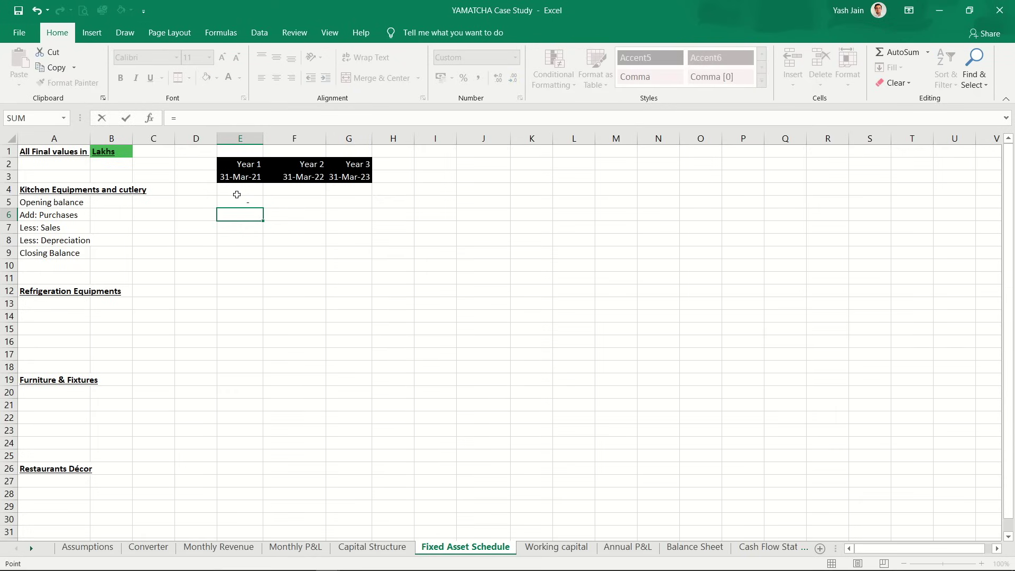
key(ctrl+Page_Up)
click(169, 215)
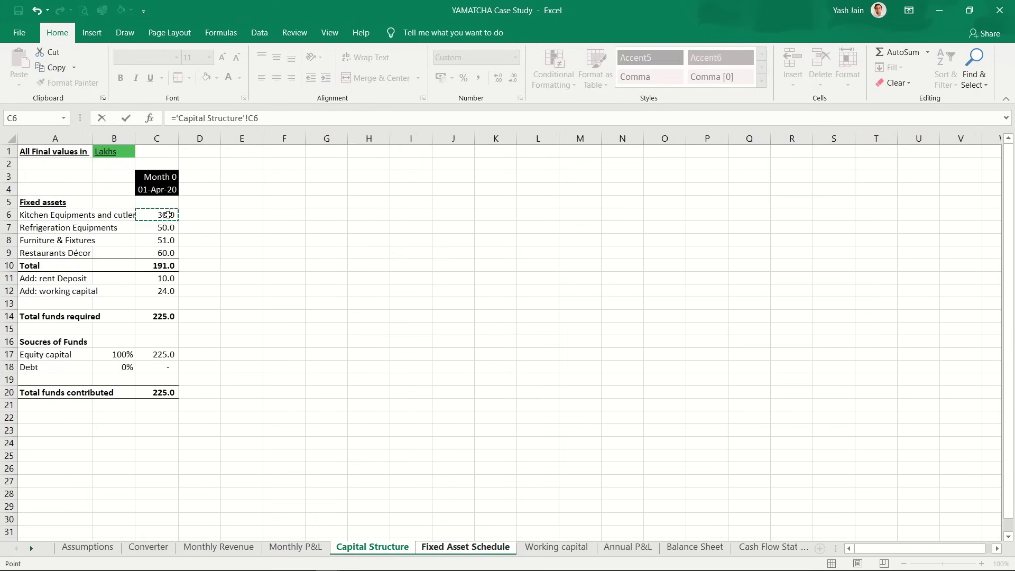
key(Return)
Step: Enter zero Year 1 sales in E7
key(Down)
key(Down)
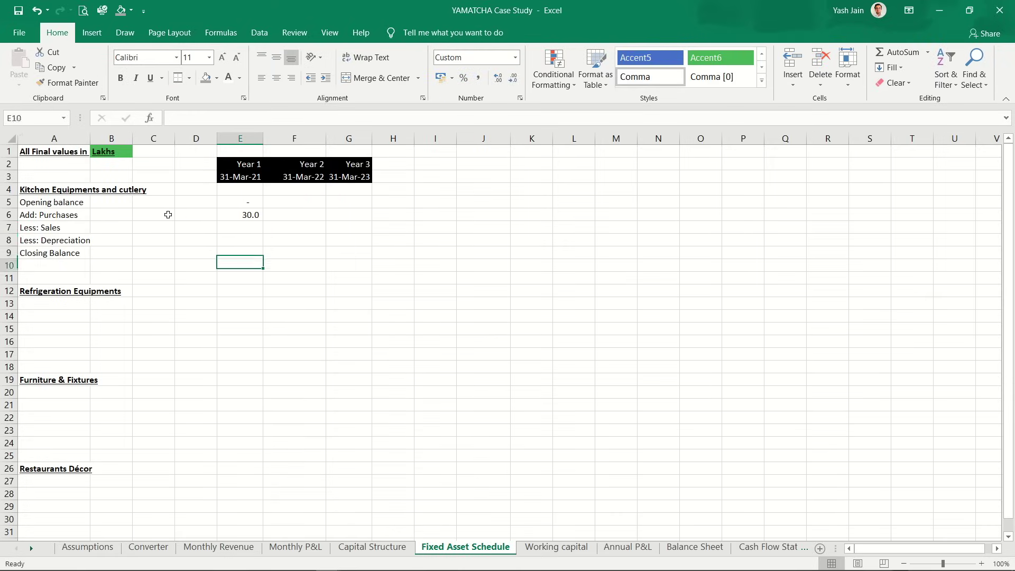
key(Up)
key(Up)
key(Up)
key(Down)
text(0)
key(Return)
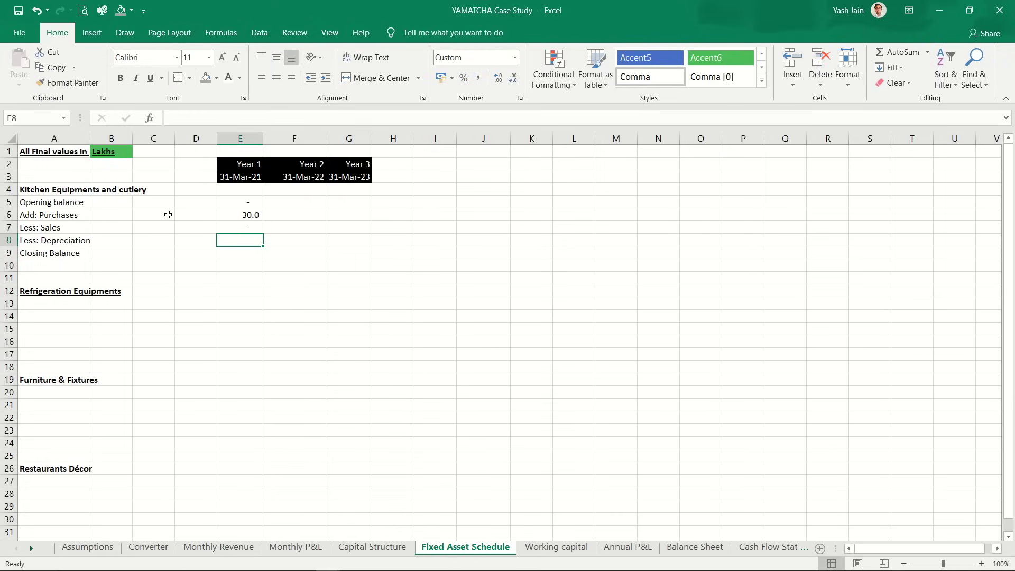
key(Down)
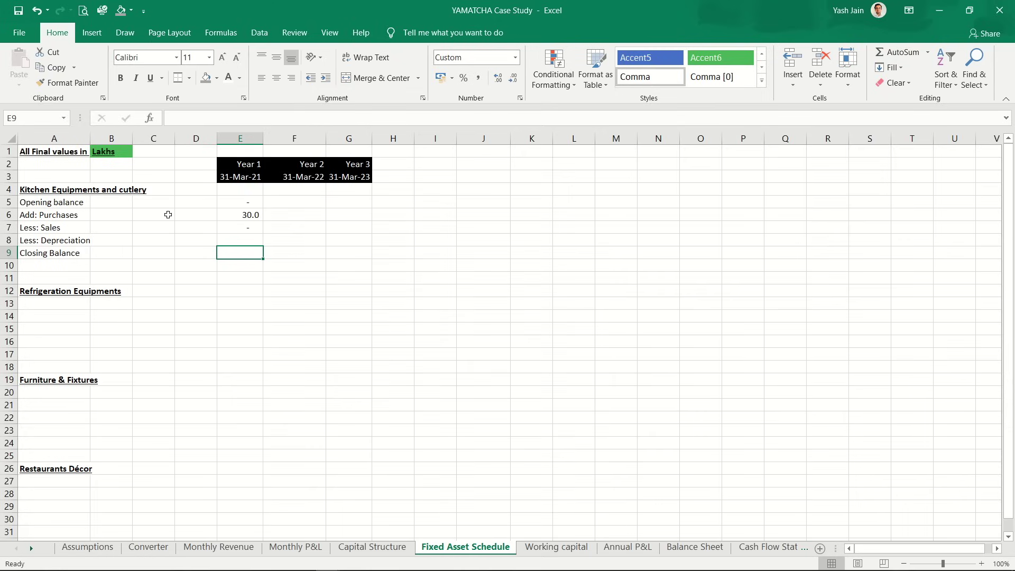
Step: Build the Year 1 closing balance formula =E5+E6-E7-E8 in E9
text(=)
key(Up)
key(Up)
key(Up)
key(Up)
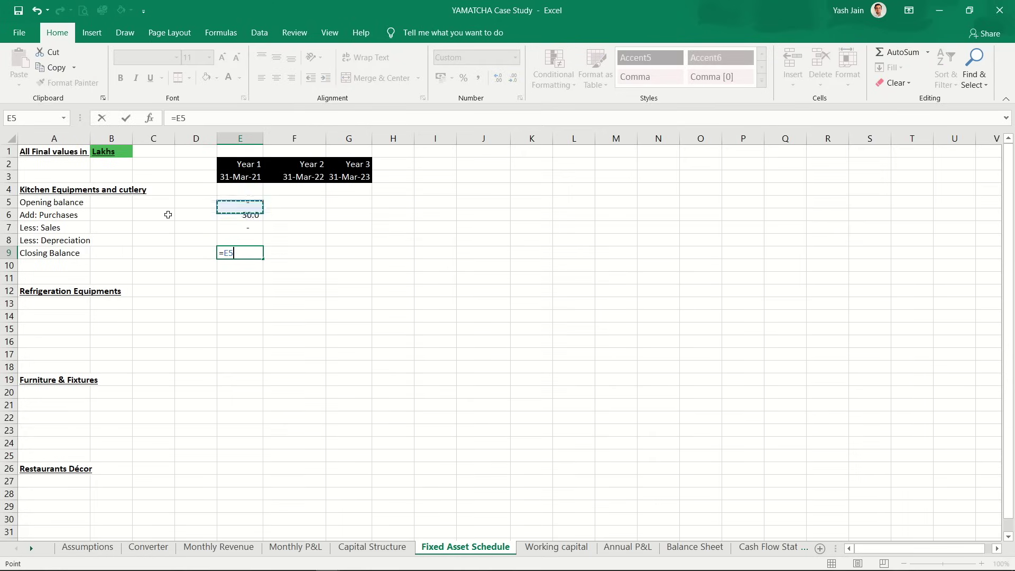
text(+)
key(Up)
key(Up)
key(Up)
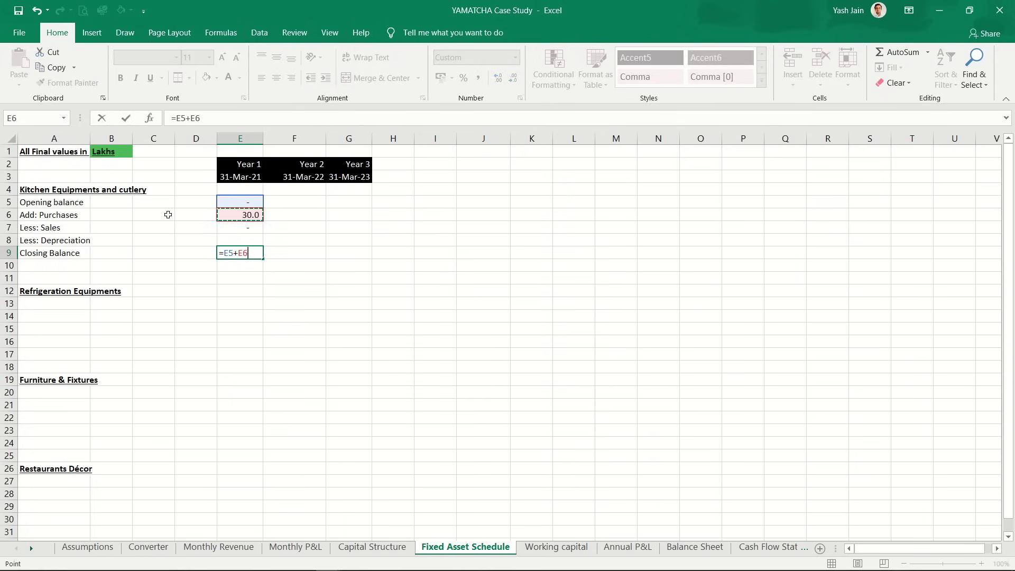
text(-)
key(Up)
key(Up)
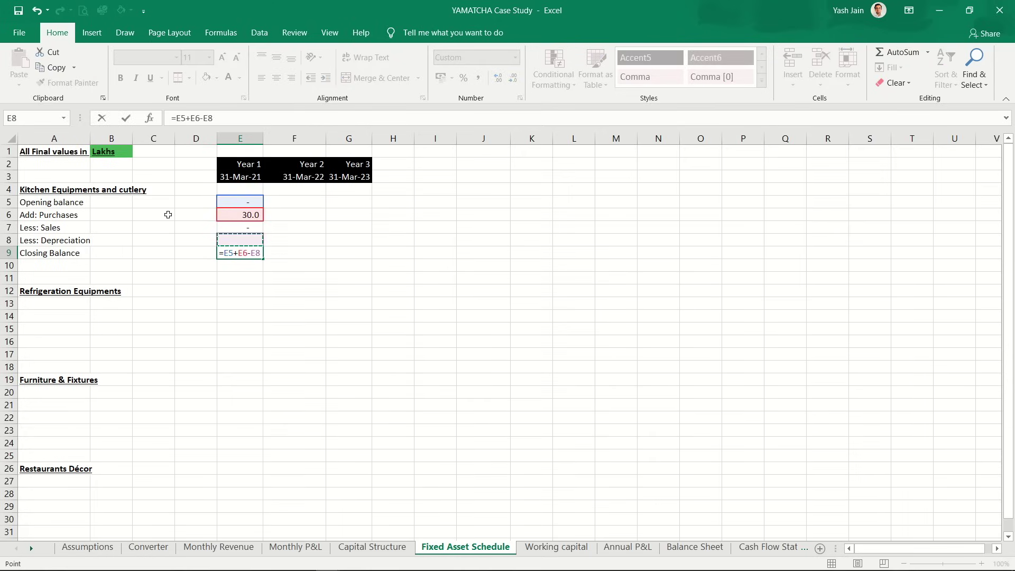
text(-)
key(Up)
key(Return)
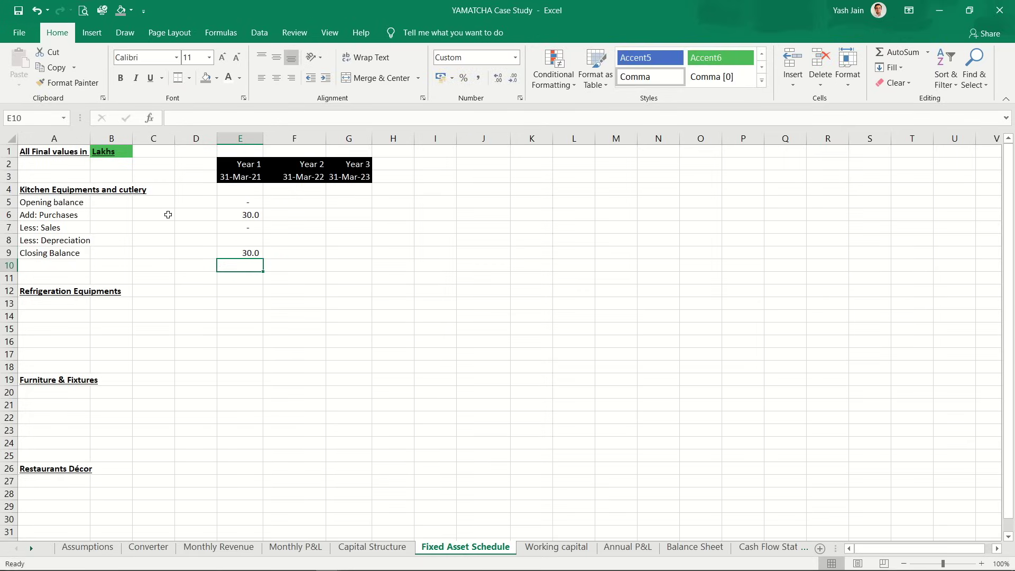
Step: Copy the closing balance formula into F9:G9 for Years 2 and 3
key(Up)
key(ctrl+c)
key(shift+Right)
key(shift+Right)
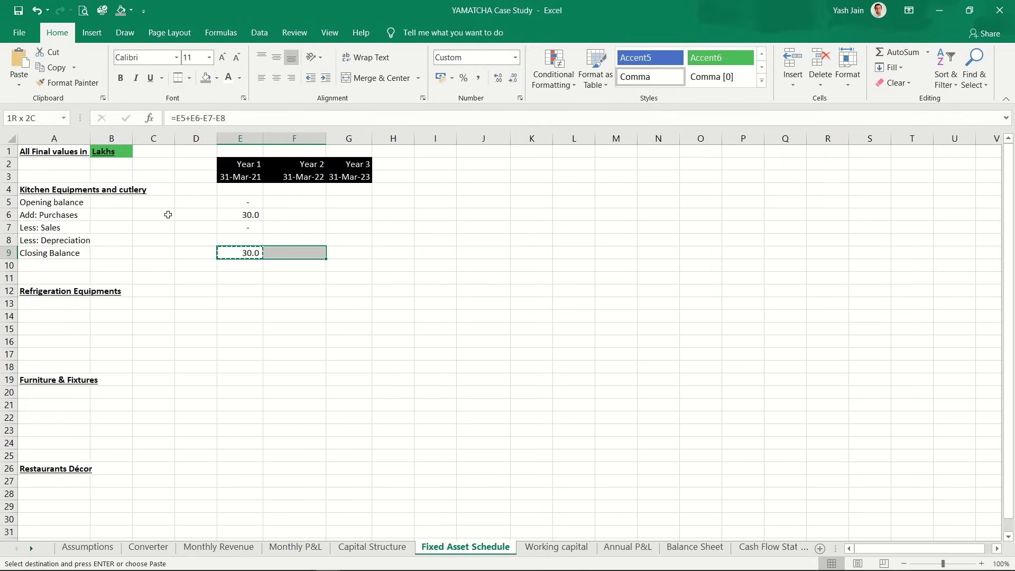
key(ctrl+v)
Step: Set the Year 2 opening balance F5 to =E9 and copy it to G5
key(Up)
key(Up)
key(Up)
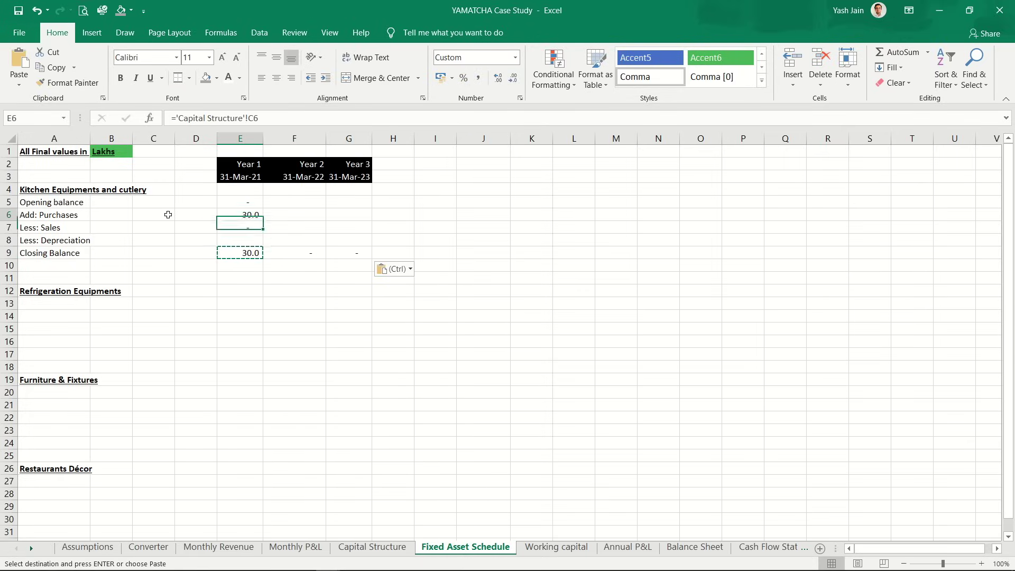
key(Up)
key(Right)
text(=)
key(Left)
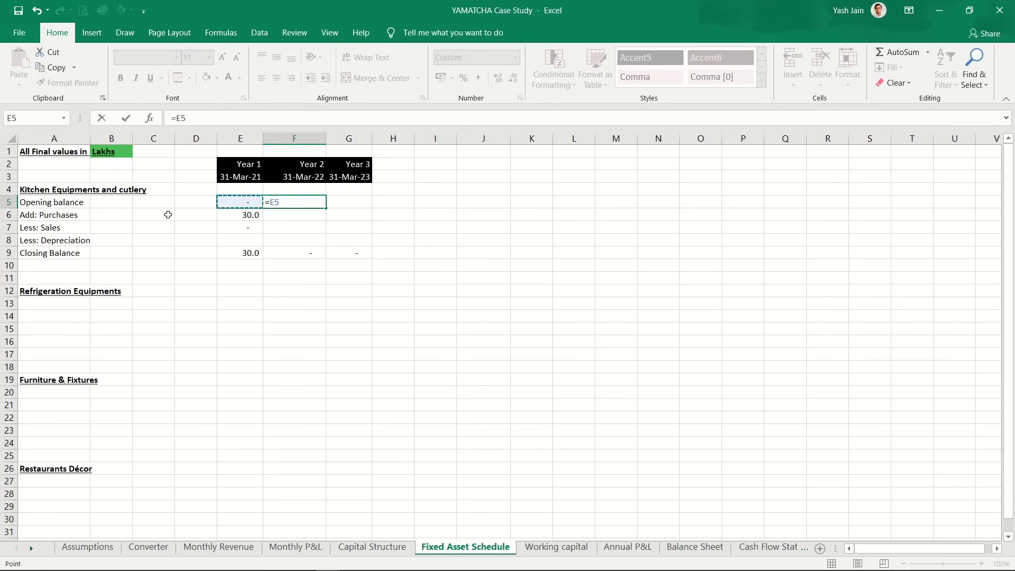
key(Down)
key(Down)
key(Down)
key(Down)
key(Return)
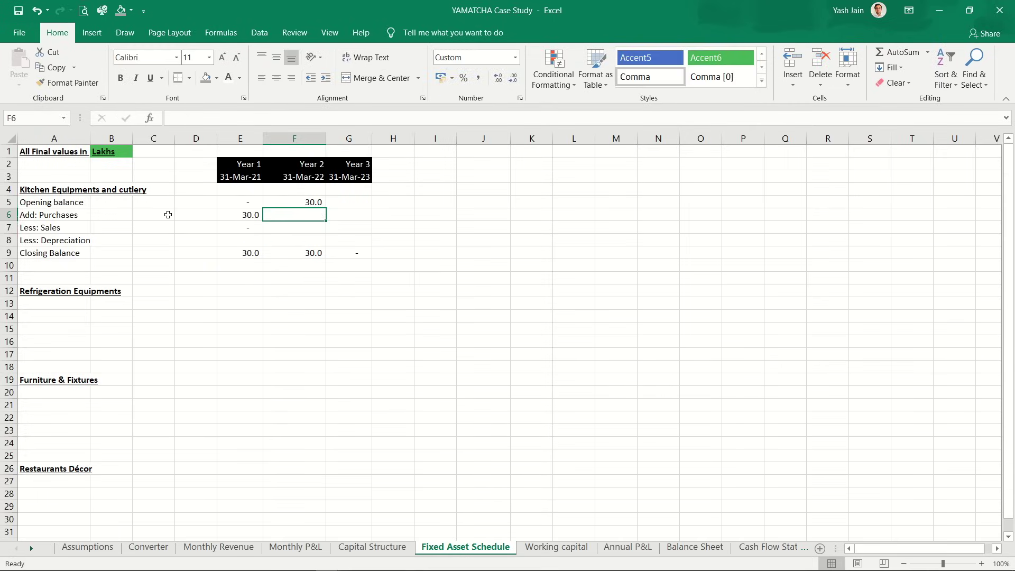
key(Up)
key(ctrl+c)
key(shift+Right)
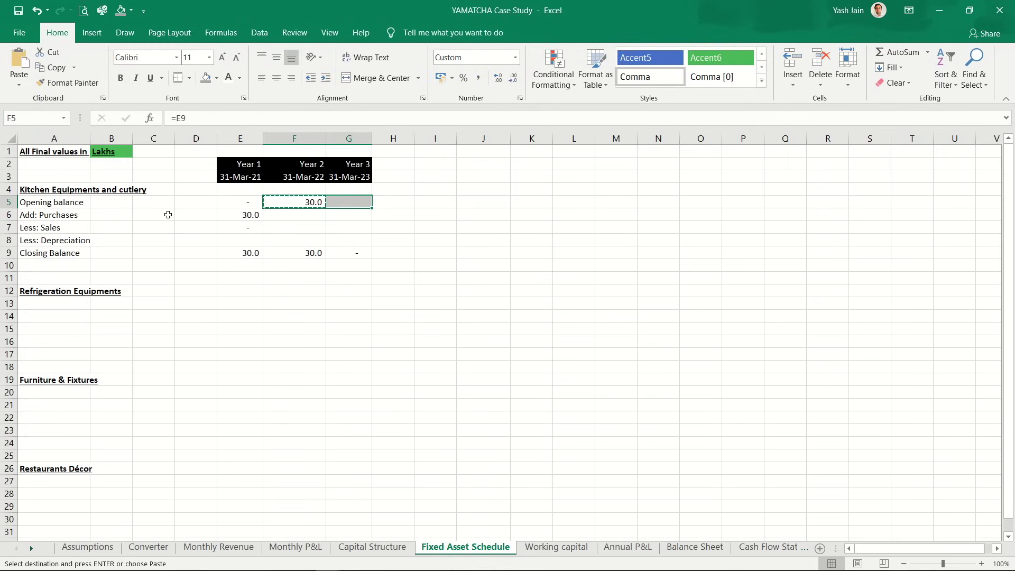
key(ctrl+v)
key(shift+Left)
Step: Copy the zero Year 1 sales from E7 into F7:G7
key(Left)
key(Down)
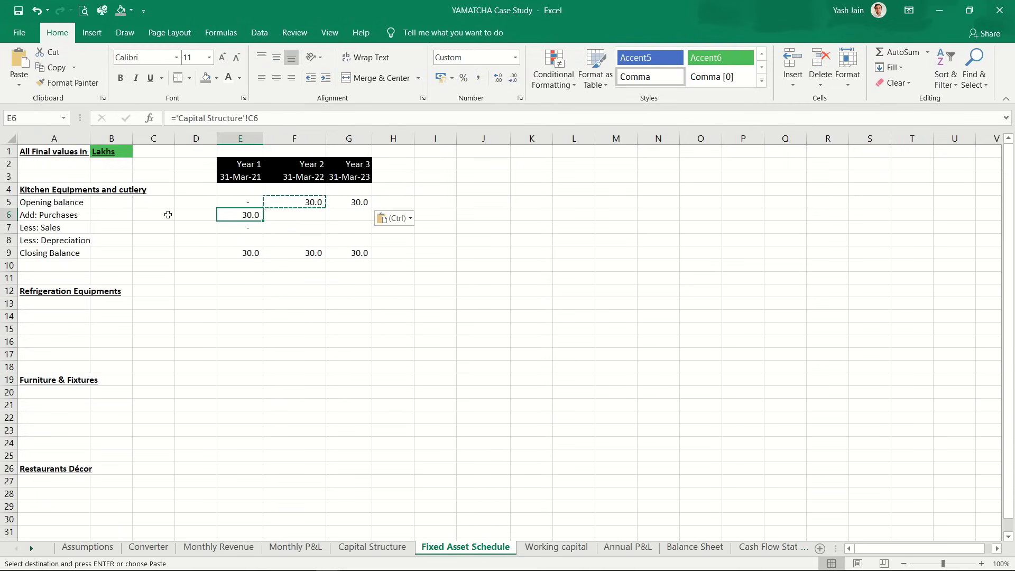
key(Down)
key(ctrl+c)
key(shift+Right)
key(shift+Right)
key(ctrl+v)
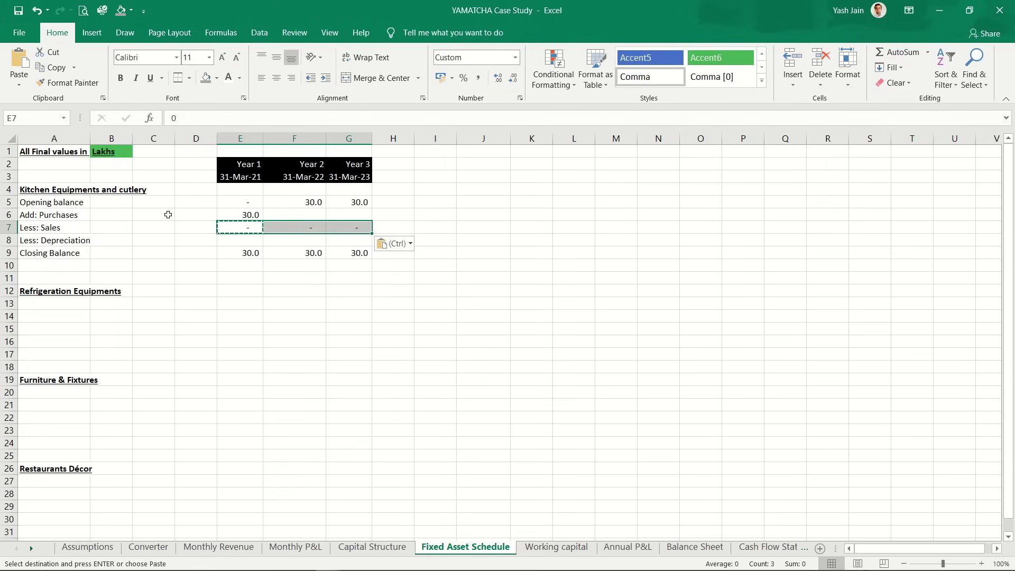
key(Up)
key(Escape)
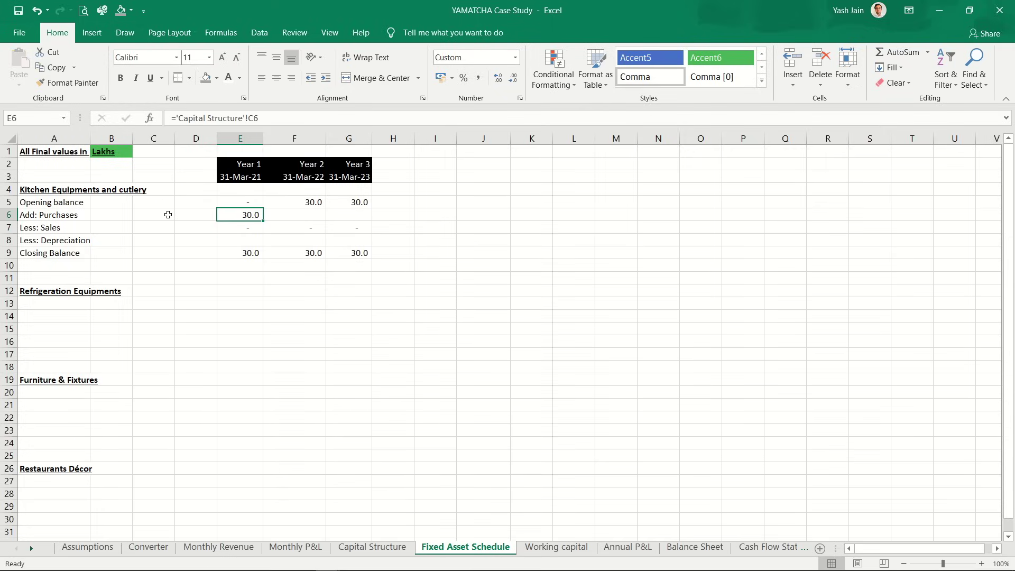
Step: Enter zero purchases for Years 2 and 3 in F6 and G6
key(Right)
text(0)
key(Return)
key(Up)
key(Right)
text(0)
key(Return)
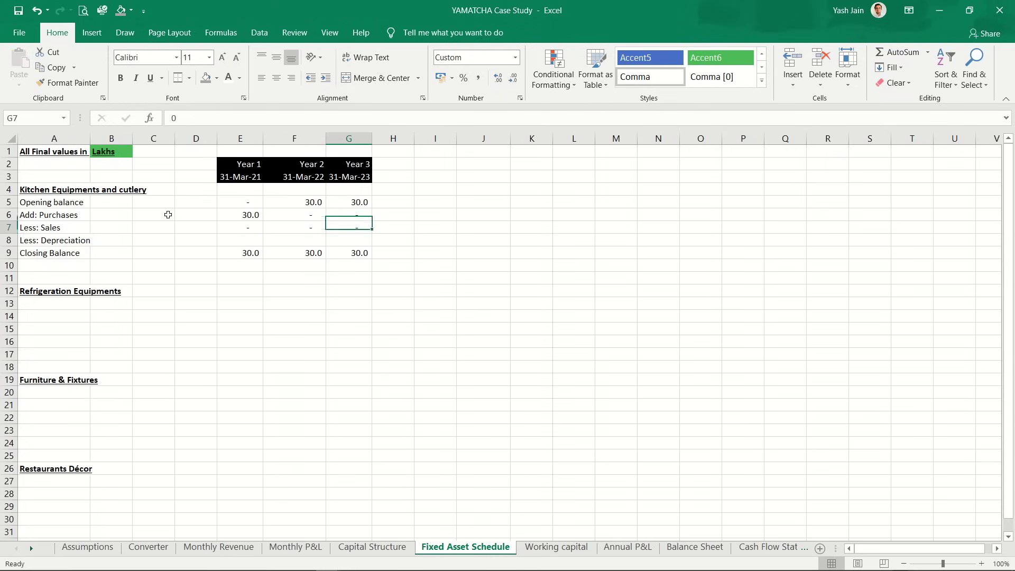
key(Left)
key(Left)
key(Up)
key(Down)
key(Down)
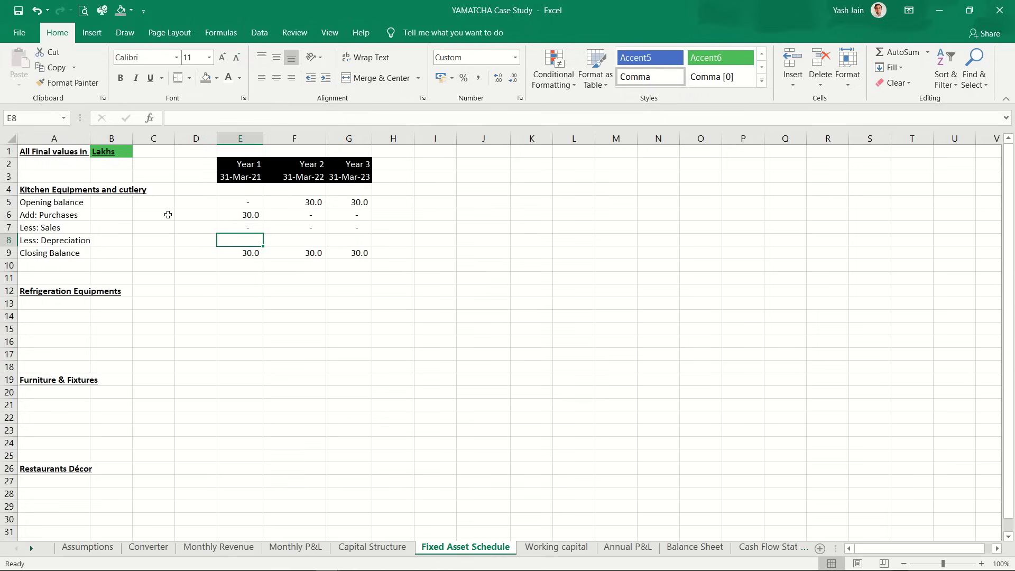
text(=)
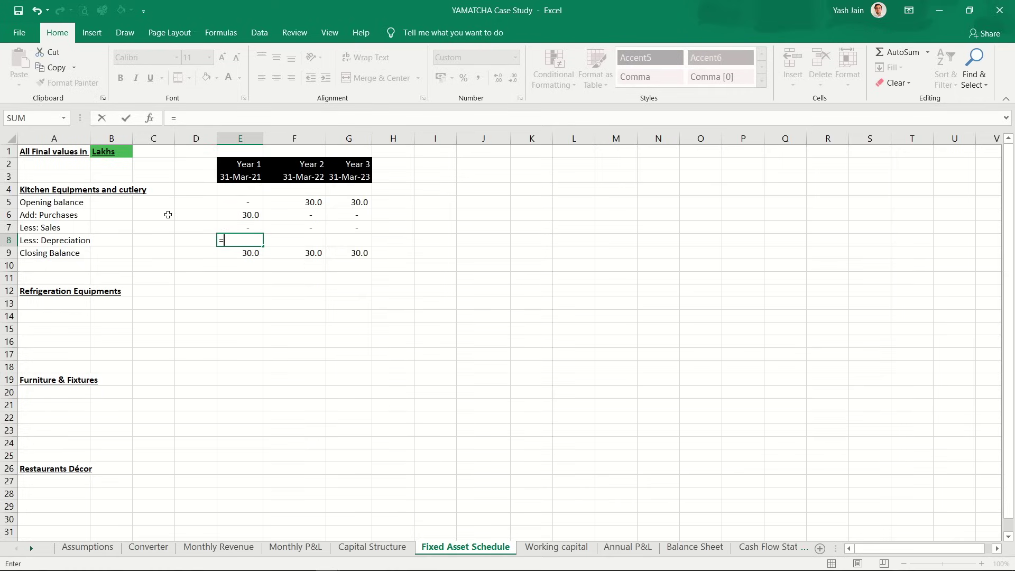
key(Escape)
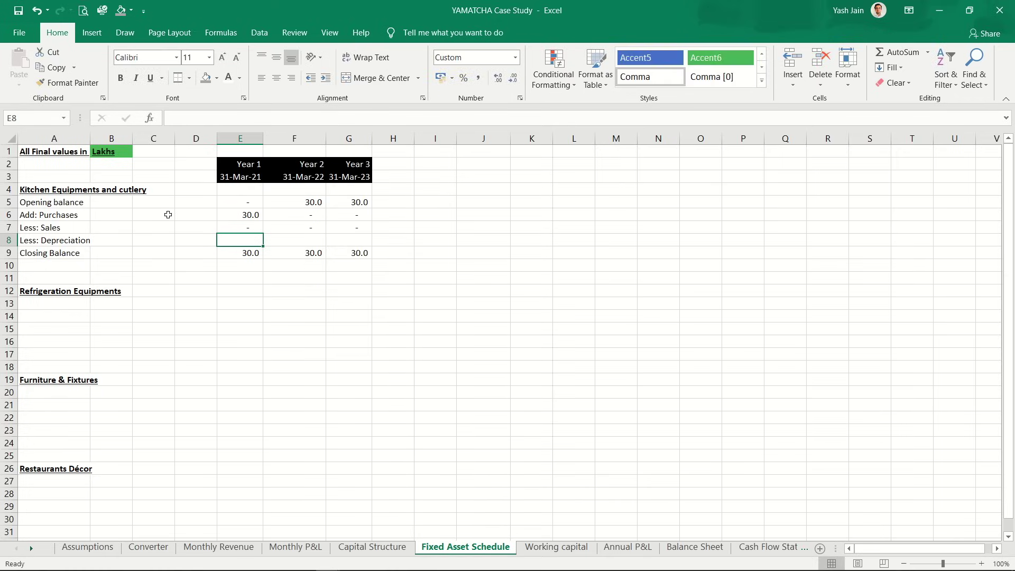
key(ctrl+Page_Up)
key(ctrl+Page_Up)
key(ctrl+Page_Up)
key(ctrl+Page_Up)
key(ctrl+Page_Up)
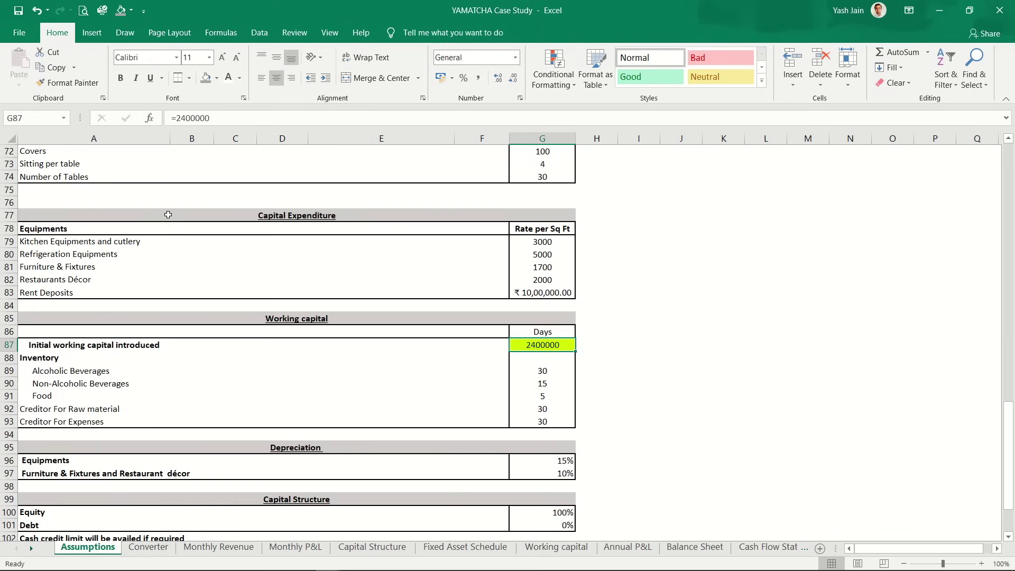
click(561, 450)
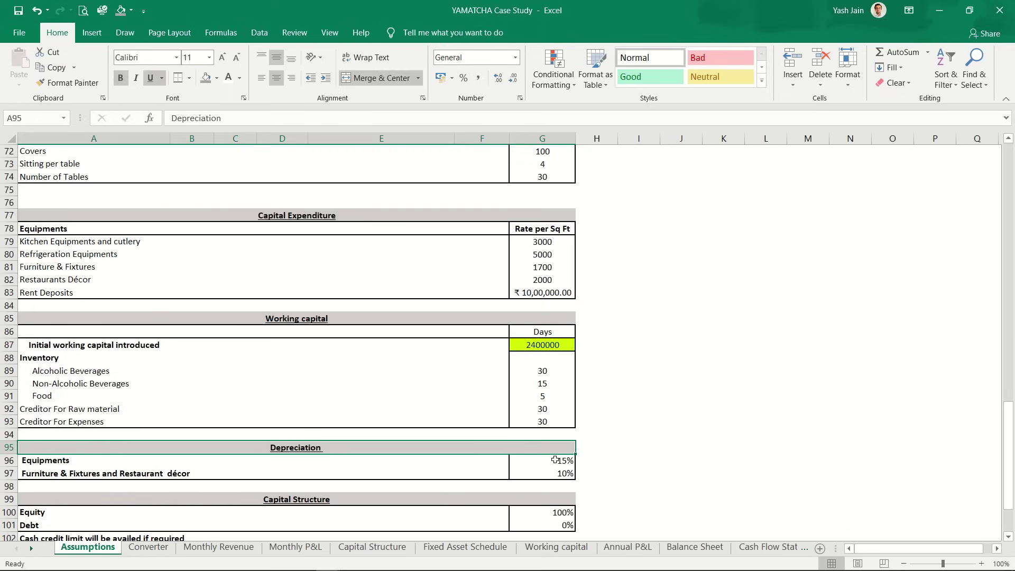
click(555, 460)
key(ctrl+Page_Down)
key(ctrl+Page_Down)
key(ctrl+Page_Down)
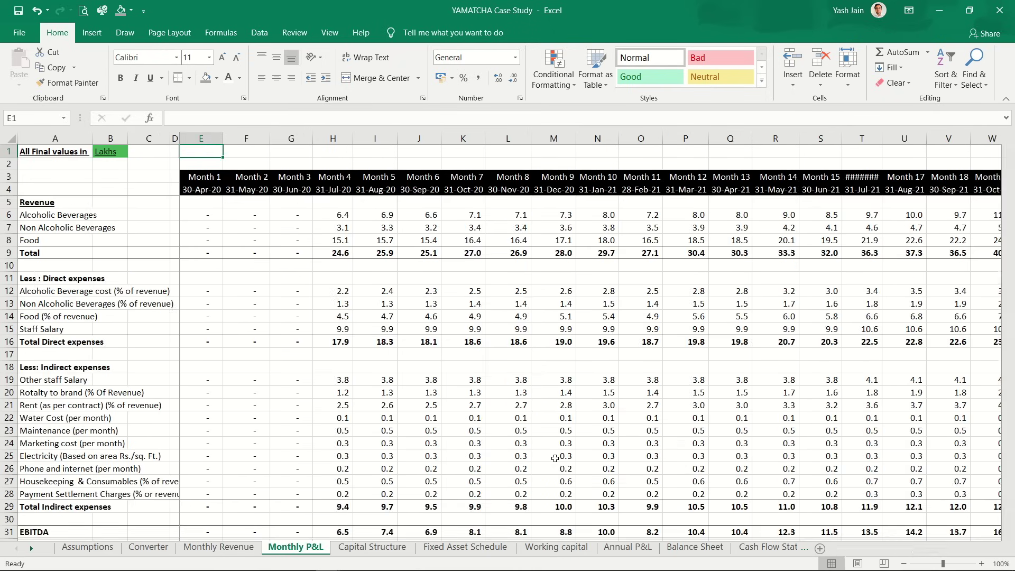
key(ctrl+Page_Down)
key(ctrl+Page_Up)
key(ctrl+Page_Down)
key(ctrl+Page_Down)
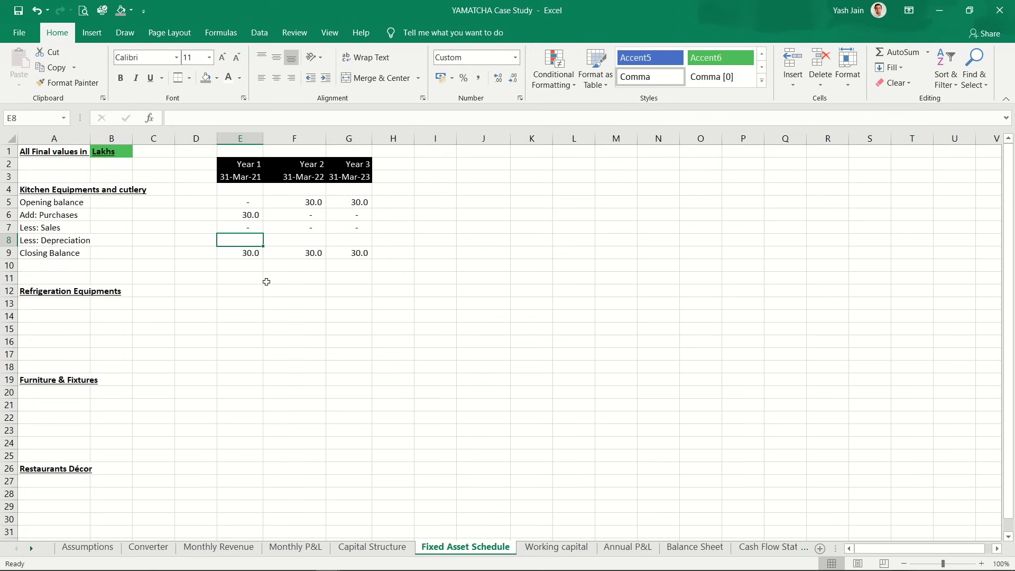
Step: Start the E8 depreciation formula with =(E5+E6-E7)
text(=)
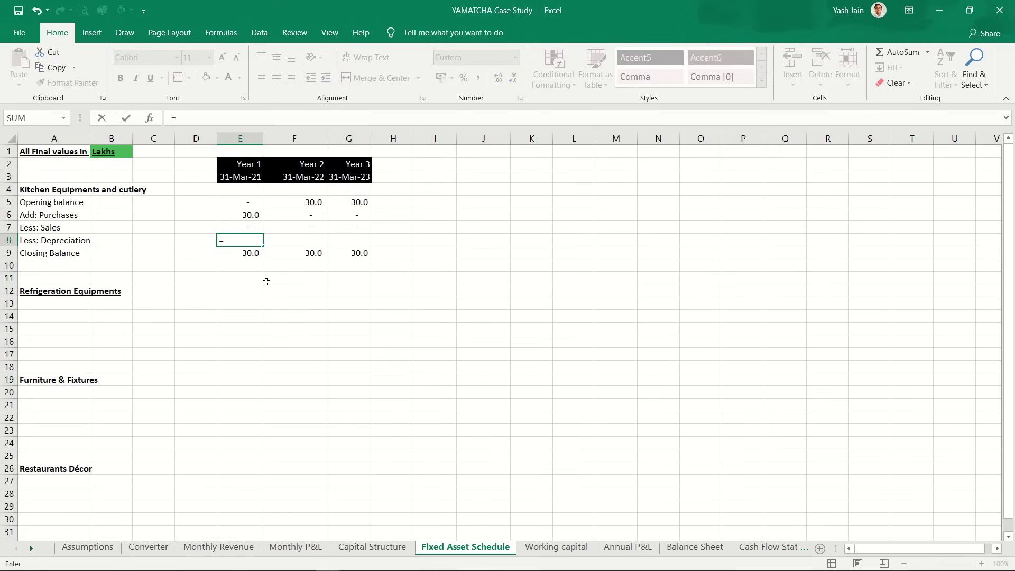
text(()
key(Down)
key(Down)
key(Down)
key(Down)
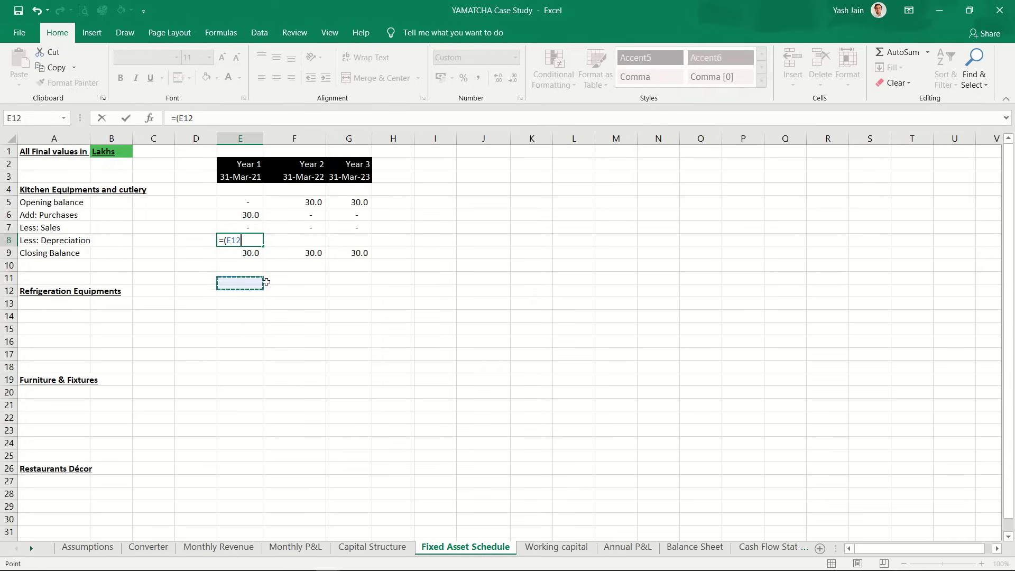
key(Up)
key(Up)
key(Up)
key(Up)
key(Up)
key(Up)
key(Up)
text(+)
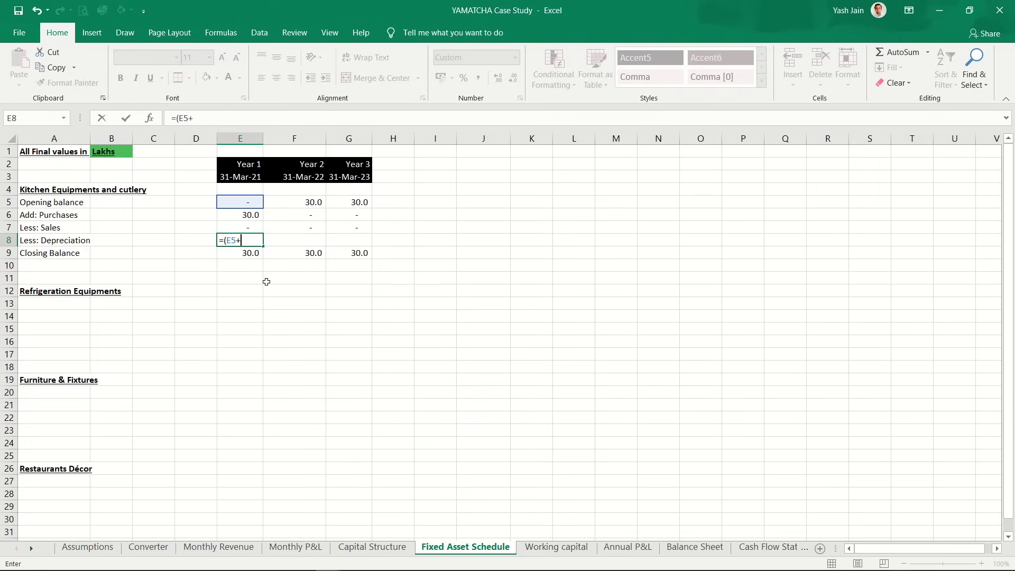
key(Up)
key(Up)
text(-)
key(Up)
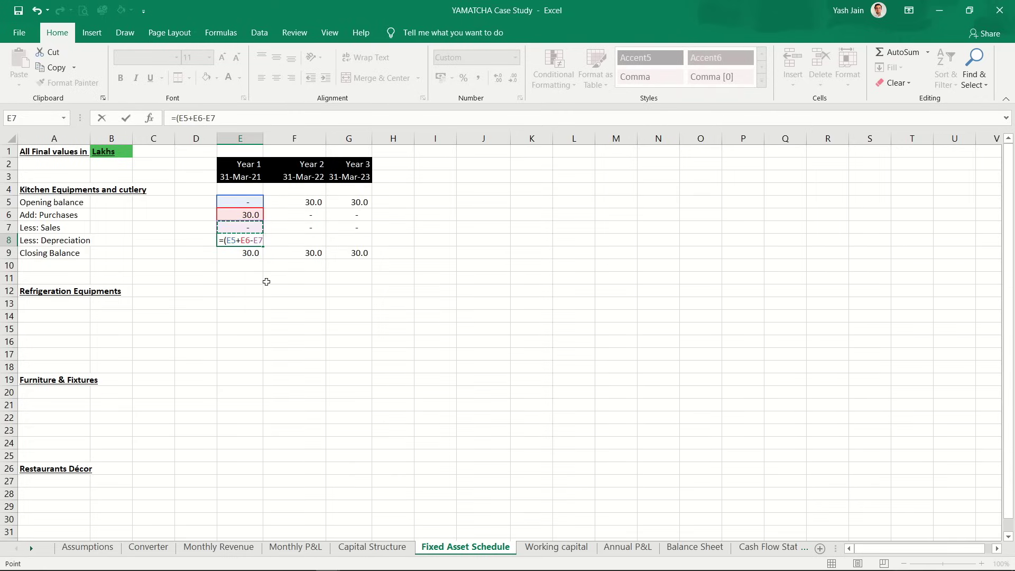
text())
Step: Multiply by the 15% rate at Assumptions!$G$96, locked as an absolute reference
text(*)
key(ctrl+Page_Up)
key(ctrl+Page_Up)
key(ctrl+Page_Up)
key(ctrl+Page_Up)
key(ctrl+Page_Up)
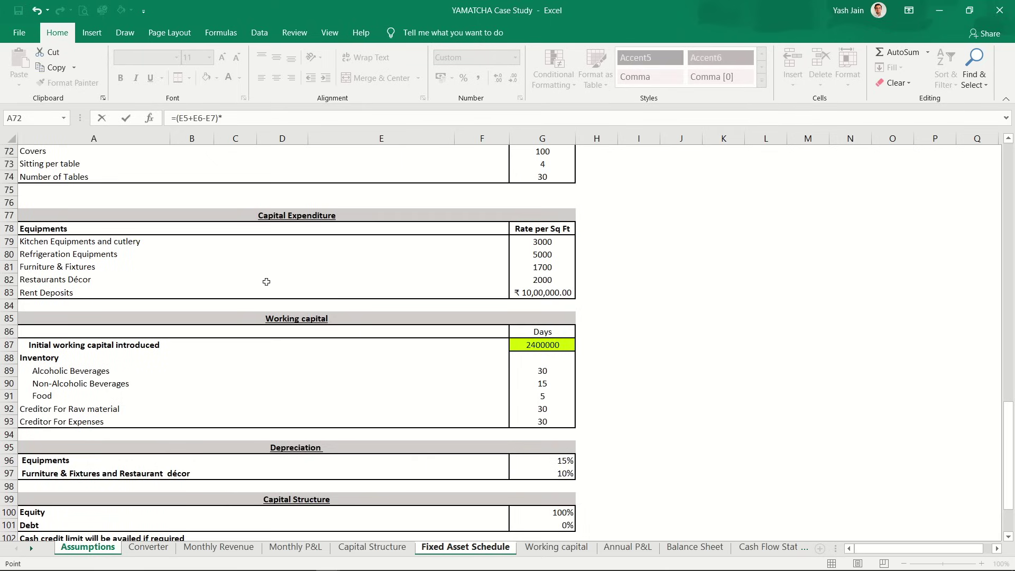
click(549, 467)
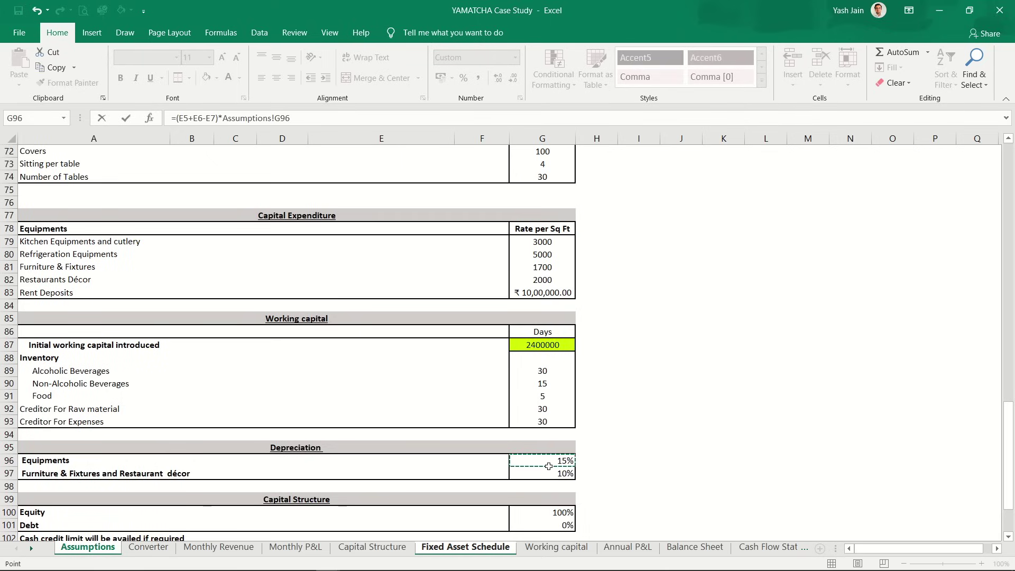
key(F4)
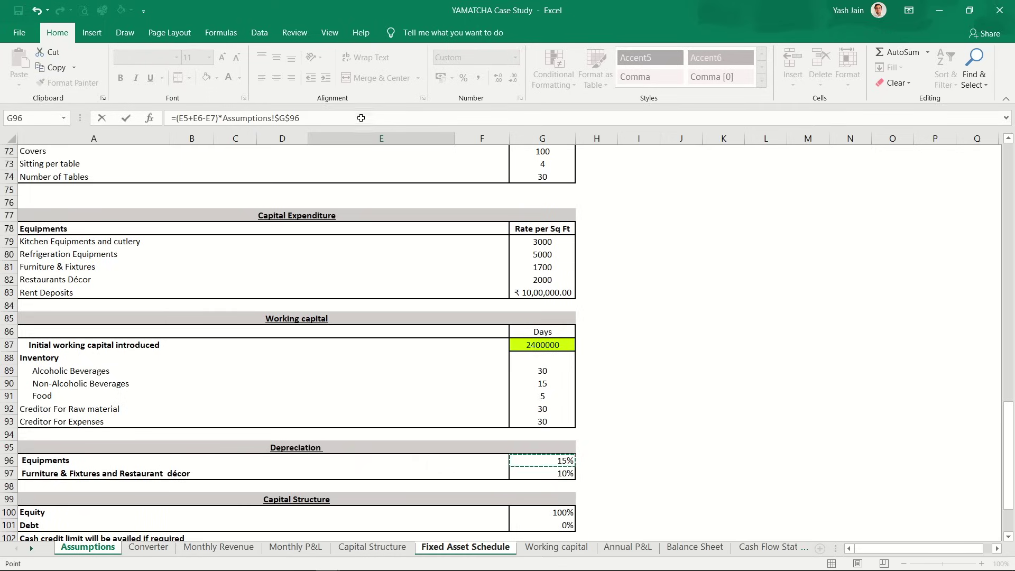
click(364, 118)
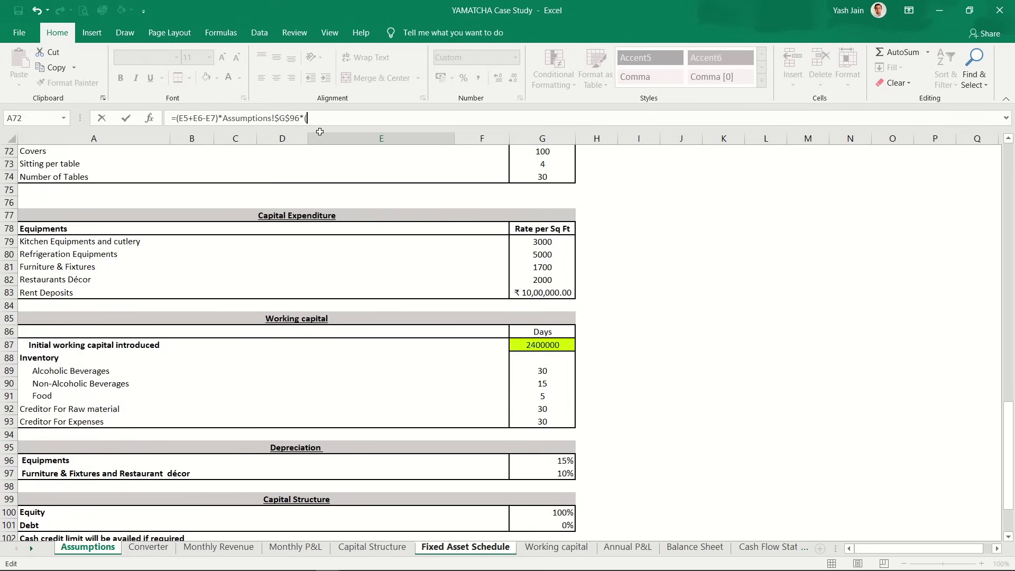
Step: Add MIN(365,'Fixed Asset Schedule'!E$3 to the Year 1 depreciation formula in E8
text(mic)
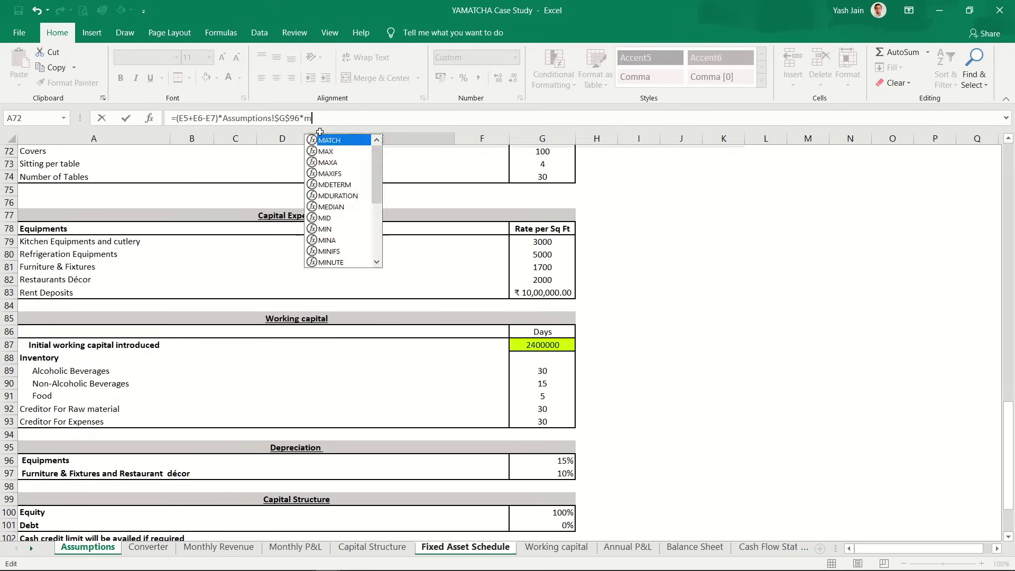
key(BackSpace)
key(BackSpace)
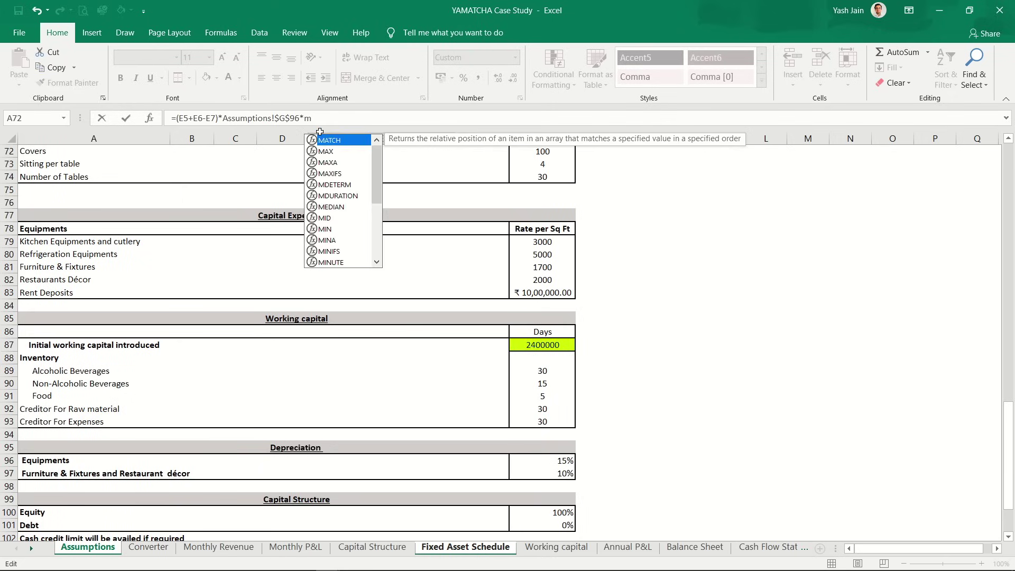
text(in(365)
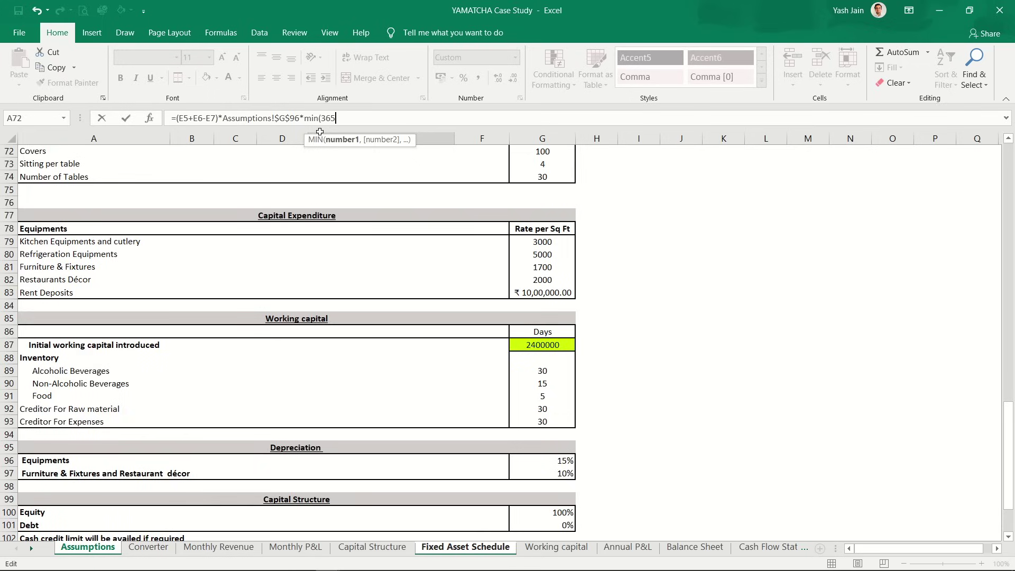
text(,)
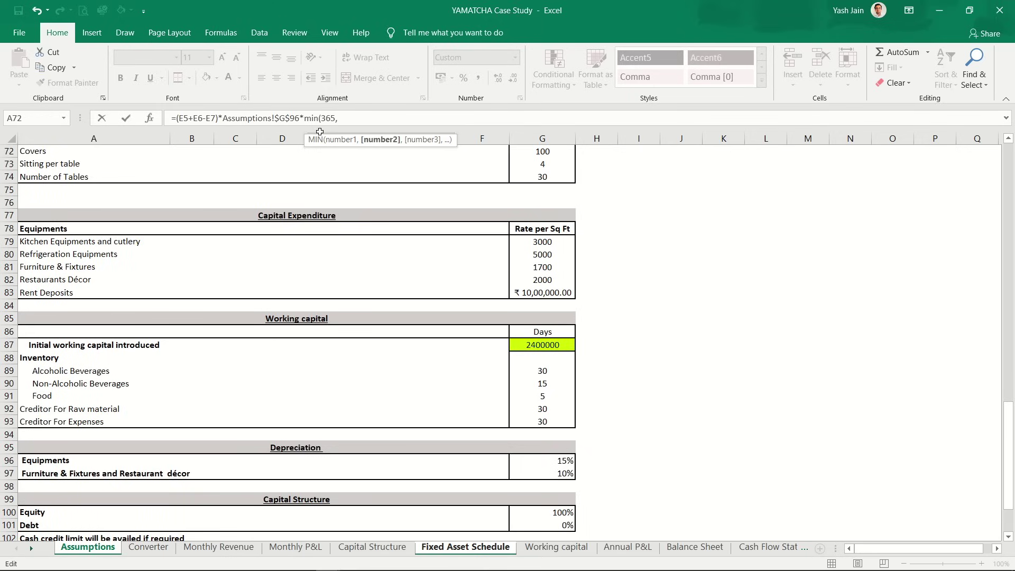
click(530, 188)
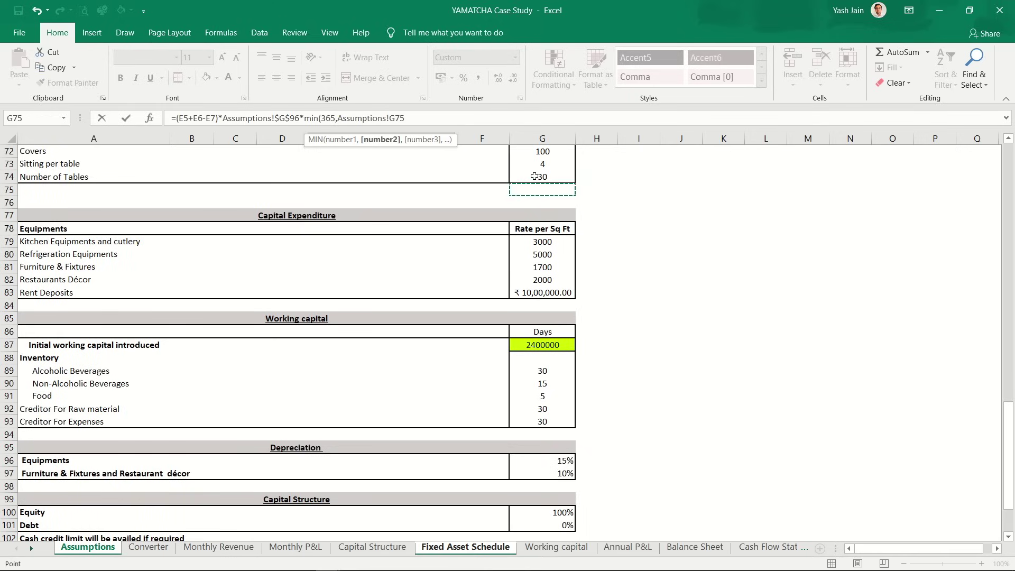
key(Up)
key(Up)
key(Up)
key(Up)
key(Up)
key(Up)
key(Up)
key(Up)
key(Up)
key(Up)
key(Up)
key(Up)
key(Up)
key(Up)
key(Up)
key(Up)
key(Up)
key(Up)
key(Up)
key(Up)
key(Up)
key(Up)
key(Home)
key(ctrl+Page_Down)
key(ctrl+Page_Down)
key(ctrl+Page_Down)
key(ctrl+Page_Down)
key(ctrl+Page_Down)
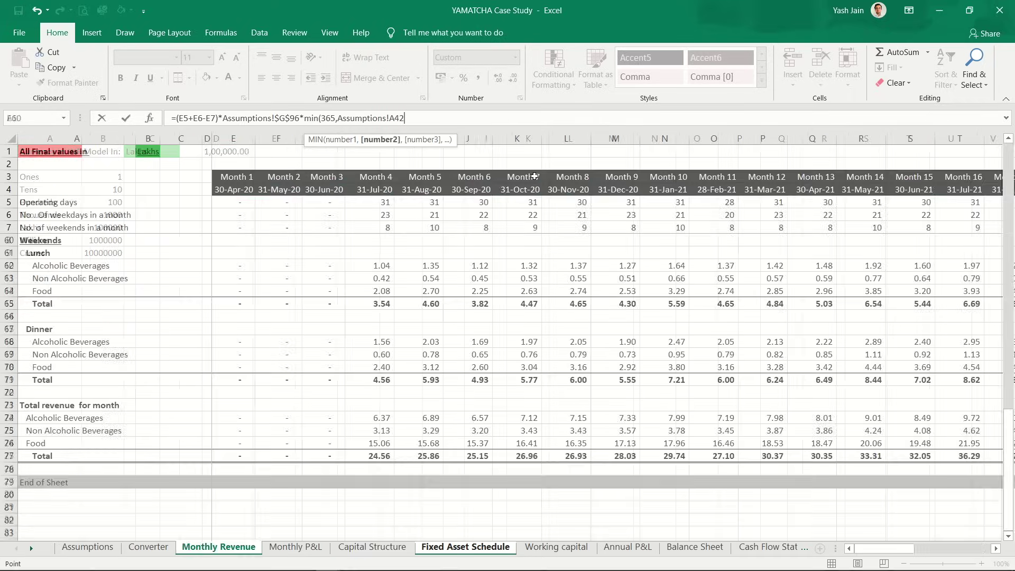
click(245, 180)
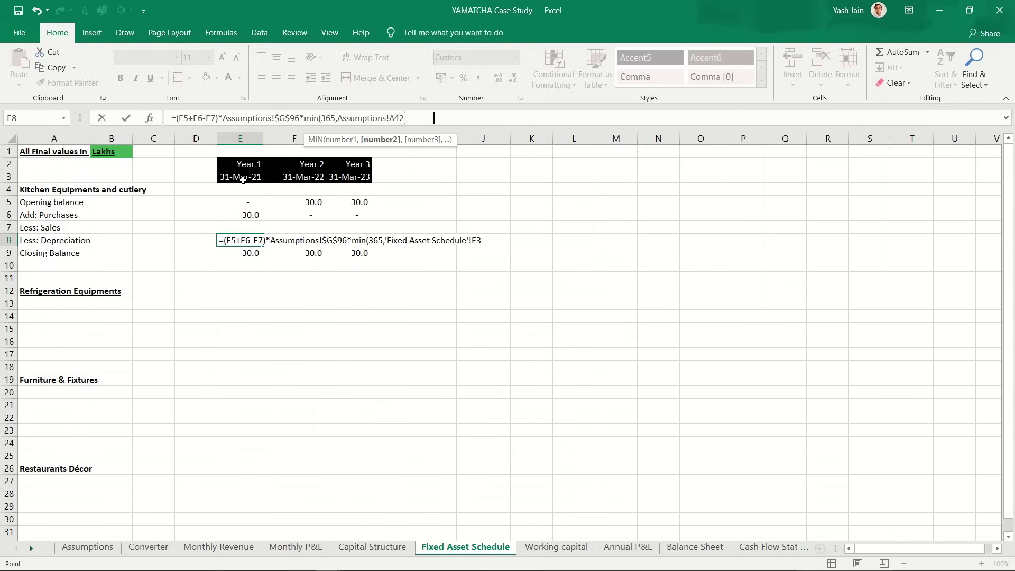
key(F4)
key(F4)
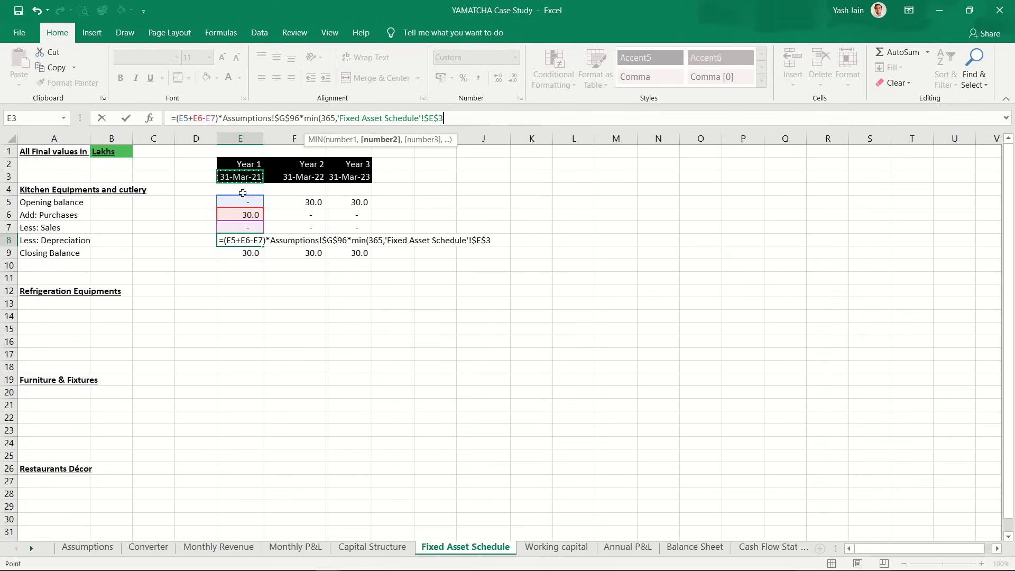
Step: Subtract the absolute Assumptions!$G$5 operations date and close the MIN term
text(-)
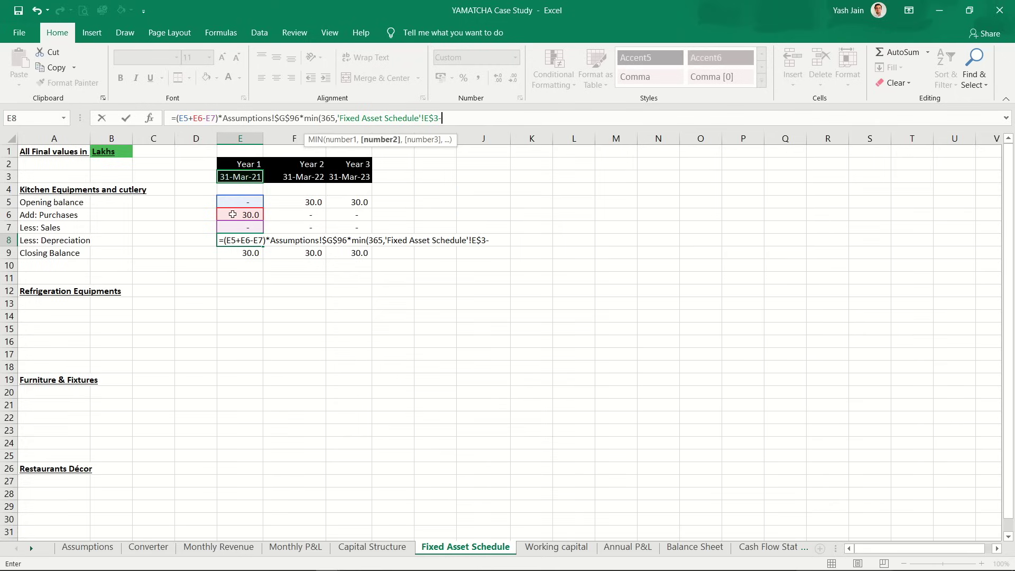
key(ctrl+Page_Up)
key(ctrl+Page_Up)
key(ctrl+Page_Up)
key(ctrl+Page_Up)
key(ctrl+Page_Up)
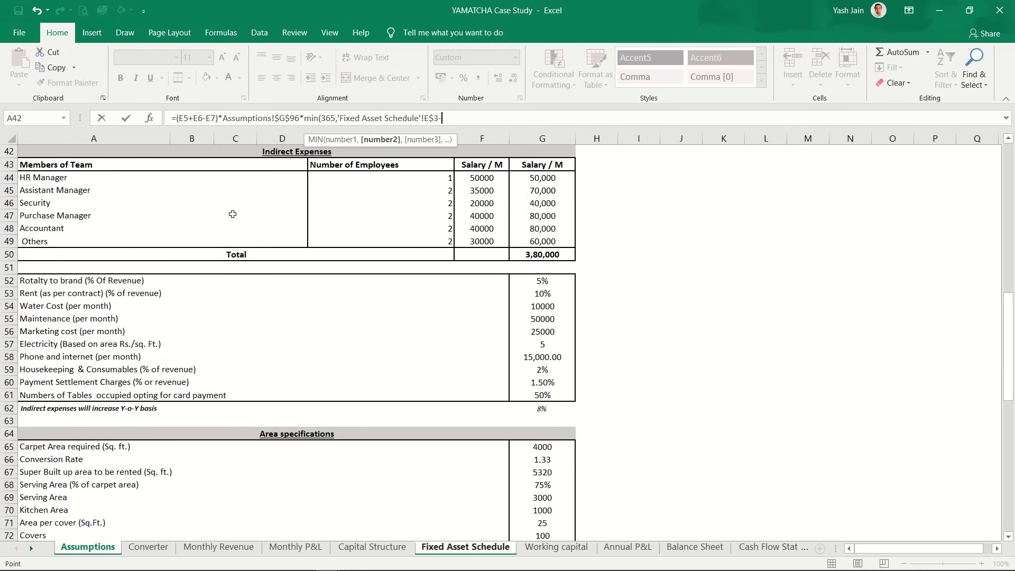
click(538, 185)
key(Up)
key(Up)
key(Up)
key(Up)
key(Up)
key(Up)
key(Up)
key(Up)
key(Up)
key(Up)
key(Up)
key(Up)
key(Up)
key(Up)
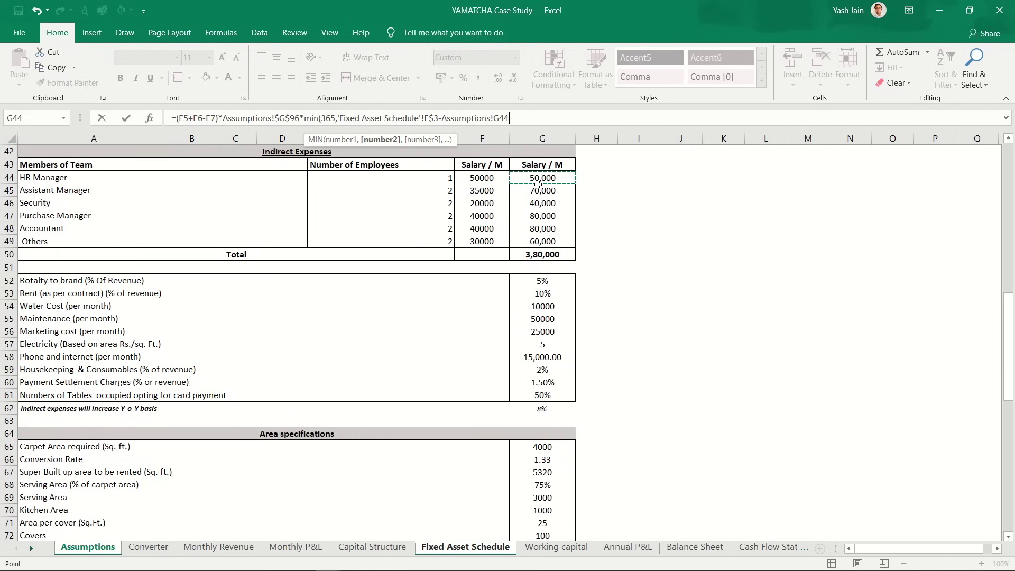
key(Up)
key(Up)
key(Up)
key(Up)
key(Up)
key(Up)
key(Up)
key(Up)
key(Up)
key(Up)
key(Up)
key(Up)
key(Up)
key(Up)
key(Up)
key(Up)
key(Up)
key(Up)
key(Up)
key(Up)
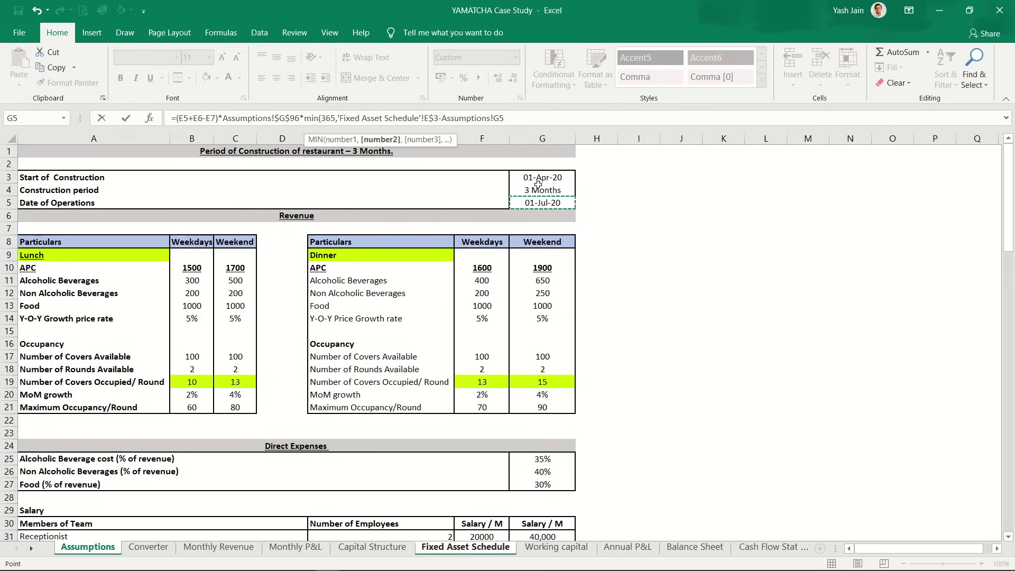
key(F4)
text()/365)
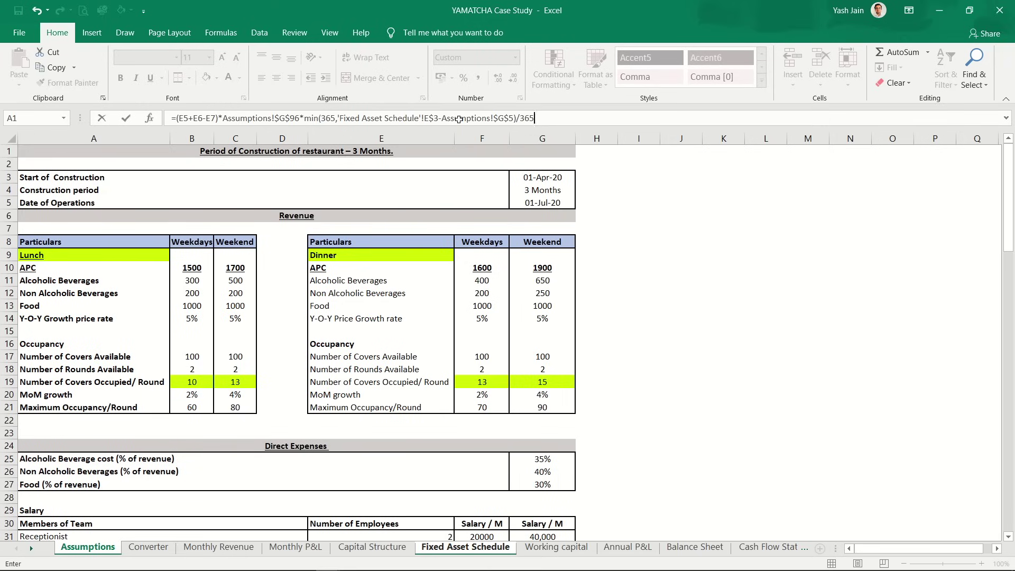
Step: Enter the Year 1 depreciation formula and paste it into Year 2 (F8)
key(Return)
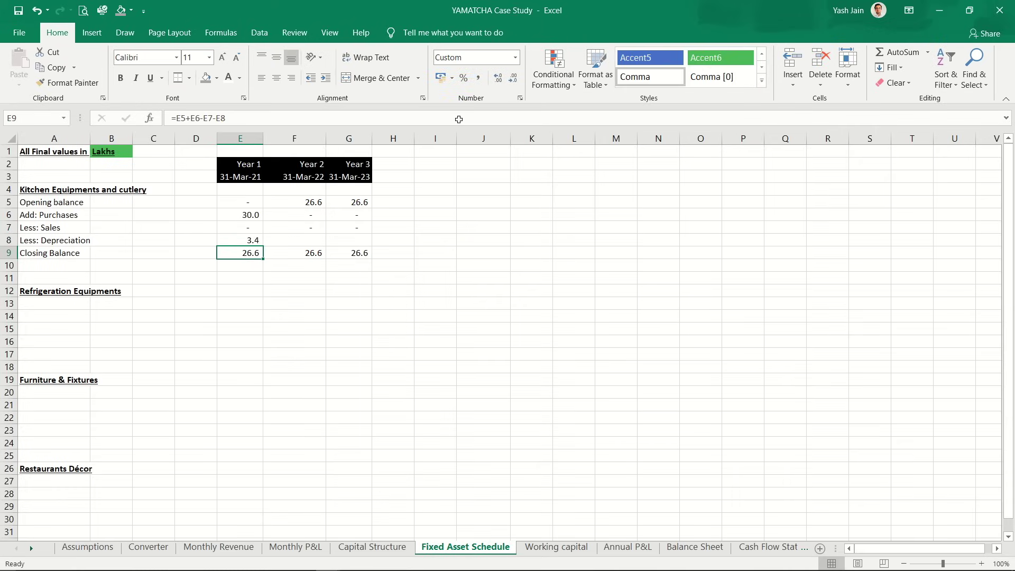
key(Up)
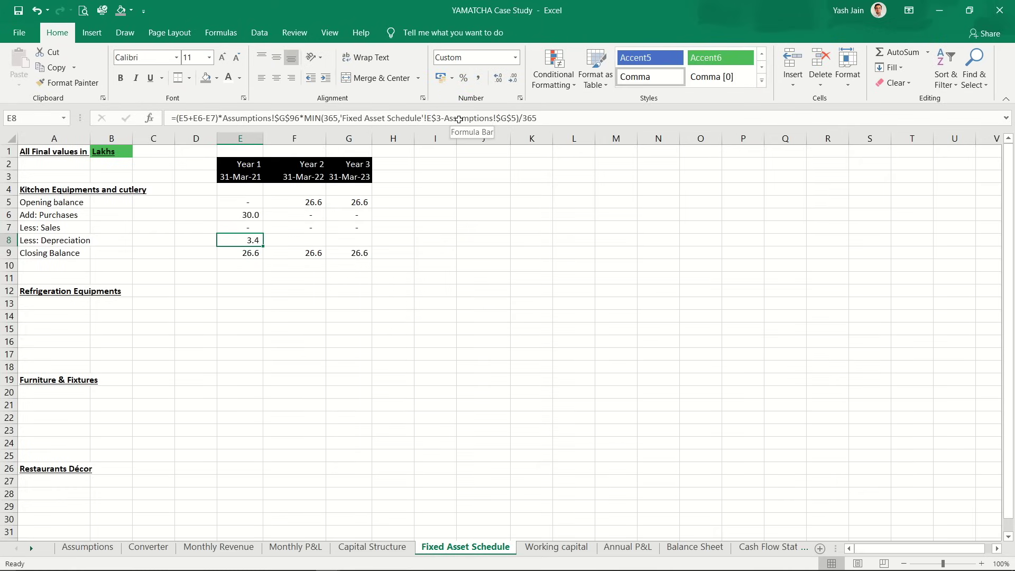
key(ctrl+c)
key(Right)
key(ctrl+v)
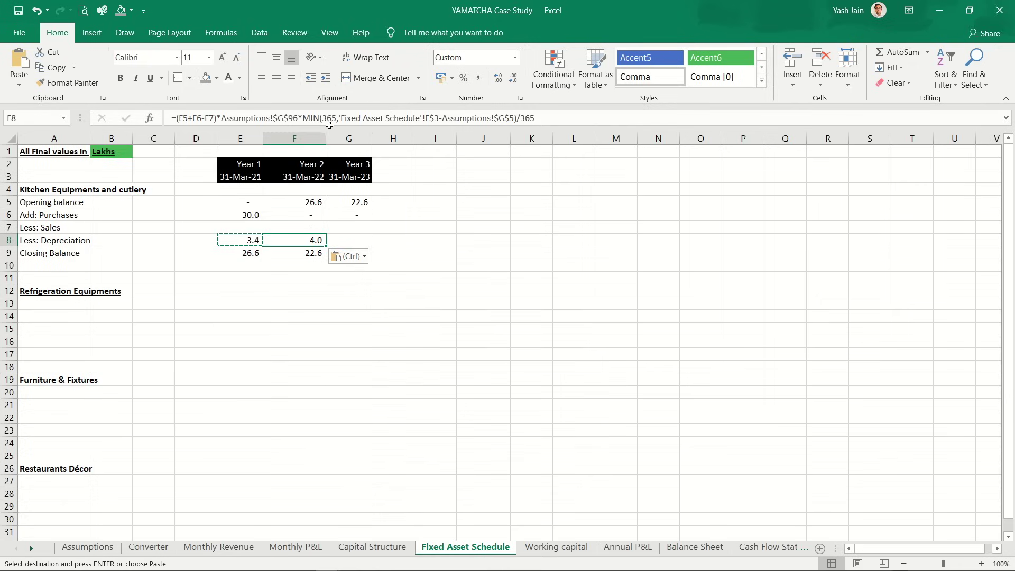
Step: Review the Year 2 depreciation formula, keeping its 4.0 result
key(F2)
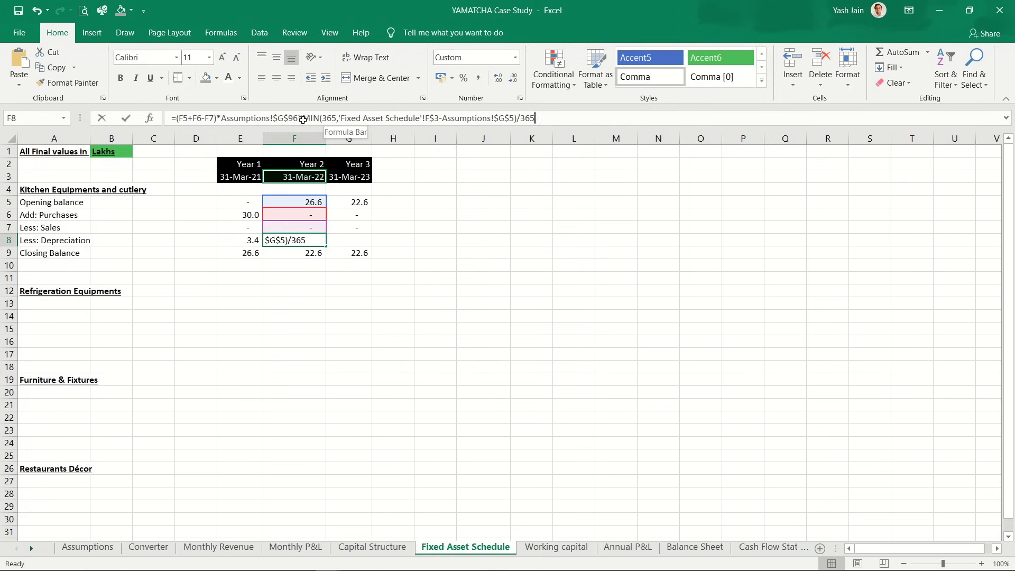
drag(309, 118, 171, 119)
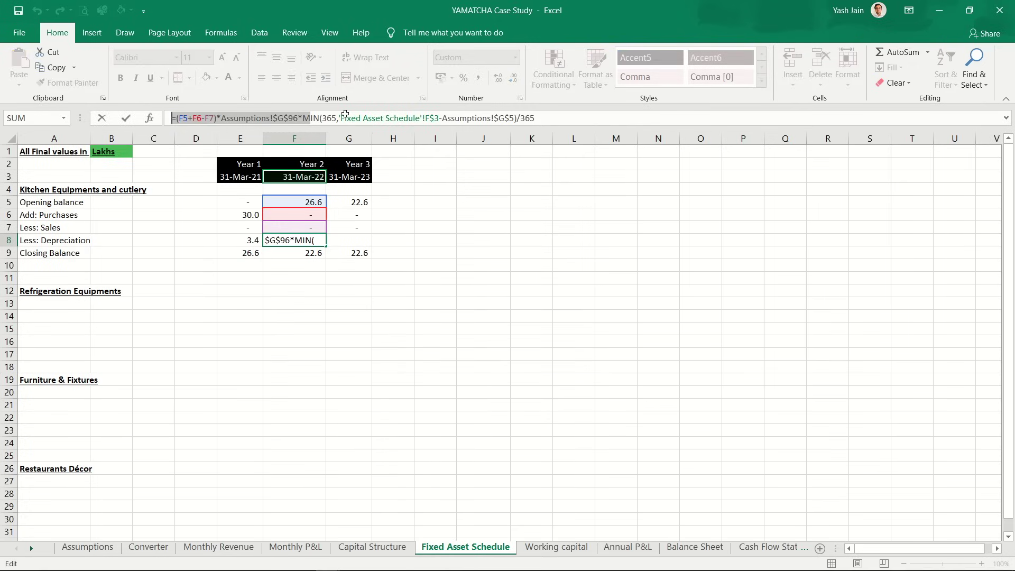
key(Escape)
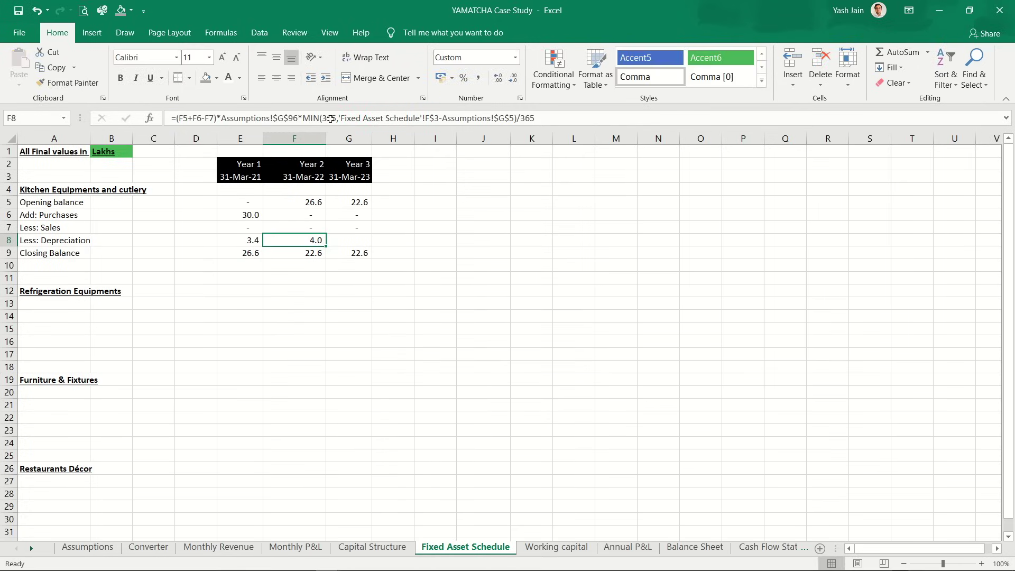
click(333, 119)
key(Escape)
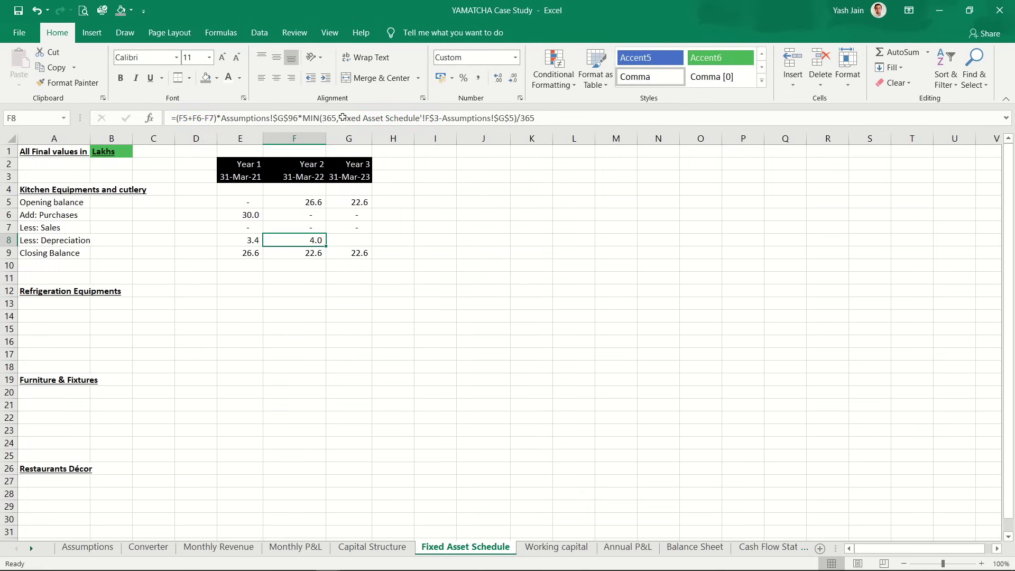
drag(340, 119, 514, 111)
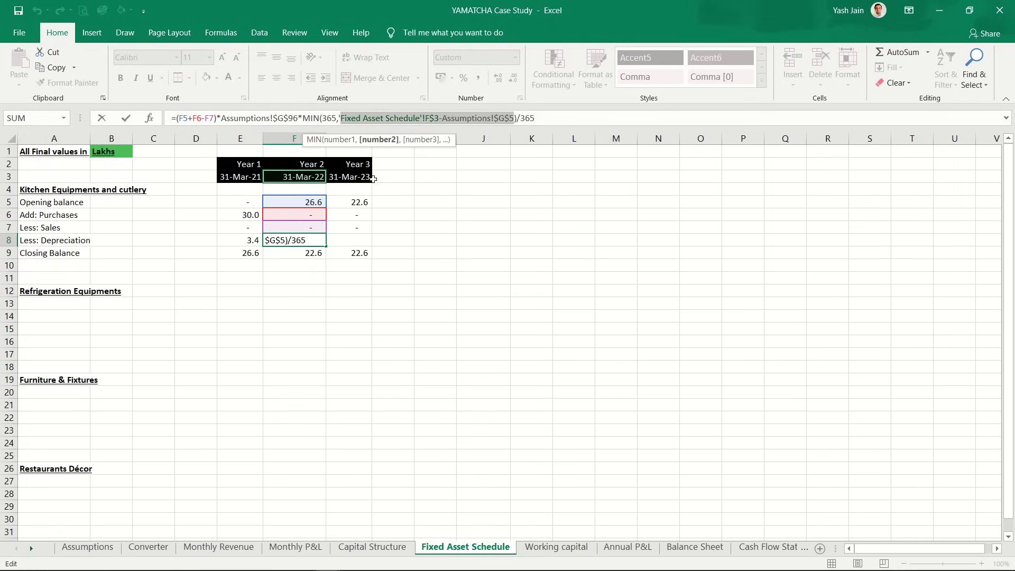
key(Return)
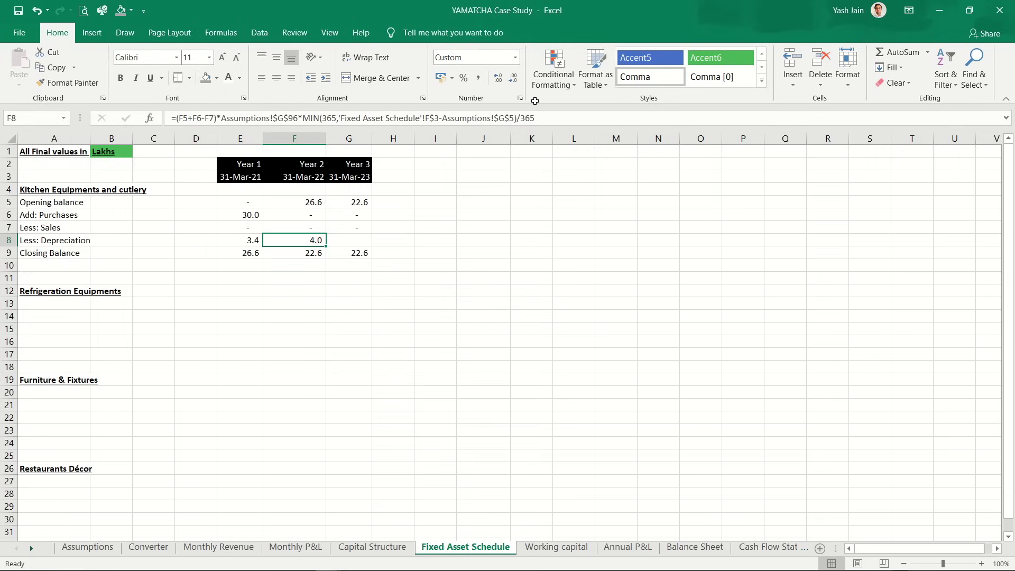
Step: Copy the depreciation formula into Year 3 (G8), giving 3.4
key(Left)
key(Right)
key(ctrl+c)
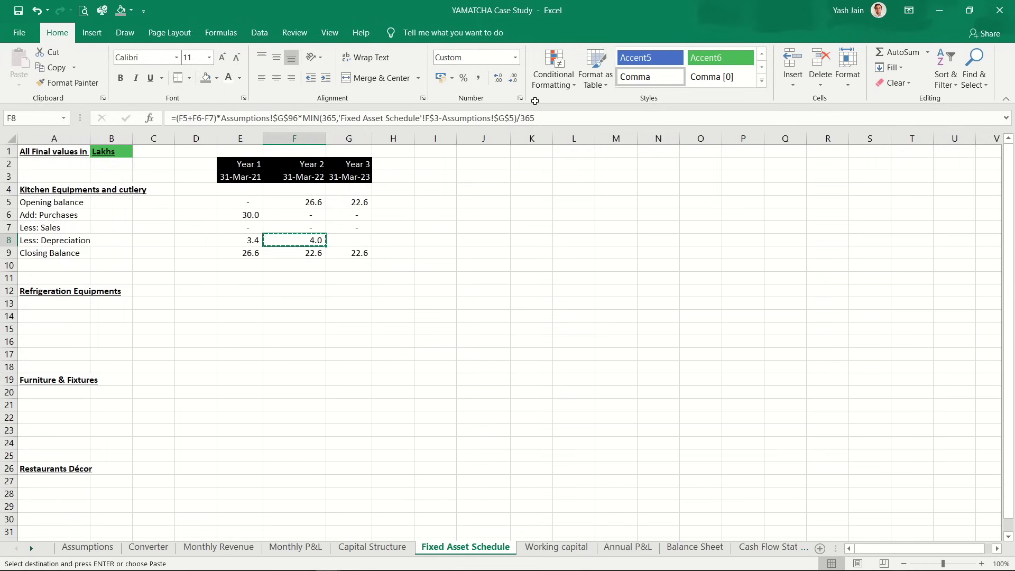
key(Right)
key(ctrl+v)
Step: Make the Closing Balance row A9:G9 bold
key(Left)
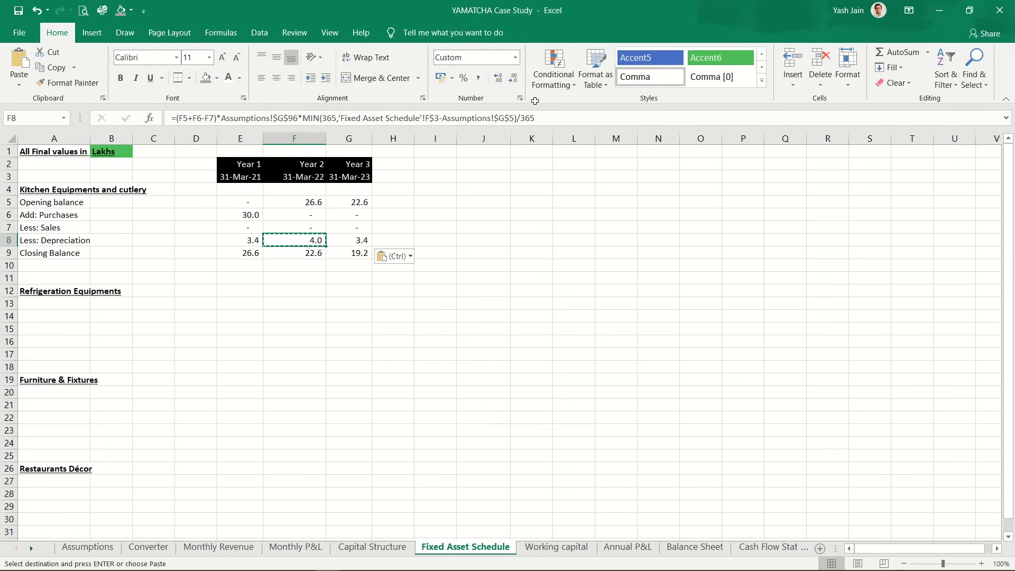
key(Left)
key(Down)
key(Right)
key(Right)
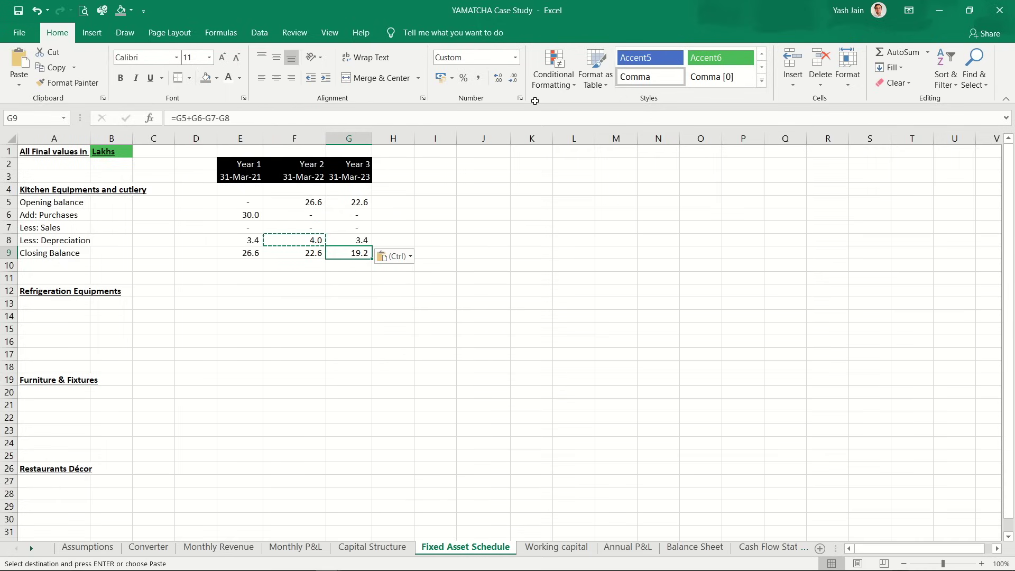
key(shift+Left)
key(shift+Left)
key(shift+Home)
key(ctrl+b)
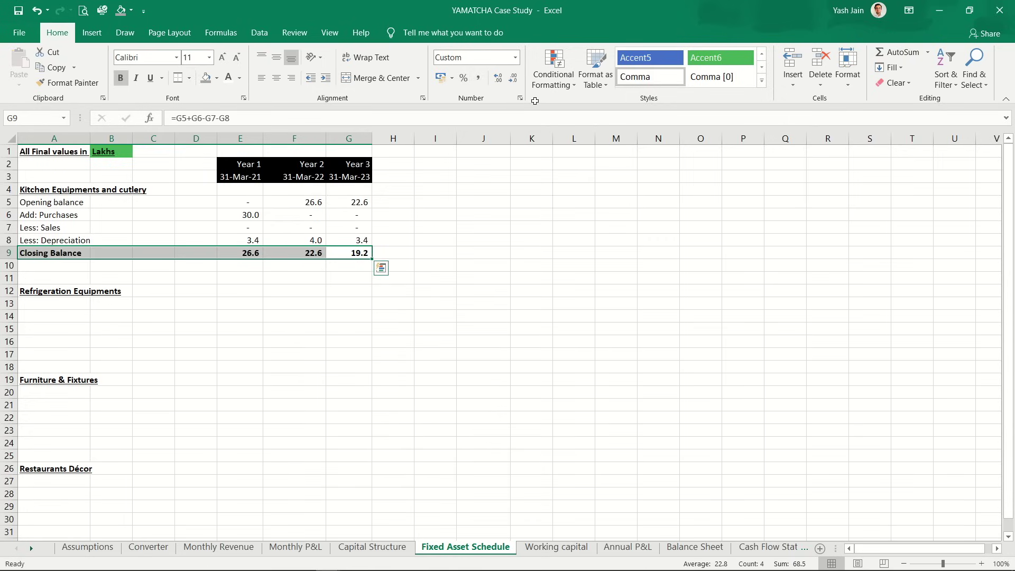
Step: Add top and bottom borders to the Closing Balance row
click(189, 78)
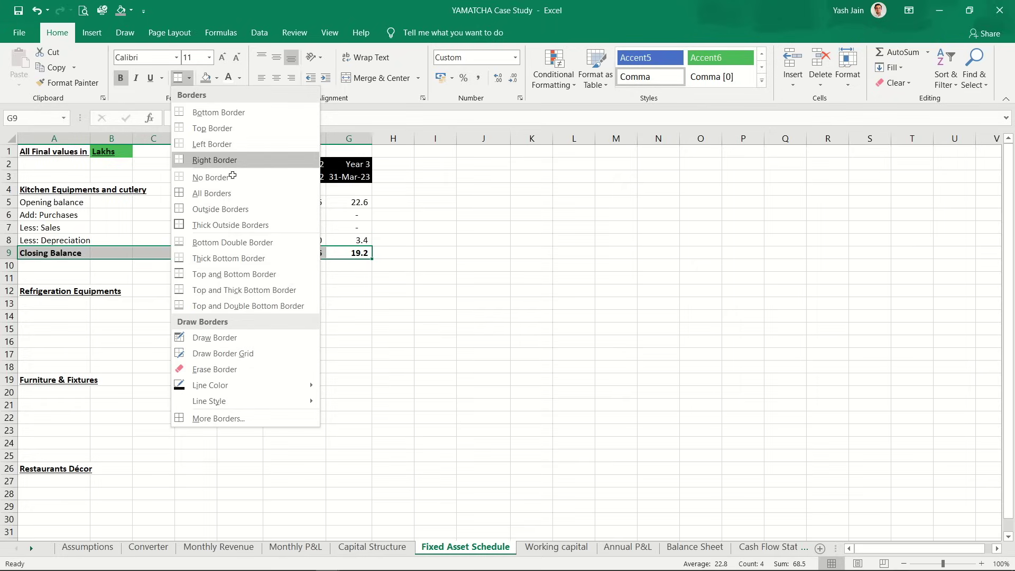
click(218, 271)
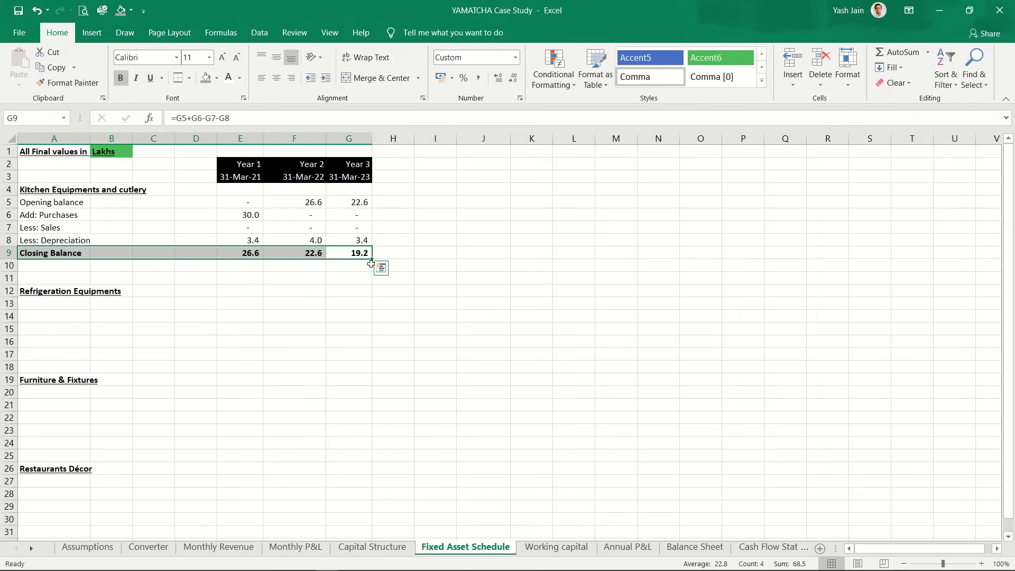
key(Down)
key(Up)
key(Up)
key(Up)
key(Left)
key(Left)
key(Left)
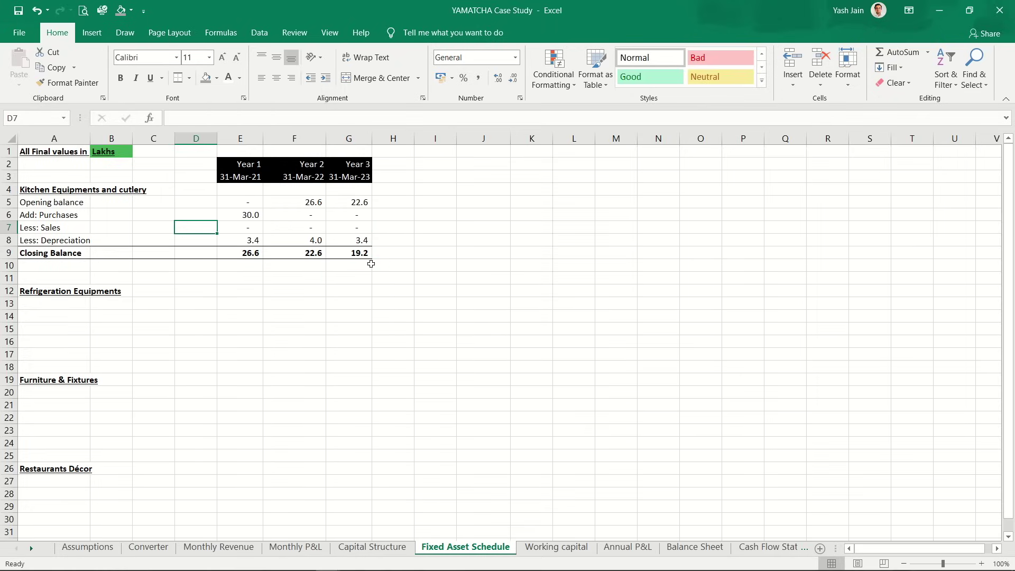
key(Up)
key(Up)
key(Up)
key(Right)
Step: Copy the kitchen equipment schedule block A5:G9
key(Down)
key(Down)
key(Down)
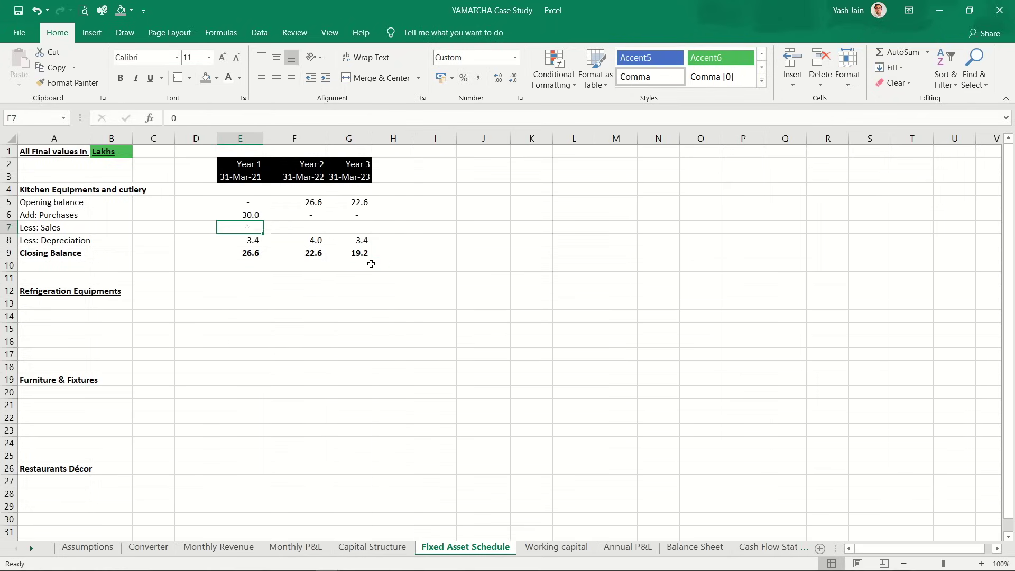
key(Down)
key(Down)
key(Down)
key(Up)
key(Up)
key(Left)
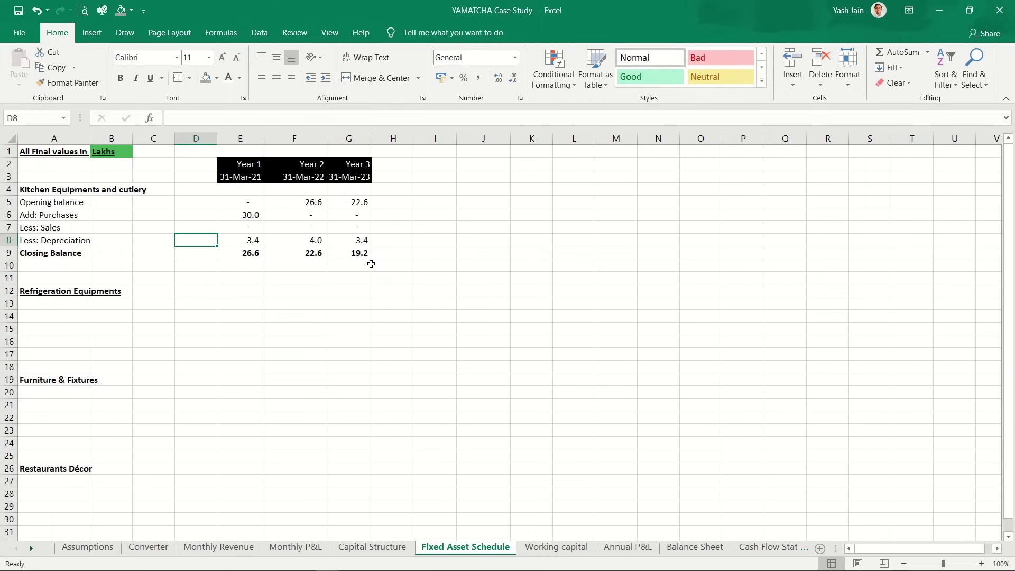
key(Down)
key(Left)
key(Left)
key(Left)
key(Up)
key(Up)
key(Up)
key(Up)
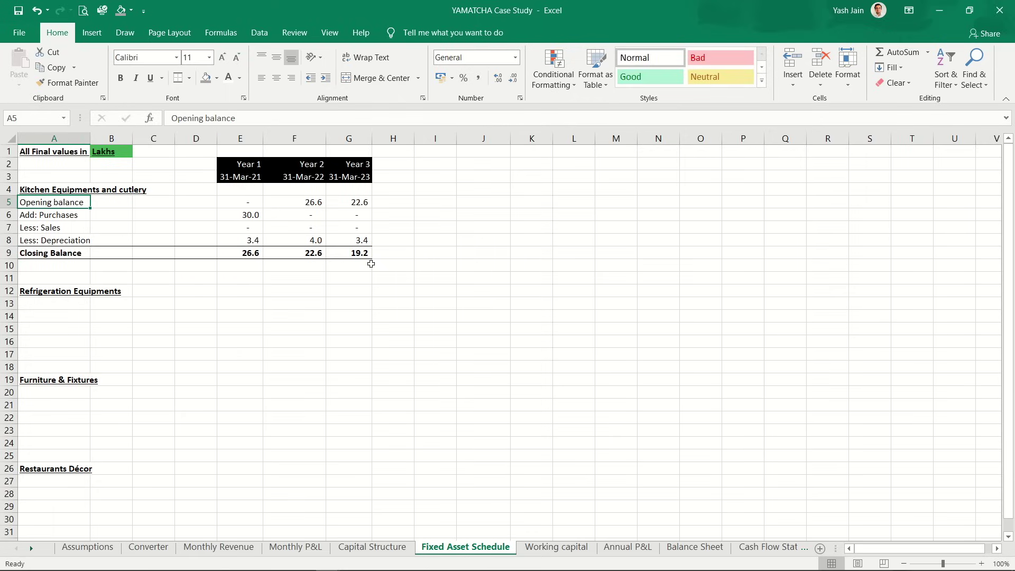
key(shift+Down)
key(shift+Down)
key(shift+Down)
key(shift+Down)
key(shift+Right)
key(shift+Right)
key(shift+Right)
key(shift+Right)
key(shift+Right)
key(shift+Right)
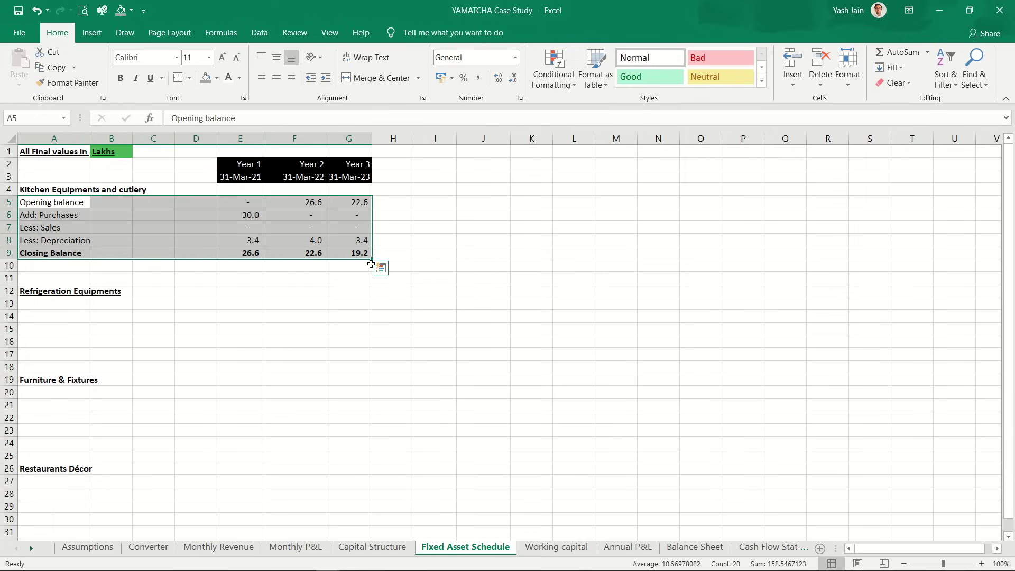
key(ctrl+c)
Step: Paste the schedule block into the Refrigeration Equipments section
key(Down)
key(Down)
key(Down)
key(Down)
key(Down)
key(Down)
key(Down)
key(Down)
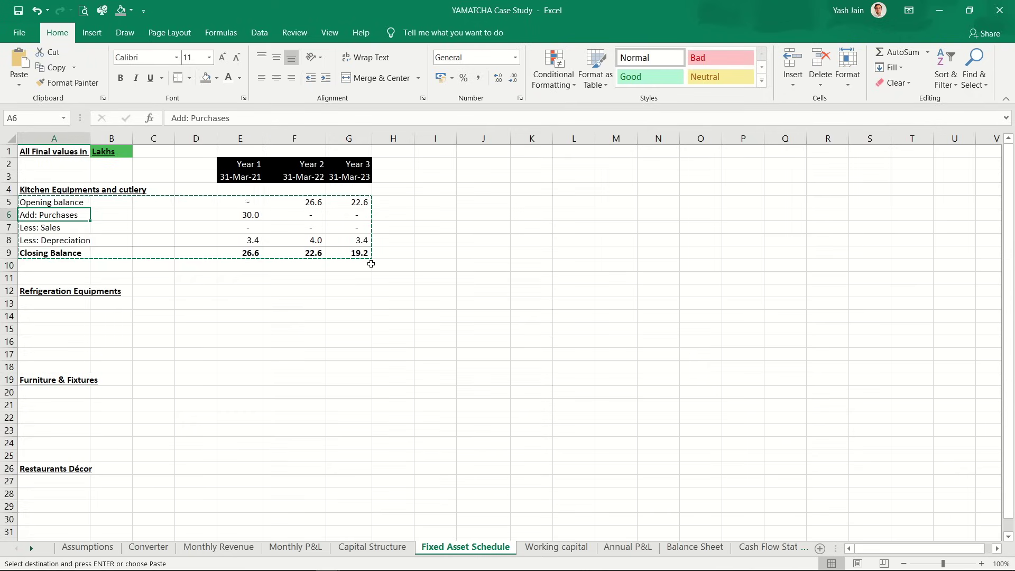
key(ctrl+v)
key(Down)
key(Down)
key(Down)
key(Down)
key(Down)
key(Down)
key(Down)
key(Down)
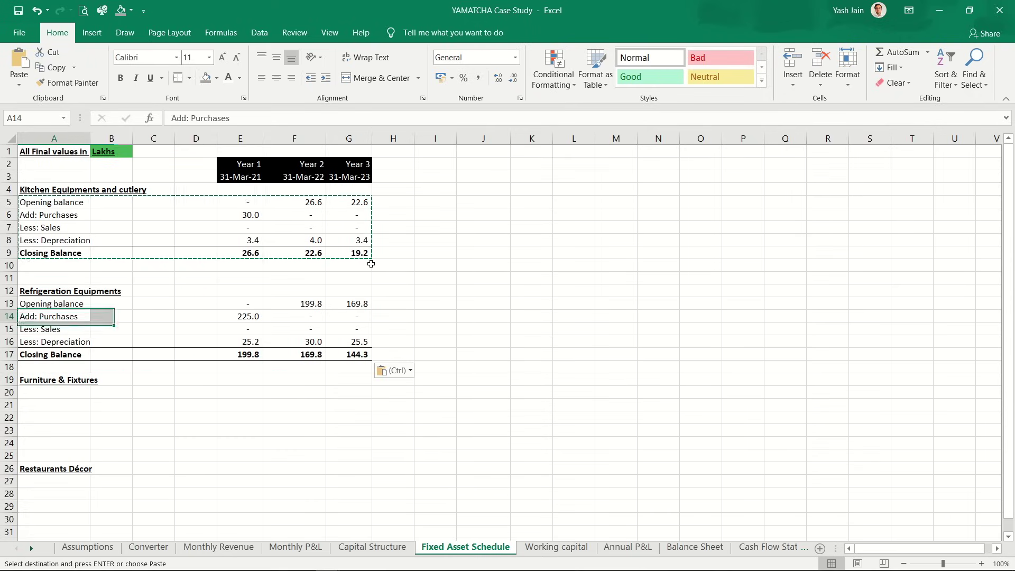
key(ctrl)
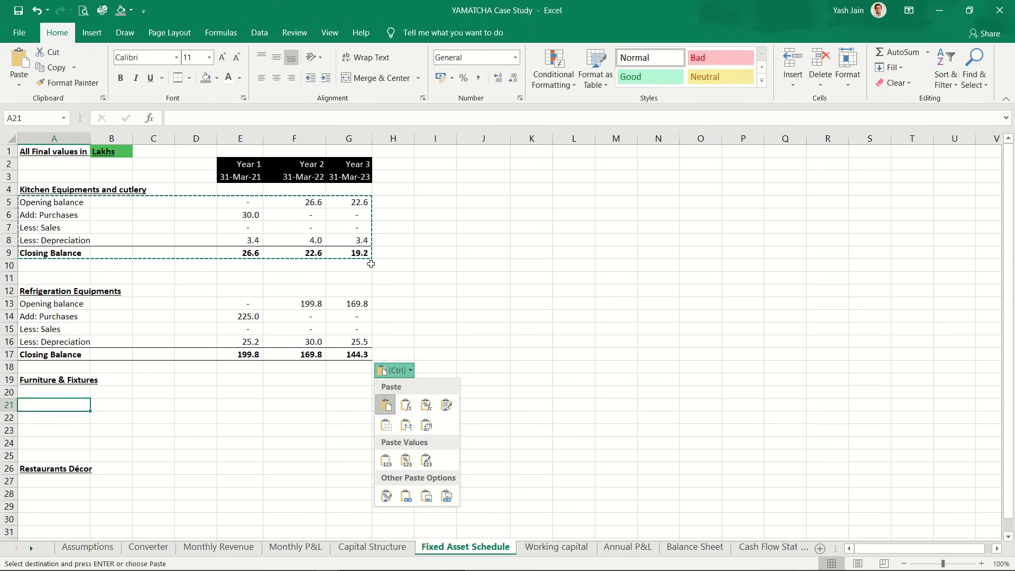
key(Up)
key(Down)
key(Escape)
Step: Paste the schedule block into the Furniture & Fixtures and Restaurants Décor sections
key(Up)
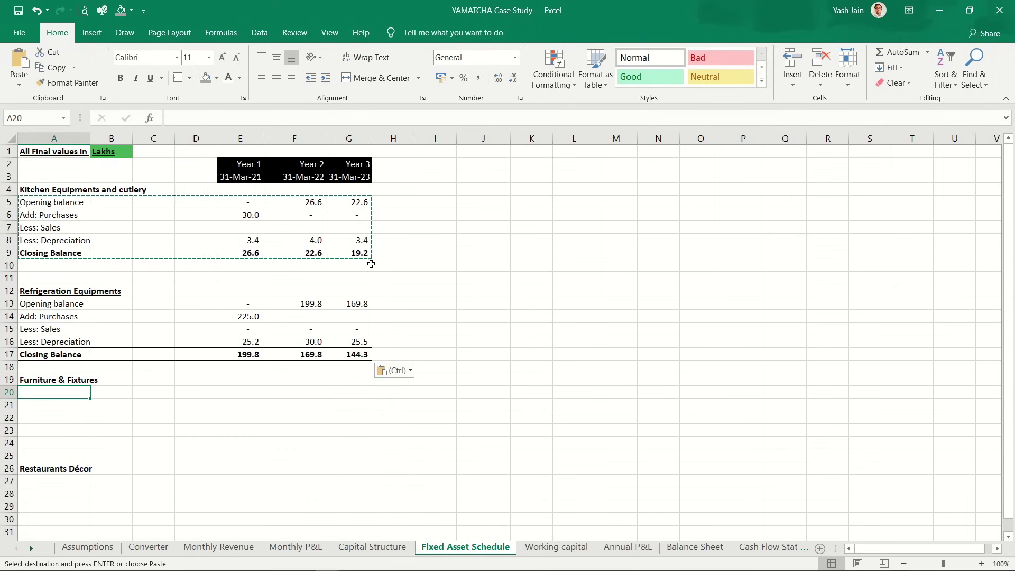
key(ctrl+v)
key(Down)
key(Down)
key(Down)
key(Down)
key(Down)
key(Down)
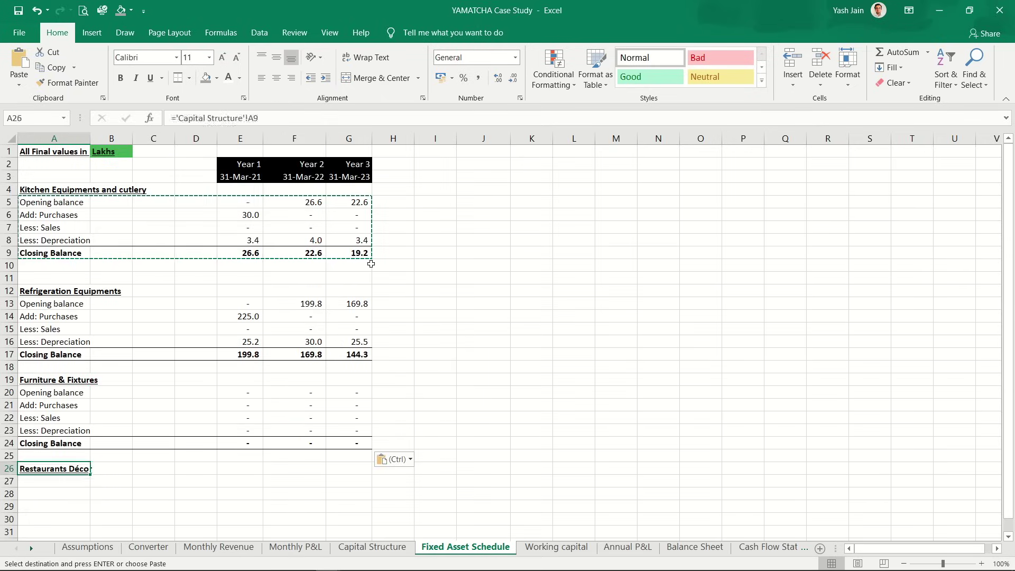
key(Down)
key(ctrl+v)
key(Down)
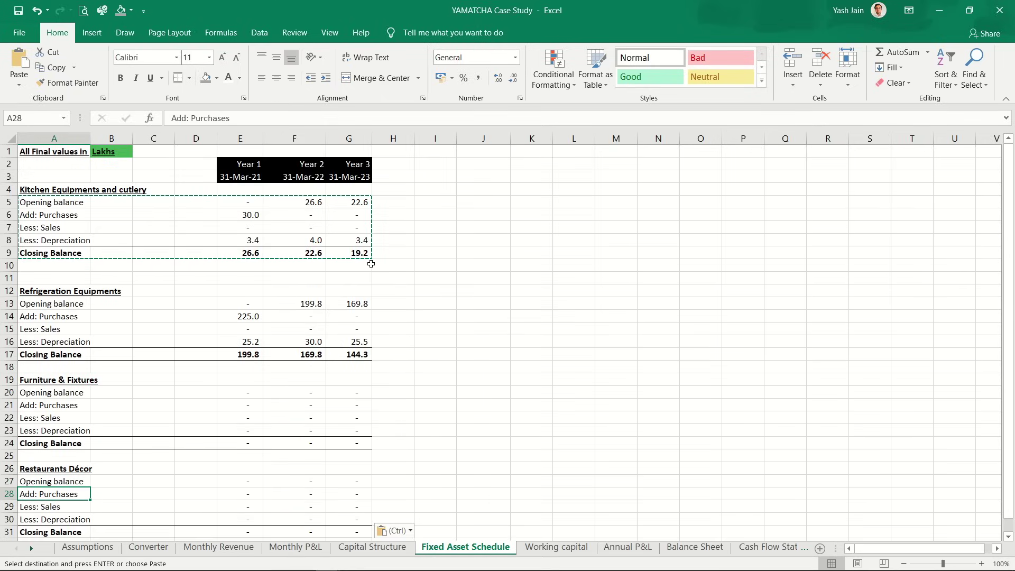
key(Down)
key(Down)
key(Down)
key(Down)
key(Down)
key(Down)
key(Down)
key(Down)
key(Up)
key(Up)
key(Up)
key(Up)
key(Up)
key(Up)
key(Up)
key(Up)
key(Up)
key(Up)
key(Up)
key(Up)
key(Up)
key(Up)
key(Up)
key(Up)
key(Up)
key(Up)
key(Up)
key(Up)
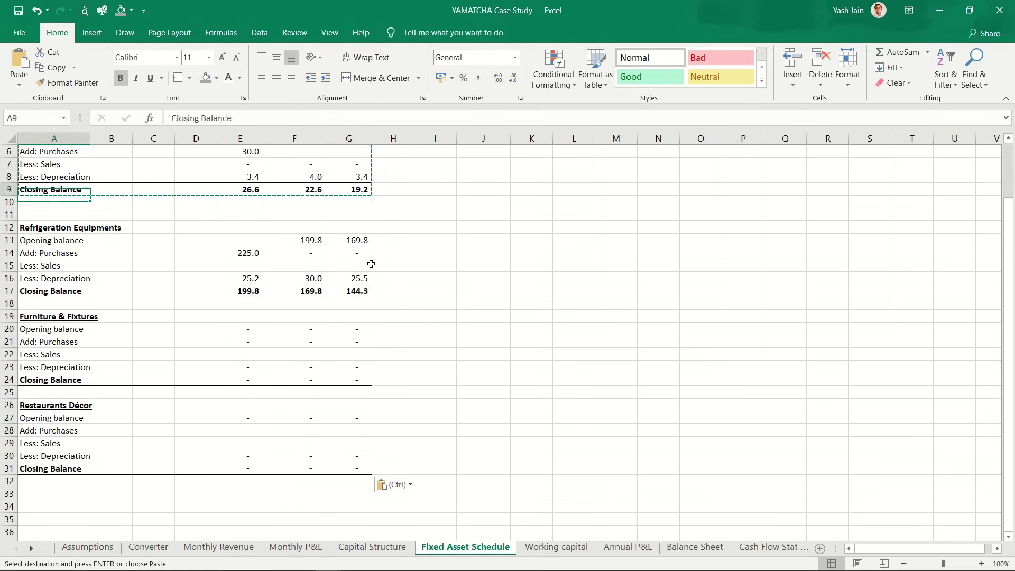
key(Up)
key(Up)
key(Up)
key(Up)
key(Up)
key(Up)
key(Up)
key(Up)
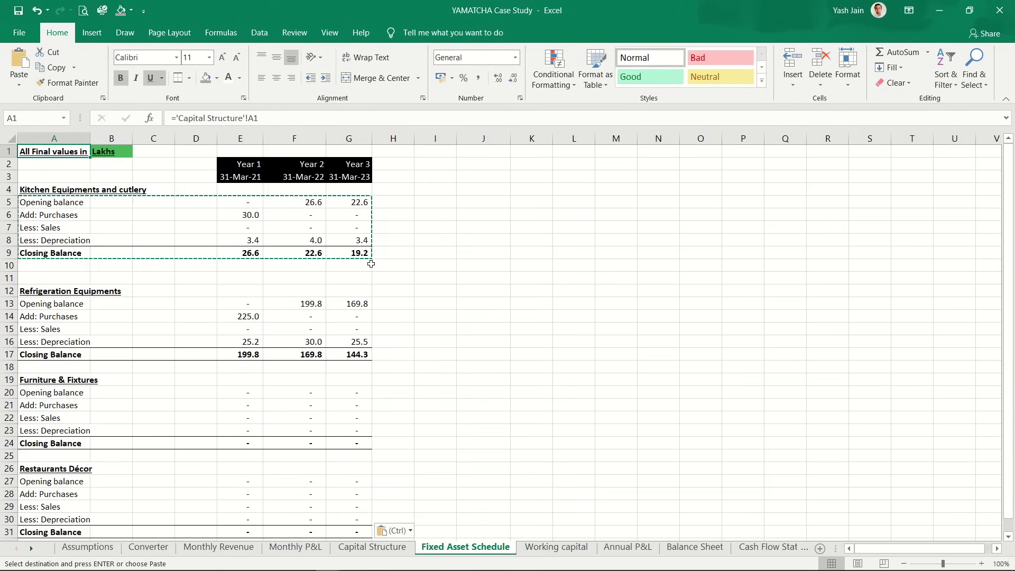
Step: Link Year 1 refrigeration purchases in E14 to Capital Structure C7 (50.0)
key(Right)
key(Right)
key(Down)
key(Down)
key(Down)
key(Down)
key(Down)
key(Down)
key(Down)
key(Down)
key(Down)
key(Down)
key(Right)
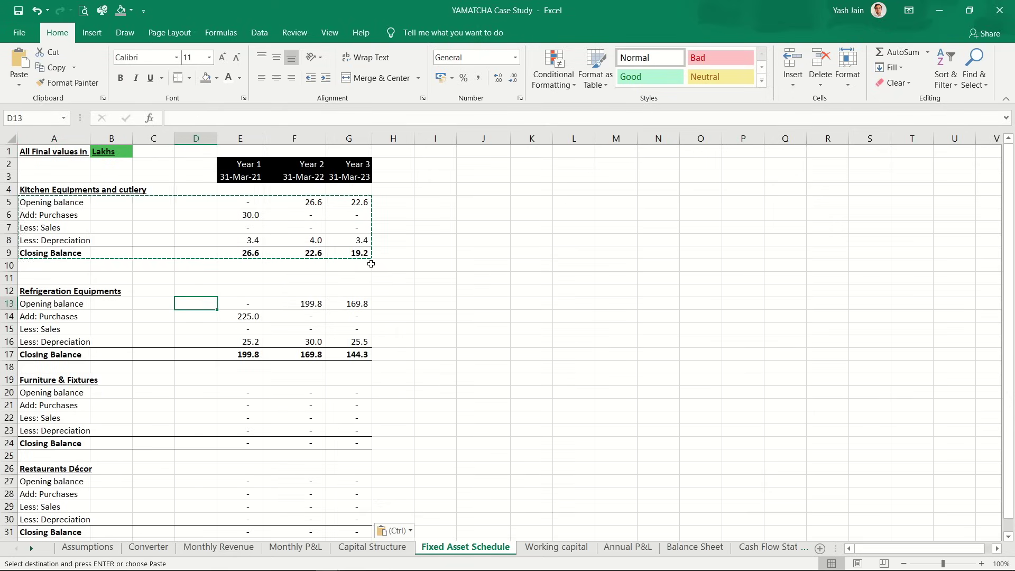
key(Down)
key(Right)
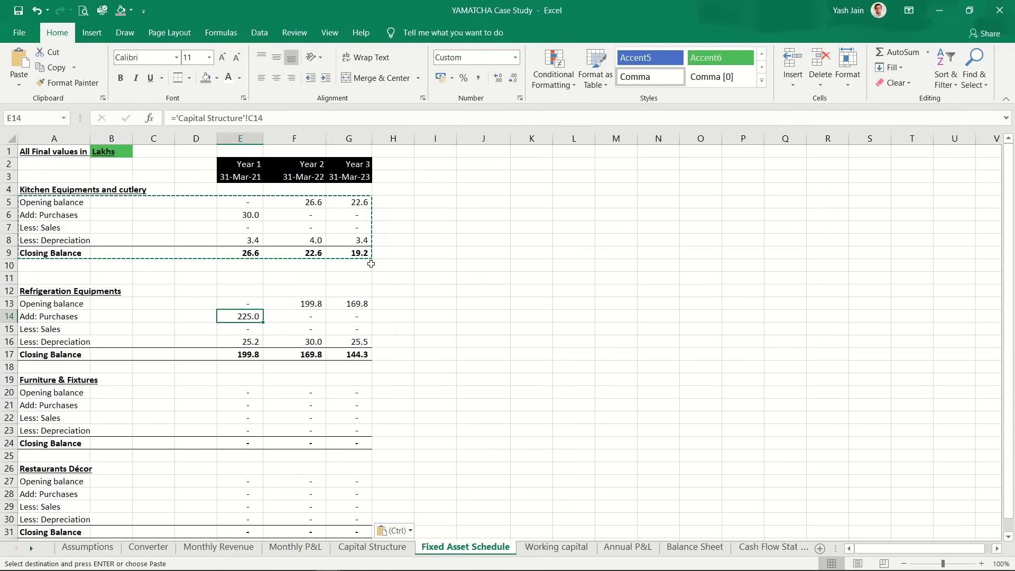
text(=)
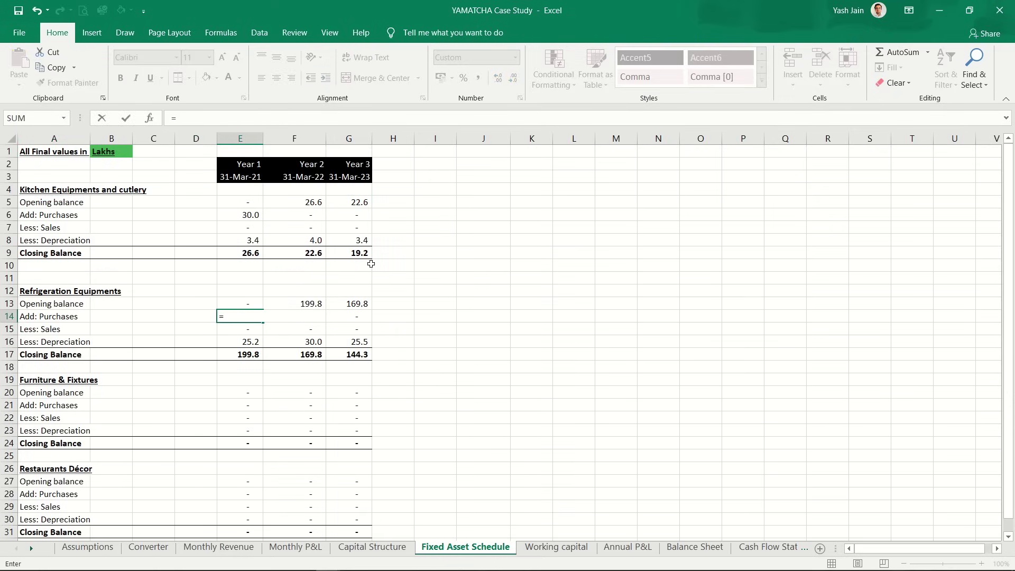
key(ctrl+Page_Up)
key(ctrl+Page_Up)
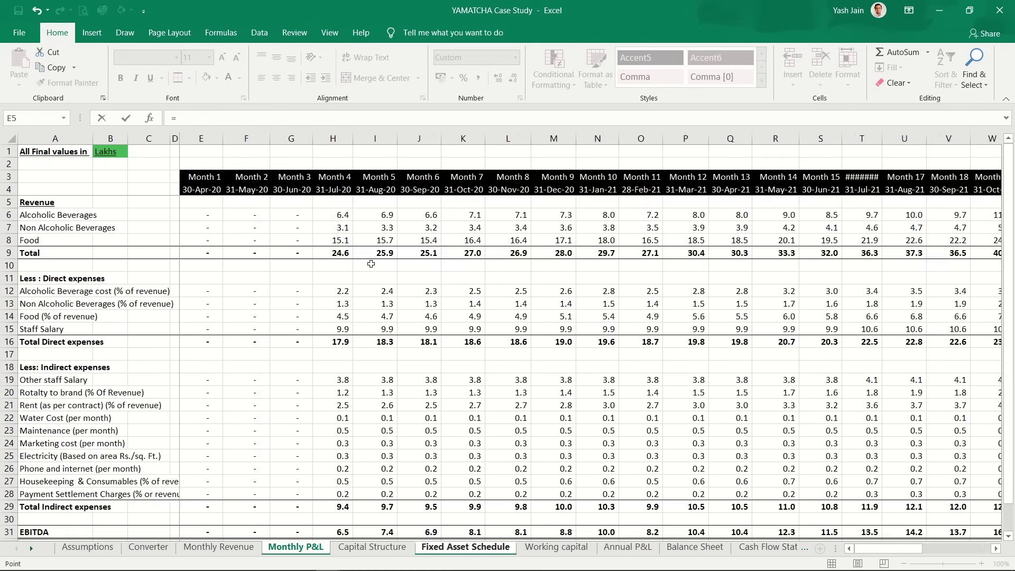
key(ctrl+Page_Down)
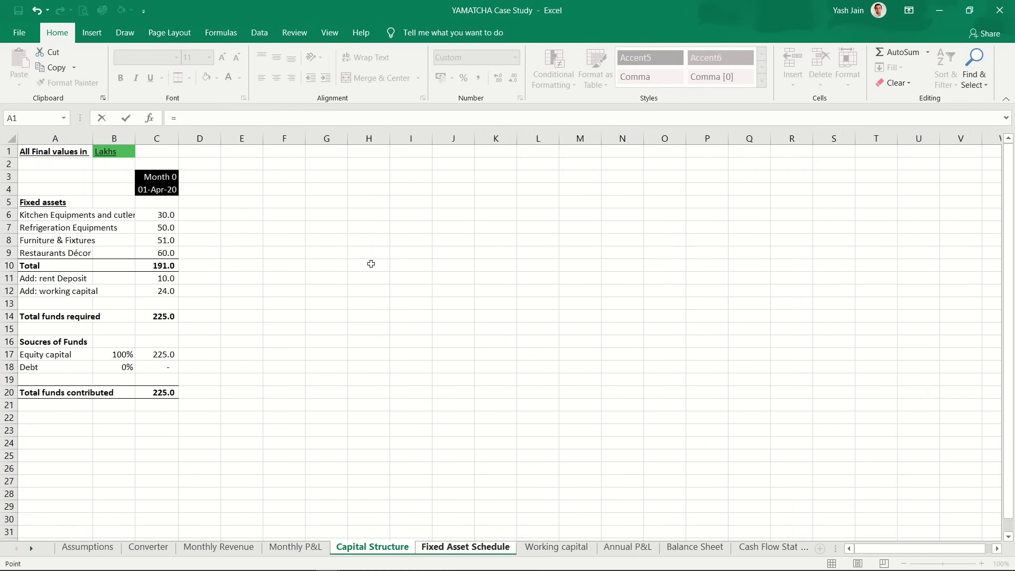
click(162, 229)
key(Return)
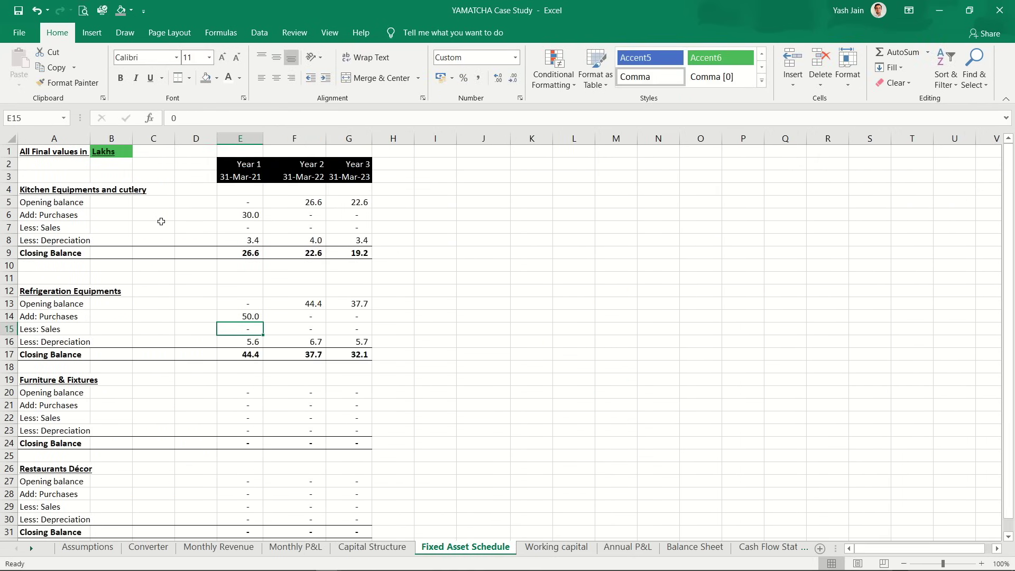
Step: Link Year 1 furniture purchases in E21 to Capital Structure C8 (51.0)
key(Down)
key(Down)
key(Down)
key(Down)
key(Down)
key(Down)
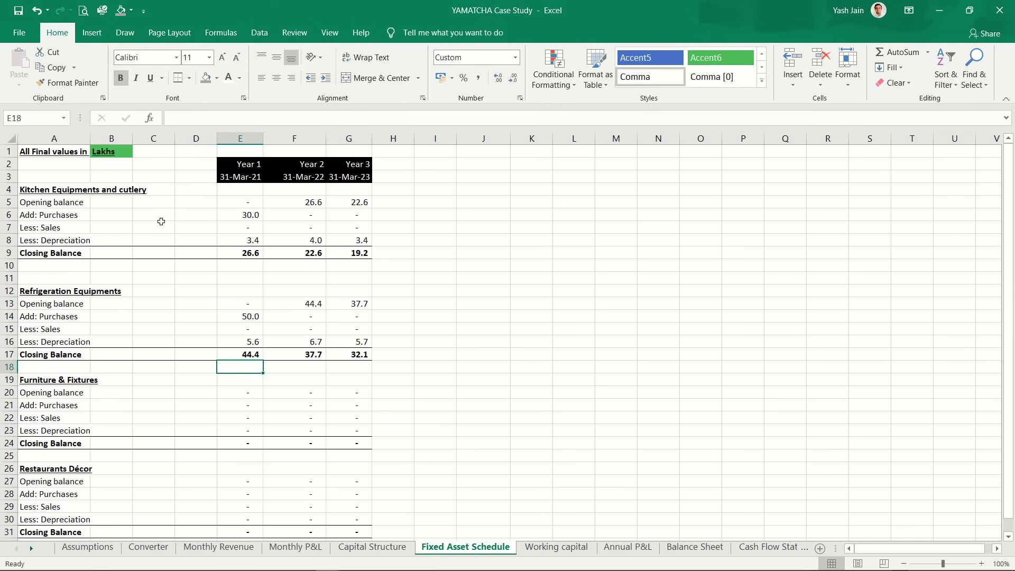
key(F2)
key(Escape)
text(=)
key(ctrl+Page_Up)
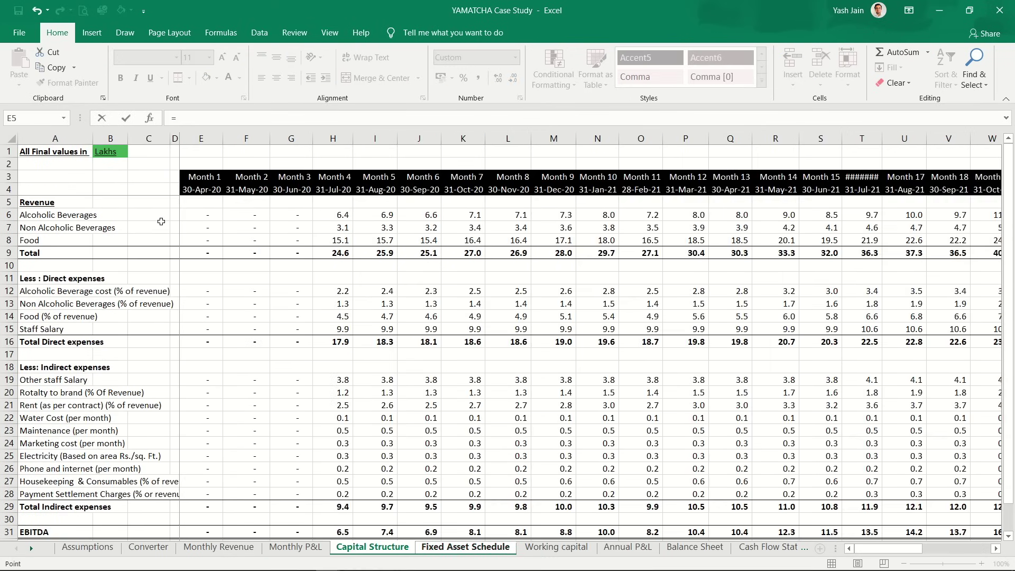
key(ctrl+Page_Up)
key(ctrl+Page_Down)
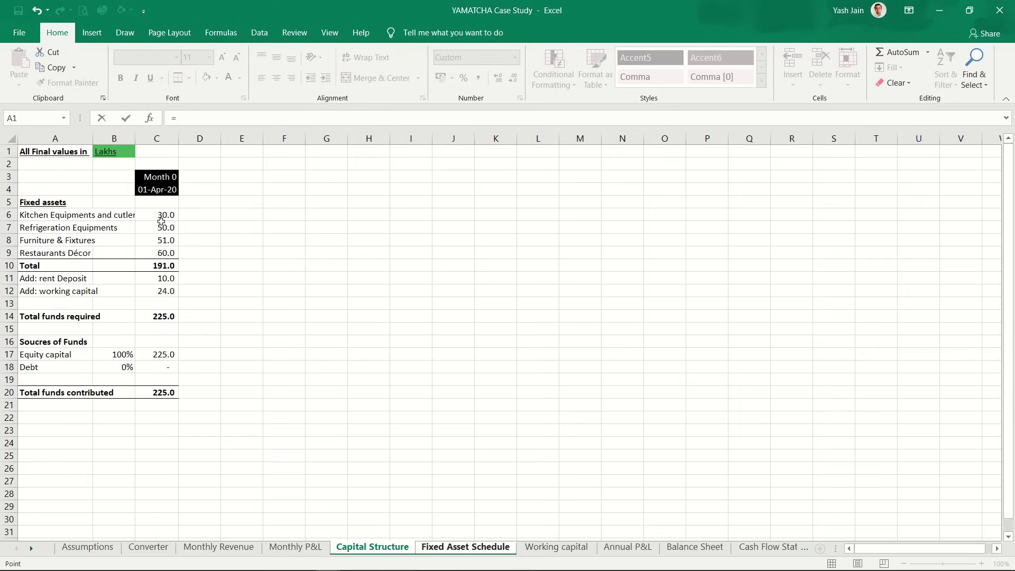
click(167, 242)
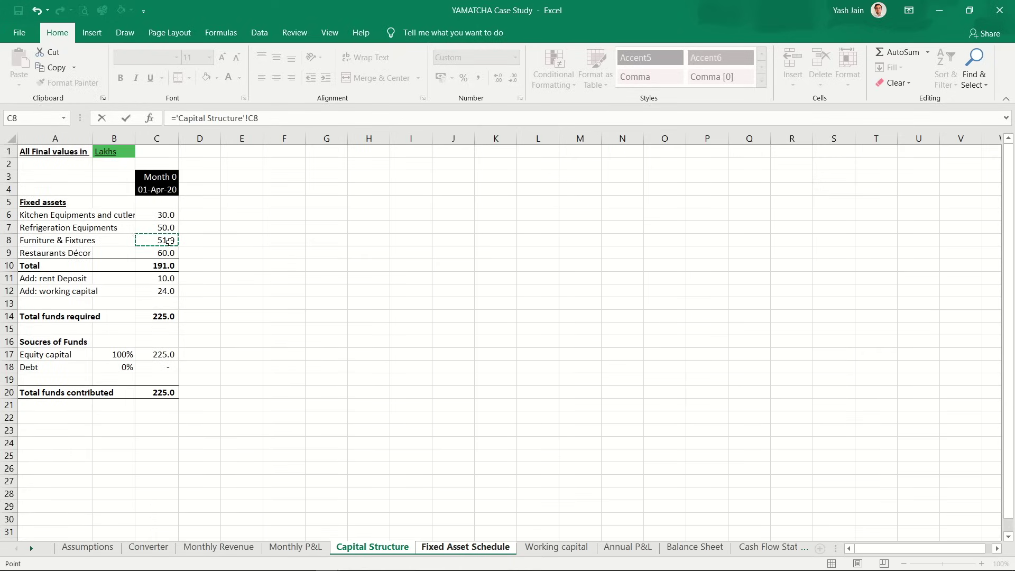
key(Return)
Step: Link Year 1 décor purchases in E28 to Capital Structure C9 (60.0)
key(Down)
key(Down)
key(Down)
key(Down)
key(Down)
key(Down)
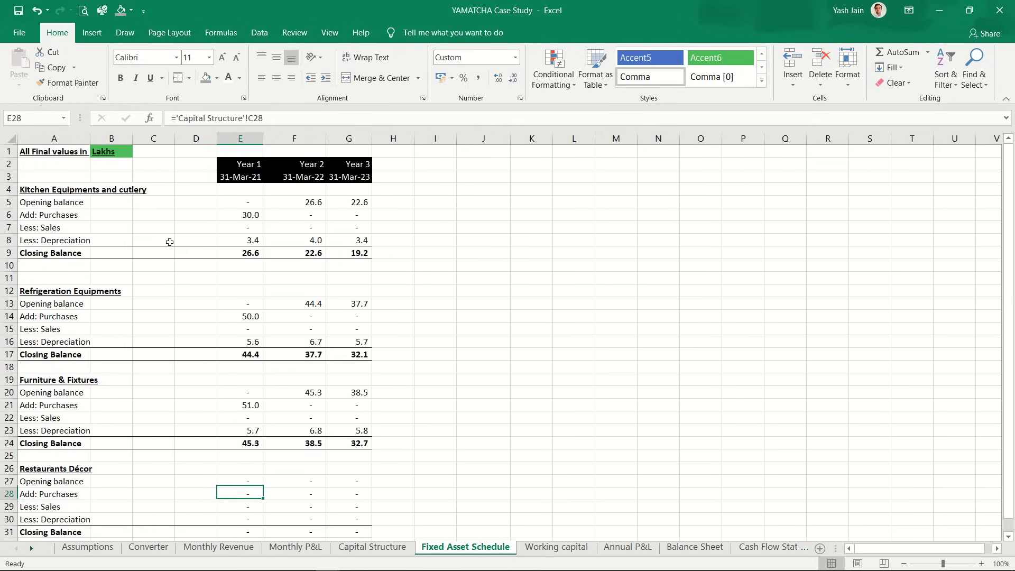
text(=)
key(ctrl+Page_Up)
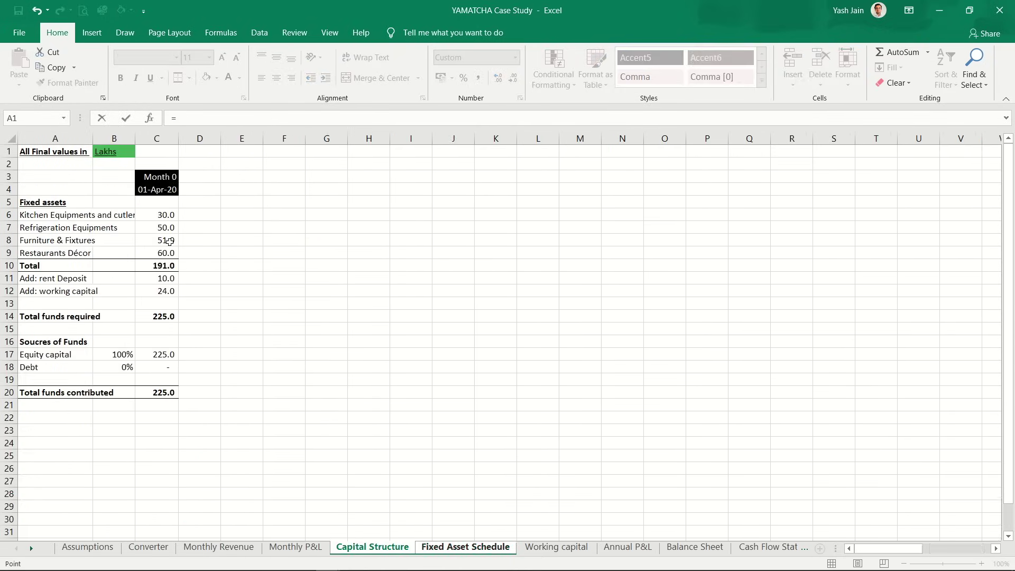
key(ctrl+Page_Up)
key(ctrl+Page_Down)
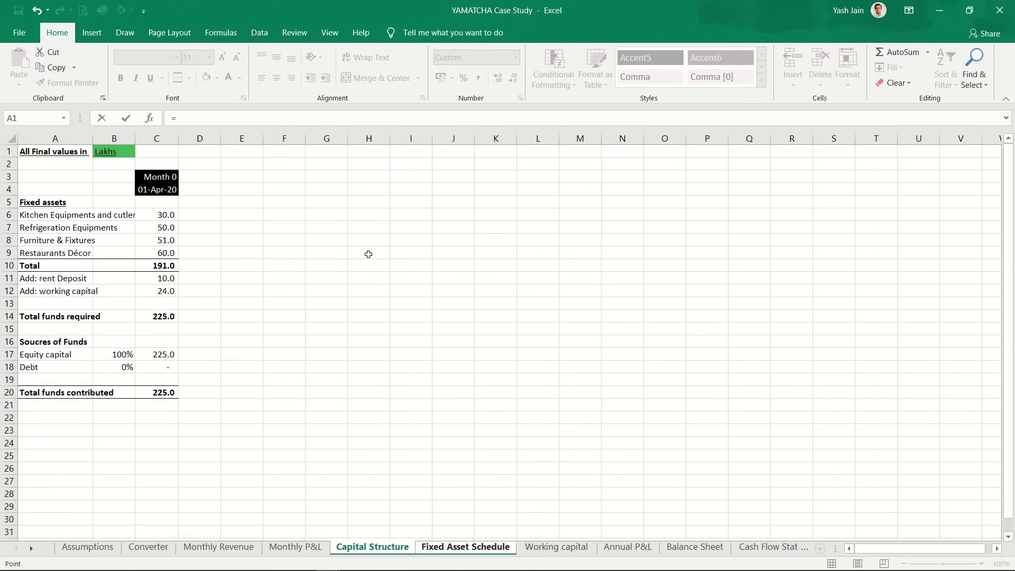
click(161, 248)
key(Return)
key(Up)
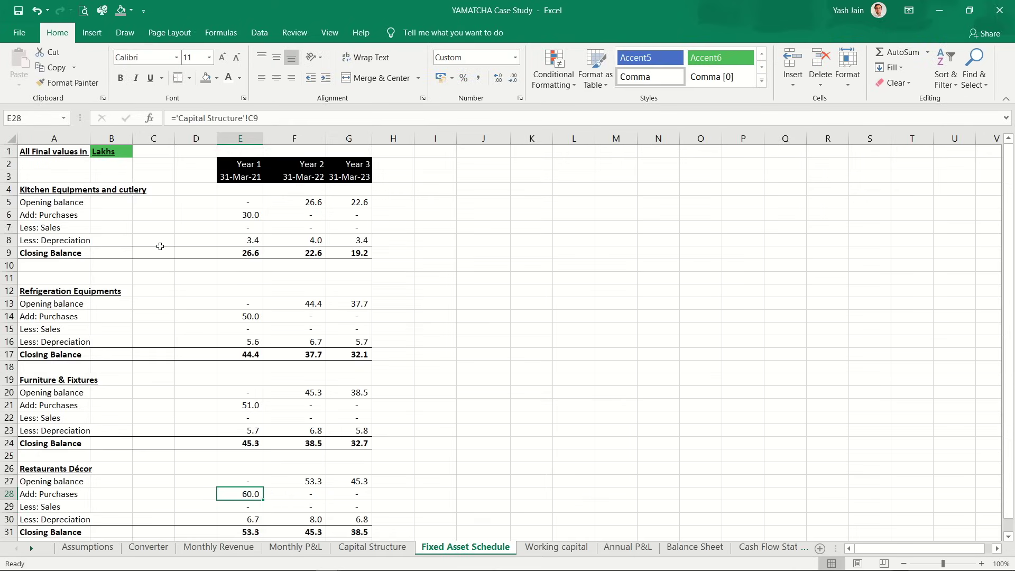
key(Up)
key(Down)
key(Down)
key(Up)
key(Up)
key(Up)
key(Up)
key(Up)
key(Up)
key(Up)
key(Up)
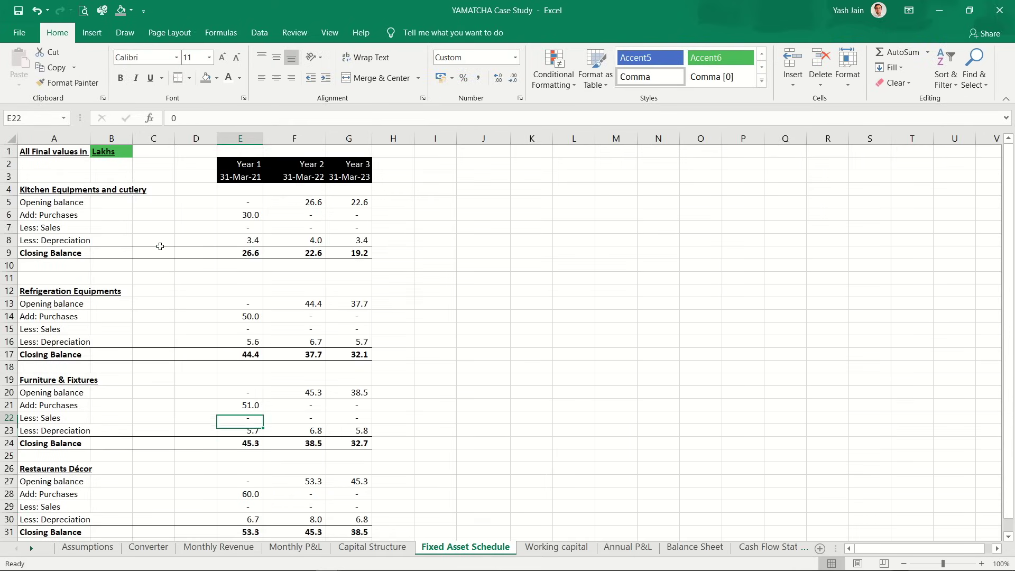
key(ctrl+Page_Up)
key(ctrl+Page_Up)
key(ctrl+Page_Up)
key(ctrl+Page_Up)
key(ctrl+Page_Up)
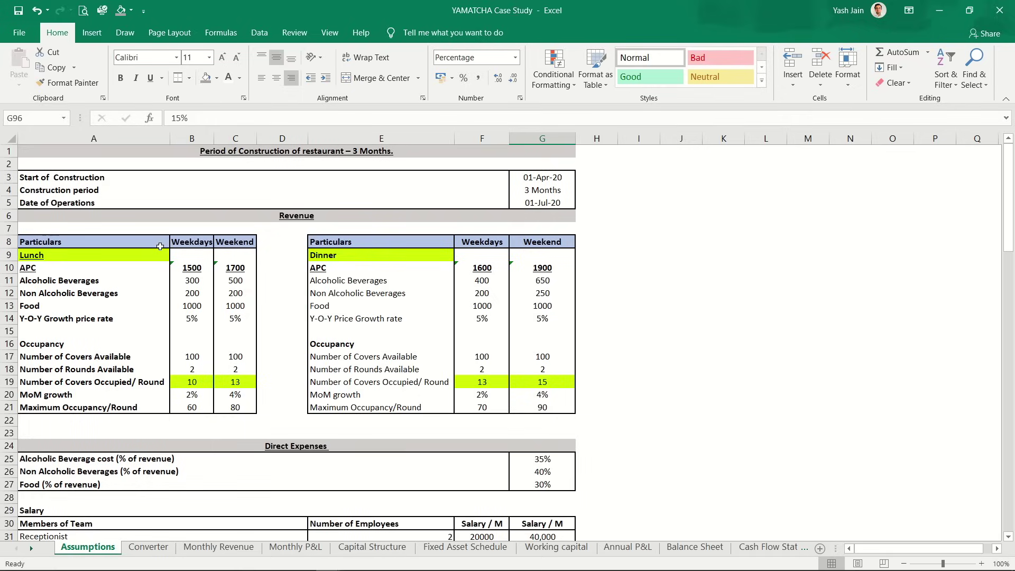
scroll(498, 370, down, 20)
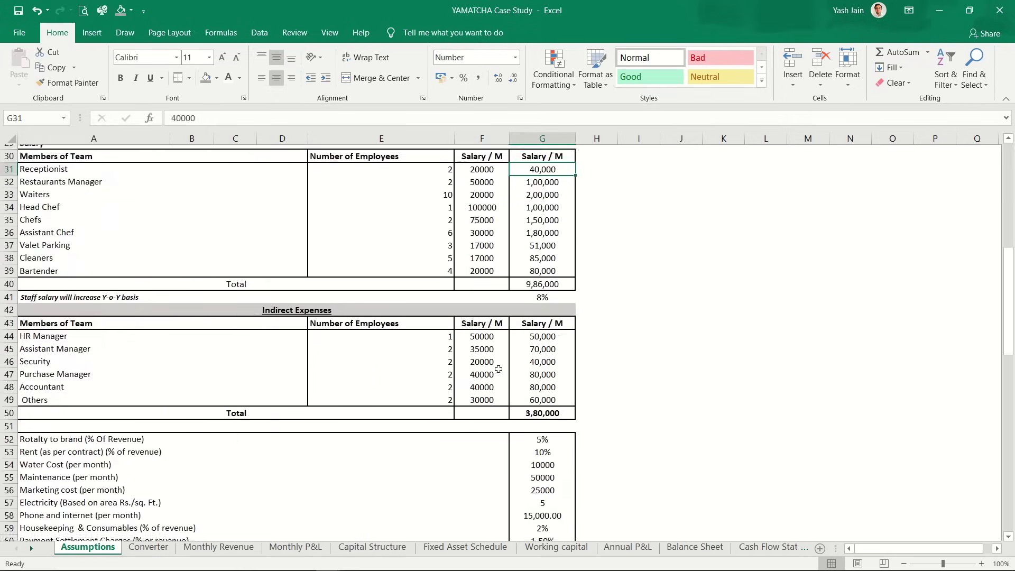
key(Up)
key(Up)
key(Up)
key(Up)
key(Up)
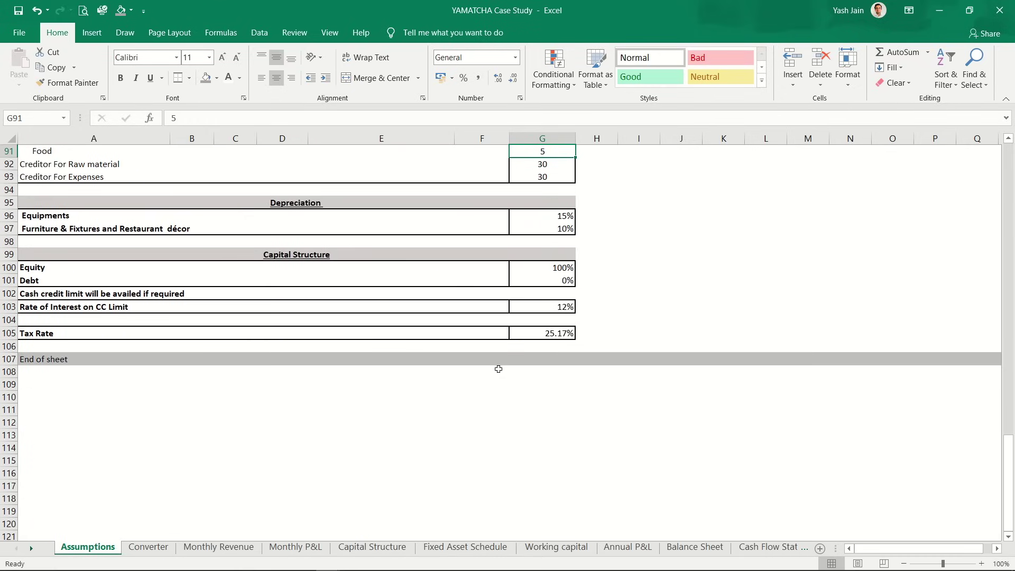
click(127, 218)
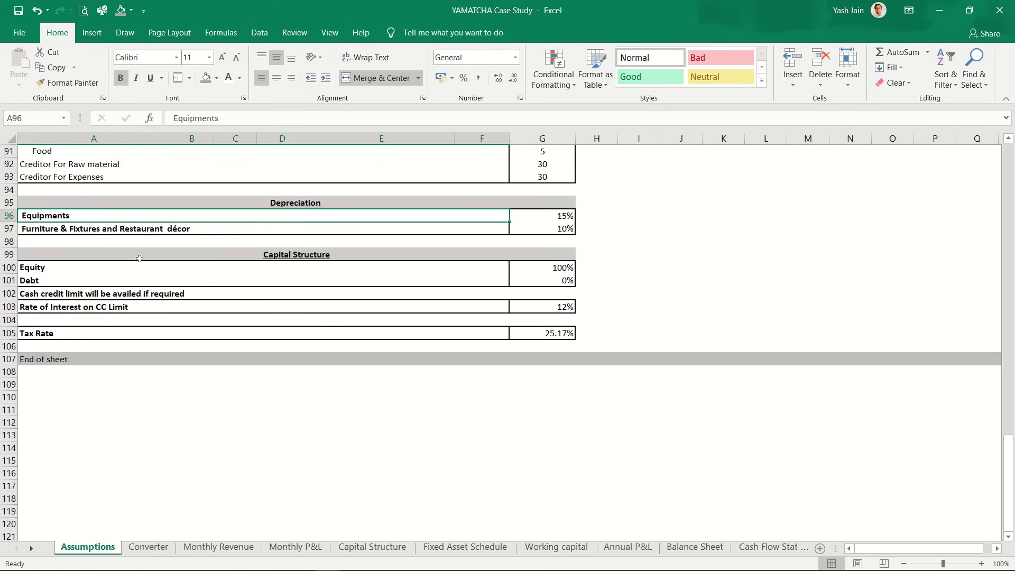
key(ctrl+Page_Down)
key(ctrl+Page_Down)
key(ctrl+Page_Down)
key(ctrl+Page_Down)
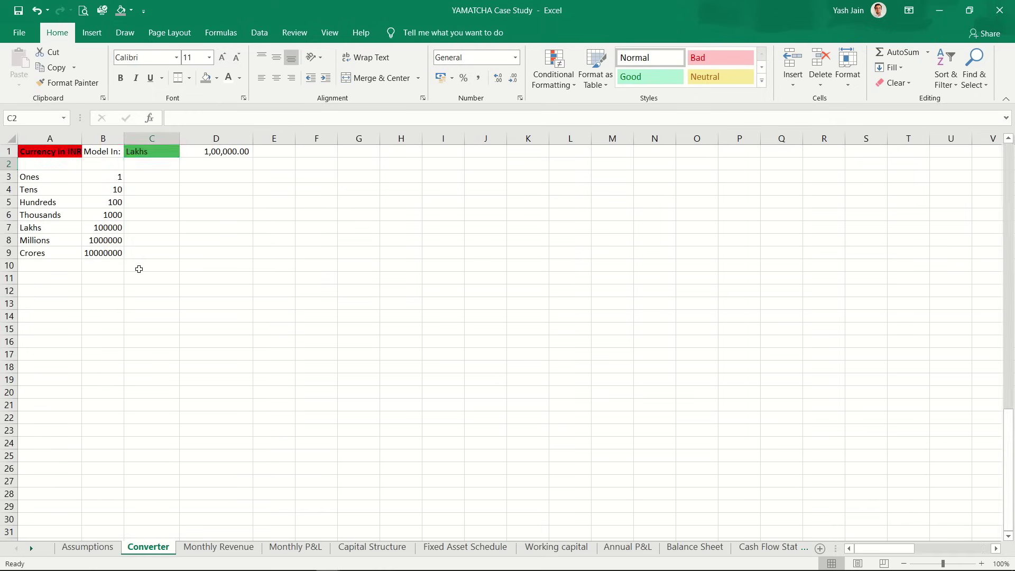
key(ctrl+Page_Down)
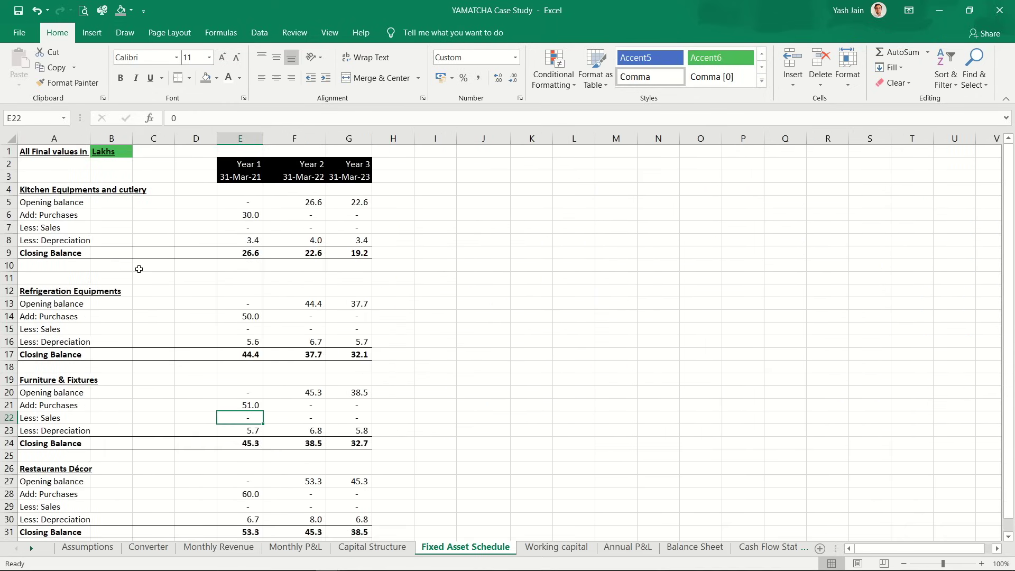
Step: Switch E23's depreciation rate to the 10% rate at Assumptions!$G$97
click(249, 343)
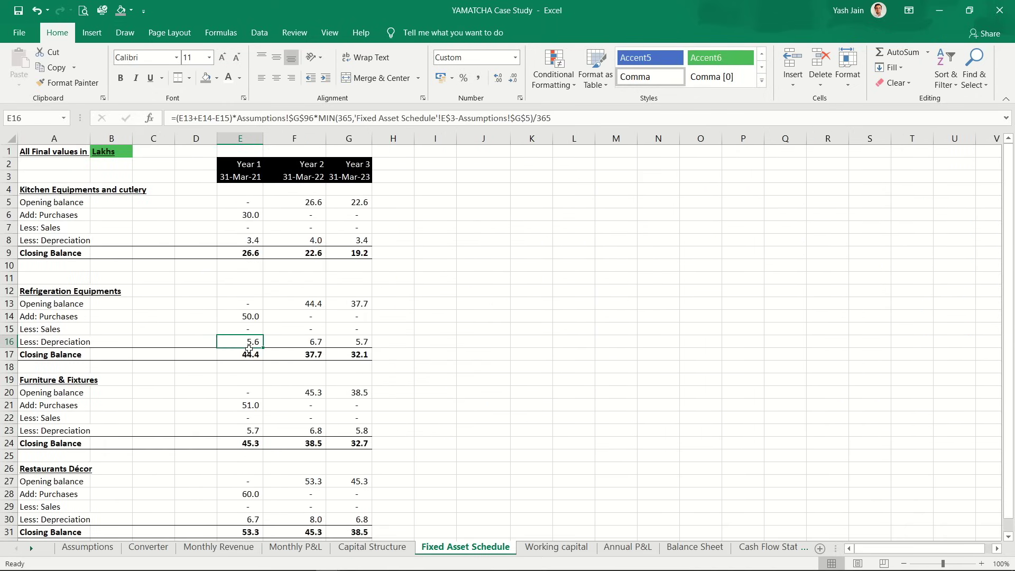
double_click(250, 343)
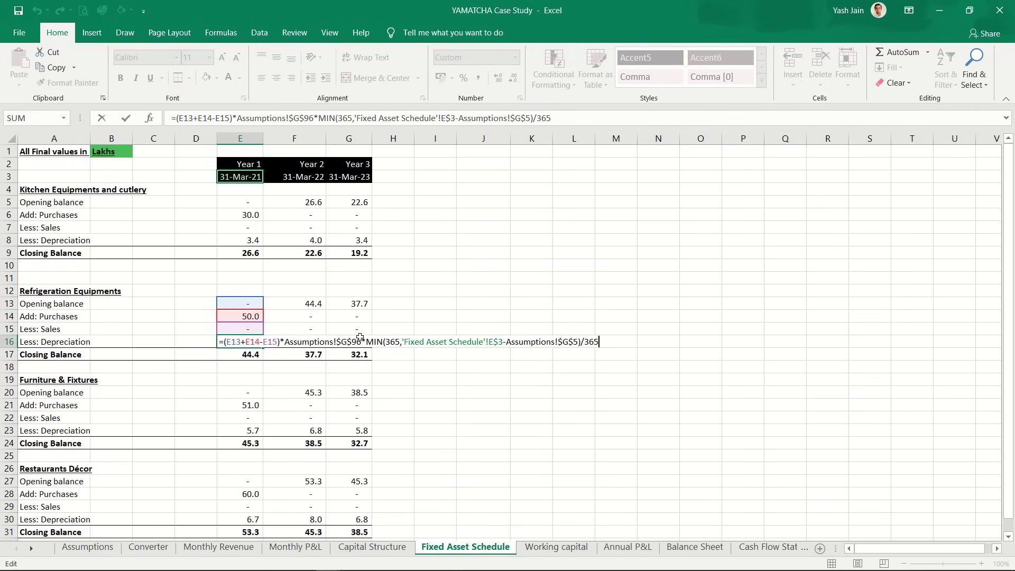
key(ctrl+Return)
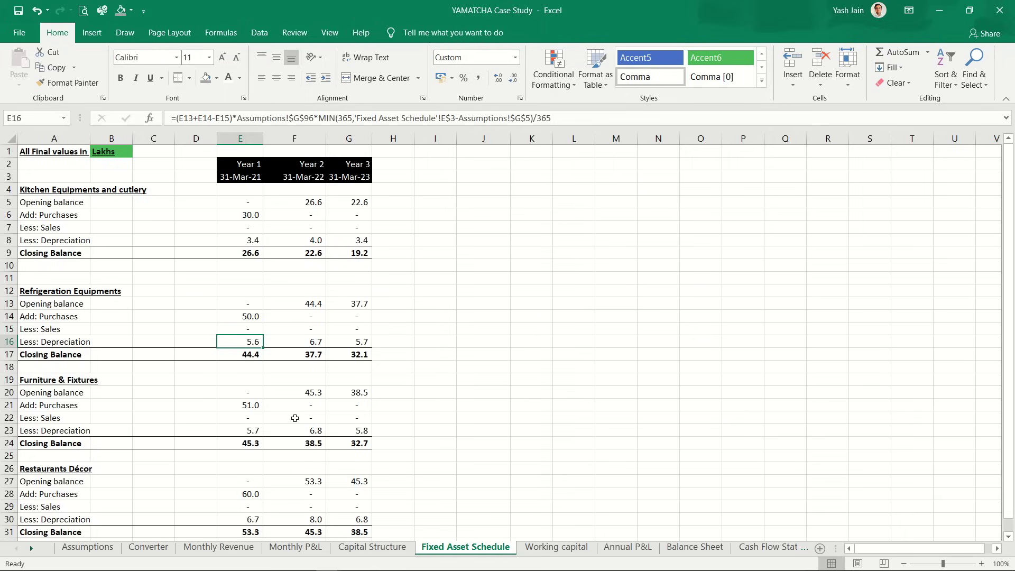
click(254, 431)
click(314, 117)
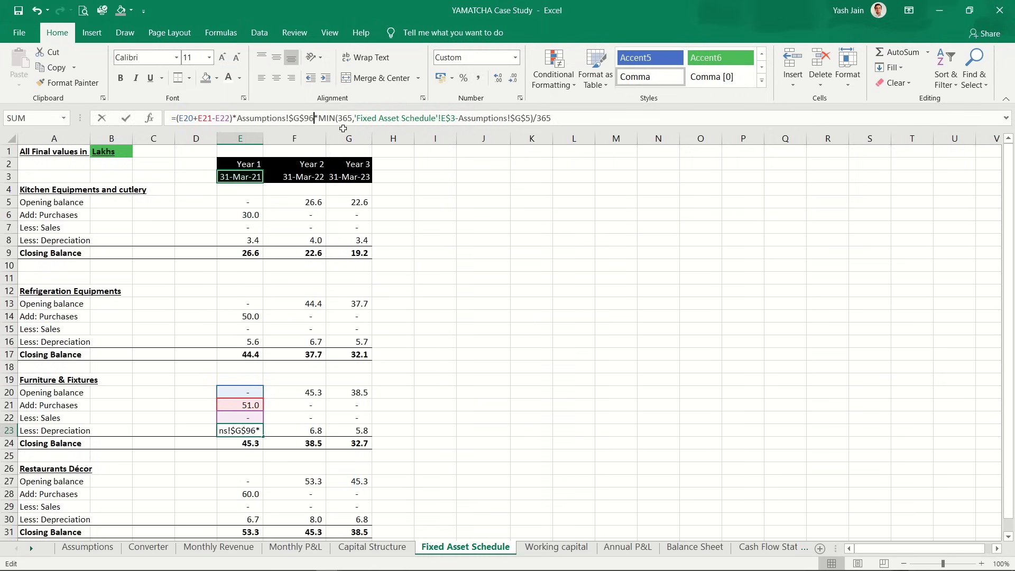
key(BackSpace)
key(BackSpace)
key(BackSpace)
key(BackSpace)
key(BackSpace)
key(BackSpace)
key(BackSpace)
key(BackSpace)
key(BackSpace)
key(BackSpace)
key(BackSpace)
key(BackSpace)
key(BackSpace)
key(BackSpace)
key(BackSpace)
key(BackSpace)
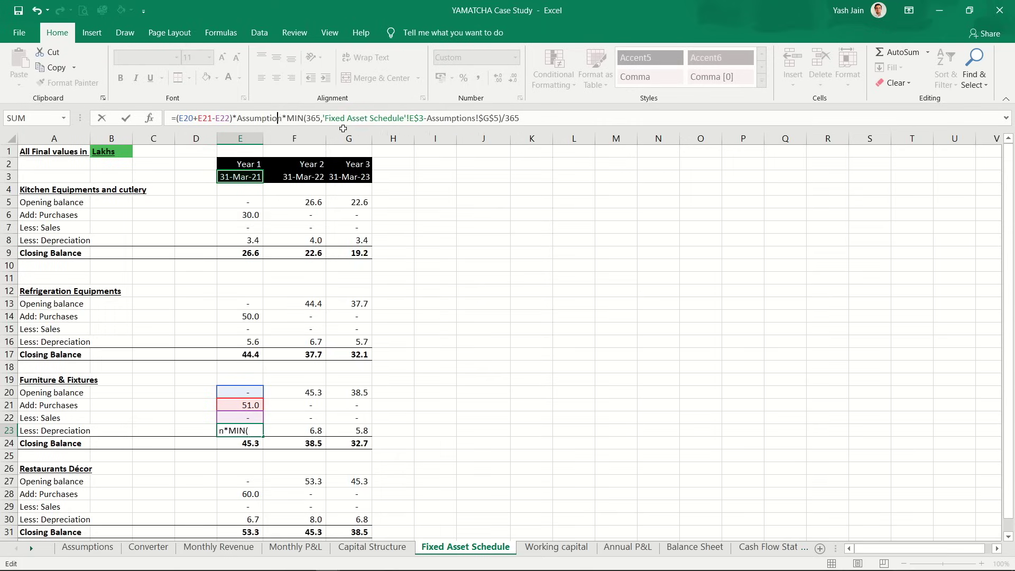
key(BackSpace)
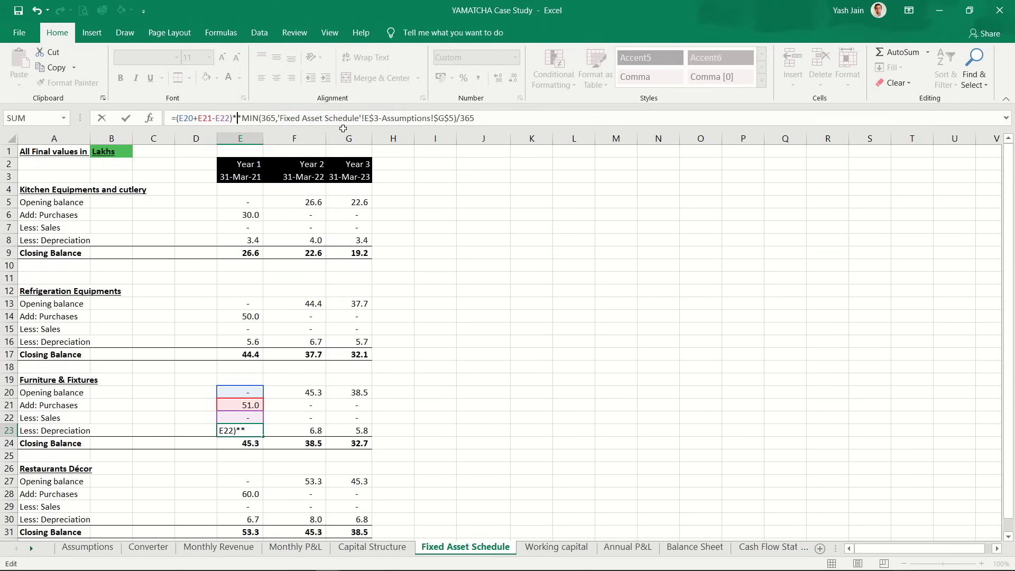
key(ctrl+Page_Up)
key(ctrl+Page_Up)
key(ctrl+Page_Up)
key(ctrl+Page_Up)
key(ctrl+Page_Up)
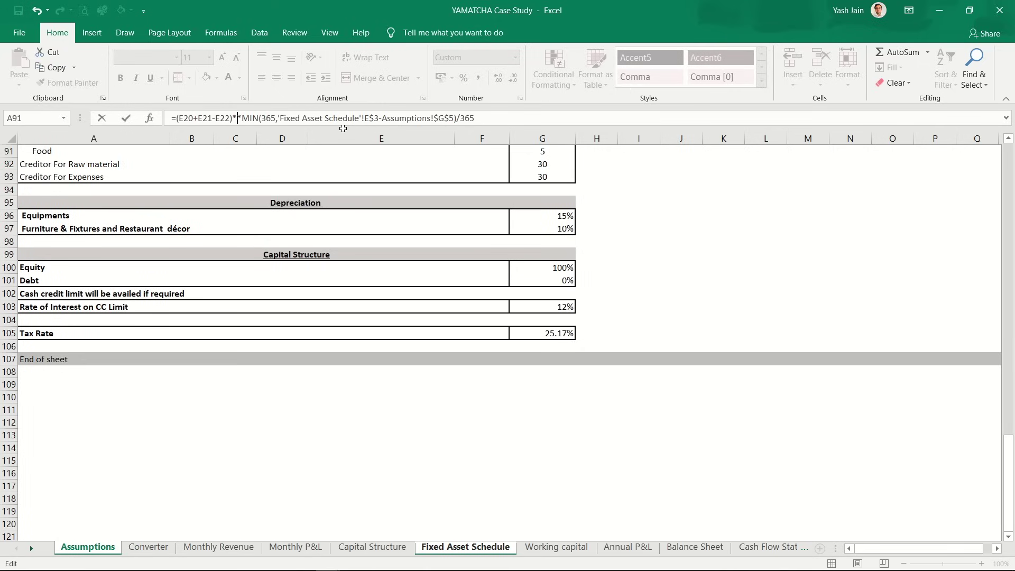
click(548, 226)
key(F4)
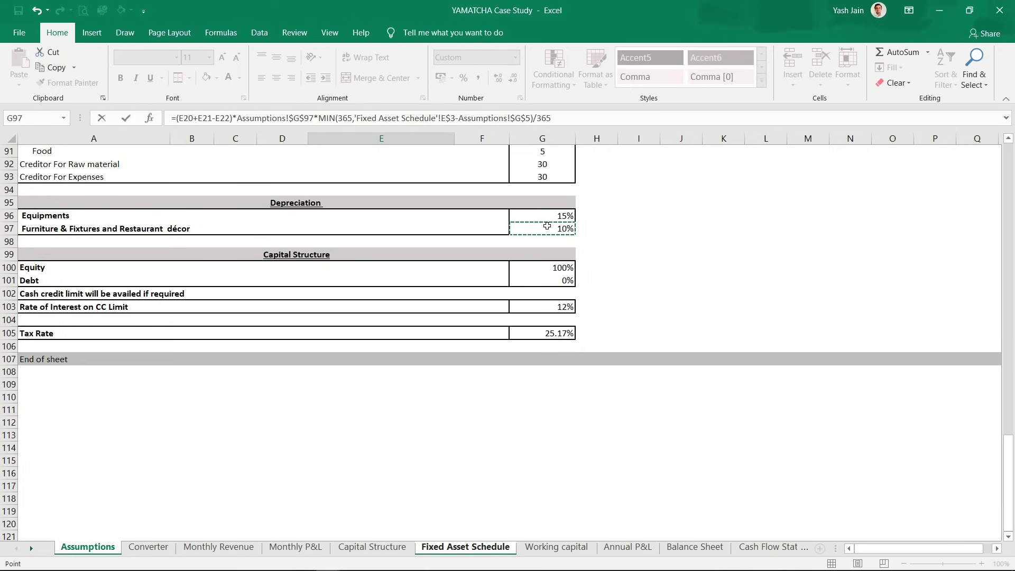
key(Return)
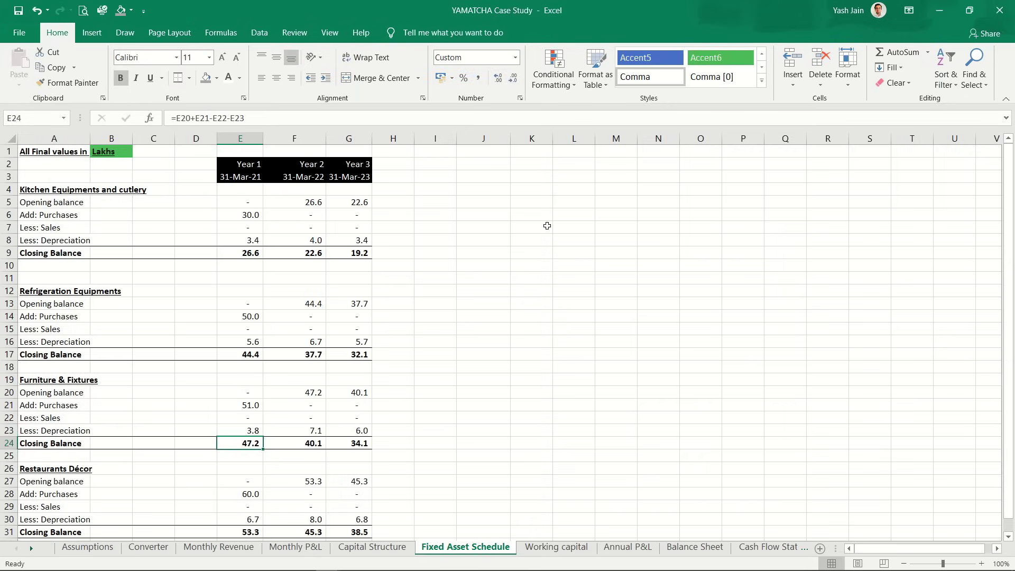
Step: Copy the corrected furniture depreciation formula into F23:G23
key(ctrl+c)
key(shift+Right)
key(shift+Right)
key(ctrl+v)
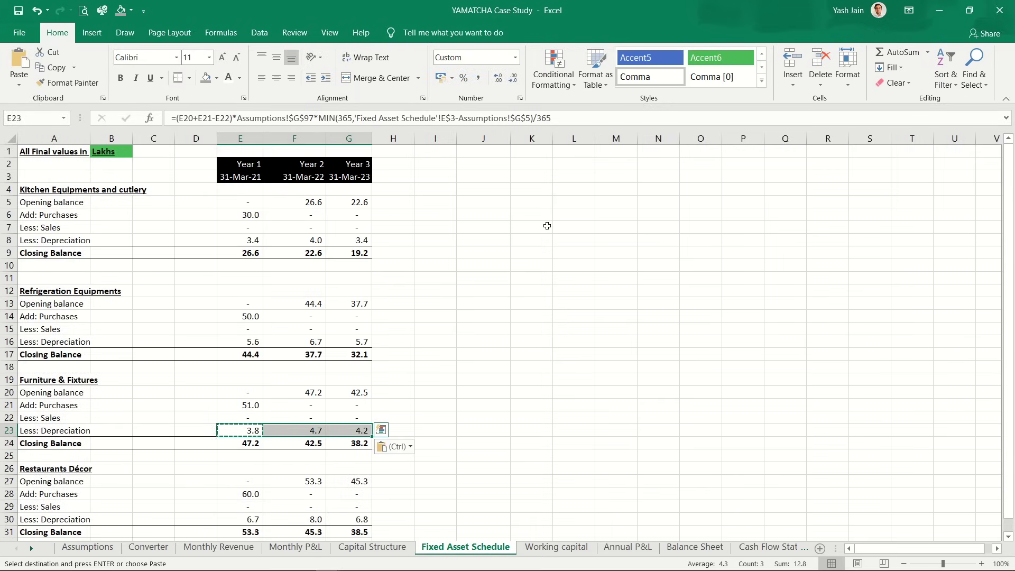
key(Left)
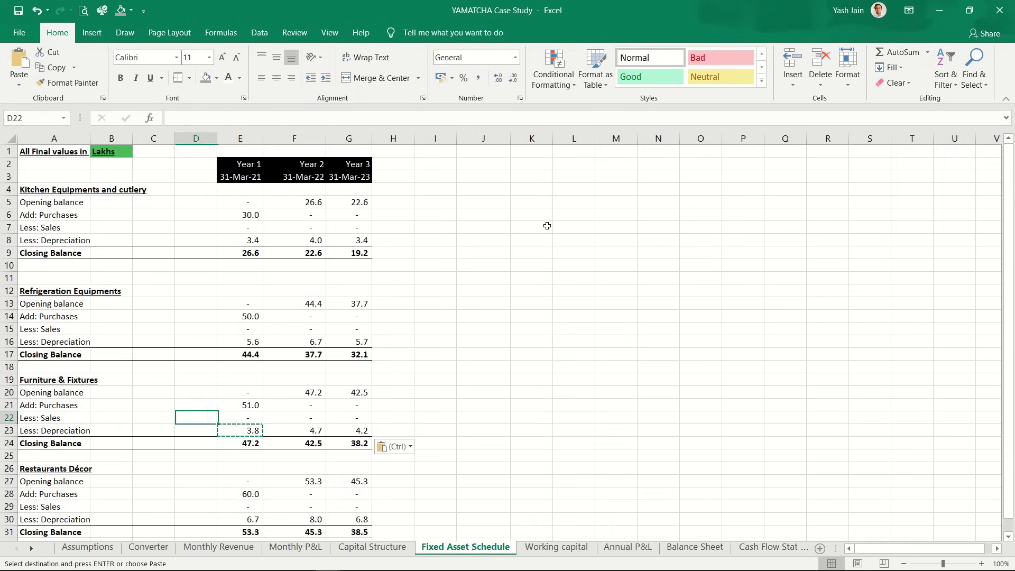
key(Right)
key(F2)
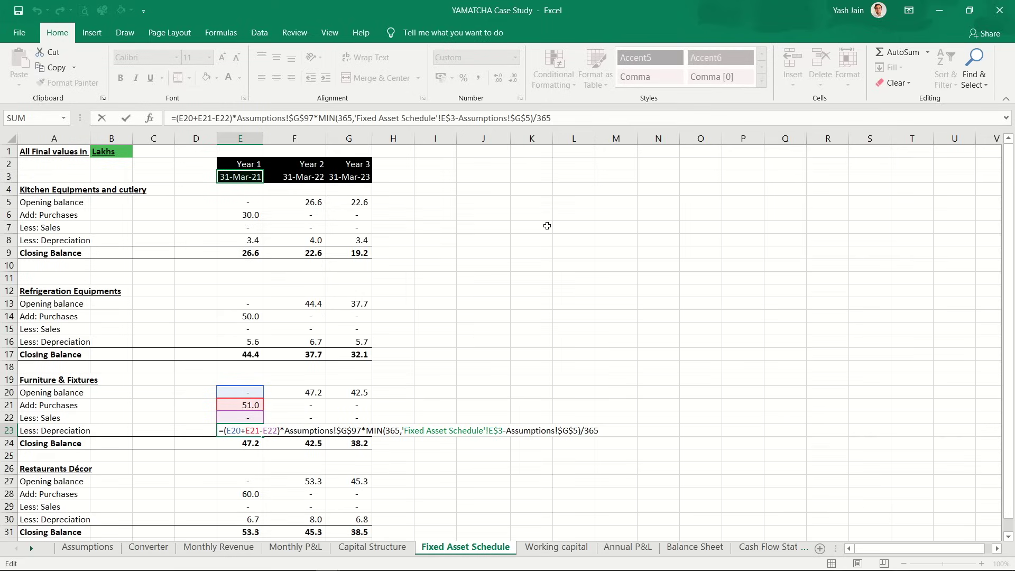
key(Escape)
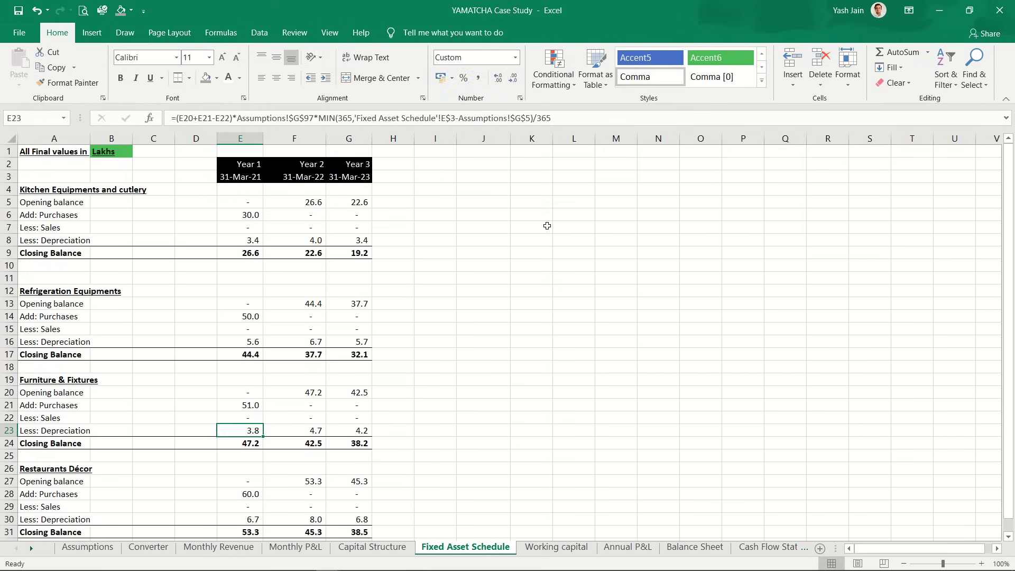
Step: Copy the 10% depreciation formula into Restaurants Décor E30:G30
key(ctrl+c)
key(Down)
key(Down)
key(Down)
key(Down)
key(Down)
key(Down)
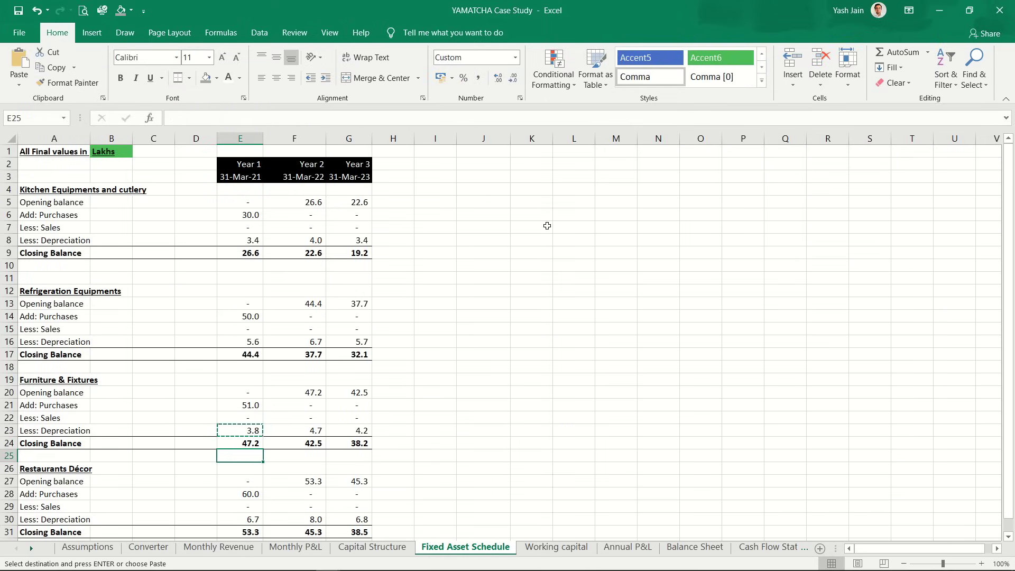
key(Down)
key(ctrl+v)
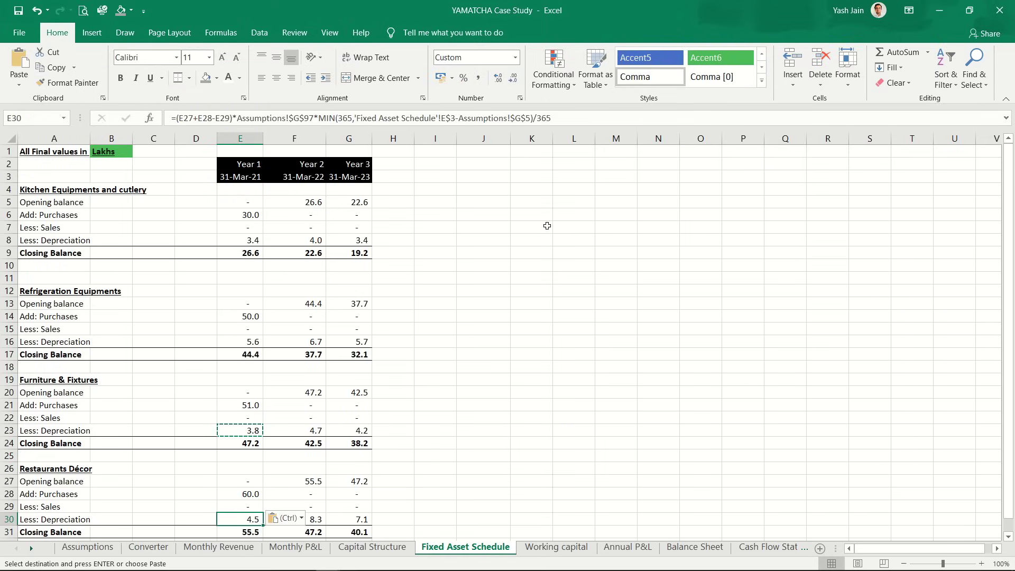
key(shift+Right)
key(shift+Right)
key(shift+Right)
key(shift+Left)
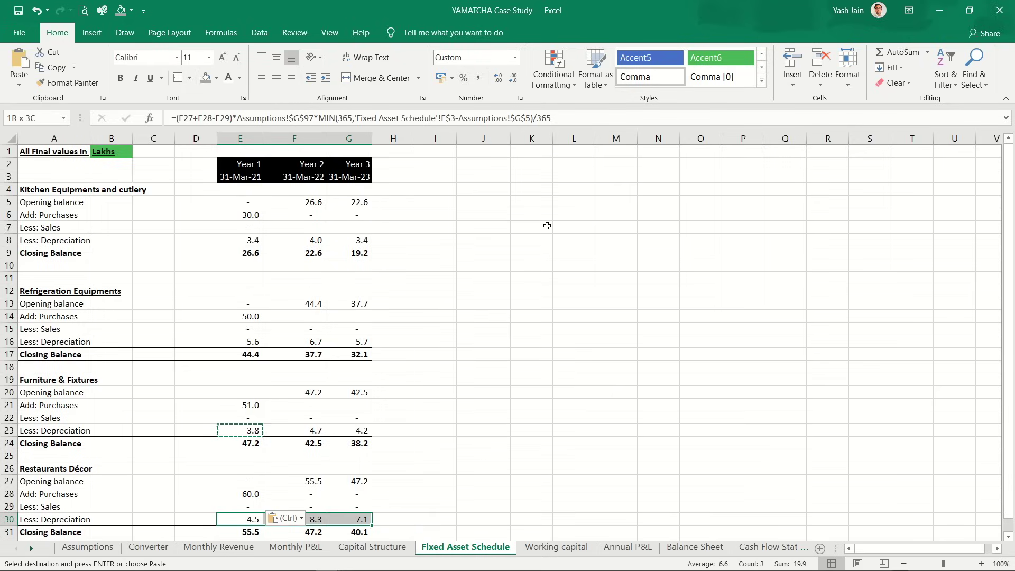
key(ctrl+v)
key(Escape)
key(shift+Left)
key(shift+Left)
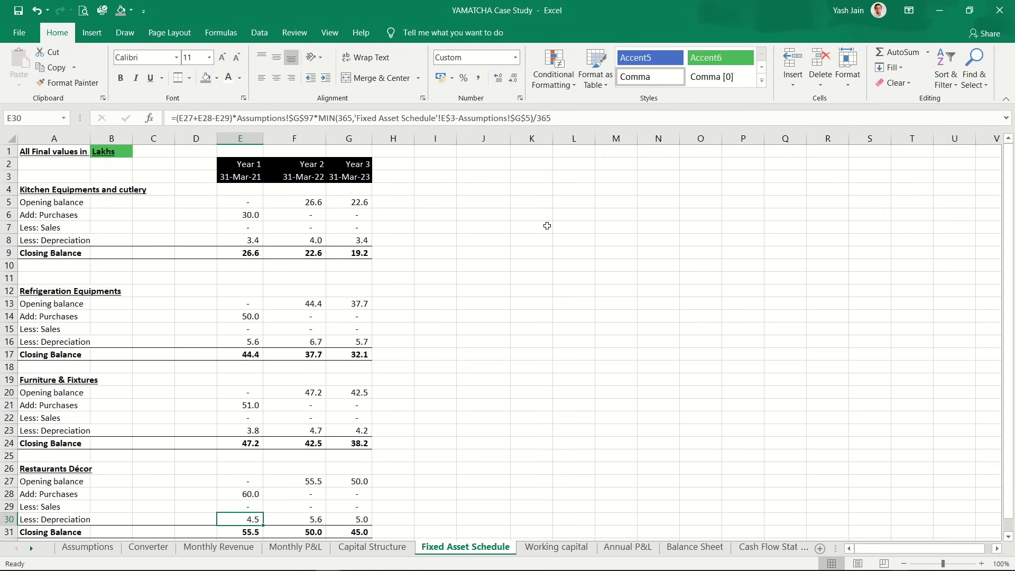
Step: Go to the Monthly P&L sheet
key(Down)
key(Down)
key(Down)
key(Down)
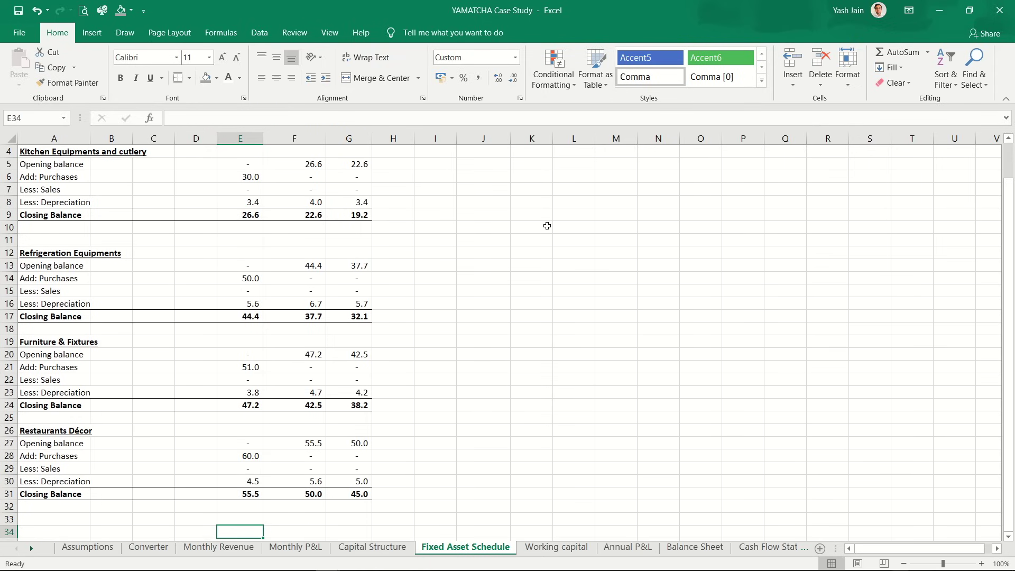
key(ctrl+Page_Up)
key(ctrl+Page_Up)
key(Down)
key(Down)
key(Down)
key(Down)
key(Down)
key(Down)
key(Down)
key(Down)
key(Down)
key(Down)
key(Down)
key(Down)
key(Down)
key(Down)
key(Down)
key(Down)
key(Down)
key(Down)
key(Down)
key(Down)
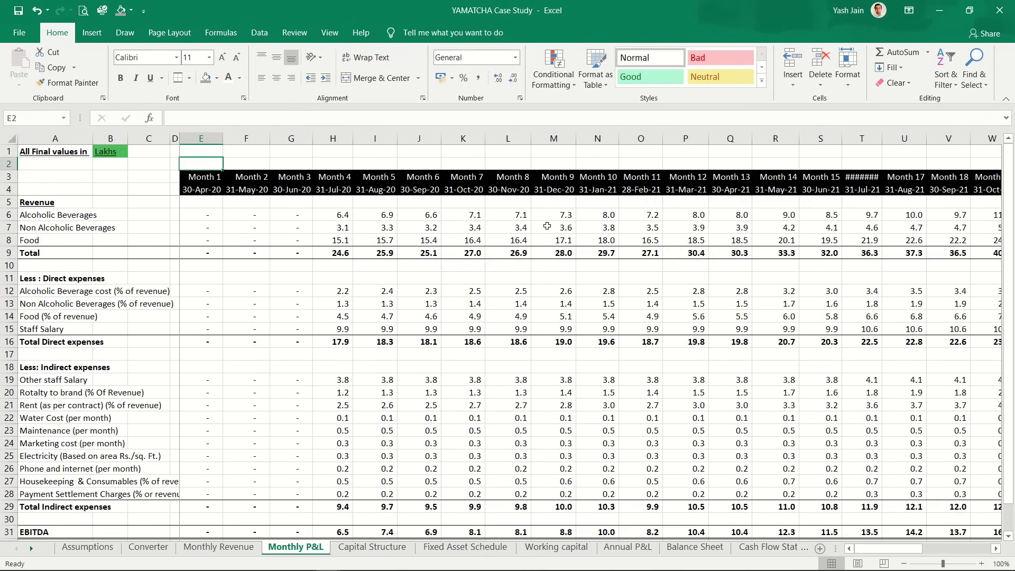
Step: Add a dark-grey 'End of Sheet' marker row at row 35 below the P&L
key(Down)
key(Down)
key(Down)
key(Down)
key(Down)
key(Down)
key(Down)
key(Down)
key(Down)
key(Down)
key(Down)
key(Down)
key(Down)
key(Down)
key(Down)
key(Down)
key(Down)
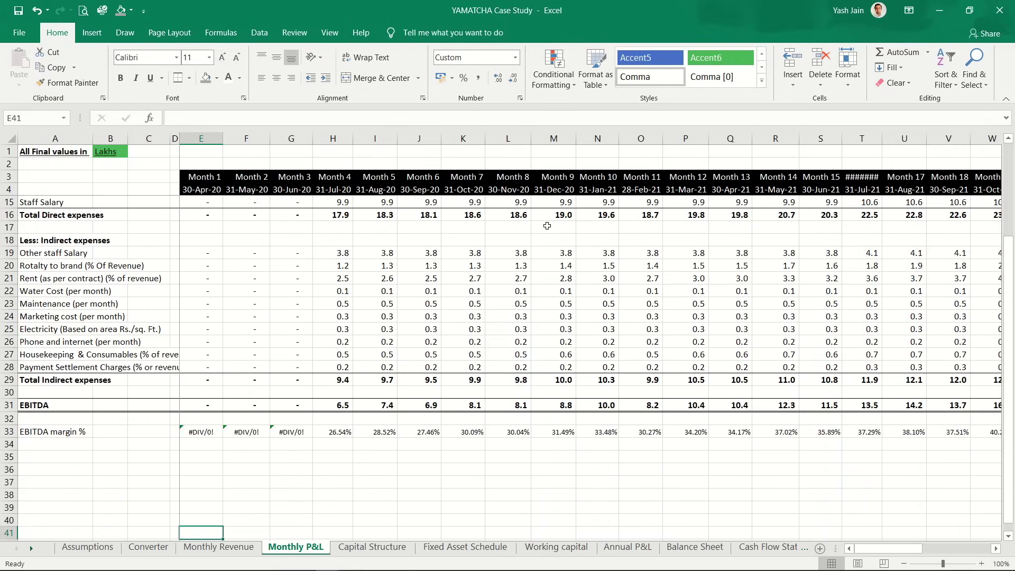
key(Left)
key(Left)
key(Left)
key(Left)
key(Up)
key(Up)
key(Up)
key(Up)
key(Up)
key(Up)
key(Up)
key(Up)
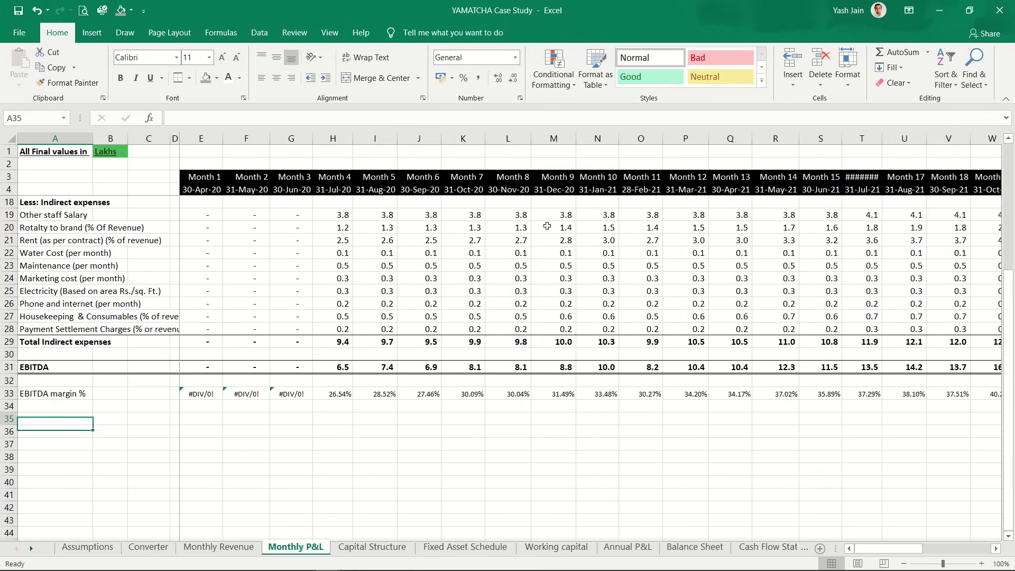
key(shift+space)
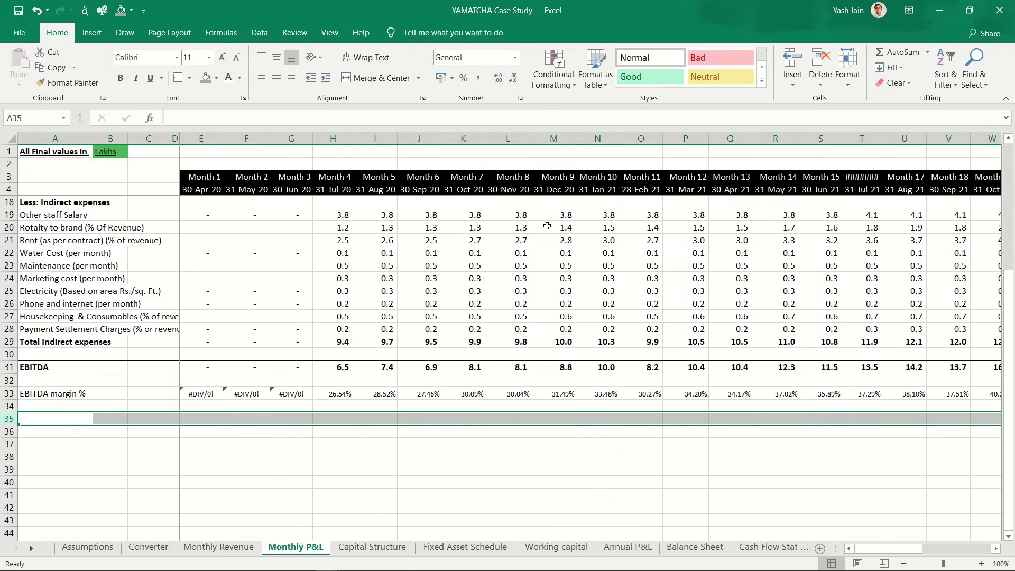
click(207, 78)
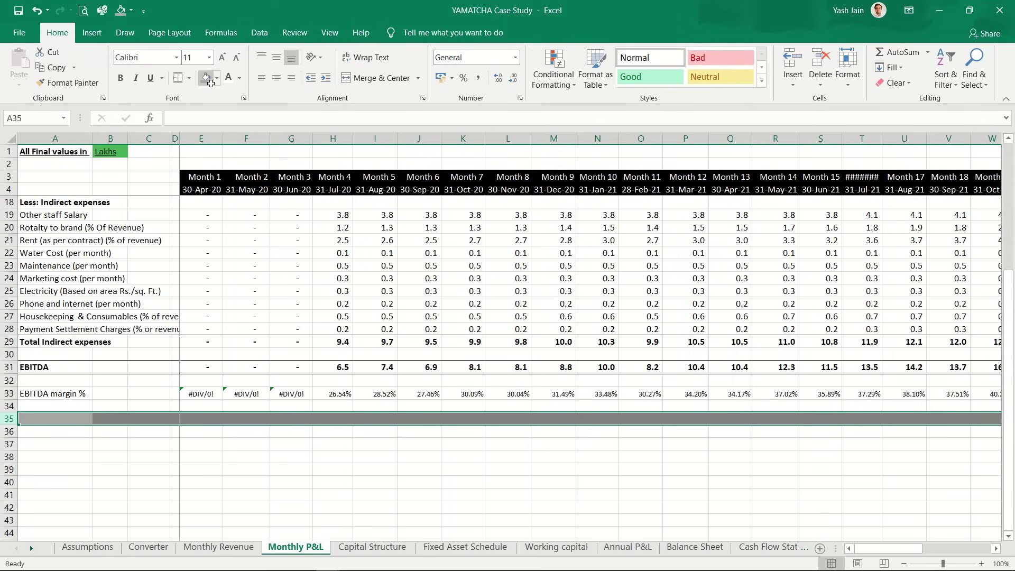
text(End)
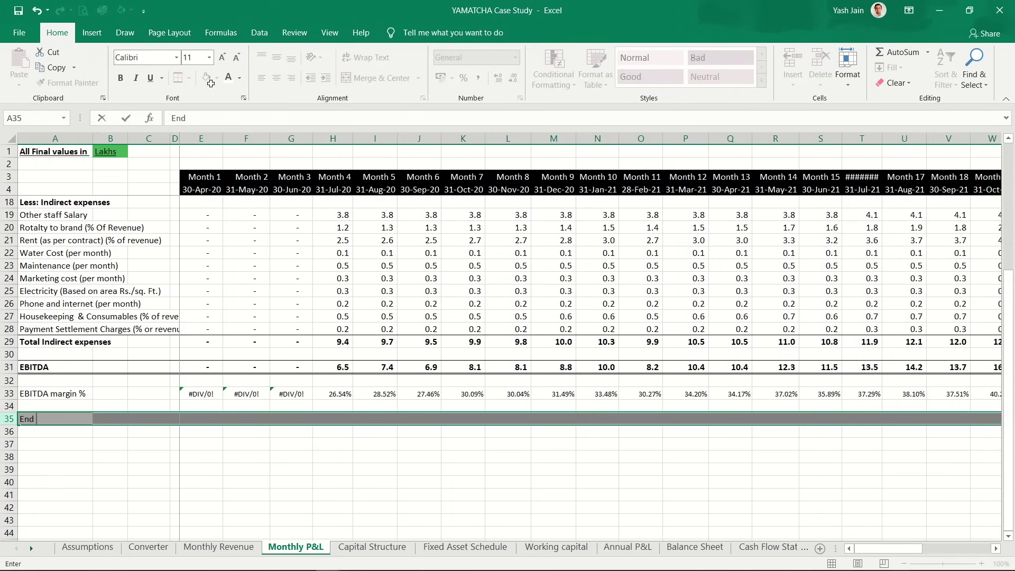
text(sof Sheet)
key(Return)
key(Down)
key(Down)
key(Down)
key(Down)
key(Down)
key(Down)
key(Down)
key(Down)
key(Down)
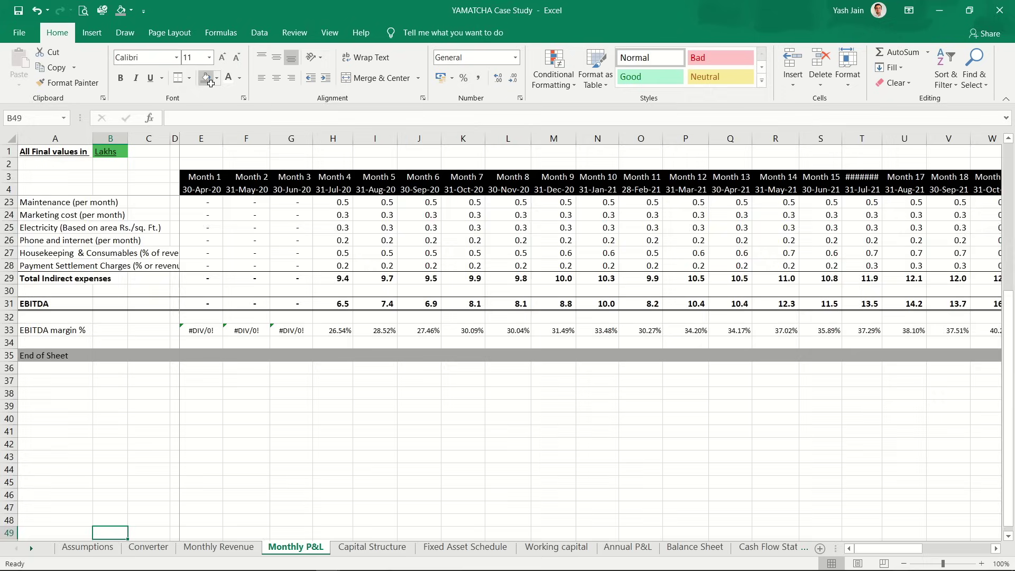
Step: Copy the End of Sheet row and paste it into row 22 of Capital Structure
key(ctrl+Left)
key(ctrl+Up)
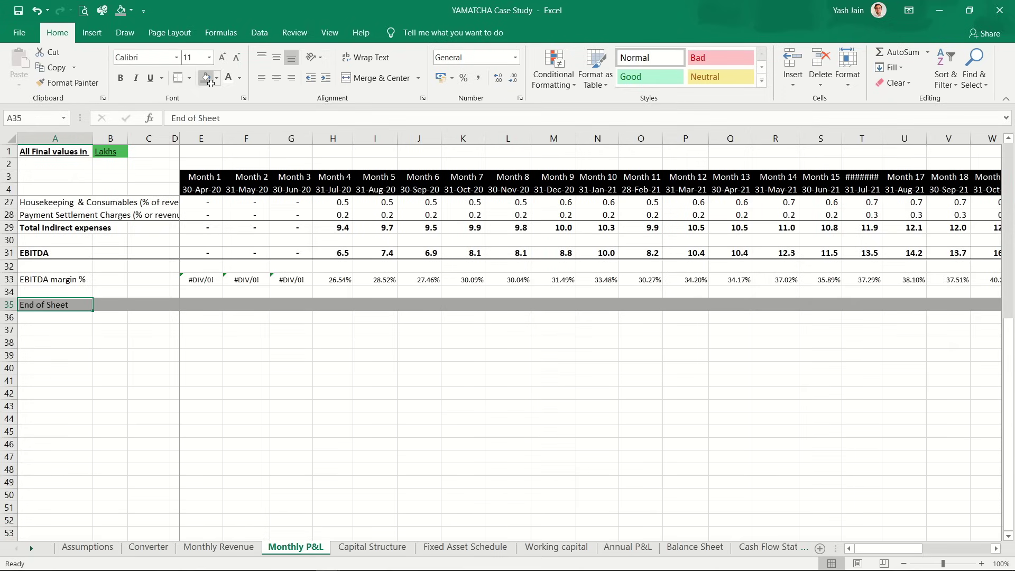
key(shift+space)
key(ctrl+c)
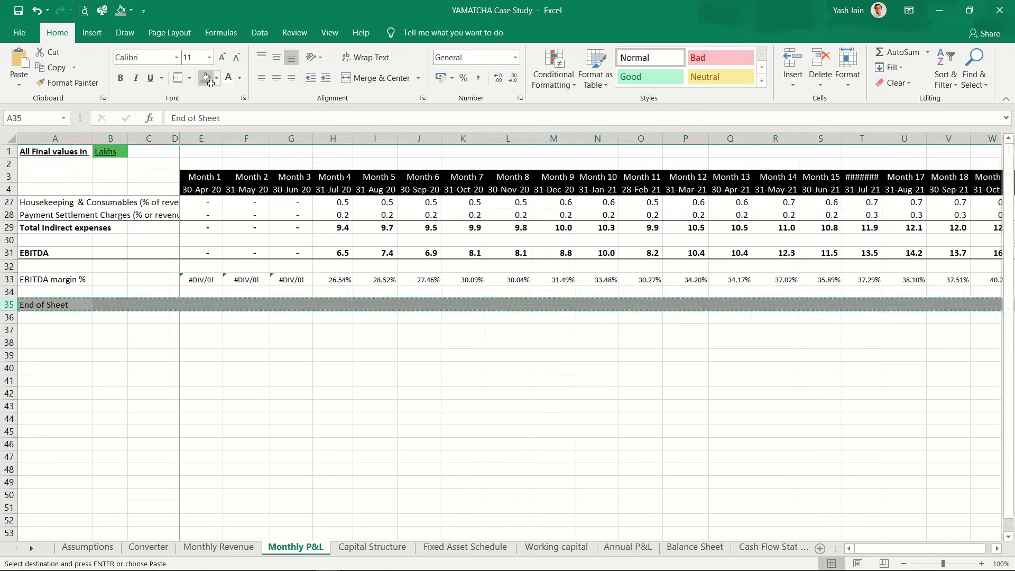
key(ctrl+Page_Down)
key(Down)
key(Left)
key(Left)
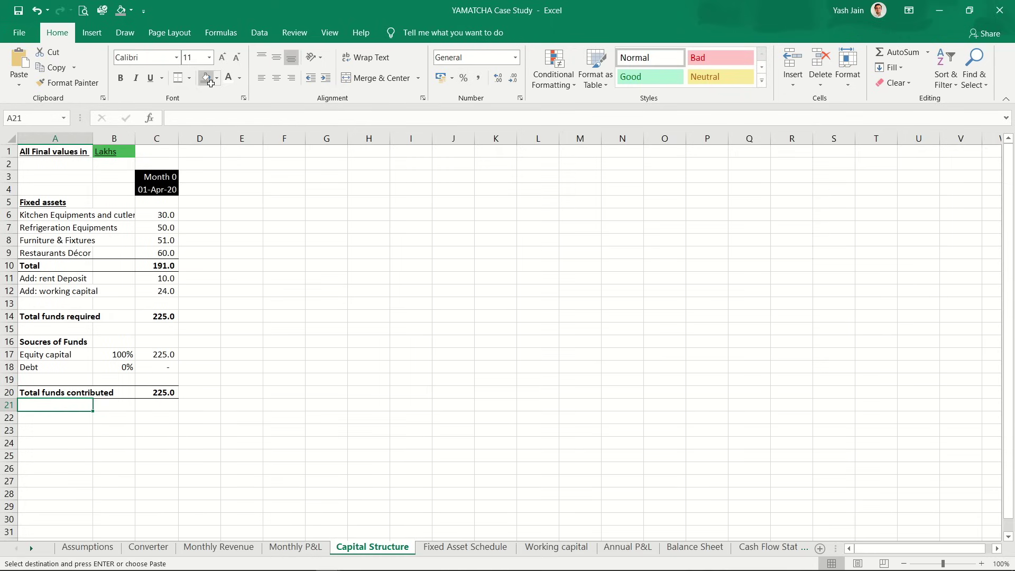
key(Down)
key(ctrl+v)
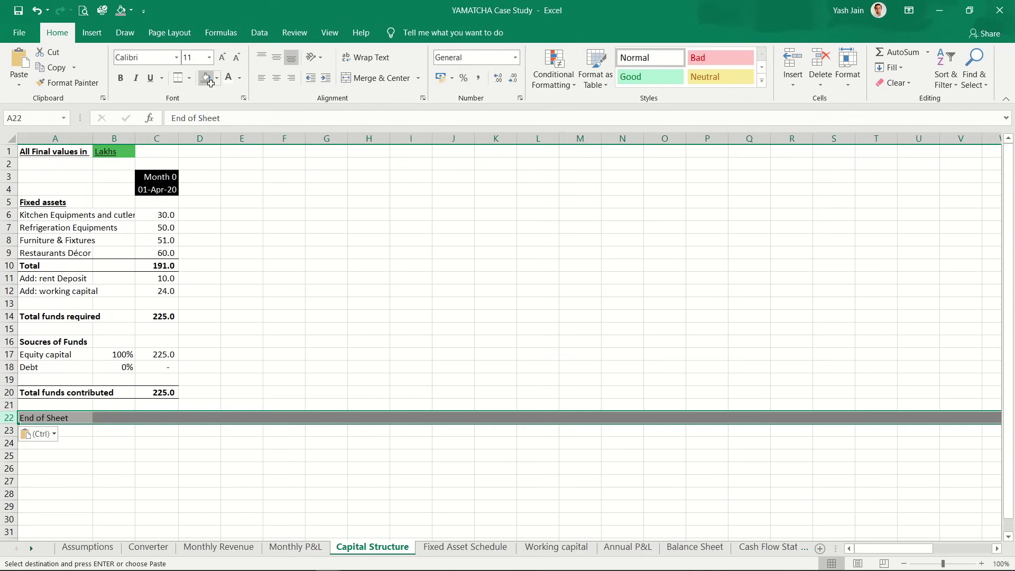
Step: Paste the End of Sheet row at row 33 of Fixed Asset Schedule, then go to Working capital
key(ctrl+Page_Down)
key(Left)
key(Left)
key(Left)
key(Left)
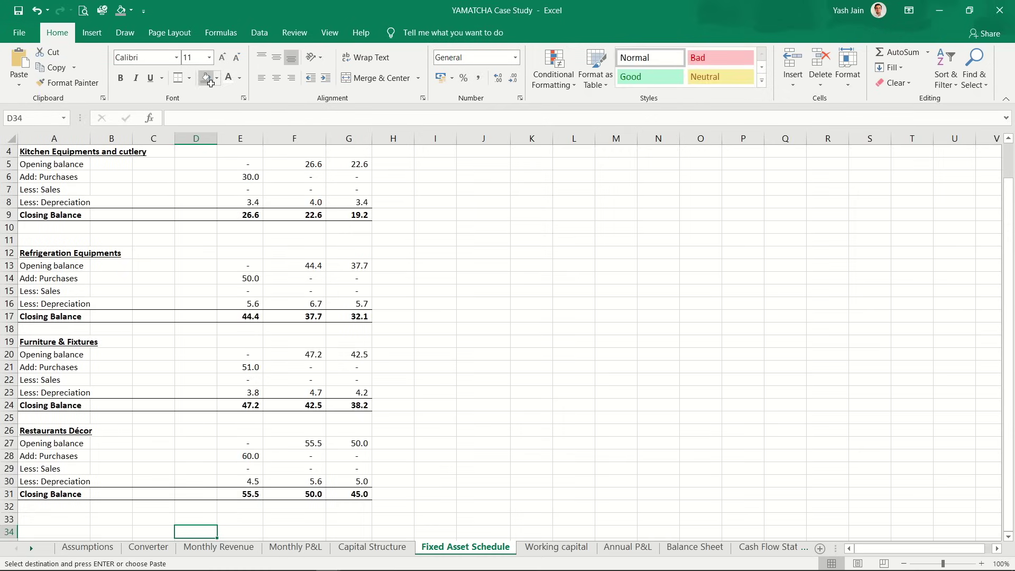
key(Up)
key(ctrl+v)
key(Down)
key(Down)
key(Down)
key(Down)
key(Down)
key(Down)
key(Down)
key(Down)
key(Down)
key(Down)
key(Down)
key(Down)
key(Down)
key(Down)
key(Down)
key(Down)
key(Down)
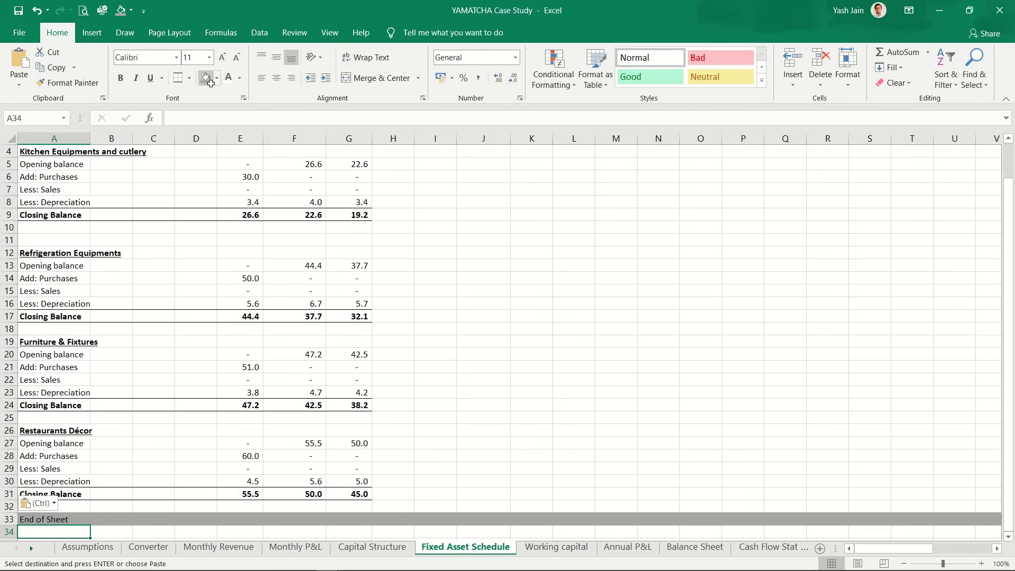
key(Up)
key(Up)
key(Up)
key(Up)
key(Up)
key(Up)
key(Up)
key(Up)
key(Up)
key(Up)
key(Up)
key(Up)
key(Up)
key(Up)
key(Up)
key(Up)
key(Up)
key(Up)
key(Up)
key(Up)
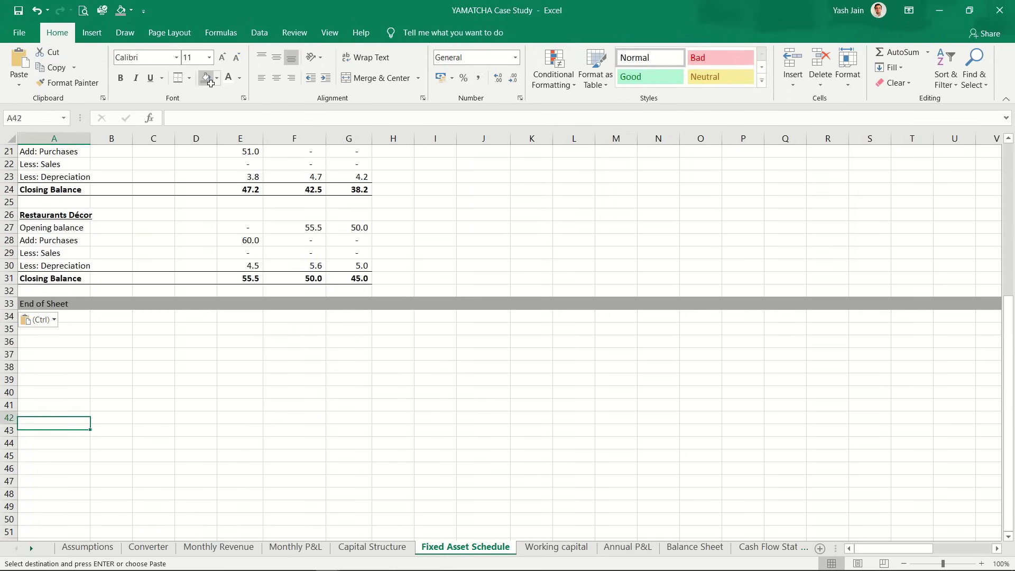
key(ctrl+Page_Down)
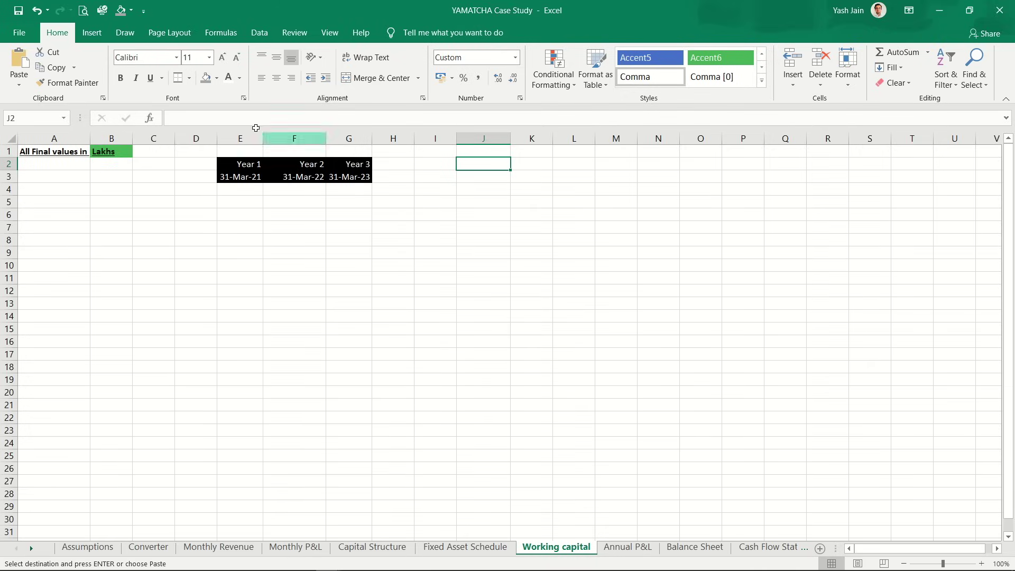
Step: Enter a bold 'Current Assets' heading in cell A4
drag(245, 138, 308, 149)
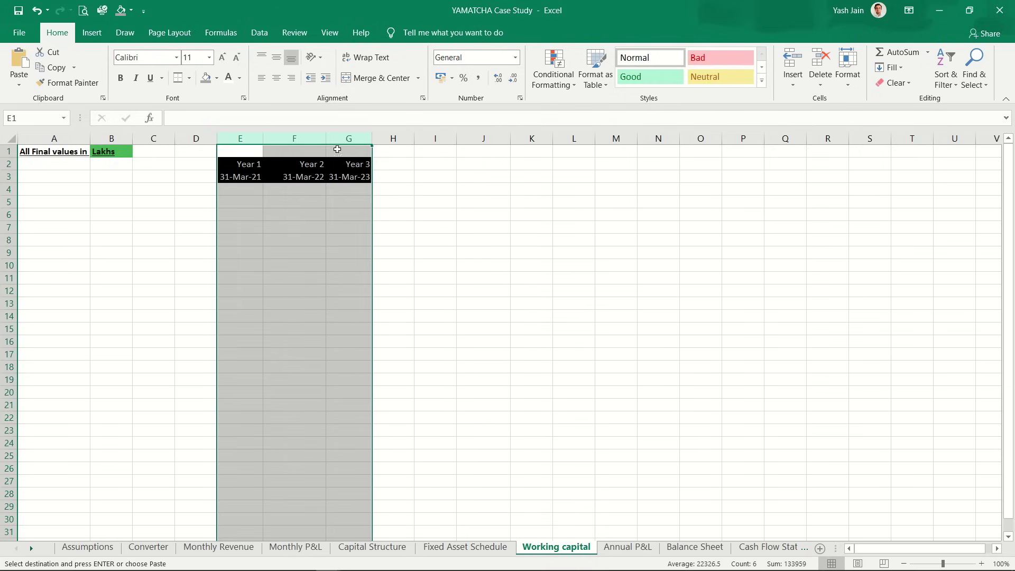
click(63, 189)
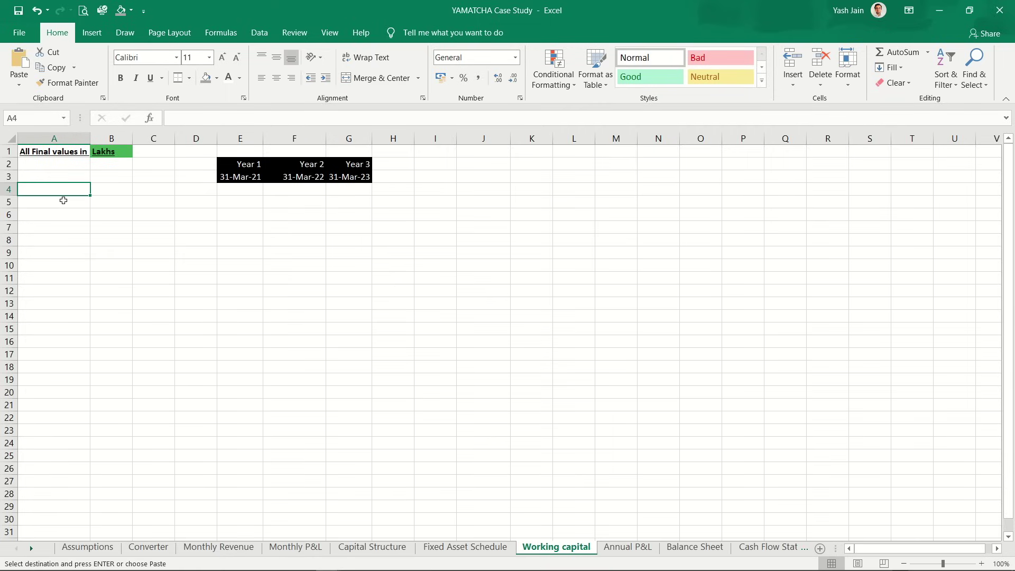
text(C)
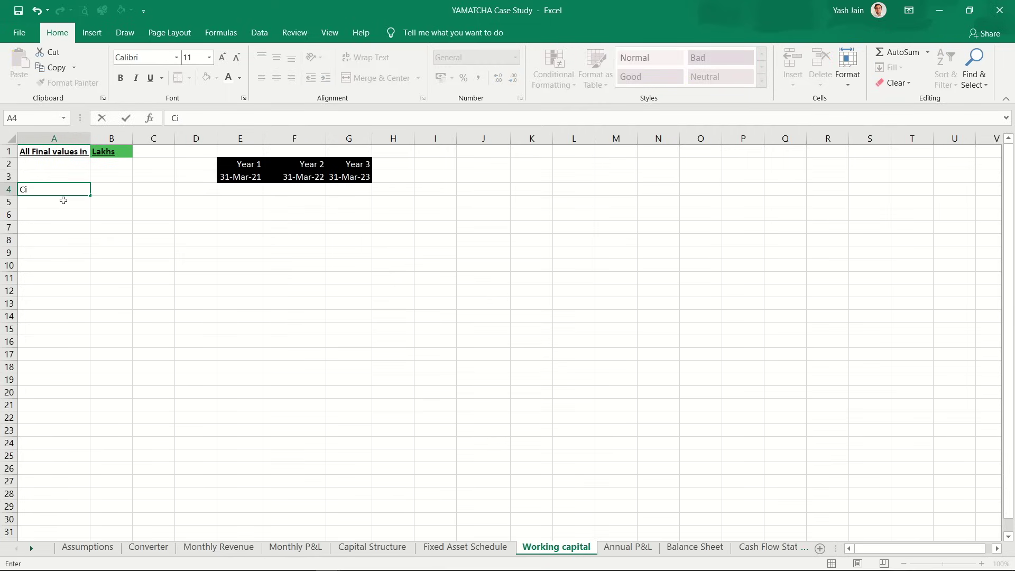
text(urrent Assets)
key(Return)
key(Up)
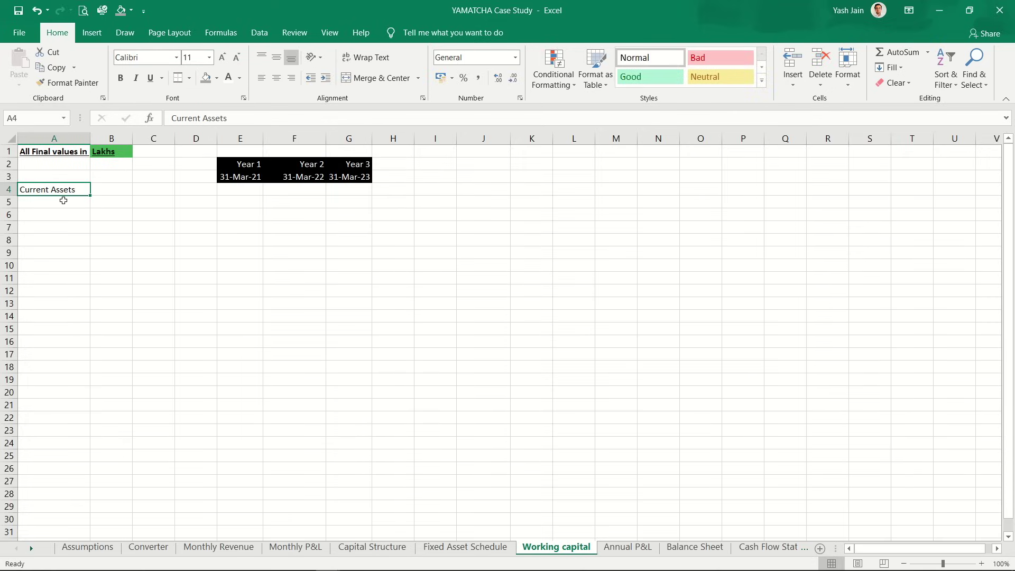
key(ctrl+b)
Step: Enter a bold 'Current Liabilities' heading below it
key(Down)
key(Down)
key(Down)
key(Down)
key(Down)
key(Down)
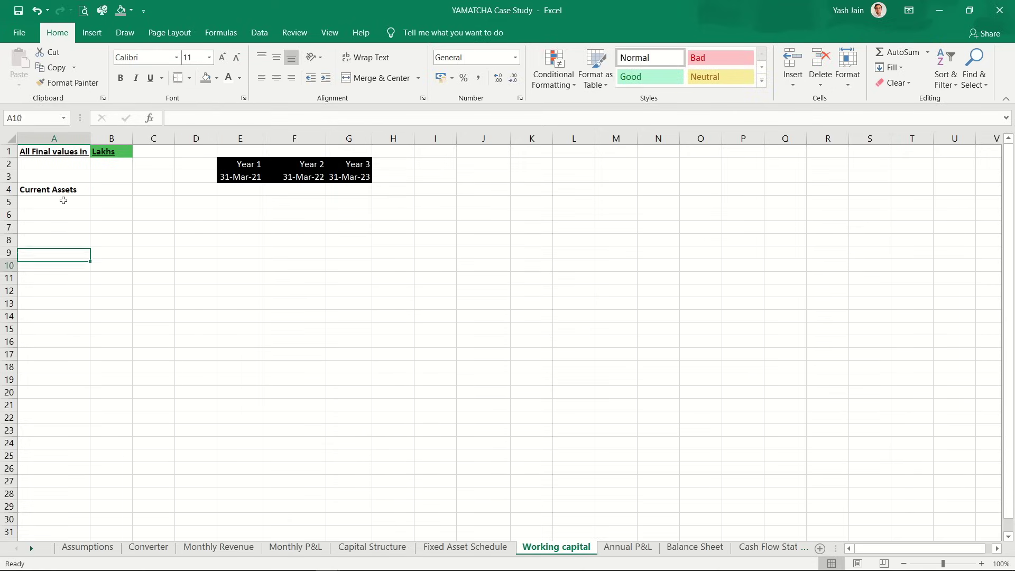
text(Current)
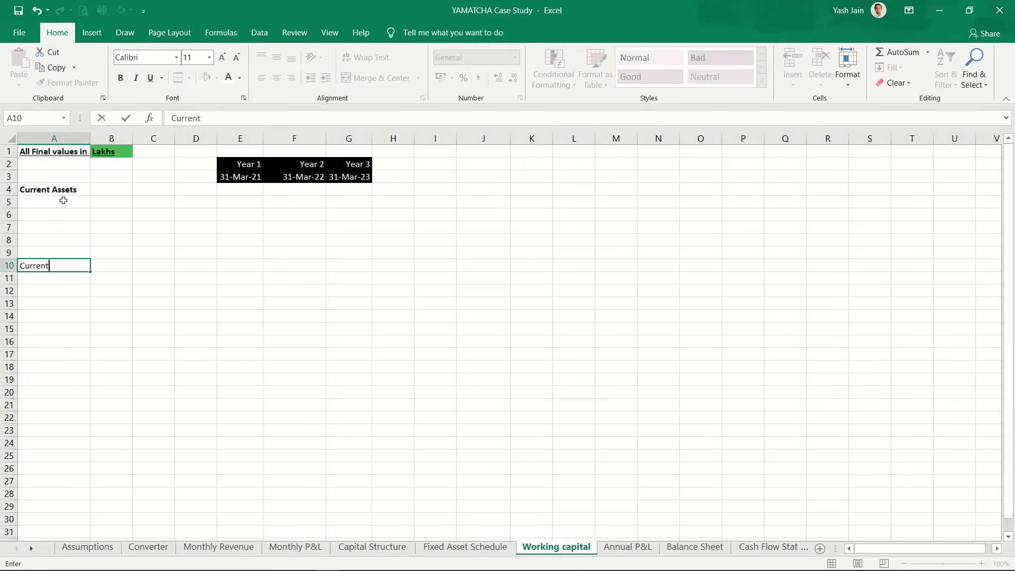
text( Liabilities)
key(Return)
key(Up)
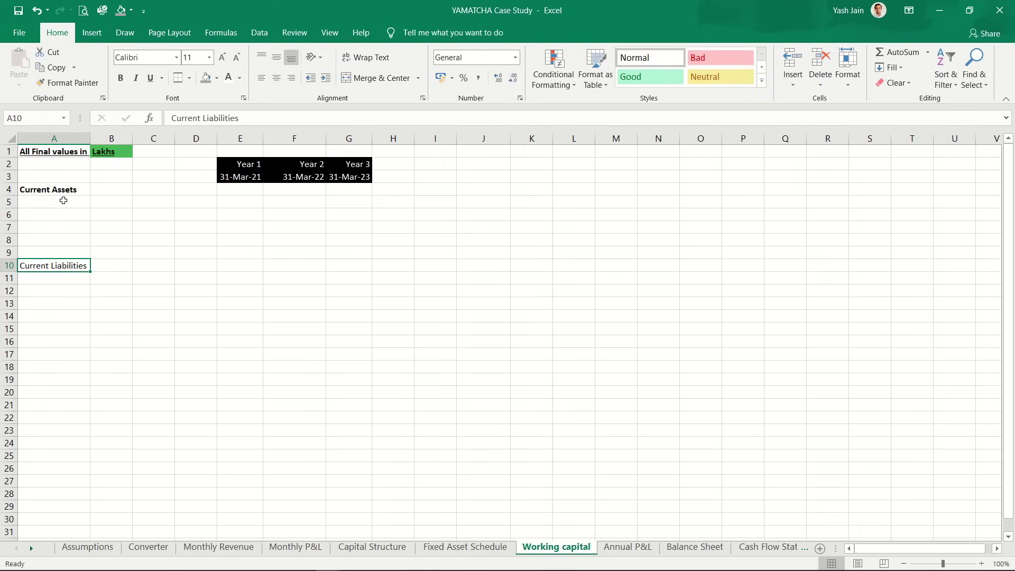
key(ctrl+b)
Step: Label A5 'Inventory' in bold, leaving it without underline
key(Up)
key(Up)
key(Up)
key(Up)
key(Up)
key(Up)
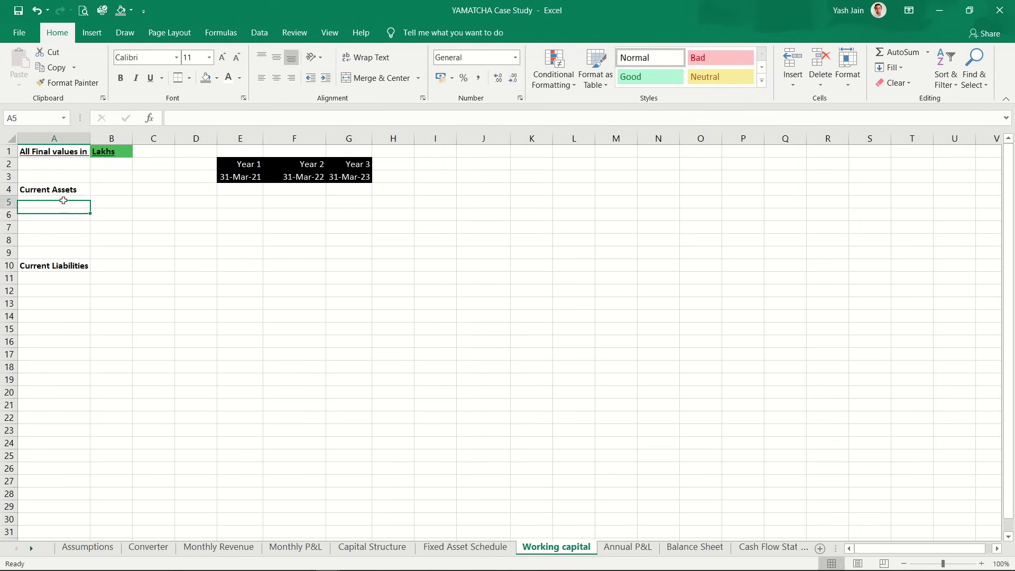
key(Down)
text(In)
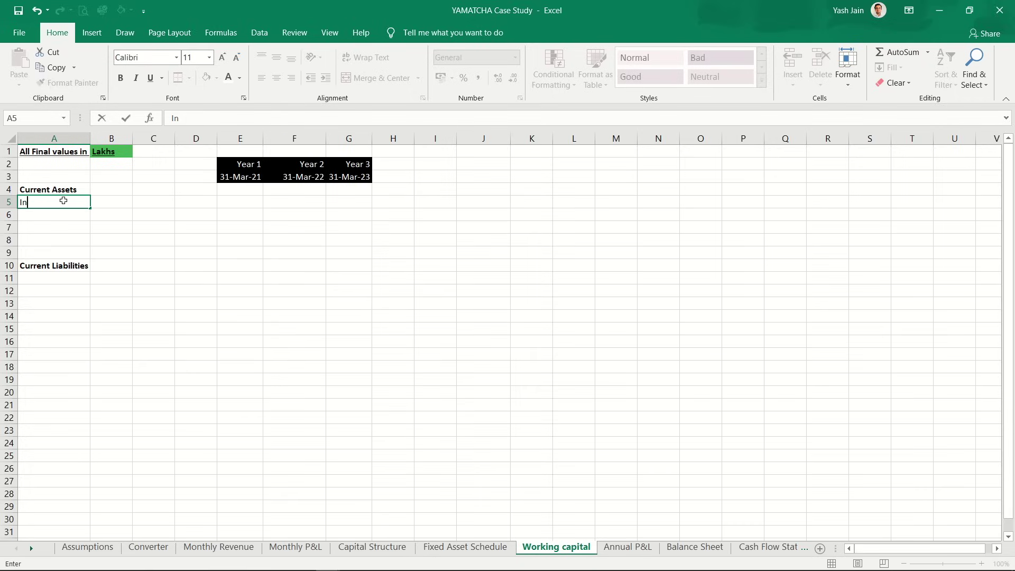
text(ventory)
key(Return)
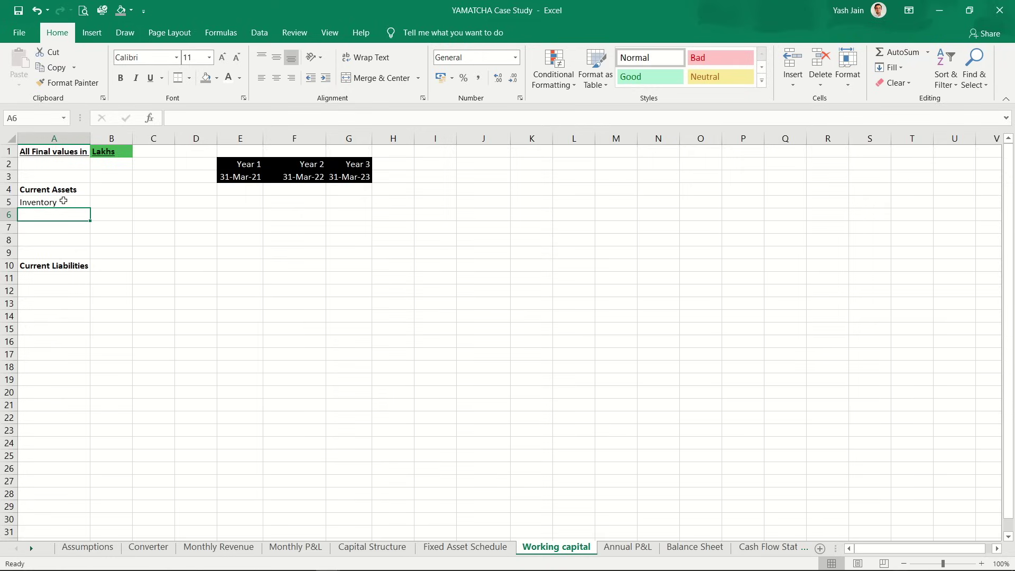
click(63, 201)
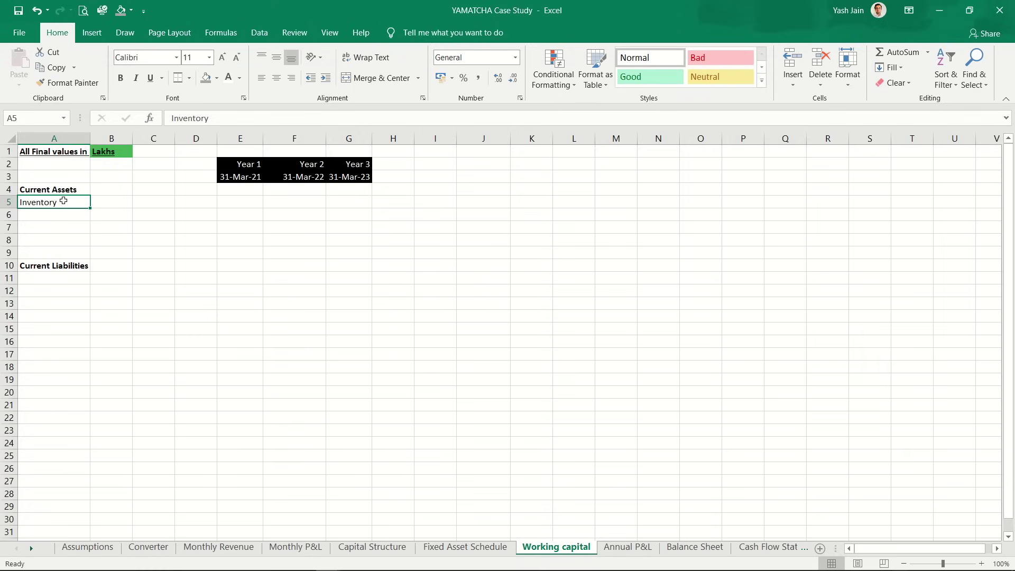
key(ctrl+b)
key(ctrl+u)
key(ctrl+u)
key(Up)
key(ctrl+u)
key(Down)
key(Down)
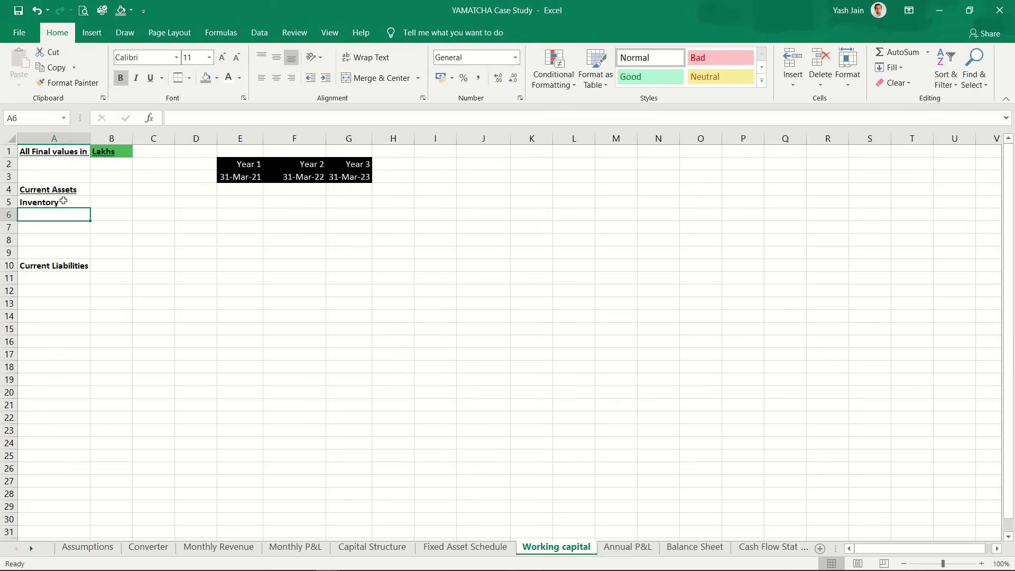
Step: Link A6 to 'Monthly Revenue'!A74 and fill the formula down to A8
text(=)
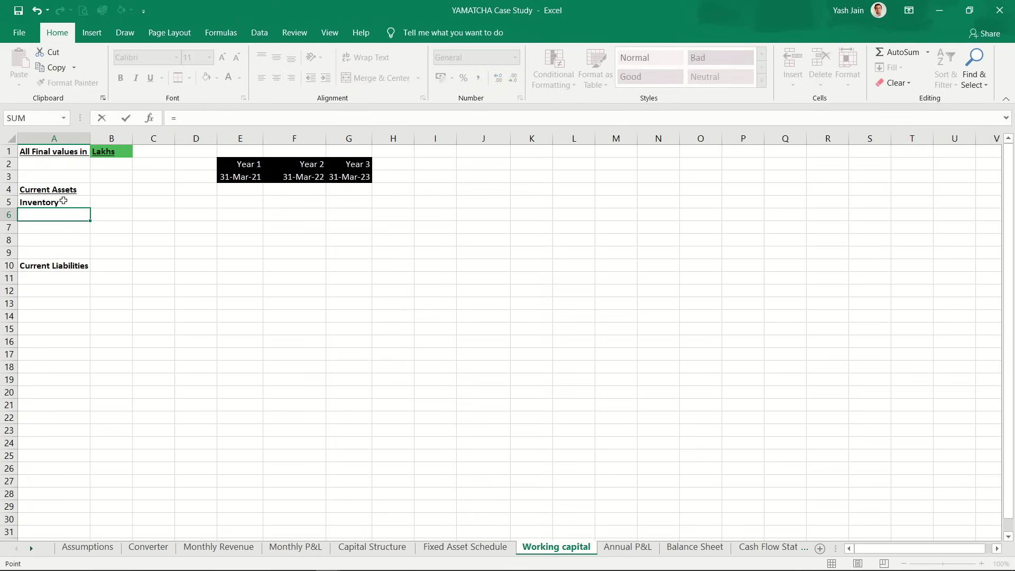
key(ctrl+Page_Up)
key(ctrl+Page_Up)
key(ctrl+Page_Up)
key(ctrl+Page_Up)
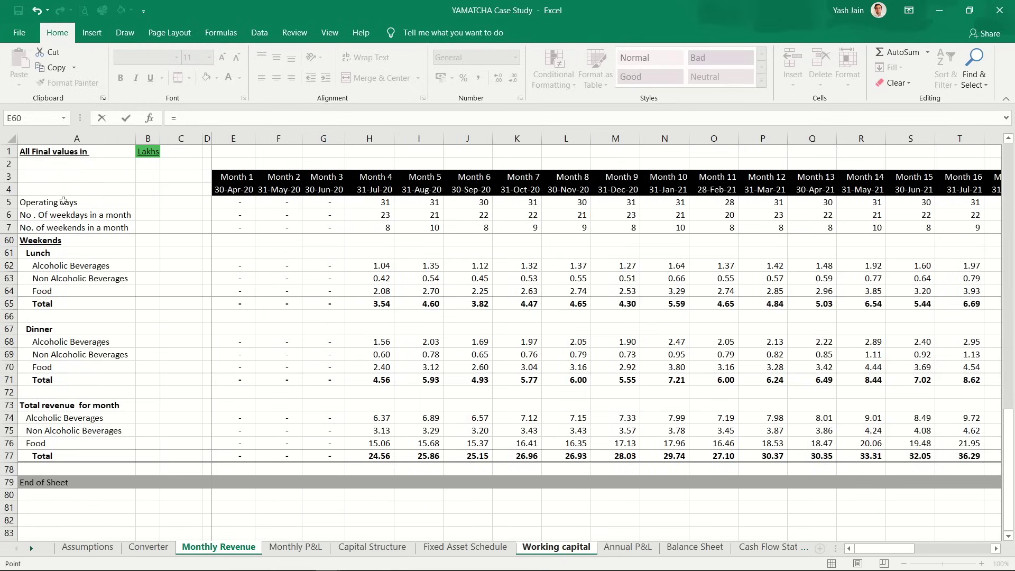
click(49, 420)
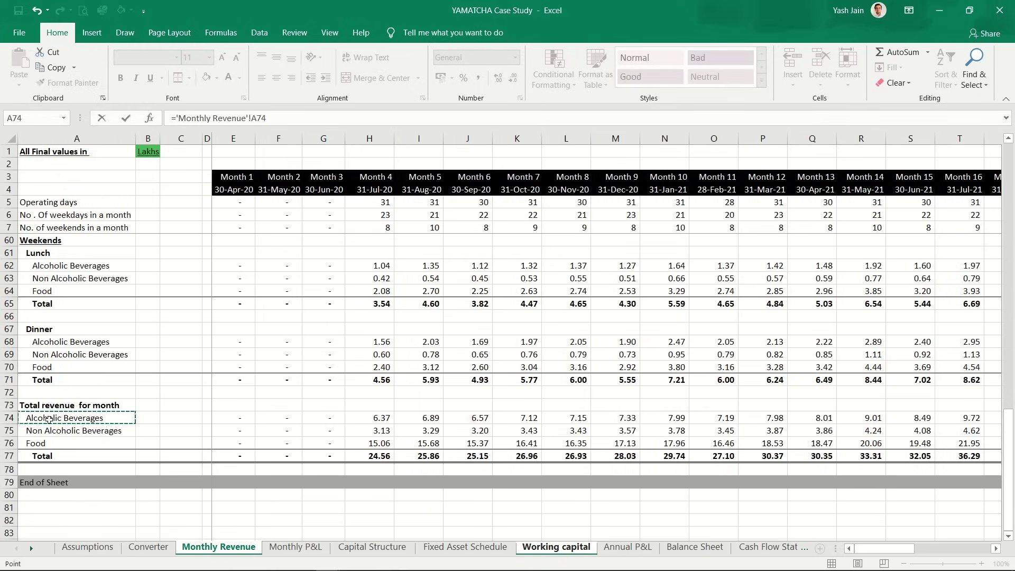
key(ctrl+Return)
key(shift+Down)
key(ctrl+c)
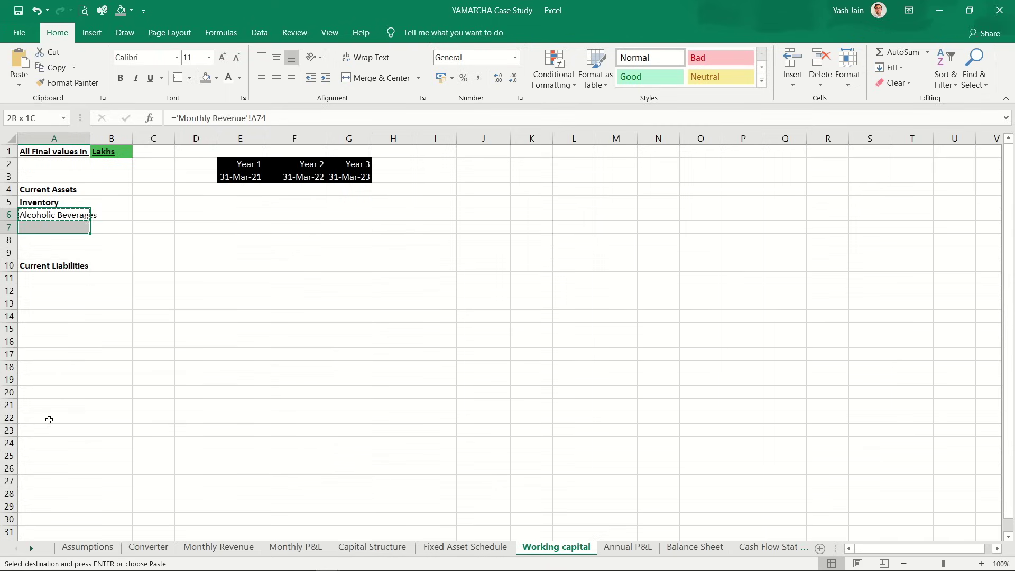
key(shift+Down)
key(ctrl+v)
Step: Convert the three item names in A6:A8 to plain values with Paste Special > Values
key(ctrl+alt+v)
key(v)
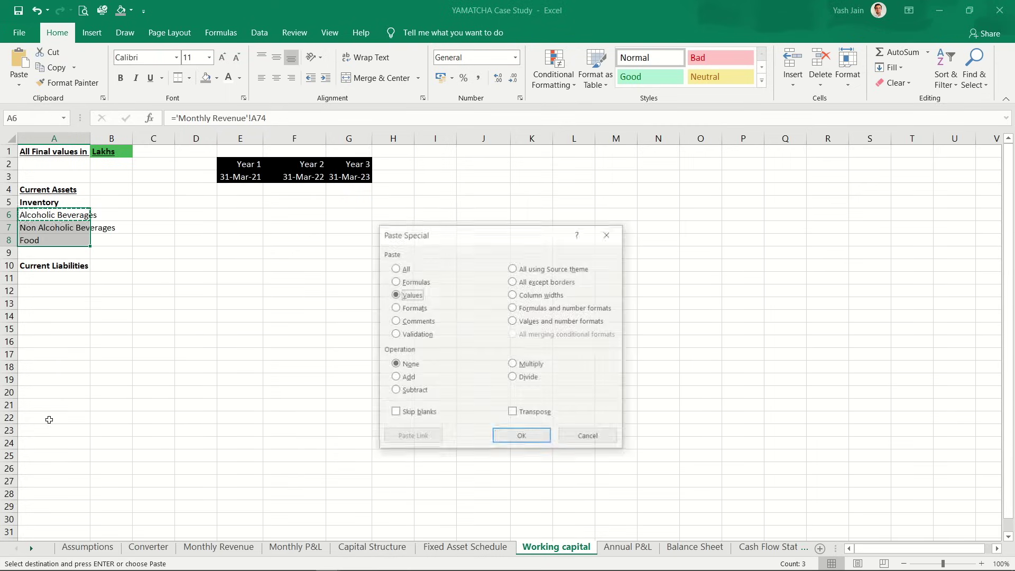
key(Return)
key(ctrl+z)
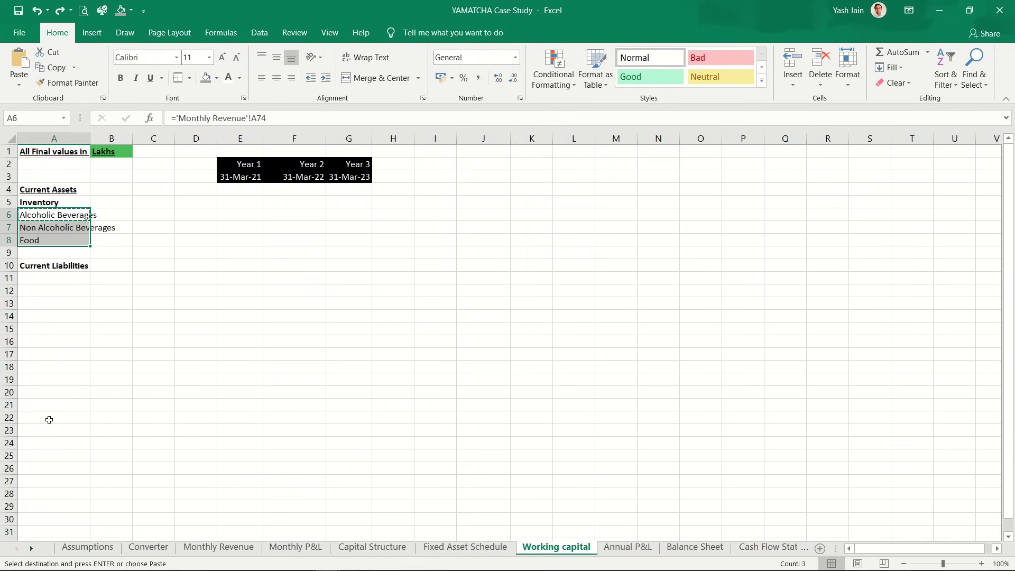
key(ctrl+c)
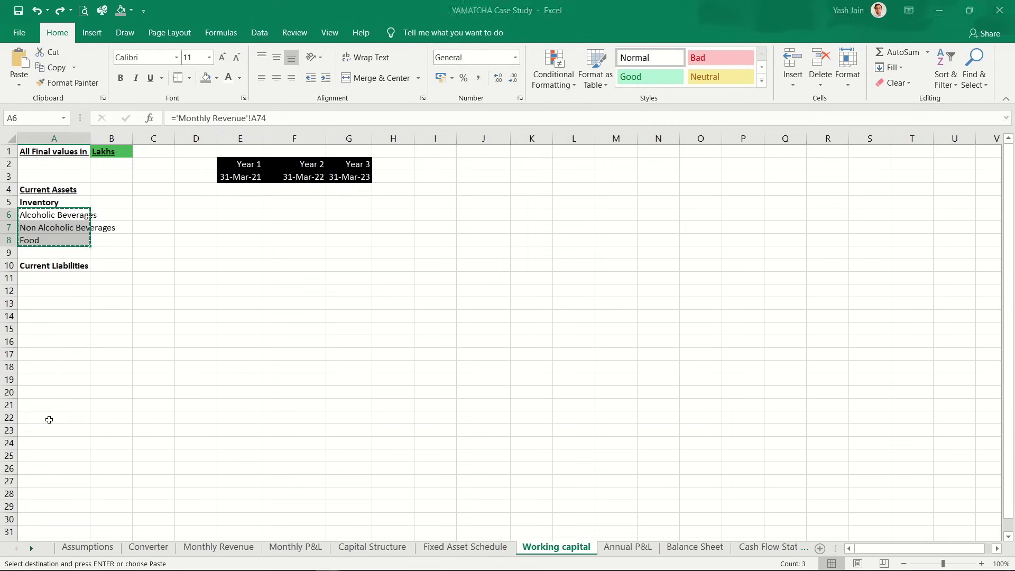
key(ctrl+alt+v)
key(v)
key(Return)
key(shift+Up)
key(shift+Up)
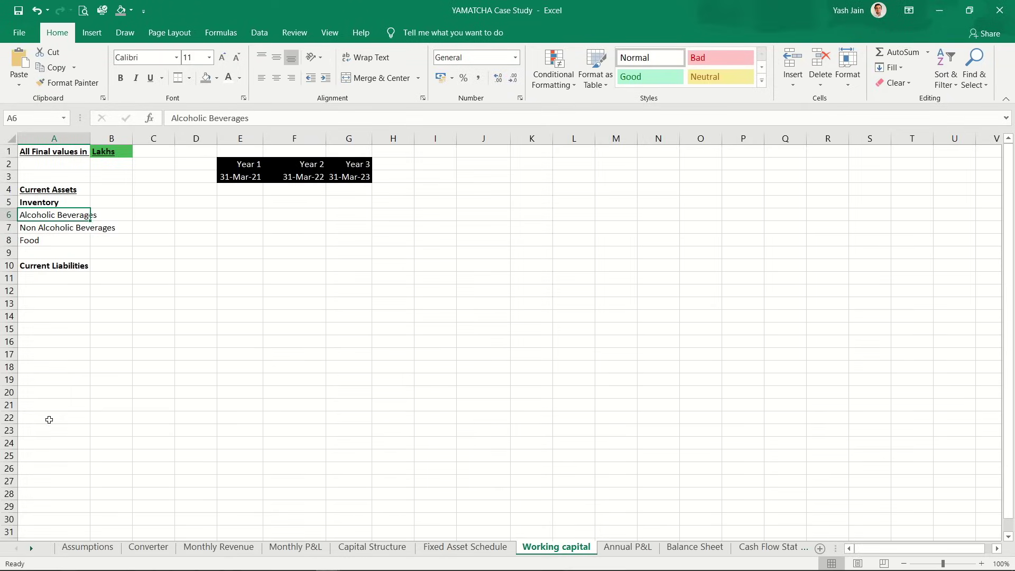
key(Down)
key(Down)
key(Down)
key(Down)
key(Down)
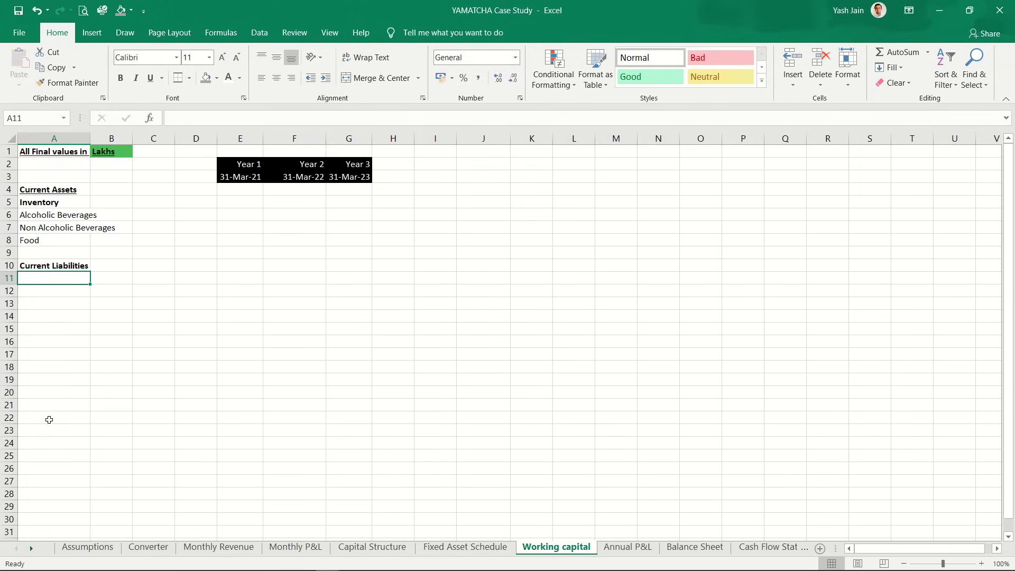
Step: Select the inventory days and creditor days rows on Assumptions, then go to Capital Structure
key(ctrl+Page_Up)
key(ctrl+Page_Up)
key(ctrl+Page_Up)
key(ctrl+Page_Up)
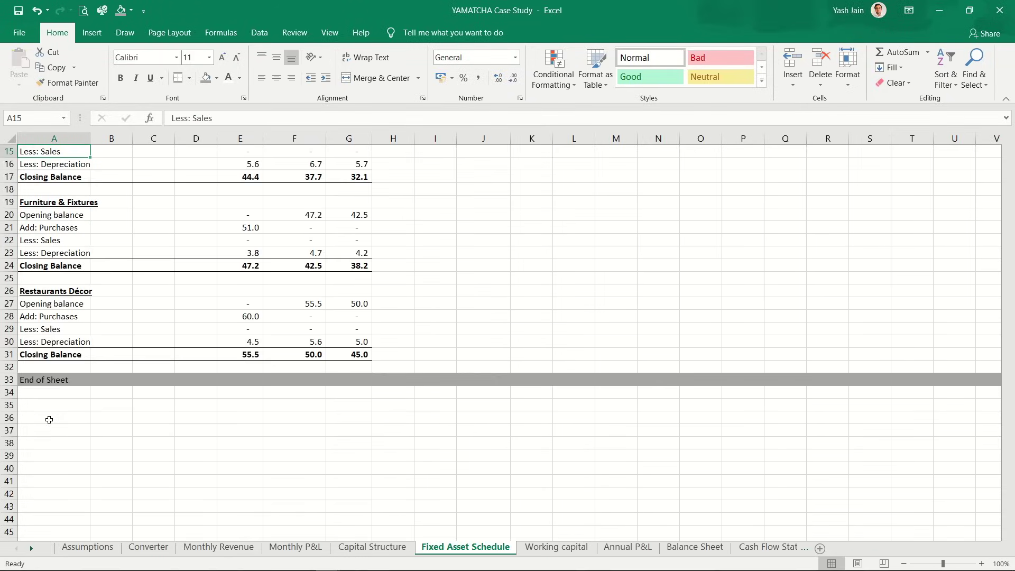
key(ctrl+Page_Up)
key(ctrl+Page_Up)
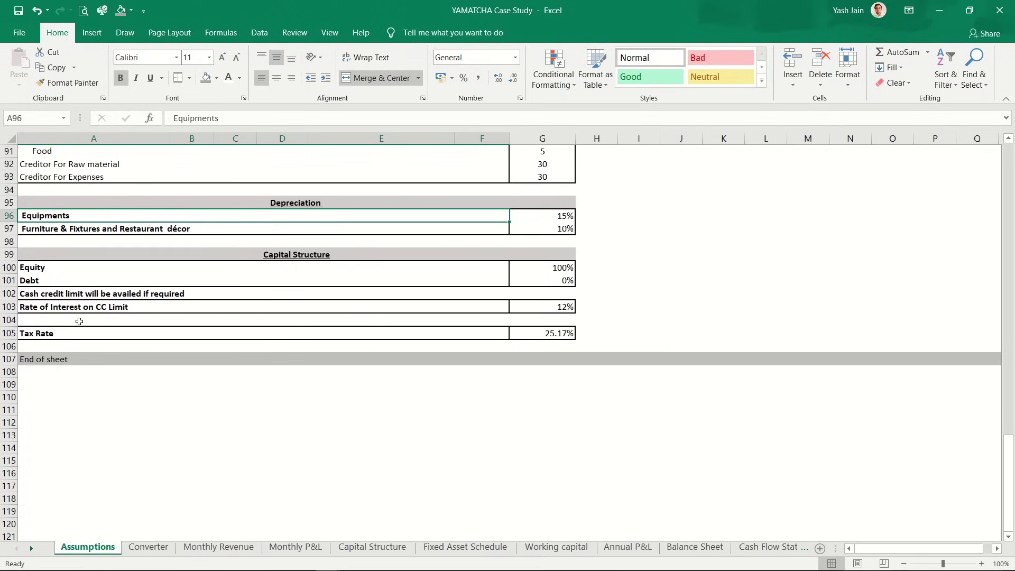
scroll(79, 321, up, 2)
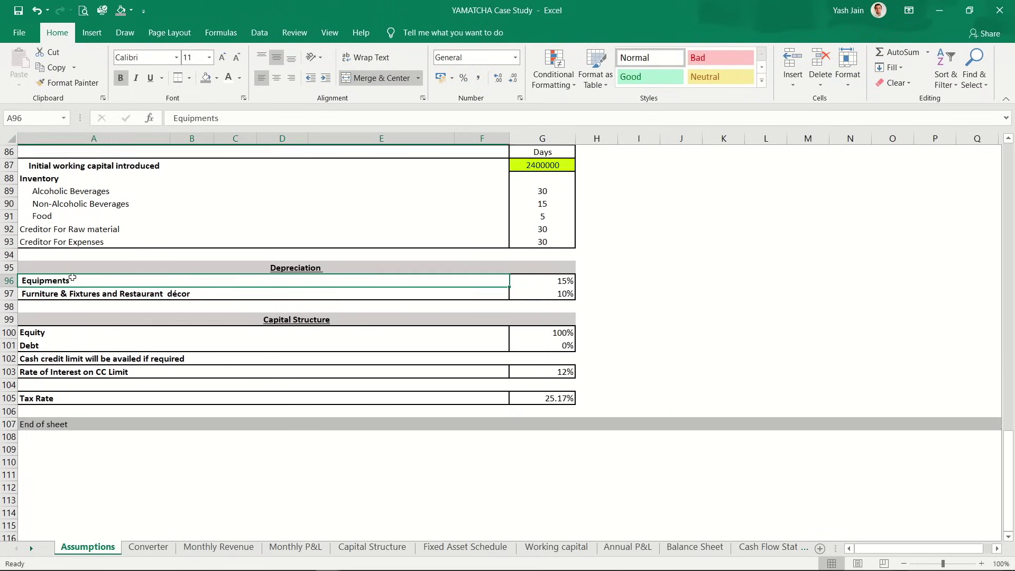
drag(45, 180, 516, 217)
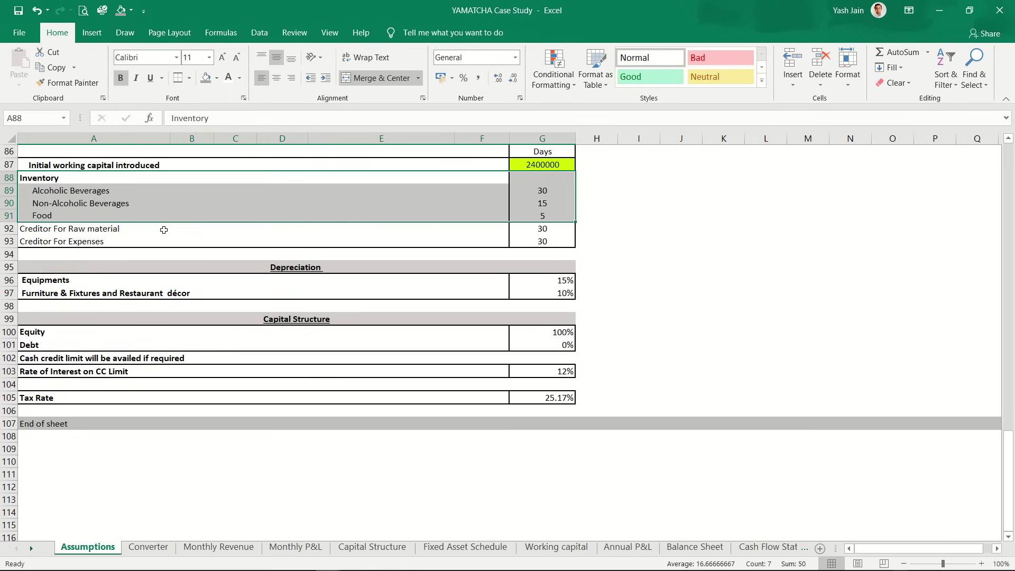
drag(140, 229, 541, 241)
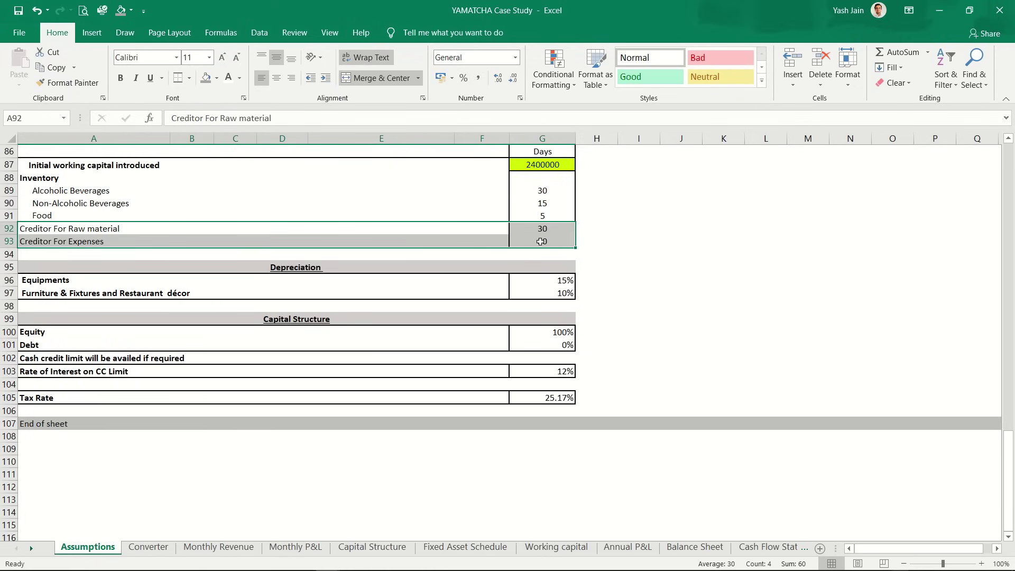
key(ctrl+Page_Down)
key(ctrl+Page_Down)
key(ctrl+Page_Down)
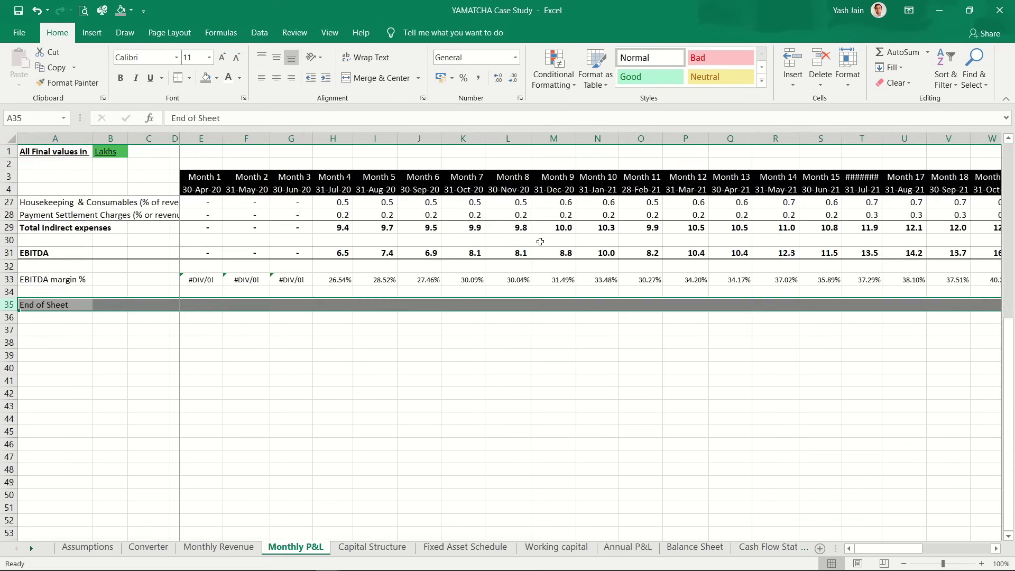
key(ctrl+Page_Down)
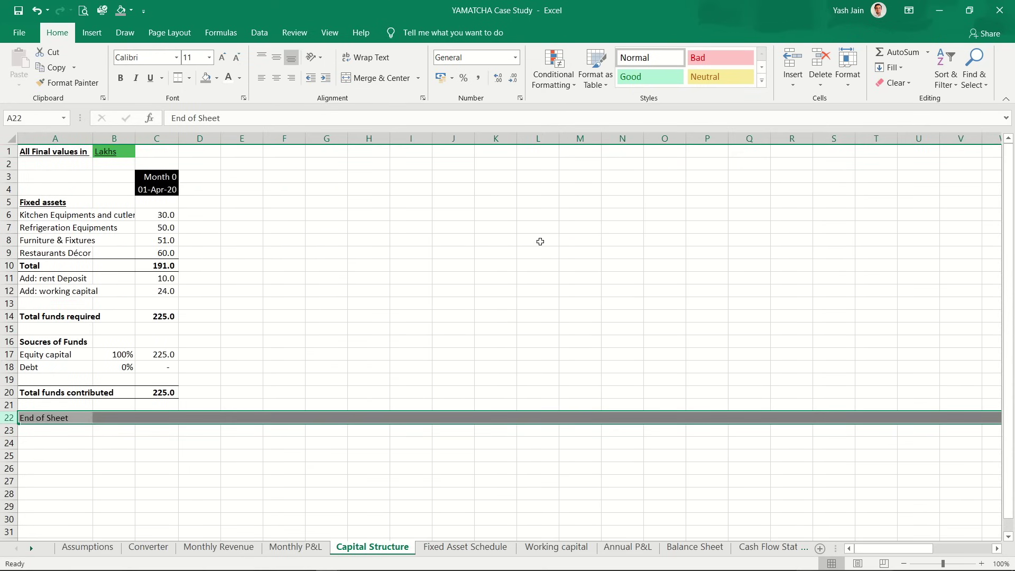
Step: Type 'Creditor for Expenses' and 'Creditor for raw material' labels under Current Liabilities
key(ctrl+Page_Up)
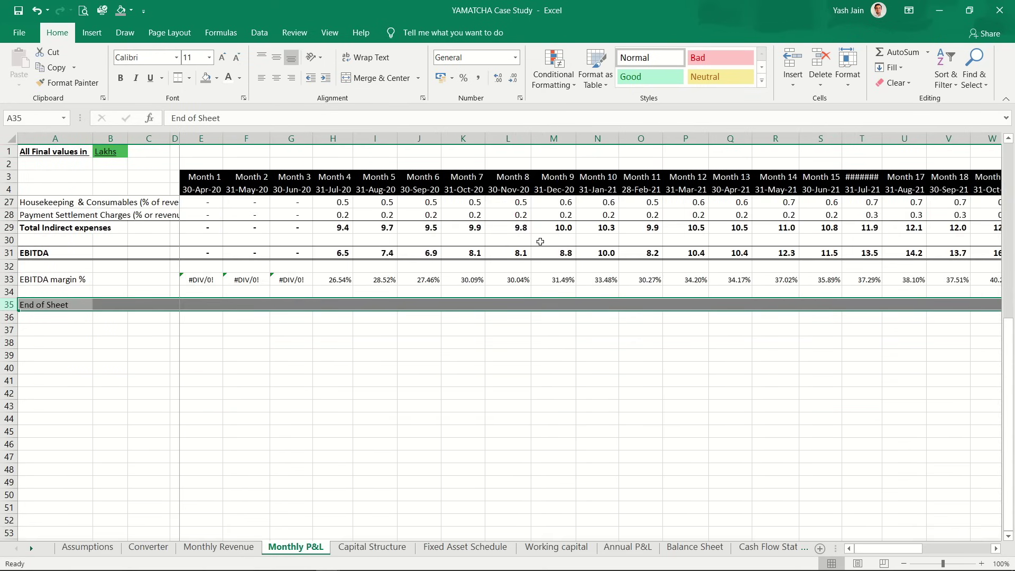
key(ctrl+Page_Down)
key(ctrl+Page_Down)
key(ctrl+Page_Down)
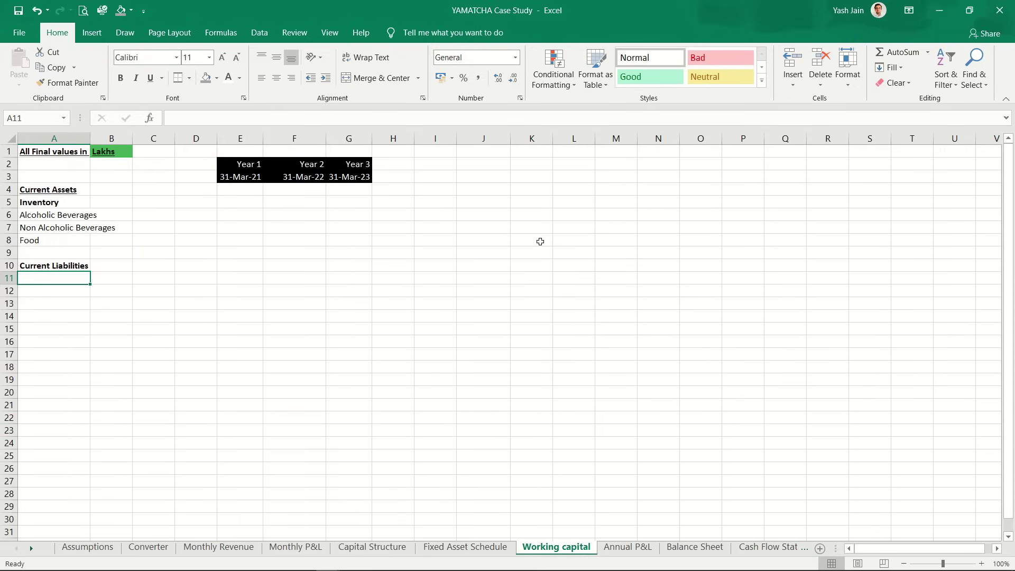
text(Cr)
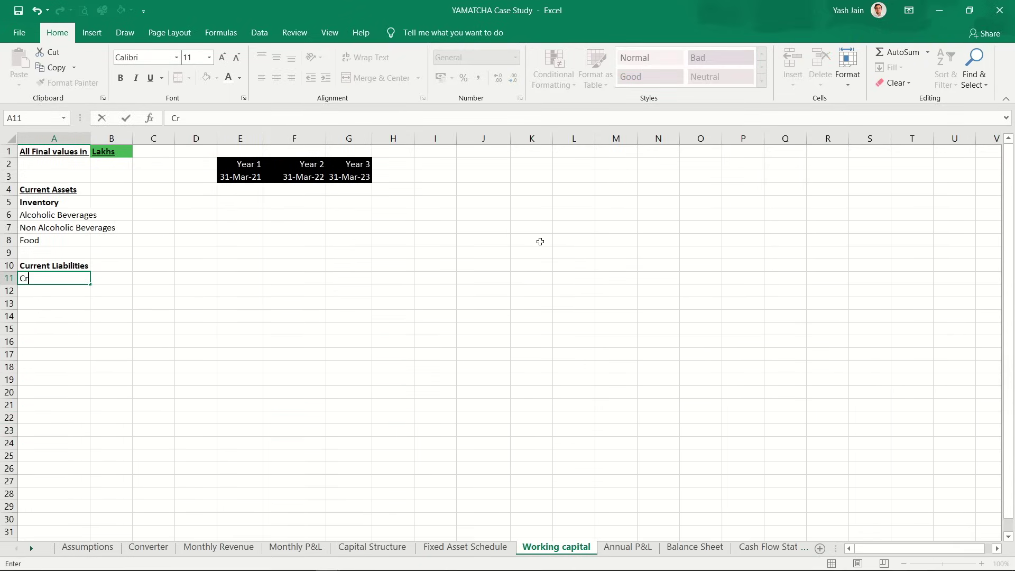
text(editor for Expenses)
key(Up)
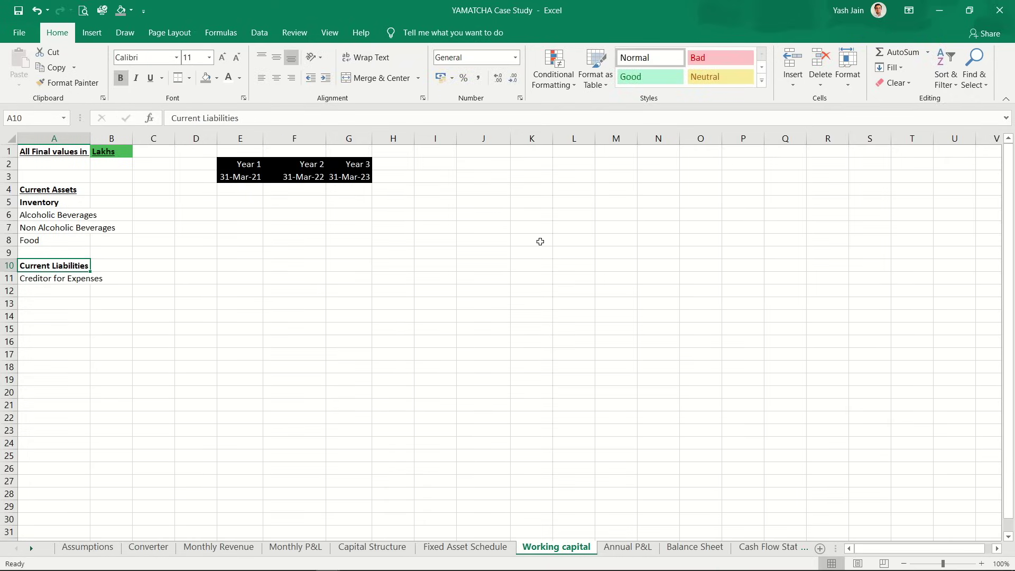
key(Down)
key(Down)
text(C)
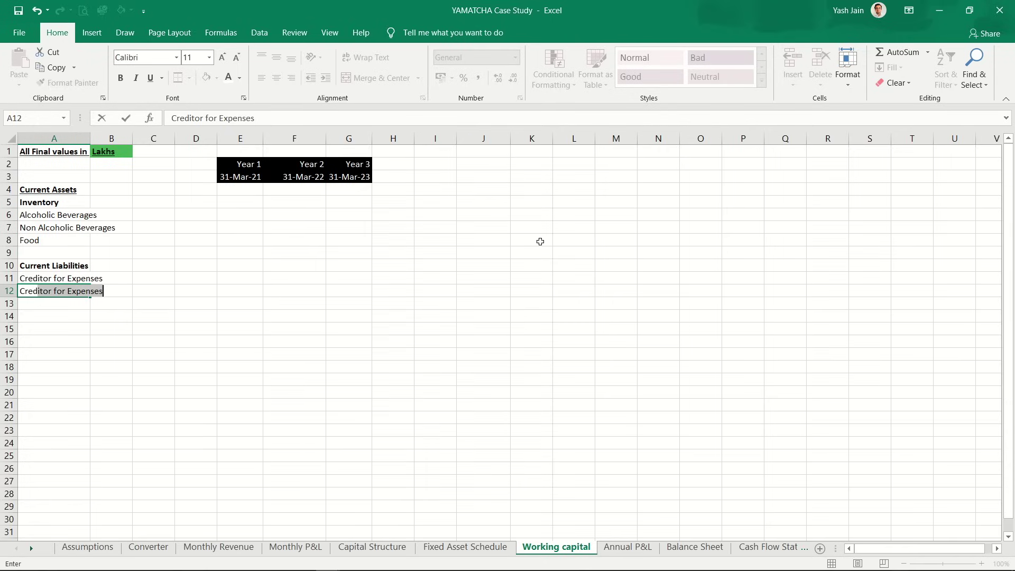
text(reditor for raw materia)
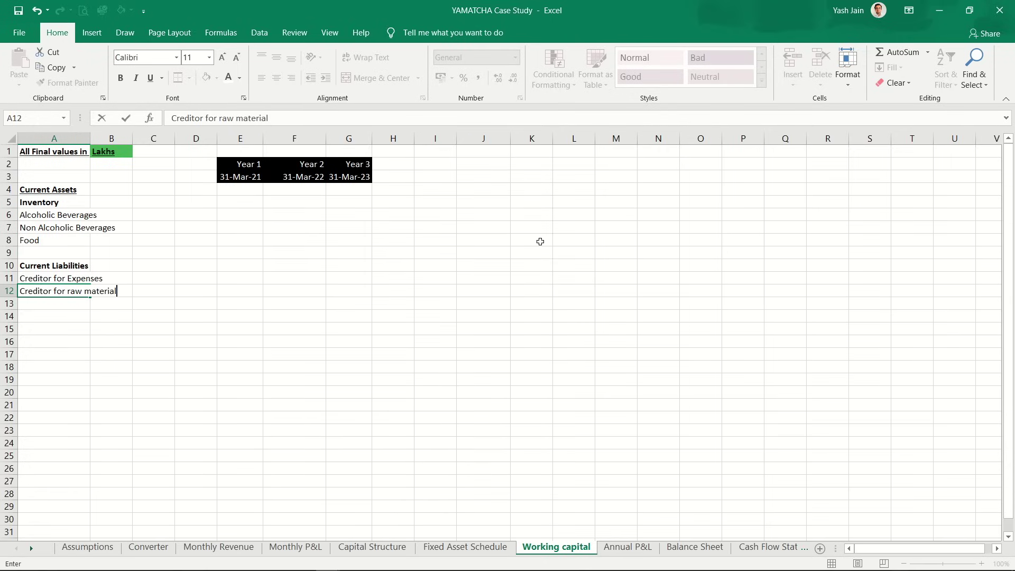
text(l)
key(Return)
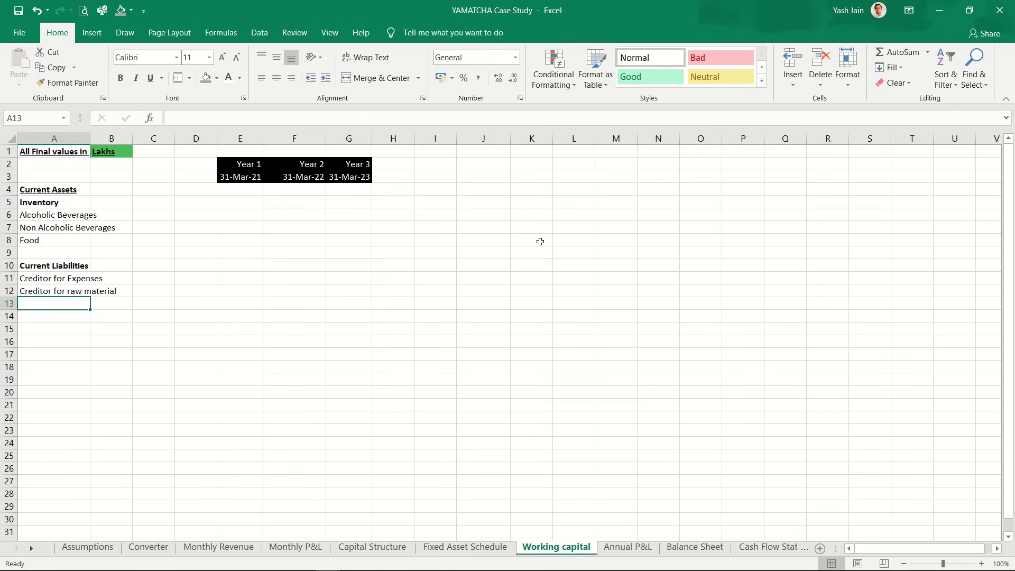
Step: Copy the three item labels below the creditor labels and indent them
key(Up)
key(Up)
key(Up)
key(Up)
key(Up)
key(Up)
key(Up)
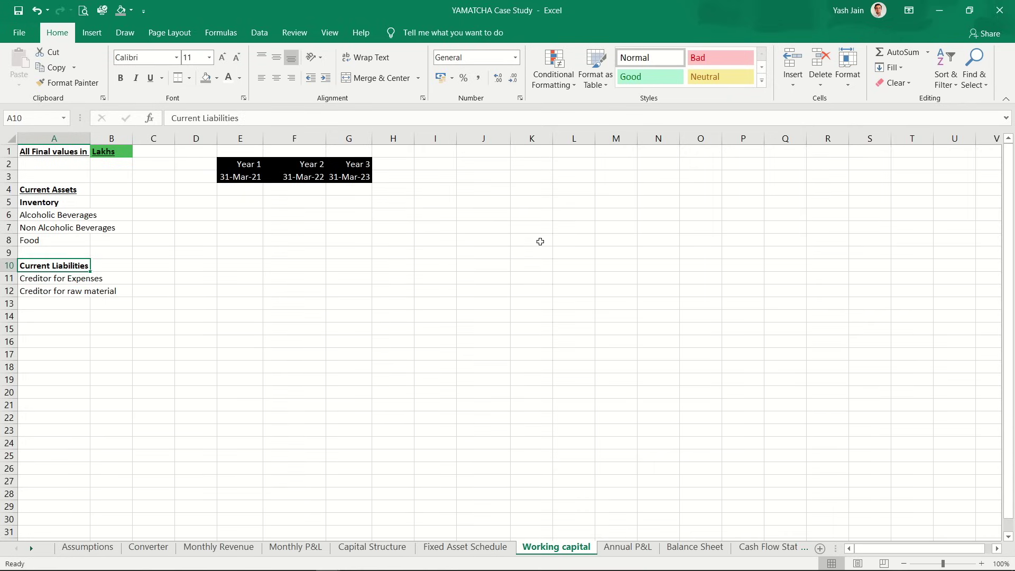
key(shift+Down)
key(shift+Down)
key(ctrl+c)
key(Down)
key(Down)
key(Down)
key(Down)
key(Down)
key(Down)
key(Down)
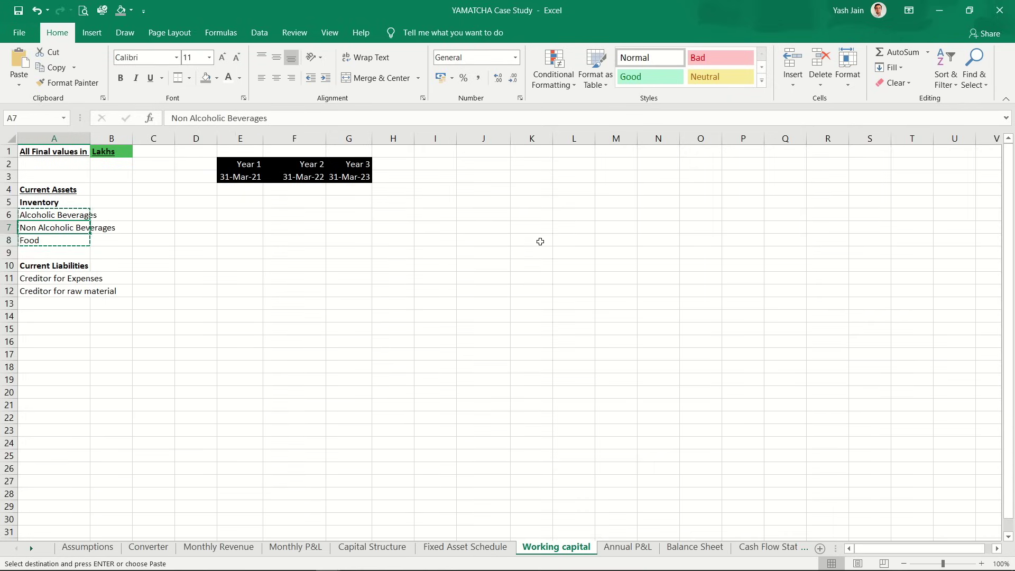
key(ctrl+v)
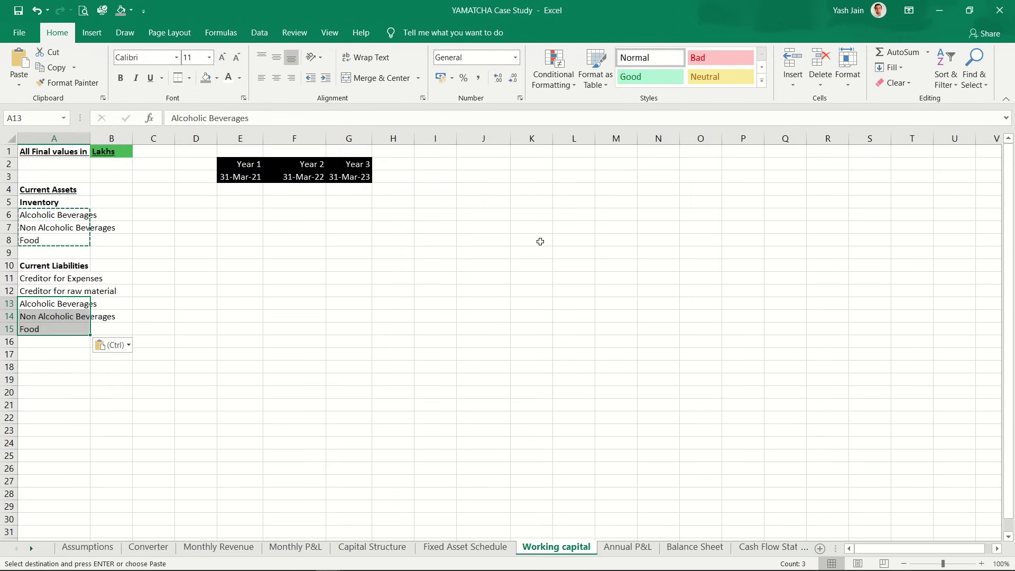
key(alt)
key(h)
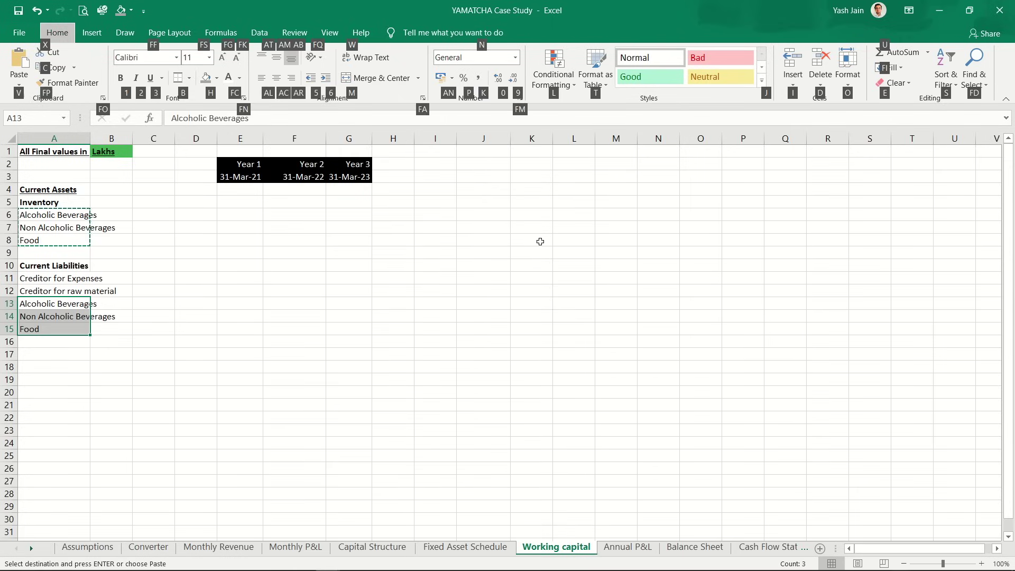
key(6)
Step: Indent the three item labels under Inventory
click(78, 279)
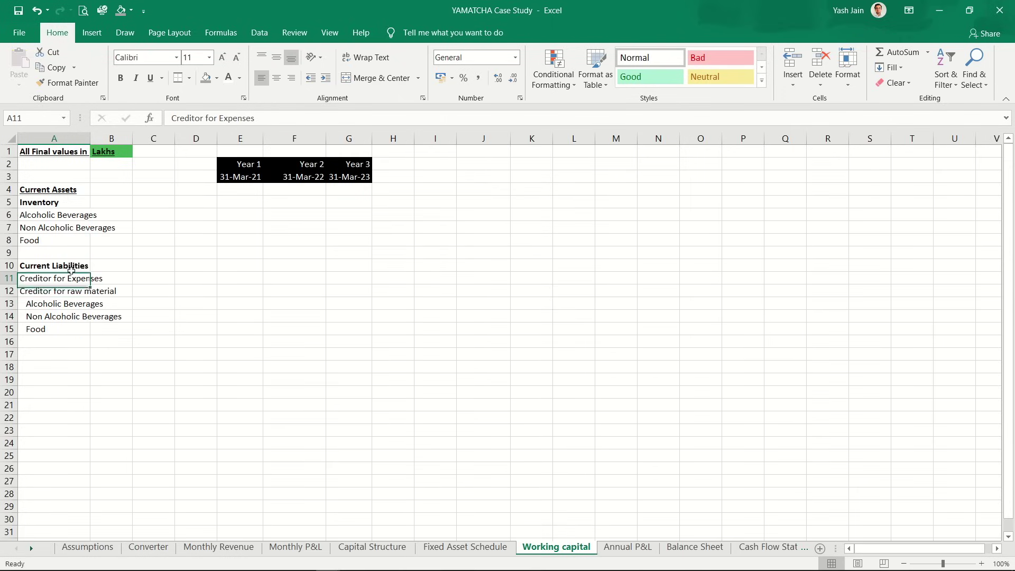
key(Up)
key(Up)
key(Up)
key(Down)
key(Down)
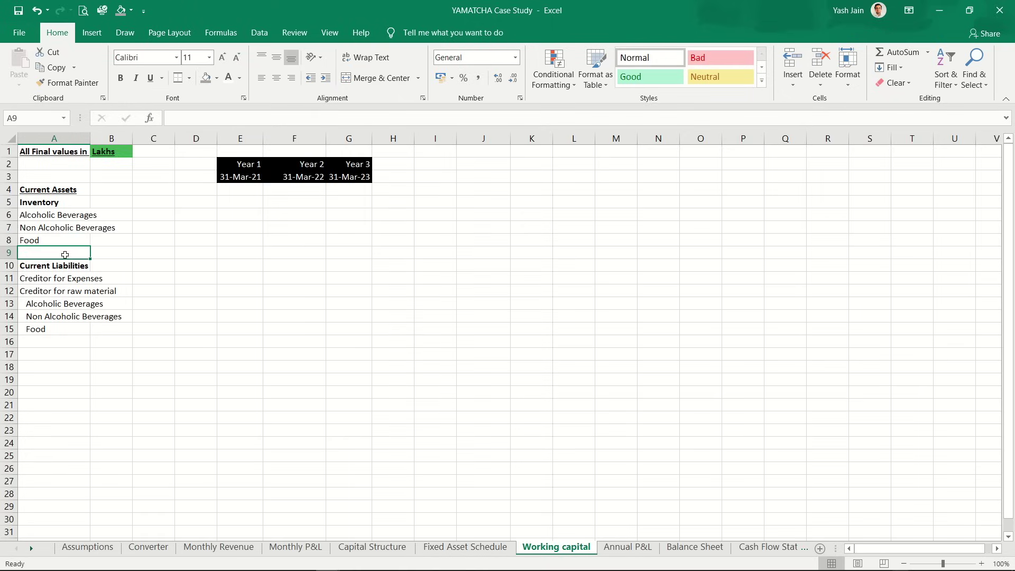
key(Up)
key(Up)
key(shift+Up)
key(shift+Up)
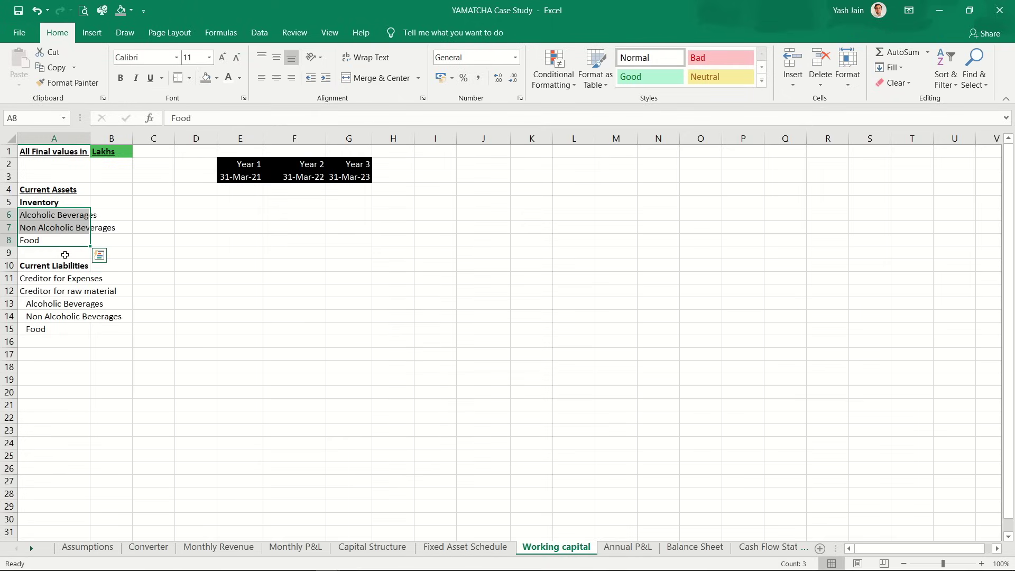
click(326, 78)
Step: Insert a blank row below Food in the inventory list
key(Down)
key(Down)
key(Up)
key(shift+space)
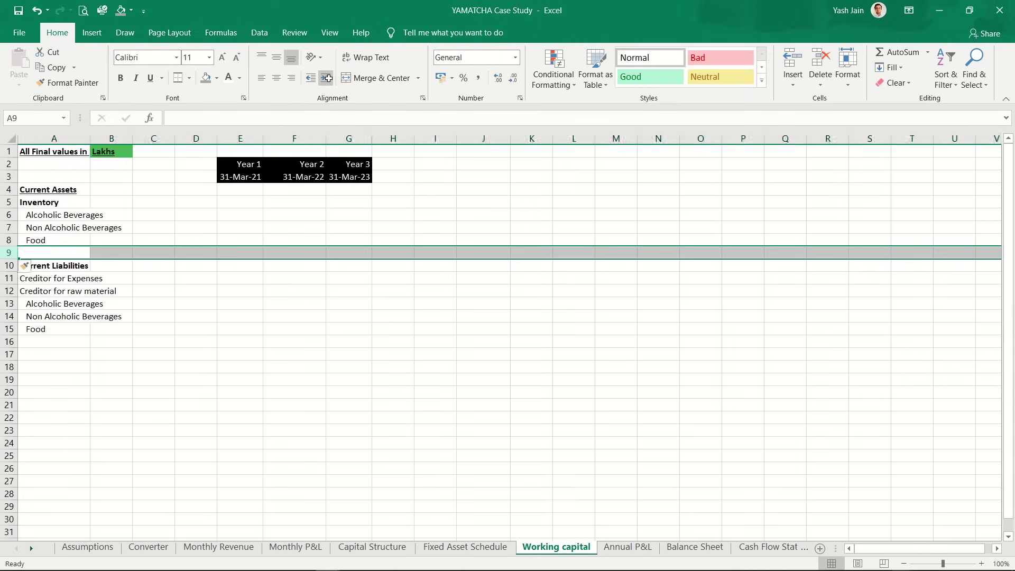
key(ctrl+shift+plus)
Step: Add a bold 'Total' label in A9 with top and bottom borders across to Year 3
text(Total)
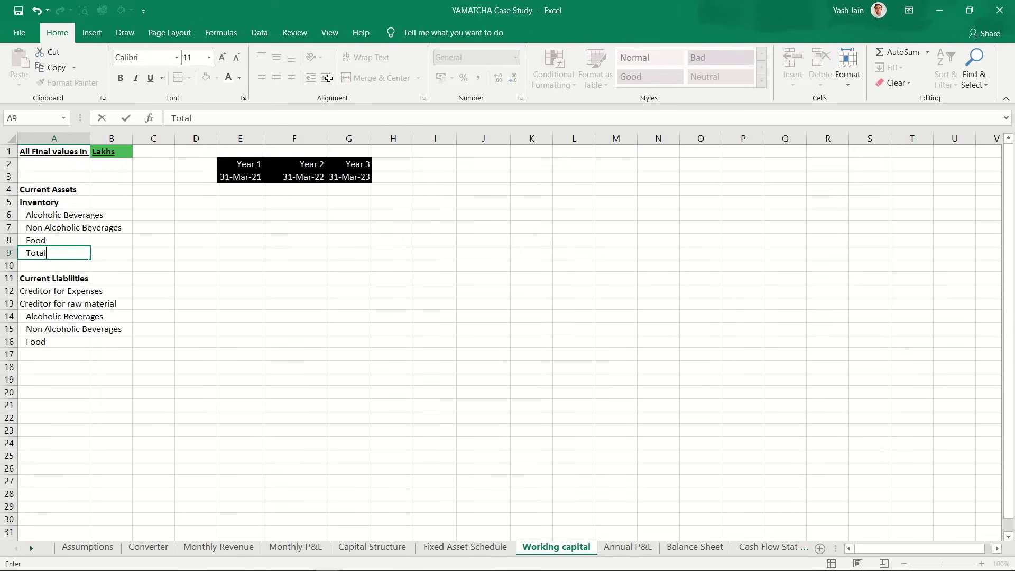
key(Return)
key(Up)
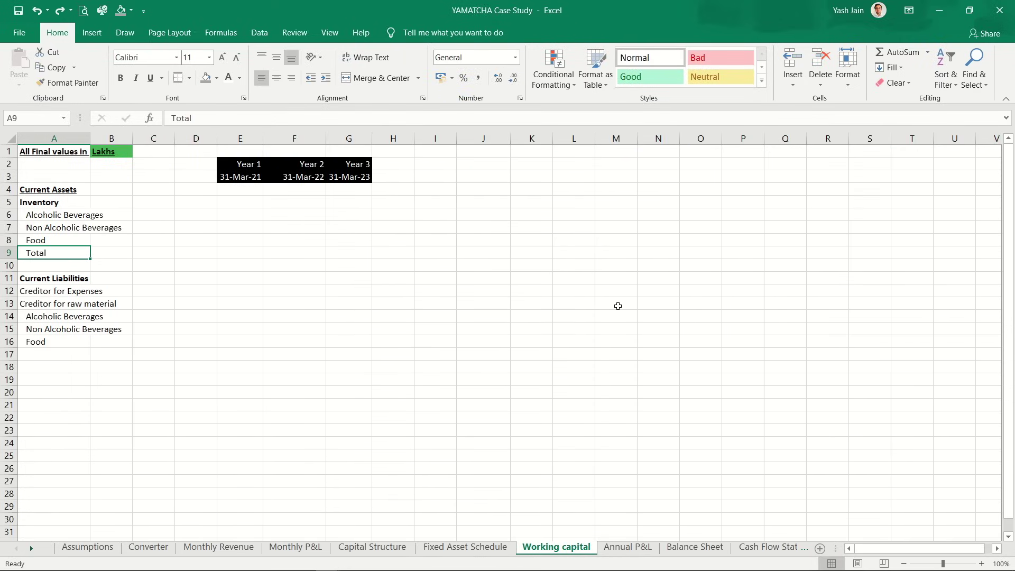
key(ctrl+b)
key(shift+Right)
key(shift+Right)
key(shift+Right)
key(shift+Right)
key(shift+Right)
key(shift+Right)
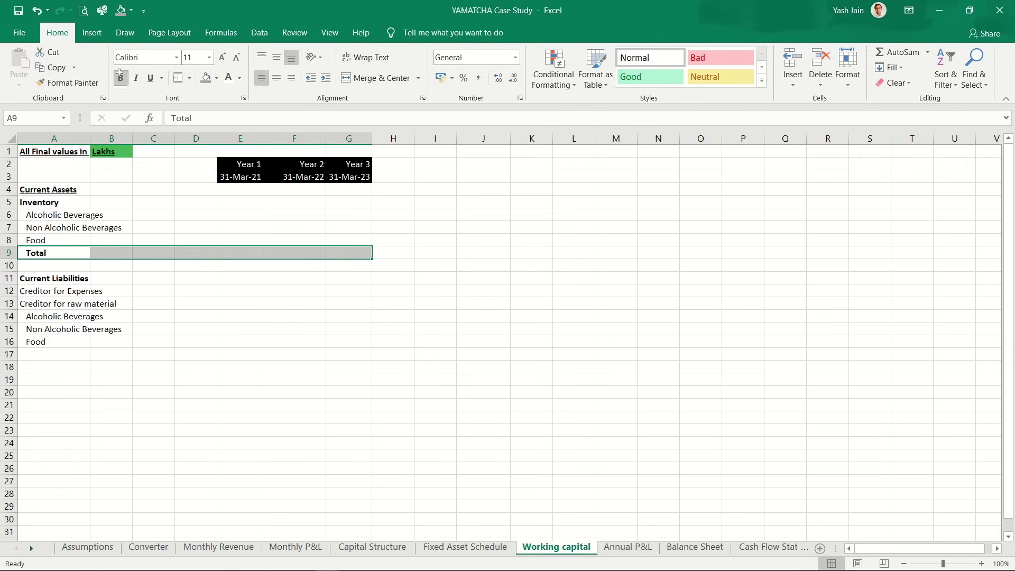
click(187, 78)
Step: Copy the ruled Total row below the Current Liabilities items
key(Down)
key(Down)
key(Down)
key(Down)
key(Down)
key(Down)
key(Down)
key(Down)
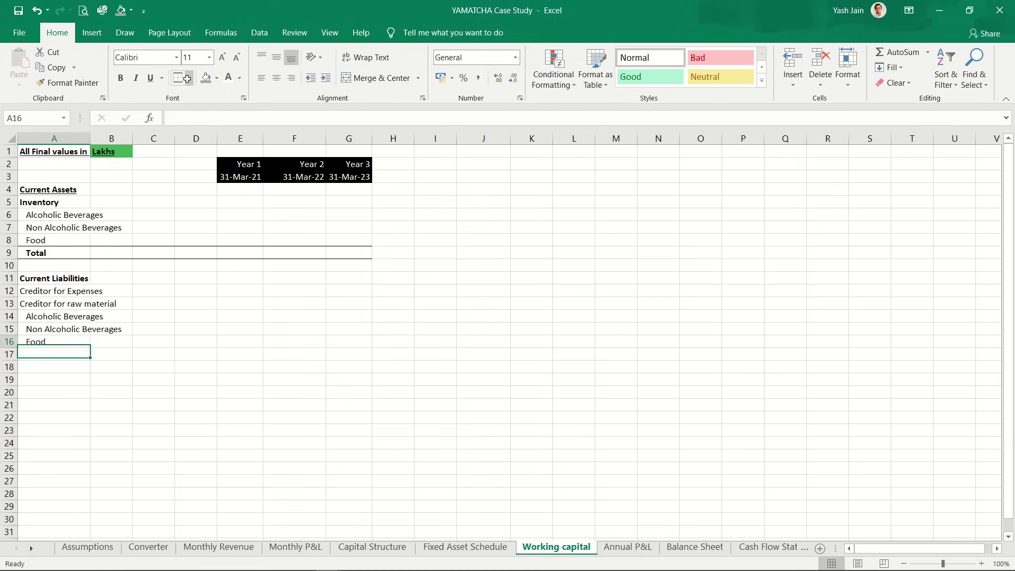
key(Up)
key(Up)
key(Up)
key(Up)
key(Up)
key(Up)
key(Up)
key(Up)
key(shift+Right)
key(shift+Right)
key(shift+Right)
key(shift+Right)
key(shift+Right)
key(shift+Right)
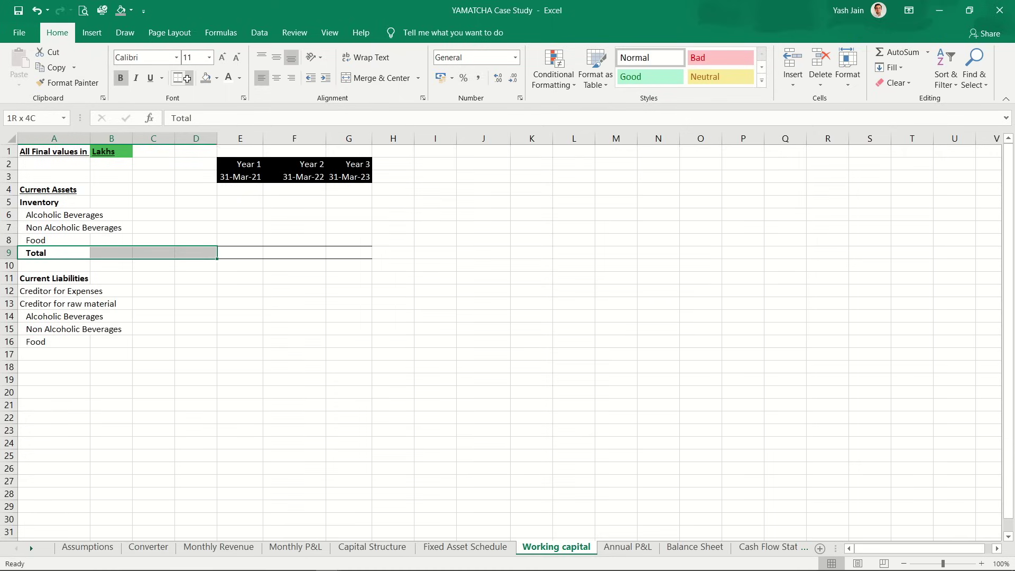
key(ctrl+c)
key(Down)
key(Down)
key(Down)
key(Down)
key(Down)
key(Down)
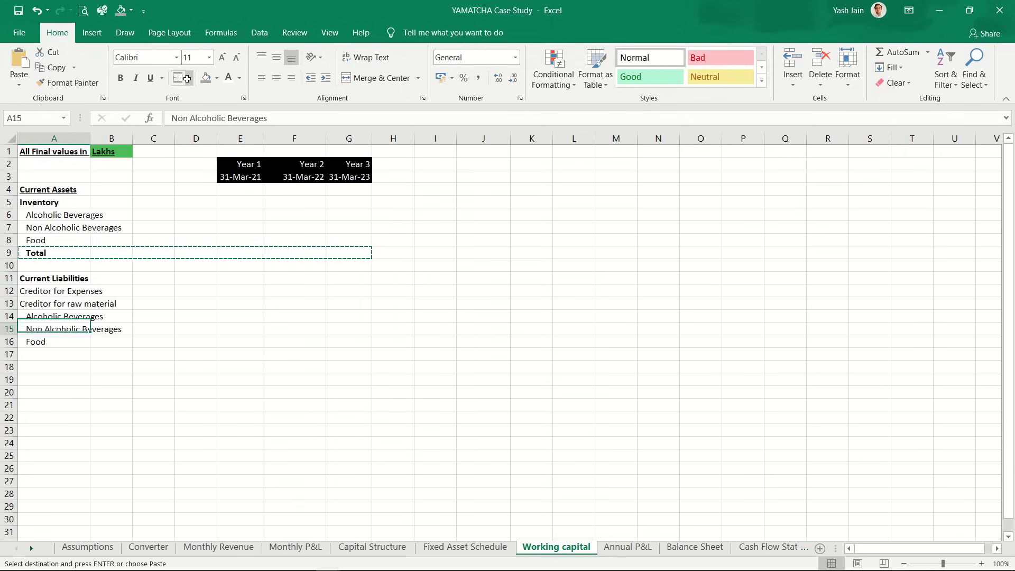
key(Down)
key(Down)
key(ctrl+v)
Step: Cancel the pending copy and move to the Year 1 Alcoholic Beverages inventory cell
key(Up)
key(Up)
key(Up)
key(Up)
key(Up)
key(Up)
key(Up)
key(Up)
key(Up)
key(Up)
key(Up)
key(Up)
key(Up)
key(Up)
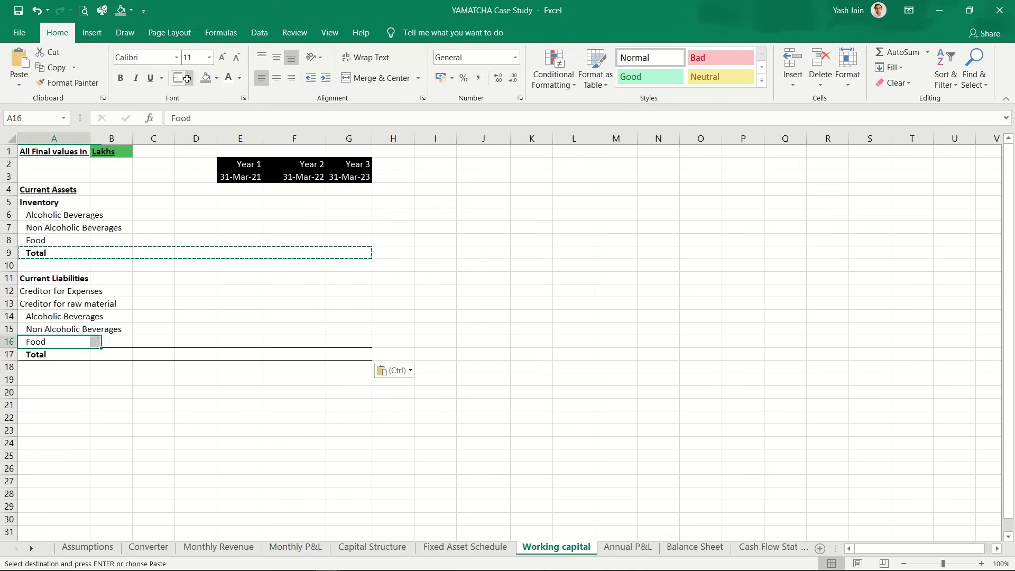
key(Down)
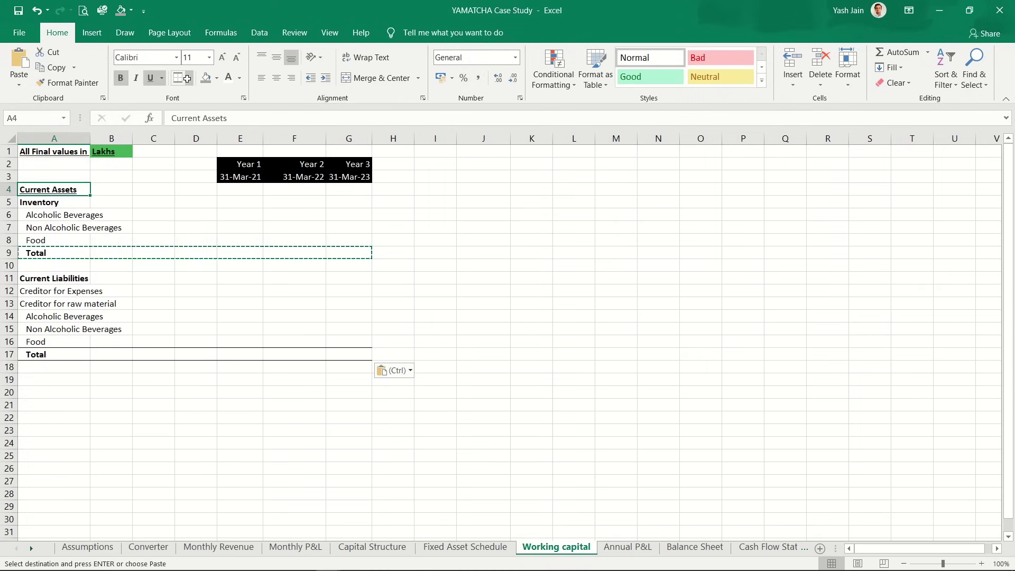
key(Down)
key(Down)
key(Down)
key(Right)
key(Right)
key(Right)
key(Left)
key(Left)
key(Left)
key(Right)
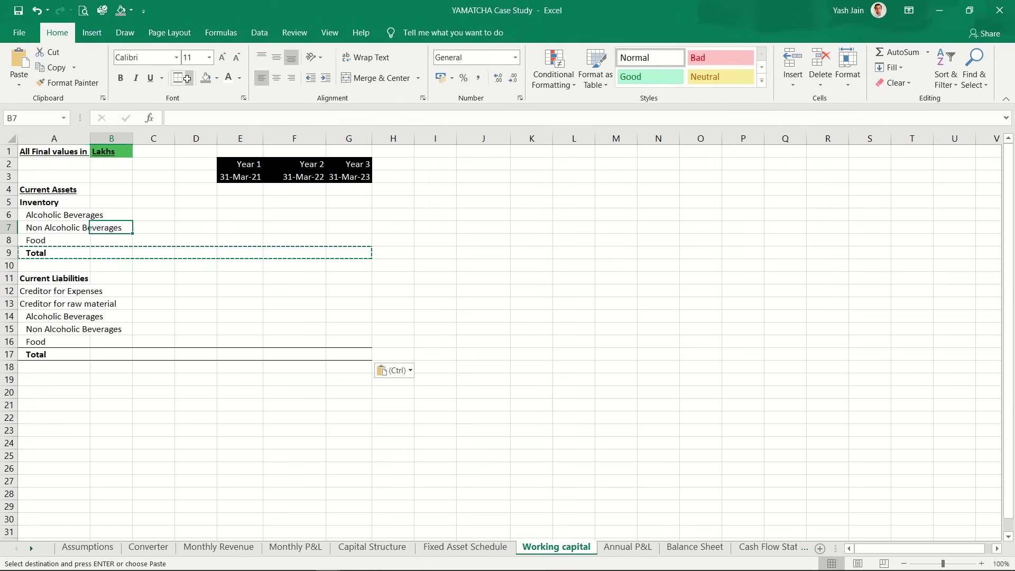
key(Right)
key(Right)
key(Right)
key(Escape)
key(Up)
key(Left)
key(Left)
key(Right)
key(Right)
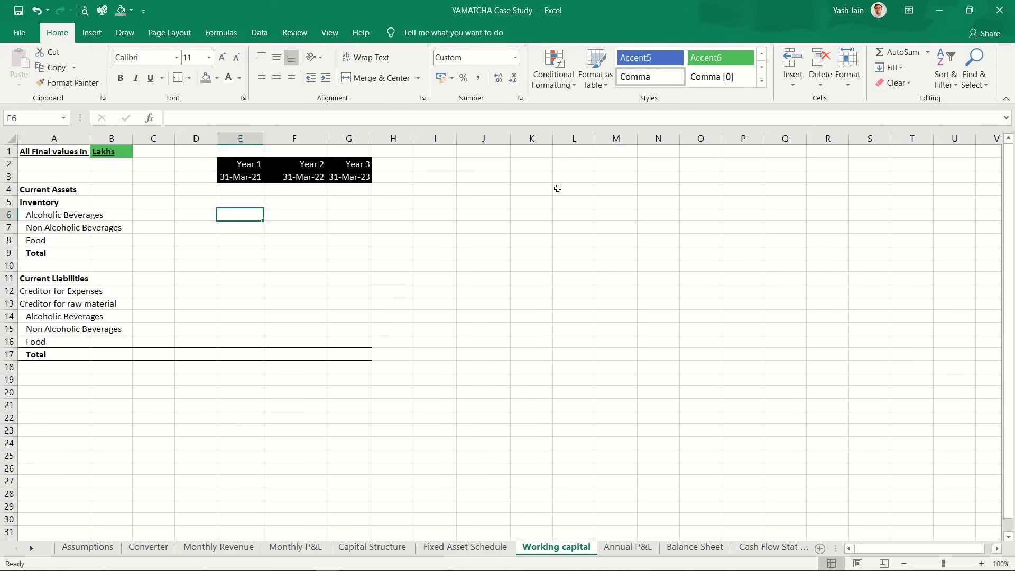
Step: Enter Year 1 Alcoholic Beverages inventory as Monthly P&L beverage cost/30*Assumptions!$G89, giving 2.8
text(=)
key(ctrl+Page_Up)
key(ctrl+Page_Up)
key(ctrl+Page_Up)
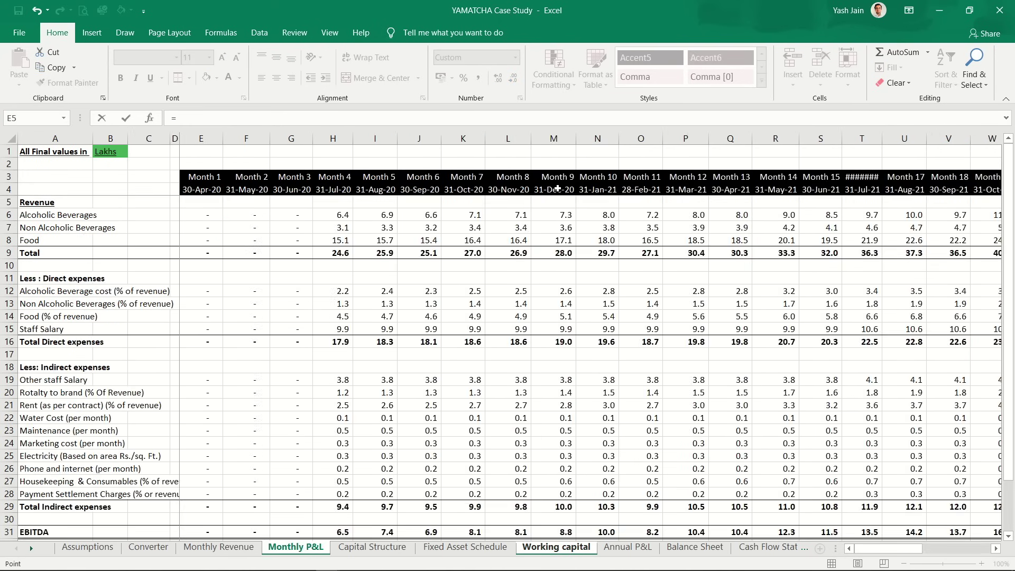
click(543, 227)
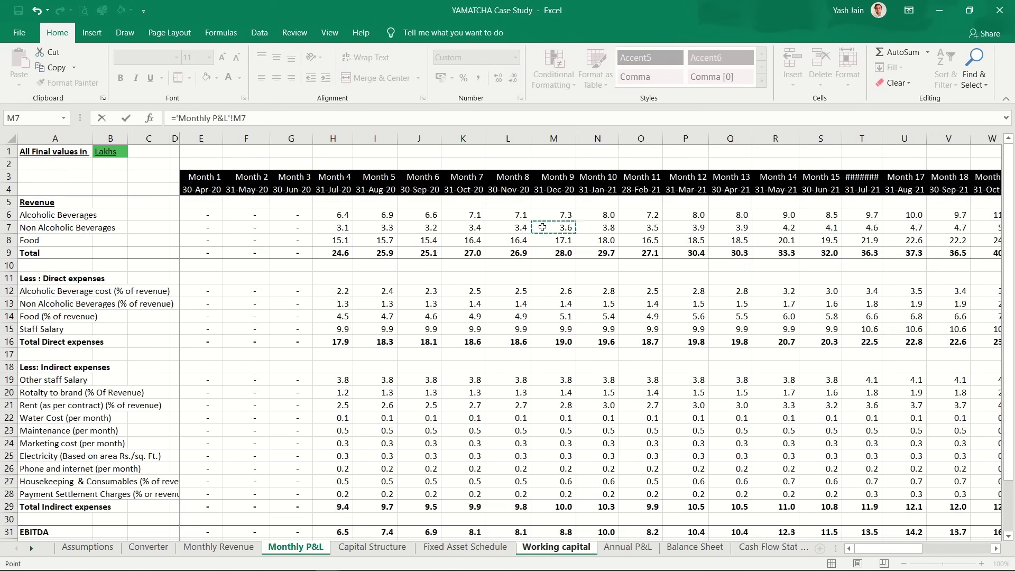
key(Up)
key(Right)
key(Right)
key(Right)
key(Right)
key(Left)
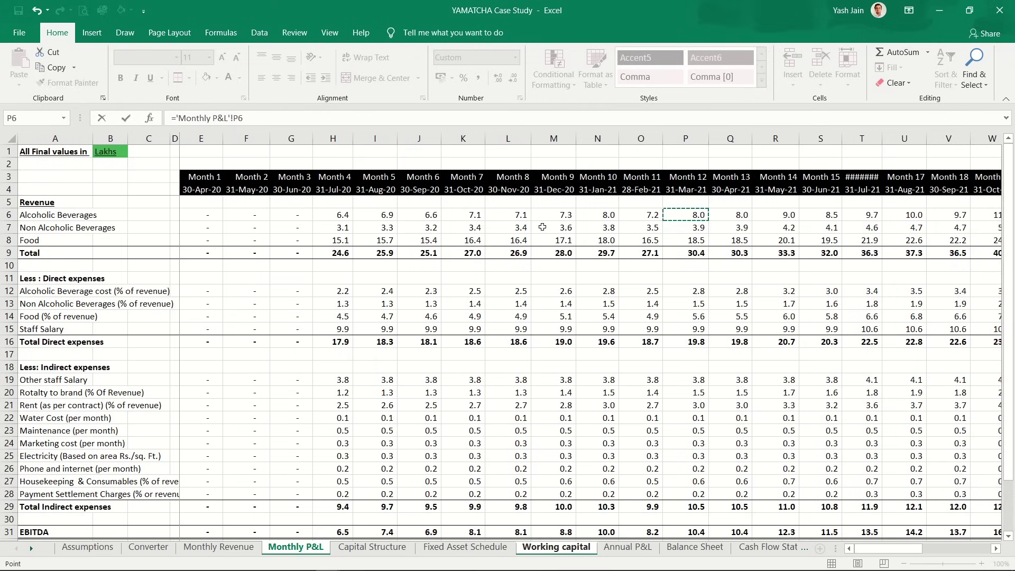
key(Down)
key(Down)
key(Down)
key(Down)
key(Down)
key(Down)
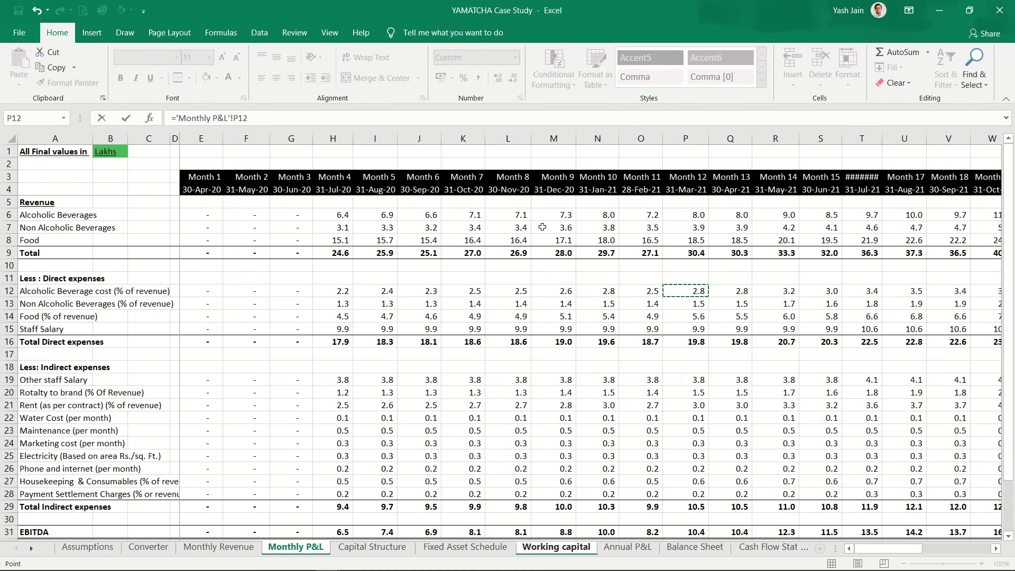
text(/30*)
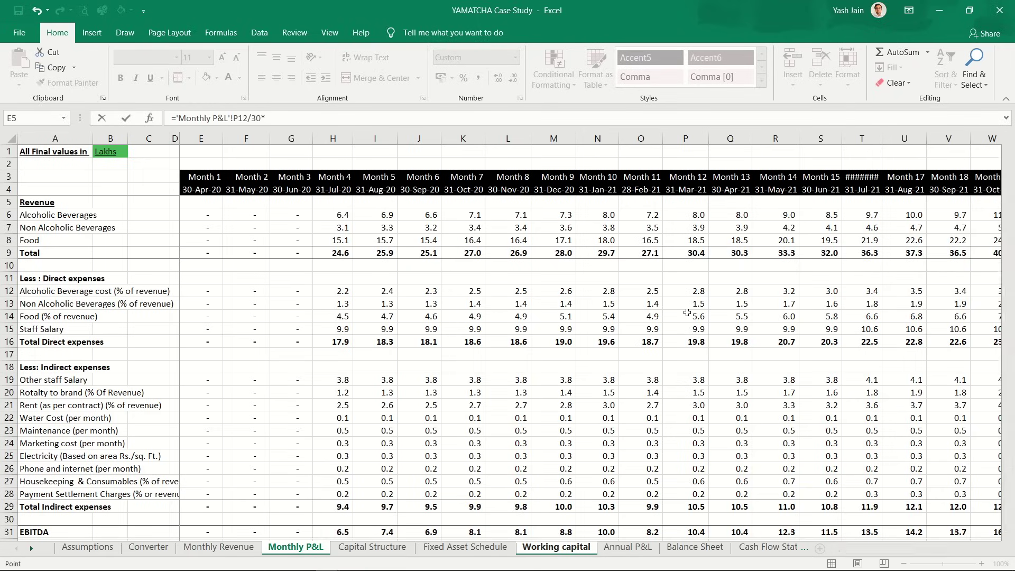
key(ctrl+Page_Up)
key(ctrl+Page_Up)
key(ctrl+Page_Up)
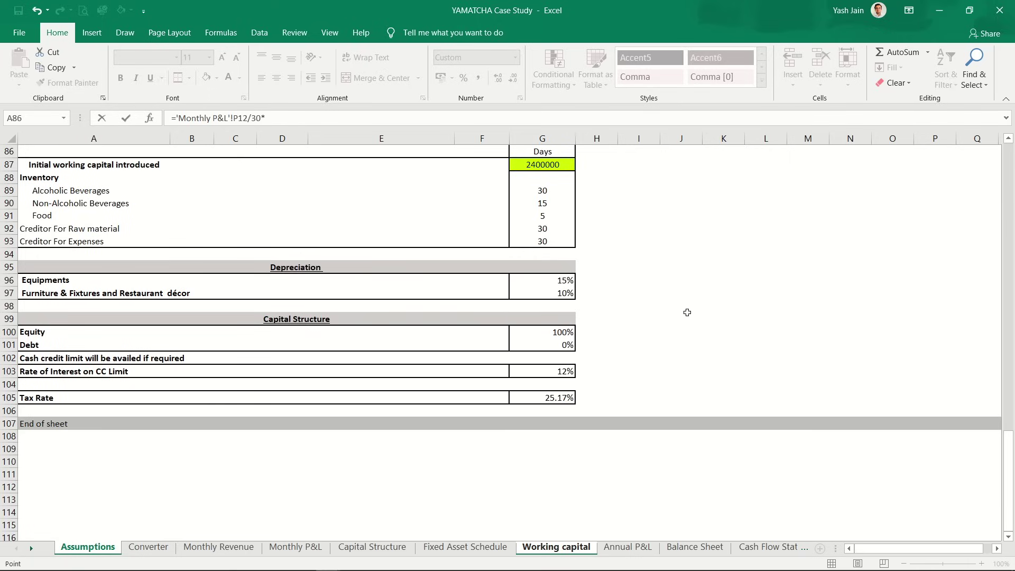
click(542, 190)
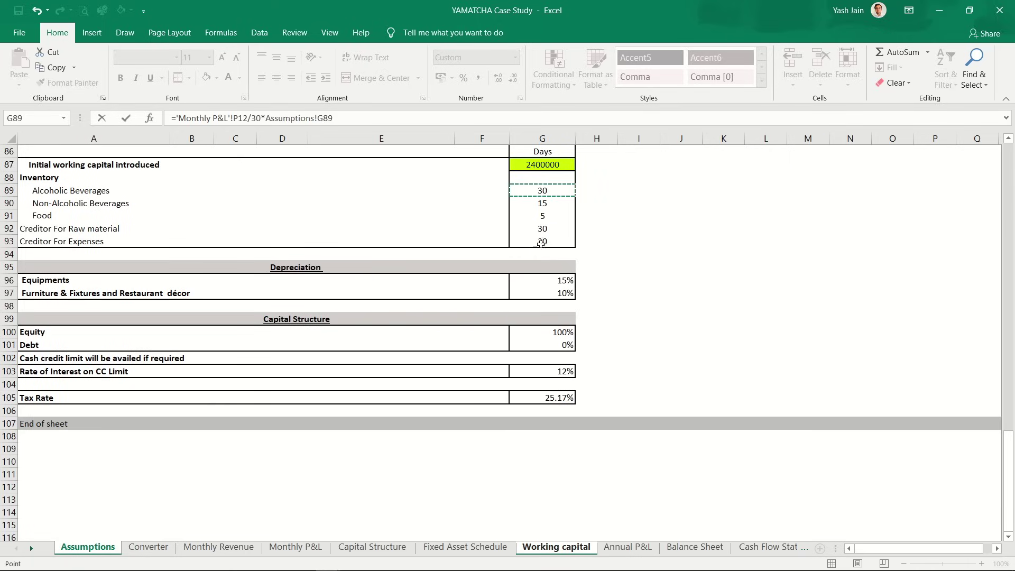
key(F4)
key(F4)
key(F4)
key(Return)
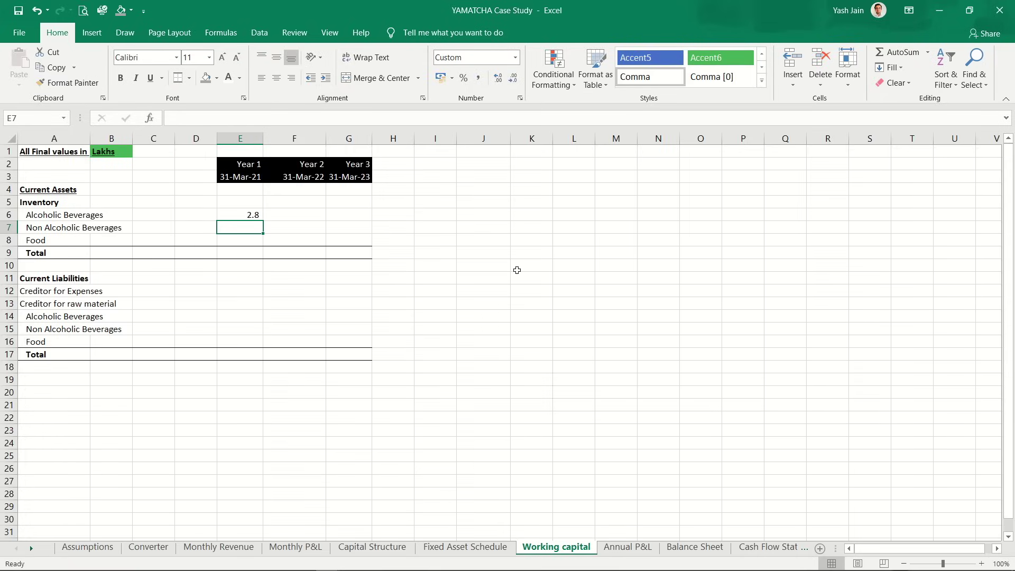
Step: In F6 enter ='Monthly P&L'!AB12/30*Assumptions!$G89 for Year 2 (4.2)
key(Up)
key(Right)
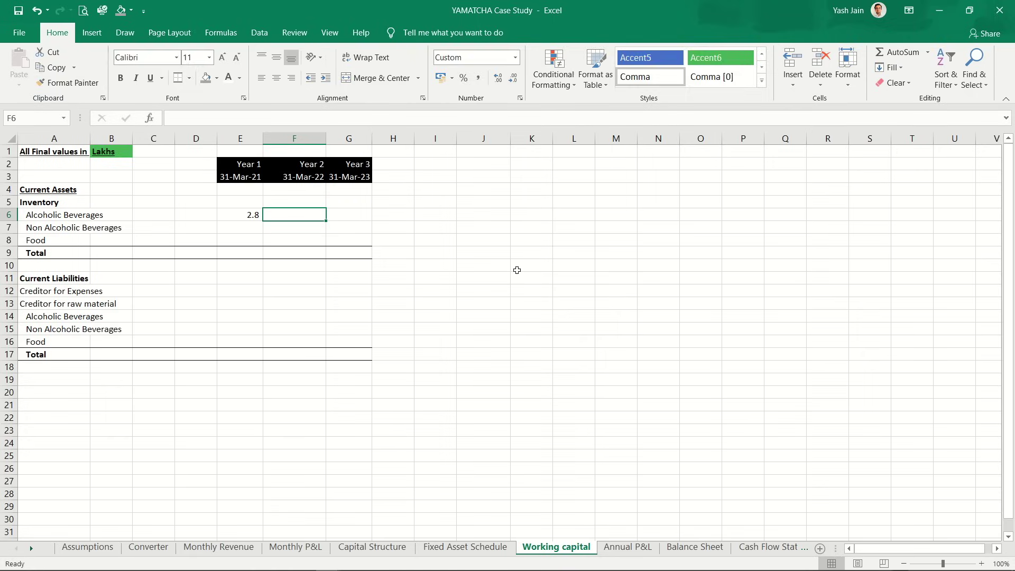
text(=)
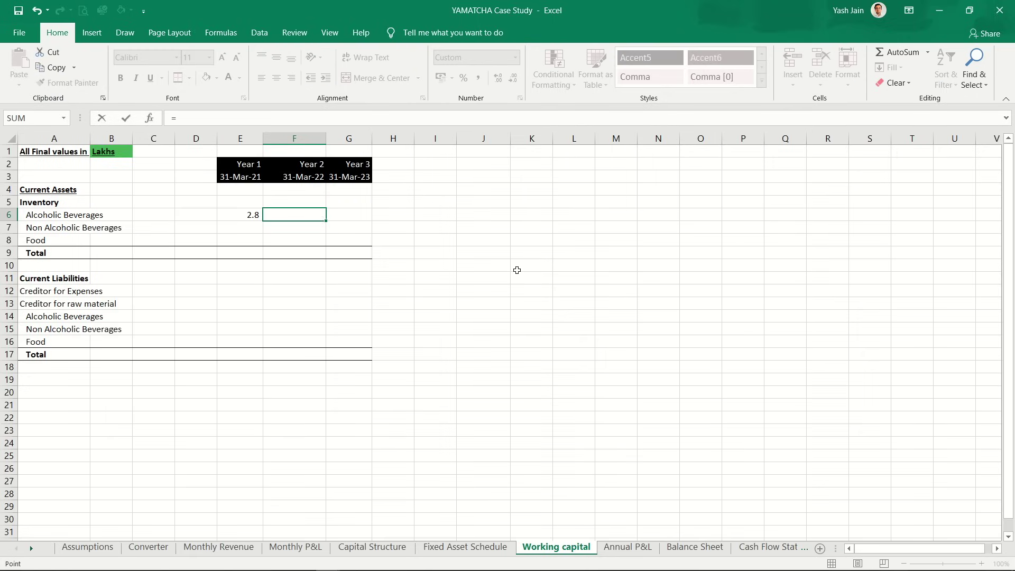
key(ctrl+Page_Up)
key(ctrl+Page_Up)
key(ctrl+Page_Up)
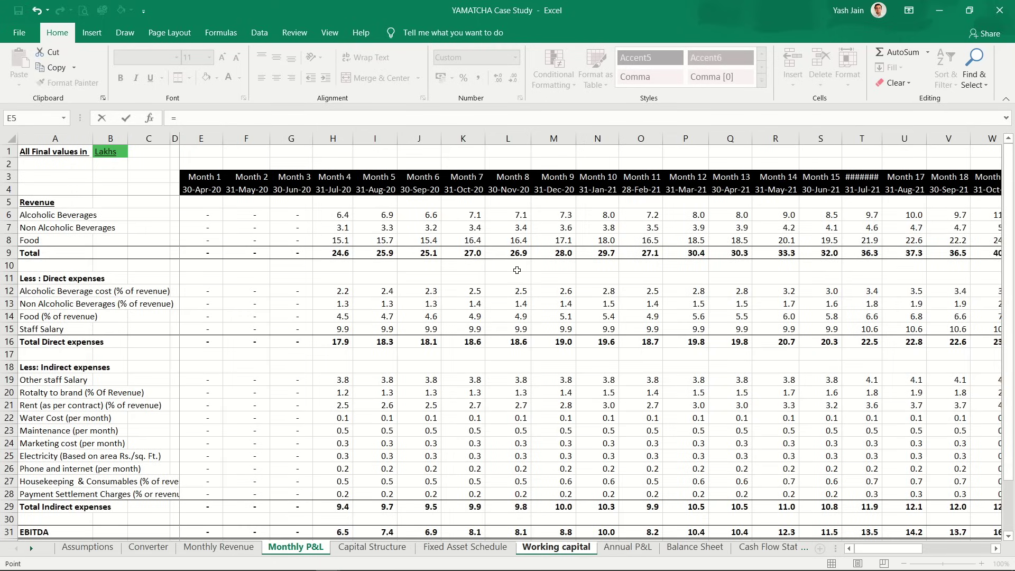
click(877, 297)
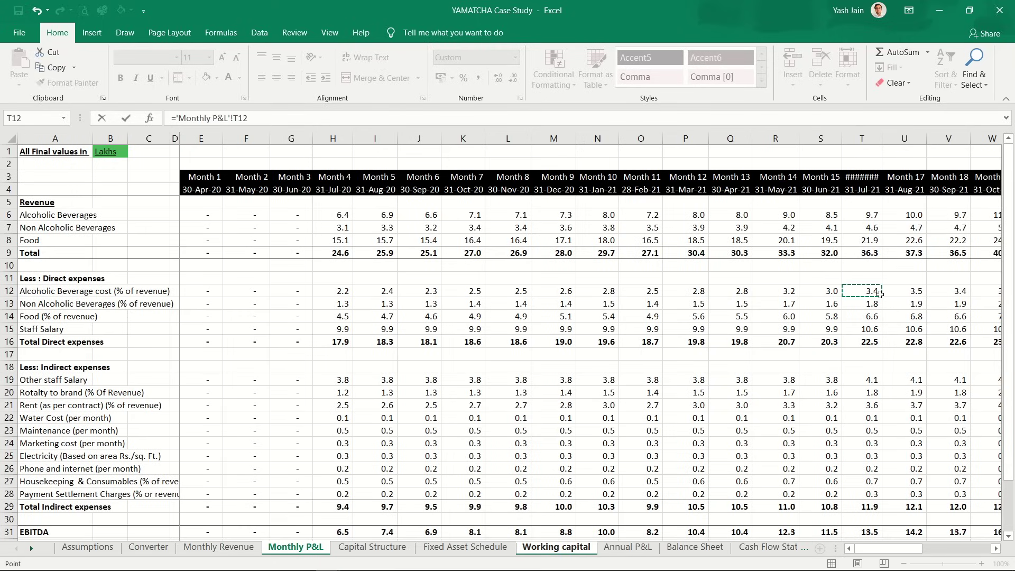
key(Right)
key(Right)
key(Right)
key(Right)
key(Right)
key(Right)
key(Right)
key(Right)
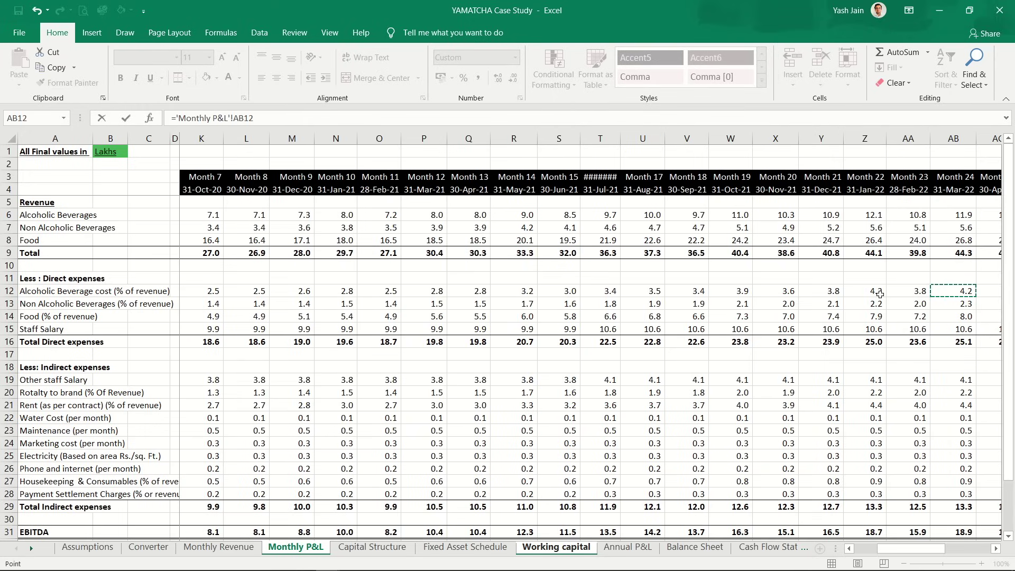
text(/)
key(ctrl+Page_Up)
key(ctrl+Page_Up)
key(ctrl+Page_Up)
click(546, 186)
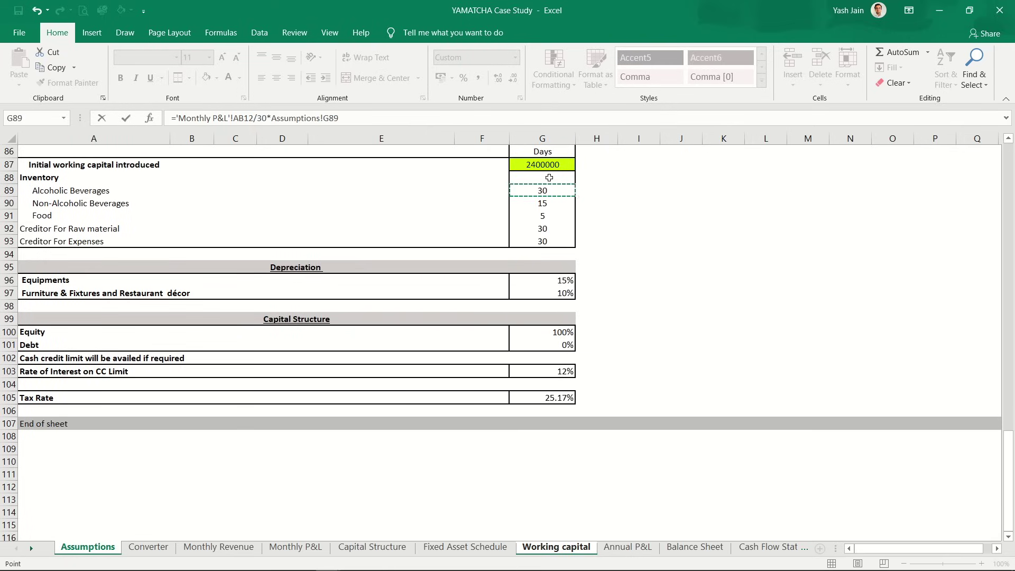
key(F4)
key(F4)
key(F4)
key(Return)
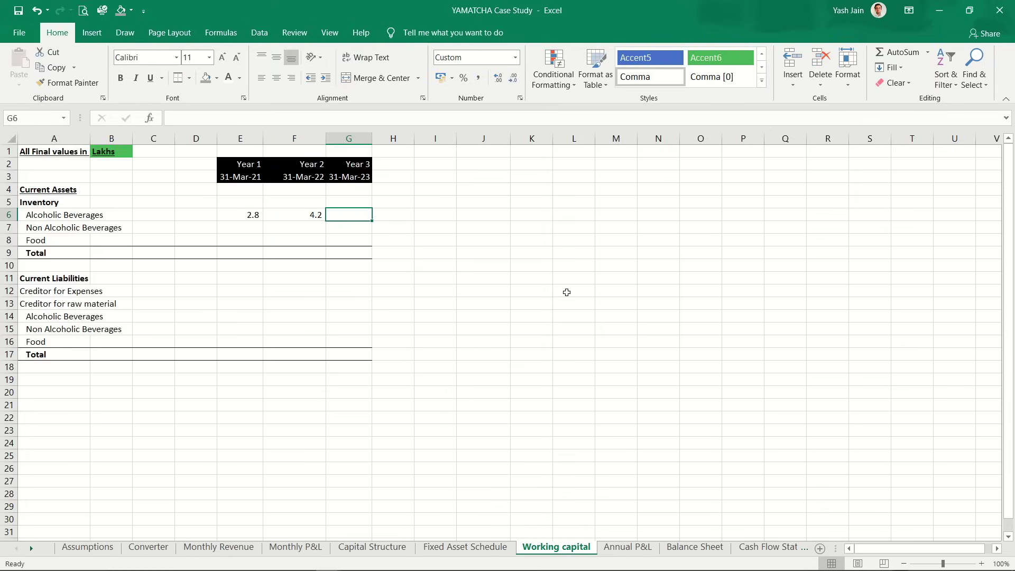
Step: In G6 enter ='Monthly P&L'!AN12/30*Assumptions!$G89 for Year 3 (5.8)
text(=)
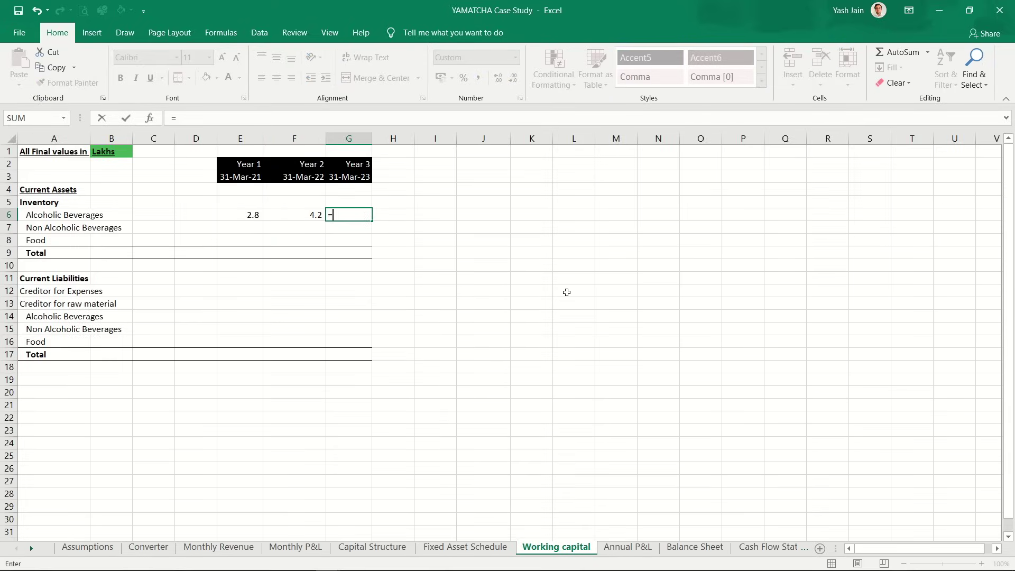
key(ctrl+Page_Up)
key(ctrl+Page_Up)
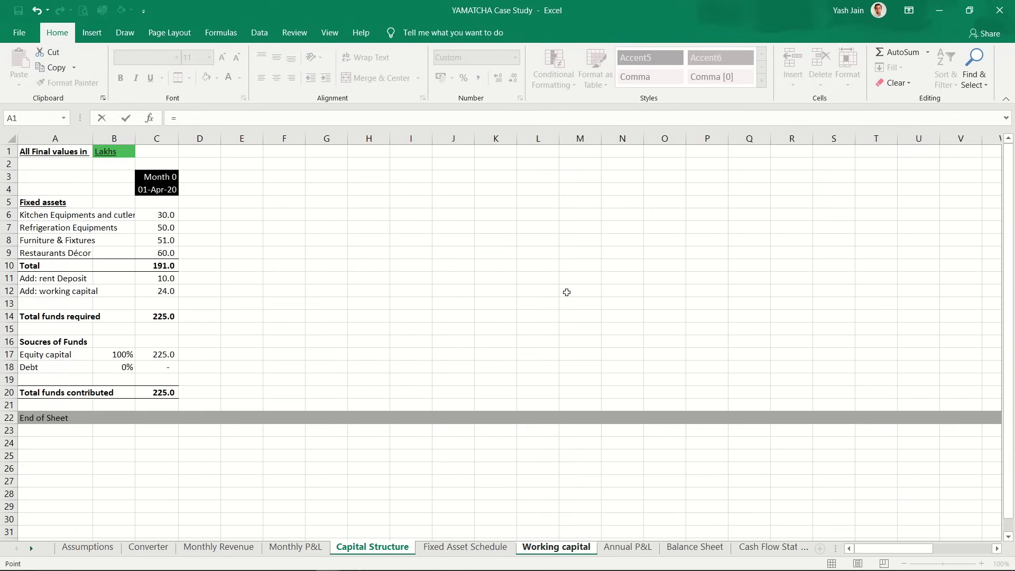
key(ctrl+Page_Up)
key(Right)
key(Right)
key(Right)
key(Right)
key(Right)
key(Right)
key(Right)
key(Right)
key(Right)
key(Right)
key(Right)
key(Right)
key(Right)
key(Right)
key(Right)
key(Right)
key(Right)
key(Right)
key(Right)
key(Right)
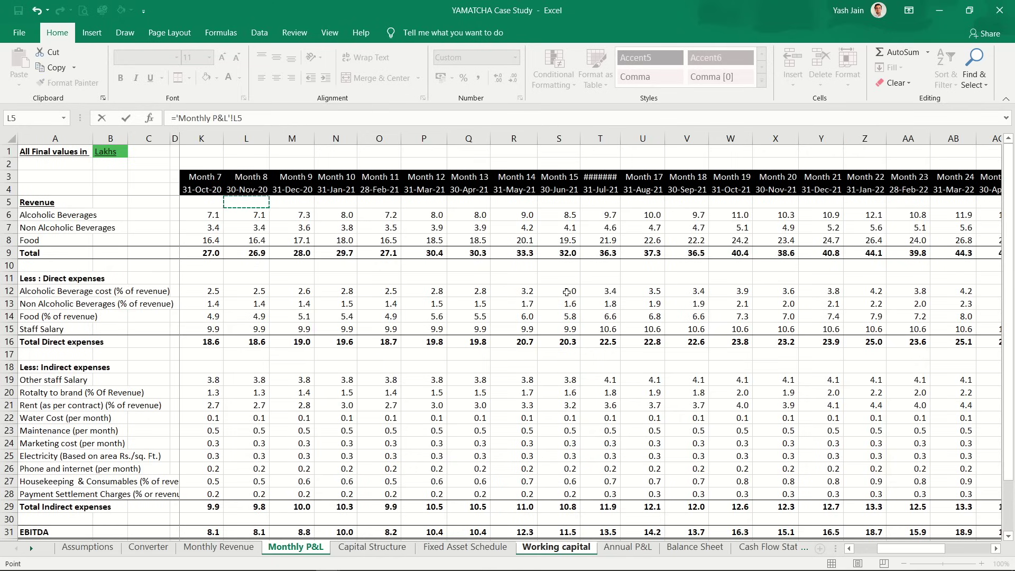
key(Right)
key(Left)
key(Left)
key(Left)
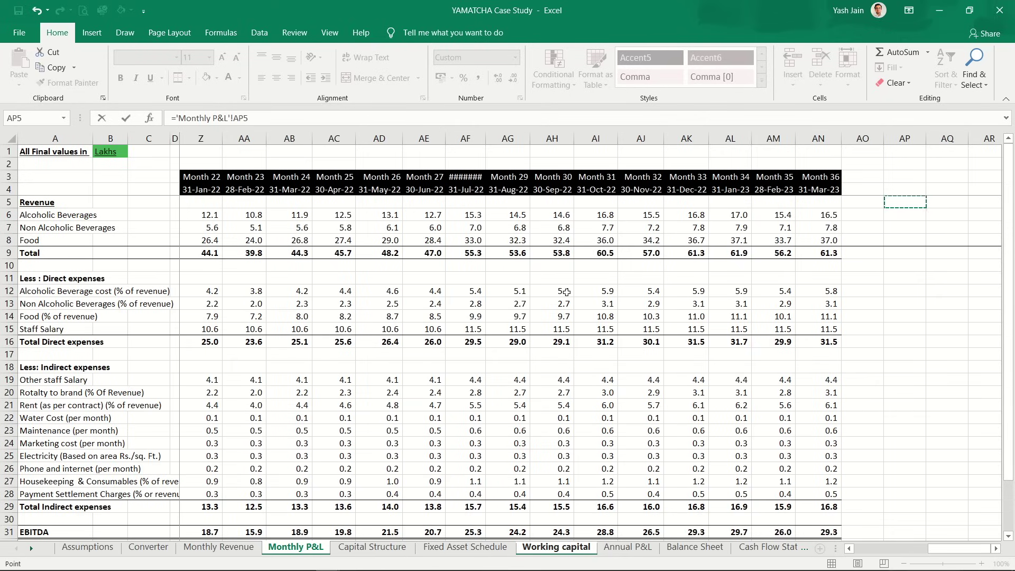
key(Down)
key(Down)
key(Down)
key(Down)
key(Down)
key(Down)
key(Down)
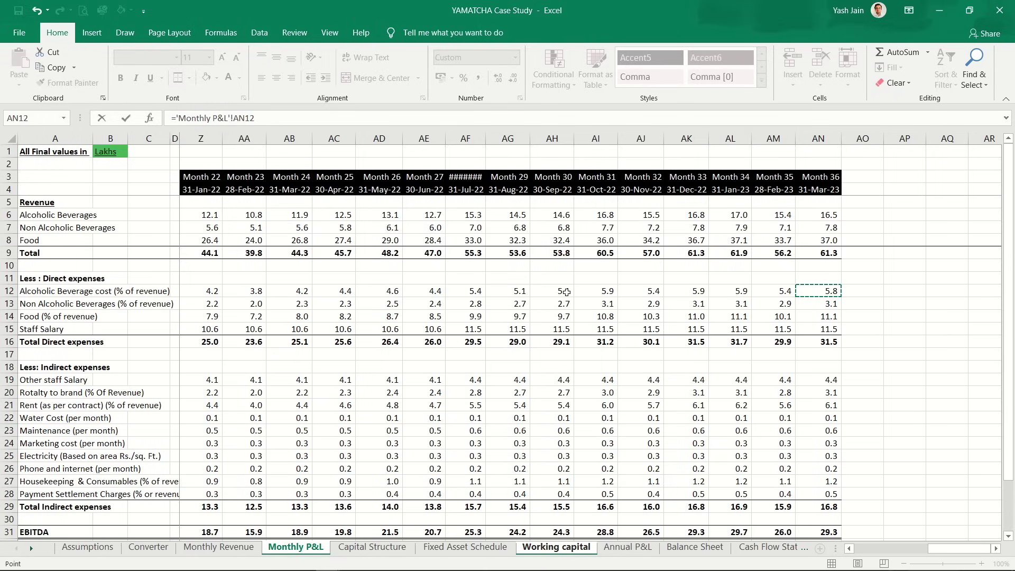
text(/)
key(ctrl+Page_Up)
key(ctrl+Page_Up)
key(ctrl+Page_Up)
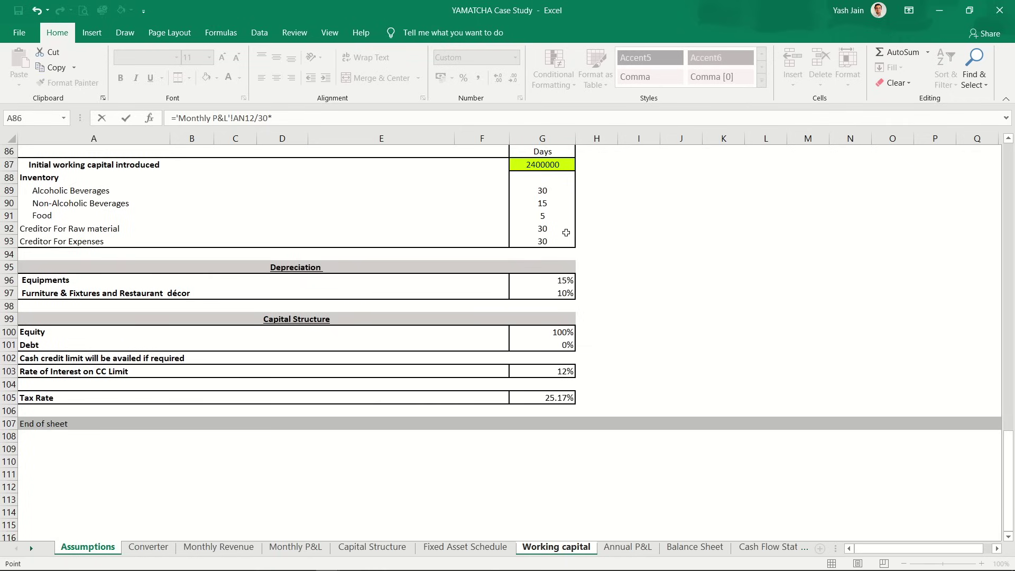
click(541, 192)
key(F4)
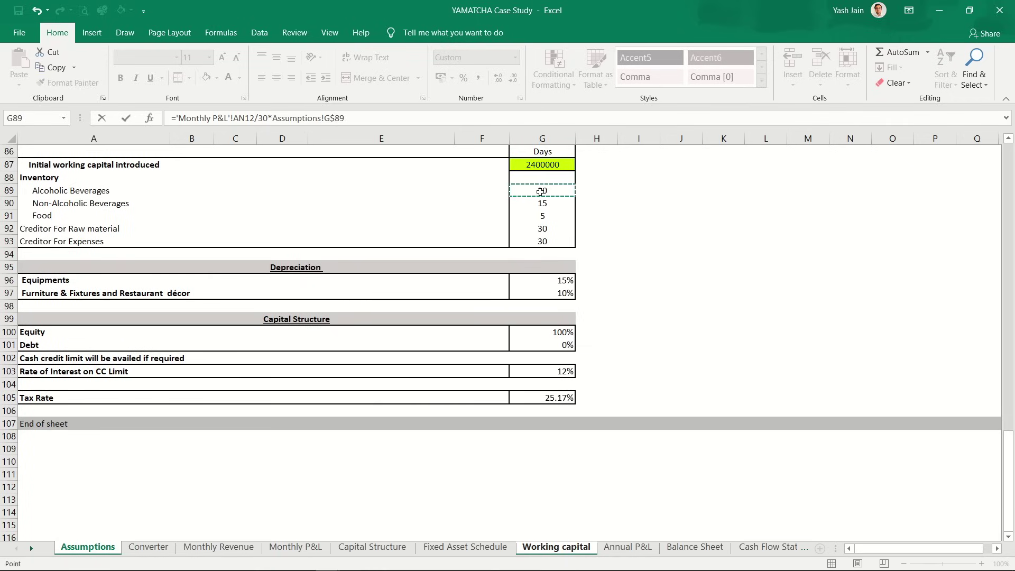
key(Return)
Step: Copy the Alcoholic Beverages inventory formulas down to the Non Alcoholic Beverages and Food rows (E6:G8)
key(Left)
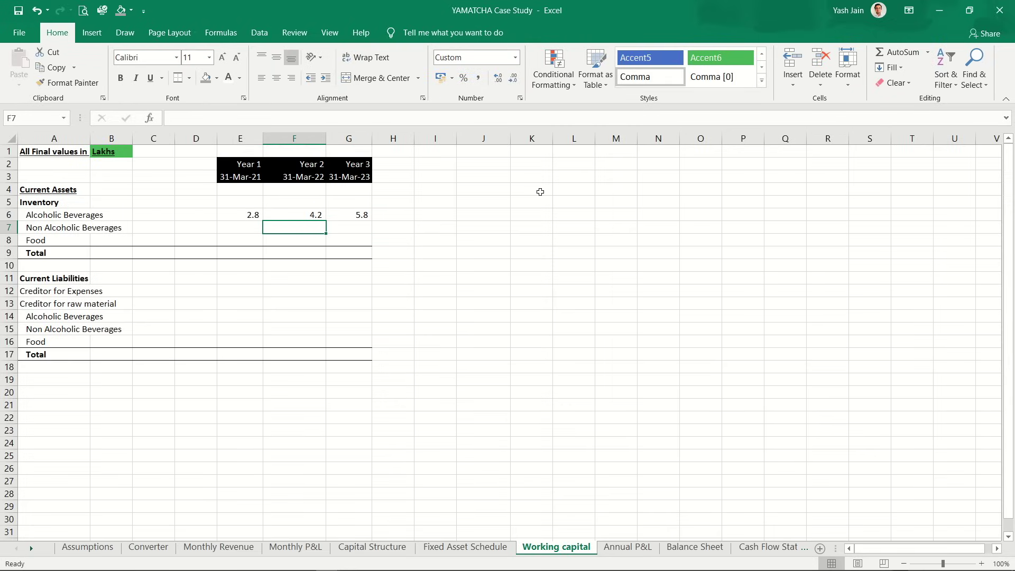
key(Left)
key(Up)
key(shift+Right)
key(shift+Right)
key(ctrl+c)
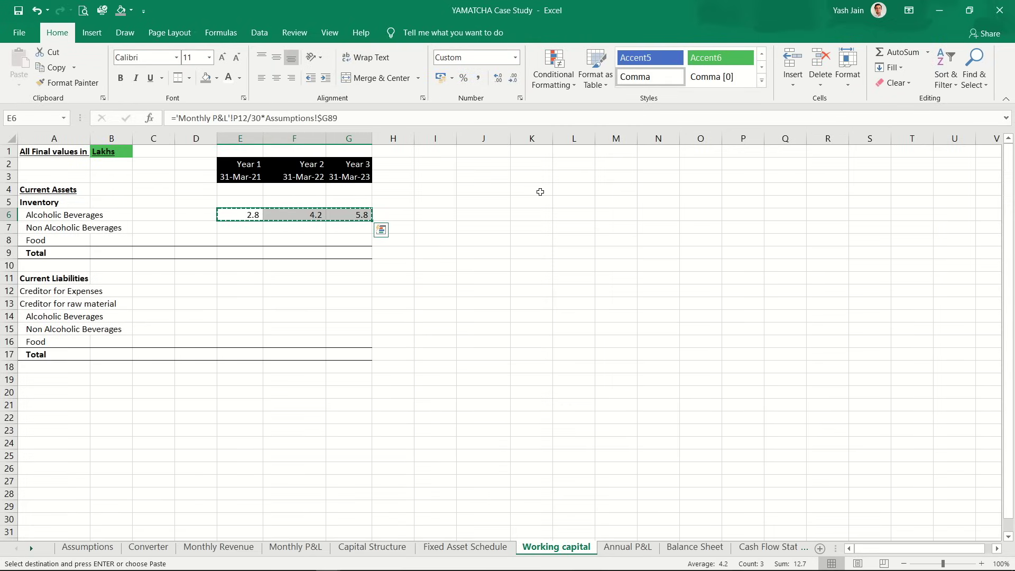
key(shift+Down)
key(shift+Down)
key(ctrl+v)
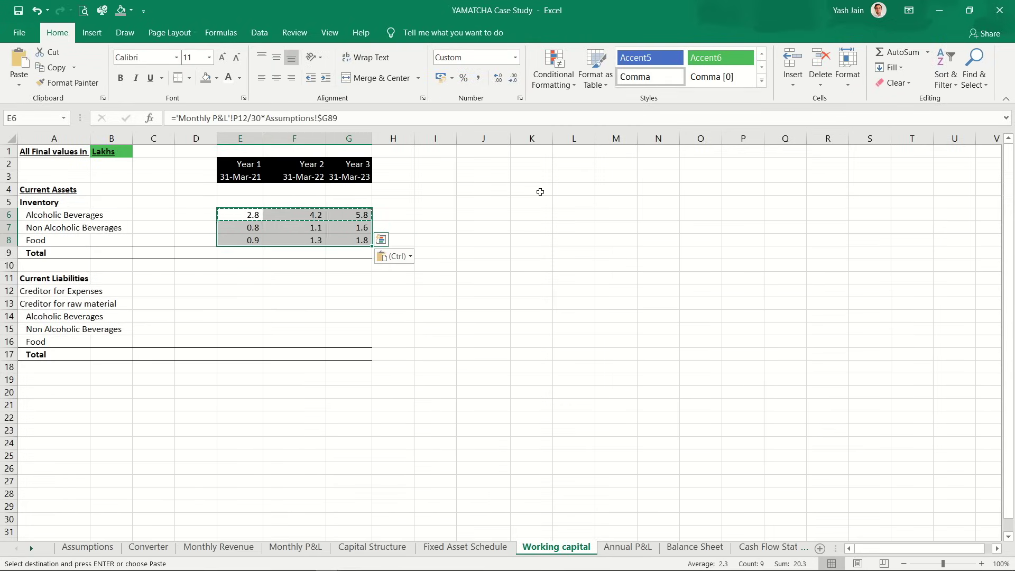
key(Down)
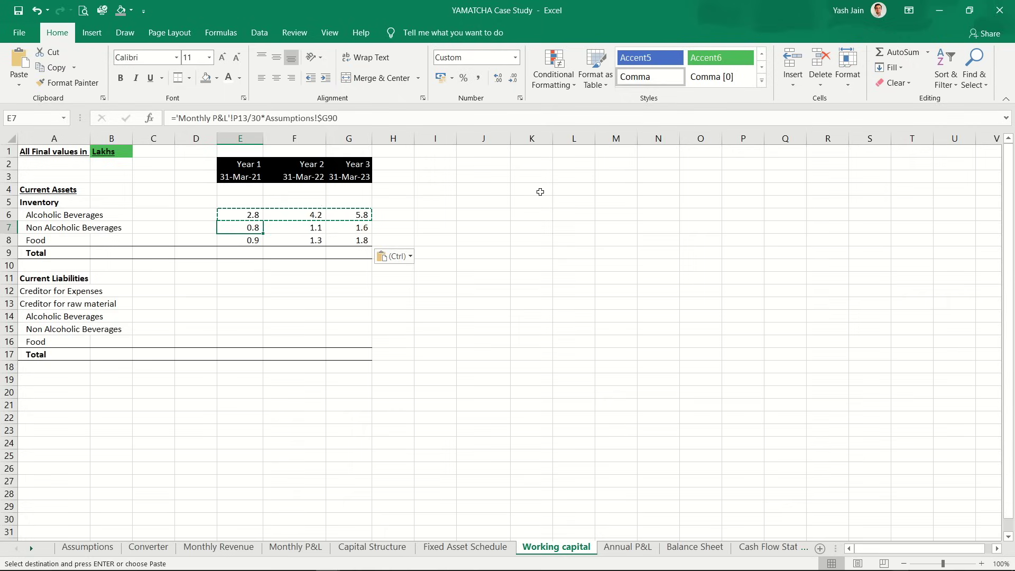
key(Down)
key(Down)
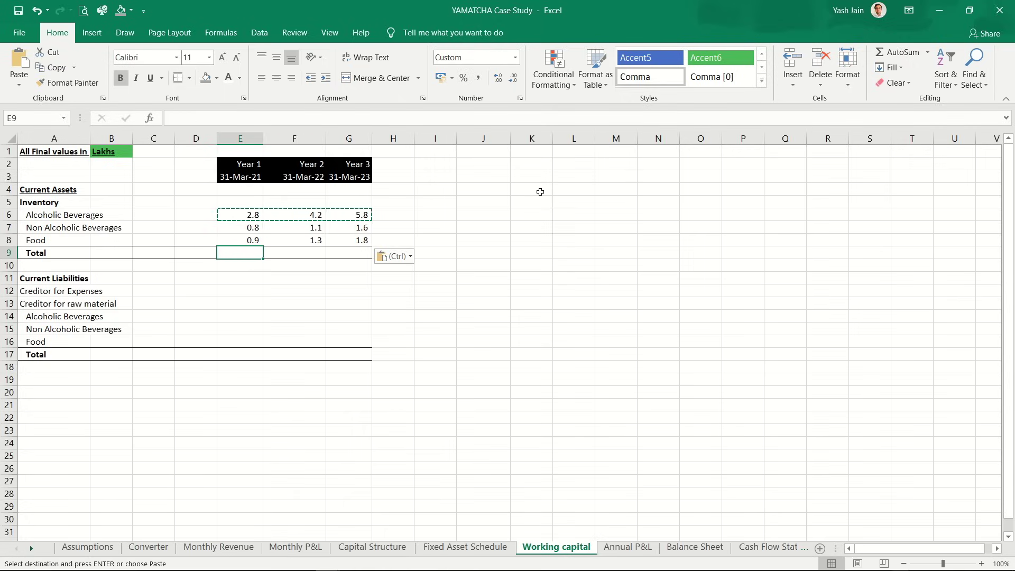
Step: Add =SUM(E6:E8) in E9 and copy it across to G9, giving totals 4.5, 6.6 and 9.2
key(alt+equal)
key(Return)
key(Up)
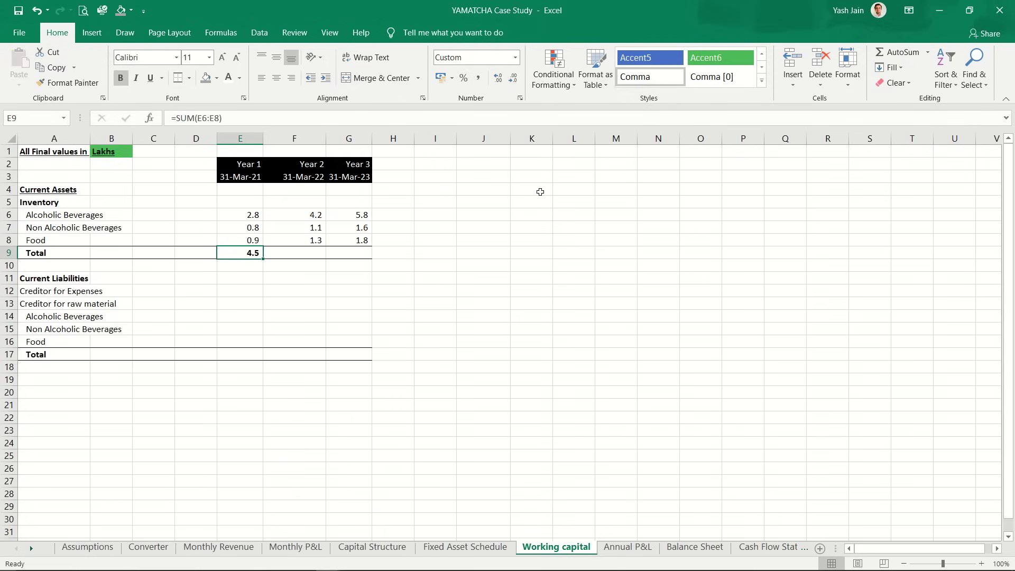
key(ctrl+c)
key(shift+Right)
key(shift+Right)
key(ctrl+v)
key(Escape)
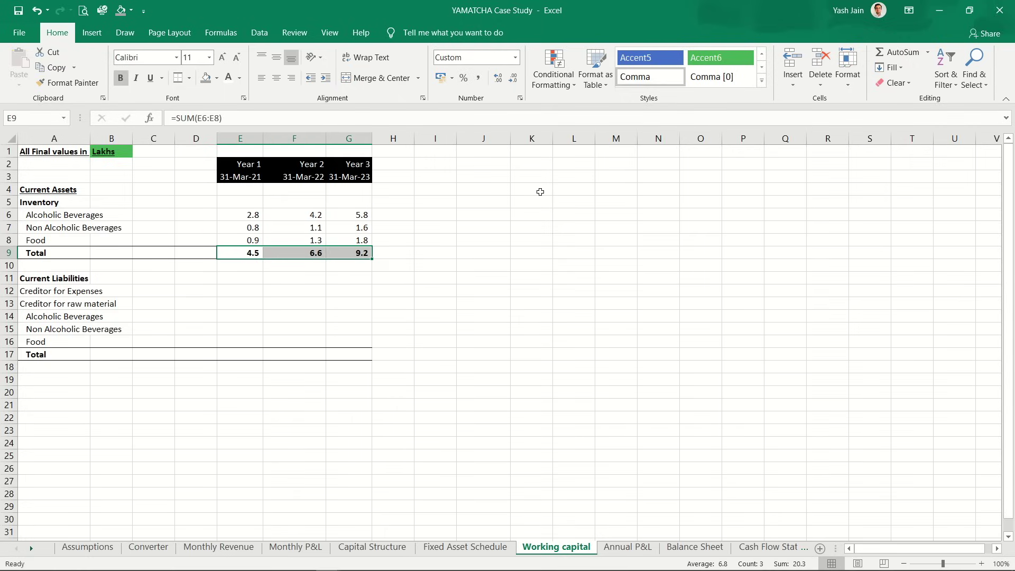
key(shift+Left)
key(shift+Left)
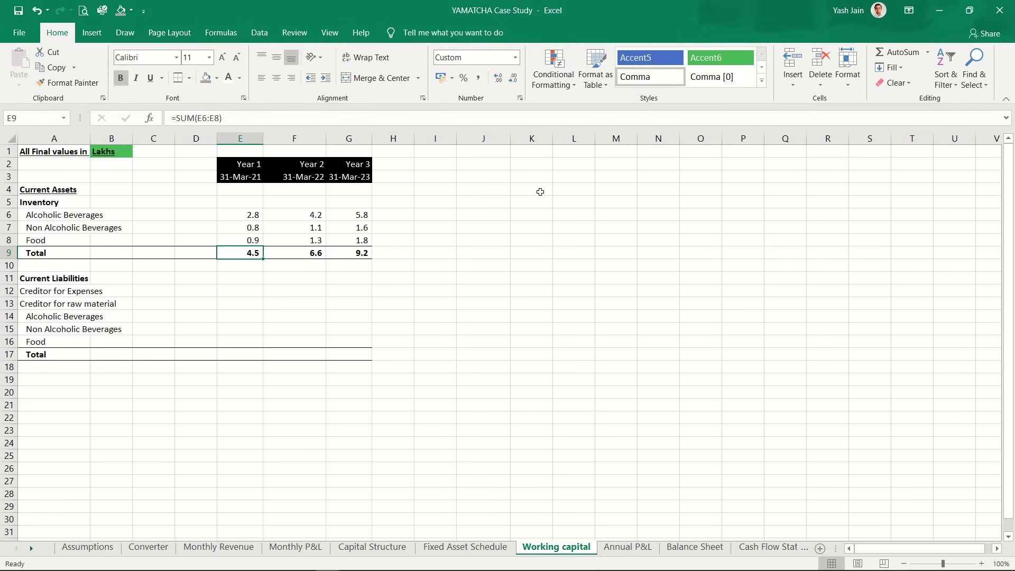
key(Up)
key(Up)
key(Up)
Step: Start a SUMIF in E6 with range 'Monthly P&L'!$E$4:$AN$4 and criteria 'Working capital'!E$3
text(=)
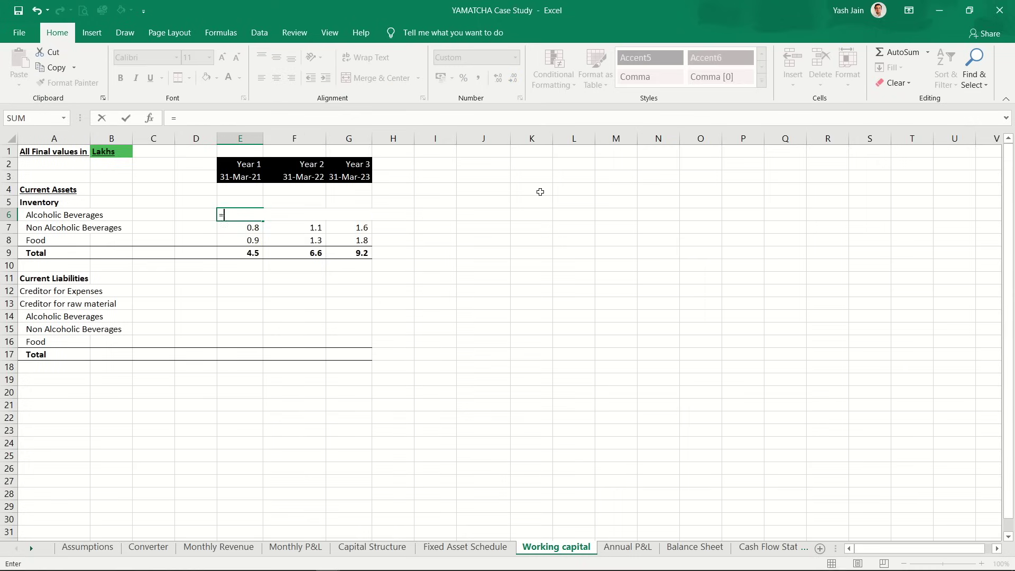
text(sumif)
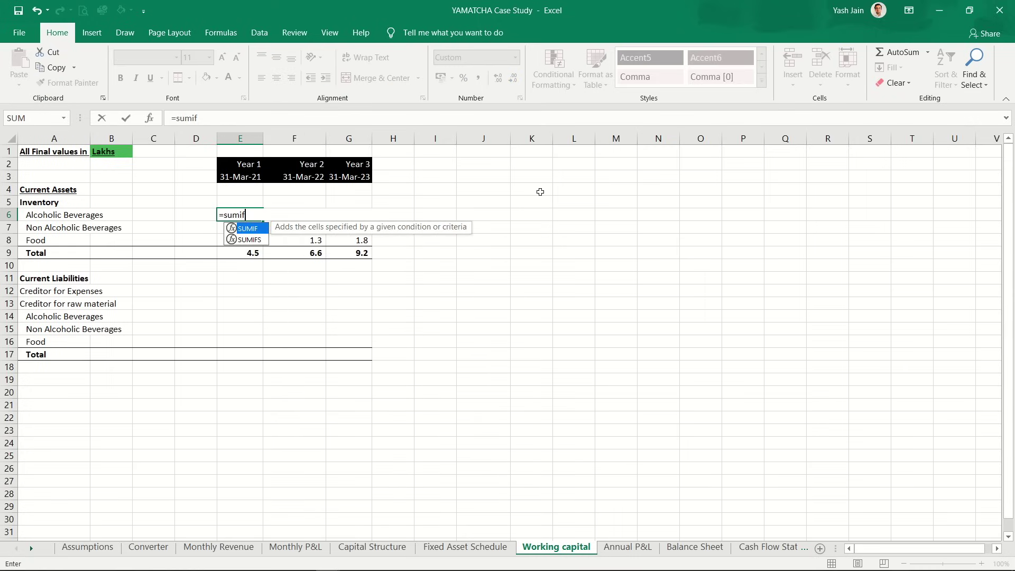
text(()
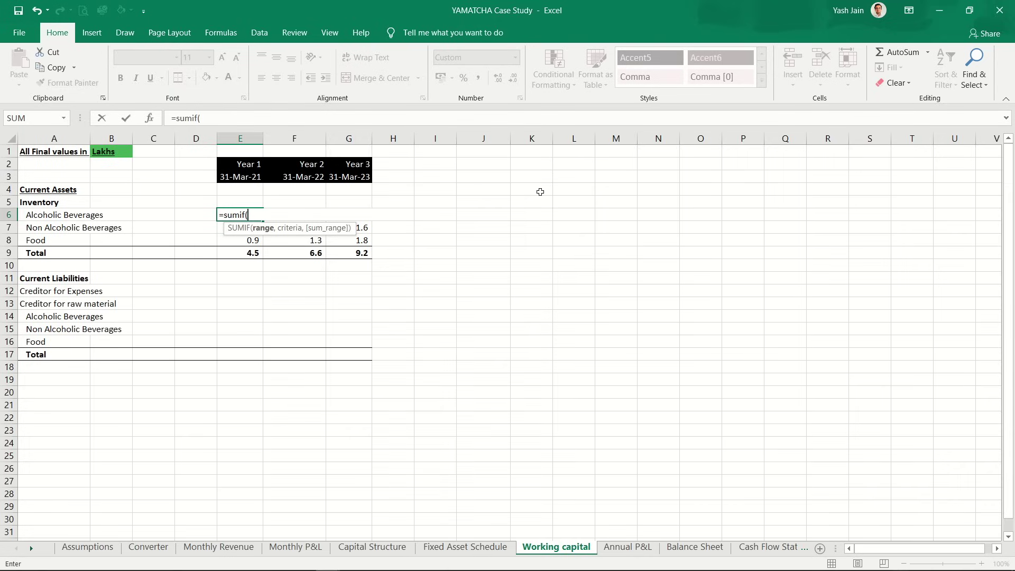
key(ctrl+Page_Up)
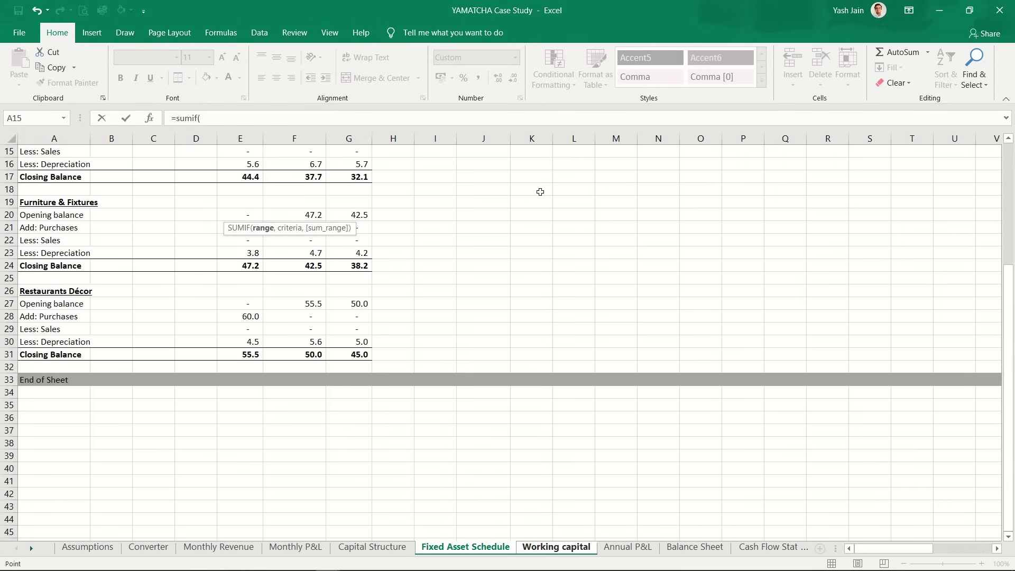
key(ctrl+Page_Up)
key(ctrl+Page_Up)
key(ctrl+Page_Up)
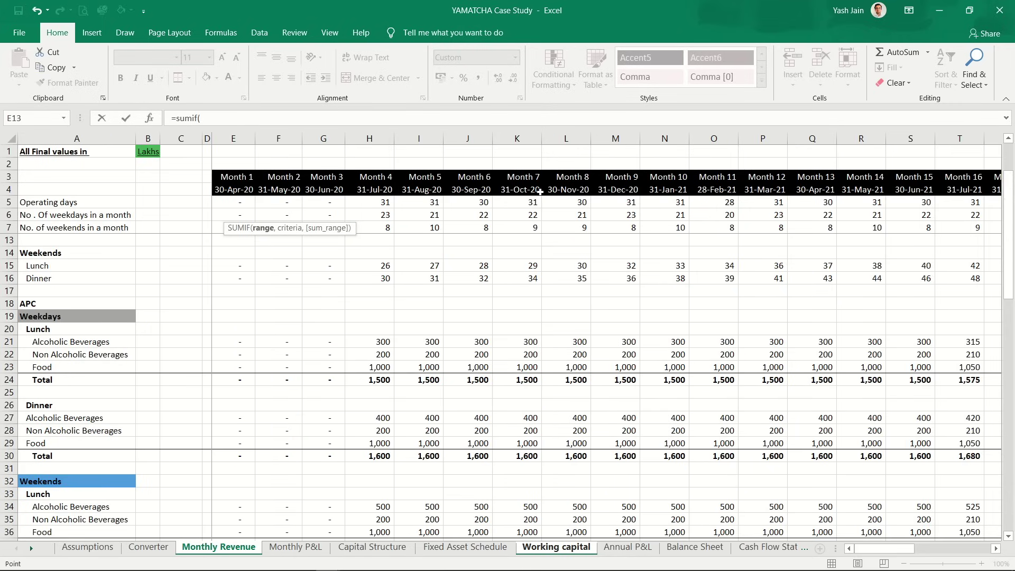
key(ctrl+Page_Down)
key(Down)
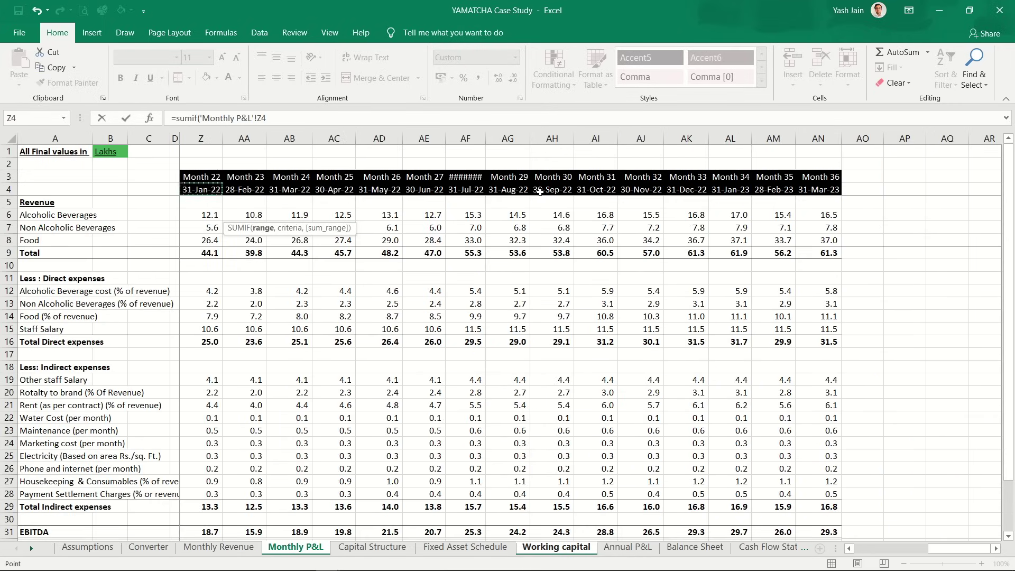
key(Down)
key(Left)
key(Left)
key(Left)
key(Left)
key(Left)
key(Left)
key(Left)
key(Left)
key(Left)
key(Left)
key(Left)
key(Left)
key(Left)
key(Left)
key(Left)
key(Left)
key(Left)
key(Left)
key(Left)
key(Left)
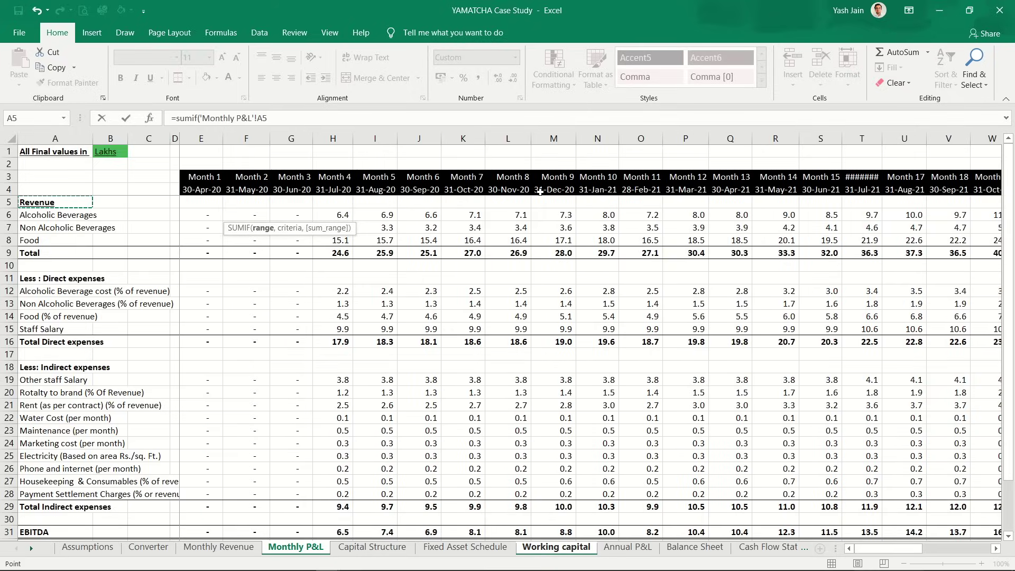
key(Right)
key(Right)
key(Right)
key(Right)
key(Up)
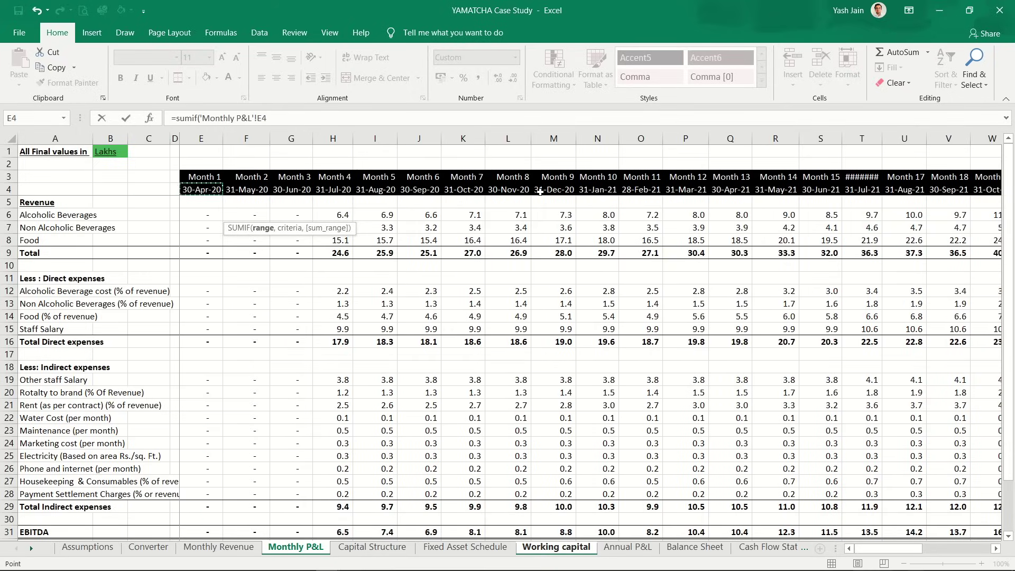
key(ctrl+shift+Right)
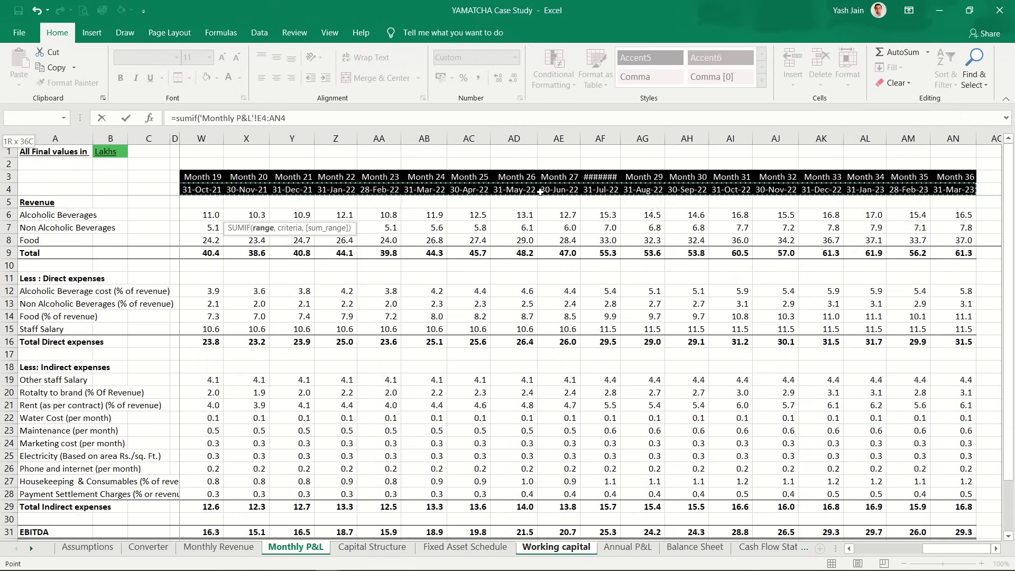
key(F4)
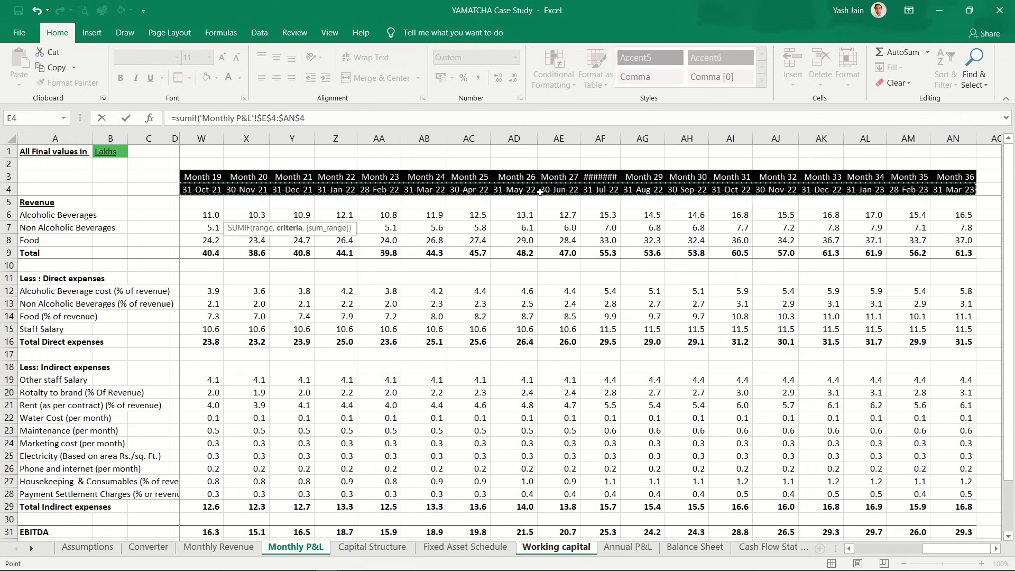
text(,)
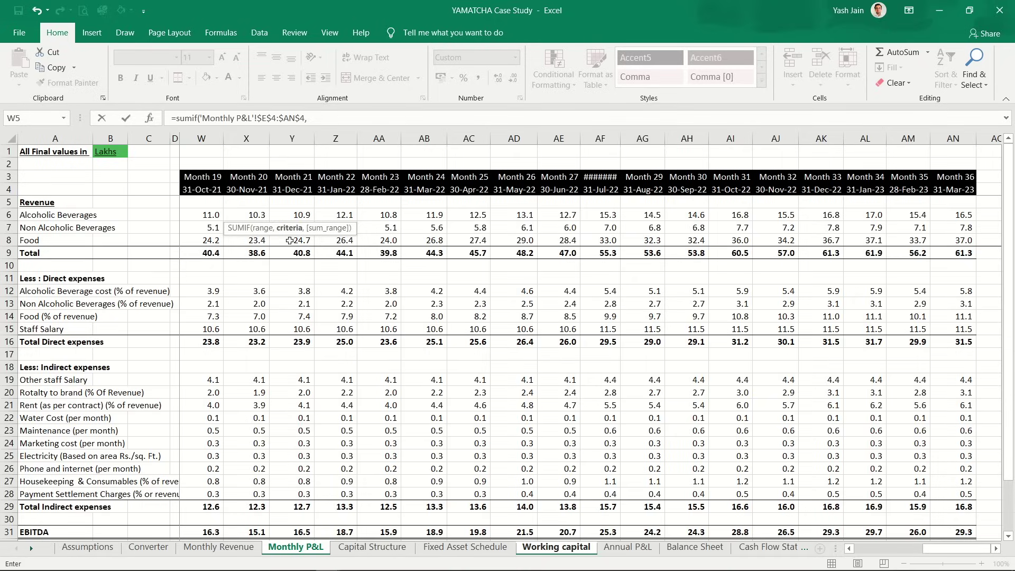
key(ctrl+Page_Down)
key(ctrl+Page_Down)
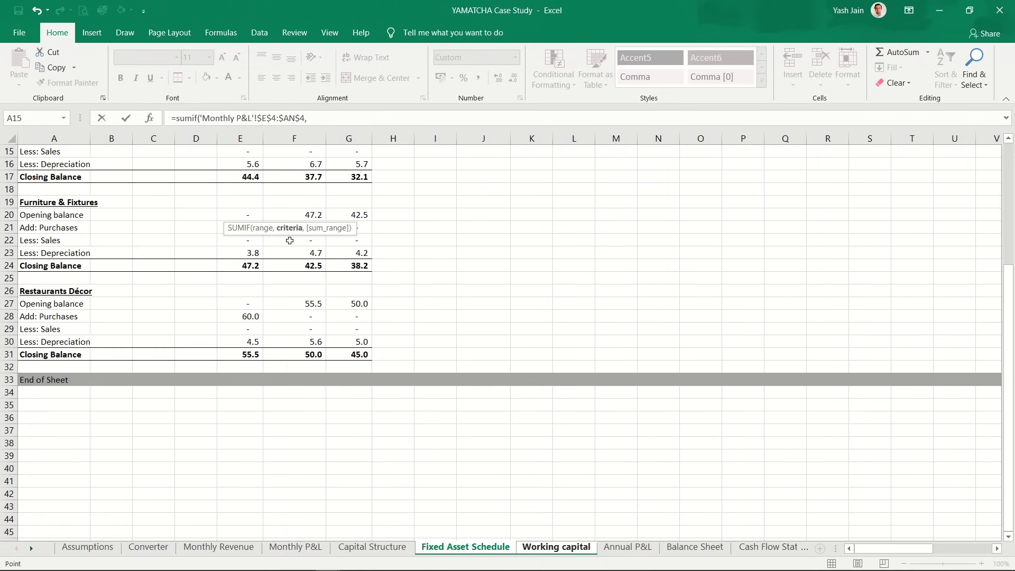
key(ctrl+Page_Down)
click(253, 176)
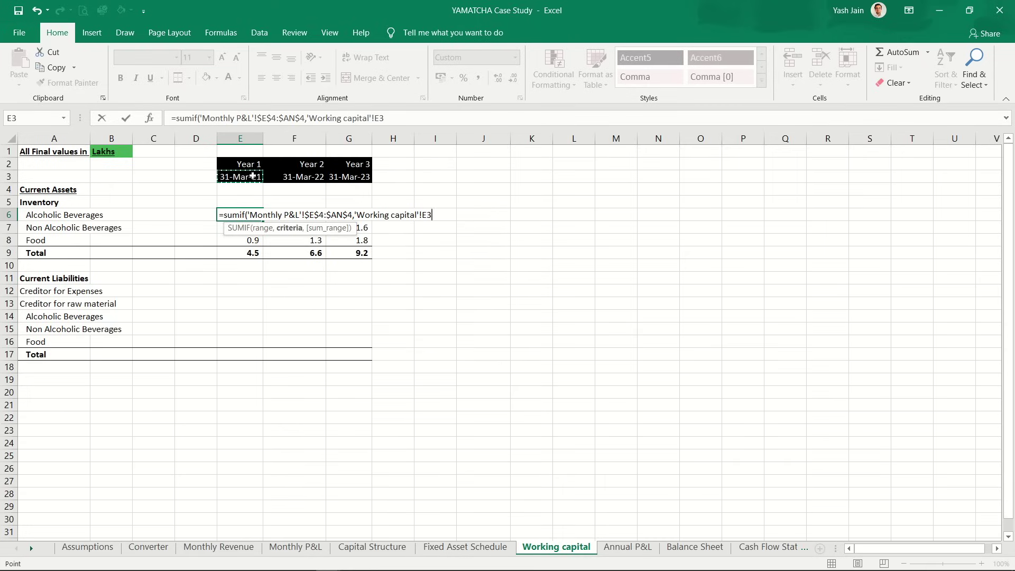
key(F3)
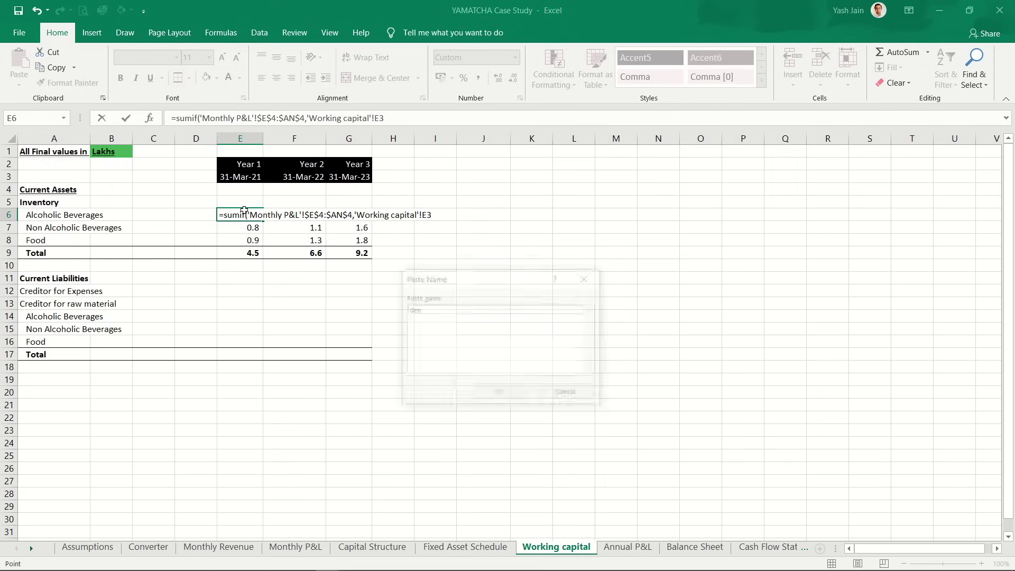
click(584, 279)
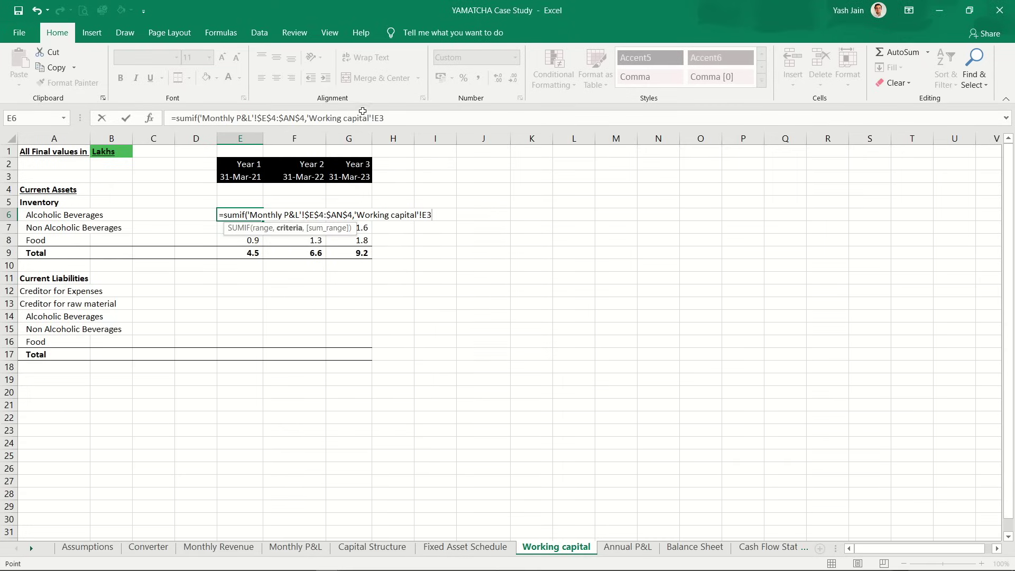
key(F4)
key(F4)
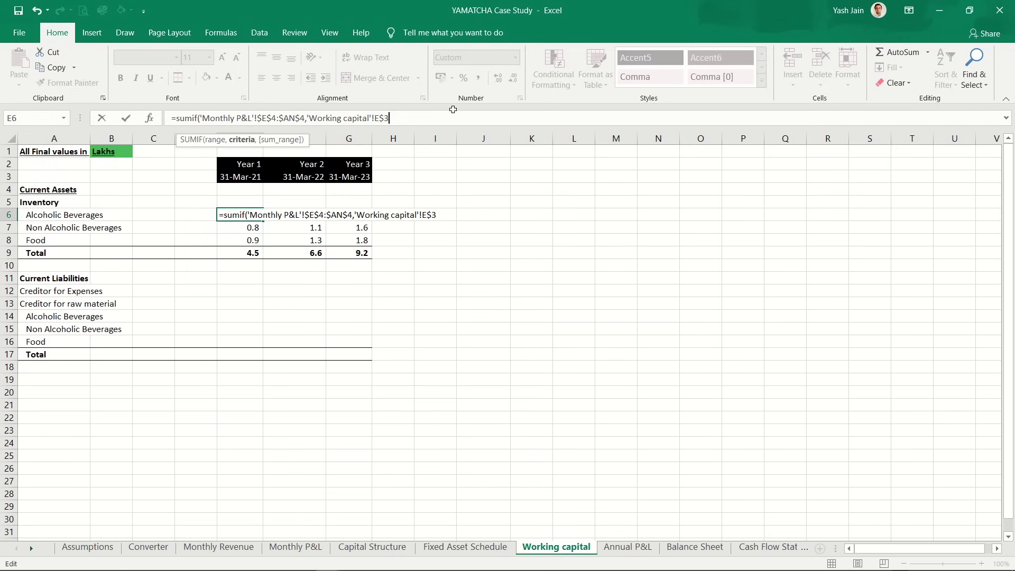
text(,)
Step: Finish with sum range 'Monthly P&L'!$E$12:$AN12, divided by 30, times Assumptions!$G89
key(ctrl+Page_Up)
key(ctrl+Page_Up)
key(ctrl+Page_Up)
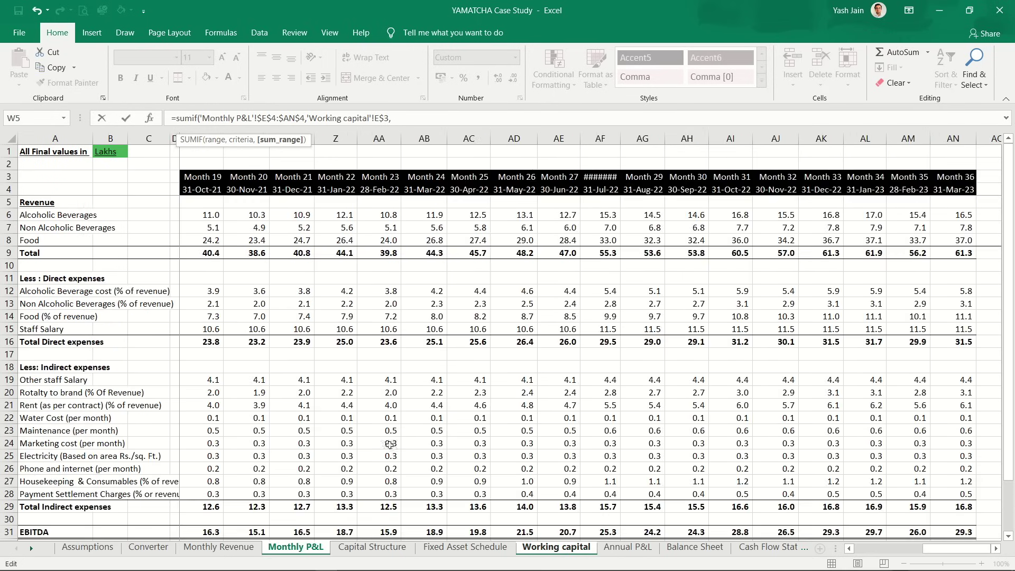
click(243, 316)
key(Left)
key(Left)
key(Left)
key(Left)
key(Left)
key(Left)
key(Left)
key(Left)
key(Left)
key(Left)
key(Left)
key(Left)
key(Left)
key(Left)
key(Left)
key(Left)
key(Left)
key(Left)
key(Left)
key(Left)
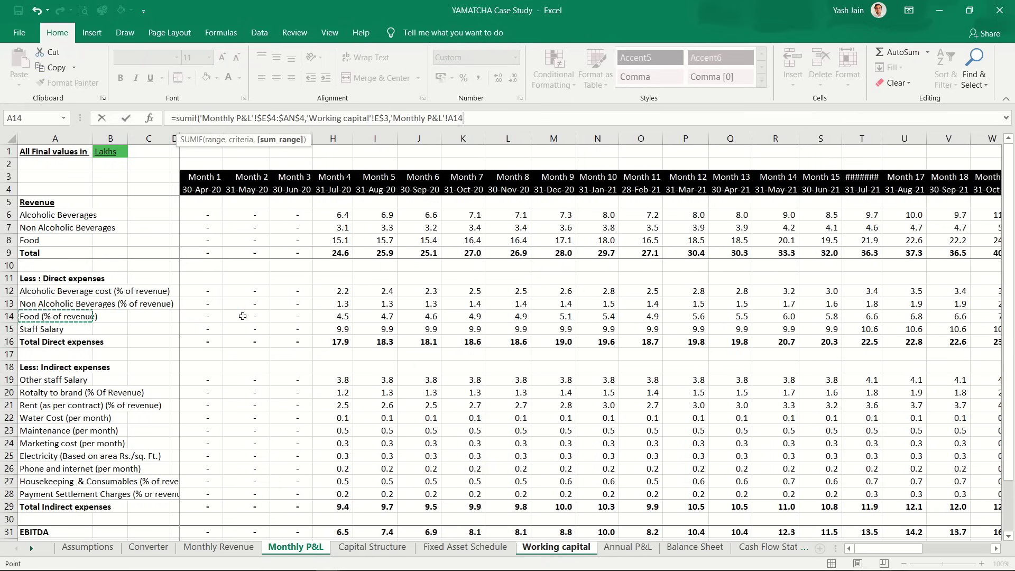
key(Up)
key(Up)
key(Right)
key(Right)
key(Right)
key(Right)
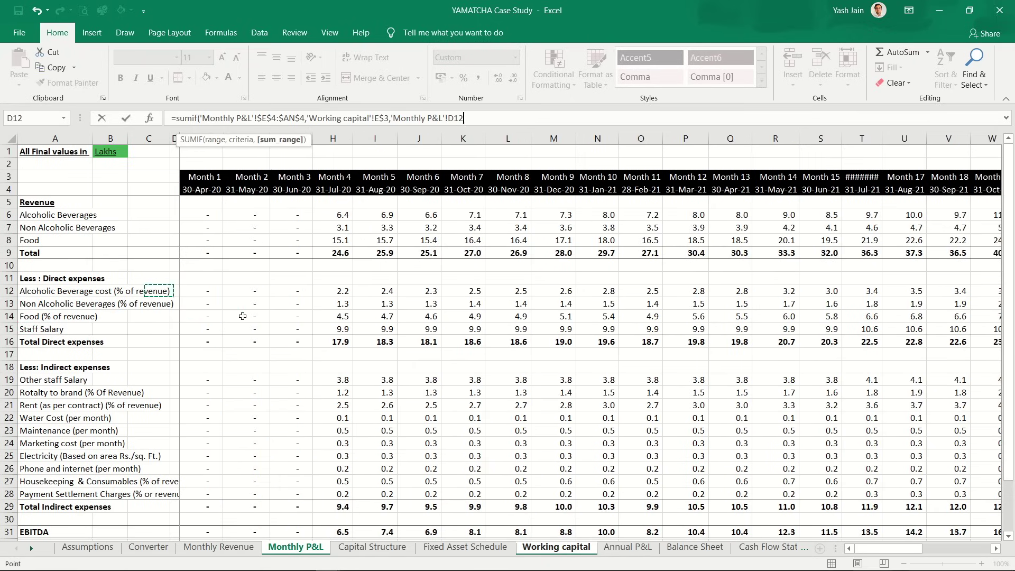
key(ctrl+shift+Right)
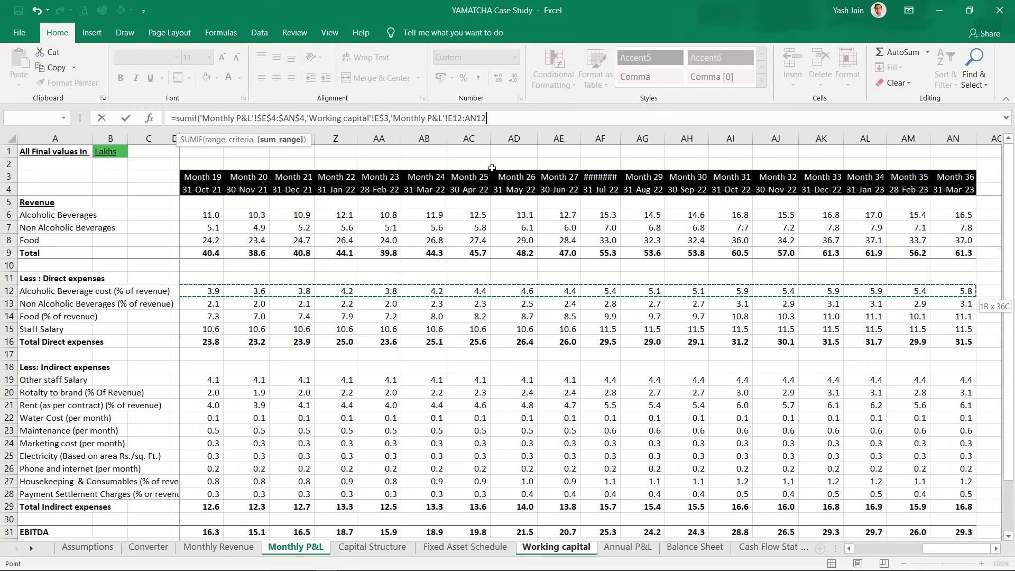
key(F4)
click(497, 118)
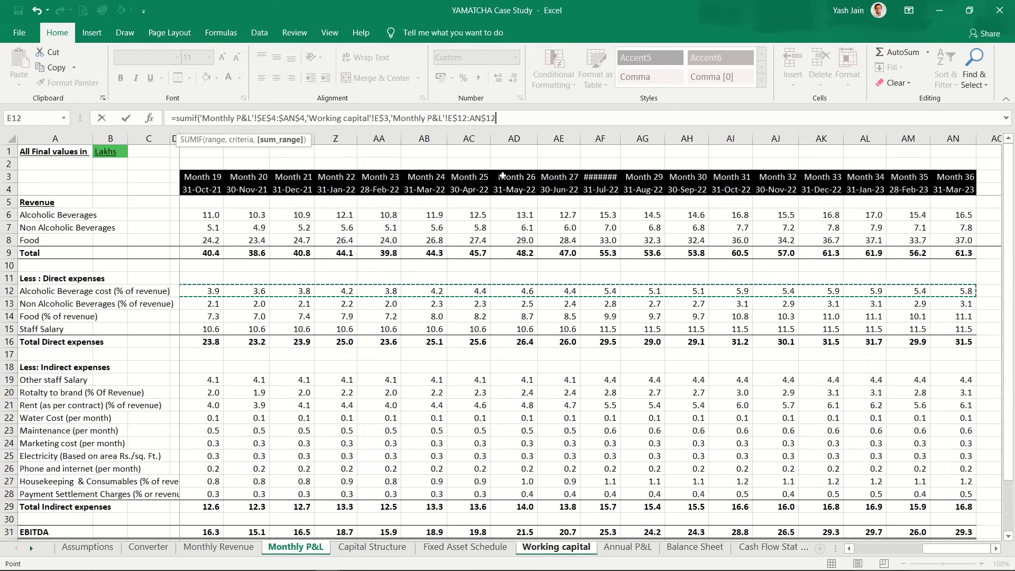
key(BackSpace)
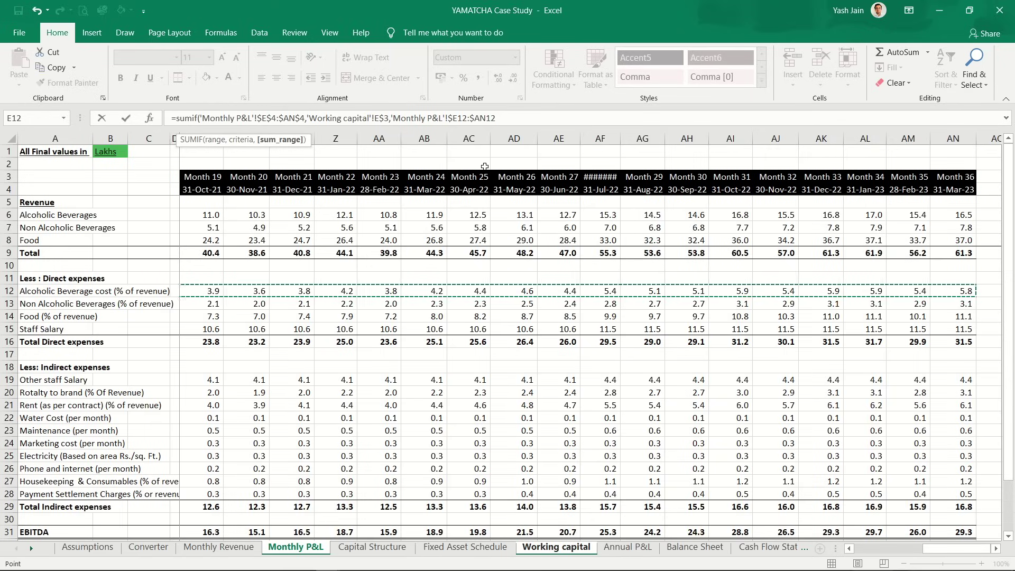
text())
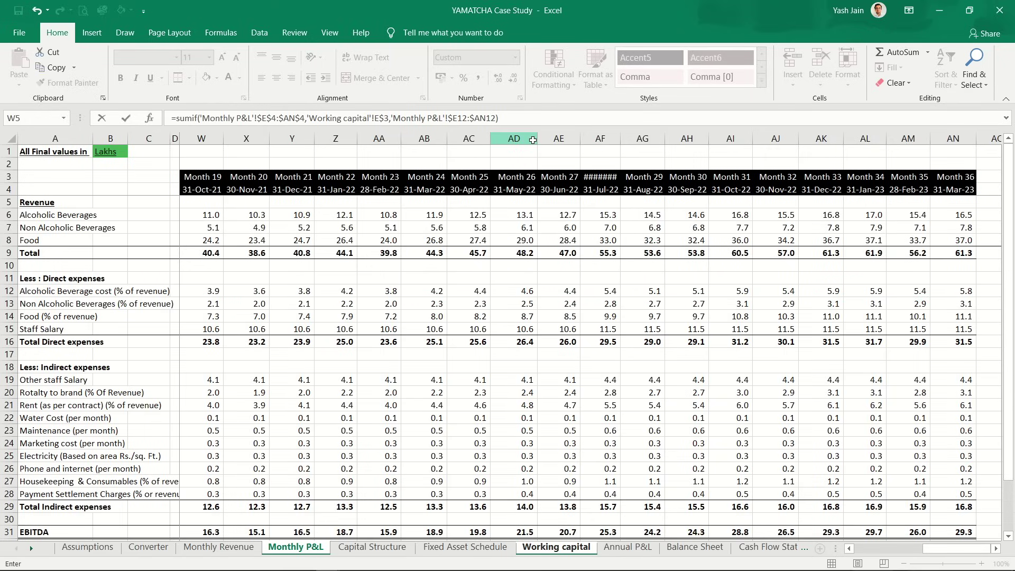
text(/30)
key(ctrl+Page_Up)
key(ctrl+Page_Up)
key(ctrl+Page_Up)
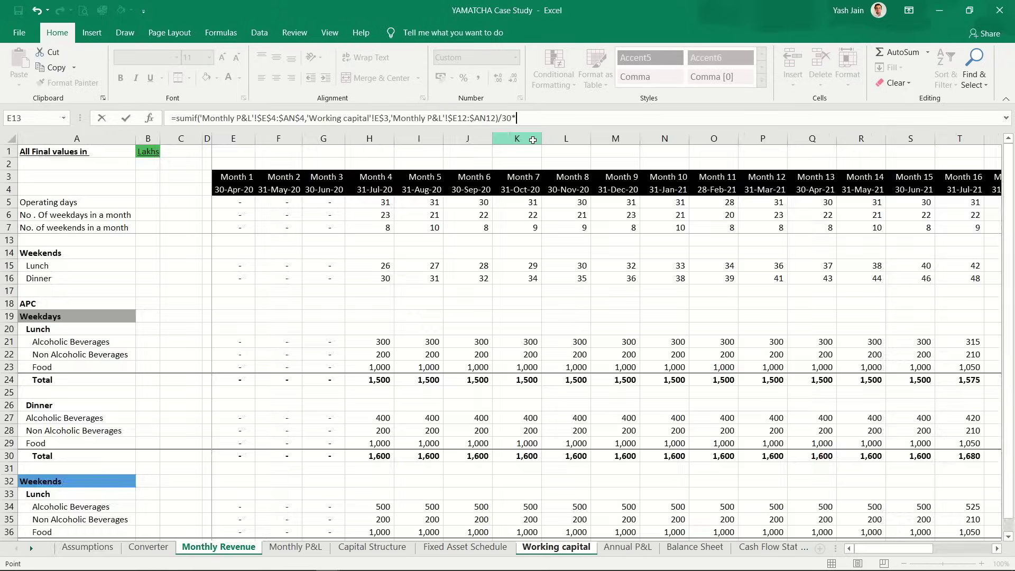
text(*)
click(542, 191)
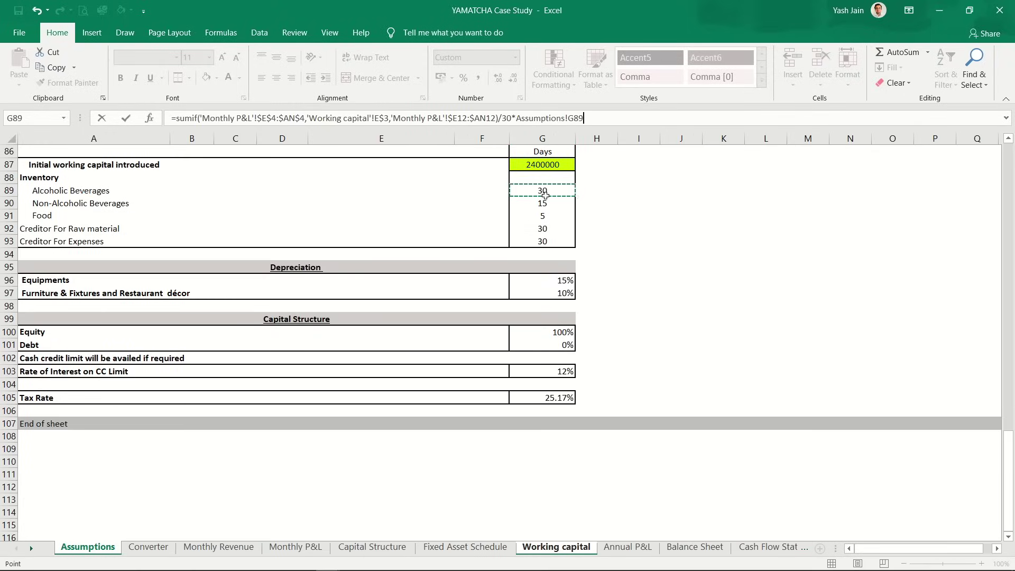
key(F4)
key(F4)
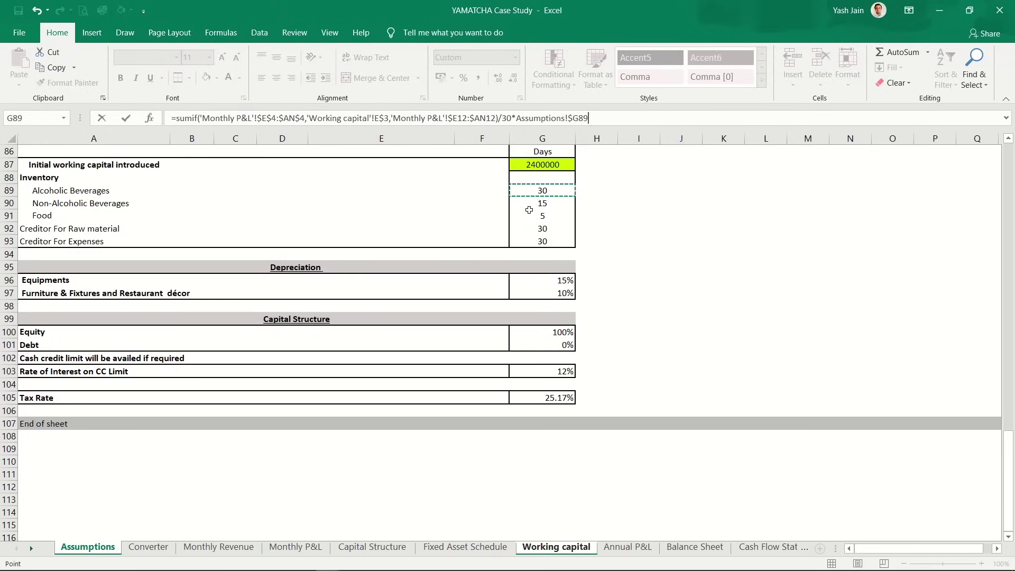
key(Return)
Step: Paste the E6 SUMIF inventory formula across E6:G8 for all three items and Years 1–3
key(ctrl+c)
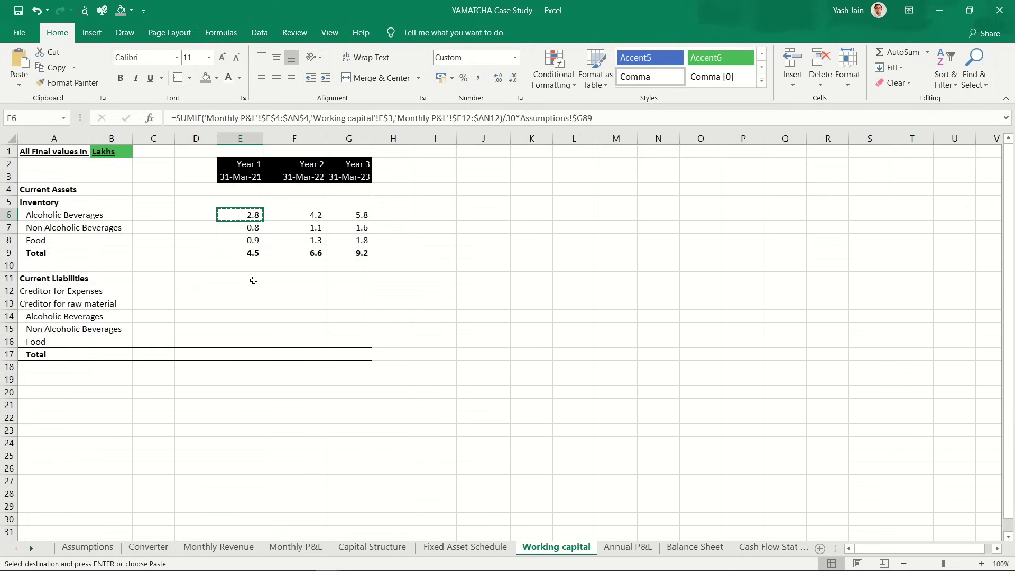
key(shift+Right)
key(shift+Right)
key(shift+Down)
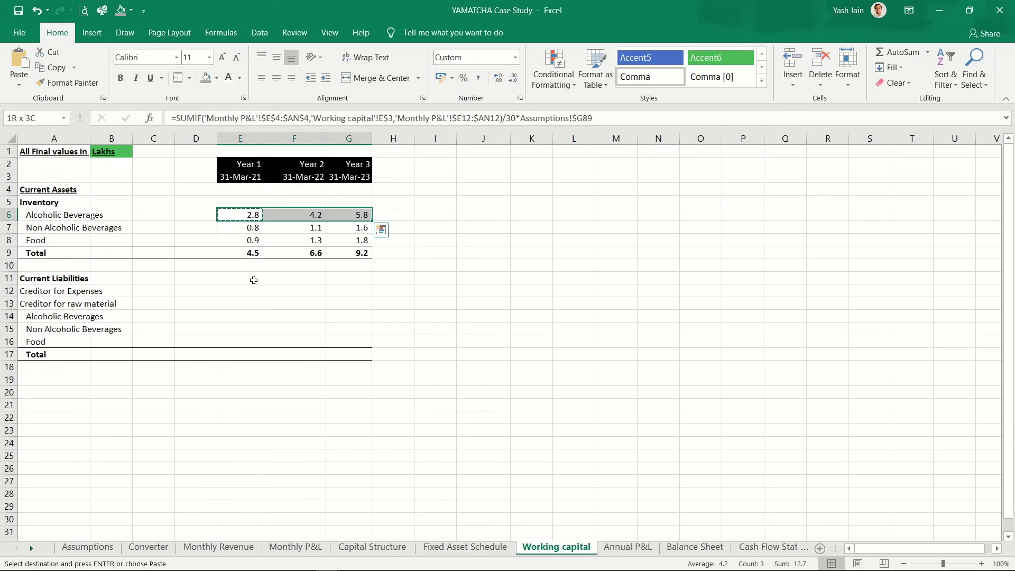
key(shift+Down)
key(ctrl+v)
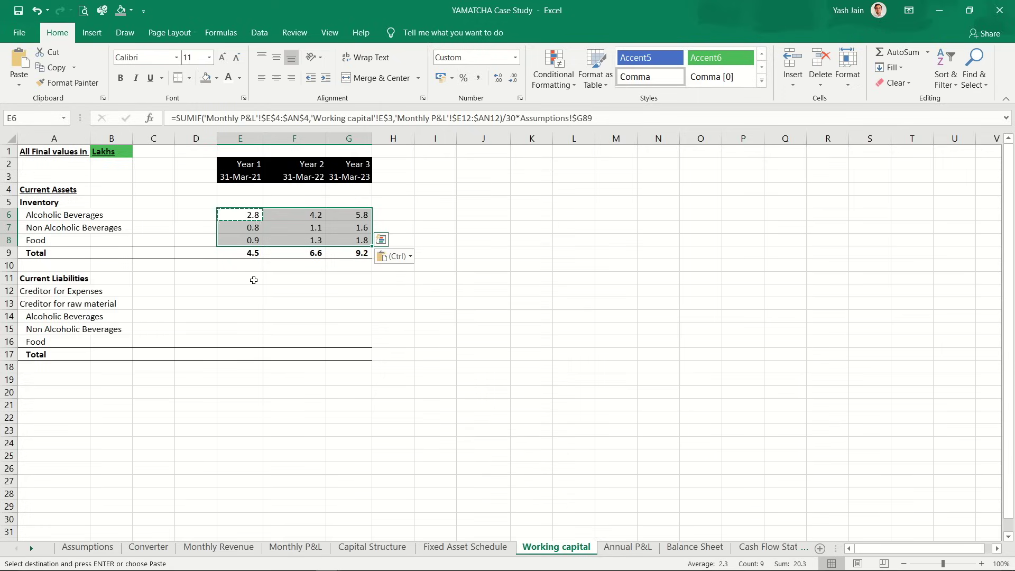
key(ctrl+z)
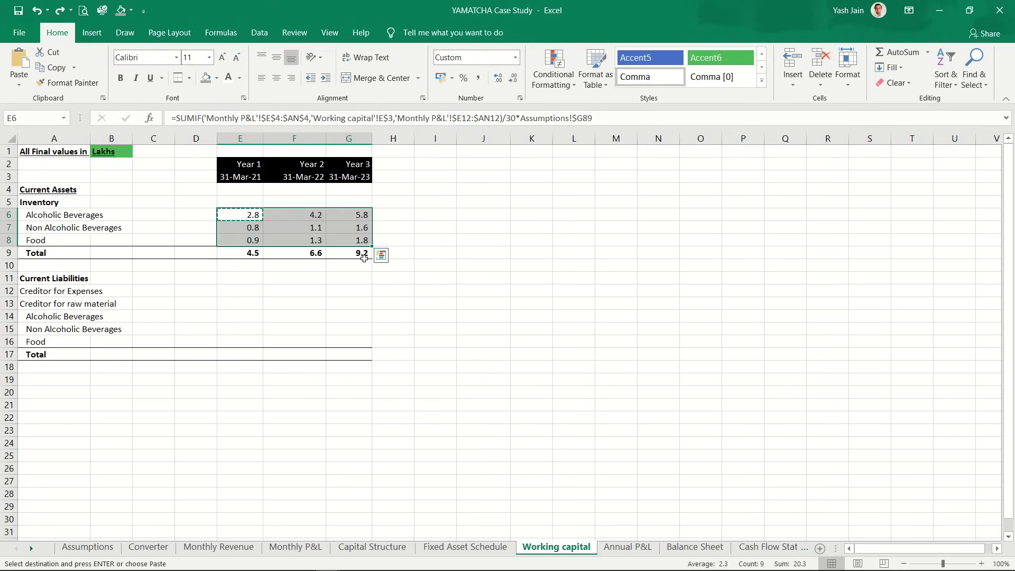
key(Up)
key(Right)
key(Right)
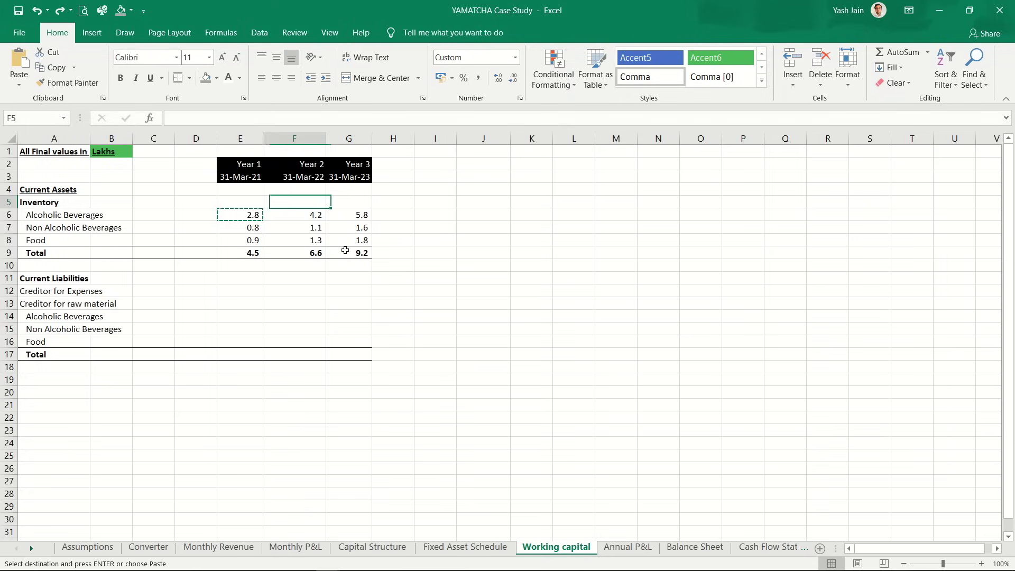
key(Left)
key(Down)
key(Left)
key(shift+Right)
key(shift+Right)
key(shift+Down)
key(shift+Down)
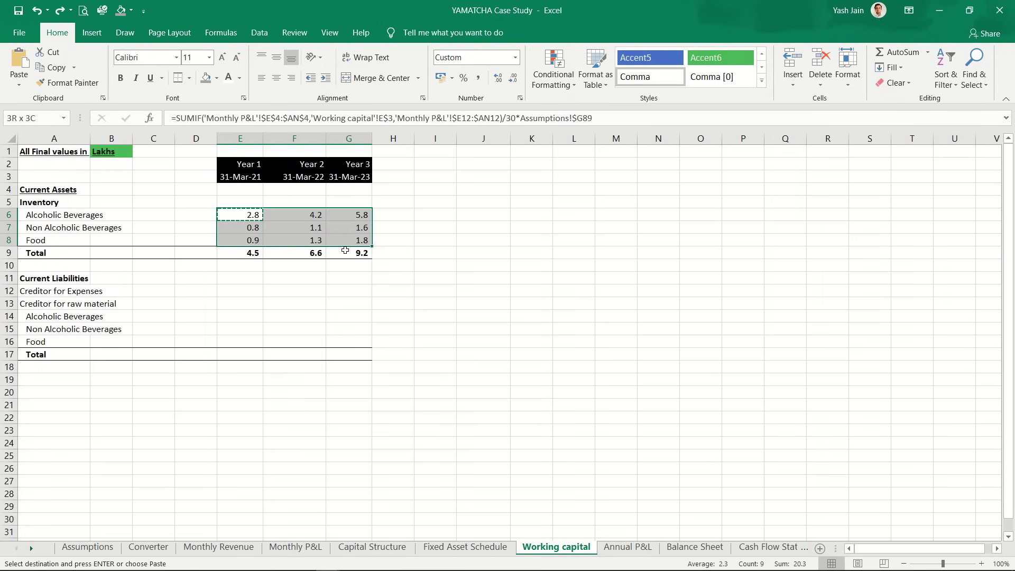
key(ctrl+v)
Step: Check the inventory Total row and move down to the Creditor for Expenses row
key(Down)
key(Down)
key(Down)
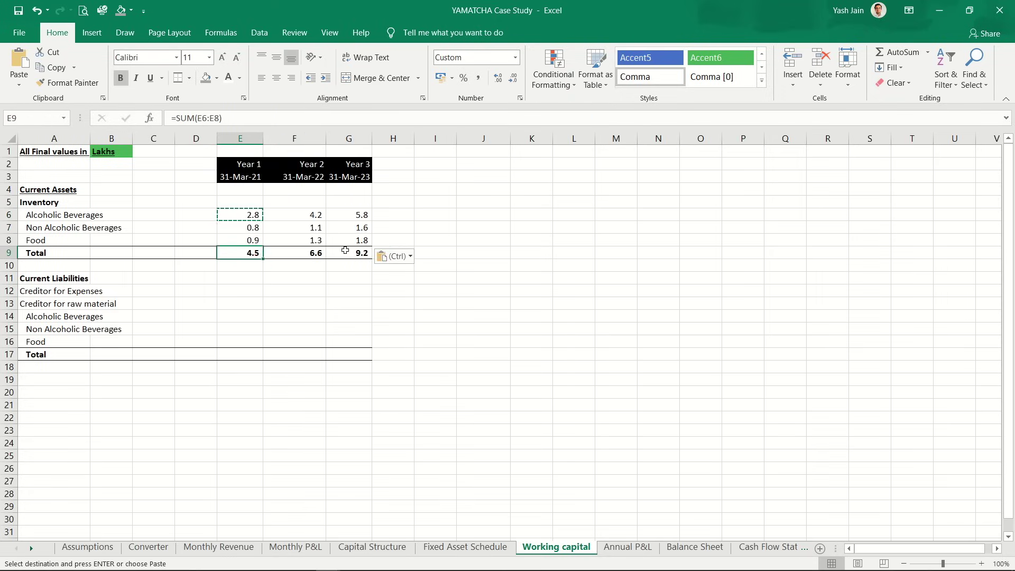
key(Right)
key(Right)
key(Left)
key(Left)
key(Down)
key(Down)
key(Down)
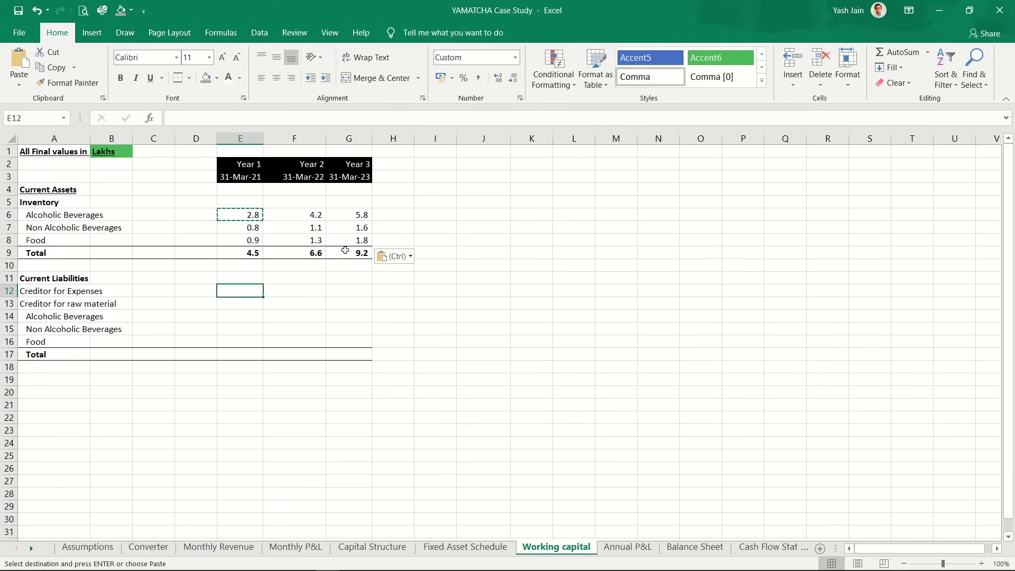
Step: Start a SUMIF in E12 with range 'Monthly P&L'!$E$4:$AN$4, the 36 month-end dates
key(Escape)
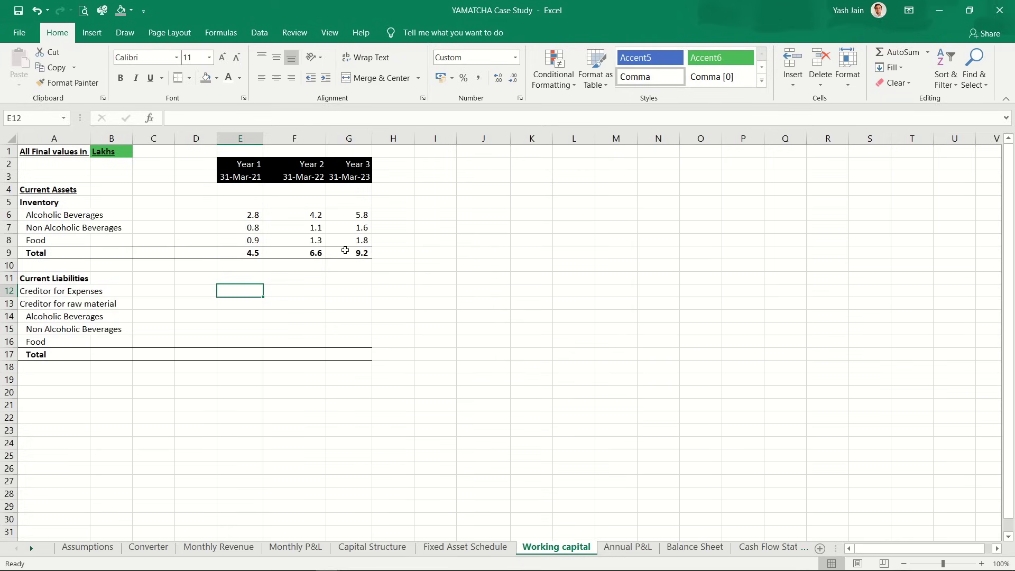
text(=sum)
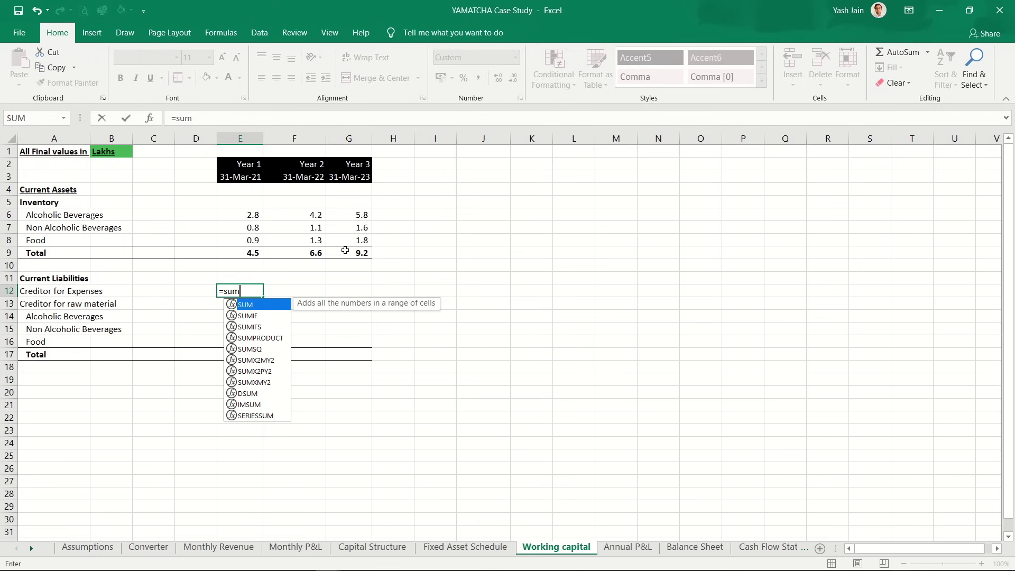
text(if()
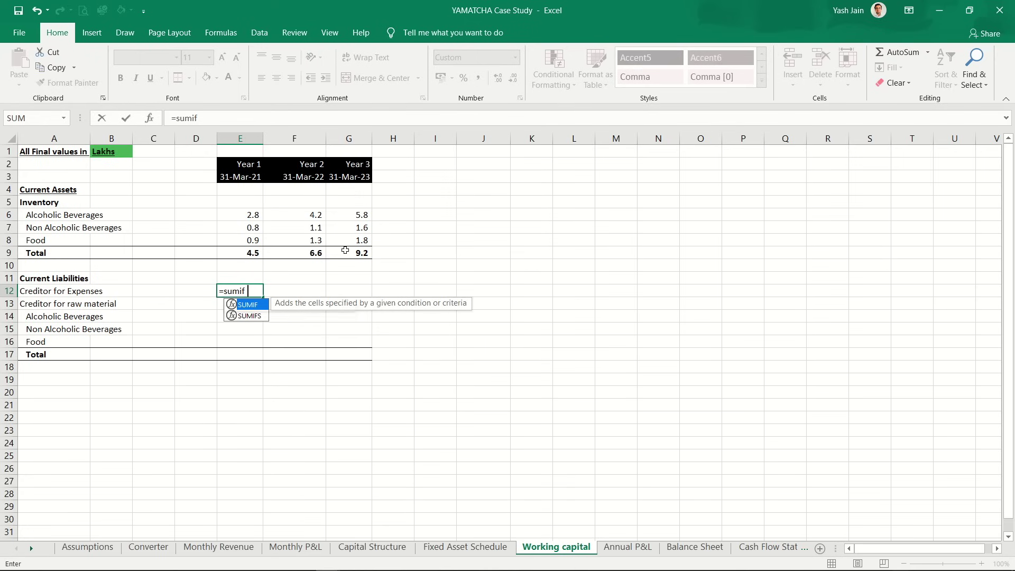
key(ctrl+Page_Up)
key(ctrl+Page_Up)
key(ctrl+Page_Up)
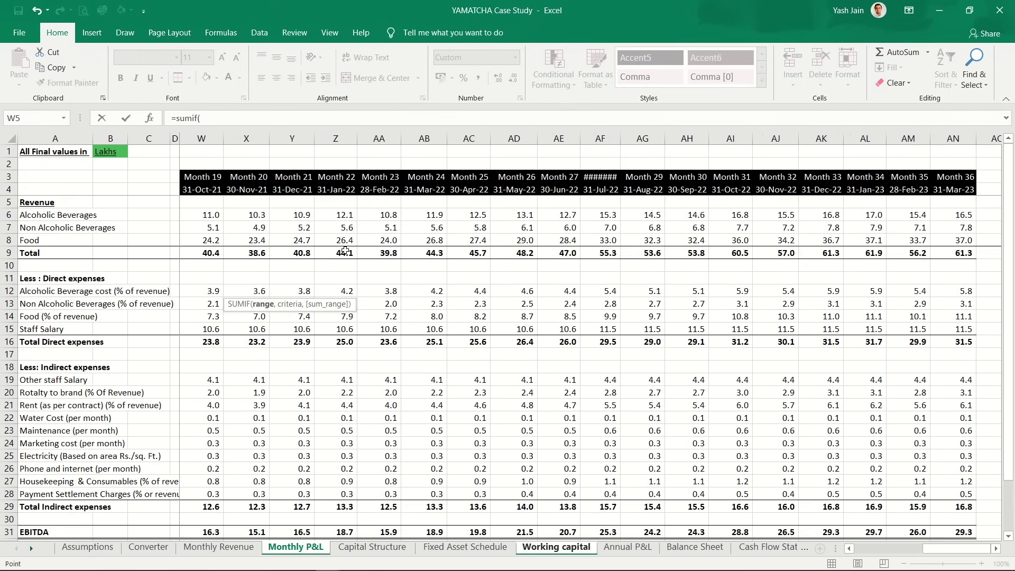
key(Up)
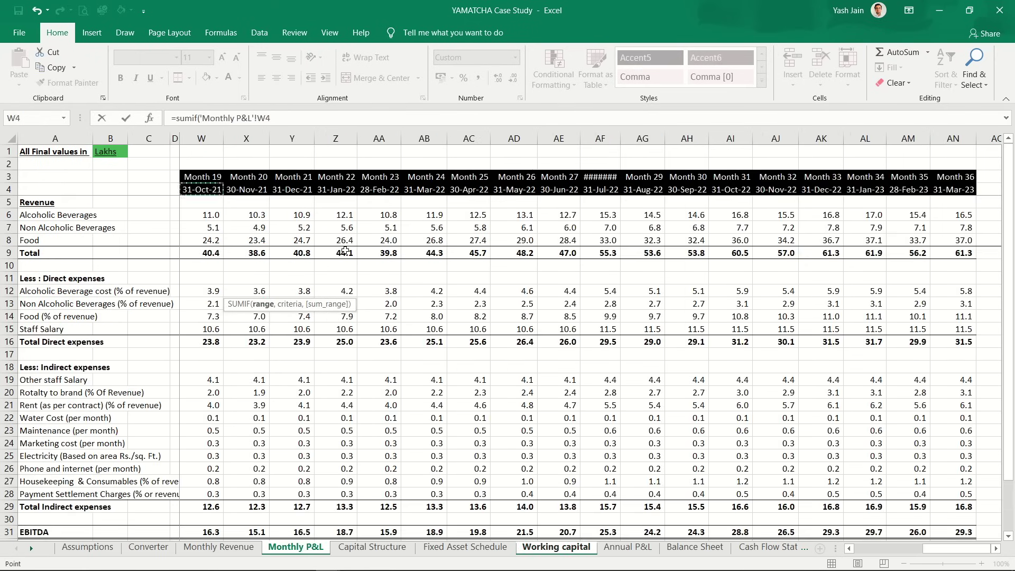
key(Down)
key(Down)
key(Up)
key(Up)
key(ctrl+Left)
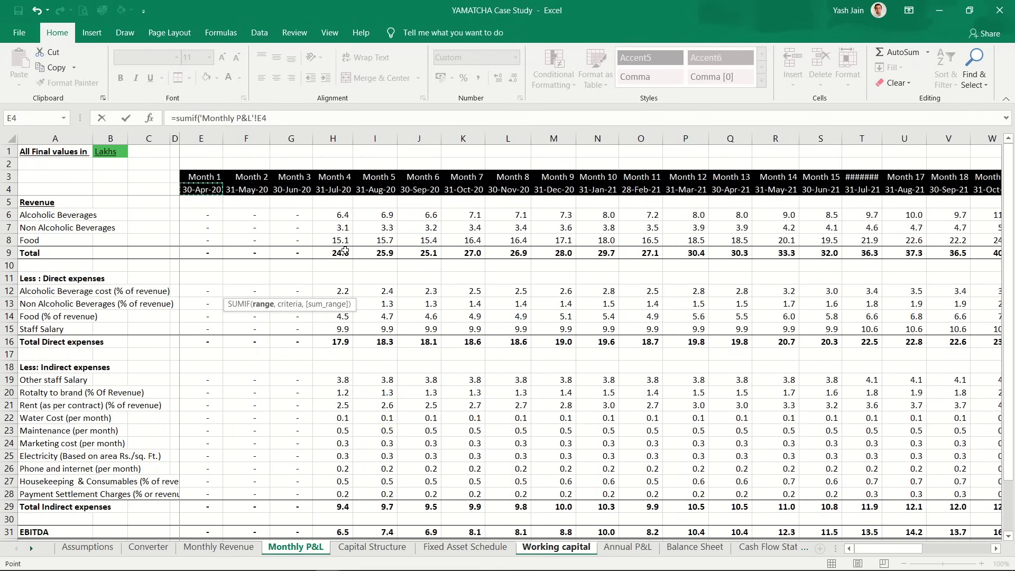
key(ctrl+shift+Right)
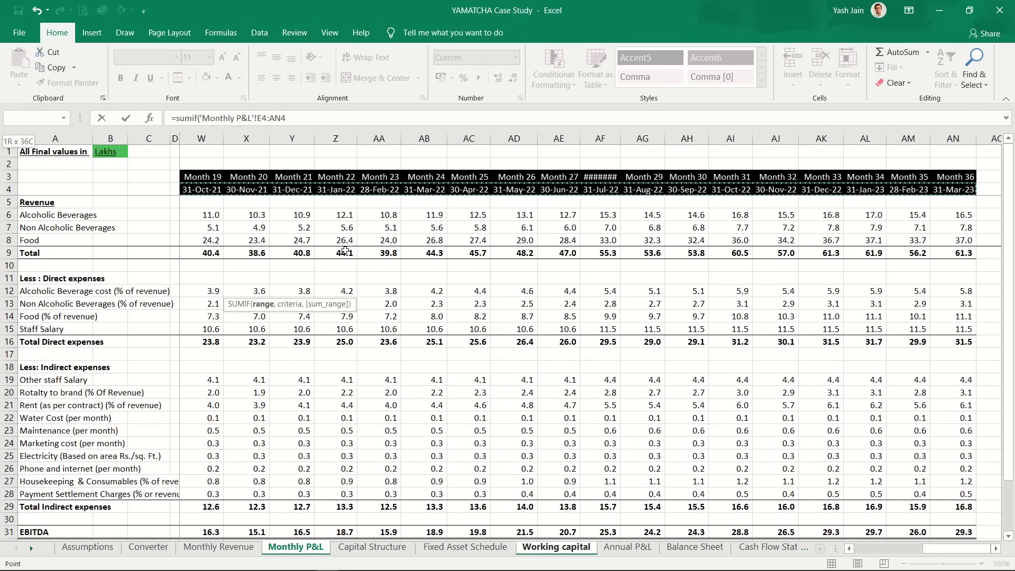
key(F4)
text(,)
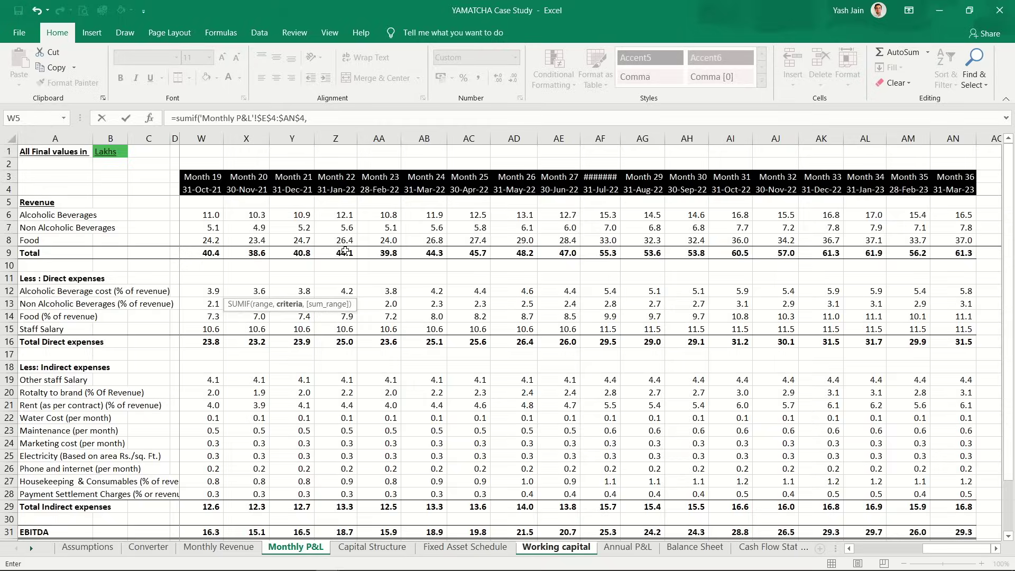
Step: Use the Year 1 date 'Working capital'!E$3 as the SUMIF criteria
key(ctrl+Page_Down)
key(ctrl+Page_Down)
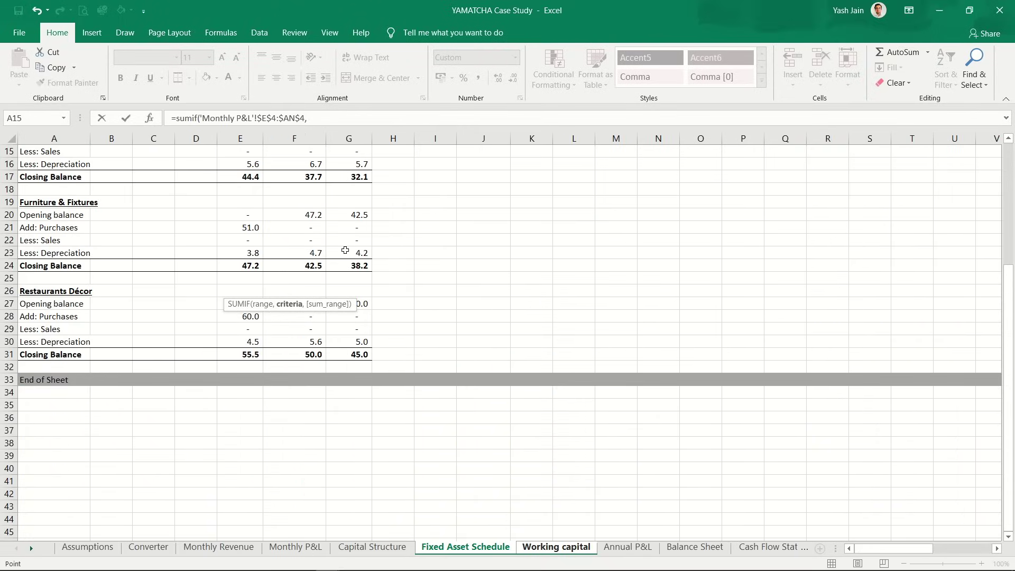
key(ctrl+Page_Down)
click(248, 177)
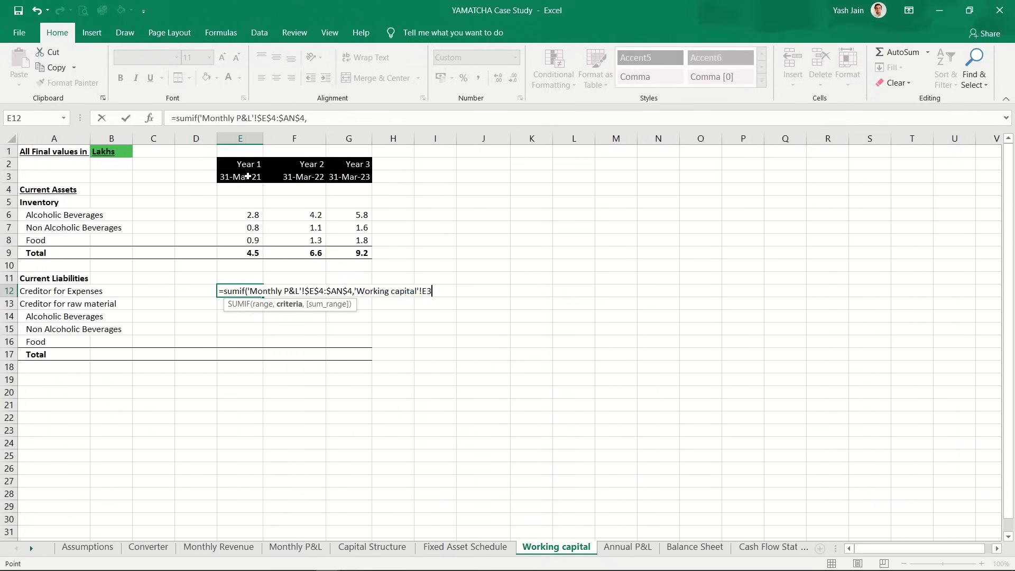
key(F4)
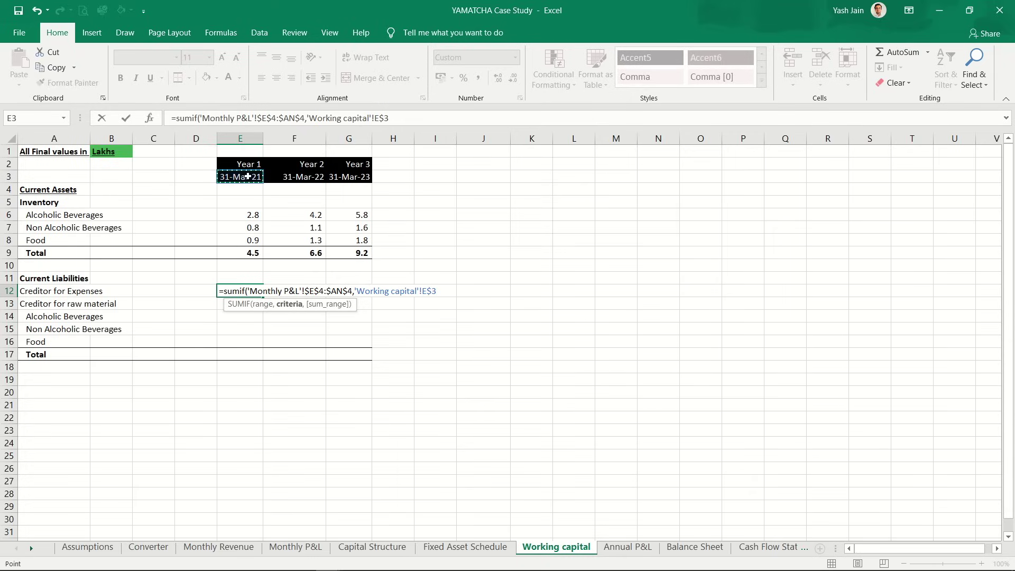
text(,)
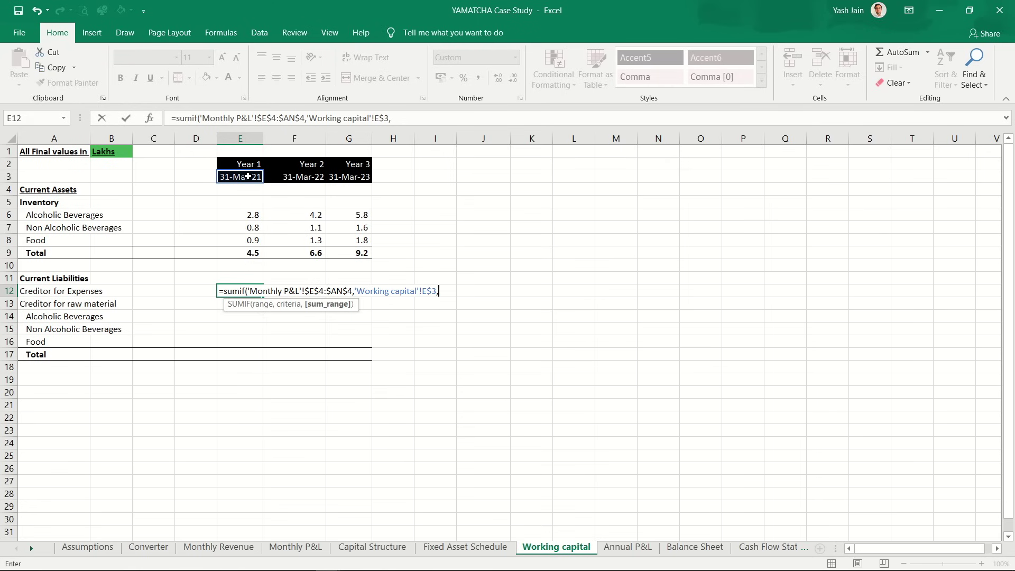
Step: Set the sum range to Total Indirect expenses 'Monthly P&L'!$E29:$AN29 and close the SUMIF
key(ctrl+Page_Up)
key(ctrl+Page_Up)
key(ctrl+Page_Up)
key(ctrl+Page_Up)
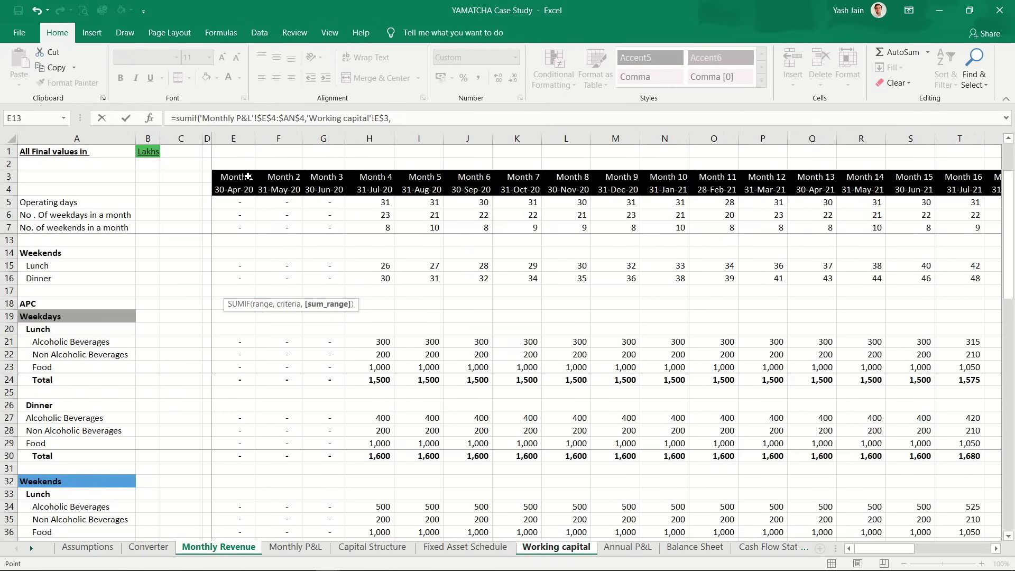
key(ctrl+Page_Up)
key(ctrl+Page_Down)
key(ctrl+Page_Down)
key(Down)
key(Down)
key(Down)
key(Down)
key(Down)
key(Down)
key(Down)
key(Down)
key(Down)
key(Down)
key(Down)
key(Down)
key(Down)
key(Down)
key(Down)
key(Down)
key(Down)
key(Down)
key(Down)
key(Down)
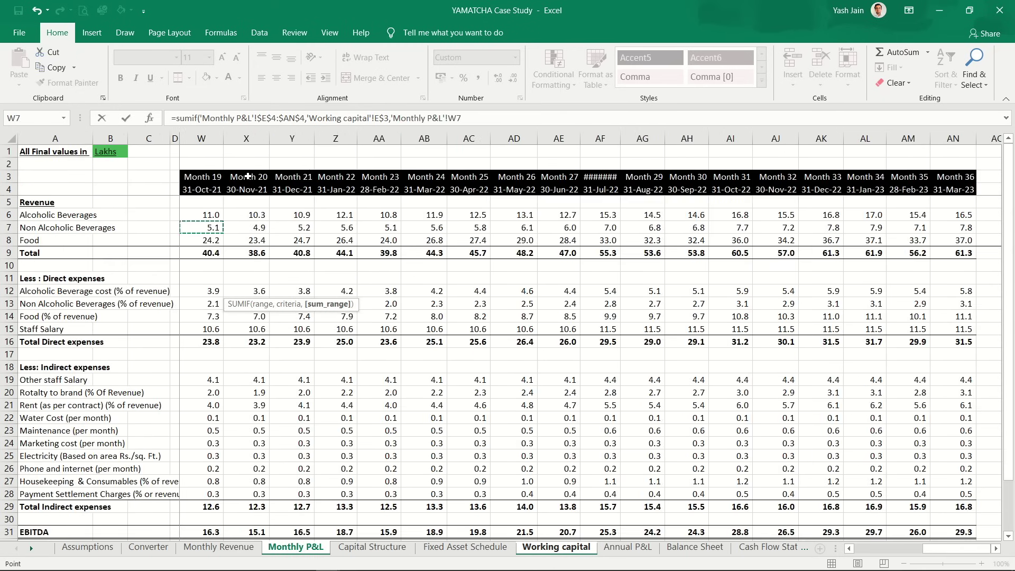
key(Up)
key(Up)
key(Up)
key(Up)
key(Up)
key(Up)
key(Up)
key(Up)
key(Up)
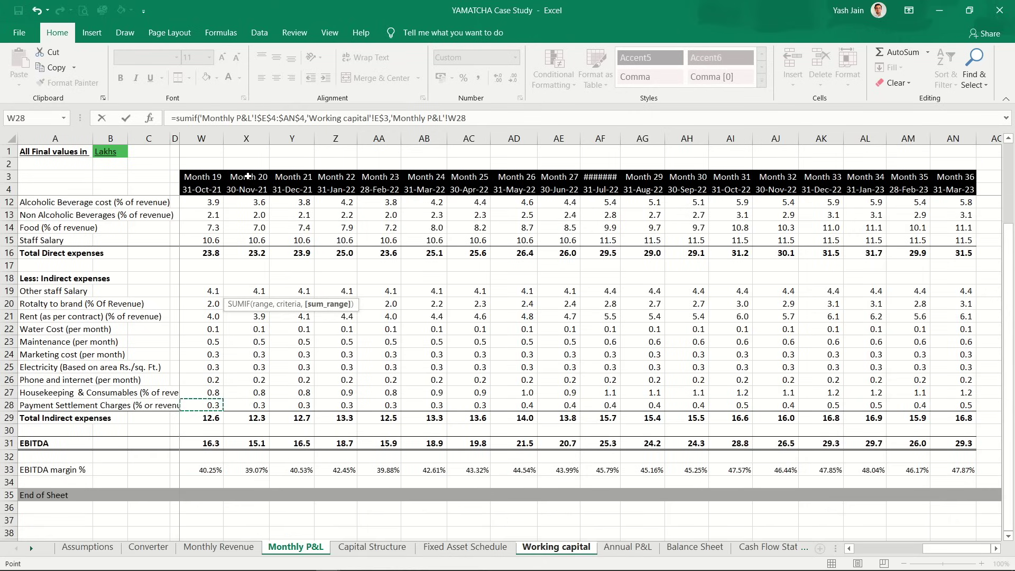
key(Left)
key(Left)
key(Left)
key(Left)
key(Left)
key(Left)
key(Left)
key(Left)
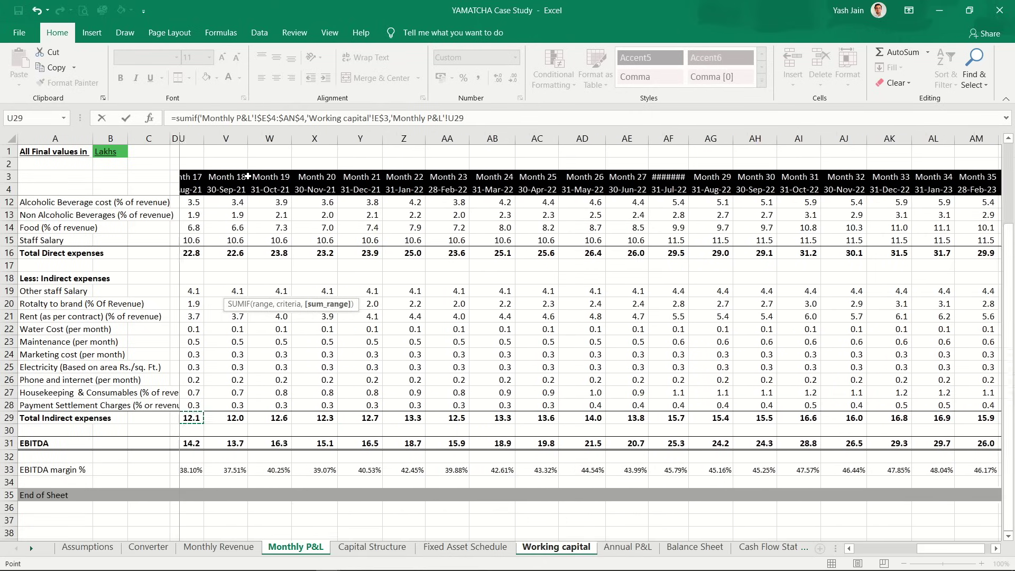
key(Left)
key(Left)
key(Left)
key(Left)
key(Left)
key(Left)
key(Left)
key(Left)
key(Left)
key(Left)
key(Left)
key(Left)
key(Left)
key(Left)
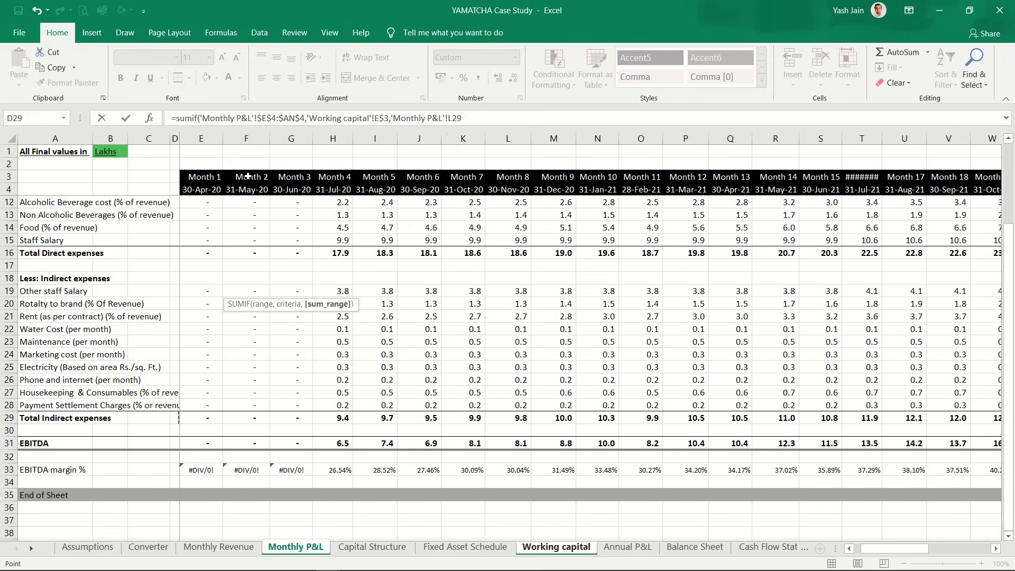
key(Right)
key(Right)
key(Right)
key(Right)
key(ctrl+shift+Right)
key(F4)
key(F4)
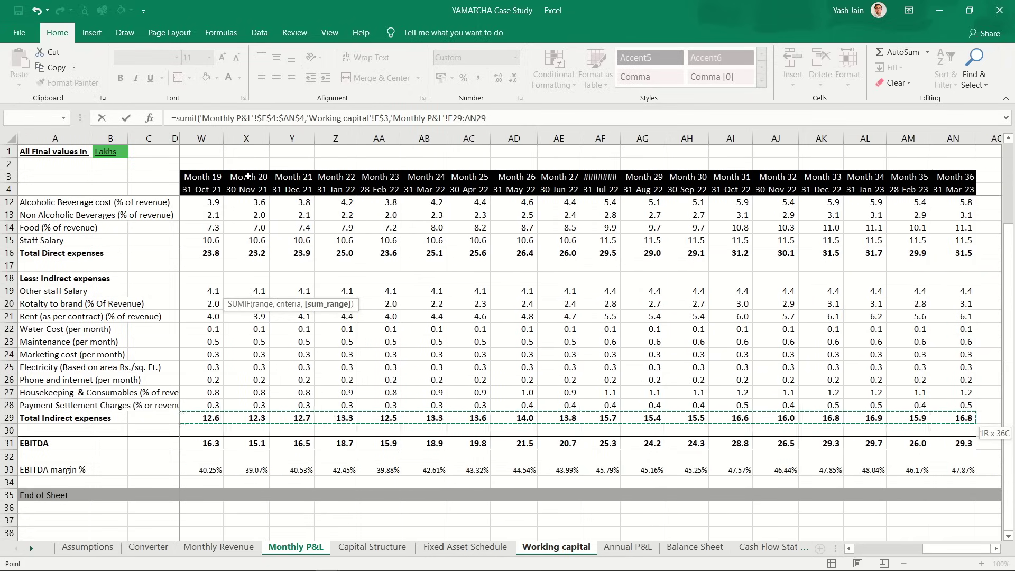
key(F4)
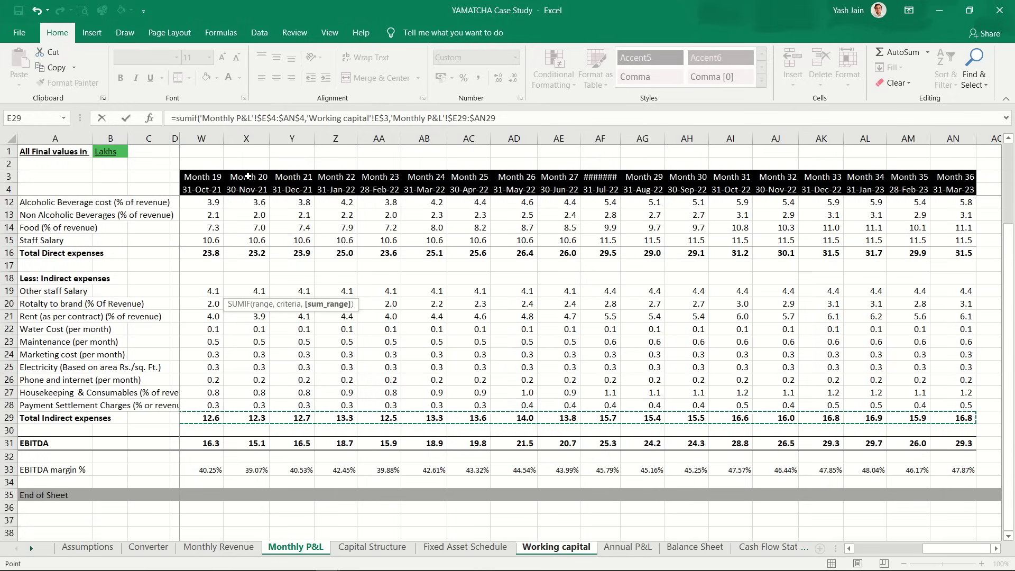
text()*)
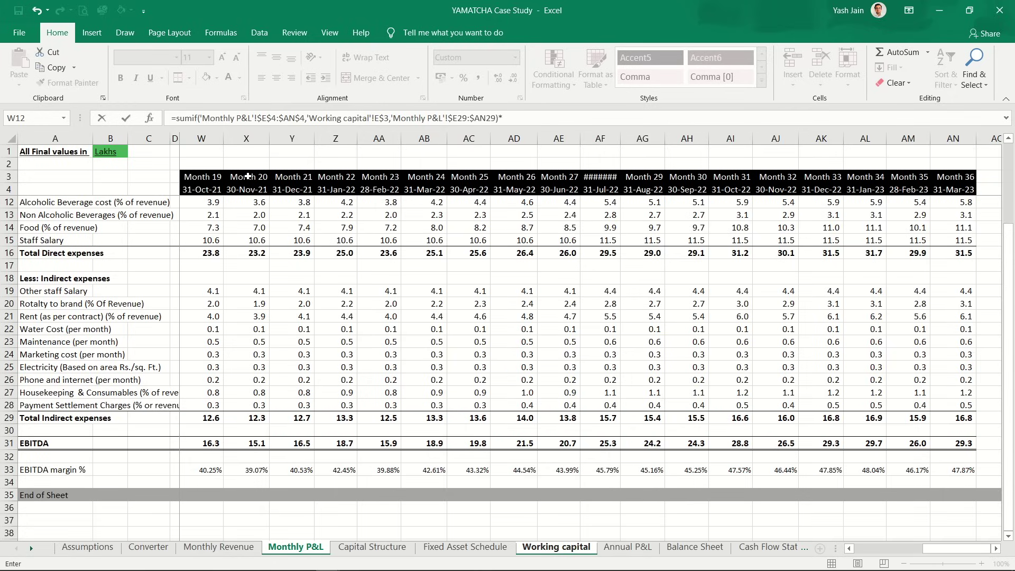
Step: Multiply by the 30 creditor days in Assumptions!$G$93, divide by 30, and copy E12
key(ctrl+Page_Up)
key(ctrl+Page_Up)
key(ctrl+Page_Up)
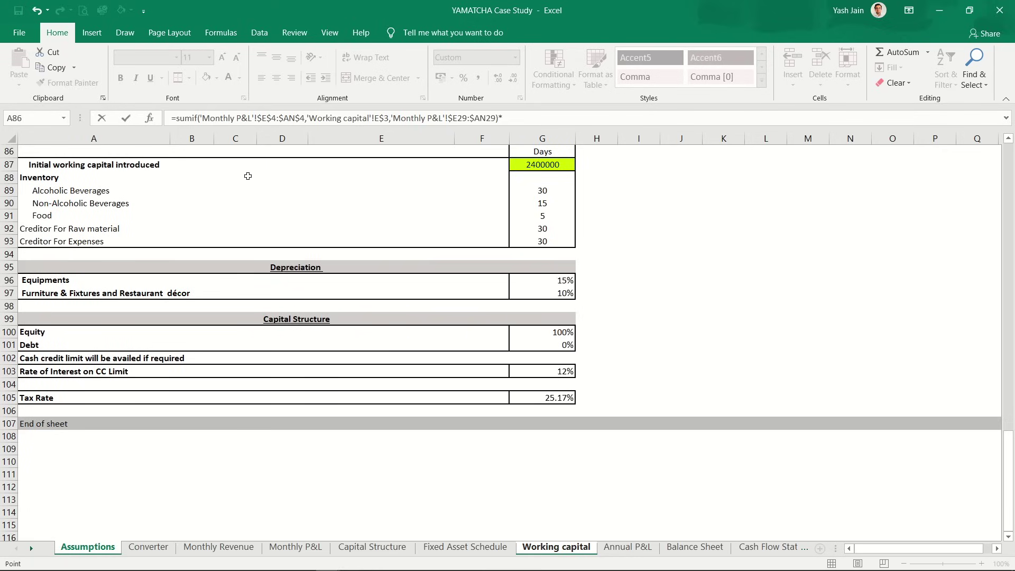
text(*)
click(547, 204)
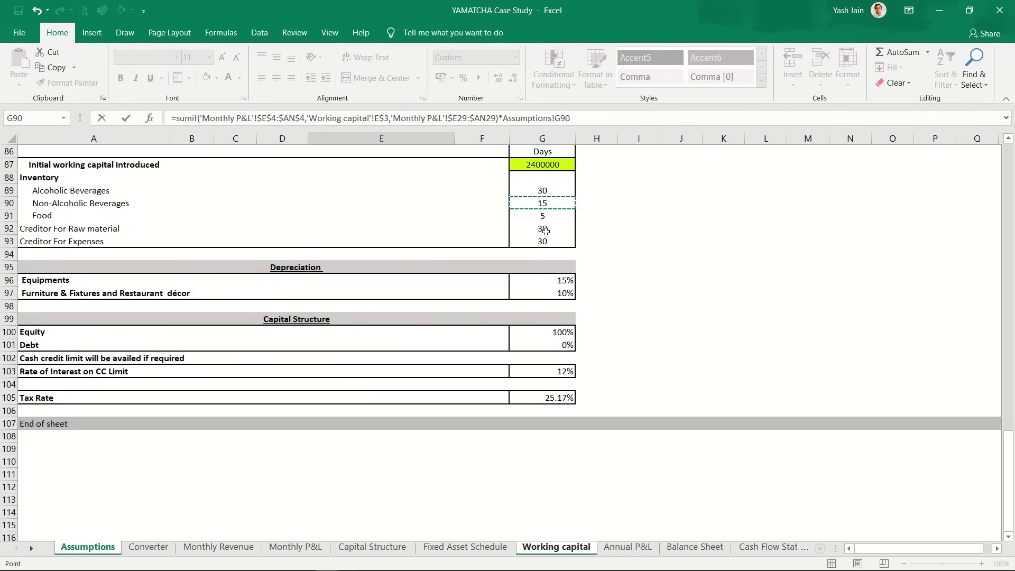
click(550, 239)
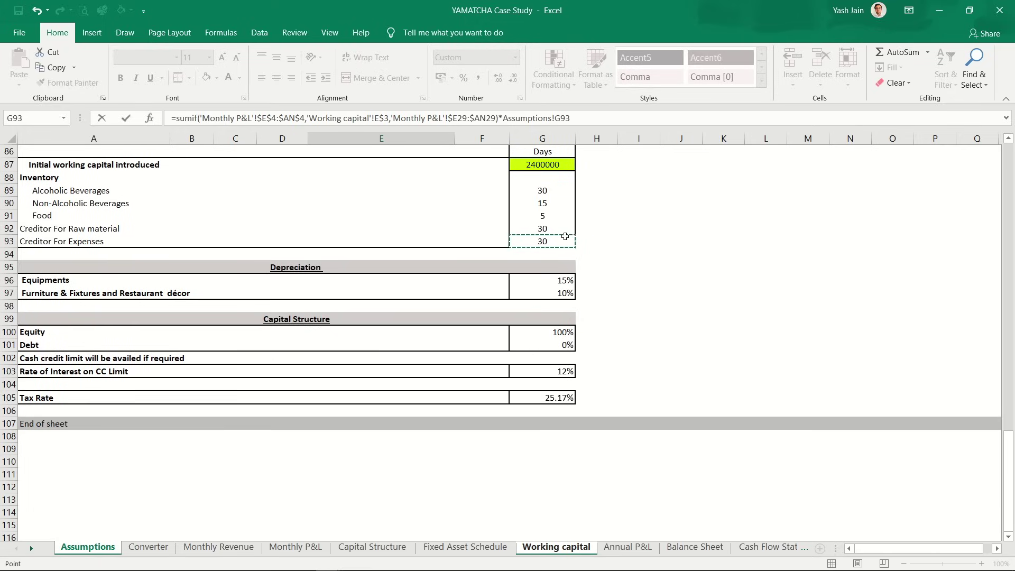
key(F4)
text(/30)
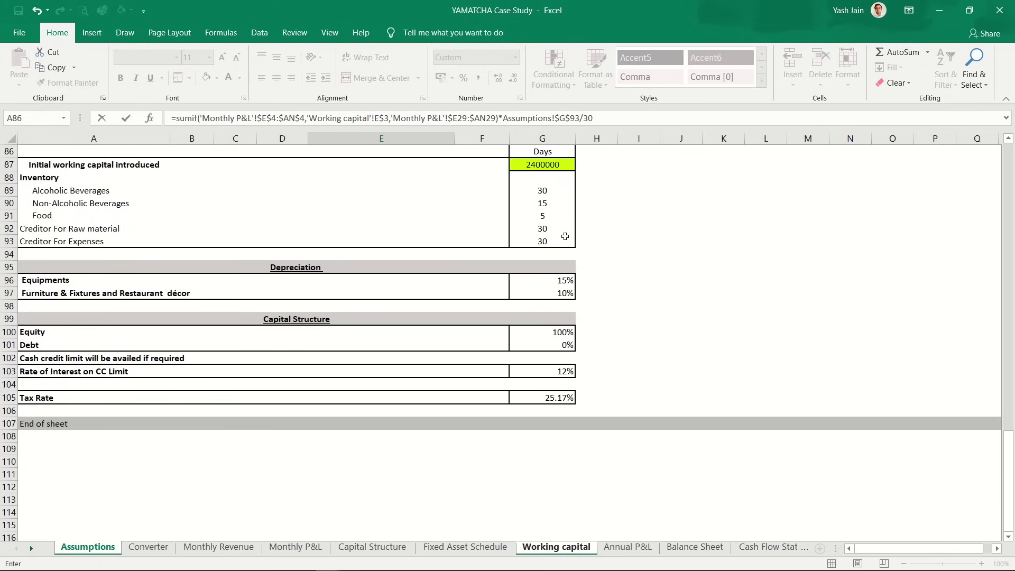
key(Return)
key(Up)
key(ctrl+c)
Step: Paste the Creditor for Expenses formula into Years 2 and 3, giving 13.3 and 16.8
key(shift+Right)
key(shift+Right)
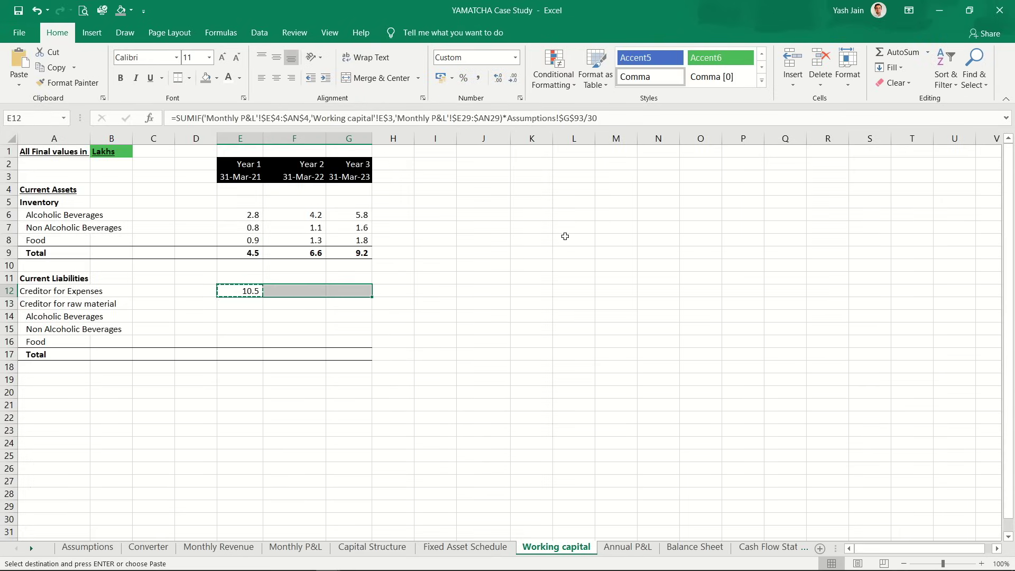
key(ctrl+v)
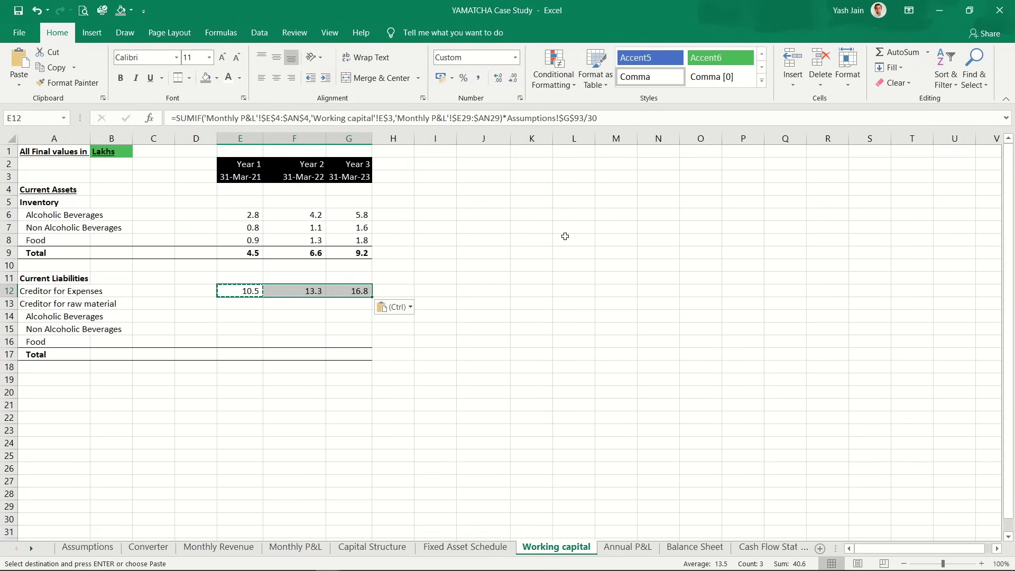
key(Down)
key(Left)
key(Down)
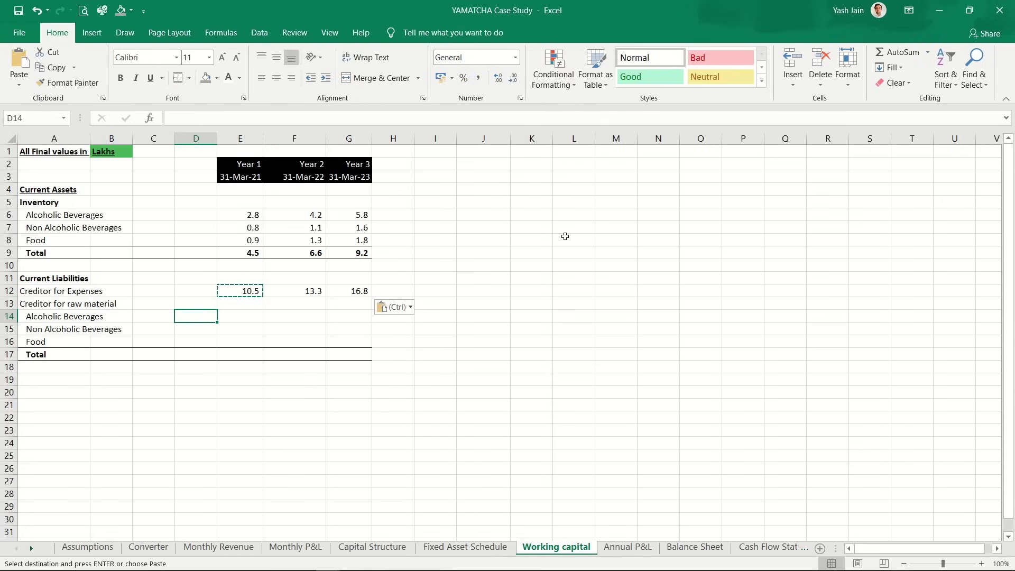
key(Right)
key(Up)
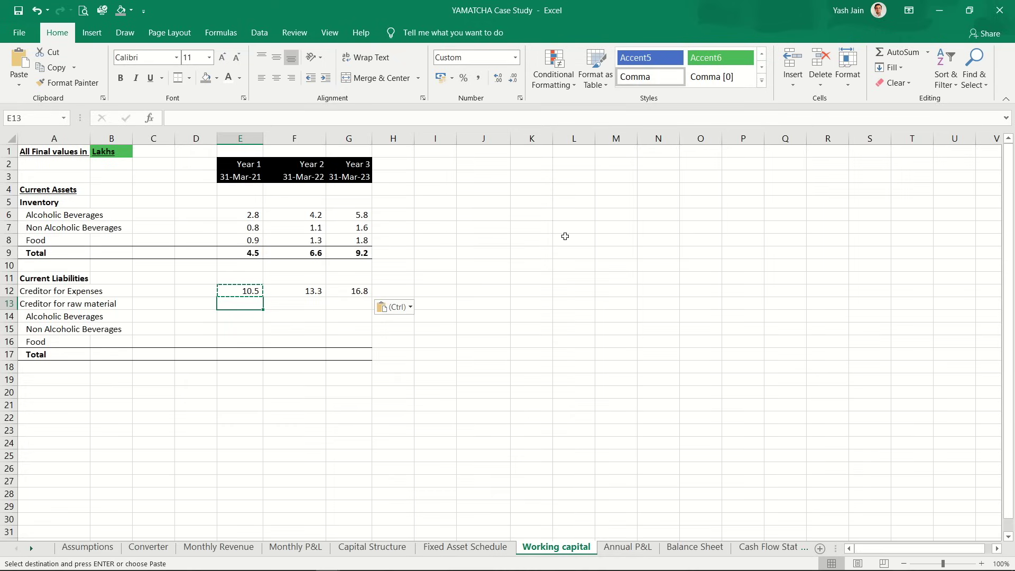
key(Down)
key(Up)
Step: Begin a SUMIF formula in E13 for Creditor for raw material
key(Escape)
key(Up)
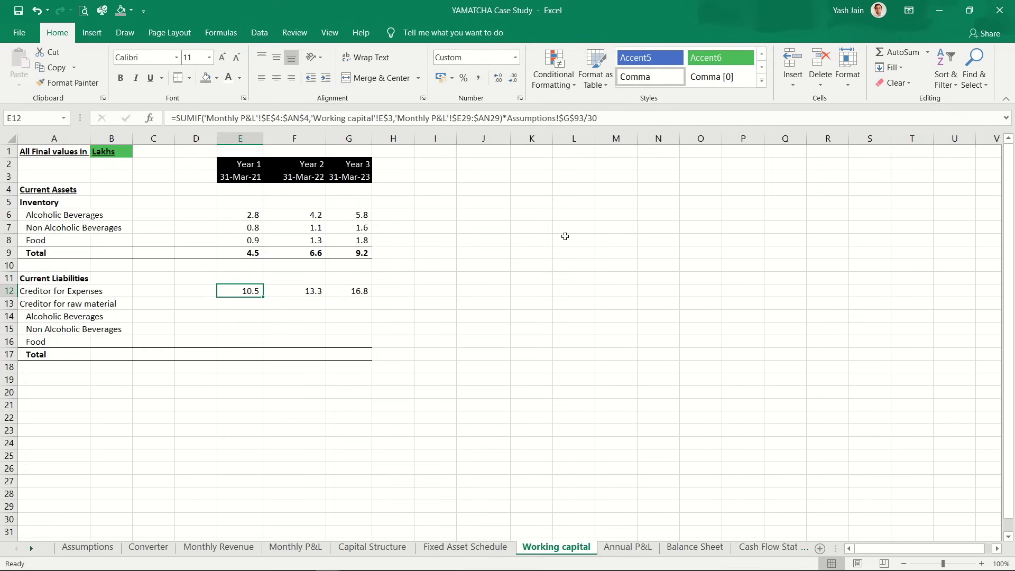
key(Down)
text(=sum)
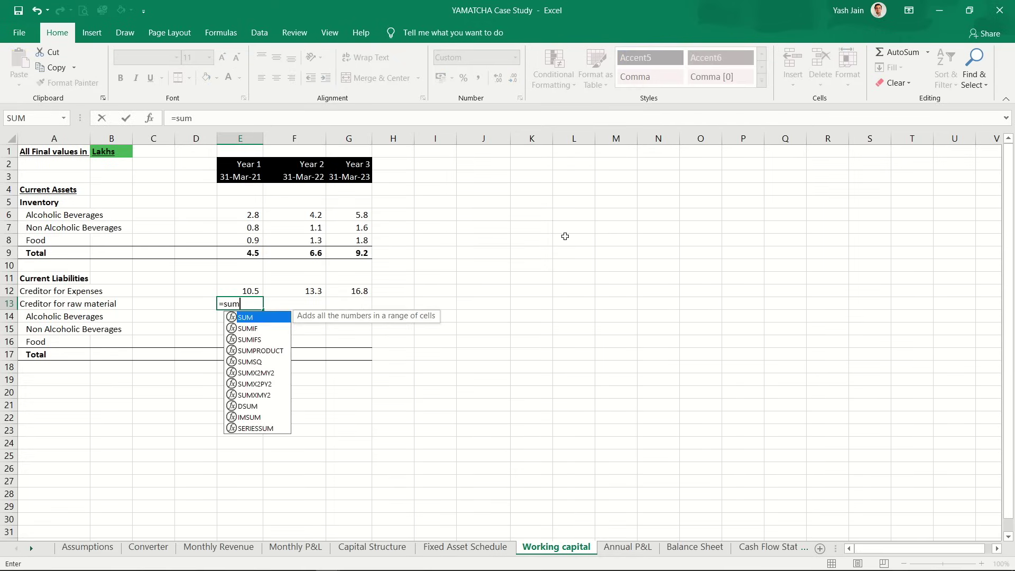
text(if()
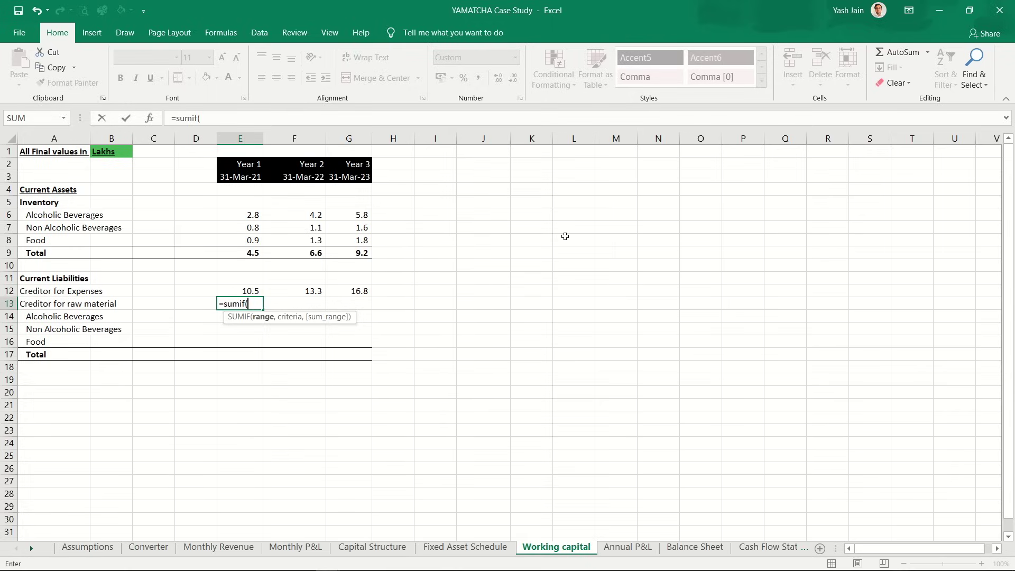
Step: Preview the Monthly P&L date row for references, then cancel back to Working capital
key(ctrl+Page_Up)
key(ctrl+Page_Up)
key(ctrl+Page_Up)
key(ctrl+Page_Up)
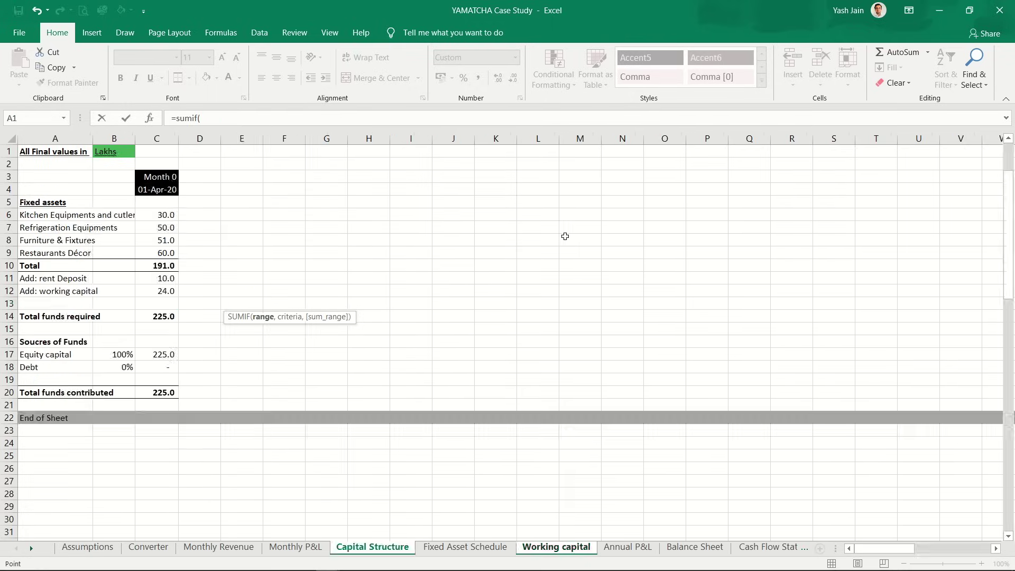
key(ctrl+Page_Down)
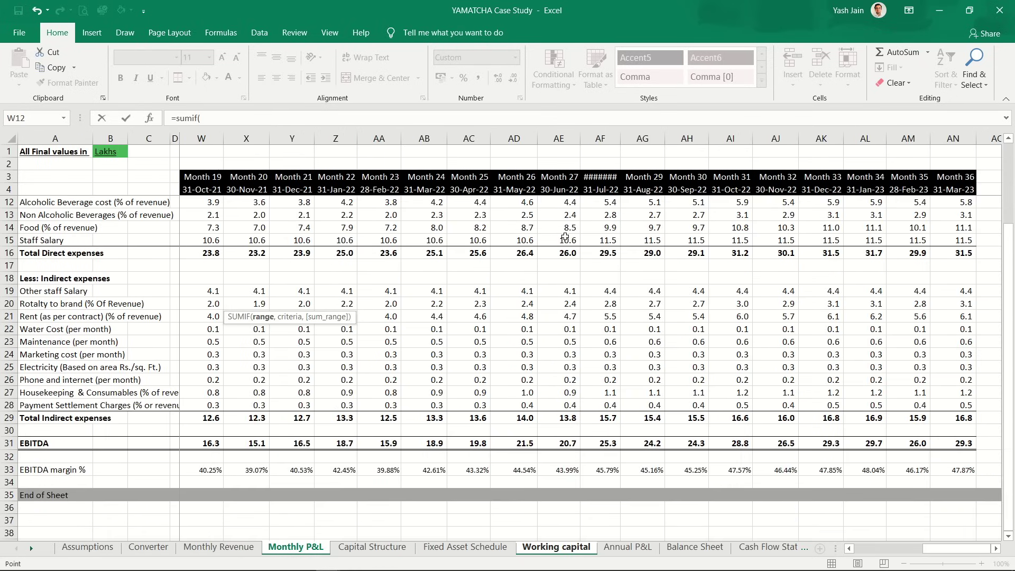
key(Up)
key(Up)
key(Up)
key(Up)
key(Up)
key(Up)
key(Up)
key(Up)
key(Up)
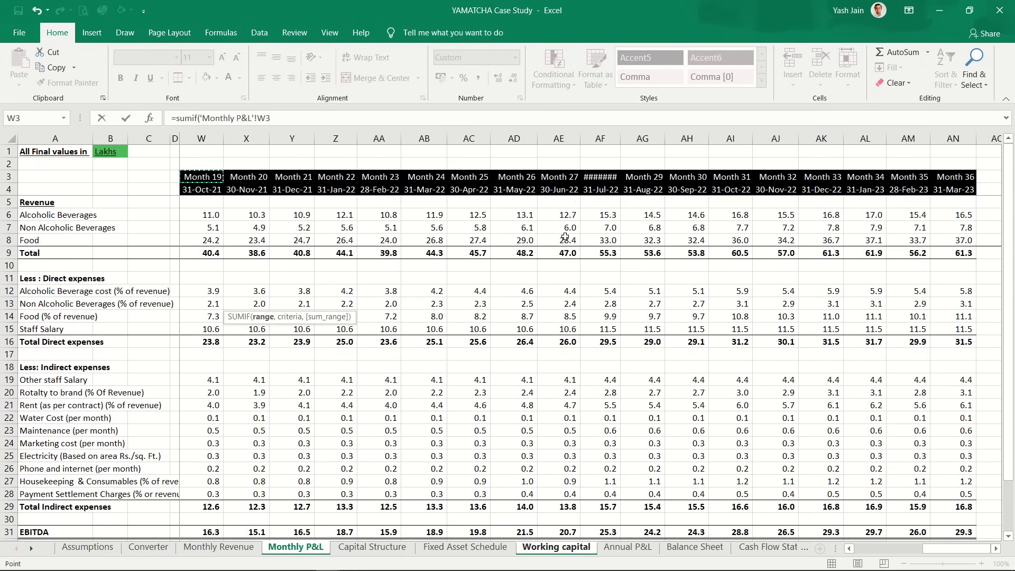
key(Down)
key(ctrl+Left)
key(ctrl+shift+Right)
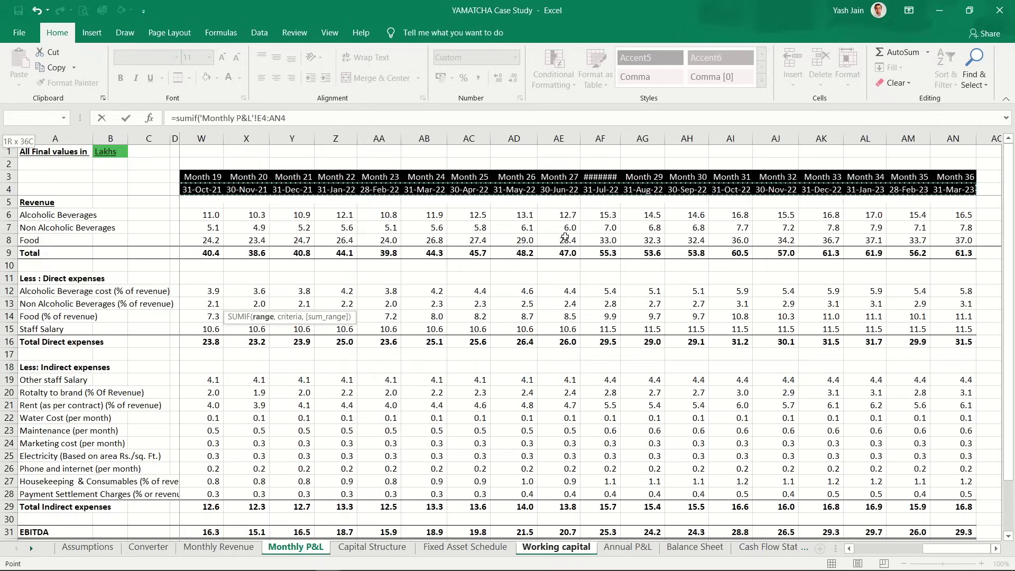
text(4)
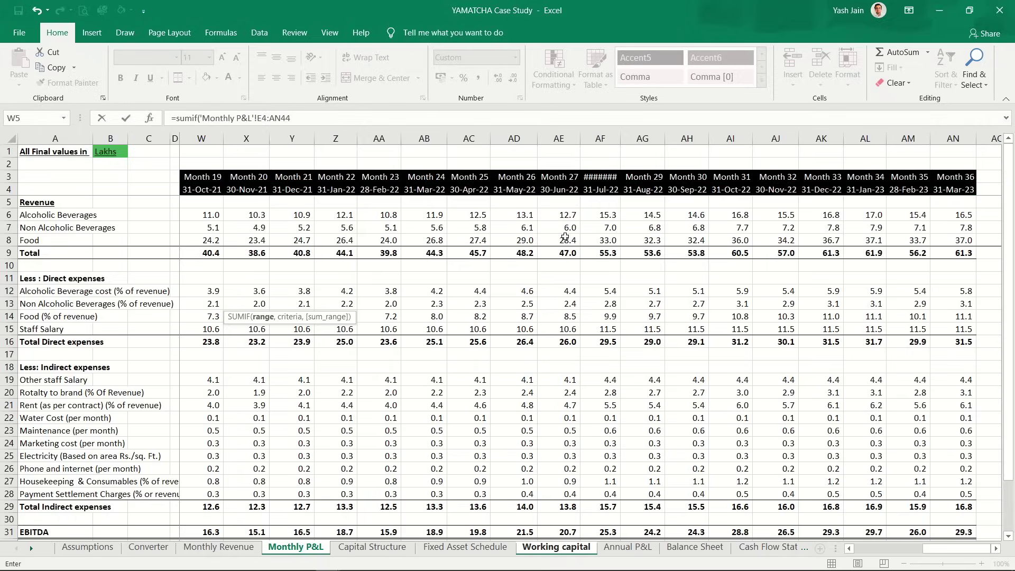
key(Escape)
Step: Start =SUMIF in E13 with range 'Monthly P&L'!$E$4:$AN$4 and criteria E$3
text(=)
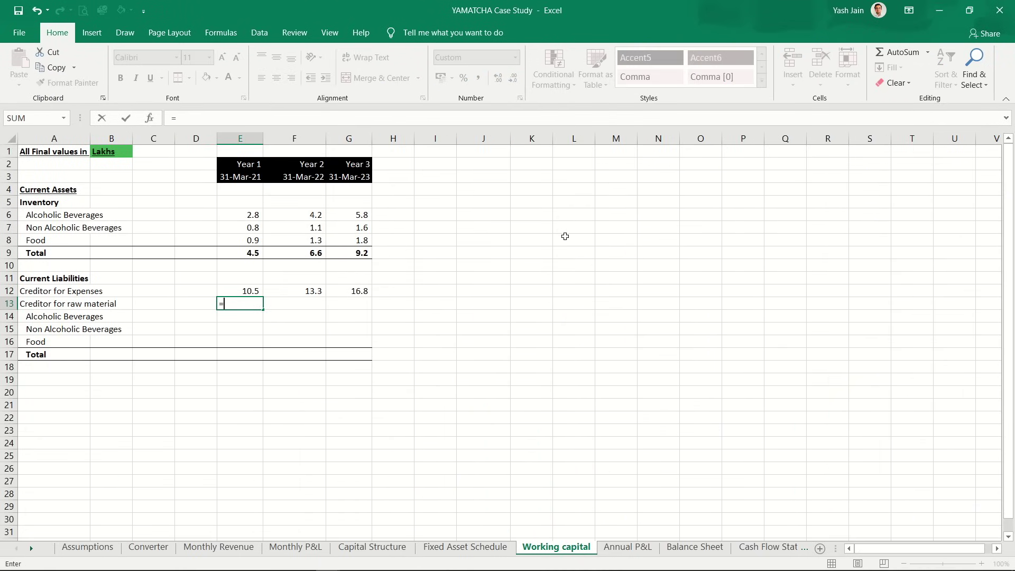
text(sumif)
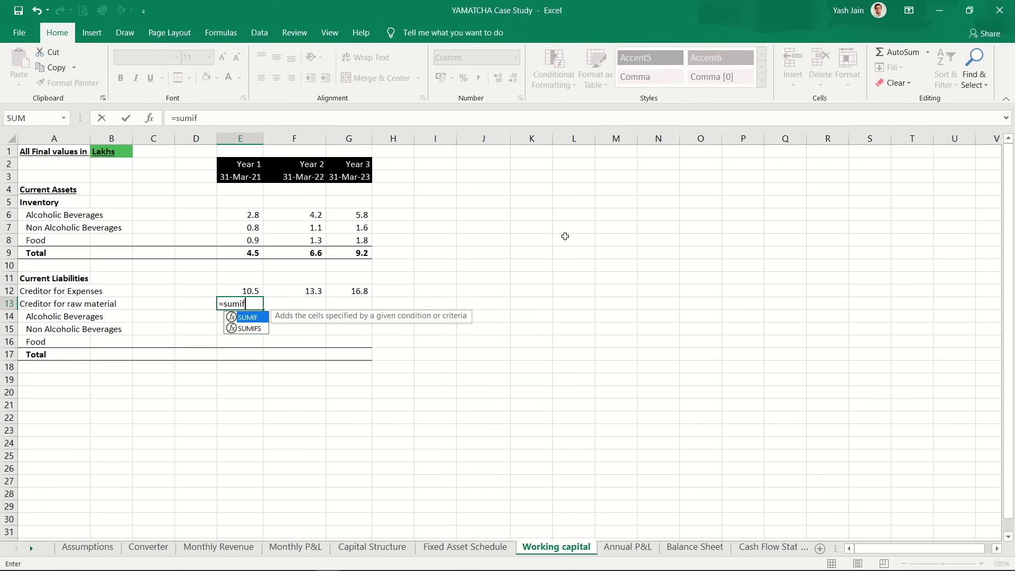
text(()
key(ctrl+Page_Up)
key(ctrl+Page_Up)
key(ctrl+Page_Up)
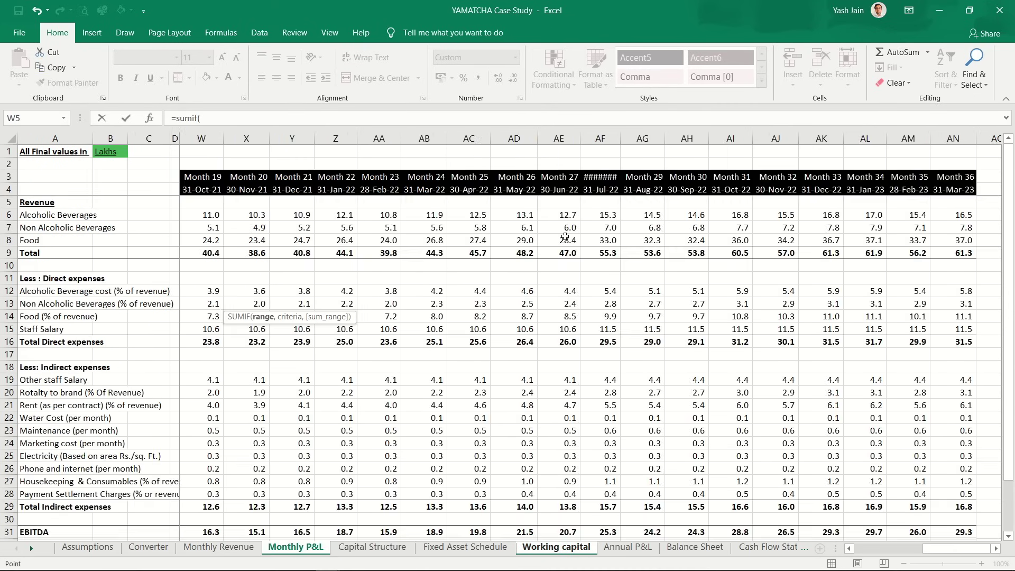
key(Up)
key(ctrl+Left)
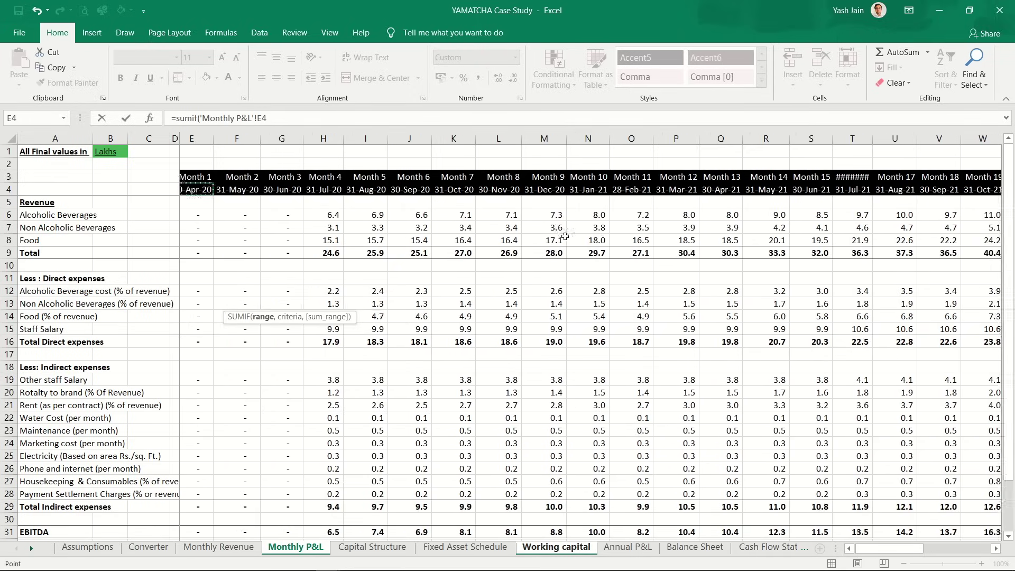
key(ctrl+shift+Right)
key(F4)
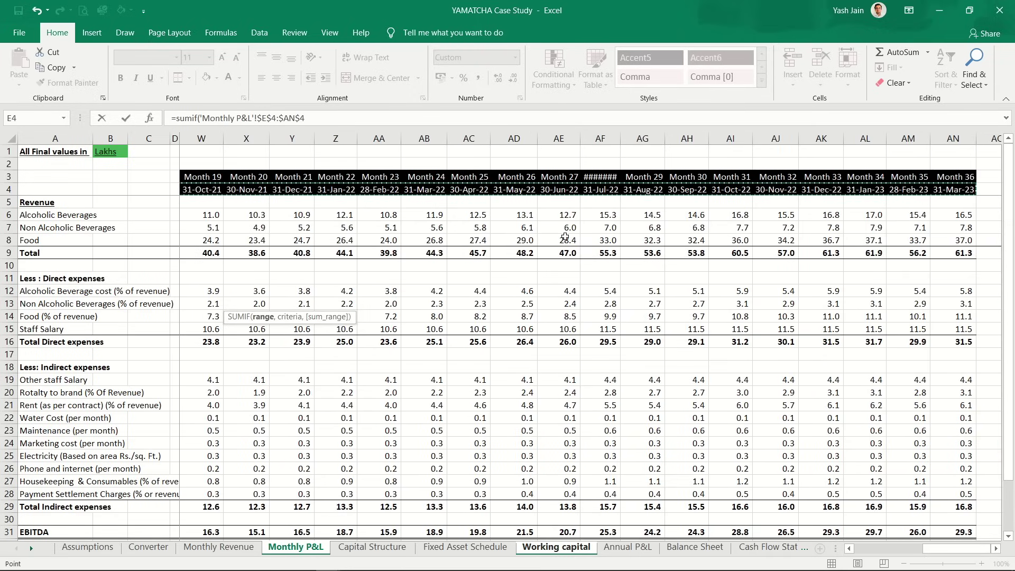
text(,)
key(ctrl+Page_Down)
key(ctrl+Page_Down)
key(ctrl+Page_Down)
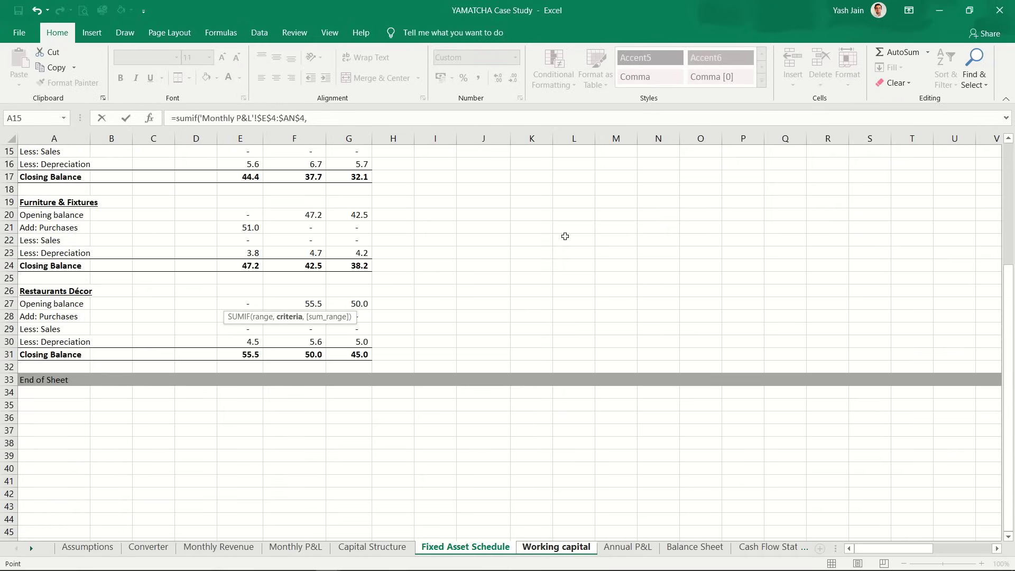
click(254, 178)
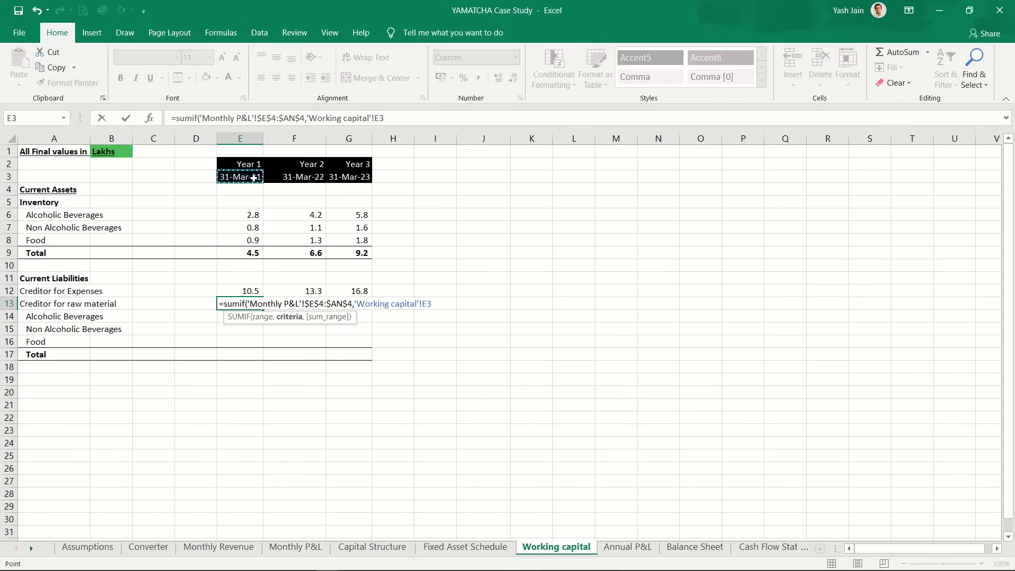
key(F4)
key(F4)
text(,)
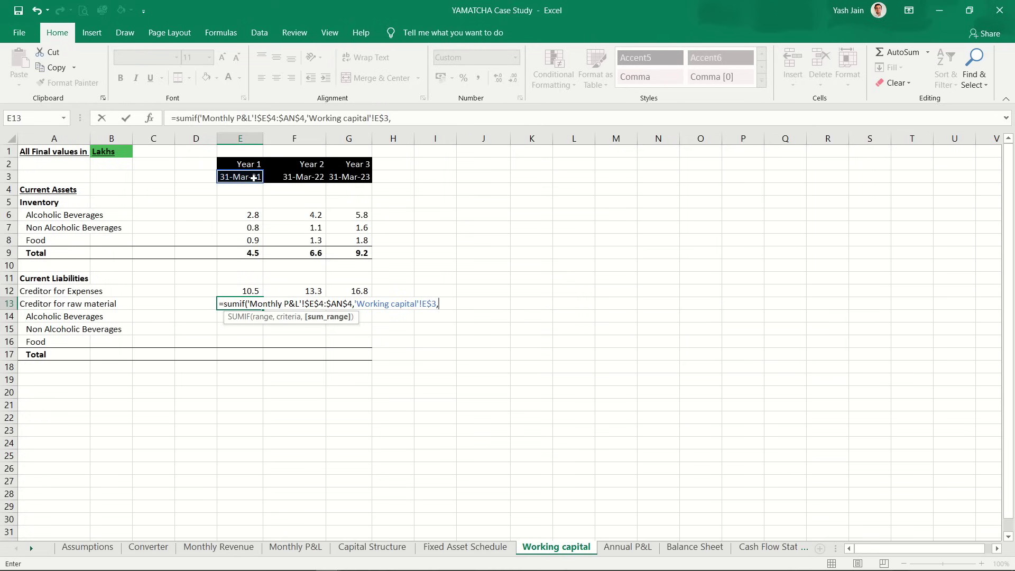
Step: Add sum range 'Monthly P&L'!$E$12:$AN$12, divided by 30 times creditor days Assumptions!$G$92
key(ctrl+Page_Up)
key(ctrl+Page_Up)
key(ctrl+Page_Up)
key(ctrl+Page_Up)
key(ctrl+Page_Up)
key(ctrl+Page_Up)
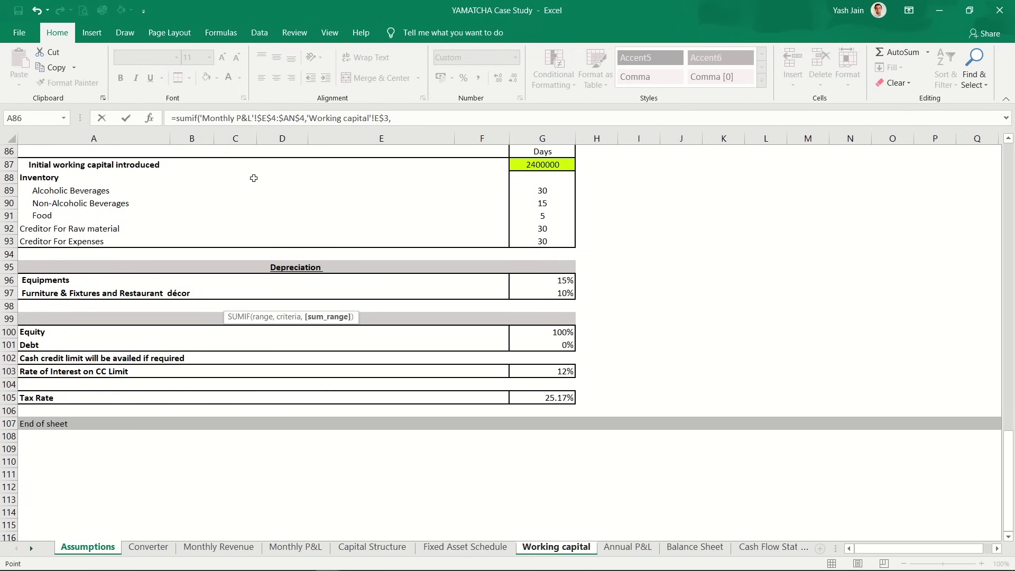
key(ctrl+Page_Down)
key(ctrl+Page_Down)
key(ctrl+Page_Down)
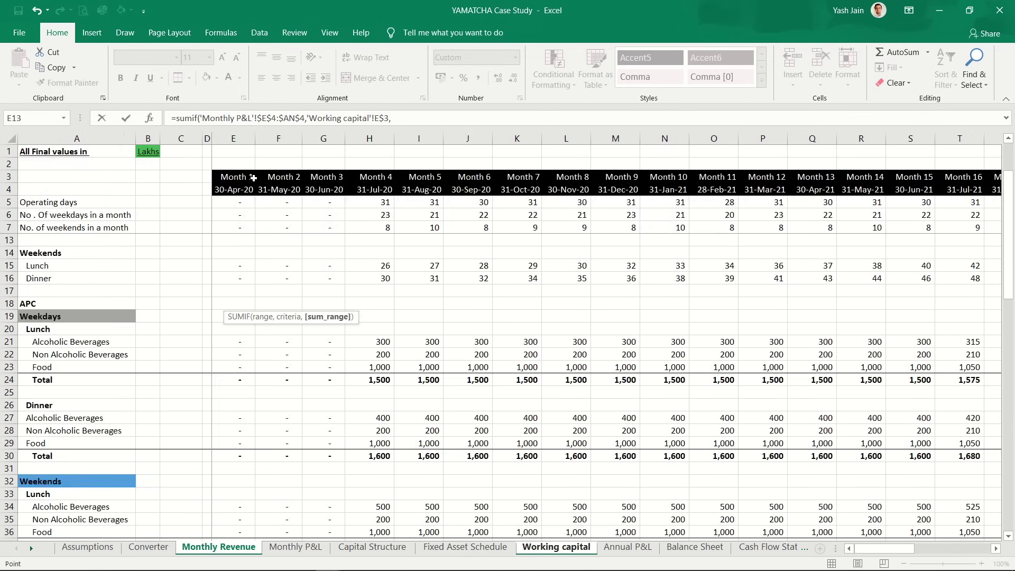
key(ctrl+Page_Down)
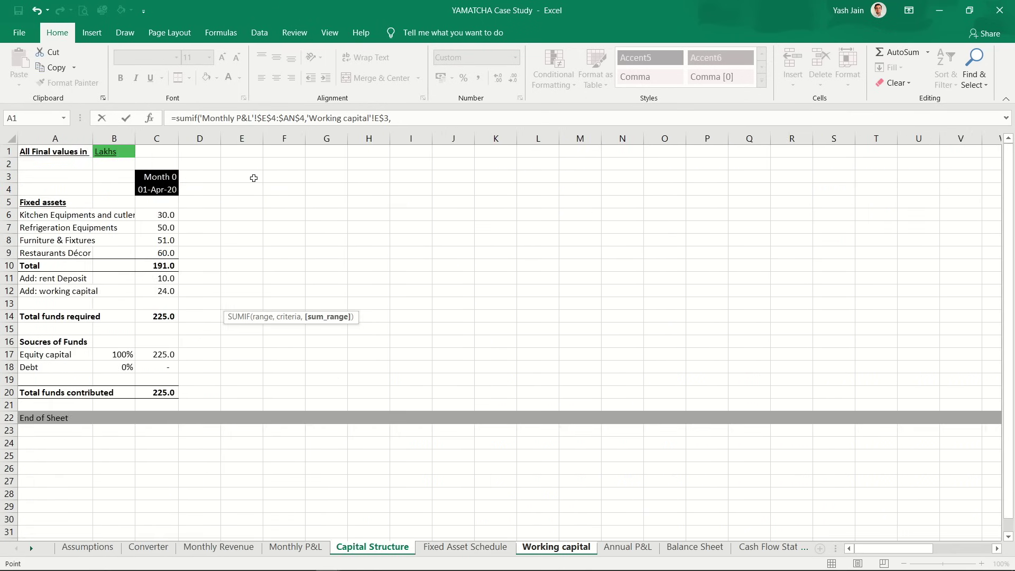
key(ctrl+Page_Up)
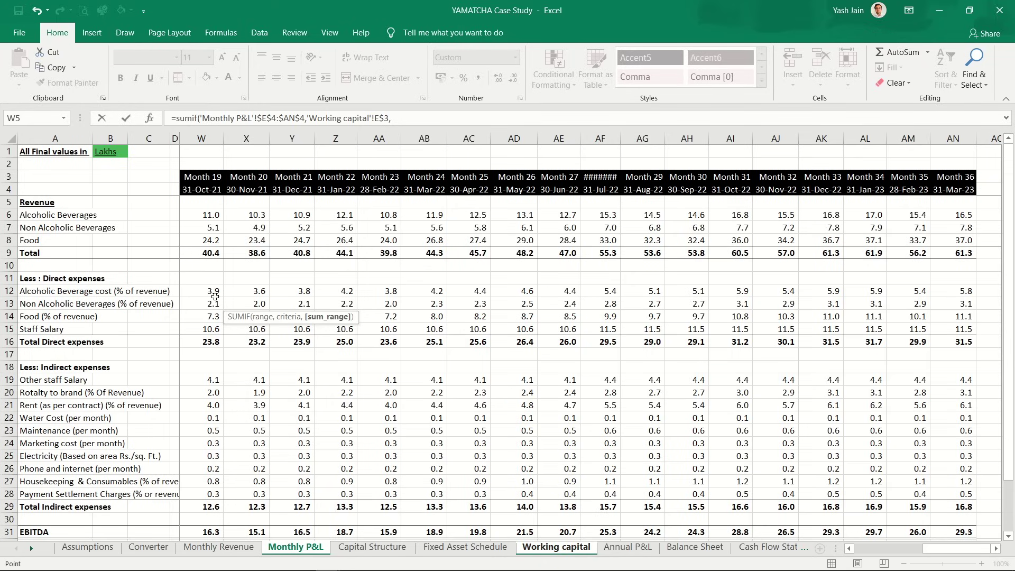
key(Down)
key(Down)
key(Down)
key(Down)
key(Down)
key(Down)
key(Down)
key(Left)
key(Left)
key(Left)
key(Left)
key(Left)
key(Left)
key(Left)
key(Left)
key(Left)
key(Left)
key(Left)
key(Left)
key(Left)
key(Left)
key(Left)
key(Left)
key(Left)
key(Left)
key(Left)
key(Left)
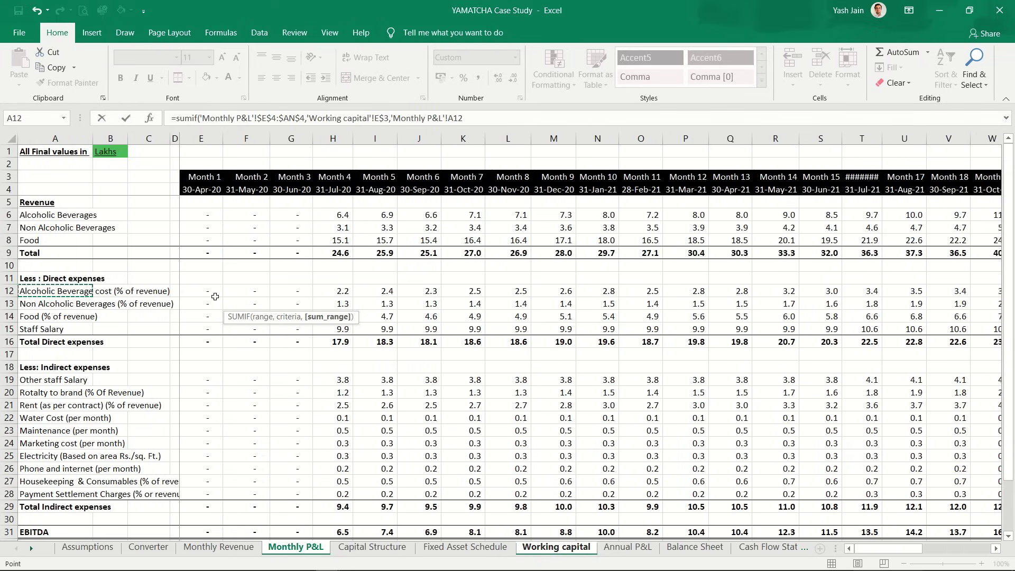
key(Right)
key(Right)
key(Right)
key(Right)
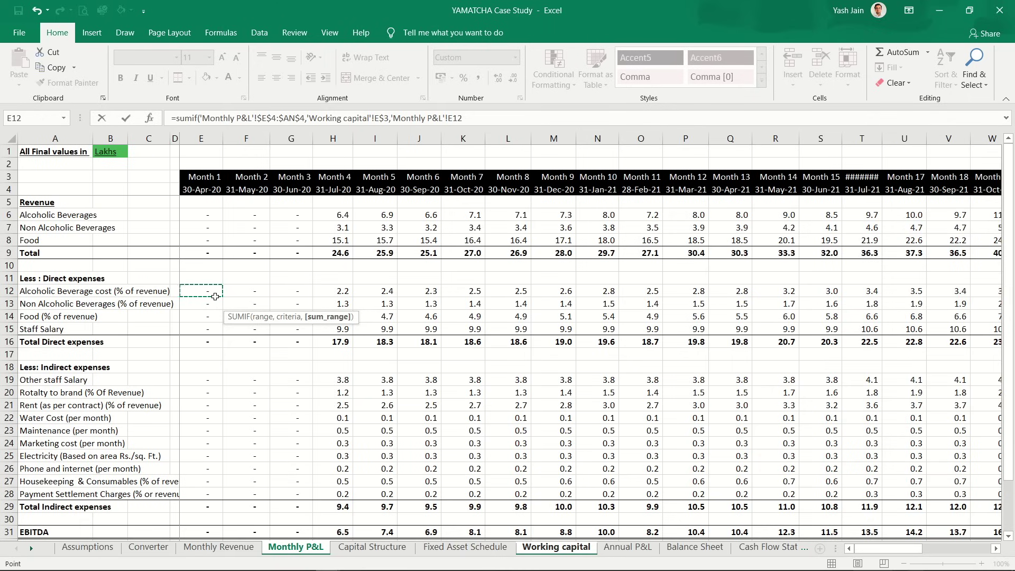
key(ctrl+shift+Right)
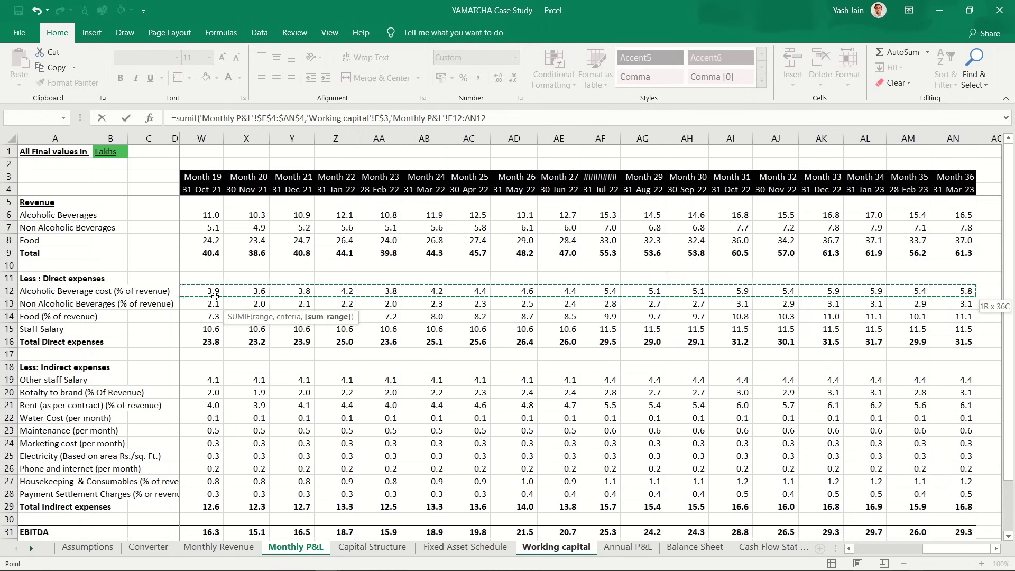
key(F4)
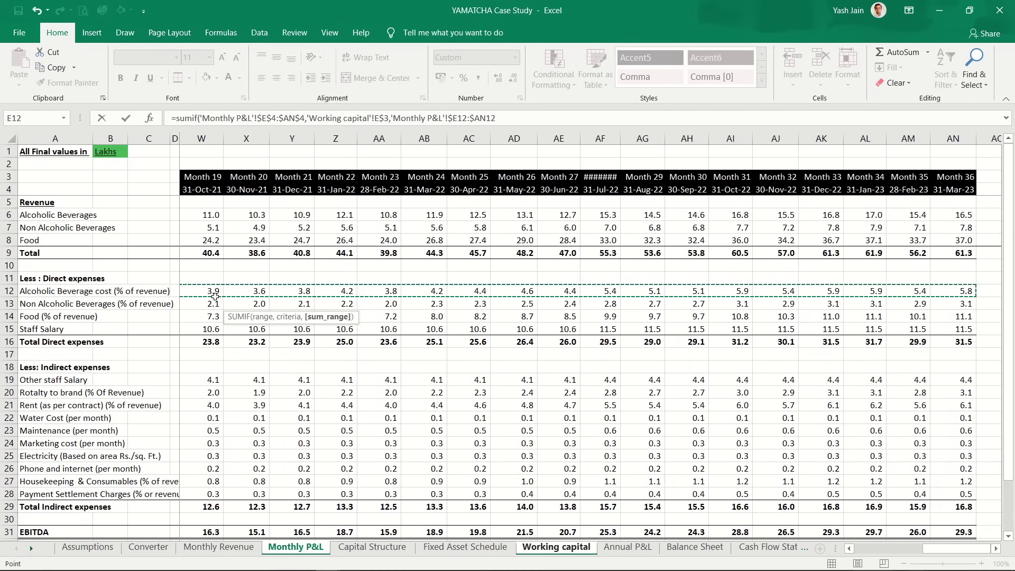
text()/30)
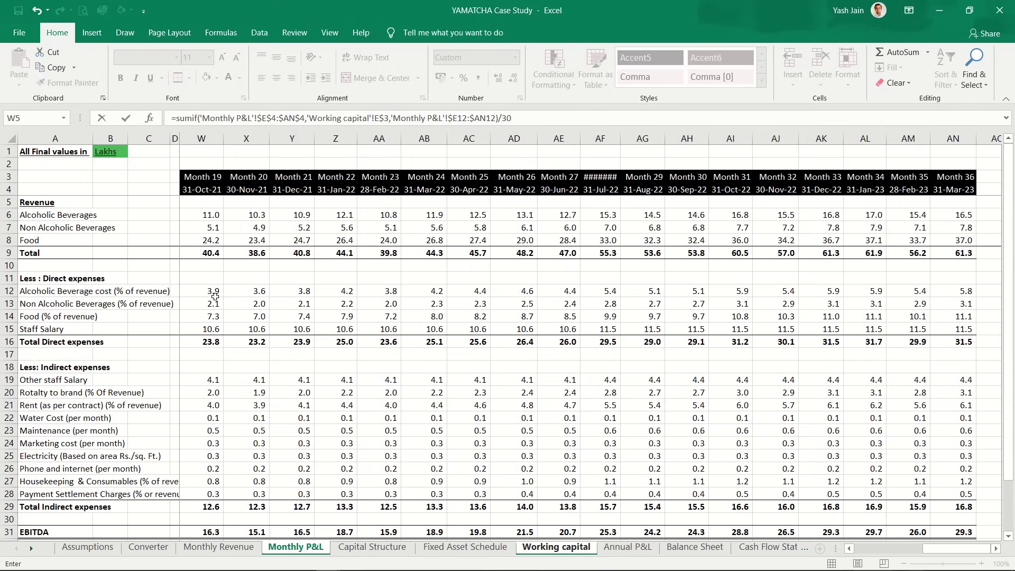
key(ctrl+Page_Up)
key(ctrl+Page_Up)
key(ctrl+Page_Up)
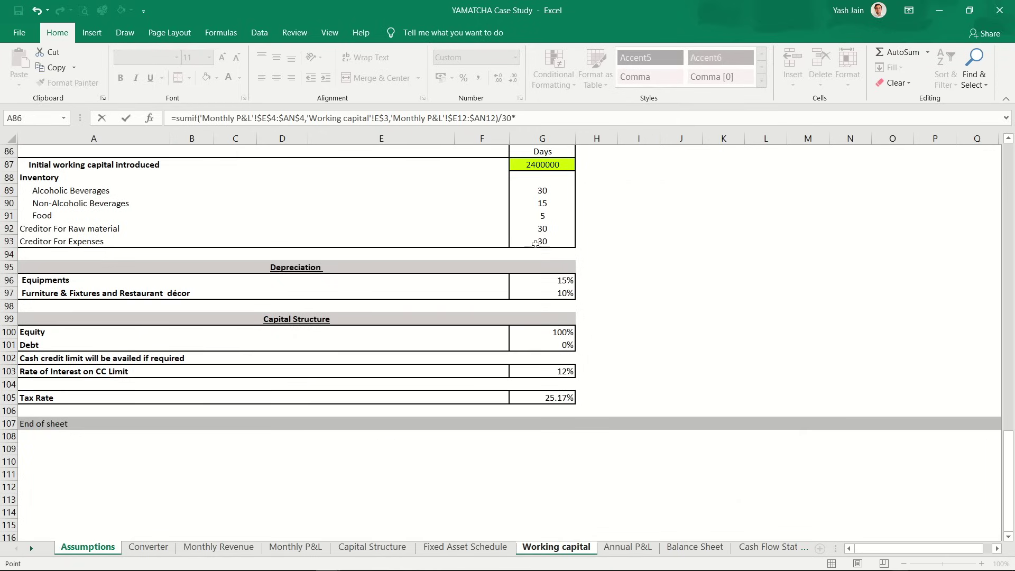
click(544, 192)
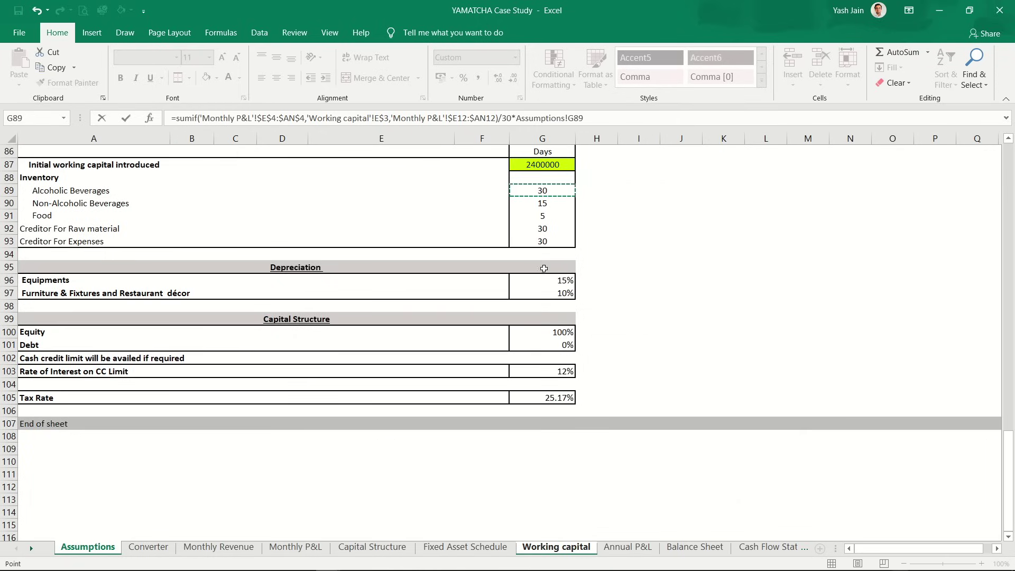
click(551, 228)
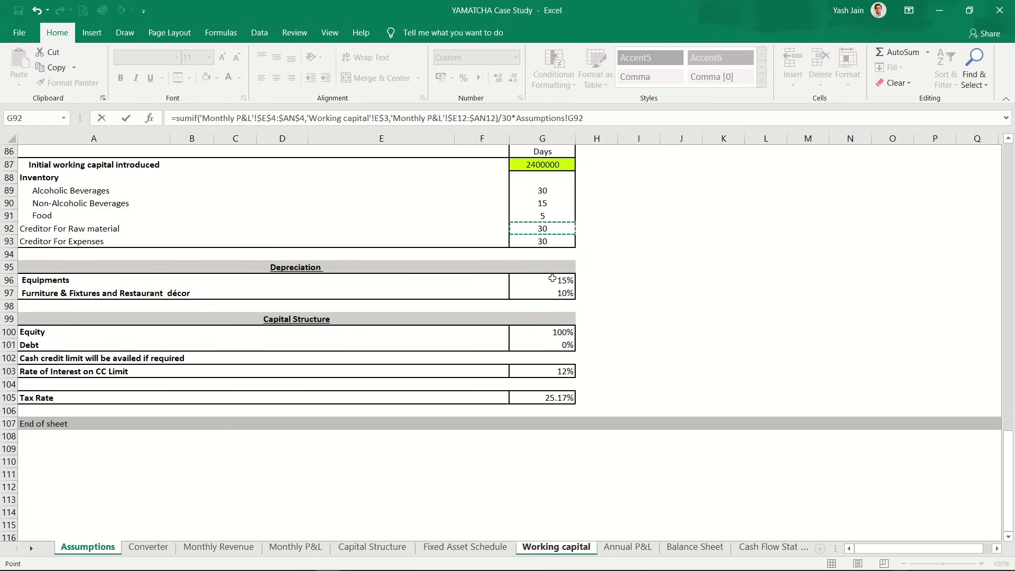
key(F4)
Step: Move the creditor formula to E14 and fill it across all product rows for Years 1–3
key(Return)
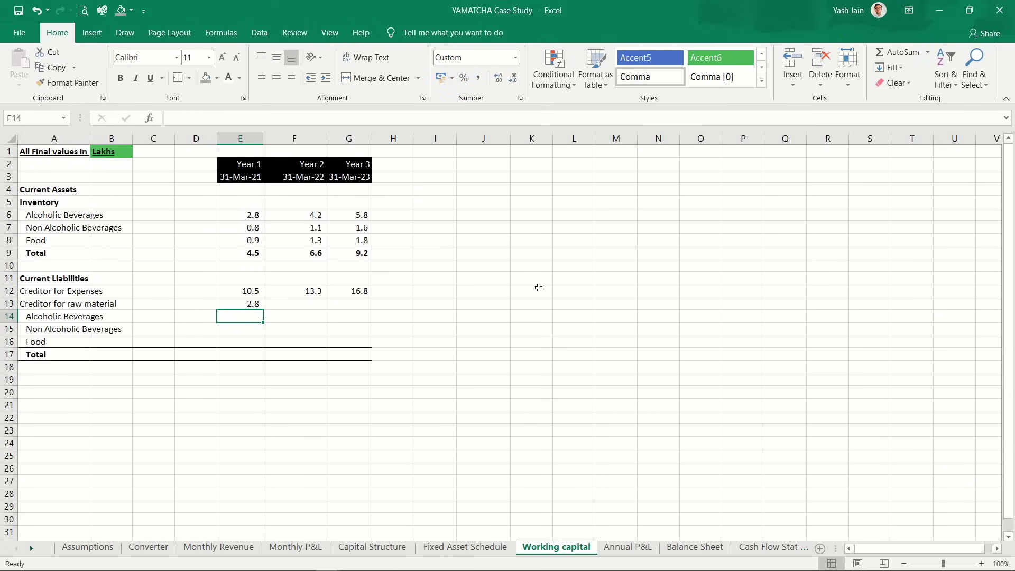
key(Up)
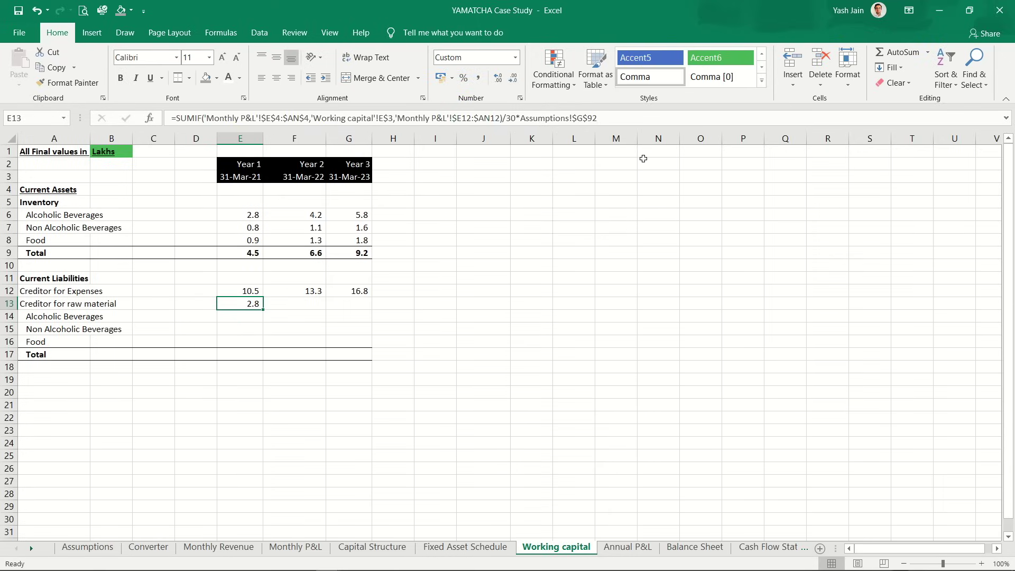
key(ctrl+x)
key(Down)
key(ctrl+v)
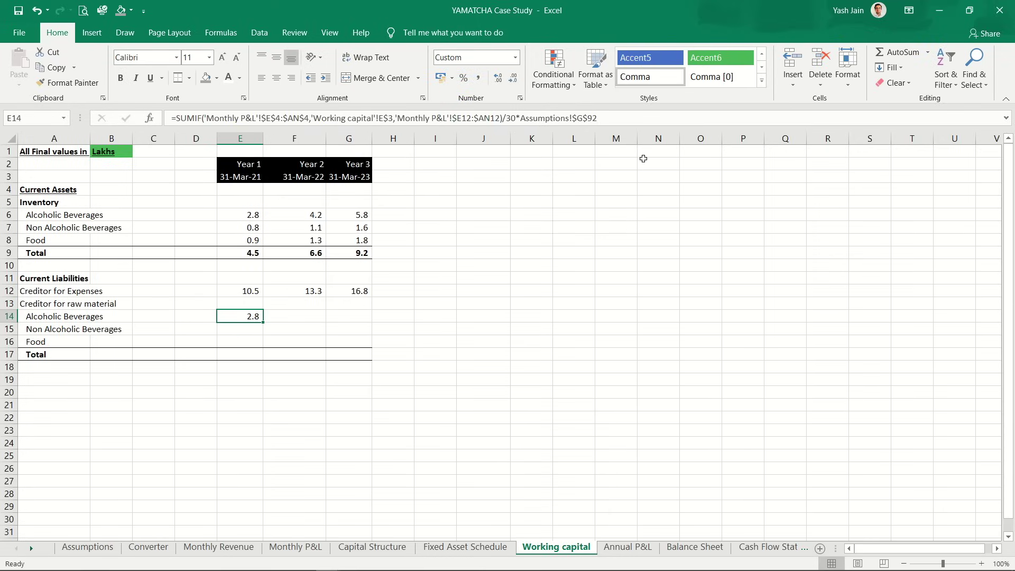
key(shift+Right)
key(shift+Right)
key(shift+Left)
key(shift+Left)
key(ctrl+c)
key(shift+Right)
key(shift+Right)
key(shift+Down)
key(shift+Down)
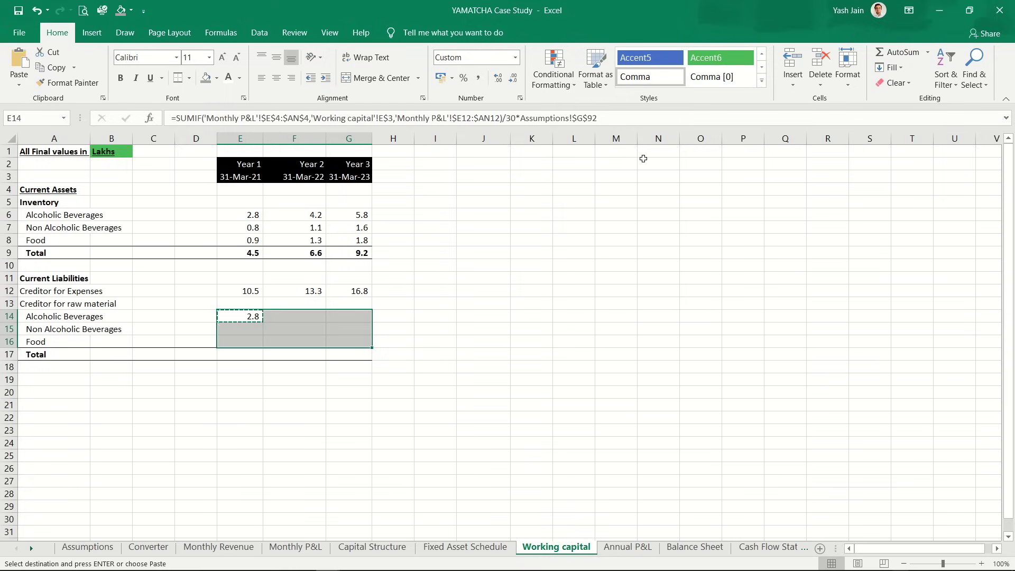
key(ctrl+v)
Step: Enter =SUM(E12:E16) in E17 for the Year 1 current liabilities total of 20.4
key(Down)
key(Down)
key(Down)
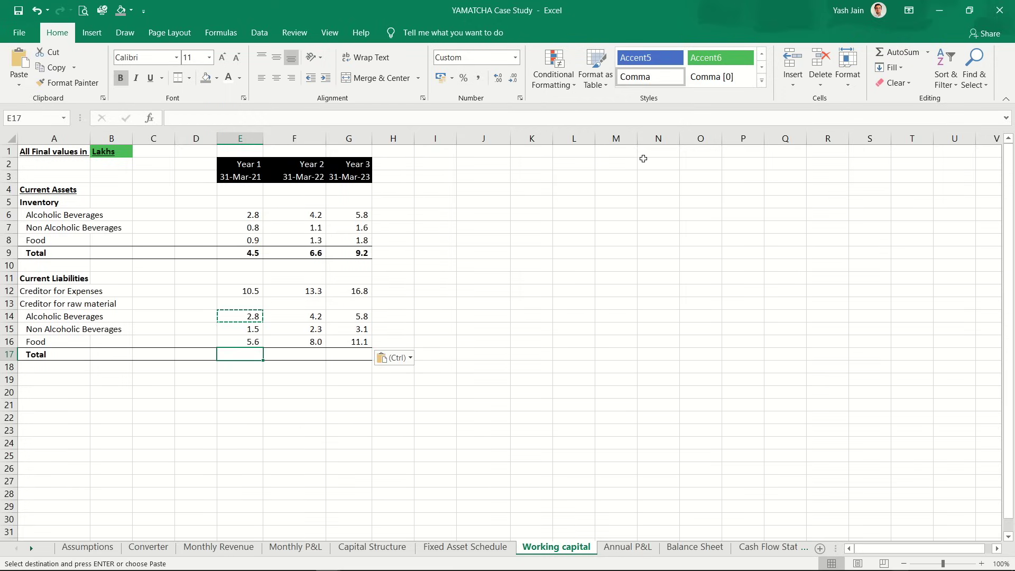
key(Up)
key(Up)
key(Up)
key(Down)
key(Down)
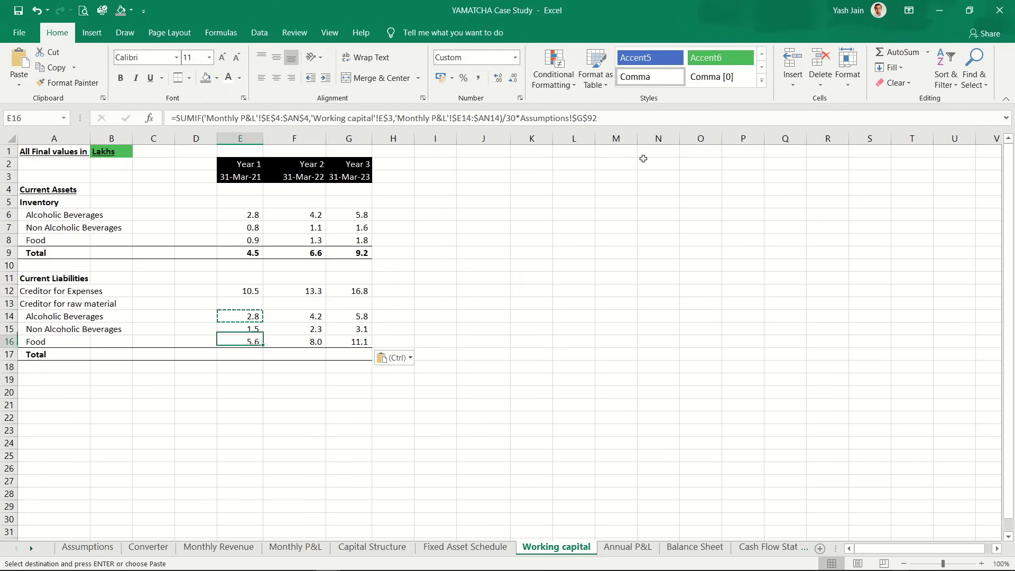
key(Down)
key(Left)
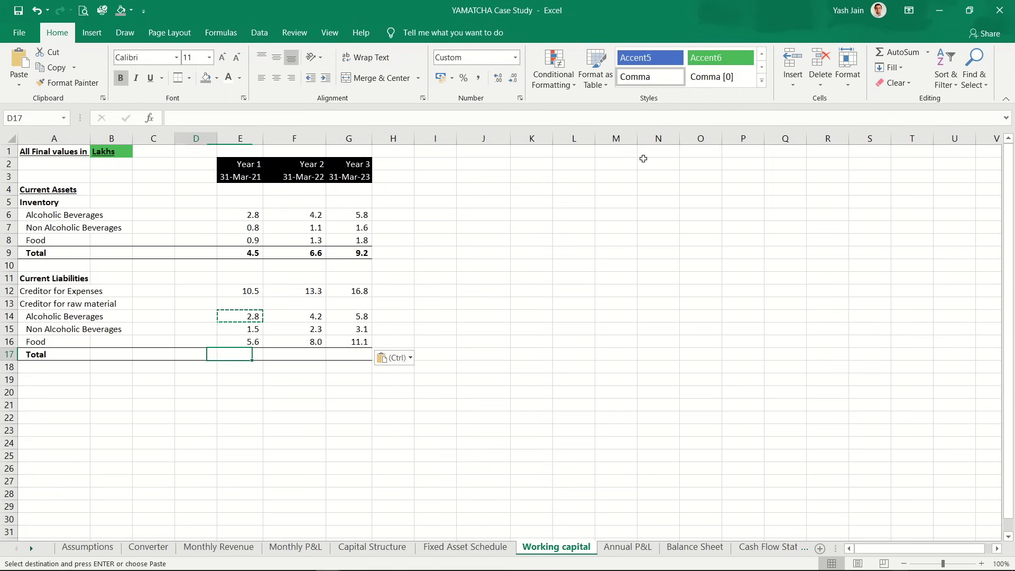
key(Right)
key(Escape)
text(=)
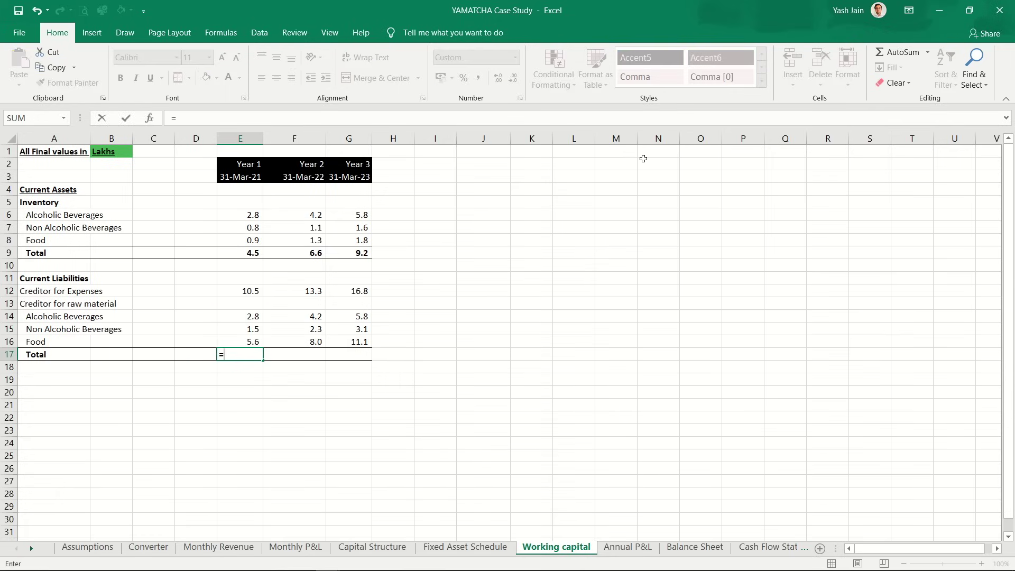
text(sum()
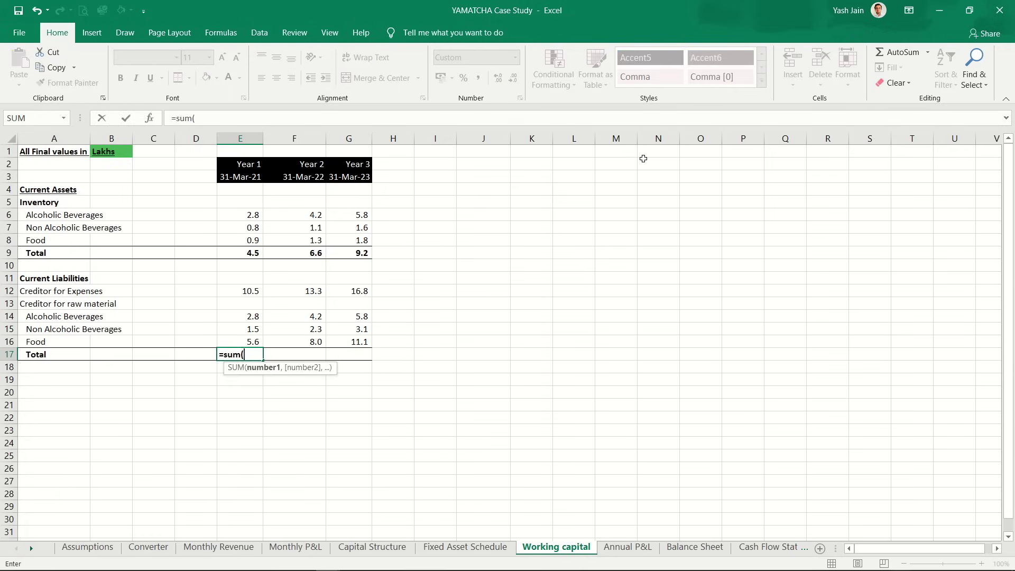
key(Up)
key(Up)
key(Up)
key(Up)
key(Up)
key(shift+Down)
key(shift+Down)
key(shift+Down)
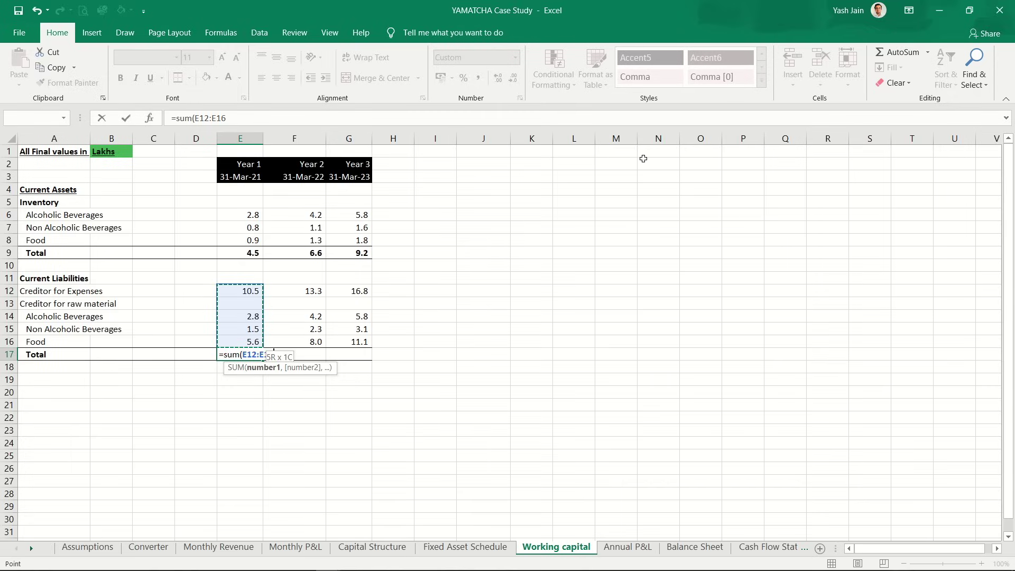
key(shift+Down)
text())
key(ctrl+Return)
Step: Copy the total into F17:G17, giving 27.8 and 36.8
key(ctrl+c)
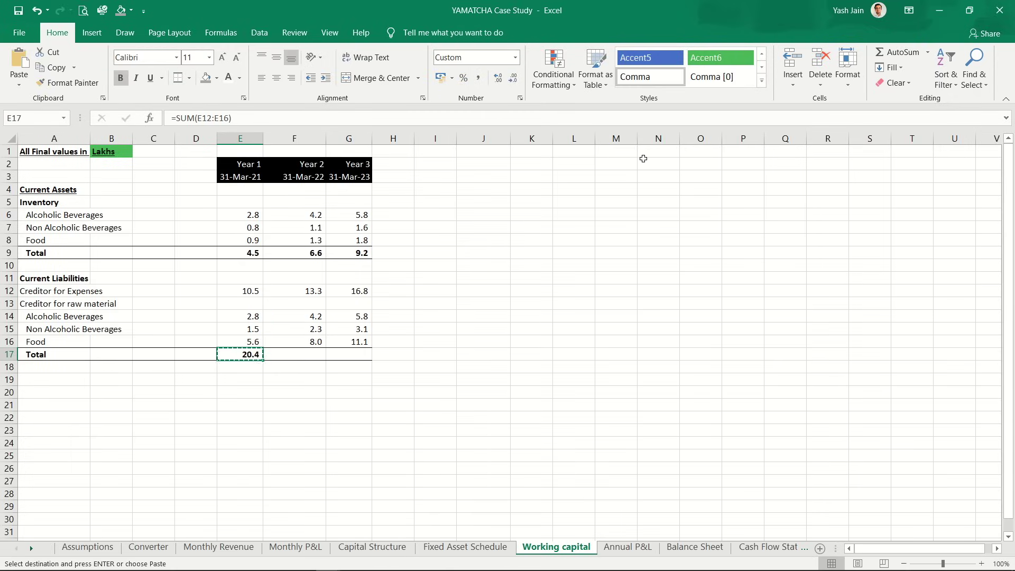
key(shift+Right)
key(shift+Right)
key(shift+Right)
key(shift+Left)
key(ctrl+v)
key(Left)
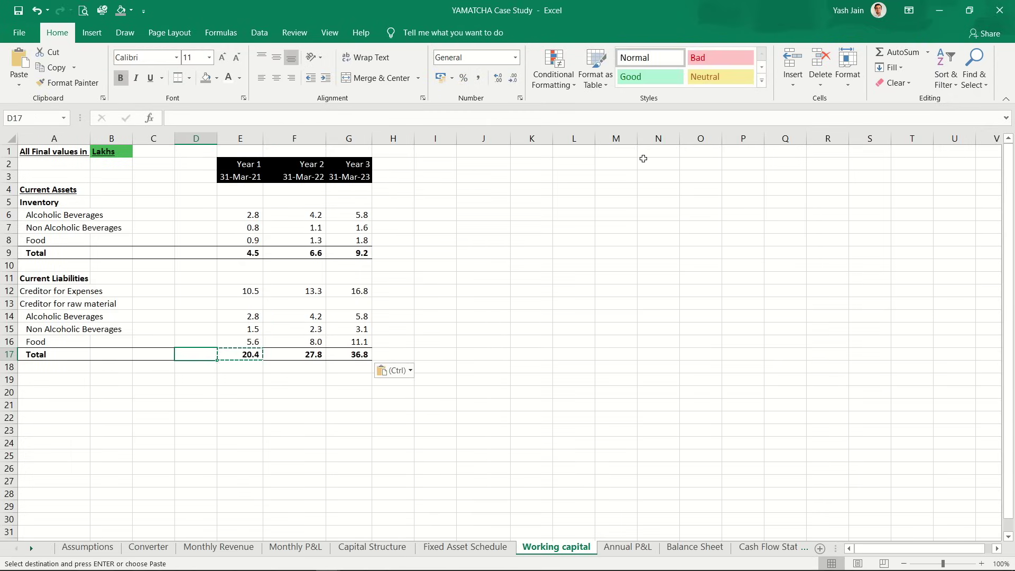
key(Left)
key(Left)
key(Left)
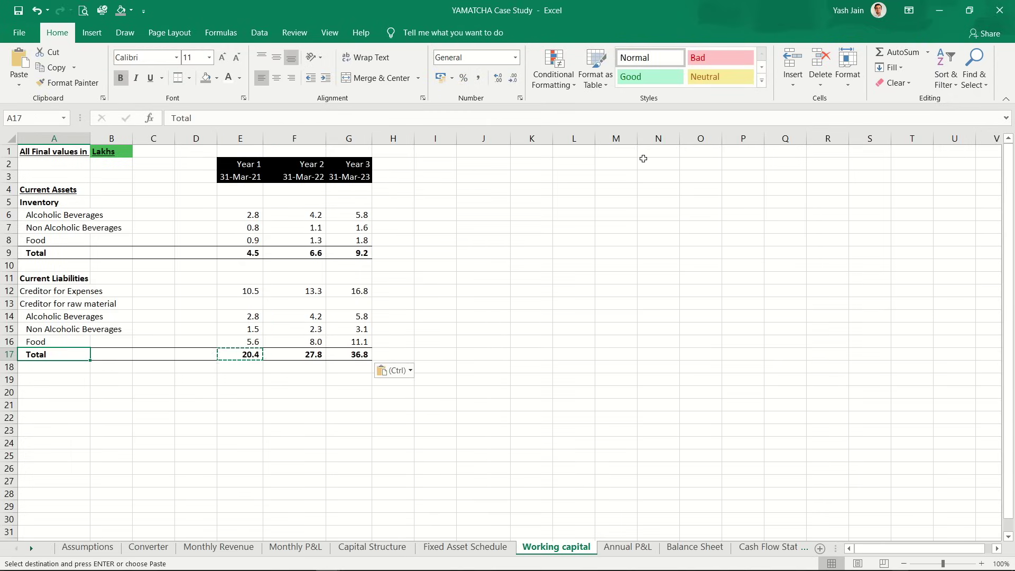
key(Down)
key(Down)
key(Down)
Step: Label A20 'Working capital', removing the stray space typo
text(W)
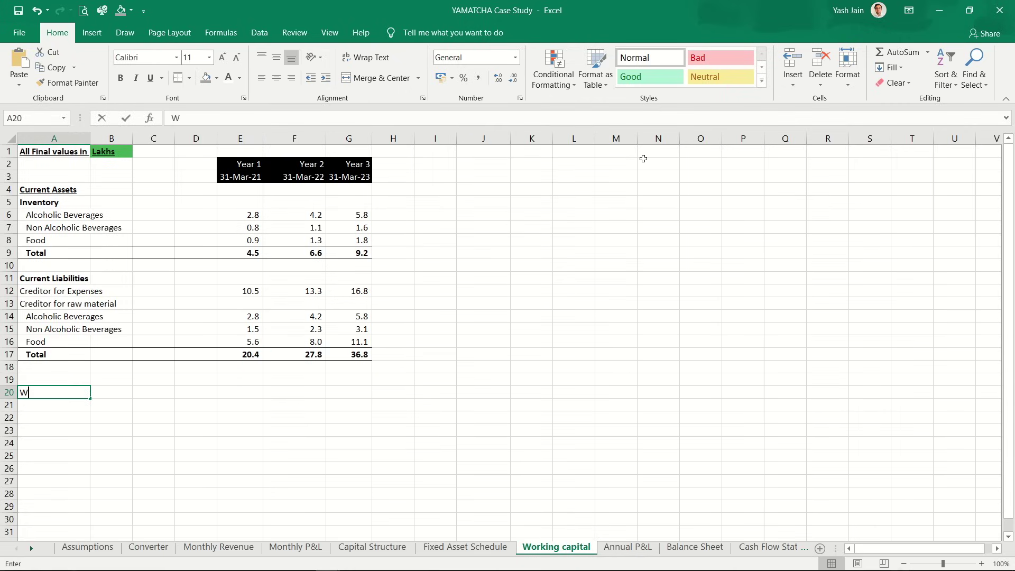
text(orkin g cap)
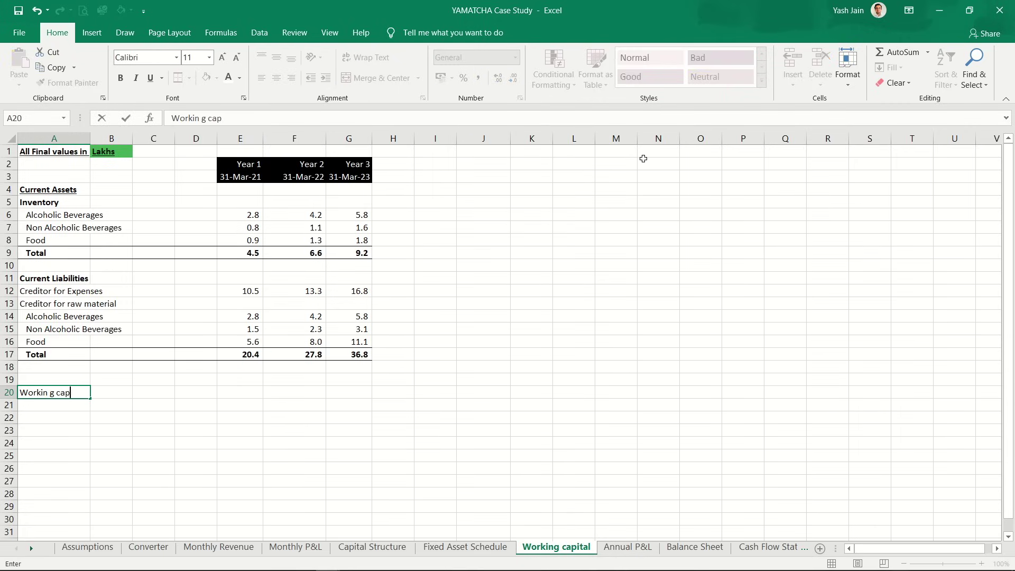
text(ital)
key(Return)
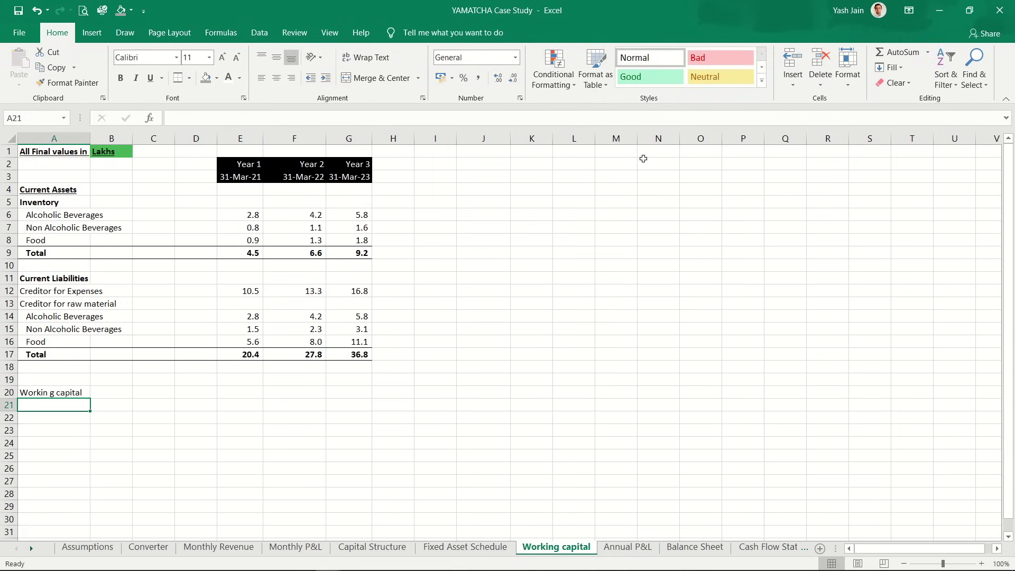
key(Up)
key(F2)
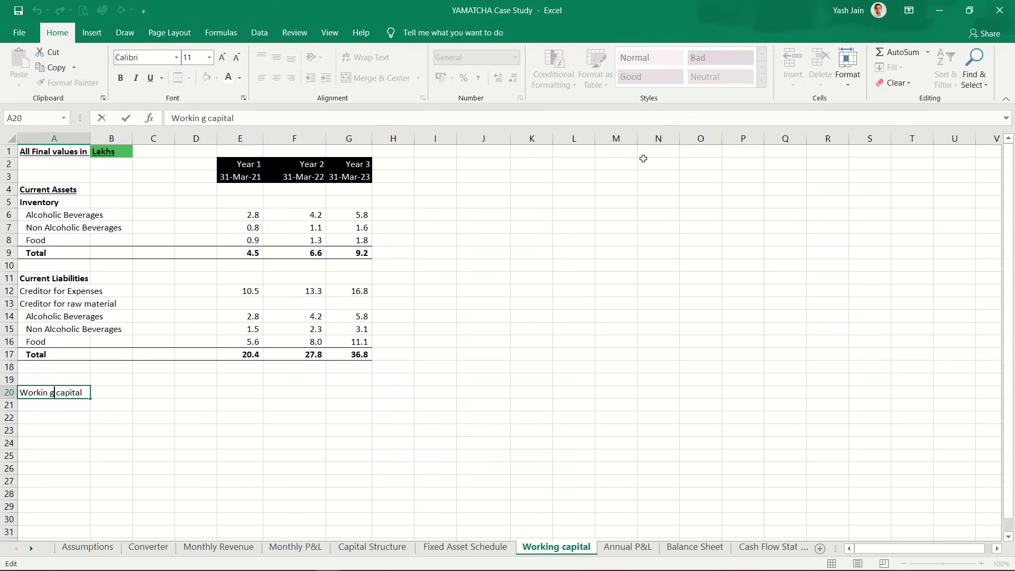
key(BackSpace)
key(Return)
key(Up)
key(Right)
key(Right)
key(Right)
key(Right)
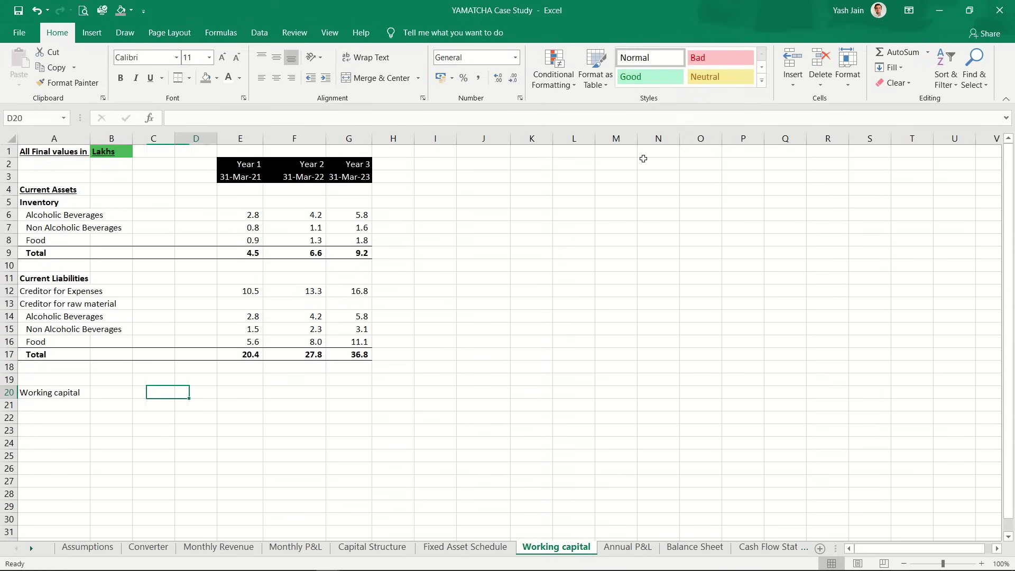
Step: Enter =E9-E17 in E20 and copy it to F20:G20, giving -15.9, -21.2, -27.6
text(=)
key(Up)
key(Up)
key(Up)
key(Up)
key(Up)
key(Up)
key(Up)
key(Up)
key(Up)
key(Up)
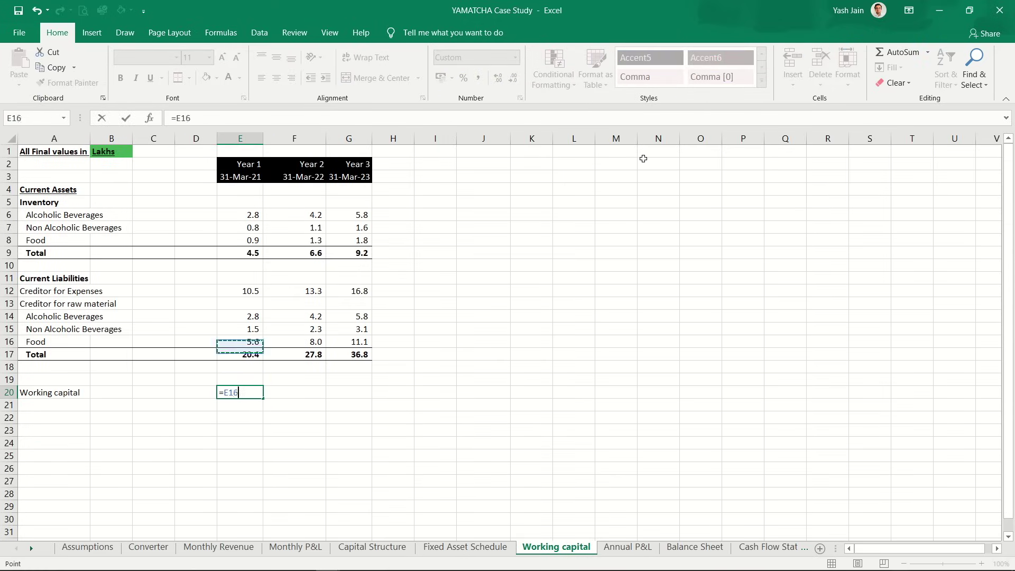
key(Up)
text(-)
key(Up)
key(Up)
key(Up)
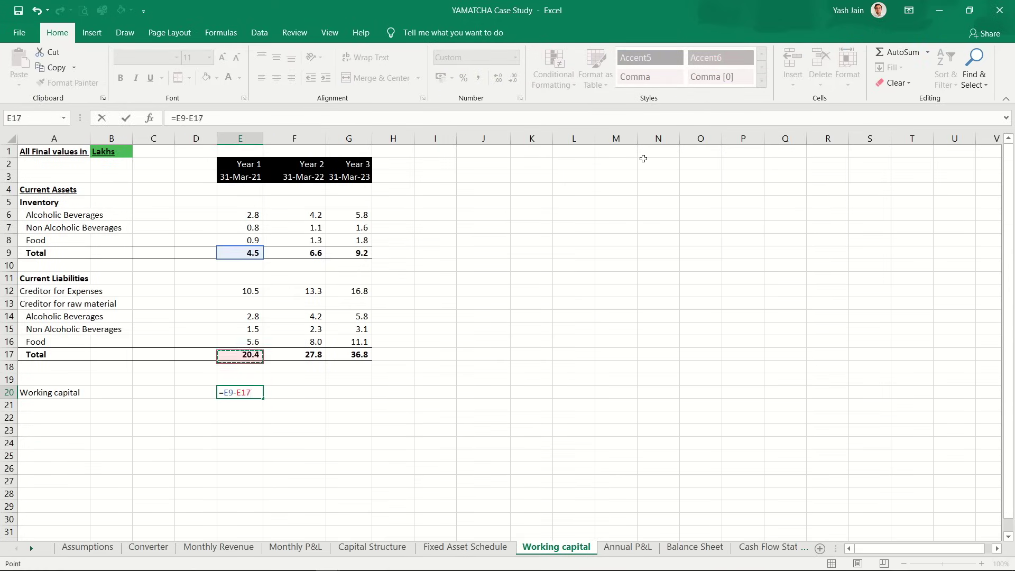
key(Return)
key(Up)
key(ctrl+c)
key(shift+Right)
key(shift+Right)
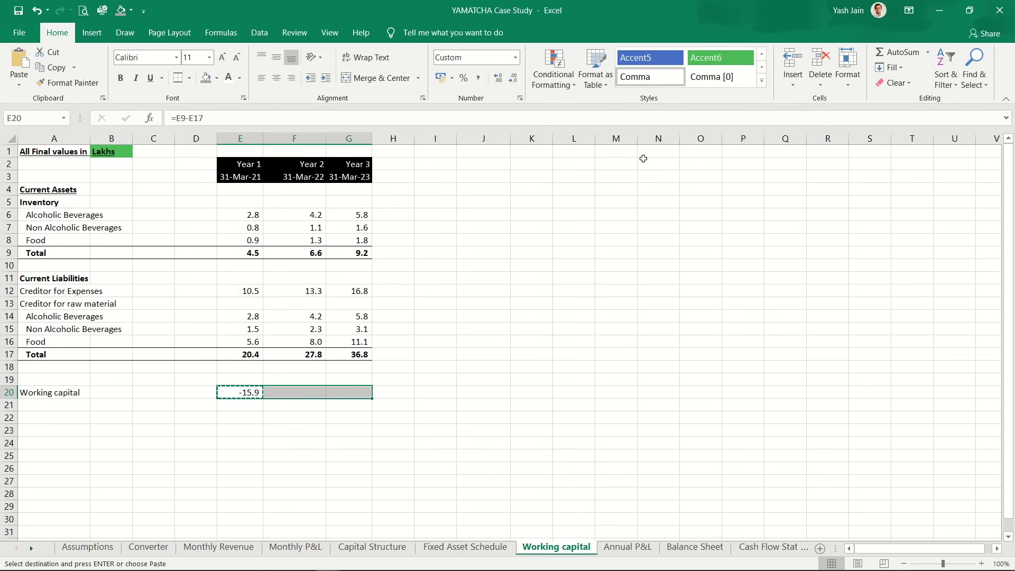
key(ctrl+v)
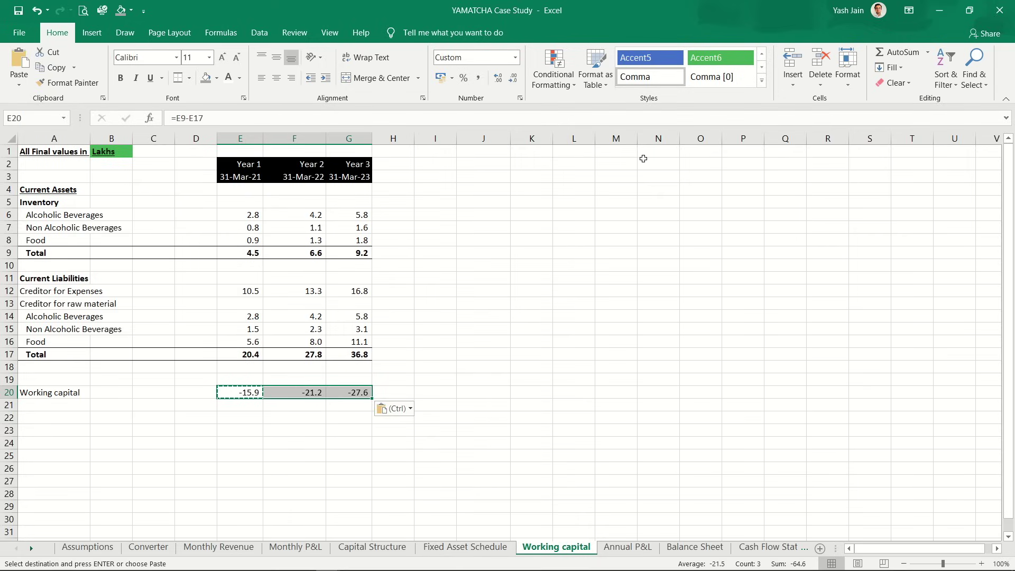
key(Left)
key(Left)
key(Left)
key(Left)
key(Right)
key(Right)
key(Right)
key(Right)
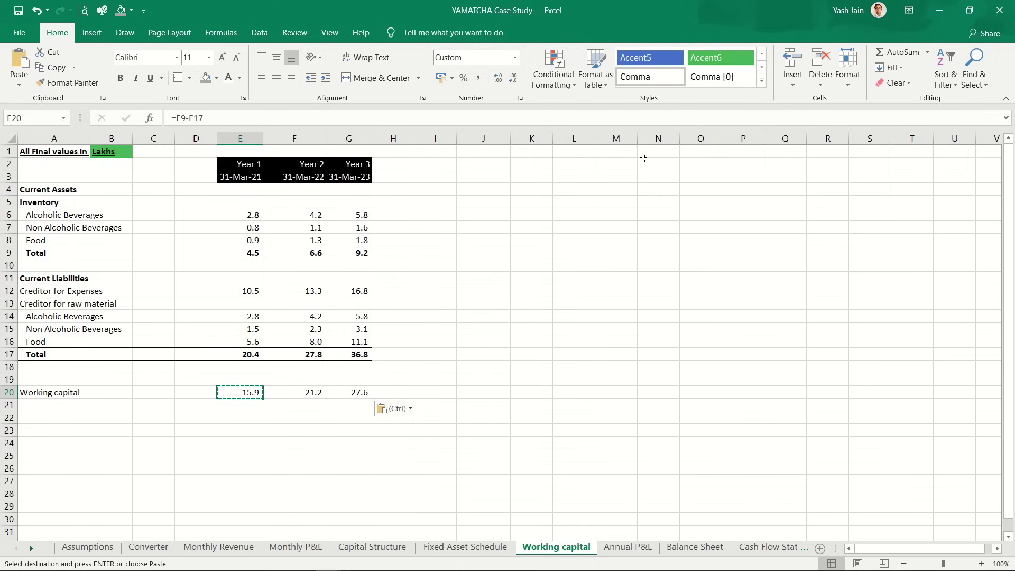
key(Left)
key(Left)
key(Left)
key(Left)
Step: Label A21 'Changes in working capital'
key(Down)
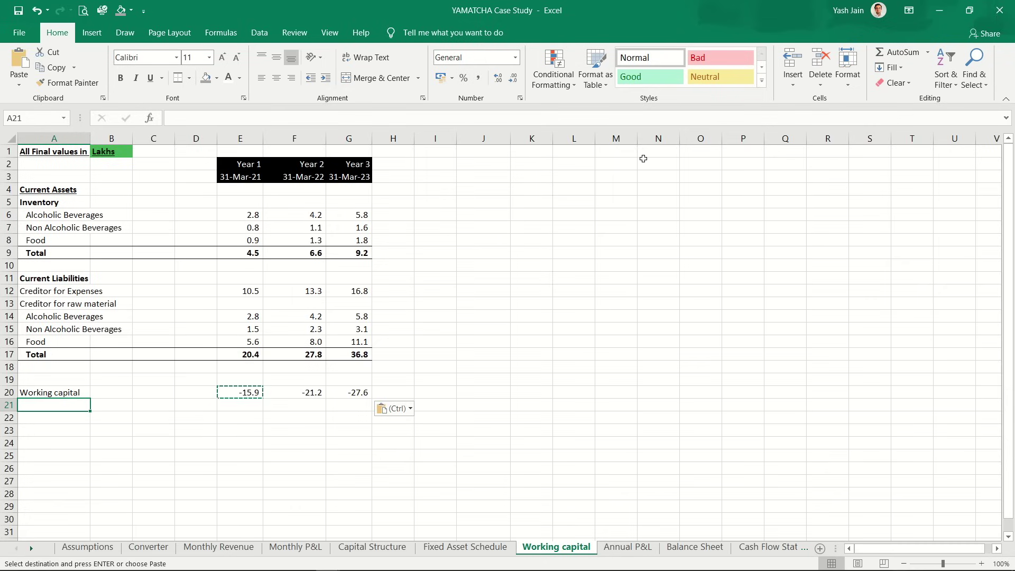
text(Changes)
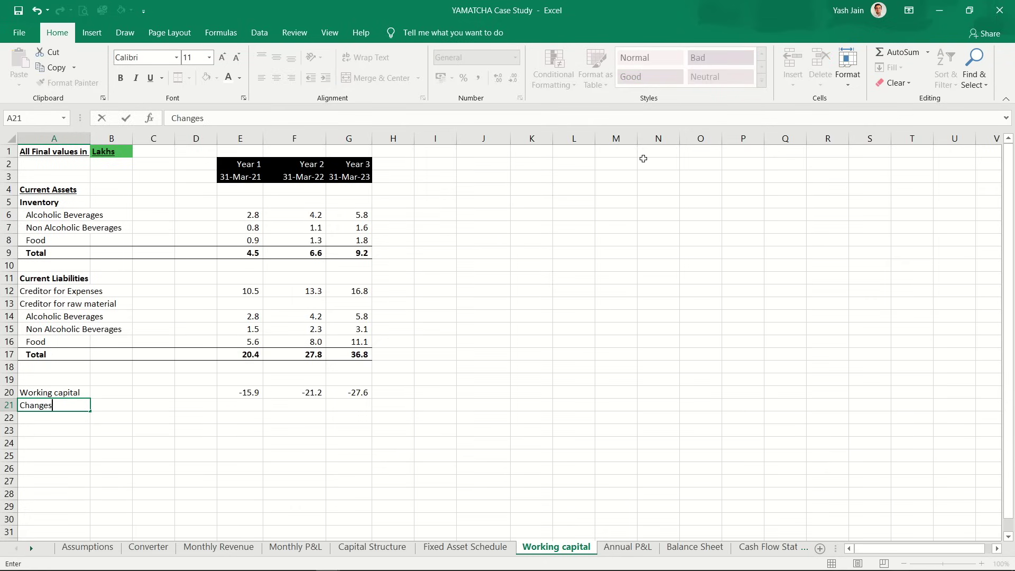
text( in working capital)
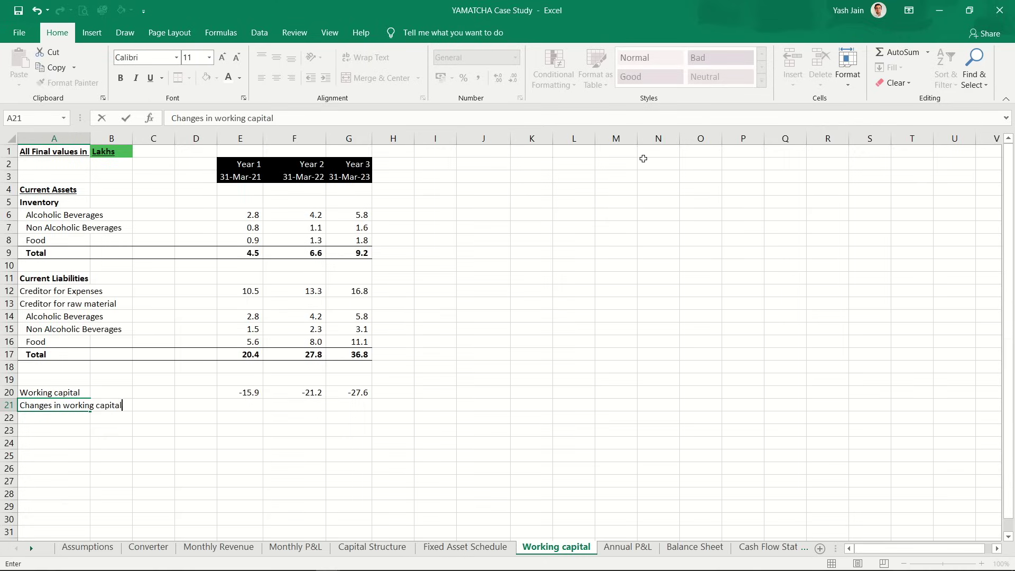
key(ctrl+Return)
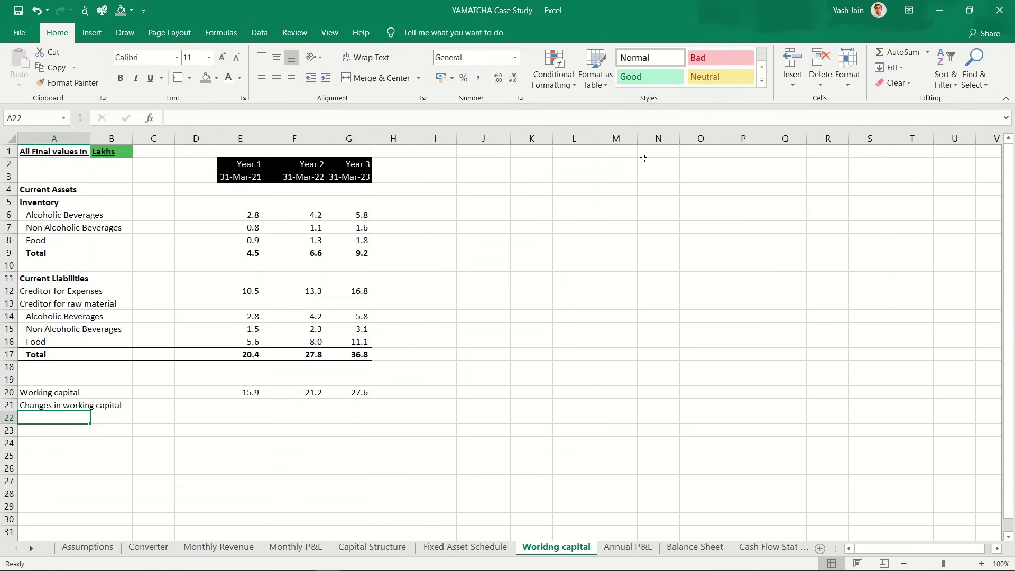
key(Right)
key(Right)
key(Right)
key(Right)
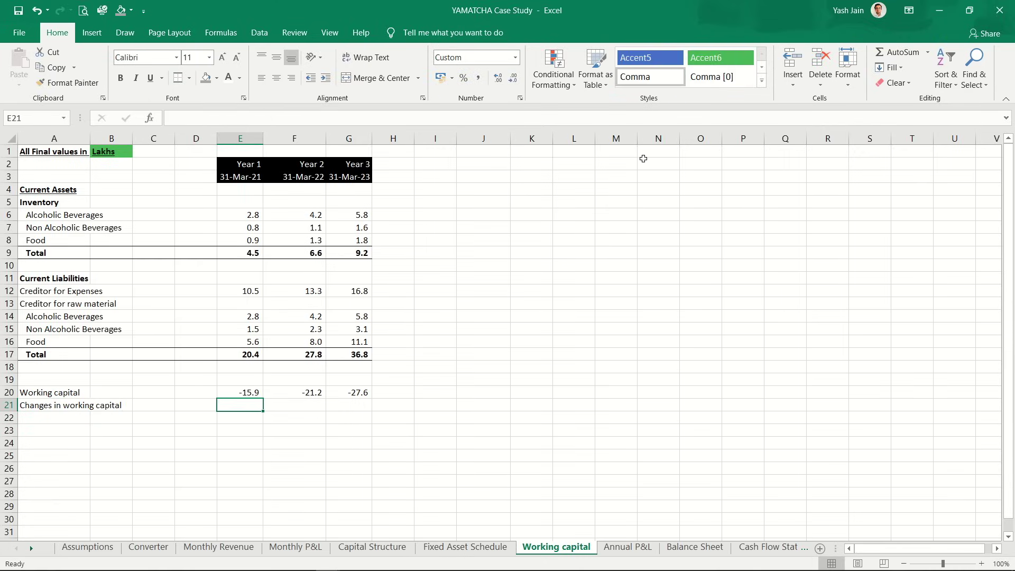
Step: Enter =-(E20-D20) in E21, showing 15.9
text(=)
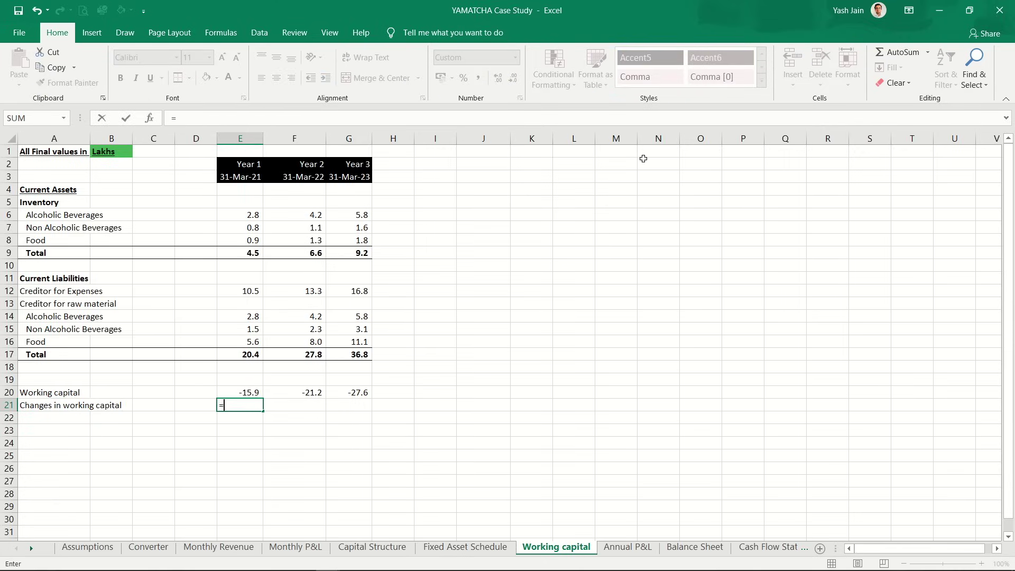
text(-()
key(Up)
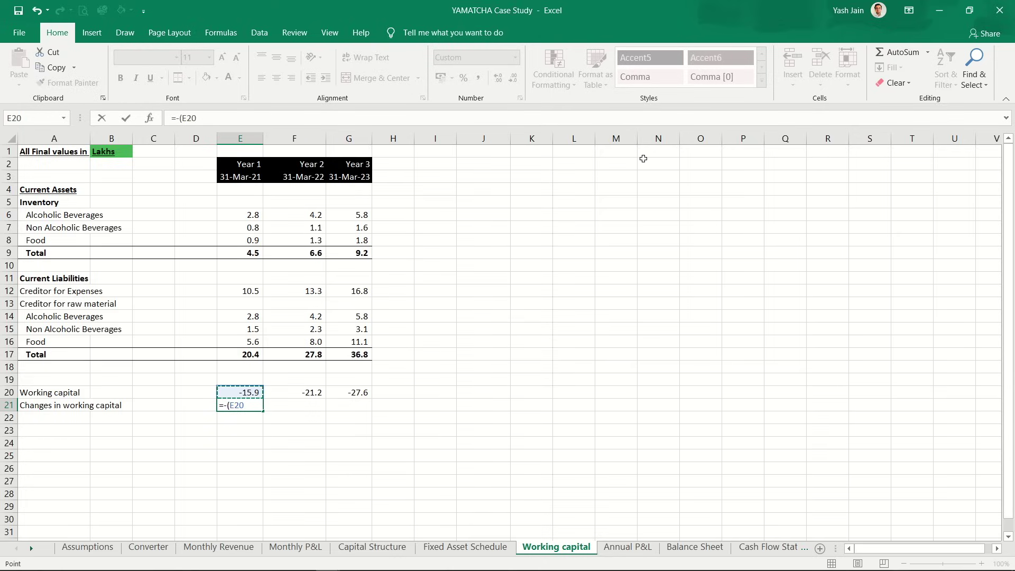
text(-)
key(Right)
key(Up)
key(Left)
key(Left)
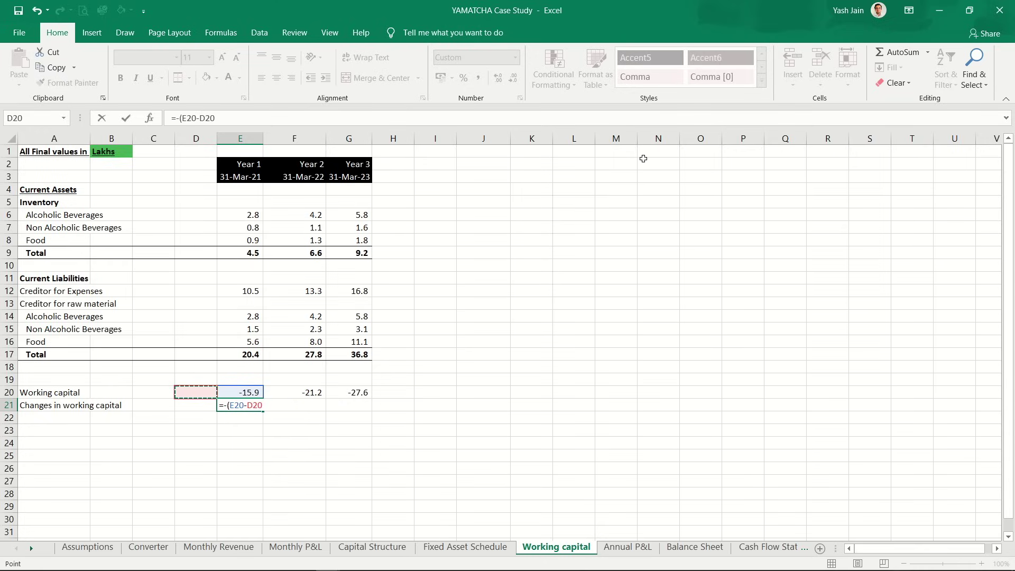
text())
key(Return)
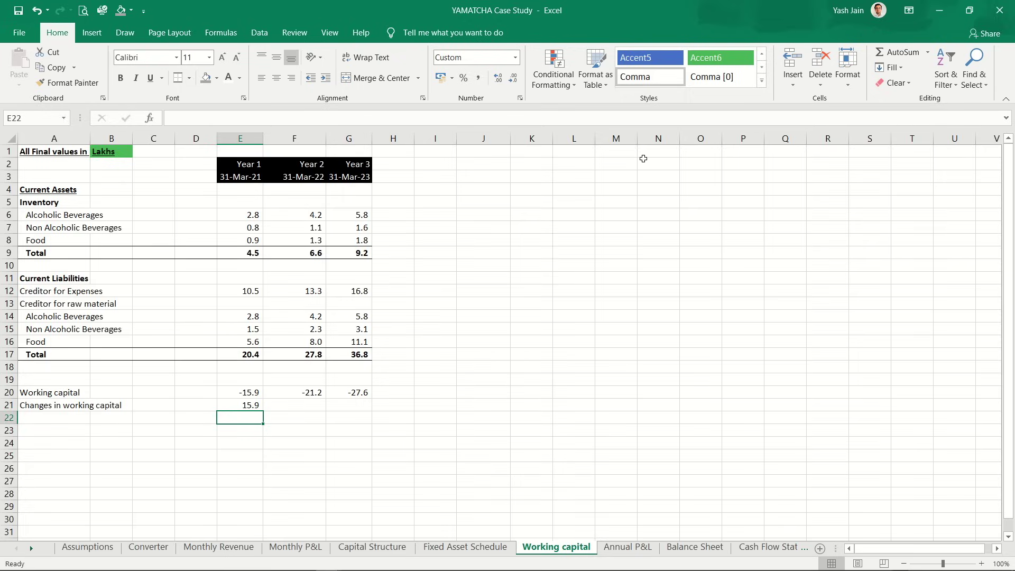
key(Up)
key(Up)
key(Up)
key(Up)
key(Up)
key(Up)
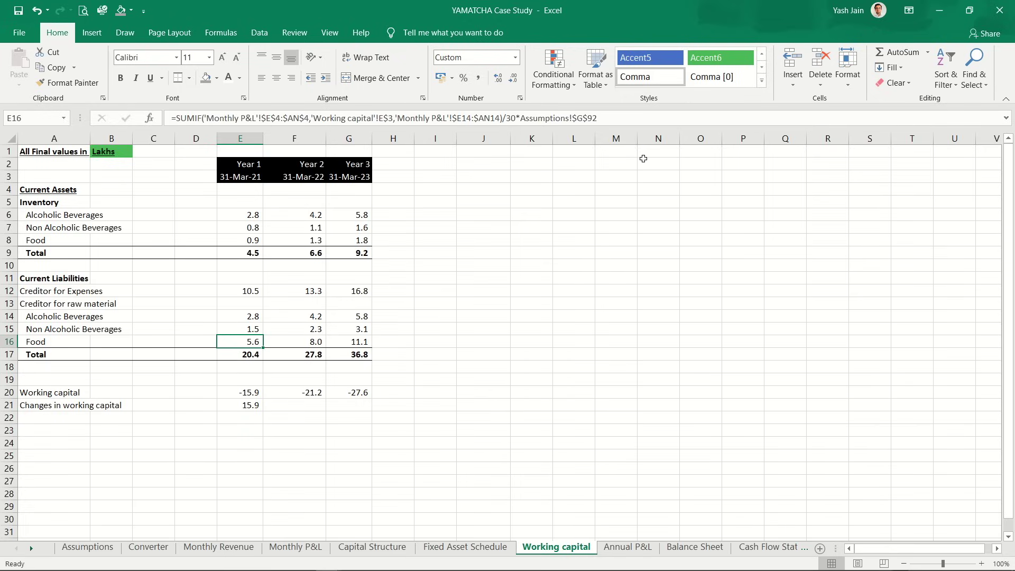
Step: Check the inventory and liabilities total formulas, then undo to restore F21:G21 at 5.3 and 6.4
click(259, 254)
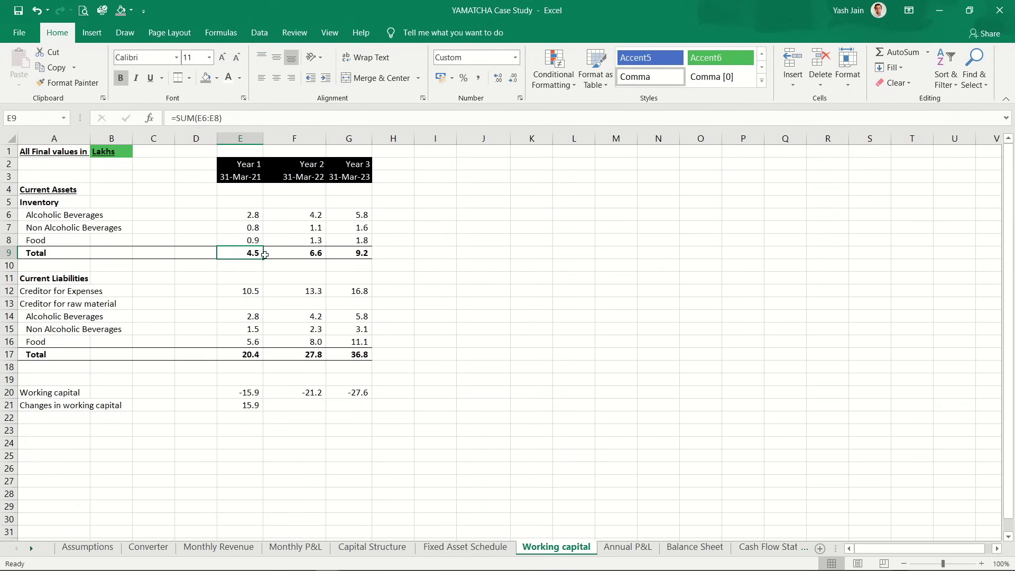
click(246, 355)
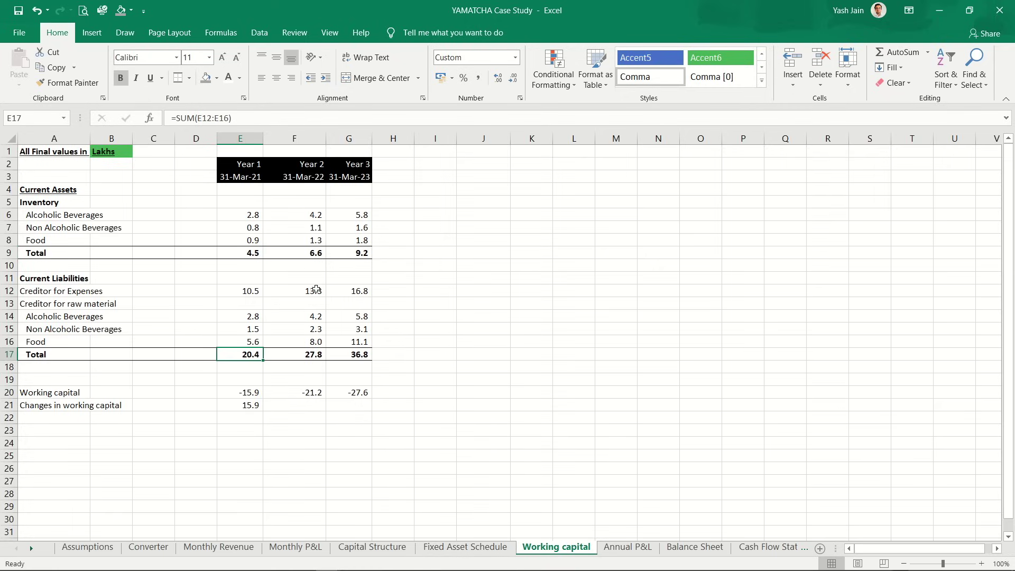
click(319, 353)
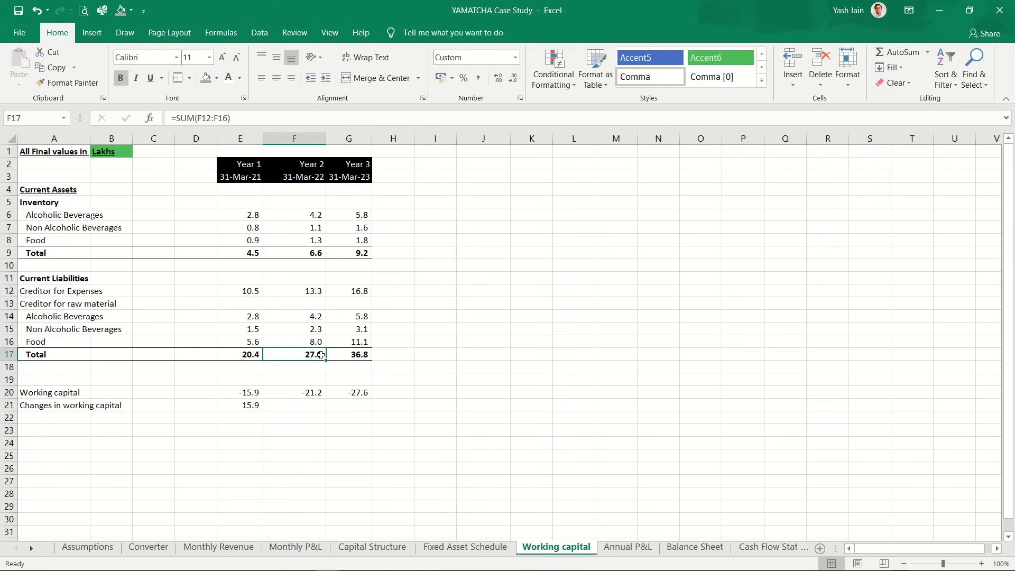
click(316, 253)
click(316, 356)
drag(251, 356, 296, 355)
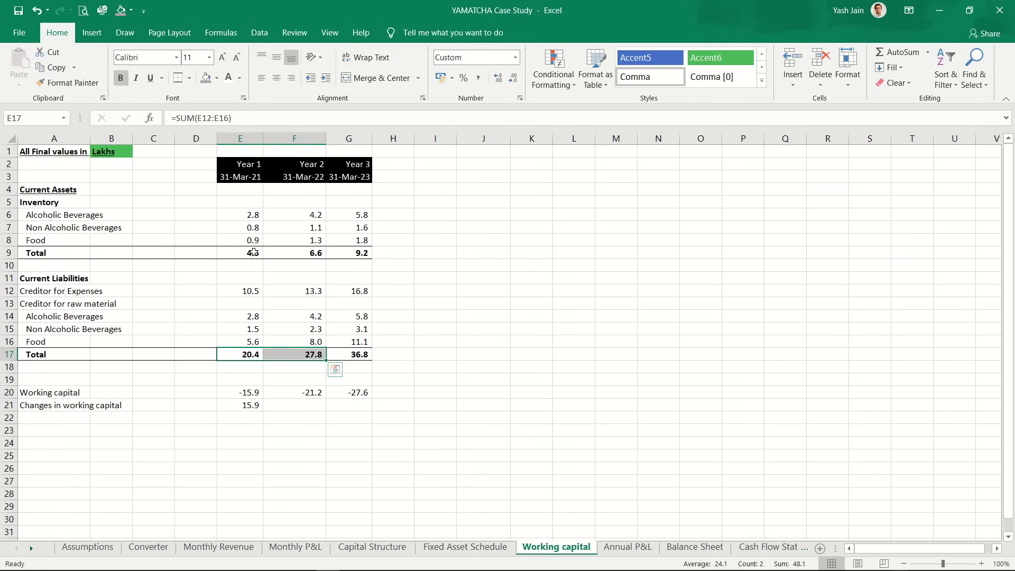
drag(257, 253, 300, 251)
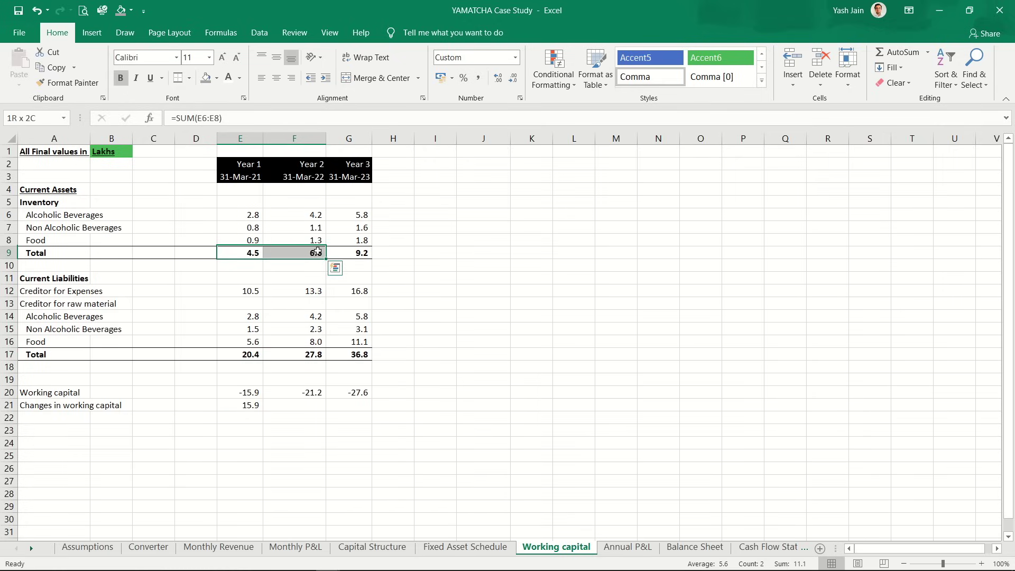
drag(253, 357, 314, 356)
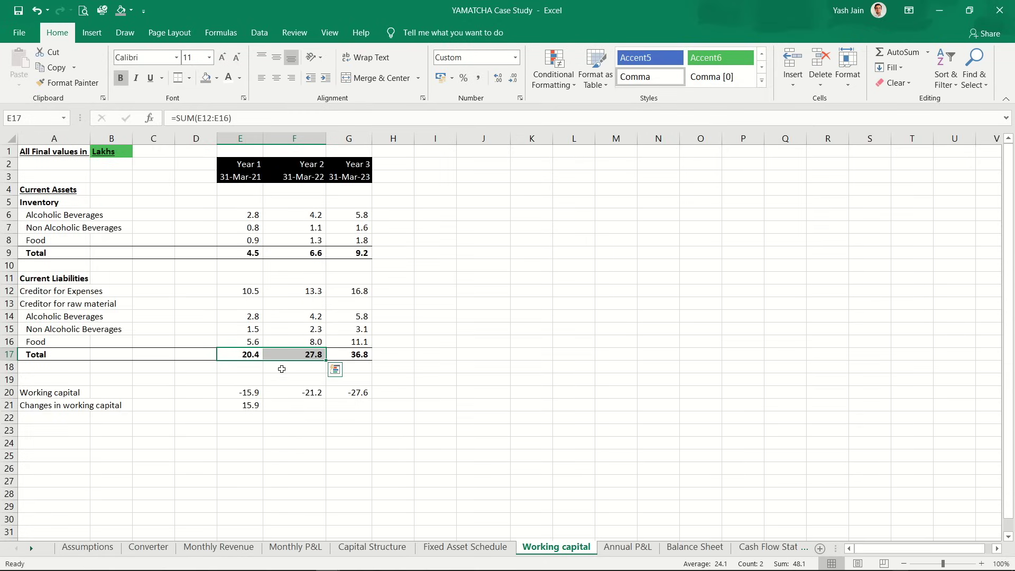
key(ctrl+z)
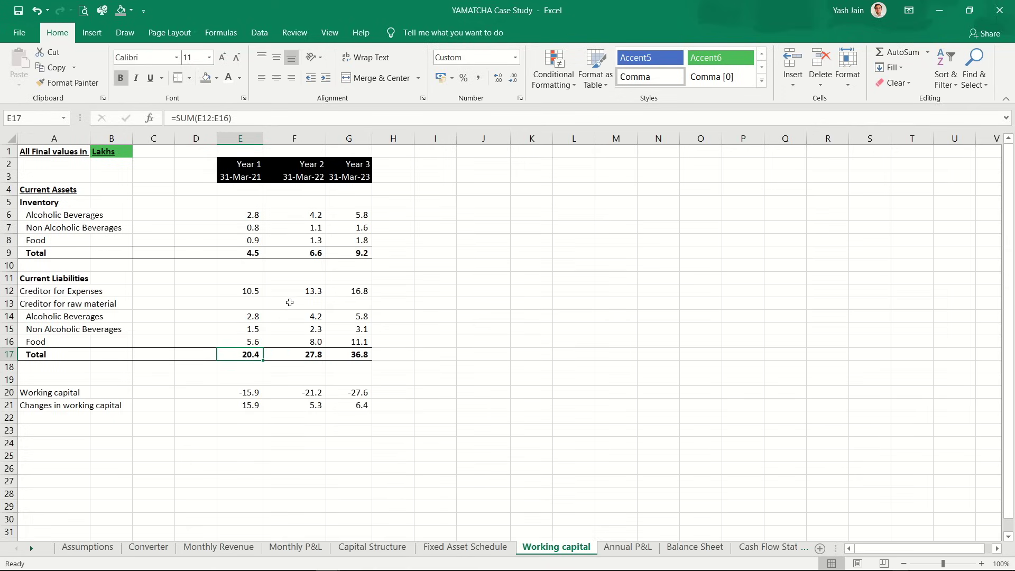
click(311, 406)
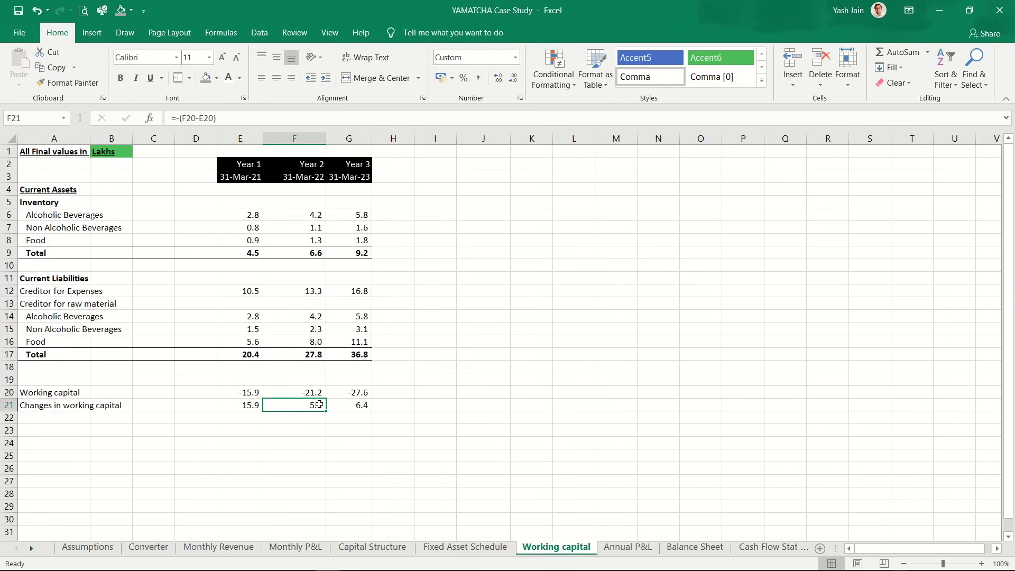
click(251, 355)
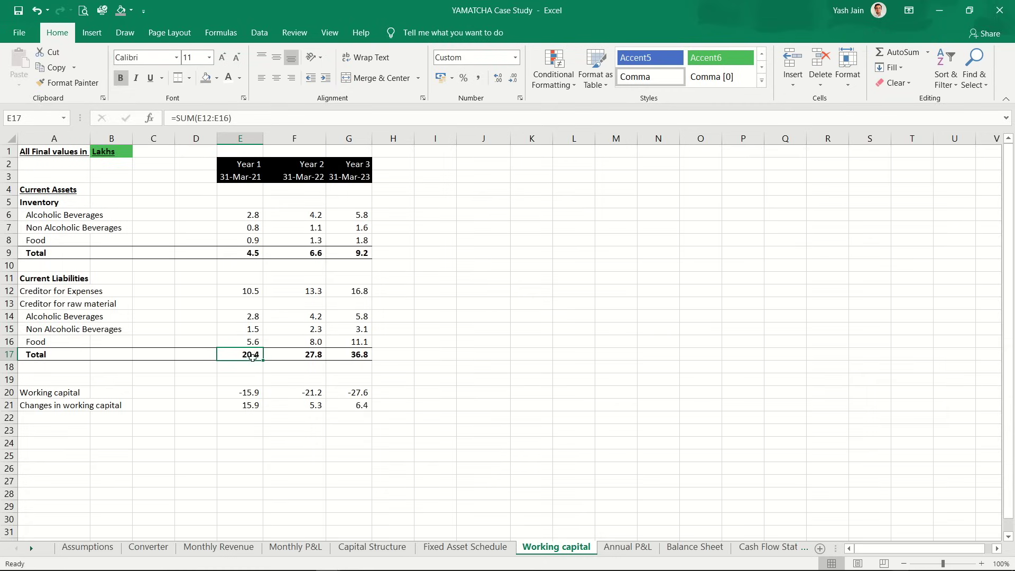
click(312, 357)
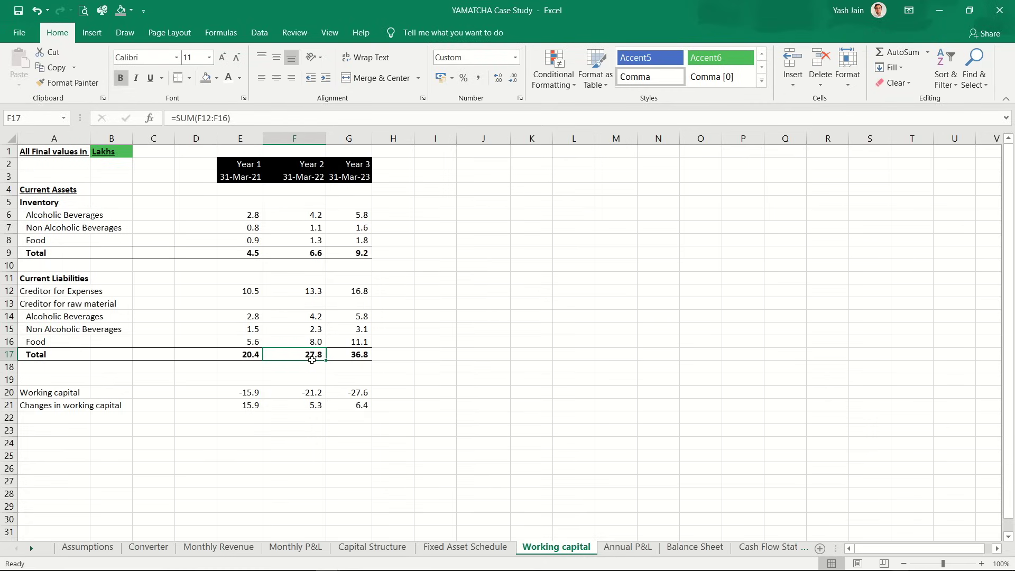
key(Left)
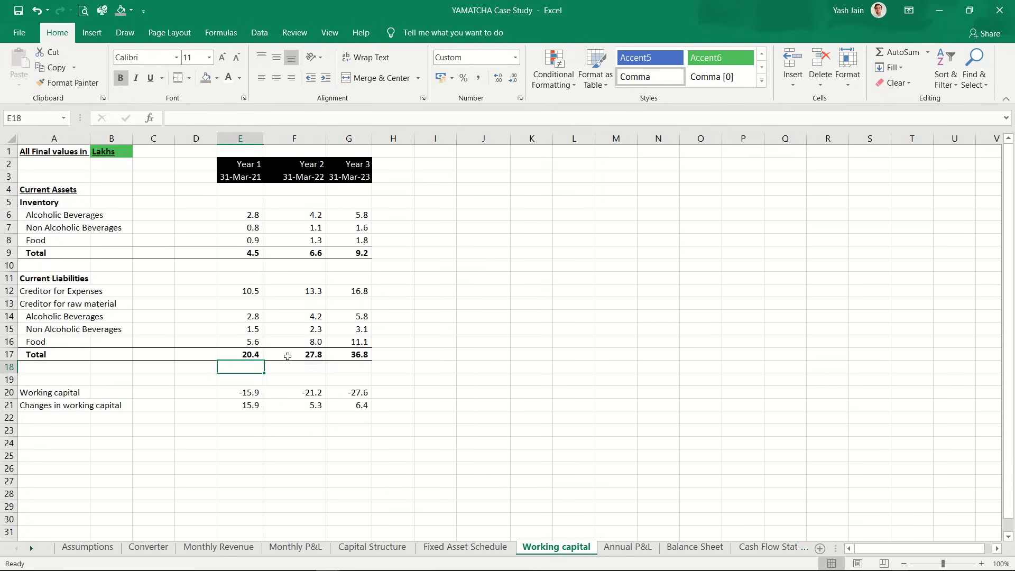
key(Right)
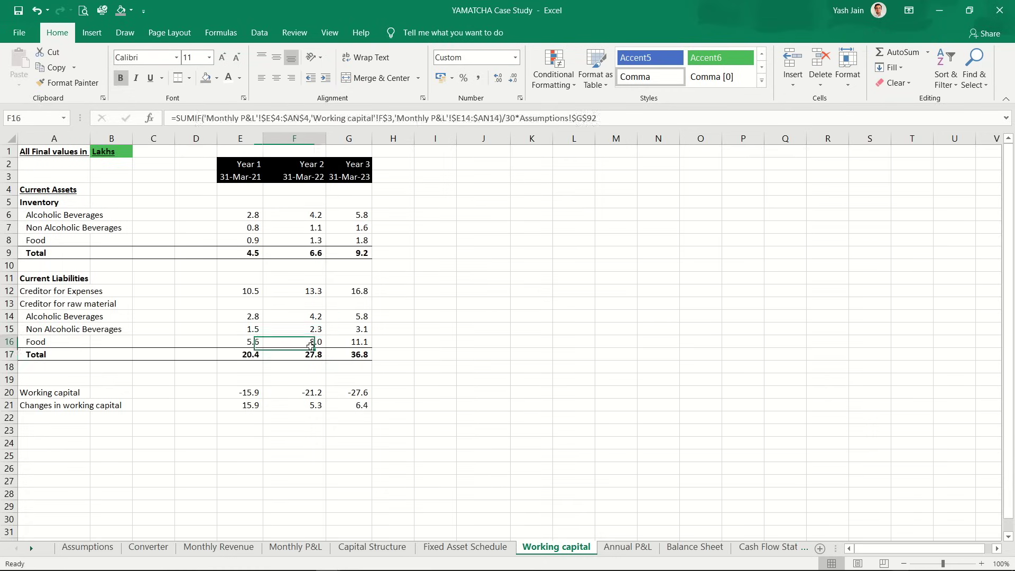
key(shift+Left)
click(258, 351)
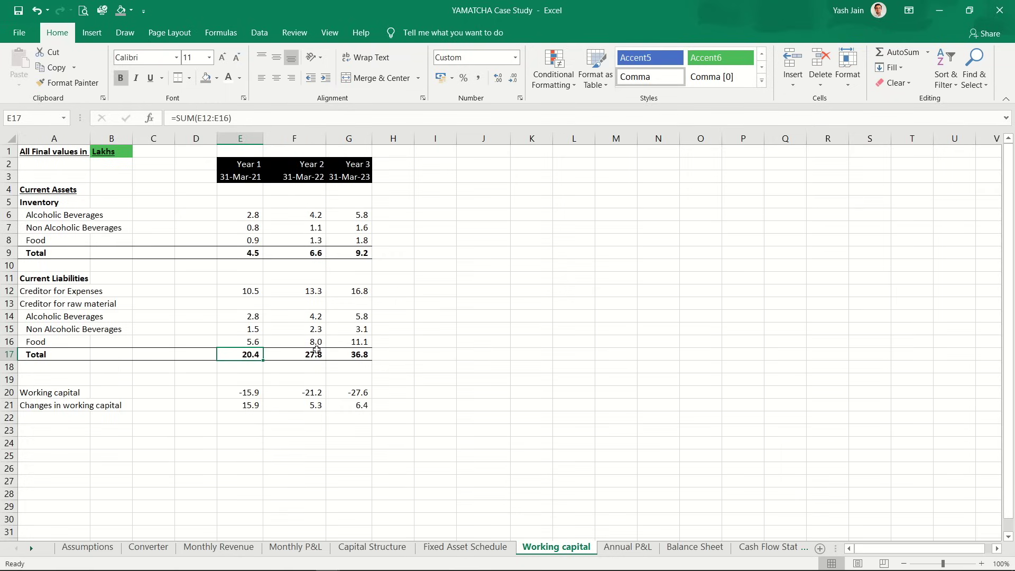
click(288, 343)
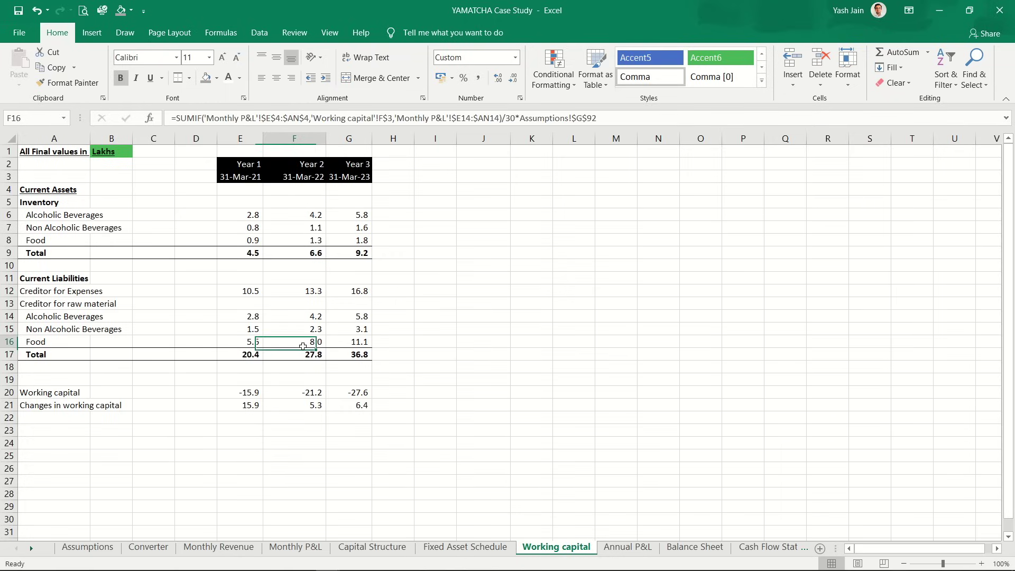
click(311, 405)
double_click(316, 403)
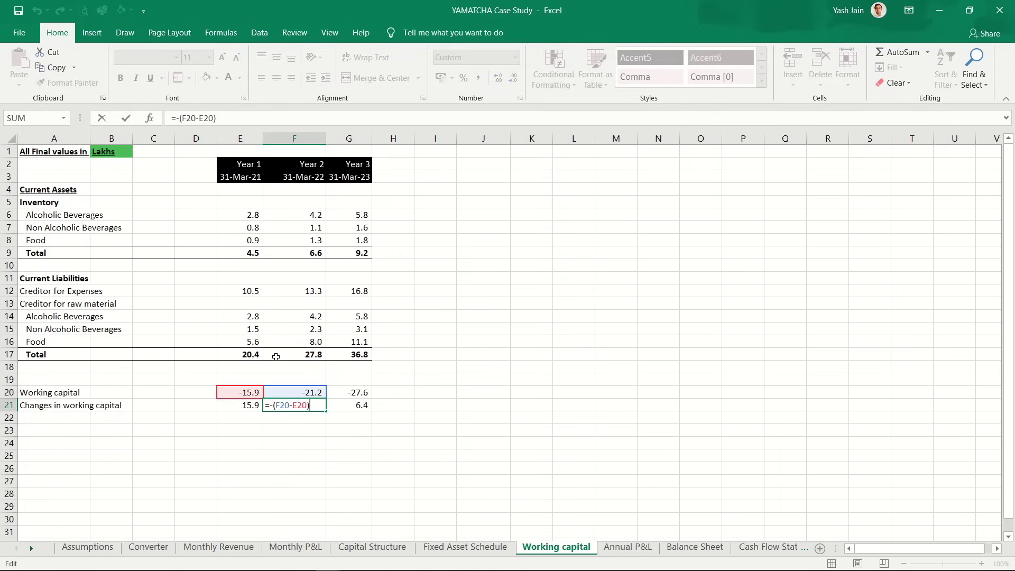
key(Escape)
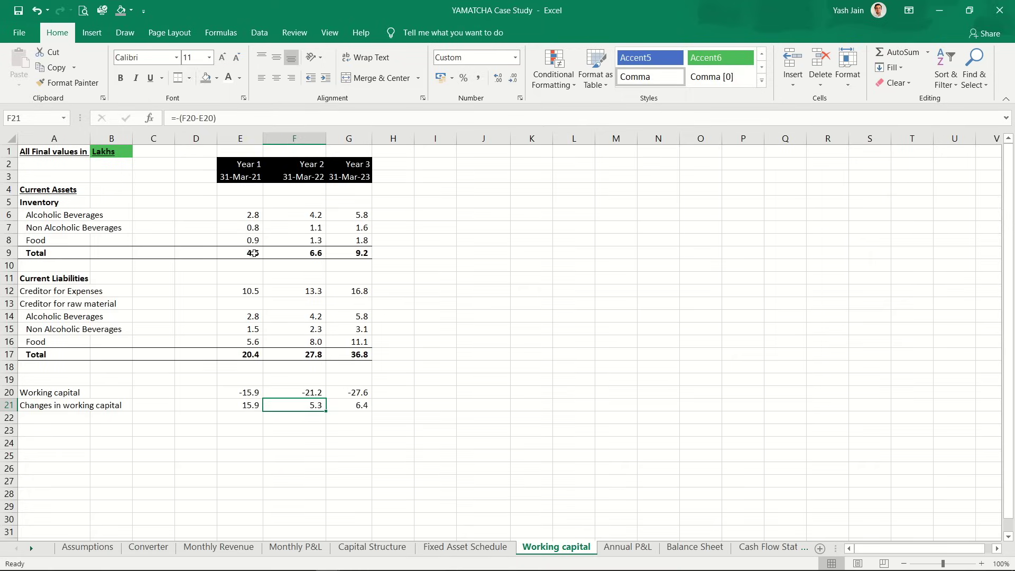
click(254, 254)
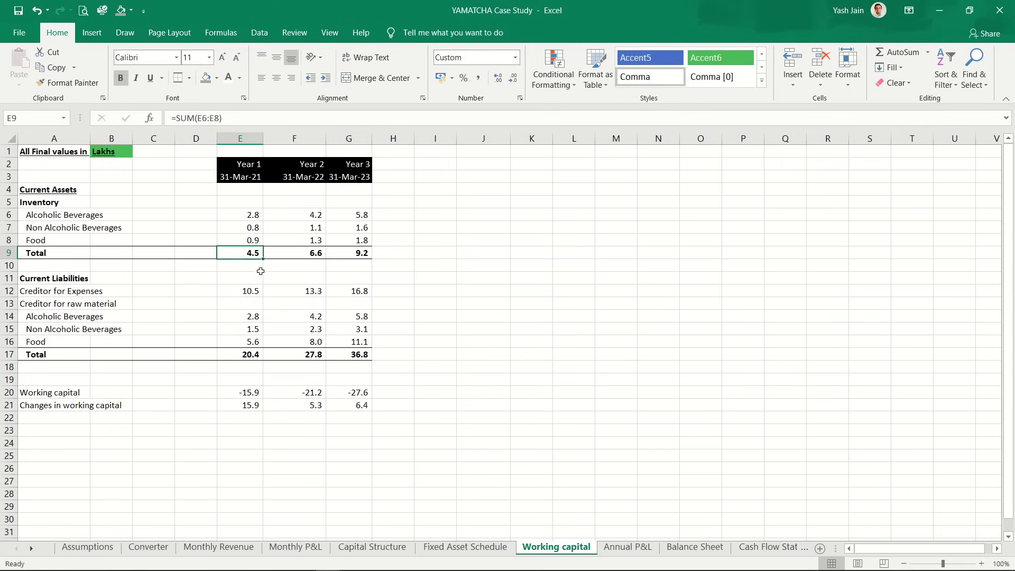
click(258, 214)
drag(248, 224, 256, 250)
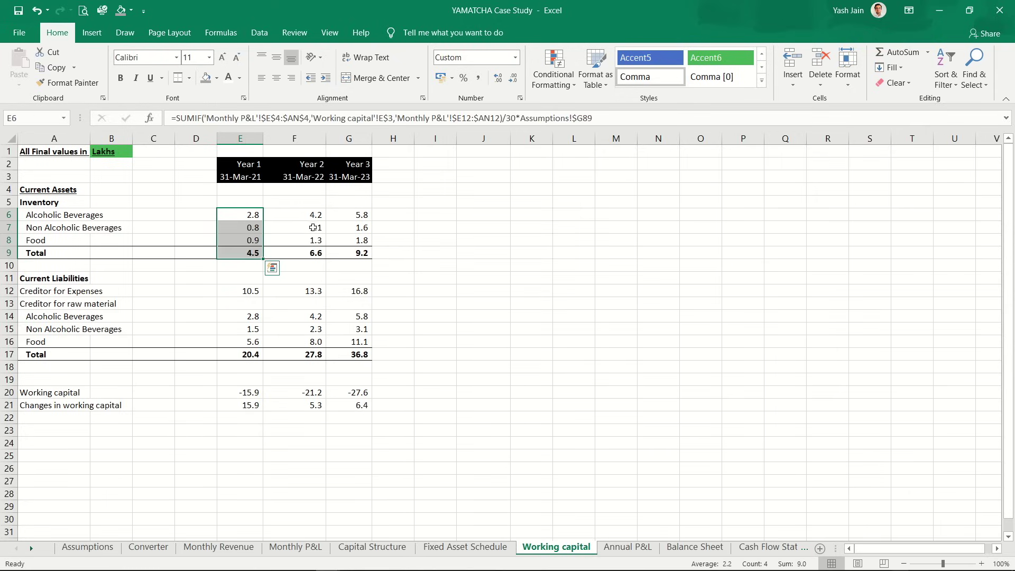
drag(312, 217, 315, 255)
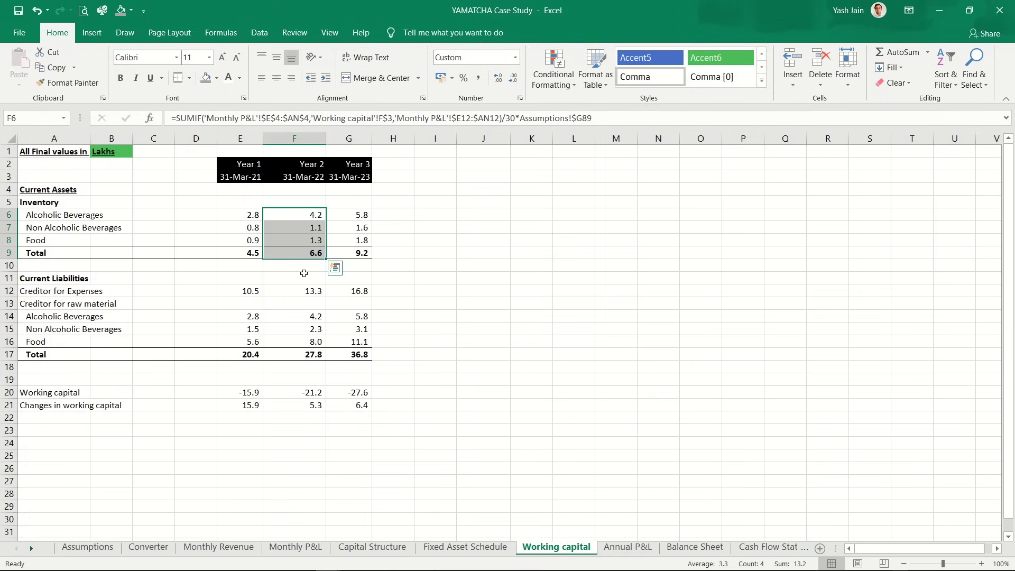
click(313, 406)
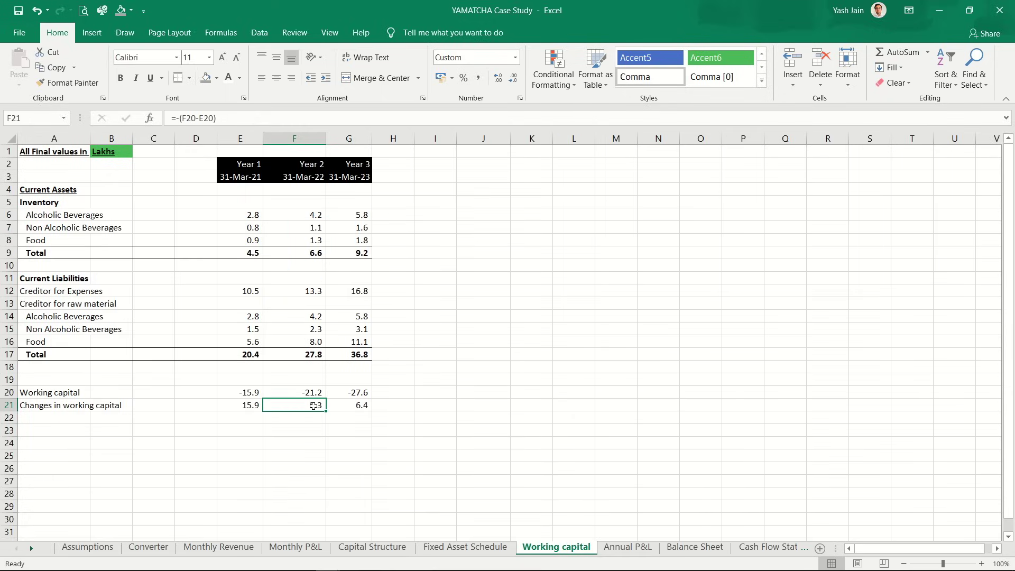
click(256, 356)
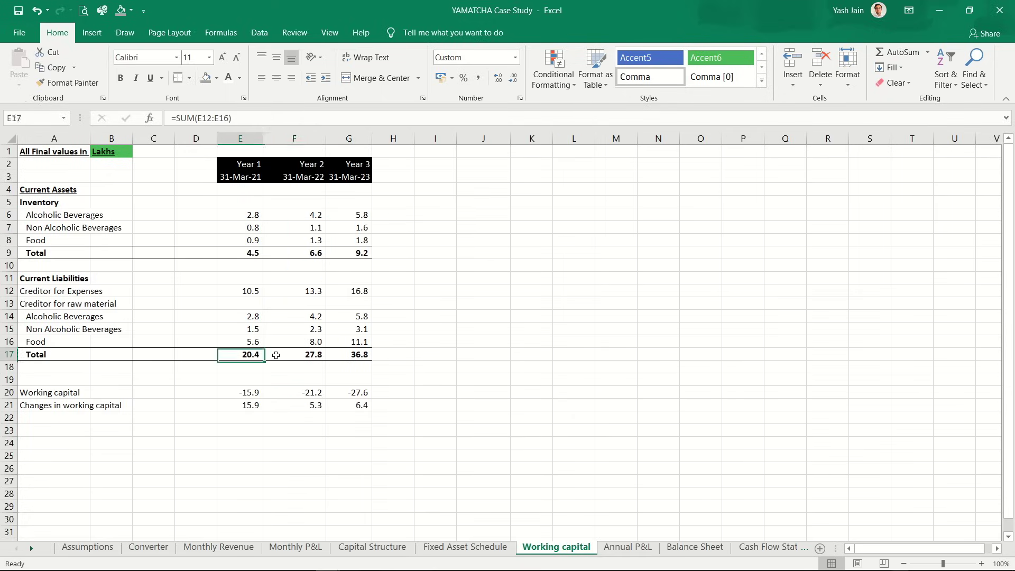
shift+click(276, 355)
drag(249, 253, 310, 251)
drag(253, 357, 309, 350)
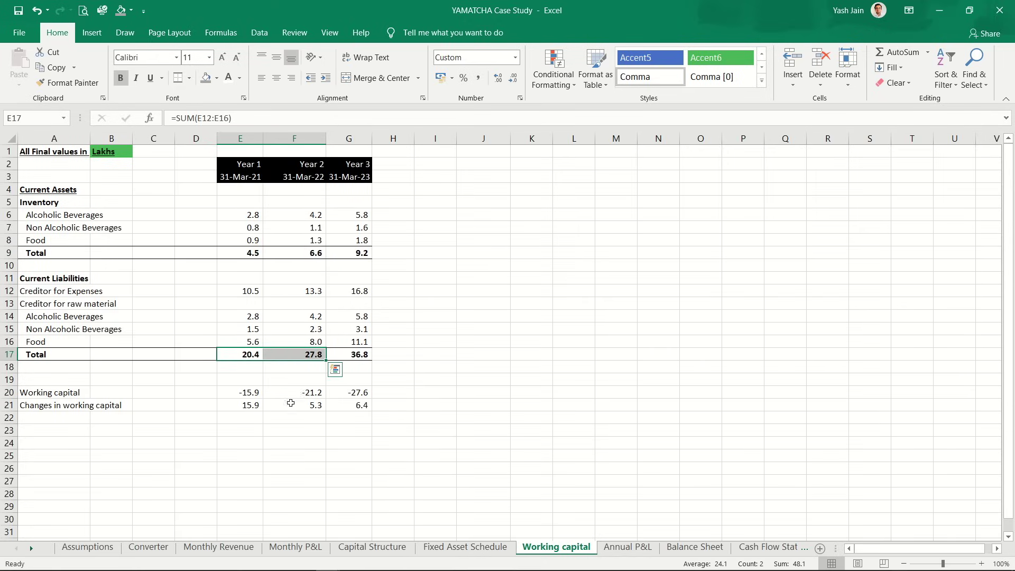
click(292, 405)
click(355, 407)
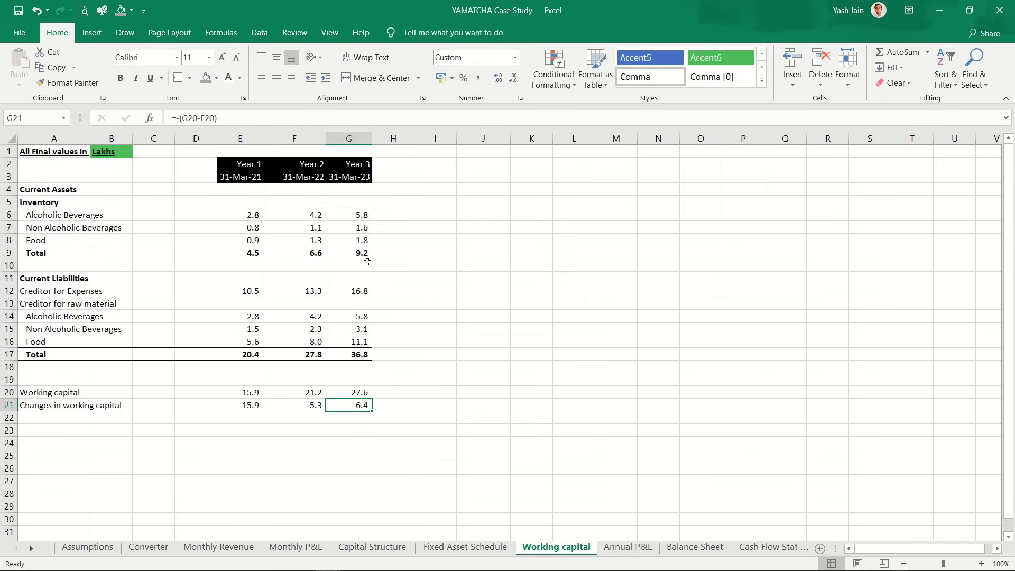
drag(349, 227, 349, 405)
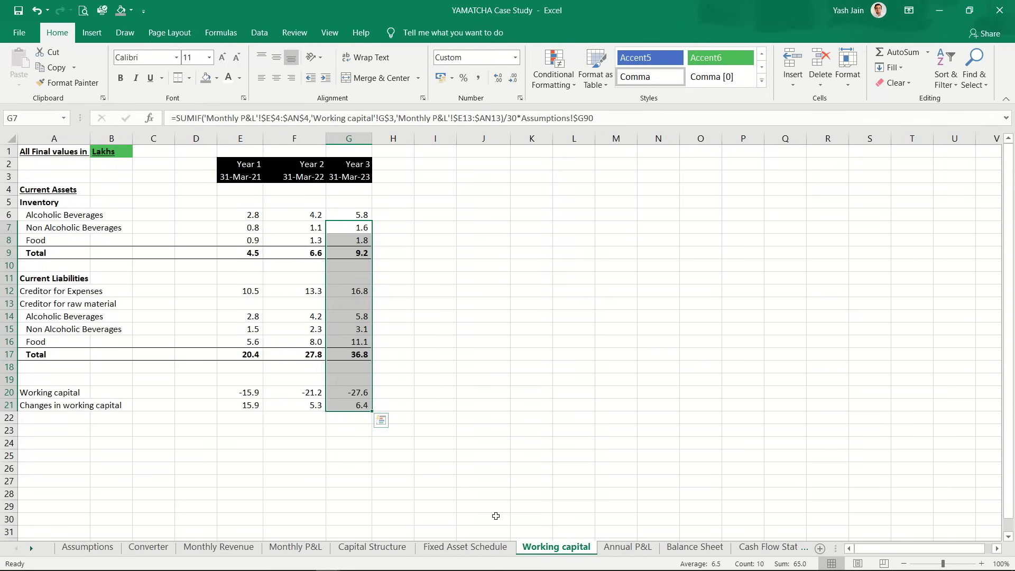
Step: On Annual P&L, inspect the Year 1–3 columns E to G and their date formulas
key(ctrl+Page_Down)
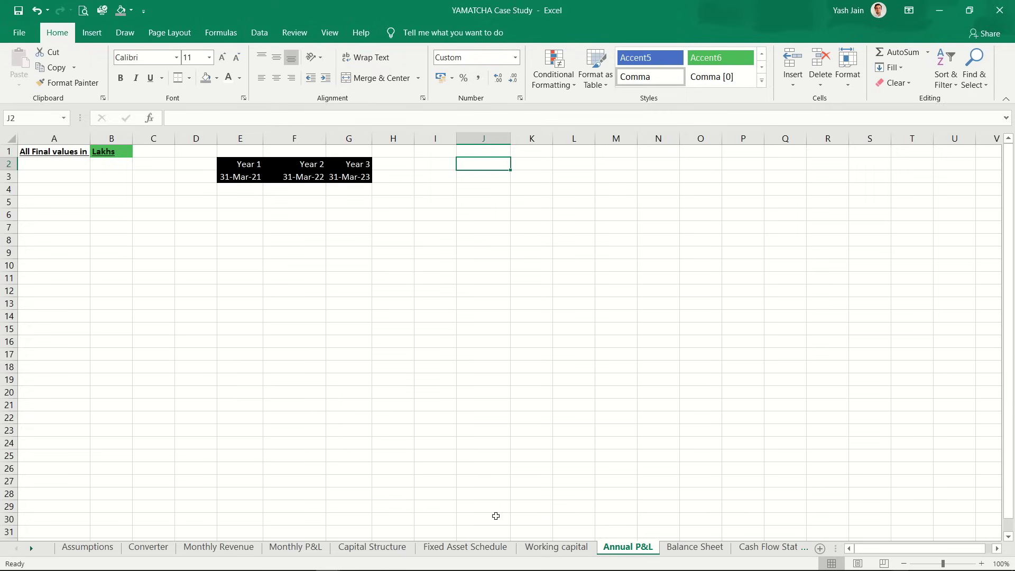
click(239, 203)
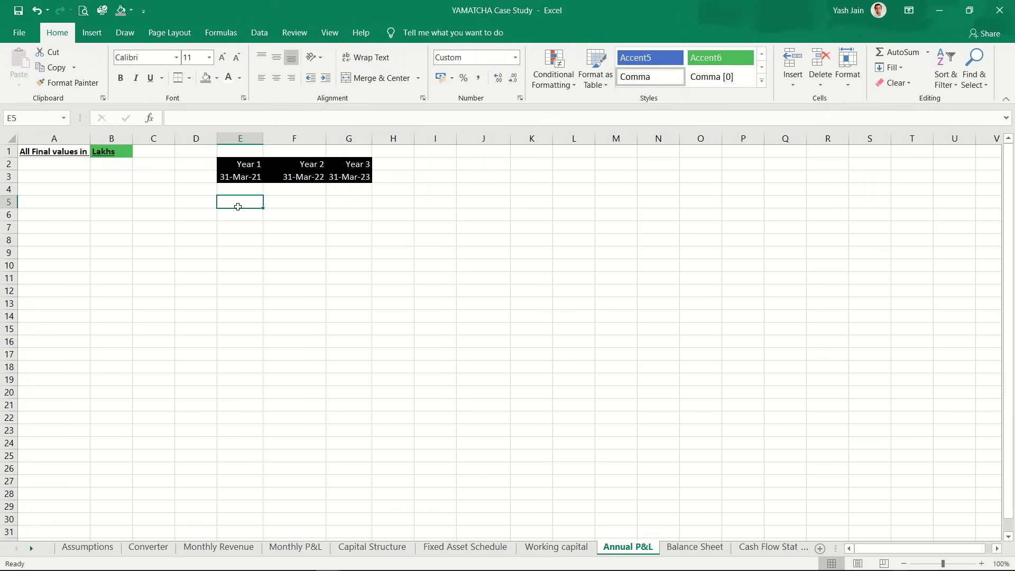
drag(238, 206, 369, 561)
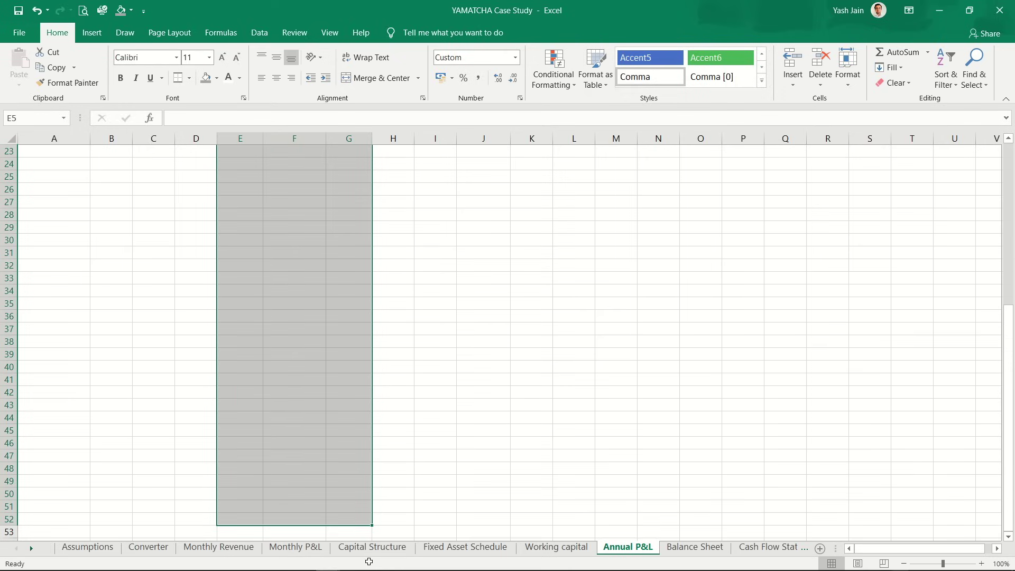
click(296, 406)
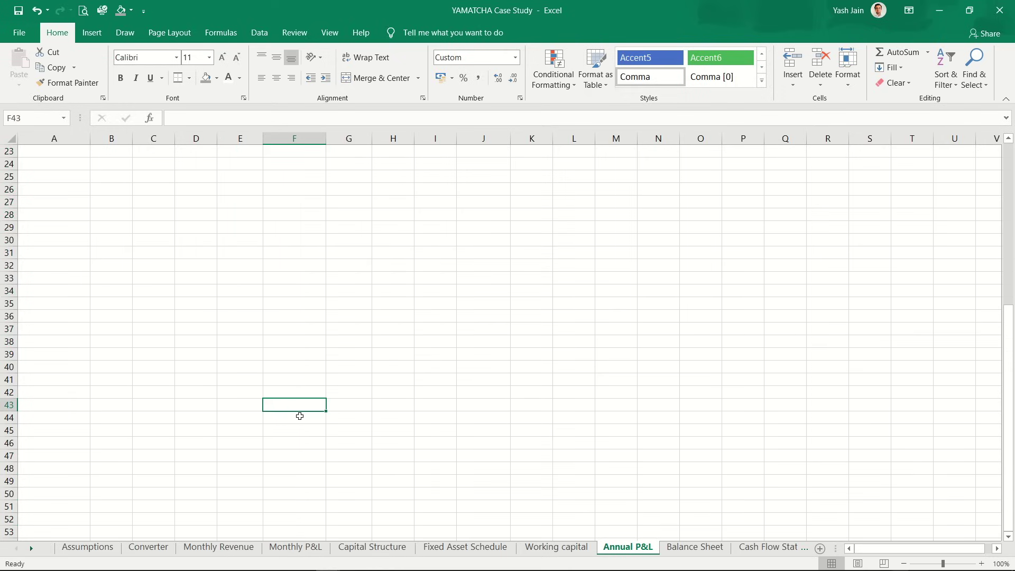
key(Up)
key(Up)
key(Up)
key(Up)
key(Up)
key(Up)
key(Up)
key(Up)
key(Up)
key(Up)
key(Up)
key(Up)
key(Up)
key(Up)
key(Up)
key(Up)
key(Up)
key(Up)
key(Up)
key(Up)
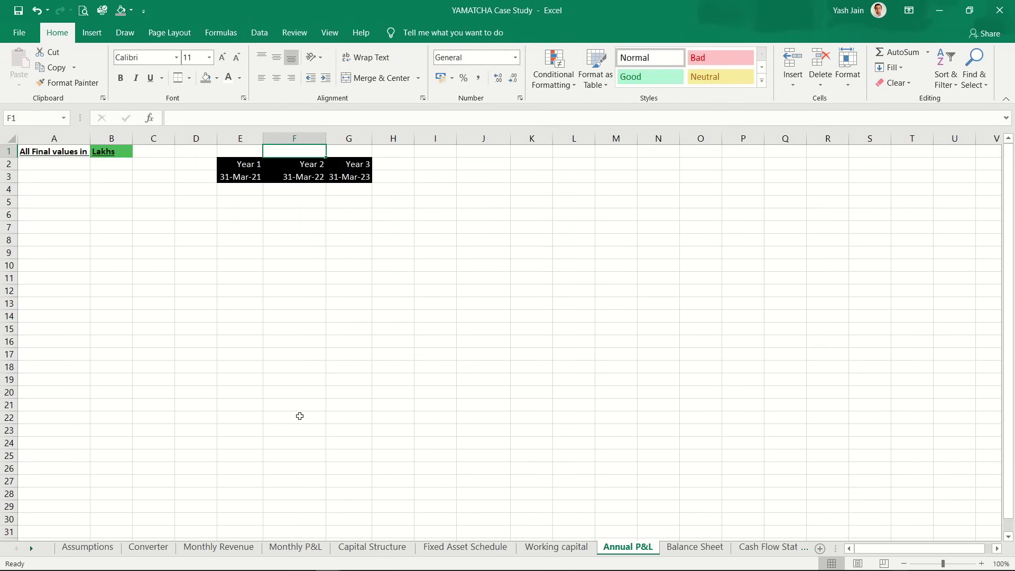
key(Down)
key(Down)
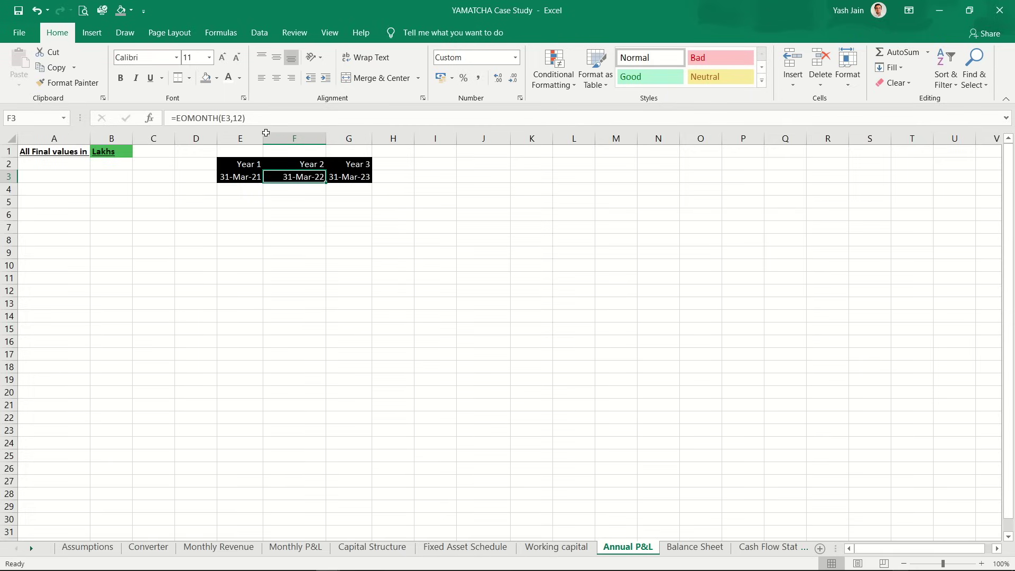
drag(259, 136, 332, 137)
click(249, 199)
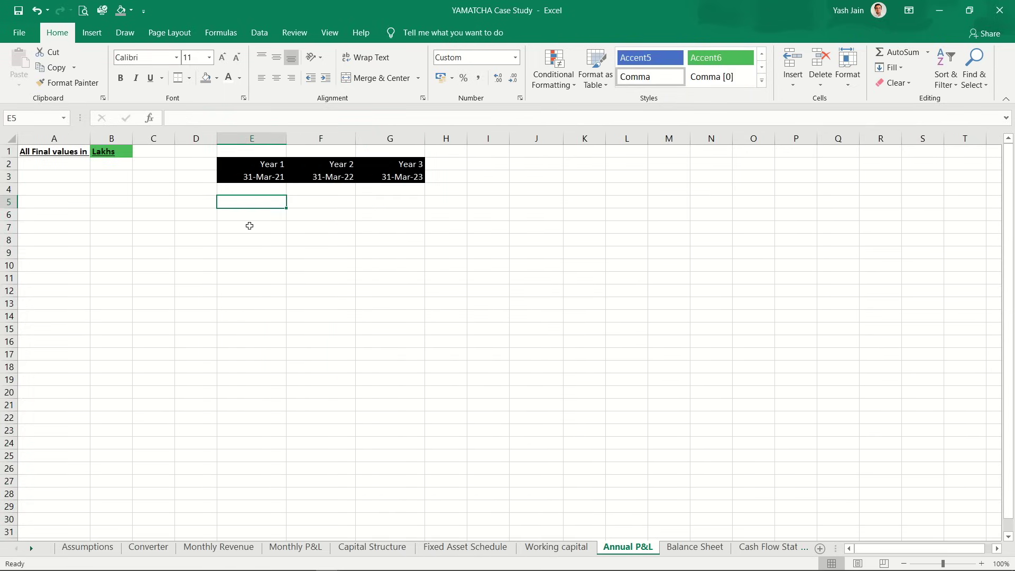
key(Up)
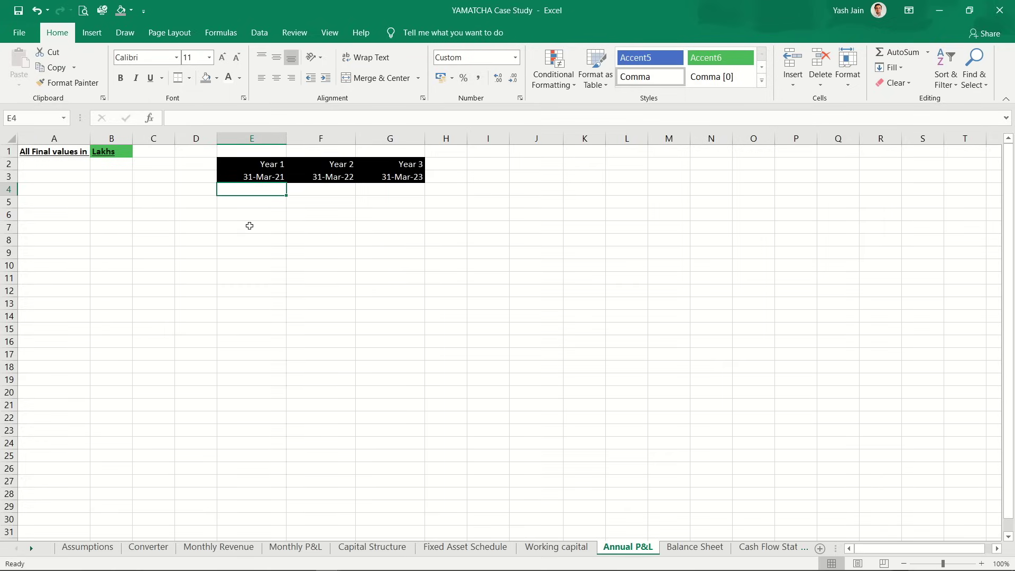
drag(252, 190, 251, 537)
key(shift+Right)
key(shift+Right)
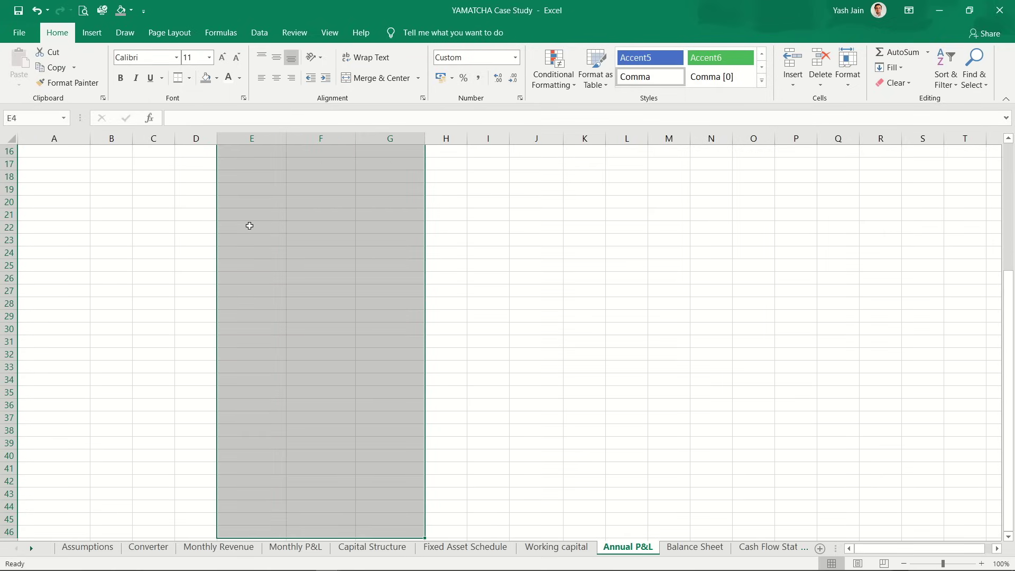
Step: Center the Lakhs unit label in B1
key(ctrl+Home)
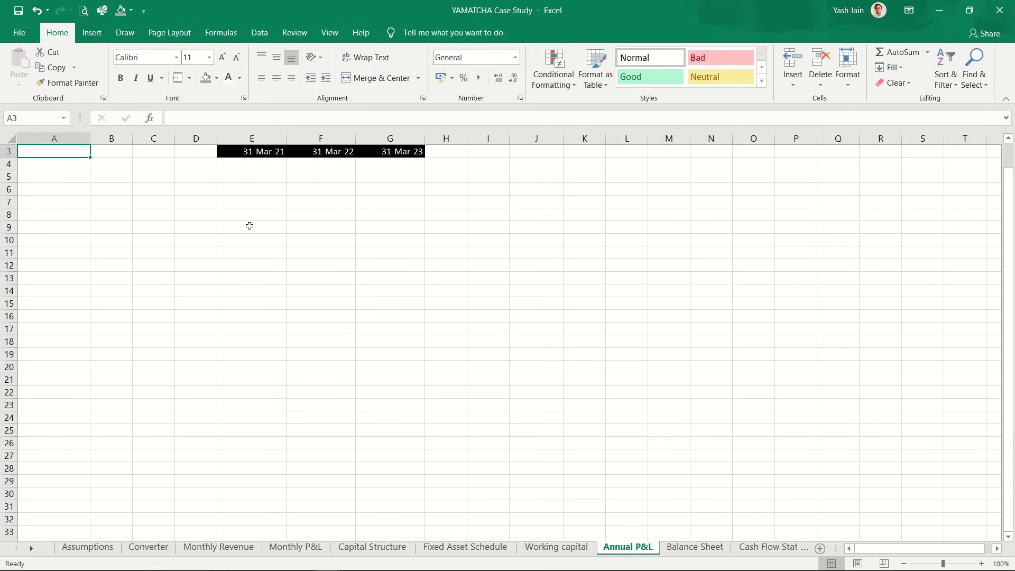
key(Down)
key(Down)
key(Down)
key(Down)
key(Up)
key(Up)
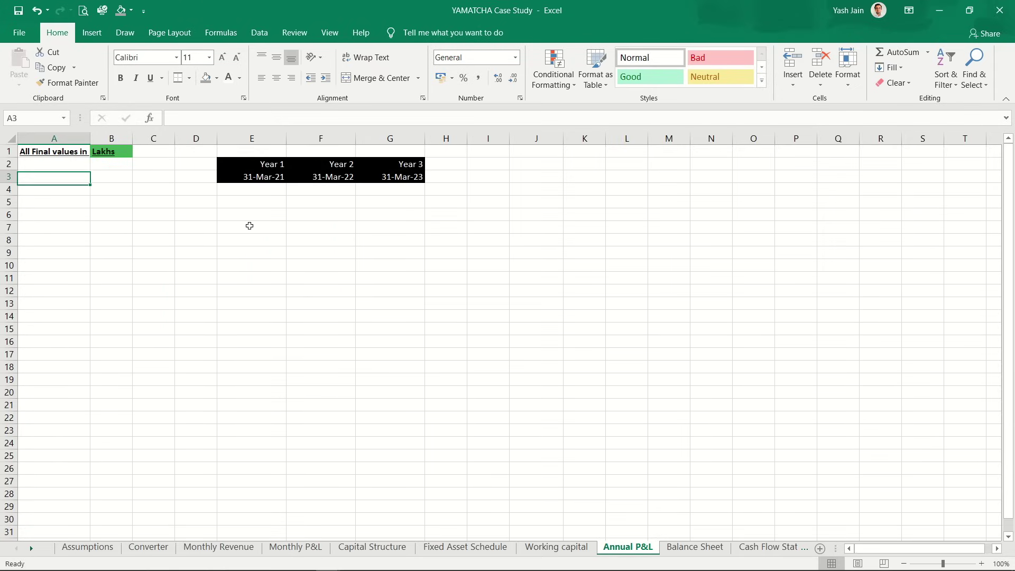
key(Up)
key(Right)
key(Up)
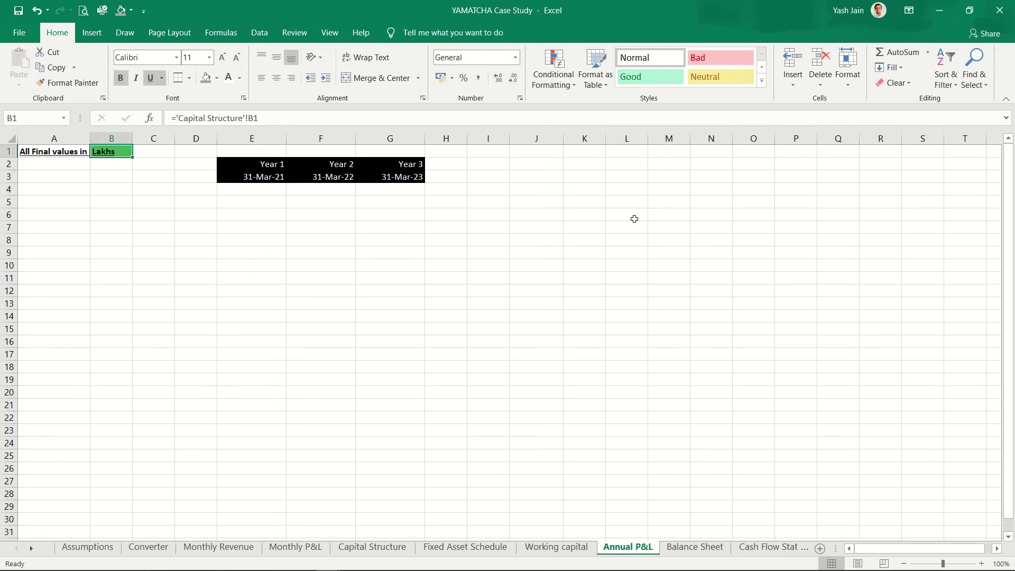
click(276, 77)
Step: Go from cell A5 over to the Monthly P&L sheet
click(66, 187)
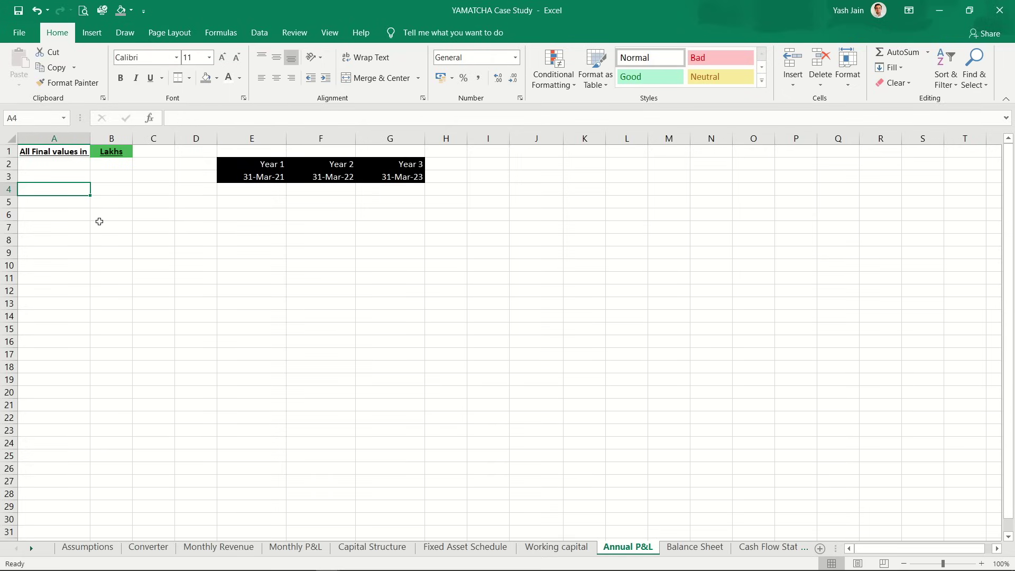
key(Right)
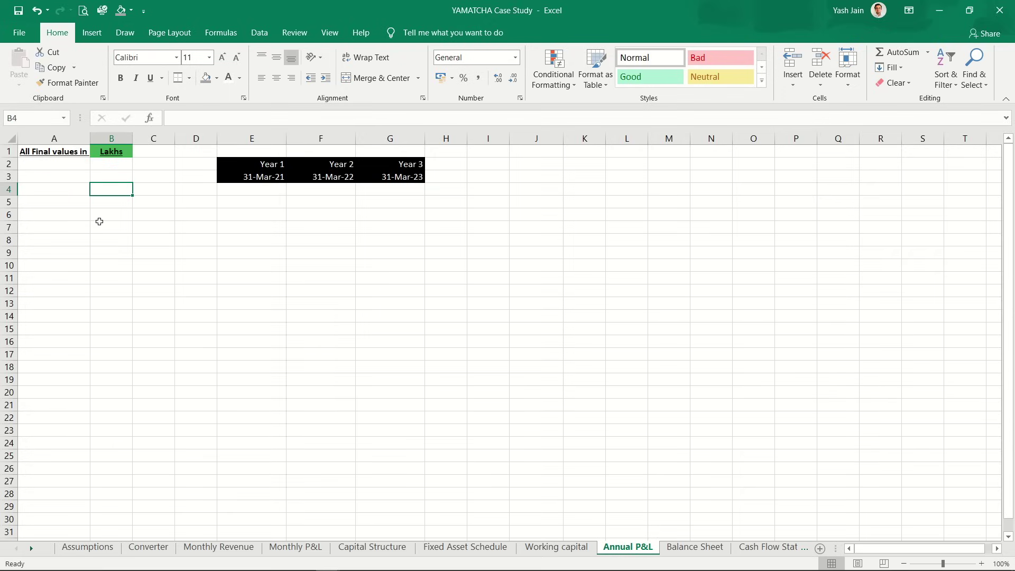
key(Down)
key(Left)
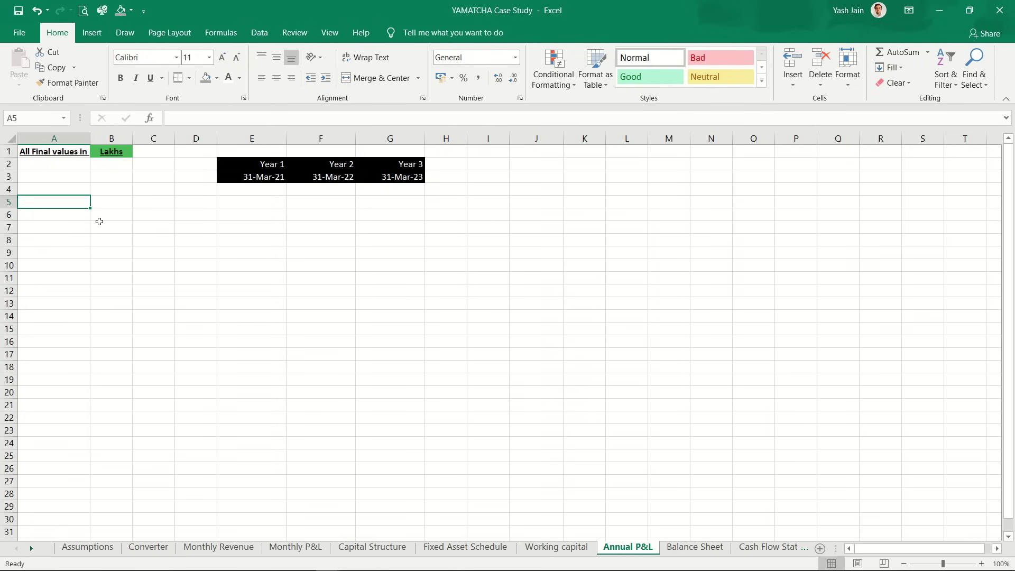
key(ctrl+Page_Up)
key(ctrl+Page_Up)
key(ctrl+Page_Up)
key(ctrl+Page_Up)
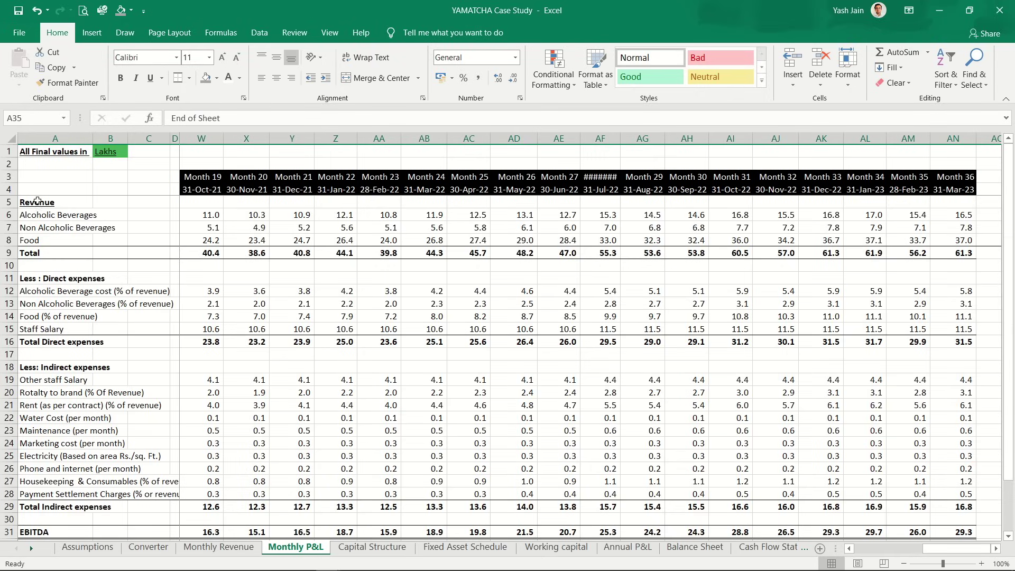
Step: Copy Monthly P&L labels A5:A31, Revenue through EBITDA, into Annual P&L A5
click(10, 202)
click(31, 201)
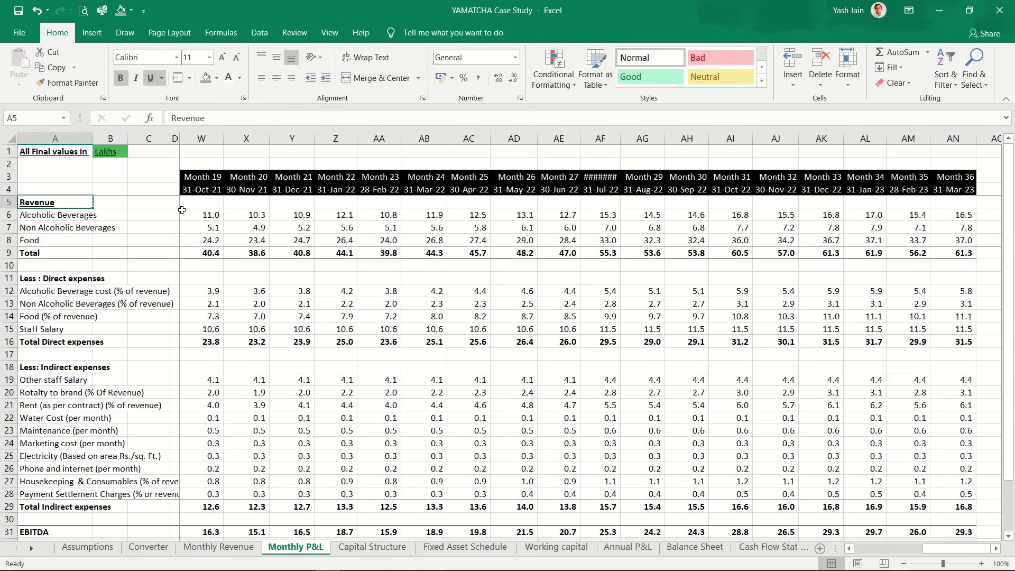
key(shift+Down)
key(shift+Down)
key(shift+Down)
key(shift+Down)
key(shift+Down)
key(shift+Down)
key(shift+Down)
key(shift+Down)
key(shift+Down)
key(shift+Down)
key(shift+Down)
key(shift+Down)
key(shift+Down)
key(shift+Down)
key(shift+Down)
key(shift+Down)
key(shift+Down)
key(shift+Down)
key(shift+Down)
key(shift+Down)
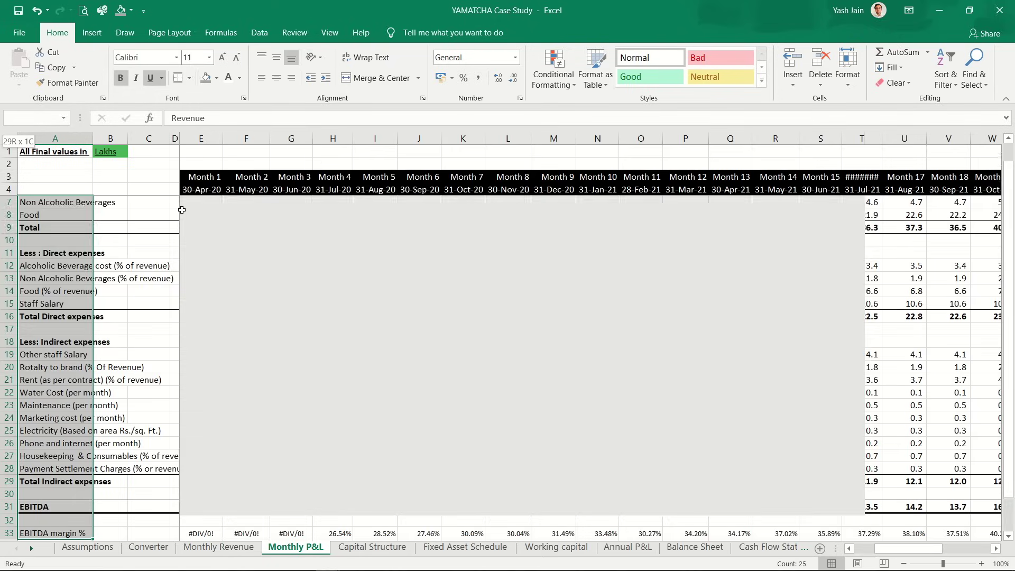
key(shift+Up)
key(shift+Up)
key(shift+Up)
key(shift+Up)
key(shift+Up)
key(shift+Up)
key(shift+Up)
key(shift+Up)
key(shift+Up)
key(shift+Up)
key(shift+Up)
key(shift+Up)
key(shift+Up)
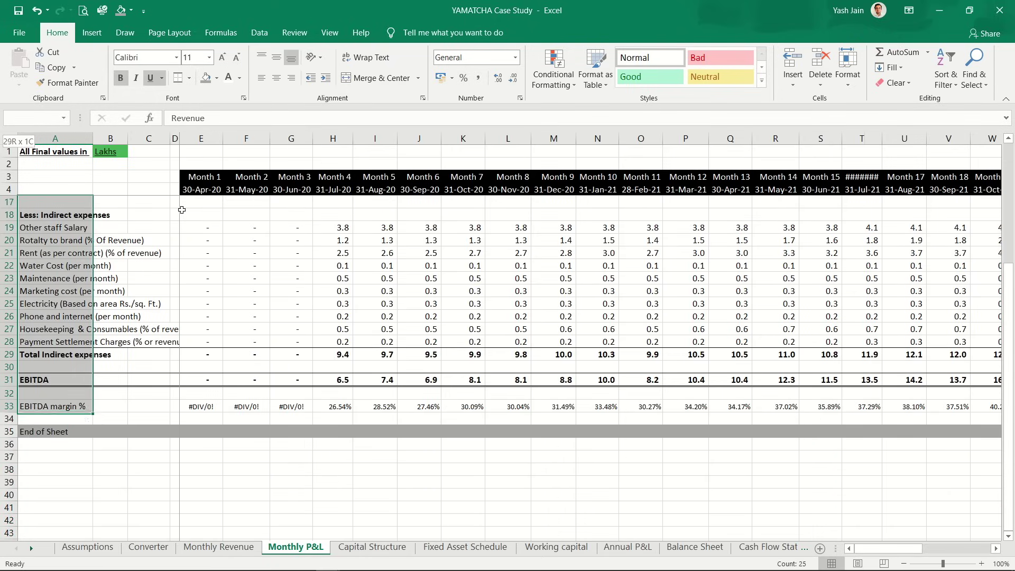
key(shift+Down)
key(ctrl+c)
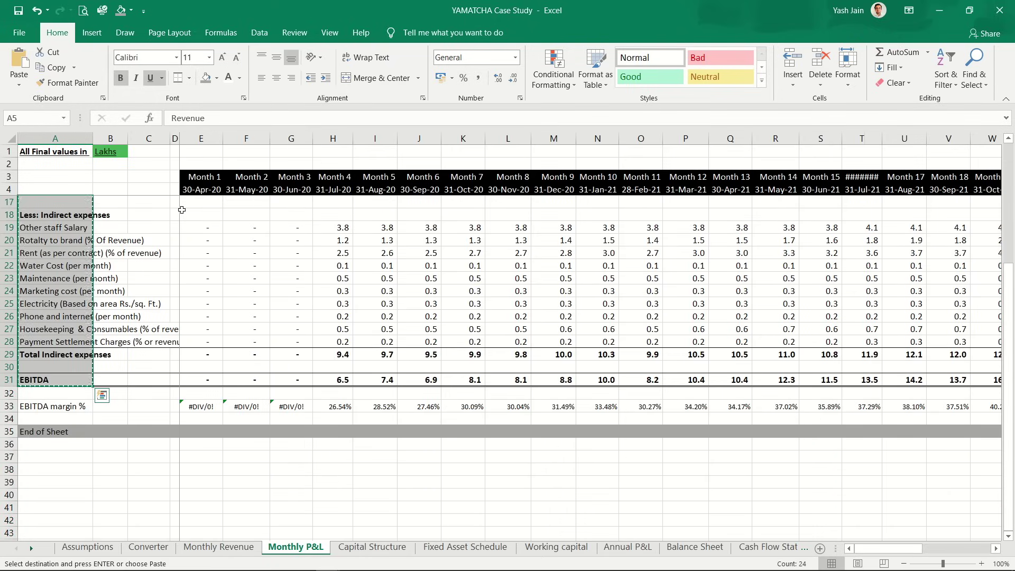
key(ctrl+Page_Down)
key(ctrl+Page_Down)
key(ctrl+Page_Down)
key(ctrl+Page_Down)
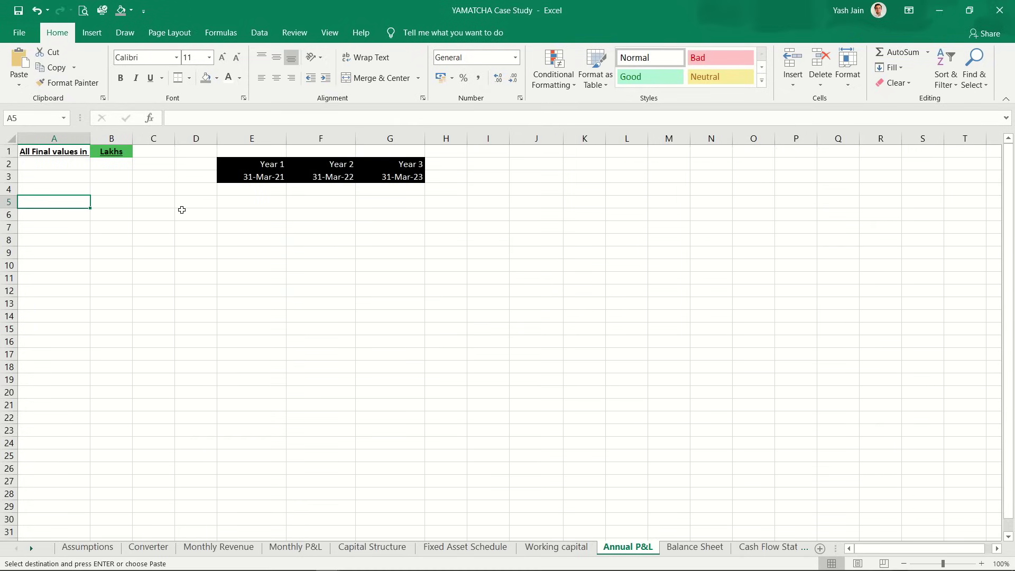
key(ctrl+v)
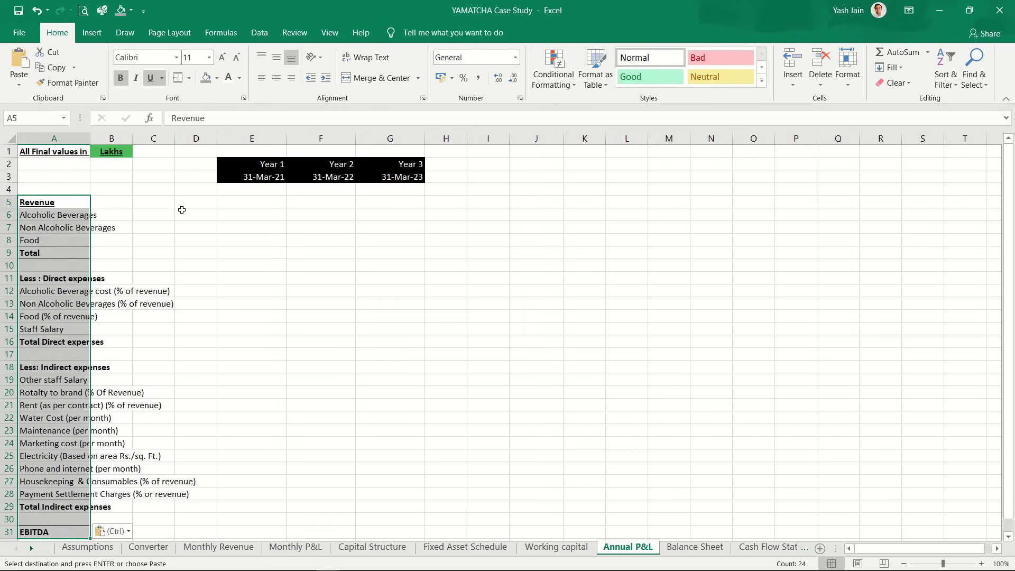
key(Right)
key(Right)
key(Right)
key(Right)
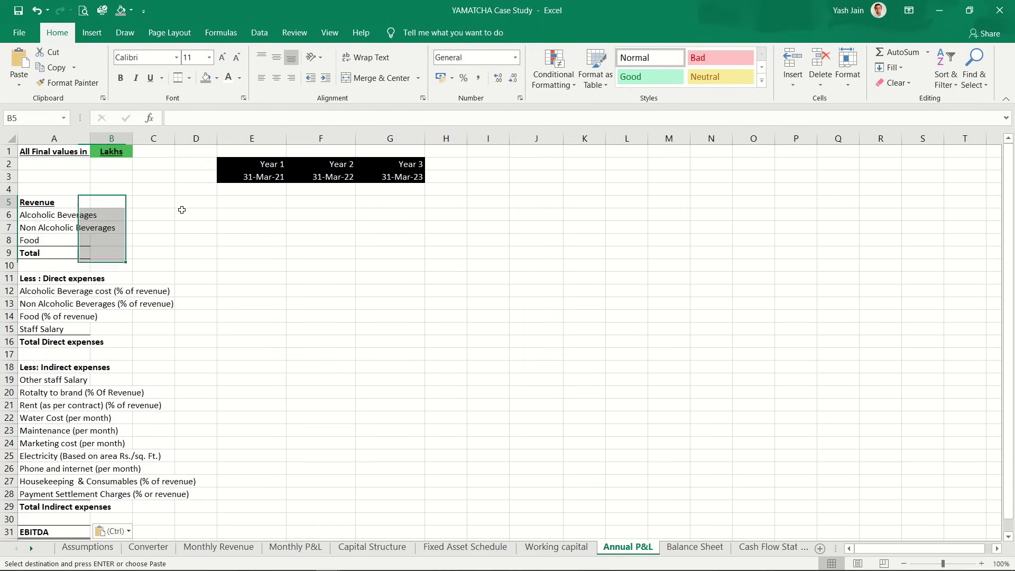
key(Down)
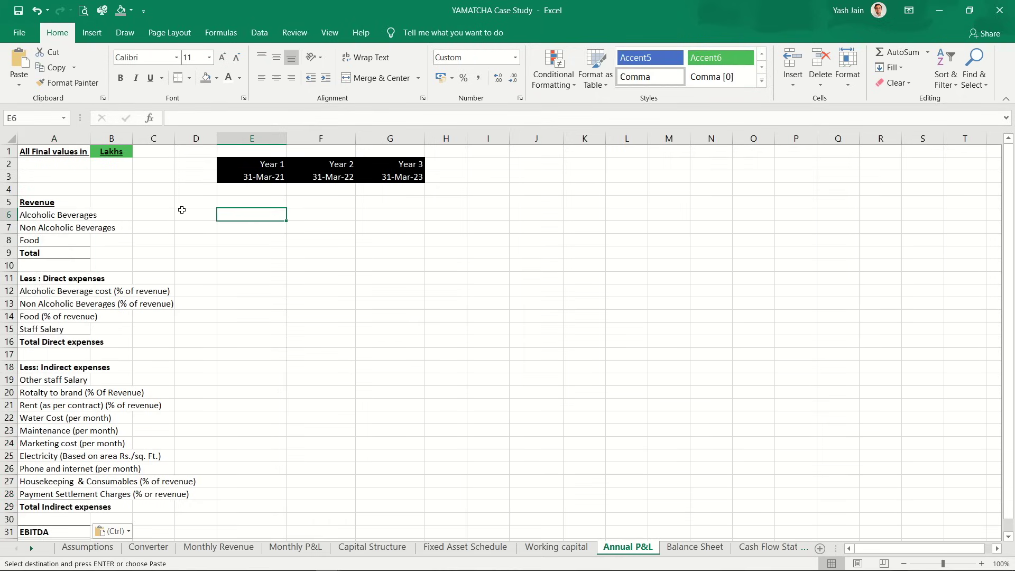
key(ctrl+Page_Up)
key(ctrl+Page_Up)
key(ctrl+Page_Up)
key(ctrl+Page_Up)
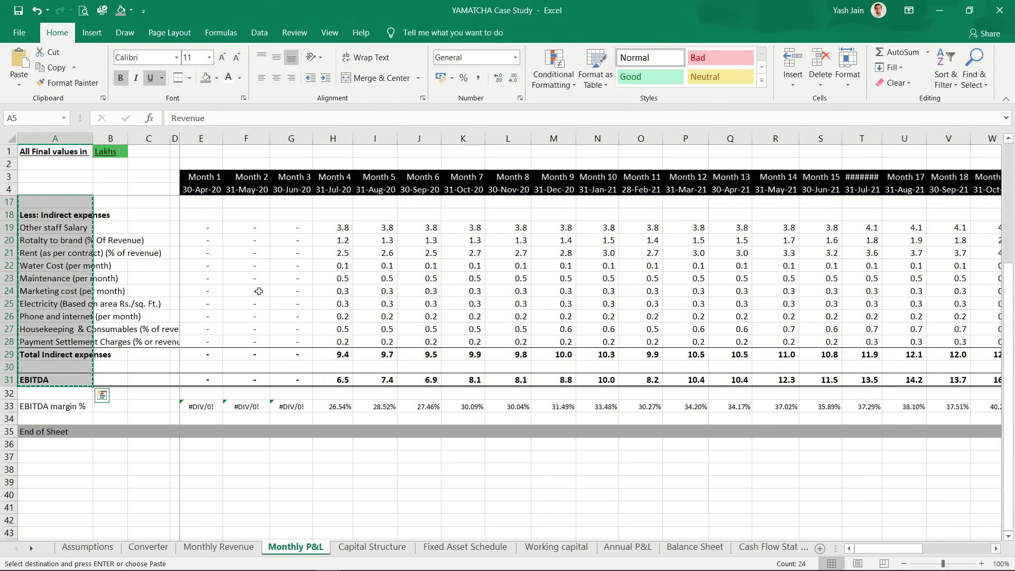
key(Right)
scroll(259, 291, up, 4)
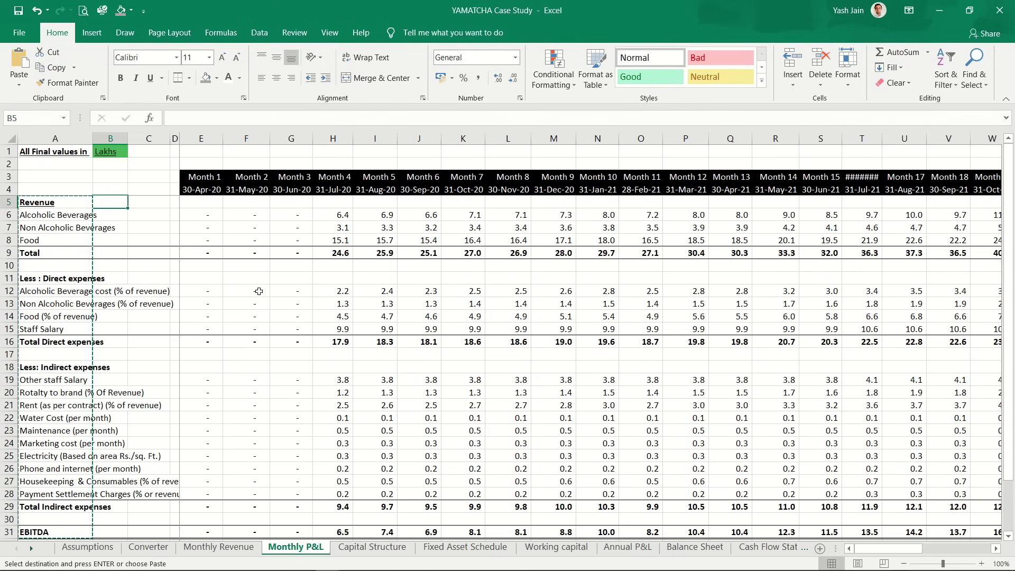
key(Right)
key(Right)
key(Down)
key(Right)
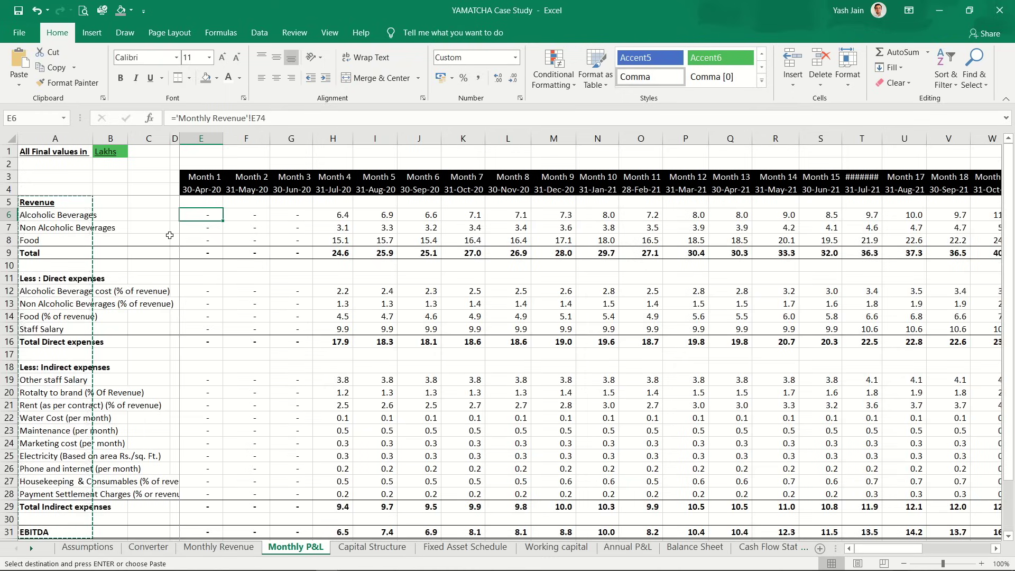
drag(36, 214, 197, 215)
double_click(204, 216)
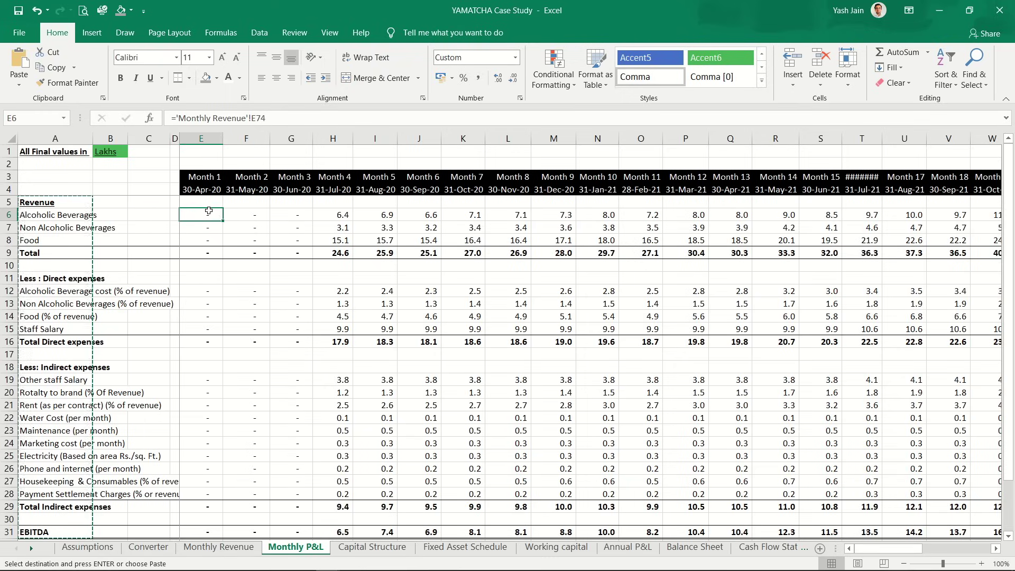
key(Escape)
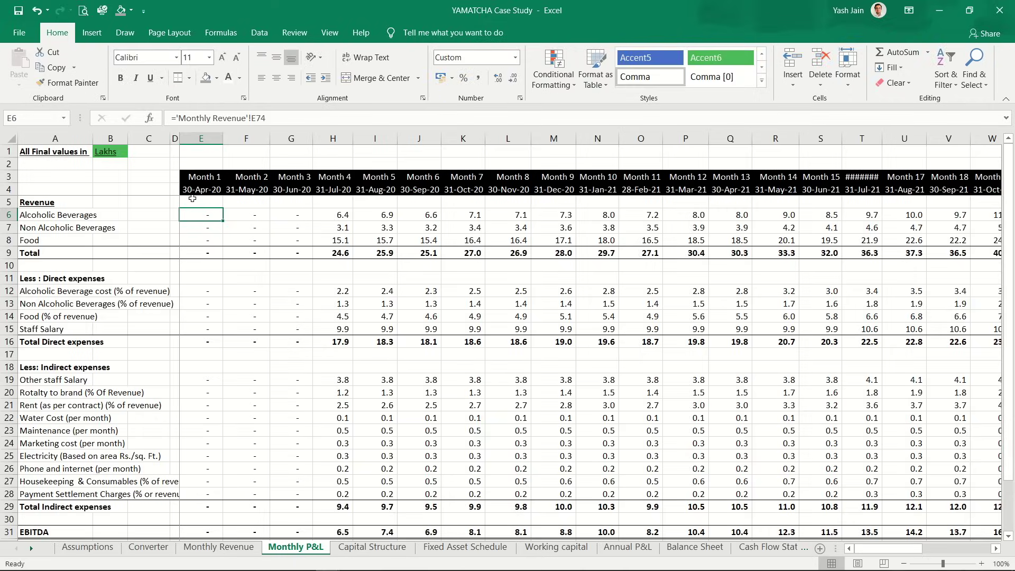
key(ctrl+Page_Down)
key(ctrl+Page_Down)
key(ctrl+Page_Down)
key(ctrl+Page_Down)
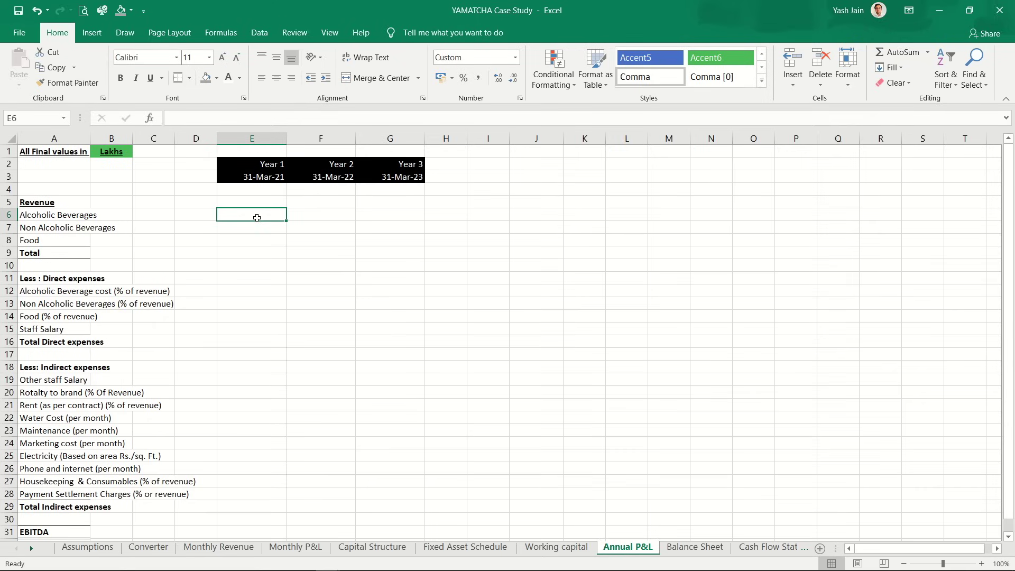
Step: Start a SUMIFS in E6 with 'Monthly P&L'!$E6:$AN6 as the sum range
text(=)
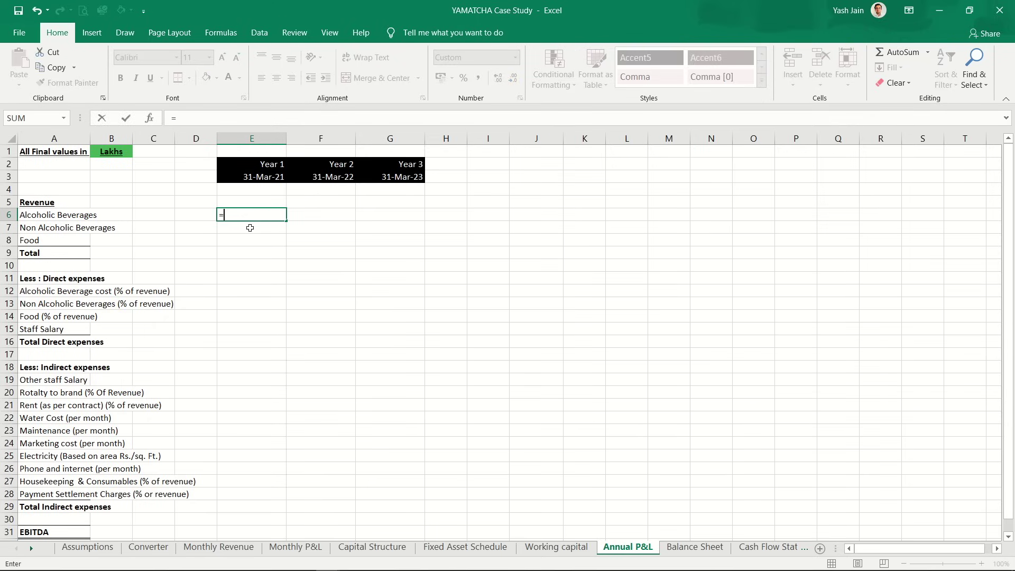
text(sumifs)
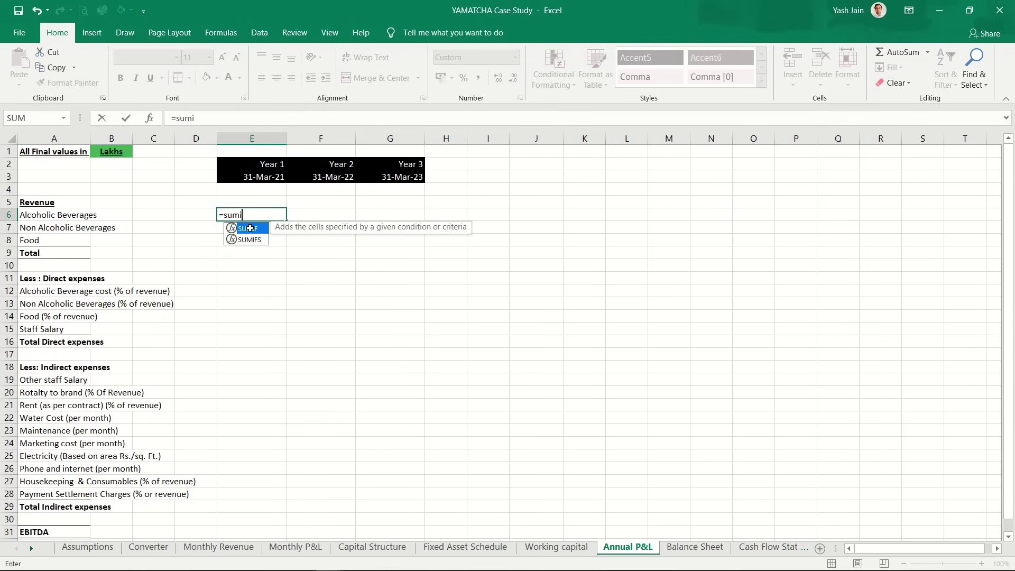
double_click(251, 228)
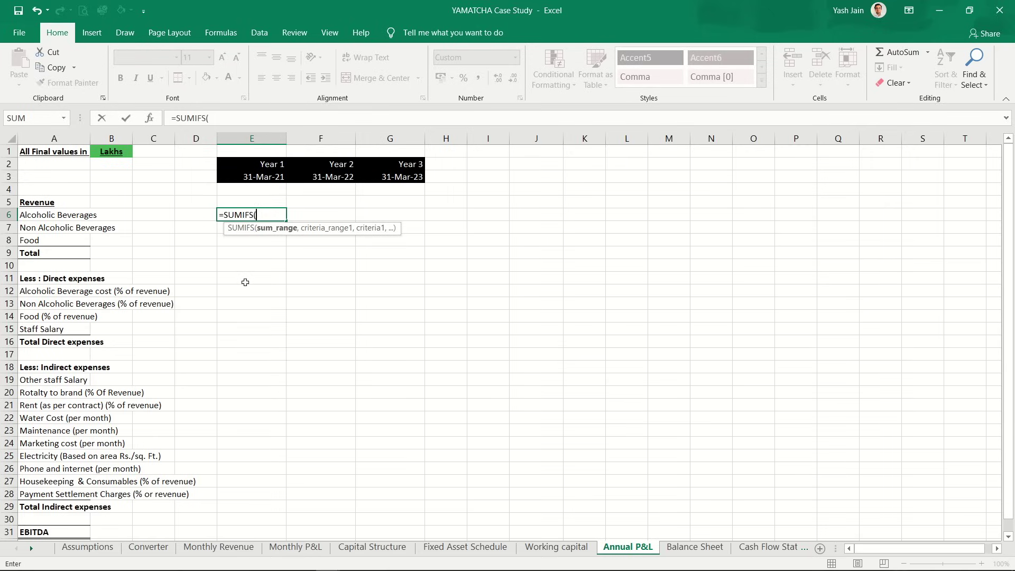
key(ctrl+Page_Up)
key(ctrl+Page_Up)
key(ctrl+Page_Up)
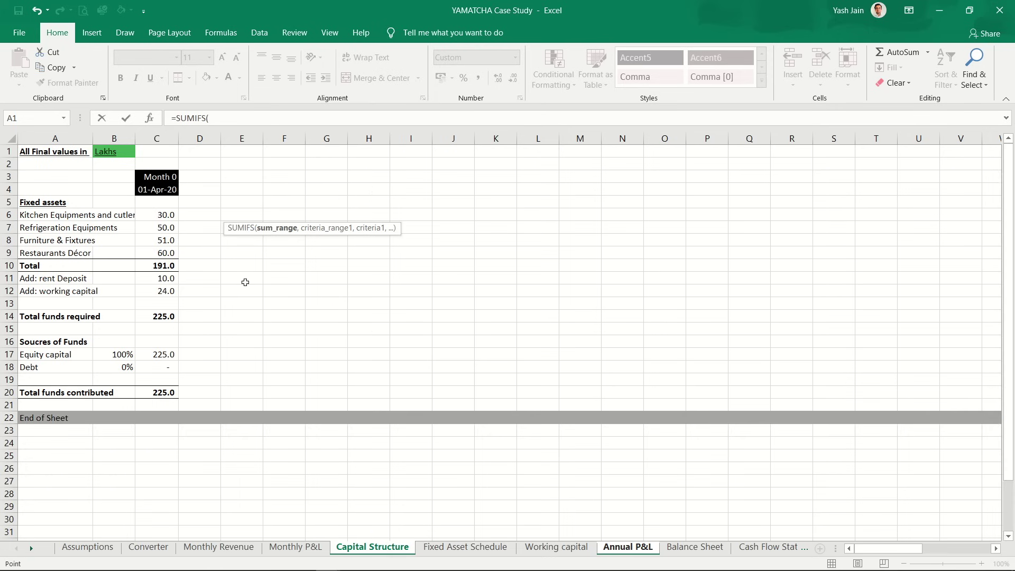
key(ctrl+Page_Up)
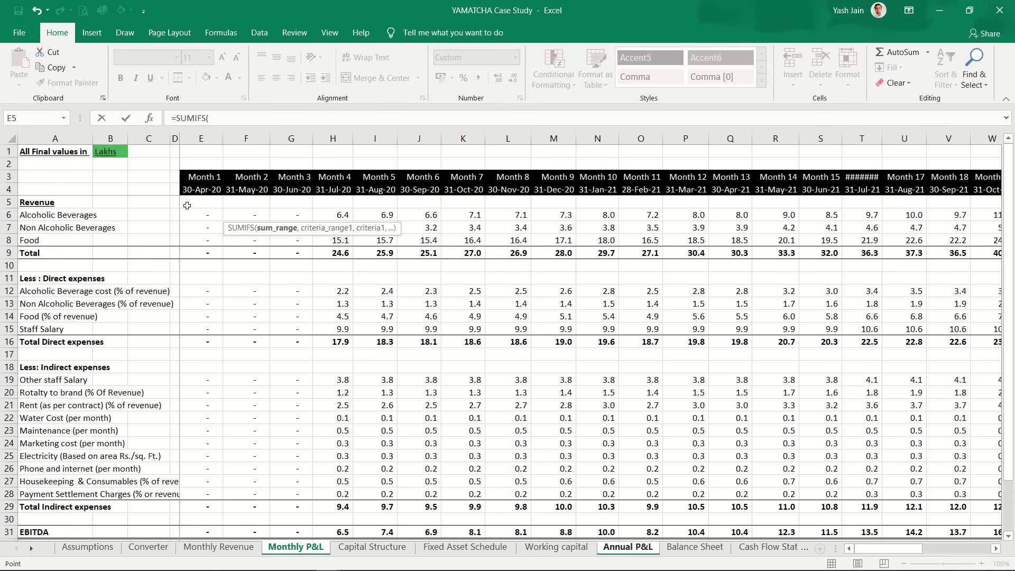
click(203, 215)
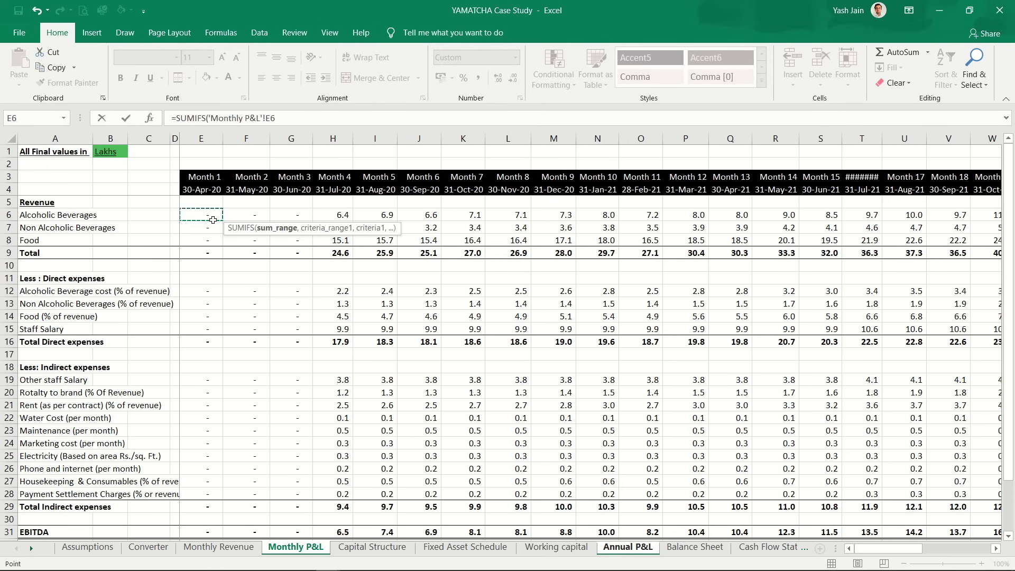
key(ctrl+shift+Right)
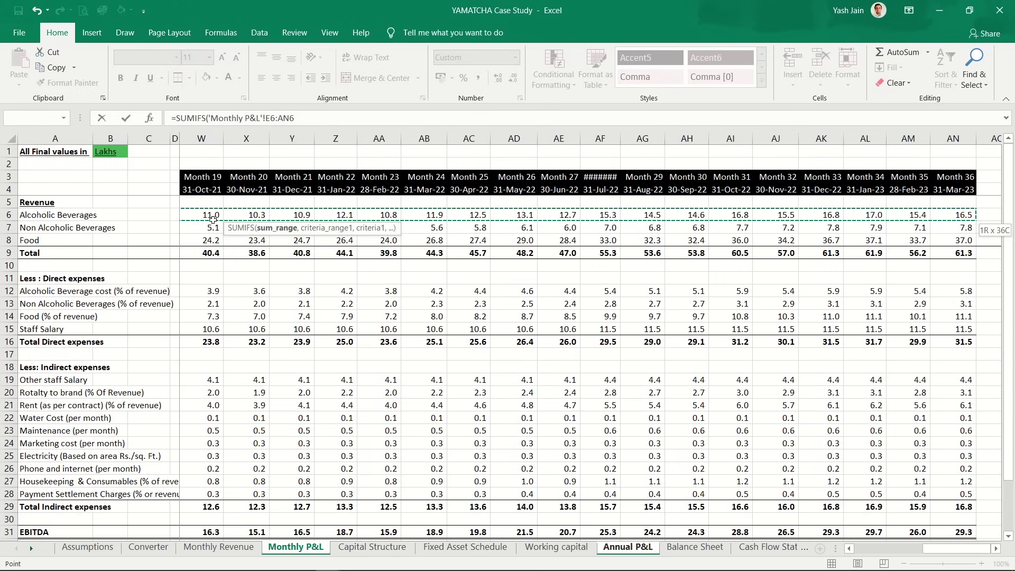
key(F4)
key(F4)
key(F4)
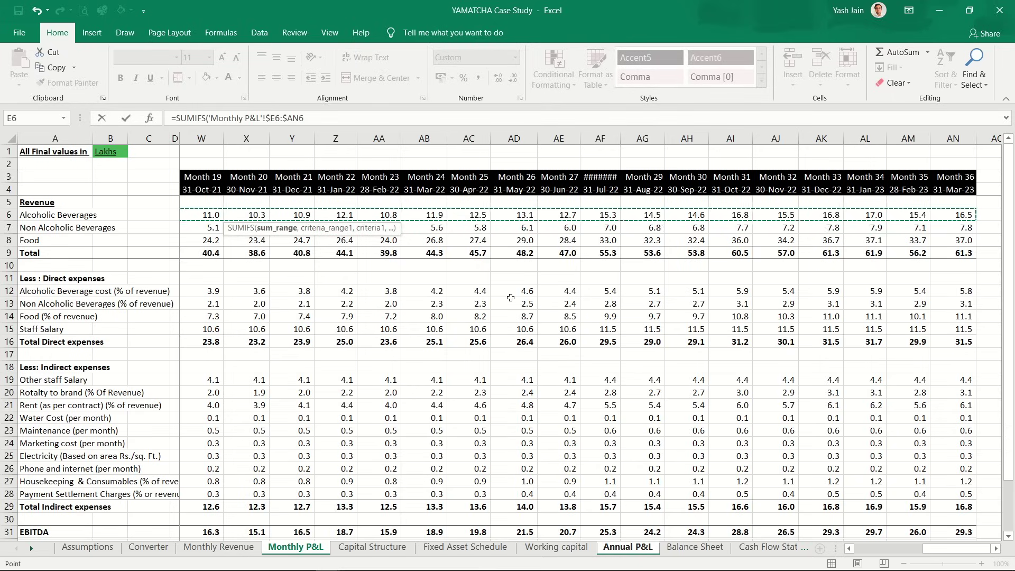
Step: Add the month-end date row $E$4:$AN$4 as the first criteria range
text(,)
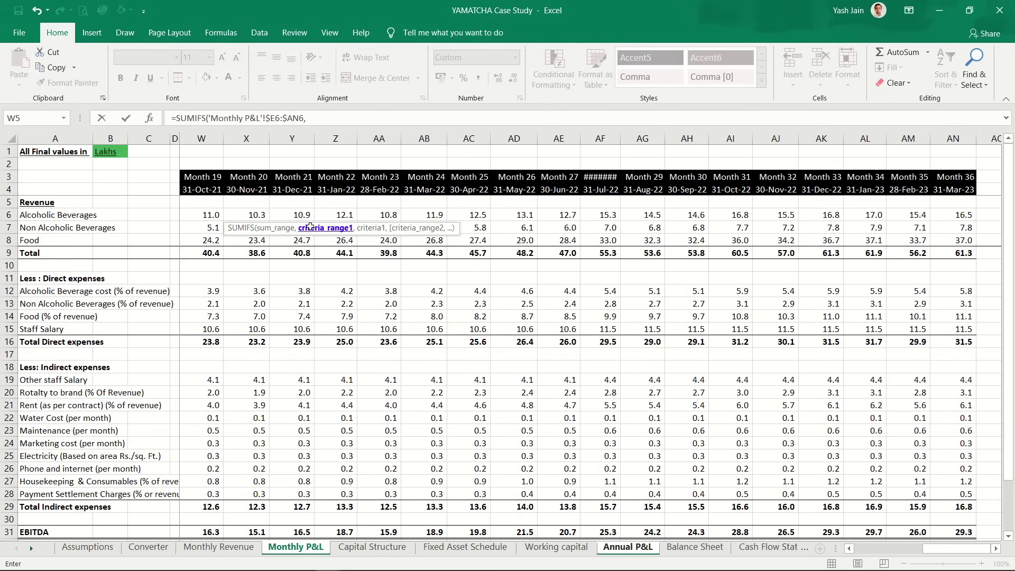
click(211, 190)
key(ctrl+Left)
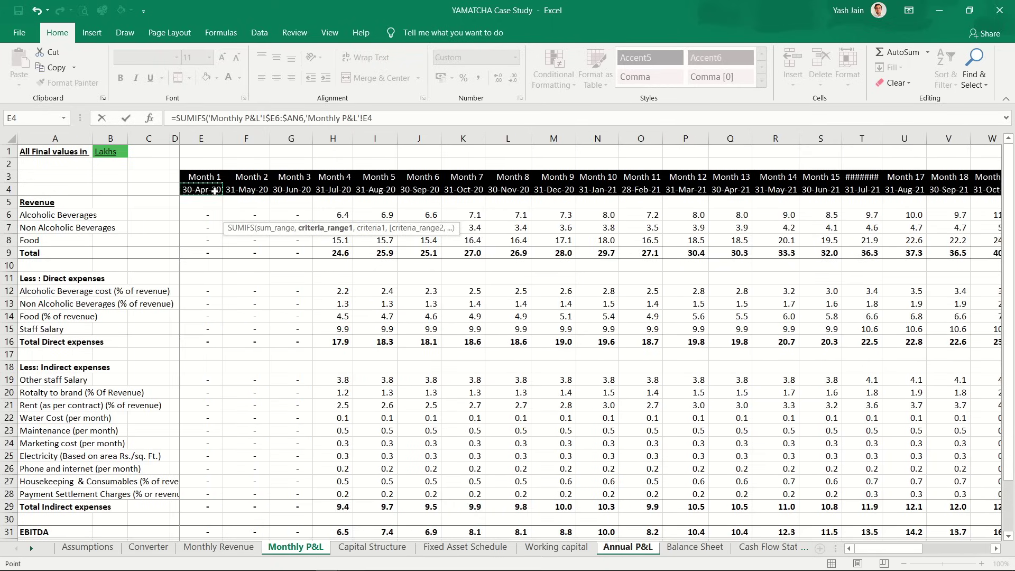
key(ctrl+shift+Right)
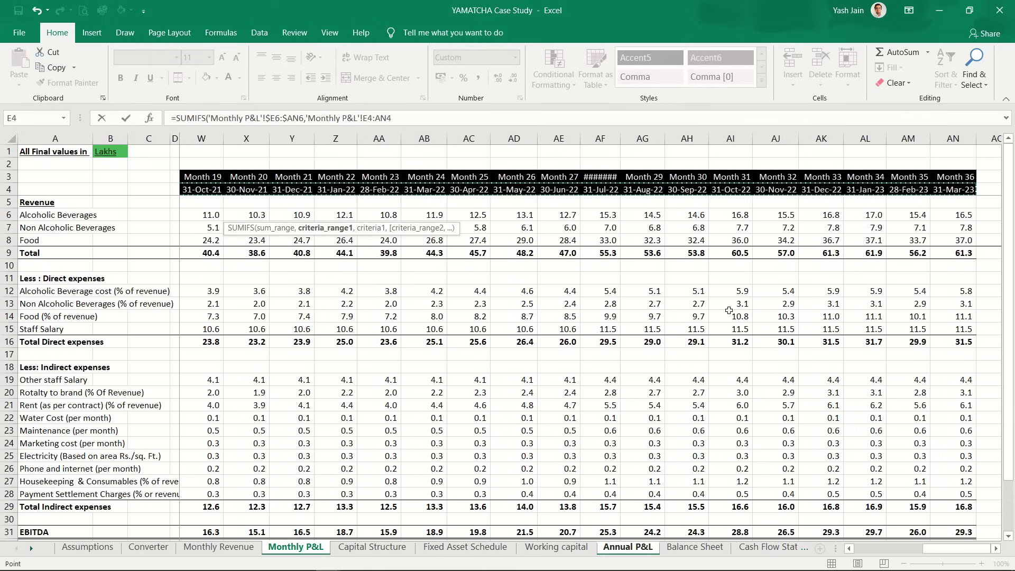
key(F4)
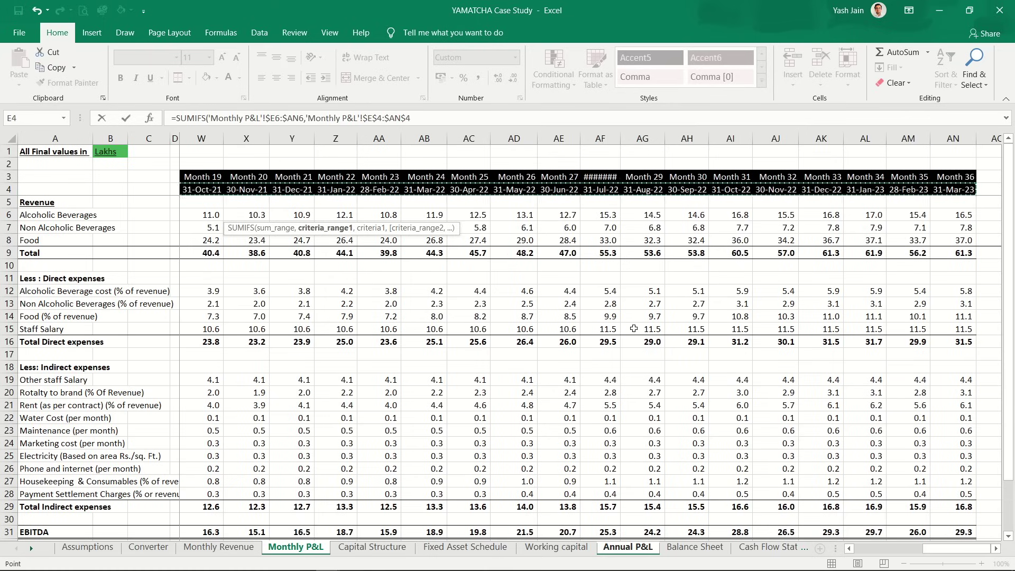
click(505, 123)
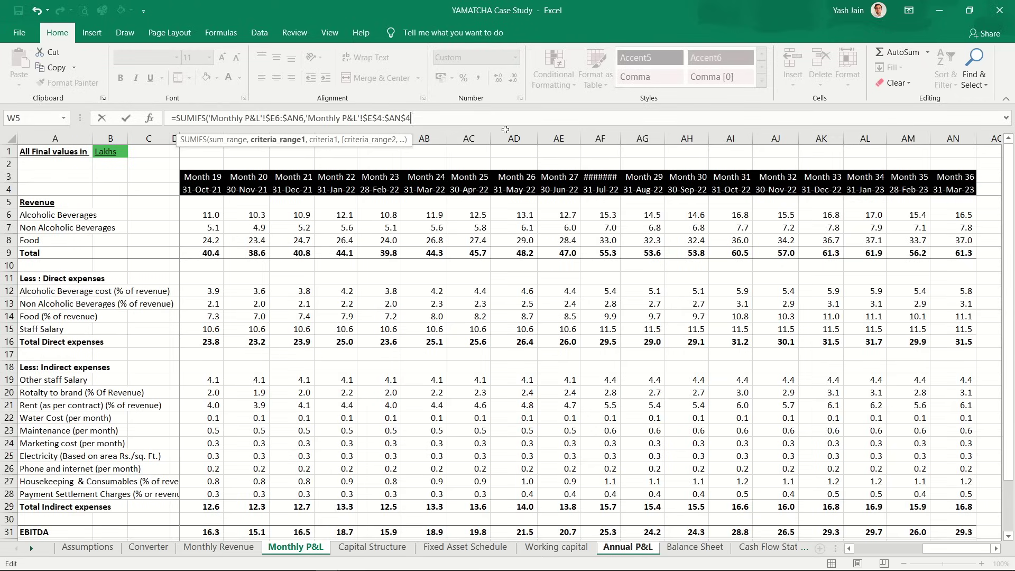
text(,">"&)
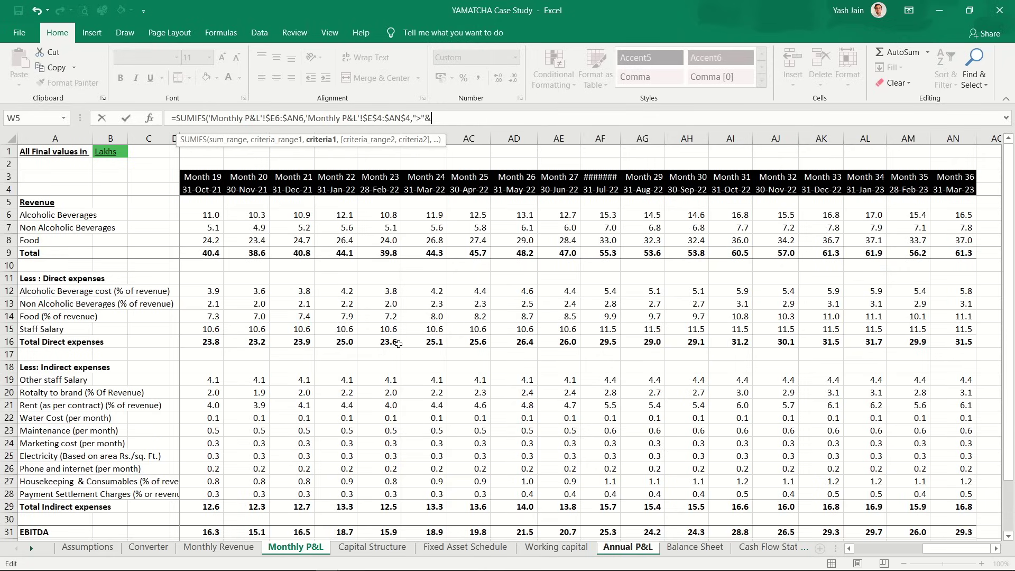
key(ctrl+Page_Down)
key(ctrl+Page_Down)
key(ctrl+Page_Down)
key(ctrl+Page_Down)
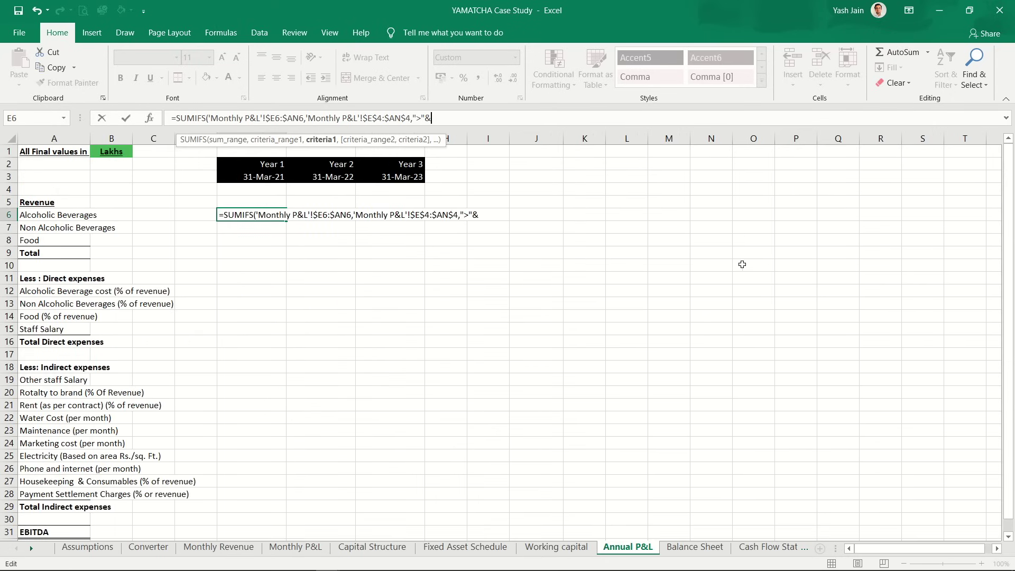
Step: Set the first criterion to dates after D$3 and reuse $E$4:$AN$4 as criteria_range2
click(204, 173)
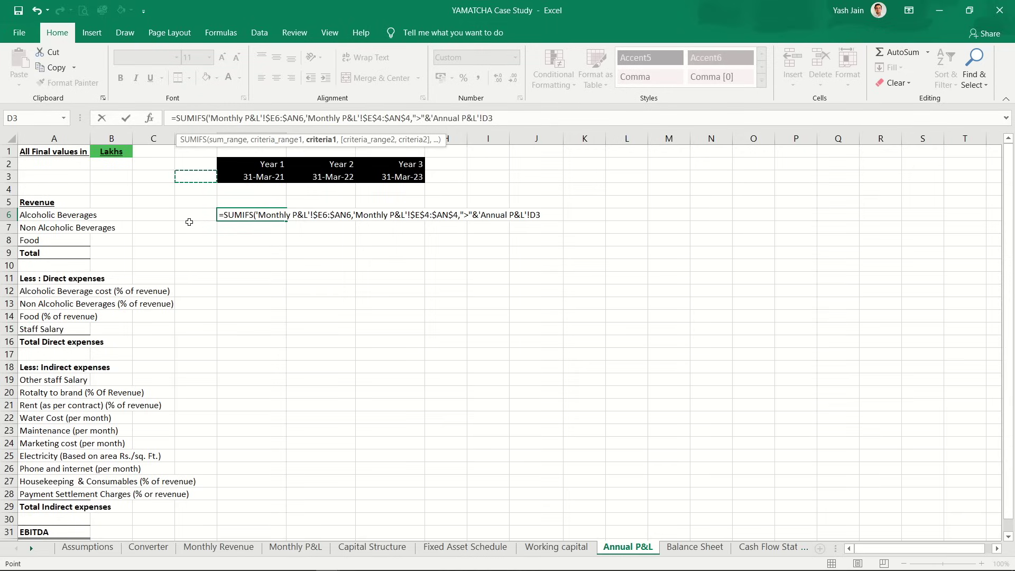
key(F4)
key(F4)
text(,)
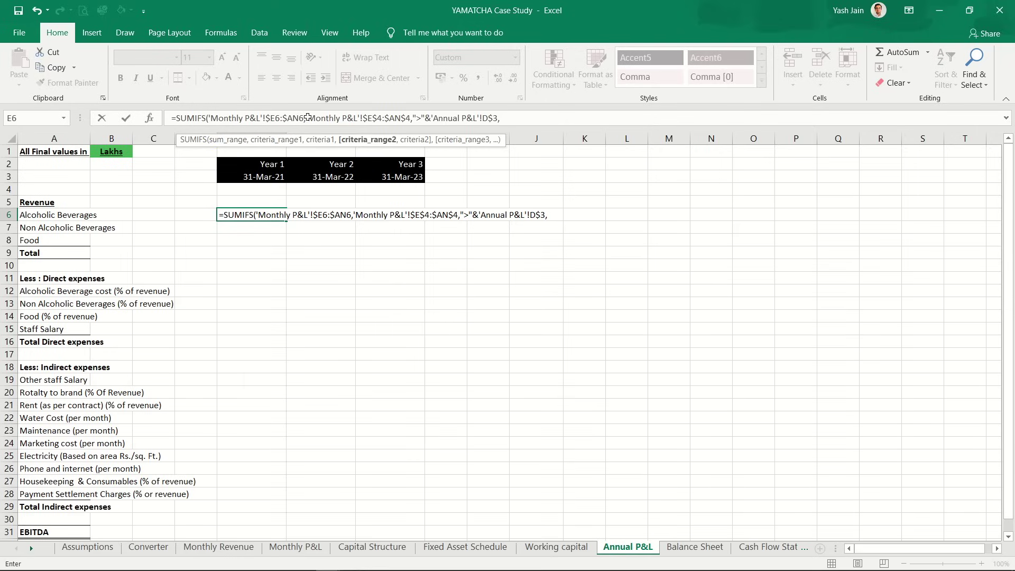
drag(308, 117, 412, 118)
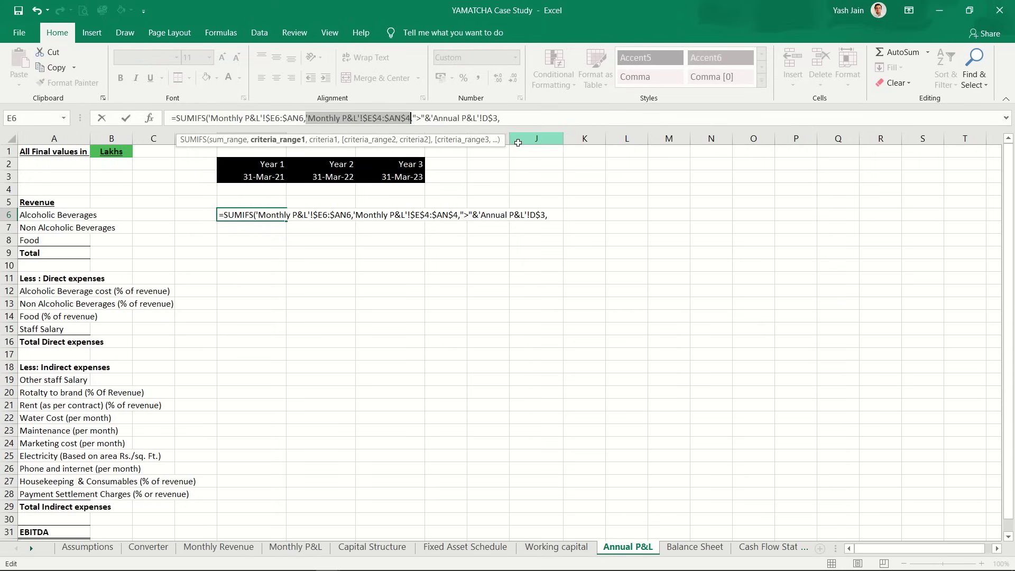
key(ctrl+c)
click(518, 118)
key(ctrl+v)
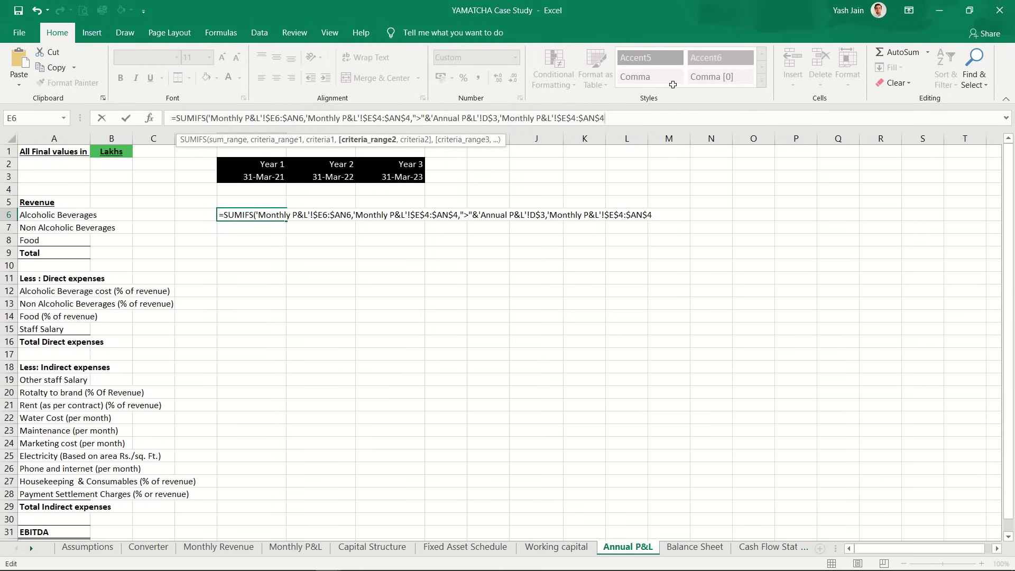
Step: Add the "<="&E$3 Year 1 date criterion, close the SUMIFS and commit it
text(,"<=)
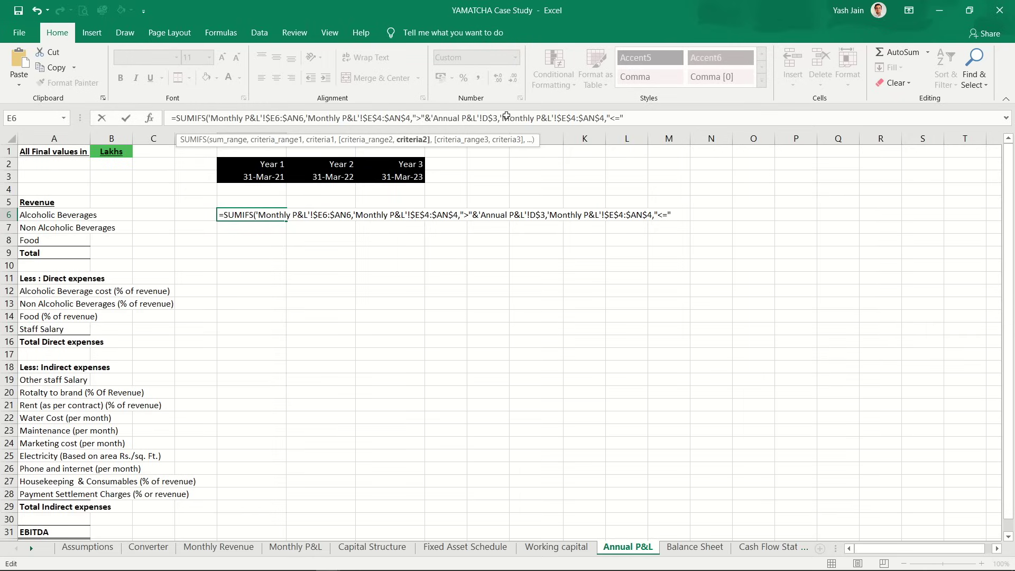
text(&)
click(270, 177)
key(F4)
key(F4)
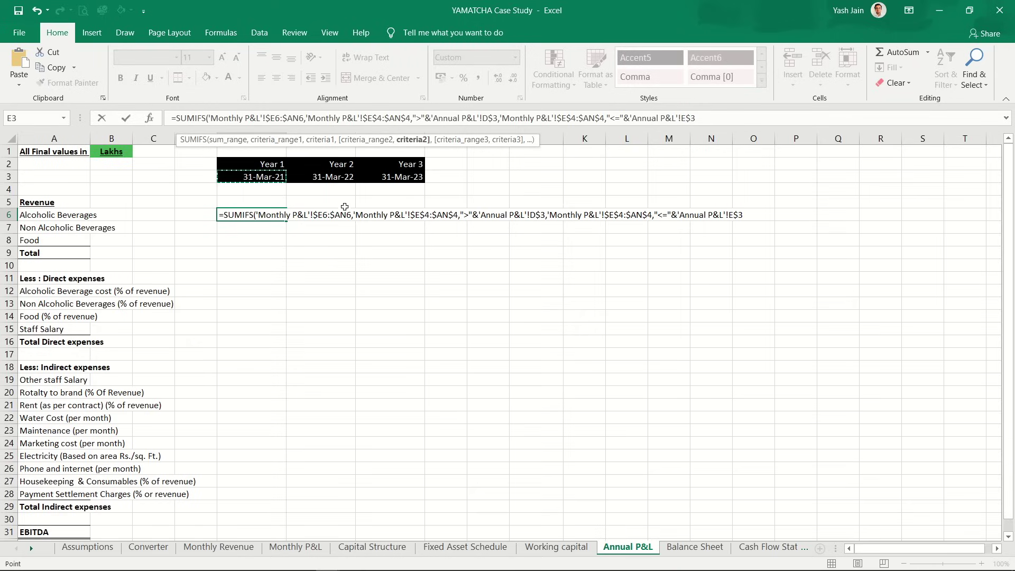
text())
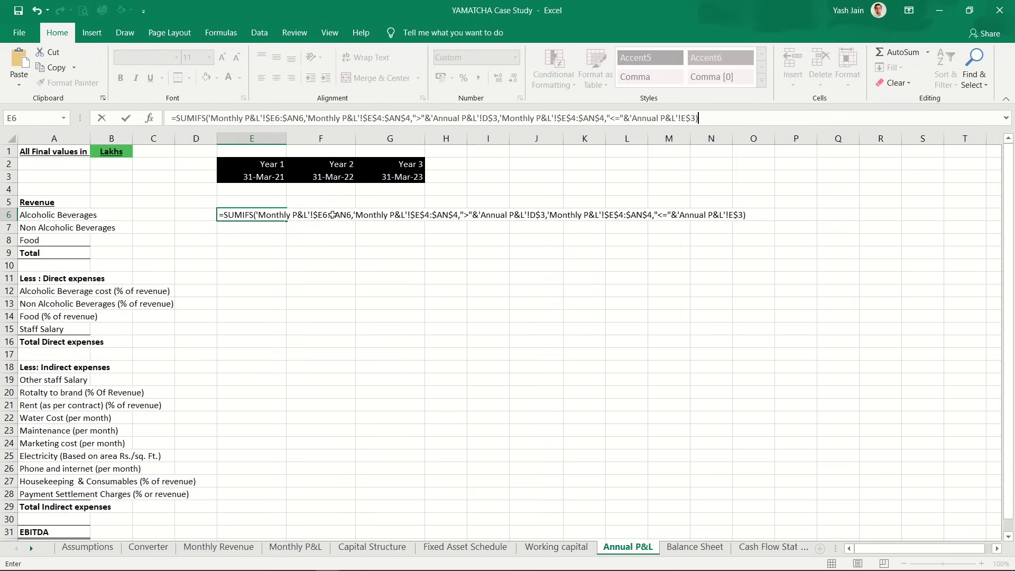
key(F2)
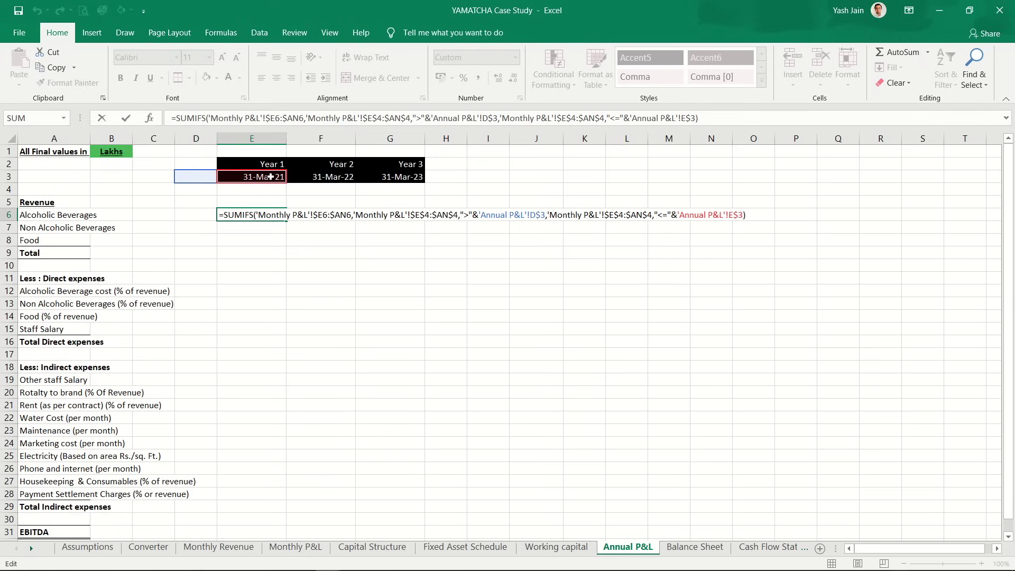
key(ctrl+Return)
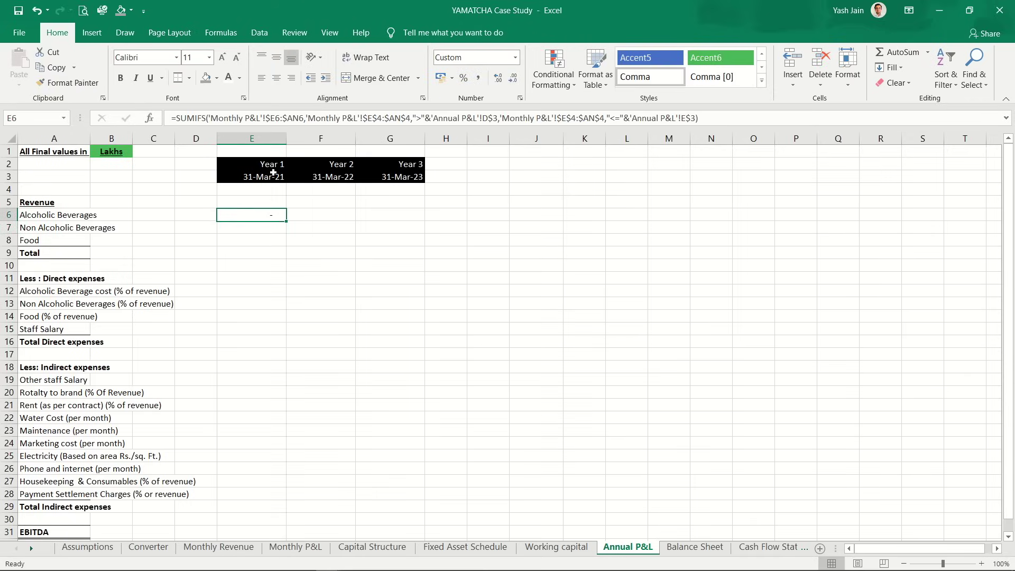
Step: Link D3 to the 01-Apr-20 start date in Assumptions G3
click(204, 178)
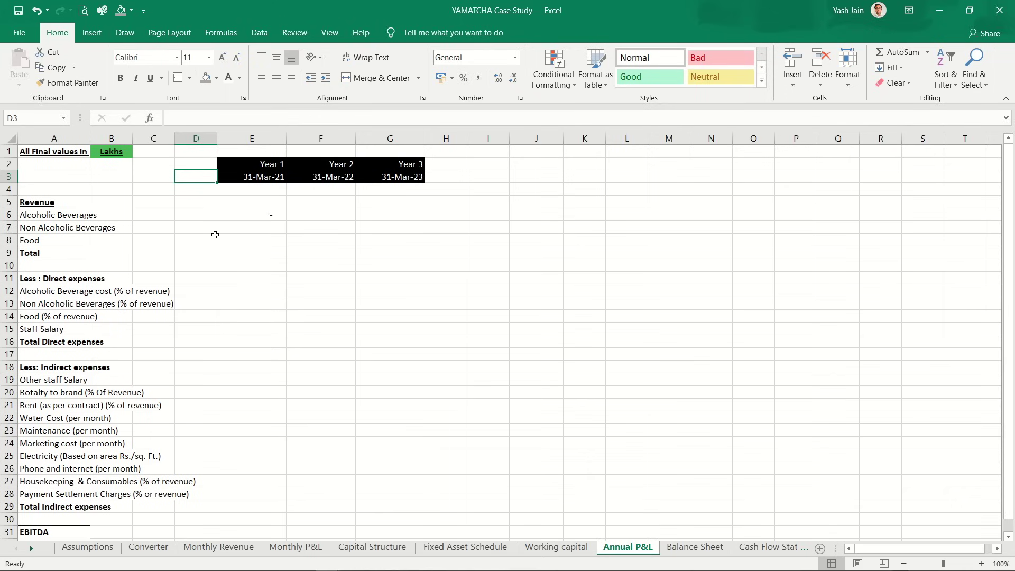
text(=)
key(ctrl+Page_Up)
key(ctrl+Page_Up)
key(ctrl+Page_Up)
key(ctrl+Page_Up)
key(ctrl+Page_Up)
key(ctrl+Page_Up)
key(ctrl+Page_Up)
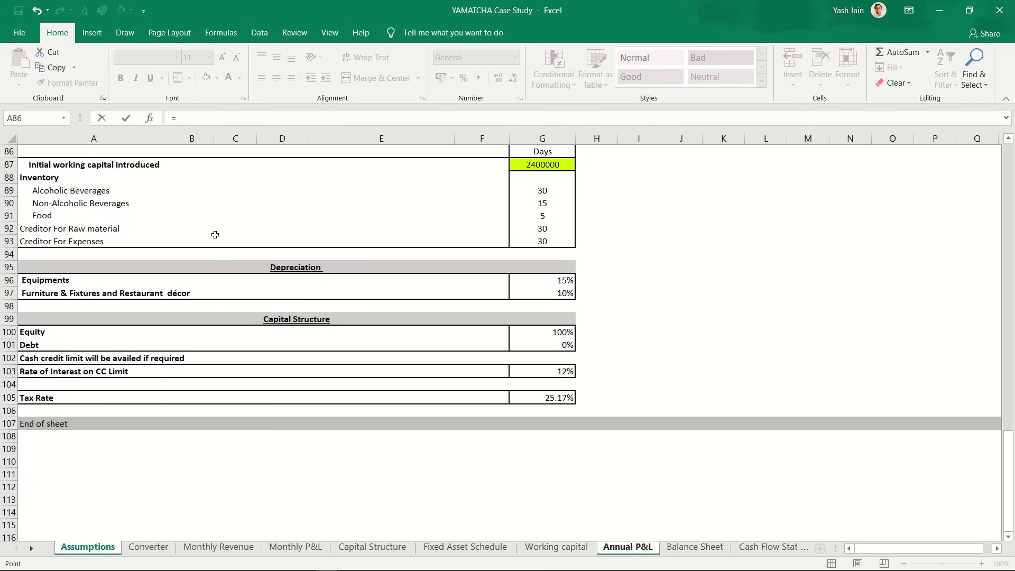
click(548, 217)
key(Up)
key(Up)
key(Up)
key(Up)
key(Up)
key(Up)
key(Up)
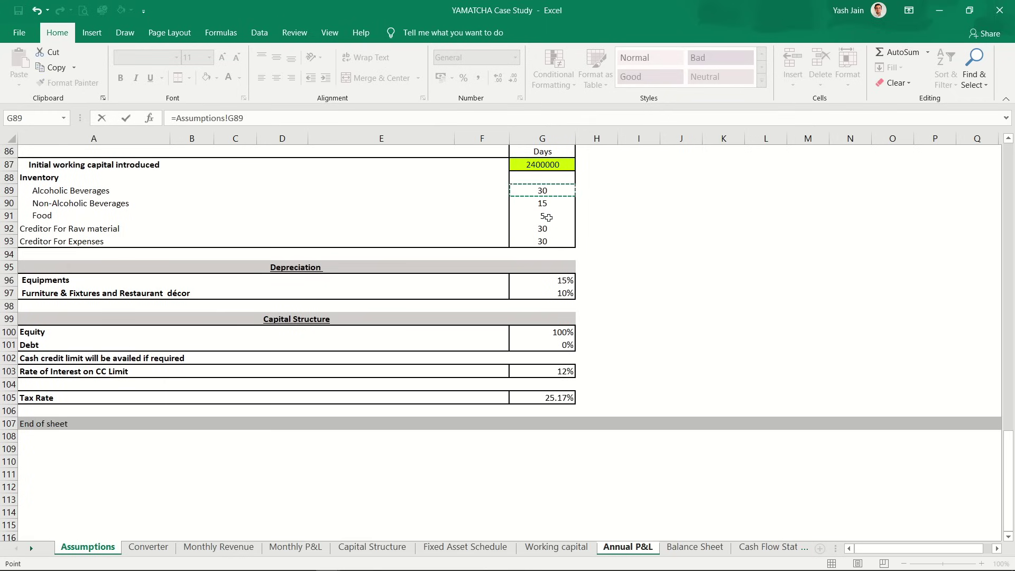
key(Up)
key(Up)
key(Up)
key(Up)
key(Up)
key(Up)
key(Up)
key(Up)
key(Up)
key(Up)
key(Up)
key(Up)
key(Up)
key(Up)
key(Up)
key(Up)
key(Up)
key(Up)
key(Up)
key(Up)
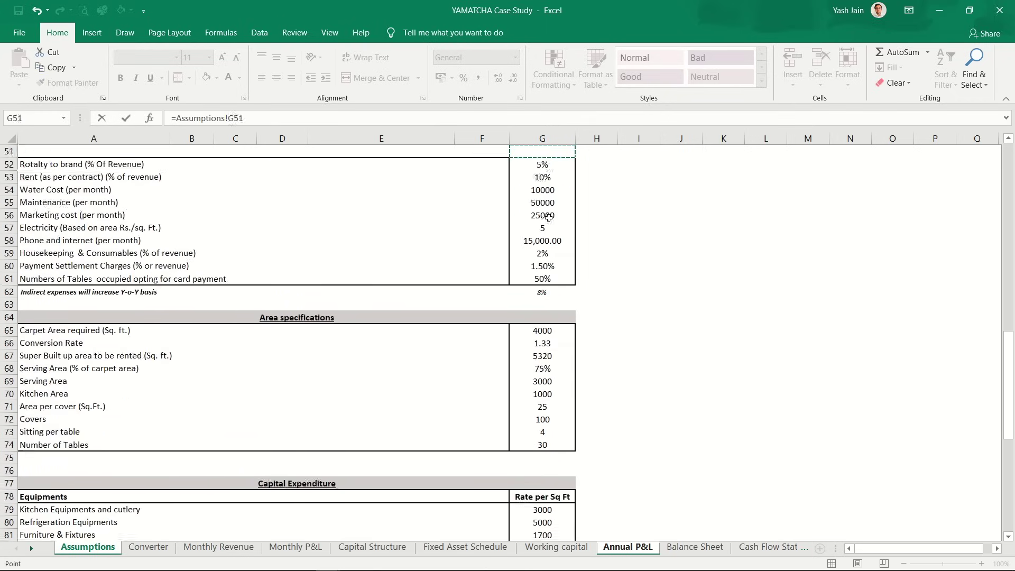
key(Up)
key(Up)
key(Up)
key(Up)
key(Up)
key(Up)
key(Up)
key(Up)
key(Up)
key(Up)
key(Up)
key(Up)
key(Up)
key(Up)
key(Up)
key(Up)
key(Up)
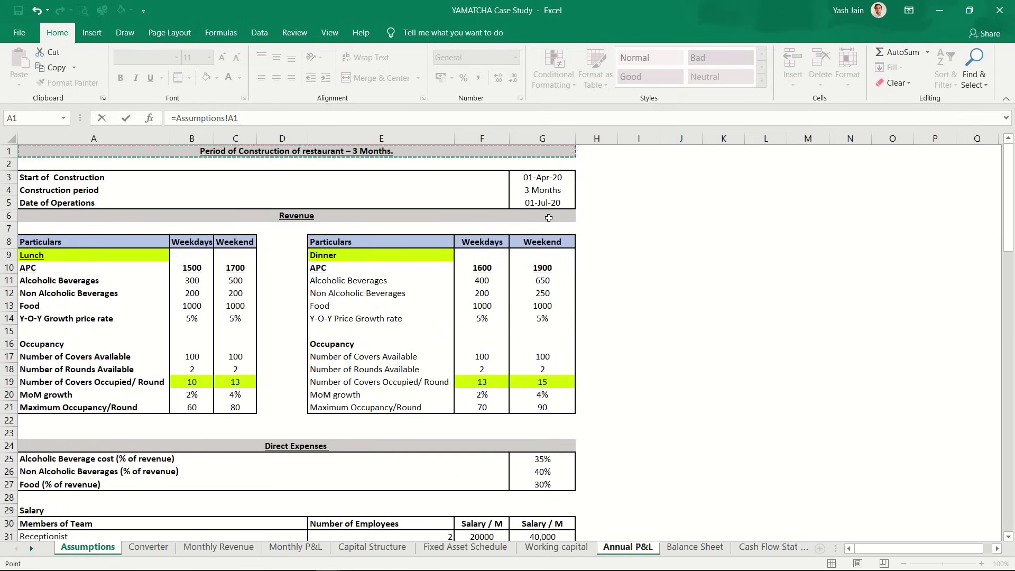
key(Return)
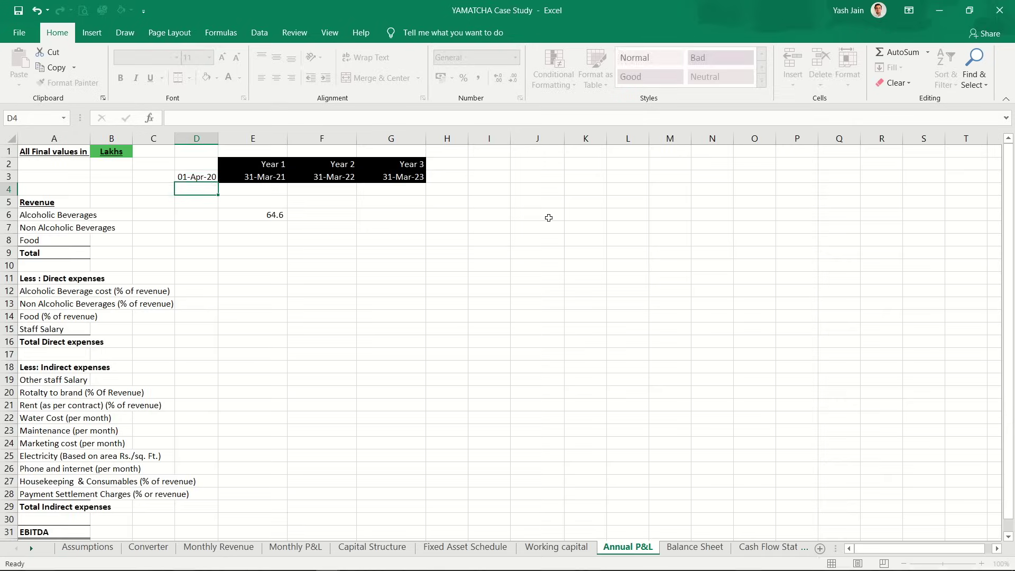
Step: Copy the E6 revenue formula and select the Year 2 and Year 3 cells
key(Down)
key(Right)
key(Down)
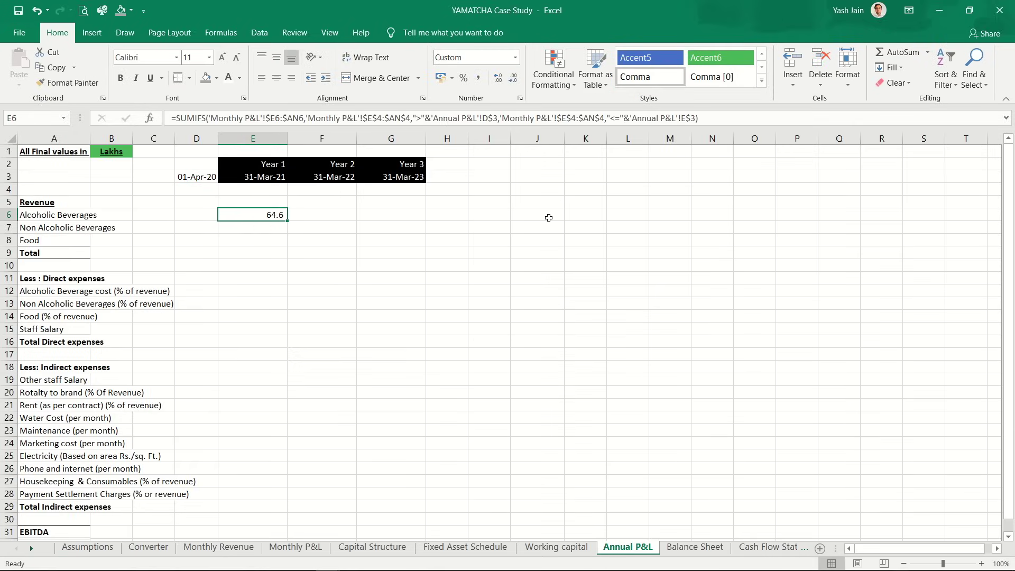
key(ctrl+c)
key(shift+Right)
key(shift+Right)
key(ctrl+v)
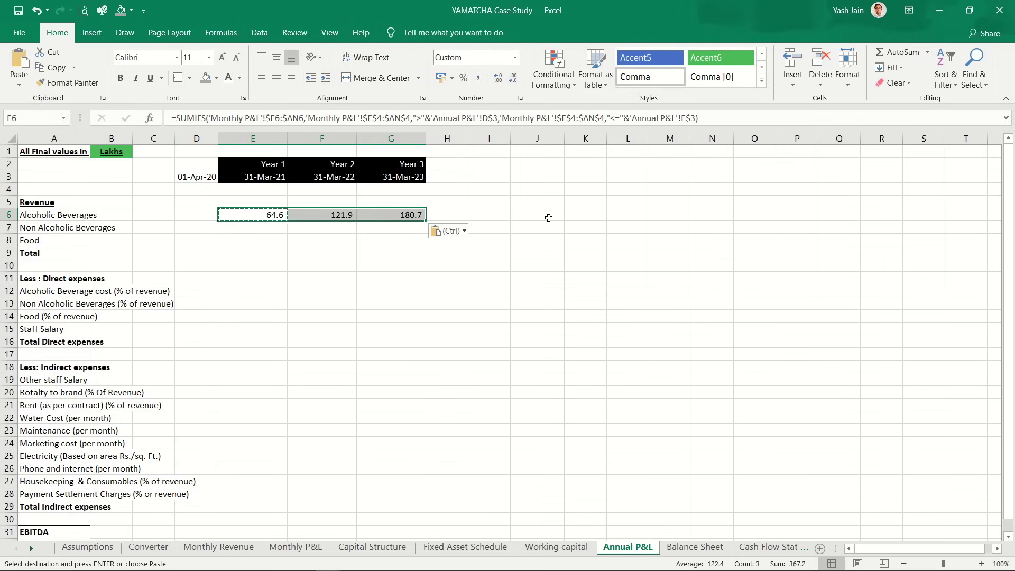
key(Left)
key(Right)
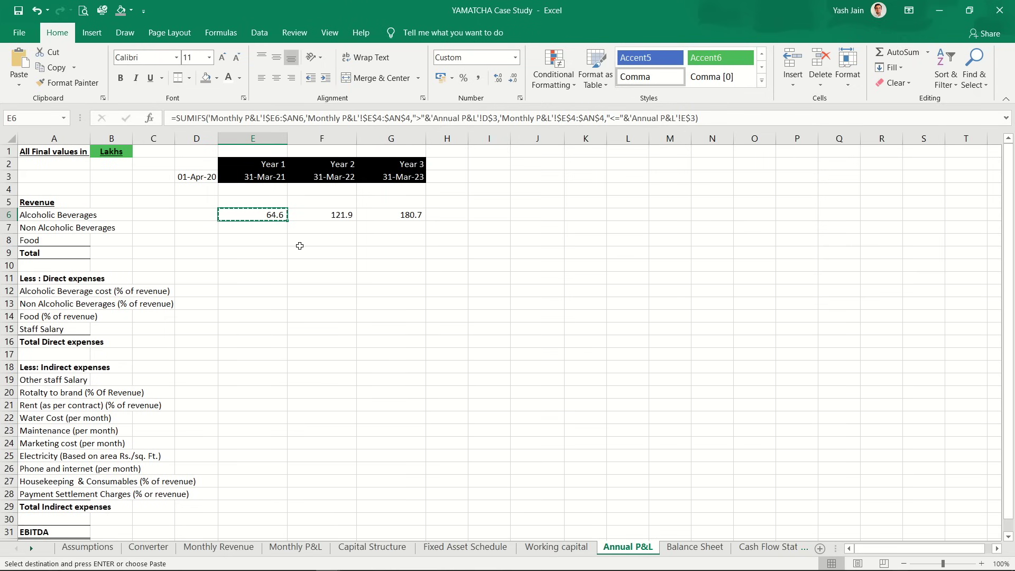
key(ctrl+Page_Up)
key(ctrl+Page_Up)
key(ctrl+Page_Up)
key(ctrl+Page_Up)
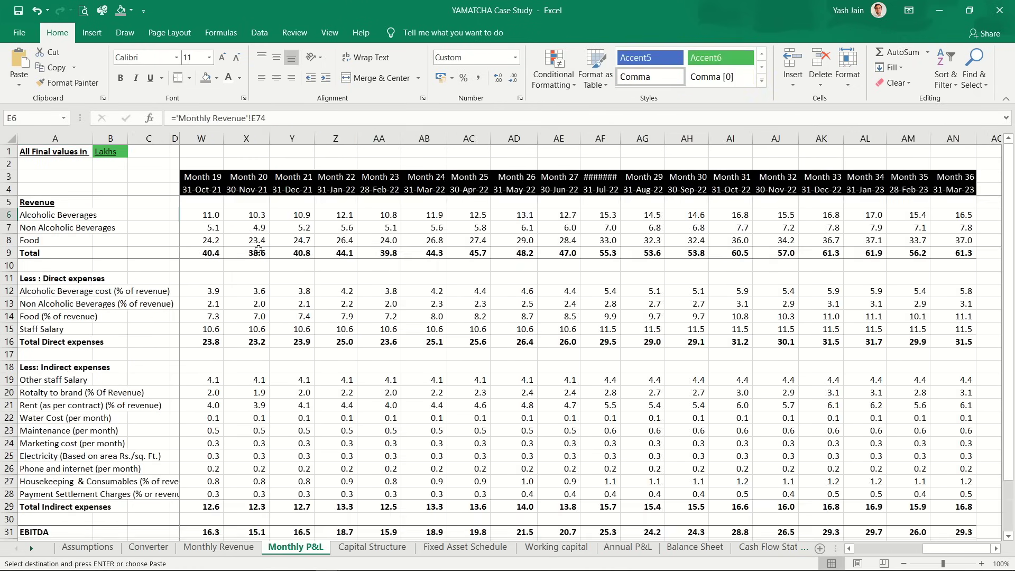
click(258, 250)
key(ctrl+Left)
key(ctrl+Left)
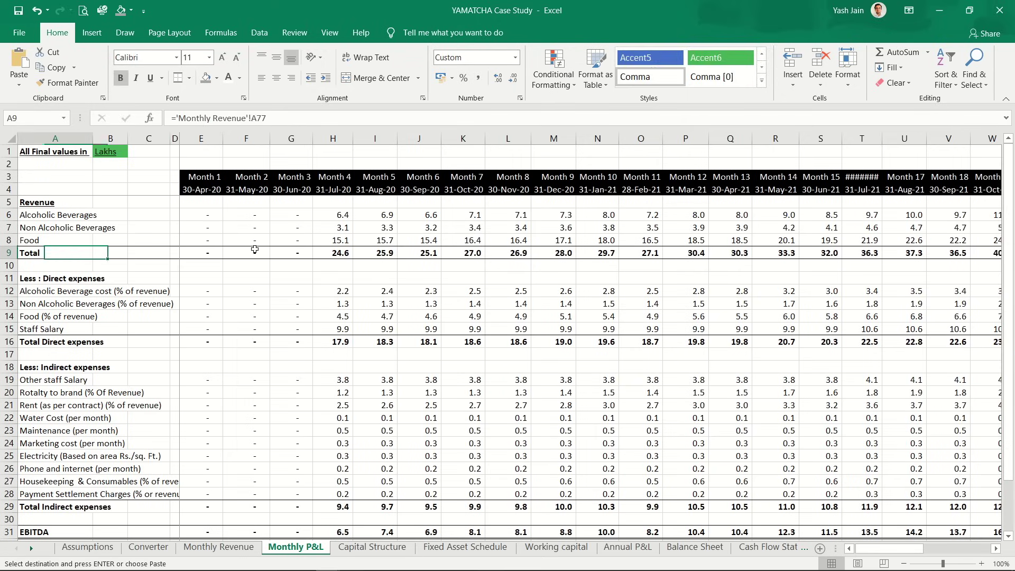
key(Right)
key(Right)
key(Right)
key(Up)
key(Up)
key(Up)
key(Right)
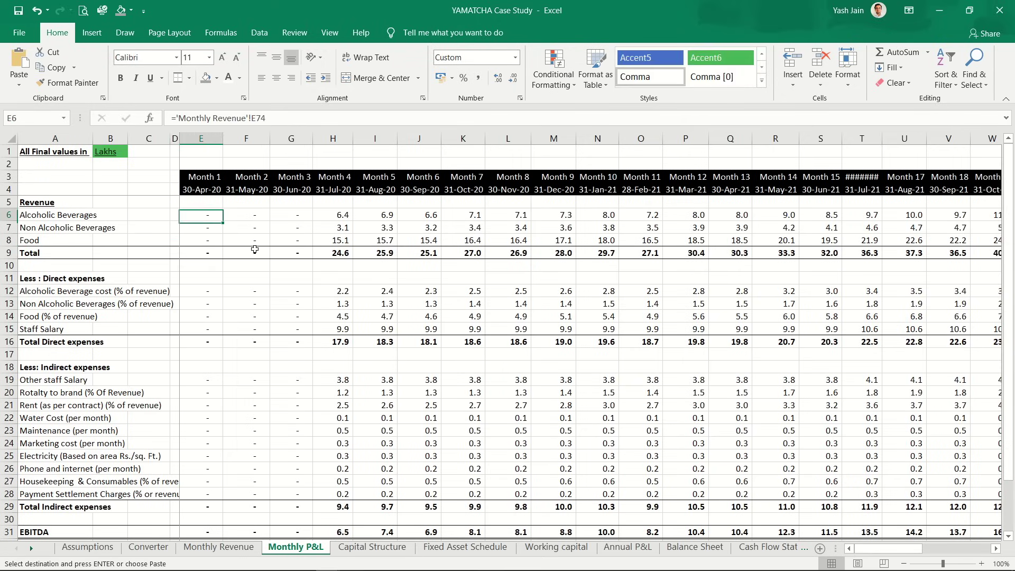
key(shift+Right)
key(shift+Right)
key(shift+Right)
key(shift+Right)
key(shift+Right)
key(shift+Right)
key(shift+Right)
key(shift+Right)
key(shift+Right)
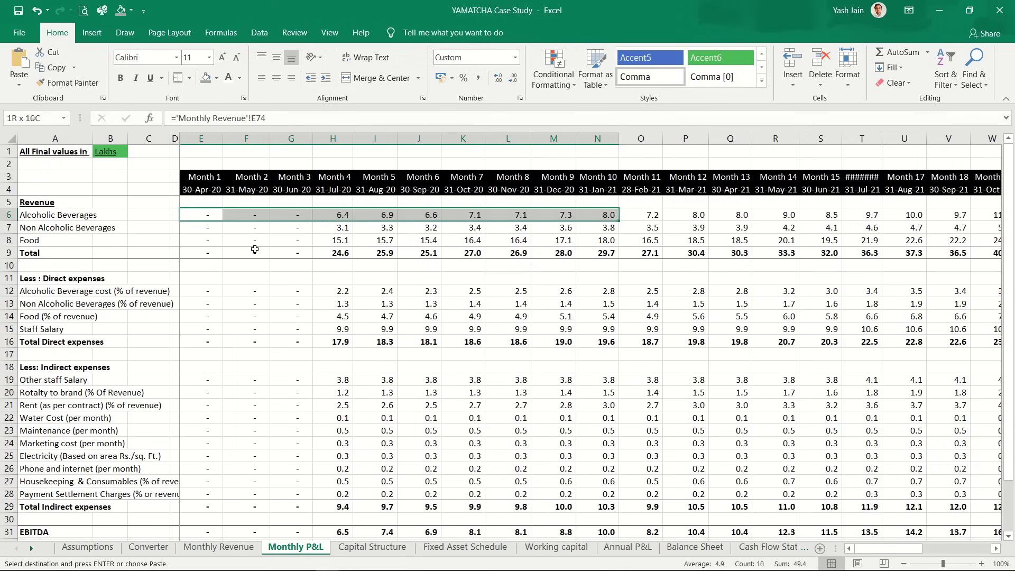
key(shift+Right)
key(shift+Right)
key(shift+Right)
key(shift+Left)
key(ctrl+v)
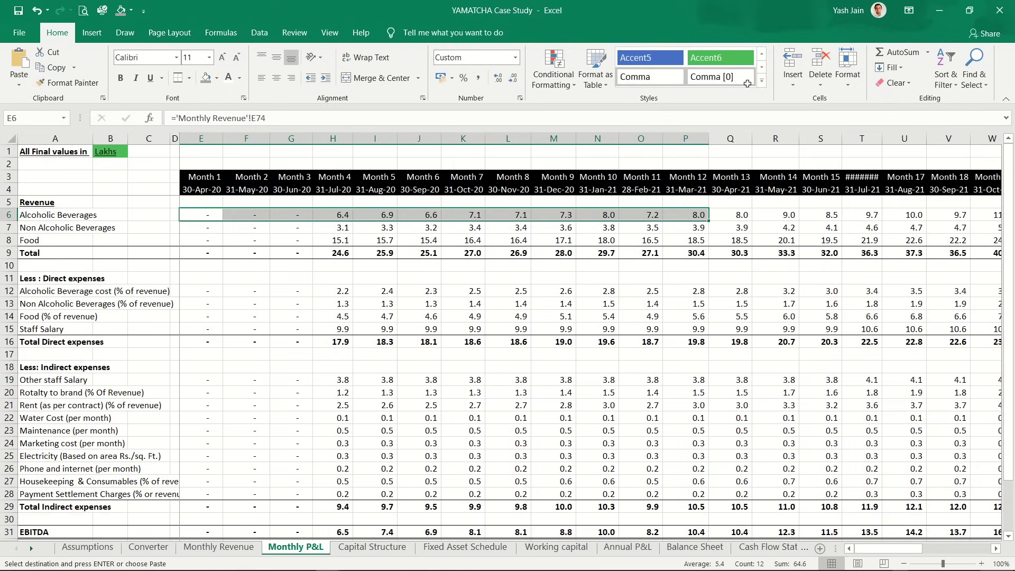
key(ctrl+Page_Down)
key(ctrl+Page_Down)
key(ctrl+Page_Down)
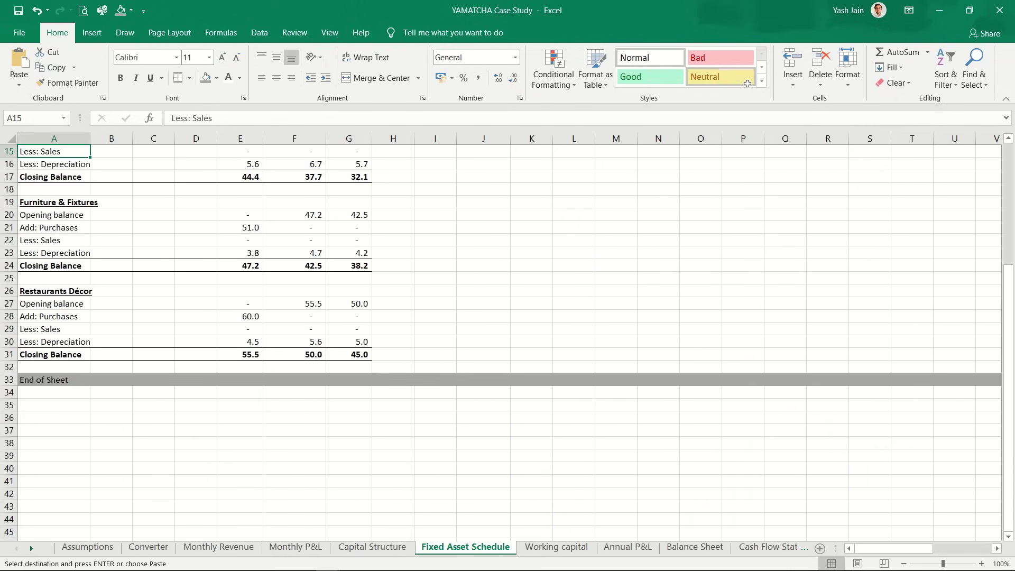
key(ctrl+Page_Down)
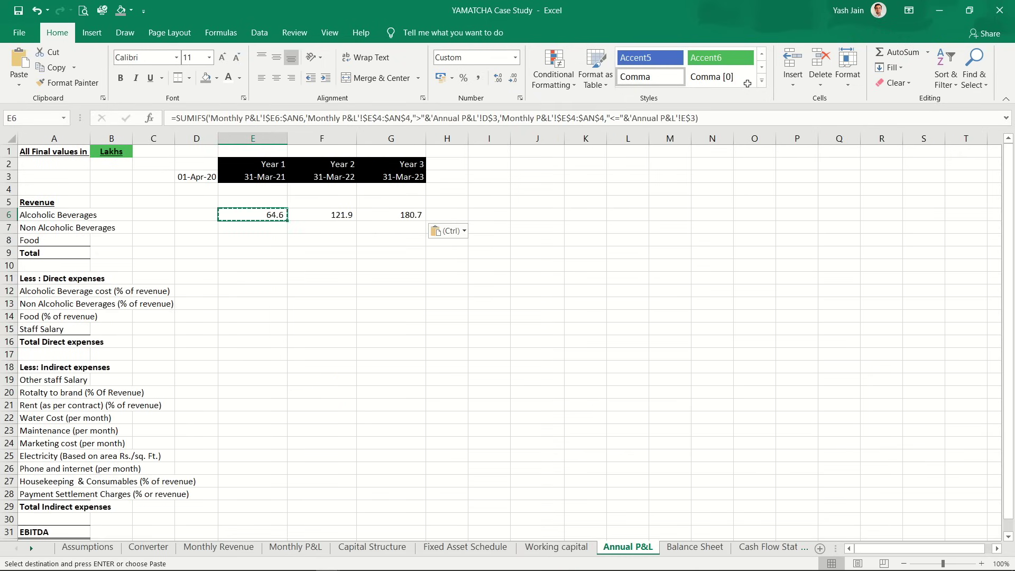
key(Right)
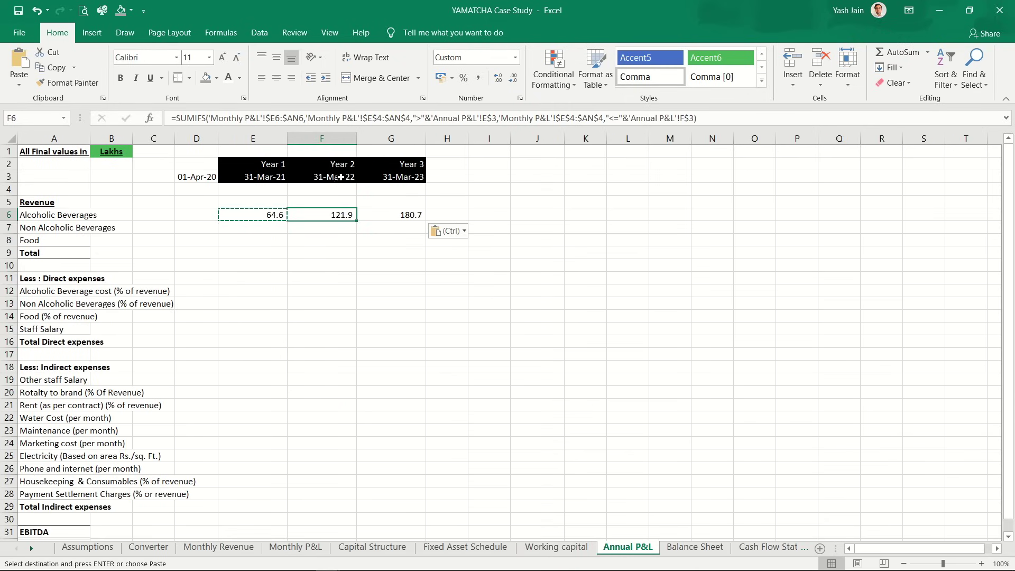
key(F2)
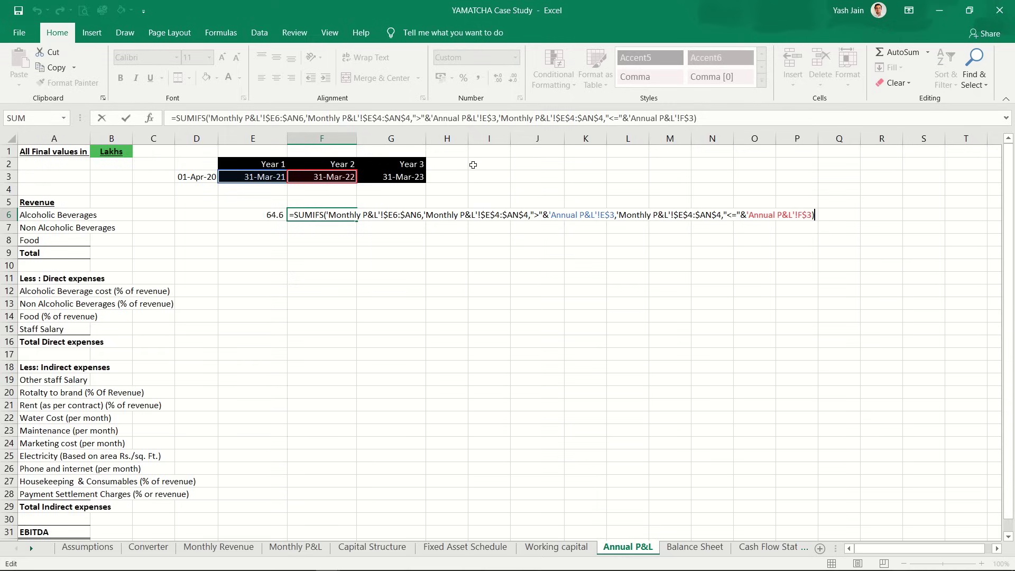
Step: Copy the Year 1 Alcoholic Beverages formula from E6
key(Return)
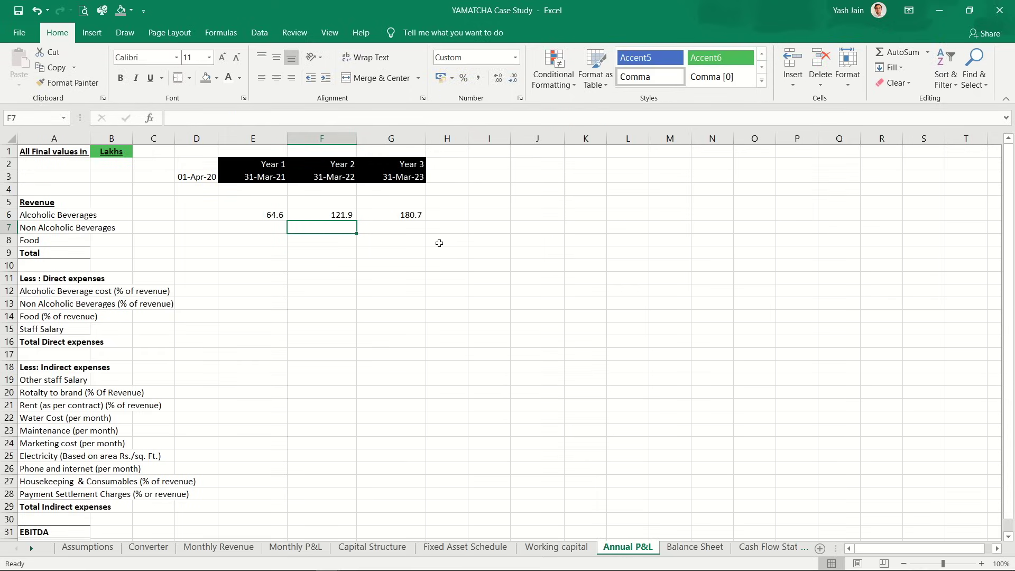
key(Up)
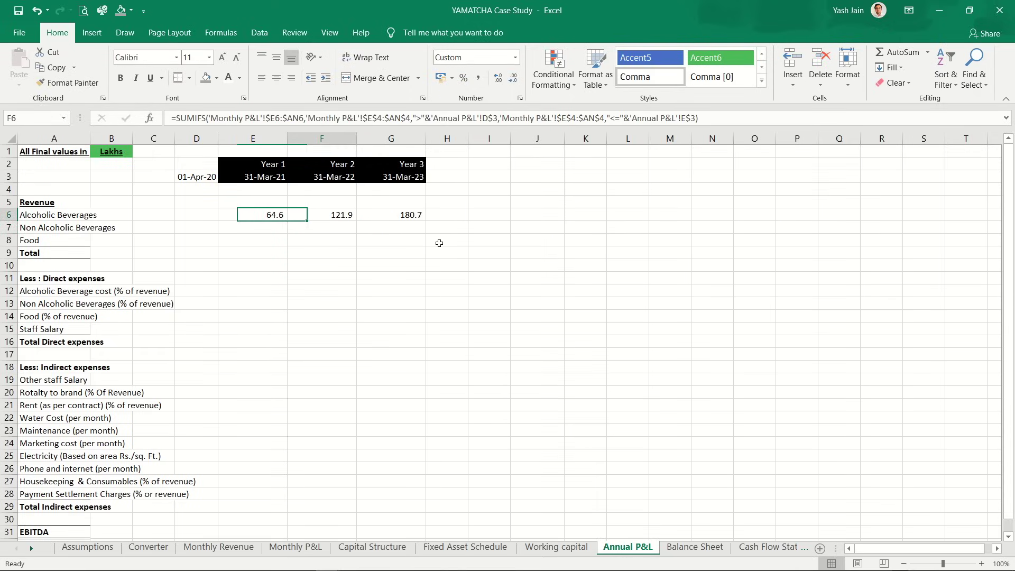
key(Right)
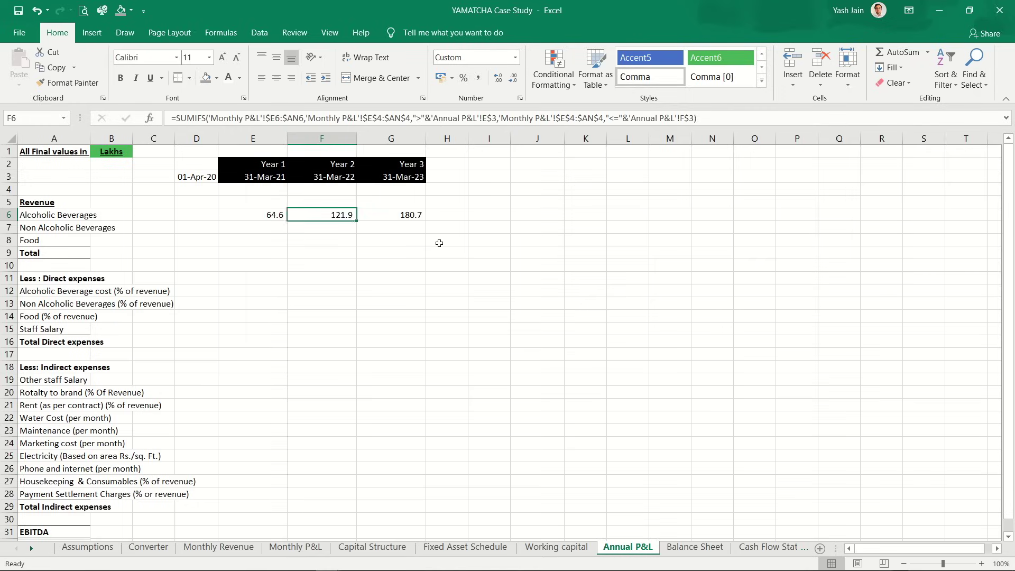
key(Left)
key(ctrl+c)
Step: Paste the formula over E6:G31, filling every line down to EBITDA for Years 1–3
key(shift+Down)
key(shift+Down)
key(shift+Down)
key(shift+Down)
key(shift+Down)
key(shift+Down)
key(shift+Down)
key(shift+Down)
key(shift+Down)
key(shift+Down)
key(shift+Down)
key(shift+Down)
key(shift+Down)
key(shift+Down)
key(shift+Down)
key(shift+Down)
key(shift+Down)
key(shift+Down)
key(shift+Down)
key(shift+Down)
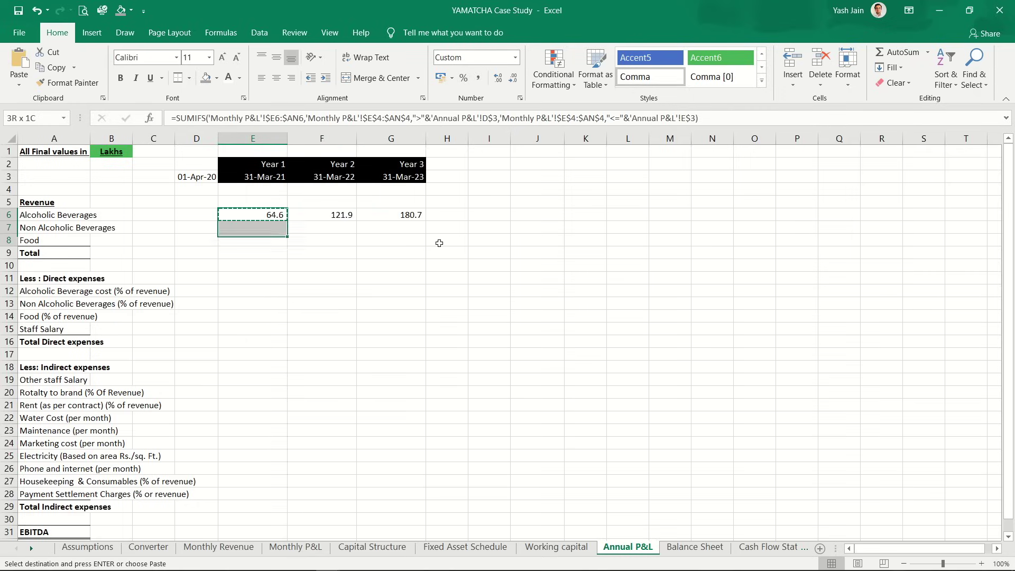
key(shift+Up)
key(shift+Up)
key(shift+Up)
key(shift+Up)
key(shift+Up)
key(shift+Up)
key(shift+Up)
key(shift+Up)
key(shift+Up)
key(shift+Up)
key(shift+Up)
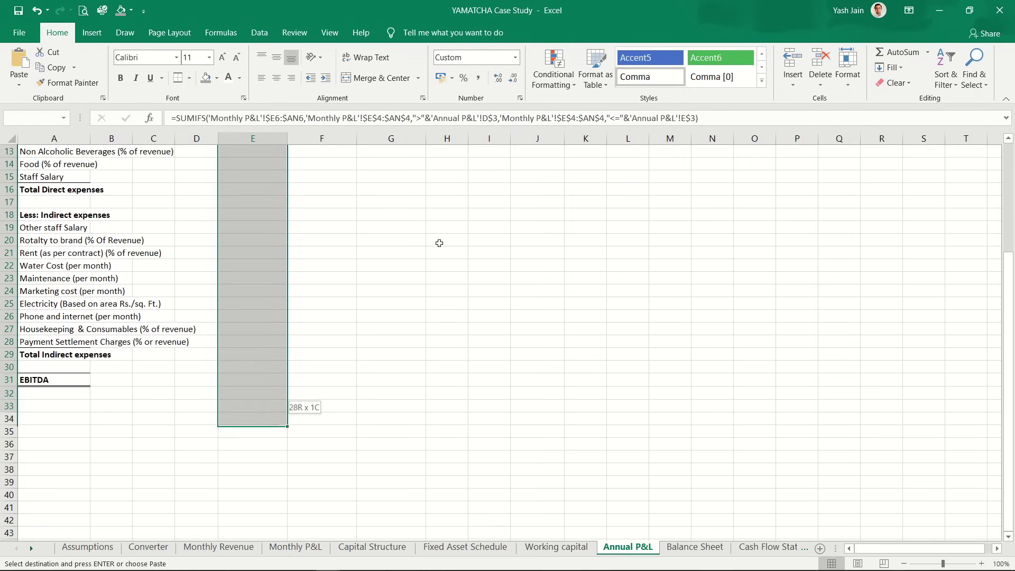
key(shift+Right)
key(shift+Right)
key(shift+Right)
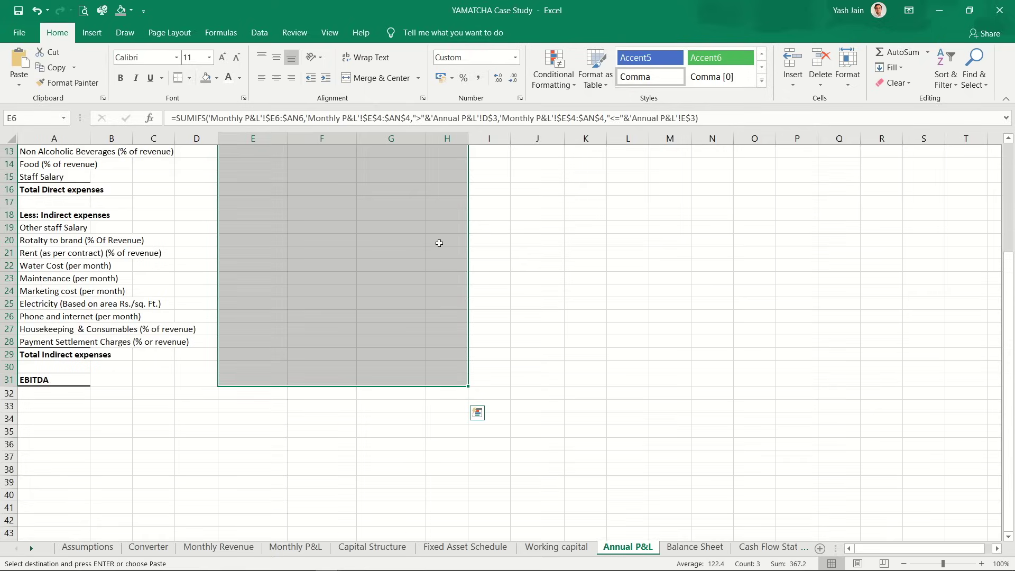
key(ctrl+q)
key(Left)
key(Escape)
key(shift+Left)
key(shift+Left)
key(shift+Left)
key(shift+Up)
key(shift+Up)
key(shift+Up)
key(shift+Up)
key(shift+Up)
key(shift+Up)
key(shift+Up)
key(shift+Up)
key(shift+Up)
key(shift+Up)
key(shift+Up)
key(shift+Up)
key(shift+Up)
key(shift+Up)
key(shift+Up)
key(shift+Up)
key(shift+Up)
key(shift+Up)
key(shift+Up)
key(shift+Up)
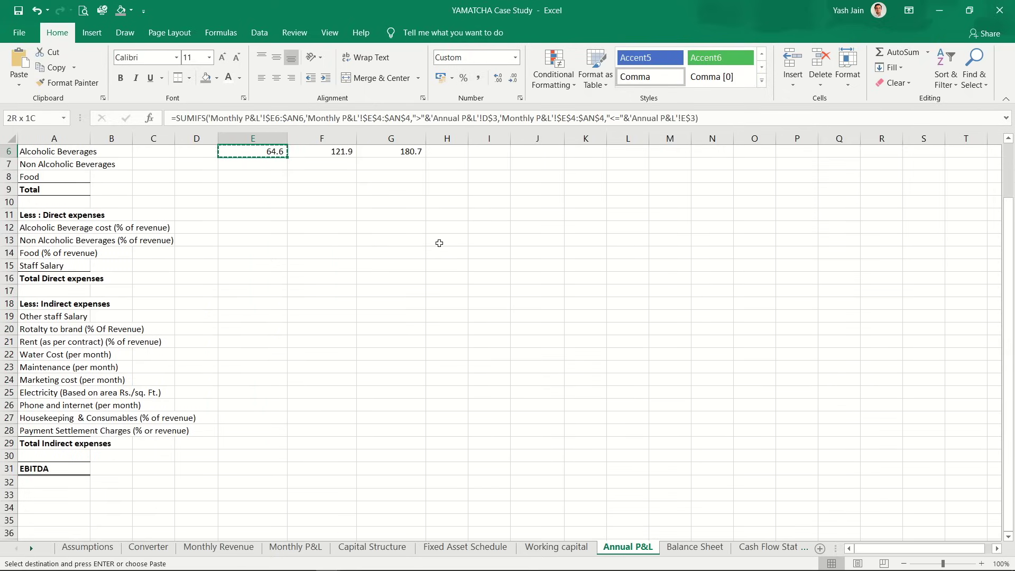
key(shift+Down)
key(shift+Down)
key(shift+Down)
key(shift+Down)
key(shift+Down)
key(shift+Down)
key(shift+Down)
key(shift+Down)
key(shift+Down)
key(shift+Down)
key(shift+Down)
key(shift+Down)
key(shift+Down)
key(shift+Down)
key(shift+Down)
key(shift+Down)
key(shift+Down)
key(shift+Down)
key(shift+Down)
key(shift+Down)
key(shift+Right)
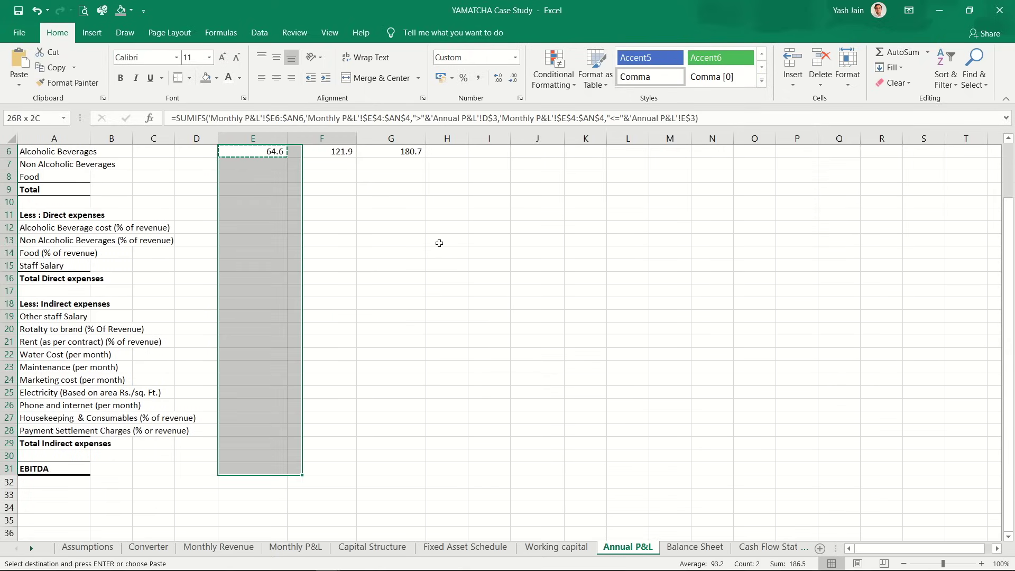
key(shift+Right)
key(shift+Right)
key(shift+Left)
key(ctrl+v)
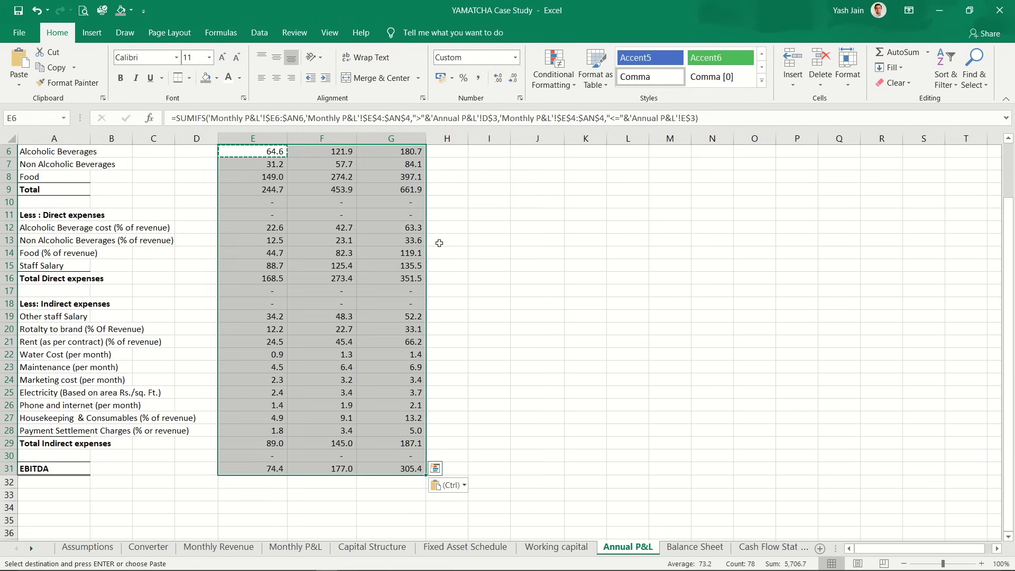
Step: Make the revenue Total row A9:G9 bold
key(Up)
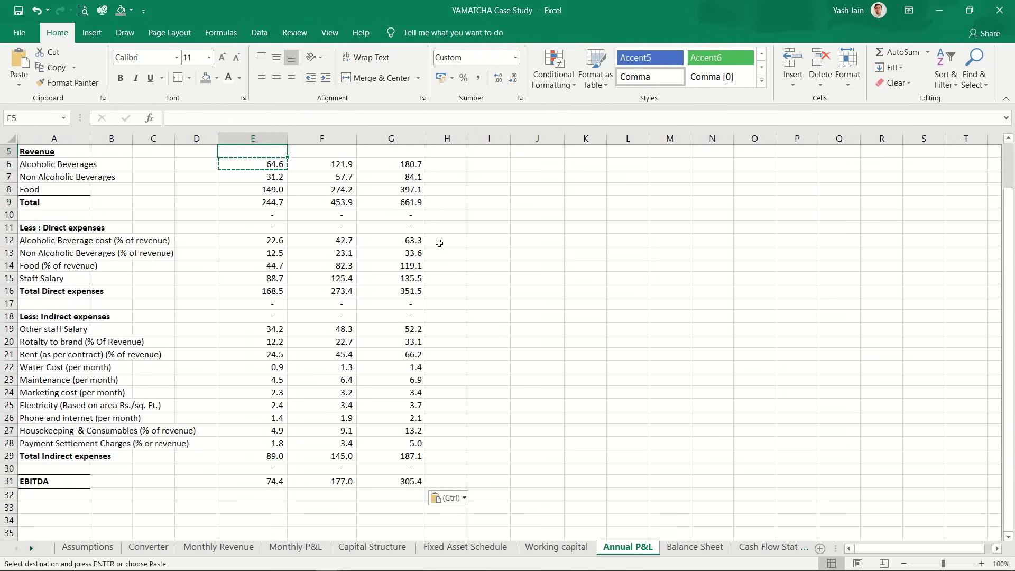
key(Down)
key(Down)
key(Down)
key(Down)
key(Right)
key(Right)
key(Right)
key(Left)
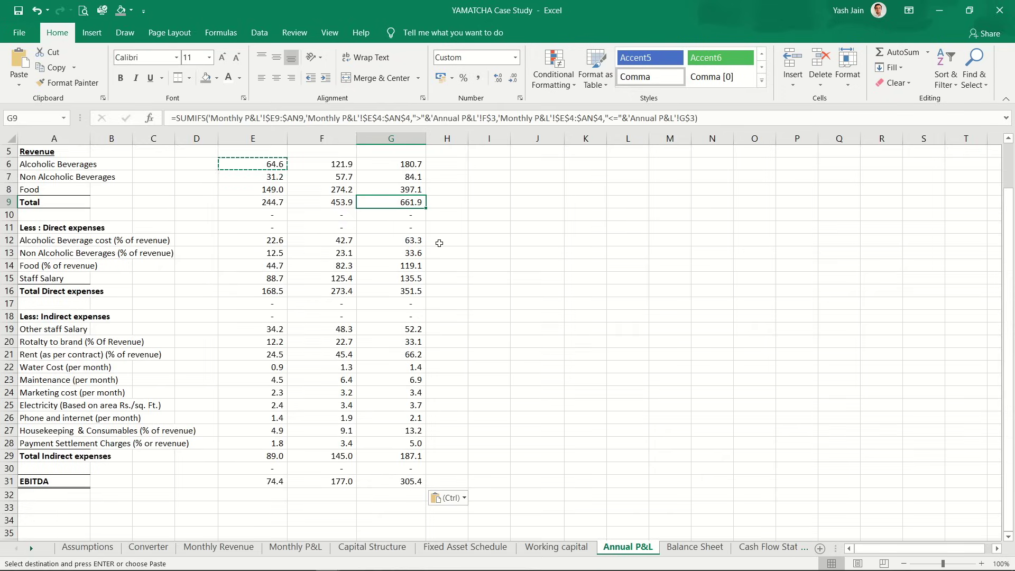
key(ctrl+shift+Left)
key(ctrl+shift+Left)
key(ctrl+b)
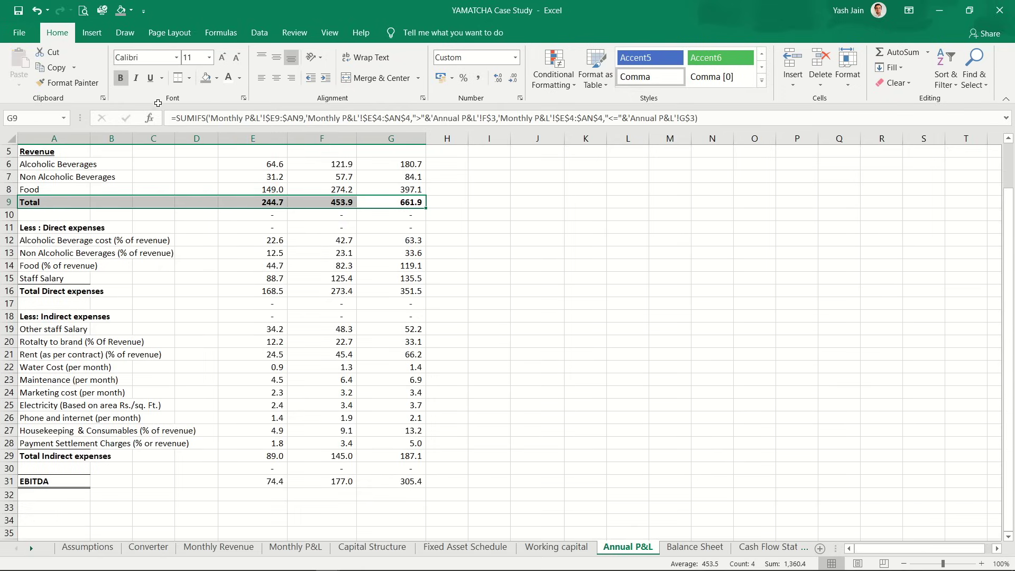
Step: Add a top border above the revenue Total row and select the Total Direct expenses row
click(179, 77)
key(Down)
key(Down)
key(Down)
key(Down)
key(Down)
key(Down)
key(Down)
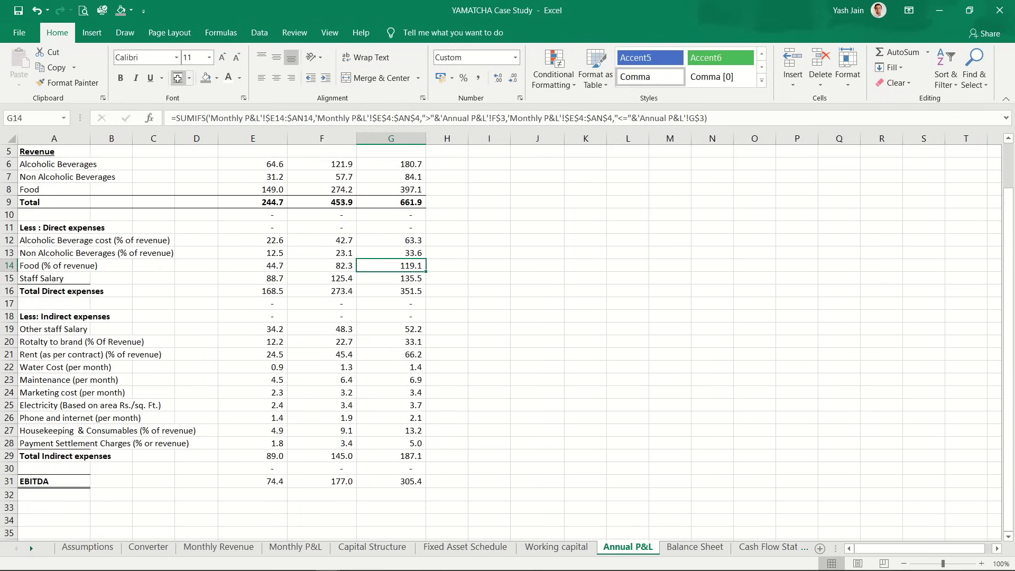
key(shift+Left)
key(shift+Left)
key(shift+Left)
key(shift+Left)
key(shift+Left)
key(shift+Left)
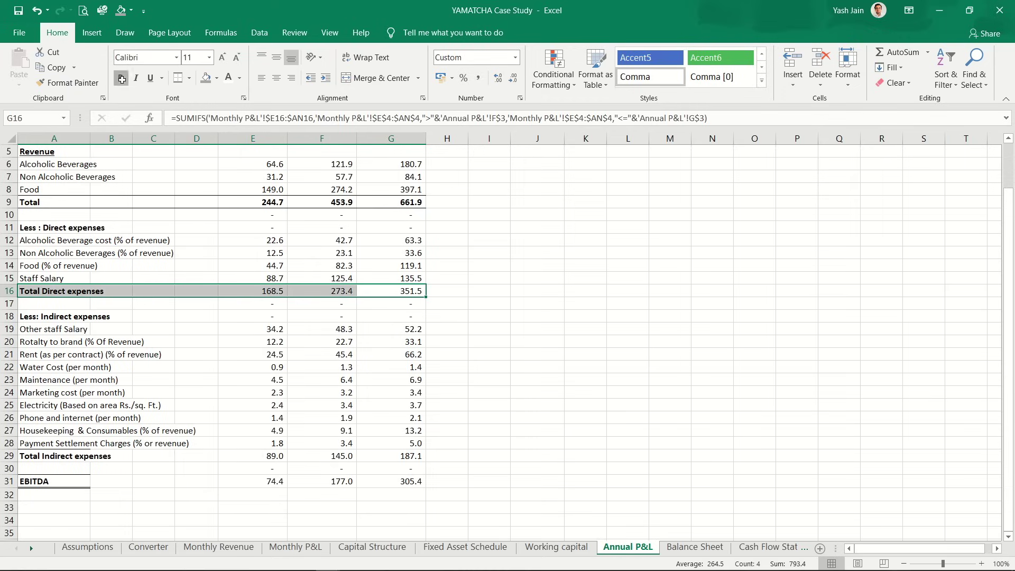
key(Down)
key(Down)
key(Down)
key(Down)
key(Down)
key(Down)
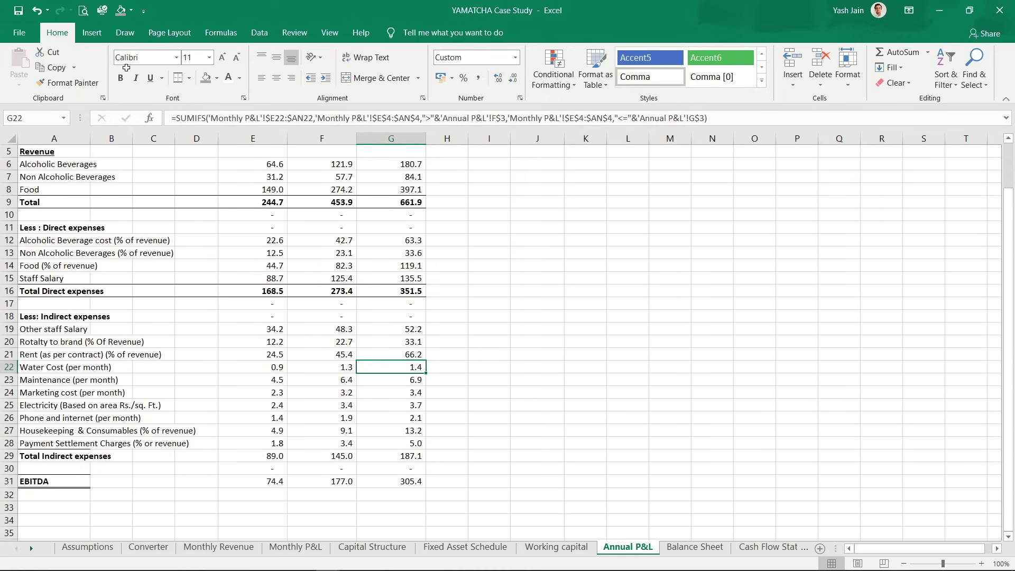
key(Up)
key(Up)
key(Up)
key(Up)
key(ctrl+z)
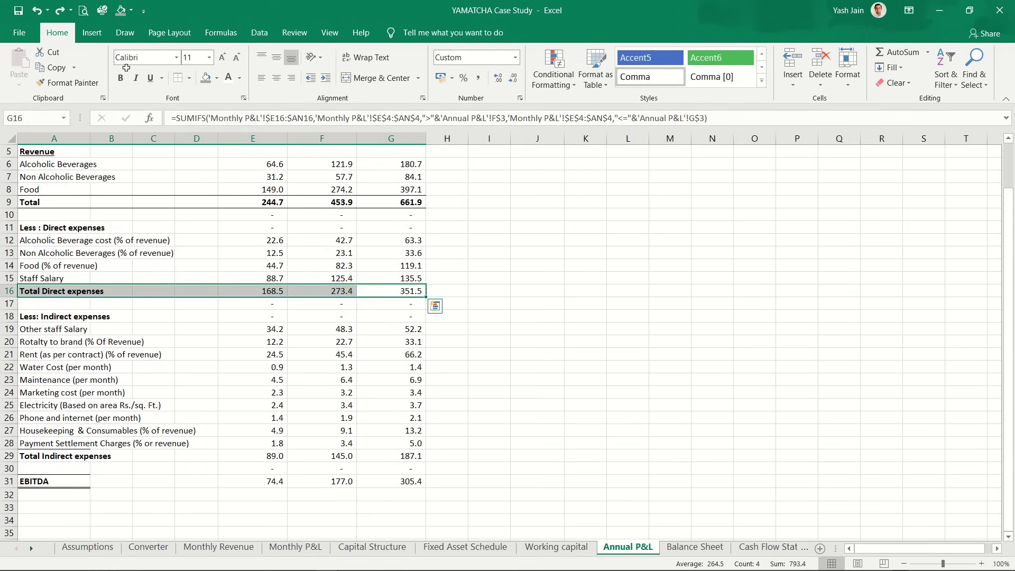
Step: Bold the Total Indirect expenses and EBITDA rows, then begin the depreciation label in A32
drag(34, 456, 423, 460)
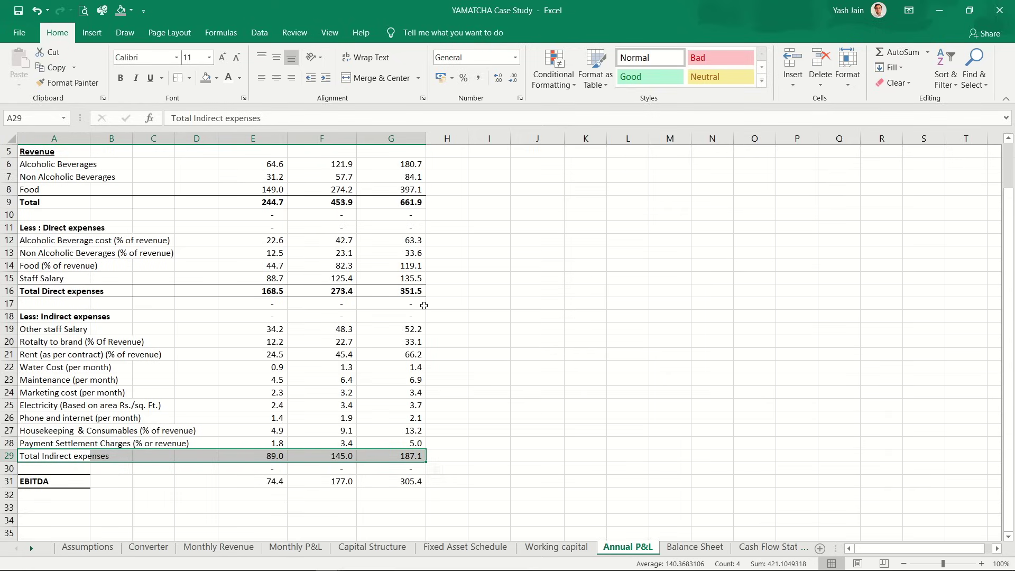
drag(62, 479, 395, 482)
key(Down)
key(Down)
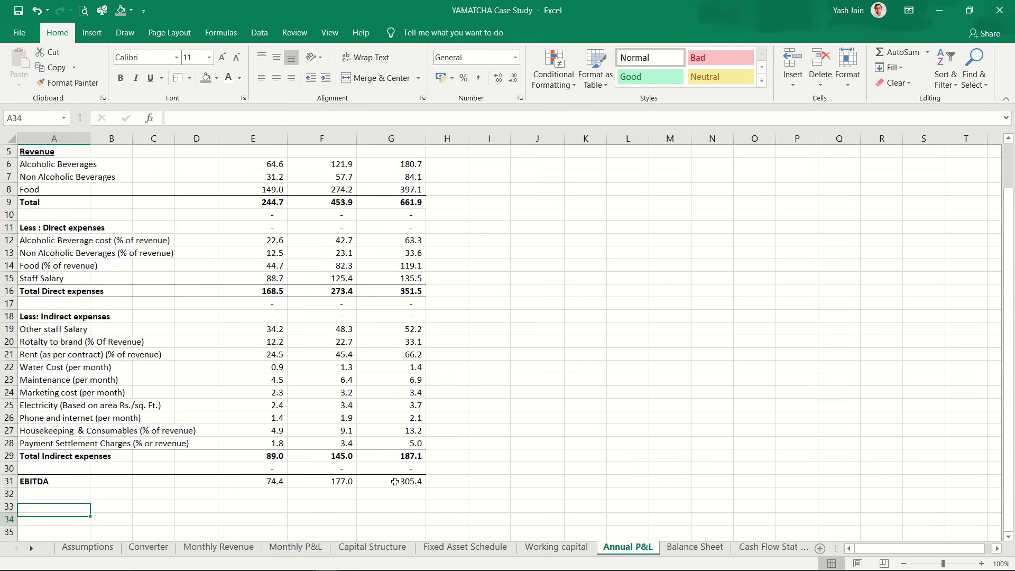
key(Down)
key(Up)
key(Up)
key(Up)
key(shift+Right)
key(shift+Right)
key(shift+Right)
key(shift+Right)
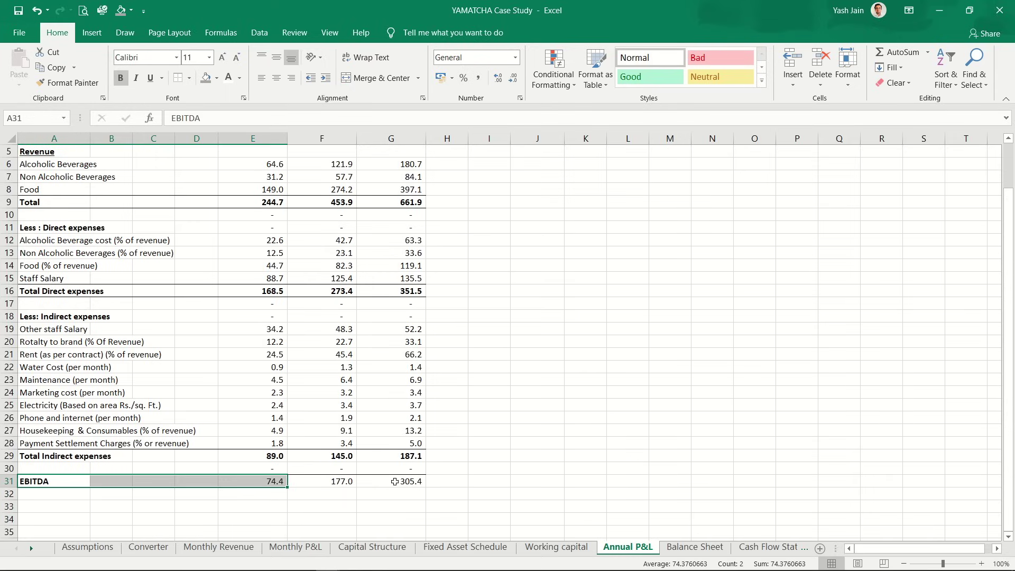
key(ctrl+q)
key(Right)
key(Escape)
key(shift+Right)
key(shift+Right)
key(ctrl+b)
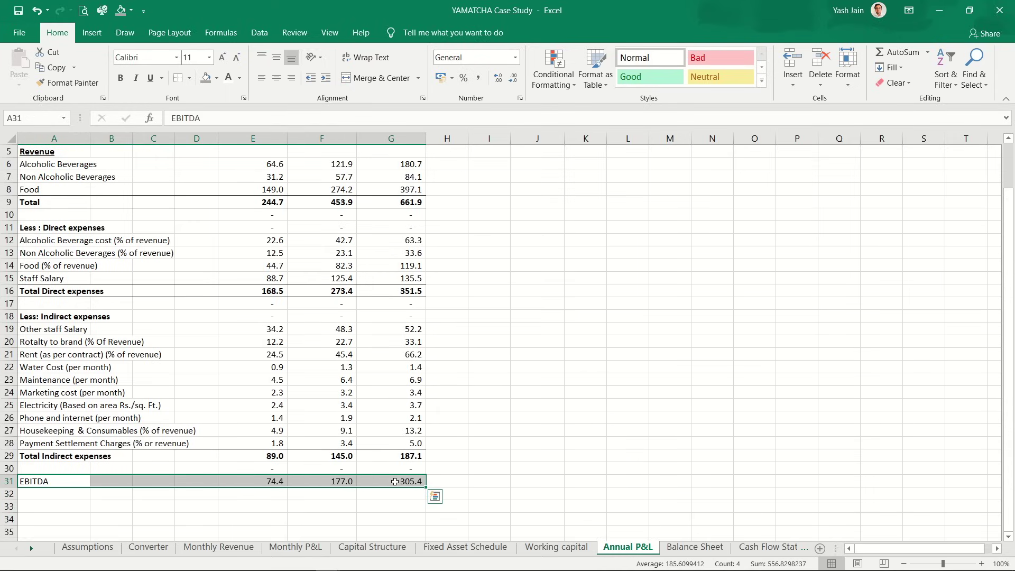
key(ctrl+b)
key(Down)
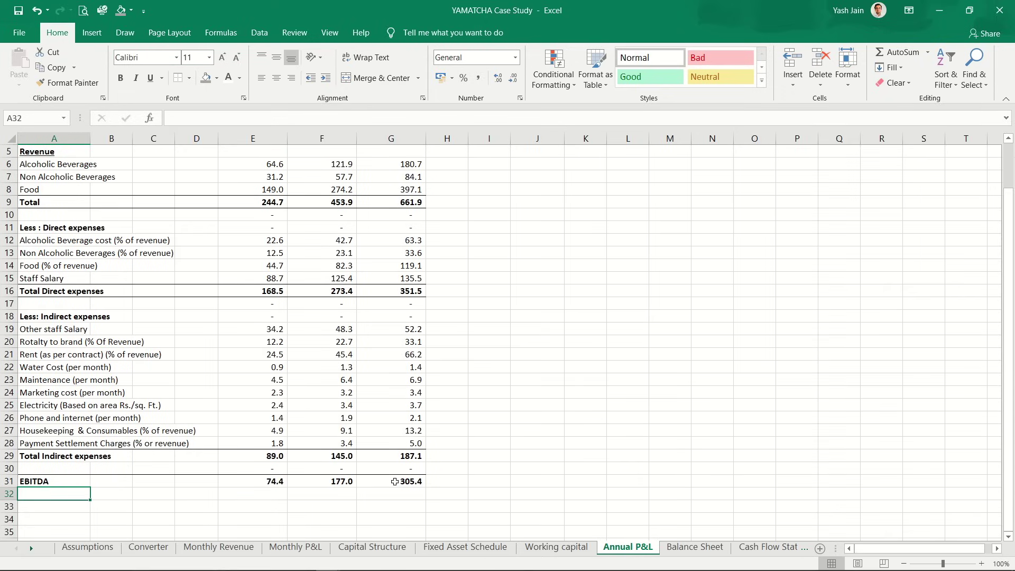
text(Less: Depreciation)
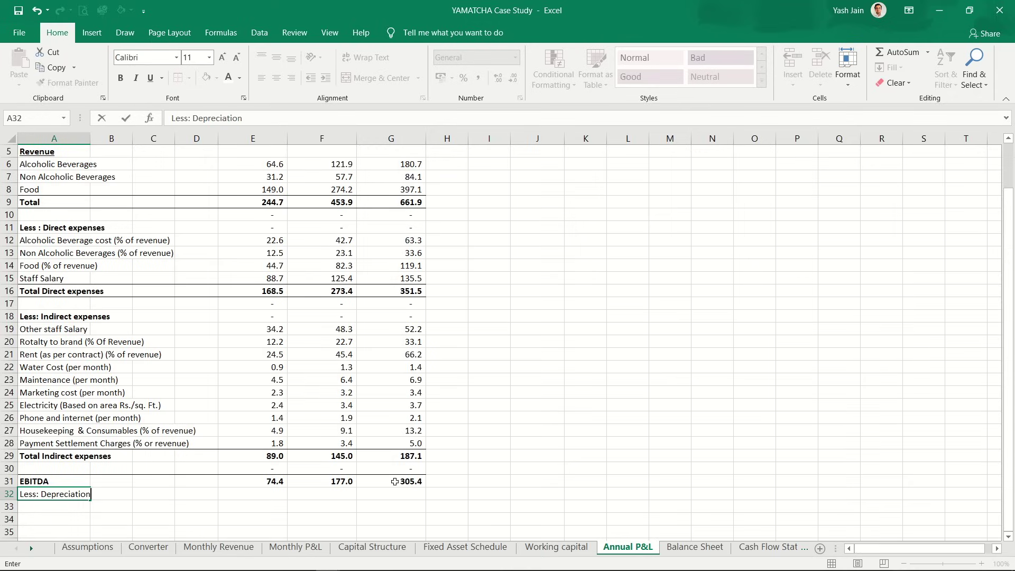
Step: Label A32 'Less: Depreciation' and sum Fixed Asset Schedule E8, E16, E23 and E30 in E32
key(ctrl+Return)
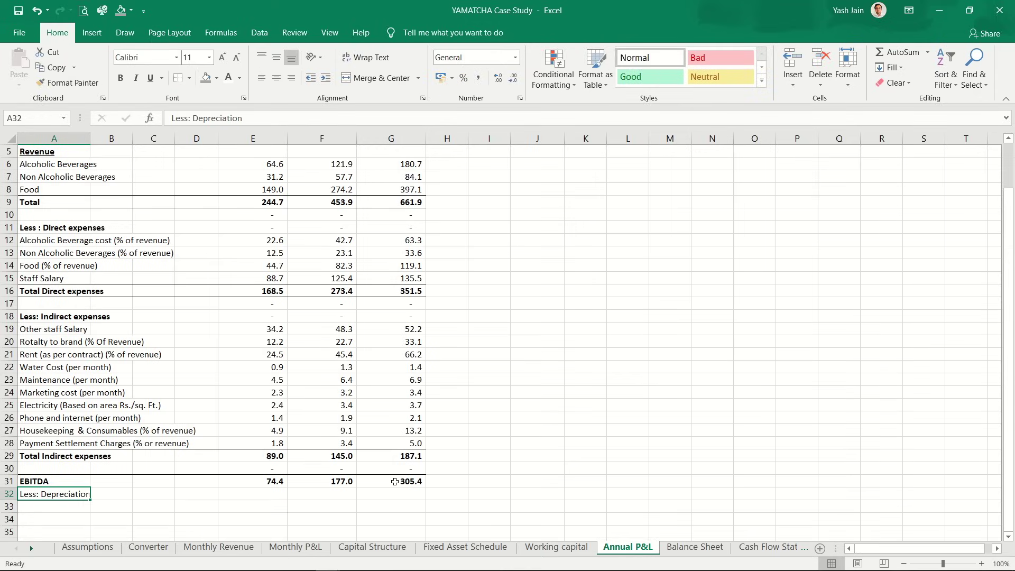
key(Right)
key(Right)
key(Right)
key(Right)
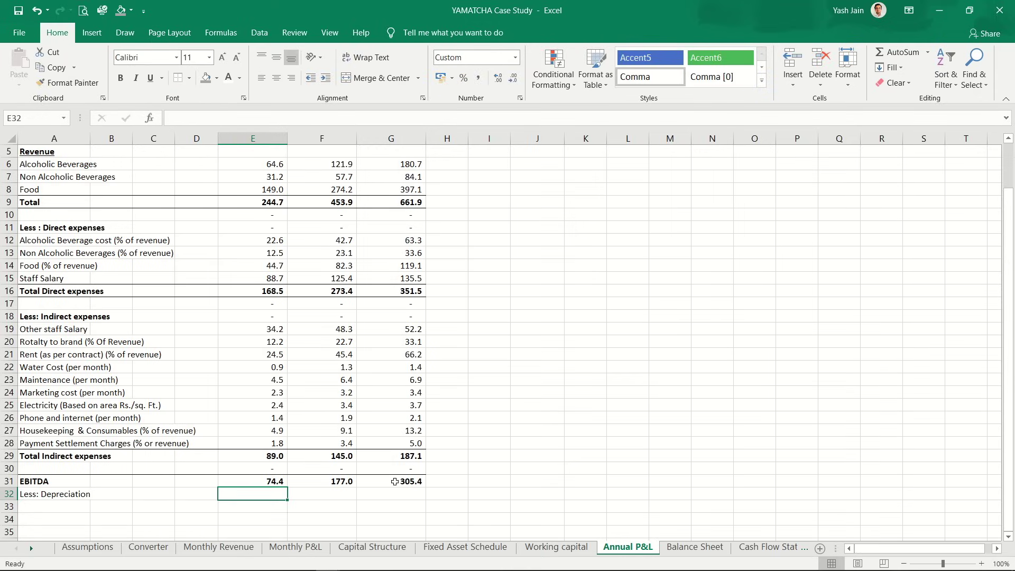
text(=sum()
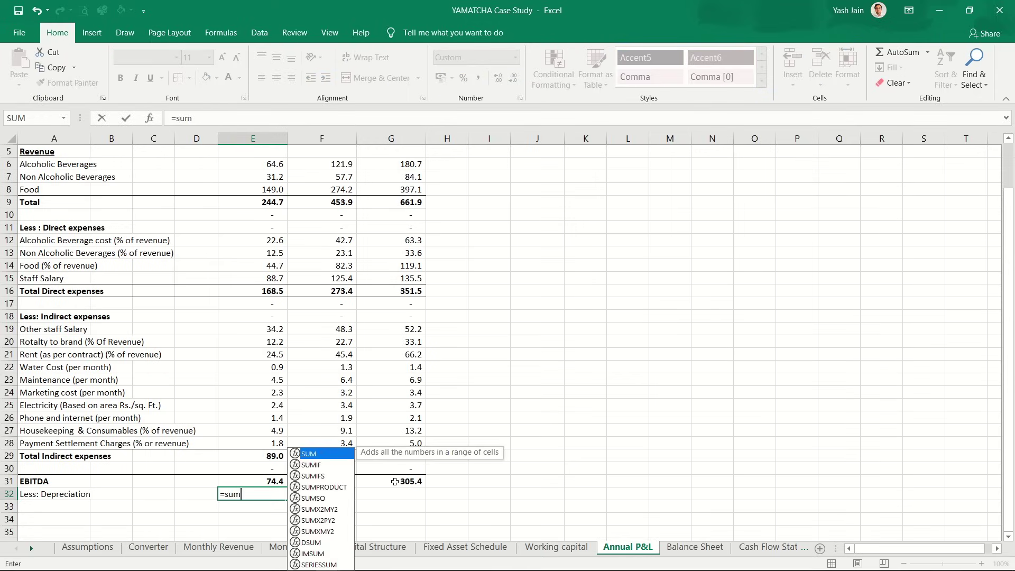
key(ctrl+Page_Up)
key(ctrl+Page_Up)
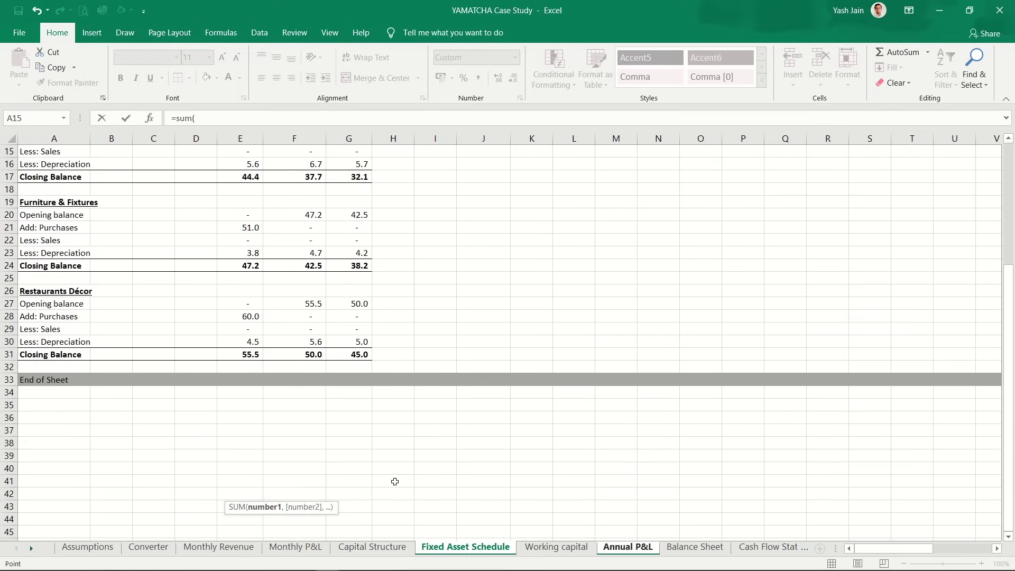
click(237, 194)
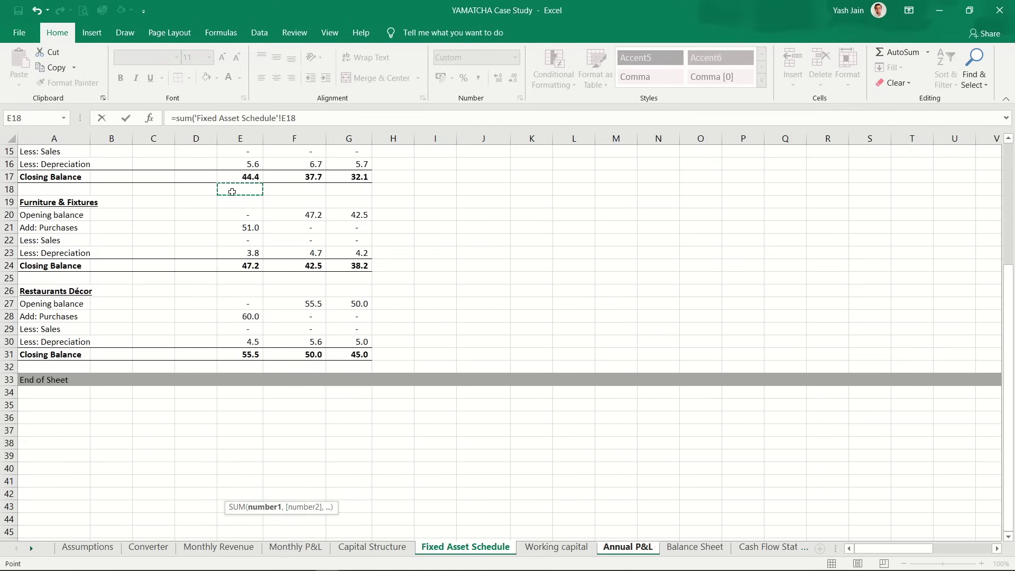
key(Up)
key(Up)
key(Up)
key(Up)
key(Up)
key(Up)
key(Up)
key(Up)
key(Up)
key(Up)
key(Up)
key(Up)
key(Up)
key(Up)
key(Up)
key(Up)
key(Down)
key(Down)
key(Down)
key(Down)
key(Down)
key(Down)
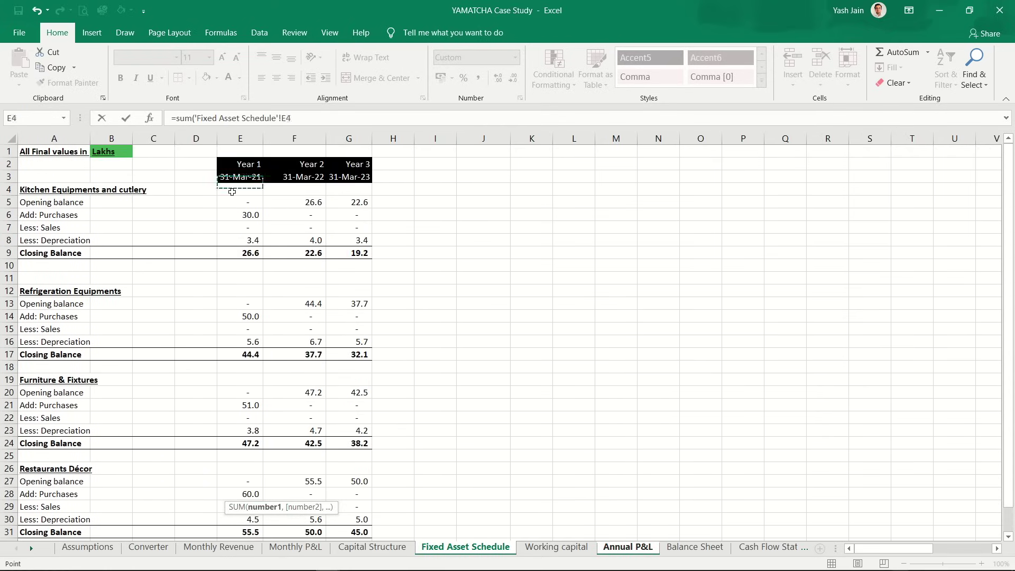
text(,)
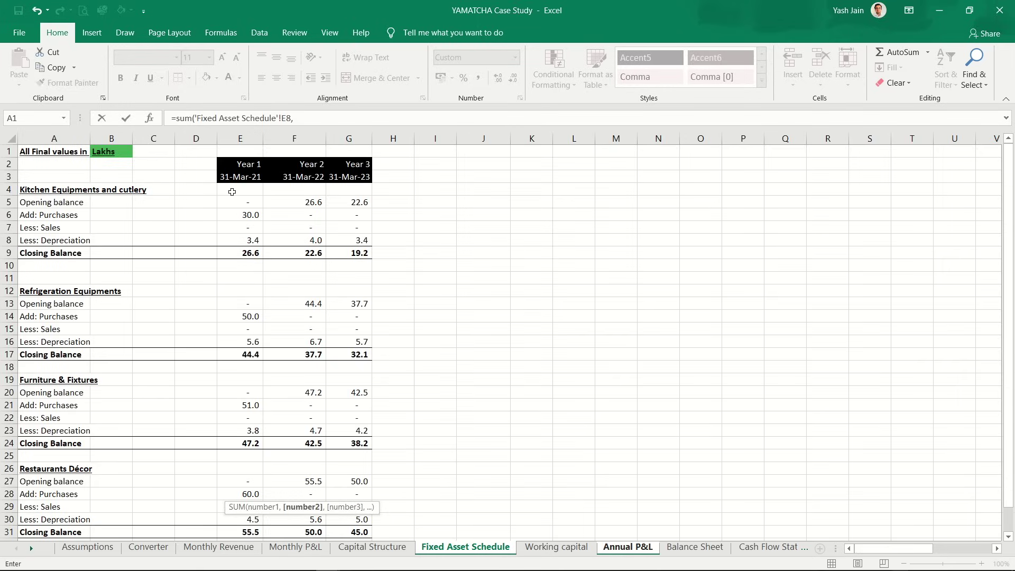
click(261, 341)
text(,)
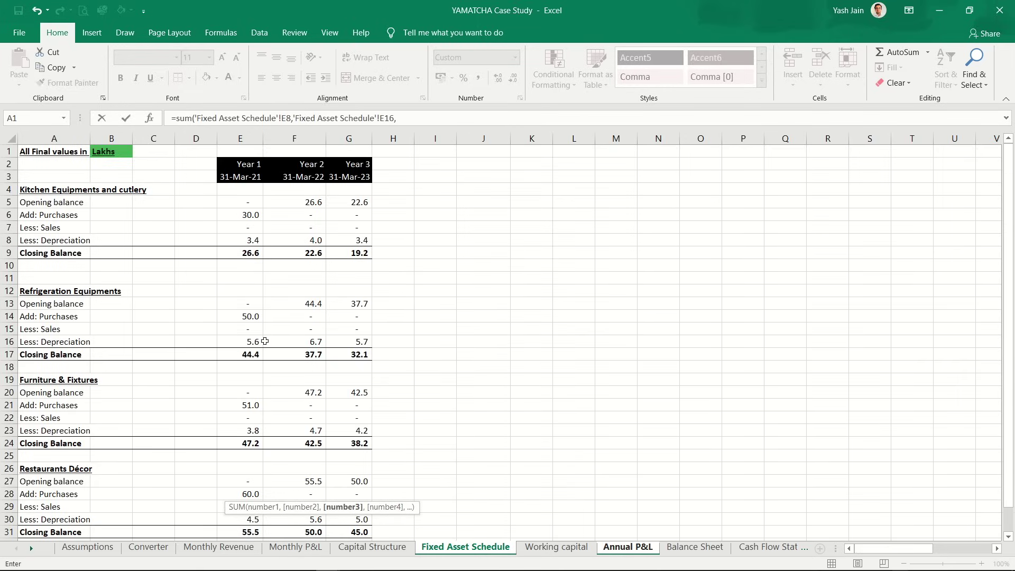
click(254, 428)
text(,)
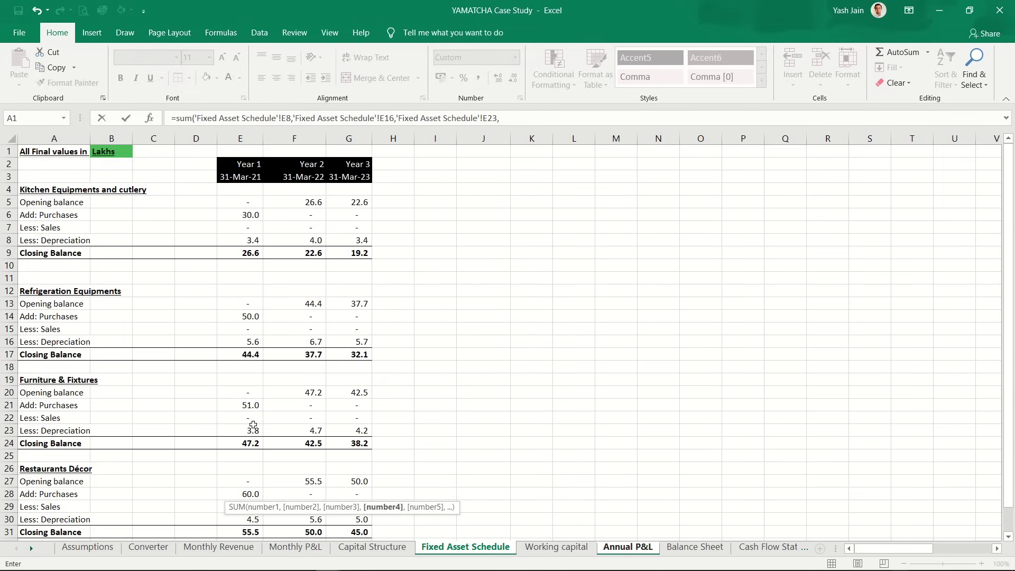
click(255, 520)
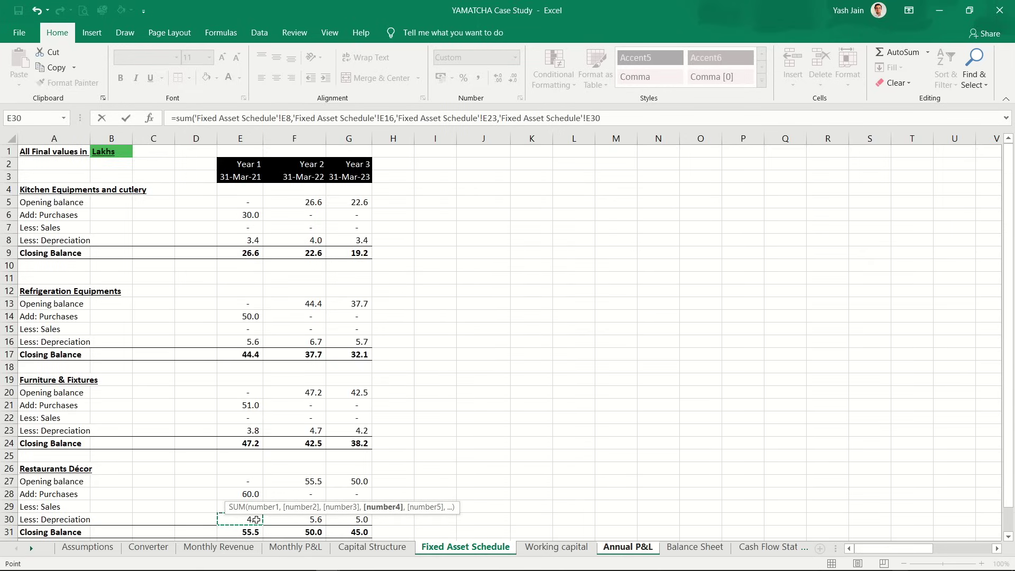
text())
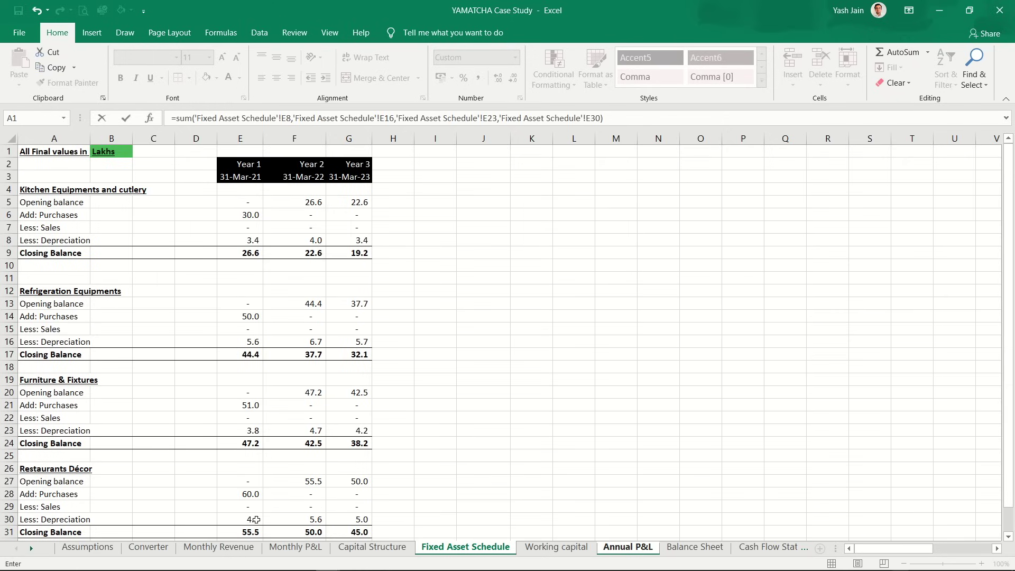
key(Return)
Step: Copy the depreciation formula into F32:G32, giving 20.9 and 18.3
key(Up)
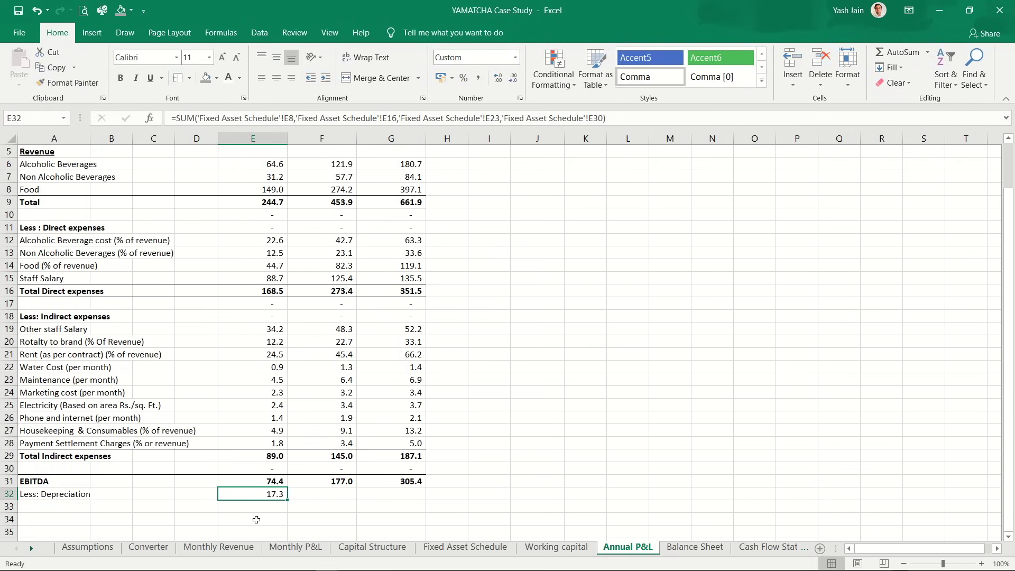
key(ctrl+c)
key(shift+Right)
key(shift+Right)
key(ctrl+v)
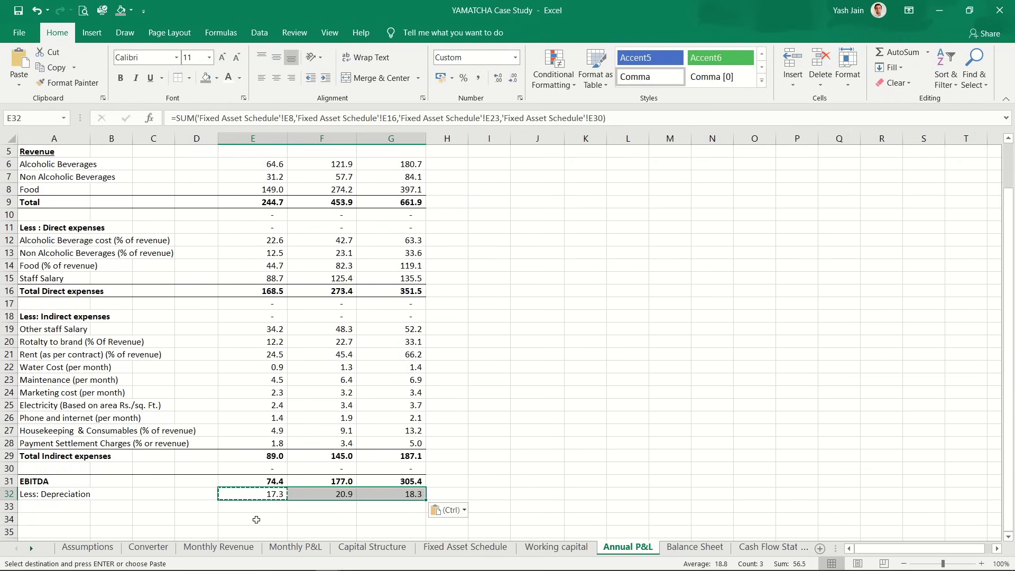
key(Left)
key(Left)
key(Left)
key(Left)
key(Down)
key(Down)
key(Down)
key(Down)
key(Down)
key(Down)
key(Down)
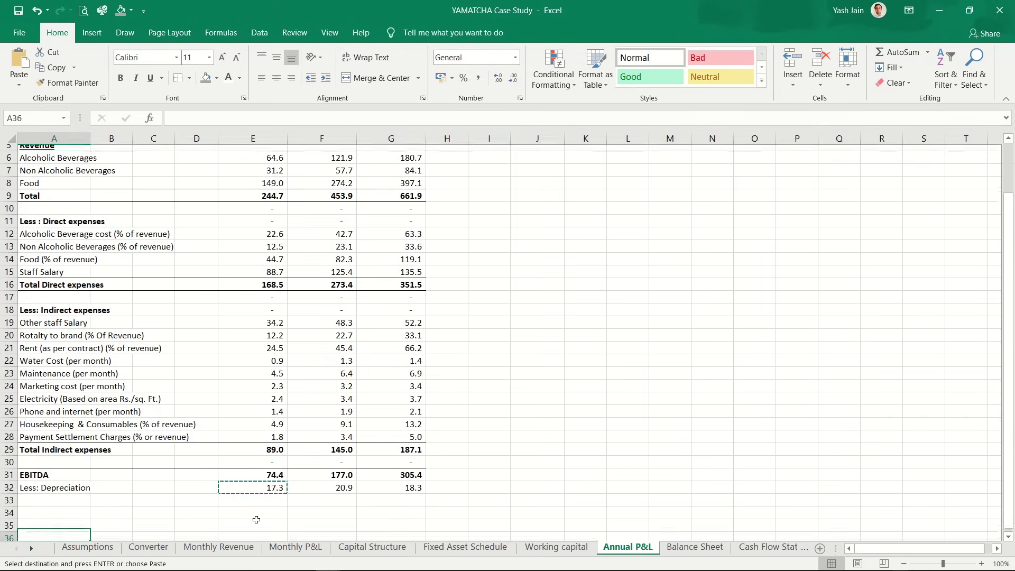
Step: Add a bold EBIT label in A34 with a top border across A34:G34
key(Up)
key(Up)
key(Up)
key(Up)
key(Up)
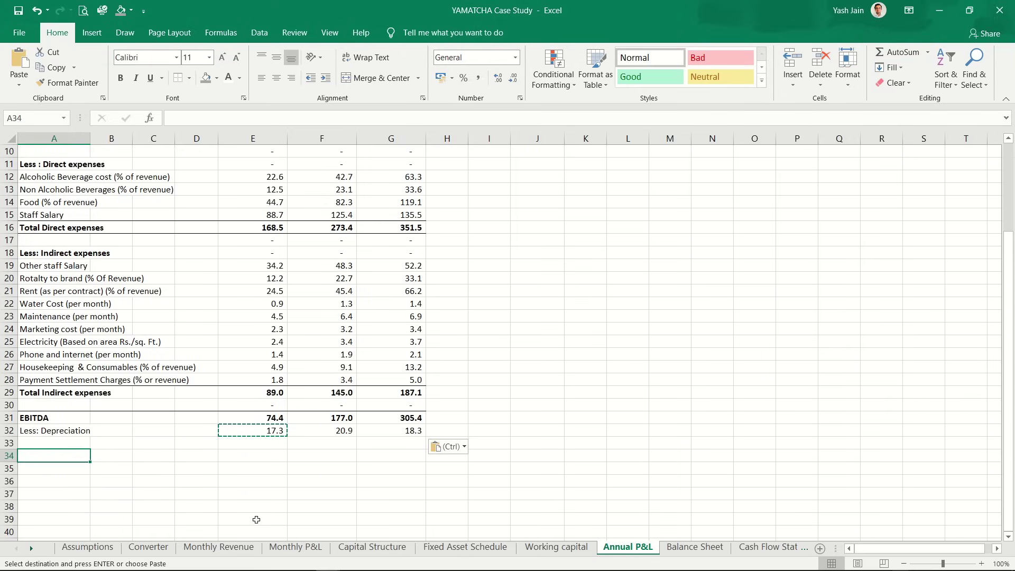
key(Escape)
text(EBIT)
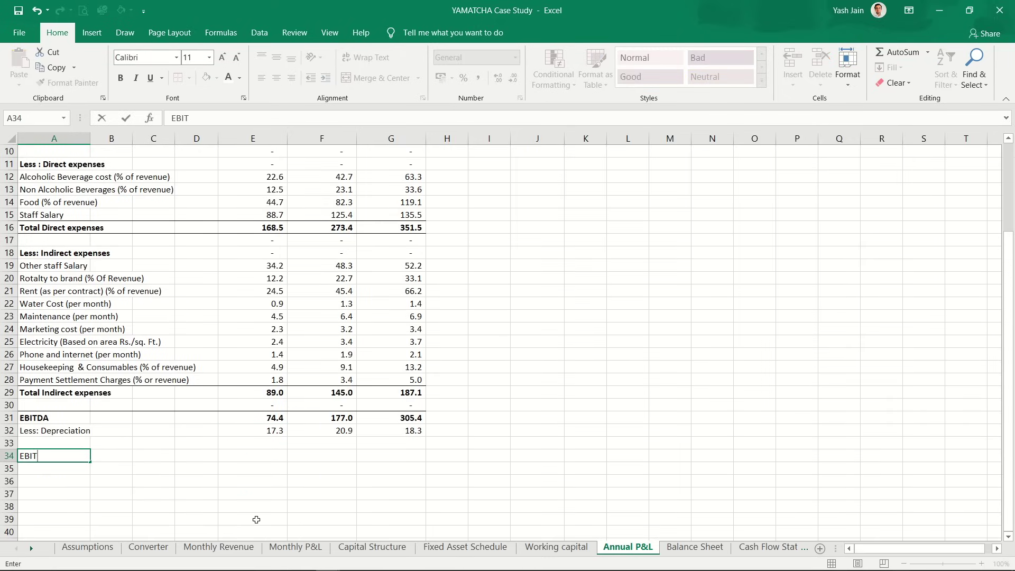
key(Return)
key(Up)
key(ctrl+b)
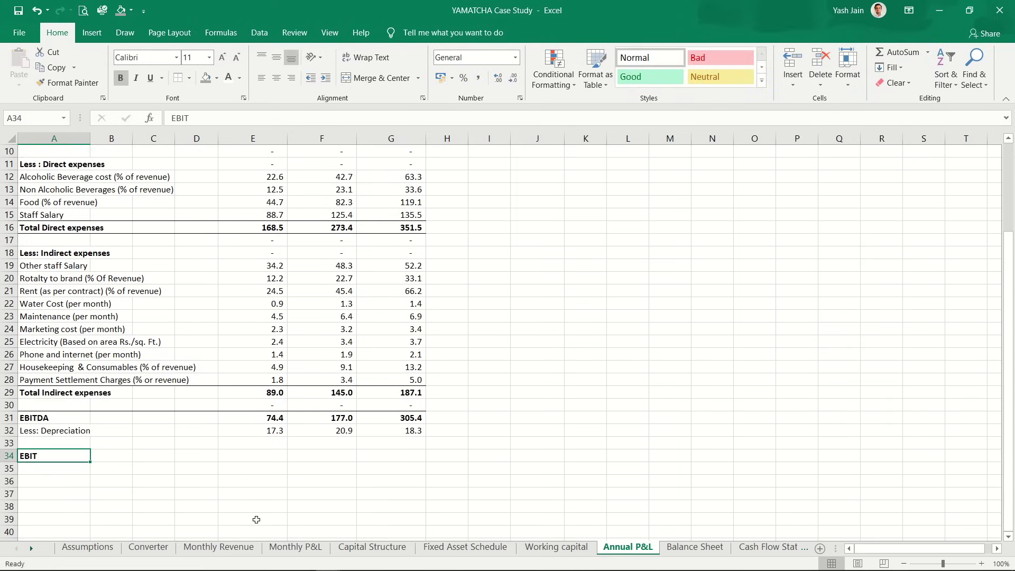
key(shift+Right)
key(shift+Right)
key(shift+Right)
key(shift+Right)
key(shift+Right)
key(shift+Right)
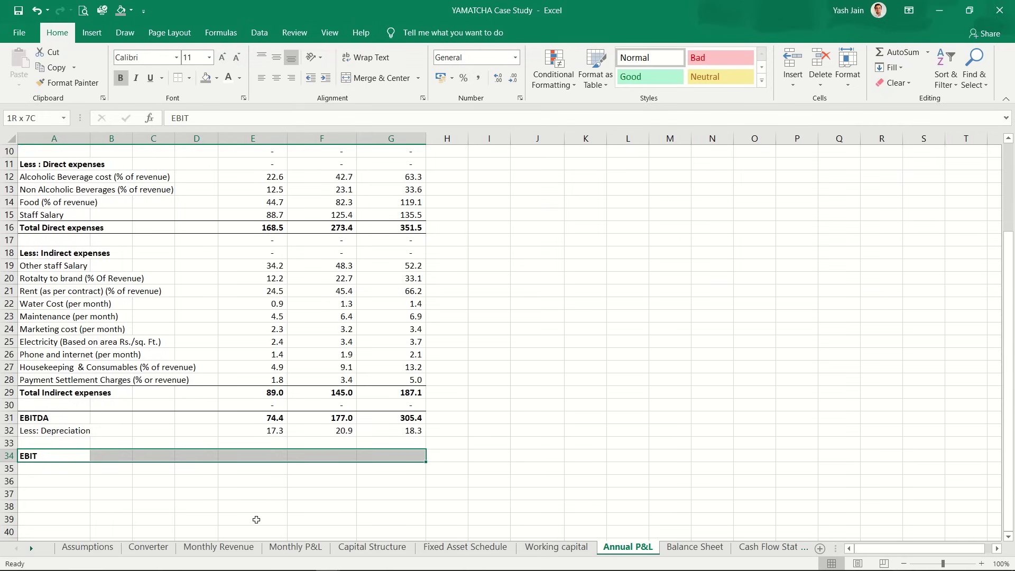
key(alt+h)
key(b)
key(p)
Step: Enter =E31-E32 in E34 and copy it to F34:G34 (57.1, 156.1, 287.1)
key(Right)
key(Right)
key(Right)
key(Right)
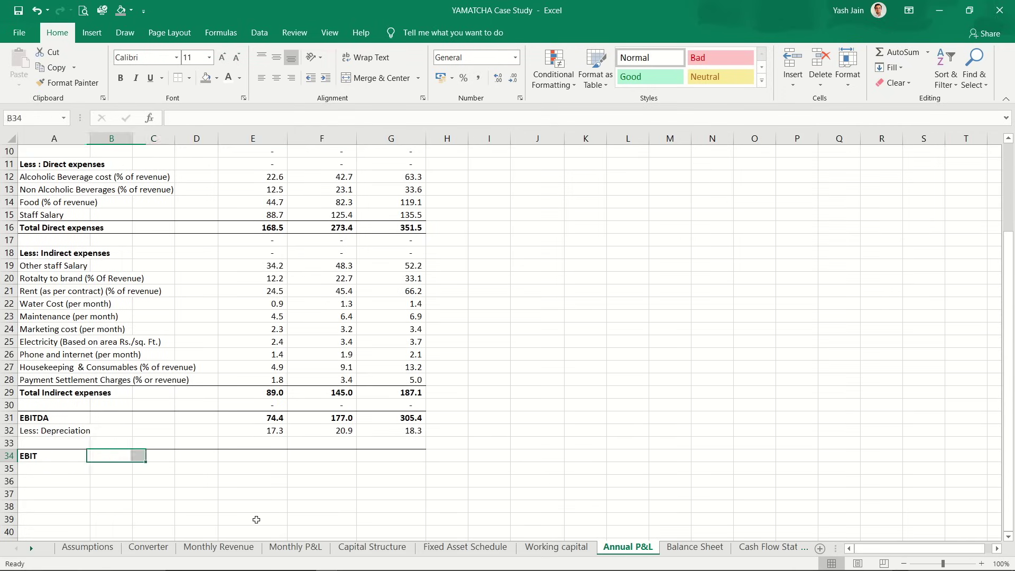
key(alt+h)
text(k)
text(=)
key(Up)
key(Up)
key(Up)
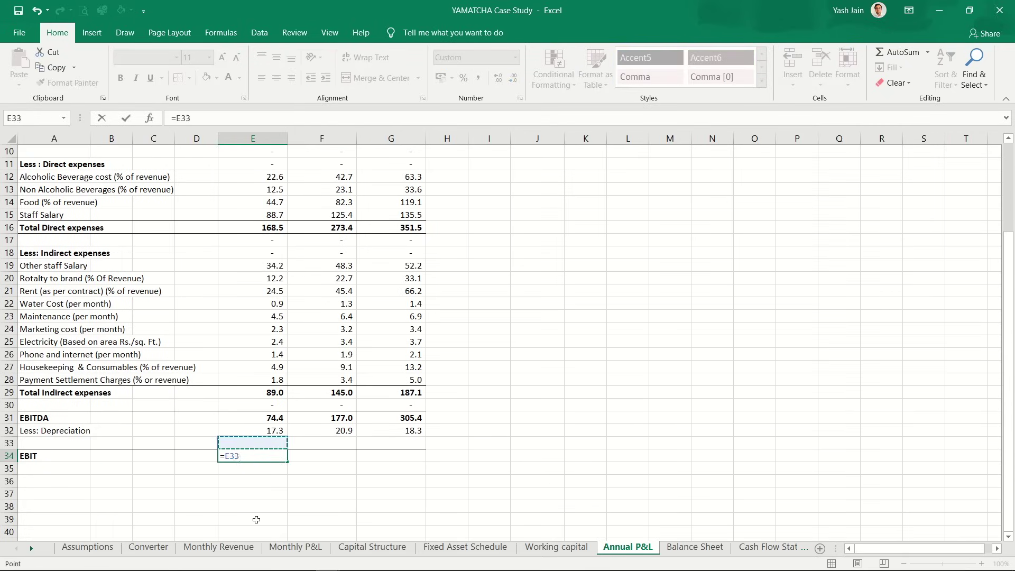
text(-)
key(Up)
key(Up)
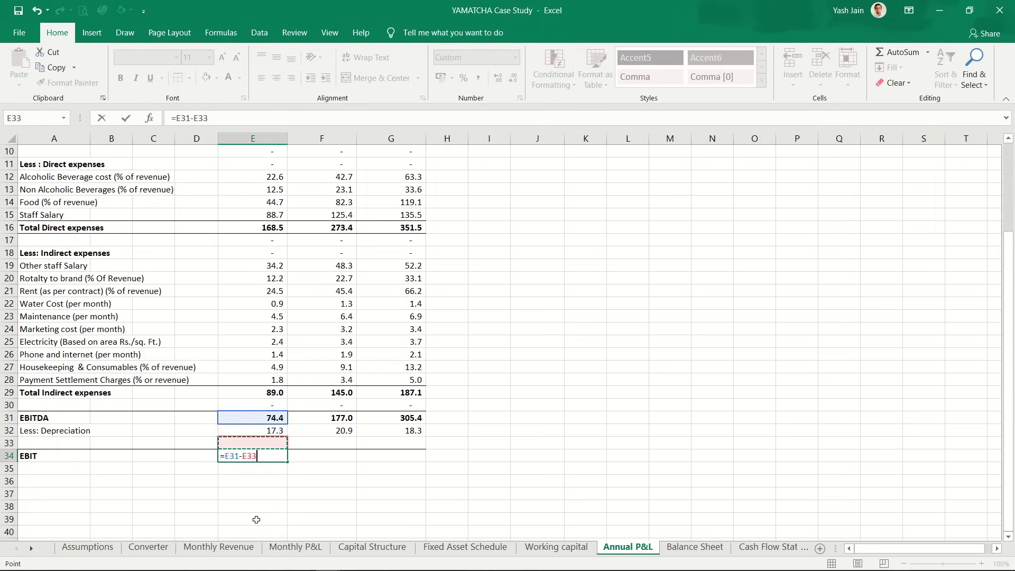
key(ctrl+Return)
key(ctrl+c)
key(shift+Right)
key(shift+Right)
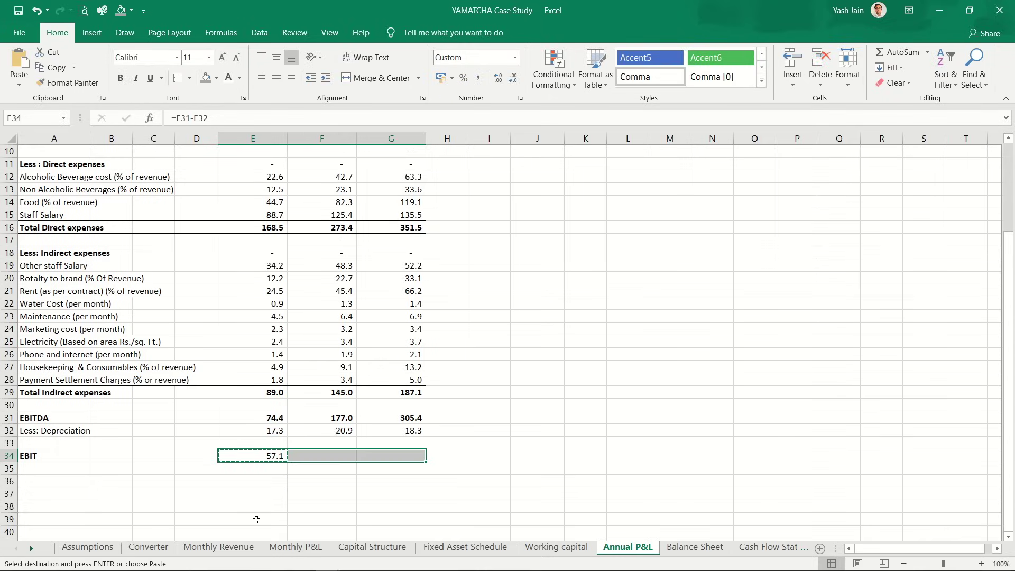
key(ctrl+v)
key(Left)
key(Left)
key(Left)
key(Left)
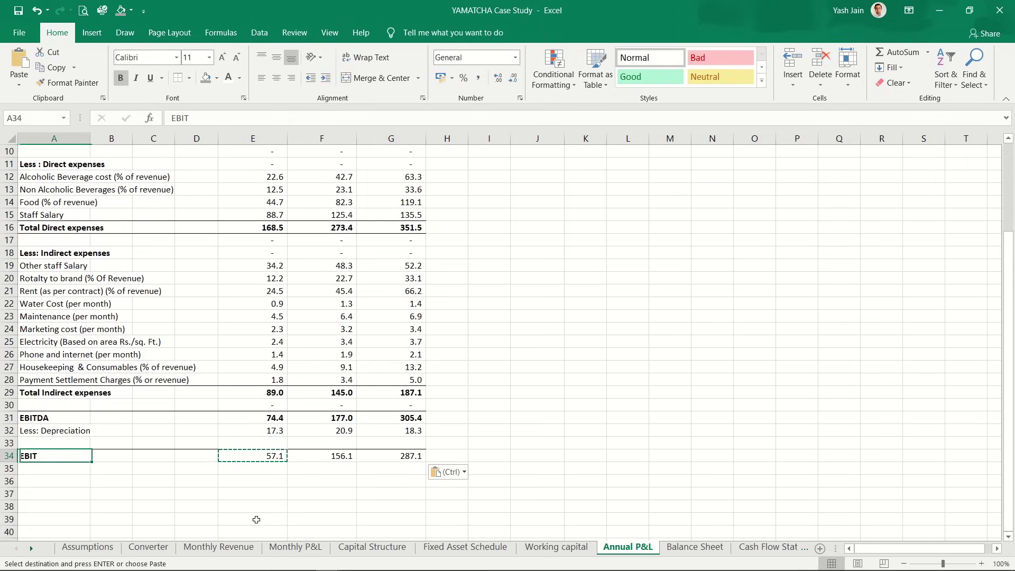
key(Down)
Step: Add a 'Less: interest' row with 0 for Years 1–3
text(Less)
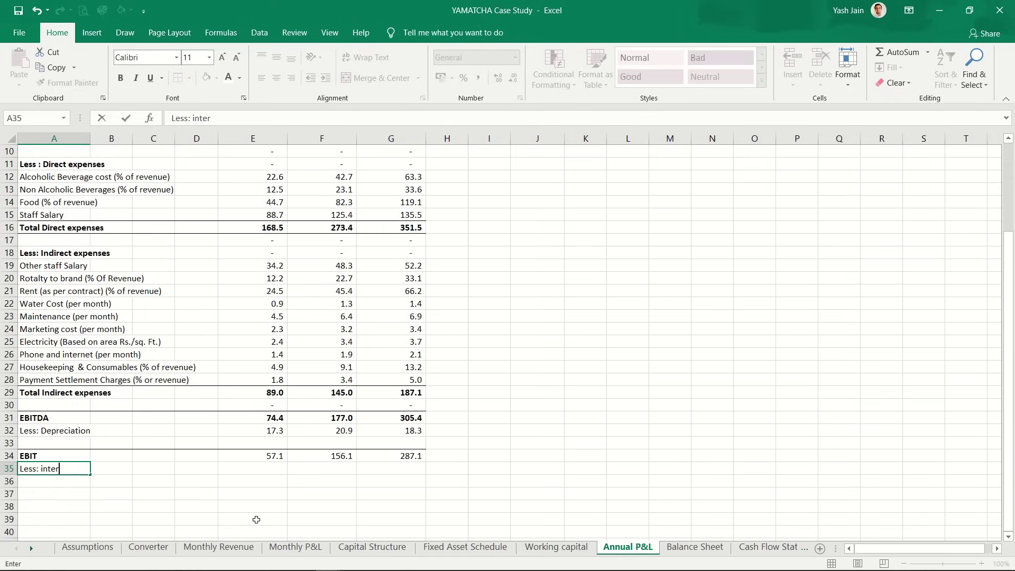
key(Right)
key(Right)
key(Right)
key(Right)
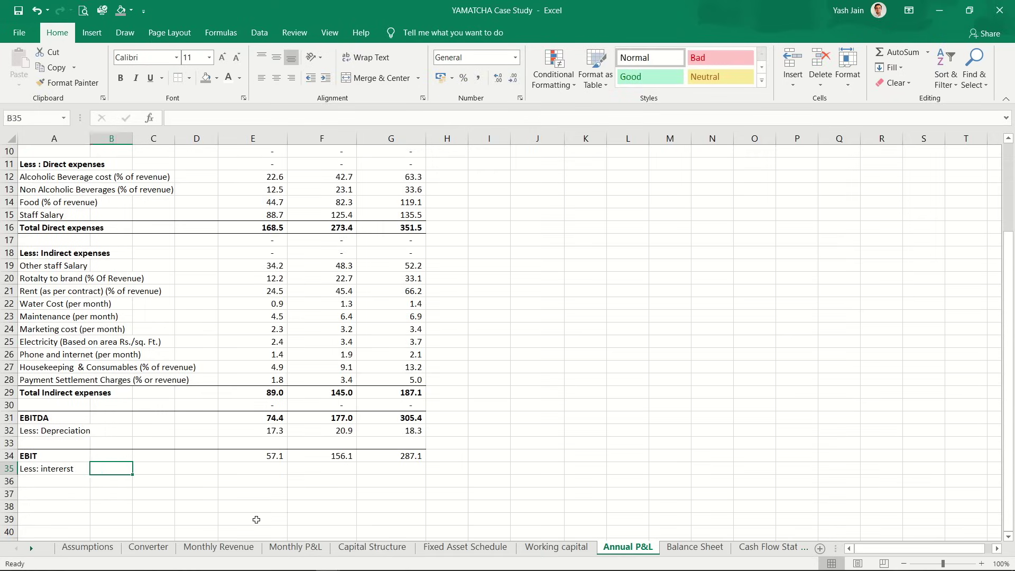
text(0)
key(Return)
key(Up)
key(ctrl+c)
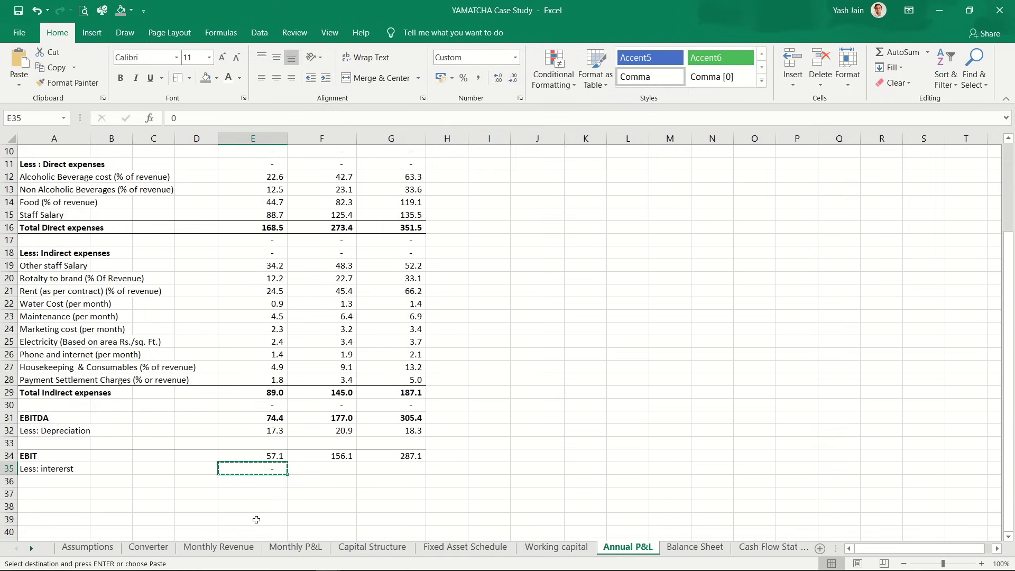
key(shift+Right)
key(shift+Right)
key(ctrl+v)
key(Left)
key(Left)
key(Left)
key(Left)
key(Escape)
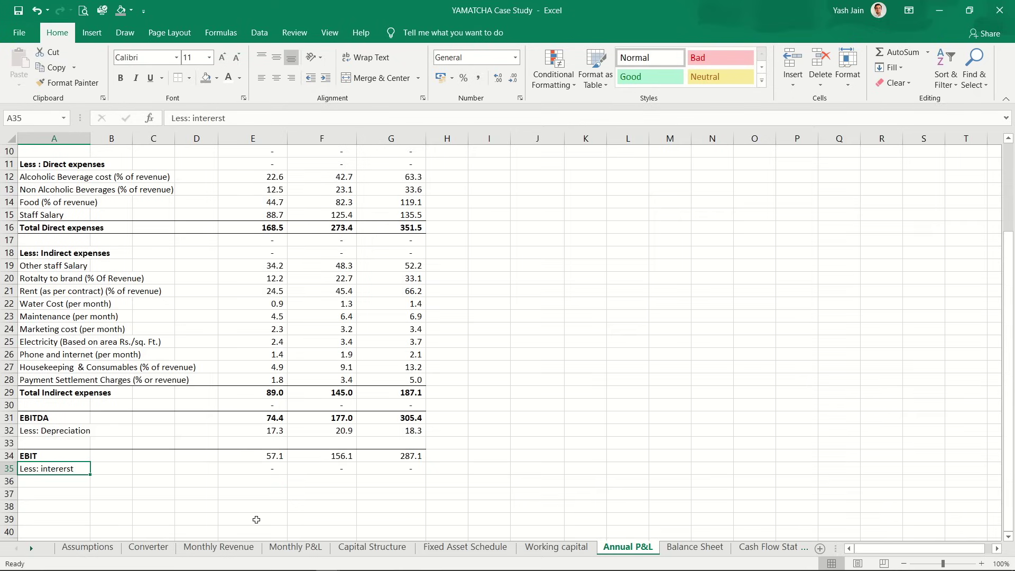
Step: Add a bold 'EBT' label in A37 with a top border across A37:G37
key(Down)
key(Down)
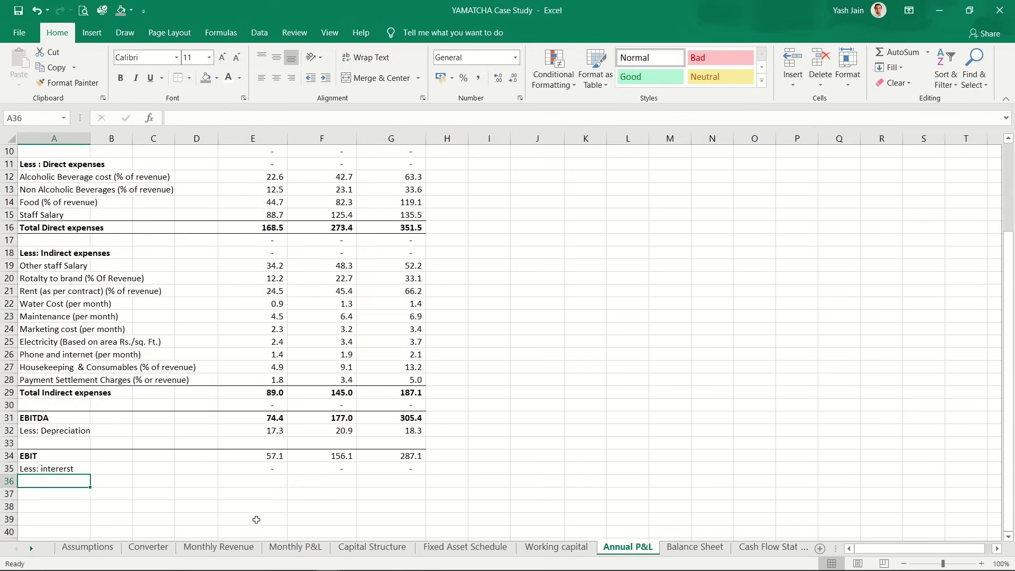
text(EBT)
key(Return)
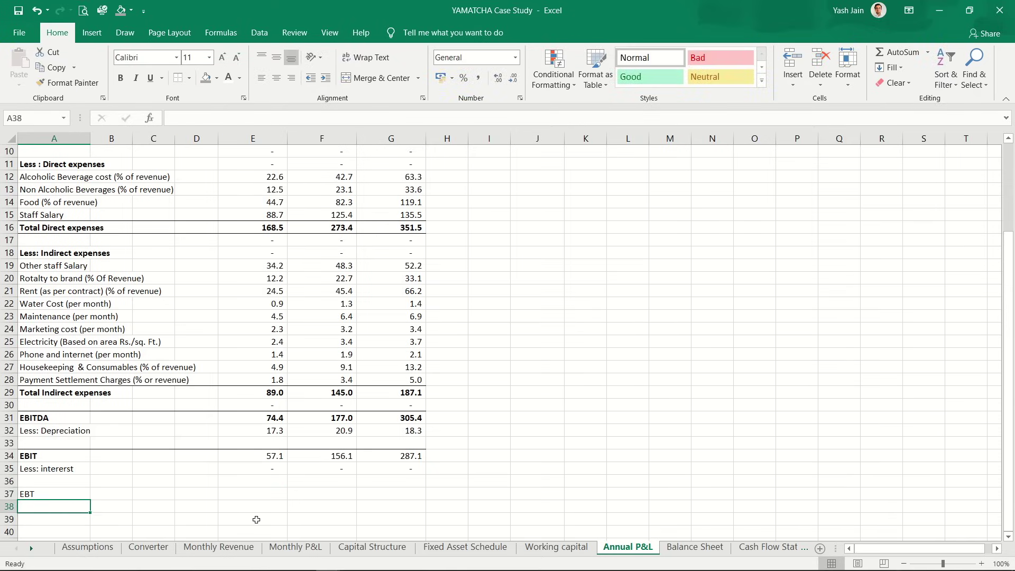
key(Up)
key(ctrl+b)
key(Right)
key(Right)
key(Left)
key(Left)
key(shift+Right)
key(shift+Right)
key(shift+Right)
key(shift+Right)
key(shift+Right)
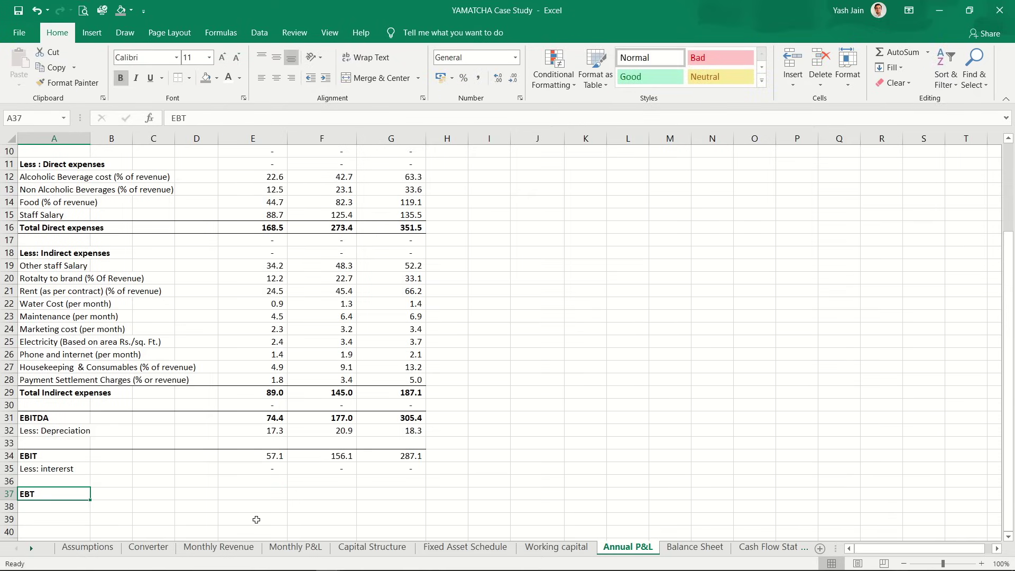
key(shift+Right)
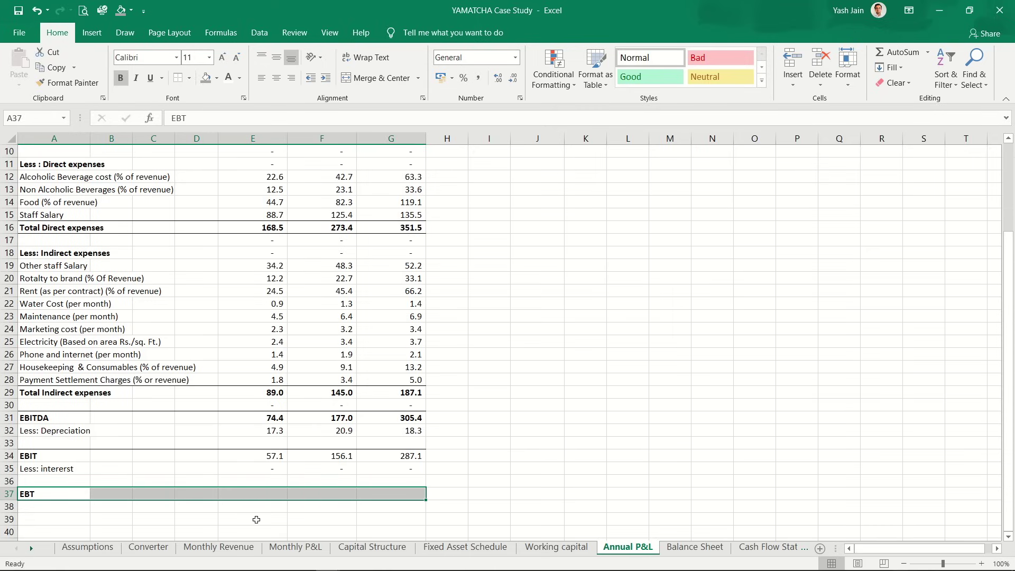
key(alt+h)
key(b)
key(p)
key(Right)
Step: Begin the Year 1 EBT formula in E37, then cancel the mistyped entry
key(Right)
key(Right)
key(Right)
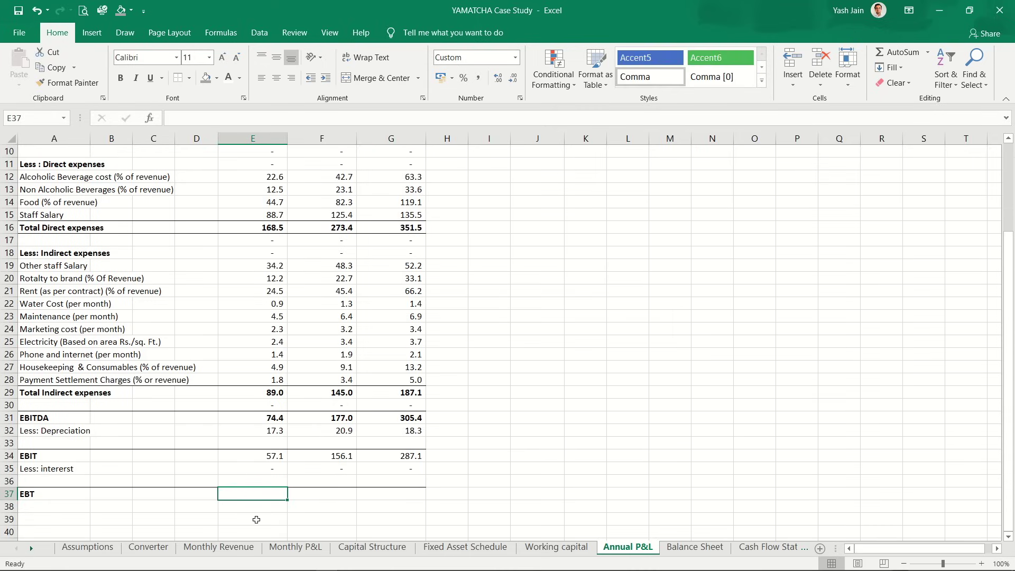
key(Right)
key(Left)
text(=)
key(Up)
key(Up)
key(Up)
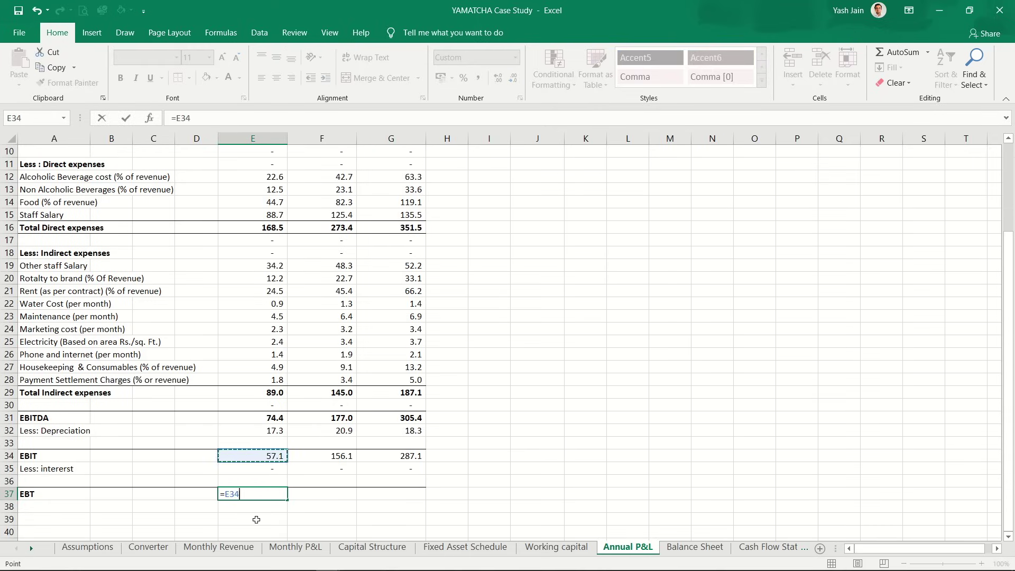
text(*--)
key(Down)
key(Down)
key(Down)
key(Down)
key(Down)
key(Down)
key(Escape)
key(Up)
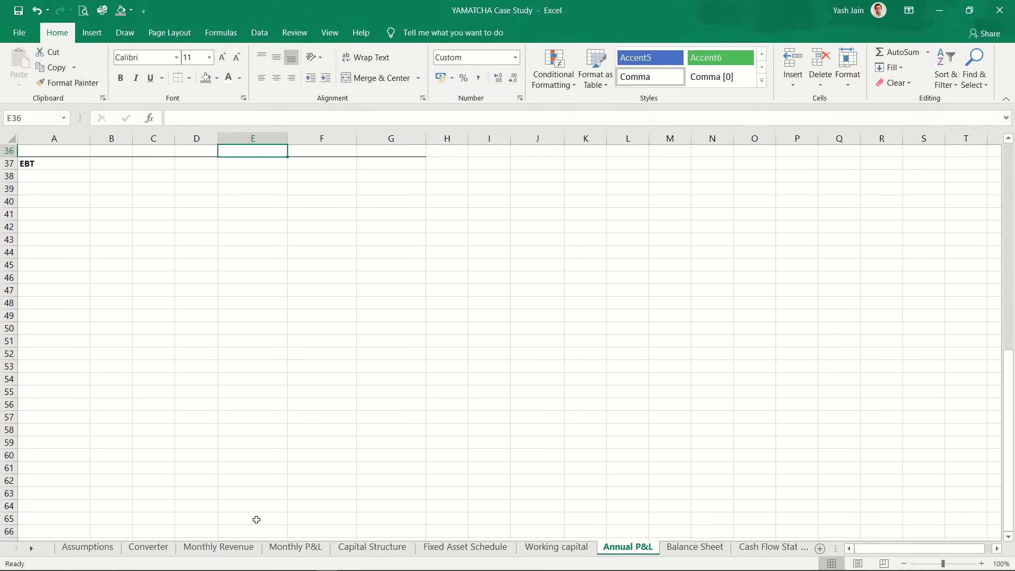
Step: Enter =E34-E35 in E37 so Year 1 EBT equals EBIT less interest
key(Up)
key(Up)
key(Down)
key(Down)
key(Down)
text(=)
key(Up)
key(Up)
key(Up)
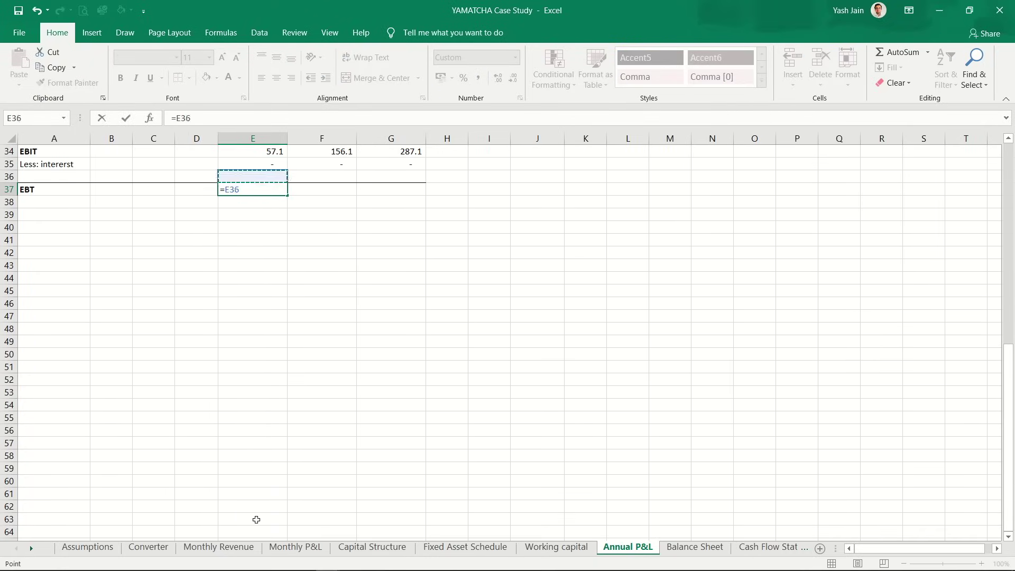
text(-)
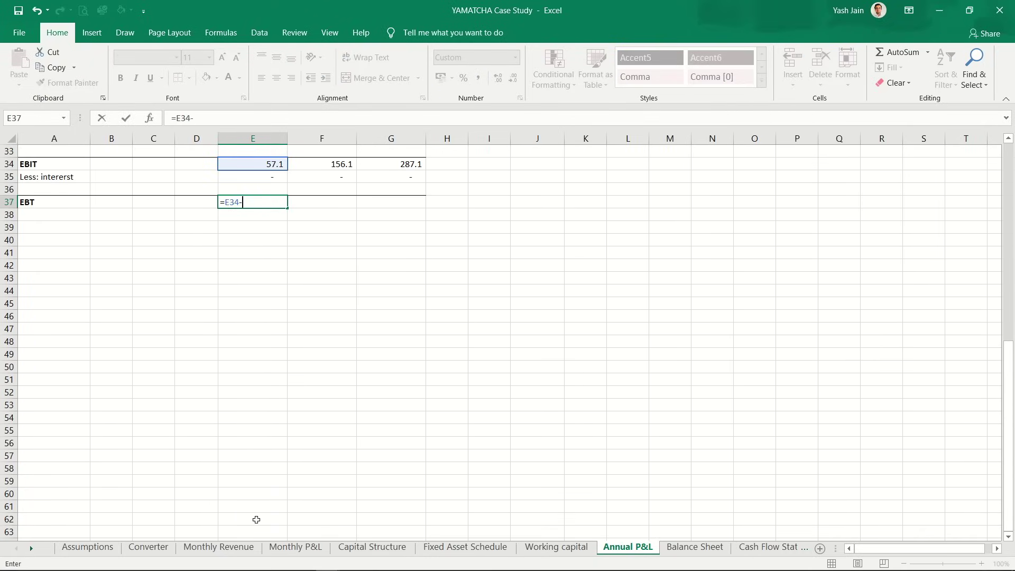
key(Up)
key(Up)
key(Return)
key(Up)
Step: Copy the EBT formula into F37:G37 for Years 2 and 3
key(ctrl+c)
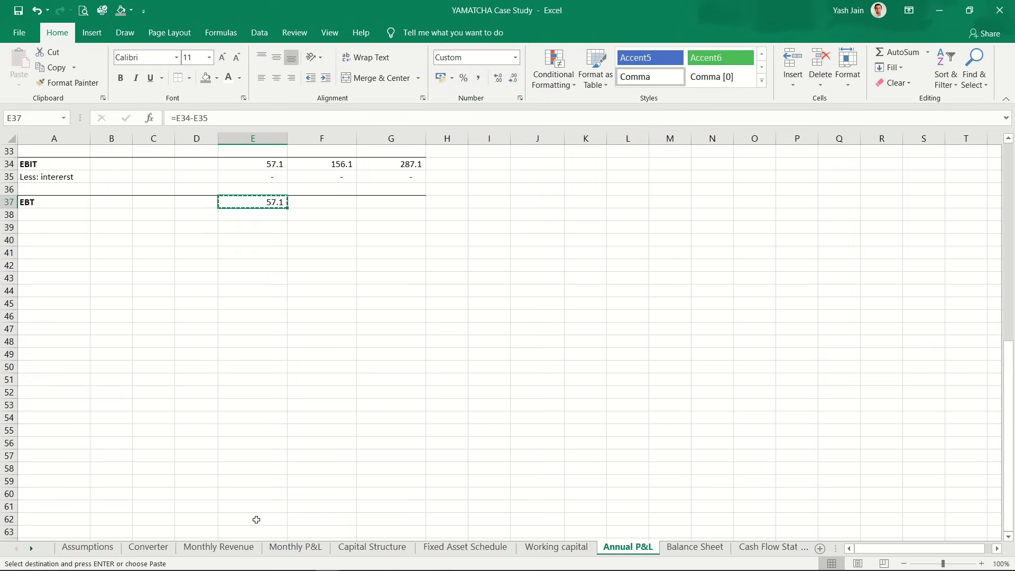
key(shift+Right)
key(shift+Right)
key(ctrl+v)
key(Left)
key(Home)
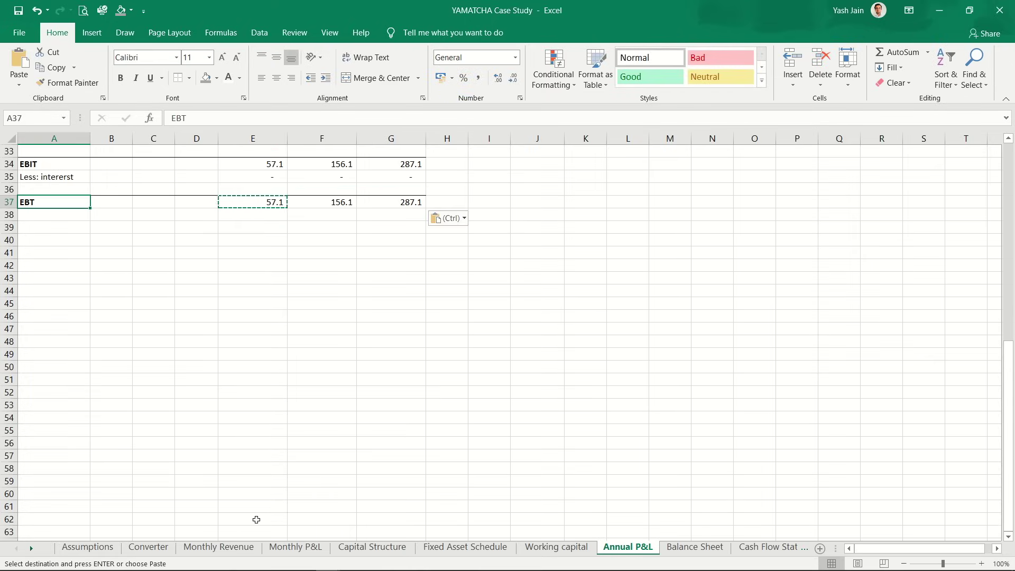
key(Escape)
Step: Add the 'Less: taxes' label in A38 and 'EAT' in A39
key(Down)
text(Le)
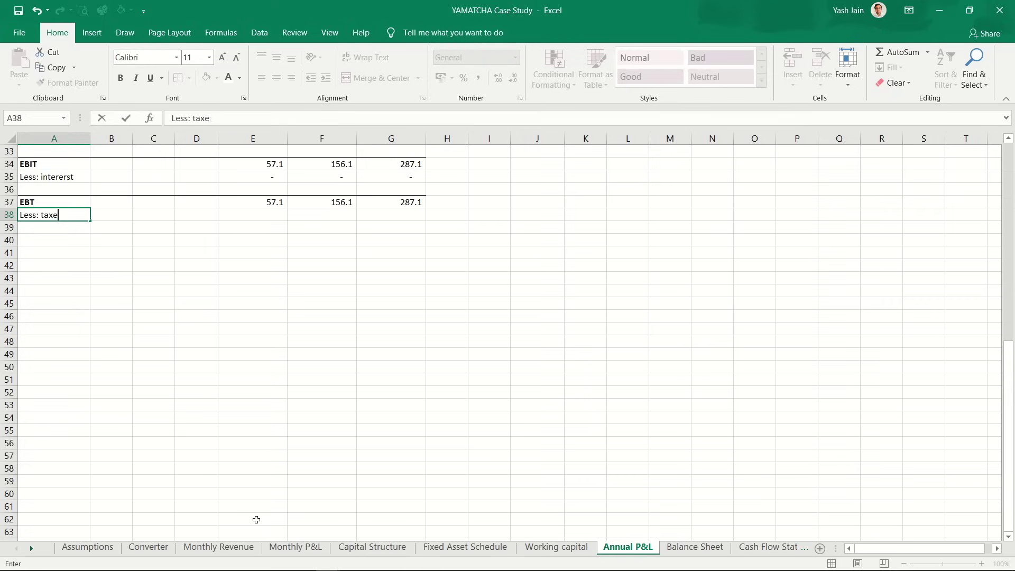
key(Return)
key(Up)
key(Down)
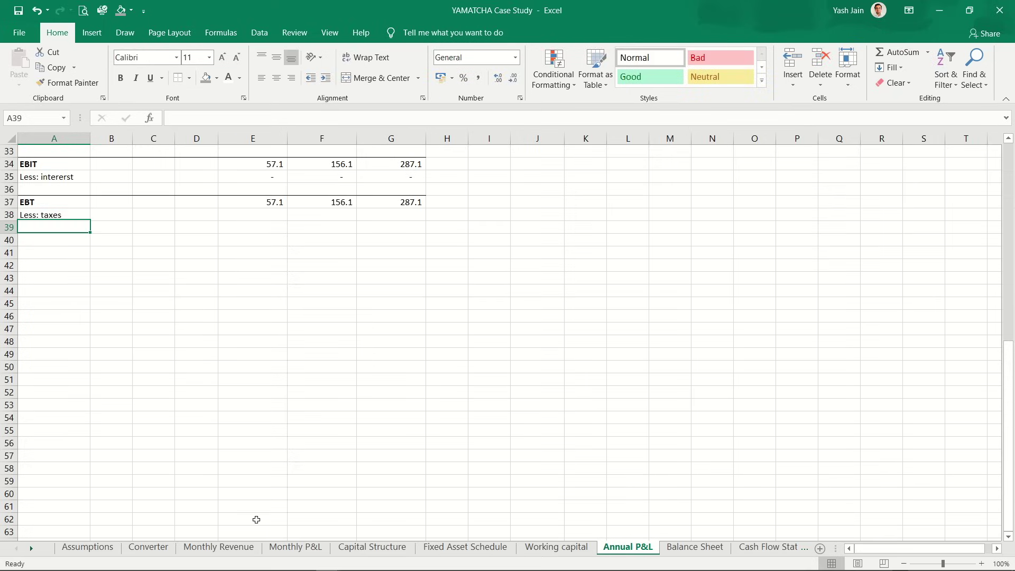
text(EAT)
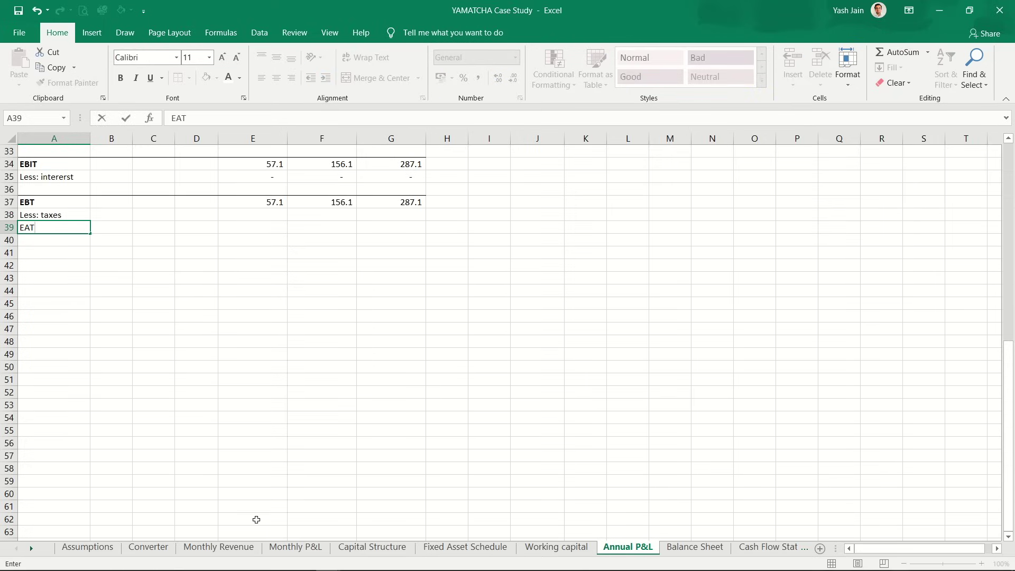
key(Return)
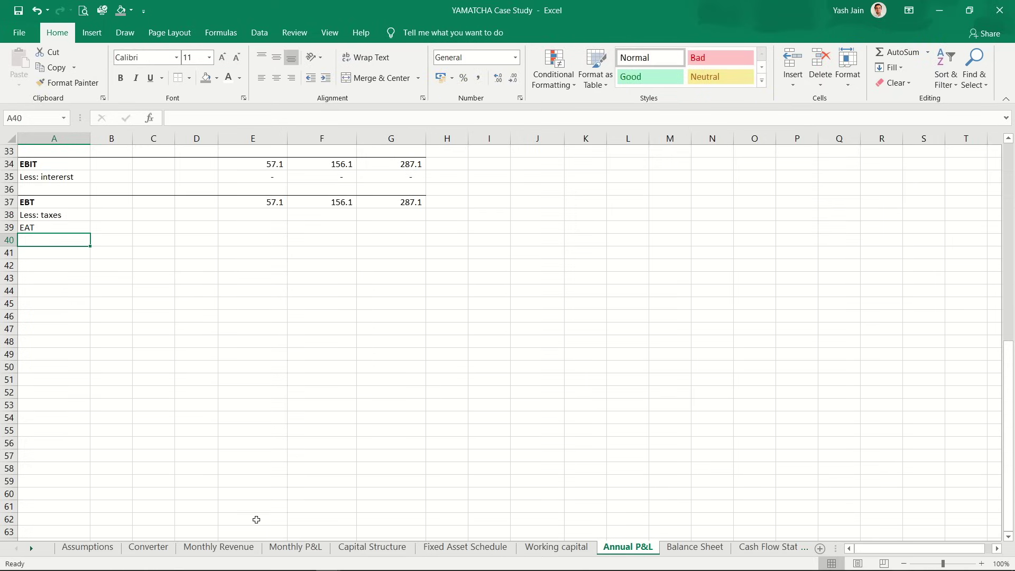
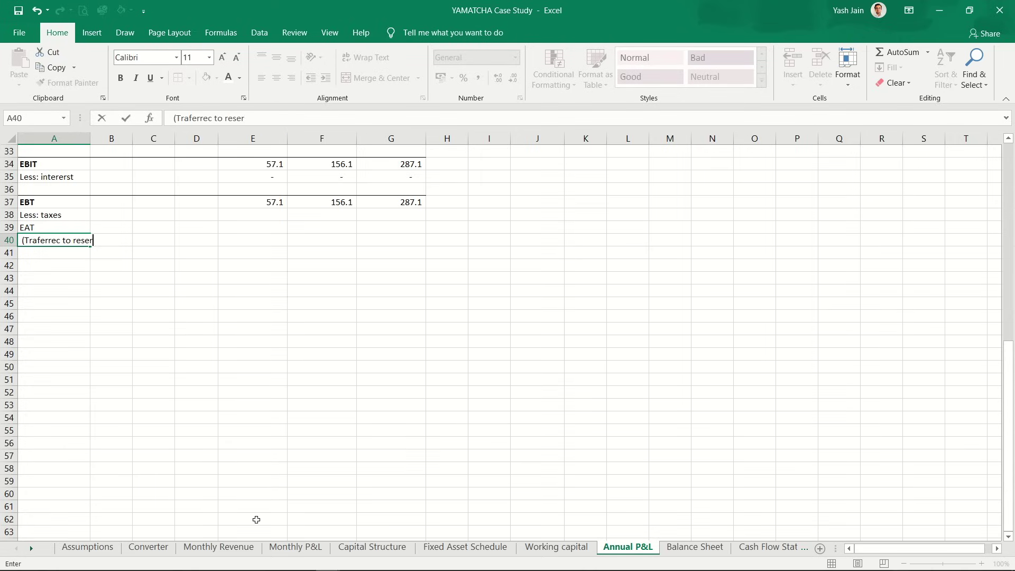
Step: Enter the Year 1 taxes formula =E37*Assumptions!$G$105 in E38, with the tax rate as an absolute reference
key(Return)
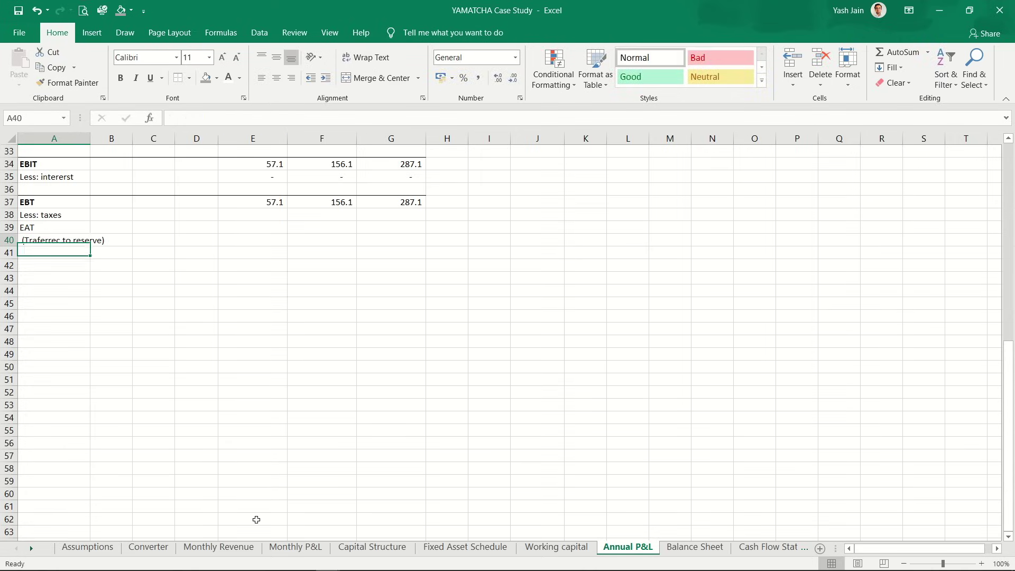
key(Up)
key(Up)
key(Right)
key(Right)
key(Right)
key(Up)
key(Right)
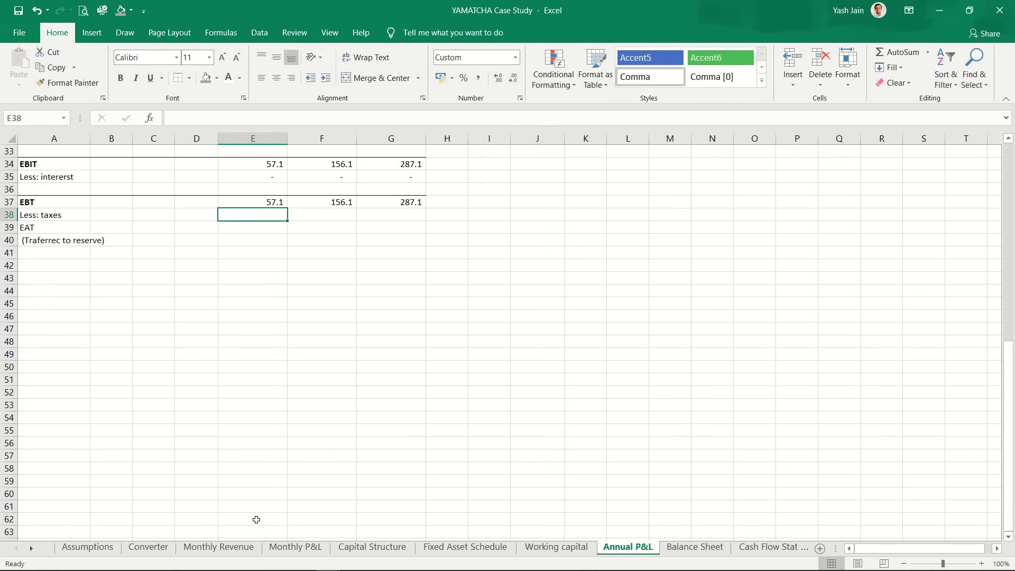
text(=)
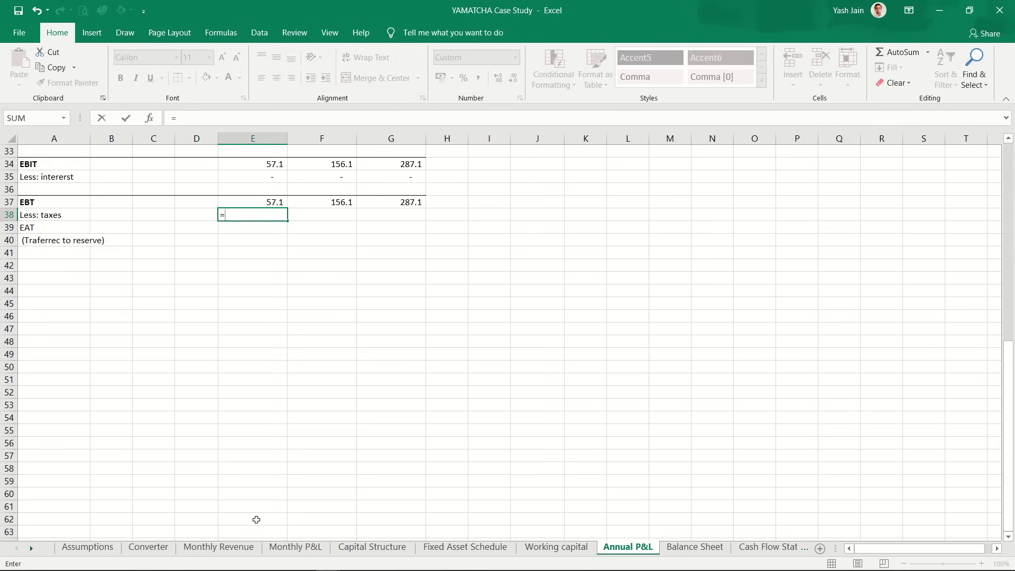
key(Up)
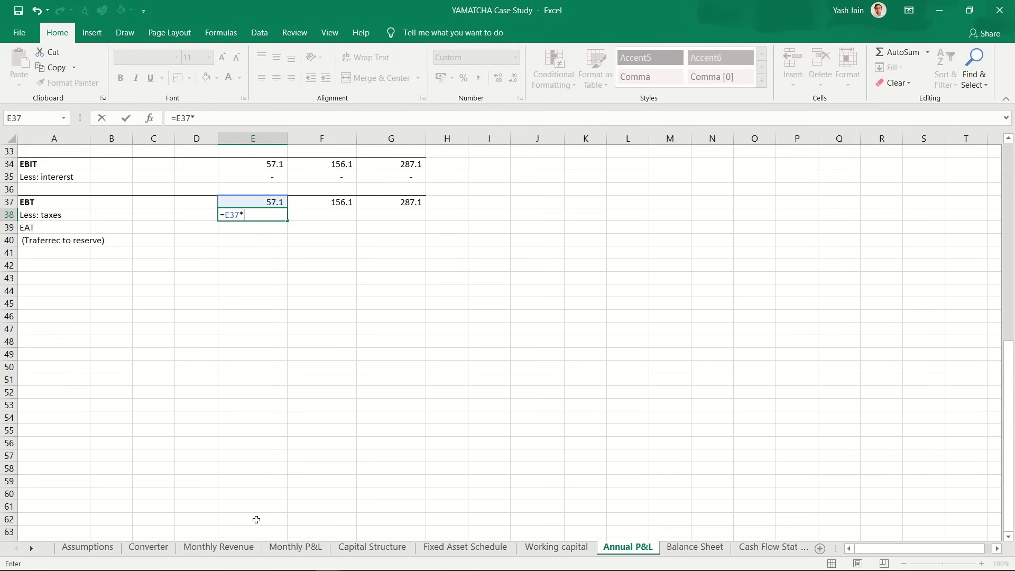
key(ctrl+Page_Up)
key(ctrl+Page_Up)
key(ctrl+Page_Up)
key(ctrl+Page_Up)
key(ctrl+Page_Up)
key(ctrl+Page_Up)
key(ctrl+Page_Up)
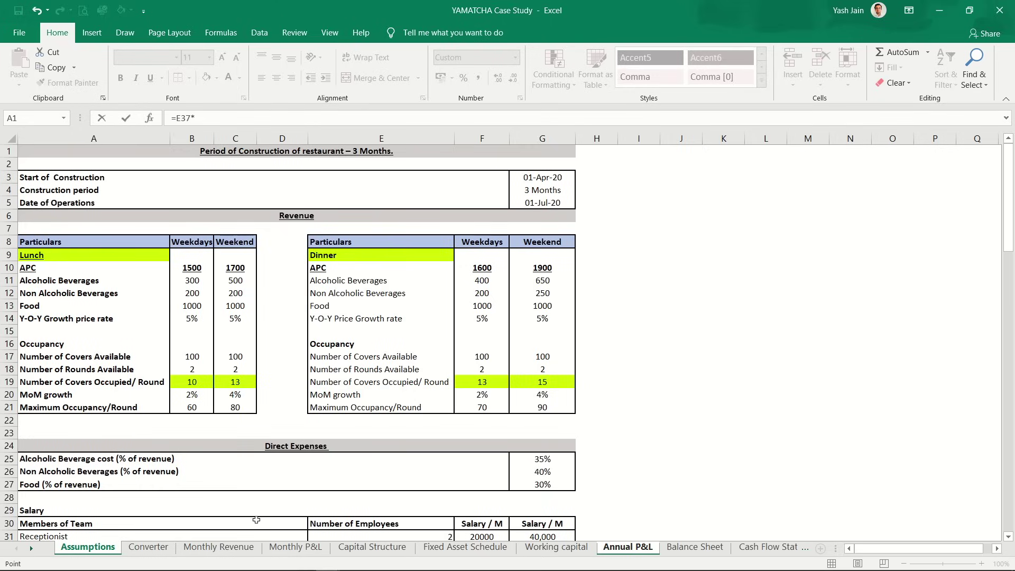
scroll(256, 520, down, 20)
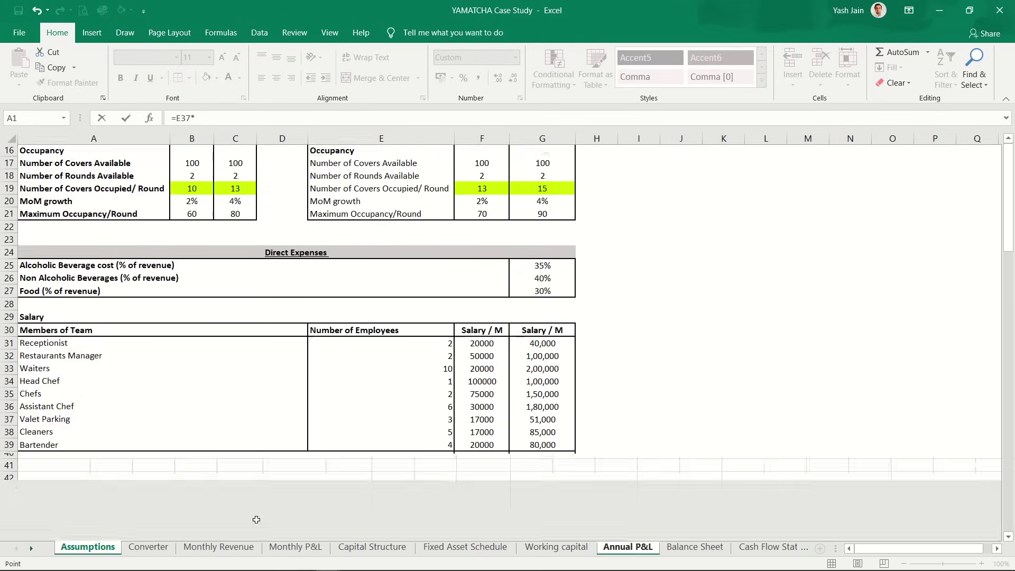
scroll(267, 393, down, 11)
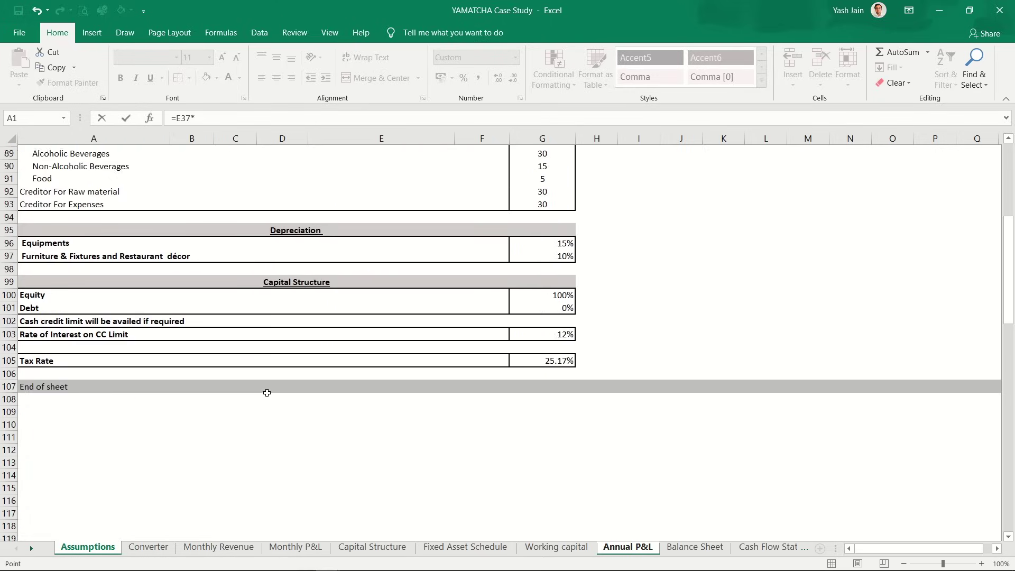
click(559, 307)
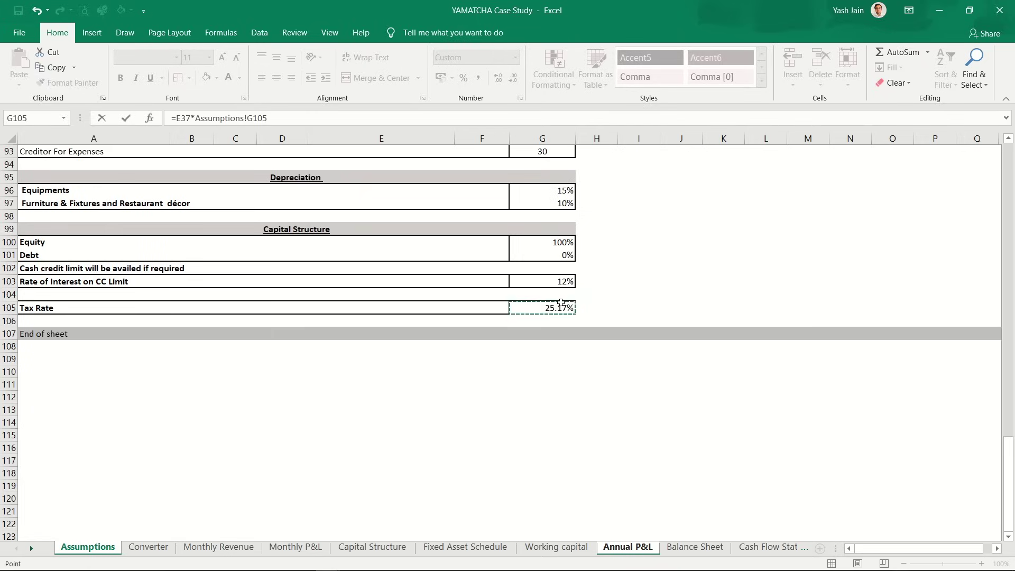
key(F4)
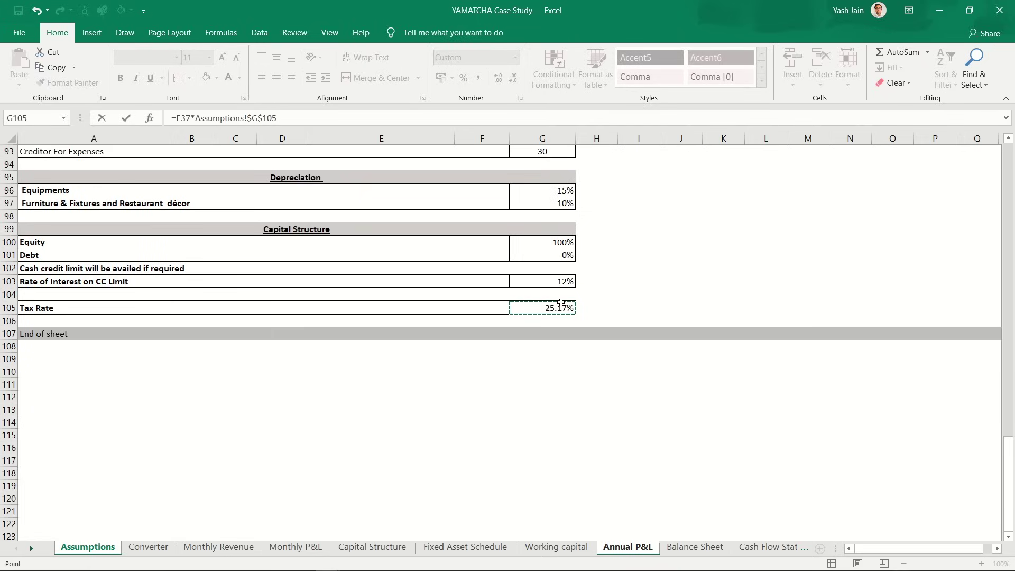
key(ctrl+Return)
Step: Copy the taxes formula to F38:G38 for Years 2 and 3
key(ctrl+c)
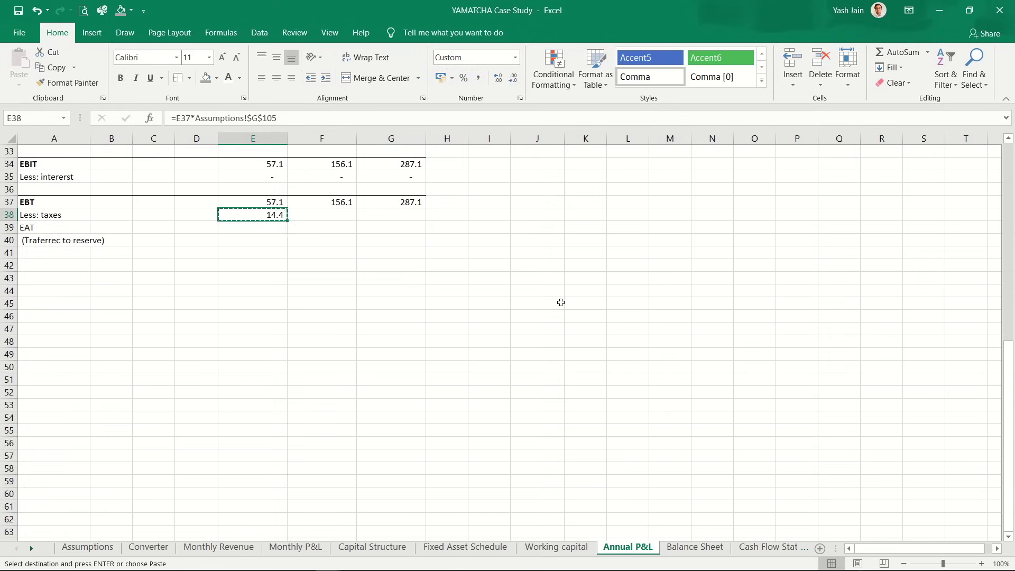
key(shift+Right)
key(shift+Right)
key(shift+Right)
key(shift+Left)
key(ctrl+v)
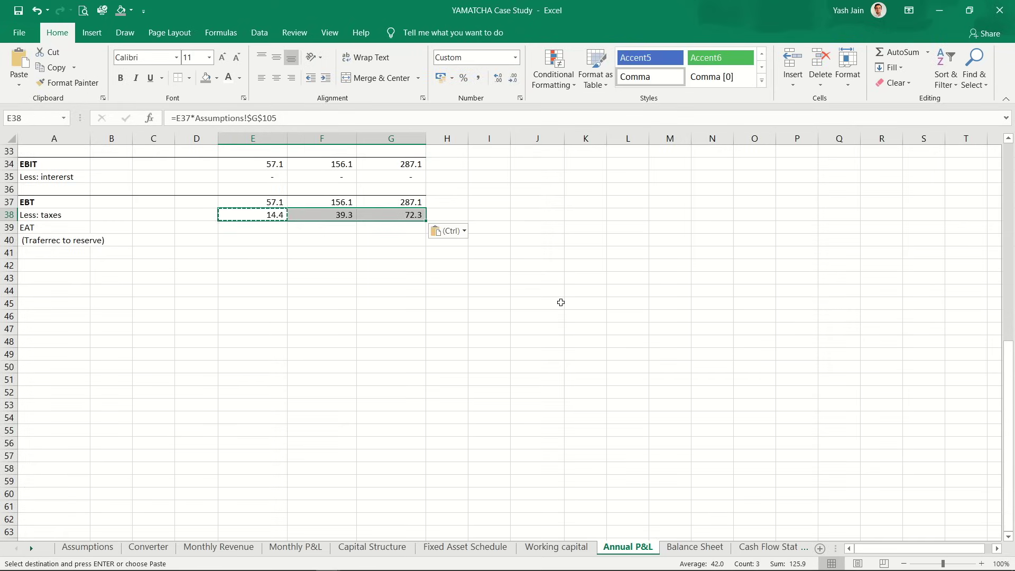
Step: Make the EAT row 39 bold
key(Left)
key(Right)
key(shift+Right)
key(shift+Left)
key(Down)
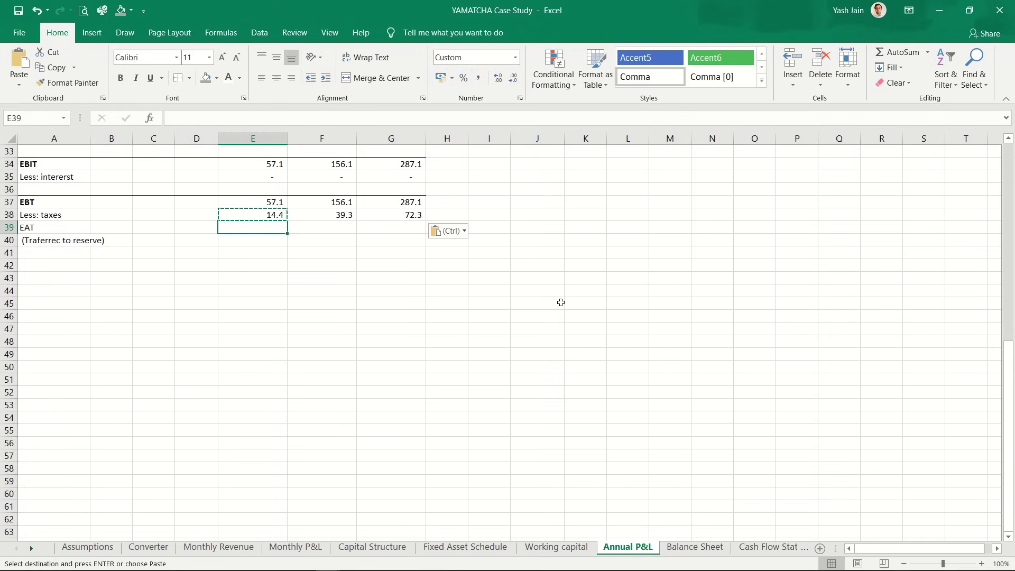
key(shift+space)
key(ctrl+b)
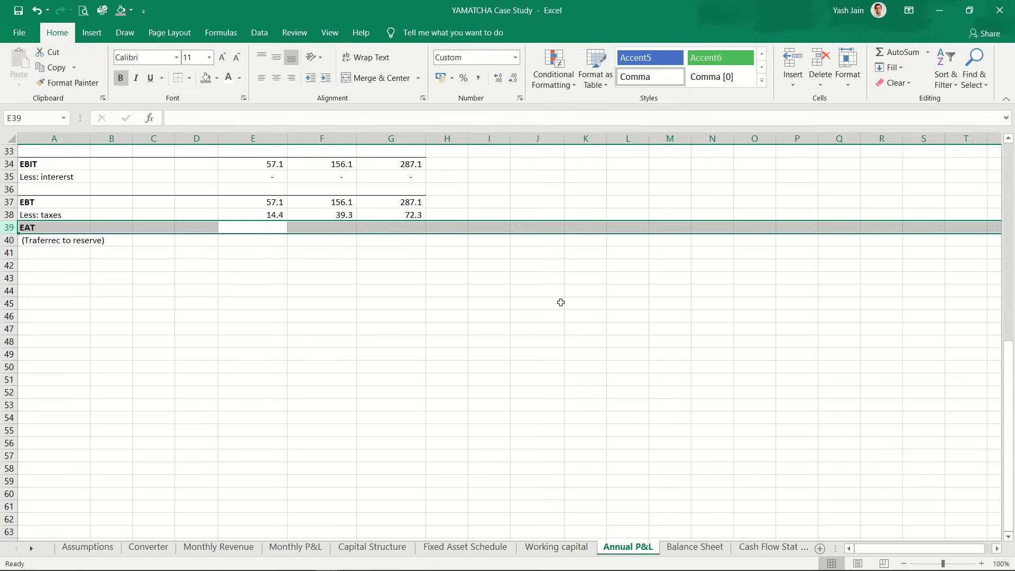
Step: Add a bottom double border under the EAT row A39:G39
key(Right)
key(Right)
key(Left)
key(Left)
key(Left)
key(Left)
key(Left)
key(Left)
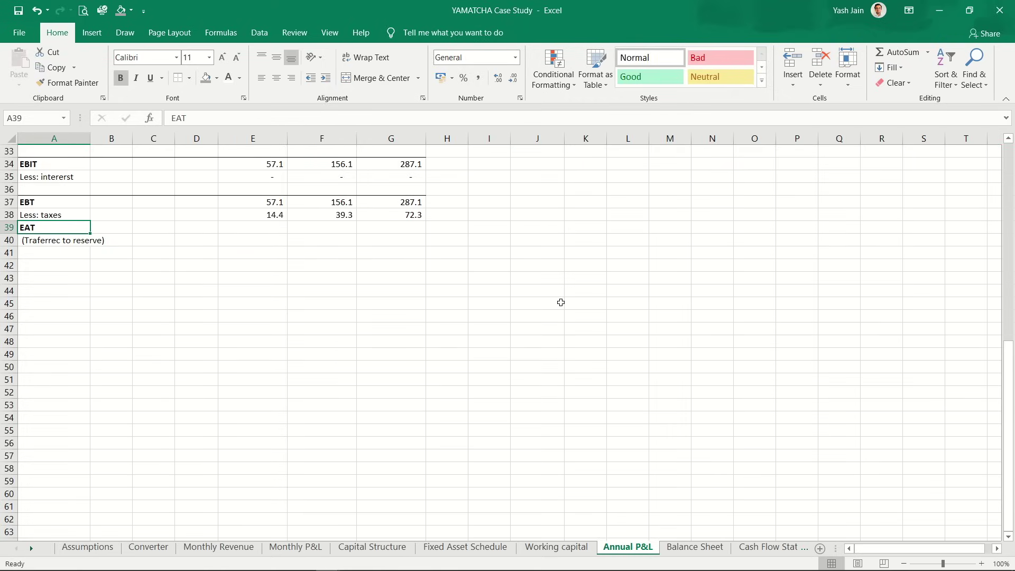
key(shift+Right)
key(shift+Right)
key(shift+Right)
key(shift+Right)
key(shift+Right)
key(shift+Right)
key(alt+h)
key(b)
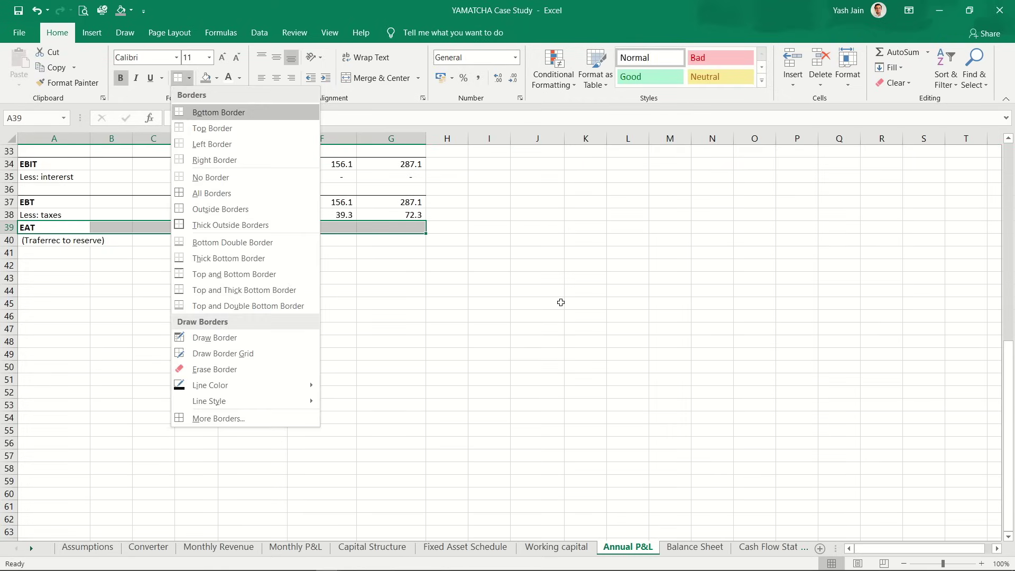
key(b)
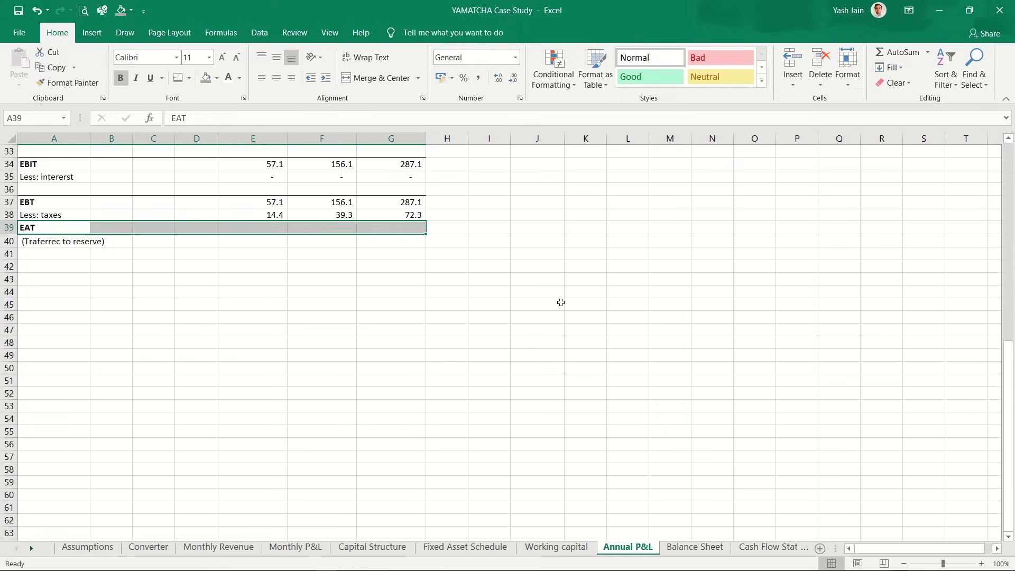
key(shift+Left)
key(shift+Left)
key(shift+Left)
key(shift+Left)
key(shift+Left)
key(shift+Left)
Step: Enter EAT as =E37-E38 in E39 and copy it to F39:G39
key(Right)
key(Right)
key(Right)
key(Right)
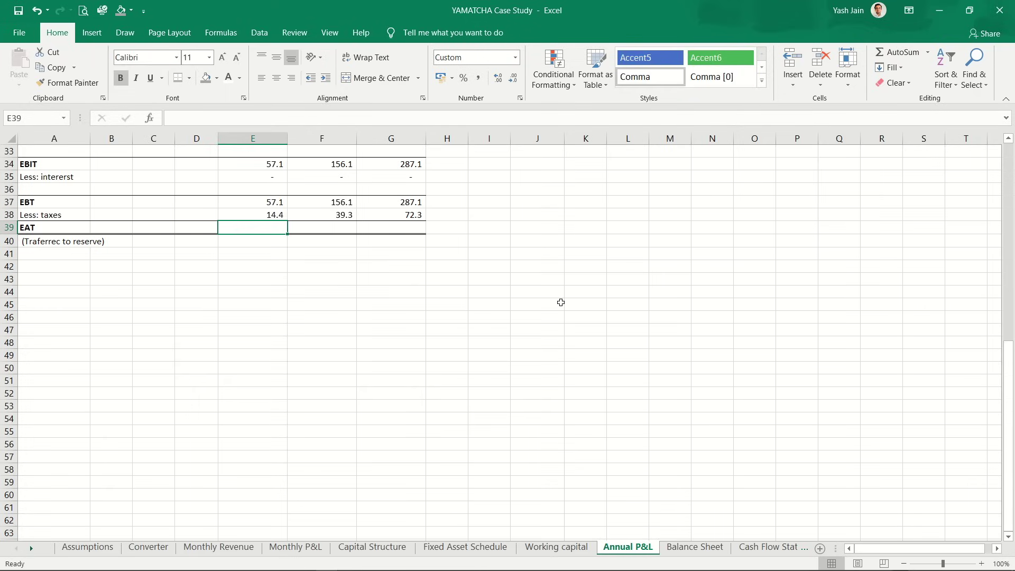
key(Up)
key(Up)
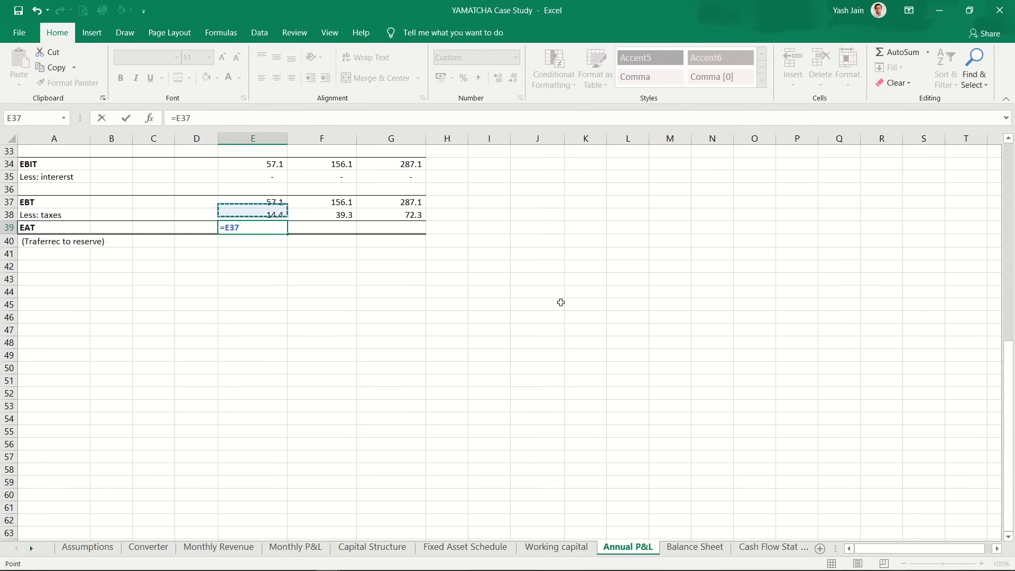
text(-)
key(Up)
key(Return)
key(Up)
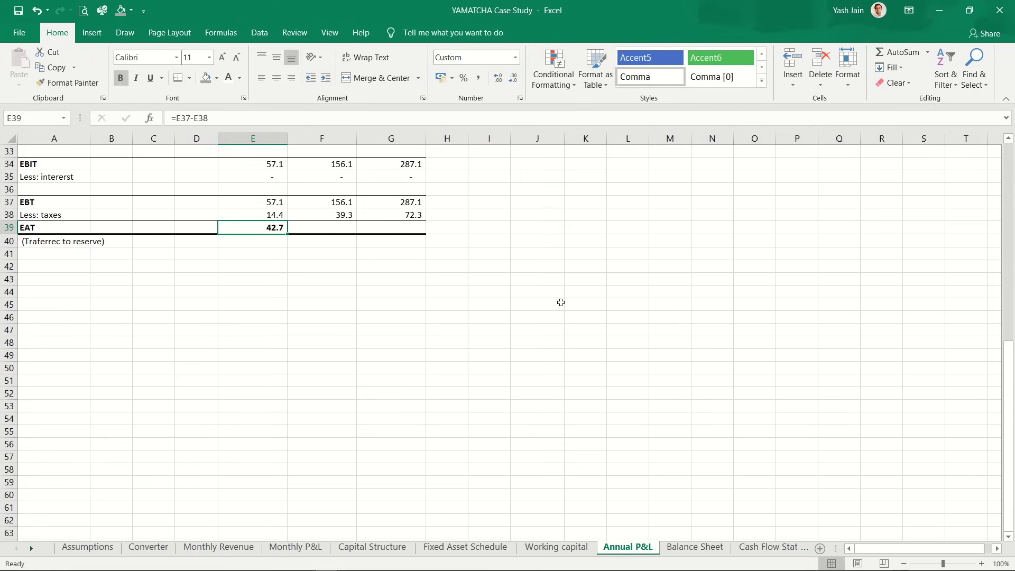
key(ctrl+c)
key(shift+Right)
key(shift+Right)
key(ctrl+v)
key(Escape)
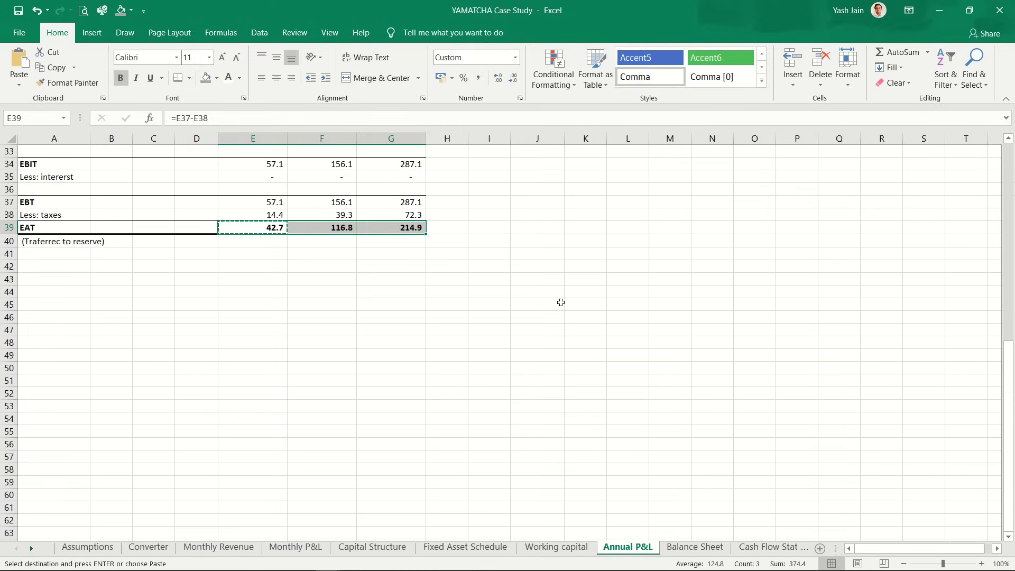
Step: Check the EAT results for all three years: 42.7, 116.8 and 214.9
key(Left)
key(Right)
key(Right)
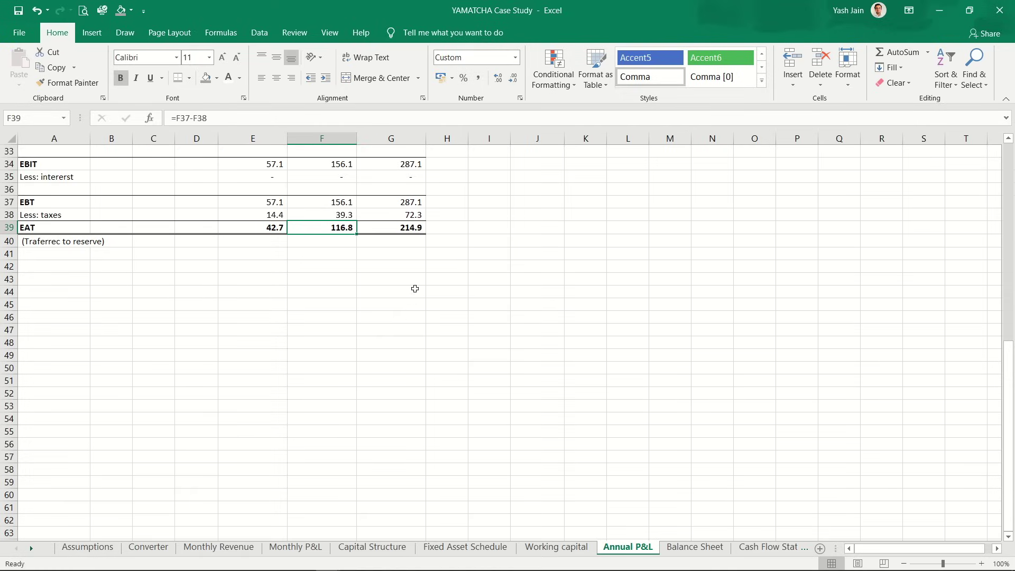
key(Left)
shift+click(263, 205)
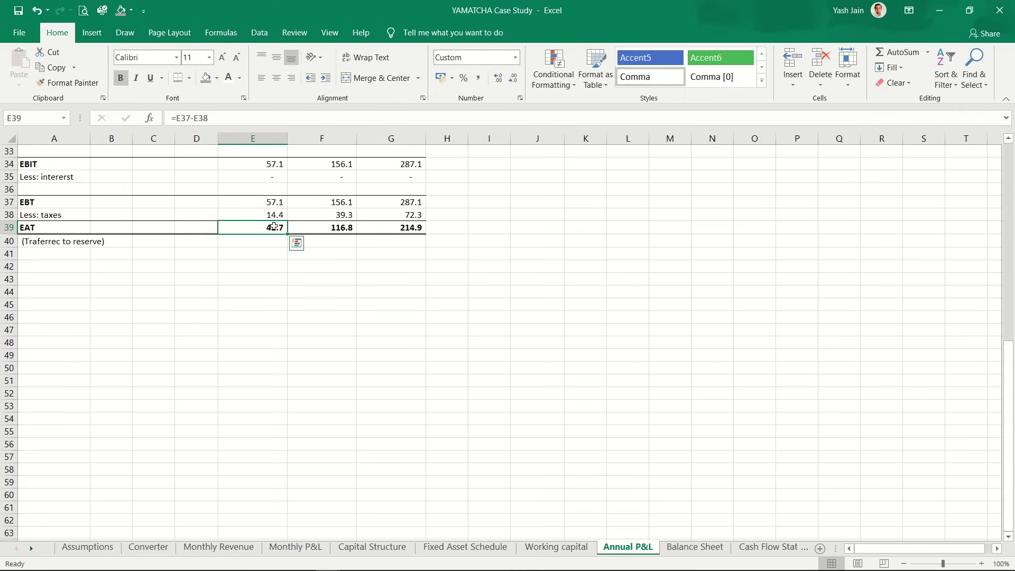
click(342, 226)
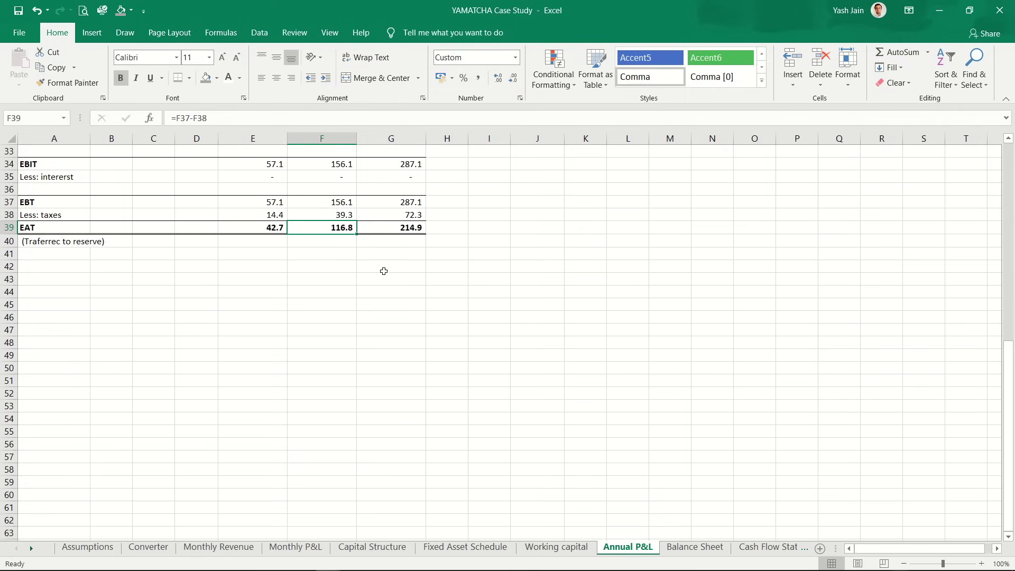
click(410, 229)
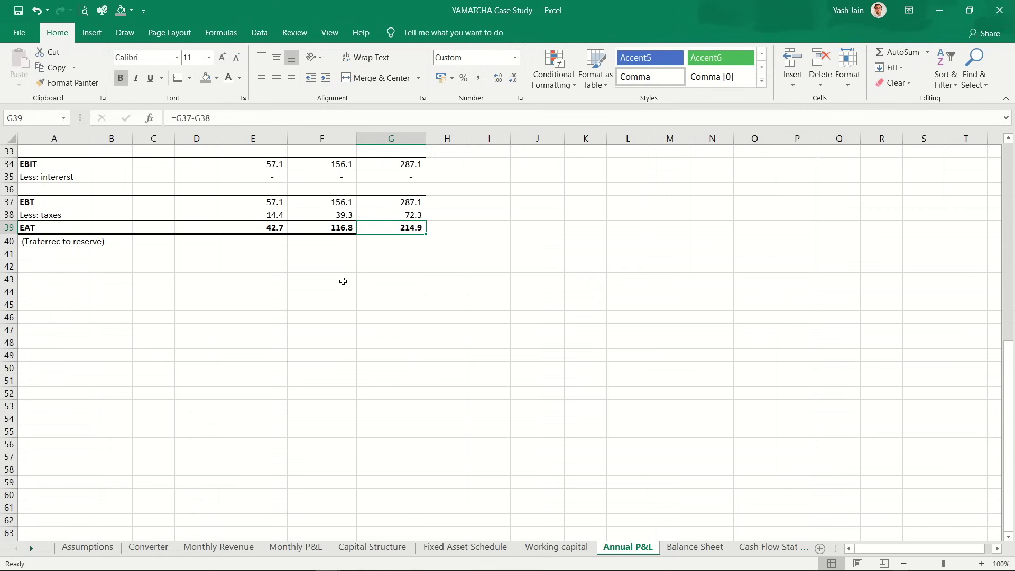
Step: Fix the misspelled letter in the reserve label so it reads '(Traferred to reserve)'
key(Left)
key(Left)
key(Left)
key(Left)
key(Left)
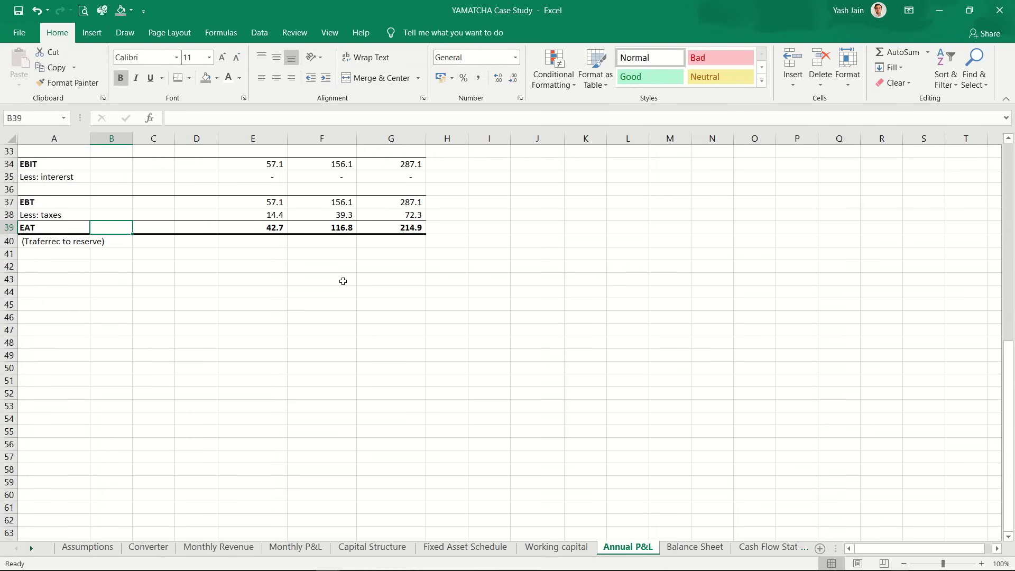
key(Down)
key(Left)
key(F2)
key(Left)
key(Left)
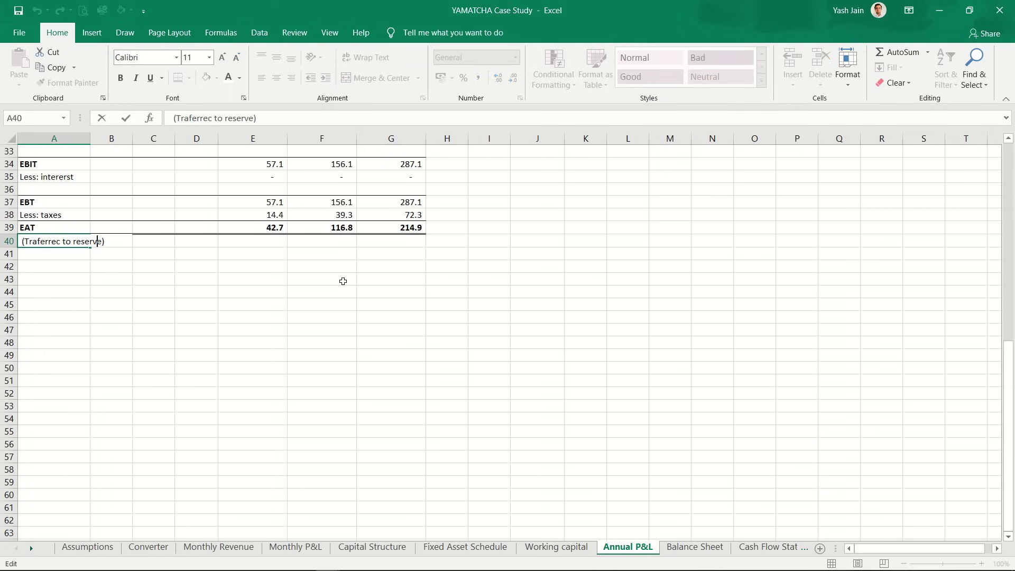
key(BackSpace)
text(d)
key(Return)
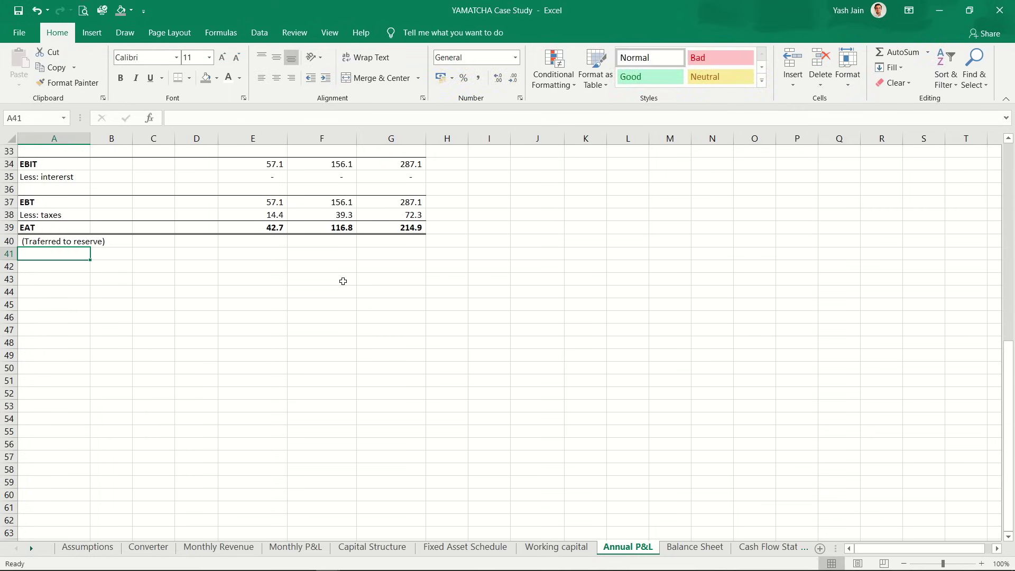
key(Up)
key(Right)
key(Right)
key(Right)
key(Right)
key(Right)
key(Right)
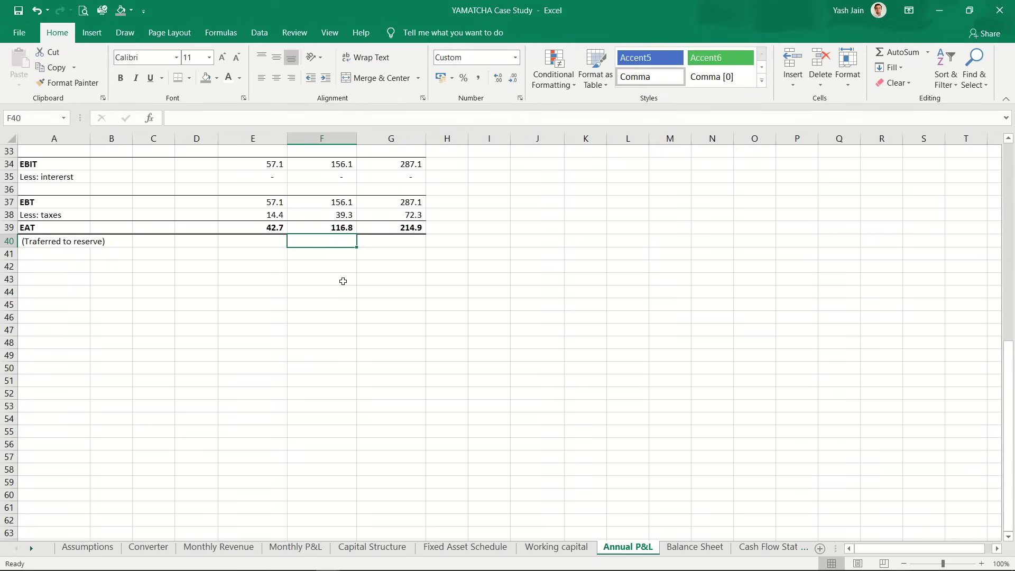
key(Right)
key(Left)
key(Left)
key(Home)
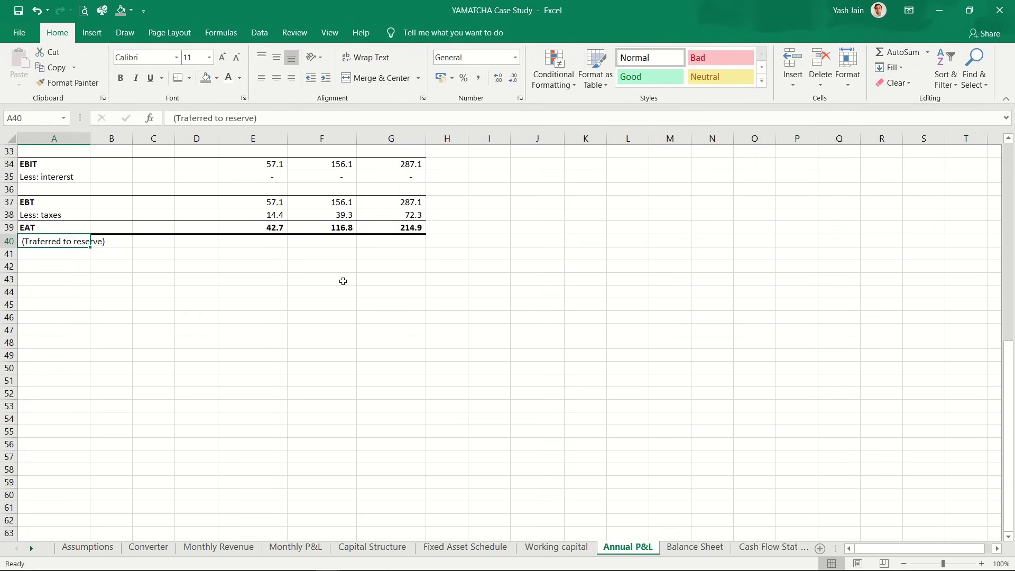
key(Down)
Step: Add a bold 'NP margin %' label in A41
text(N)
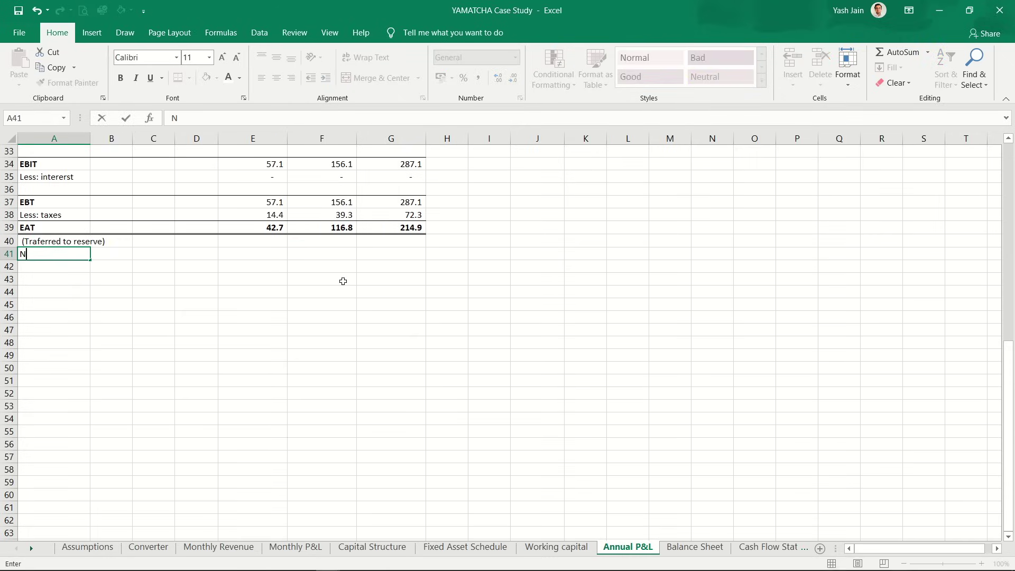
text(P marg)
key(BackSpace)
key(BackSpace)
text(in%)
key(ctrl+Return)
key(ctrl+b)
Step: Enter the Year 1 NP margin formula =E39/E9 in E41
key(Tab)
key(Tab)
key(Tab)
key(Tab)
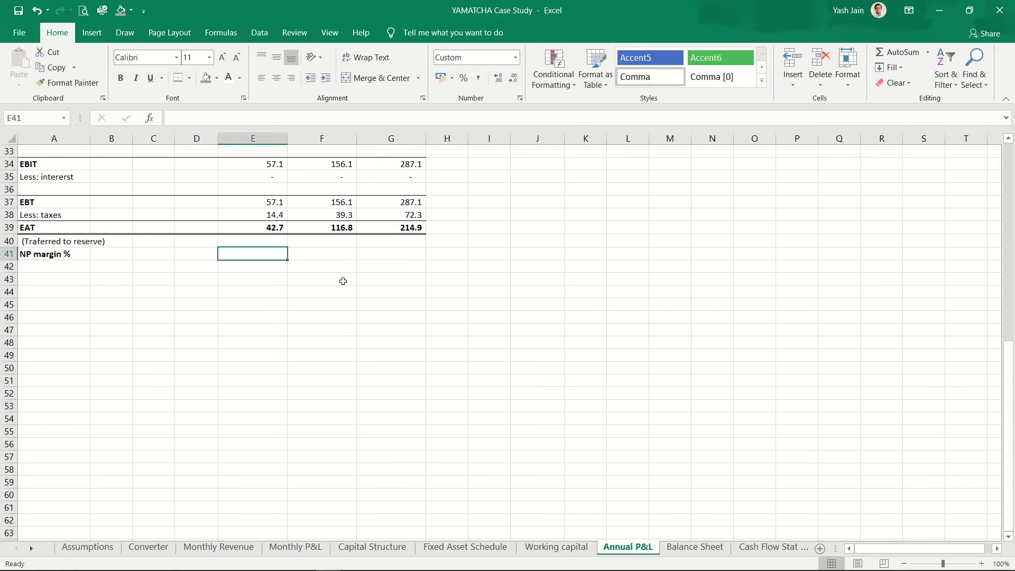
text(=)
key(Up)
key(Up)
text(/)
key(Up)
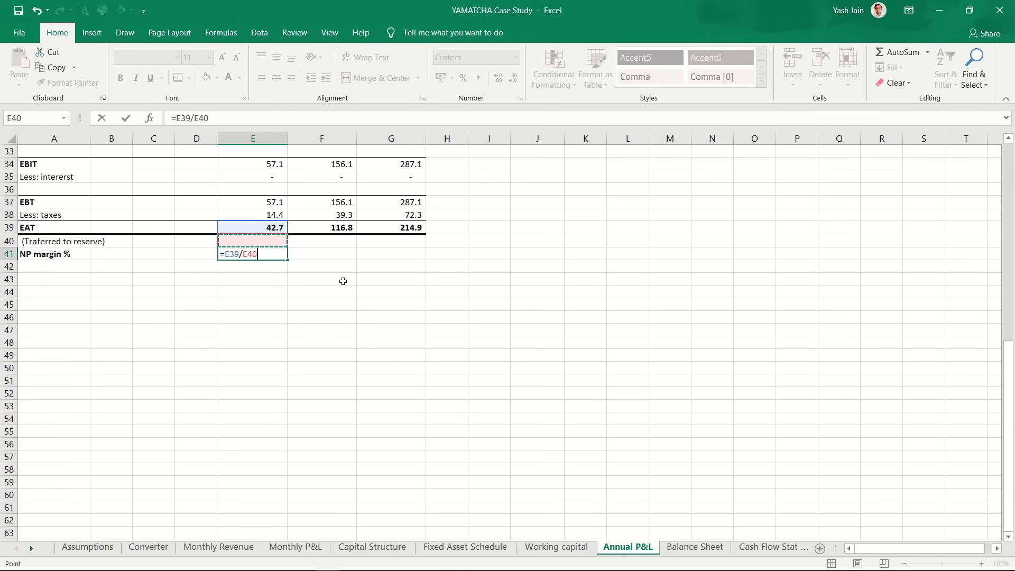
key(Up)
key(Up)
key(Up)
key(Up)
key(Up)
key(Up)
key(Up)
key(Up)
key(Up)
key(Up)
key(Up)
key(Up)
key(Up)
key(Up)
key(Up)
key(Up)
key(Up)
key(Up)
key(Up)
key(Up)
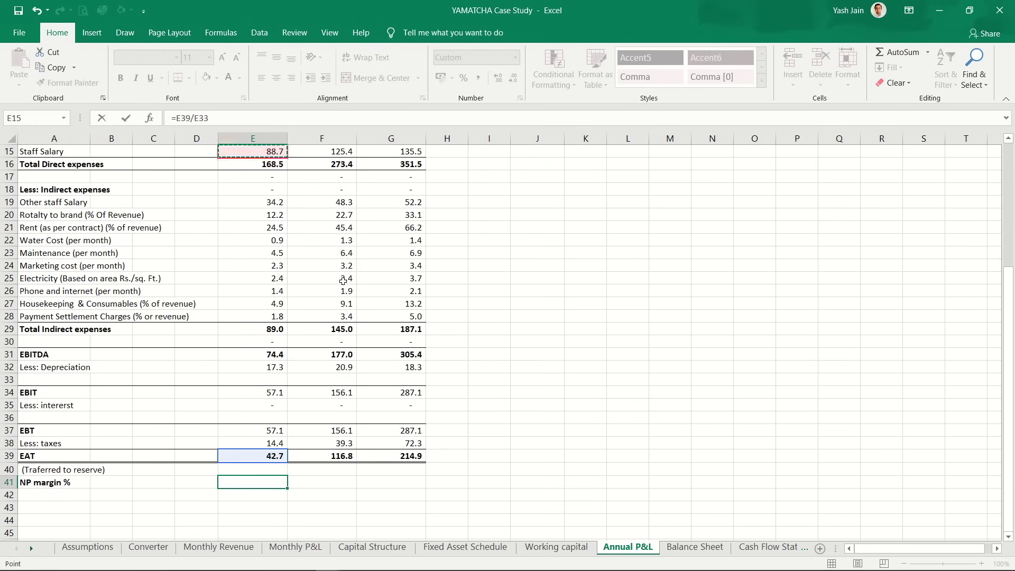
key(Up)
key(Up)
key(Up)
key(Up)
key(Up)
key(Up)
key(Up)
key(Up)
key(Up)
key(Up)
key(Up)
key(Up)
key(Up)
key(Up)
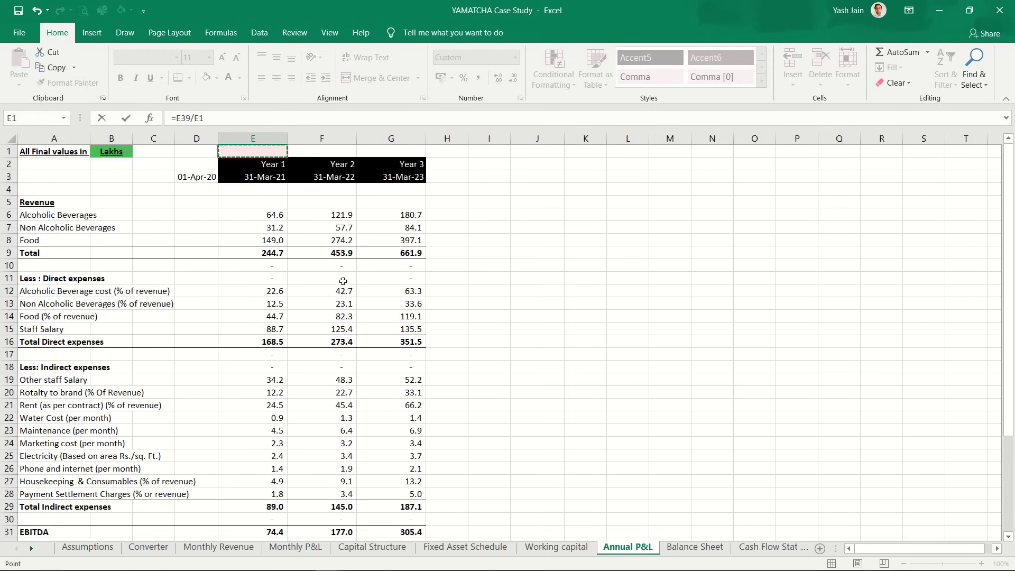
key(Down)
key(Down)
key(Down)
key(Down)
key(Down)
key(Down)
key(Down)
key(Down)
key(Return)
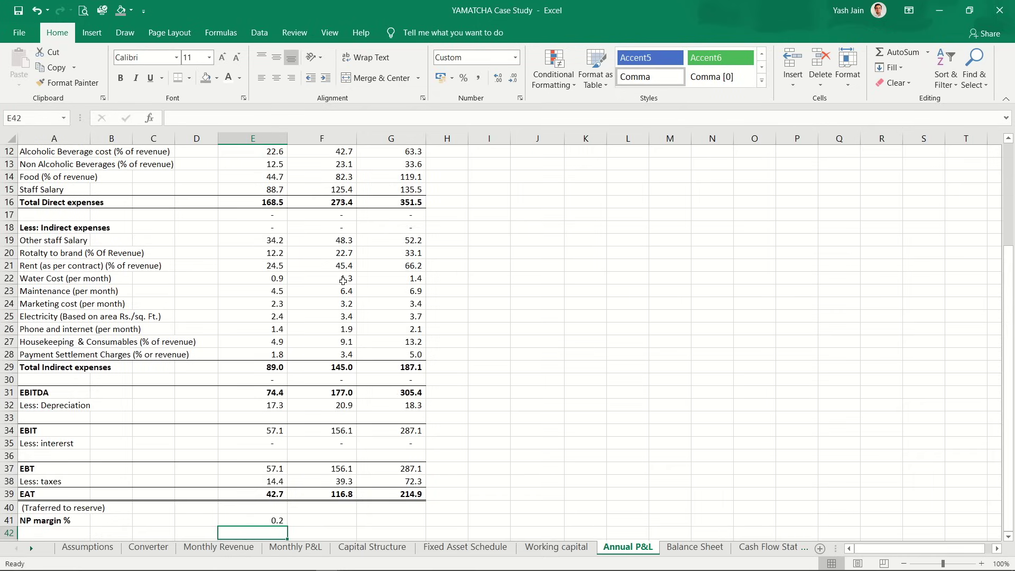
Step: Copy the margin formula to F41:G41 and format all three as one-decimal percentages
key(Up)
key(ctrl+c)
key(shift+Right)
key(shift+Right)
key(ctrl+v)
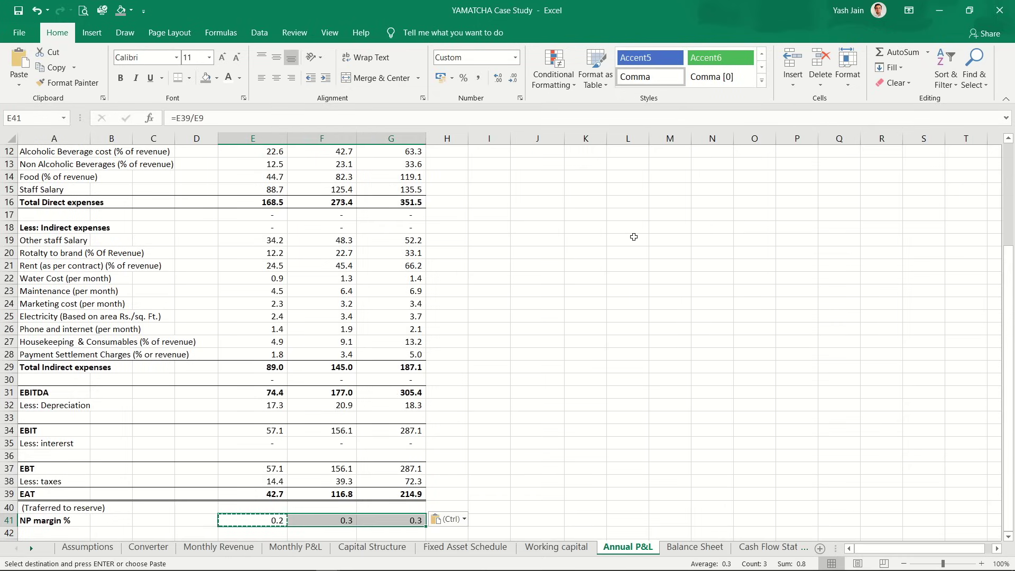
click(463, 78)
click(498, 78)
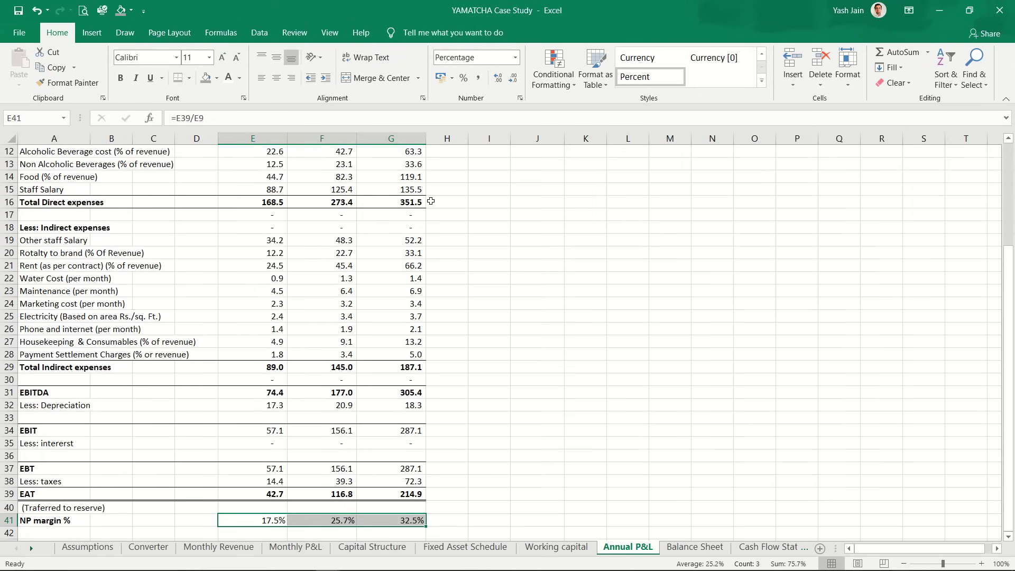
key(Right)
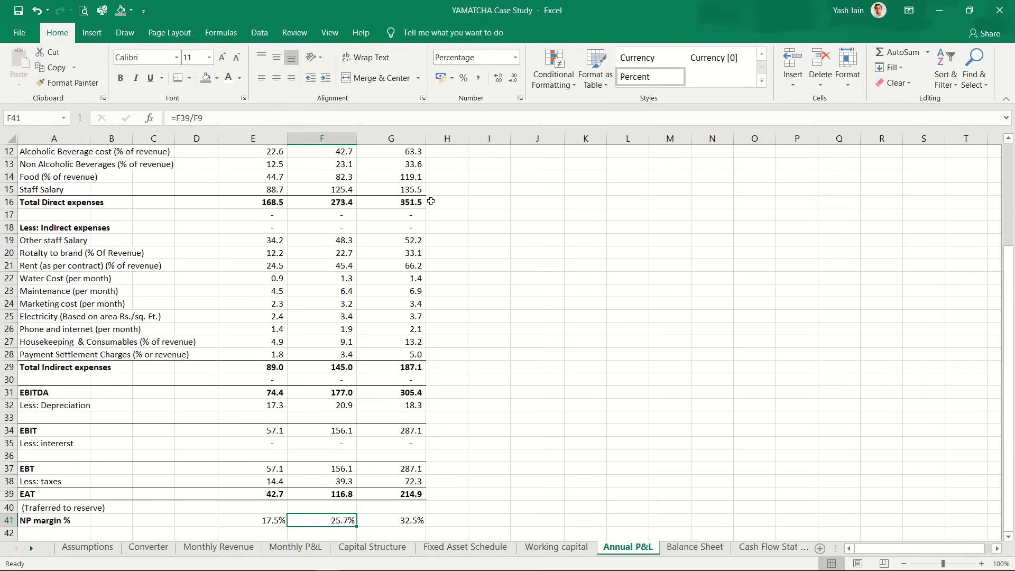
key(Down)
key(Down)
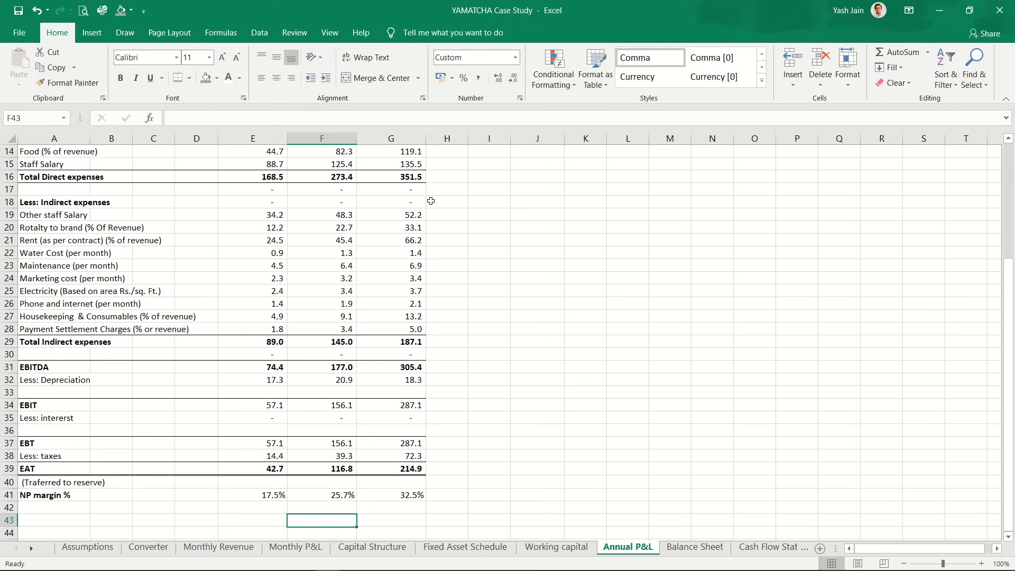
Step: Copy the End of Sheet banner row 33 from the Fixed Asset Schedule
key(ctrl+Page_Up)
key(ctrl+Page_Up)
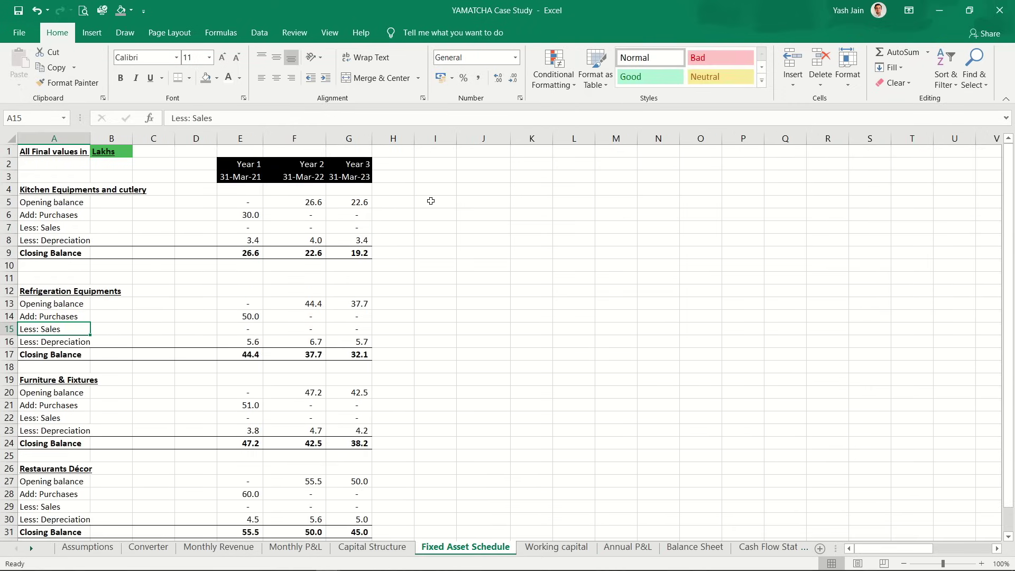
key(Down)
key(Down)
key(Down)
key(Down)
key(Down)
key(Down)
key(Down)
key(Down)
key(Down)
key(Down)
key(Down)
key(Down)
key(Down)
key(Down)
key(Down)
key(Down)
key(Down)
key(Down)
key(Down)
key(Down)
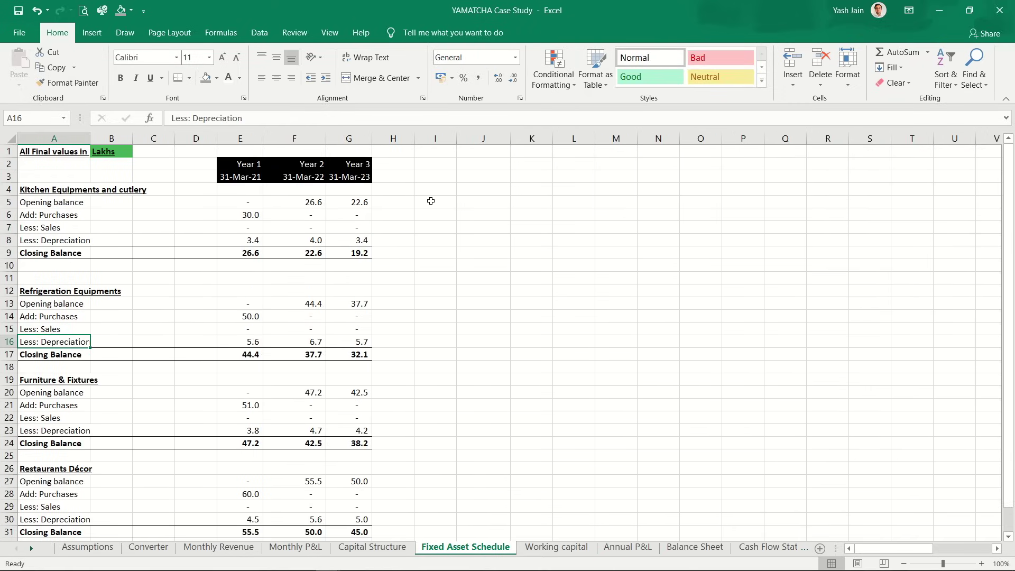
key(Up)
key(Up)
key(Up)
key(Up)
key(Up)
key(Up)
key(Up)
key(Up)
key(Up)
key(Up)
key(Up)
key(Up)
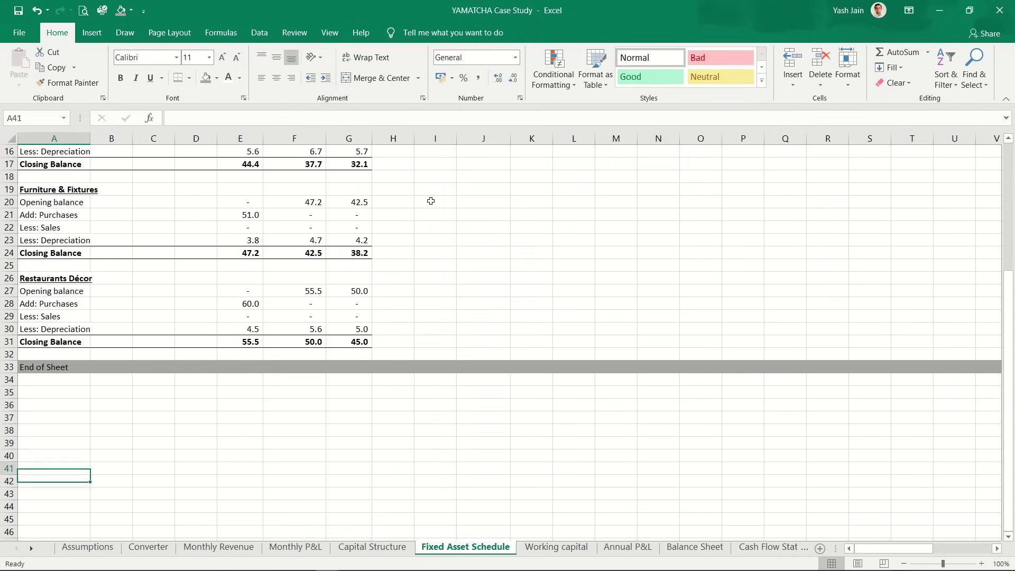
key(ctrl+shift+Right)
key(ctrl+c)
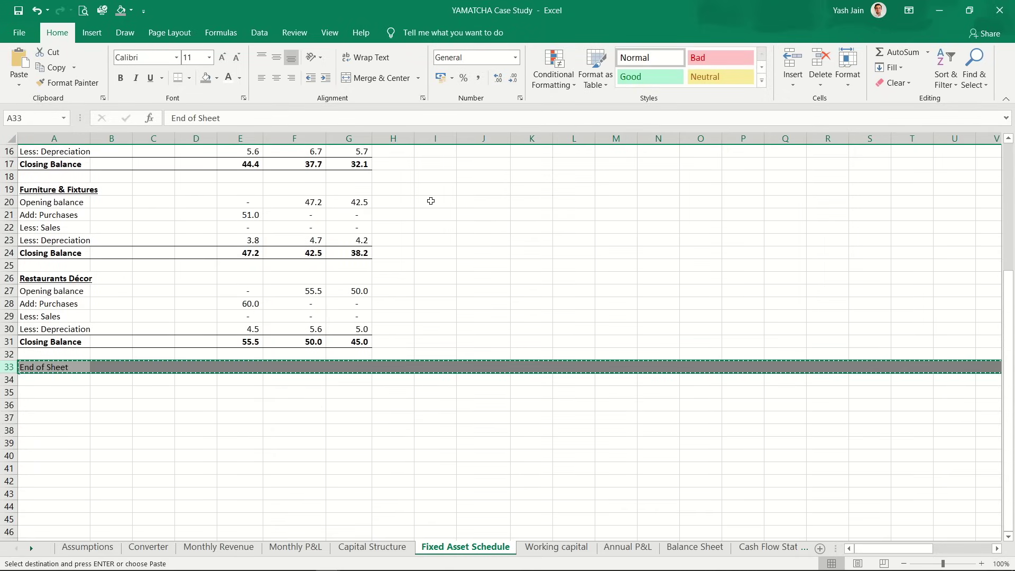
key(ctrl+Page_Down)
key(ctrl+minus)
key(Down)
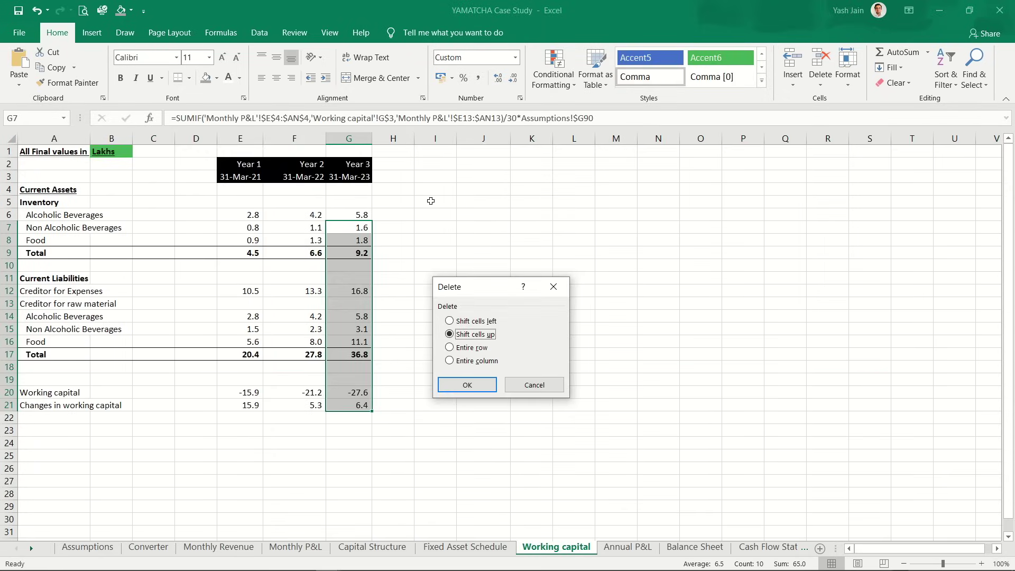
key(Escape)
Step: Paste the End of Sheet banner into row 23 of the Working capital sheet
key(Down)
key(Down)
key(Down)
key(Down)
key(Down)
key(Down)
key(Down)
key(Down)
key(Down)
key(Down)
key(Down)
key(Down)
key(Down)
key(Down)
key(Down)
key(Down)
key(Down)
key(Left)
key(Left)
key(Left)
key(Left)
key(Left)
key(Left)
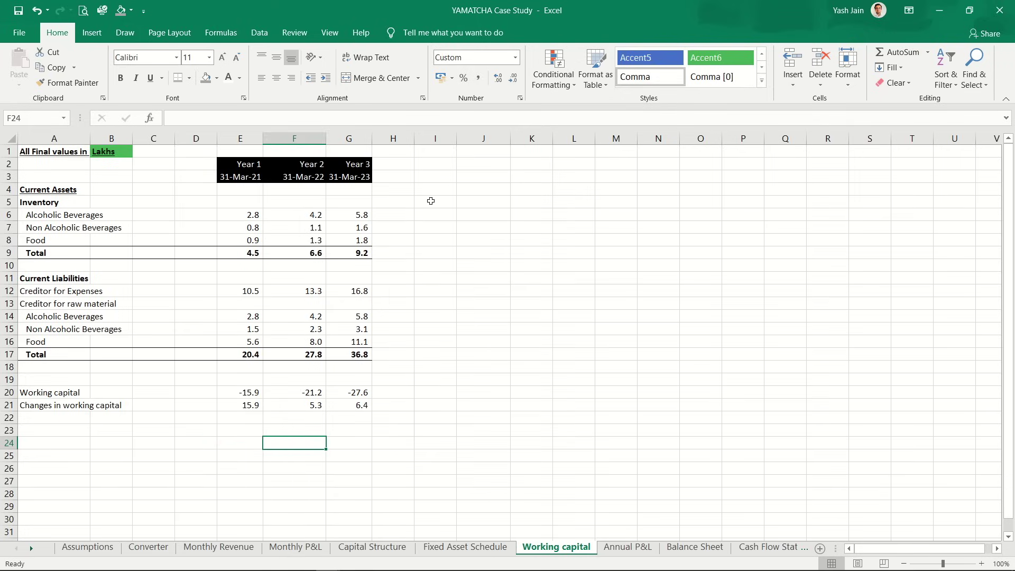
key(Up)
key(ctrl+shift+Right)
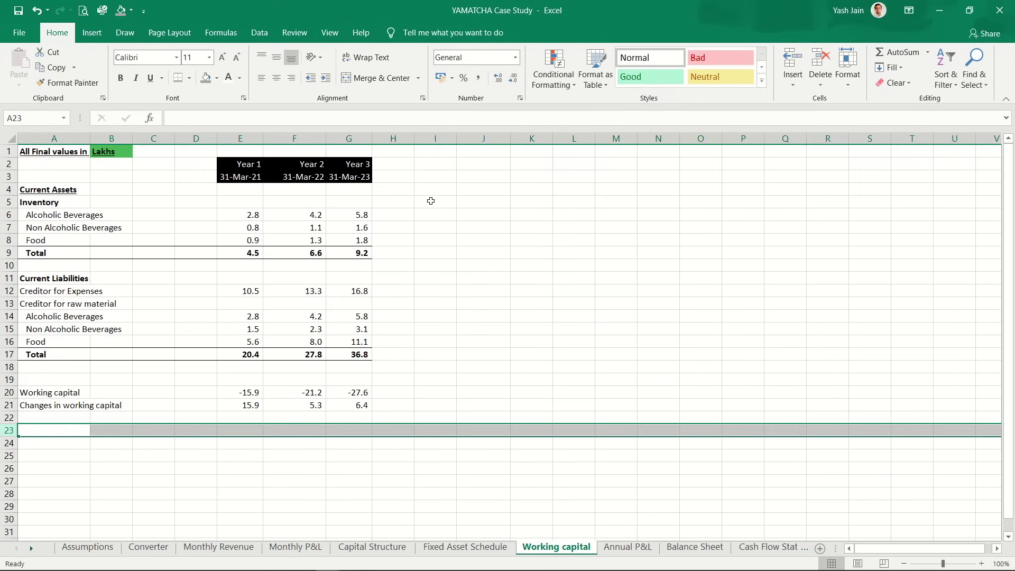
key(ctrl+Page_Up)
key(ctrl+c)
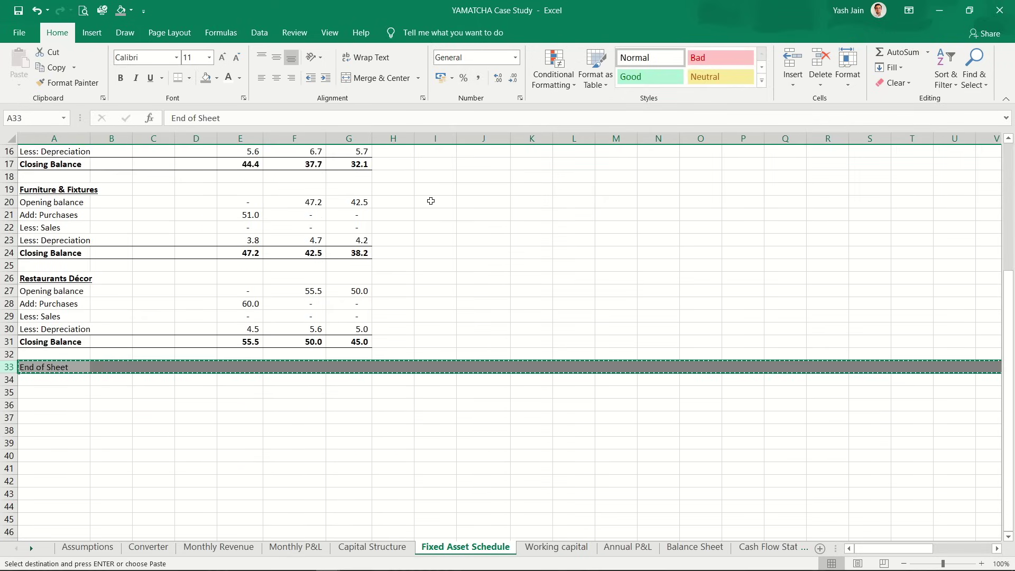
key(ctrl+Page_Down)
key(ctrl+v)
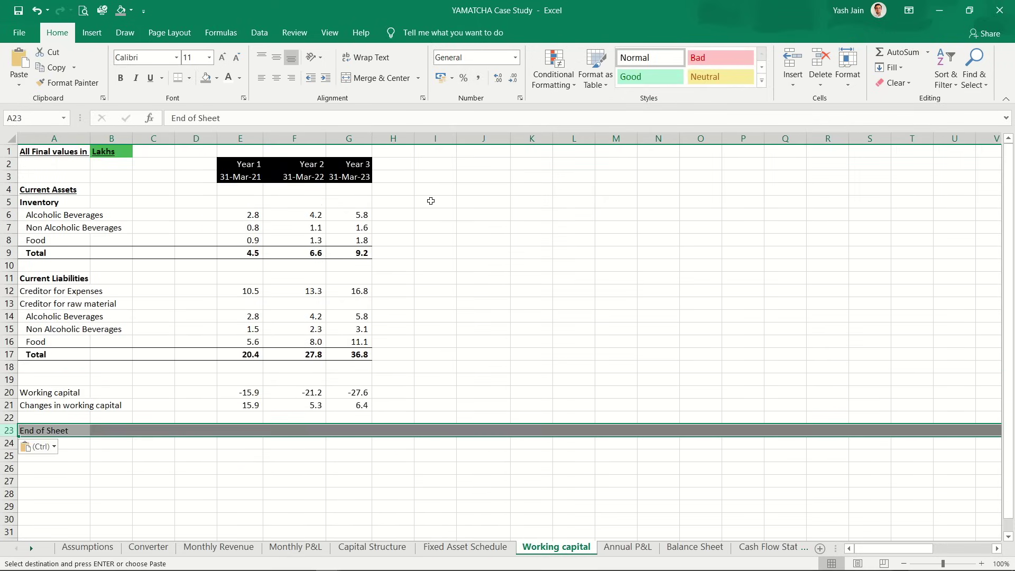
Step: Paste the End of Sheet banner into row 43 of the Annual P&L sheet
key(ctrl+Page_Down)
key(Left)
key(Left)
key(Left)
key(Left)
key(Left)
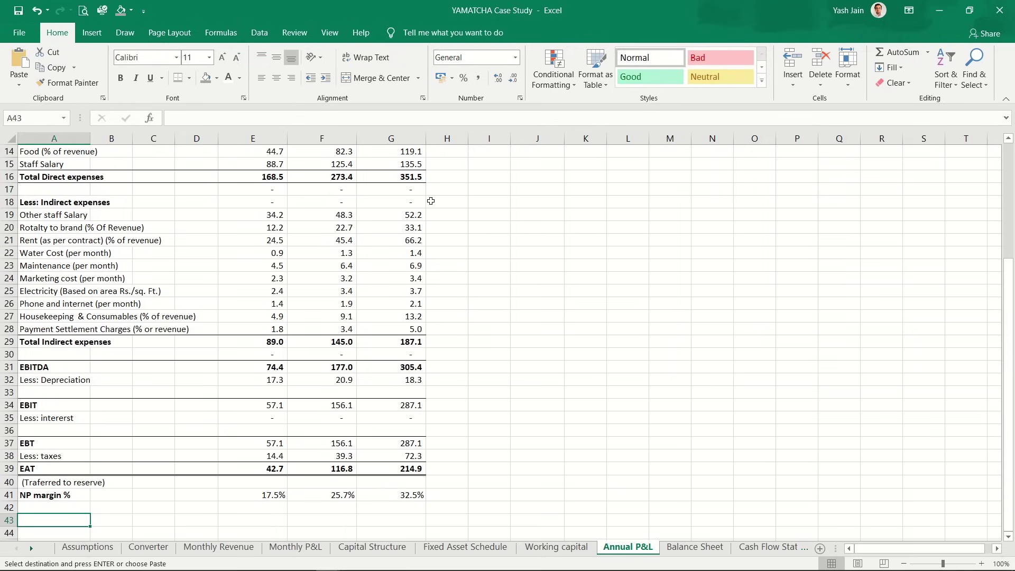
key(ctrl+shift+Right)
key(ctrl+v)
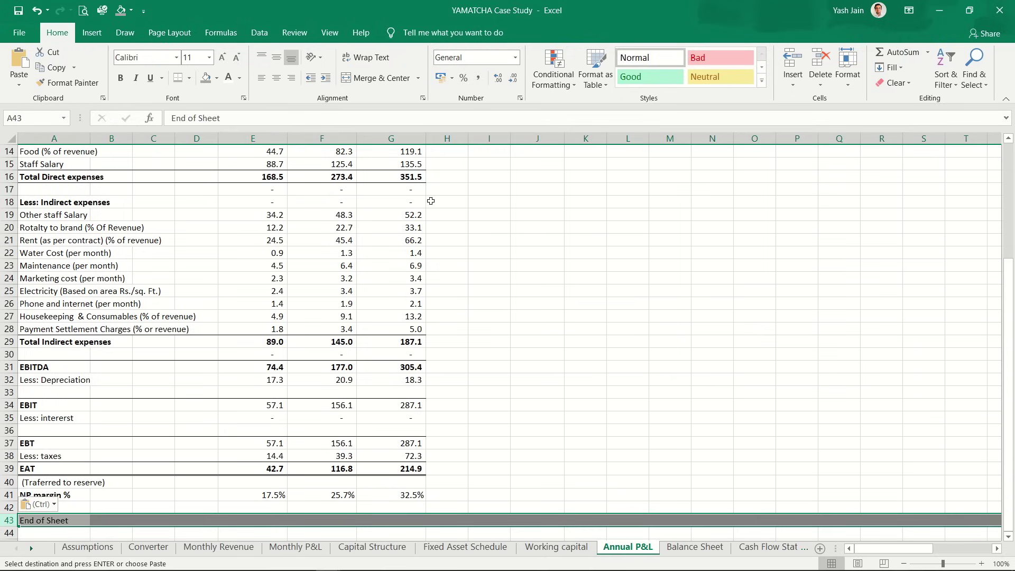
Step: Clear formulas mistakenly pasted into Annual P&L rows 17–18, then go to the Balance Sheet
key(Up)
key(Up)
key(Up)
key(Down)
key(Right)
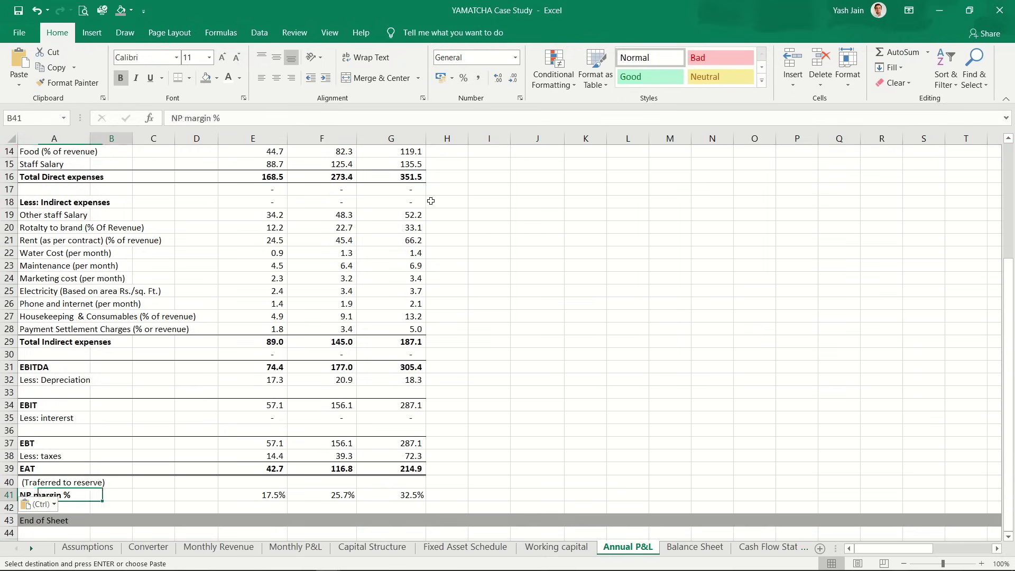
key(Right)
key(Right)
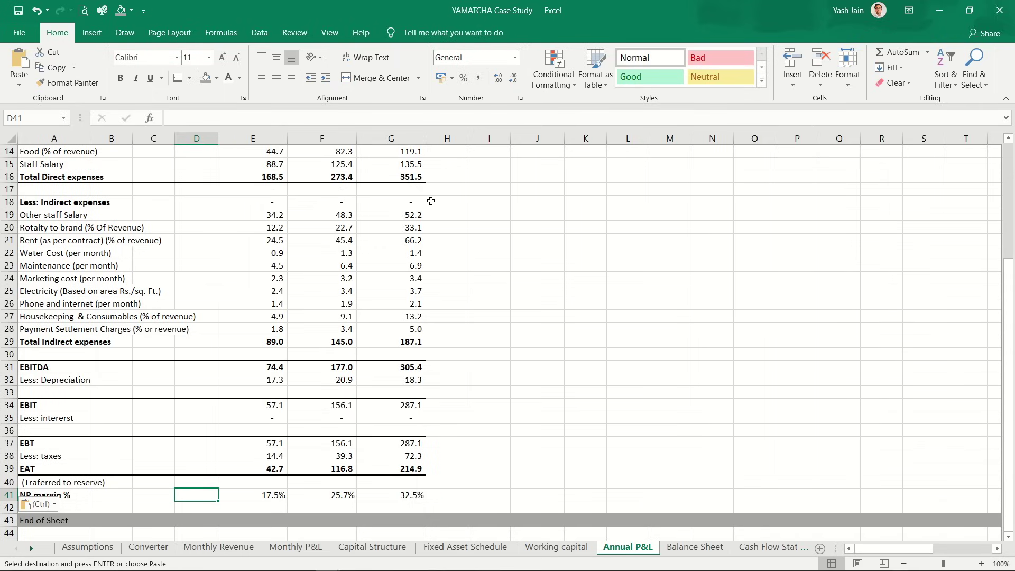
key(Up)
key(Up)
key(Up)
key(Up)
key(Up)
key(Up)
key(Up)
key(Up)
key(Up)
key(Up)
key(Up)
key(Up)
key(Up)
key(Up)
key(Up)
key(Up)
key(Up)
key(Up)
key(Up)
key(Up)
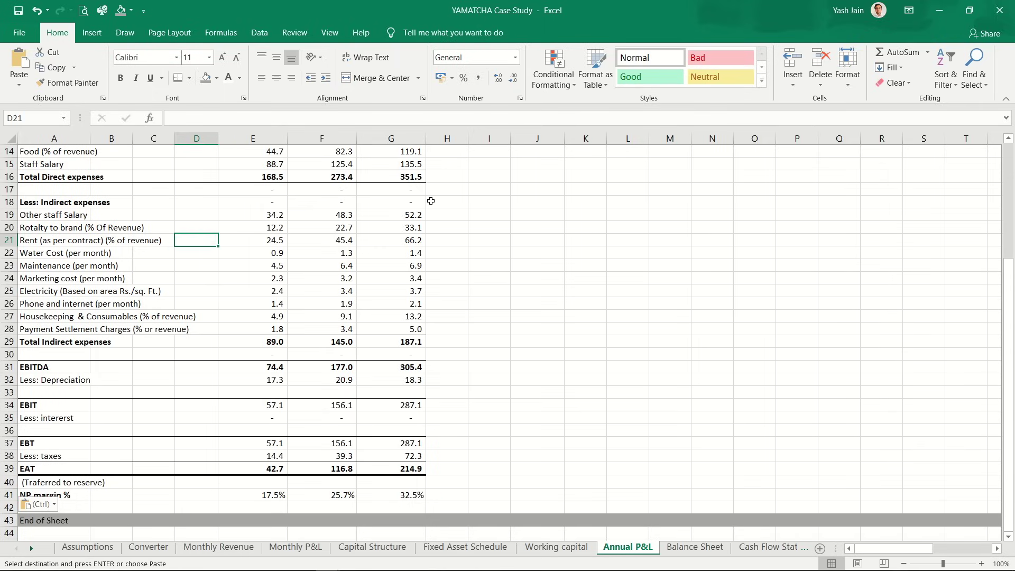
key(Right)
key(Up)
key(Up)
key(Up)
key(Up)
key(shift+Down)
key(shift+Right)
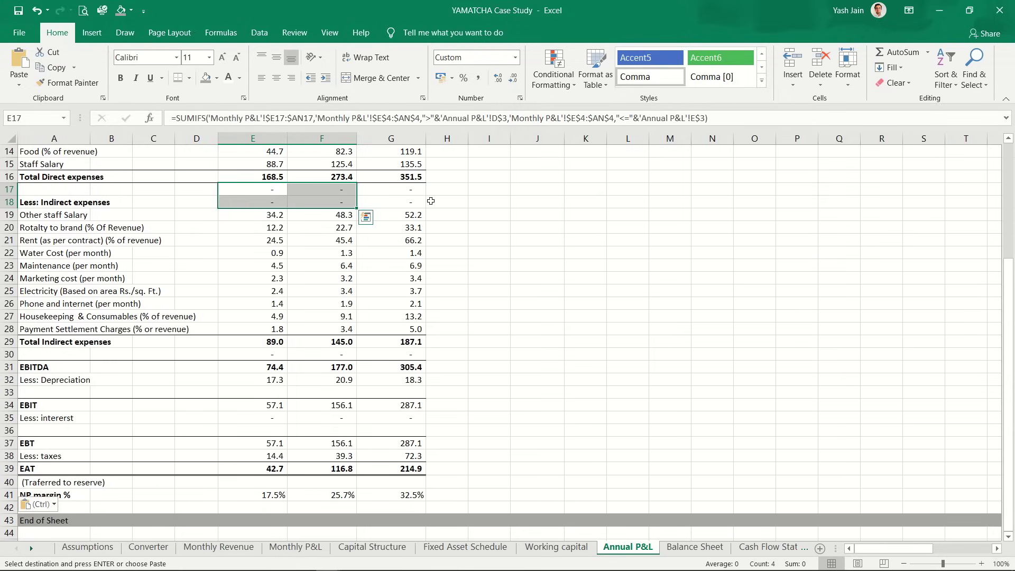
key(shift+Right)
key(ctrl+v)
key(BackSpace)
key(Escape)
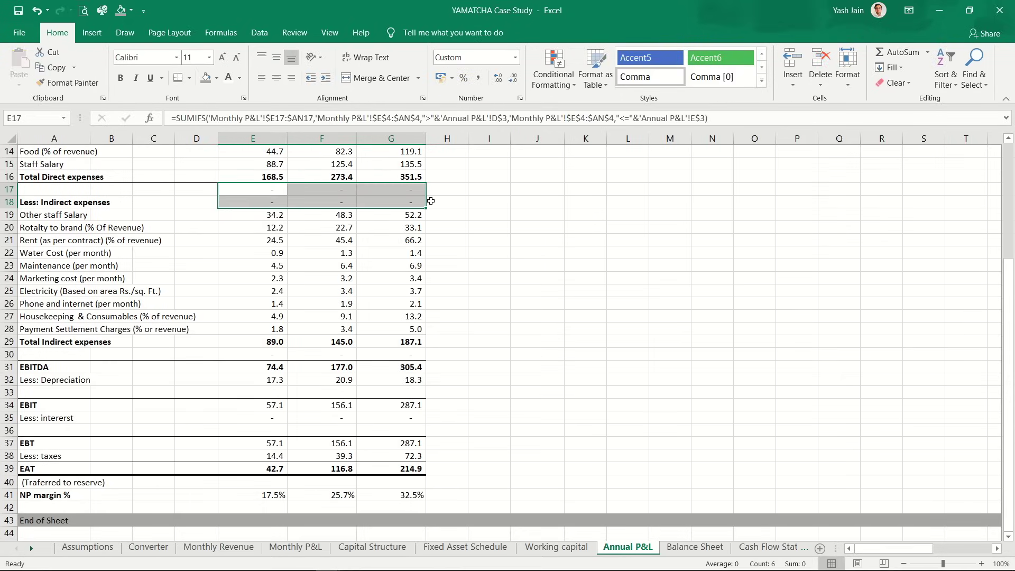
key(Delete)
key(Right)
key(ctrl+Page_Down)
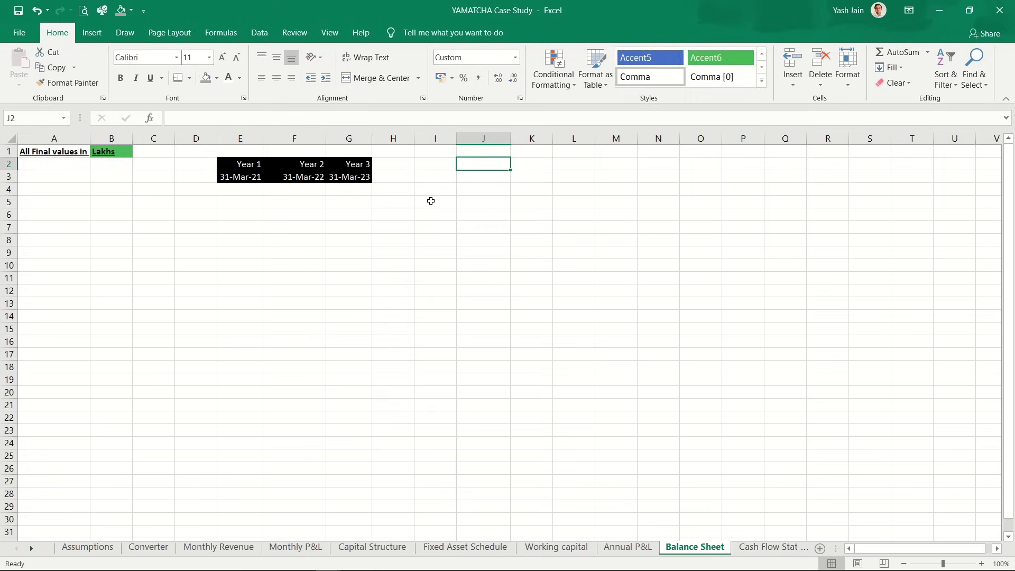
Step: On the Cash Flow Statement sheet, enter the heading 'Operating activities' in A4
key(Home)
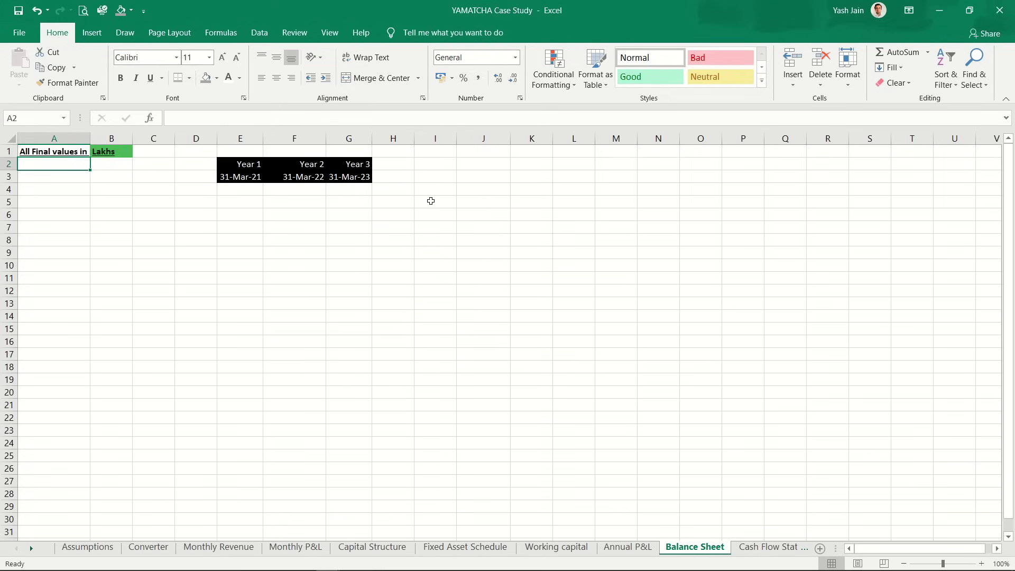
key(Down)
key(Down)
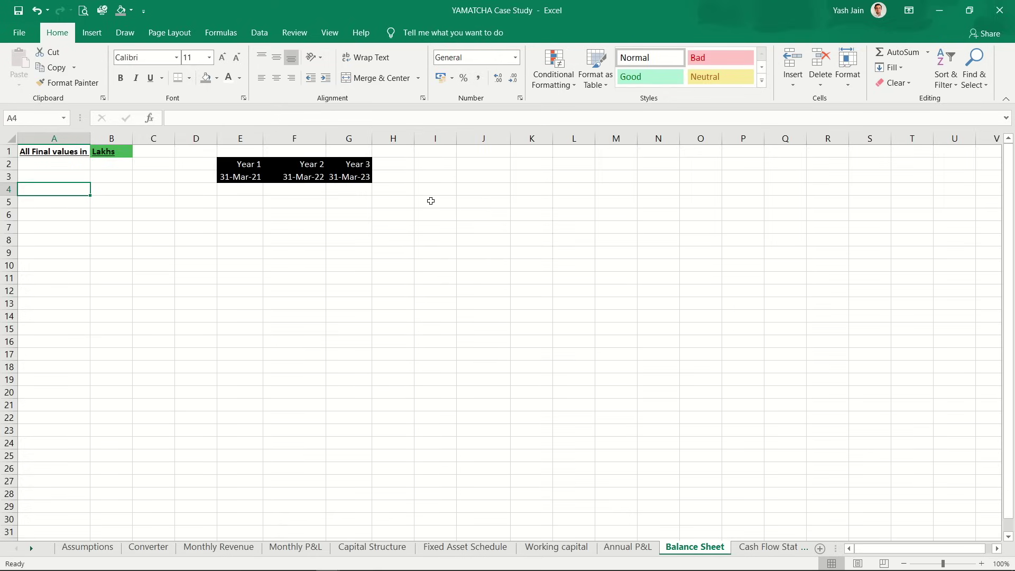
key(ctrl+Page_Down)
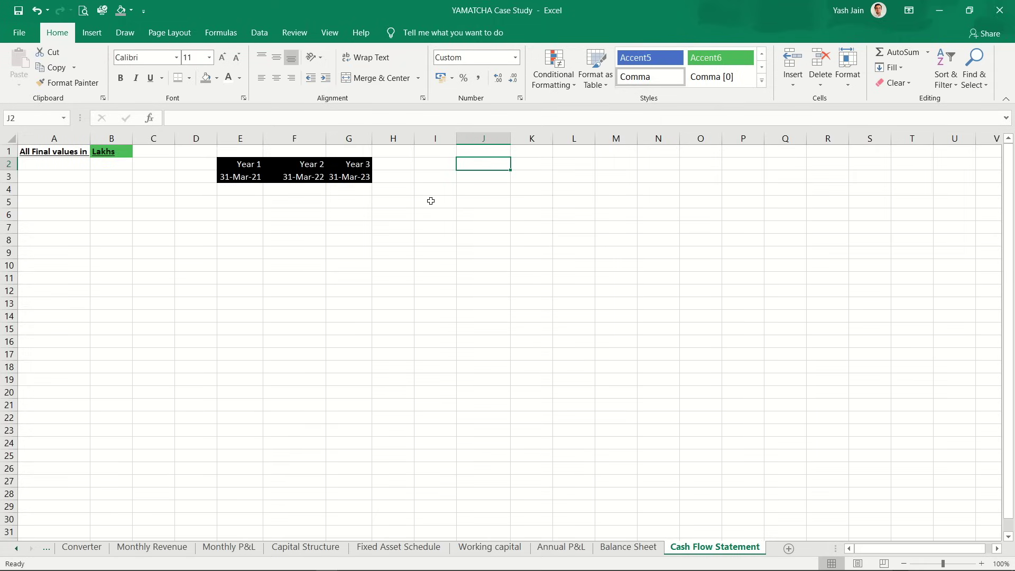
key(Down)
key(Left)
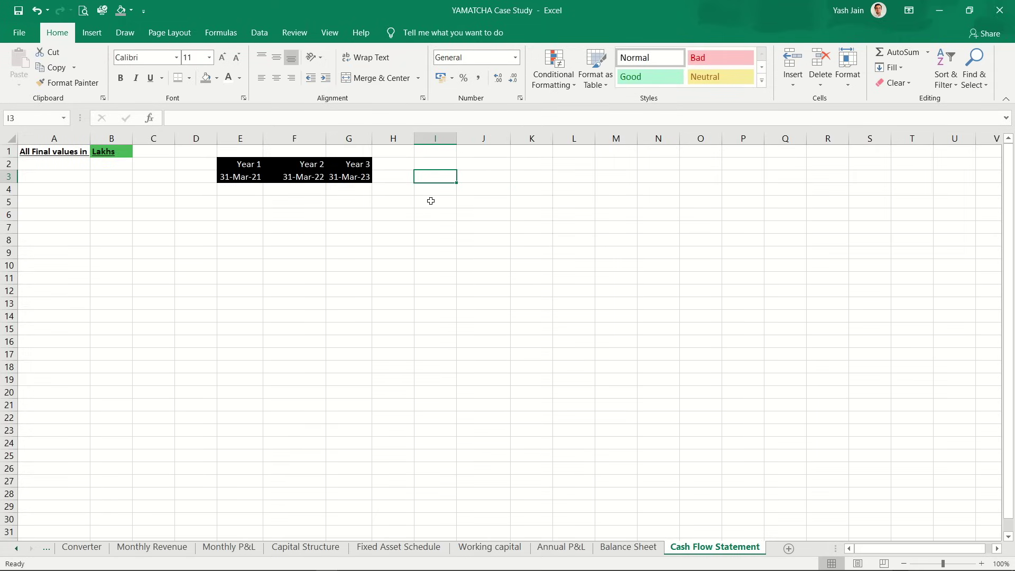
key(Left)
key(Left)
key(Left)
key(Left)
key(Home)
key(Down)
text(Ca)
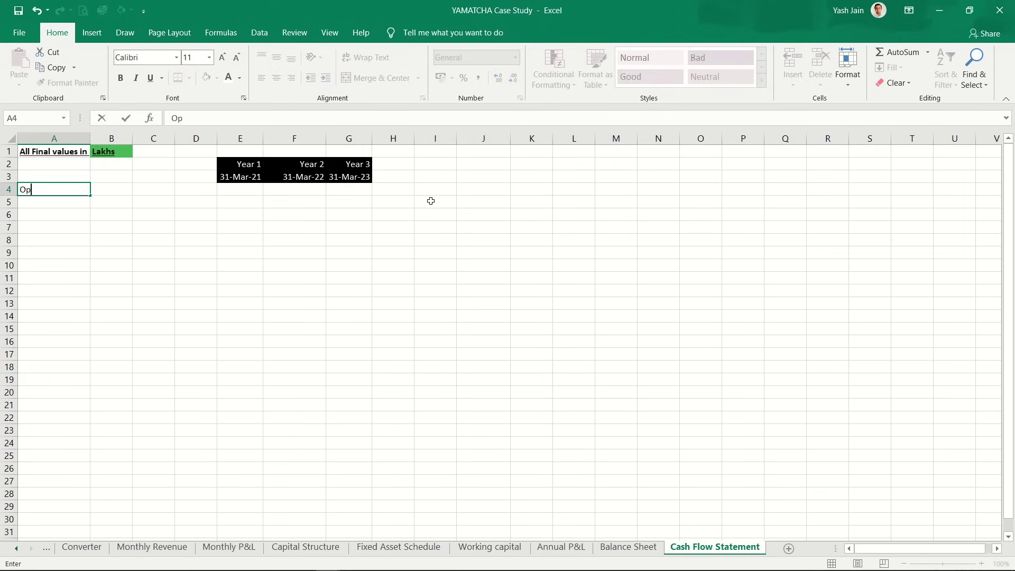
key(BackSpace)
key(BackSpace)
text(Operating activ)
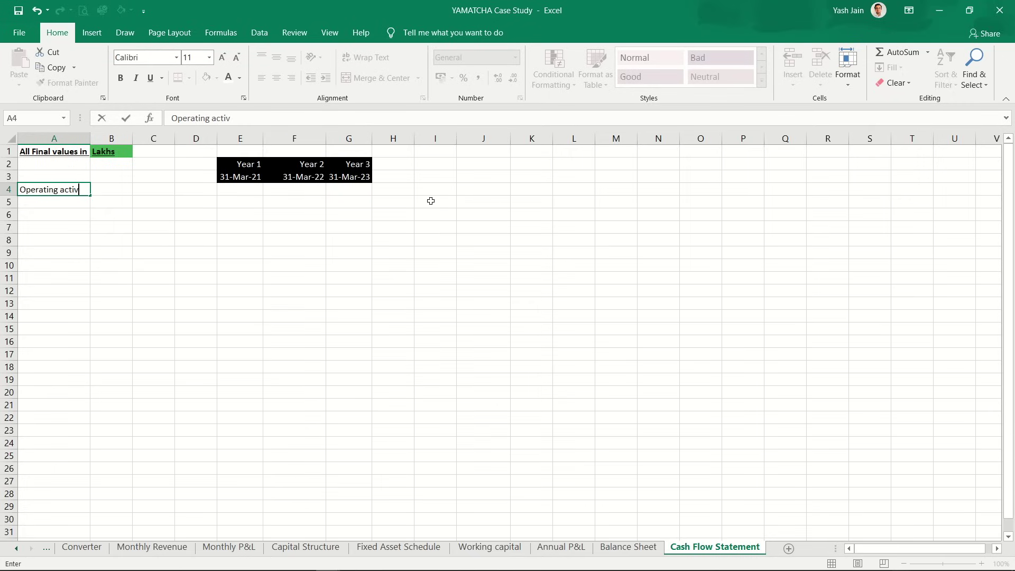
text(ities)
key(Return)
Step: Make the Operating activities heading bold and underlined, not italic
key(Up)
key(ctrl+b)
key(ctrl+i)
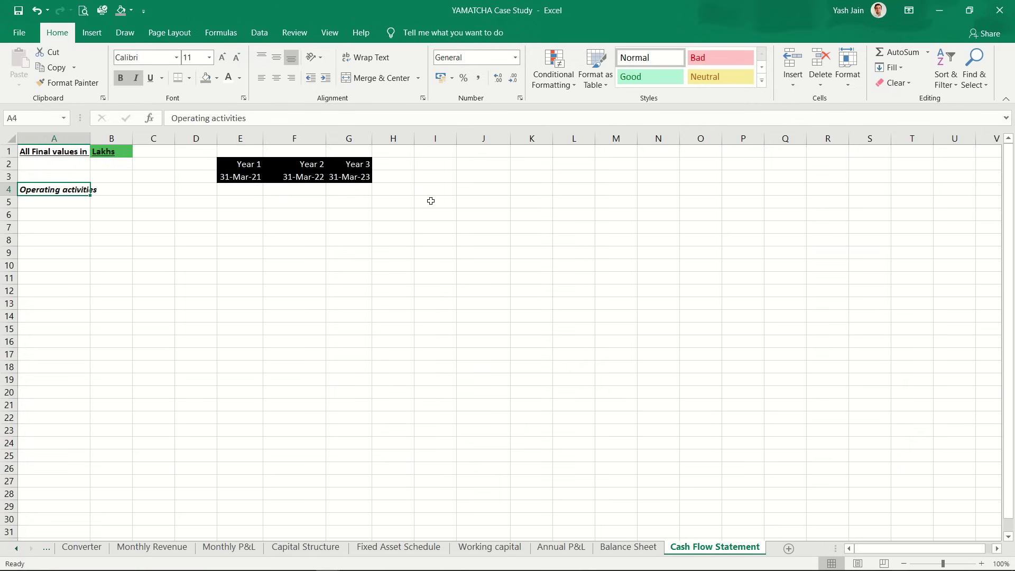
key(ctrl+i)
key(ctrl+i)
key(ctrl+i)
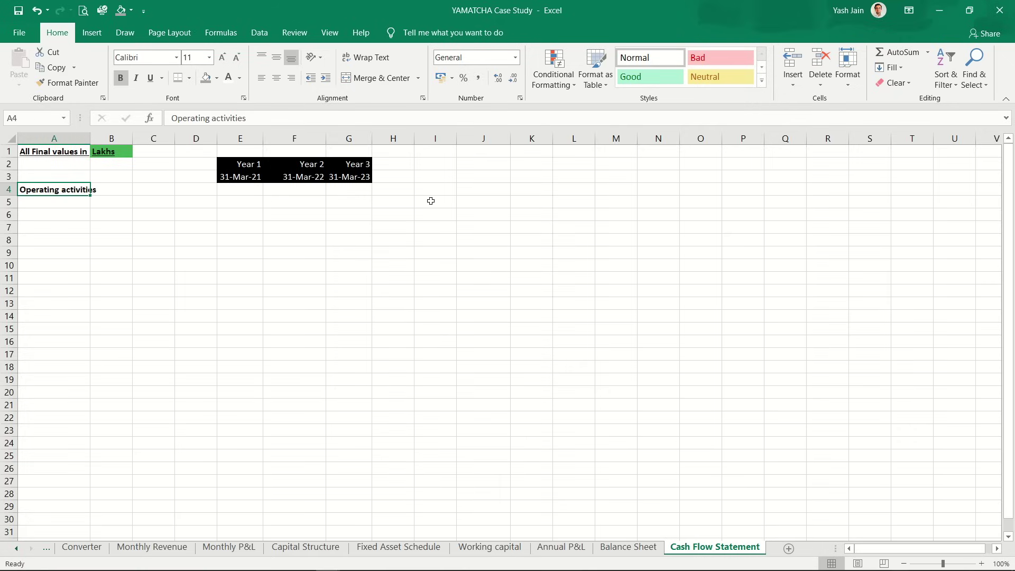
key(ctrl+u)
key(Down)
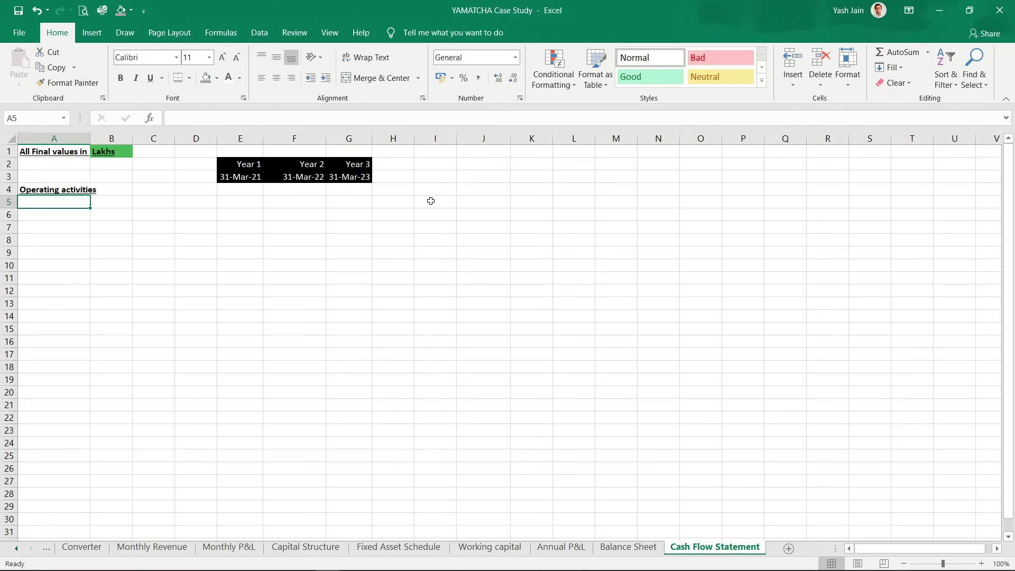
key(Down)
key(Down)
key(Down)
key(Down)
key(Down)
key(Down)
key(Down)
Step: Add the bold heading 'Inevsting activities' in A12
text(I)
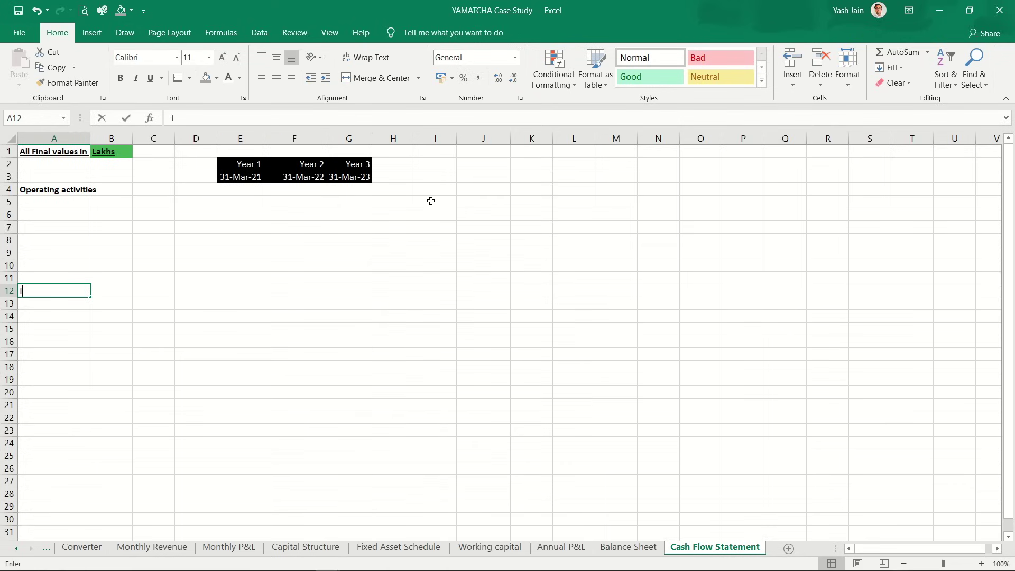
text(nevsting ac)
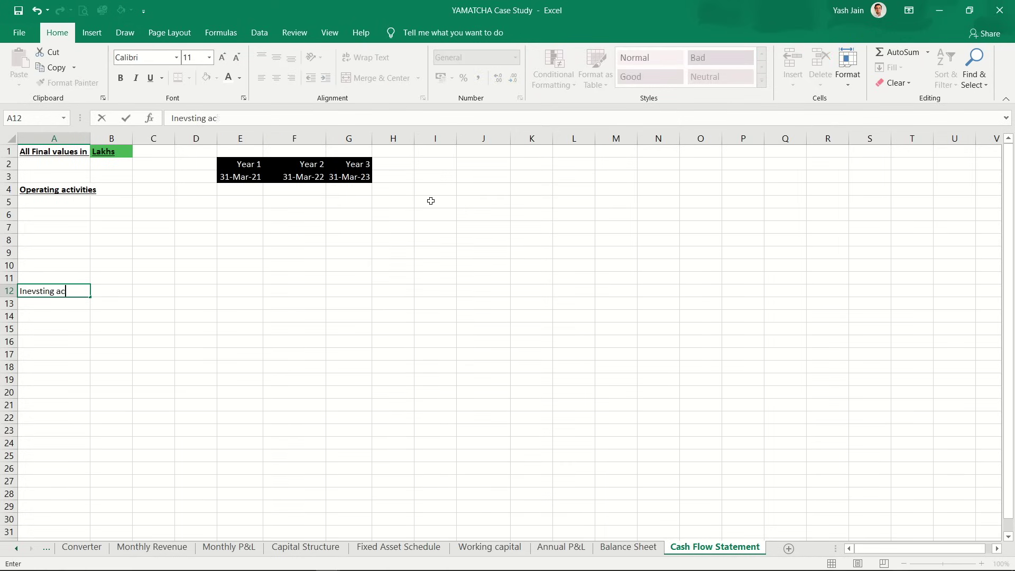
text(tivities)
key(Return)
key(Up)
key(ctrl+b)
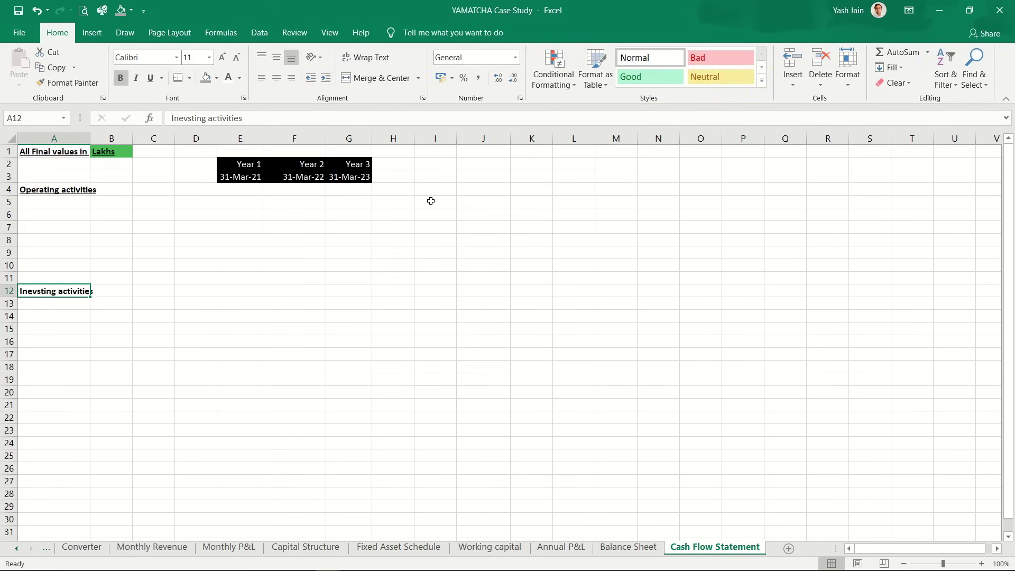
key(Down)
key(Down)
key(Down)
key(Down)
key(Down)
key(Down)
key(Down)
key(Up)
key(Up)
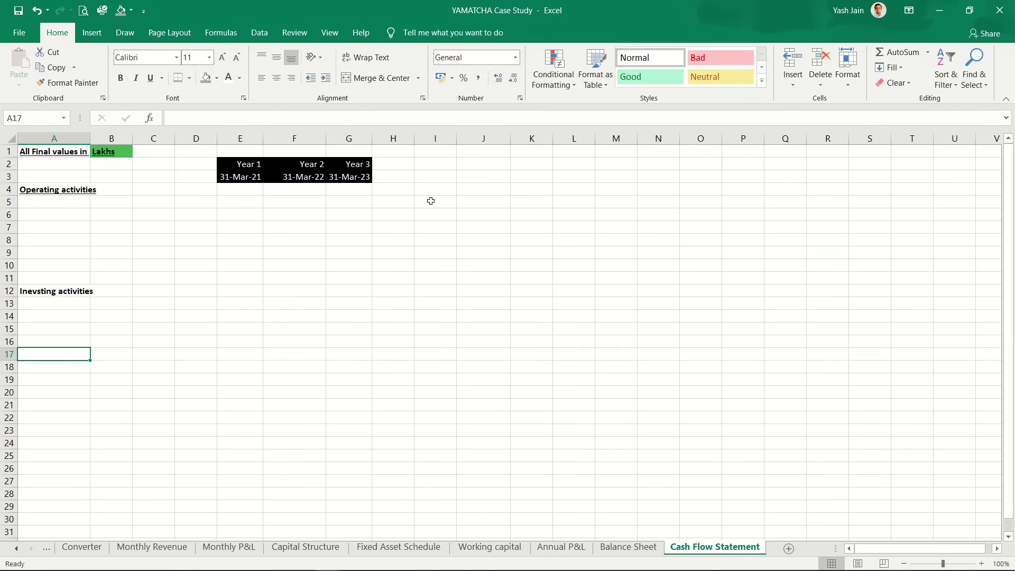
Step: Add the bold heading 'Financing activities' in A17, correcting it to a capital F
text(financing acti)
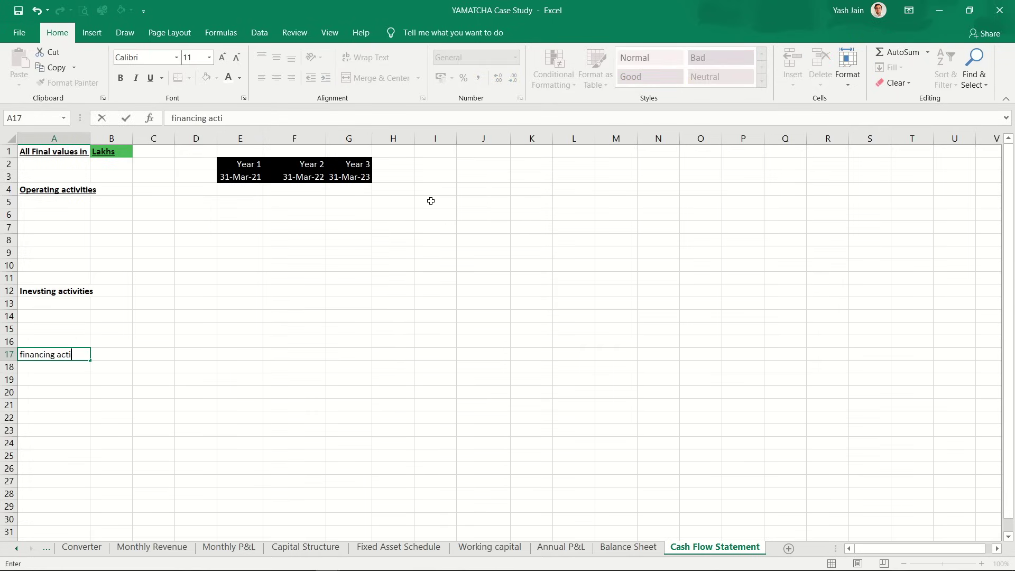
text(vities)
key(Return)
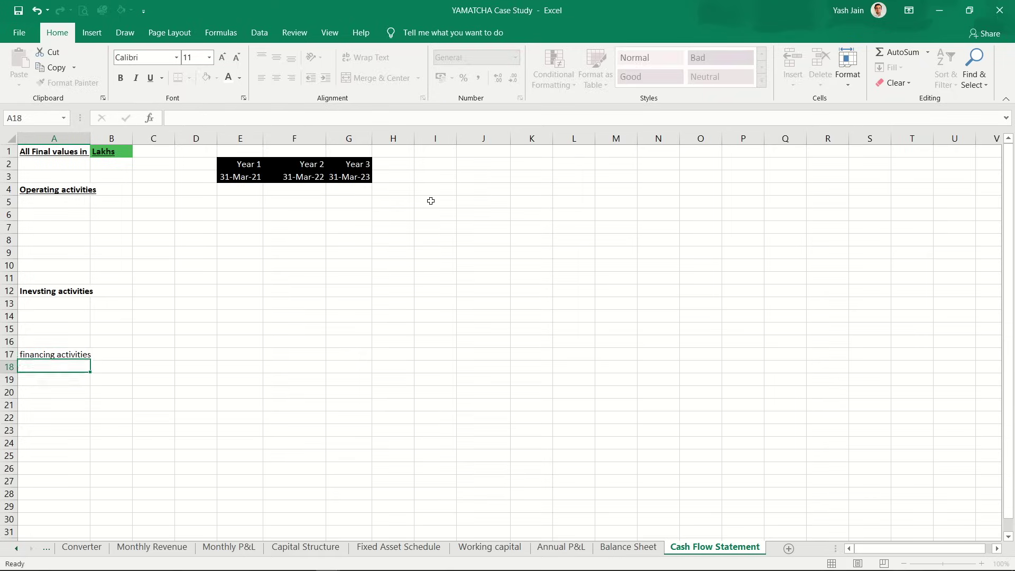
key(Up)
key(ctrl+b)
key(F2)
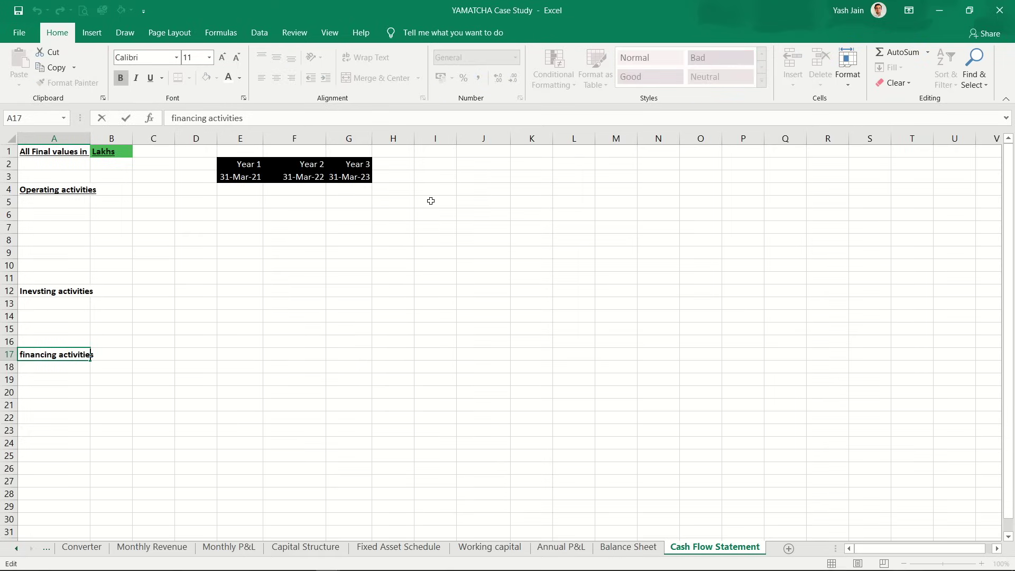
key(Left)
key(Left)
key(Delete)
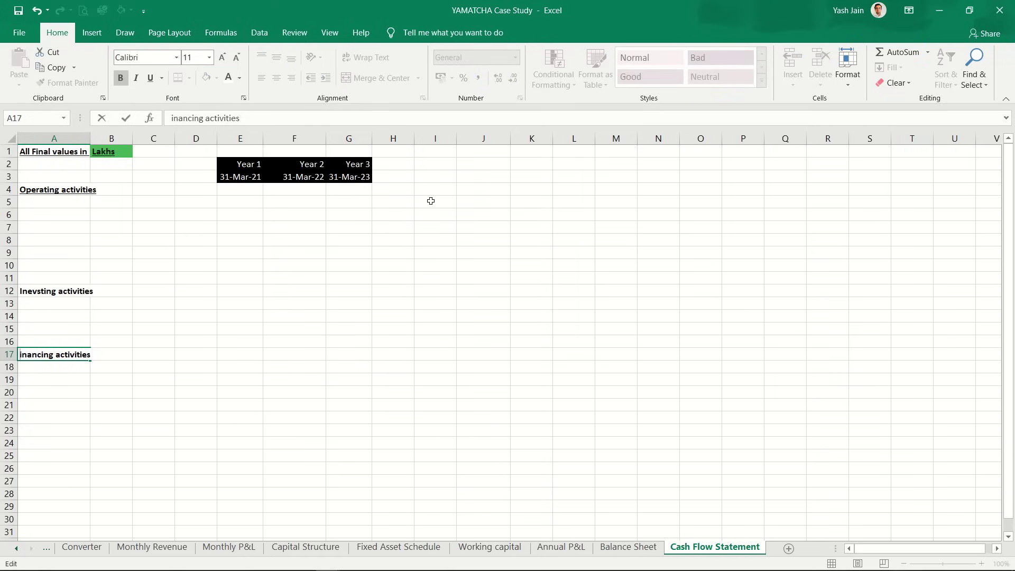
text(E)
key(BackSpace)
text(F)
key(Return)
Step: Underline the Inevsting activities and Financing activities headings
key(Up)
key(Up)
key(Up)
key(Up)
key(Up)
key(Up)
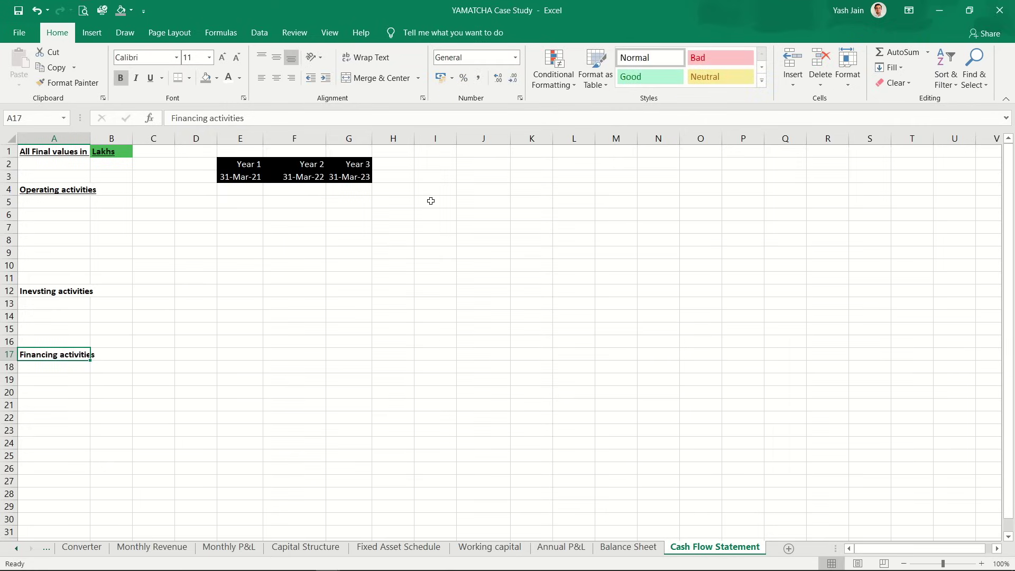
key(ctrl+u)
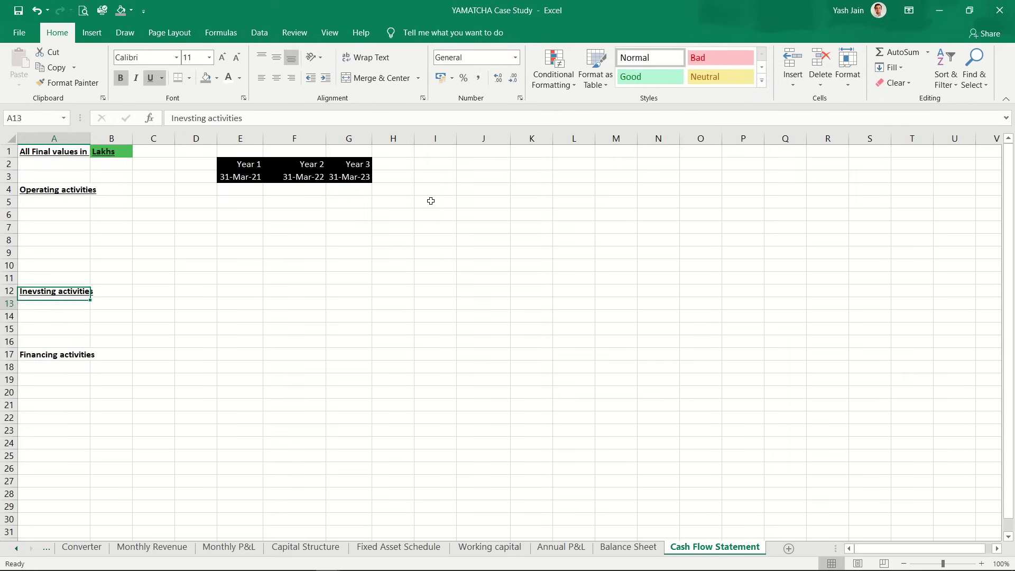
key(Down)
key(Down)
key(Down)
key(Down)
key(Down)
key(ctrl+u)
key(Right)
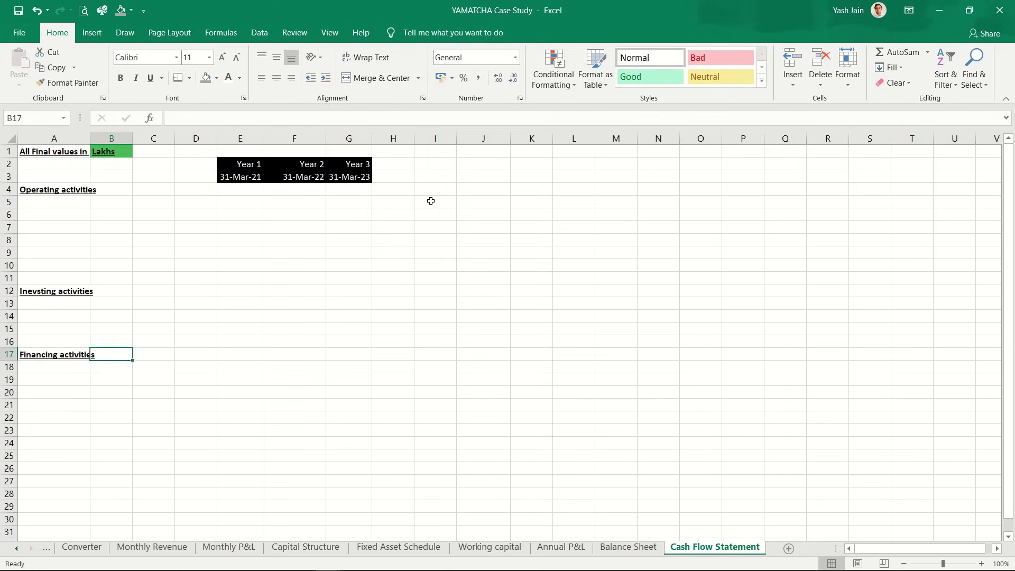
key(Up)
key(Up)
key(Up)
key(Up)
key(Up)
key(Up)
key(Up)
key(Up)
key(Up)
key(Up)
key(Up)
key(Up)
key(Up)
key(Up)
key(Up)
key(Up)
key(Down)
key(Down)
key(Down)
key(Down)
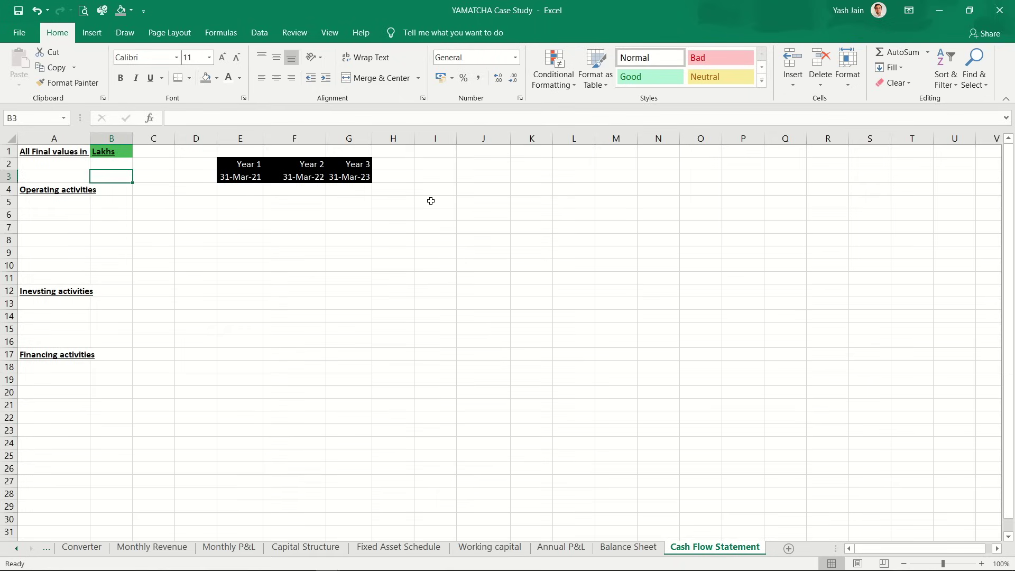
key(Left)
Step: Label row 5 'EAT', replacing the initial 'PAT'
text(PAT)
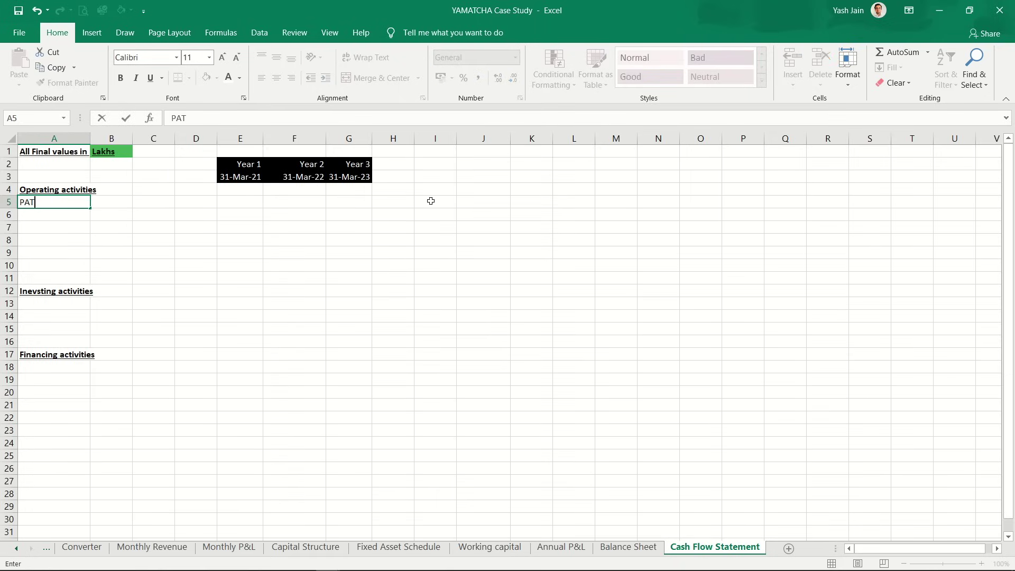
key(Return)
key(Up)
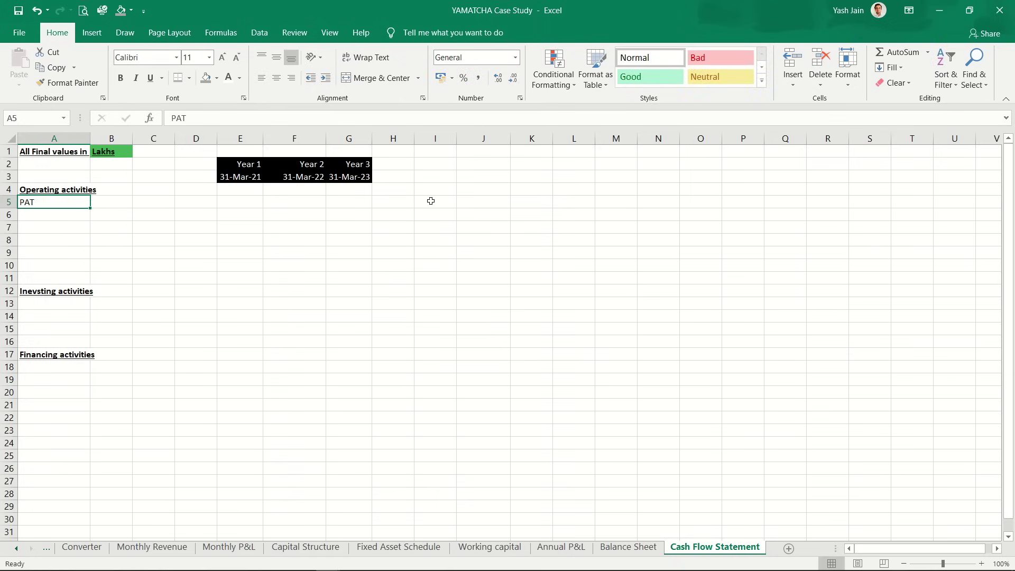
text(EAT)
key(Return)
Step: Link E5:G5 to ='Annual P&L'!E39, showing 42.7, 116.8 and 214.9
key(Up)
key(Right)
key(Right)
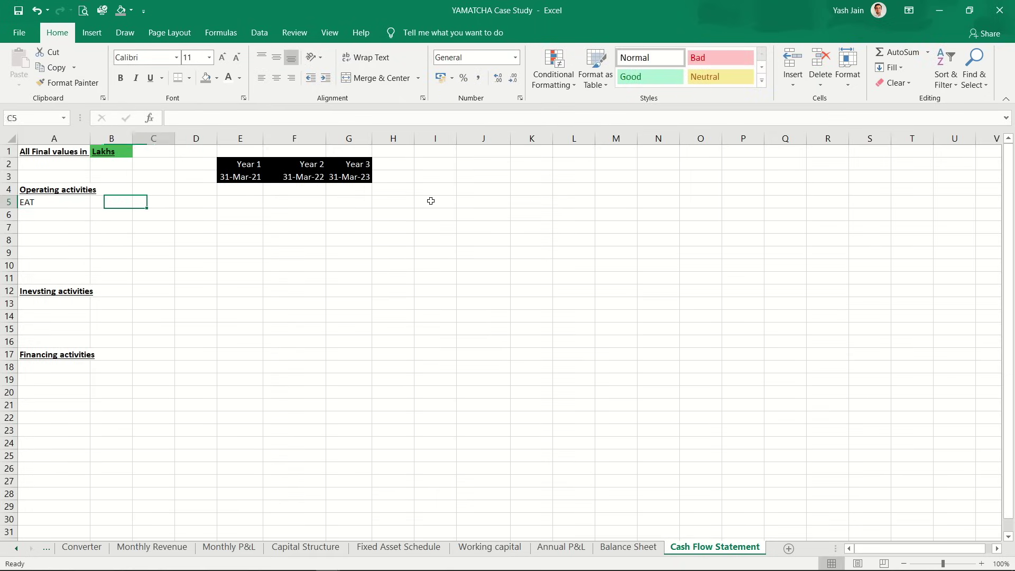
key(Right)
key(Right)
text(=)
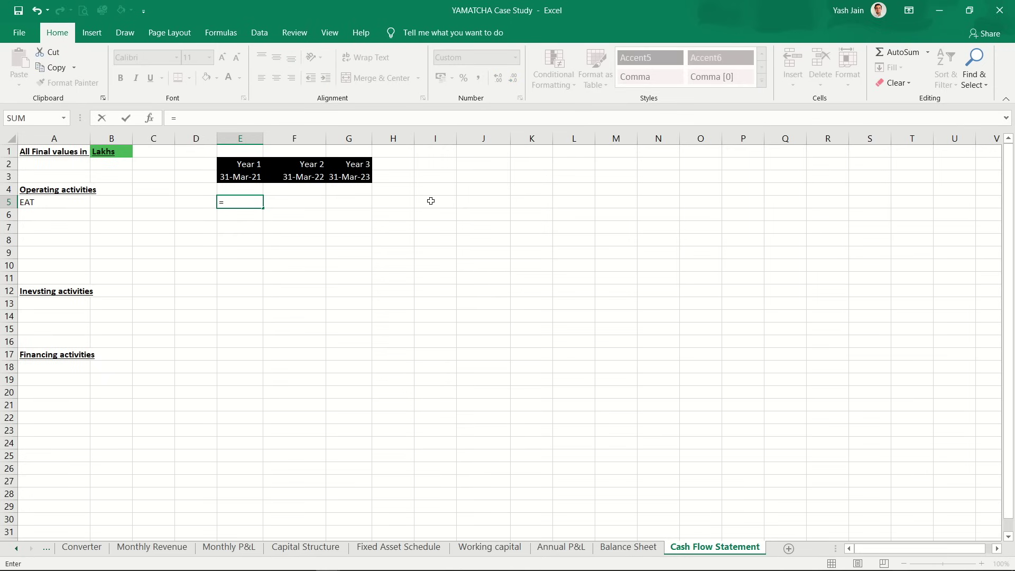
key(ctrl+Page_Up)
key(ctrl+Page_Up)
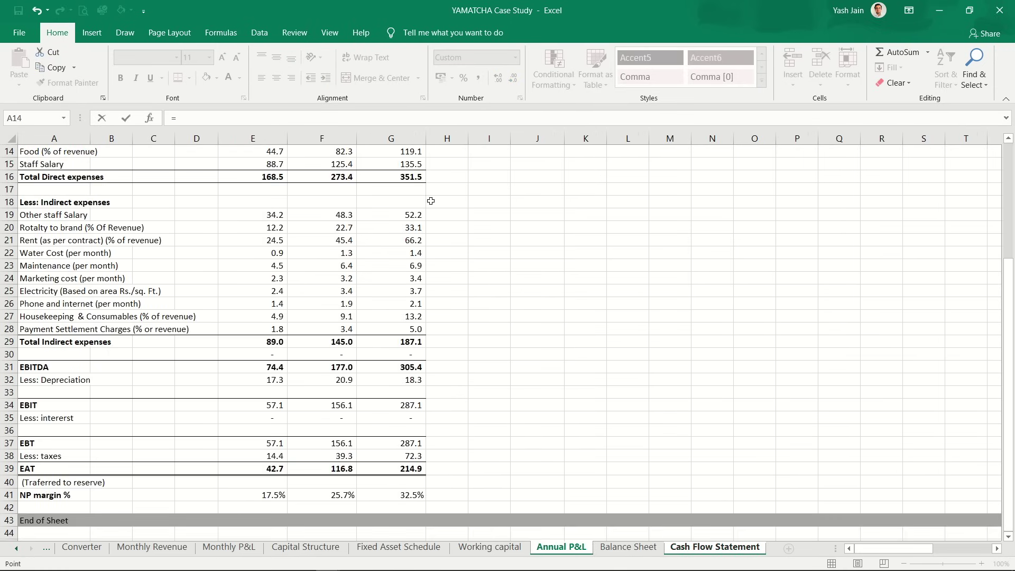
click(264, 468)
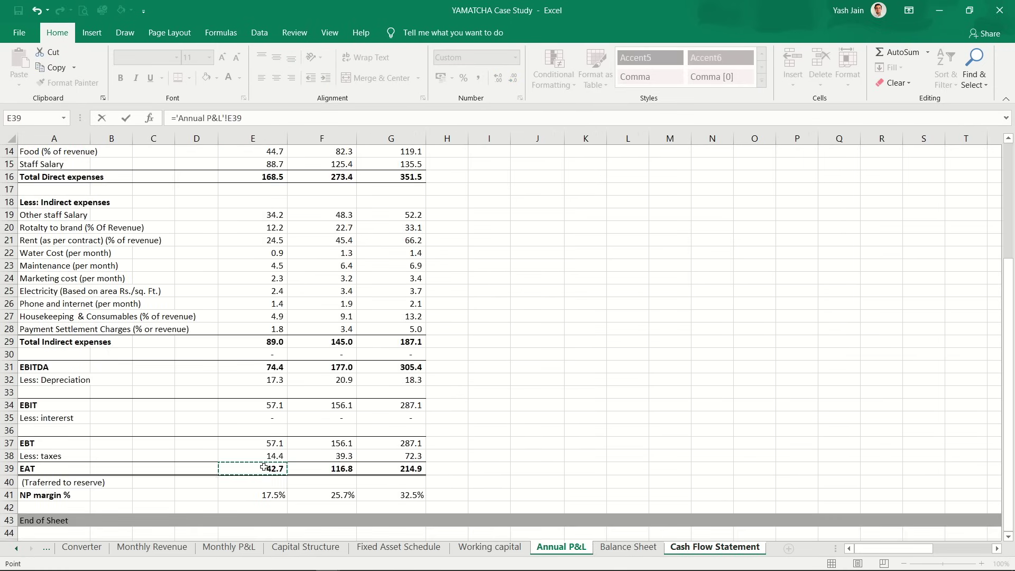
key(Return)
key(Up)
key(ctrl+c)
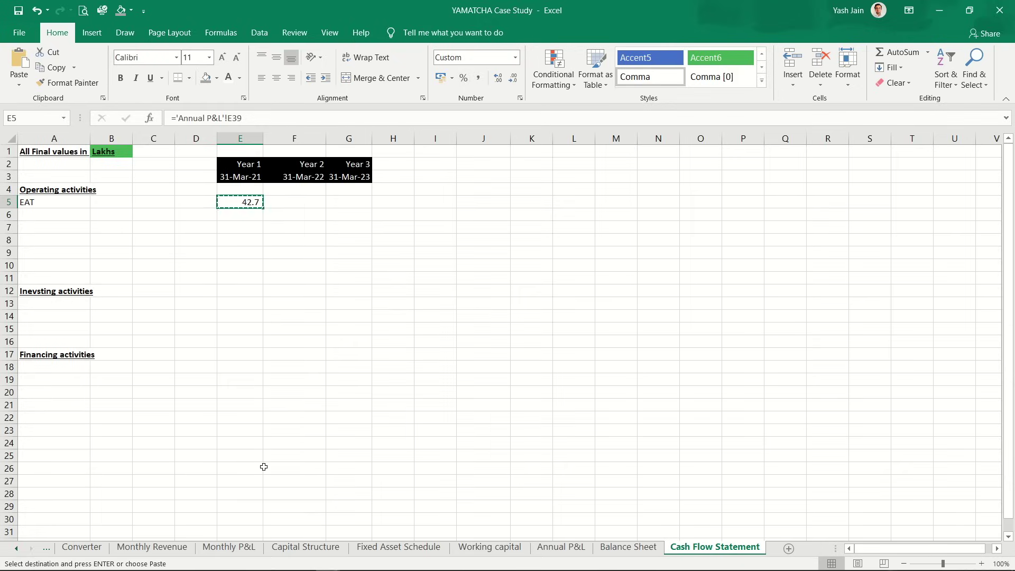
key(shift+Right)
key(shift+Right)
key(ctrl+v)
Step: Start typing the A6 label 'Add: Non Cash expenses'
key(Home)
key(Down)
key(Down)
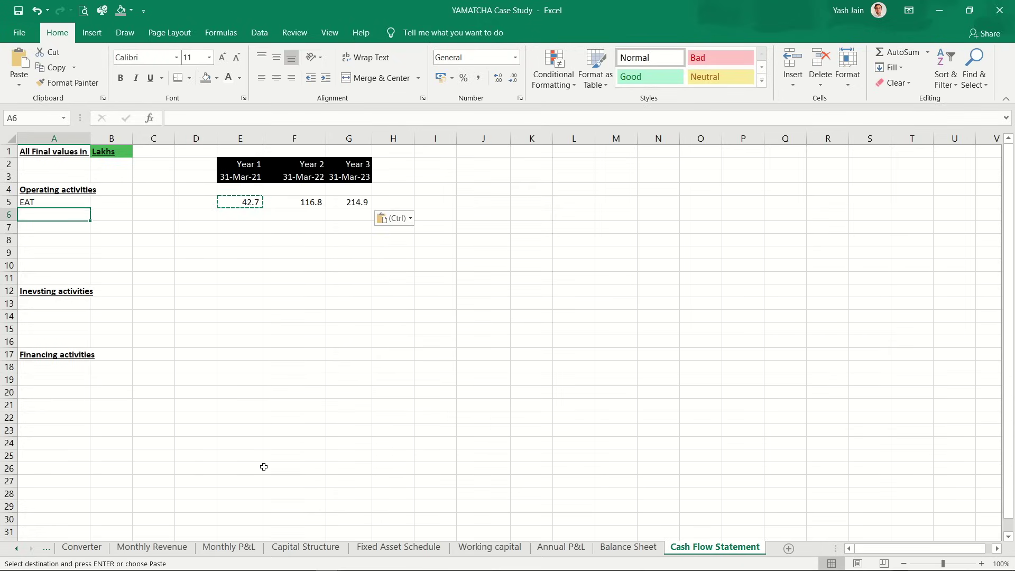
key(Up)
text(Add)
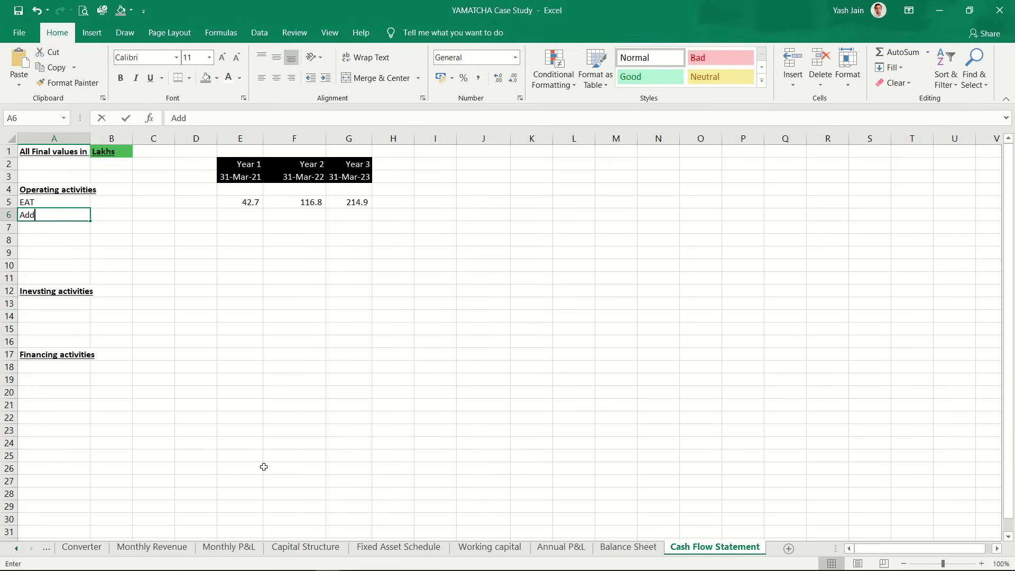
text(: Ni)
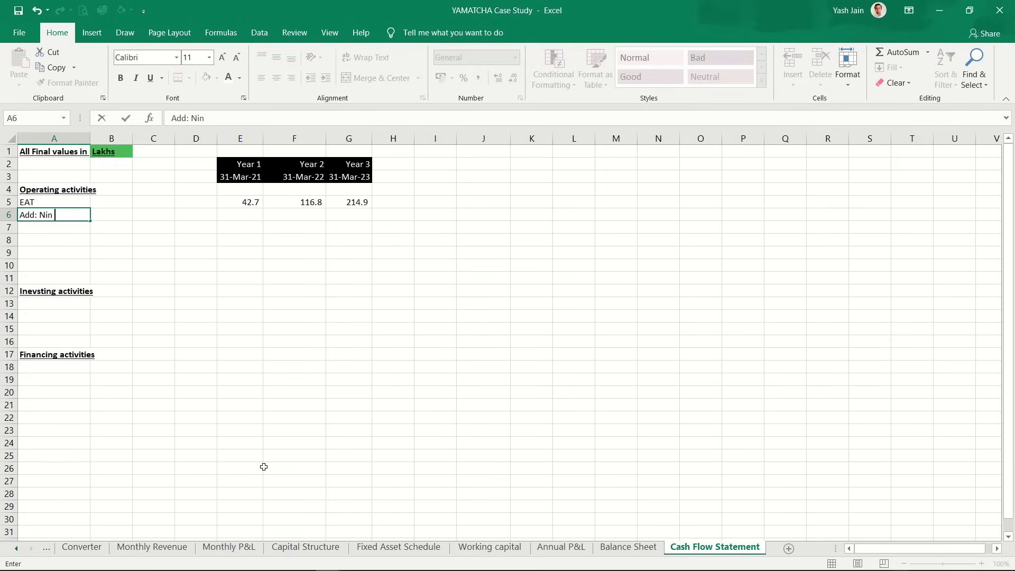
key(BackSpace)
text(o)
text(n Cash)
text( de)
text(psnes)
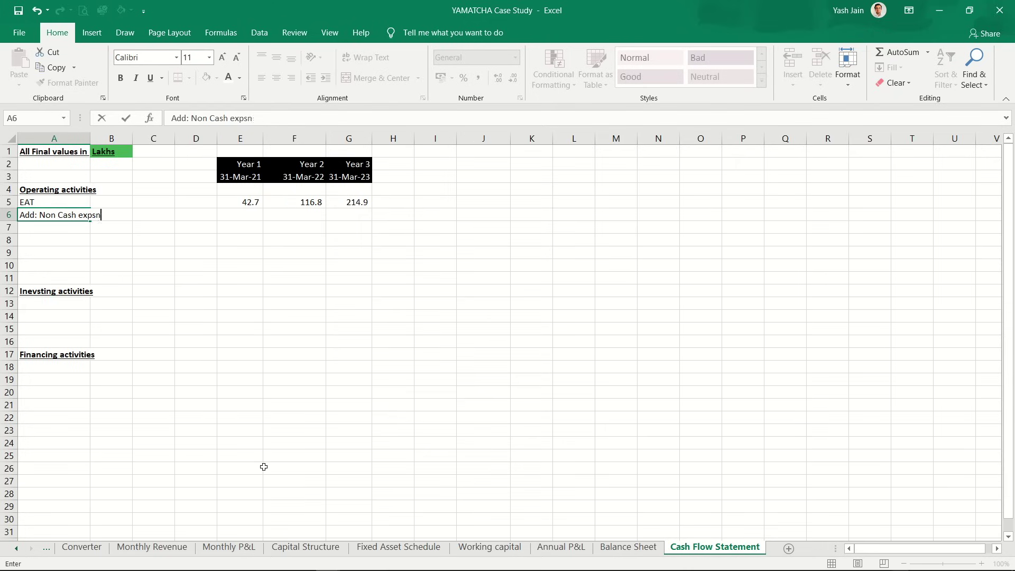
Step: Finish the A6 label as 'Add: Non Cash expesnes'
key(BackSpace)
key(BackSpace)
text(esnes)
key(Right)
key(Right)
key(Right)
key(Right)
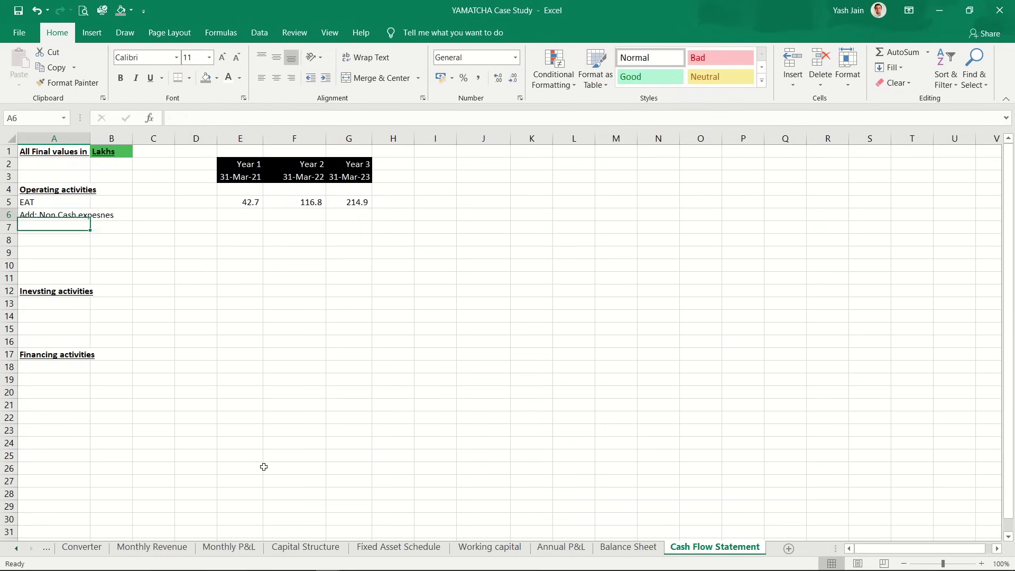
Step: Link E6:G6 to ='Annual P&L'!E32 depreciation, showing 17.3, 20.9 and 18.3
text(=)
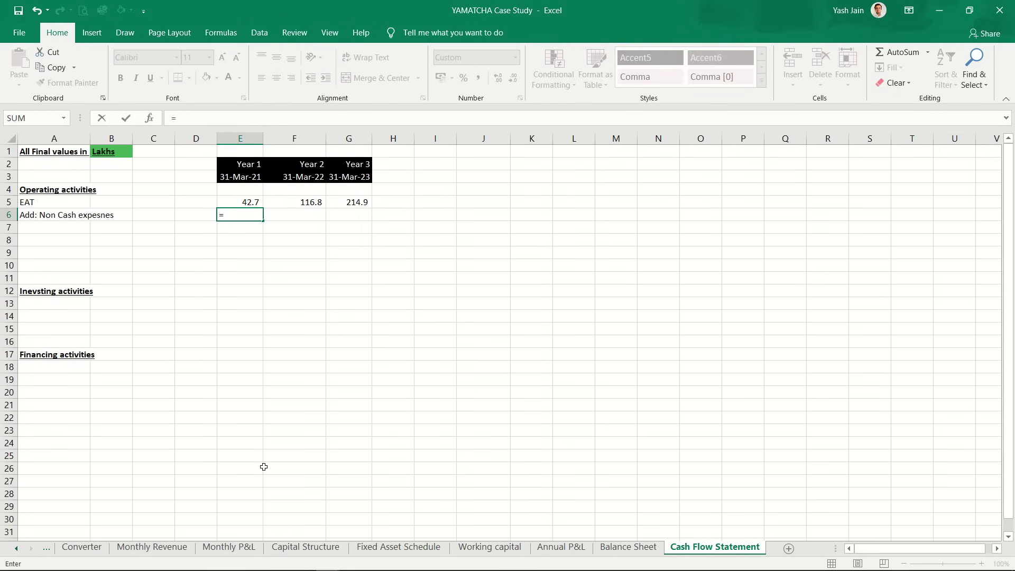
key(ctrl+Page_Up)
key(ctrl+Page_Up)
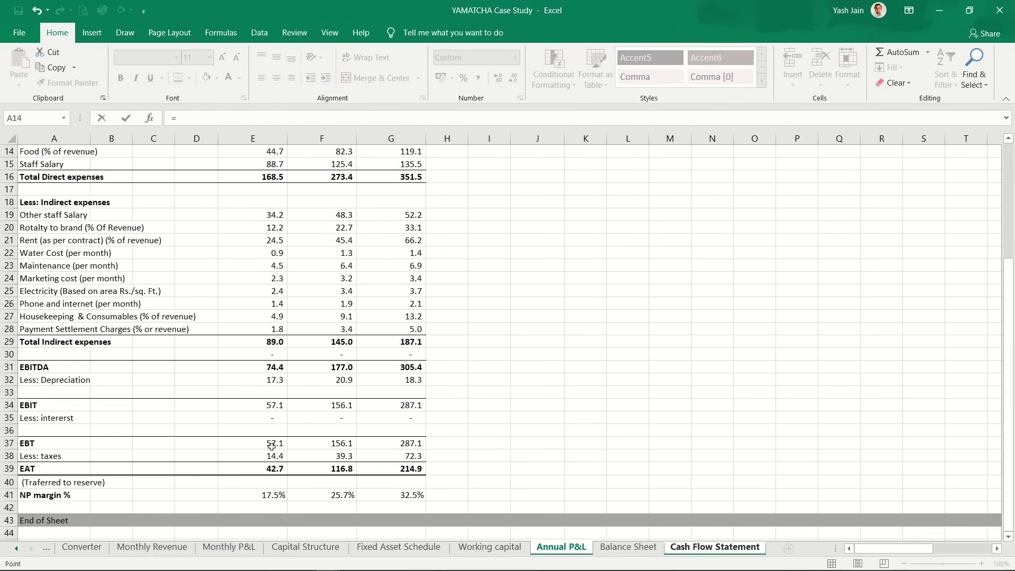
click(268, 379)
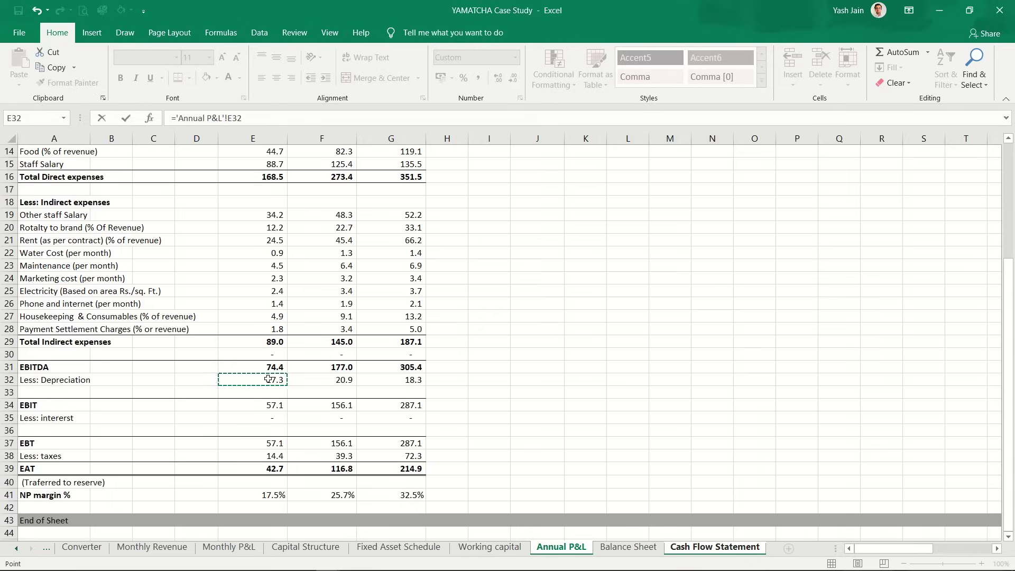
key(Return)
key(Up)
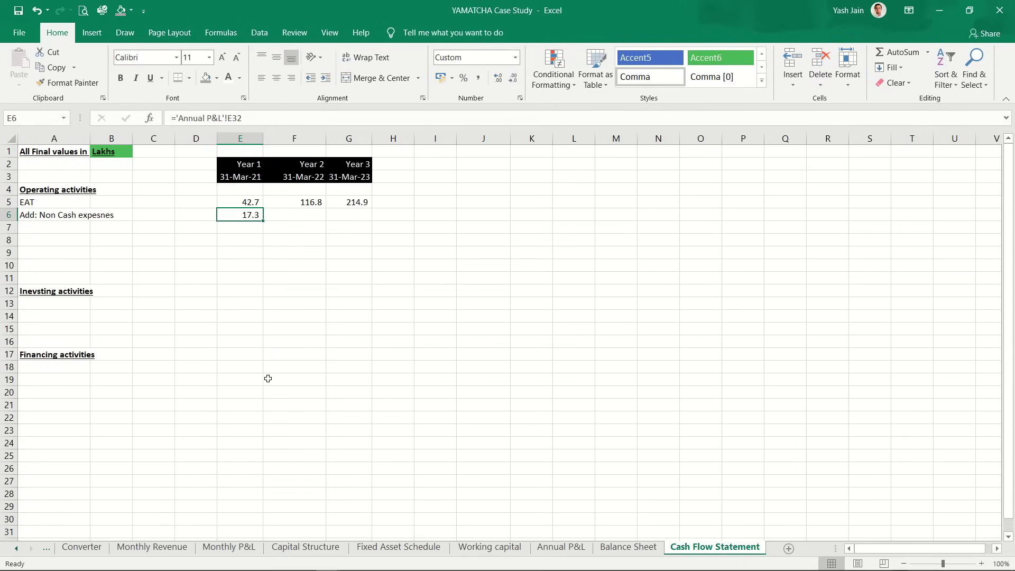
key(ctrl+c)
key(Right)
key(shift+Right)
key(ctrl+v)
key(Left)
key(Left)
key(Home)
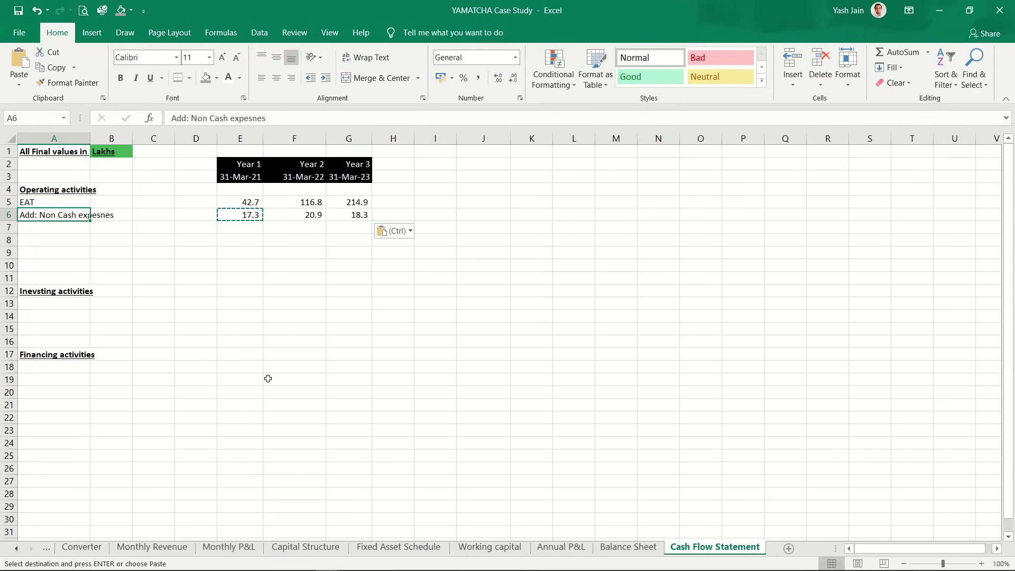
key(Down)
Step: Type the A7 label 'cash from operations before Working capital change'
text(from op)
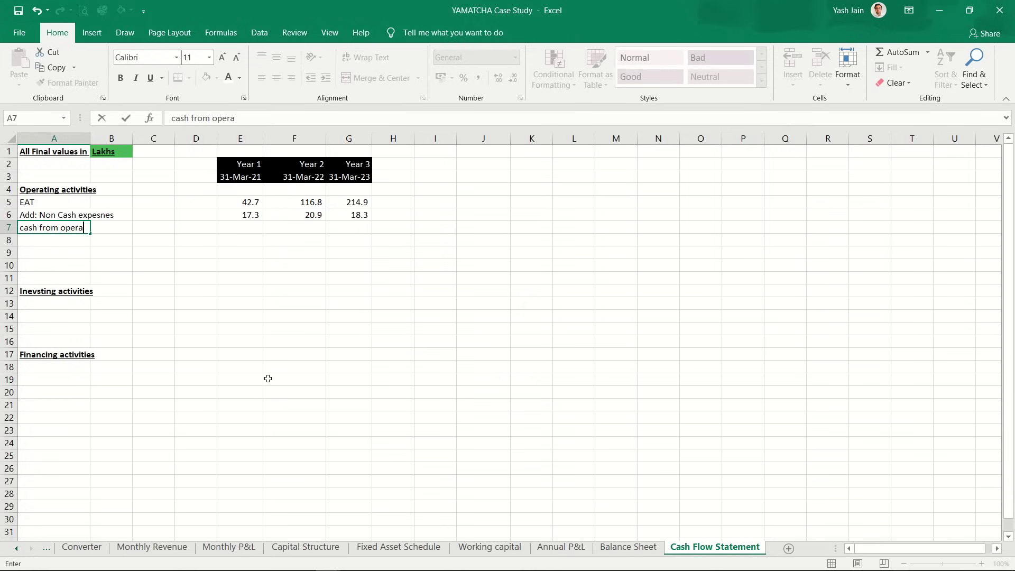
text(eraions)
key(BackSpace)
key(BackSpace)
text(tions bfore)
key(BackSpace)
key(BackSpace)
key(BackSpace)
text(efore Wor)
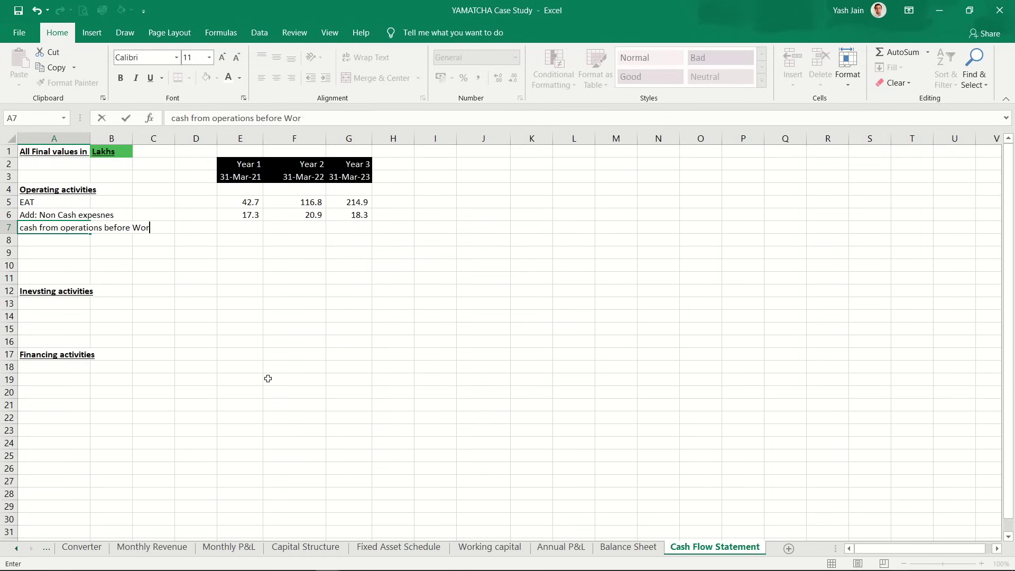
text(king capital changes)
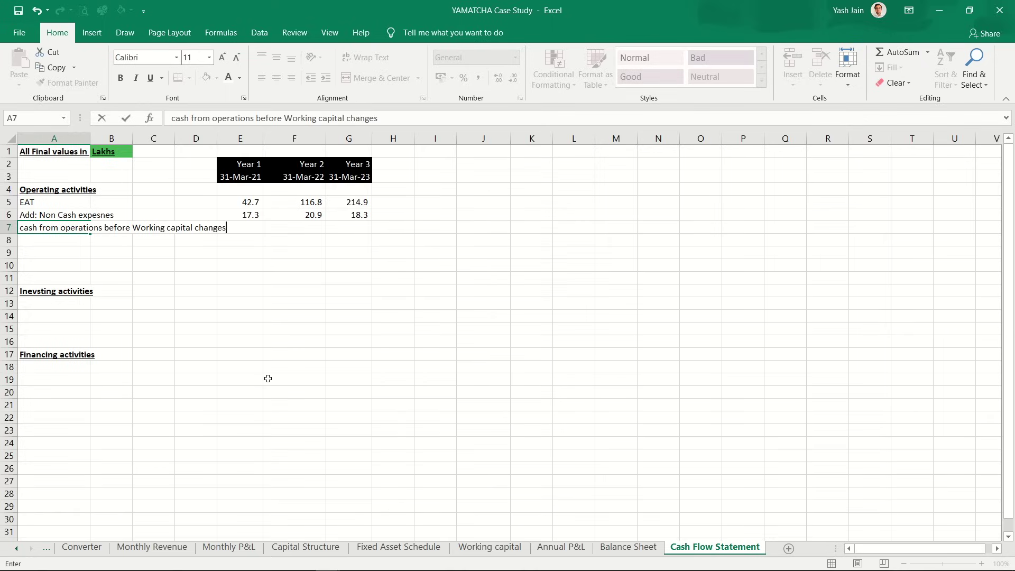
key(Return)
Step: Wrap the A7 label, widen column A and fit row 7 to two lines
key(Up)
key(Right)
key(Right)
key(Left)
key(Left)
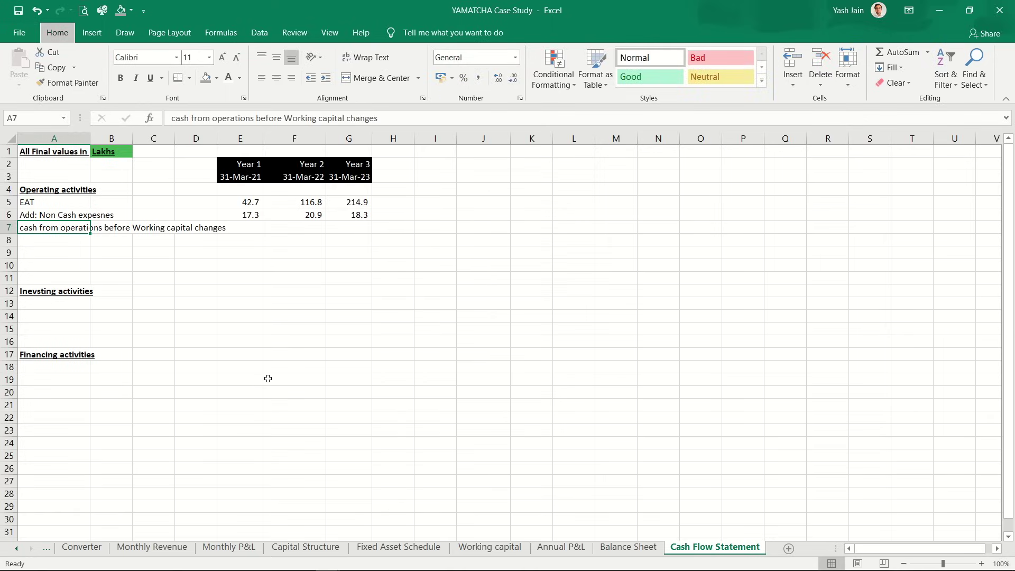
key(alt+h)
key(w)
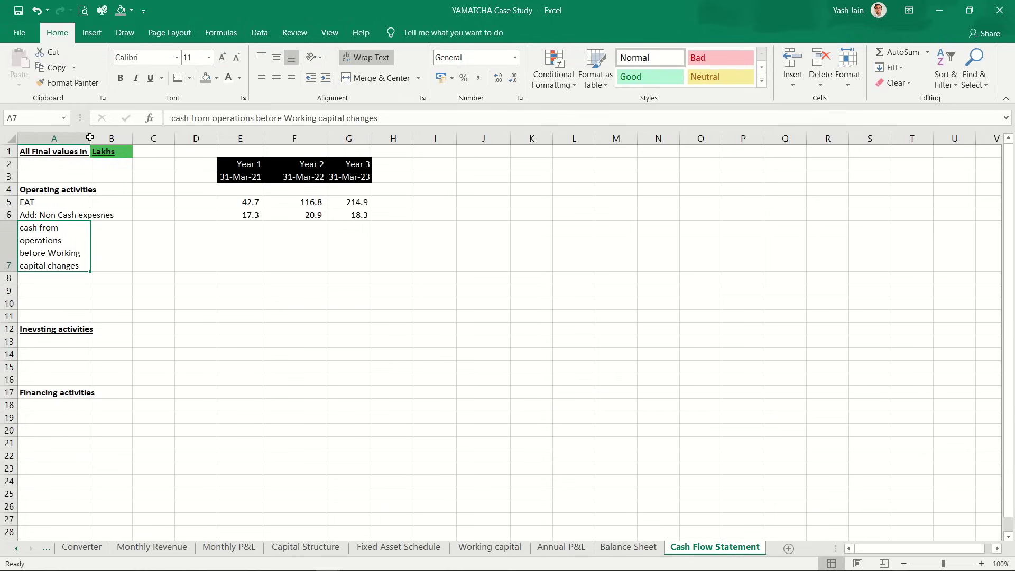
drag(91, 138, 139, 151)
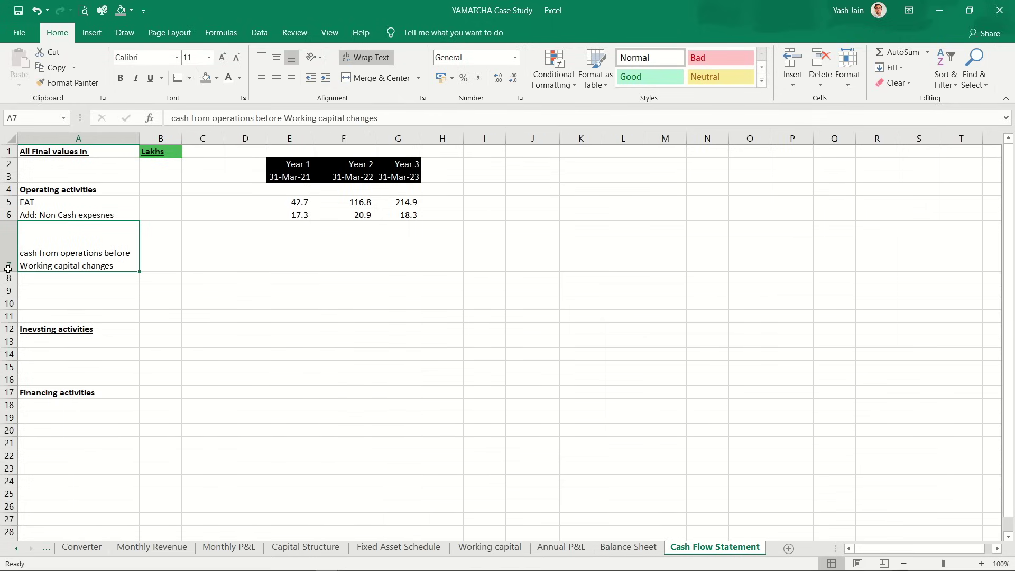
drag(8, 269, 4, 255)
Step: Capitalise the first letter of the A7 label to 'Cash'
key(F2)
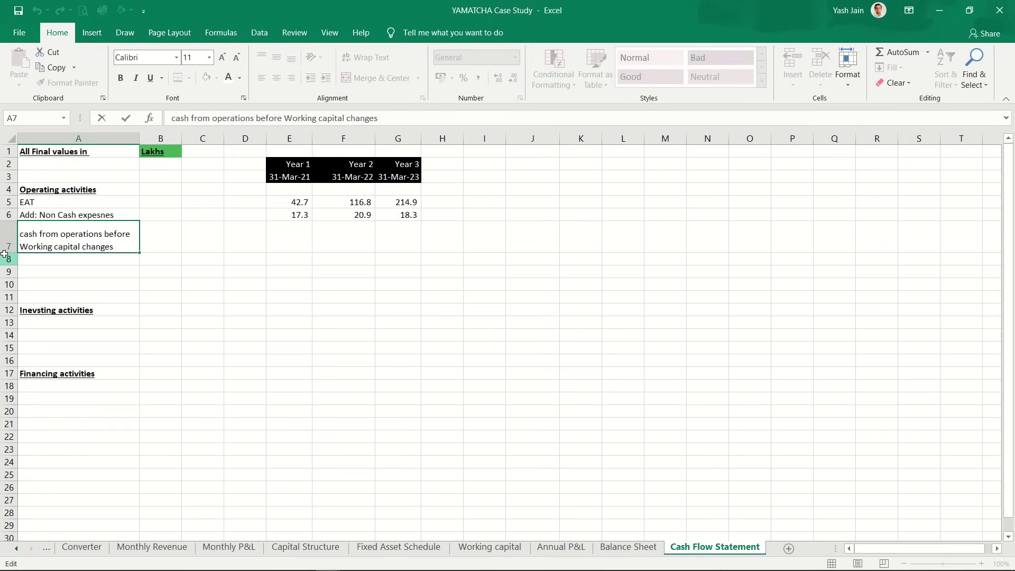
key(Home)
key(Delete)
text(C)
key(Return)
key(Up)
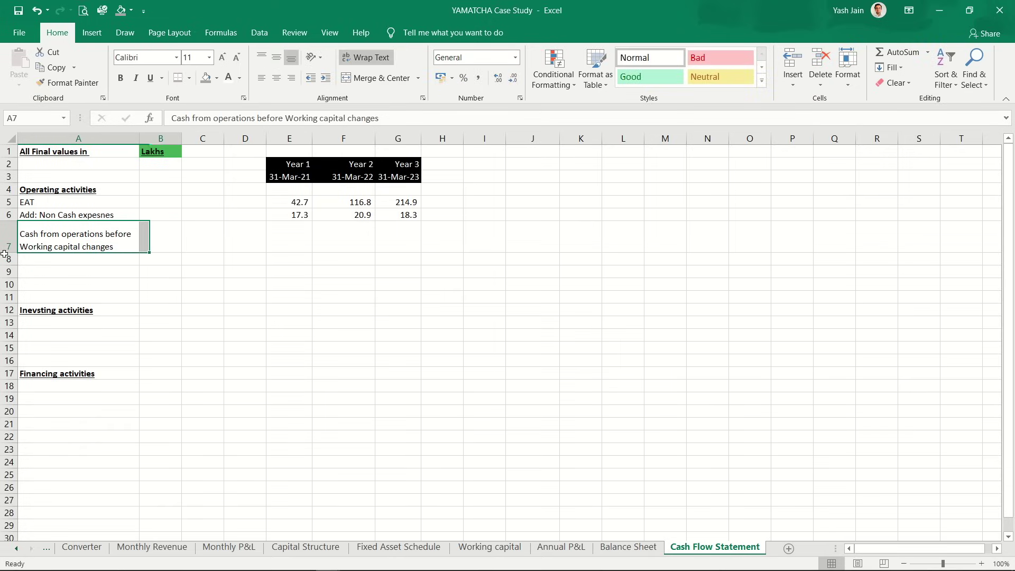
Step: Enter =E5+E6 in E7 and copy it to F7:G7 (60.0, 137.7, 233.2)
key(Right)
key(Right)
key(Right)
key(Right)
text(=)
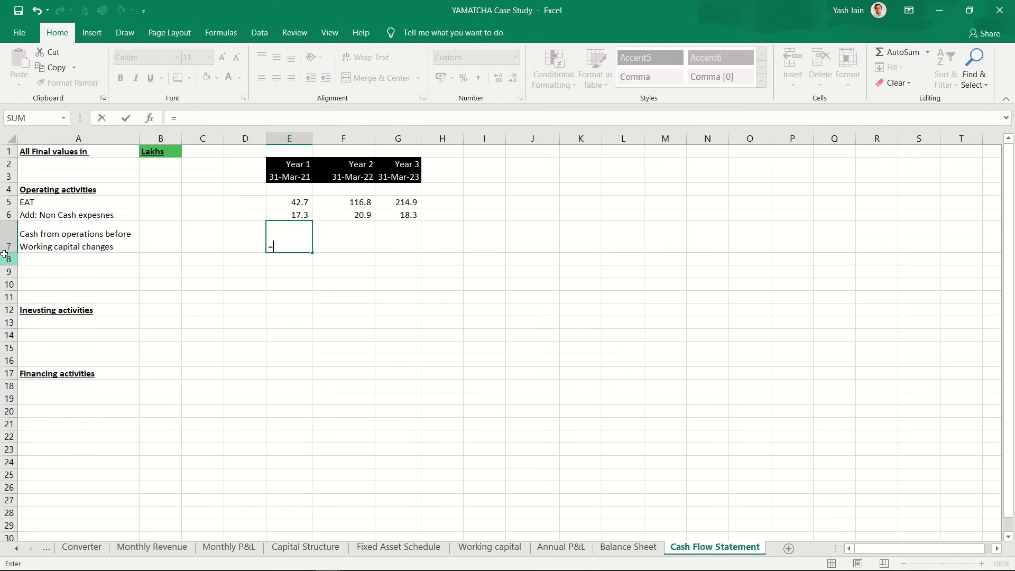
key(Up)
key(Up)
text(+)
key(Up)
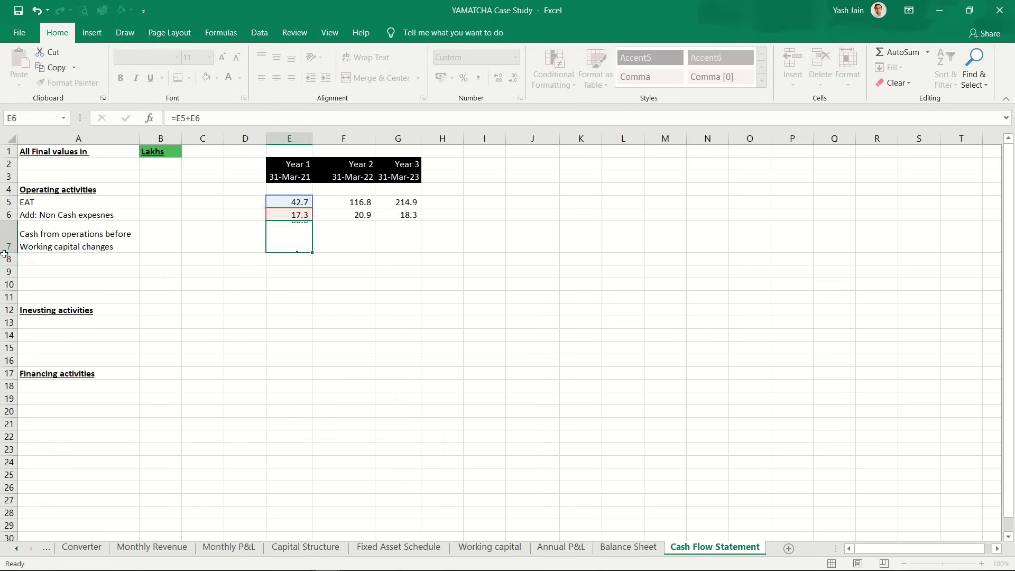
key(Return)
key(Up)
key(ctrl+c)
key(shift+Right)
key(shift+Right)
key(ctrl+v)
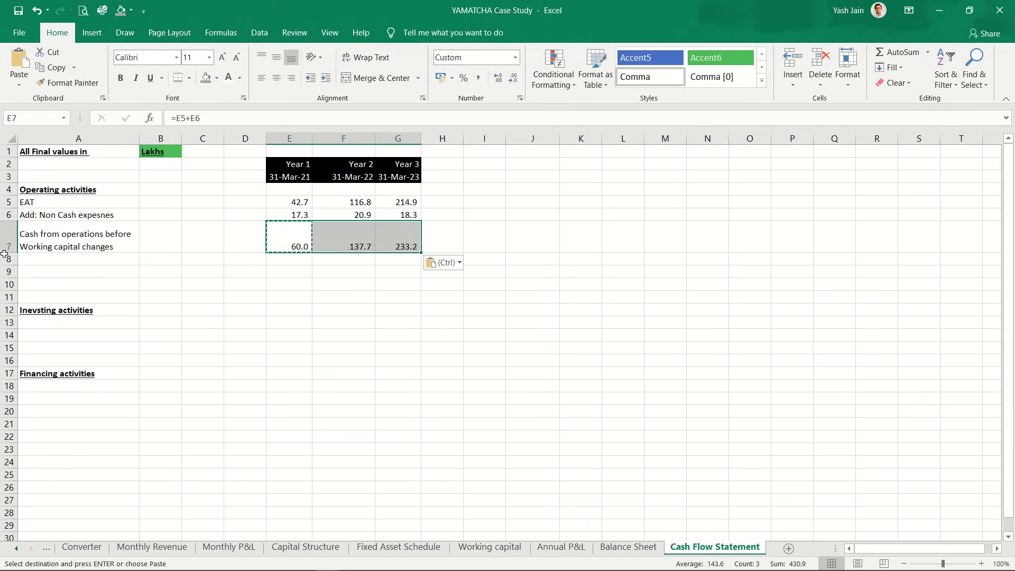
Step: Make the subtotal row A7:G7 bold
key(shift+space)
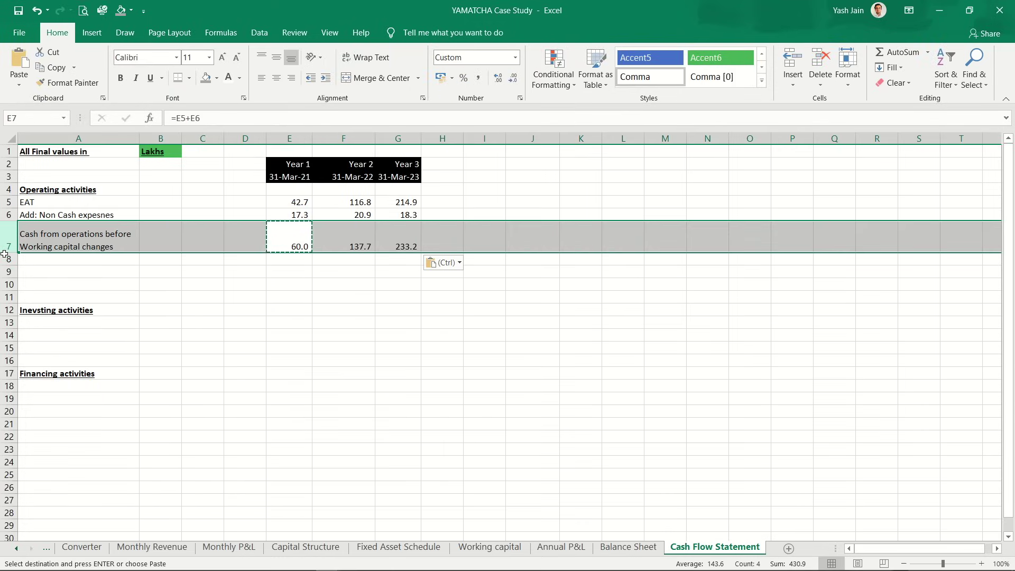
key(Left)
key(Right)
key(Right)
key(Right)
key(shift+Left)
key(shift+Left)
key(shift+Left)
key(shift+Left)
key(shift+Left)
key(shift+Left)
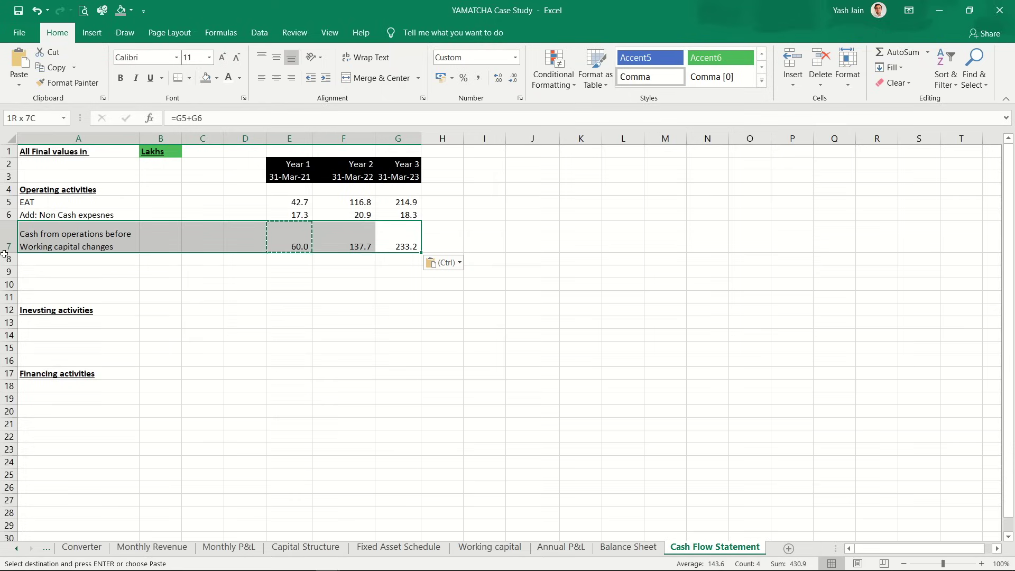
key(ctrl+b)
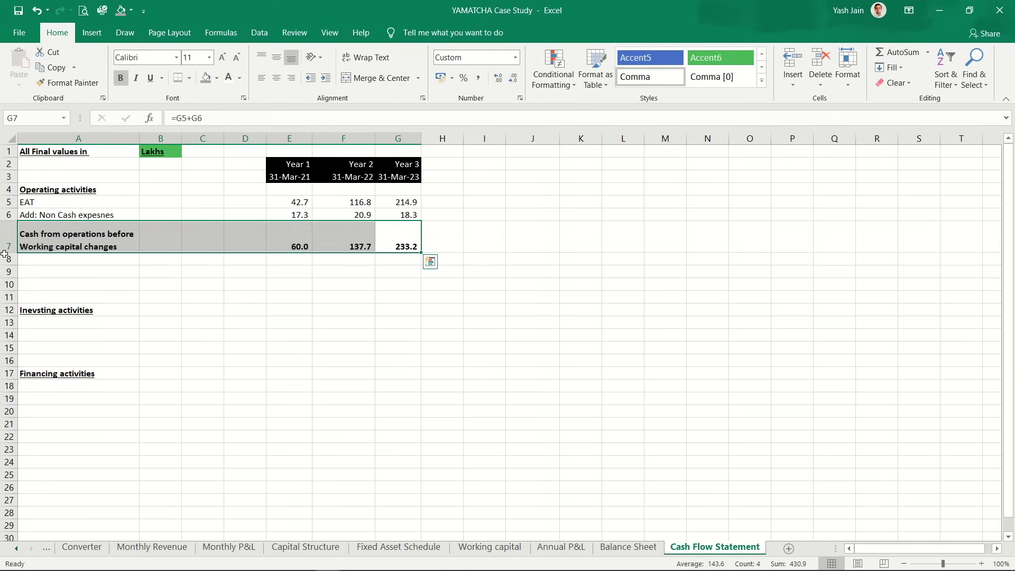
key(Down)
key(Left)
key(Left)
key(Left)
key(Left)
key(Left)
key(Left)
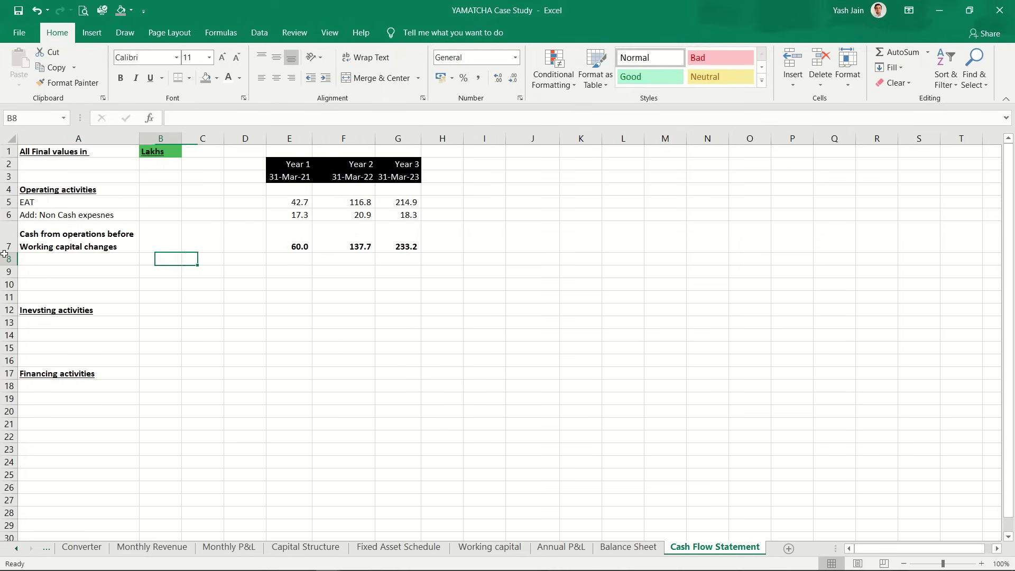
Step: Label A8 'Add/Less: Changes in working capital', fixing the typos
text(Add)
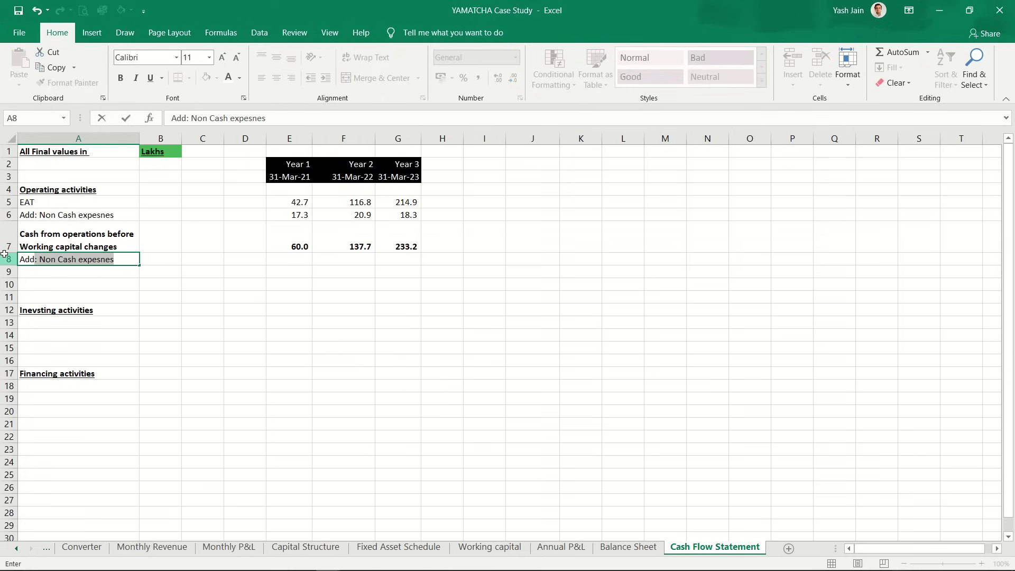
text(/Less)
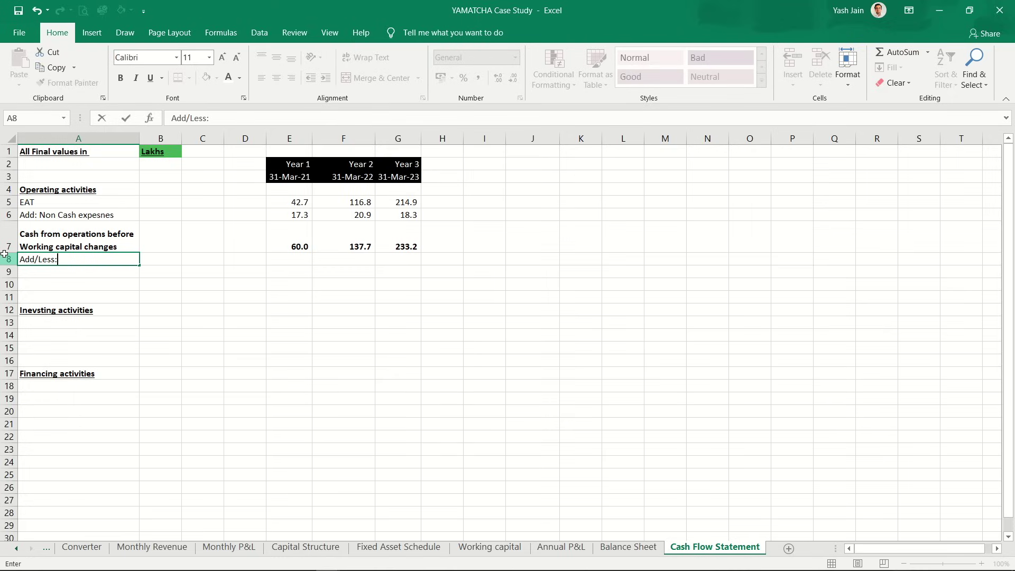
text(: Chan ges)
key(BackSpace)
key(BackSpace)
key(BackSpace)
text(ges in w)
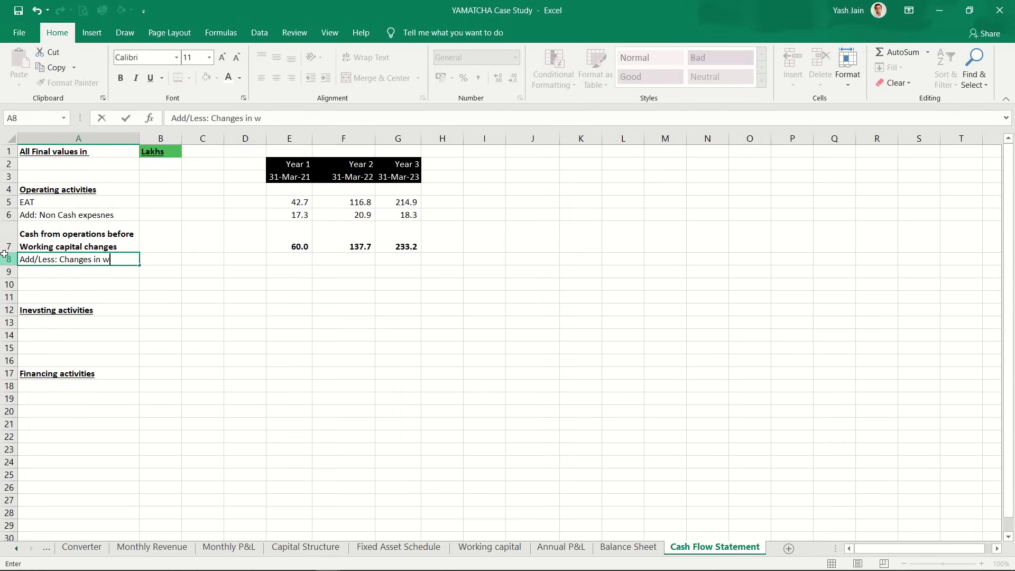
text(orking capitakl)
key(Return)
key(Up)
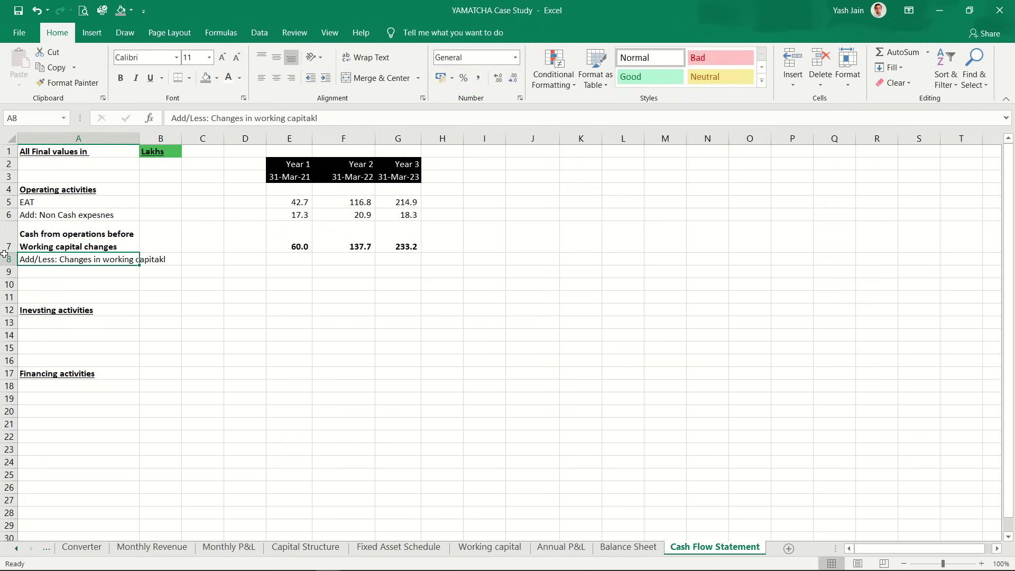
key(F2)
key(BackSpace)
key(BackSpace)
key(Return)
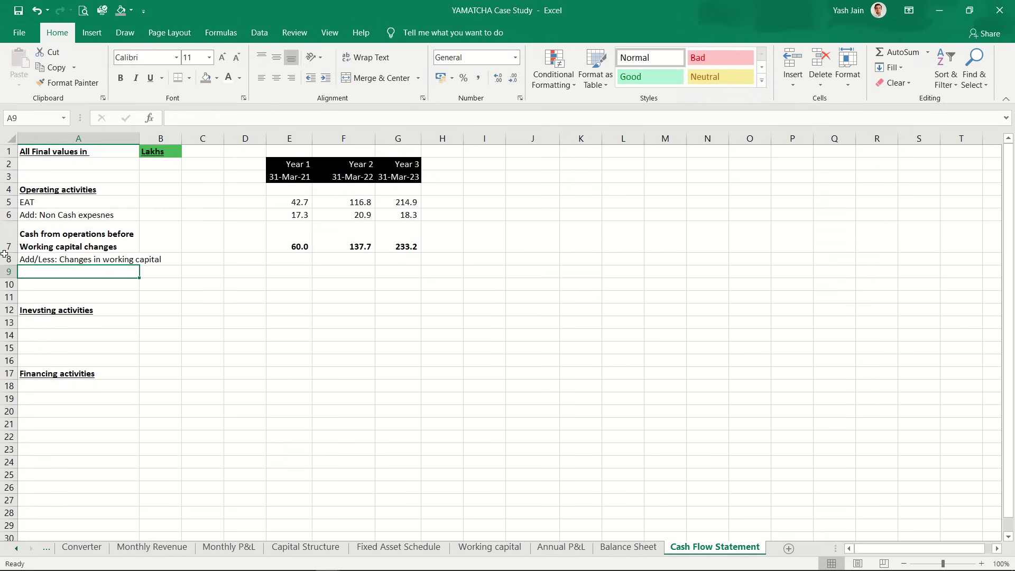
key(Up)
Step: Link E8:G8 to ='Working capital'!E21, showing 15.9, 5.3 and 6.4
key(Right)
key(Right)
key(Right)
key(Right)
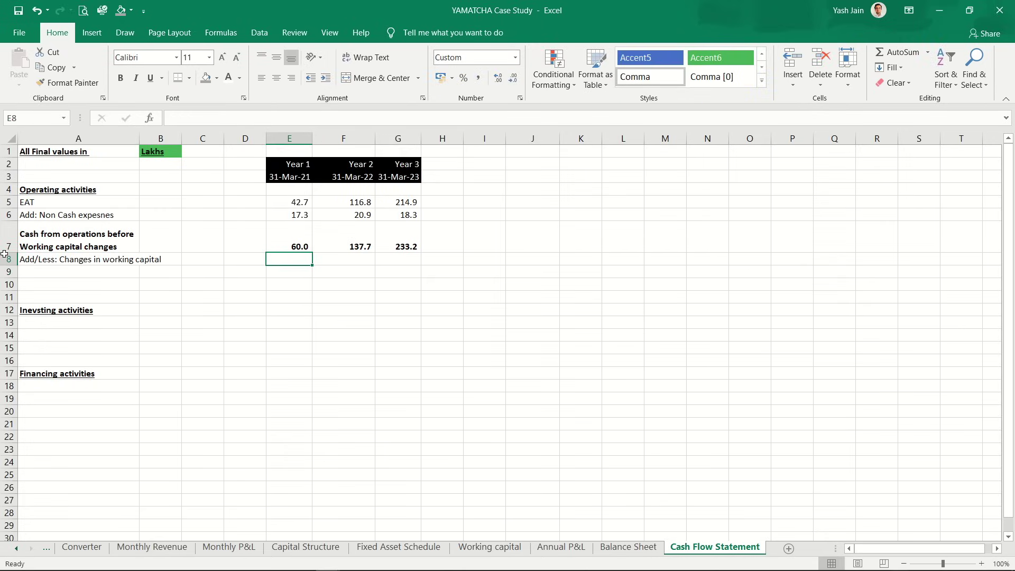
text(=)
key(ctrl+Page_Up)
key(ctrl+Page_Up)
key(ctrl+Page_Up)
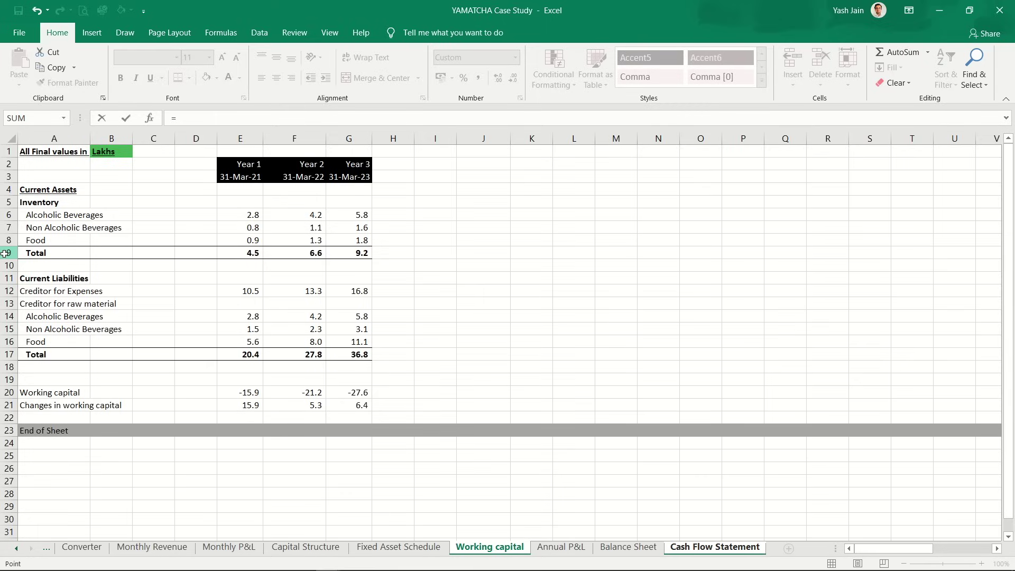
click(245, 402)
key(Return)
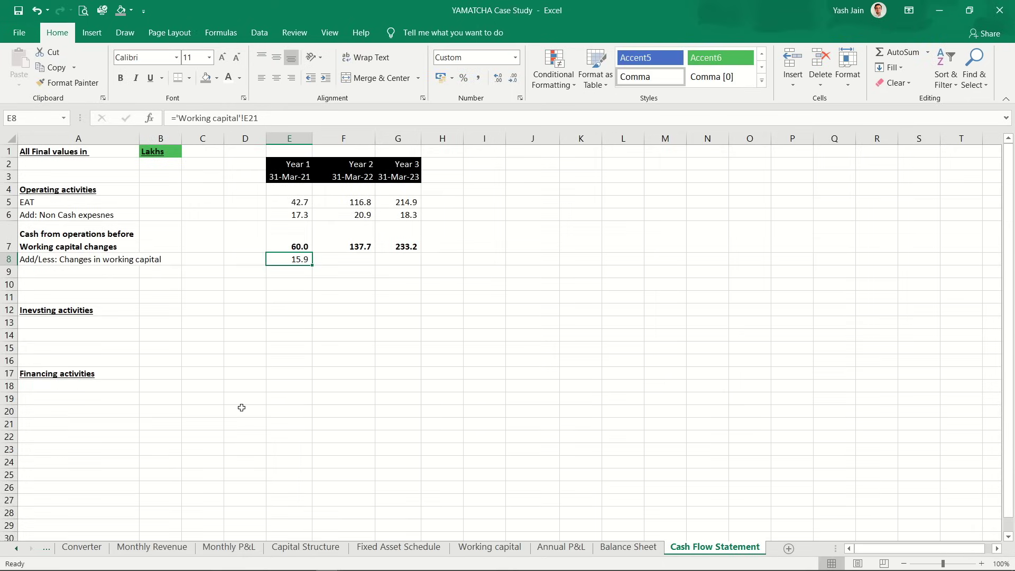
key(ctrl+c)
key(shift+Right)
key(shift+Right)
key(ctrl+v)
Step: Start typing the row 10 label 'Cash from operations'
key(Left)
key(Left)
key(Left)
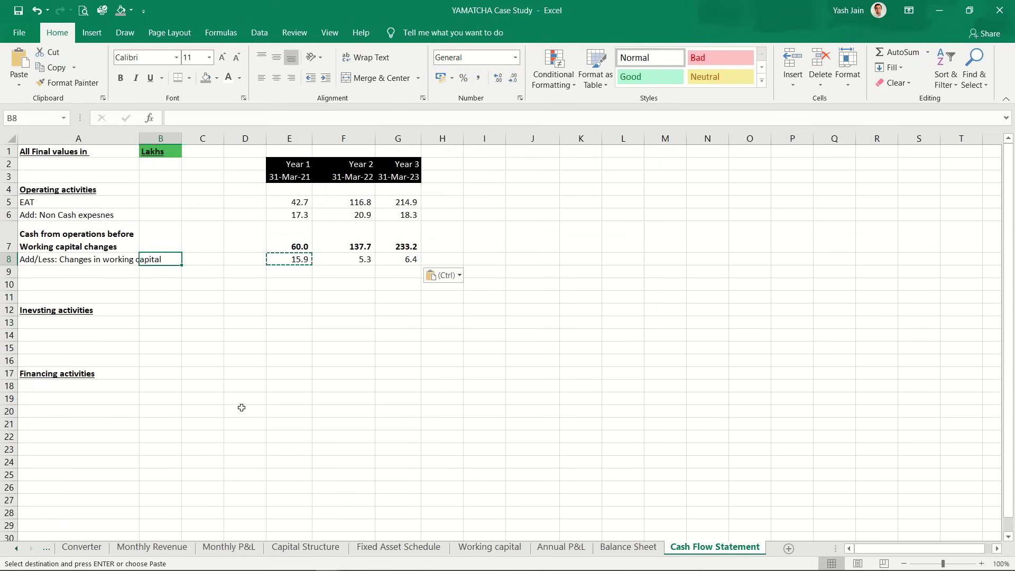
key(Left)
key(Down)
key(Down)
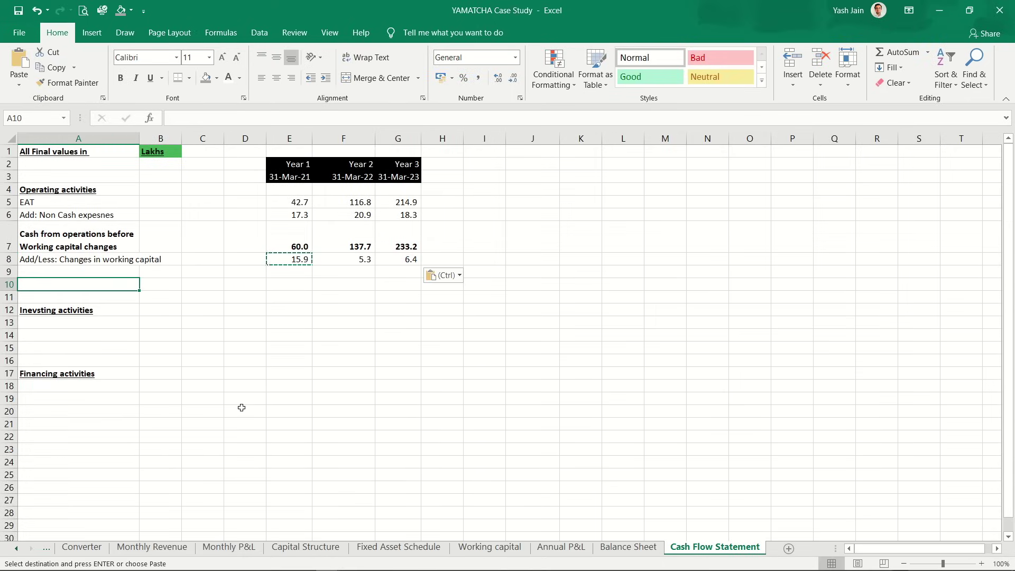
text(Cash)
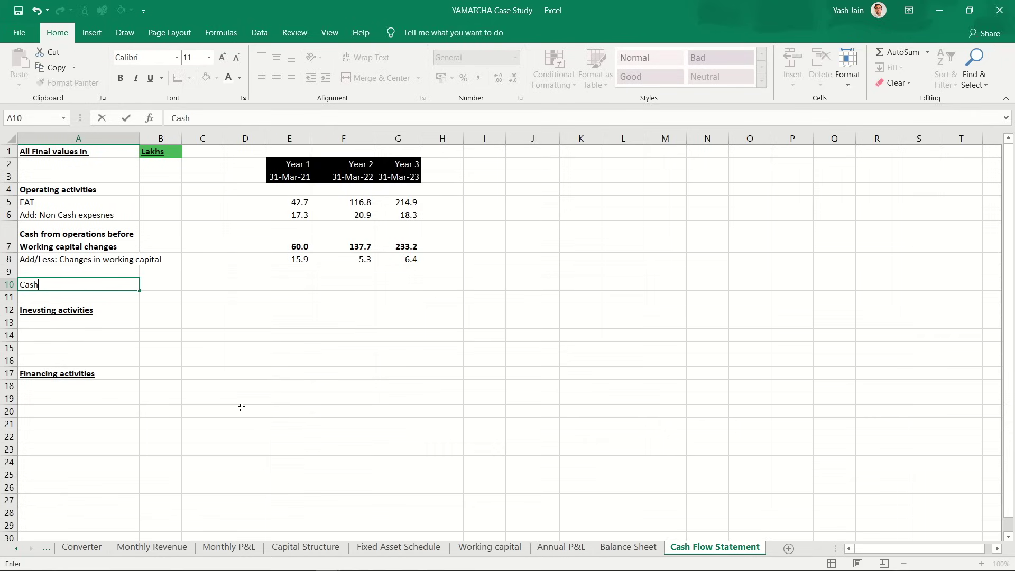
text( from oprations)
Step: Bold the 'Cash from operations' label in row 10 and correct its spelling
key(Return)
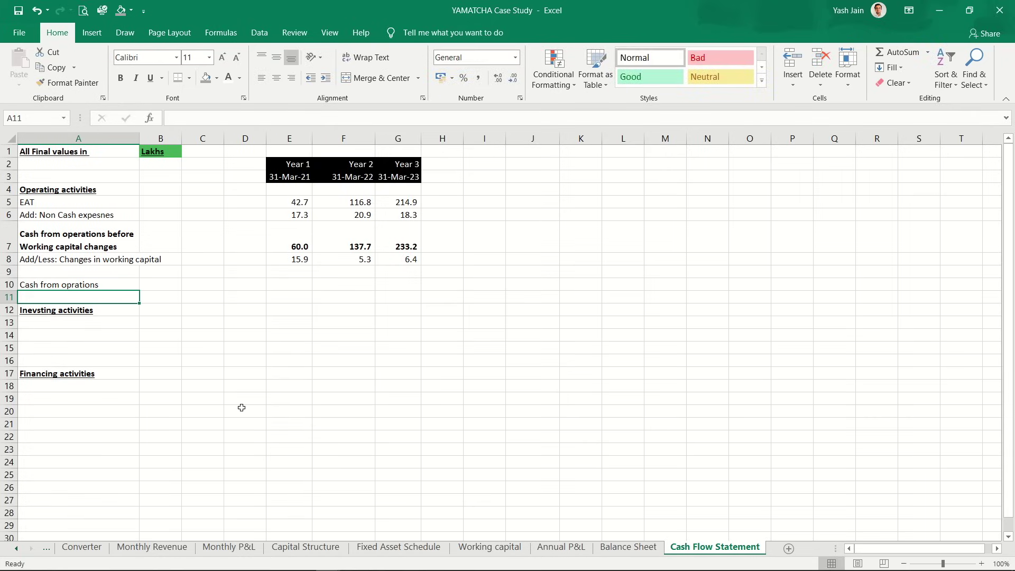
key(Up)
key(ctrl+b)
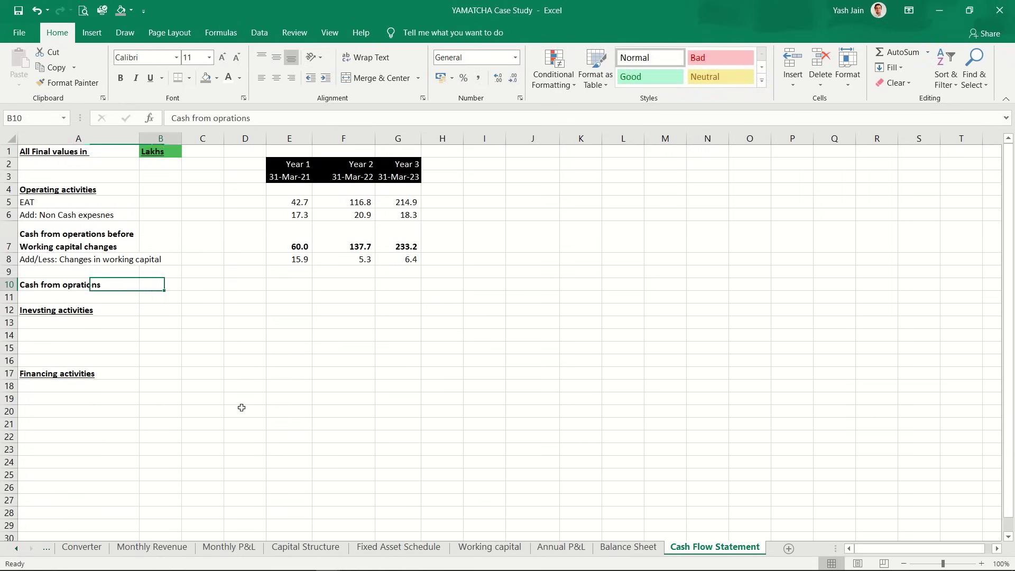
key(Right)
key(Right)
key(Left)
key(Left)
key(F2)
key(Left)
key(Left)
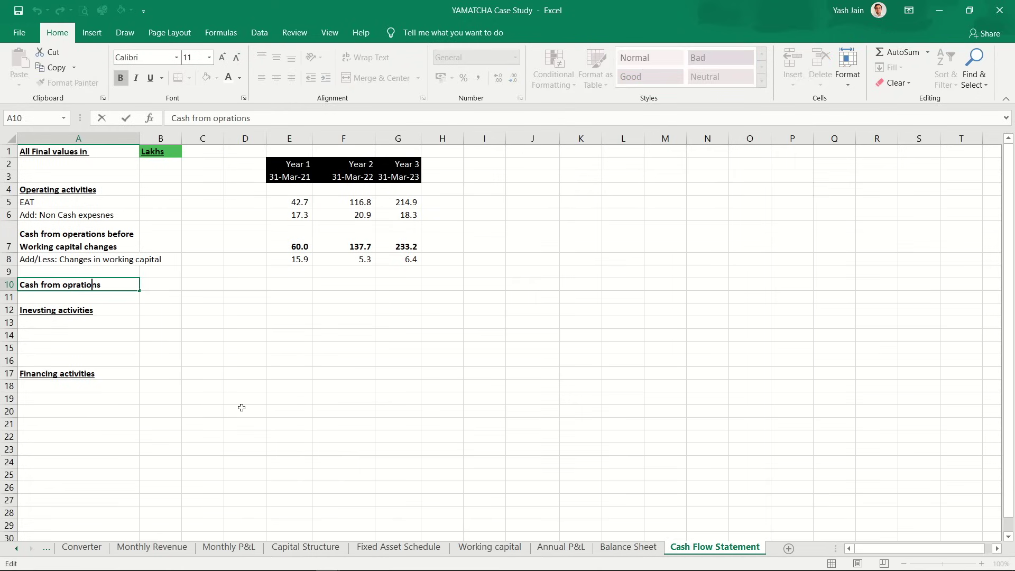
text(e)
key(ctrl+Return)
Step: Total Year 1 cash from operations (75.9) and copy it to Years 2 and 3 (143.0, 239.6)
key(Right)
key(Right)
key(Right)
key(Right)
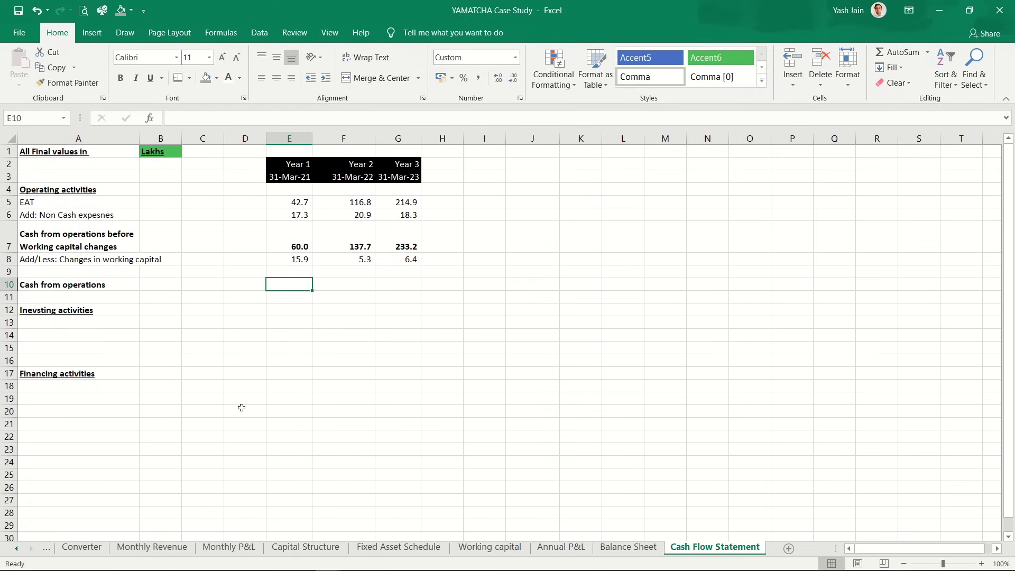
text(=)
key(Up)
key(Up)
key(Up)
key(Up)
key(Up)
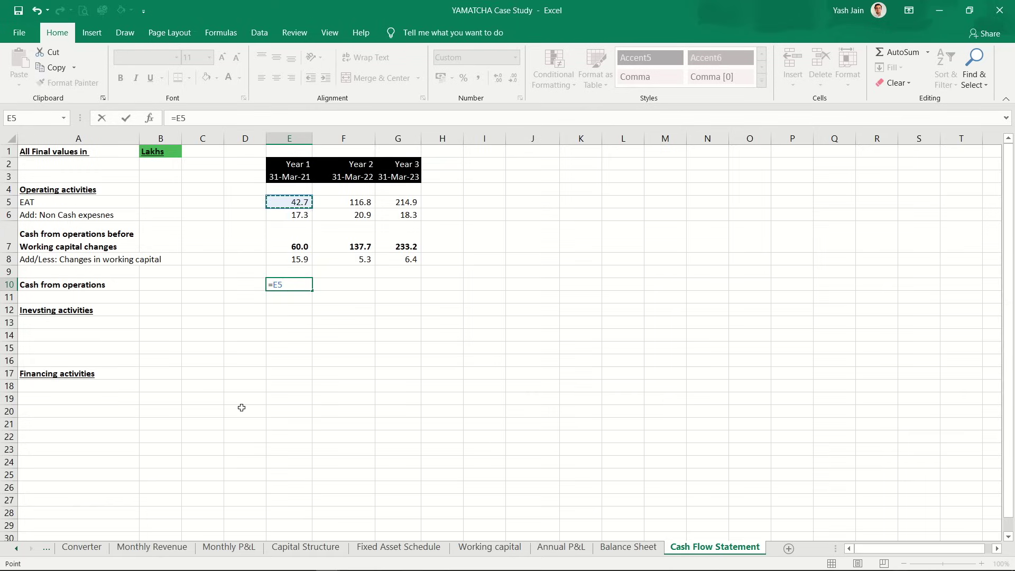
key(Down)
key(Down)
key(Down)
key(Down)
key(Up)
key(Up)
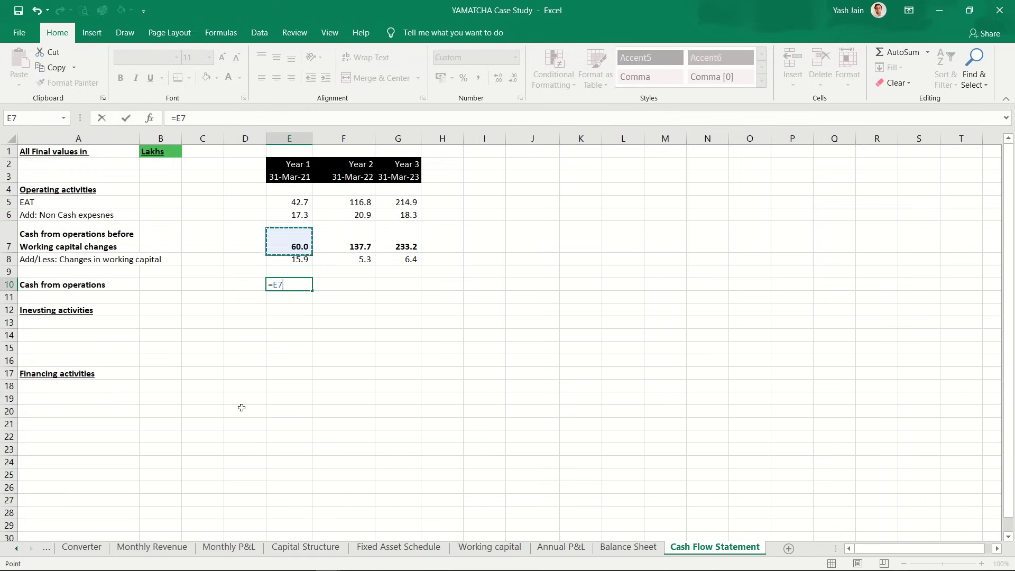
text(+)
key(Up)
key(Up)
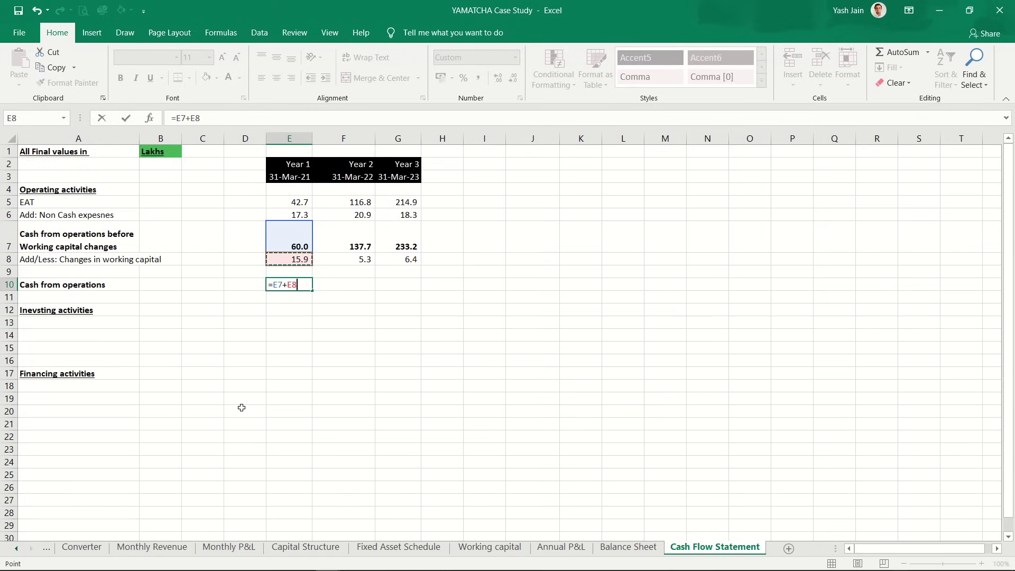
key(ctrl+Return)
key(ctrl+c)
key(shift+Right)
key(shift+Right)
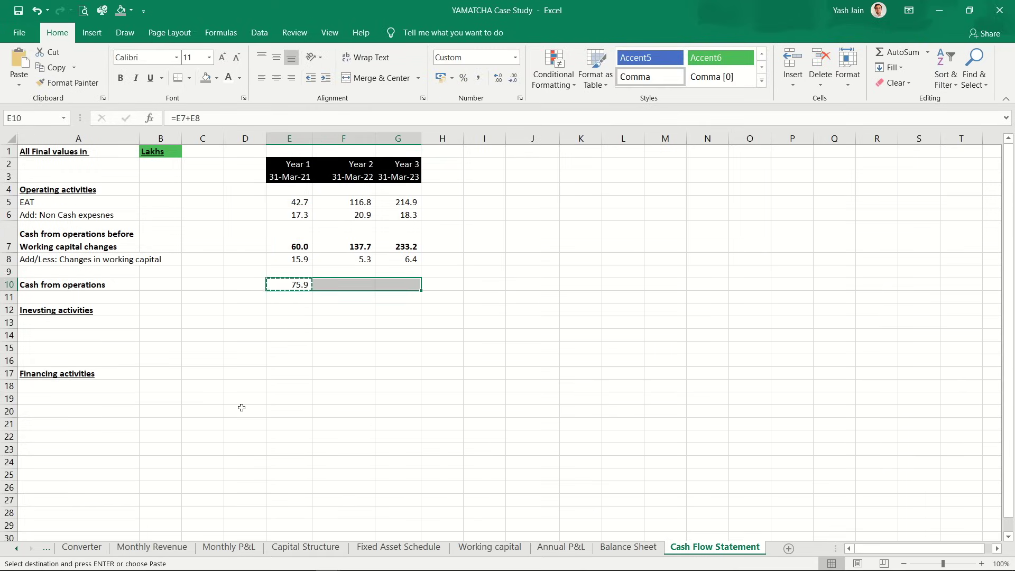
key(ctrl+v)
key(Left)
key(Left)
key(Left)
key(Left)
Step: Make the entire Cash from operations row bold
key(Down)
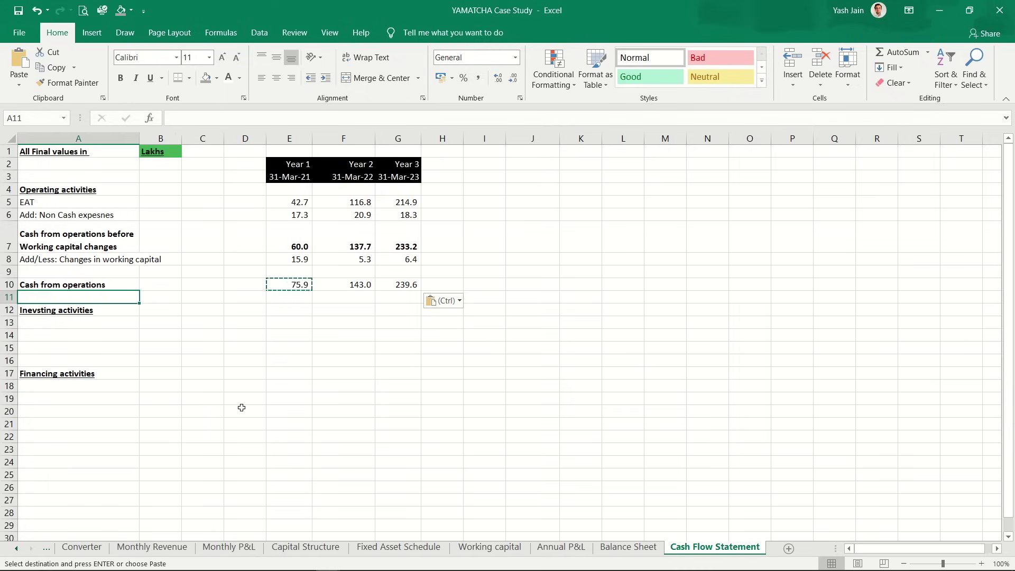
key(Up)
key(shift+space)
key(ctrl+b)
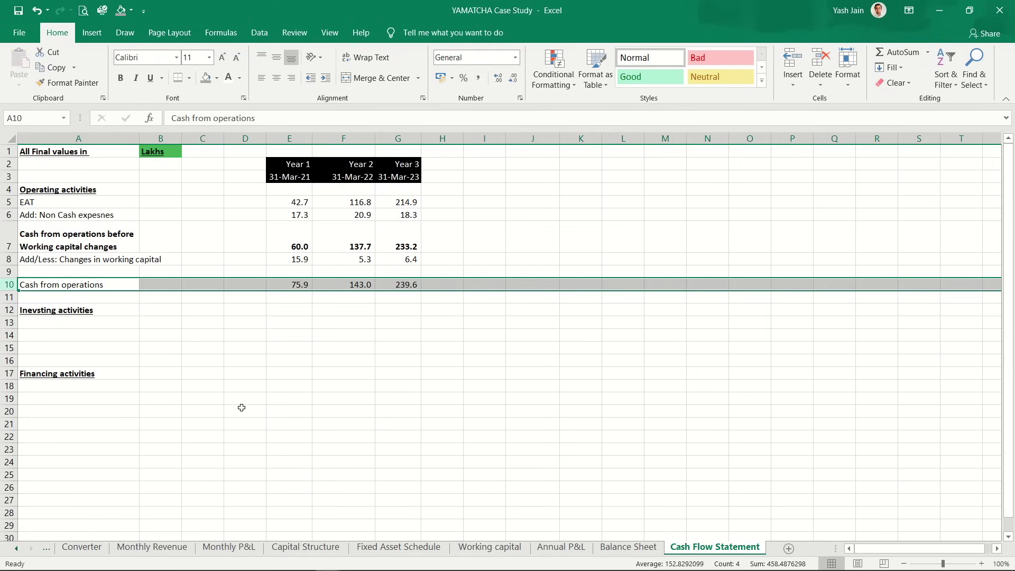
key(ctrl+b)
Step: Add a top border above the Cash from operations row across A10:G10
key(Left)
key(shift+Right)
key(shift+Right)
key(shift+Right)
key(shift+Right)
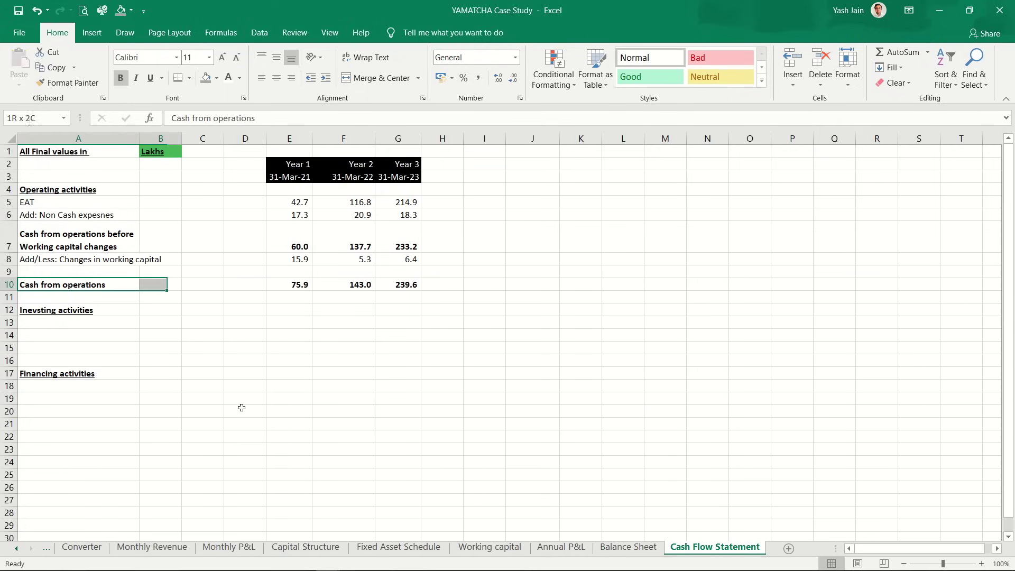
key(shift+Right)
key(shift+Right)
key(alt)
key(h)
key(b)
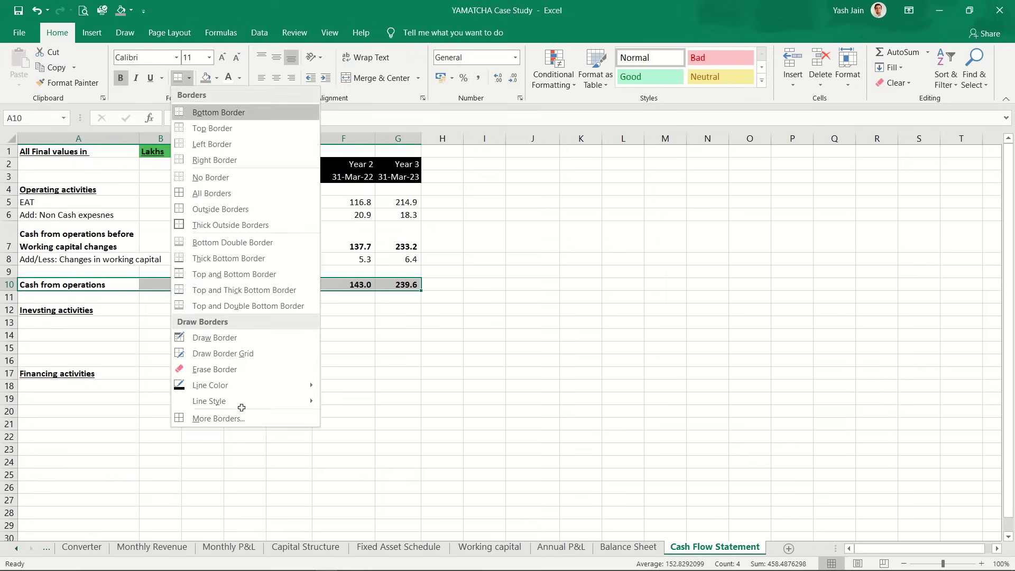
key(d)
key(Down)
key(Down)
key(Down)
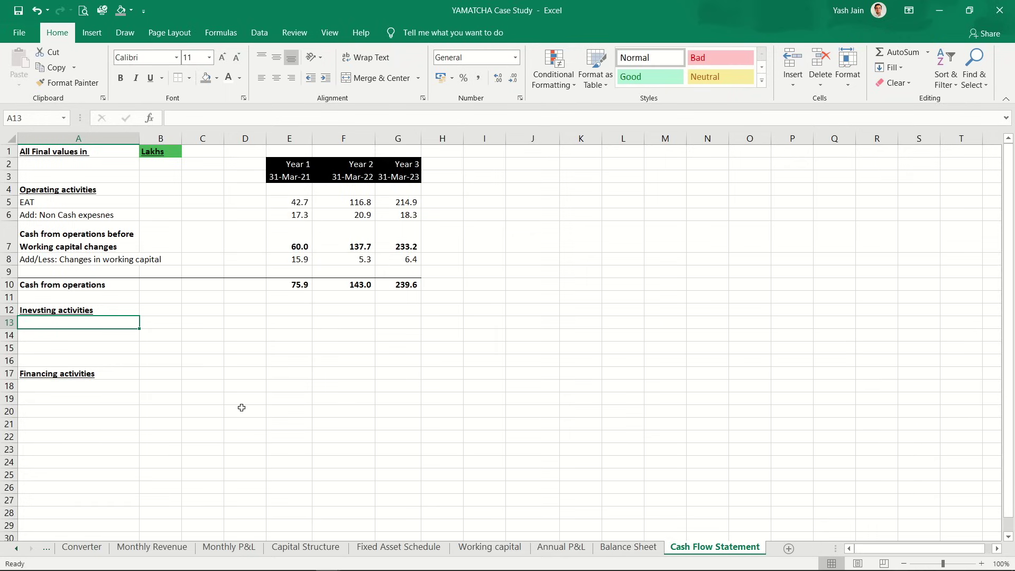
Step: Add 'Purchase of Fixed asset' with Year 1 linked negatively to Capital Structure, giving -191.0
text(Purc ha)
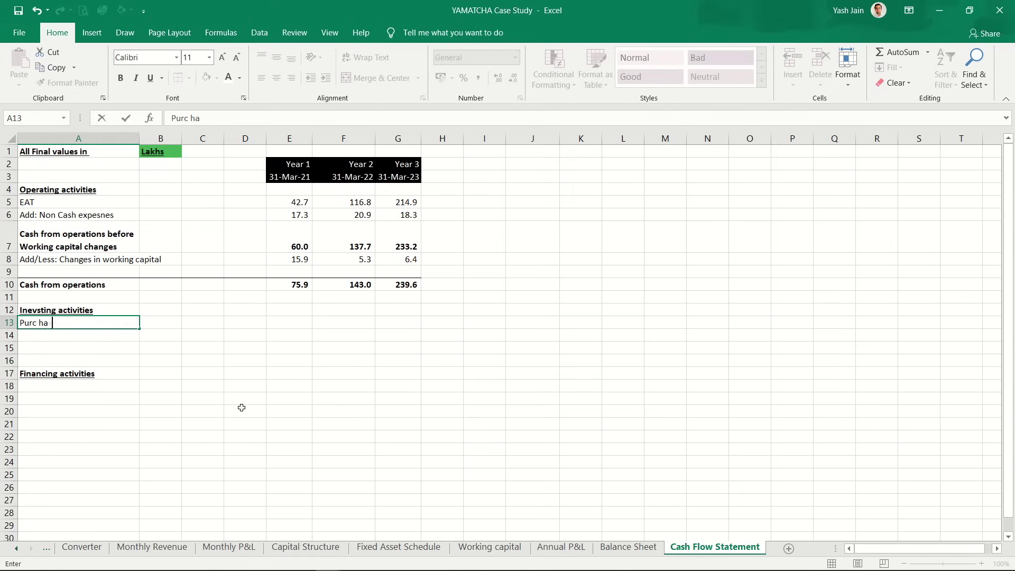
key(BackSpace)
key(BackSpace)
key(BackSpace)
text(hase of Fixed assetr)
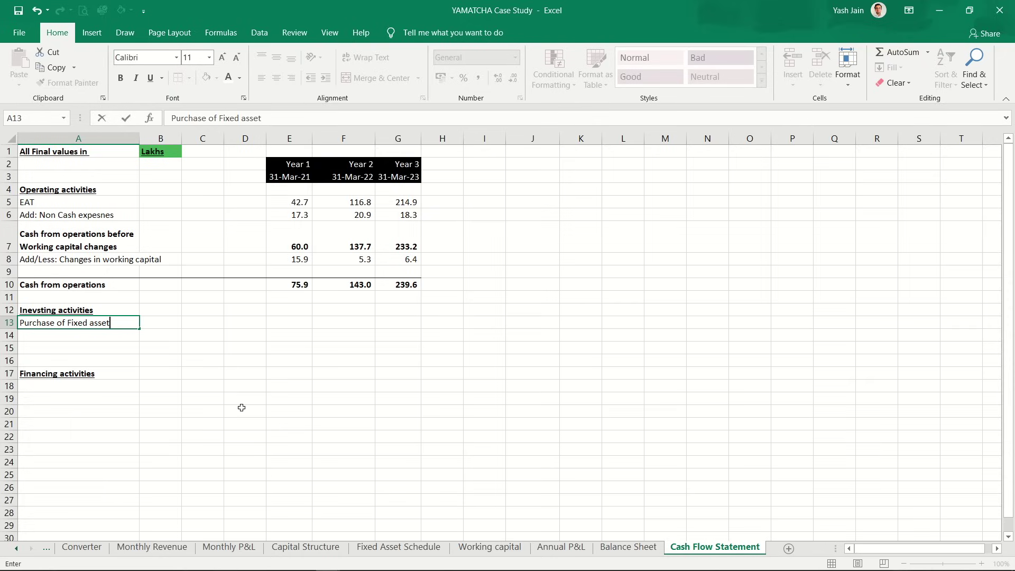
key(Return)
key(Up)
key(Right)
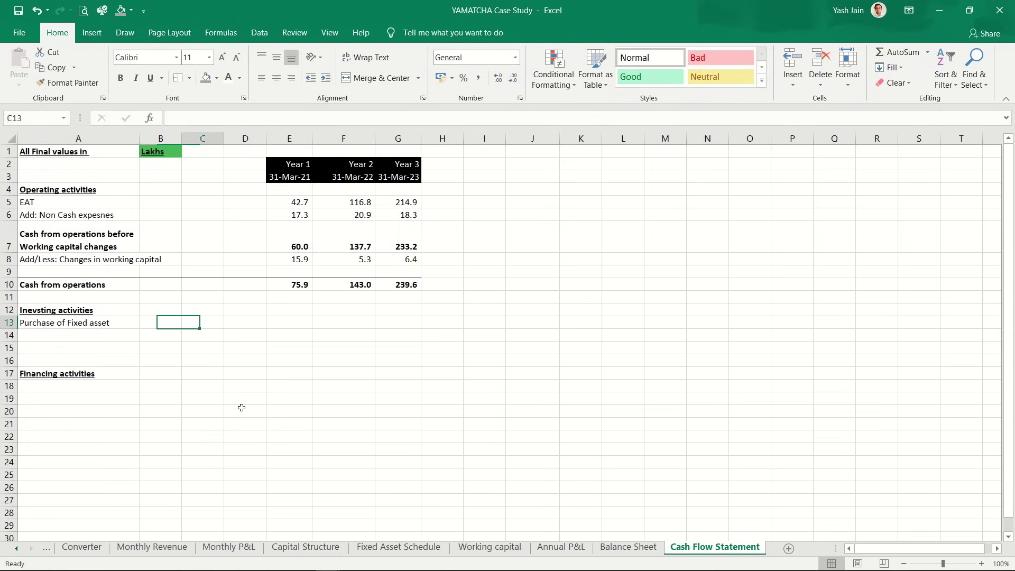
key(Right)
key(Right)
key(Right)
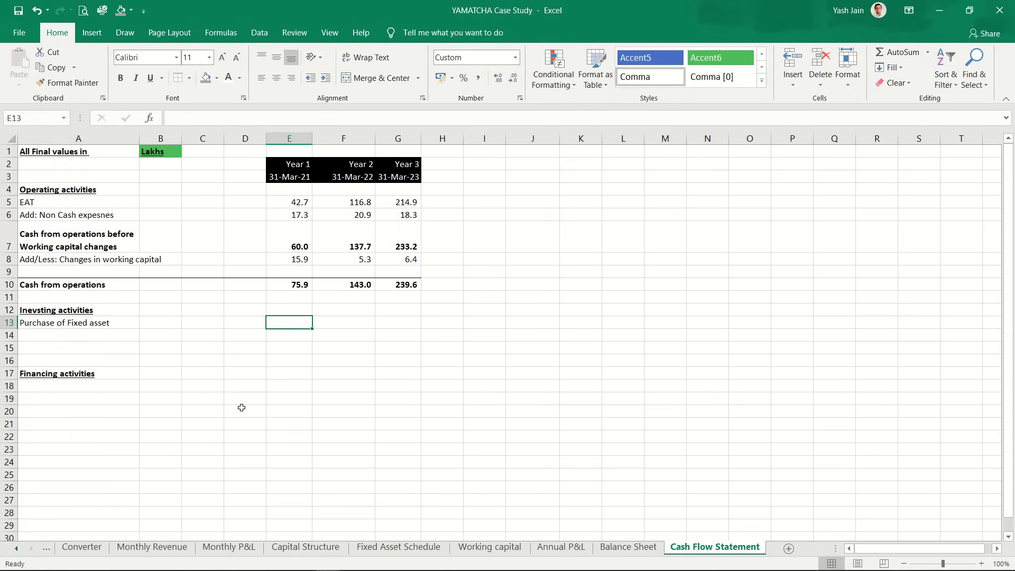
text(-)
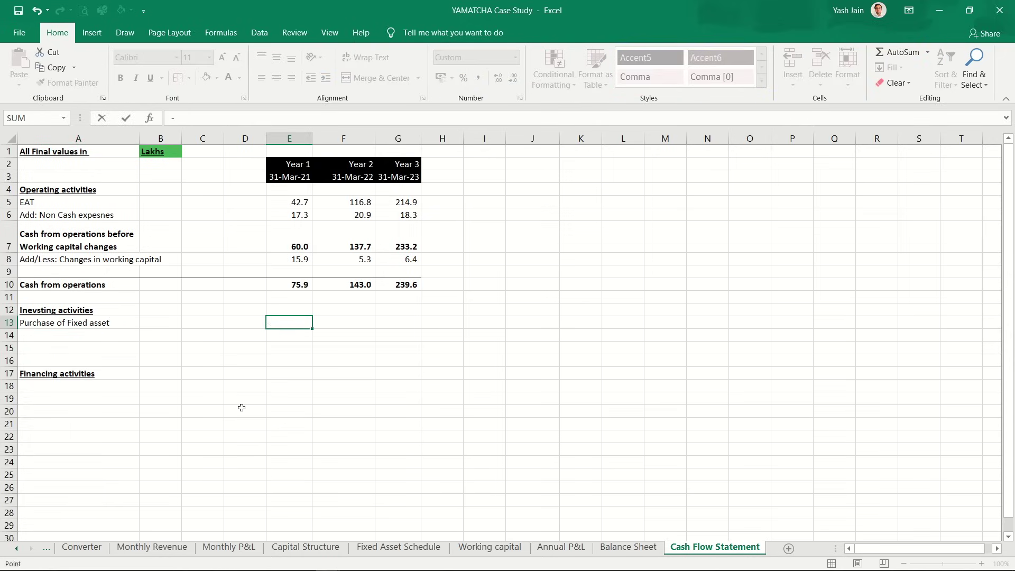
key(ctrl+Page_Up)
key(ctrl+Page_Up)
key(ctrl+Page_Up)
key(ctrl+Page_Up)
key(ctrl+Page_Up)
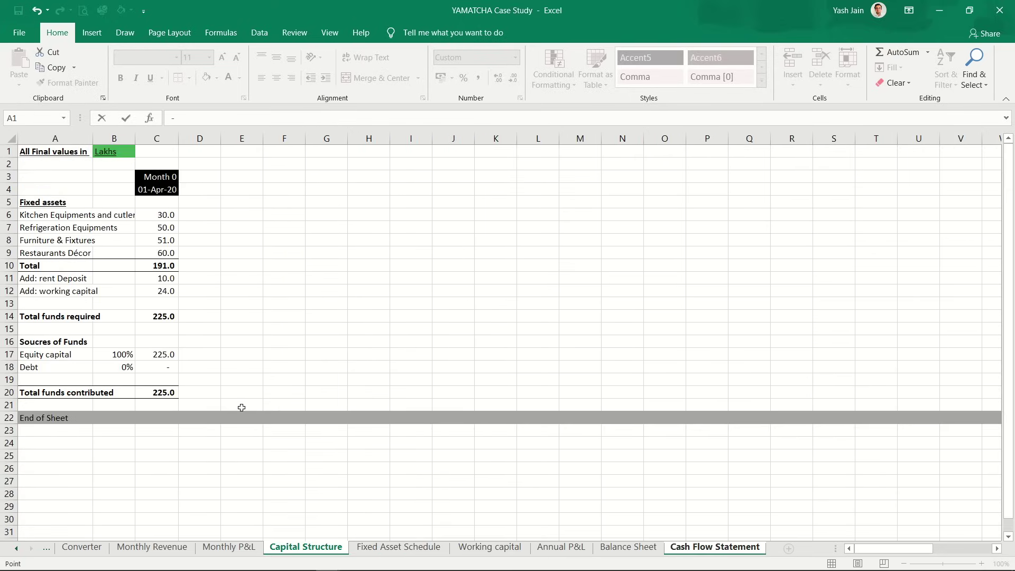
click(159, 266)
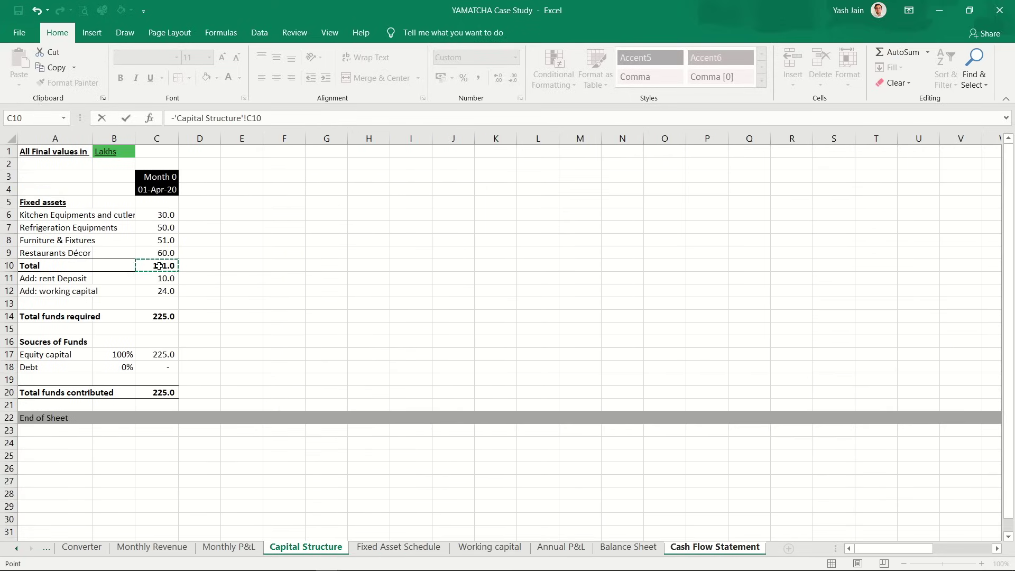
key(Return)
Step: Add 'Rent deposit' with Year 1 linked negatively to Capital Structure, giving -10.0
key(Left)
key(Left)
key(Left)
key(Left)
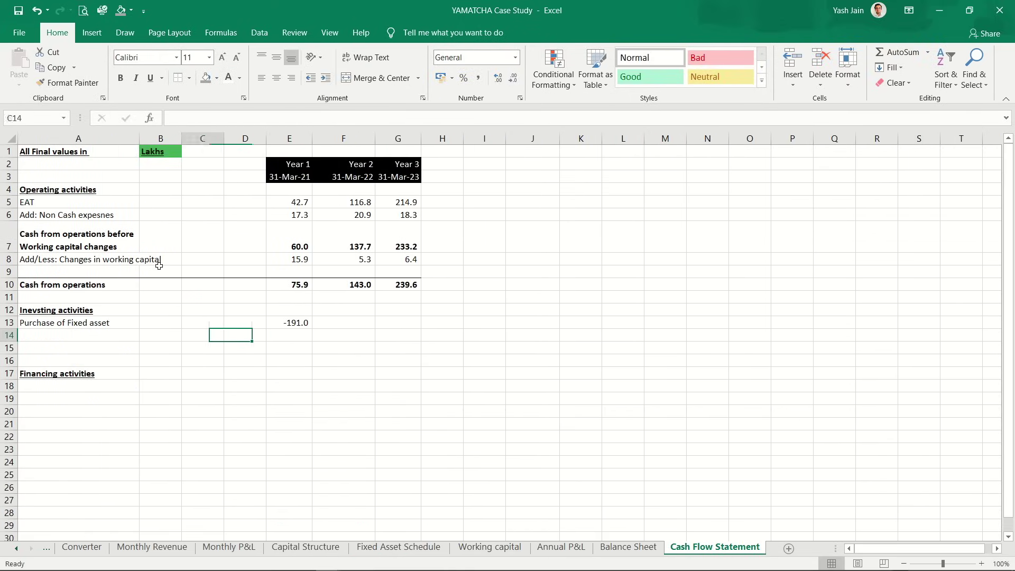
text(ren)
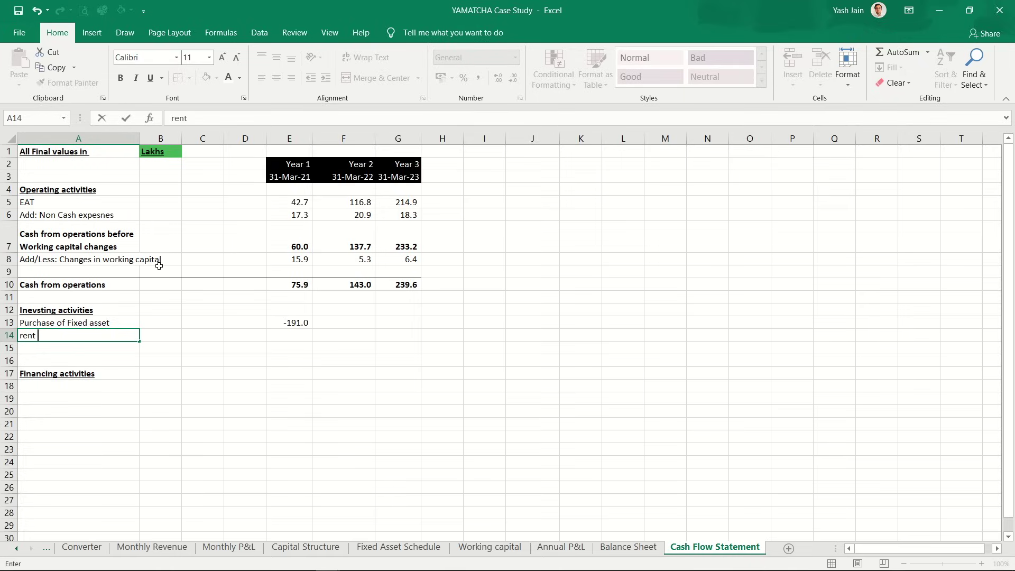
text(t)
key(BackSpace)
key(BackSpace)
key(BackSpace)
key(BackSpace)
text(Trent)
key(BackSpace)
key(BackSpace)
key(BackSpace)
key(BackSpace)
text(Rent de)
key(Return)
key(Up)
key(Right)
key(Right)
key(Right)
key(Right)
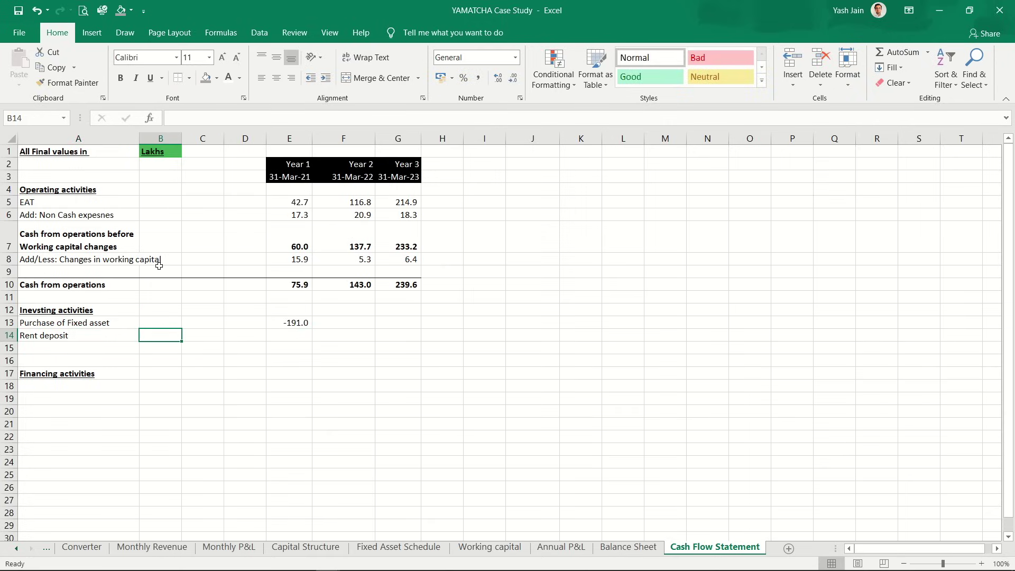
text(-)
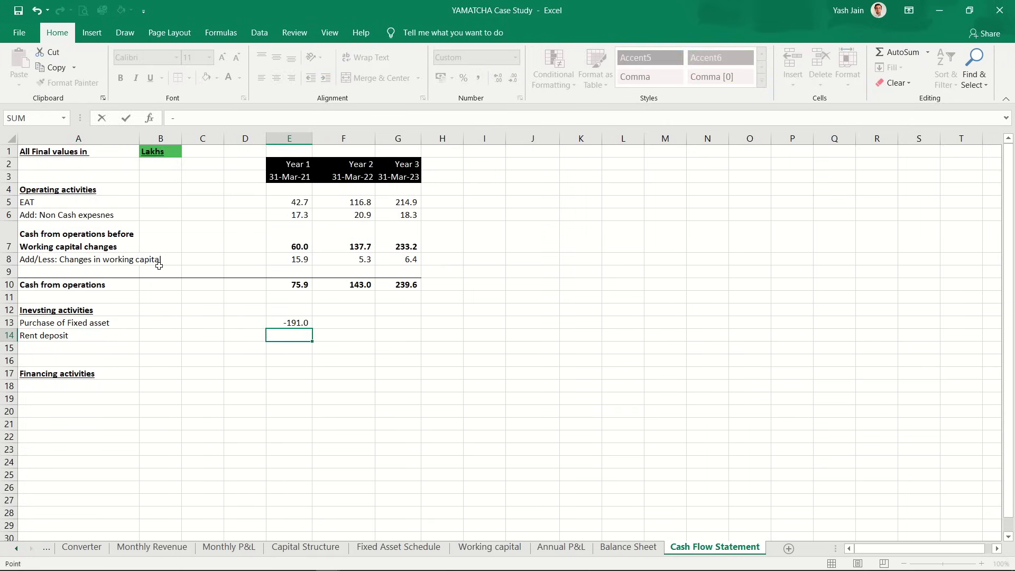
key(ctrl+Page_Up)
key(ctrl+Page_Up)
key(ctrl+Page_Up)
key(ctrl+Page_Up)
key(ctrl+Page_Up)
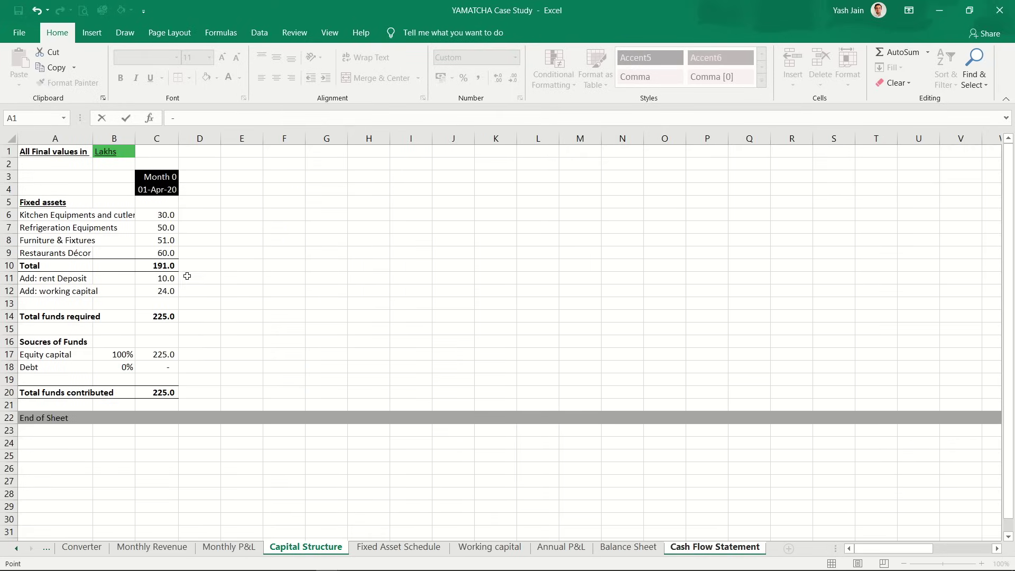
click(163, 279)
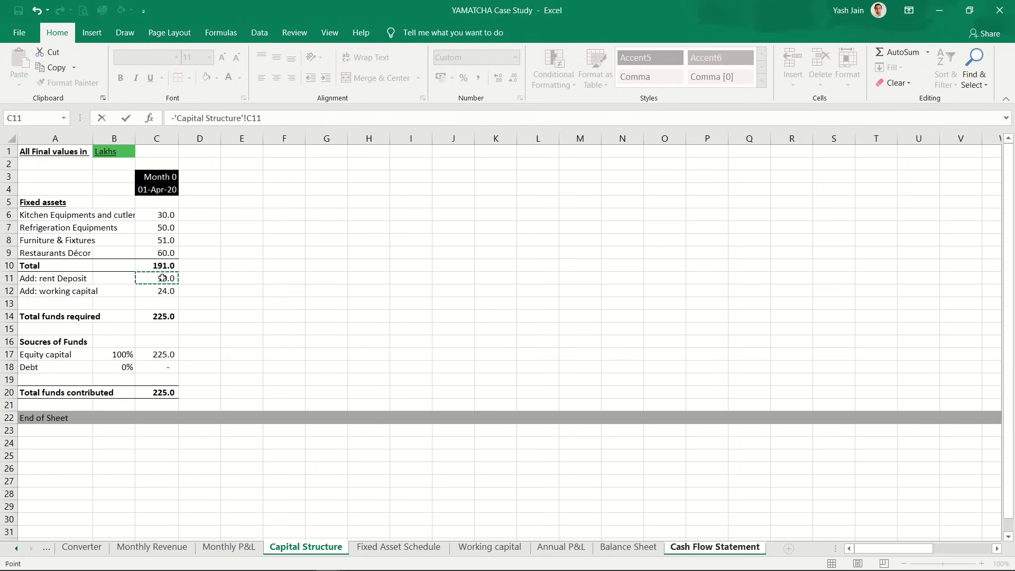
key(Return)
Step: Fill zeros into Years 2 and 3 for both investing rows
key(Up)
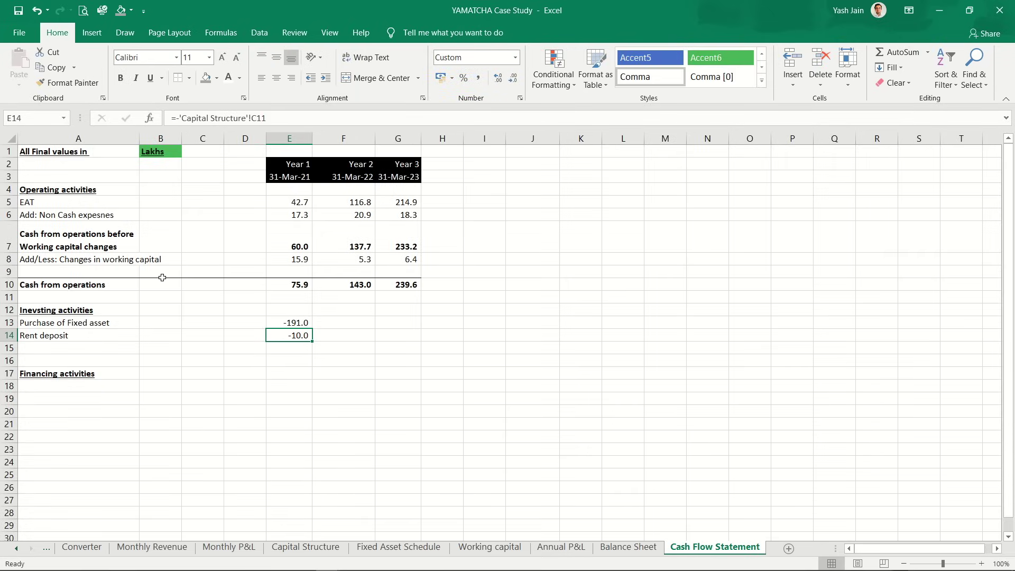
key(Up)
key(Right)
text(0)
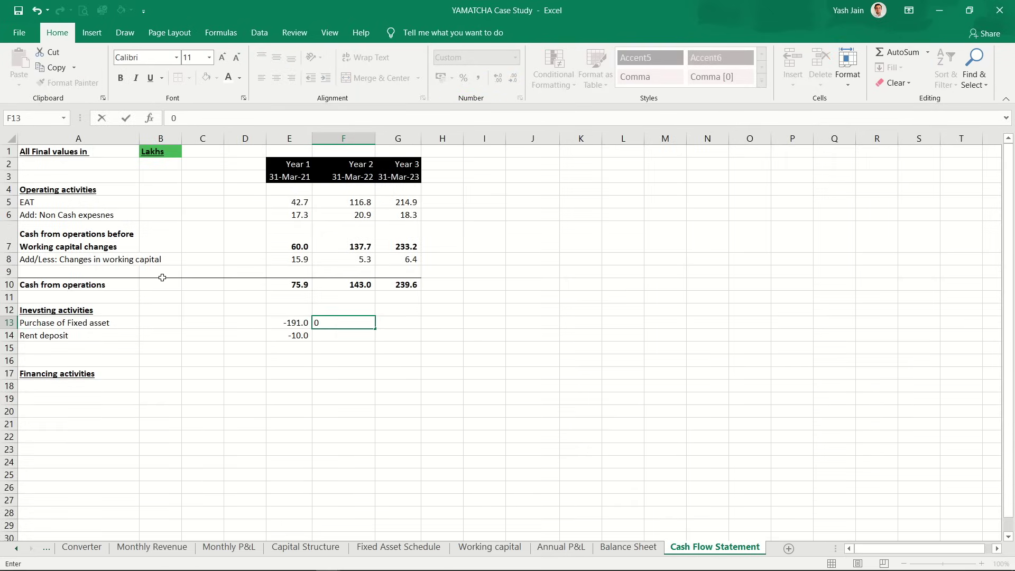
key(Return)
key(Up)
key(ctrl+c)
key(shift+Down)
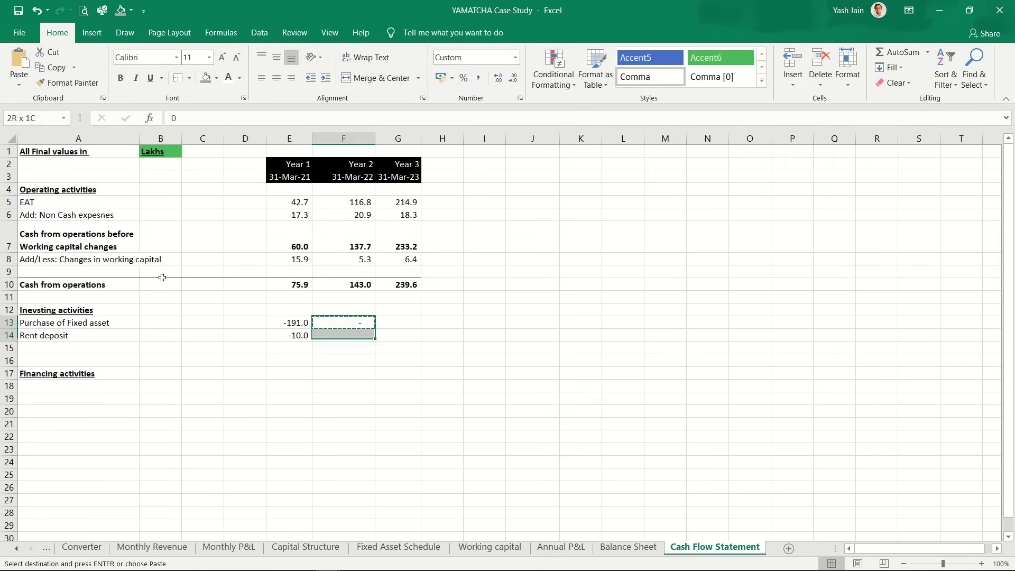
key(shift+Right)
key(shift+Right)
key(shift+Left)
key(ctrl+v)
key(Left)
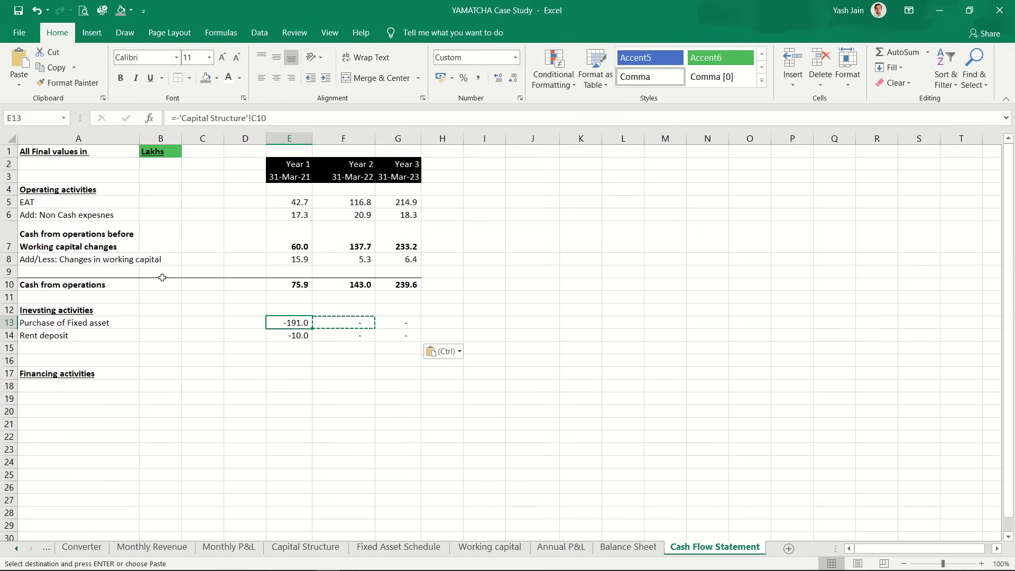
key(Right)
key(Left)
key(Left)
key(Down)
key(Down)
Step: Copy the formatted Cash from operations total row into row 15 below Rent deposit
key(Left)
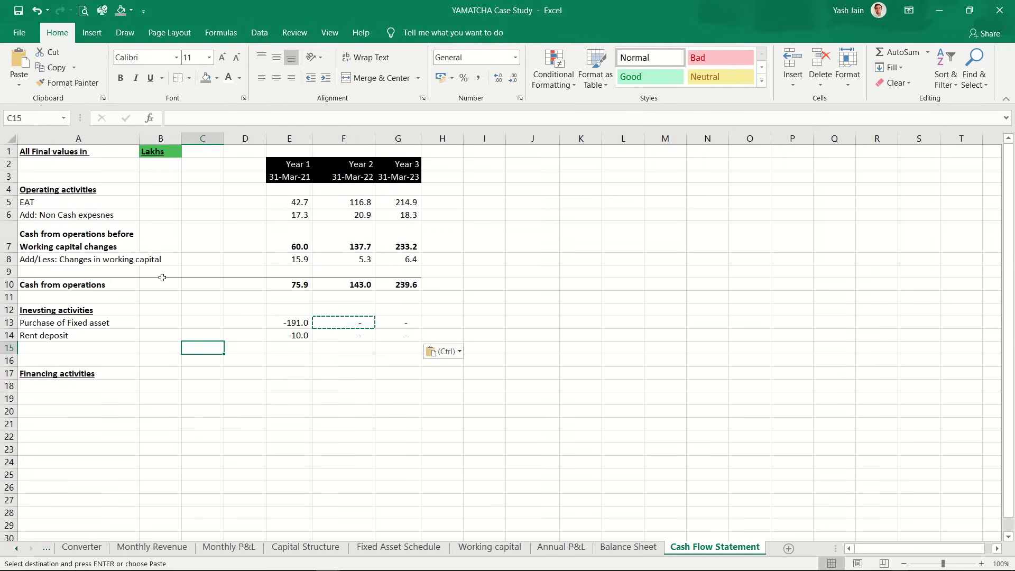
key(Left)
key(Left)
key(Up)
key(Up)
key(Up)
key(Up)
key(Up)
key(shift+Right)
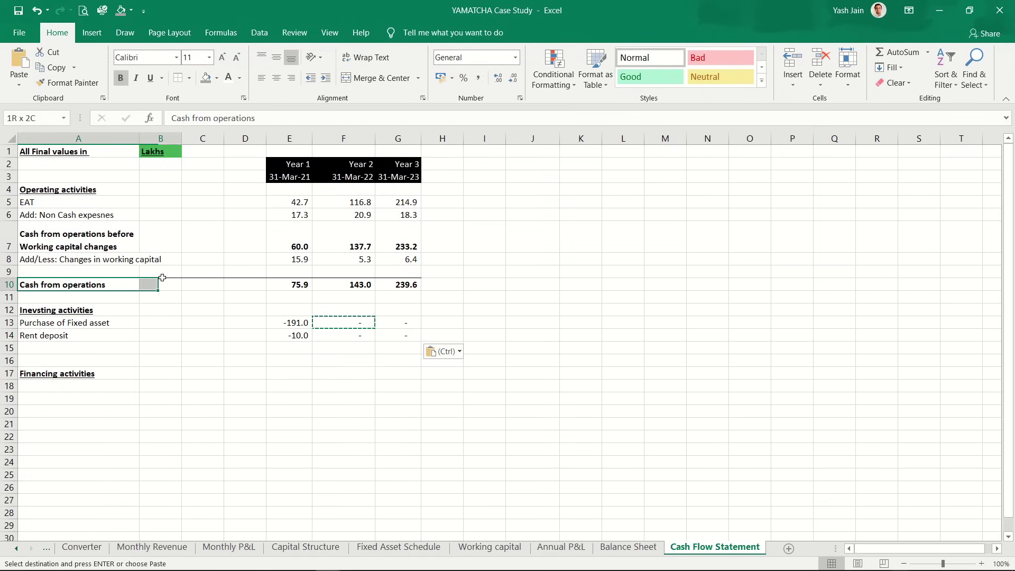
key(shift+Right)
key(shift+Right)
key(shift+Right)
key(shift+Right)
key(shift+Right)
key(ctrl+c)
key(Down)
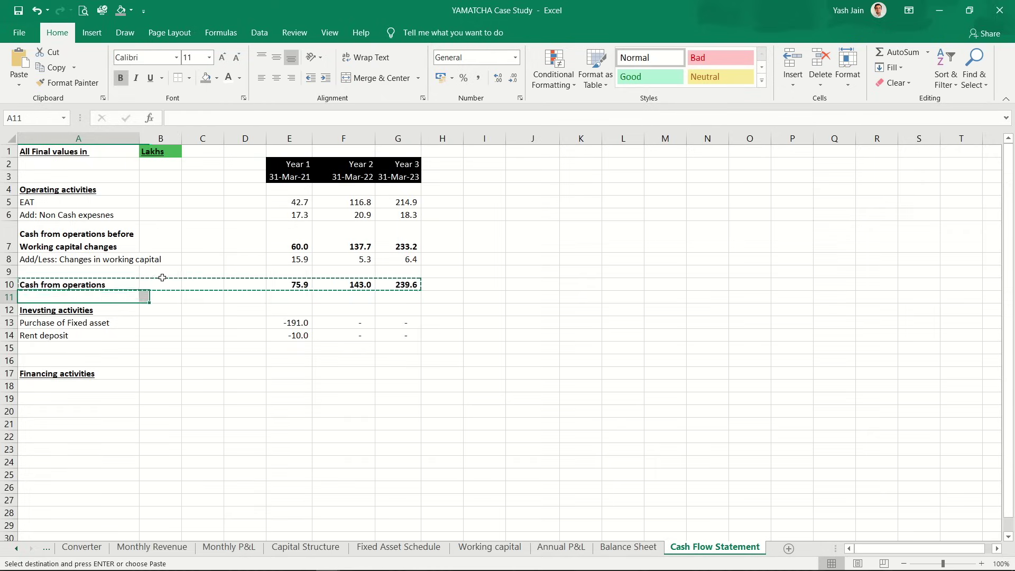
key(Down)
key(Down)
key(Down)
key(Down)
key(ctrl+v)
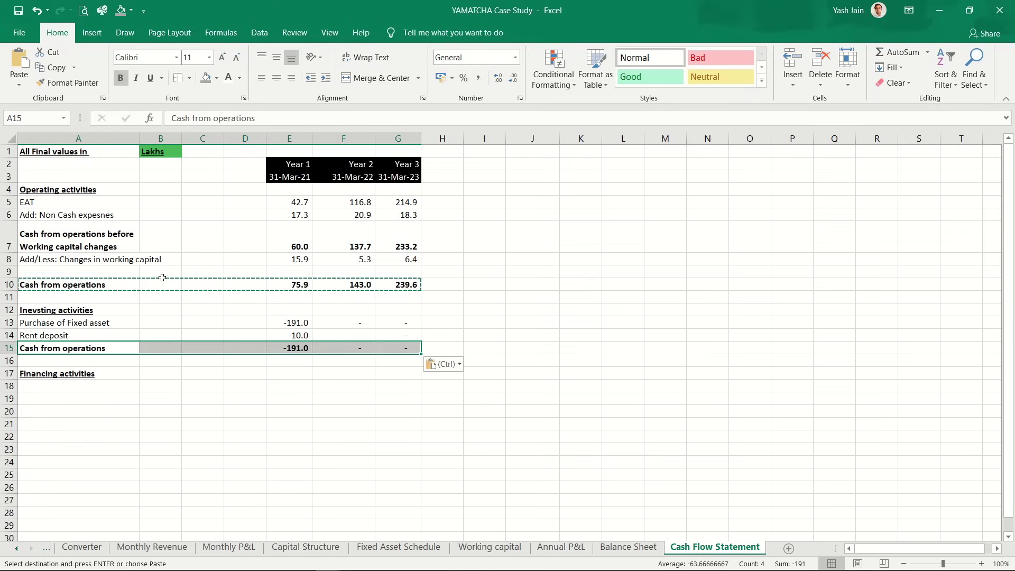
Step: Replace the Year 1 total with a SUM of the two investing rows, giving -201.0
key(Right)
key(Right)
key(Right)
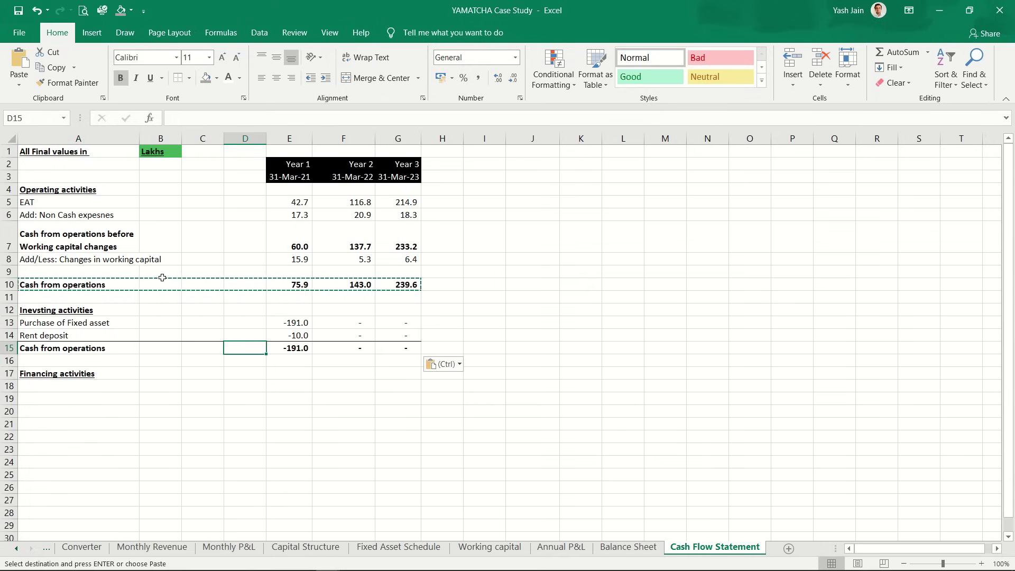
key(Right)
key(F2)
key(Escape)
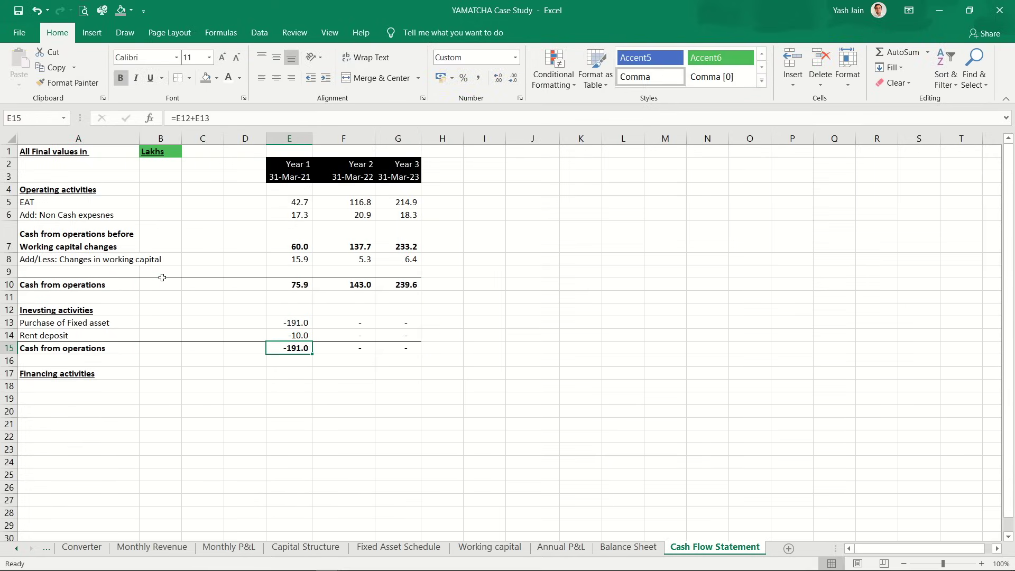
text(=sum()
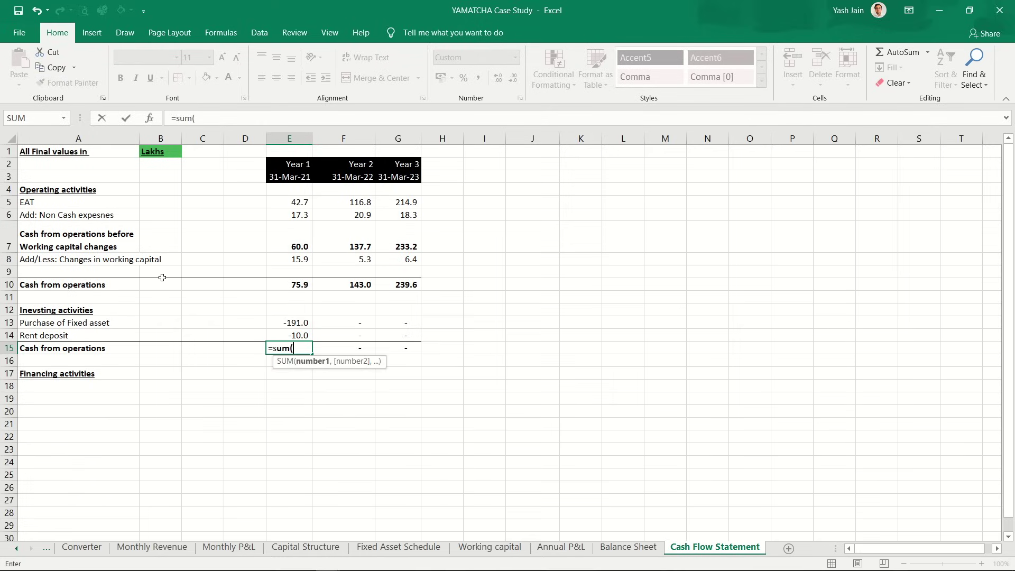
key(Up)
key(shift+Up)
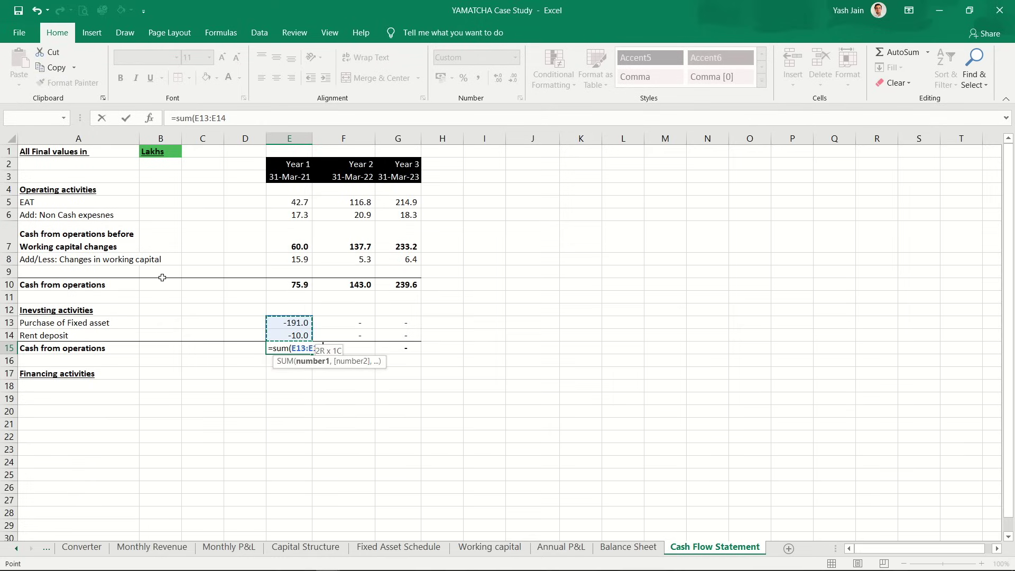
key(Return)
key(Up)
key(ctrl+c)
key(shift+Right)
key(shift+Right)
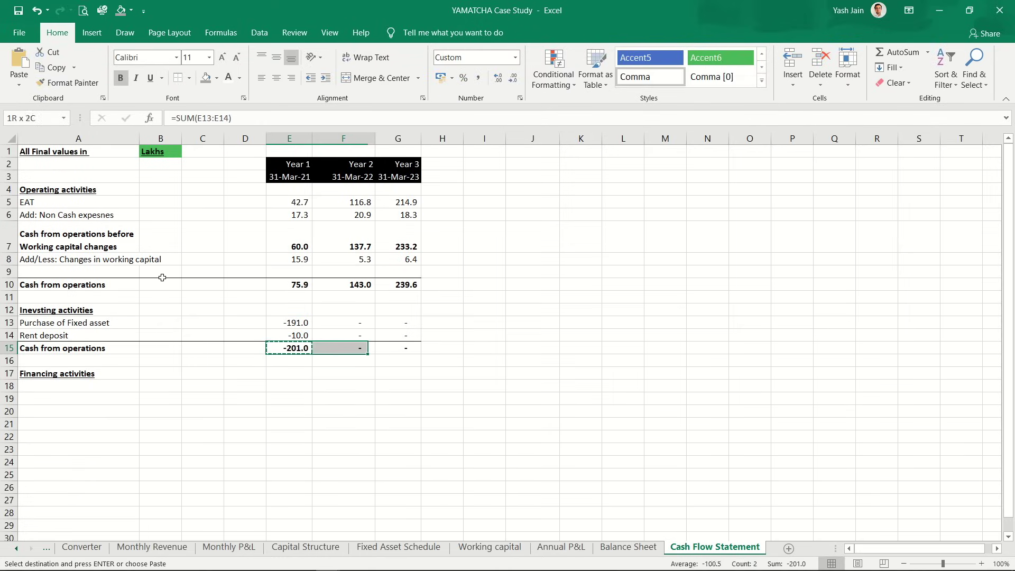
Step: Change the row 15 label from operations to 'Cash from investing activities'
key(Left)
key(Left)
key(Left)
key(Left)
key(F2)
key(BackSpace)
key(BackSpace)
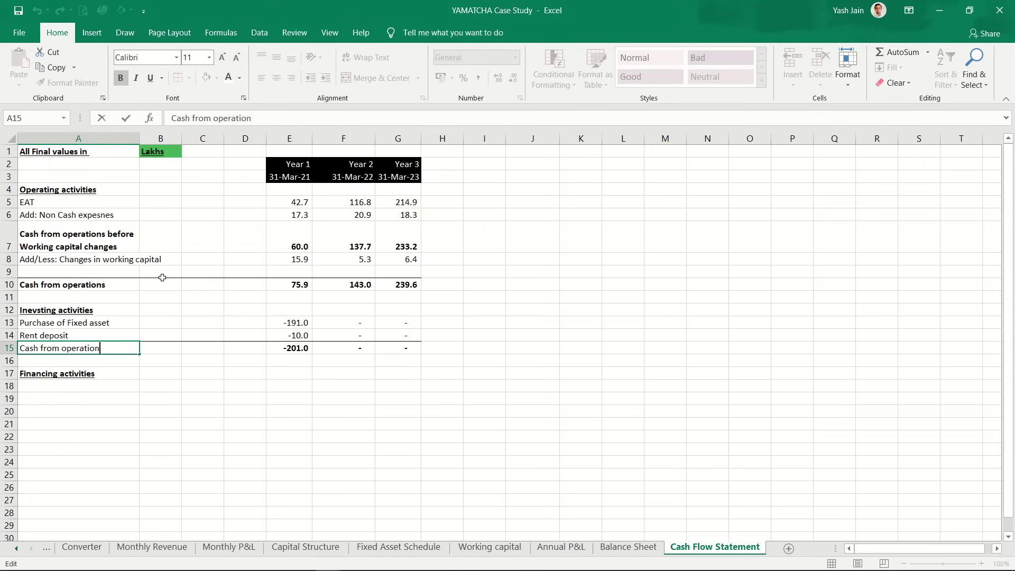
key(BackSpace)
key(BackSpace)
key(BackSpace)
key(BackSpace)
key(BackSpace)
text(investing activi)
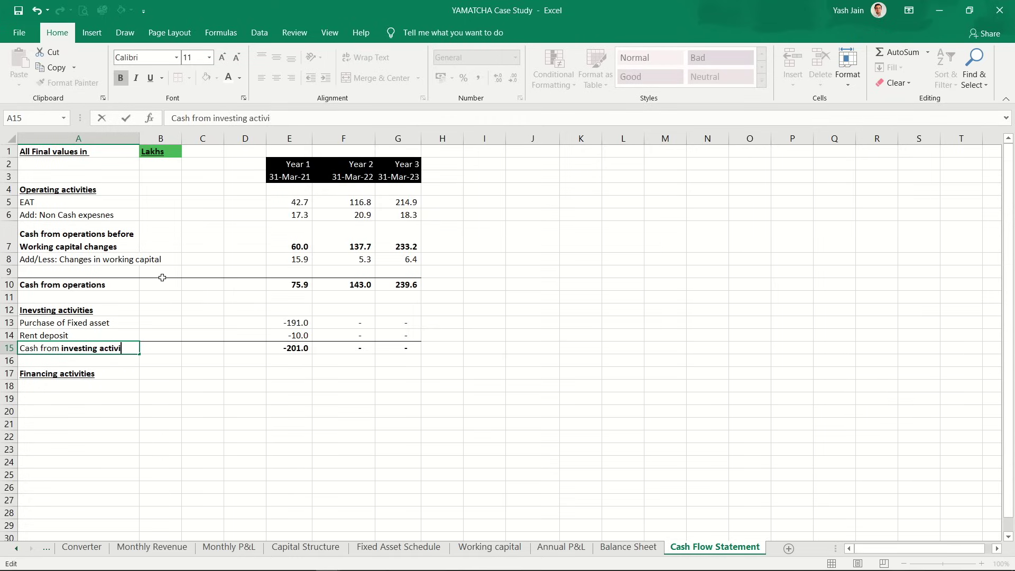
text(ties)
key(Return)
key(Up)
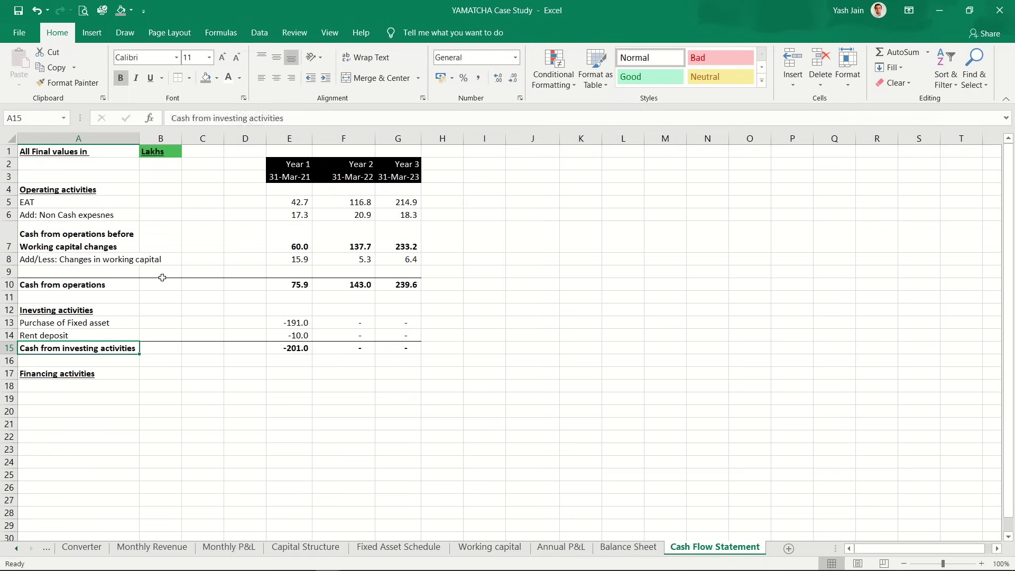
key(Down)
key(Down)
key(Down)
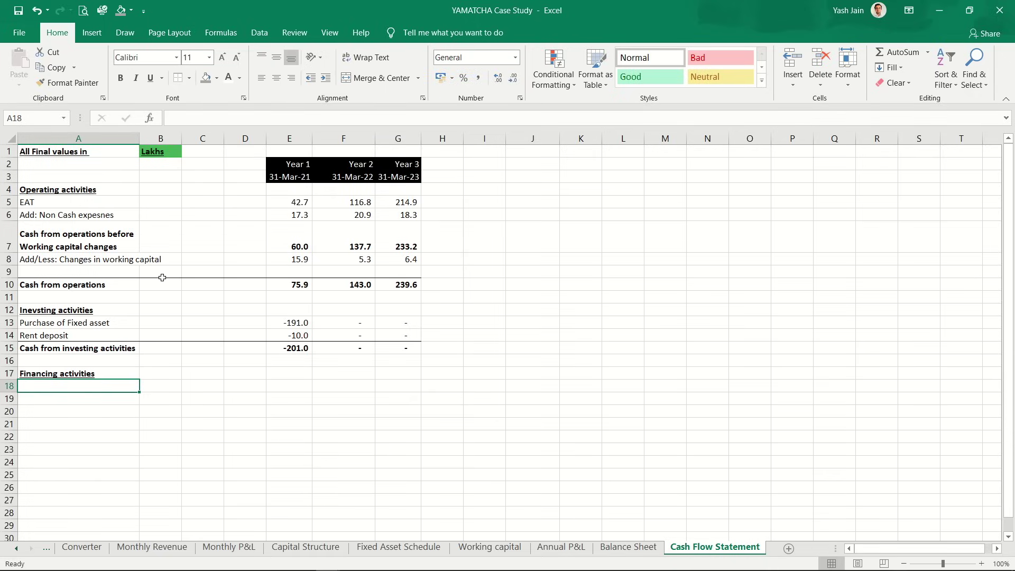
Step: Enter the label 'Equity Share Capital' under Financing activities, correcting its typos
text(Eq)
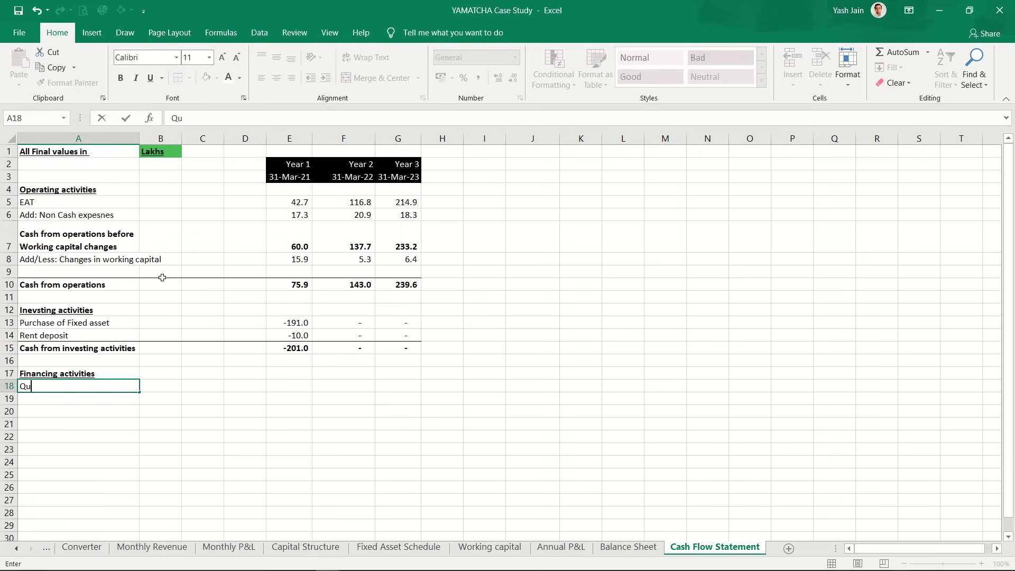
key(BackSpace)
key(BackSpace)
text(Equ)
text(ity Sahre)
key(BackSpace)
key(BackSpace)
key(BackSpace)
text(hare apital)
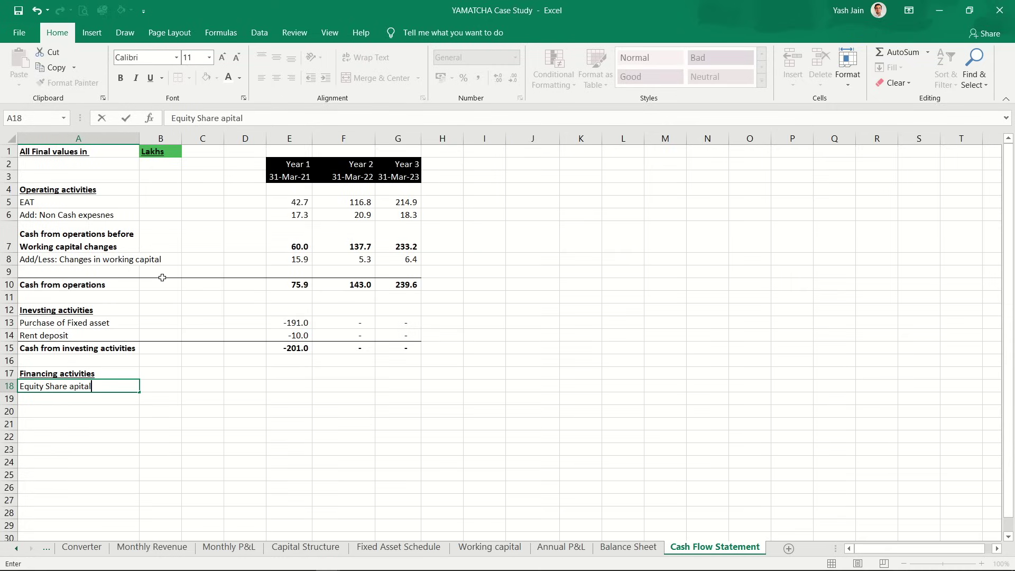
key(Up)
key(Down)
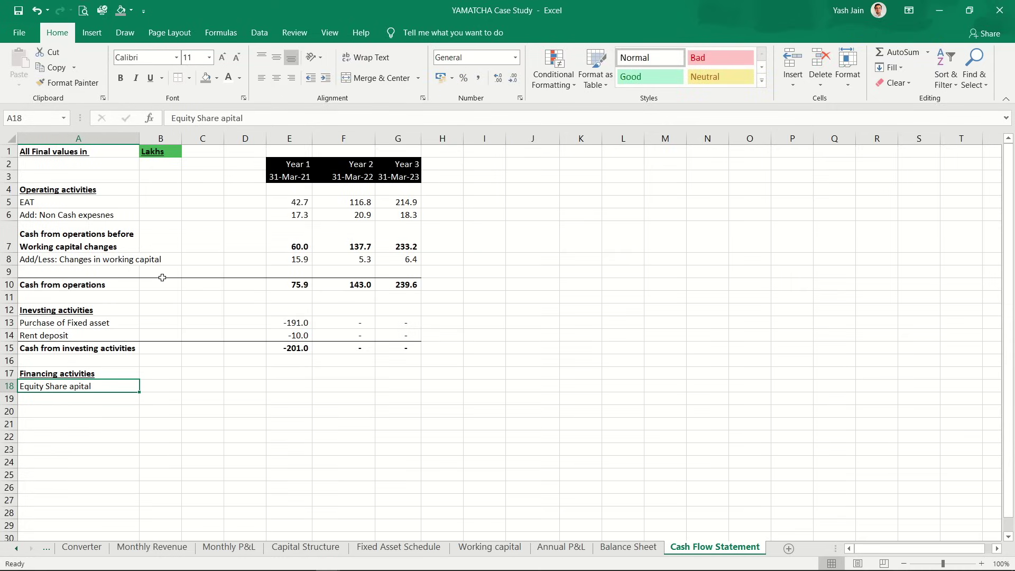
key(F2)
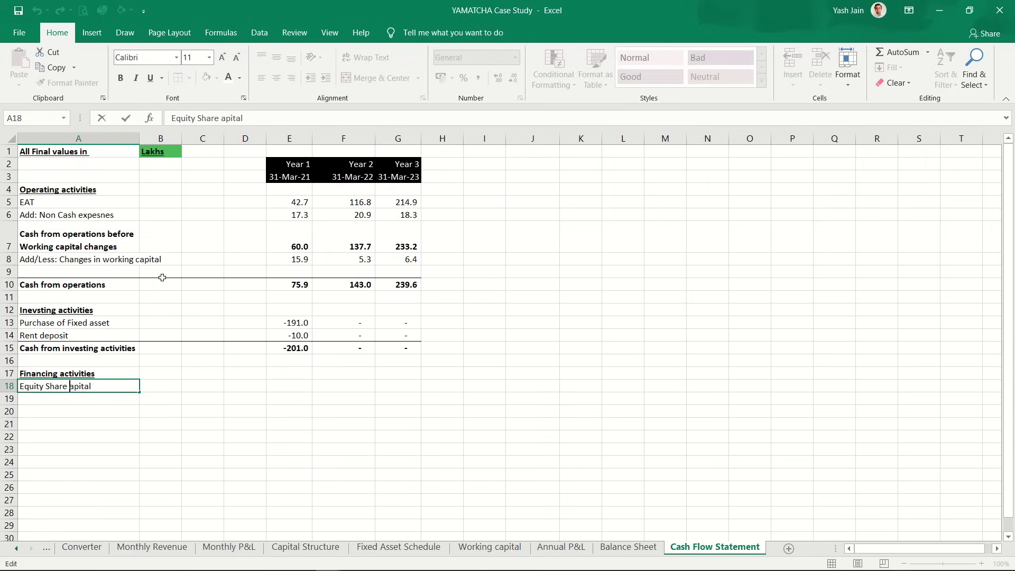
text(C)
key(Return)
key(Up)
key(Up)
Step: Link Year 1 equity to the Capital Structure sheet, showing 225.0
key(Right)
key(Right)
key(Right)
key(Right)
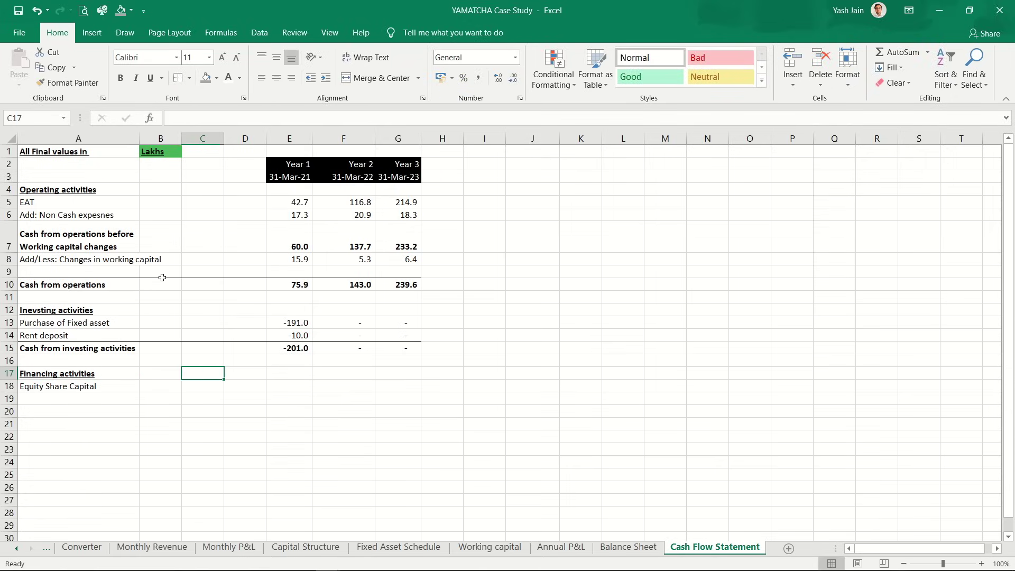
key(Down)
text(-)
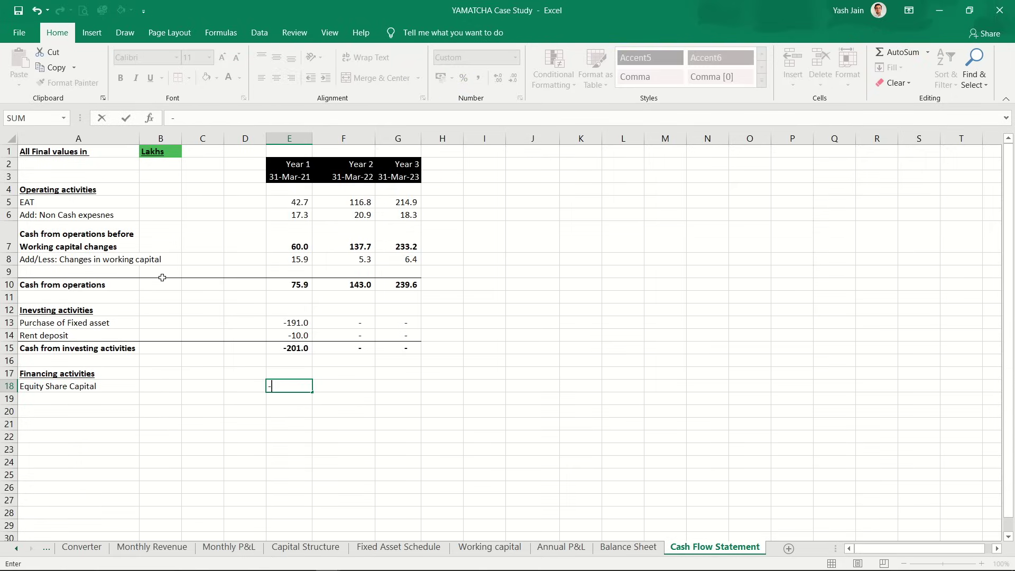
key(BackSpace)
text(+)
key(ctrl+Page_Up)
key(ctrl+Page_Up)
key(ctrl+Page_Up)
key(ctrl+Page_Up)
key(ctrl+Page_Up)
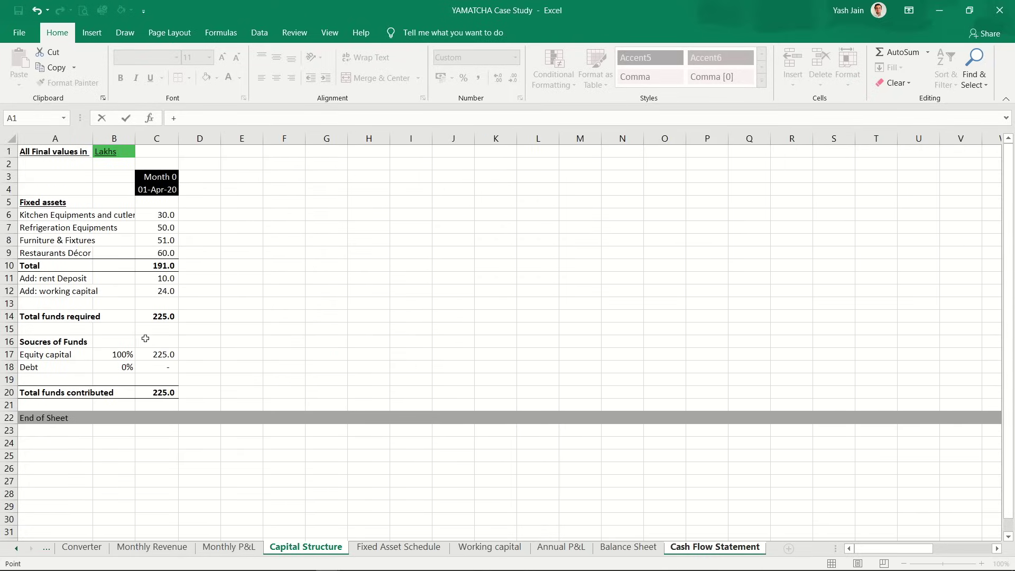
click(165, 353)
key(ctrl+Return)
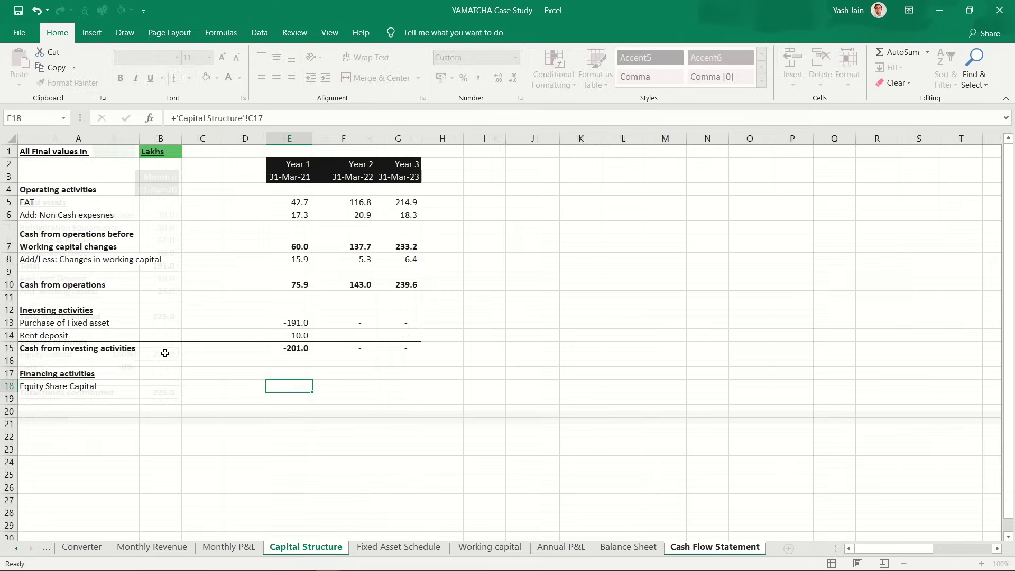
Step: Enter 0 equity for Years 2 and 3
key(Right)
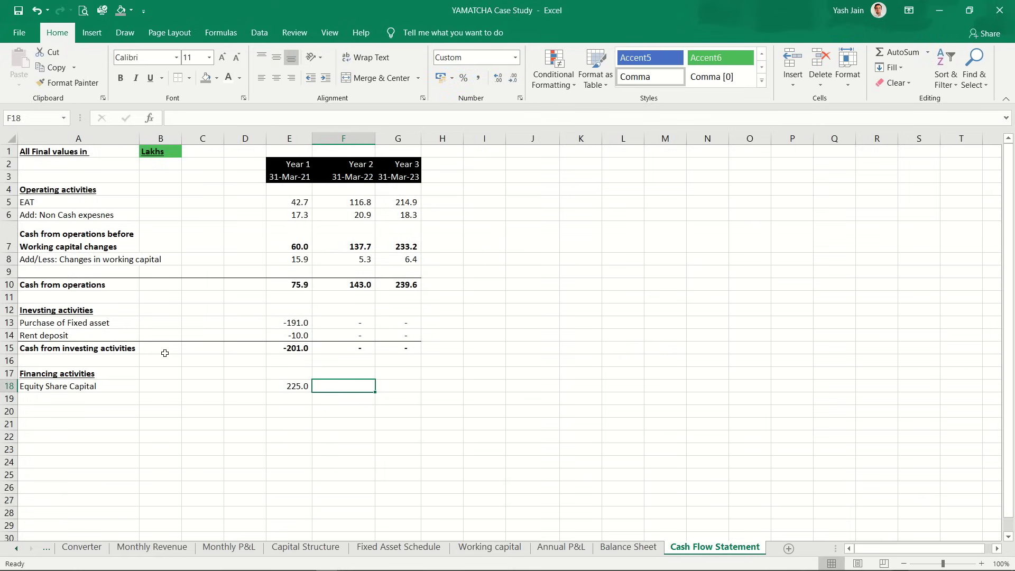
text(20)
key(BackSpace)
key(BackSpace)
text(0)
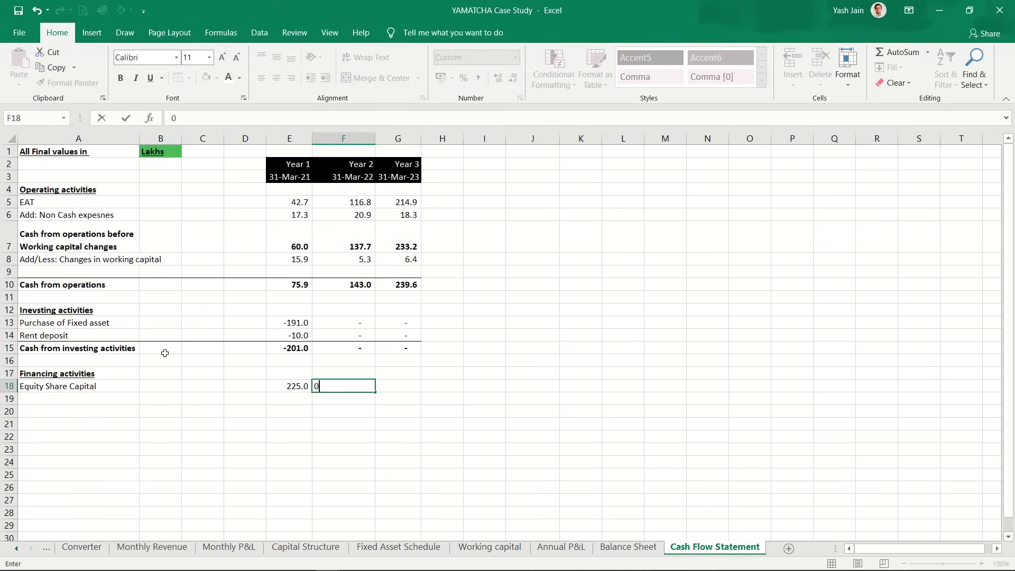
key(ctrl+Return)
key(Right)
text(0)
key(Return)
key(Left)
key(Left)
key(Left)
key(Left)
key(Left)
key(Left)
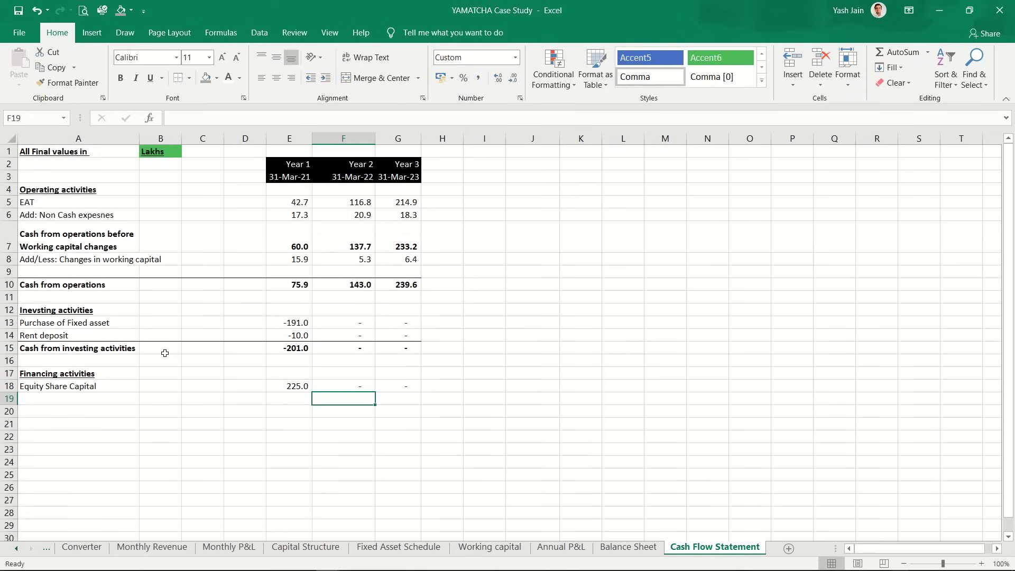
key(Up)
key(Up)
key(Up)
key(Up)
key(Up)
key(Up)
key(Up)
key(Up)
key(Up)
key(Up)
key(Up)
key(Up)
key(Up)
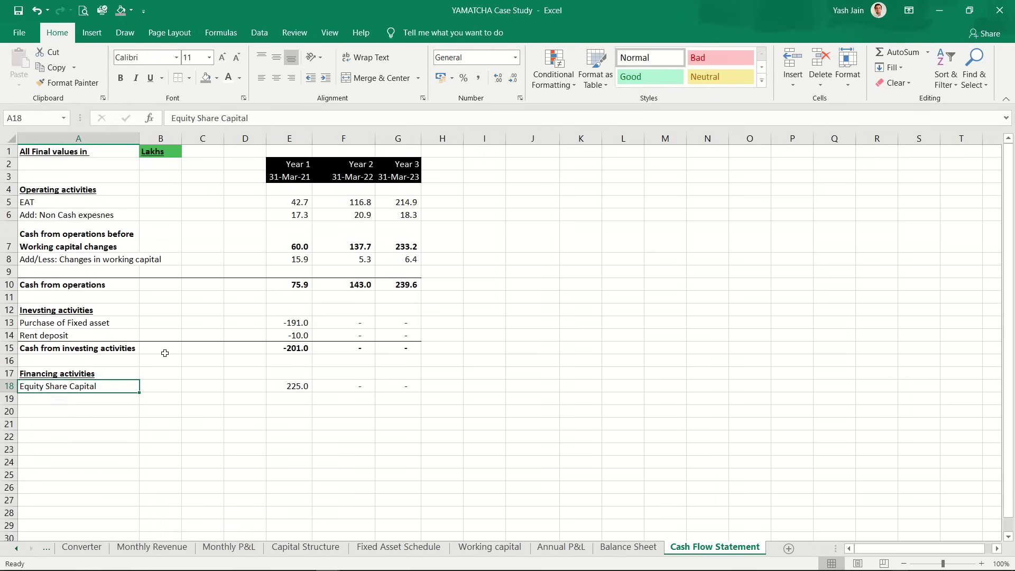
Step: Copy the investing total row below Equity Share Capital and relabel it as the financing total (225.0)
key(Down)
key(Down)
key(Down)
key(Down)
key(Down)
key(Down)
key(Down)
key(Down)
key(Down)
key(Down)
key(Down)
key(Down)
key(Down)
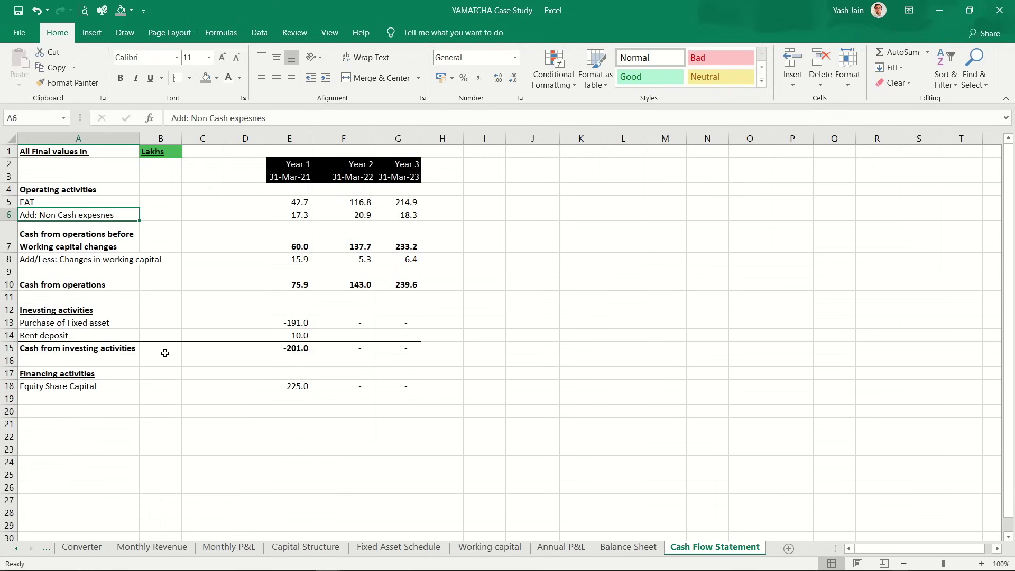
key(Up)
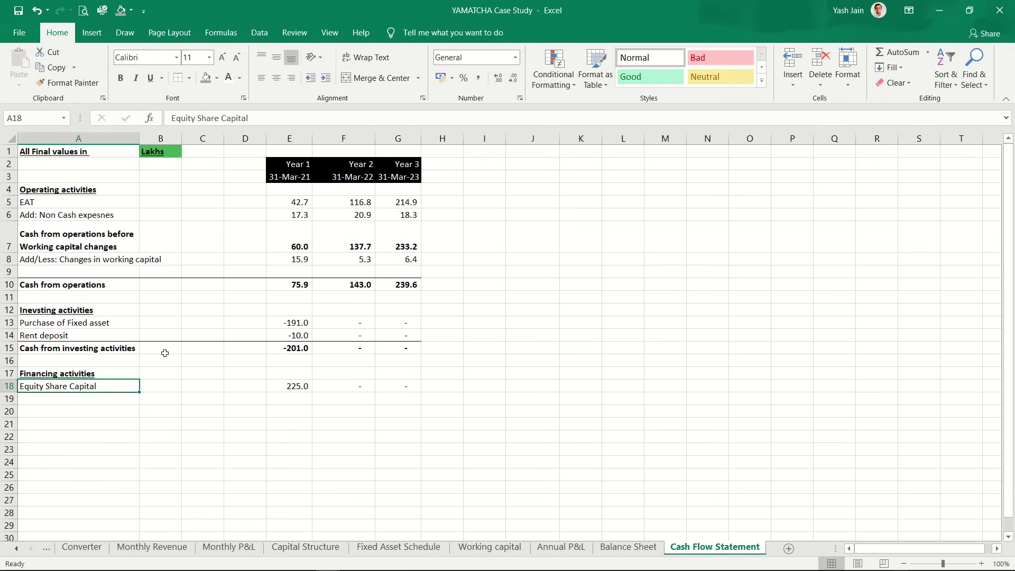
key(Up)
key(Up)
key(Up)
key(shift+Right)
key(shift+Right)
key(shift+Right)
key(shift+Right)
key(shift+Right)
key(shift+Right)
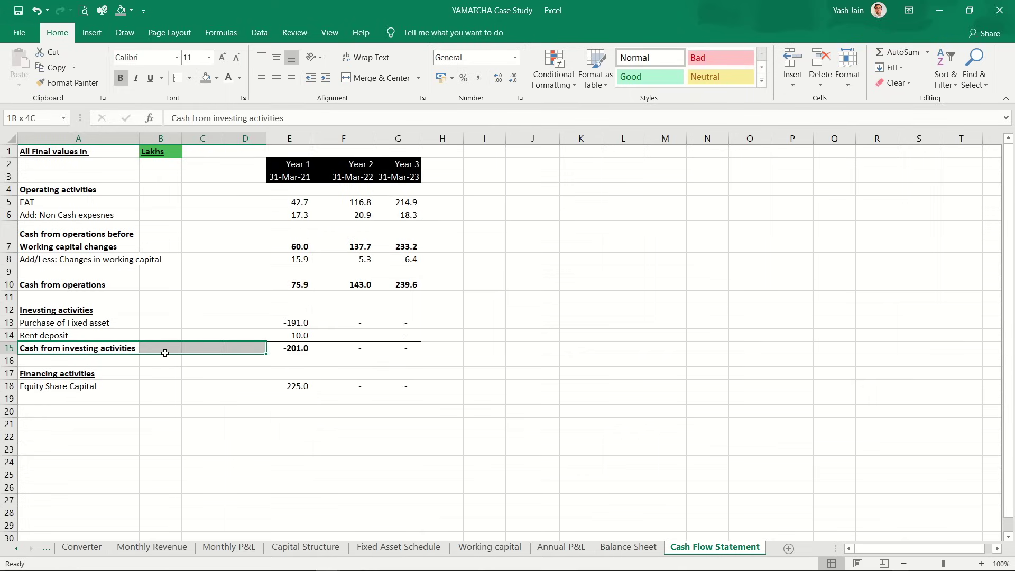
key(ctrl+c)
key(Down)
key(Down)
key(Down)
key(Down)
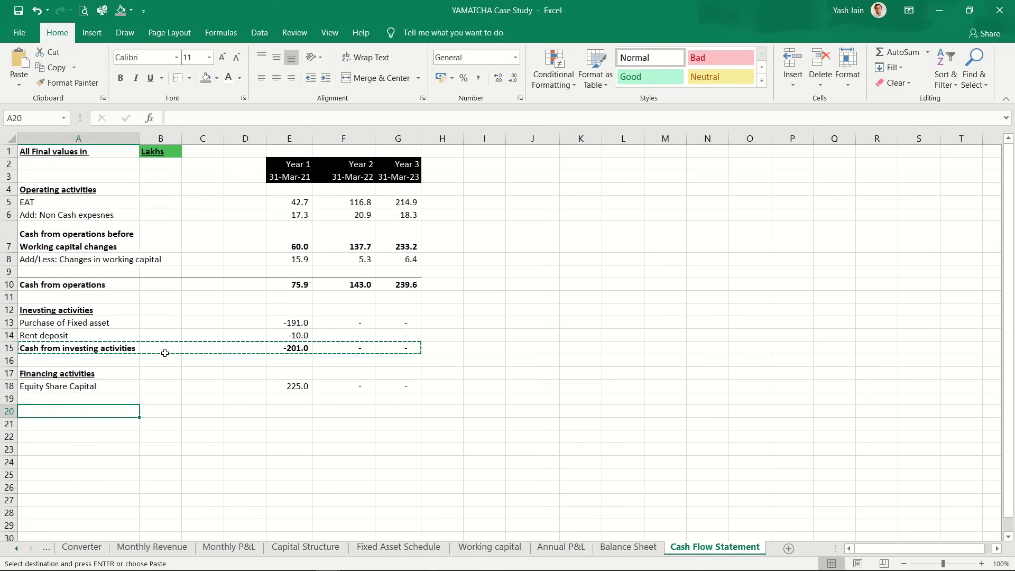
key(ctrl+v)
key(F2)
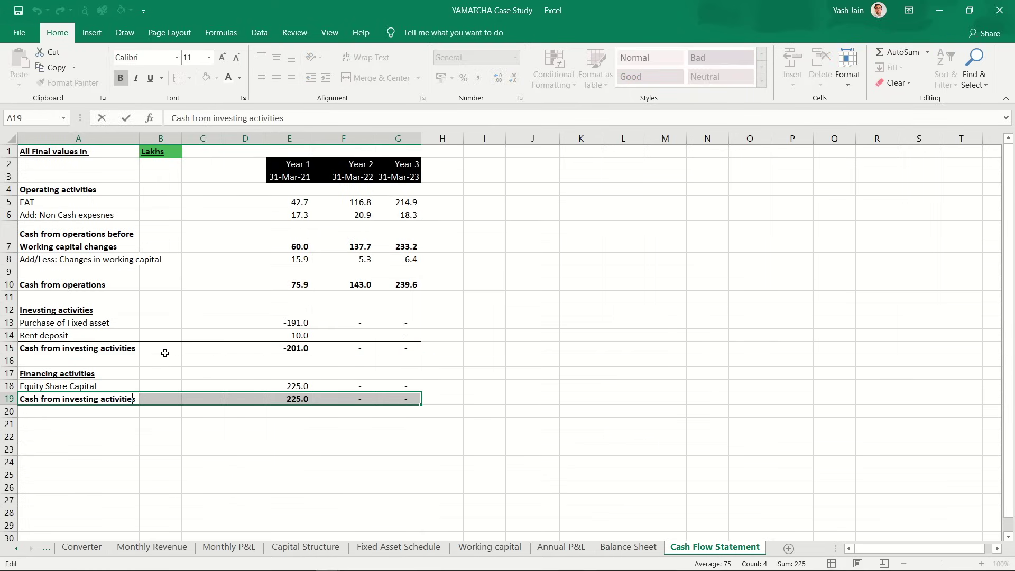
key(ctrl+shift+Left)
text(financi)
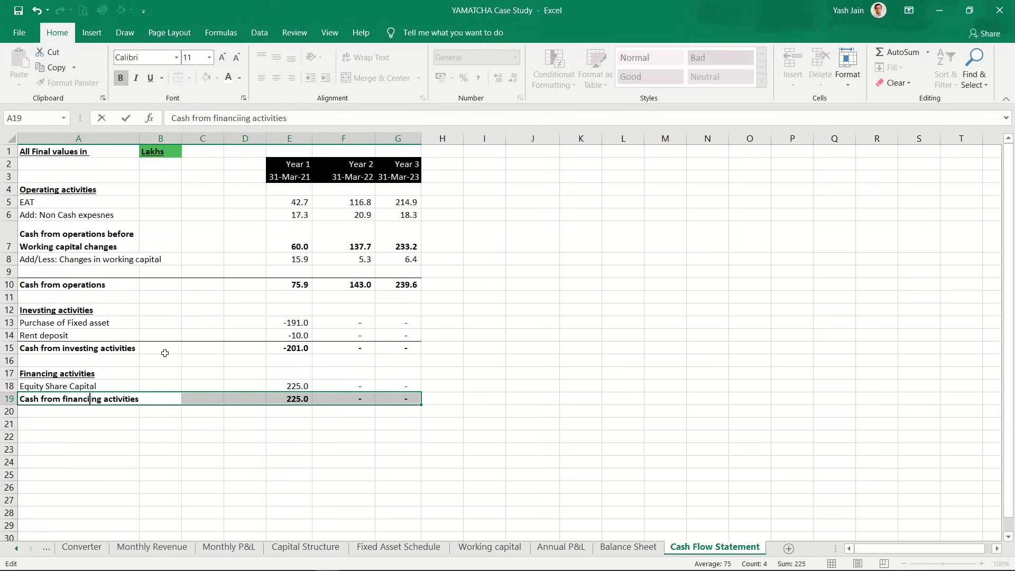
key(Tab)
key(Right)
key(Right)
key(Right)
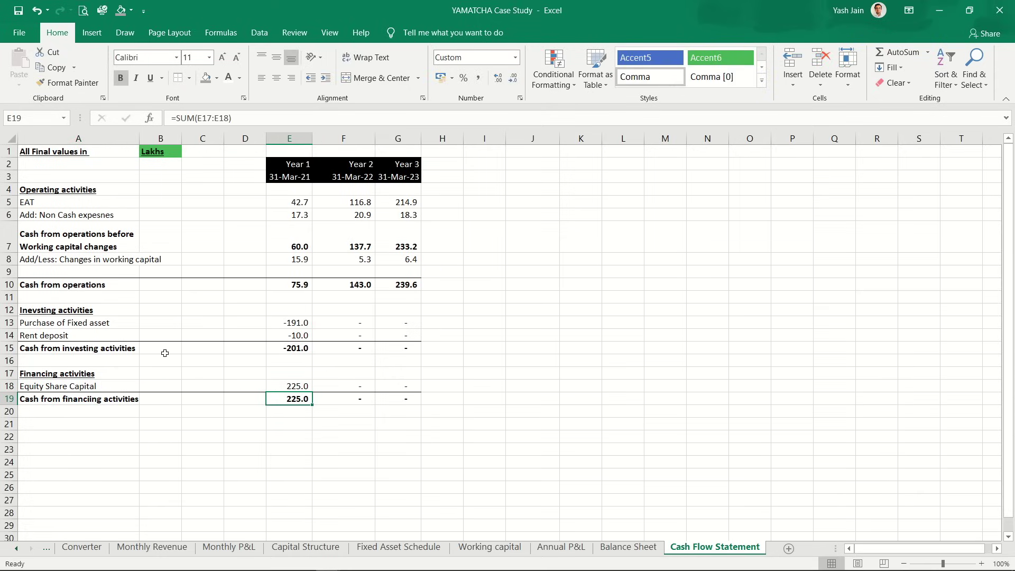
Step: Add the label 'Cash generated during the year' in A21
key(Down)
key(Down)
key(Home)
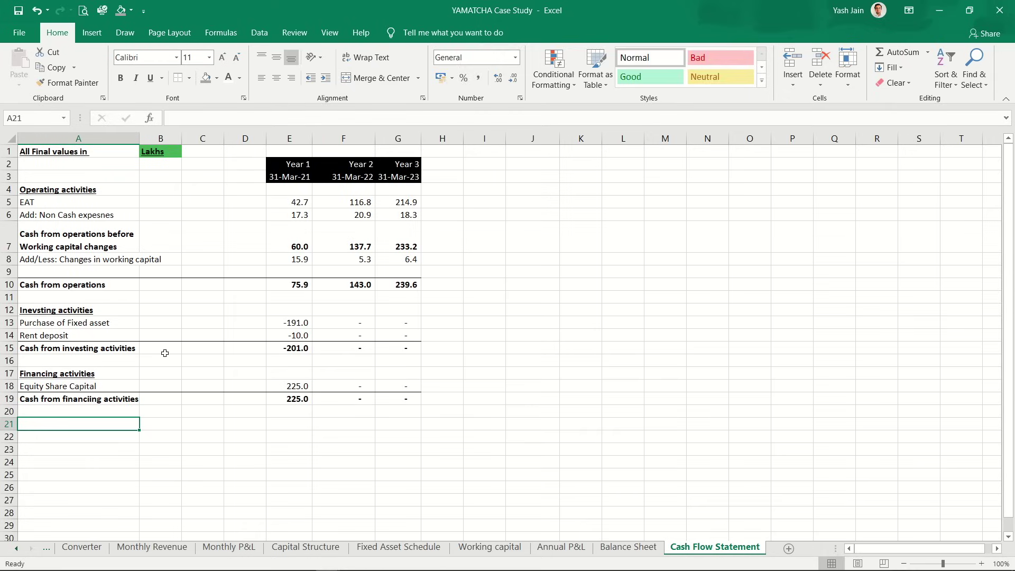
text(Cahs)
key(BackSpace)
key(BackSpace)
key(BackSpace)
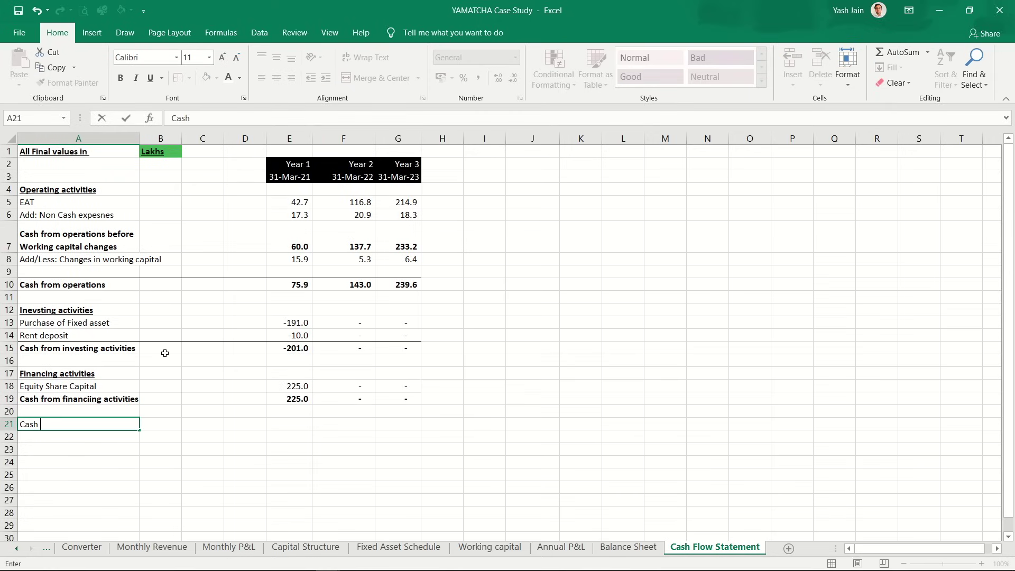
text(sh de)
key(BackSpace)
key(BackSpace)
text(generated du)
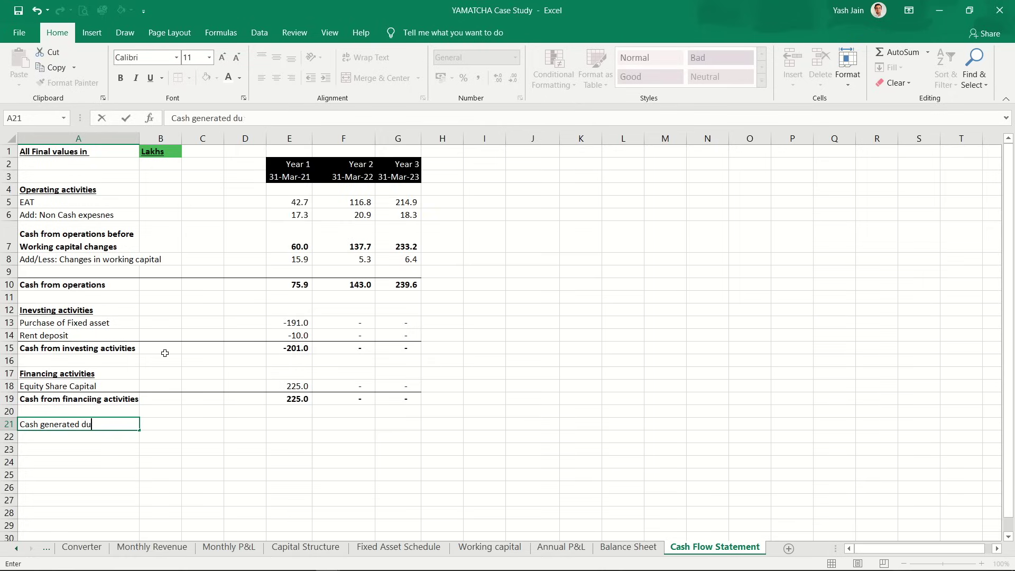
text(ring the year)
key(Return)
Step: Enter =E10+E15+E19 in E21, summing the three cash totals to 99.9 for Year 1
key(Up)
key(Right)
key(Right)
key(Right)
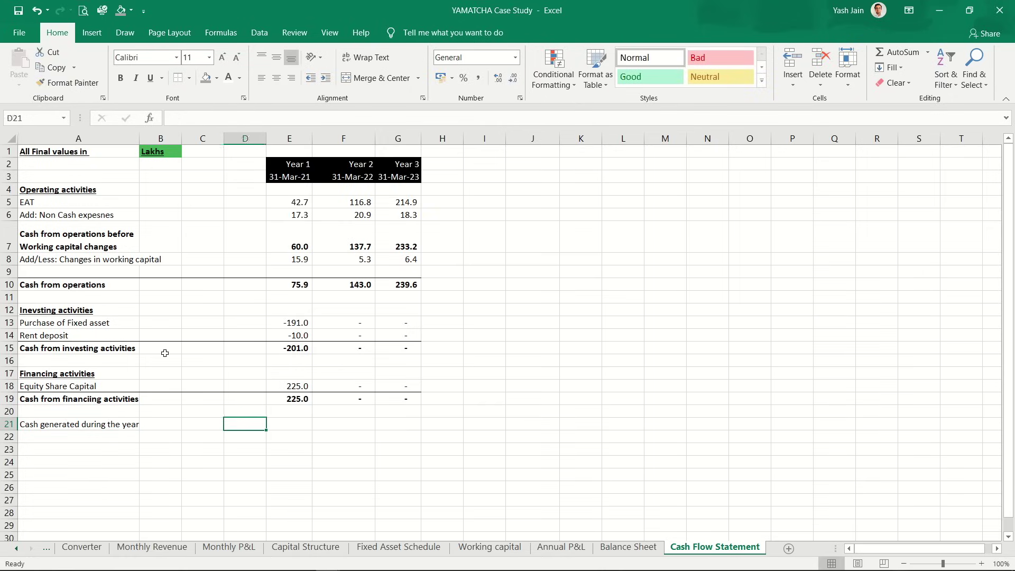
key(Right)
text(=)
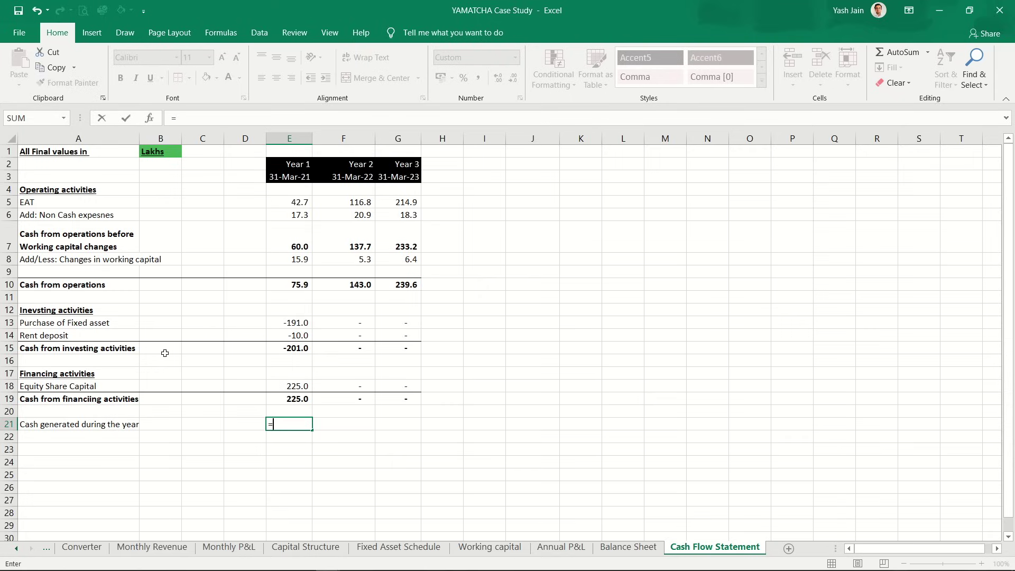
key(Up)
key(Up)
key(Up)
key(Up)
key(Up)
key(Up)
key(Up)
key(Up)
key(Up)
key(Up)
key(Up)
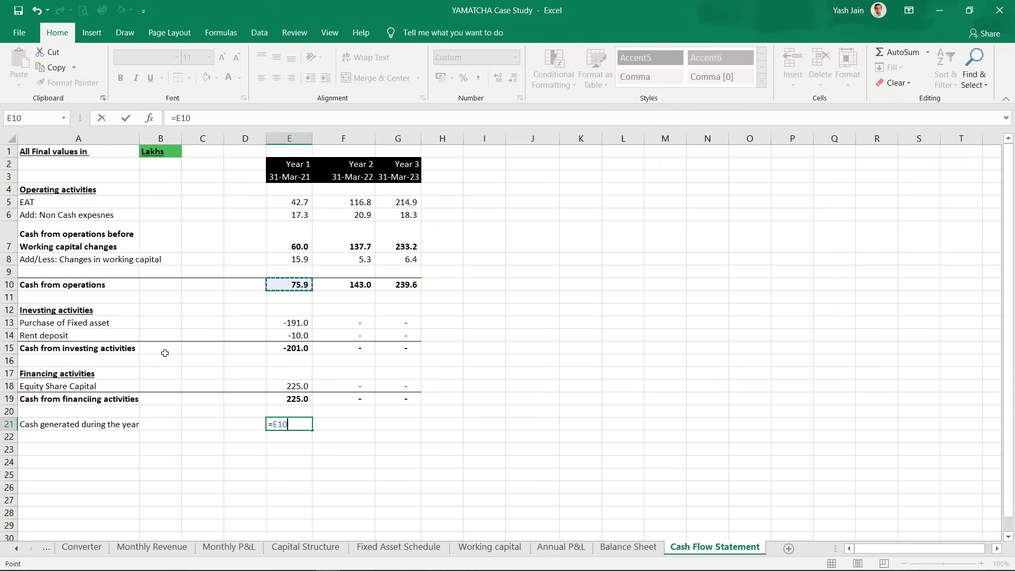
text(+)
key(Up)
key(Up)
key(Up)
key(Up)
key(Up)
key(Up)
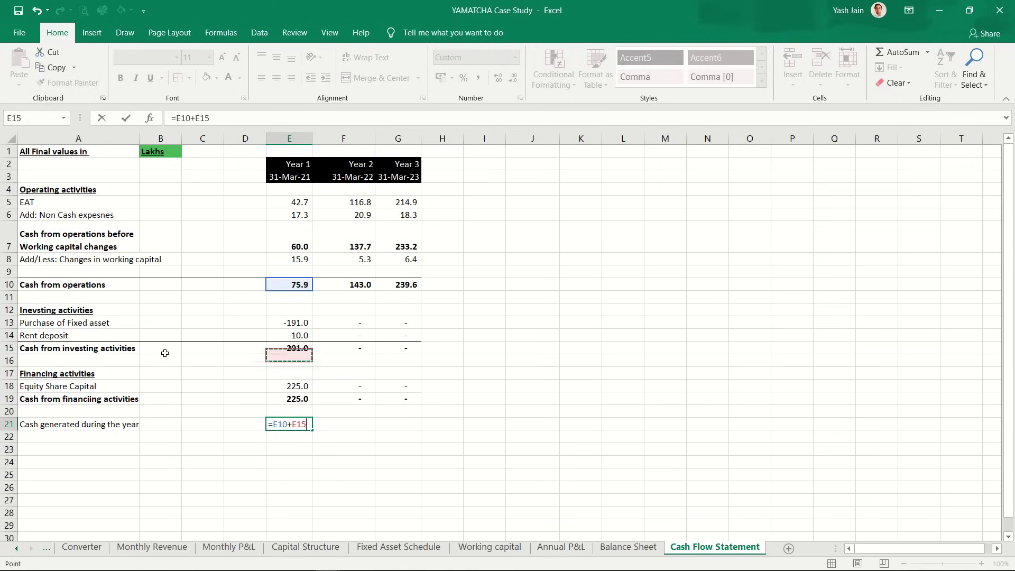
text(+)
key(Up)
key(Up)
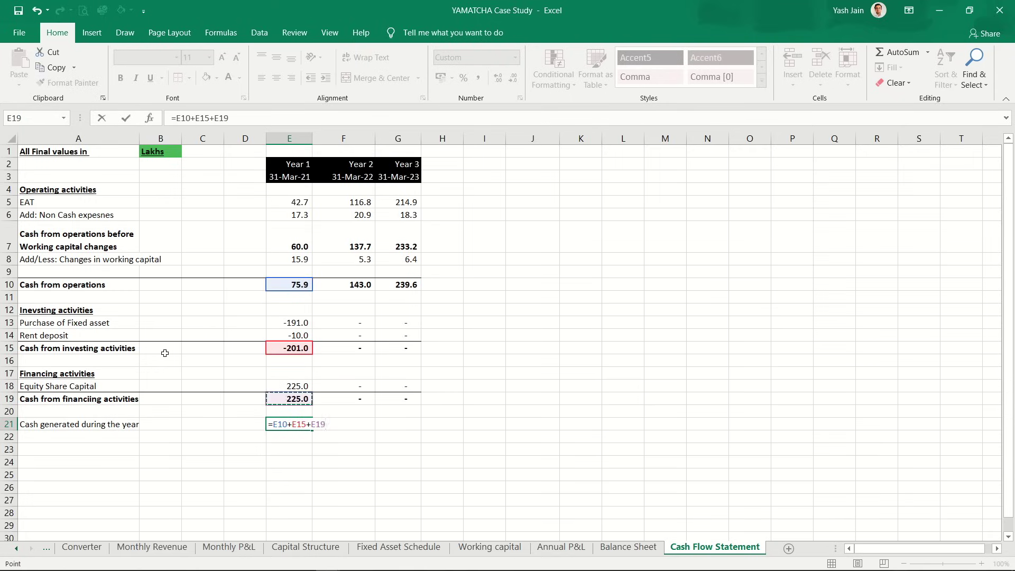
key(Return)
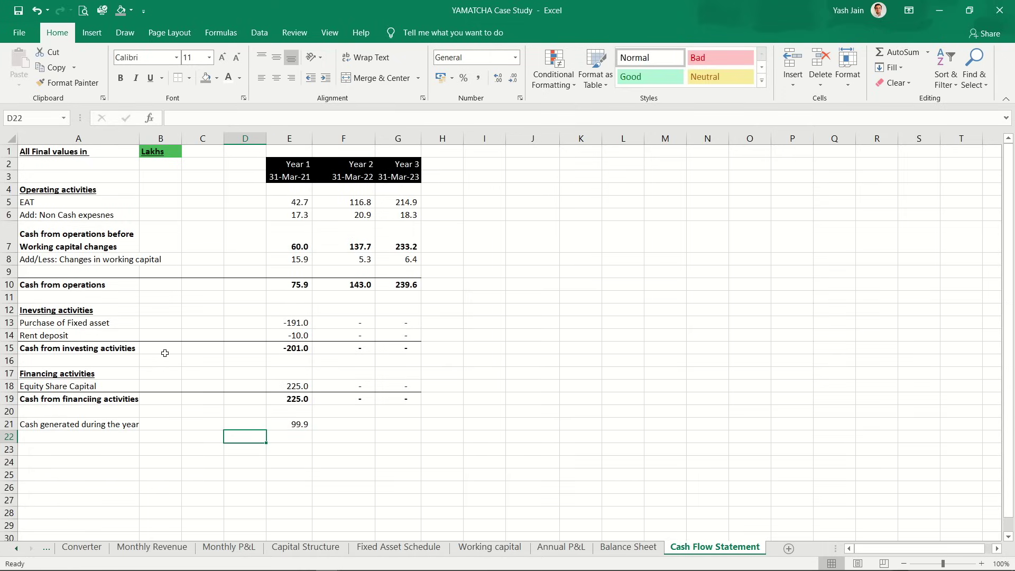
key(Home)
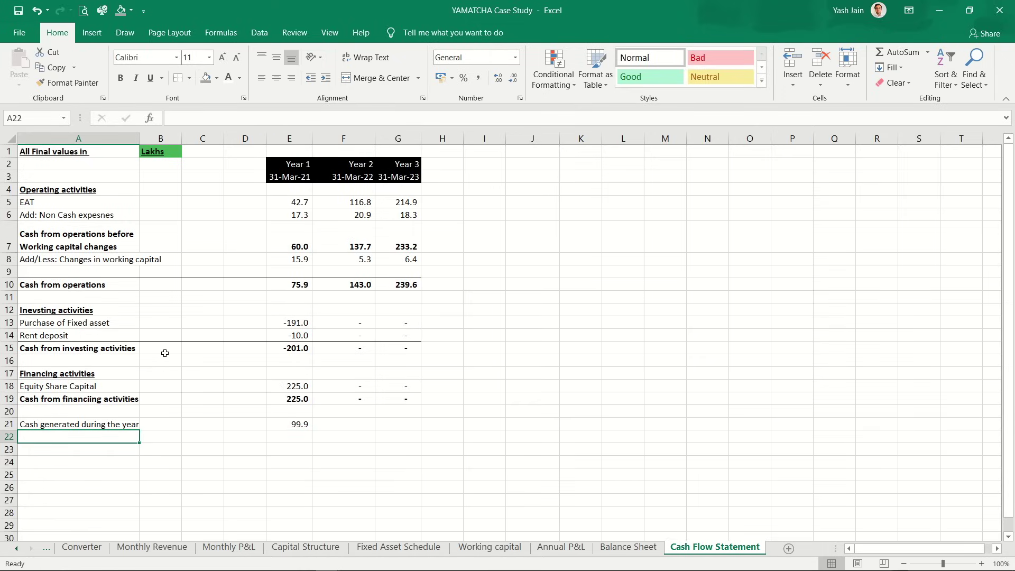
Step: Add the 'Add: Opening balance' label and a bold 'Cash closing balance' label in rows 22 and 23
text(Add)
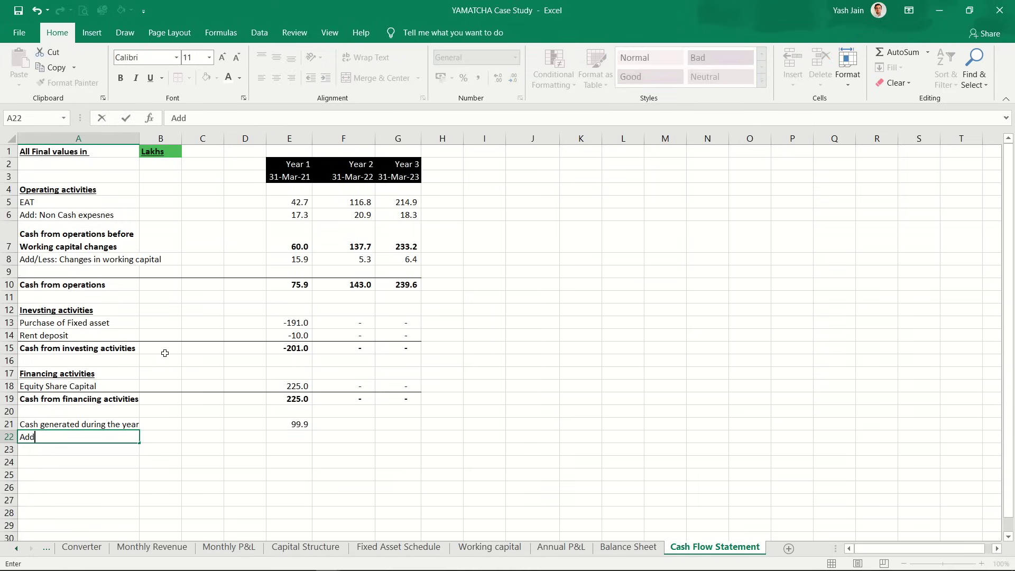
text(: Opening baln)
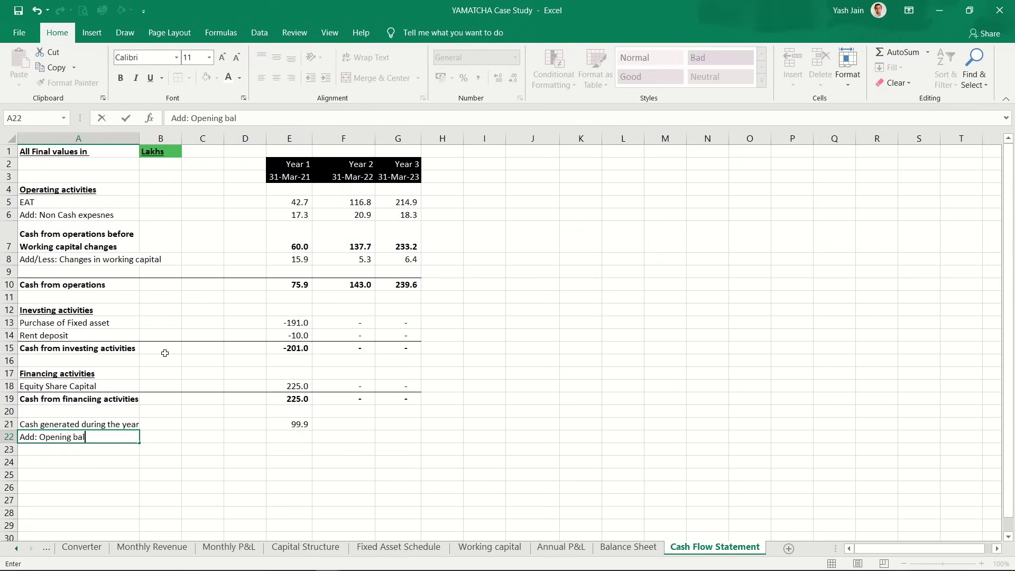
text(ance)
key(Return)
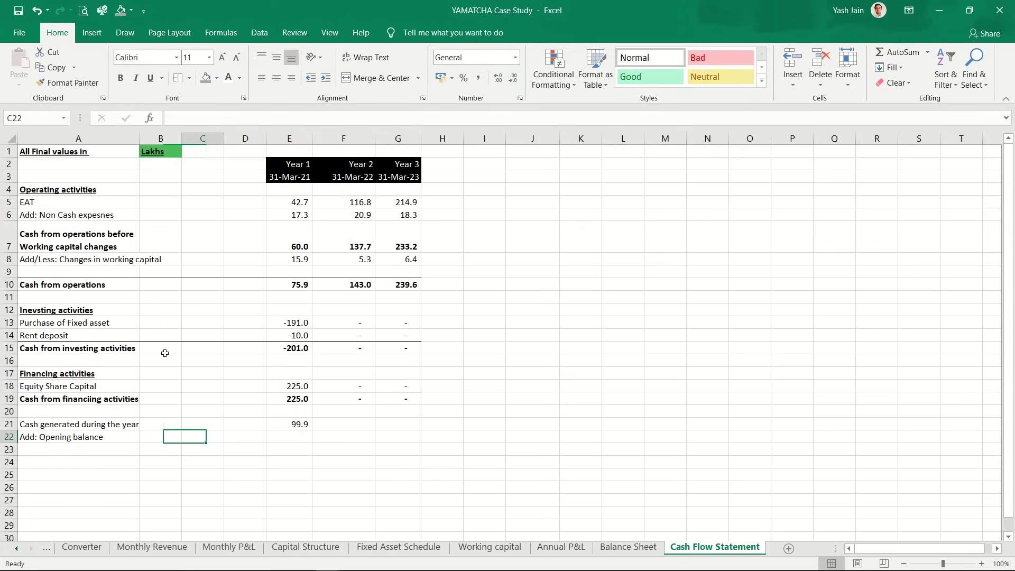
key(Up)
key(Down)
text(Cash gl)
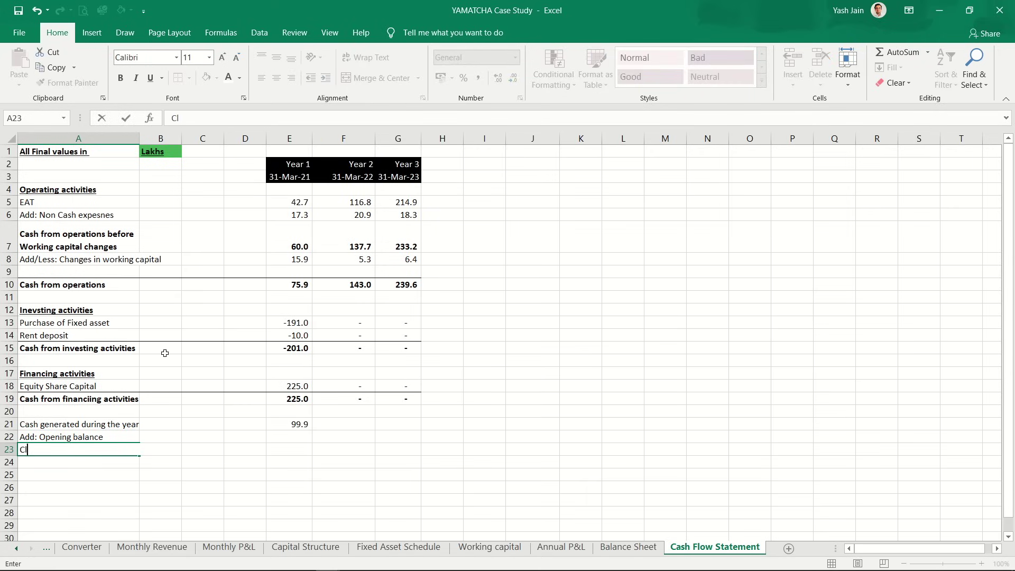
text(osing balance)
key(Return)
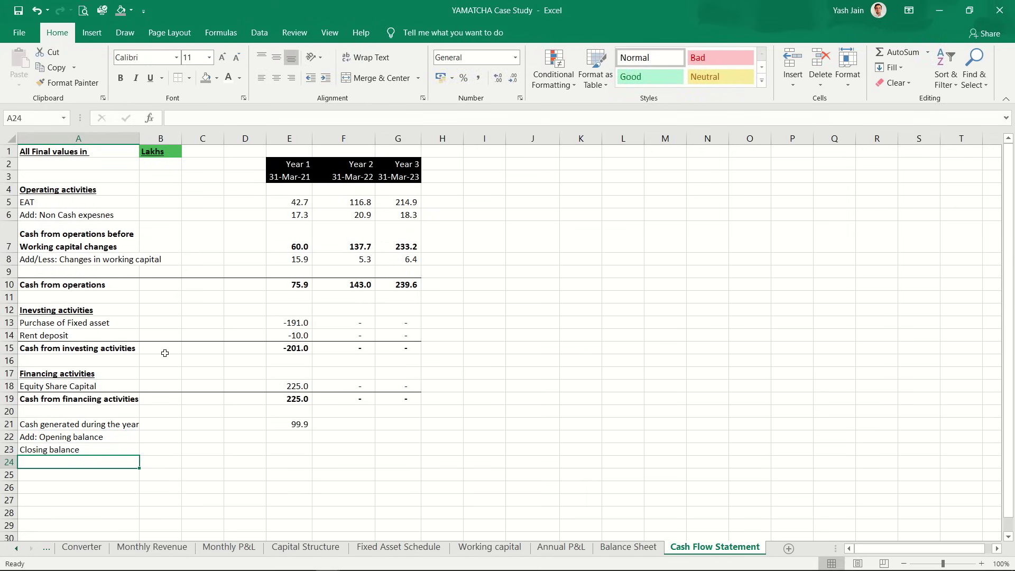
key(Up)
key(ctrl+b)
Step: Enter a Year 1 opening balance of 0 and the closing balance formula =E21+E22
key(Right)
key(Right)
key(Right)
key(Right)
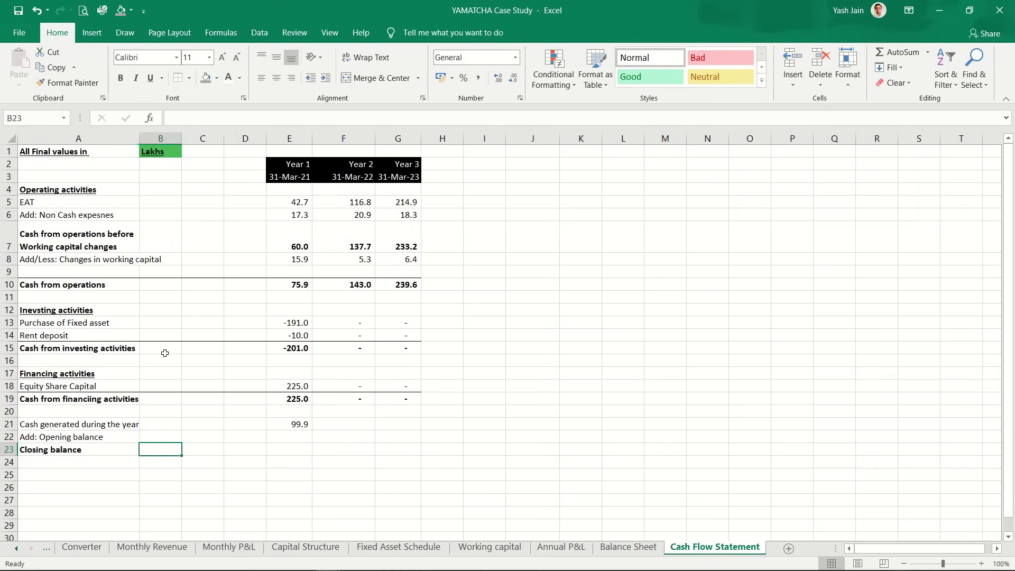
key(Up)
text(0)
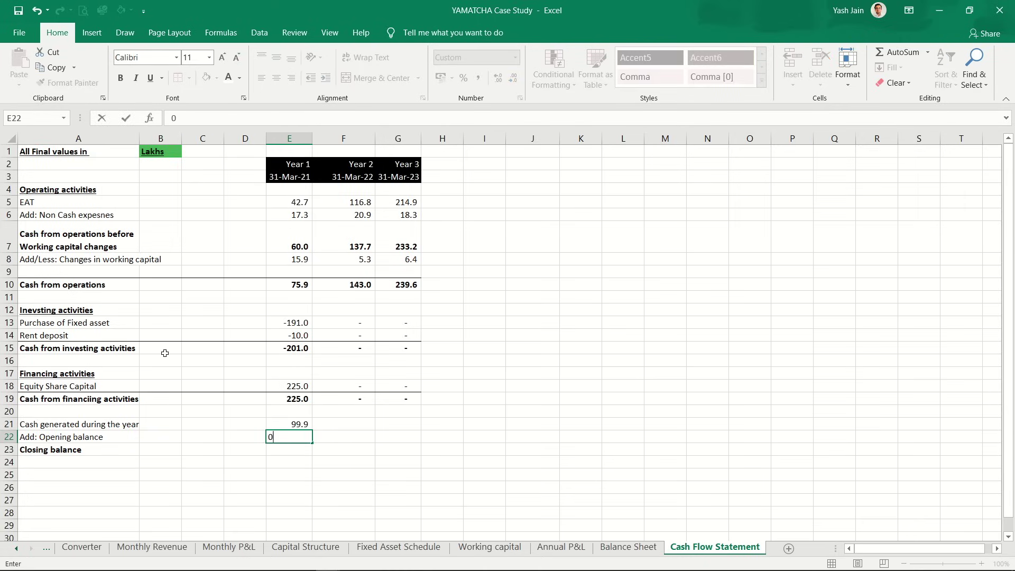
key(Return)
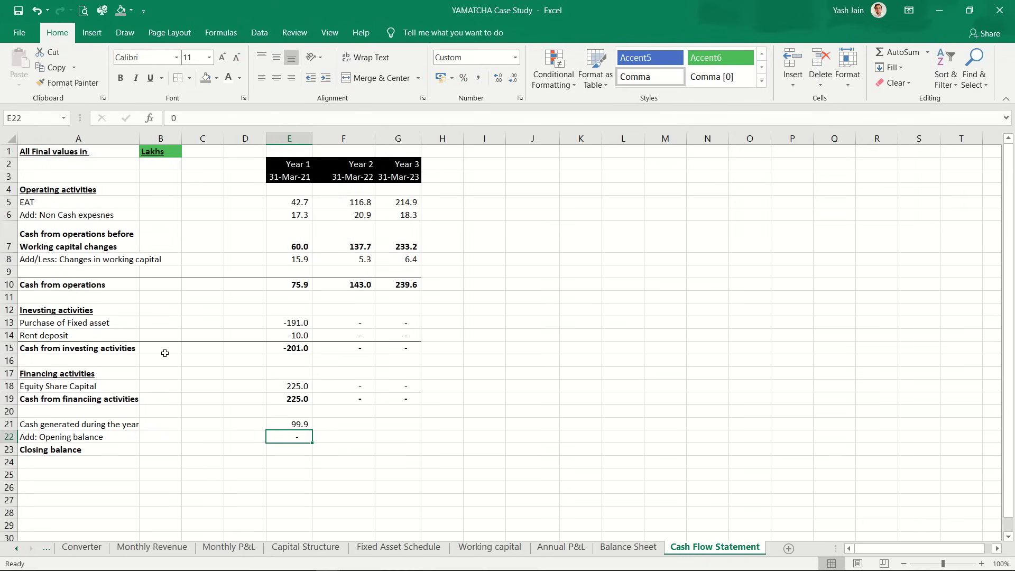
text(=)
key(Up)
key(Up)
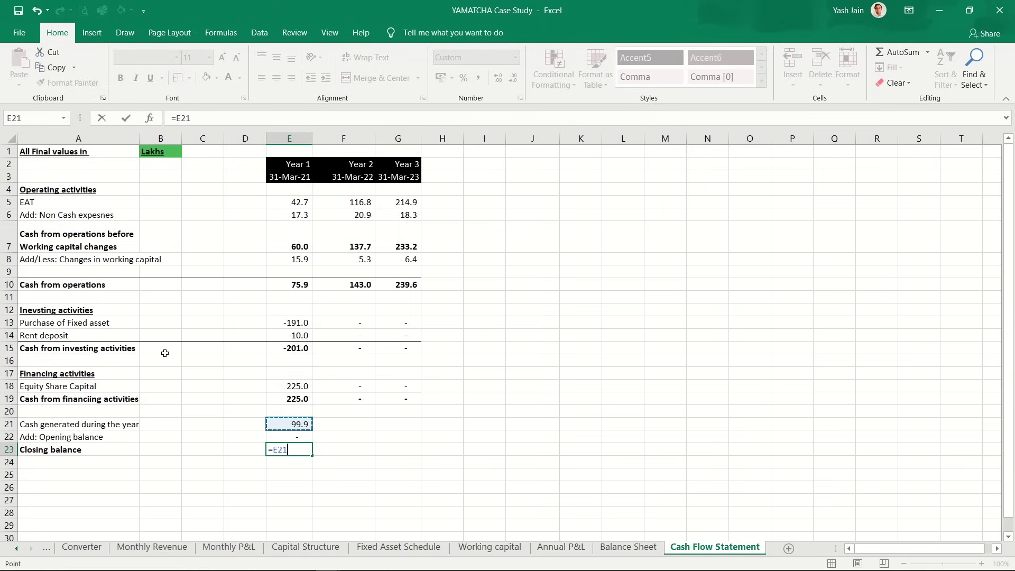
text(+)
key(Up)
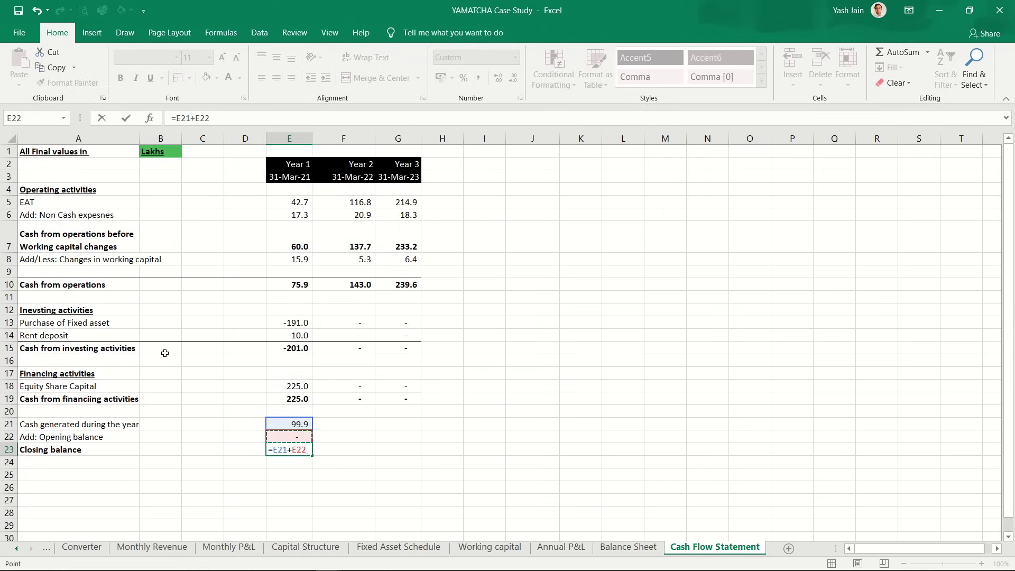
key(Return)
Step: Copy the closing balance formula into Years 2 and 3
key(Up)
key(ctrl+c)
key(shift+Right)
key(shift+Right)
key(shift+Right)
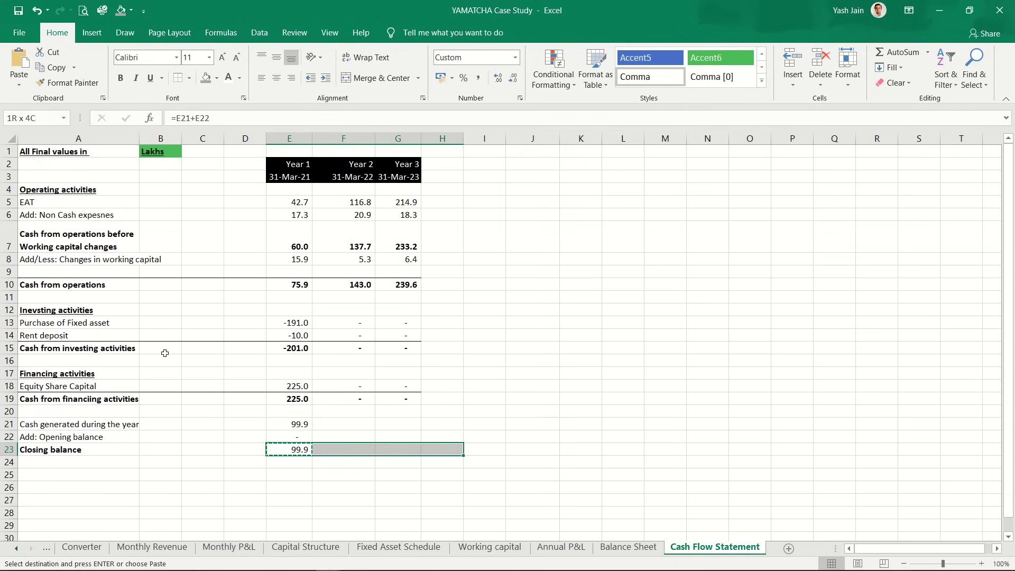
key(shift+Left)
key(ctrl+v)
key(Up)
key(Up)
key(Up)
Step: Copy the Year 1 cash generated formula across to Years 2 and 3
key(Right)
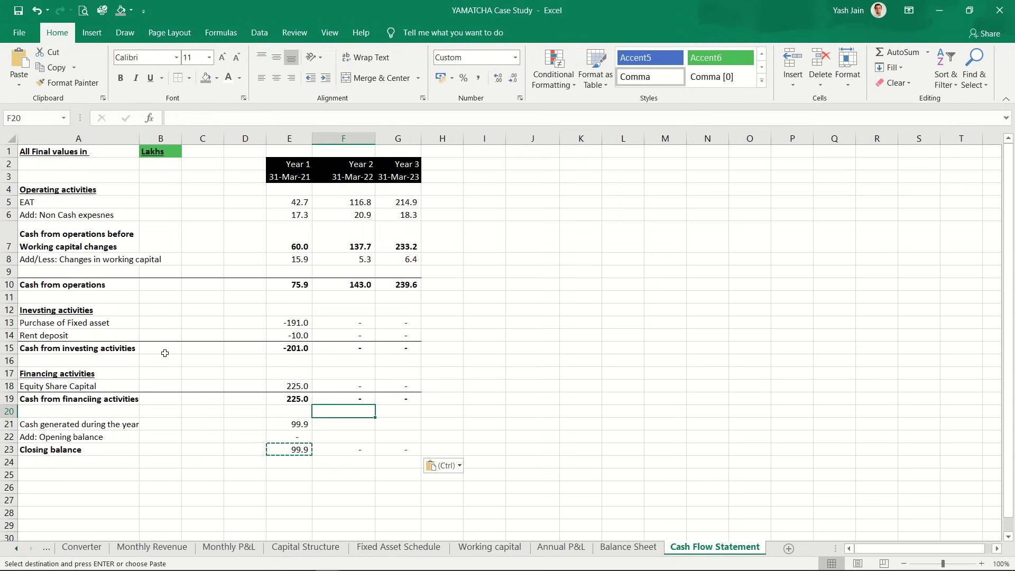
key(Down)
text(=)
key(Left)
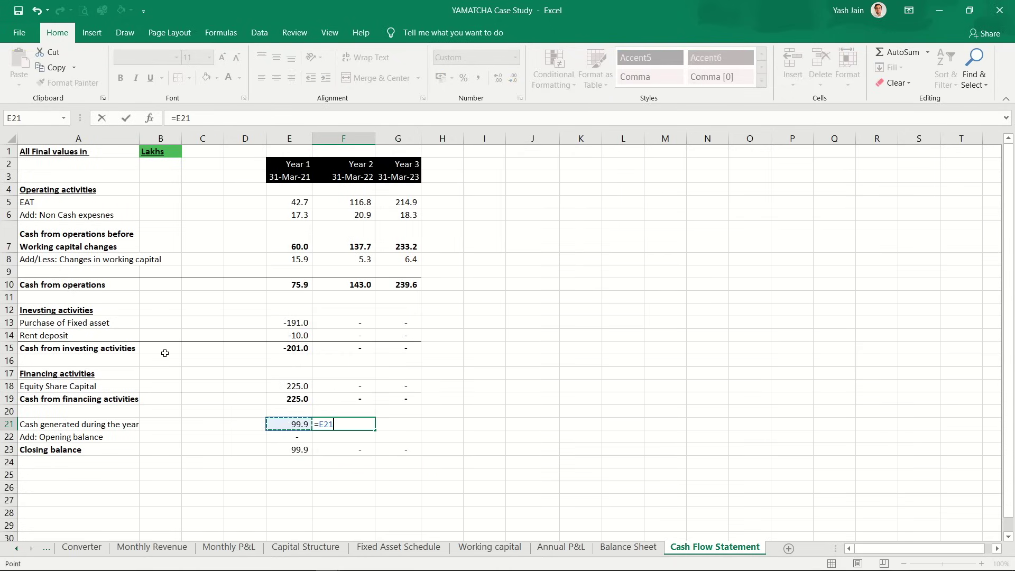
key(Escape)
key(Up)
key(Up)
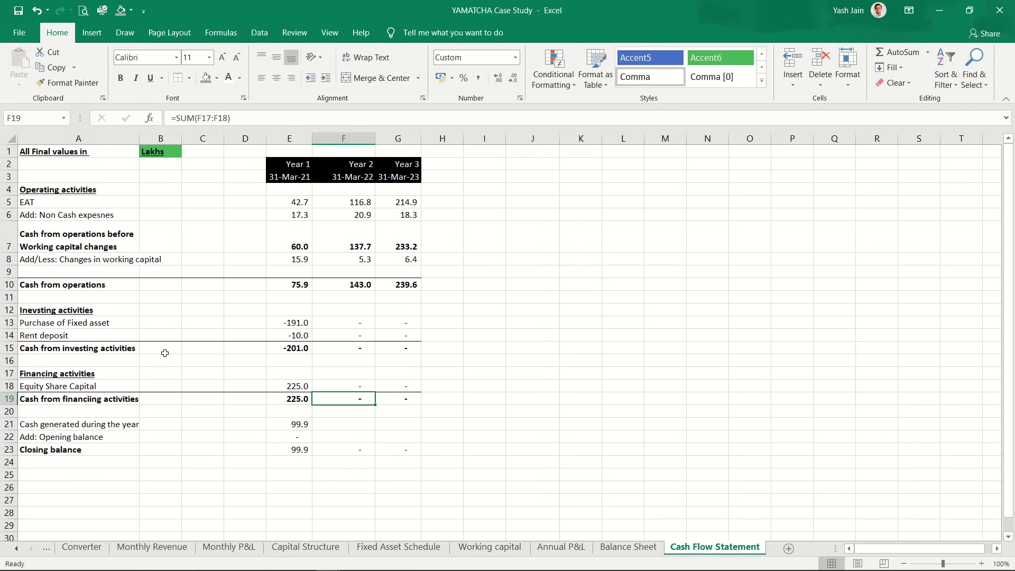
key(Down)
key(Down)
key(Left)
key(ctrl+c)
key(shift+Right)
key(shift+Right)
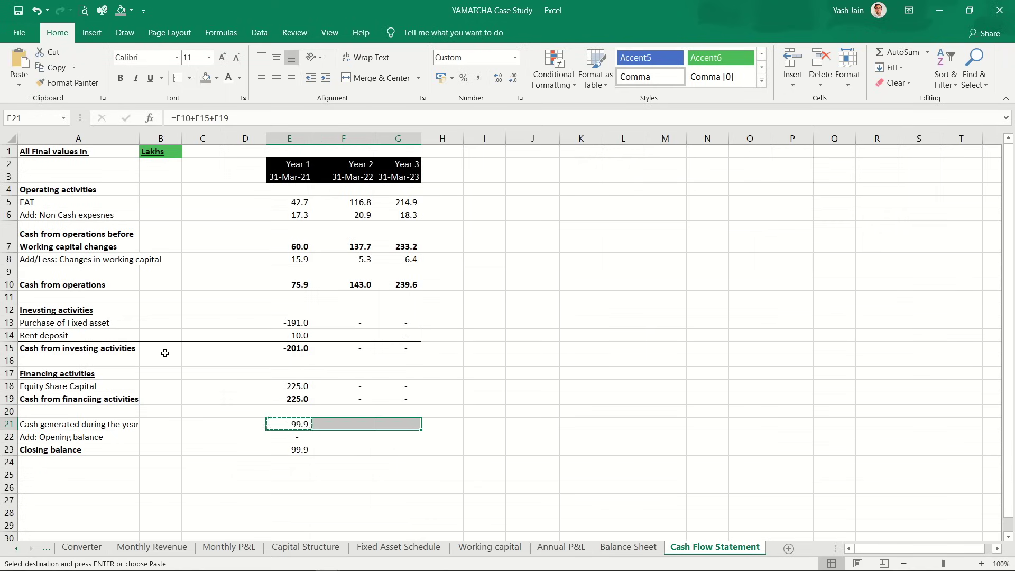
key(ctrl+v)
Step: Link the Year 2 opening balance to Year 1 closing (=E23) and copy it to Year 3
key(Down)
key(Right)
text(=)
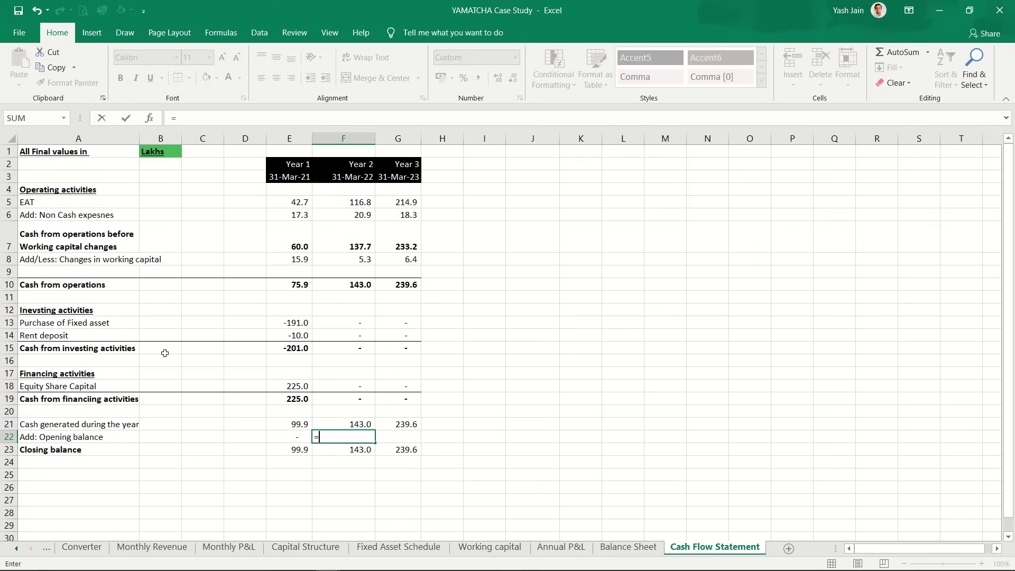
key(Left)
key(Down)
key(Return)
key(Up)
key(ctrl+c)
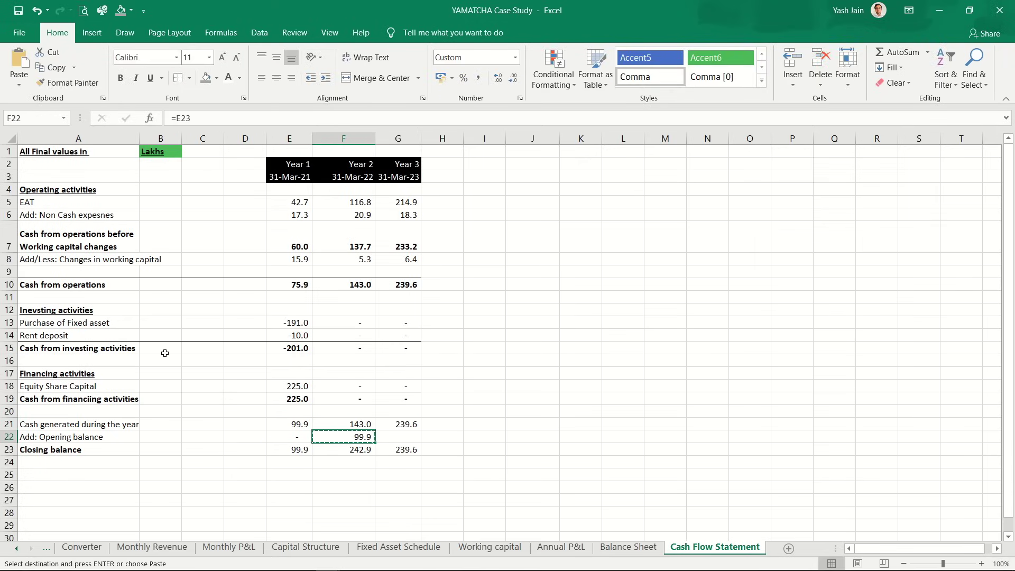
key(shift+Right)
key(ctrl+v)
Step: Select the closing balance row across all three years
key(Left)
key(Left)
key(Left)
key(Down)
key(Left)
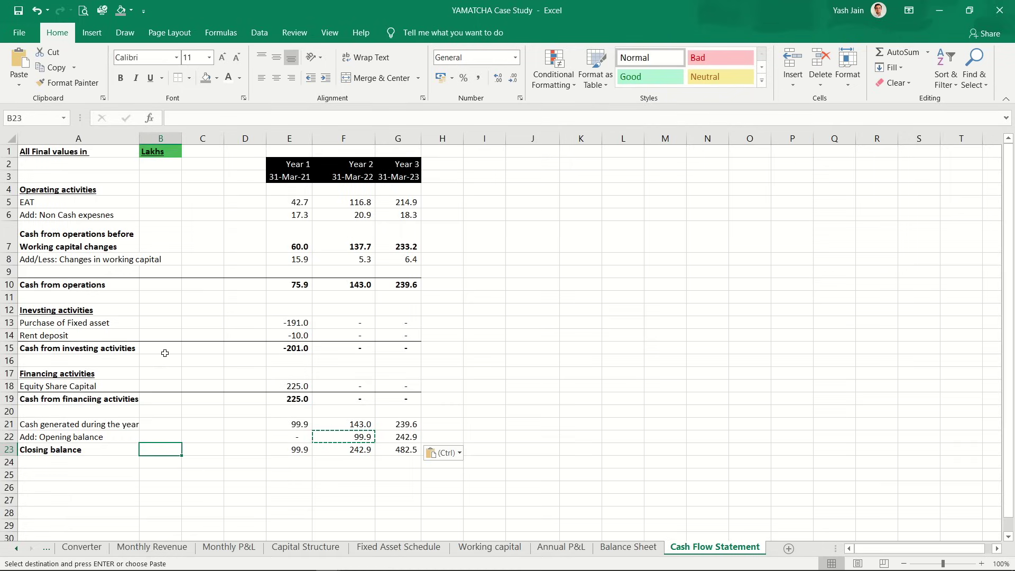
key(Left)
key(shift+Right)
key(shift+Right)
key(shift+Right)
key(shift+Right)
key(shift+Right)
key(shift+Right)
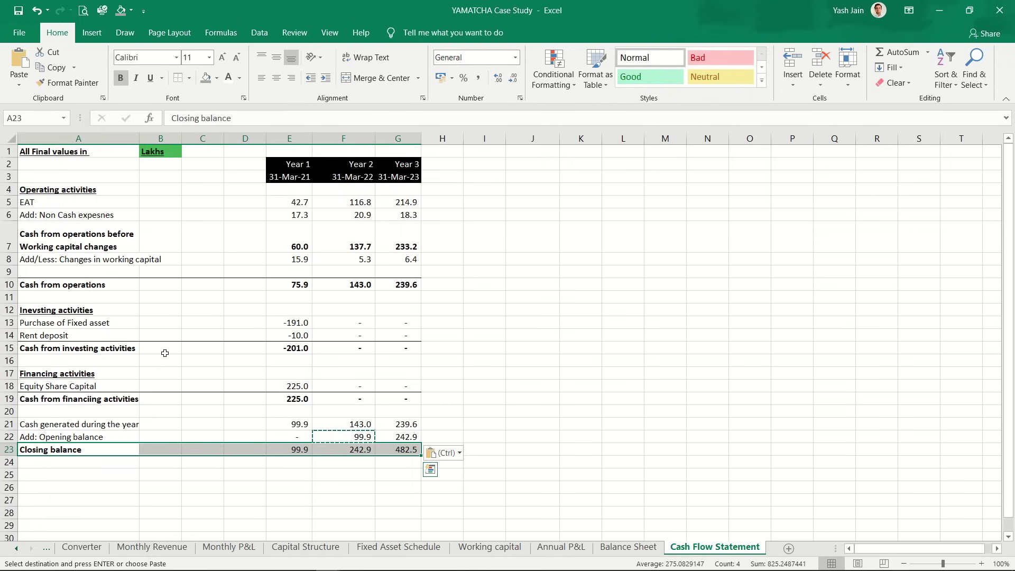
Step: Give the closing balance row A23:G23 a bottom border and bold formatting
key(ctrl+b)
key(alt+h)
key(b)
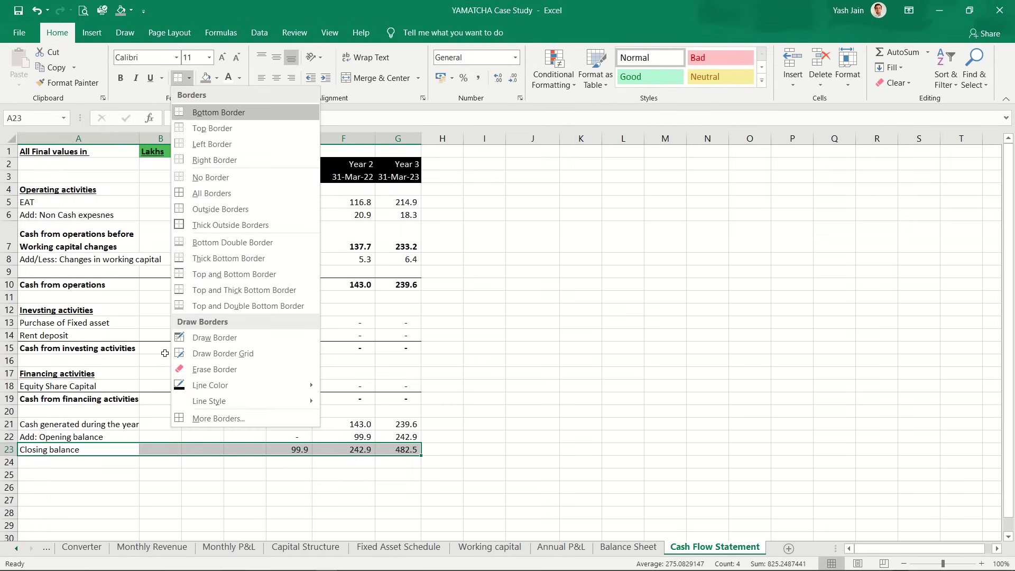
key(u)
key(ctrl+b)
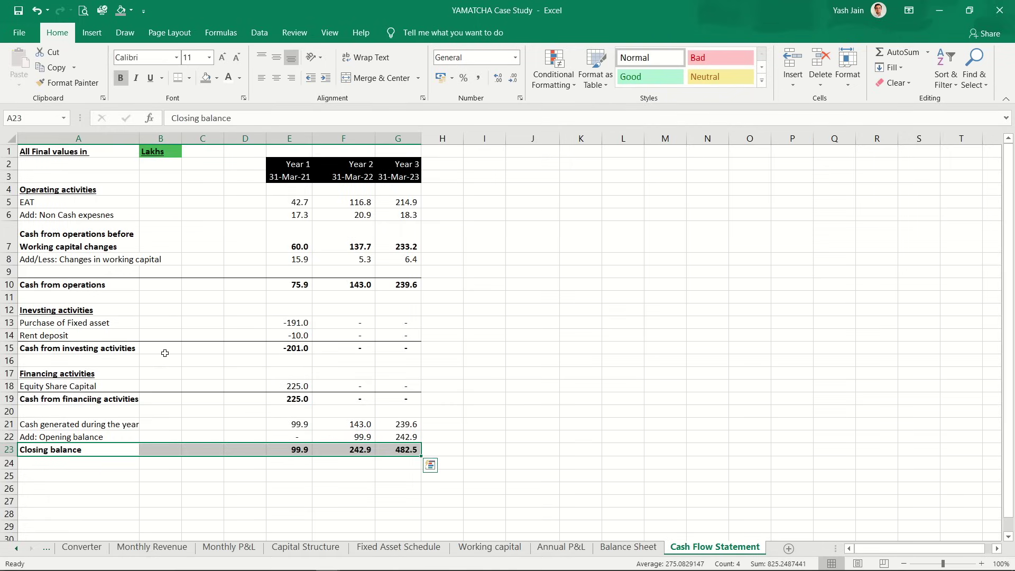
Step: Fill row 25 grey and type the 'End of Sheet' banner in A25
key(Down)
key(Down)
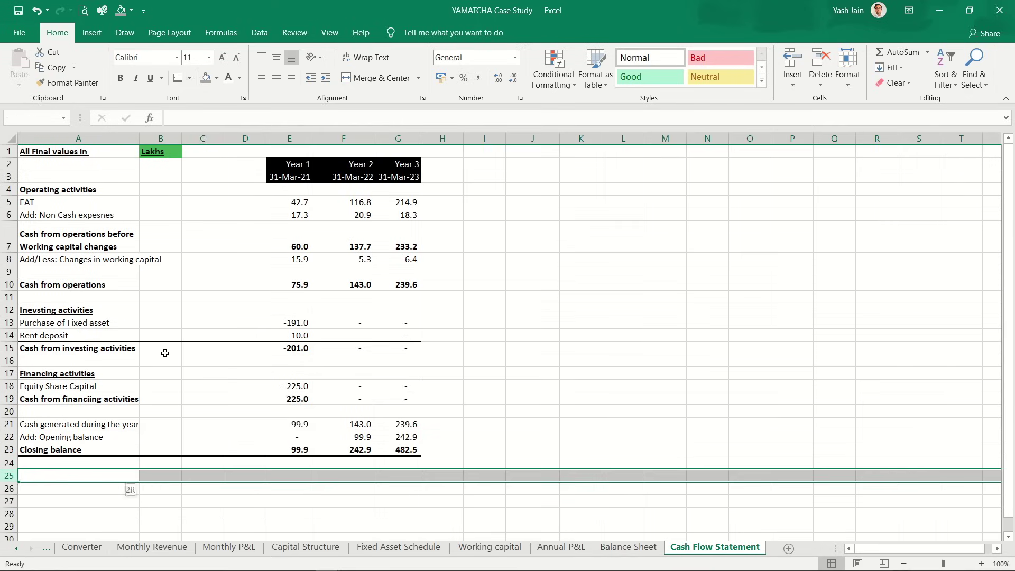
key(shift+space)
click(212, 74)
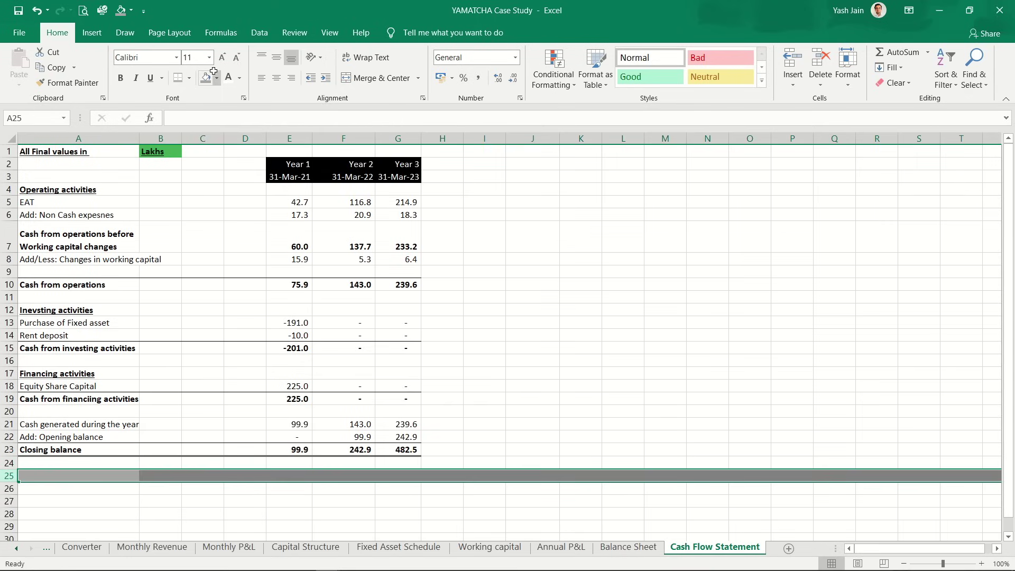
text(End odf)
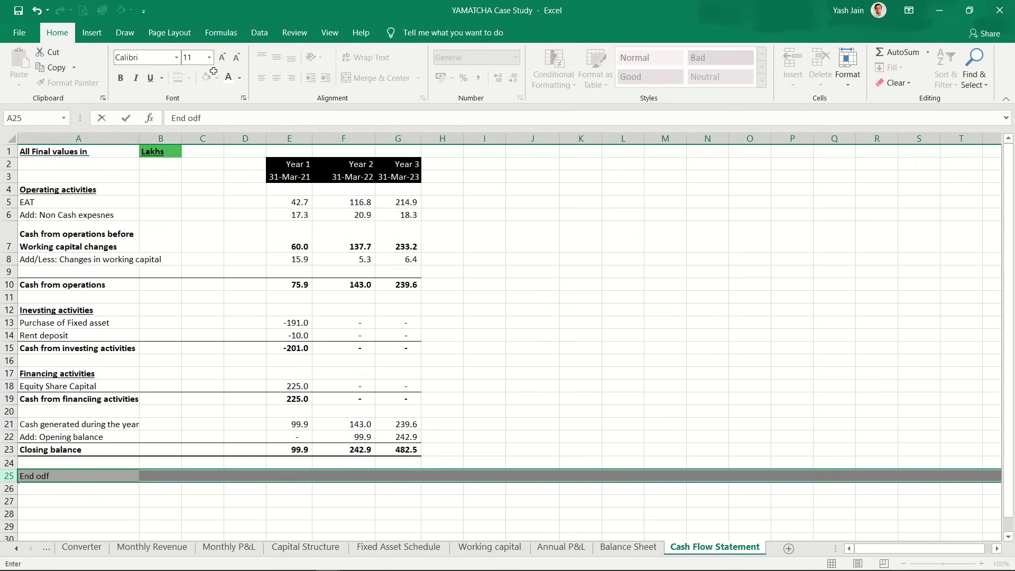
key(BackSpace)
key(BackSpace)
text(f Sheet)
key(Tab)
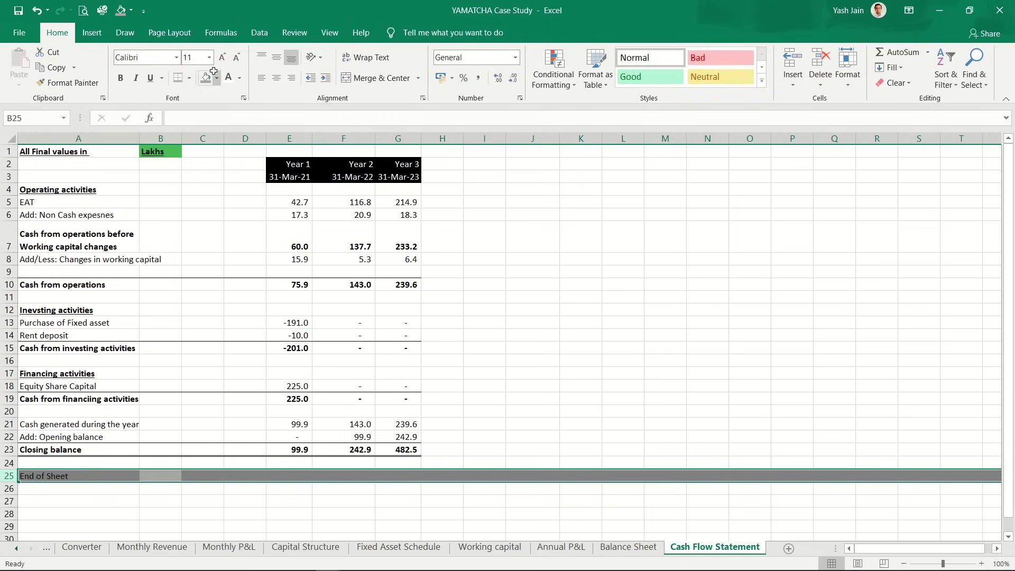
key(Down)
key(Down)
key(ctrl+Page_Up)
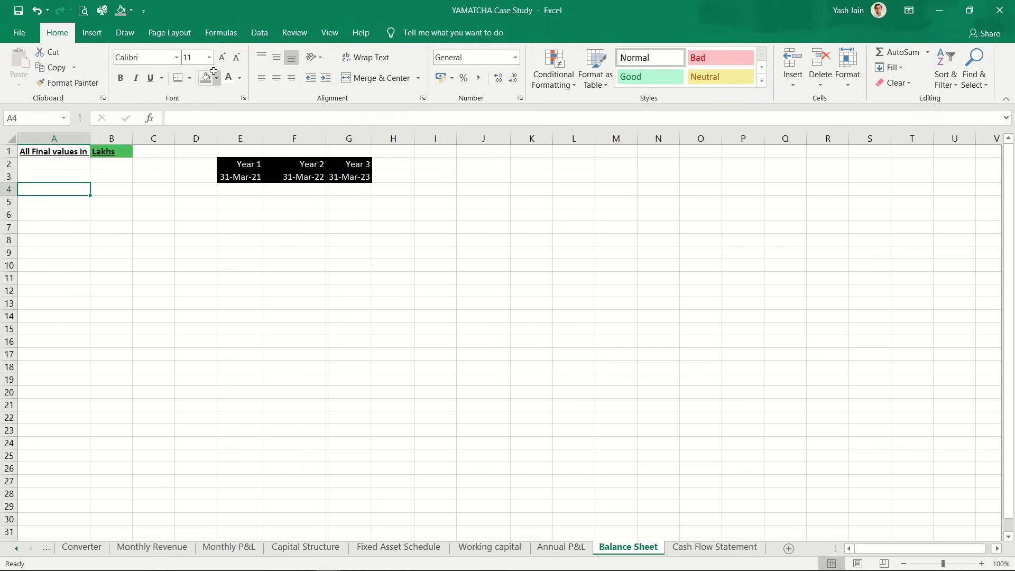
key(ctrl+Page_Down)
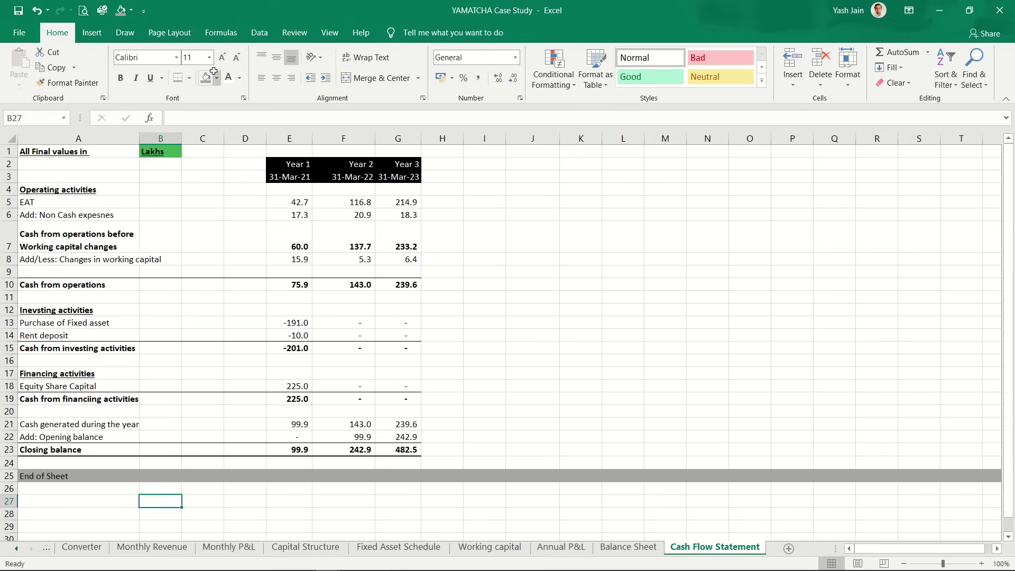
Step: On the Balance Sheet, enter the 'Equity & Liabilities' heading in A4 and 'Assets' in A16
key(ctrl+Page_Up)
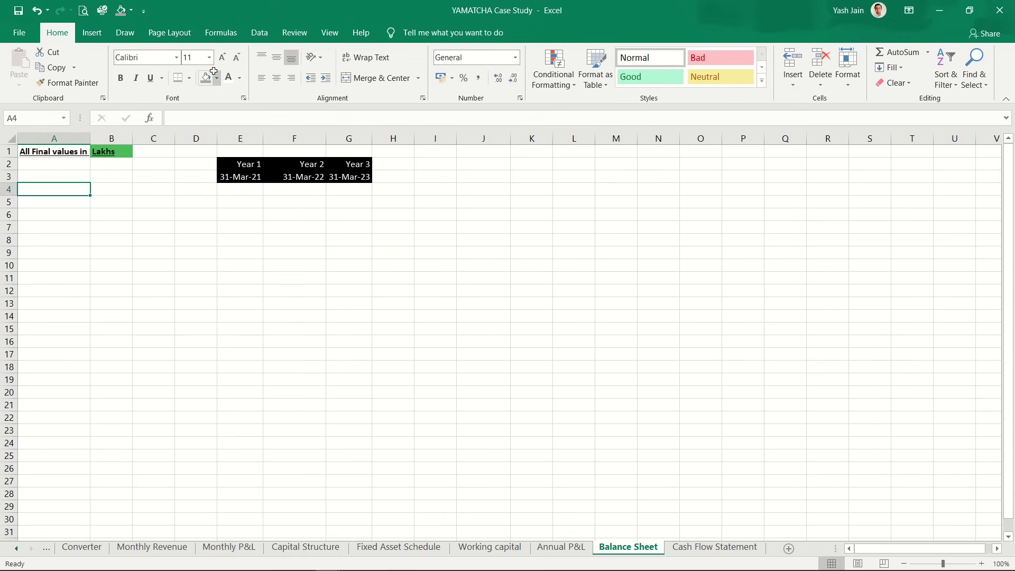
key(Up)
key(Down)
text(Equity Sa)
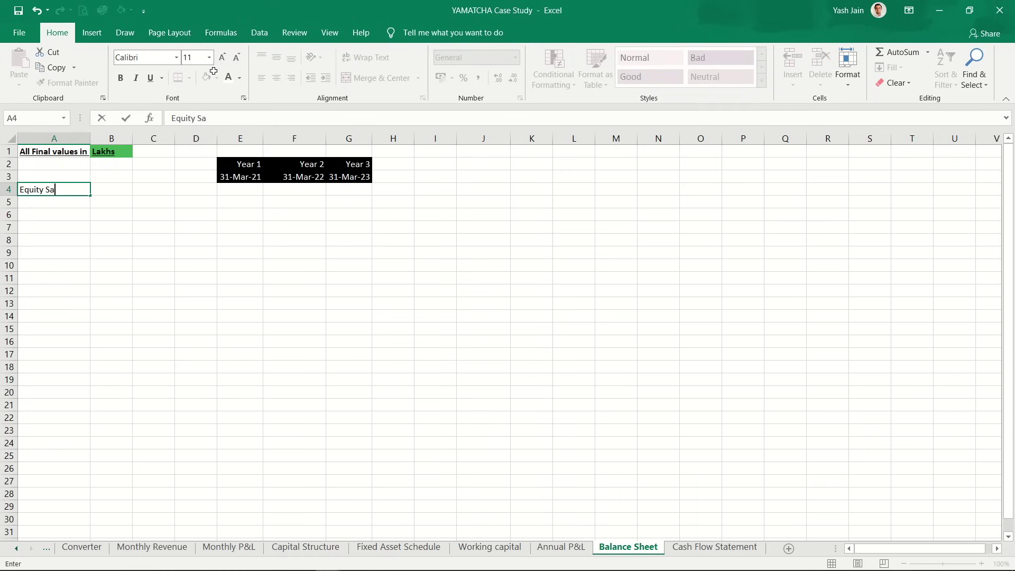
text(htre)
key(BackSpace)
key(BackSpace)
key(BackSpace)
key(BackSpace)
key(BackSpace)
text(& liabilities)
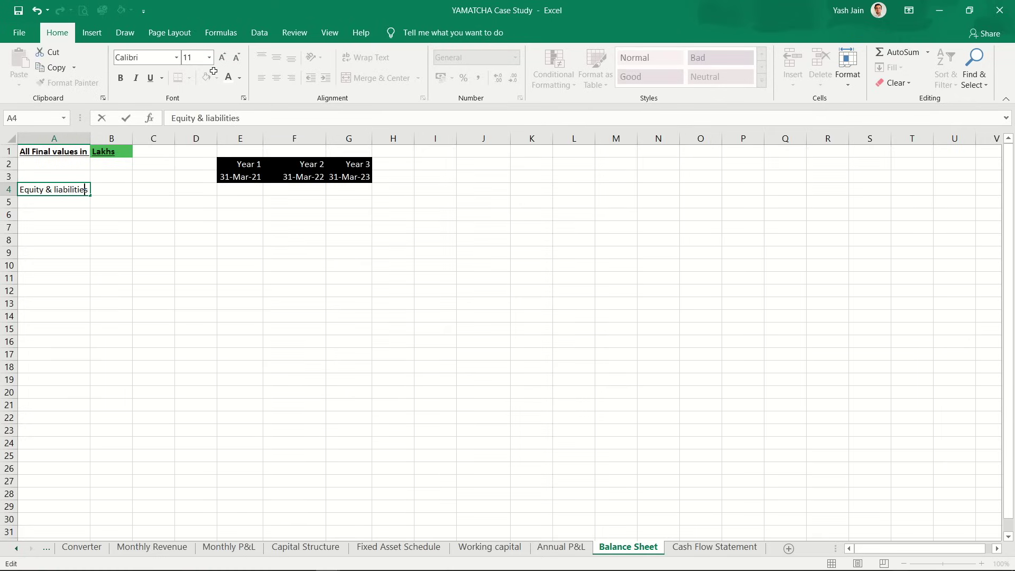
key(ctrl+Left)
key(Delete)
text(L)
key(Return)
key(Down)
key(Down)
key(Down)
key(Down)
key(Down)
key(Down)
key(Down)
key(Down)
key(Down)
key(Down)
key(Down)
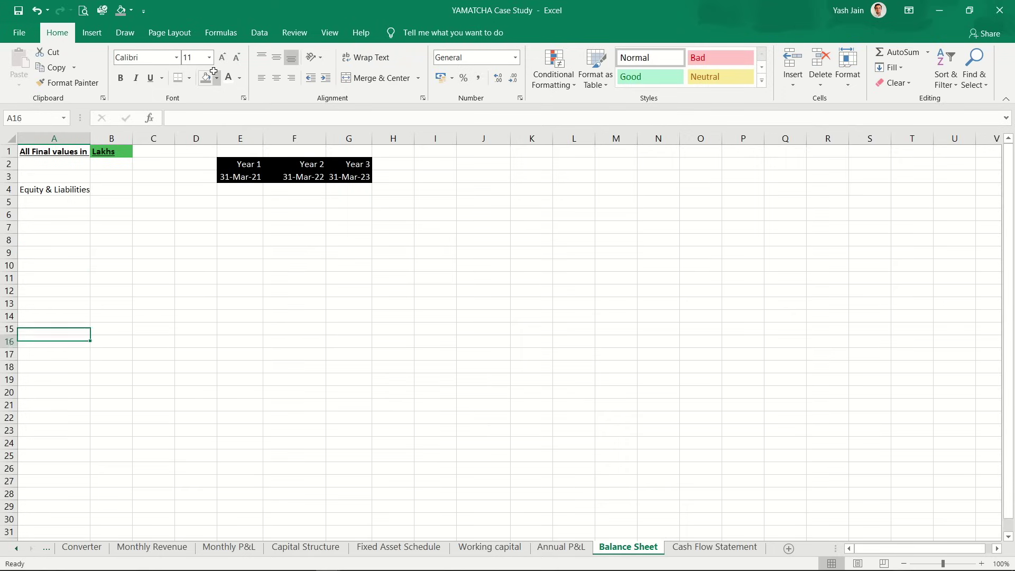
text(Asse)
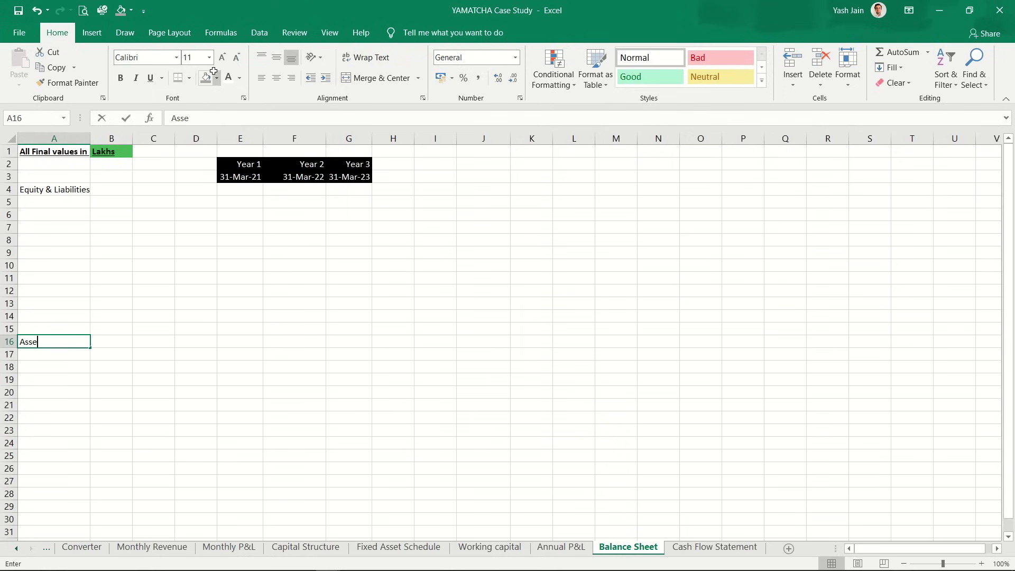
text(ts)
key(Return)
Step: Bold the Equity & Liabilities heading and add an indented 'Equity' label in A5
key(Up)
key(Up)
key(Up)
key(Up)
key(Up)
key(Up)
key(Up)
key(Up)
key(Up)
key(Up)
key(Up)
key(Up)
key(Up)
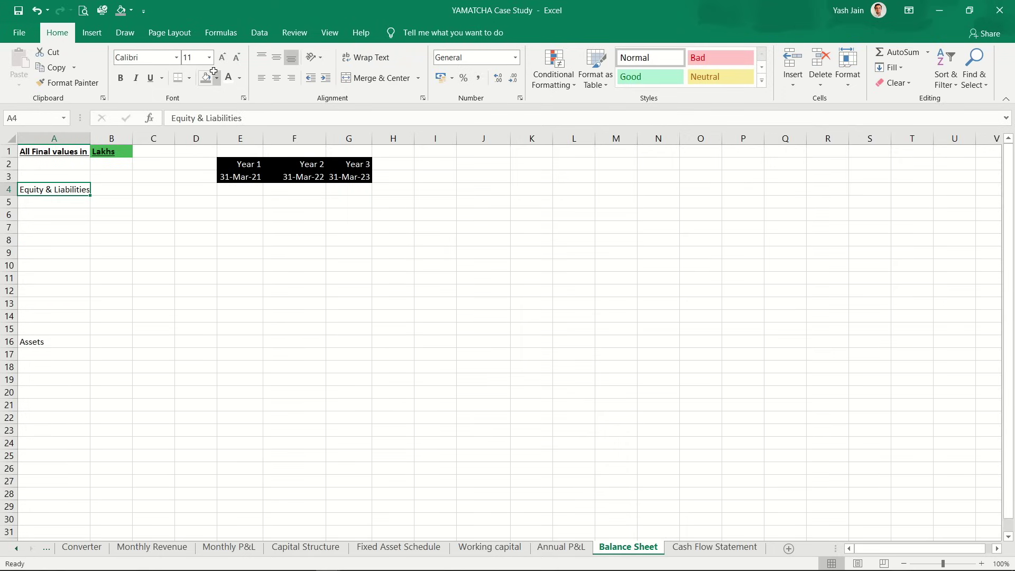
key(ctrl+b)
key(ctrl+u)
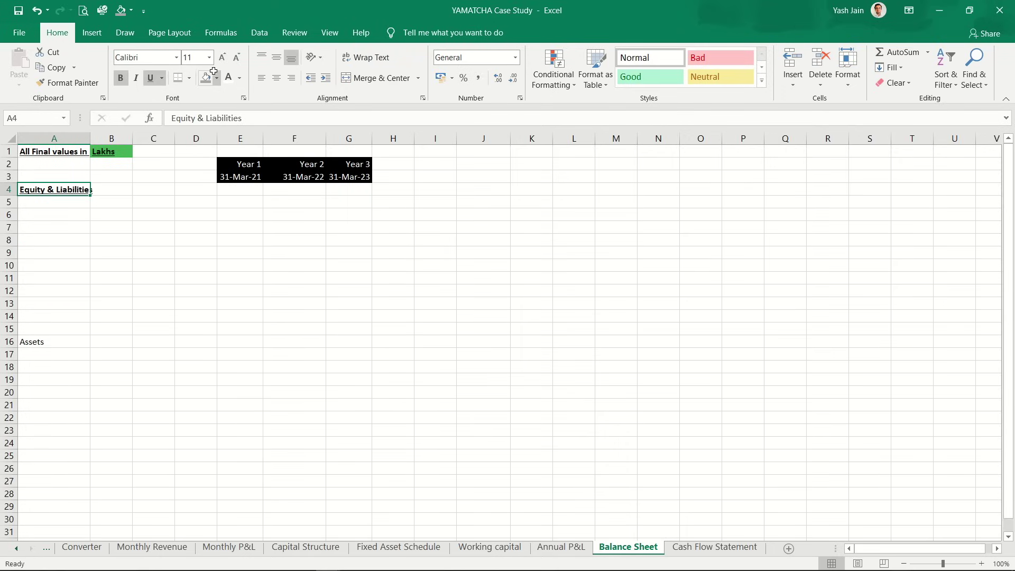
key(ctrl+u)
key(Down)
key(Down)
key(Up)
text(Equity)
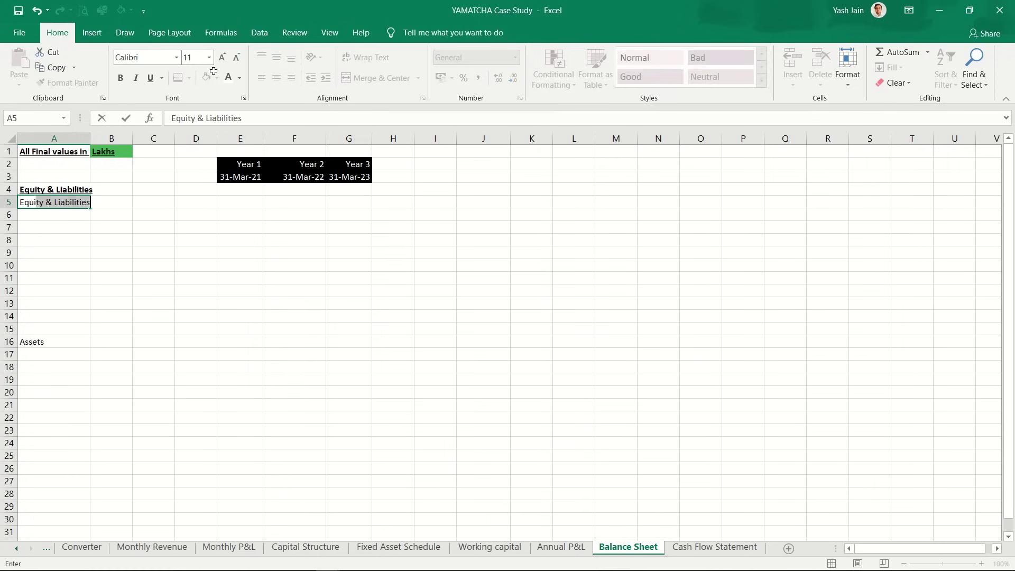
key(Delete)
key(Return)
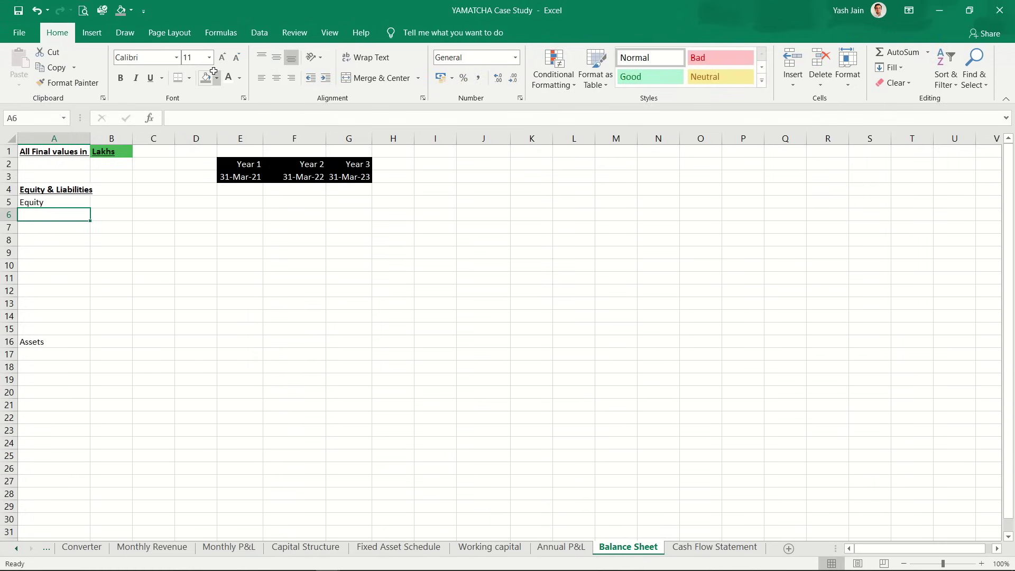
key(Up)
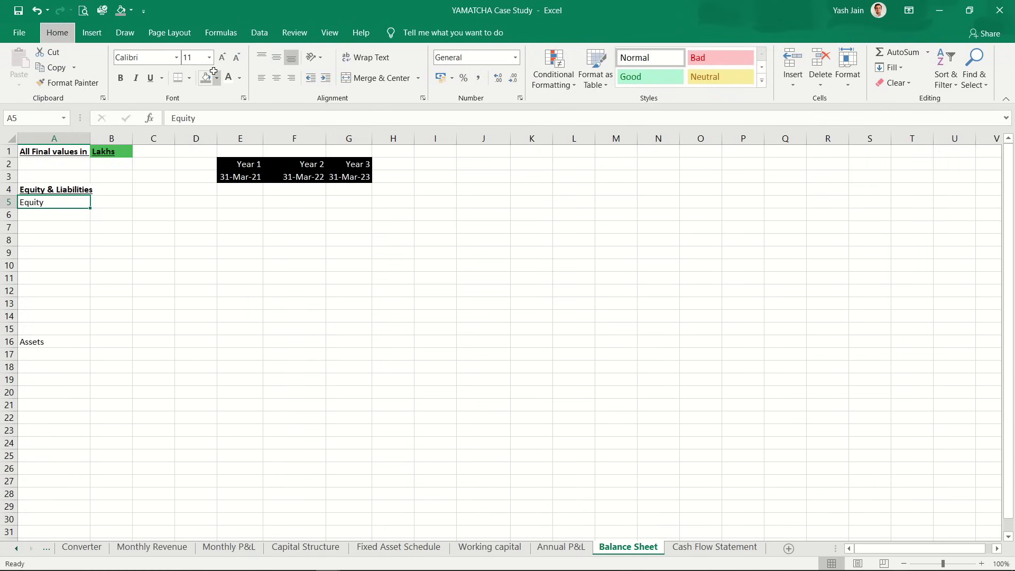
key(ctrl+alt+Tab)
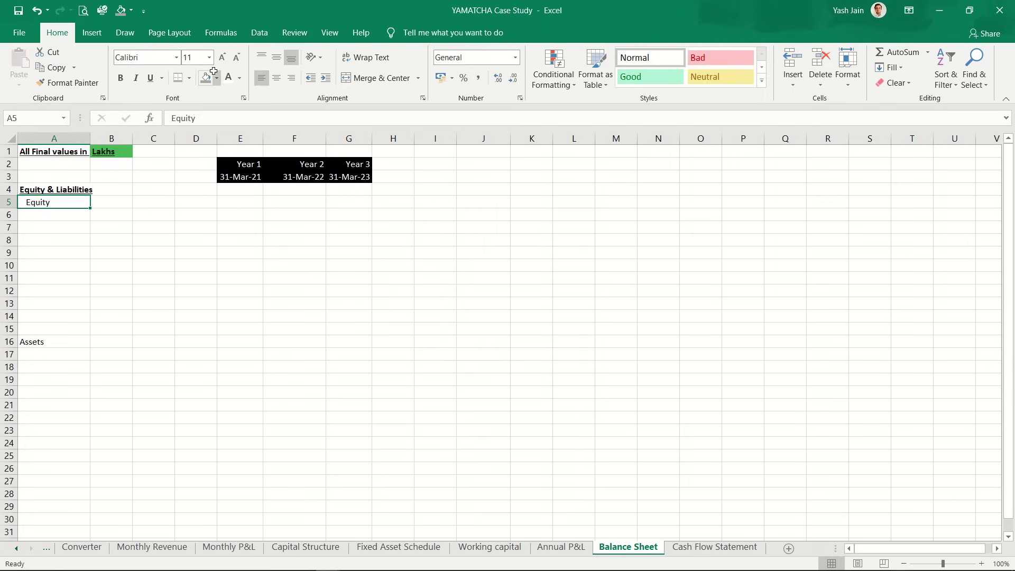
Step: Relabel A5 as Share Capital, add 'Reserves & Surplus' in A6, and indent it
text(Shar)
key(BackSpace)
key(BackSpace)
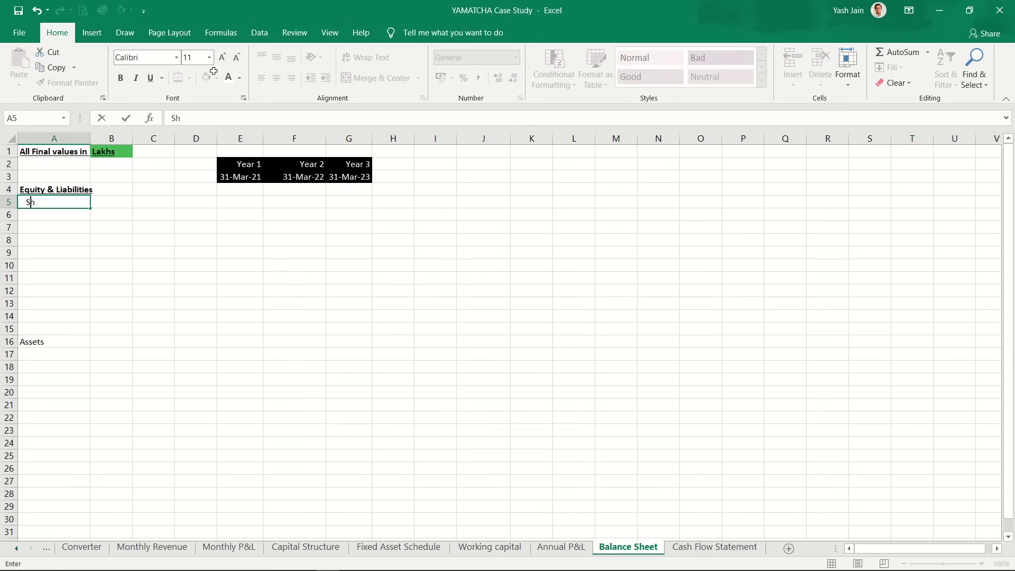
key(BackSpace)
text(Sahre Capital)
key(Return)
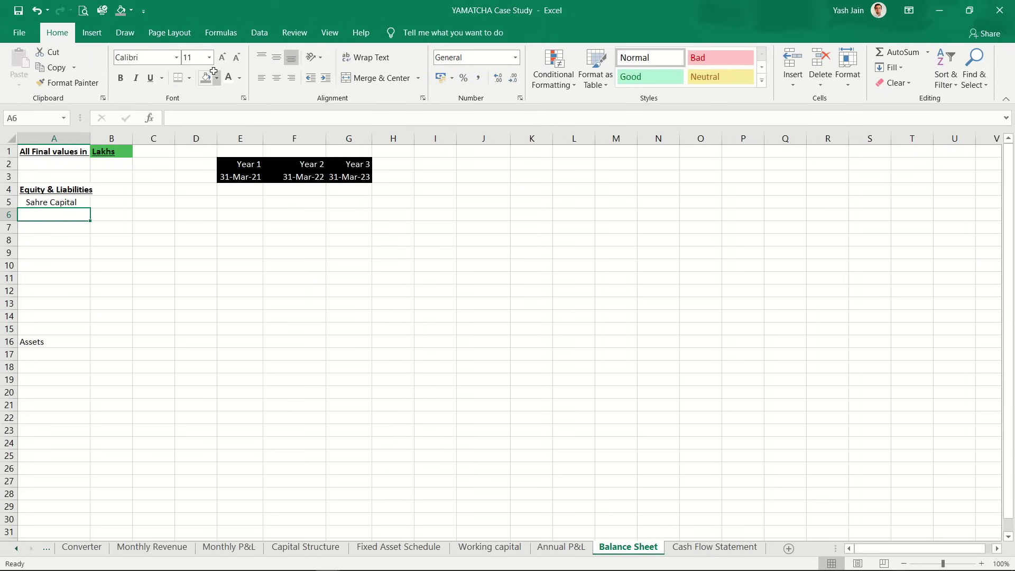
text(t)
text(Rese)
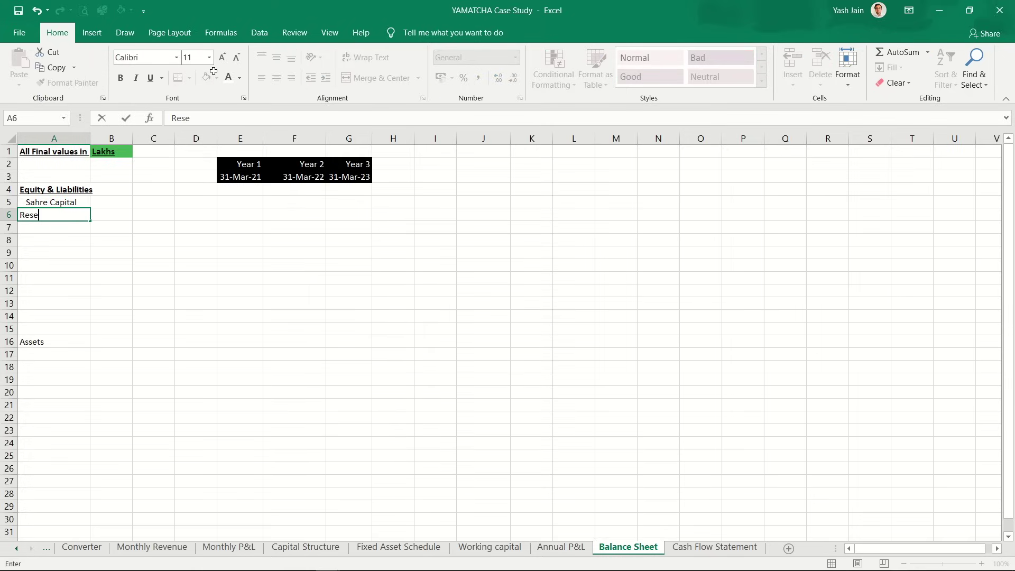
text(rves & Surplus)
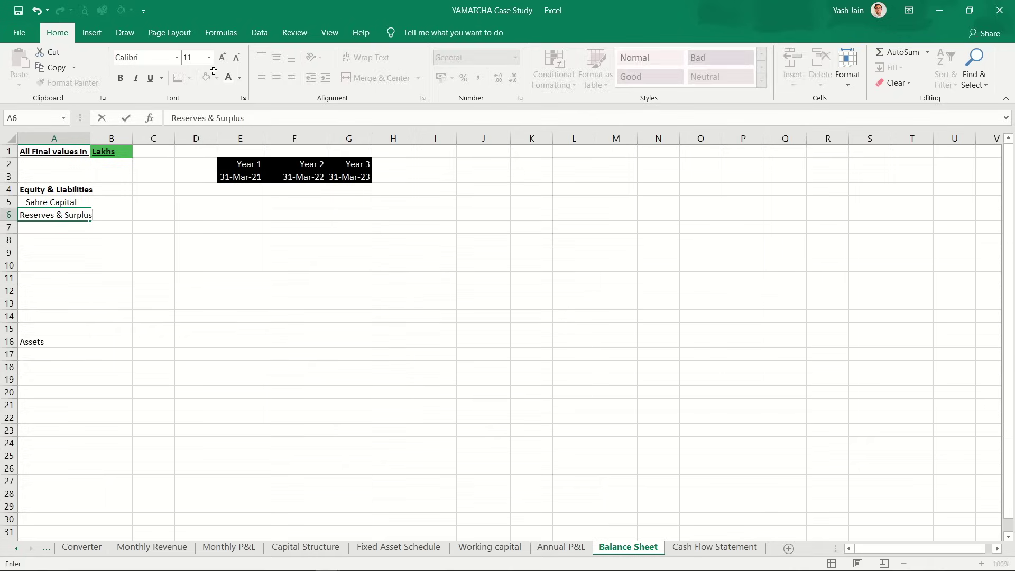
key(Return)
key(Up)
key(Up)
key(Down)
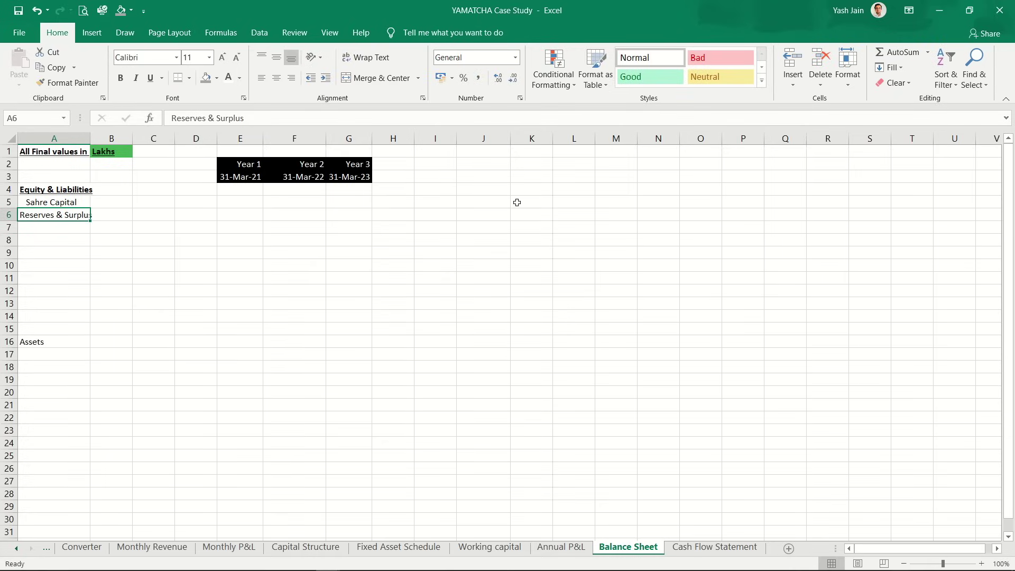
click(326, 77)
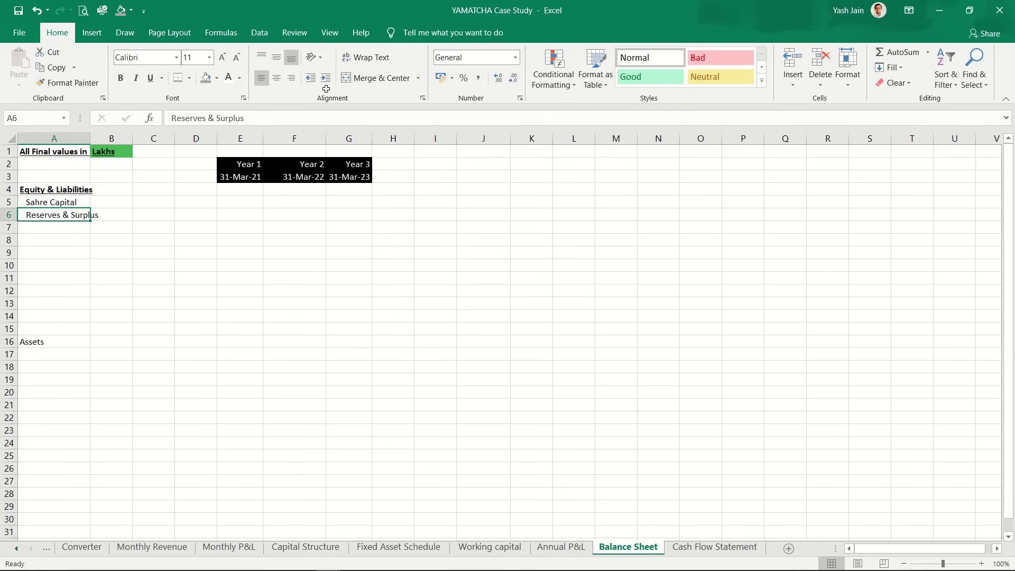
Step: Correct the 'Sahre Capital' typo to 'Share Capital'
key(Up)
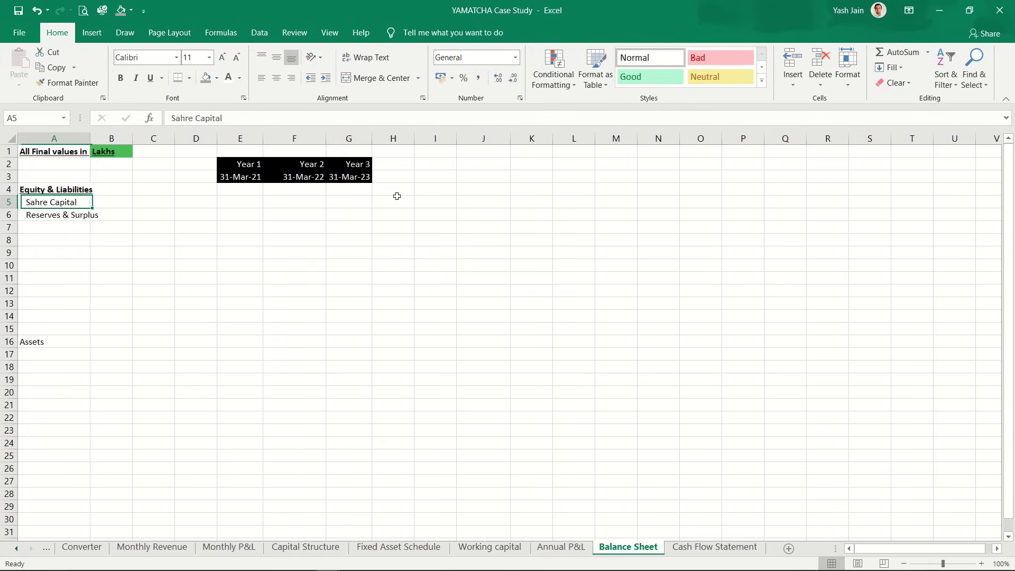
key(F2)
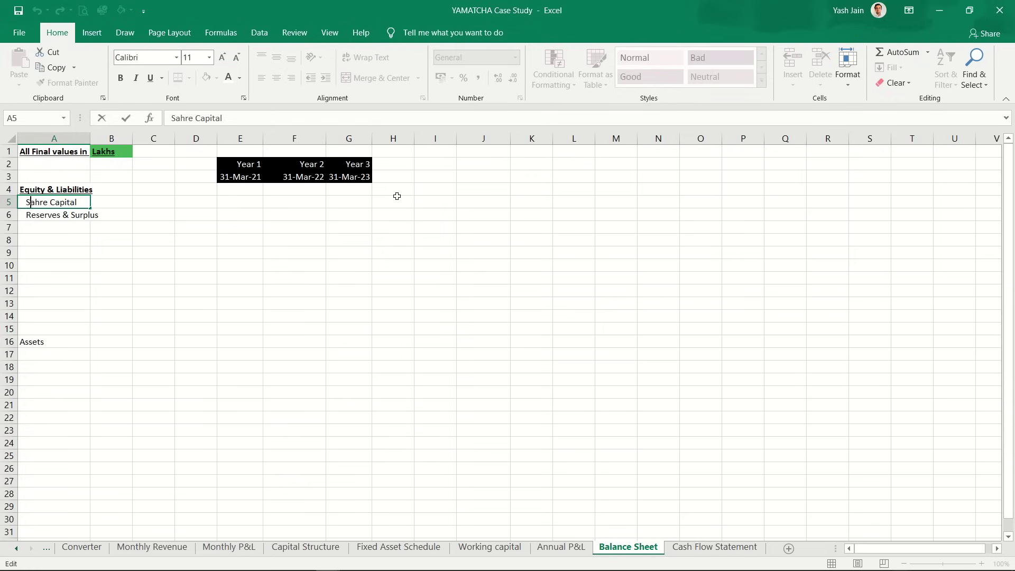
key(BackSpace)
key(Delete)
text(ha)
key(Return)
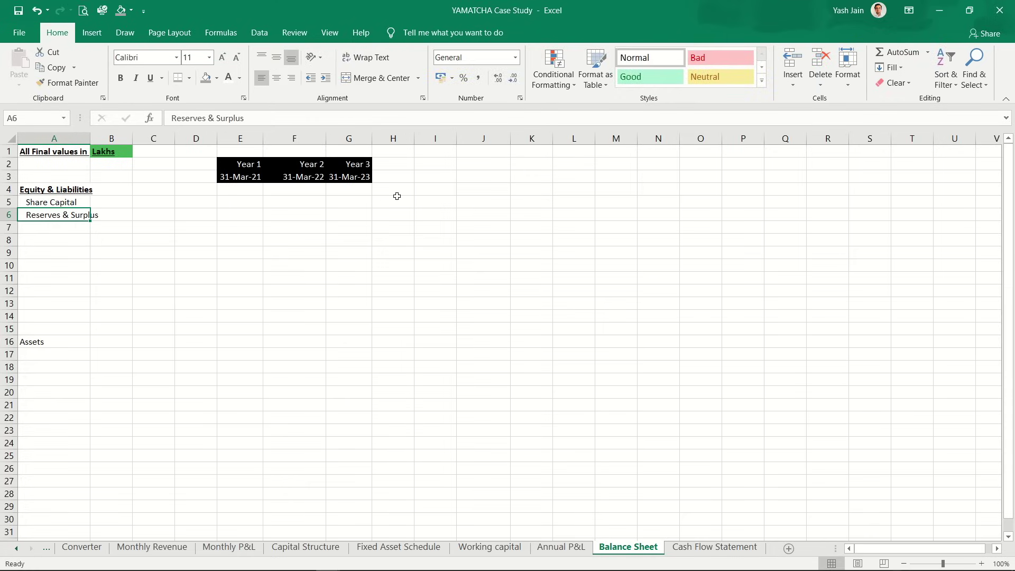
key(Right)
key(Right)
Step: Link Year 1 Share Capital to the equity capital in Capital Structure C17
key(Right)
key(Up)
key(Right)
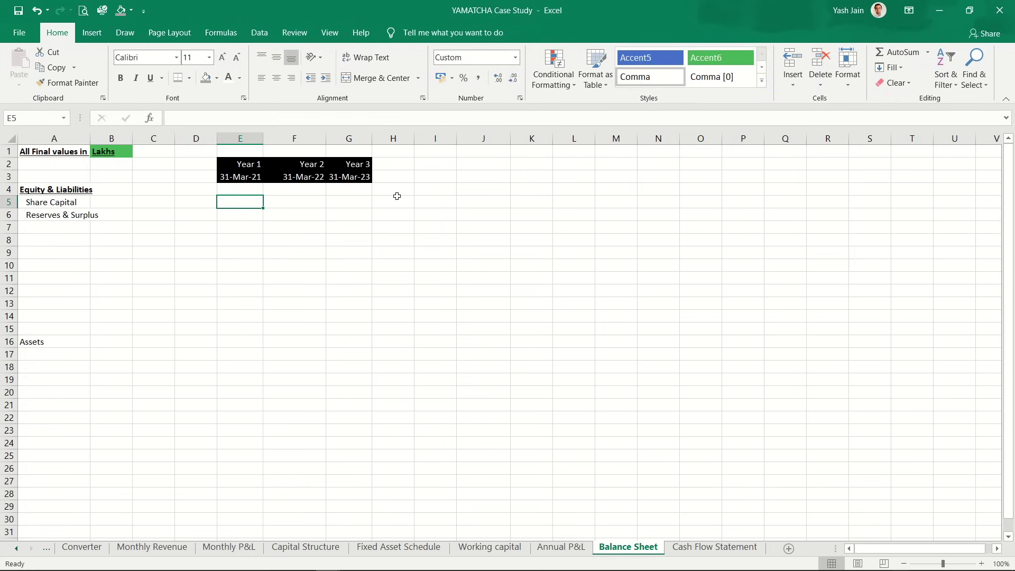
text(=)
key(ctrl+Page_Up)
key(ctrl+Page_Up)
key(ctrl+Page_Up)
key(ctrl+Page_Up)
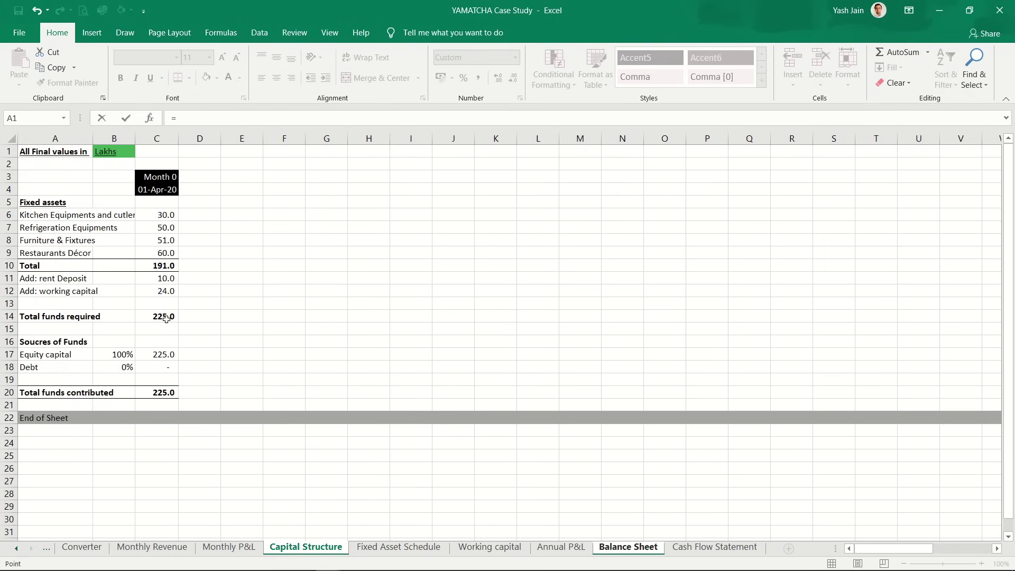
click(165, 349)
key(Return)
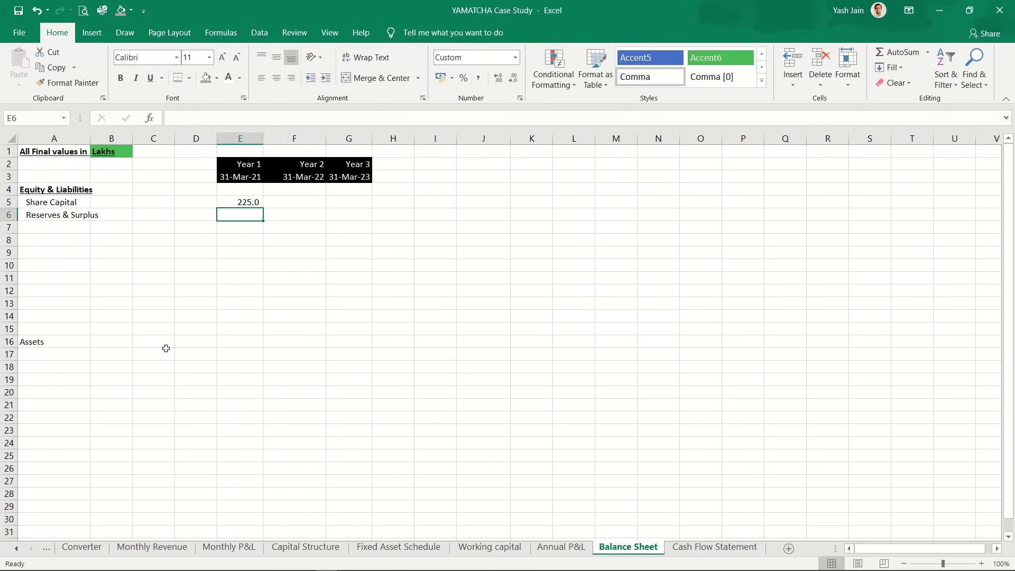
Step: Set Years 2 and 3 Share Capital equal to the prior year, giving 225.0
key(Up)
key(Right)
text(=)
key(Left)
key(Return)
key(Up)
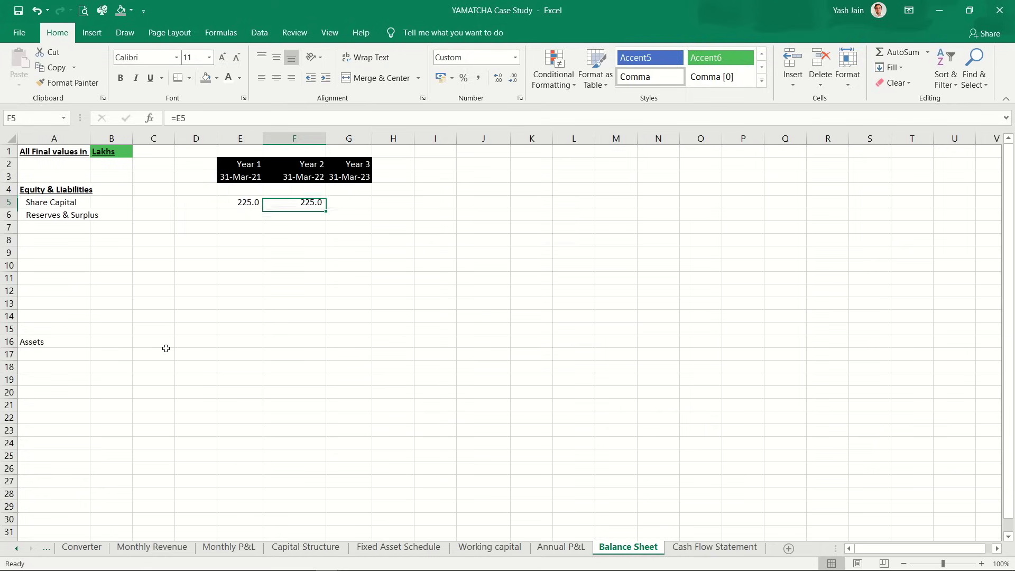
key(Right)
text(=)
key(Left)
key(Return)
key(Up)
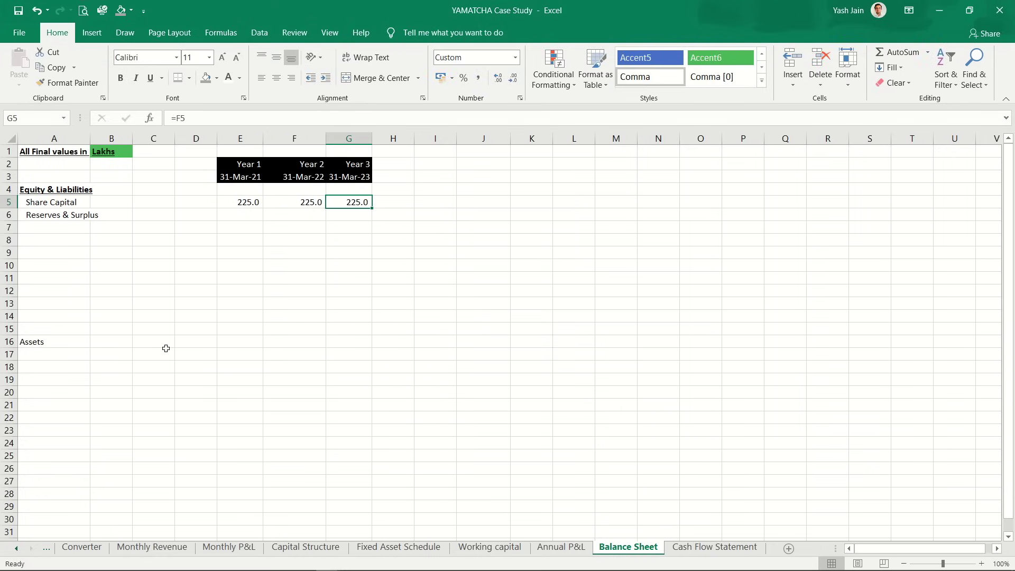
key(Left)
key(Left)
key(Left)
key(Right)
key(Right)
Step: Enter Year 1 Reserves & Surplus as =D6 plus Annual P&L Year 1 EAT, giving 42.7
key(Down)
key(Left)
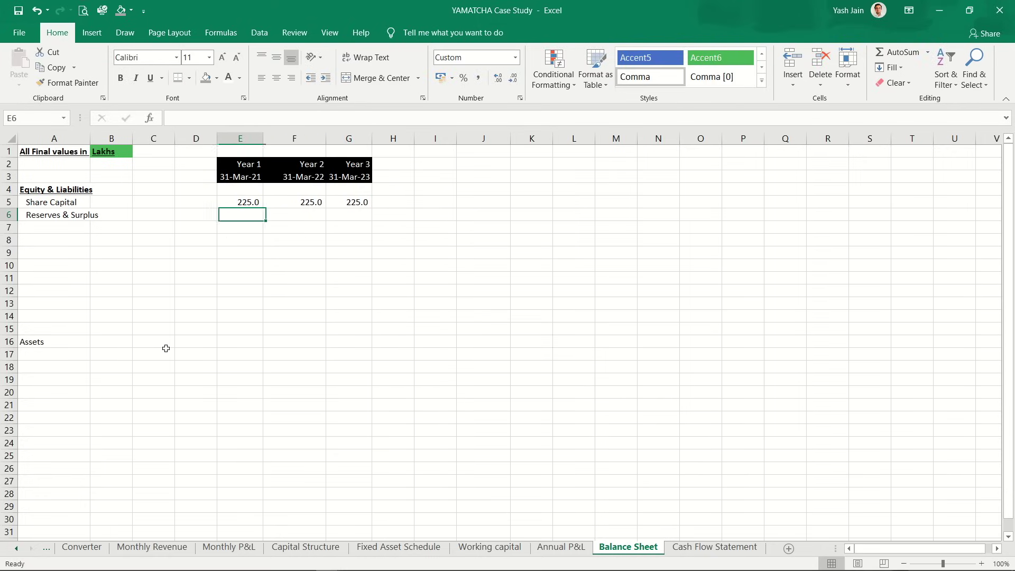
text(=)
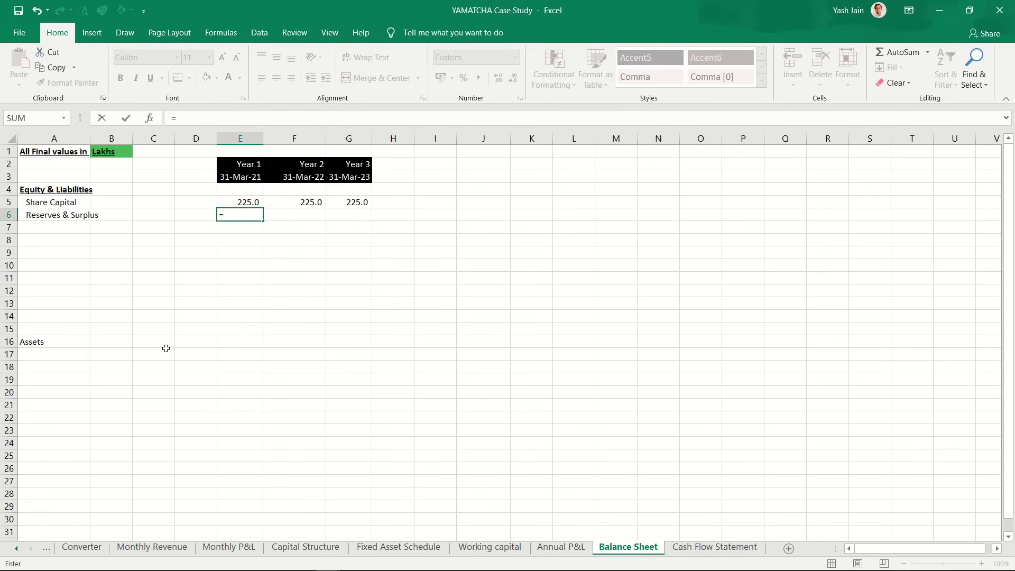
key(Left)
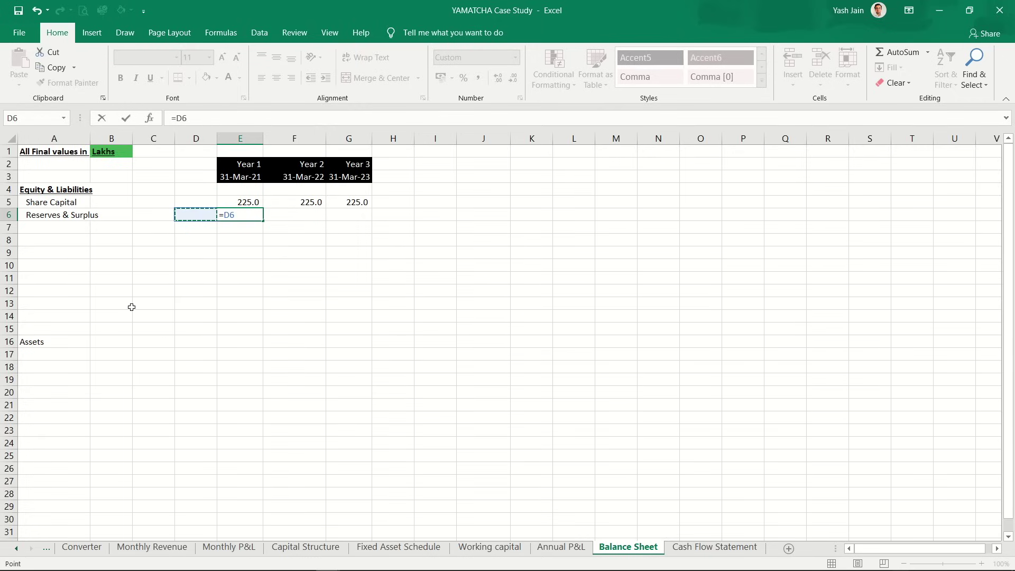
text(+)
key(ctrl+Page_Up)
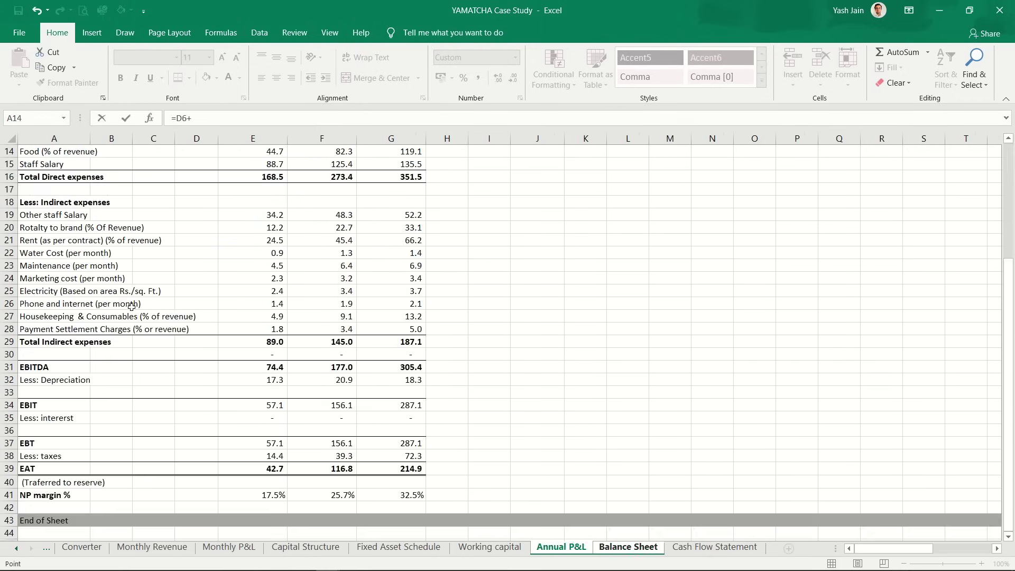
click(275, 469)
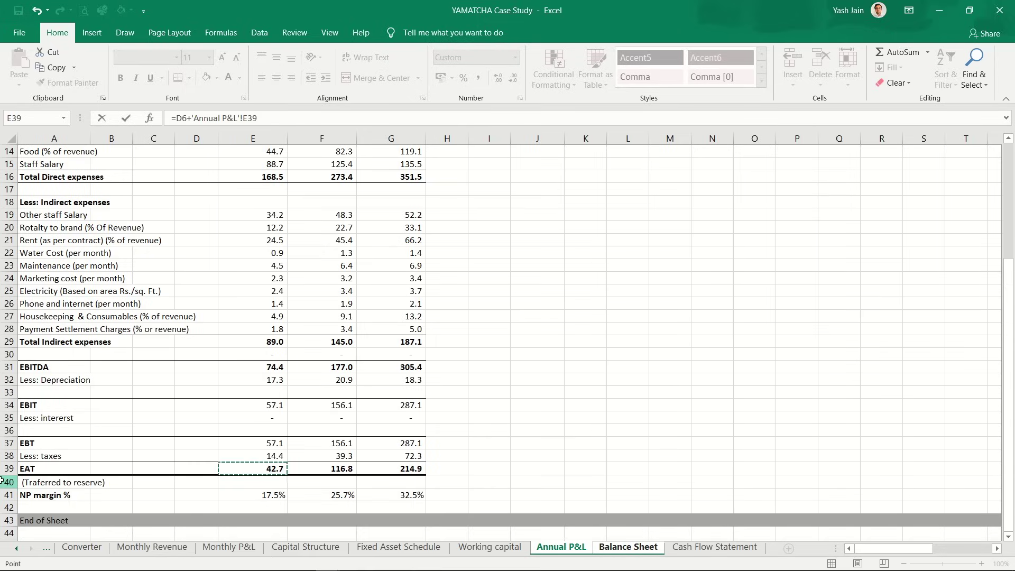
key(Return)
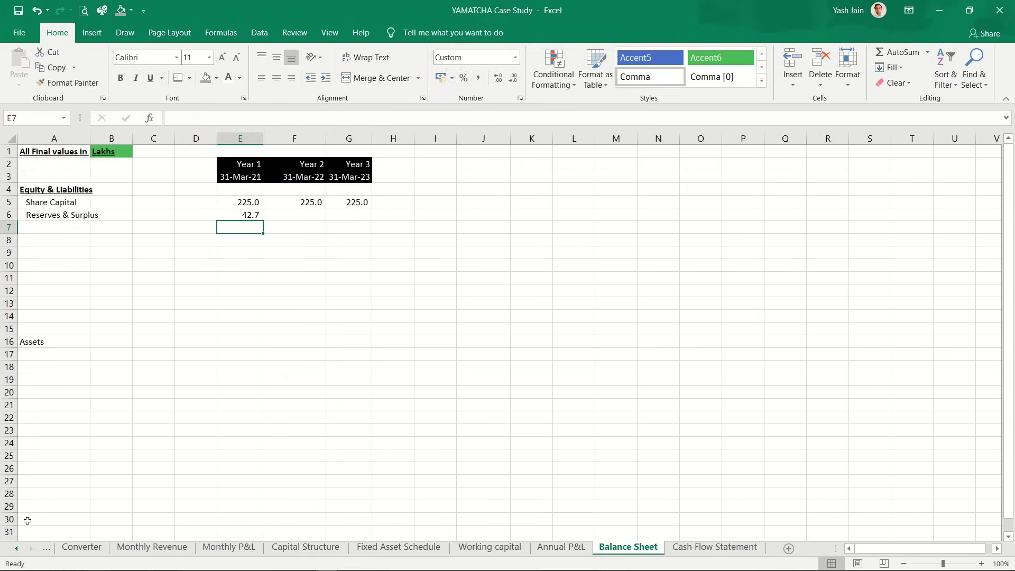
key(Up)
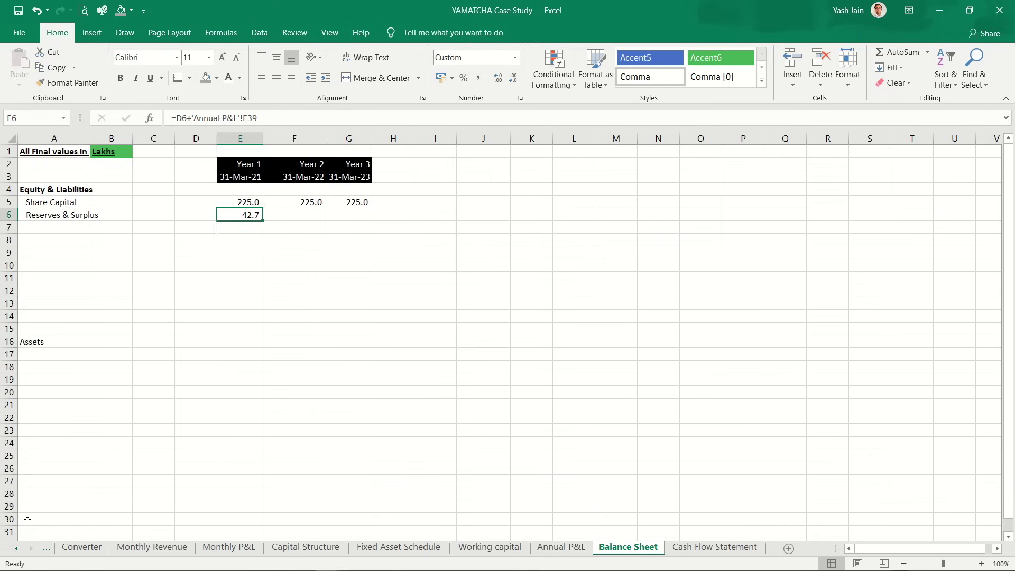
key(F2)
key(Escape)
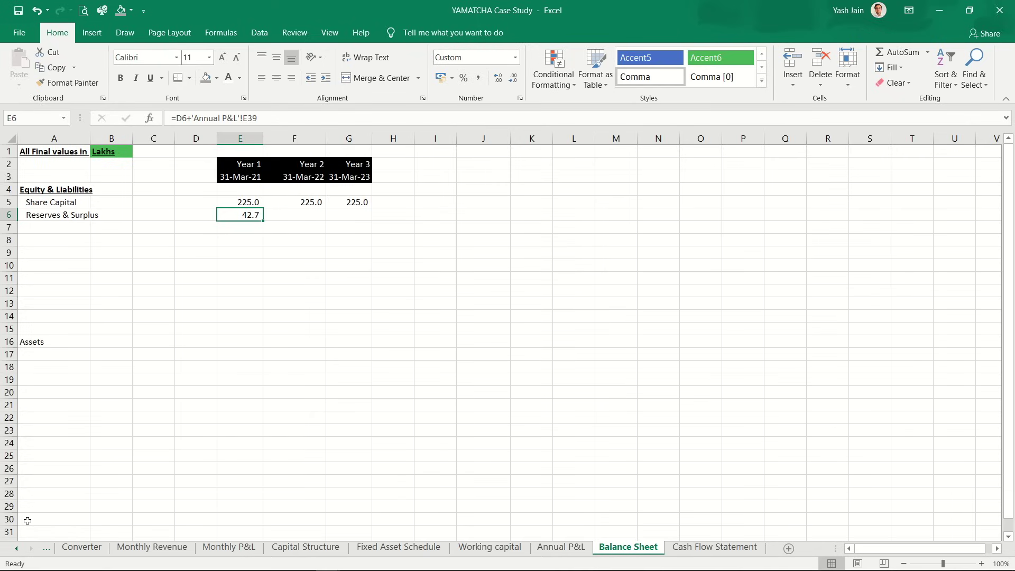
Step: Copy the reserves formula to Years 2 and 3, giving 159.5 and 374.4
key(ctrl+c)
key(shift+Right)
key(shift+Right)
key(shift+Right)
key(shift+Left)
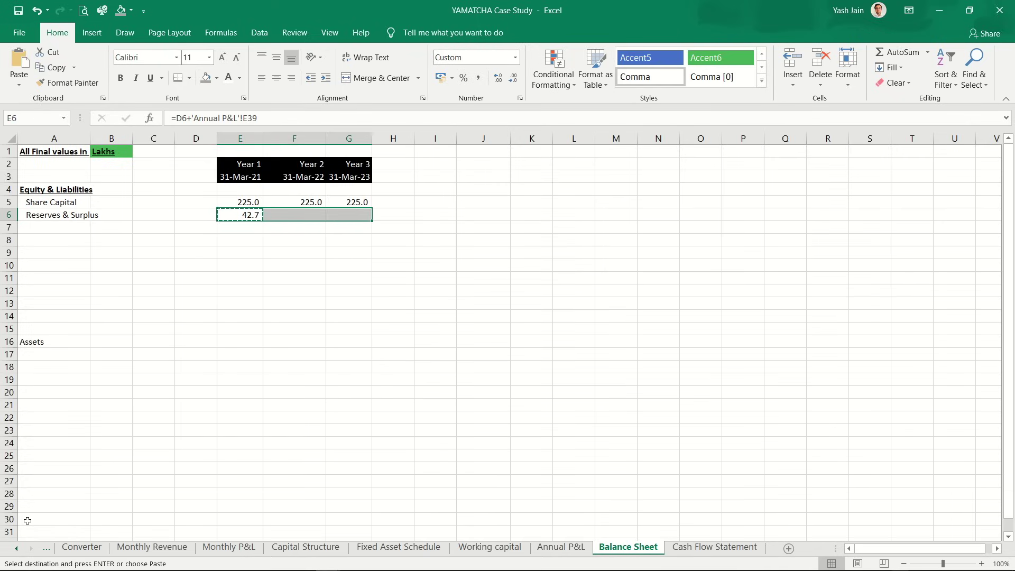
key(ctrl+v)
key(Escape)
key(Right)
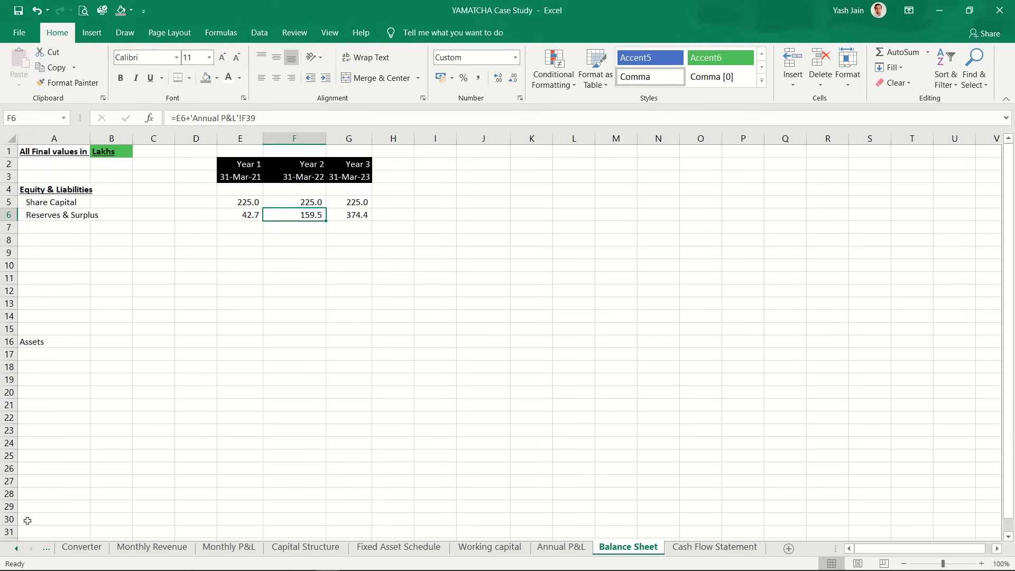
Step: Check the EAT figures on Annual P&L and return to the Balance Sheet
key(ctrl+Page_Up)
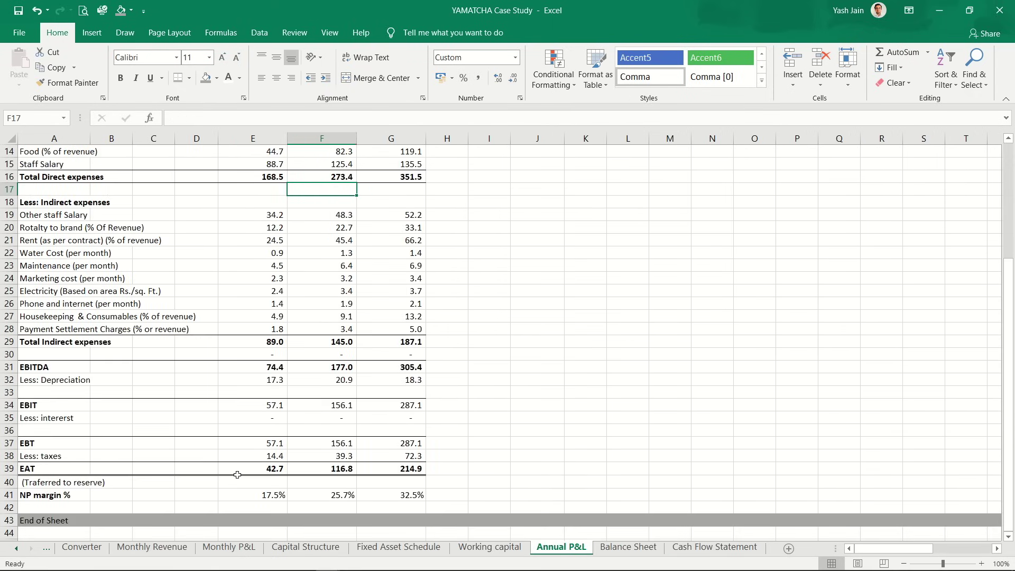
click(264, 341)
drag(253, 468, 339, 469)
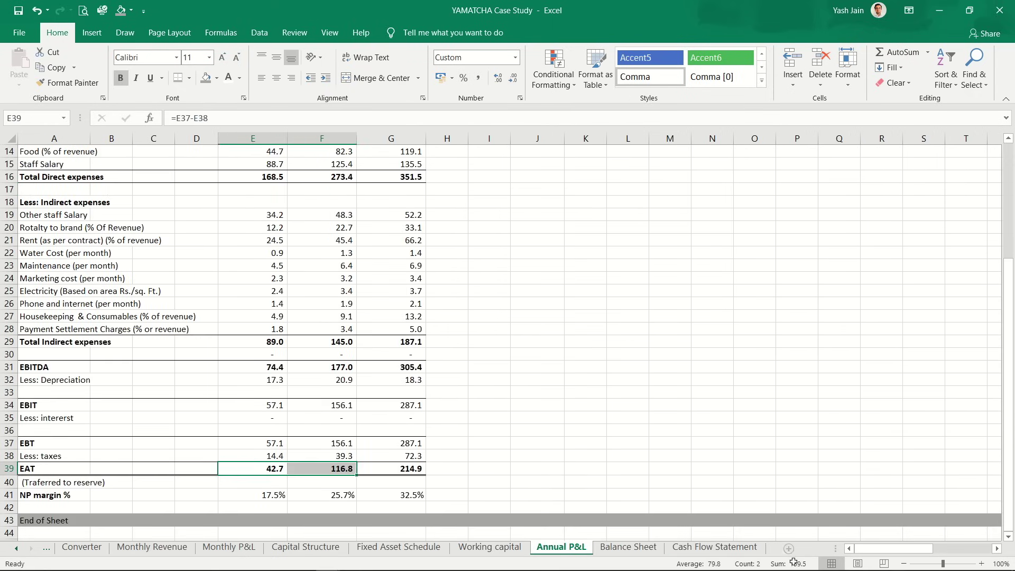
key(ctrl+Page_Down)
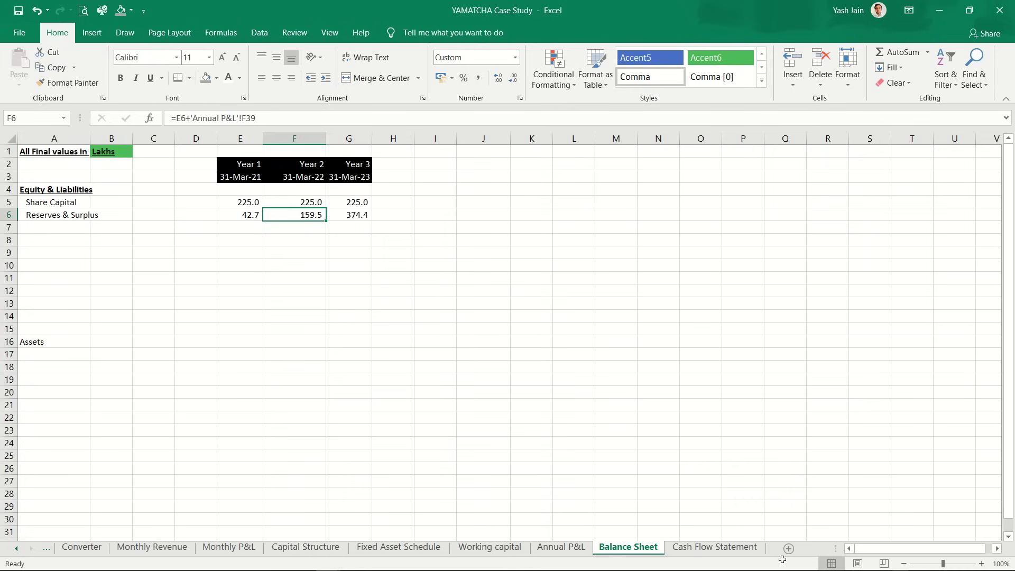
key(Down)
key(Down)
key(Left)
key(Left)
key(Left)
key(Left)
key(Left)
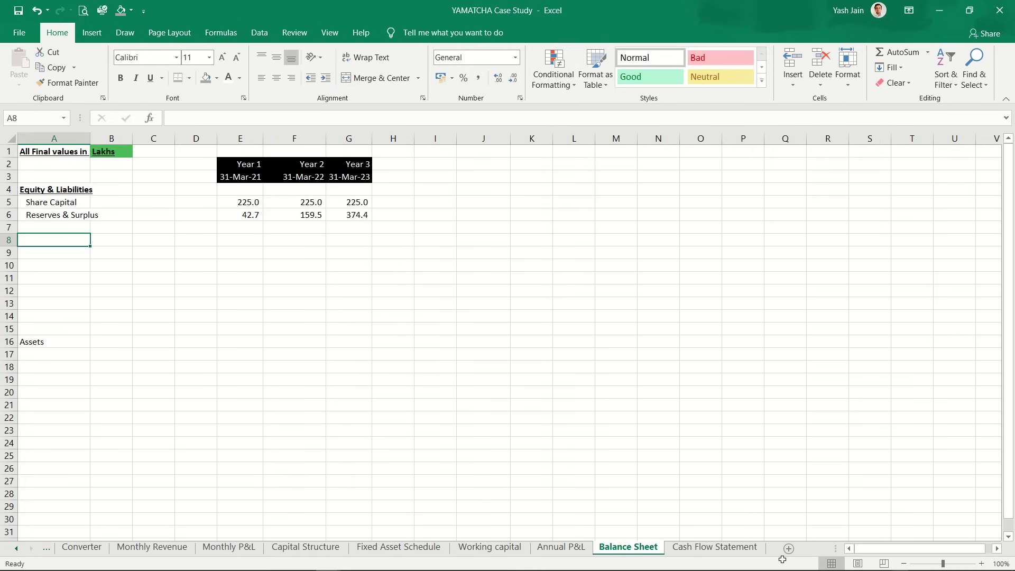
Step: Add a bold 'Total Shareholders funds' row in A8
text(To)
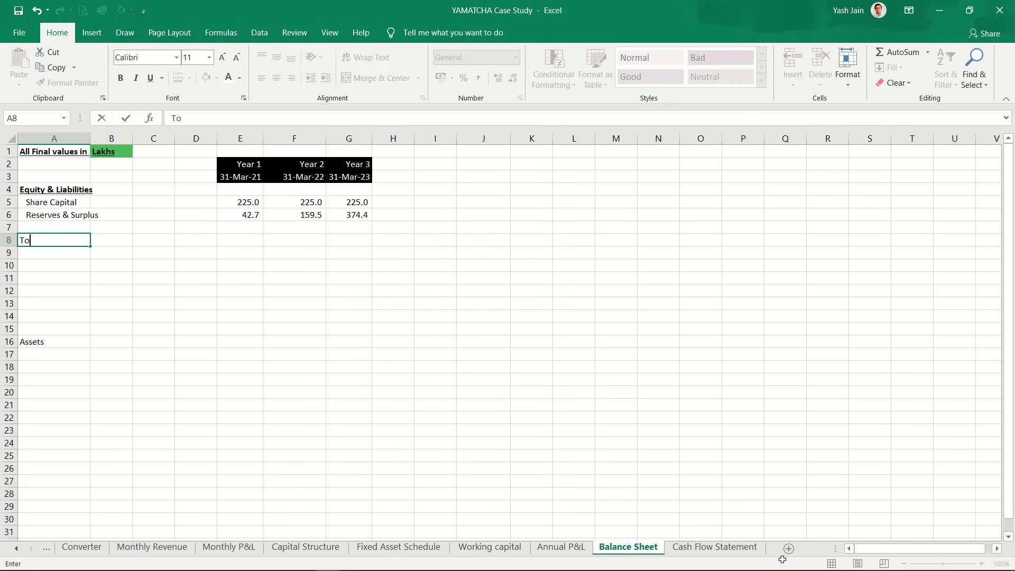
text(atltal Shareholders)
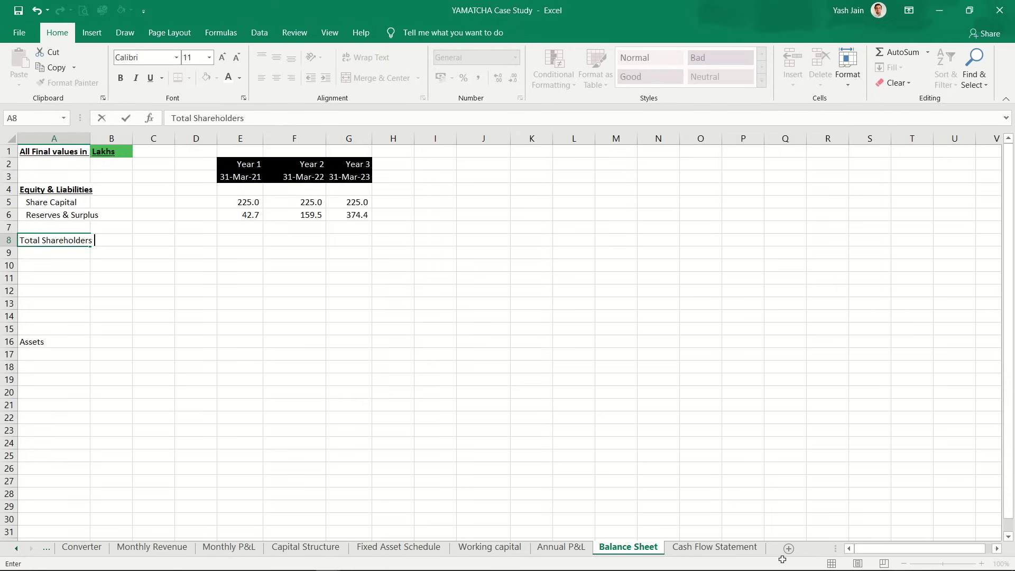
text( funds)
key(Return)
key(Up)
key(Right)
key(Right)
key(Left)
key(Left)
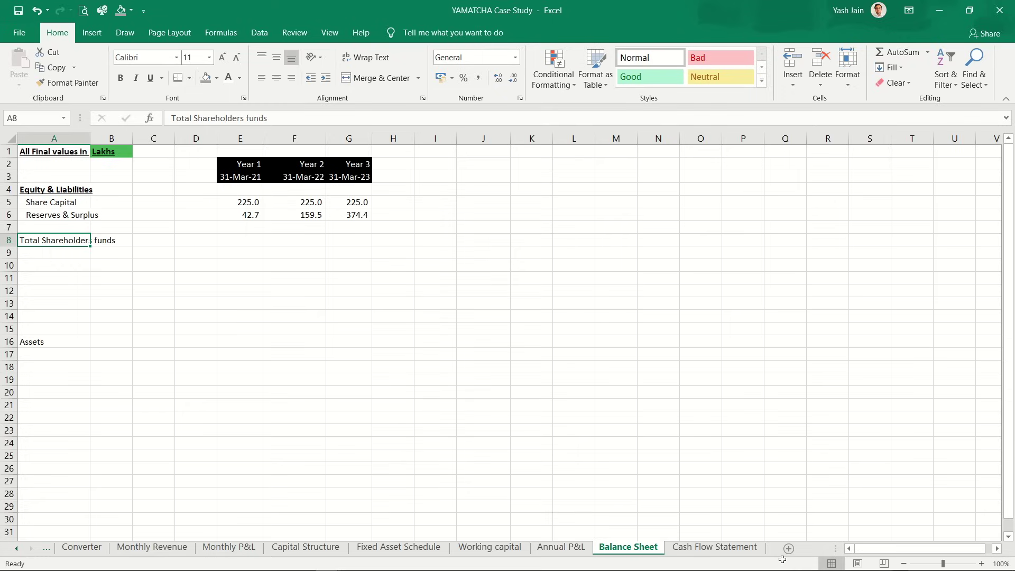
key(shift+space)
key(ctrl+b)
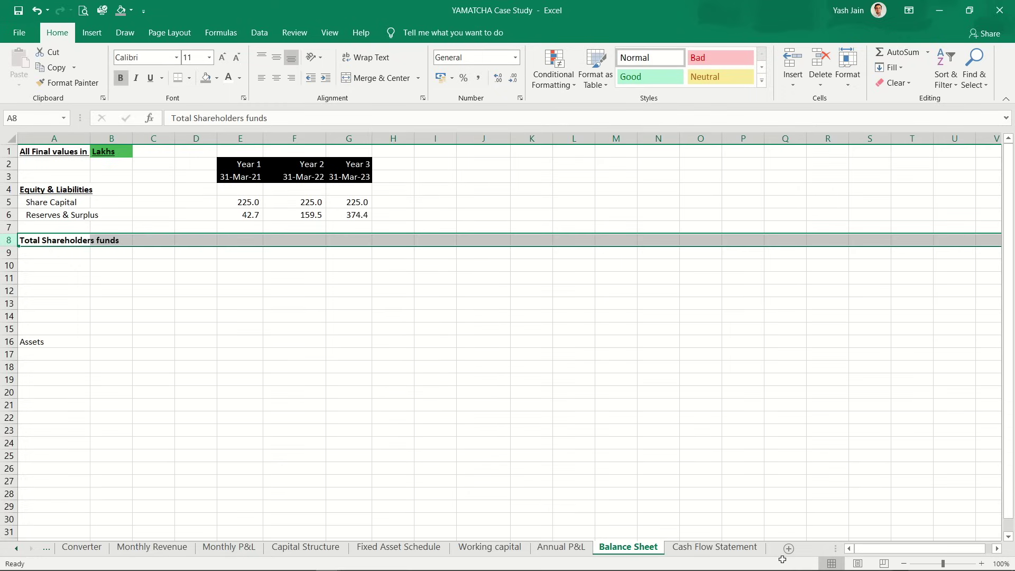
Step: AutoSum share capital and reserves for each year: 267.7, 384.5 and 599.4
key(Right)
key(Right)
key(Right)
key(Right)
key(alt+equal)
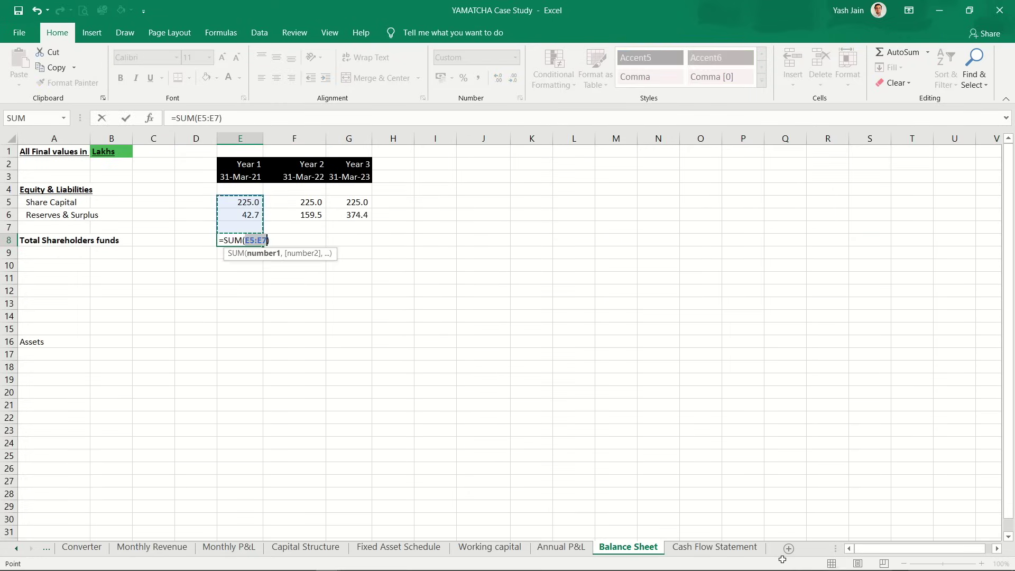
key(Return)
key(Up)
key(ctrl+c)
key(Right)
key(shift+Right)
key(ctrl+v)
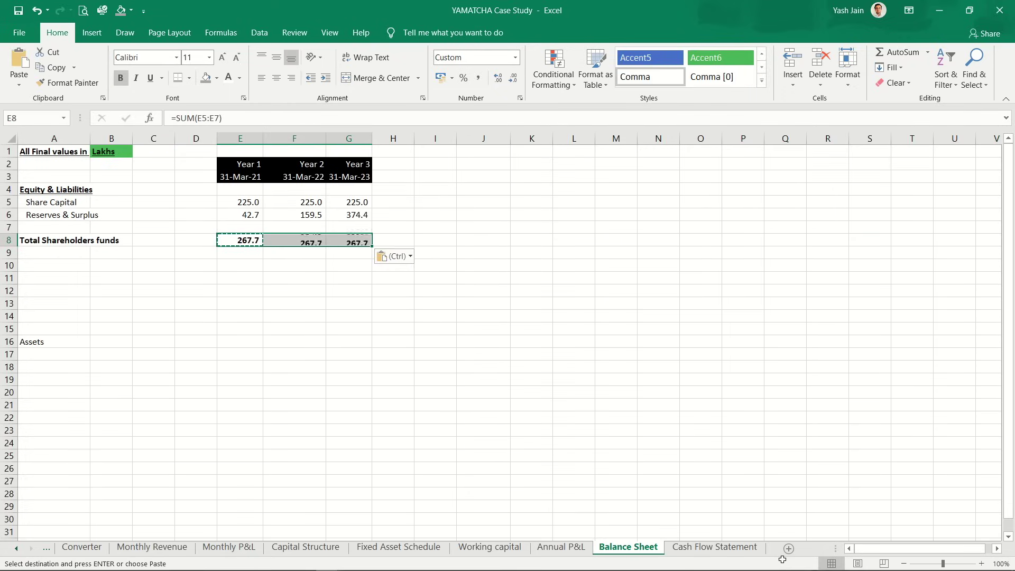
Step: Put a top border across the Total Shareholders funds row
key(shift+Left)
key(shift+Left)
key(shift+Left)
key(shift+Left)
key(shift+Left)
key(shift+Left)
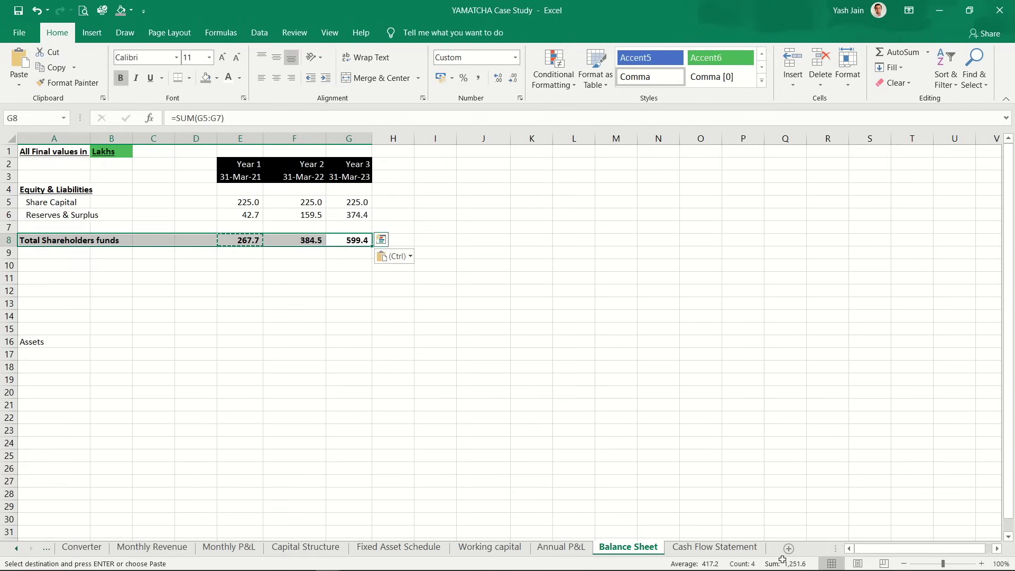
key(alt)
key(h)
key(b)
key(p)
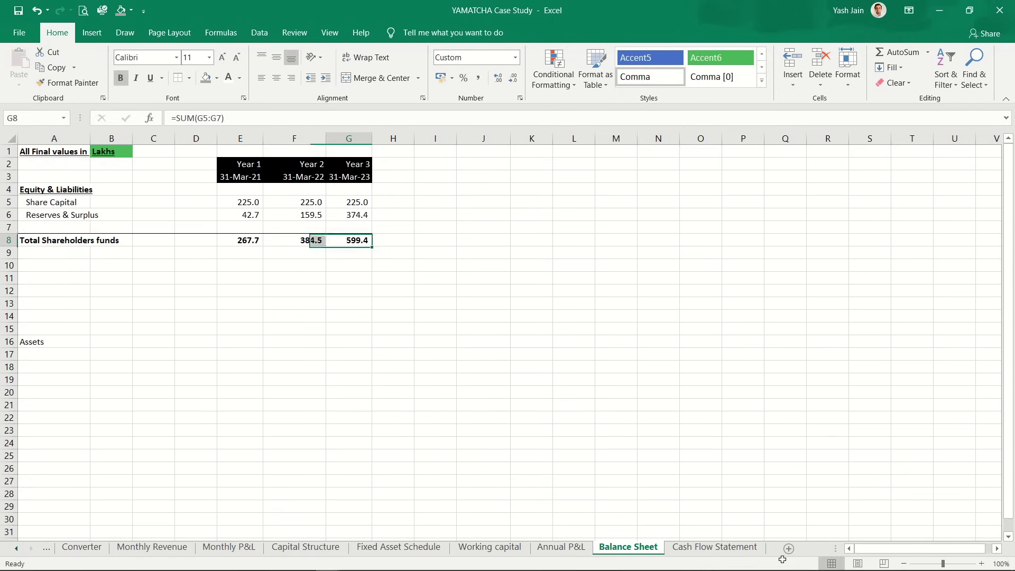
key(Down)
key(Down)
key(Left)
key(Left)
key(Left)
key(Left)
key(Left)
key(Left)
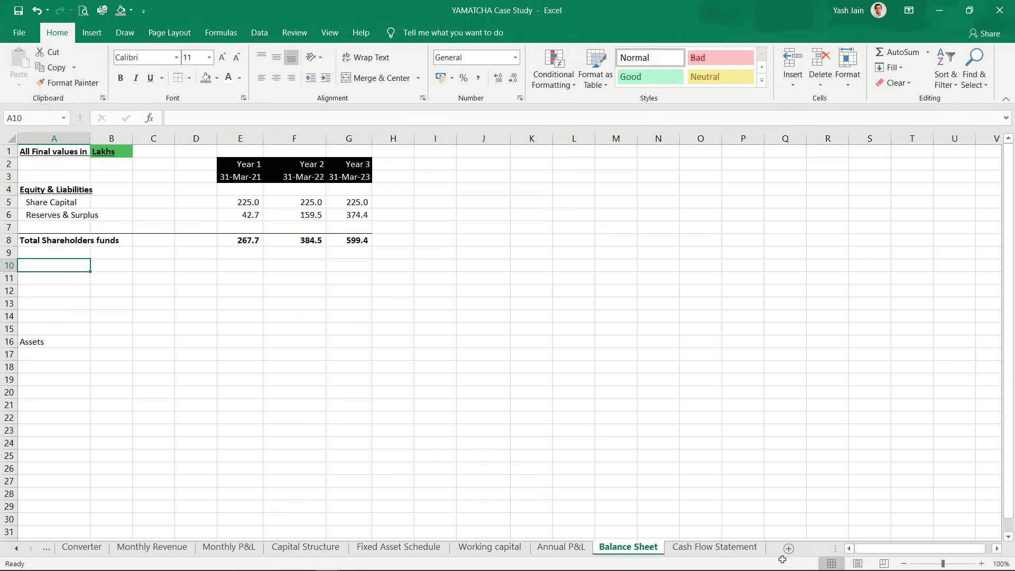
Step: Add a bold 'Current Liabilities' heading
text(Current)
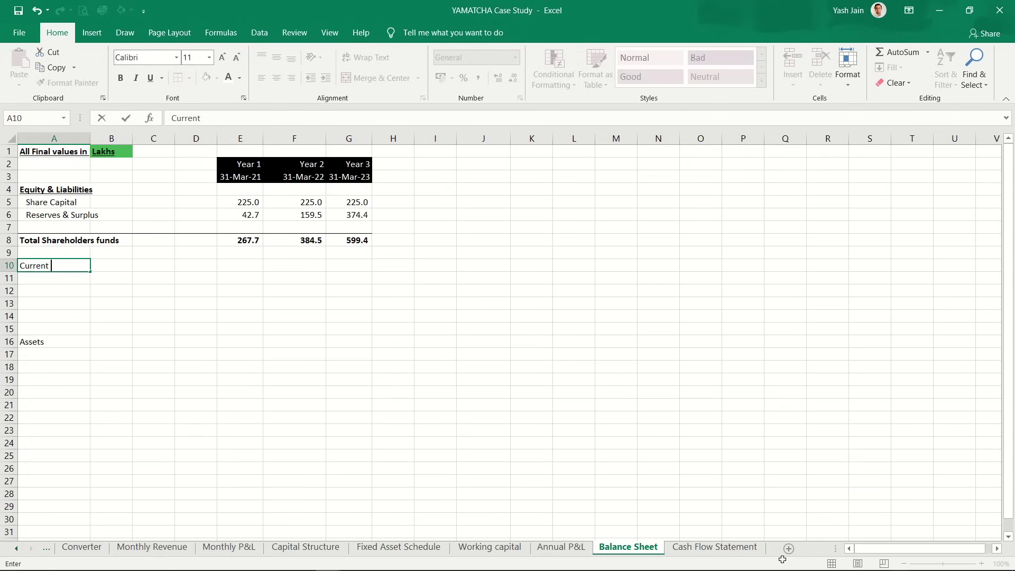
text( Liabilities)
key(Return)
key(Up)
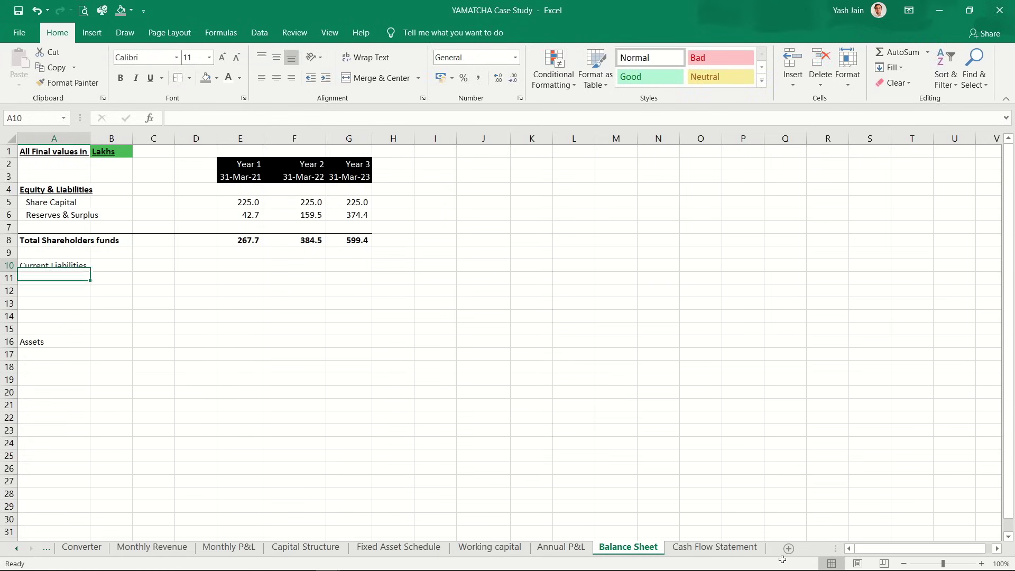
key(ctrl+b)
Step: Link the liability labels from Working capital, Creditor for Expenses through Food, and insert rows above Assets
key(Down)
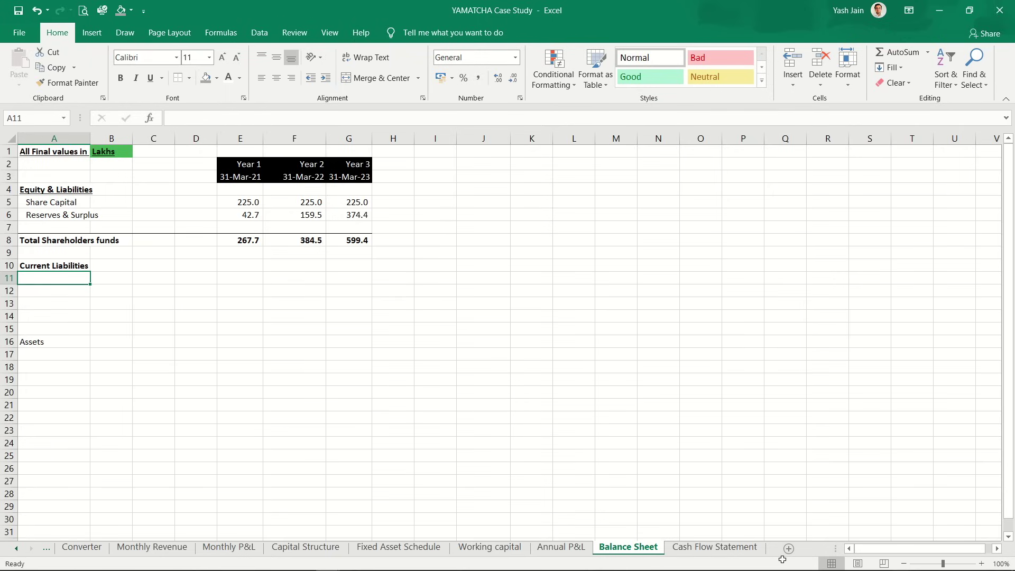
text(=)
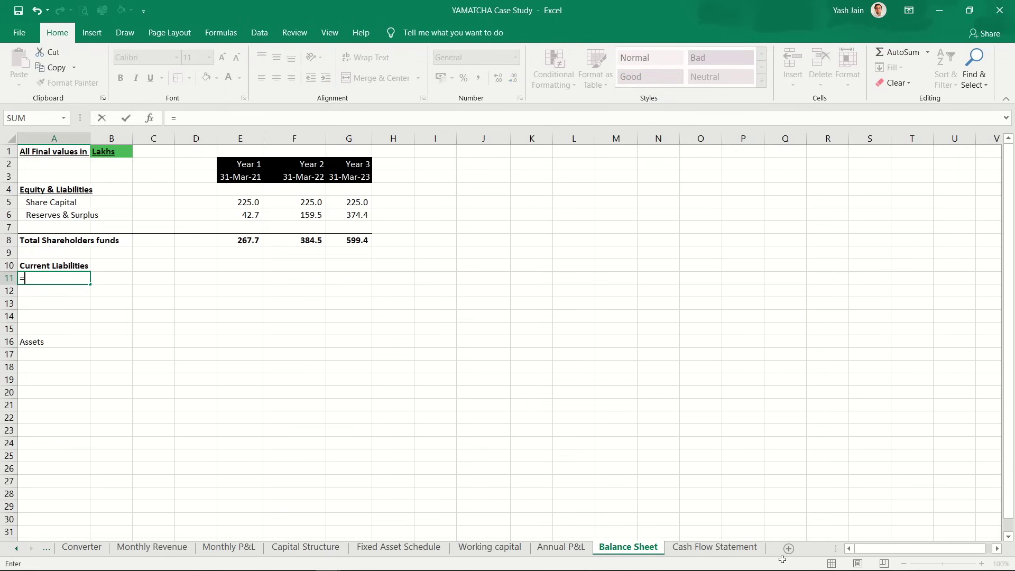
key(ctrl+Page_Up)
key(ctrl+Page_Up)
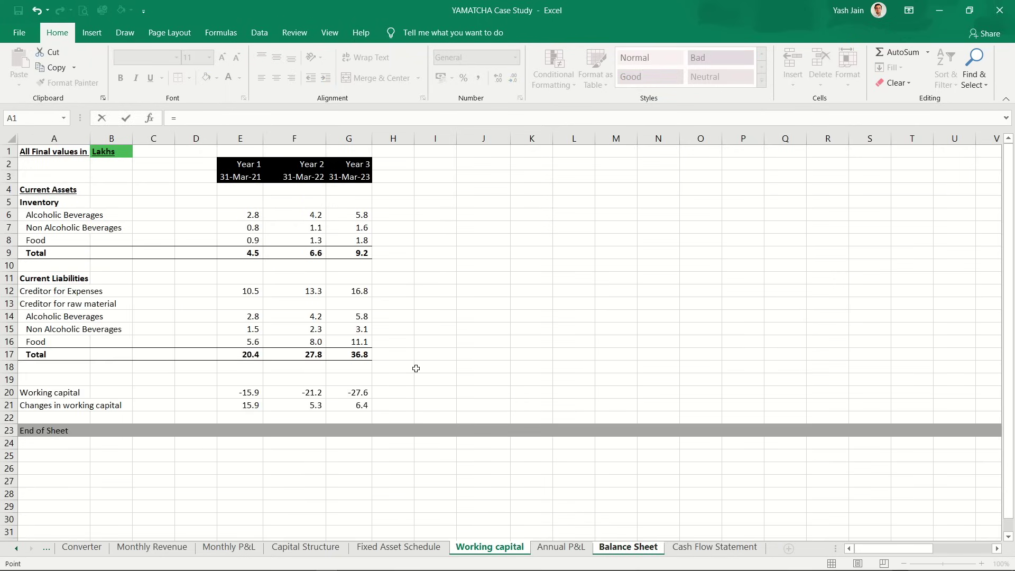
click(26, 294)
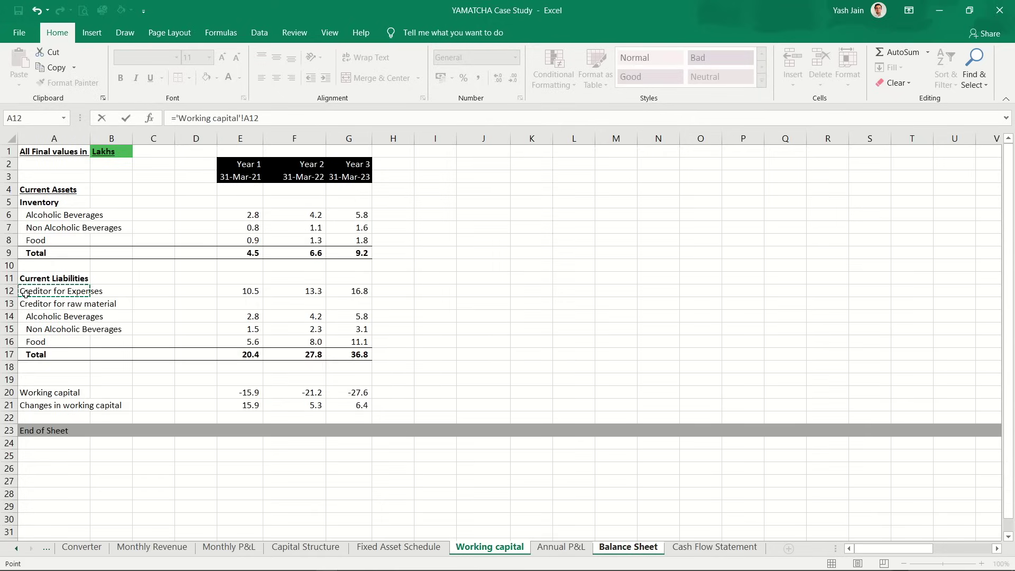
key(Return)
key(Up)
key(ctrl+c)
key(shift+Down)
key(shift+Down)
key(shift+Down)
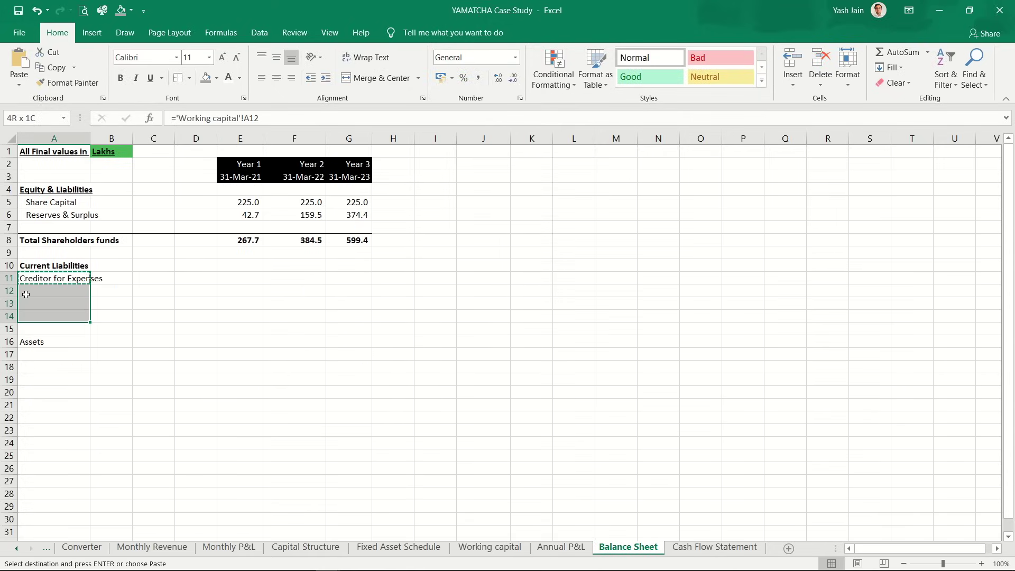
key(shift+Down)
key(ctrl+v)
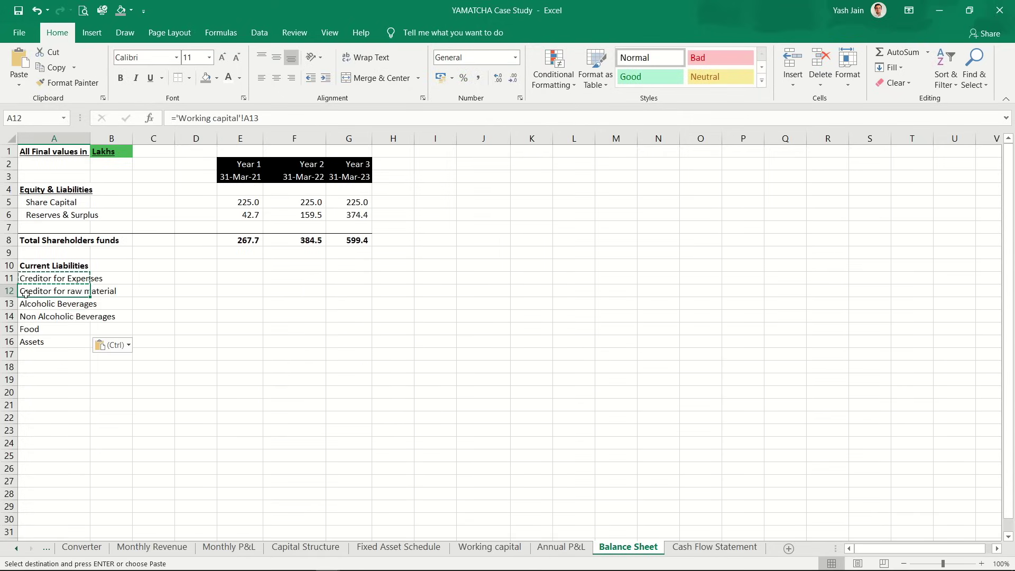
key(Down)
key(shift+space)
key(ctrl+shift+plus)
key(ctrl+shift+plus)
key(ctrl+shift+plus)
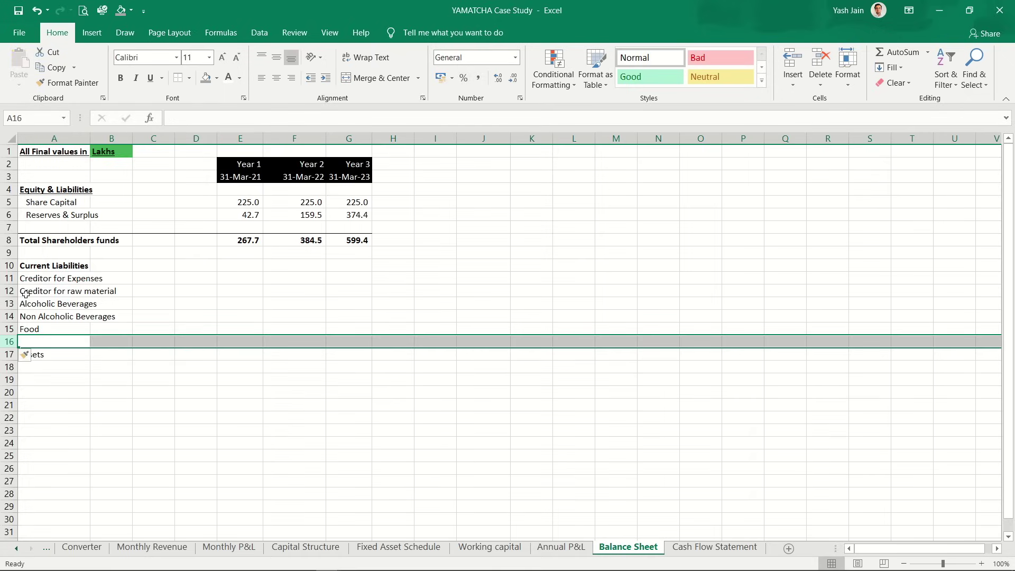
Step: Fill Years 1–3 of the five liability lines with links to Working capital
key(Up)
key(Up)
key(Up)
key(Up)
key(Up)
key(shift+Down)
key(shift+Down)
key(shift+Down)
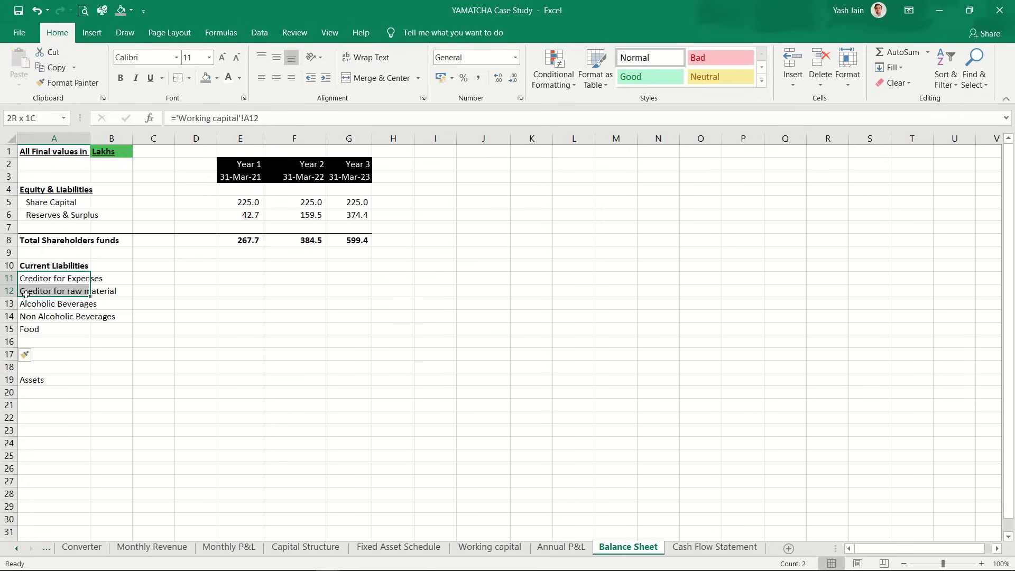
key(shift+Down)
key(ctrl+c)
key(Right)
key(Right)
key(Right)
key(Right)
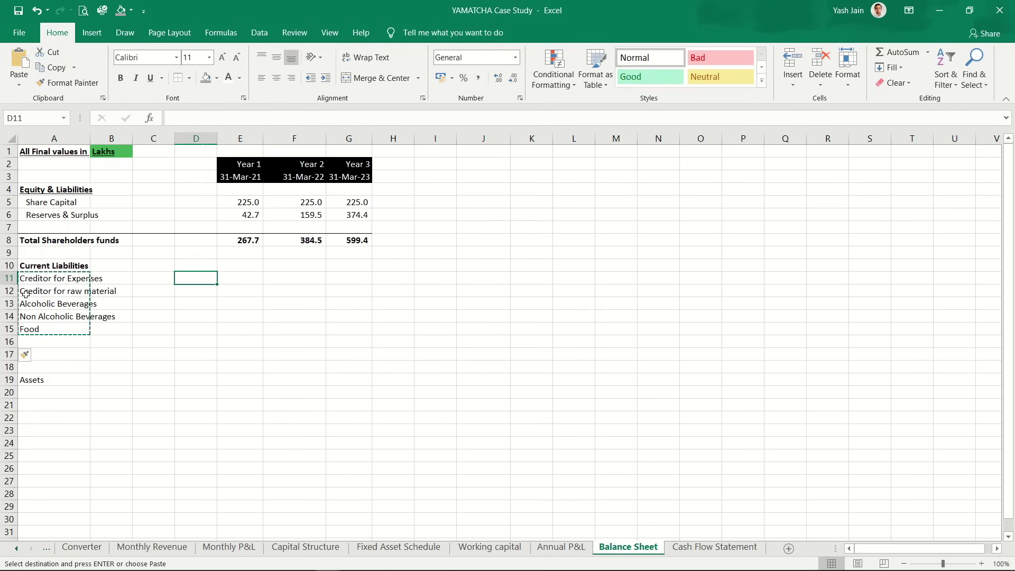
key(ctrl+v)
key(ctrl+c)
key(shift+Down)
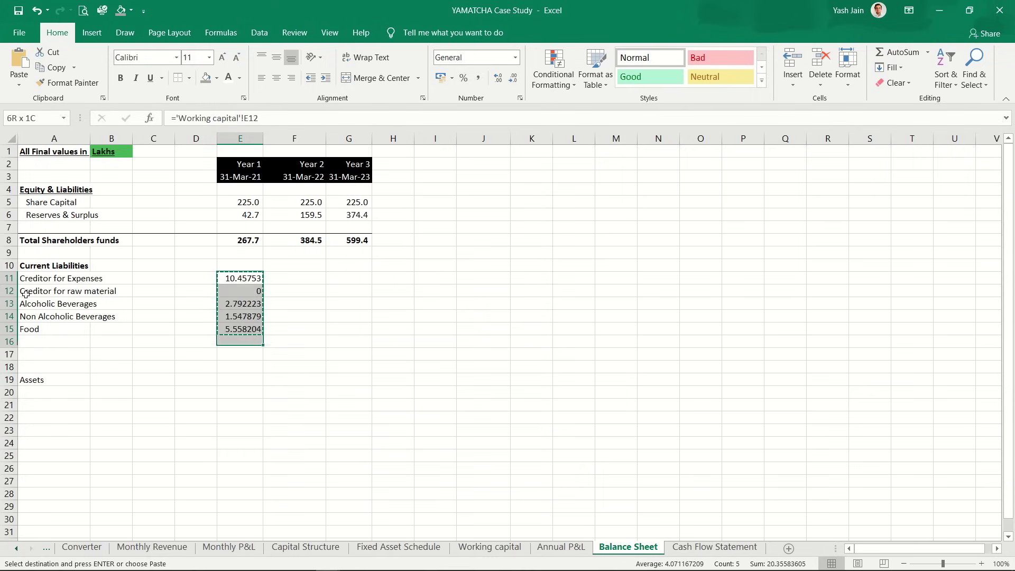
key(shift+Up)
key(shift+Right)
key(shift+Right)
key(ctrl+v)
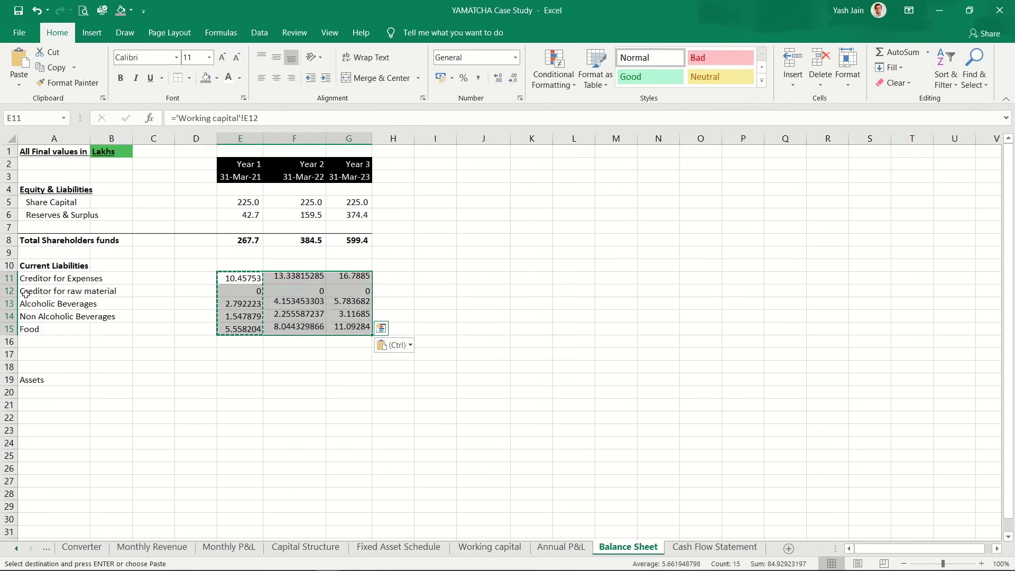
Step: Apply Comma Style to the figures, e.g. Creditor for Expenses 10.46, 13.34, 16.79
key(alt+h)
key(k)
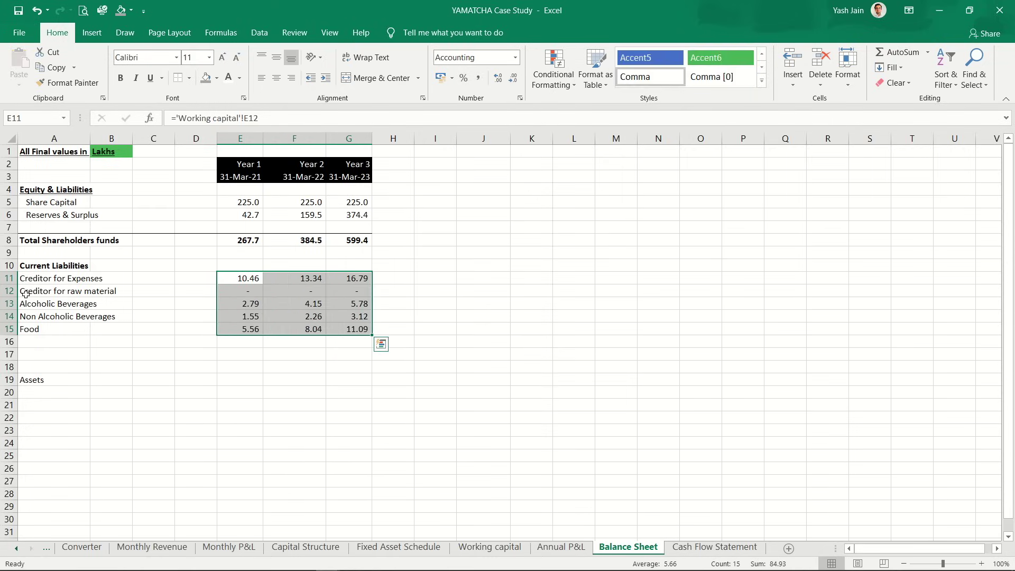
key(Up)
key(Down)
key(Down)
key(Left)
key(Left)
key(Left)
key(Left)
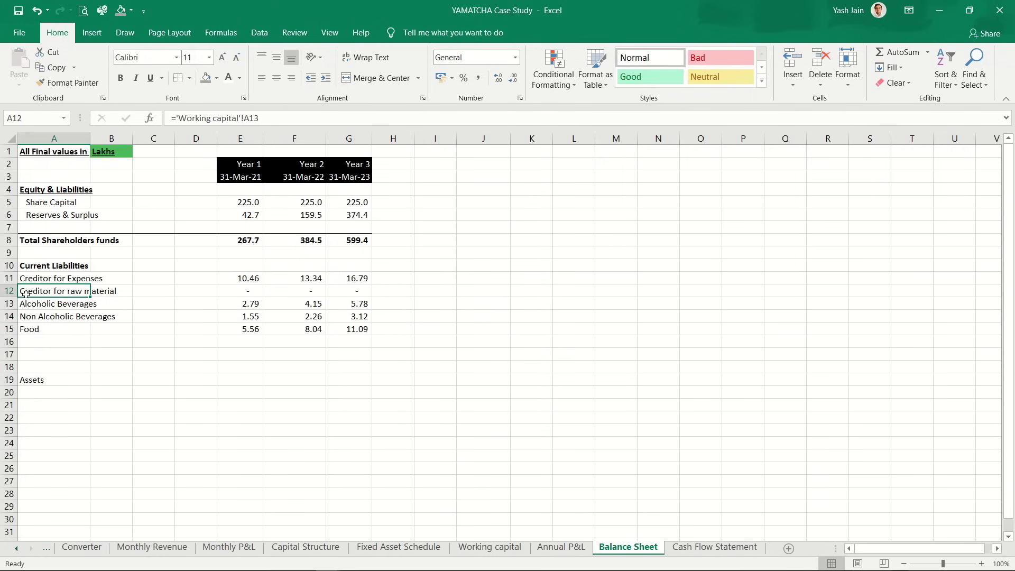
Step: Bold Creditor for raw material and indent the beverage, food and Creditor for Expenses lines
key(ctrl+b)
key(Down)
key(shift+Down)
key(shift+Down)
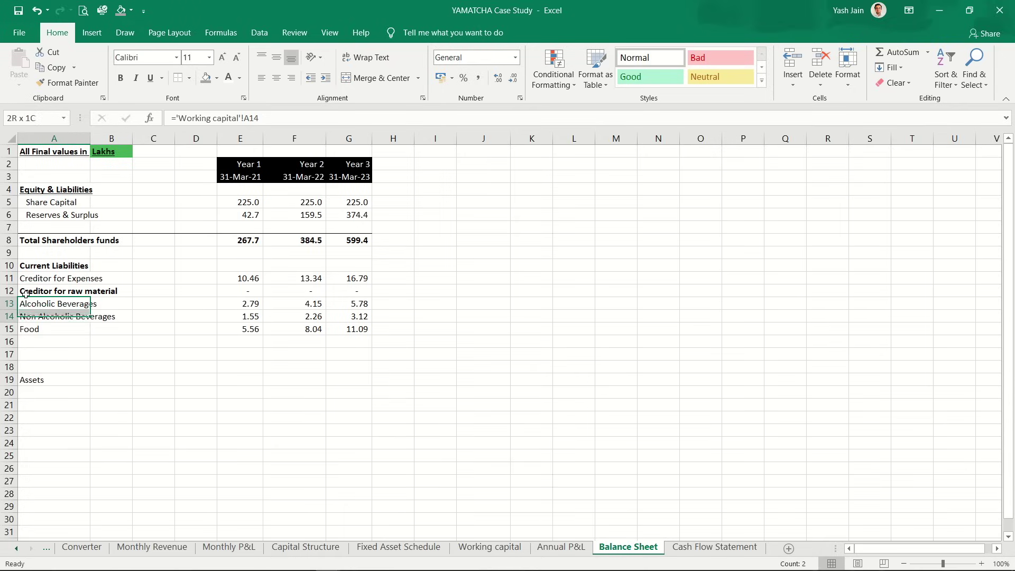
click(328, 72)
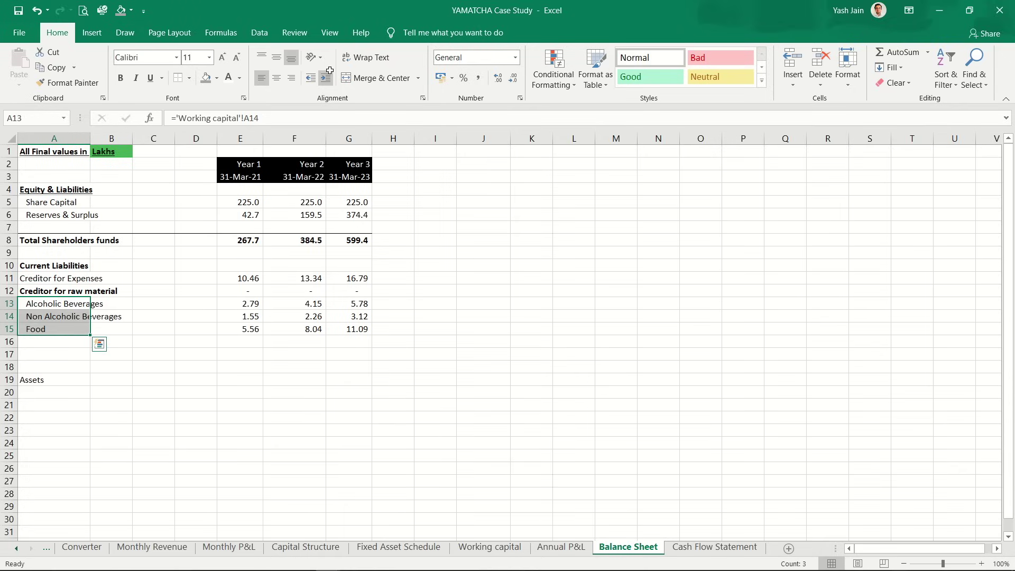
key(Up)
key(Up)
key(Up)
key(Down)
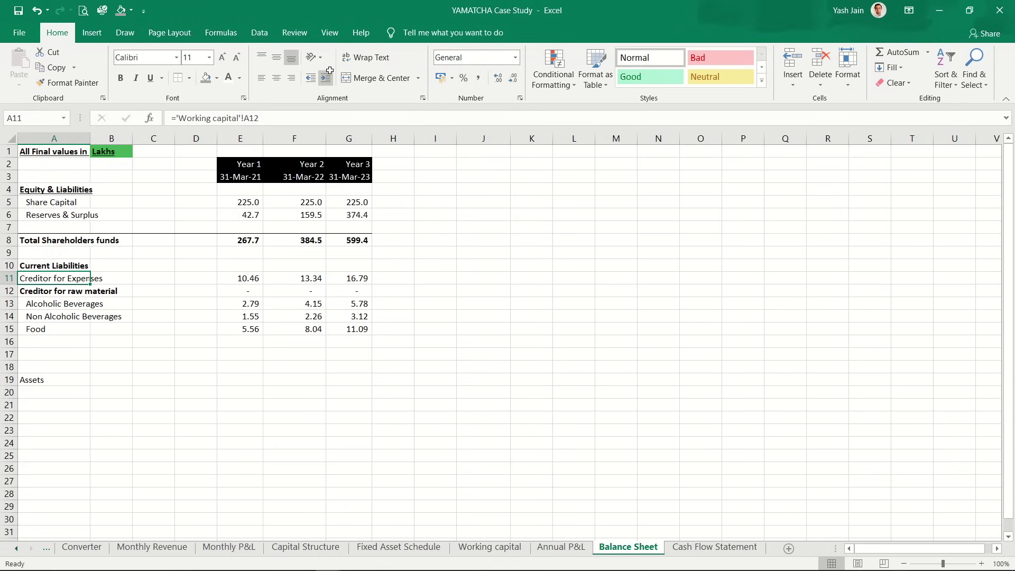
click(329, 72)
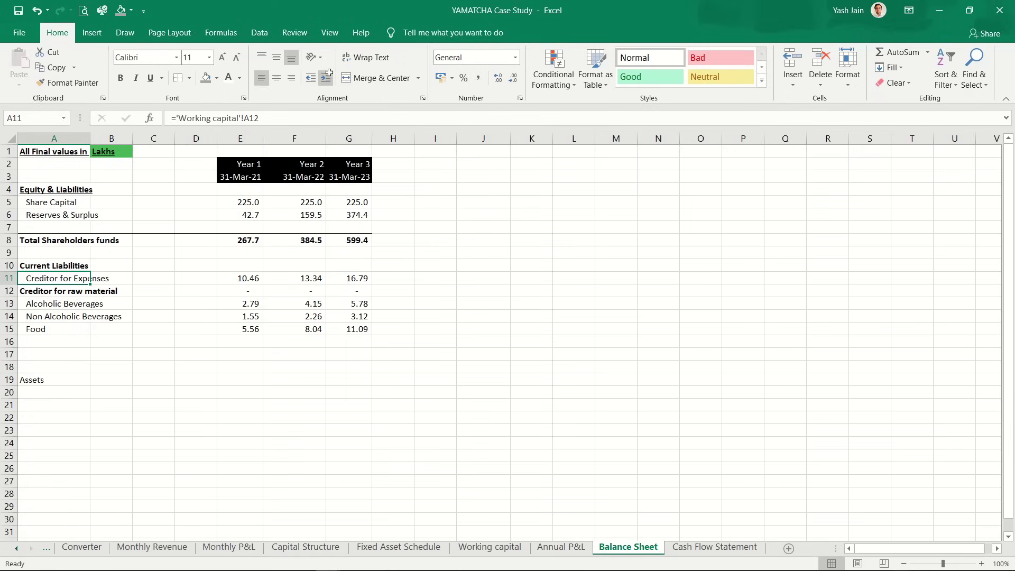
Step: Add a Total Current liabilities label in row 17 with an AutoSum total for Year 1
key(Down)
key(Down)
key(Down)
key(Down)
key(Down)
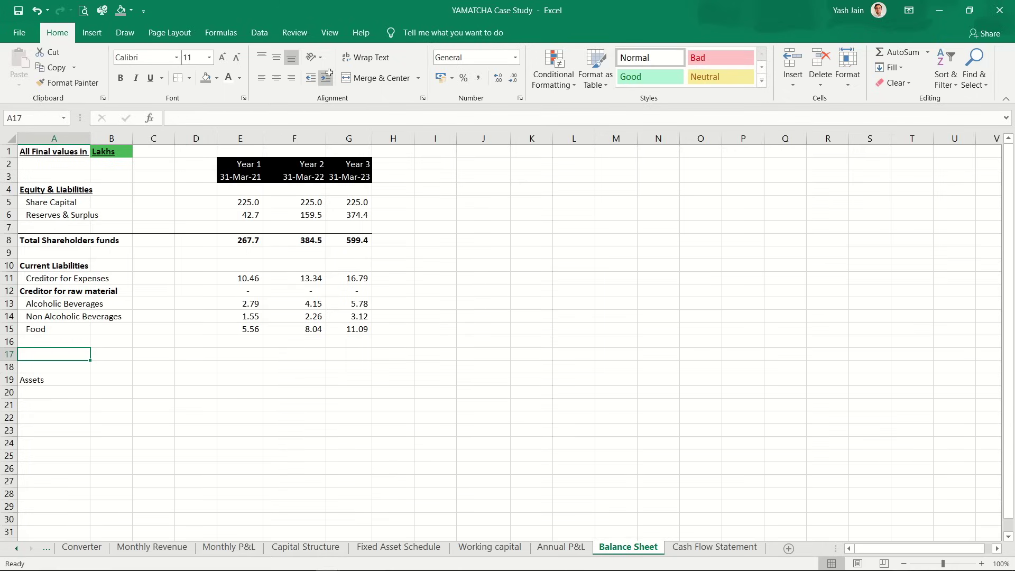
key(Up)
key(Up)
key(Up)
key(Down)
key(Down)
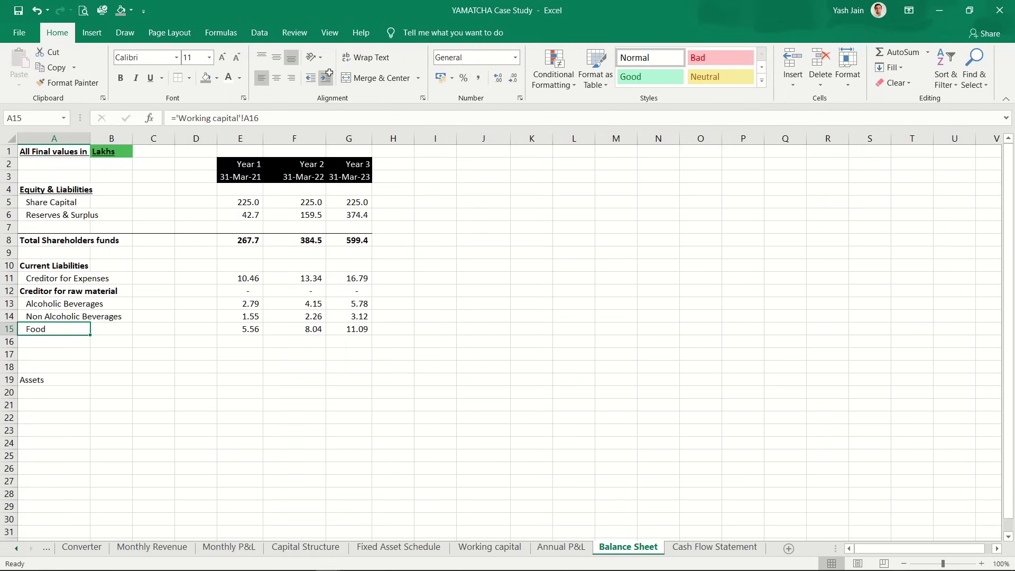
key(Down)
key(Down)
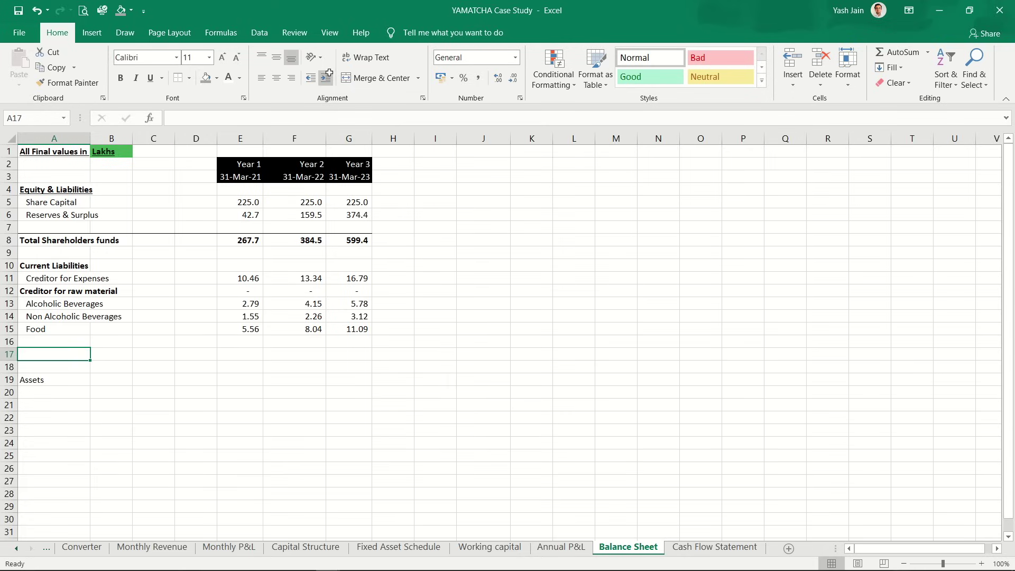
text(T)
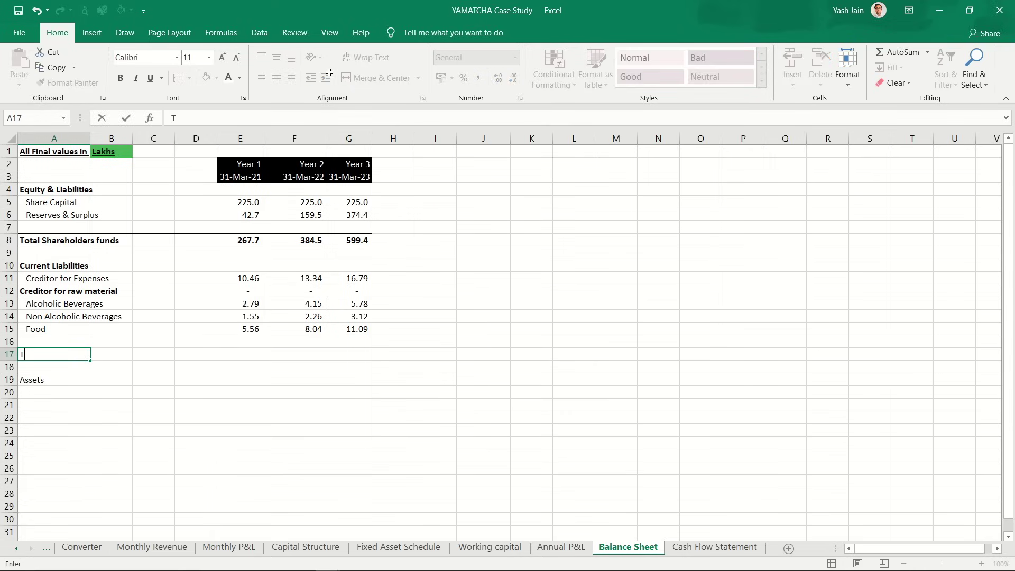
text(oatl)
text(tal)
text( Current)
text( liabilities)
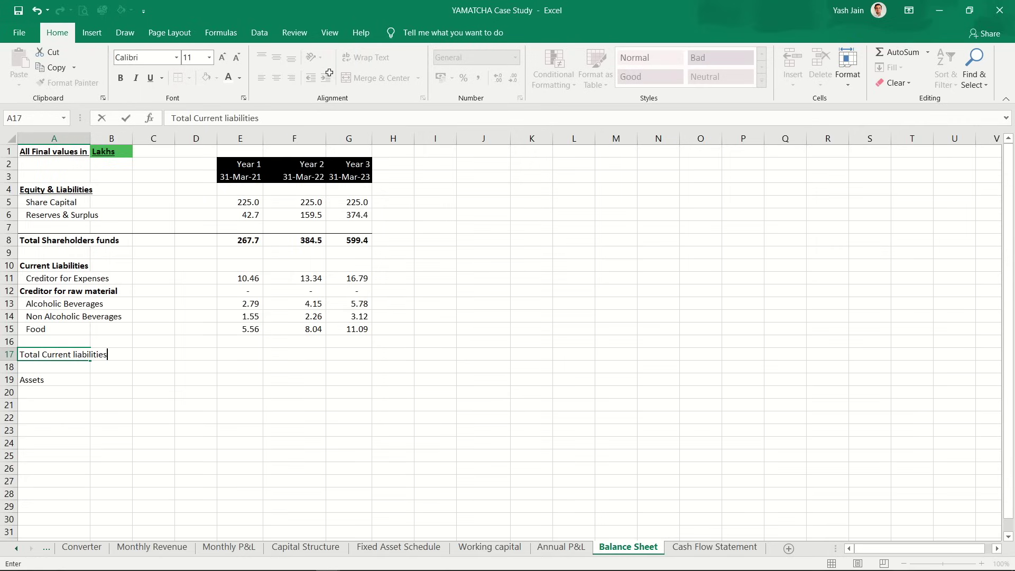
key(ctrl+Return)
key(Right)
key(Right)
key(Right)
key(Right)
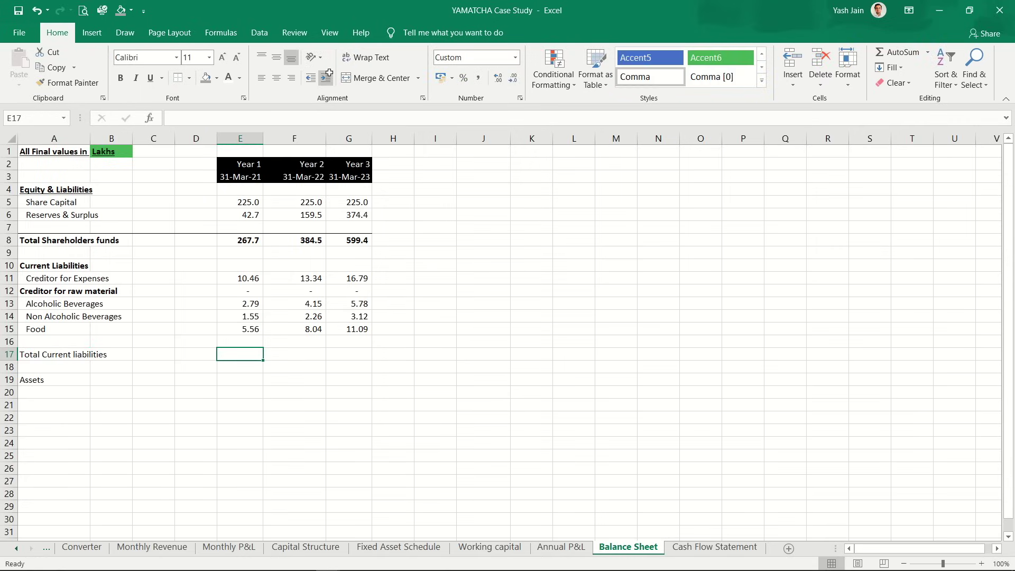
key(alt)
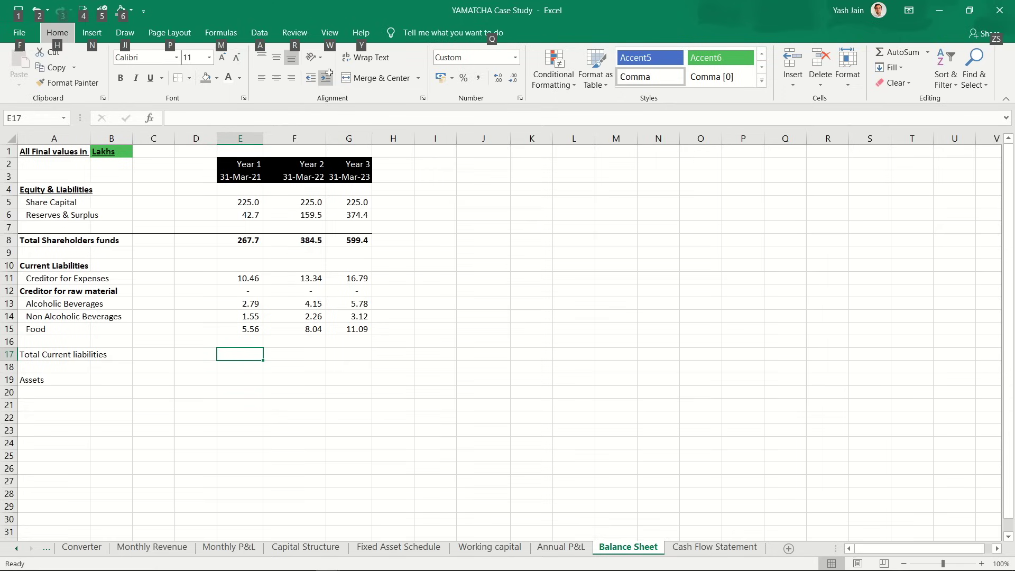
key(alt+equal)
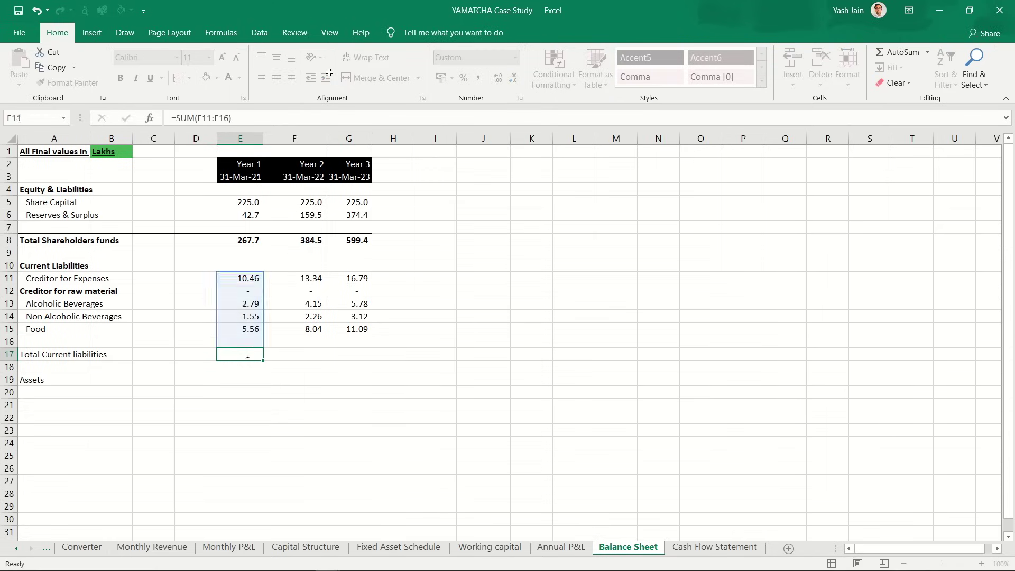
key(ctrl+Return)
Step: Copy the total to Years 2 and 3 (20.4, 27.8, 36.8) and bold the row
key(ctrl+c)
key(shift+Right)
key(shift+Right)
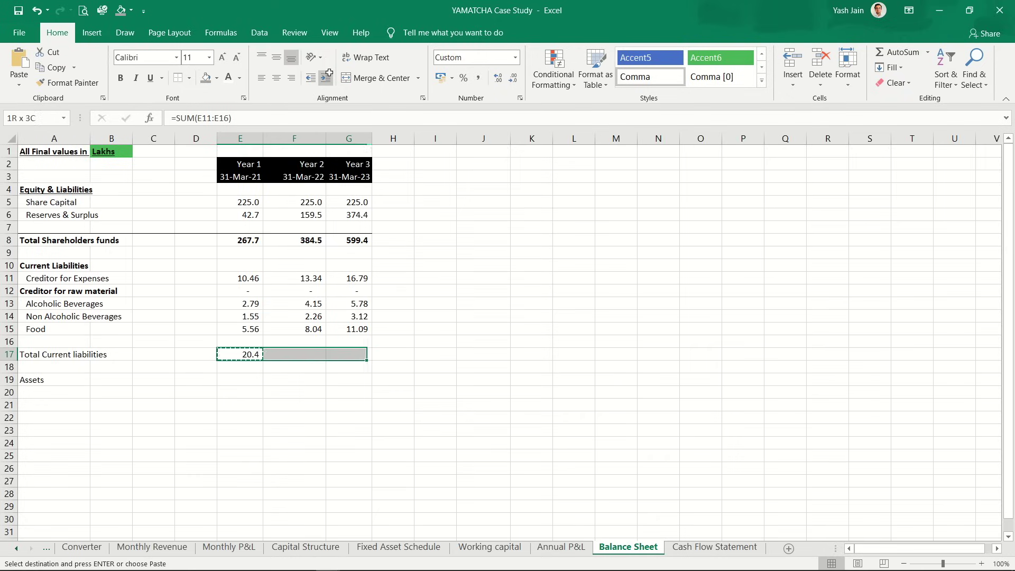
key(ctrl+v)
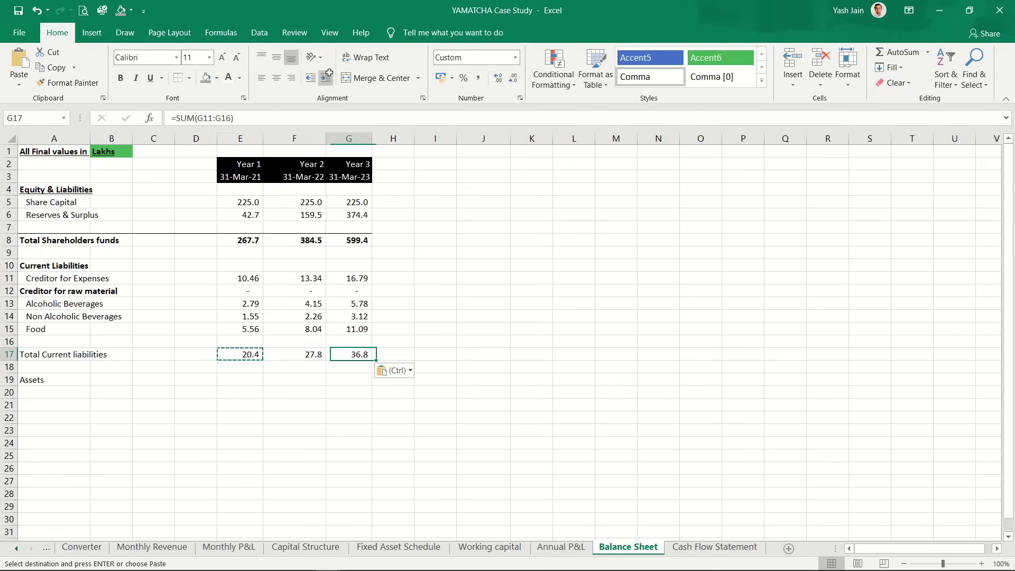
key(shift+Home)
key(Escape)
key(ctrl+b)
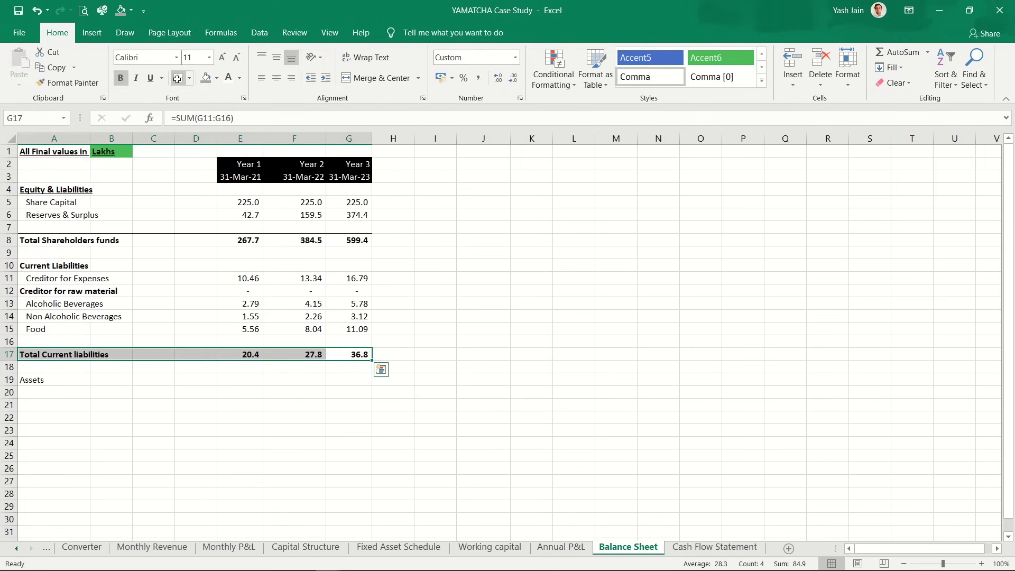
key(Down)
key(Down)
key(Left)
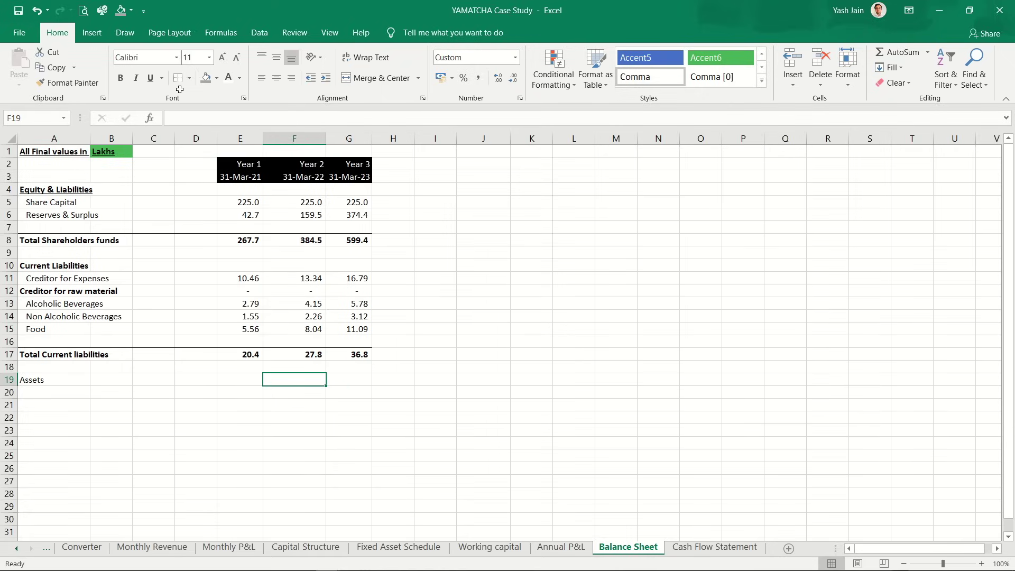
key(shift+space)
Step: Insert blank rows above Assets and add a bold 'Total Liabilities' label
key(ctrl+shift+equal)
key(ctrl+shift+equal)
key(ctrl+shift+equal)
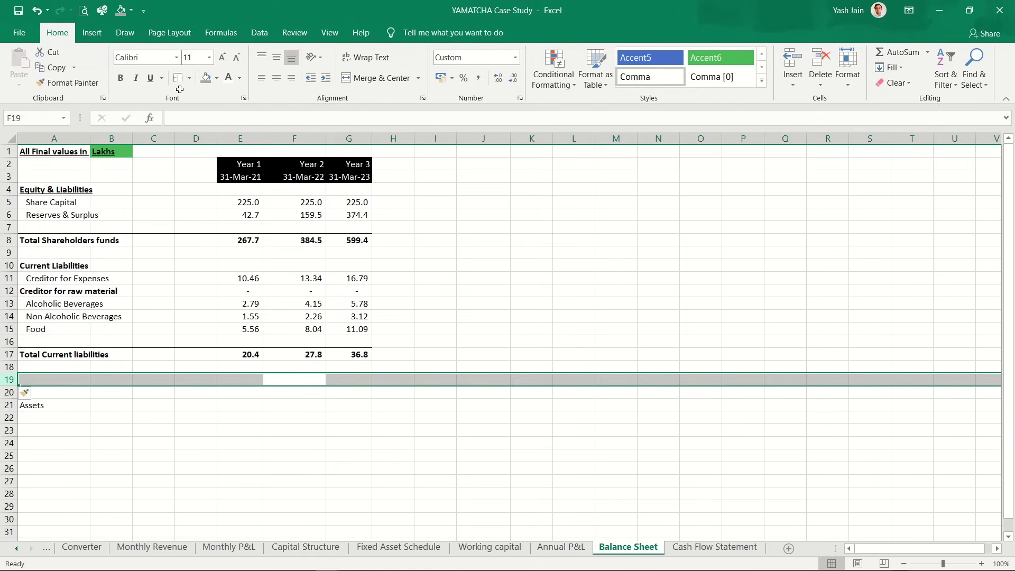
key(Left)
key(Left)
key(Left)
key(Left)
key(Left)
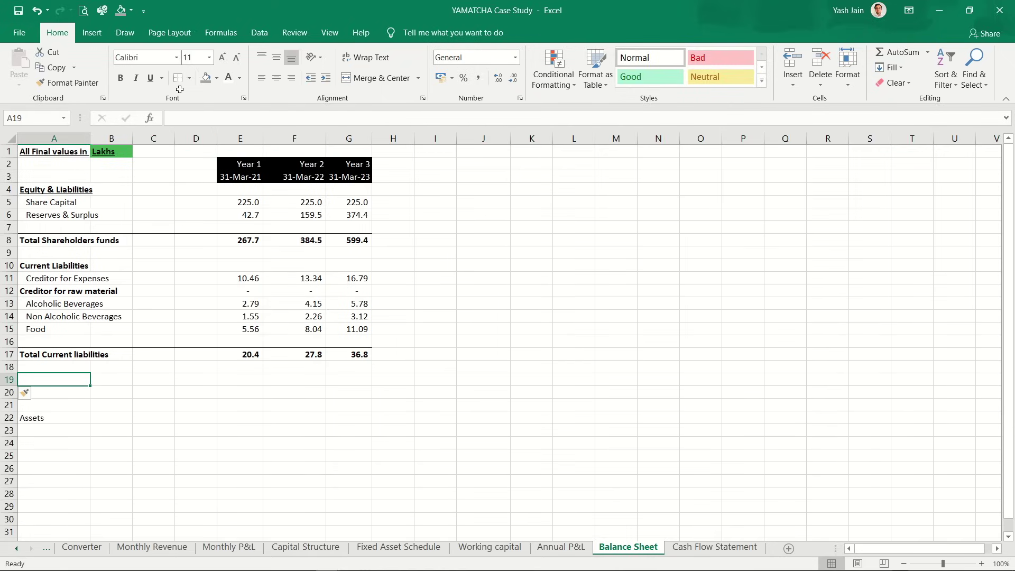
text(Toat)
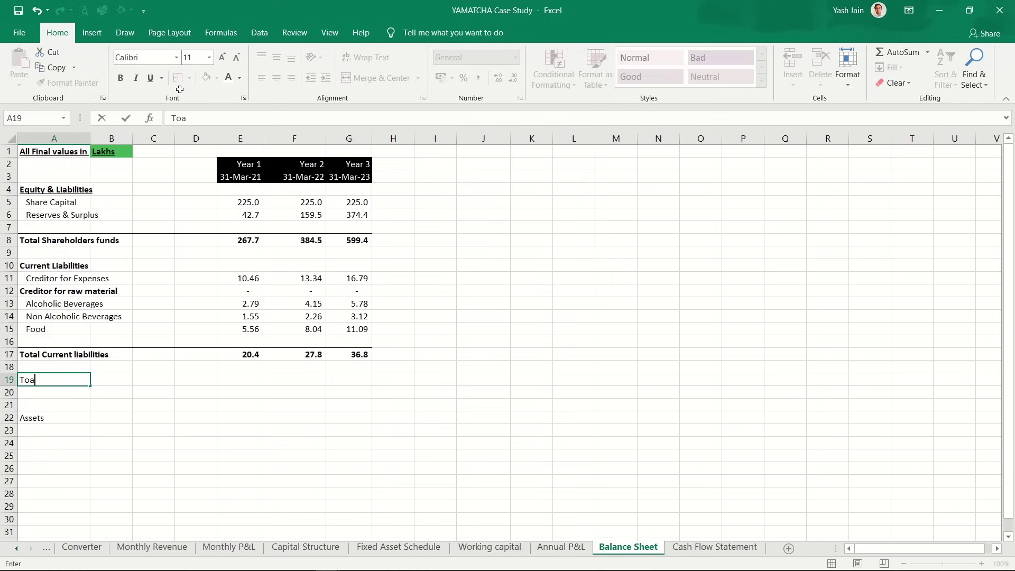
key(BackSpace)
key(BackSpace)
text(l Liabilities)
key(Return)
key(Up)
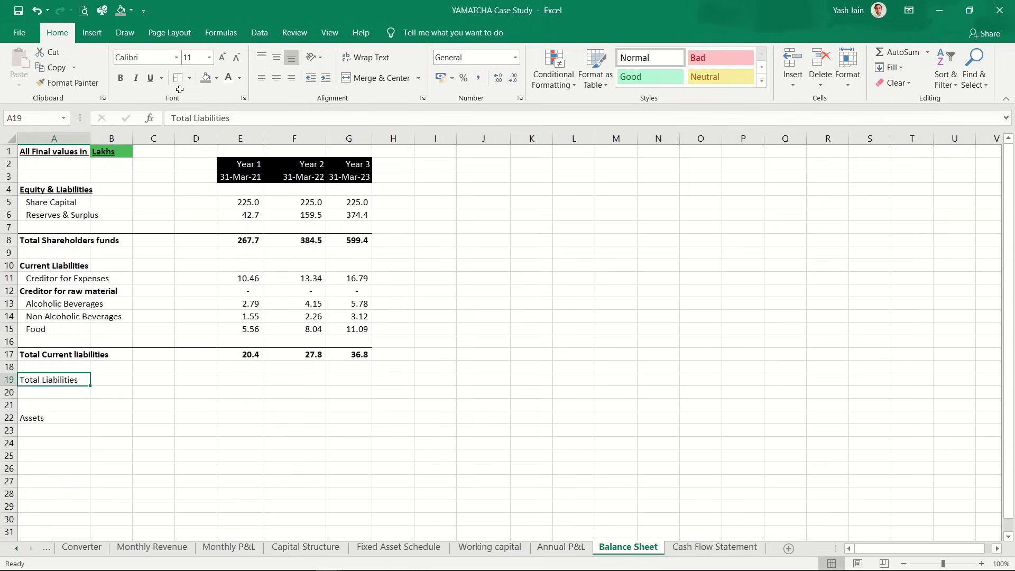
key(ctrl+b)
Step: Sum Total Shareholders funds and Total Current liabilities for each year: 288.1, 412.3, 636.2
key(Right)
key(Right)
key(Right)
key(Right)
text(=)
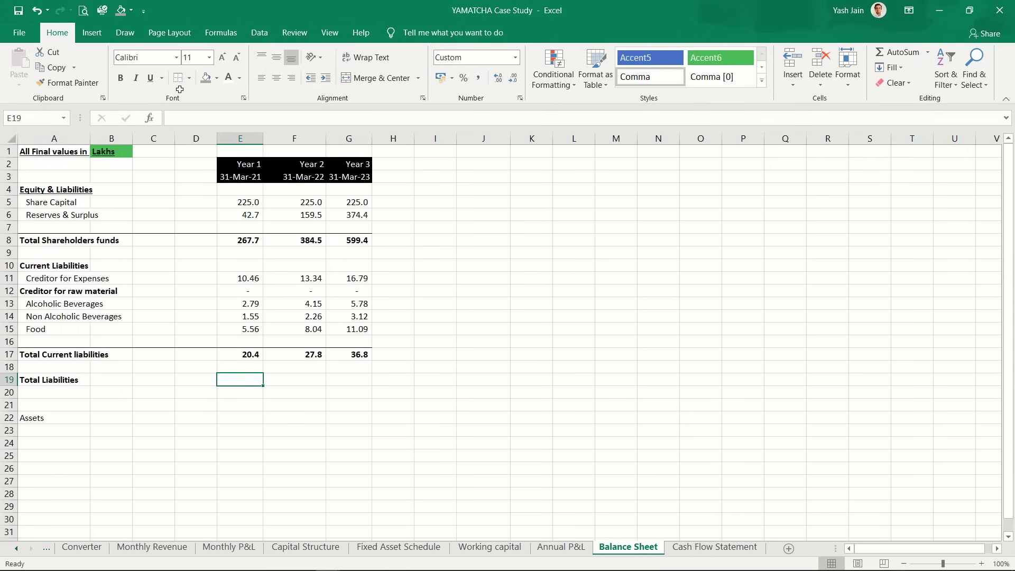
key(Up)
key(Up)
key(Up)
key(Up)
key(Up)
key(Up)
key(Up)
key(Up)
key(Up)
key(Up)
key(Up)
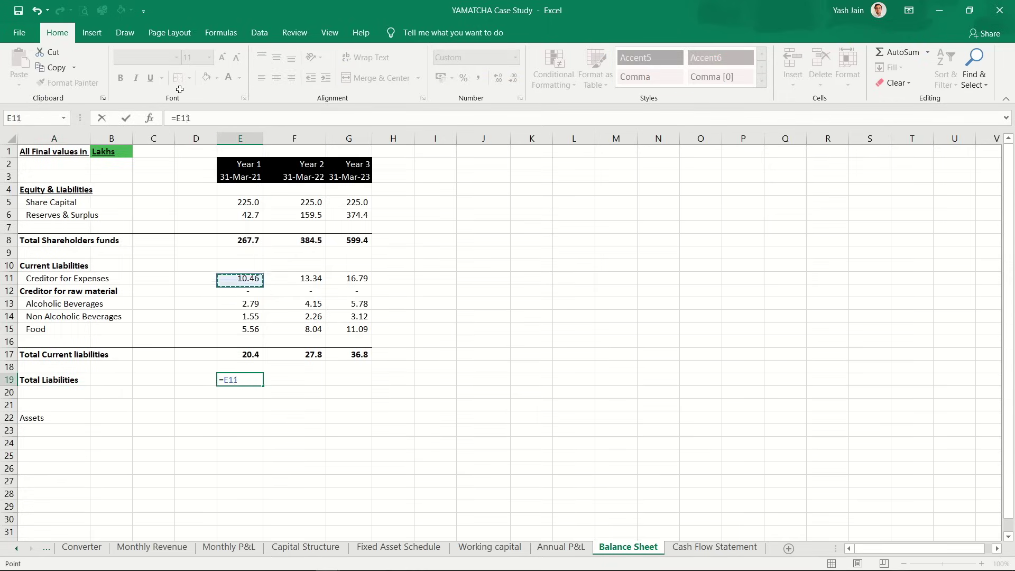
text(+)
key(Up)
key(Up)
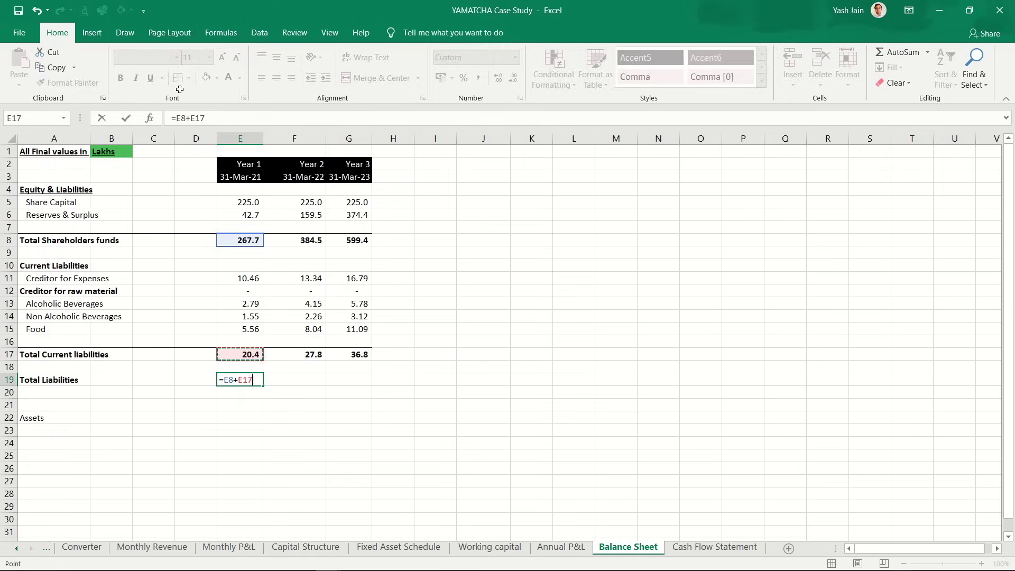
key(Return)
key(Up)
key(ctrl+c)
key(shift+Right)
key(shift+Right)
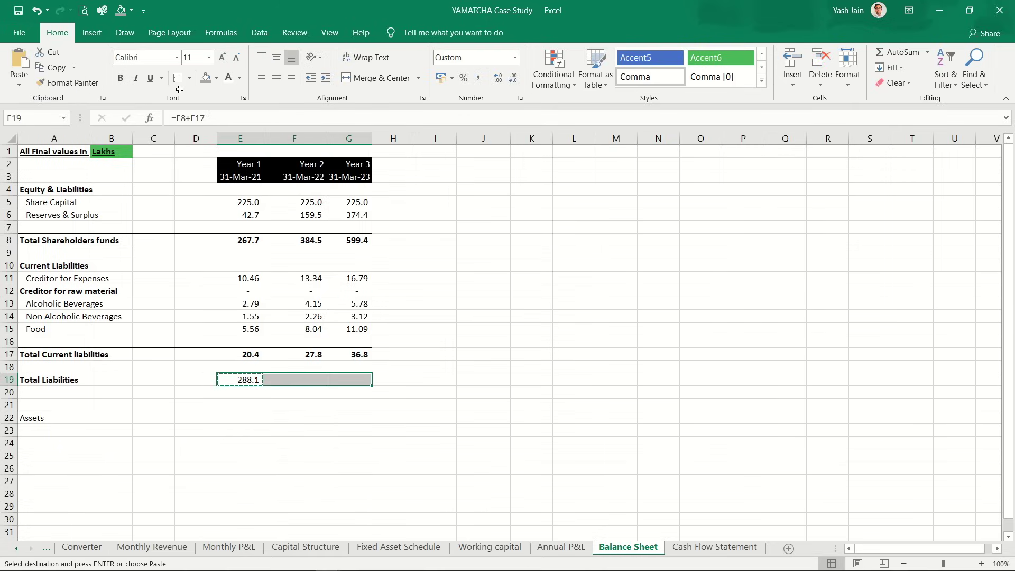
key(ctrl+v)
Step: Make the whole Total Liabilities row bold with top and bottom borders
key(Right)
key(Right)
key(Right)
key(Left)
key(shift+Left)
key(shift+Left)
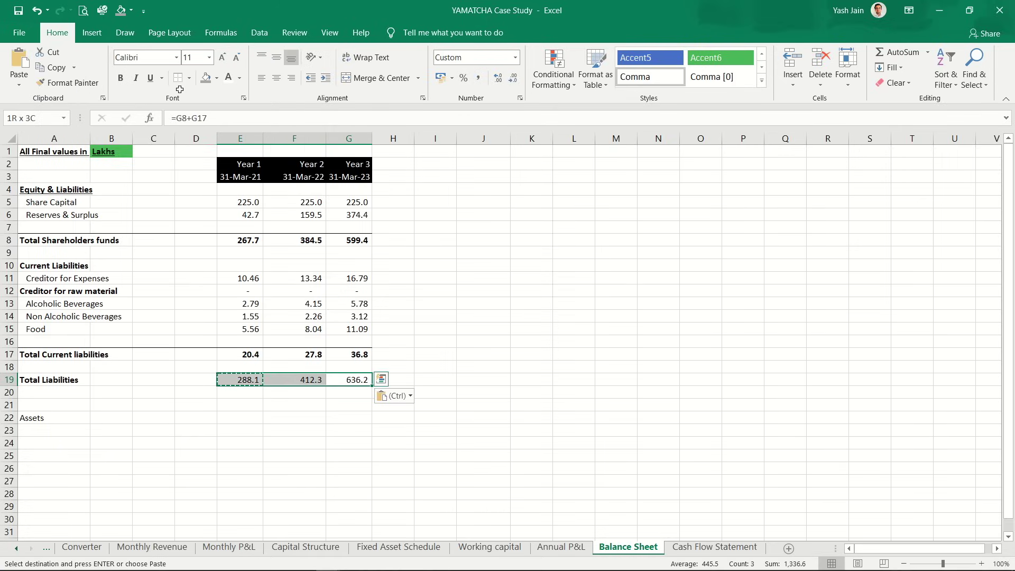
key(ctrl+shift+Left)
click(121, 78)
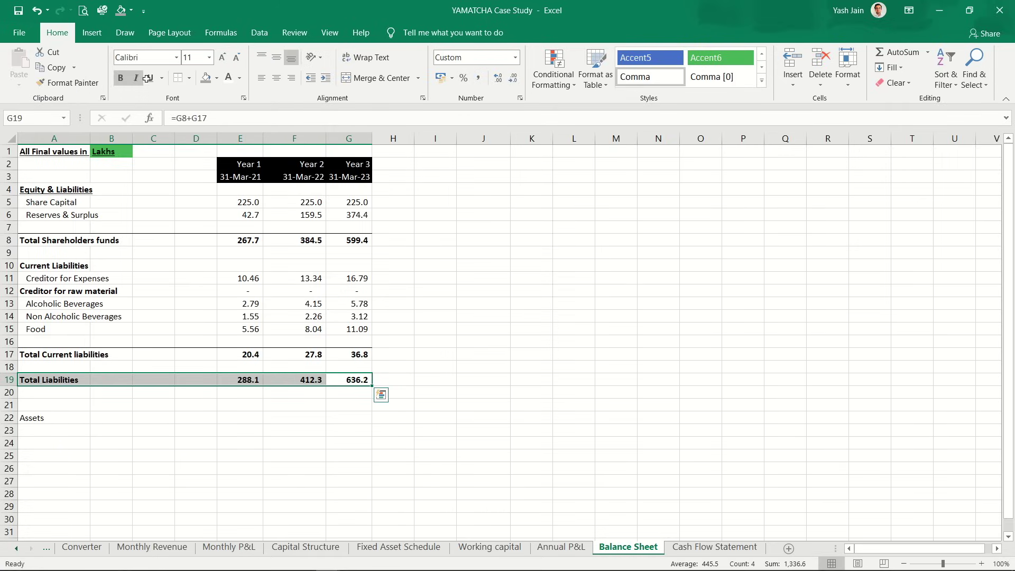
click(189, 77)
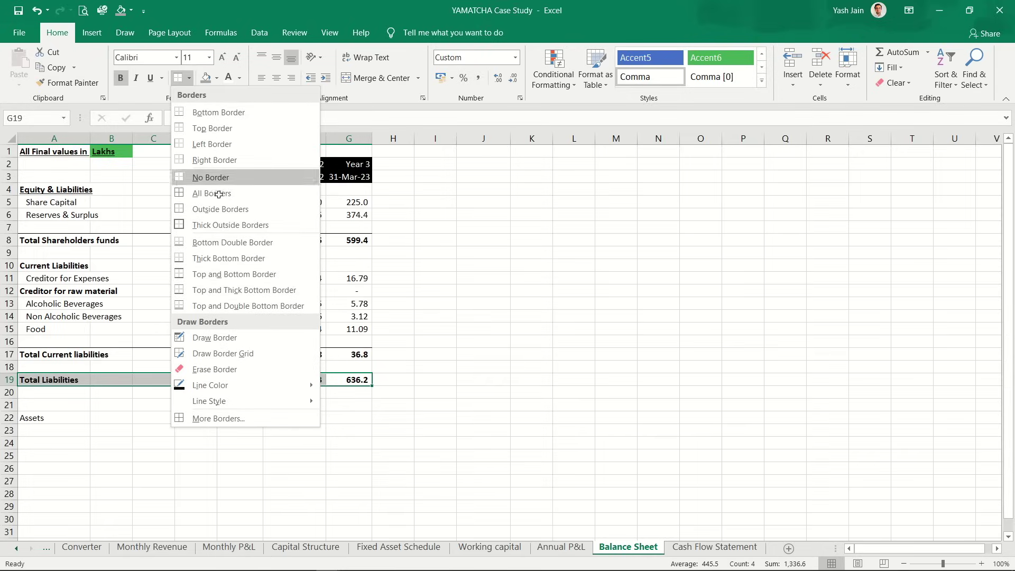
click(239, 272)
key(Down)
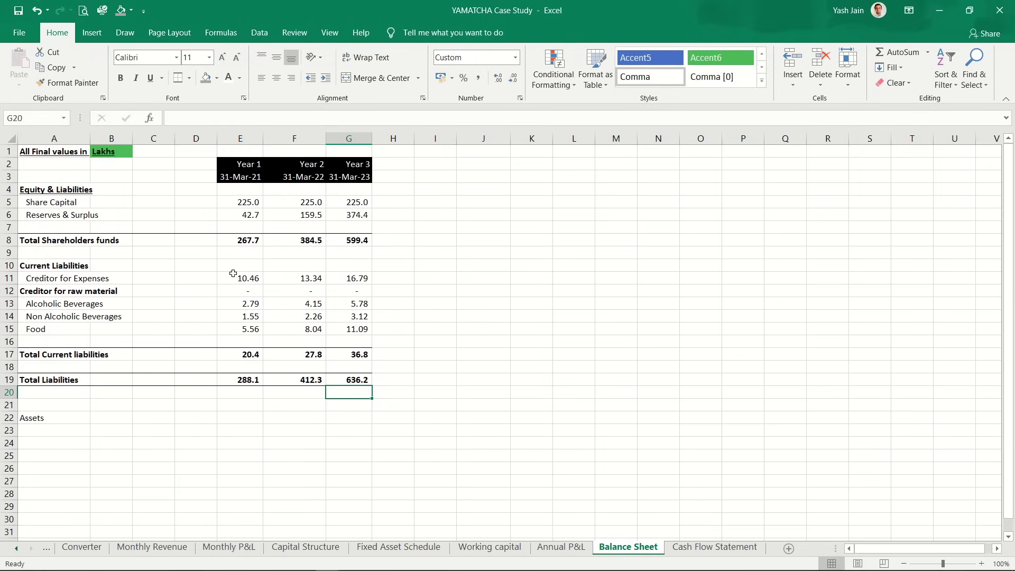
key(Down)
key(Down)
key(Left)
key(Home)
Step: Bold and underline the Assets heading and add a 'Fixed Assets' label beneath it
key(ctrl+b)
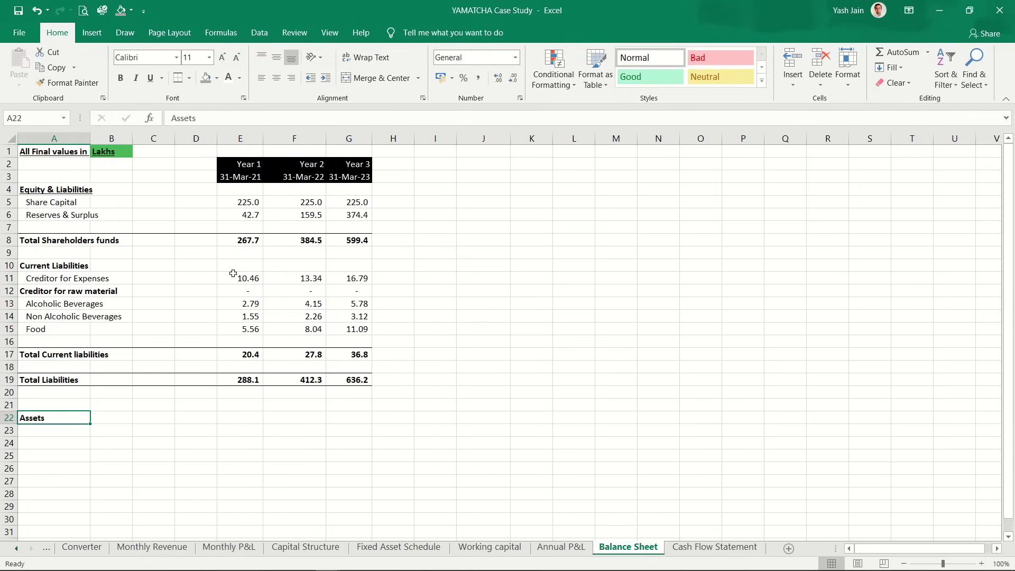
key(ctrl+u)
key(Up)
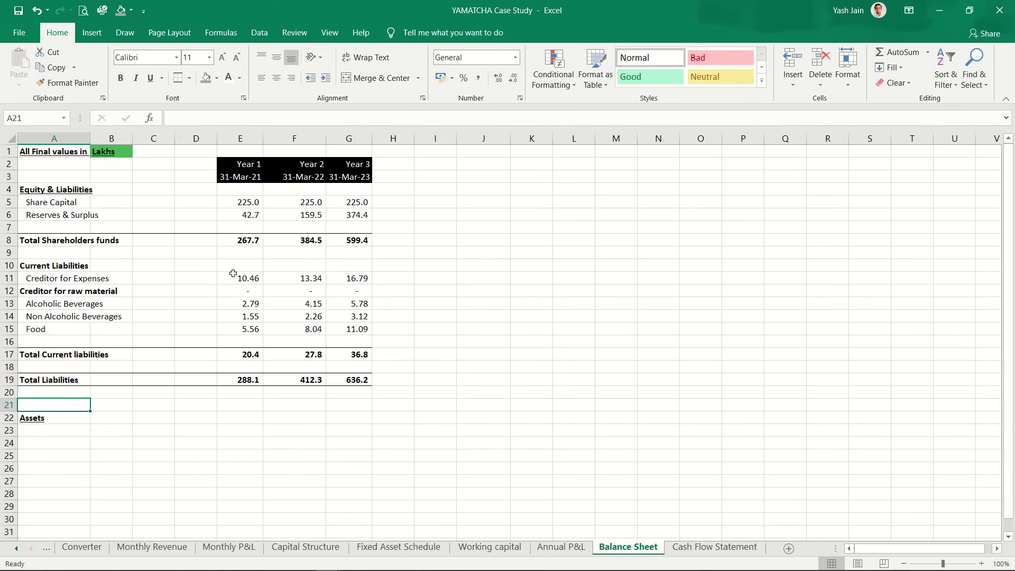
key(Down)
key(Down)
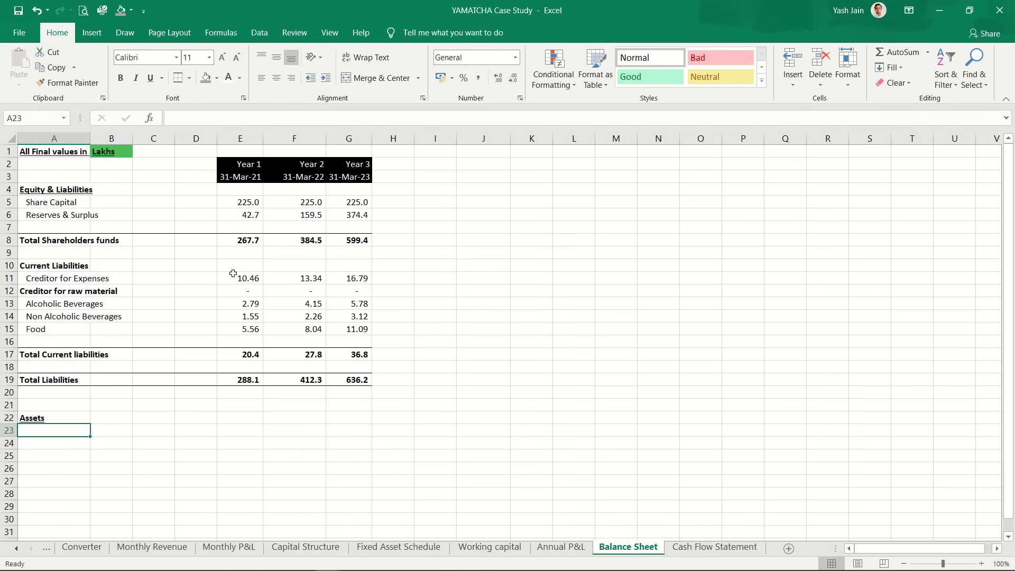
text(F)
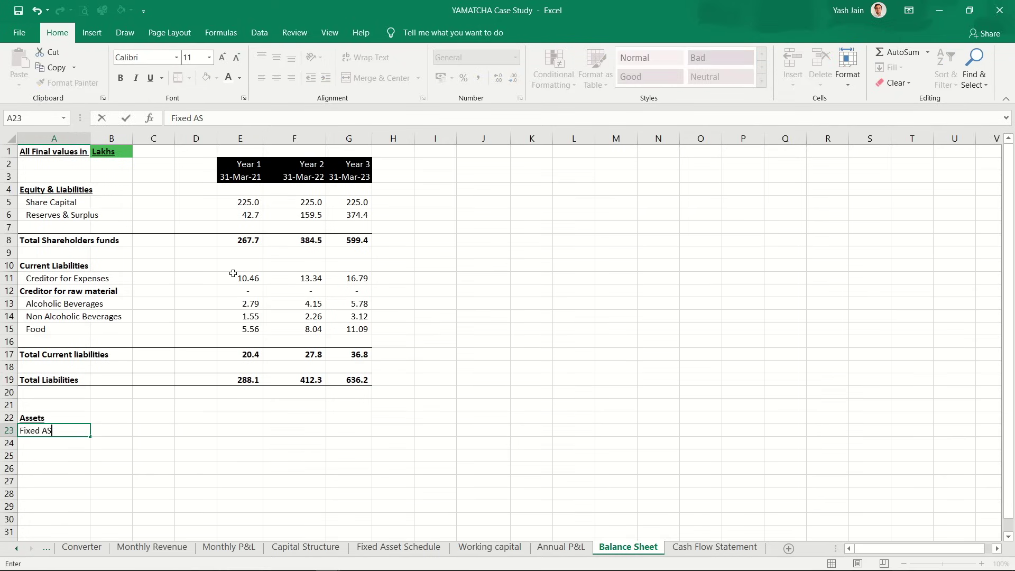
text(ixed Aes)
key(BackSpace)
key(BackSpace)
key(BackSpace)
key(Return)
key(Up)
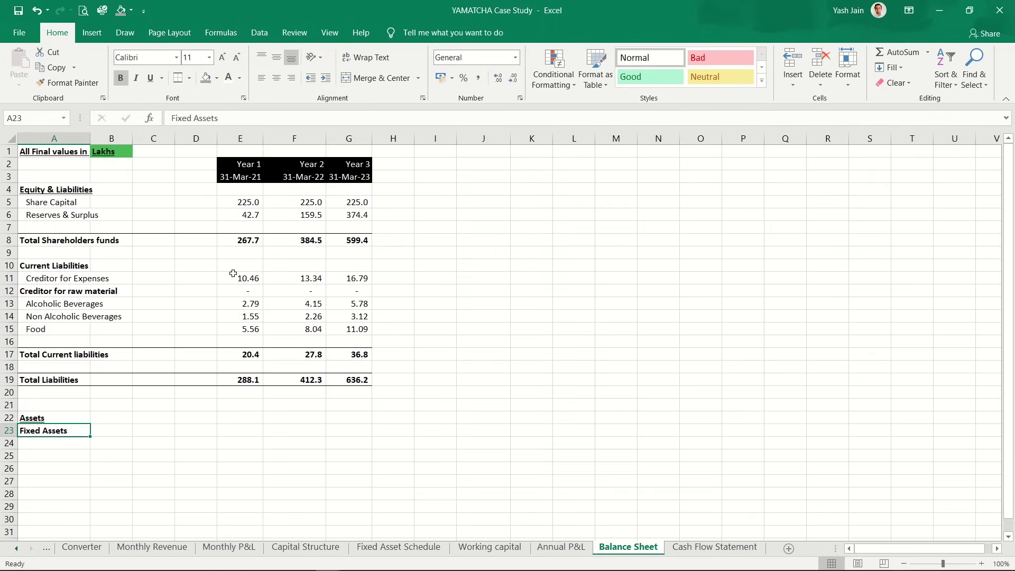
Step: Copy the Kitchen Equipments and cutlery heading from Fixed Asset Schedule into A24
key(ctrl+Page_Up)
key(ctrl+Page_Up)
key(ctrl+Page_Up)
key(ctrl+Page_Up)
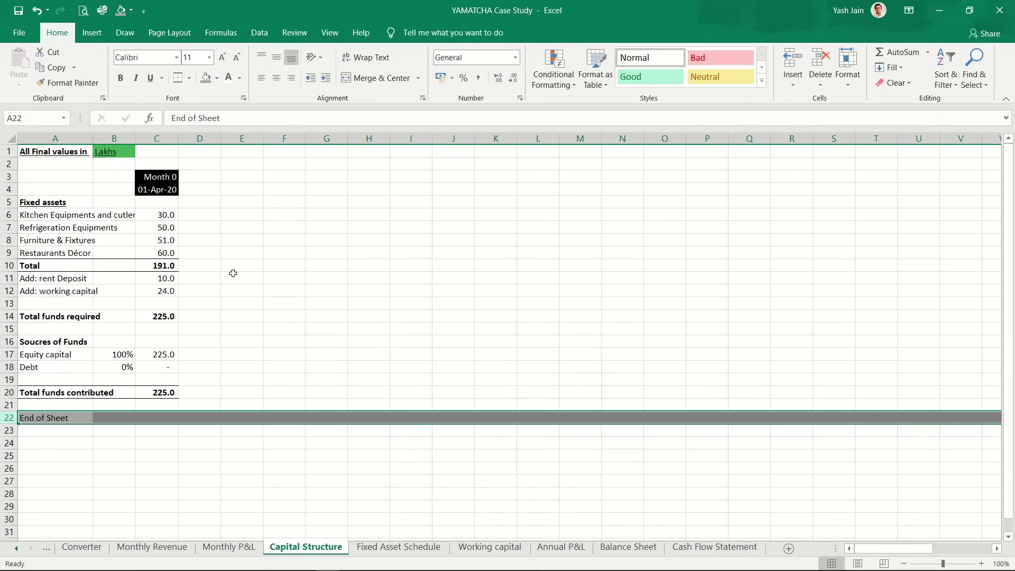
key(ctrl+Page_Down)
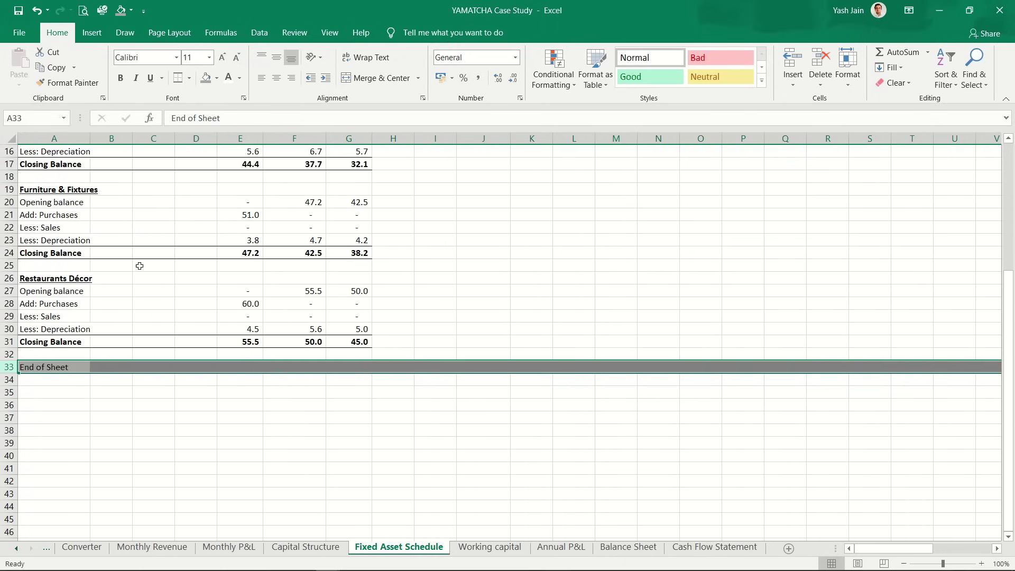
click(48, 279)
key(Up)
key(Up)
key(Up)
key(Up)
key(Up)
key(Up)
key(Up)
key(Up)
key(Up)
key(Up)
key(Up)
key(Up)
key(Up)
key(Up)
key(Up)
key(Up)
key(Up)
key(Up)
key(Up)
key(Up)
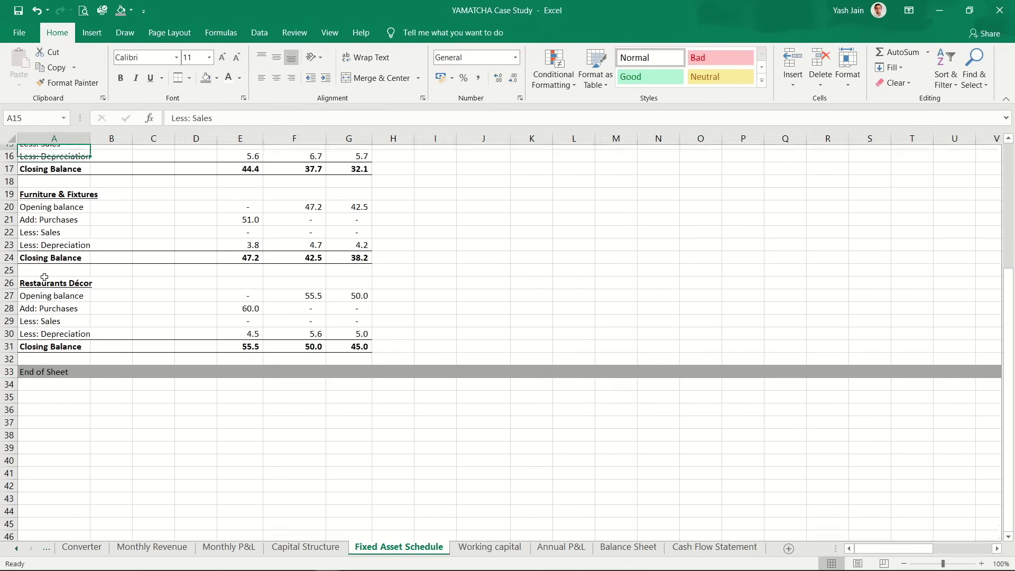
key(Down)
key(Down)
key(Down)
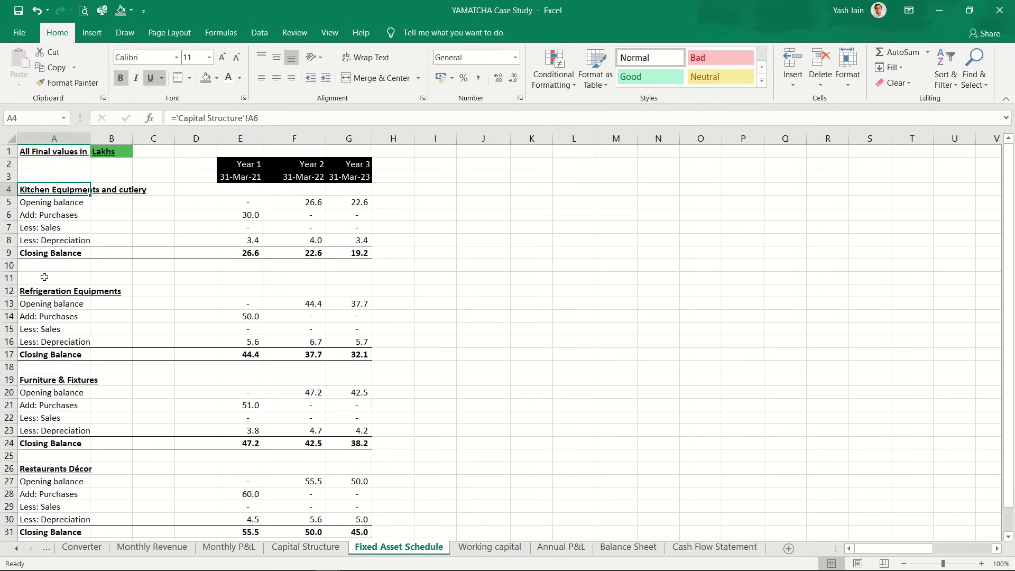
key(Down)
key(Up)
key(ctrl+c)
key(ctrl+Page_Down)
key(ctrl+Page_Down)
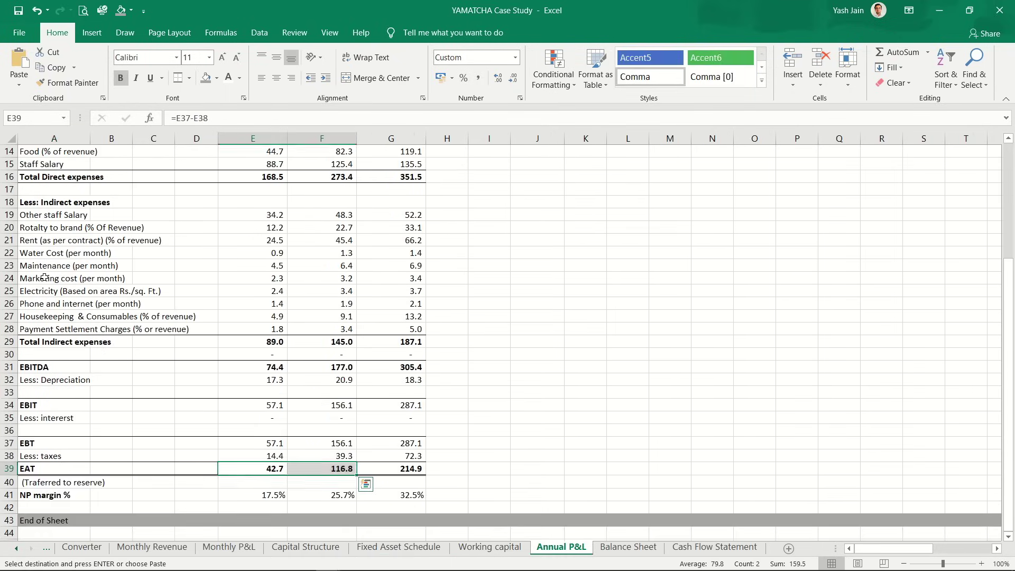
key(ctrl+Page_Down)
key(Down)
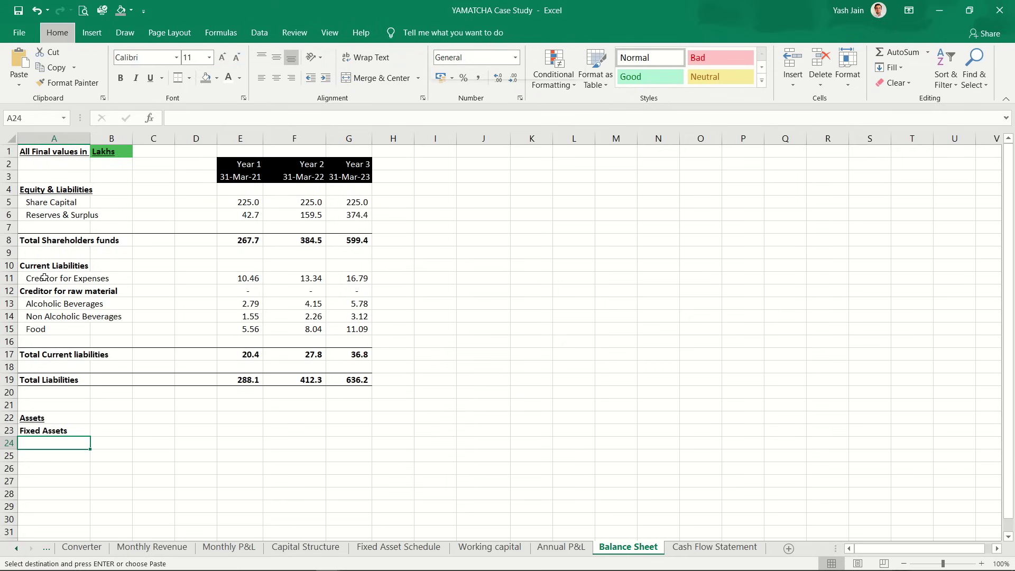
key(ctrl+v)
Step: Link A25:A27 to the Refrigeration Equipments, Furniture & Fixtures and Restaurants Décor headings
key(Down)
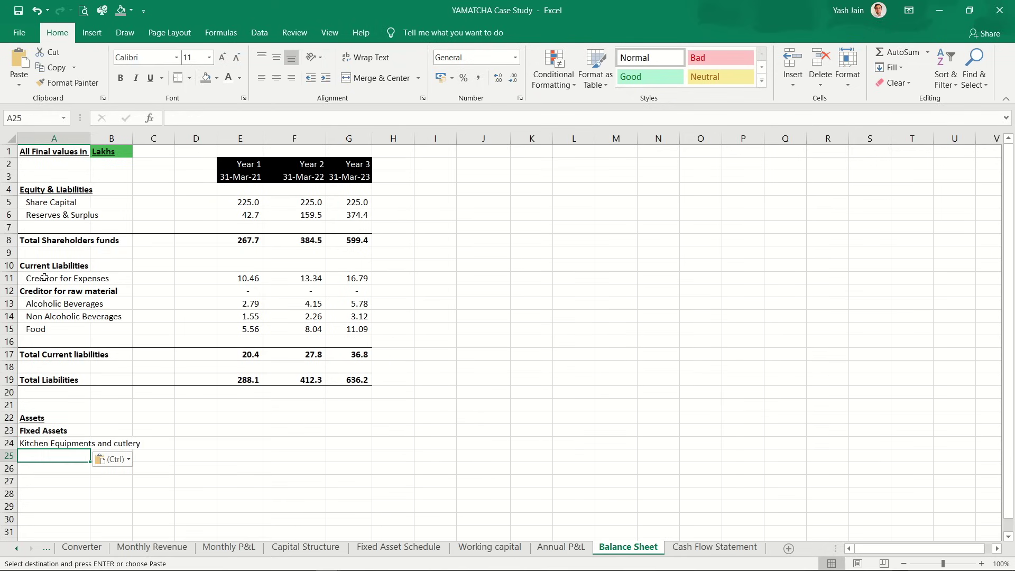
text(=)
key(ctrl+Page_Up)
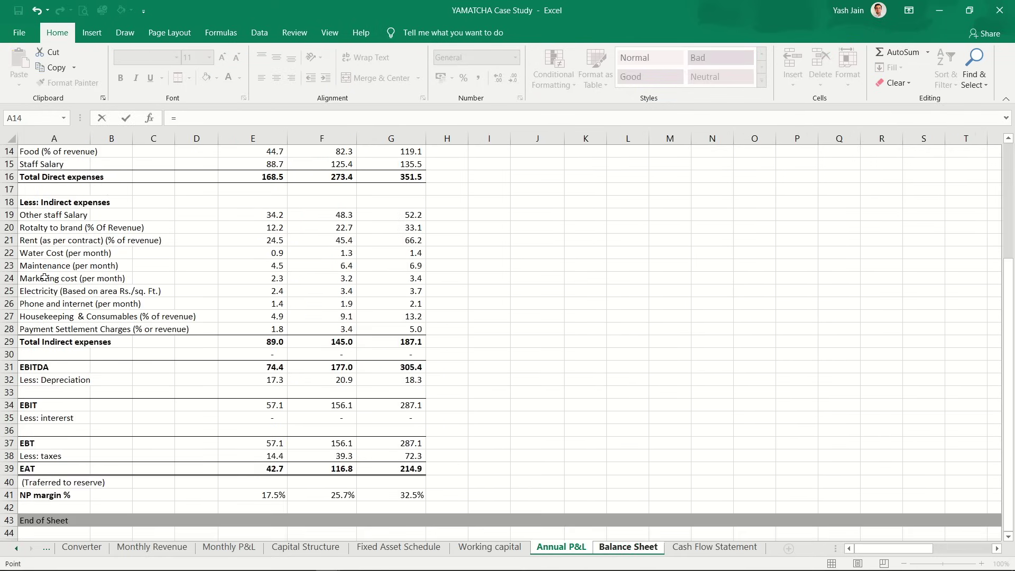
key(ctrl+Page_Up)
key(ctrl+Page_Up)
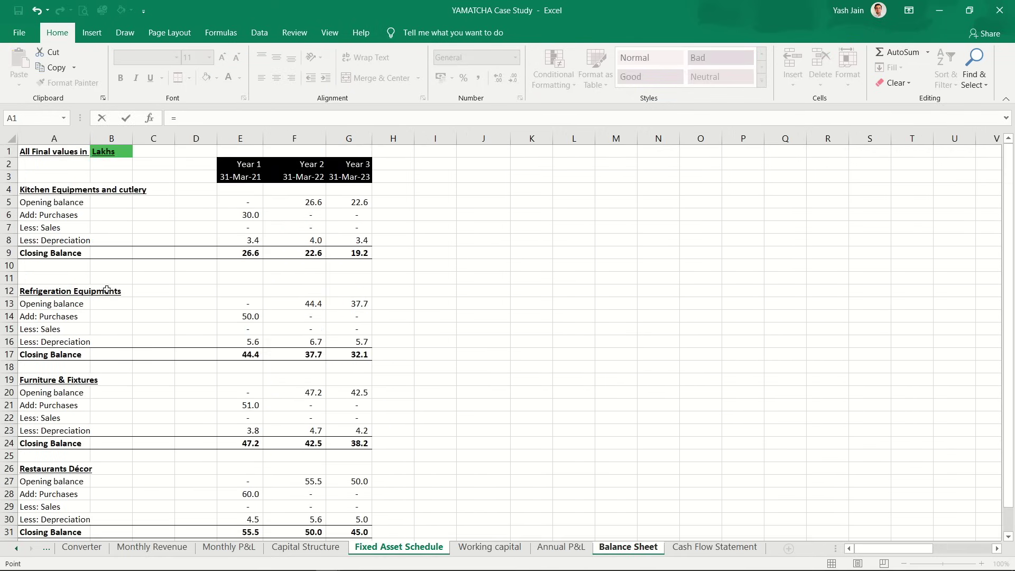
click(56, 289)
key(Return)
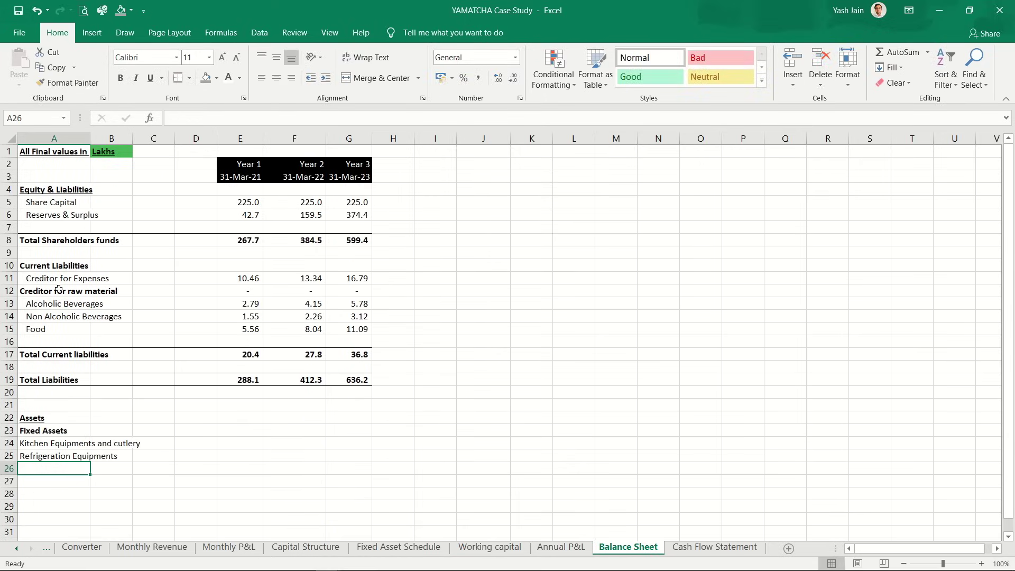
text(=)
key(ctrl+Page_Up)
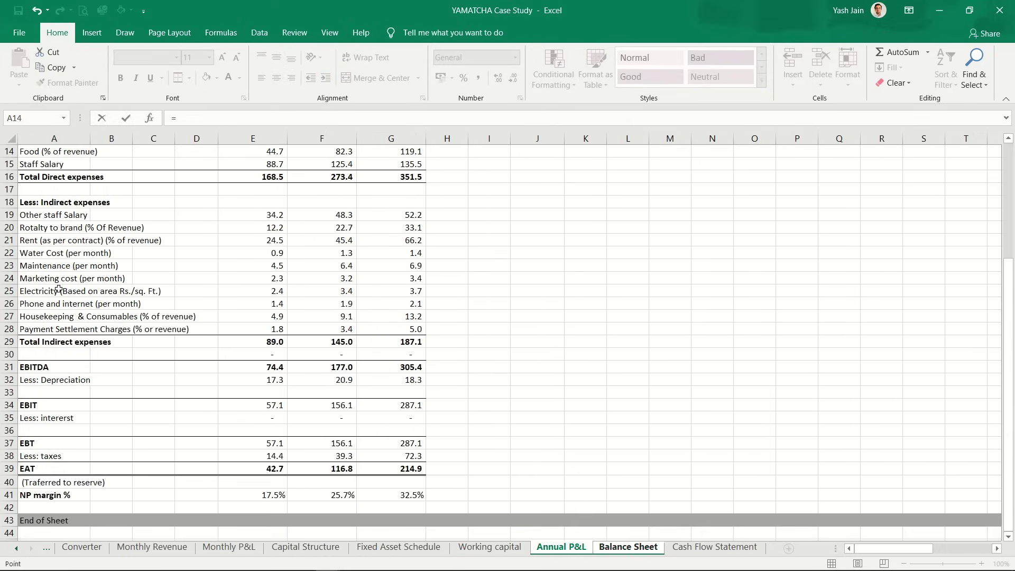
key(ctrl+Page_Up)
key(ctrl+Page_Up)
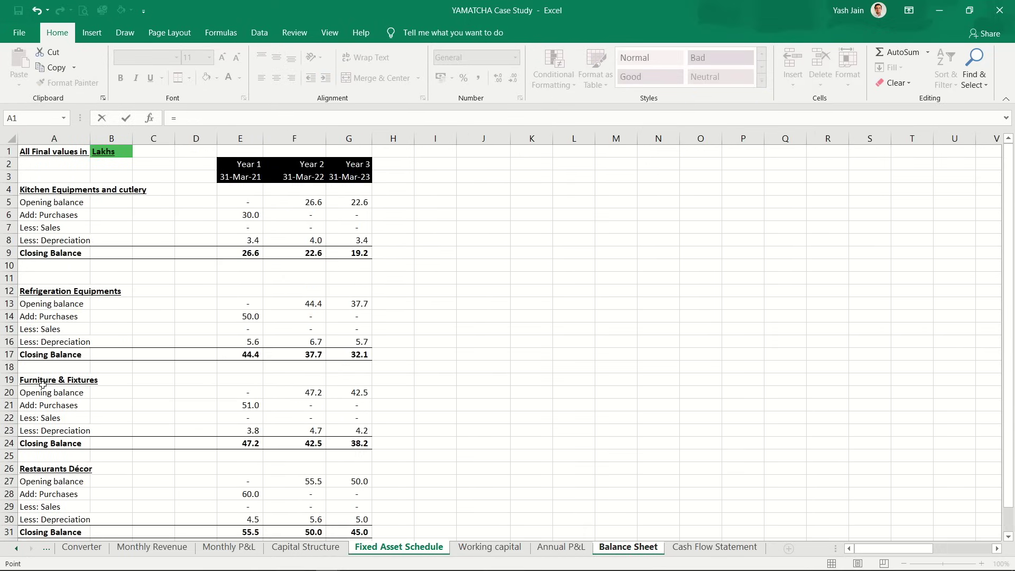
click(42, 384)
key(Return)
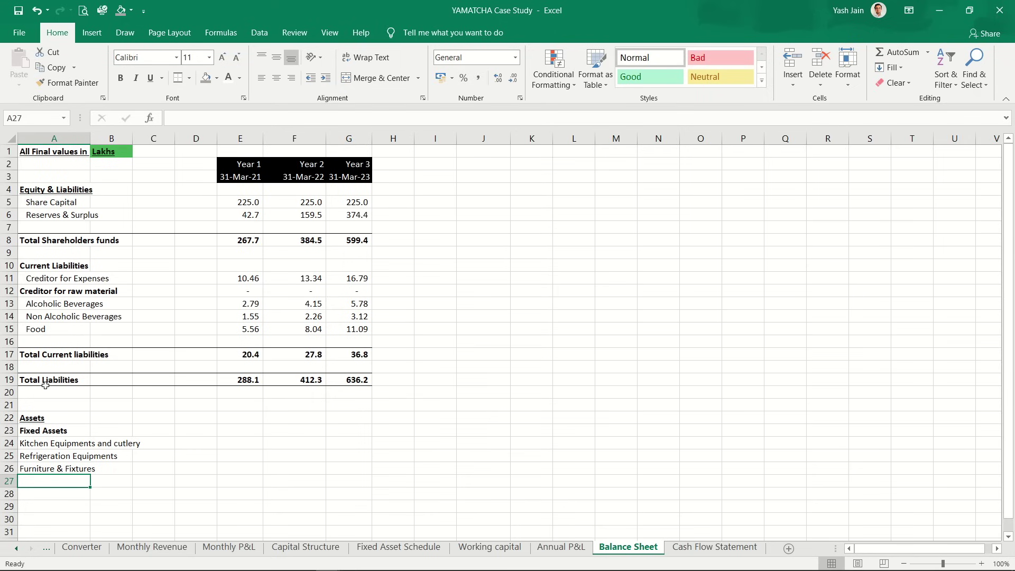
text(=)
key(ctrl+Page_Up)
key(ctrl+Page_Up)
key(ctrl+Page_Up)
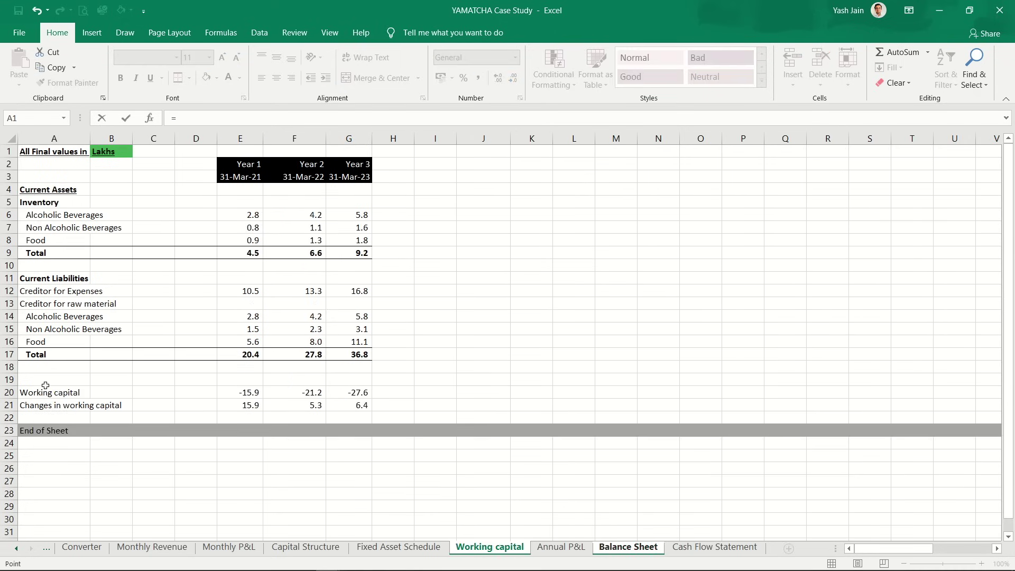
click(68, 465)
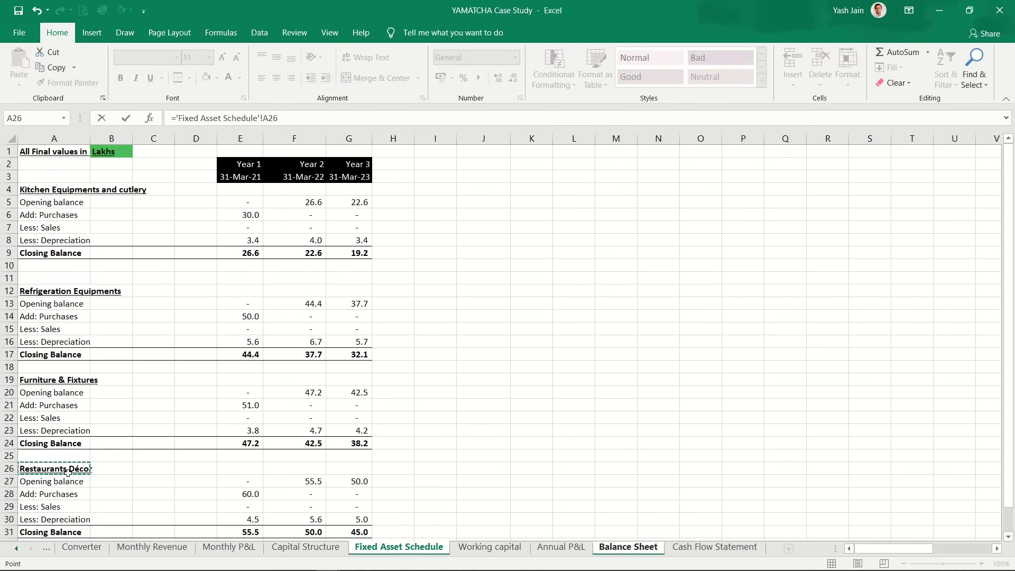
key(Return)
Step: Indent the four fixed-asset names
drag(66, 481, 68, 473)
key(shift+Up)
key(shift+Up)
key(alt)
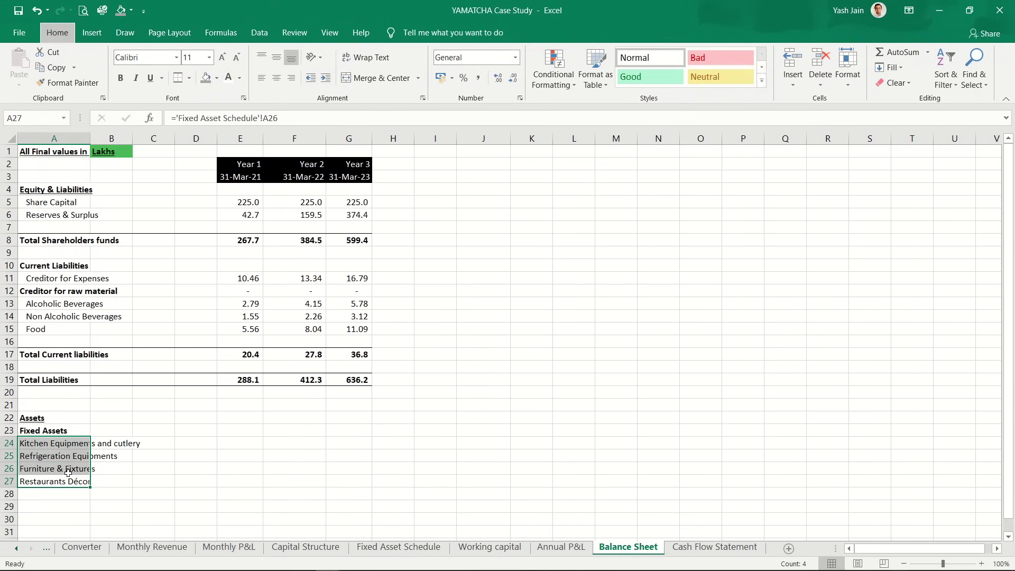
key(h)
key(6)
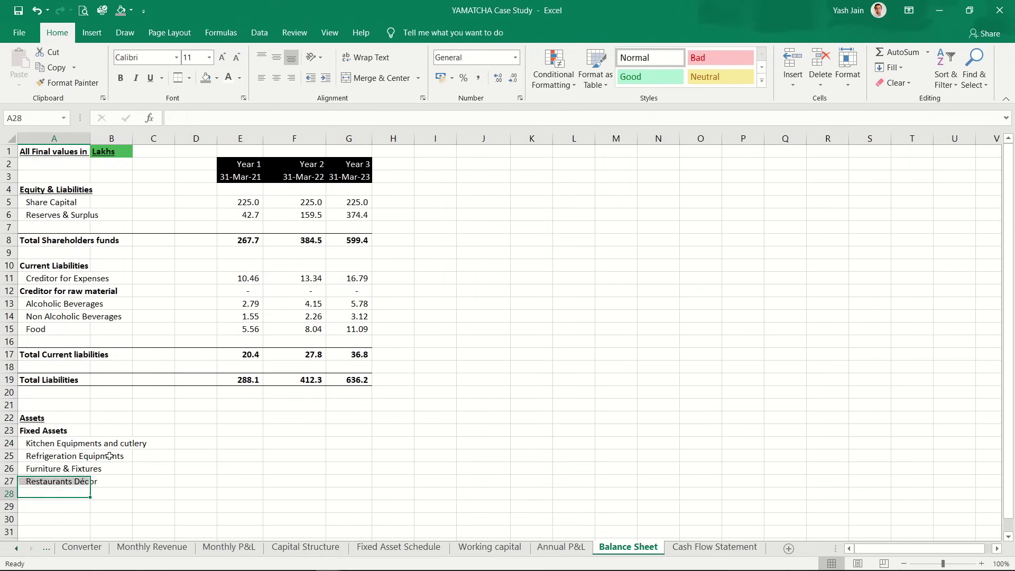
key(Left)
key(Up)
key(Up)
key(Right)
key(Right)
key(Up)
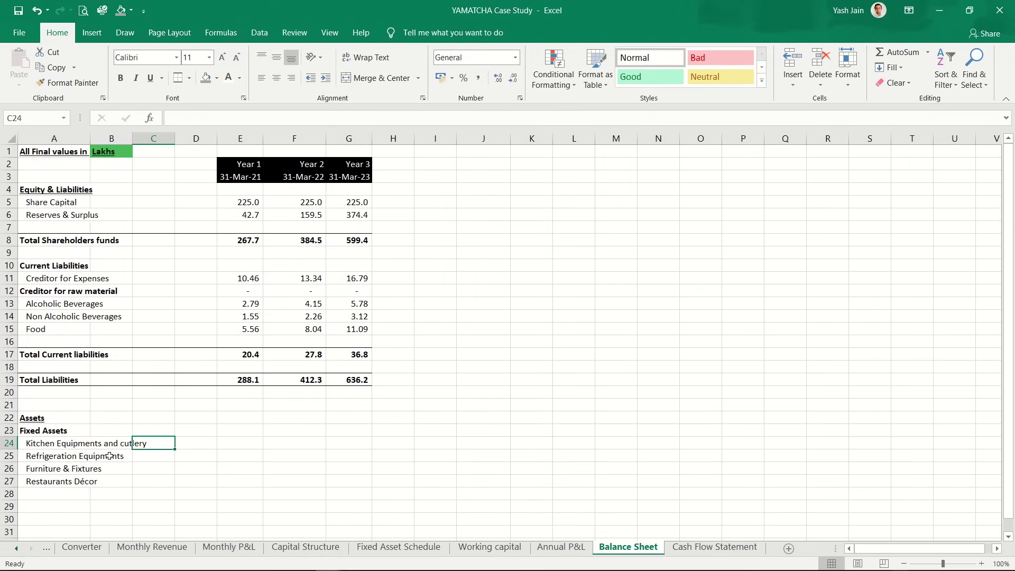
Step: Link E24 and E25 to the kitchen equipment and refrigeration (44.4) closing balances
key(Right)
key(Right)
text(=)
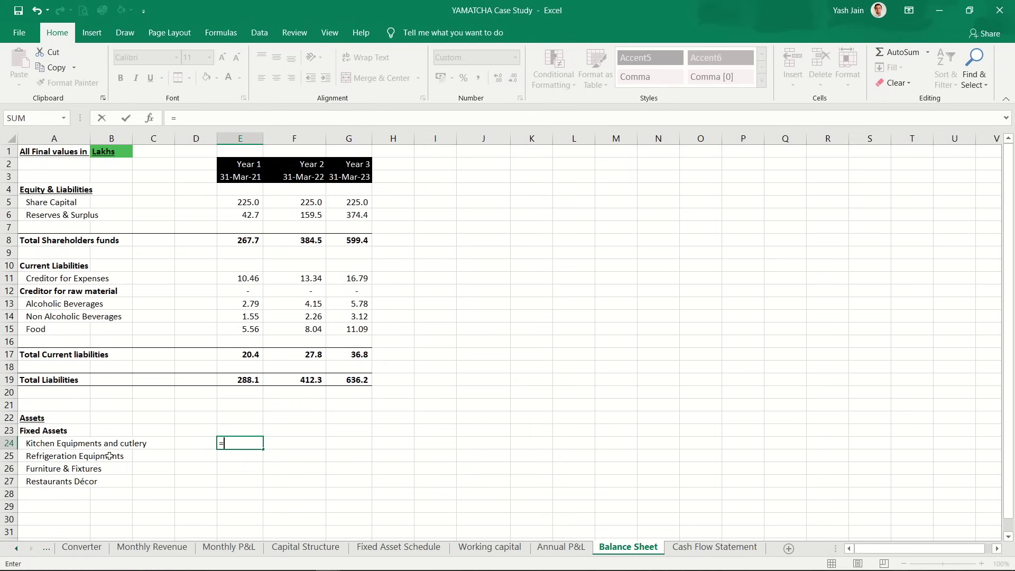
key(ctrl+Page_Up)
key(ctrl+Page_Up)
key(ctrl+Page_Up)
key(ctrl+Page_Up)
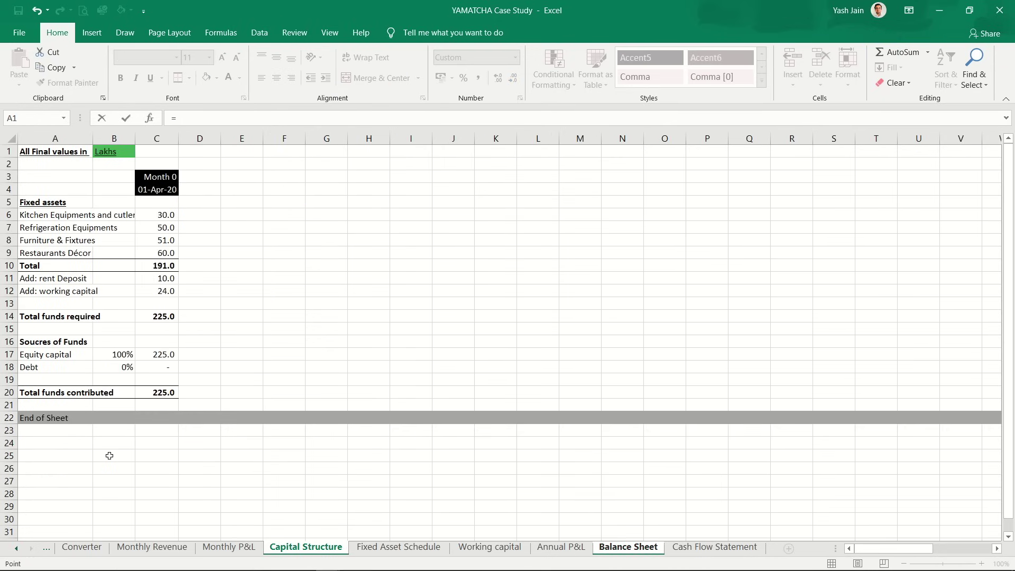
key(ctrl+Page_Down)
click(250, 251)
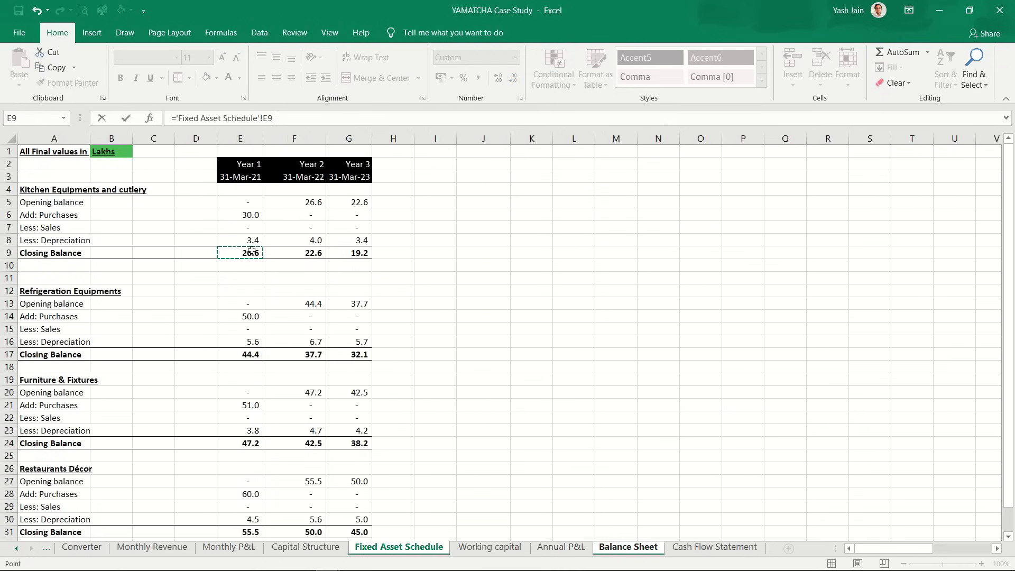
key(Return)
text(=)
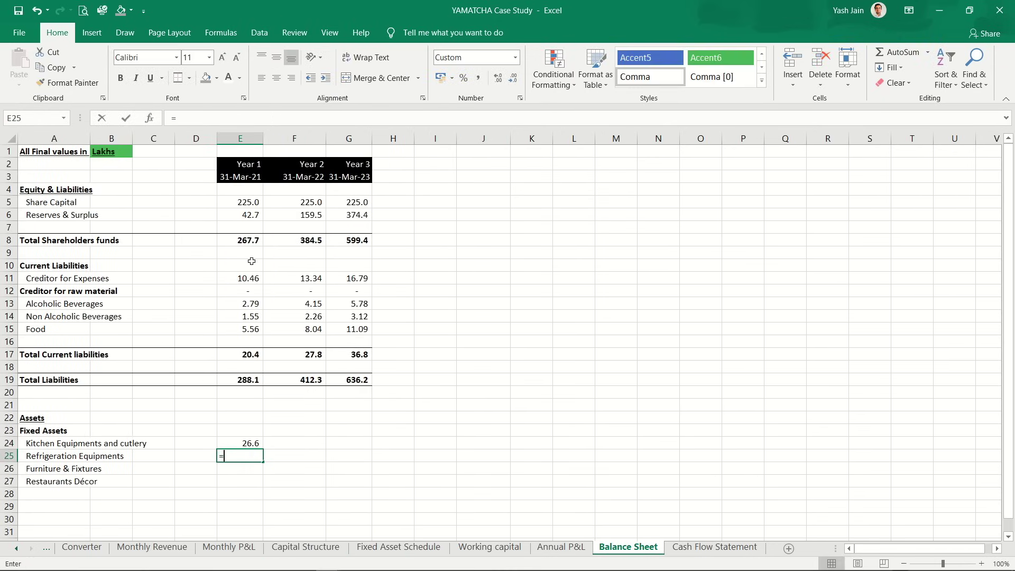
key(ctrl+Page_Up)
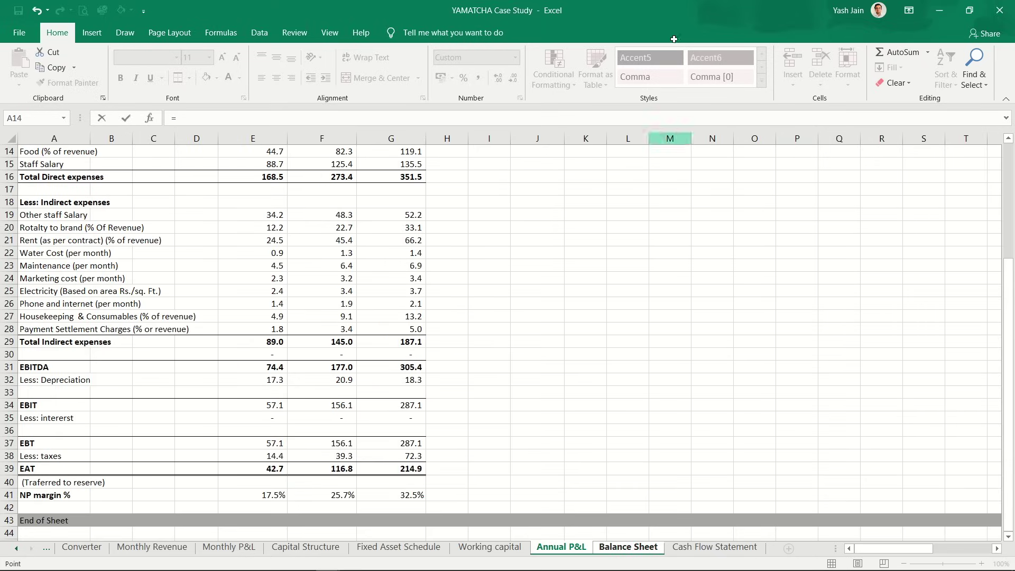
key(ctrl+Page_Up)
key(ctrl+Page_Up)
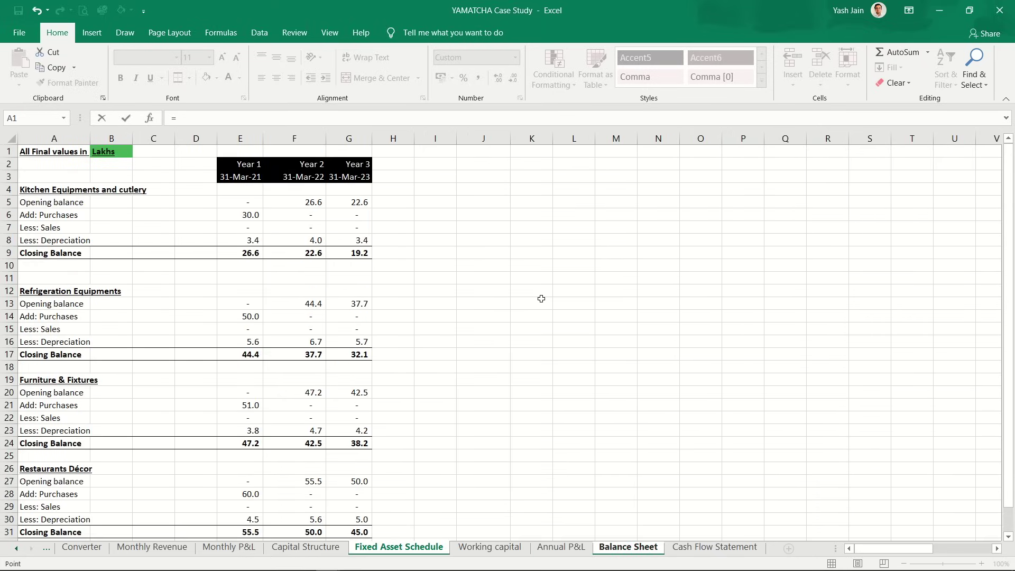
click(256, 355)
key(Return)
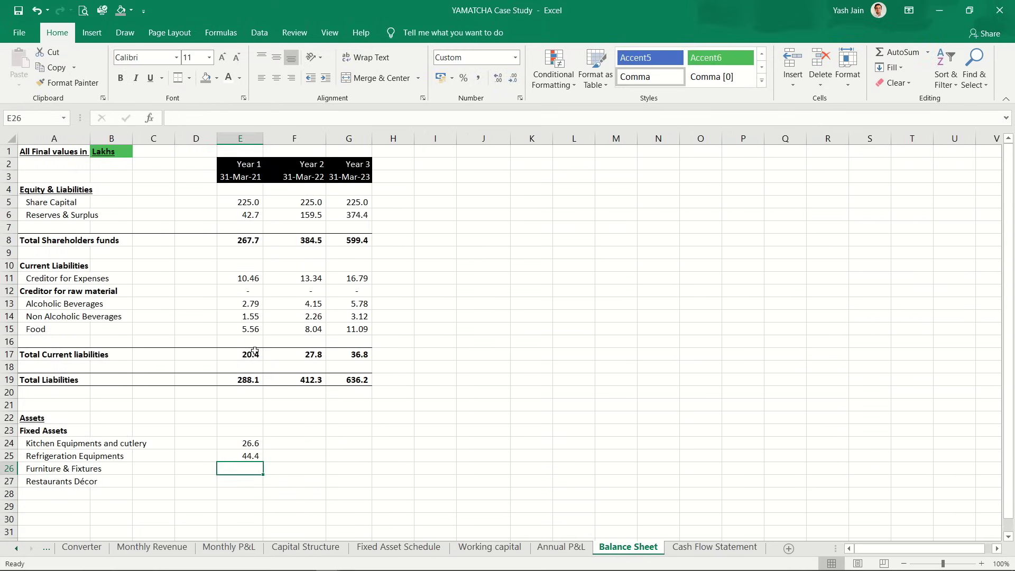
Step: Link E26 and E27 to the Furniture & Fixtures (47.2) and Restaurants Décor (55.5) closing balances
text(=)
key(ctrl+Page_Up)
key(ctrl+Page_Up)
key(ctrl+Page_Up)
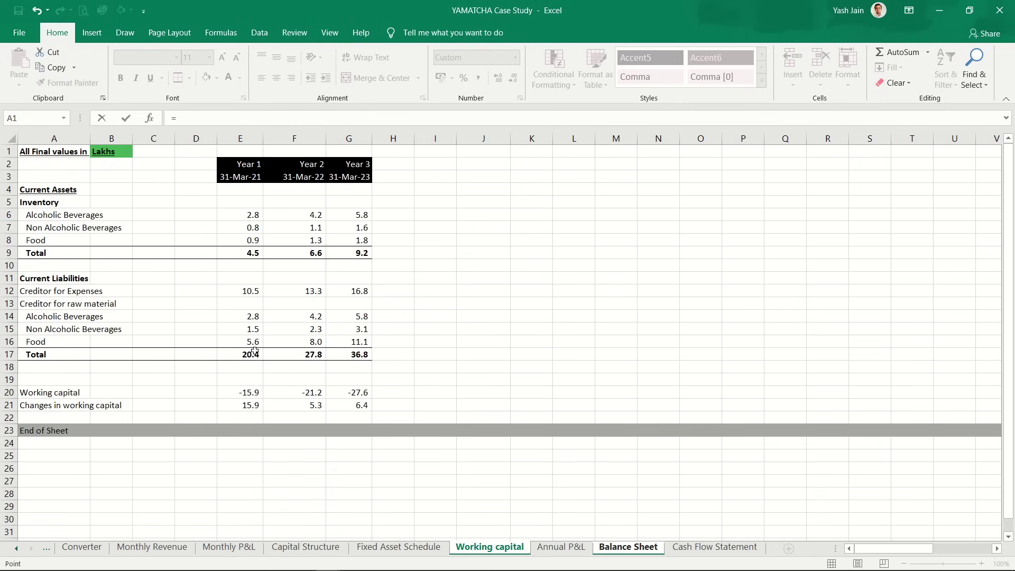
click(258, 443)
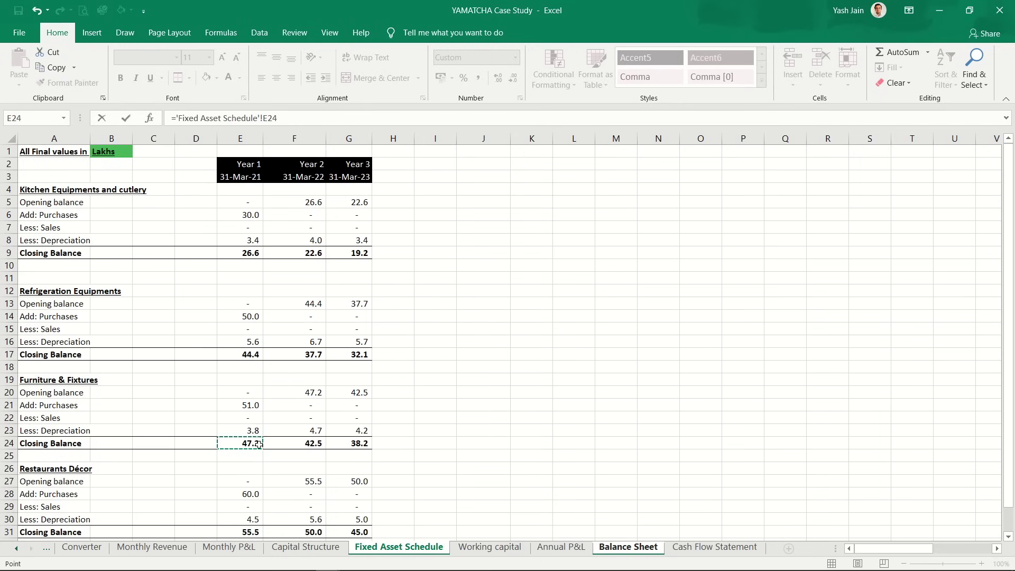
key(Return)
text(=)
key(ctrl+Page_Up)
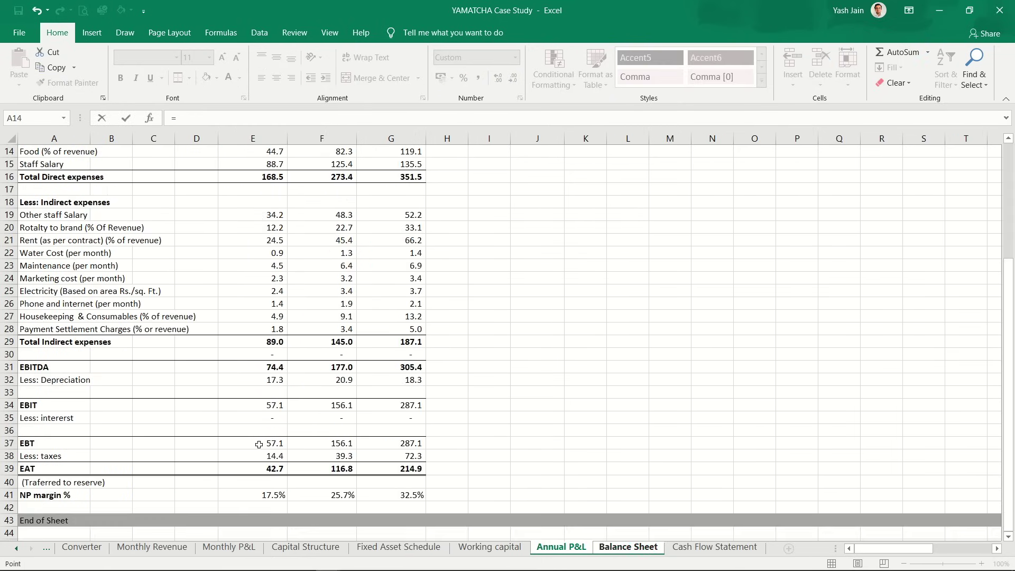
key(ctrl+Page_Up)
key(ctrl+Page_Up)
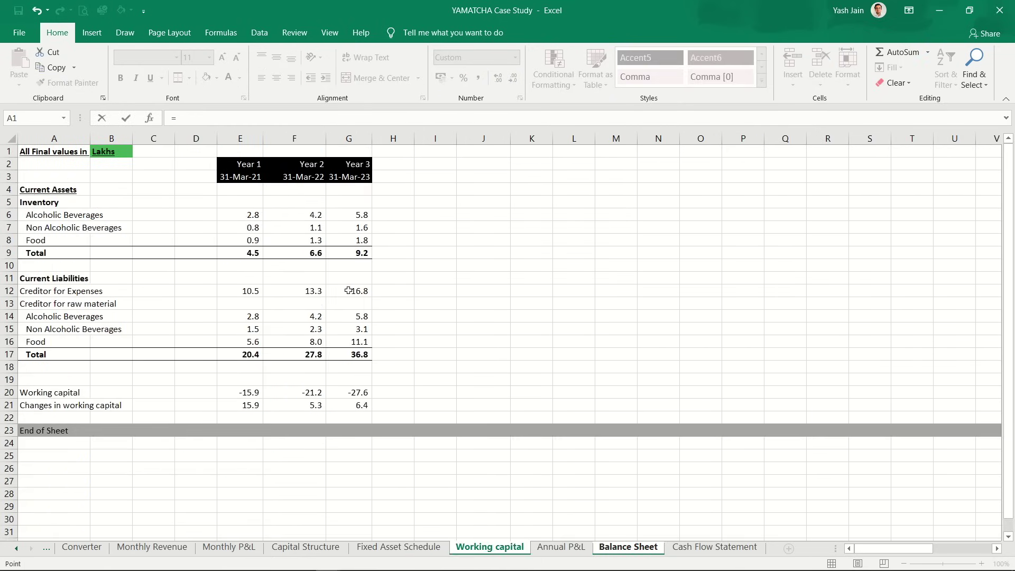
click(259, 517)
click(253, 530)
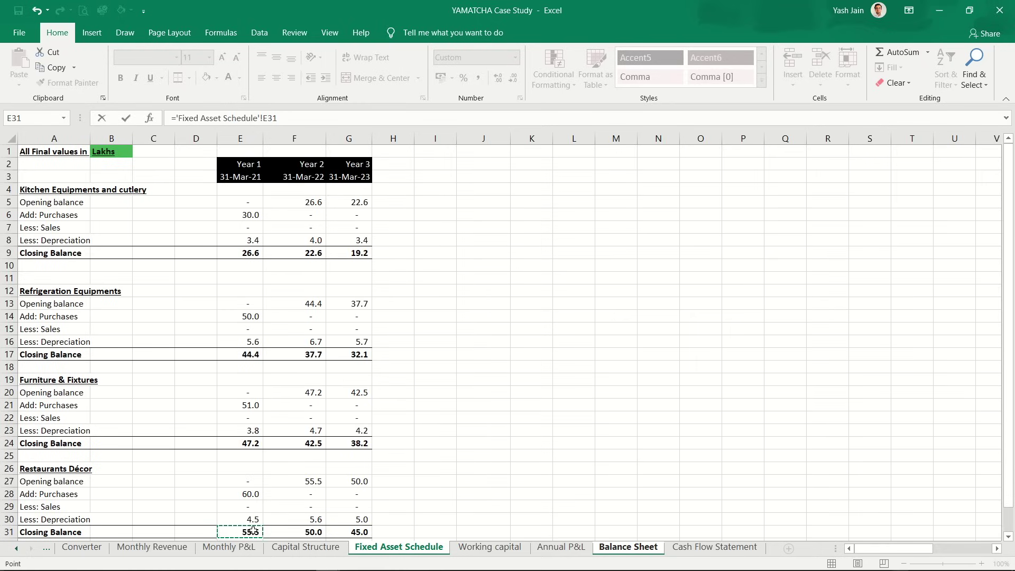
key(Return)
Step: Copy the four Year 1 links into the Year 2 and Year 3 columns
key(Up)
key(shift+Up)
key(shift+Up)
key(shift+Up)
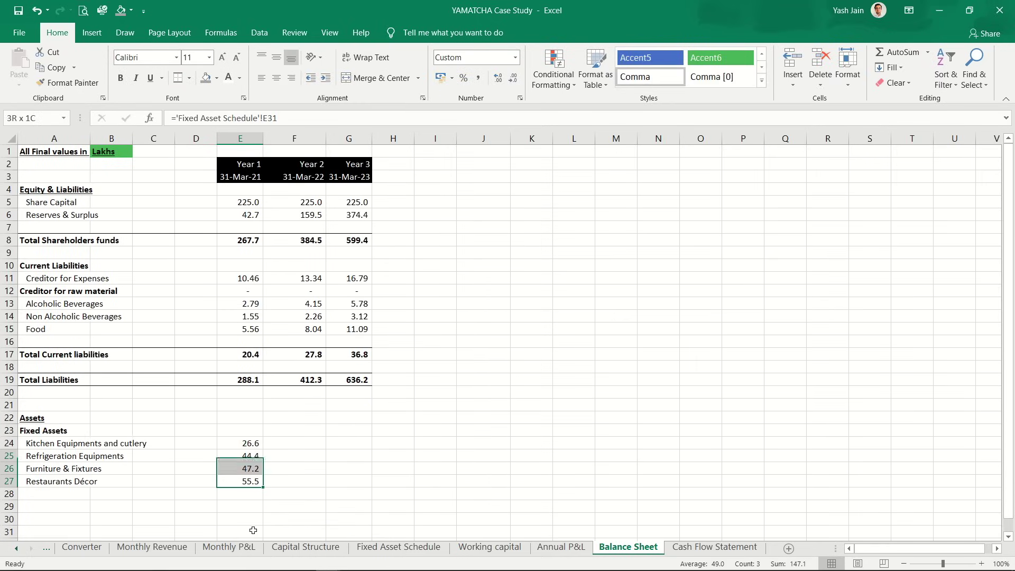
key(ctrl+c)
key(shift+Right)
key(shift+Right)
key(ctrl+v)
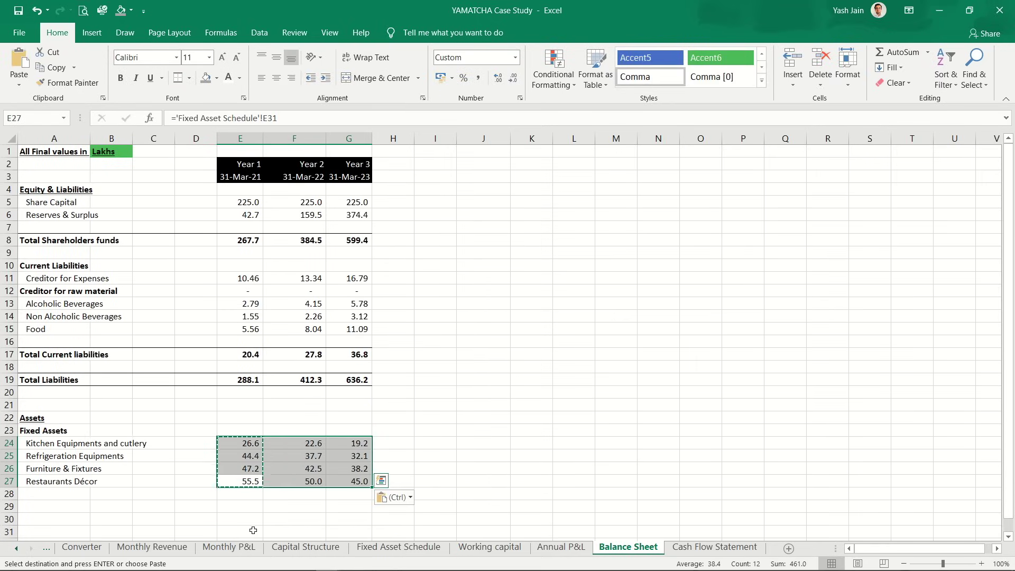
key(Down)
key(Down)
key(Down)
key(Down)
key(Down)
key(Left)
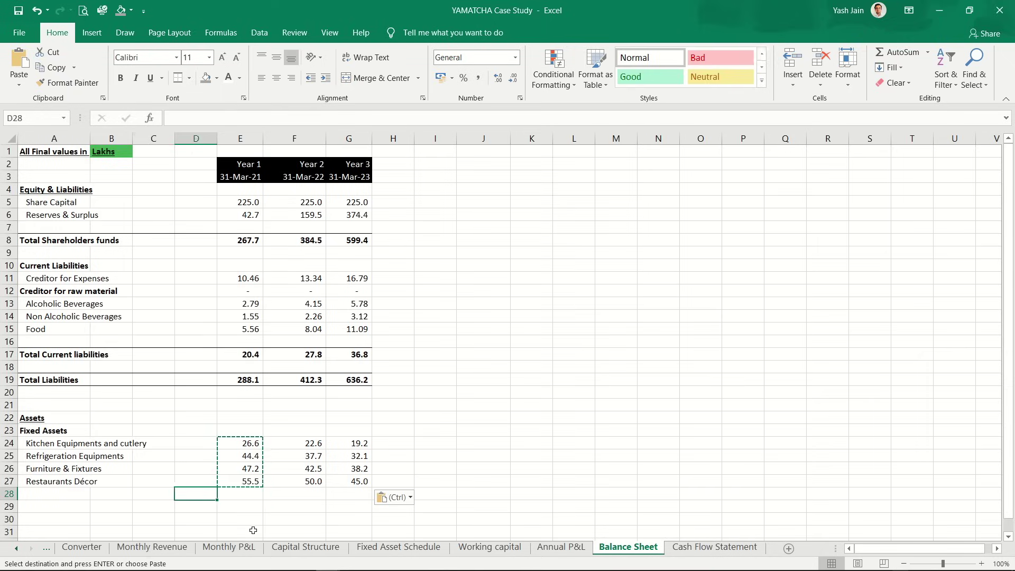
key(Left)
key(Left)
key(Left)
key(Down)
key(Down)
key(Down)
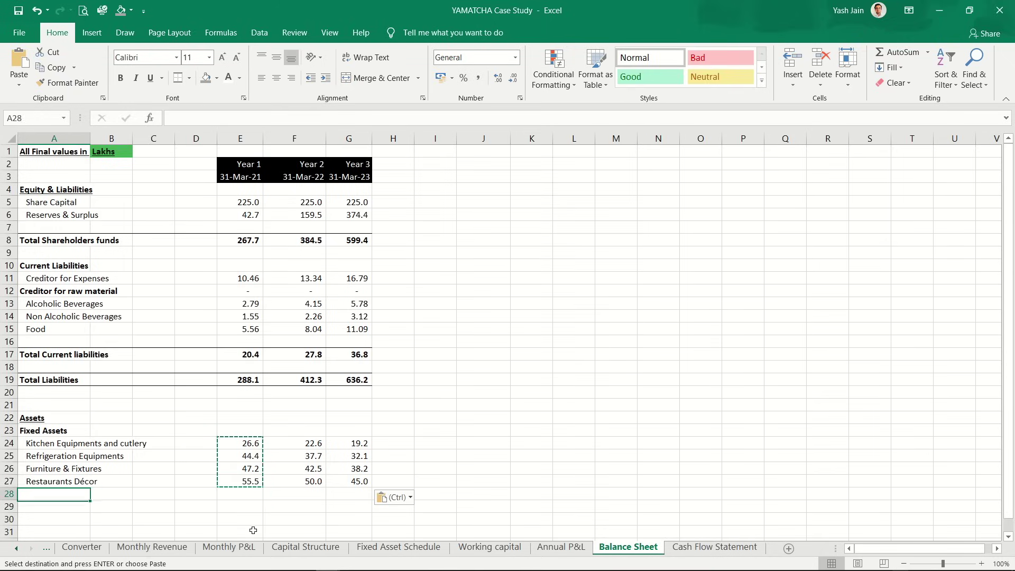
Step: Label A29 'Rent Deposits' and link E29 to the Capital Structure deposit of 10.0
key(Up)
key(Up)
key(Up)
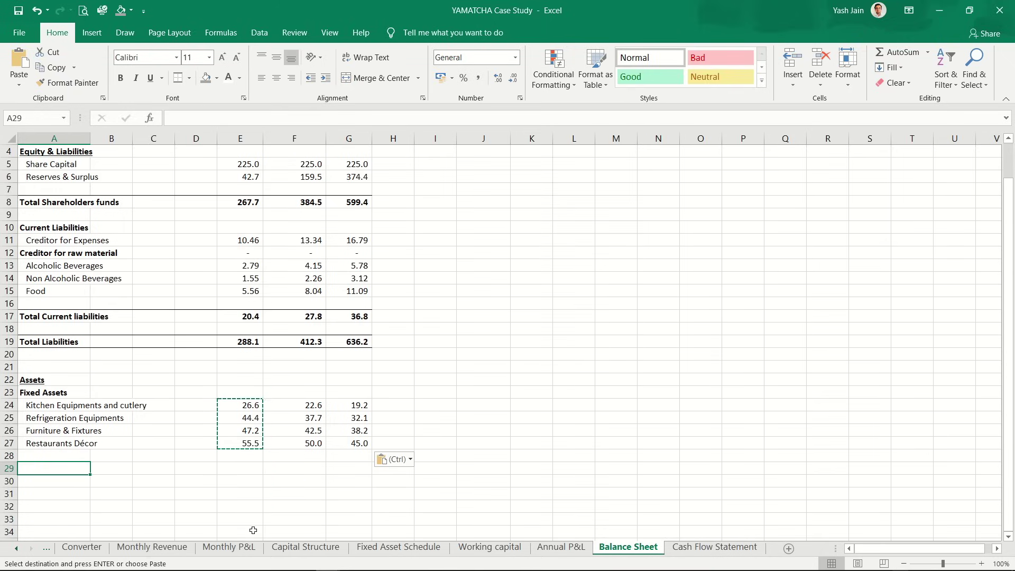
text(R)
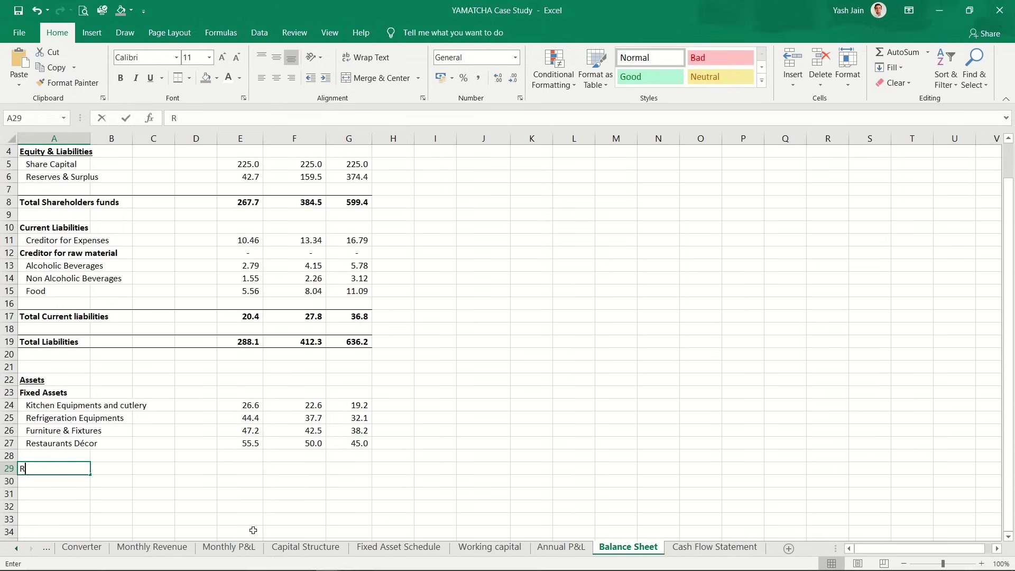
text(ent Deposi)
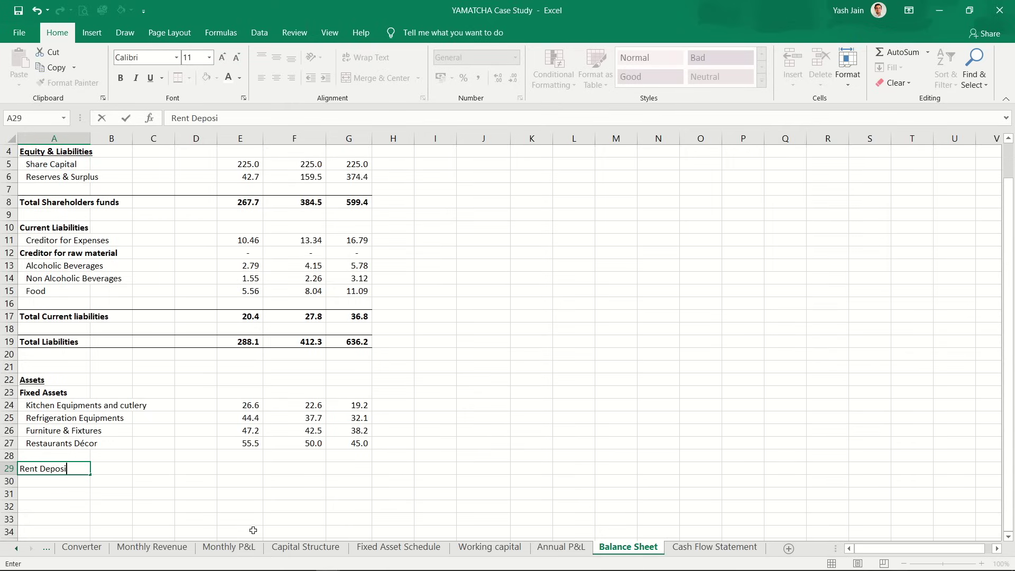
key(Return)
key(Up)
key(Right)
key(Right)
key(Right)
key(Right)
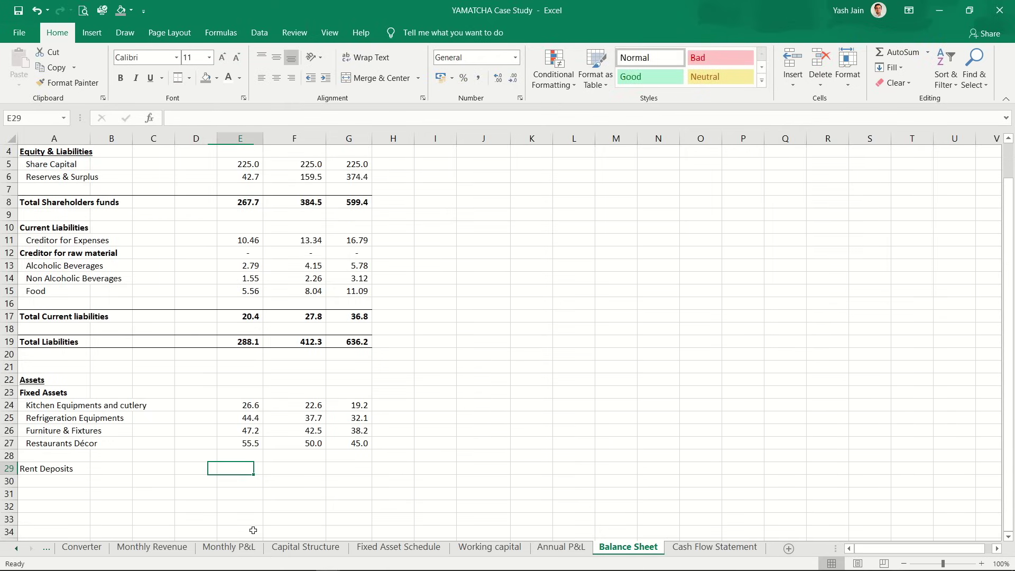
text(=)
key(ctrl+Page_Up)
key(ctrl+Page_Up)
key(ctrl+Page_Up)
key(ctrl+Page_Up)
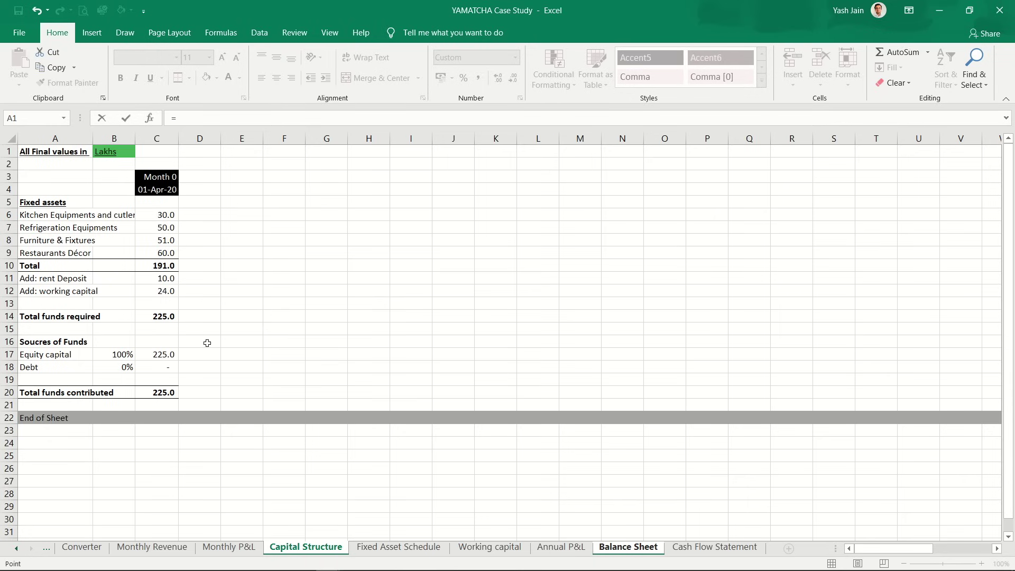
click(165, 283)
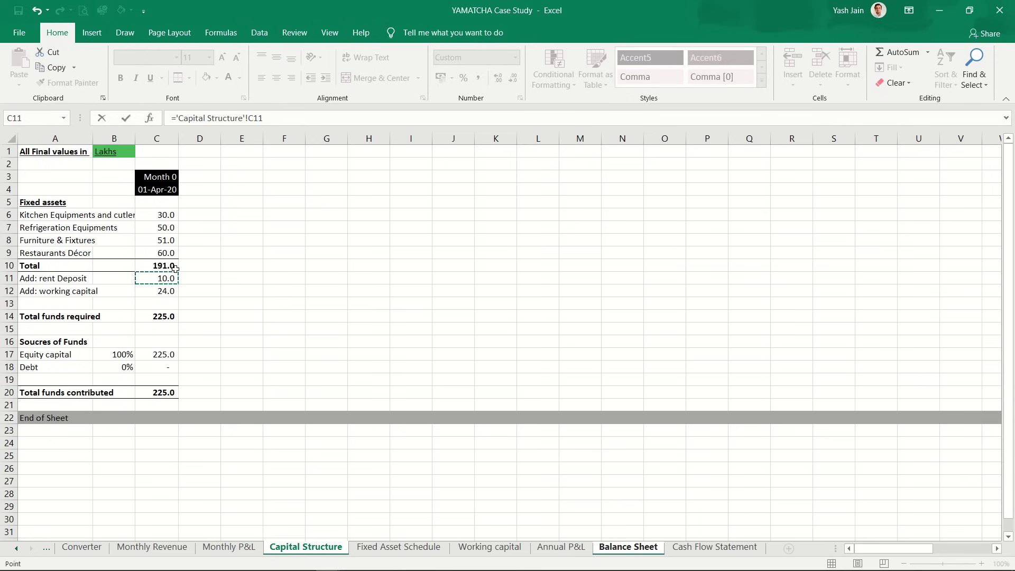
key(Tab)
Step: Carry the 10.0 deposit into Years 2 and 3 with F29 =E29 and G29 =F29
text(=)
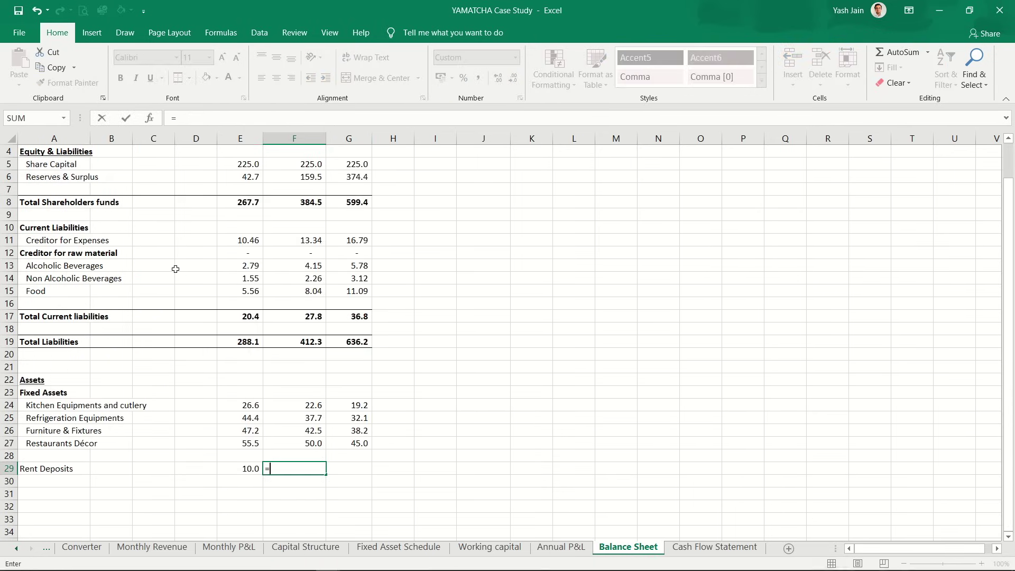
key(Left)
key(Tab)
text(=)
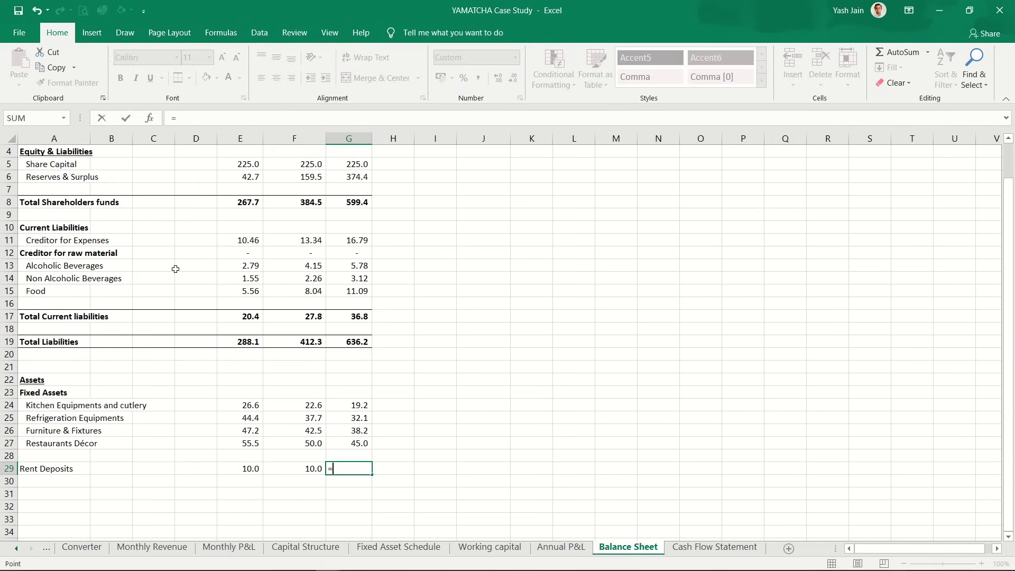
key(Left)
key(Return)
key(Up)
key(Up)
key(Up)
key(Down)
key(Down)
key(Down)
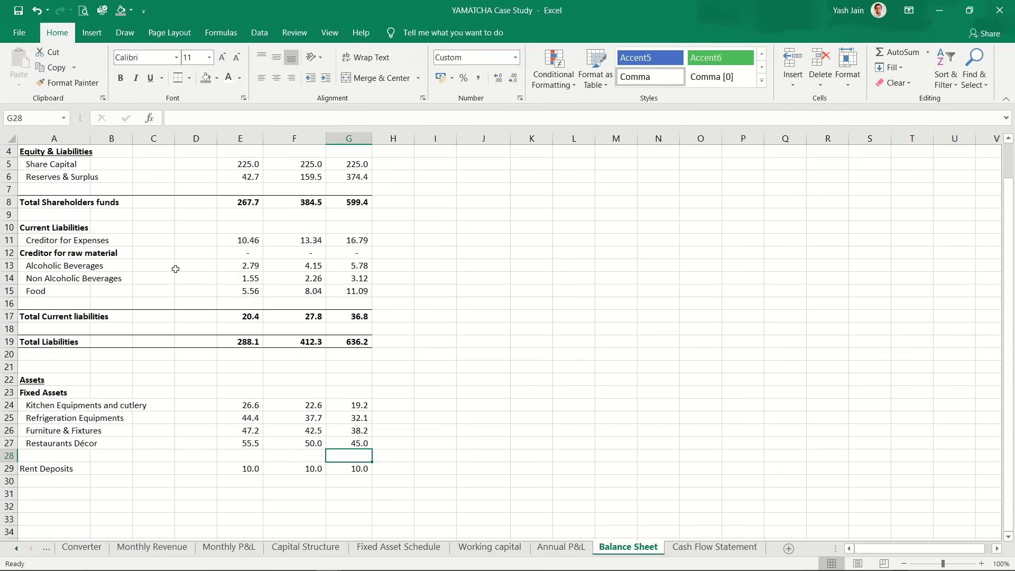
key(Left)
key(Left)
key(Left)
key(Left)
key(Left)
key(Left)
key(Down)
scroll(176, 270, down, 1)
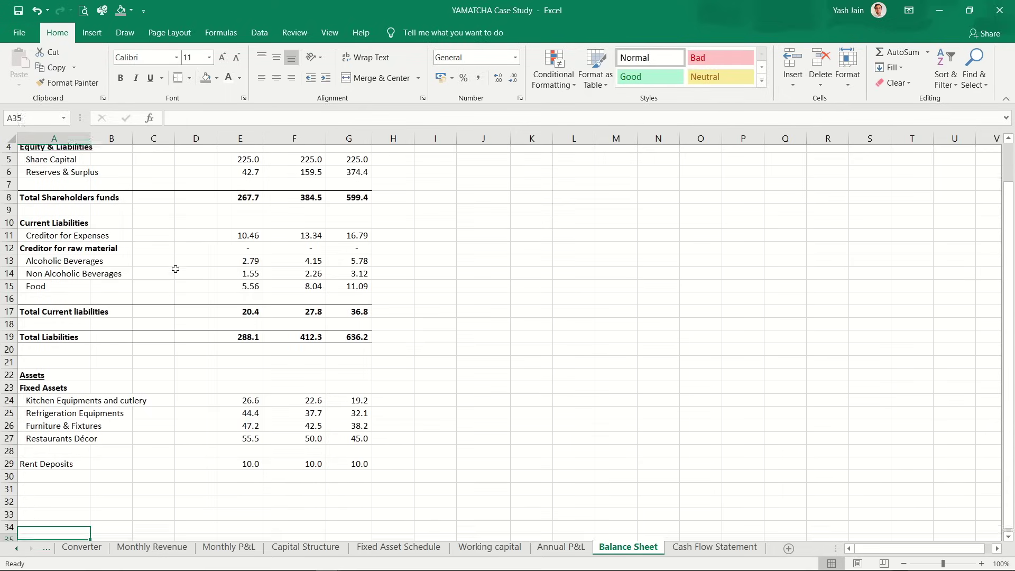
key(Up)
key(Down)
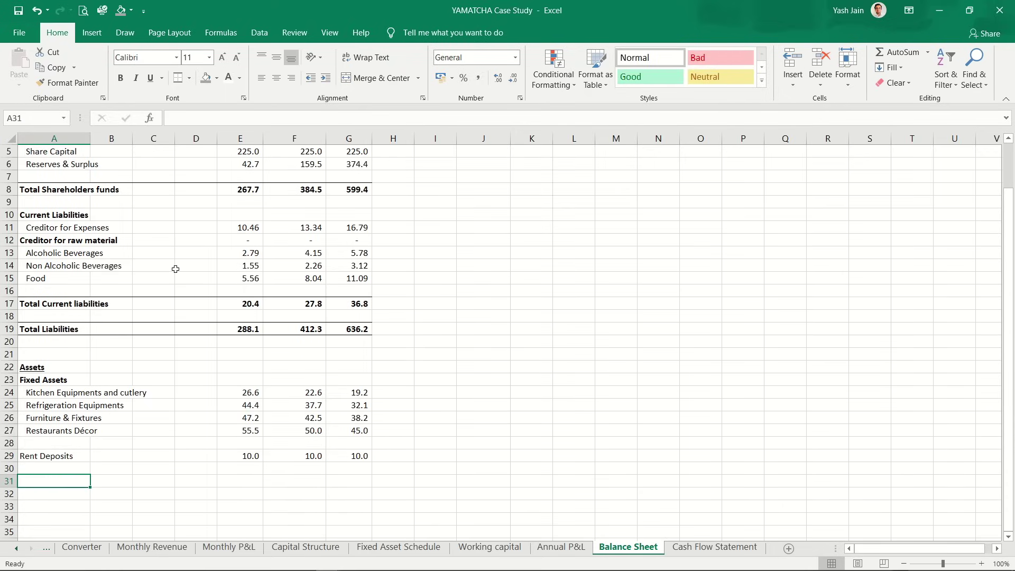
Step: Link A31 to the Working capital Current Assets heading and paste linked labels into A32:A34
text(=)
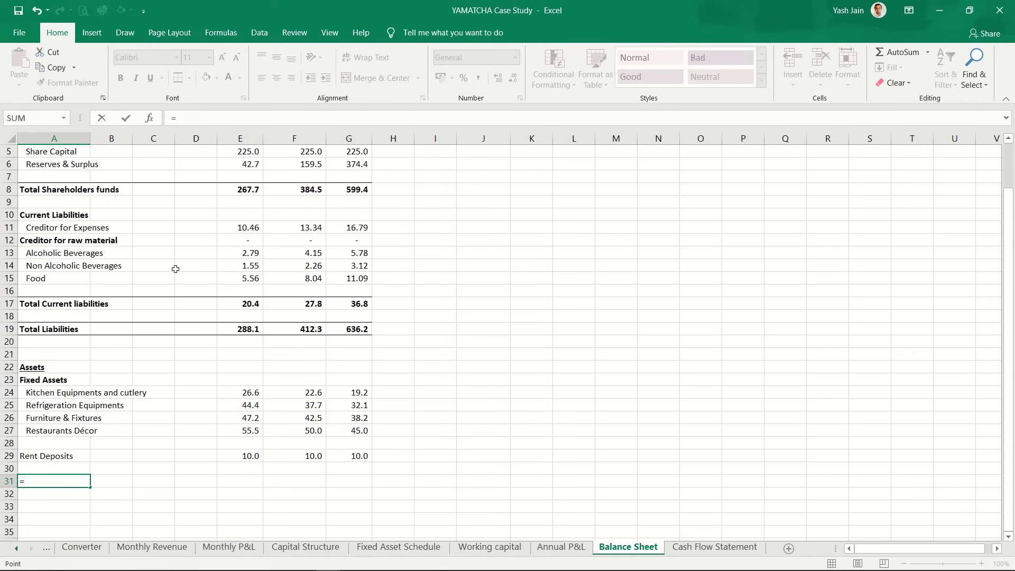
key(ctrl+Page_Up)
key(ctrl+Page_Up)
click(63, 189)
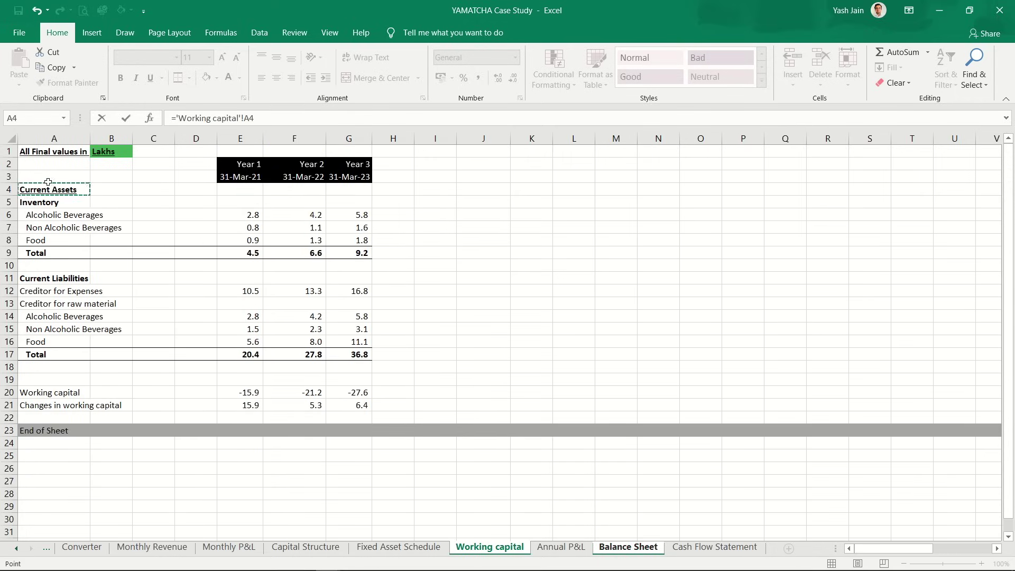
key(Return)
key(ctrl+c)
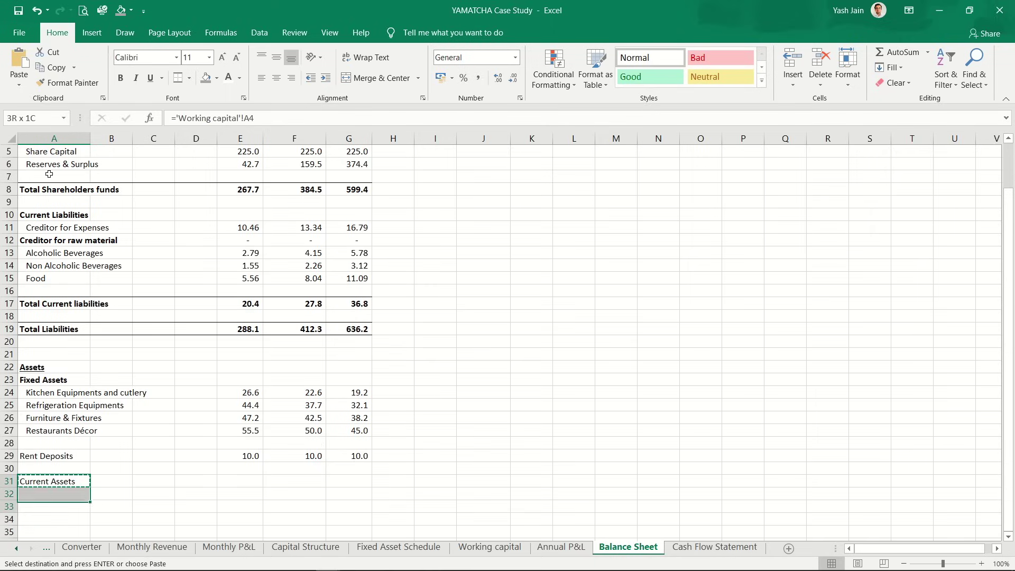
key(Down)
key(shift+Down)
key(shift+Down)
key(ctrl+v)
key(Down)
key(Up)
key(Up)
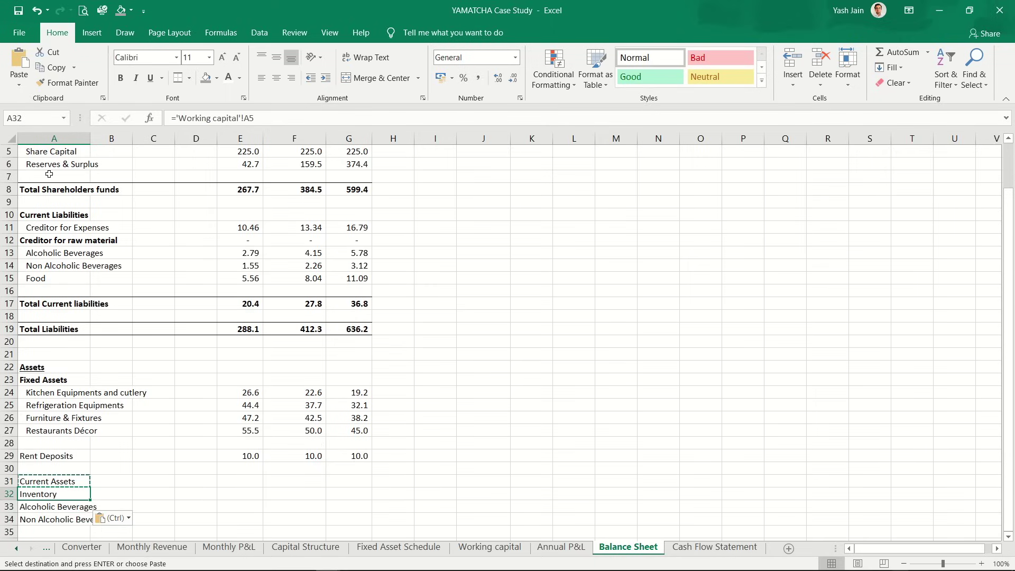
Step: Close the stray blank workbook and make the Current Assets heading bold
key(ctrl+n)
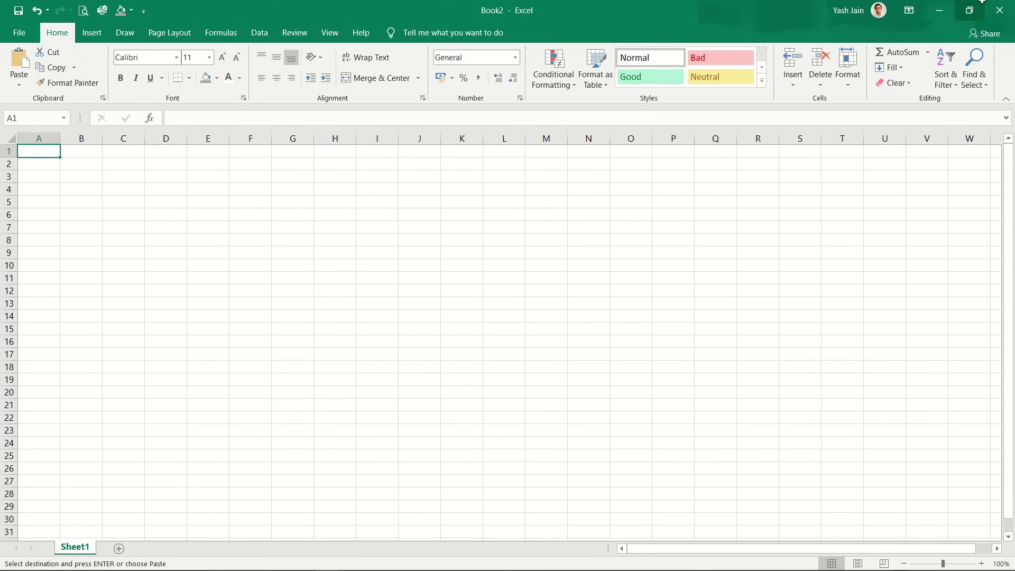
click(999, 10)
key(ctrl+b)
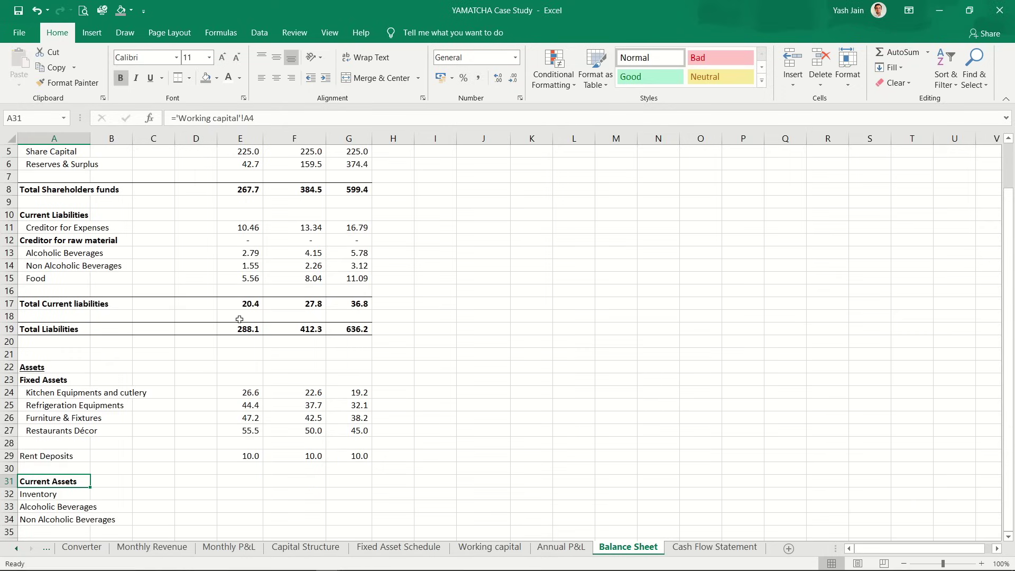
Step: Indent the Inventory, Alcoholic Beverages and Non Alcoholic Beverages labels and copy them
key(Down)
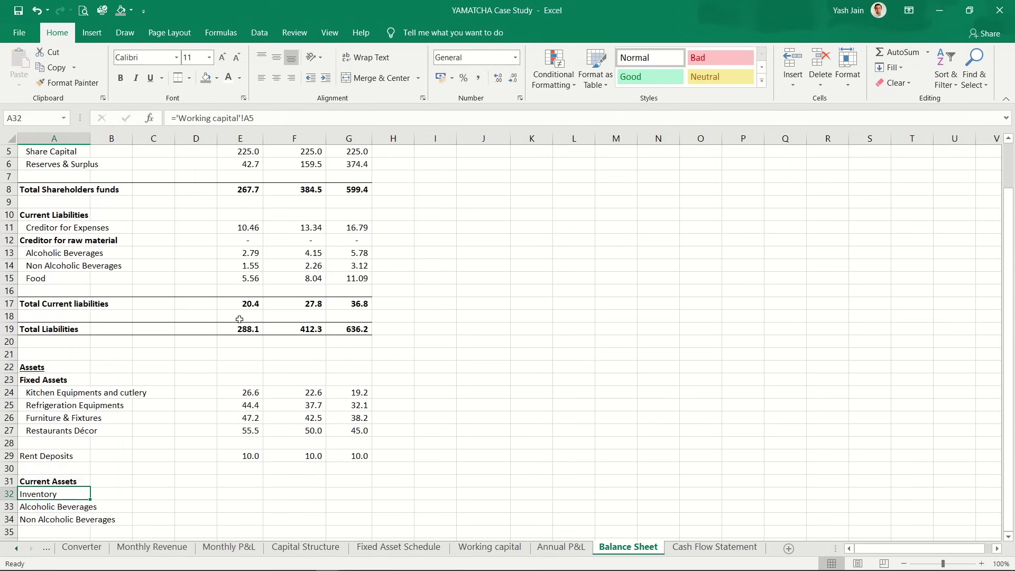
key(shift+Down)
key(shift+Down)
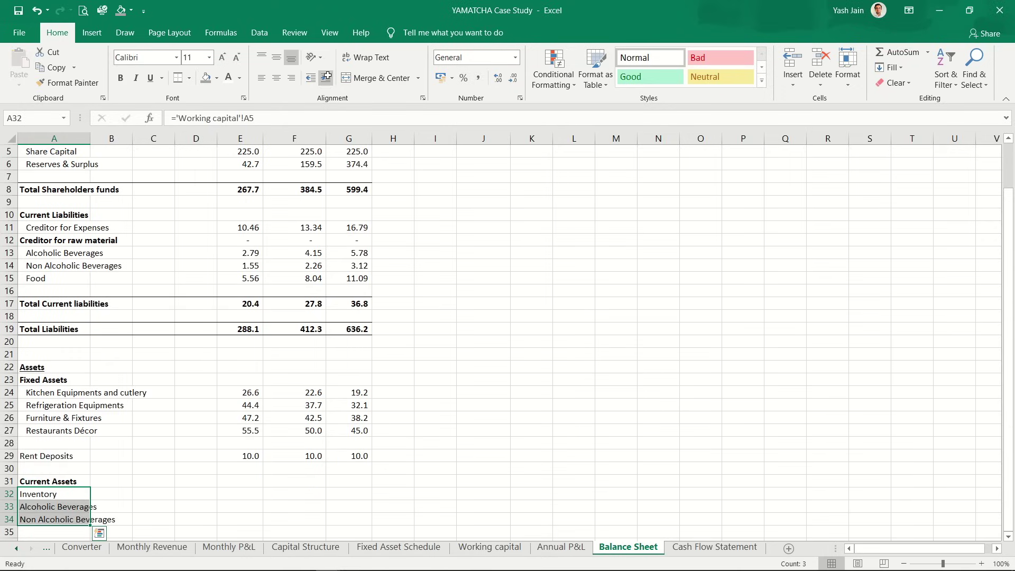
click(326, 77)
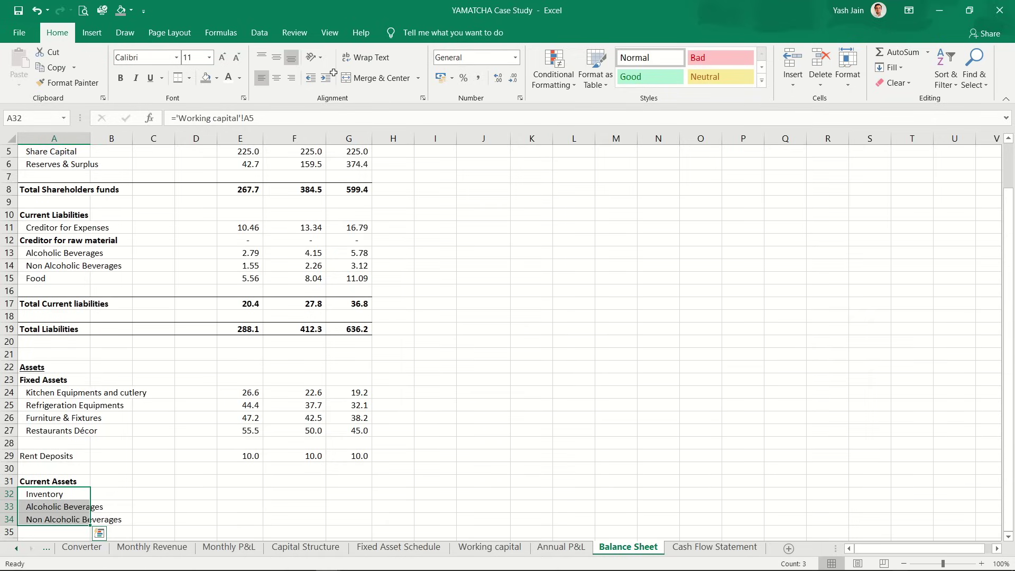
key(Down)
key(Down)
key(Down)
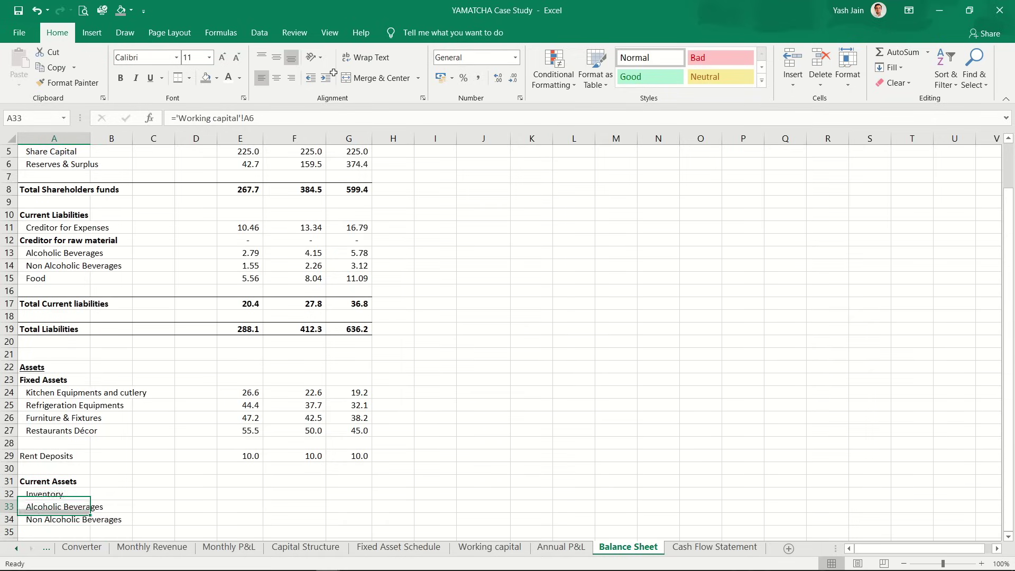
key(Up)
key(Up)
key(Up)
key(Up)
key(Down)
key(Down)
key(Down)
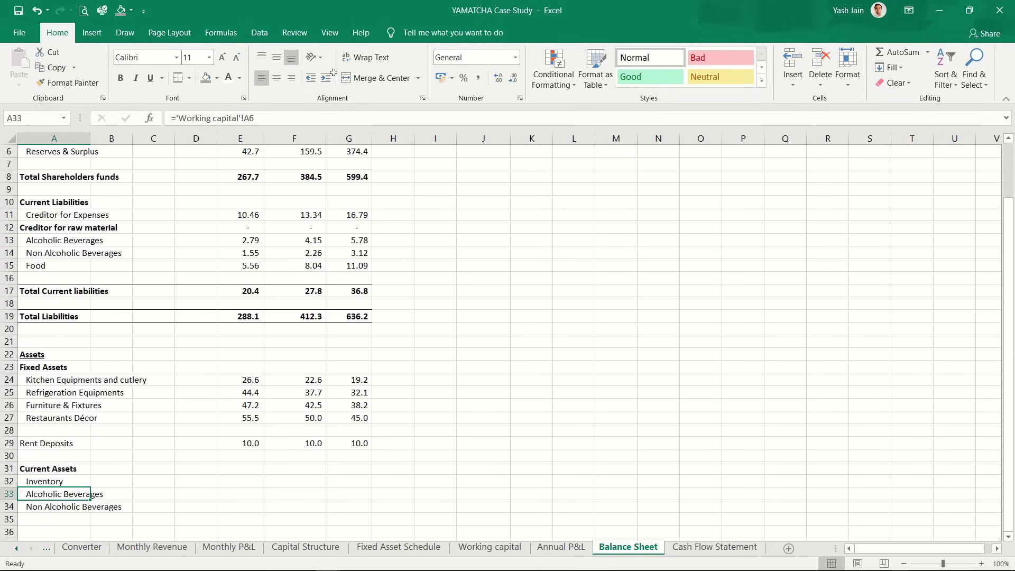
key(Up)
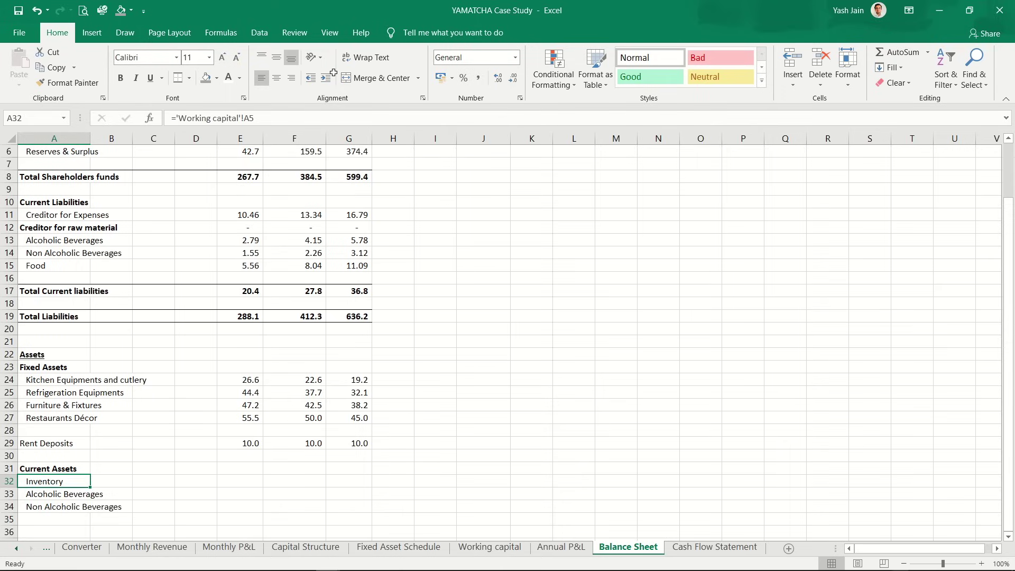
key(shift+Down)
key(shift+Down)
key(ctrl+c)
key(Right)
key(Right)
key(Right)
key(Right)
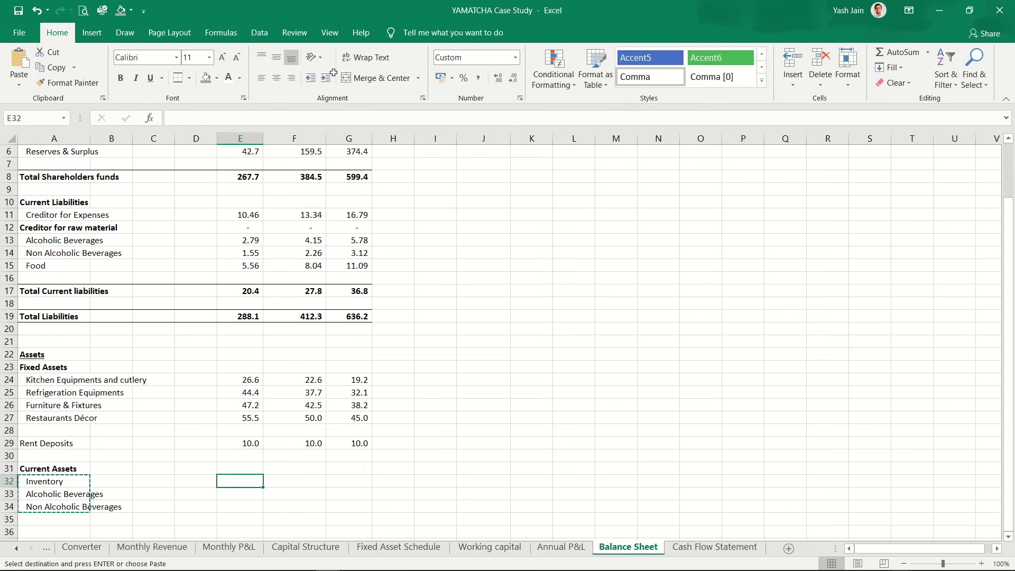
Step: Undo the mistaken paste of label formulas into E32:G34
key(shift+Down)
key(shift+Down)
key(shift+Right)
key(shift+Right)
key(ctrl+v)
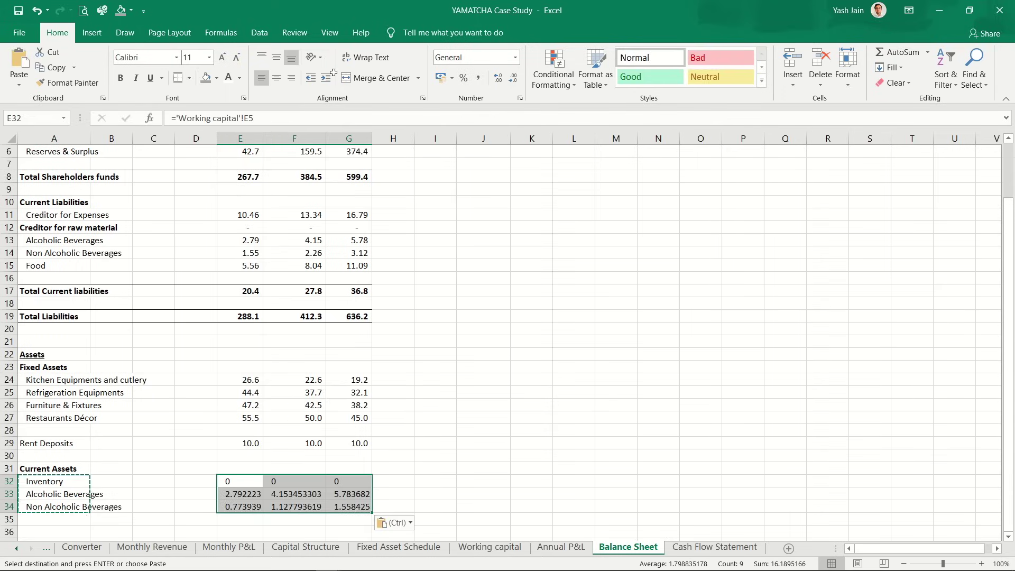
key(alt)
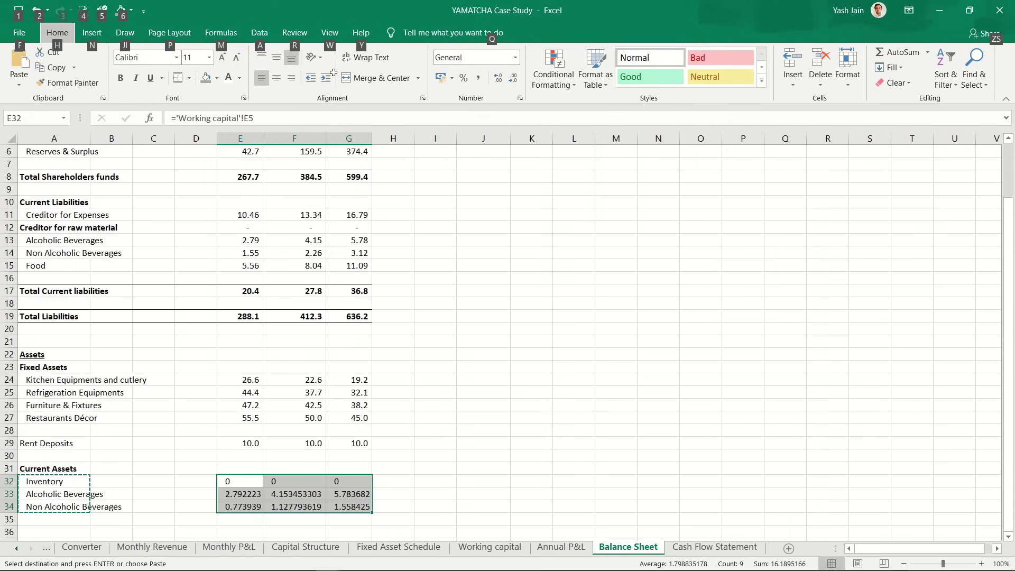
key(Escape)
key(ctrl+z)
Step: Add a linked Food label in A35 by copying the label above
key(Left)
key(Left)
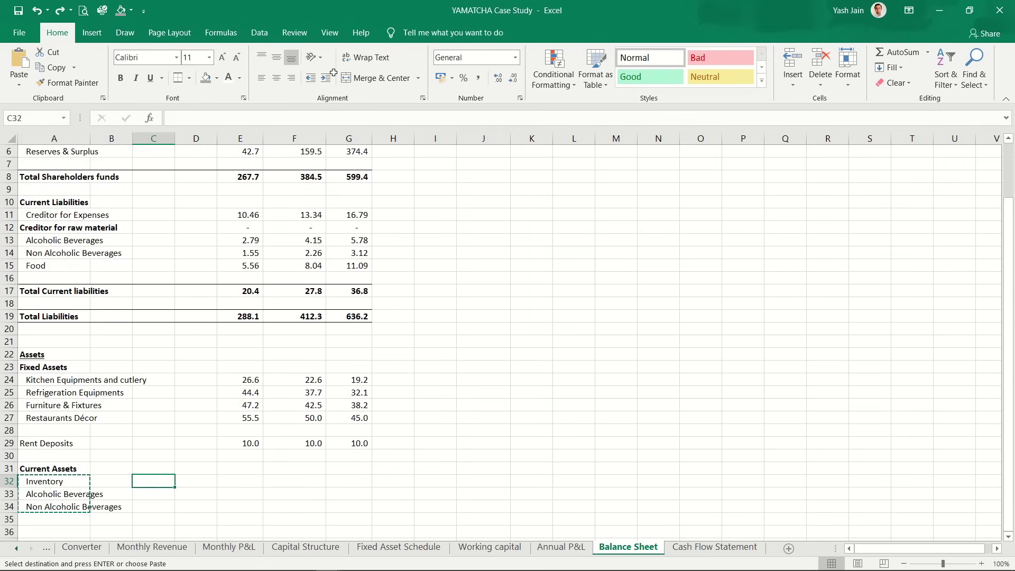
key(Left)
key(Left)
key(Down)
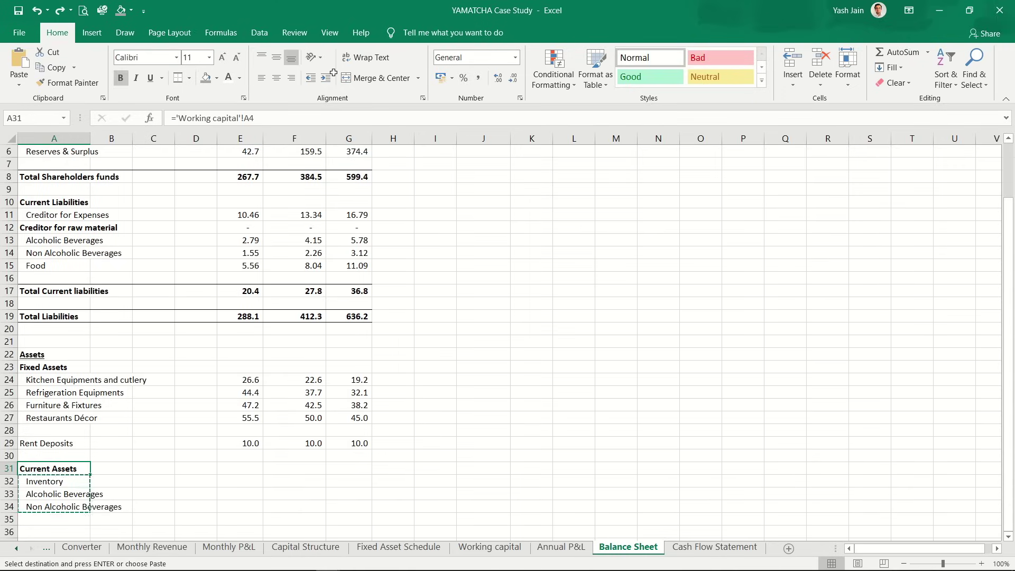
key(Escape)
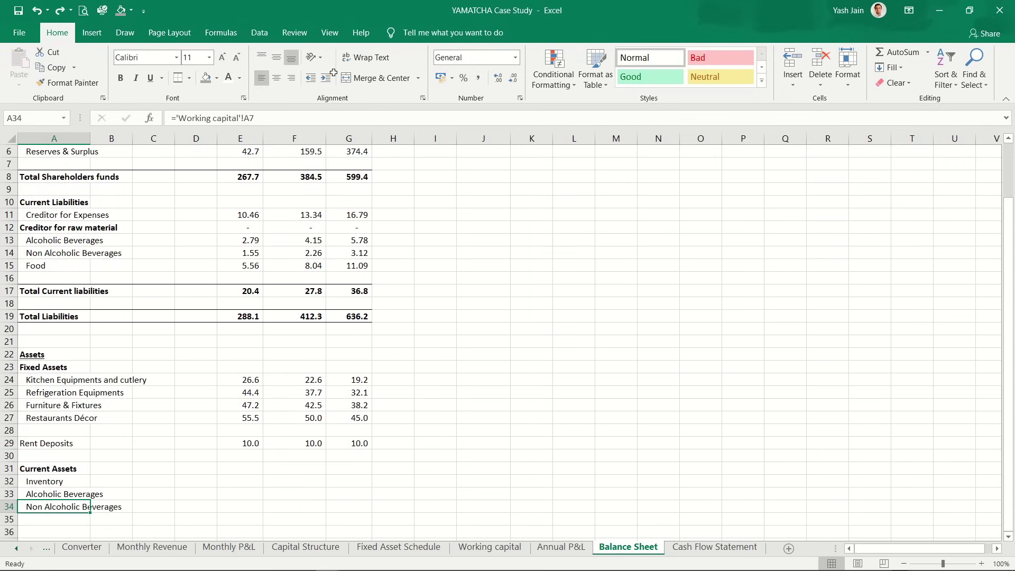
key(ctrl+c)
key(Down)
key(ctrl+v)
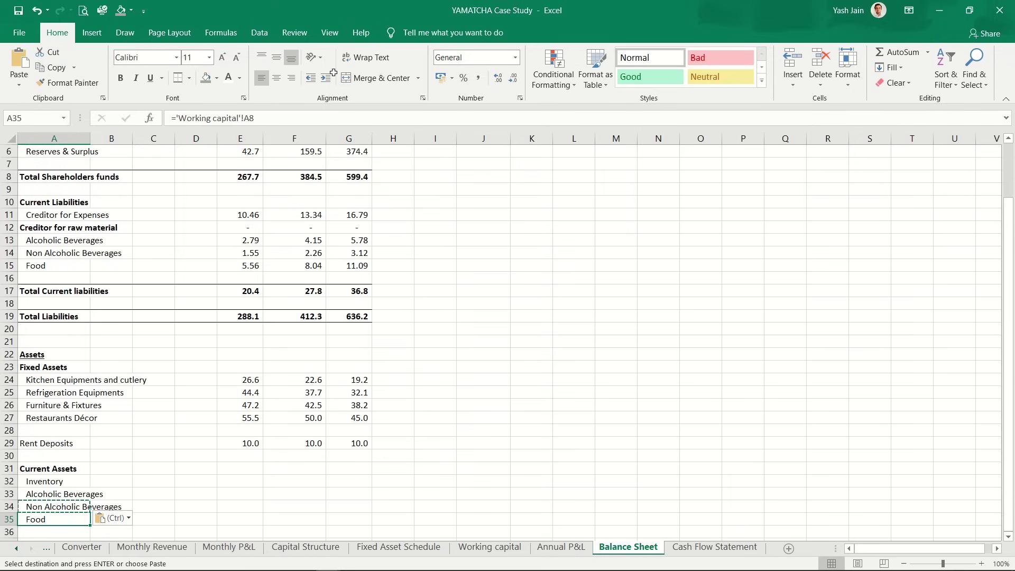
Step: Fill E33:G35 with linked values for the beverage and Food rows across three years
key(shift+Down)
key(shift+Down)
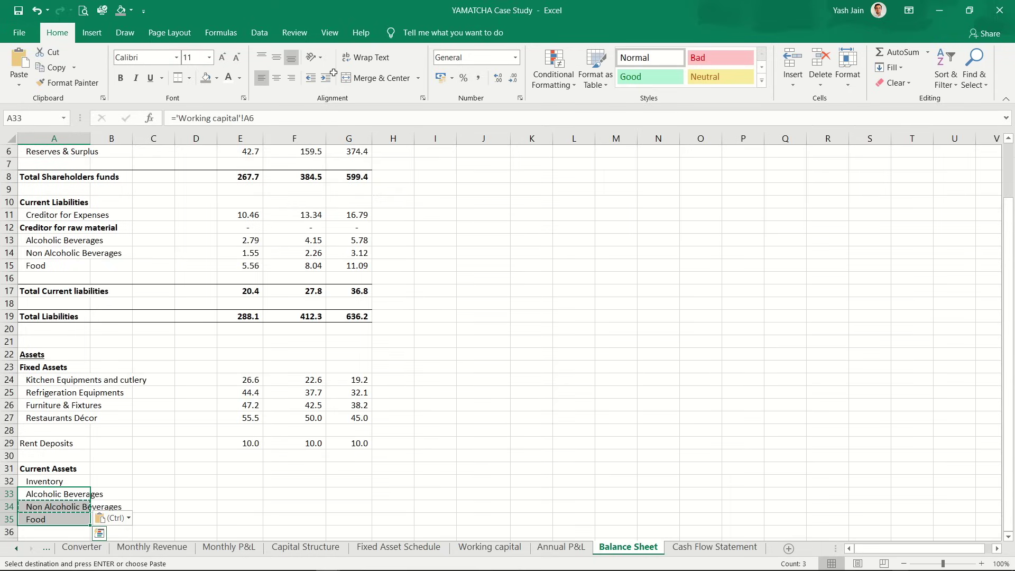
key(Right)
key(Right)
key(Right)
key(Right)
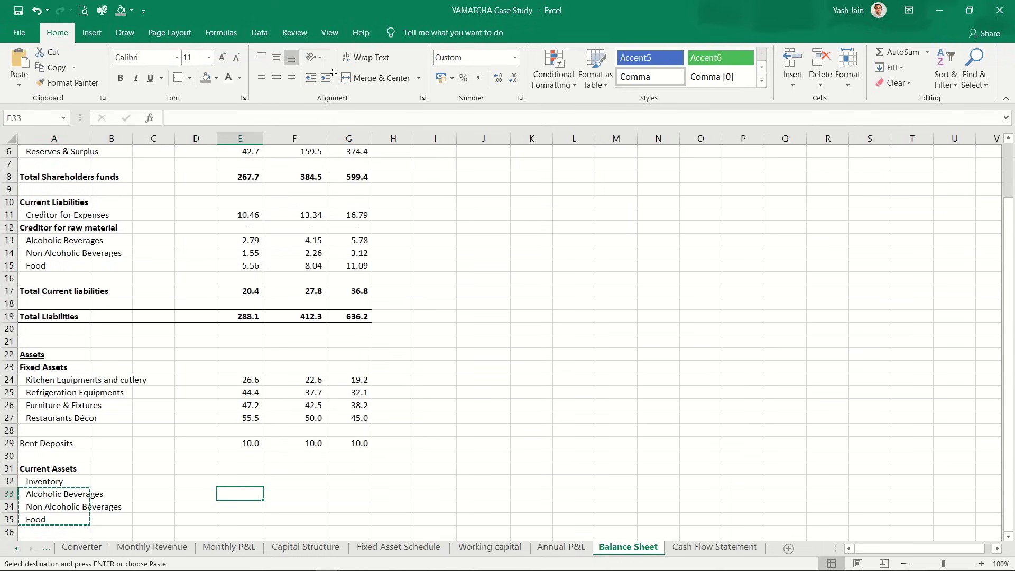
key(ctrl+v)
key(shift+Right)
key(shift+Right)
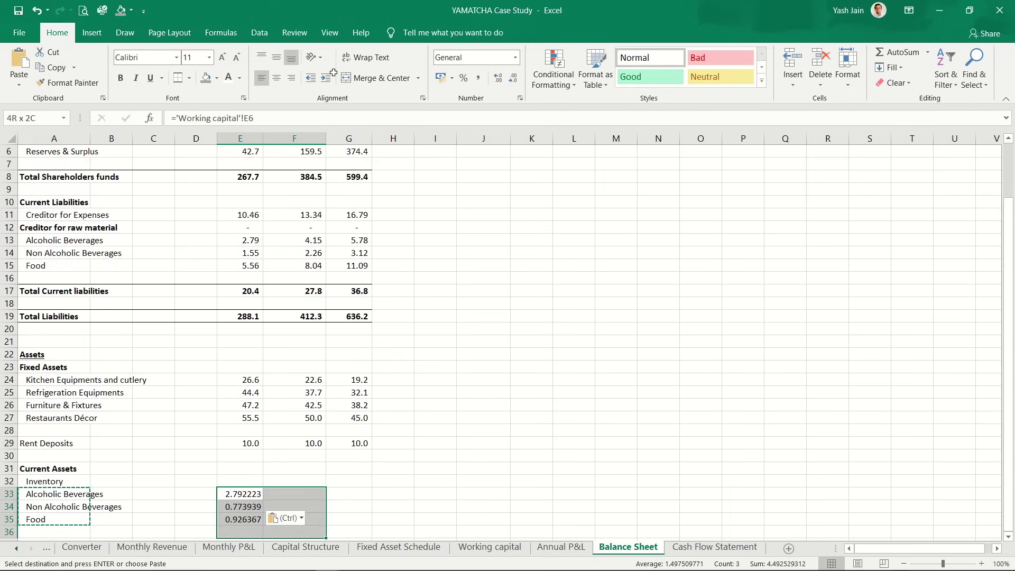
key(shift+Left)
key(shift+Left)
key(ctrl+c)
key(shift+Right)
key(shift+Right)
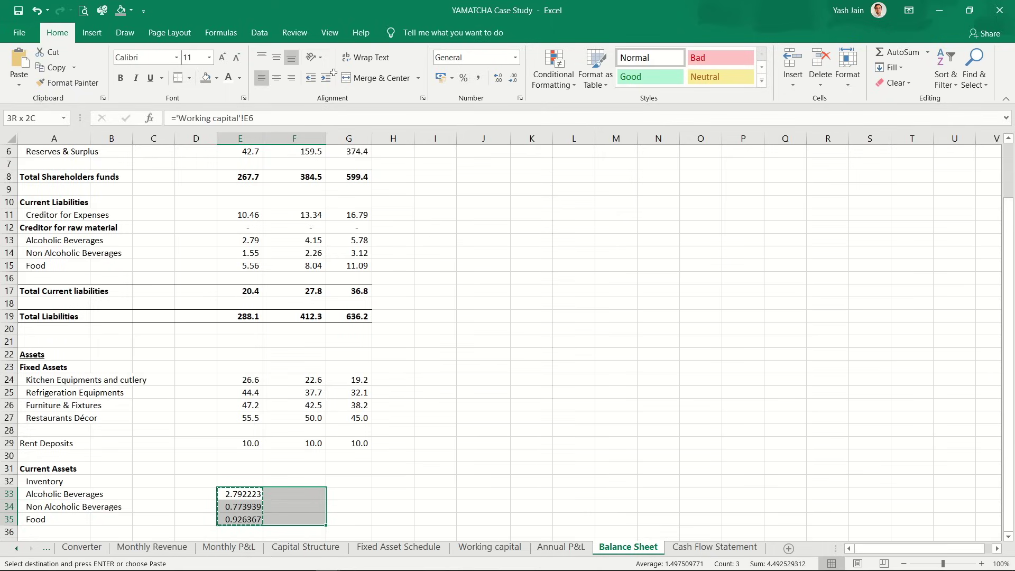
key(ctrl+v)
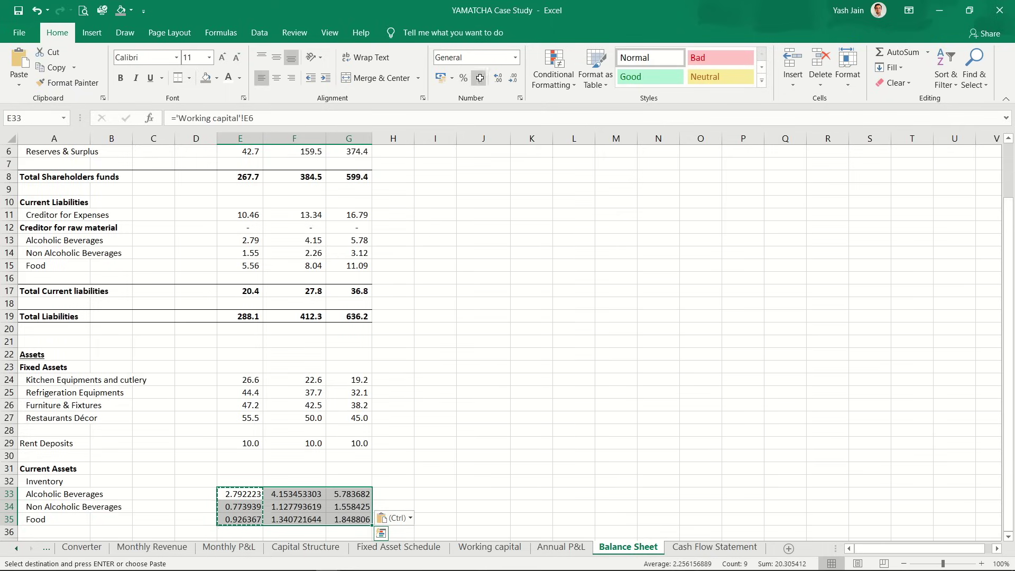
Step: Format the current-asset values in Comma Style with one decimal place
click(477, 78)
click(498, 78)
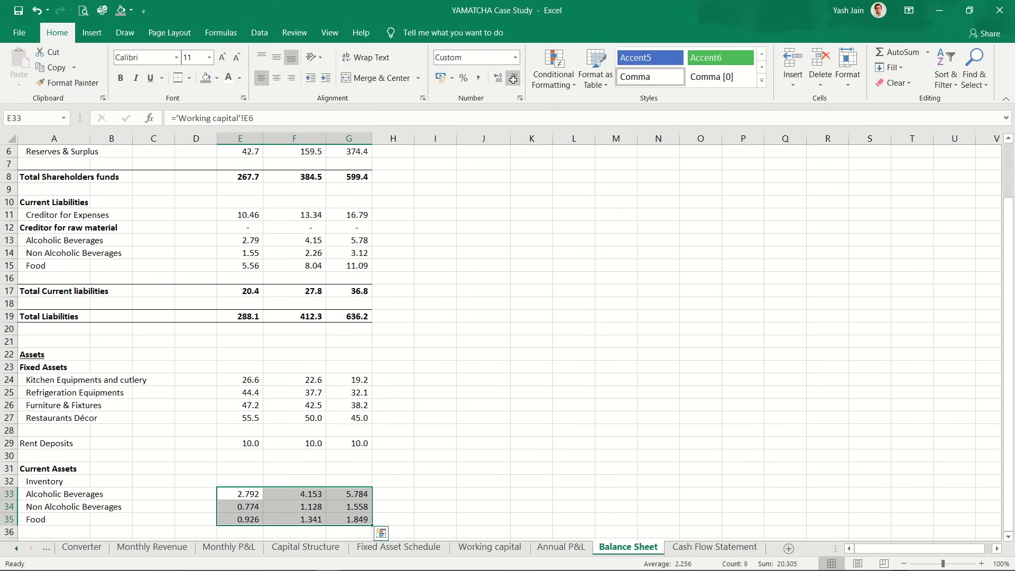
click(512, 79)
click(512, 78)
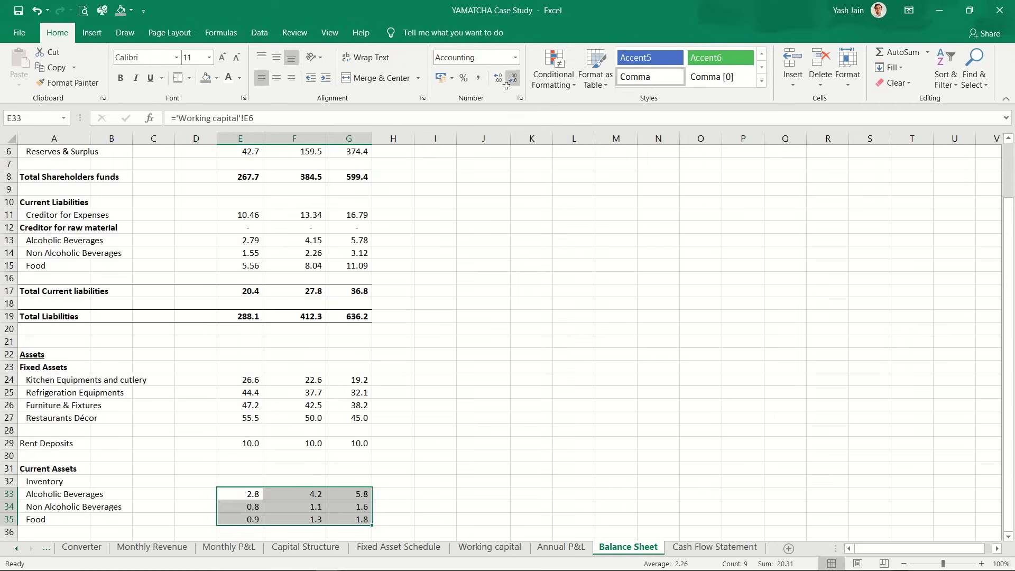
click(322, 290)
Step: Reduce the current liabilities values in E11:G15 to one decimal place
key(Up)
key(Up)
key(Up)
key(Up)
key(Up)
key(Up)
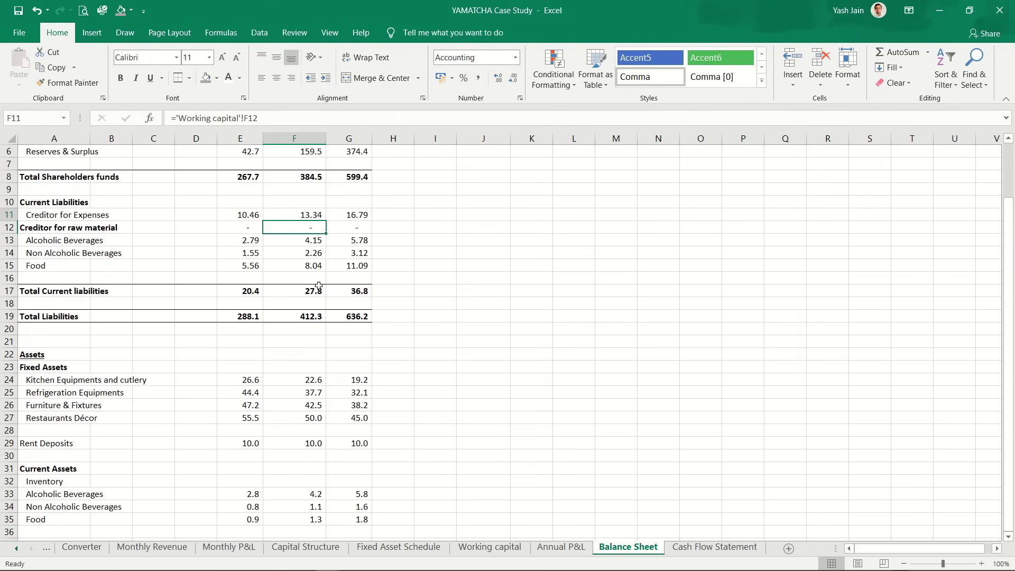
key(Left)
key(shift+Down)
key(shift+Down)
key(shift+Down)
key(shift+Down)
key(shift+Right)
key(shift+Right)
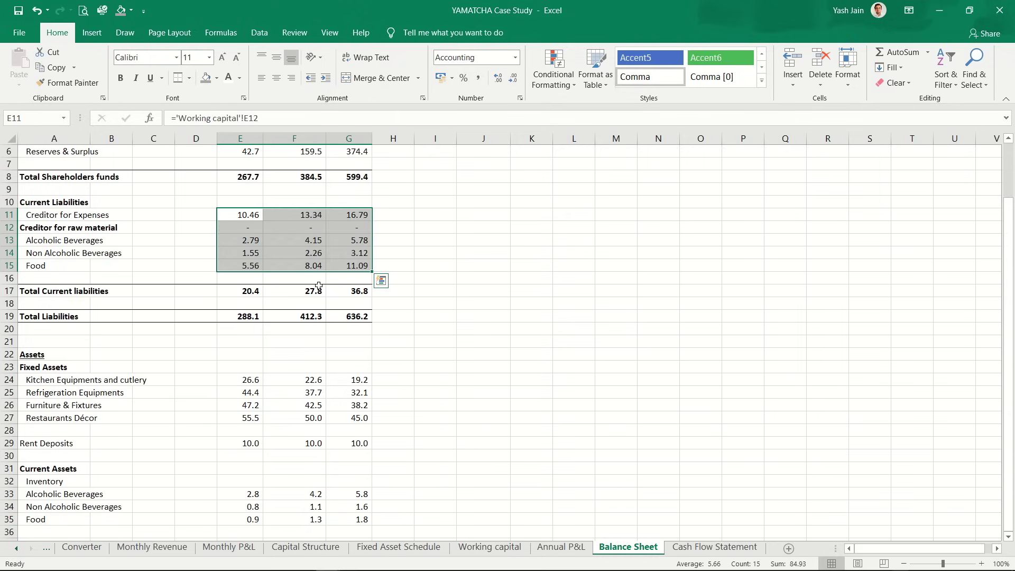
click(513, 78)
key(shift+BackSpace)
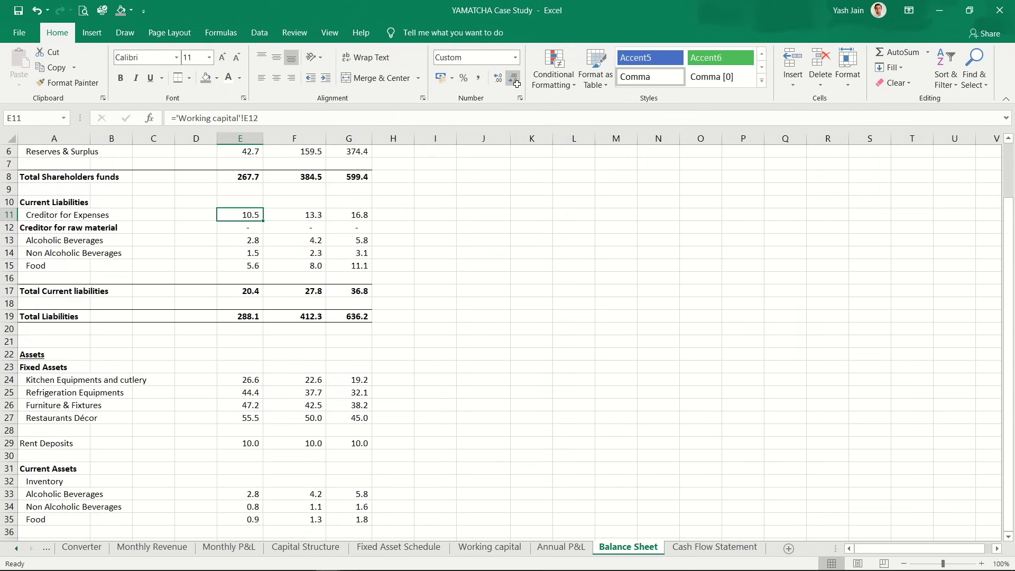
key(Down)
key(Down)
key(Down)
key(Down)
key(Down)
key(Down)
key(Down)
key(Down)
key(Down)
key(Down)
key(Down)
key(Down)
key(Down)
key(Down)
key(Down)
key(Down)
key(Down)
key(Down)
key(Down)
key(Down)
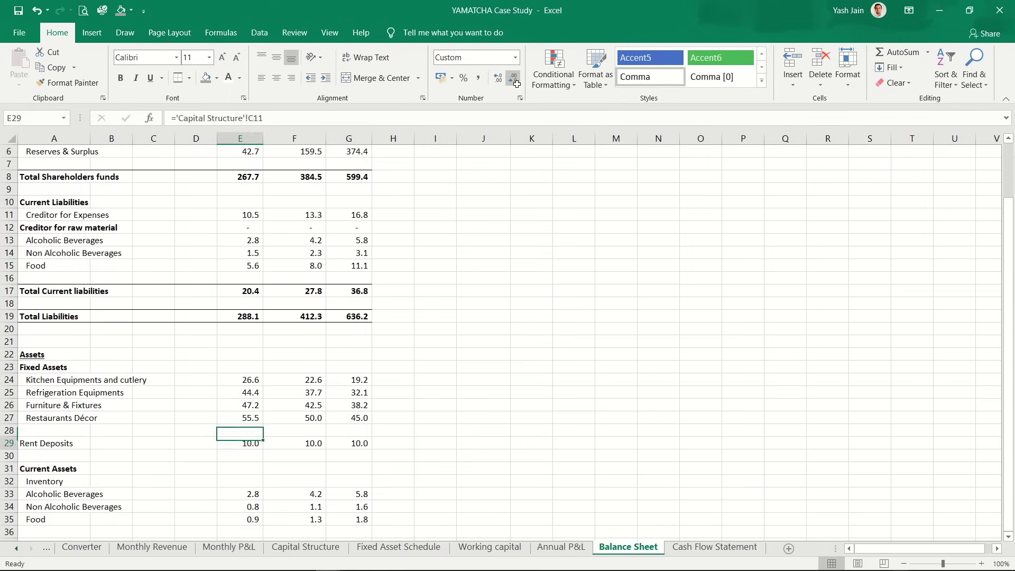
key(Left)
key(Left)
key(Left)
key(Left)
Step: Enter the 'Cash & cash Equivalents' label and delete the blank row above it
key(Up)
key(Up)
key(Up)
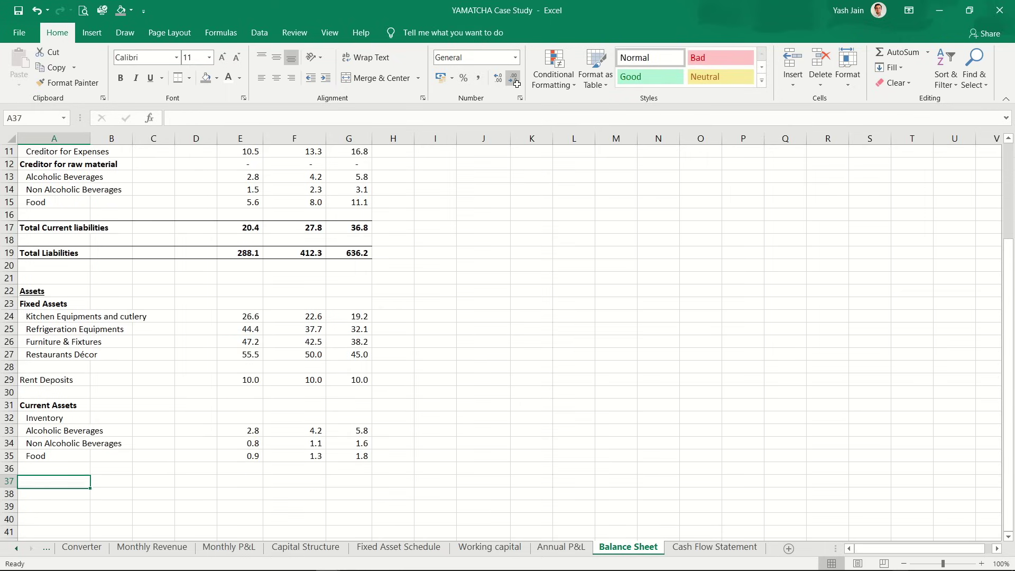
text(Cas)
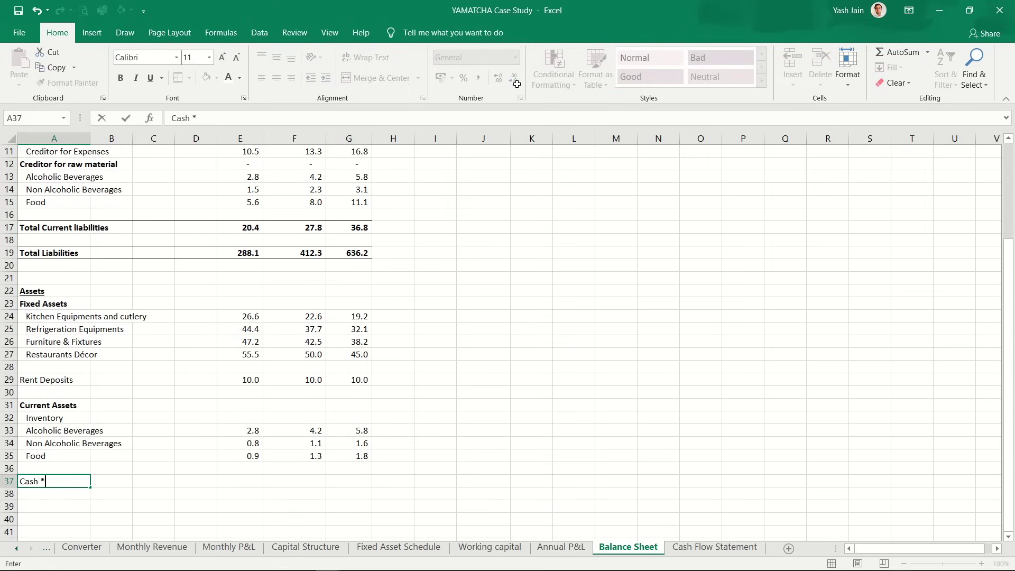
text(h & cahs)
text(valents)
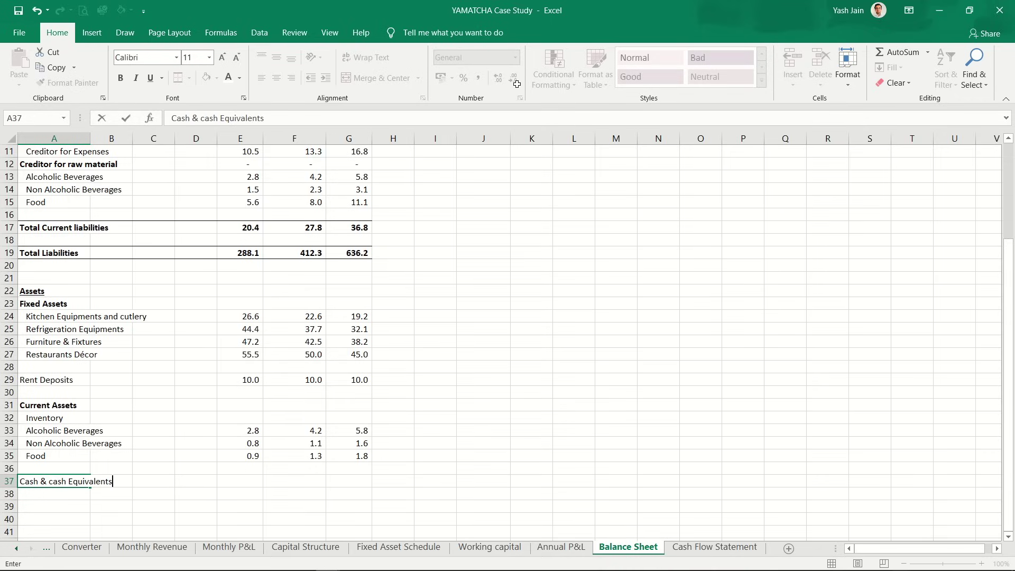
key(ctrl+Return)
key(ctrl+b)
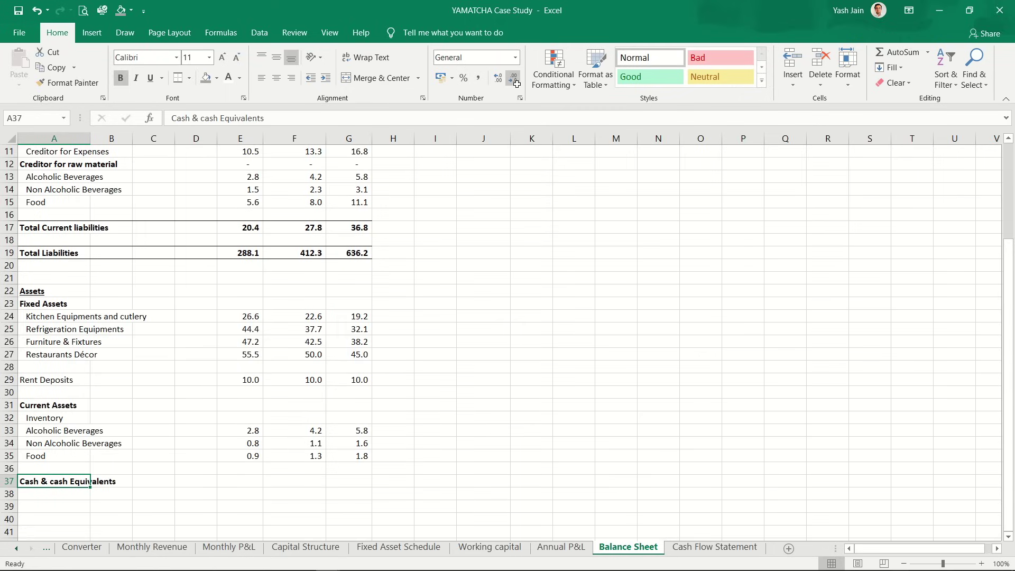
key(ctrl+z)
key(Up)
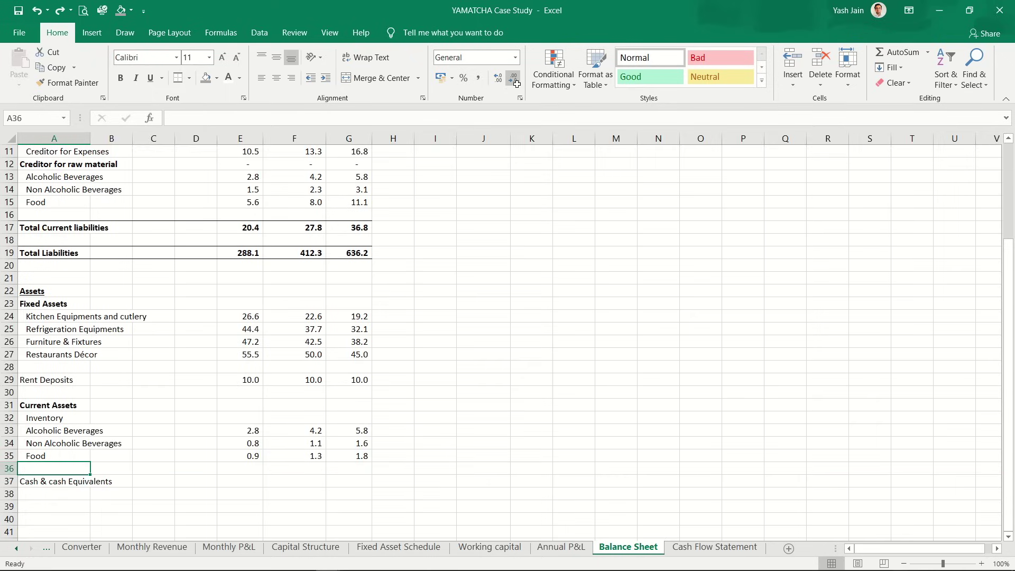
key(shift+space)
key(ctrl+minus)
Step: Link E36 to 'Cash Flow Statement'!E23 and copy it to F36:G36 (99.9, 242.9, 482.5)
key(Right)
key(Right)
key(Right)
key(Right)
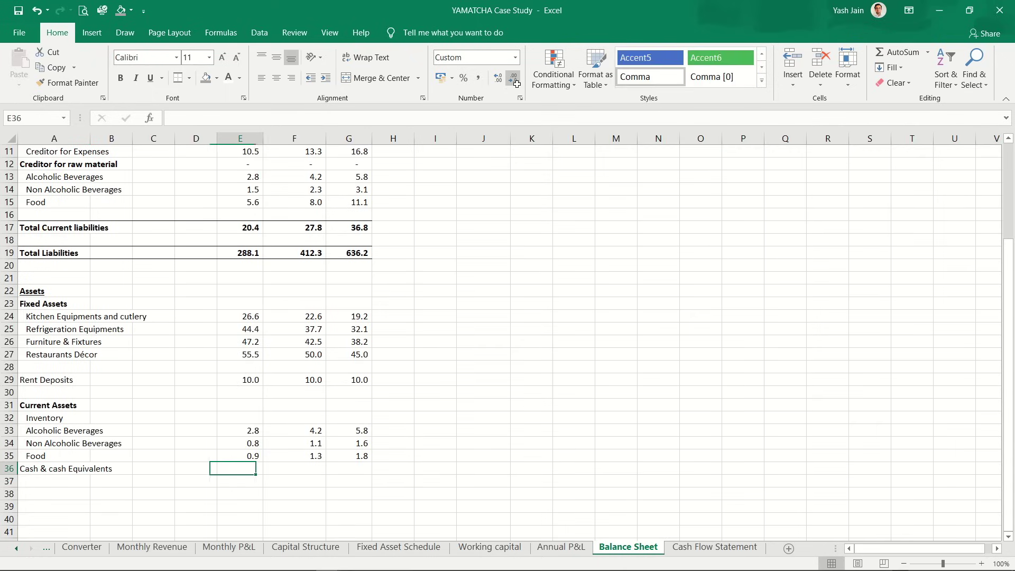
text(=)
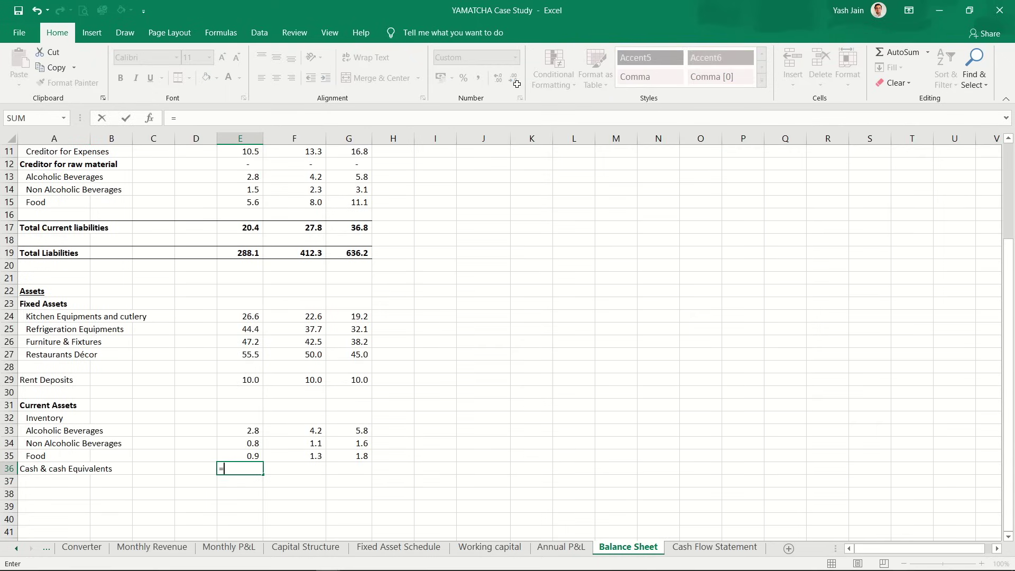
key(ctrl+Page_Down)
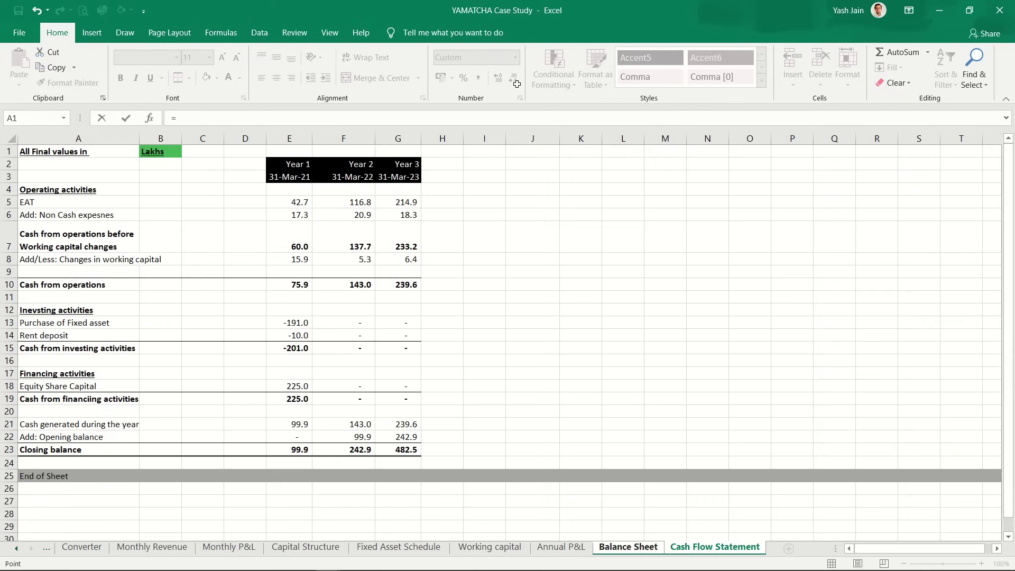
click(305, 449)
key(Return)
key(Up)
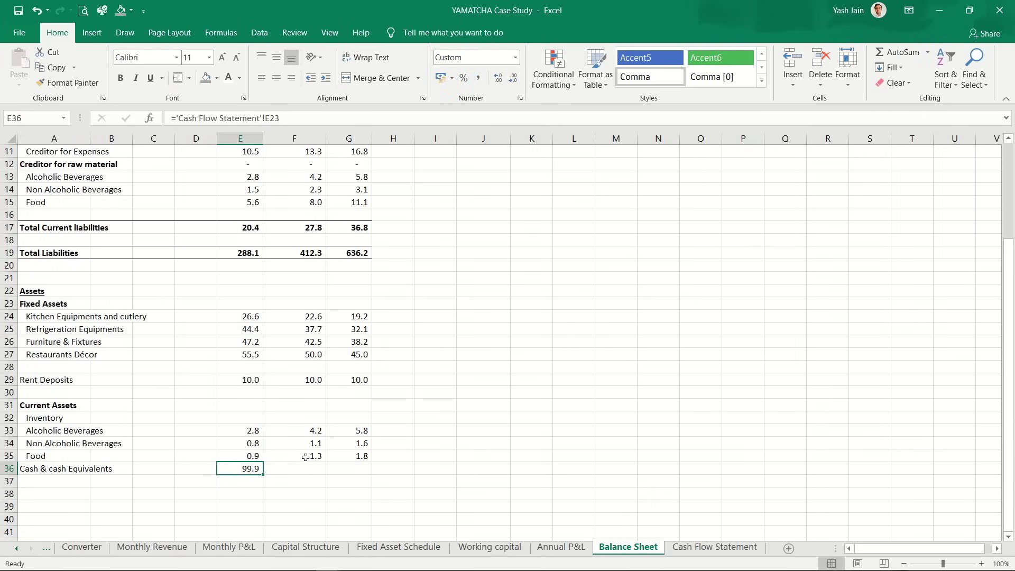
key(ctrl+c)
key(shift+Right)
key(shift+Right)
key(ctrl+v)
key(Left)
key(Left)
key(Left)
key(Left)
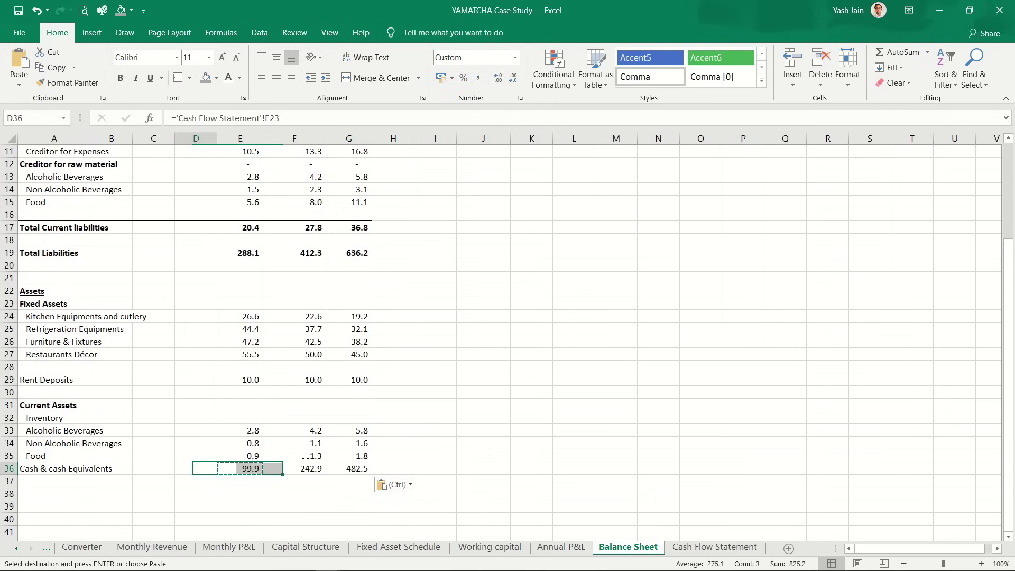
Step: Start a bold Total Assets label in A38
key(Down)
key(Escape)
key(Up)
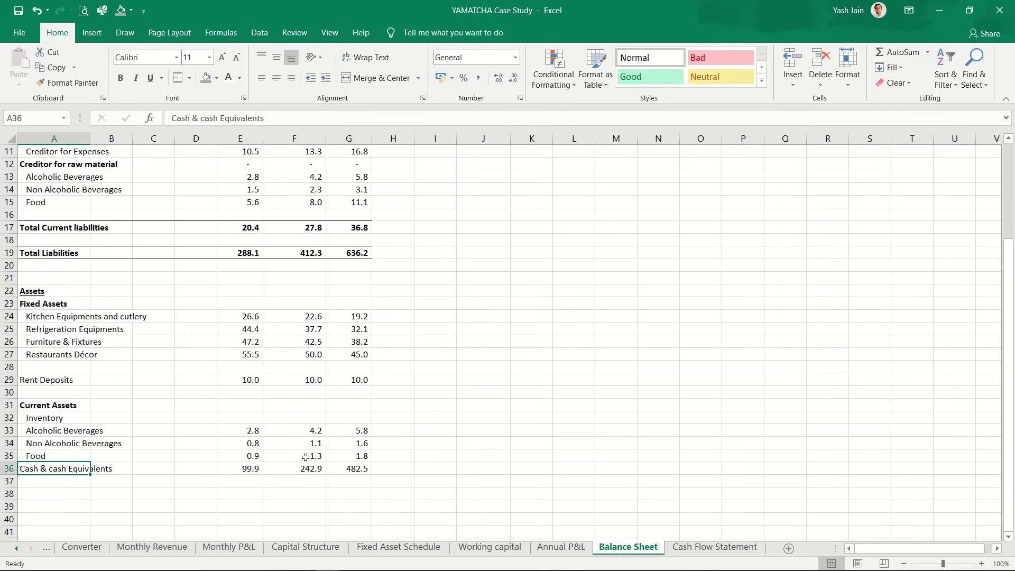
key(Down)
key(Down)
key(ctrl+b)
text(Toatl)
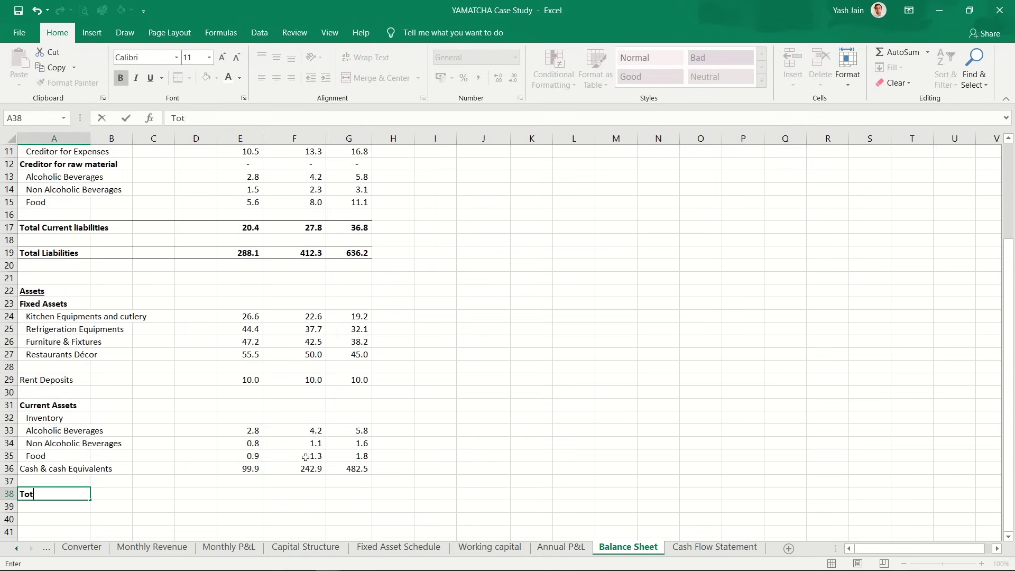
Step: Finish the bold 'Total Assets' label and give A38:G38 a top-and-bottom border
text(ets)
key(shift+Right)
key(shift+Right)
key(shift+Right)
key(shift+Right)
key(shift+Right)
key(shift+Right)
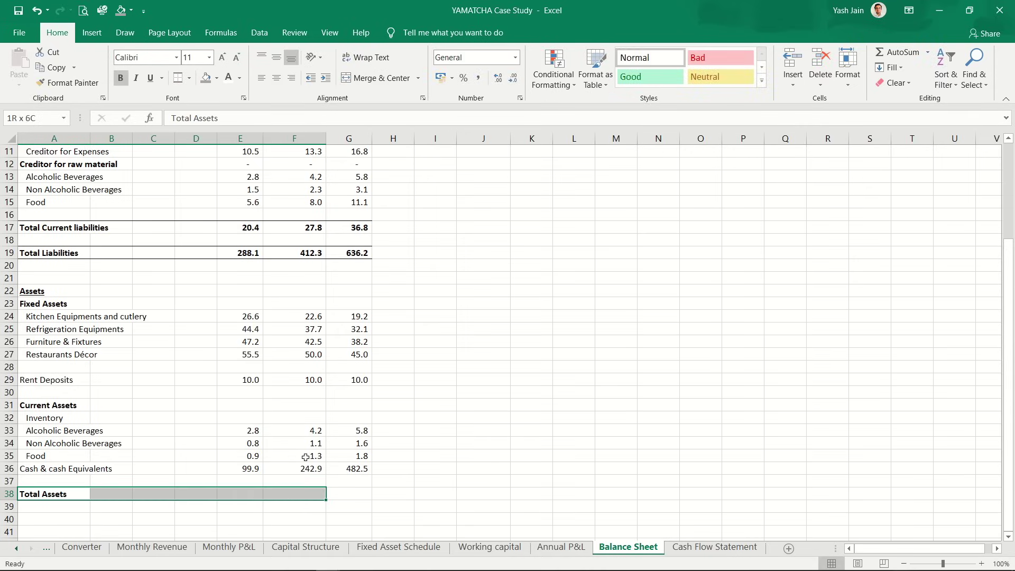
key(ctrl+b)
key(ctrl+b)
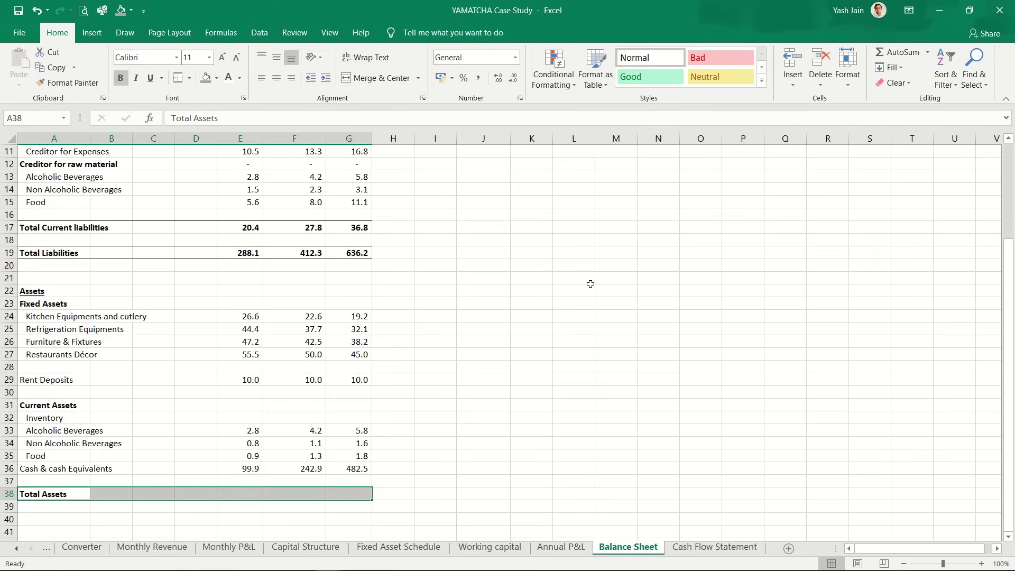
click(180, 77)
key(Right)
key(Right)
key(Right)
key(Right)
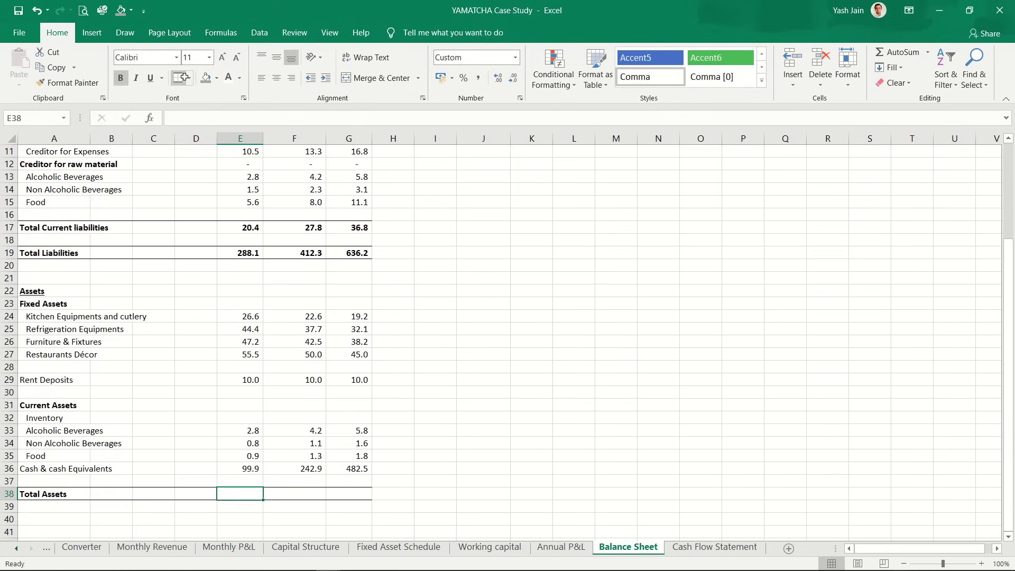
Step: Enter =SUM(E24:E27,E29,E33:E36) in E38 for Year 1 Total Assets of 288.1
key(alt+equal)
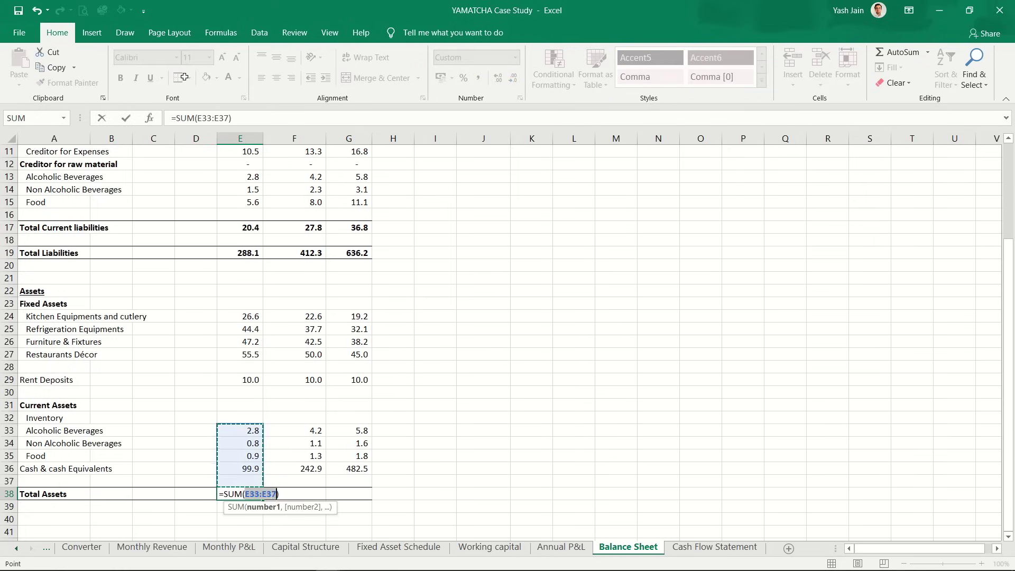
key(Escape)
text(=sum()
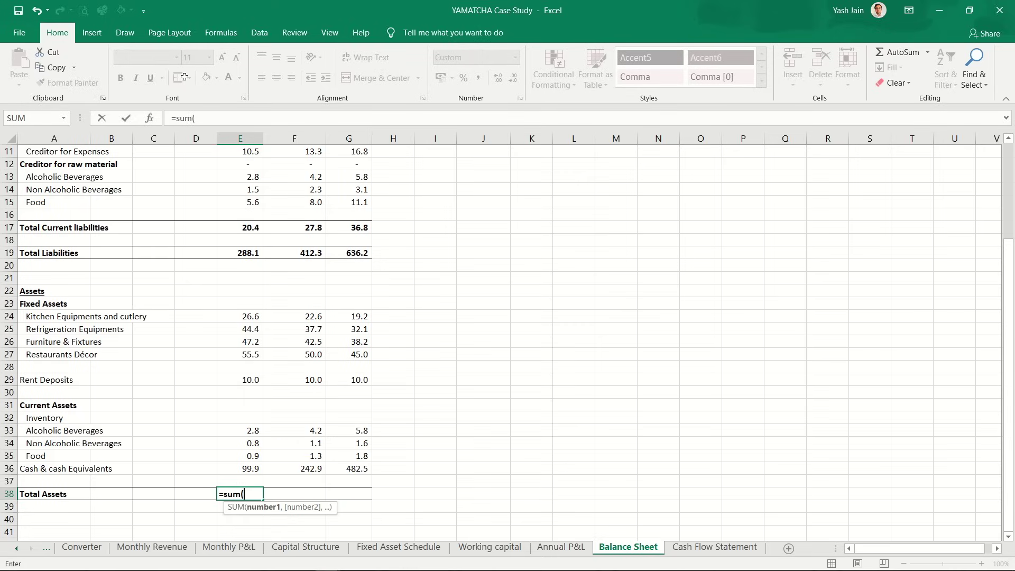
drag(259, 316, 261, 358)
text(,)
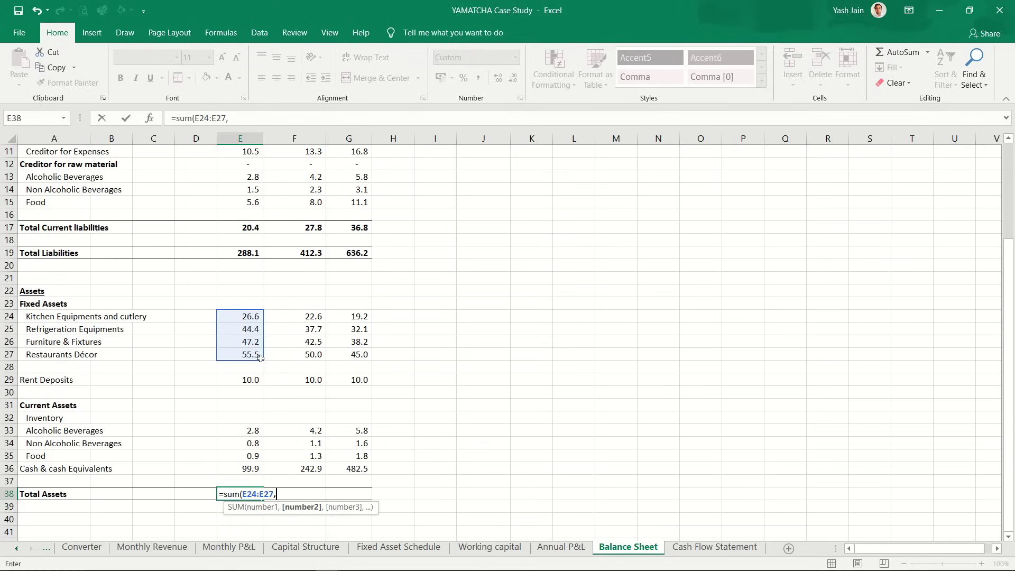
click(256, 376)
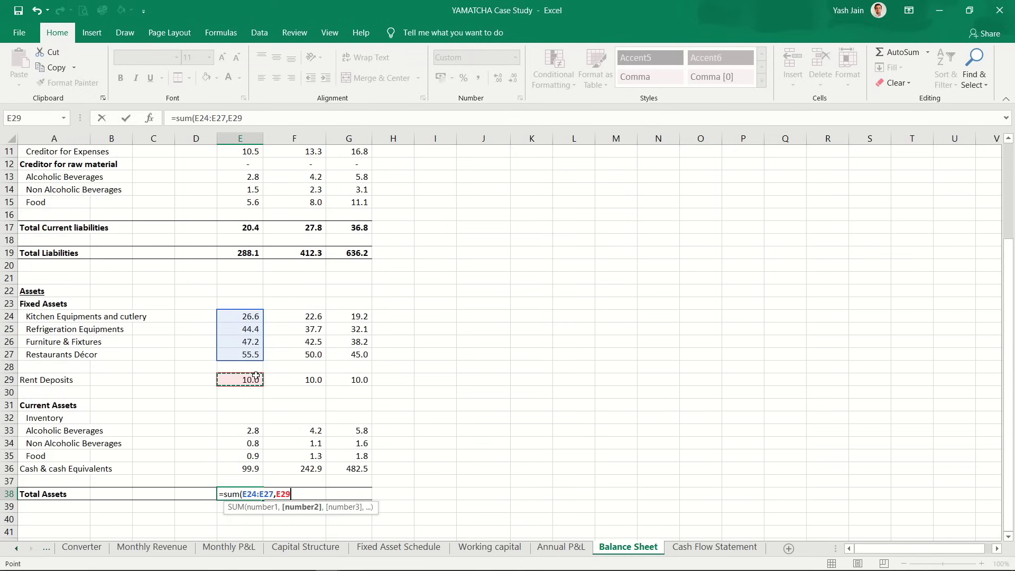
key(F8)
key(F8)
text(,)
drag(249, 429, 253, 469)
text())
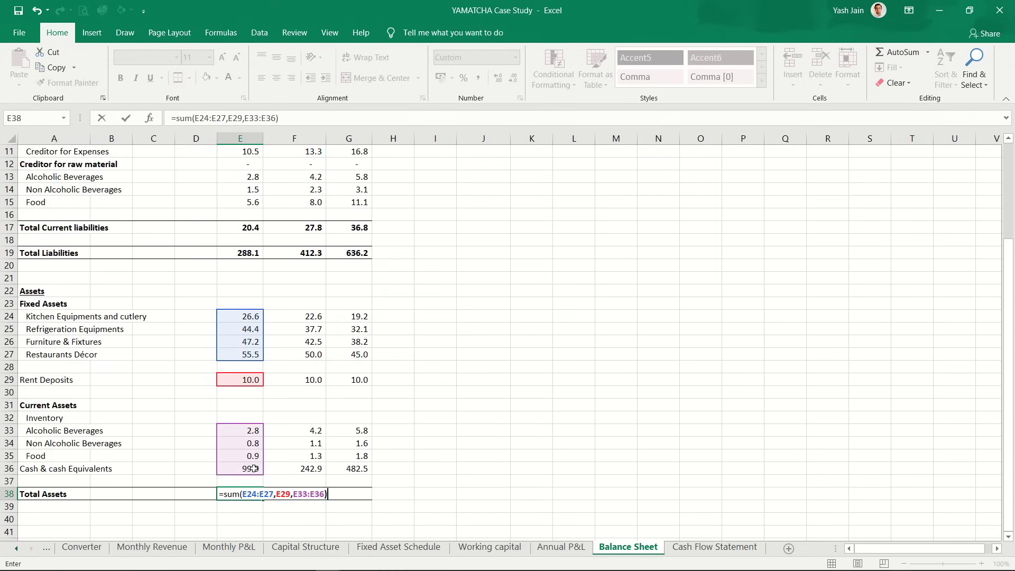
key(Return)
Step: Copy the Total Assets formula to F38:G38, giving 412.3 and 636.2
key(Up)
key(ctrl+c)
key(shift+Right)
key(shift+Right)
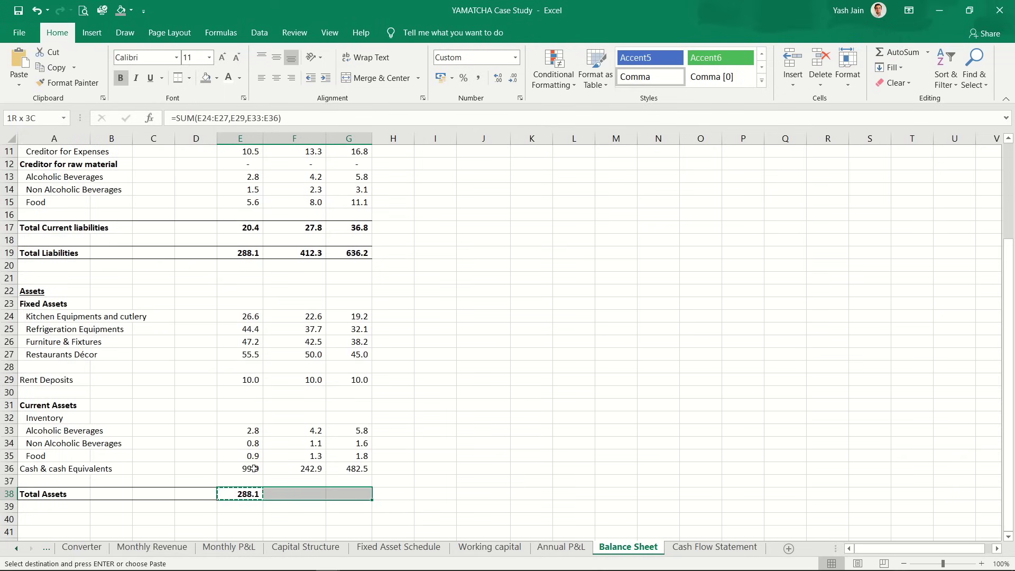
key(ctrl+v)
key(Left)
key(Left)
key(Home)
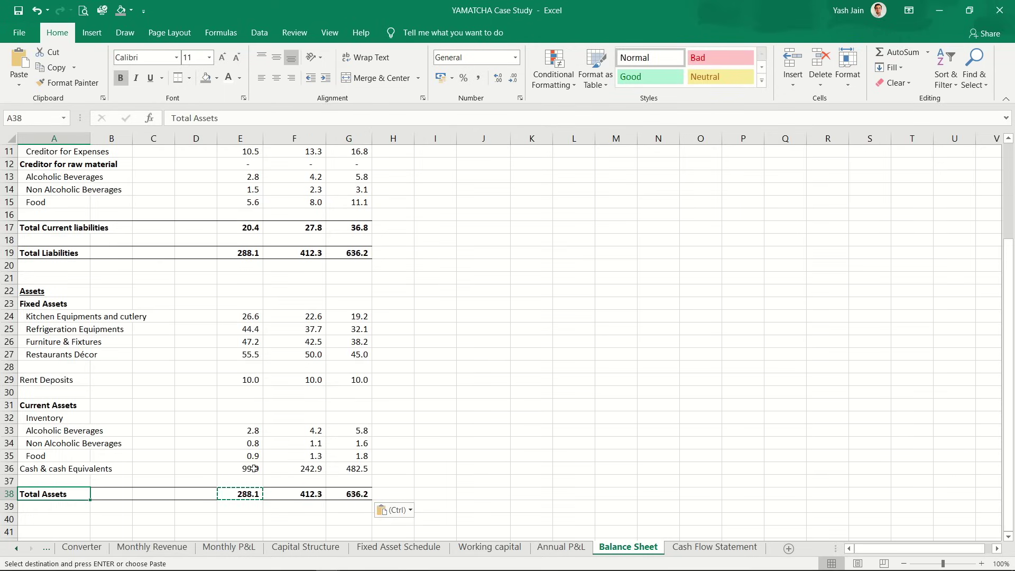
key(Down)
key(Down)
Step: Label A40 'Check' and enter =E19-E38 in E40
text(Check)
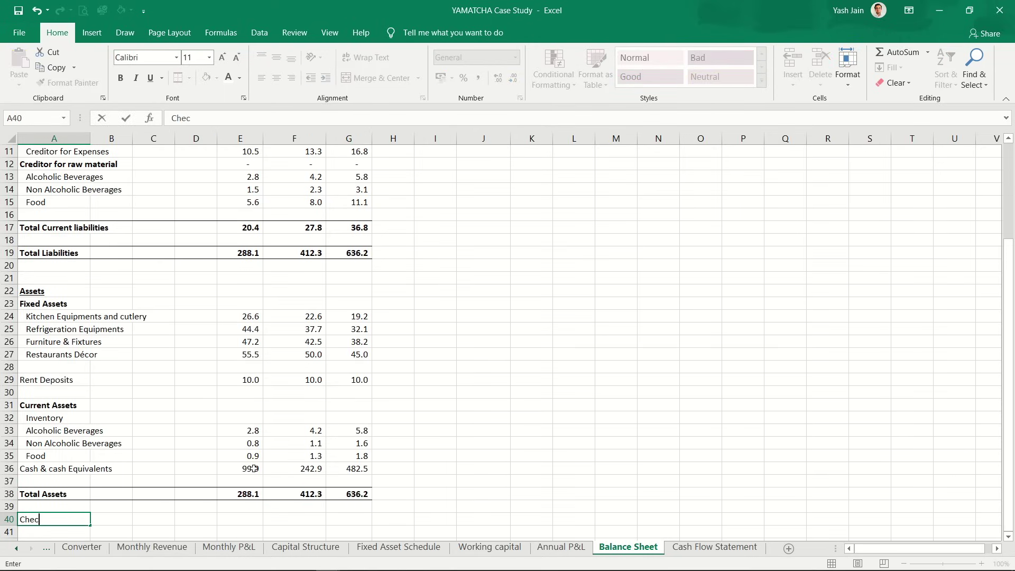
key(Right)
key(Right)
key(Right)
key(Right)
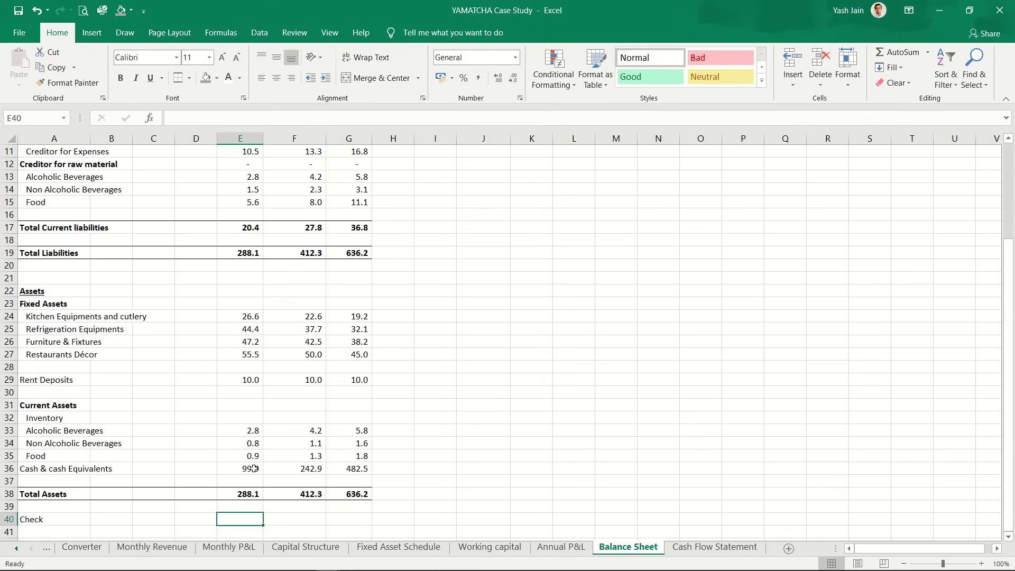
text(=)
key(Up)
key(Up)
key(Up)
key(Up)
key(Up)
key(Up)
key(Up)
key(Up)
key(Up)
key(Up)
key(Up)
key(Up)
key(Up)
key(Up)
key(Up)
key(Up)
key(Up)
key(Up)
key(Up)
key(Up)
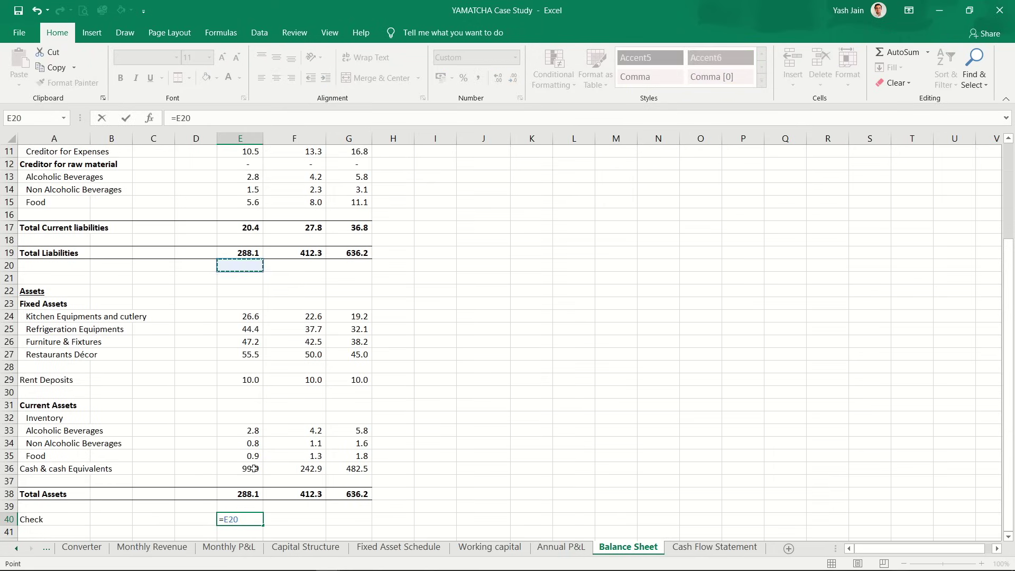
text(-)
key(Up)
key(Up)
key(Return)
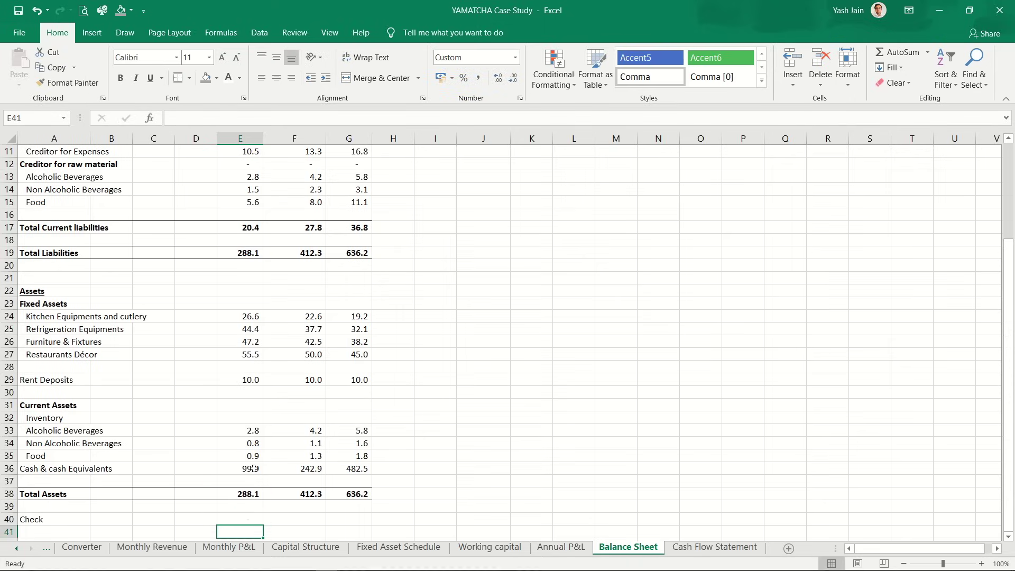
Step: Copy the check formula to F40:G40, showing zero each year, then go to the Cash Flow Statement
key(Up)
key(ctrl+c)
key(Right)
key(shift+Right)
key(ctrl+v)
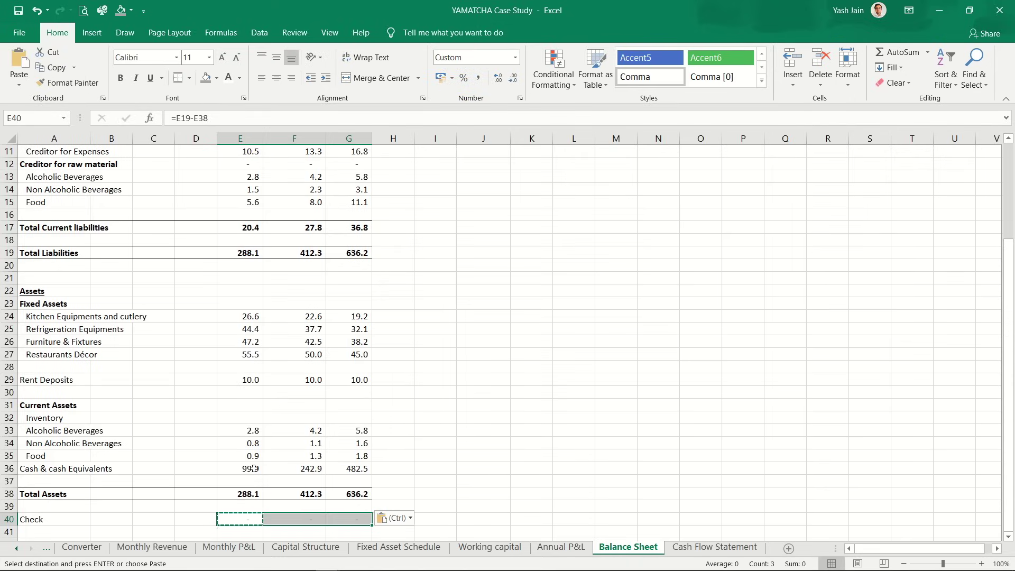
key(ctrl+Page_Down)
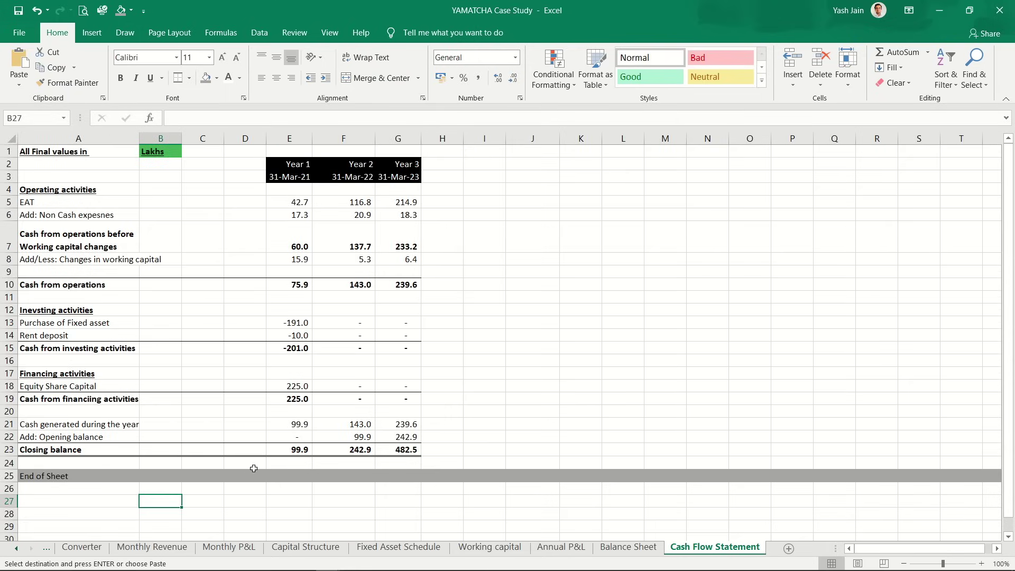
Step: Select the grey End of Sheet row 25 on the Cash Flow Statement
key(Up)
key(Up)
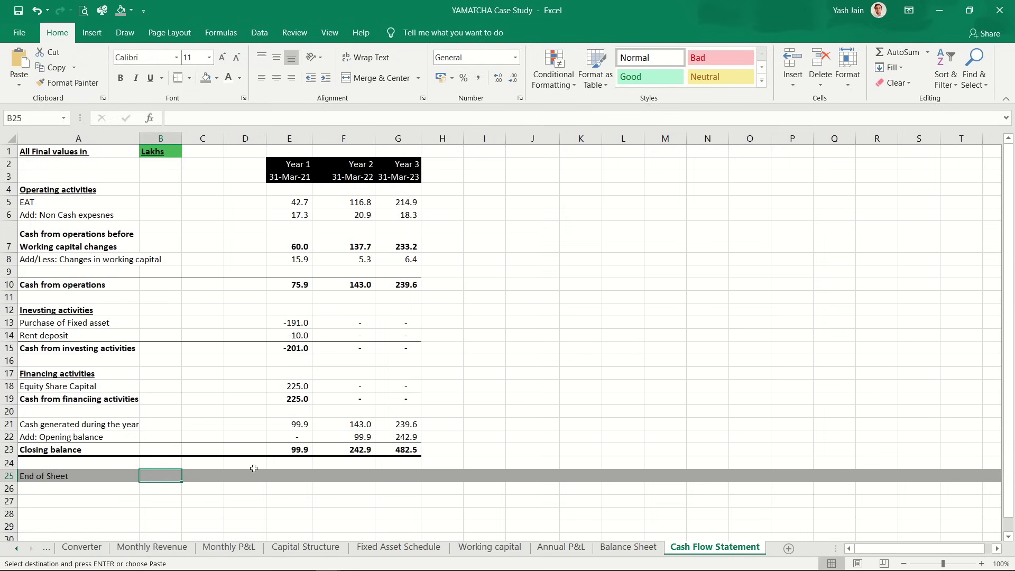
key(ctrl+Page_Up)
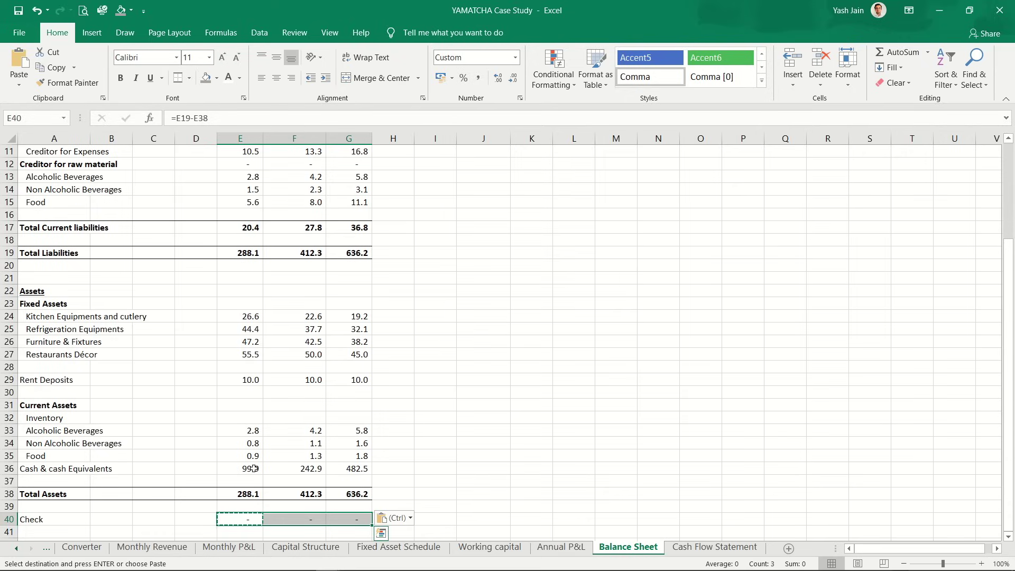
key(Down)
key(Down)
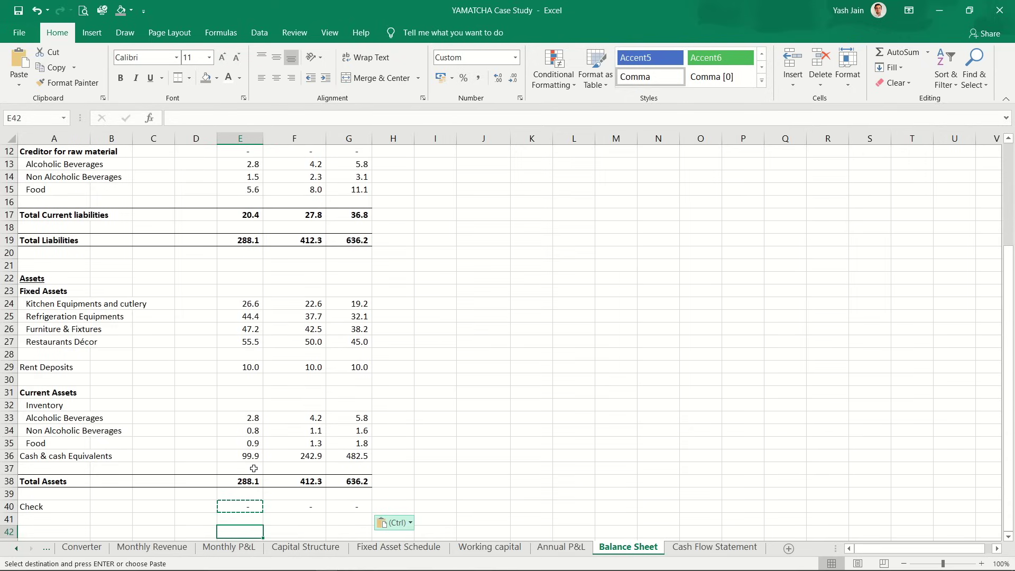
key(ctrl)
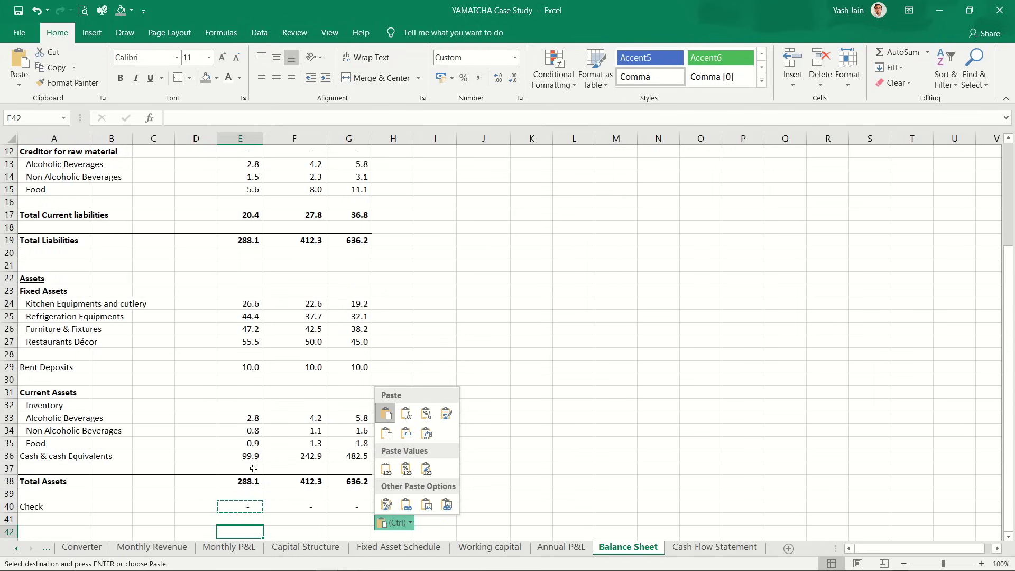
key(Escape)
key(ctrl+Page_Down)
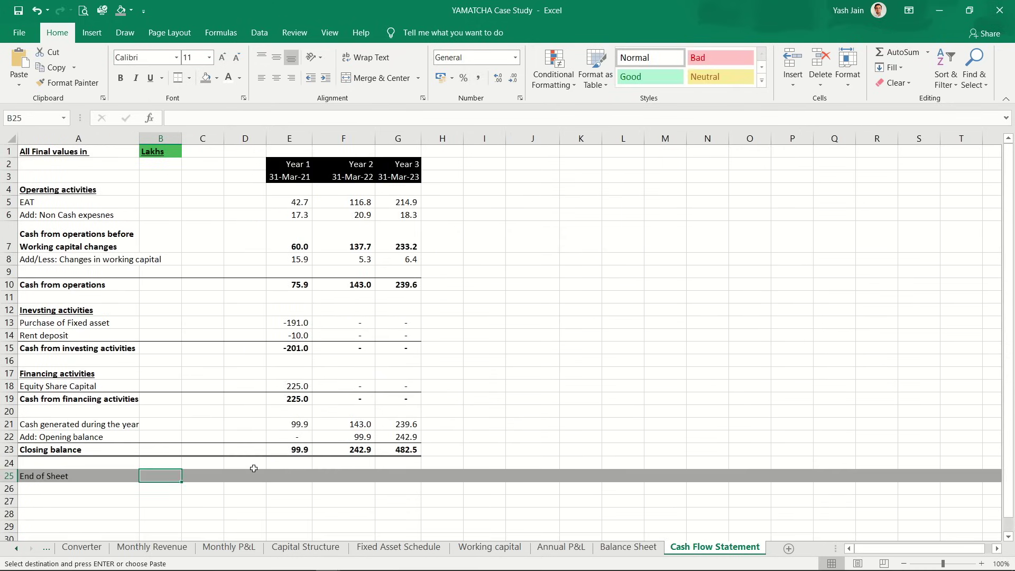
key(Left)
key(shift+space)
Step: Paste the End of Sheet row into row 42 of the Balance Sheet, then go to Assumptions
key(ctrl+Page_Up)
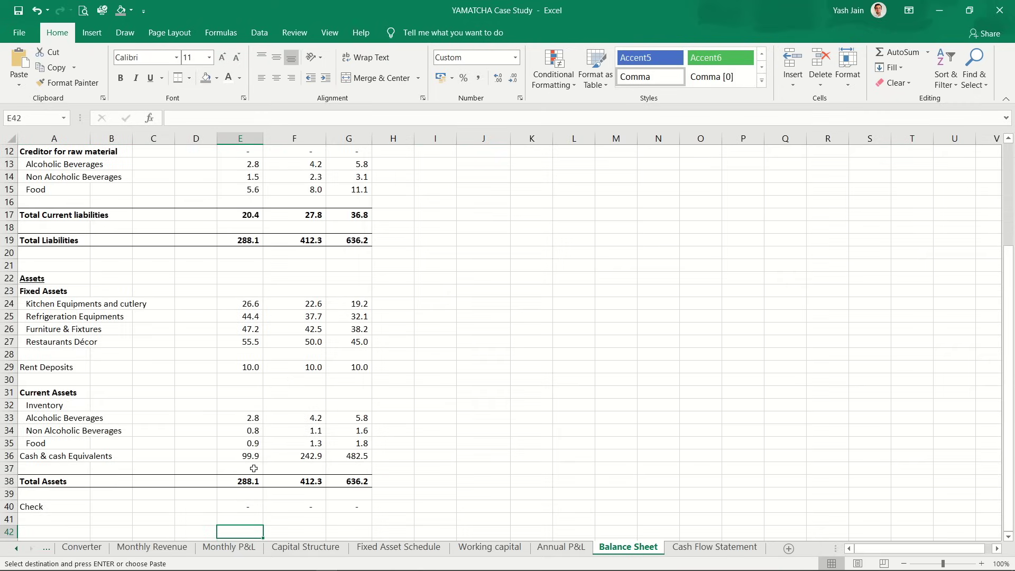
key(Left)
key(Left)
key(Left)
key(Left)
key(ctrl+v)
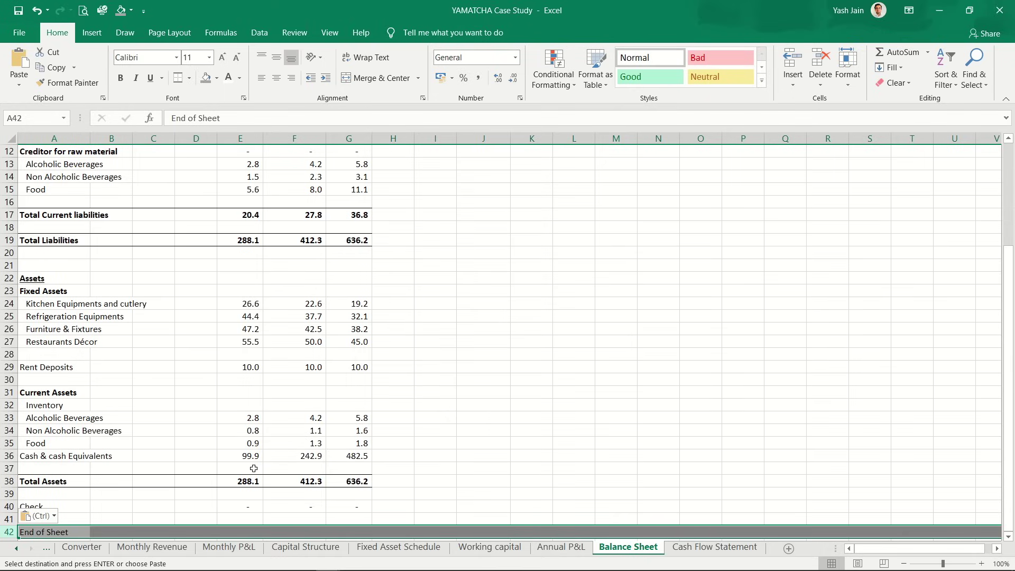
key(ctrl+Page_Up)
key(ctrl+Page_Up)
key(ctrl+Page_Up)
key(ctrl+Page_Up)
key(ctrl+Page_Up)
key(ctrl+Page_Up)
key(ctrl+Page_Up)
key(ctrl+Page_Up)
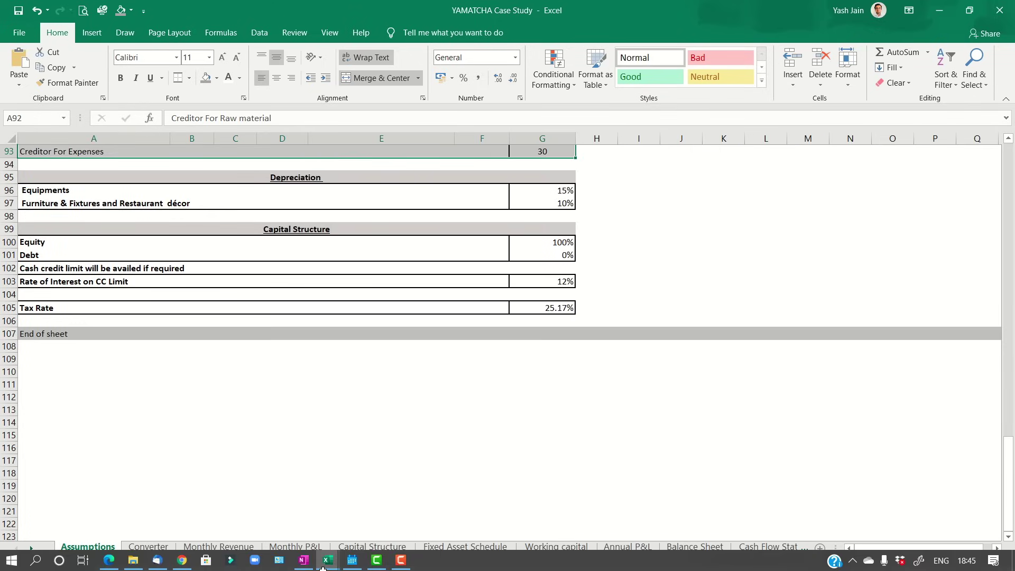
Step: Set the Converter sheet's C1 units dropdown to Millions
click(297, 345)
scroll(298, 346, up, 20)
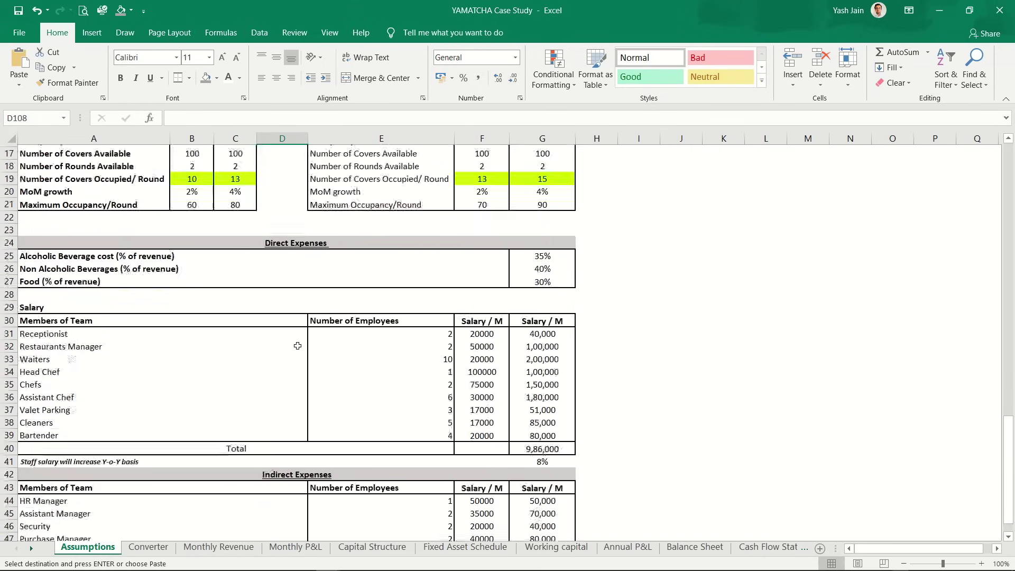
key(ctrl+Page_Down)
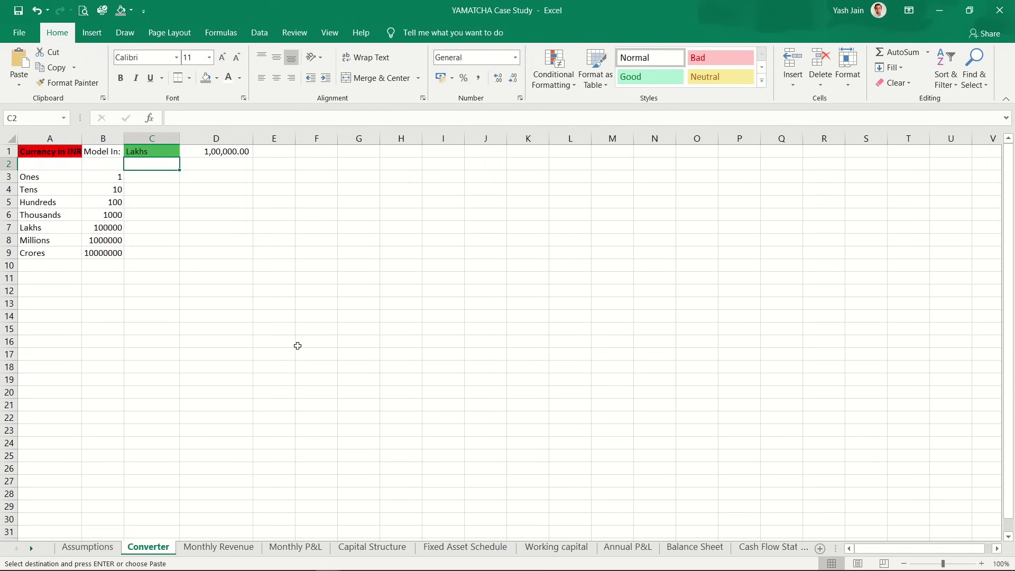
key(ctrl+Page_Down)
key(ctrl+Page_Down)
key(ctrl+Page_Down)
key(ctrl+Page_Down)
key(ctrl+Page_Down)
key(ctrl+Page_Down)
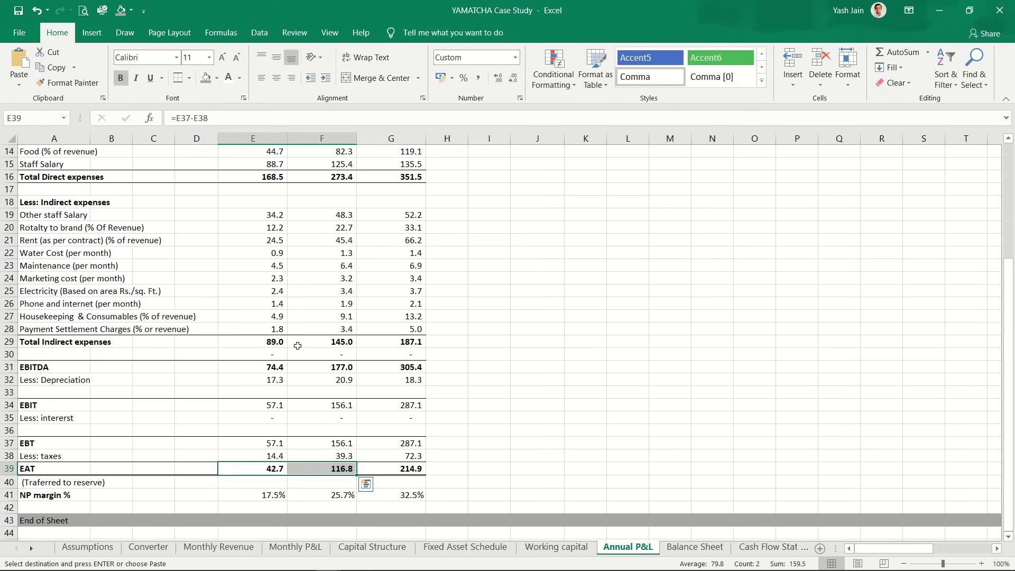
key(ctrl+Page_Up)
key(ctrl+Page_Up)
key(ctrl+Page_Up)
key(ctrl+Page_Up)
key(ctrl+Page_Up)
key(ctrl+Page_Up)
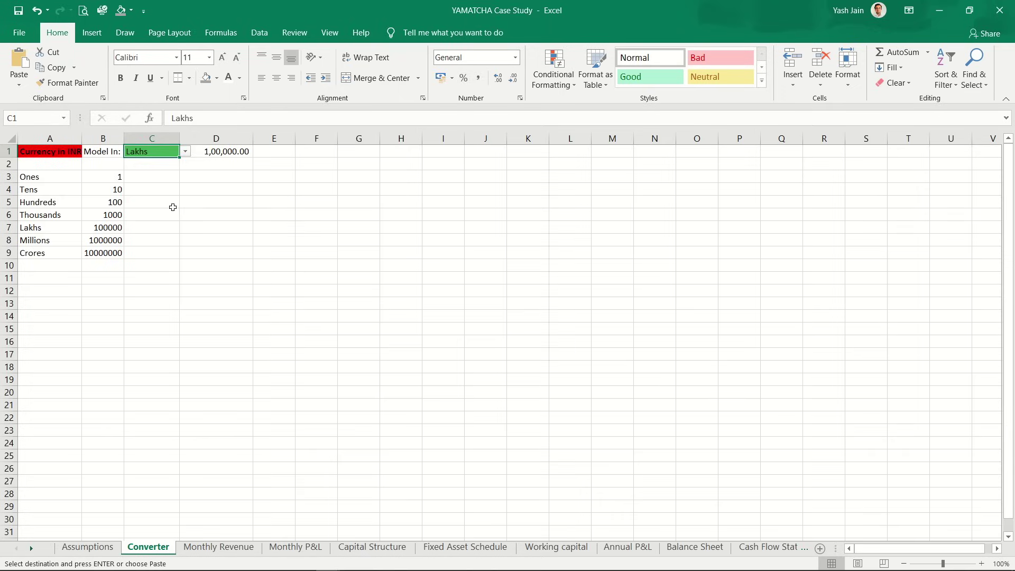
key(alt+Down)
key(Up)
key(Up)
key(Down)
key(Down)
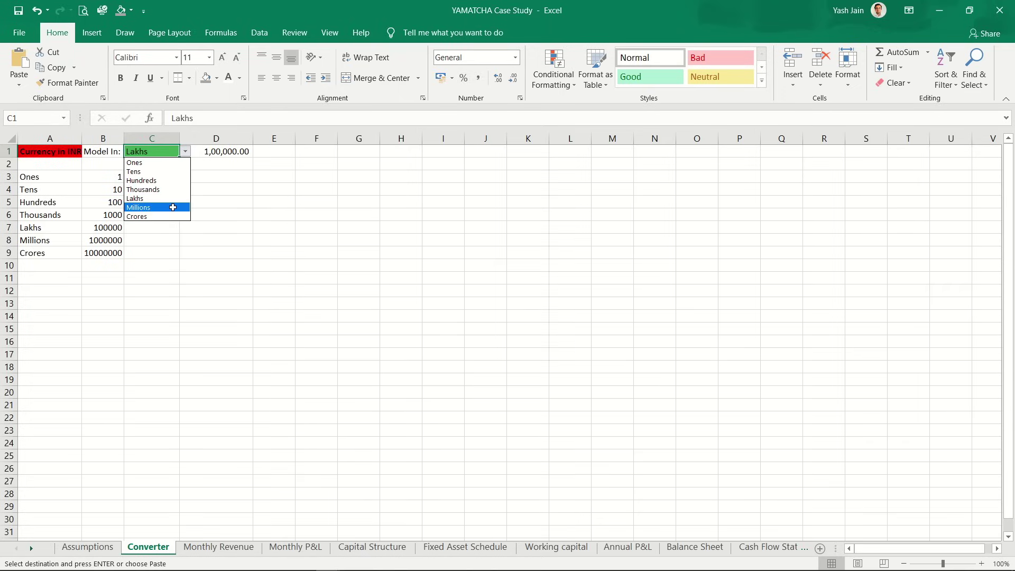
key(Return)
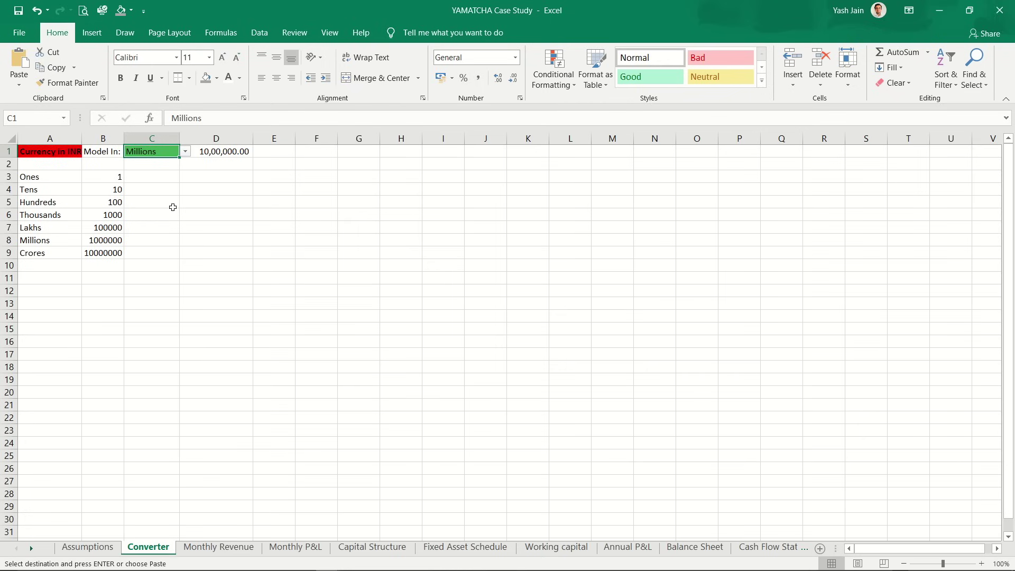
Step: Review the Balance Sheet totals, now 28.8, 41.2 and 63.6 in millions
key(ctrl+Page_Down)
key(ctrl+Page_Down)
key(ctrl+Page_Down)
key(ctrl+Page_Down)
key(ctrl+Page_Down)
key(ctrl+Page_Down)
key(ctrl+Page_Down)
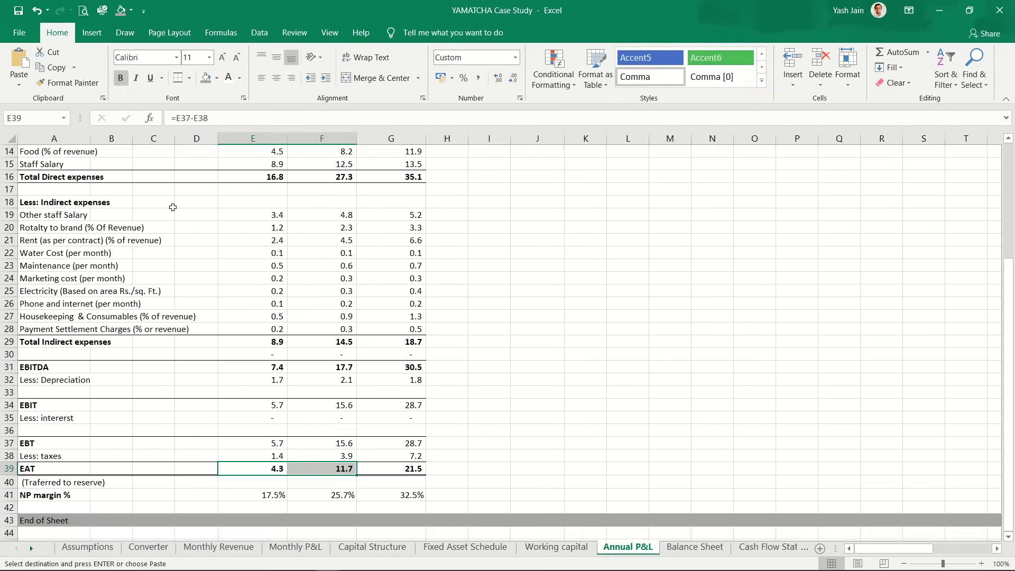
key(ctrl+Page_Down)
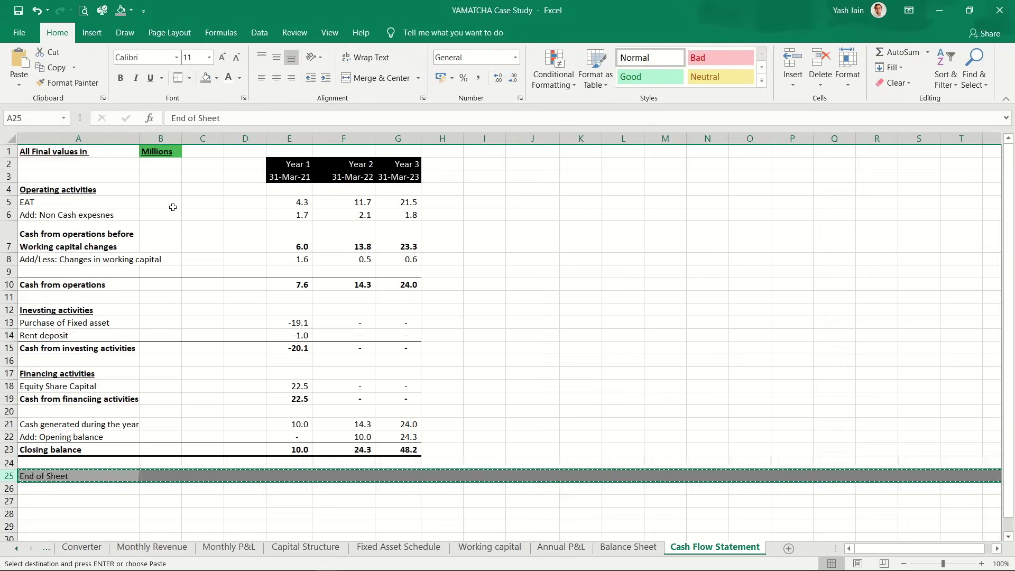
key(Escape)
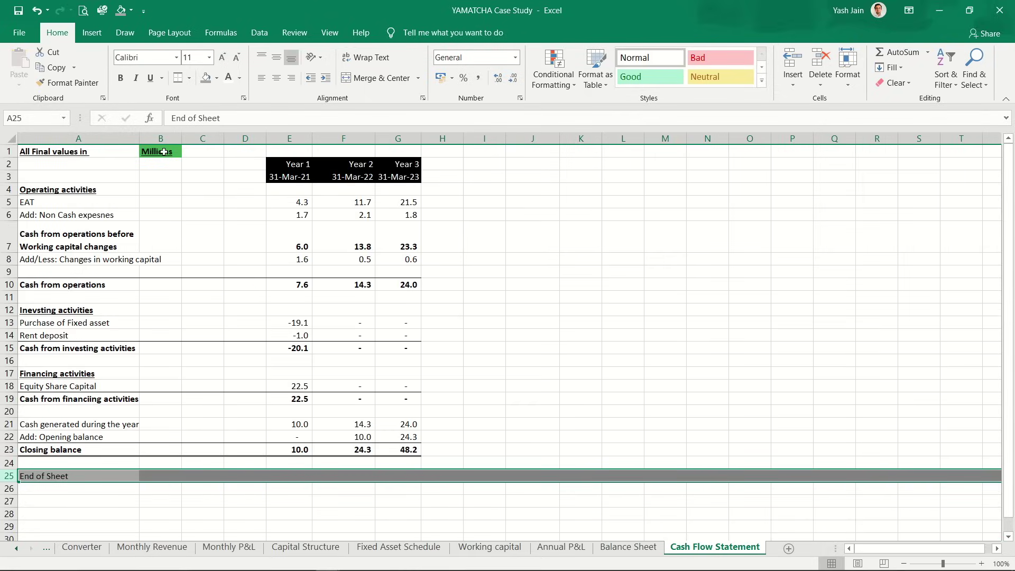
key(ctrl+Page_Up)
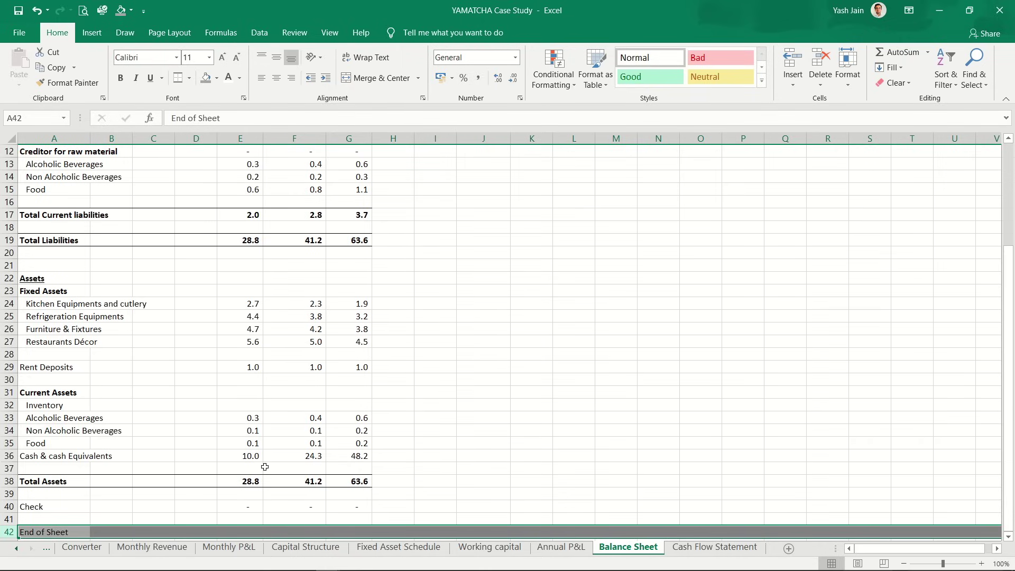
Step: Change the Converter sheet's units dropdown from Millions to Hundreds
scroll(265, 467, up, 4)
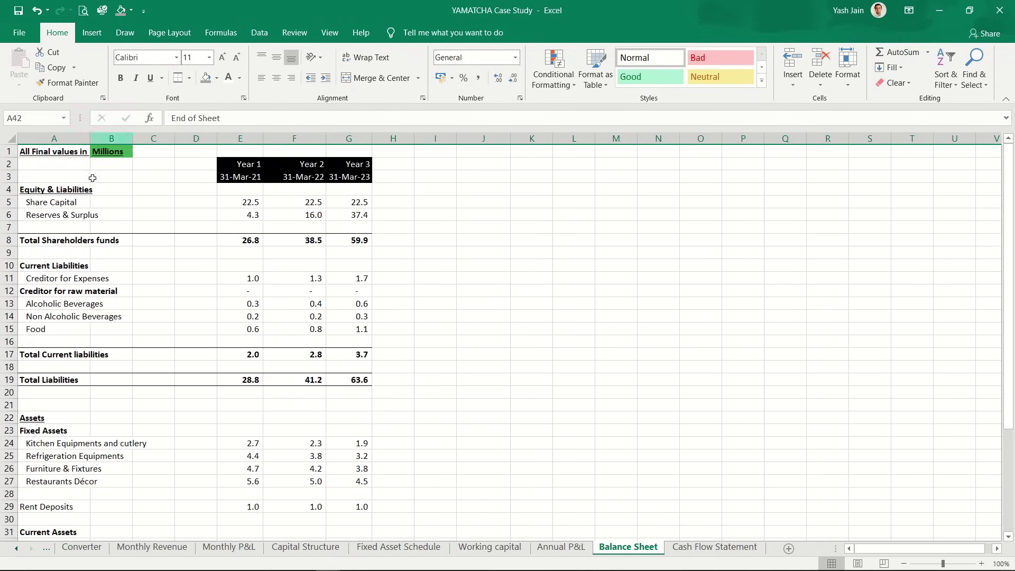
key(ctrl+Page_Up)
key(ctrl+Page_Up)
key(ctrl+Page_Up)
key(ctrl+Page_Up)
key(ctrl+Page_Up)
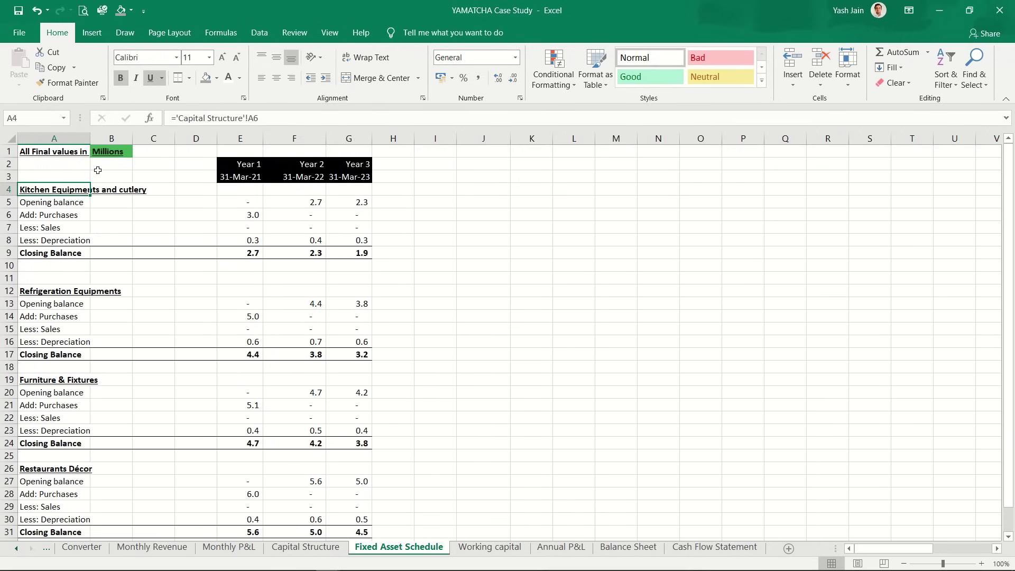
key(ctrl+Page_Up)
key(ctrl+Page_Up)
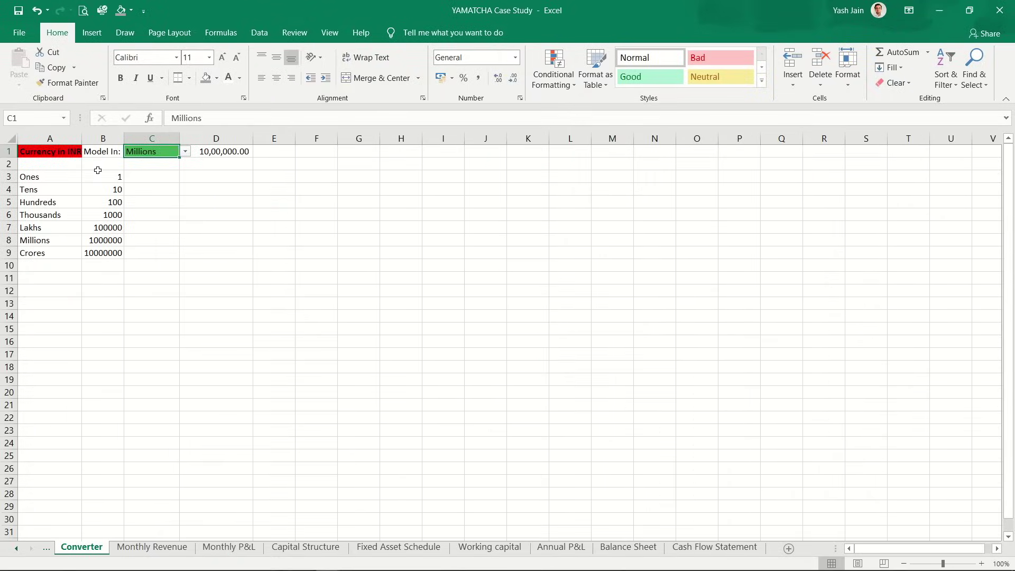
click(186, 152)
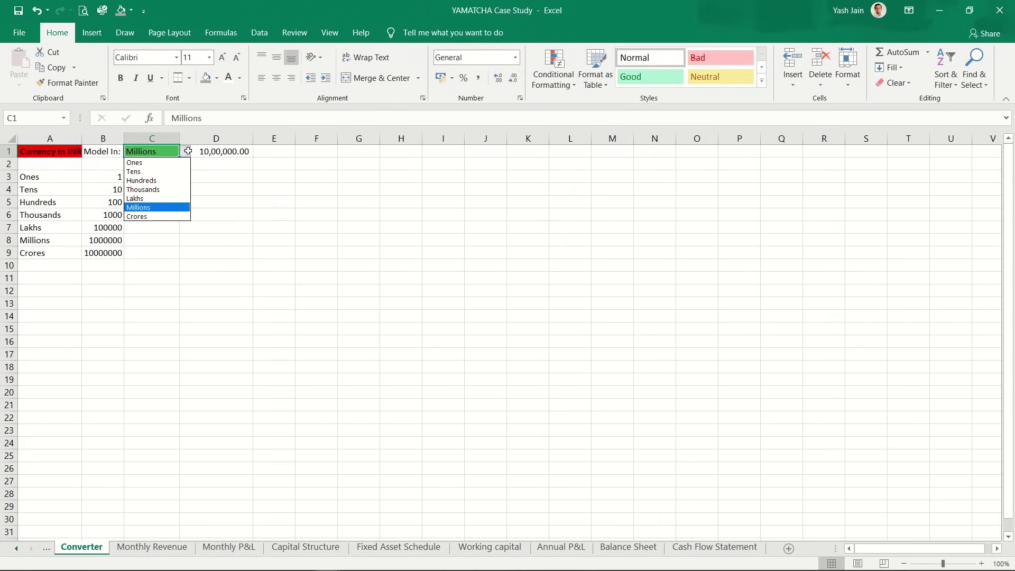
click(165, 180)
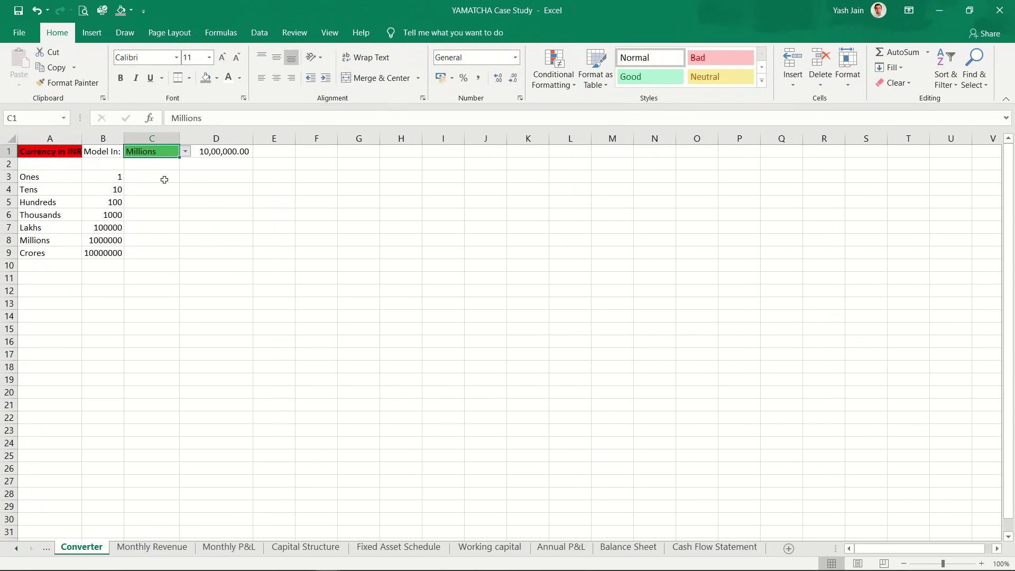
Step: Autofit Balance Sheet columns E to G so Total Assets like 2,88,082.7 display fully
key(ctrl+Page_Down)
key(ctrl+Page_Down)
key(ctrl+Page_Down)
key(ctrl+Page_Down)
key(ctrl+Page_Down)
key(ctrl+Page_Down)
key(ctrl+Page_Down)
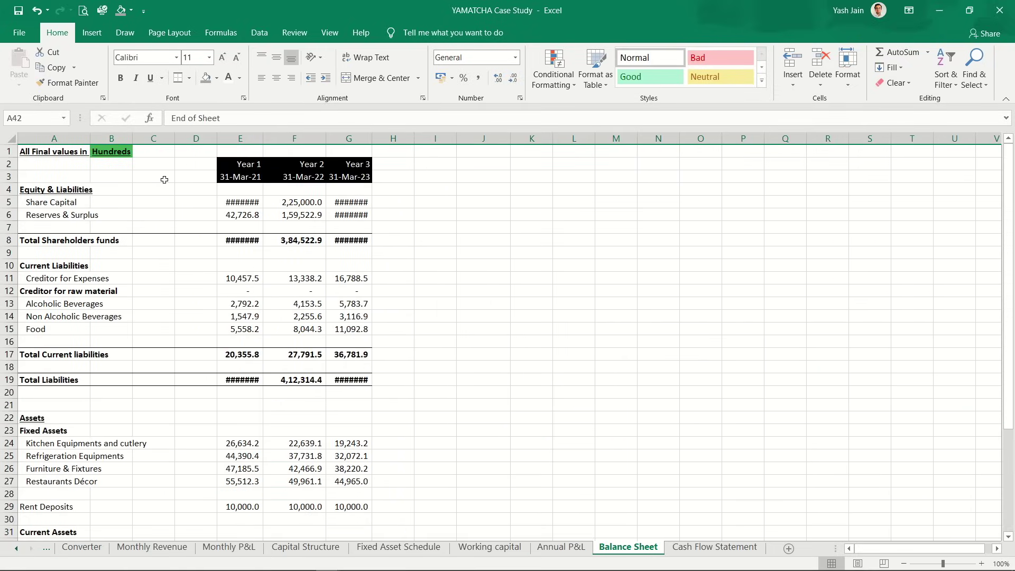
key(ctrl+Page_Down)
key(ctrl+Page_Up)
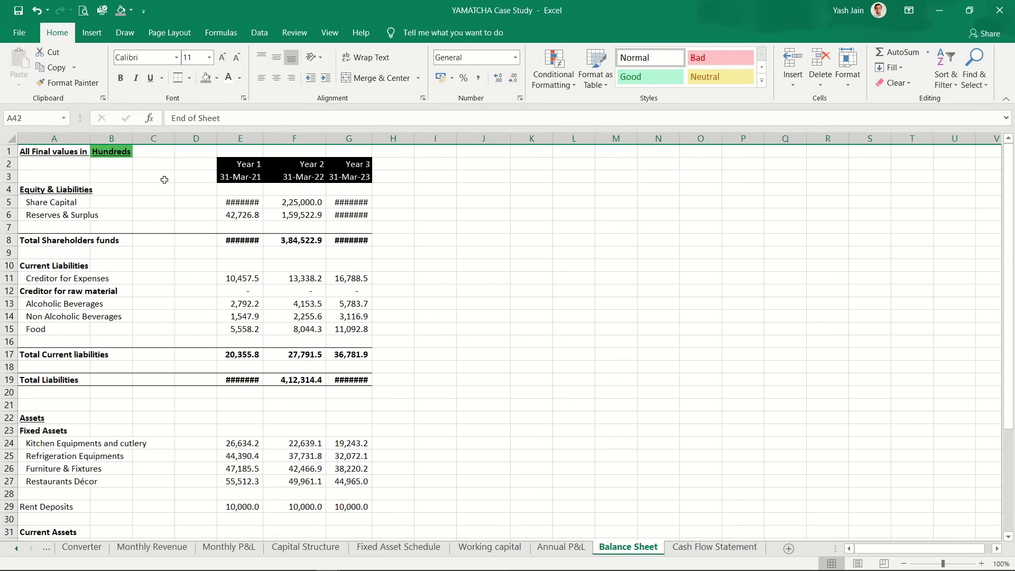
drag(258, 141, 365, 137)
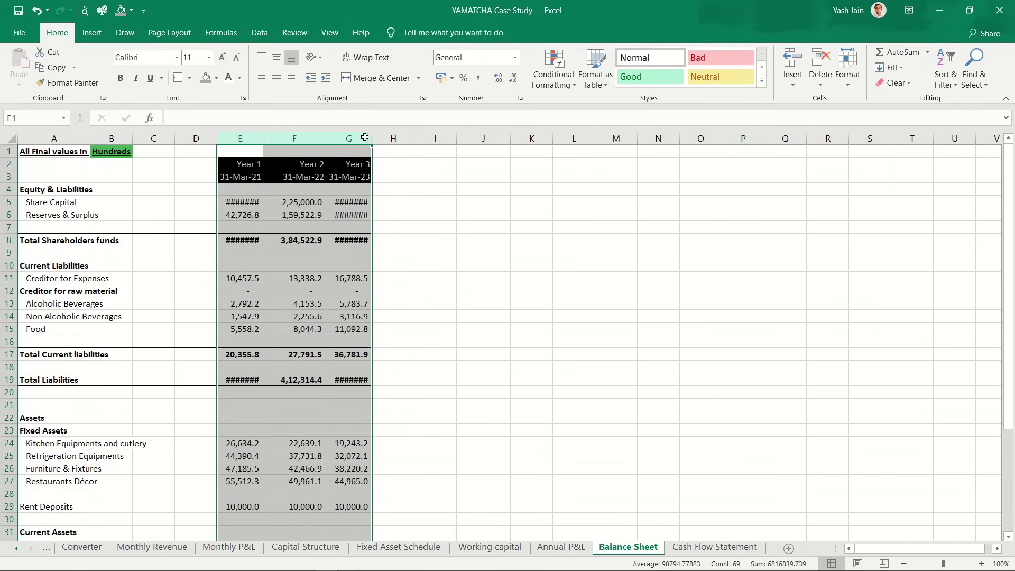
double_click(372, 137)
scroll(330, 388, down, 1)
scroll(330, 389, down, 5)
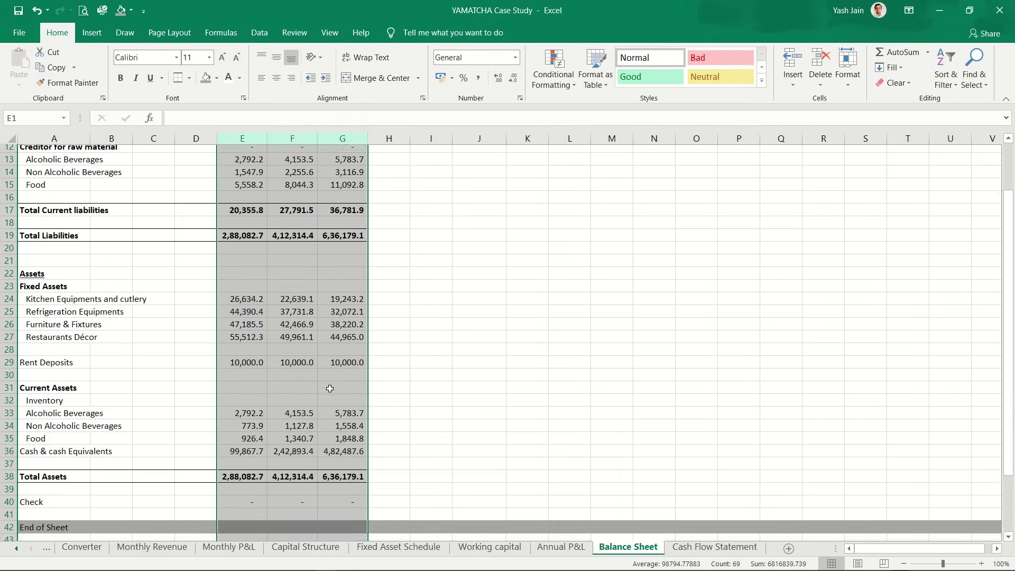